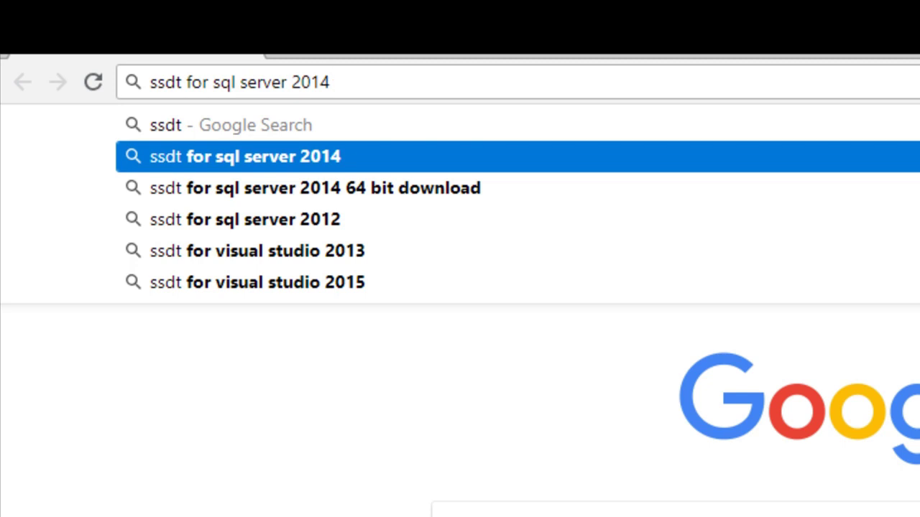
# Step: Search 'ssdt for sql server 2014' and open Microsoft's SSDT Business Intelligence download page
pyautogui.press('Return')
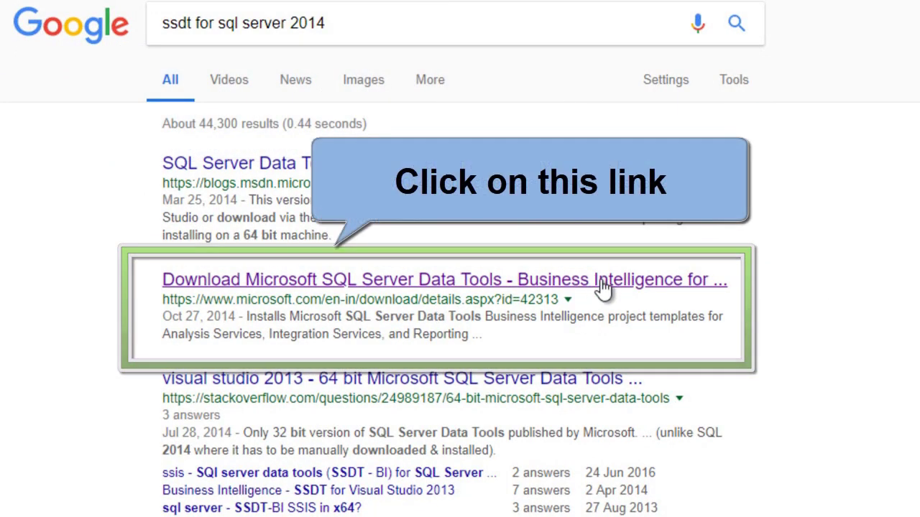
pyautogui.click(602, 286)
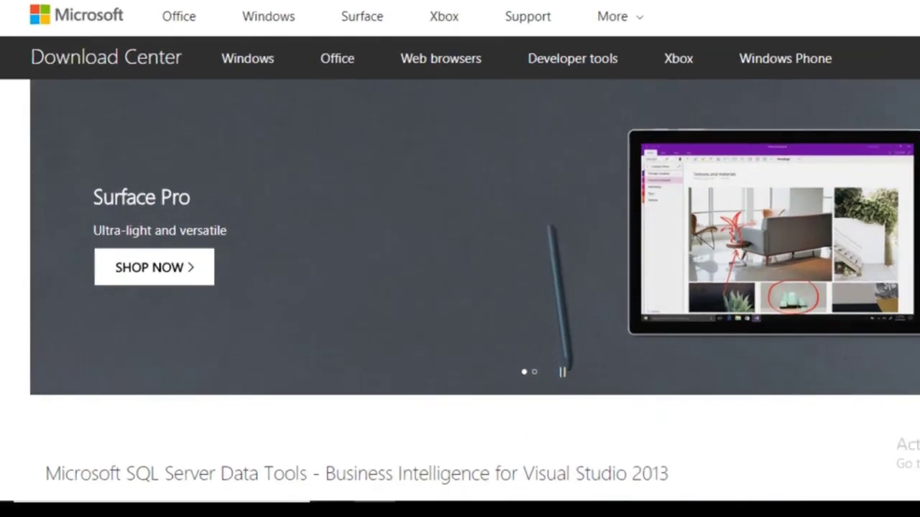
# Step: Download the English SSDTBI_x86_ENU.exe installer from the Download Center page
pyautogui.scroll(-2, 918, 228)
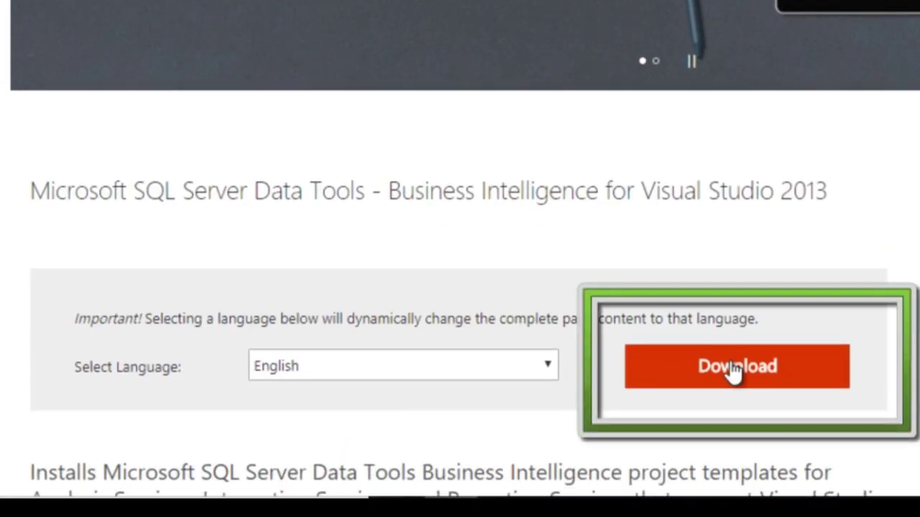
pyautogui.click(732, 363)
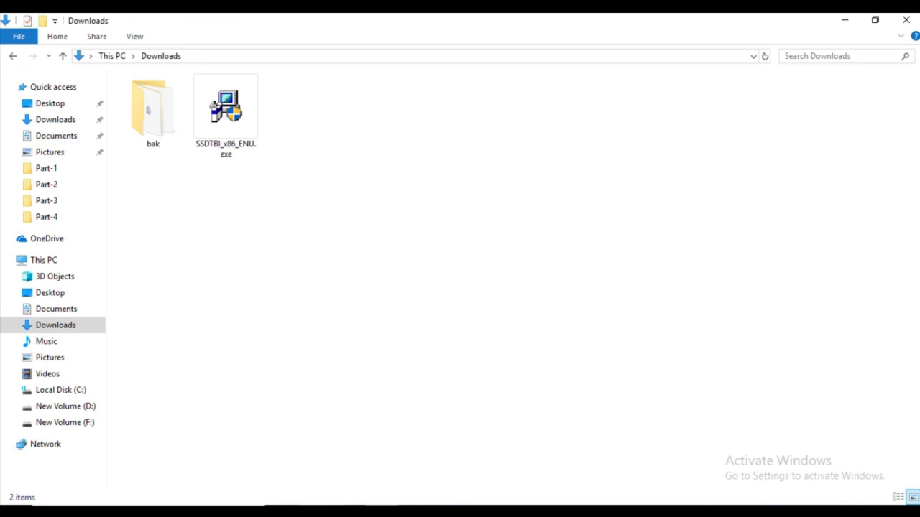
# Step: Run SSDTBI_x86_ENU.exe as administrator and extract it to the default folder
pyautogui.click(228, 142)
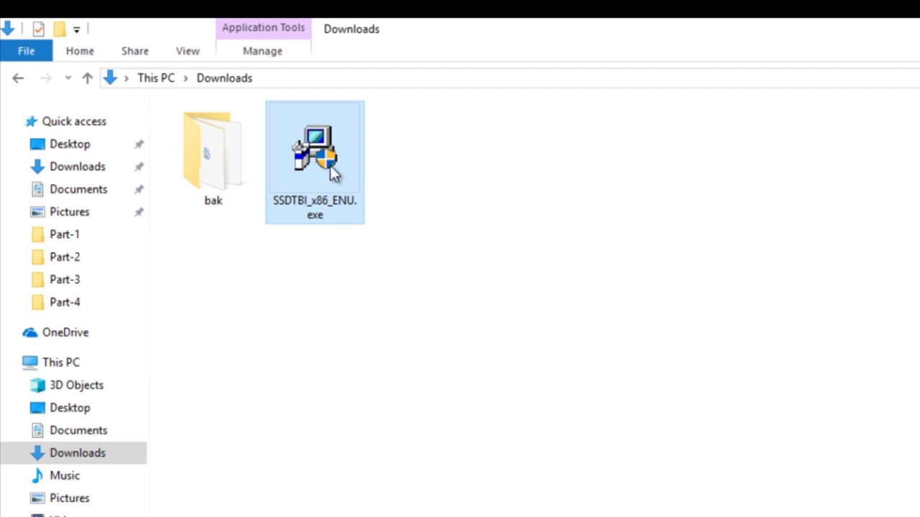
pyautogui.rightClick(330, 165)
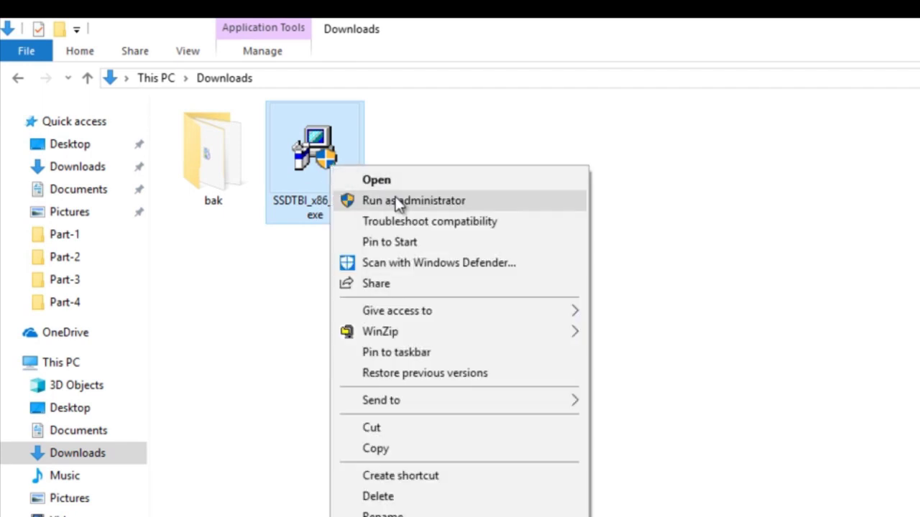
pyautogui.click(399, 203)
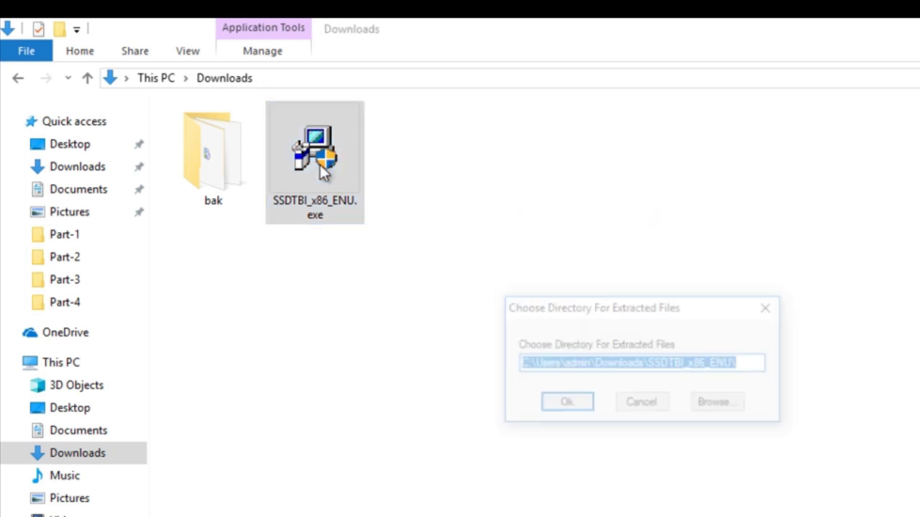
pyautogui.click(567, 407)
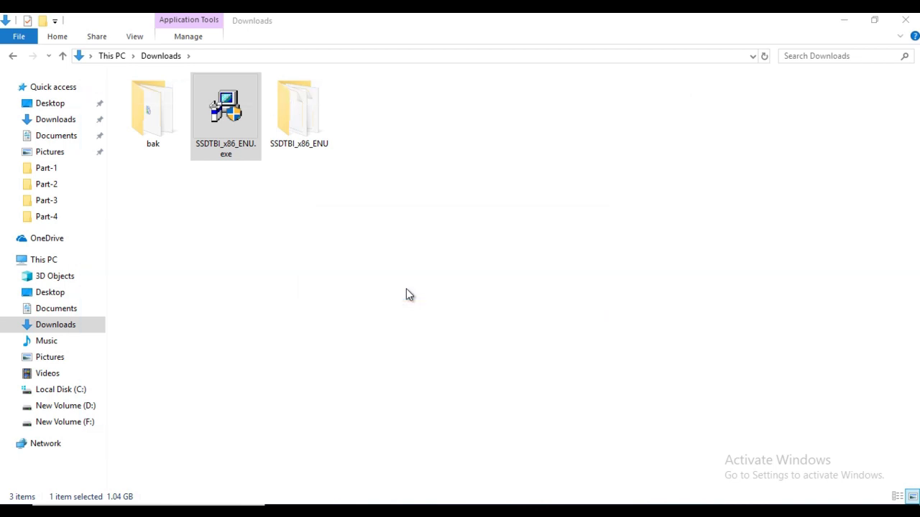
# Step: Open the SSDTBI_x86_ENU folder and launch SETUP.EXE
pyautogui.click(308, 133)
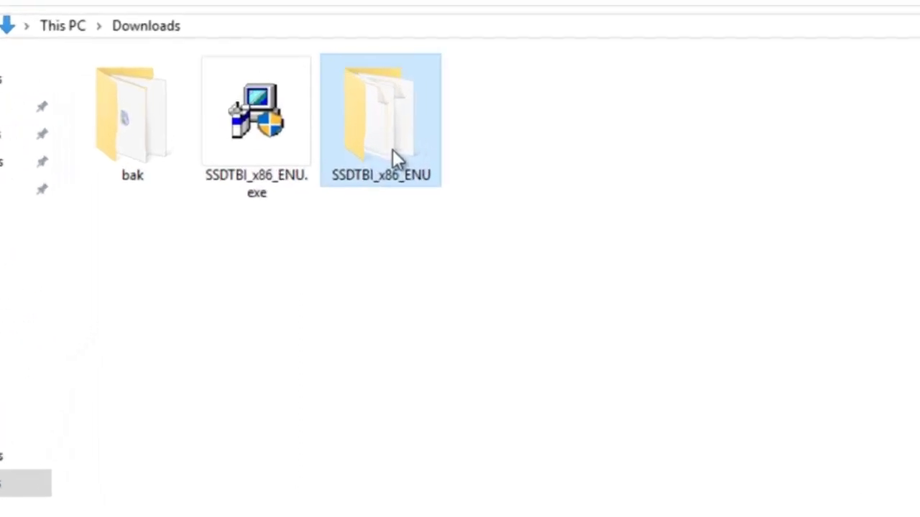
pyautogui.doubleClick(309, 138)
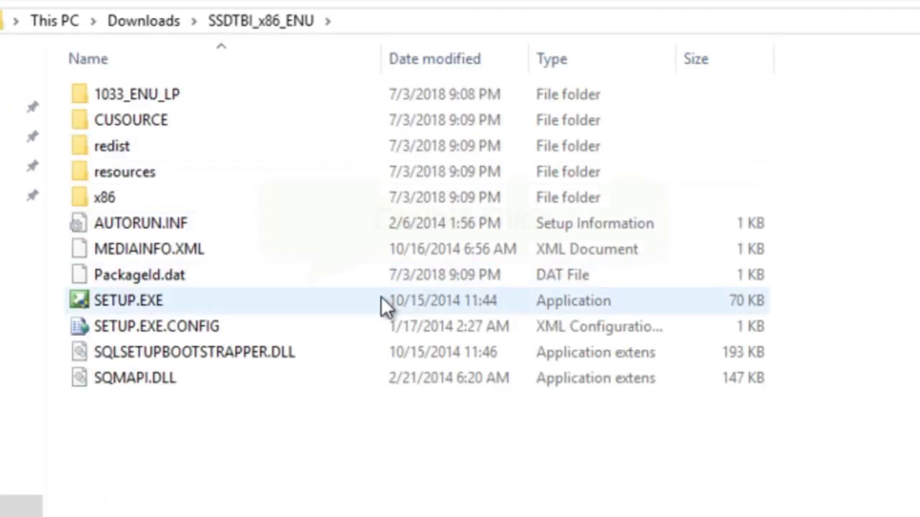
pyautogui.click(380, 297)
pyautogui.doubleClick(501, 300)
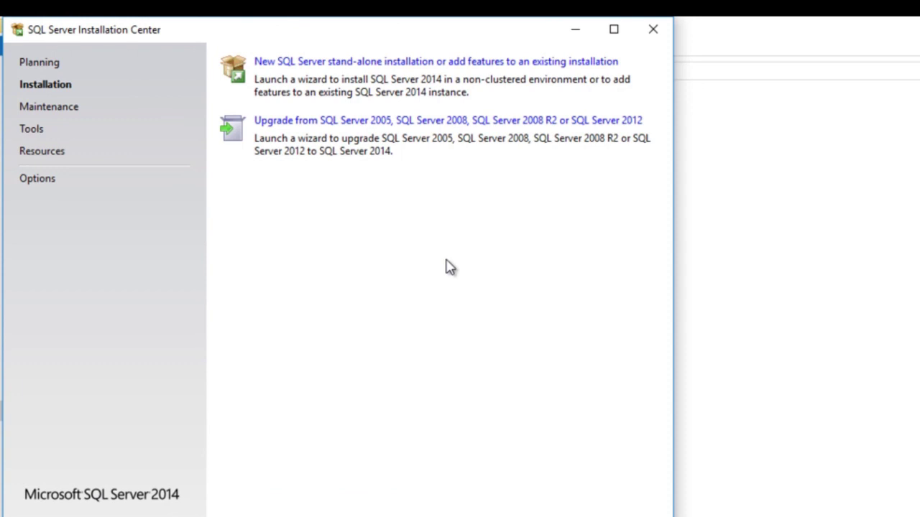
# Step: Choose 'New SQL Server stand-alone installation or add features to an existing installation'
pyautogui.click(378, 68)
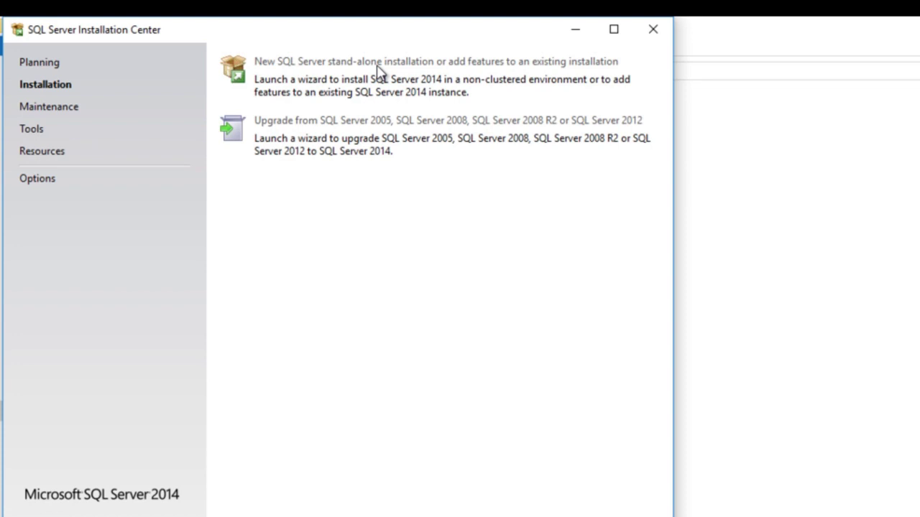
pyautogui.click(378, 64)
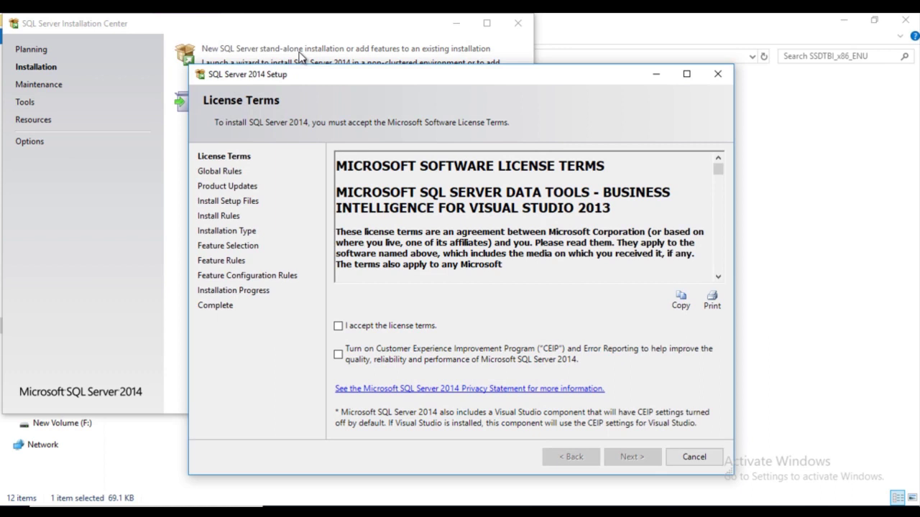
# Step: Accept the license terms and continue with 'Perform a new installation'
pyautogui.click(339, 326)
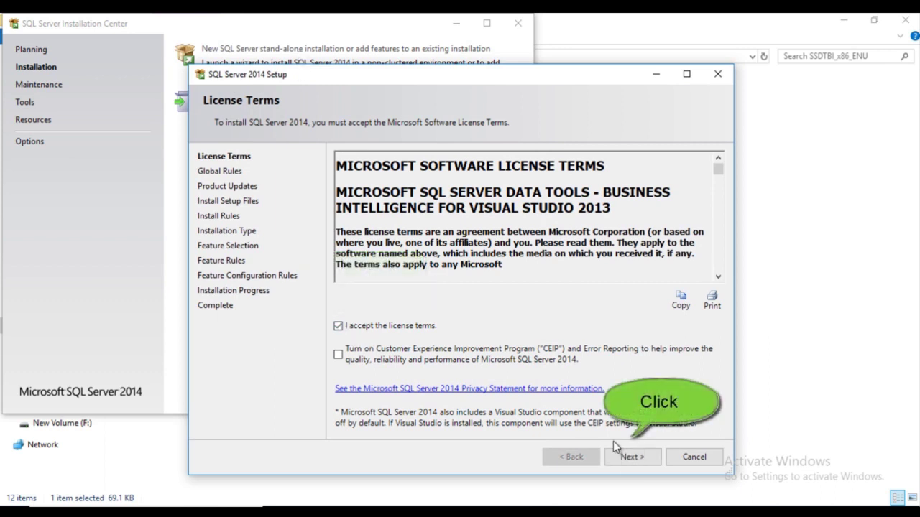
pyautogui.click(633, 457)
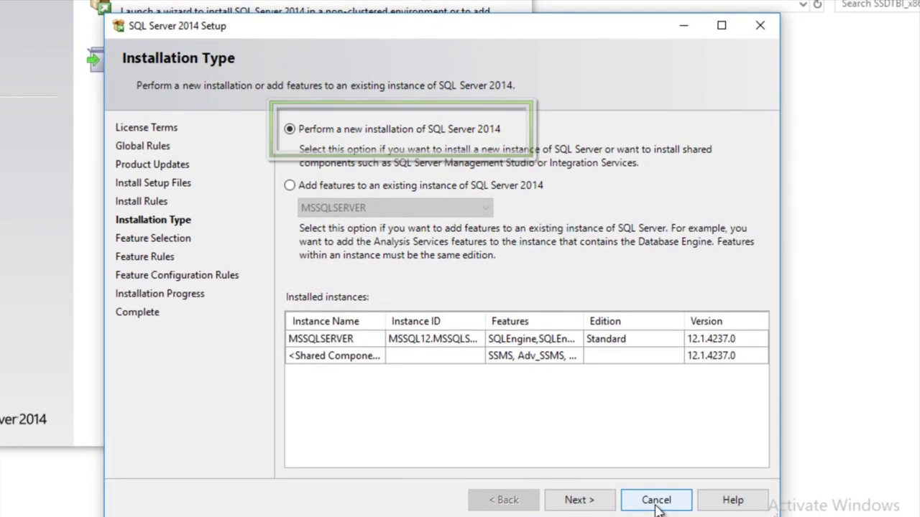
pyautogui.click(596, 499)
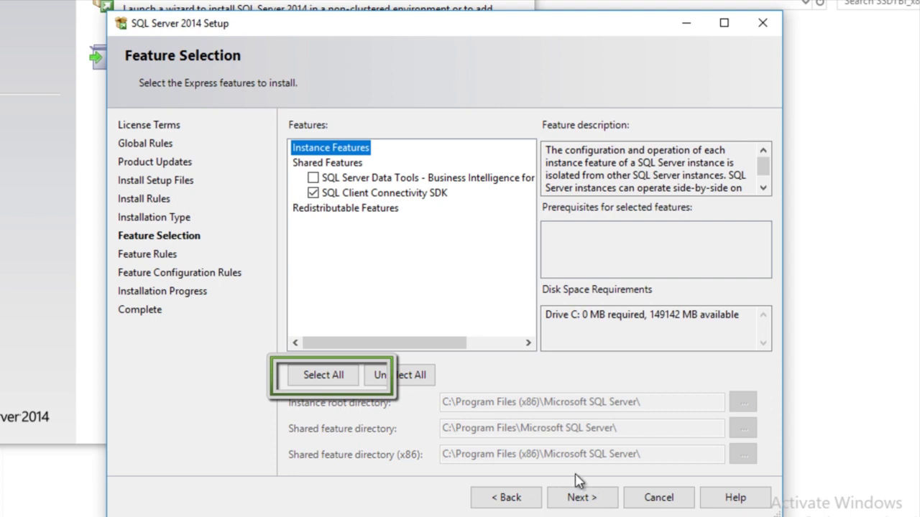
# Step: Select all features, including SQL Server Data Tools, and start the installation
pyautogui.click(329, 373)
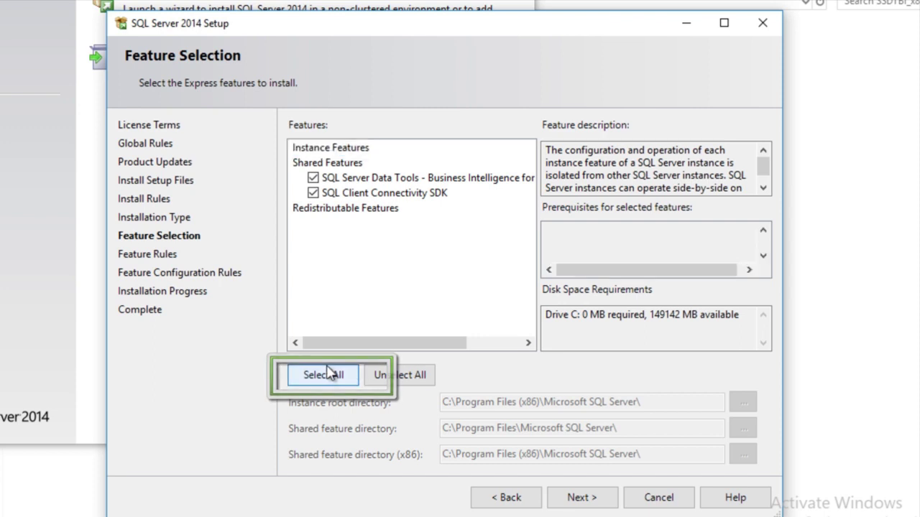
pyautogui.click(590, 499)
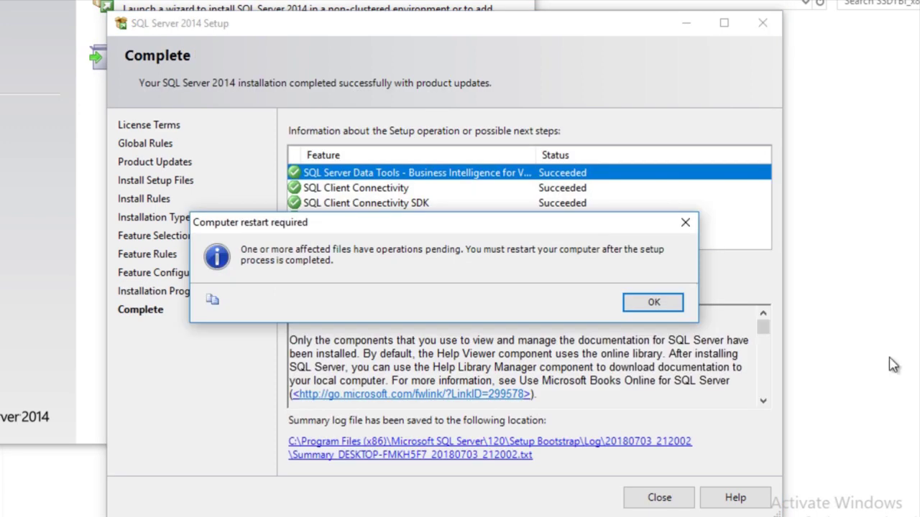
# Step: Acknowledge the restart-required notice, then close Setup and the SQL Server Installation Center
pyautogui.click(665, 303)
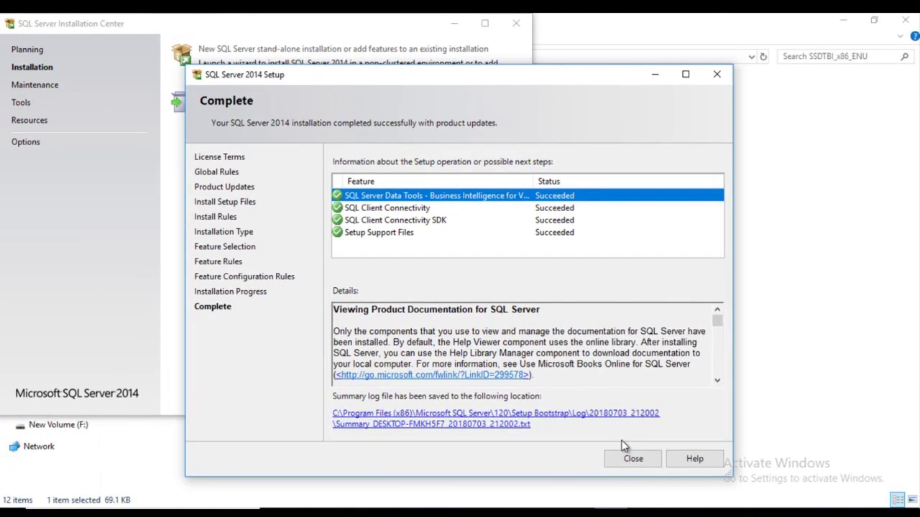
pyautogui.click(625, 458)
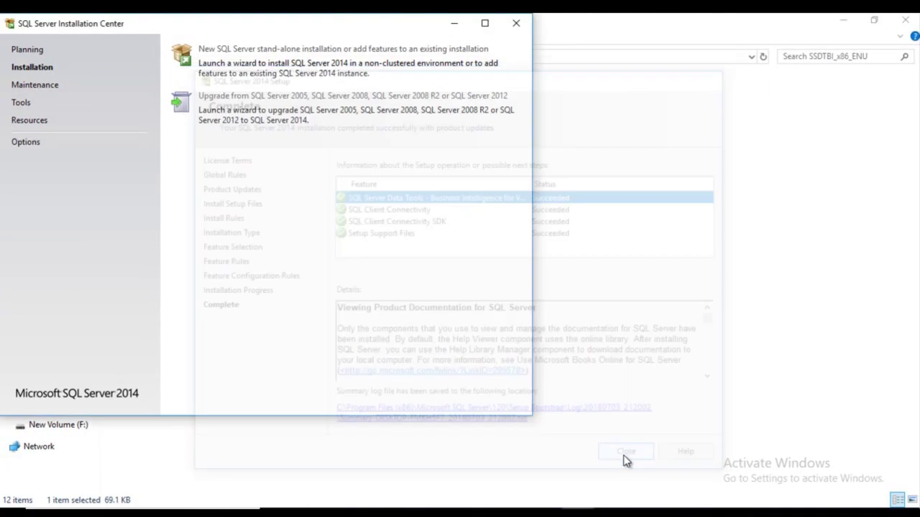
pyautogui.click(524, 26)
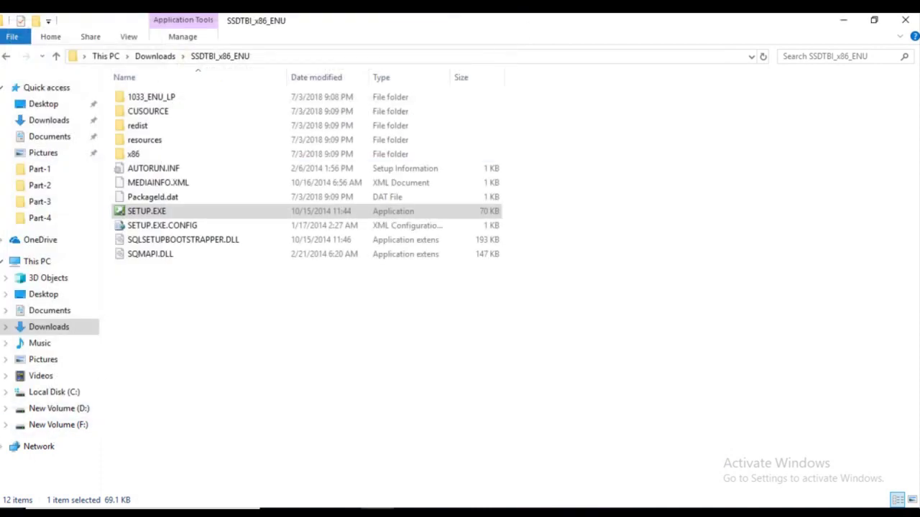
# Step: Launch 'SQL Server Data Tools for Visual Studio' from the Start menu's Recently added list
pyautogui.press('super')
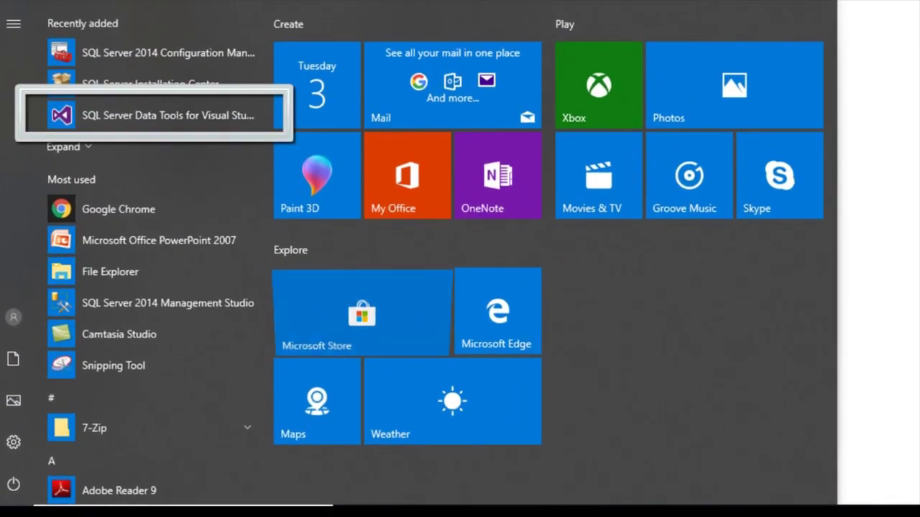
pyautogui.click(153, 116)
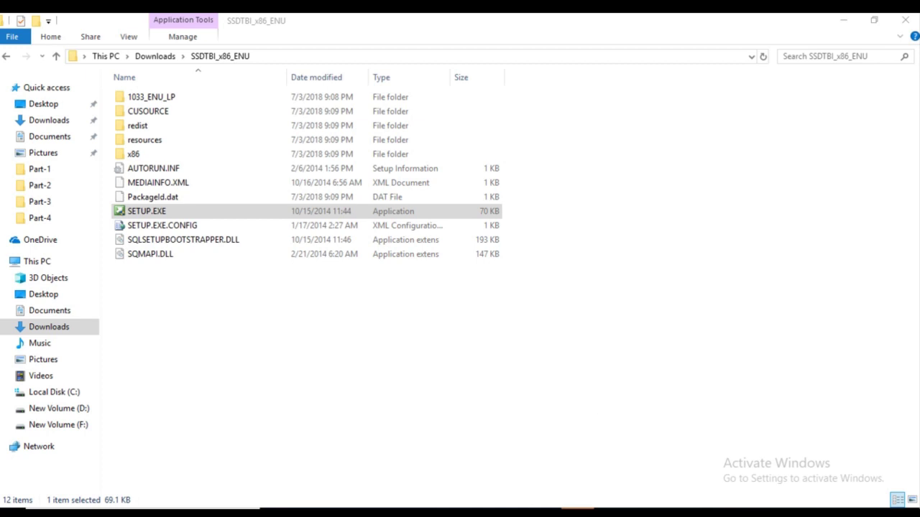
# Step: Return to PowerPoint and advance to the closing thank-you slide 2
pyautogui.click(544, 509)
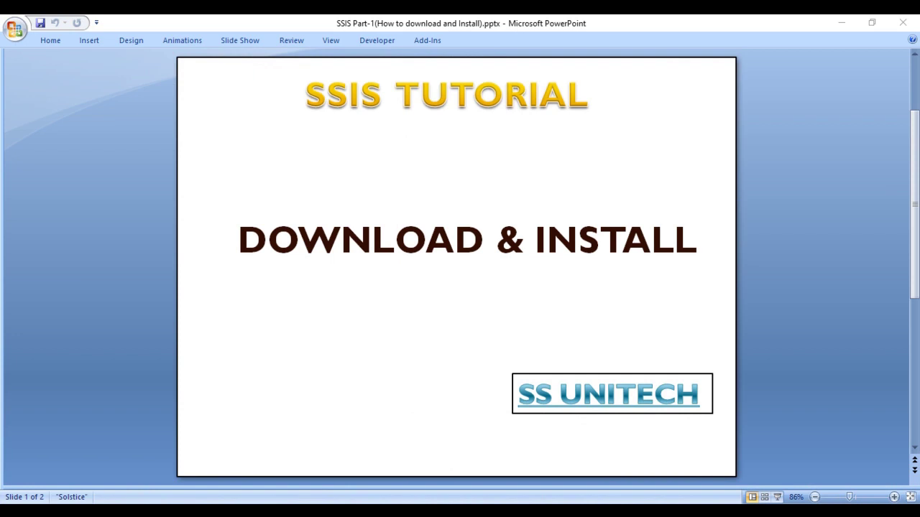
pyautogui.press('pagedown')
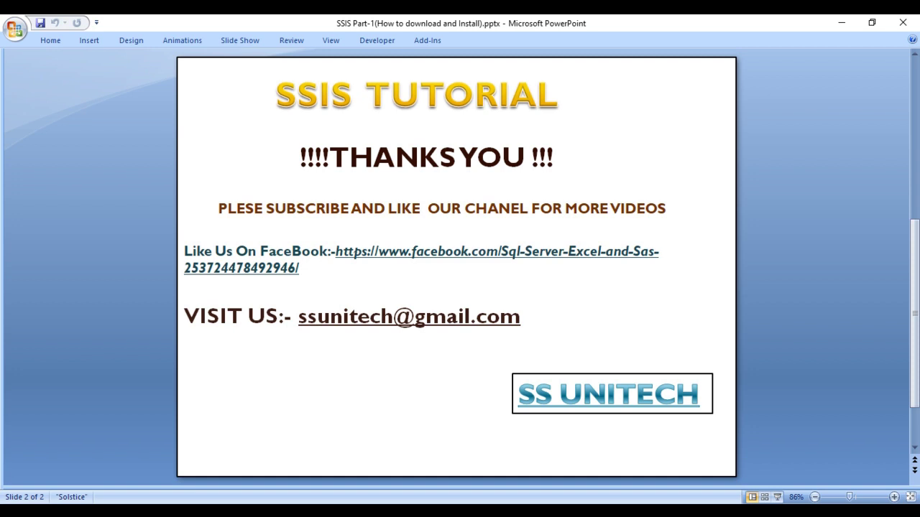
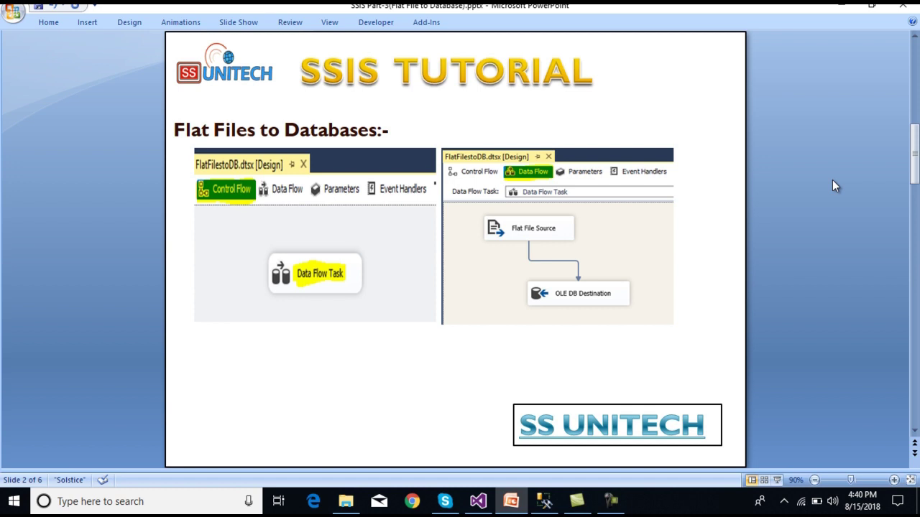
# Step: Switch from the PowerPoint slides back to the SSIS_Tutorial project in Visual Studio
pyautogui.click(479, 504)
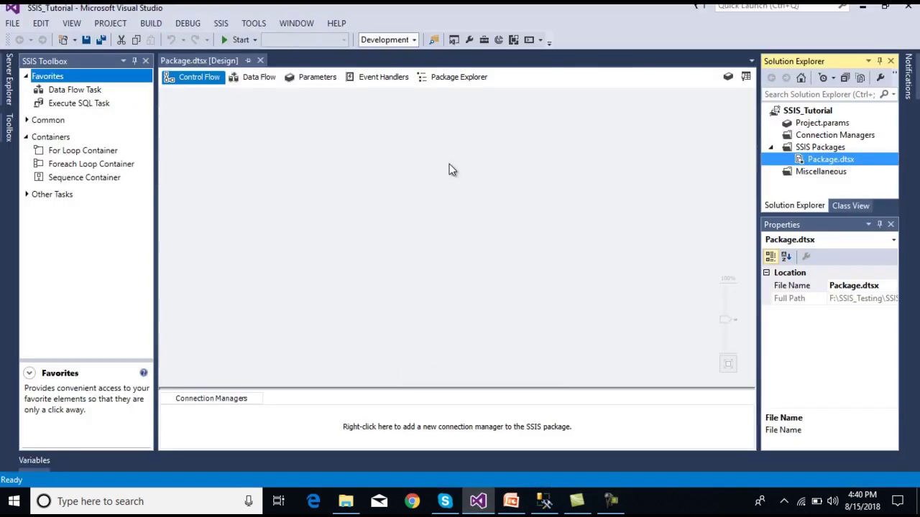
# Step: Rename the package Package.dtsx to FF_TO_DB.dtsx
pyautogui.click(813, 161)
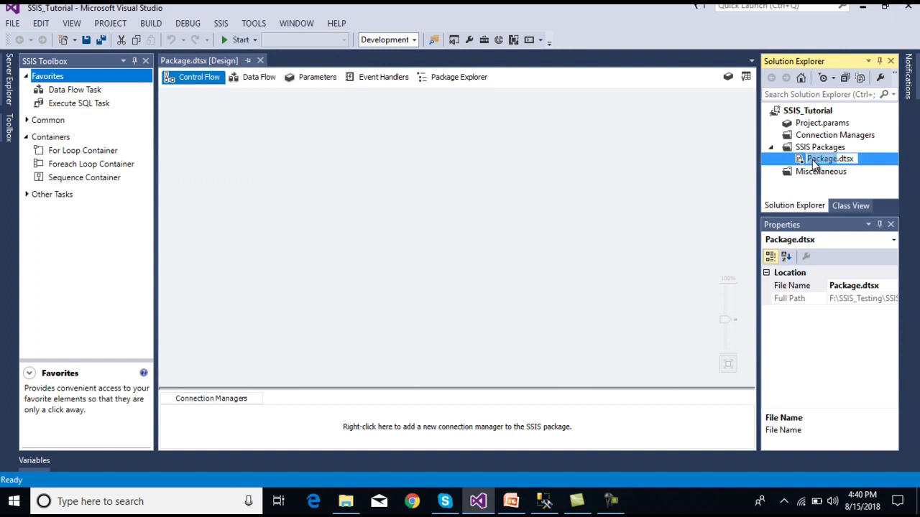
pyautogui.write('FF_T')
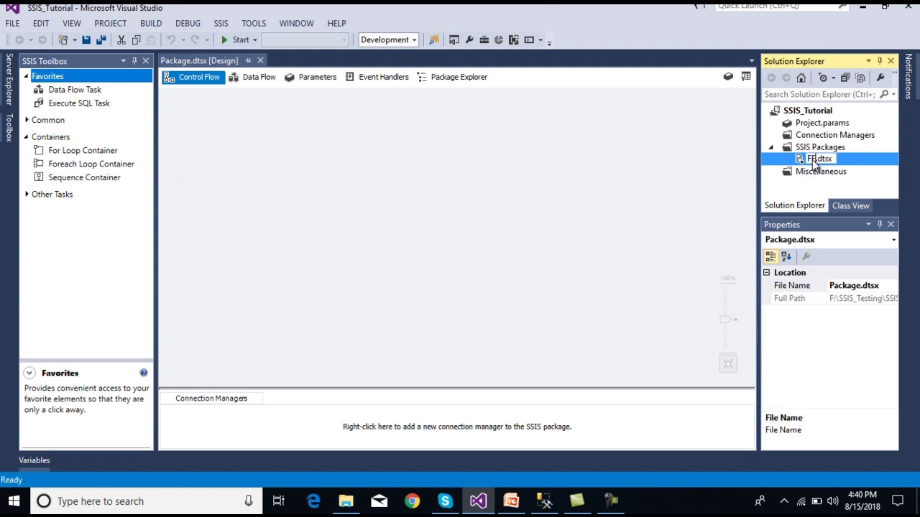
pyautogui.write('ODB')
pyautogui.press('Left')
pyautogui.press('Left')
pyautogui.write('_')
pyautogui.press('Return')
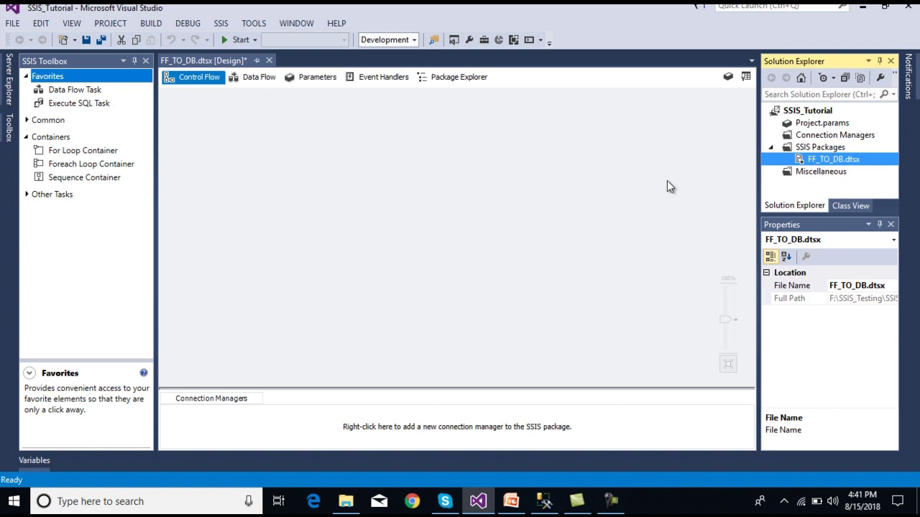
# Step: Add a Data Flow Task to the control flow and open its data flow
pyautogui.click(512, 503)
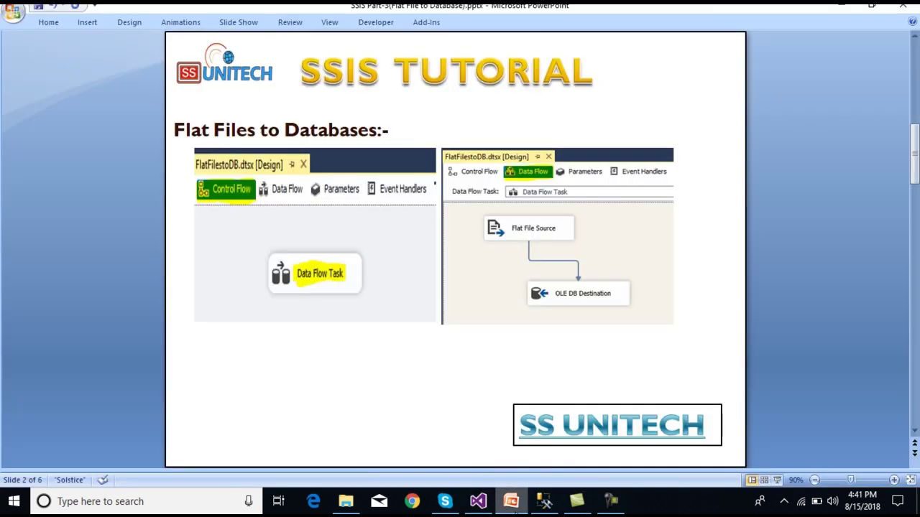
pyautogui.click(511, 502)
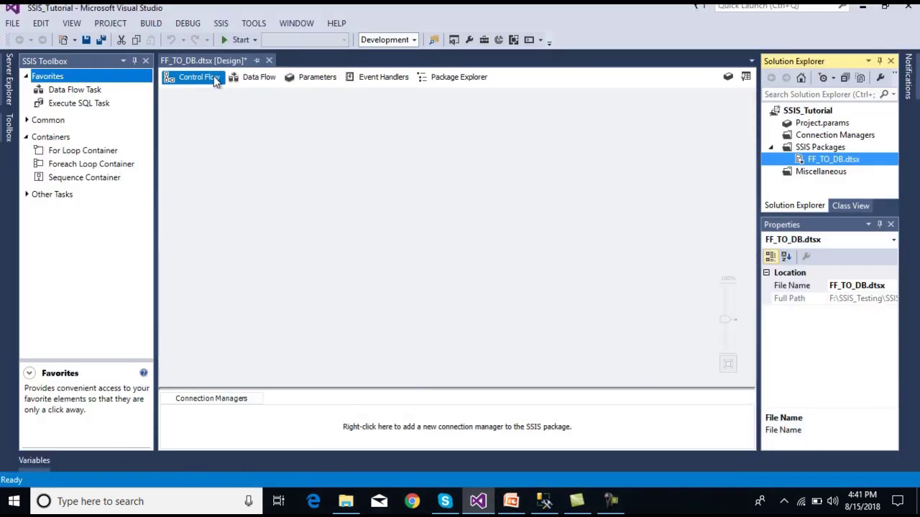
pyautogui.click(69, 93)
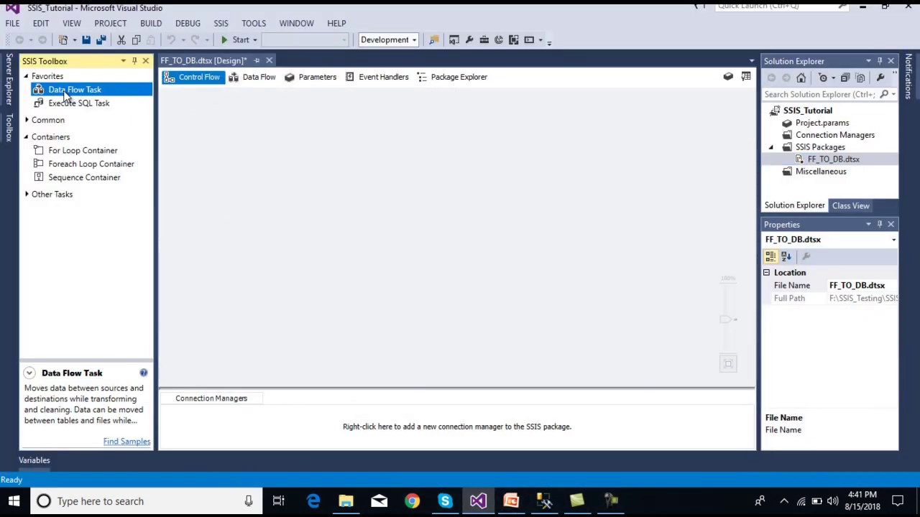
pyautogui.moveTo(64, 96); pyautogui.dragTo(253, 132)
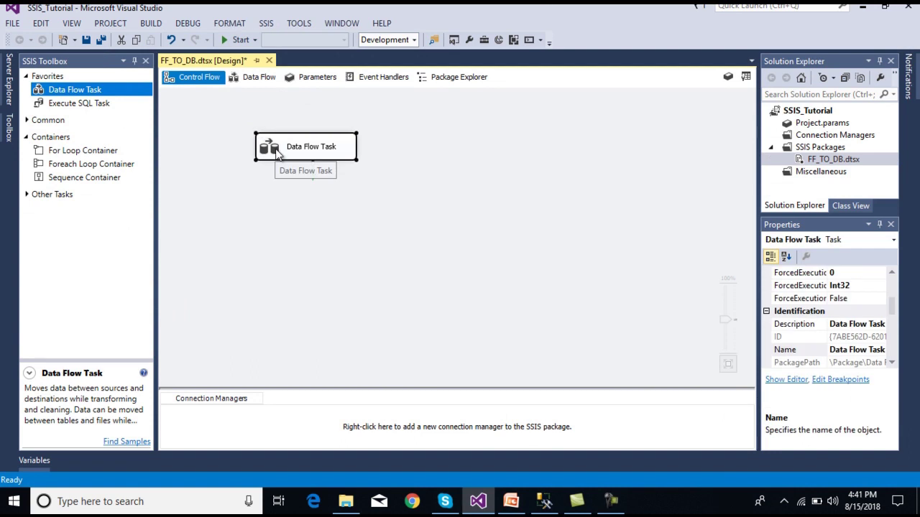
pyautogui.doubleClick(277, 152)
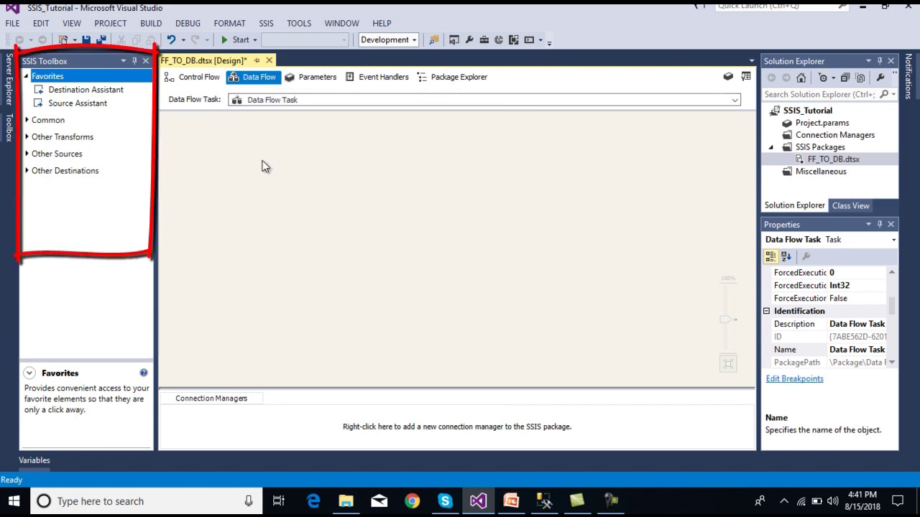
# Step: Add a Flat File Source from Other Sources onto the Data Flow canvas
pyautogui.click(56, 155)
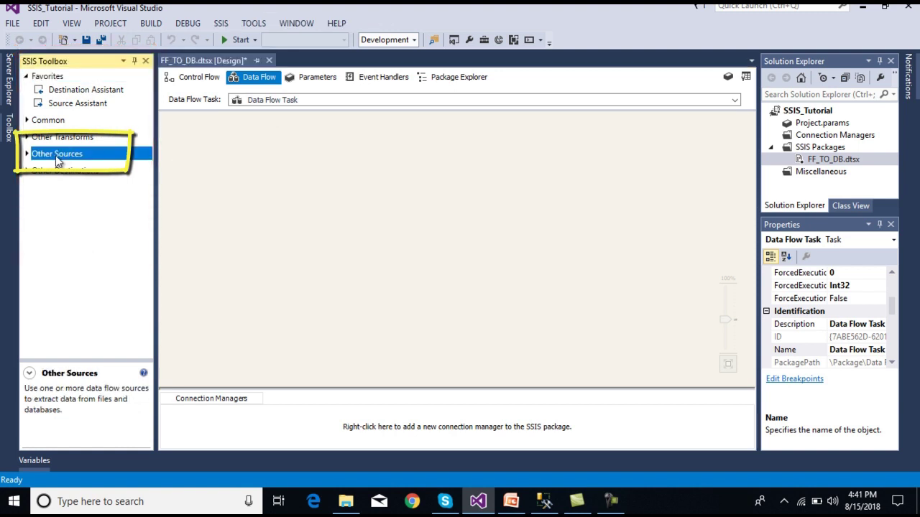
pyautogui.doubleClick(55, 156)
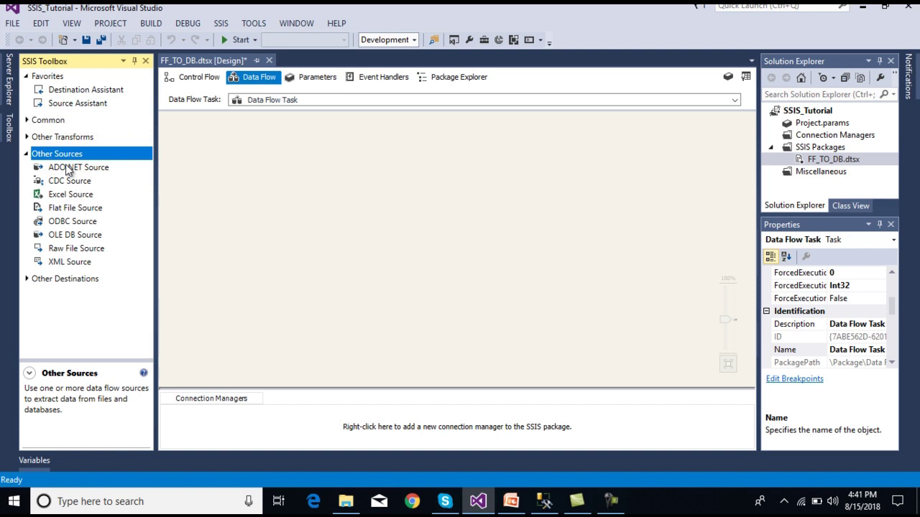
pyautogui.click(70, 210)
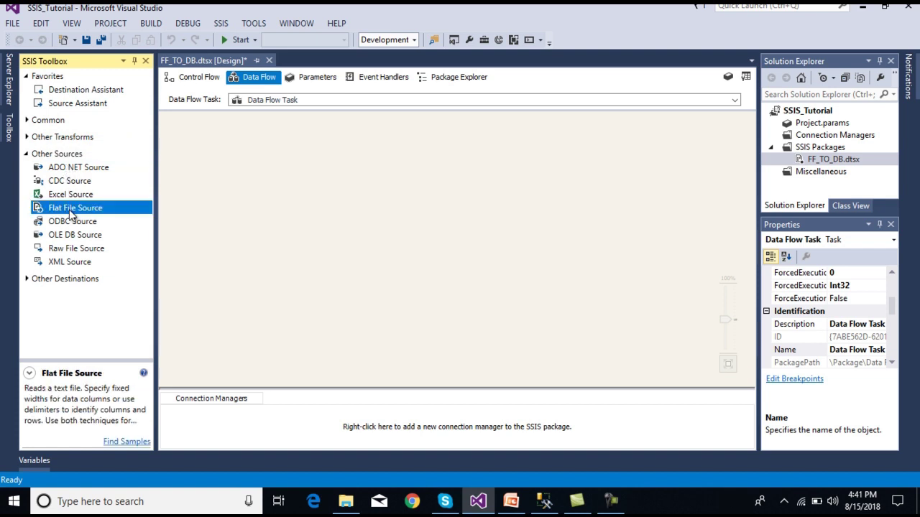
pyautogui.moveTo(70, 210); pyautogui.dragTo(253, 157)
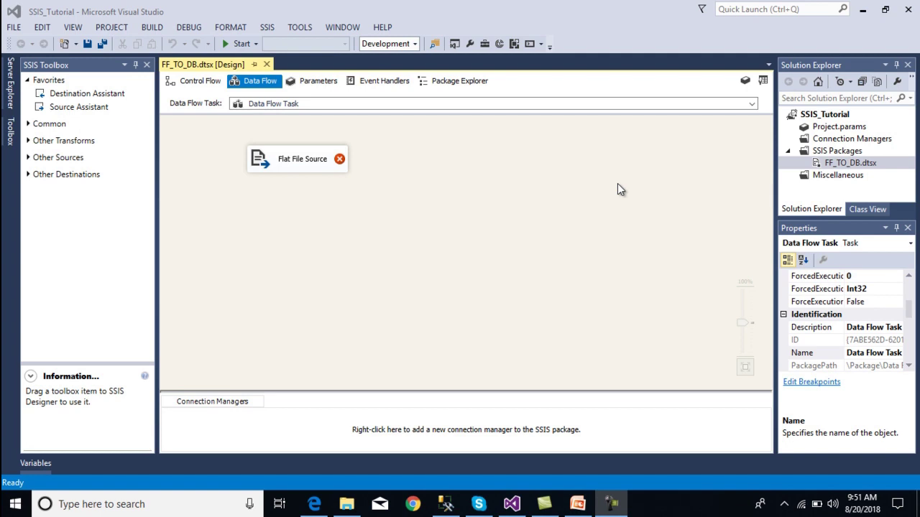
pyautogui.moveTo(297, 162)
# Step: Open FF_CommaDelimited_Source.txt from the Flat File folder to view its id, name, dob records
pyautogui.click(347, 504)
pyautogui.doubleClick(257, 113)
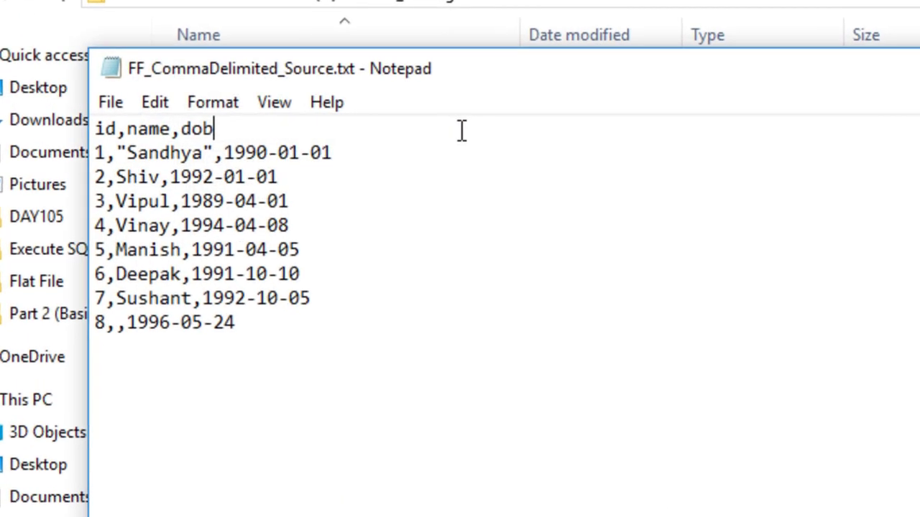
pyautogui.click(328, 292)
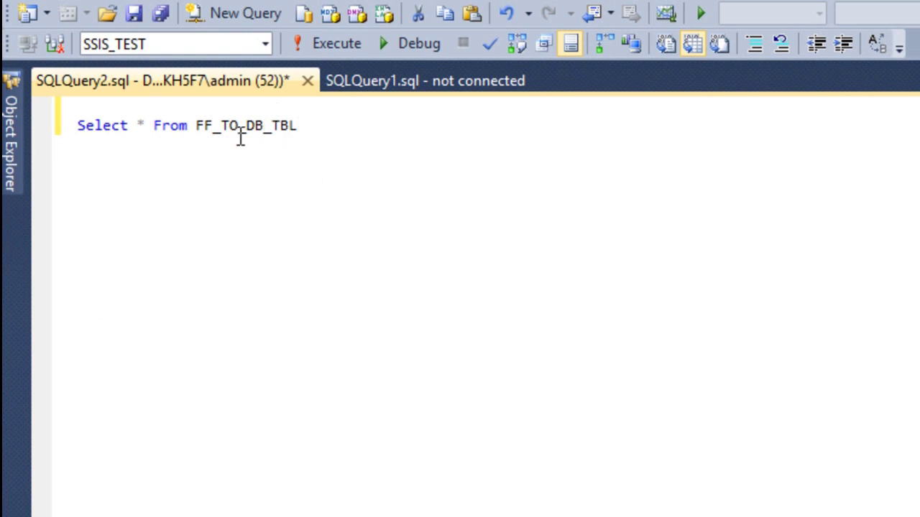
# Step: Run Select * From FF_TO_DB_TBL and confirm Id, Name, DOB columns with 0 rows
pyautogui.hotkey('ctrl', 'a')
pyautogui.press('F5')
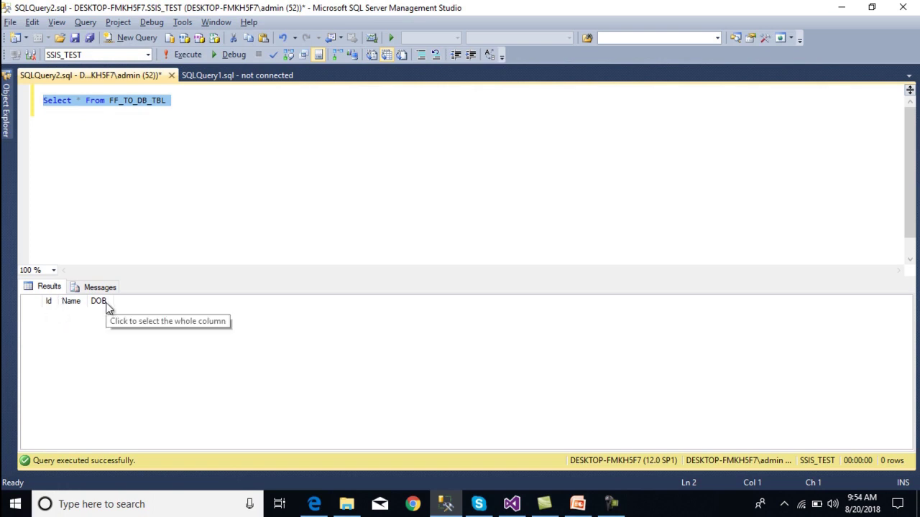
pyautogui.click(33, 302)
pyautogui.click(346, 503)
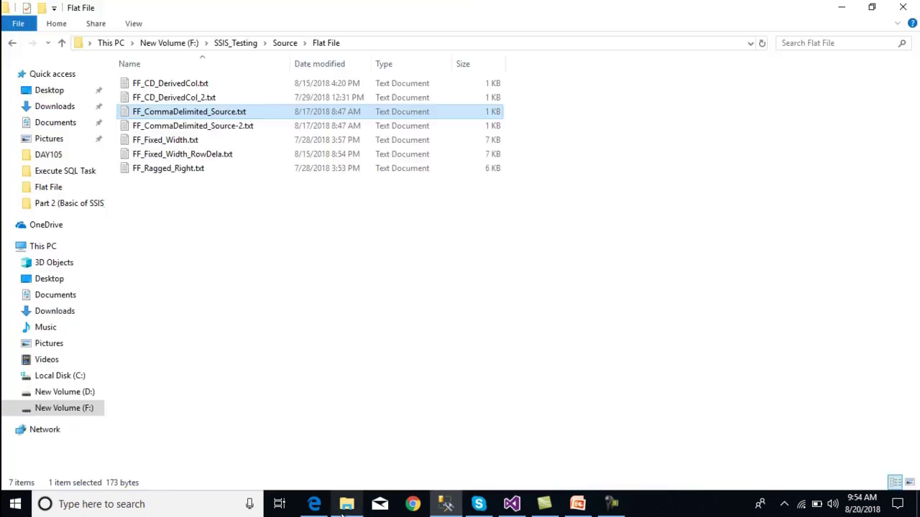
# Step: Review FF_CommaDelimited_Source.txt in Notepad, close it, and return to Visual Studio
pyautogui.doubleClick(352, 112)
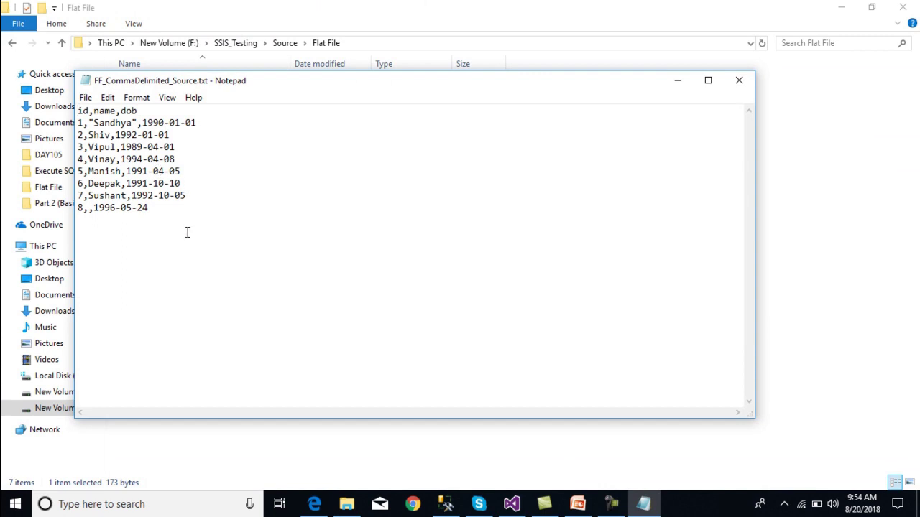
pyautogui.click(739, 81)
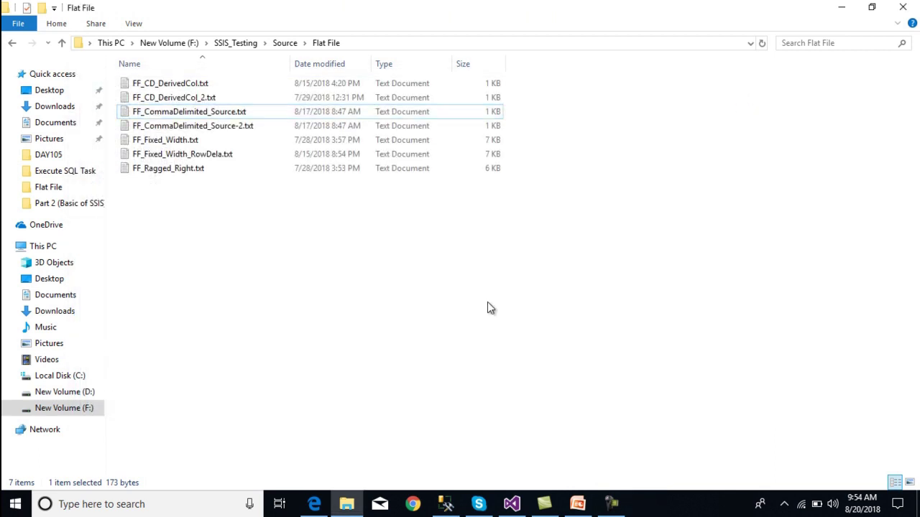
pyautogui.click(511, 504)
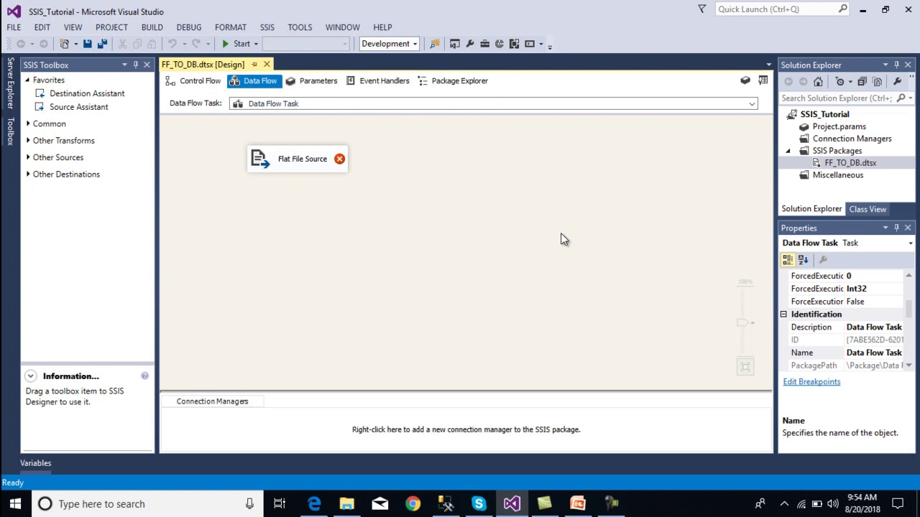
# Step: Create a new Flat File Connection Manager for the source pointing to FF_CommaDelimited_Source.txt
pyautogui.click(266, 161)
pyautogui.doubleClick(267, 163)
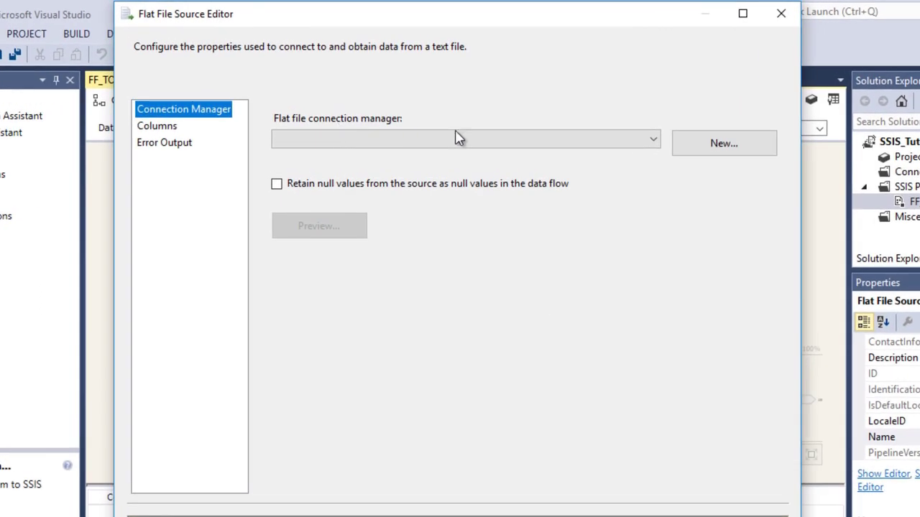
pyautogui.click(648, 144)
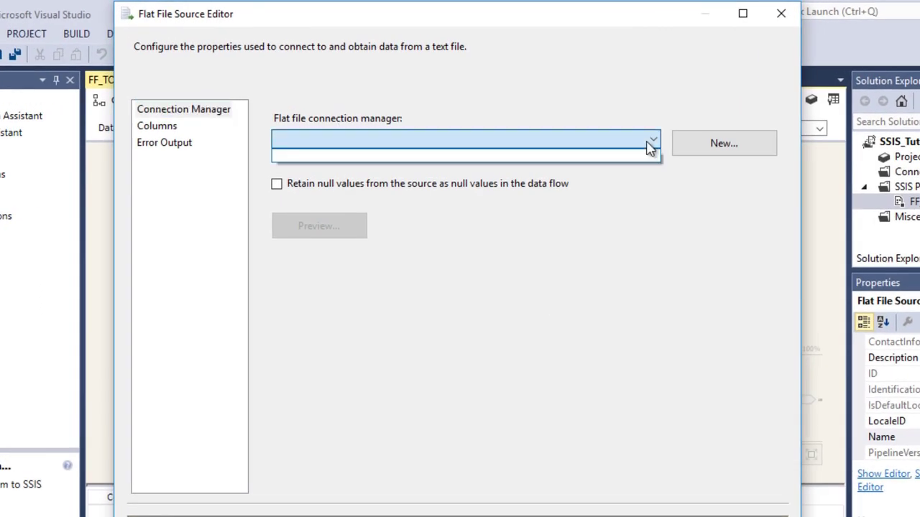
pyautogui.click(649, 148)
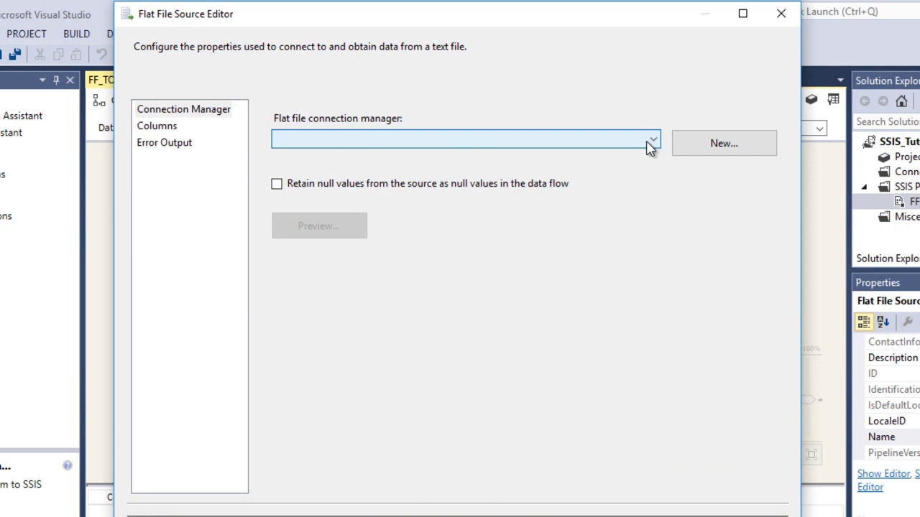
pyautogui.click(715, 148)
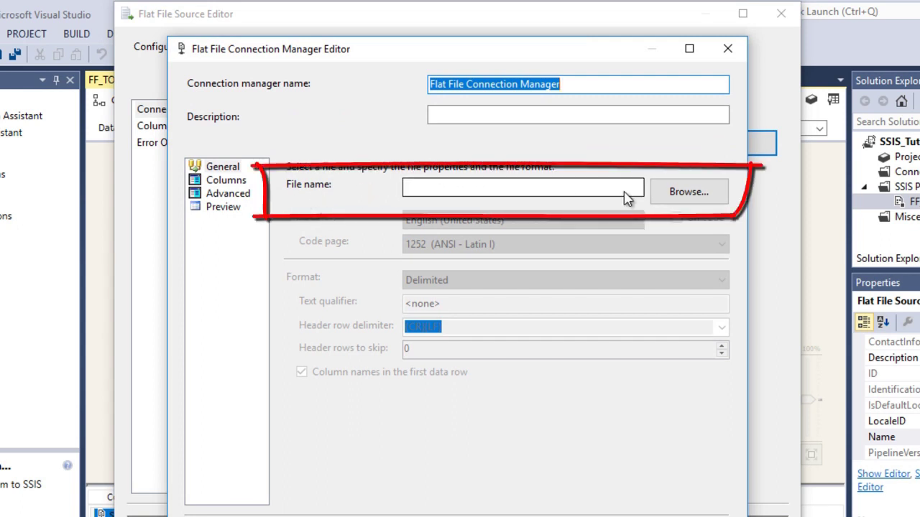
pyautogui.click(691, 201)
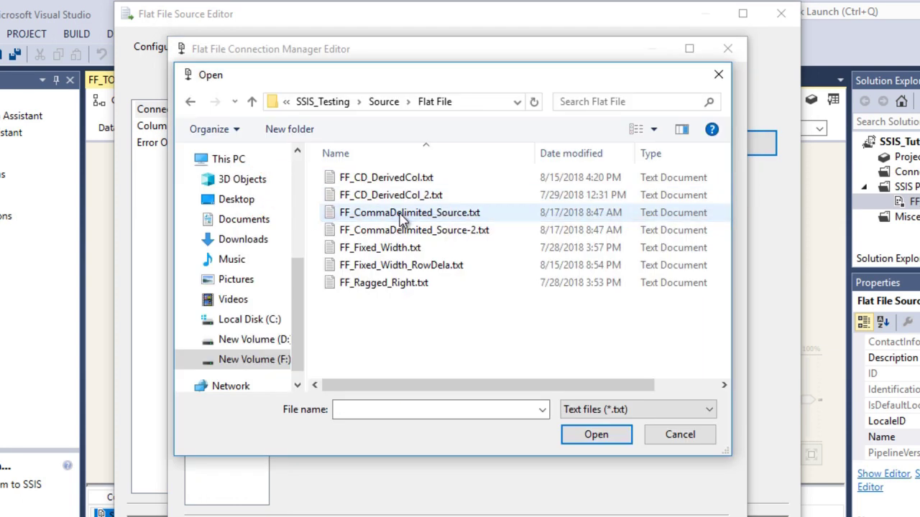
pyautogui.click(402, 219)
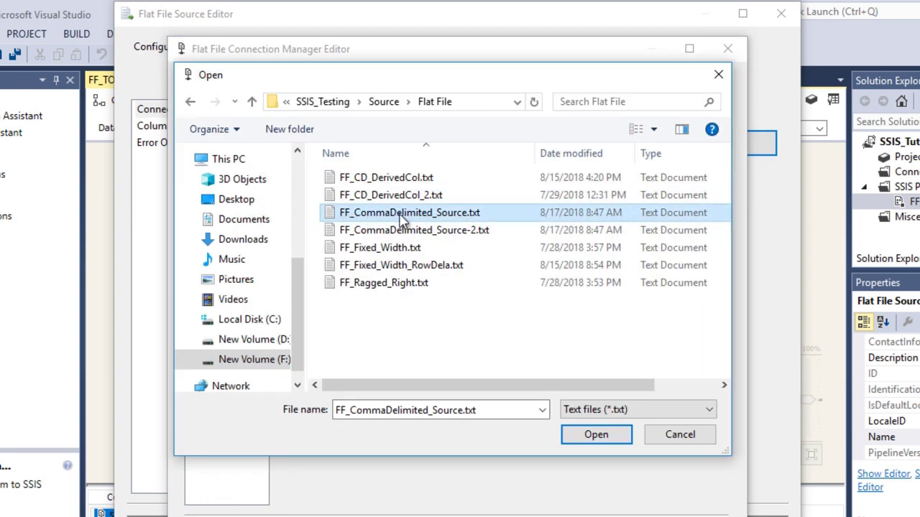
pyautogui.click(579, 435)
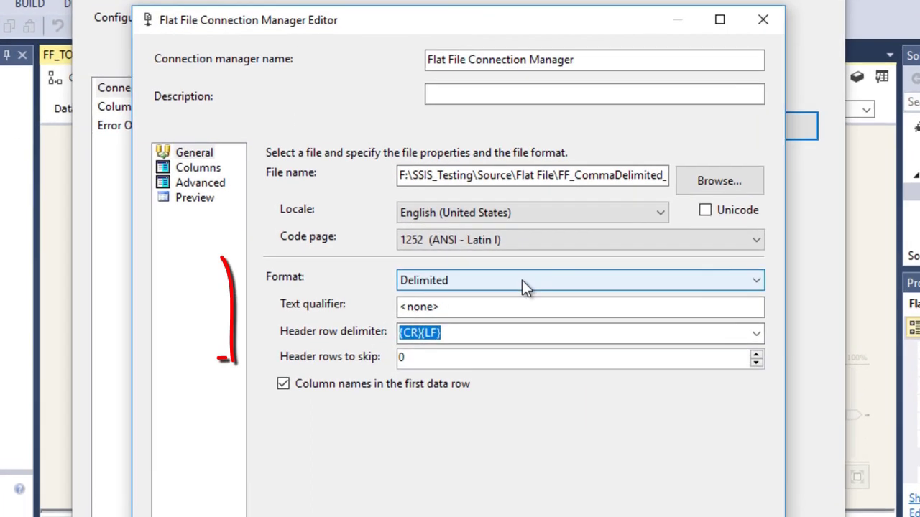
# Step: Keep the Delimited format and view the Columns page with its comma-delimited preview
pyautogui.click(518, 280)
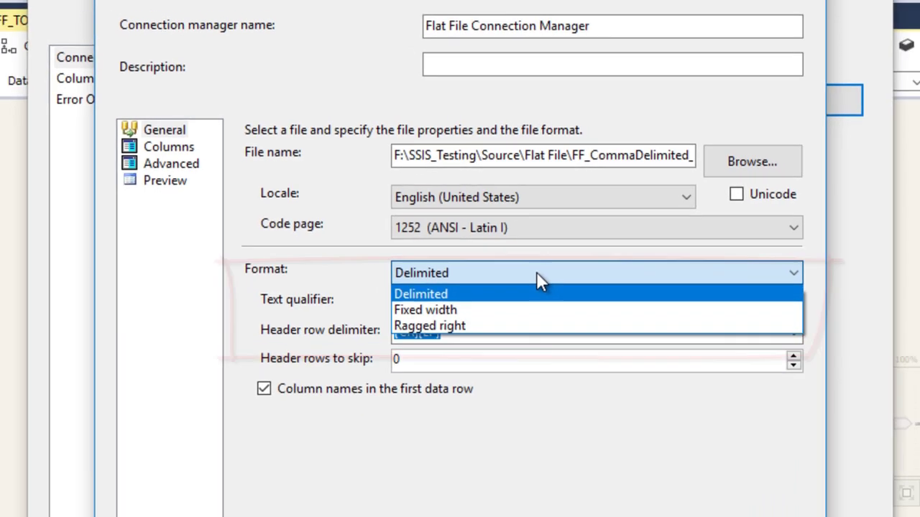
pyautogui.click(541, 281)
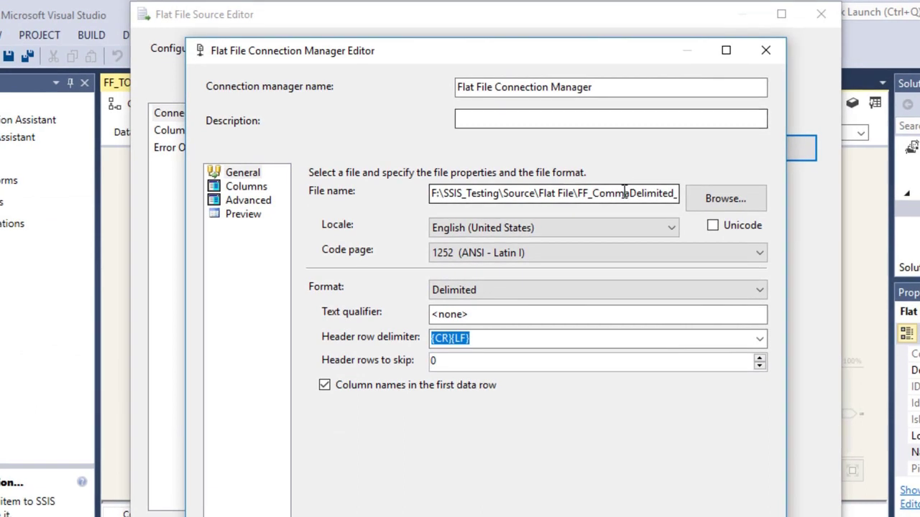
pyautogui.click(245, 188)
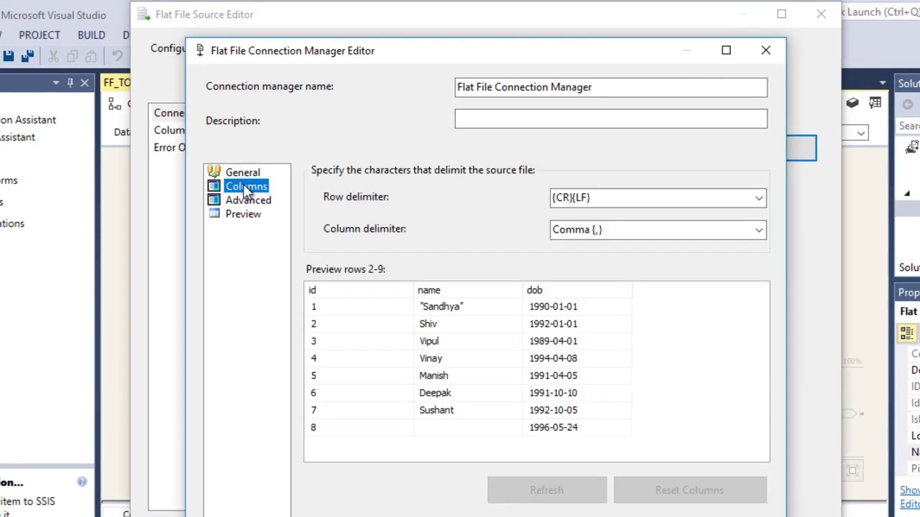
# Step: Keep Comma as the column delimiter and note the quoted Sandhya value in preview
pyautogui.click(627, 231)
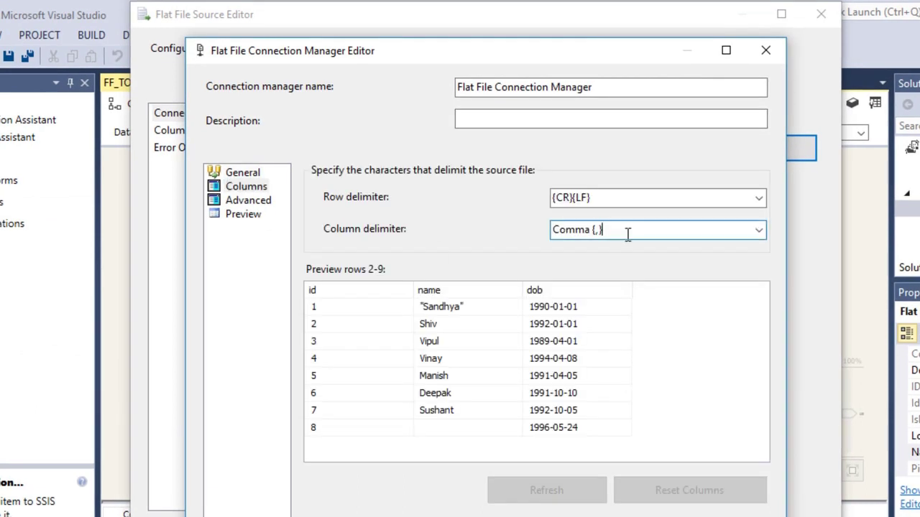
pyautogui.click(758, 236)
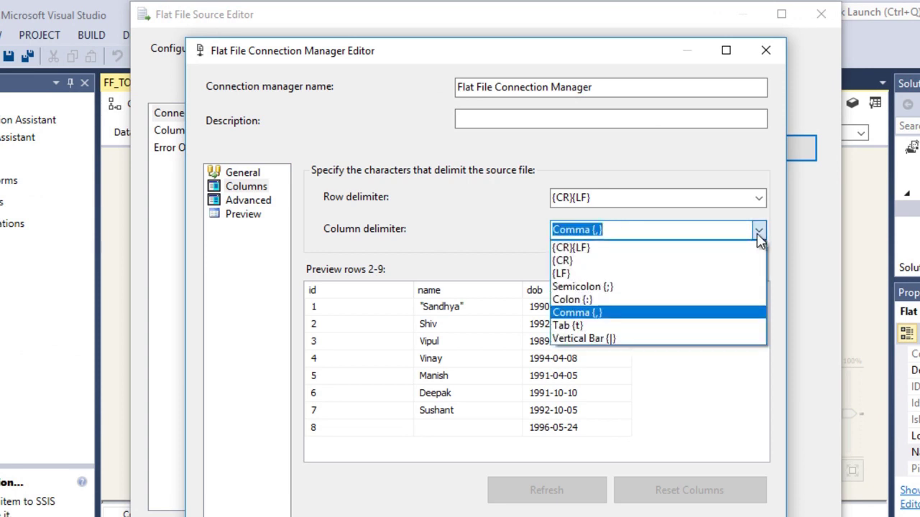
pyautogui.click(546, 340)
pyautogui.click(454, 309)
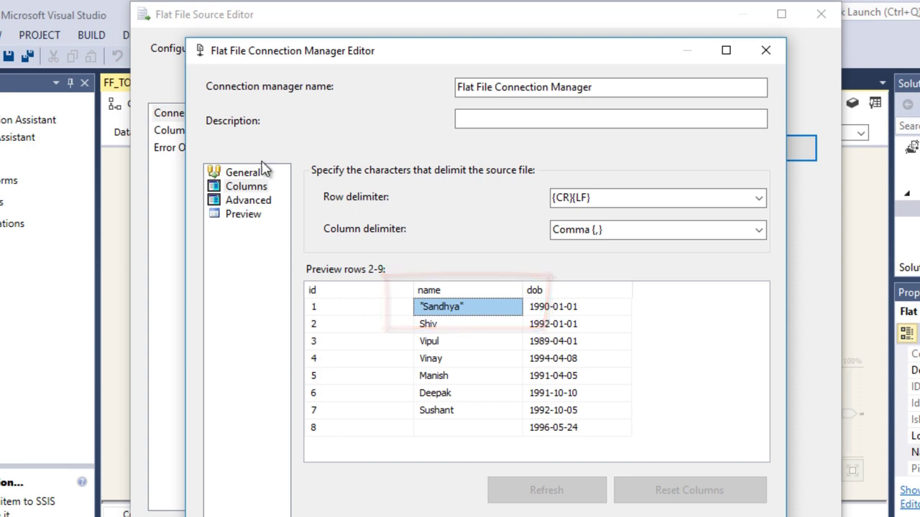
pyautogui.click(243, 176)
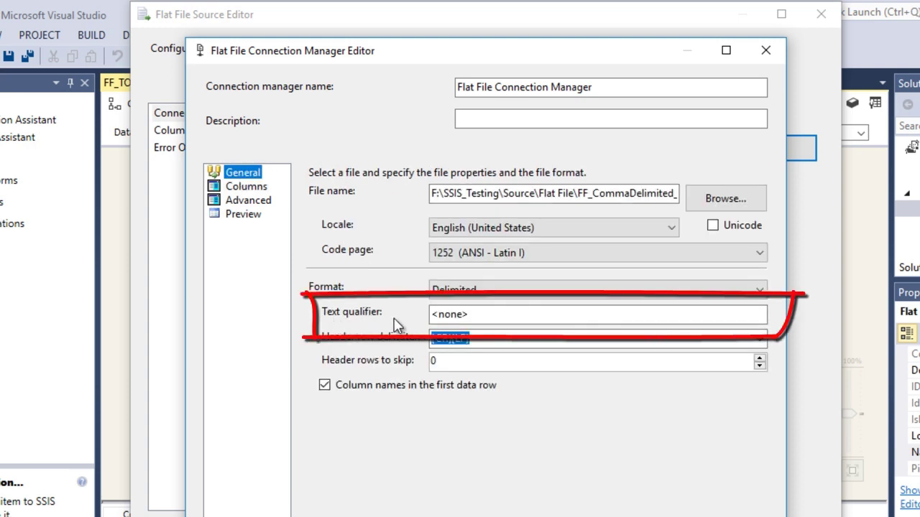
# Step: Set the text qualifier to a double quote and confirm Sandhya previews without quotes
pyautogui.click(516, 315)
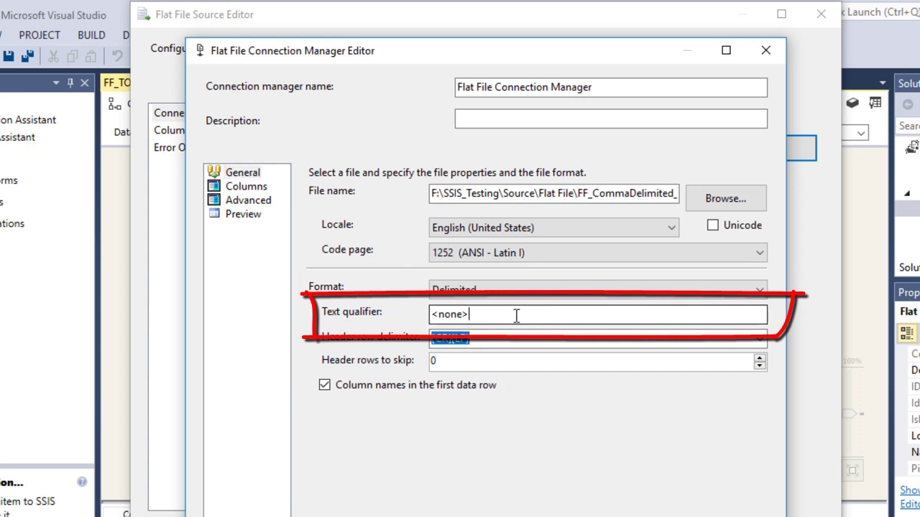
pyautogui.press('BackSpace')
pyautogui.press('BackSpace')
pyautogui.press('BackSpace')
pyautogui.press('BackSpace')
pyautogui.press('BackSpace')
pyautogui.press('BackSpace')
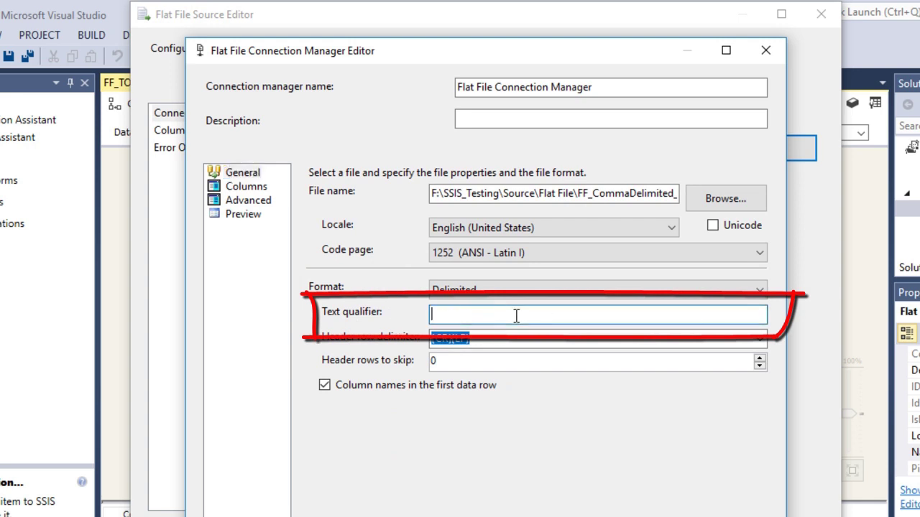
pyautogui.write('"')
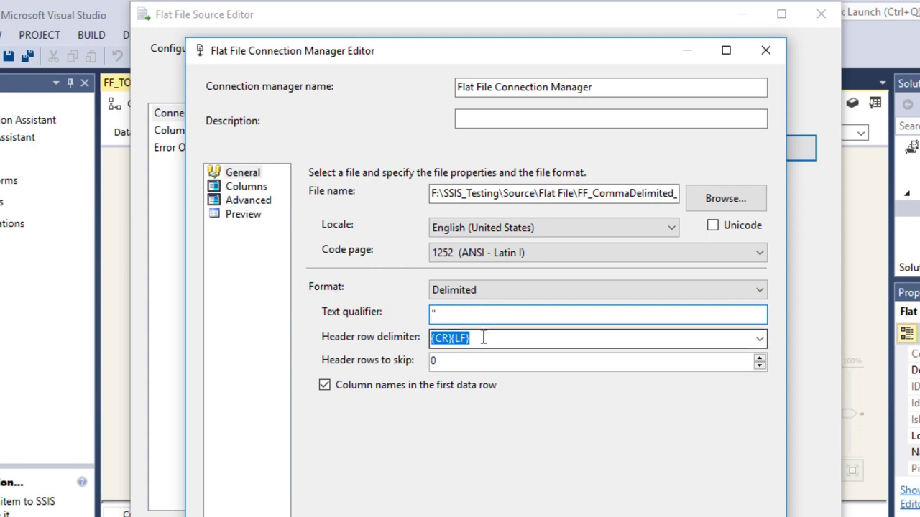
pyautogui.click(248, 188)
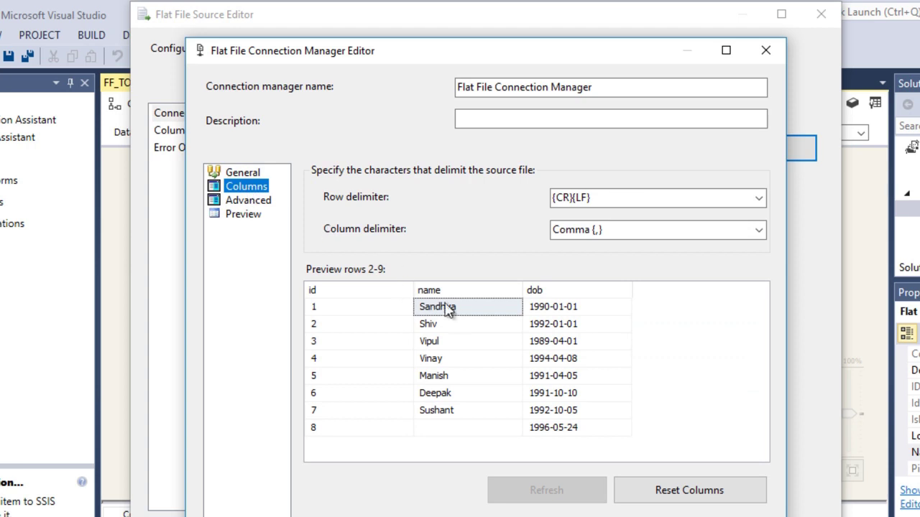
pyautogui.click(454, 312)
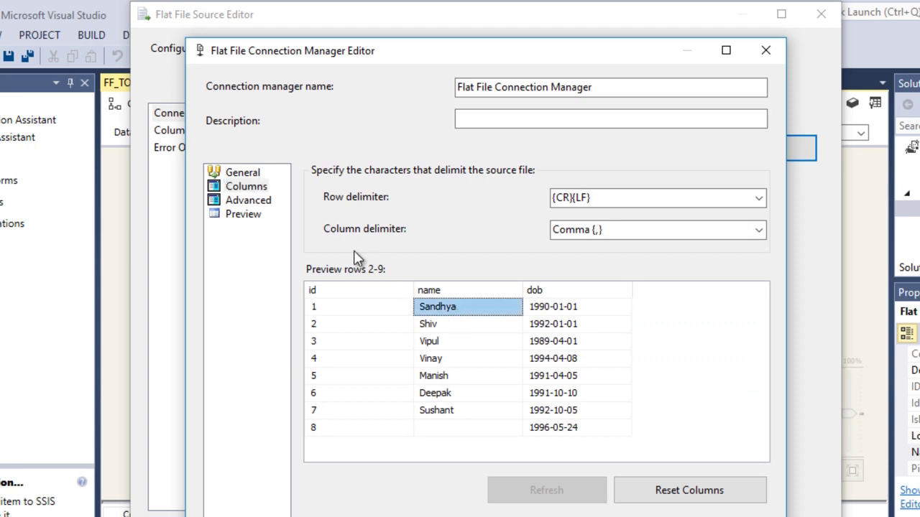
# Step: Recheck the double-quote qualifier and show the Advanced column properties
pyautogui.click(236, 175)
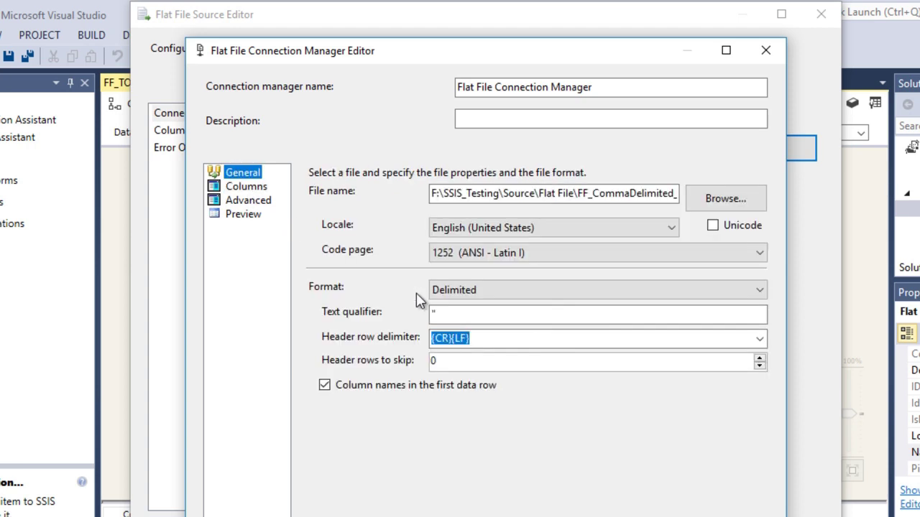
pyautogui.click(476, 316)
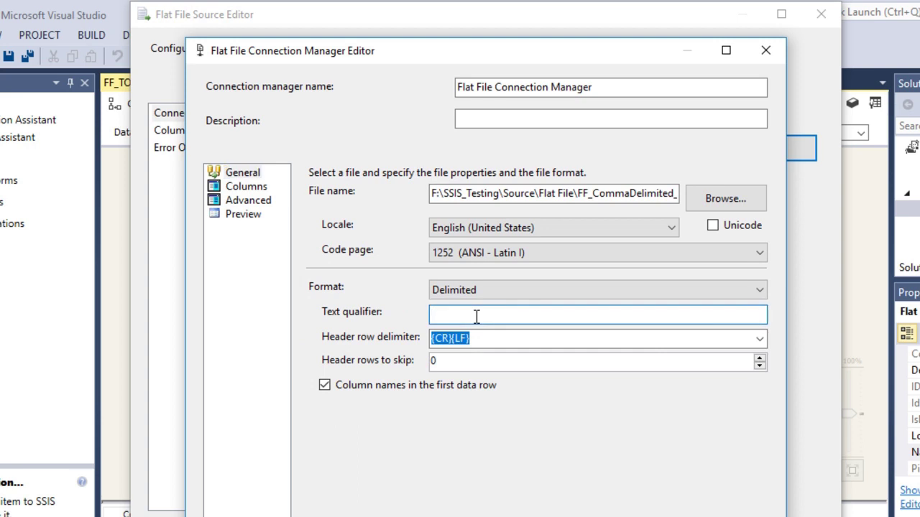
pyautogui.click(246, 187)
pyautogui.click(247, 200)
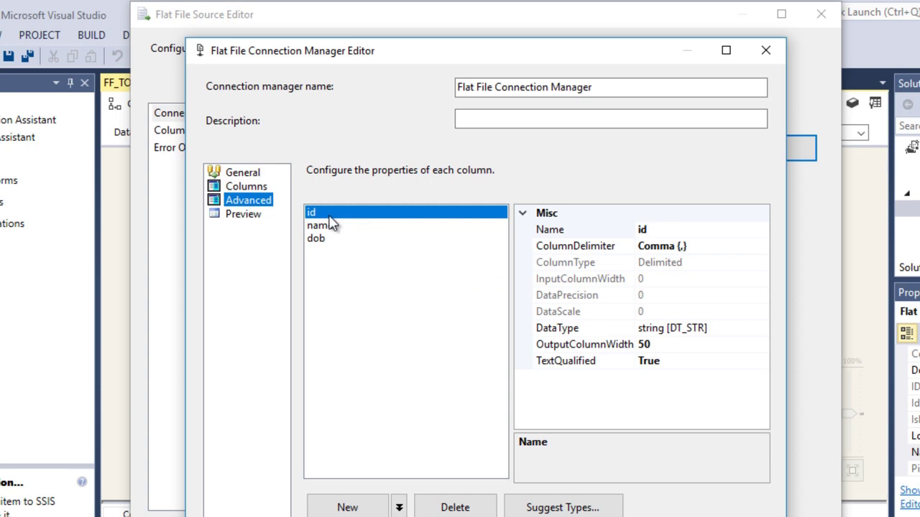
# Step: Make id a four-byte signed integer (DT_I4) and widen name to 100
pyautogui.press('Tab')
pyautogui.click(731, 331)
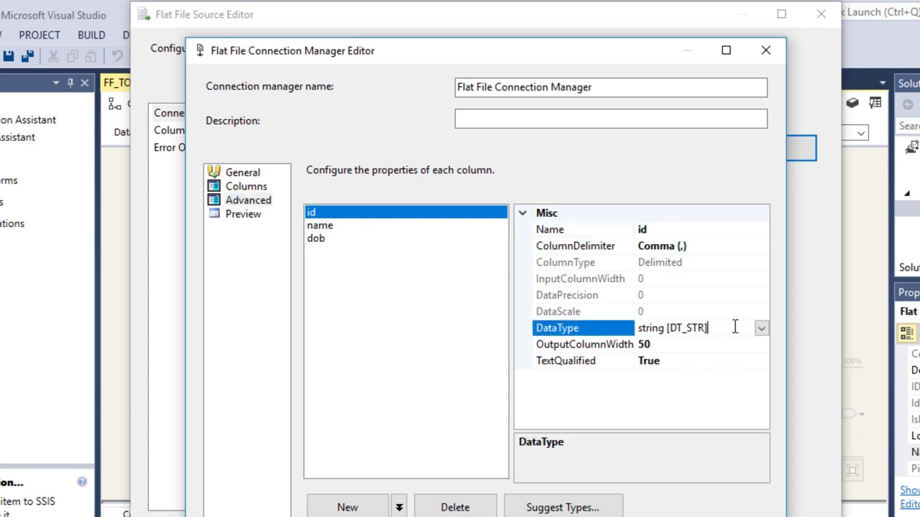
pyautogui.click(761, 327)
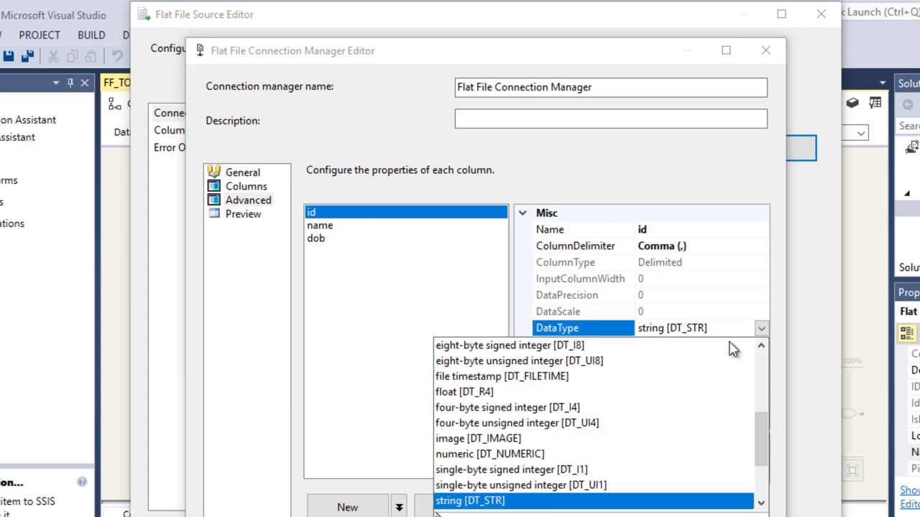
pyautogui.click(598, 408)
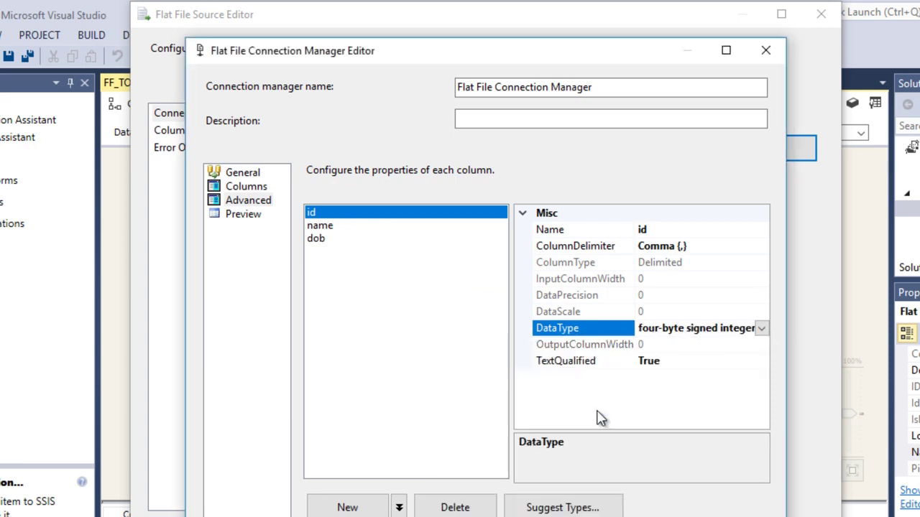
pyautogui.click(329, 227)
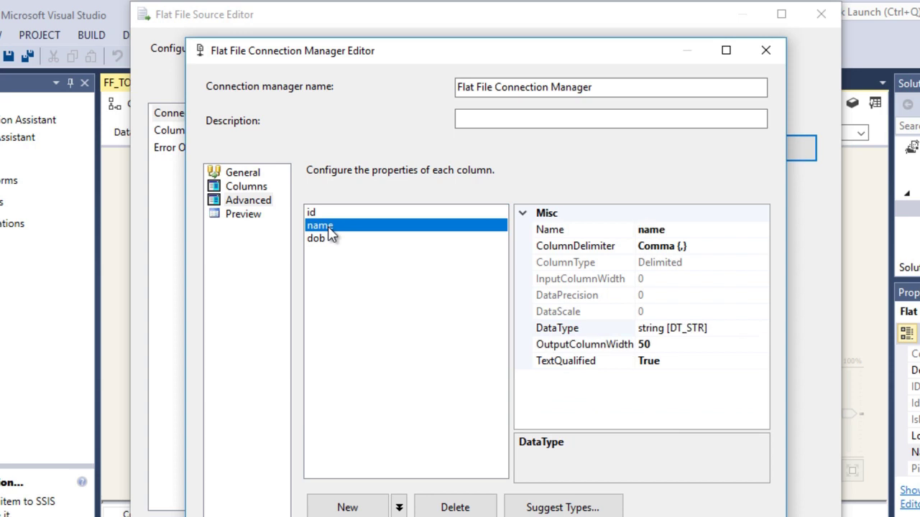
pyautogui.click(662, 347)
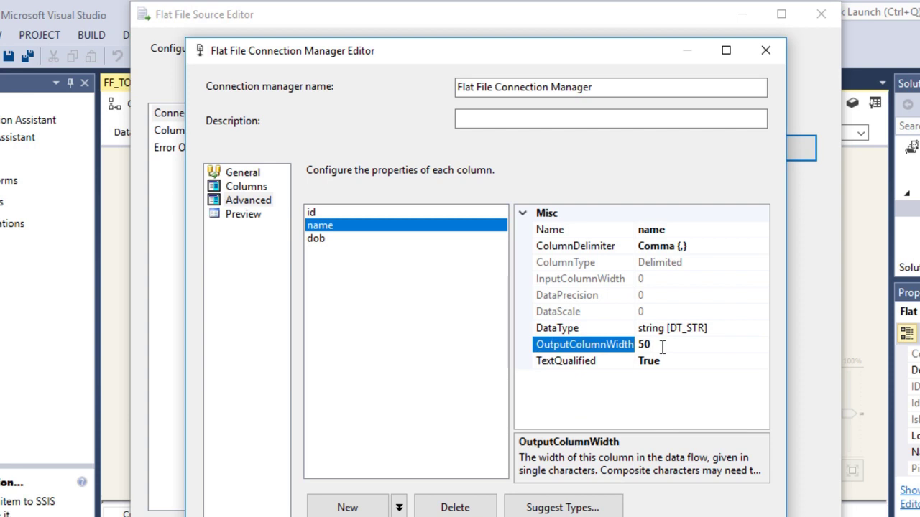
pyautogui.press('BackSpace')
pyautogui.press('BackSpace')
pyautogui.write('100')
pyautogui.click(693, 361)
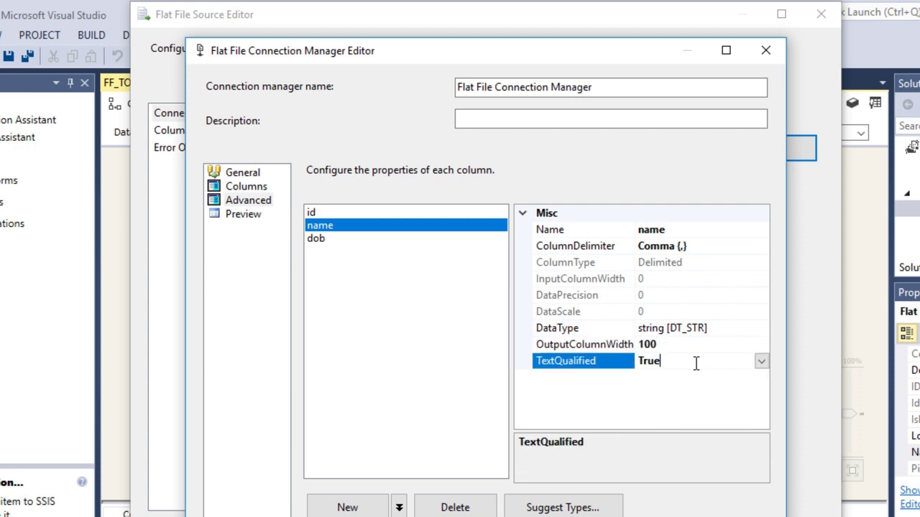
# Step: Set dob to DT_DBTIMESTAMP, preview the parsed rows, and save the connection manager
pyautogui.click(342, 244)
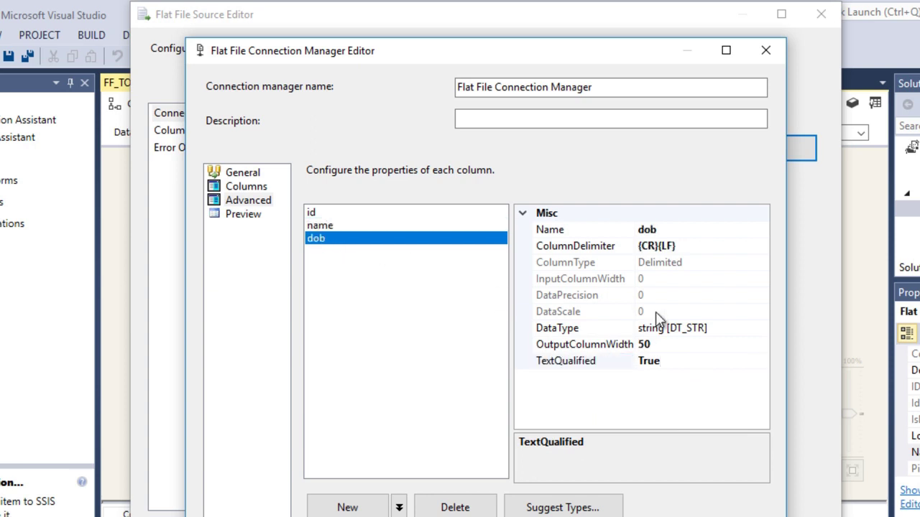
pyautogui.click(719, 329)
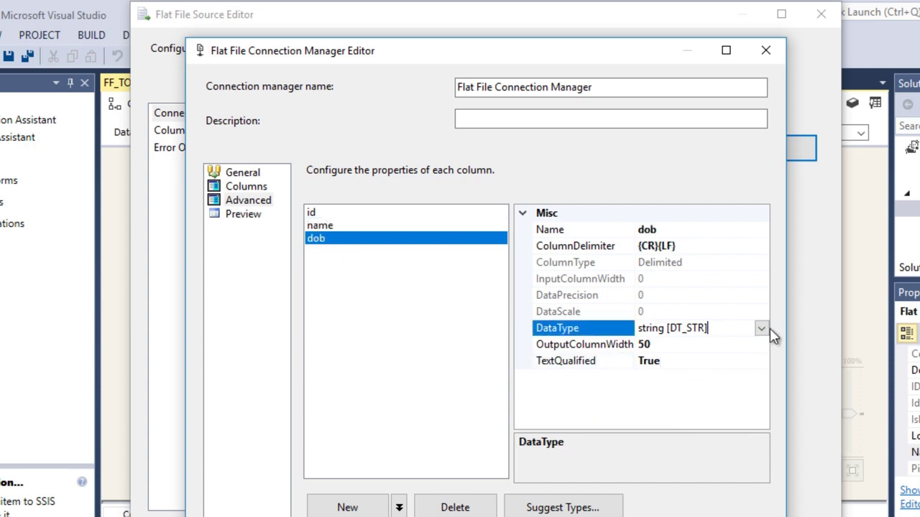
pyautogui.click(760, 329)
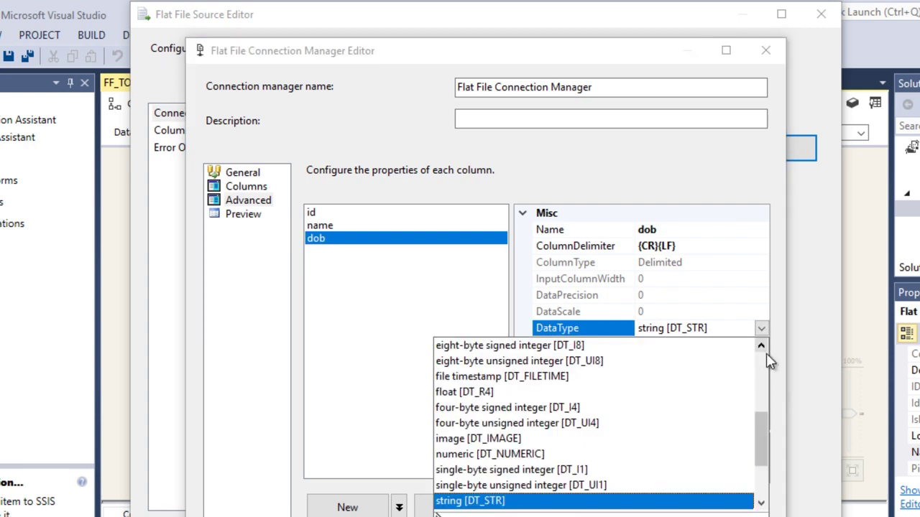
pyautogui.scroll(4, 766, 370)
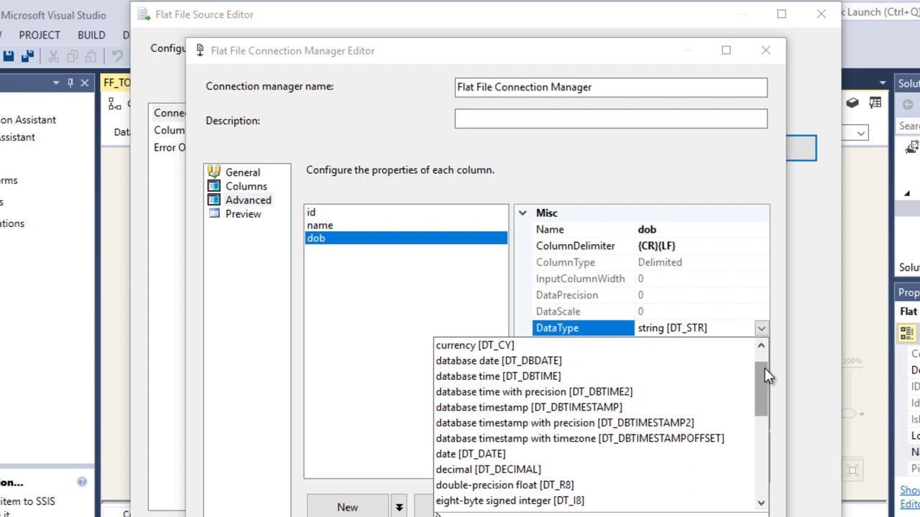
pyautogui.click(573, 408)
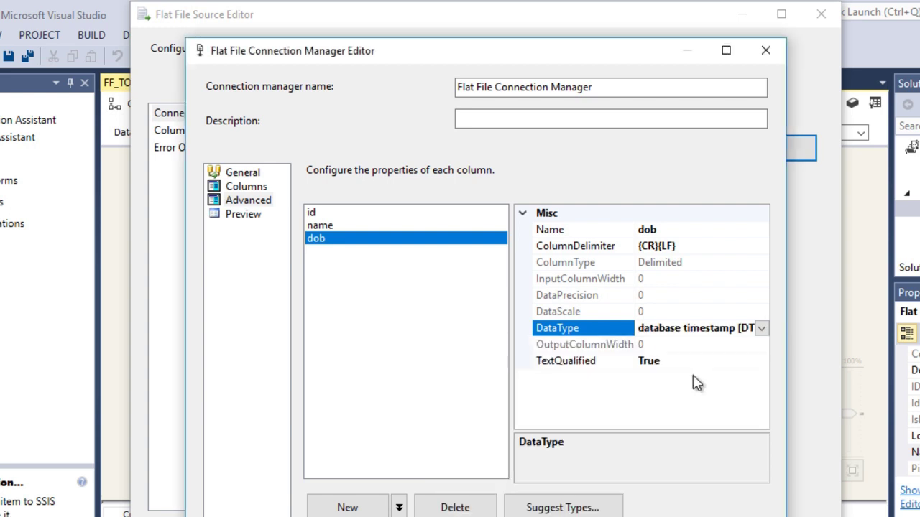
pyautogui.click(675, 345)
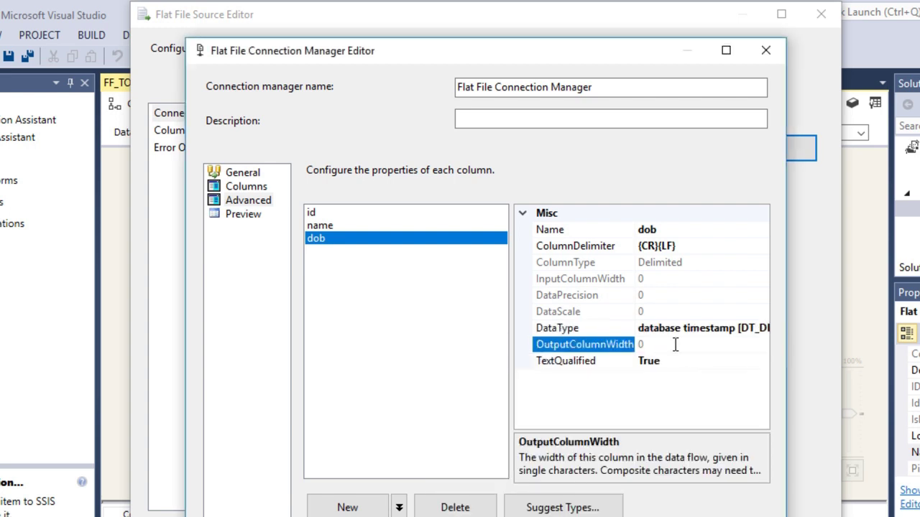
pyautogui.click(243, 219)
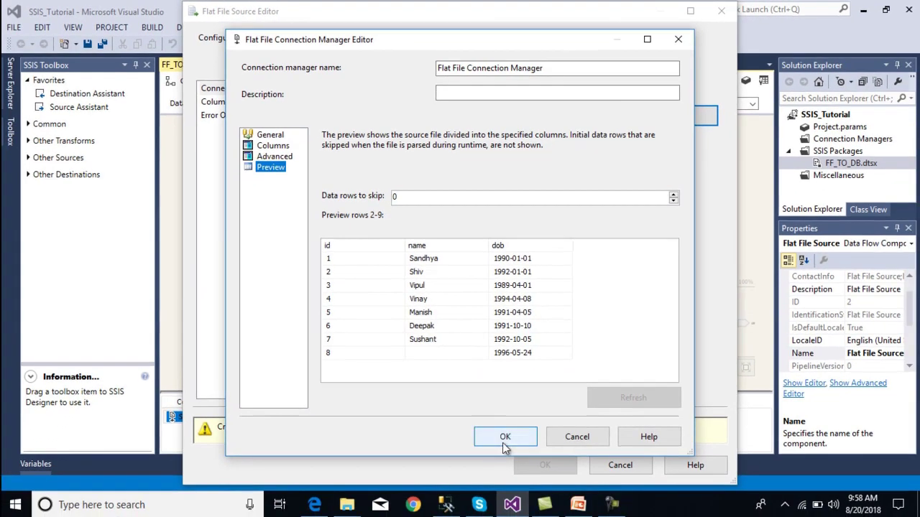
pyautogui.click(519, 437)
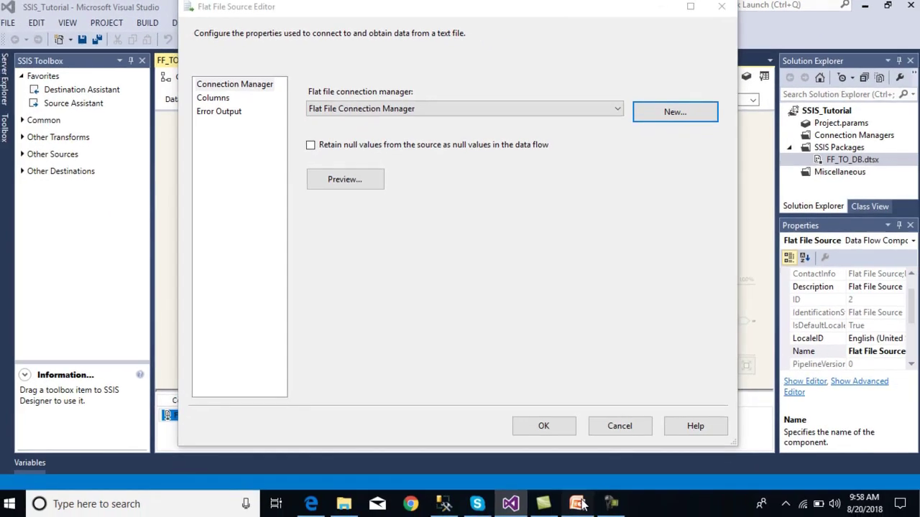
# Step: Switch to the PowerPoint tutorial deck and advance to slide 4, Retain NULL Values
pyautogui.click(579, 503)
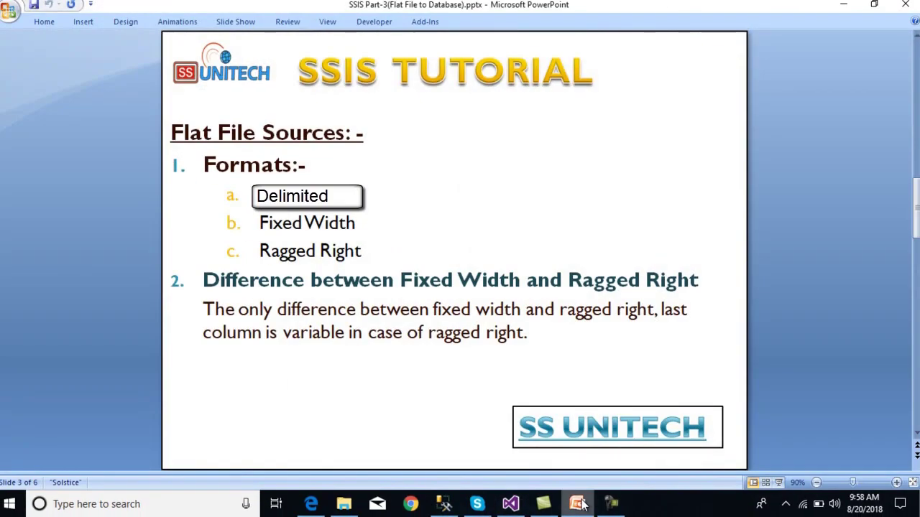
pyautogui.press('pagedown')
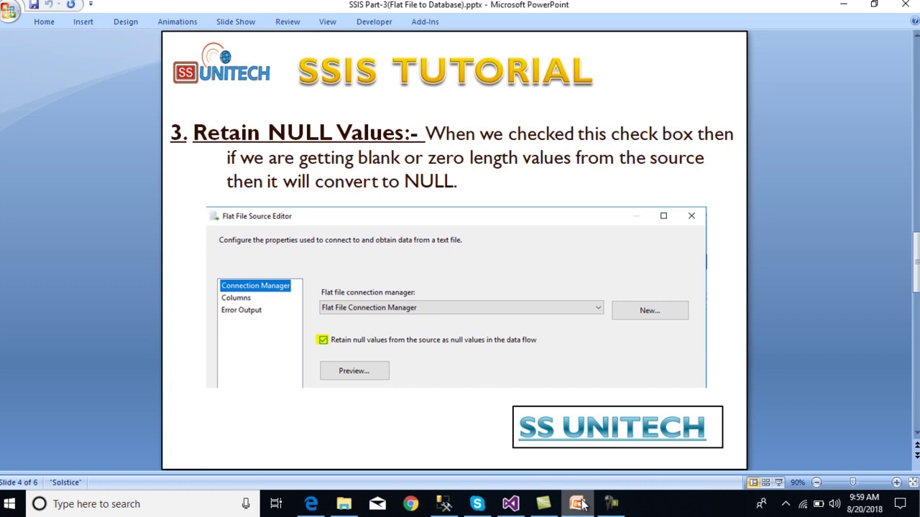
# Step: Preview the flat file's sample rows, looking at row 8's empty name value
pyautogui.click(582, 505)
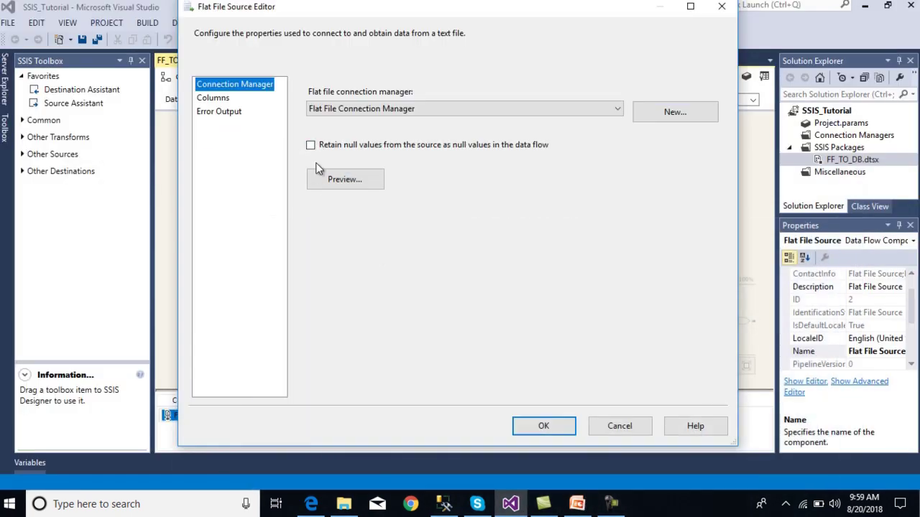
pyautogui.click(333, 177)
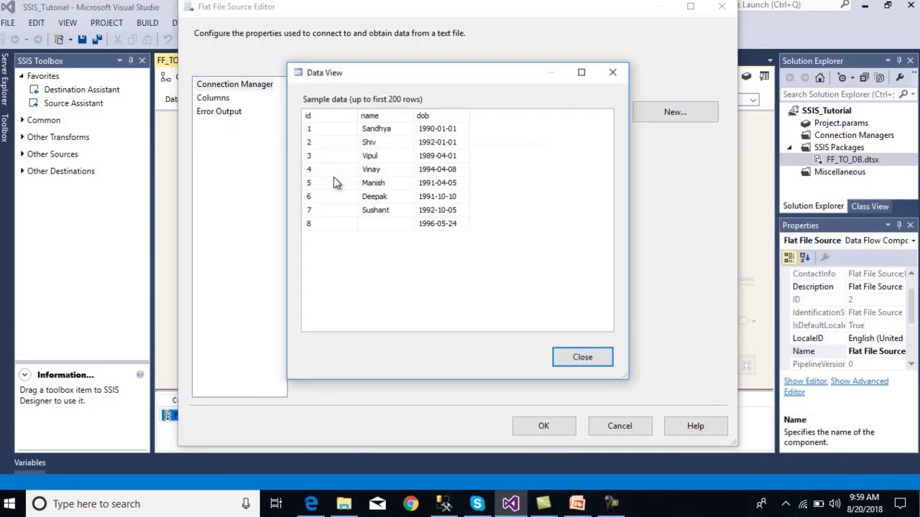
pyautogui.click(371, 227)
pyautogui.click(319, 226)
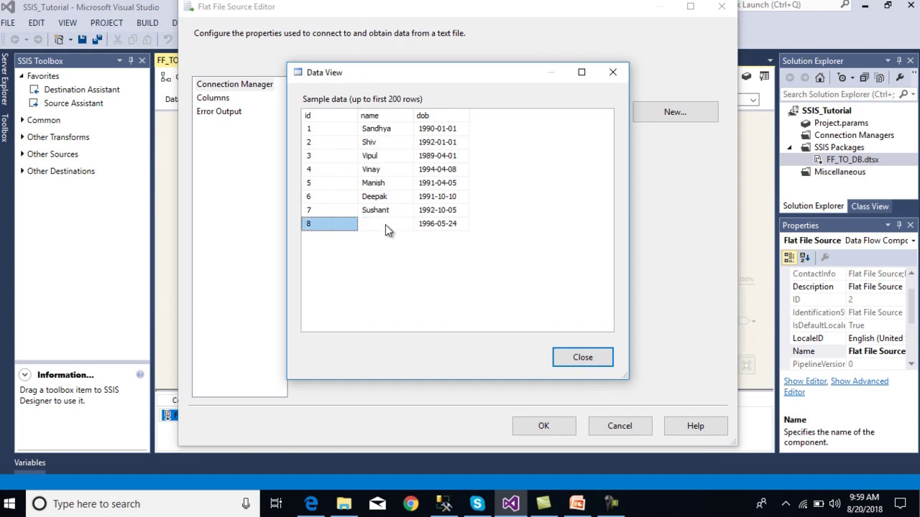
# Step: Tick Retain null values, re-check the 8 preview rows, and confirm the Flat File Source
pyautogui.click(574, 358)
pyautogui.click(310, 147)
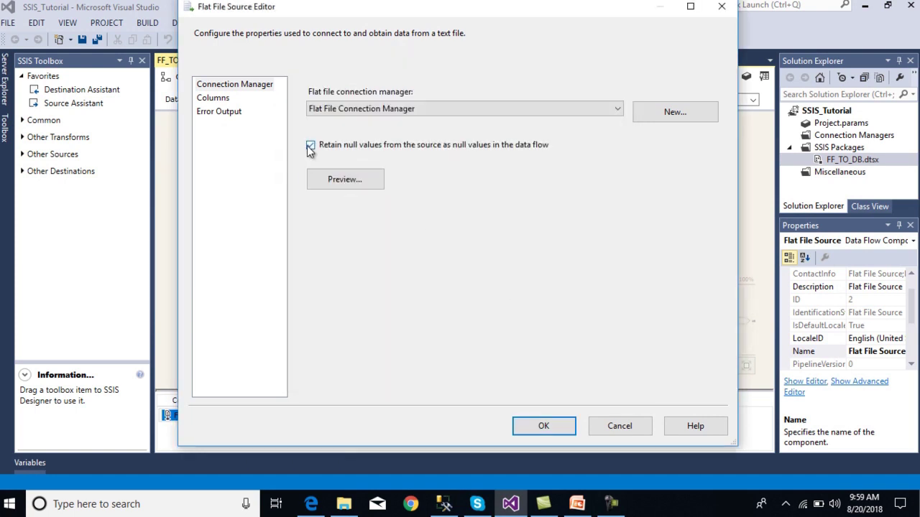
pyautogui.click(343, 182)
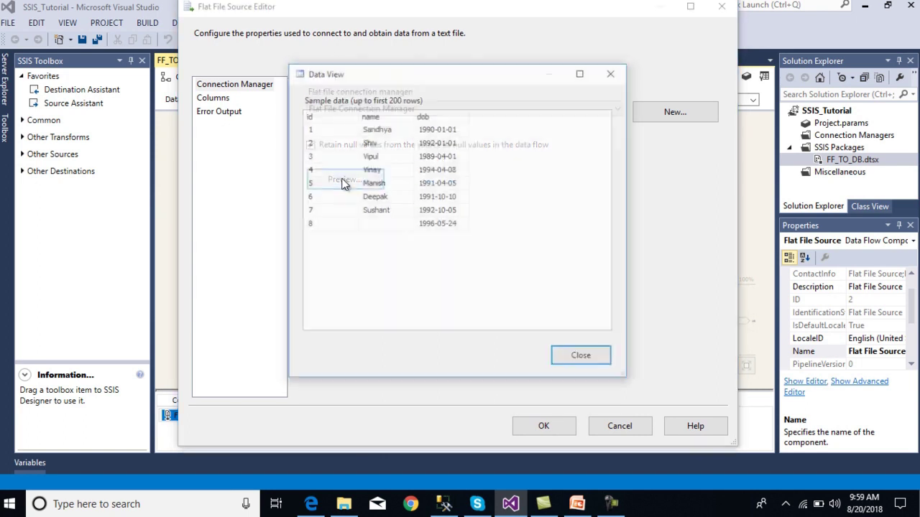
pyautogui.click(380, 224)
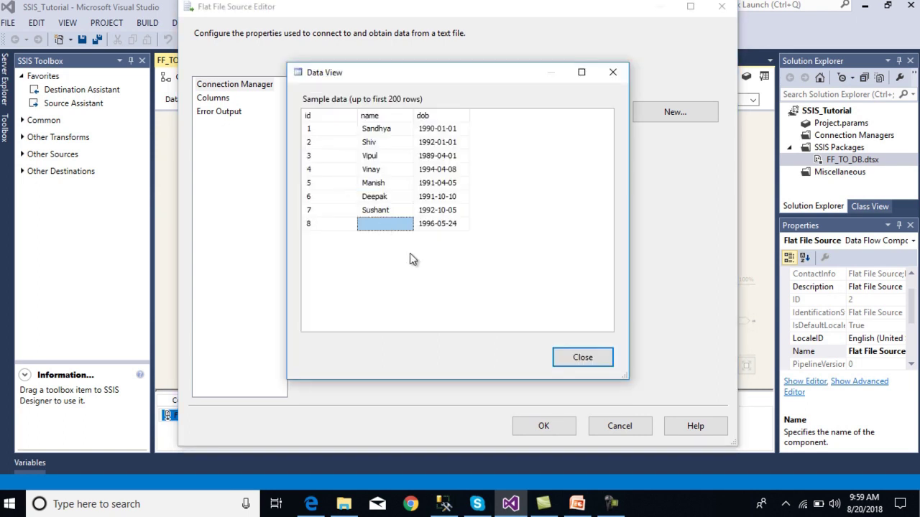
pyautogui.click(579, 357)
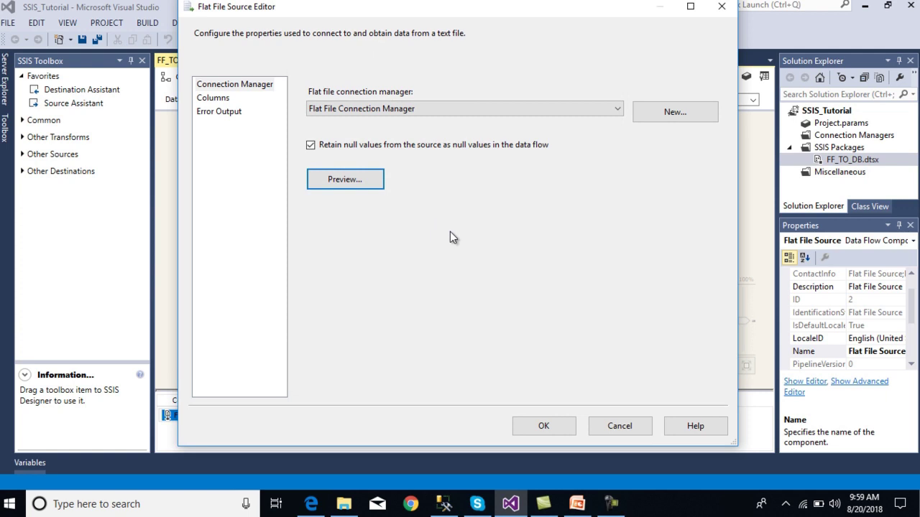
pyautogui.click(540, 424)
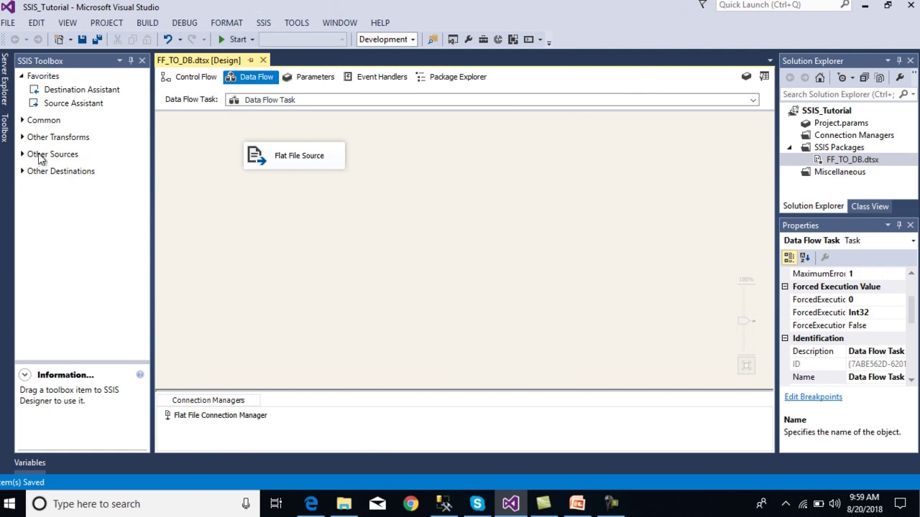
# Step: Place an OLE DB Destination from Other Destinations below the Flat File Source
pyautogui.click(49, 173)
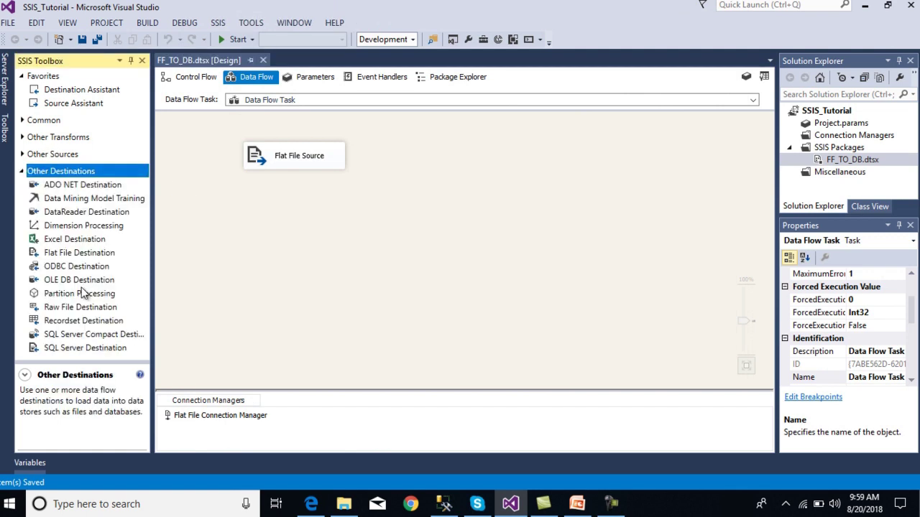
pyautogui.click(81, 282)
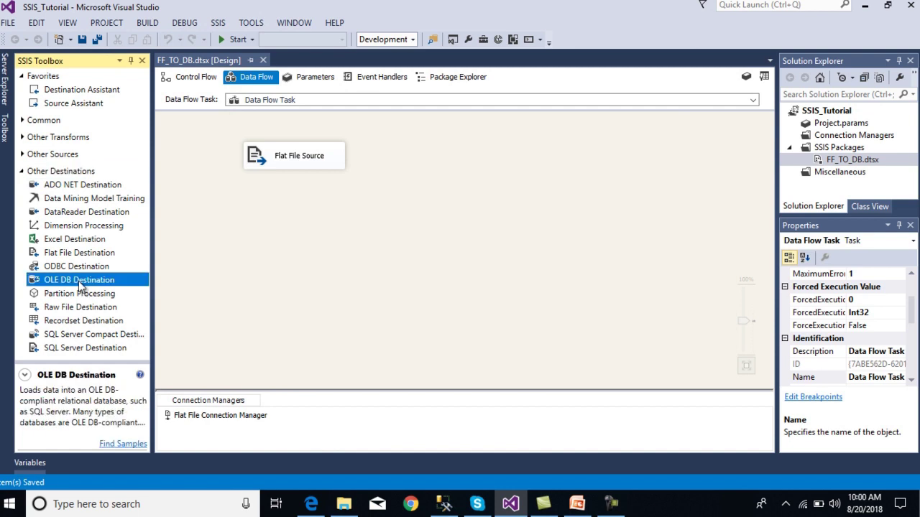
pyautogui.moveTo(81, 285); pyautogui.dragTo(334, 233)
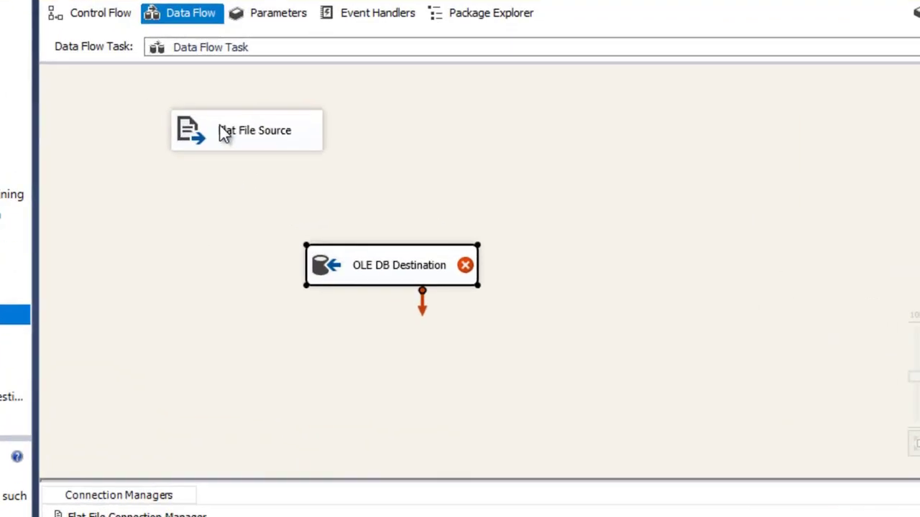
# Step: Connect the Flat File Source's output path to the OLE DB Destination
pyautogui.click(225, 135)
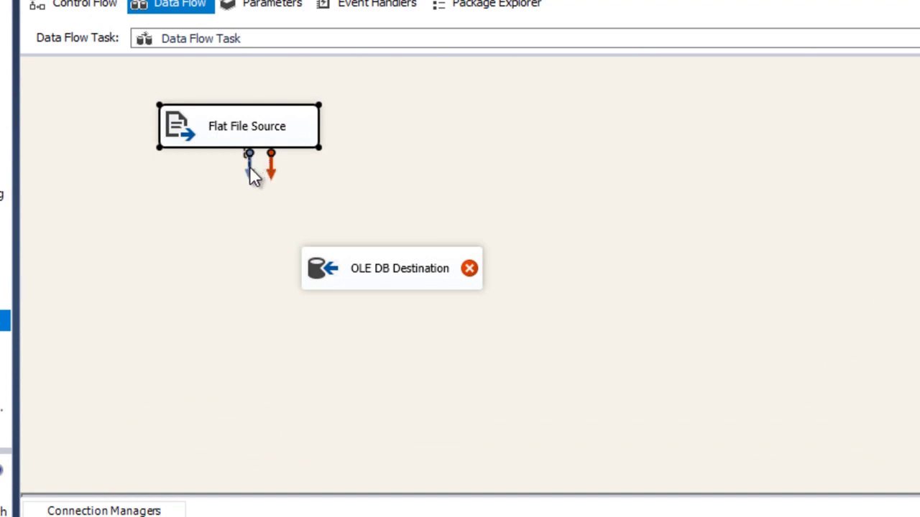
pyautogui.moveTo(249, 170); pyautogui.dragTo(388, 268)
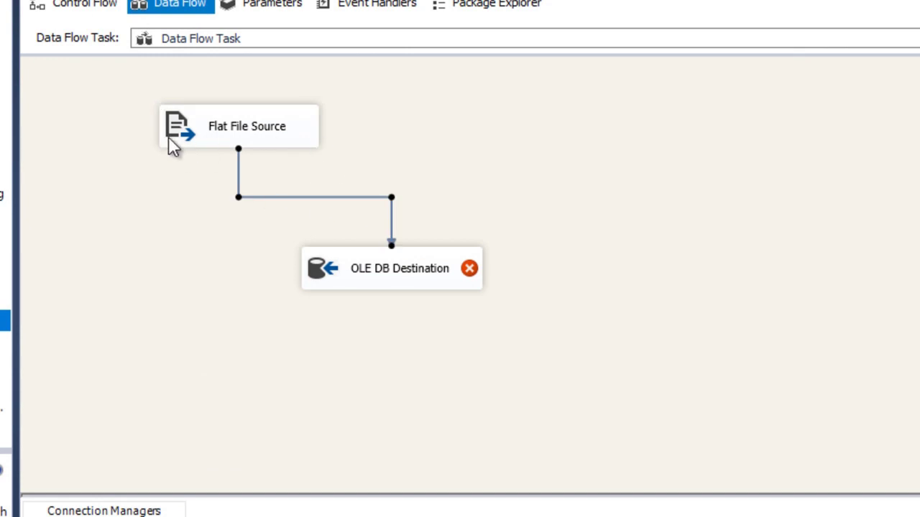
pyautogui.click(263, 154)
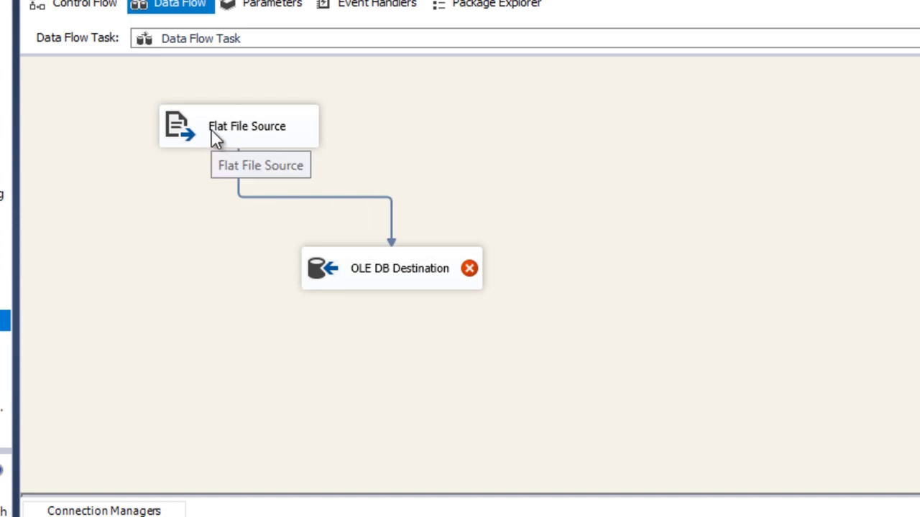
pyautogui.moveTo(401, 277)
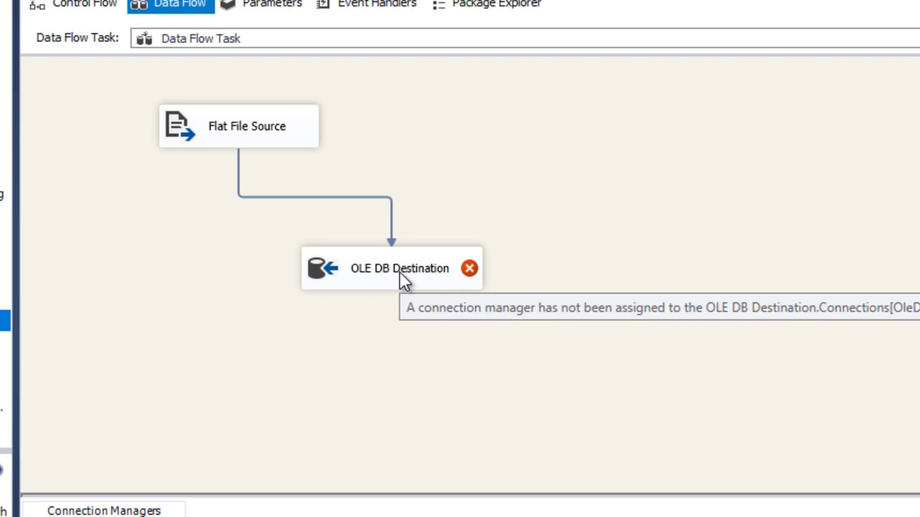
# Step: Replace the old saved connections with a new, tested DESKTOP-FMKH5F7 SSIS_TEST connection
pyautogui.doubleClick(399, 271)
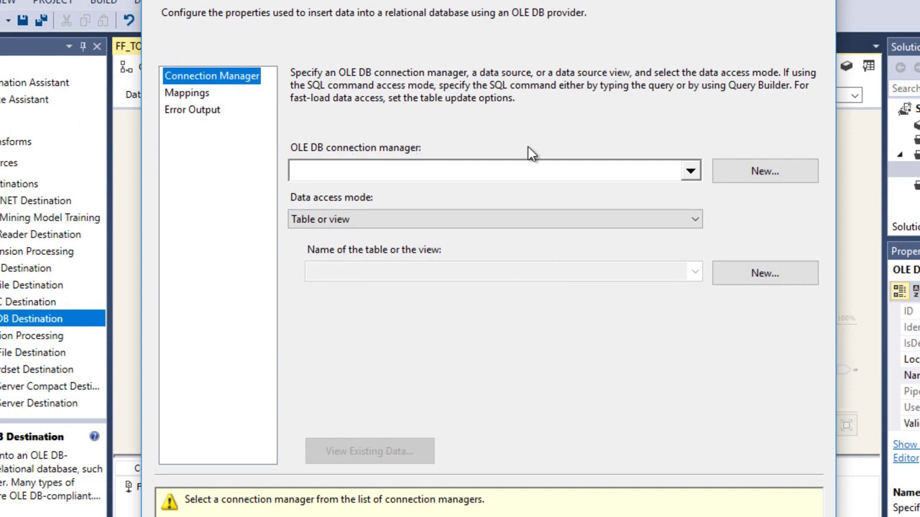
pyautogui.click(775, 177)
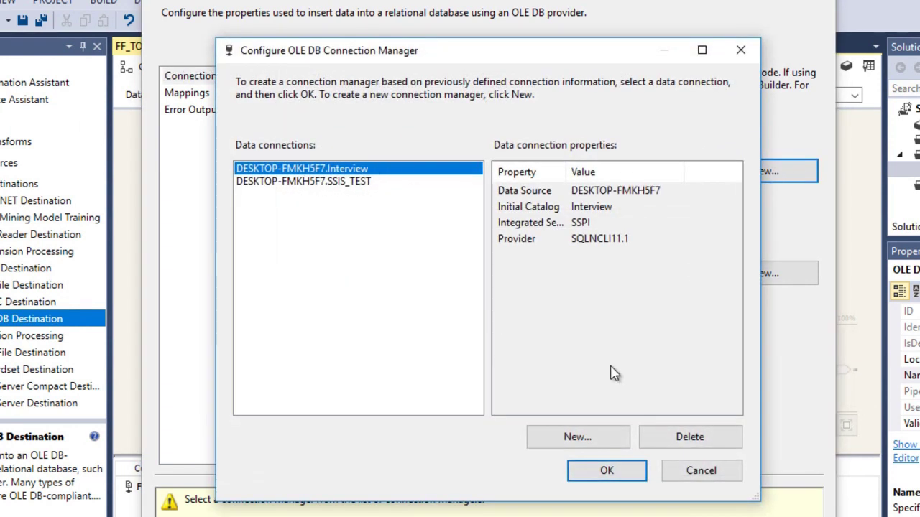
pyautogui.click(689, 438)
pyautogui.click(690, 438)
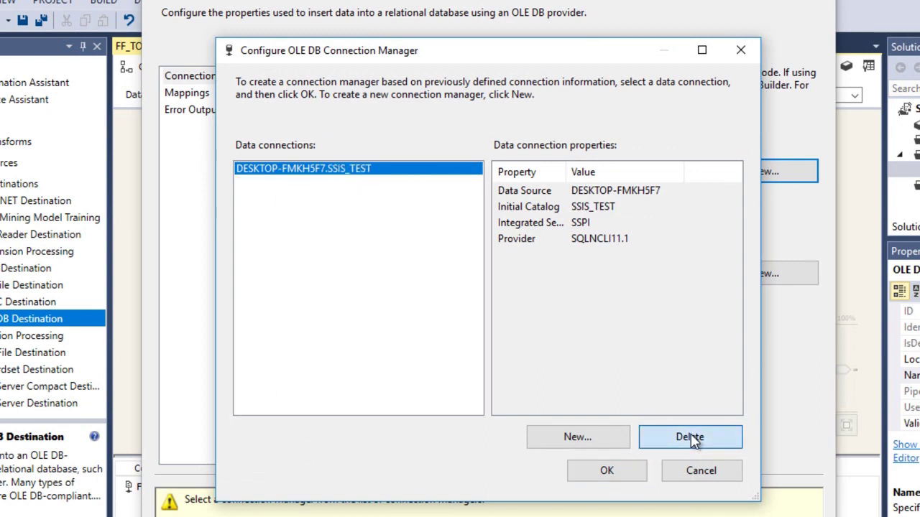
pyautogui.click(607, 440)
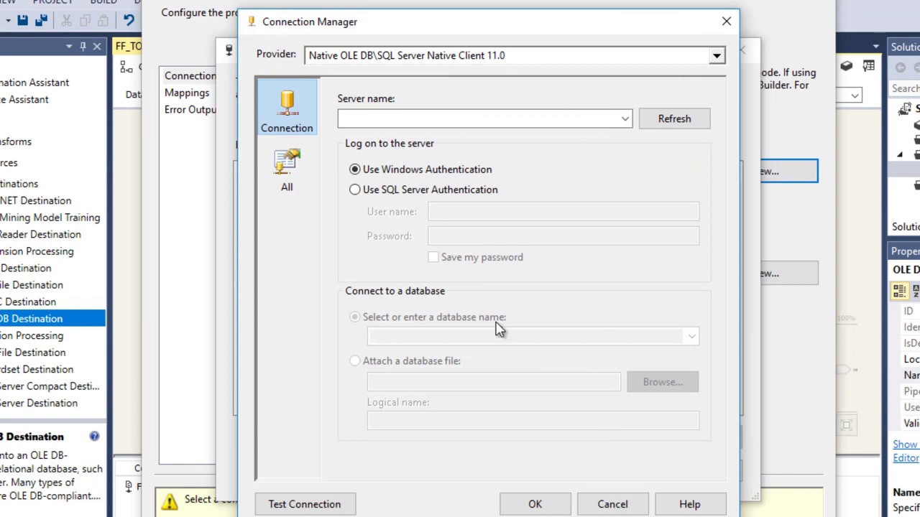
pyautogui.click(624, 119)
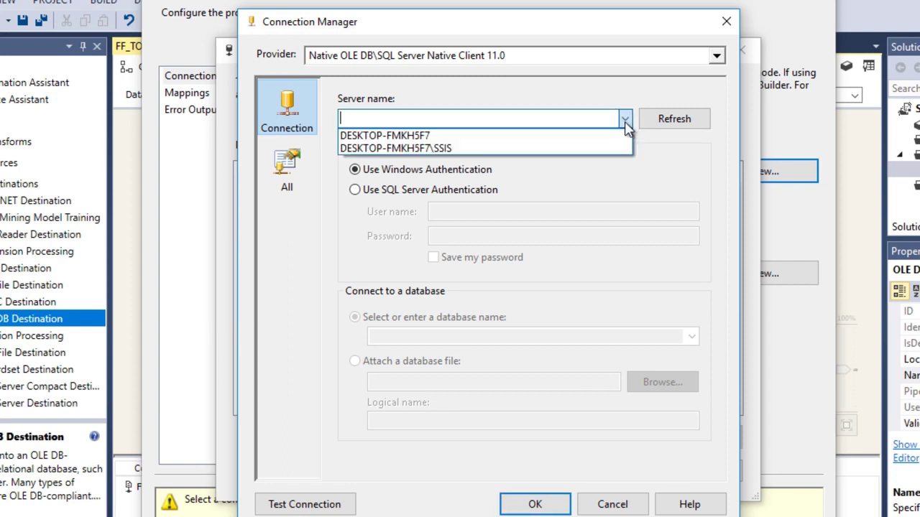
pyautogui.click(509, 137)
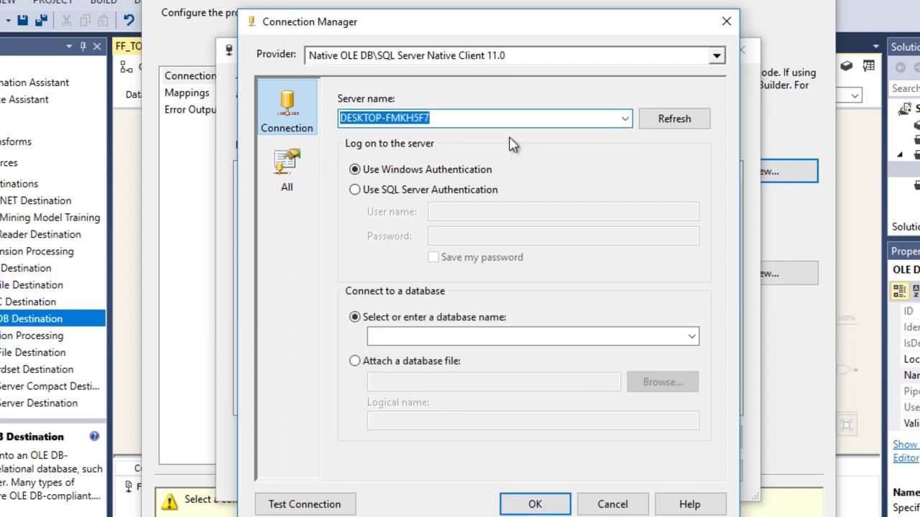
pyautogui.click(450, 338)
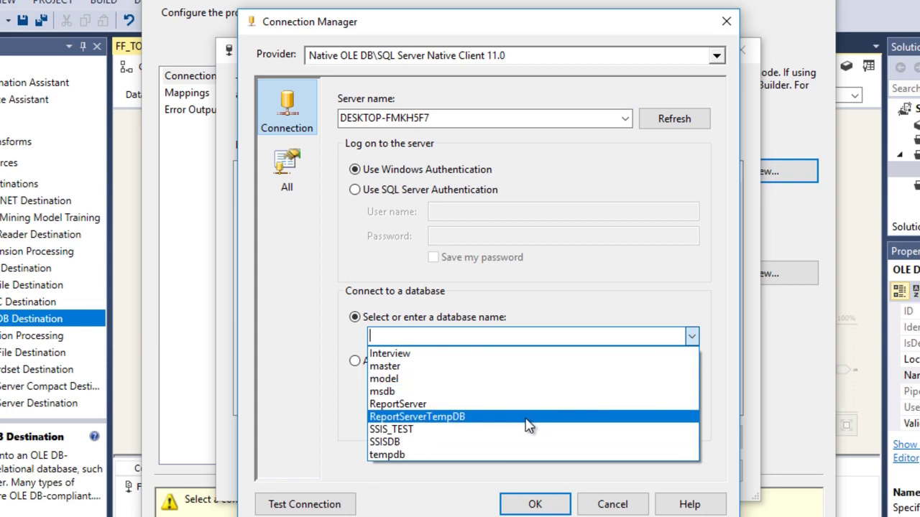
pyautogui.click(504, 431)
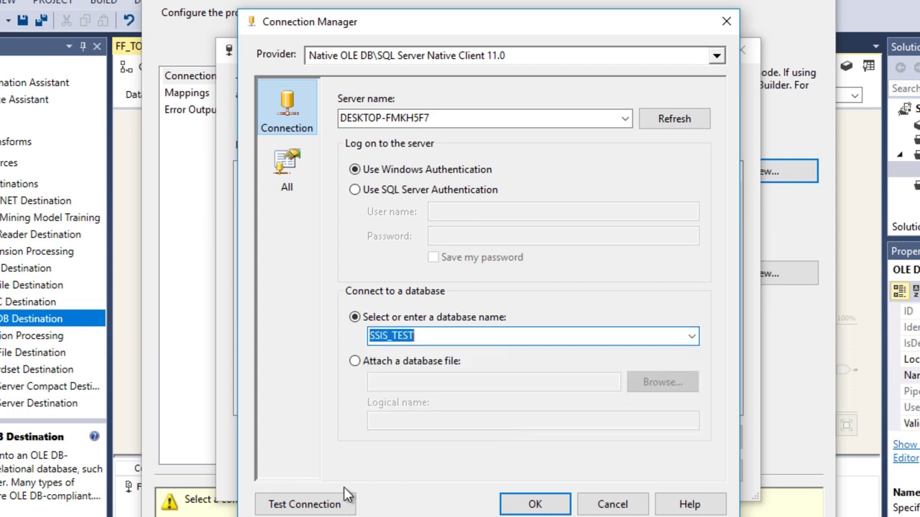
pyautogui.click(309, 505)
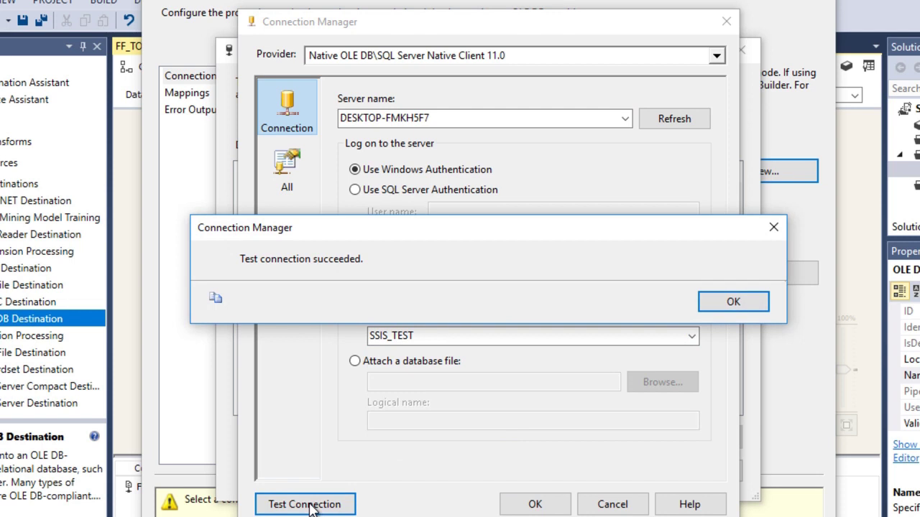
pyautogui.press('Return')
pyautogui.click(534, 505)
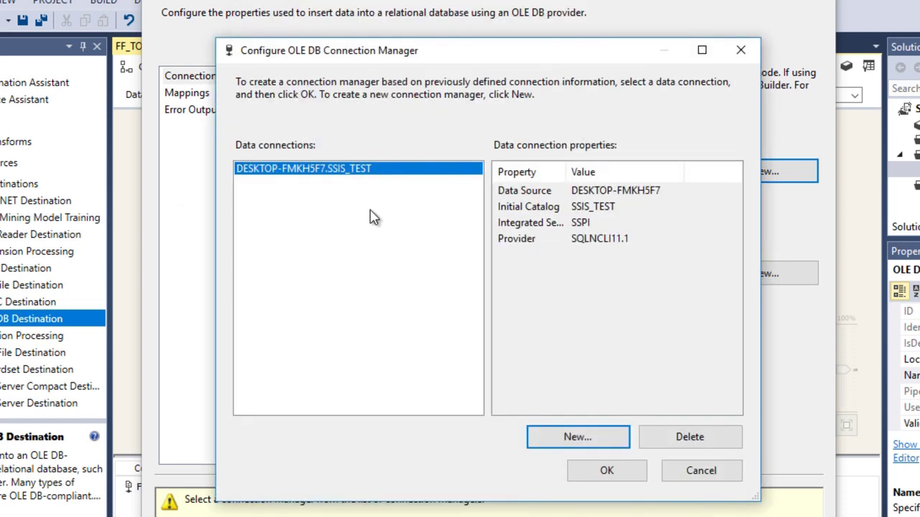
# Step: Target table [dbo].[FF_TO_DB_TBL], verify the id-to-Id column mapping, and confirm the destination
pyautogui.click(591, 471)
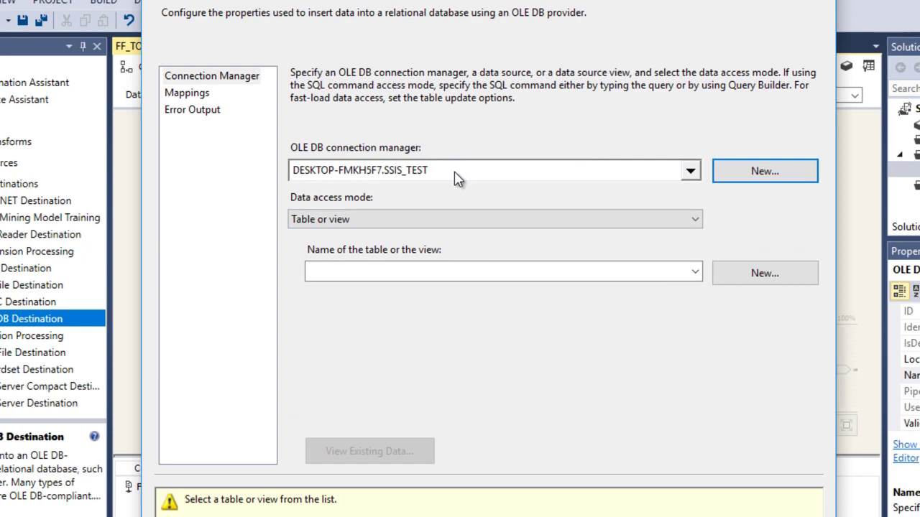
pyautogui.click(696, 273)
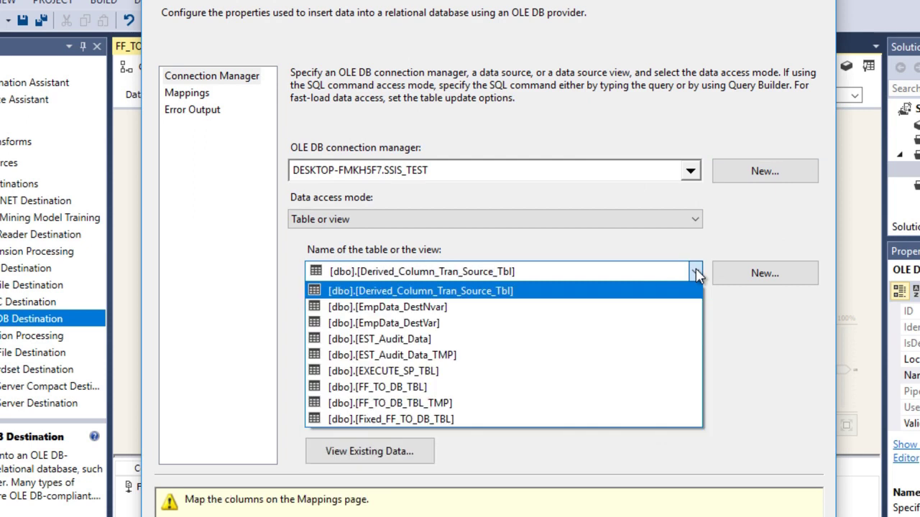
pyautogui.click(450, 388)
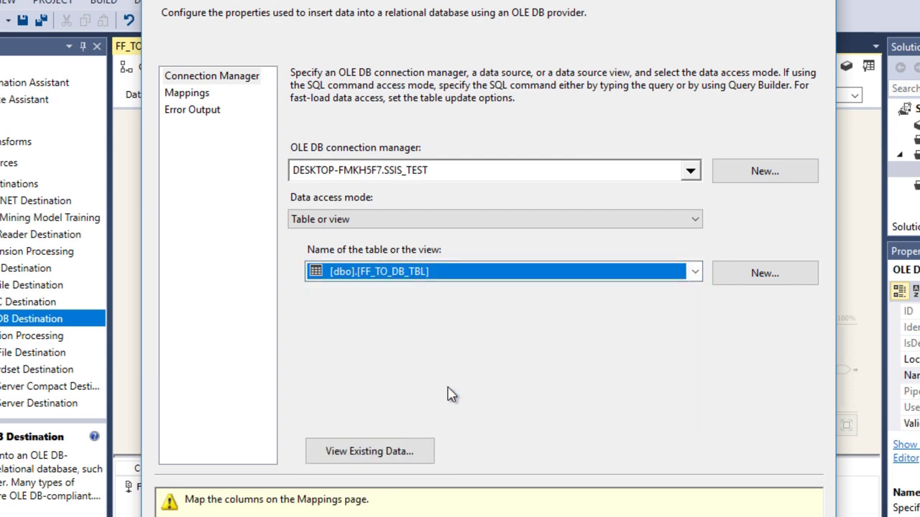
pyautogui.click(188, 95)
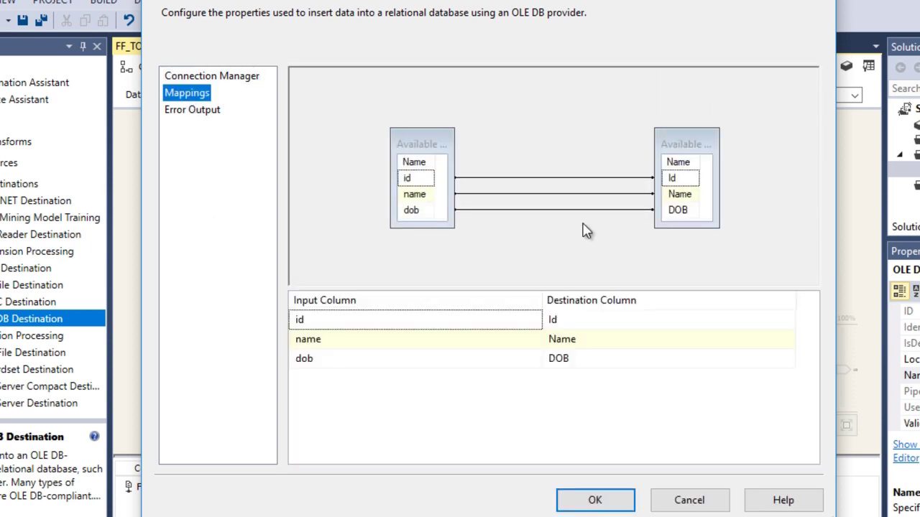
pyautogui.click(415, 178)
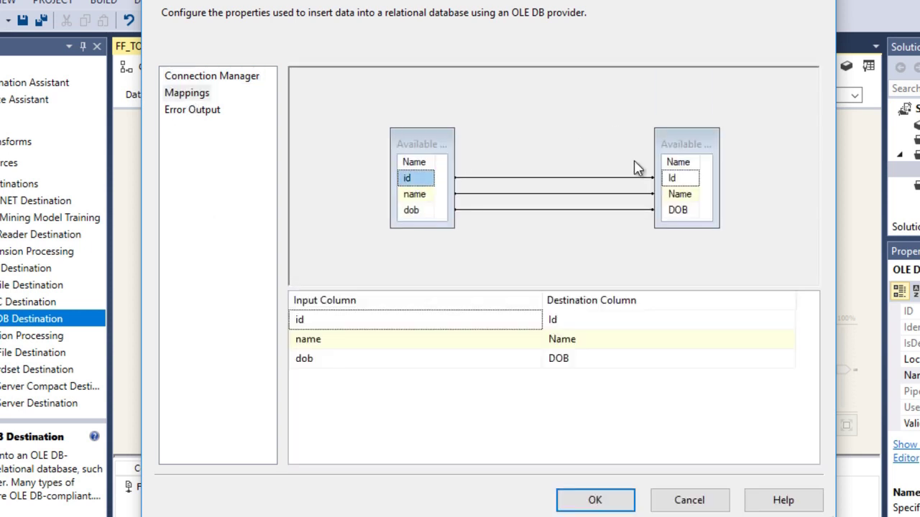
pyautogui.click(684, 183)
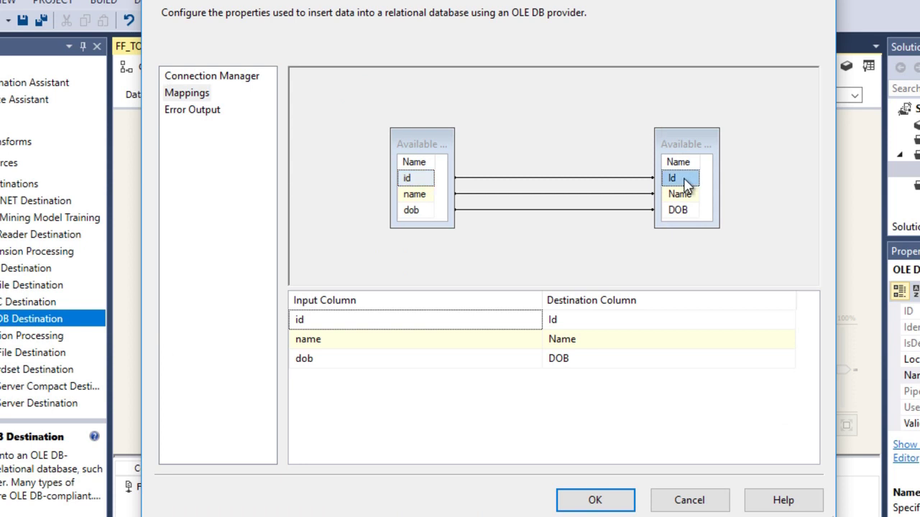
pyautogui.click(424, 185)
pyautogui.click(592, 499)
# Step: Execute the package to load the 8 rows, stop debugging, and switch to SSMS
pyautogui.click(225, 45)
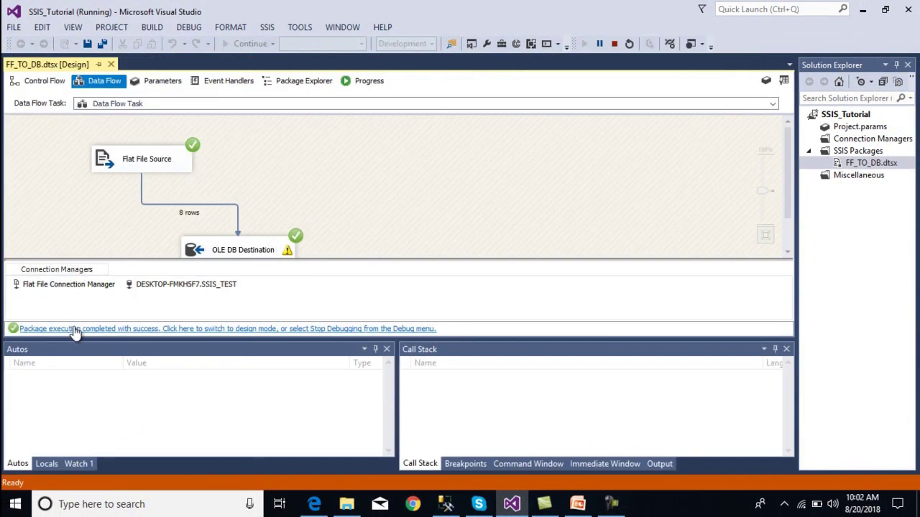
pyautogui.click(612, 44)
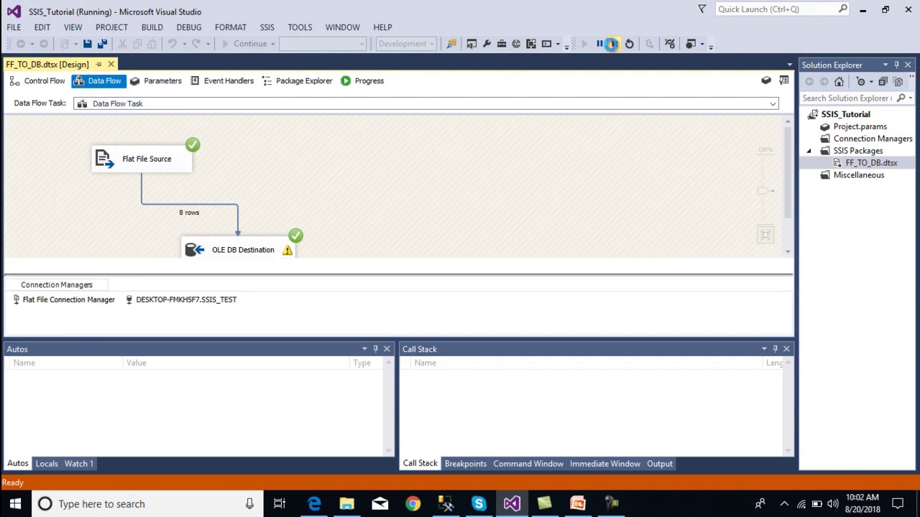
pyautogui.click(450, 507)
pyautogui.press('F5')
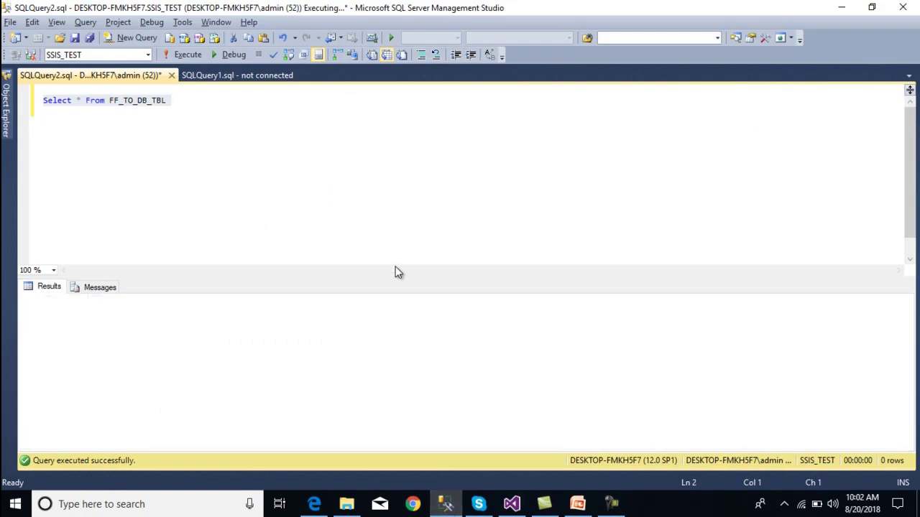
pyautogui.click(52, 319)
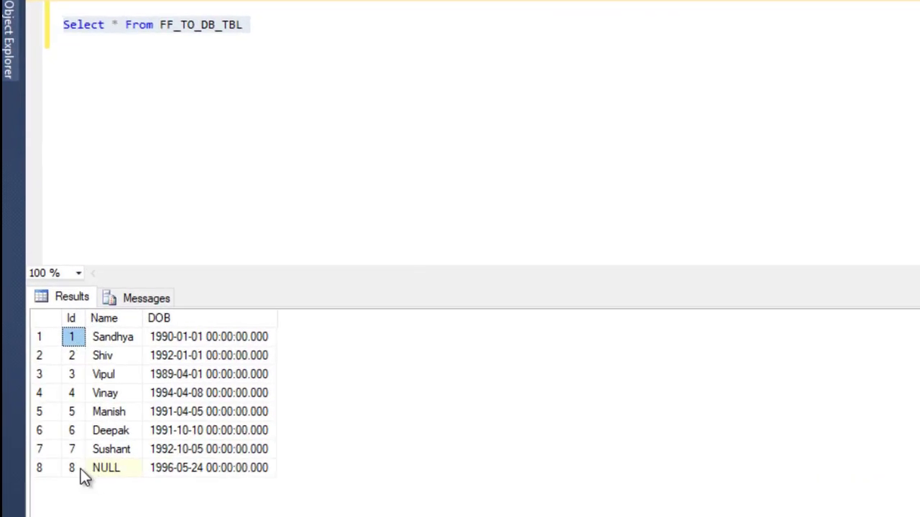
pyautogui.click(55, 404)
pyautogui.click(134, 466)
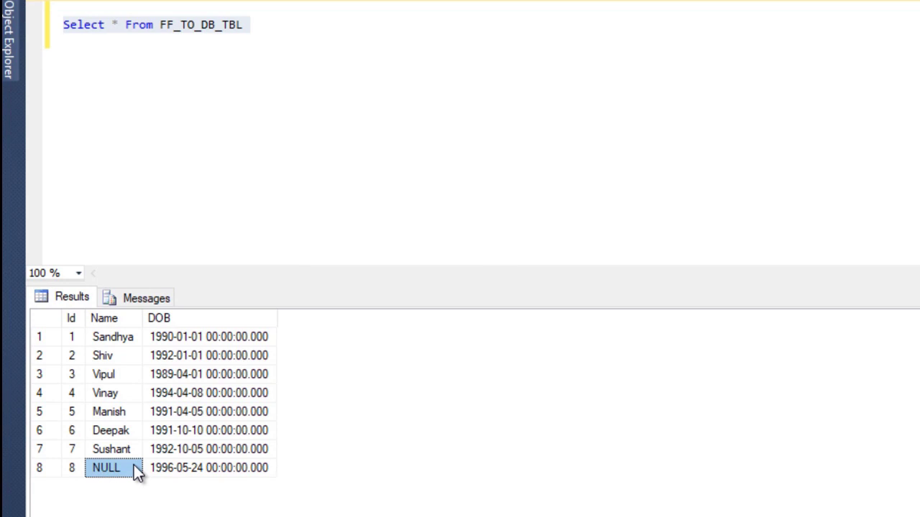
pyautogui.click(190, 463)
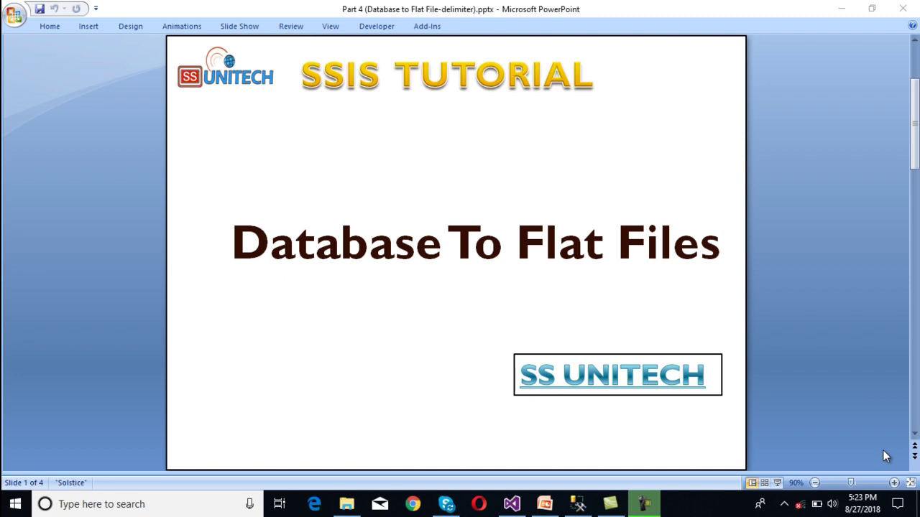
# Step: Advance to the Flat Files to Databases slide and briefly present it full screen
pyautogui.hotkey('alt', 'Tab')
pyautogui.press('pagedown')
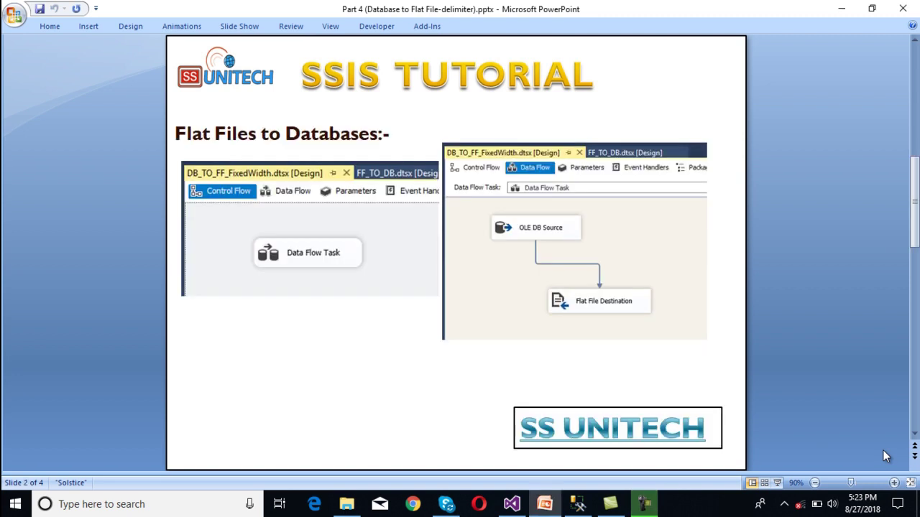
pyautogui.hotkey('shift', 'F5')
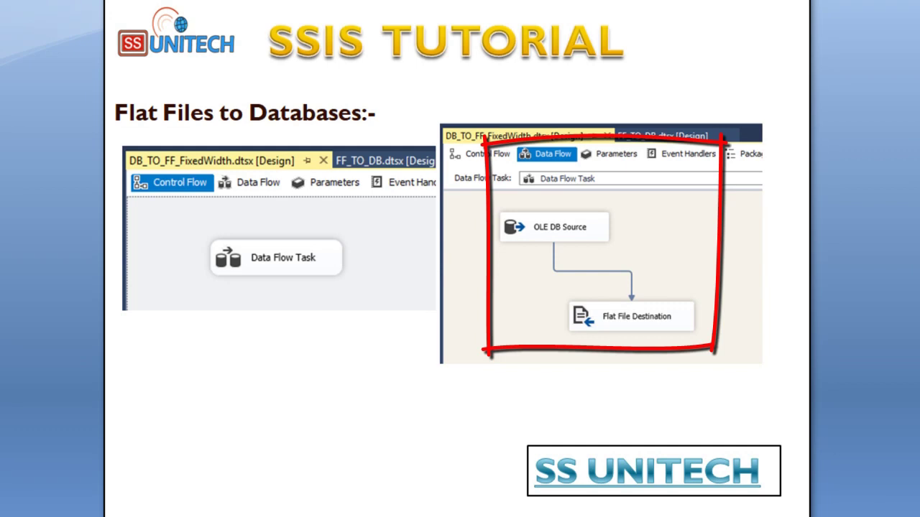
pyautogui.press('Escape')
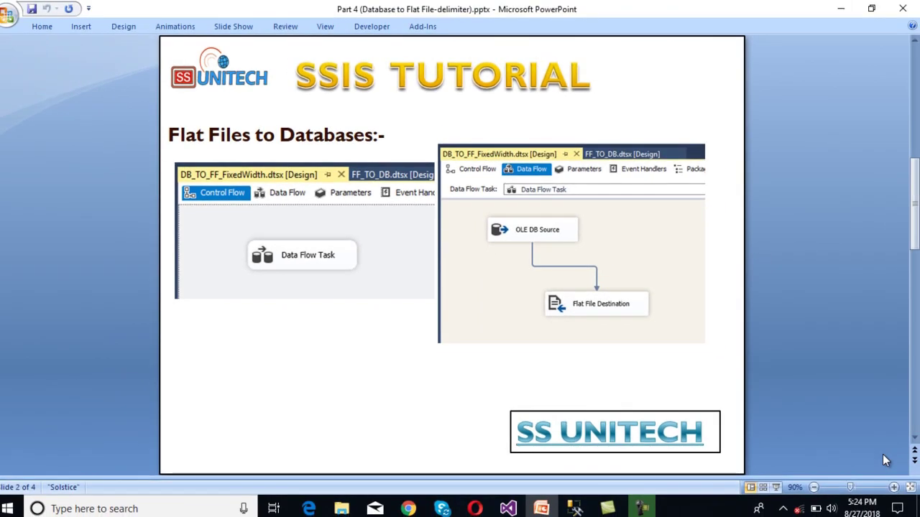
# Step: Glance at SQL Server Management Studio, then return to the SSIS_Tutorial project in Visual Studio
pyautogui.click(588, 507)
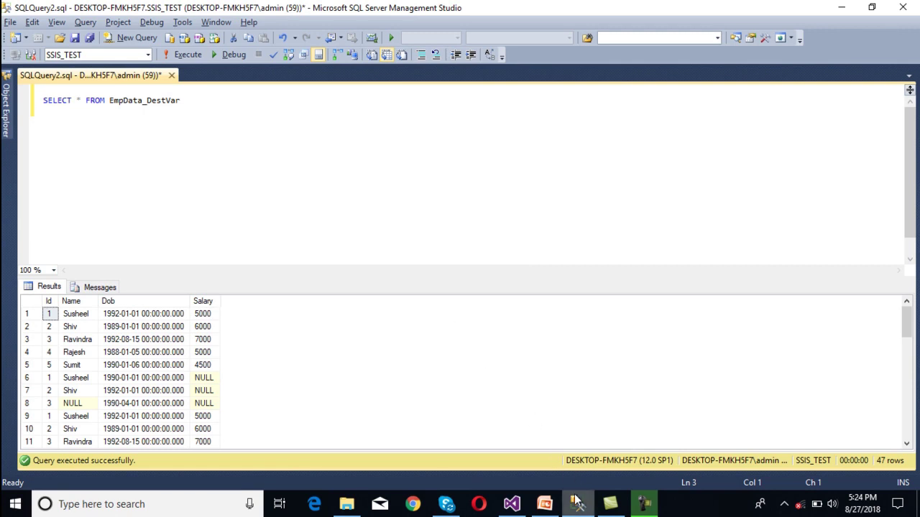
pyautogui.moveTo(512, 507)
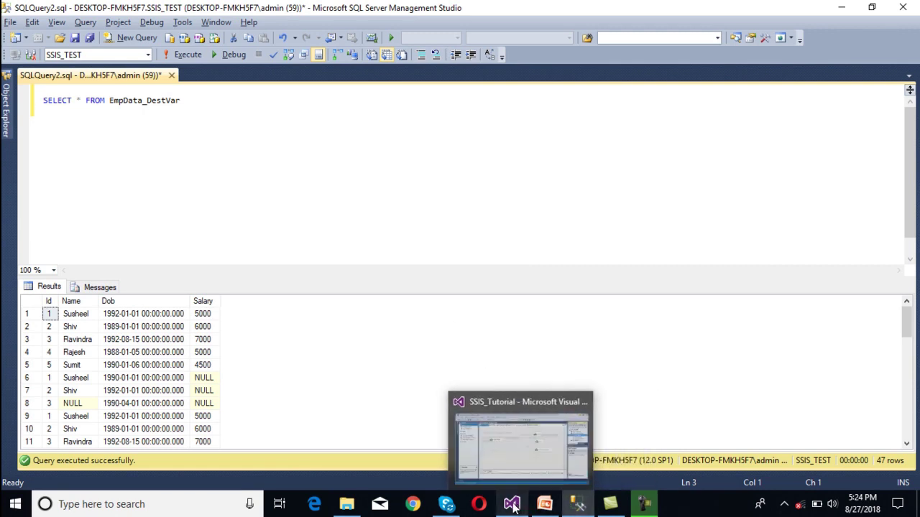
pyautogui.click(512, 506)
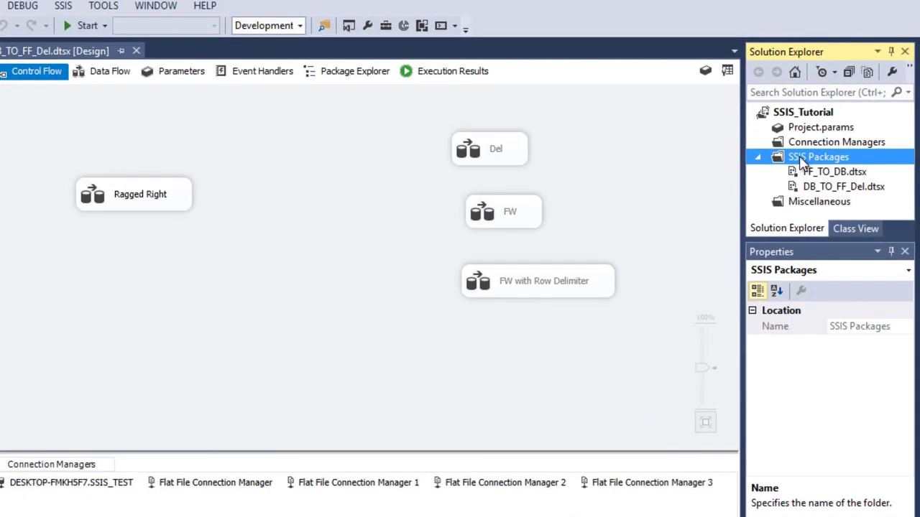
# Step: Create a new SSIS package under SSIS Packages and rename Package1.dtsx to DB_TO_FF_CS
pyautogui.rightClick(800, 160)
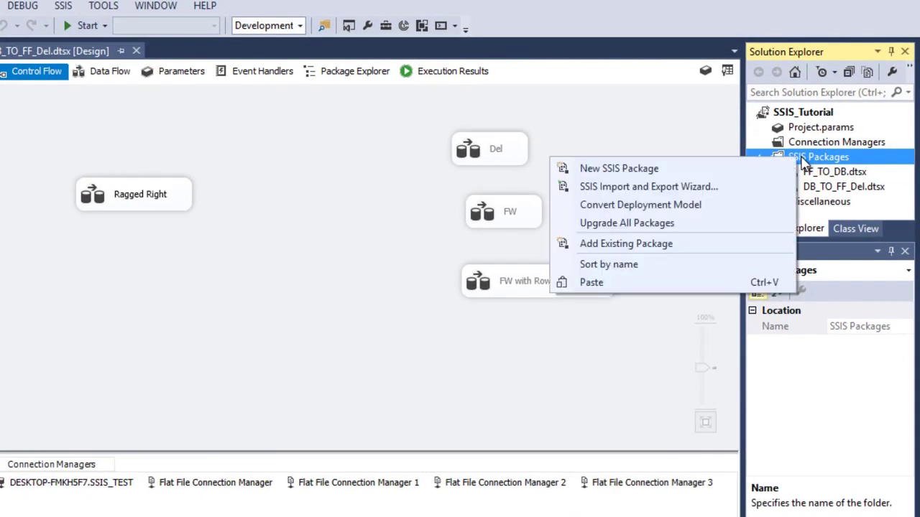
pyautogui.click(742, 171)
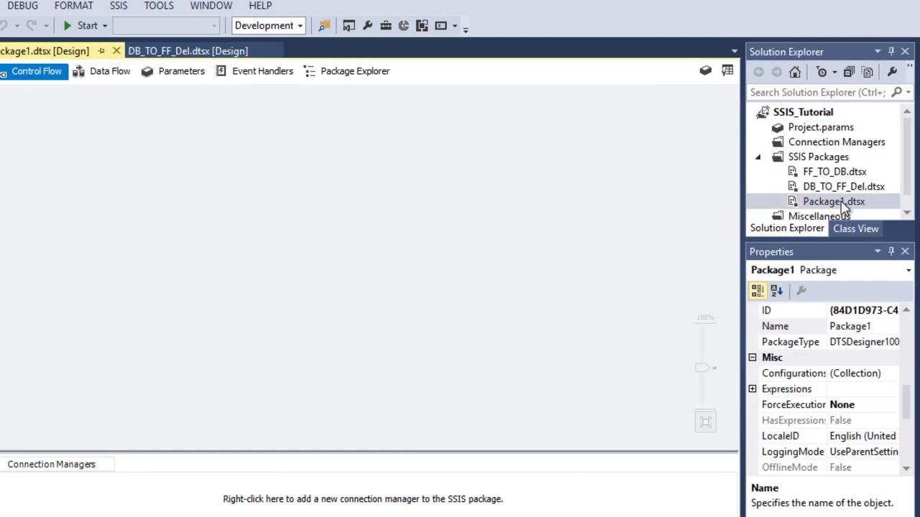
pyautogui.click(844, 204)
pyautogui.click(844, 204)
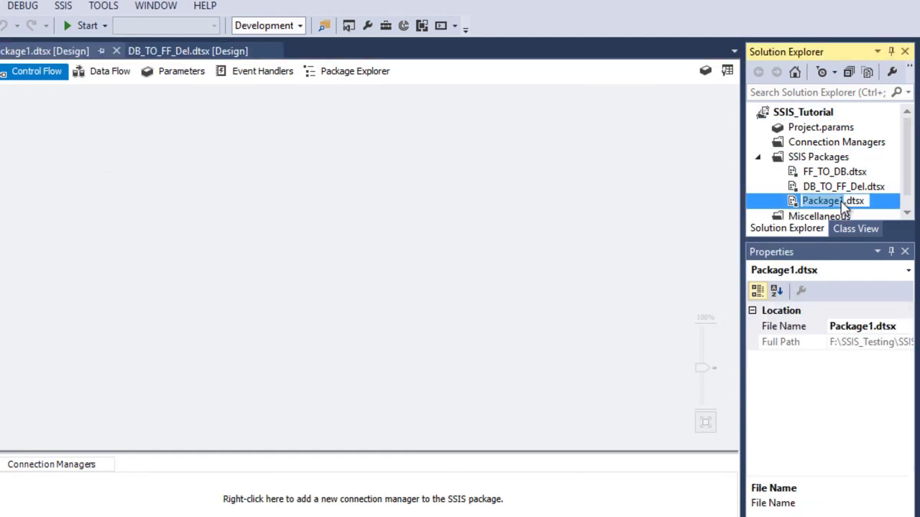
pyautogui.write('DB_TO_')
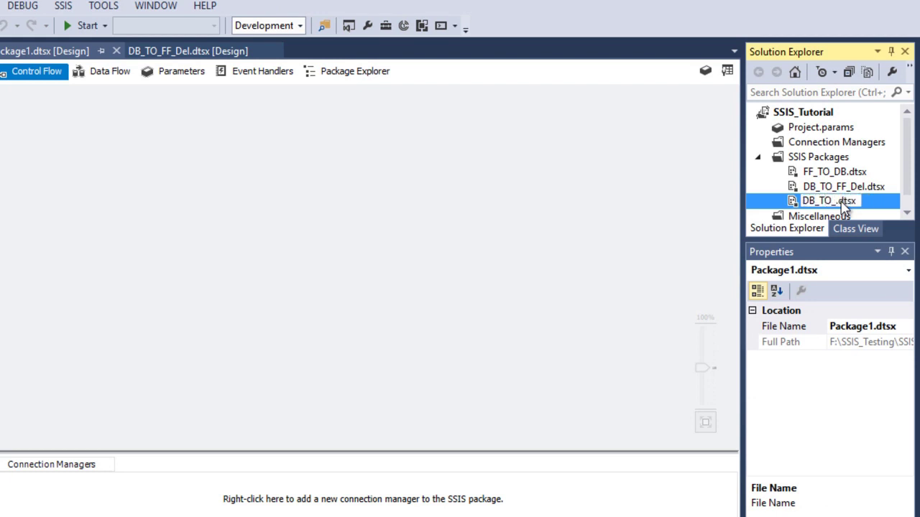
pyautogui.write('FF_CS')
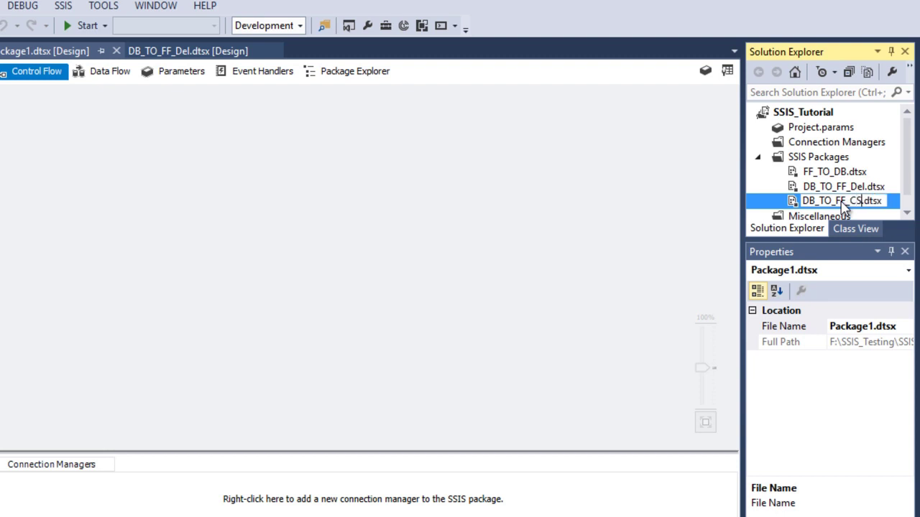
pyautogui.press('Return')
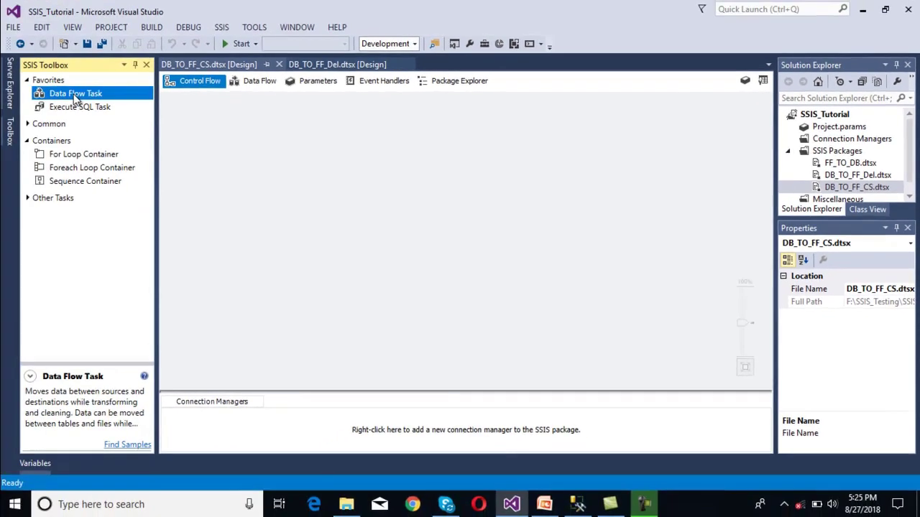
# Step: Add a Data Flow Task, place an OLE DB Source in its data flow, and bring up its editor
pyautogui.moveTo(77, 101); pyautogui.dragTo(231, 138)
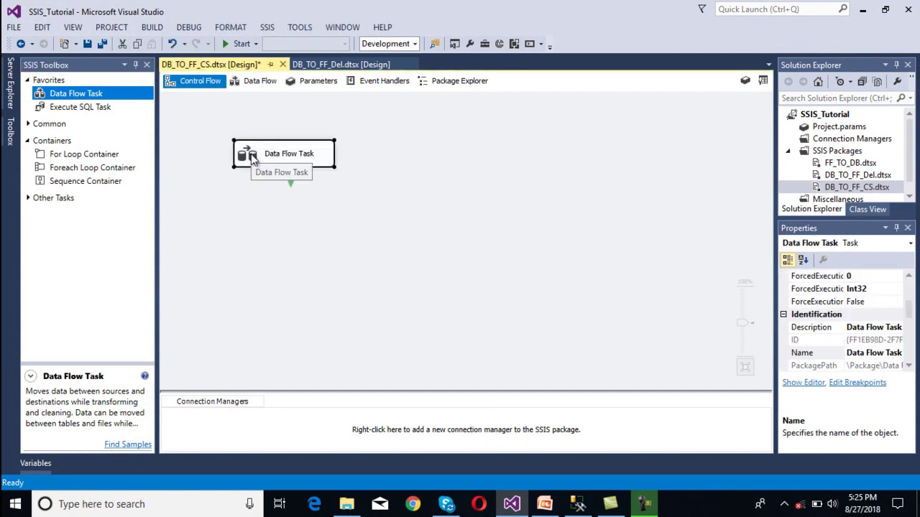
pyautogui.doubleClick(250, 154)
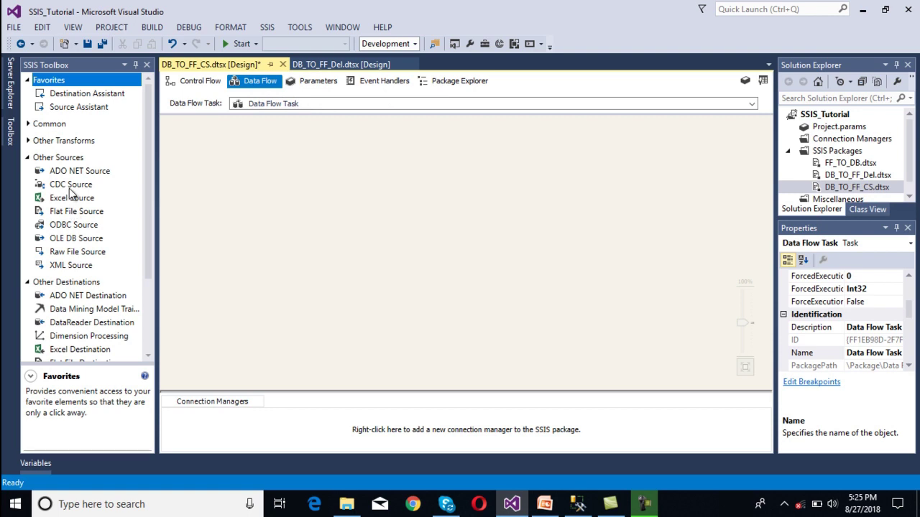
pyautogui.click(65, 243)
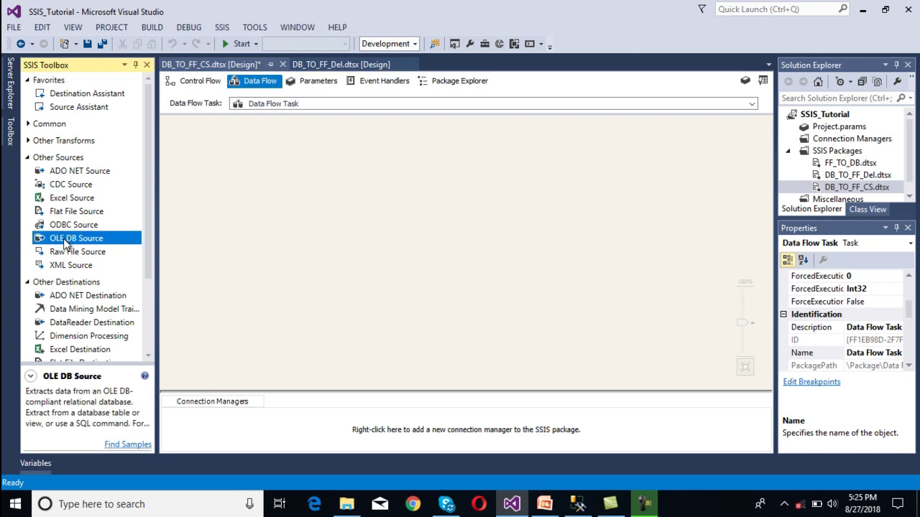
pyautogui.moveTo(66, 244); pyautogui.dragTo(249, 172)
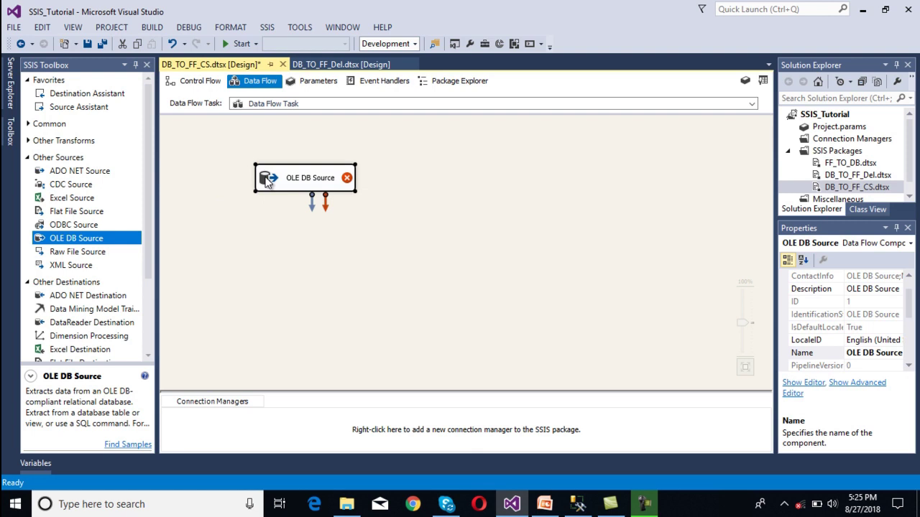
pyautogui.doubleClick(265, 180)
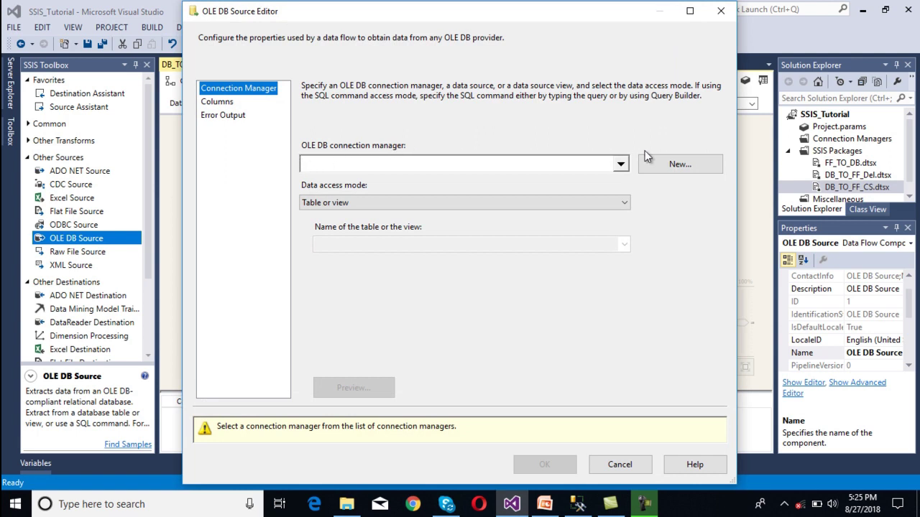
# Step: Swap the old SSIS_TEST connection for a new, tested DESKTOP-FMKH5F7.SSIS_TEST connection manager
pyautogui.click(672, 165)
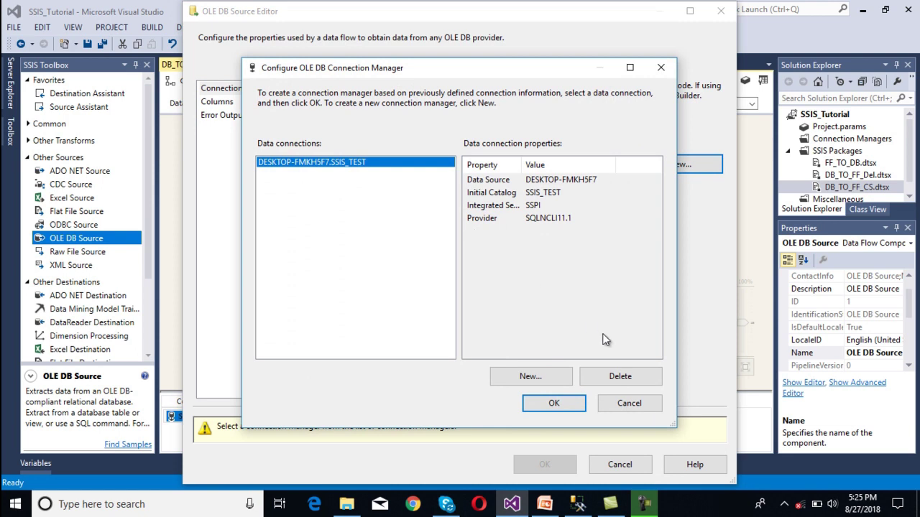
pyautogui.click(619, 375)
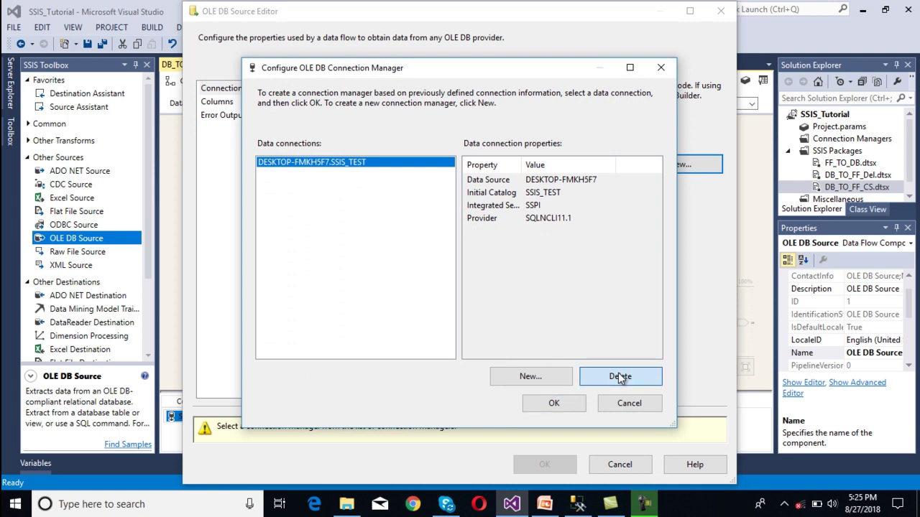
pyautogui.click(559, 377)
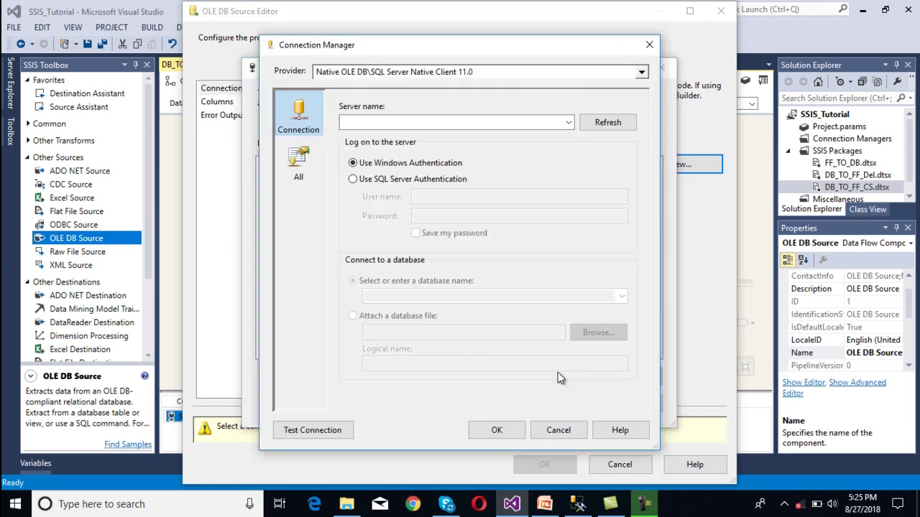
pyautogui.click(567, 122)
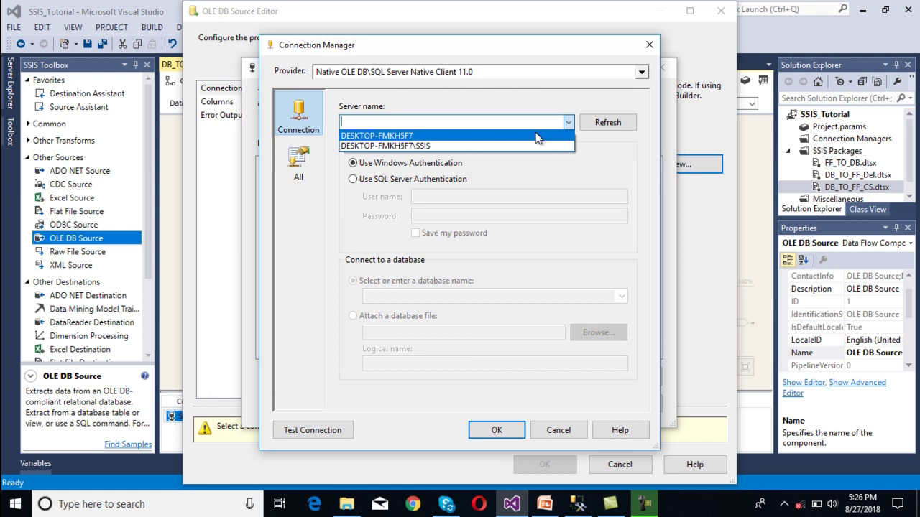
pyautogui.click(536, 132)
pyautogui.click(585, 295)
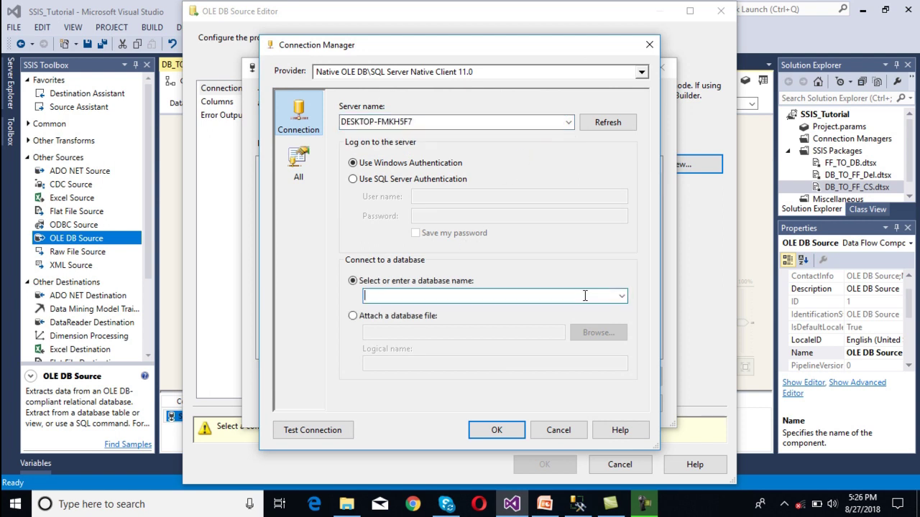
pyautogui.click(622, 296)
pyautogui.click(329, 432)
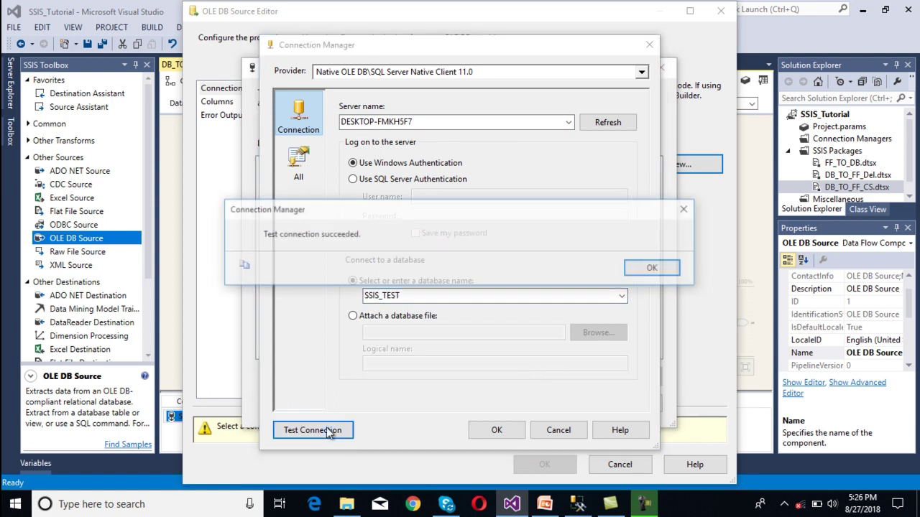
pyautogui.click(655, 270)
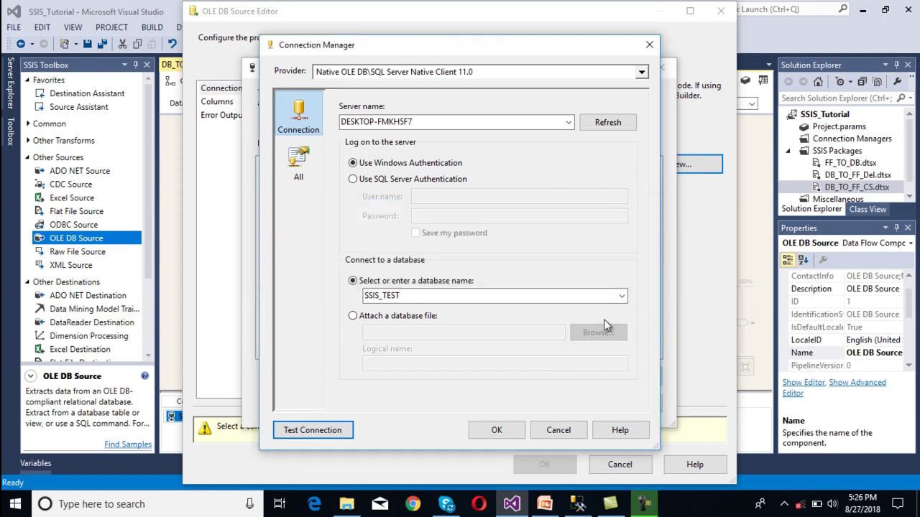
pyautogui.click(501, 430)
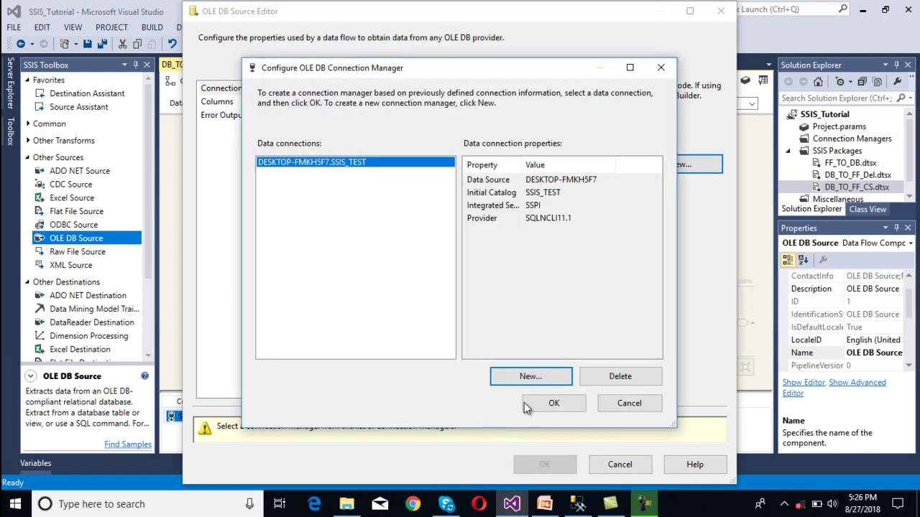
pyautogui.click(552, 403)
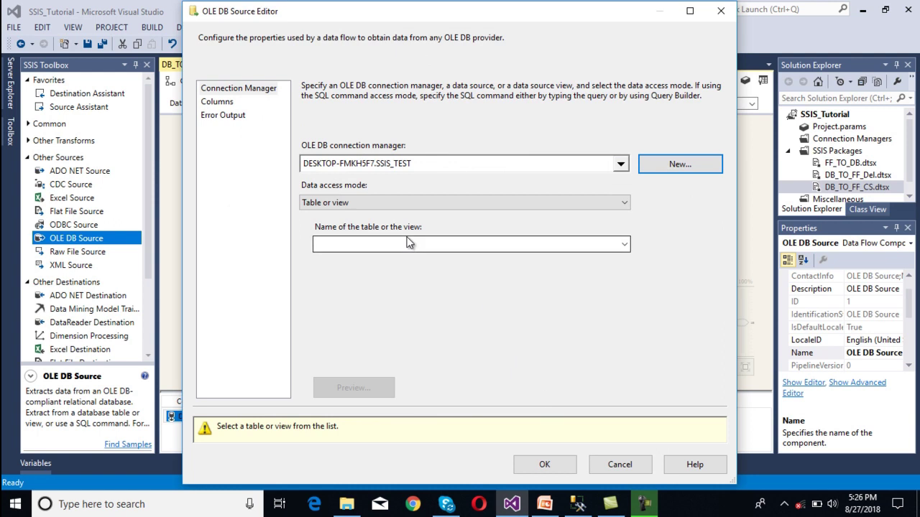
# Step: Select [dbo].[EmpData_DestVar] as the source table and preview its Id, Name, Dob, Salary rows
pyautogui.click(624, 245)
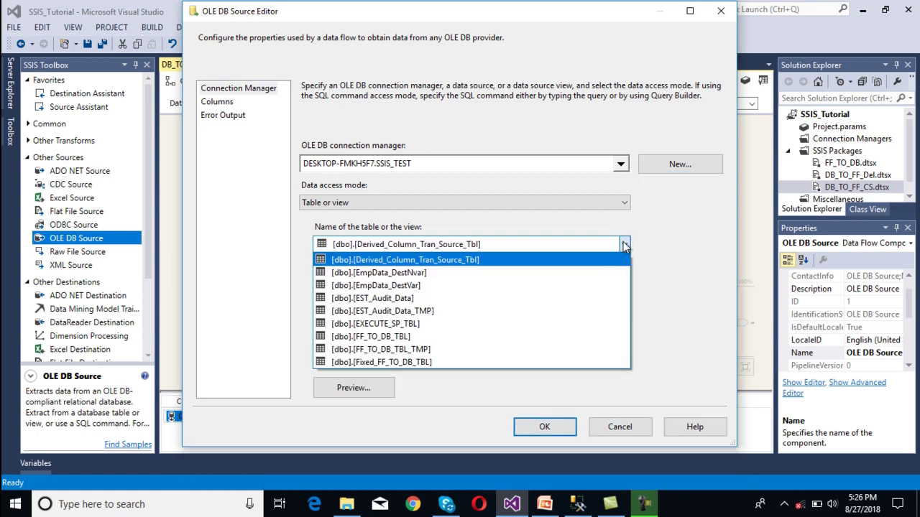
pyautogui.click(523, 286)
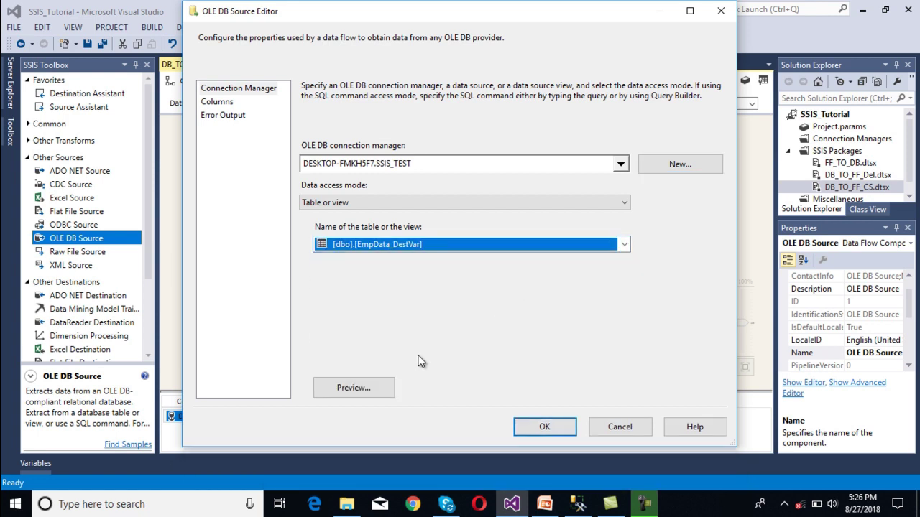
pyautogui.click(362, 399)
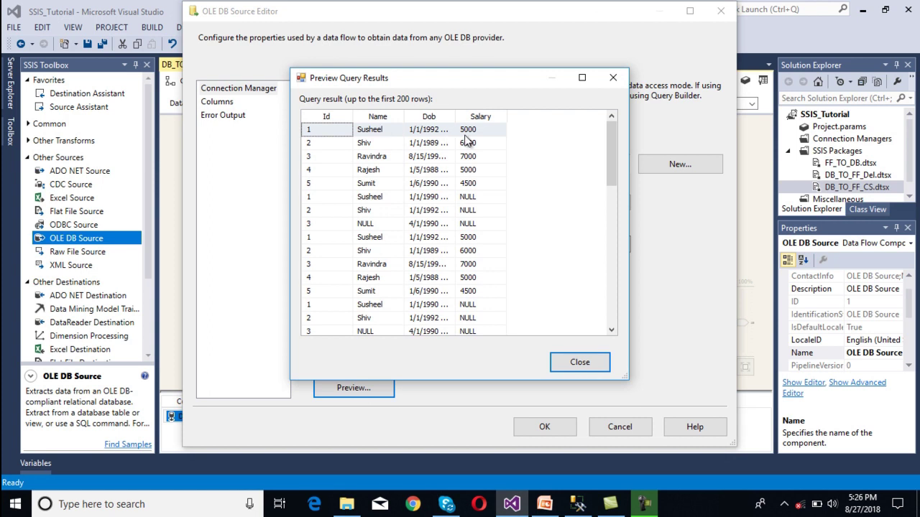
pyautogui.click(579, 361)
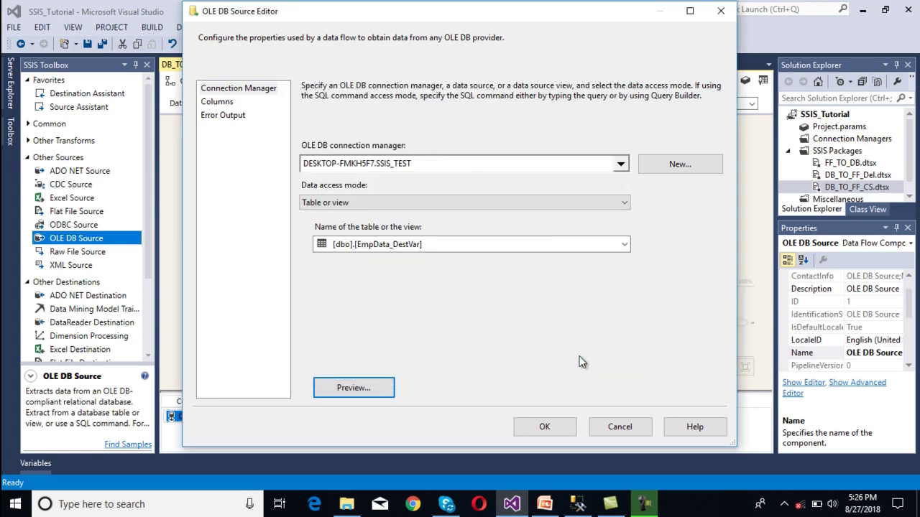
# Step: Uncheck Dob on the OLE DB Source Columns page so only Id, Name and Salary are output, then confirm
pyautogui.click(224, 104)
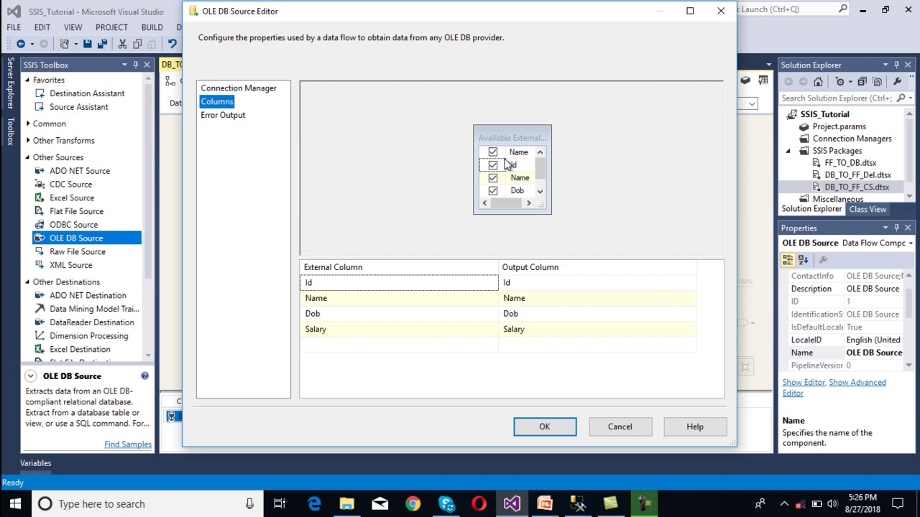
pyautogui.click(493, 191)
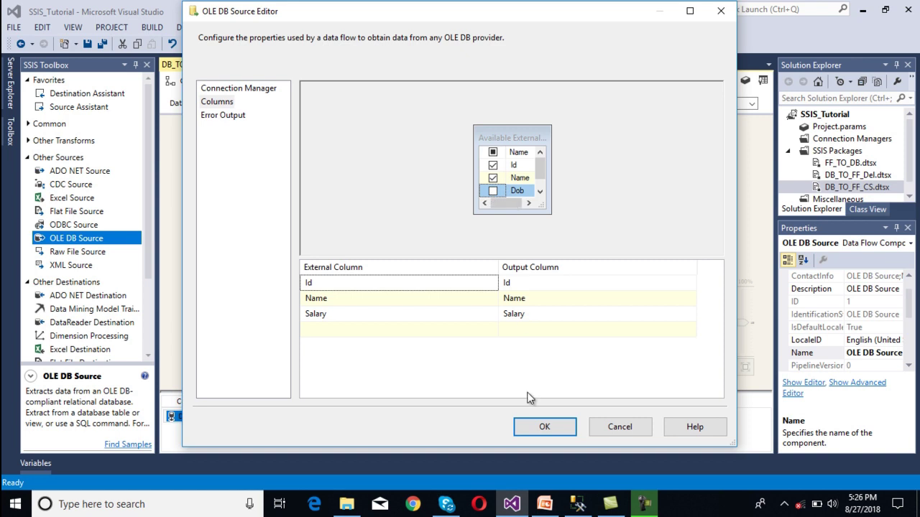
pyautogui.click(539, 431)
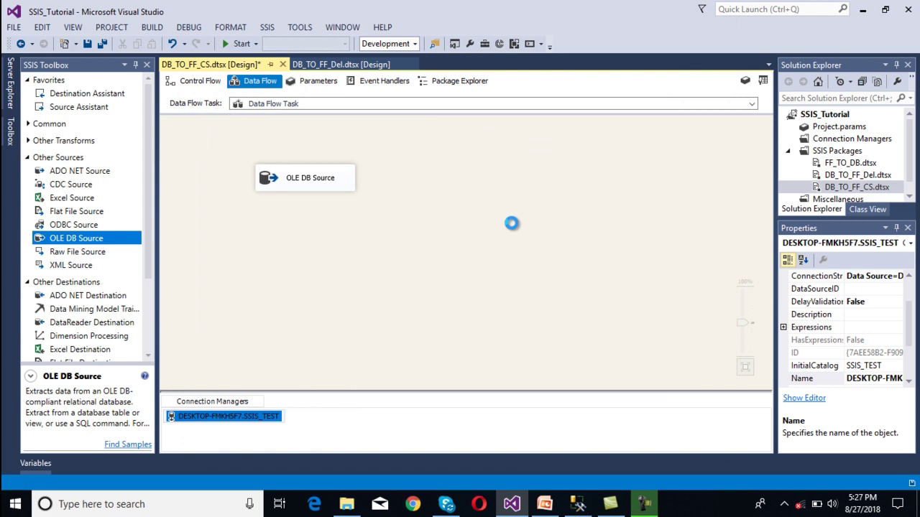
# Step: Place a Flat File Destination below the OLE DB Source and connect the source to it
pyautogui.click(74, 258)
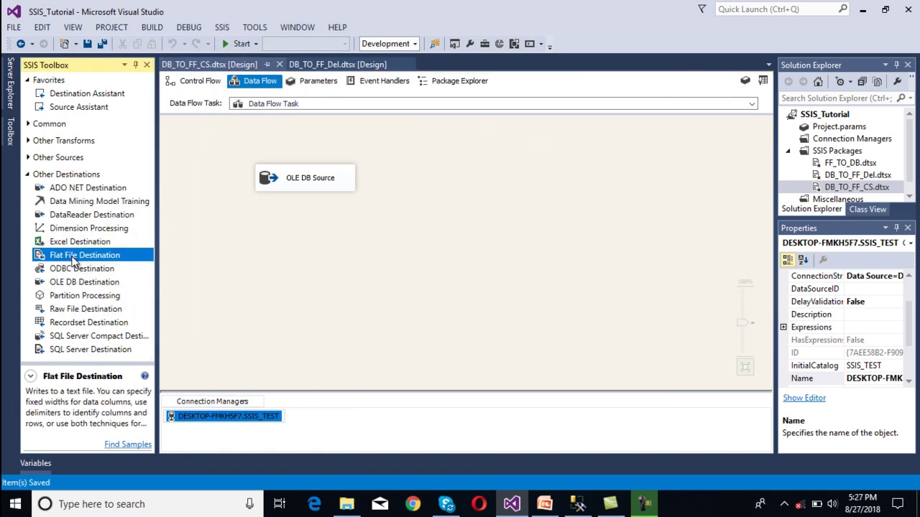
pyautogui.moveTo(72, 257); pyautogui.dragTo(229, 227)
pyautogui.moveTo(296, 229); pyautogui.dragTo(350, 244)
pyautogui.click(291, 182)
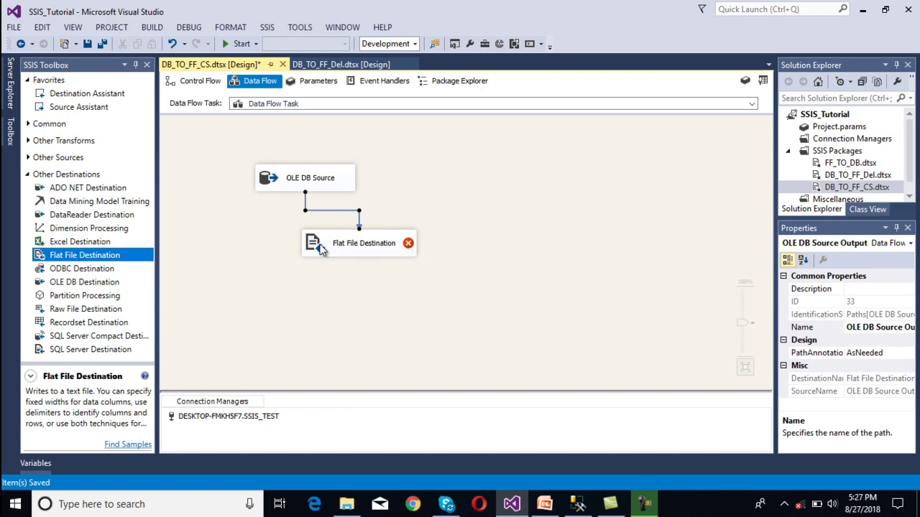
# Step: In the Flat File Destination editor, start a new flat file connection manager
pyautogui.doubleClick(321, 247)
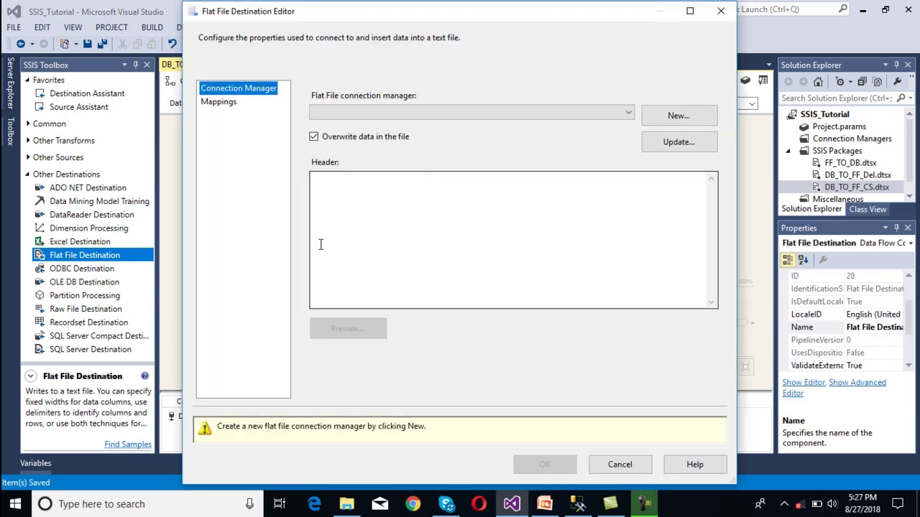
pyautogui.click(606, 114)
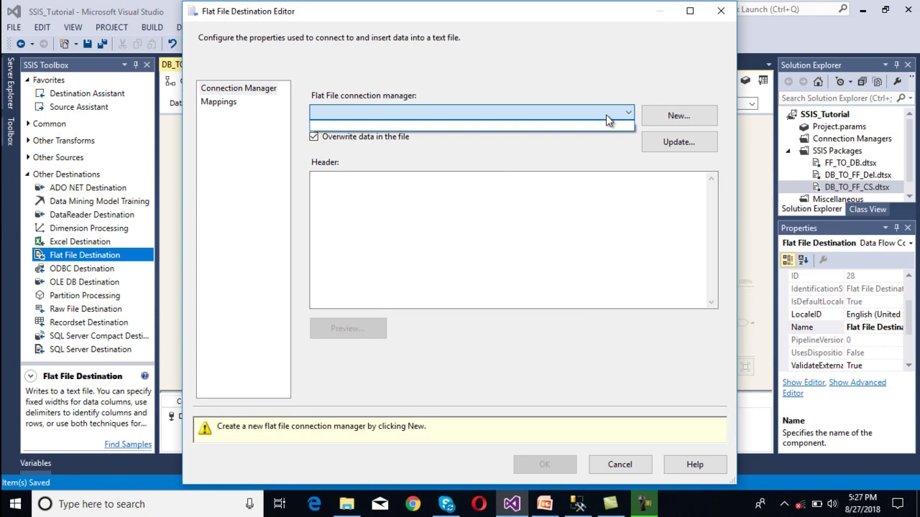
pyautogui.click(671, 116)
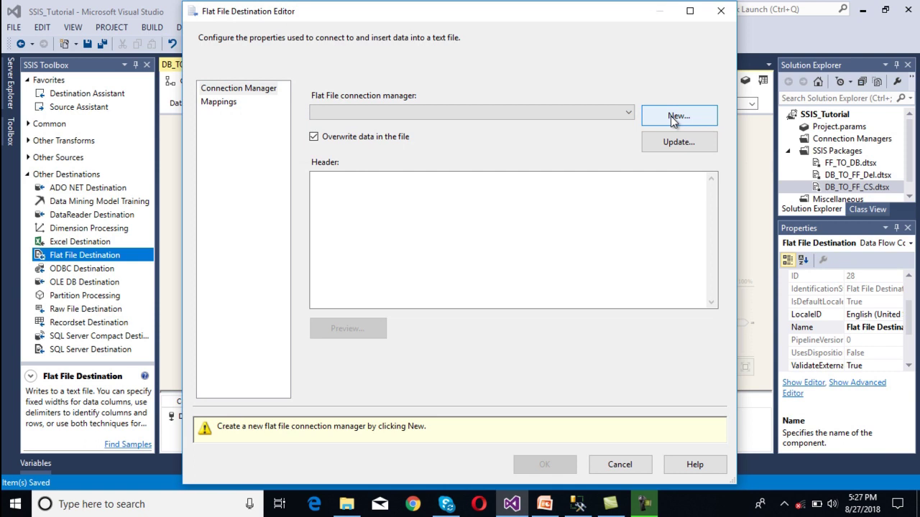
pyautogui.click(670, 115)
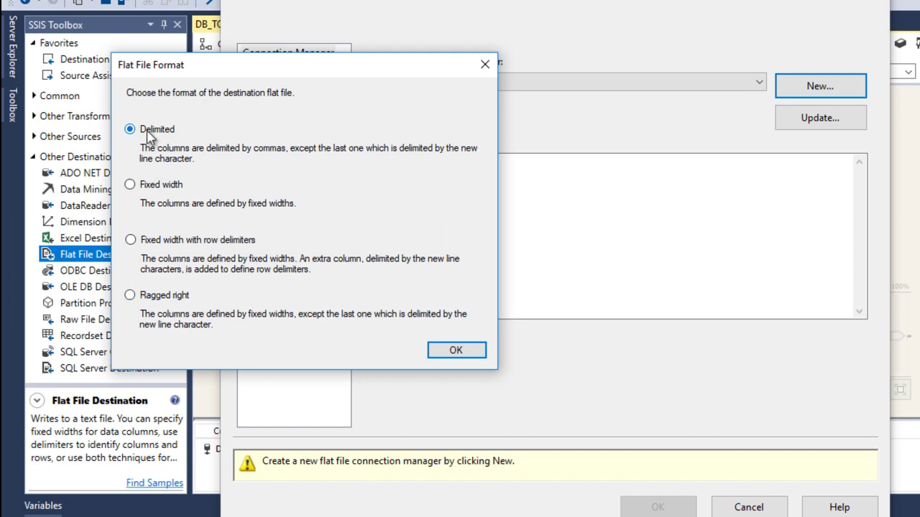
# Step: Keep Delimited format, target F:\SSIS_Testing\Destination\DB_TO_FF_CS.txt, and enable column names in the first data row
pyautogui.click(455, 350)
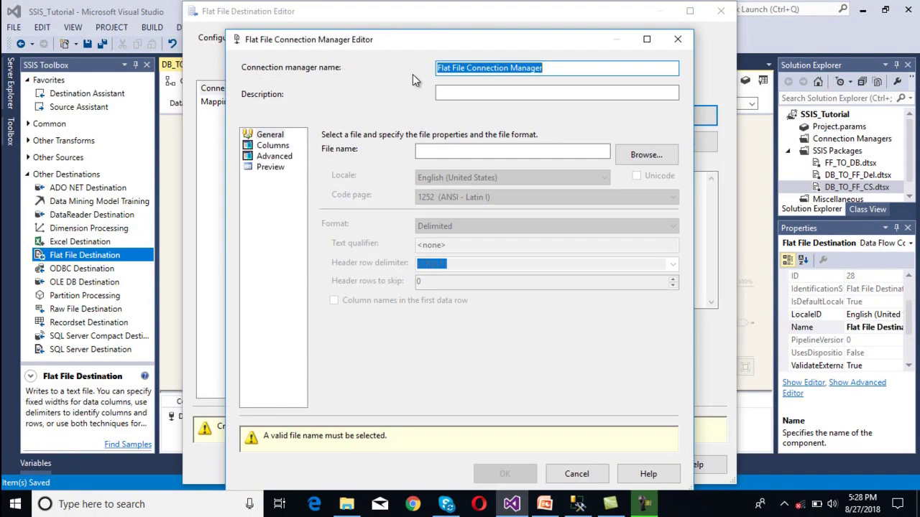
pyautogui.click(622, 154)
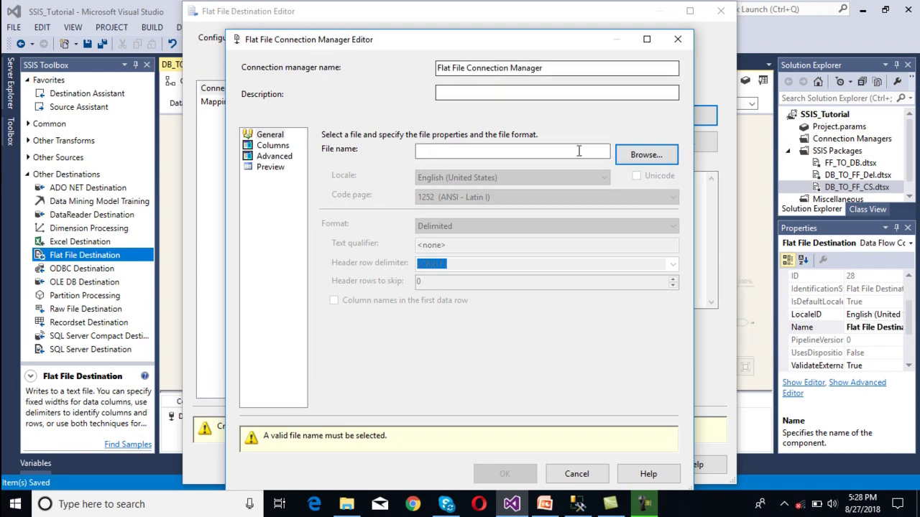
pyautogui.click(632, 158)
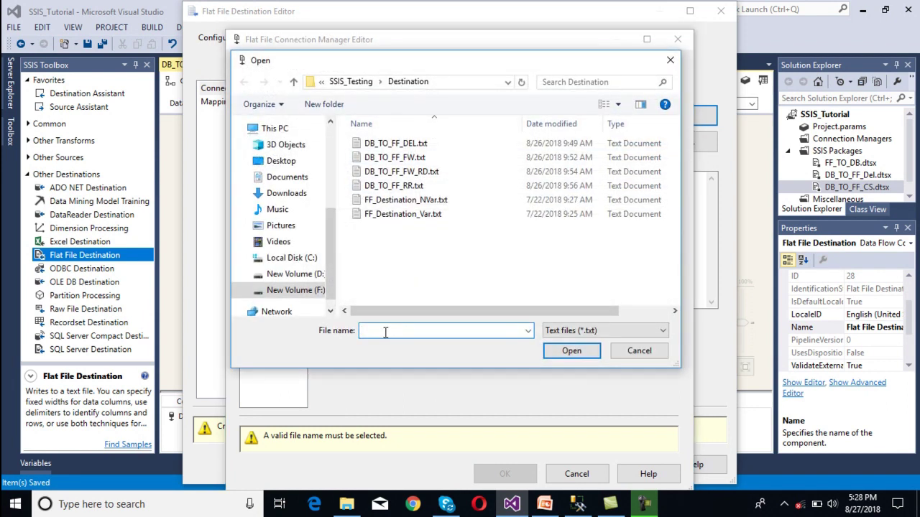
pyautogui.write('DB')
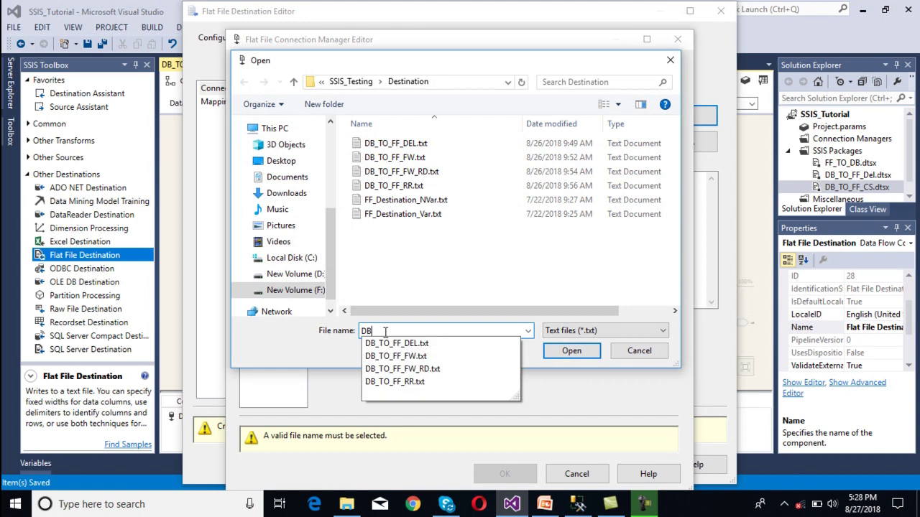
pyautogui.click(386, 331)
pyautogui.press('BackSpace')
pyautogui.write('B_TO_FF_CS')
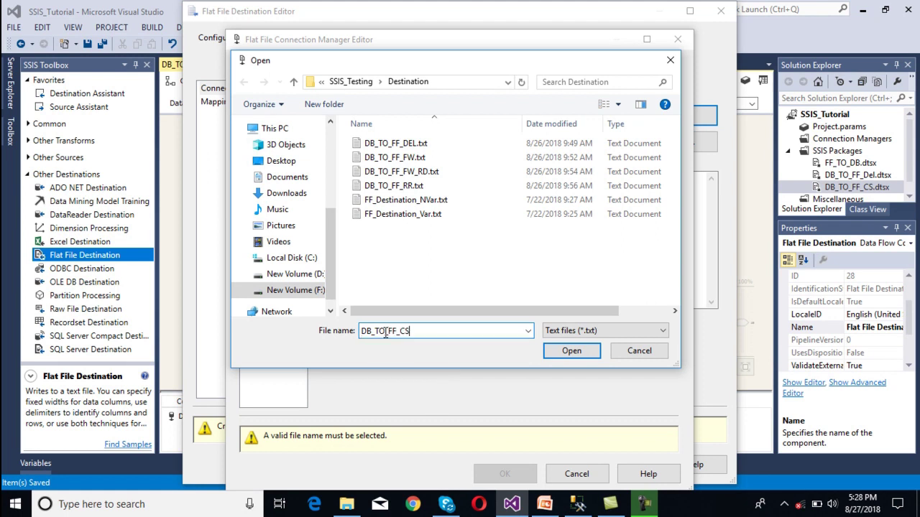
pyautogui.click(555, 354)
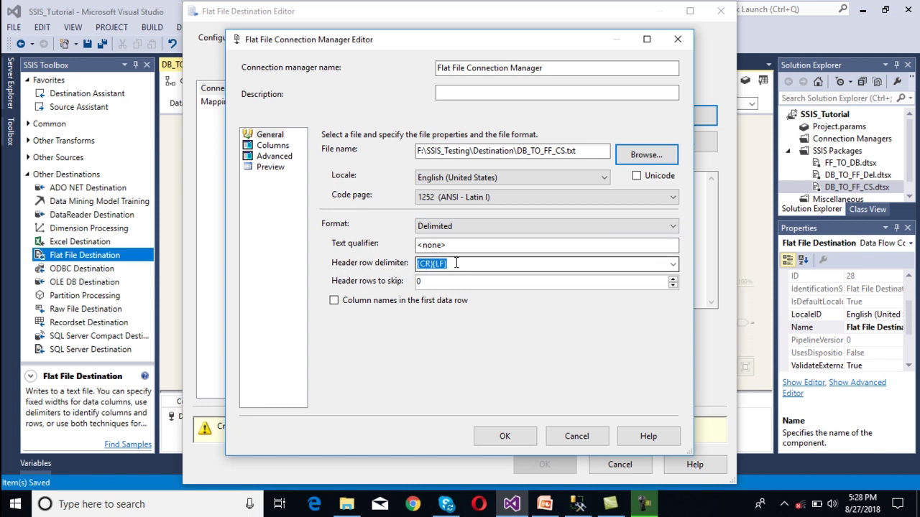
pyautogui.click(344, 305)
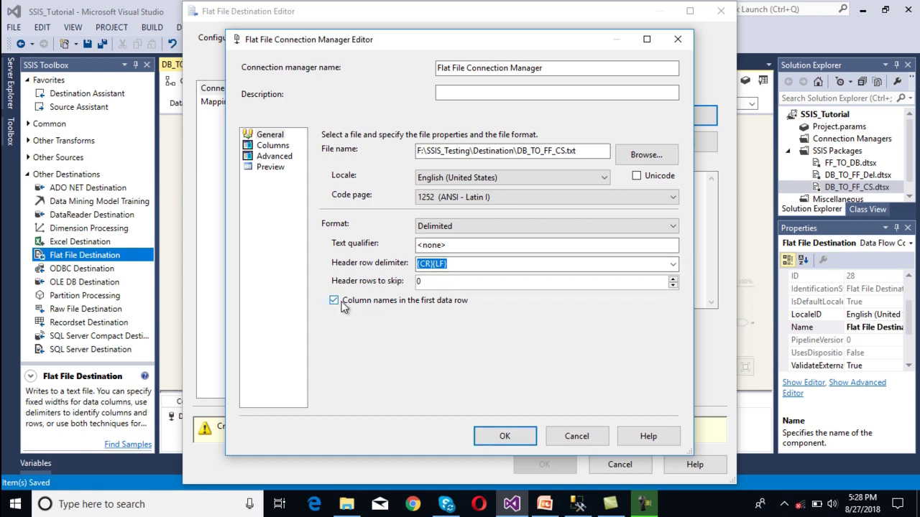
# Step: Keep Comma {,} as the column delimiter on the Columns page
pyautogui.click(271, 146)
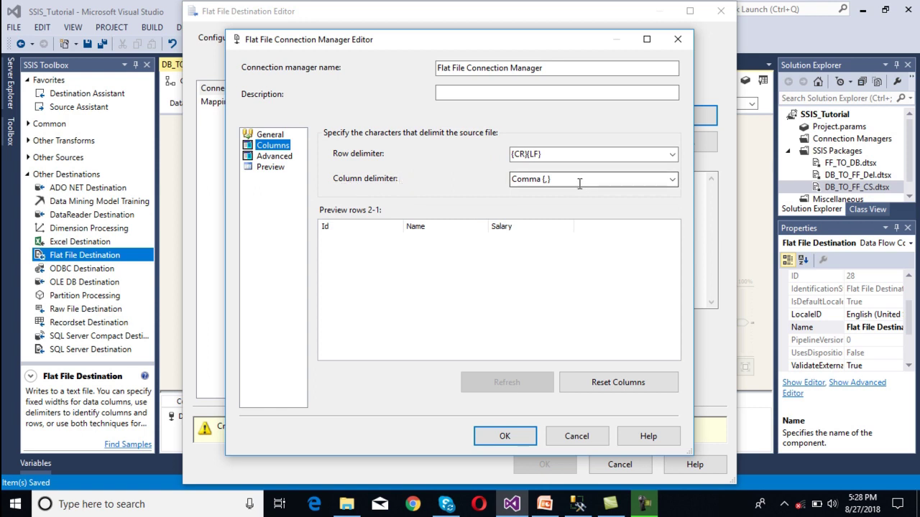
pyautogui.click(672, 181)
pyautogui.click(672, 182)
pyautogui.click(672, 181)
pyautogui.click(672, 182)
pyautogui.click(621, 180)
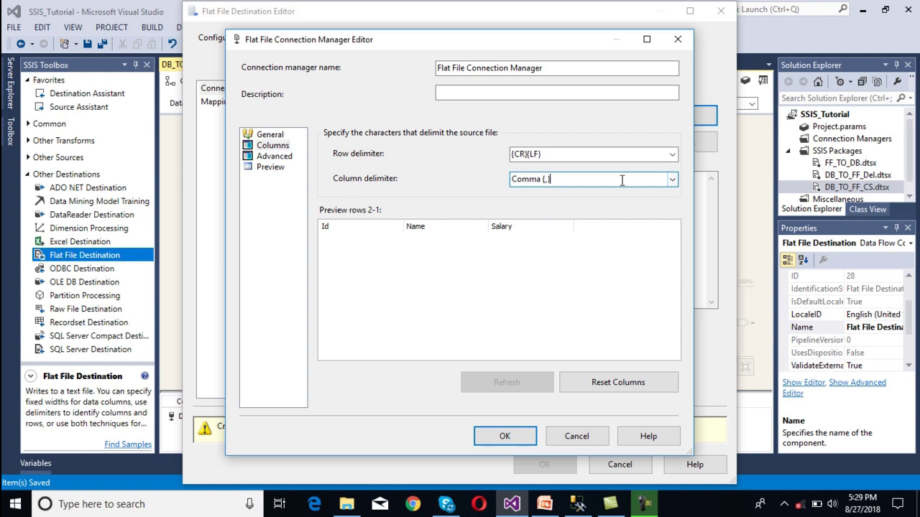
pyautogui.click(670, 181)
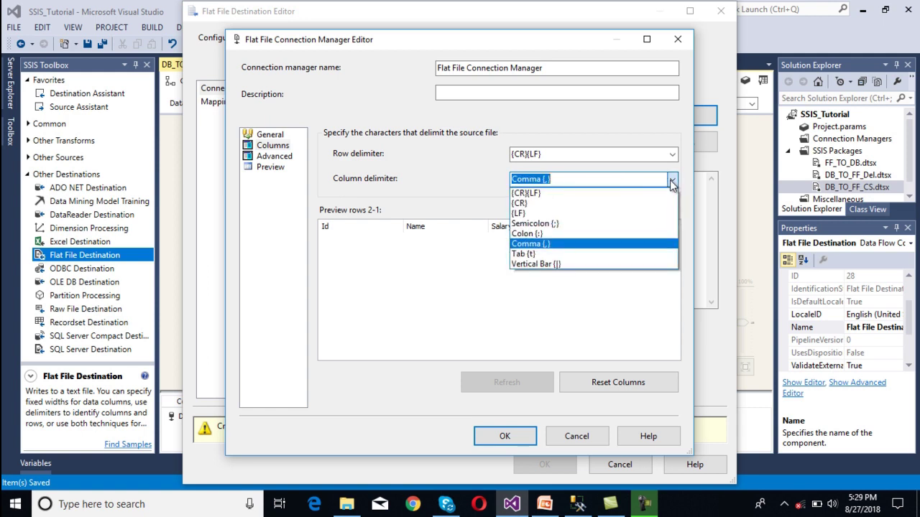
pyautogui.click(672, 183)
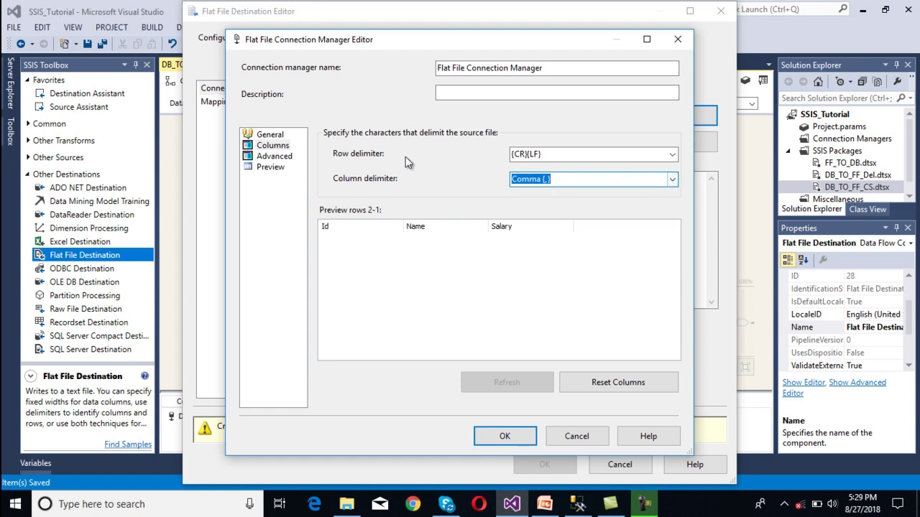
# Step: Change the Name column's OutputColumnWidth from 100 to 500 and save the connection
pyautogui.click(277, 158)
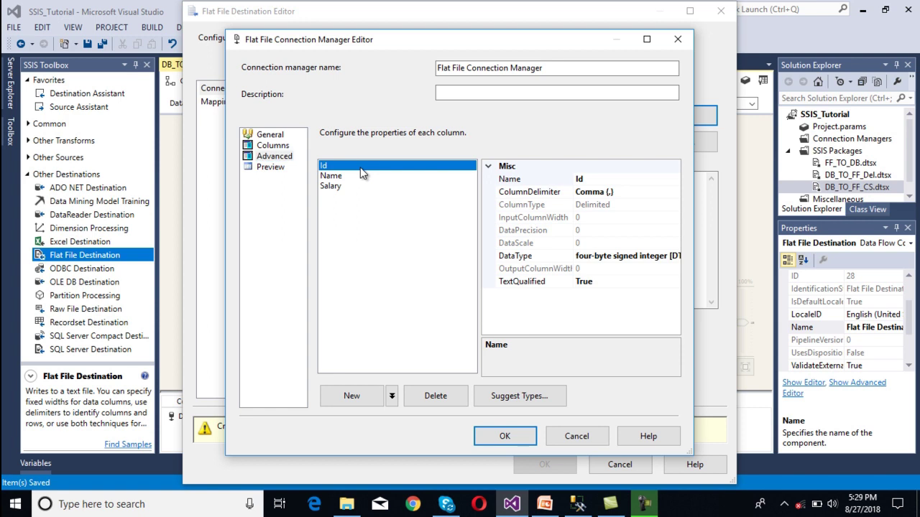
pyautogui.press('Down')
pyautogui.press('Up')
pyautogui.press('Down')
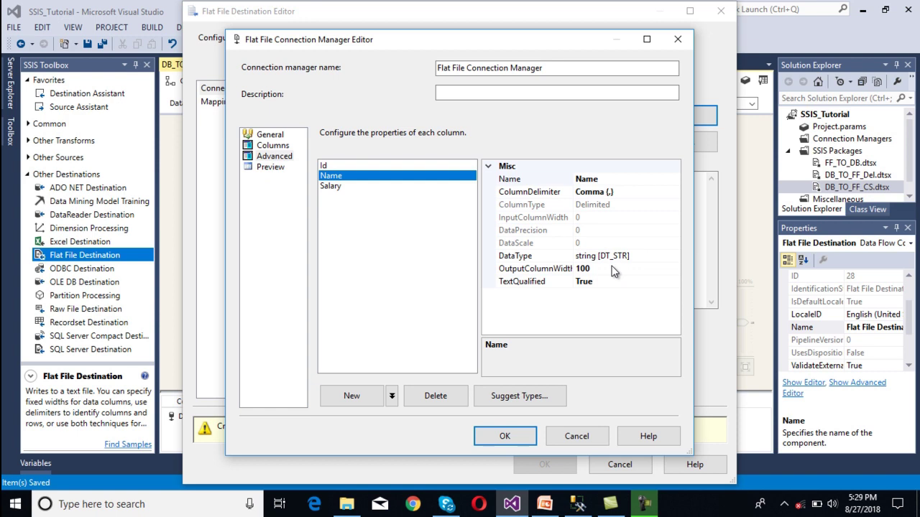
pyautogui.click(612, 268)
pyautogui.press('BackSpace')
pyautogui.press('BackSpace')
pyautogui.press('BackSpace')
pyautogui.write('500')
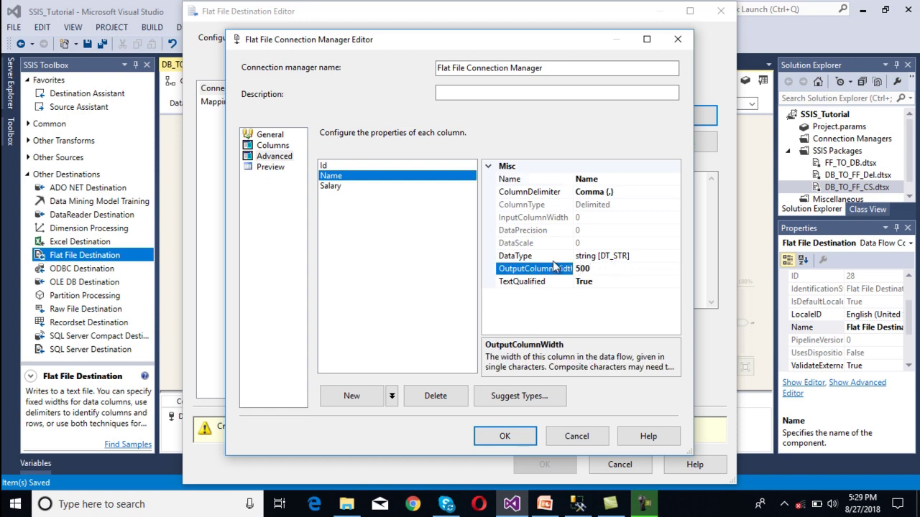
pyautogui.click(348, 188)
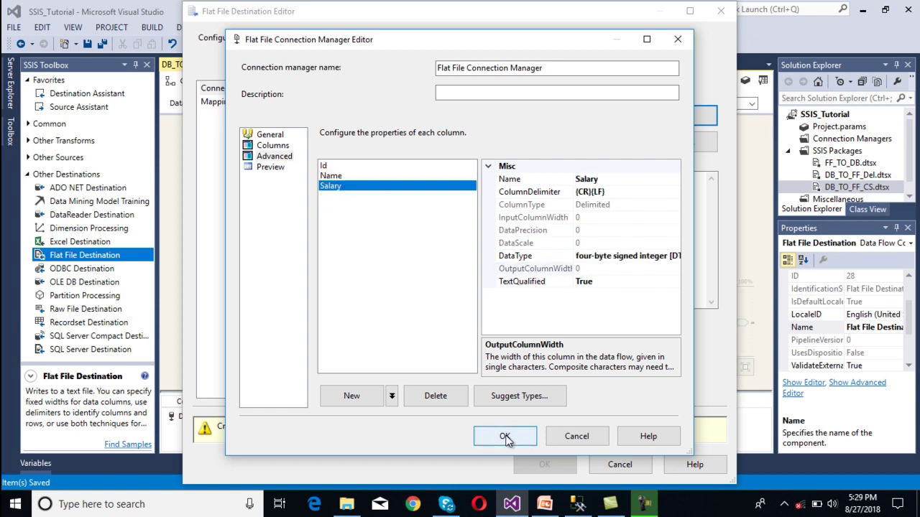
pyautogui.click(505, 438)
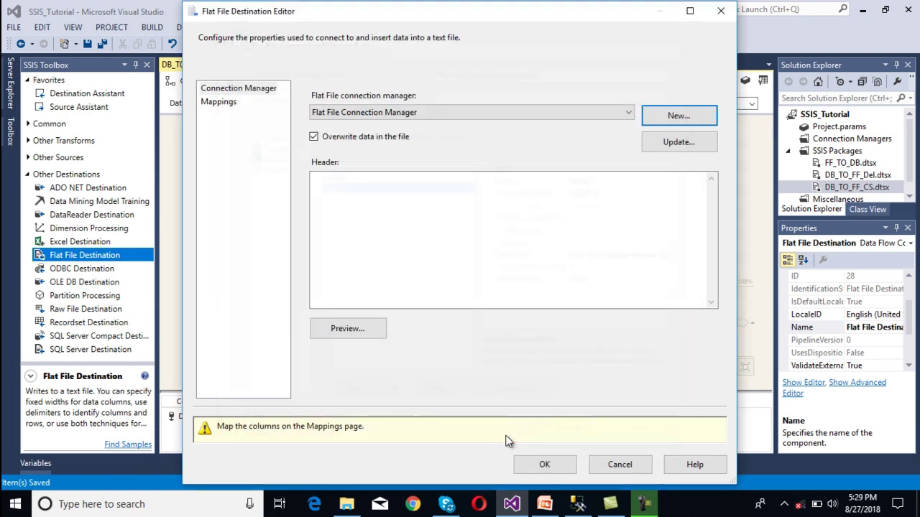
# Step: Confirm the destination's column mappings, save the package, and run DB_TO_FF_CS.dtsx with F5
pyautogui.click(216, 104)
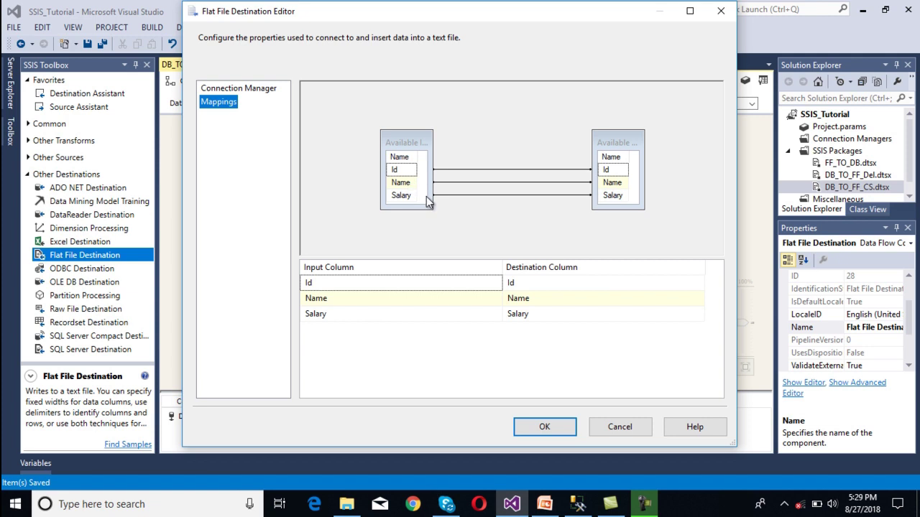
pyautogui.click(541, 427)
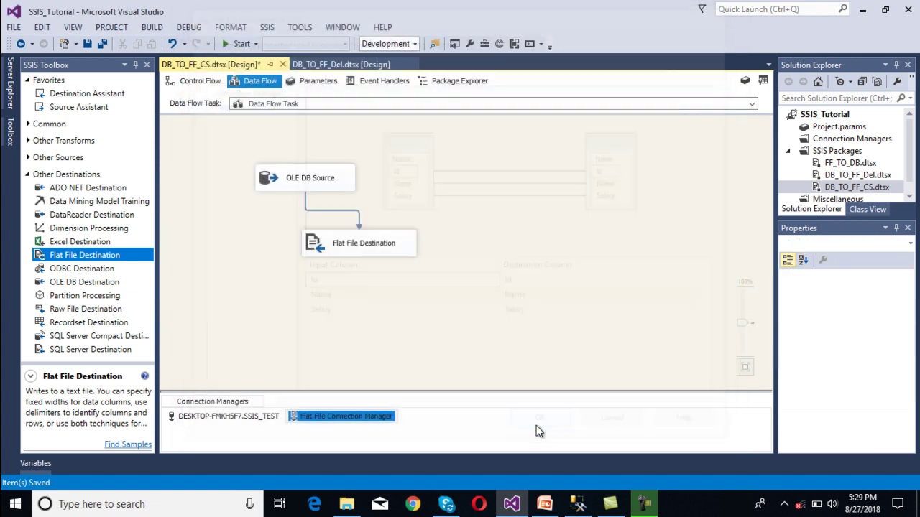
pyautogui.hotkey('ctrl', 's')
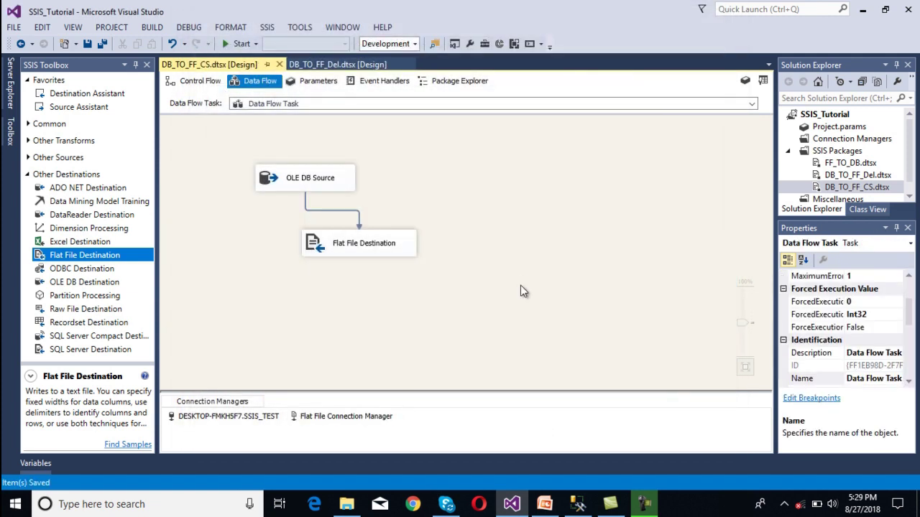
pyautogui.press('F5')
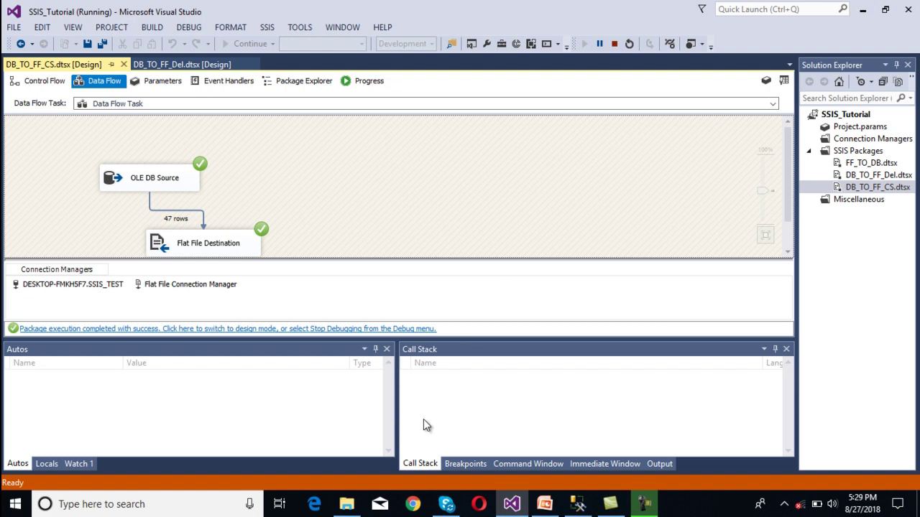
# Step: Open DB_TO_FF_CS.txt from the Destination folder to view its Id,Name,Salary rows, then close it and hide Explorer
pyautogui.click(346, 505)
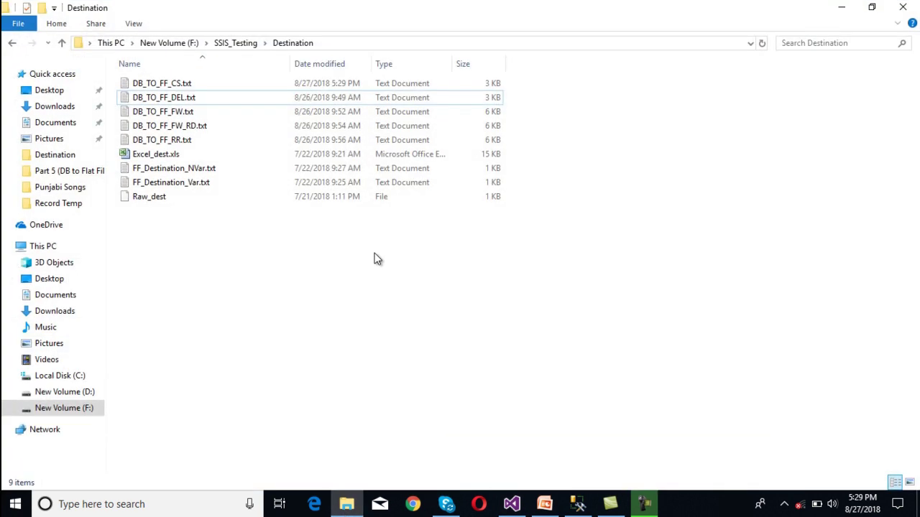
pyautogui.click(218, 88)
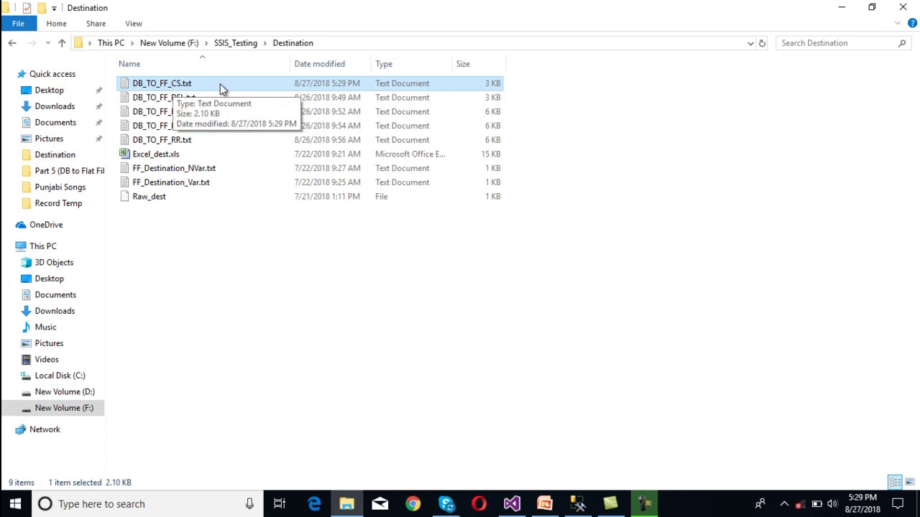
pyautogui.doubleClick(220, 83)
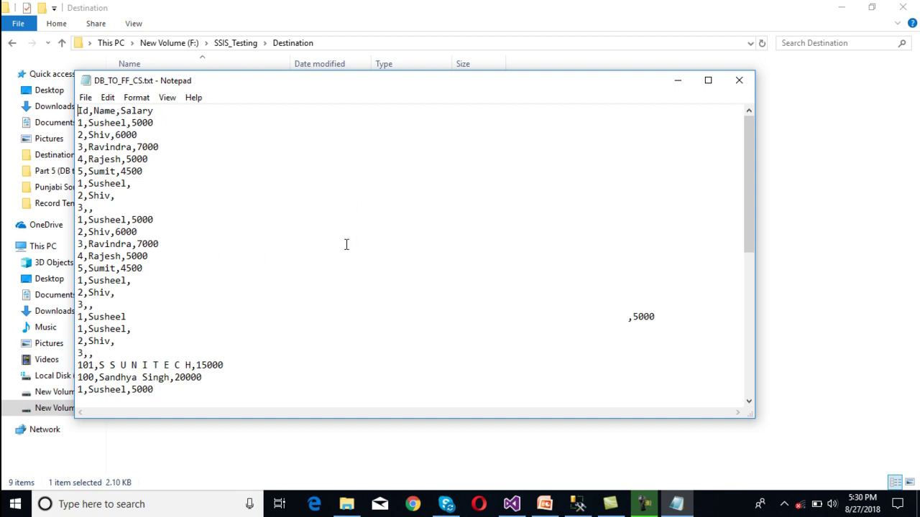
pyautogui.click(740, 84)
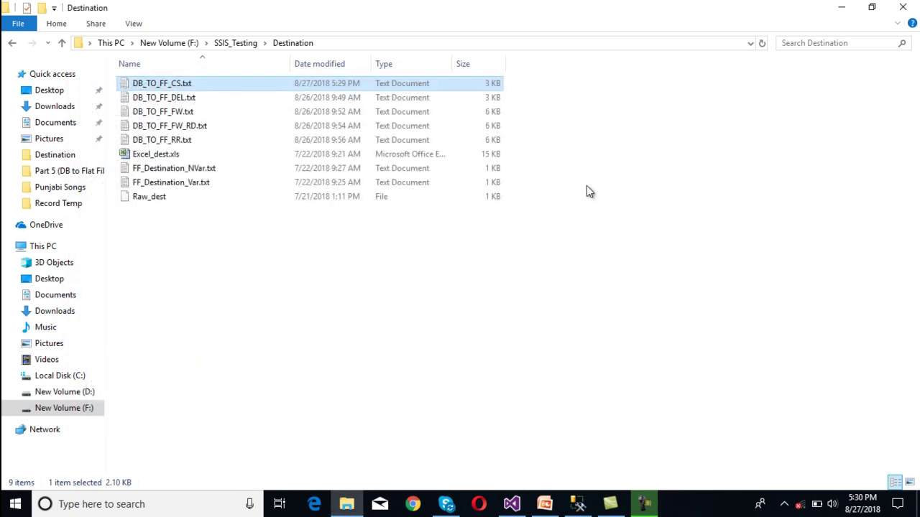
pyautogui.click(839, 7)
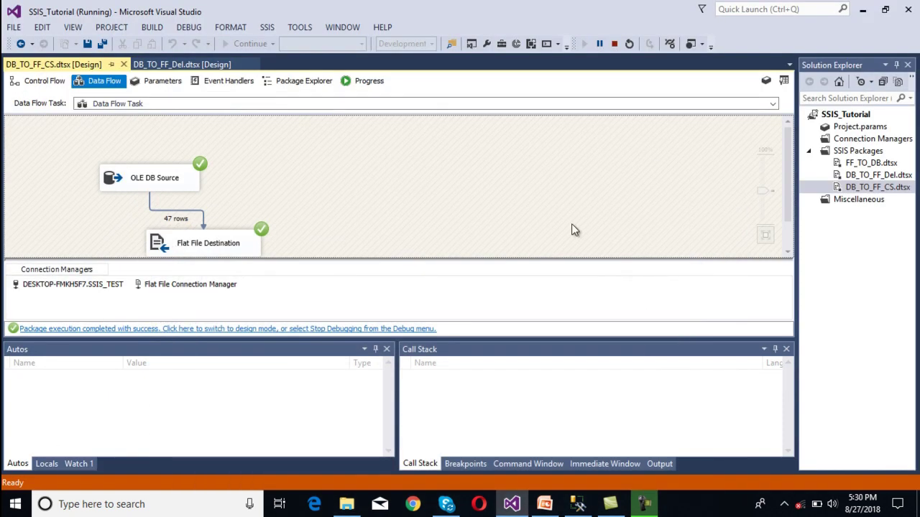
# Step: Stop debugging the package and switch to the PowerPoint presentation
pyautogui.click(615, 43)
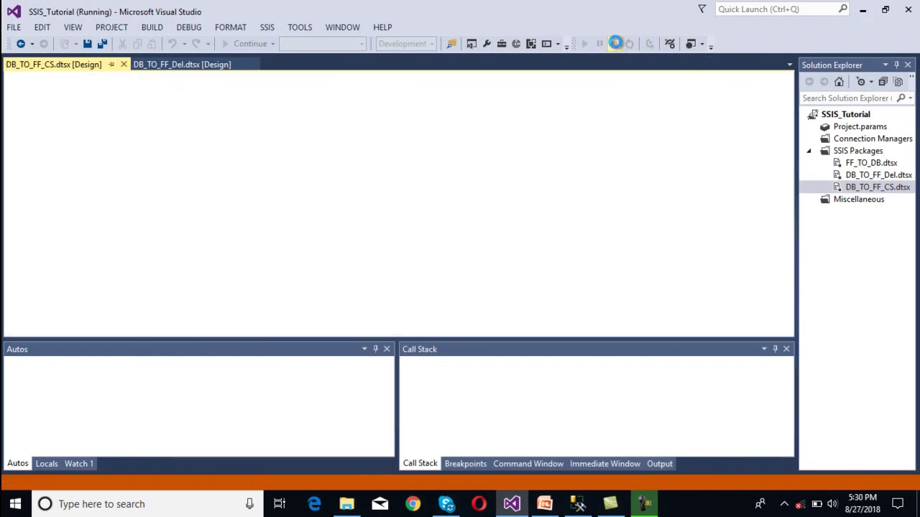
pyautogui.click(544, 504)
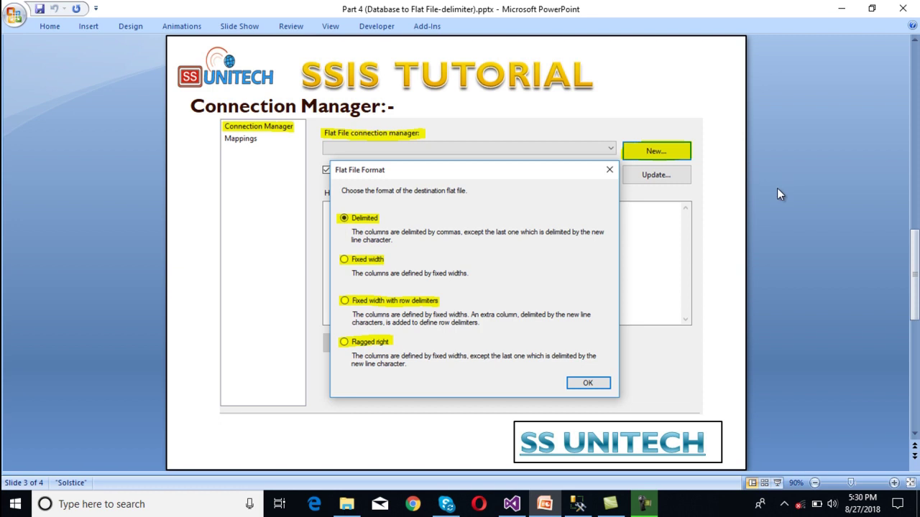
# Step: Scroll through the SSIS Part-6 slides to the Flat File Format options slide
pyautogui.scroll(-1, 776, 189)
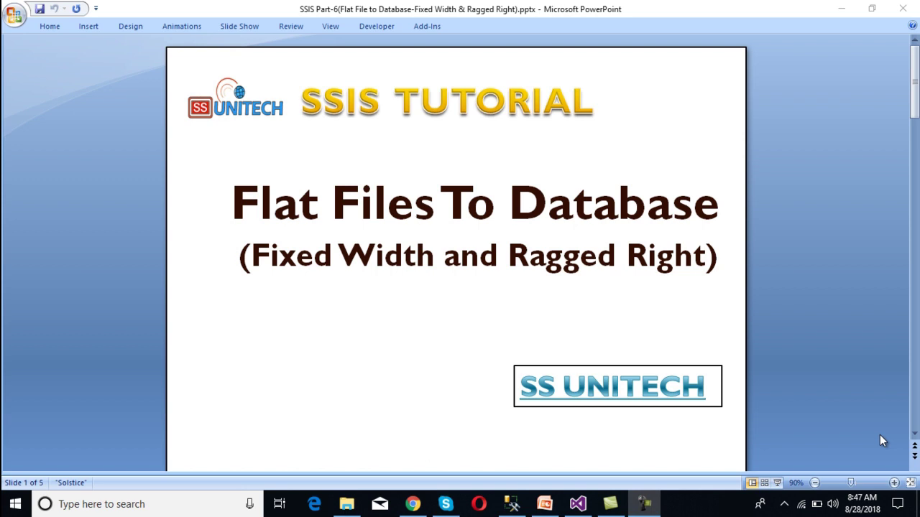
# Step: Scroll the presentation forward to the Fixed Width slide
pyautogui.click(879, 434)
pyautogui.scroll(-1, 880, 435)
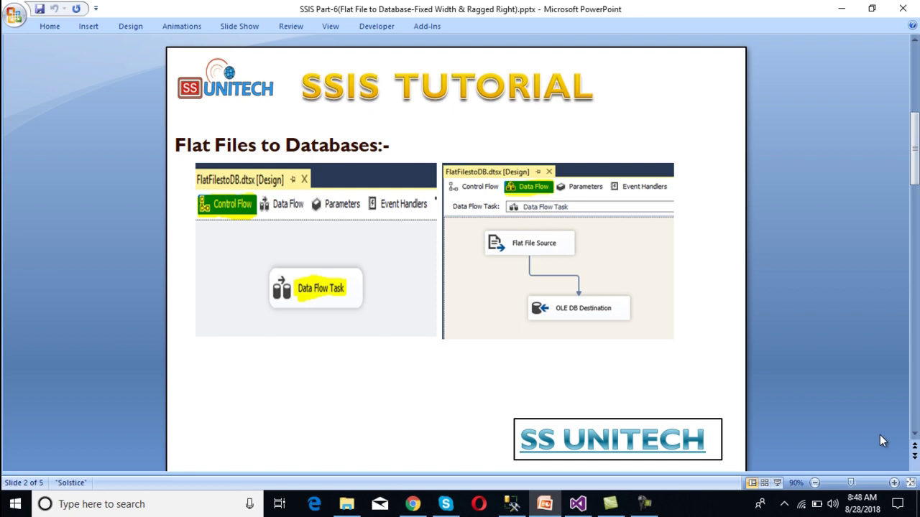
pyautogui.scroll(-1, 879, 434)
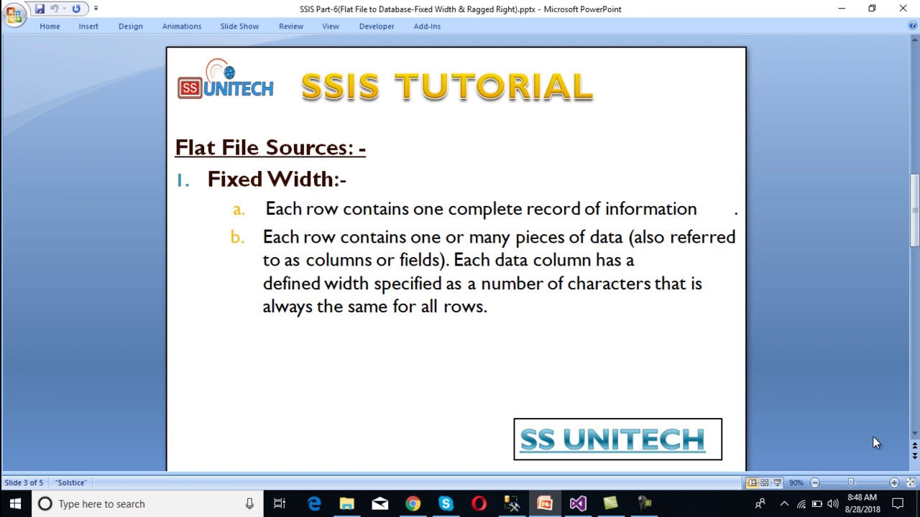
# Step: Open FF_Fixed_Width.txt from the Source Flat File folder in Notepad++
pyautogui.click(346, 504)
pyautogui.doubleClick(339, 96)
pyautogui.click(381, 142)
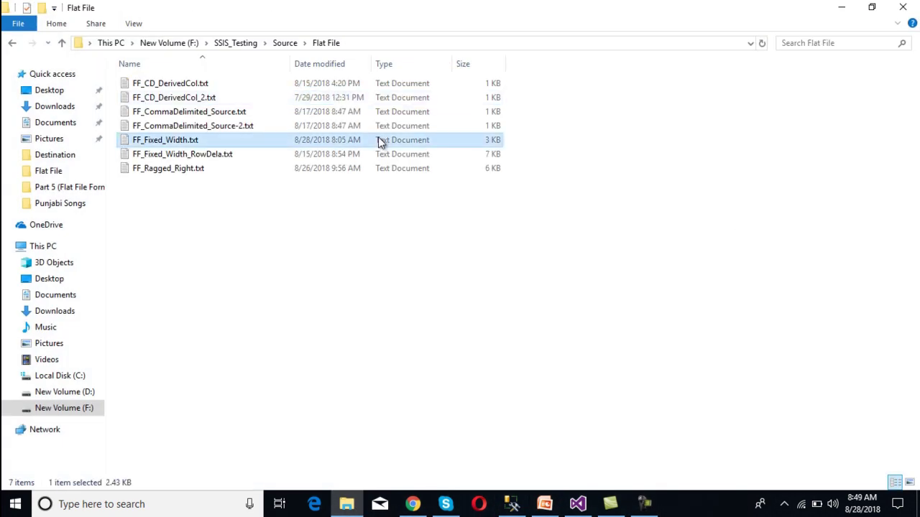
pyautogui.rightClick(380, 141)
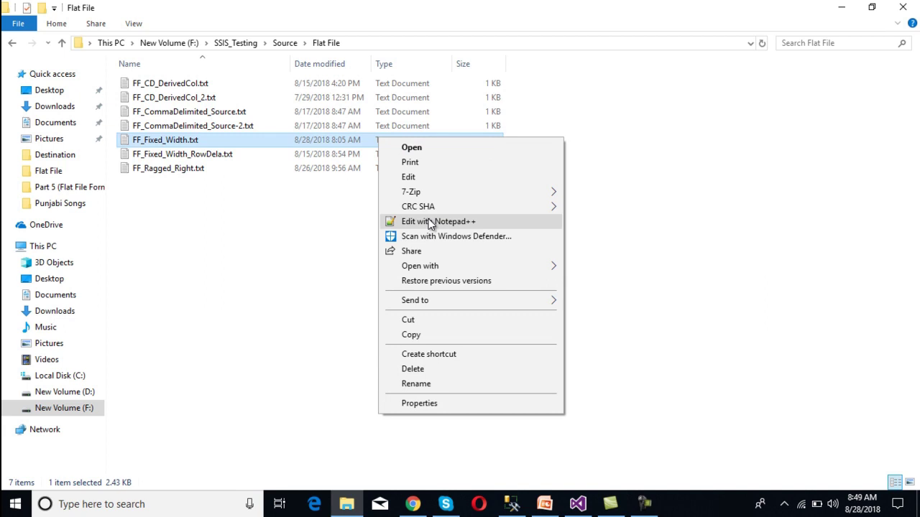
pyautogui.click(431, 223)
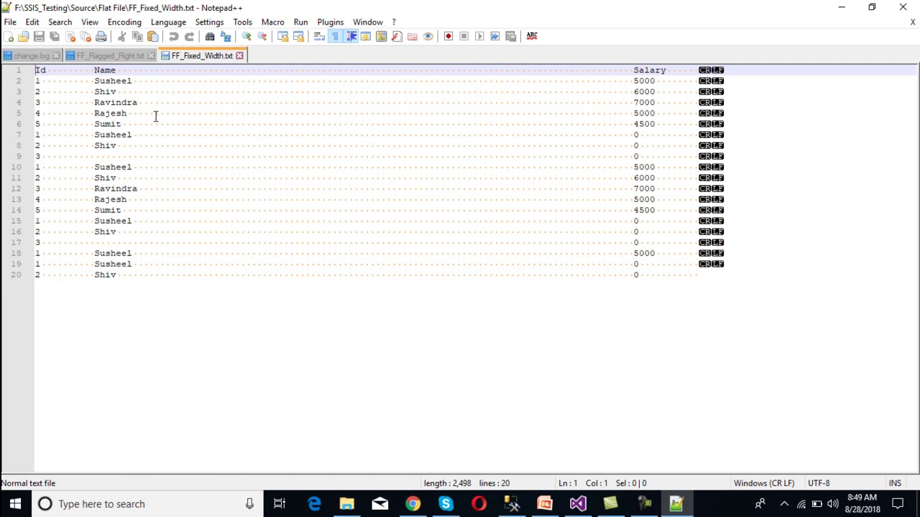
# Step: Measure the Id, Name and Salary header field widths via selection counts, then switch to SSMS
pyautogui.hotkey('shift', 'Right')
pyautogui.hotkey('shift', 'Right')
pyautogui.hotkey('shift', 'Right')
pyautogui.hotkey('shift', 'Right')
pyautogui.hotkey('shift', 'Right')
pyautogui.hotkey('shift', 'Right')
pyautogui.hotkey('shift', 'Right')
pyautogui.hotkey('shift', 'Right')
pyautogui.hotkey('shift', 'Right')
pyautogui.hotkey('shift', 'Right')
pyautogui.hotkey('shift', 'Right')
pyautogui.hotkey('shift', 'Right')
pyautogui.hotkey('shift', 'Right')
pyautogui.hotkey('shift', 'Right')
pyautogui.hotkey('shift', 'Right')
pyautogui.hotkey('shift', 'Left')
pyautogui.hotkey('shift', 'Left')
pyautogui.hotkey('shift', 'Left')
pyautogui.hotkey('shift', 'Left')
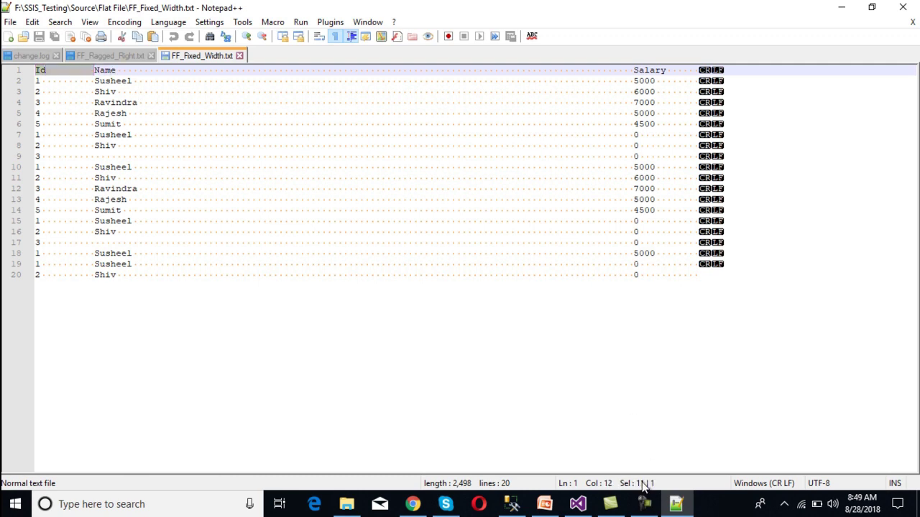
pyautogui.press('Right')
pyautogui.hotkey('ctrl', 'shift', 'Right')
pyautogui.hotkey('ctrl', 'shift', 'Right')
pyautogui.hotkey('shift', 'Left')
pyautogui.hotkey('shift', 'Left')
pyautogui.hotkey('shift', 'Left')
pyautogui.hotkey('shift', 'Left')
pyautogui.hotkey('shift', 'Left')
pyautogui.hotkey('shift', 'Left')
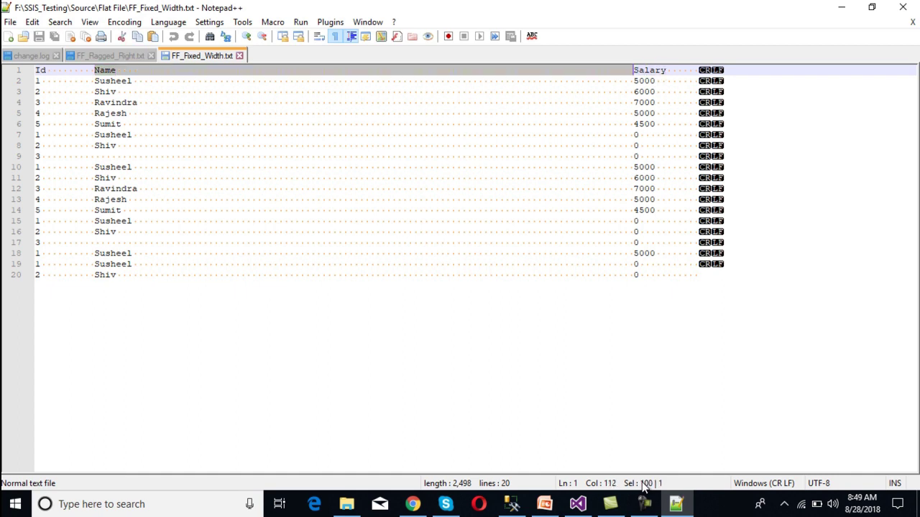
pyautogui.press('Right')
pyautogui.hotkey('ctrl', 'shift', 'Right')
pyautogui.hotkey('ctrl', 'shift', 'Right')
pyautogui.hotkey('shift', 'Left')
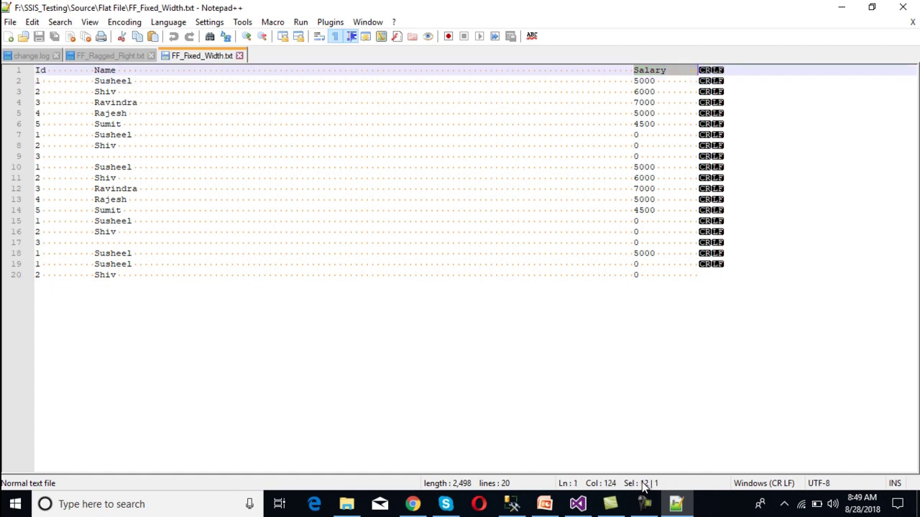
pyautogui.press('Right')
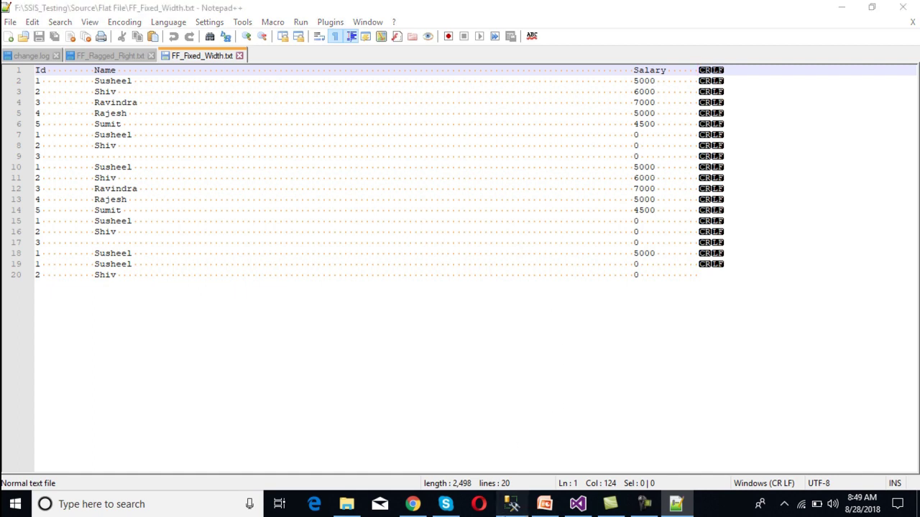
pyautogui.click(511, 503)
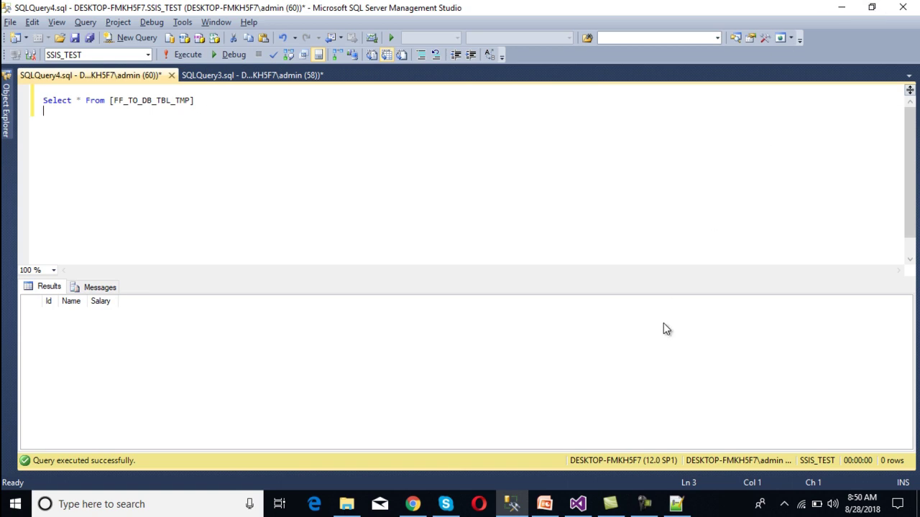
# Step: Return to Visual Studio after confirming FF_TO_DB_TBL_TMP is empty
pyautogui.click(577, 505)
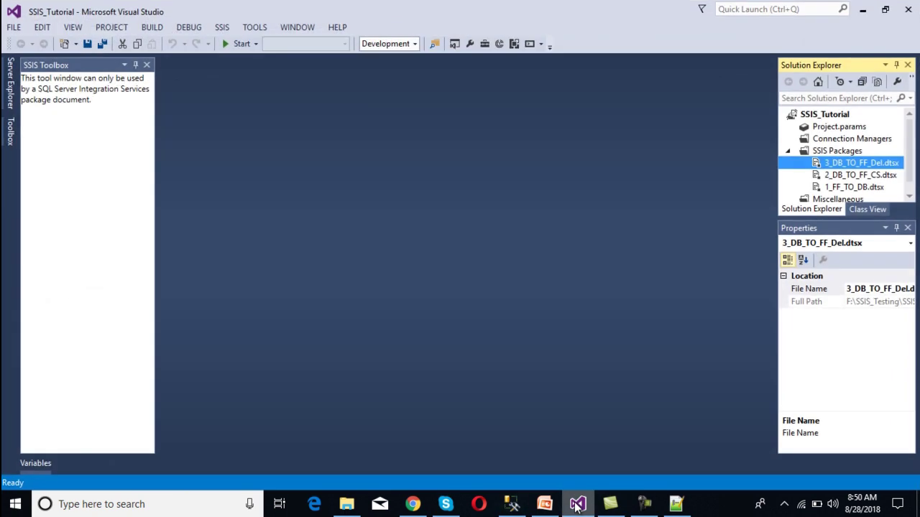
# Step: Add a new SSIS package under SSIS Packages and name it FF_TO_DB_FW_RR
pyautogui.click(826, 152)
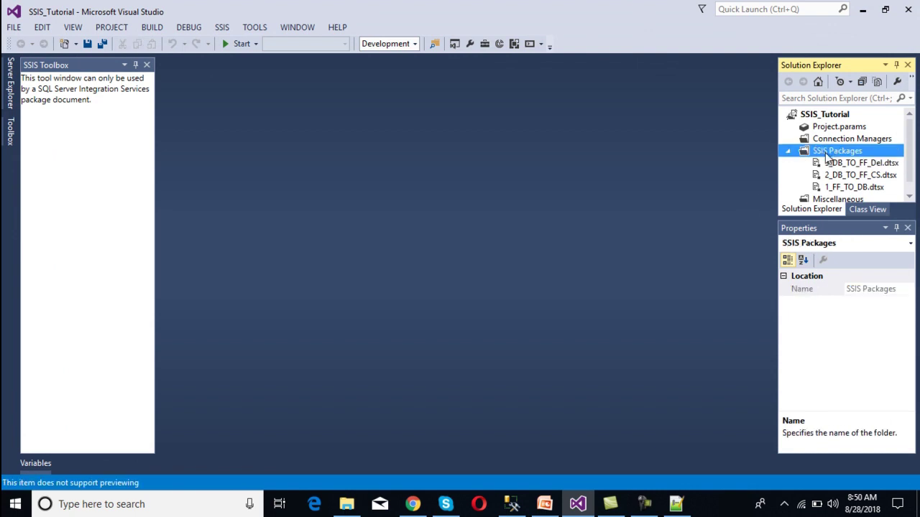
pyautogui.rightClick(827, 155)
pyautogui.click(803, 160)
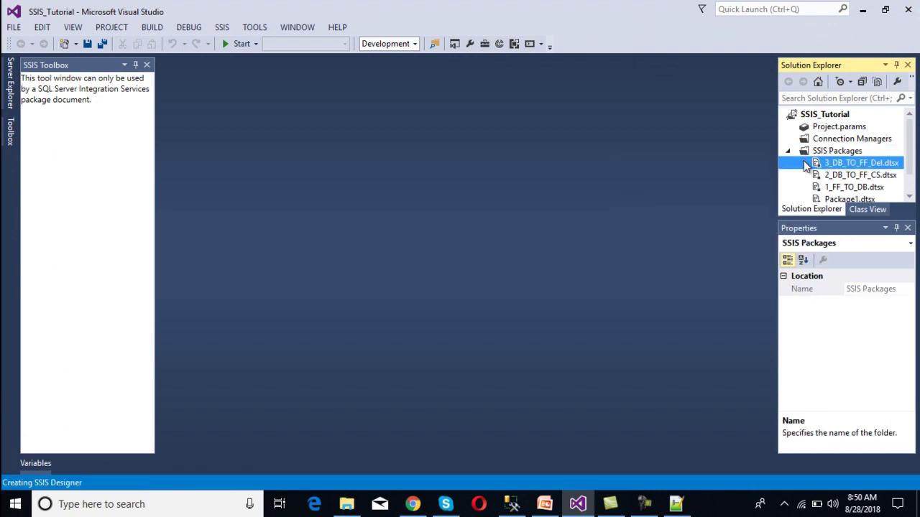
pyautogui.click(850, 187)
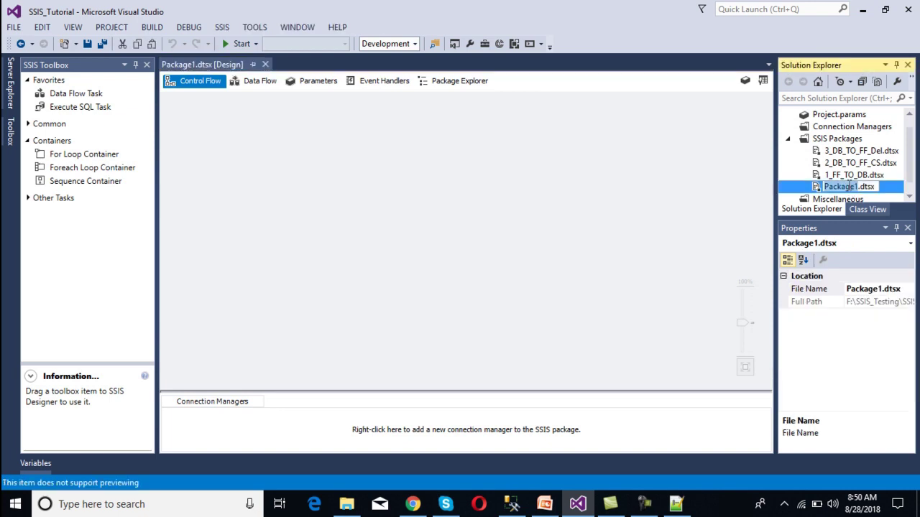
pyautogui.write('FF_TO_DB_FW_RR')
pyautogui.press('Return')
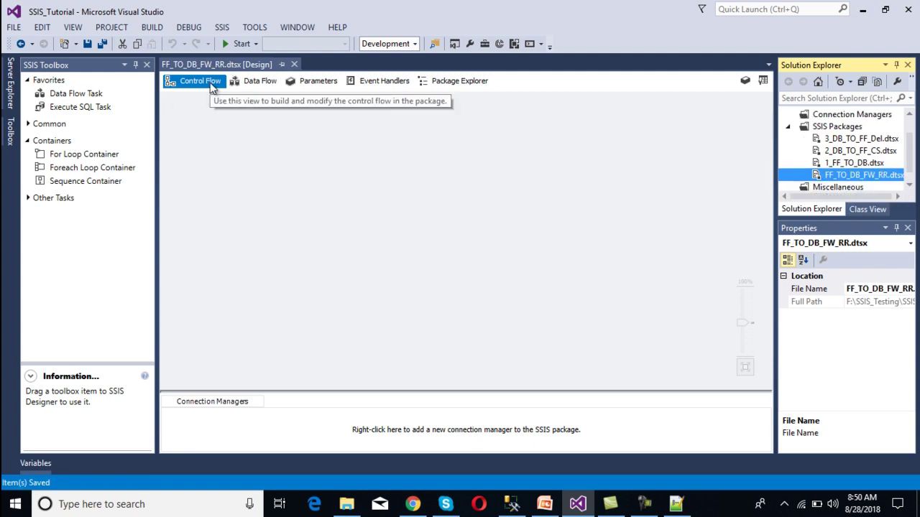
# Step: Add a Data Flow Task named FW to the control flow and open its data flow
pyautogui.moveTo(75, 101); pyautogui.dragTo(245, 139)
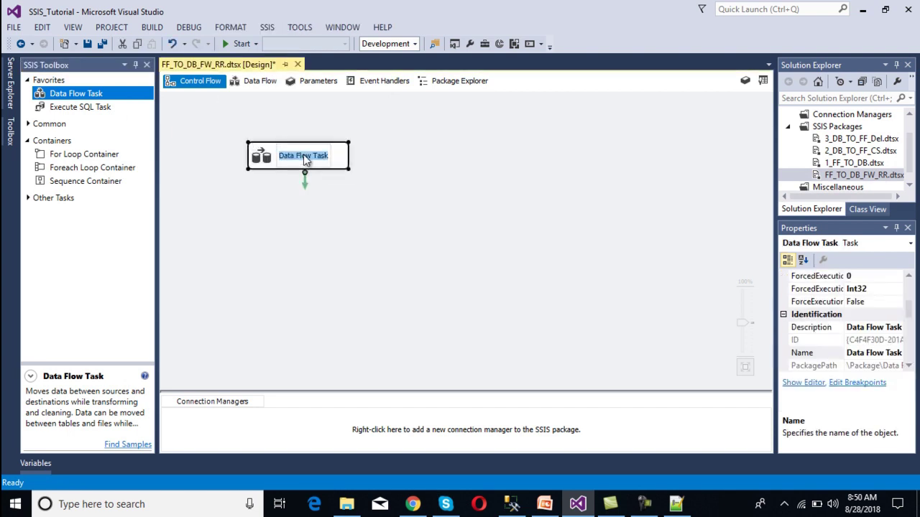
pyautogui.write('FW')
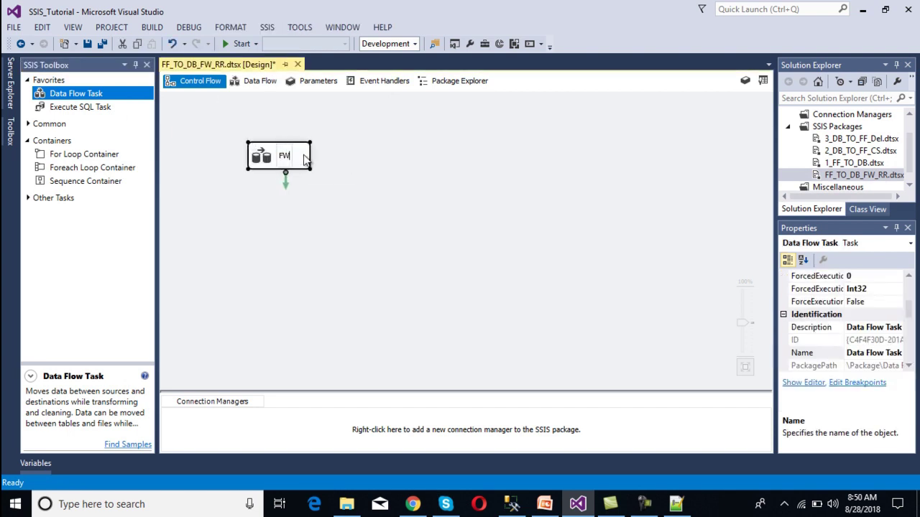
pyautogui.press('Return')
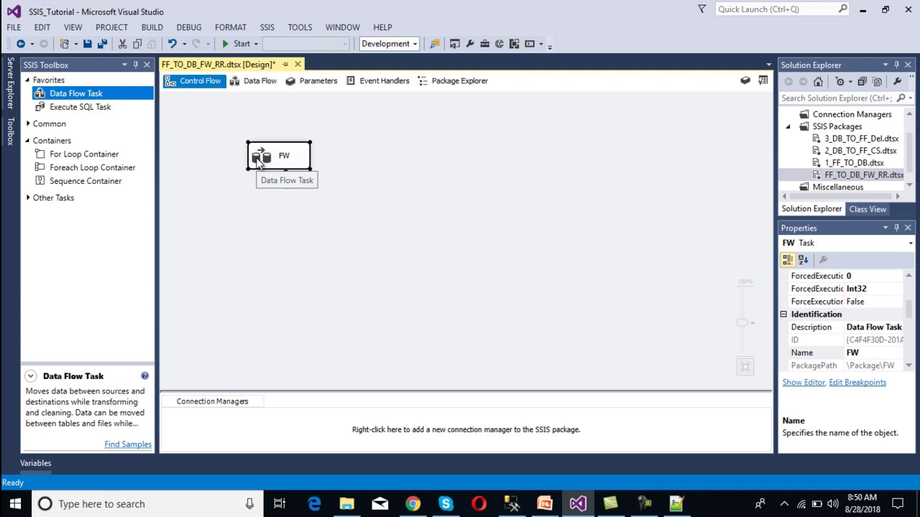
pyautogui.doubleClick(257, 162)
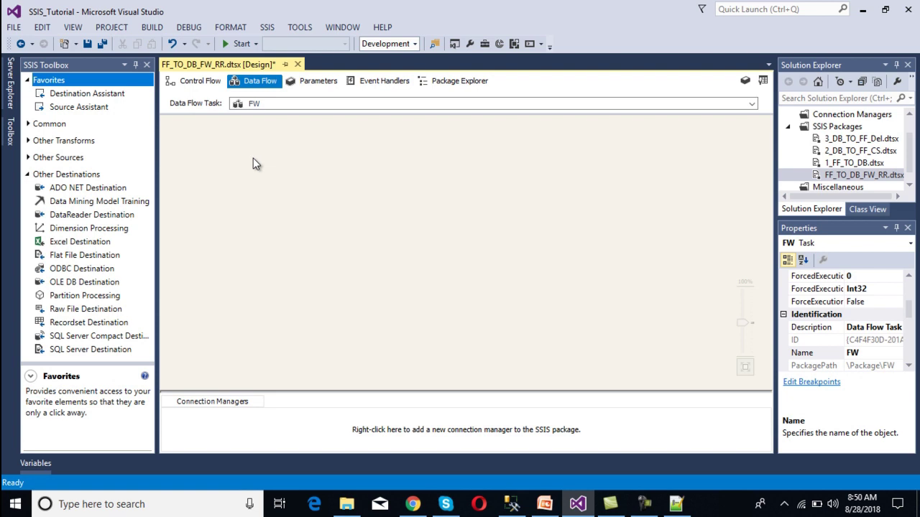
# Step: Place a Flat File Source from Other Sources onto the FW data flow
pyautogui.doubleClick(79, 160)
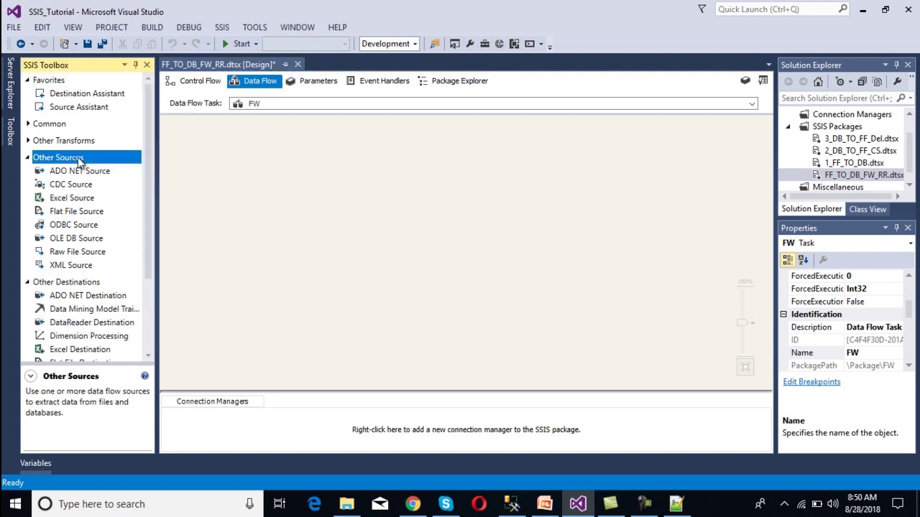
pyautogui.press('Down')
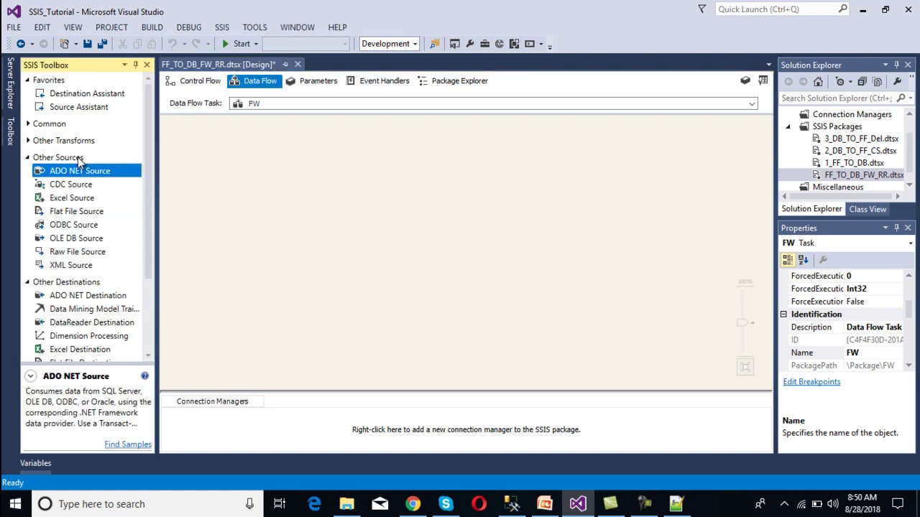
pyautogui.press('Down')
pyautogui.press('Down')
pyautogui.press('Down')
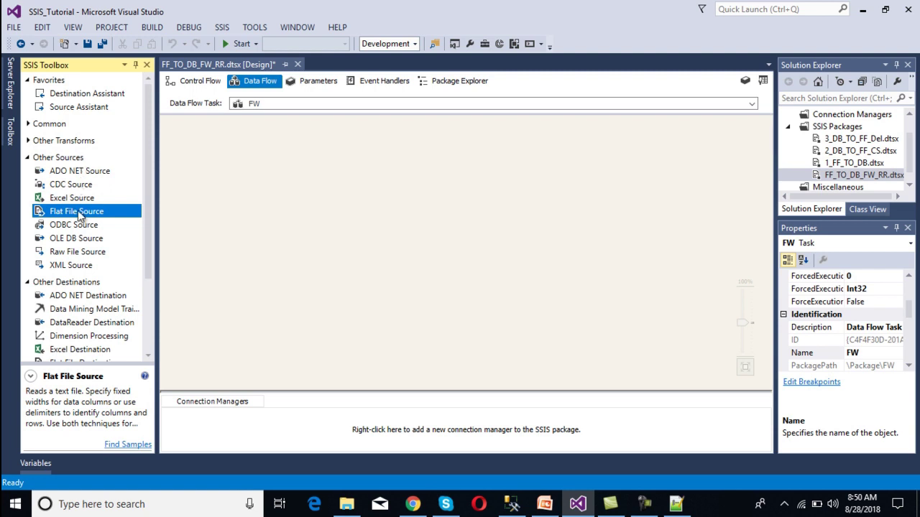
pyautogui.moveTo(79, 215); pyautogui.dragTo(311, 166)
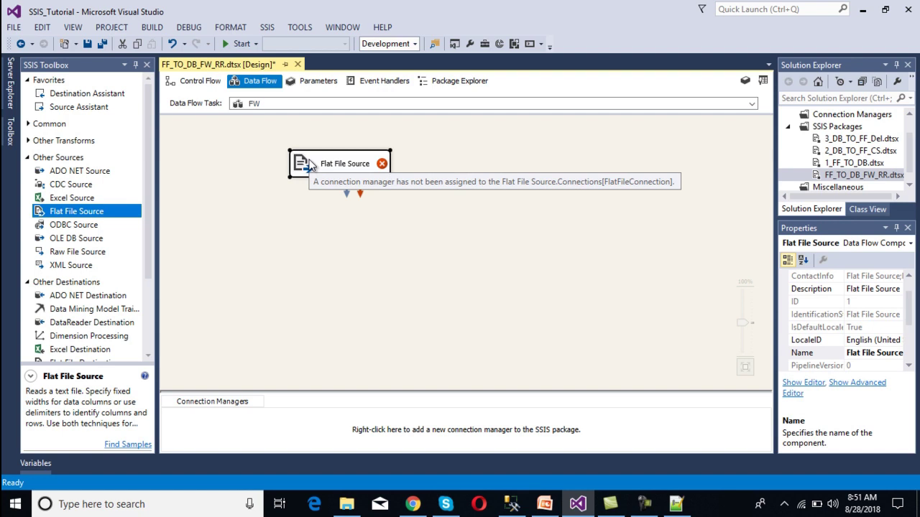
# Step: Open the Flat File Source settings and start a new flat file connection
pyautogui.doubleClick(311, 167)
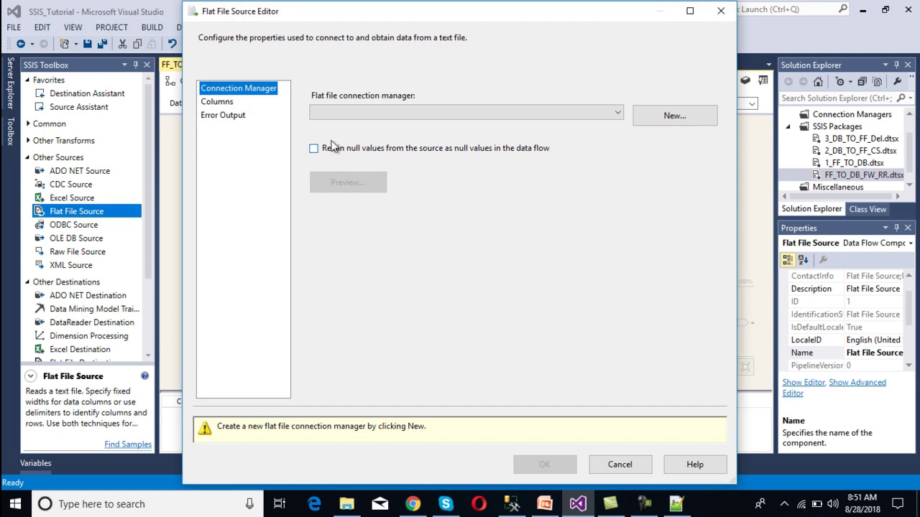
pyautogui.click(410, 114)
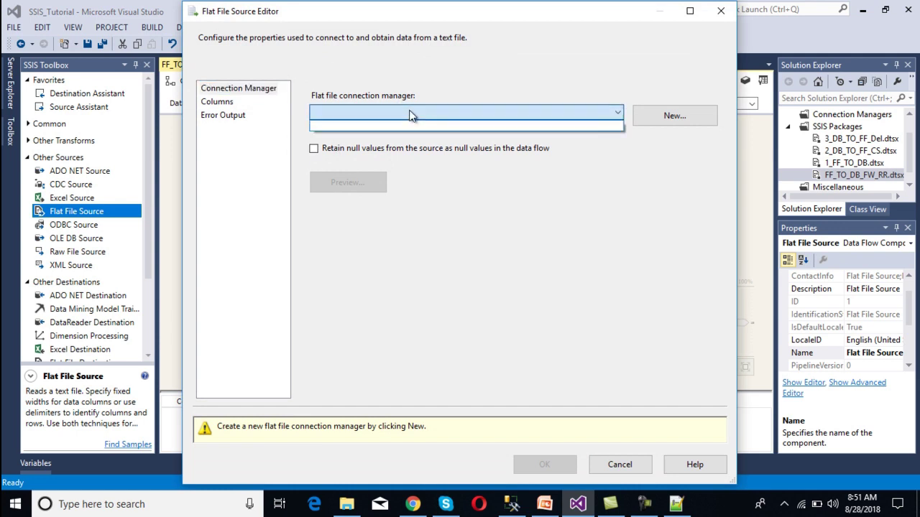
pyautogui.click(660, 117)
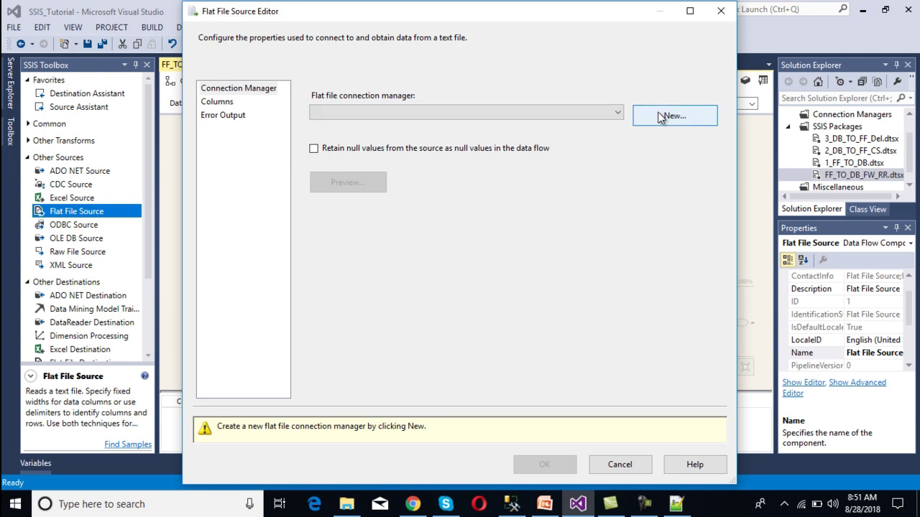
pyautogui.click(660, 118)
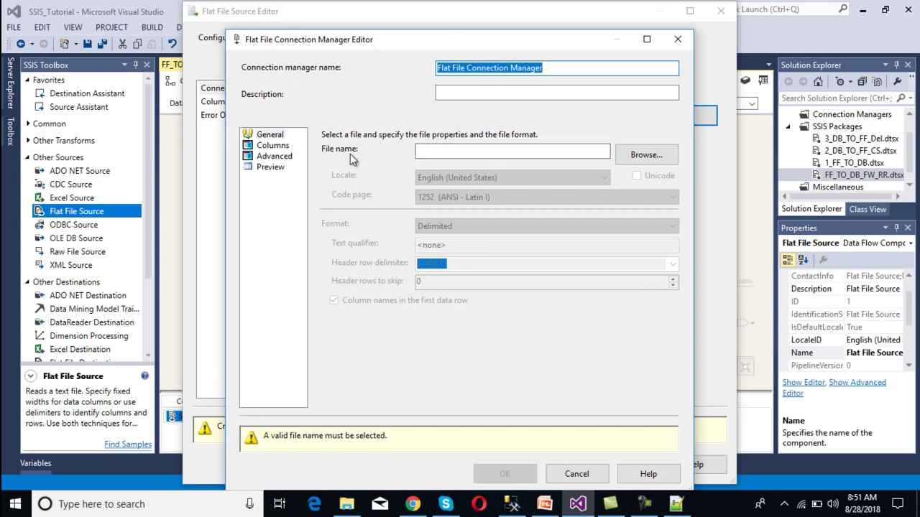
# Step: Browse to FF_Fixed_Width.txt as the connection's source file
pyautogui.click(655, 163)
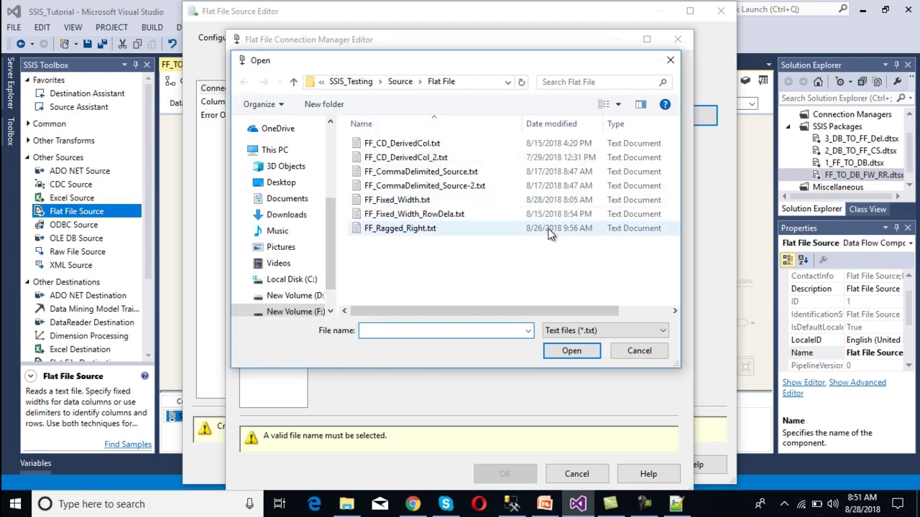
pyautogui.click(560, 201)
pyautogui.click(571, 351)
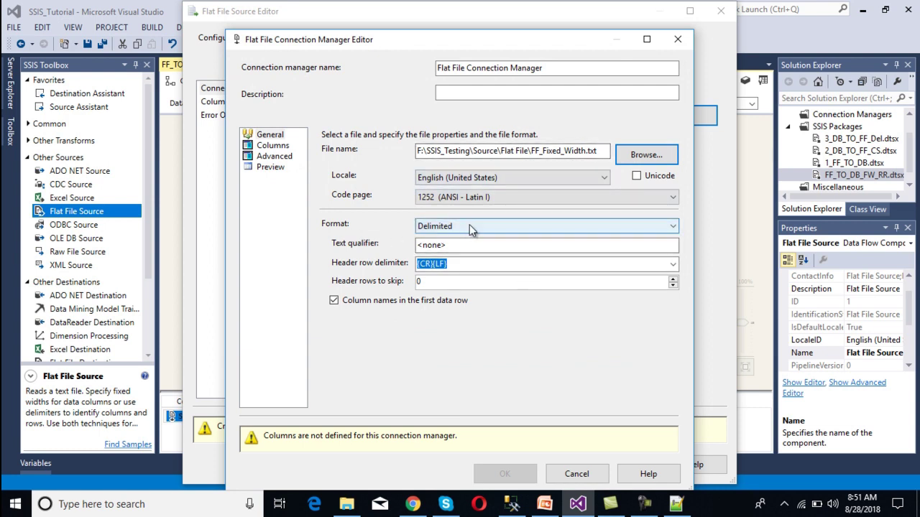
# Step: Set the file format to Fixed width and show the Columns page
pyautogui.click(471, 228)
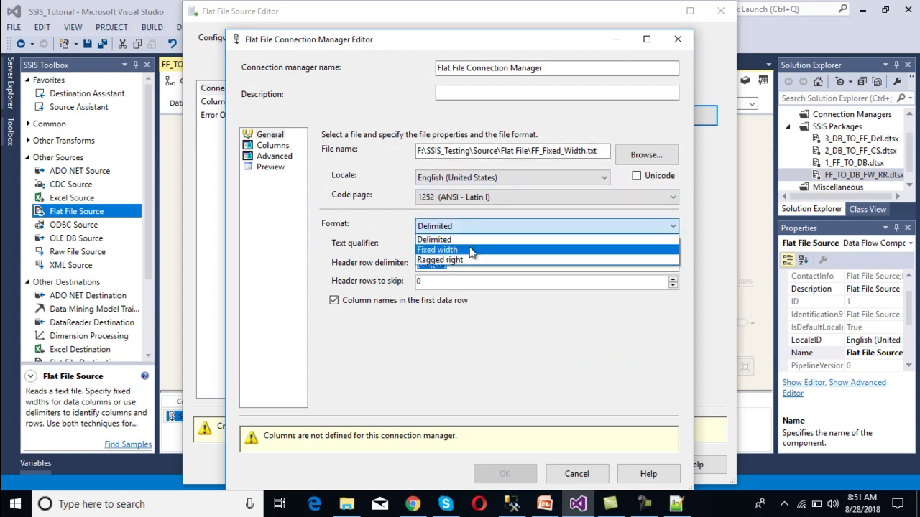
pyautogui.click(471, 250)
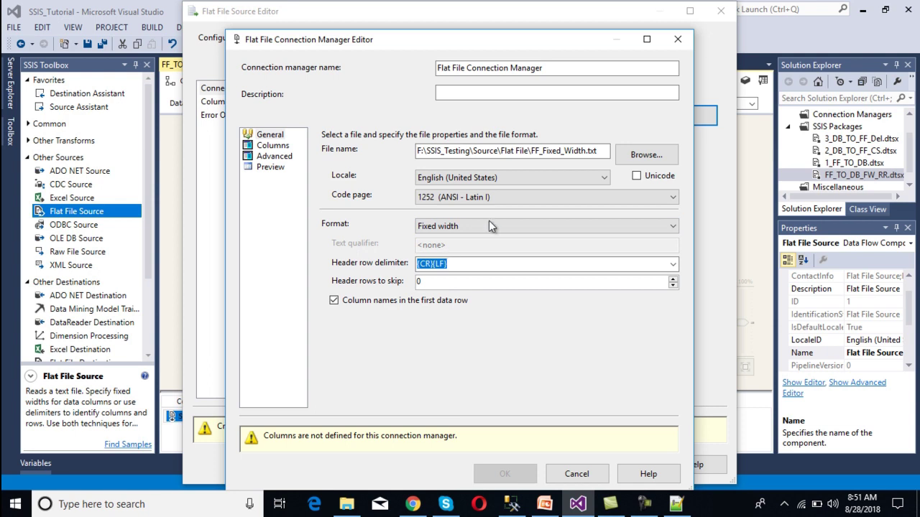
pyautogui.click(464, 229)
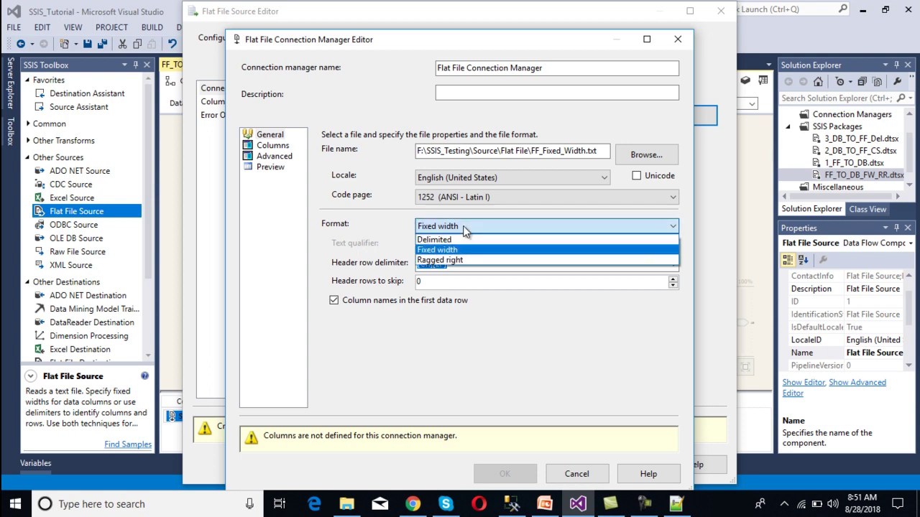
pyautogui.click(457, 238)
pyautogui.click(500, 225)
pyautogui.click(477, 259)
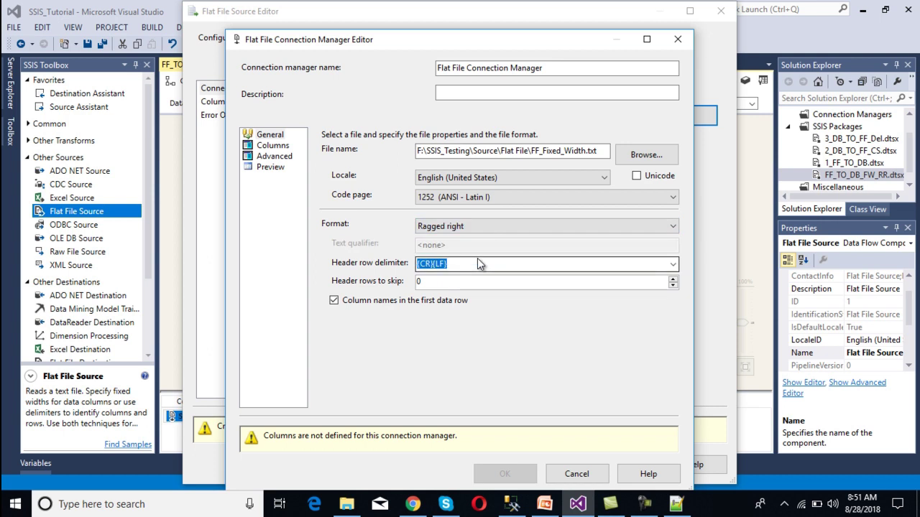
pyautogui.click(489, 226)
pyautogui.click(445, 247)
pyautogui.click(275, 148)
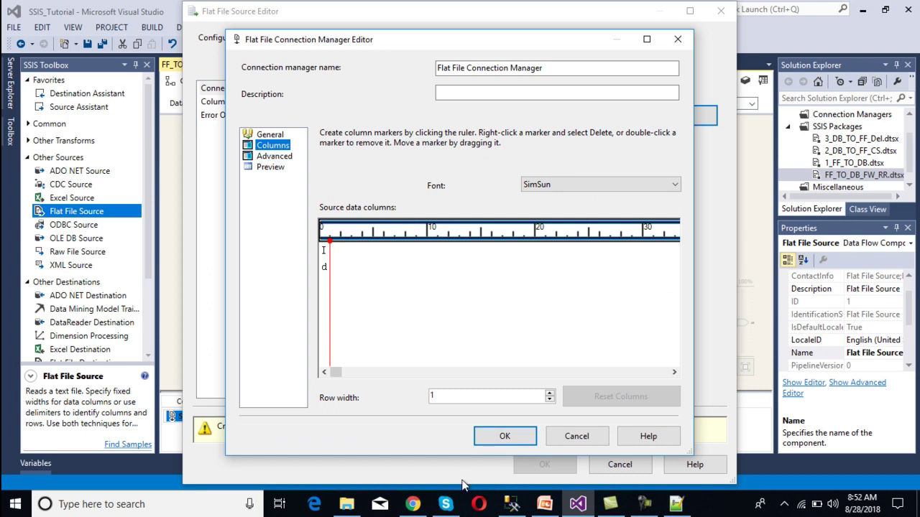
# Step: Measure the record length in Notepad++ and stretch the row width to 125
pyautogui.click(679, 504)
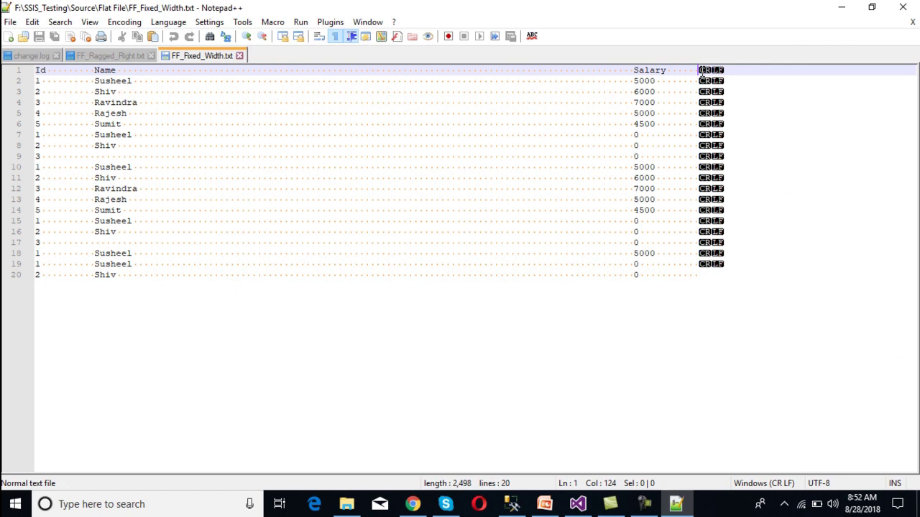
pyautogui.hotkey('ctrl', 'shift', 'Left')
pyautogui.hotkey('ctrl', 'shift', 'Left')
pyautogui.hotkey('ctrl', 'shift', 'Left')
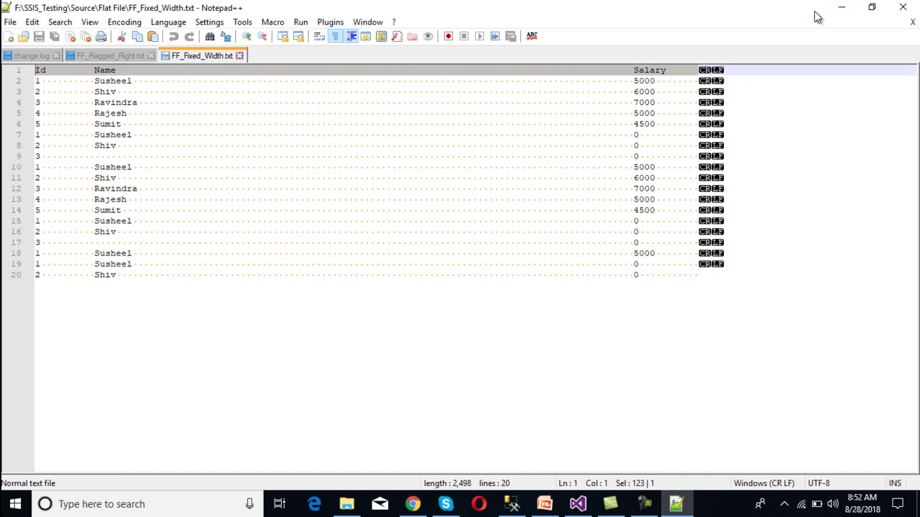
pyautogui.click(842, 7)
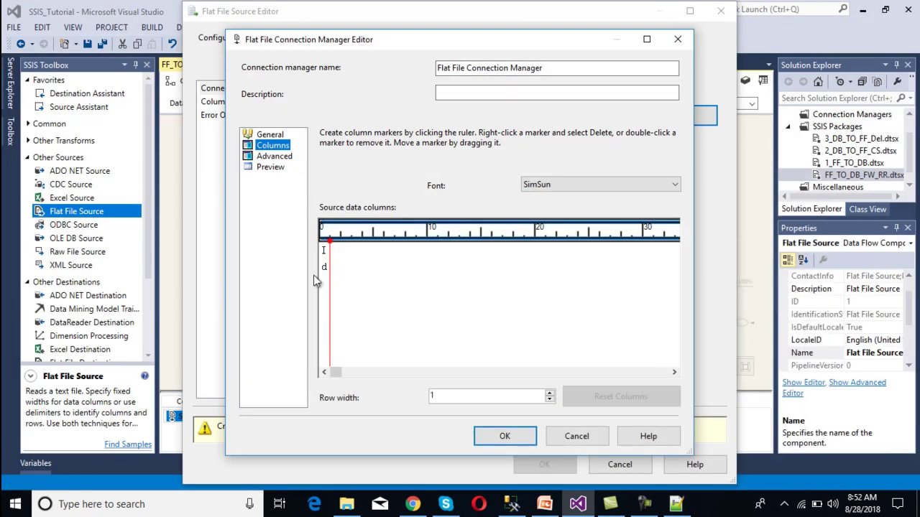
pyautogui.moveTo(329, 242)
pyautogui.mouseDown()
pyautogui.moveTo(695, 252)
pyautogui.moveTo(337, 252)
pyautogui.moveTo(582, 248)
pyautogui.moveTo(577, 242)
pyautogui.mouseUp()
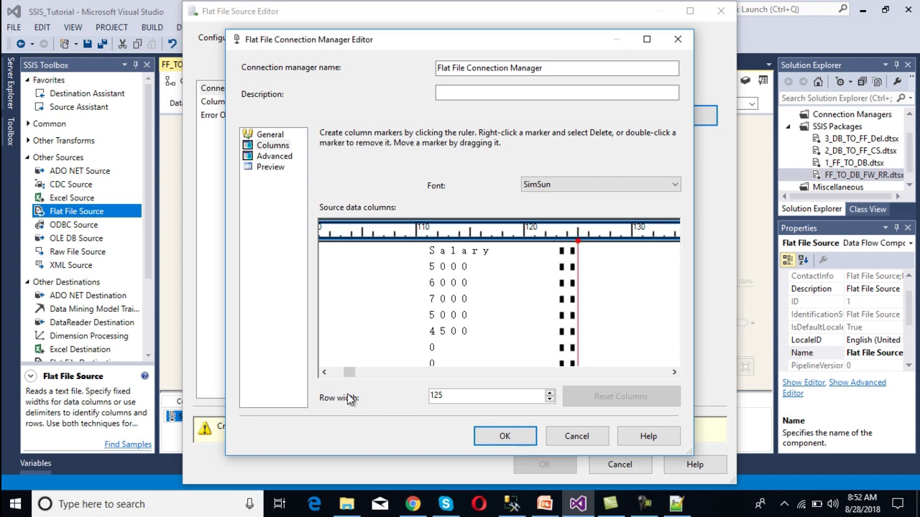
pyautogui.moveTo(350, 378); pyautogui.dragTo(335, 373)
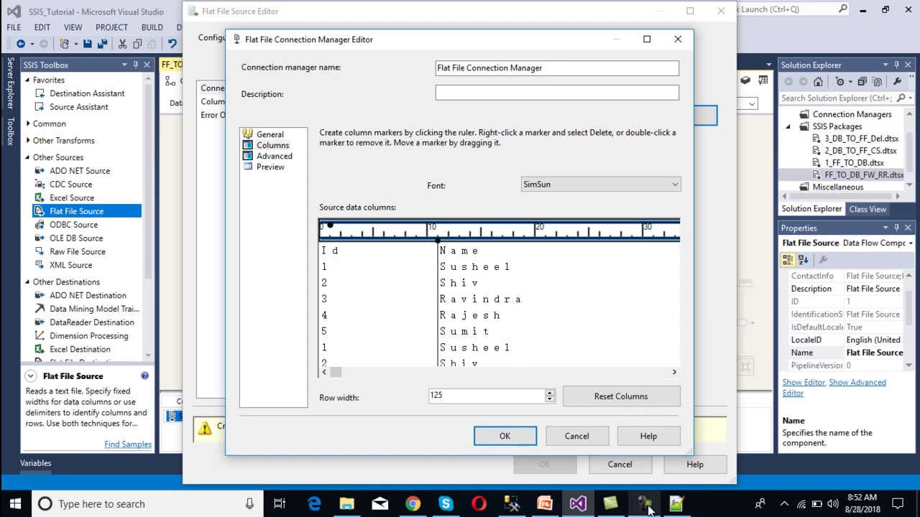
# Step: Check column positions in the text file and add column breaks for Id, Name and Salary
pyautogui.click(675, 503)
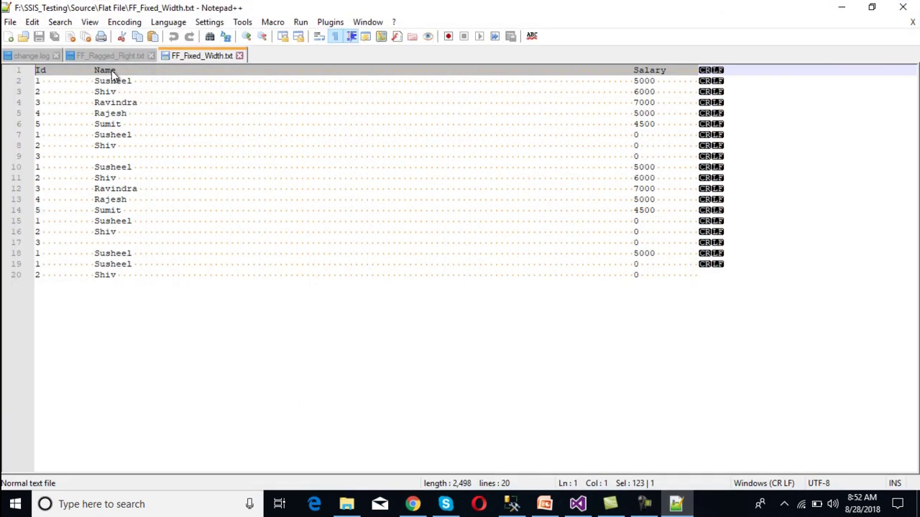
pyautogui.press('Left')
pyautogui.hotkey('shift', 'Right')
pyautogui.hotkey('shift', 'Right')
pyautogui.hotkey('shift', 'Right')
pyautogui.hotkey('shift', 'Right')
pyautogui.hotkey('shift', 'Right')
pyautogui.hotkey('shift', 'Right')
pyautogui.hotkey('shift', 'Right')
pyautogui.hotkey('shift', 'Right')
pyautogui.hotkey('shift', 'Right')
pyautogui.hotkey('shift', 'Right')
pyautogui.hotkey('shift', 'Right')
pyautogui.hotkey('shift', 'Right')
pyautogui.hotkey('shift', 'Right')
pyautogui.hotkey('shift', 'Right')
pyautogui.hotkey('shift', 'Right')
pyautogui.hotkey('shift', 'Right')
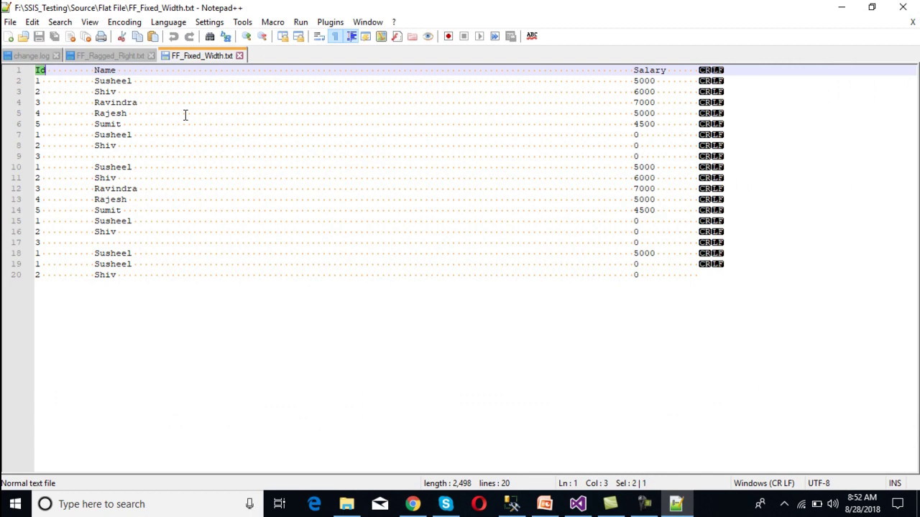
pyautogui.hotkey('shift', 'Left')
pyautogui.hotkey('shift', 'Left')
pyautogui.hotkey('shift', 'Left')
pyautogui.hotkey('shift', 'Left')
pyautogui.hotkey('shift', 'Left')
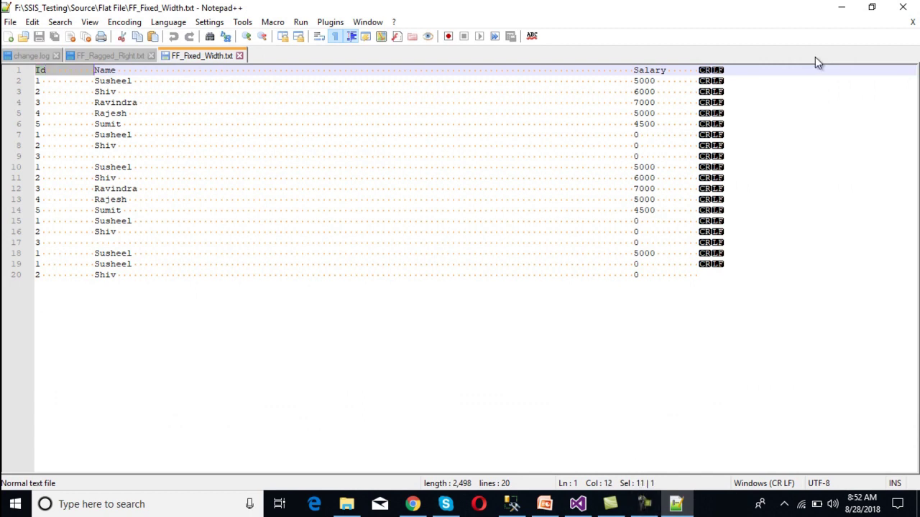
pyautogui.click(489, 157)
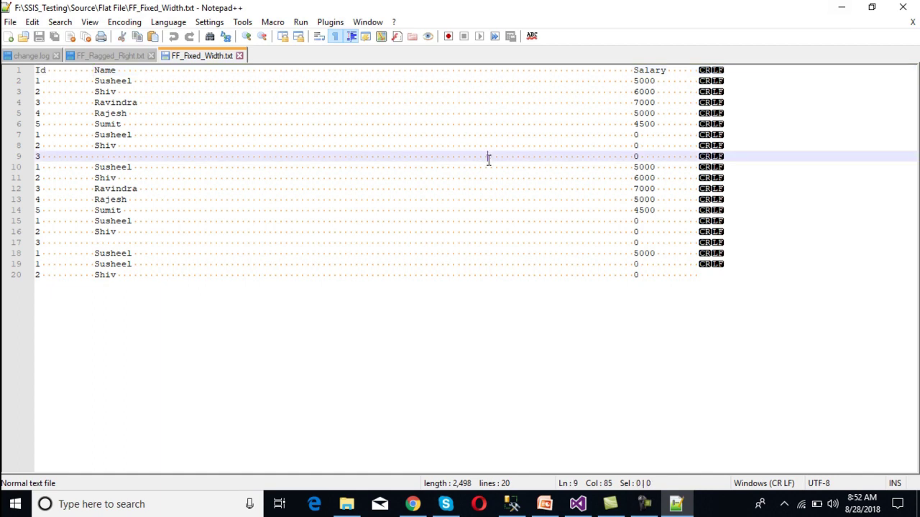
pyautogui.click(841, 7)
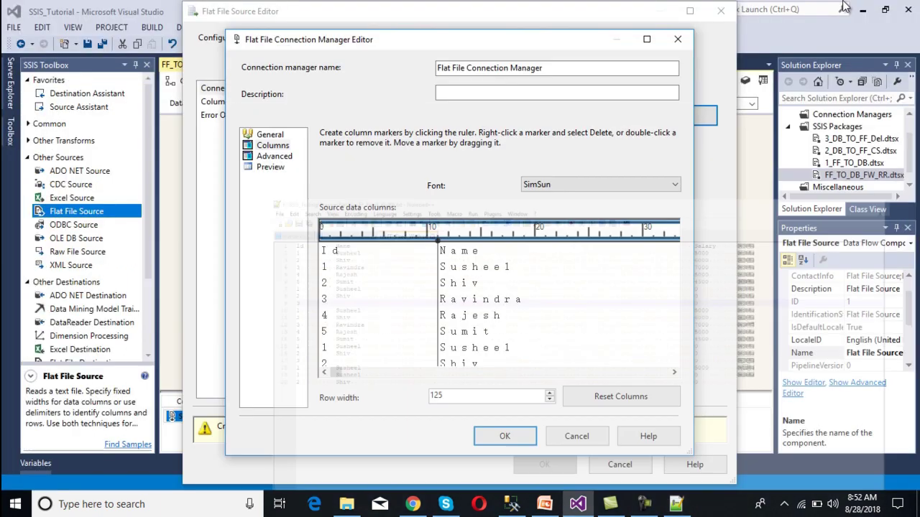
pyautogui.click(409, 379)
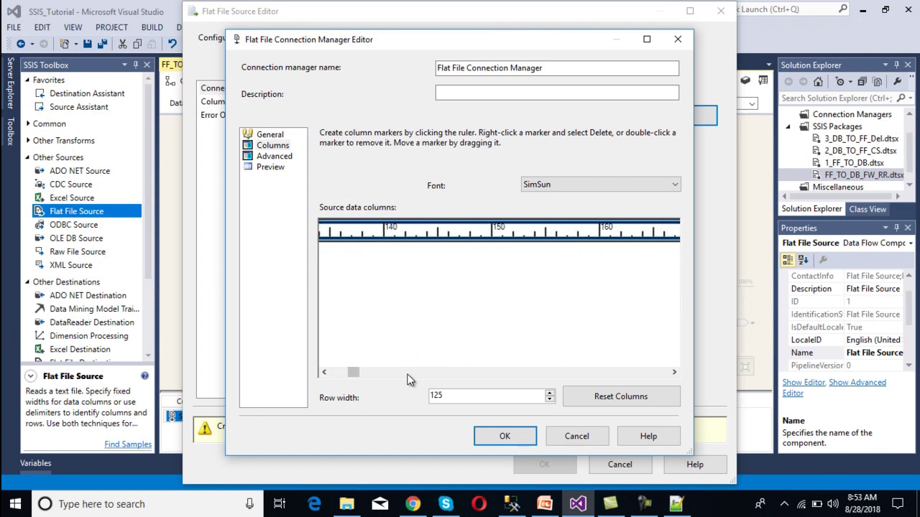
pyautogui.click(432, 238)
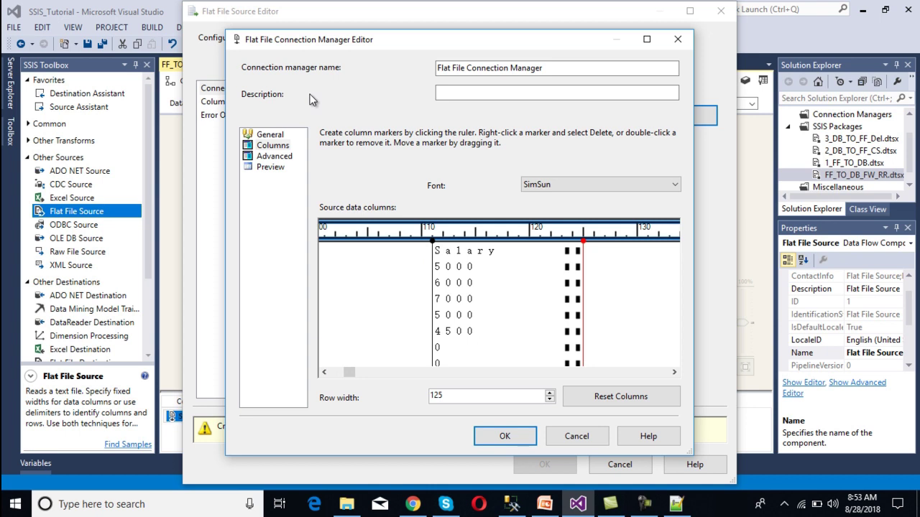
# Step: Review the Advanced and Preview pages, then confirm the flat file connection
pyautogui.click(273, 161)
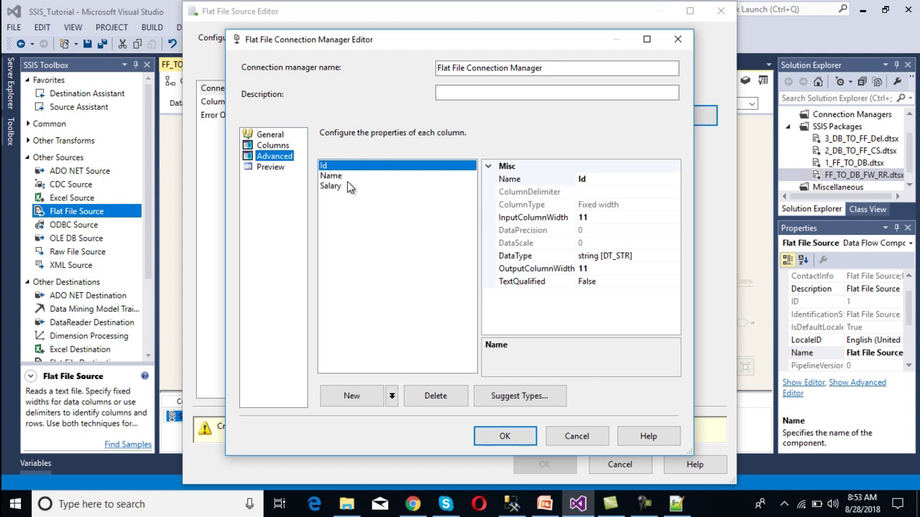
pyautogui.click(271, 168)
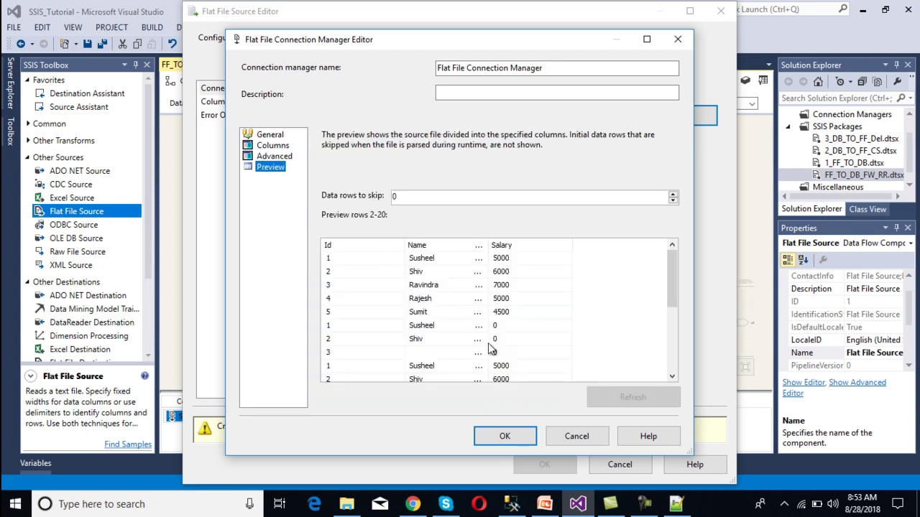
pyautogui.click(497, 435)
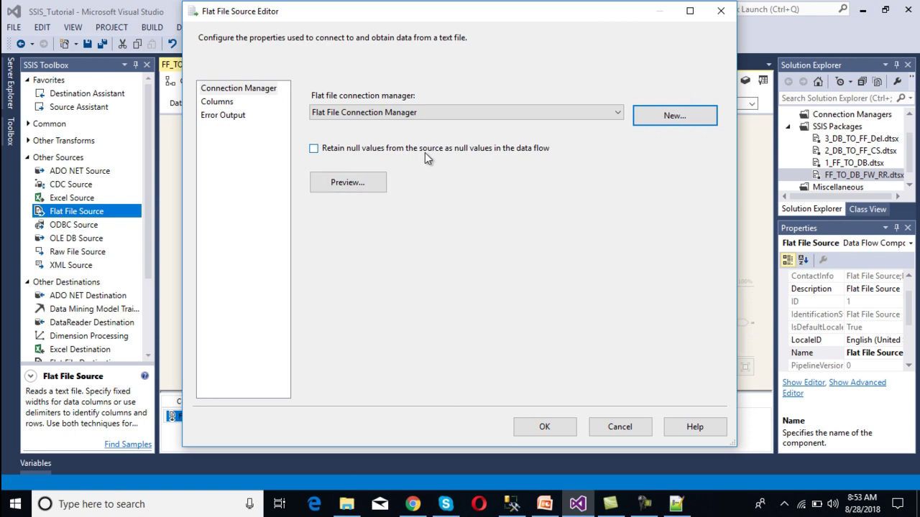
# Step: Enable Retain null values, review the columns, and confirm the Flat File Source
pyautogui.click(346, 149)
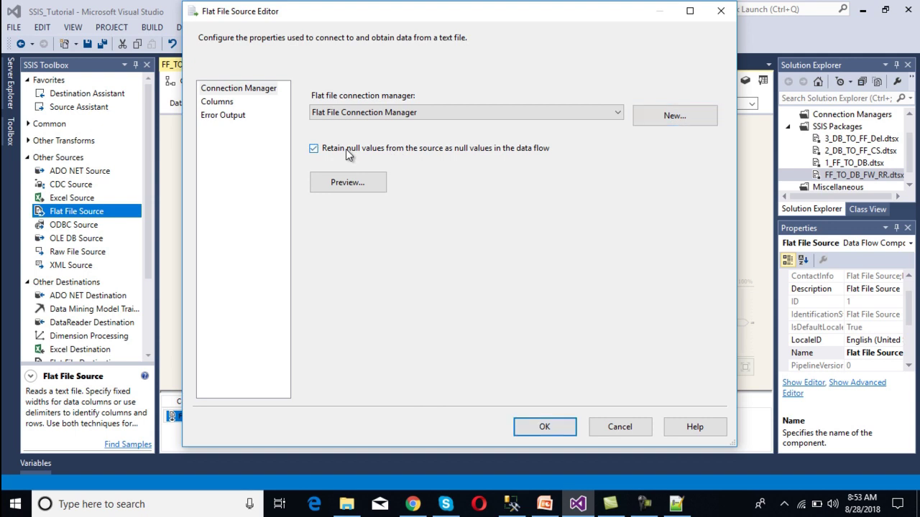
pyautogui.click(214, 106)
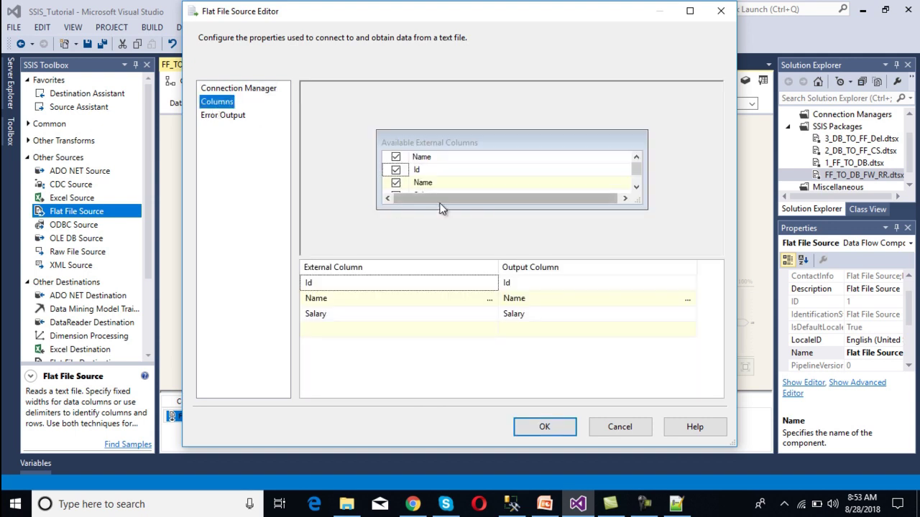
pyautogui.click(224, 89)
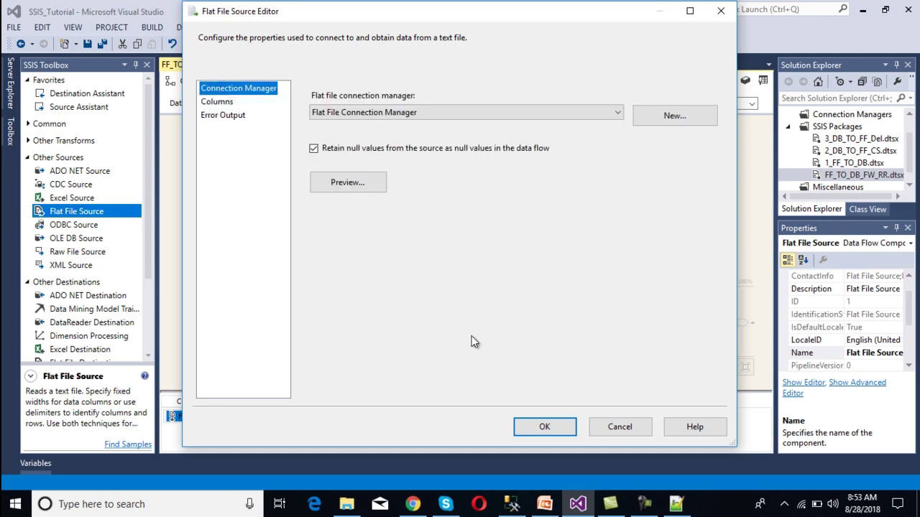
pyautogui.click(546, 428)
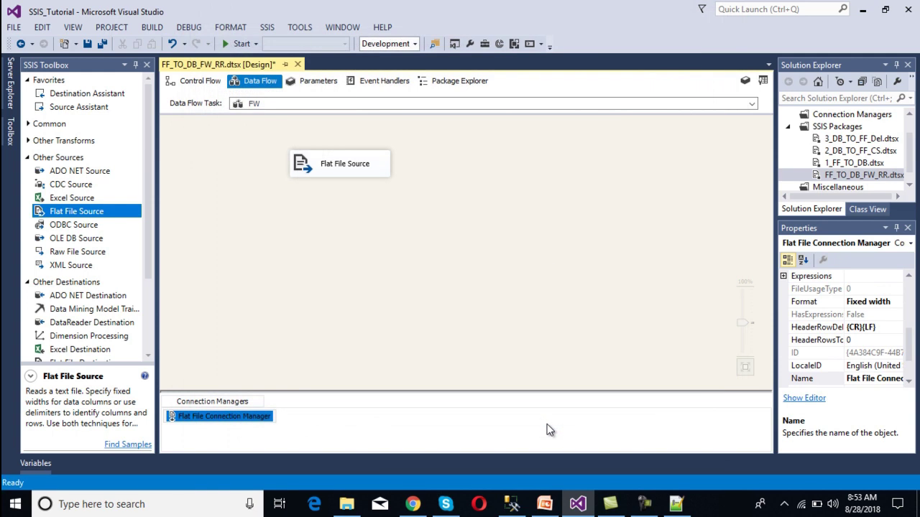
# Step: Save the package and place an OLE DB Destination below the Flat File Source
pyautogui.hotkey('ctrl', 's')
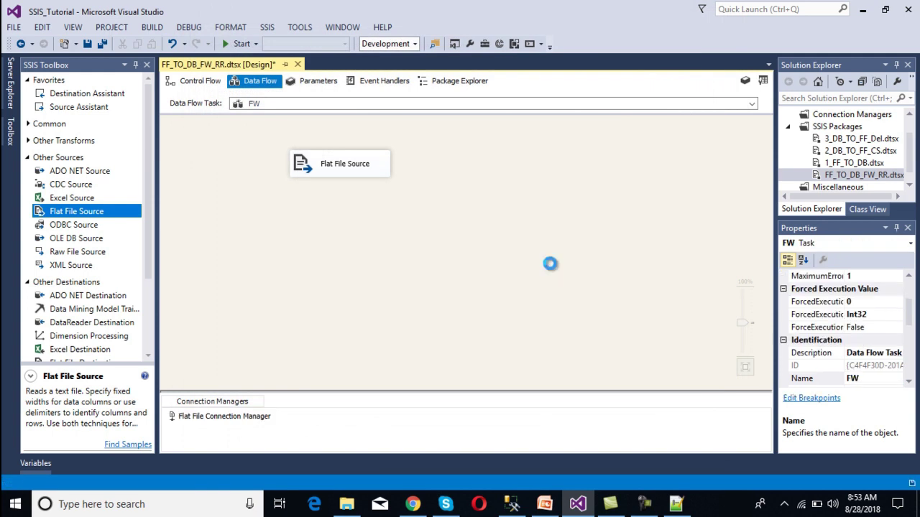
pyautogui.click(99, 253)
pyautogui.press('Left')
pyautogui.press('Left')
pyautogui.press('Down')
pyautogui.press('Down')
pyautogui.press('Down')
pyautogui.press('Down')
pyautogui.press('Down')
pyautogui.press('Down')
pyautogui.press('Down')
pyautogui.press('Down')
pyautogui.press('Down')
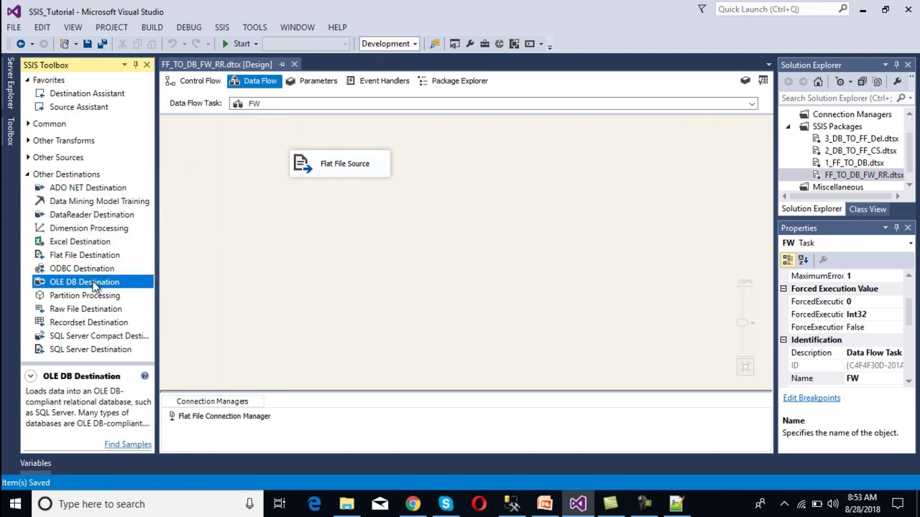
pyautogui.moveTo(93, 283); pyautogui.dragTo(204, 255)
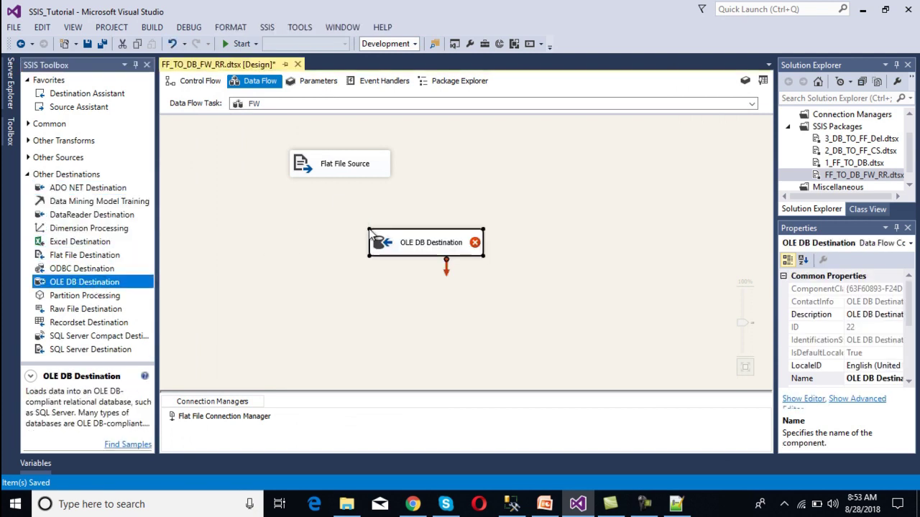
# Step: Connect the Flat File Source output to the OLE DB Destination and open its editor
pyautogui.click(323, 163)
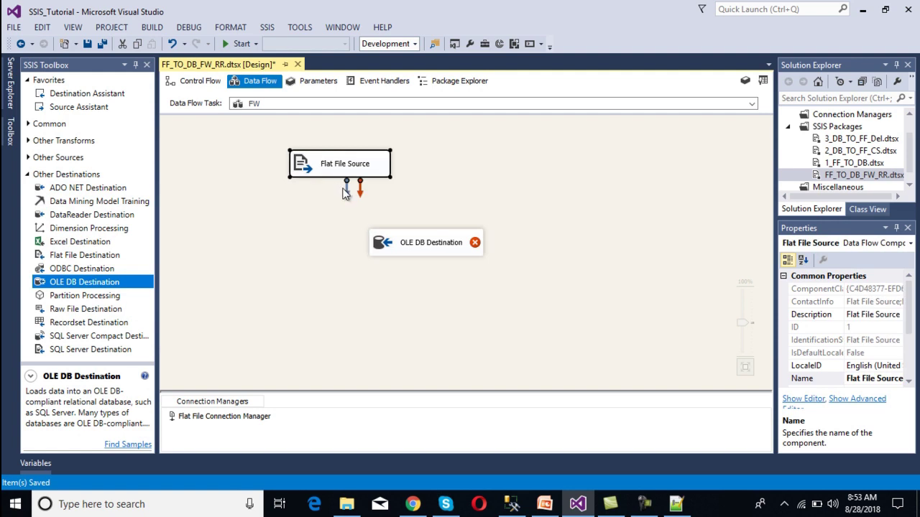
pyautogui.moveTo(346, 189); pyautogui.dragTo(419, 238)
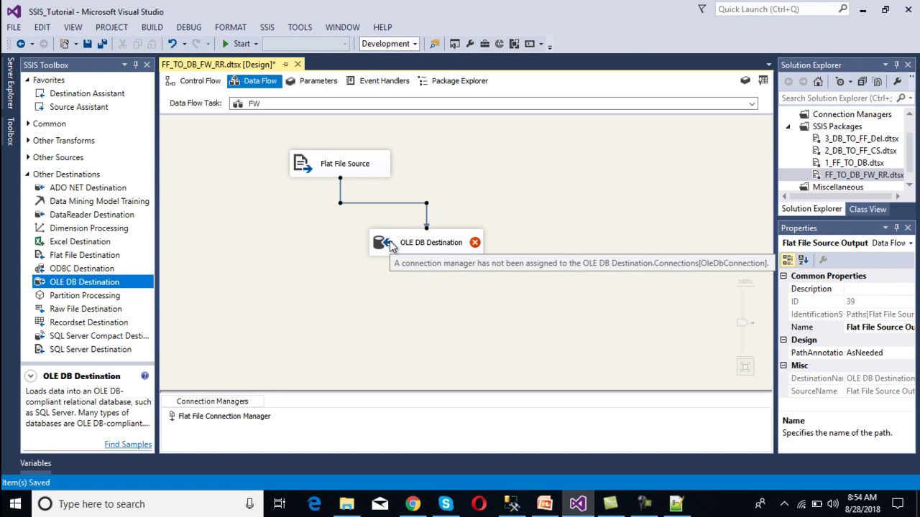
pyautogui.doubleClick(390, 242)
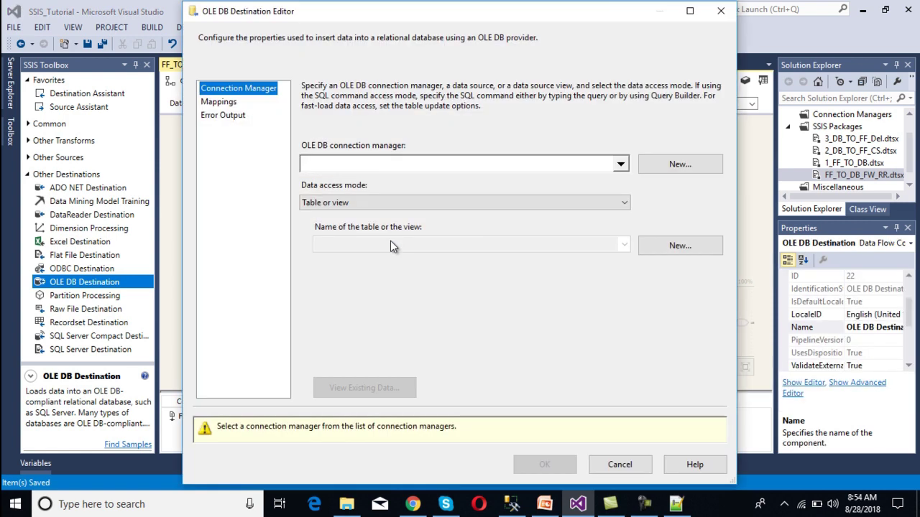
# Step: Replace the old connection with a new tested DESKTOP-FMKH5F7 / SSIS_TEST connection for the destination
pyautogui.click(672, 166)
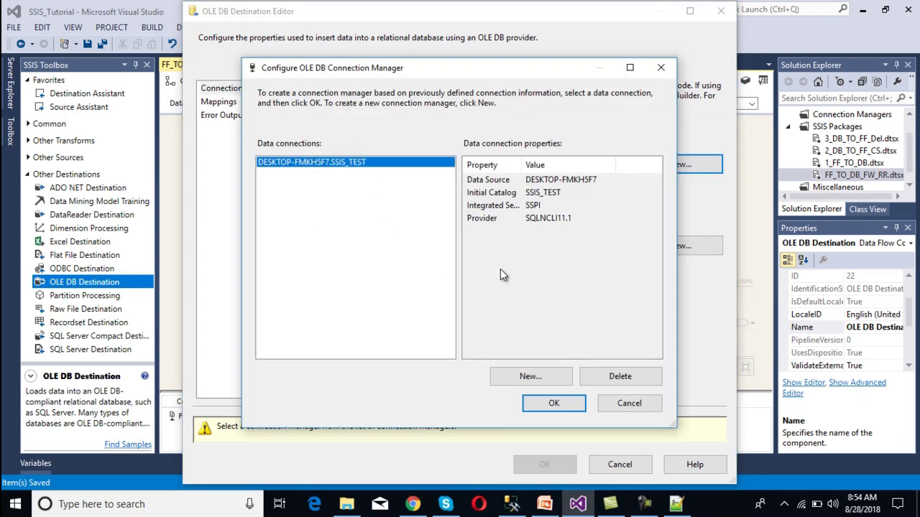
pyautogui.click(620, 375)
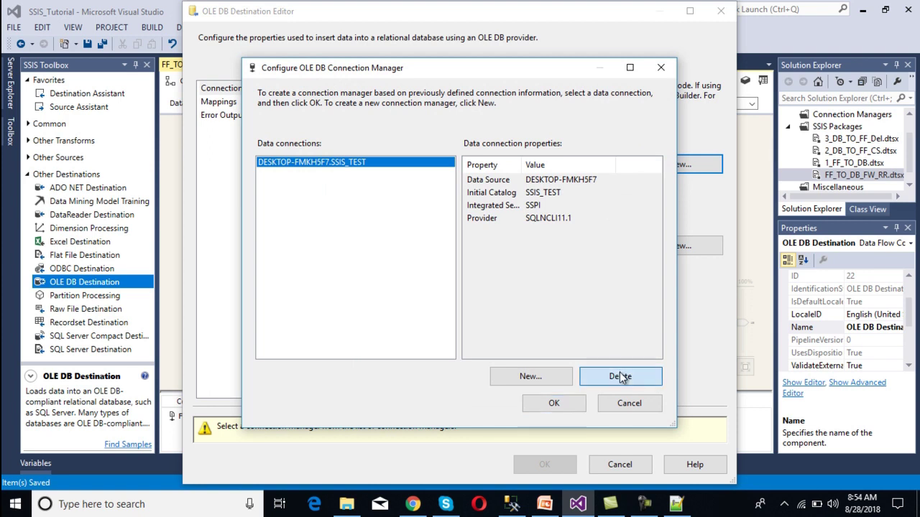
pyautogui.click(564, 381)
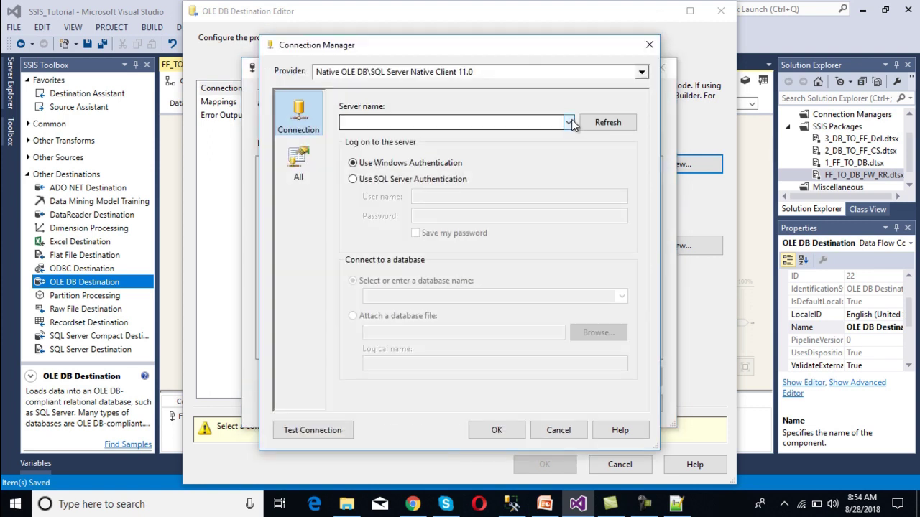
pyautogui.click(569, 123)
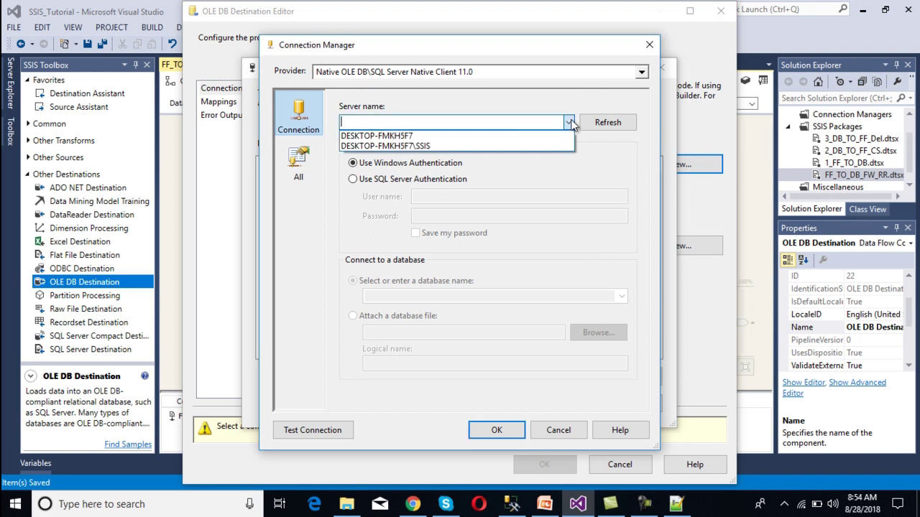
pyautogui.click(548, 136)
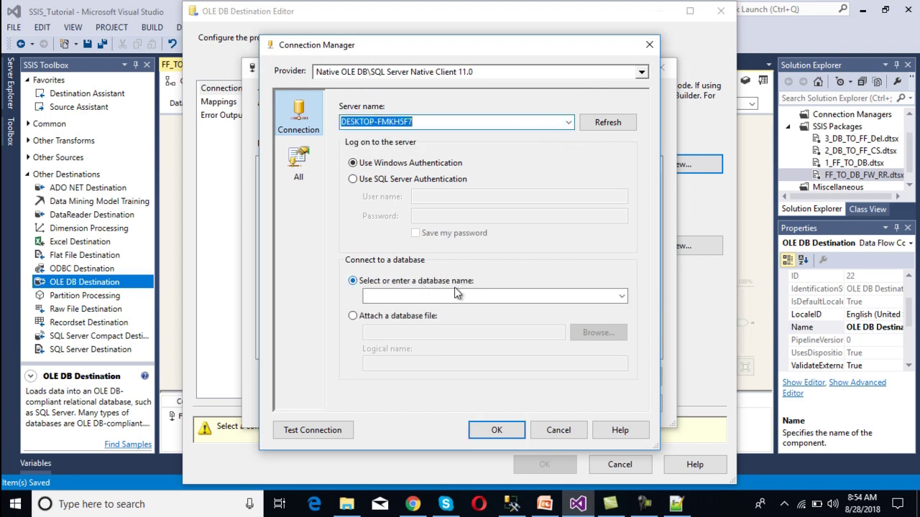
pyautogui.click(622, 299)
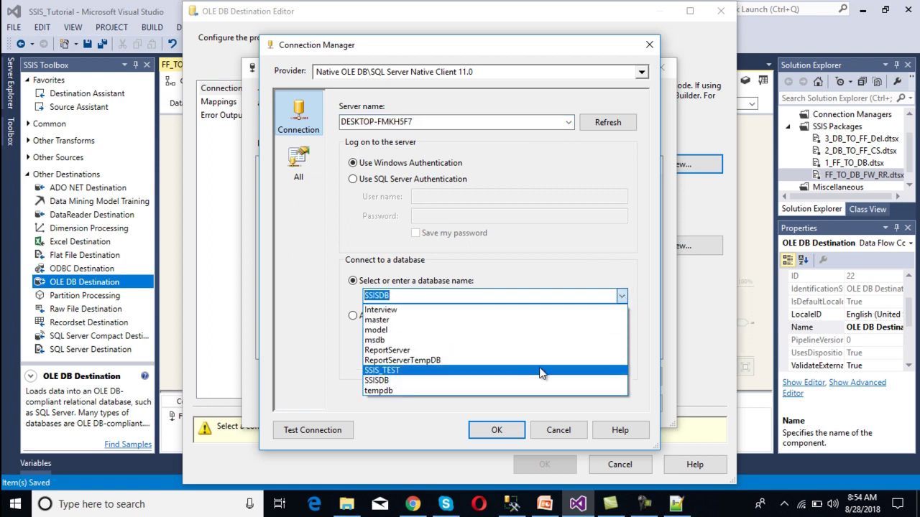
pyautogui.click(541, 371)
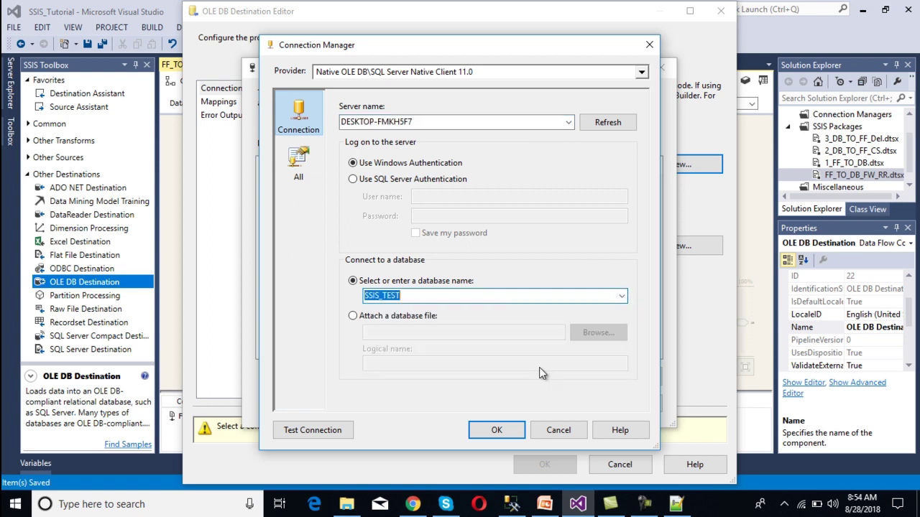
pyautogui.click(335, 430)
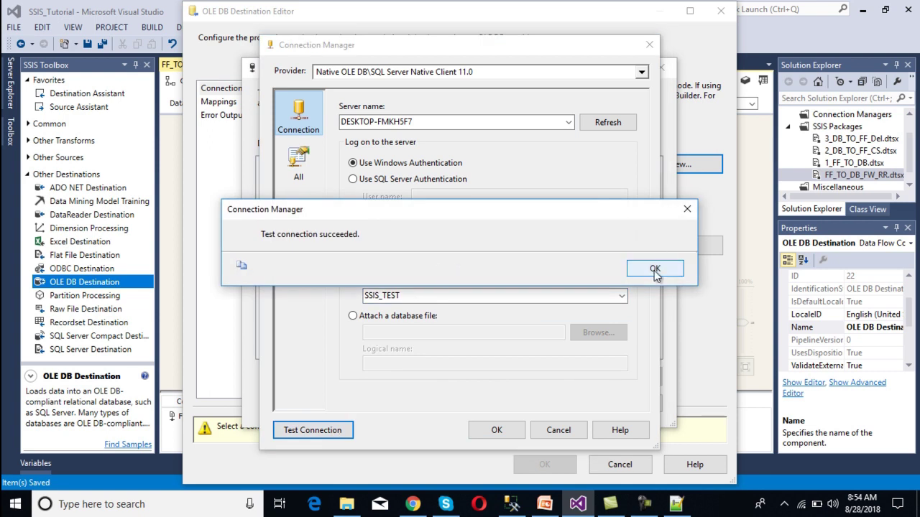
pyautogui.click(654, 270)
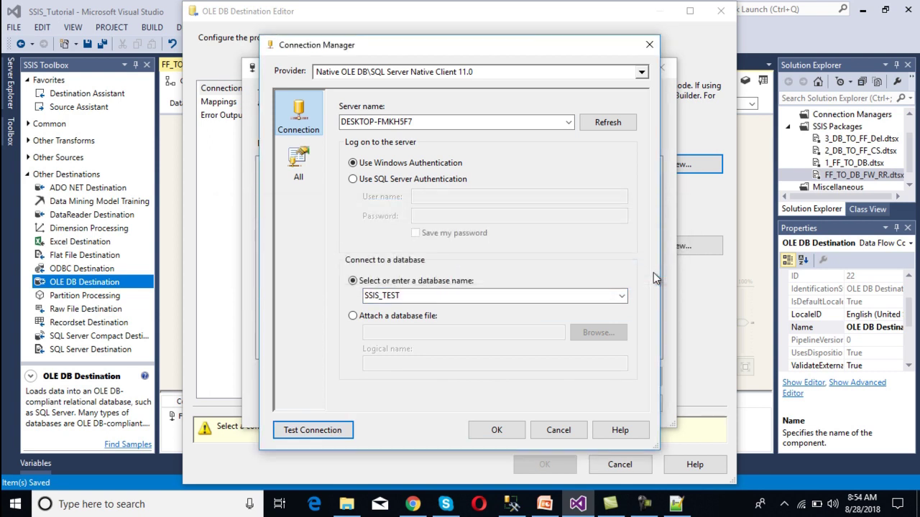
pyautogui.click(495, 431)
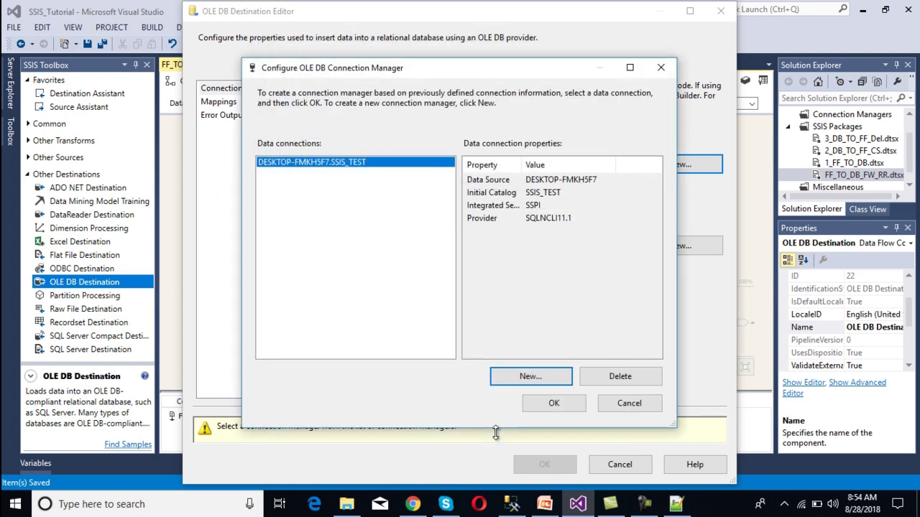
pyautogui.click(552, 403)
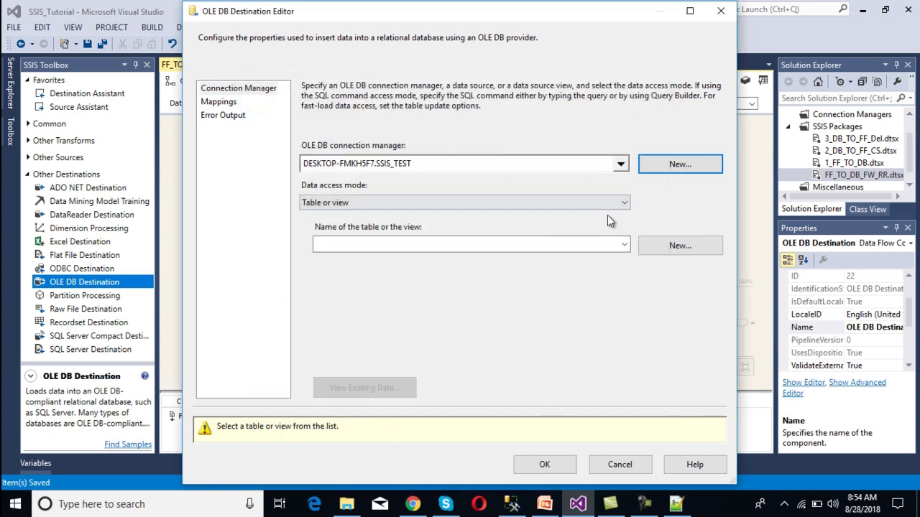
# Step: Target [dbo].[FF_TO_DB_TBL_TMP] and map Id, Name and Salary to their matching columns
pyautogui.click(625, 245)
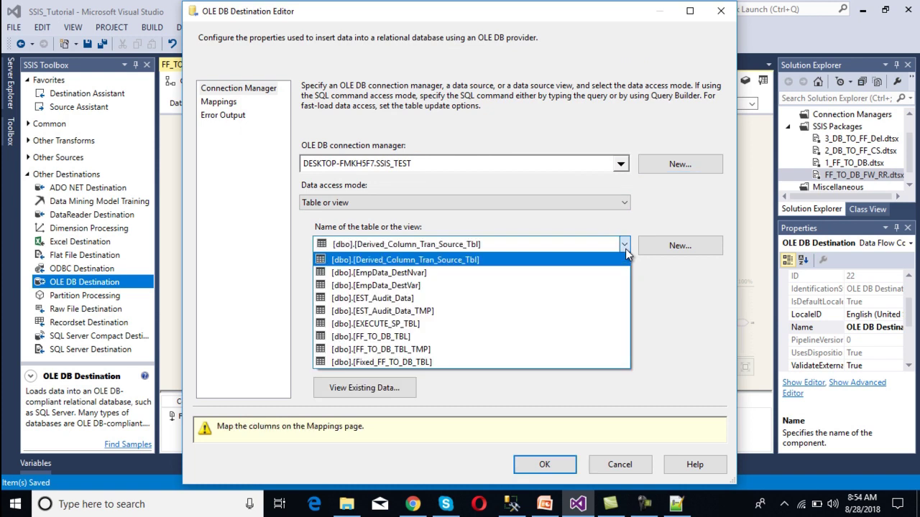
pyautogui.click(508, 350)
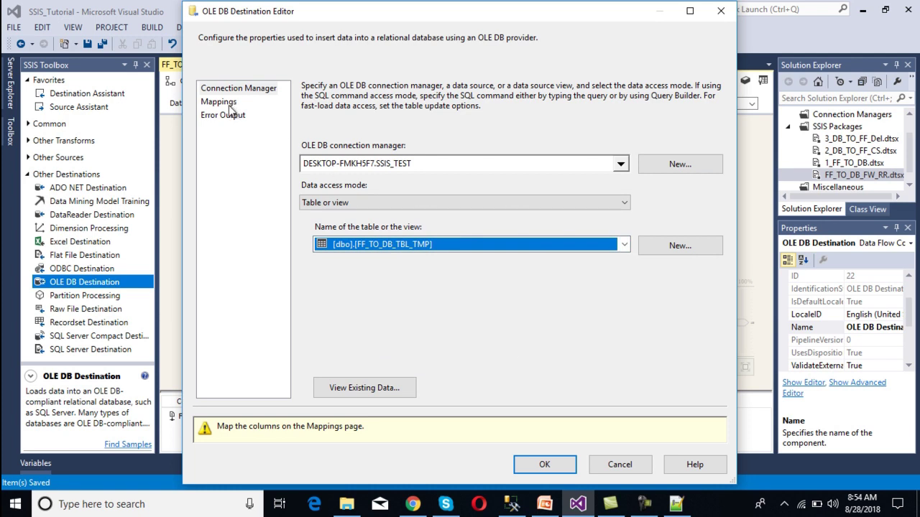
pyautogui.click(229, 102)
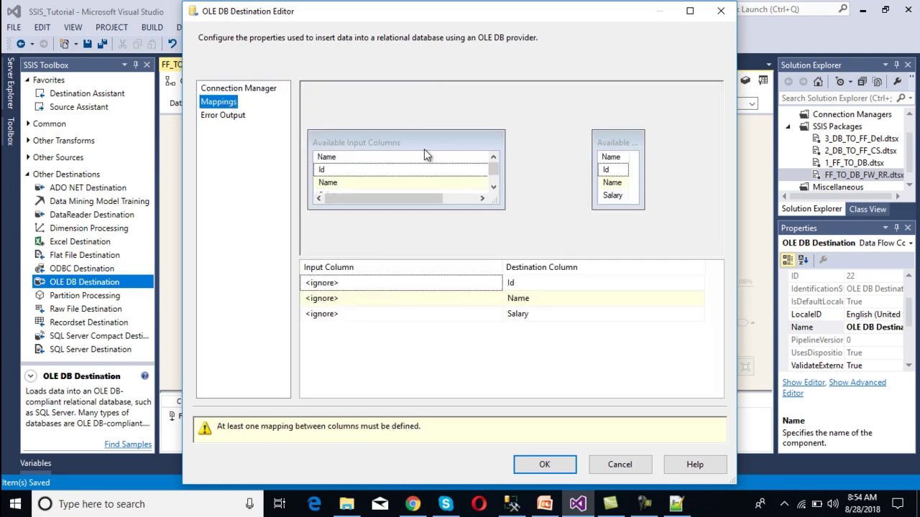
pyautogui.click(464, 171)
pyautogui.moveTo(464, 170); pyautogui.dragTo(609, 171)
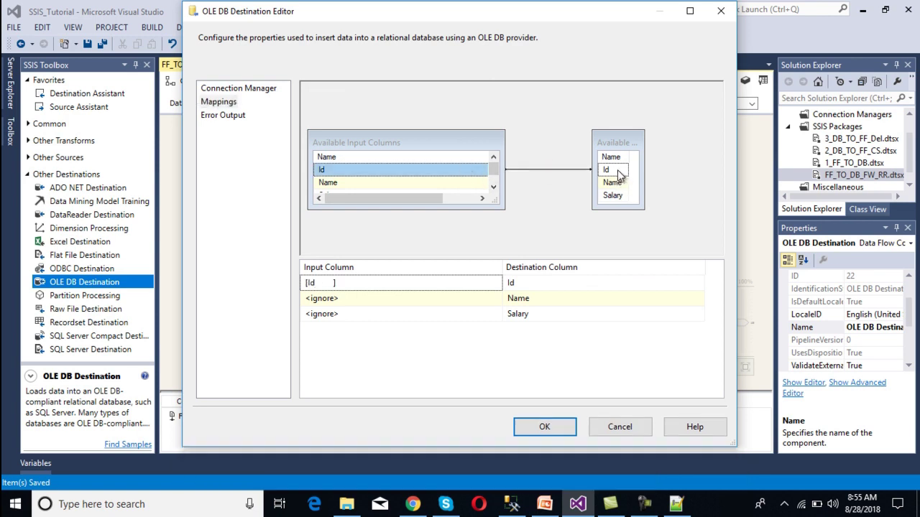
pyautogui.click(468, 185)
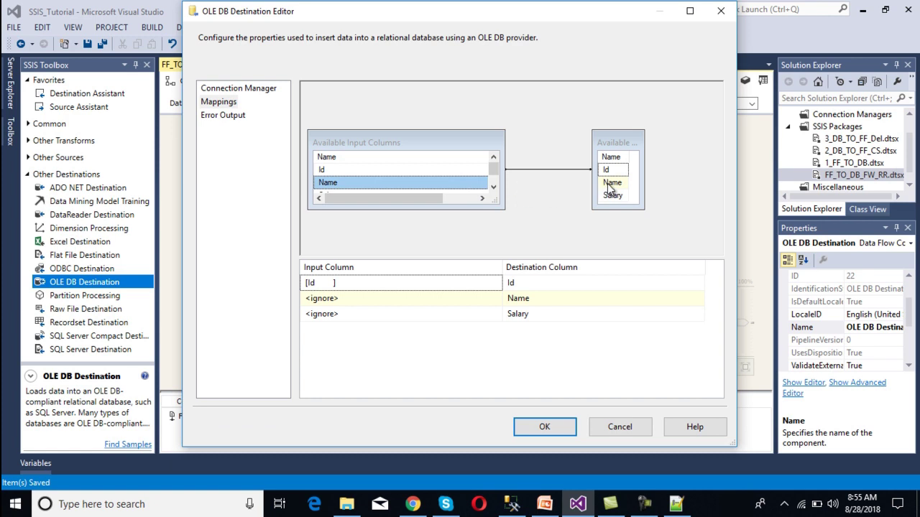
pyautogui.moveTo(454, 182); pyautogui.dragTo(610, 184)
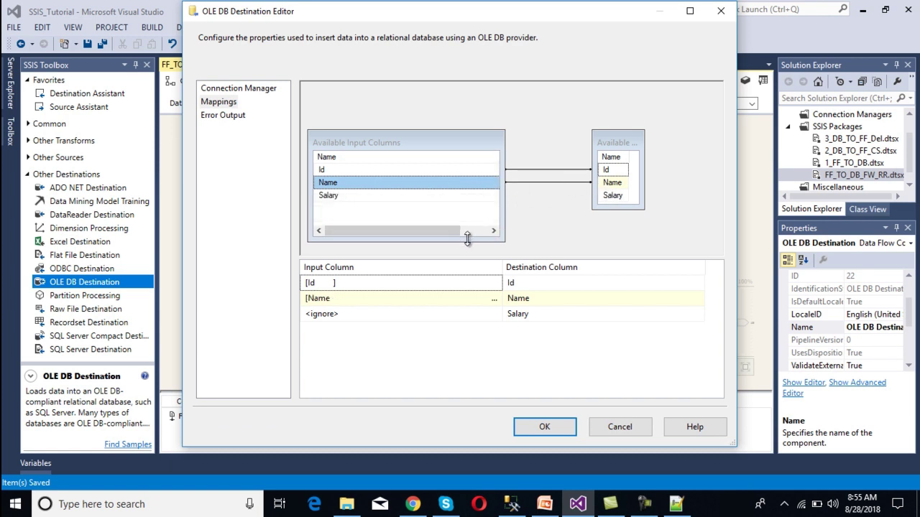
pyautogui.click(461, 197)
pyautogui.moveTo(445, 197); pyautogui.dragTo(615, 199)
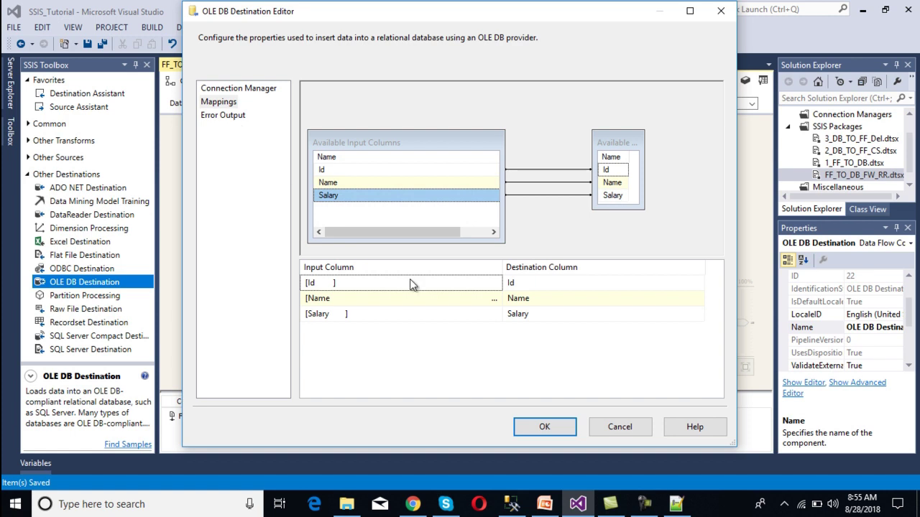
pyautogui.click(526, 429)
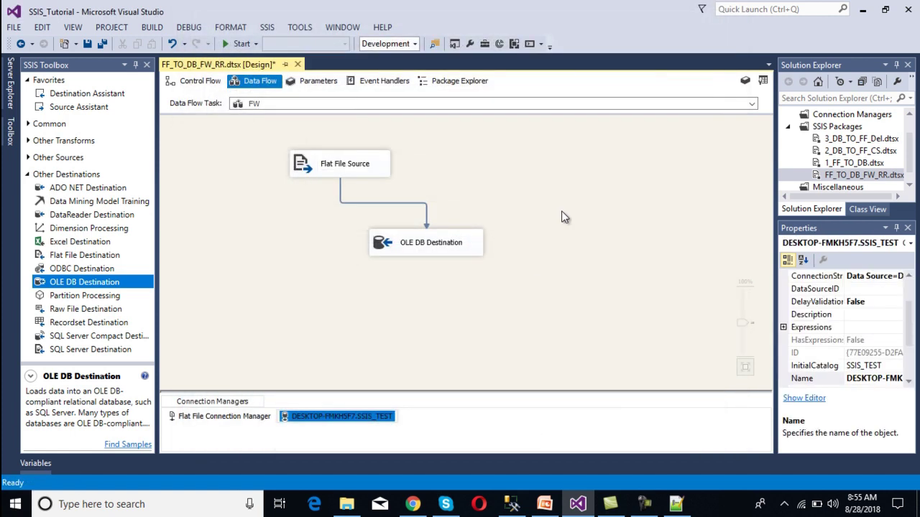
# Step: Save and run the package with F5, loading 18 rows, then switch to SSMS
pyautogui.hotkey('ctrl', 's')
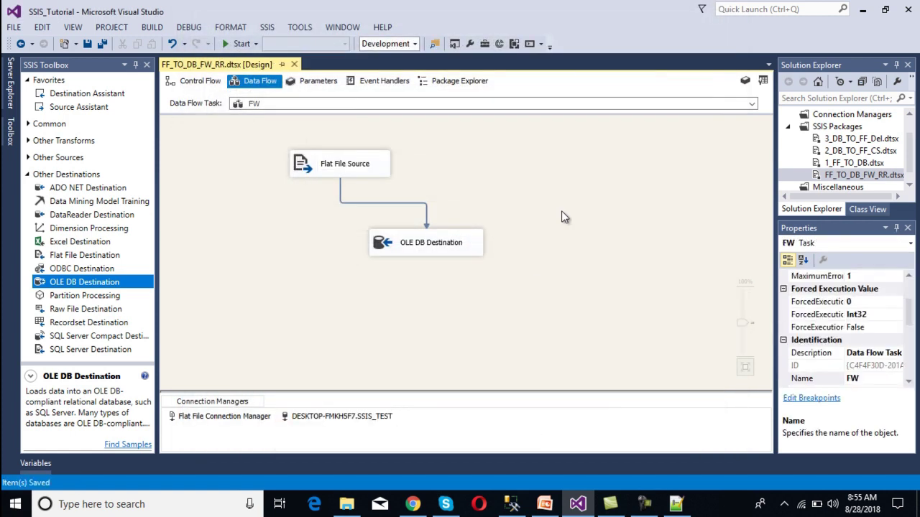
pyautogui.press('F5')
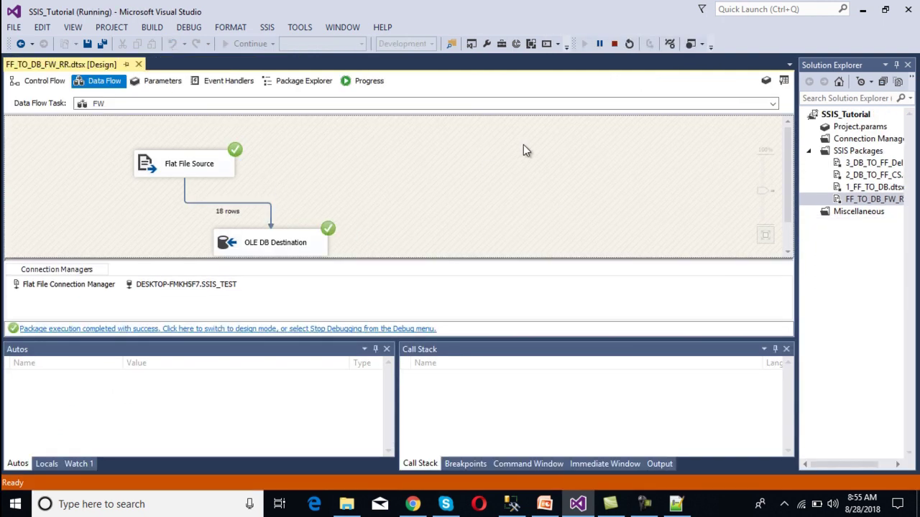
pyautogui.click(512, 504)
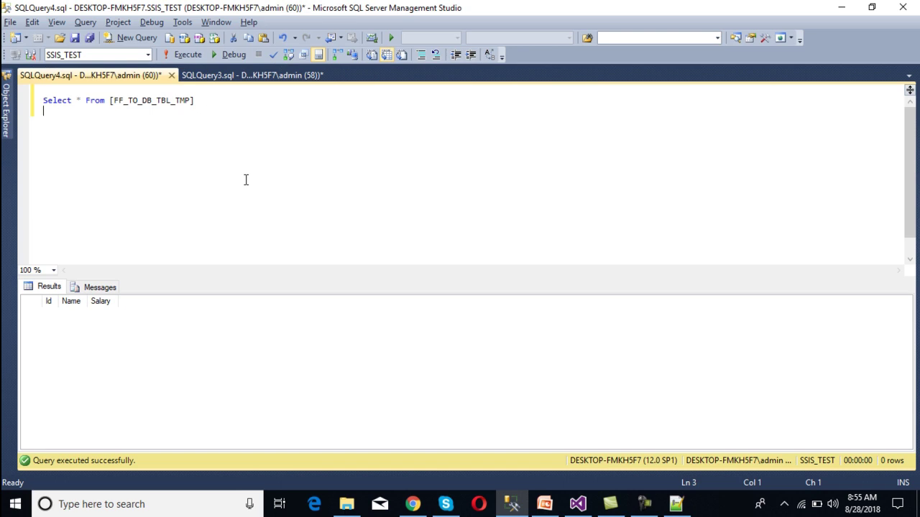
# Step: Rerun the query to see 18 rows, stop debugging, and bring PowerPoint forward
pyautogui.press('F5')
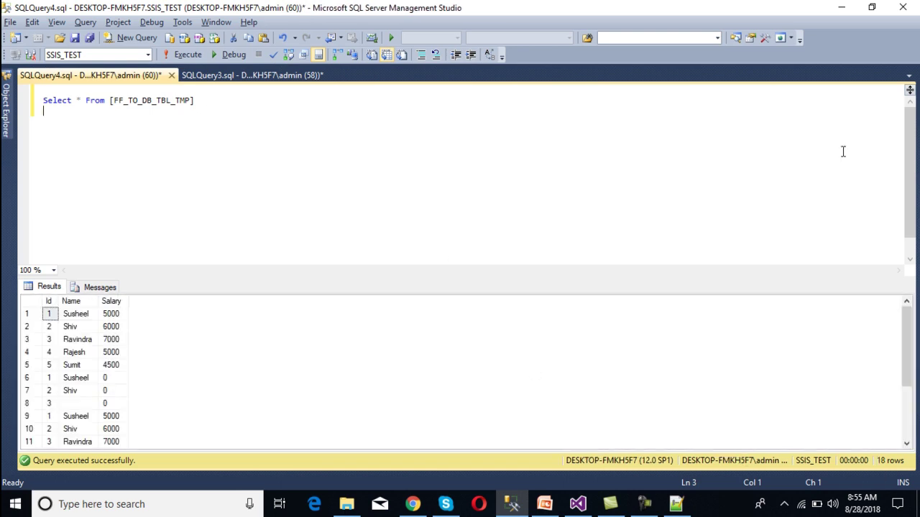
pyautogui.click(841, 7)
pyautogui.click(618, 49)
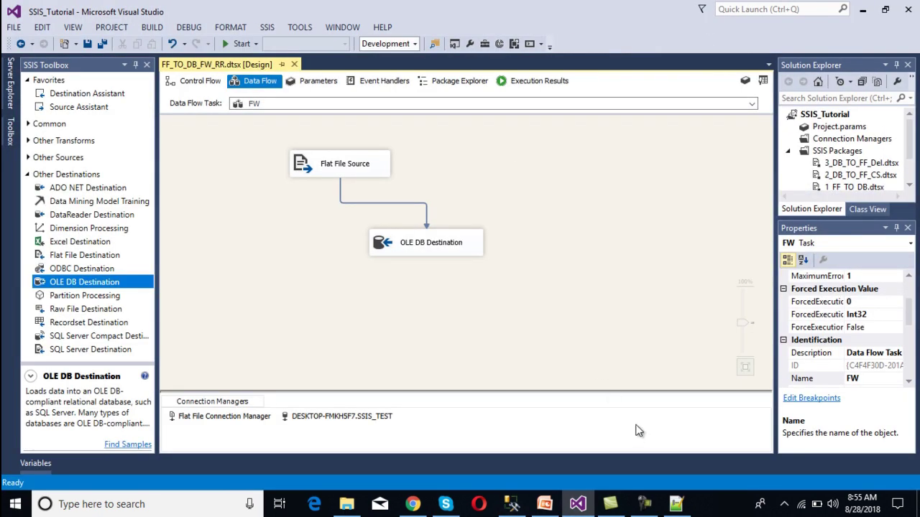
pyautogui.click(544, 505)
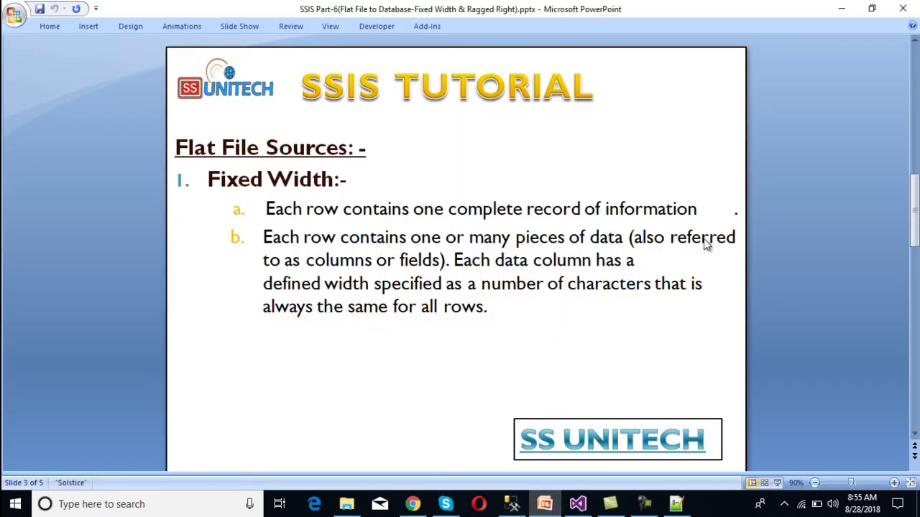
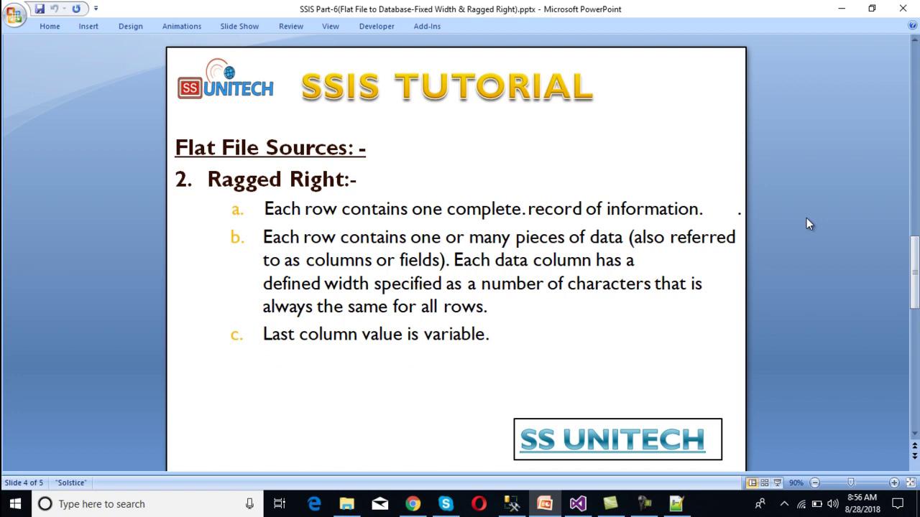
# Step: Minimize the Ragged Right slides and return to the package's Control Flow with the FW task
pyautogui.click(841, 8)
pyautogui.click(191, 83)
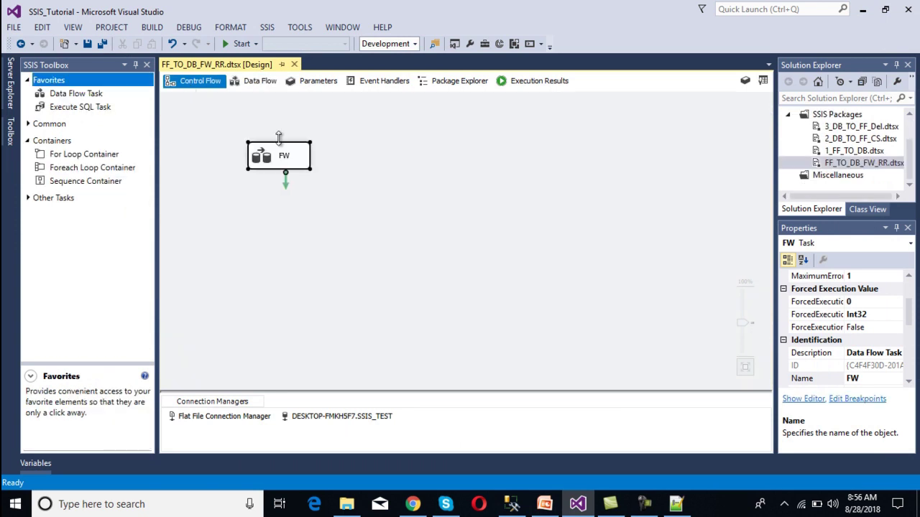
# Step: Move the FW data flow task to the right and disable it
pyautogui.moveTo(271, 159); pyautogui.dragTo(541, 155)
pyautogui.rightClick(539, 157)
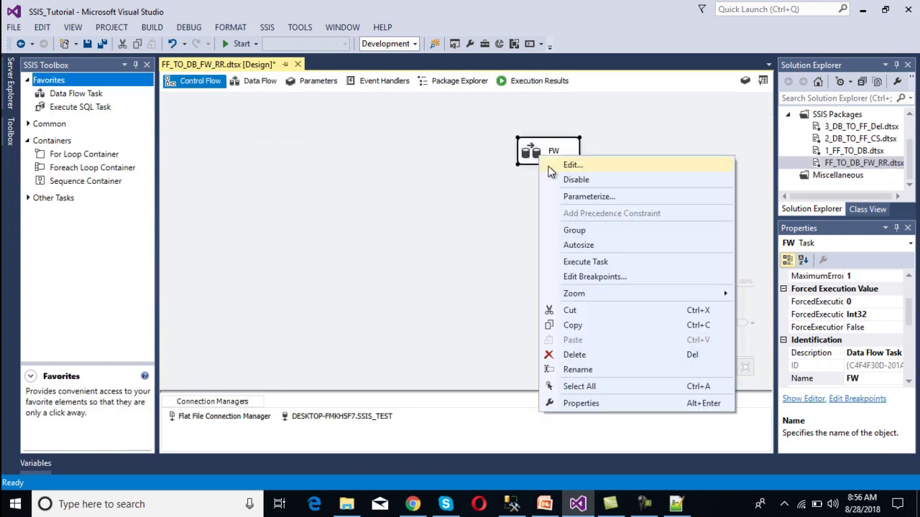
pyautogui.click(564, 178)
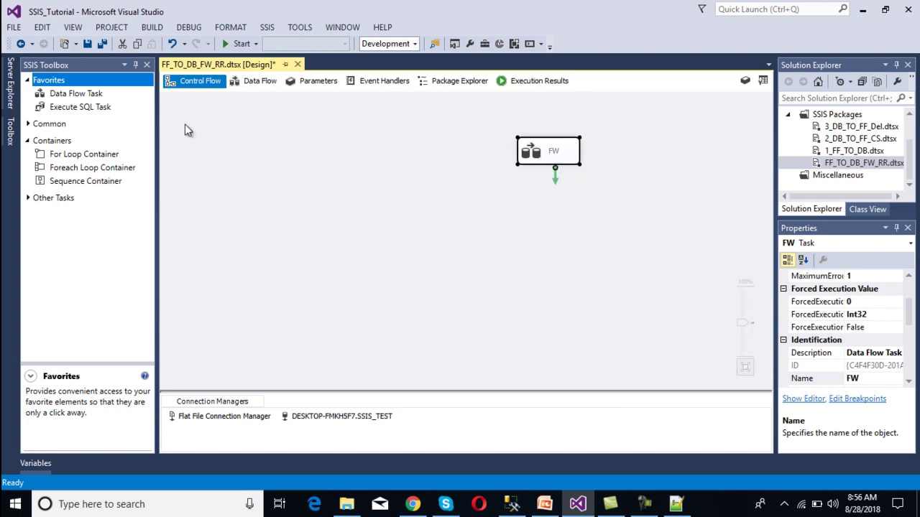
# Step: Add a new Data Flow Task to the control flow and name it RR
pyautogui.click(85, 95)
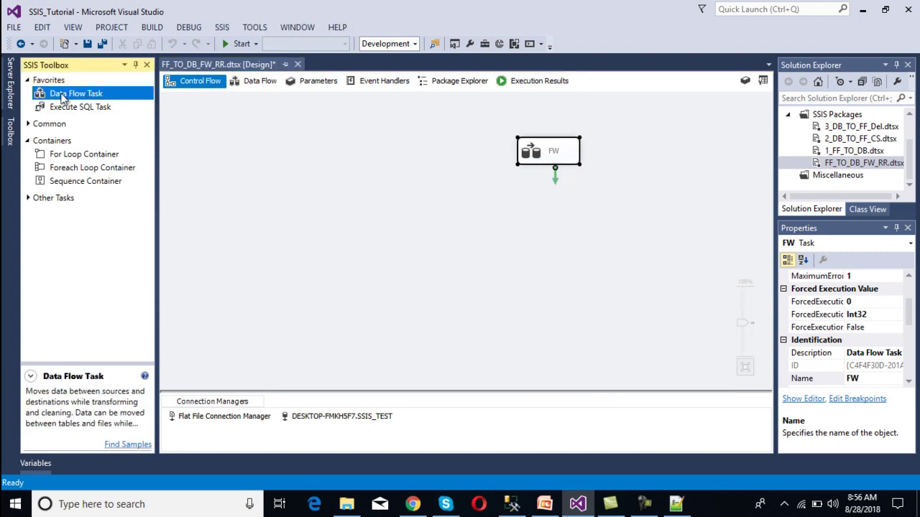
pyautogui.moveTo(62, 95); pyautogui.dragTo(256, 148)
pyautogui.click(293, 163)
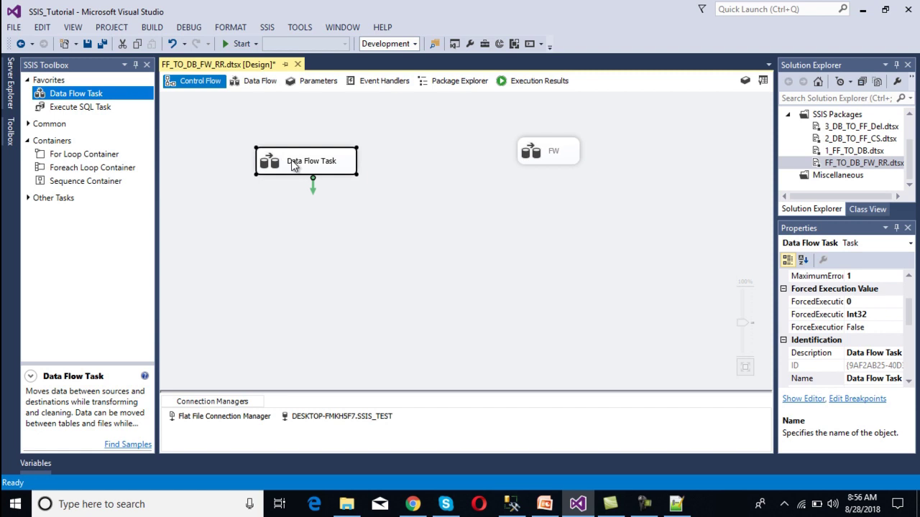
pyautogui.write('RR')
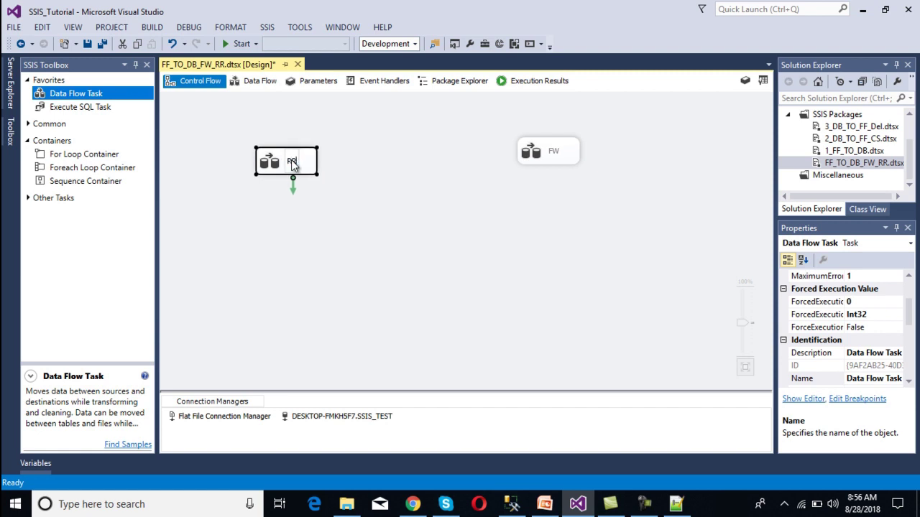
pyautogui.press('Return')
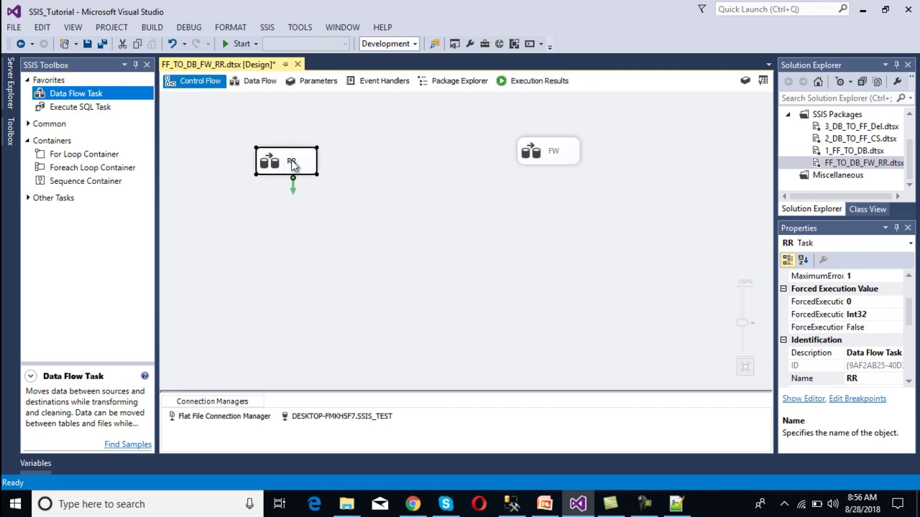
# Step: Open the RR data flow and place a Flat File Source on its canvas
pyautogui.doubleClick(291, 161)
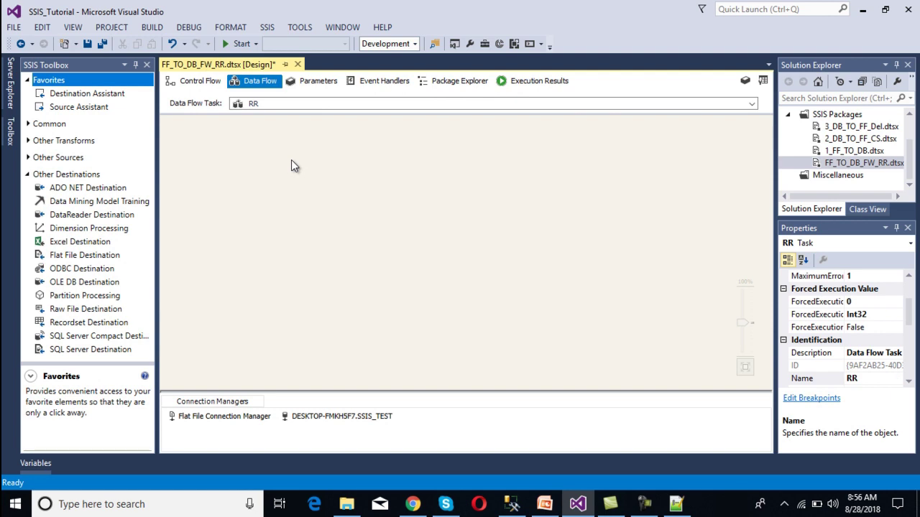
pyautogui.click(56, 159)
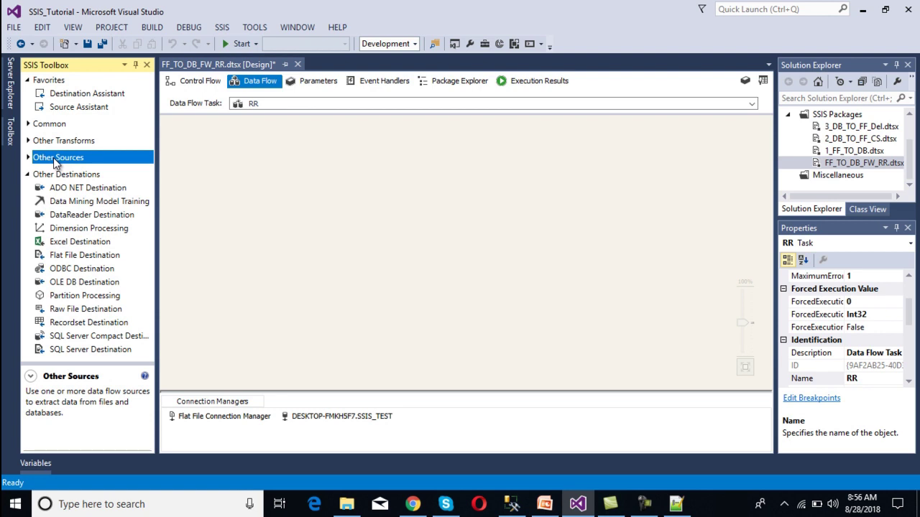
pyautogui.press('Right')
pyautogui.press('Down')
pyautogui.press('Down')
pyautogui.press('Down')
pyautogui.press('Down')
pyautogui.press('Down')
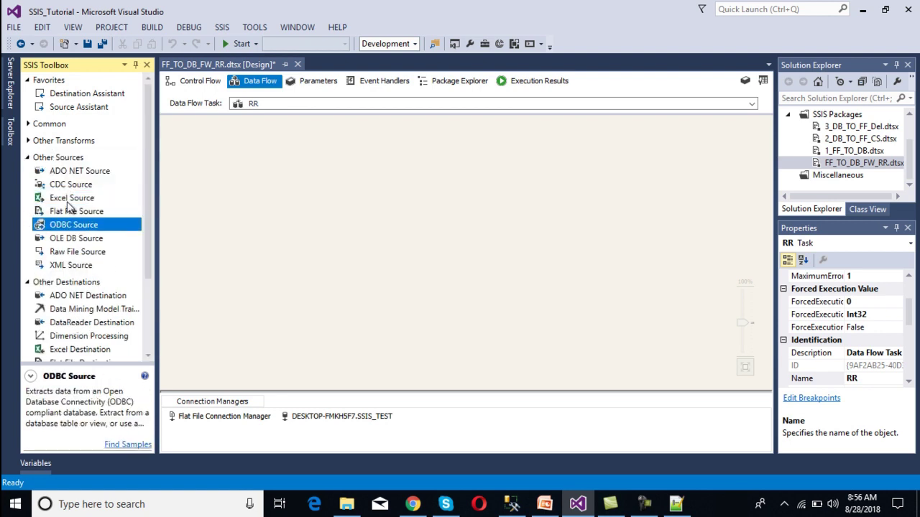
pyautogui.moveTo(69, 209); pyautogui.dragTo(251, 136)
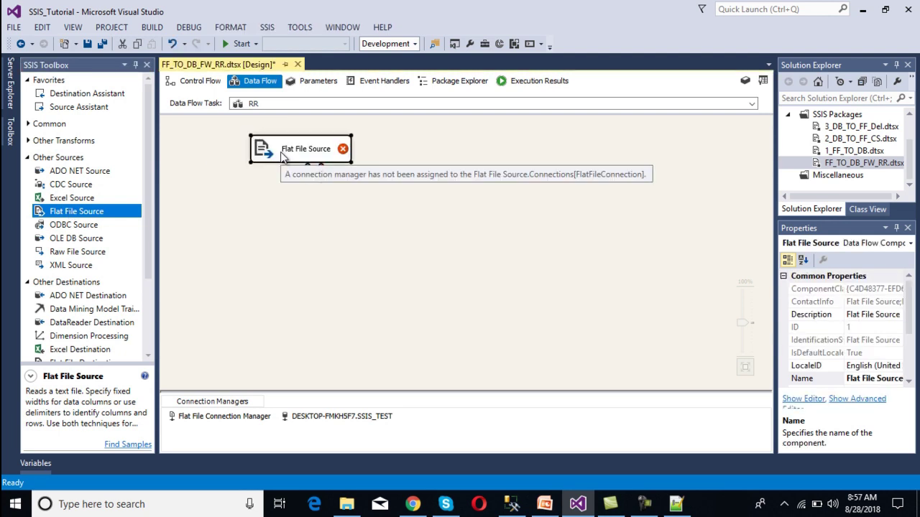
# Step: In the Flat File Source editor, start a new flat file connection manager
pyautogui.doubleClick(282, 157)
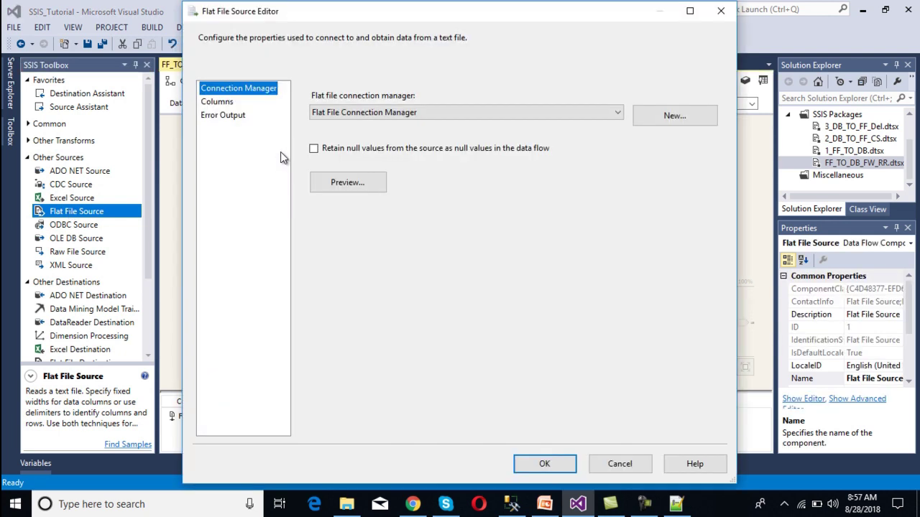
pyautogui.click(445, 116)
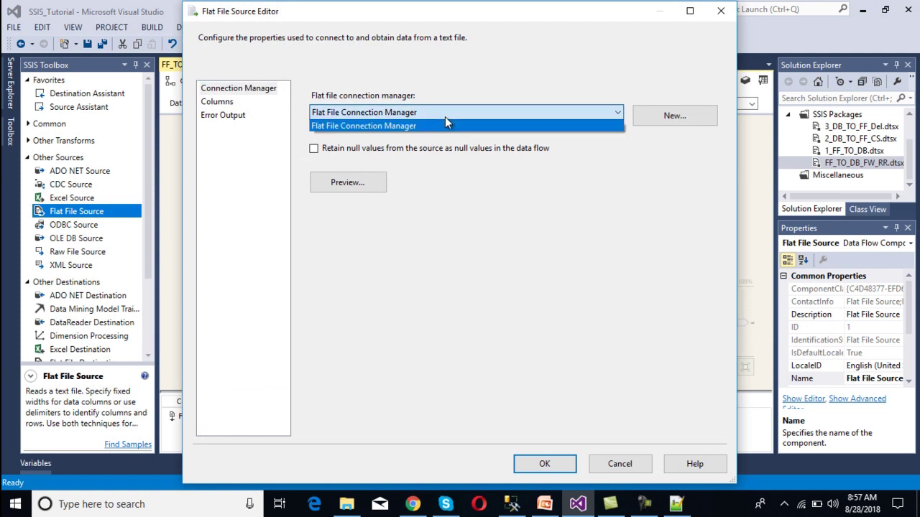
pyautogui.click(445, 117)
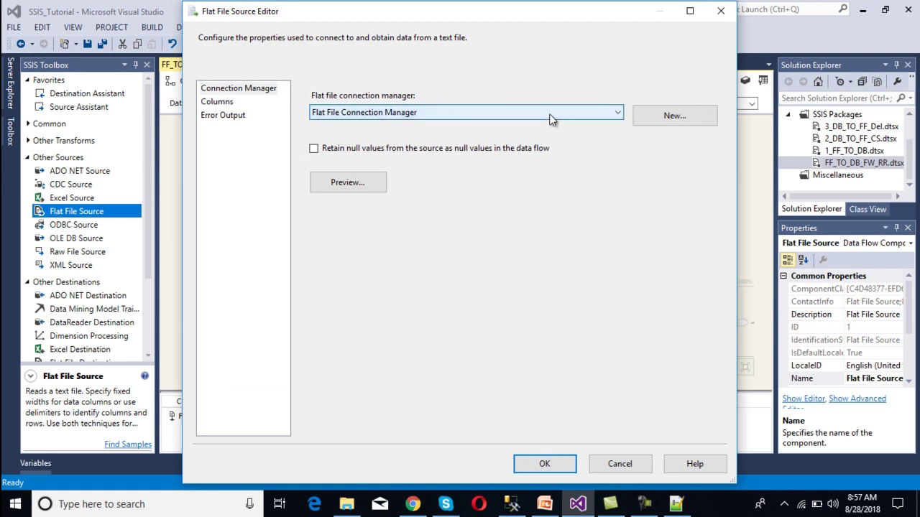
pyautogui.click(672, 119)
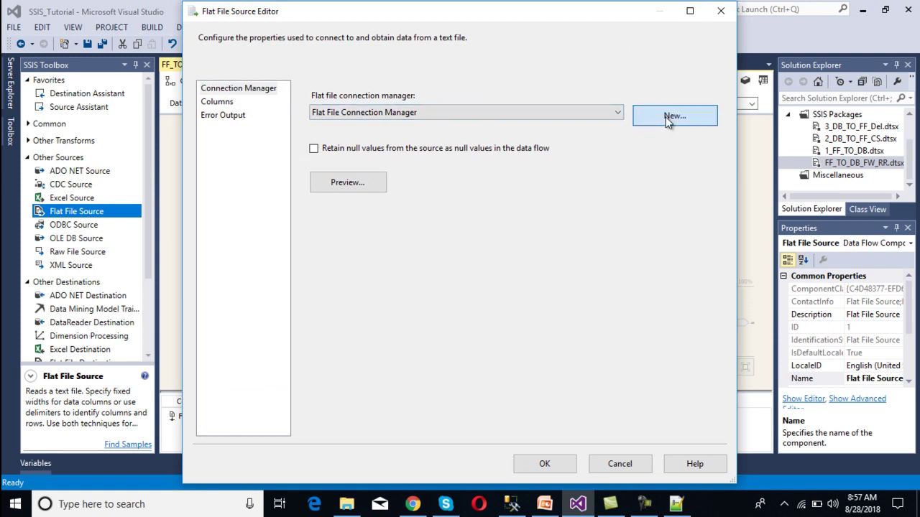
pyautogui.click(674, 119)
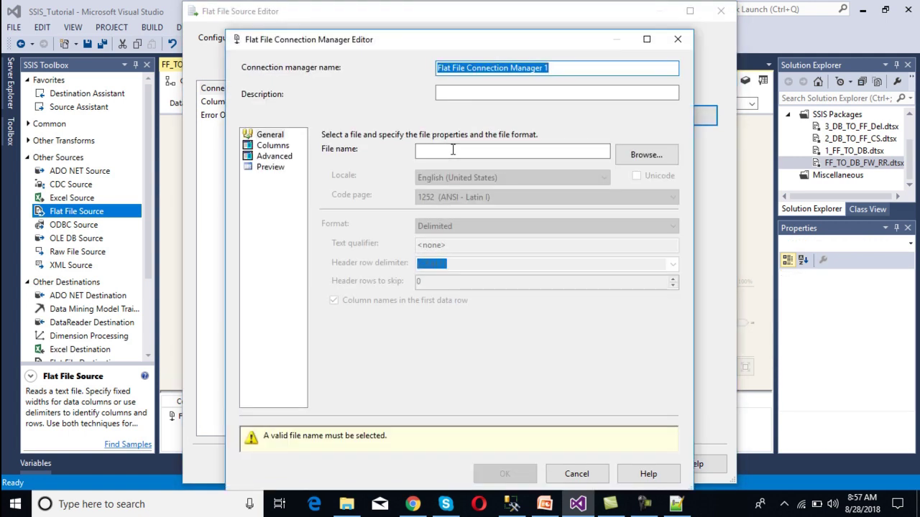
# Step: Point the connection at FF_Ragged_Right.txt and set its format to Ragged right
pyautogui.click(629, 155)
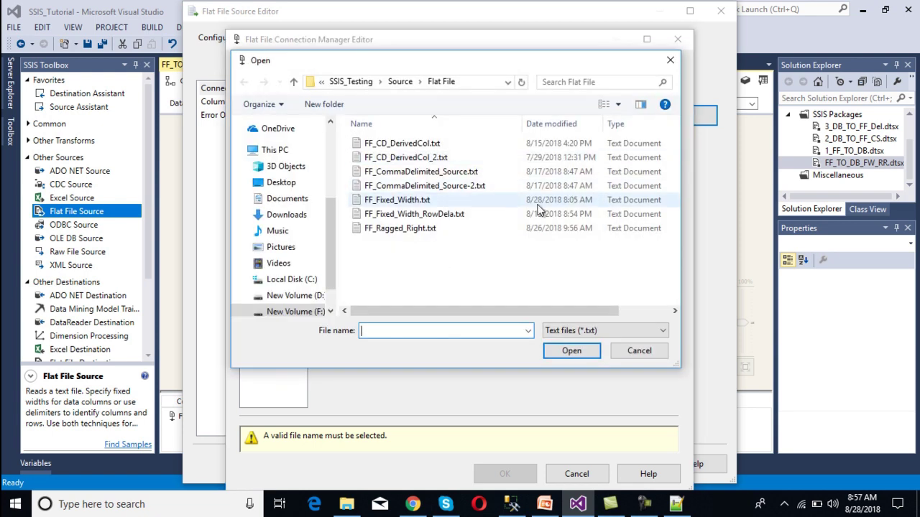
pyautogui.click(529, 229)
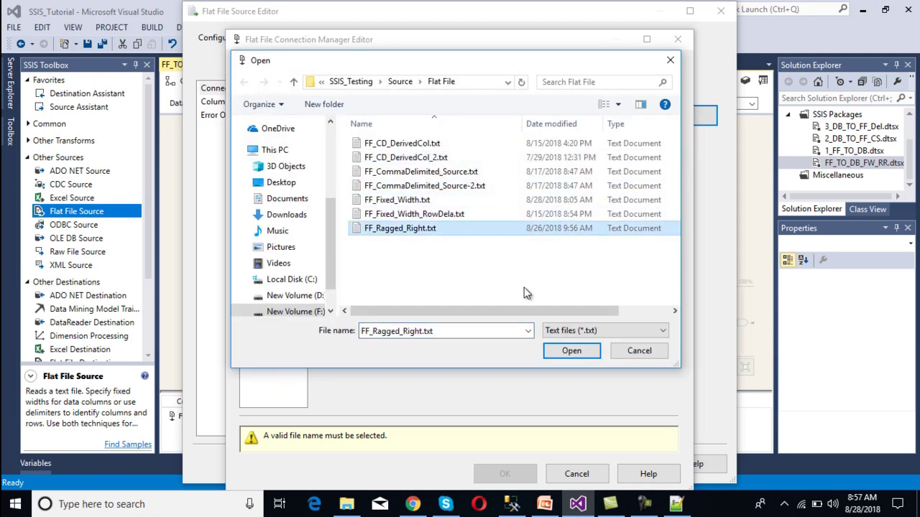
pyautogui.click(565, 349)
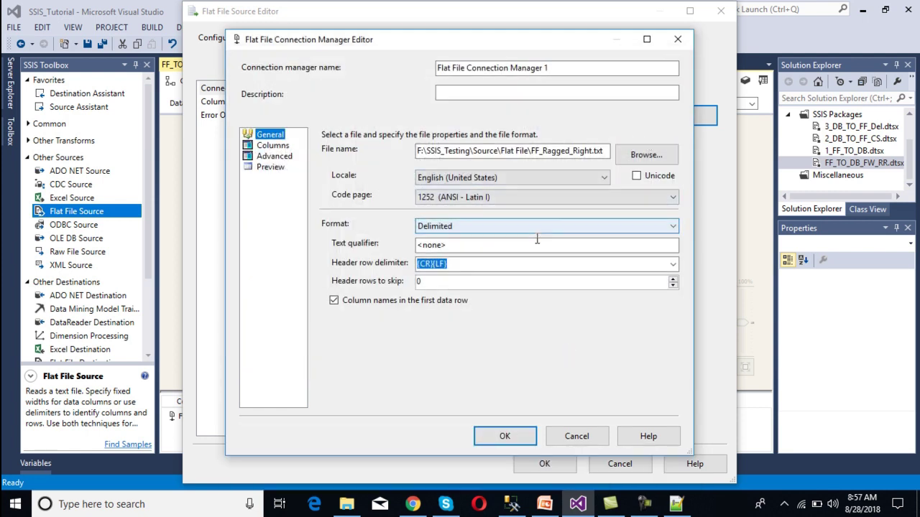
pyautogui.click(561, 227)
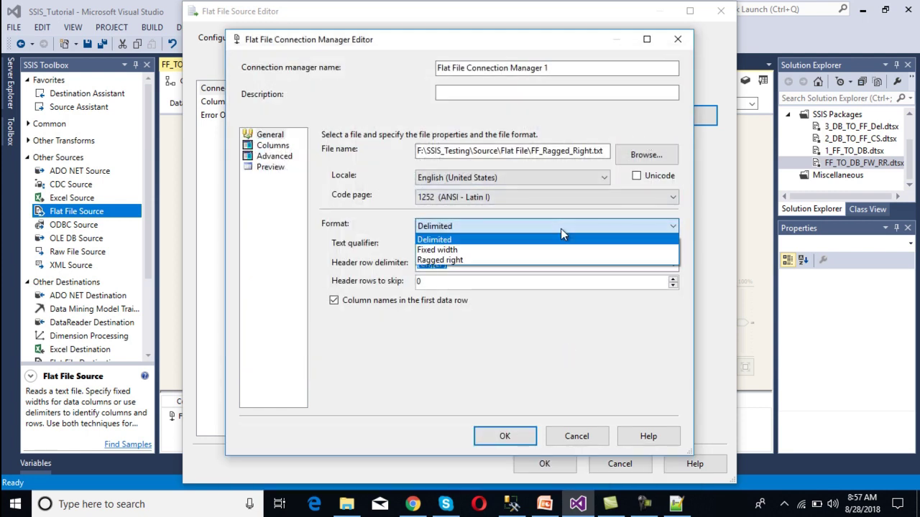
pyautogui.click(540, 260)
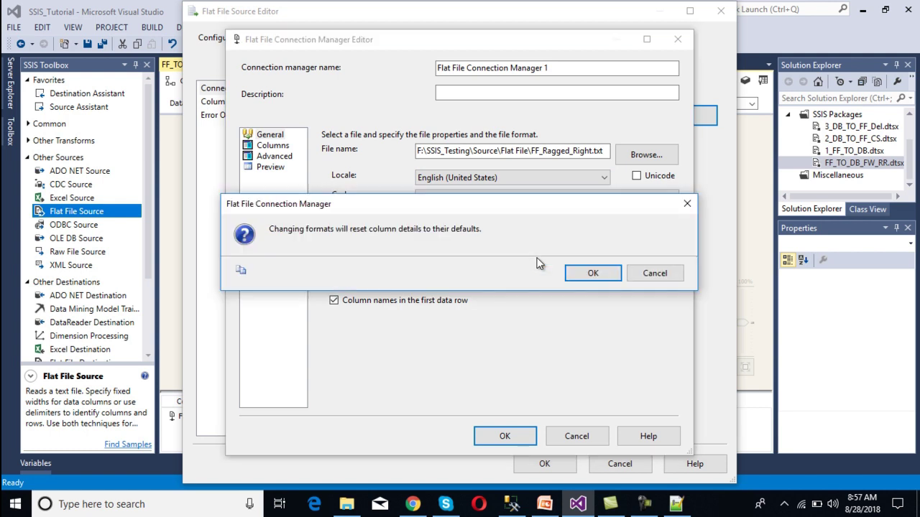
pyautogui.click(590, 273)
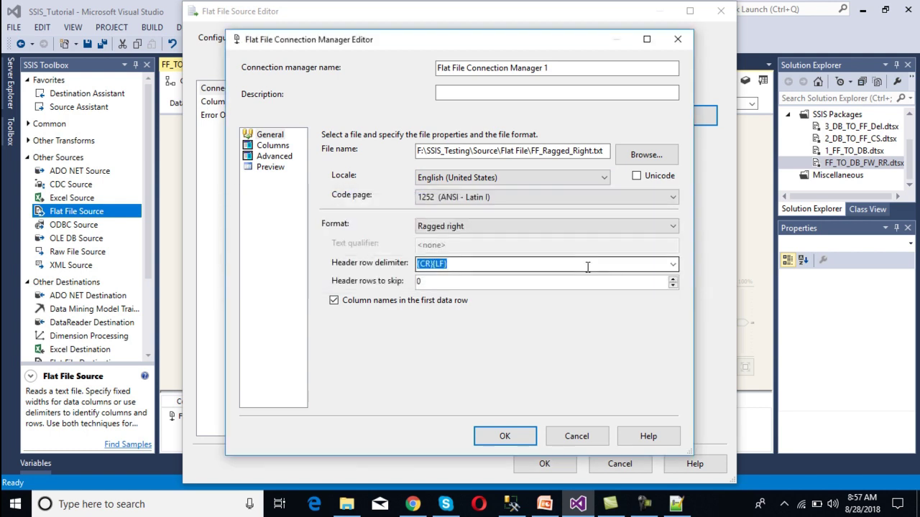
# Step: Mark the column boundaries for Id, Name and Salary and confirm the connection
pyautogui.click(273, 146)
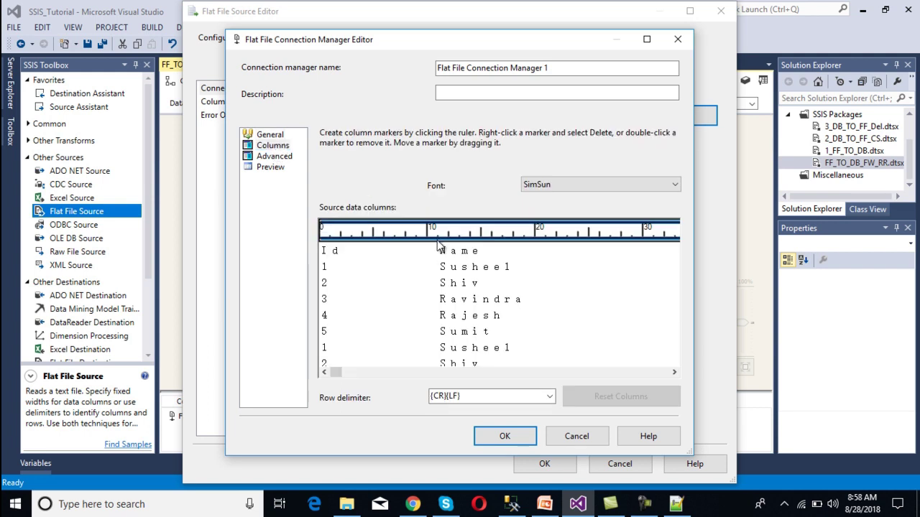
pyautogui.click(438, 243)
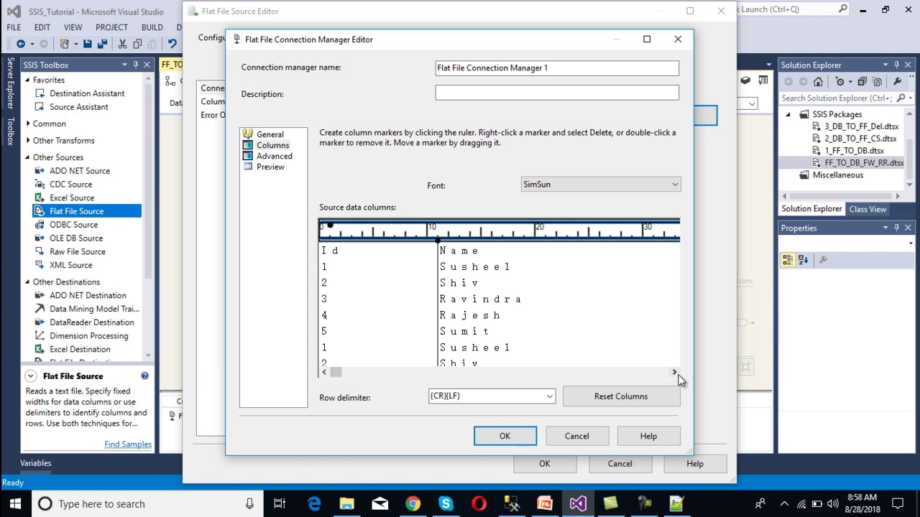
pyautogui.click(651, 372)
pyautogui.click(649, 372)
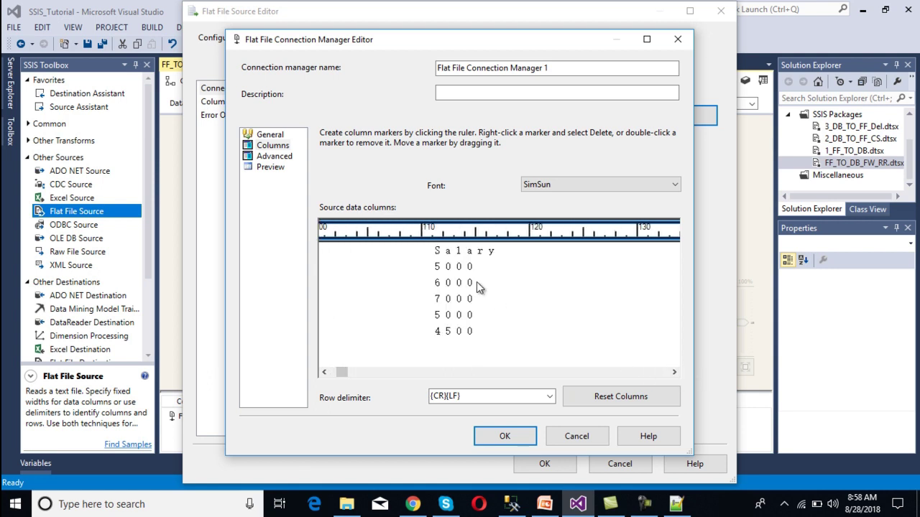
pyautogui.click(432, 241)
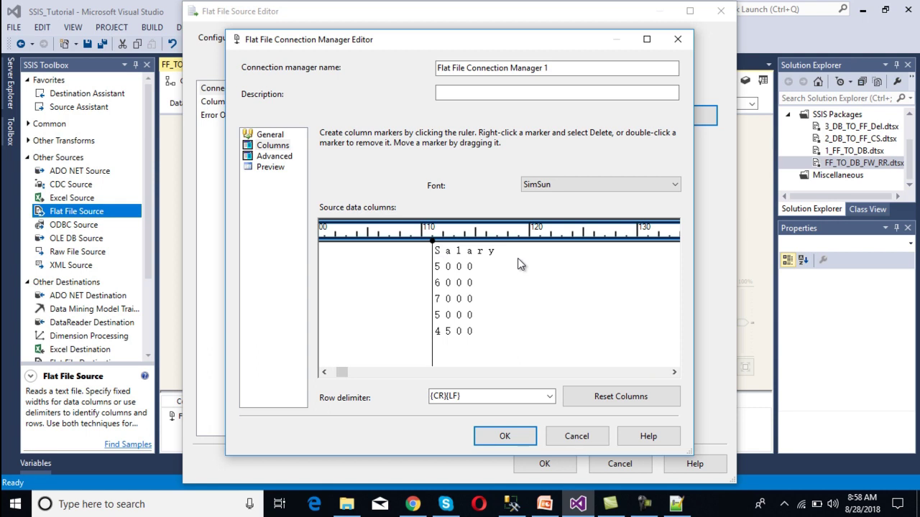
pyautogui.click(273, 145)
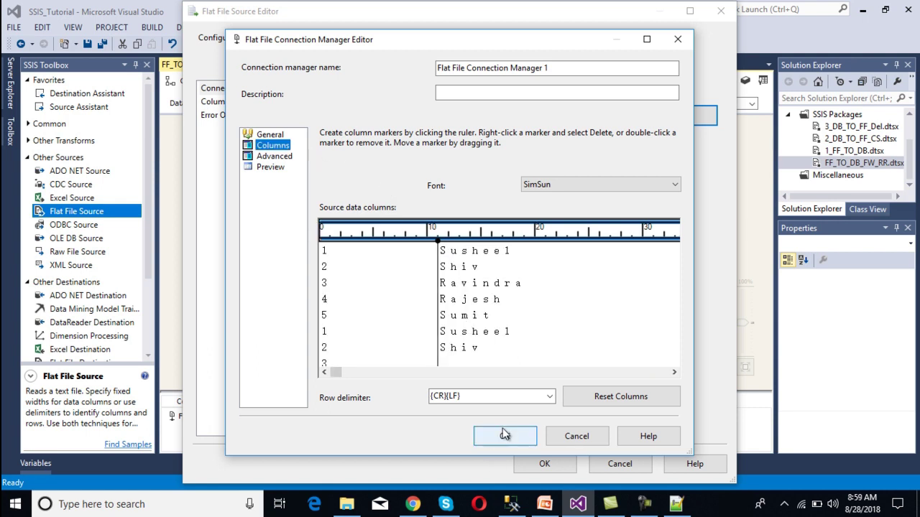
pyautogui.click(504, 435)
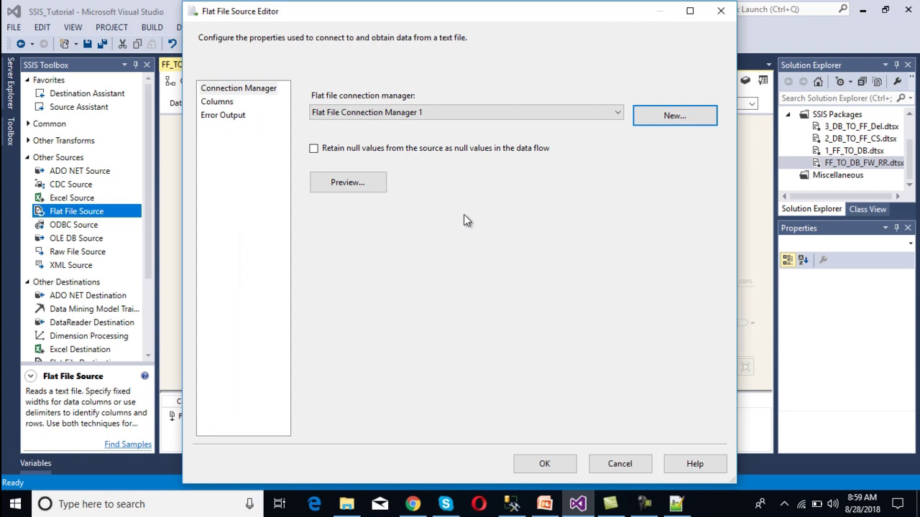
# Step: Tick 'Retain null values', check the Id, Name and Salary output columns, and confirm
pyautogui.click(322, 156)
pyautogui.click(322, 155)
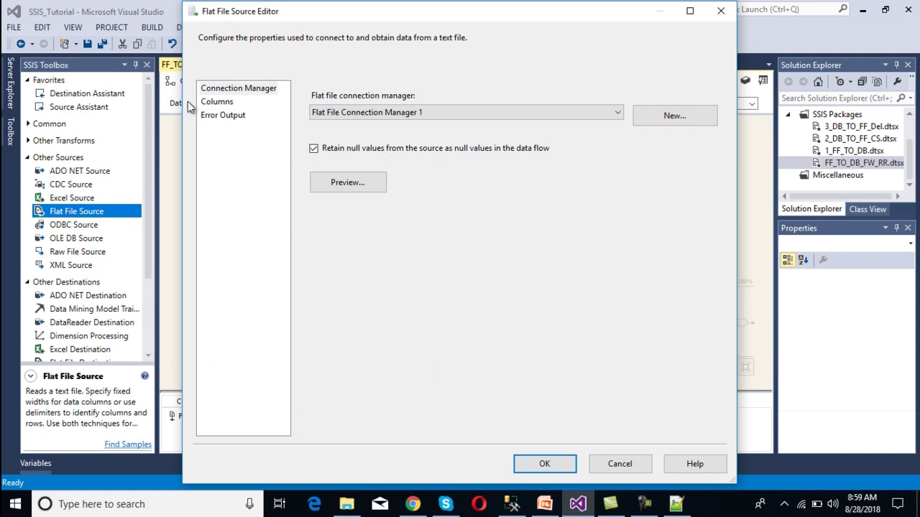
pyautogui.click(216, 107)
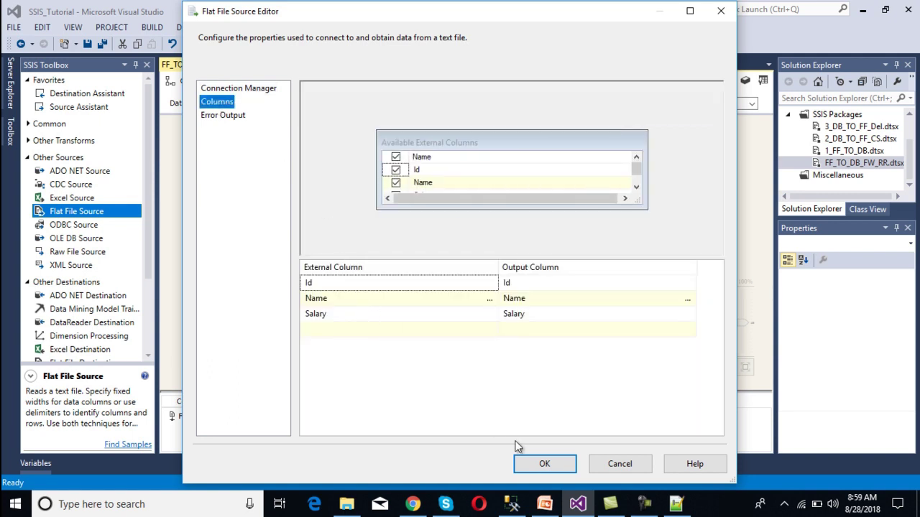
pyautogui.click(544, 463)
# Step: Save the package with Ctrl+S and add an OLE DB Destination below the Flat File Source
pyautogui.click(594, 273)
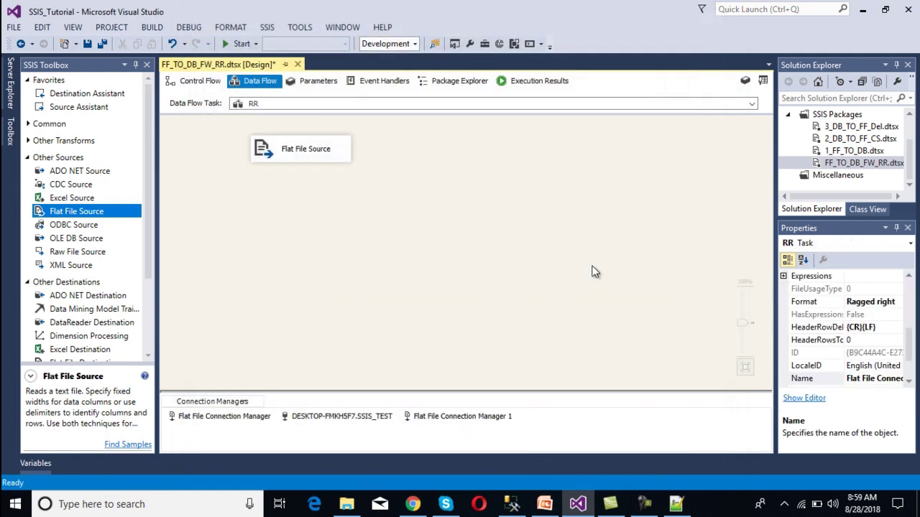
pyautogui.hotkey('ctrl', 's')
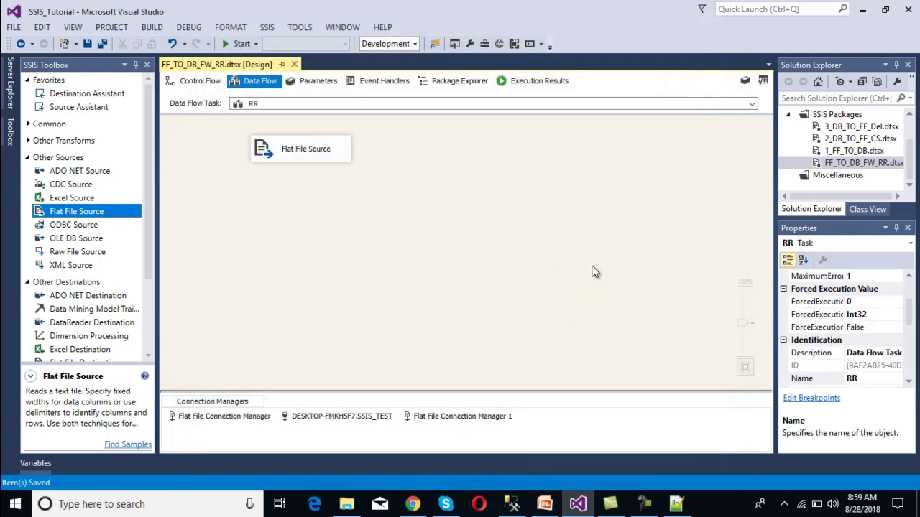
pyautogui.click(78, 200)
pyautogui.press('Left')
pyautogui.press('Left')
pyautogui.press('Down')
pyautogui.press('Down')
pyautogui.press('Down')
pyautogui.press('Down')
pyautogui.press('Down')
pyautogui.press('Down')
pyautogui.press('Down')
pyautogui.press('Down')
pyautogui.press('Down')
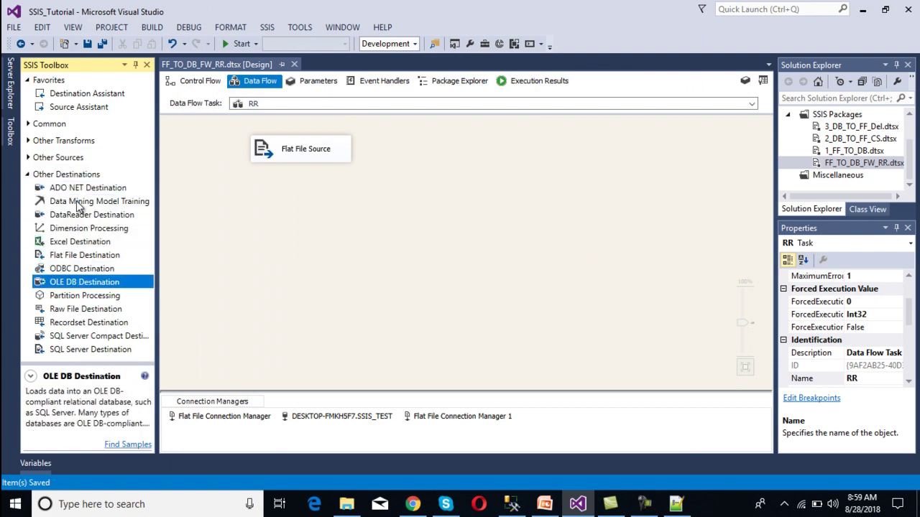
pyautogui.moveTo(71, 284); pyautogui.dragTo(166, 275)
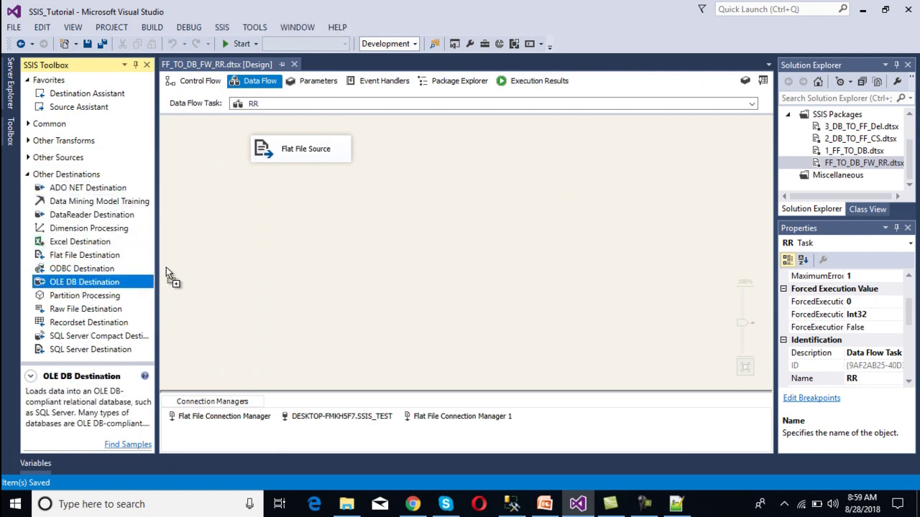
pyautogui.moveTo(366, 213); pyautogui.dragTo(366, 215)
# Step: Connect the Flat File Source output to the OLE DB Destination
pyautogui.click(314, 153)
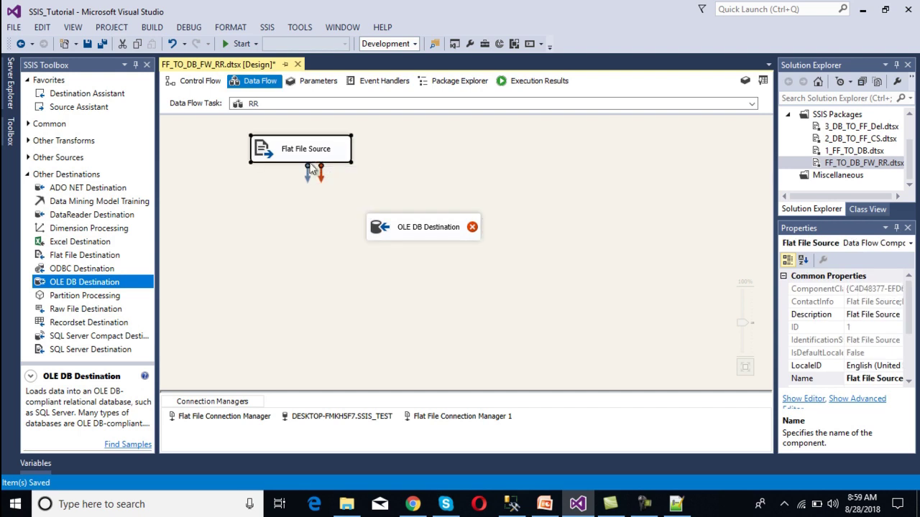
pyautogui.moveTo(309, 182); pyautogui.dragTo(388, 229)
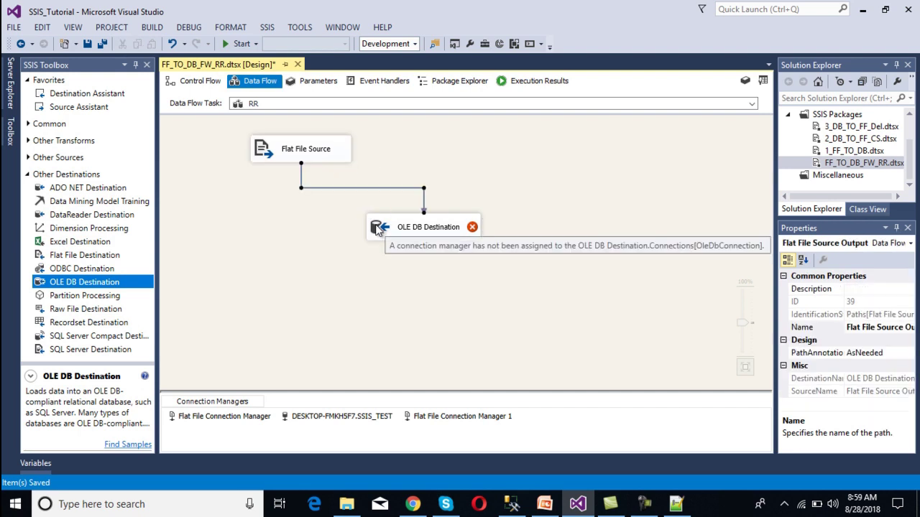
pyautogui.doubleClick(378, 227)
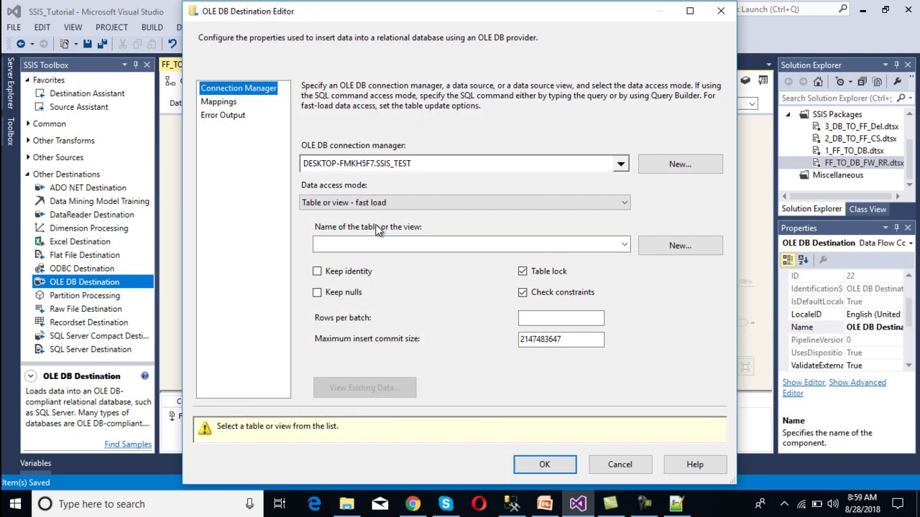
# Step: Set the destination to 'Table or view' access targeting [dbo].[FF_TO_DB_TBL_TMP]
pyautogui.click(460, 202)
pyautogui.click(377, 214)
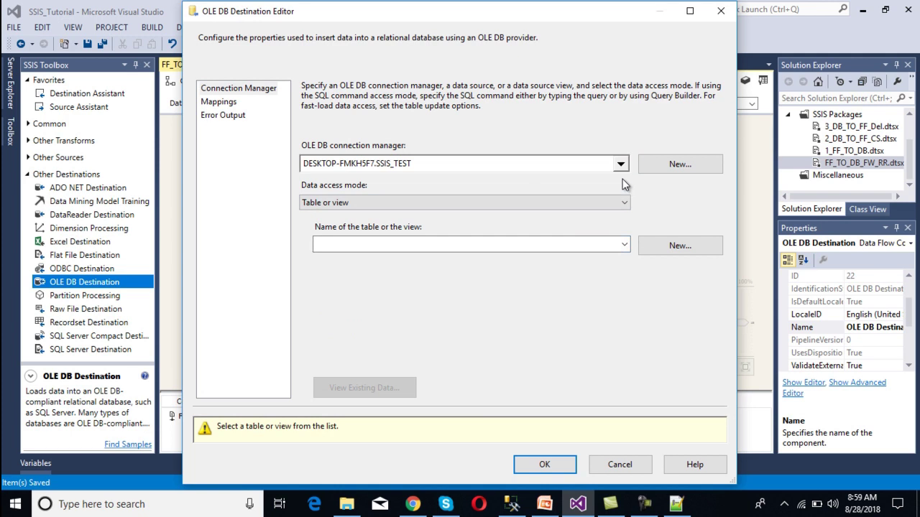
pyautogui.click(625, 246)
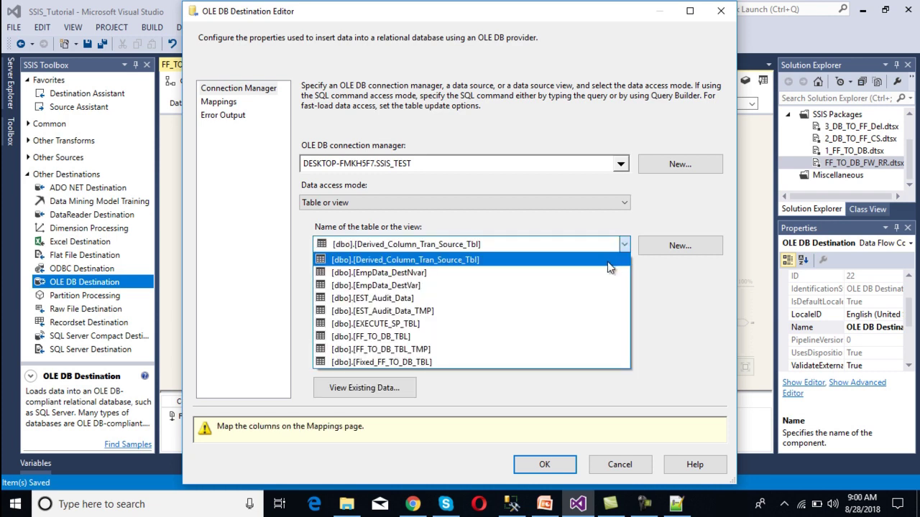
pyautogui.click(516, 352)
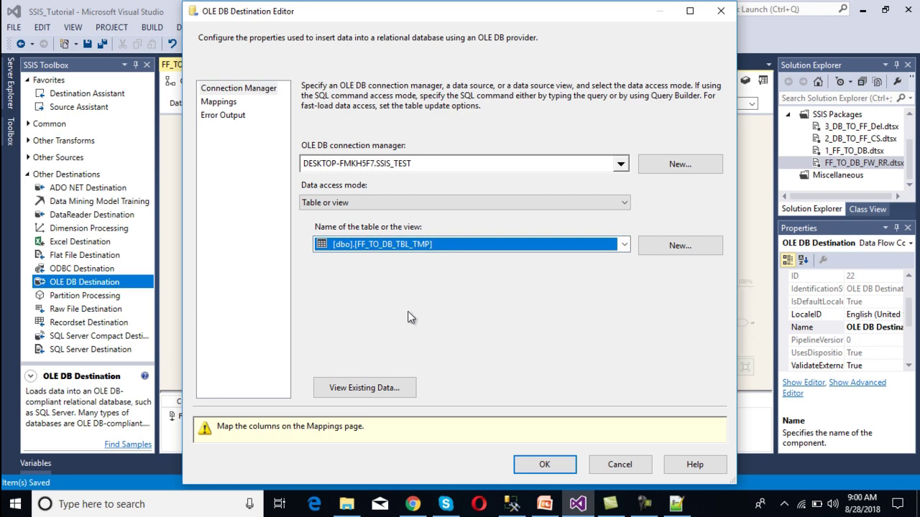
# Step: Map the Id and Name input columns to their destination columns and confirm
pyautogui.click(219, 105)
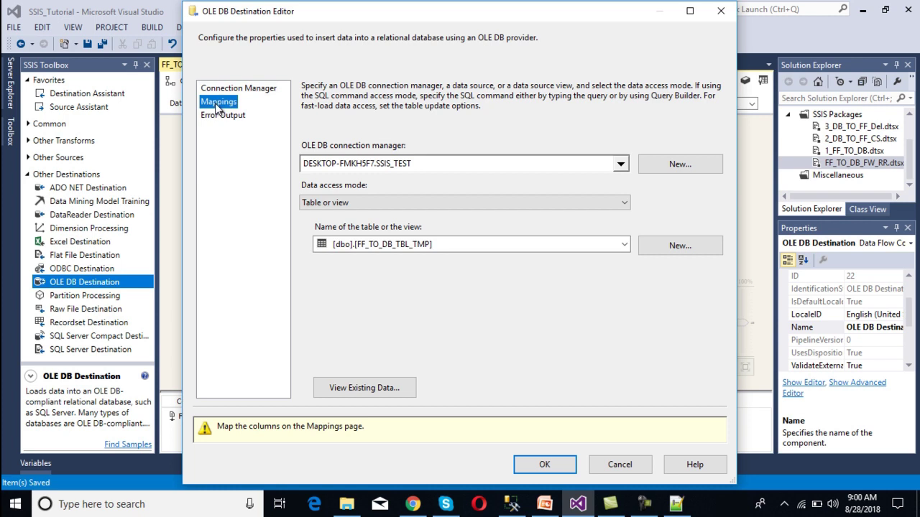
pyautogui.moveTo(482, 169); pyautogui.dragTo(624, 171)
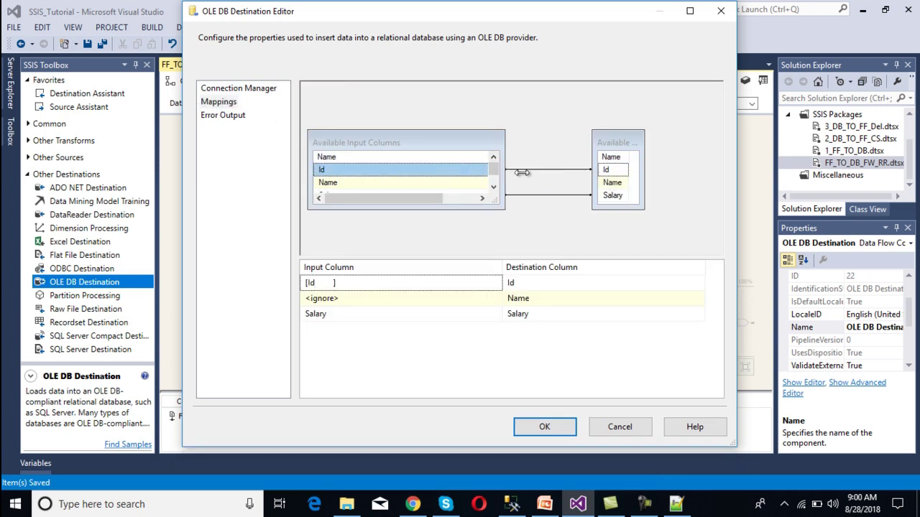
pyautogui.moveTo(452, 182); pyautogui.dragTo(610, 184)
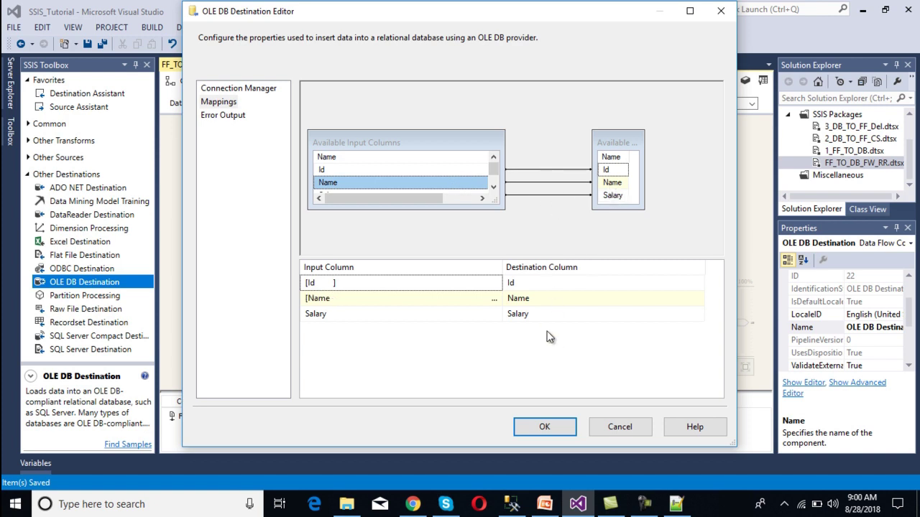
pyautogui.click(543, 427)
pyautogui.click(541, 230)
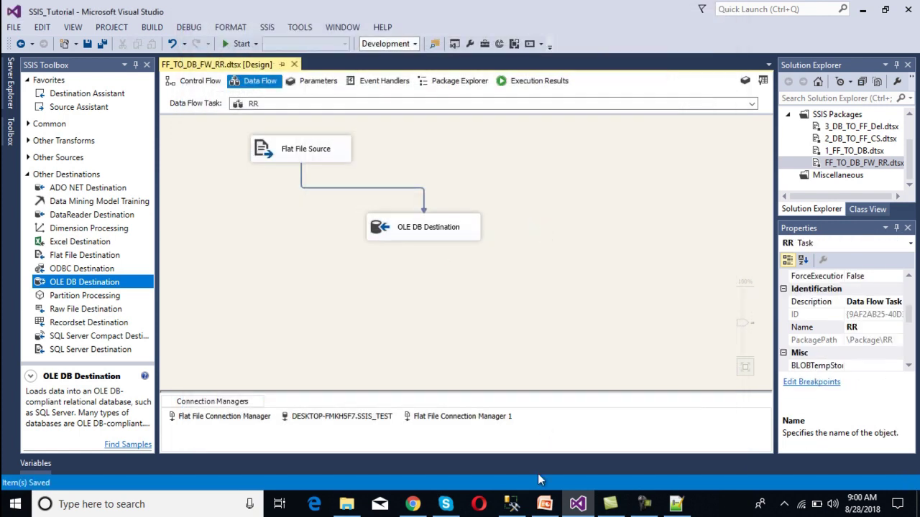
# Step: In SSMS, run 'delete from FF_TO_DB_TBL_TMP' to clear its 18 rows
pyautogui.click(513, 505)
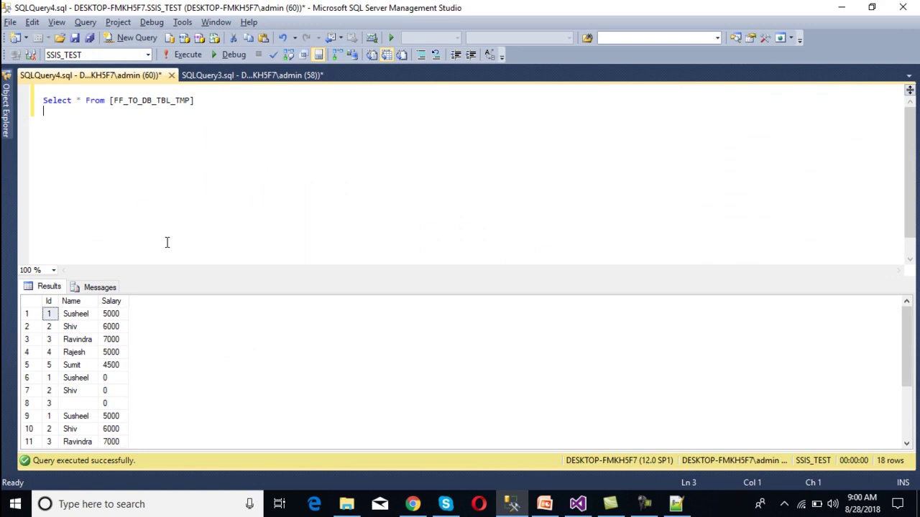
pyautogui.click(106, 101)
pyautogui.write('delete from')
pyautogui.click(106, 101)
pyautogui.hotkey('ctrl', 'shift', 'Right')
pyautogui.hotkey('ctrl', 'shift', 'Right')
pyautogui.hotkey('ctrl', 'shift', 'Right')
pyautogui.hotkey('ctrl', 'shift', 'Right')
pyautogui.hotkey('ctrl', 'shift', 'Right')
pyautogui.hotkey('ctrl', 'shift', 'Right')
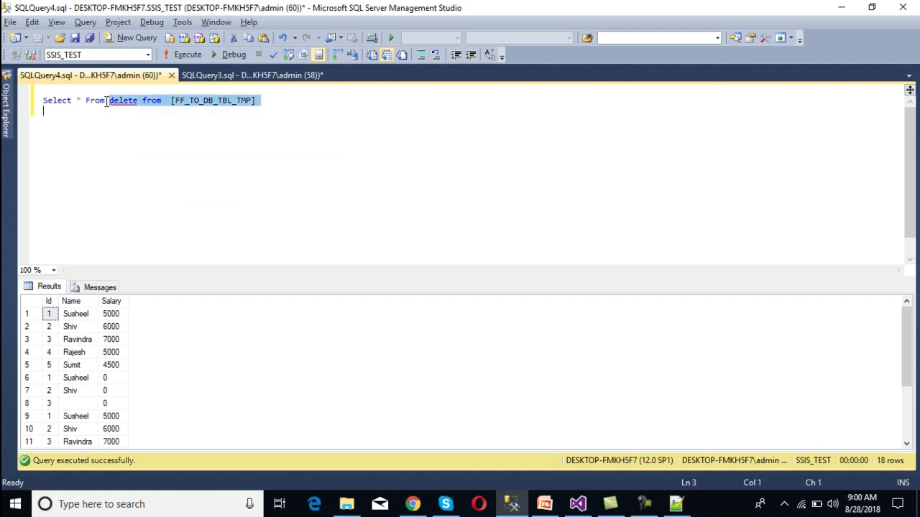
pyautogui.press('F5')
# Step: Restore the select query, rerun it to confirm the table is empty, and minimize SSMS
pyautogui.click(106, 101)
pyautogui.hotkey('ctrl', 'shift', 'Right')
pyautogui.hotkey('ctrl', 'shift', 'Right')
pyautogui.hotkey('ctrl', 'shift', 'Right')
pyautogui.hotkey('ctrl', 'shift', 'Right')
pyautogui.hotkey('ctrl', 'shift', 'Right')
pyautogui.hotkey('ctrl', 'shift', 'Left')
pyautogui.hotkey('ctrl', 'shift', 'Left')
pyautogui.hotkey('ctrl', 'shift', 'Left')
pyautogui.press('Delete')
pyautogui.press('F5')
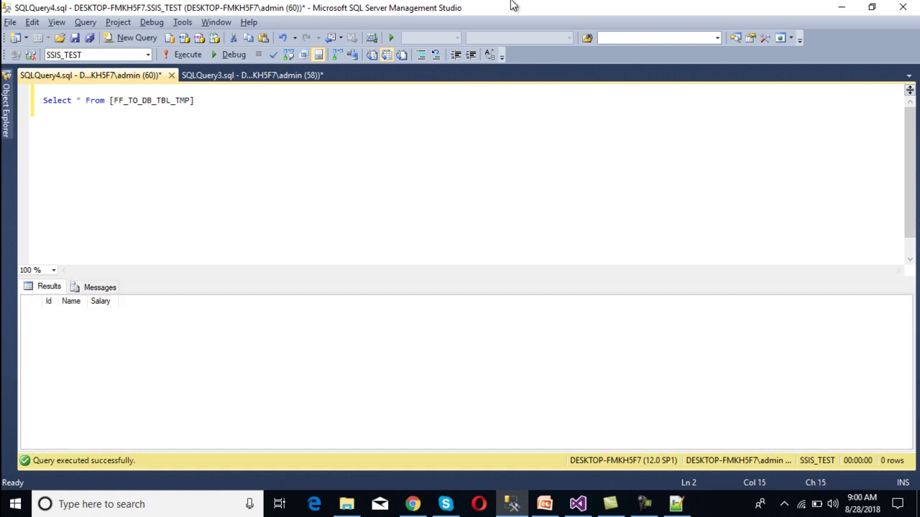
pyautogui.click(841, 8)
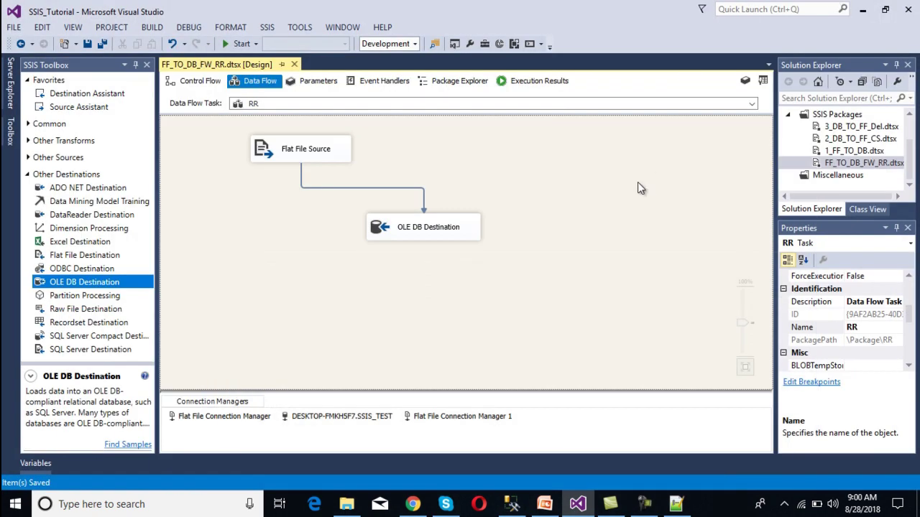
# Step: Run the package and rerun the SSMS select to confirm 47 rows loaded
pyautogui.click(237, 43)
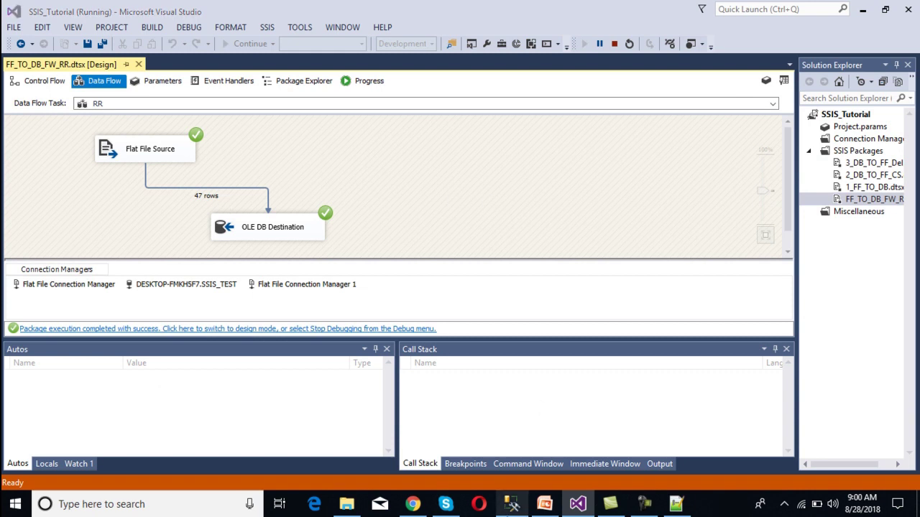
pyautogui.click(512, 504)
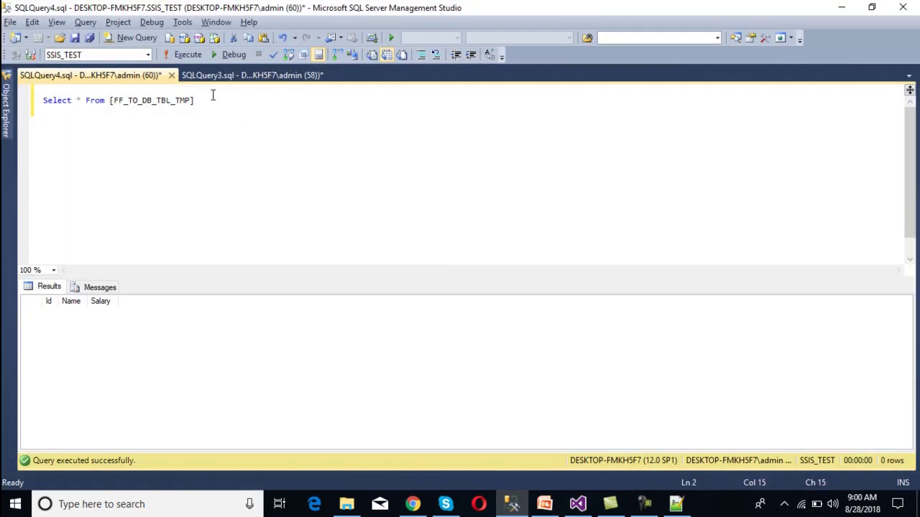
pyautogui.click(183, 55)
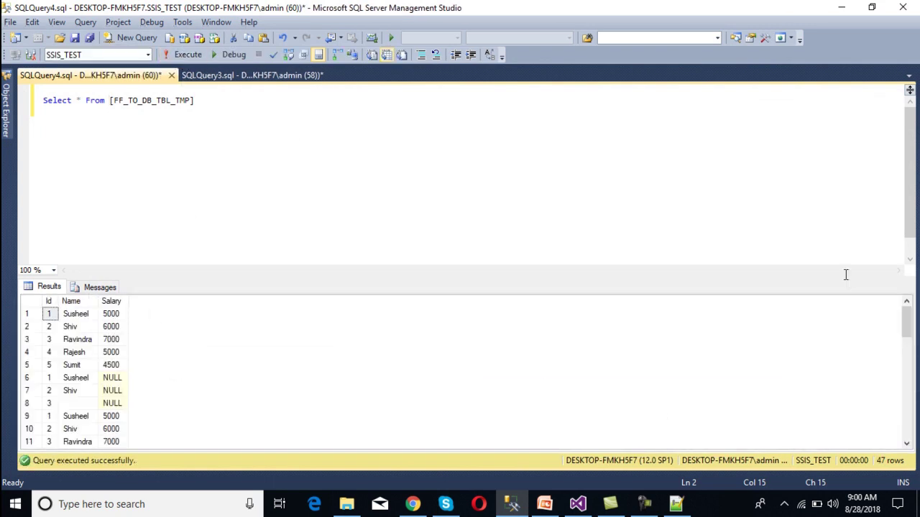
# Step: Stop debugging in Visual Studio and bring up the closing thank-you slide in PowerPoint
pyautogui.hotkey('alt', 'Tab')
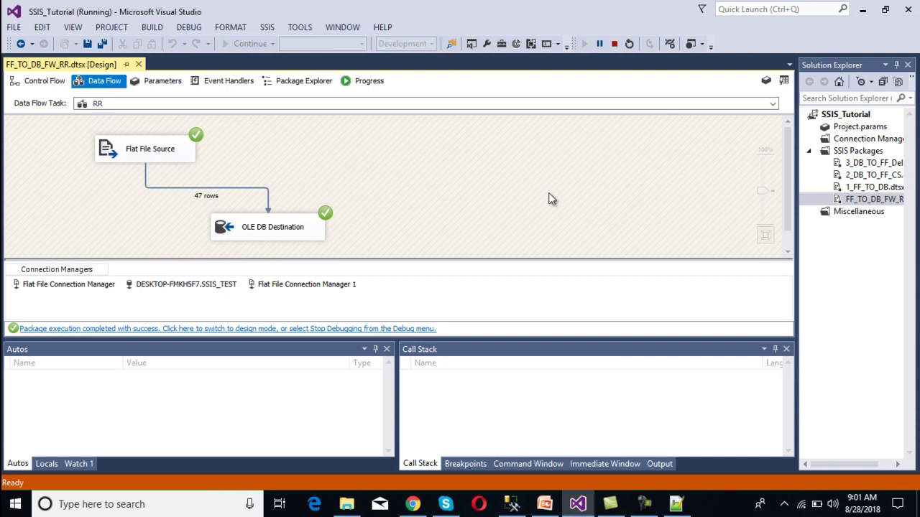
pyautogui.click(614, 44)
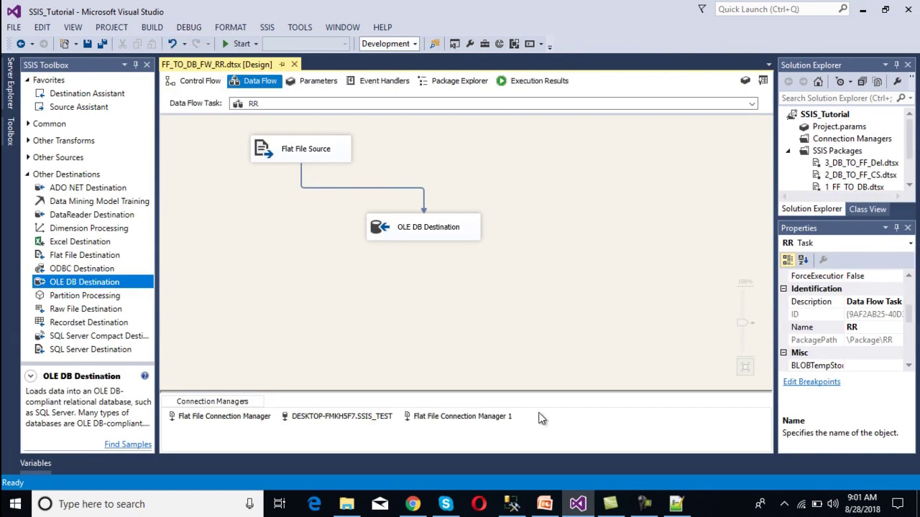
pyautogui.click(544, 503)
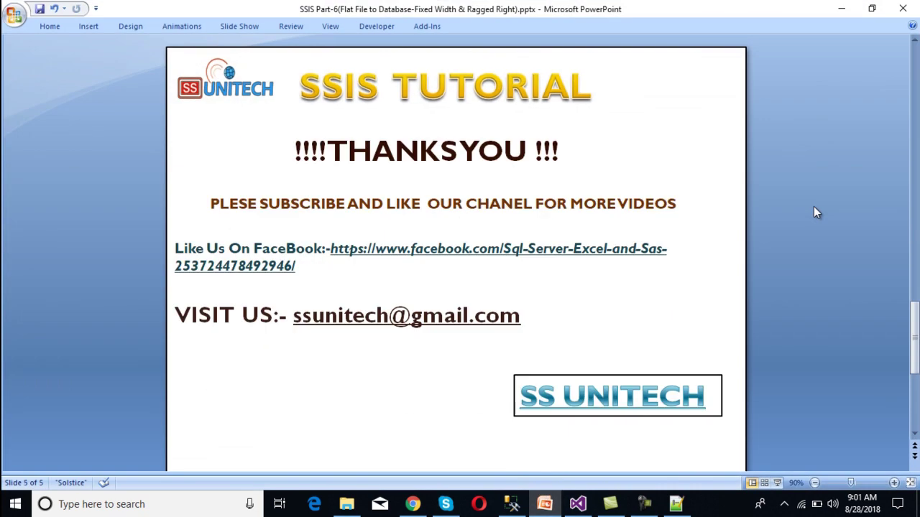
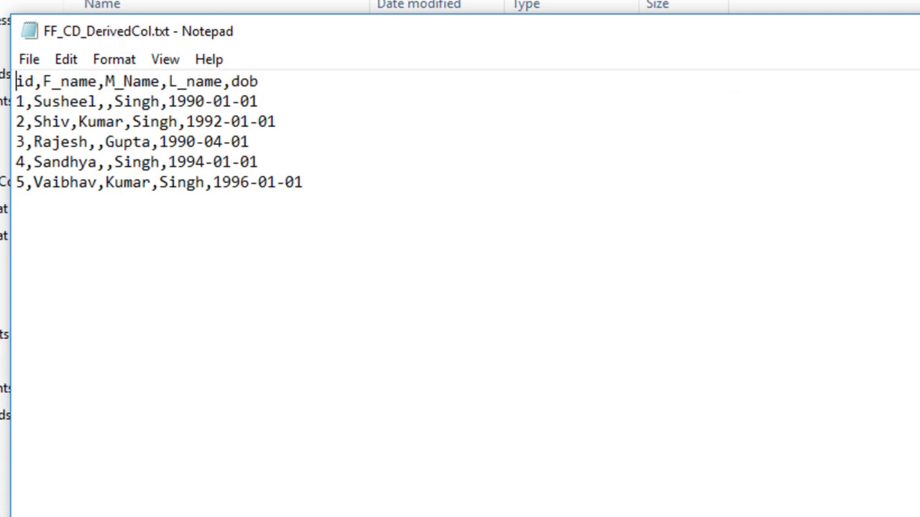
# Step: Close the raw file in Notepad and bring the SSIS_Tutorial project in Visual Studio back to front
pyautogui.hotkey('alt', 'F4')
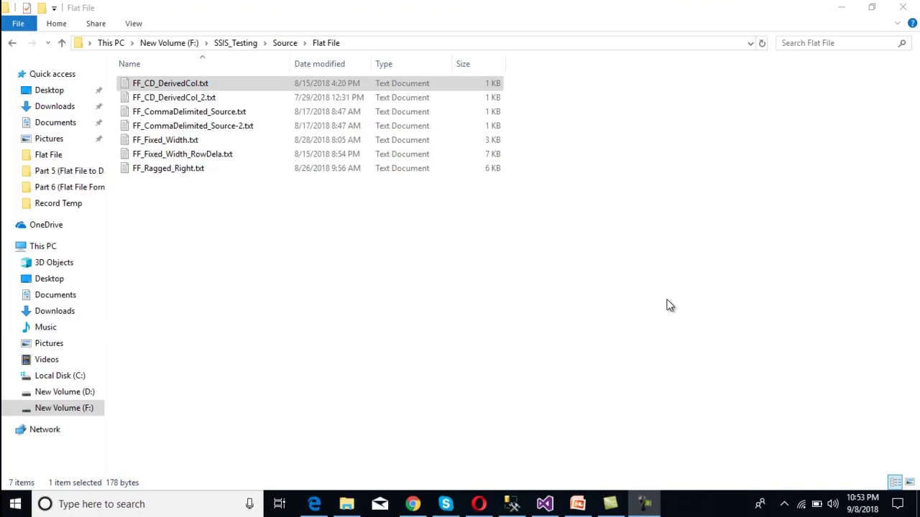
pyautogui.click(544, 505)
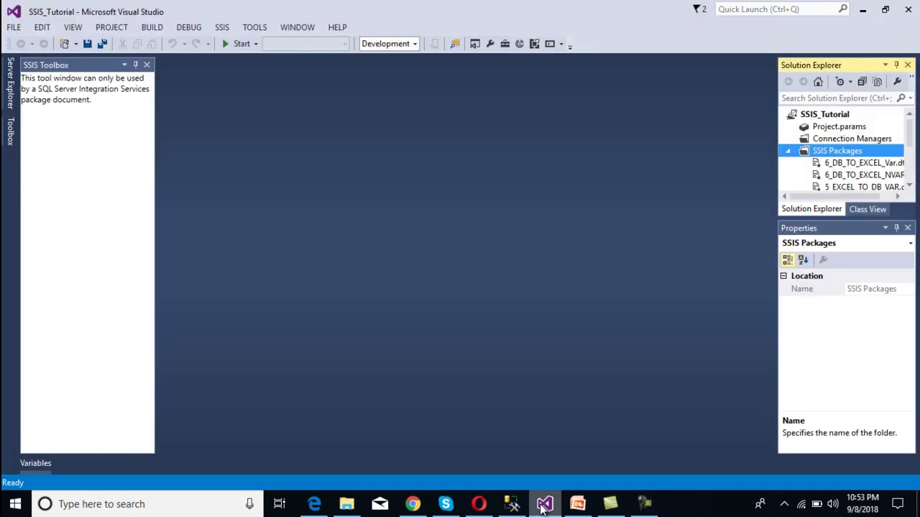
# Step: Create a new SSIS package and rename it FF_TO_RAW.dtsx
pyautogui.rightClick(816, 155)
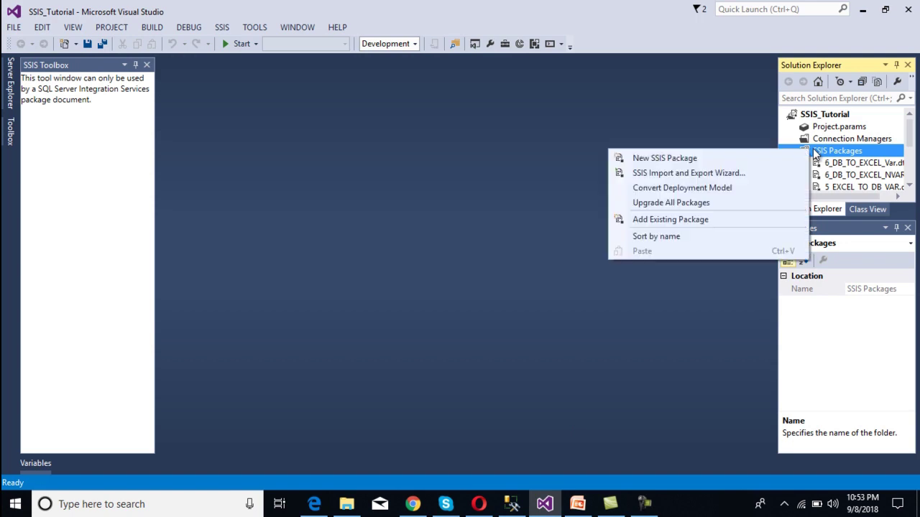
pyautogui.click(788, 157)
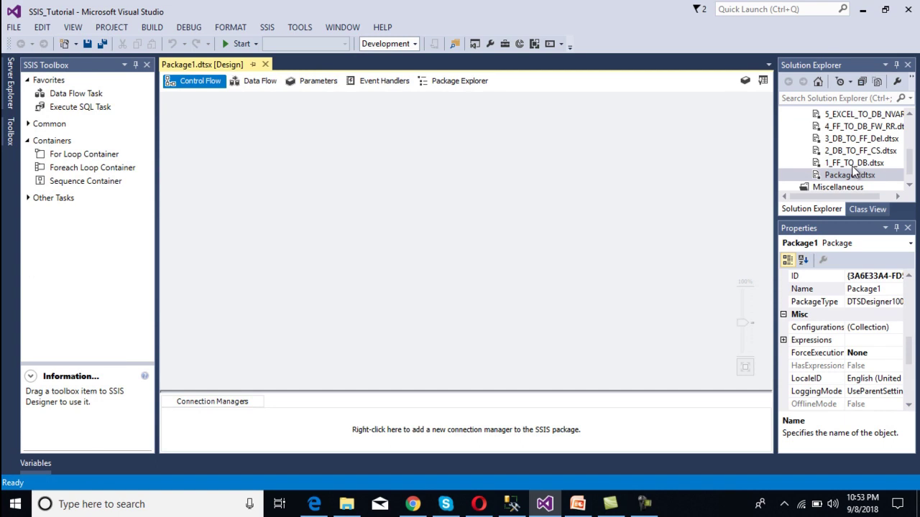
pyautogui.click(847, 178)
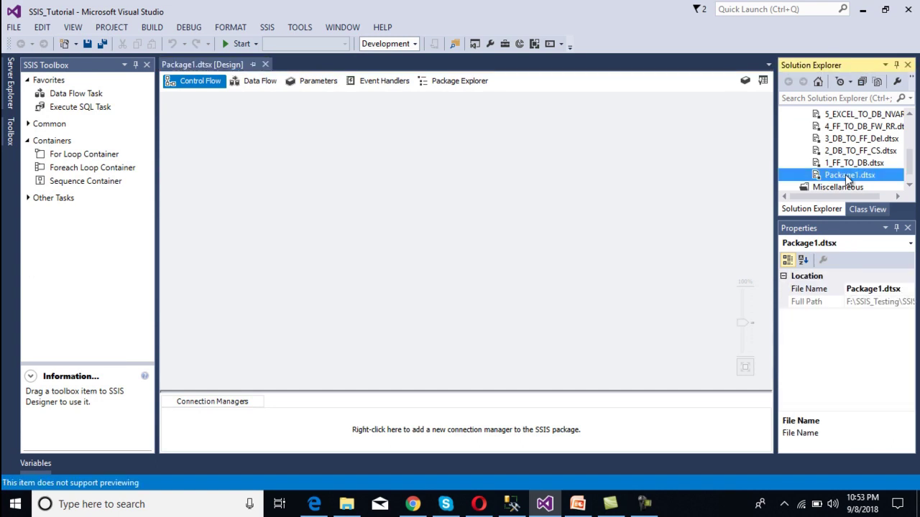
pyautogui.click(847, 176)
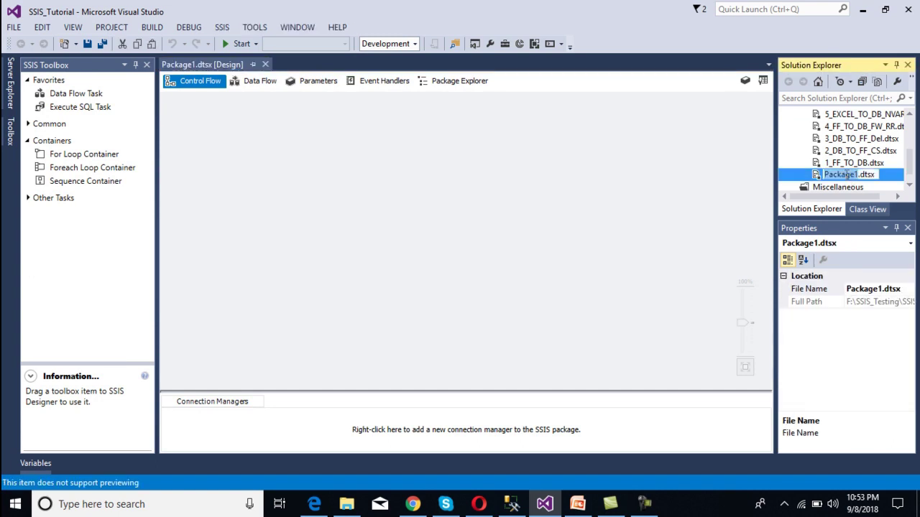
pyautogui.write('D')
pyautogui.press('BackSpace')
pyautogui.write('FF_TO')
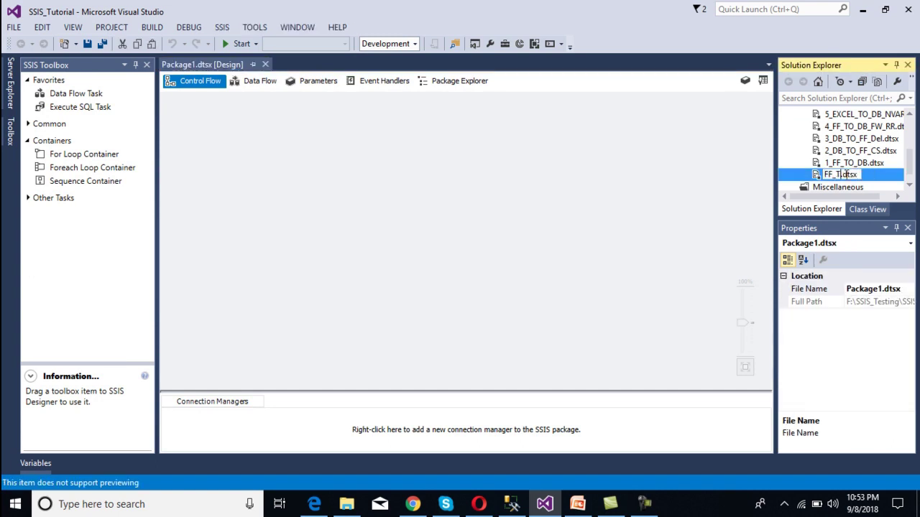
pyautogui.write('_RAW')
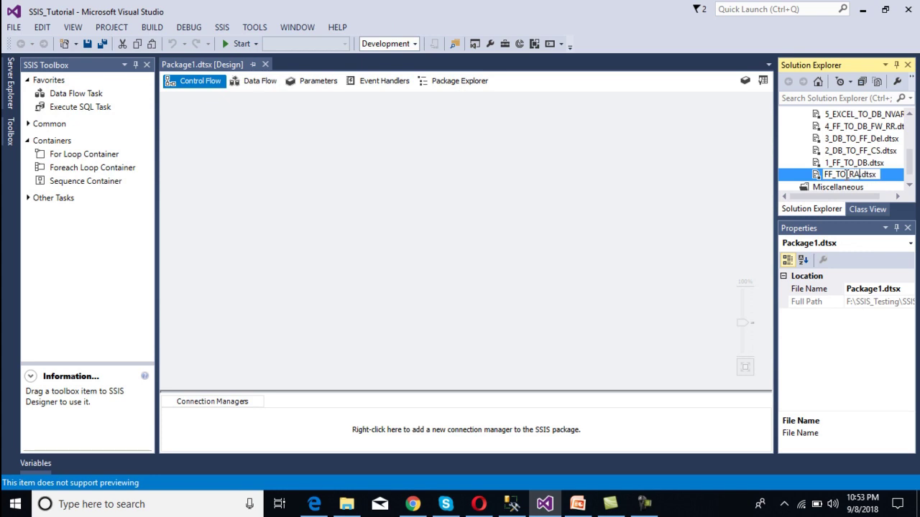
pyautogui.press('Return')
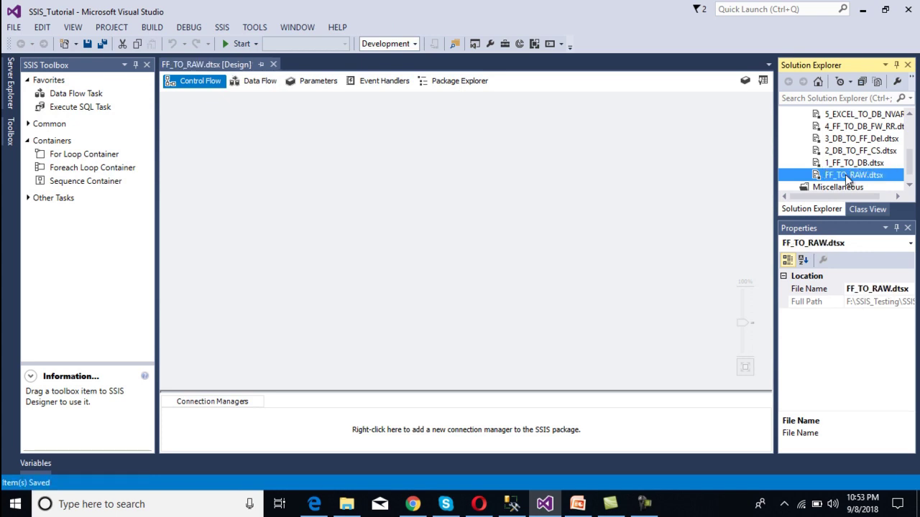
# Step: Add a Data Flow Task to the control flow and open its data flow design
pyautogui.click(77, 95)
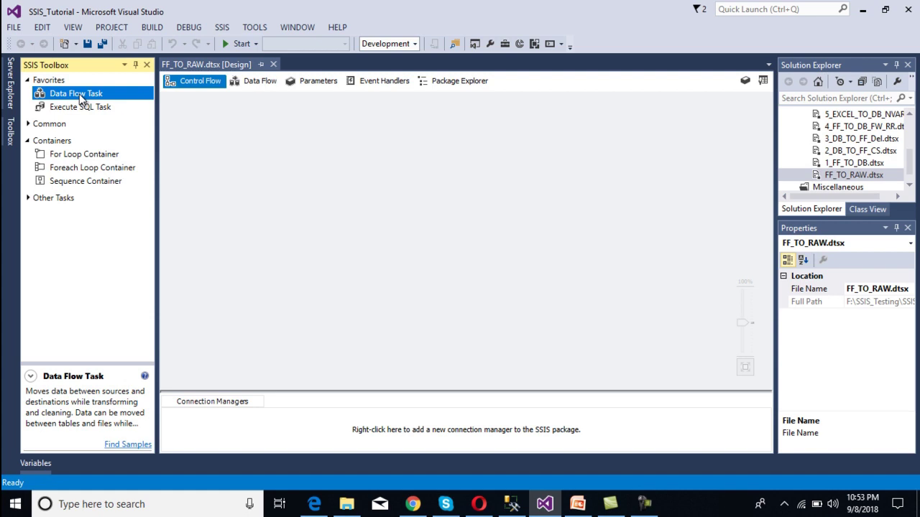
pyautogui.moveTo(80, 98); pyautogui.dragTo(333, 120)
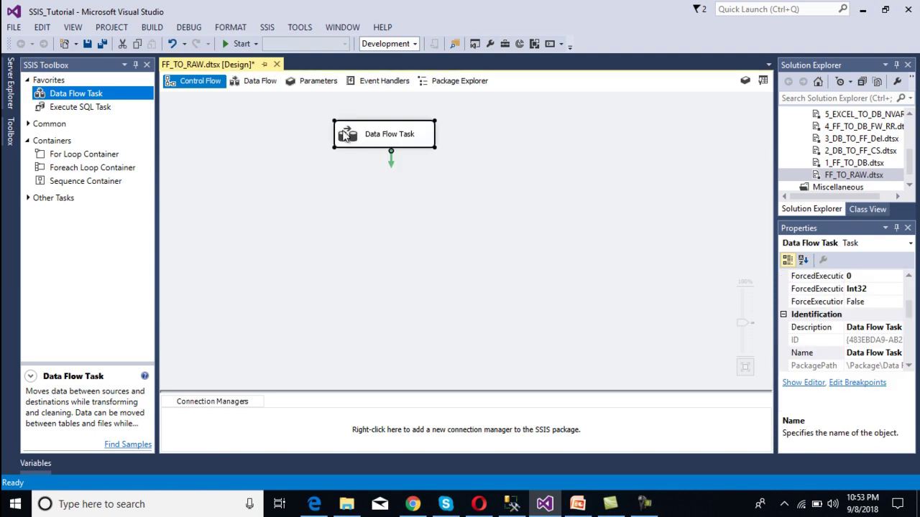
pyautogui.doubleClick(356, 138)
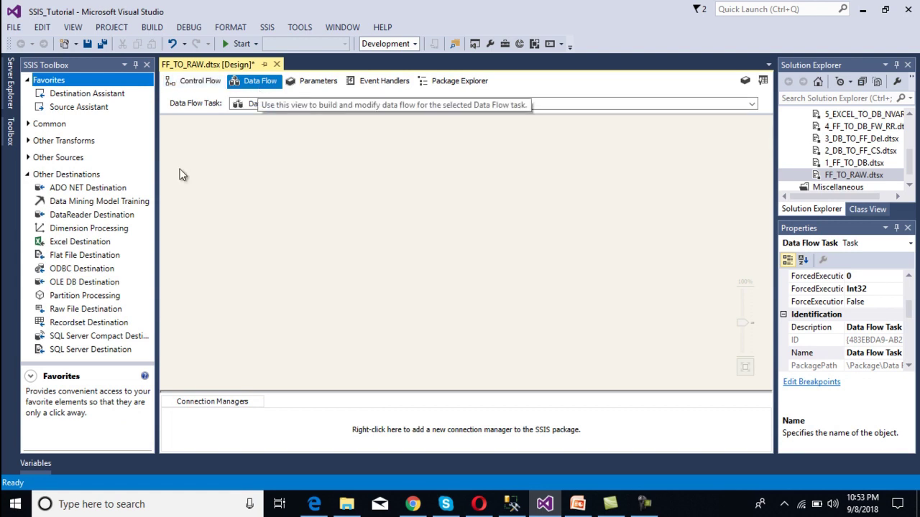
# Step: Add a Flat File Source from Other Sources to the data flow
pyautogui.click(90, 260)
pyautogui.press('Left')
pyautogui.press('Left')
pyautogui.press('Up')
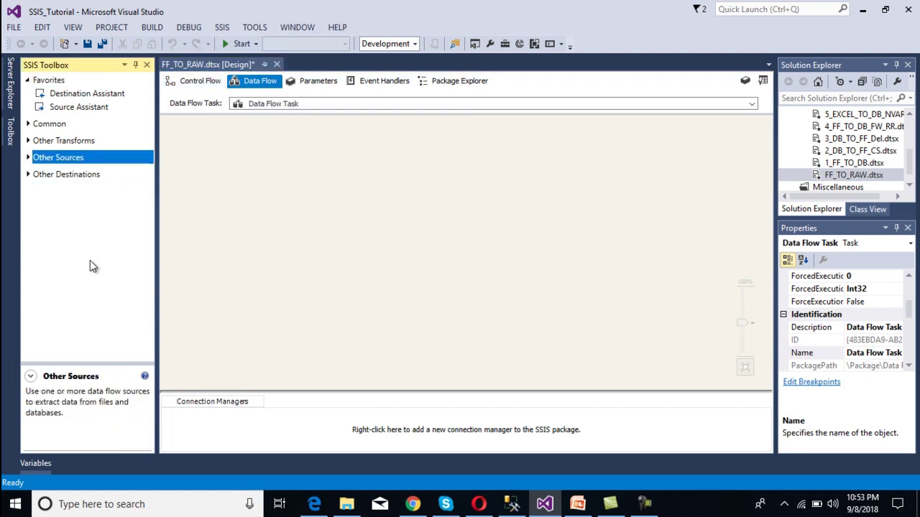
pyautogui.press('Right')
pyautogui.press('Down')
pyautogui.press('Down')
pyautogui.press('Down')
pyautogui.press('Down')
pyautogui.press('Down')
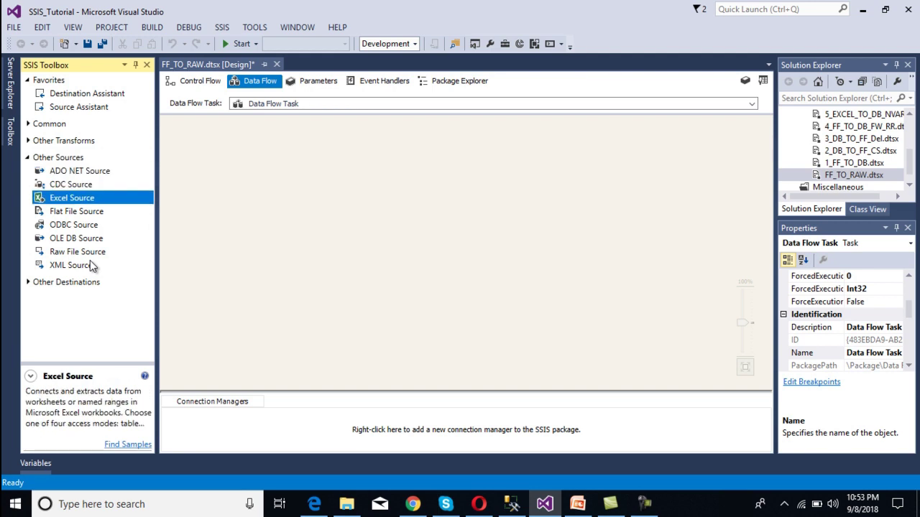
pyautogui.press('Up')
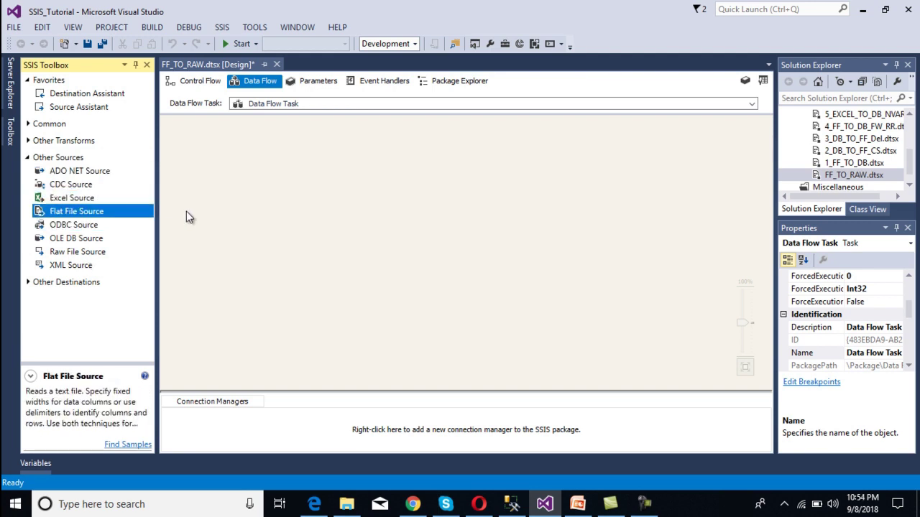
pyautogui.moveTo(102, 217); pyautogui.dragTo(305, 151)
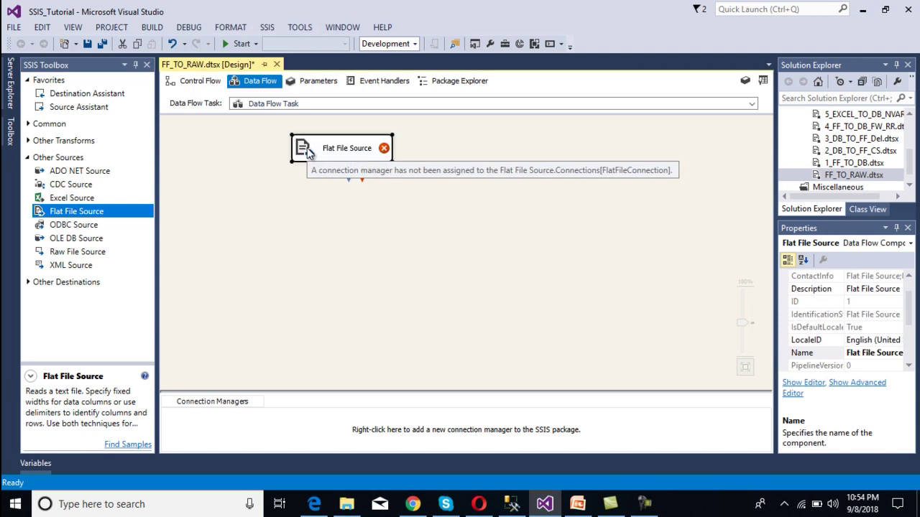
# Step: Give the Flat File Source a new connection to FF_CD_DerivedCol.txt, checking its columns and preview rows
pyautogui.doubleClick(307, 151)
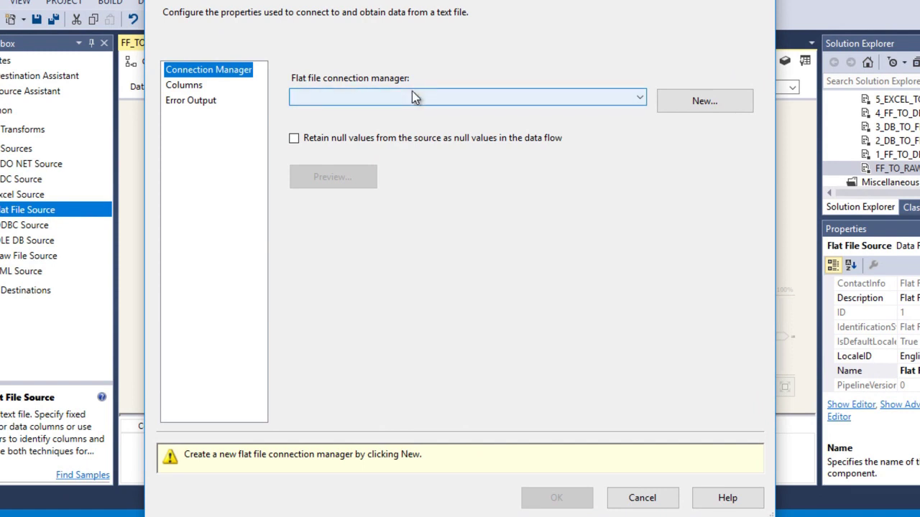
pyautogui.click(689, 105)
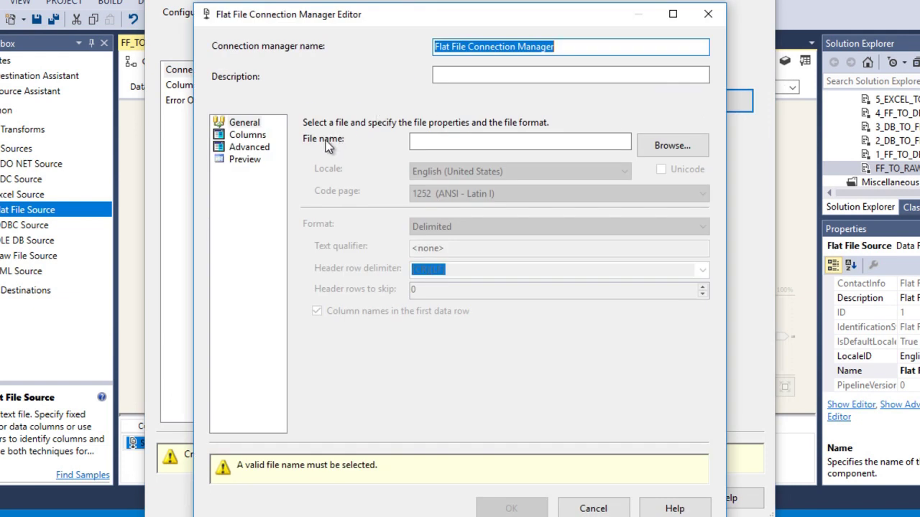
pyautogui.click(683, 149)
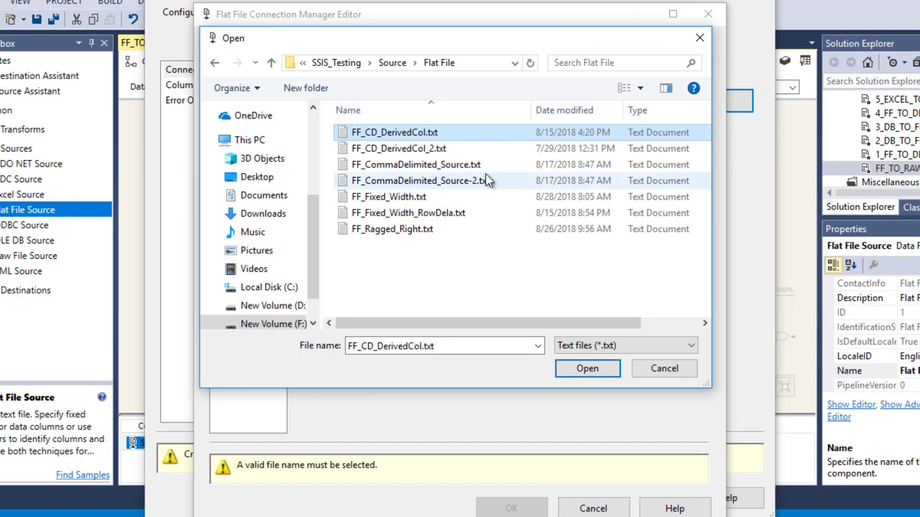
pyautogui.click(580, 369)
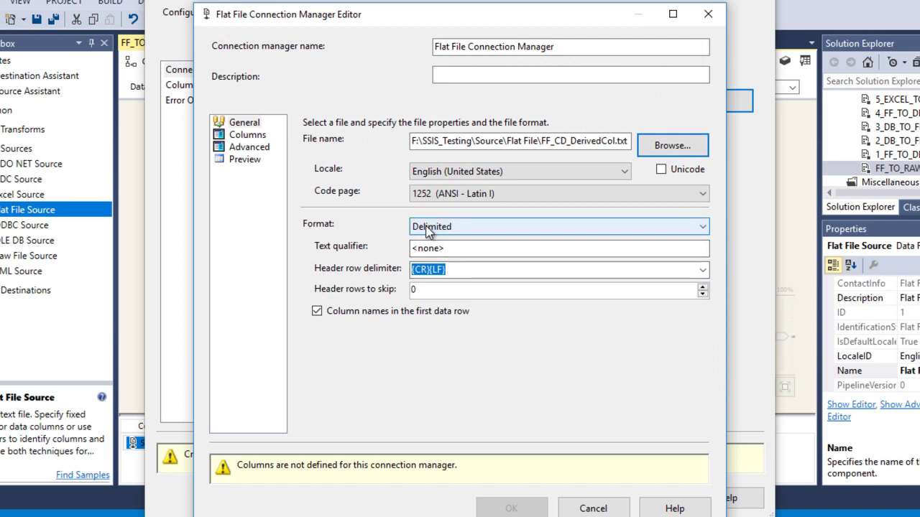
pyautogui.click(244, 136)
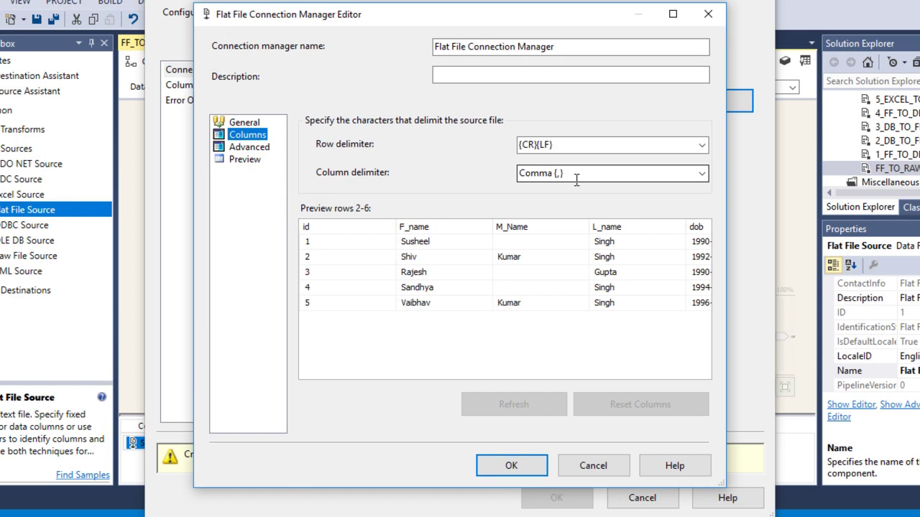
pyautogui.click(332, 247)
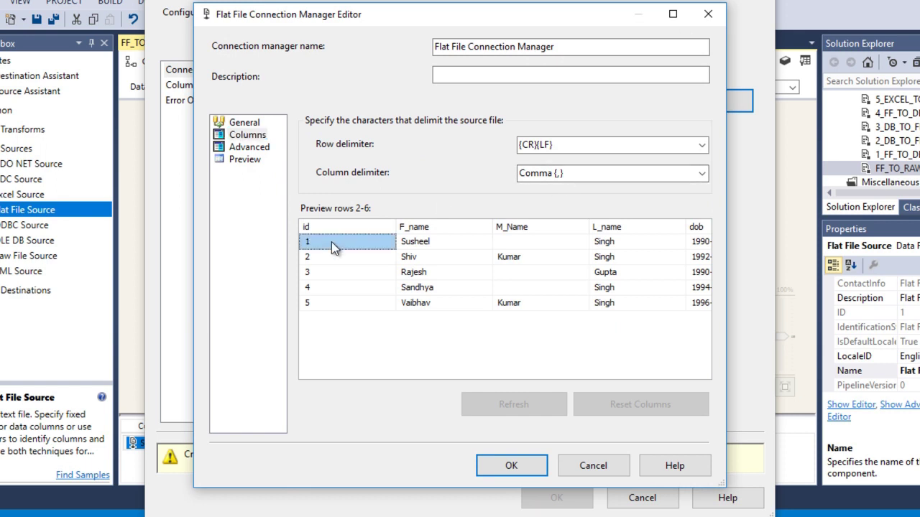
pyautogui.press('Right')
pyautogui.press('Right')
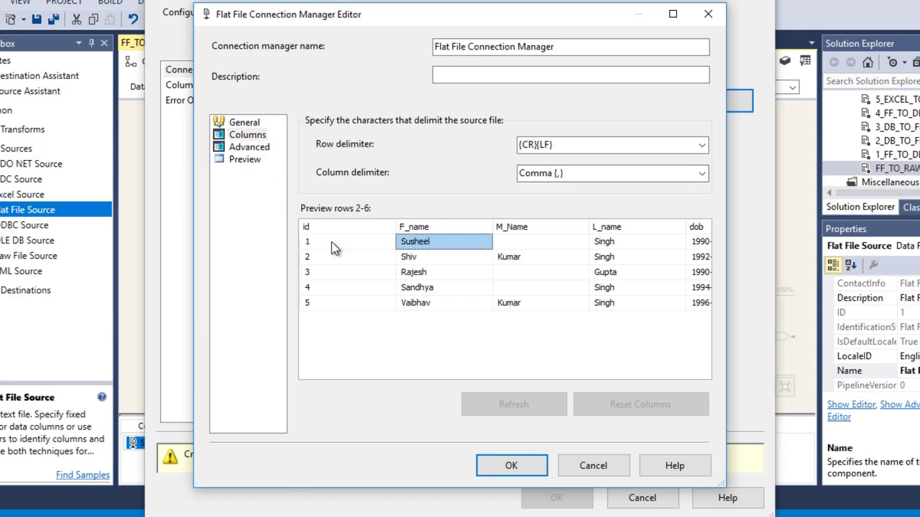
pyautogui.press('Right')
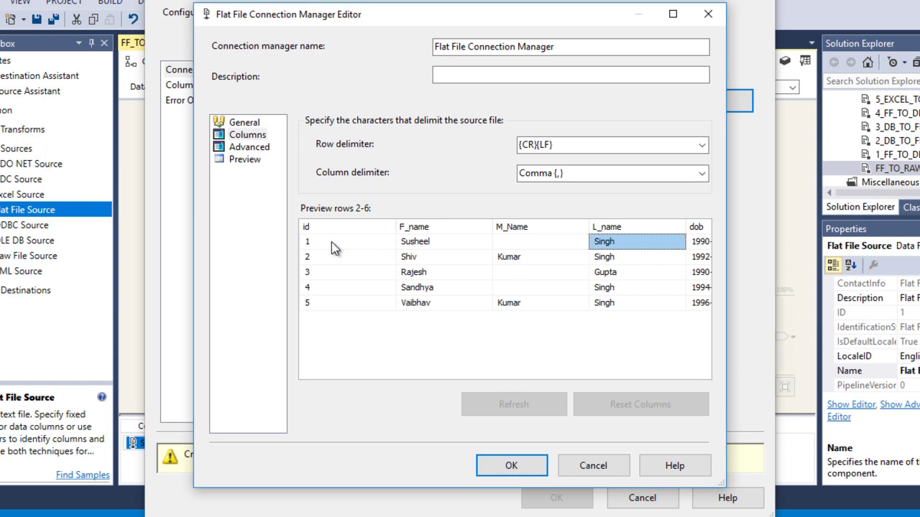
pyautogui.press('Right')
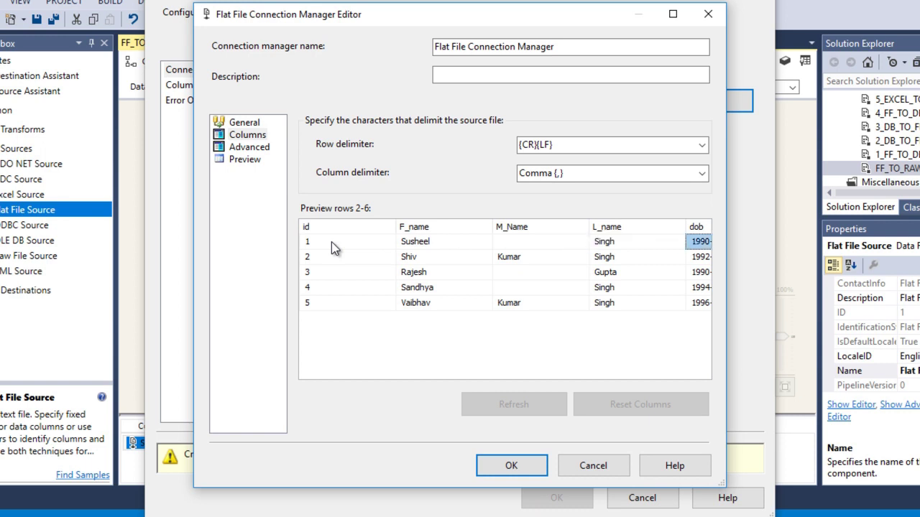
pyautogui.click(509, 467)
# Step: Retain null values, review the five output columns, accept the source settings, and save the package
pyautogui.click(319, 144)
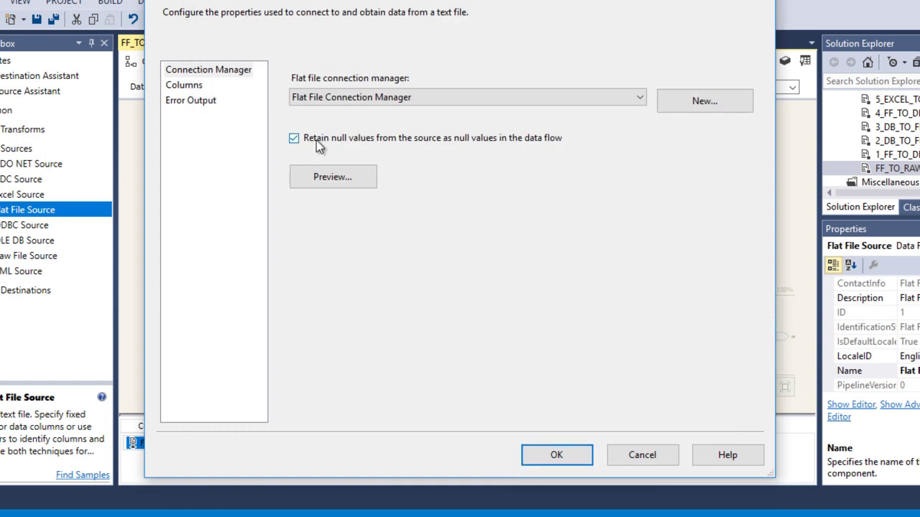
pyautogui.click(186, 87)
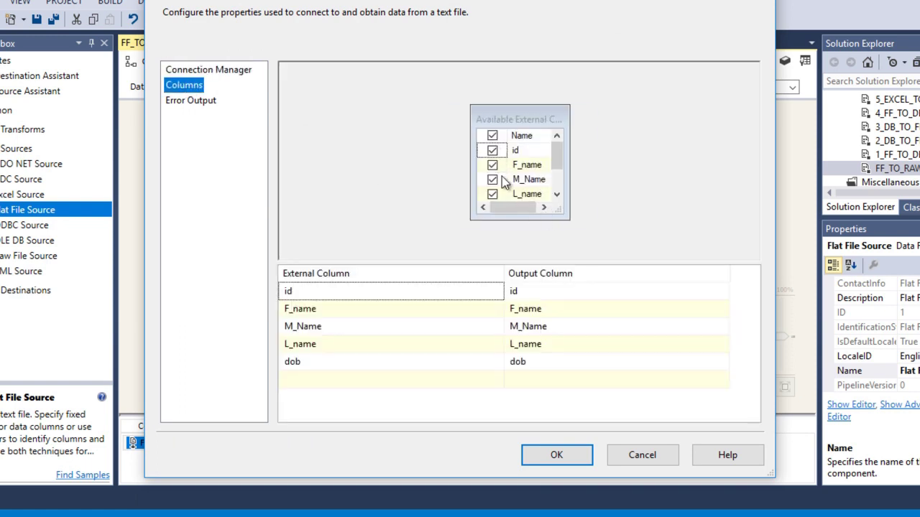
pyautogui.click(571, 454)
pyautogui.click(496, 220)
pyautogui.hotkey('ctrl', 's')
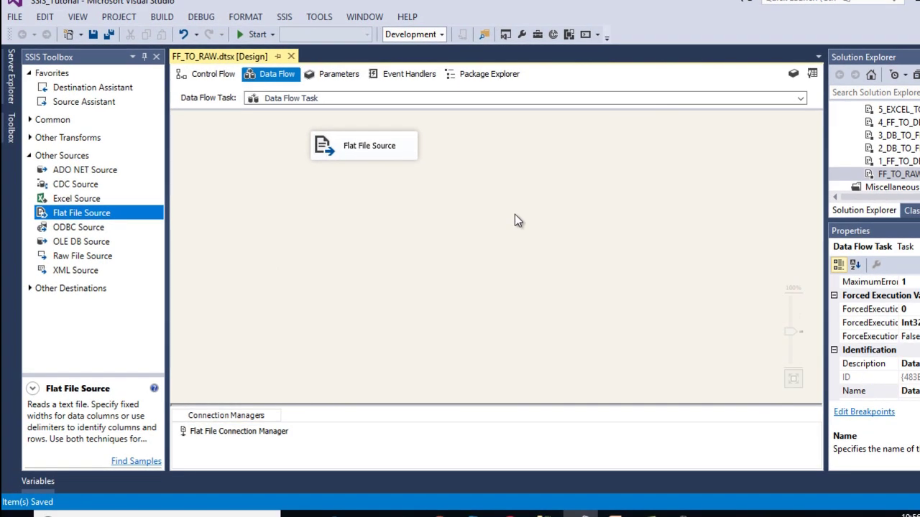
# Step: Place a Raw File Destination below the Flat File Source and link the source's output to it
pyautogui.click(77, 185)
pyautogui.press('Left')
pyautogui.press('Left')
pyautogui.press('Down')
pyautogui.press('Right')
pyautogui.press('Down')
pyautogui.press('Down')
pyautogui.press('Down')
pyautogui.press('Down')
pyautogui.press('Down')
pyautogui.press('Down')
pyautogui.press('Down')
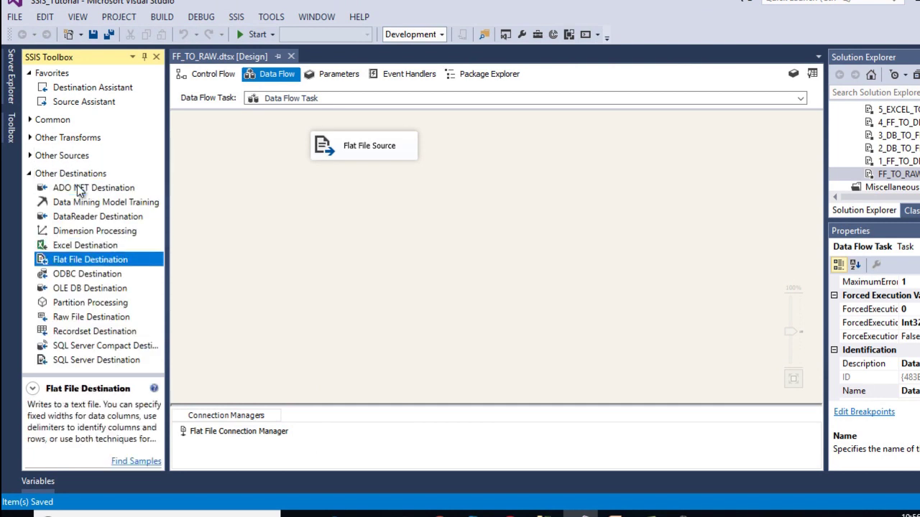
pyautogui.press('Down')
pyautogui.press('Down')
pyautogui.press('Down')
pyautogui.press('Down')
pyautogui.press('Down')
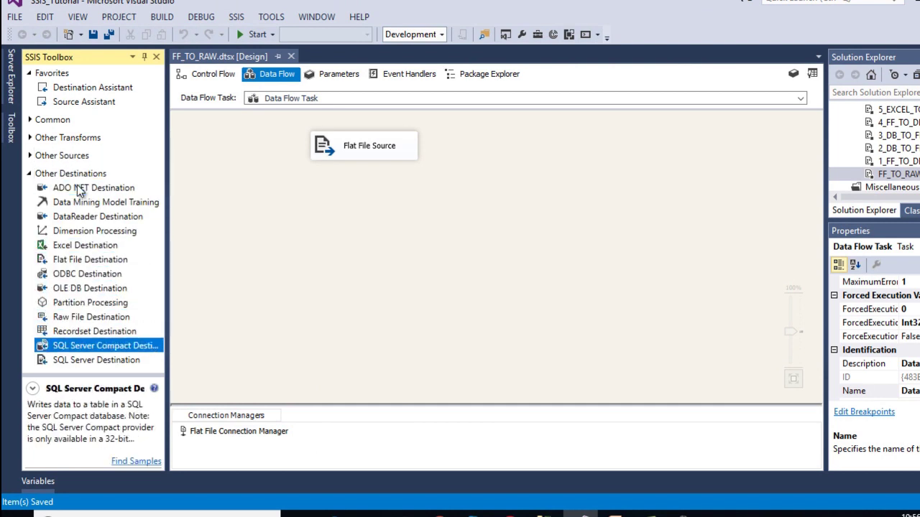
pyautogui.press('Up')
pyautogui.press('Up')
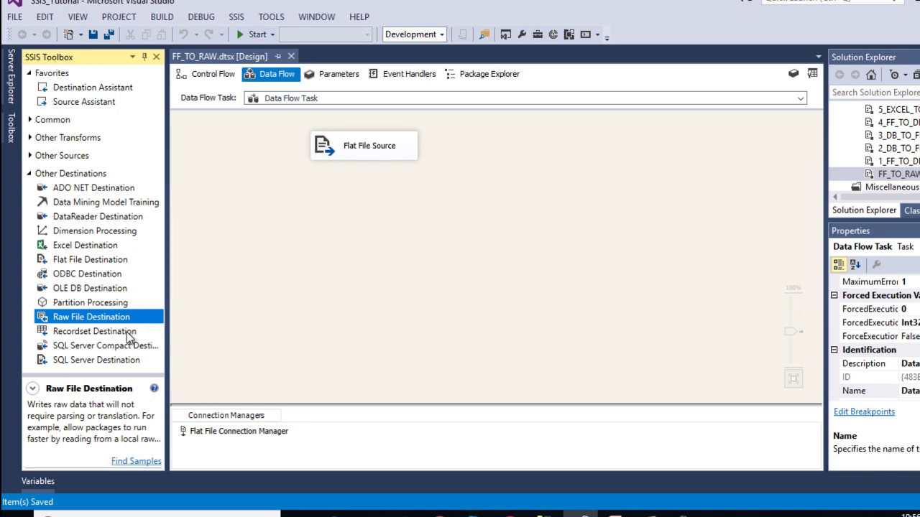
pyautogui.moveTo(94, 317); pyautogui.dragTo(362, 215)
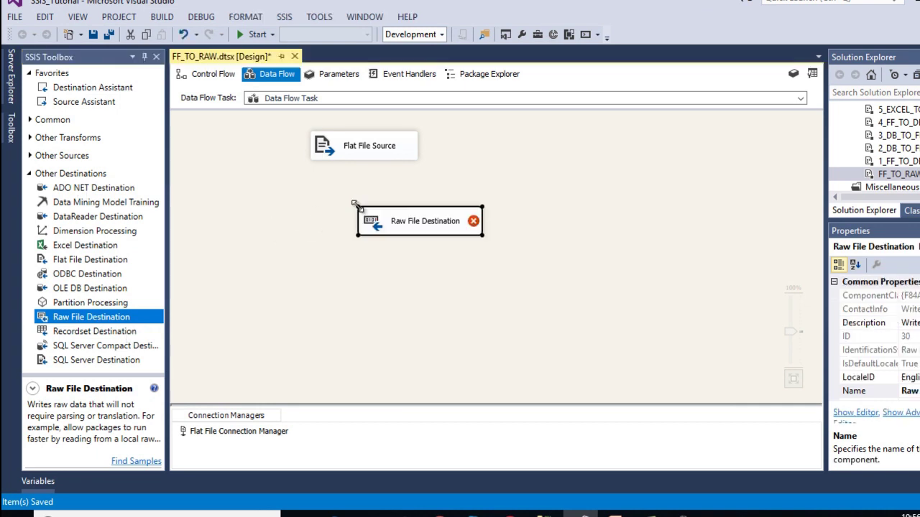
pyautogui.click(353, 158)
pyautogui.moveTo(371, 171); pyautogui.dragTo(406, 227)
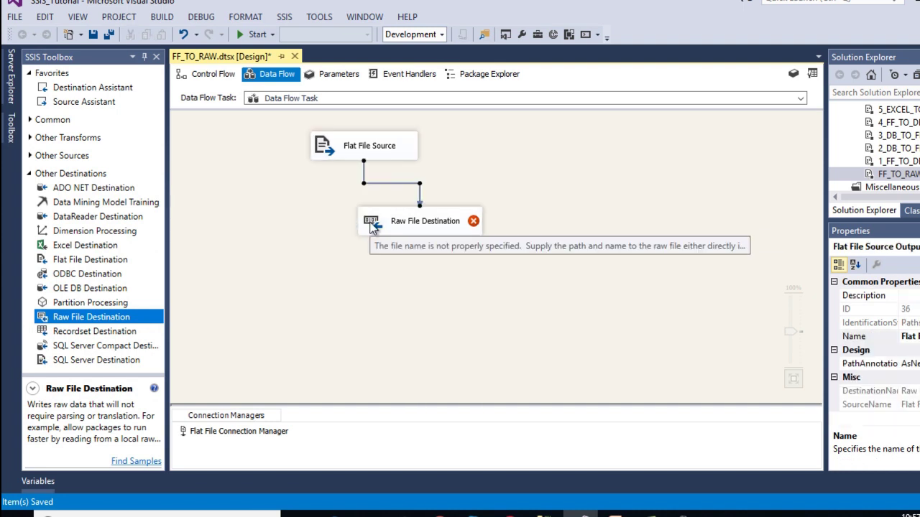
# Step: Set the Raw File Destination's access mode to File name with path F:\SSIS_Testing\Source\Raw
pyautogui.doubleClick(373, 224)
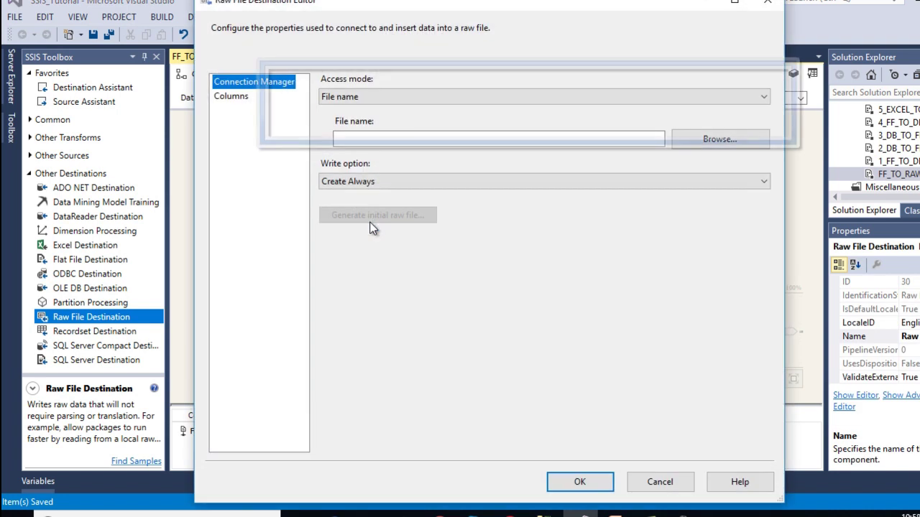
pyautogui.click(374, 96)
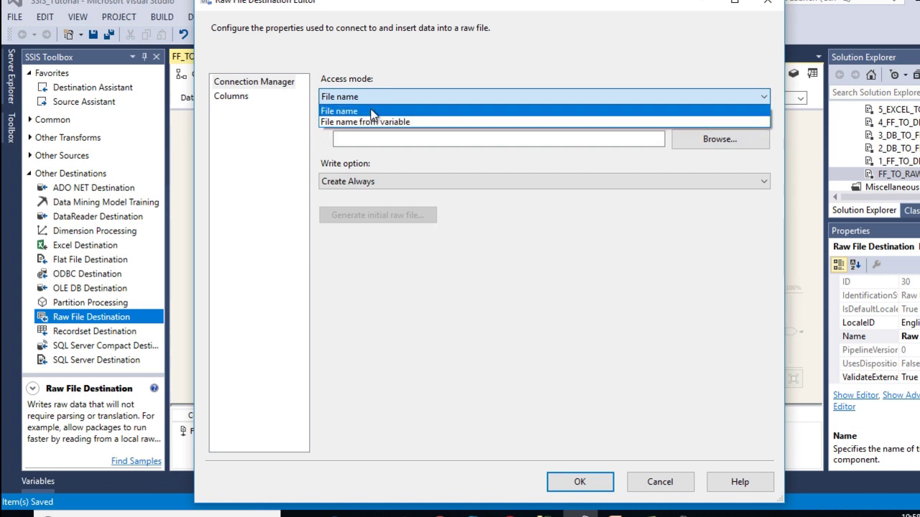
pyautogui.click(372, 112)
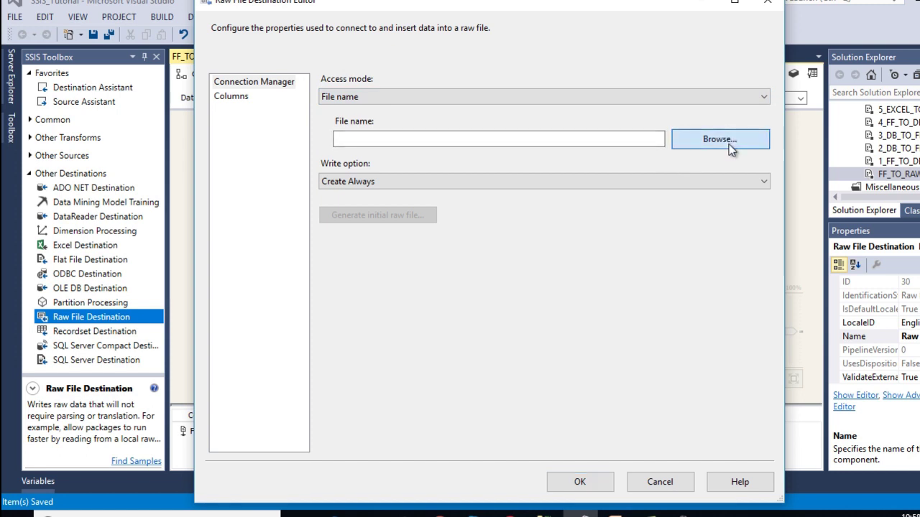
pyautogui.click(729, 147)
pyautogui.click(380, 45)
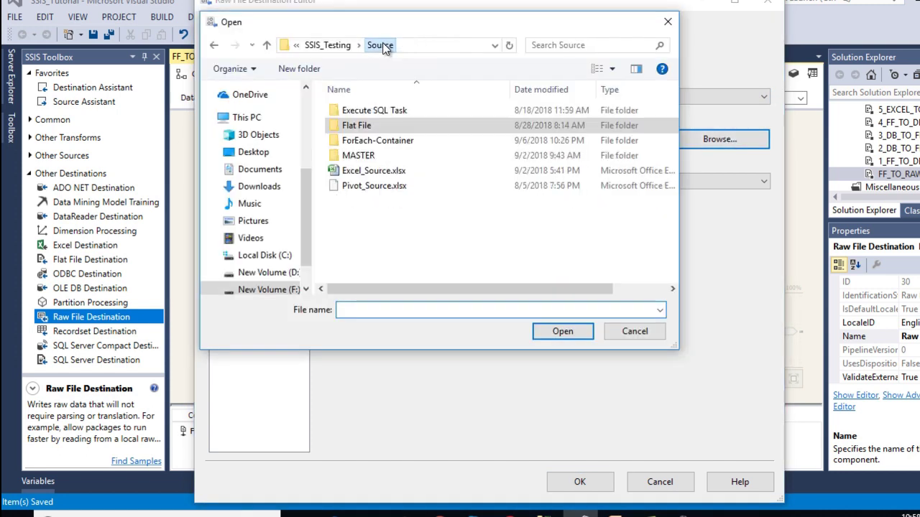
pyautogui.click(374, 310)
pyautogui.write('Raw')
pyautogui.click(572, 330)
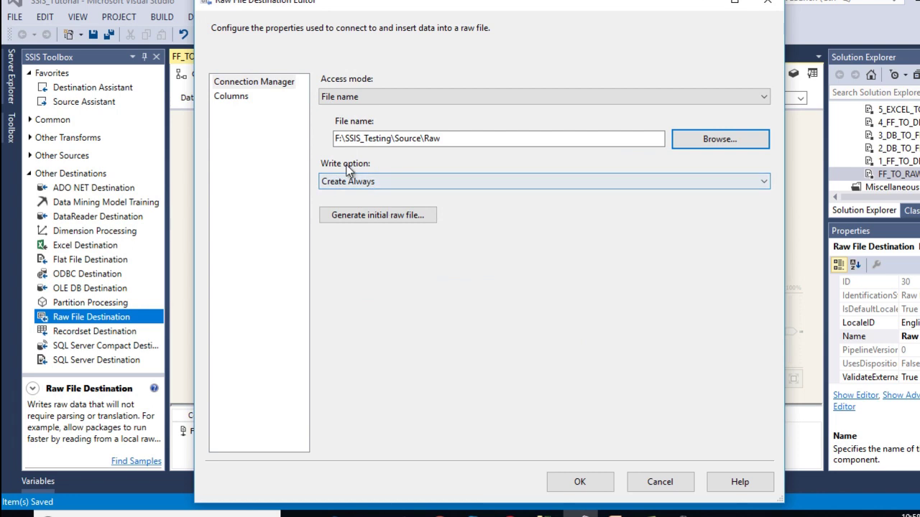
pyautogui.click(457, 184)
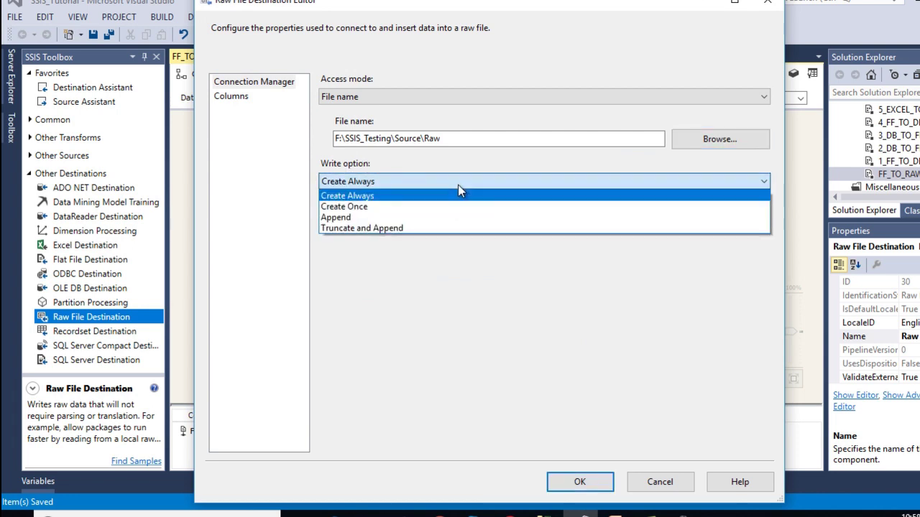
pyautogui.moveTo(614, 515)
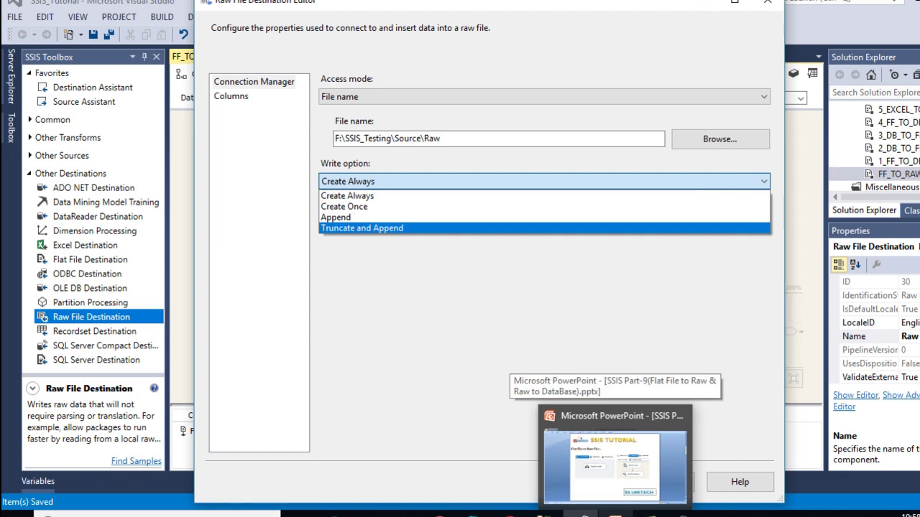
# Step: Review the PowerPoint slides on the four raw file write options, through Append and Truncate and Append, then minimize it
pyautogui.click(615, 465)
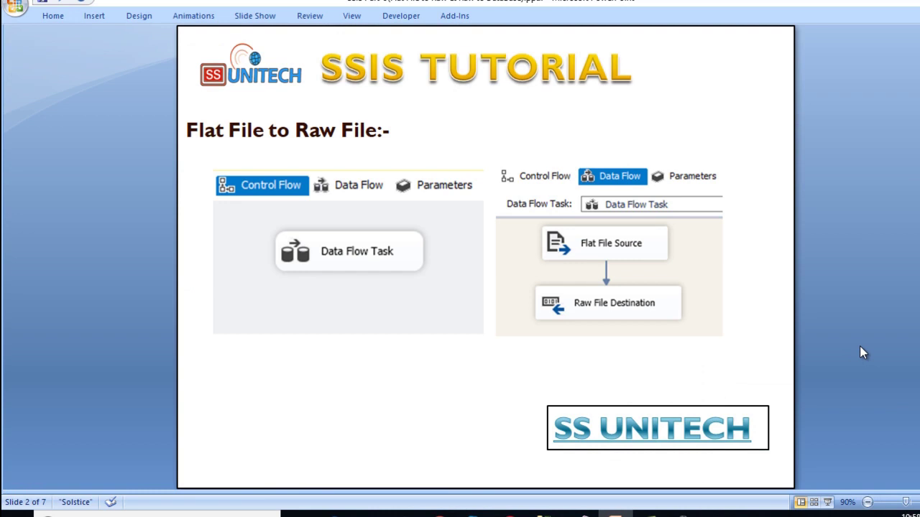
pyautogui.scroll(-1, 859, 345)
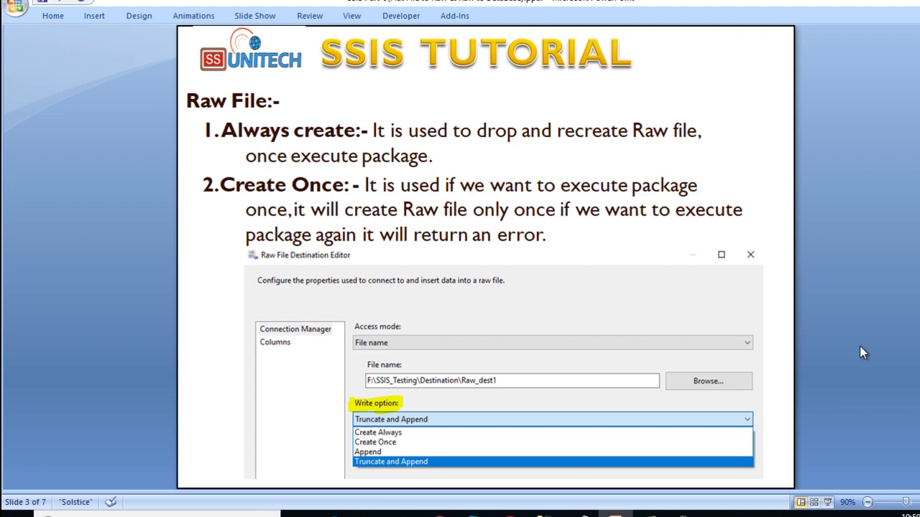
pyautogui.press('pagedown')
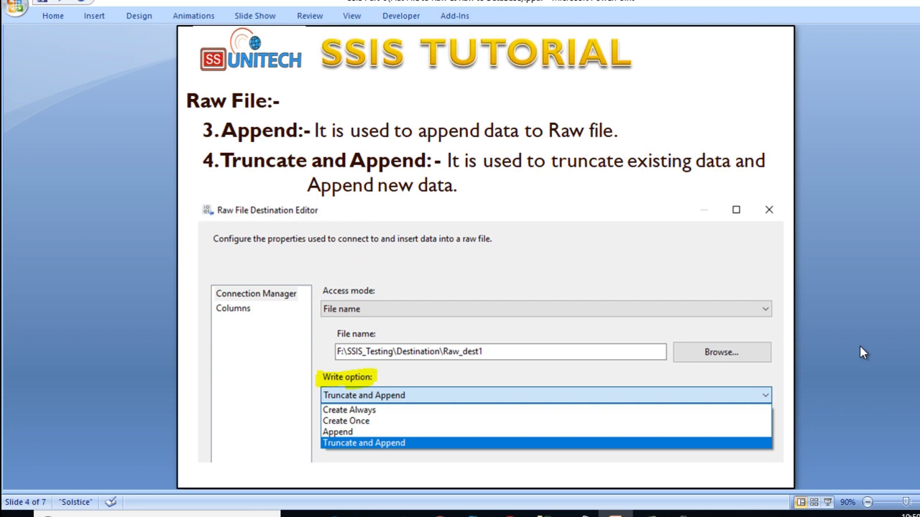
pyautogui.click(896, 2)
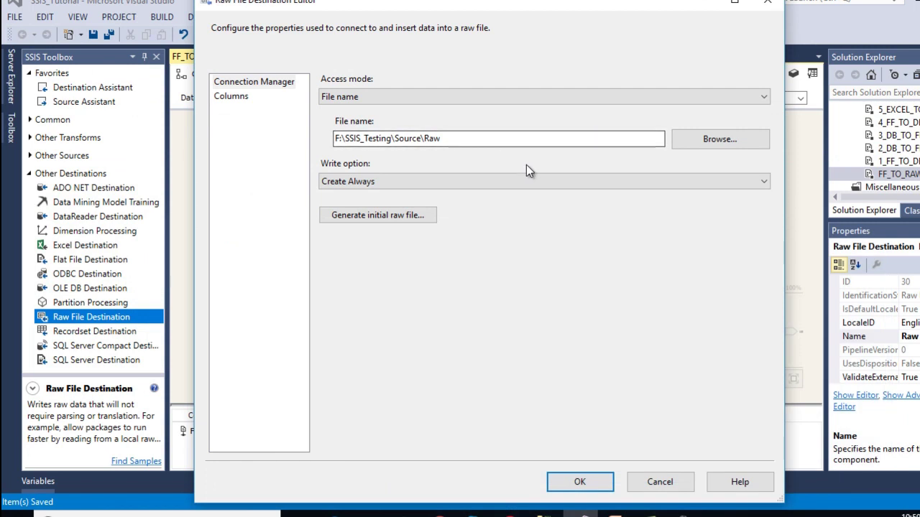
# Step: Keep Create Always as the write option and include all five input columns
pyautogui.click(463, 187)
pyautogui.click(463, 187)
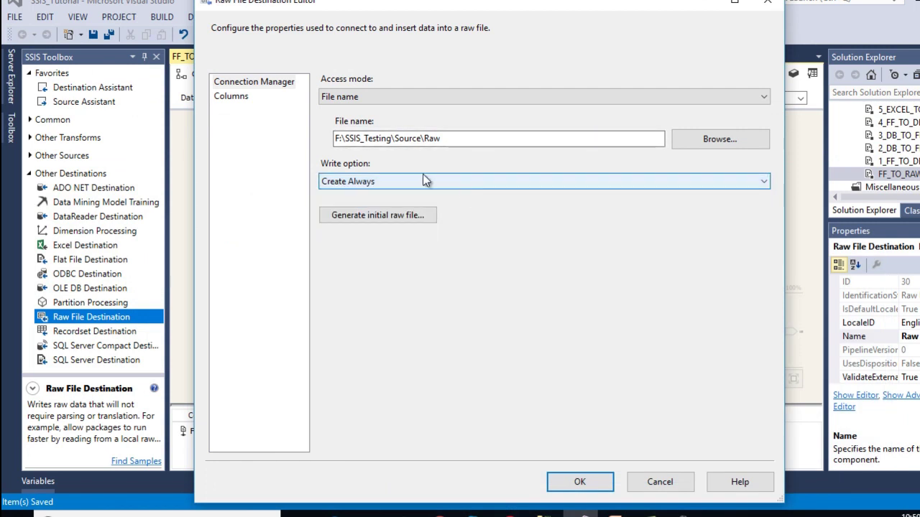
pyautogui.click(244, 98)
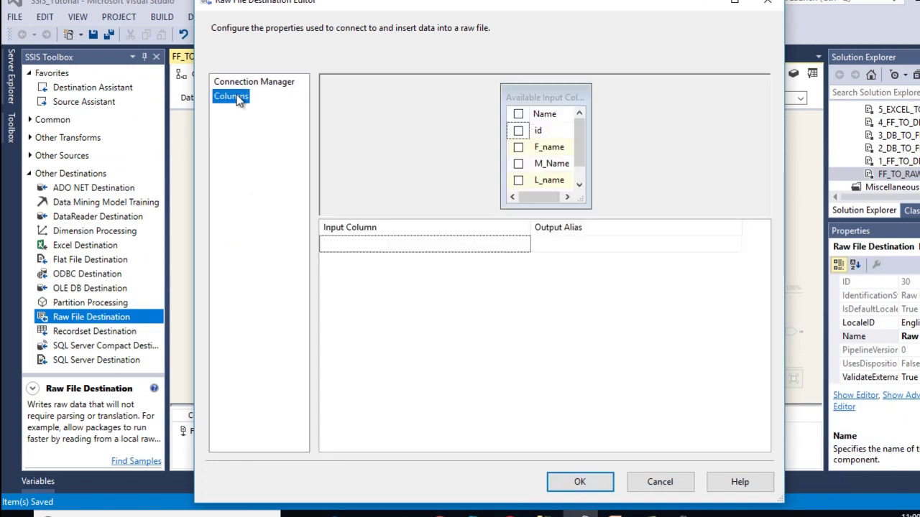
pyautogui.click(519, 115)
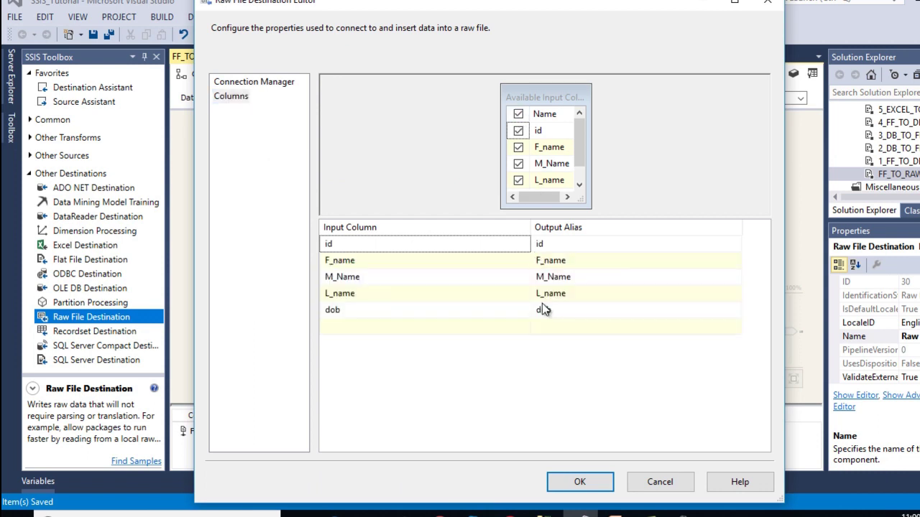
# Step: Generate the initial raw file, accept its column list, and close the Raw File Destination Editor
pyautogui.click(241, 85)
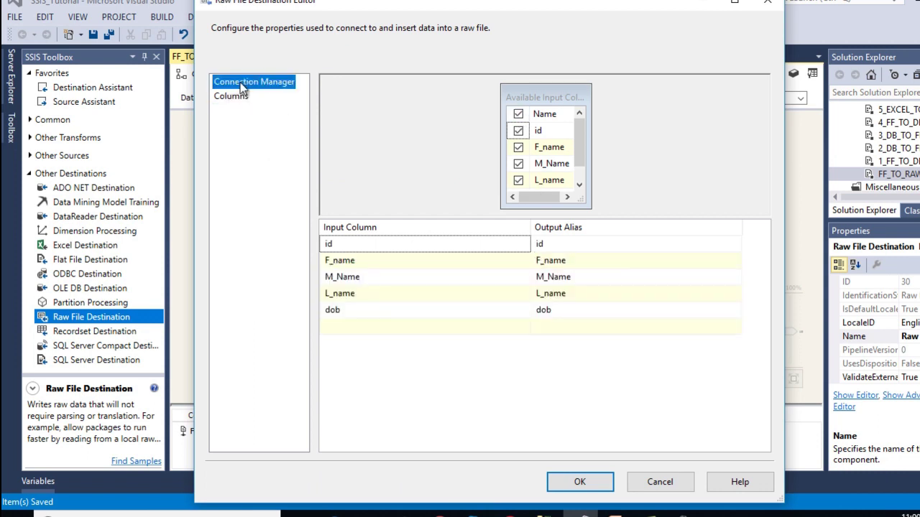
pyautogui.click(375, 219)
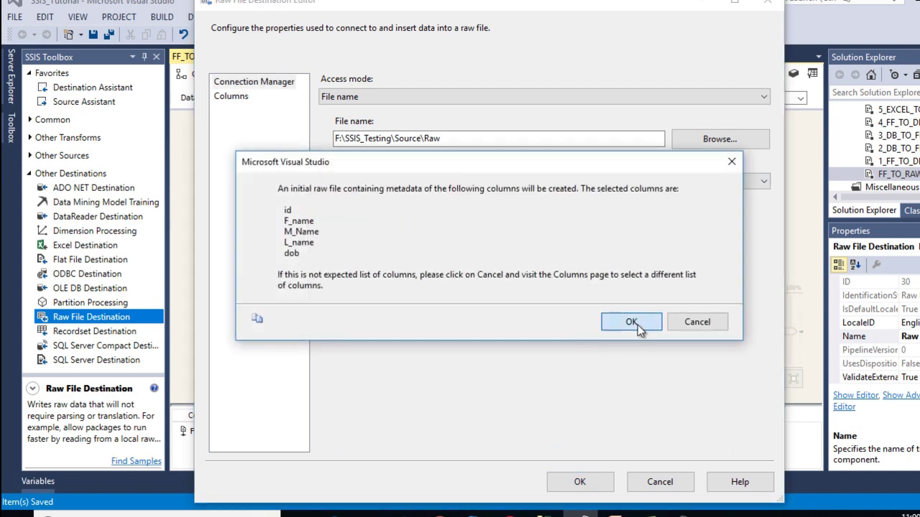
pyautogui.click(638, 325)
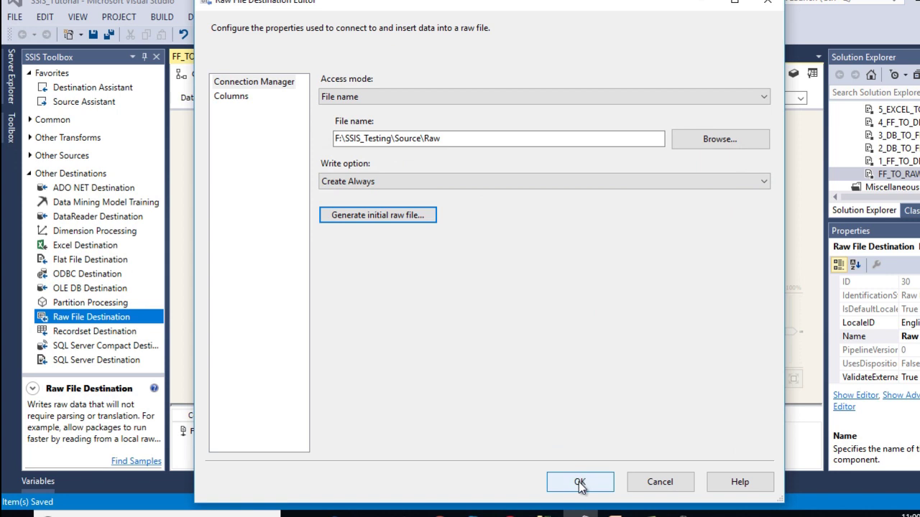
pyautogui.click(580, 480)
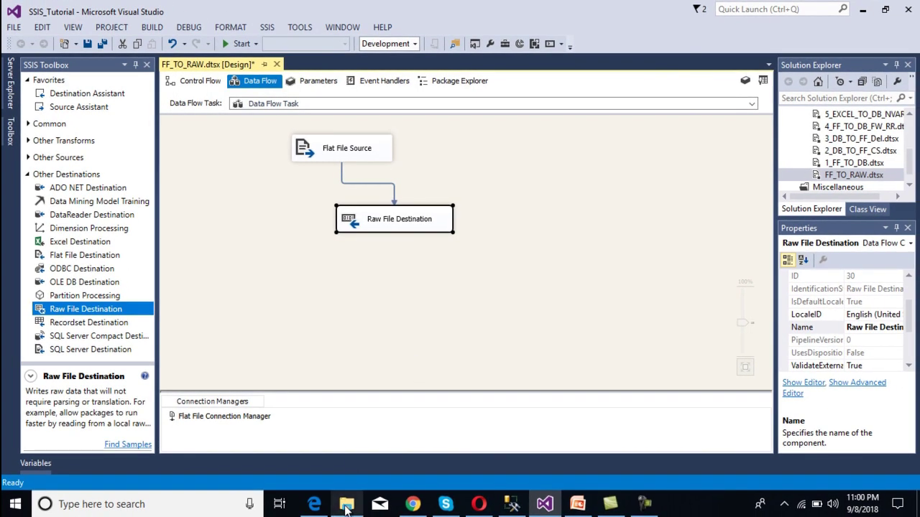
pyautogui.click(346, 503)
# Step: Confirm the 1 KB Raw file exists in F:\SSIS_Testing\Source, then return to the FF_TO_RAW data flow
pyautogui.click(284, 43)
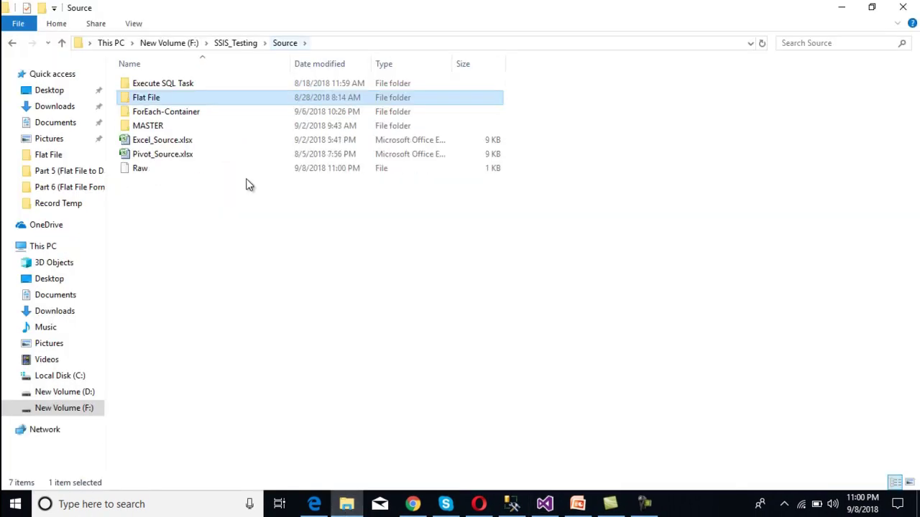
pyautogui.click(286, 173)
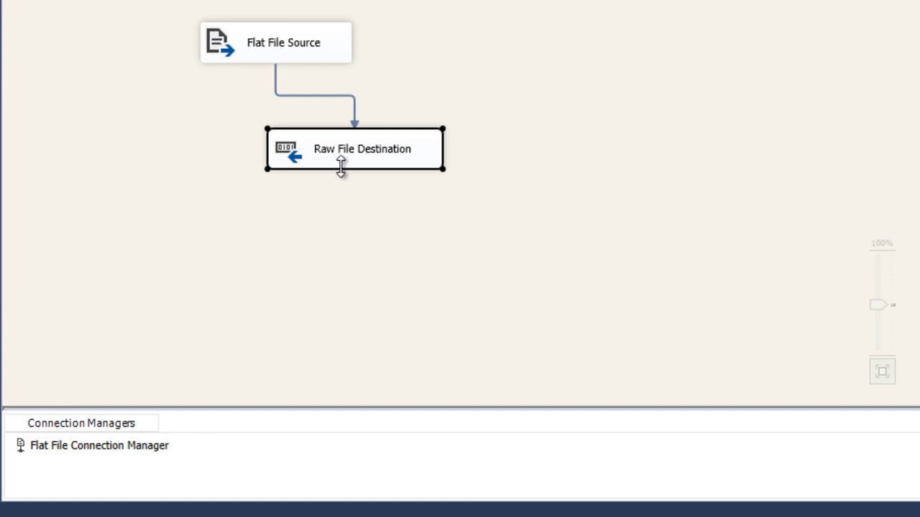
pyautogui.click(242, 288)
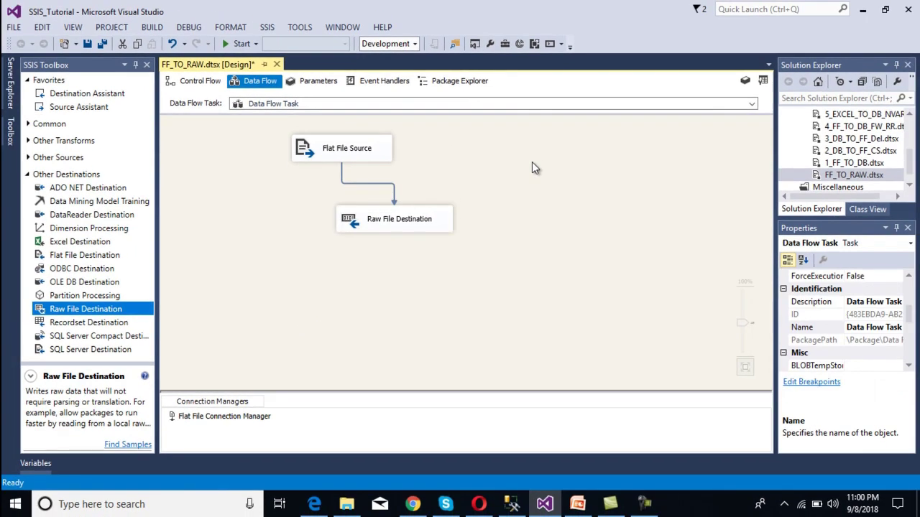
# Step: Execute FF_TO_RAW.dtsx, check that 5 rows reach the Raw File Destination, and stop debugging
pyautogui.click(245, 44)
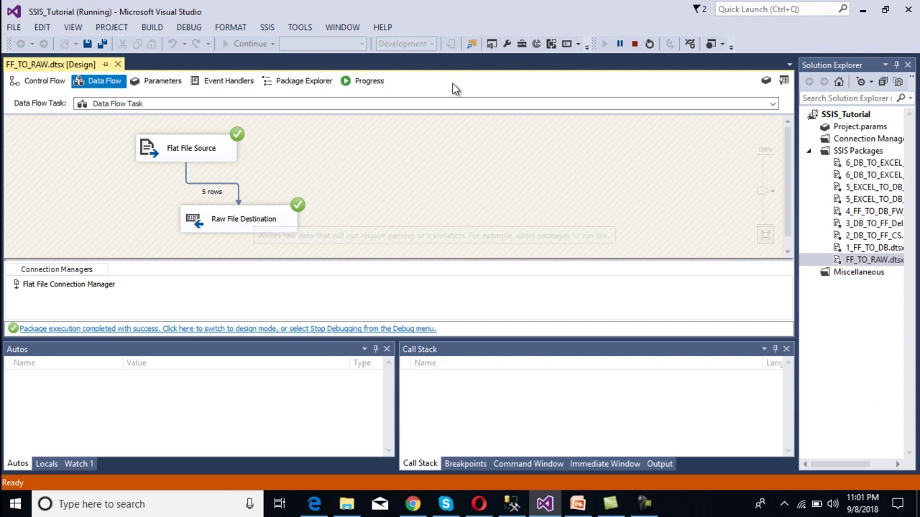
pyautogui.click(634, 43)
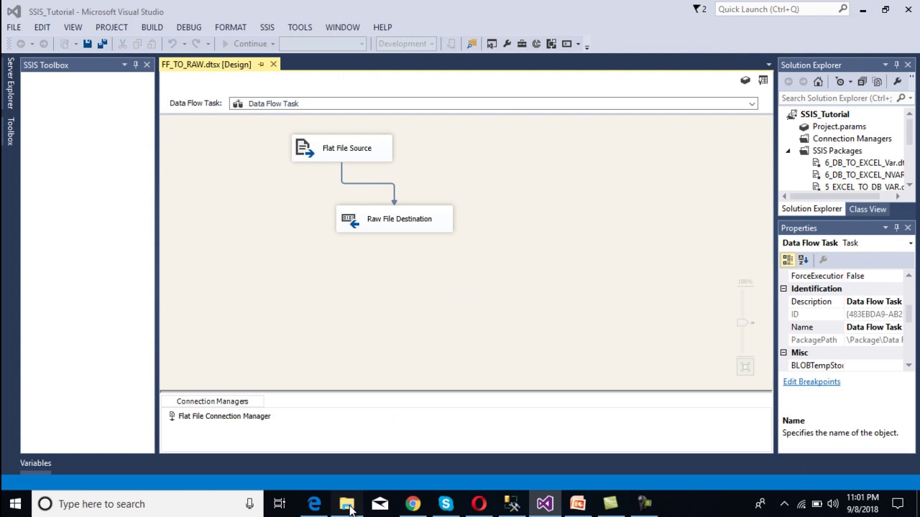
pyautogui.click(347, 504)
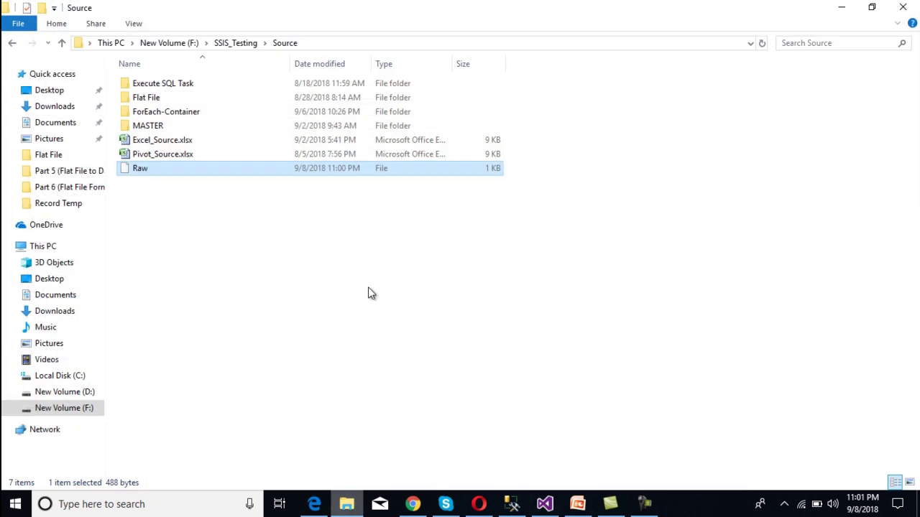
# Step: Open the 488-byte Raw file in Notepad++ to view its five records, then close it and return to Visual Studio
pyautogui.rightClick(263, 174)
pyautogui.click(380, 220)
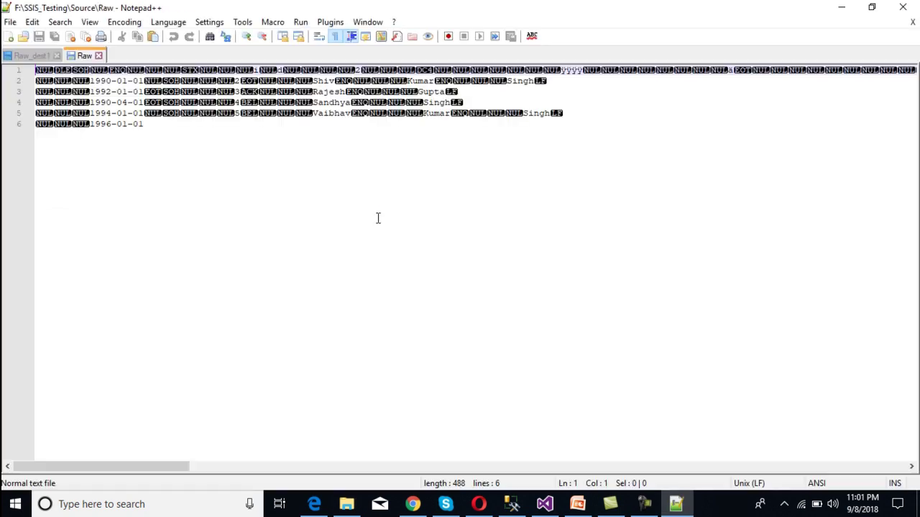
pyautogui.click(237, 184)
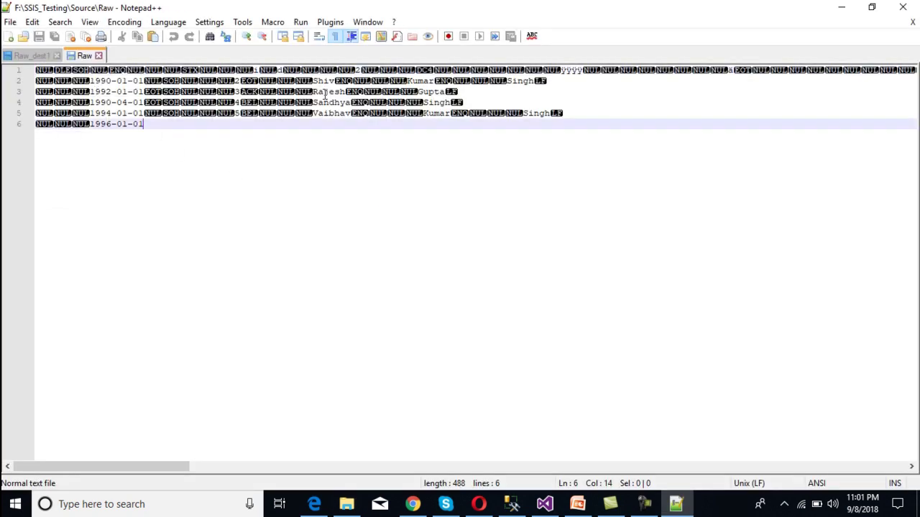
pyautogui.click(676, 504)
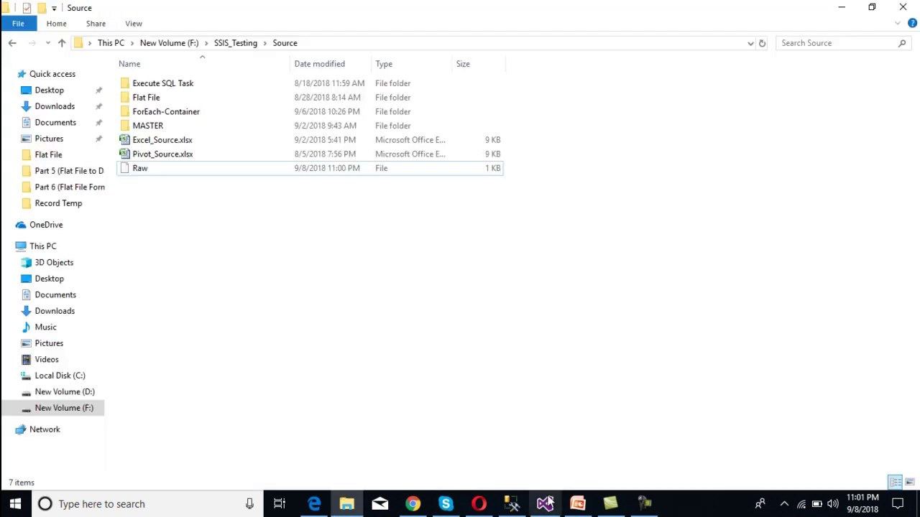
pyautogui.click(545, 503)
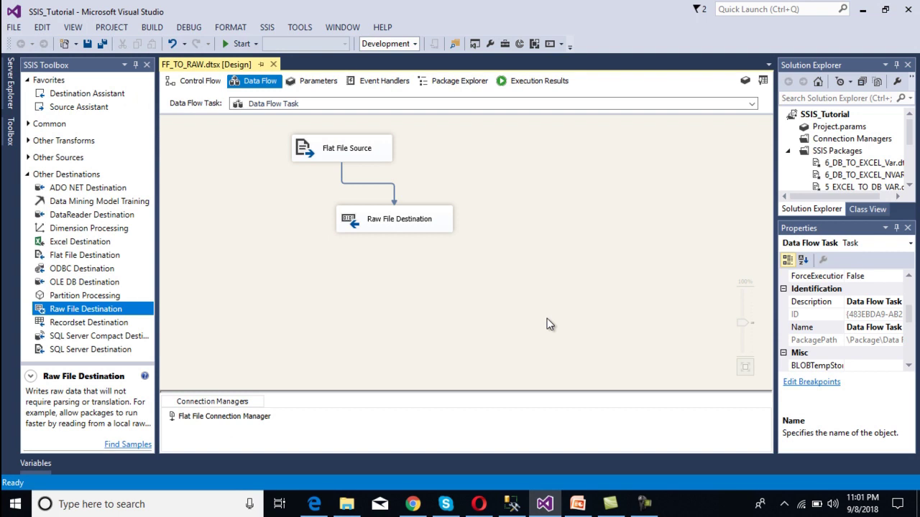
# Step: Confirm Select * From Raw_File_Tbl returns 0 rows in SSMS, then return to Visual Studio's SSIS Packages folder
pyautogui.click(510, 503)
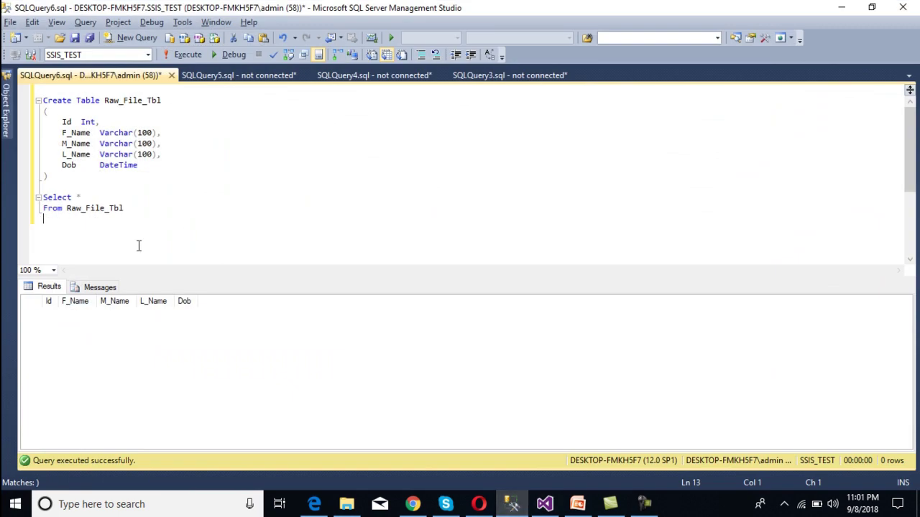
pyautogui.hotkey('shift', 'Up')
pyautogui.hotkey('shift', 'Up')
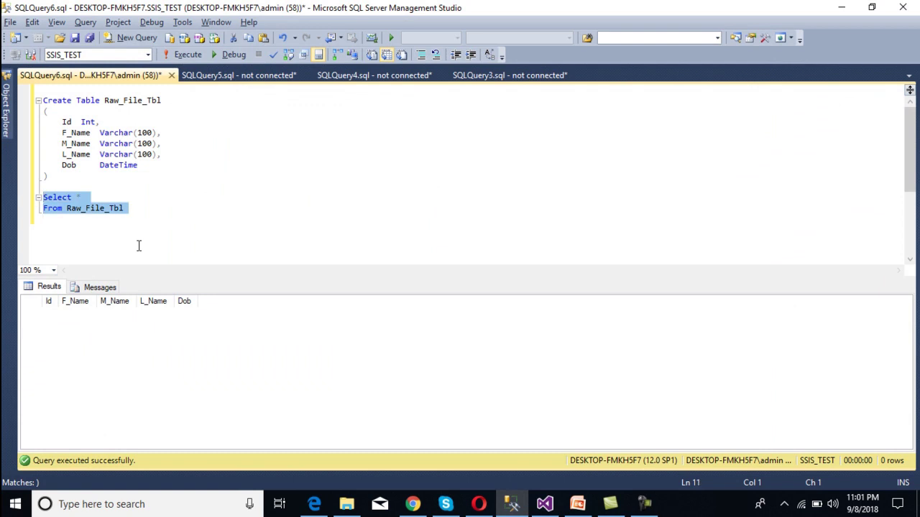
pyautogui.click(138, 246)
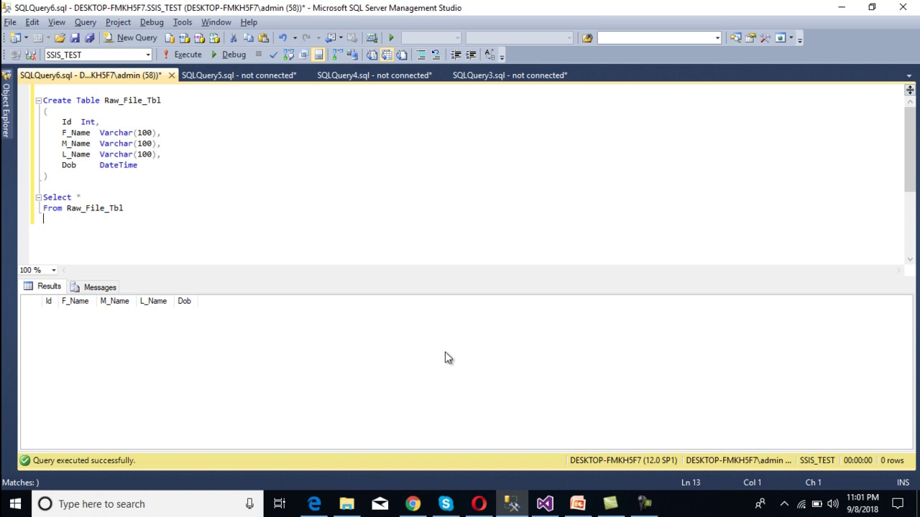
pyautogui.click(836, 6)
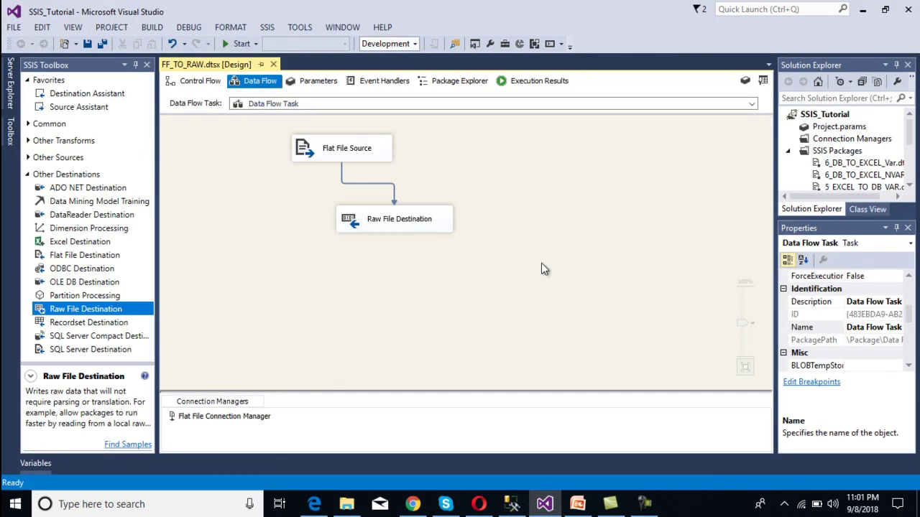
pyautogui.click(854, 153)
pyautogui.rightClick(855, 153)
# Step: Create a new SSIS package and rename it RAW_TO_DB.dtsx
pyautogui.click(774, 157)
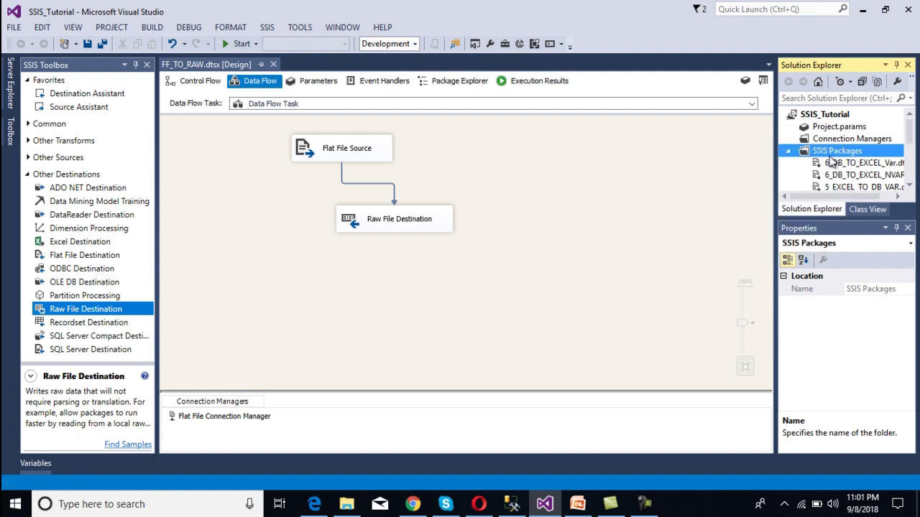
pyautogui.click(860, 175)
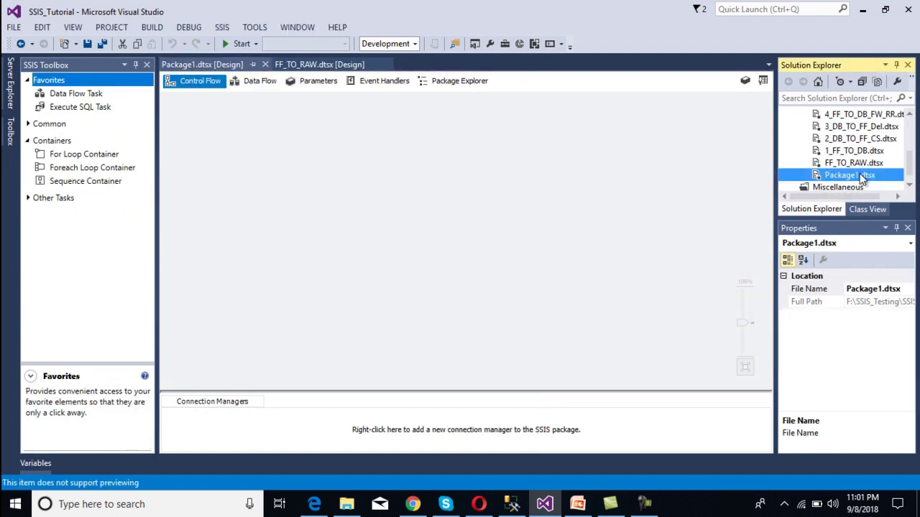
pyautogui.click(859, 173)
pyautogui.write('RAW_TO_')
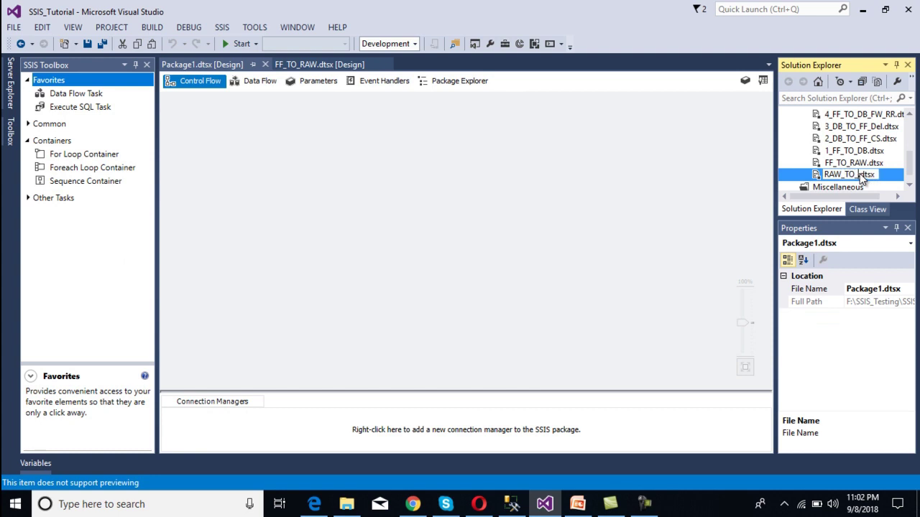
pyautogui.write('DB')
pyautogui.press('Return')
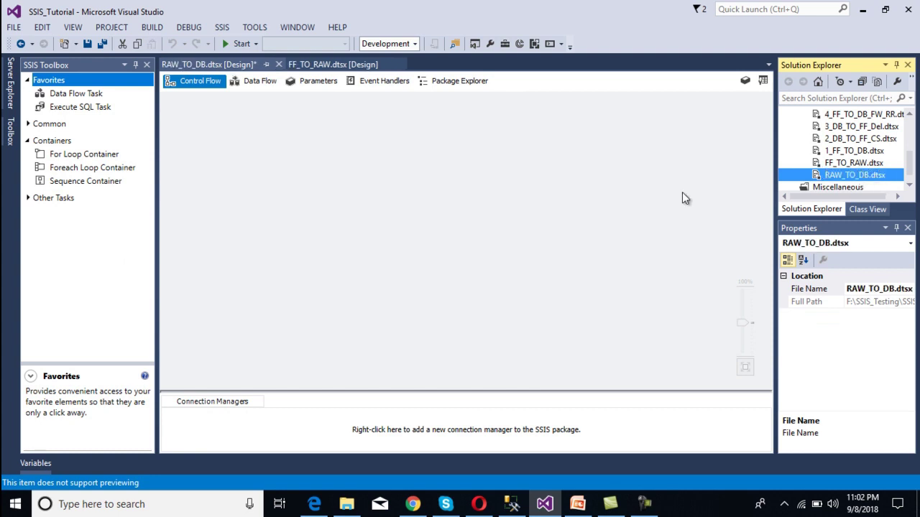
# Step: Save RAW_TO_DB and place a Data Flow Task on its control flow
pyautogui.click(459, 228)
pyautogui.hotkey('ctrl', 's')
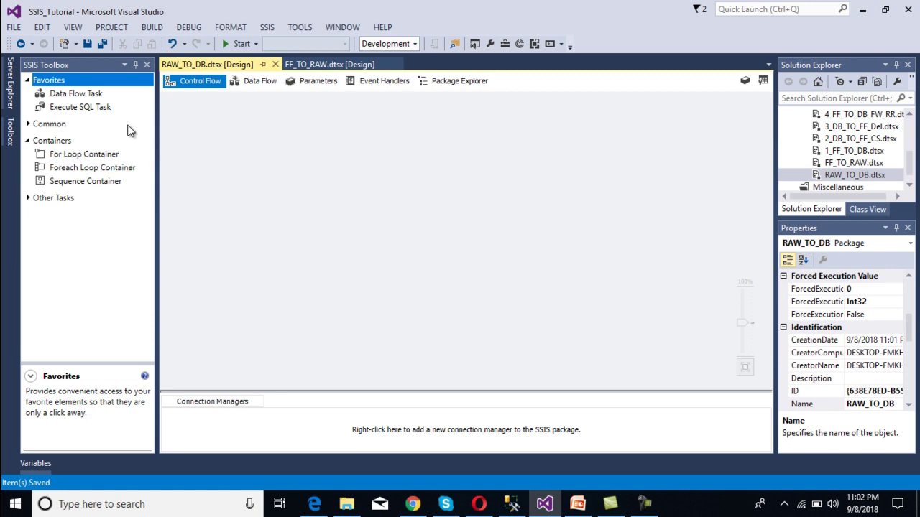
pyautogui.click(409, 185)
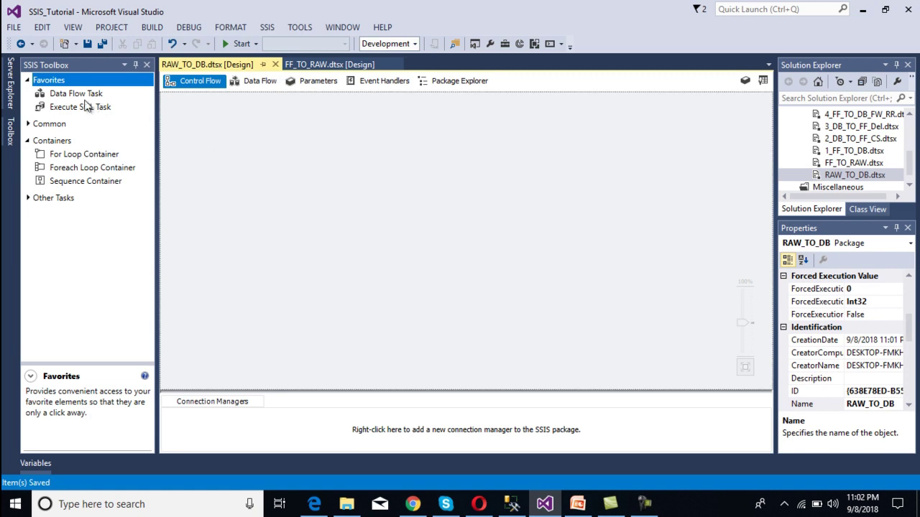
pyautogui.moveTo(65, 98); pyautogui.dragTo(248, 159)
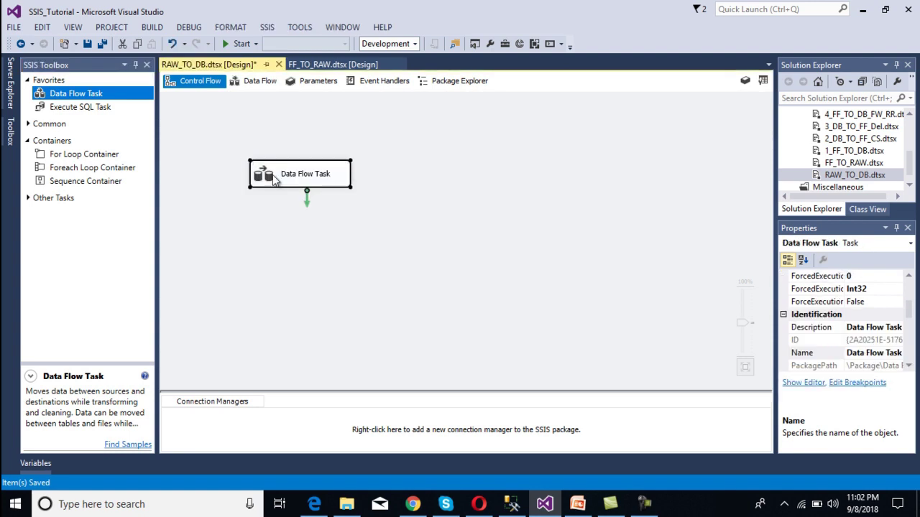
# Step: Open the Data Flow Task and add a Raw File Source to its data flow
pyautogui.doubleClick(273, 176)
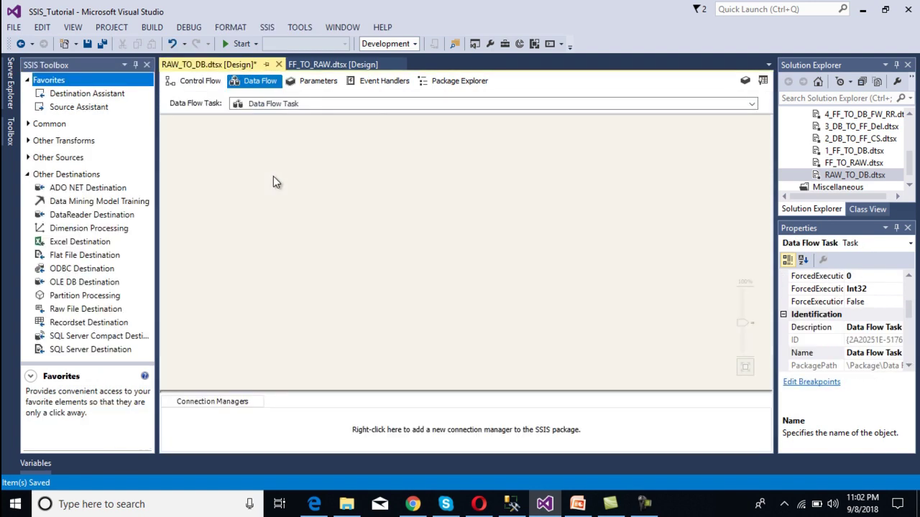
pyautogui.click(81, 230)
pyautogui.press('Left')
pyautogui.press('Left')
pyautogui.press('Up')
pyautogui.press('Right')
pyautogui.press('Down')
pyautogui.press('Down')
pyautogui.press('Down')
pyautogui.press('Down')
pyautogui.press('Down')
pyautogui.press('Down')
pyautogui.press('Down')
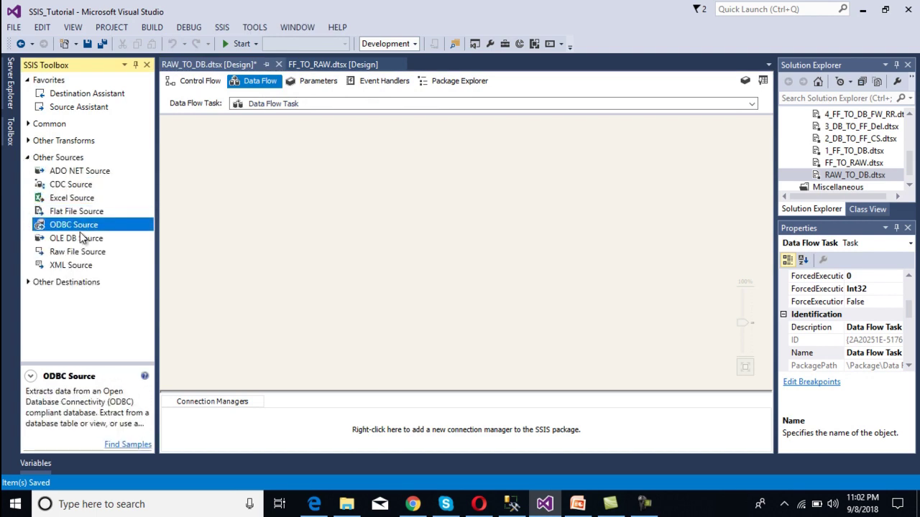
pyautogui.moveTo(81, 256); pyautogui.dragTo(289, 140)
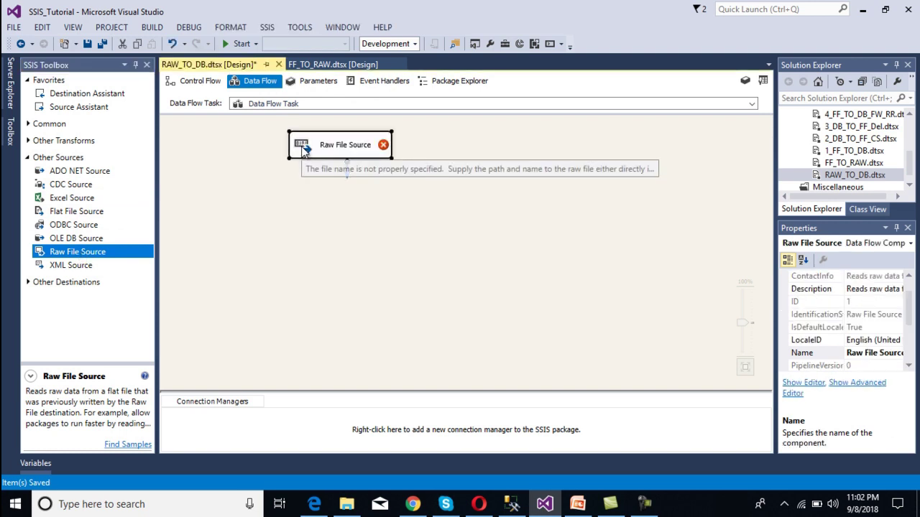
# Step: Point the Raw File Source at F:\SSIS_Testing\Source\Raw and review its id, F_name, M_Name, L_name, dob columns
pyautogui.doubleClick(303, 147)
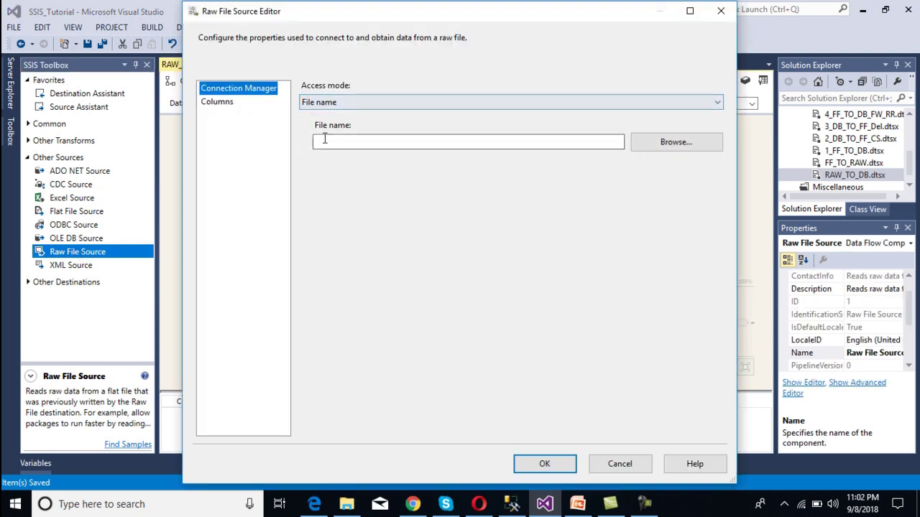
pyautogui.click(663, 145)
pyautogui.click(435, 200)
pyautogui.click(533, 323)
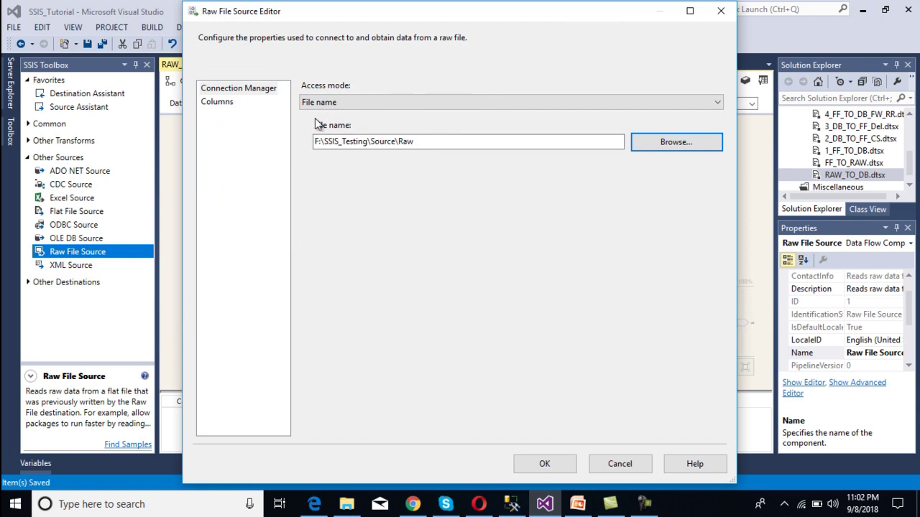
pyautogui.click(221, 102)
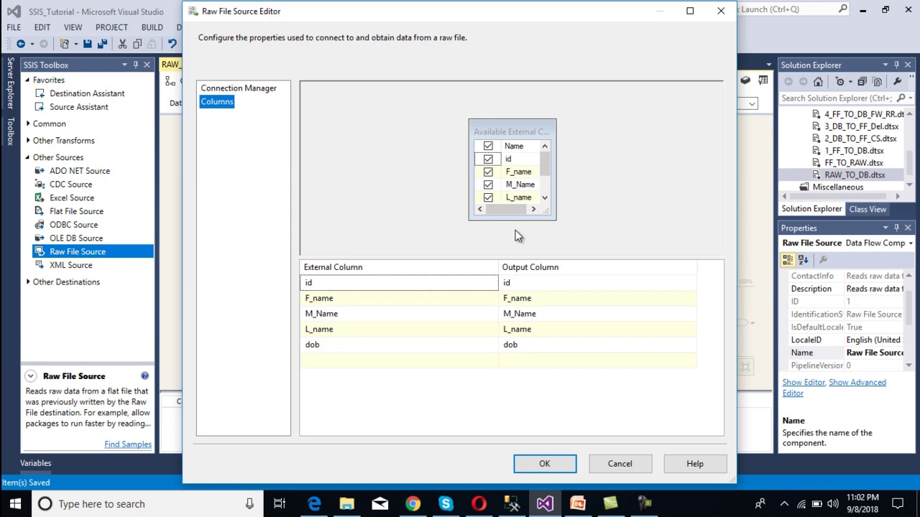
pyautogui.click(537, 464)
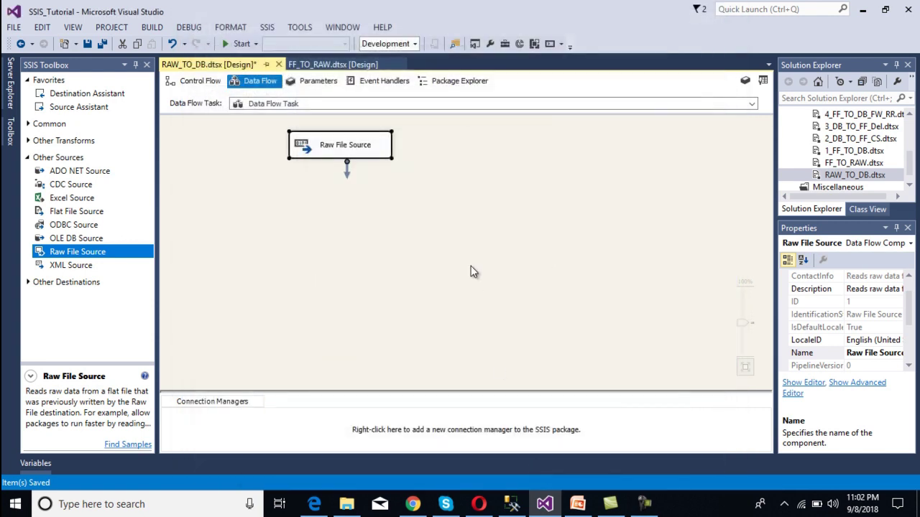
# Step: Add an OLE DB Destination and connect the Raw File Source output to it
pyautogui.press('Left')
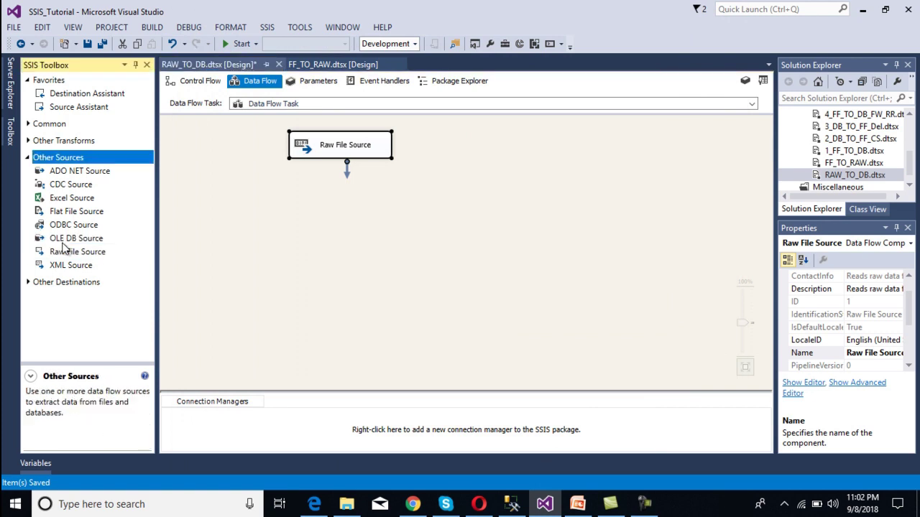
pyautogui.press('Left')
pyautogui.press('Down')
pyautogui.press('Right')
pyautogui.press('Down')
pyautogui.press('Down')
pyautogui.press('Down')
pyautogui.press('Down')
pyautogui.press('Down')
pyautogui.press('Down')
pyautogui.press('Down')
pyautogui.press('Down')
pyautogui.press('Up')
pyautogui.moveTo(78, 283); pyautogui.dragTo(338, 220)
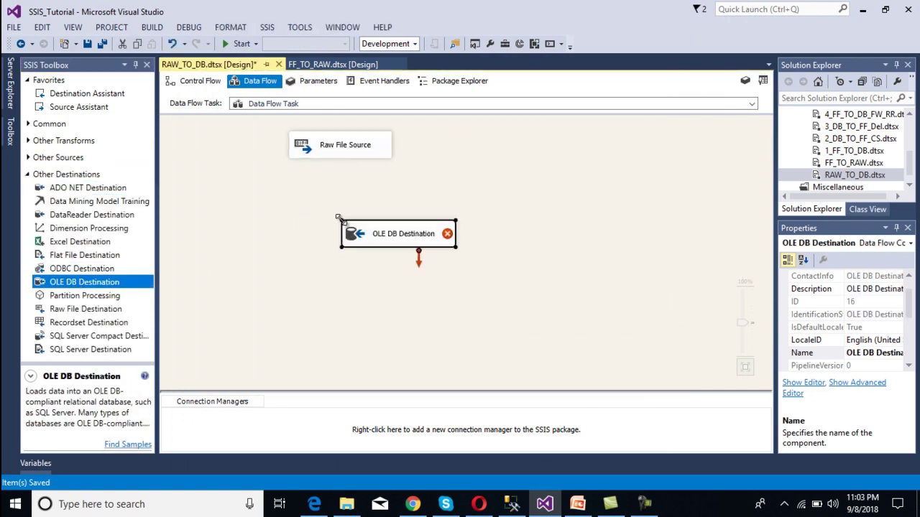
pyautogui.click(320, 150)
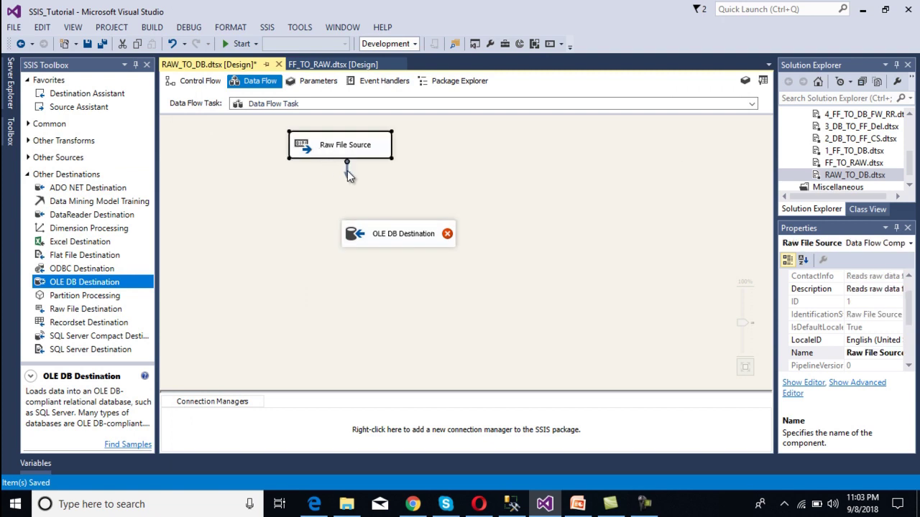
pyautogui.moveTo(347, 170); pyautogui.dragTo(397, 232)
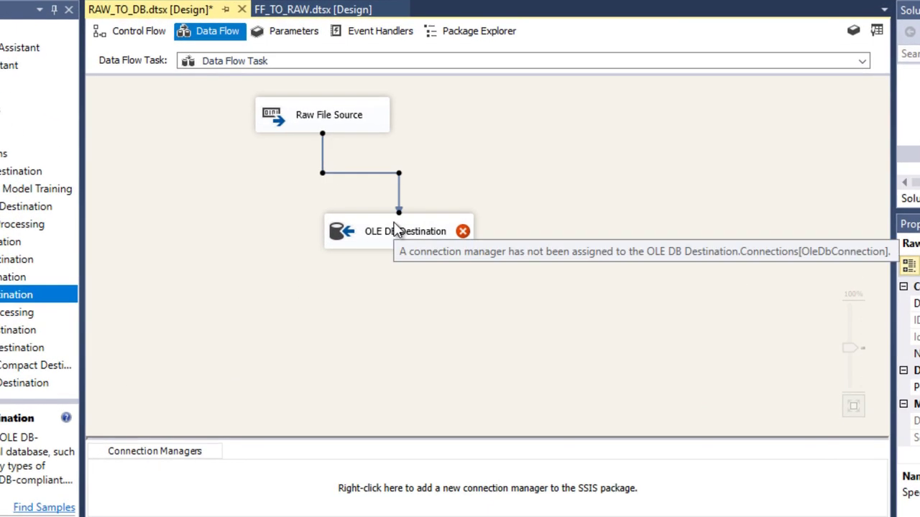
# Step: Set the destination to the SSIS_TEST connection and [dbo].[Raw_File_Tbl], checking the column mappings
pyautogui.doubleClick(352, 232)
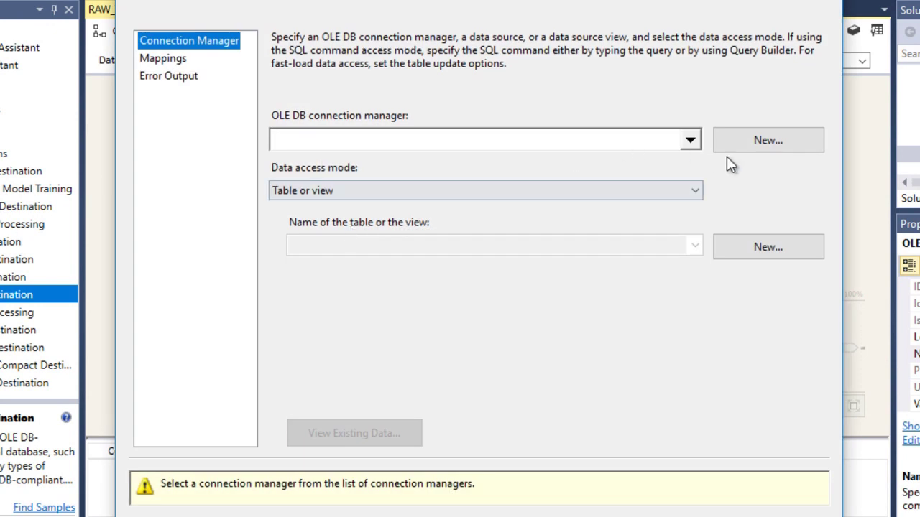
pyautogui.click(765, 143)
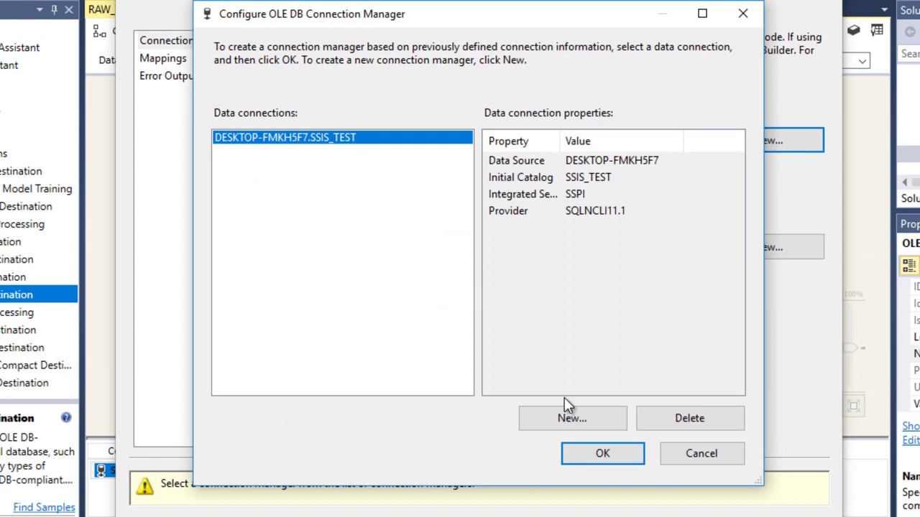
pyautogui.click(602, 455)
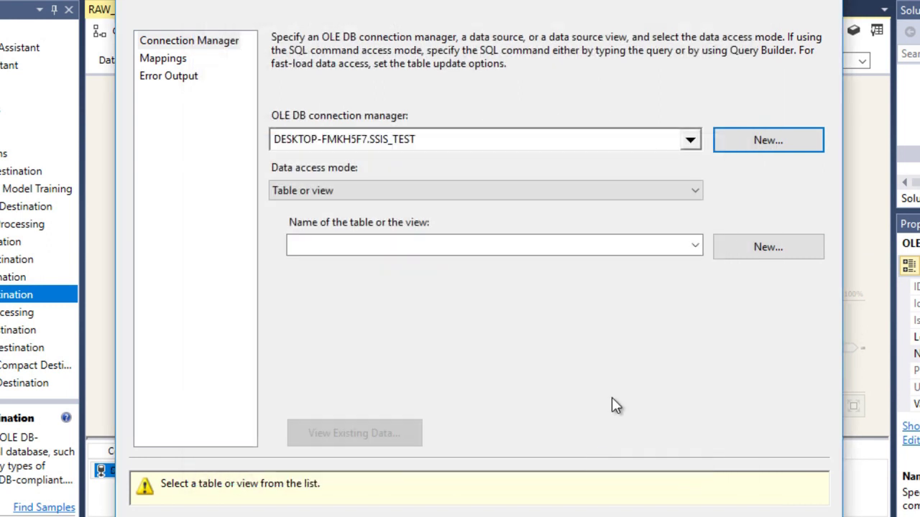
pyautogui.click(695, 247)
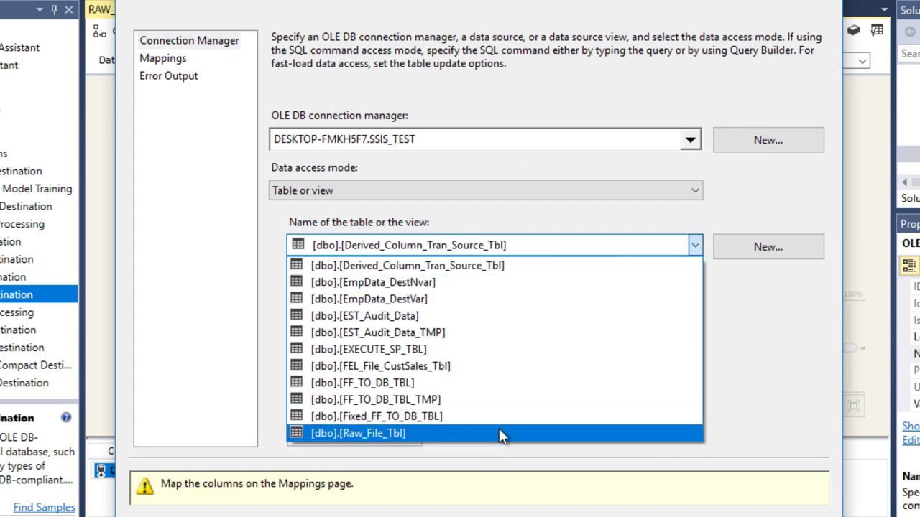
pyautogui.click(498, 434)
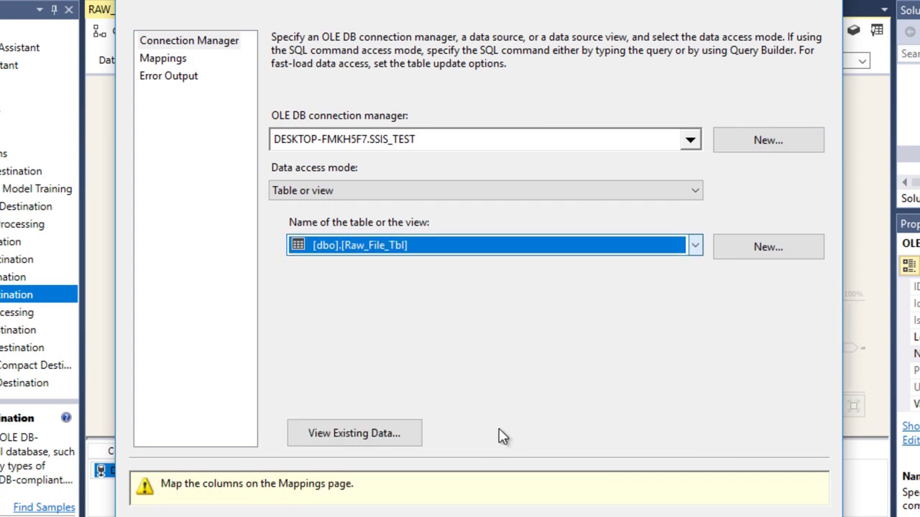
pyautogui.click(165, 63)
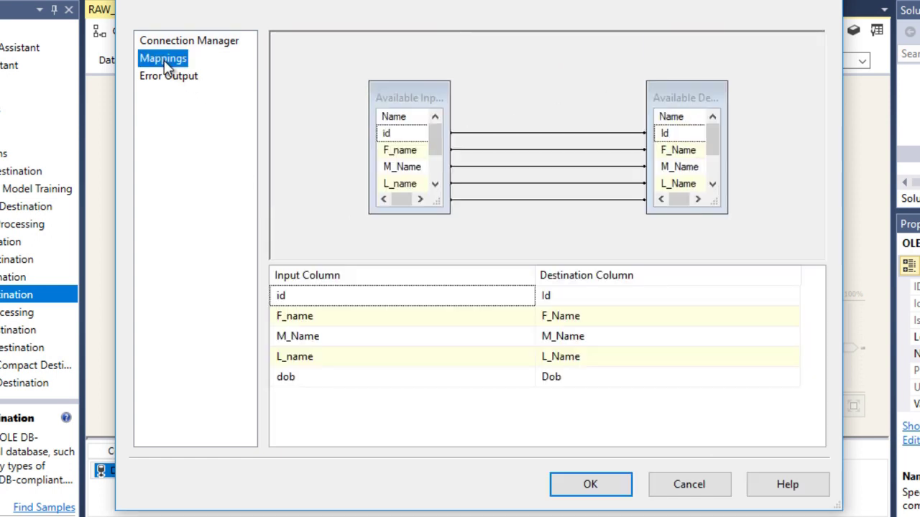
pyautogui.click(579, 486)
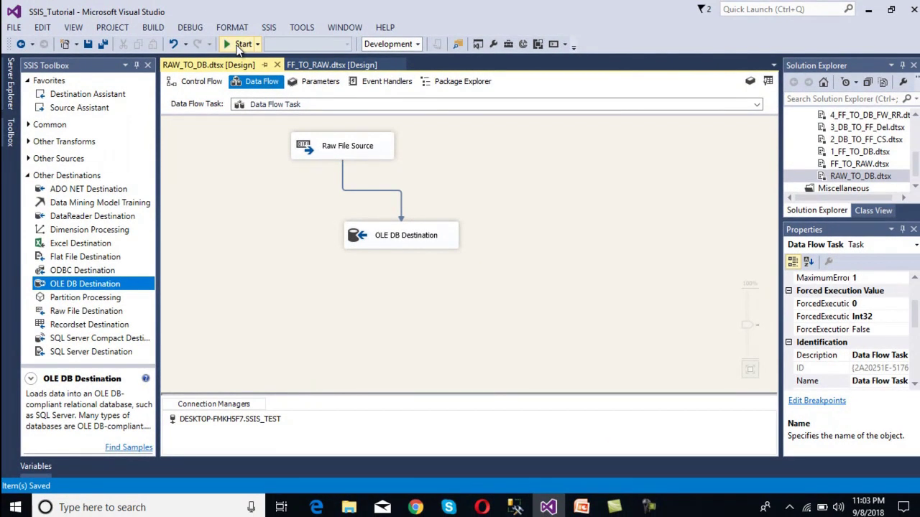
# Step: Run RAW_TO_DB so 5 rows reach the OLE DB Destination, then stop debugging
pyautogui.click(236, 44)
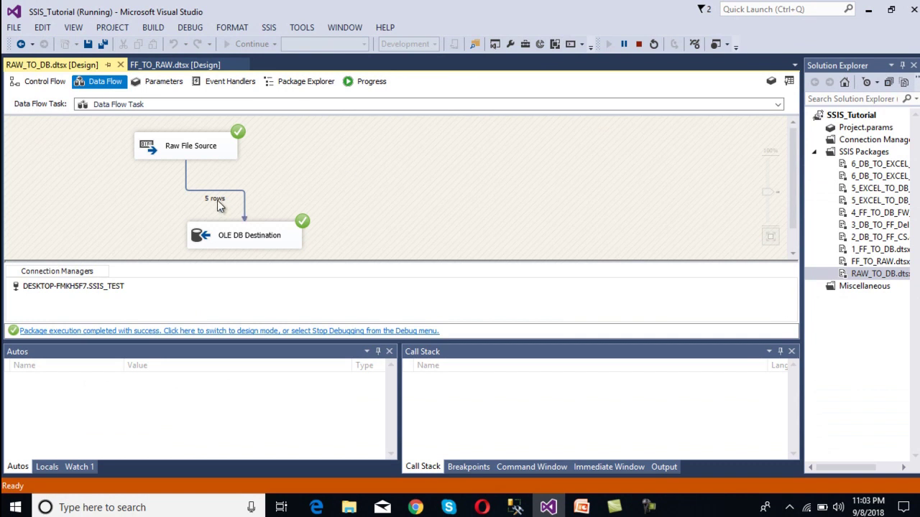
pyautogui.click(638, 45)
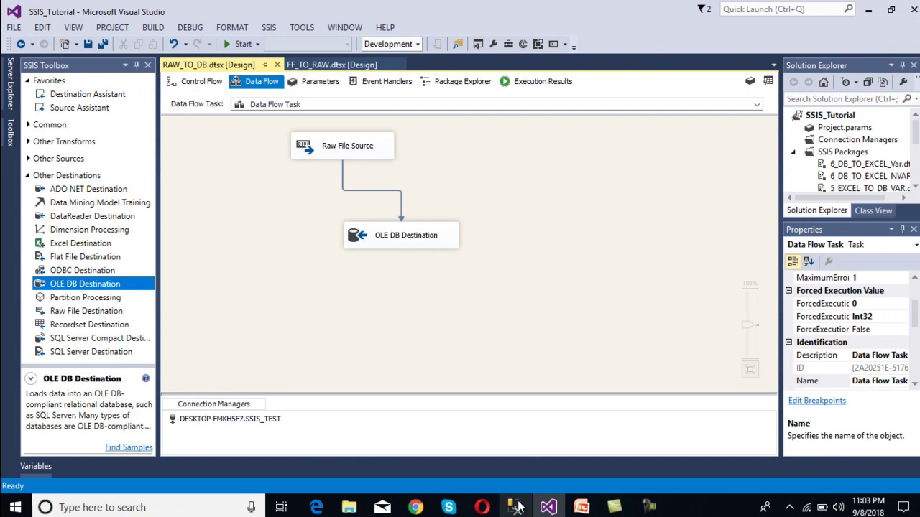
# Step: Execute Select * From Raw_File_Tbl in SSMS and inspect the 5 loaded rows
pyautogui.click(516, 506)
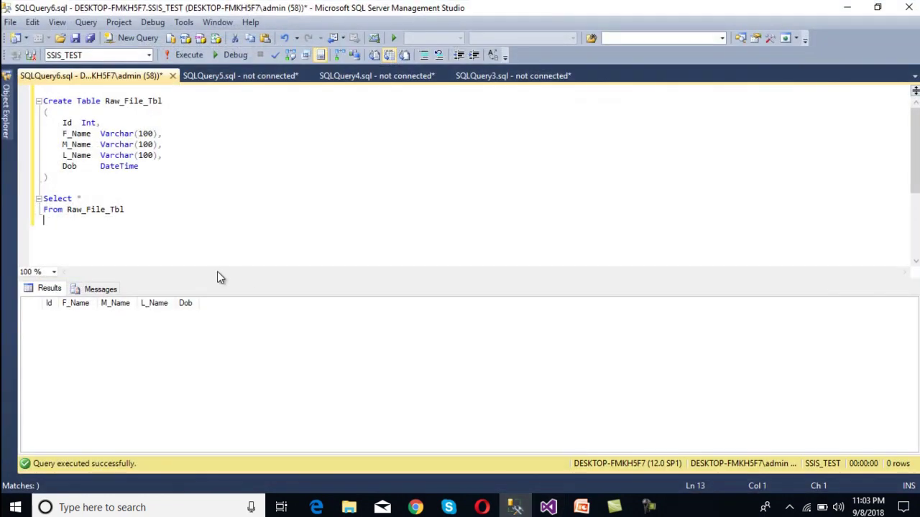
pyautogui.hotkey('shift', 'Up')
pyautogui.hotkey('shift', 'Up')
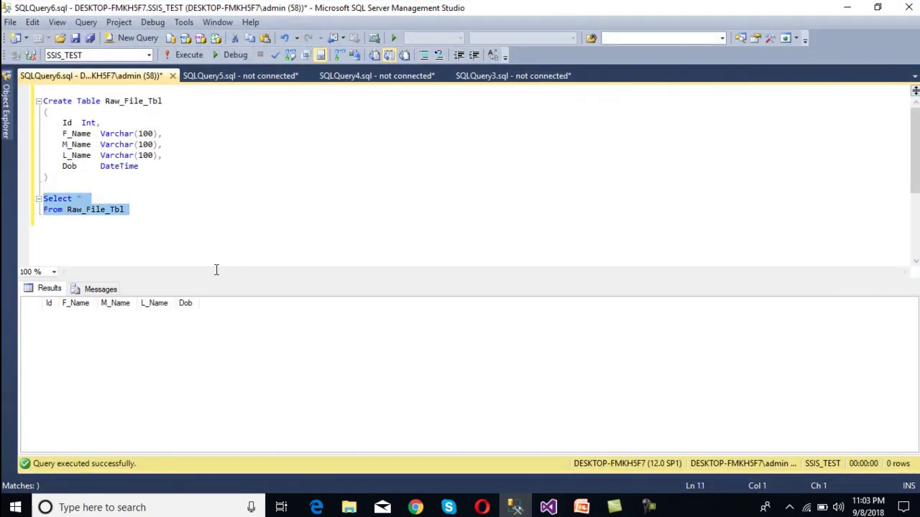
pyautogui.click(186, 54)
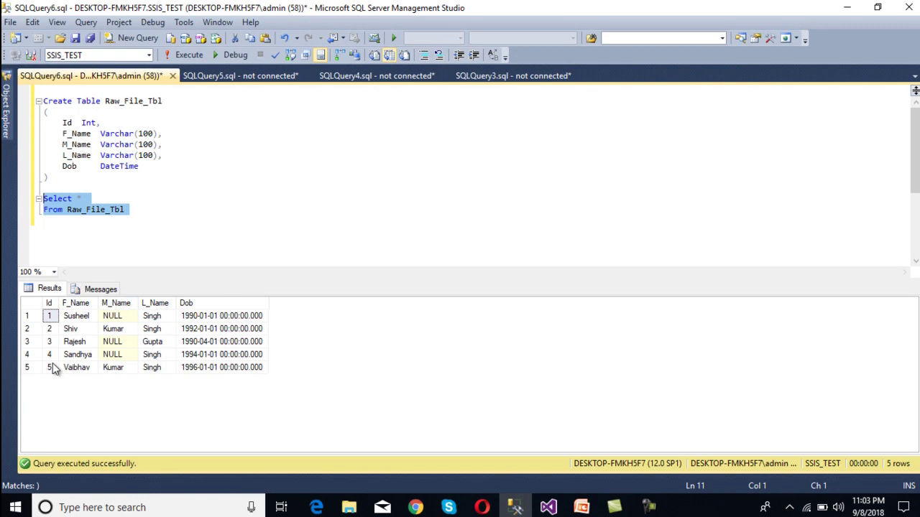
pyautogui.click(77, 321)
pyautogui.click(50, 323)
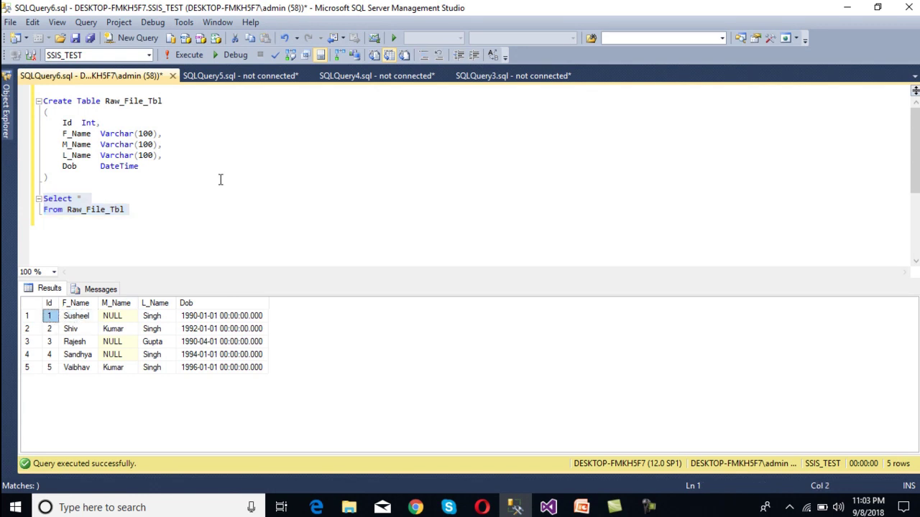
# Step: Minimise SSMS and show PowerPoint slide 6 comparing Flat File Source with Raw File Source
pyautogui.click(848, 7)
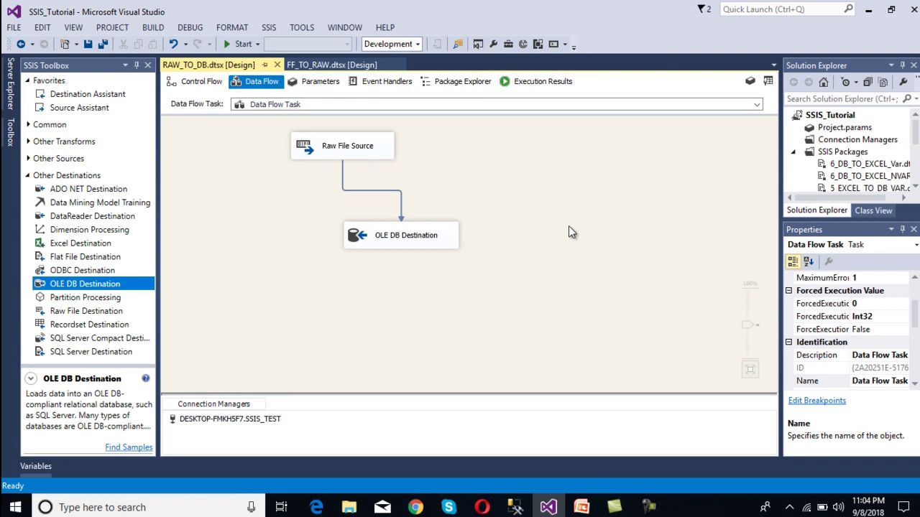
pyautogui.click(582, 507)
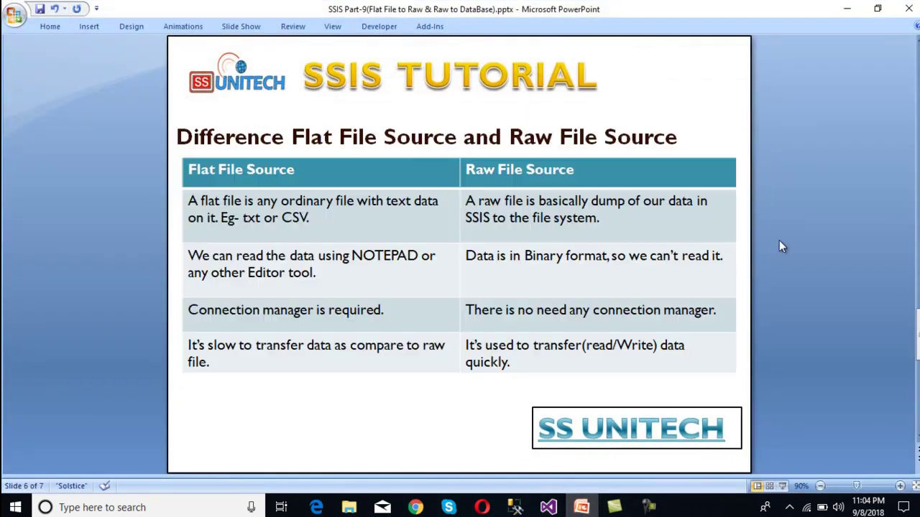
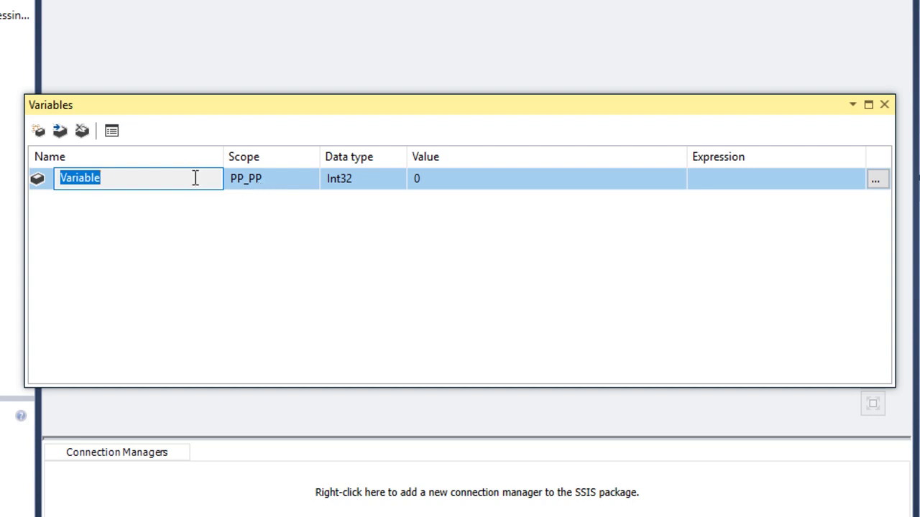
# Step: Rename the package variable to Cnt
pyautogui.press('BackSpace')
pyautogui.write('Cnt')
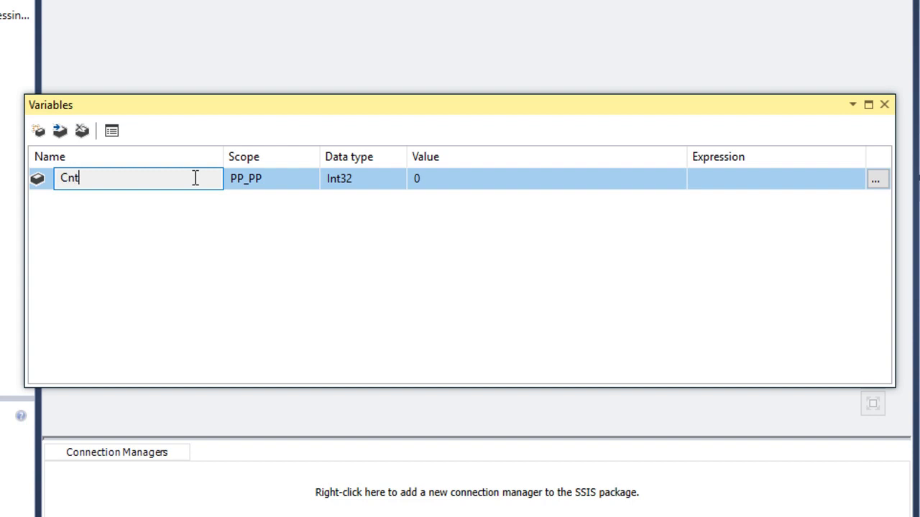
pyautogui.press('Tab')
pyautogui.press('Tab')
pyautogui.press('Tab')
pyautogui.press('Tab')
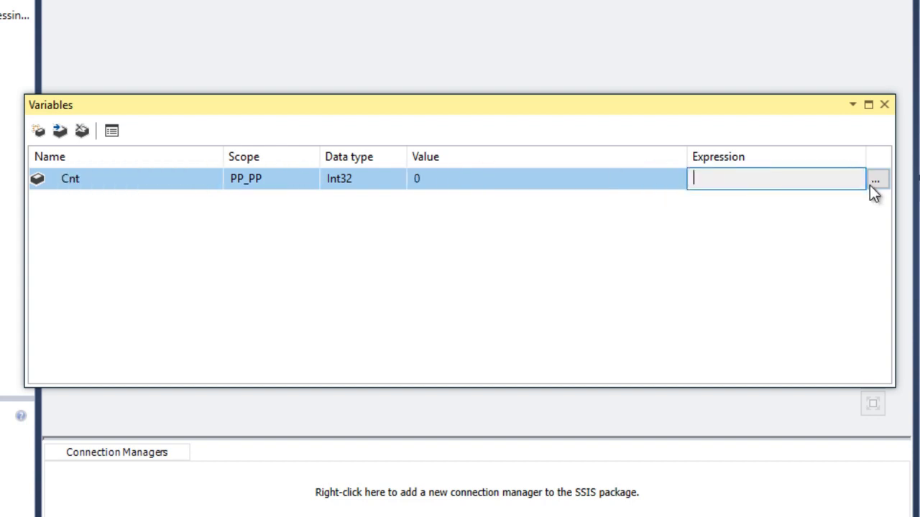
# Step: Browse the Mathematical and String functions in Cnt's Expression Builder, then return to Visual Studio
pyautogui.click(875, 180)
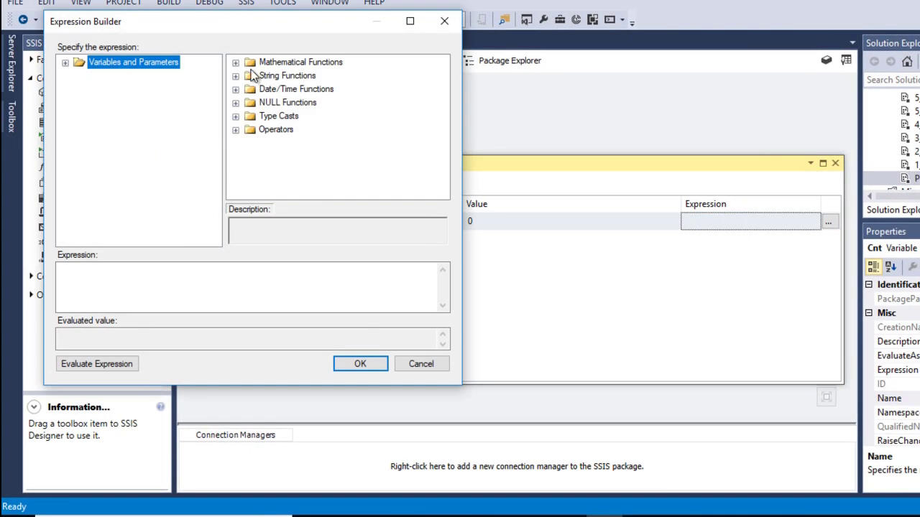
pyautogui.press('Tab')
pyautogui.press('Right')
pyautogui.press('Left')
pyautogui.press('Down')
pyautogui.press('Right')
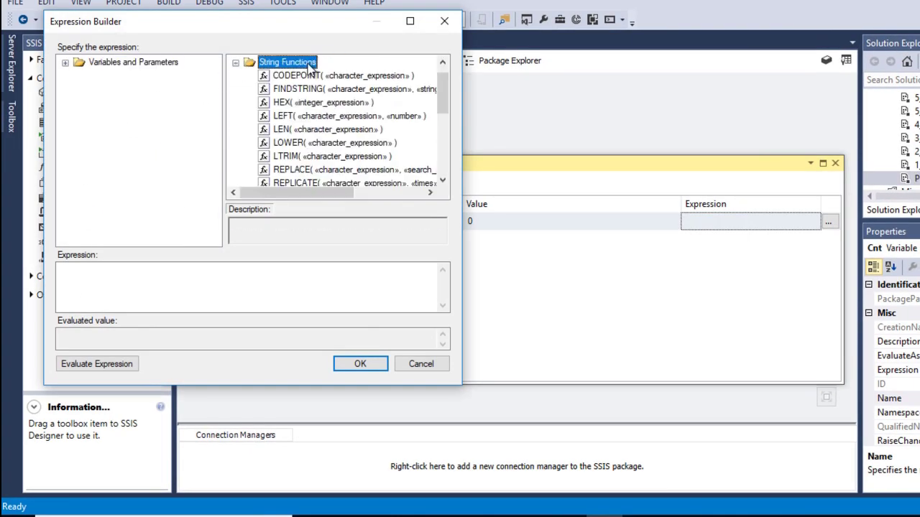
pyautogui.press('Left')
pyautogui.press('Down')
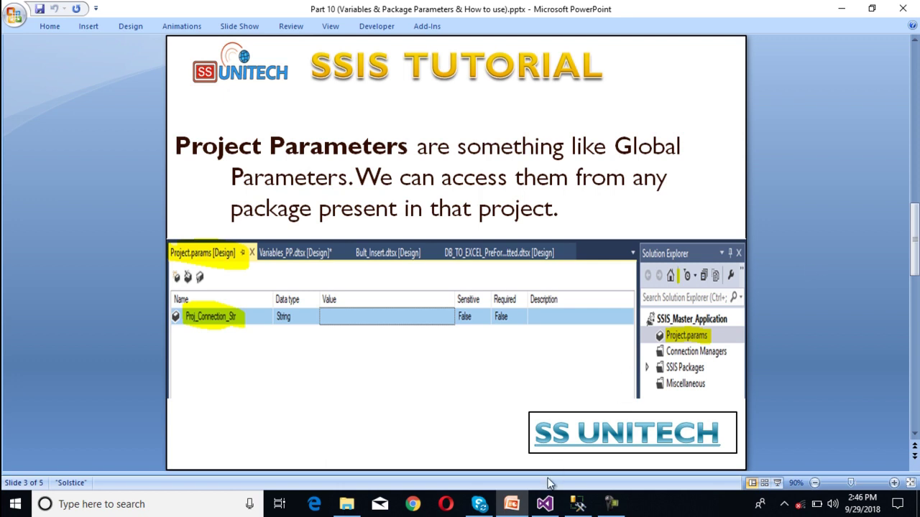
pyautogui.click(545, 503)
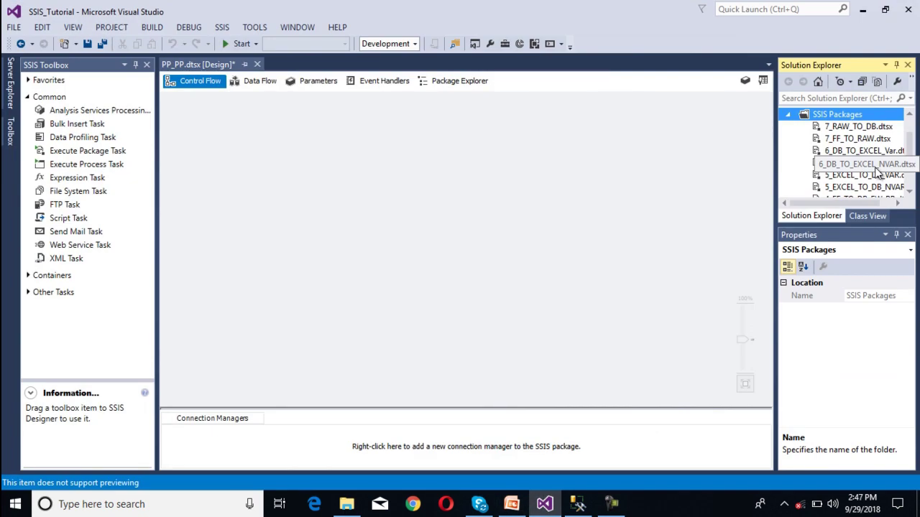
# Step: Open Project.params from Solution Explorer for editing
pyautogui.press('Down')
pyautogui.press('Down')
pyautogui.press('Down')
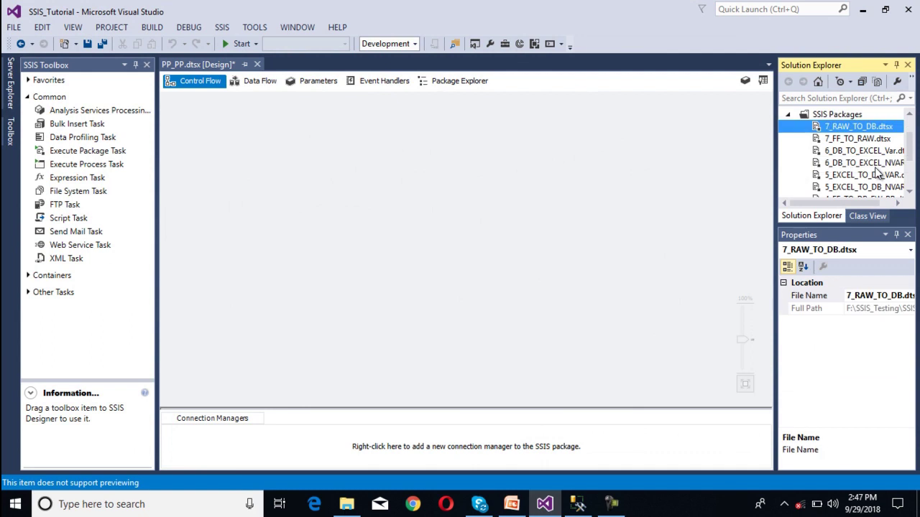
pyautogui.press('Down')
pyautogui.press('Down')
pyautogui.press('Down')
pyautogui.press('Down')
pyautogui.press('Down')
pyautogui.press('Down')
pyautogui.press('Down')
pyautogui.press('Down')
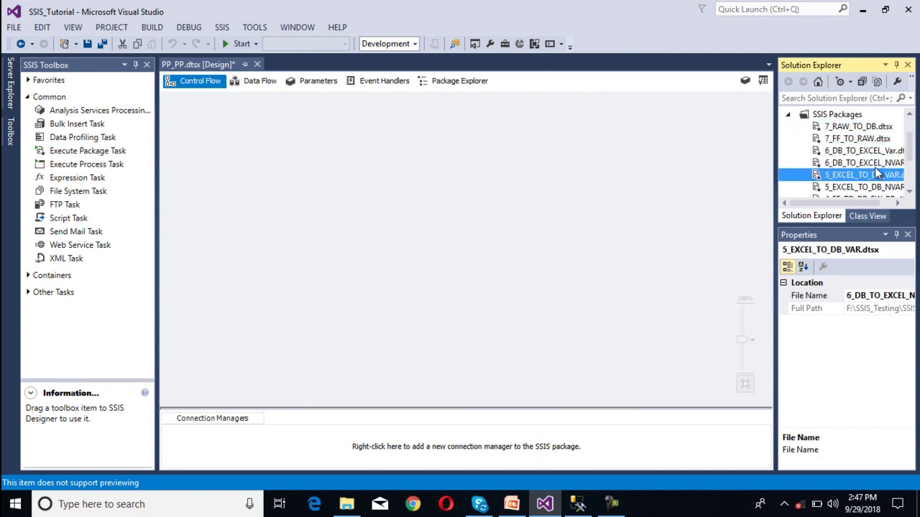
pyautogui.press('Down')
pyautogui.press('Up')
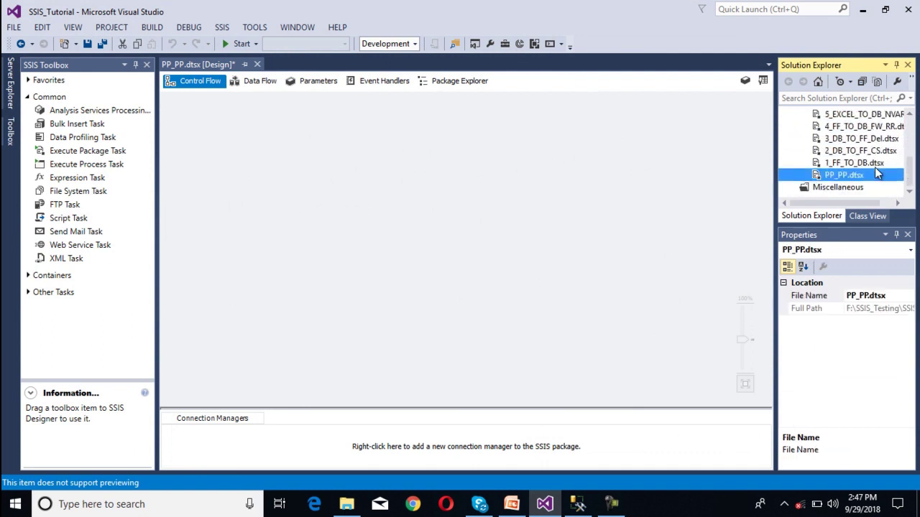
pyautogui.press('pageup')
pyautogui.press('Up')
pyautogui.press('Up')
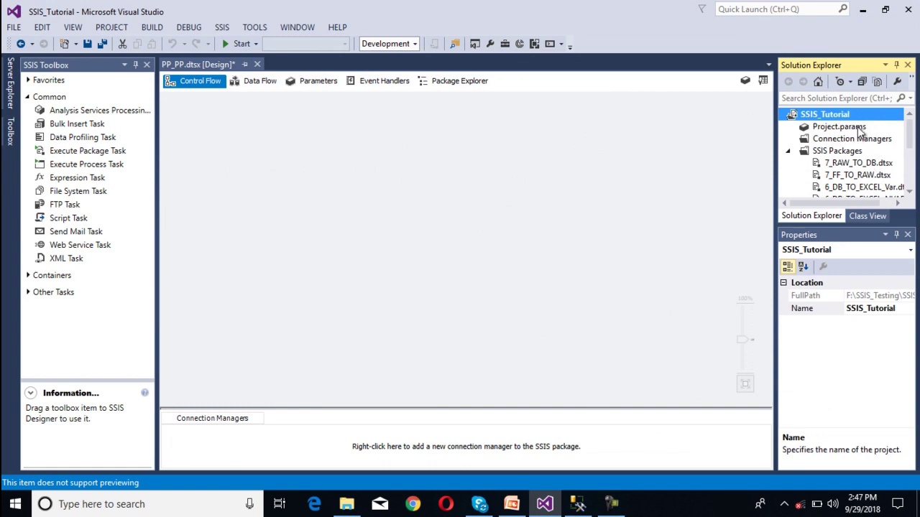
pyautogui.click(859, 130)
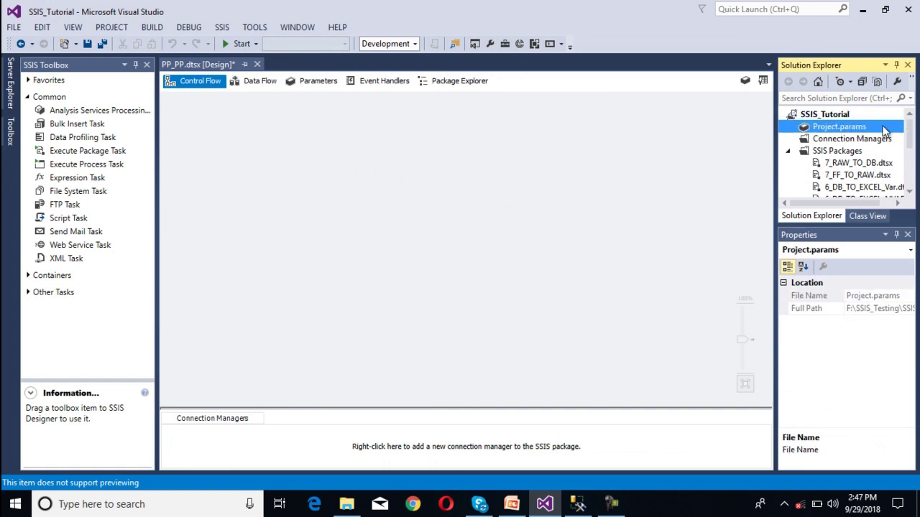
pyautogui.doubleClick(884, 130)
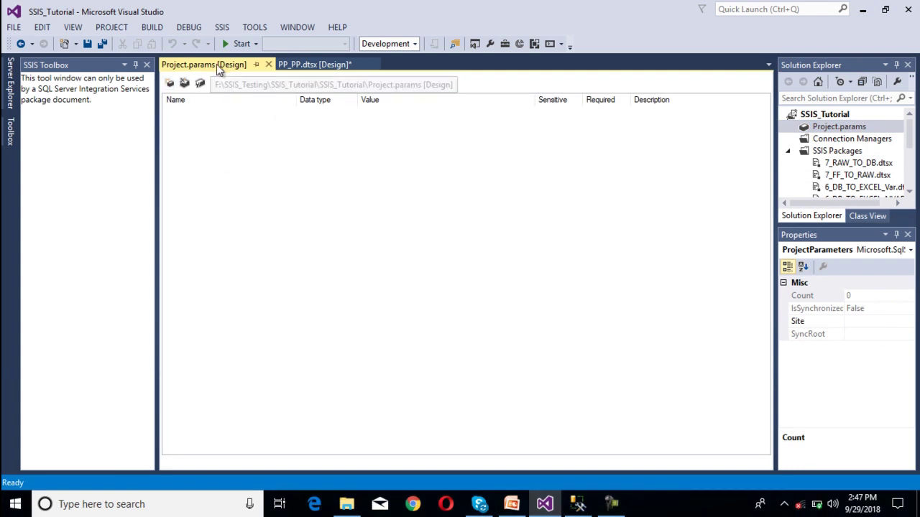
# Step: Add Int32 project parameter Pkg_cnt with value 0 and save
pyautogui.click(171, 85)
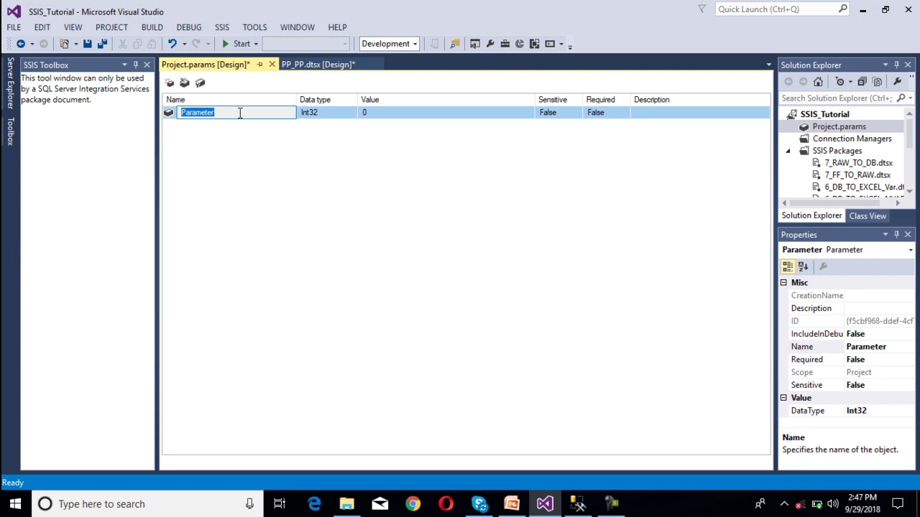
pyautogui.write('Pkg_cnt')
pyautogui.press('Tab')
pyautogui.press('Tab')
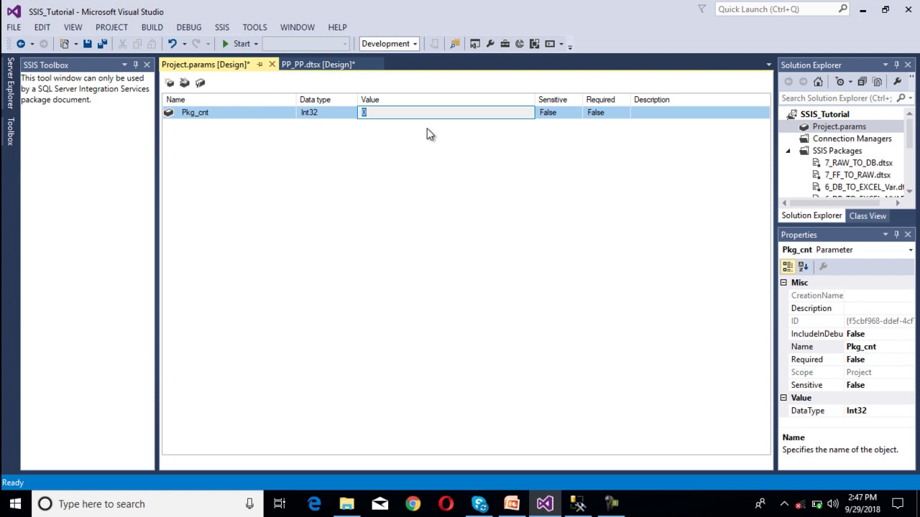
pyautogui.press('Tab')
pyautogui.press('Tab')
pyautogui.press('Tab')
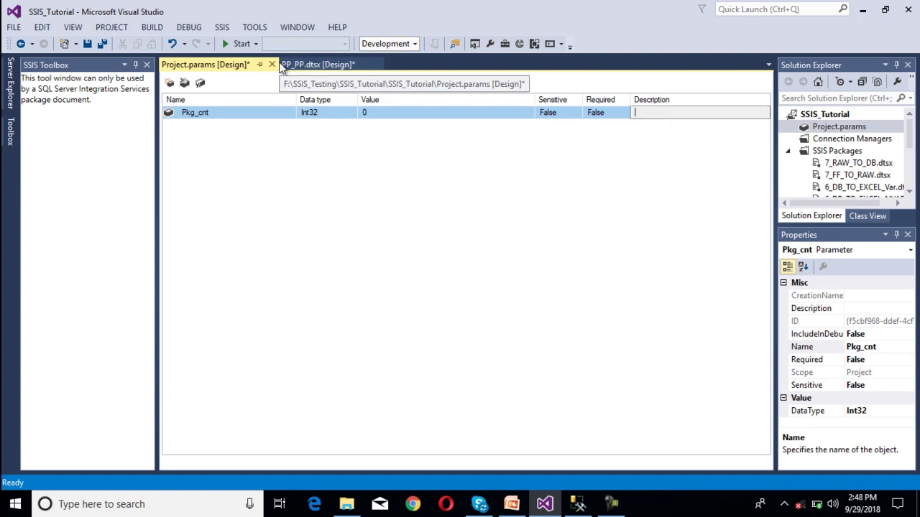
pyautogui.hotkey('ctrl', 's')
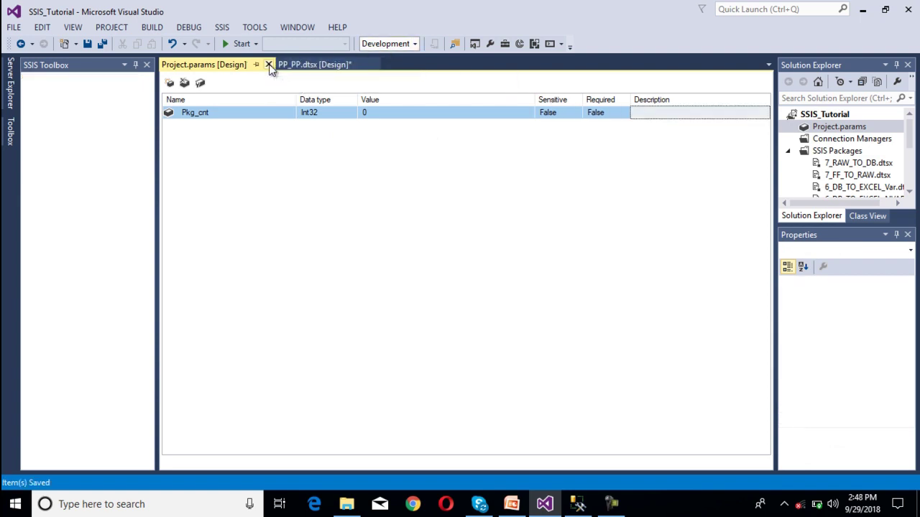
# Step: Close the project parameters page, save PP_PP.dtsx, and switch to the PowerPoint slides
pyautogui.click(268, 63)
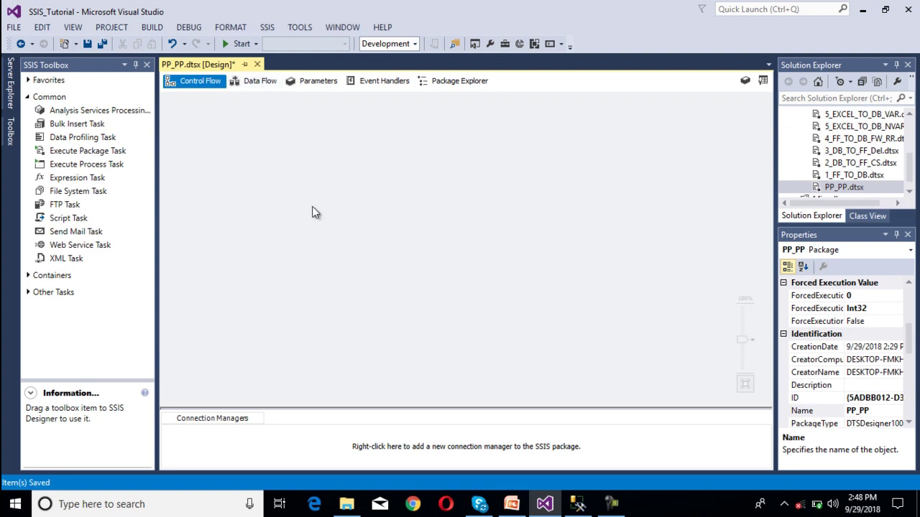
pyautogui.hotkey('ctrl', 's')
pyautogui.click(519, 506)
pyautogui.scroll(-1, 832, 237)
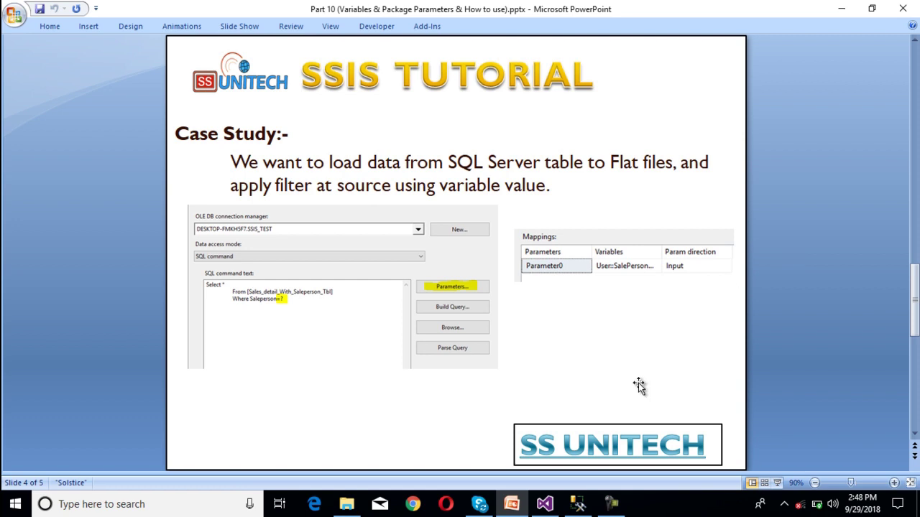
# Step: Switch to SQL Server Management Studio and deselect the query text
pyautogui.click(577, 504)
pyautogui.click(483, 132)
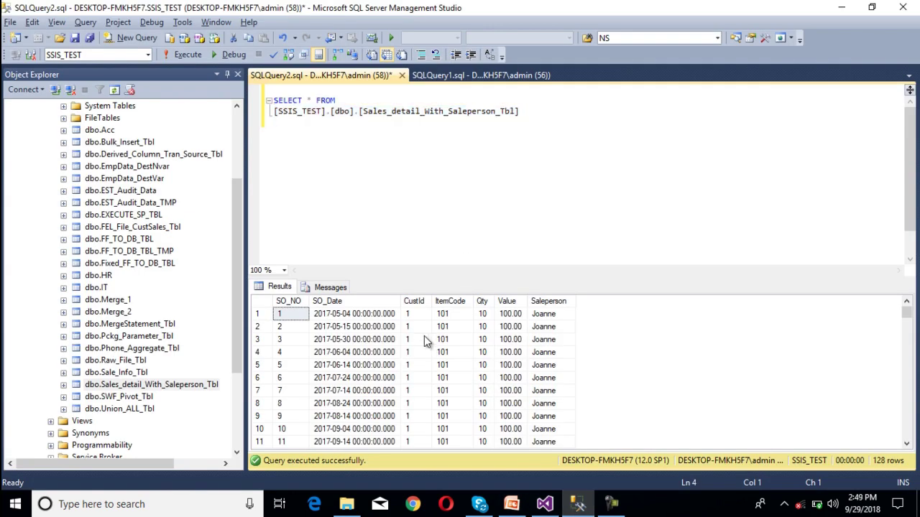
# Step: Check the Saleperson values in the results grid, then minimise Management Studio
pyautogui.click(520, 337)
pyautogui.press('Right')
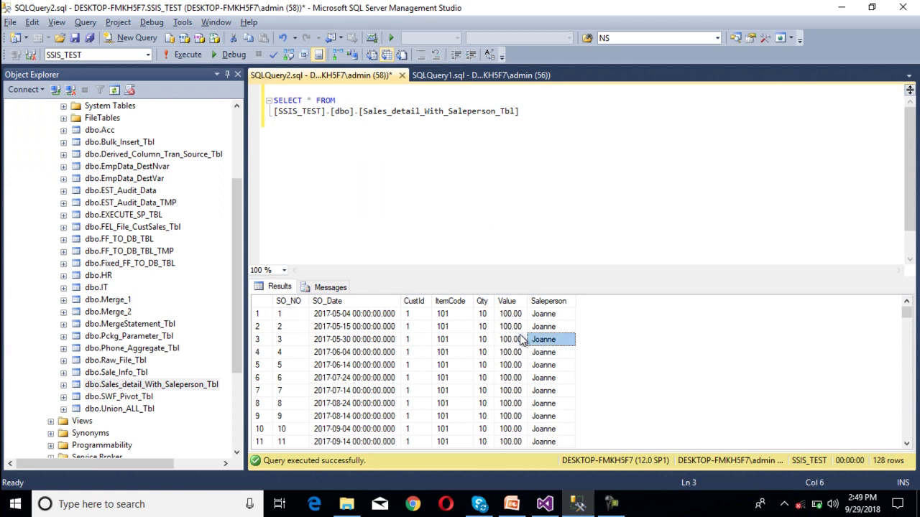
pyautogui.press('Up')
pyautogui.press('Up')
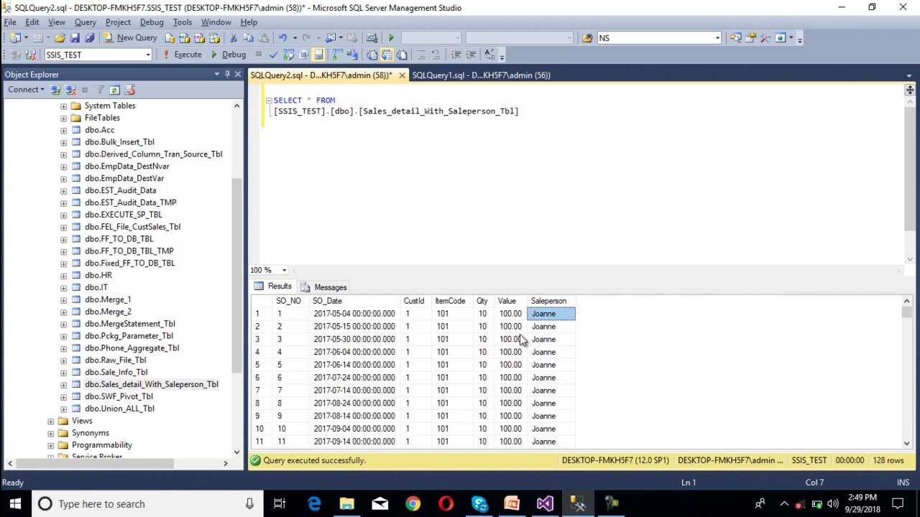
pyautogui.click(842, 7)
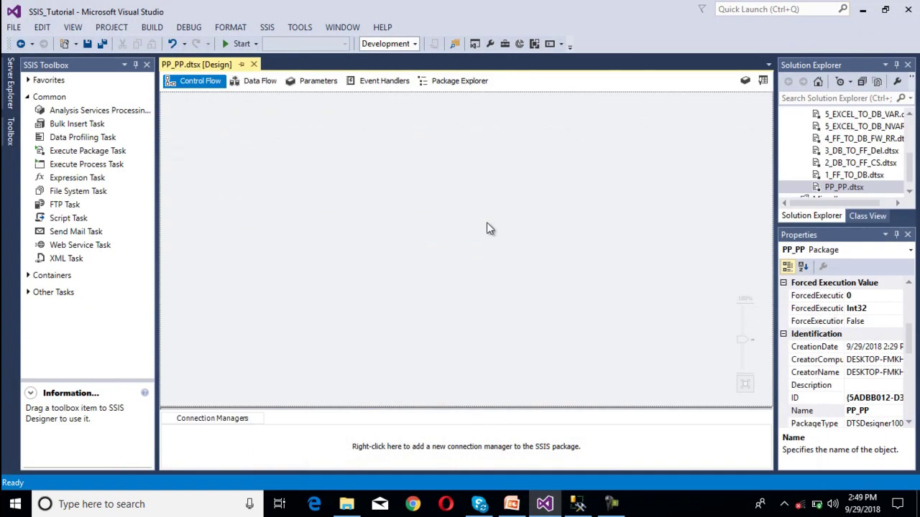
# Step: Add String package variable Saleper holding a salesperson's name, save, and close Variables
pyautogui.rightClick(402, 177)
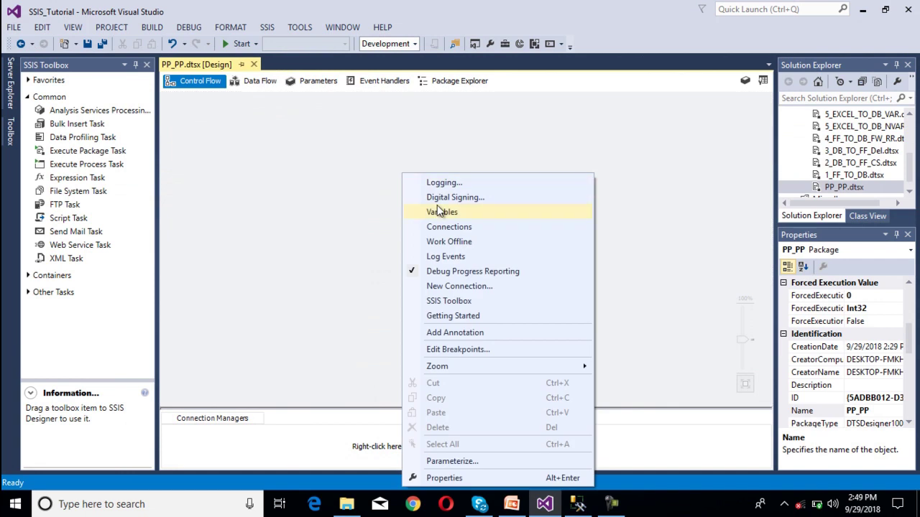
pyautogui.click(437, 210)
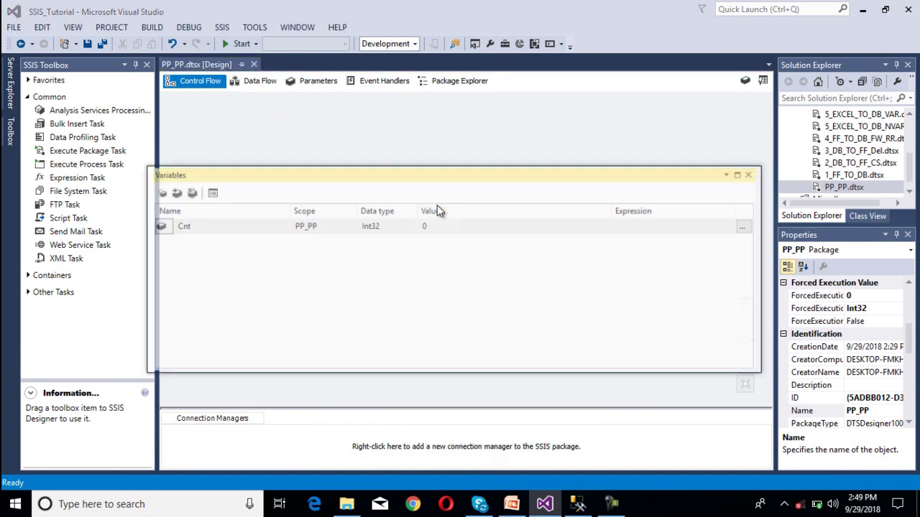
pyautogui.click(156, 192)
pyautogui.press('BackSpace')
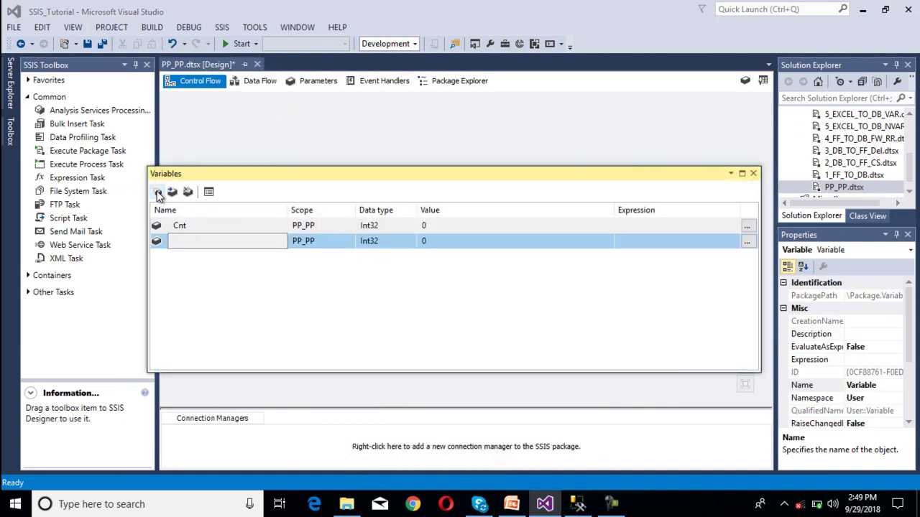
pyautogui.write('Saleper')
pyautogui.press('Tab')
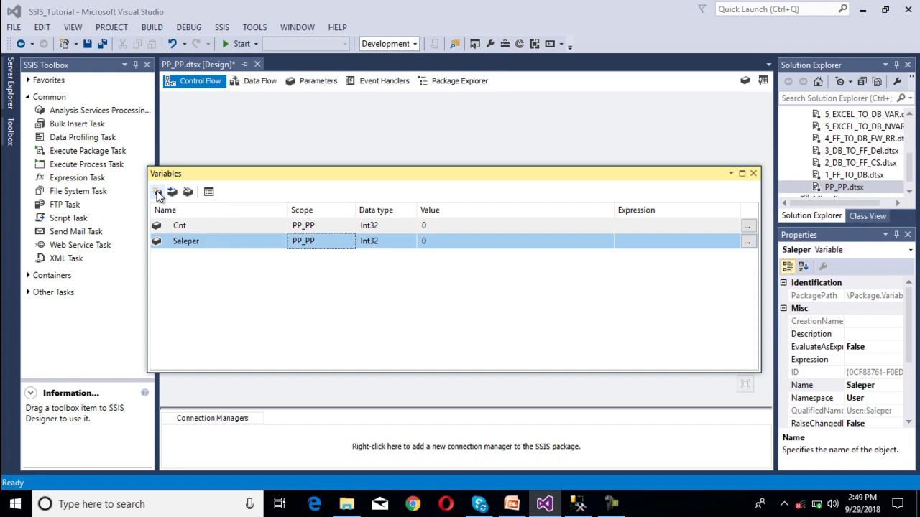
pyautogui.press('Tab')
pyautogui.press('s')
pyautogui.press('s')
pyautogui.press('s')
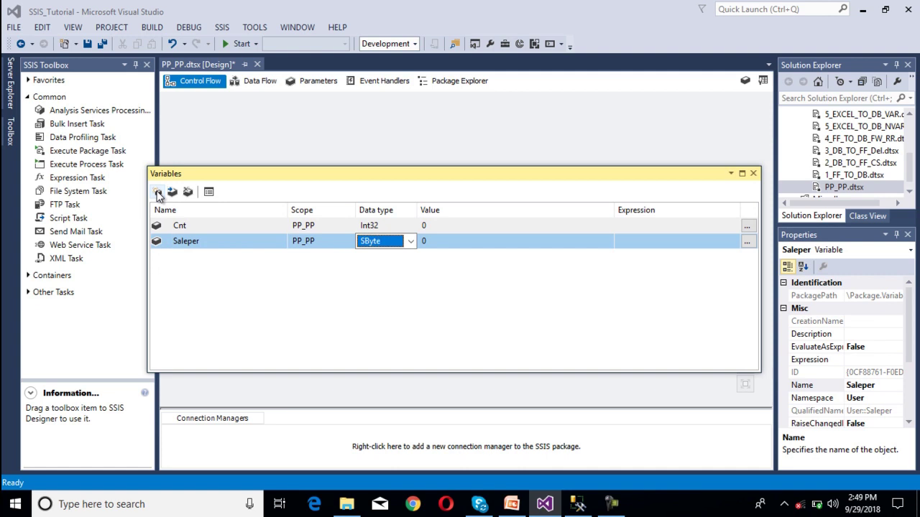
pyautogui.press('Tab')
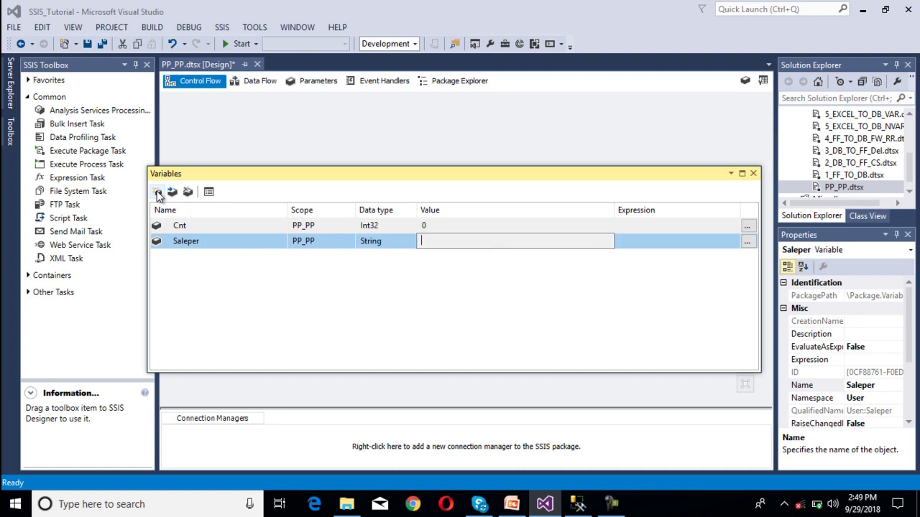
pyautogui.write('Joanne')
pyautogui.press('Tab')
pyautogui.hotkey('ctrl', 's')
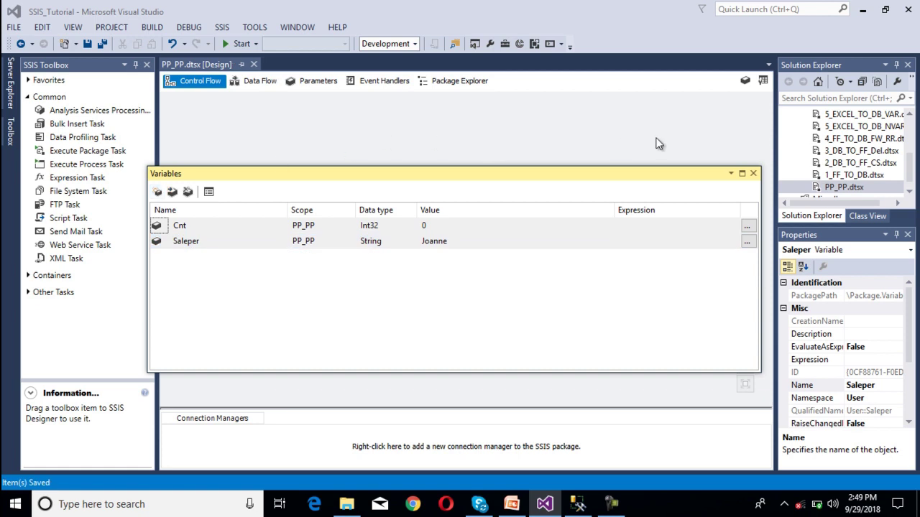
pyautogui.click(753, 174)
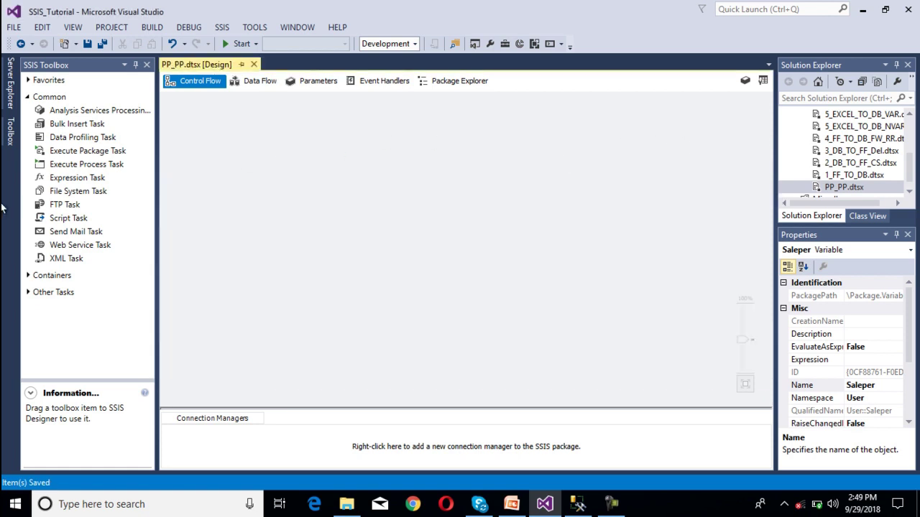
# Step: Place a Data Flow Task at the canvas top-left and open its design surface
pyautogui.click(64, 87)
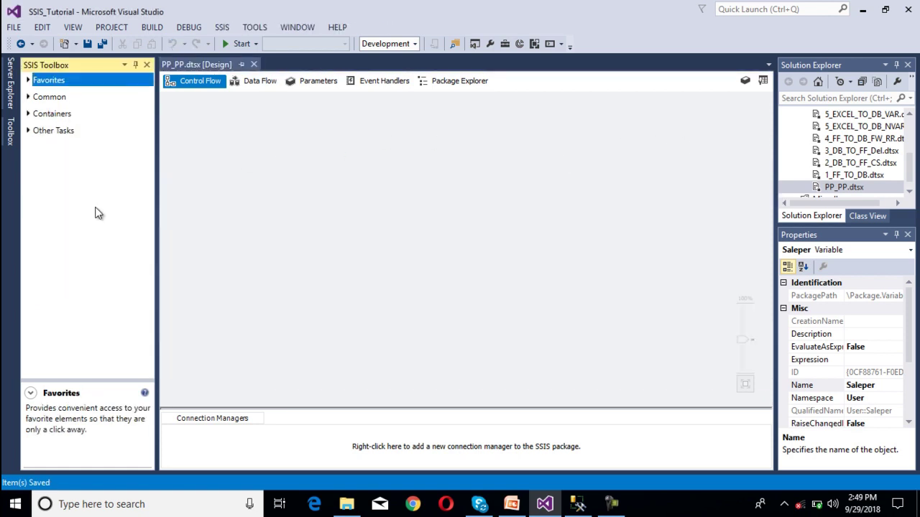
pyautogui.press('Right')
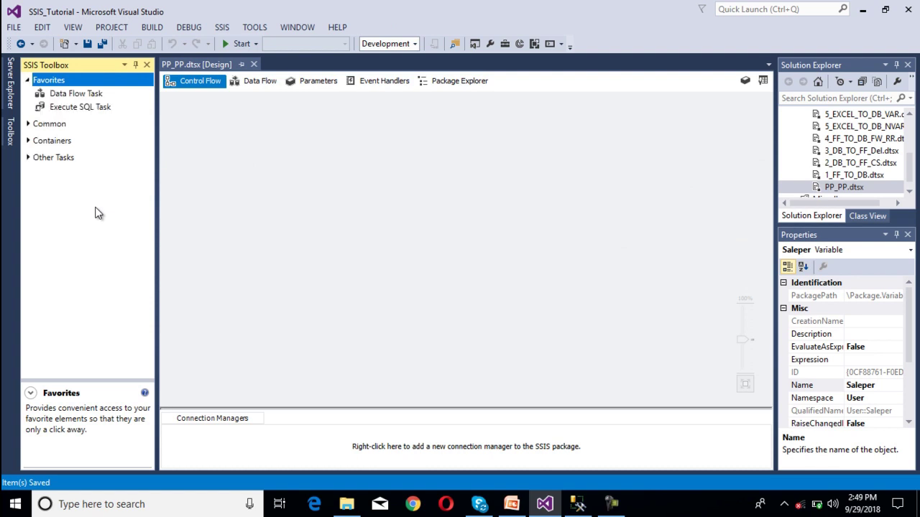
pyautogui.press('Down')
pyautogui.press('Return')
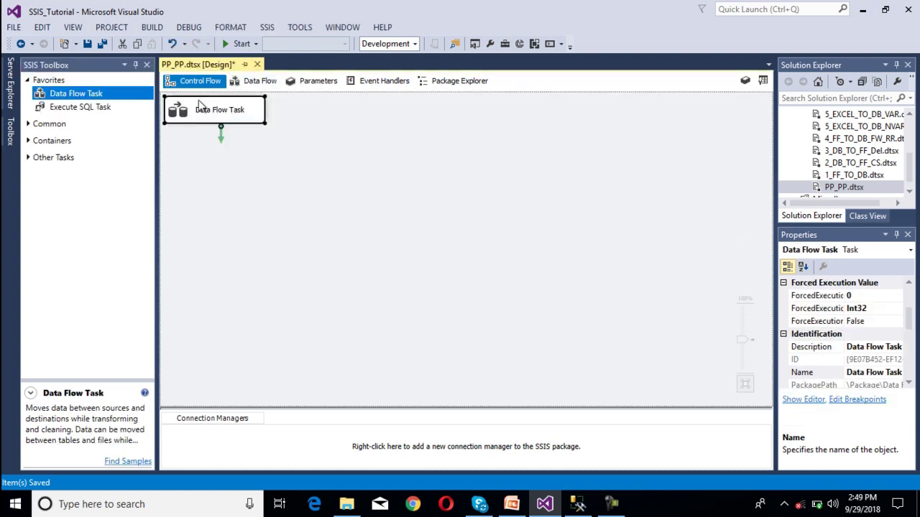
pyautogui.moveTo(194, 113); pyautogui.dragTo(286, 145)
pyautogui.doubleClick(284, 140)
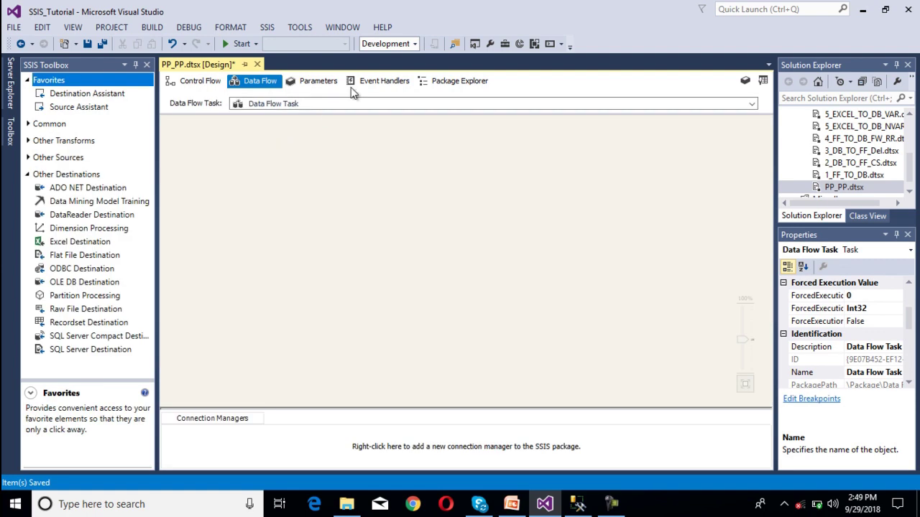
pyautogui.click(103, 230)
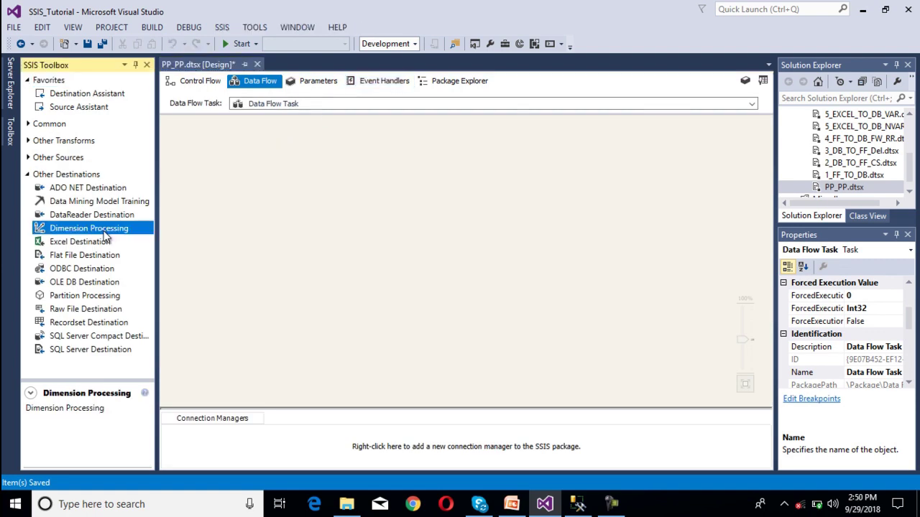
# Step: Add an OLE DB Source from Other Sources to the data flow and open it
pyautogui.press('Left')
pyautogui.press('Left')
pyautogui.press('Up')
pyautogui.press('Right')
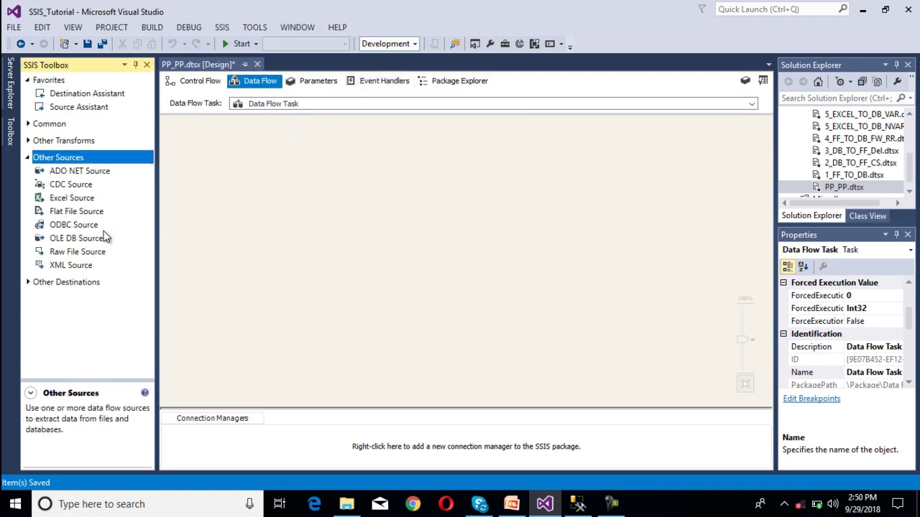
pyautogui.press('Down')
pyautogui.press('Down')
pyautogui.press('Down')
pyautogui.press('Down')
pyautogui.press('Down')
pyautogui.moveTo(104, 237); pyautogui.dragTo(320, 167)
pyautogui.doubleClick(319, 167)
# Step: Set the source's connection to SSIS_TEST and its data access mode to SQL command
pyautogui.click(678, 161)
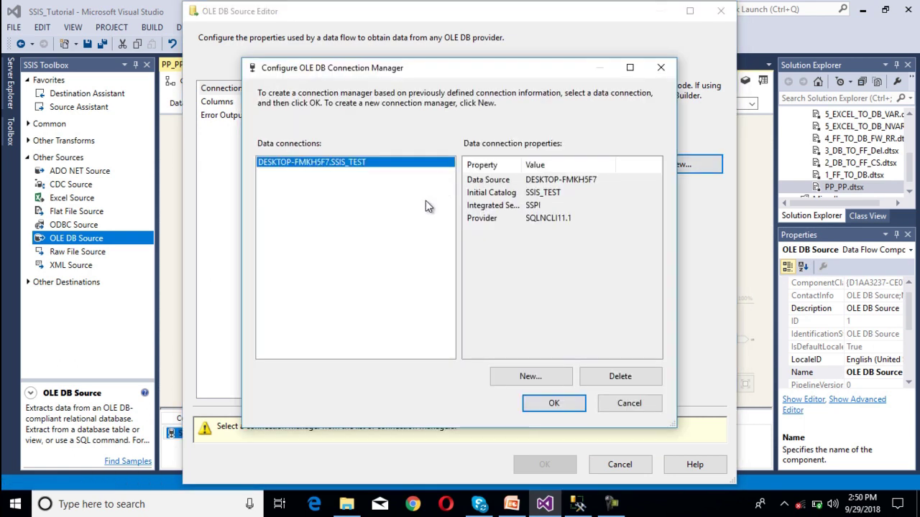
pyautogui.click(563, 405)
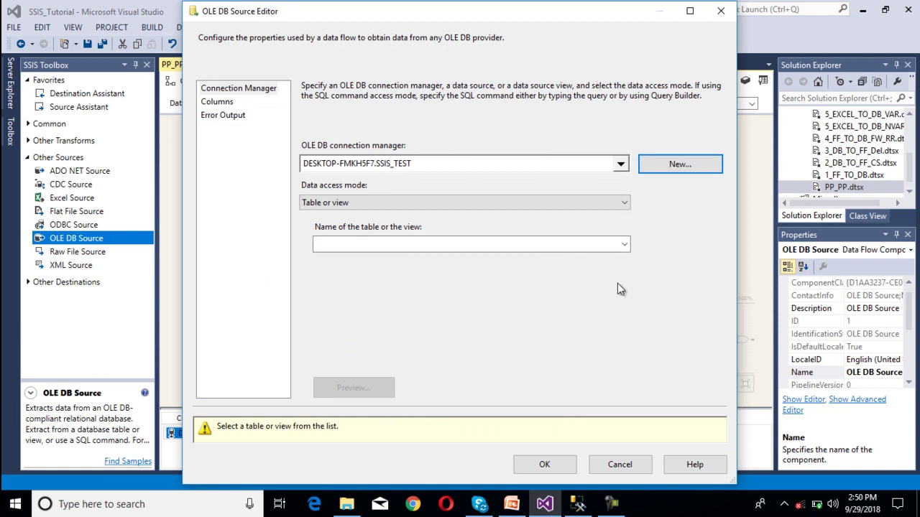
pyautogui.click(608, 202)
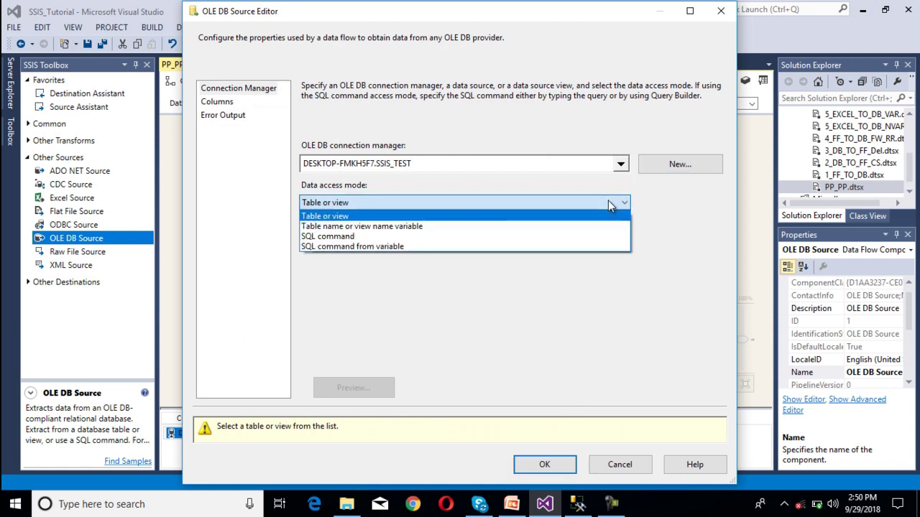
pyautogui.click(569, 237)
pyautogui.click(568, 241)
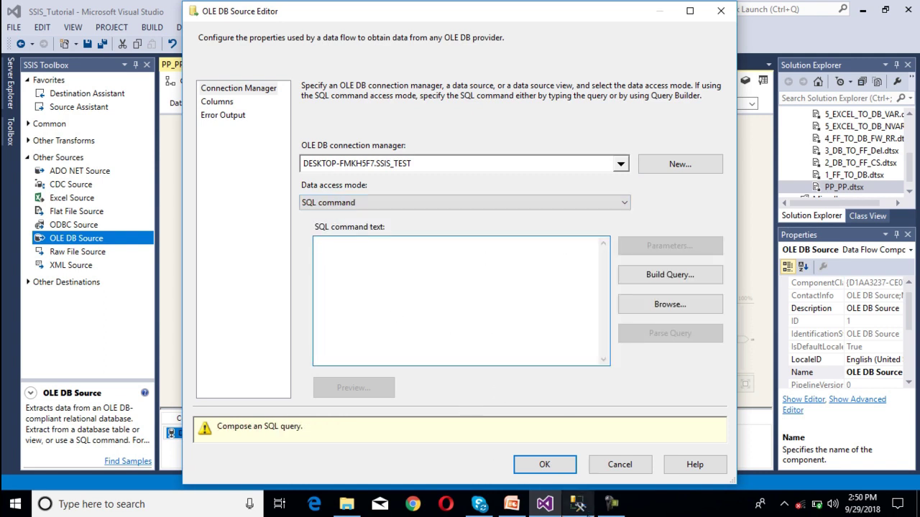
pyautogui.click(578, 503)
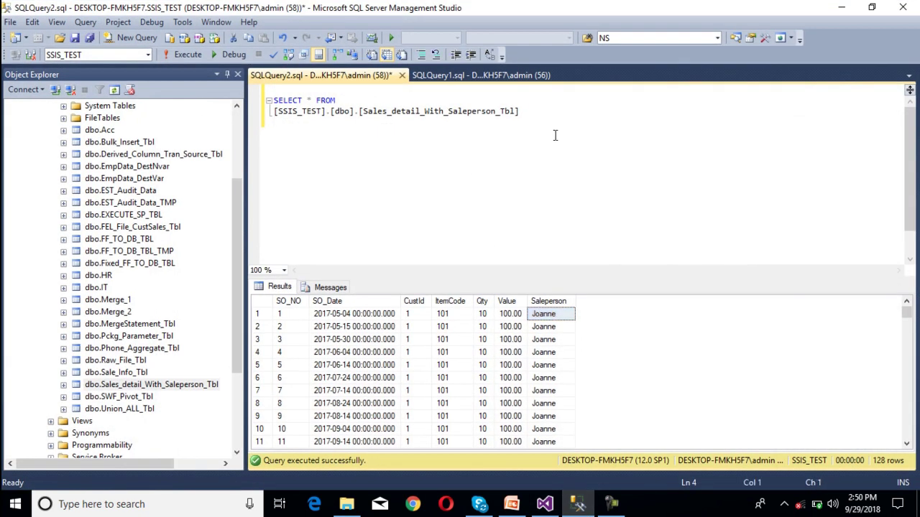
# Step: Append 'Where Saleperson=?' below the FROM line and select the whole three-line query
pyautogui.write('Where sale')
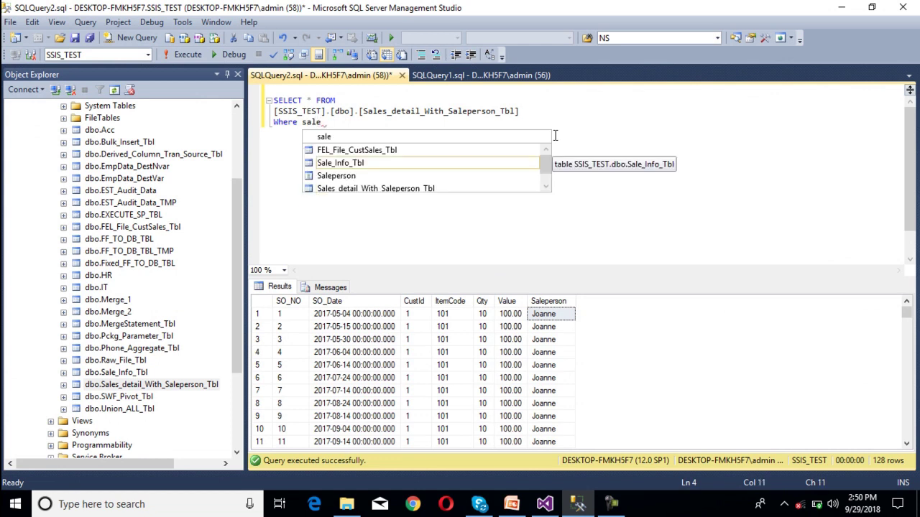
pyautogui.press('Down')
pyautogui.press('Tab')
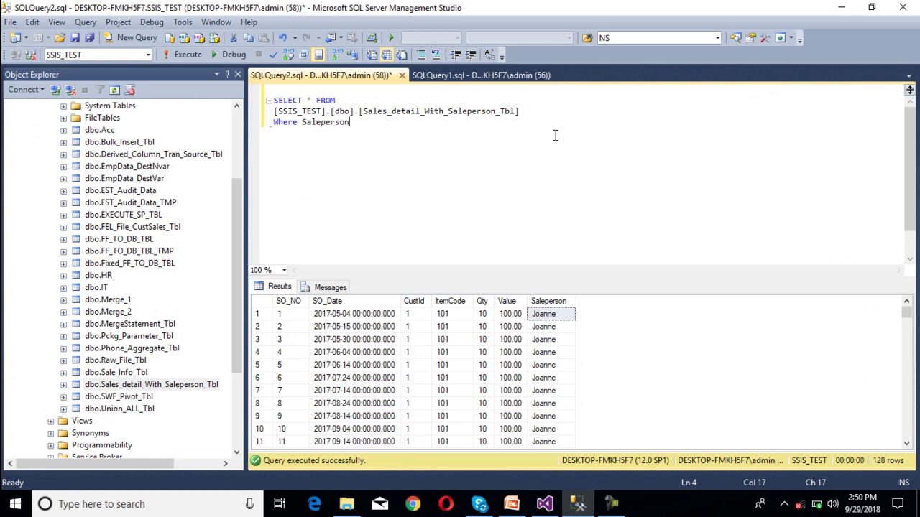
pyautogui.write('=?')
pyautogui.press('Return')
pyautogui.hotkey('shift', 'Up')
pyautogui.hotkey('shift', 'Up')
pyautogui.hotkey('shift', 'Up')
pyautogui.hotkey('ctrl', 'c')
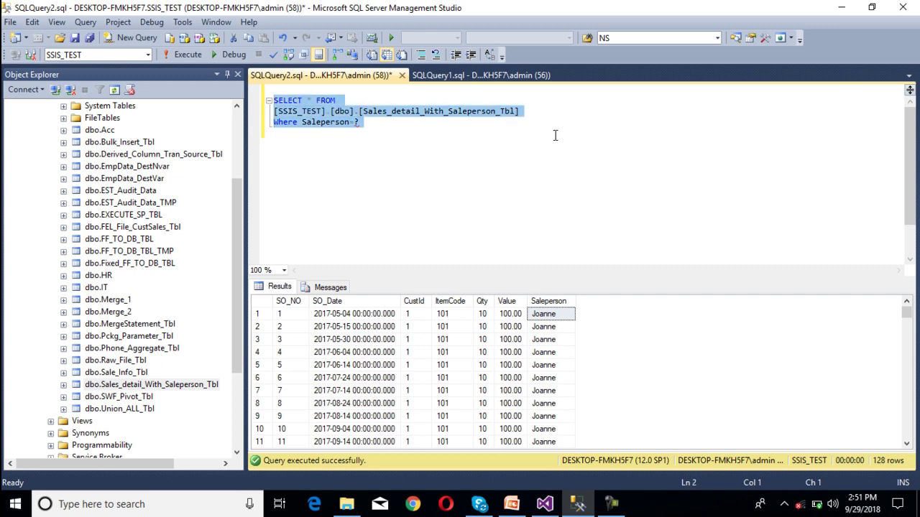
# Step: Paste the filtered query as the SQL command and map Parameter0 to User::Saleper
pyautogui.click(544, 504)
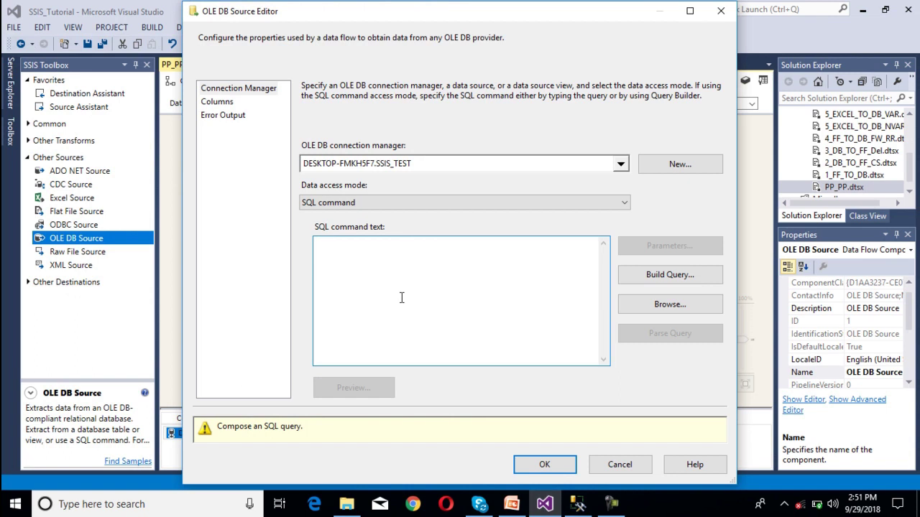
pyautogui.hotkey('ctrl', 'v')
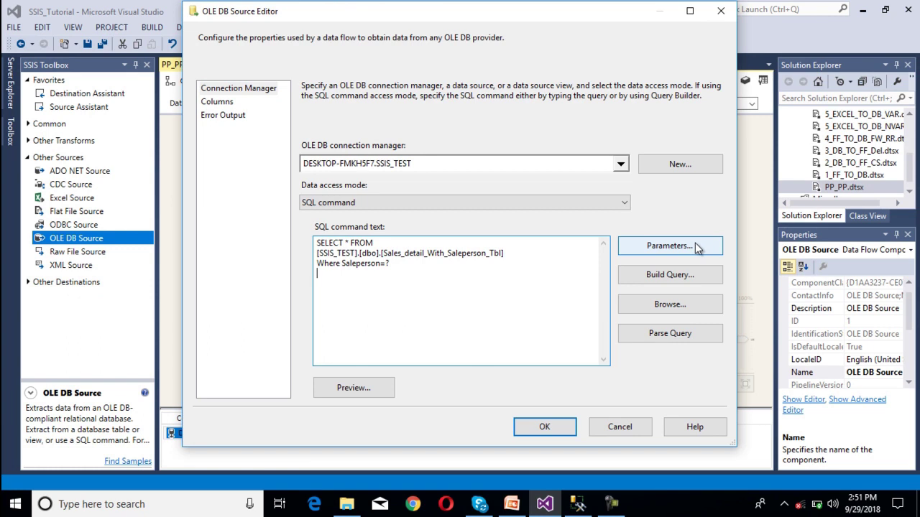
pyautogui.click(695, 245)
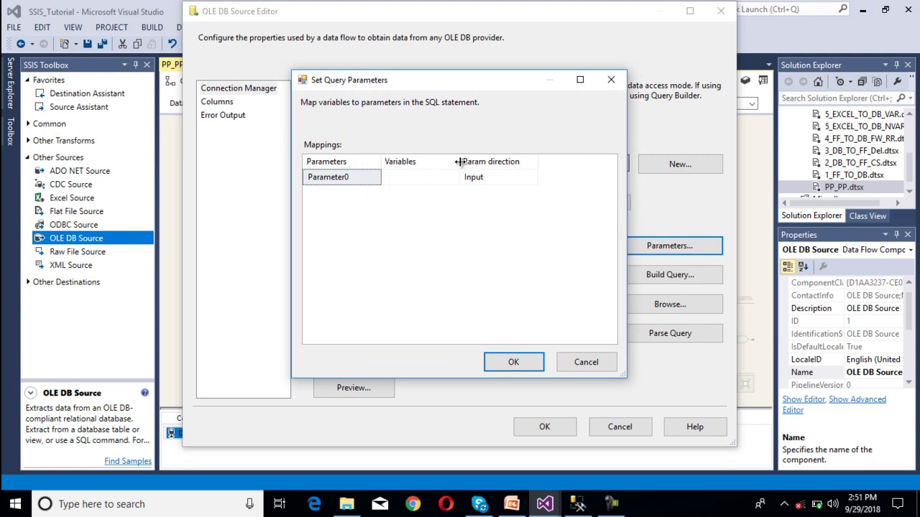
pyautogui.moveTo(459, 162); pyautogui.dragTo(535, 156)
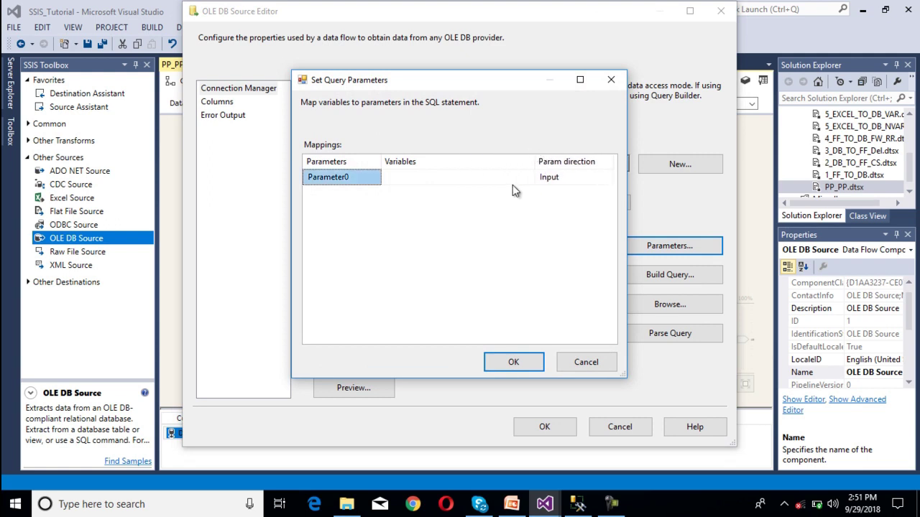
pyautogui.click(528, 179)
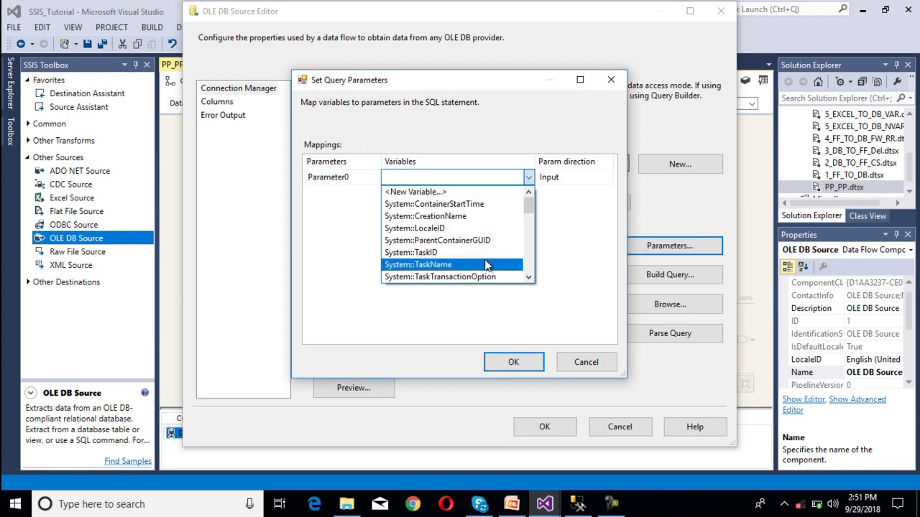
pyautogui.press('Down')
pyautogui.press('Down')
pyautogui.press('Down')
pyautogui.press('Down')
pyautogui.press('Down')
pyautogui.press('Up')
pyautogui.press('Up')
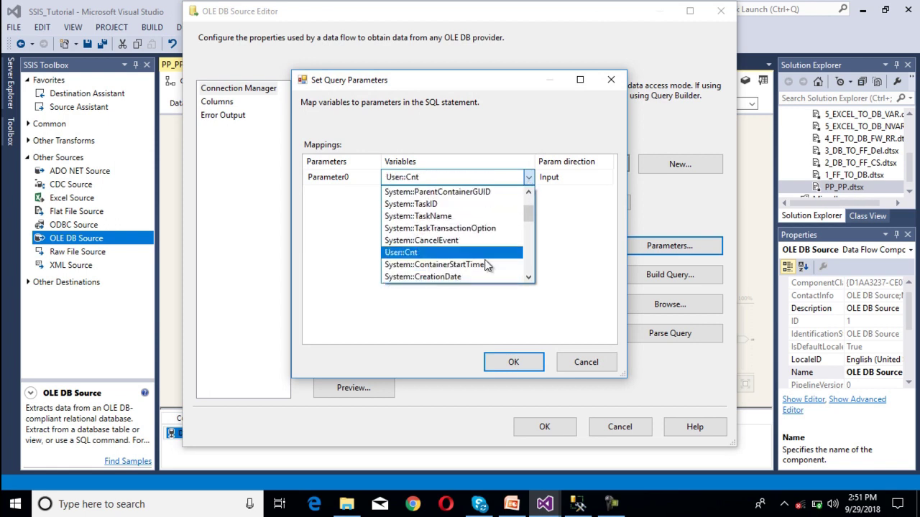
pyautogui.press('u')
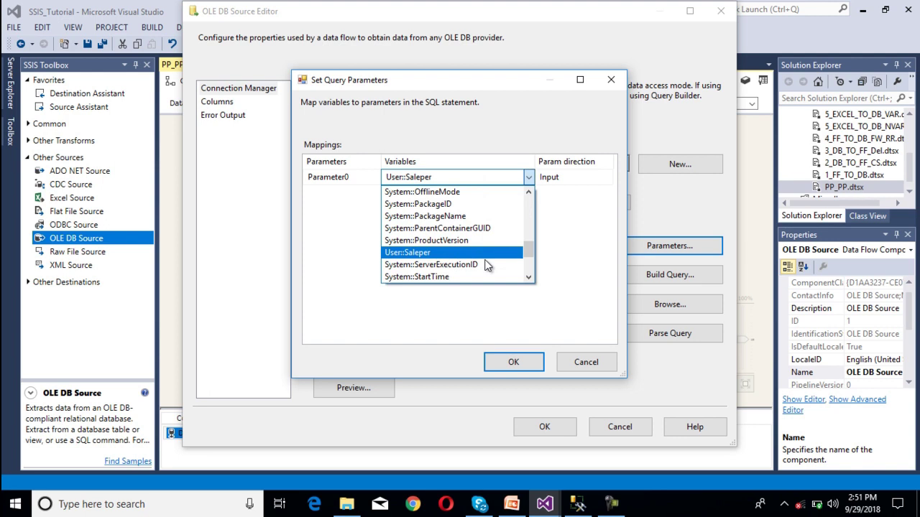
pyautogui.press('Return')
pyautogui.click(512, 363)
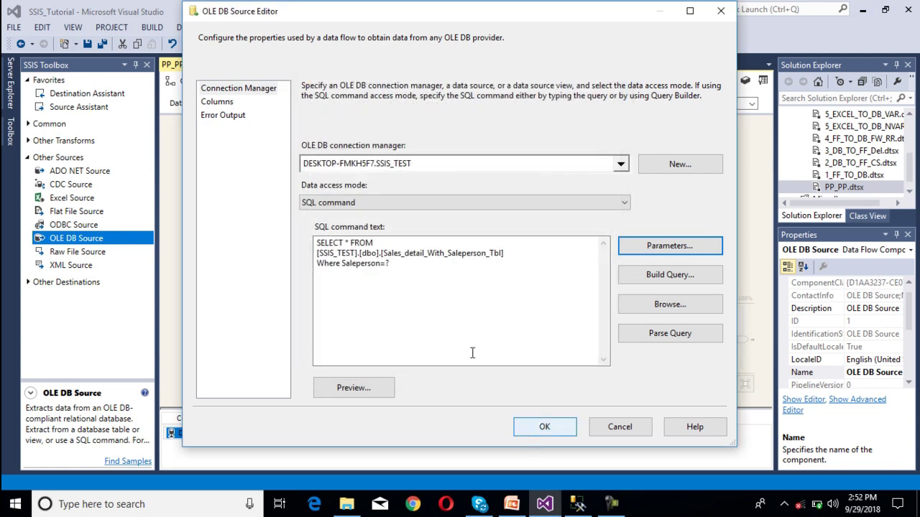
pyautogui.click(227, 105)
# Step: Add a Flat File Destination below the OLE DB Source and connect the source's output to it
pyautogui.click(545, 427)
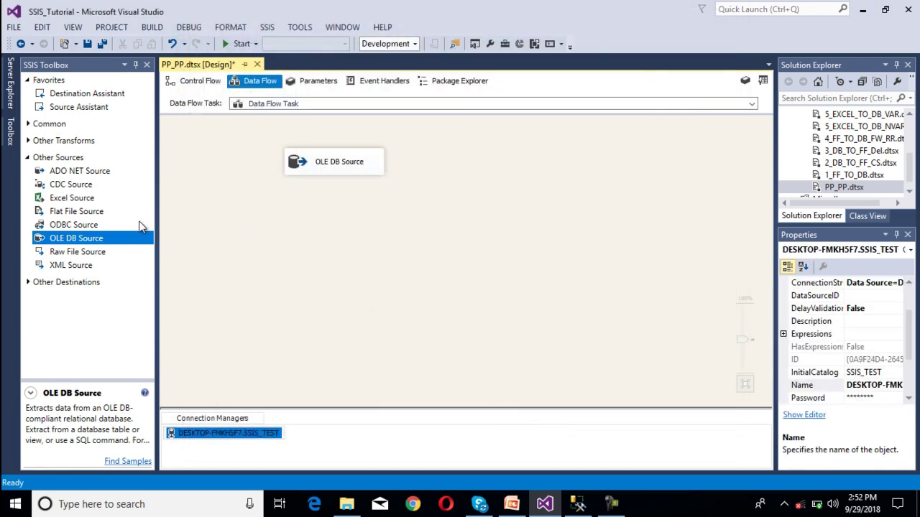
pyautogui.click(75, 214)
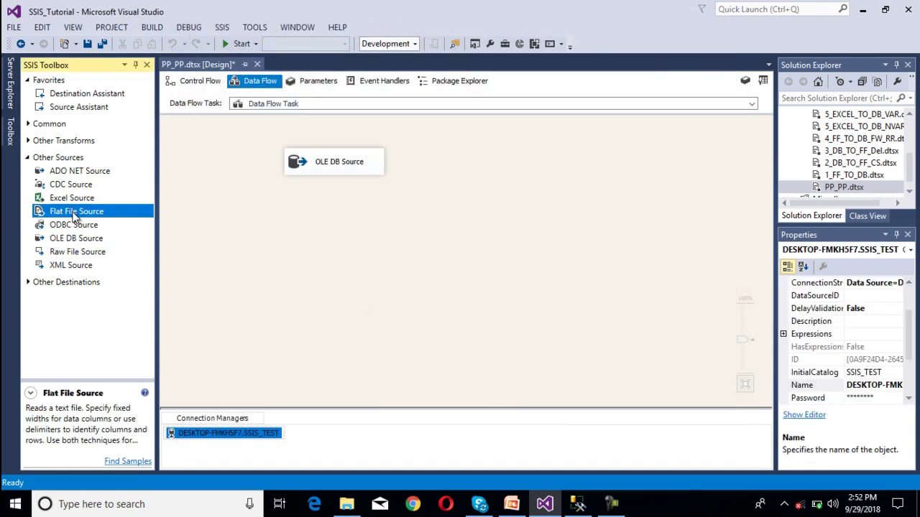
pyautogui.press('Left')
pyautogui.press('Left')
pyautogui.press('Down')
pyautogui.press('Right')
pyautogui.press('Down')
pyautogui.press('Down')
pyautogui.press('Down')
pyautogui.press('Down')
pyautogui.press('Down')
pyautogui.press('Down')
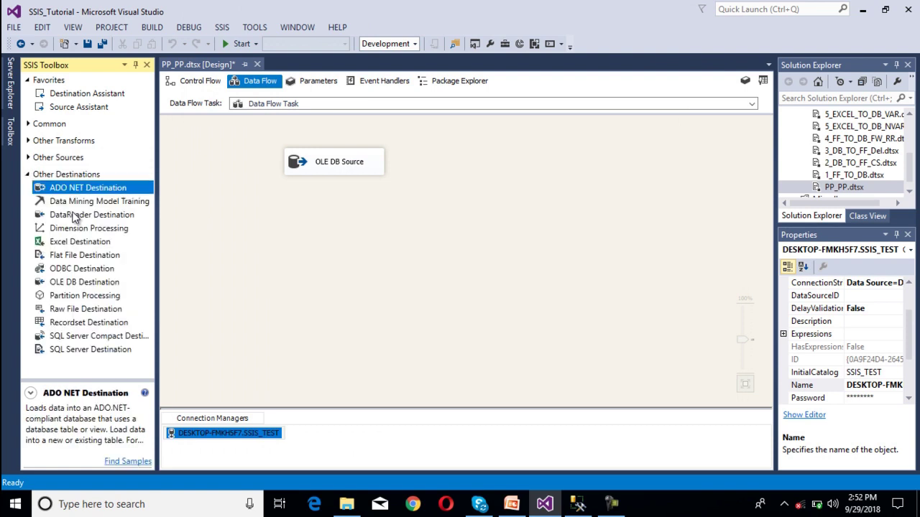
pyautogui.press('Down')
pyautogui.press('Up')
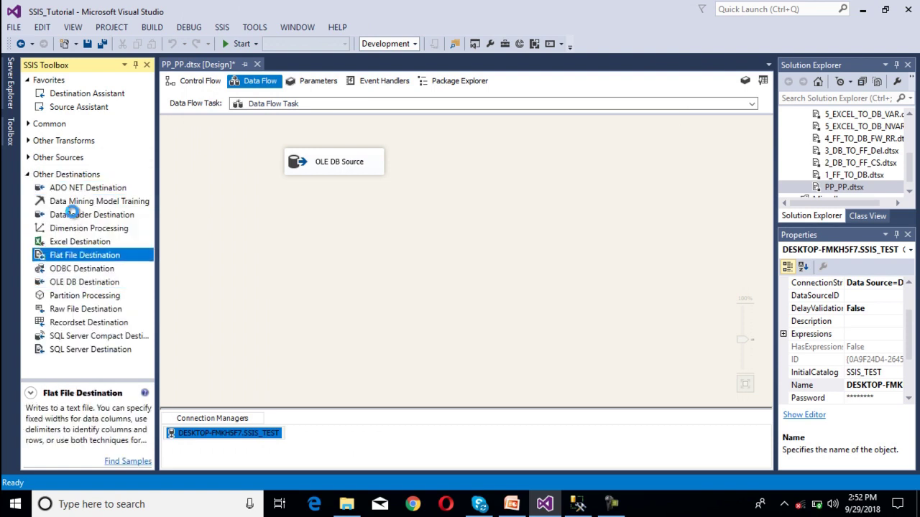
pyautogui.press('Return')
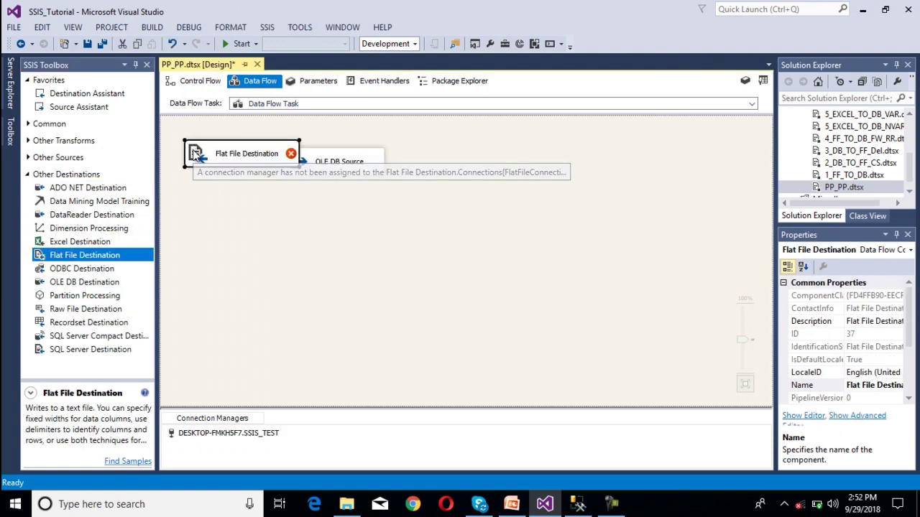
pyautogui.moveTo(198, 140); pyautogui.dragTo(334, 226)
pyautogui.click(319, 165)
pyautogui.moveTo(342, 185); pyautogui.dragTo(339, 240)
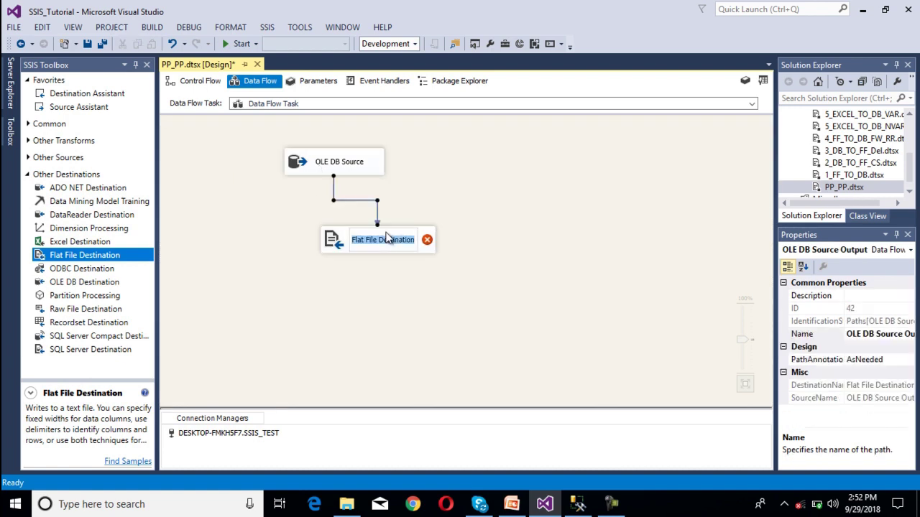
pyautogui.doubleClick(339, 239)
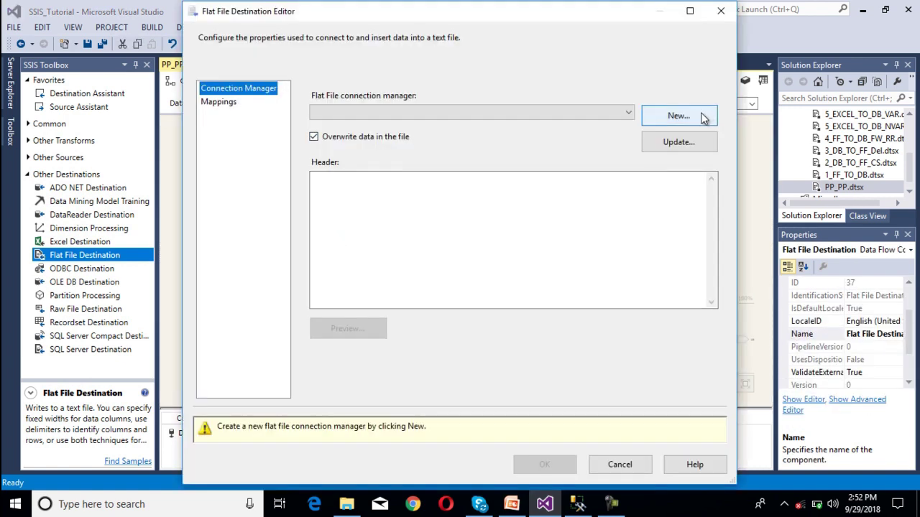
# Step: Create a delimited flat file connection to Sale_Detail.txt with column names in the first row, and accept the mappings
pyautogui.click(702, 117)
pyautogui.click(342, 298)
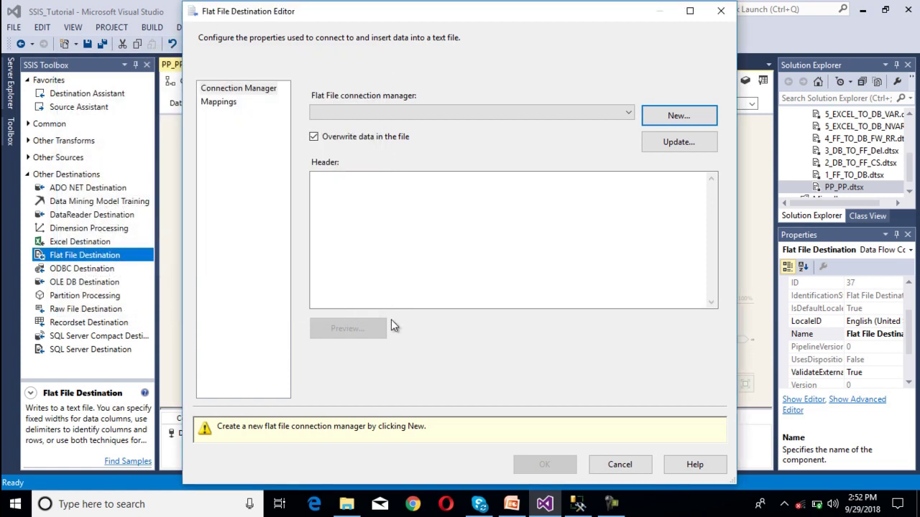
pyautogui.click(645, 151)
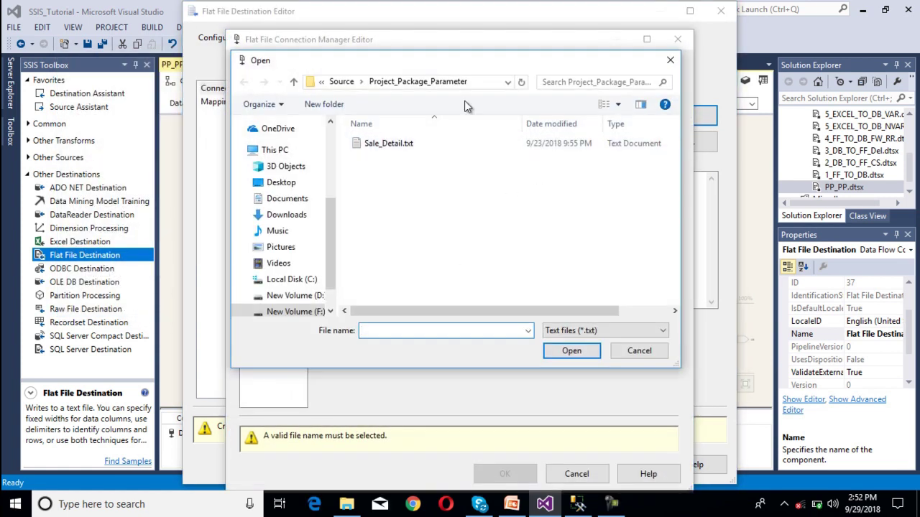
pyautogui.click(425, 144)
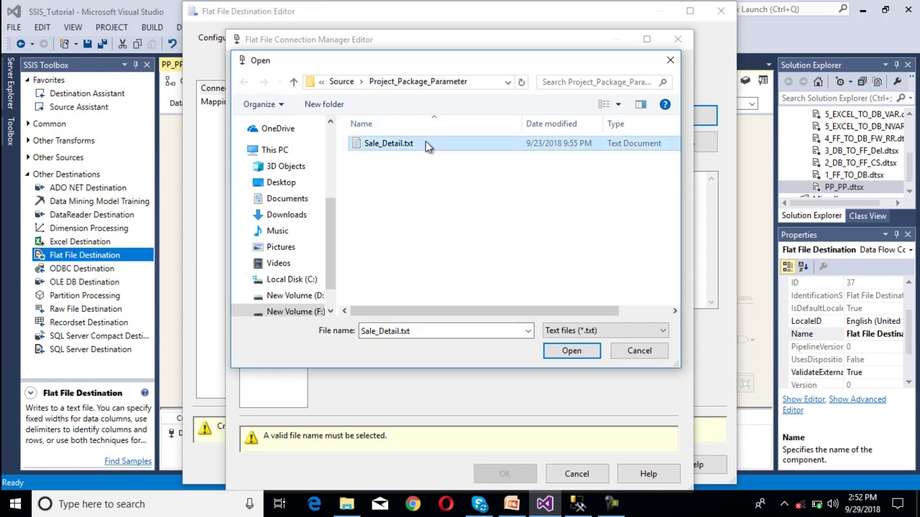
pyautogui.click(566, 351)
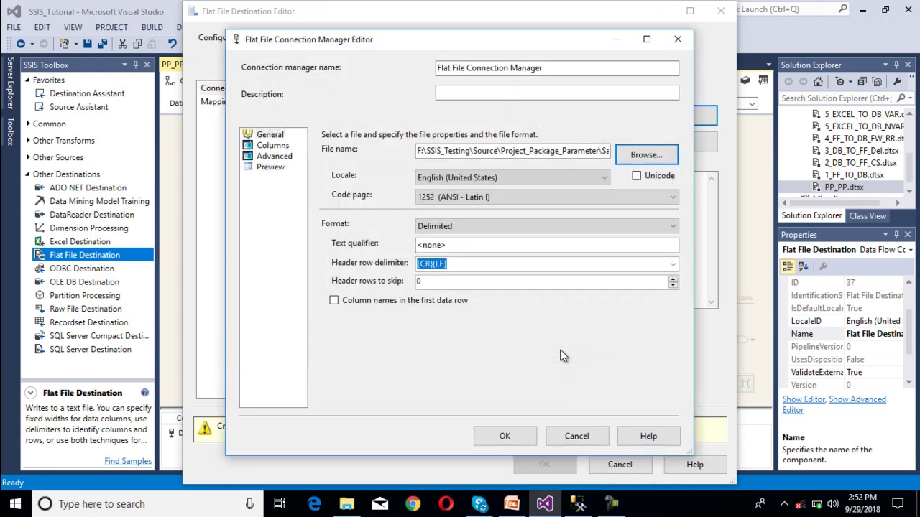
pyautogui.click(384, 301)
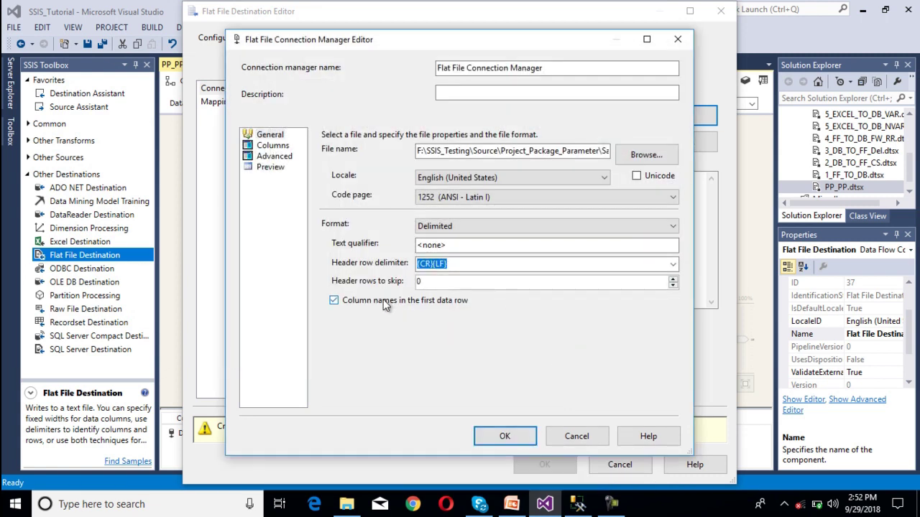
pyautogui.click(273, 146)
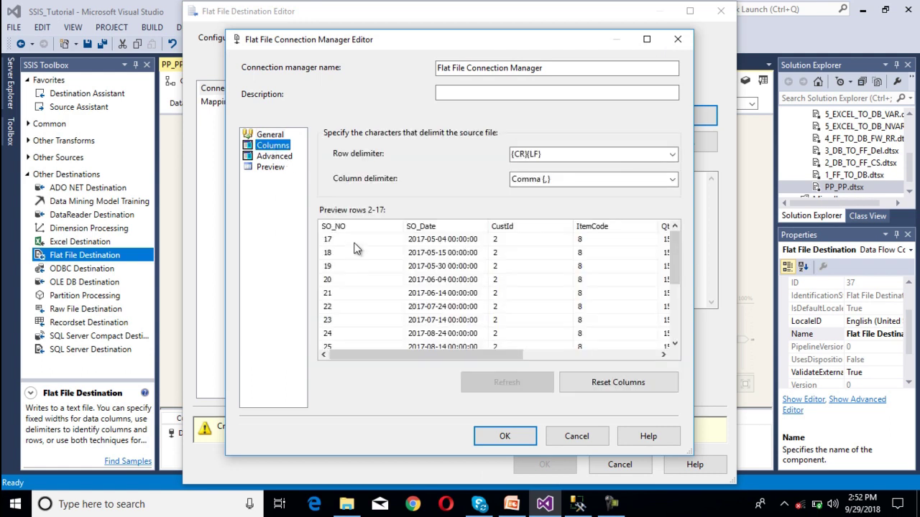
pyautogui.click(560, 281)
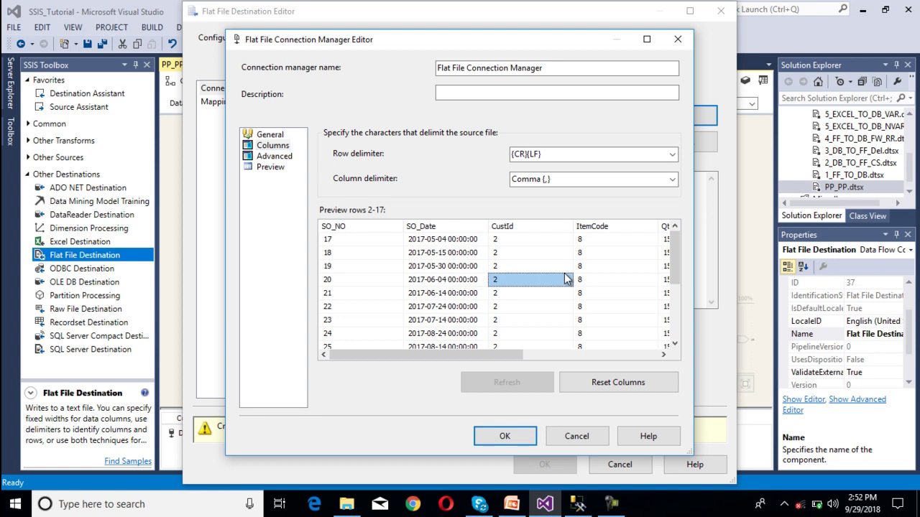
pyautogui.hotkey('ctrl', 'Home')
pyautogui.press('End')
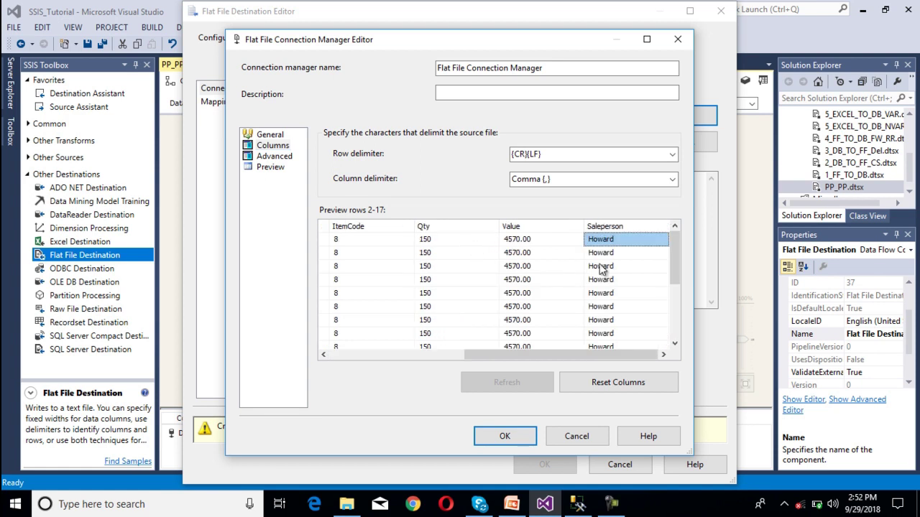
pyautogui.click(507, 437)
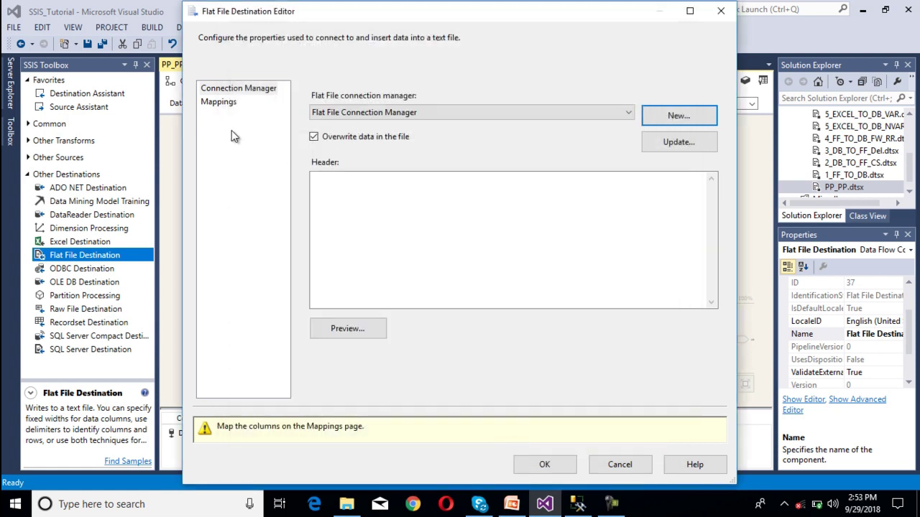
pyautogui.click(218, 102)
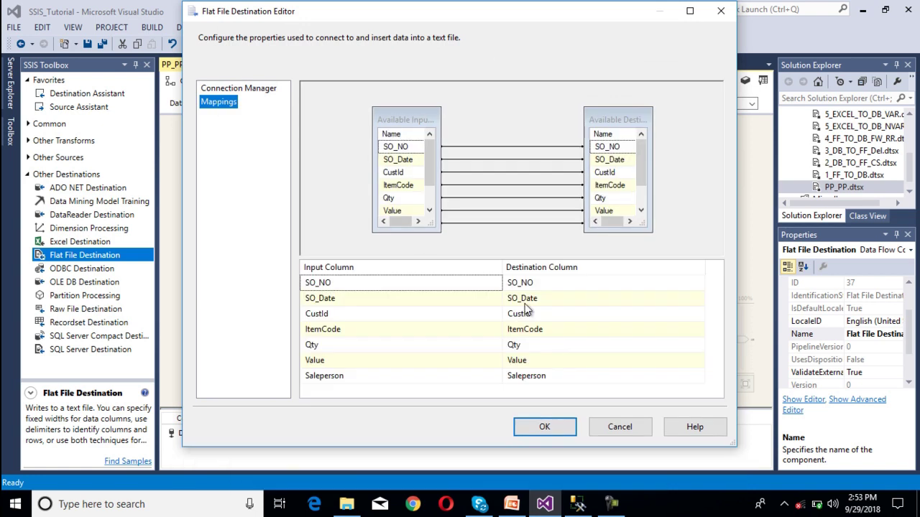
pyautogui.click(546, 429)
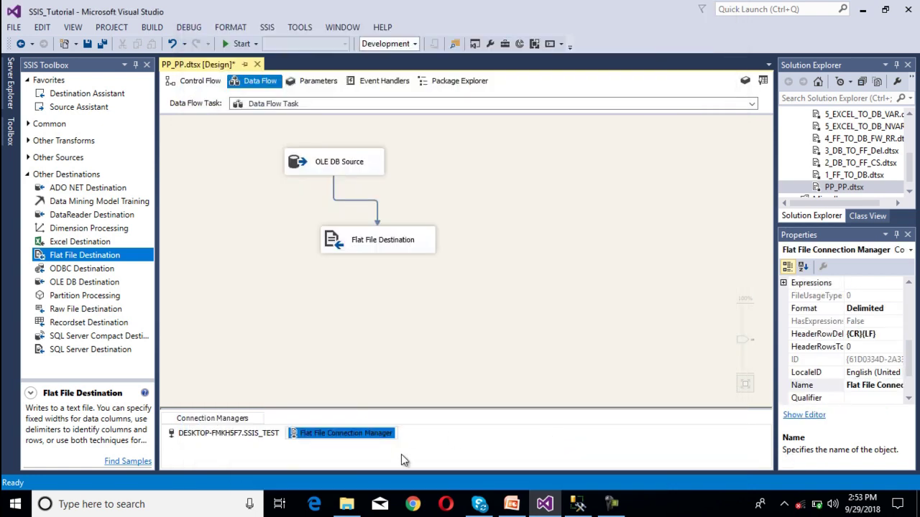
pyautogui.click(346, 504)
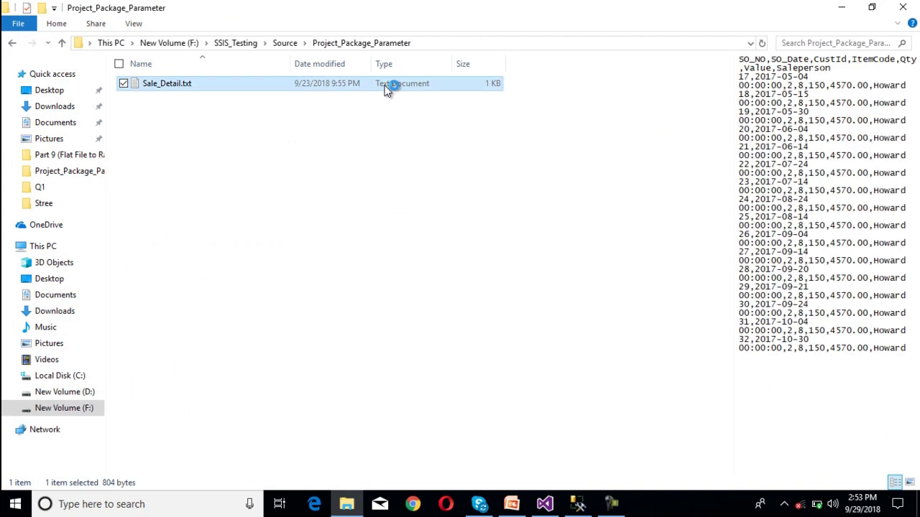
pyautogui.doubleClick(390, 86)
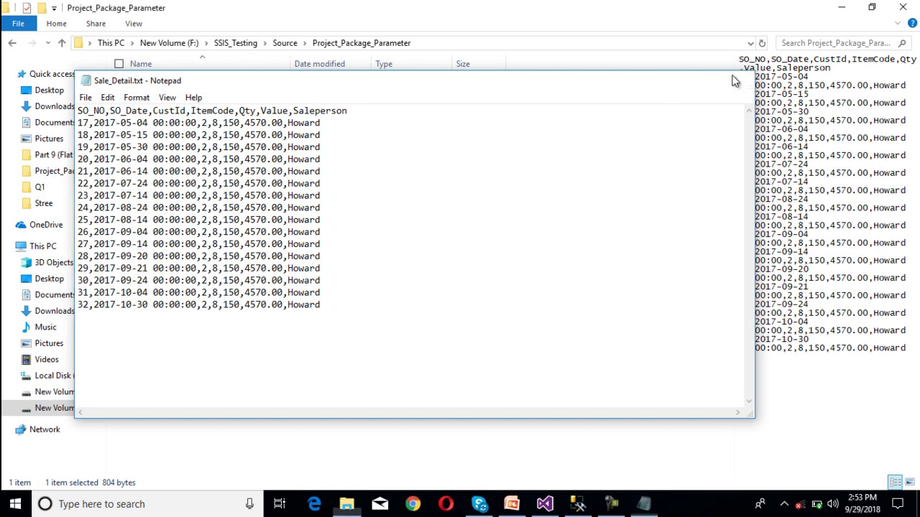
pyautogui.click(739, 80)
pyautogui.click(838, 6)
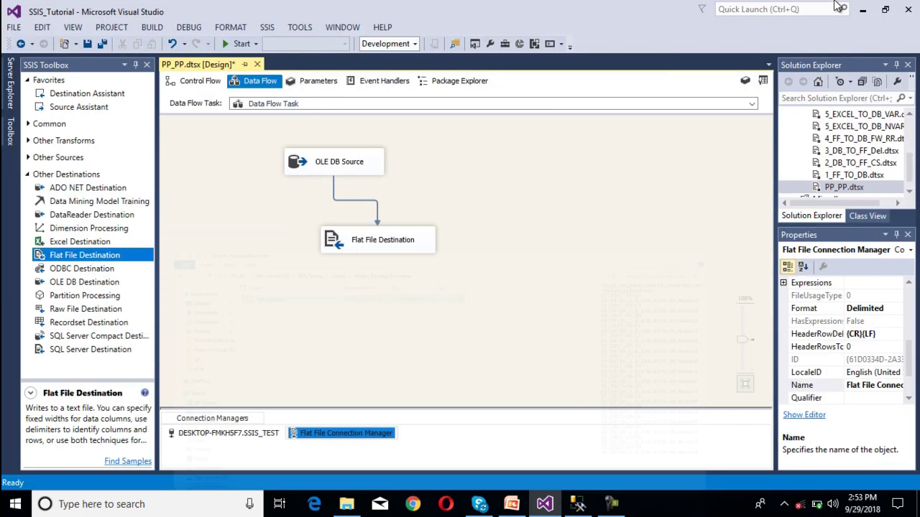
# Step: Check the Saleper variable's value, then run the package, passing 16 rows, and stop debugging
pyautogui.click(508, 311)
pyautogui.rightClick(508, 318)
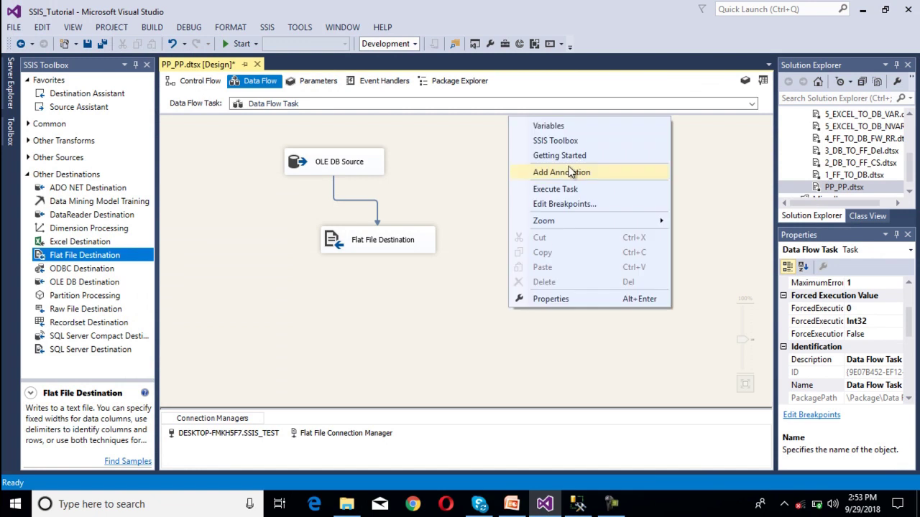
pyautogui.click(591, 129)
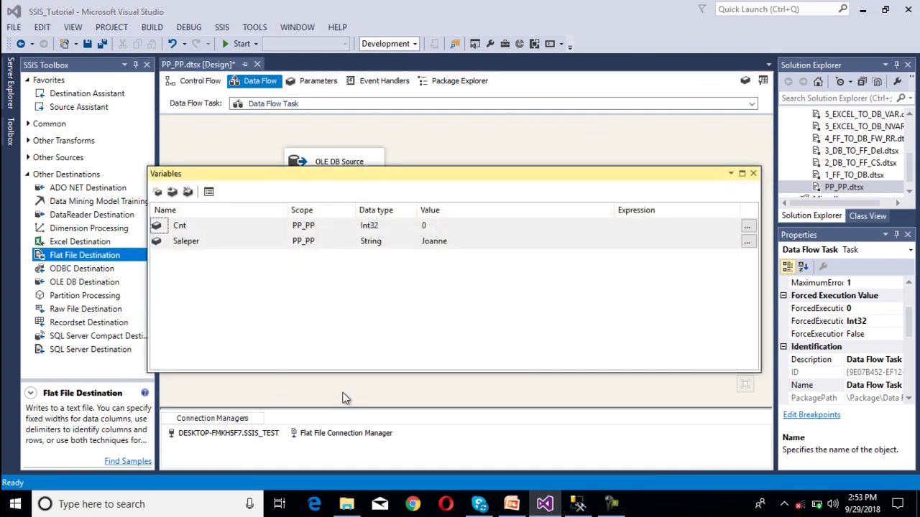
pyautogui.click(470, 240)
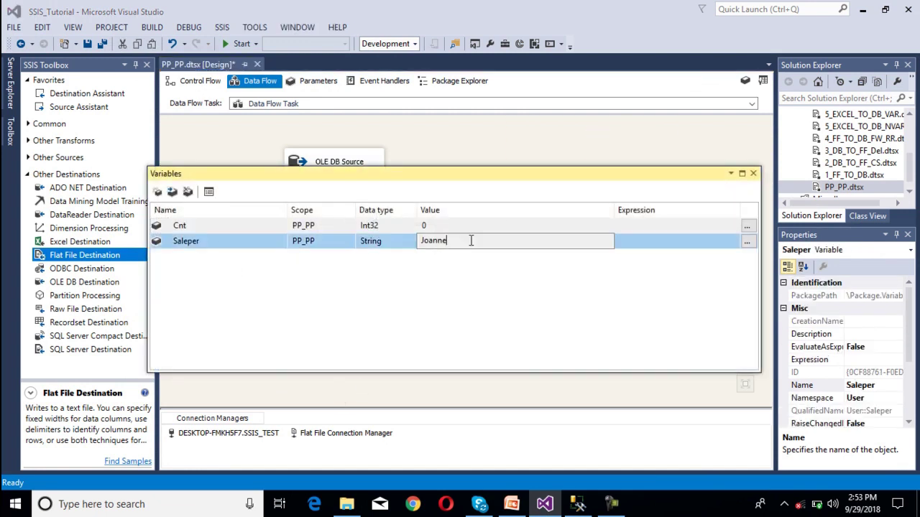
pyautogui.click(754, 173)
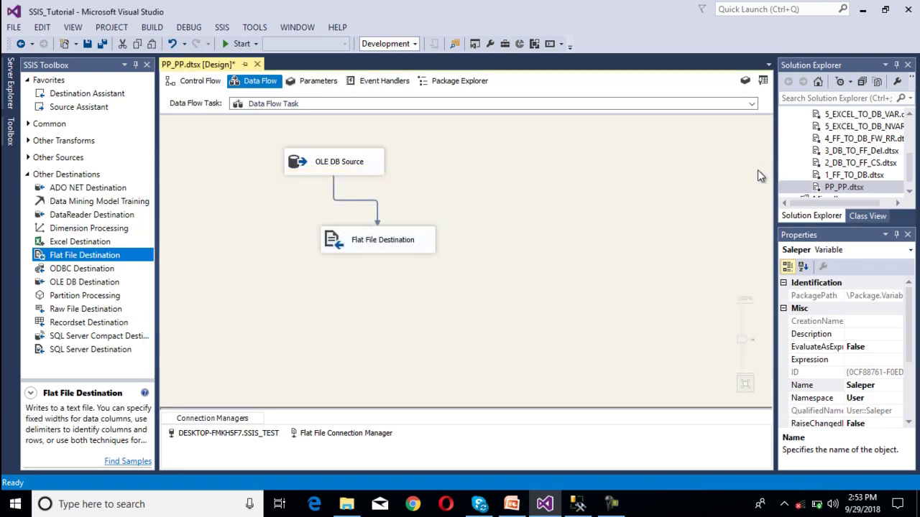
pyautogui.click(239, 43)
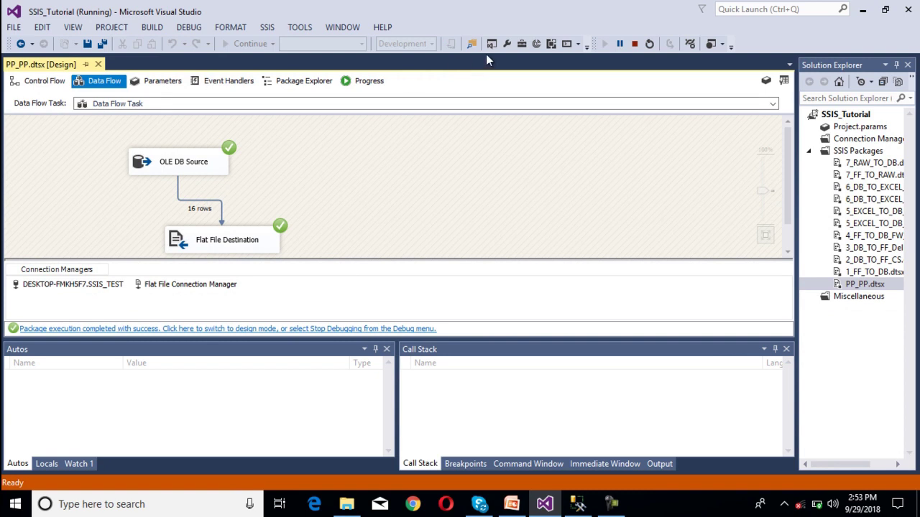
pyautogui.click(633, 44)
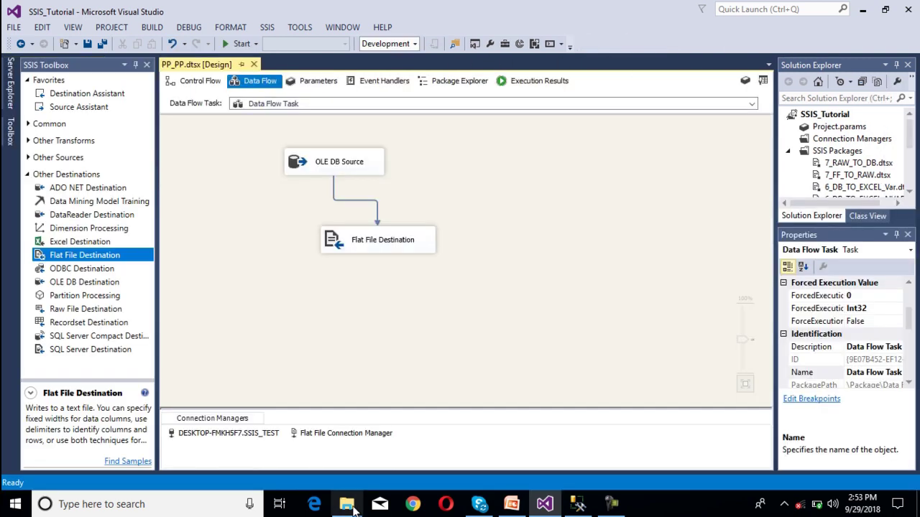
pyautogui.click(347, 505)
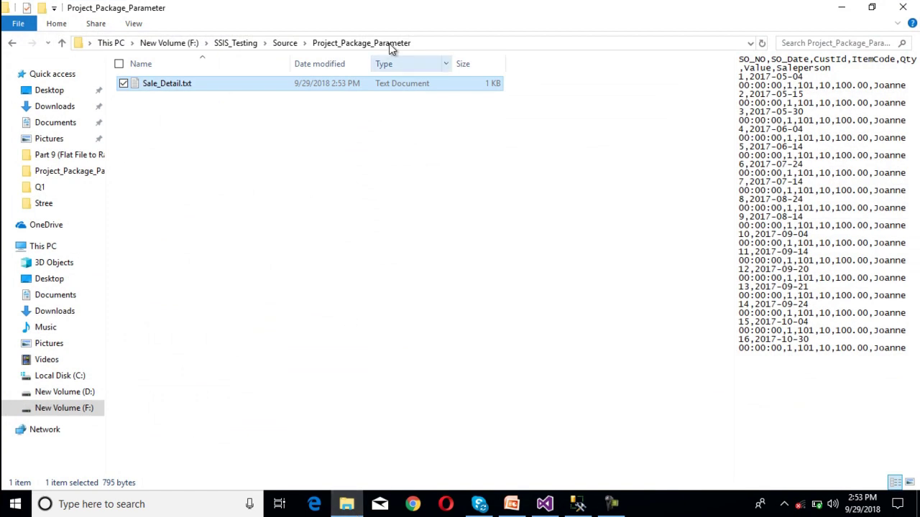
pyautogui.doubleClick(333, 83)
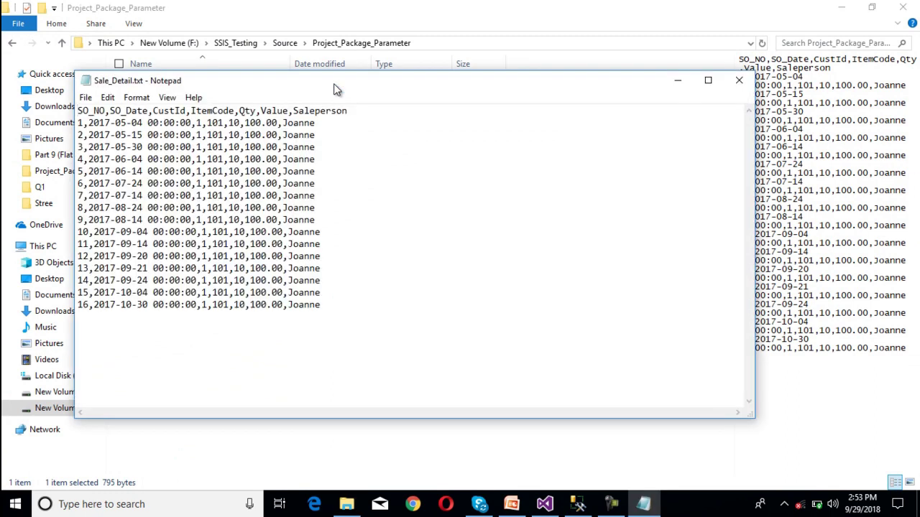
pyautogui.click(740, 82)
pyautogui.click(847, 7)
pyautogui.rightClick(490, 205)
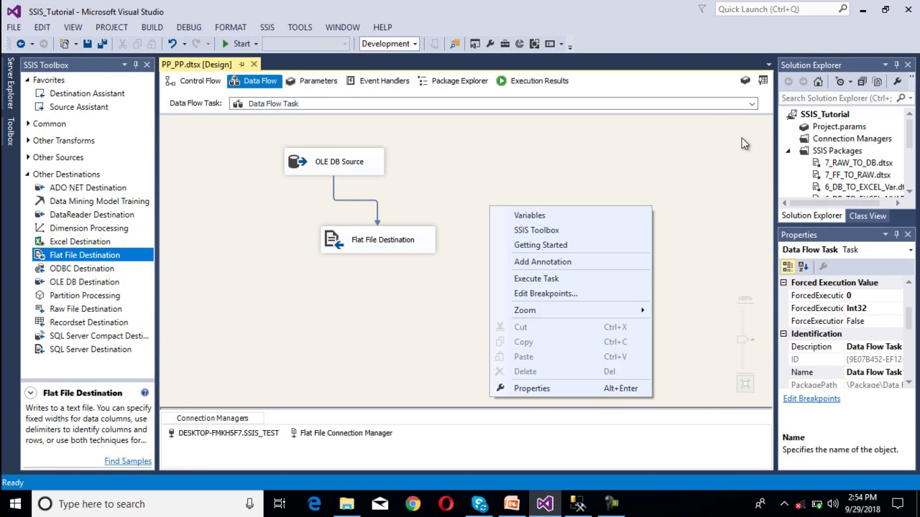
# Step: Add a String project parameter named Pckg_sp next to Pkg_cnt in Project.params
pyautogui.click(849, 129)
pyautogui.doubleClick(849, 127)
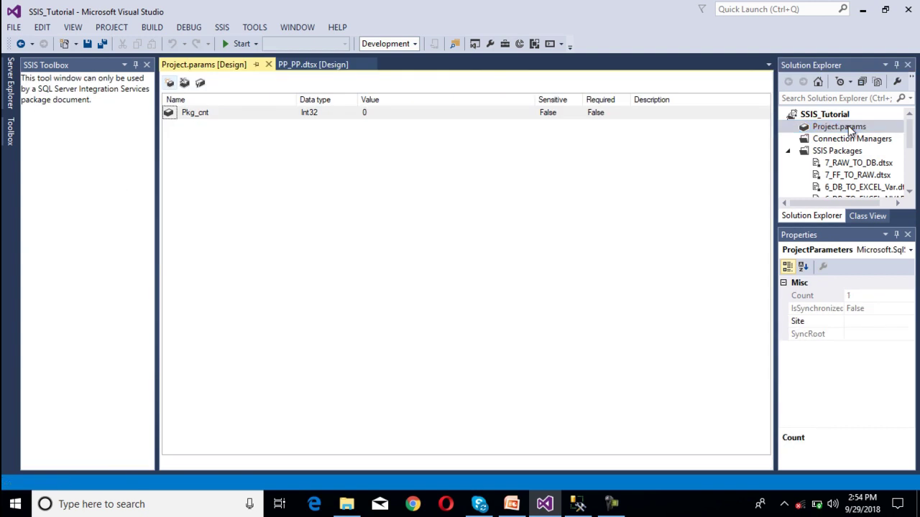
pyautogui.click(250, 109)
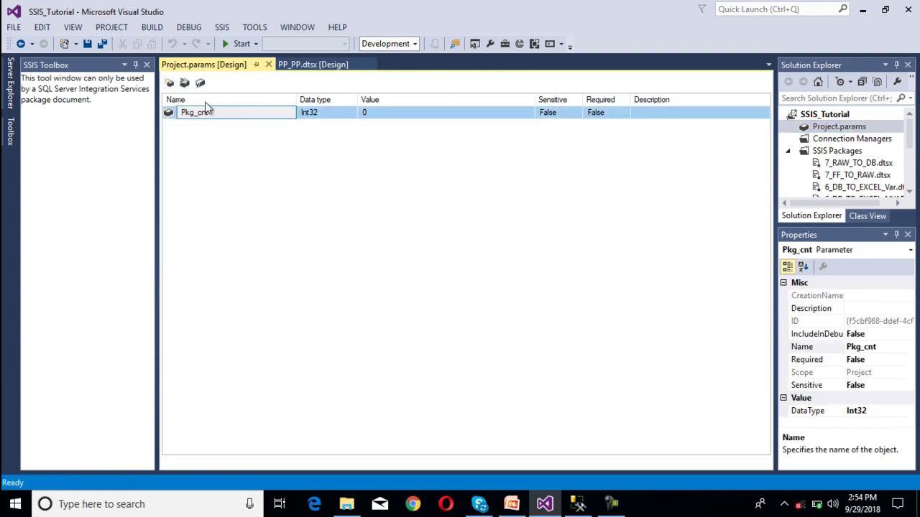
pyautogui.click(170, 83)
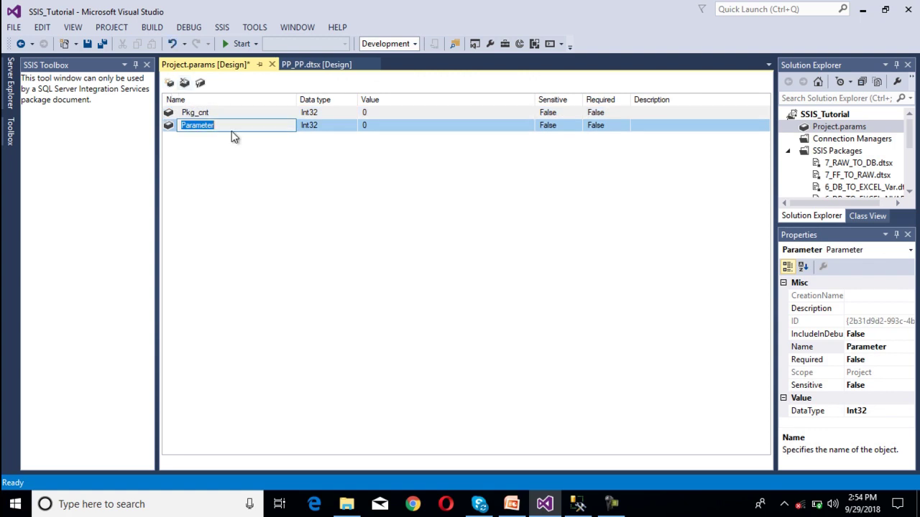
pyautogui.write('Pckg_sp')
pyautogui.press('Tab')
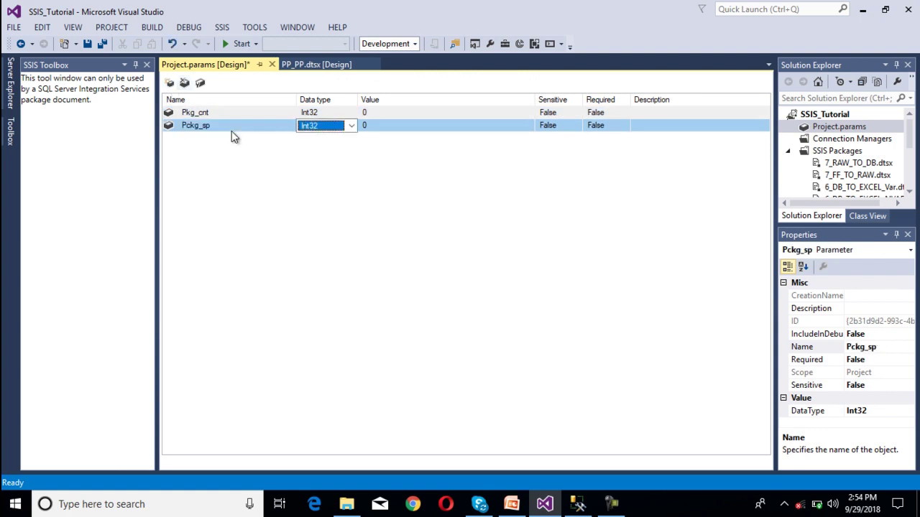
pyautogui.press('Down')
pyautogui.press('Down')
pyautogui.press('Down')
pyautogui.press('Down')
pyautogui.press('Tab')
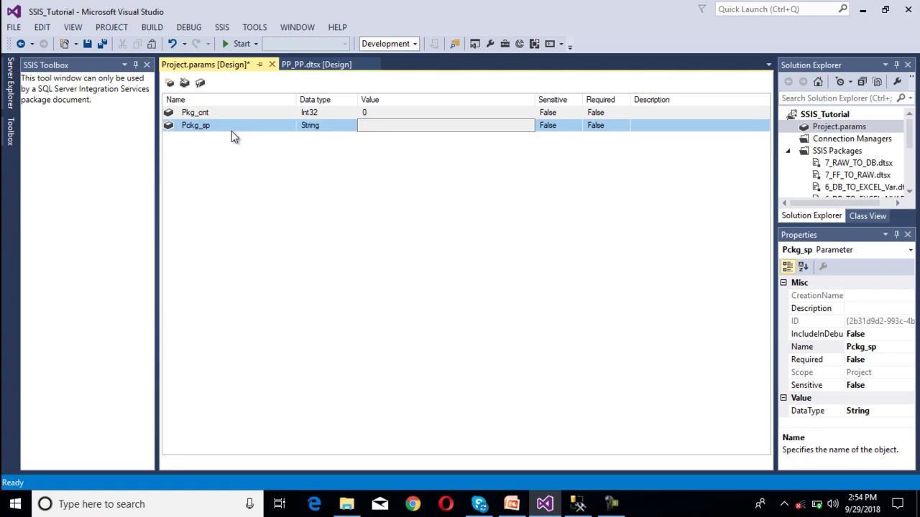
# Step: Review the salesperson values in the Management Studio query results
pyautogui.click(579, 504)
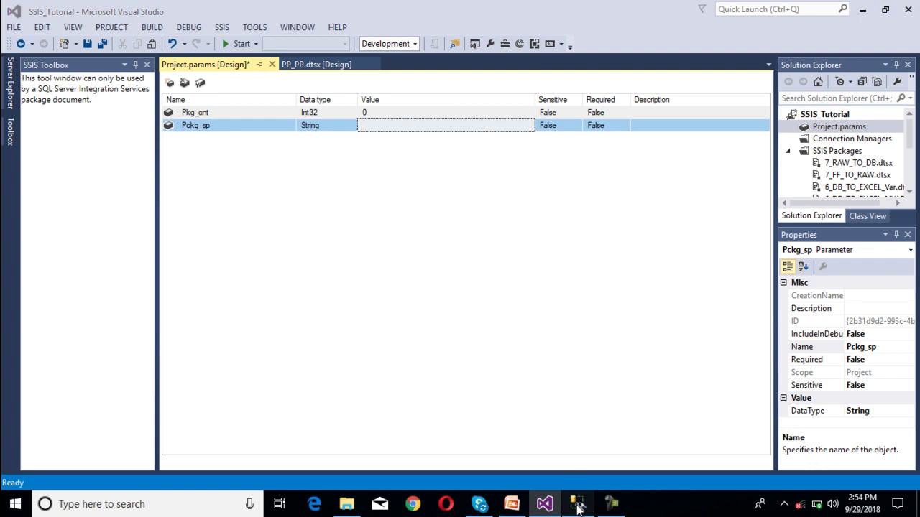
pyautogui.click(536, 352)
pyautogui.press('Down')
pyautogui.press('Down')
pyautogui.press('Down')
pyautogui.press('Down')
pyautogui.press('Down')
pyautogui.press('Down')
pyautogui.press('Down')
pyautogui.press('Down')
pyautogui.press('Down')
pyautogui.press('Down')
pyautogui.press('Down')
pyautogui.press('Down')
pyautogui.press('Down')
pyautogui.press('Down')
pyautogui.press('Down')
pyautogui.press('Down')
pyautogui.press('Down')
pyautogui.press('Down')
pyautogui.press('Down')
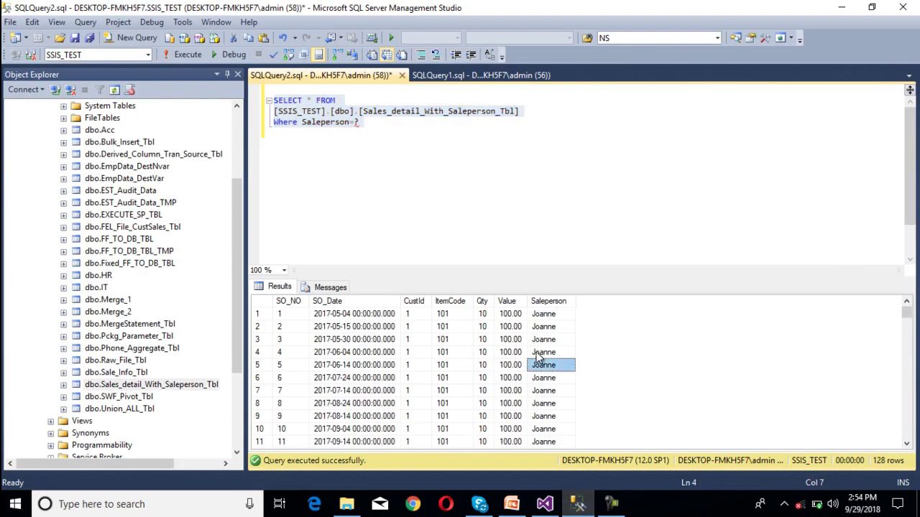
pyautogui.press('Down')
pyautogui.press('Down')
pyautogui.press('Down')
pyautogui.press('Down')
pyautogui.press('Down')
pyautogui.press('Down')
pyautogui.press('Down')
pyautogui.press('Down')
pyautogui.press('Down')
pyautogui.press('Down')
pyautogui.press('Down')
pyautogui.press('Down')
pyautogui.press('Down')
pyautogui.press('Down')
pyautogui.press('Down')
pyautogui.press('Down')
pyautogui.press('Down')
pyautogui.press('Down')
pyautogui.press('Down')
pyautogui.press('Down')
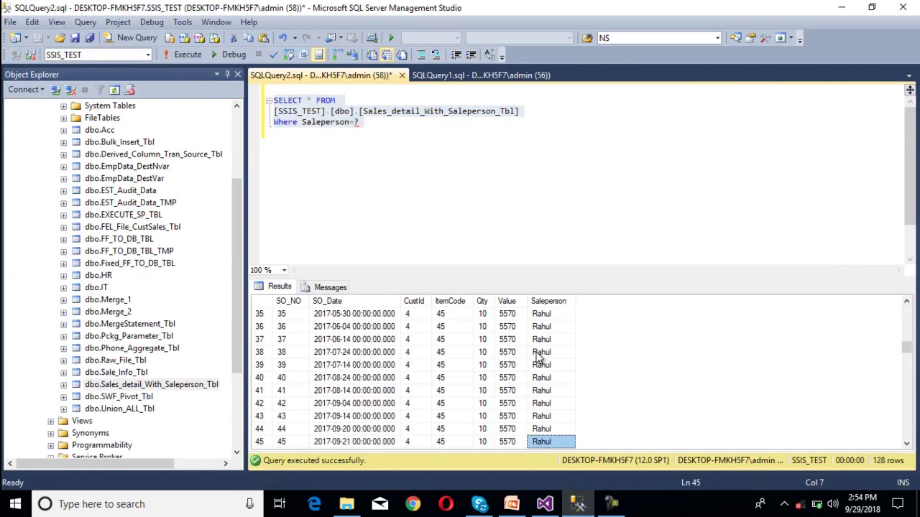
pyautogui.click(845, 7)
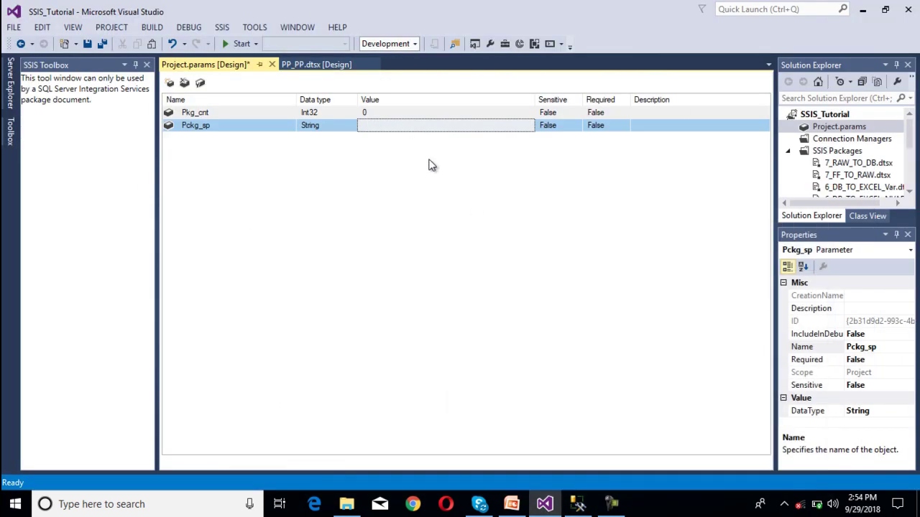
# Step: Enter a salesperson's name as Pckg_sp's value, then save and close Project.params
pyautogui.click(404, 125)
pyautogui.press('Tab')
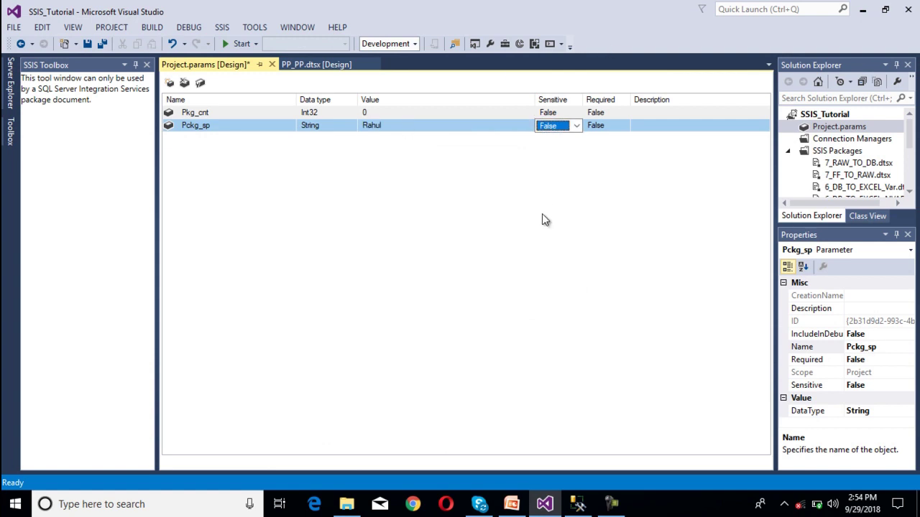
pyautogui.hotkey('ctrl', 's')
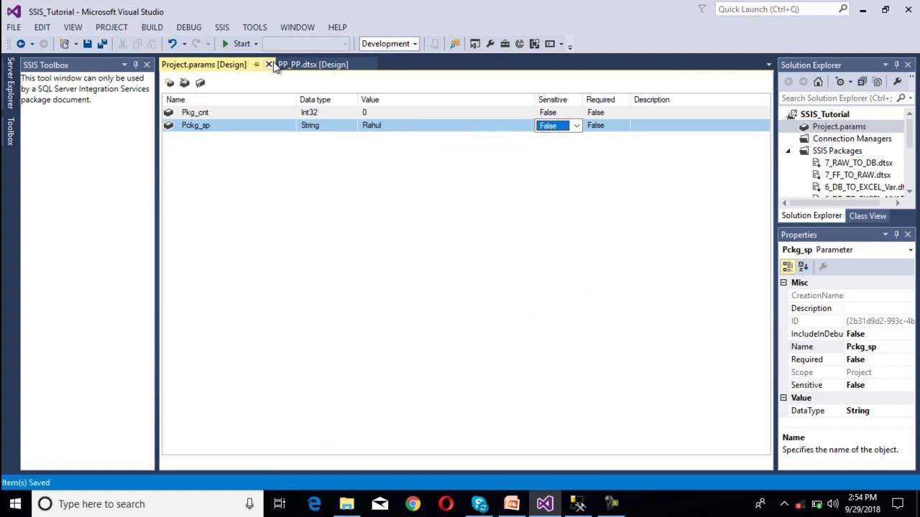
pyautogui.click(270, 65)
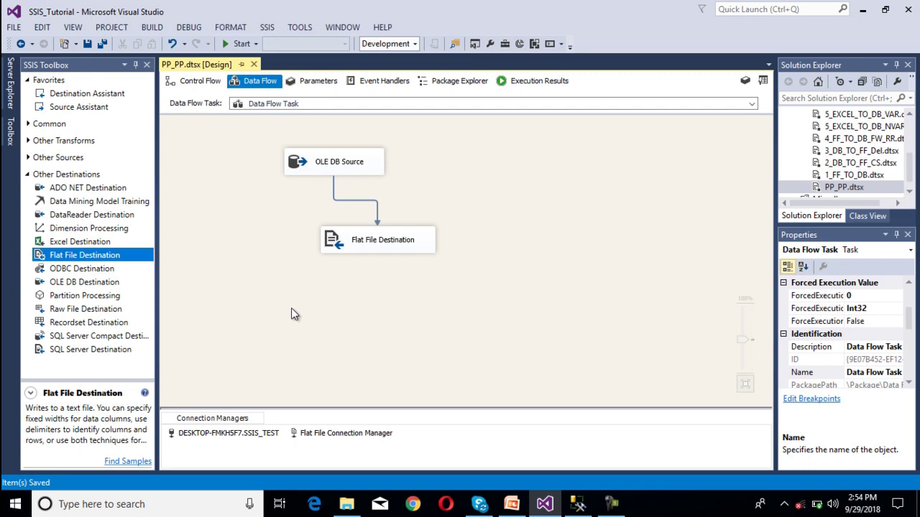
# Step: Map the OLE DB Source query's Parameter0 to $Project::Pckg_sp
pyautogui.doubleClick(299, 163)
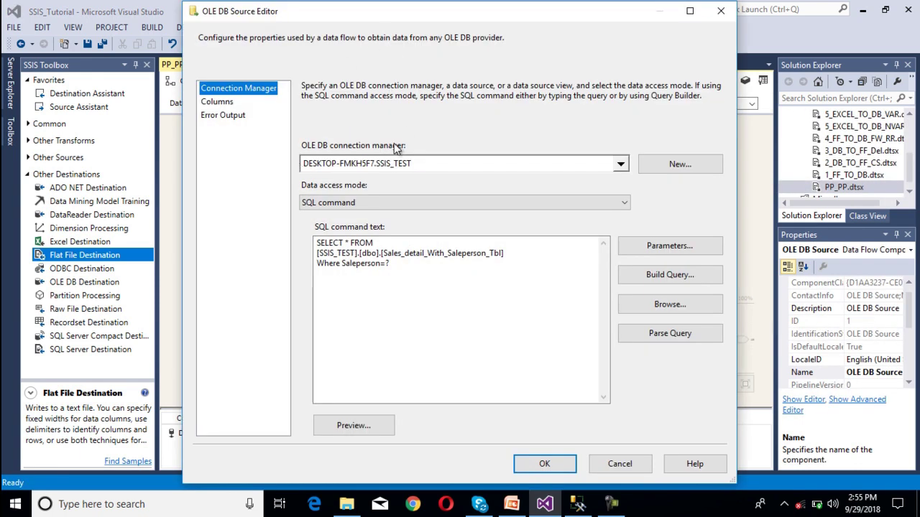
pyautogui.click(651, 250)
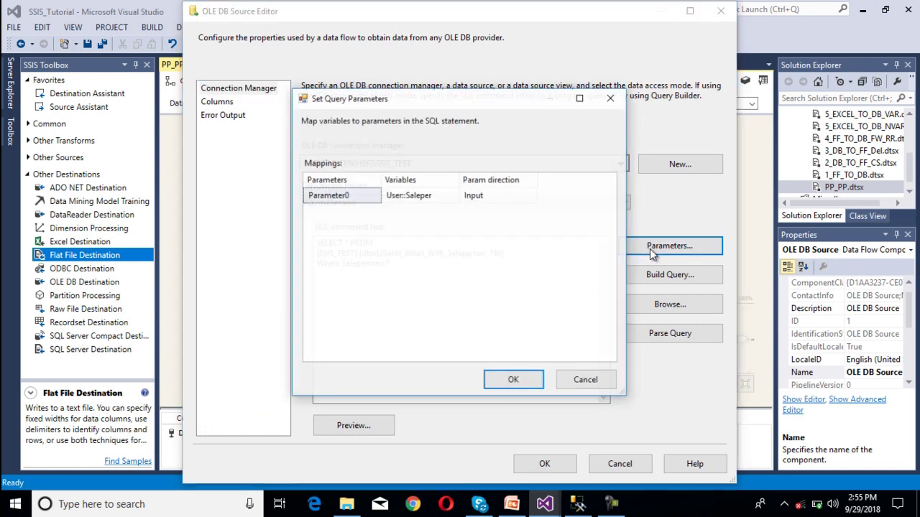
pyautogui.click(452, 196)
pyautogui.click(453, 197)
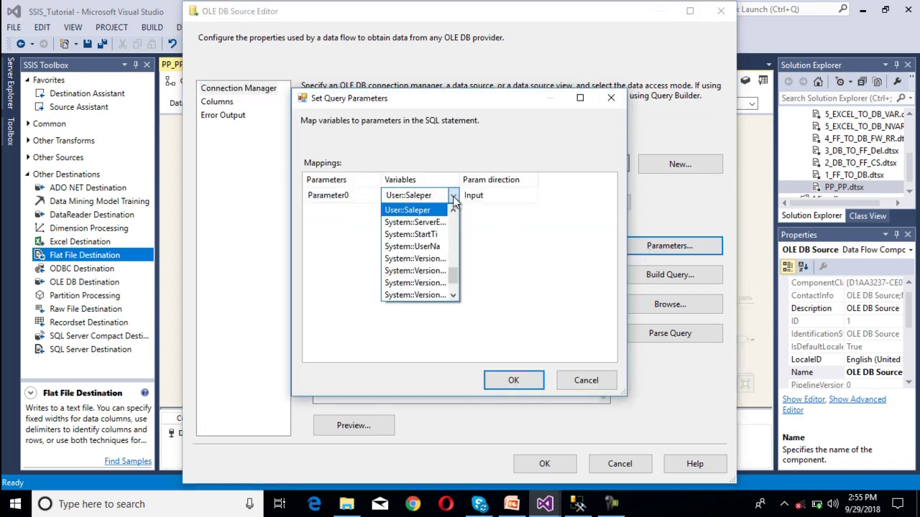
pyautogui.press('Down')
pyautogui.press('Down')
pyautogui.press('Down')
pyautogui.press('Down')
pyautogui.press('Down')
pyautogui.press('Down')
pyautogui.press('Down')
pyautogui.press('Down')
pyautogui.press('Down')
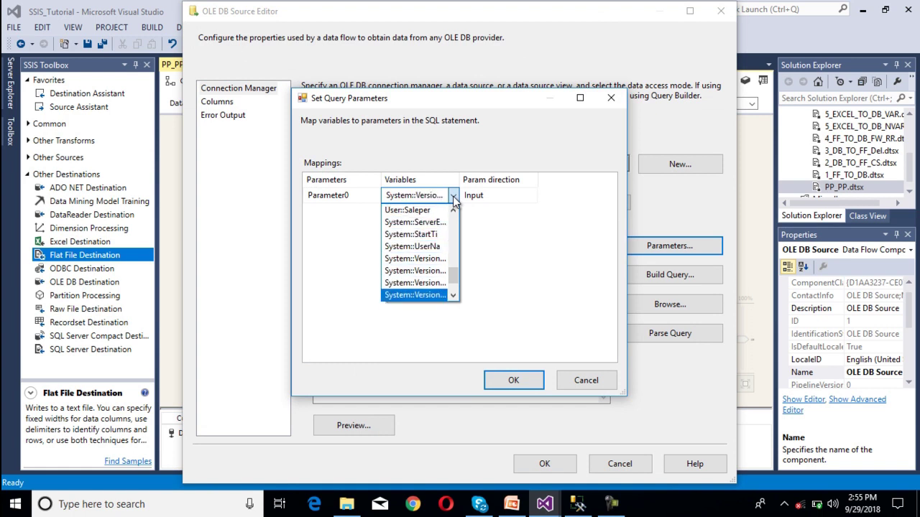
pyautogui.scroll(-1, 453, 196)
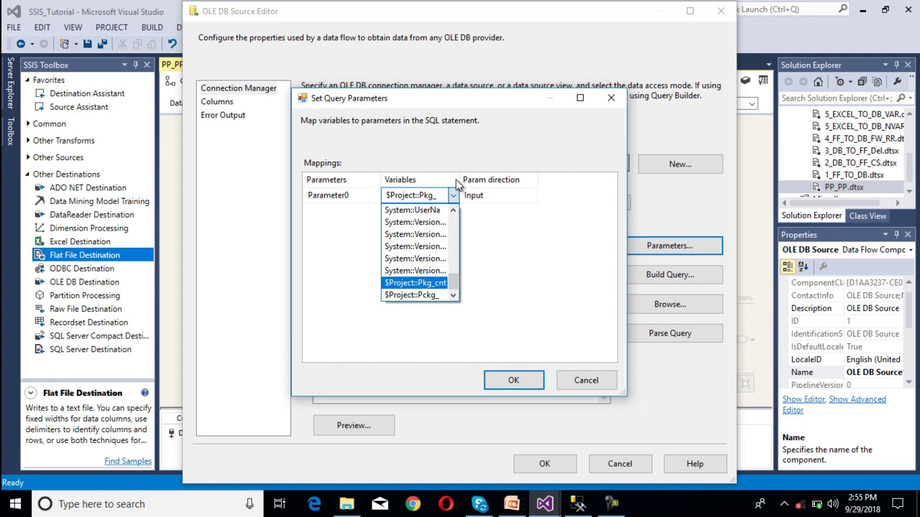
pyautogui.click(431, 297)
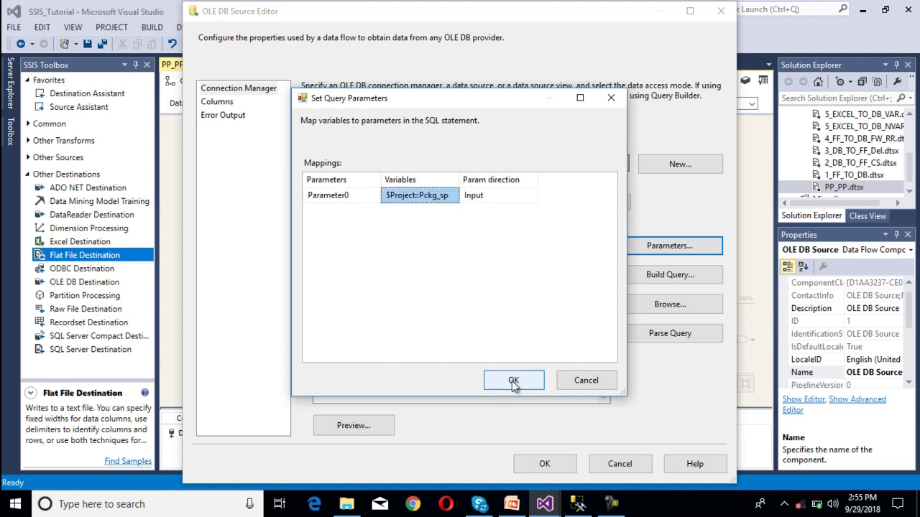
pyautogui.click(512, 380)
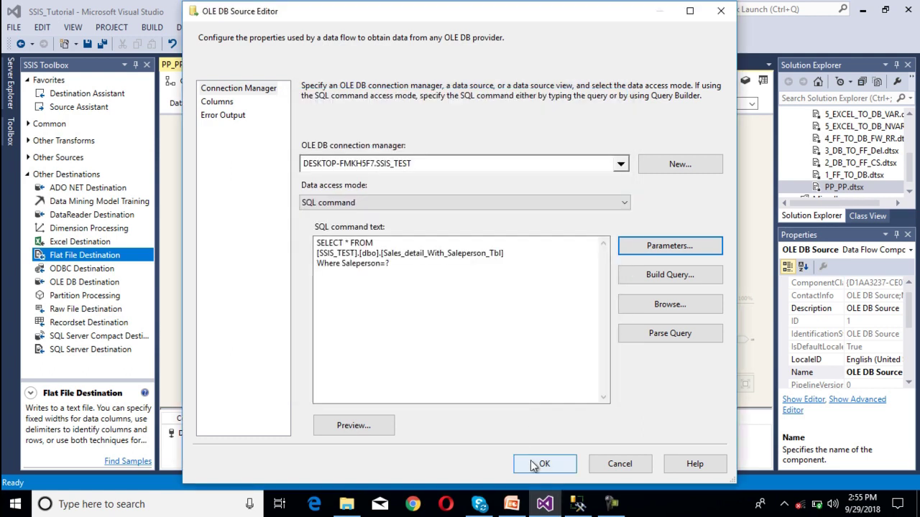
pyautogui.click(539, 464)
# Step: Rerun the package, writing 32 rows, and open Sale_Detail.txt to check the output
pyautogui.click(567, 217)
pyautogui.press('F5')
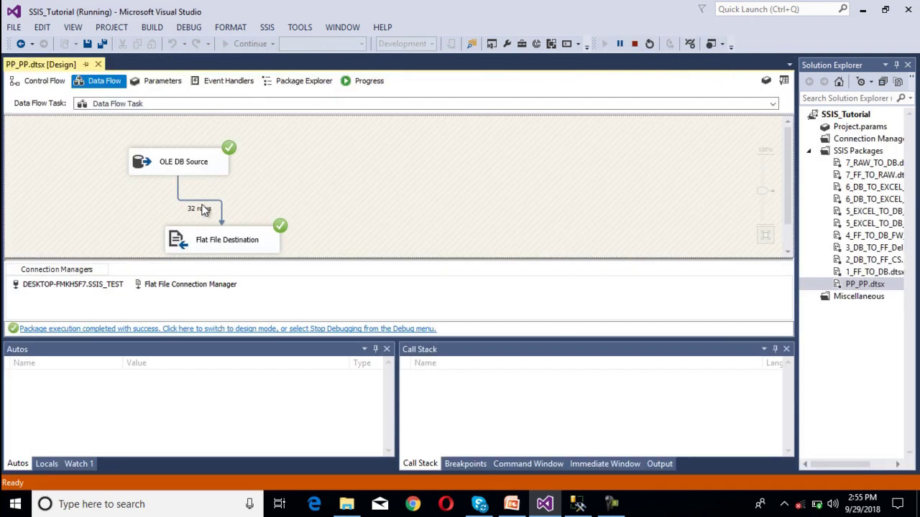
pyautogui.click(632, 44)
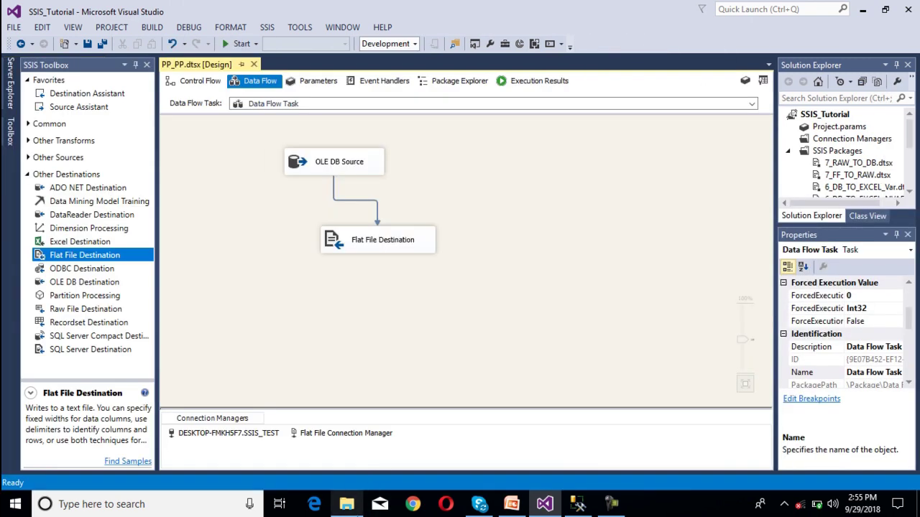
pyautogui.click(346, 504)
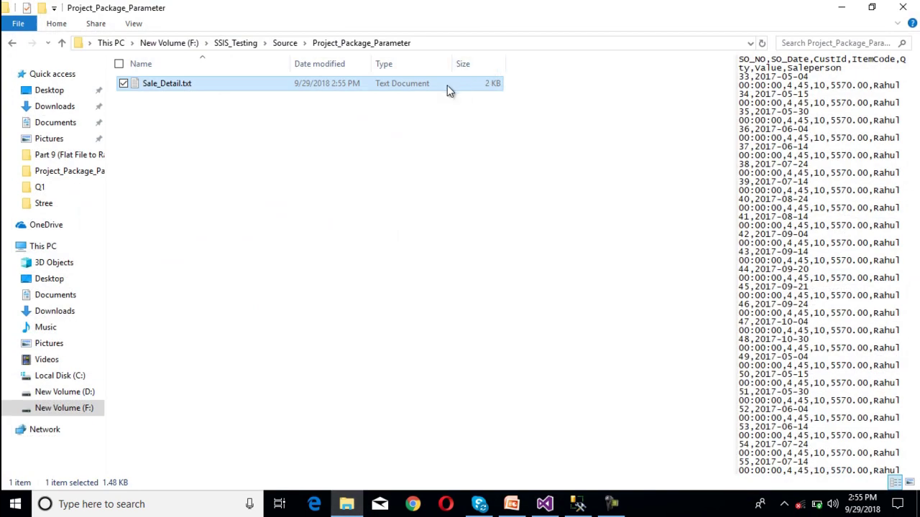
pyautogui.doubleClick(447, 84)
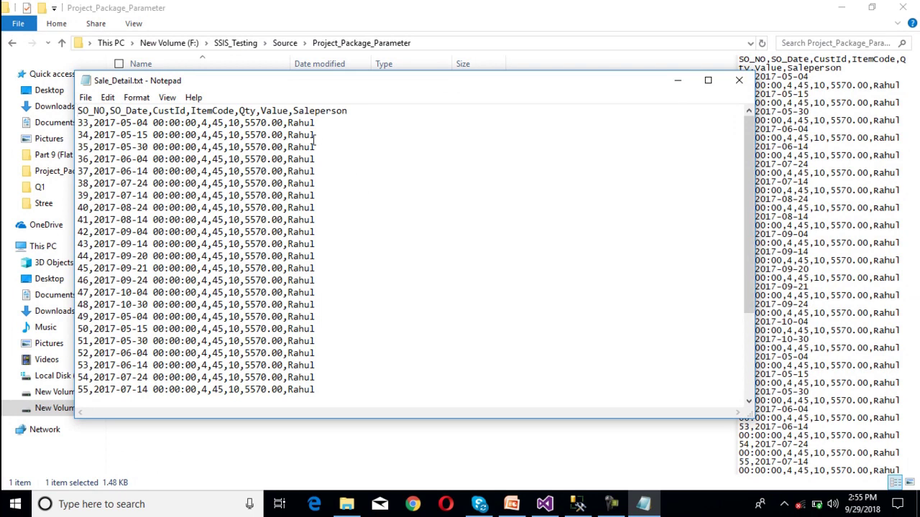
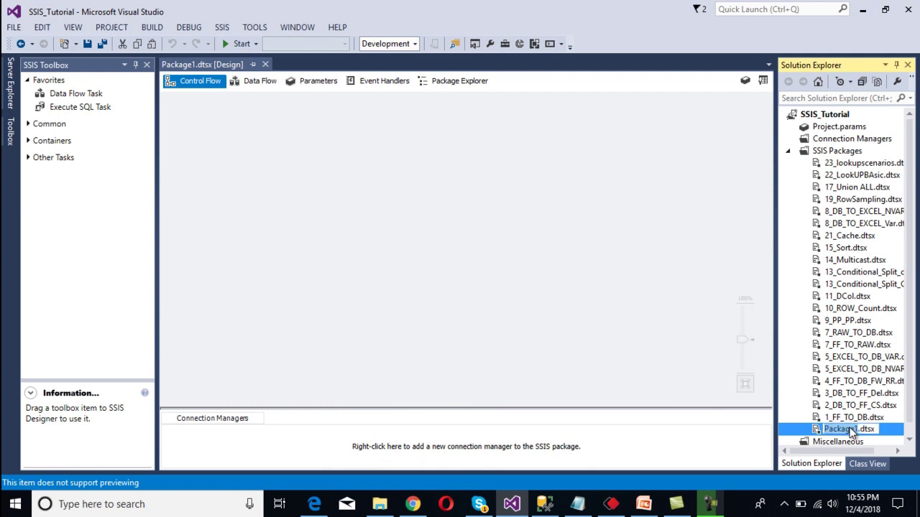
# Step: Rename the package to DCM.dtsx and save it
pyautogui.write('D')
pyautogui.write('CM')
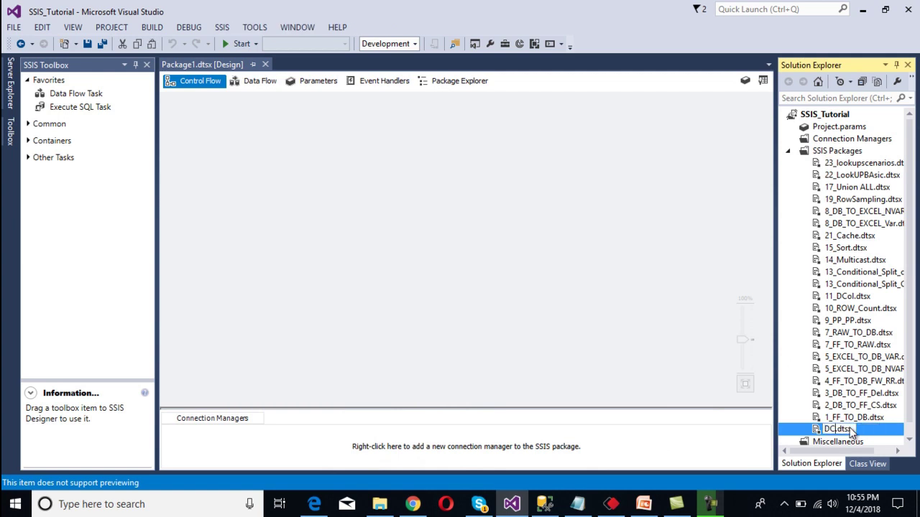
pyautogui.press('Return')
pyautogui.click(489, 194)
pyautogui.hotkey('ctrl', 's')
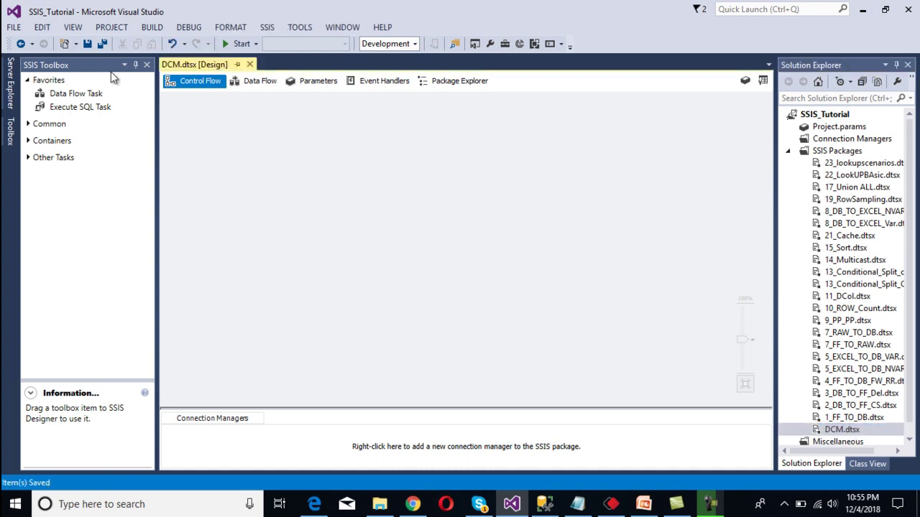
# Step: Add a Data Flow Task to the control flow and open its data flow
pyautogui.click(75, 96)
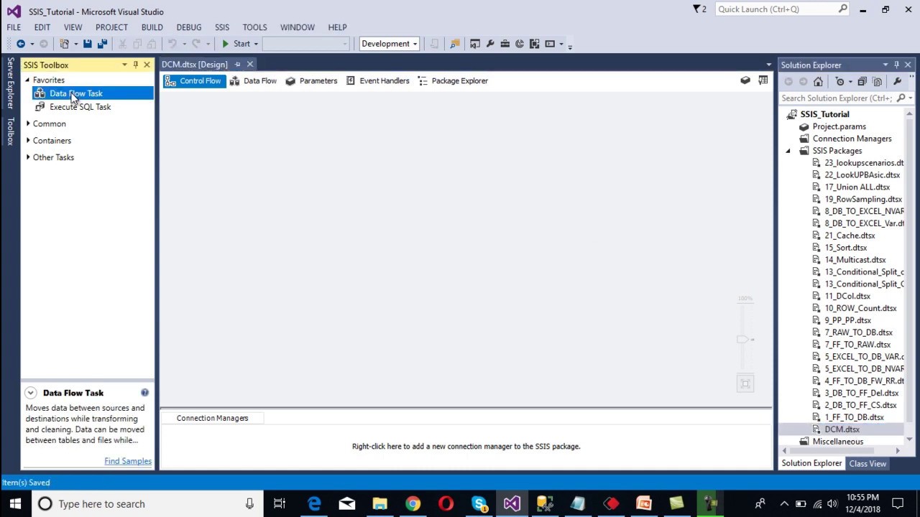
pyautogui.moveTo(72, 98); pyautogui.dragTo(228, 145)
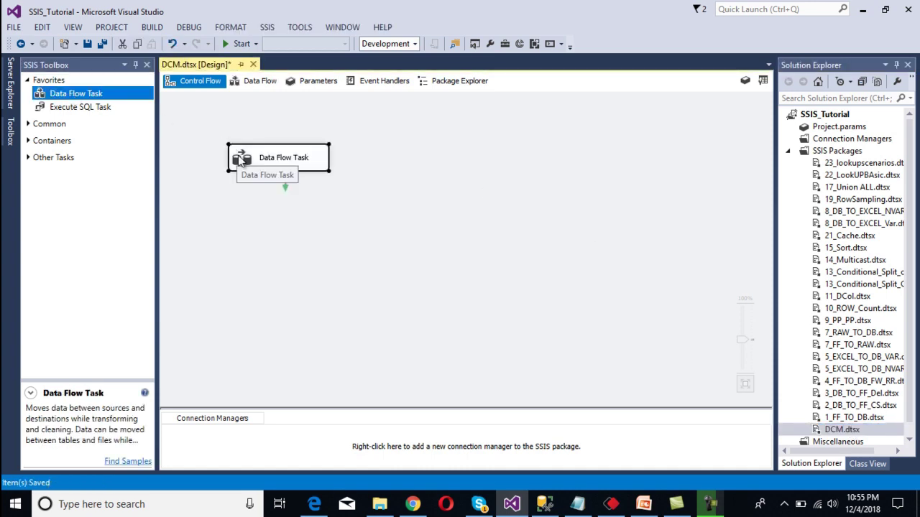
pyautogui.doubleClick(238, 157)
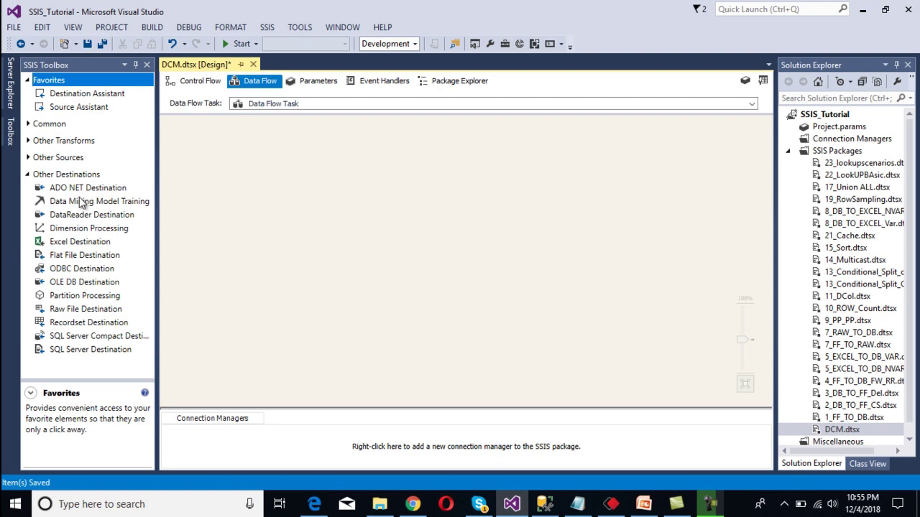
# Step: Add an OLE DB Source from the Other Sources group to the data flow
pyautogui.click(82, 202)
pyautogui.press('Left')
pyautogui.press('Left')
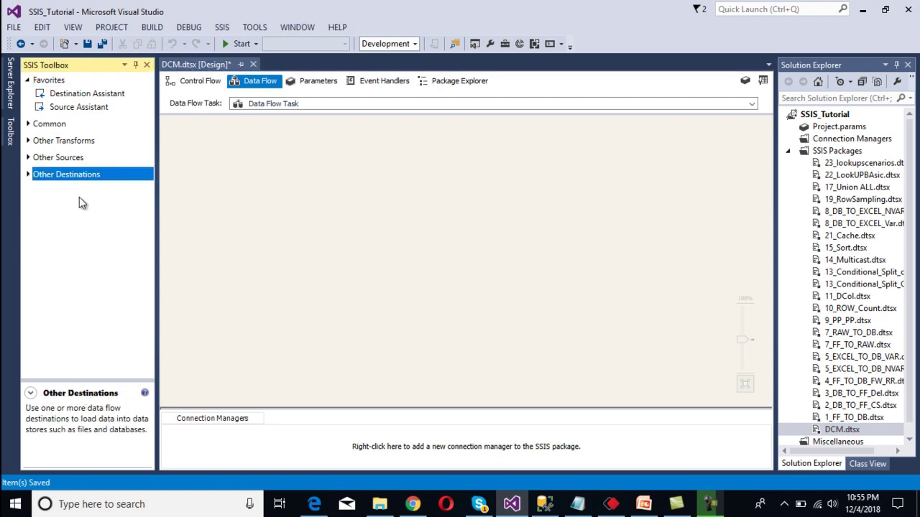
pyautogui.press('Up')
pyautogui.press('Right')
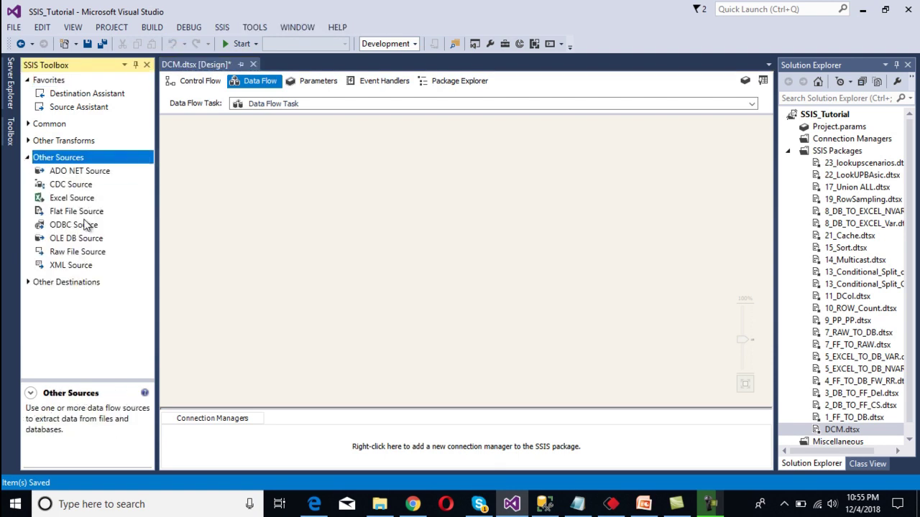
pyautogui.click(63, 225)
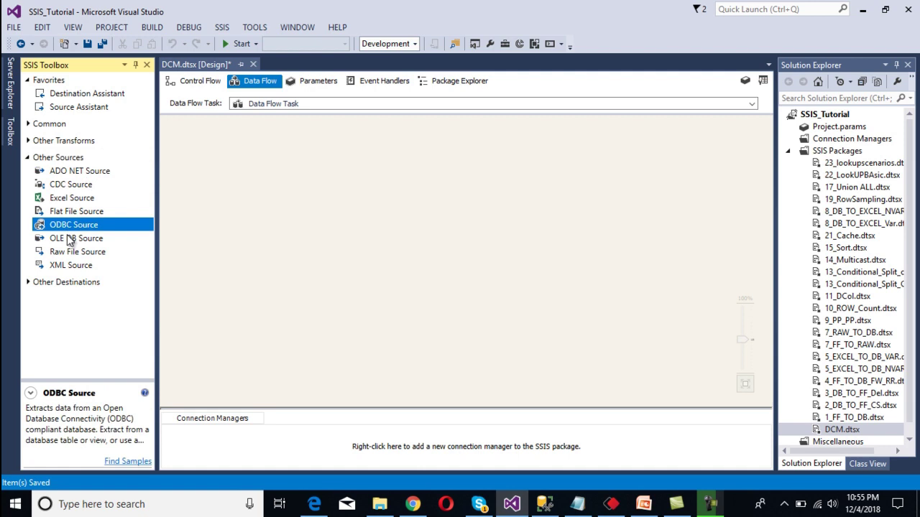
pyautogui.click(70, 240)
pyautogui.moveTo(68, 240); pyautogui.dragTo(277, 149)
# Step: Add a Flat File Destination from Other Destinations below the source
pyautogui.click(94, 184)
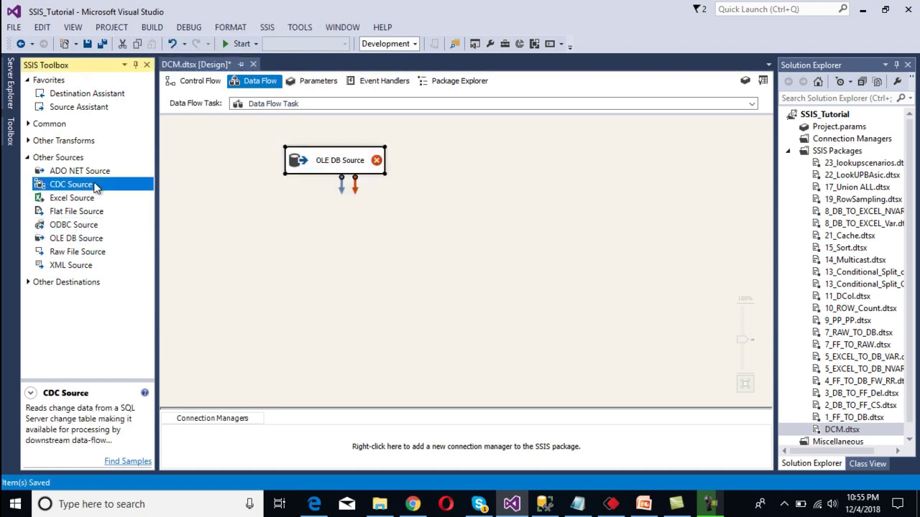
pyautogui.press('Left')
pyautogui.press('Left')
pyautogui.press('Down')
pyautogui.press('Right')
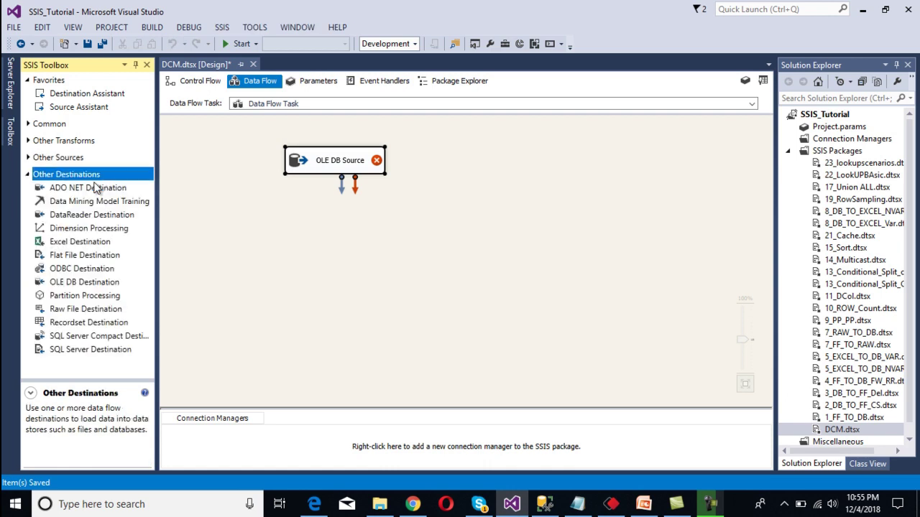
pyautogui.click(83, 257)
pyautogui.moveTo(81, 256); pyautogui.dragTo(221, 243)
pyautogui.moveTo(366, 236); pyautogui.dragTo(379, 240)
# Step: Reposition the OLE DB Source and open its editor
pyautogui.click(303, 163)
pyautogui.moveTo(337, 167); pyautogui.dragTo(314, 156)
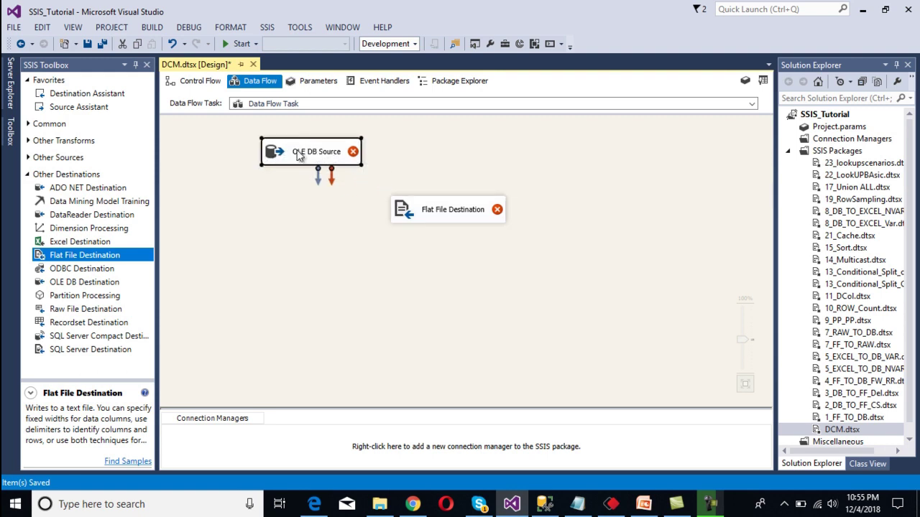
pyautogui.doubleClick(271, 149)
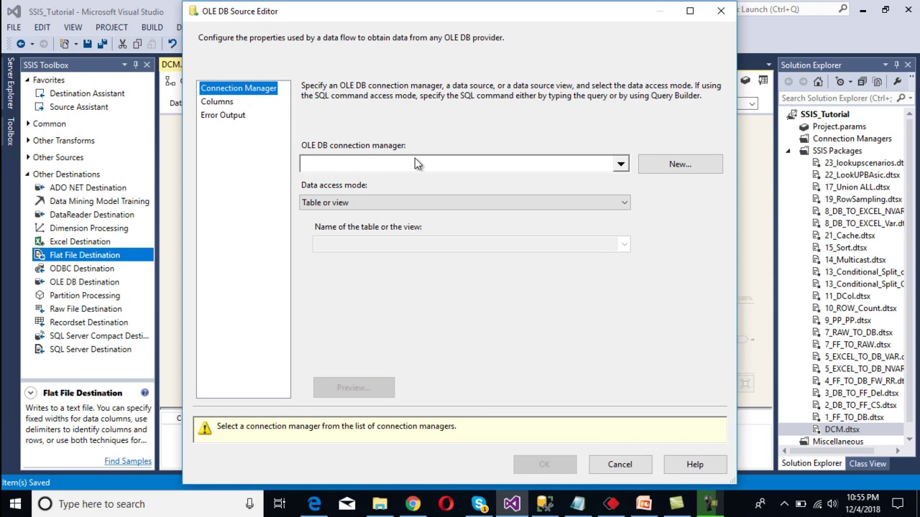
# Step: Connect the OLE DB Source to SSIS_TEST, select [dbo].[Sale_Info_Tbl], and preview its rows
pyautogui.click(677, 164)
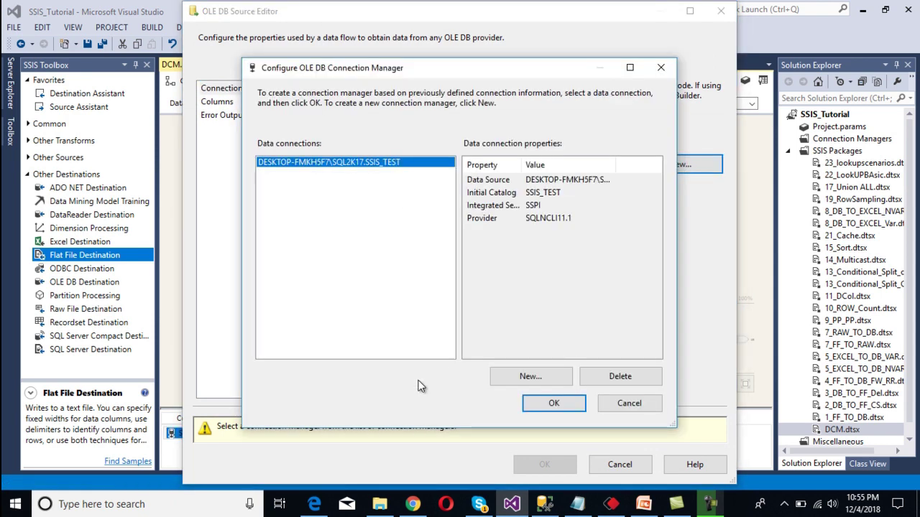
pyautogui.click(558, 406)
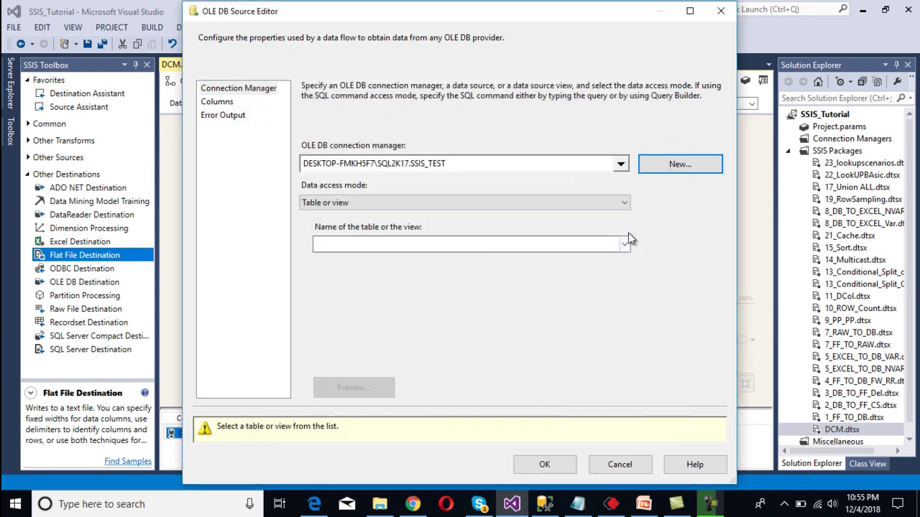
pyautogui.click(624, 245)
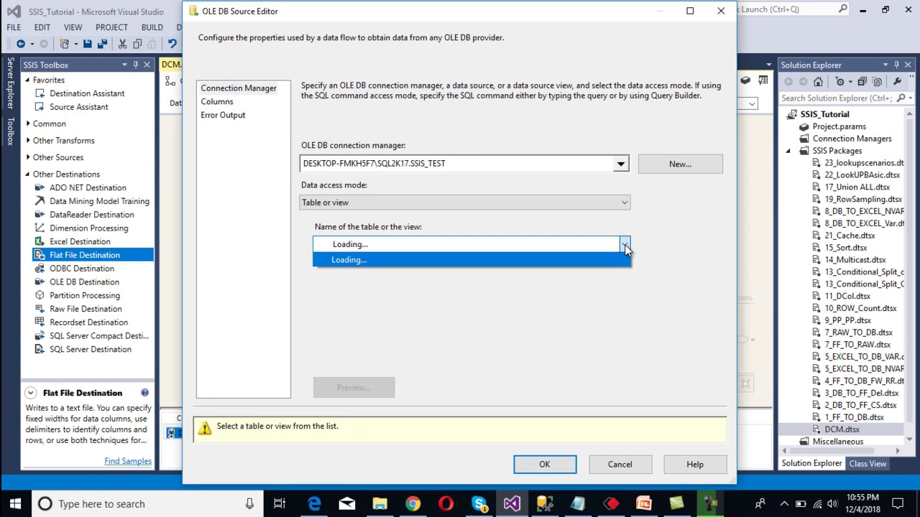
pyautogui.click(625, 246)
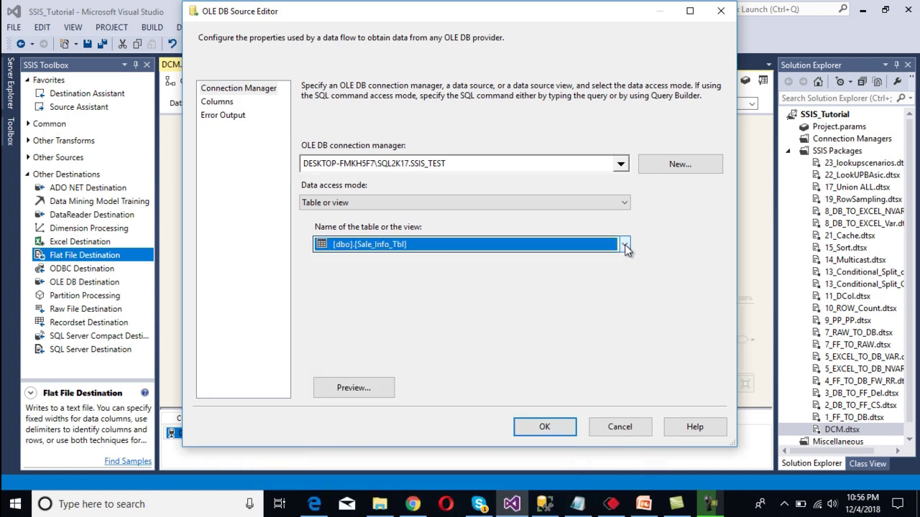
pyautogui.click(362, 390)
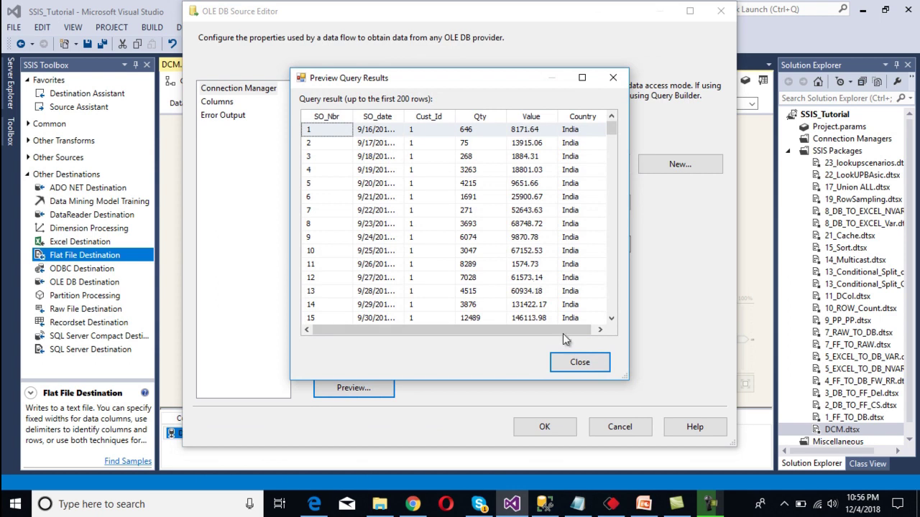
pyautogui.click(575, 363)
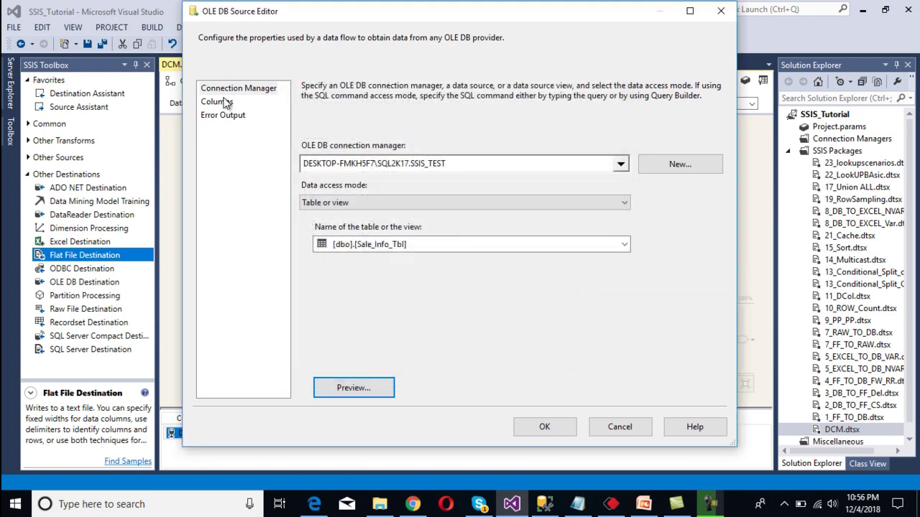
# Step: Review the source's output columns, accept the settings, and save the package
pyautogui.click(220, 102)
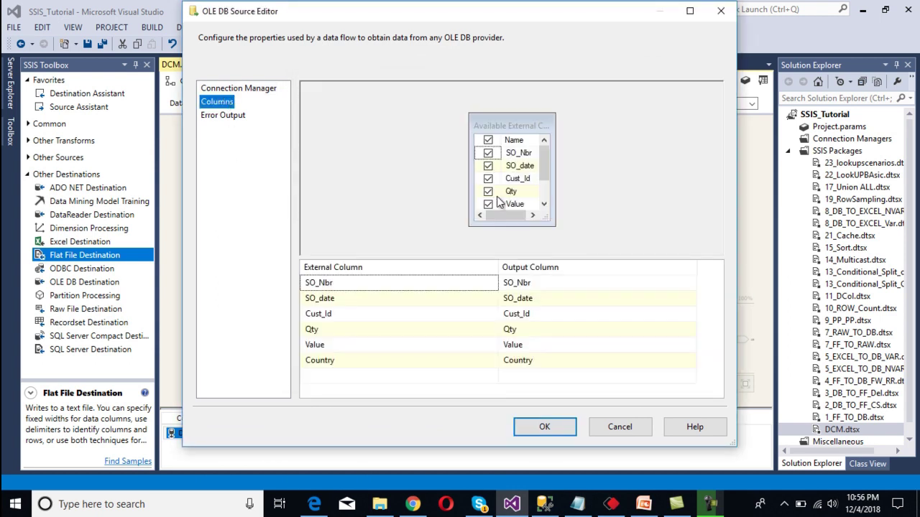
pyautogui.click(546, 427)
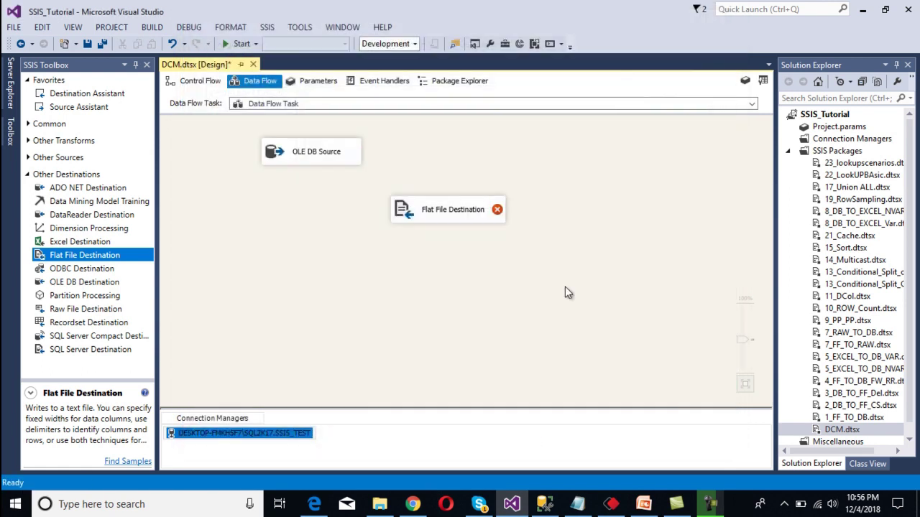
pyautogui.click(605, 192)
pyautogui.hotkey('ctrl', 's')
# Step: Link the OLE DB Source output to the Flat File Destination and open the destination editor
pyautogui.click(305, 151)
pyautogui.moveTo(318, 179); pyautogui.dragTo(438, 215)
pyautogui.click(436, 260)
pyautogui.doubleClick(411, 207)
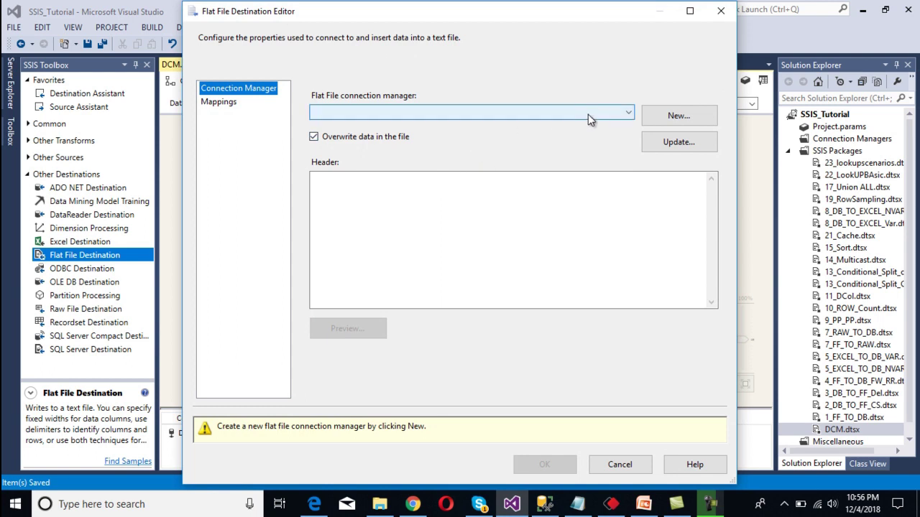
# Step: Create a new delimited flat file connection writing to an output file named Sale
pyautogui.click(370, 114)
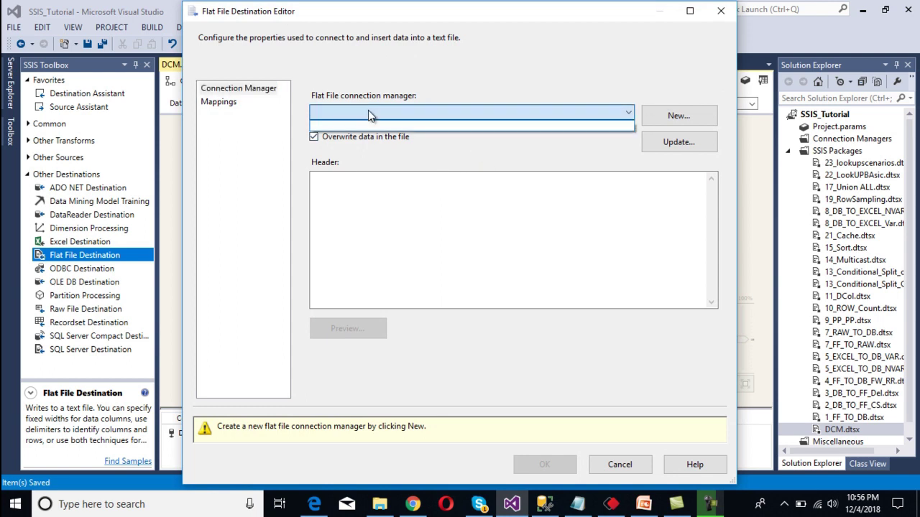
pyautogui.click(553, 75)
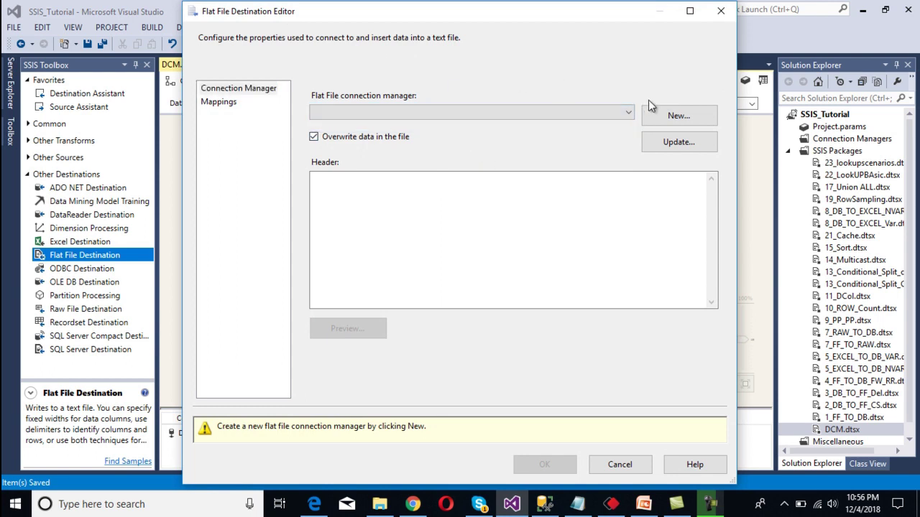
pyautogui.click(668, 116)
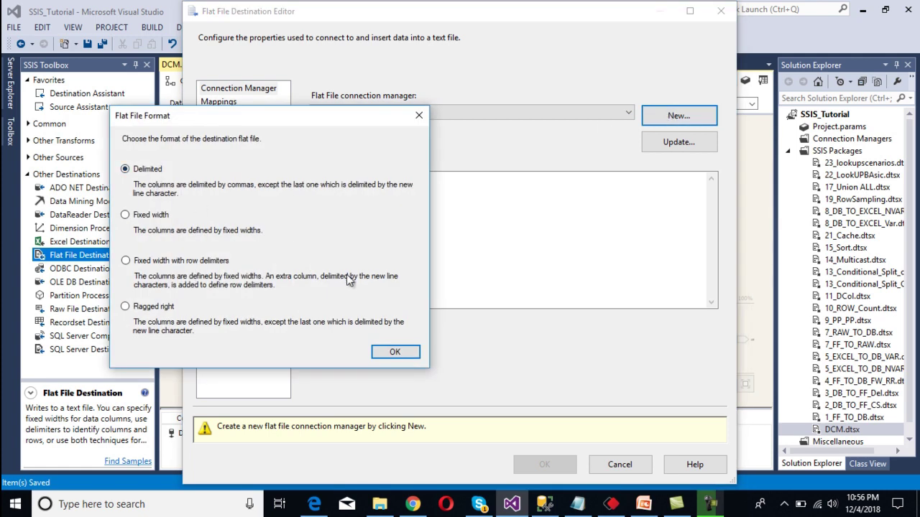
pyautogui.click(394, 353)
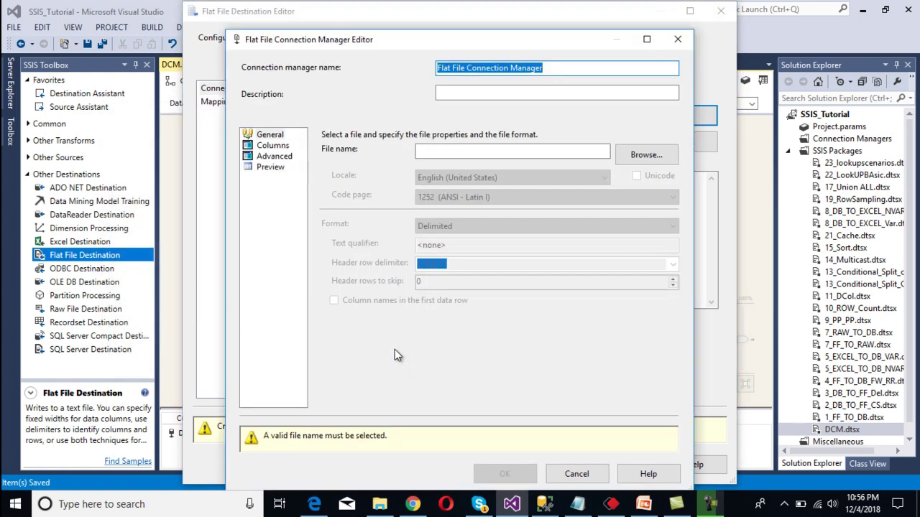
pyautogui.click(646, 155)
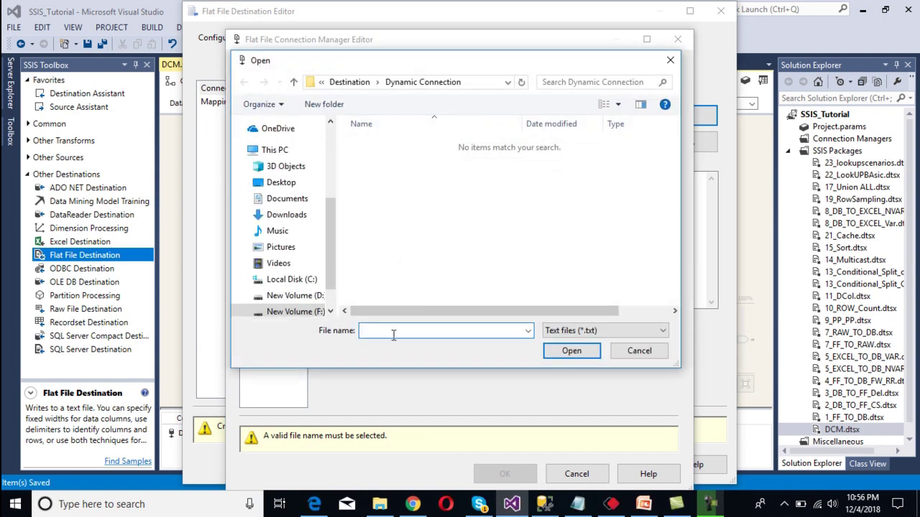
pyautogui.write('Sale')
pyautogui.click(568, 351)
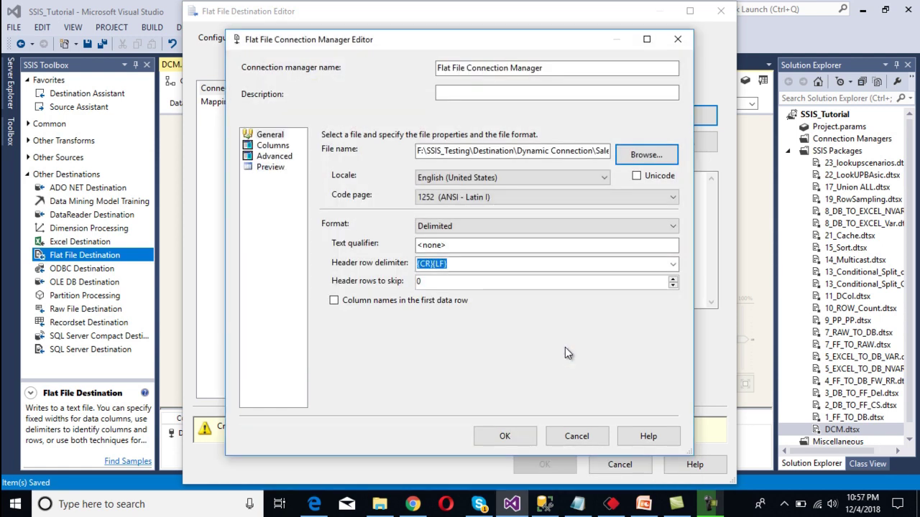
# Step: Use column names in the first row, accept the connection, and confirm the column mappings
pyautogui.click(392, 300)
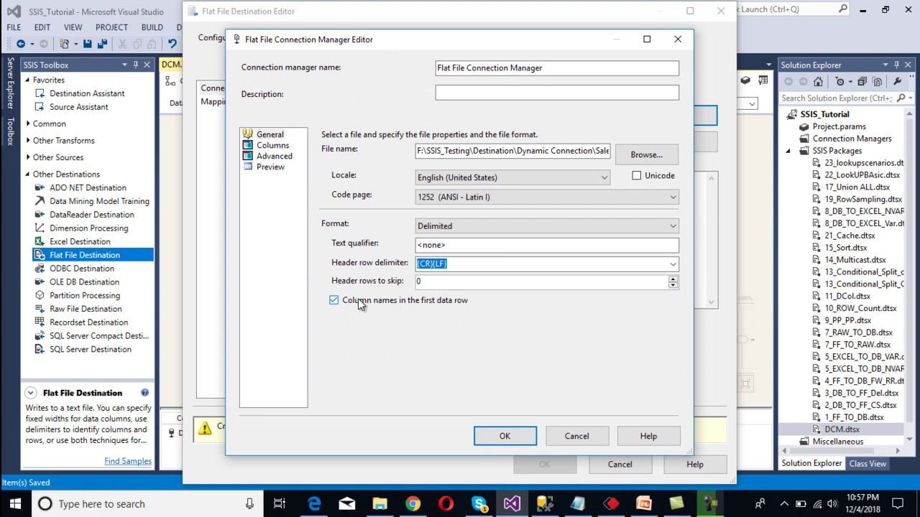
pyautogui.click(272, 147)
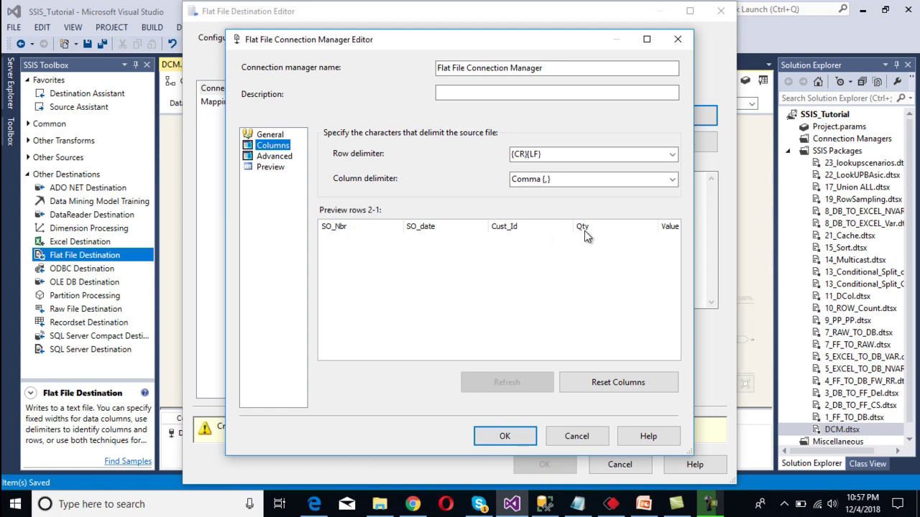
pyautogui.click(503, 436)
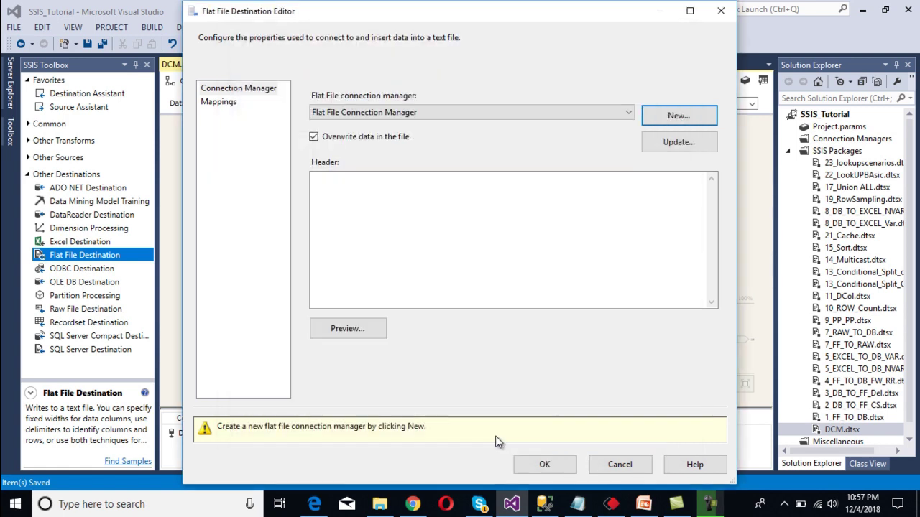
pyautogui.click(227, 105)
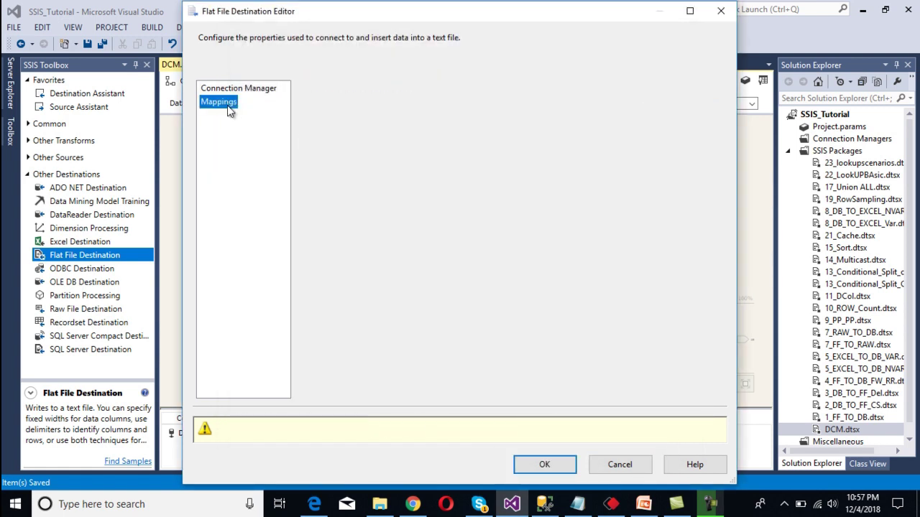
pyautogui.click(540, 428)
# Step: Save the package and add a String package variable named FolderName
pyautogui.hotkey('ctrl', 's')
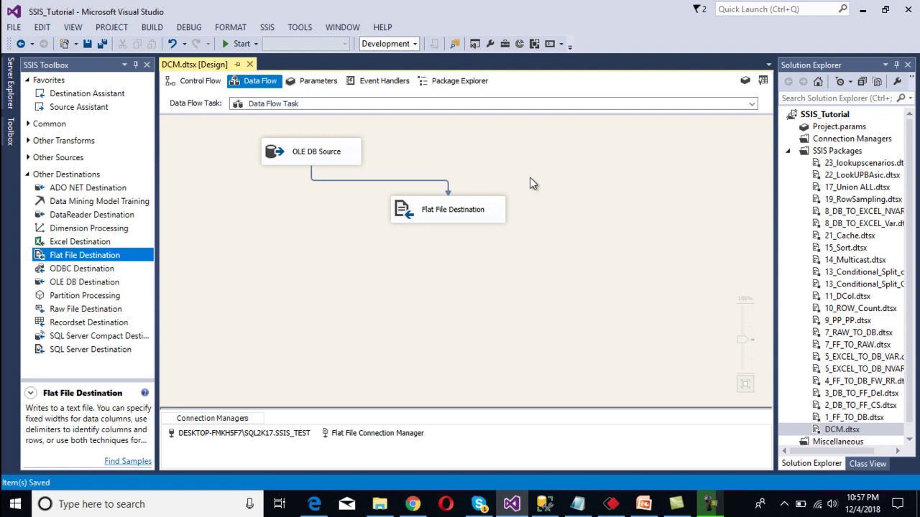
pyautogui.rightClick(530, 183)
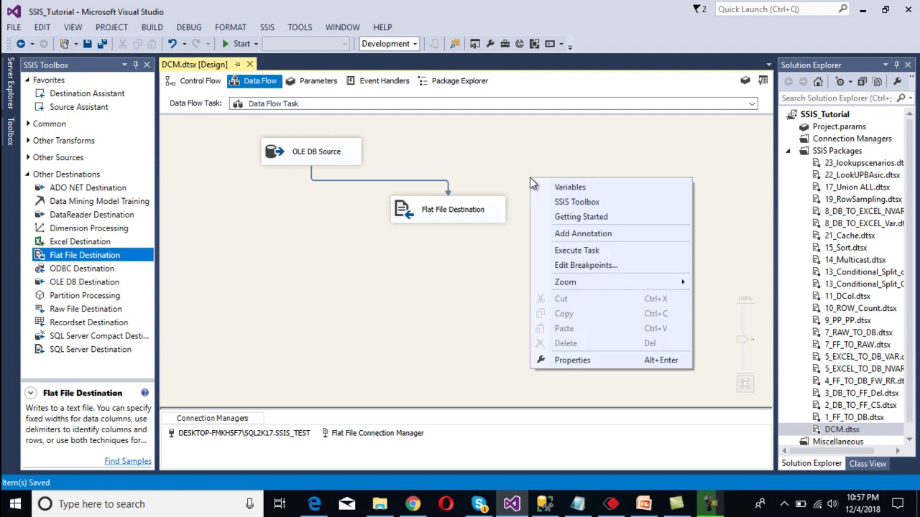
pyautogui.click(571, 188)
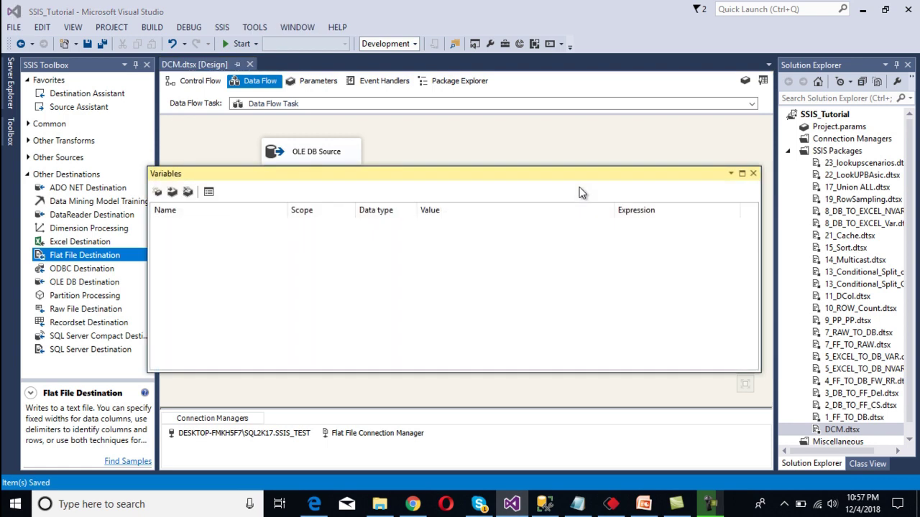
pyautogui.click(158, 192)
pyautogui.write('F')
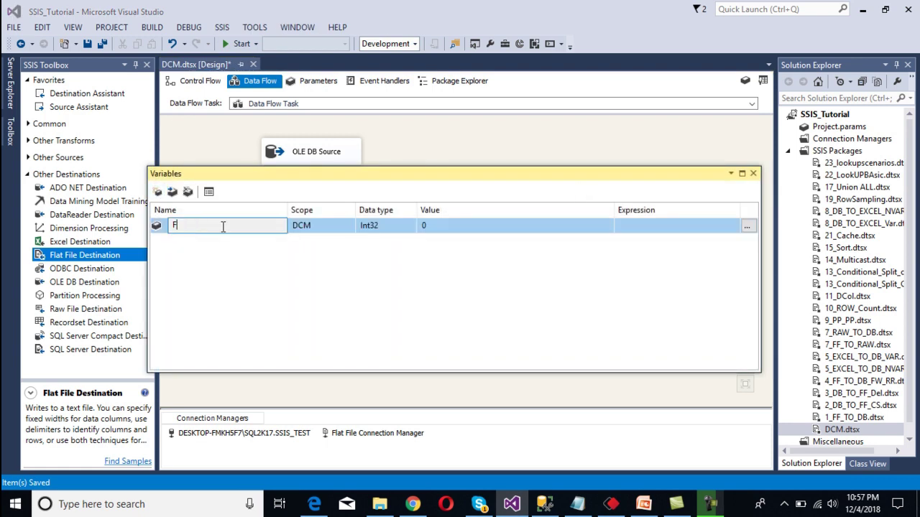
pyautogui.write('olderName')
pyautogui.click(400, 229)
pyautogui.click(400, 228)
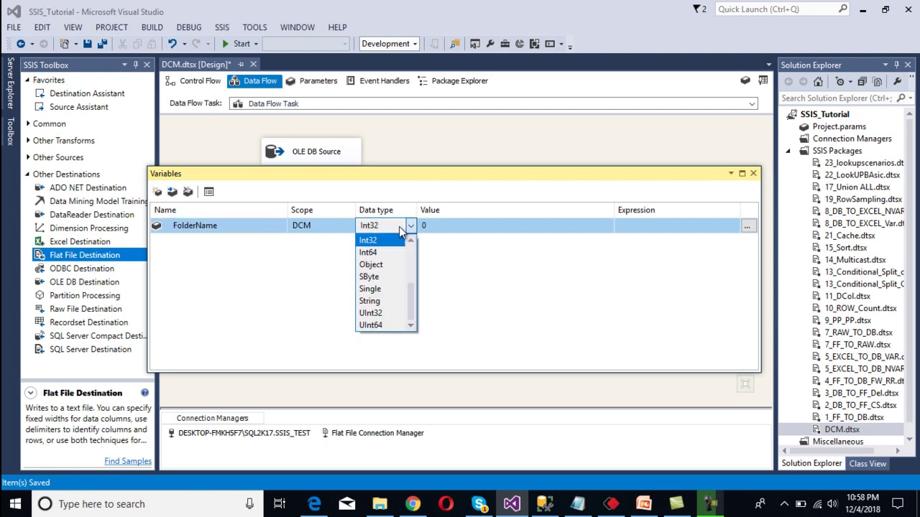
pyautogui.click(385, 308)
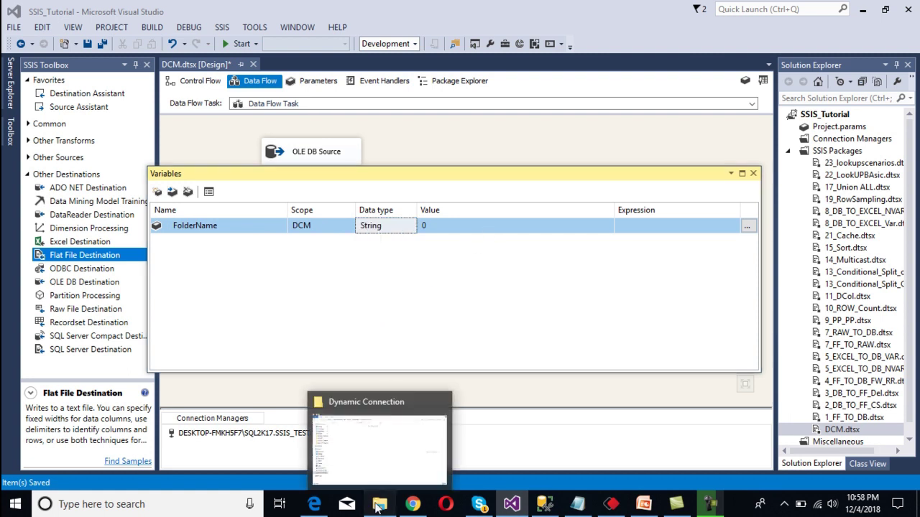
# Step: Paste F:\SSIS_Testing\Destination\Dynamic Connection\ from Explorer as FolderName's value
pyautogui.click(379, 504)
pyautogui.click(493, 43)
pyautogui.hotkey('ctrl', 'c')
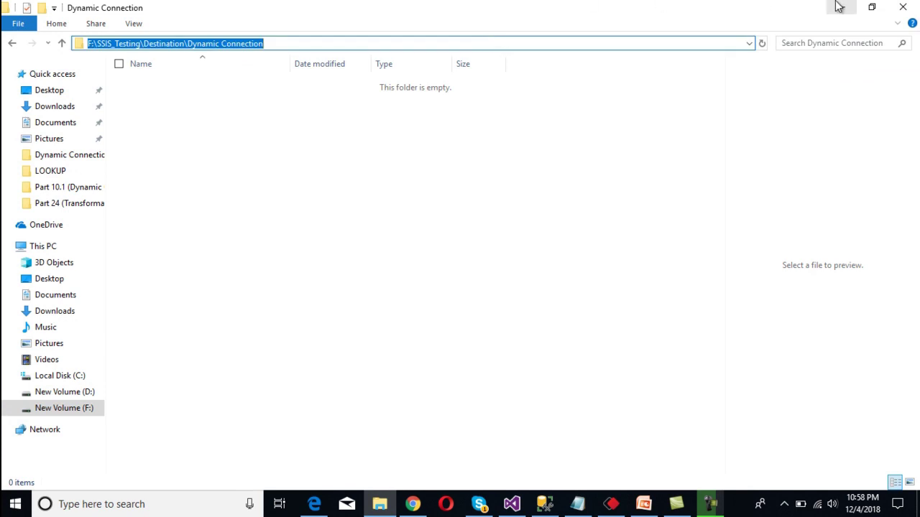
pyautogui.click(841, 8)
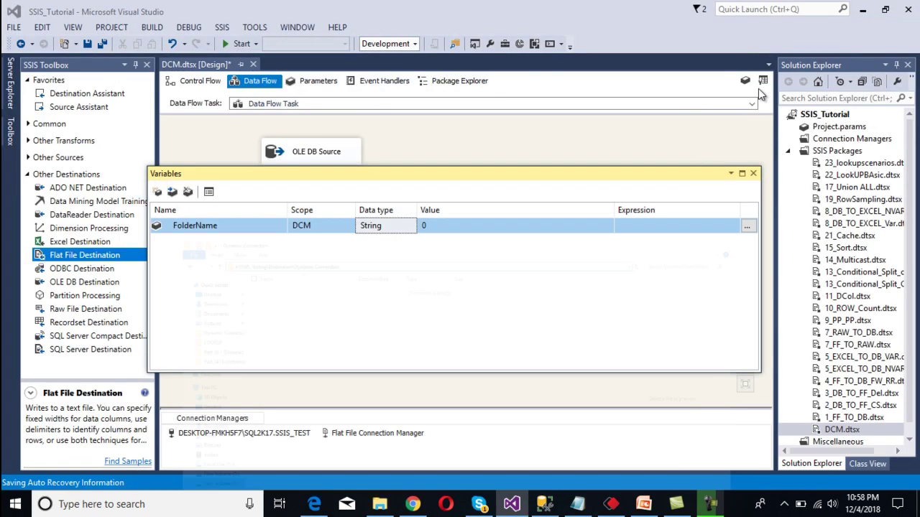
pyautogui.click(506, 227)
pyautogui.press('BackSpace')
pyautogui.hotkey('ctrl', 'v')
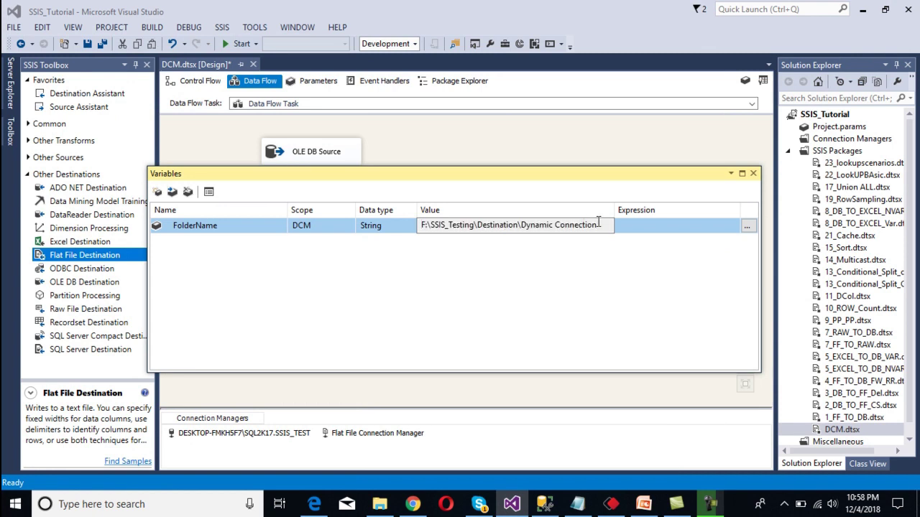
# Step: Add a String variable FileName, clearing its default 0 value
pyautogui.click(157, 192)
pyautogui.write('File')
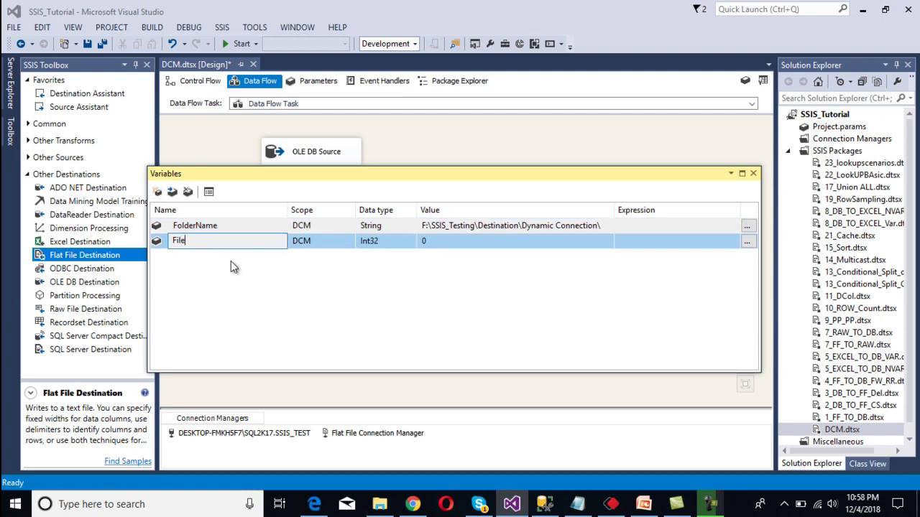
pyautogui.write('Name')
pyautogui.click(392, 237)
pyautogui.click(392, 238)
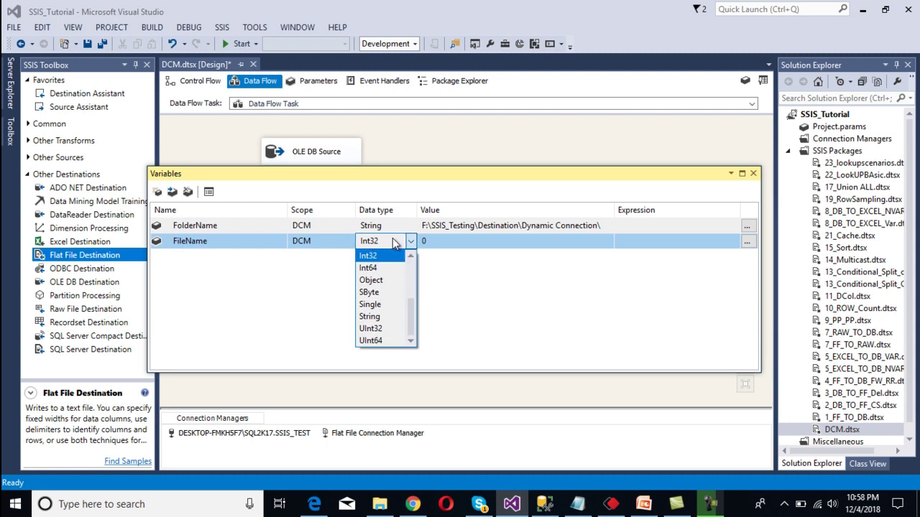
pyautogui.press('s')
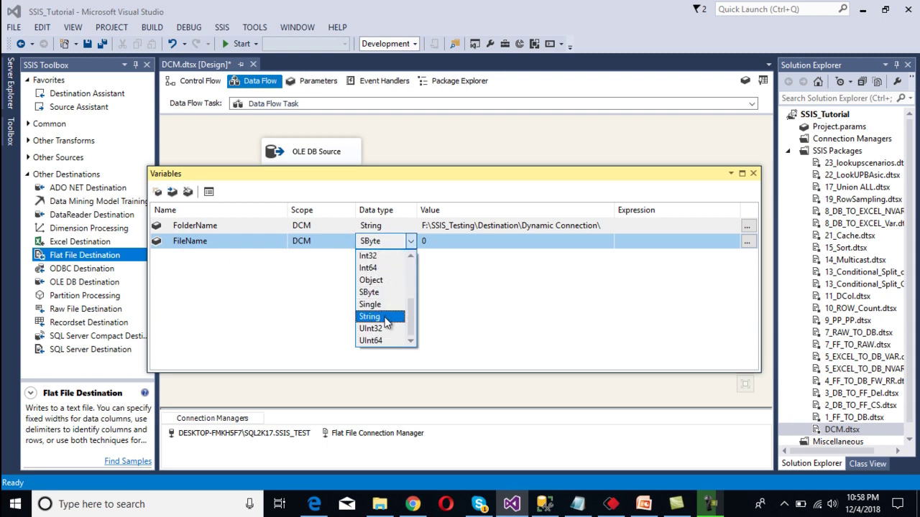
pyautogui.click(386, 317)
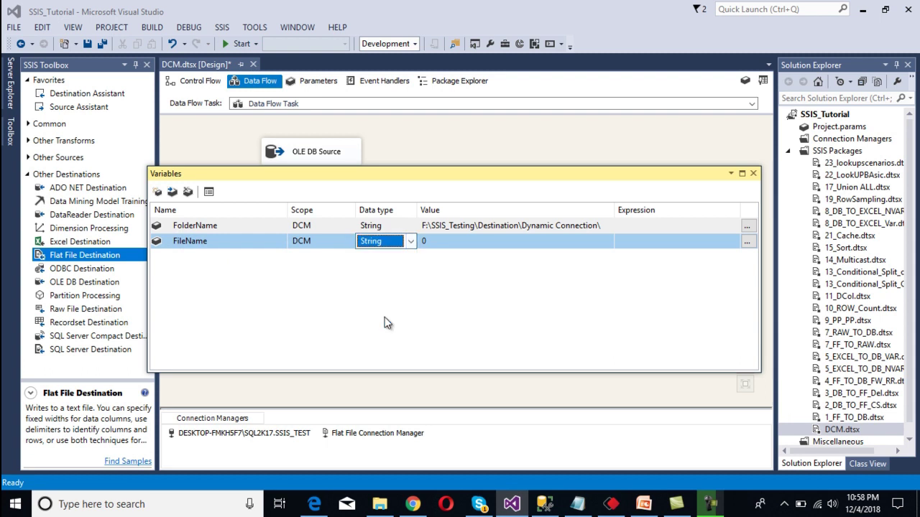
pyautogui.click(496, 243)
pyautogui.press('BackSpace')
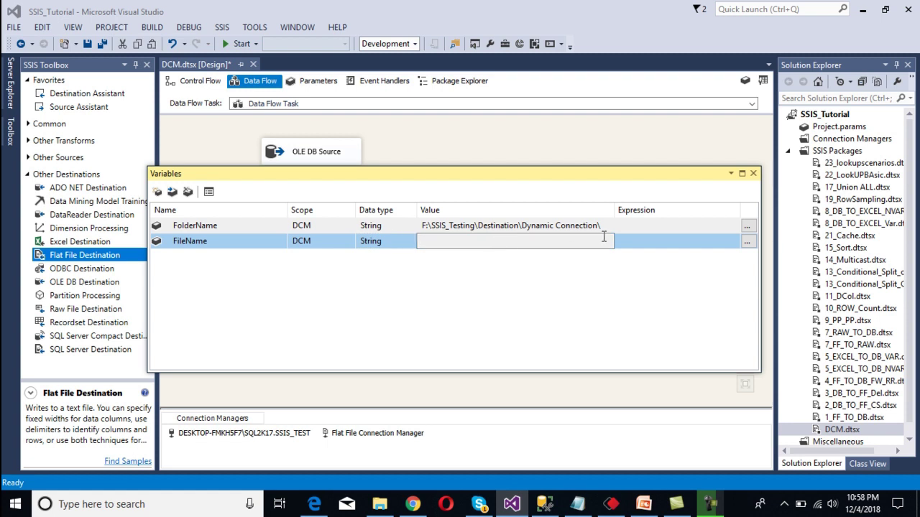
pyautogui.click(747, 243)
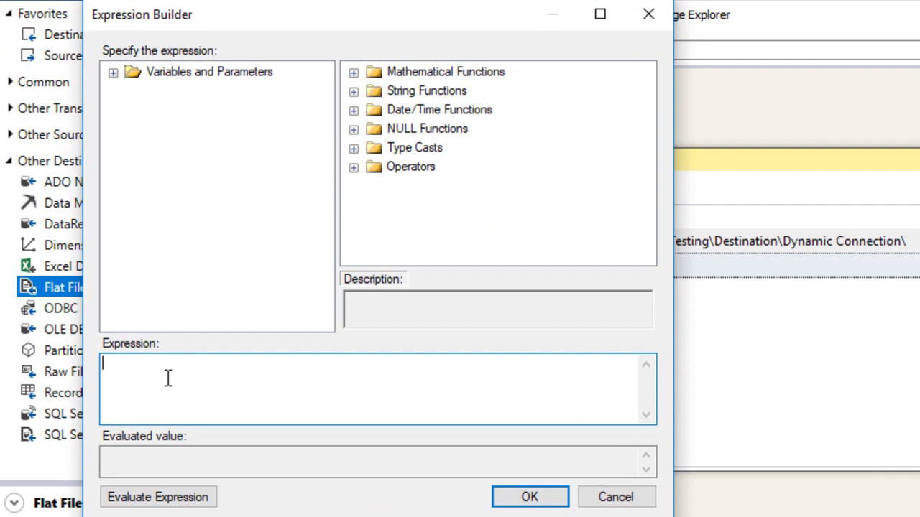
# Step: Start the FileName expression as "Sale_"+getdate(), evaluating the literal along the way
pyautogui.write('""')
pyautogui.write('Sale')
pyautogui.click(138, 499)
pyautogui.click(235, 371)
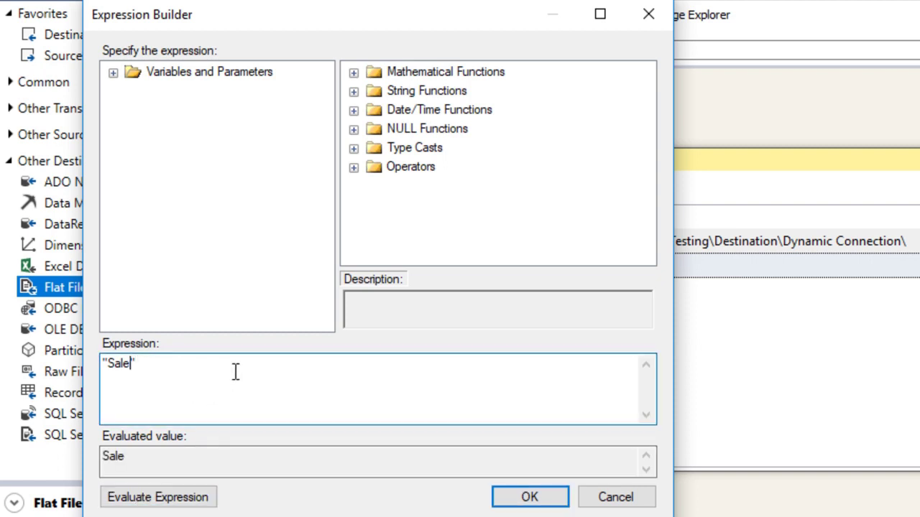
pyautogui.write('_')
pyautogui.press('End')
pyautogui.write('+getdate()')
pyautogui.press('Home')
pyautogui.press('Right')
pyautogui.hotkey('ctrl', 'Right')
pyautogui.hotkey('ctrl', 'Right')
pyautogui.press('Left')
pyautogui.press('Left')
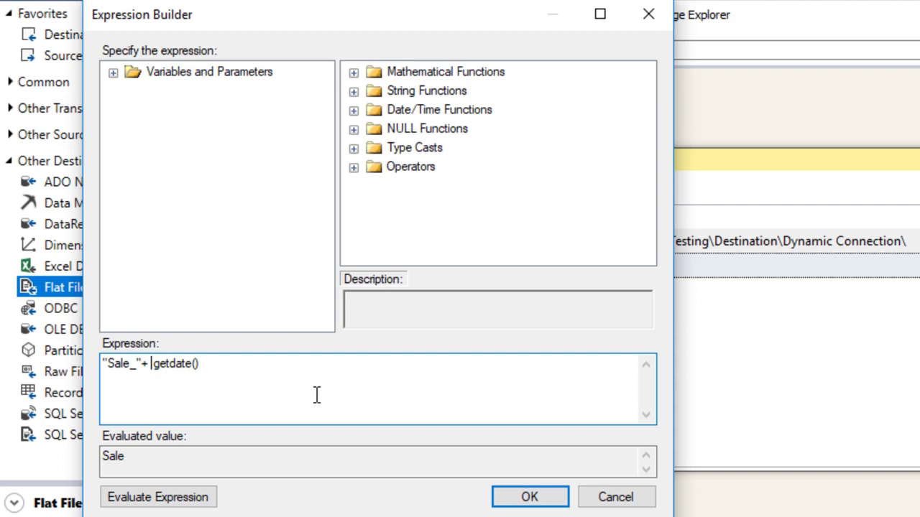
pyautogui.write('()')
pyautogui.press('Left')
pyautogui.write('DT_W')
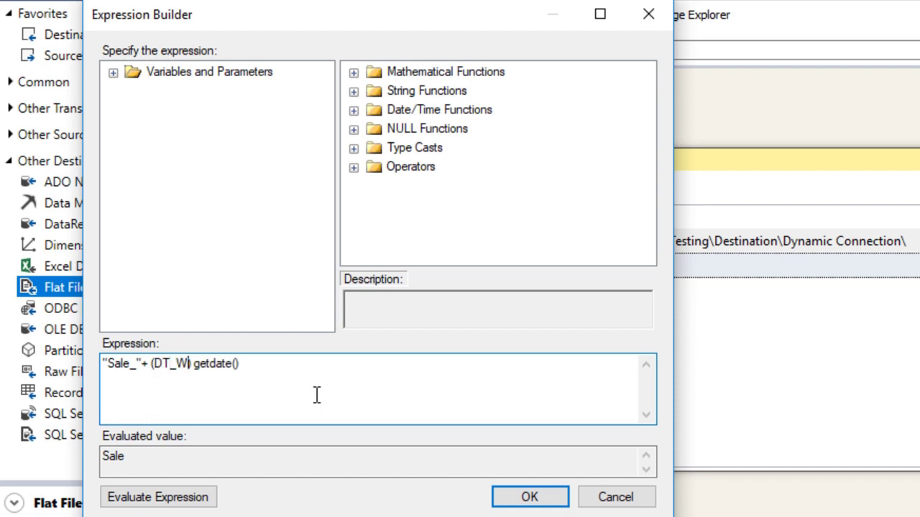
pyautogui.write('STR')
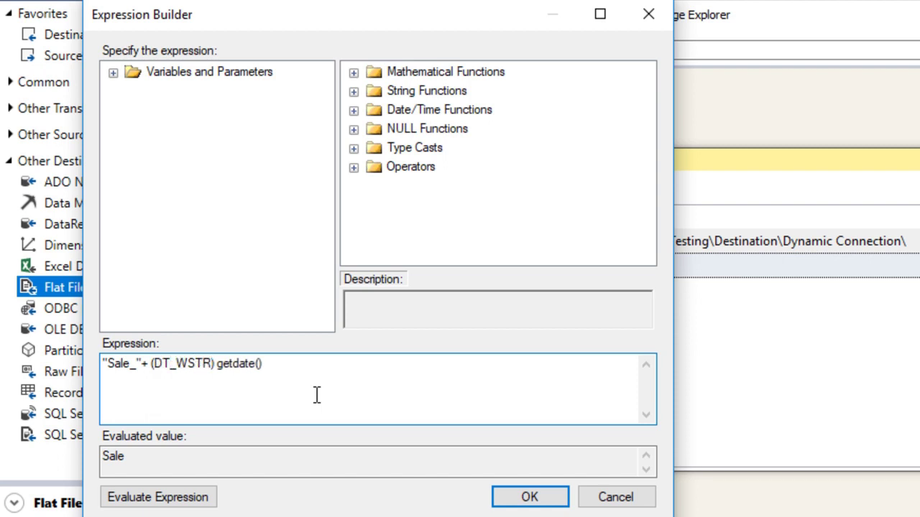
pyautogui.write(',1')
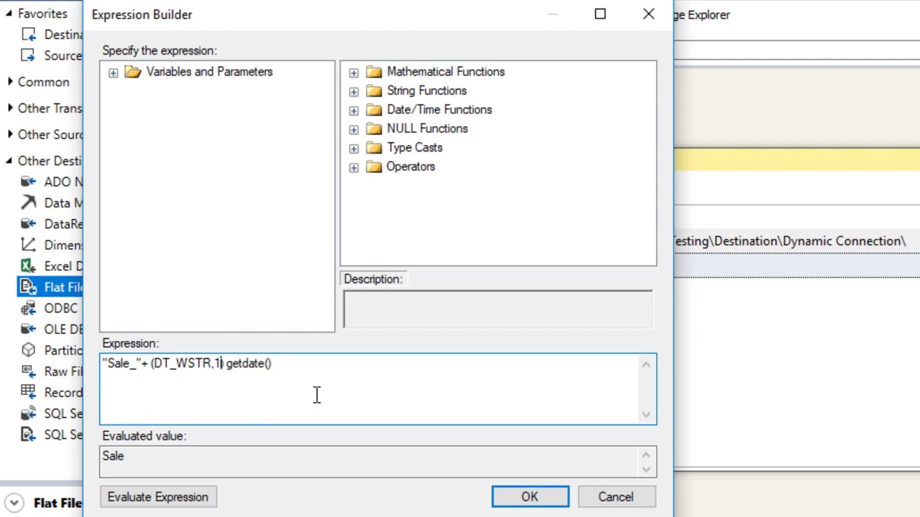
pyautogui.write('00')
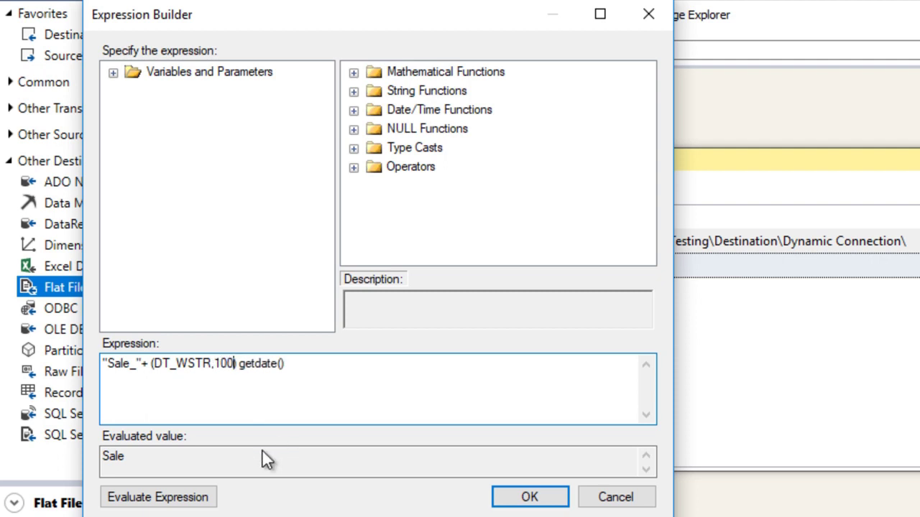
pyautogui.click(172, 499)
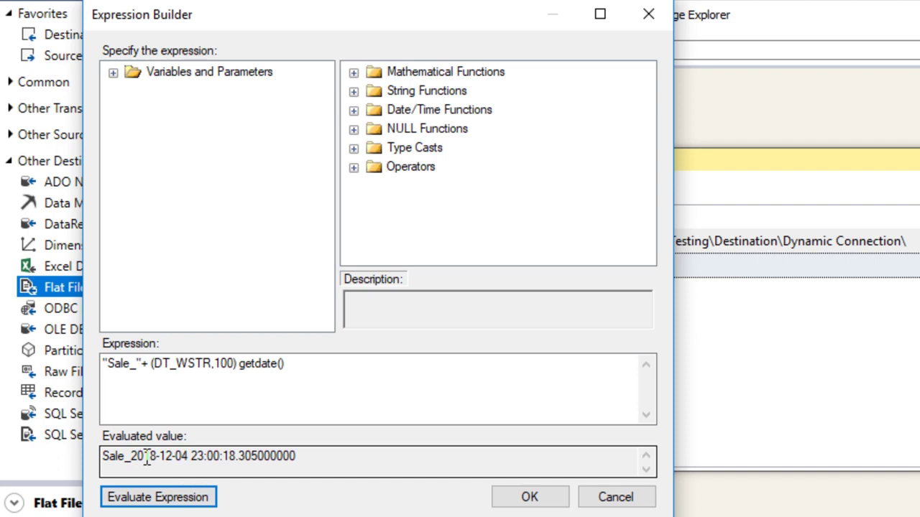
pyautogui.click(147, 363)
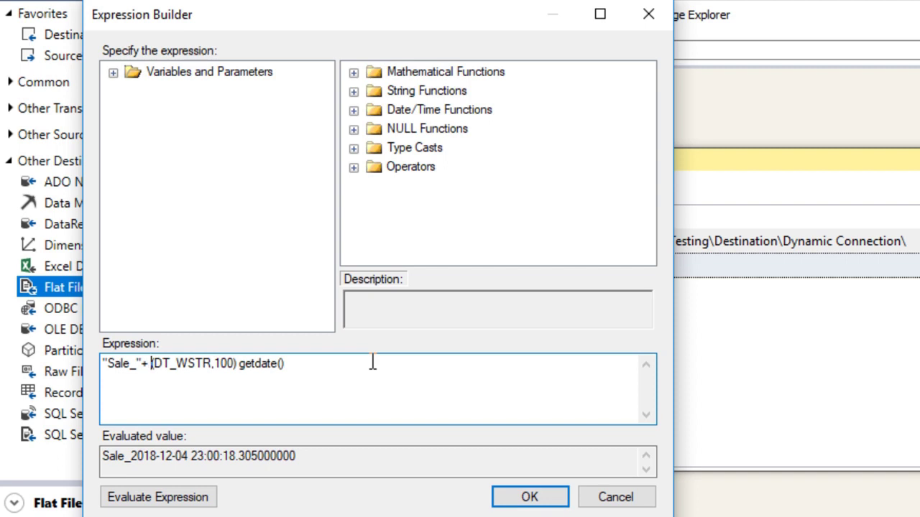
# Step: Wrap the date in SUBSTRING(...,1,4) and append +"_", evaluating to Sale_2018_
pyautogui.write('SUBSTRIN')
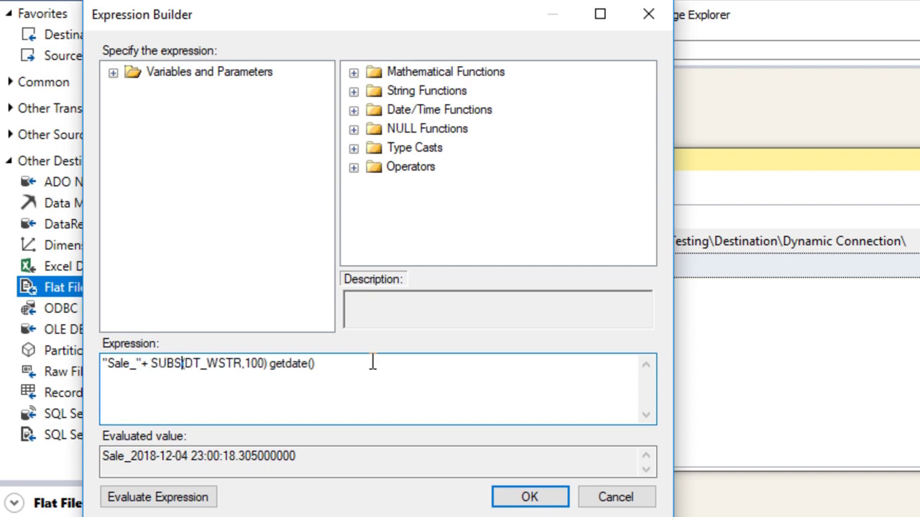
pyautogui.write('G(')
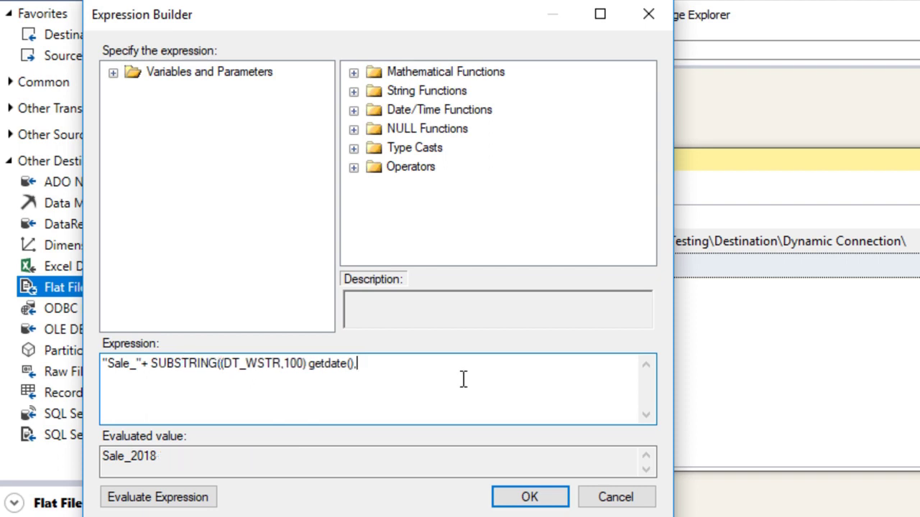
pyautogui.write('1,4)')
pyautogui.click(156, 505)
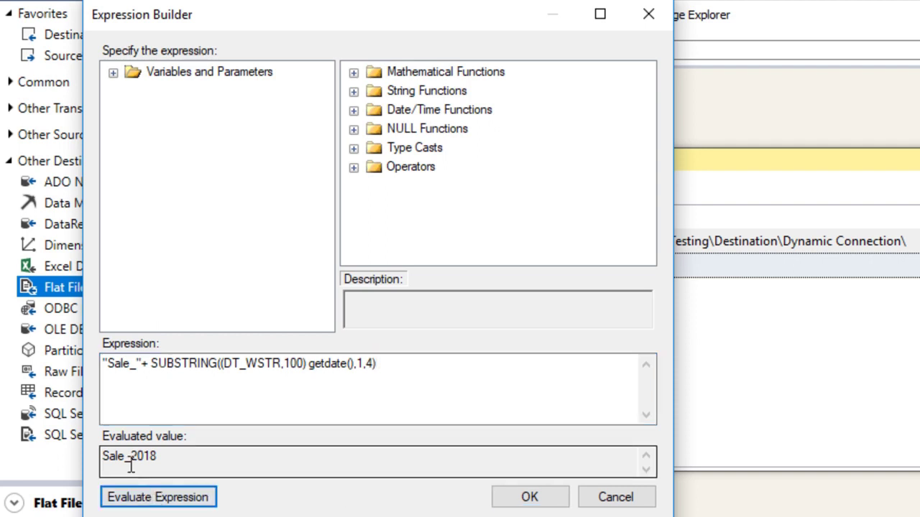
pyautogui.click(402, 368)
pyautogui.write('+""')
pyautogui.press('Left')
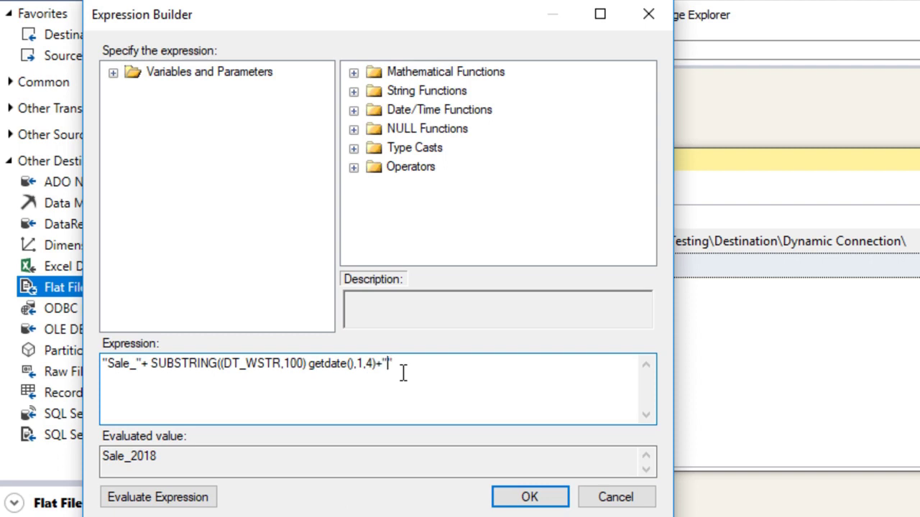
pyautogui.write('_')
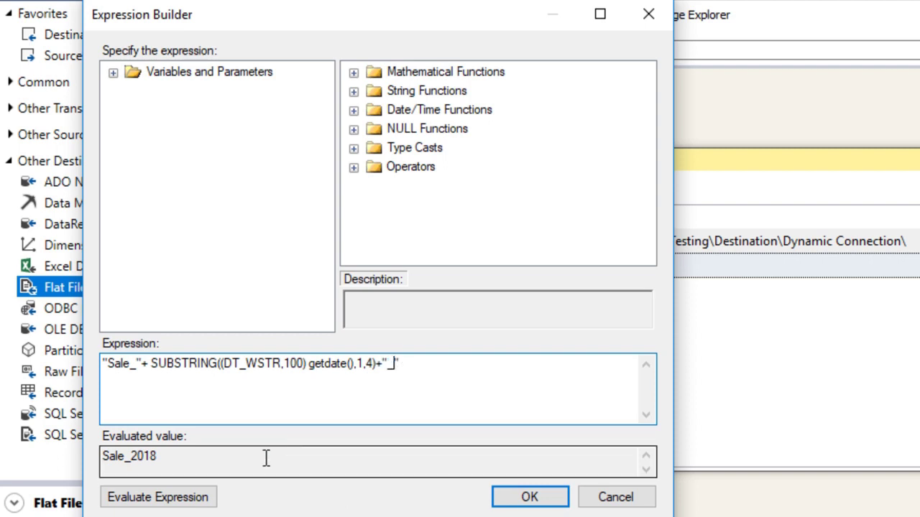
pyautogui.click(157, 506)
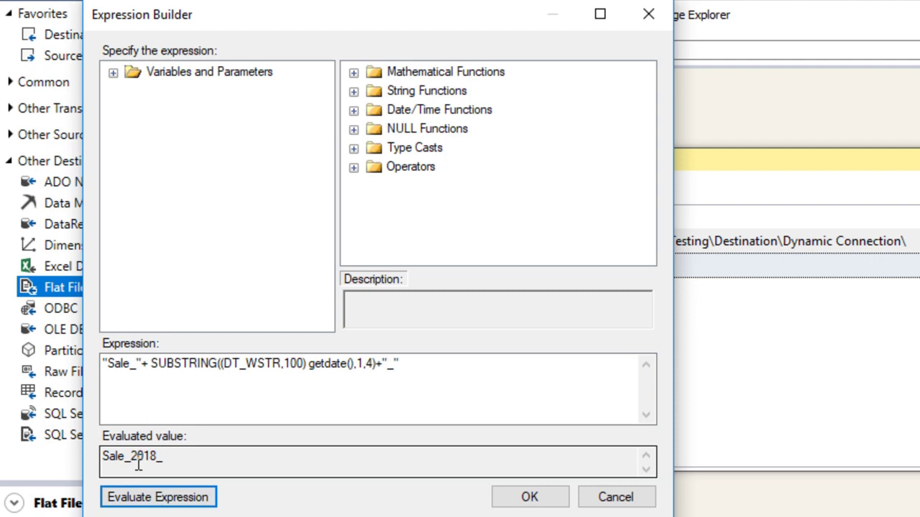
# Step: Select the year SUBSTRING call in the expression for copying
pyautogui.click(464, 379)
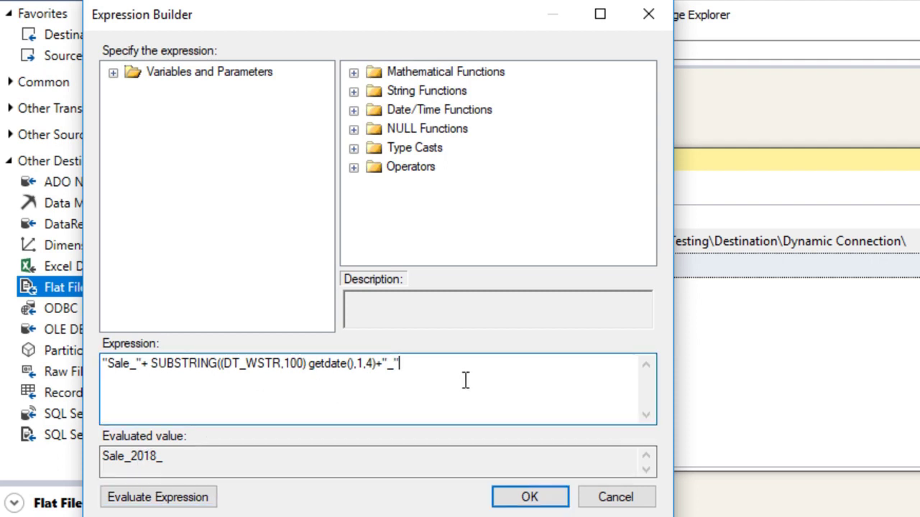
pyautogui.press('Left')
pyautogui.press('Left')
pyautogui.press('Left')
pyautogui.press('Left')
pyautogui.hotkey('shift', 'Left')
pyautogui.hotkey('shift', 'Left')
pyautogui.hotkey('shift', 'Left')
pyautogui.hotkey('shift', 'Left')
pyautogui.hotkey('shift', 'Left')
pyautogui.hotkey('shift', 'Left')
pyautogui.hotkey('shift', 'Left')
pyautogui.hotkey('shift', 'Left')
pyautogui.hotkey('shift', 'Left')
pyautogui.hotkey('shift', 'Left')
pyautogui.hotkey('shift', 'Left')
pyautogui.hotkey('shift', 'Left')
pyautogui.hotkey('shift', 'Left')
pyautogui.hotkey('shift', 'Left')
pyautogui.hotkey('shift', 'Left')
pyautogui.hotkey('shift', 'Left')
pyautogui.hotkey('shift', 'Left')
pyautogui.hotkey('shift', 'Left')
pyautogui.hotkey('shift', 'Left')
pyautogui.hotkey('shift', 'Left')
pyautogui.hotkey('ctrl', 'c')
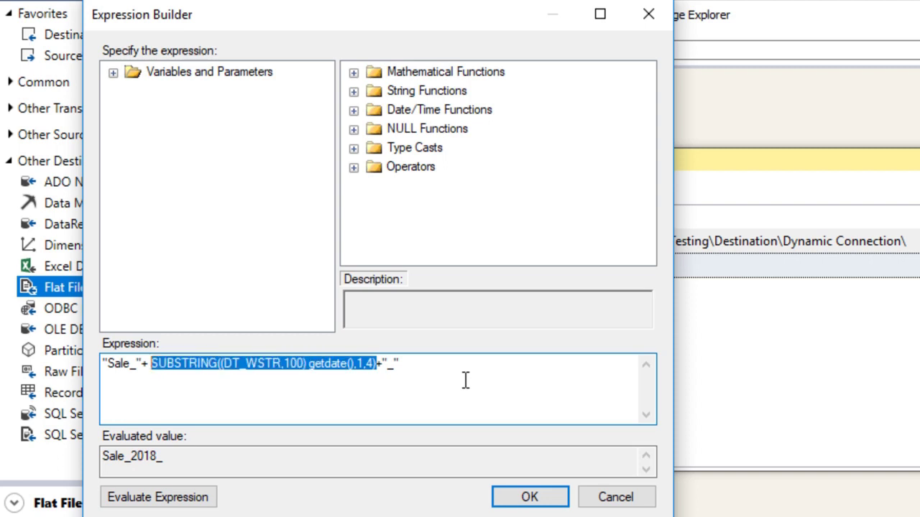
# Step: Append a pasted SUBSTRING with positions 6,2 for the month and evaluate it
pyautogui.press('End')
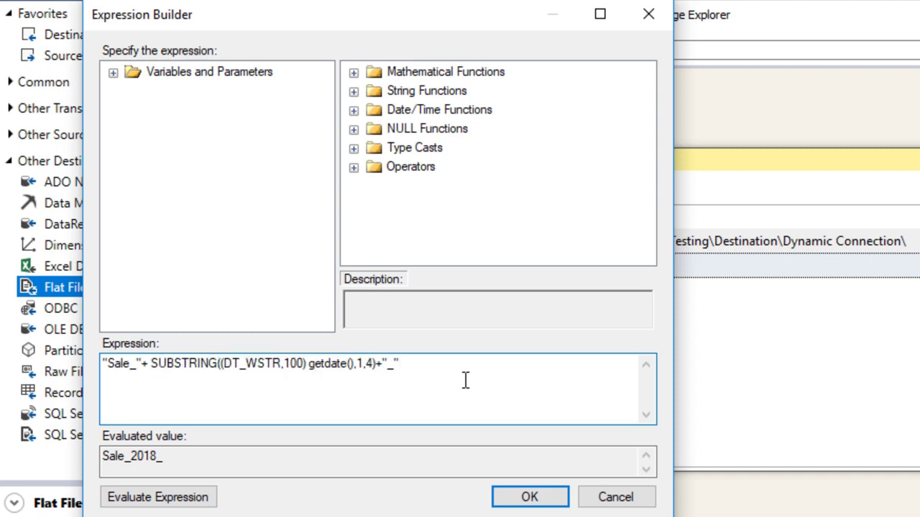
pyautogui.write('+')
pyautogui.hotkey('ctrl', 'v')
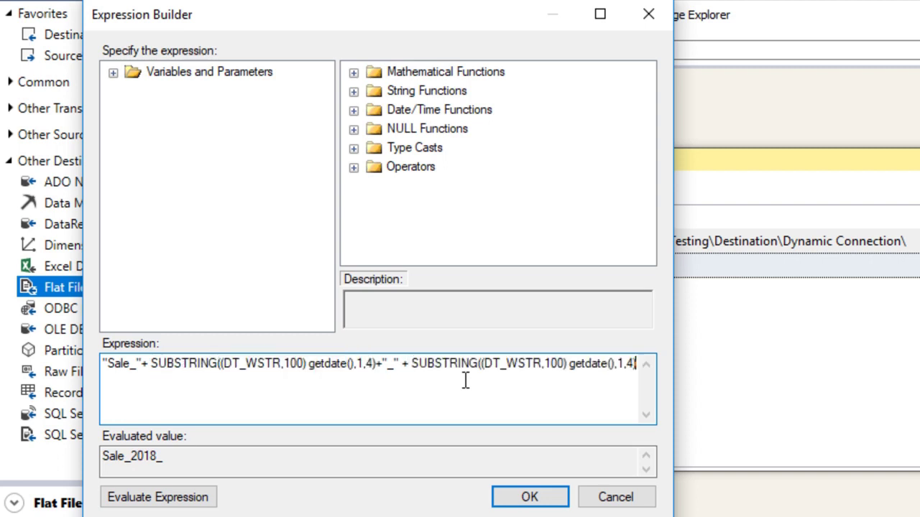
pyautogui.press('Left')
pyautogui.press('Left')
pyautogui.press('Left')
pyautogui.hotkey('shift', 'Left')
pyautogui.write('6')
pyautogui.hotkey('shift', 'Right')
pyautogui.write('2')
pyautogui.click(154, 502)
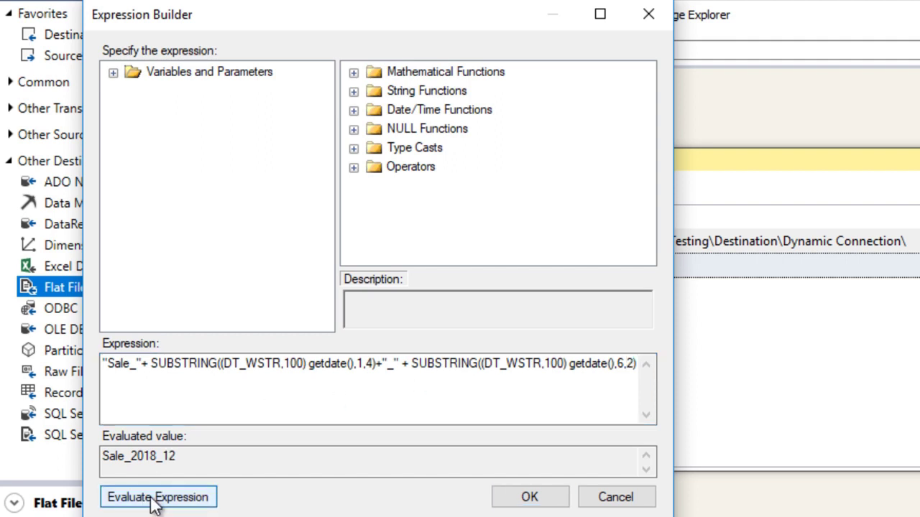
# Step: Append another SUBSTRING with positions 9,2 for the day and evaluate it
pyautogui.click(367, 395)
pyautogui.click(494, 397)
pyautogui.hotkey('ctrl', 'Right')
pyautogui.hotkey('ctrl', 'Right')
pyautogui.hotkey('ctrl', 'Right')
pyautogui.hotkey('ctrl', 'Right')
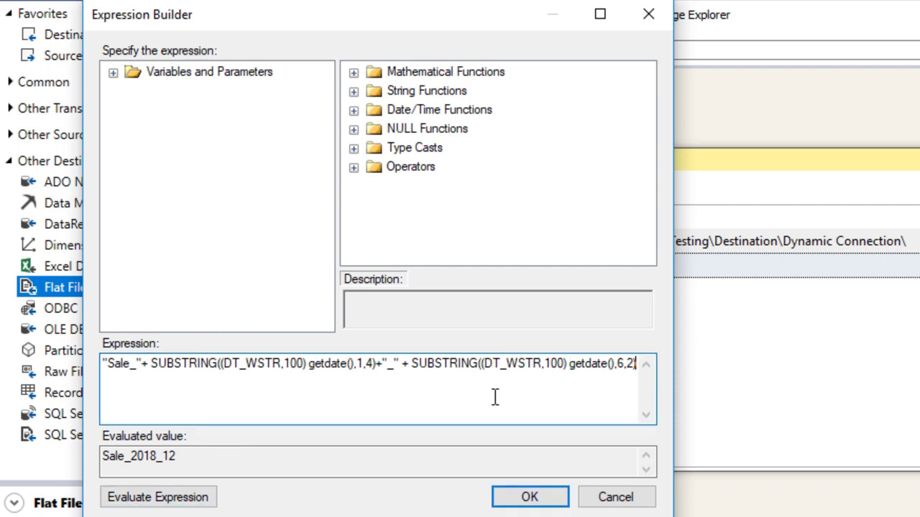
pyautogui.write('+')
pyautogui.hotkey('ctrl', 'v')
pyautogui.press('Left')
pyautogui.press('Left')
pyautogui.press('Left')
pyautogui.hotkey('shift', 'Left')
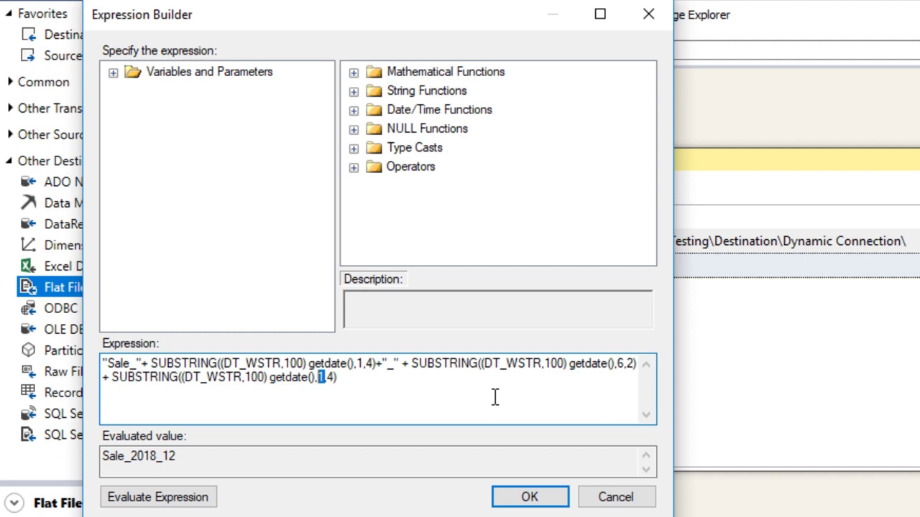
pyautogui.write('9')
pyautogui.hotkey('shift', 'Right')
pyautogui.write('2')
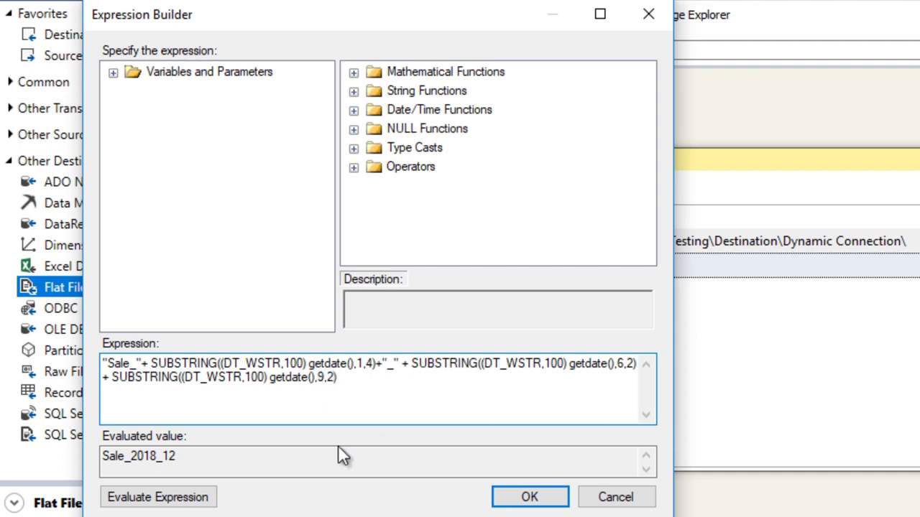
pyautogui.click(173, 504)
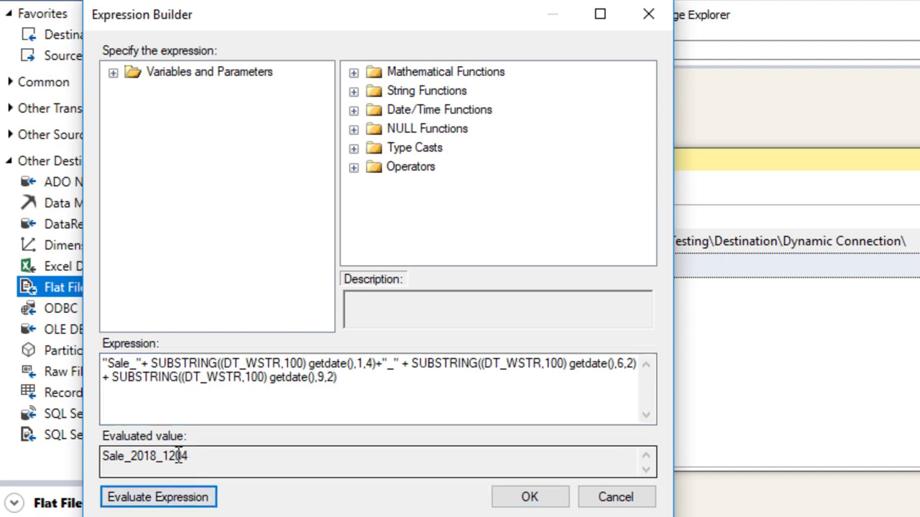
# Step: Insert +"_" between month and day so the name evaluates to Sale_2018_12_04
pyautogui.click(112, 378)
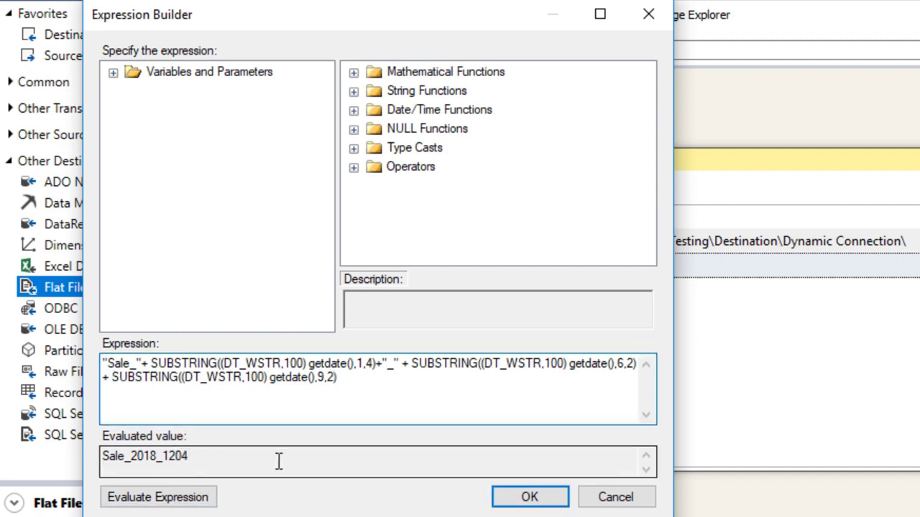
pyautogui.write('+')
pyautogui.press('Left')
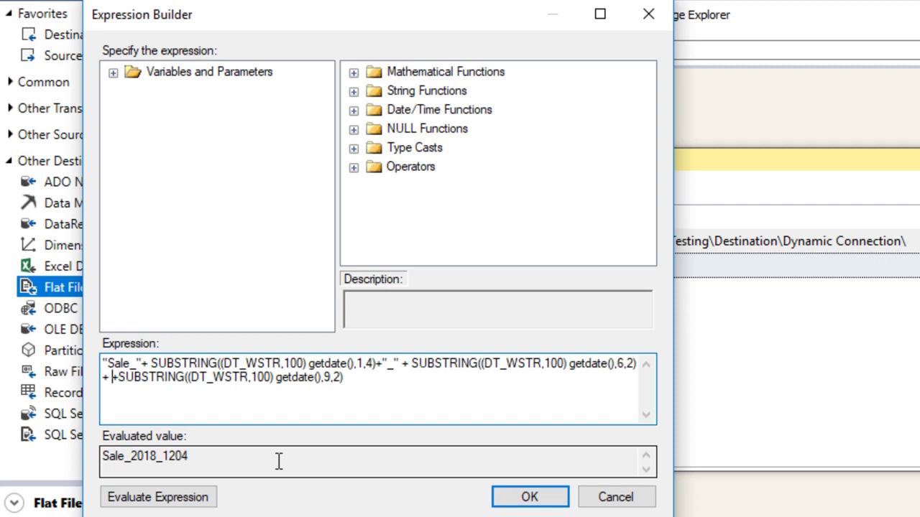
pyautogui.write('""+')
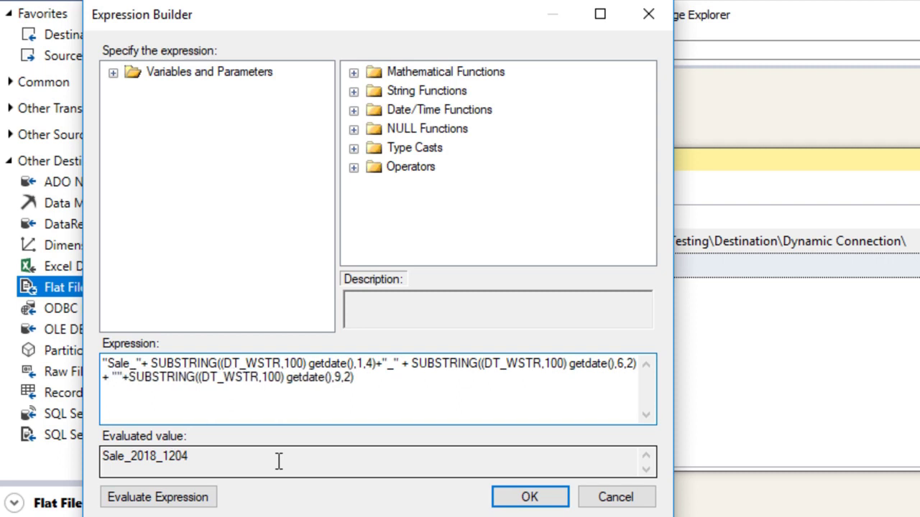
pyautogui.press('Left')
pyautogui.write('_')
pyautogui.click(158, 499)
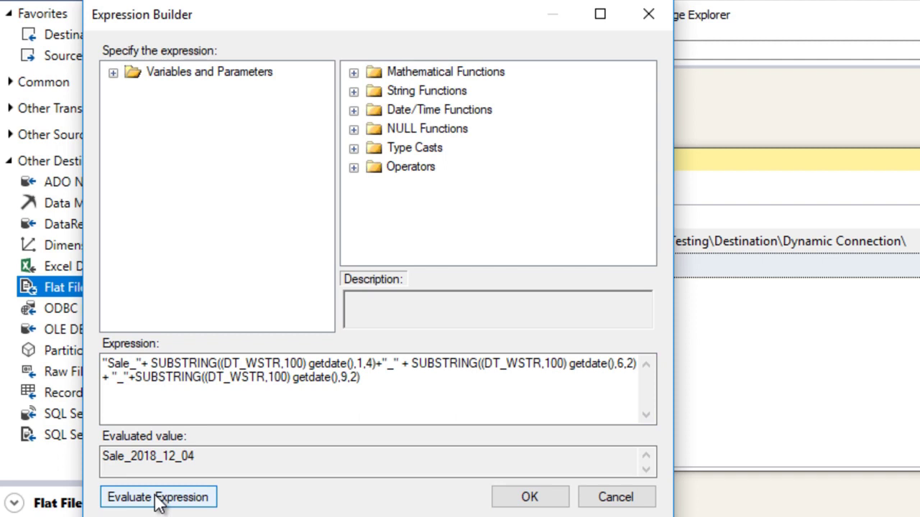
# Step: Append an underscore and an hour SUBSTRING (start 12, length 2) to the FileName expression
pyautogui.click(422, 404)
pyautogui.write('+')
pyautogui.write('+')
pyautogui.press('Left')
pyautogui.write('""')
pyautogui.press('Left')
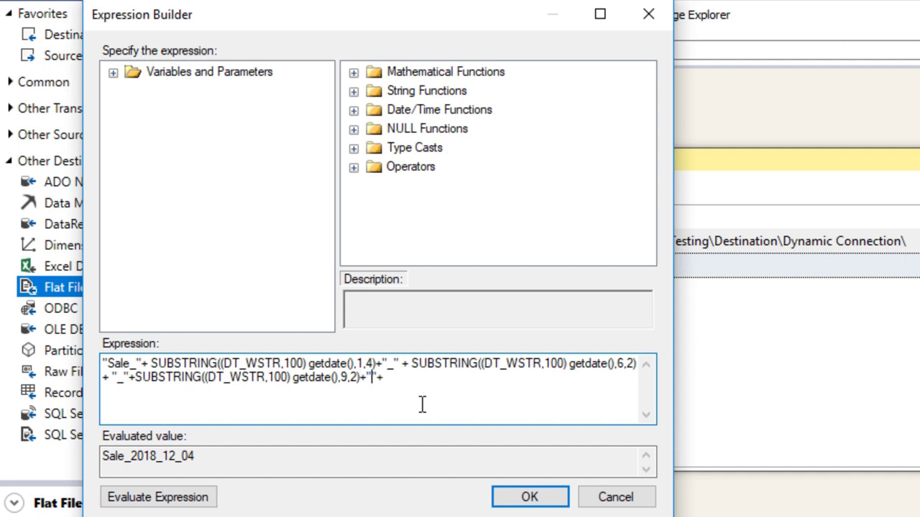
pyautogui.write('_')
pyautogui.press('Right')
pyautogui.hotkey('ctrl', 'v')
pyautogui.press('Left')
pyautogui.press('Left')
pyautogui.press('Left')
pyautogui.press('BackSpace')
pyautogui.write('12')
pyautogui.hotkey('shift', 'Right')
pyautogui.write('2')
pyautogui.click(154, 495)
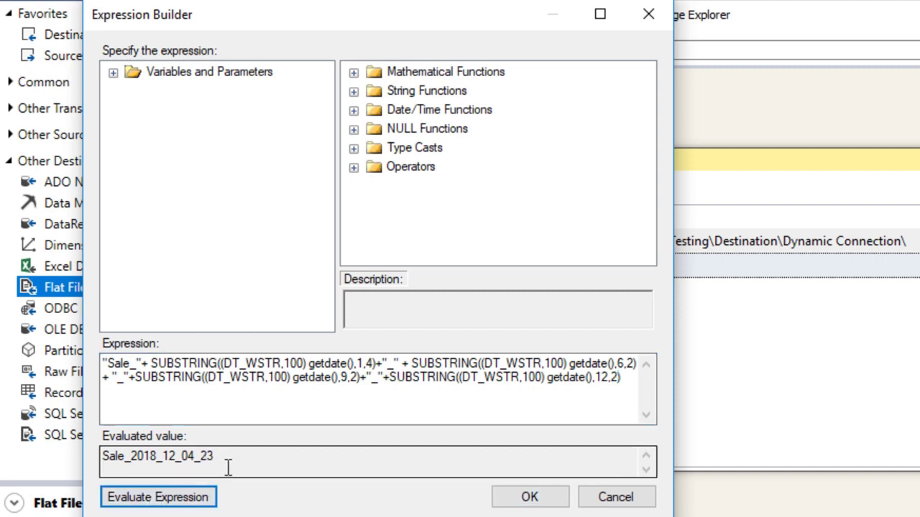
# Step: Append another underscore and a minute SUBSTRING (start 15, length 2)
pyautogui.click(628, 386)
pyautogui.write('+')
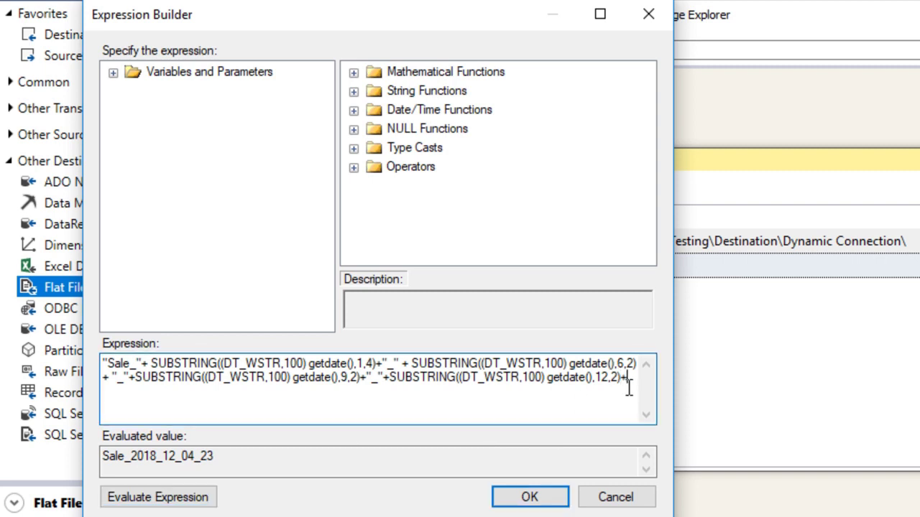
pyautogui.write('""')
pyautogui.press('Left')
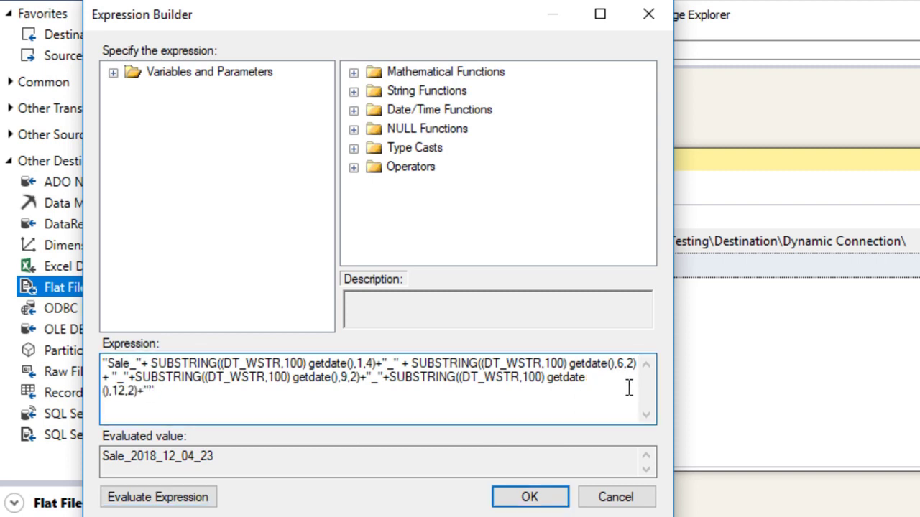
pyautogui.write('_"+')
pyautogui.hotkey('ctrl', 'v')
pyautogui.press('Left')
pyautogui.press('Left')
pyautogui.press('Left')
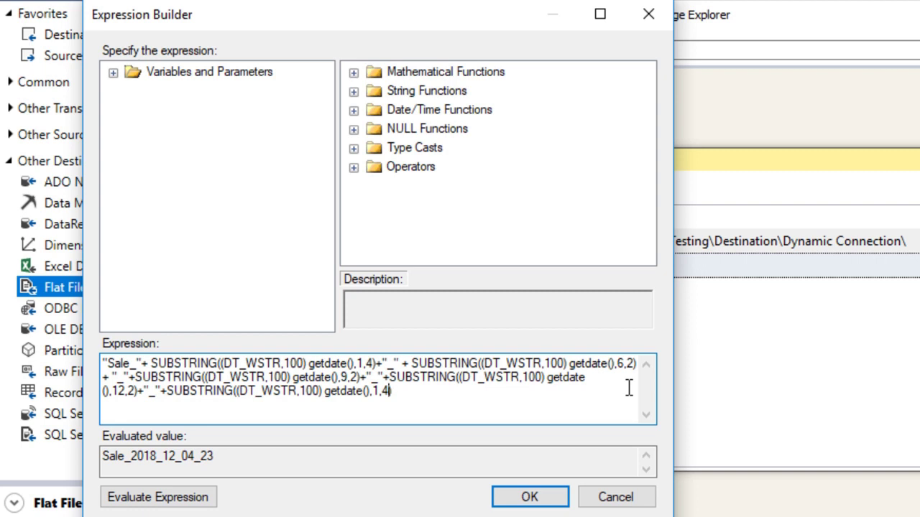
pyautogui.hotkey('shift', 'Left')
pyautogui.write('15')
pyautogui.hotkey('shift', 'Right')
pyautogui.write('2')
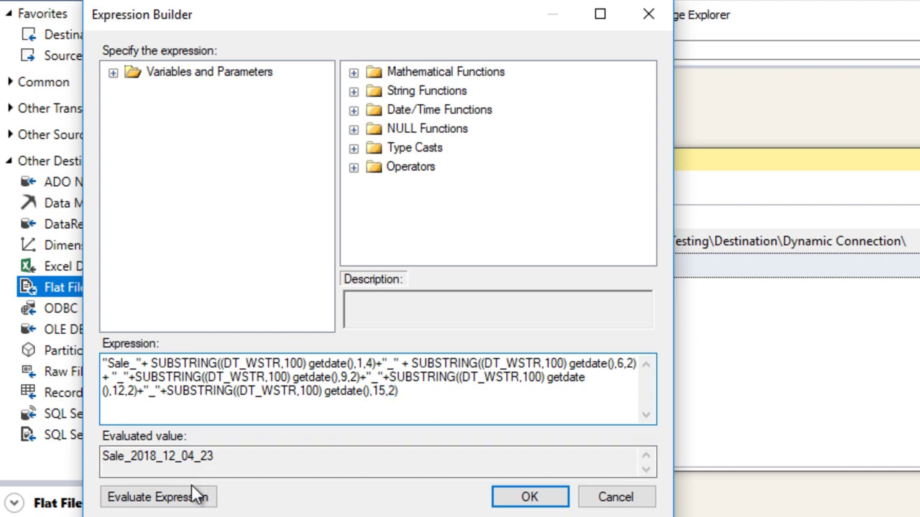
pyautogui.click(215, 491)
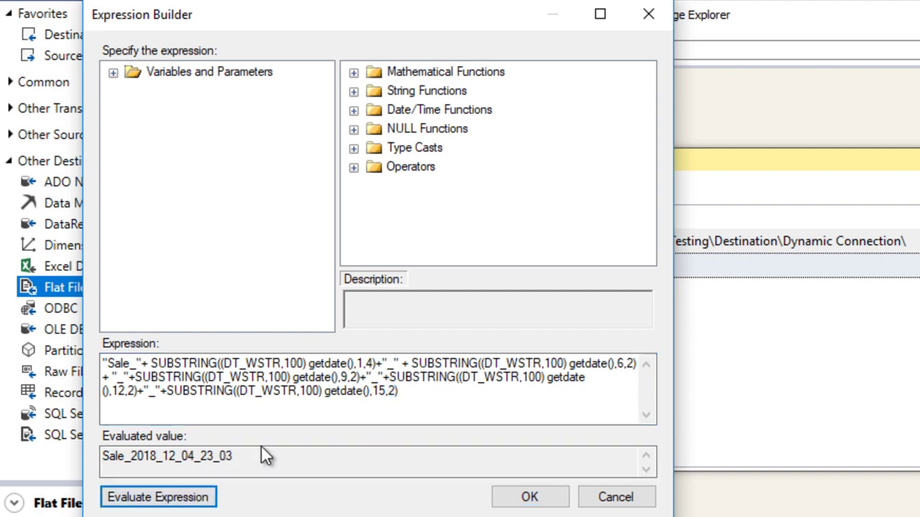
# Step: Add the ".TXT" extension, evaluate to Sale_2018_12_04_23_04.TXT and accept the expression
pyautogui.click(429, 399)
pyautogui.write('+"."')
pyautogui.write('TXT')
pyautogui.click(167, 503)
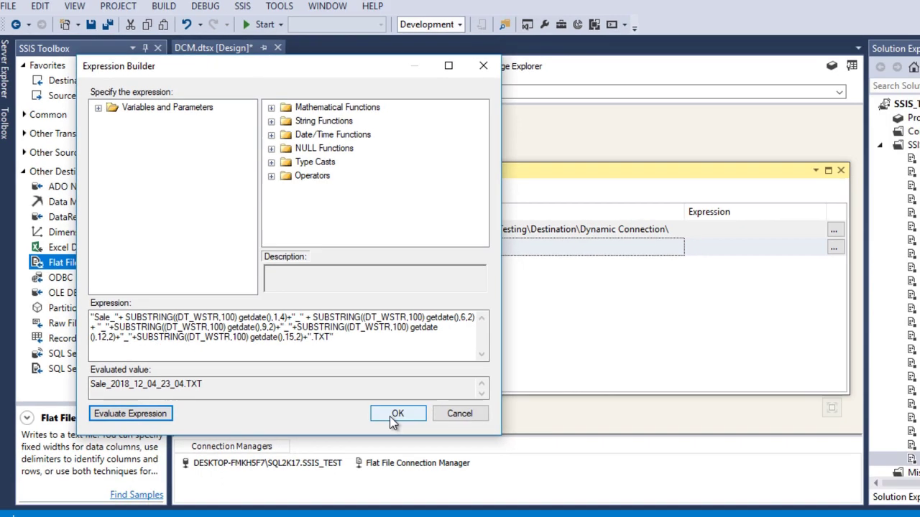
pyautogui.click(525, 495)
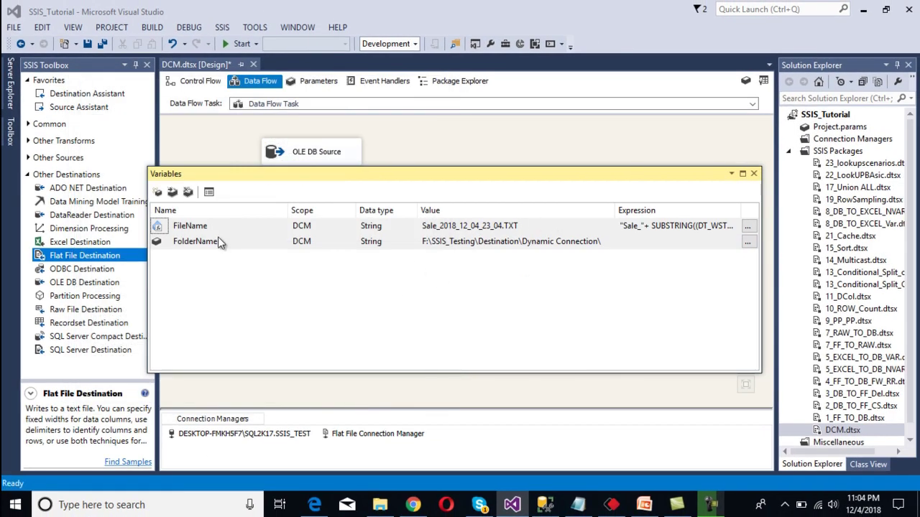
# Step: Save the DCM package and show the Flat File Connection Manager's properties
pyautogui.click(754, 173)
pyautogui.hotkey('ctrl', 's')
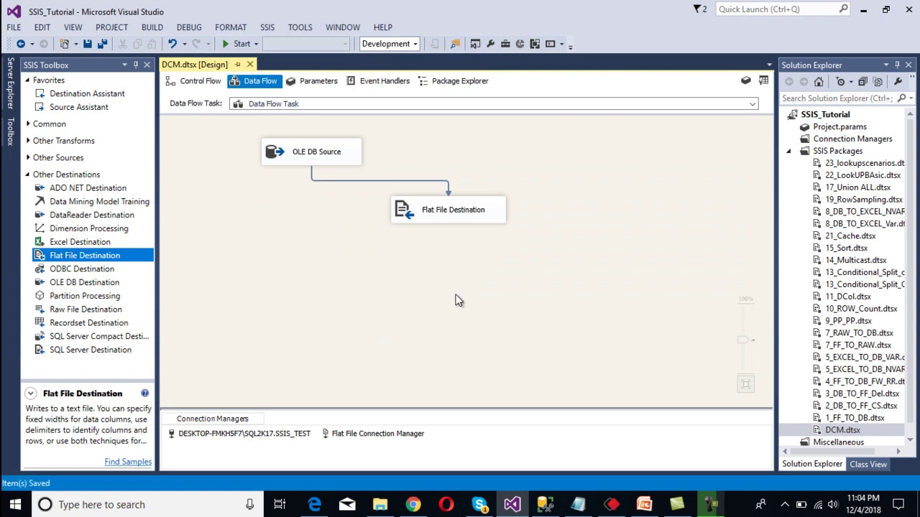
pyautogui.click(350, 437)
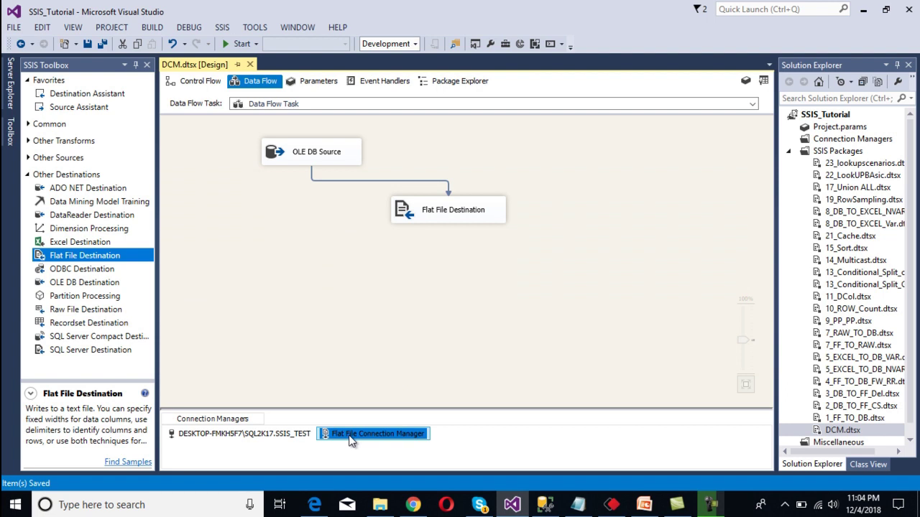
pyautogui.press('F4')
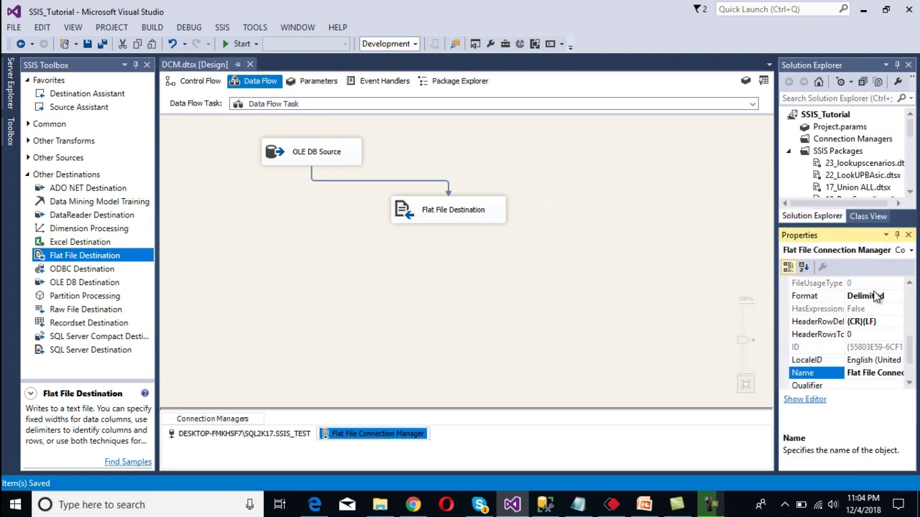
# Step: Open the Property Expressions Editor from the Expressions property and list the settable properties
pyautogui.click(910, 284)
pyautogui.click(911, 284)
pyautogui.click(910, 284)
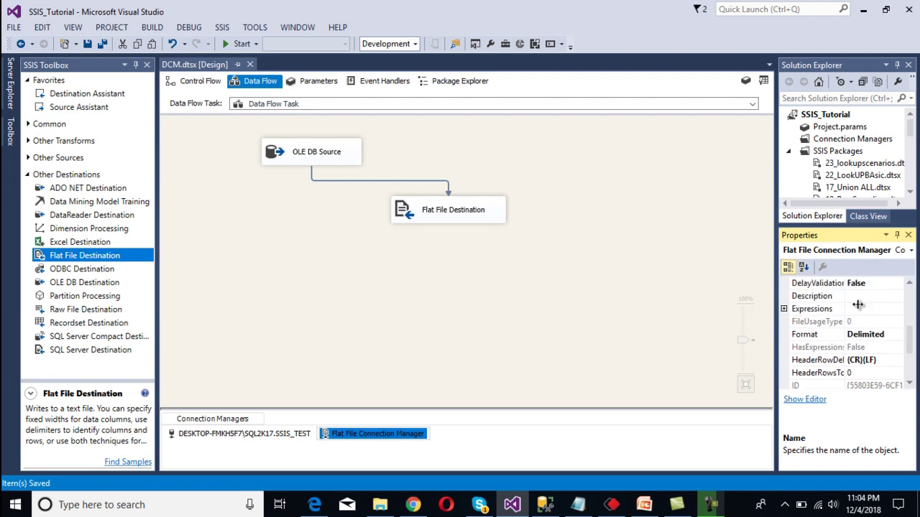
pyautogui.click(815, 313)
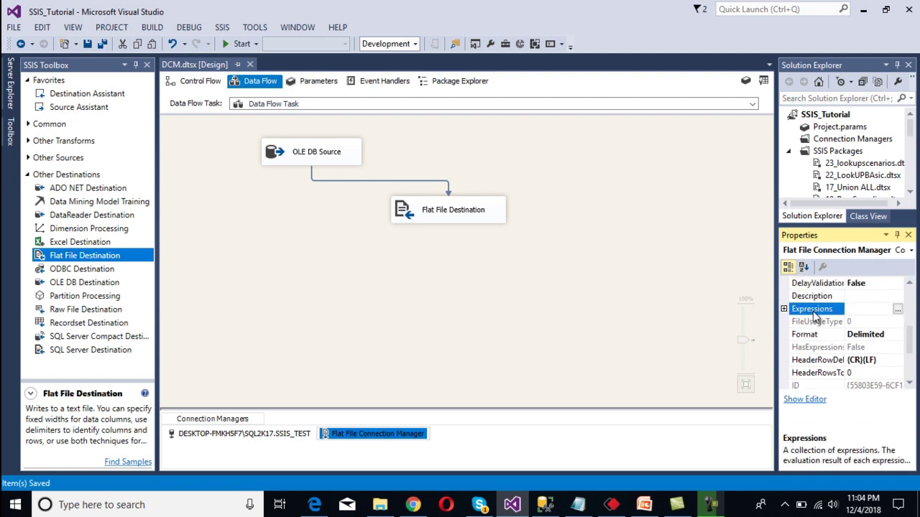
pyautogui.click(897, 309)
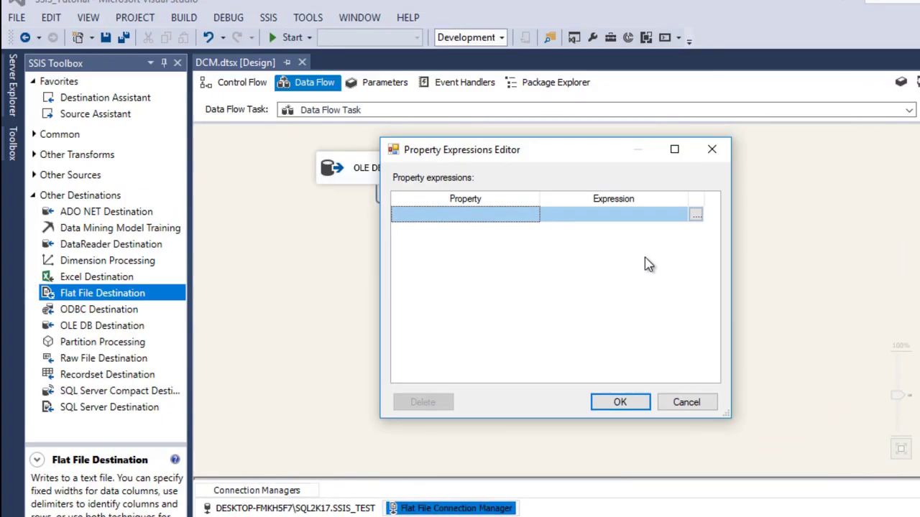
pyautogui.click(450, 191)
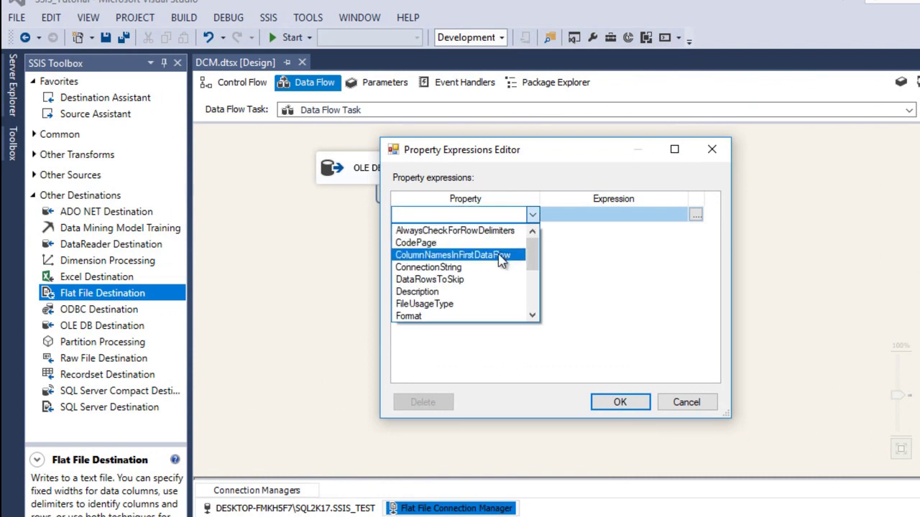
# Step: Start the ConnectionString expression with @[User::FolderName] followed by a plus sign
pyautogui.click(487, 267)
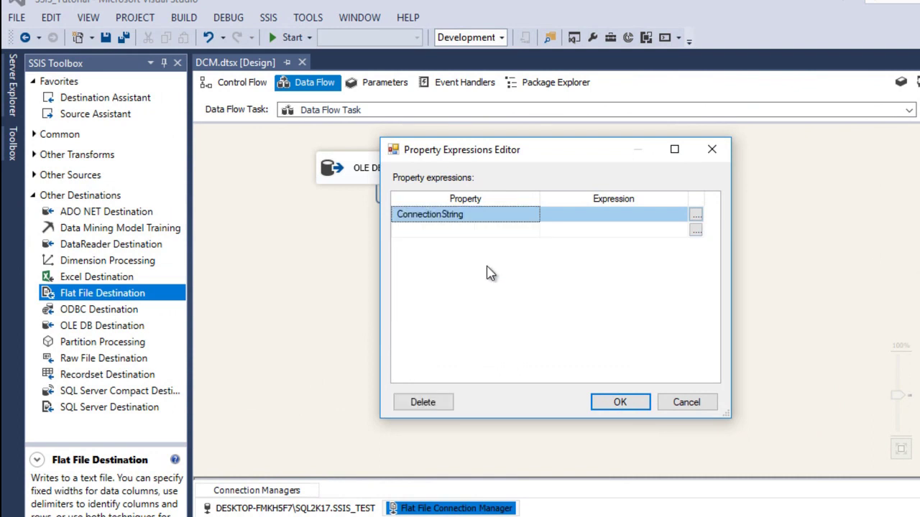
pyautogui.click(696, 214)
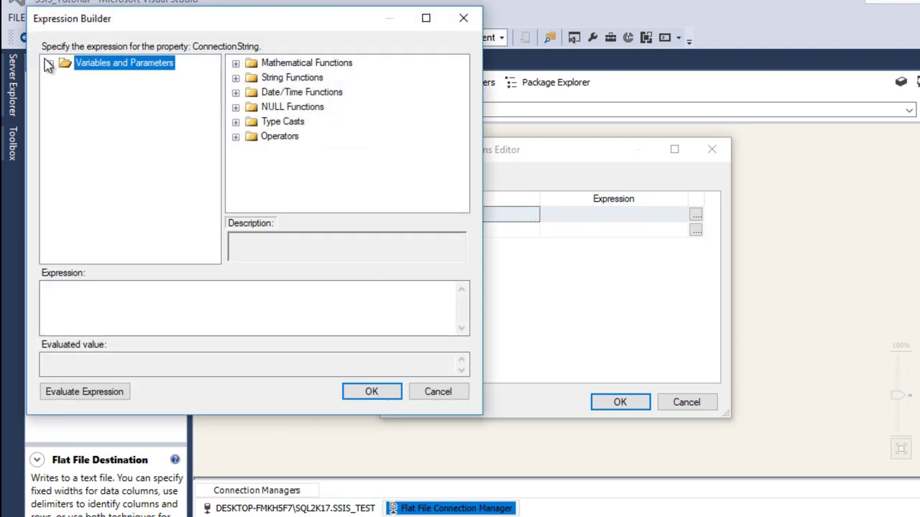
pyautogui.click(49, 64)
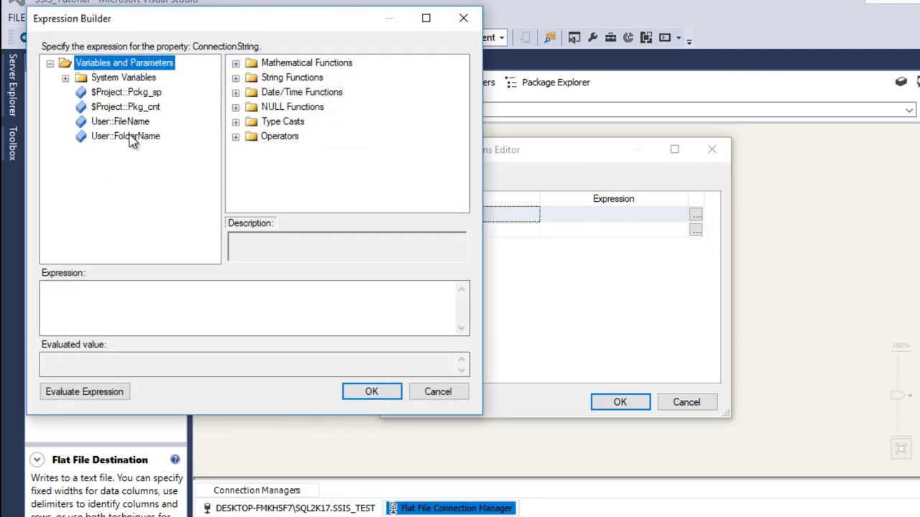
pyautogui.click(132, 138)
pyautogui.moveTo(132, 140); pyautogui.dragTo(127, 294)
pyautogui.click(173, 299)
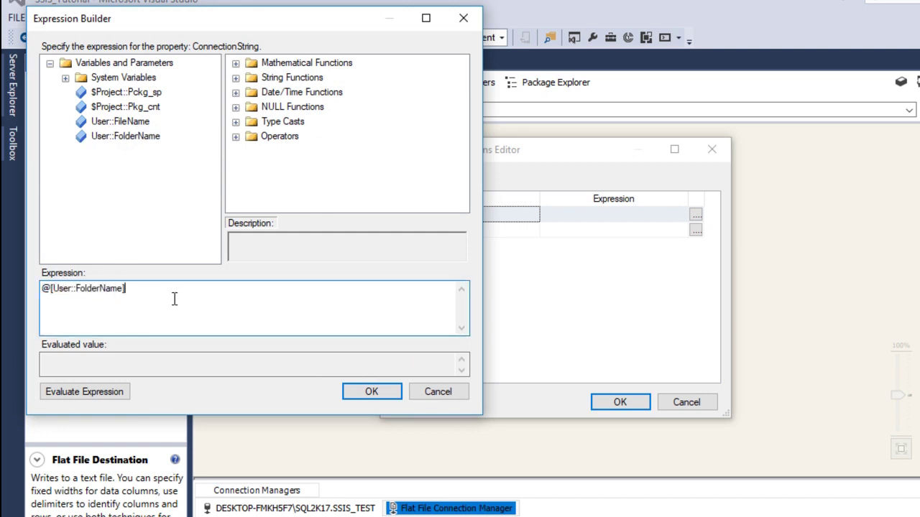
pyautogui.write('+')
# Step: Append @[User::FileName], evaluate the date-stamped Sale file path and confirm both editors
pyautogui.click(110, 126)
pyautogui.moveTo(110, 126); pyautogui.dragTo(204, 328)
pyautogui.click(282, 314)
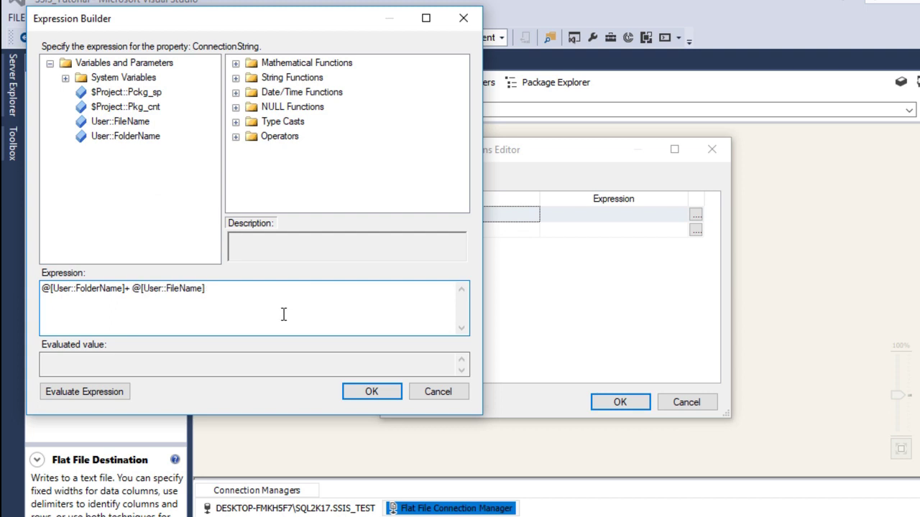
pyautogui.click(85, 392)
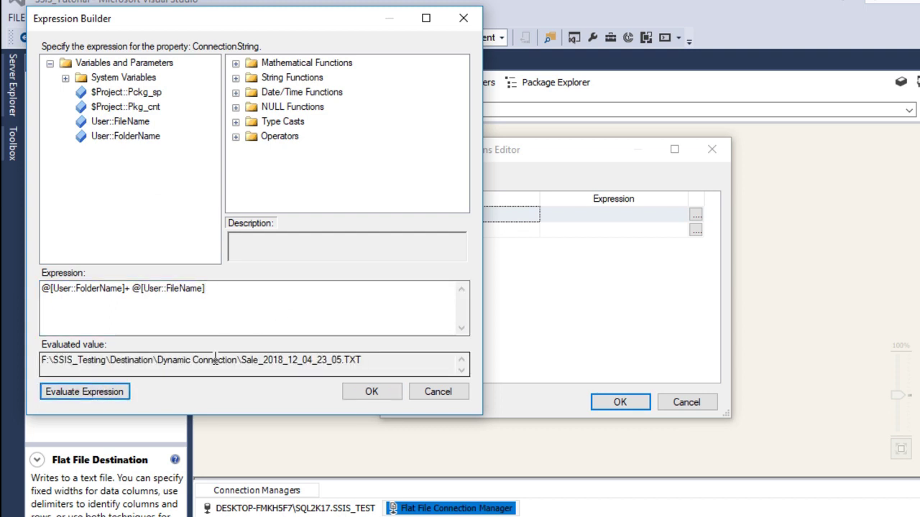
pyautogui.moveTo(243, 360); pyautogui.dragTo(371, 355)
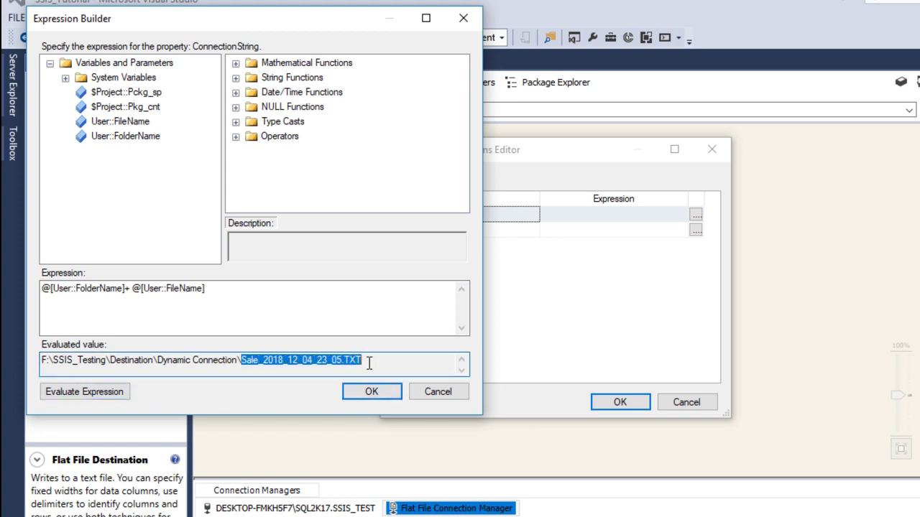
pyautogui.click(371, 391)
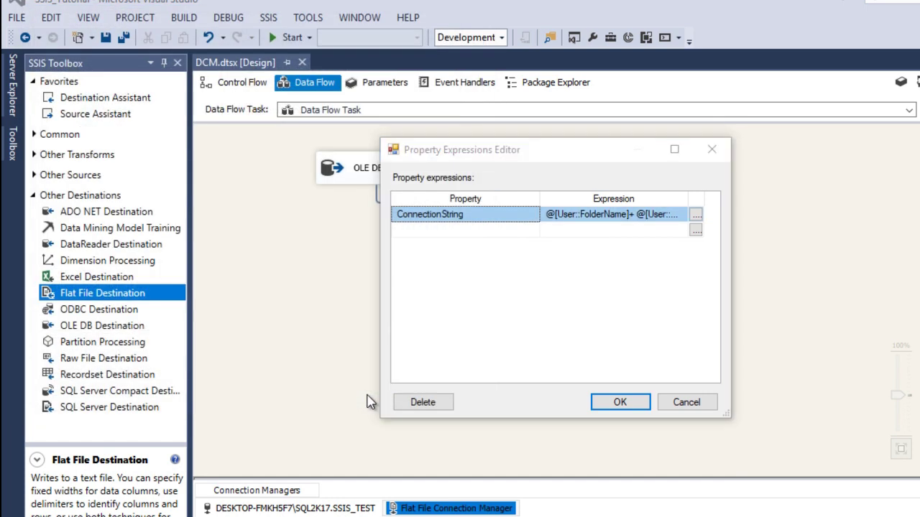
pyautogui.click(619, 402)
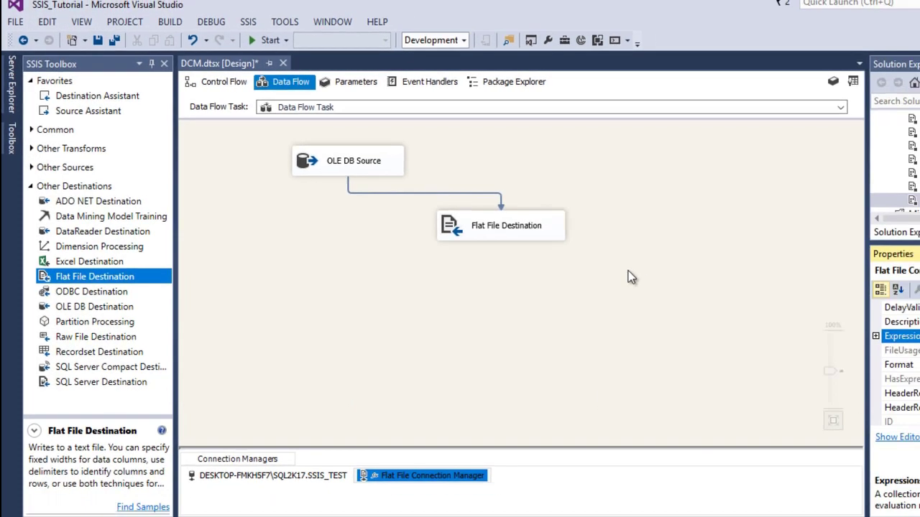
# Step: Run the DCM package to completion, writing 150,499 rows to Sale_2018_12_04_23_06.TXT
pyautogui.click(629, 277)
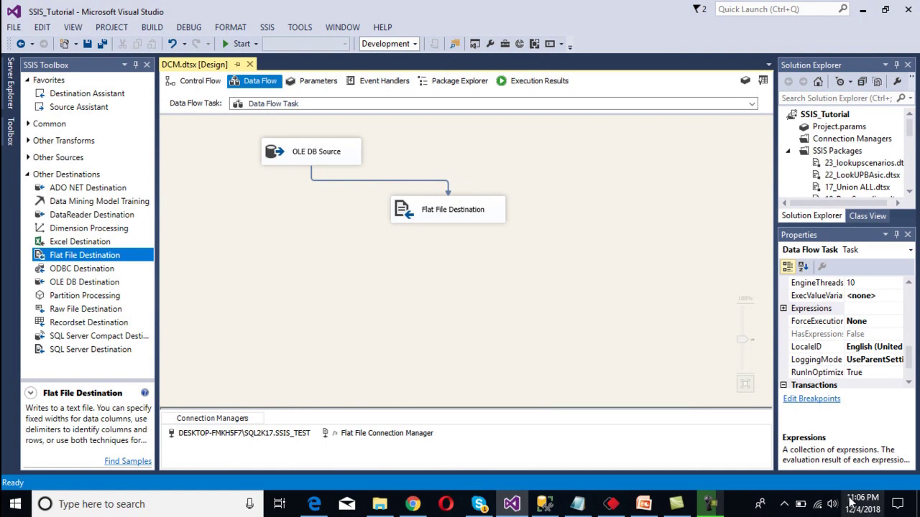
pyautogui.moveTo(851, 503)
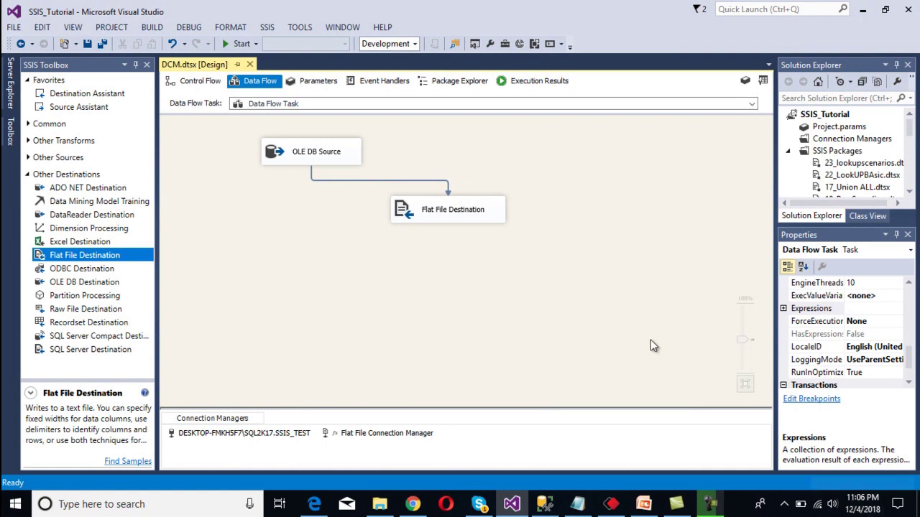
pyautogui.click(243, 45)
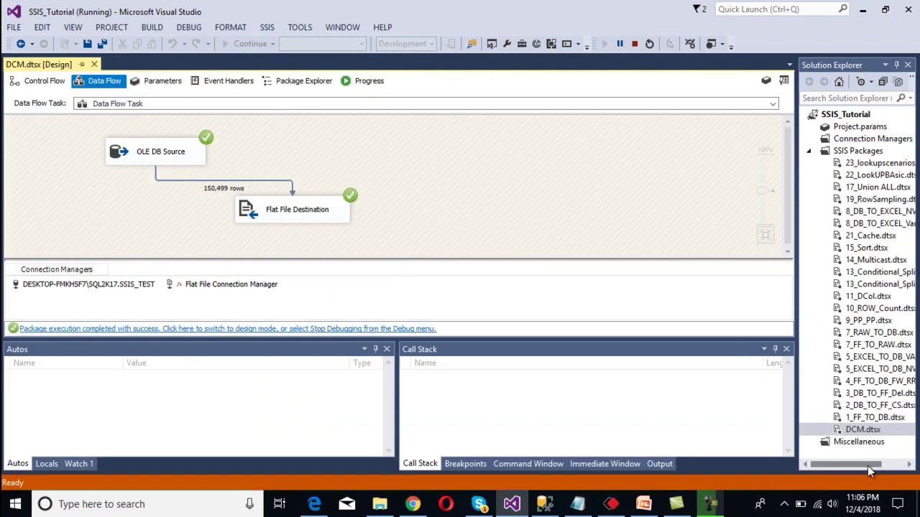
pyautogui.moveTo(862, 503)
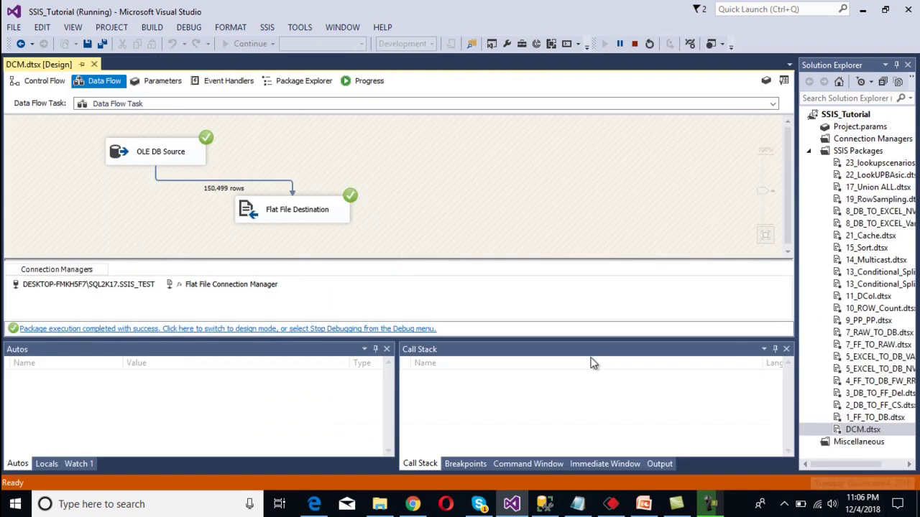
pyautogui.click(381, 507)
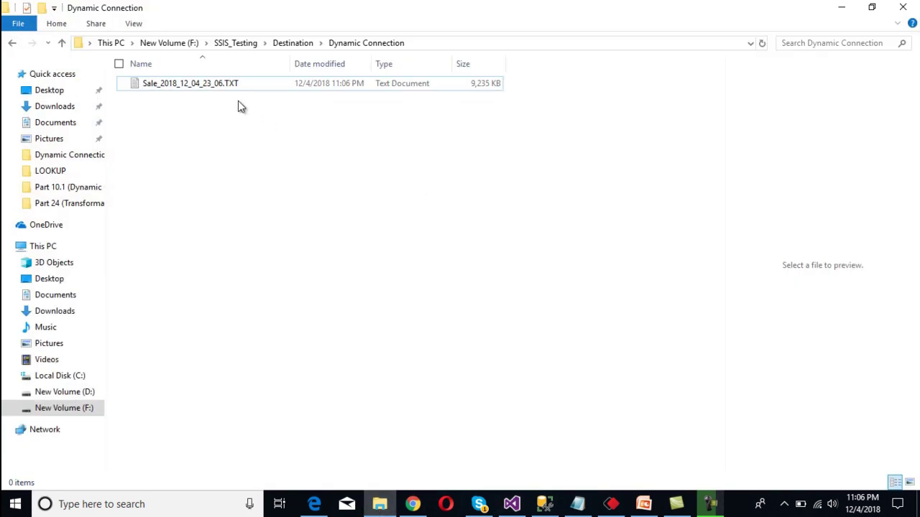
# Step: Preview Sale_2018_12_04_23_06.TXT's sales rows in Dynamic Connection, then return to Visual Studio
pyautogui.click(216, 89)
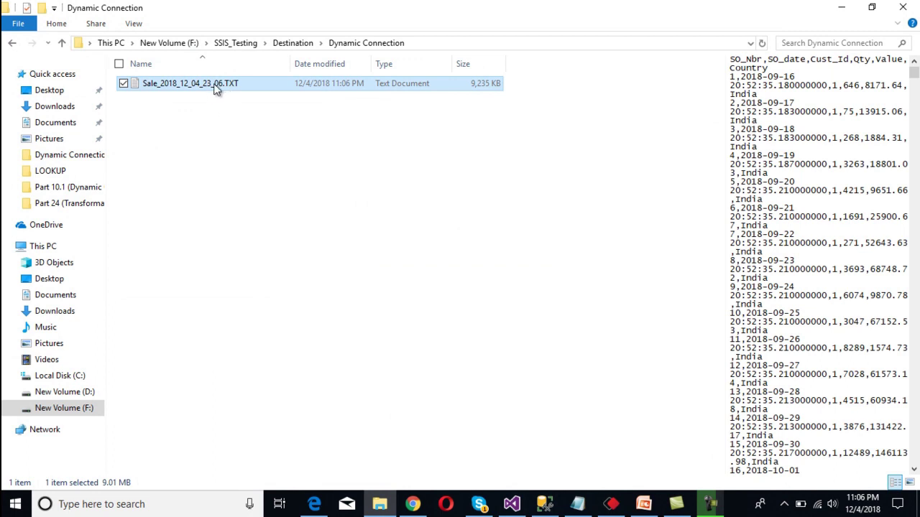
pyautogui.hotkey('alt', 'Tab')
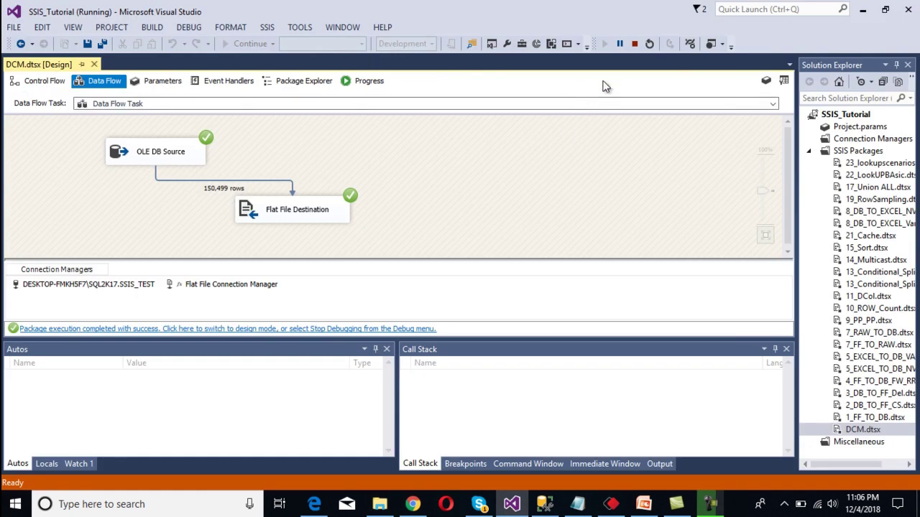
# Step: Stop debugging, rerun DCM to create Sale_2018_12_04_23_07.TXT, then stop and view the output folder
pyautogui.click(634, 45)
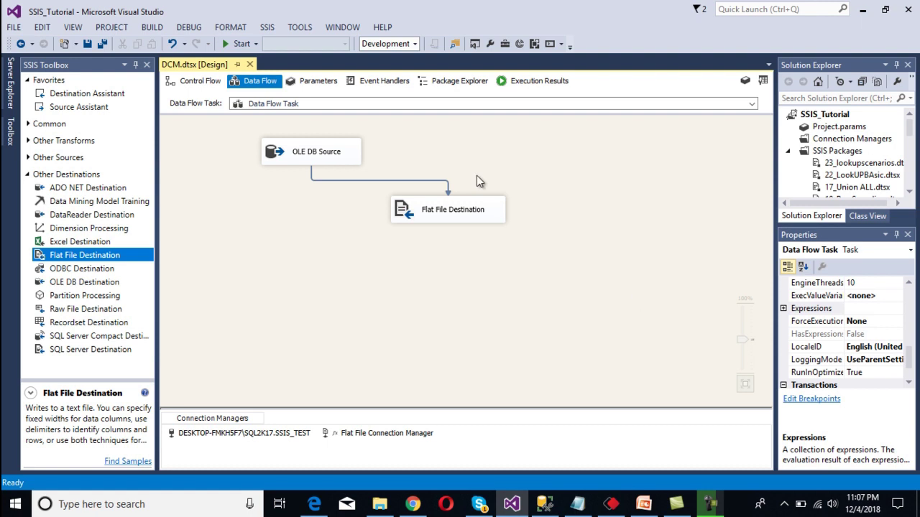
pyautogui.click(241, 43)
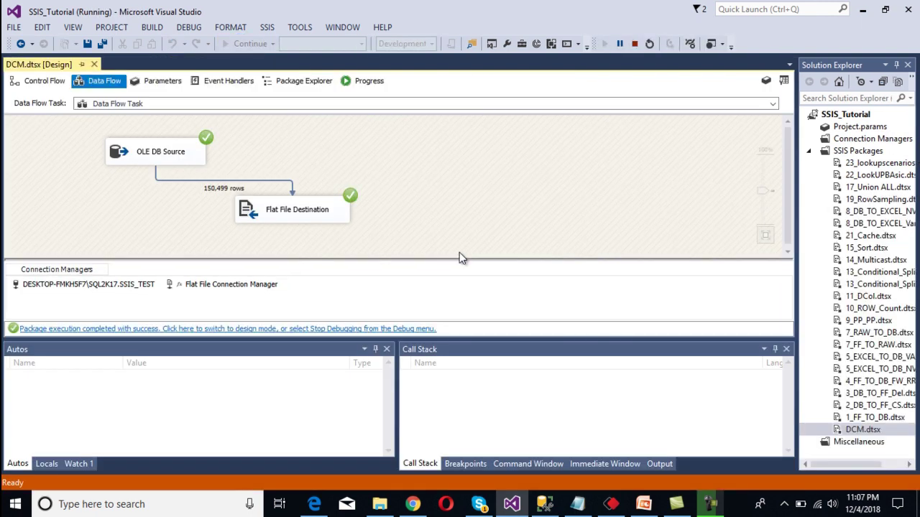
pyautogui.click(632, 44)
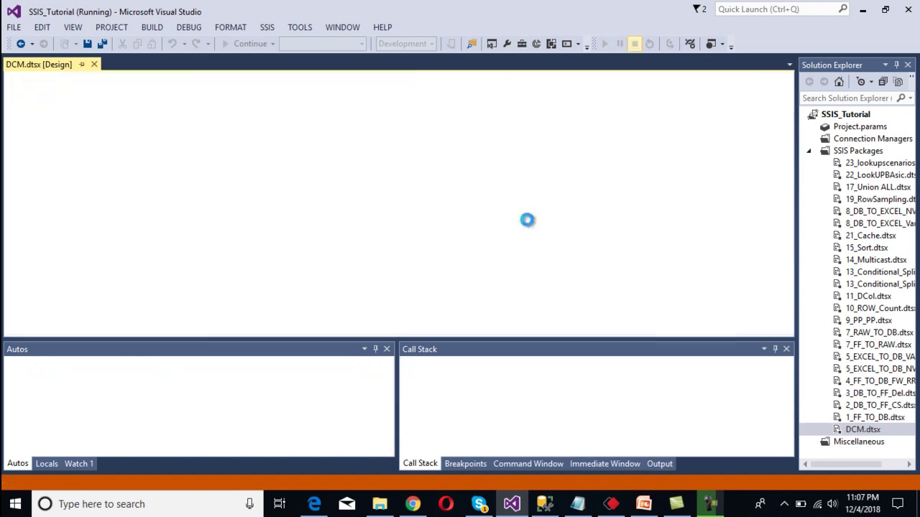
pyautogui.click(380, 504)
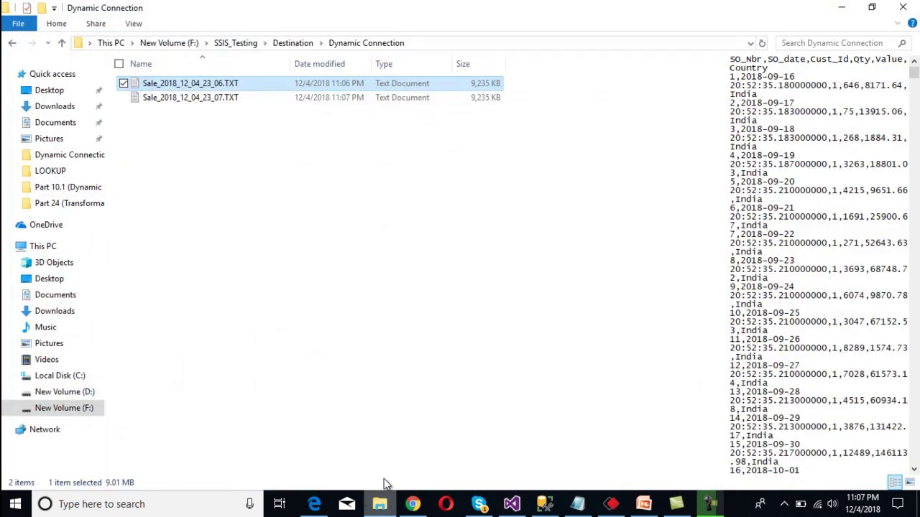
# Step: Preview Sale_2018_12_04_23_07.TXT beside the first file, minimize Explorer and show the closing PowerPoint slide
pyautogui.click(388, 248)
pyautogui.click(267, 103)
pyautogui.click(370, 192)
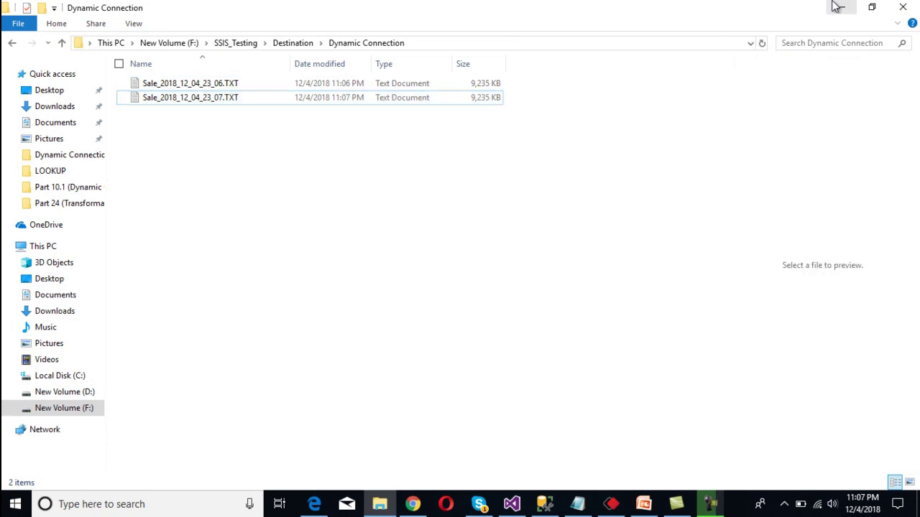
pyautogui.click(837, 8)
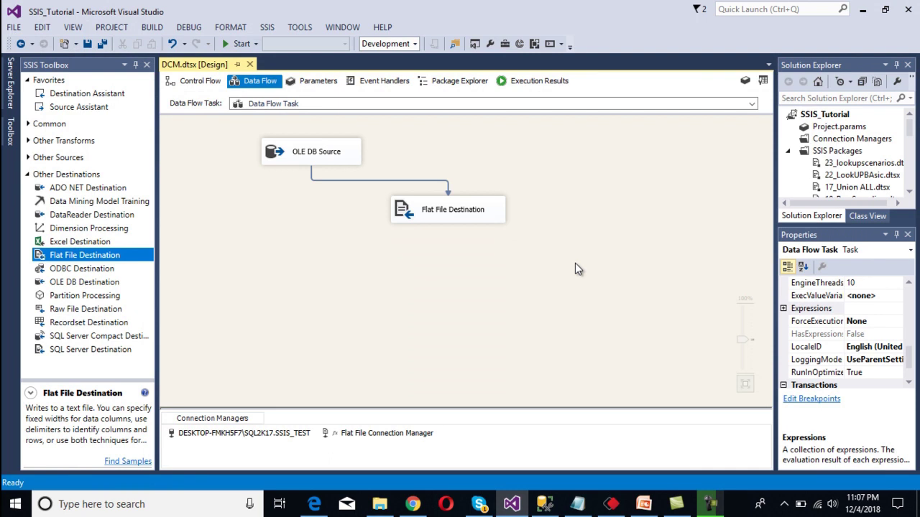
pyautogui.hotkey('alt', 'Tab')
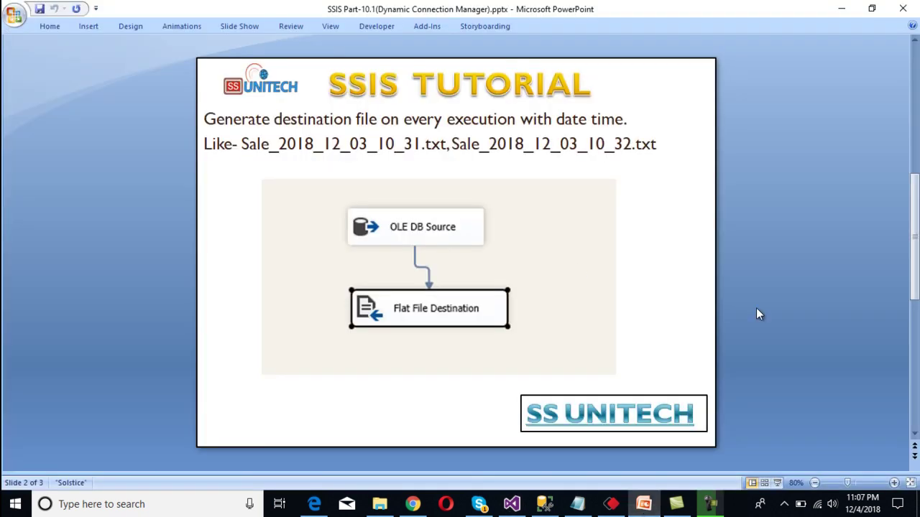
pyautogui.scroll(-1, 760, 314)
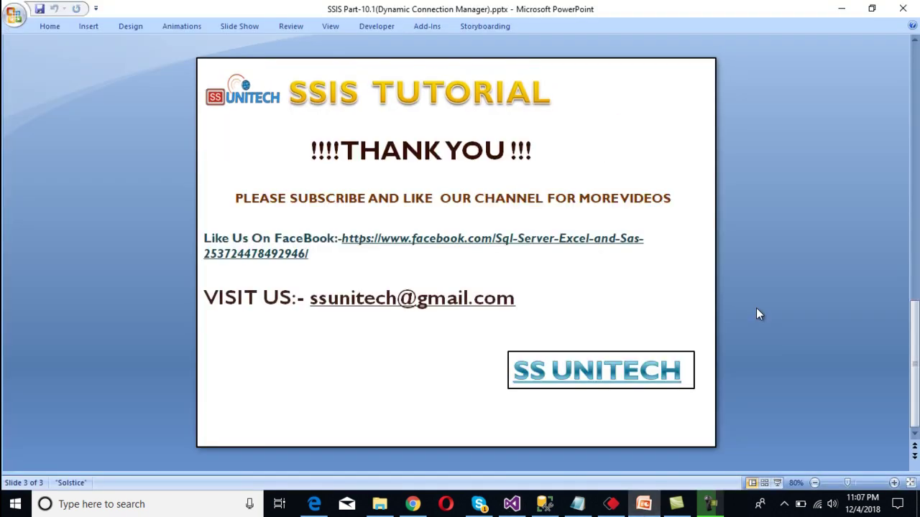
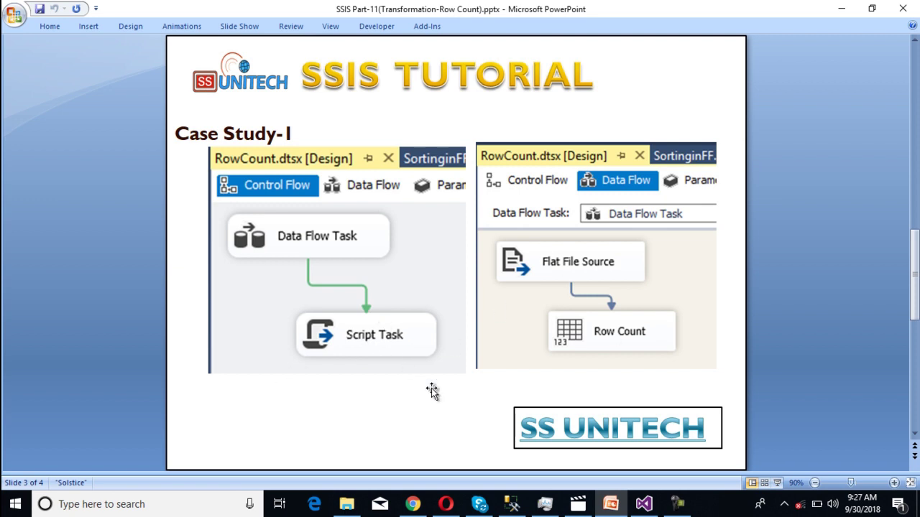
# Step: Add a new SSIS package to the project and rename Package1.dtsx to ROW_Count.dtsx
pyautogui.click(644, 507)
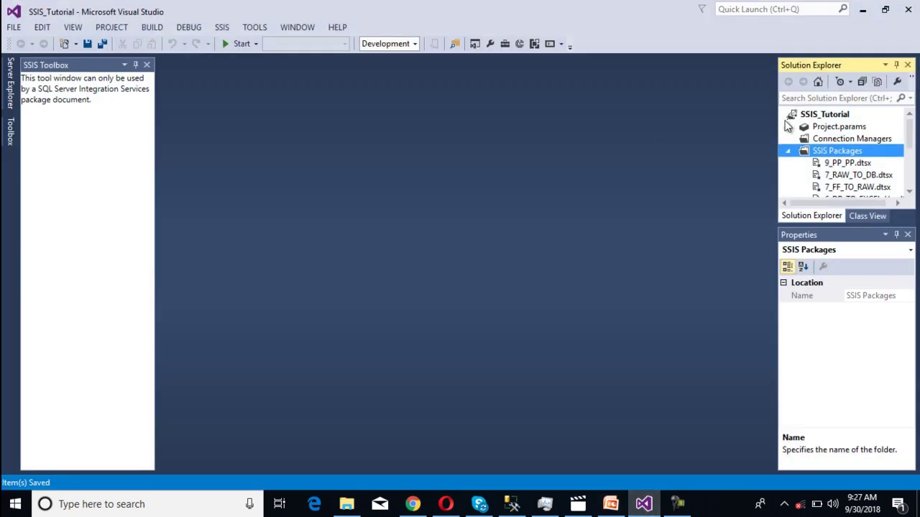
pyautogui.rightClick(837, 152)
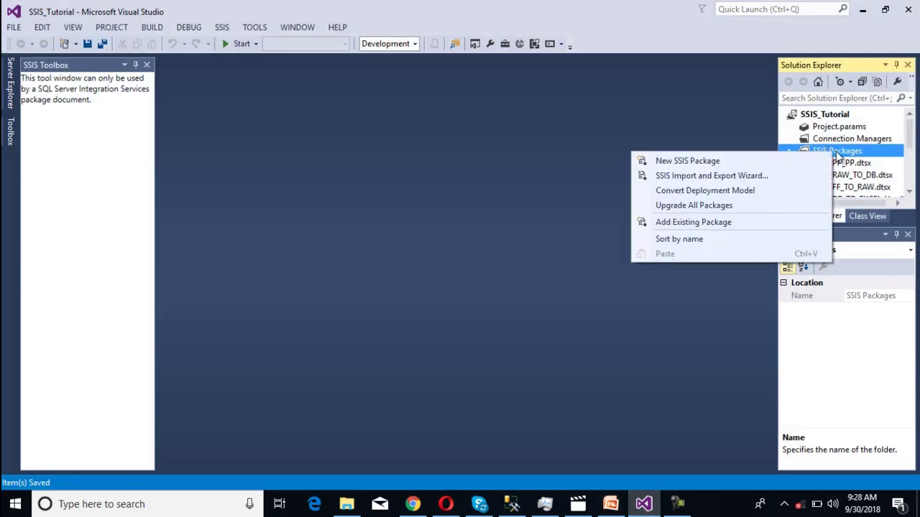
pyautogui.click(786, 161)
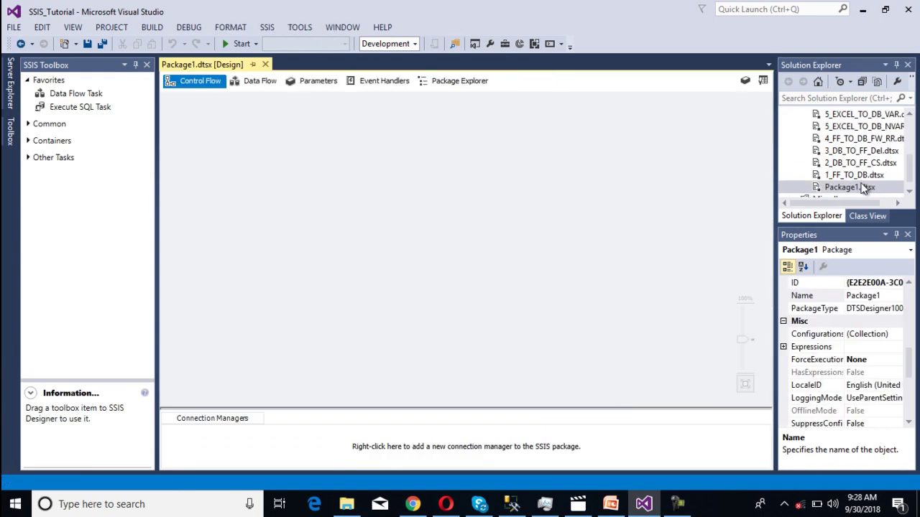
pyautogui.click(852, 188)
pyautogui.click(852, 187)
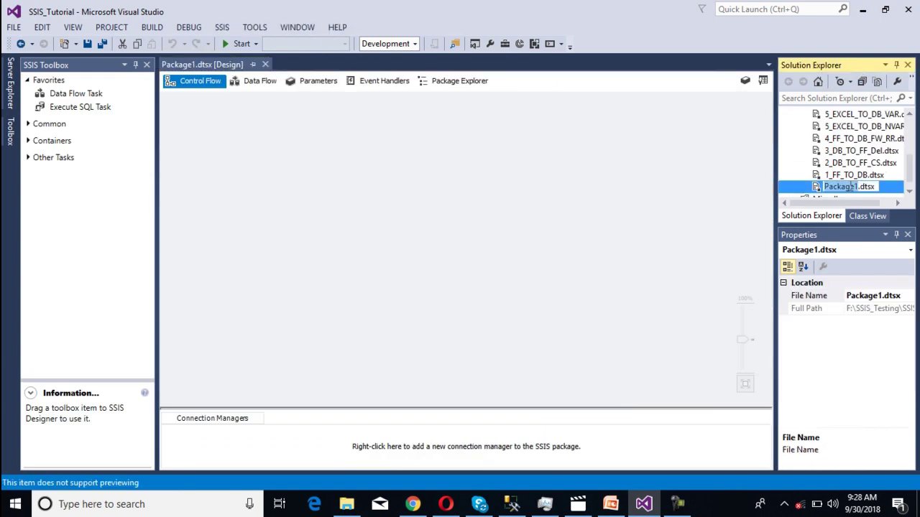
pyautogui.write('ROW')
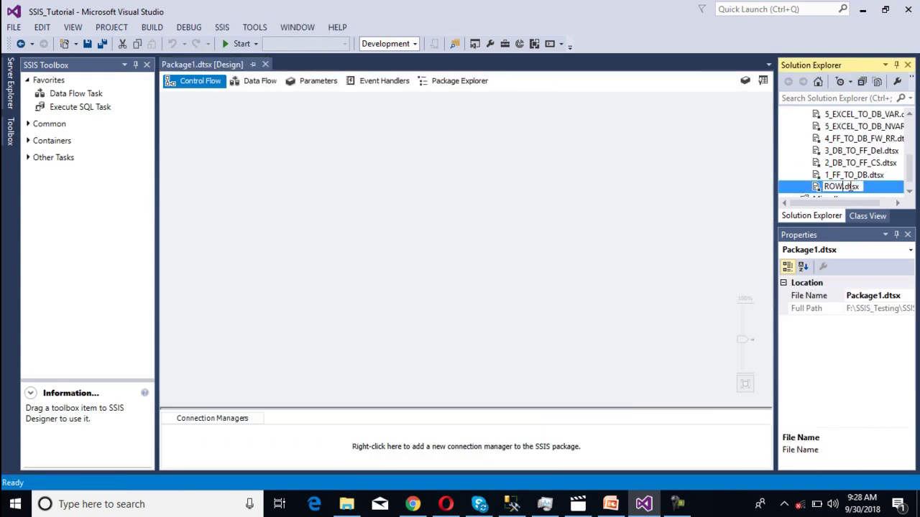
pyautogui.write('_Count')
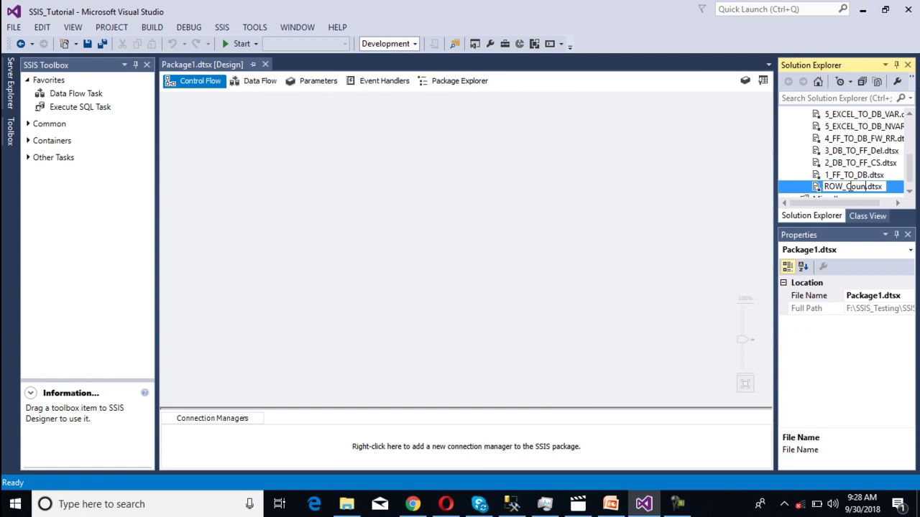
pyautogui.press('Return')
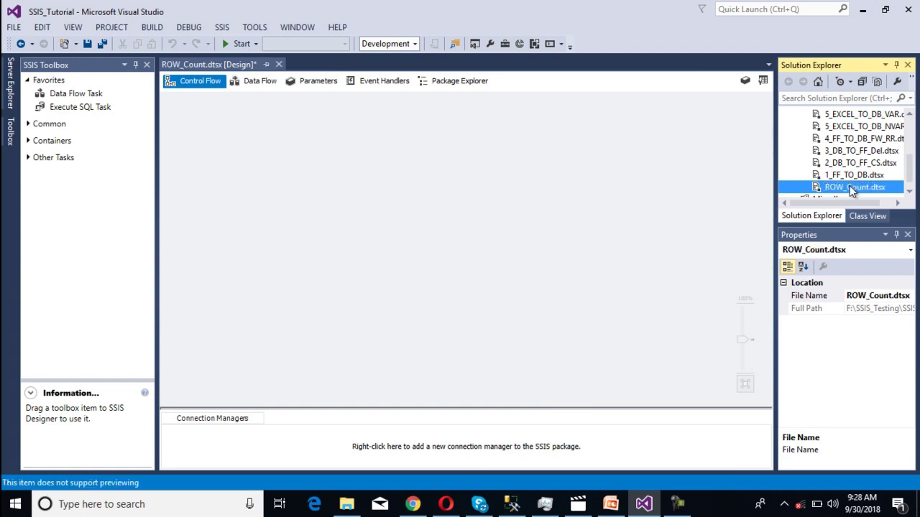
# Step: Add a Data Flow Task to the control flow, open its data flow, and save all
pyautogui.moveTo(76, 97); pyautogui.dragTo(184, 121)
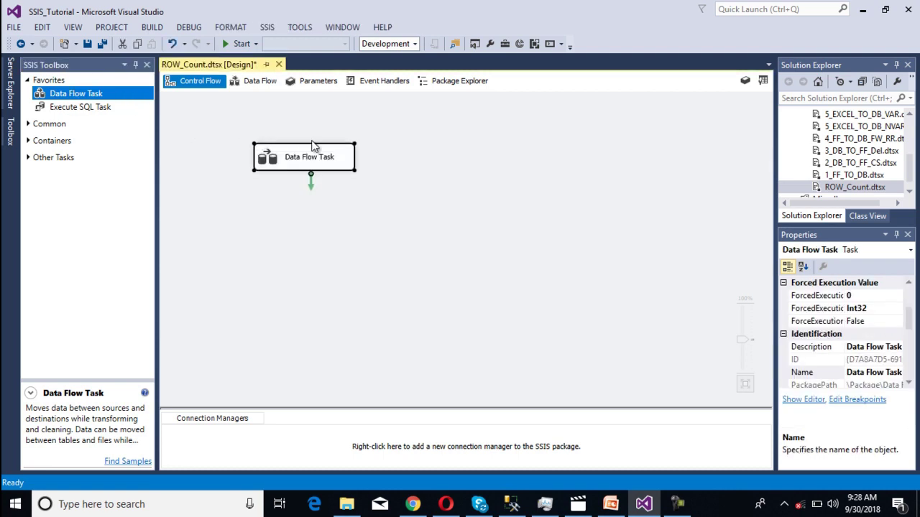
pyautogui.doubleClick(277, 156)
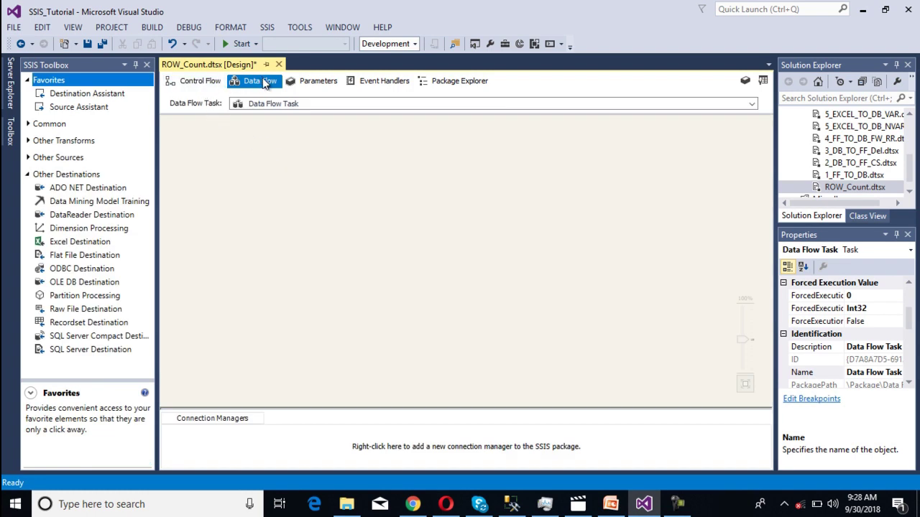
pyautogui.click(104, 43)
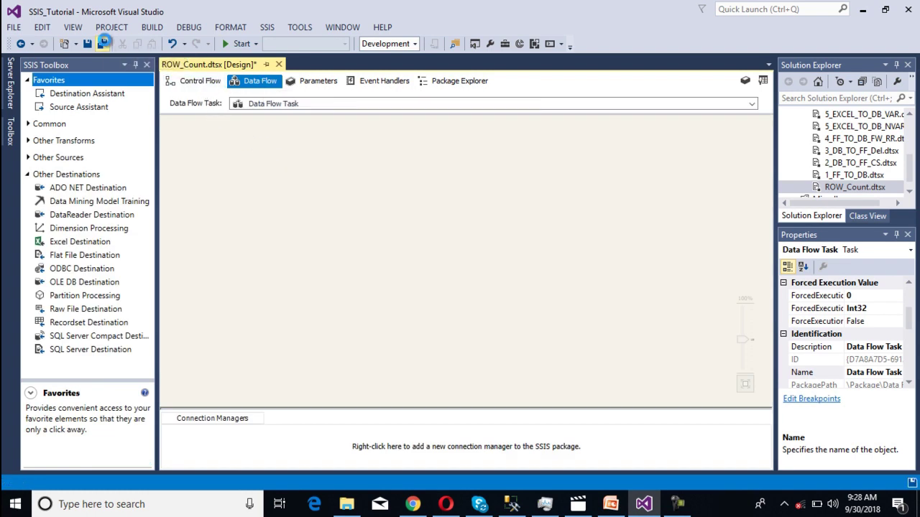
# Step: Place a Flat File Source from Other Sources on the data flow and open its editor
pyautogui.click(83, 204)
pyautogui.press('Left')
pyautogui.press('Left')
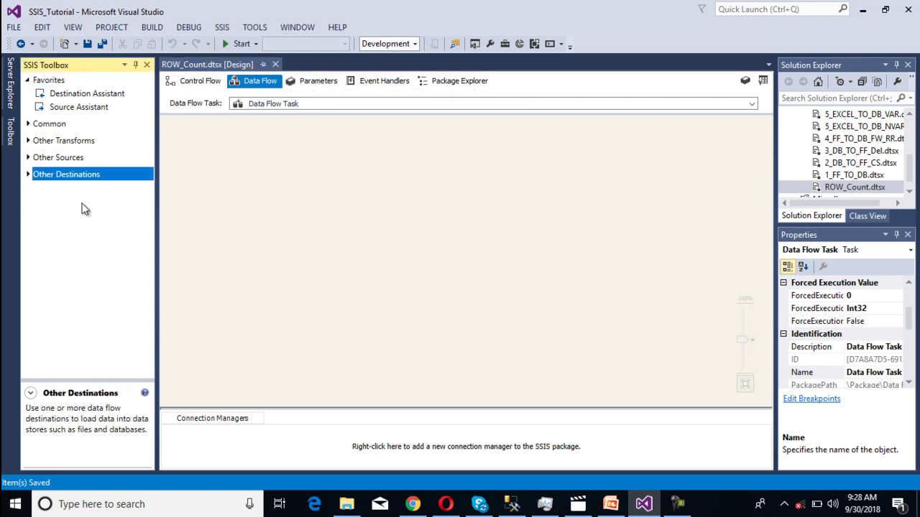
pyautogui.press('Up')
pyautogui.press('Right')
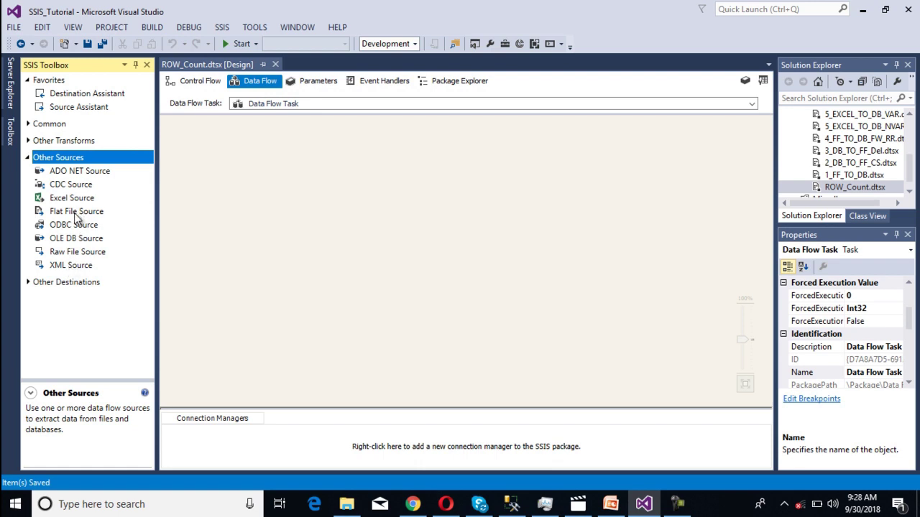
pyautogui.click(77, 216)
pyautogui.moveTo(76, 216); pyautogui.dragTo(304, 125)
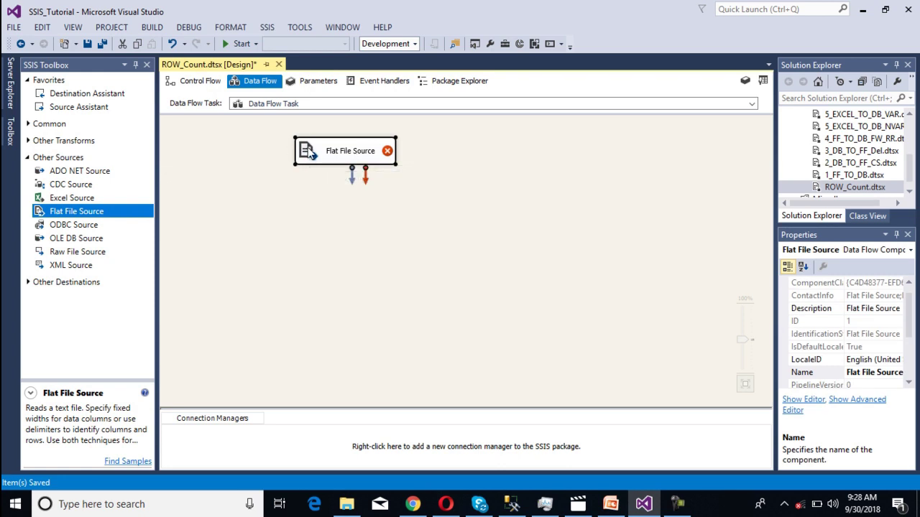
pyautogui.doubleClick(309, 153)
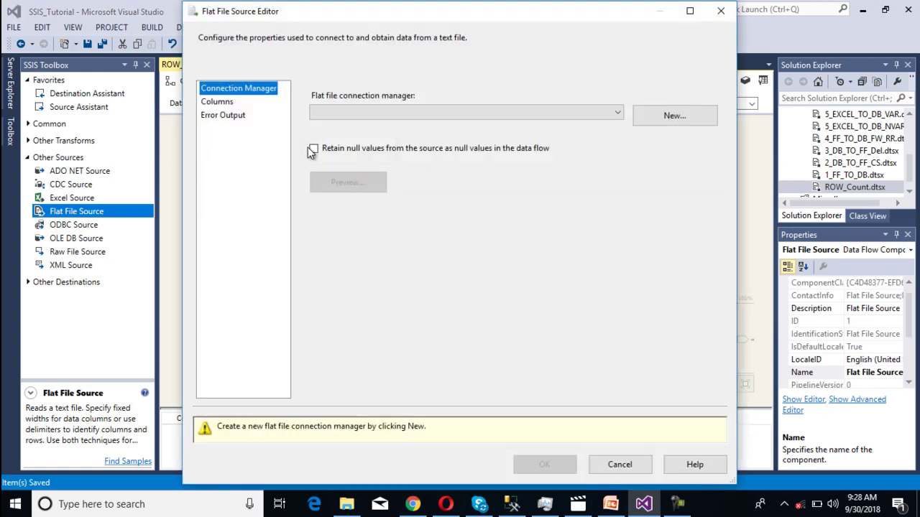
# Step: Give the Flat File Source a new comma-delimited connection manager reading Sale_Detail.txt
pyautogui.click(680, 120)
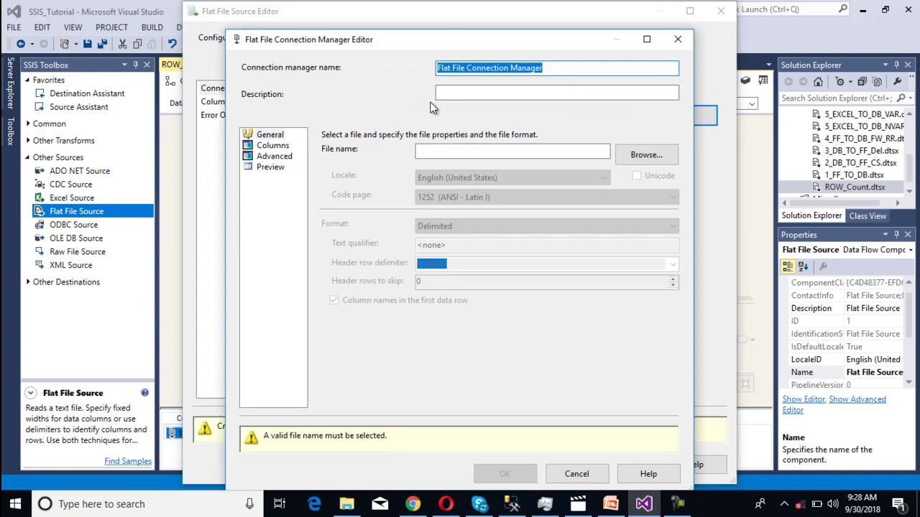
pyautogui.click(639, 156)
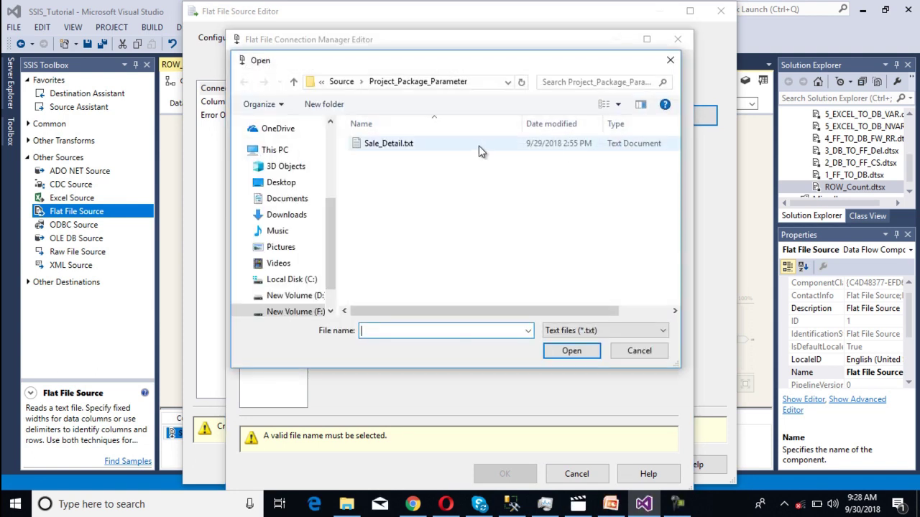
pyautogui.click(475, 146)
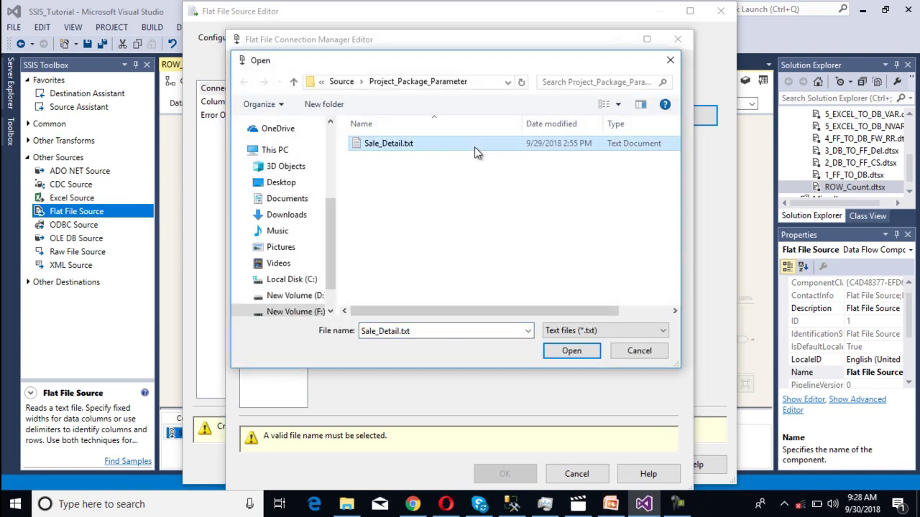
pyautogui.click(572, 352)
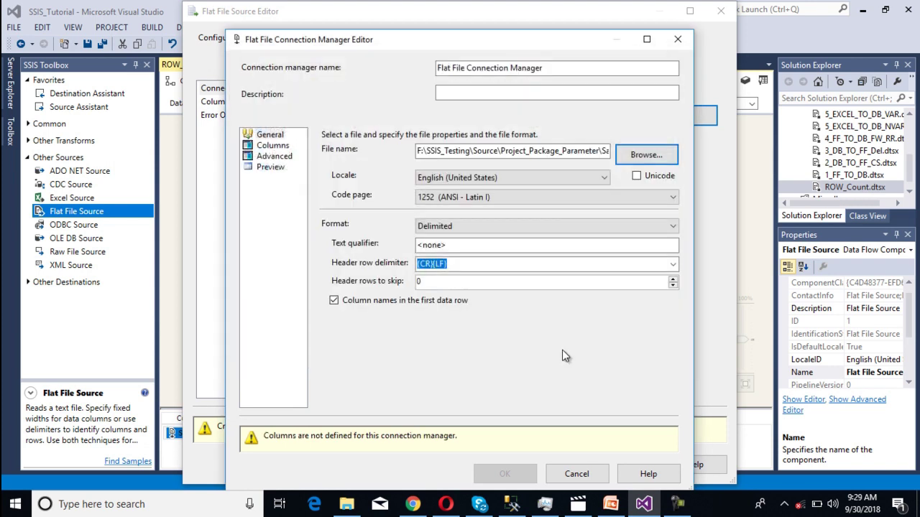
pyautogui.click(272, 147)
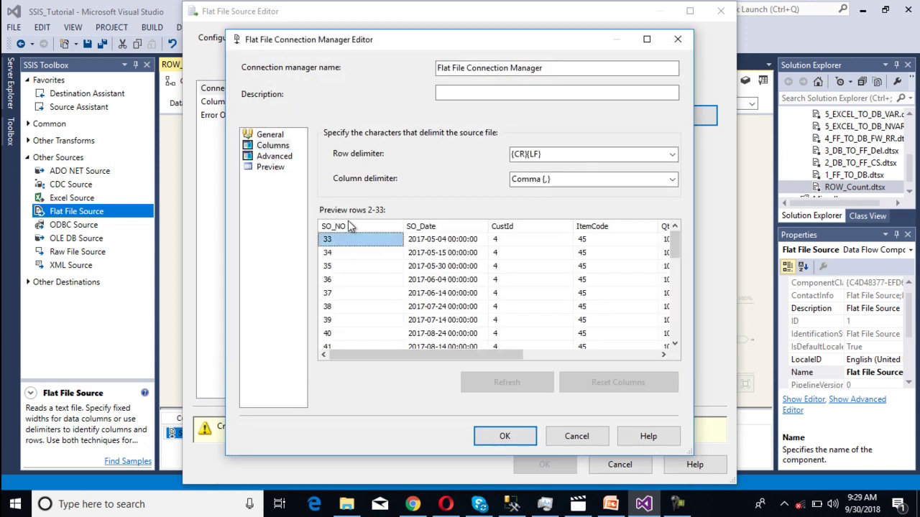
pyautogui.click(377, 298)
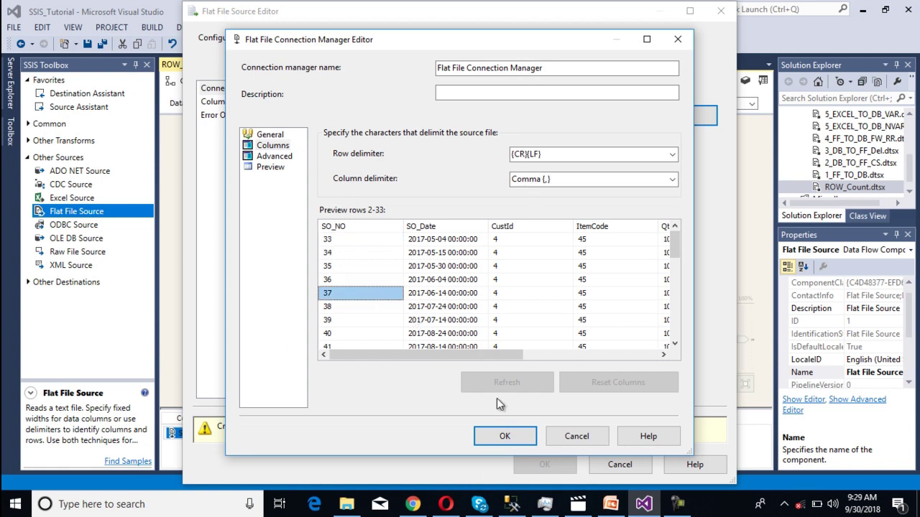
pyautogui.click(515, 435)
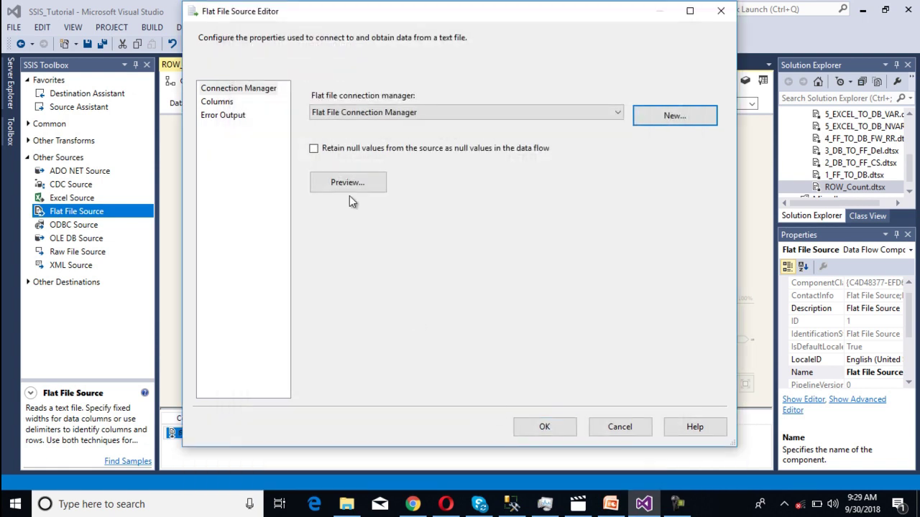
pyautogui.click(544, 427)
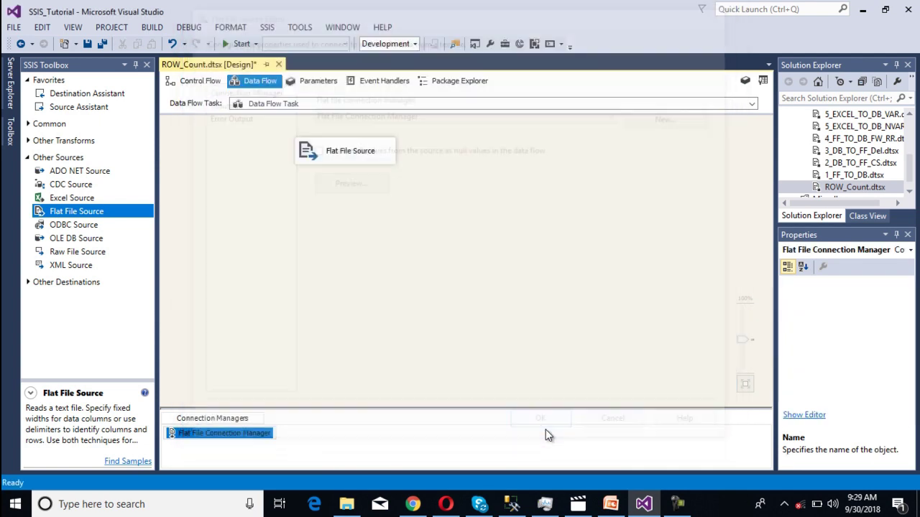
# Step: Save all and add a Row Count transformation from Common below the Flat File Source
pyautogui.click(104, 47)
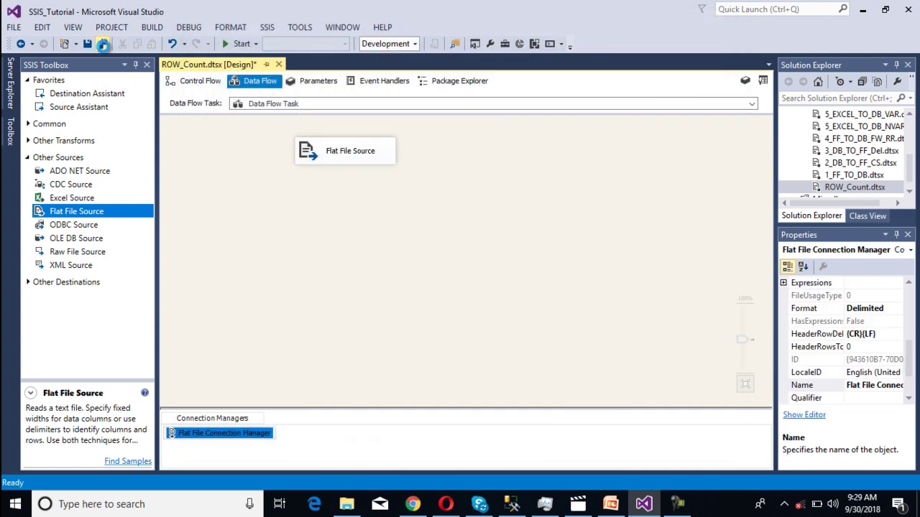
pyautogui.click(81, 226)
pyautogui.press('Left')
pyautogui.press('Left')
pyautogui.press('Up')
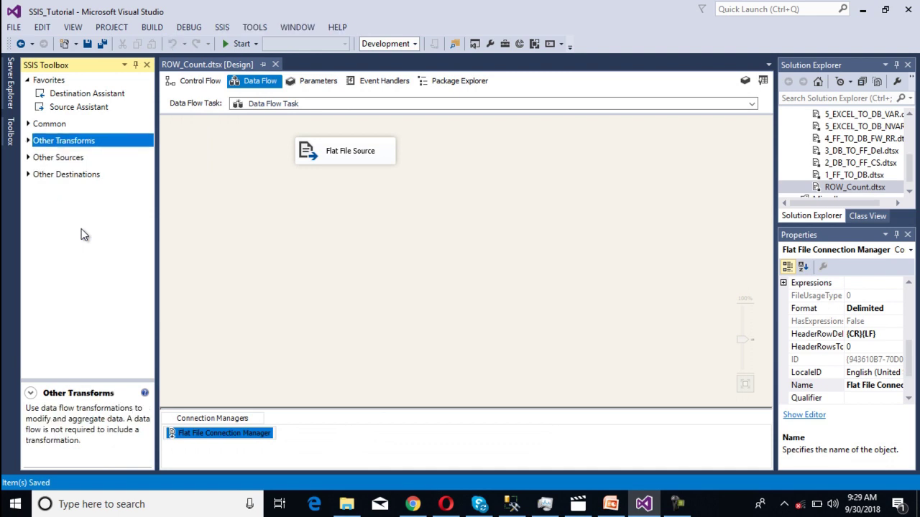
pyautogui.press('Up')
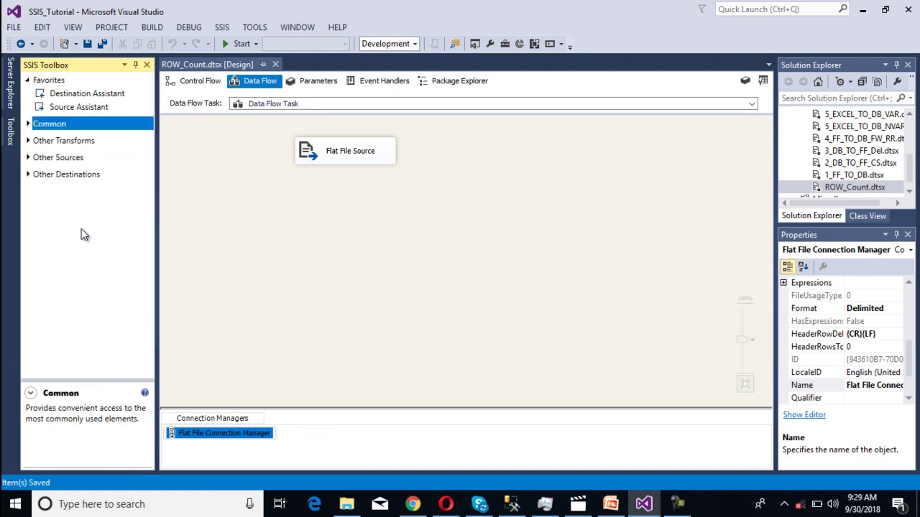
pyautogui.press('Right')
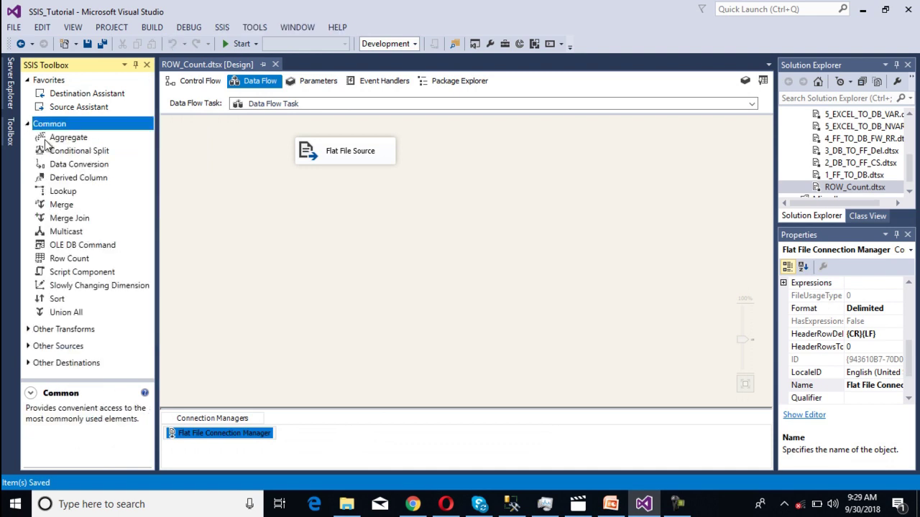
pyautogui.click(67, 262)
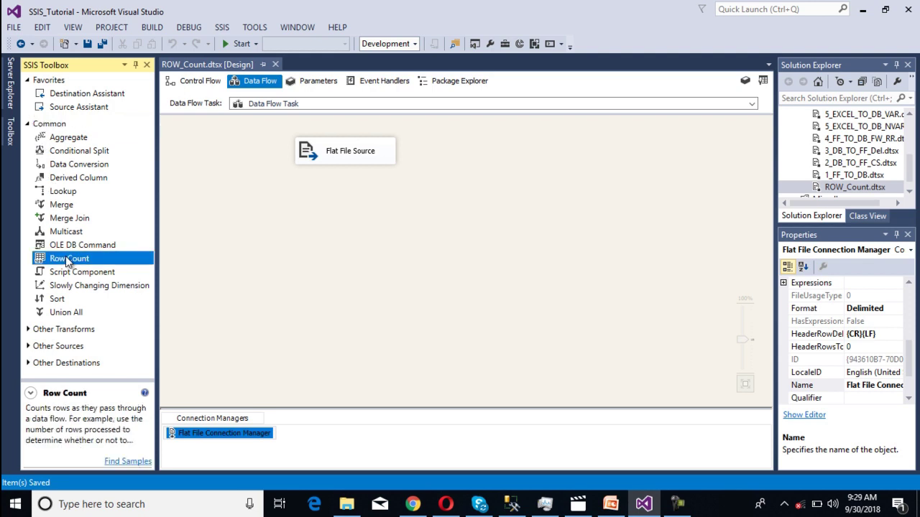
pyautogui.moveTo(66, 261); pyautogui.dragTo(385, 209)
# Step: Link the Flat File Source output to the Row Count transformation
pyautogui.click(346, 160)
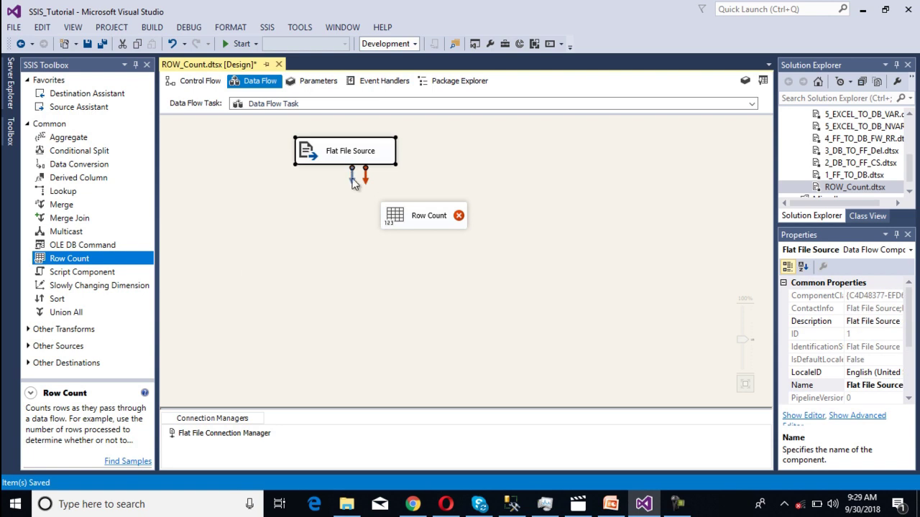
pyautogui.moveTo(351, 177); pyautogui.dragTo(406, 213)
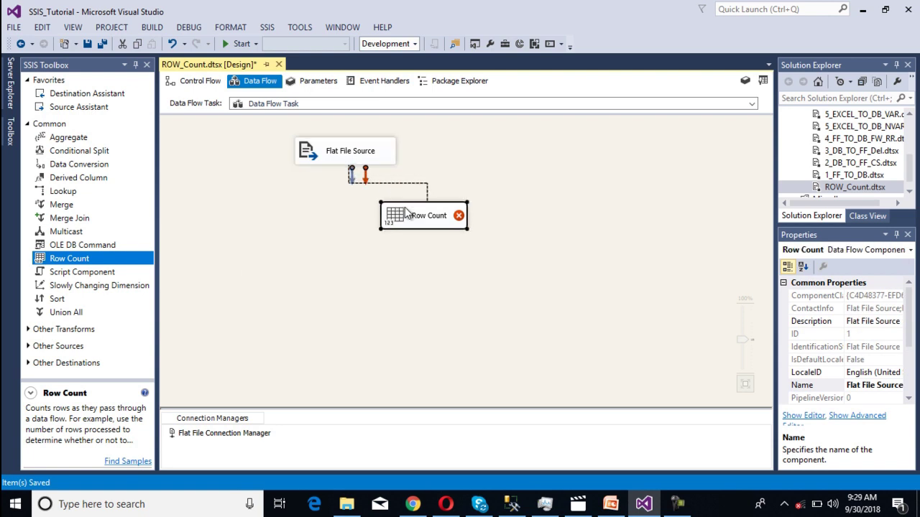
pyautogui.click(279, 264)
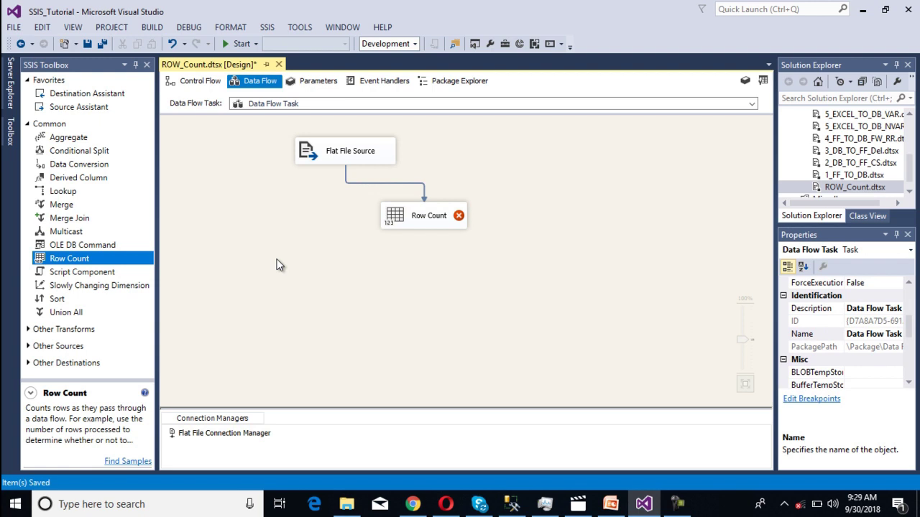
# Step: Create a package variable named Cnt (Int32, value 0) in the Variables window
pyautogui.rightClick(278, 264)
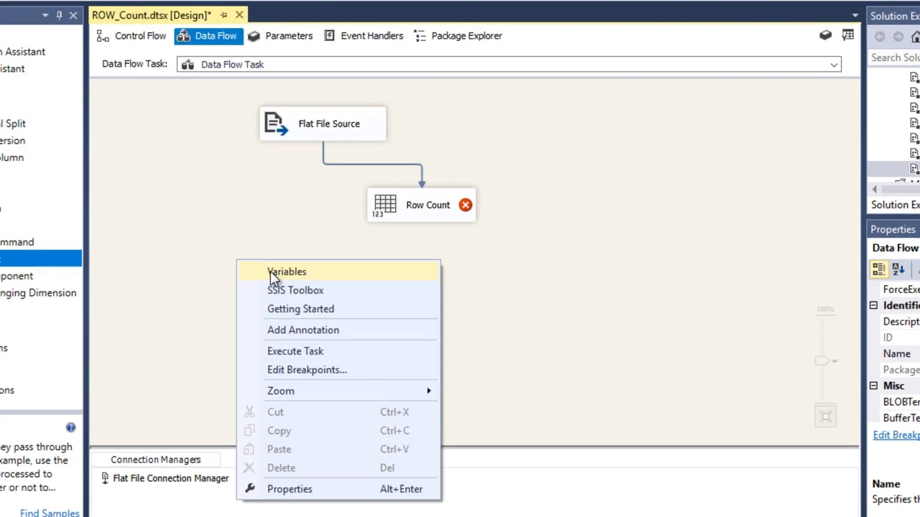
pyautogui.click(285, 270)
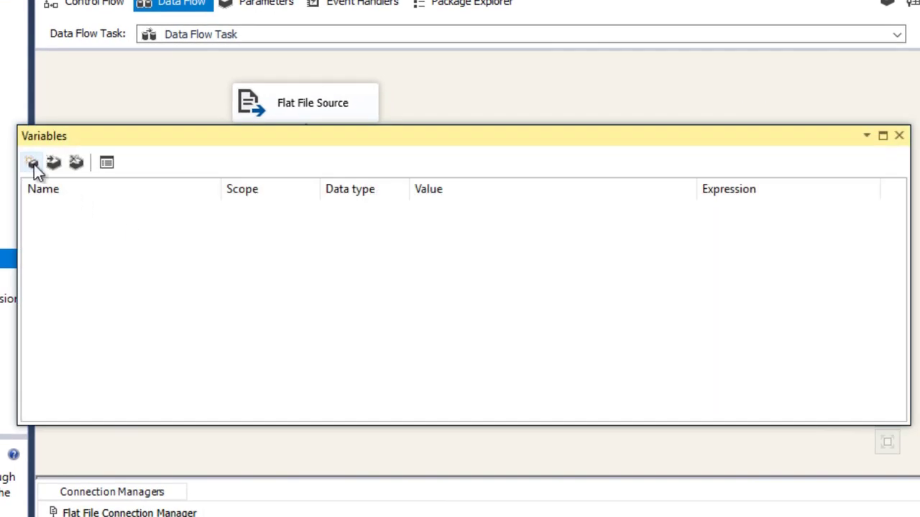
pyautogui.click(33, 163)
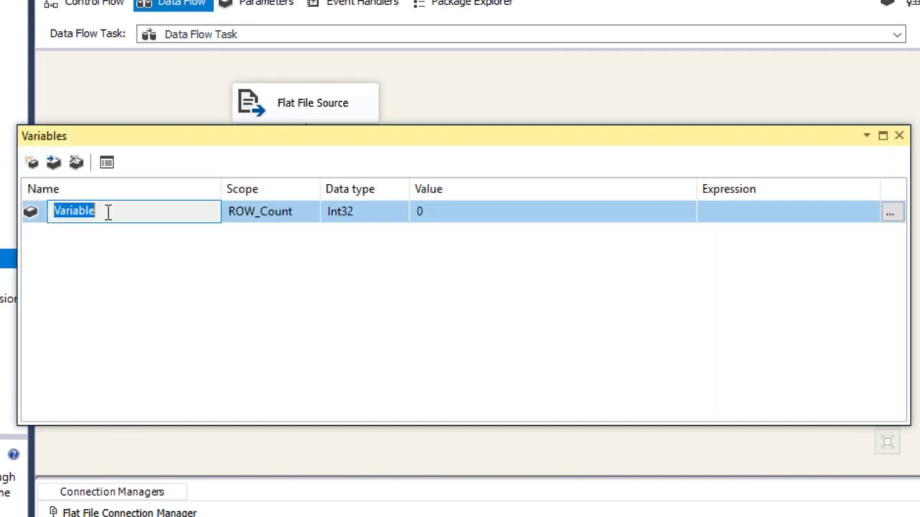
pyautogui.write('Cnt')
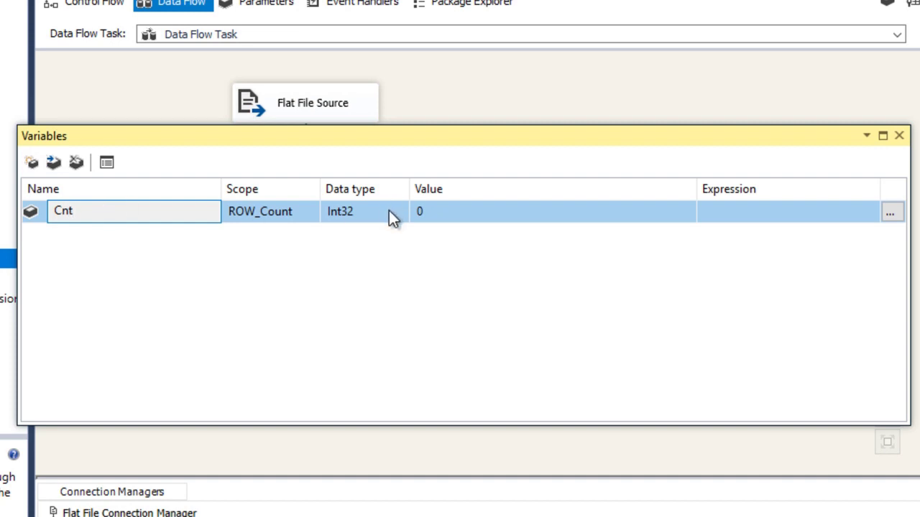
pyautogui.press('Return')
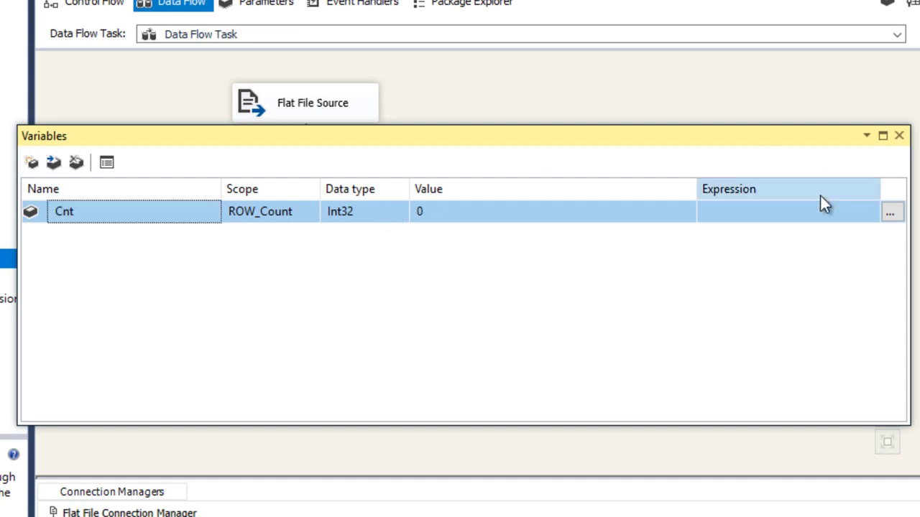
pyautogui.click(899, 136)
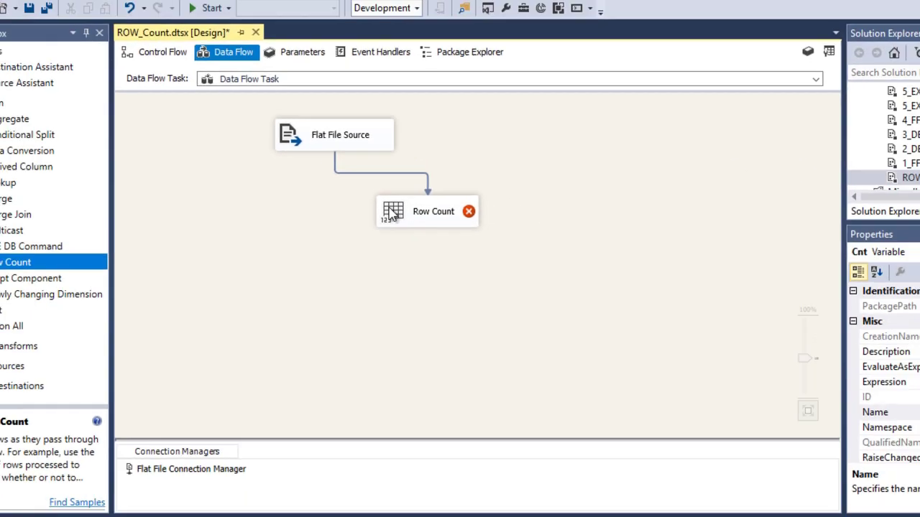
# Step: Set the Row Count transformation's variable to User::Cnt
pyautogui.moveTo(393, 203)
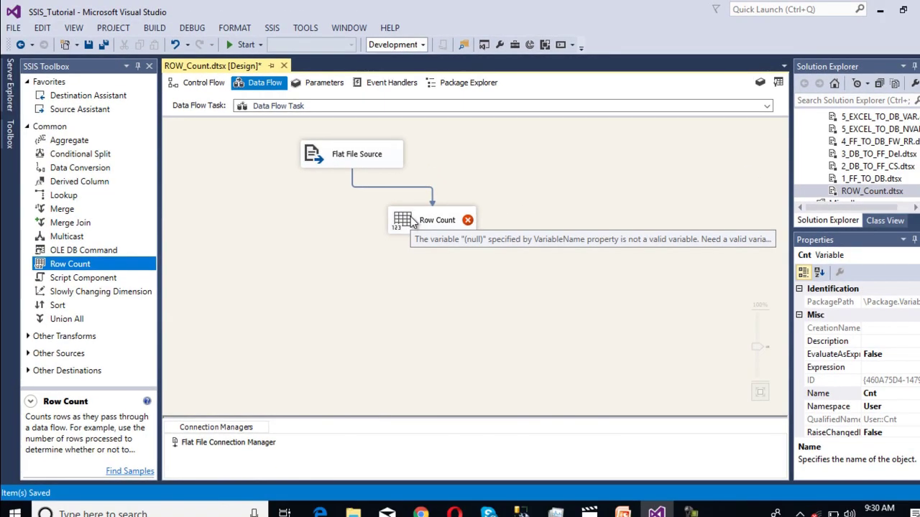
pyautogui.doubleClick(413, 223)
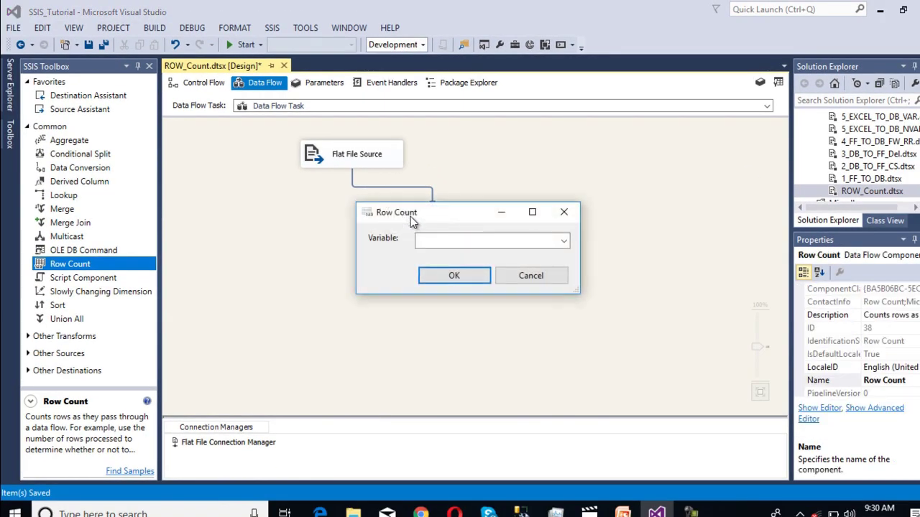
pyautogui.click(565, 242)
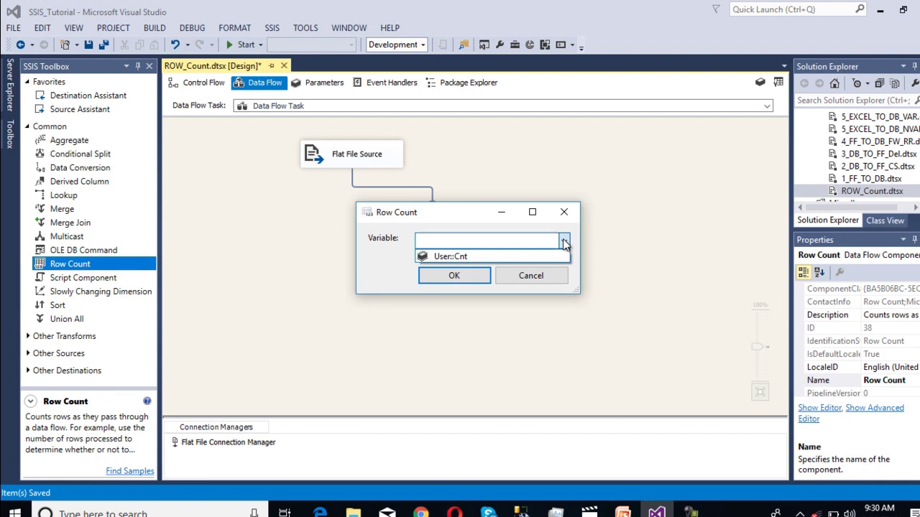
pyautogui.click(535, 256)
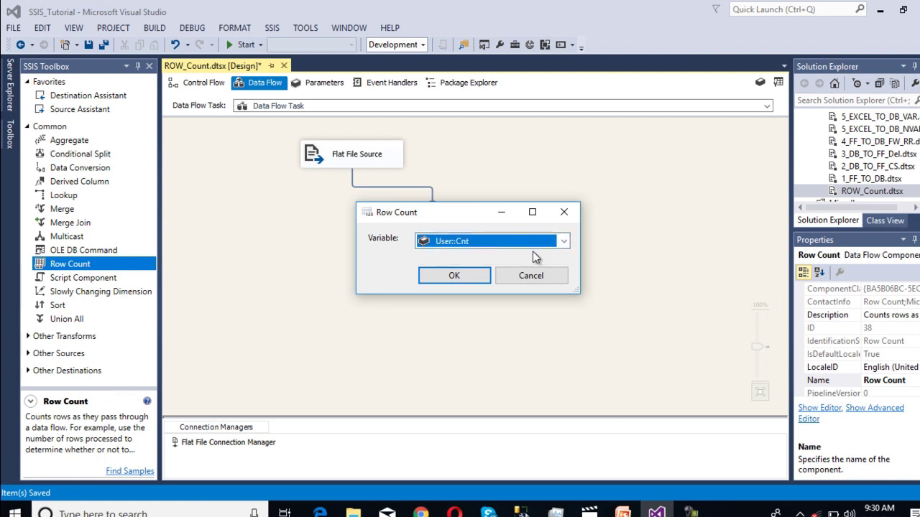
pyautogui.click(461, 279)
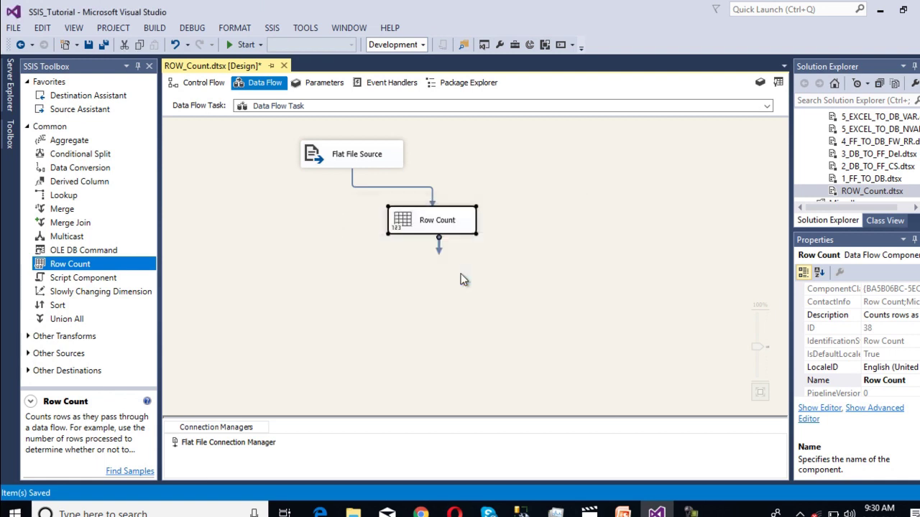
# Step: Save the package and return to the Control Flow
pyautogui.click(499, 232)
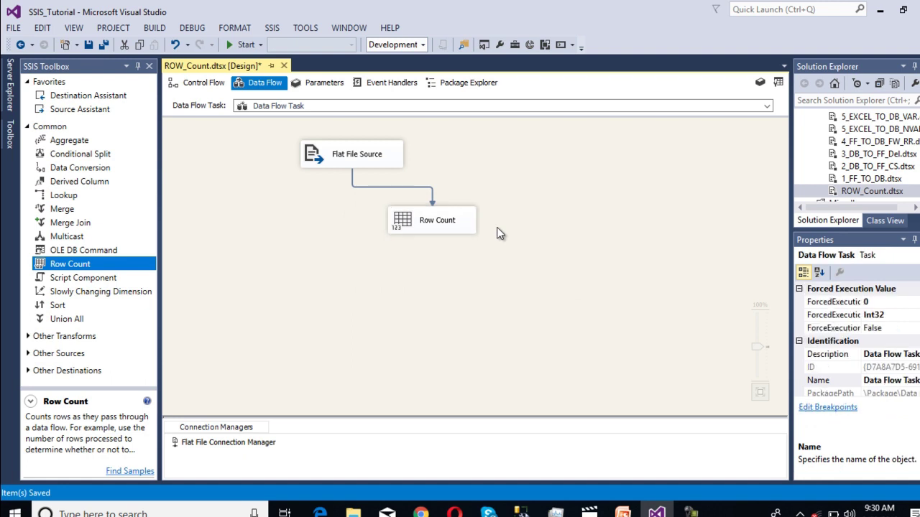
pyautogui.click(105, 46)
pyautogui.click(210, 90)
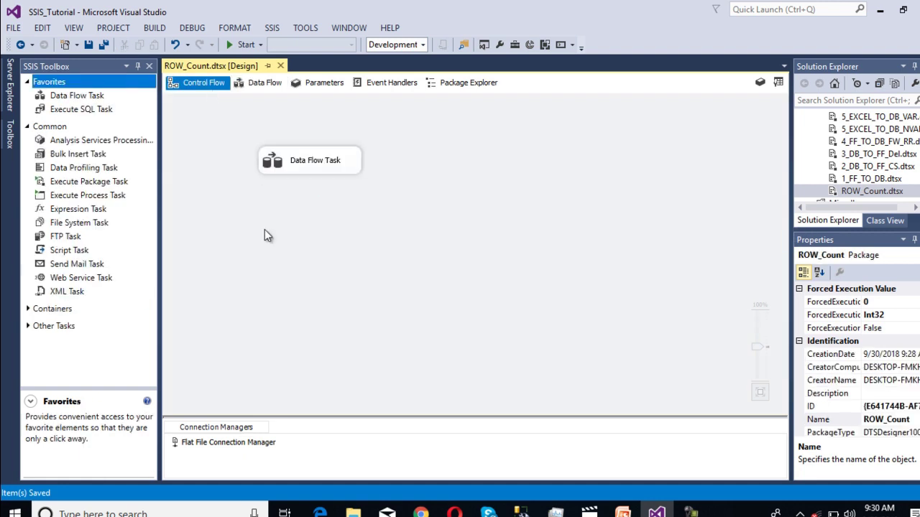
# Step: Add a Script Task and make it run after the Data Flow Task
pyautogui.click(61, 223)
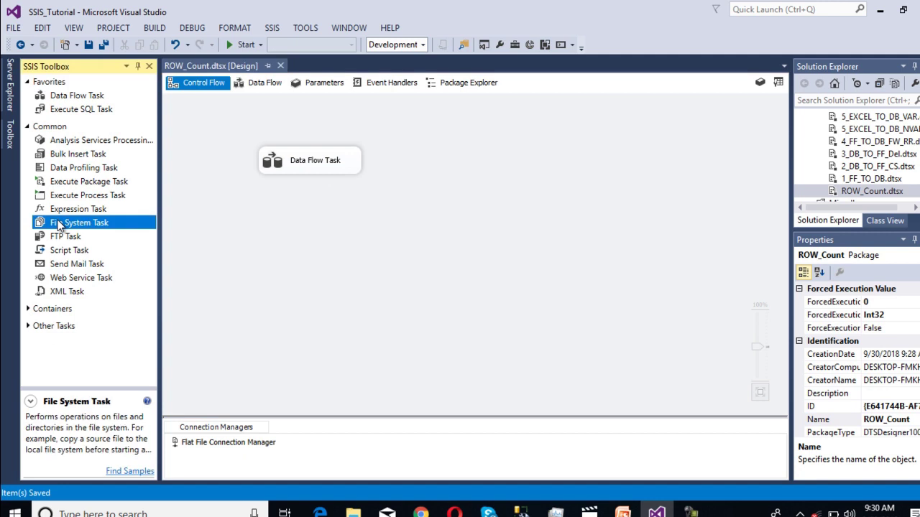
pyautogui.click(67, 253)
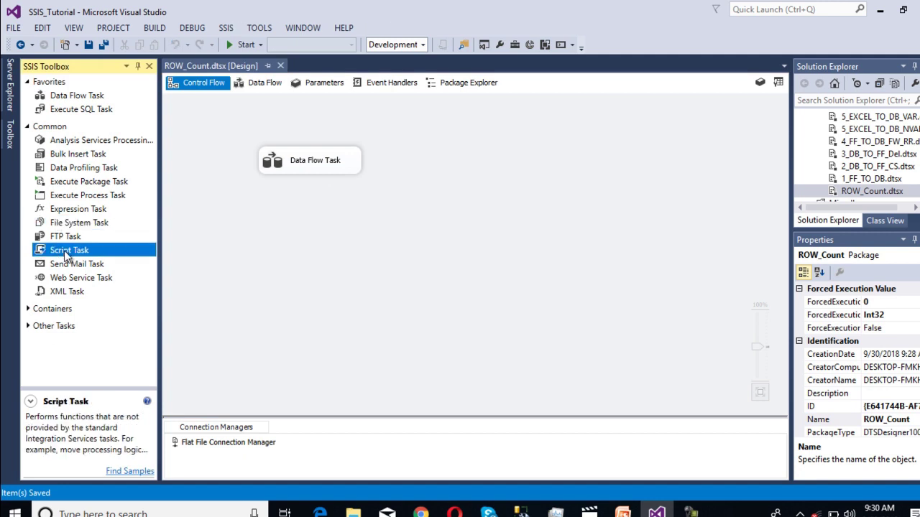
pyautogui.moveTo(66, 254); pyautogui.dragTo(242, 243)
pyautogui.click(281, 169)
pyautogui.moveTo(316, 180); pyautogui.dragTo(338, 219)
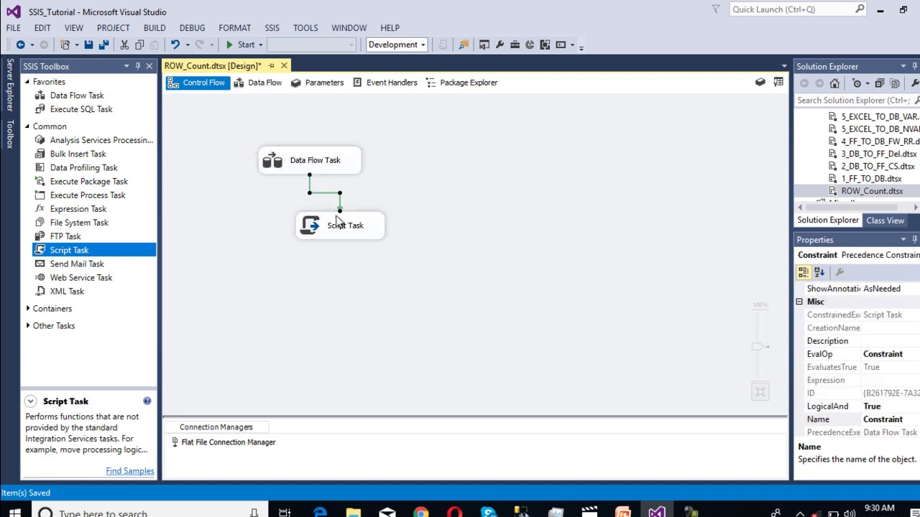
# Step: Set the Script Task's ReadOnlyVariables to User::Cnt
pyautogui.doubleClick(312, 228)
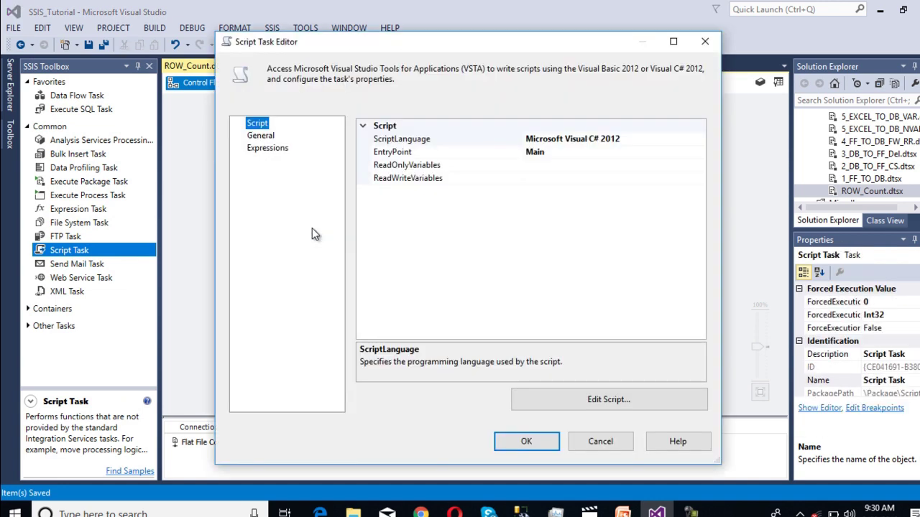
pyautogui.click(430, 140)
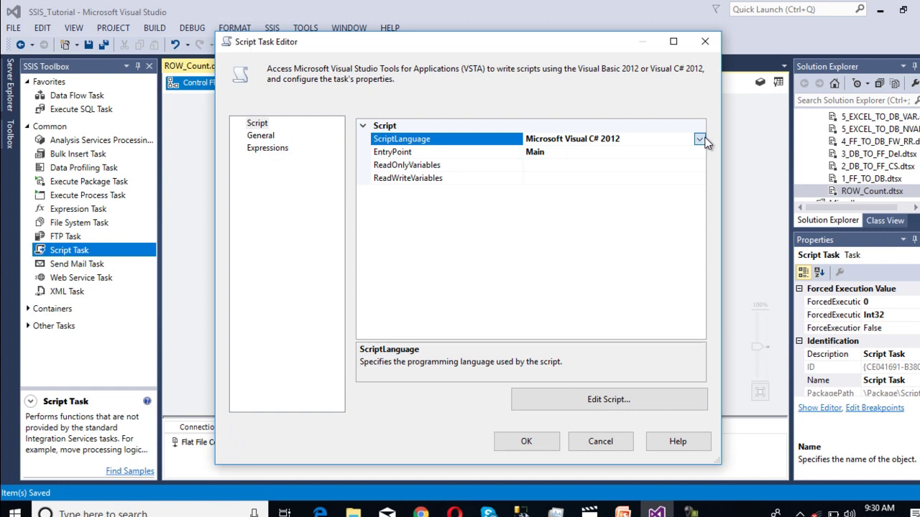
pyautogui.click(700, 140)
pyautogui.click(569, 176)
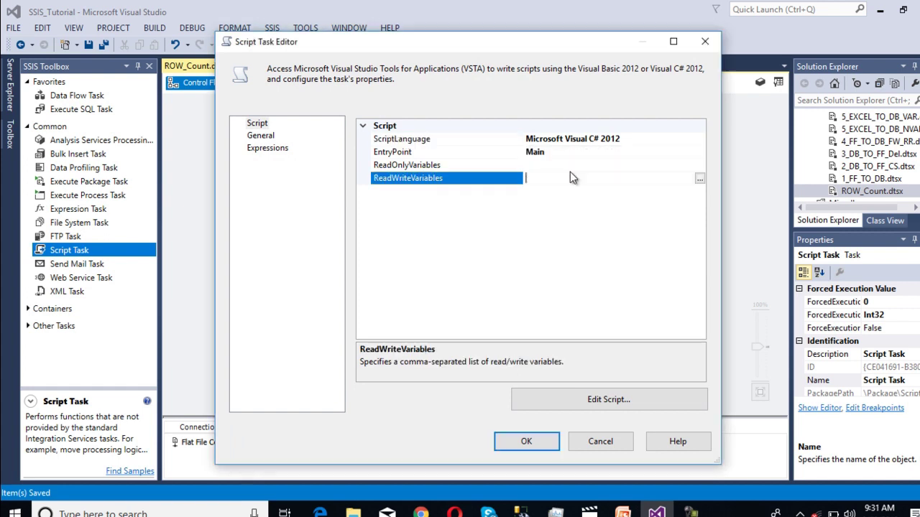
pyautogui.click(412, 167)
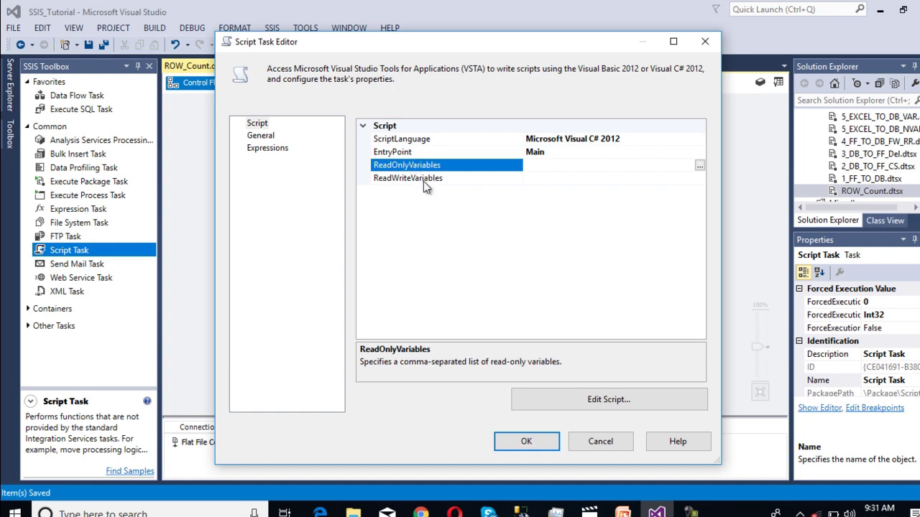
pyautogui.click(424, 180)
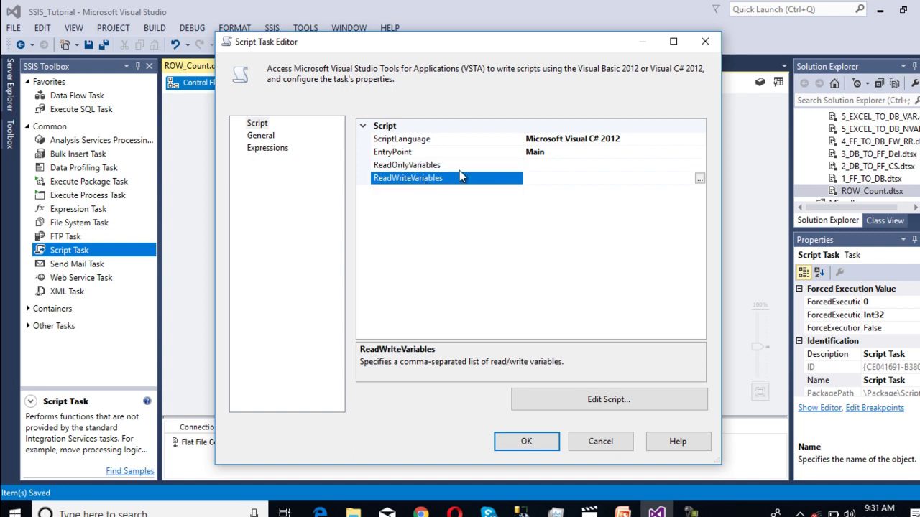
pyautogui.click(459, 167)
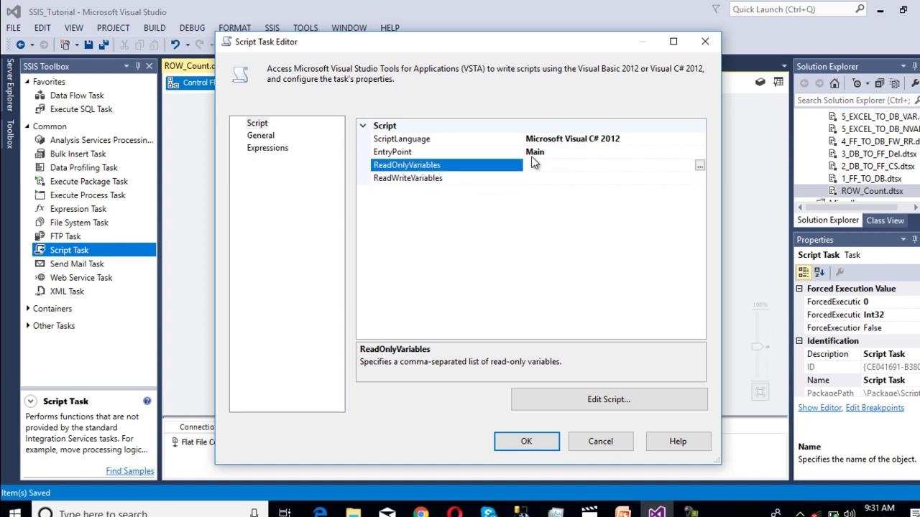
pyautogui.click(701, 165)
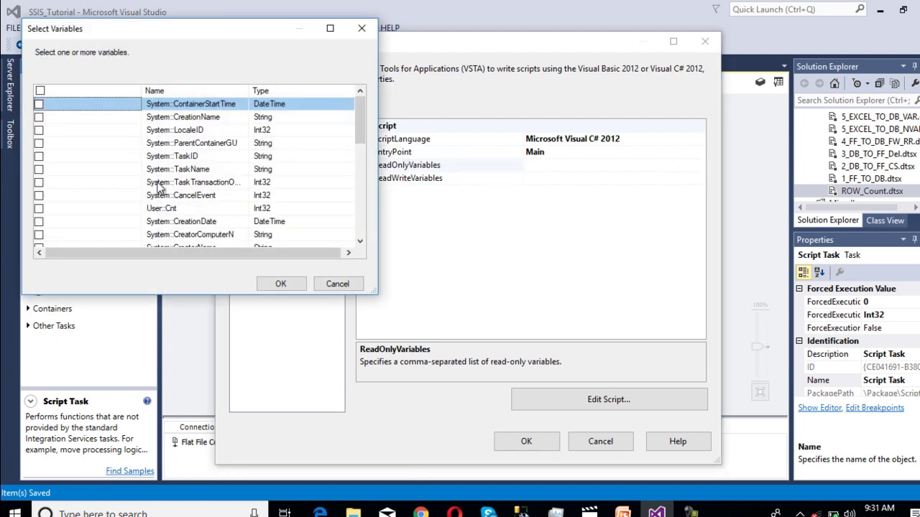
pyautogui.click(110, 208)
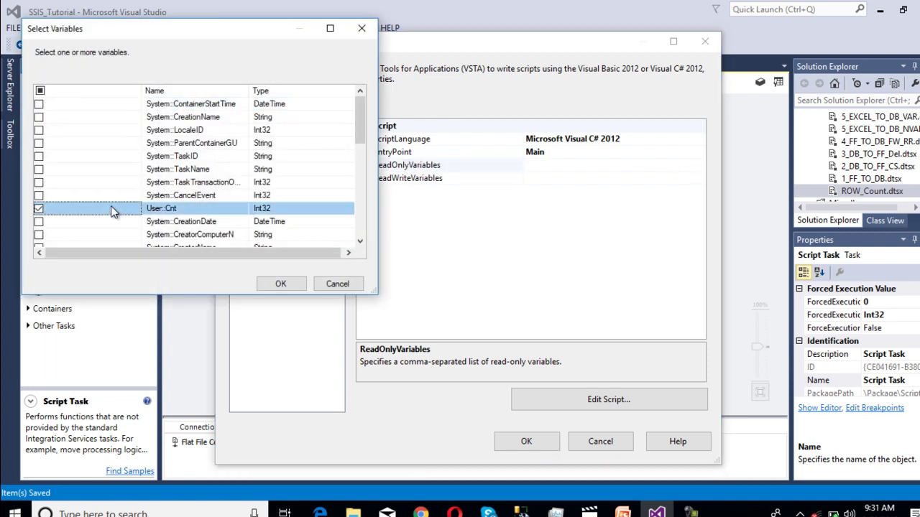
pyautogui.click(272, 285)
pyautogui.click(604, 179)
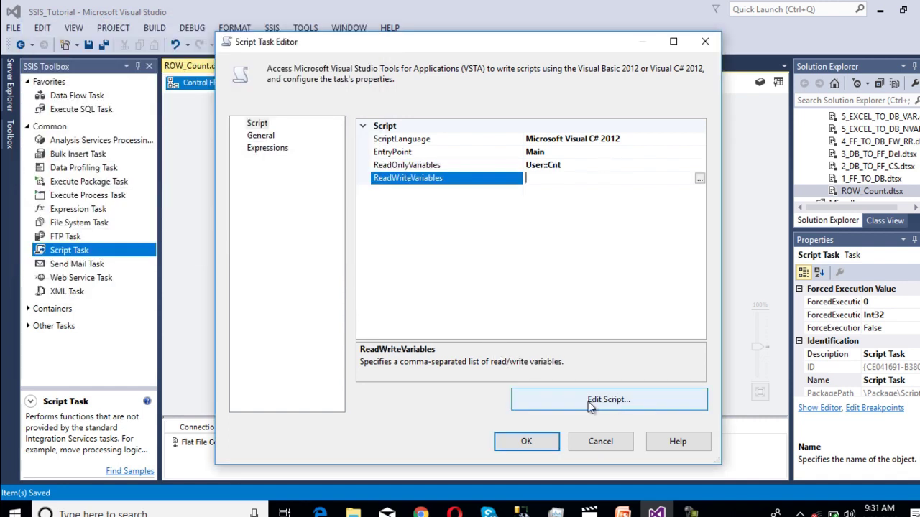
# Step: Open the script code and start a MessageBox.Show call in Main
pyautogui.click(637, 401)
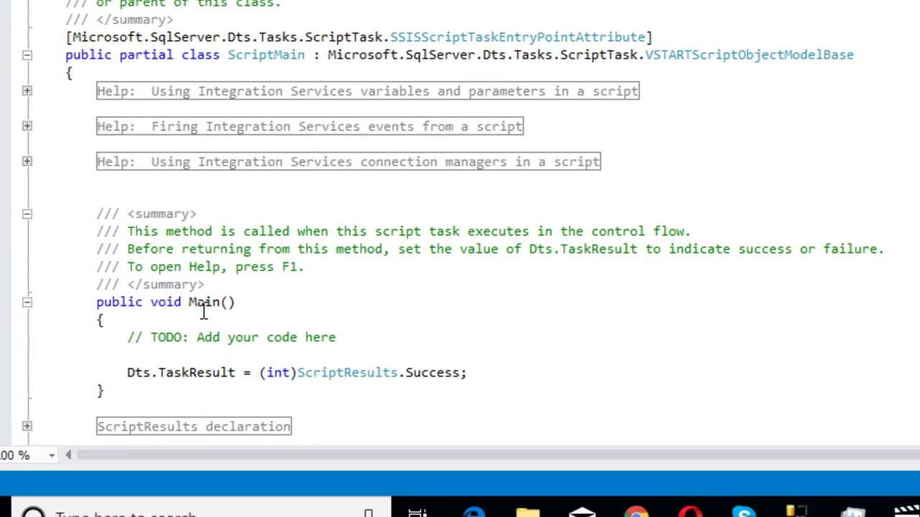
pyautogui.doubleClick(176, 357)
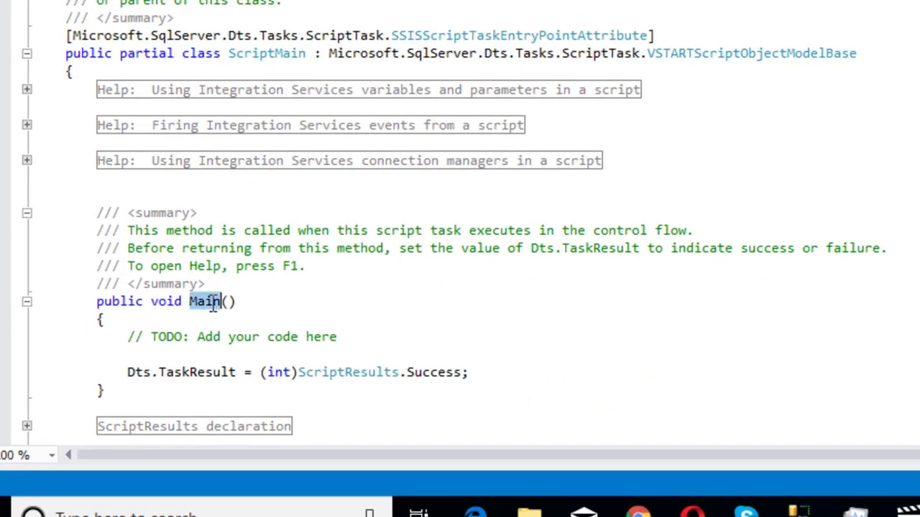
pyautogui.click(168, 354)
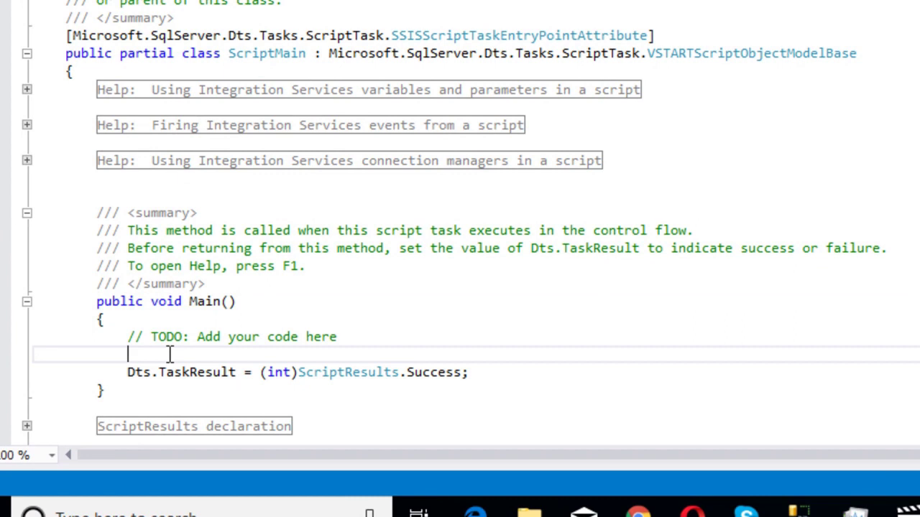
pyautogui.write('mess')
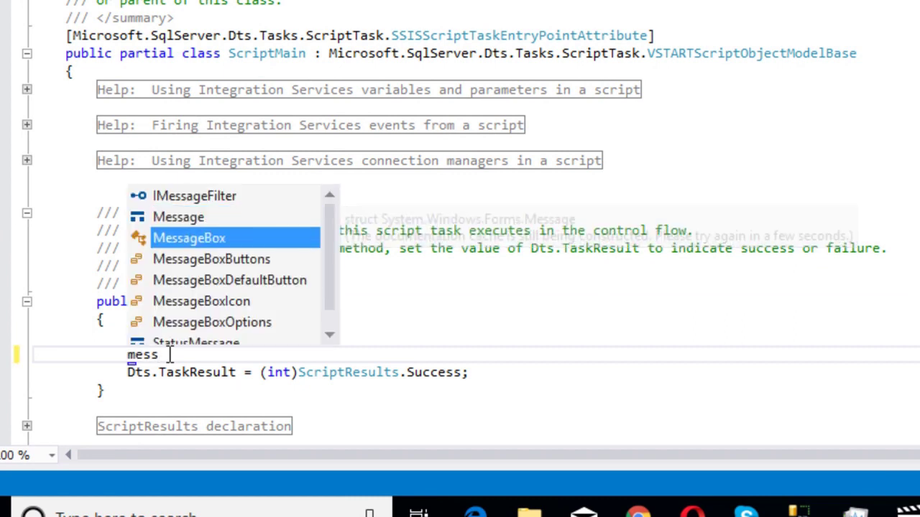
pyautogui.press('Tab')
pyautogui.write('.show')
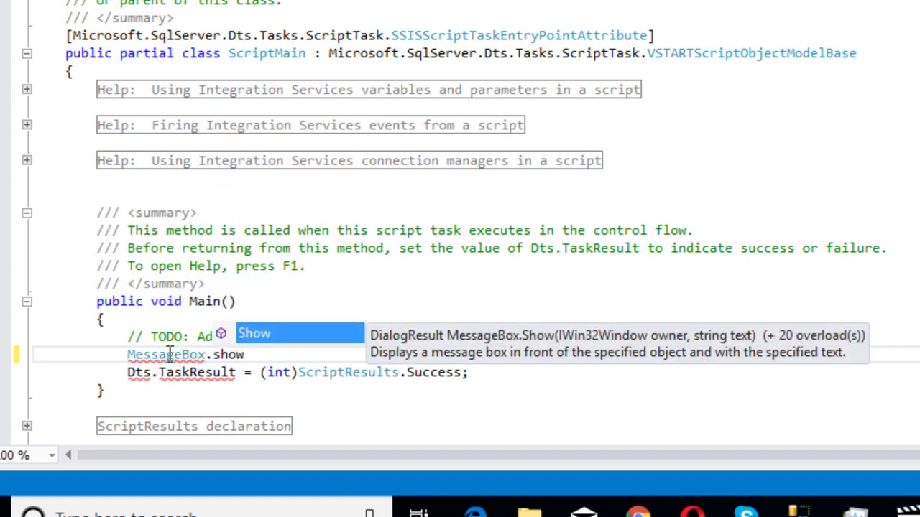
pyautogui.press('Tab')
# Step: Pass Dts.Variables["User::Cnt"].Value.ToString() to MessageBox.Show, then save and close the script
pyautogui.write('()')
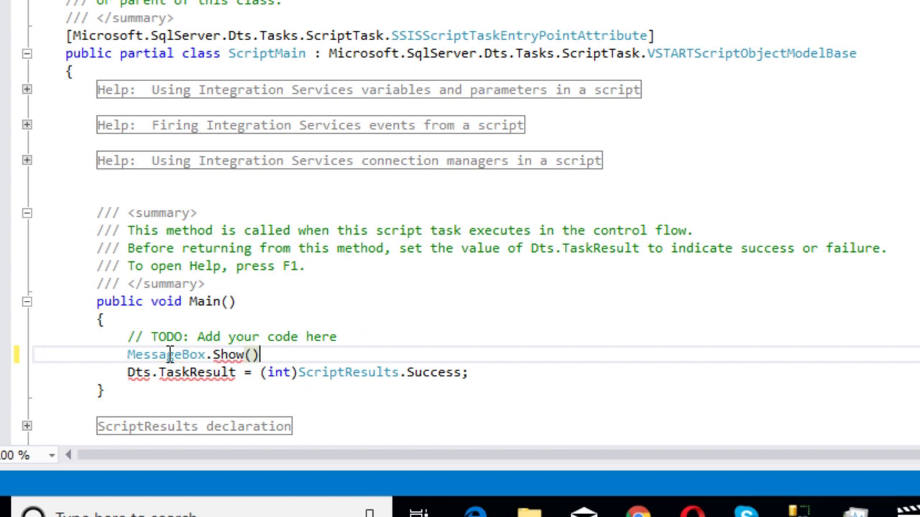
pyautogui.write('dts')
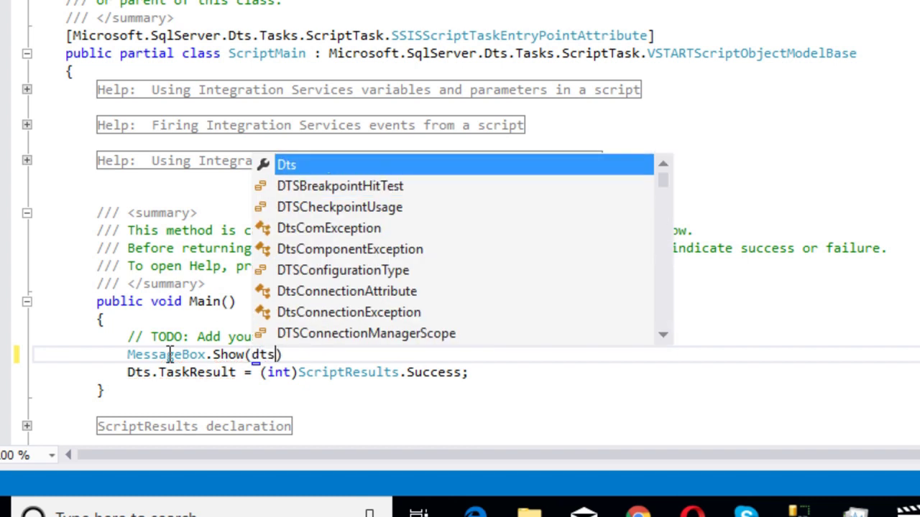
pyautogui.write('.')
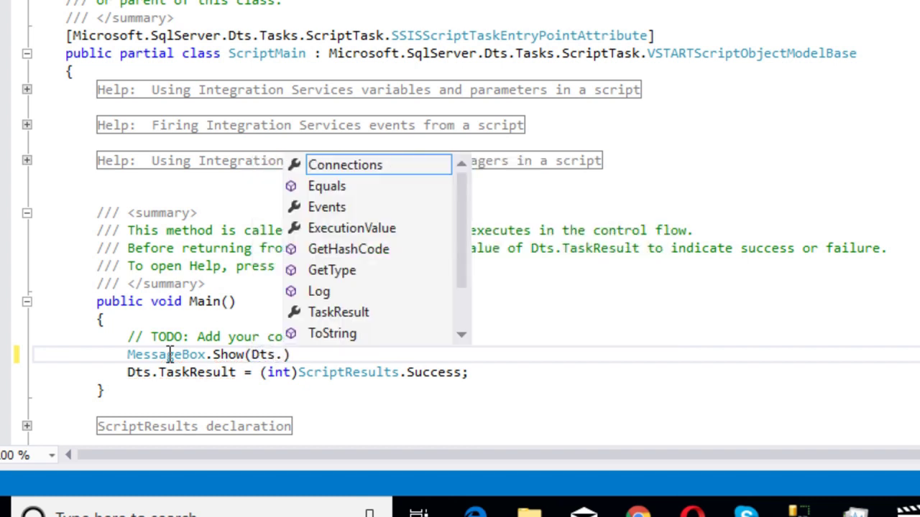
pyautogui.write('va')
pyautogui.press('Down')
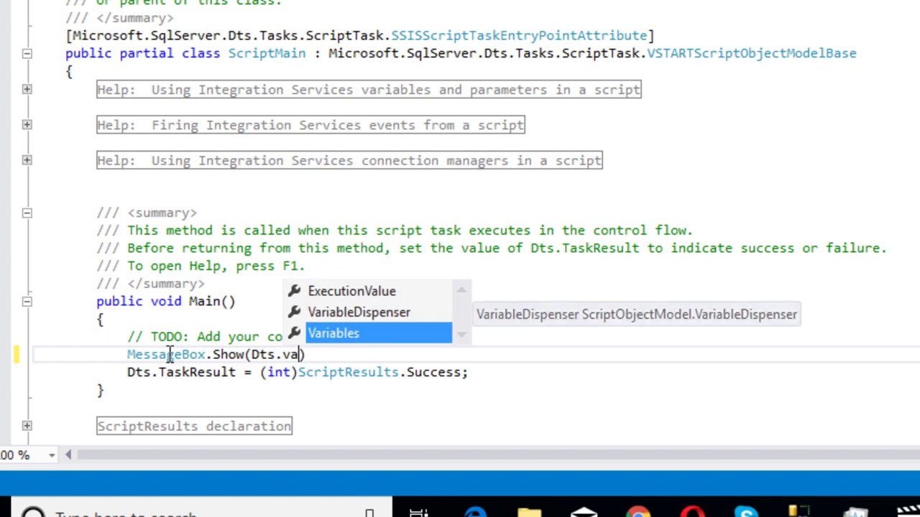
pyautogui.press('Tab')
pyautogui.write('[')
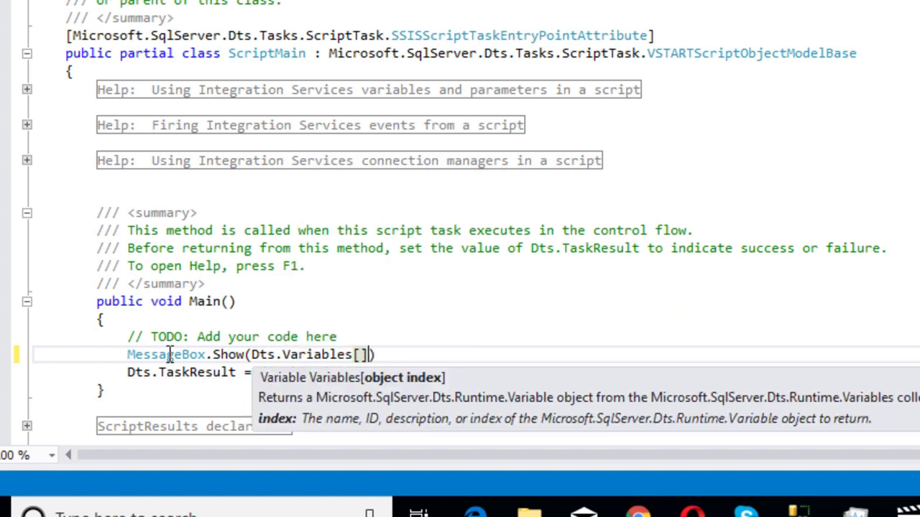
pyautogui.write('"')
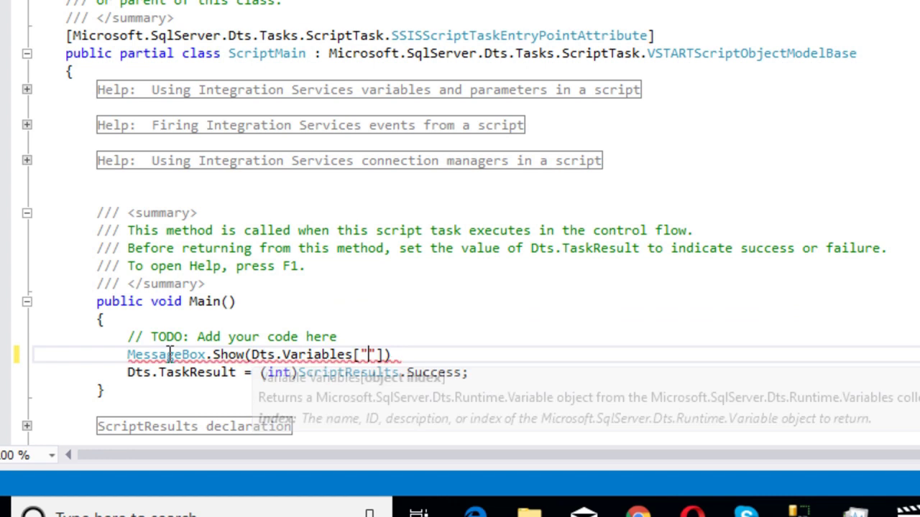
pyautogui.write('User::Cnt')
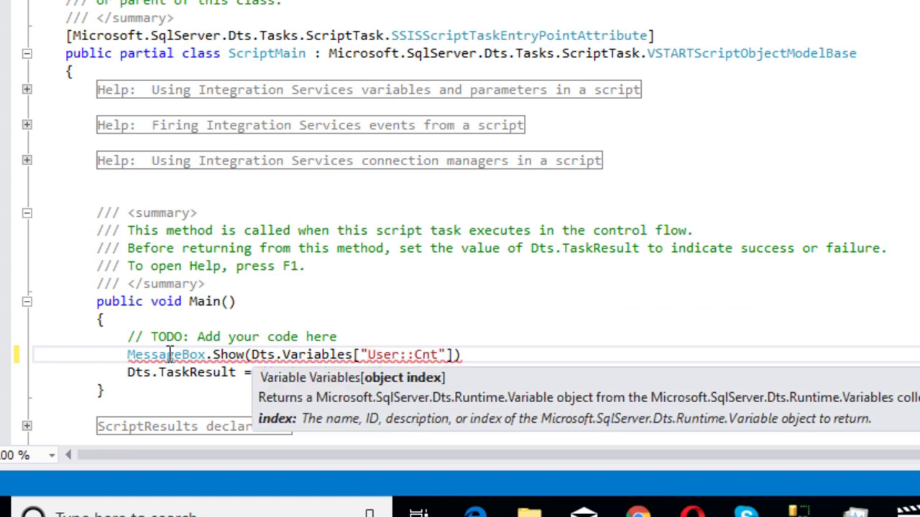
pyautogui.press('Right')
pyautogui.press('Right')
pyautogui.write('.')
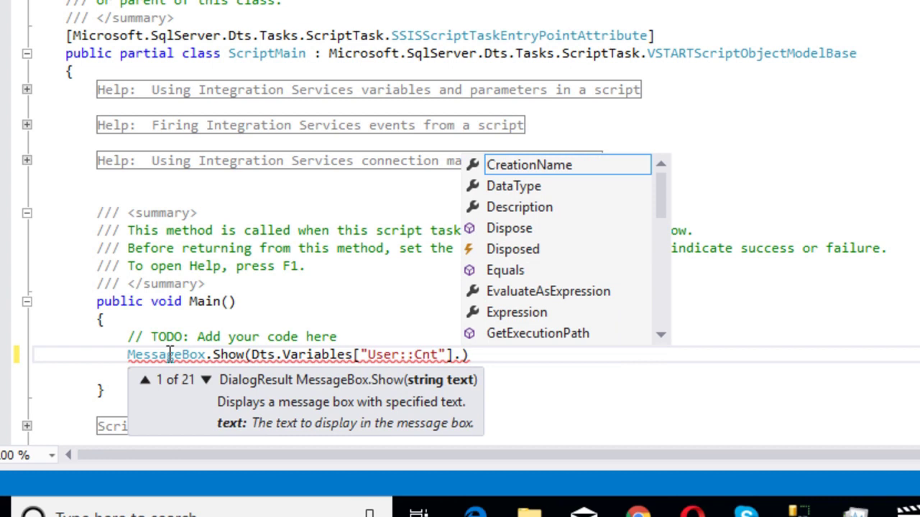
pyautogui.write('va')
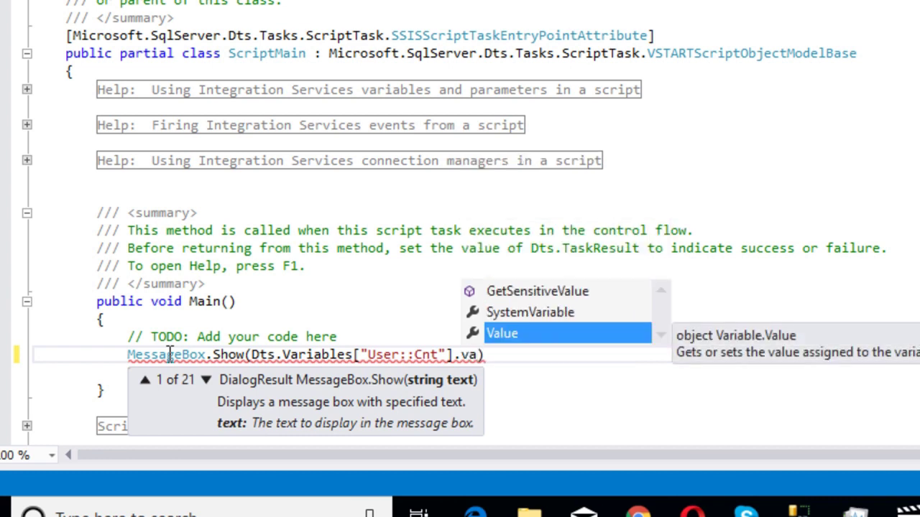
pyautogui.press('Tab')
pyautogui.write('.to')
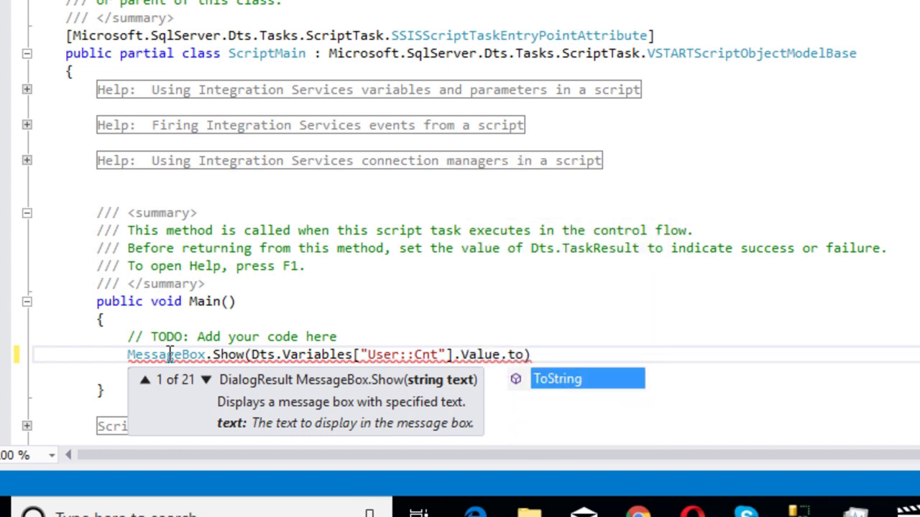
pyautogui.press('Tab')
pyautogui.write('()')
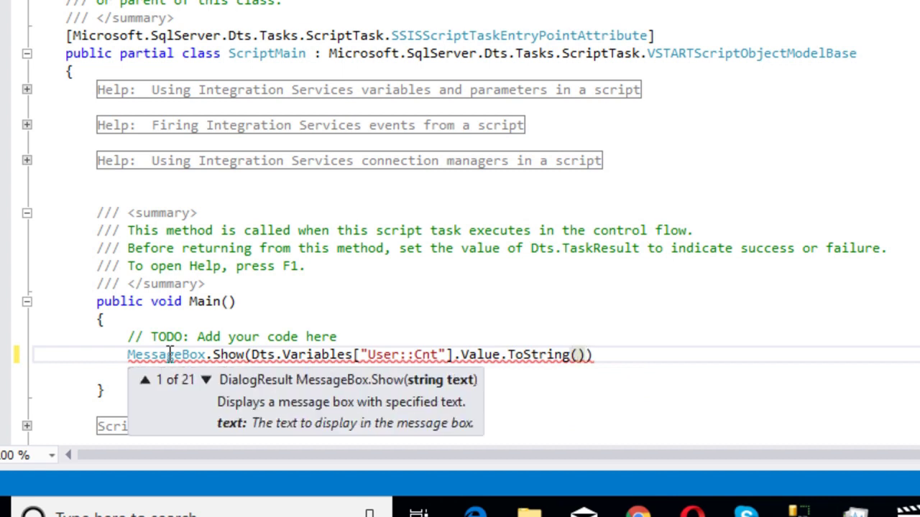
pyautogui.write(');')
pyautogui.hotkey('ctrl', 's')
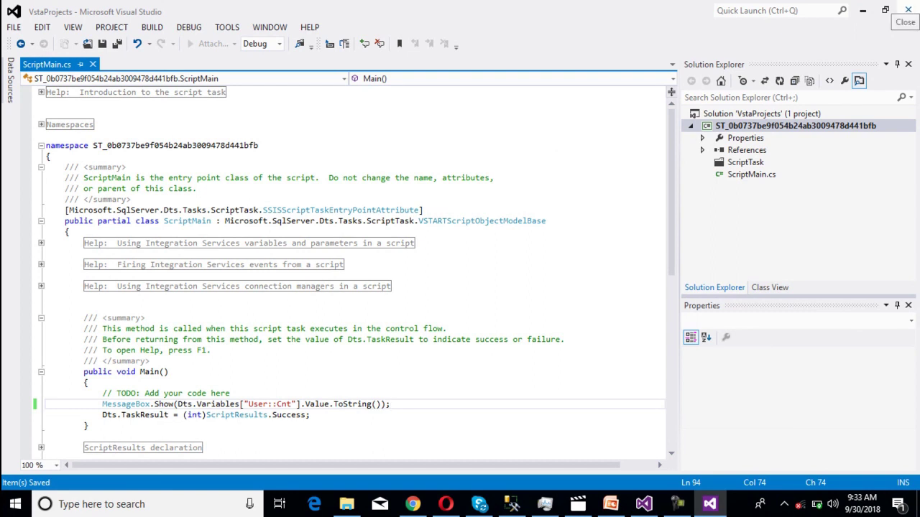
pyautogui.click(908, 9)
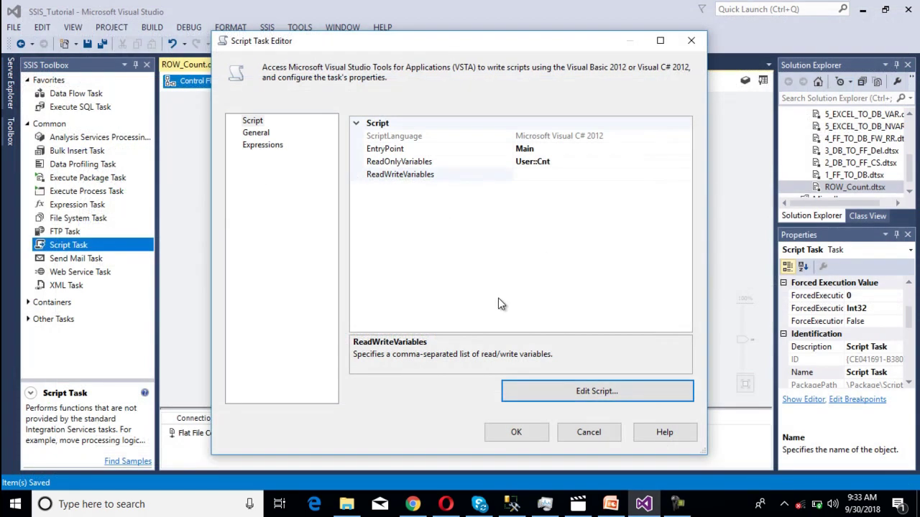
# Step: Accept the Script Task settings, save all, and run the ROW_Count package
pyautogui.click(514, 431)
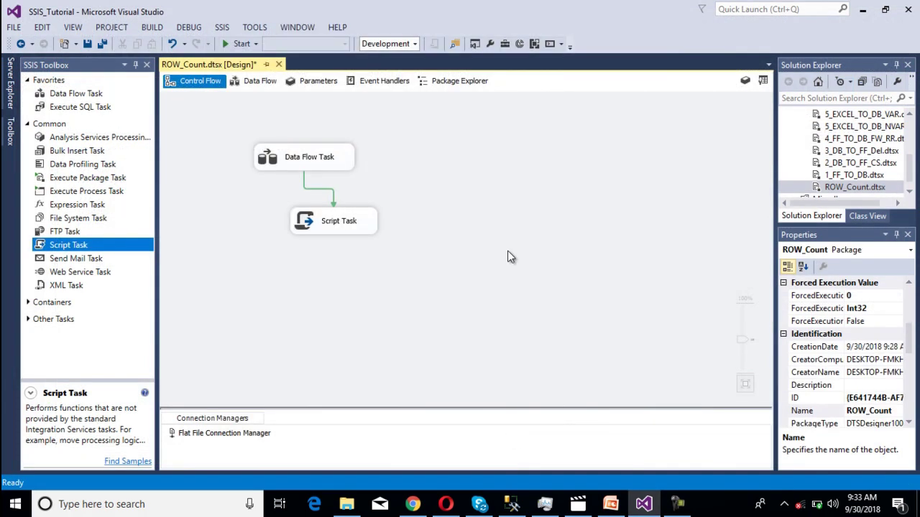
pyautogui.click(103, 44)
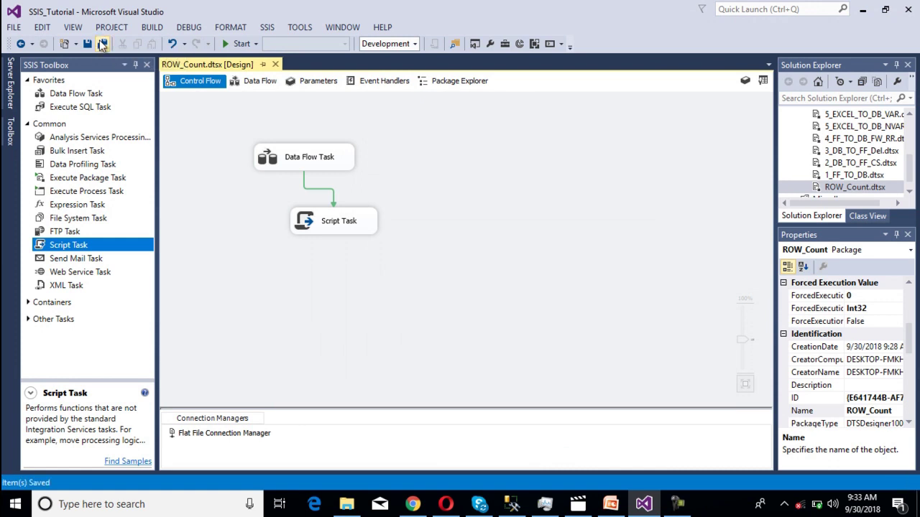
pyautogui.click(229, 41)
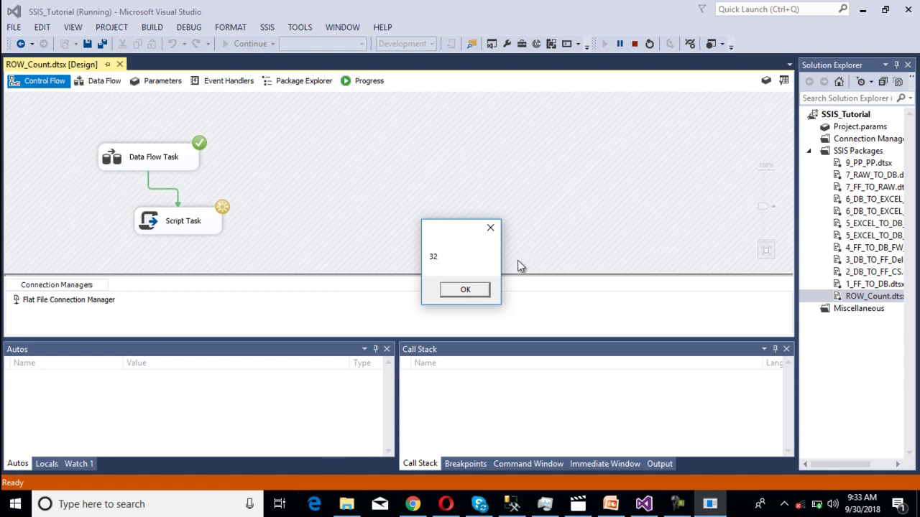
pyautogui.click(346, 504)
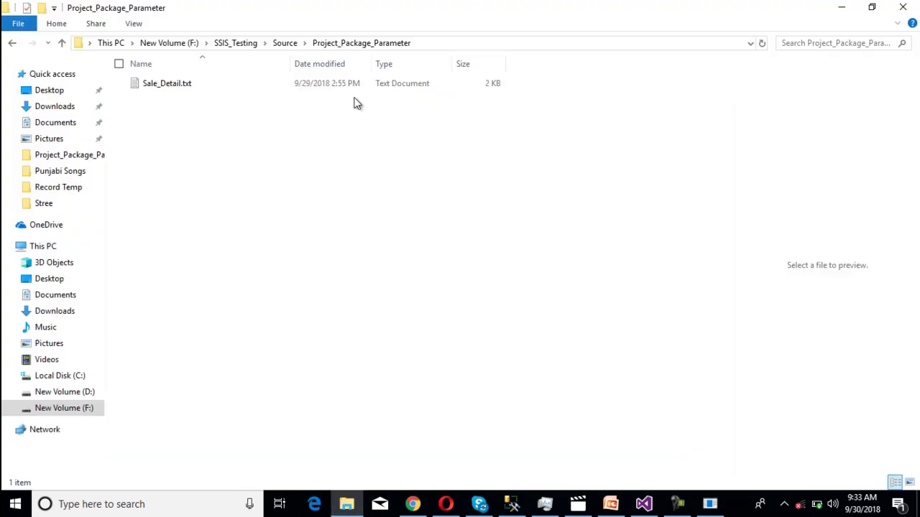
pyautogui.doubleClick(263, 84)
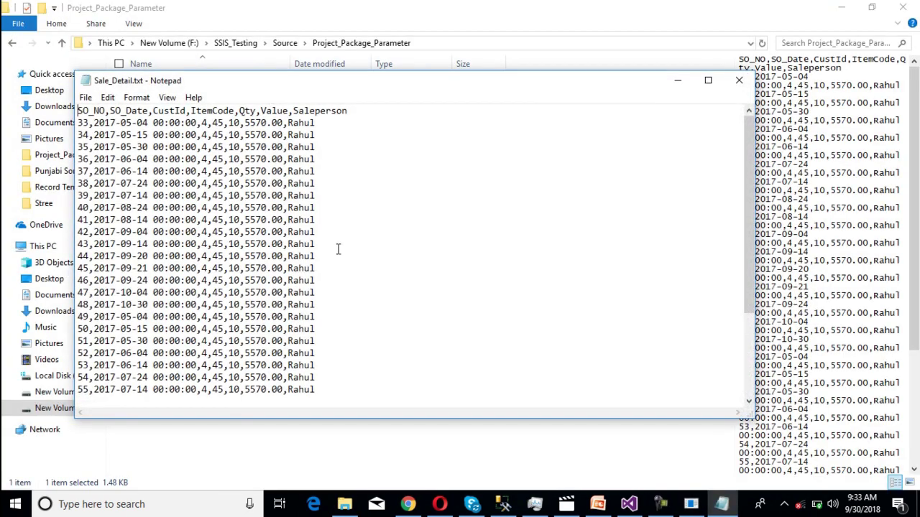
pyautogui.hotkey('ctrl', 'End')
pyautogui.hotkey('shift', 'Home')
pyautogui.hotkey('shift', 'Up')
pyautogui.hotkey('shift', 'Up')
pyautogui.hotkey('shift', 'Up')
pyautogui.hotkey('shift', 'Up')
pyautogui.hotkey('shift', 'Up')
pyautogui.hotkey('shift', 'Up')
pyautogui.hotkey('shift', 'Up')
pyautogui.hotkey('shift', 'Up')
pyautogui.hotkey('shift', 'Up')
pyautogui.hotkey('shift', 'Up')
pyautogui.hotkey('shift', 'Up')
pyautogui.hotkey('shift', 'Up')
pyautogui.hotkey('shift', 'Up')
pyautogui.hotkey('shift', 'Up')
pyautogui.hotkey('shift', 'Up')
pyautogui.hotkey('shift', 'Up')
pyautogui.hotkey('shift', 'Up')
pyautogui.hotkey('shift', 'Up')
pyautogui.hotkey('shift', 'Up')
pyautogui.hotkey('shift', 'Up')
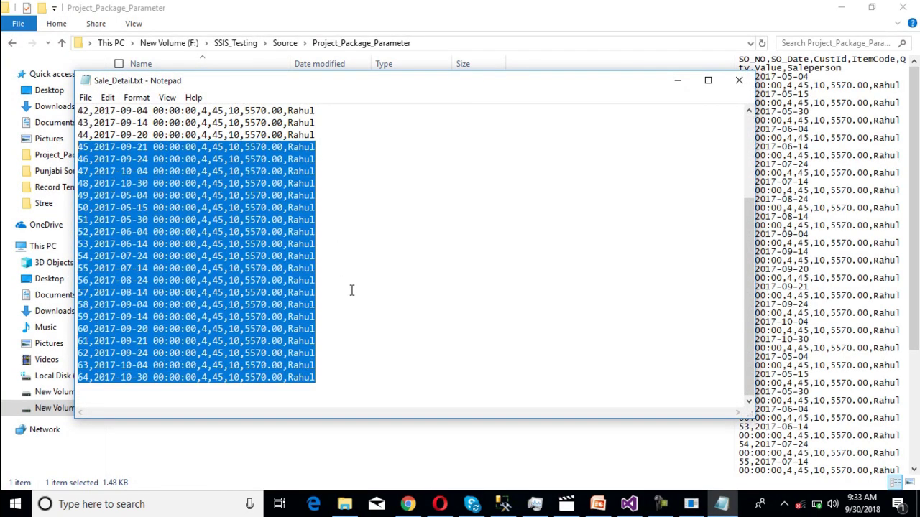
pyautogui.hotkey('shift', 'Down')
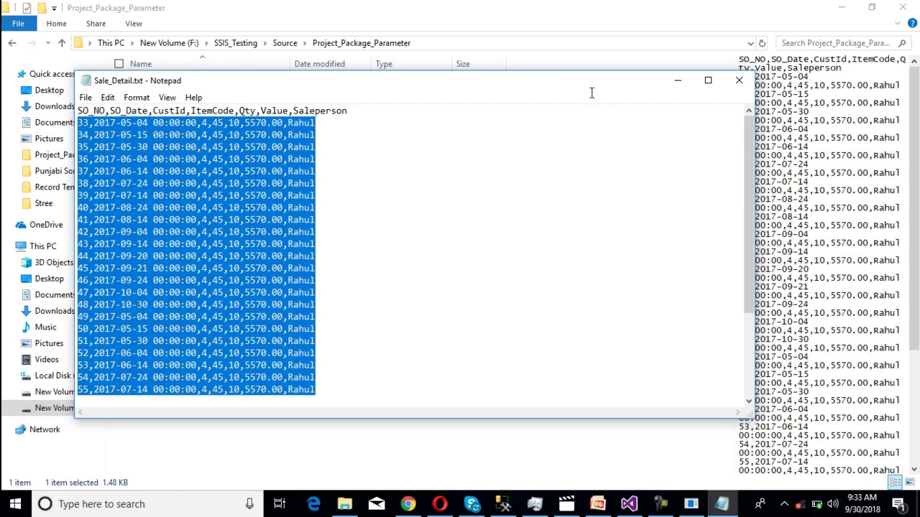
pyautogui.click(738, 80)
pyautogui.click(841, 8)
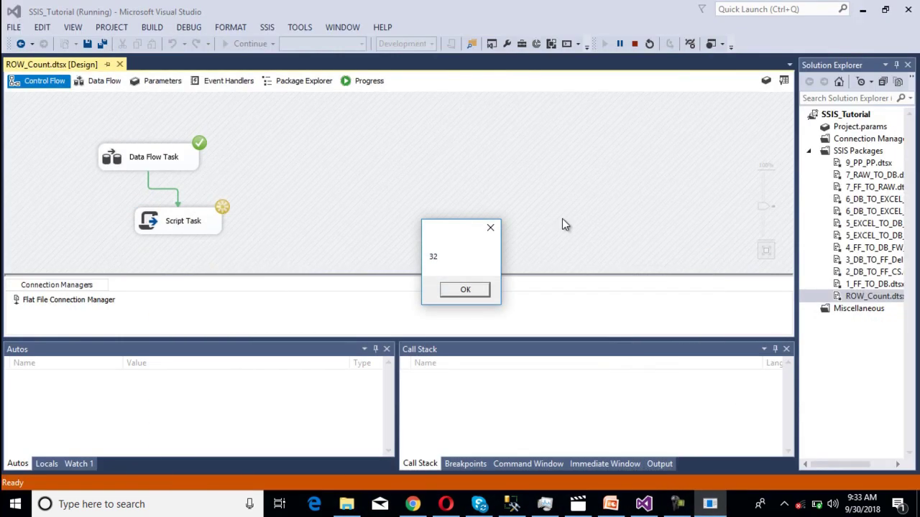
# Step: Dismiss the count message, stop debugging, and show PowerPoint's final slide
pyautogui.click(465, 290)
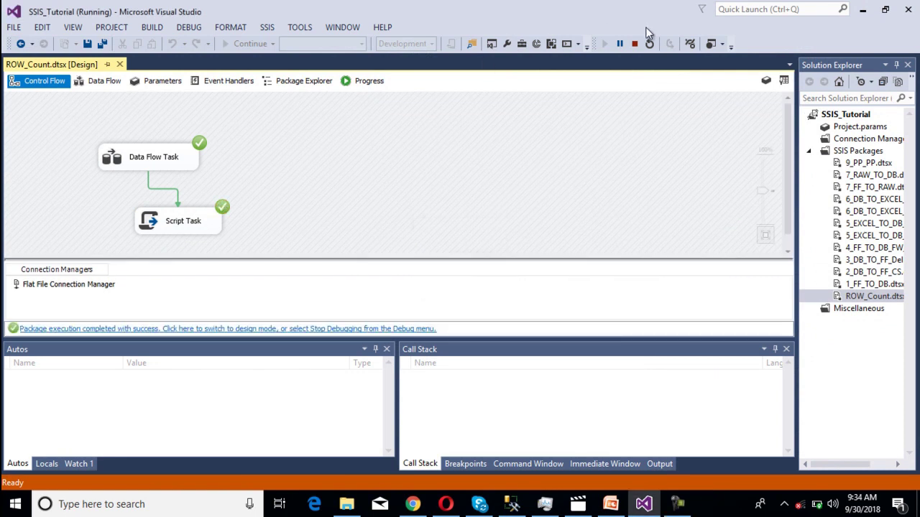
pyautogui.click(636, 43)
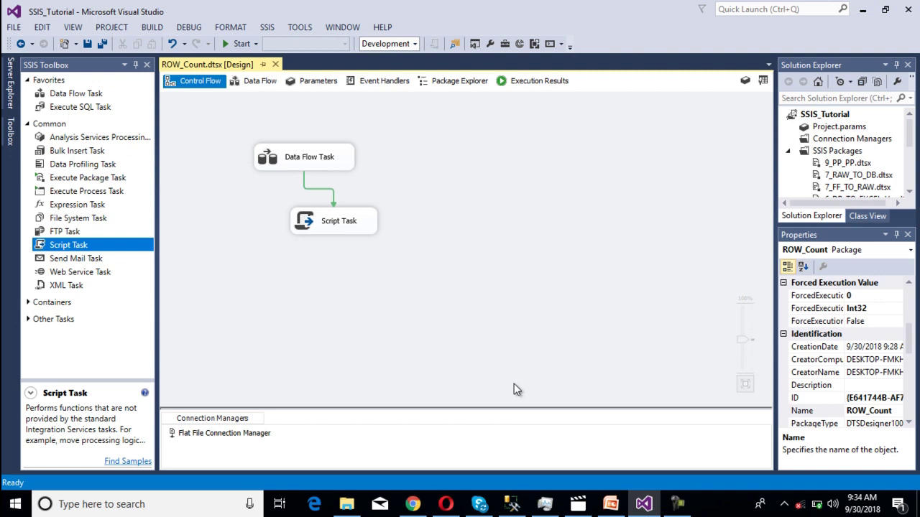
pyautogui.click(610, 503)
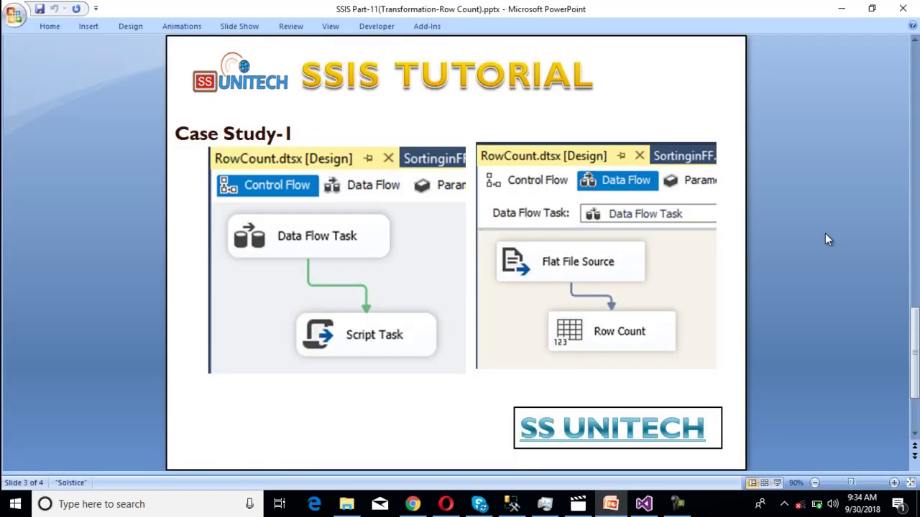
pyautogui.scroll(-3, 825, 235)
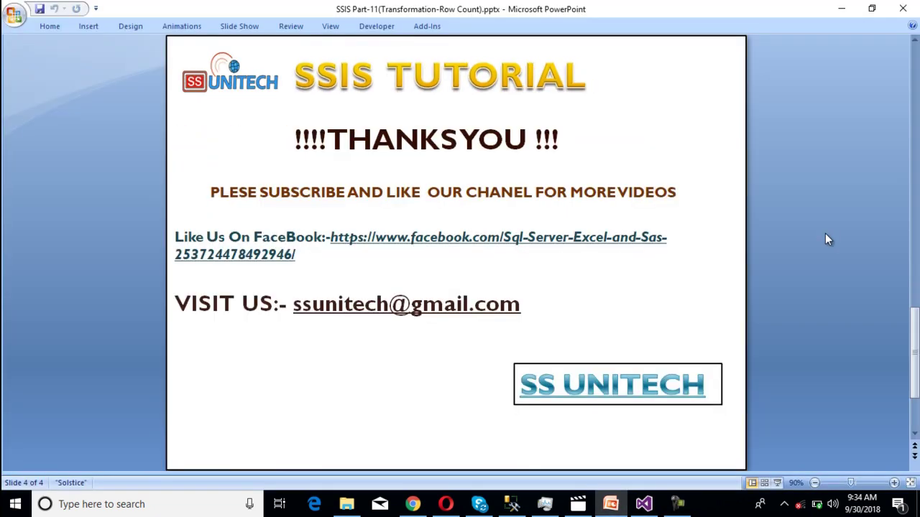
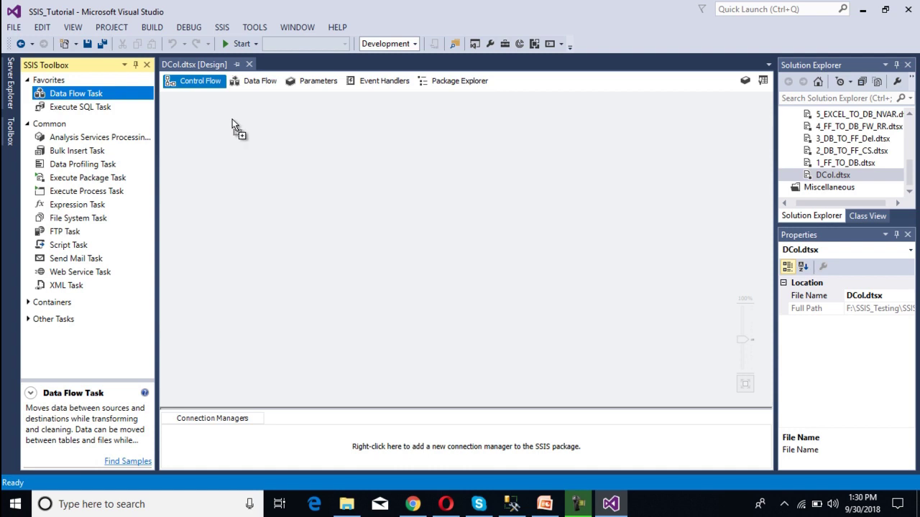
# Step: Add a Data Flow Task and place an OLE DB Source in its data flow
pyautogui.doubleClick(251, 131)
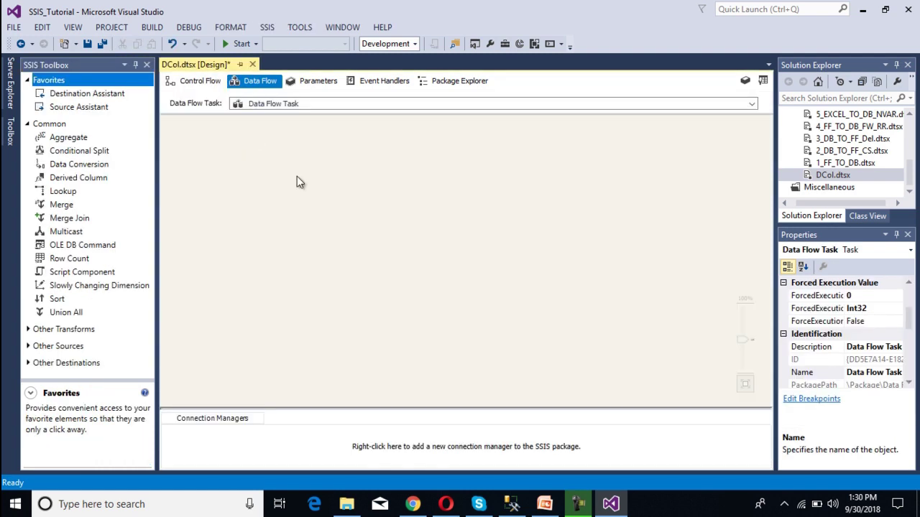
pyautogui.click(89, 188)
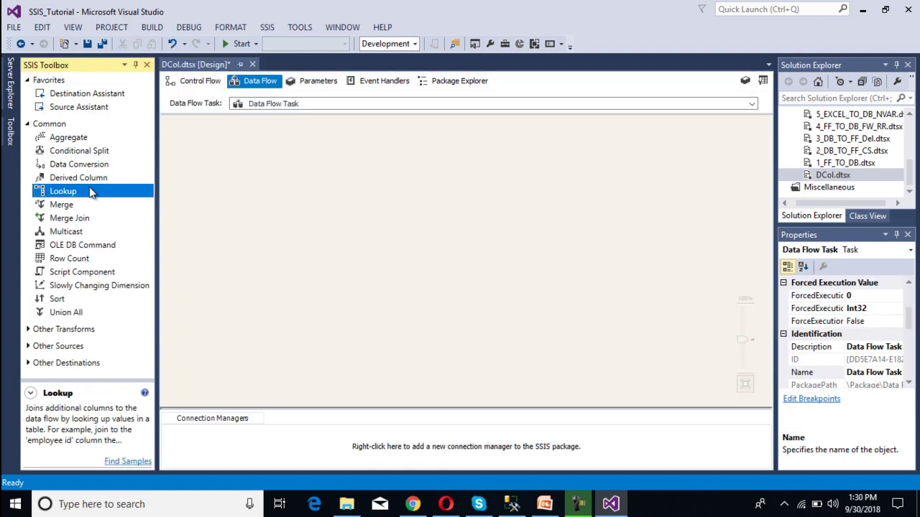
pyautogui.press('Left')
pyautogui.press('Left')
pyautogui.press('Down')
pyautogui.press('Down')
pyautogui.press('Right')
pyautogui.press('Down')
pyautogui.press('Down')
pyautogui.press('Down')
pyautogui.press('Down')
pyautogui.press('Down')
pyautogui.press('Down')
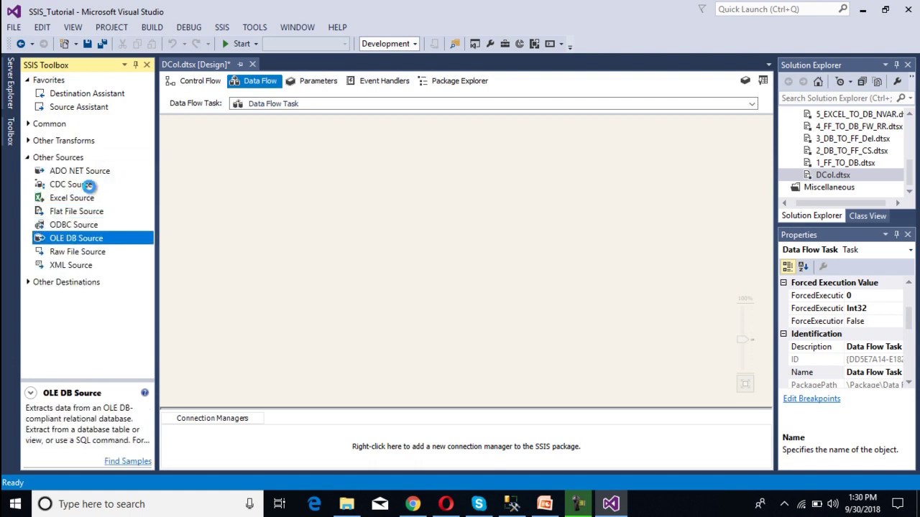
pyautogui.press('Return')
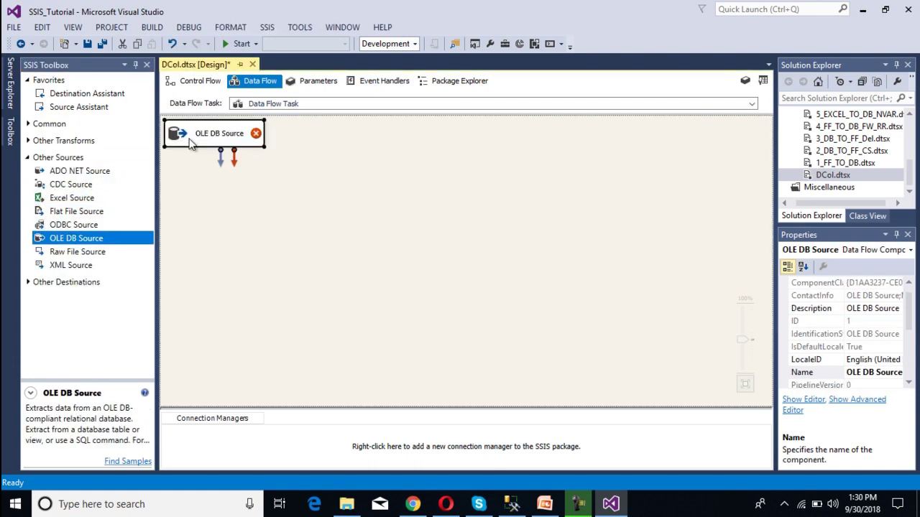
pyautogui.moveTo(195, 133); pyautogui.dragTo(221, 142)
# Step: Point the OLE DB Source at the SSIS_TEST connection and table [dbo].[Derived_Column_Tran_Source_Tbl]
pyautogui.doubleClick(238, 150)
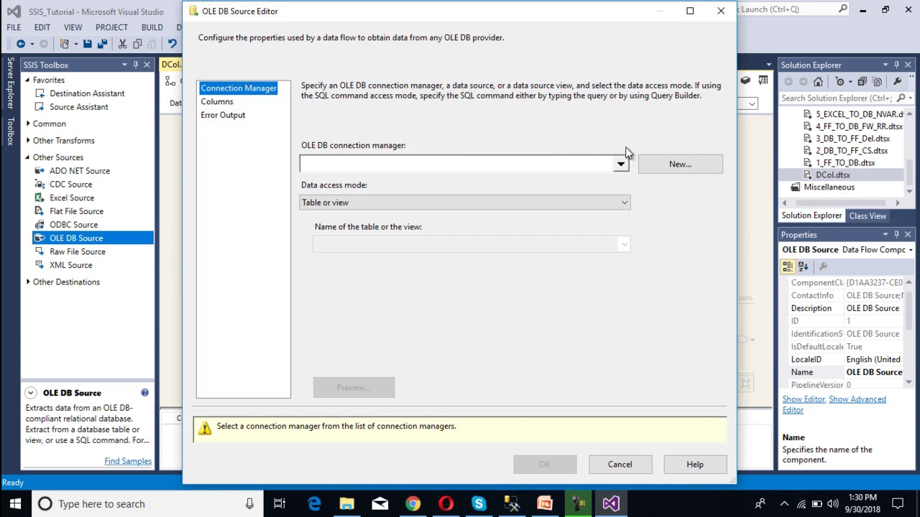
pyautogui.click(679, 169)
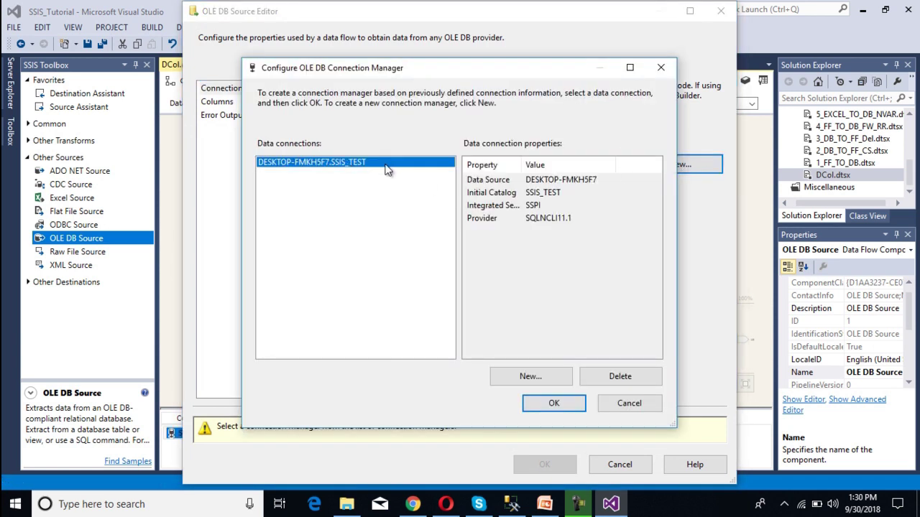
pyautogui.click(550, 404)
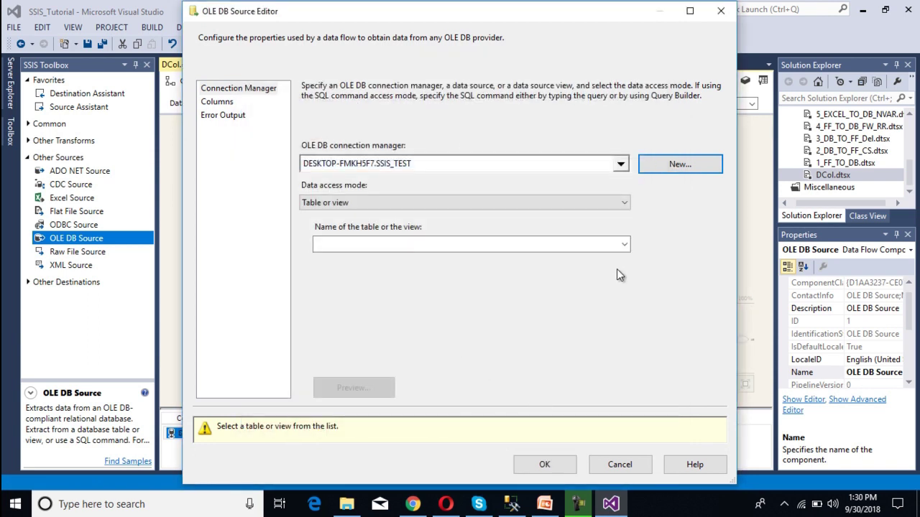
pyautogui.click(624, 245)
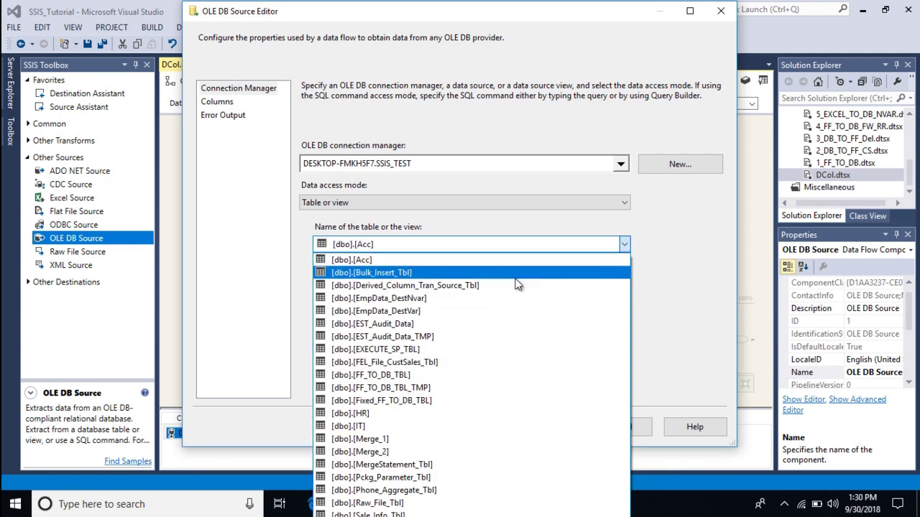
pyautogui.click(511, 285)
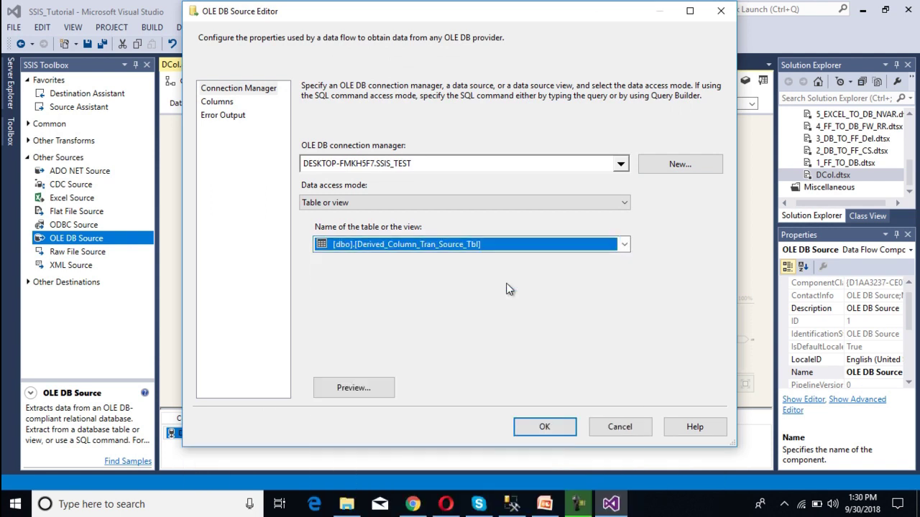
pyautogui.click(216, 103)
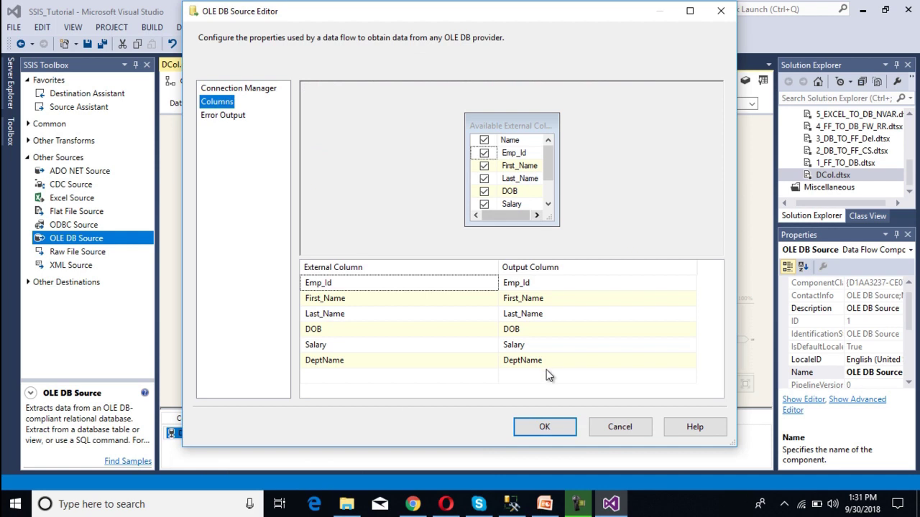
pyautogui.click(548, 427)
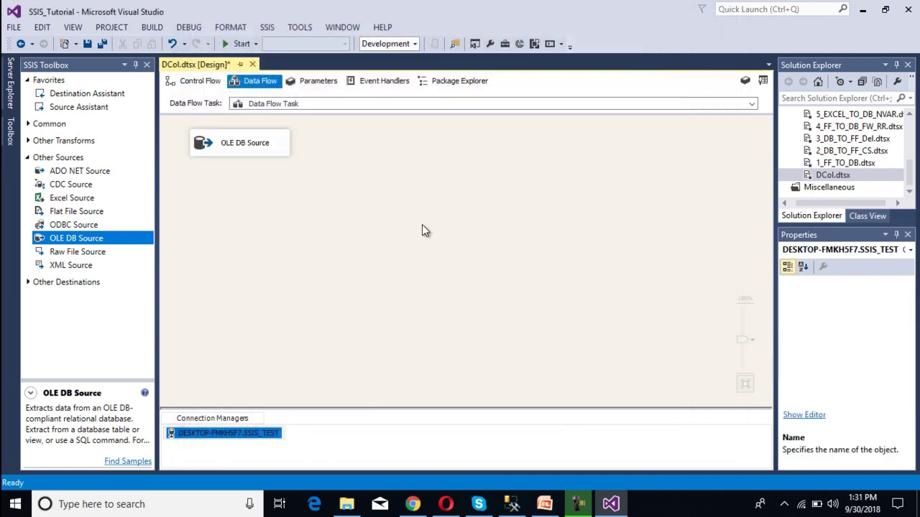
# Step: Save the package, place a Derived Column below the OLE DB Source, and open its editor
pyautogui.click(100, 45)
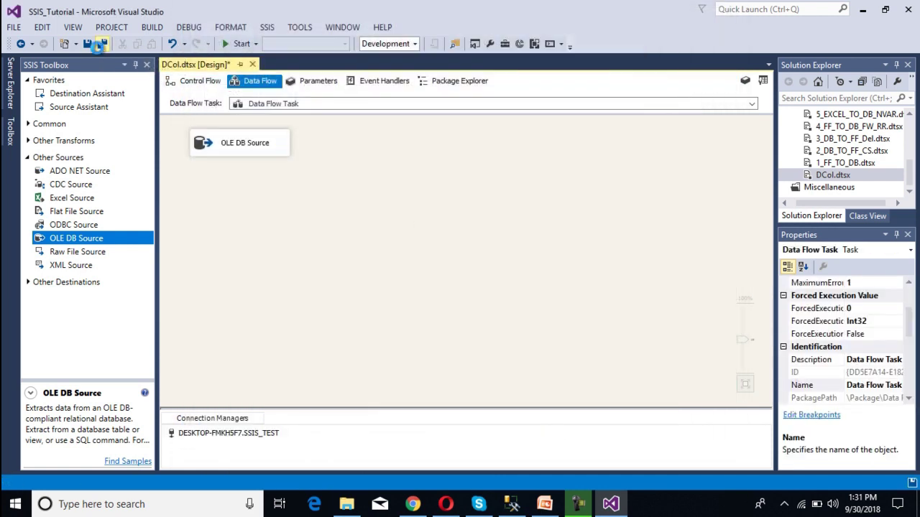
pyautogui.click(94, 186)
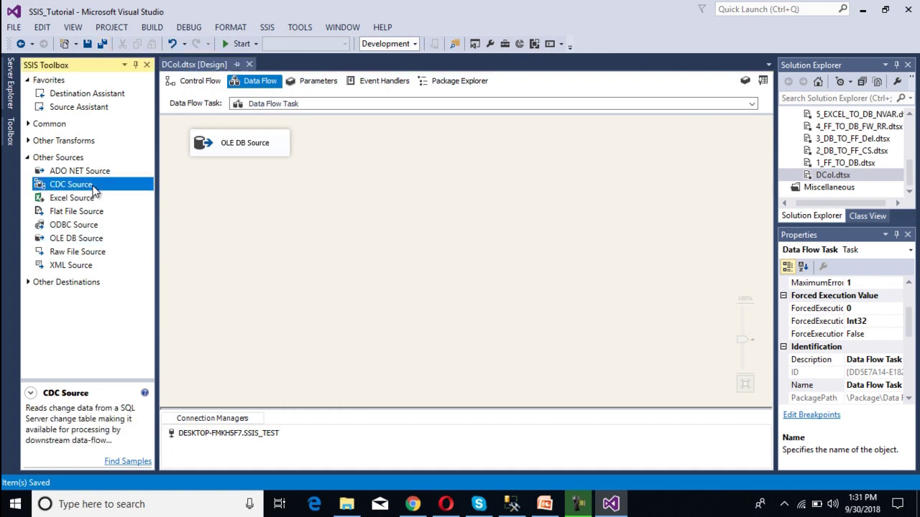
pyautogui.press('Left')
pyautogui.press('Left')
pyautogui.press('Up')
pyautogui.press('Up')
pyautogui.press('Right')
pyautogui.press('Right')
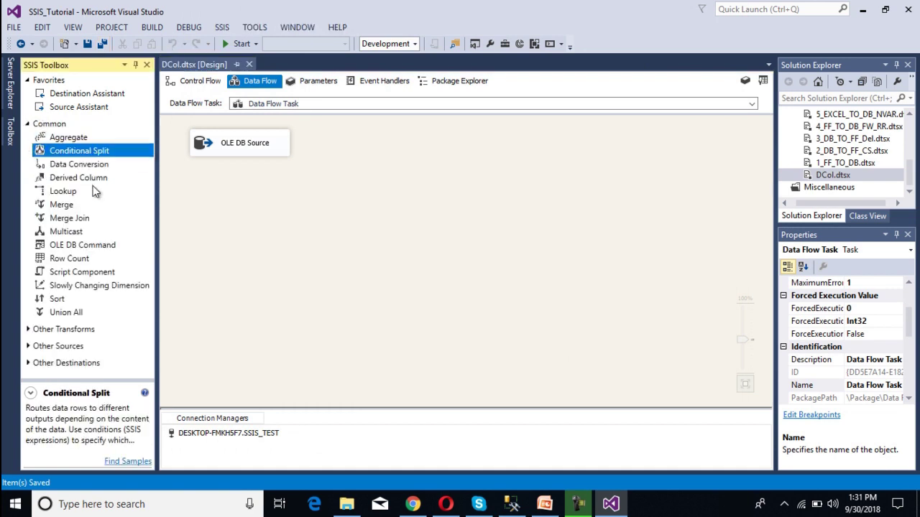
pyautogui.press('Down')
pyautogui.press('Down')
pyautogui.press('Down')
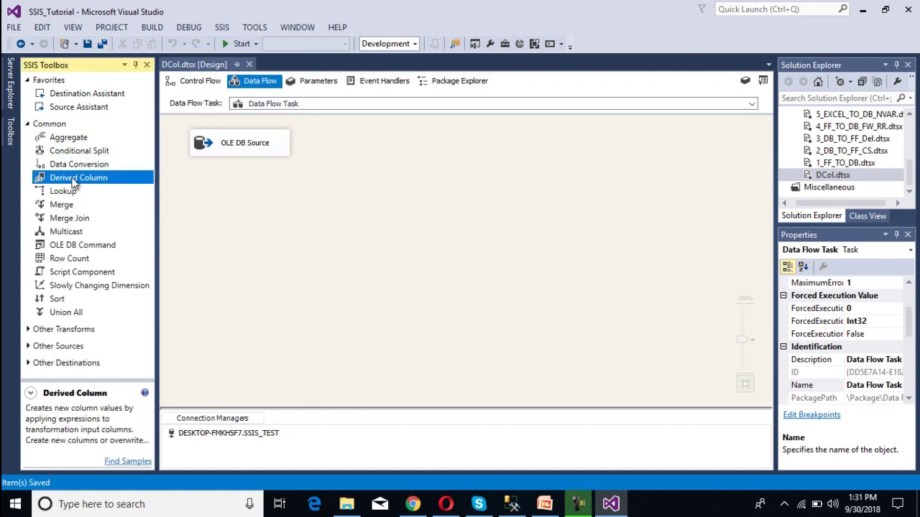
pyautogui.moveTo(74, 183); pyautogui.dragTo(282, 213)
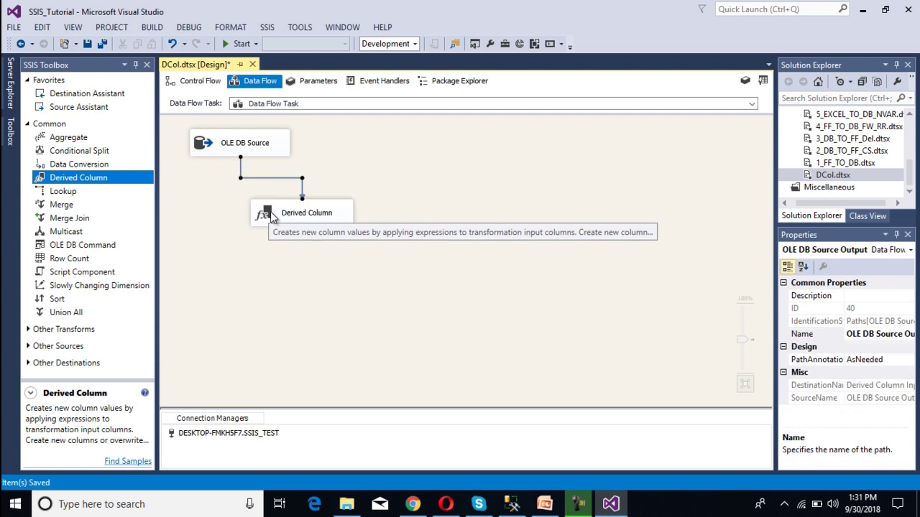
pyautogui.doubleClick(270, 216)
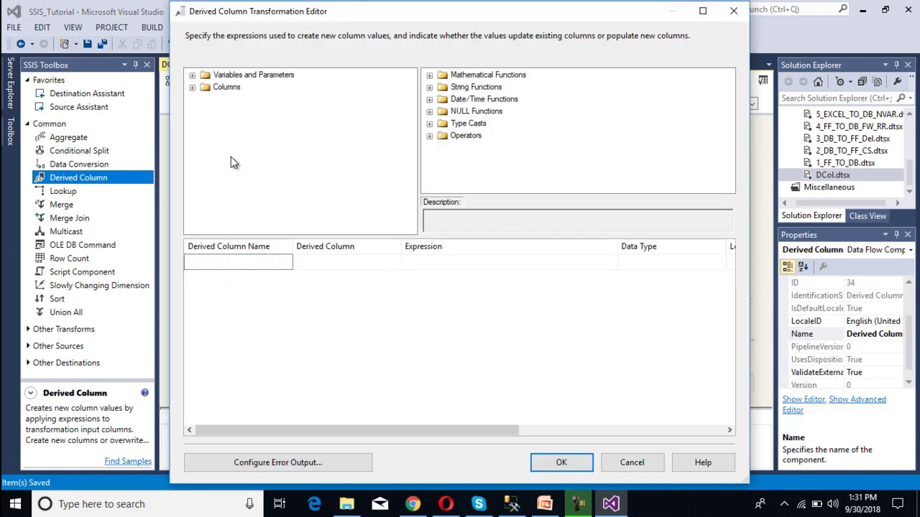
# Step: Build the expression [First_Name]+" "+[Last_Name] in a new derived column row
pyautogui.click(192, 87)
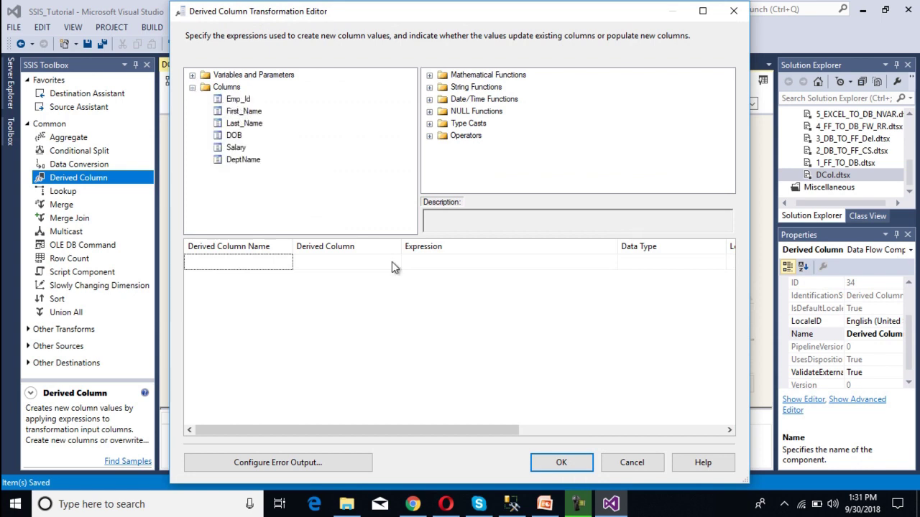
pyautogui.click(559, 506)
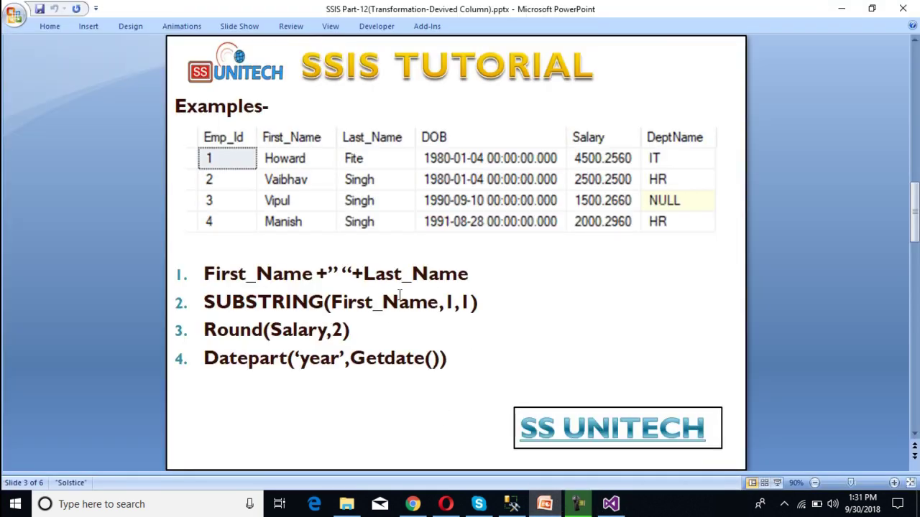
pyautogui.click(841, 8)
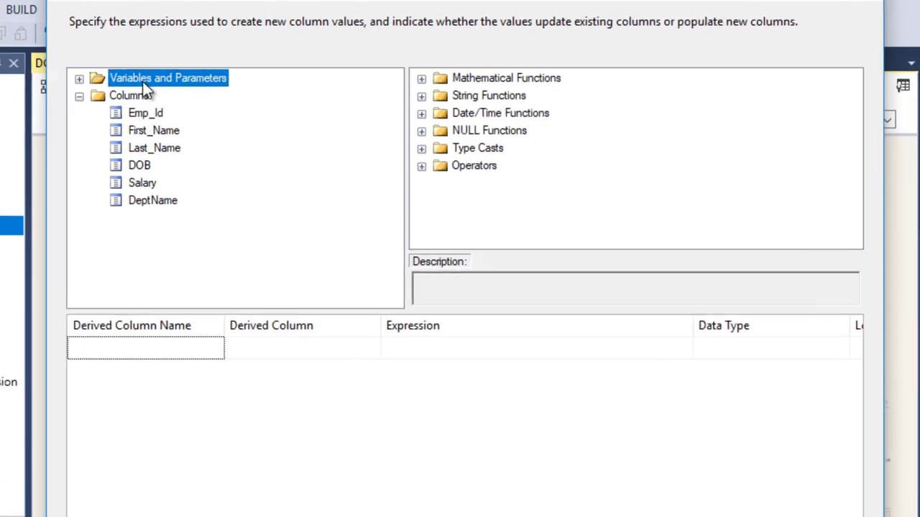
pyautogui.click(139, 130)
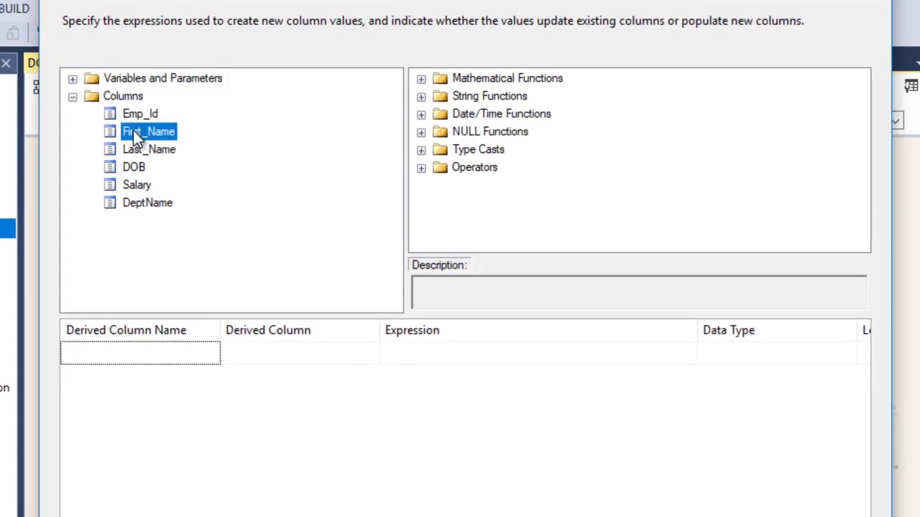
pyautogui.moveTo(140, 136); pyautogui.dragTo(402, 352)
pyautogui.click(480, 355)
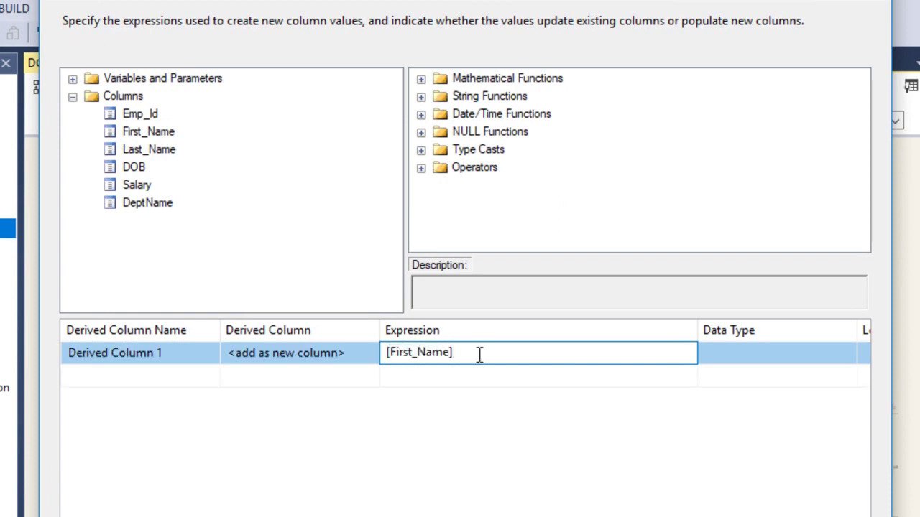
pyautogui.write('+" "')
pyautogui.press('Right')
pyautogui.write('+')
pyautogui.click(148, 158)
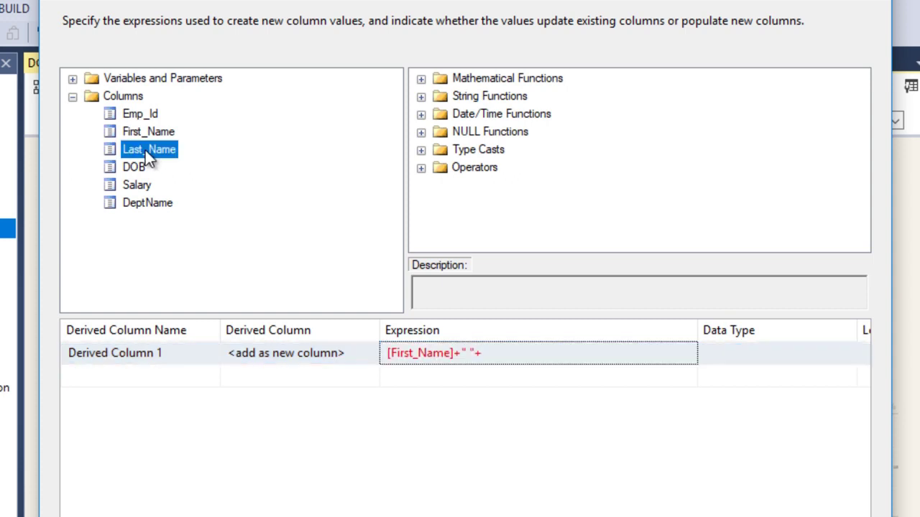
pyautogui.moveTo(148, 158); pyautogui.dragTo(503, 356)
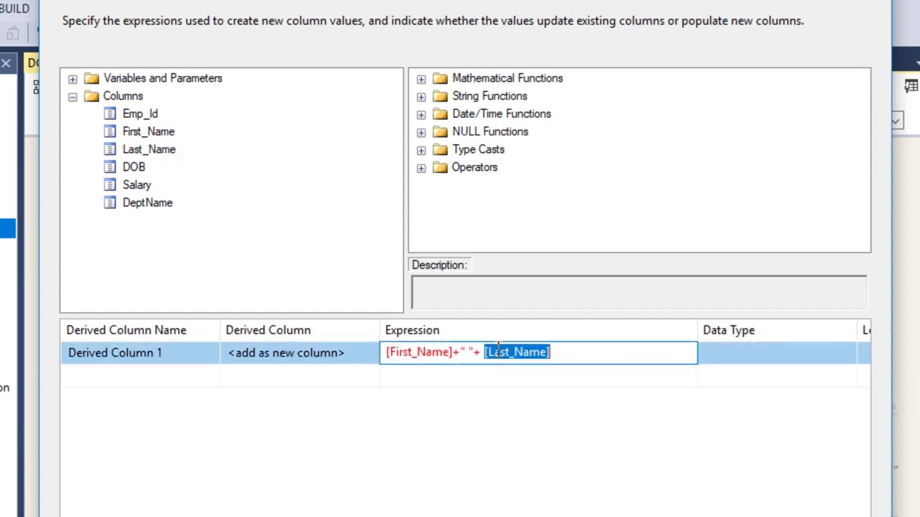
pyautogui.click(555, 384)
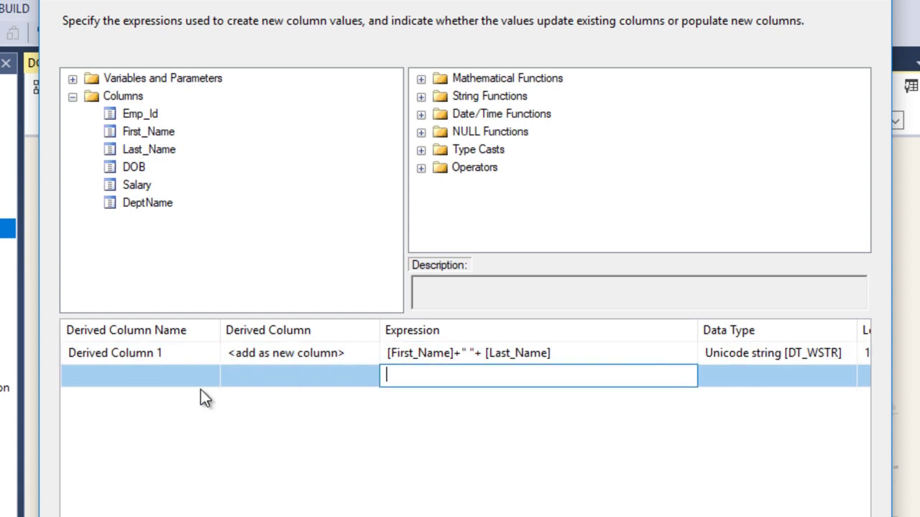
# Step: Name the row Fullname and keep it as <add as new column>
pyautogui.click(185, 353)
pyautogui.press('BackSpace')
pyautogui.press('BackSpace')
pyautogui.press('BackSpace')
pyautogui.press('BackSpace')
pyautogui.press('BackSpace')
pyautogui.press('BackSpace')
pyautogui.press('BackSpace')
pyautogui.press('BackSpace')
pyautogui.press('BackSpace')
pyautogui.press('BackSpace')
pyautogui.press('BackSpace')
pyautogui.press('BackSpace')
pyautogui.press('BackSpace')
pyautogui.press('BackSpace')
pyautogui.press('BackSpace')
pyautogui.press('BackSpace')
pyautogui.write('Fullname')
pyautogui.press('Return')
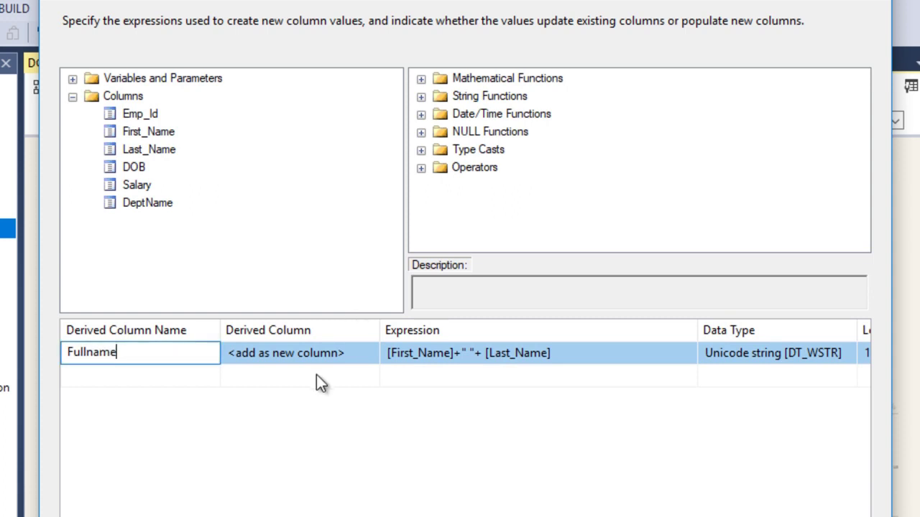
pyautogui.click(348, 351)
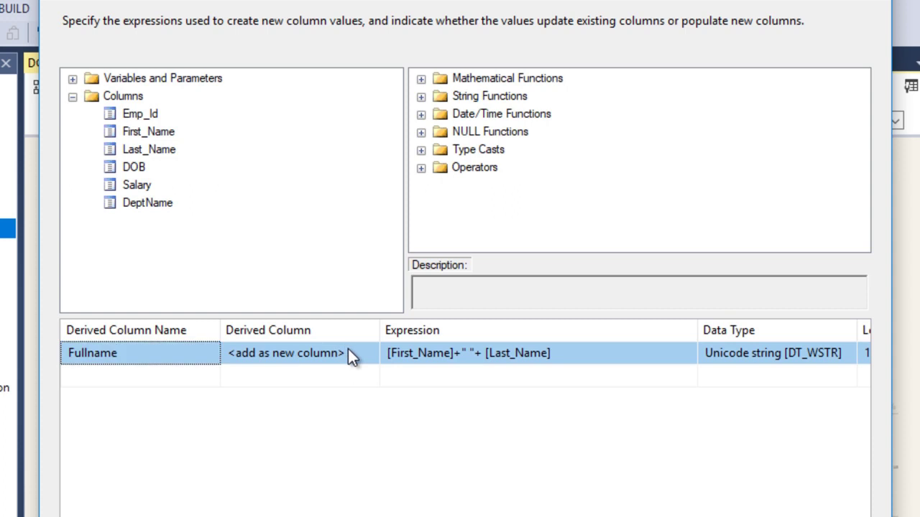
pyautogui.click(348, 349)
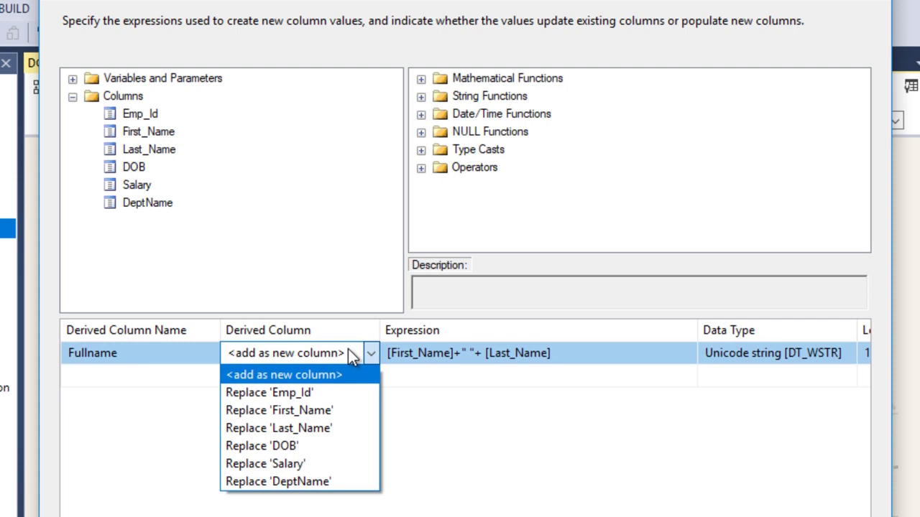
pyautogui.click(347, 348)
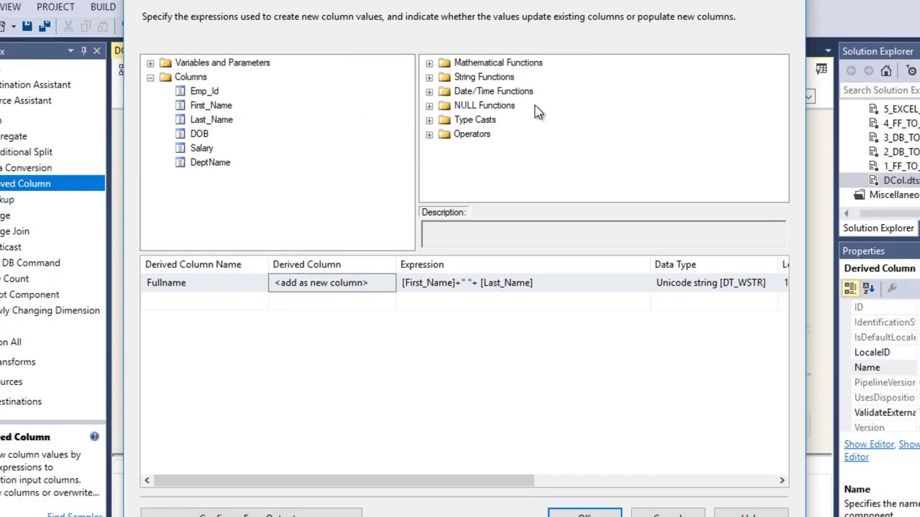
# Step: Add a second derived column with expression substring([First_Name],1,1)
pyautogui.click(139, 135)
pyautogui.moveTo(138, 134); pyautogui.dragTo(401, 392)
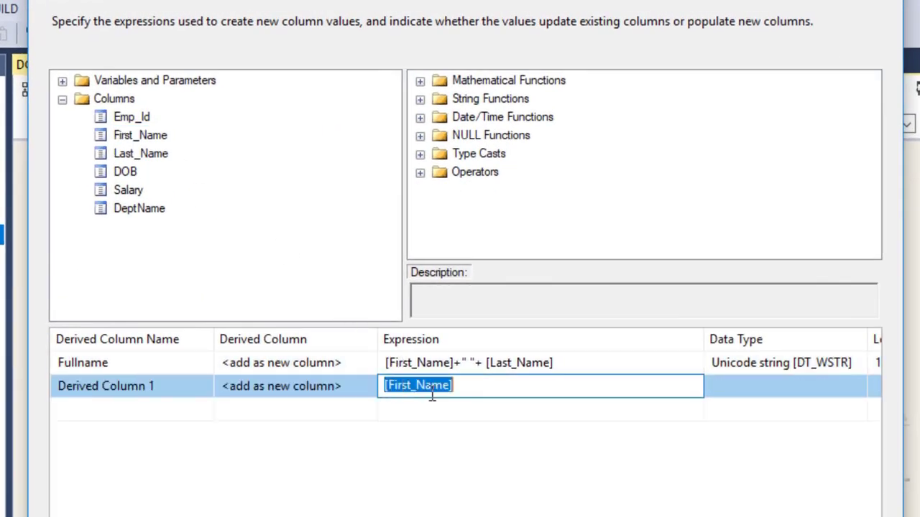
pyautogui.write('subs')
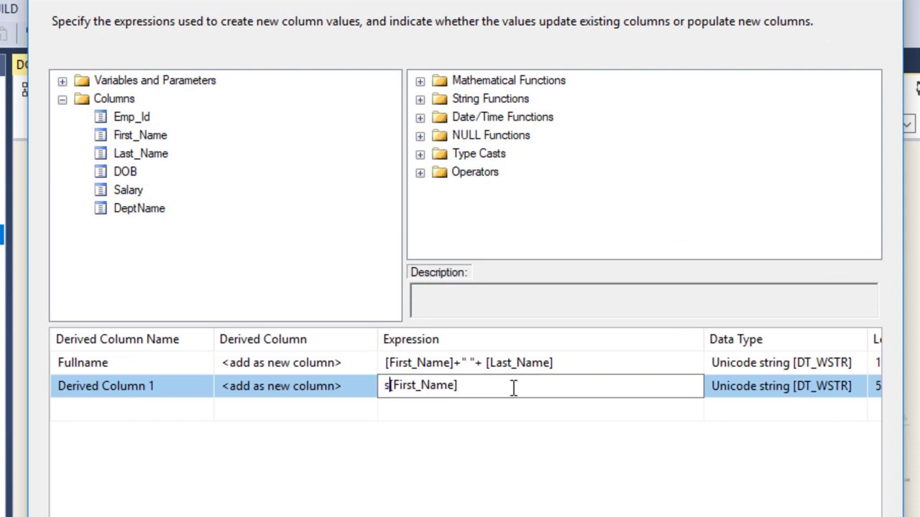
pyautogui.write('tring(')
pyautogui.press('Right')
pyautogui.press('Right')
pyautogui.press('Right')
pyautogui.press('Right')
pyautogui.press('Right')
pyautogui.press('Right')
pyautogui.press('Right')
pyautogui.press('Right')
pyautogui.press('Right')
pyautogui.press('Right')
pyautogui.press('Right')
pyautogui.press('Right')
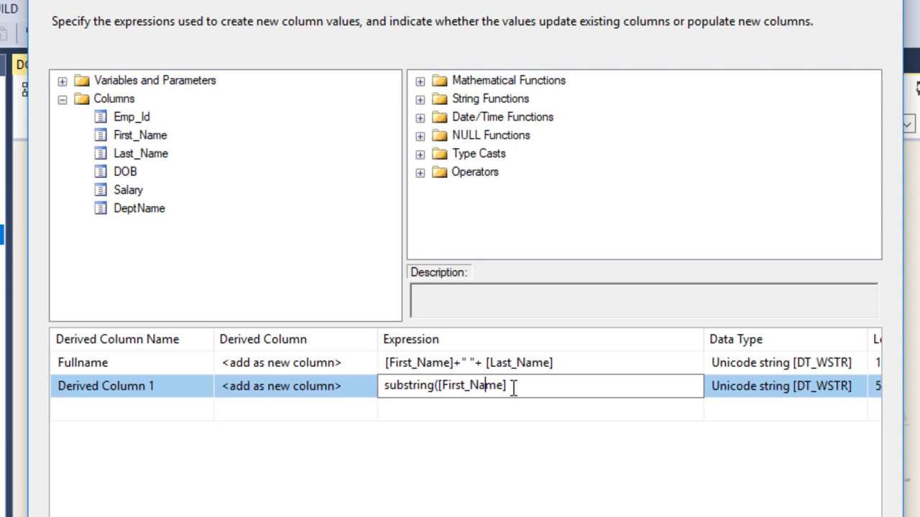
pyautogui.write(',1,1')
pyautogui.press('Return')
pyautogui.write('0')
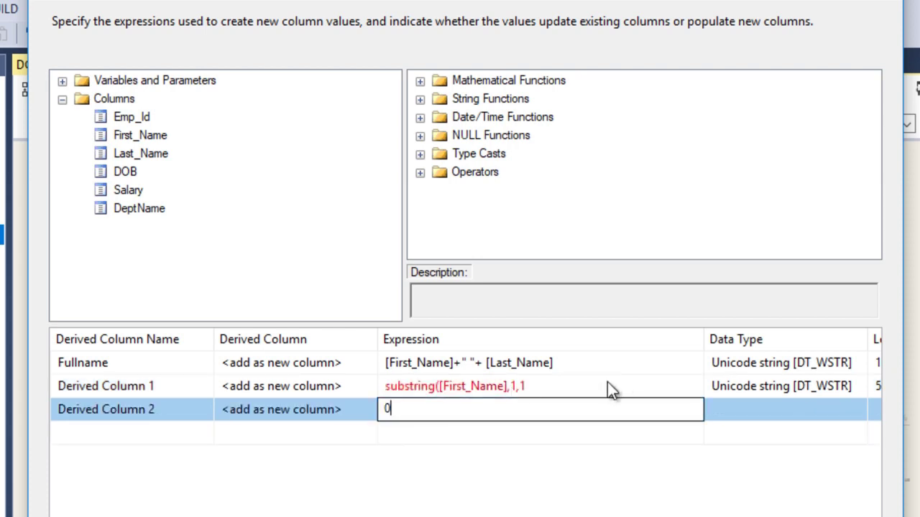
pyautogui.click(589, 385)
pyautogui.write(')')
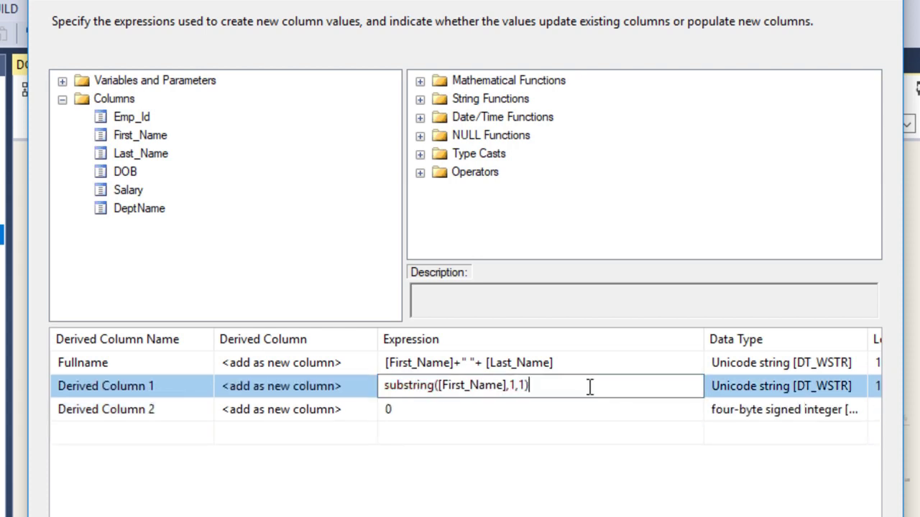
pyautogui.press('Return')
pyautogui.press('BackSpace')
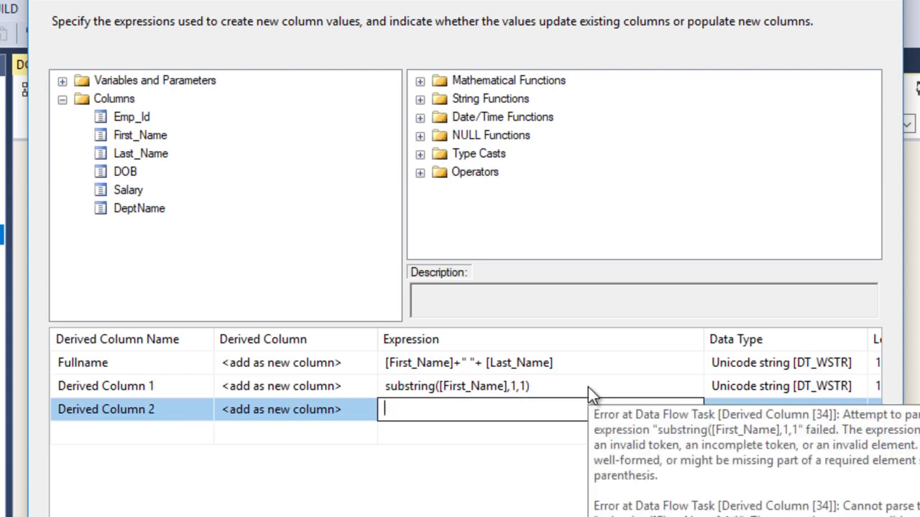
# Step: Rename the first-letter column to F_Char_From_FN
pyautogui.click(525, 387)
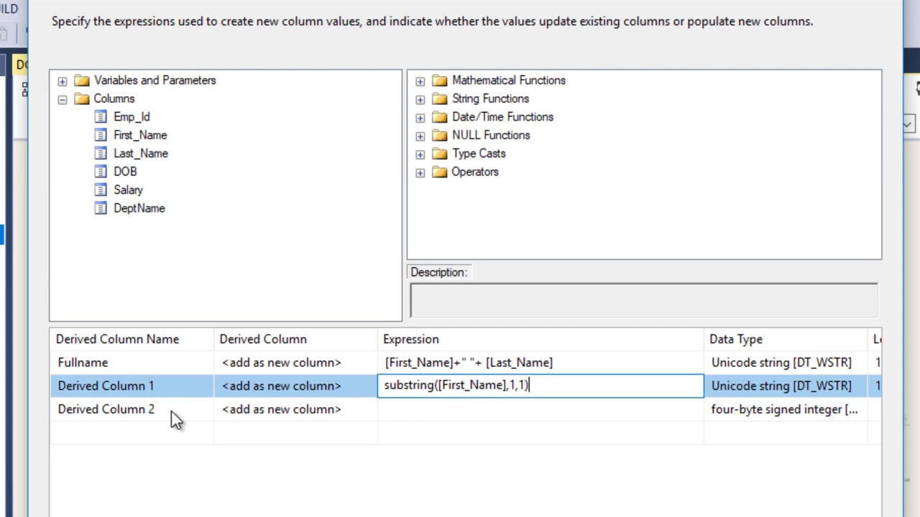
pyautogui.click(184, 390)
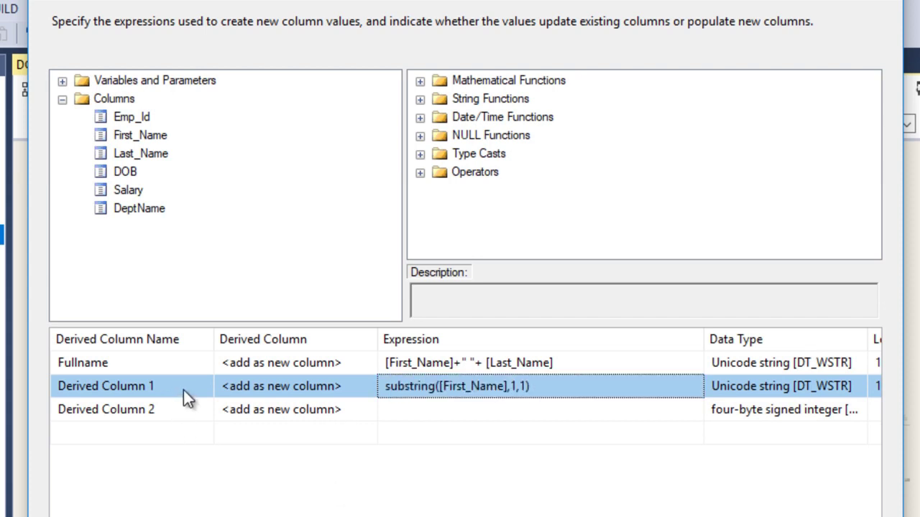
pyautogui.click(183, 390)
pyautogui.press('BackSpace')
pyautogui.press('BackSpace')
pyautogui.press('BackSpace')
pyautogui.press('BackSpace')
pyautogui.press('BackSpace')
pyautogui.press('BackSpace')
pyautogui.press('BackSpace')
pyautogui.press('BackSpace')
pyautogui.press('BackSpace')
pyautogui.press('BackSpace')
pyautogui.press('BackSpace')
pyautogui.press('BackSpace')
pyautogui.press('BackSpace')
pyautogui.press('BackSpace')
pyautogui.press('BackSpace')
pyautogui.press('BackSpace')
pyautogui.write('F_')
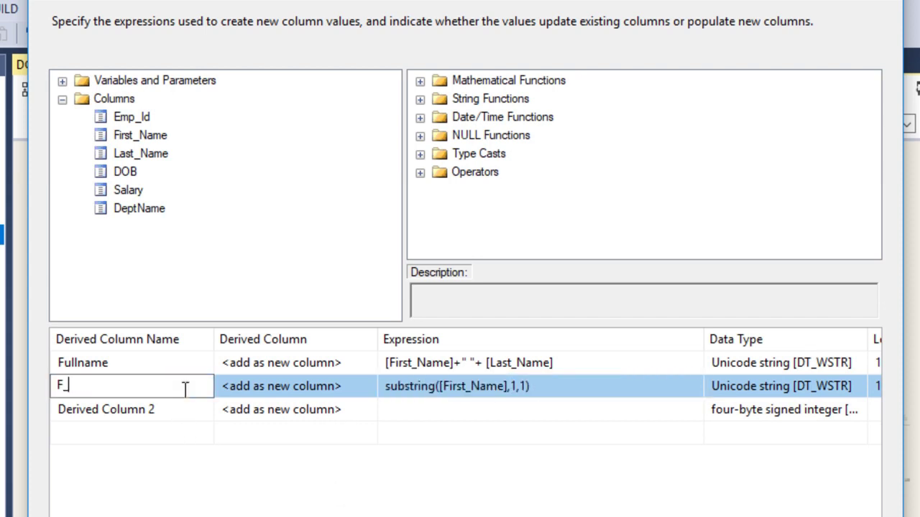
pyautogui.write('Char_From_FN')
# Step: Confirm F_Char_From_FN as the first-letter column's name
pyautogui.press('Return')
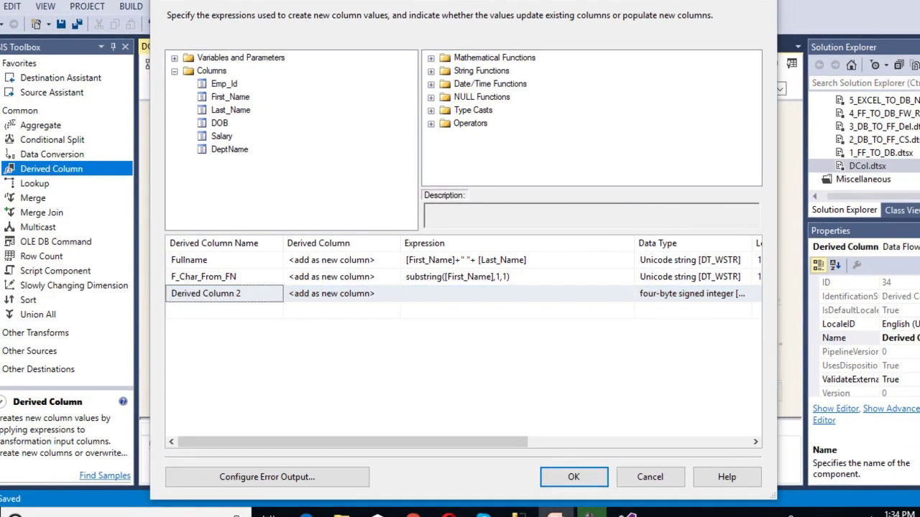
pyautogui.hotkey('alt', 'Tab')
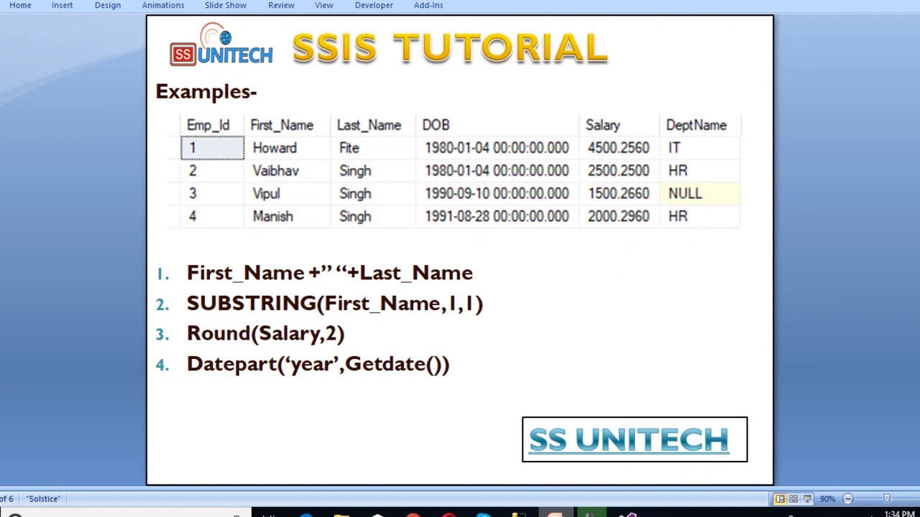
pyautogui.hotkey('alt', 'Tab')
# Step: Add a derived column with expression round([Salary],2)
pyautogui.click(220, 131)
pyautogui.moveTo(164, 169); pyautogui.dragTo(409, 387)
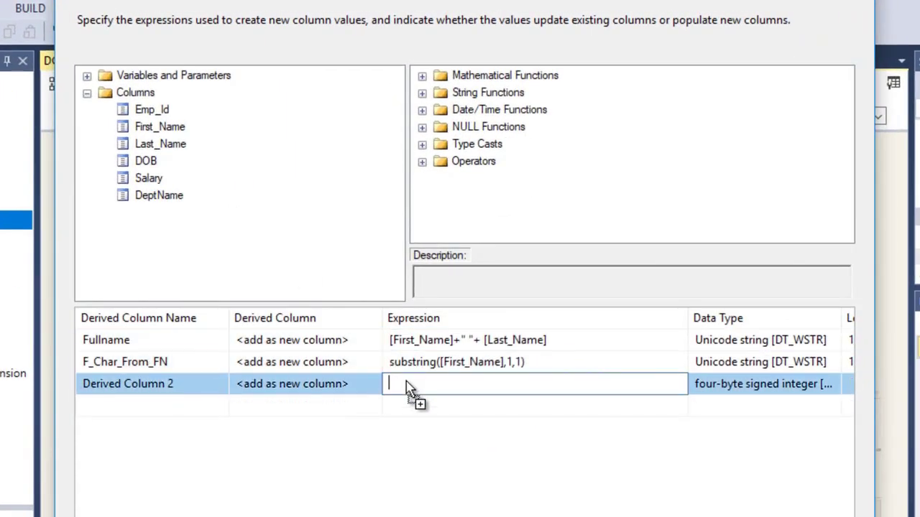
pyautogui.click(469, 386)
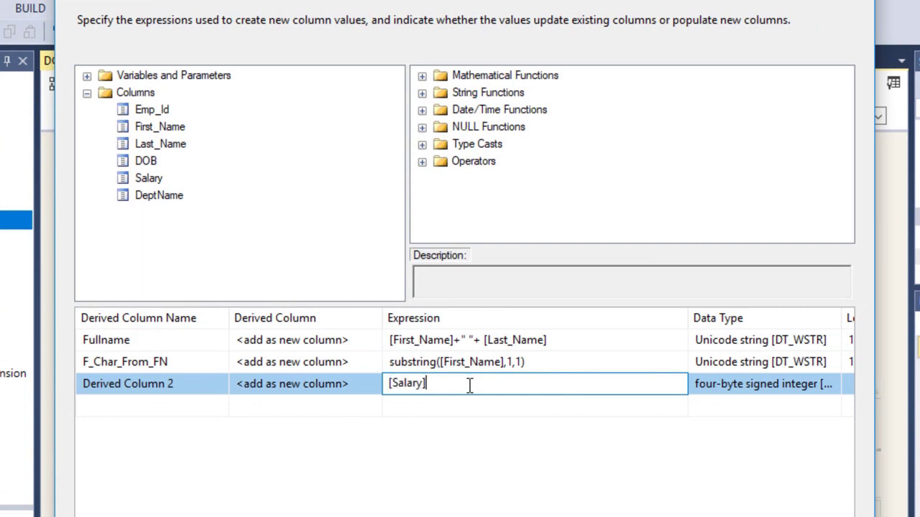
pyautogui.press('Home')
pyautogui.write('round(')
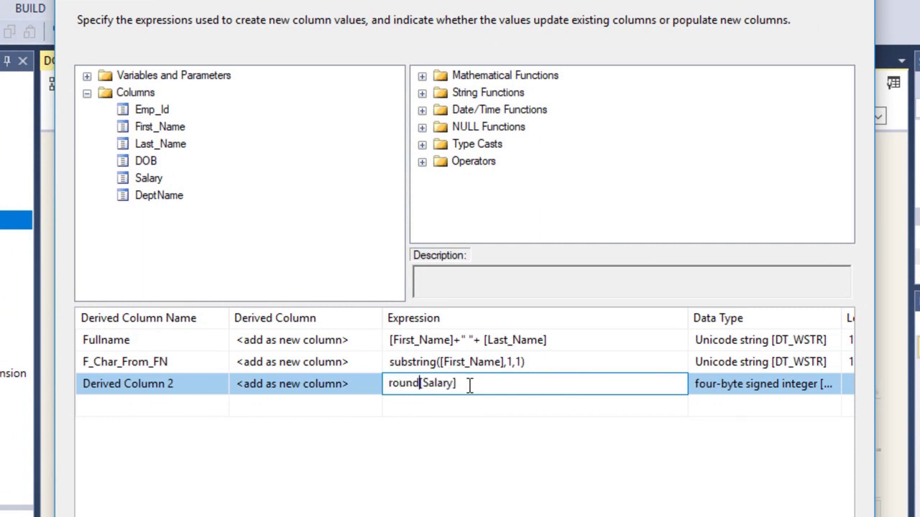
pyautogui.press('End')
pyautogui.write(',2)')
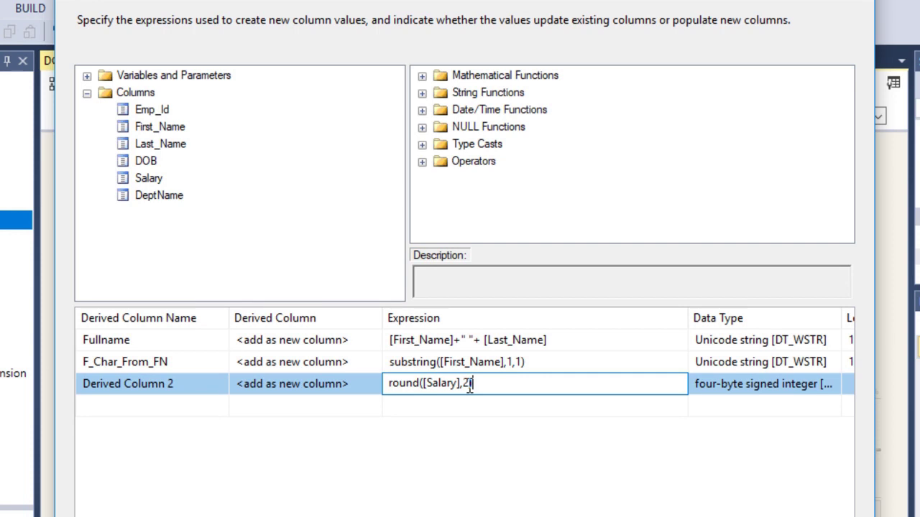
pyautogui.press('Return')
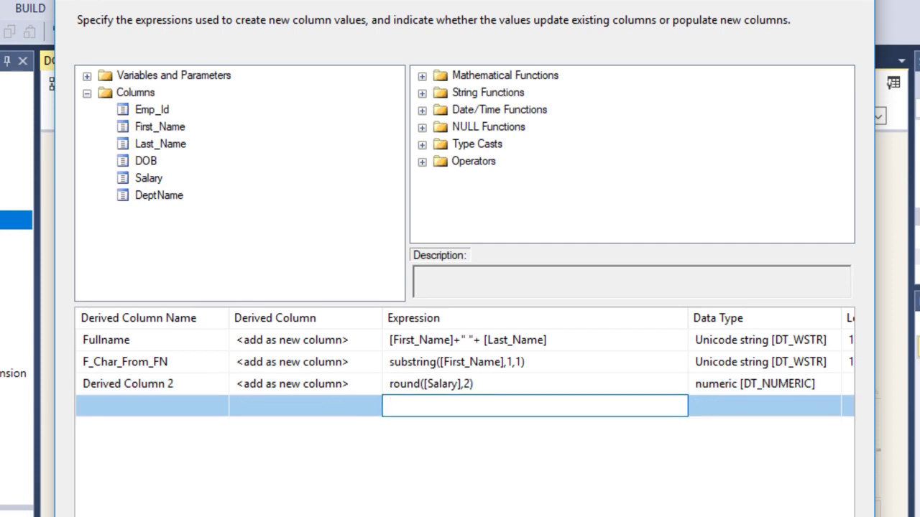
# Step: Name the rounding column Round_sal
pyautogui.click(186, 382)
pyautogui.press('BackSpace')
pyautogui.press('BackSpace')
pyautogui.press('BackSpace')
pyautogui.press('BackSpace')
pyautogui.press('BackSpace')
pyautogui.press('BackSpace')
pyautogui.press('BackSpace')
pyautogui.press('BackSpace')
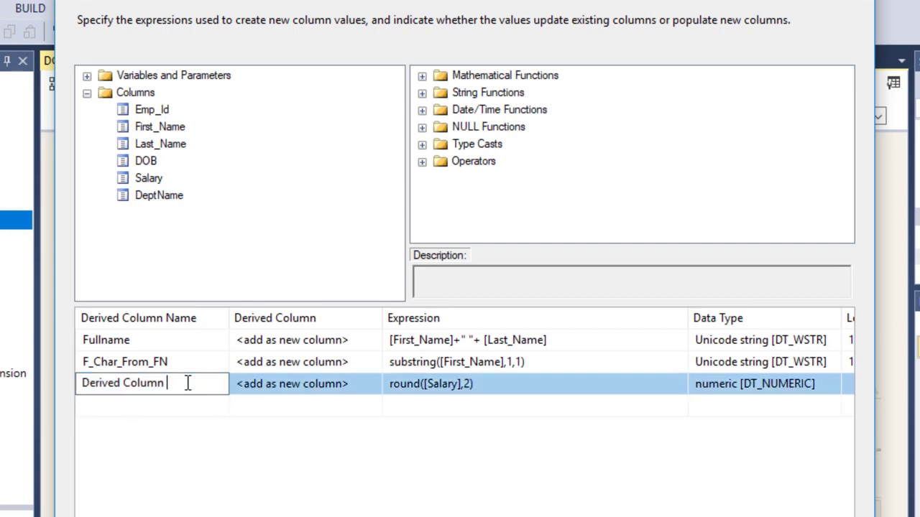
pyautogui.press('BackSpace')
pyautogui.press('BackSpace')
pyautogui.press('BackSpace')
pyautogui.press('BackSpace')
pyautogui.press('BackSpace')
pyautogui.press('BackSpace')
pyautogui.press('BackSpace')
pyautogui.press('BackSpace')
pyautogui.write('Round')
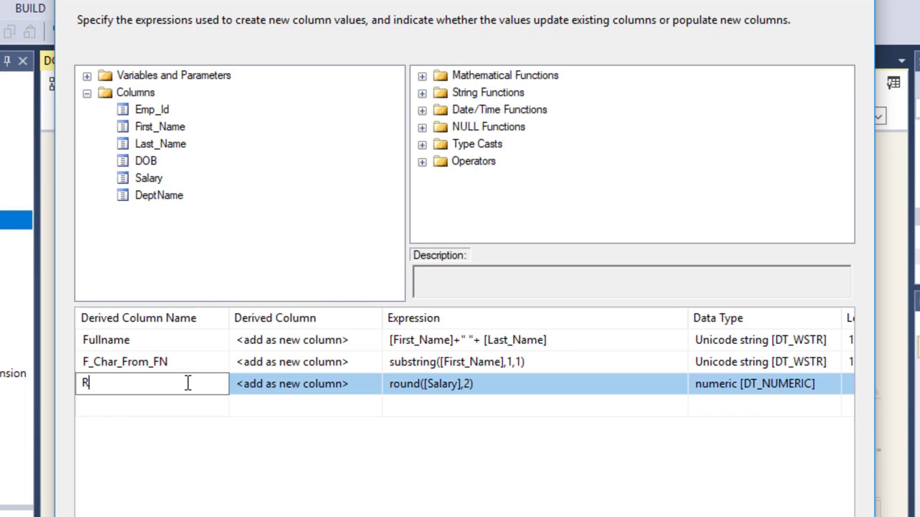
pyautogui.write('_sal')
pyautogui.press('Return')
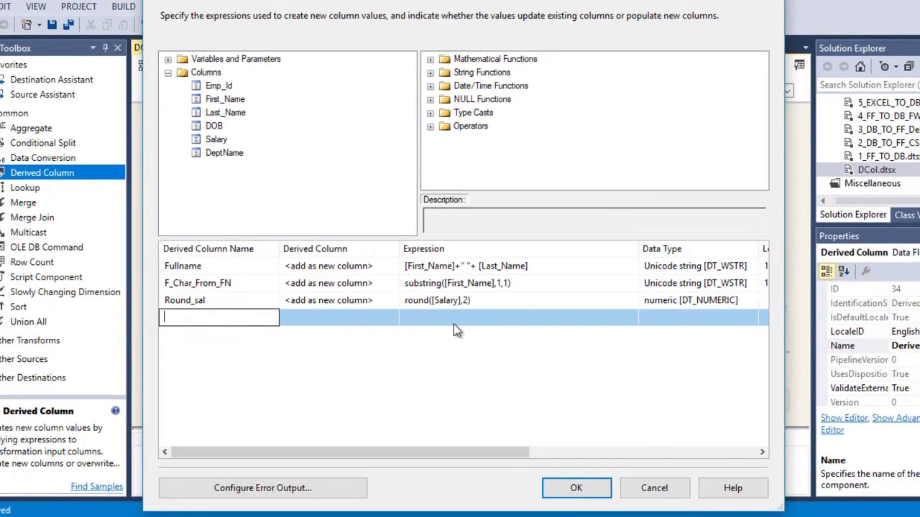
pyautogui.click(554, 507)
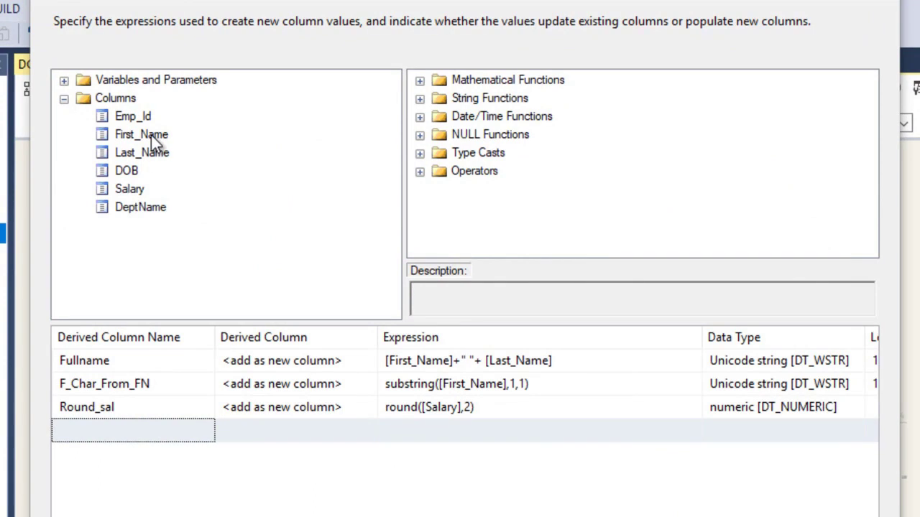
# Step: Add a derived column with expression datepart("year",[DOB])
pyautogui.click(130, 167)
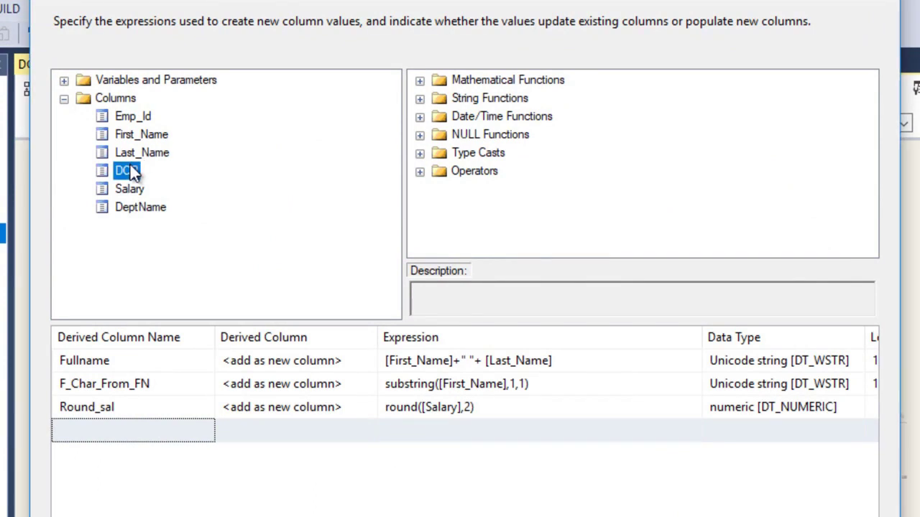
pyautogui.moveTo(130, 169); pyautogui.dragTo(425, 429)
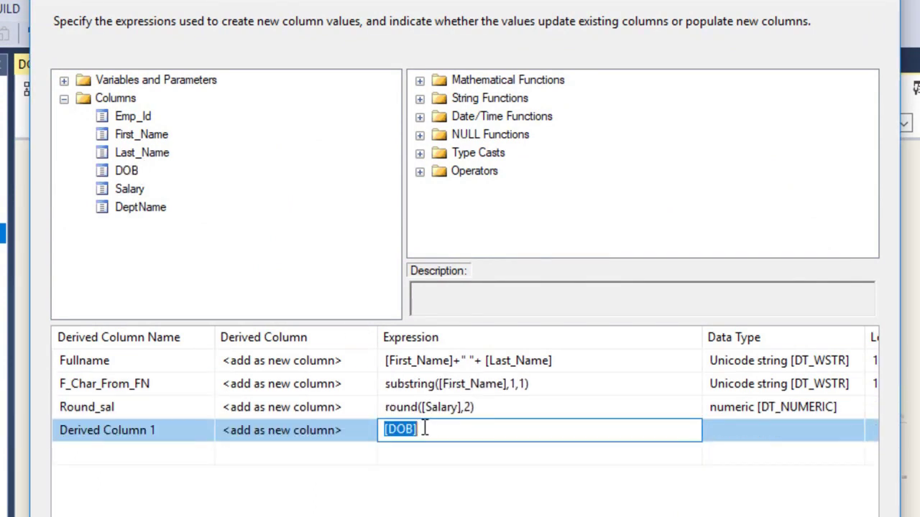
pyautogui.click(450, 429)
pyautogui.press('Home')
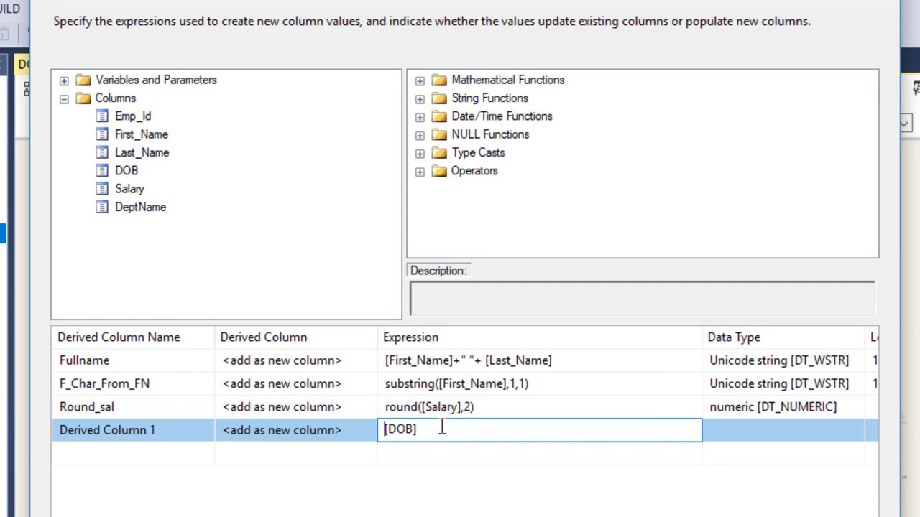
pyautogui.write('epart')
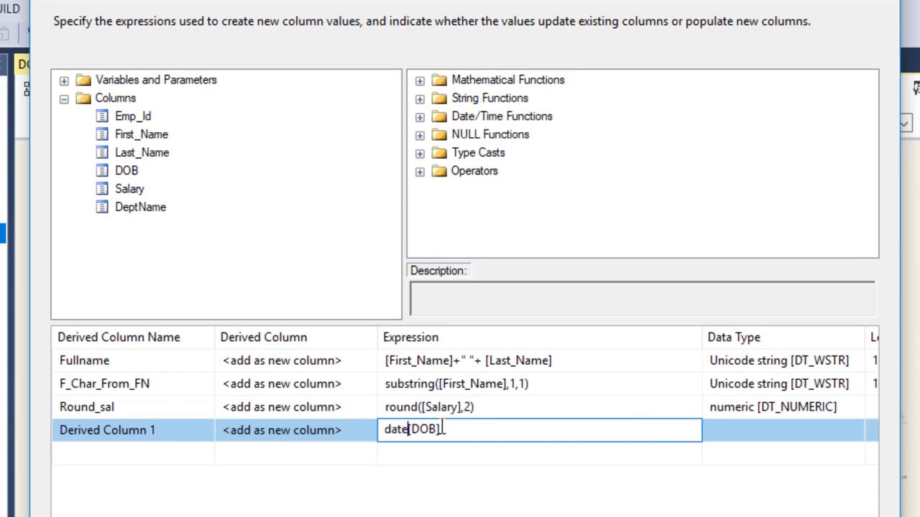
pyautogui.write('(""')
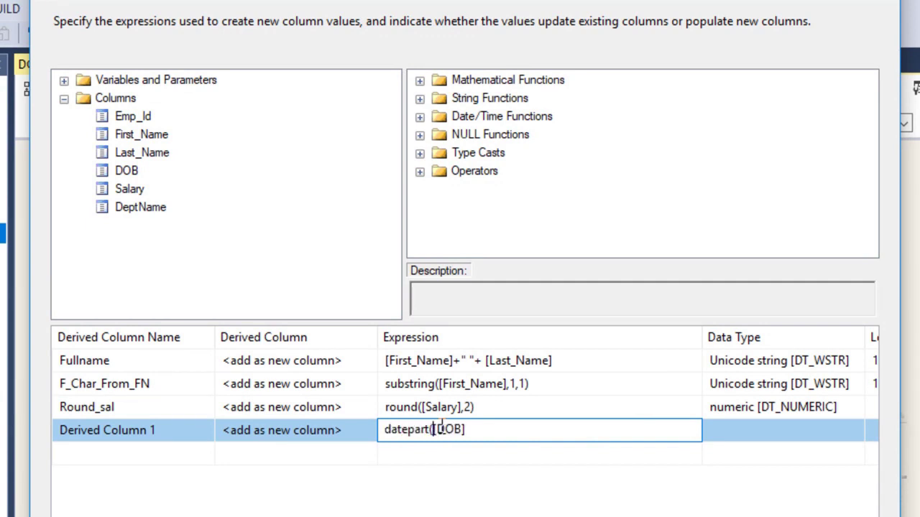
pyautogui.write(',')
pyautogui.click(438, 429)
pyautogui.write('year')
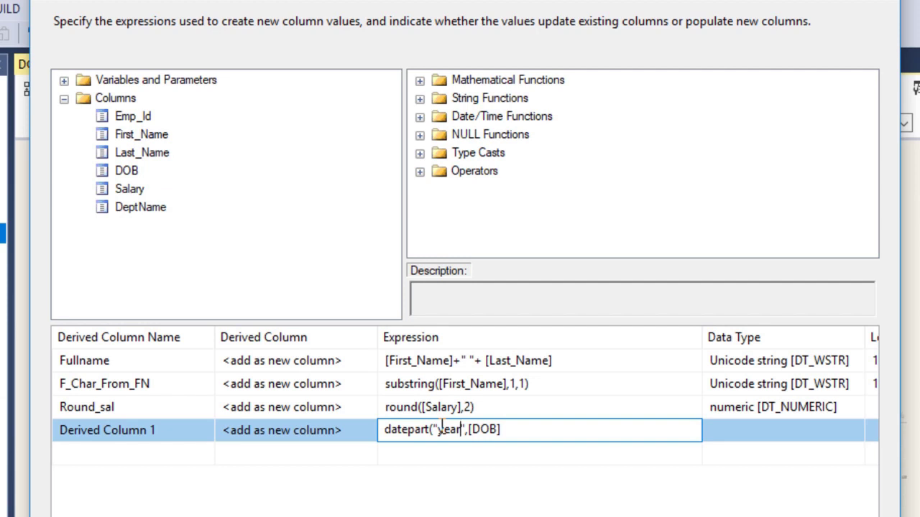
pyautogui.press('End')
pyautogui.write(')')
pyautogui.press('Return')
# Step: Name the date column Year and close the Derived Column editor with OK
pyautogui.click(192, 430)
pyautogui.write('Year')
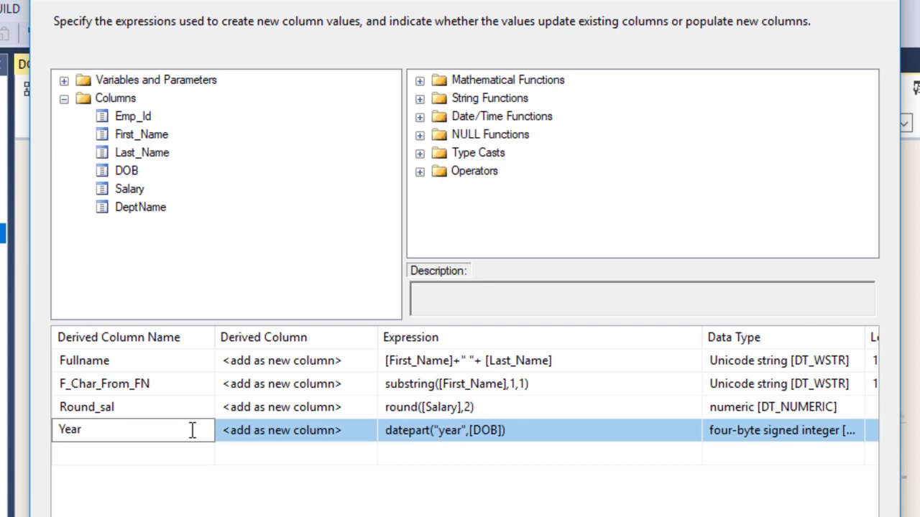
pyautogui.press('Return')
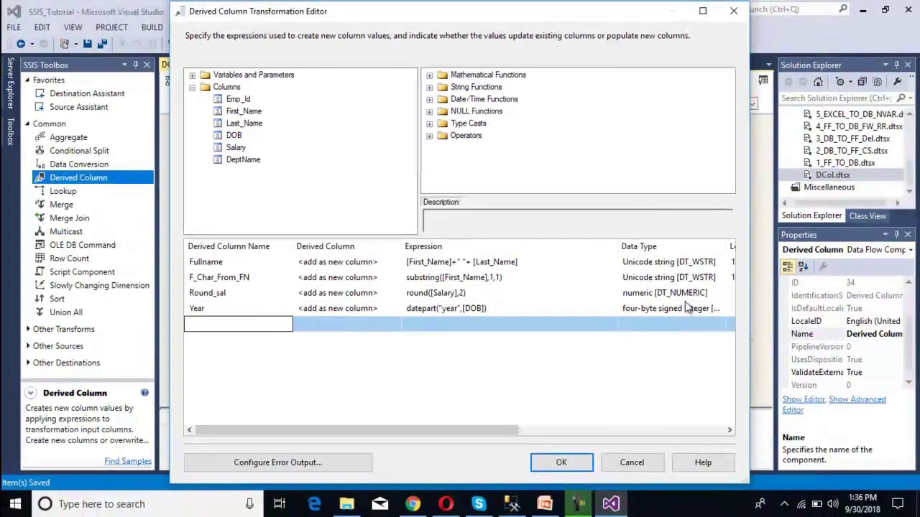
pyautogui.click(562, 463)
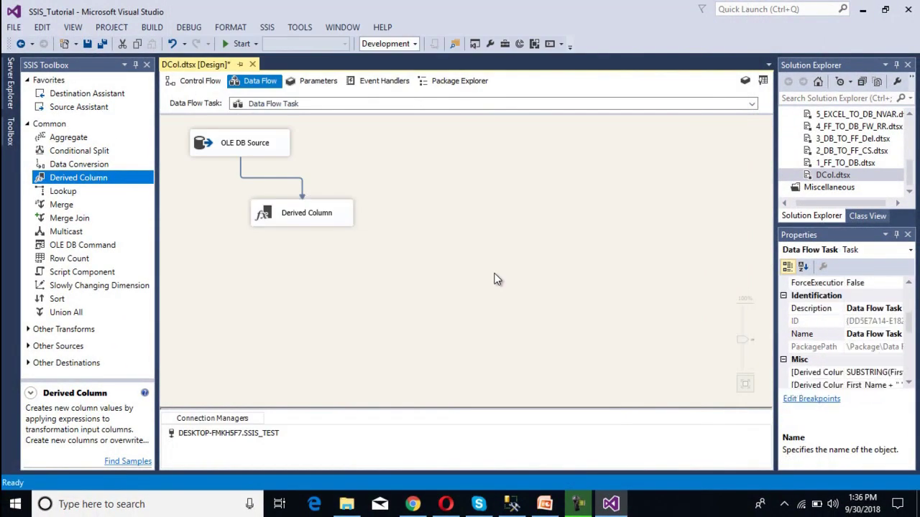
# Step: Save the package and connect the Derived Column output to a new Multicast
pyautogui.hotkey('ctrl', 's')
pyautogui.click(113, 235)
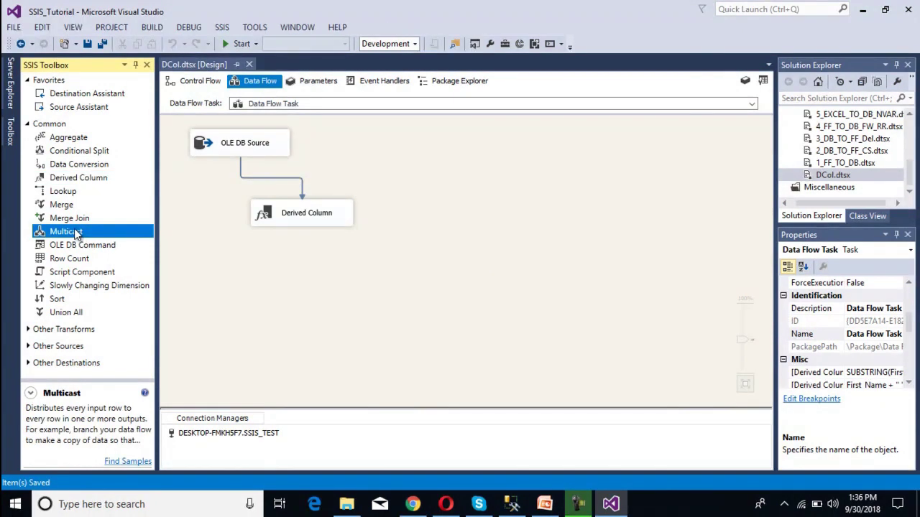
pyautogui.moveTo(75, 232); pyautogui.dragTo(367, 271)
pyautogui.click(286, 222)
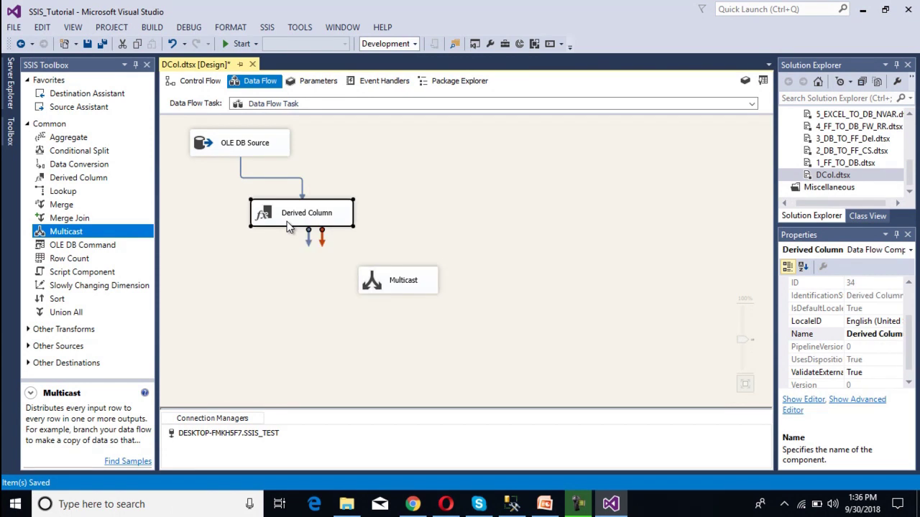
pyautogui.moveTo(308, 238); pyautogui.dragTo(394, 275)
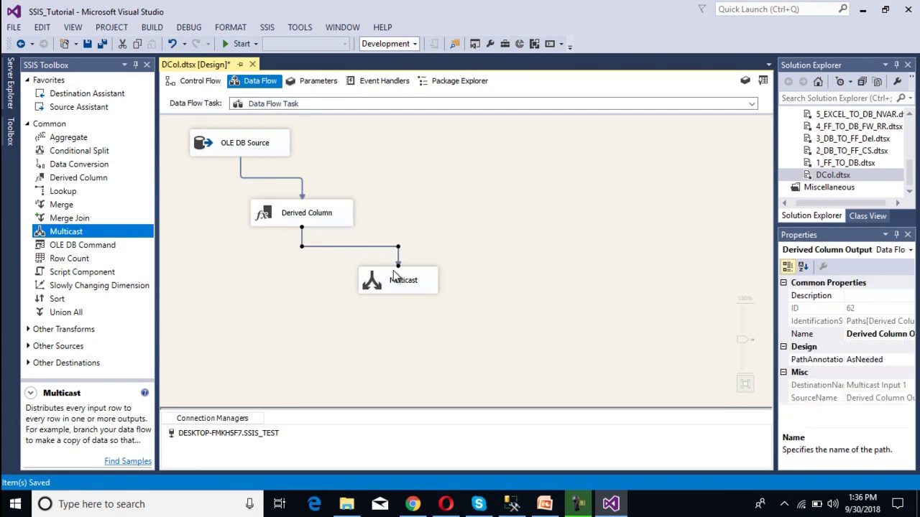
# Step: Enable a data viewer on the Derived Column to Multicast path and run the package
pyautogui.rightClick(353, 246)
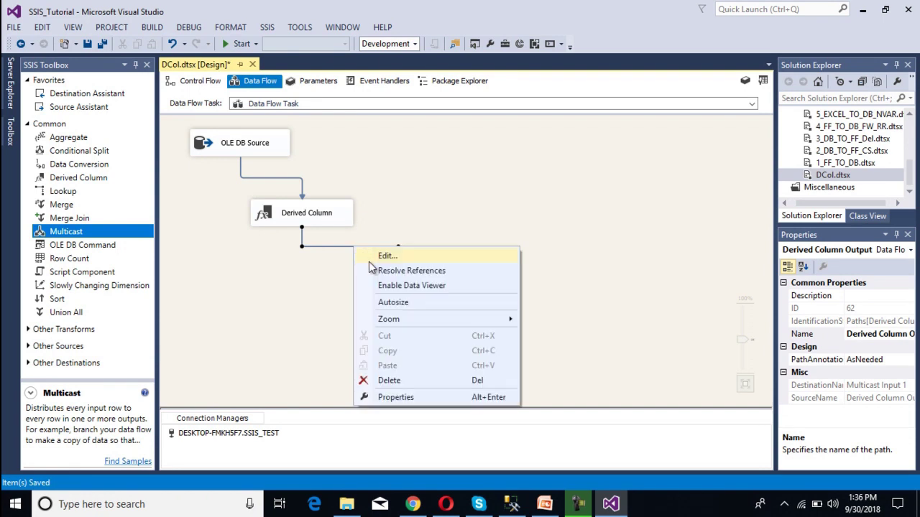
pyautogui.click(414, 287)
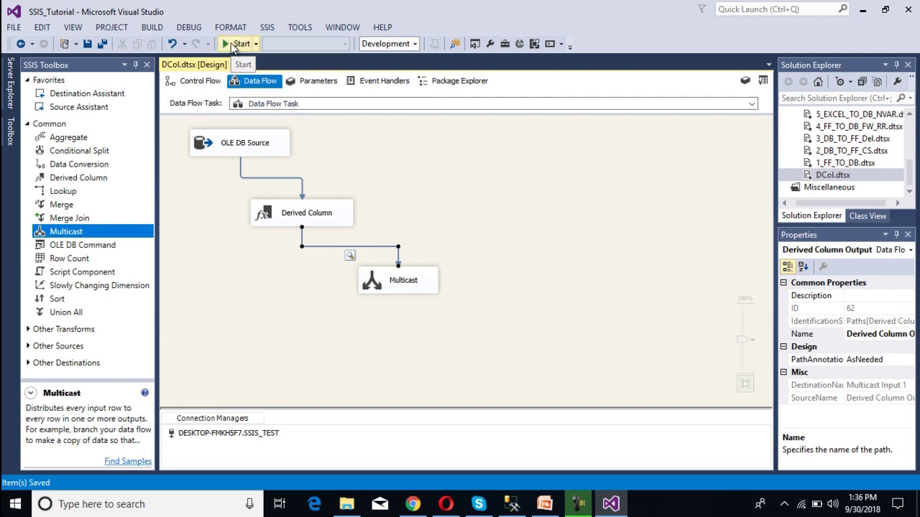
pyautogui.click(232, 45)
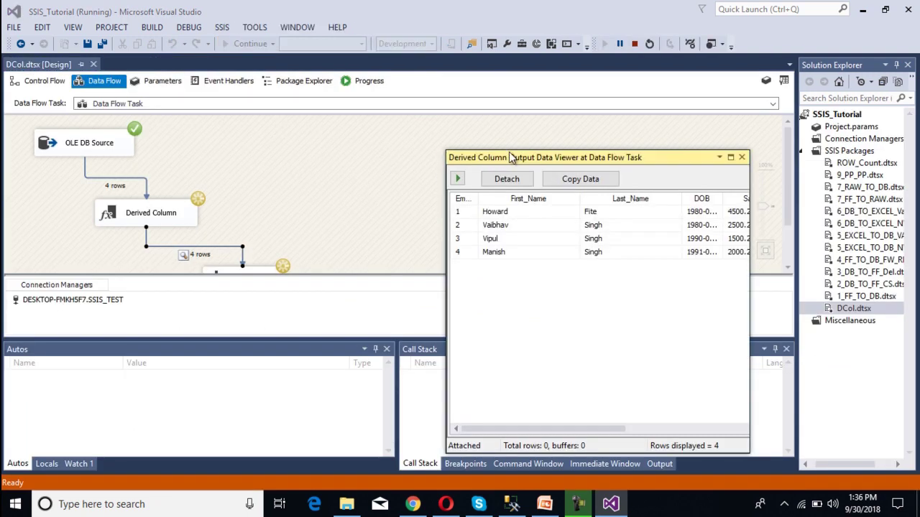
# Step: Enlarge the data viewer, check row 1's Fullname, initial, Round_sal and Year values, then close it
pyautogui.moveTo(517, 159); pyautogui.dragTo(533, 87)
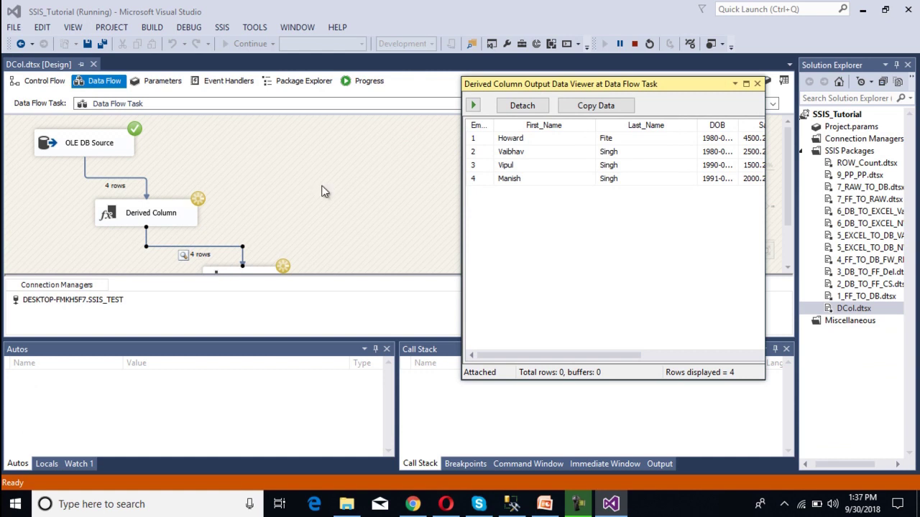
pyautogui.doubleClick(616, 86)
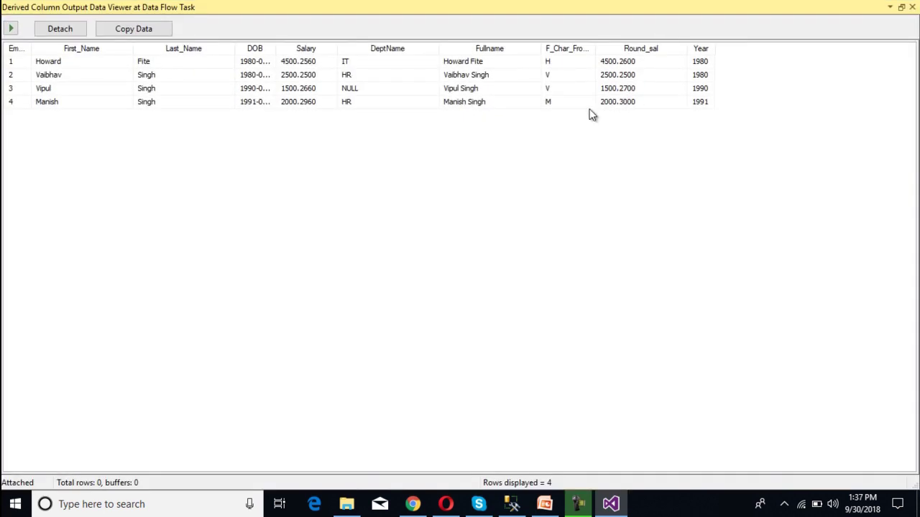
pyautogui.click(460, 62)
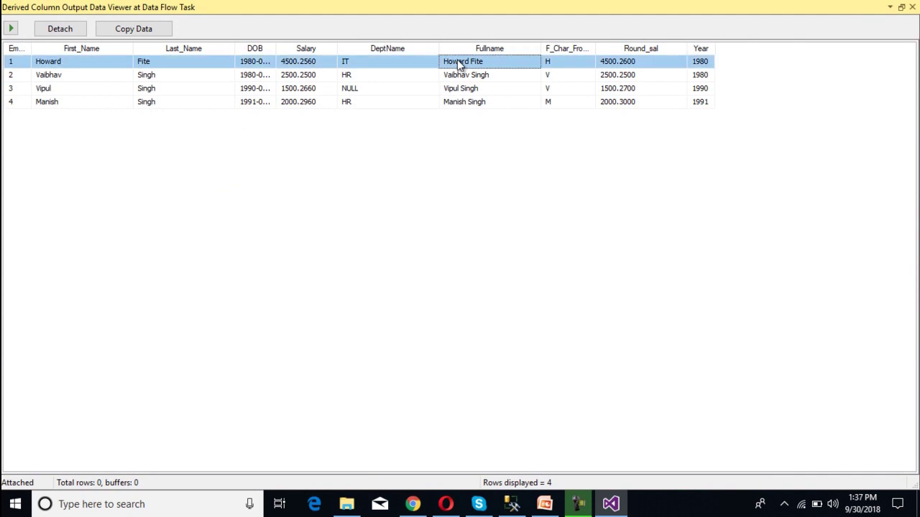
pyautogui.click(564, 63)
pyautogui.click(651, 59)
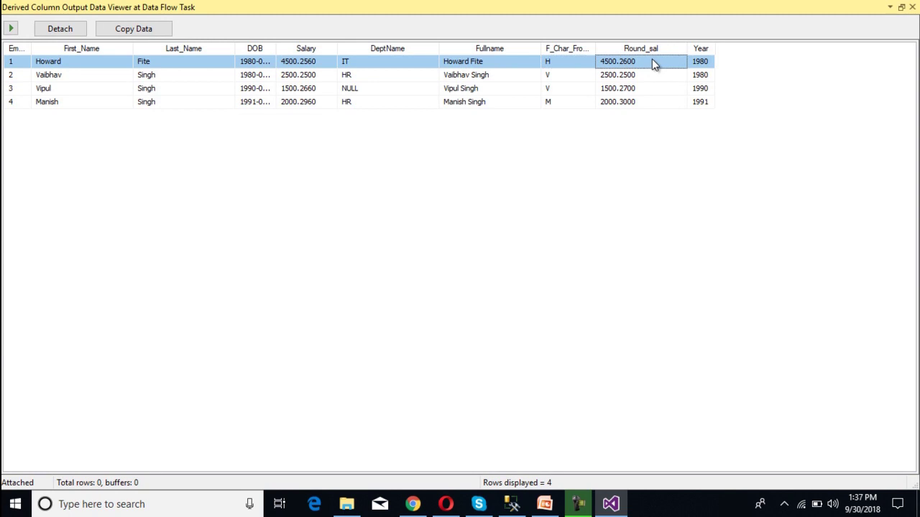
pyautogui.click(706, 62)
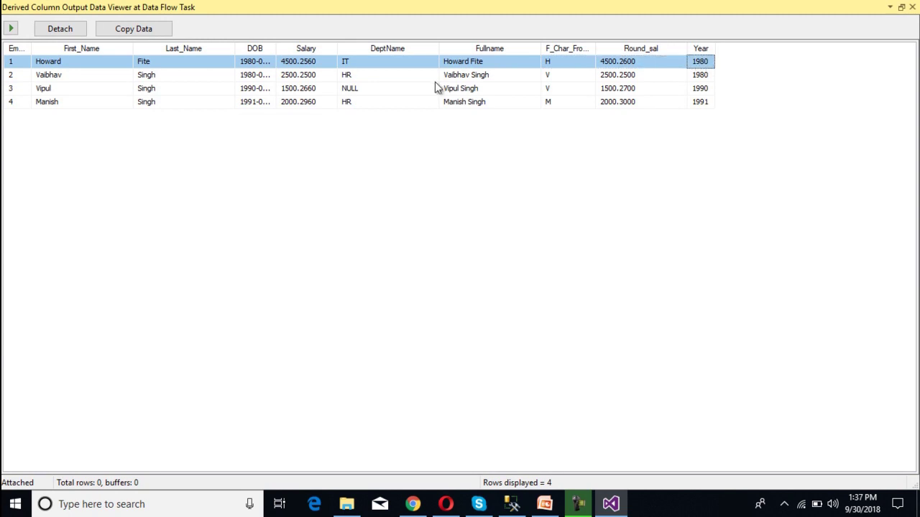
pyautogui.doubleClick(273, 48)
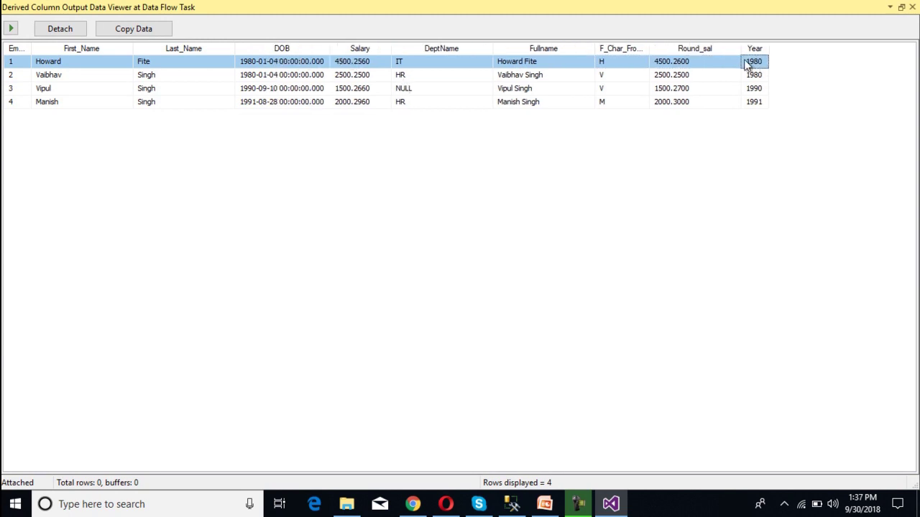
pyautogui.click(912, 6)
pyautogui.hotkey('alt', 'Tab')
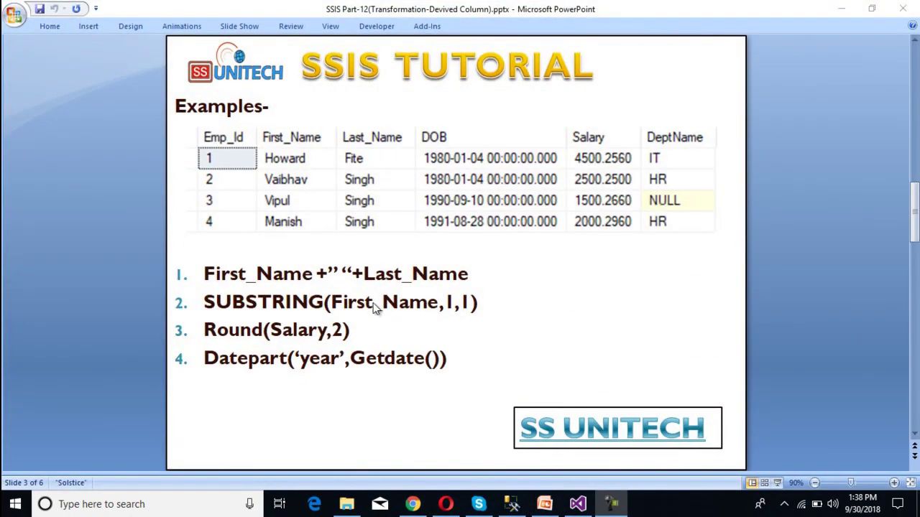
# Step: Scroll to slide 5 on if-else conditions and null replacement, then return to Visual Studio
pyautogui.scroll(-1, 808, 222)
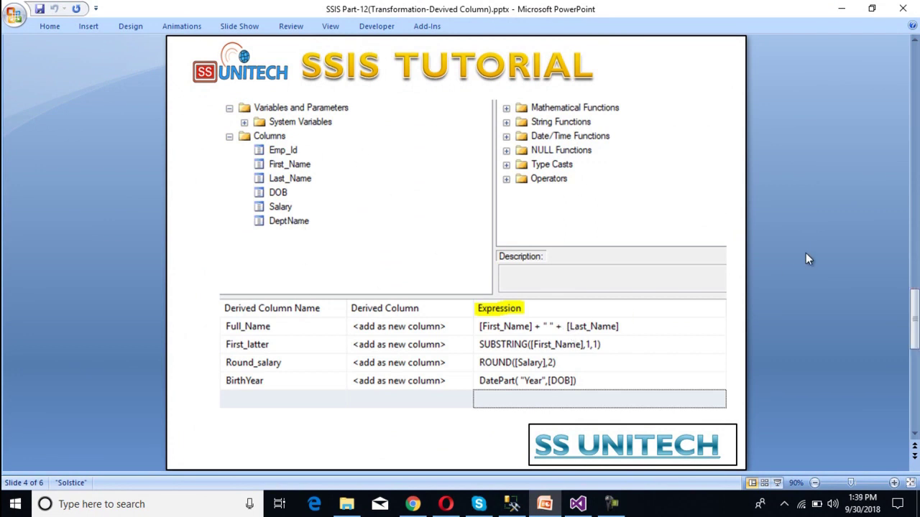
pyautogui.scroll(-1, 805, 258)
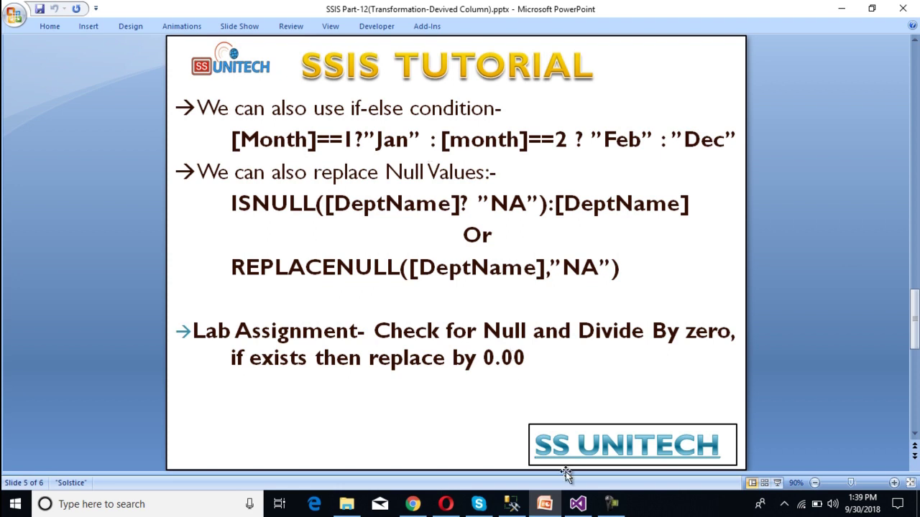
pyautogui.click(577, 505)
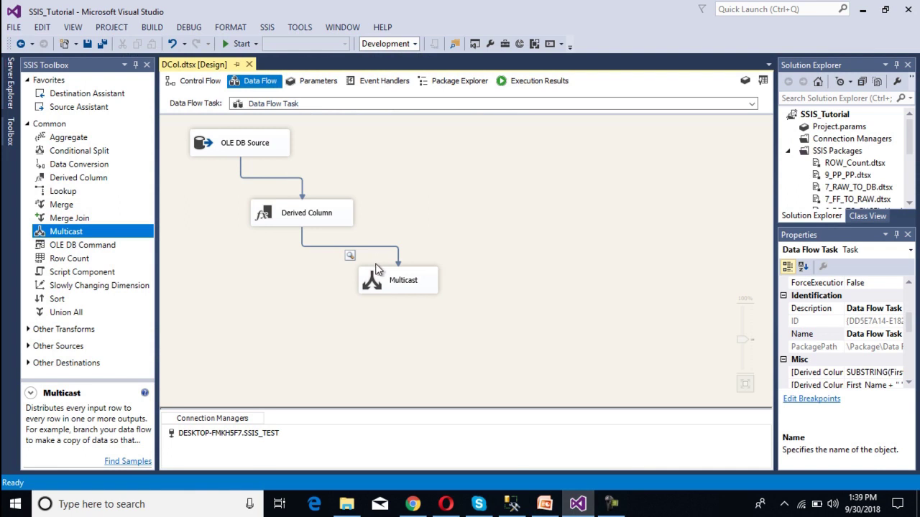
# Step: Delete the Multicast and its incoming path from the data flow
pyautogui.click(359, 247)
pyautogui.press('Delete')
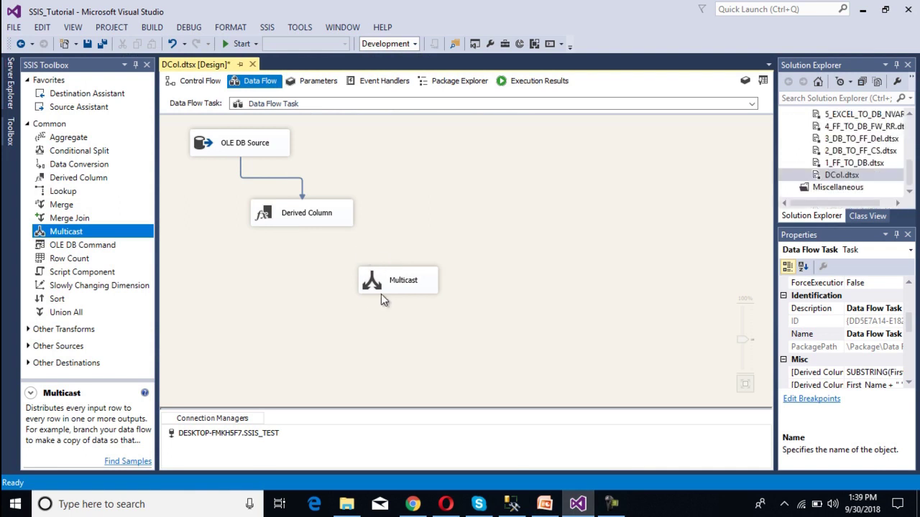
pyautogui.click(389, 290)
pyautogui.press('Delete')
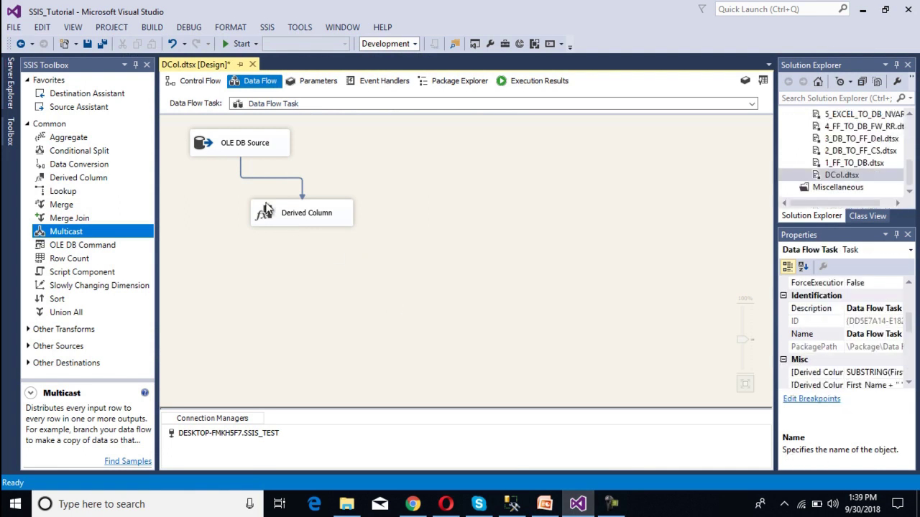
# Step: Add derived column [Emp_Id]<=2?"LOW":[Emp_Id]<=3?"M":"L" and apply the changes
pyautogui.doubleClick(266, 210)
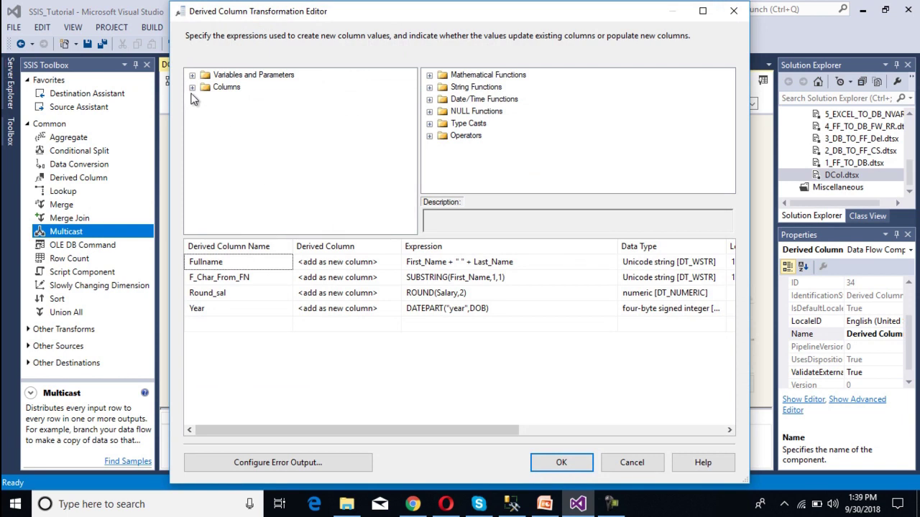
pyautogui.click(192, 87)
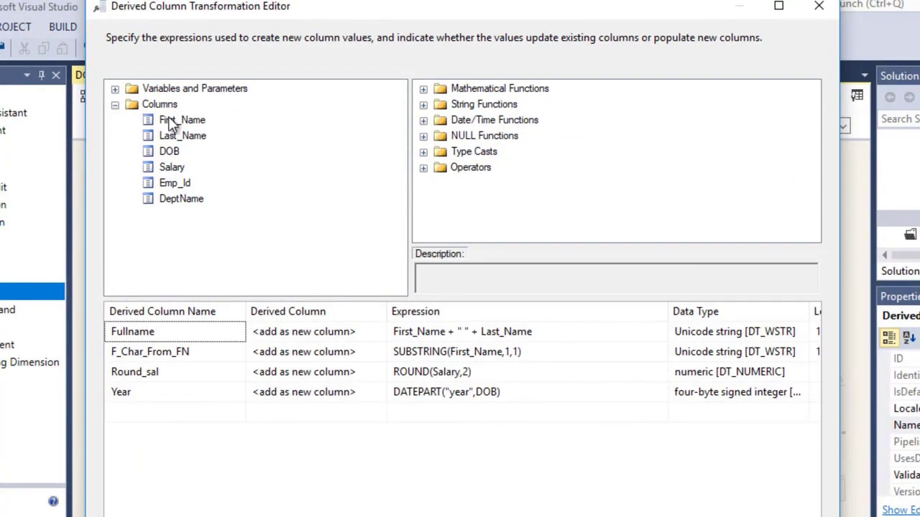
pyautogui.moveTo(174, 184); pyautogui.dragTo(426, 414)
pyautogui.click(449, 412)
pyautogui.write('<=2')
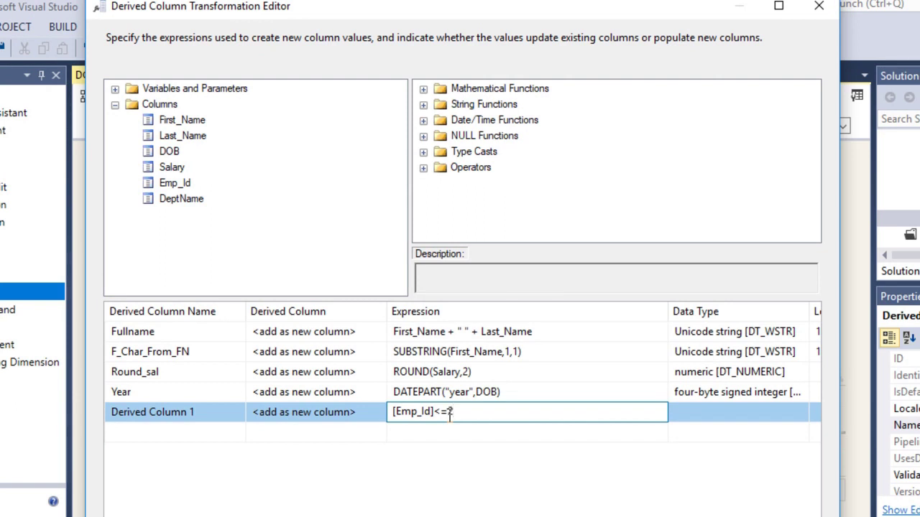
pyautogui.write('?"LOW":')
pyautogui.click(450, 414)
pyautogui.press('Left')
pyautogui.hotkey('shift', 'Home')
pyautogui.hotkey('ctrl', 'c')
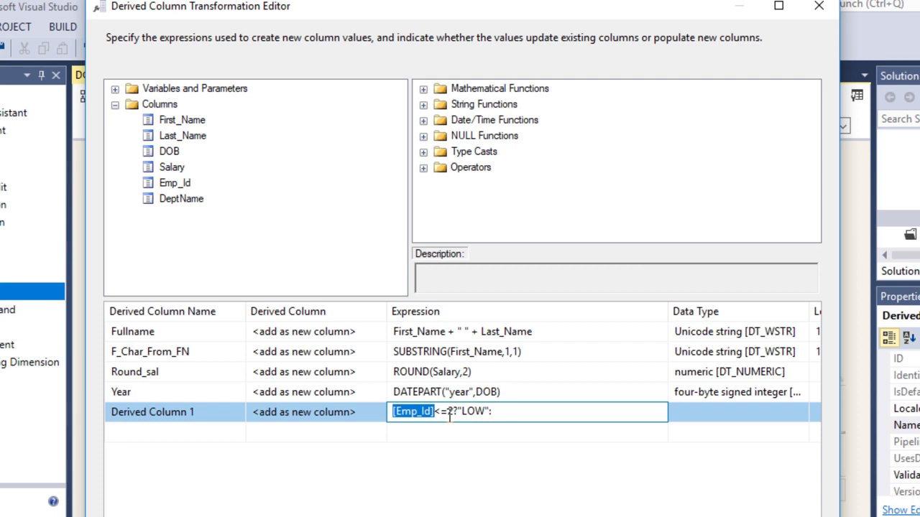
pyautogui.press('End')
pyautogui.hotkey('ctrl', 'v')
pyautogui.write('<=')
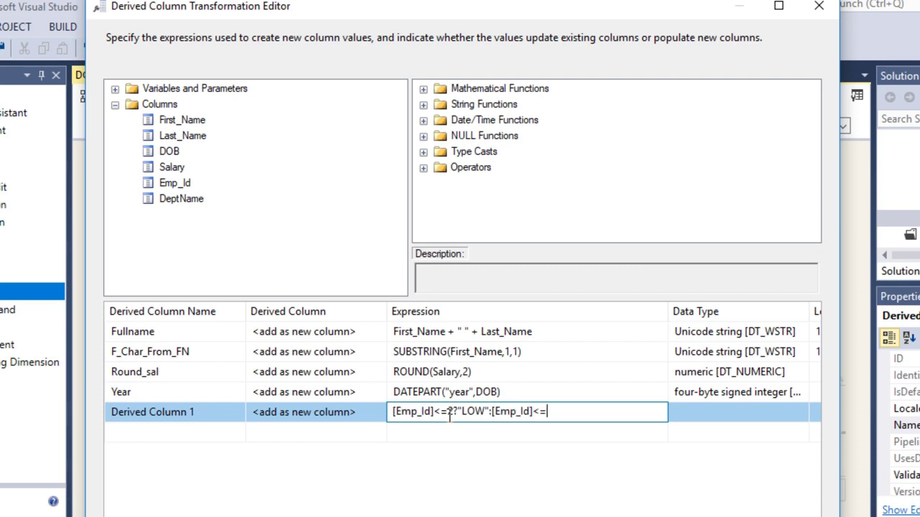
pyautogui.write('3?"M":"L"')
pyautogui.press('Return')
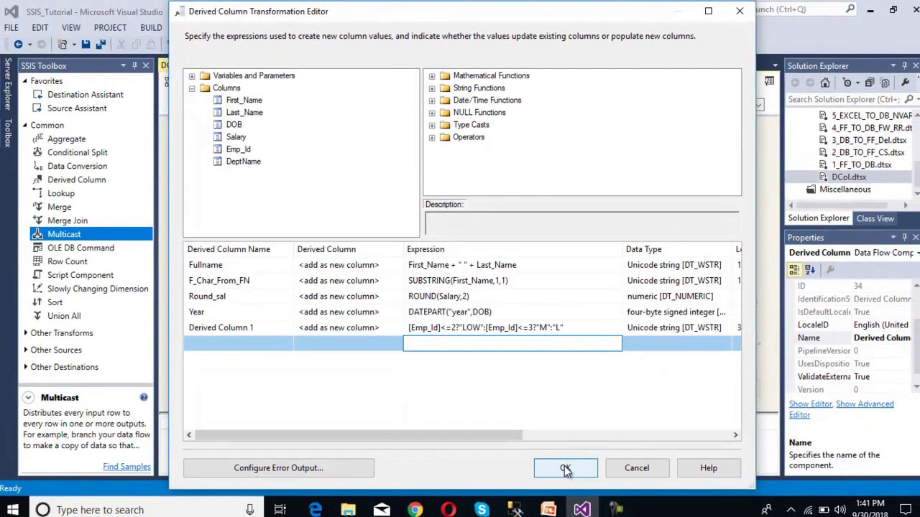
pyautogui.click(572, 501)
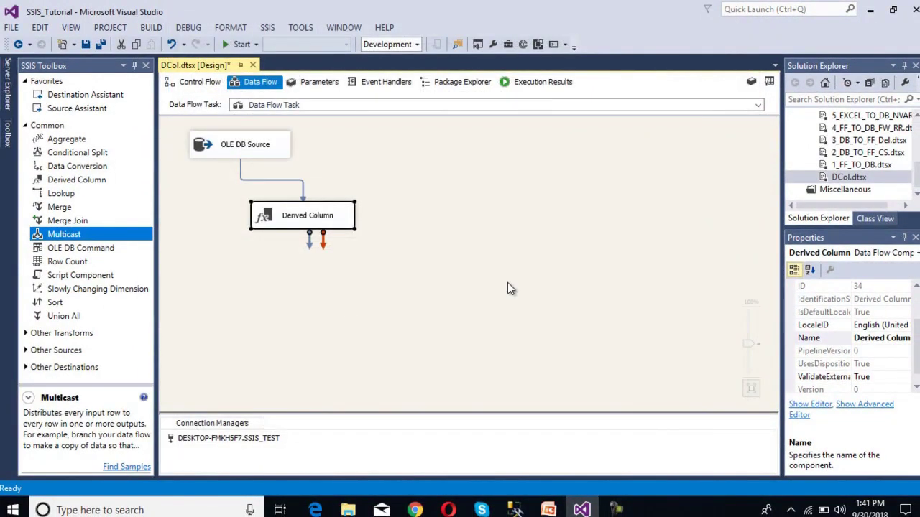
# Step: Save the package, then connect Derived Column to a new Multicast with a data viewer on the path
pyautogui.hotkey('ctrl', 's')
pyautogui.moveTo(65, 234); pyautogui.dragTo(349, 307)
pyautogui.click(277, 224)
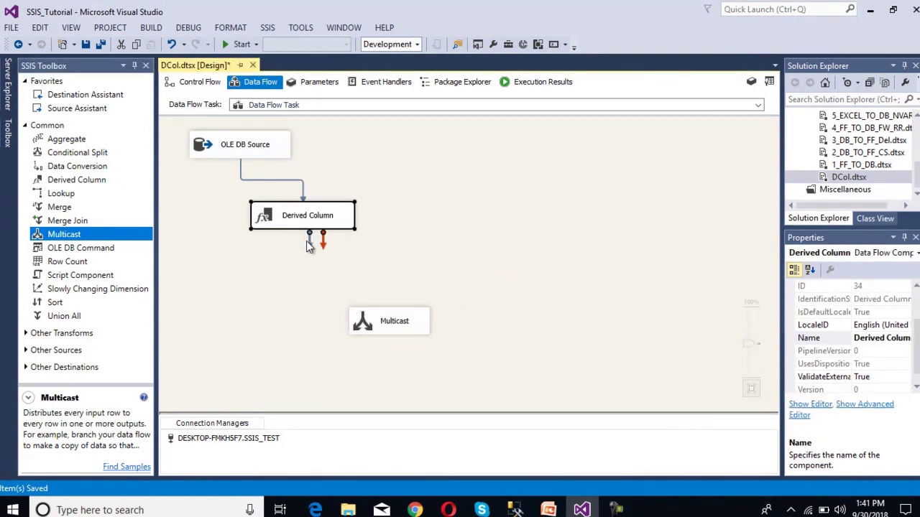
pyautogui.moveTo(311, 246); pyautogui.dragTo(392, 322)
pyautogui.rightClick(350, 268)
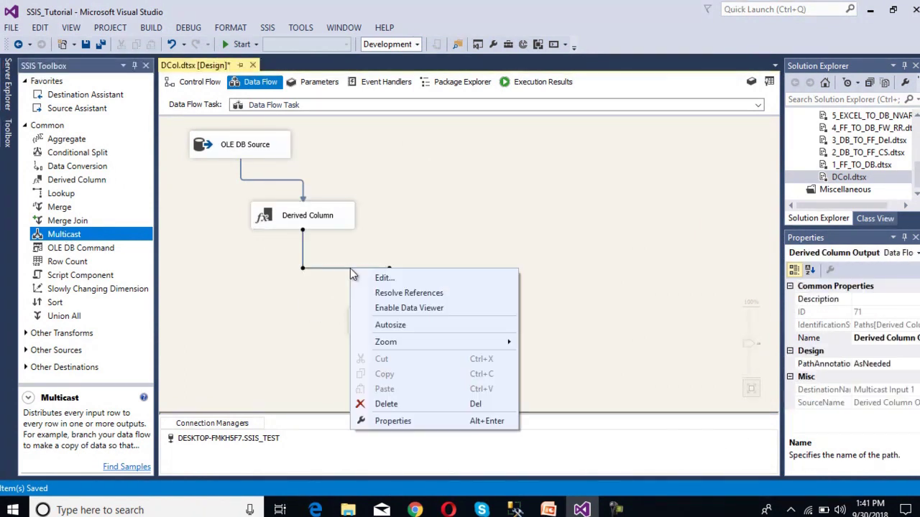
pyautogui.click(397, 308)
pyautogui.click(544, 252)
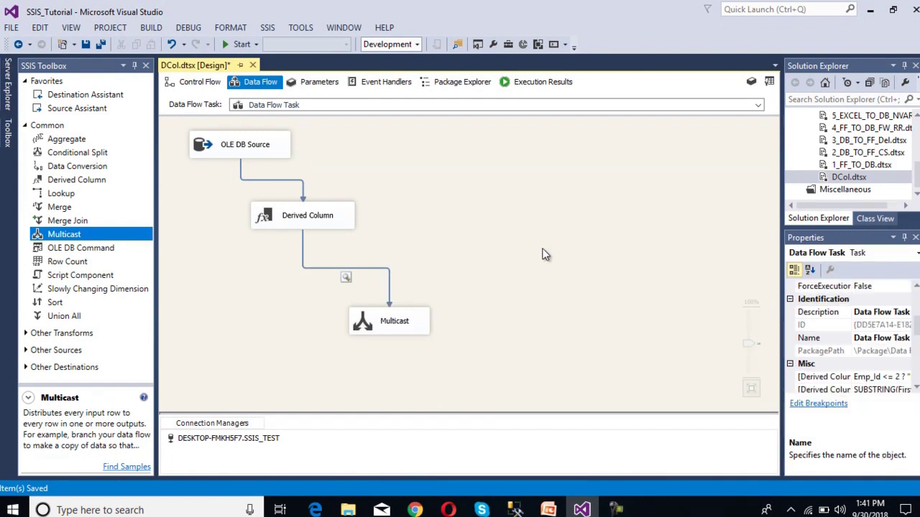
# Step: Run the package and review the four output rows' LOW, LOW, M, L labels, then close the viewer
pyautogui.press('F5')
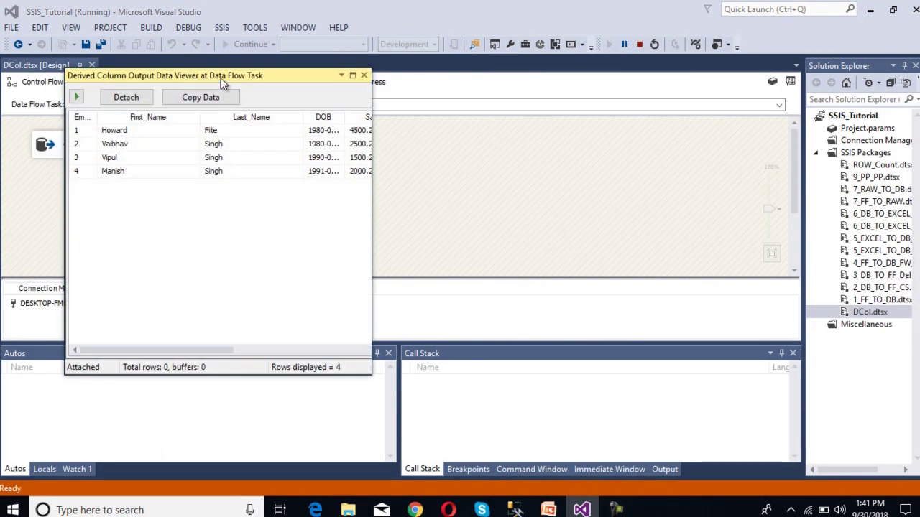
pyautogui.doubleClick(220, 76)
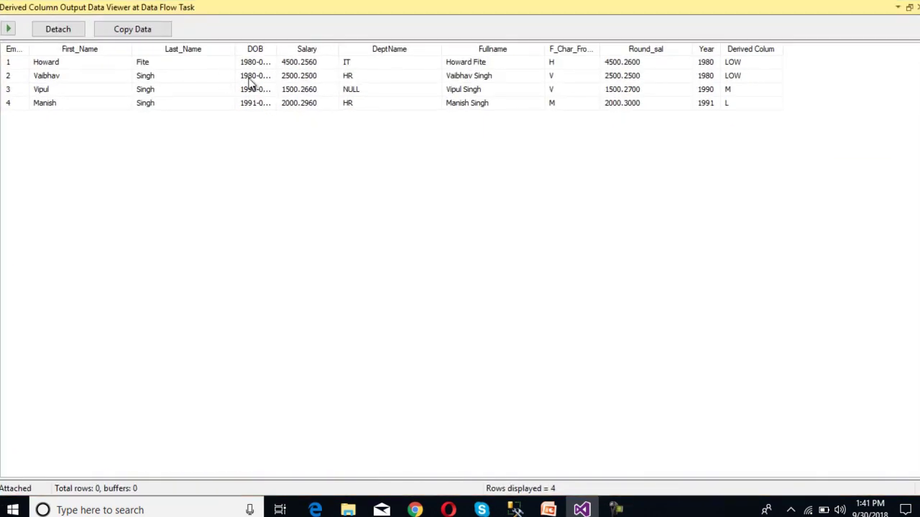
pyautogui.click(761, 63)
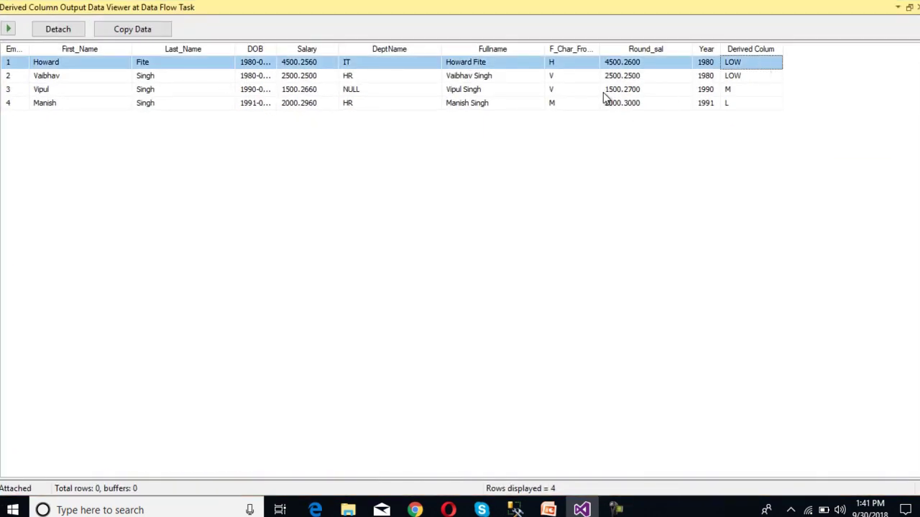
pyautogui.click(732, 77)
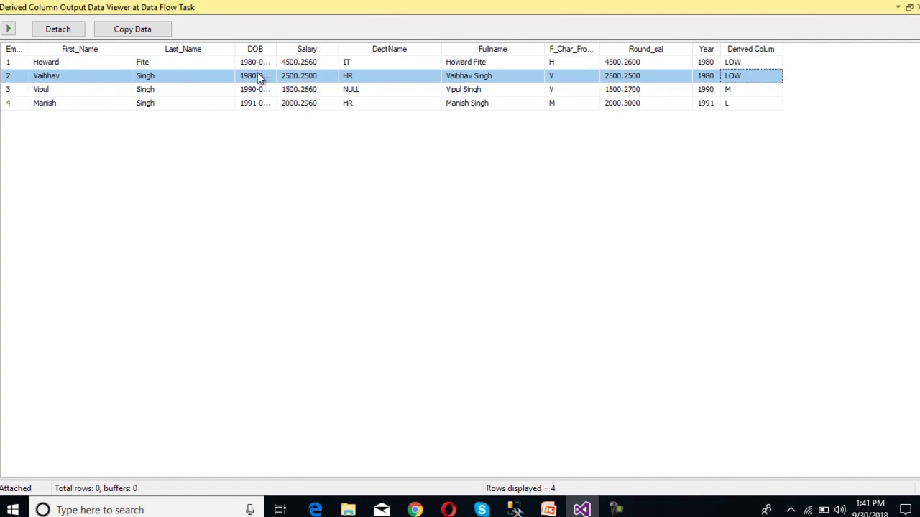
pyautogui.click(758, 64)
pyautogui.click(41, 92)
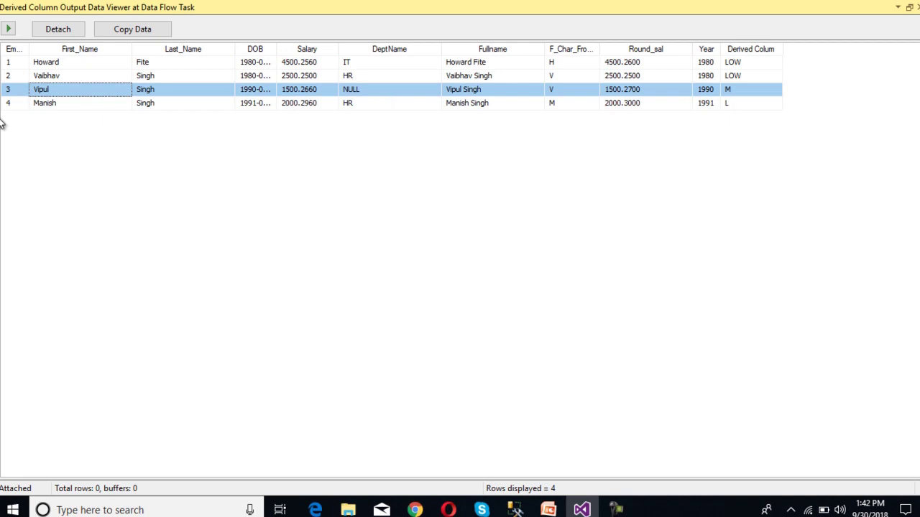
pyautogui.click(767, 103)
pyautogui.click(917, 7)
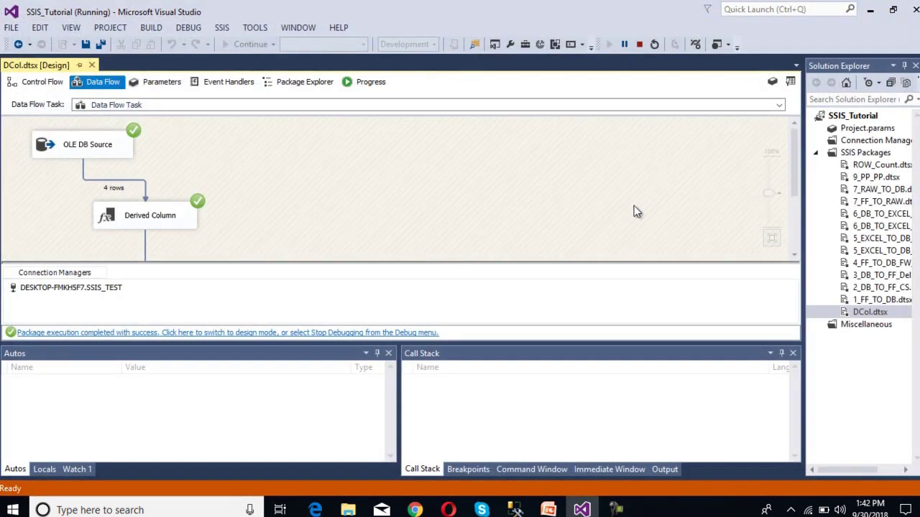
# Step: Look over the PowerPoint slide on REPLACENULL, then minimize PowerPoint to return to Visual Studio
pyautogui.hotkey('alt', 'Tab')
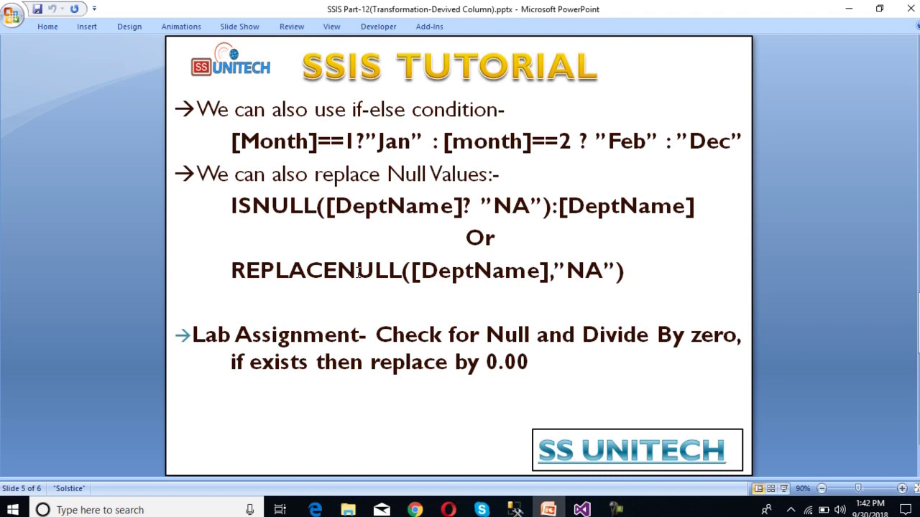
pyautogui.click(848, 8)
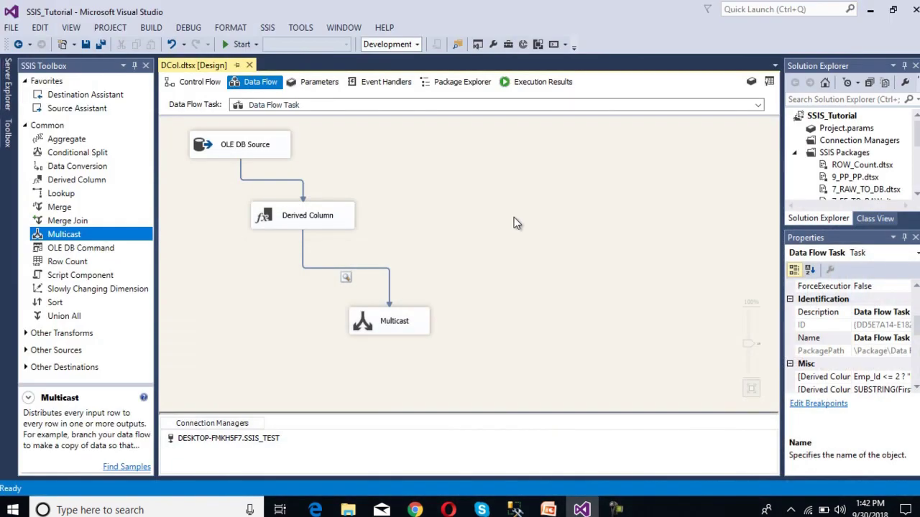
# Step: Delete the path into Multicast and the Multicast transformation
pyautogui.click(362, 269)
pyautogui.press('Delete')
pyautogui.click(401, 327)
pyautogui.press('Delete')
# Step: In the Derived Column editor, add DeptName as a new derived column and browse the NULL Functions
pyautogui.doubleClick(301, 216)
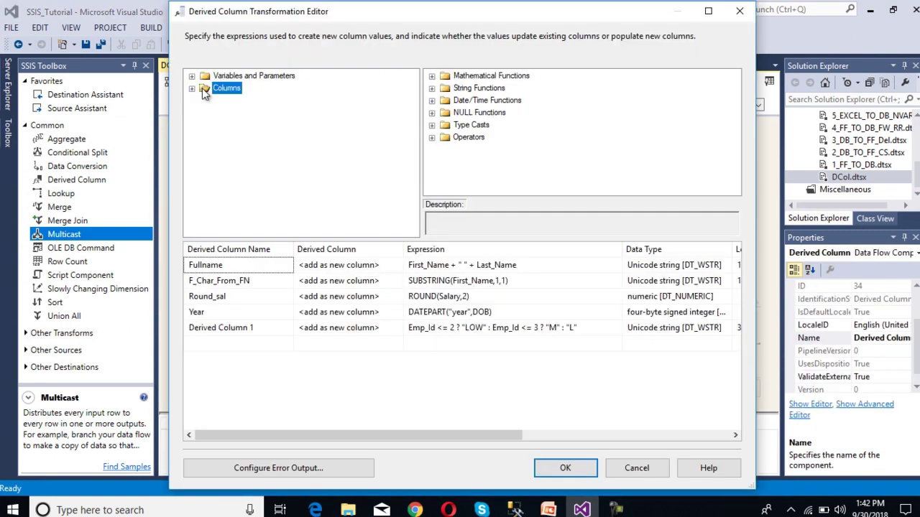
pyautogui.doubleClick(202, 88)
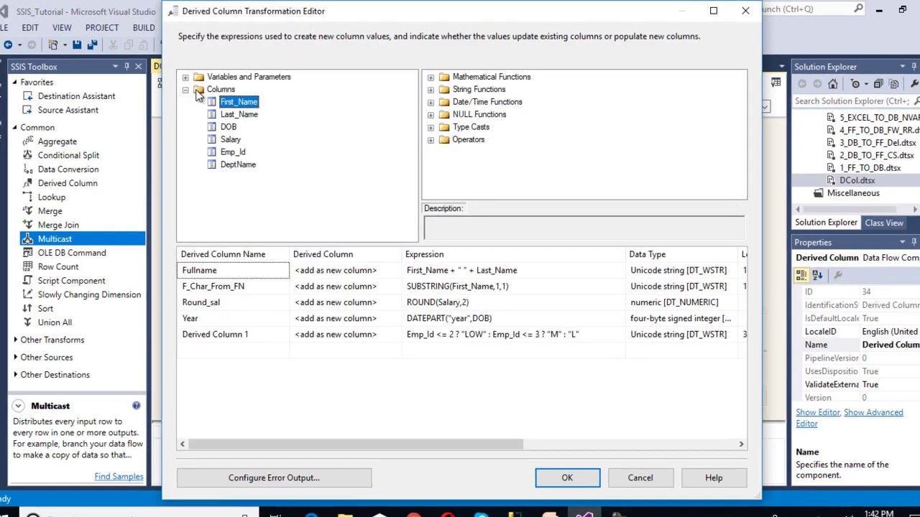
pyautogui.press('Down')
pyautogui.press('Down')
pyautogui.press('Down')
pyautogui.press('Down')
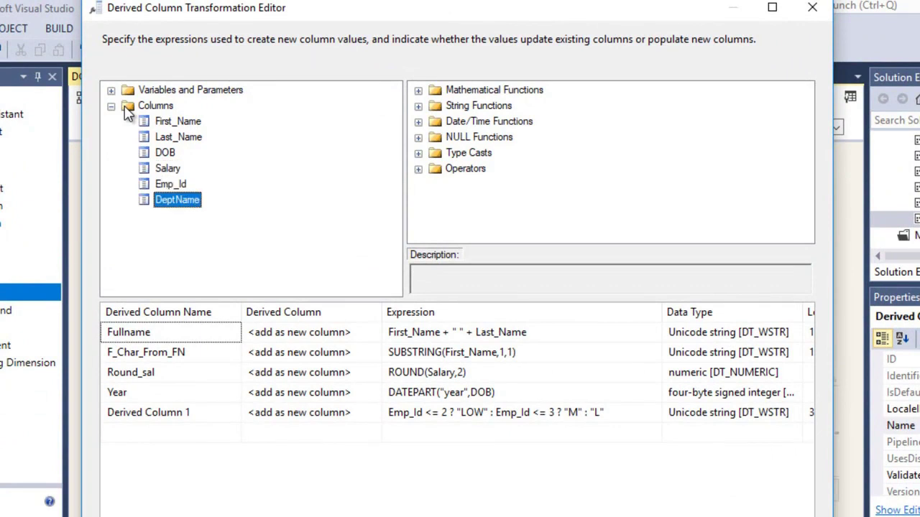
pyautogui.moveTo(180, 202); pyautogui.dragTo(426, 426)
pyautogui.click(455, 431)
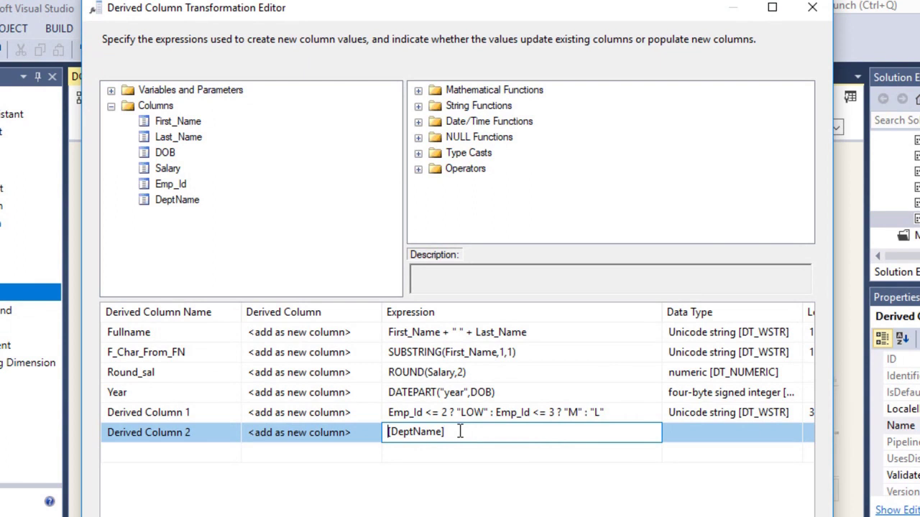
pyautogui.click(464, 89)
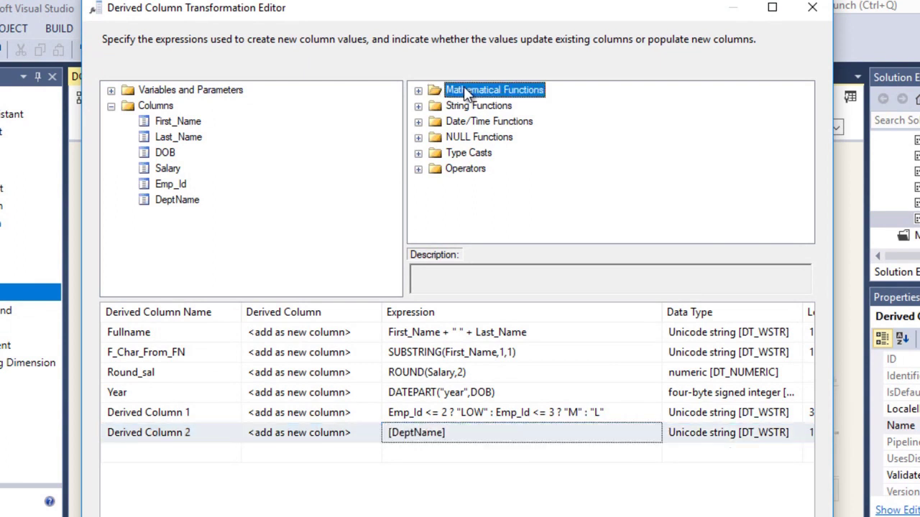
pyautogui.press('Down')
pyautogui.press('Down')
pyautogui.press('Down')
pyautogui.press('Down')
pyautogui.press('Down')
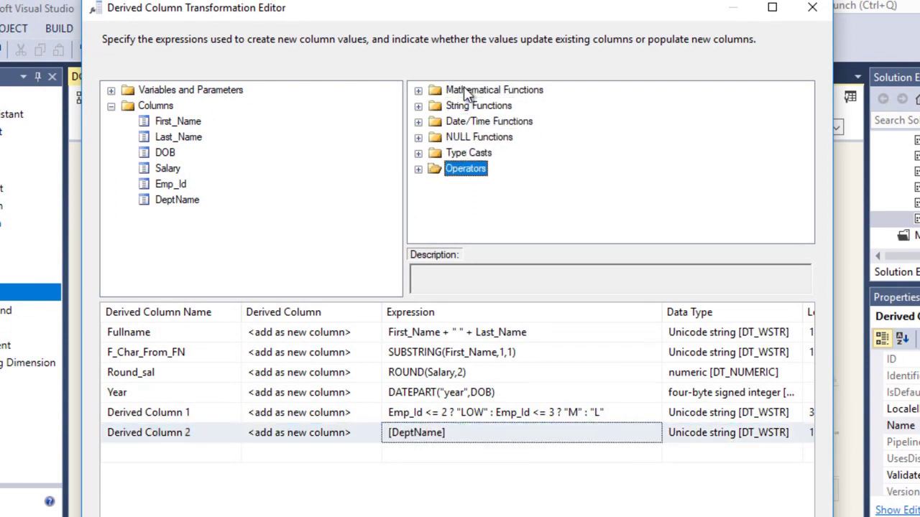
pyautogui.press('Up')
pyautogui.press('Up')
pyautogui.press('Up')
pyautogui.press('Down')
pyautogui.press('Right')
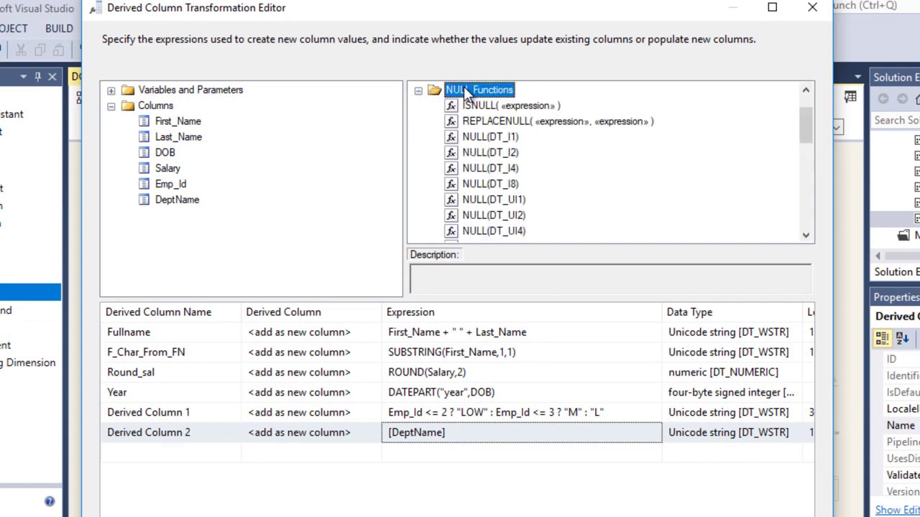
pyautogui.press('Down')
pyautogui.press('Down')
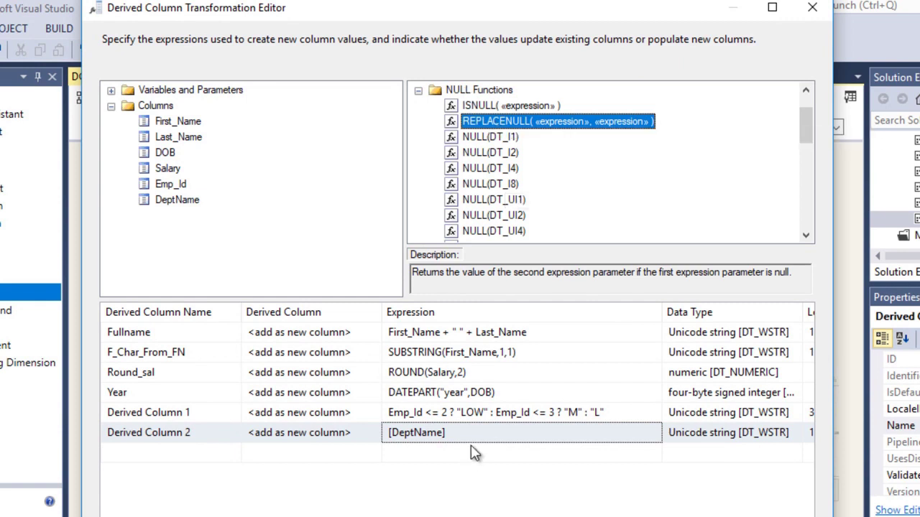
# Step: Set the Derived Column 2 expression to REPLACENULL([DeptName],"NA") and apply it
pyautogui.click(519, 432)
pyautogui.write('replacen')
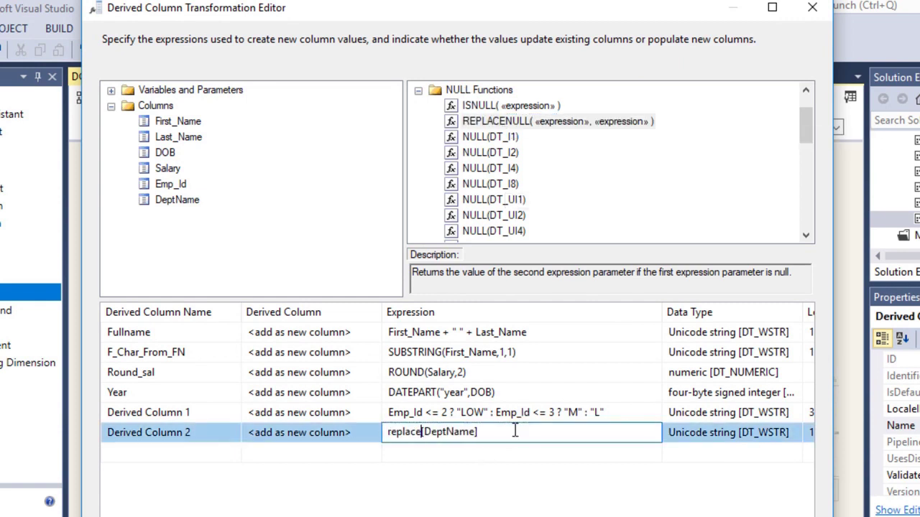
pyautogui.write('ull(')
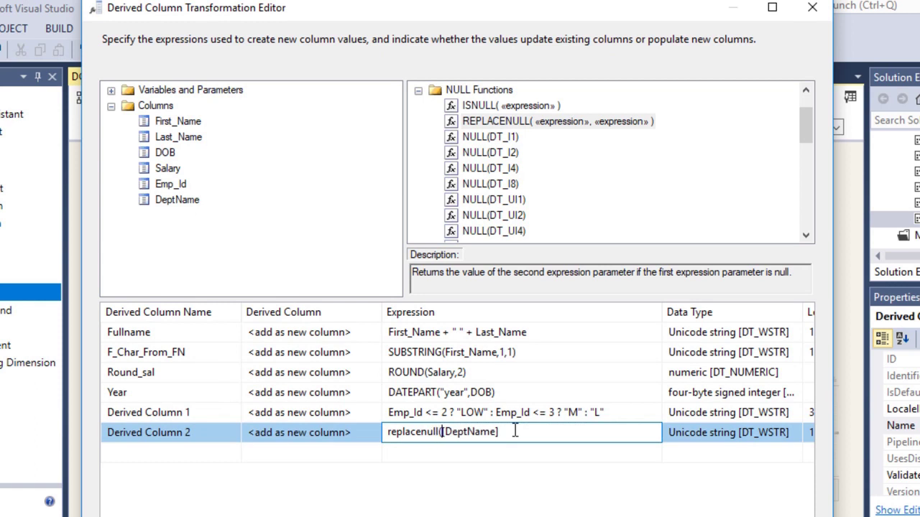
pyautogui.click(514, 431)
pyautogui.write(',"NA')
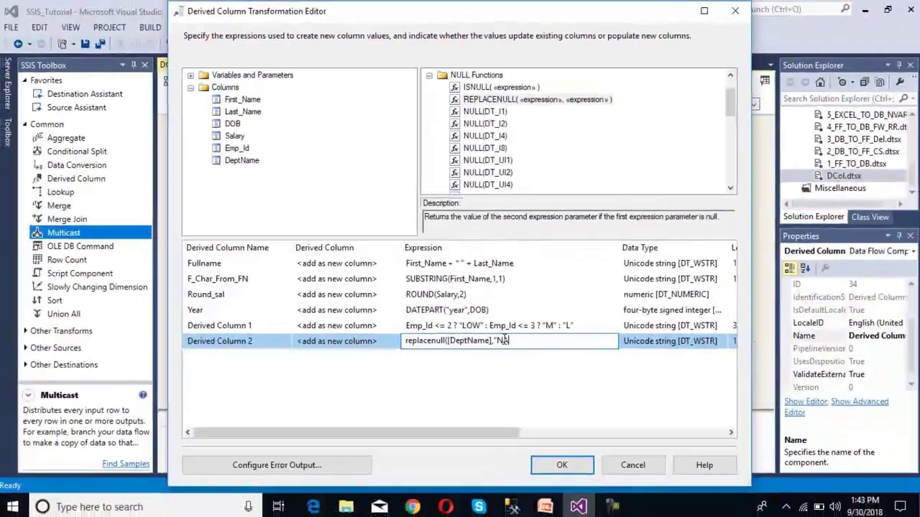
pyautogui.write('")')
pyautogui.press('Return')
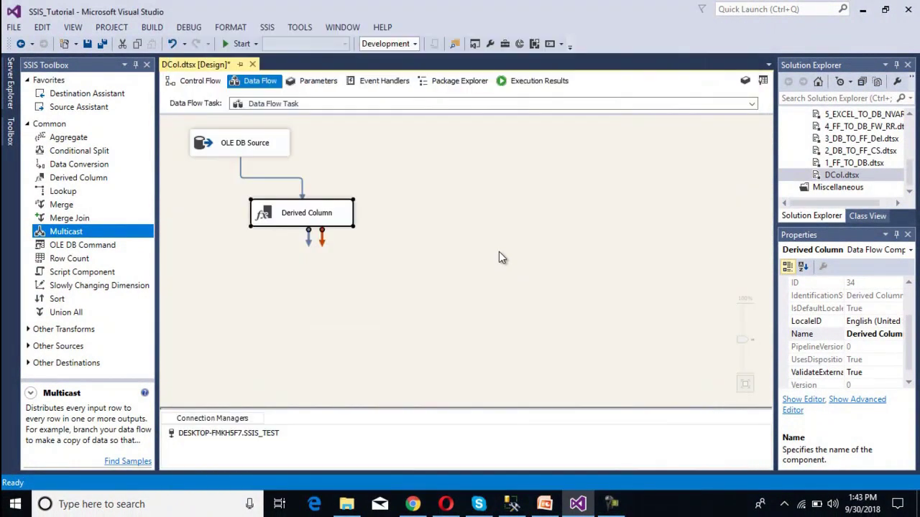
# Step: Add a new Multicast, connect Derived Column to it, and enable a data viewer on the path
pyautogui.click(499, 260)
pyautogui.moveTo(67, 232); pyautogui.dragTo(364, 267)
pyautogui.click(291, 219)
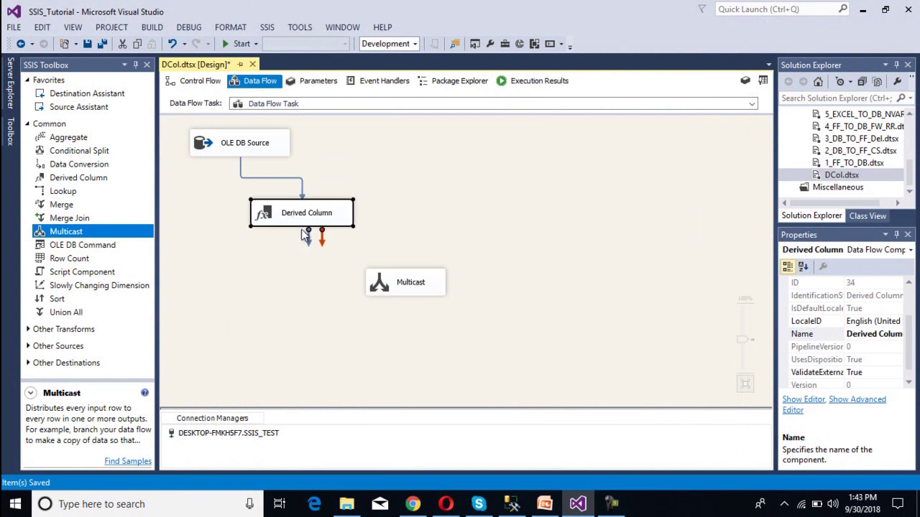
pyautogui.moveTo(308, 239); pyautogui.dragTo(375, 283)
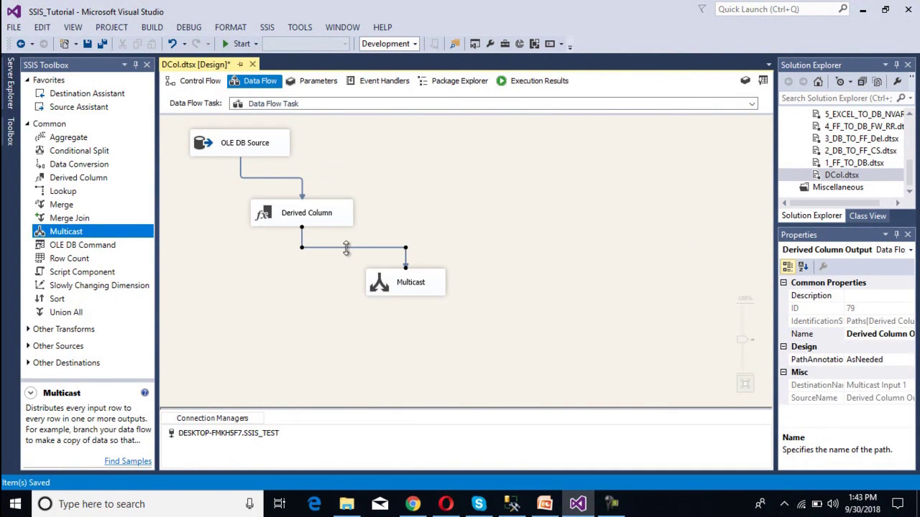
pyautogui.rightClick(345, 248)
pyautogui.click(383, 286)
# Step: Check the NULL DeptName in row 3 of the source table in SSMS, then return to the designer
pyautogui.click(509, 505)
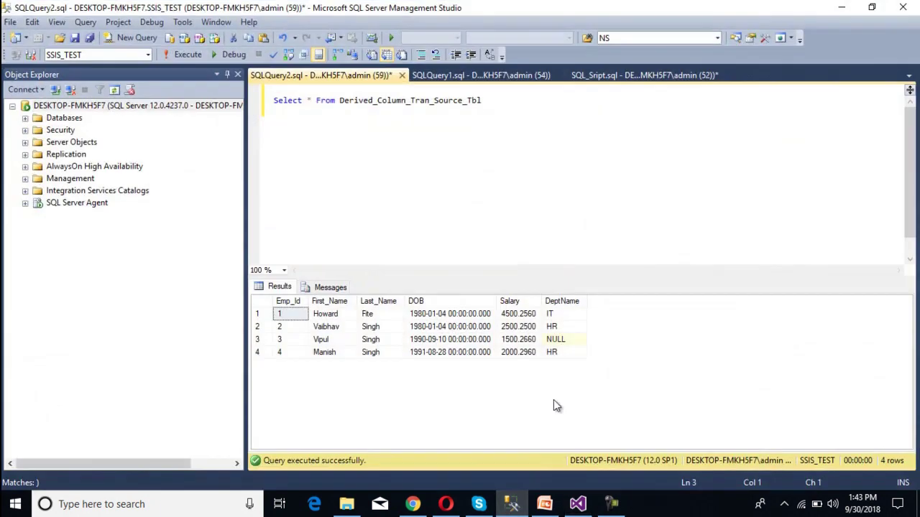
pyautogui.click(572, 339)
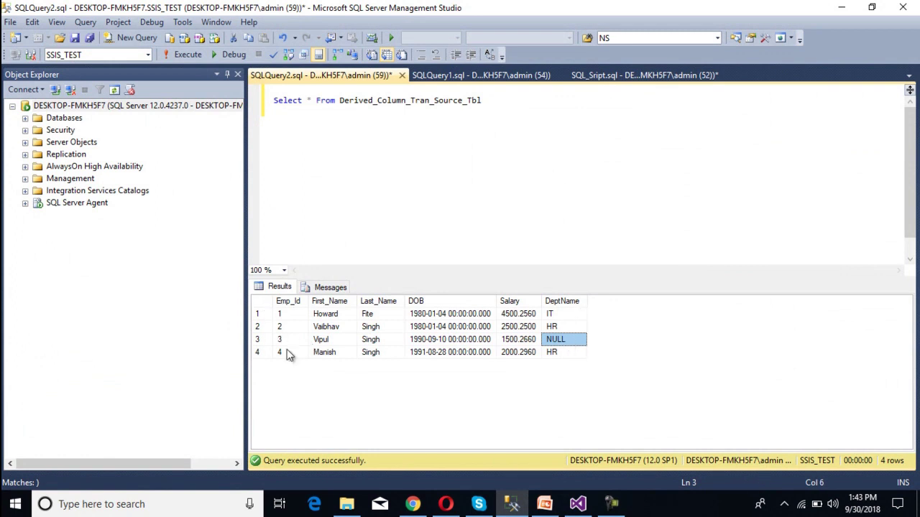
pyautogui.click(841, 7)
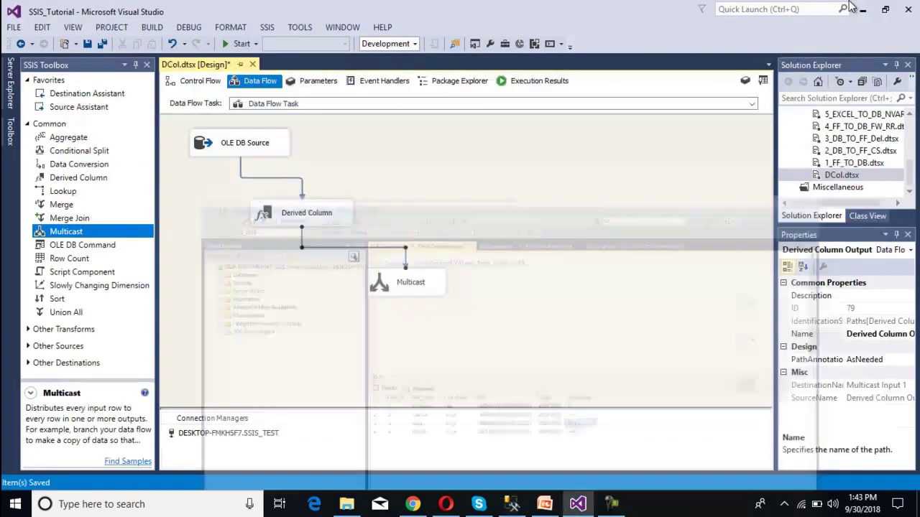
# Step: Run the package, confirm the NULL DeptName row now shows NA, then stop debugging
pyautogui.press('F5')
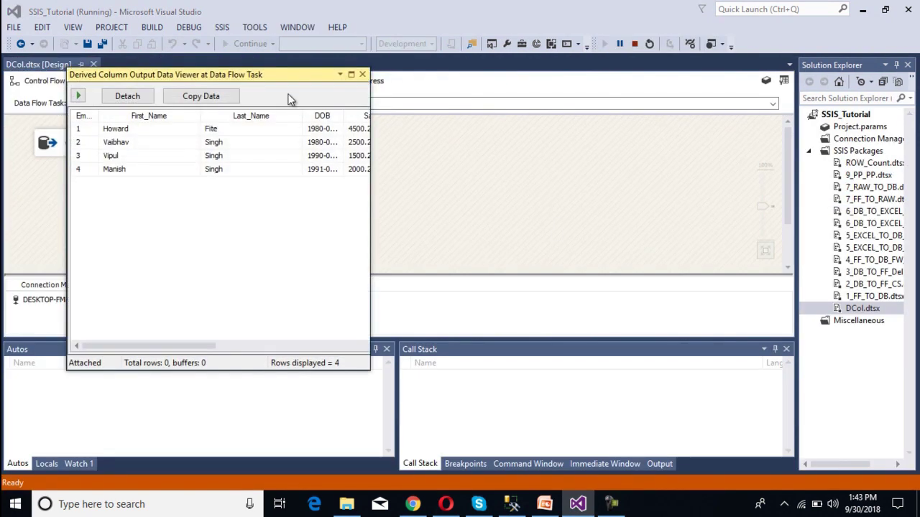
pyautogui.doubleClick(280, 77)
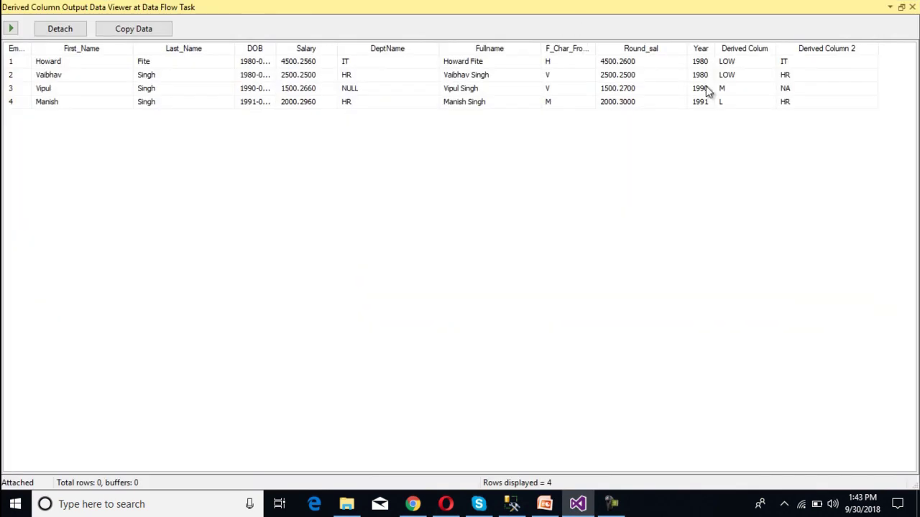
pyautogui.click(805, 91)
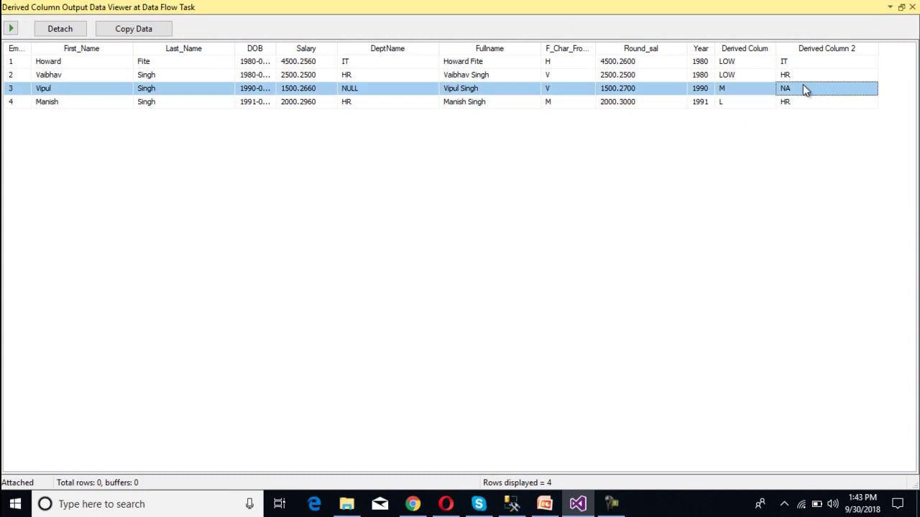
pyautogui.click(913, 7)
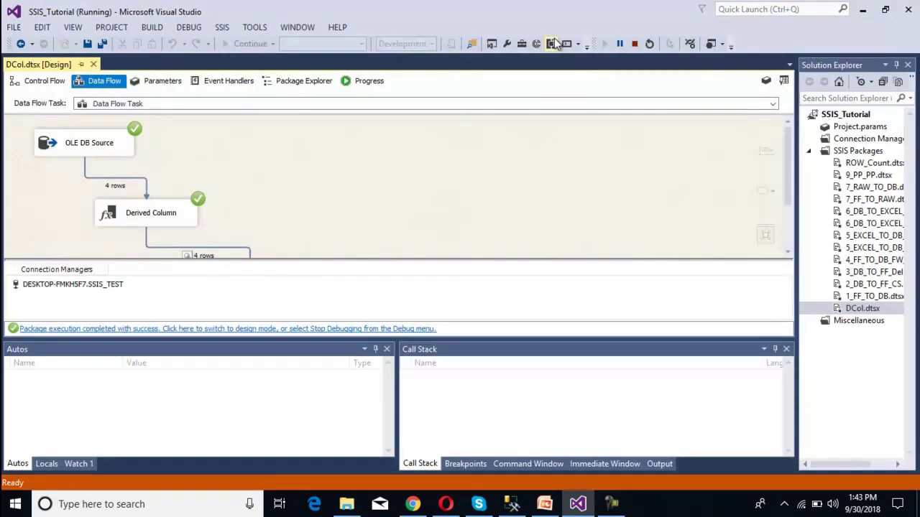
pyautogui.click(639, 43)
pyautogui.click(544, 504)
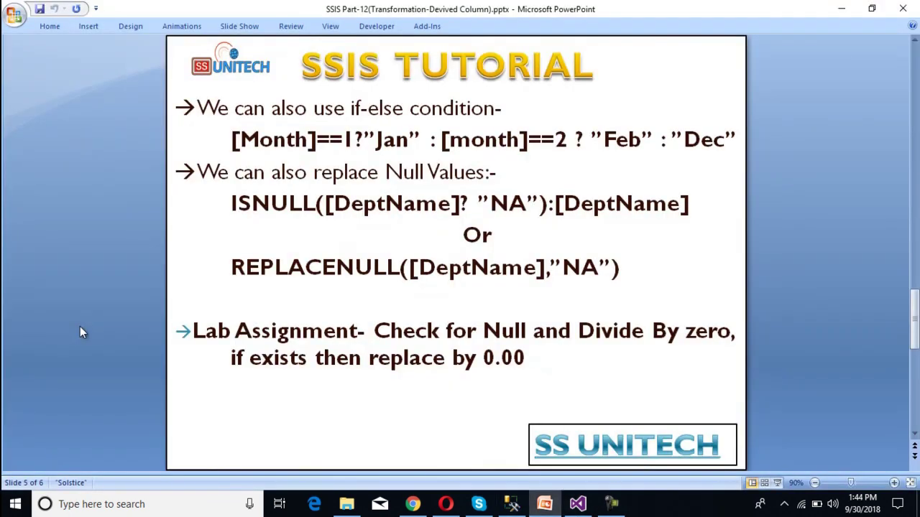
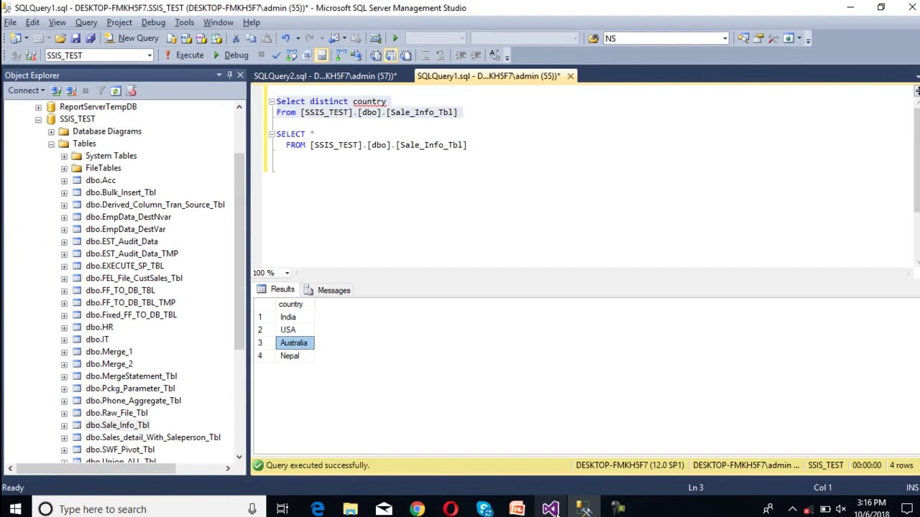
# Step: Switch from Management Studio to the SSIS_Tutorial project in Visual Studio
pyautogui.click(551, 508)
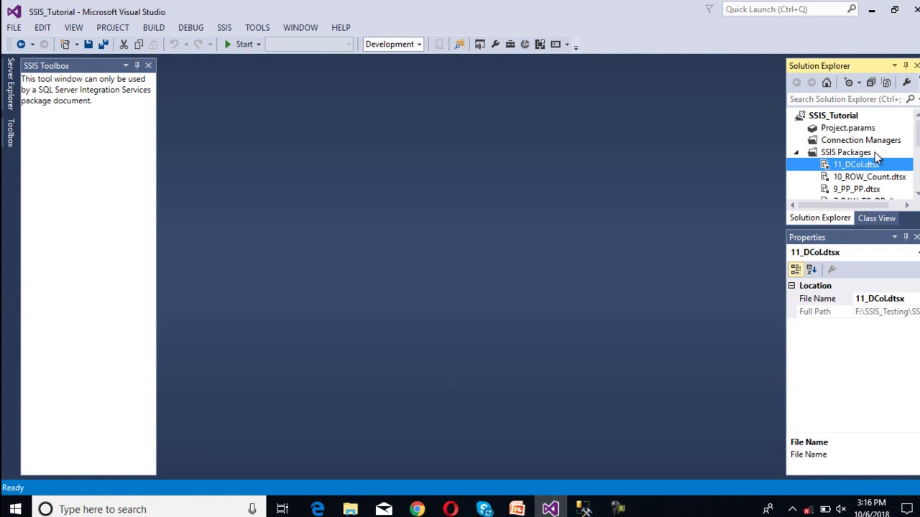
# Step: Add a new SSIS package to the project and name it Conditional_Split_cs1
pyautogui.click(851, 153)
pyautogui.rightClick(850, 153)
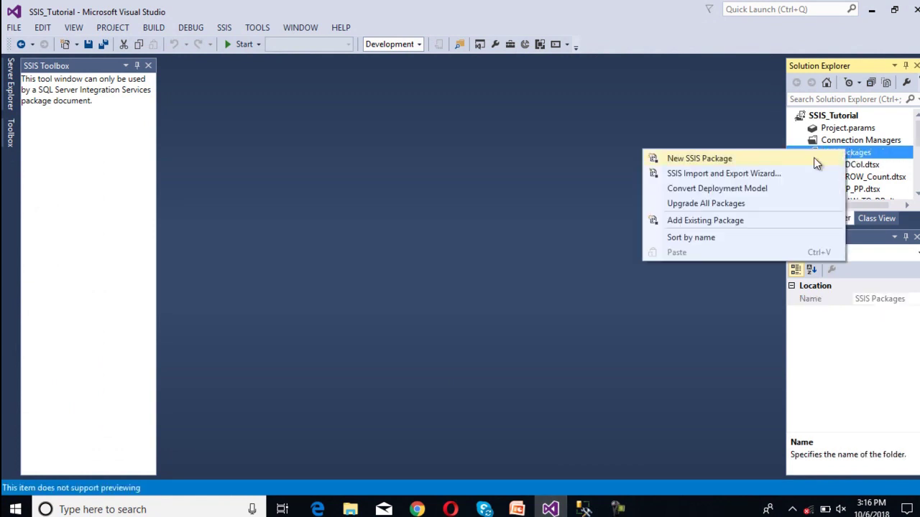
pyautogui.click(815, 159)
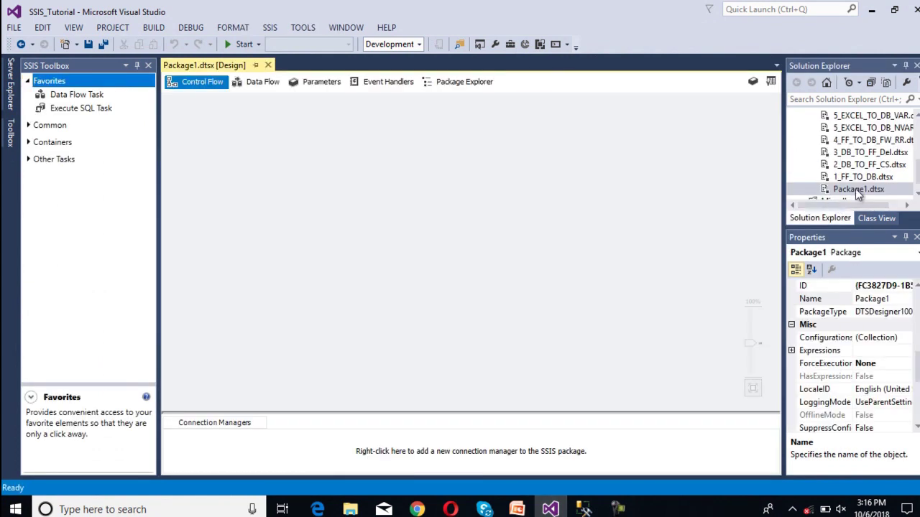
pyautogui.click(856, 190)
pyautogui.write('Conditional_Split_cs1.')
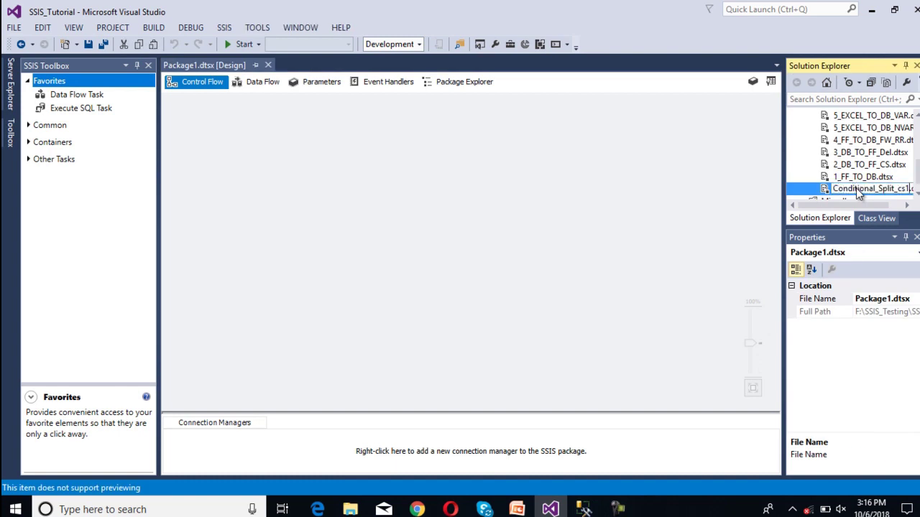
pyautogui.press('Return')
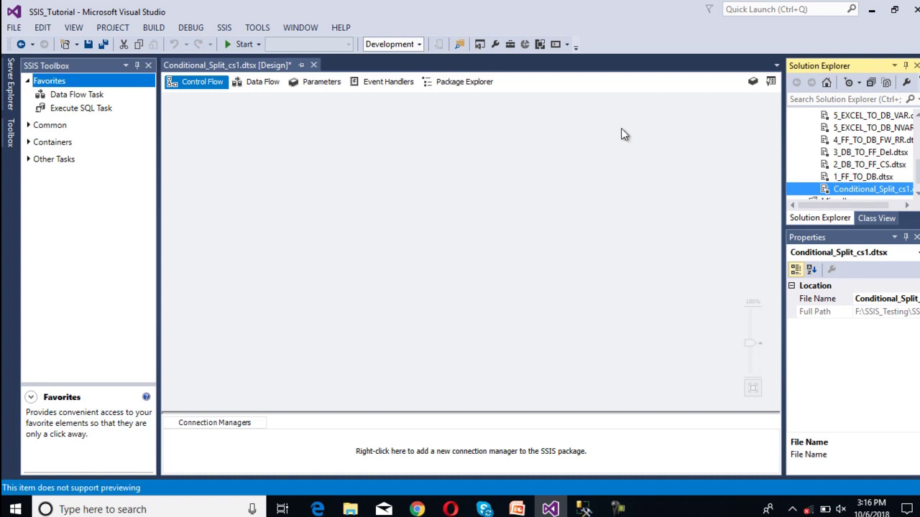
# Step: Place a Data Flow Task on the control flow and add an OLE DB Source inside it
pyautogui.click(87, 97)
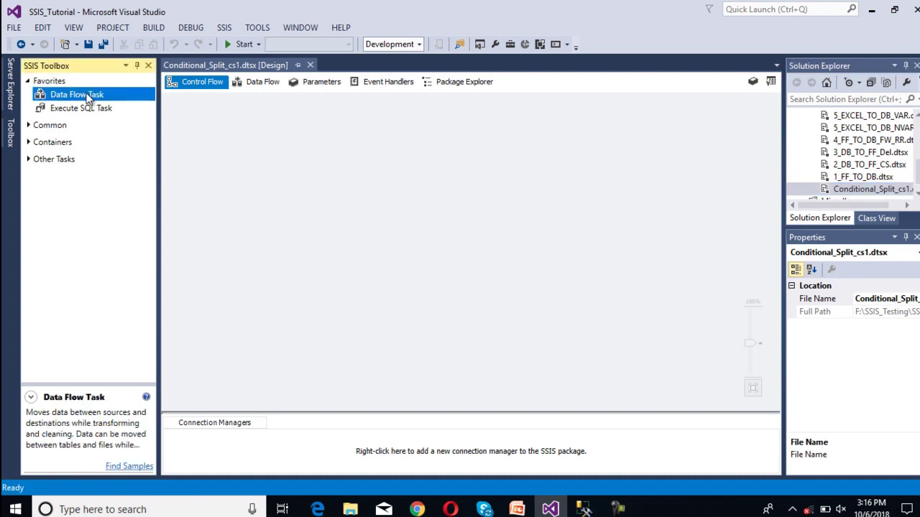
pyautogui.moveTo(88, 97); pyautogui.dragTo(276, 151)
pyautogui.doubleClick(291, 166)
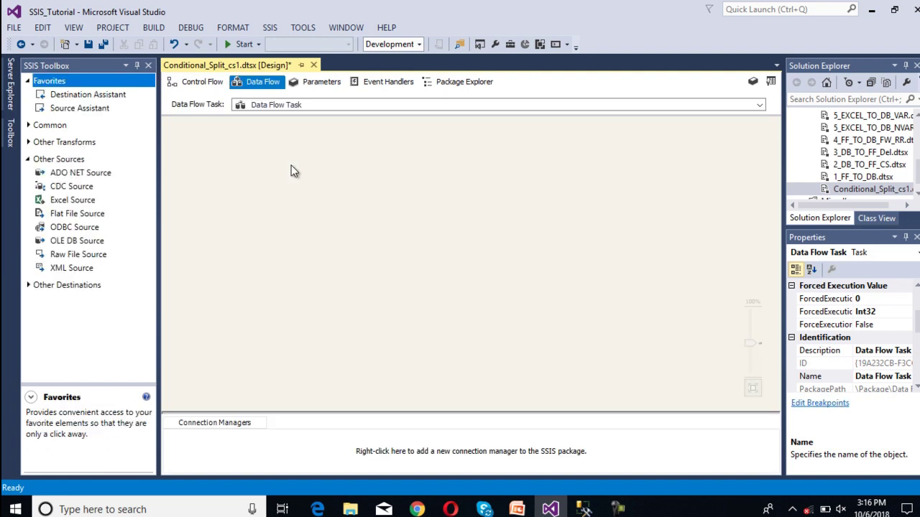
pyautogui.click(81, 201)
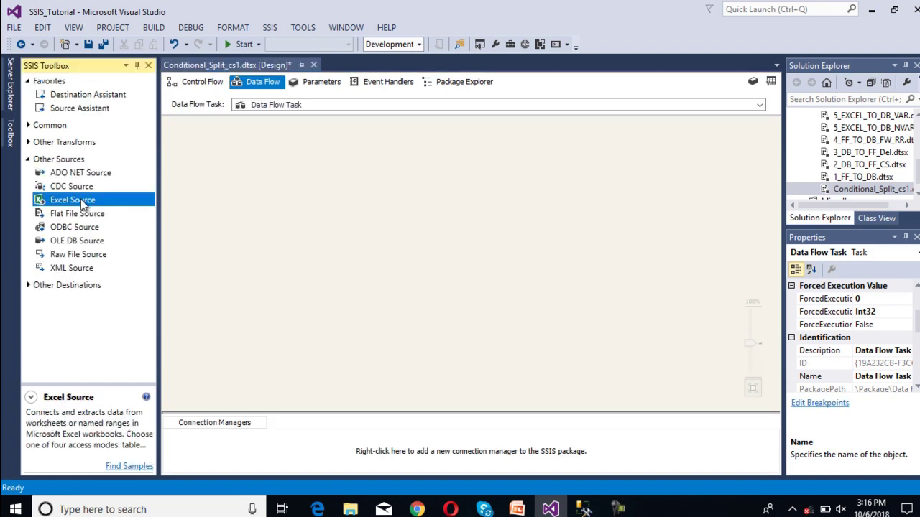
pyautogui.press('Left')
pyautogui.press('Left')
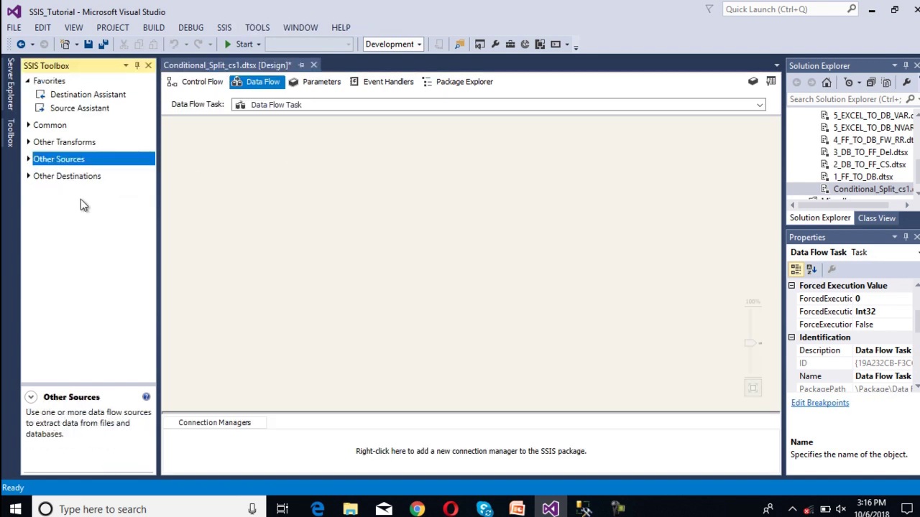
pyautogui.press('Right')
pyautogui.press('Down')
pyautogui.press('Down')
pyautogui.press('Down')
pyautogui.press('Down')
pyautogui.press('Down')
pyautogui.press('Down')
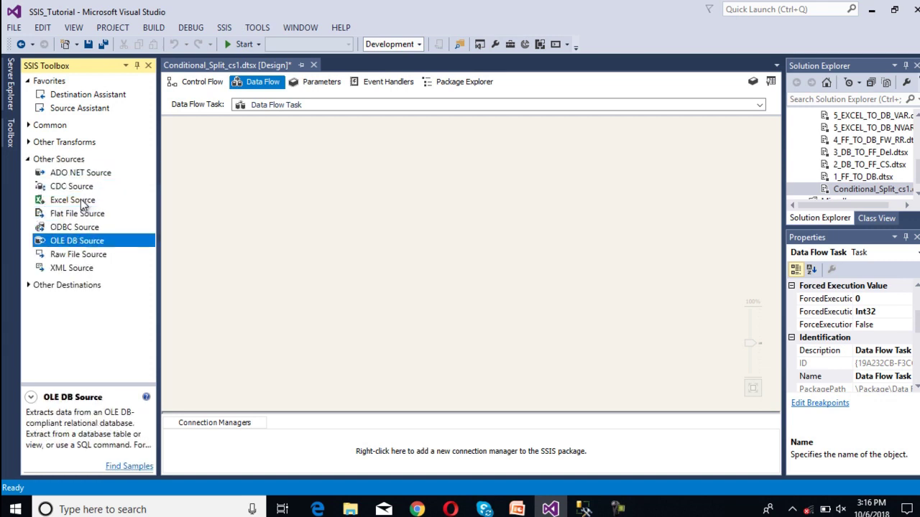
pyautogui.press('Return')
pyautogui.moveTo(184, 136); pyautogui.dragTo(230, 163)
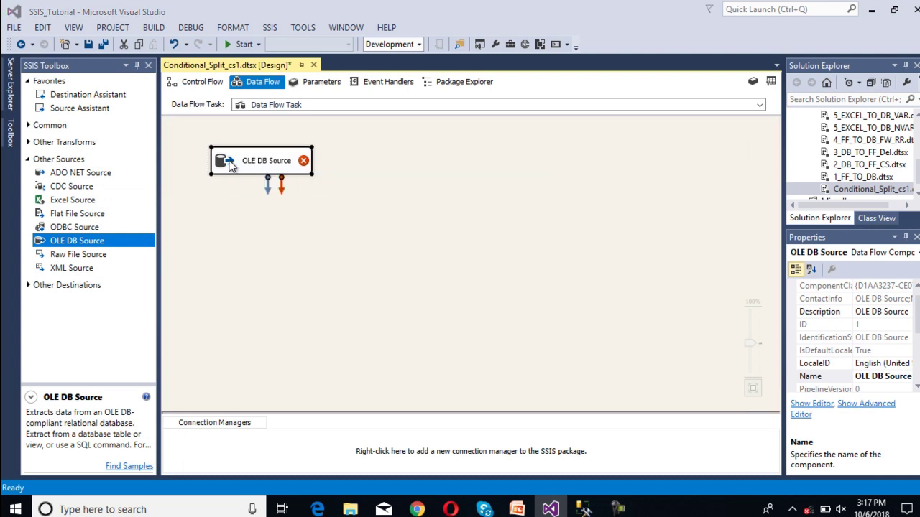
pyautogui.doubleClick(228, 164)
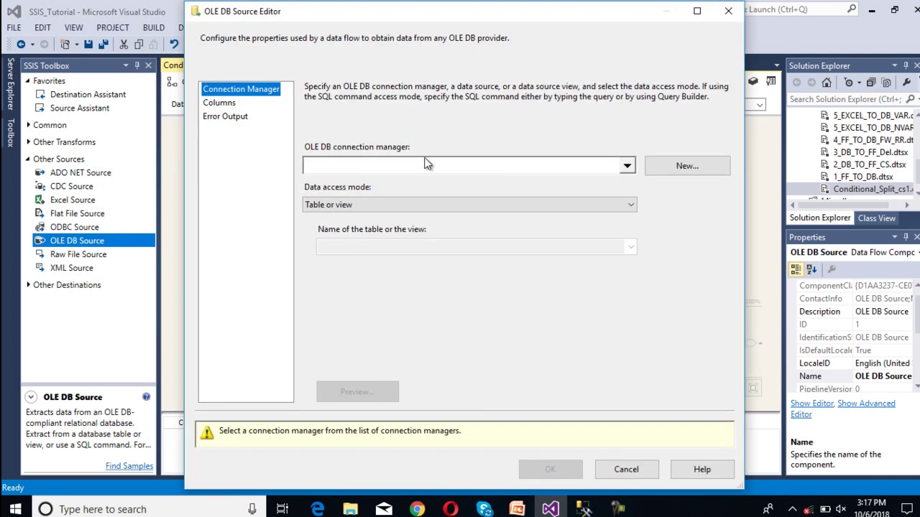
# Step: Replace the old connection with a new, successfully tested one to DESKTOP-FMKH5F7 / SSIS_TEST
pyautogui.click(656, 165)
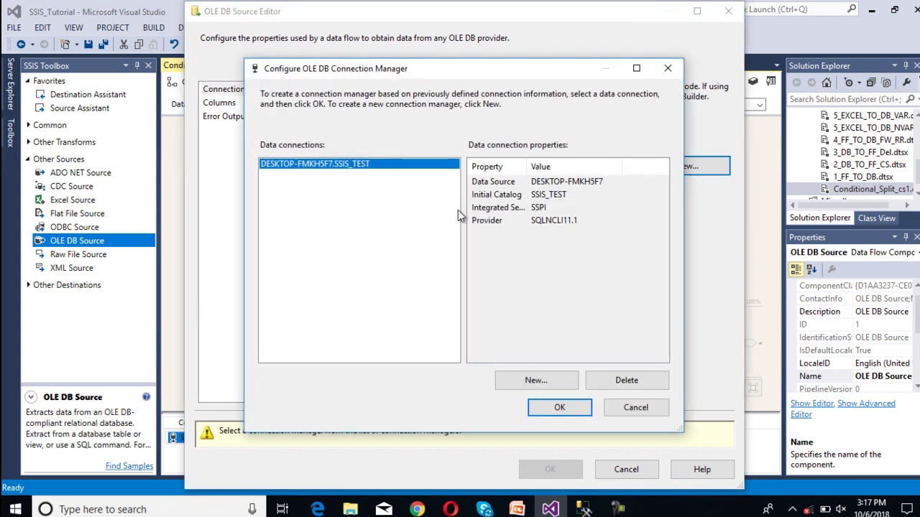
pyautogui.click(633, 383)
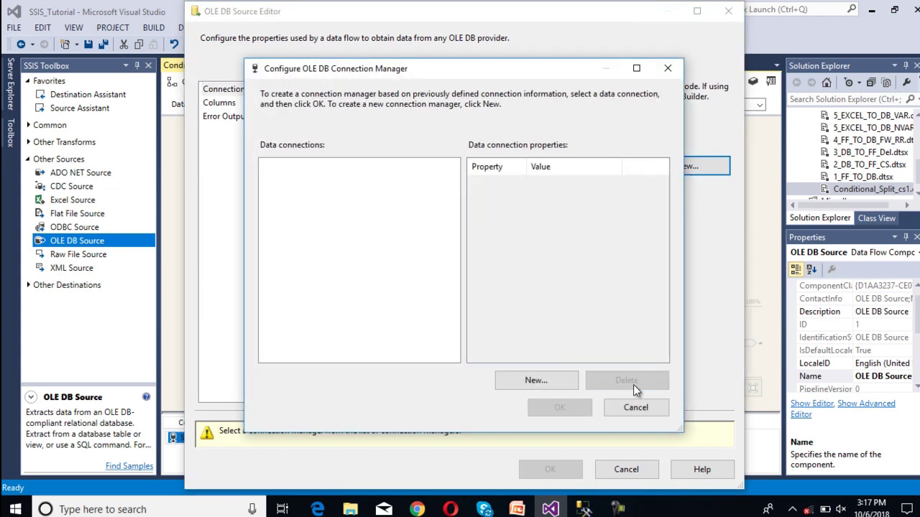
pyautogui.click(560, 383)
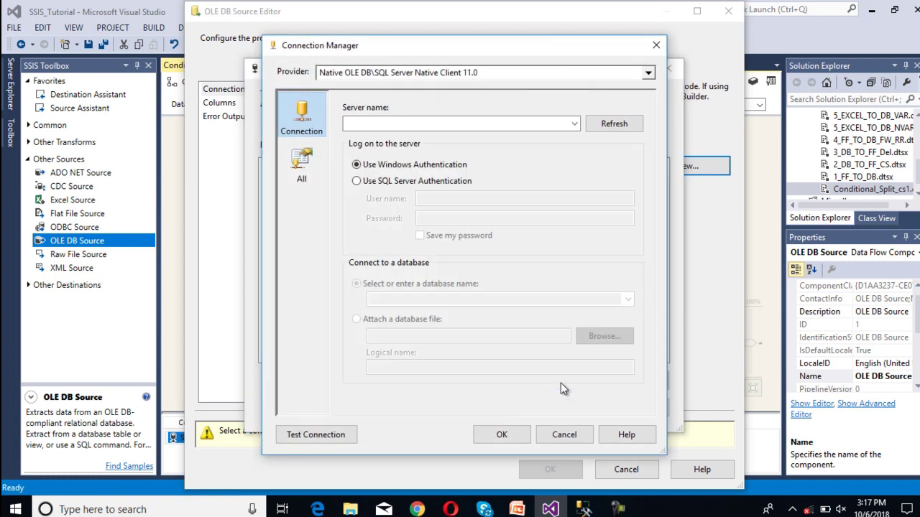
pyautogui.click(575, 124)
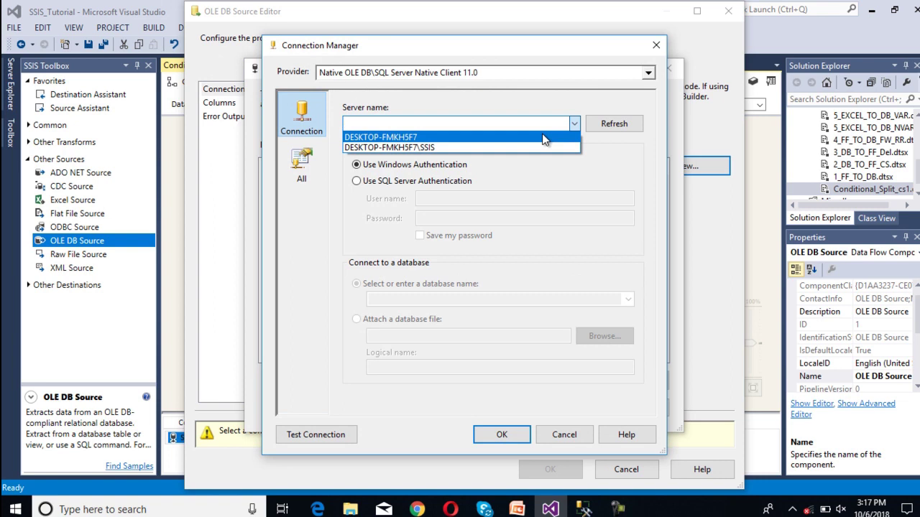
pyautogui.click(544, 137)
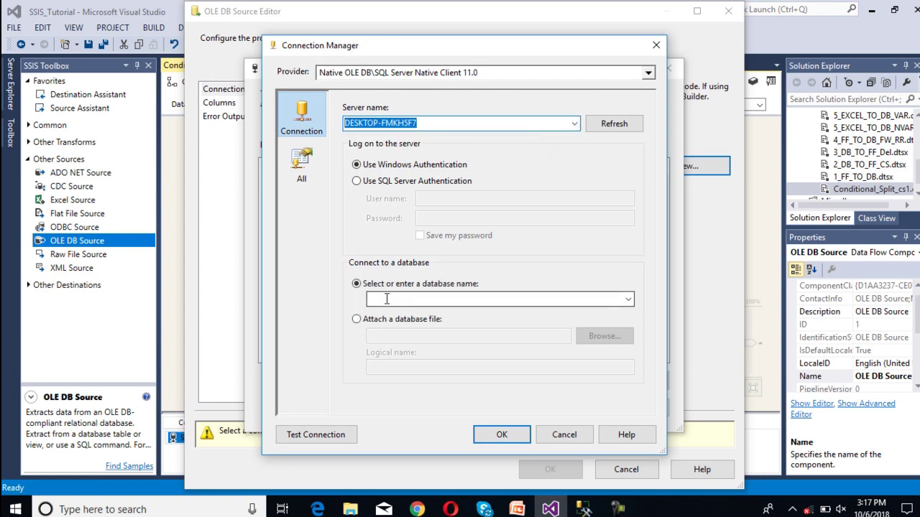
pyautogui.click(627, 299)
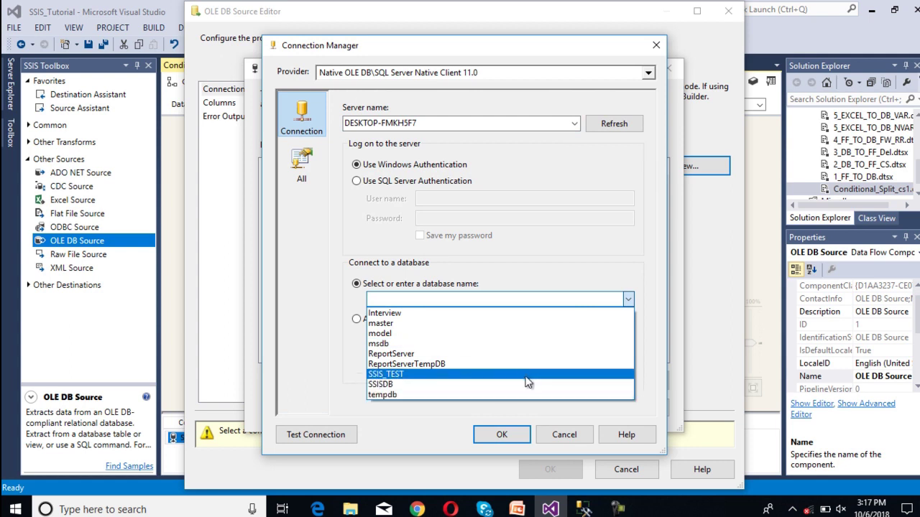
pyautogui.click(528, 374)
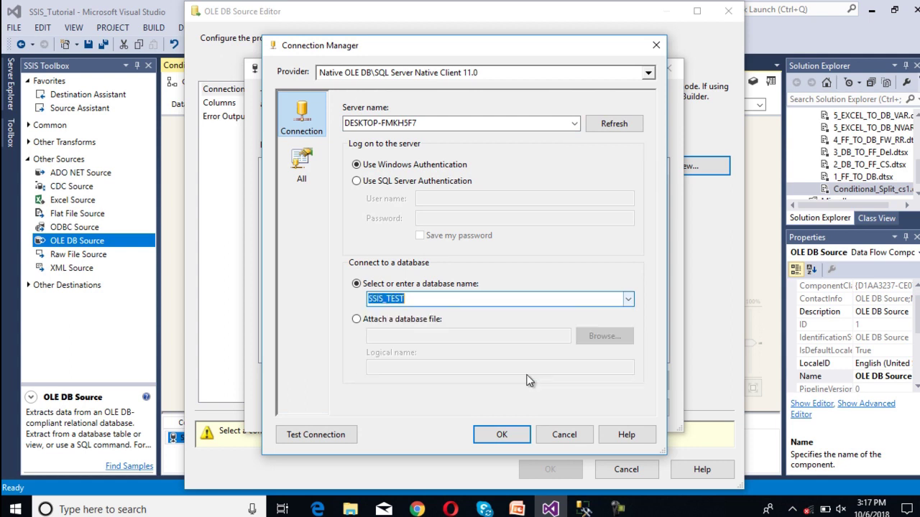
pyautogui.click(317, 435)
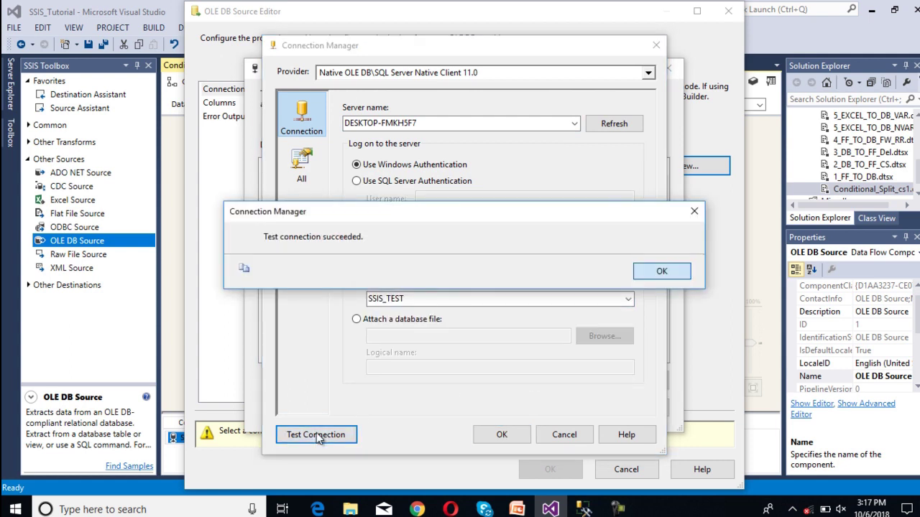
pyautogui.click(648, 271)
pyautogui.click(501, 435)
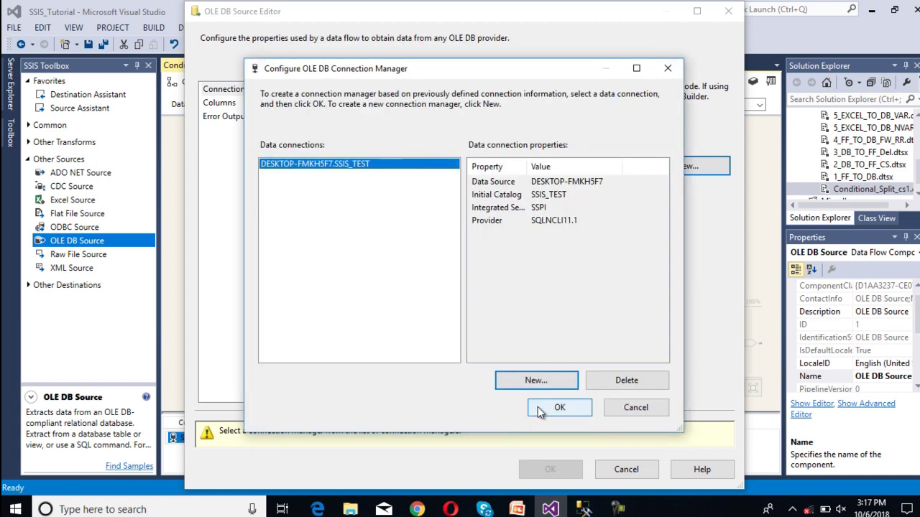
pyautogui.click(544, 407)
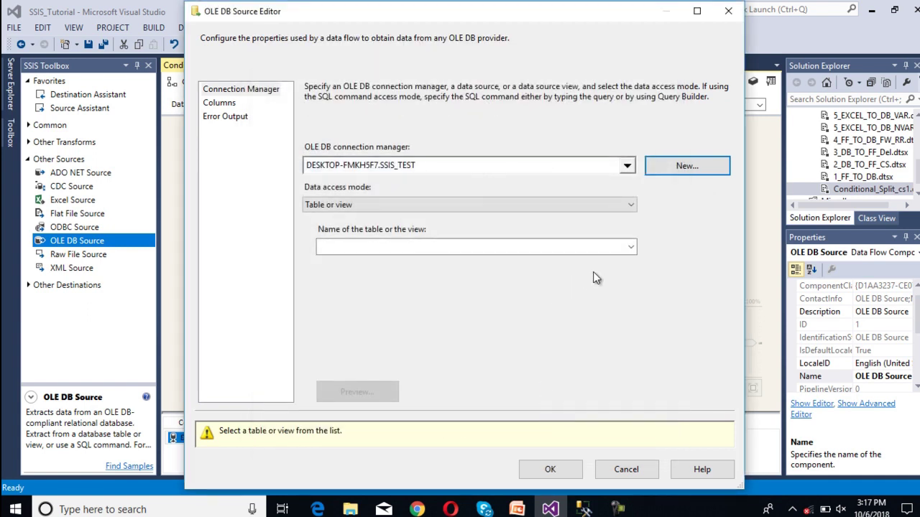
# Step: Copy the SELECT * FROM [SSIS_TEST].[dbo].[Sale_Info_Tbl] query from Management Studio
pyautogui.click(632, 248)
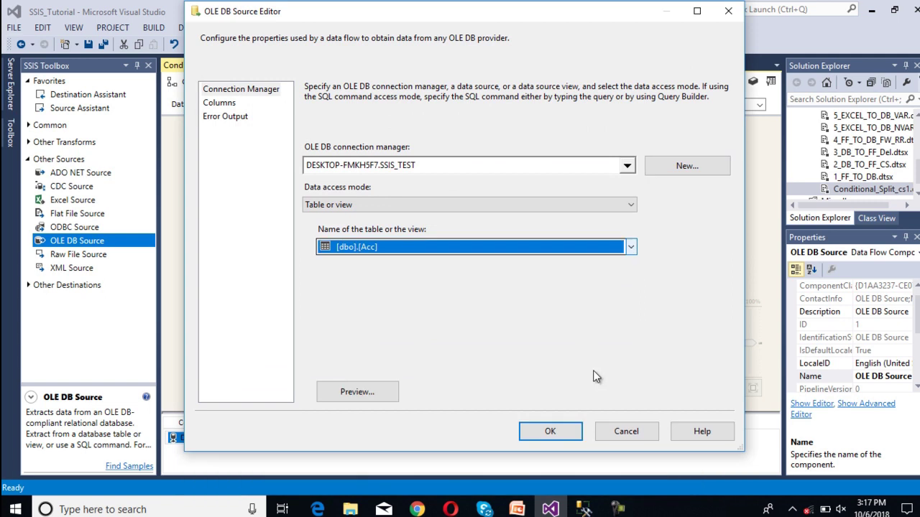
pyautogui.click(584, 509)
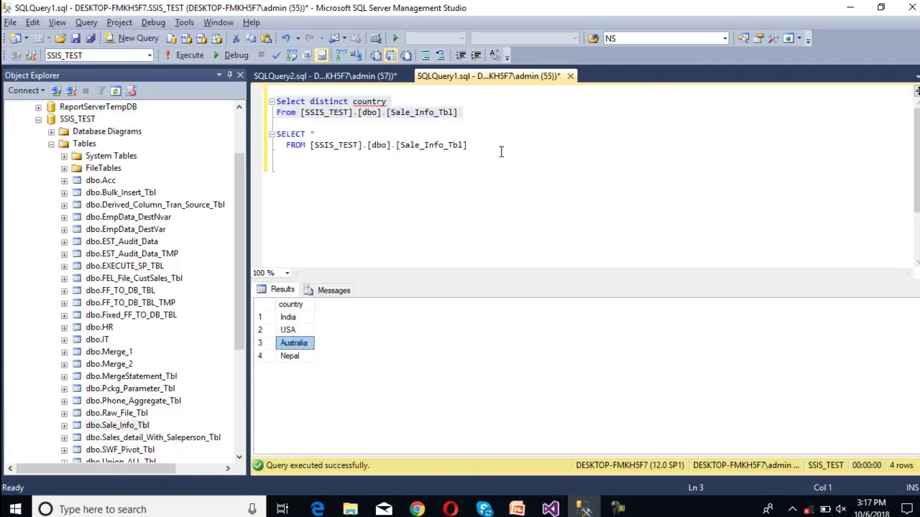
pyautogui.click(416, 144)
pyautogui.press('End')
pyautogui.hotkey('shift', 'Up')
pyautogui.hotkey('shift', 'Up')
pyautogui.hotkey('ctrl', 'c')
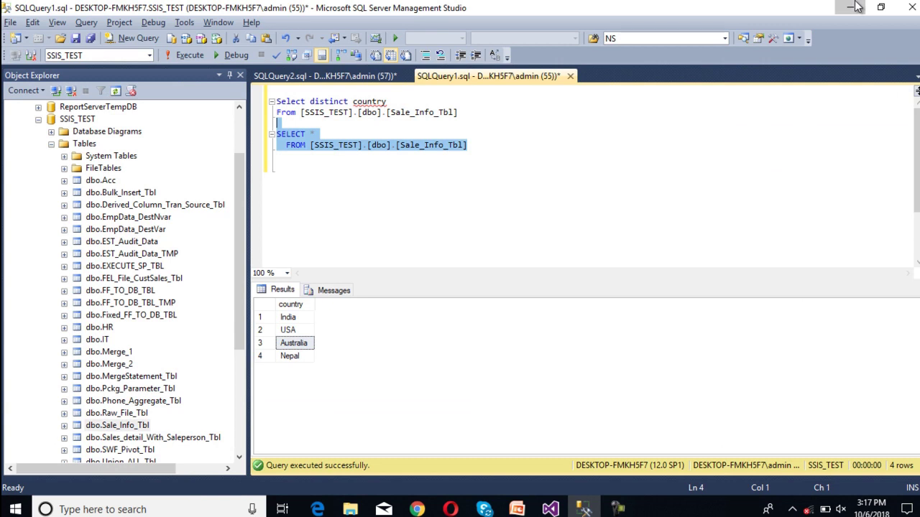
pyautogui.hotkey('alt', 'Tab')
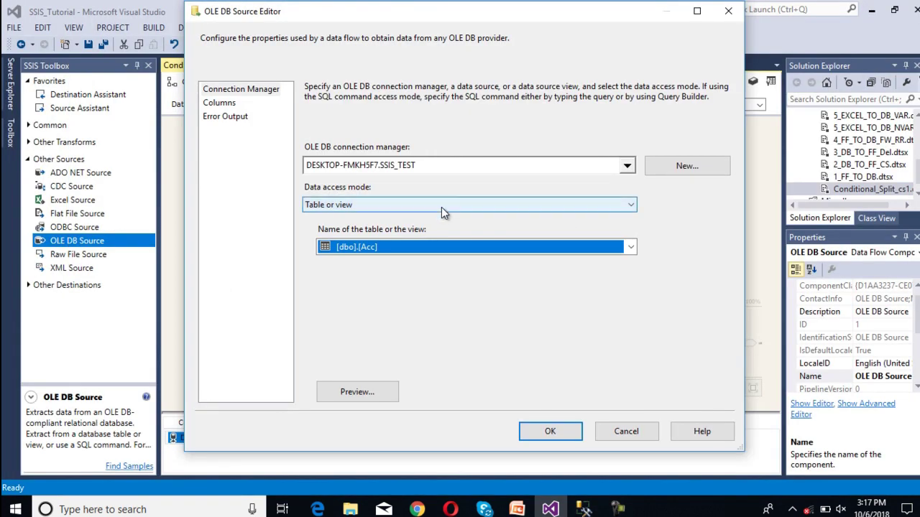
# Step: Set the source to SQL command with the pasted query, review its columns, and confirm
pyautogui.click(441, 207)
pyautogui.click(420, 241)
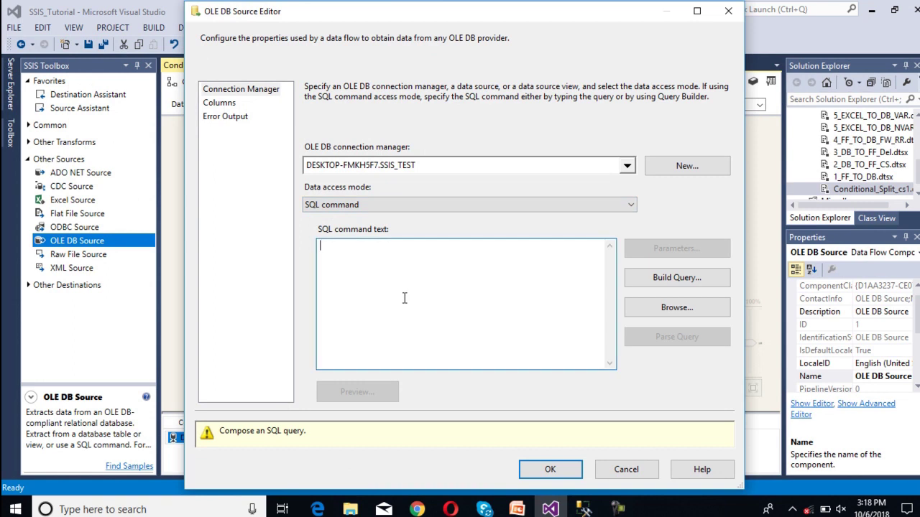
pyautogui.hotkey('ctrl', 'v')
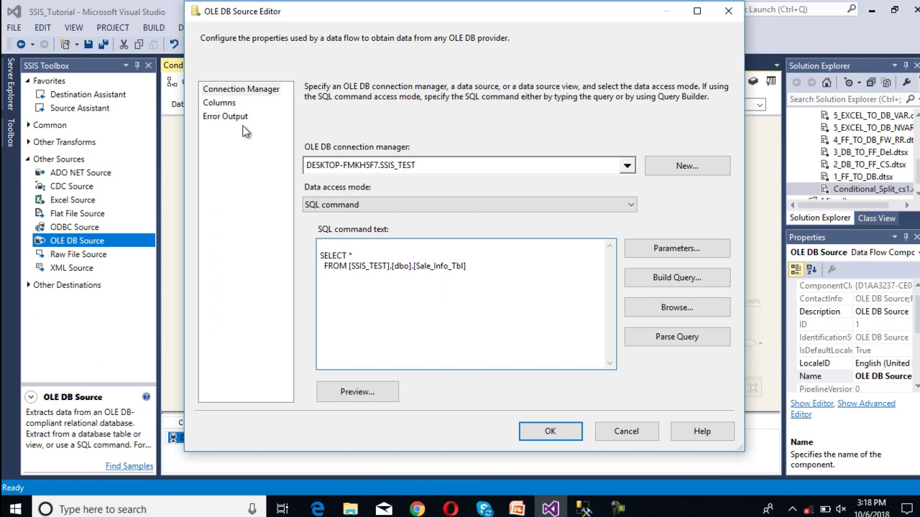
pyautogui.click(220, 102)
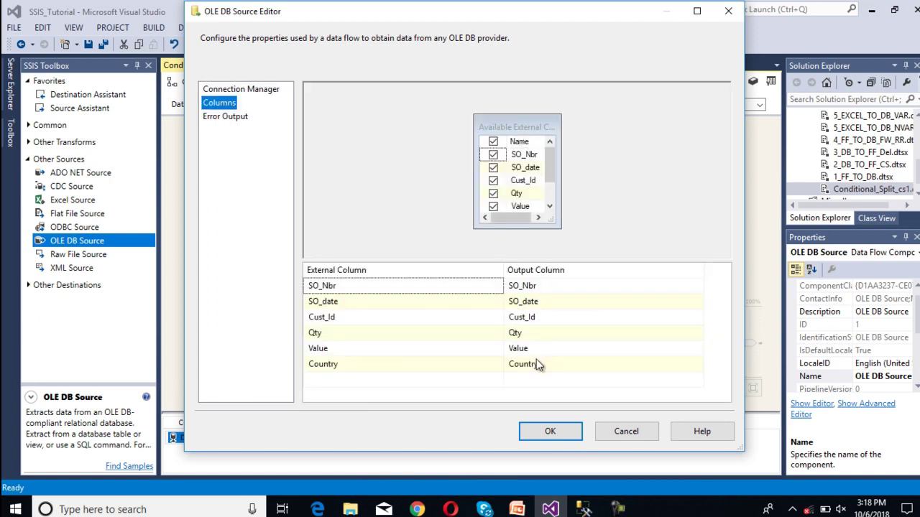
pyautogui.click(545, 430)
# Step: Save the package, then add a Conditional Split connected to the OLE DB Source output
pyautogui.click(438, 269)
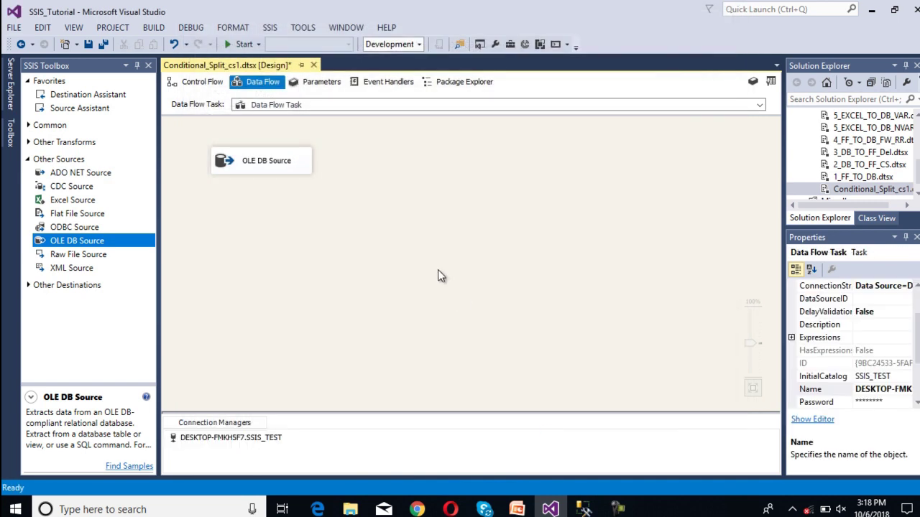
pyautogui.hotkey('ctrl', 's')
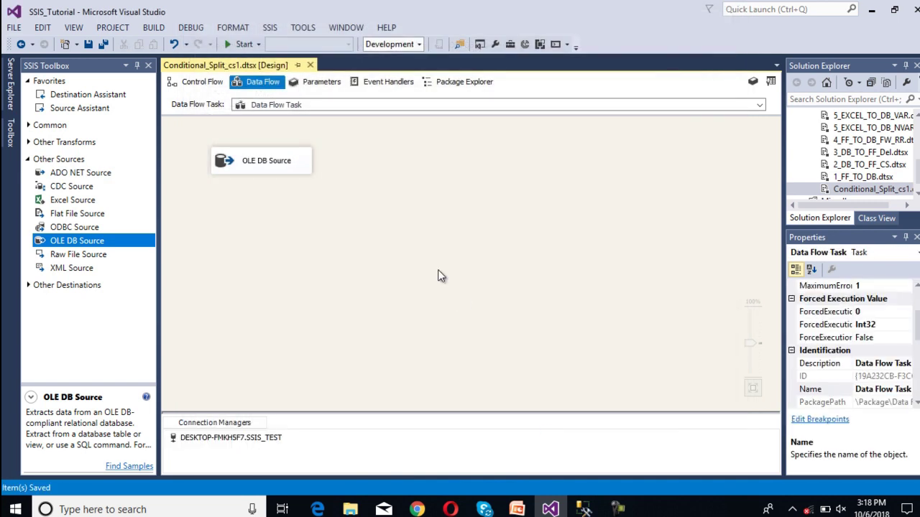
pyautogui.click(86, 203)
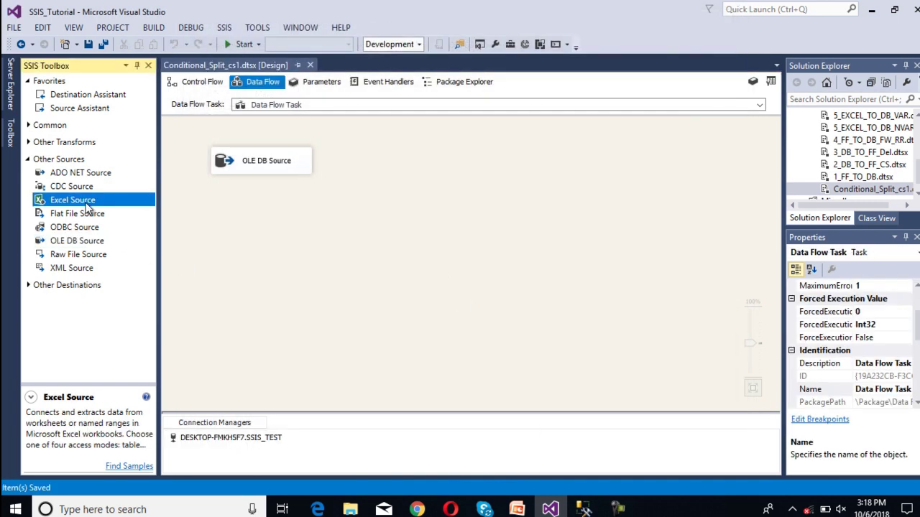
pyautogui.press('Left')
pyautogui.press('Left')
pyautogui.press('Up')
pyautogui.press('Up')
pyautogui.press('Right')
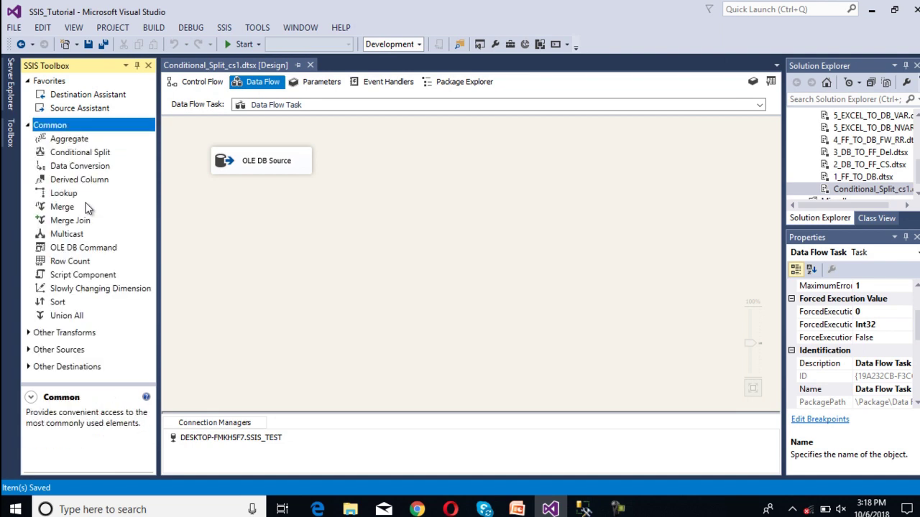
pyautogui.press('Down')
pyautogui.press('Down')
pyautogui.moveTo(70, 157); pyautogui.dragTo(316, 218)
pyautogui.click(258, 177)
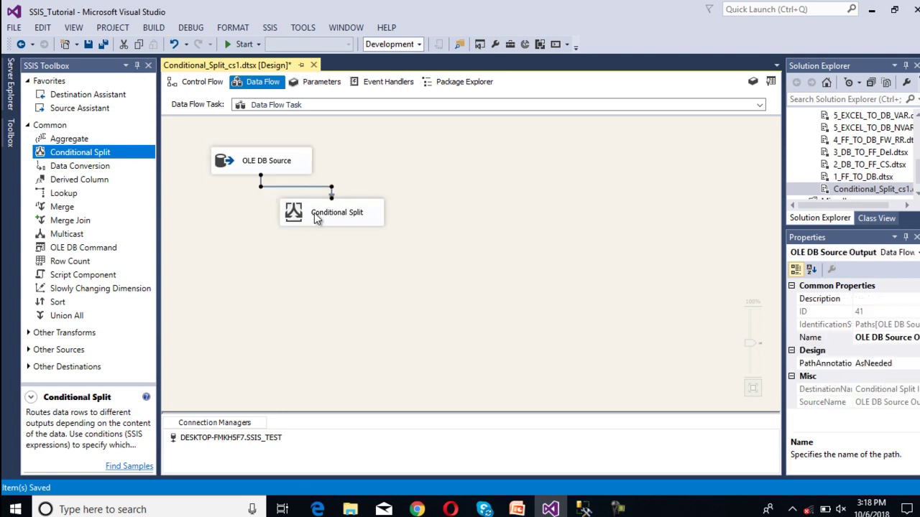
pyautogui.click(296, 219)
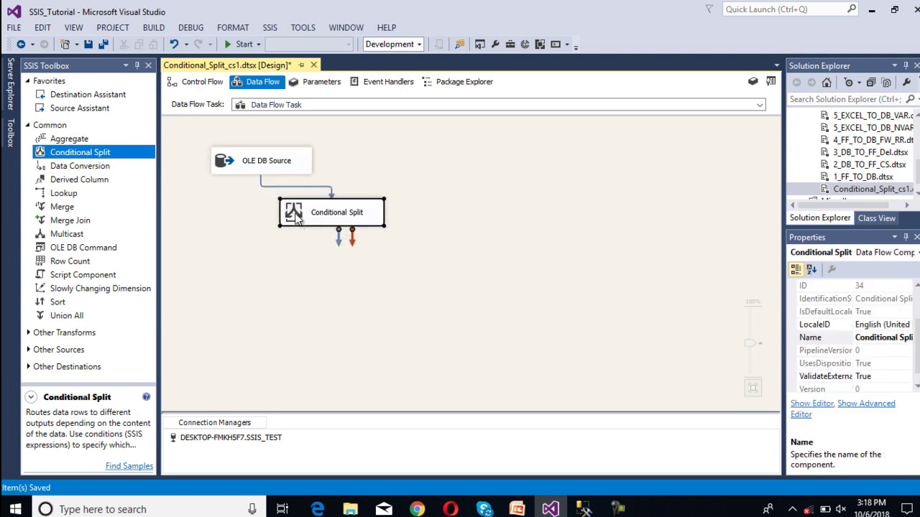
pyautogui.doubleClick(296, 218)
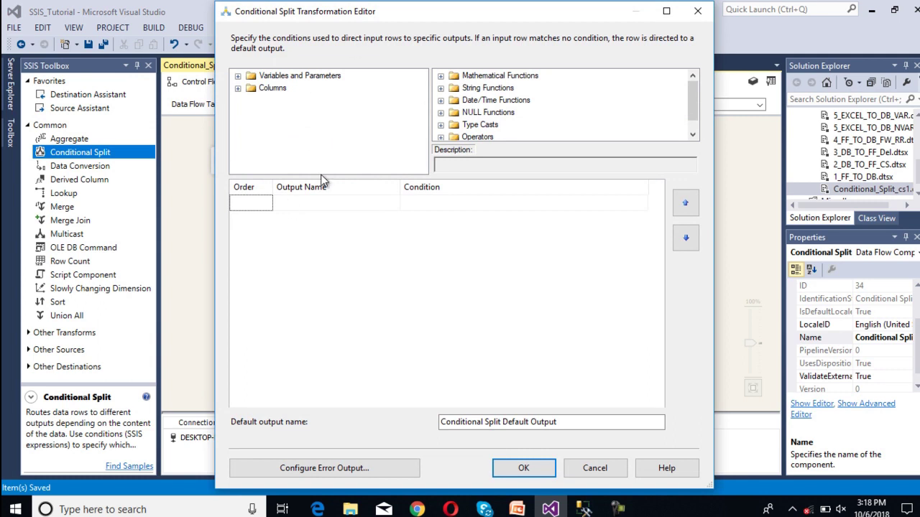
# Step: Create Case 1 with the condition [Country]=="India"
pyautogui.click(238, 88)
pyautogui.click(284, 162)
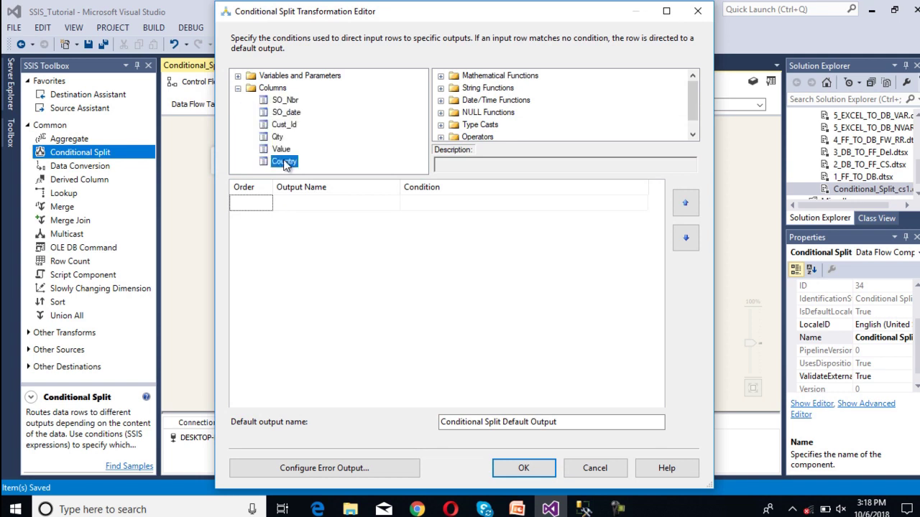
pyautogui.moveTo(283, 162); pyautogui.dragTo(424, 203)
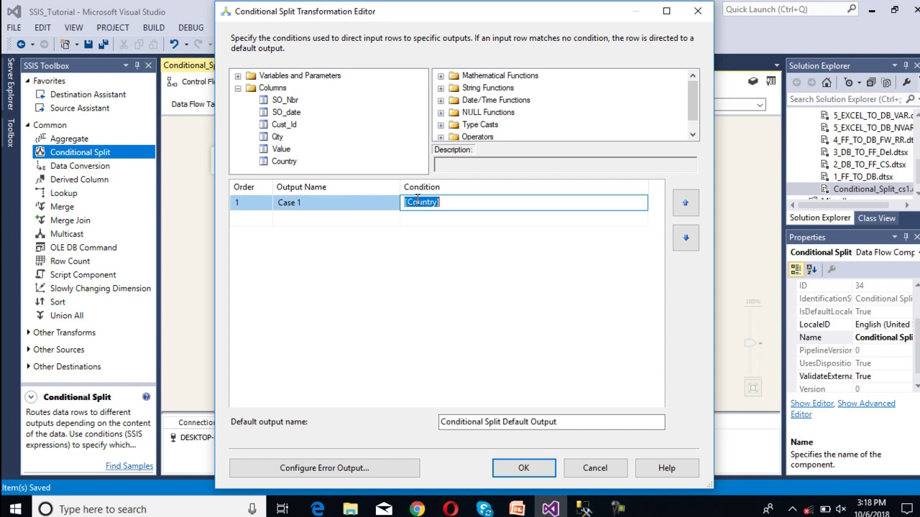
pyautogui.click(455, 204)
pyautogui.write('==')
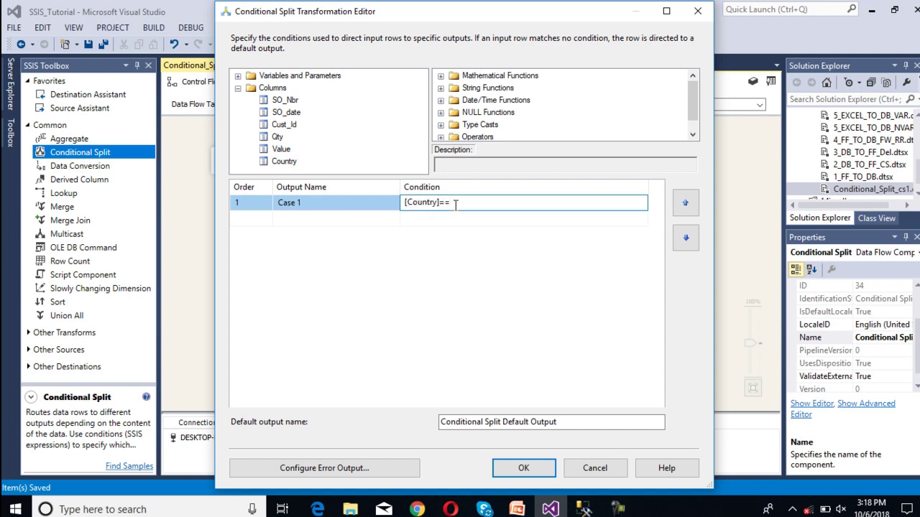
pyautogui.write('"India"')
pyautogui.press('Return')
# Step: Add Case 2 with the condition [Country]=="USA" and confirm the split
pyautogui.click(491, 206)
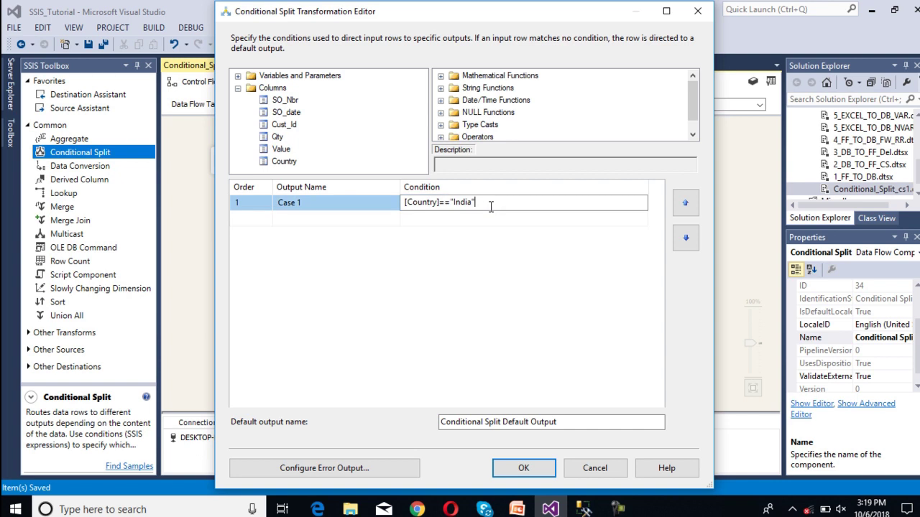
pyautogui.click(492, 212)
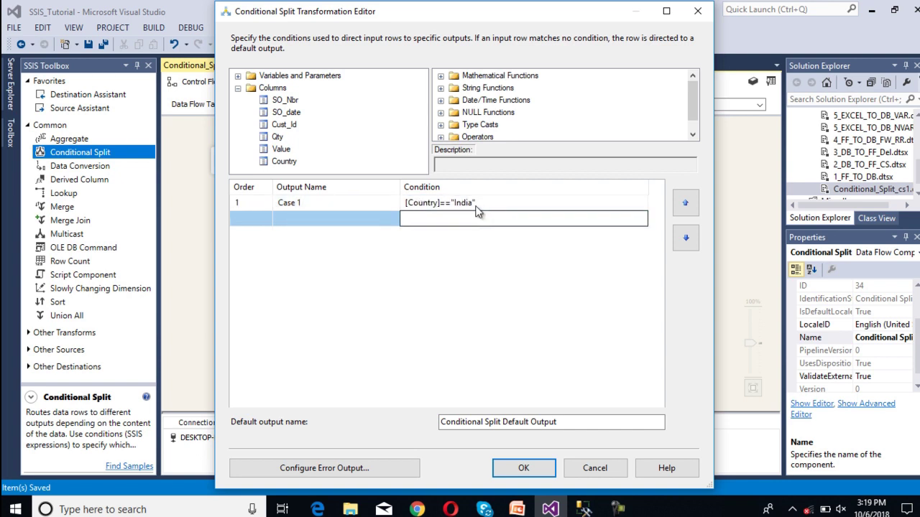
pyautogui.moveTo(293, 158); pyautogui.dragTo(432, 221)
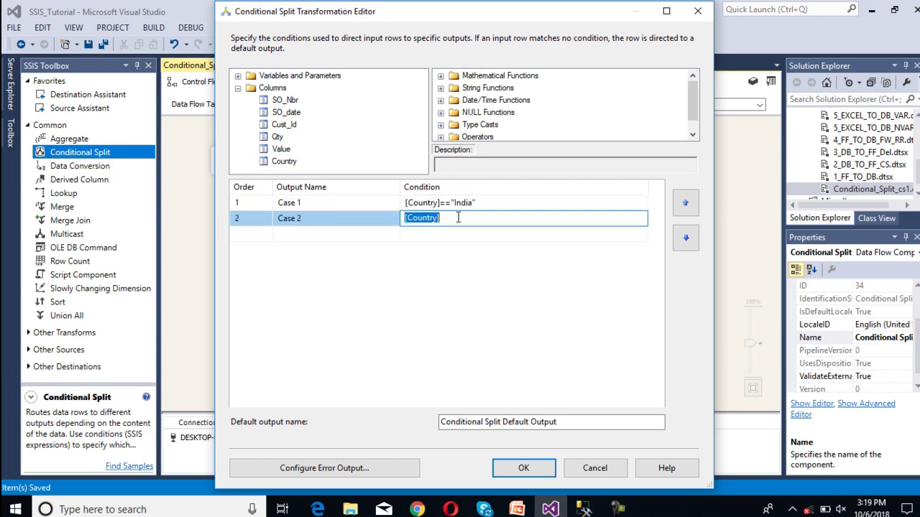
pyautogui.click(465, 217)
pyautogui.write('=="USA"')
pyautogui.press('Return')
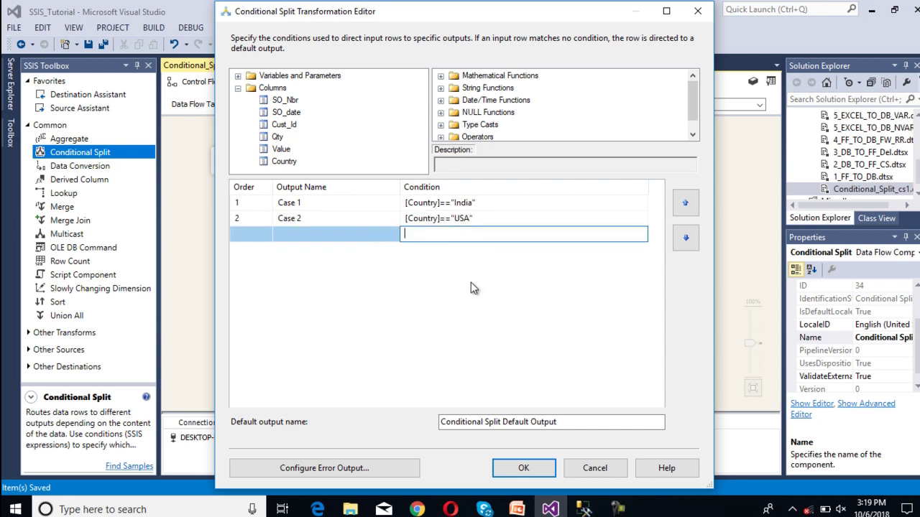
pyautogui.click(522, 468)
# Step: Save the package and add a Flat File Destination named INDIA
pyautogui.click(478, 334)
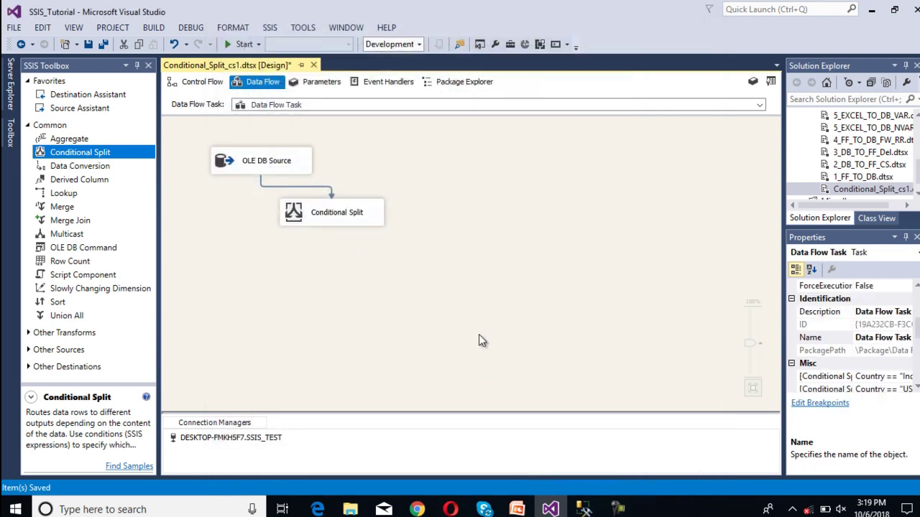
pyautogui.hotkey('ctrl', 's')
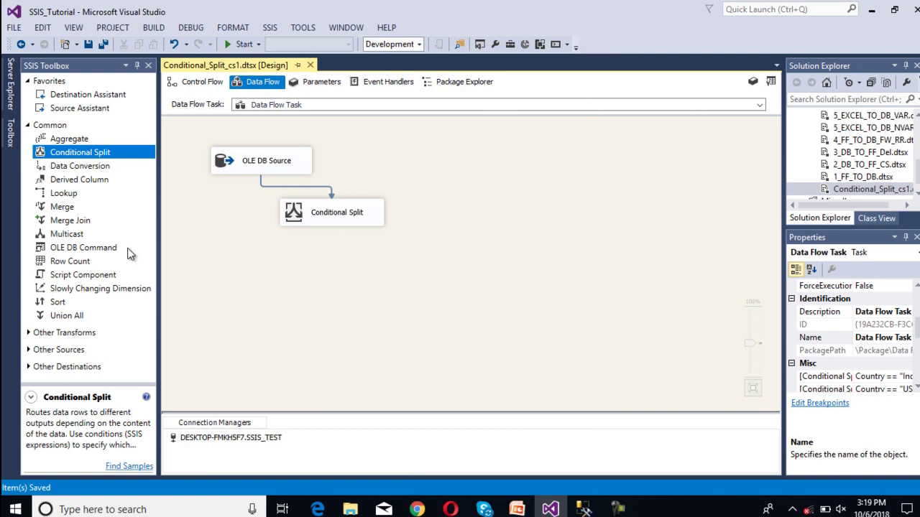
pyautogui.click(130, 250)
pyautogui.press('Left')
pyautogui.press('Left')
pyautogui.press('Down')
pyautogui.press('Down')
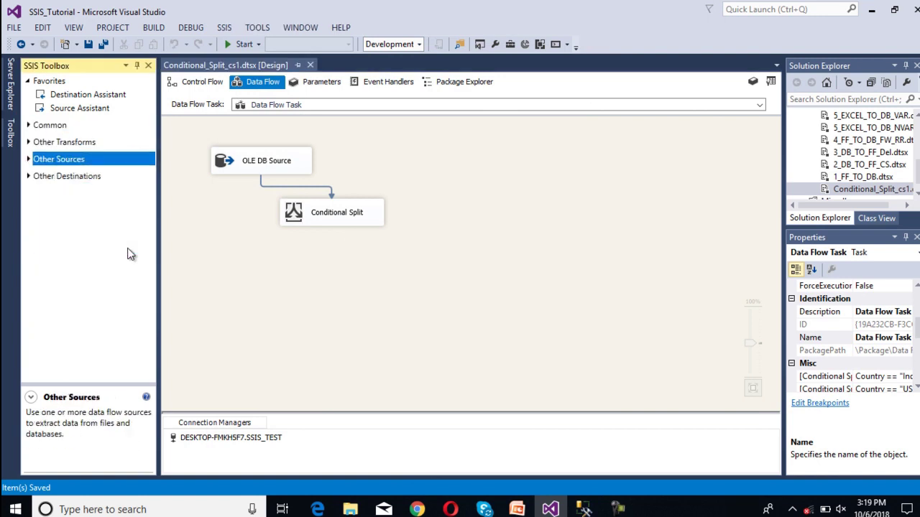
pyautogui.press('Down')
pyautogui.press('Right')
pyautogui.press('Down')
pyautogui.press('Down')
pyautogui.press('Down')
pyautogui.press('Down')
pyautogui.press('Down')
pyautogui.press('Down')
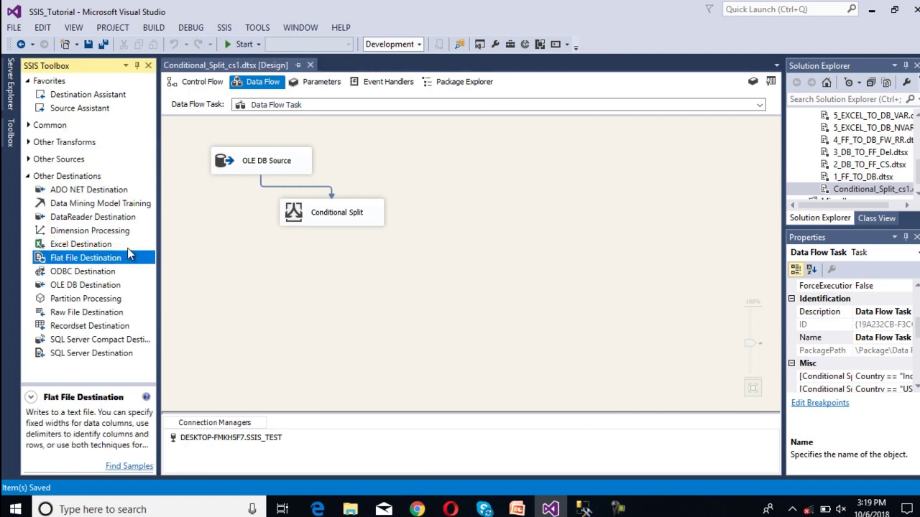
pyautogui.moveTo(86, 260); pyautogui.dragTo(286, 282)
pyautogui.click(260, 281)
pyautogui.write('INDIA')
pyautogui.press('Return')
# Step: Connect the Conditional Split's Case 1 output to INDIA
pyautogui.click(337, 212)
pyautogui.moveTo(338, 239); pyautogui.dragTo(248, 273)
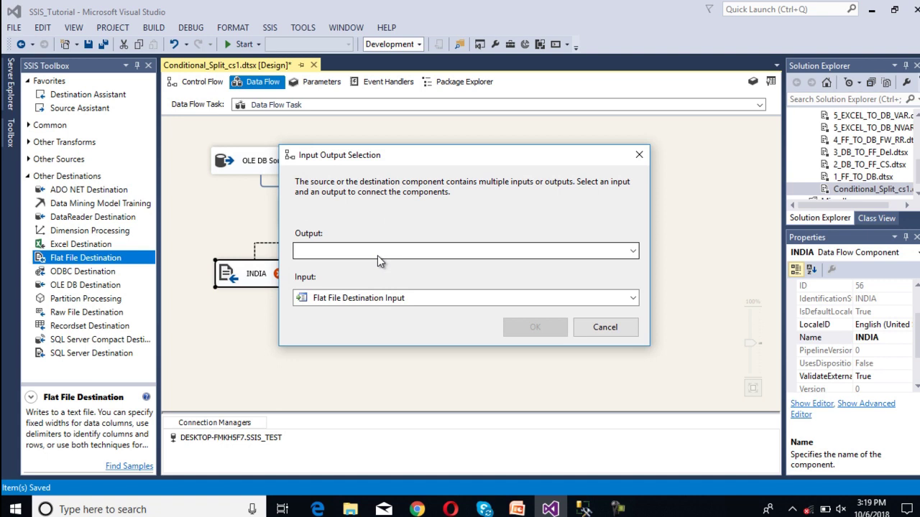
pyautogui.click(377, 255)
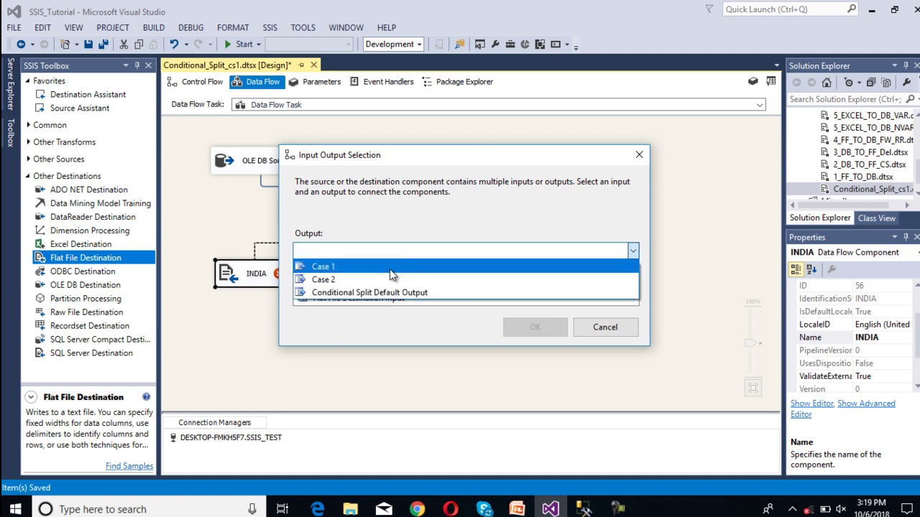
pyautogui.click(388, 270)
pyautogui.click(524, 326)
# Step: Review the Case 1 and Case 2 output names in the Conditional Split, leaving them unchanged
pyautogui.doubleClick(304, 225)
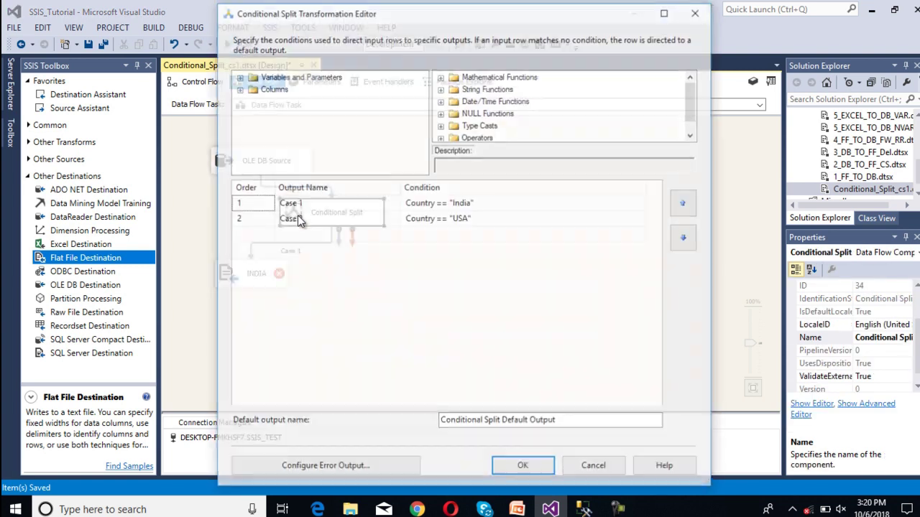
pyautogui.doubleClick(284, 202)
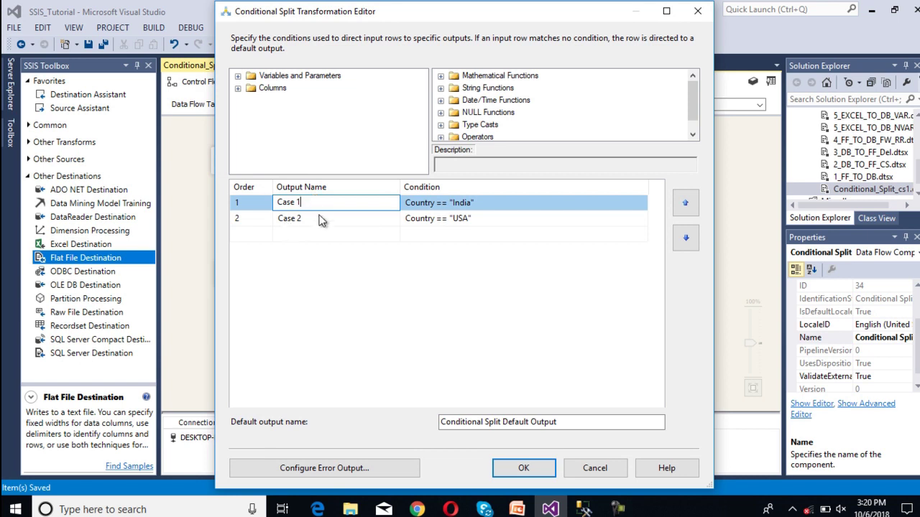
pyautogui.doubleClick(320, 218)
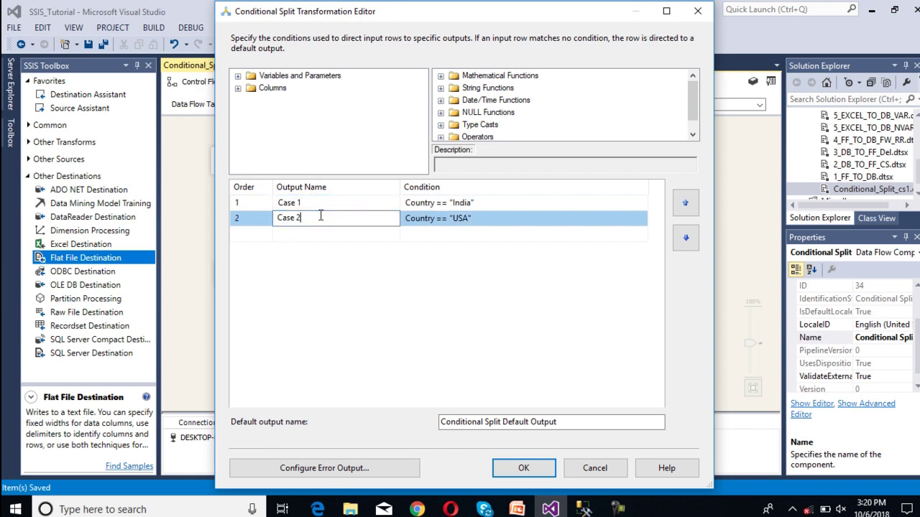
pyautogui.click(484, 220)
# Step: Add a Flat File Destination named USA and connect Case 2 to it
pyautogui.click(524, 468)
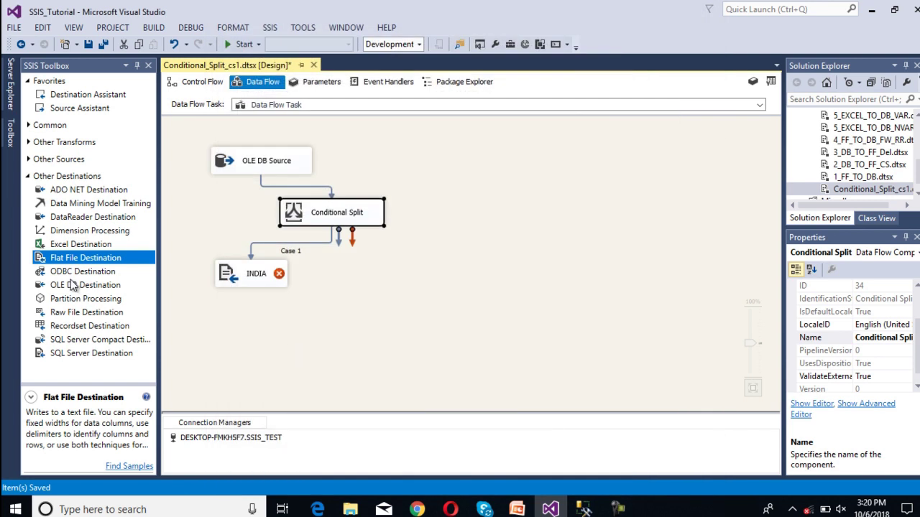
pyautogui.moveTo(79, 259); pyautogui.dragTo(342, 258)
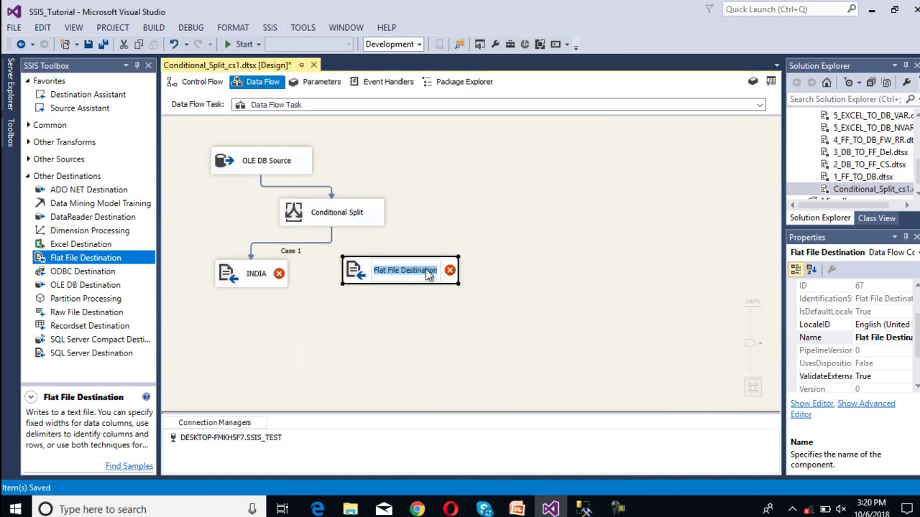
pyautogui.write('USA')
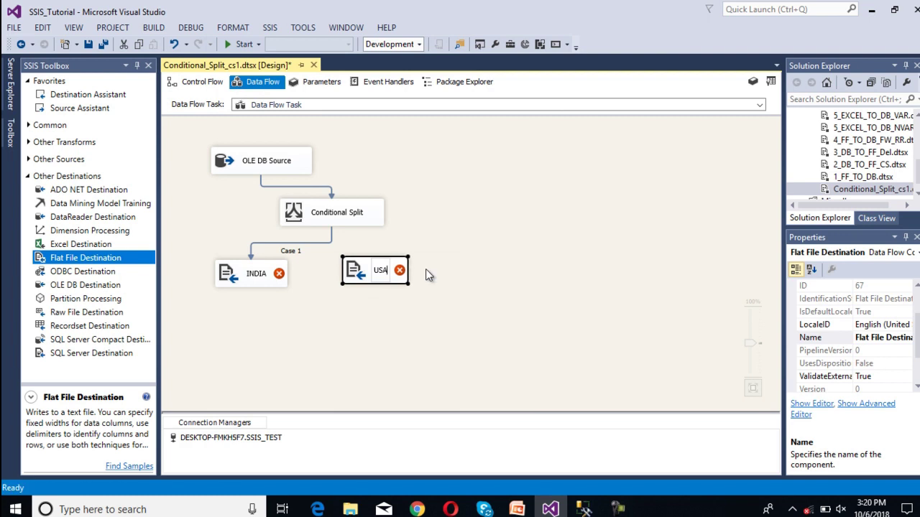
pyautogui.click(310, 205)
pyautogui.moveTo(338, 239); pyautogui.dragTo(364, 267)
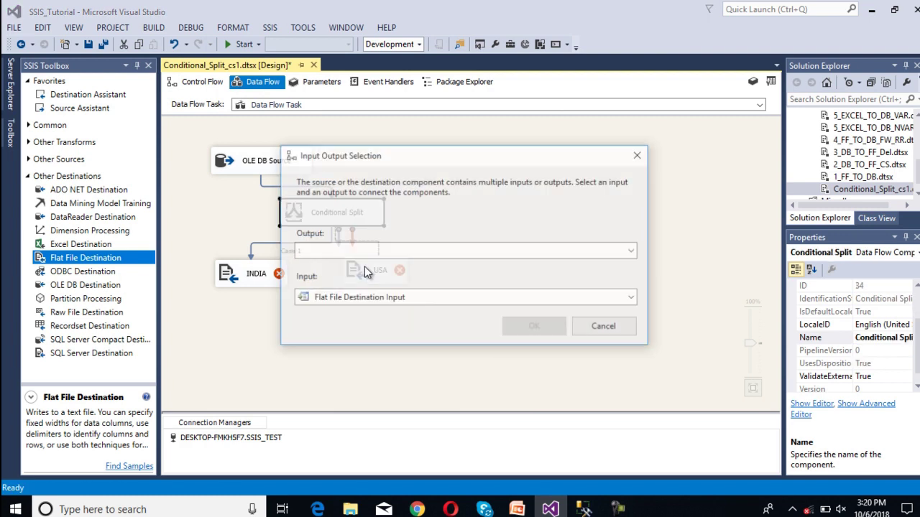
pyautogui.click(410, 259)
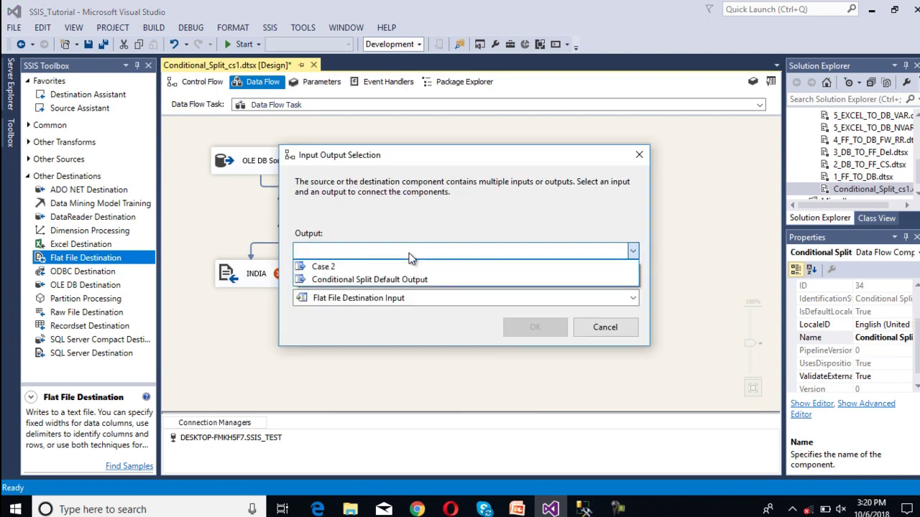
pyautogui.click(386, 267)
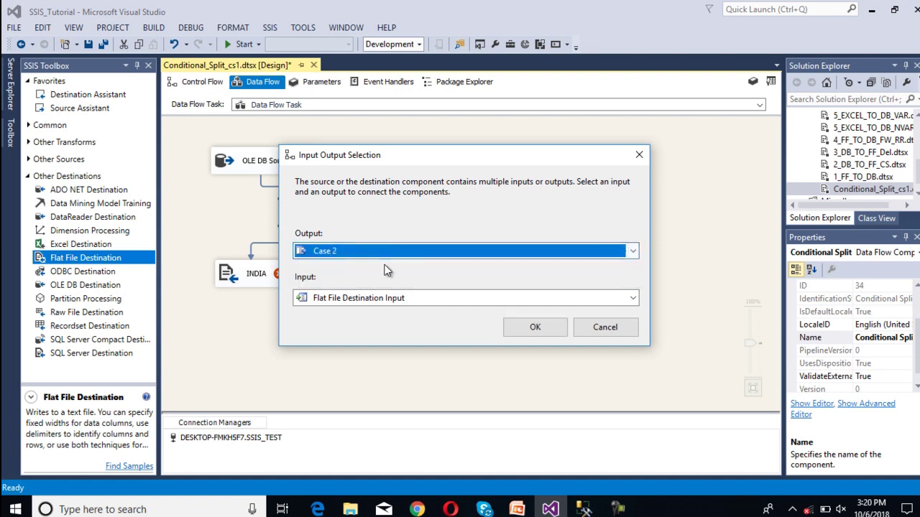
pyautogui.click(532, 326)
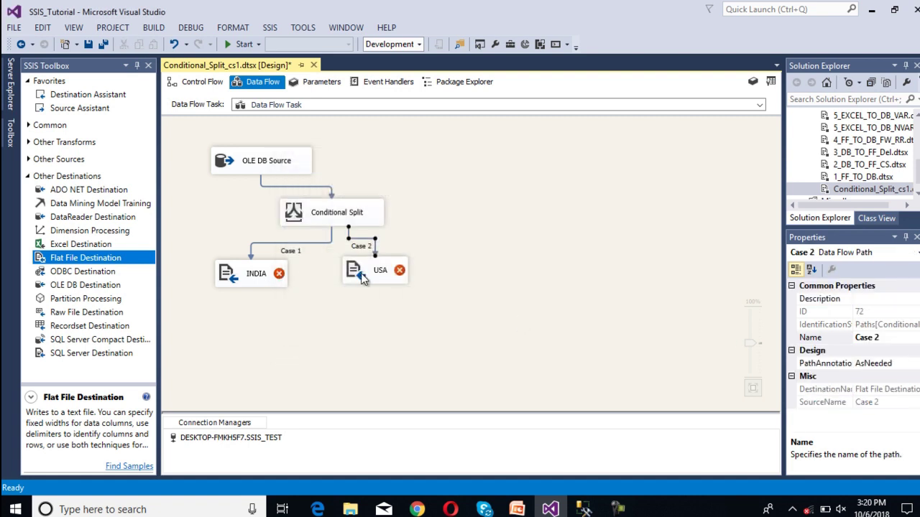
# Step: Add a destination named default fed by the default output, then check the output folder is empty
pyautogui.click(338, 282)
pyautogui.click(90, 261)
pyautogui.moveTo(89, 260); pyautogui.dragTo(408, 256)
pyautogui.click(462, 271)
pyautogui.write('d')
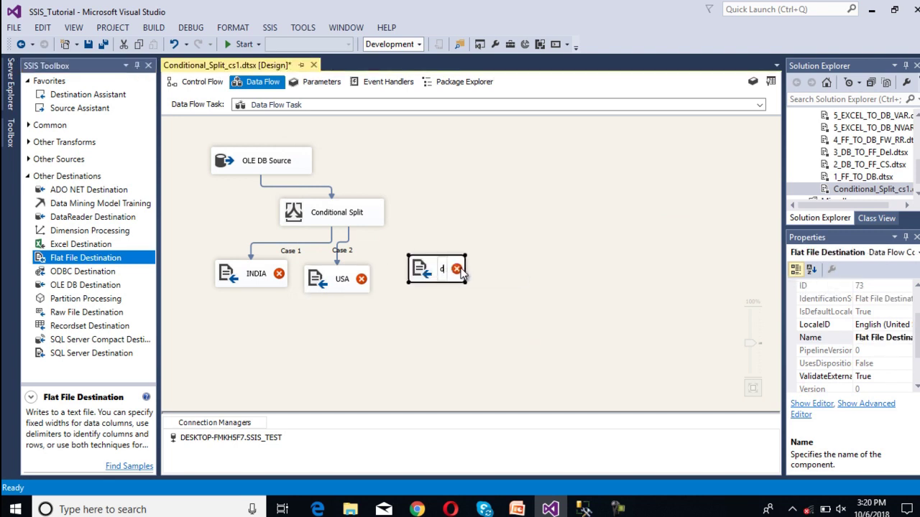
pyautogui.write('efault')
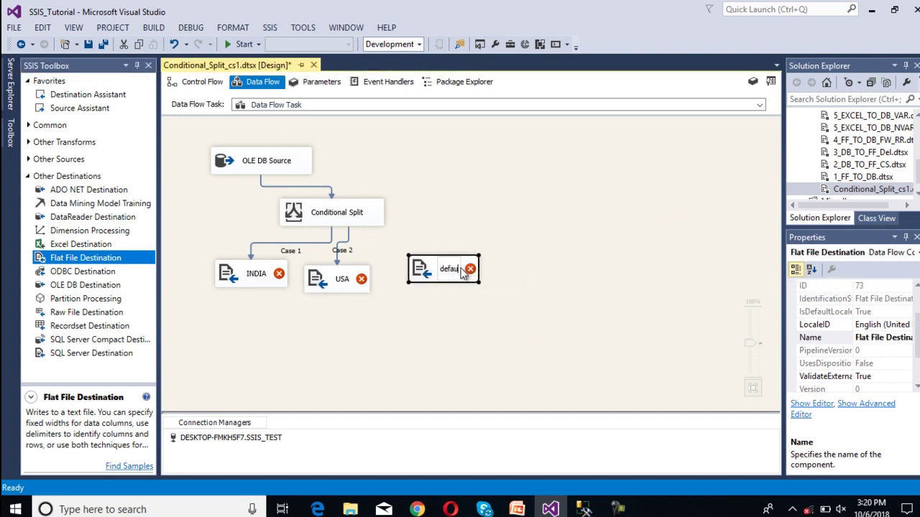
pyautogui.click(323, 217)
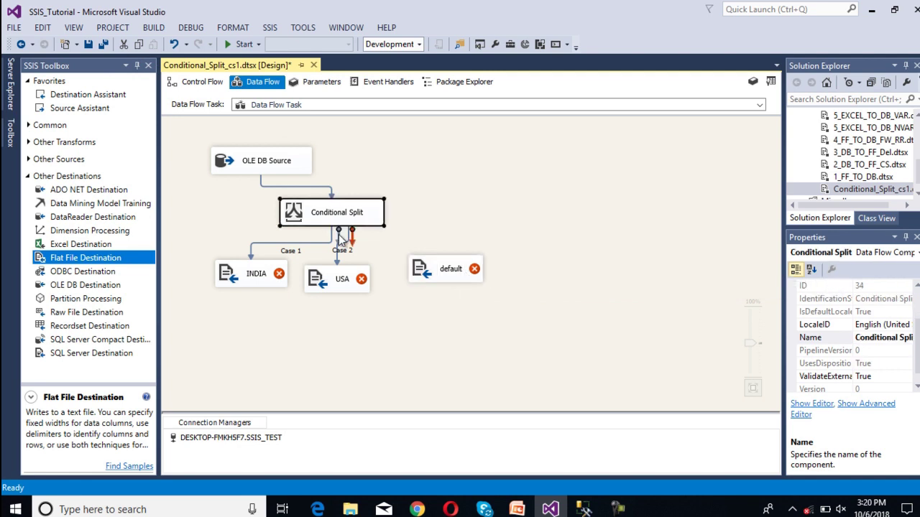
pyautogui.moveTo(430, 263); pyautogui.dragTo(430, 263)
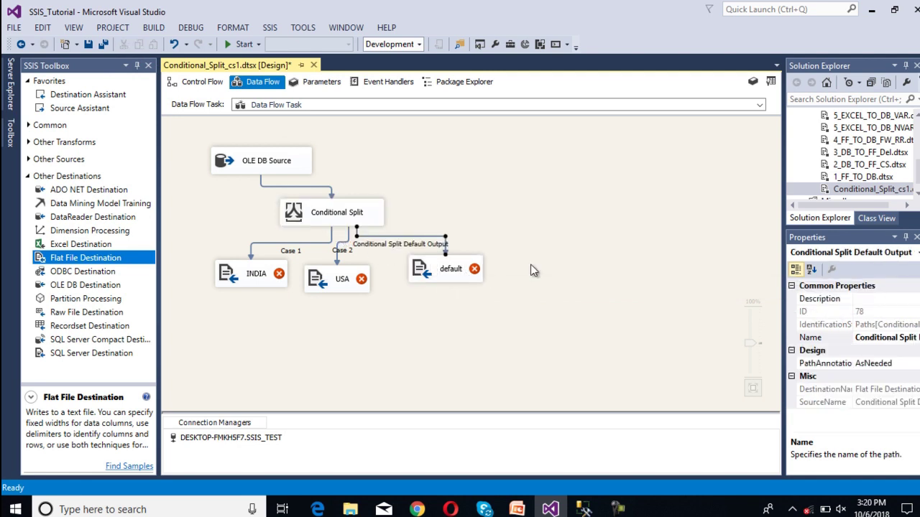
pyautogui.click(531, 265)
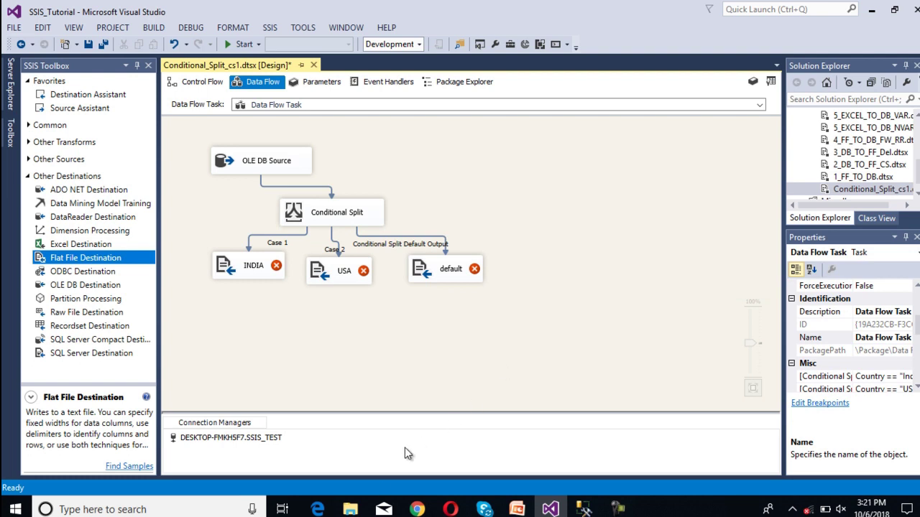
pyautogui.click(350, 509)
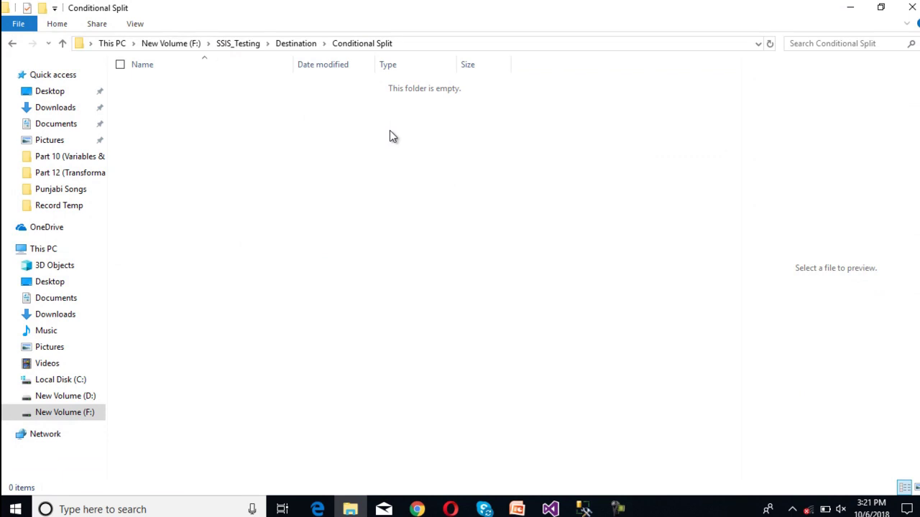
pyautogui.hotkey('alt', 'Tab')
# Step: Give INDIA a new delimited flat file connection writing to Conditional Split\India.txt
pyautogui.doubleClick(257, 270)
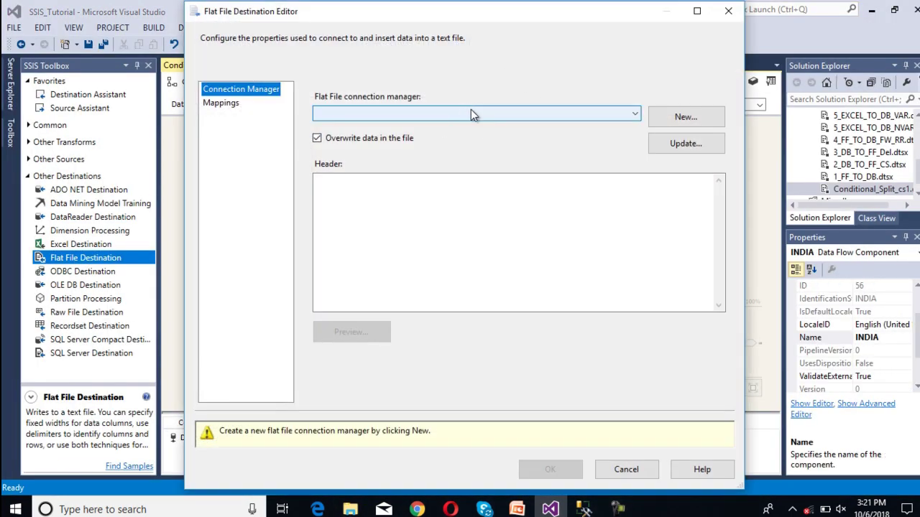
pyautogui.click(472, 114)
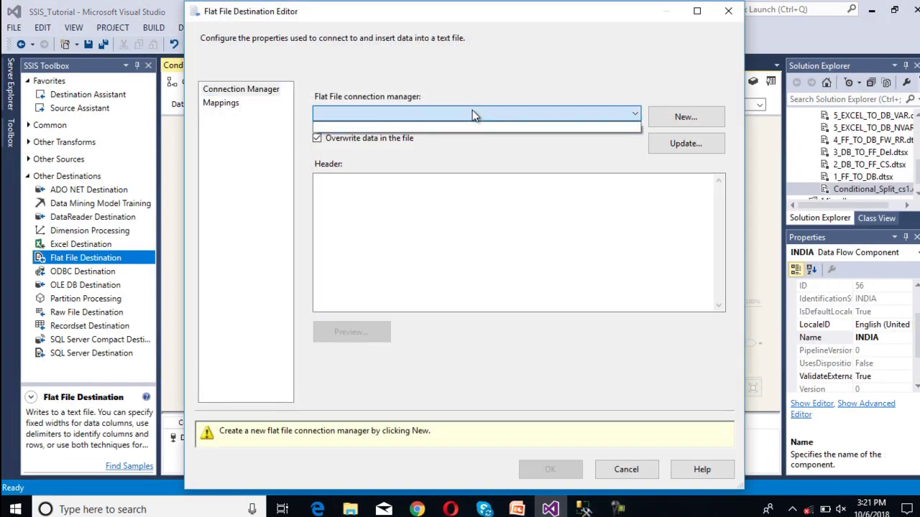
pyautogui.click(666, 116)
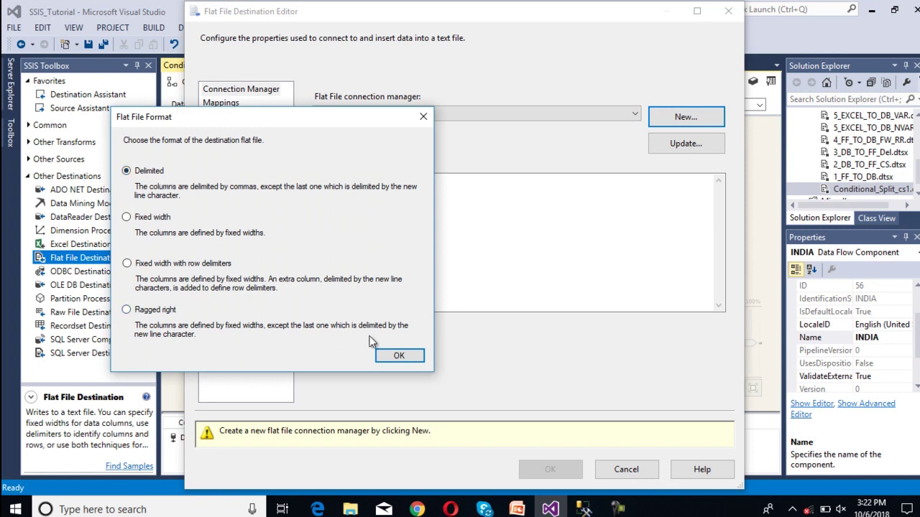
pyautogui.click(400, 357)
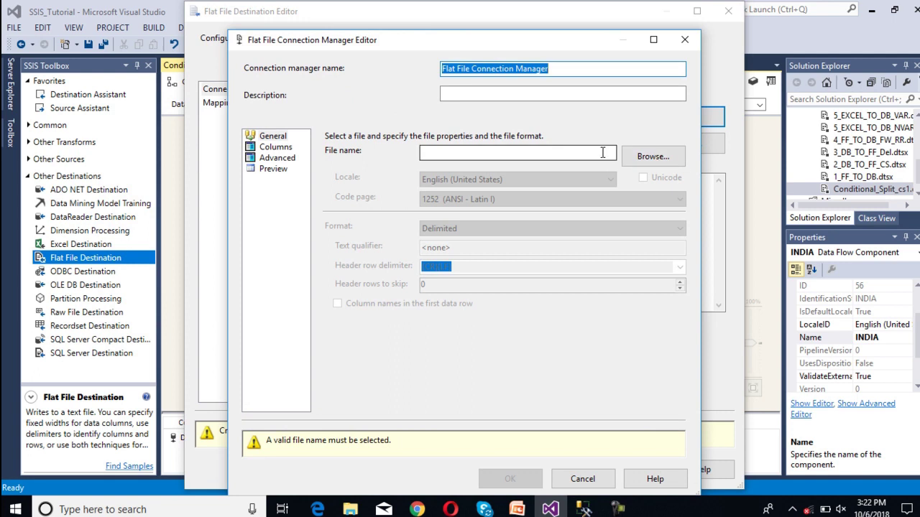
pyautogui.click(642, 162)
pyautogui.click(411, 333)
pyautogui.write('India')
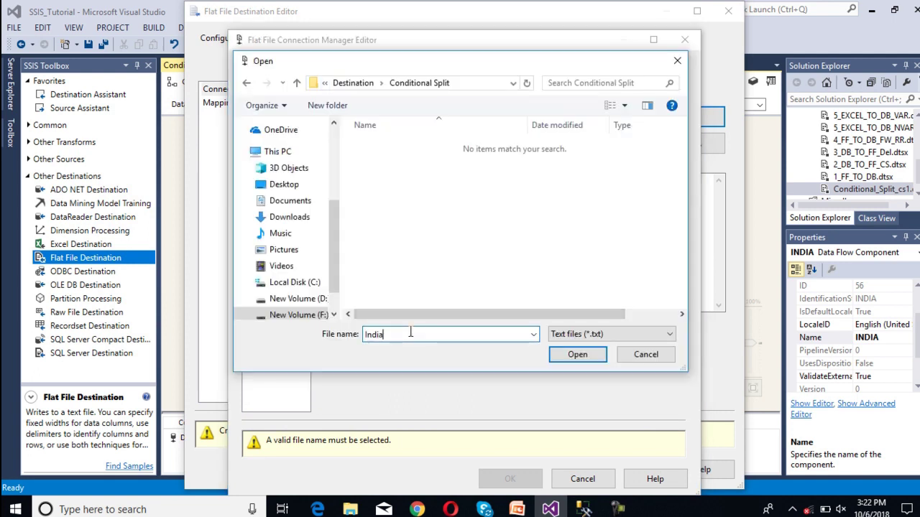
pyautogui.click(583, 354)
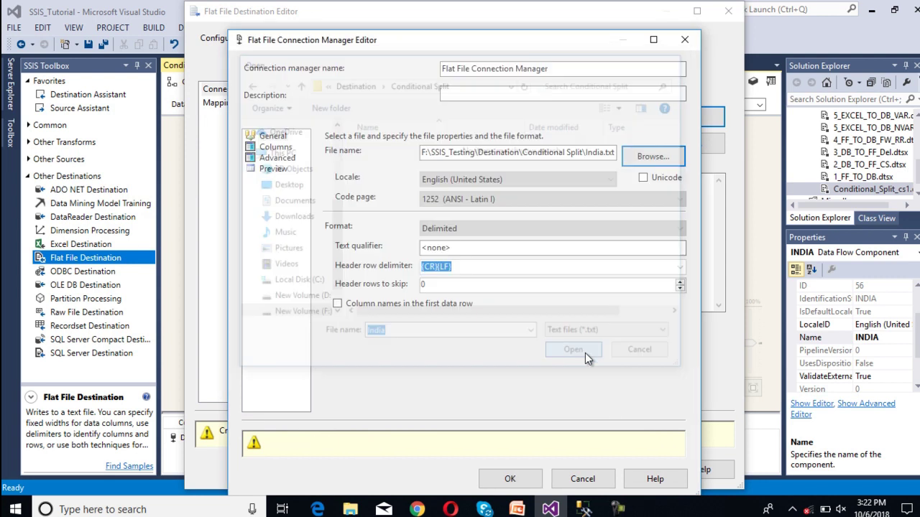
# Step: Enable column names in the first row, keep comma delimiter, review mappings, and save INDIA
pyautogui.click(422, 306)
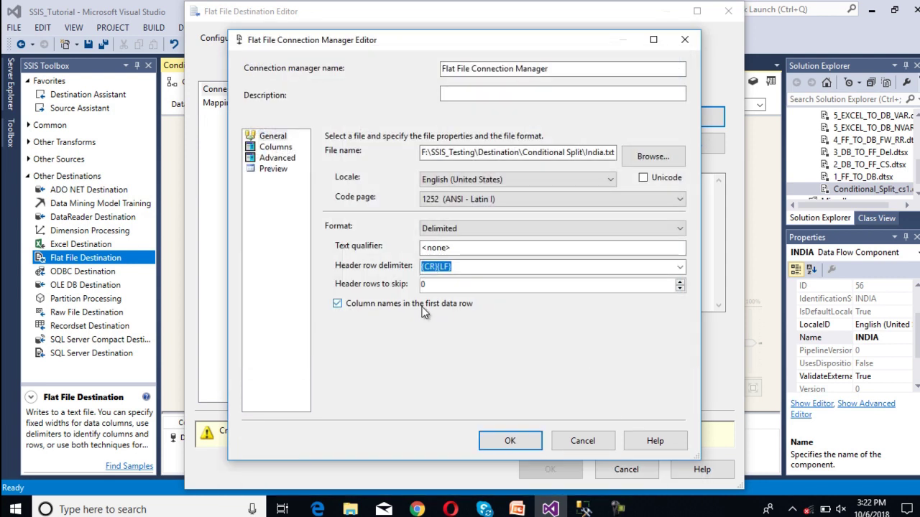
pyautogui.click(275, 147)
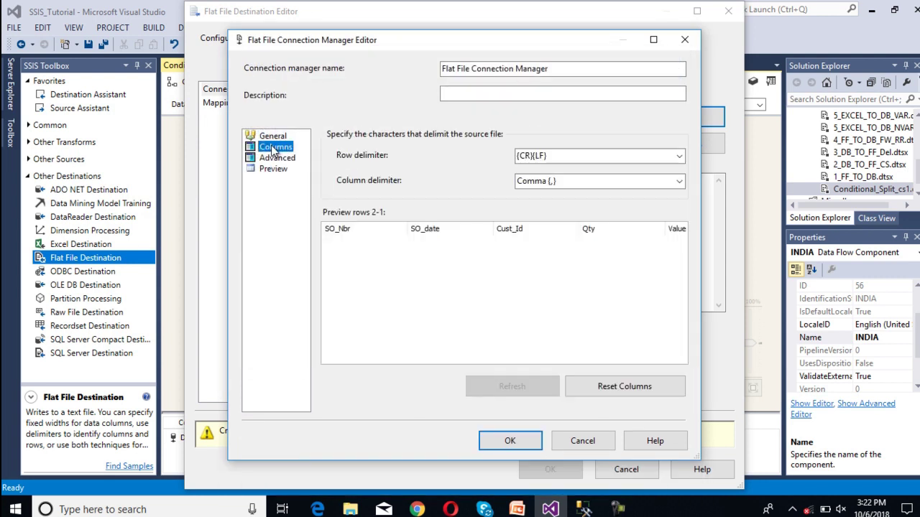
pyautogui.click(555, 181)
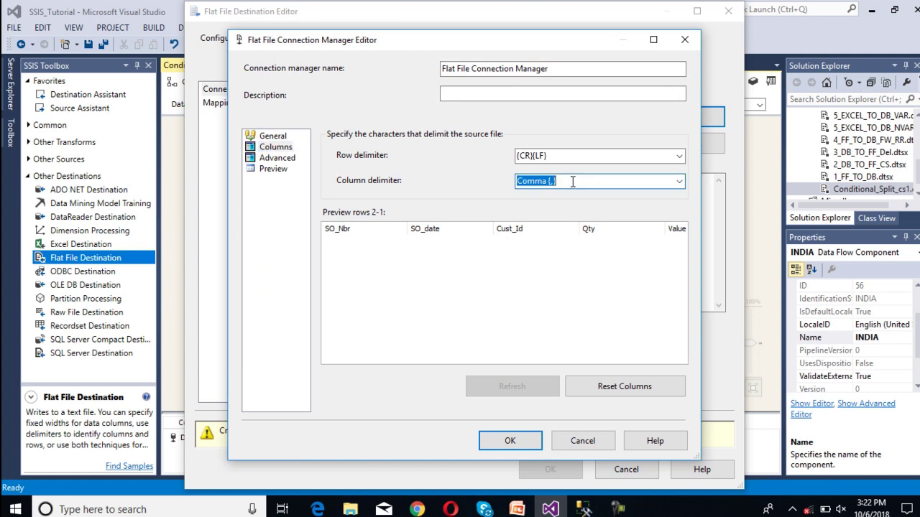
pyautogui.click(508, 440)
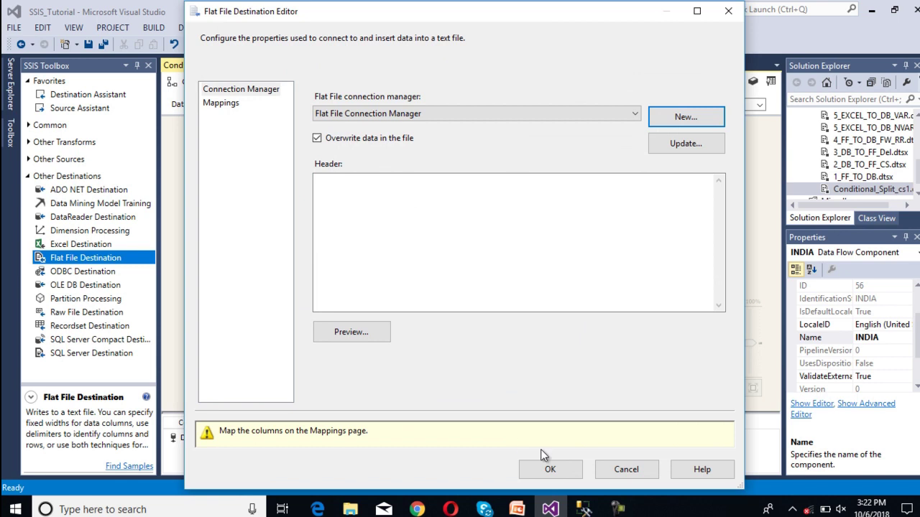
pyautogui.click(224, 103)
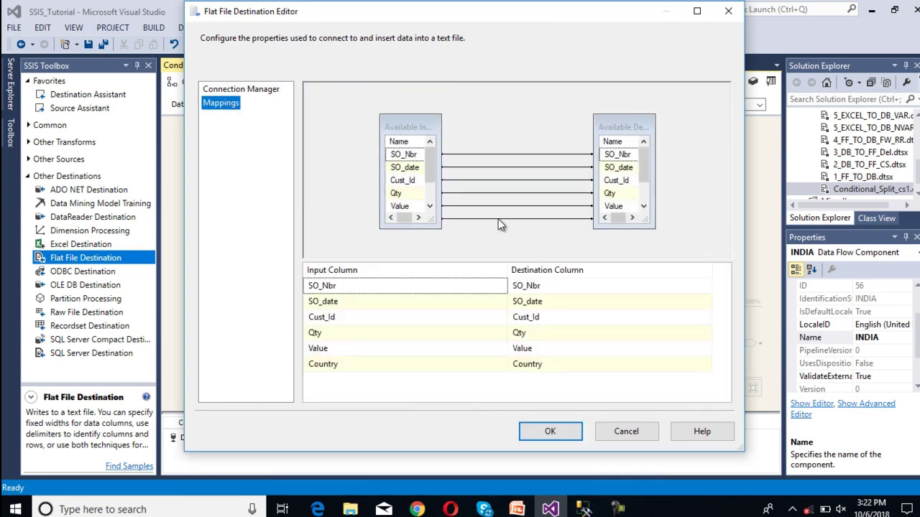
pyautogui.click(565, 430)
pyautogui.click(428, 304)
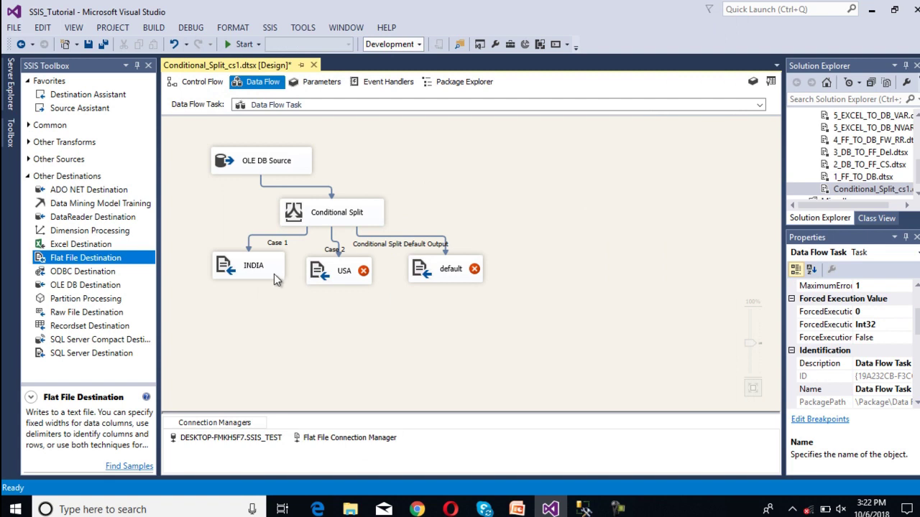
# Step: Give USA a new delimited flat file connection writing to Conditional Split\USA.txt
pyautogui.doubleClick(324, 268)
pyautogui.click(689, 118)
pyautogui.click(346, 303)
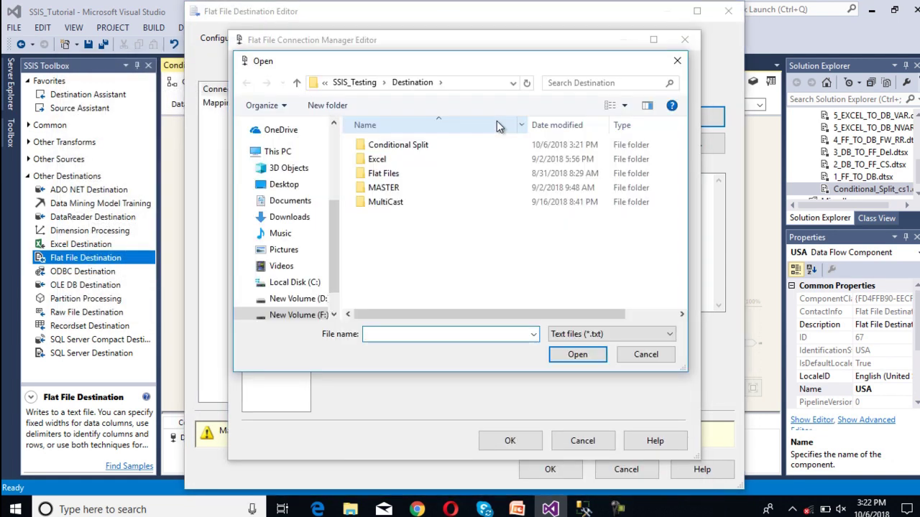
pyautogui.doubleClick(425, 145)
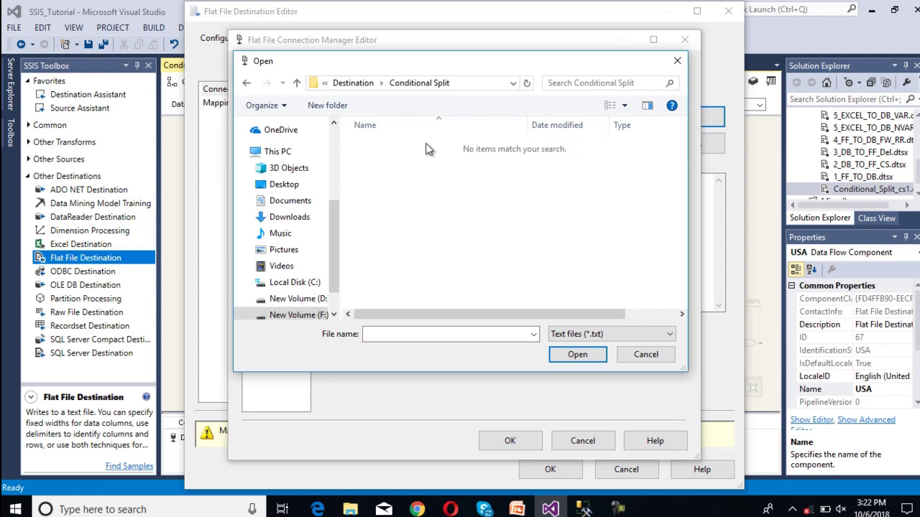
pyautogui.click(415, 334)
pyautogui.write('USA')
pyautogui.click(578, 355)
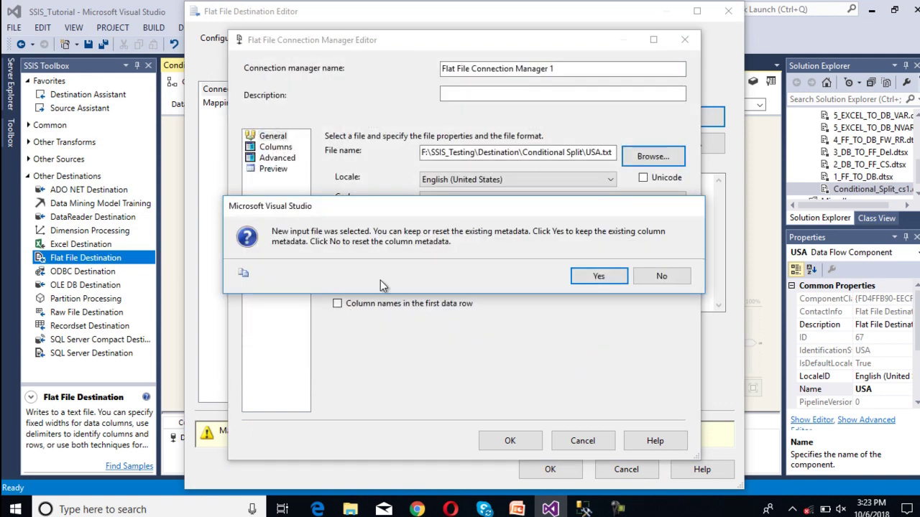
pyautogui.press('Return')
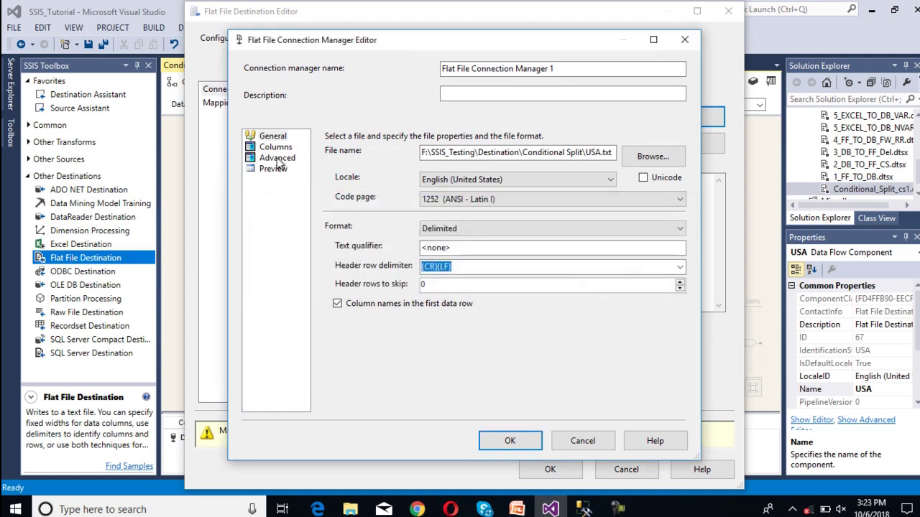
# Step: Review the delimiters and column mappings, then save the USA destination
pyautogui.click(275, 147)
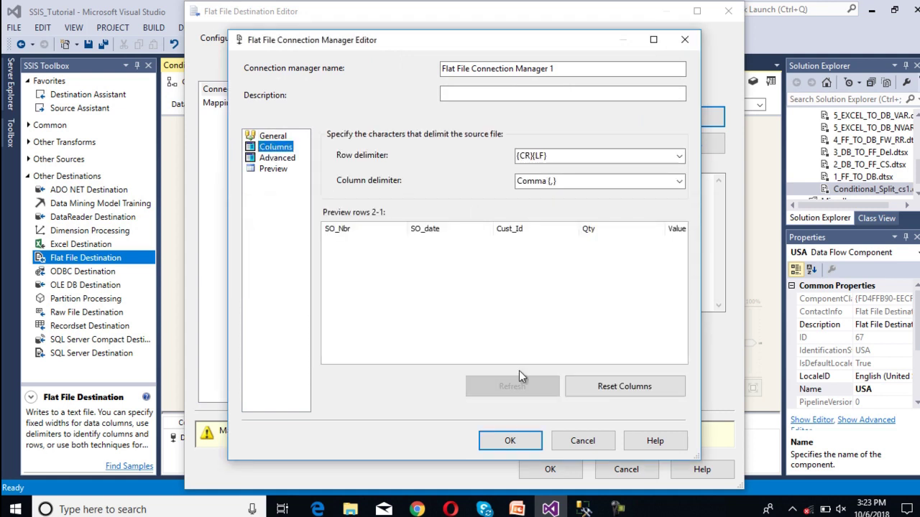
pyautogui.click(510, 441)
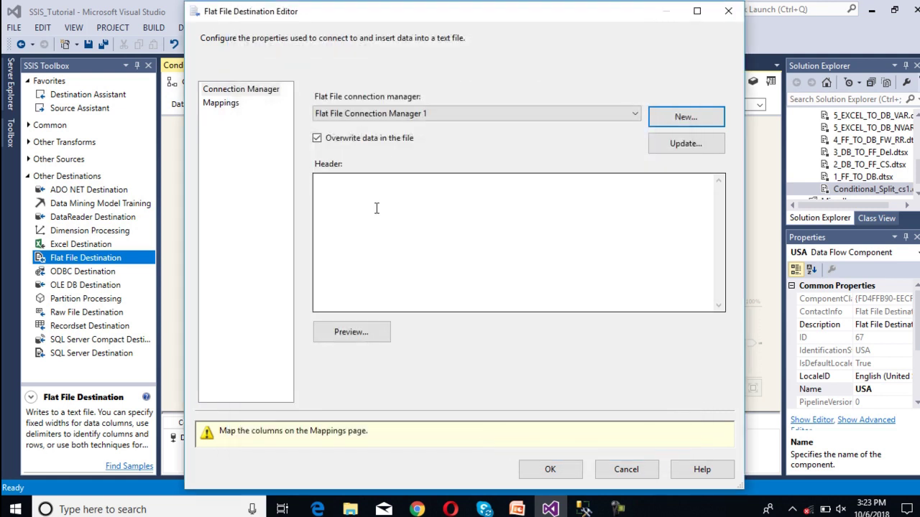
pyautogui.click(220, 105)
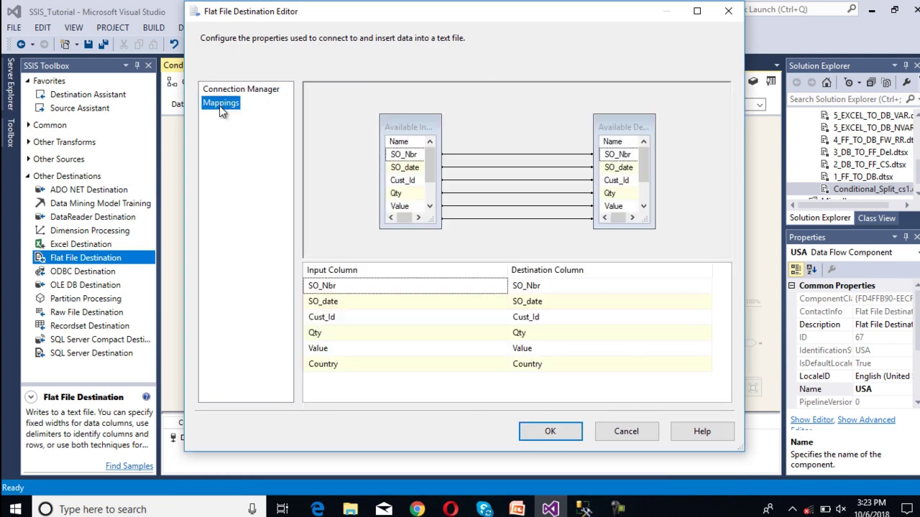
pyautogui.click(544, 432)
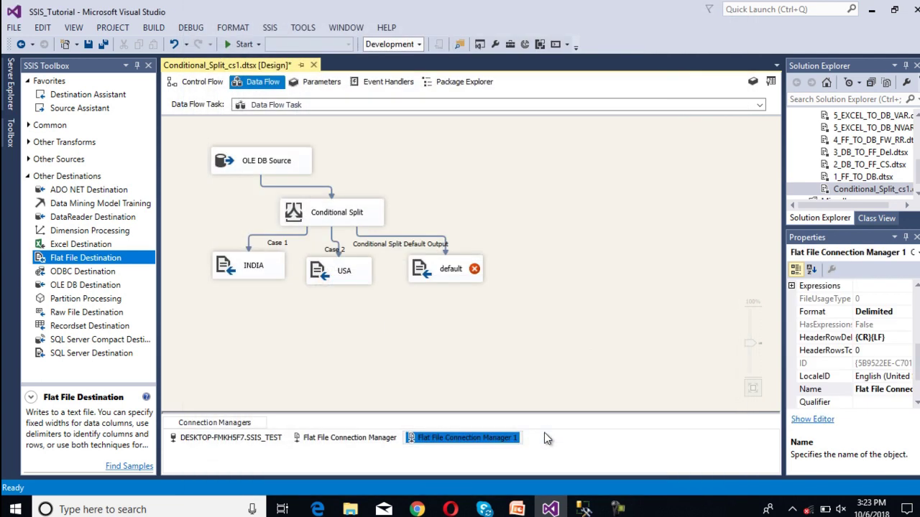
pyautogui.click(446, 301)
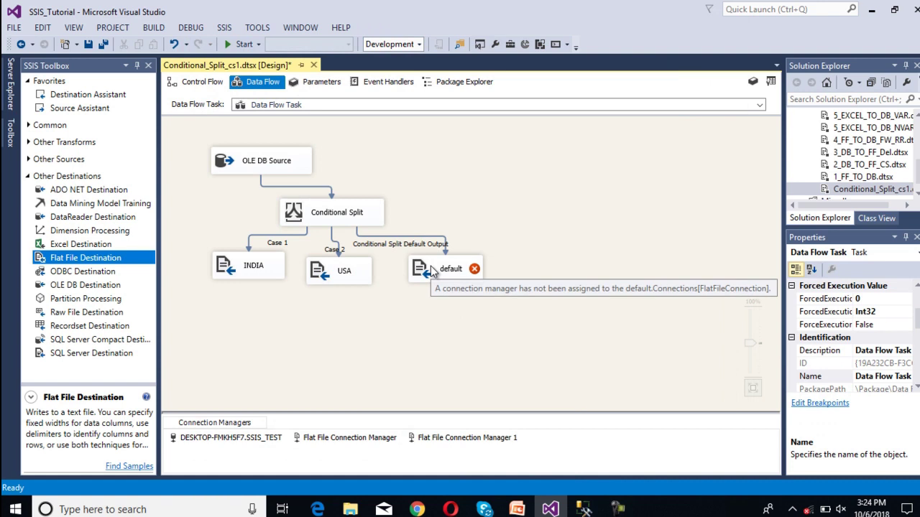
# Step: Point the default destination to a new delimited default.txt with column-name headers and all six columns mapped
pyautogui.doubleClick(431, 266)
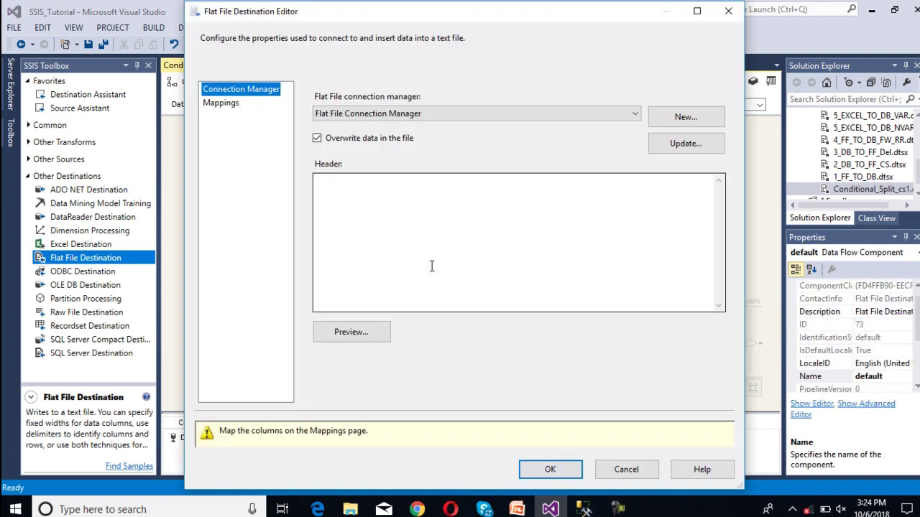
pyautogui.click(678, 118)
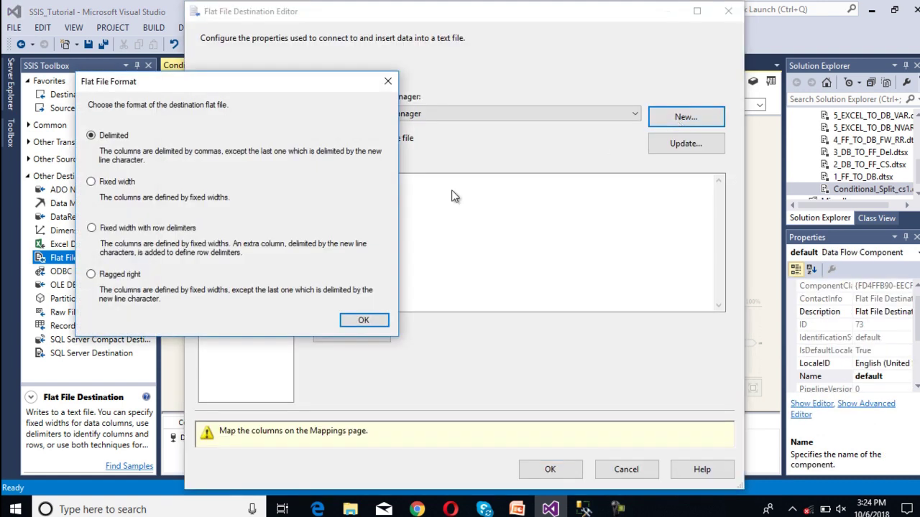
pyautogui.click(365, 321)
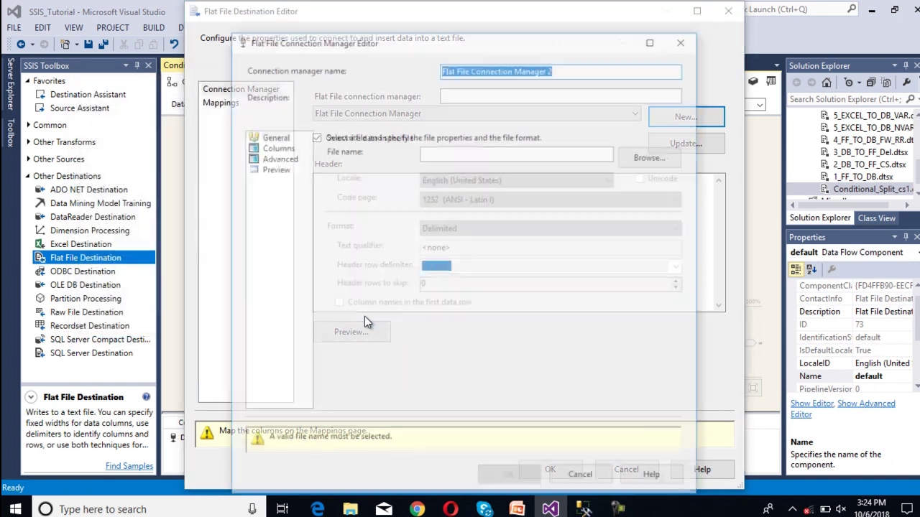
pyautogui.click(653, 156)
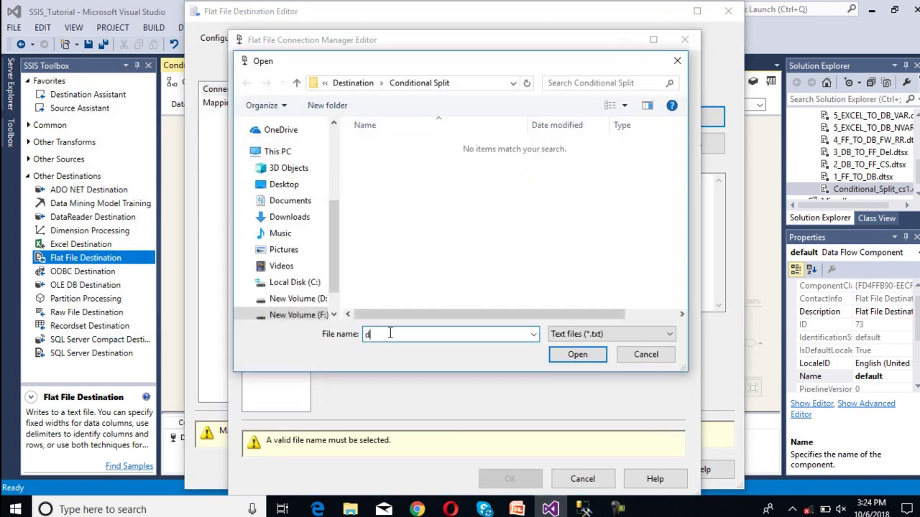
pyautogui.write('default')
pyautogui.click(575, 355)
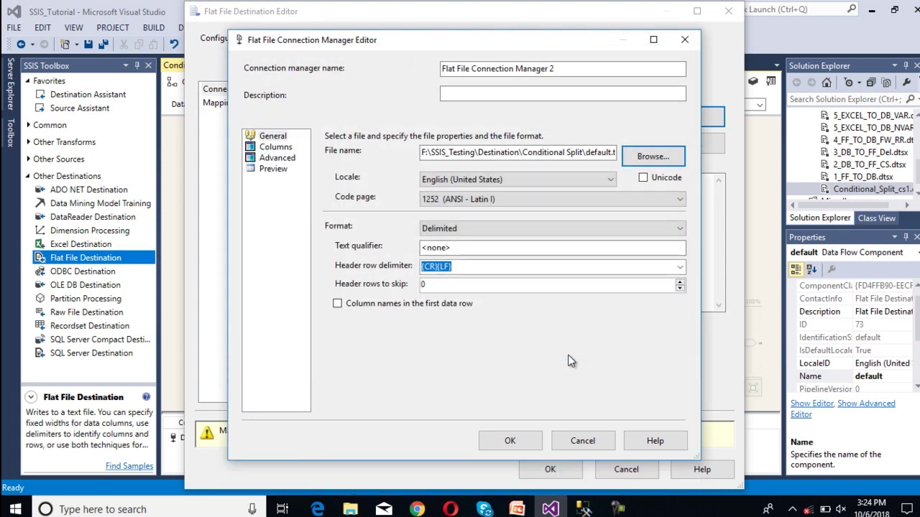
pyautogui.click(419, 304)
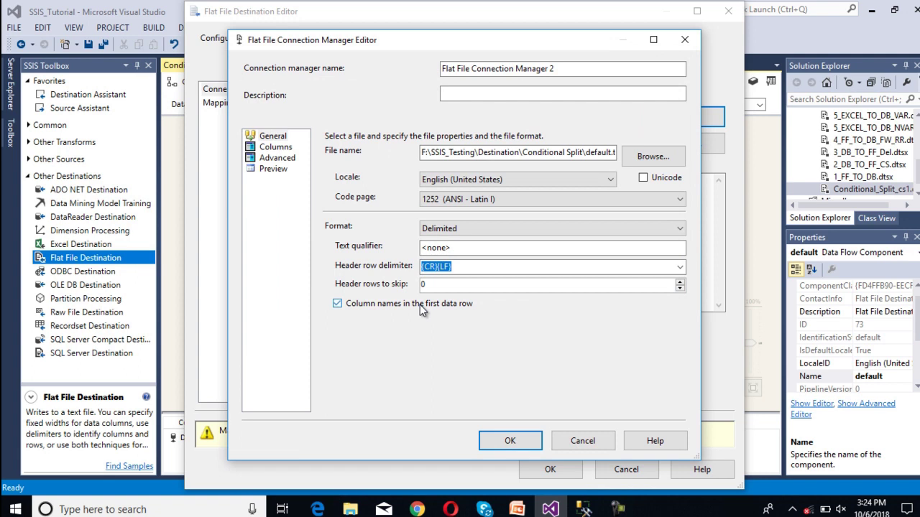
pyautogui.click(277, 147)
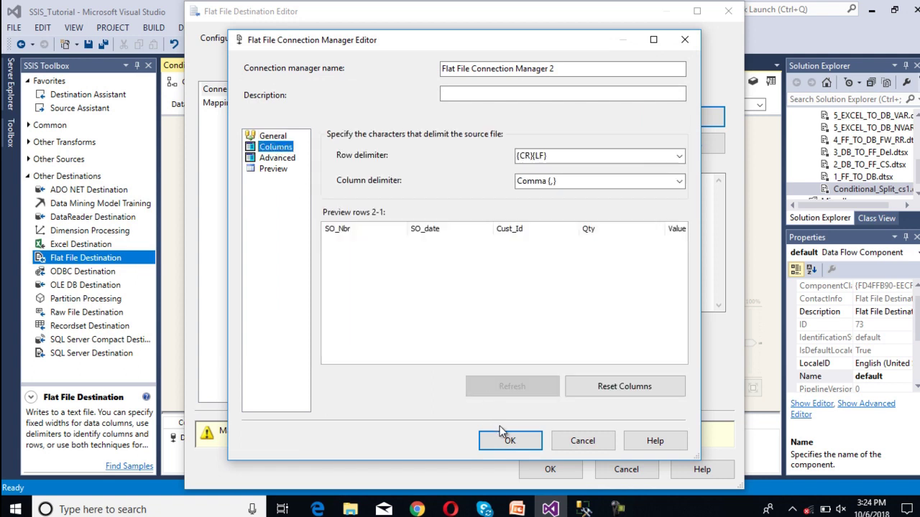
pyautogui.click(509, 440)
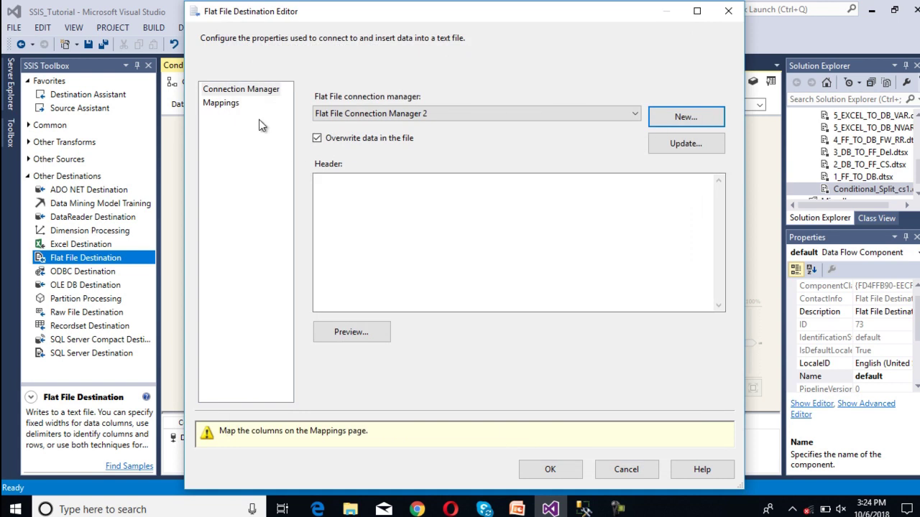
pyautogui.click(226, 105)
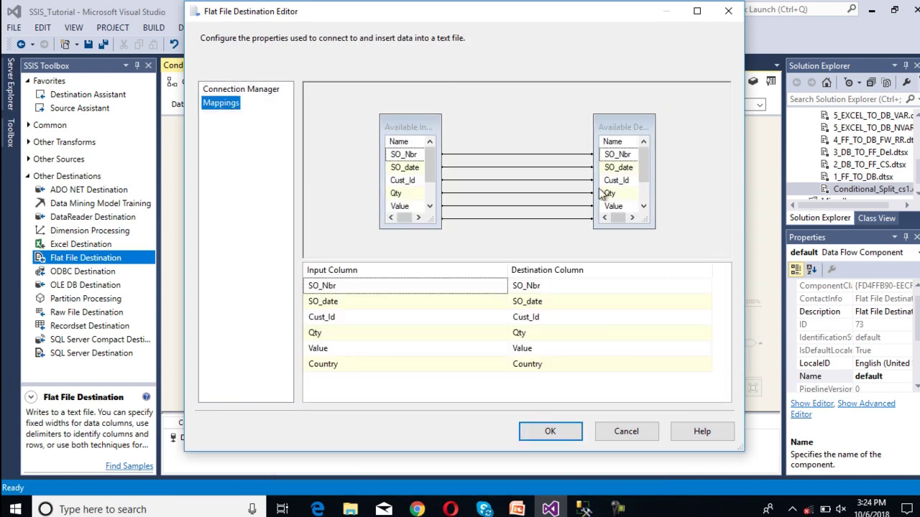
pyautogui.click(539, 432)
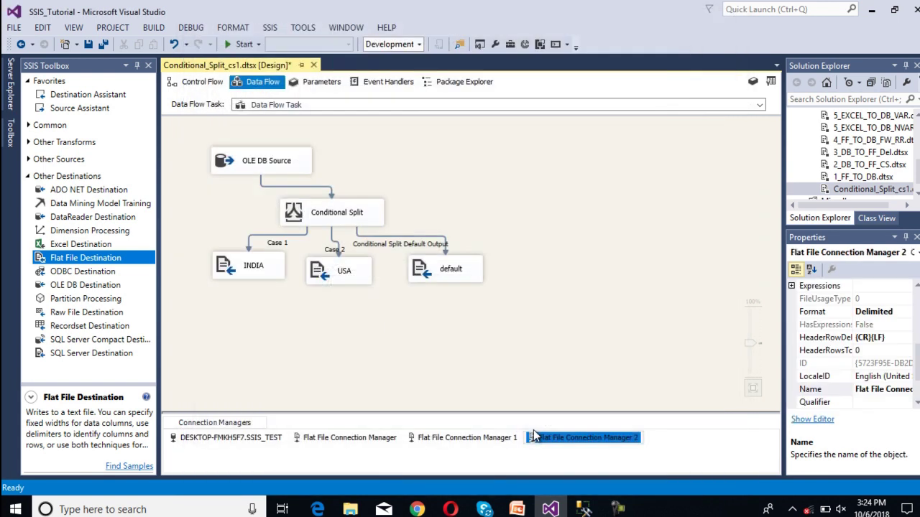
# Step: Save and run the package, splitting 150,499 rows into 14,748 India, 90,601 USA and 45,150 default rows
pyautogui.click(554, 282)
pyautogui.hotkey('ctrl', 's')
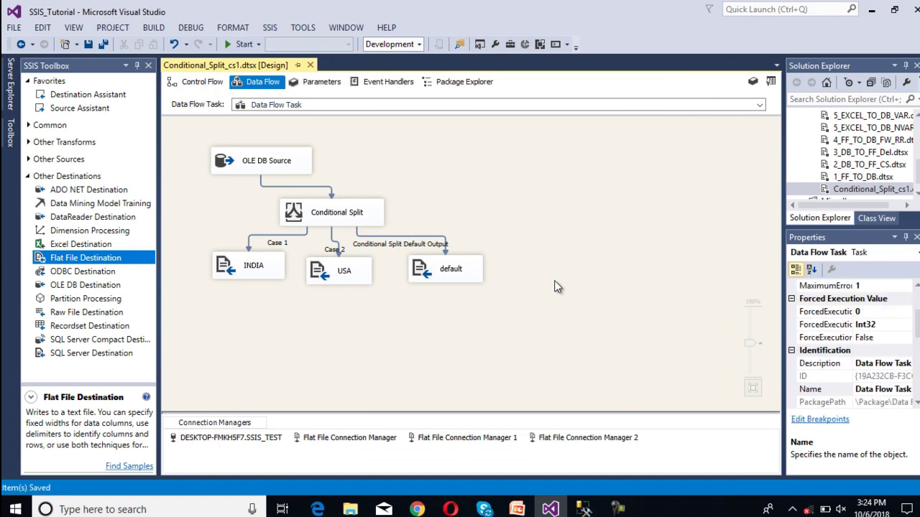
pyautogui.click(240, 45)
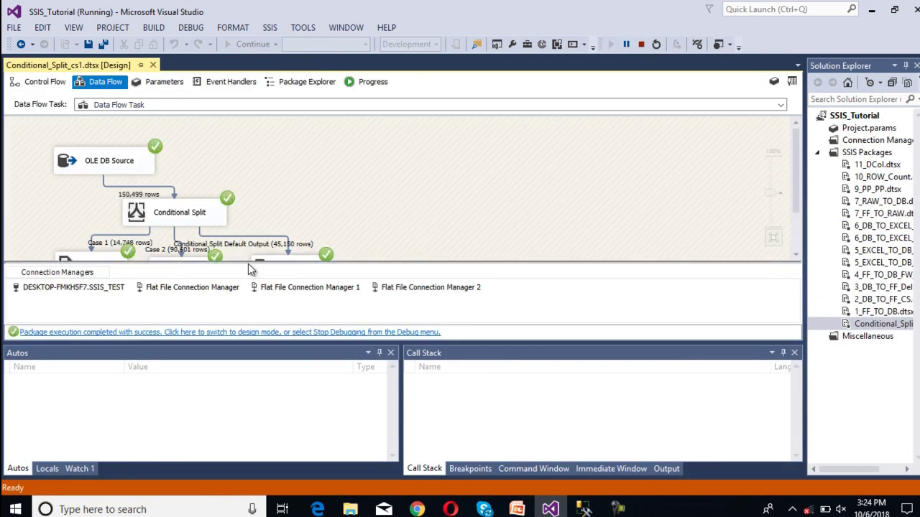
pyautogui.click(641, 43)
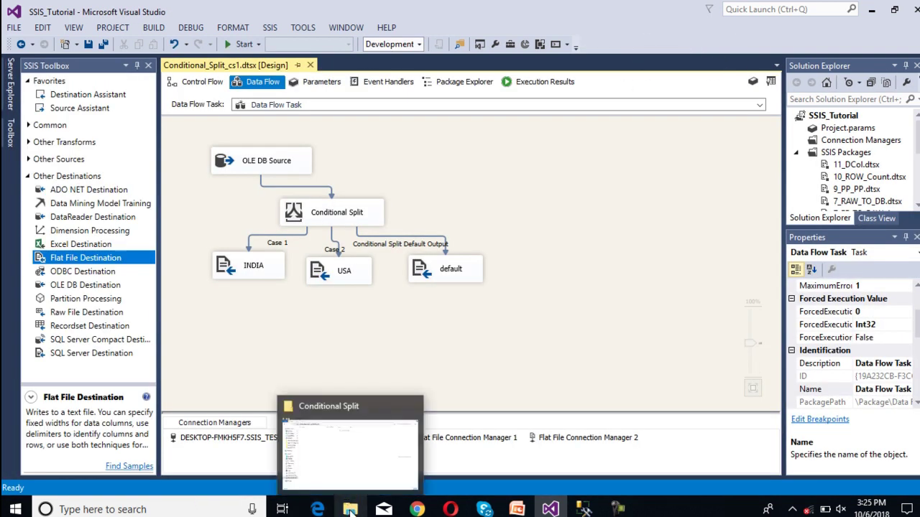
# Step: Inspect India.txt, USA.txt and default.txt in Notepad, checking default.txt through to its end
pyautogui.click(350, 508)
pyautogui.doubleClick(308, 103)
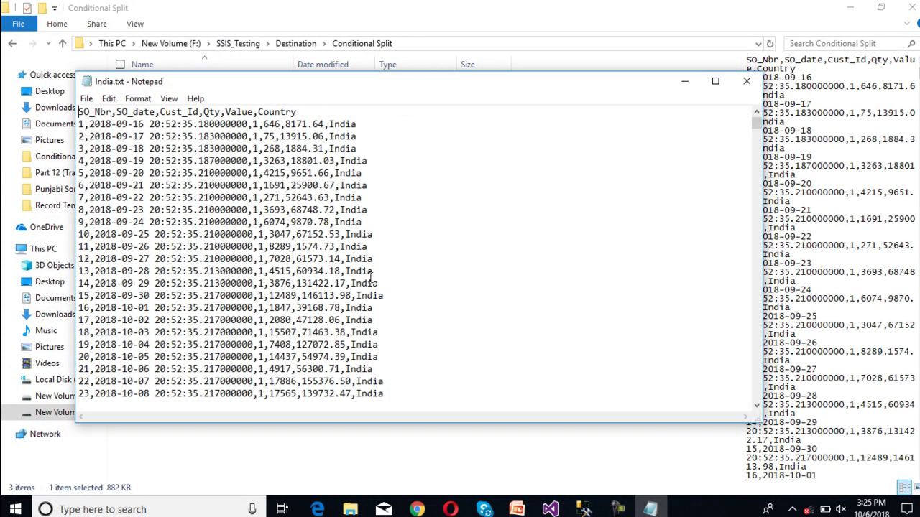
pyautogui.click(747, 81)
pyautogui.doubleClick(307, 115)
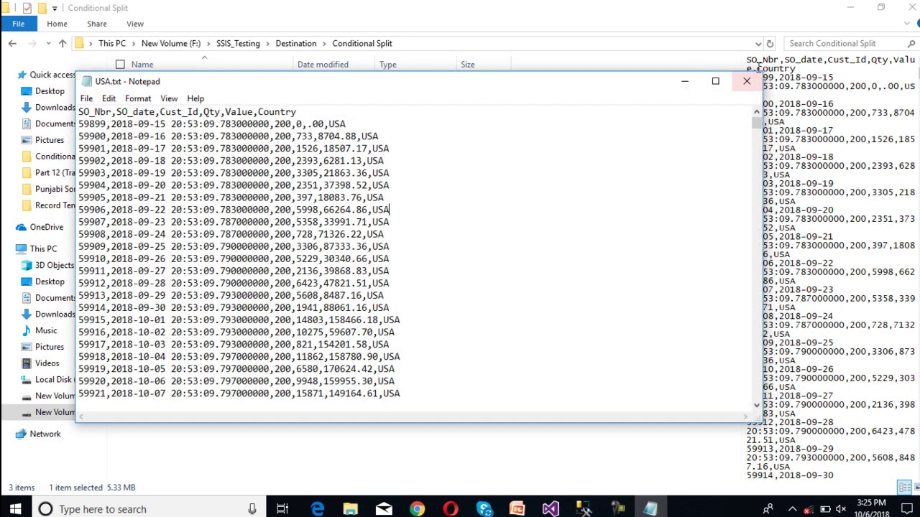
pyautogui.click(746, 81)
pyautogui.doubleClick(352, 87)
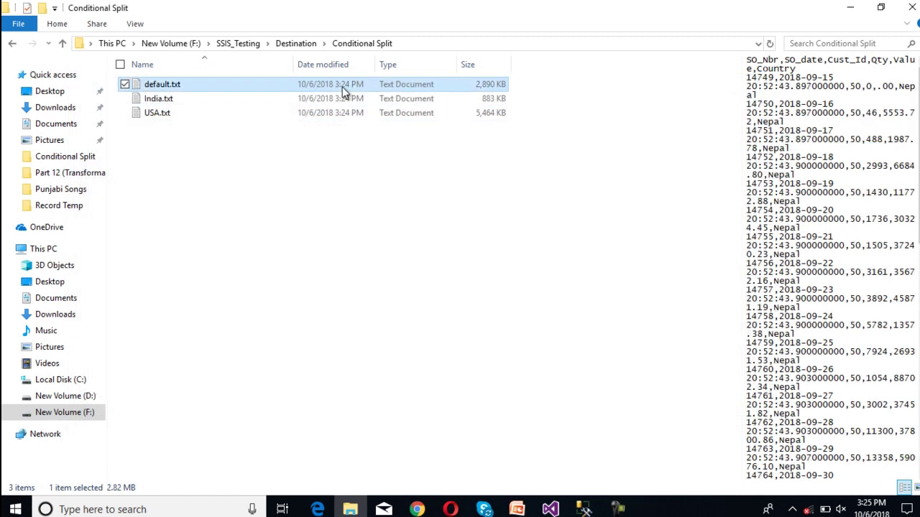
pyautogui.click(447, 198)
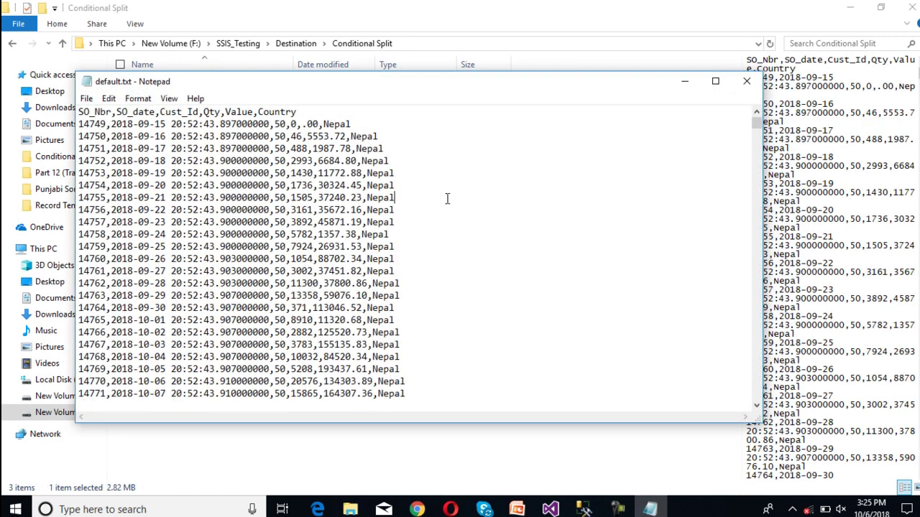
pyautogui.hotkey('ctrl', 'End')
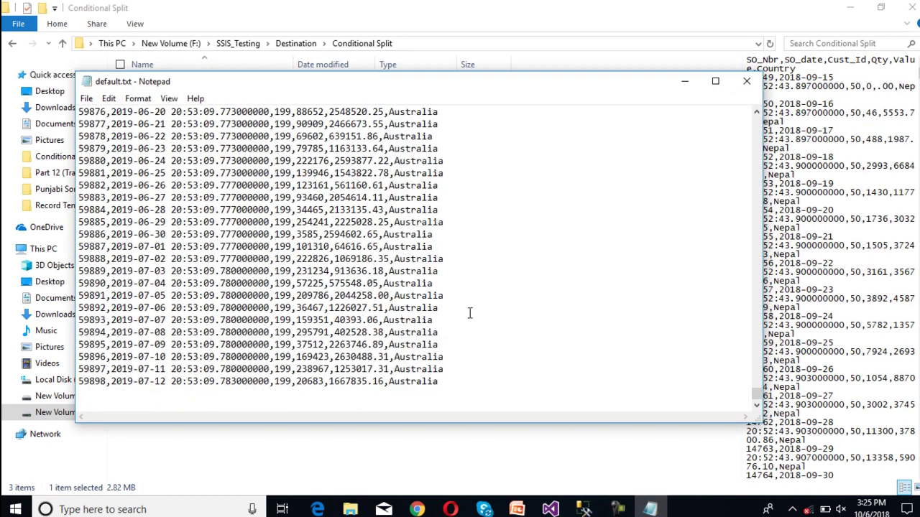
pyautogui.click(747, 81)
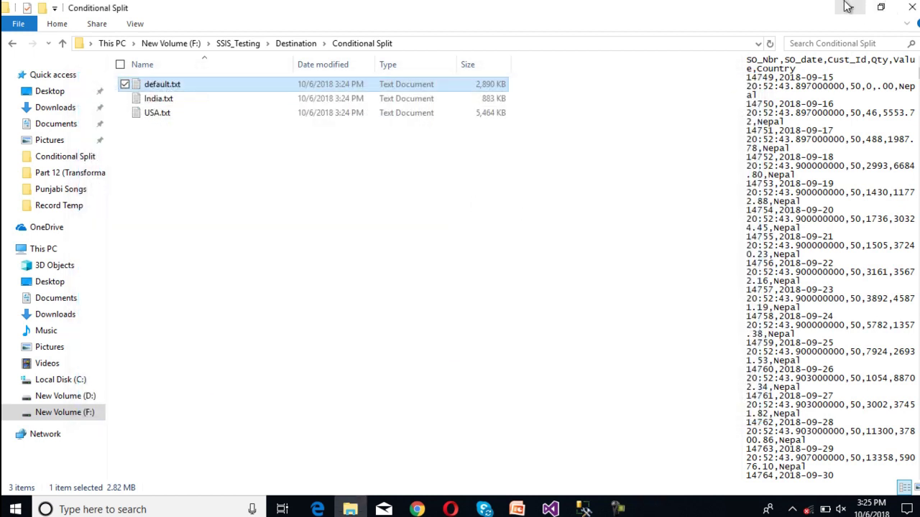
# Step: Switch to the PowerPoint tutorial and move down to the Case Study-2 slide
pyautogui.click(850, 7)
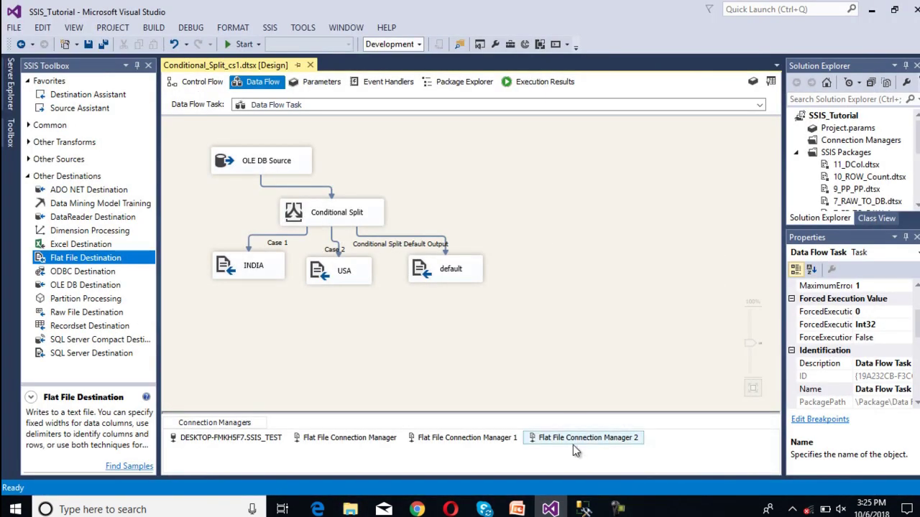
pyautogui.click(517, 509)
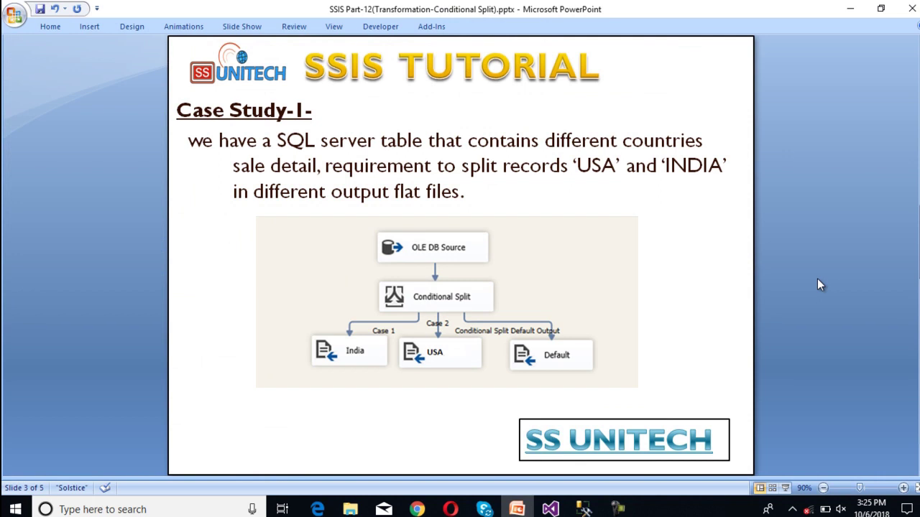
pyautogui.scroll(-1, 819, 285)
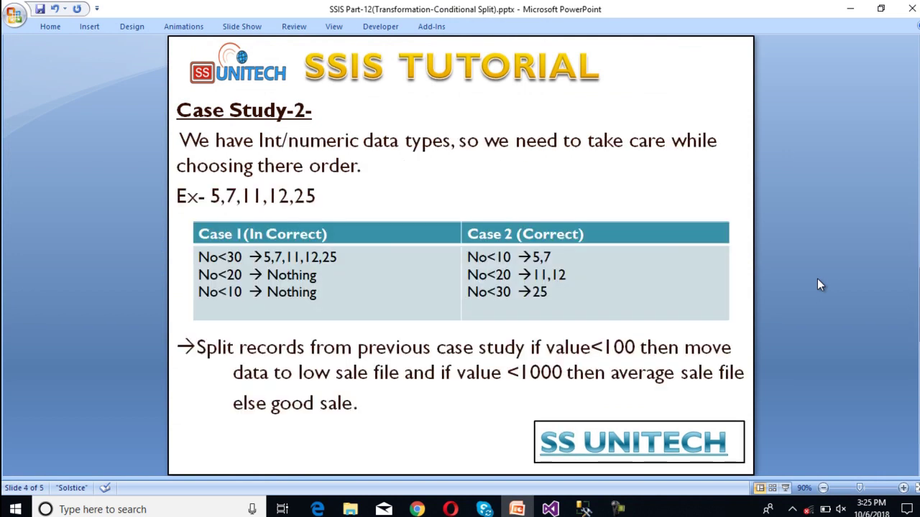
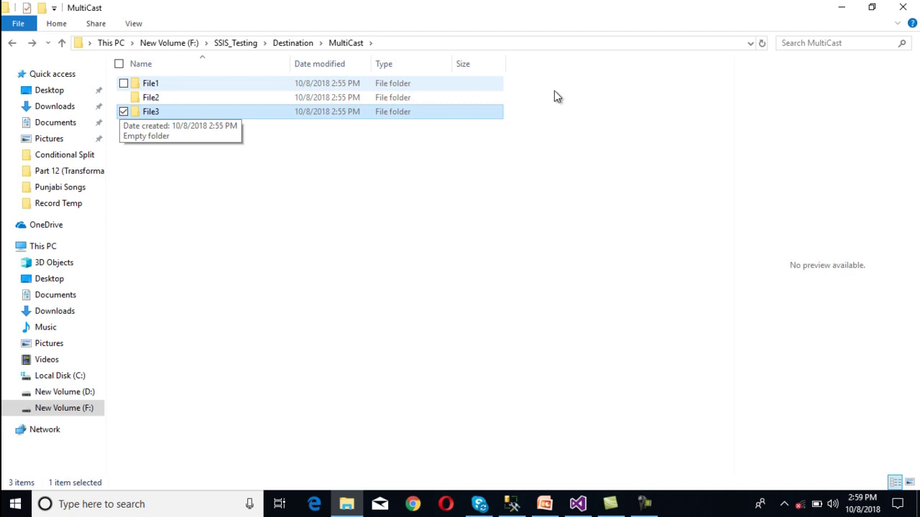
# Step: Return to the MultiCast folder window showing the empty File1, File2 and File3 folders
pyautogui.click(522, 508)
pyautogui.click(521, 508)
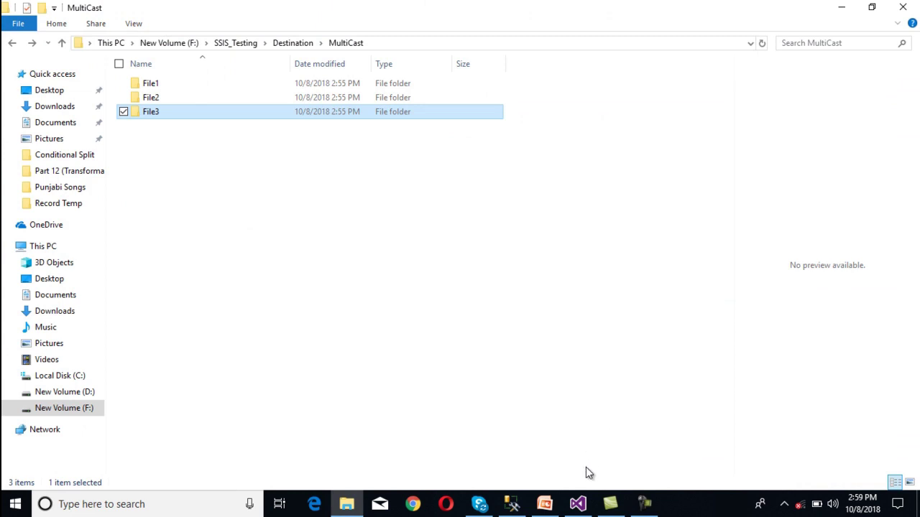
# Step: Add a new SSIS package to SSIS_Tutorial and rename Package1.dtsx to Multicast.dtsx
pyautogui.click(578, 505)
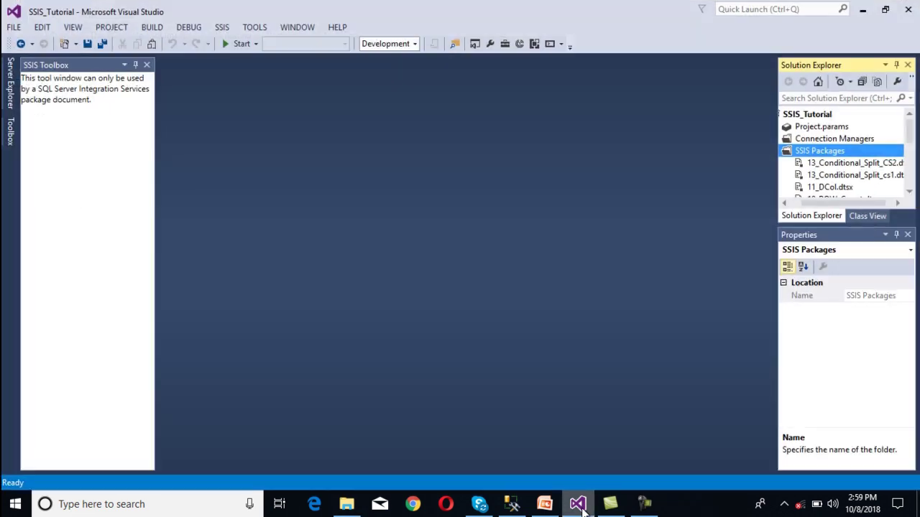
pyautogui.rightClick(845, 154)
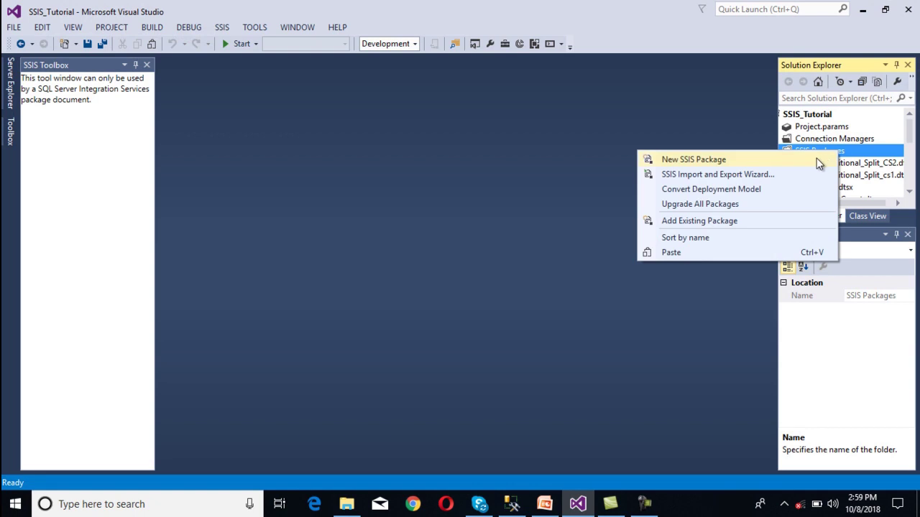
pyautogui.click(816, 158)
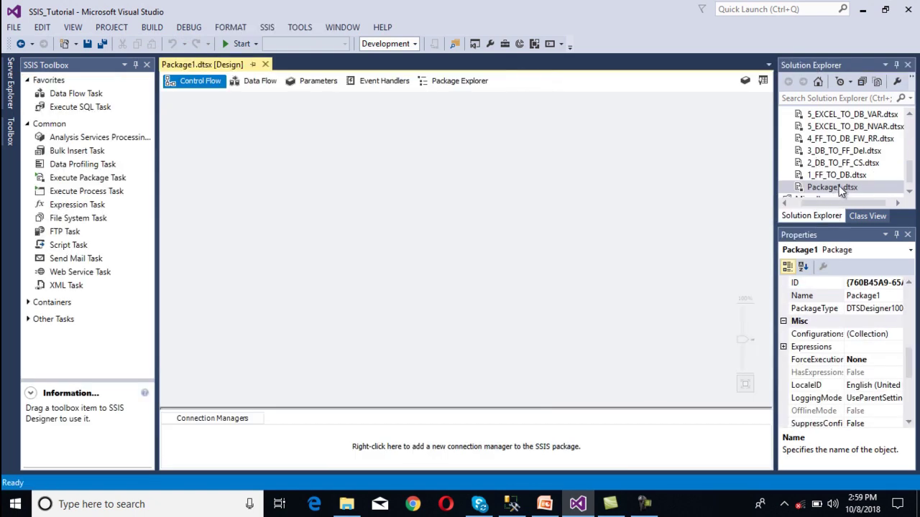
pyautogui.click(838, 187)
pyautogui.click(838, 185)
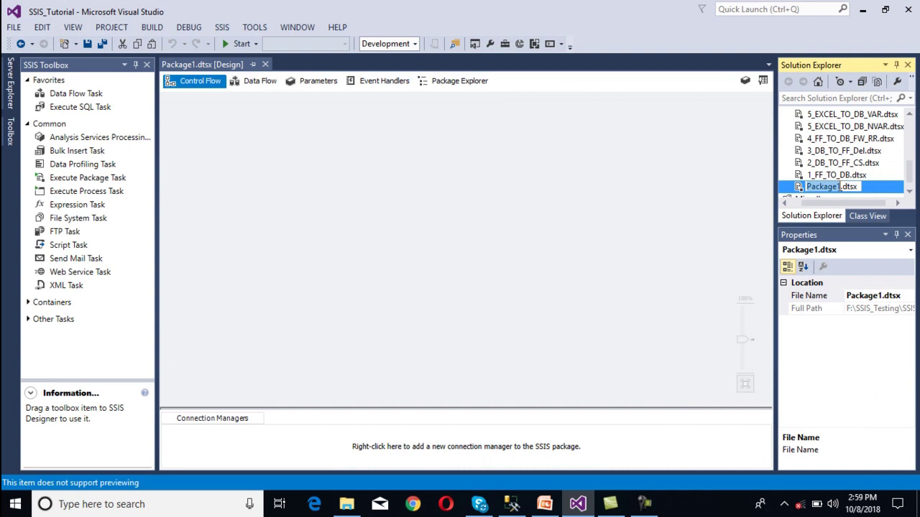
pyautogui.write('Mult')
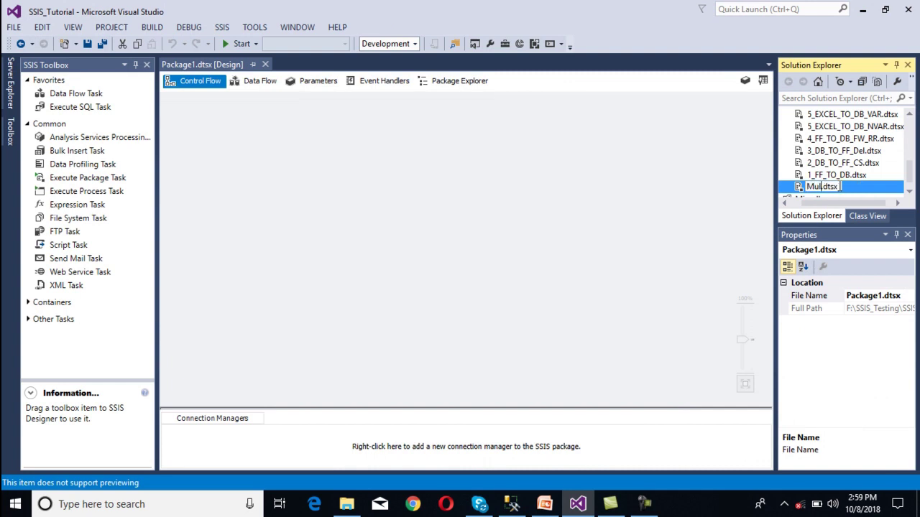
pyautogui.write('icast')
pyautogui.press('Return')
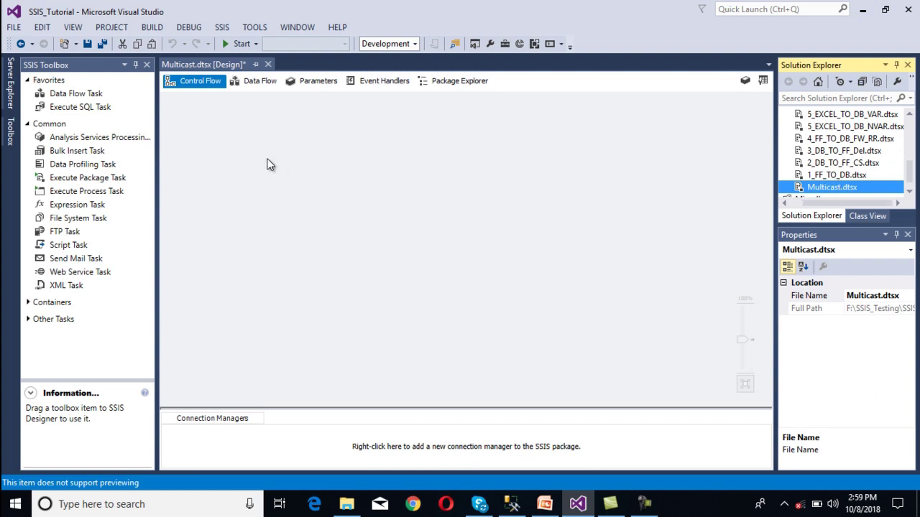
# Step: Place a Data Flow Task on the control flow and open its data flow
pyautogui.click(107, 96)
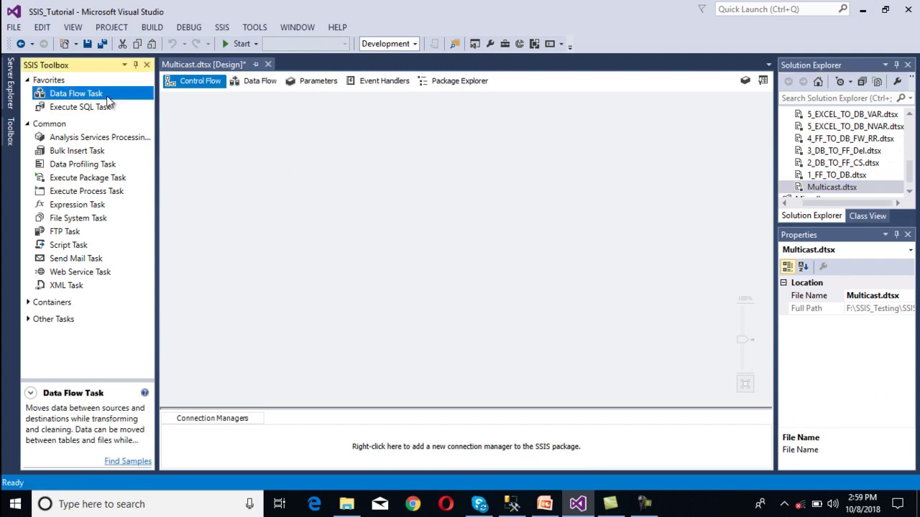
pyautogui.moveTo(107, 101); pyautogui.dragTo(259, 120)
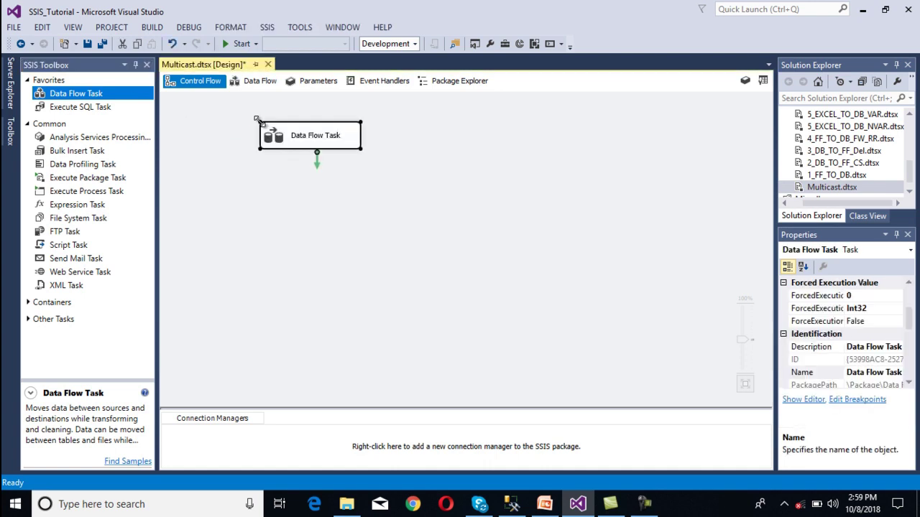
pyautogui.doubleClick(292, 139)
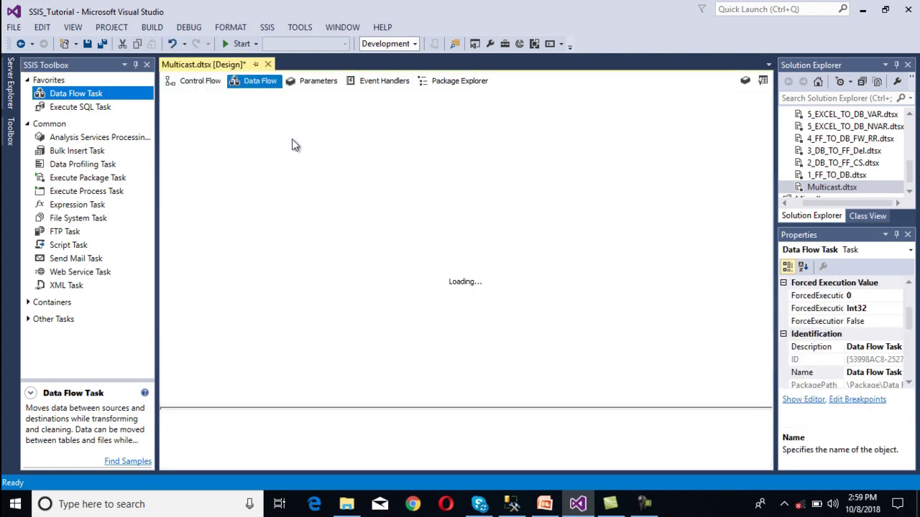
# Step: Add an OLE DB Source from Other Sources near the top of the data flow canvas
pyautogui.click(72, 195)
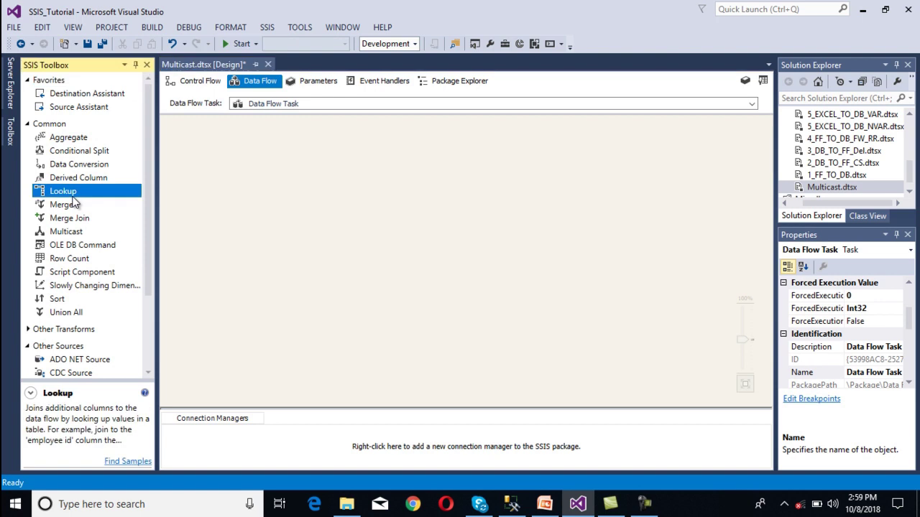
pyautogui.press('Left')
pyautogui.press('Left')
pyautogui.press('Down')
pyautogui.press('Down')
pyautogui.press('Left')
pyautogui.press('Right')
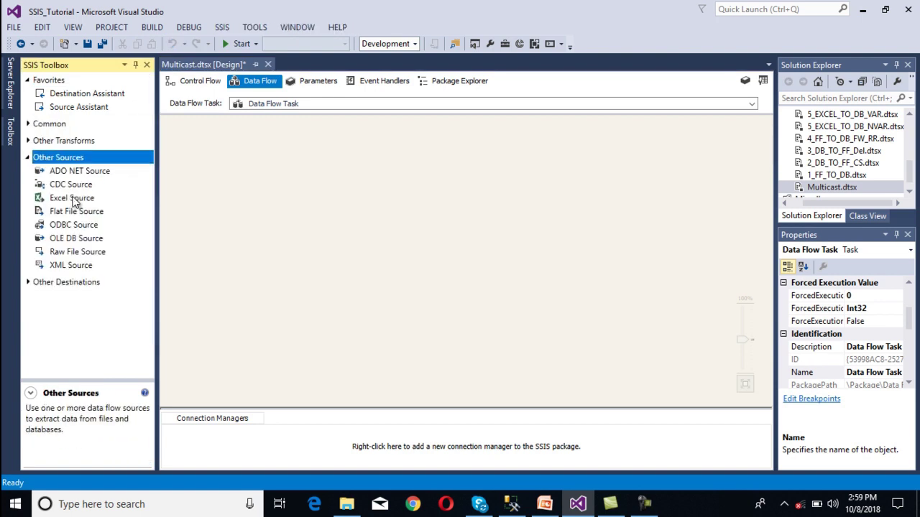
pyautogui.press('Down')
pyautogui.press('Down')
pyautogui.press('Down')
pyautogui.press('Down')
pyautogui.press('Down')
pyautogui.press('Down')
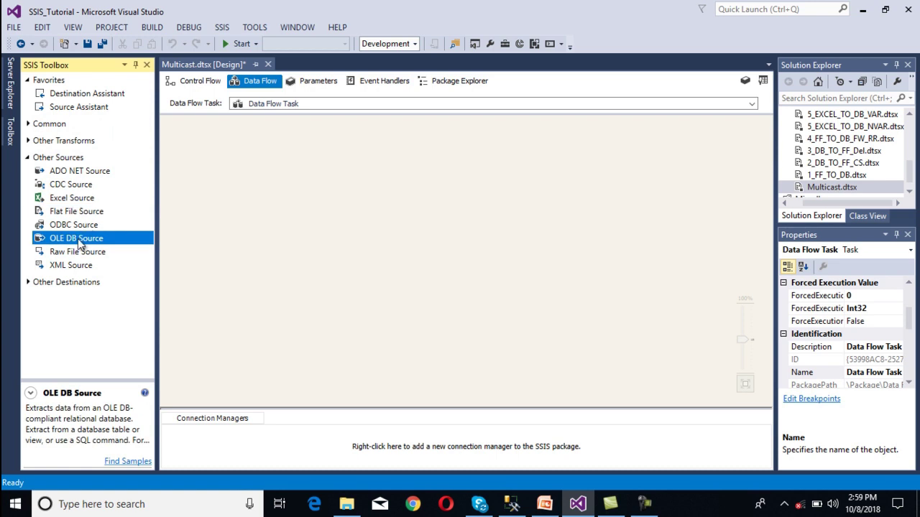
pyautogui.moveTo(78, 240); pyautogui.dragTo(215, 169)
pyautogui.moveTo(252, 146); pyautogui.dragTo(253, 145)
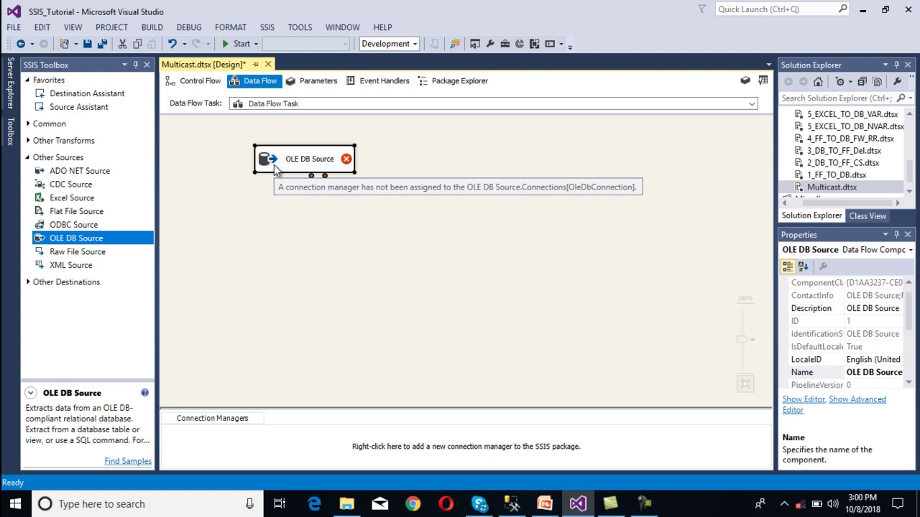
# Step: Replace the old connection with a new, tested one to SSIS_TEST on the local server
pyautogui.doubleClick(273, 164)
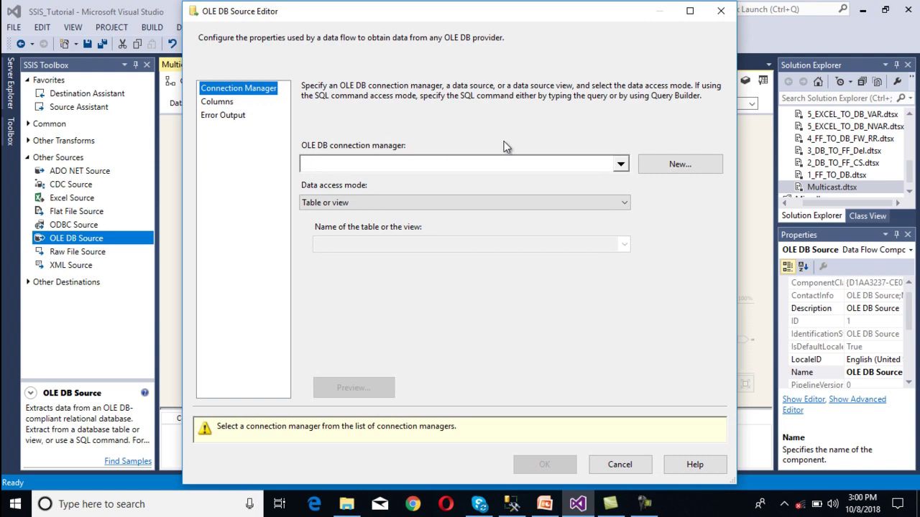
pyautogui.click(688, 167)
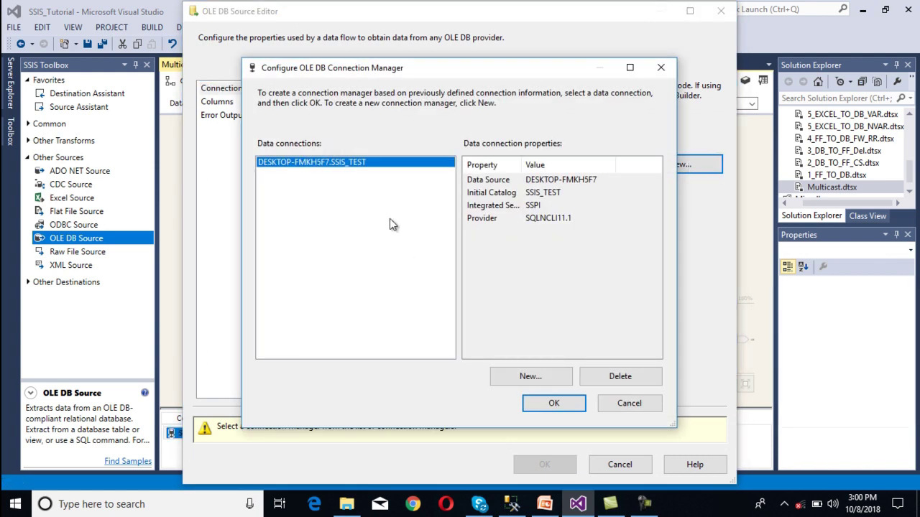
pyautogui.click(618, 374)
pyautogui.click(561, 384)
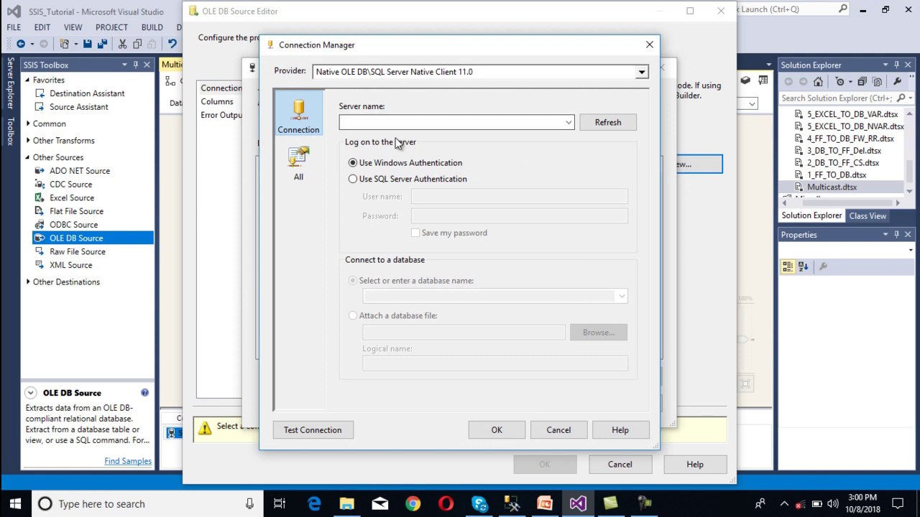
pyautogui.click(569, 122)
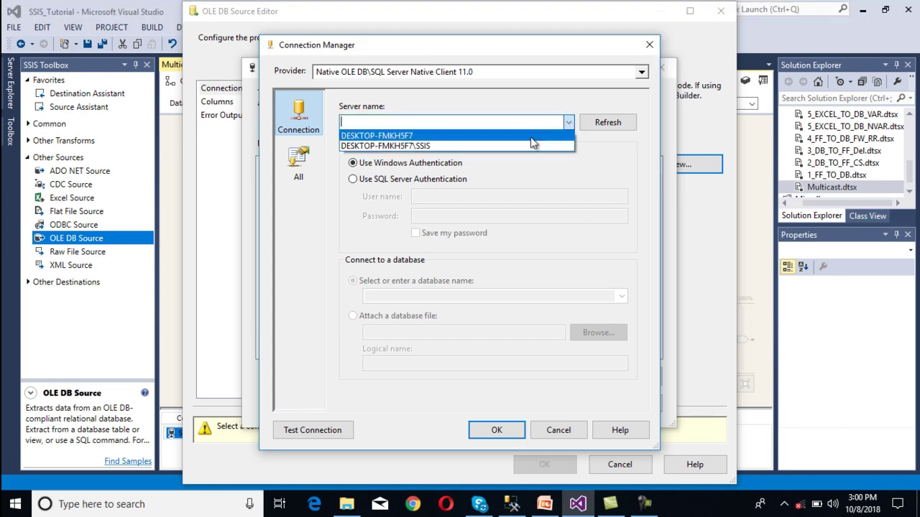
pyautogui.click(530, 137)
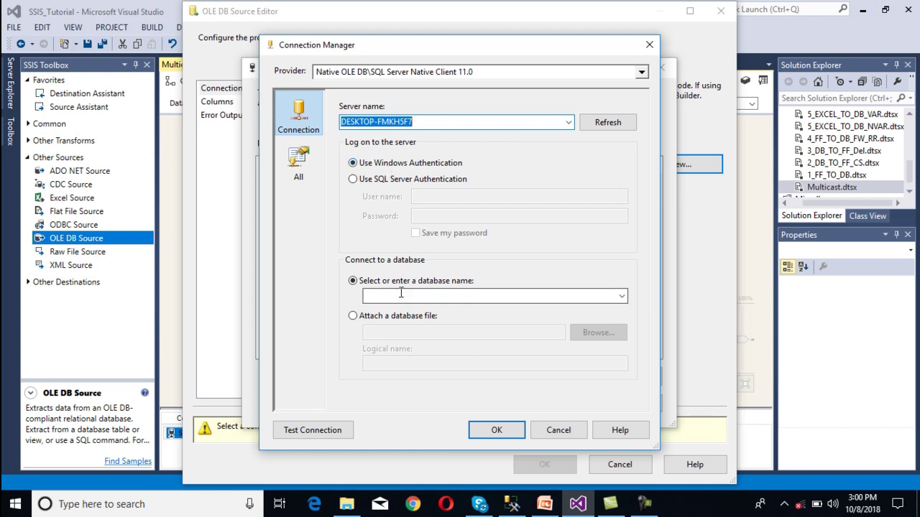
pyautogui.click(622, 297)
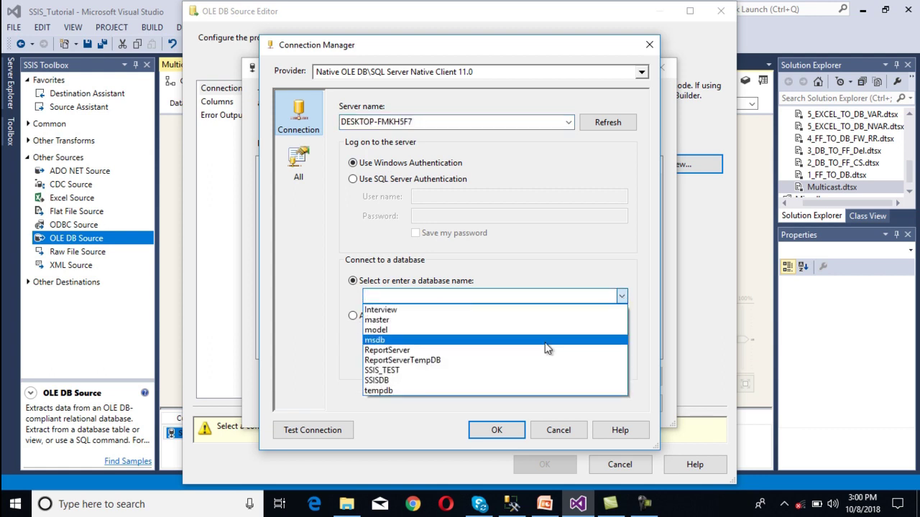
pyautogui.click(496, 371)
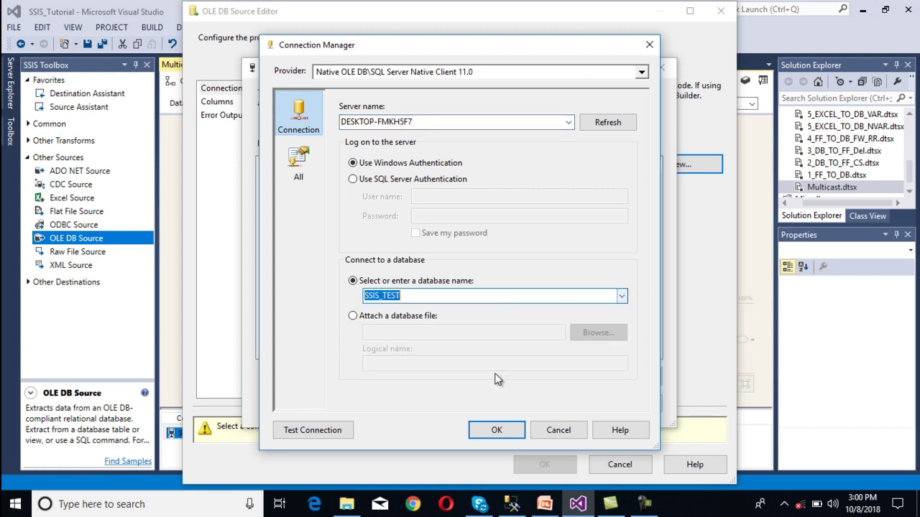
pyautogui.click(311, 431)
pyautogui.click(653, 268)
pyautogui.click(497, 430)
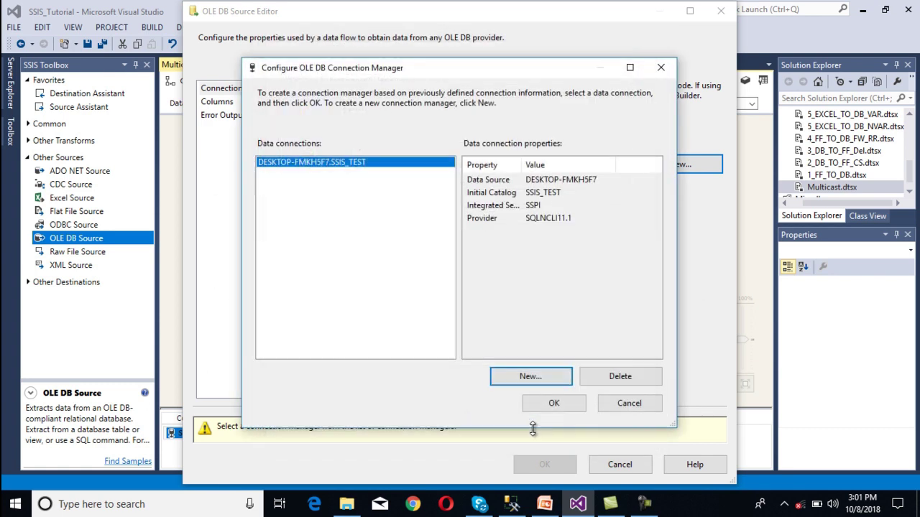
pyautogui.click(568, 404)
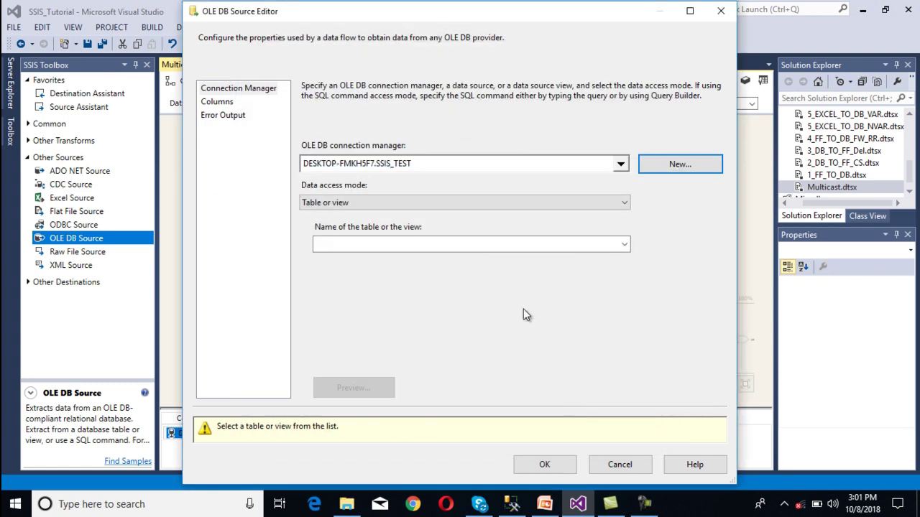
# Step: Select table [dbo].[EmpData_DestVar], review its Id, Name, Dob and Salary columns, and confirm
pyautogui.click(624, 244)
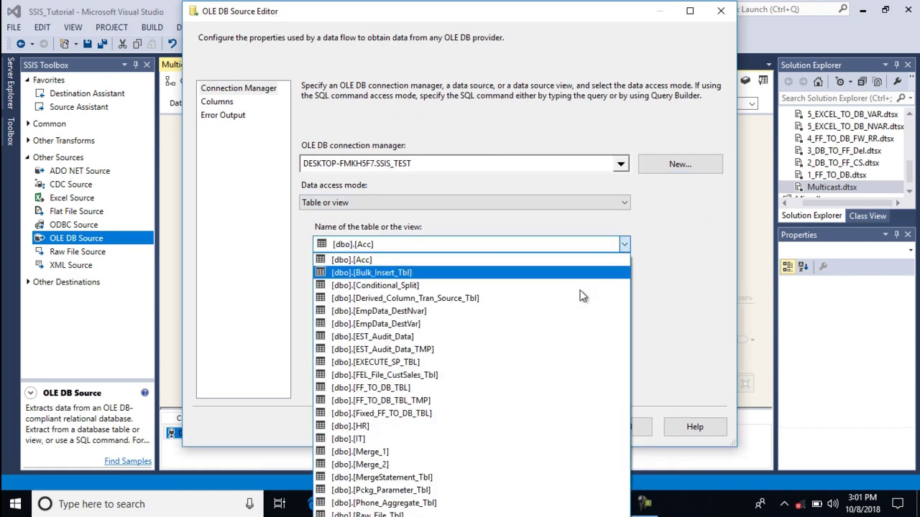
pyautogui.click(551, 323)
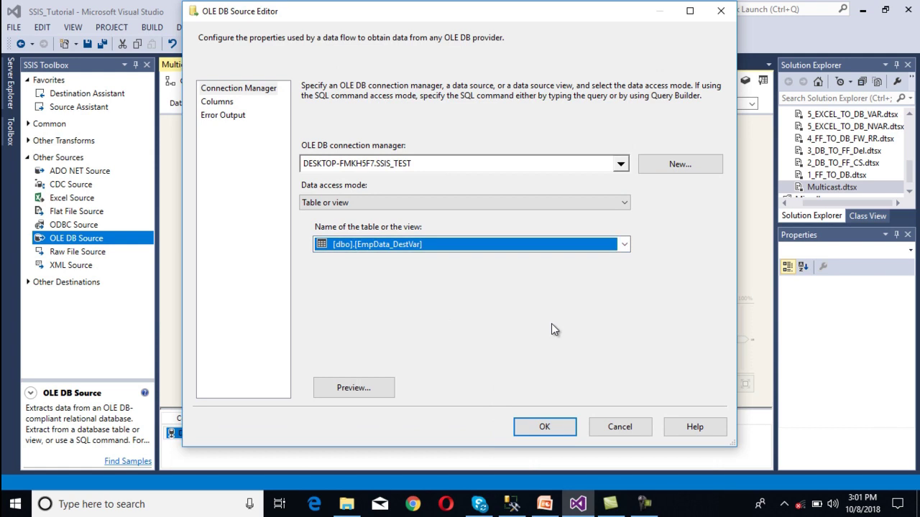
pyautogui.click(212, 101)
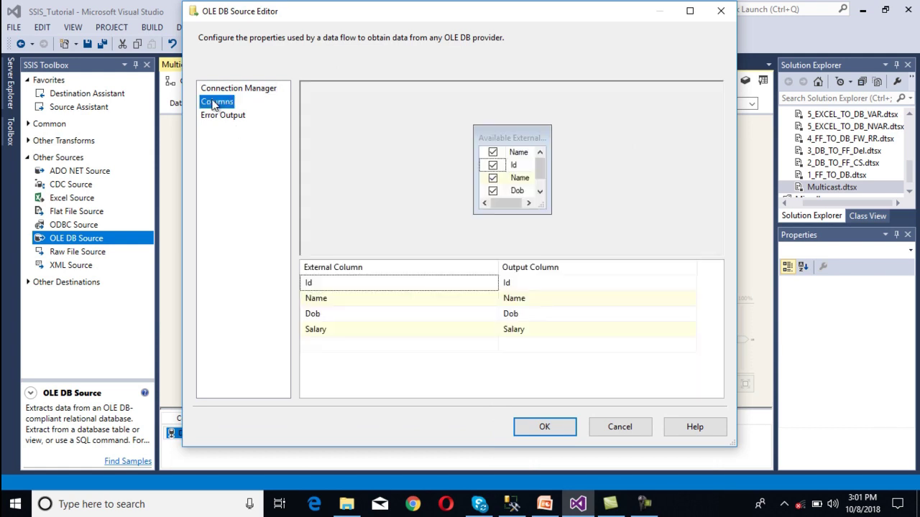
pyautogui.click(556, 430)
pyautogui.click(502, 205)
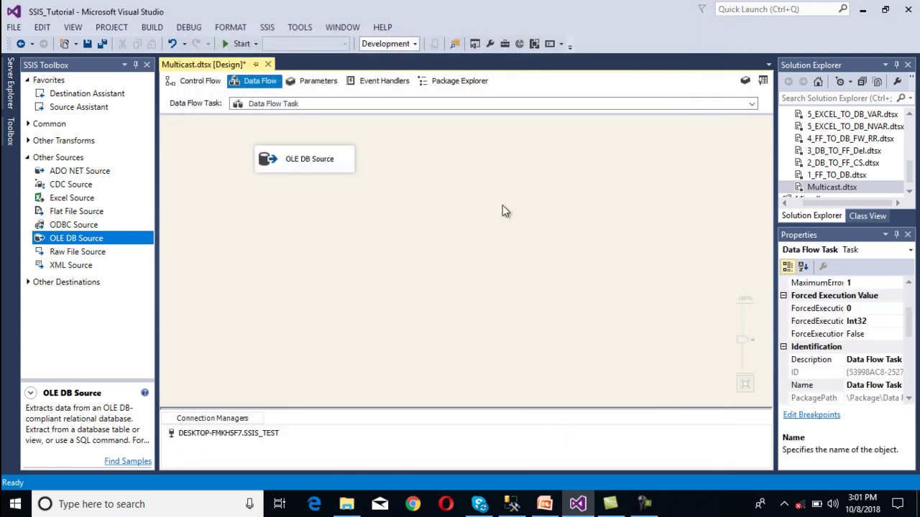
# Step: Save the package, add a Multicast below the OLE DB Source, and connect them
pyautogui.hotkey('ctrl', 's')
pyautogui.click(85, 189)
pyautogui.press('Left')
pyautogui.press('Left')
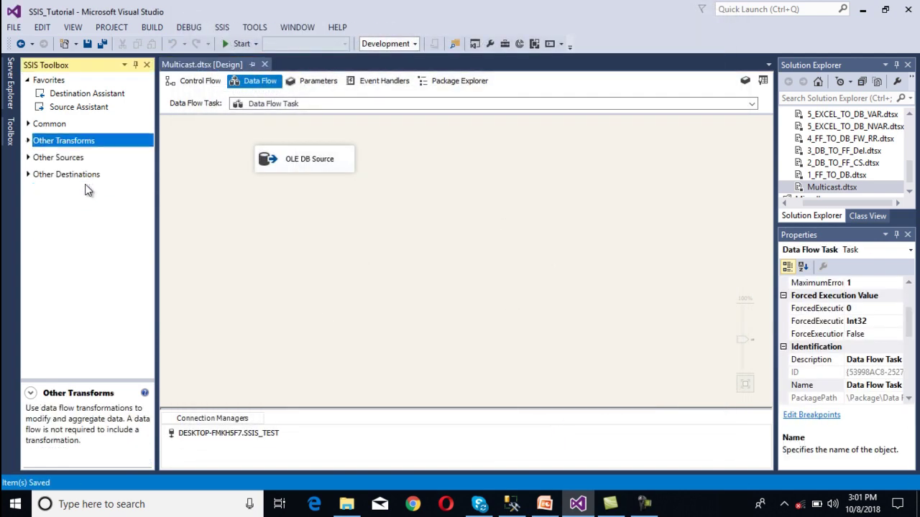
pyautogui.press('Up')
pyautogui.press('Up')
pyautogui.press('Right')
pyautogui.press('Down')
pyautogui.click(85, 190)
pyautogui.press('Down')
pyautogui.press('Down')
pyautogui.press('Down')
pyautogui.press('Down')
pyautogui.press('Down')
pyautogui.press('Down')
pyautogui.press('Down')
pyautogui.press('Up')
pyautogui.press('Up')
pyautogui.press('Up')
pyautogui.press('Up')
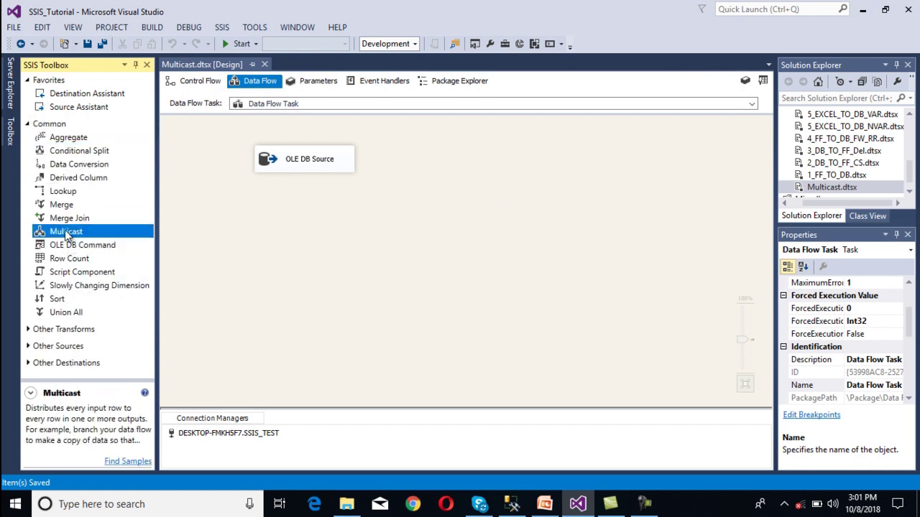
pyautogui.moveTo(65, 234); pyautogui.dragTo(231, 215)
pyautogui.moveTo(294, 194); pyautogui.dragTo(327, 206)
pyautogui.click(298, 159)
pyautogui.click(310, 208)
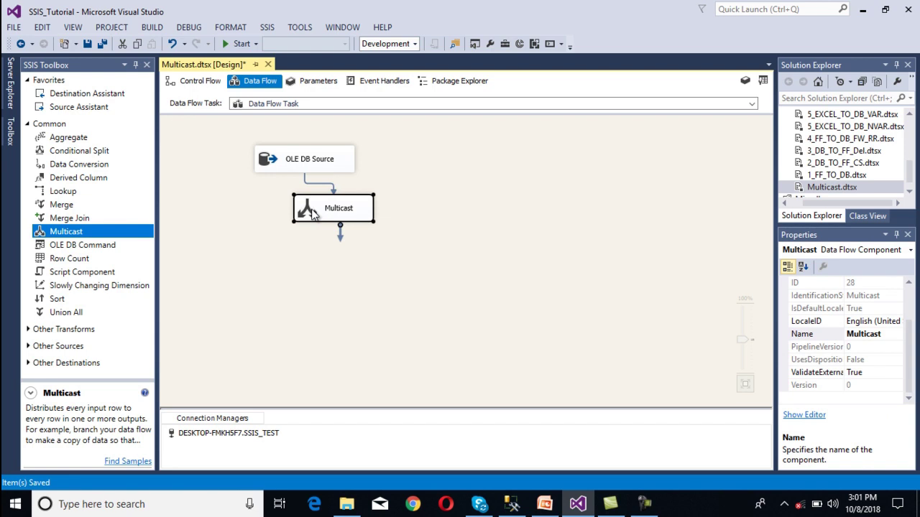
# Step: Add three Flat File Destinations in a row below the Multicast
pyautogui.click(66, 363)
pyautogui.click(87, 256)
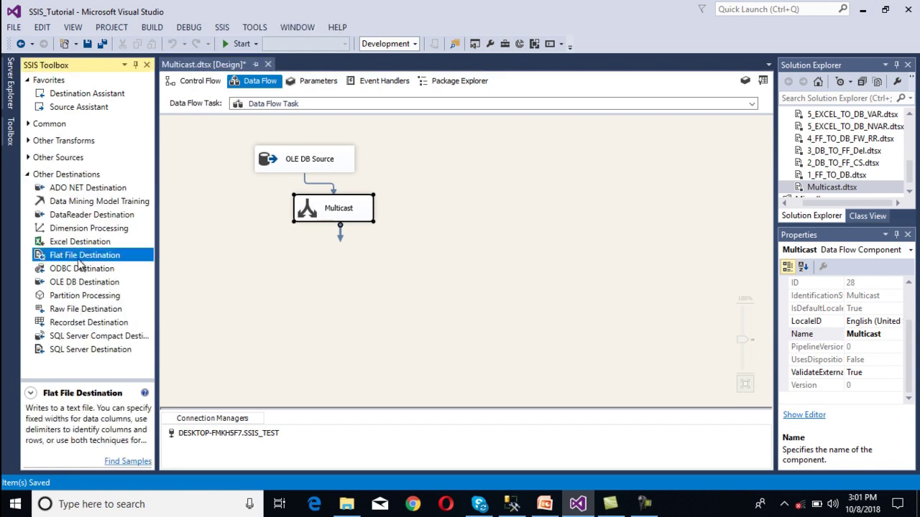
pyautogui.moveTo(60, 256); pyautogui.dragTo(233, 250)
pyautogui.moveTo(104, 256); pyautogui.dragTo(400, 253)
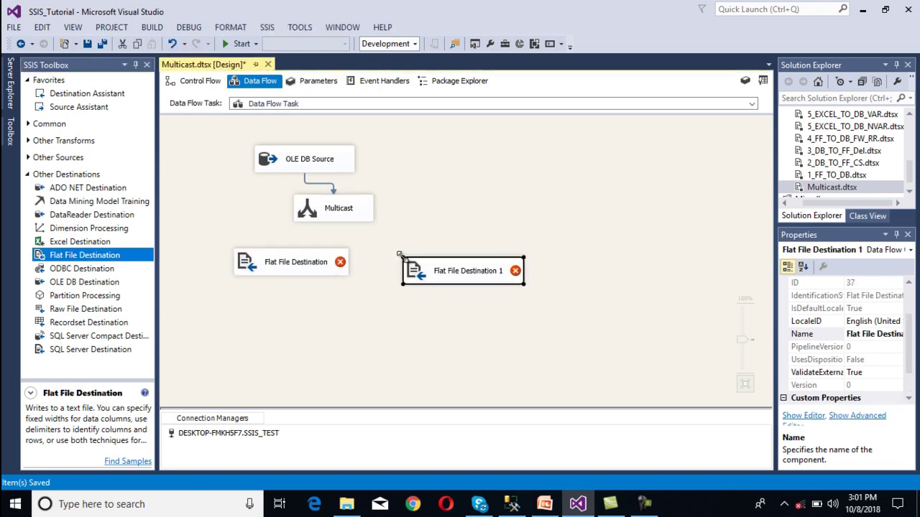
pyautogui.moveTo(135, 257); pyautogui.dragTo(593, 230)
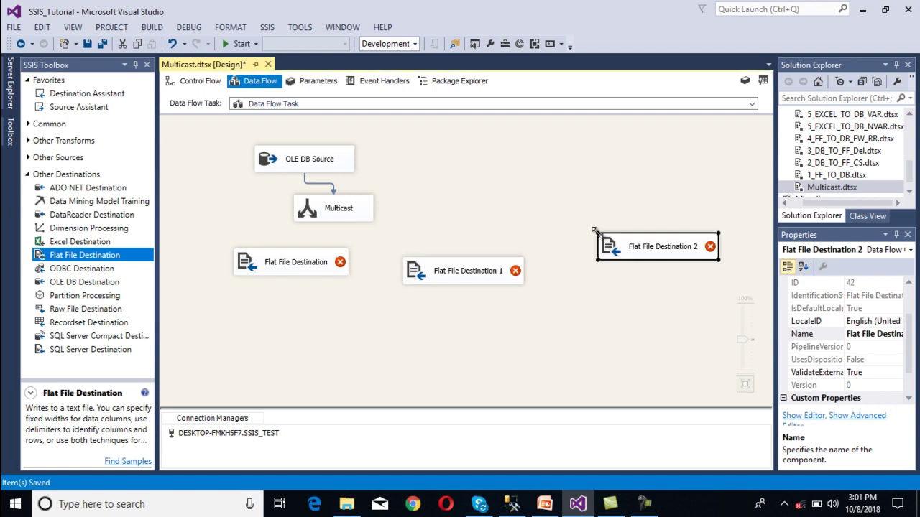
pyautogui.click(288, 257)
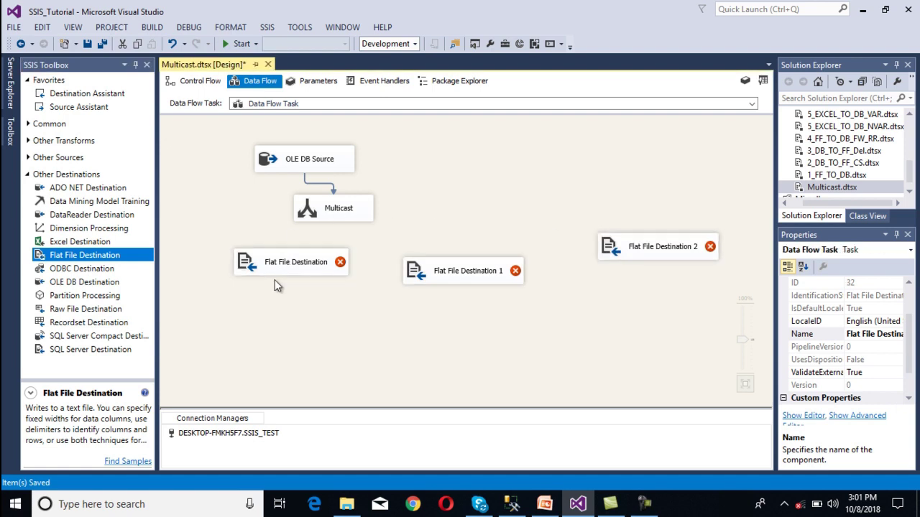
pyautogui.moveTo(283, 263); pyautogui.dragTo(230, 272)
# Step: Connect the Multicast output to Flat File Destination, Destination 1 and Destination 2
pyautogui.click(317, 220)
pyautogui.moveTo(337, 233); pyautogui.dragTo(232, 278)
pyautogui.moveTo(340, 231); pyautogui.dragTo(437, 278)
pyautogui.click(345, 209)
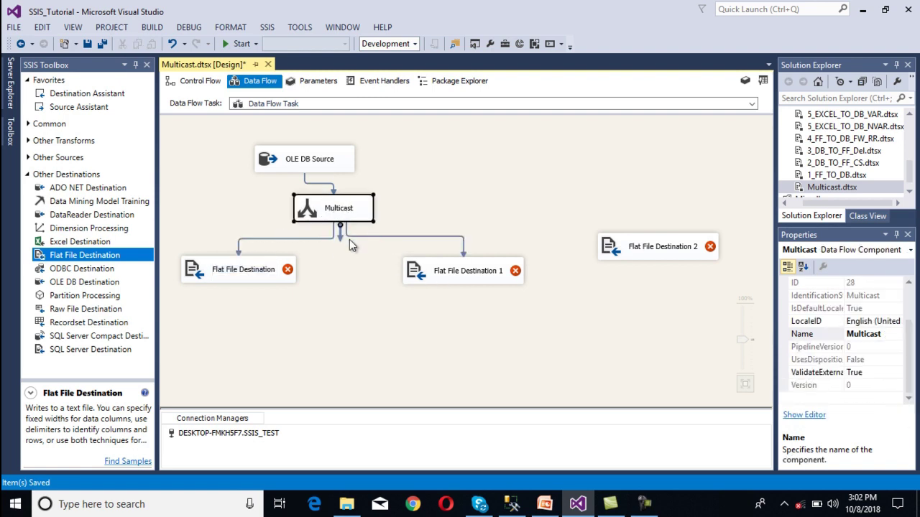
pyautogui.moveTo(340, 238); pyautogui.dragTo(628, 252)
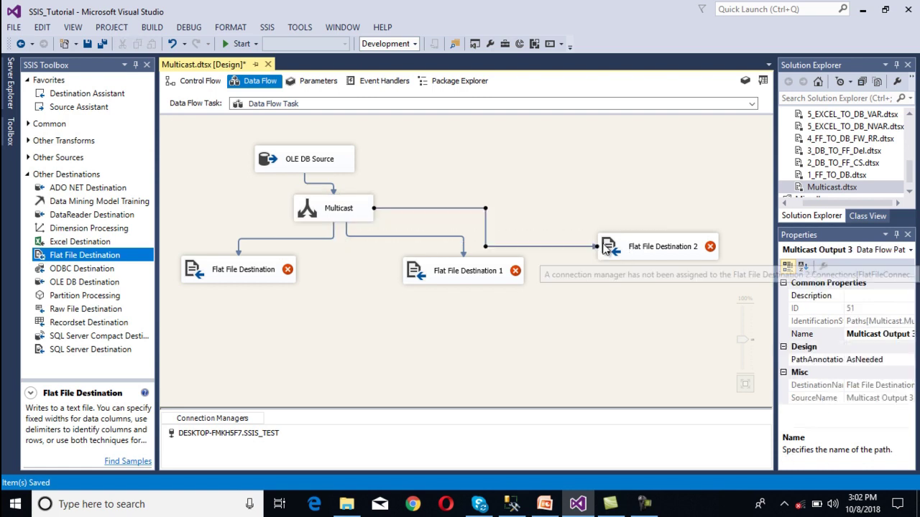
# Step: Create a new delimited flat file connection pointing to MultiCast\File1\1.txt
pyautogui.doubleClick(210, 274)
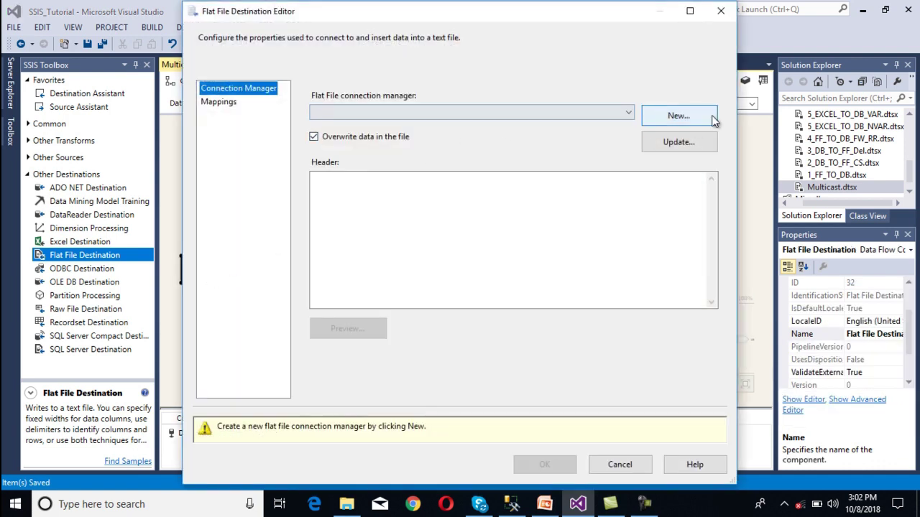
pyautogui.click(666, 117)
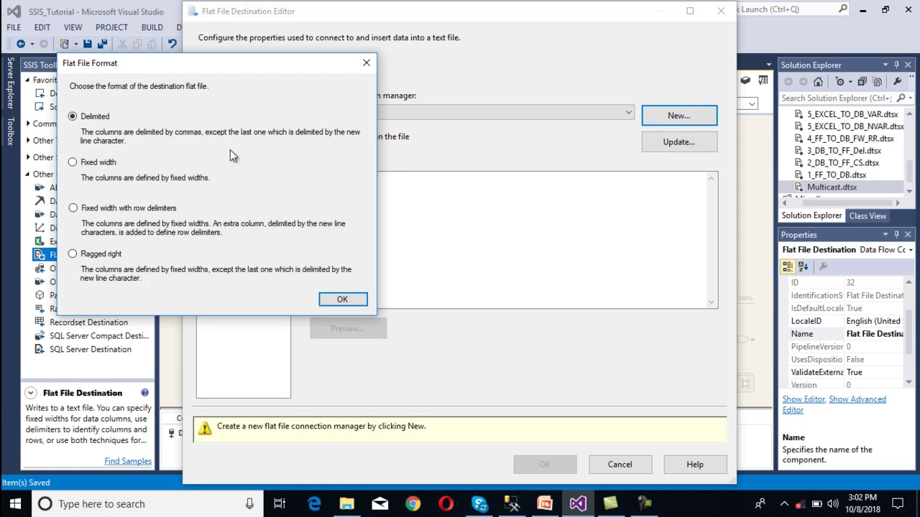
pyautogui.click(341, 301)
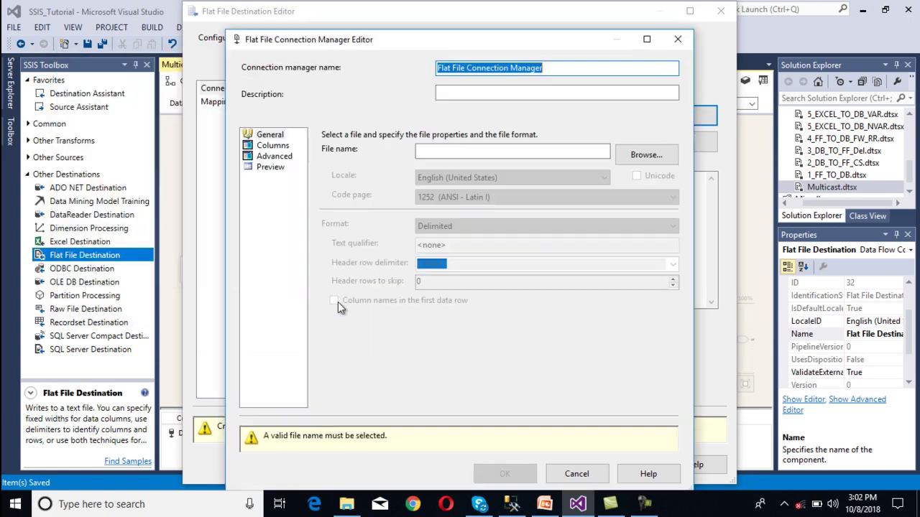
pyautogui.click(651, 156)
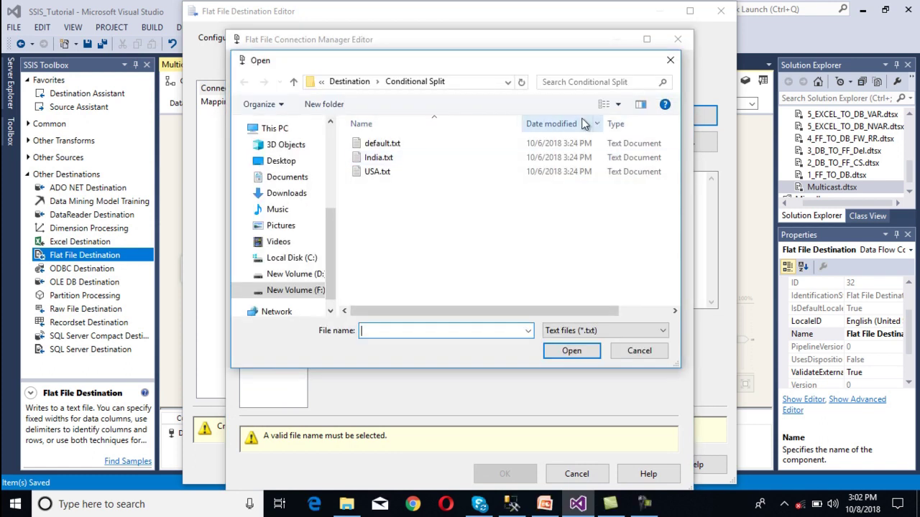
pyautogui.click(355, 81)
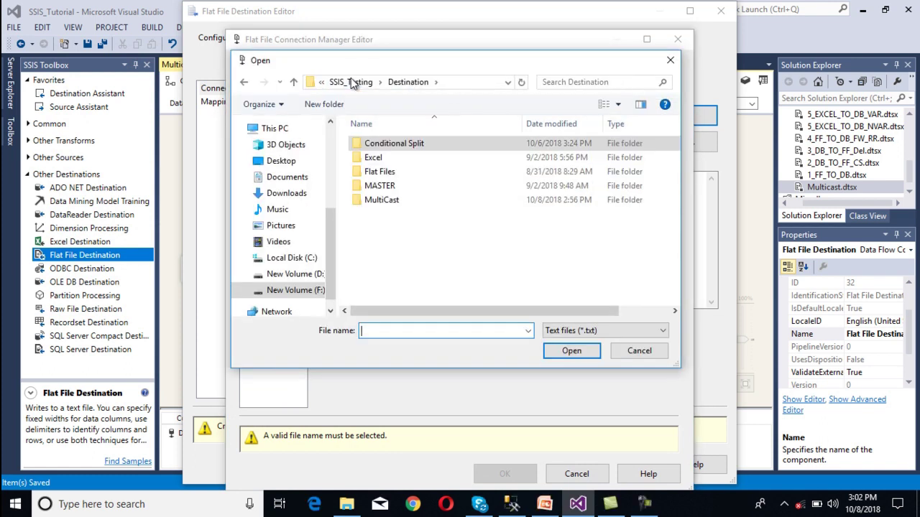
pyautogui.doubleClick(420, 200)
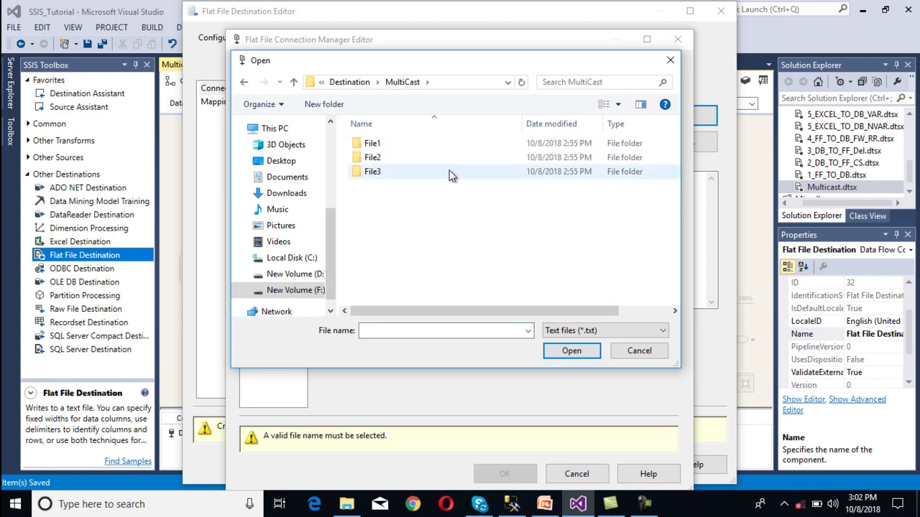
pyautogui.doubleClick(414, 142)
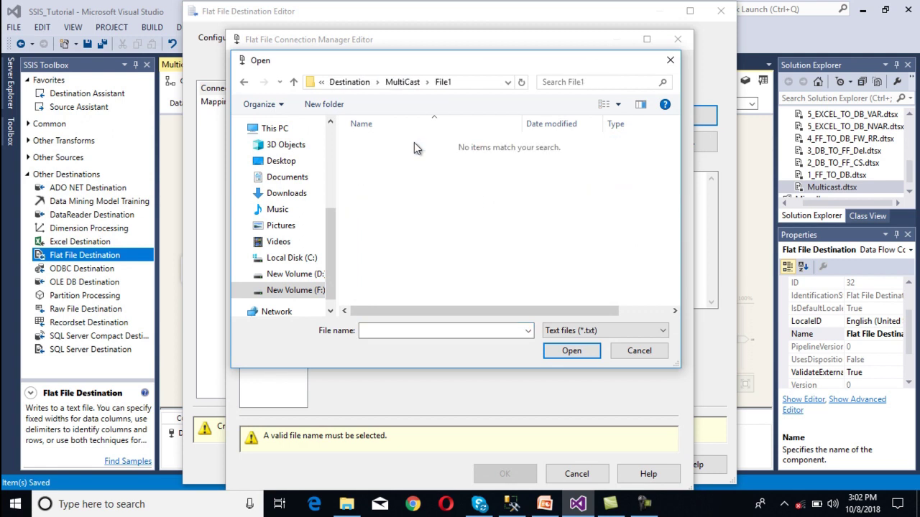
pyautogui.click(397, 331)
pyautogui.click(398, 330)
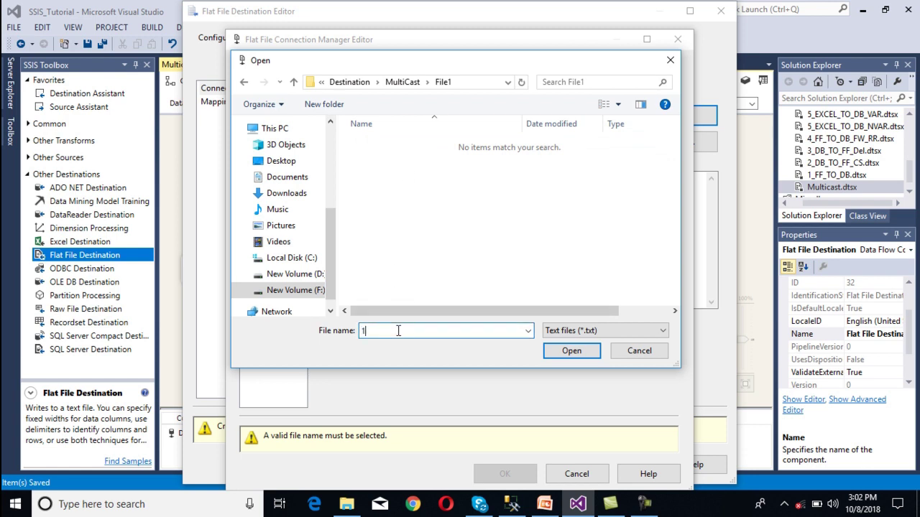
pyautogui.click(571, 352)
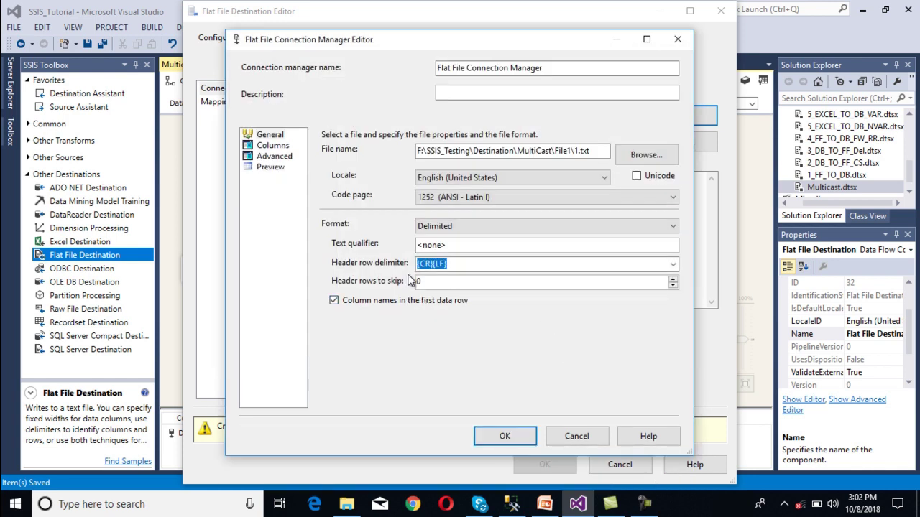
# Step: Accept the delimiter settings and the Id, Name, Dob, Salary mappings to finish the destination
pyautogui.click(271, 149)
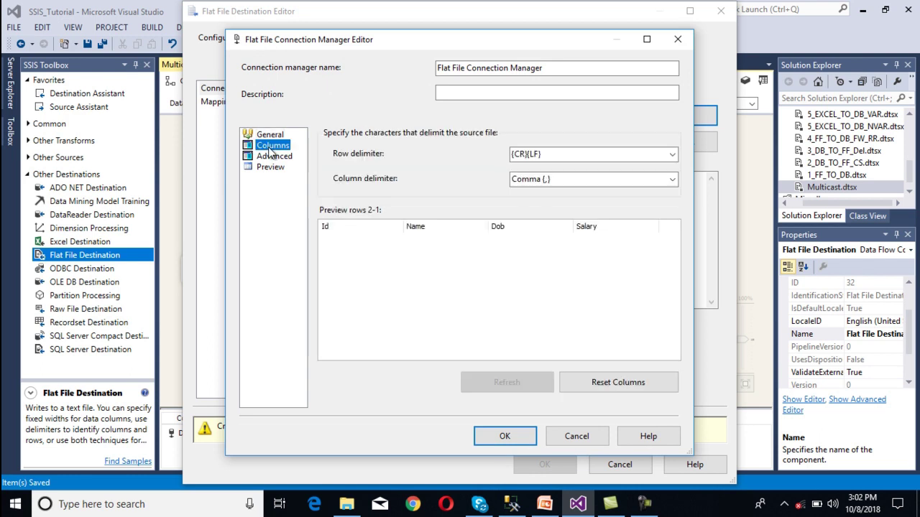
pyautogui.click(493, 435)
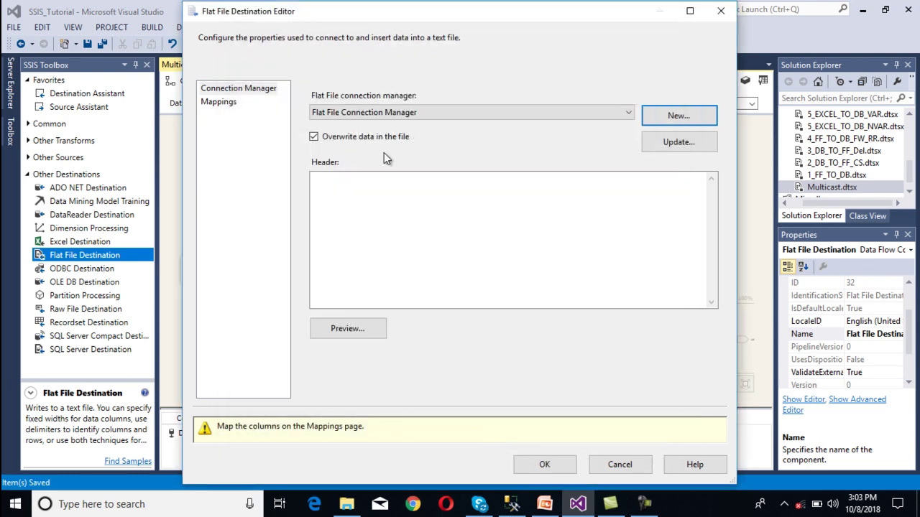
pyautogui.click(219, 103)
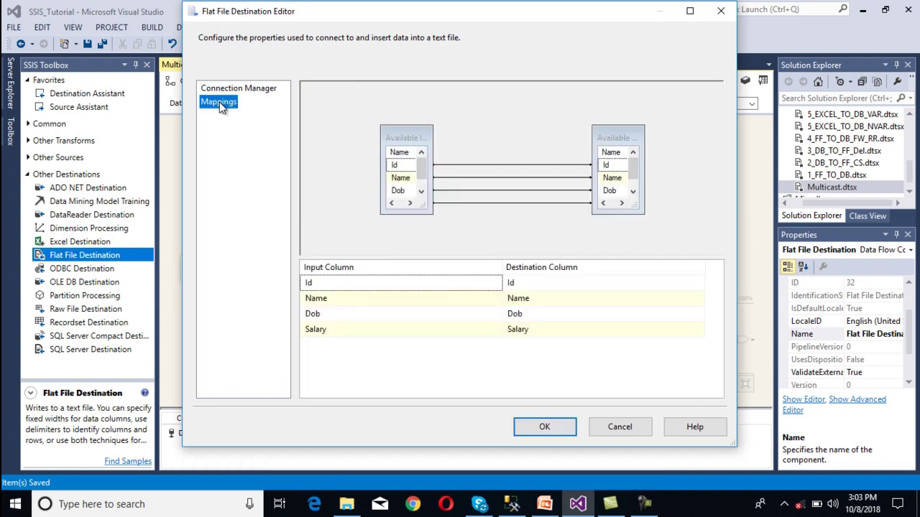
pyautogui.click(538, 428)
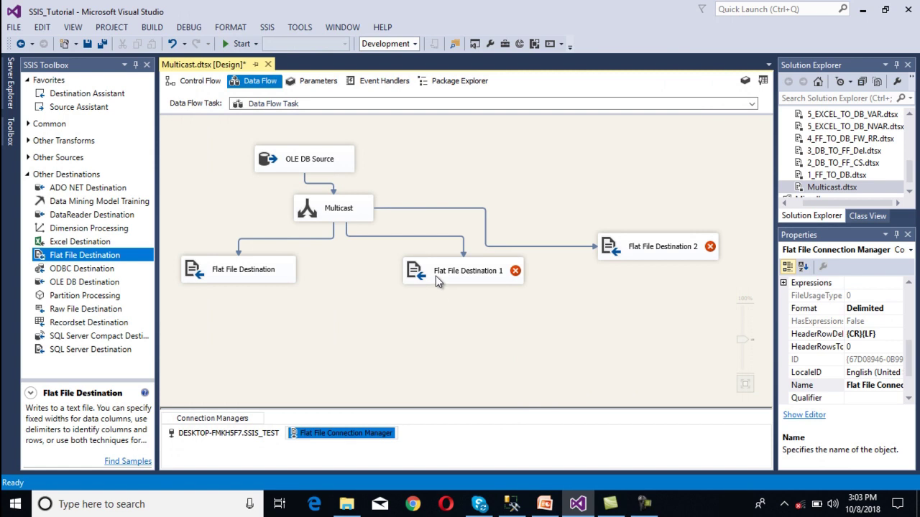
pyautogui.click(439, 276)
# Step: Move Flat File Destination 1 left and create a delimited connection to MultiCast\File2\2.txt
pyautogui.moveTo(462, 280); pyautogui.dragTo(382, 277)
pyautogui.doubleClick(336, 273)
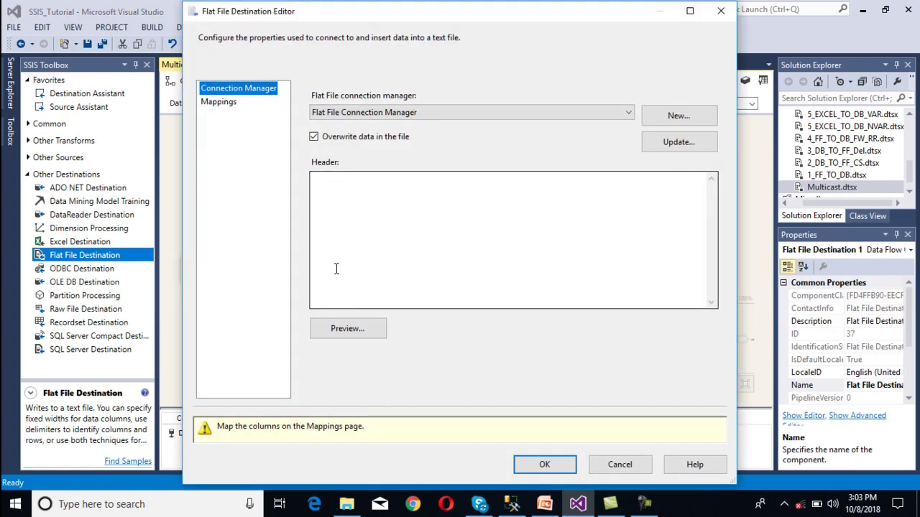
pyautogui.click(662, 119)
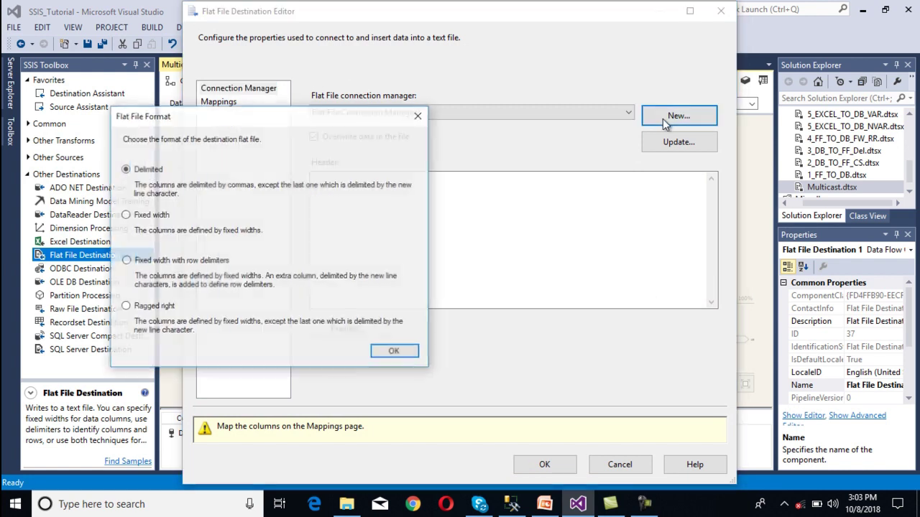
pyautogui.click(396, 353)
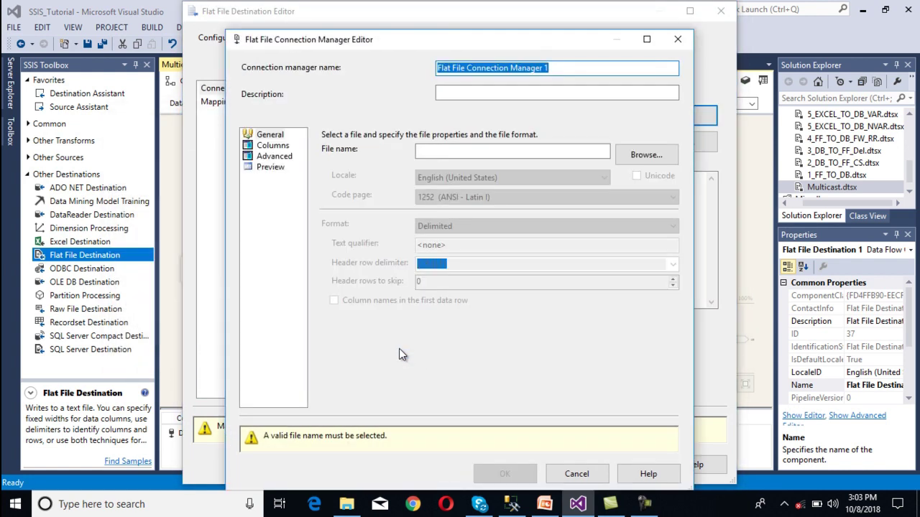
pyautogui.click(639, 156)
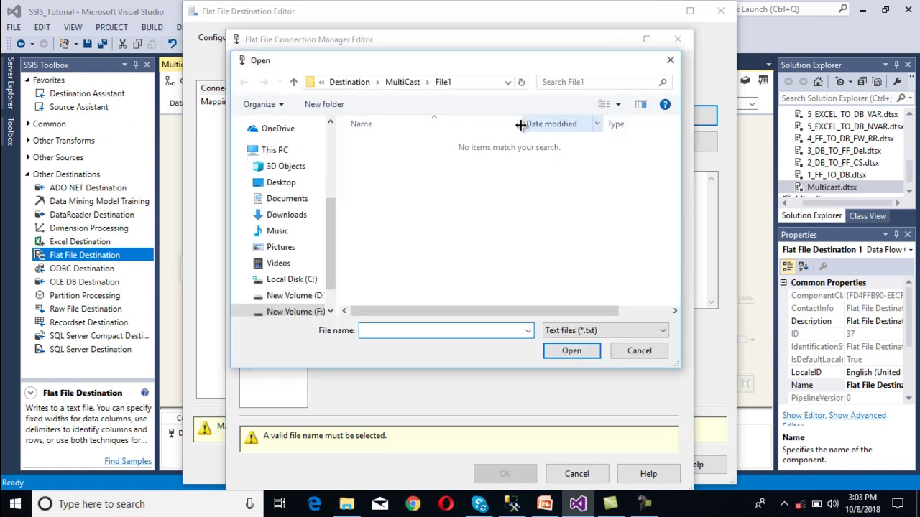
pyautogui.click(403, 83)
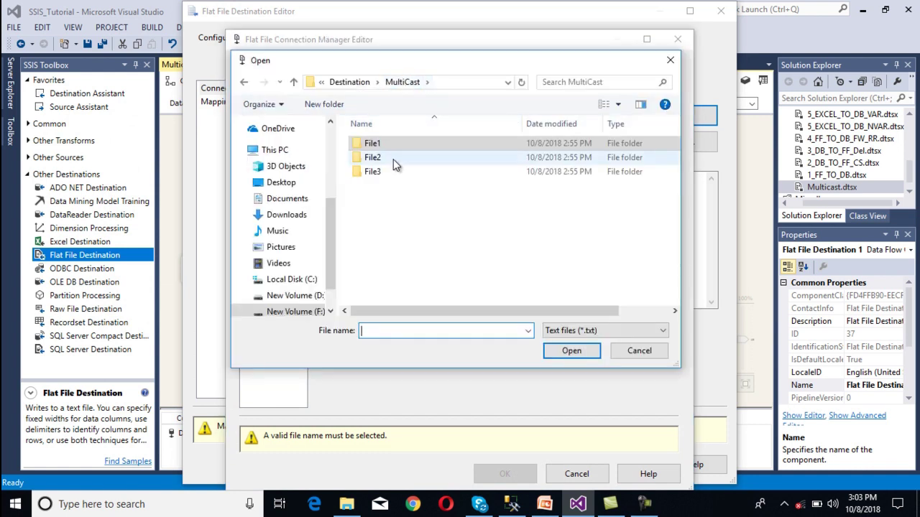
pyautogui.doubleClick(393, 159)
pyautogui.click(396, 328)
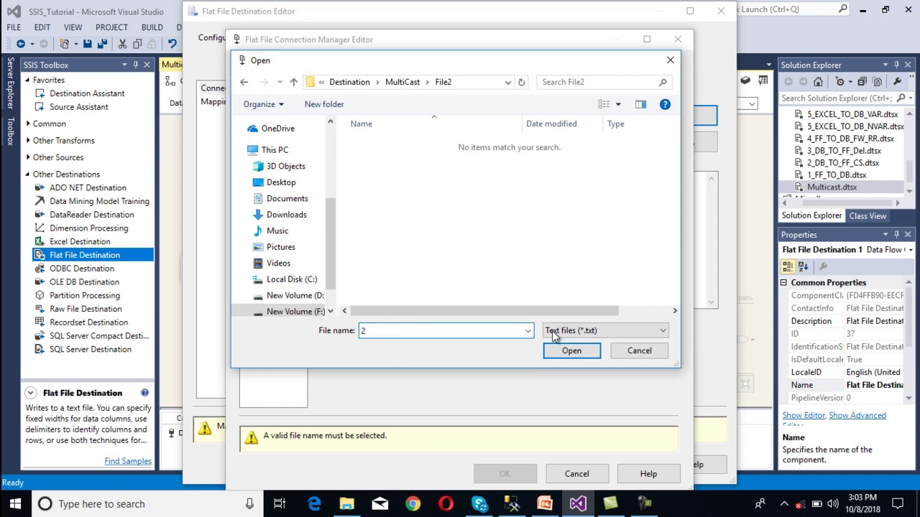
pyautogui.click(571, 352)
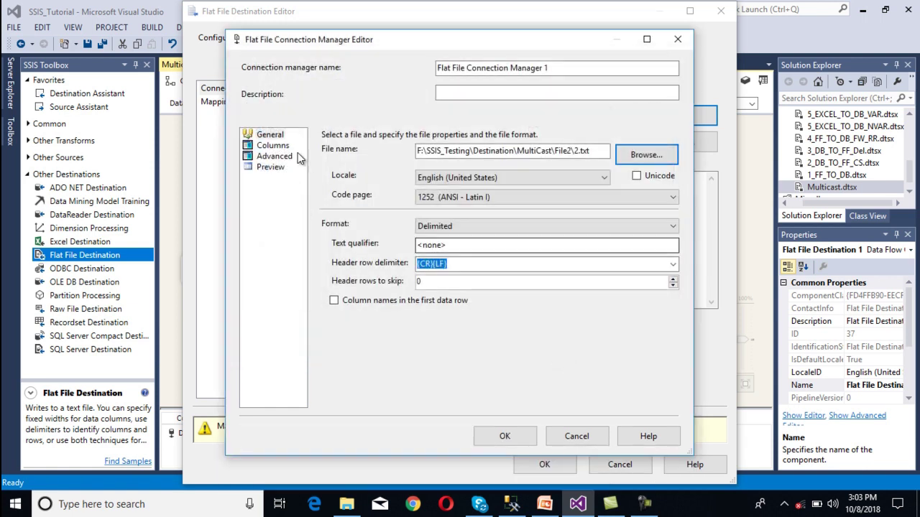
# Step: Turn on column names in the first row, accept the mappings, and nudge Destination 2 left
pyautogui.click(388, 300)
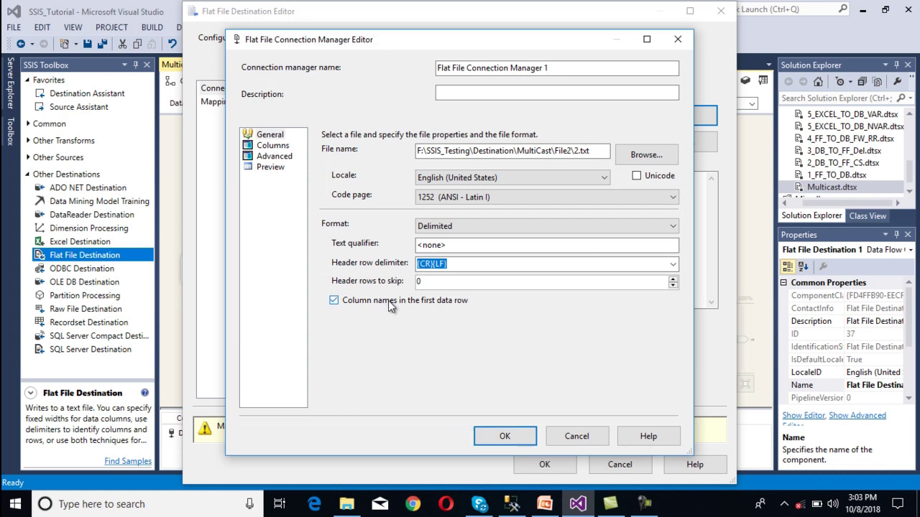
pyautogui.click(275, 148)
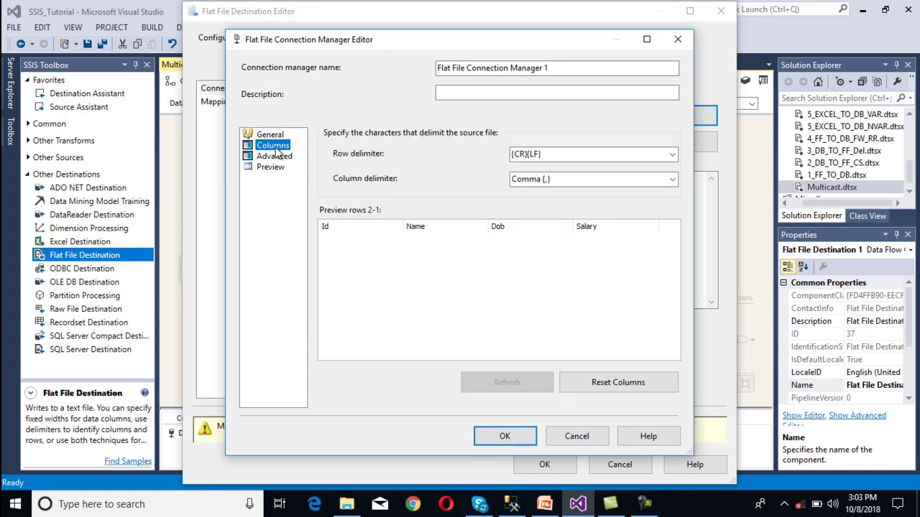
pyautogui.click(503, 435)
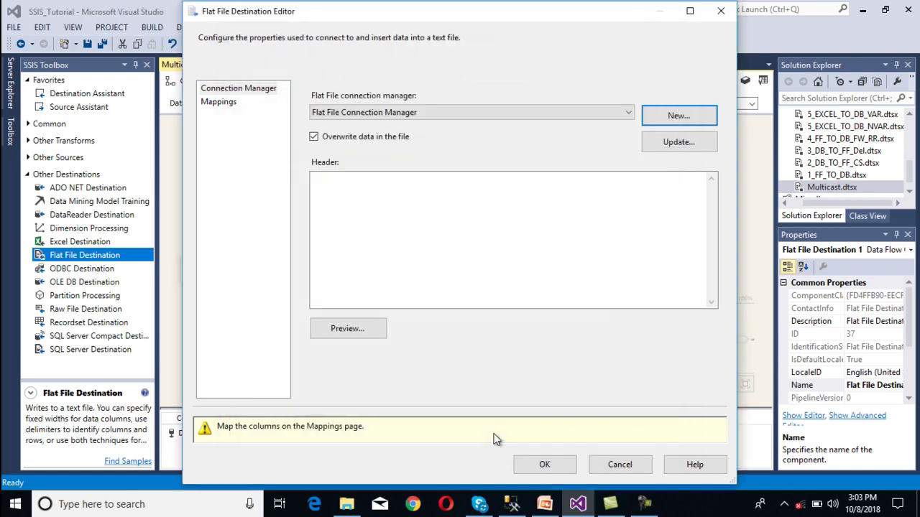
pyautogui.click(228, 104)
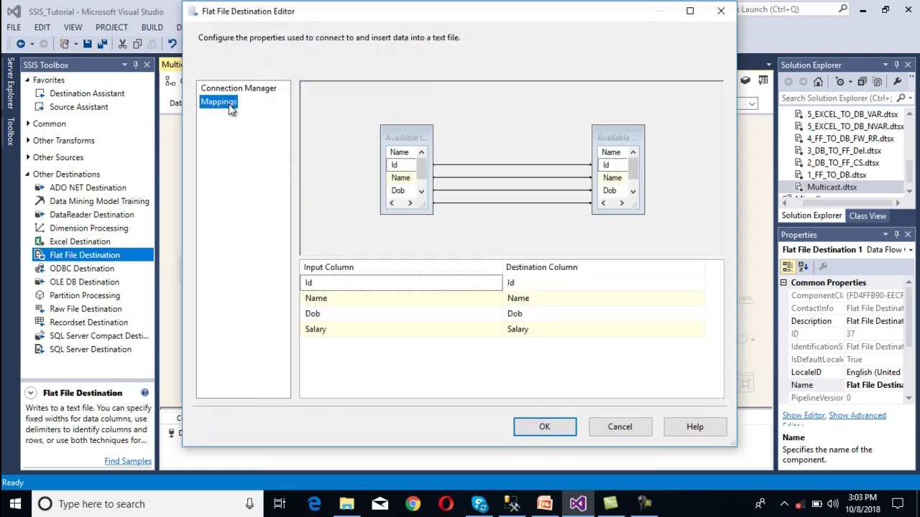
pyautogui.click(533, 431)
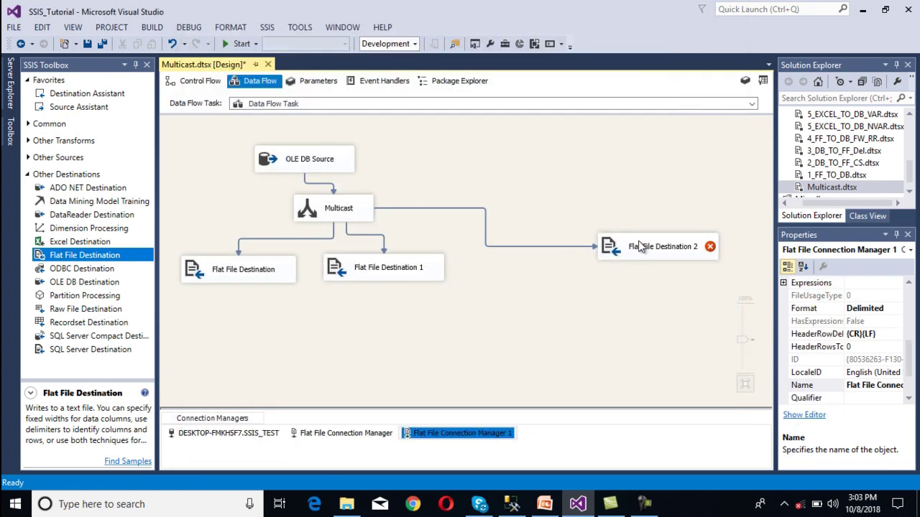
pyautogui.click(636, 251)
pyautogui.moveTo(636, 253); pyautogui.dragTo(522, 274)
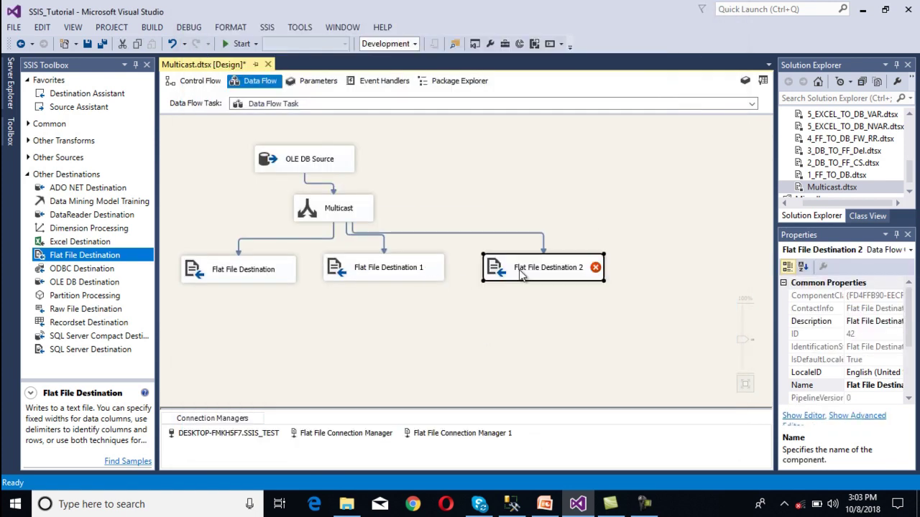
# Step: Point Flat File Destination 2 at a new delimited file MultiCast\File3\3.txt
pyautogui.doubleClick(508, 267)
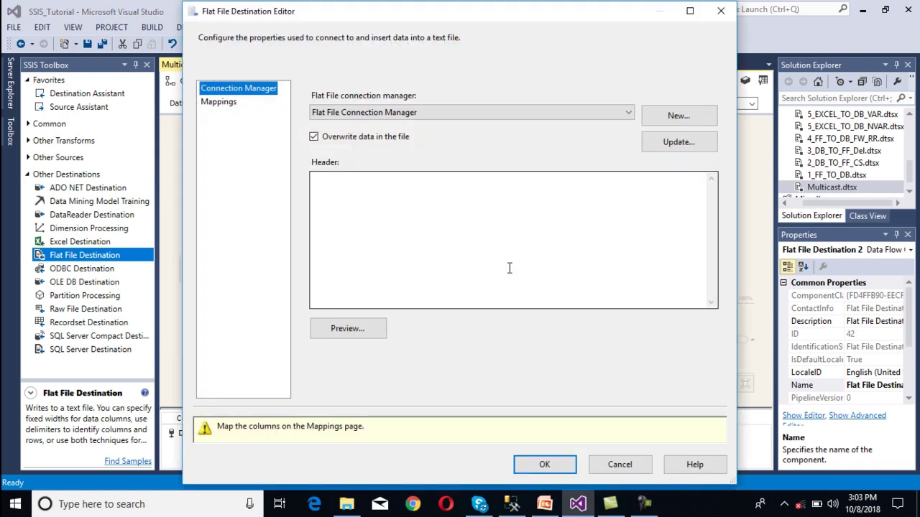
pyautogui.click(682, 115)
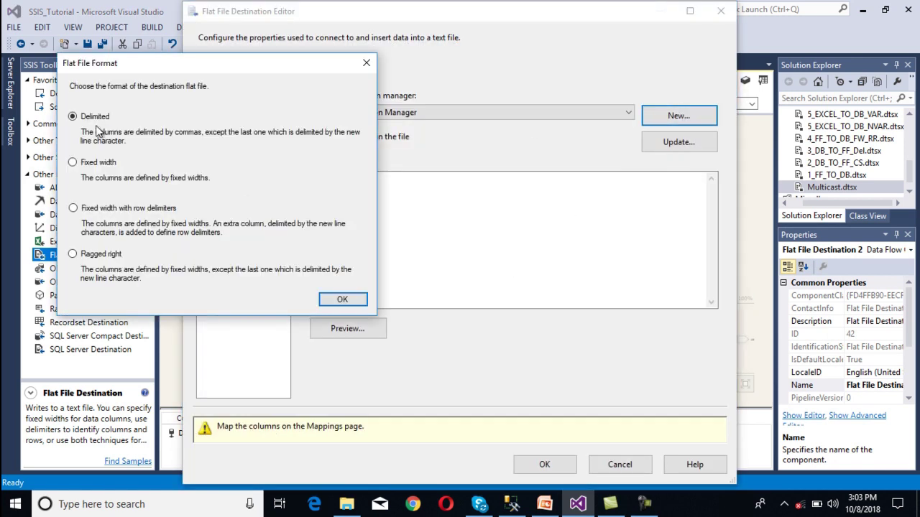
pyautogui.click(342, 300)
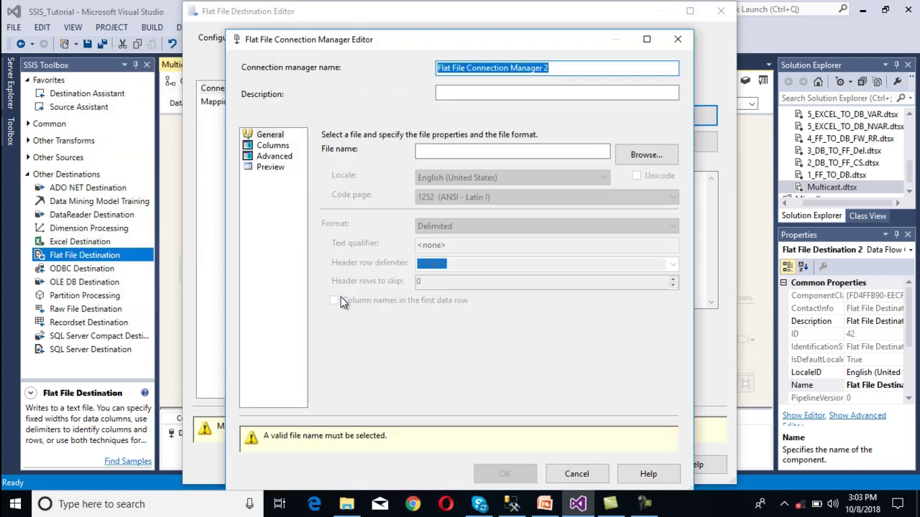
pyautogui.click(645, 155)
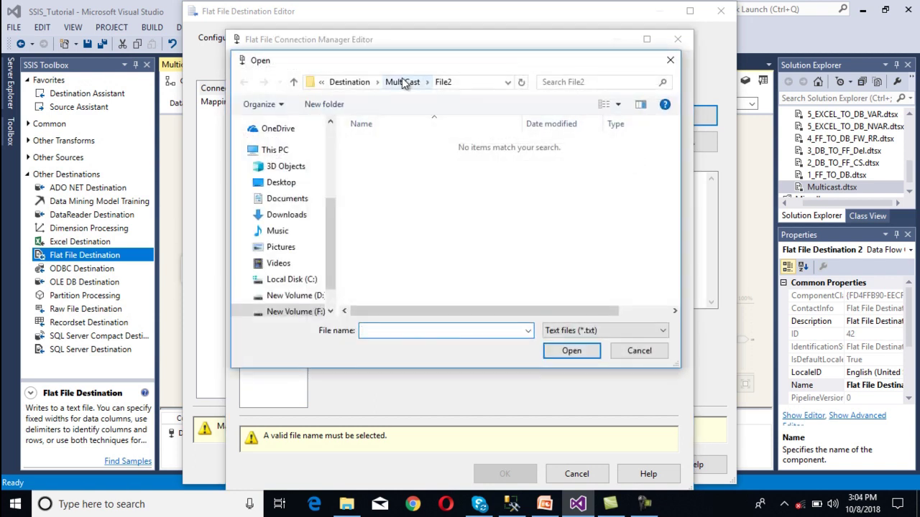
pyautogui.click(404, 83)
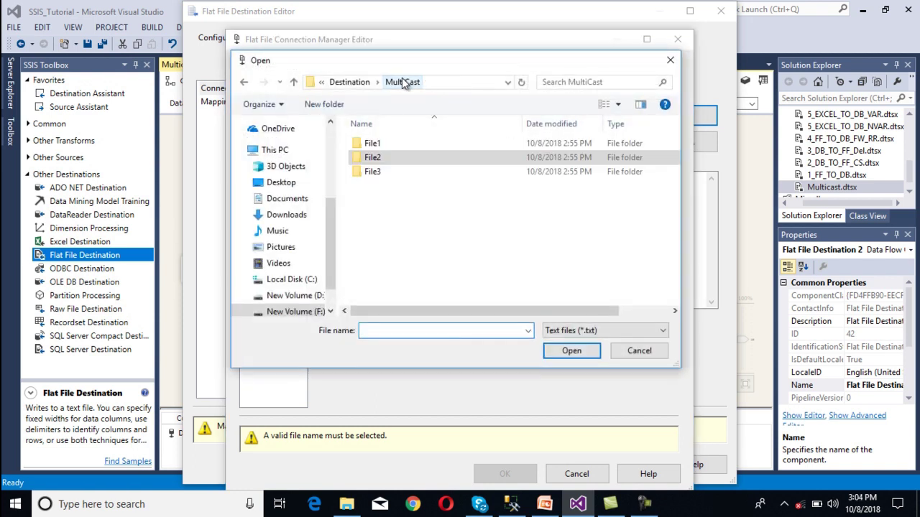
pyautogui.doubleClick(401, 173)
pyautogui.write('3')
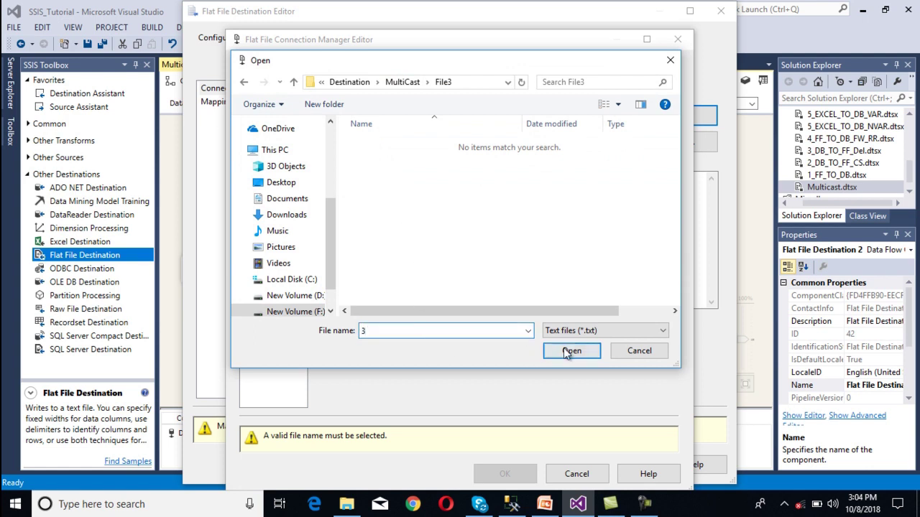
pyautogui.click(568, 351)
# Step: Use first-row column names, accept the column mappings, and save the package
pyautogui.click(399, 302)
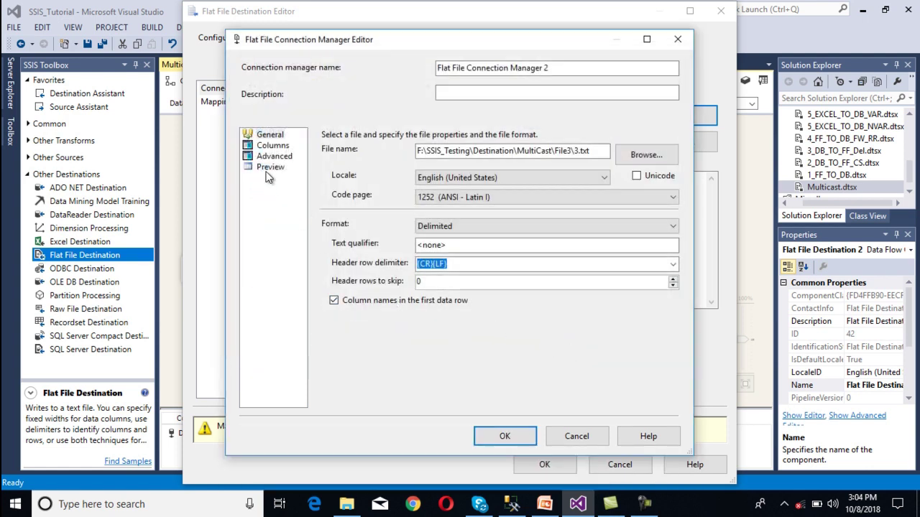
pyautogui.click(264, 147)
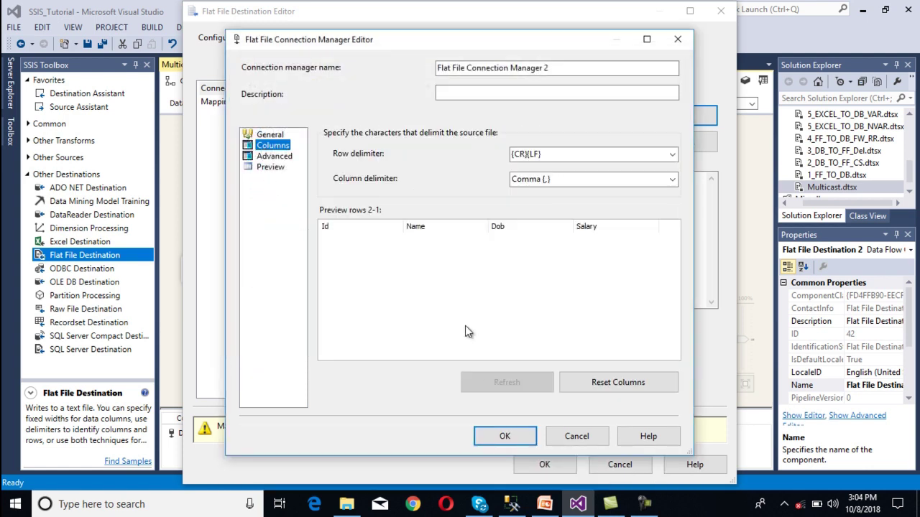
pyautogui.click(496, 434)
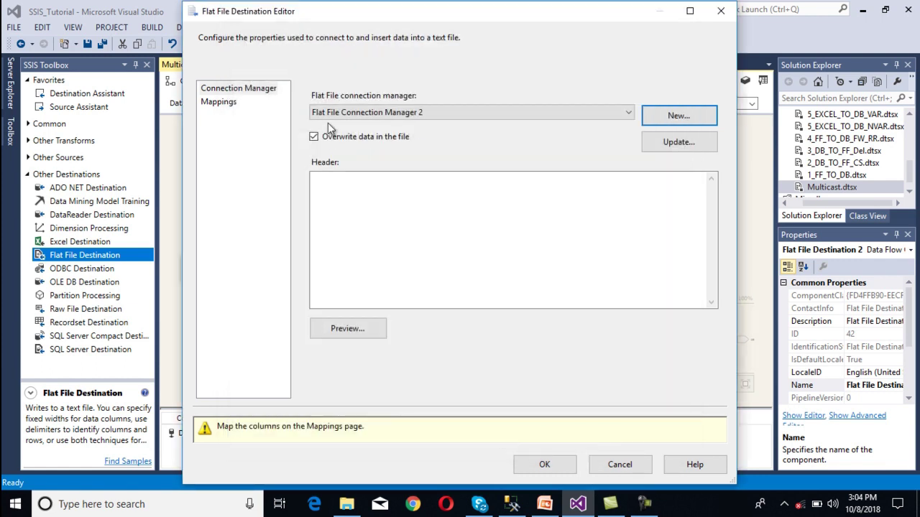
pyautogui.click(220, 102)
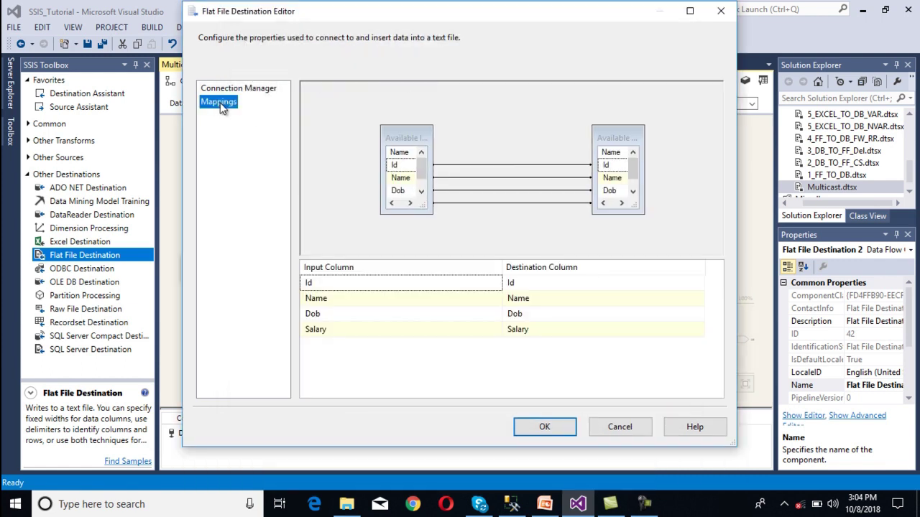
pyautogui.click(538, 428)
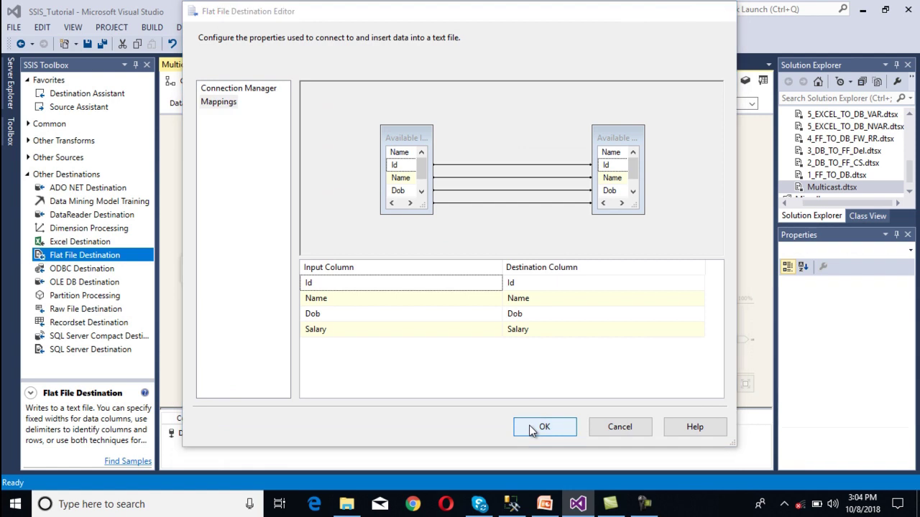
pyautogui.click(649, 156)
pyautogui.hotkey('ctrl', 's')
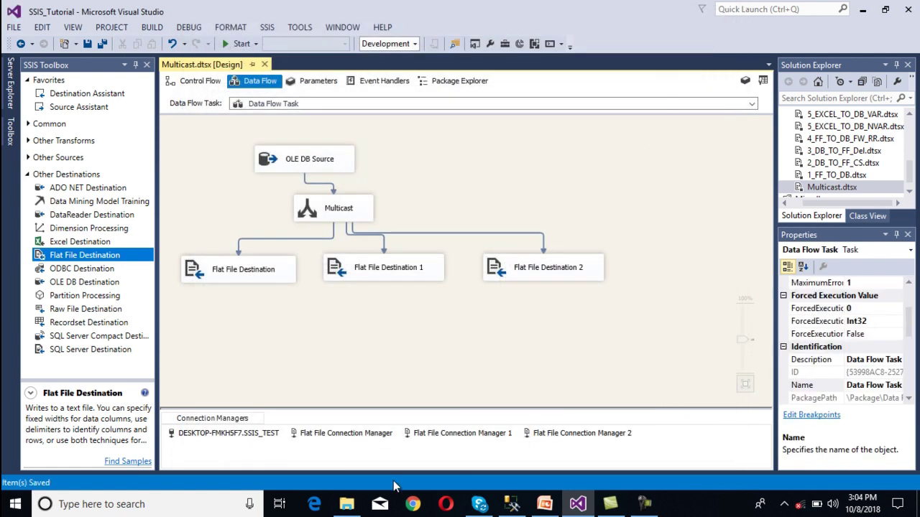
pyautogui.click(347, 504)
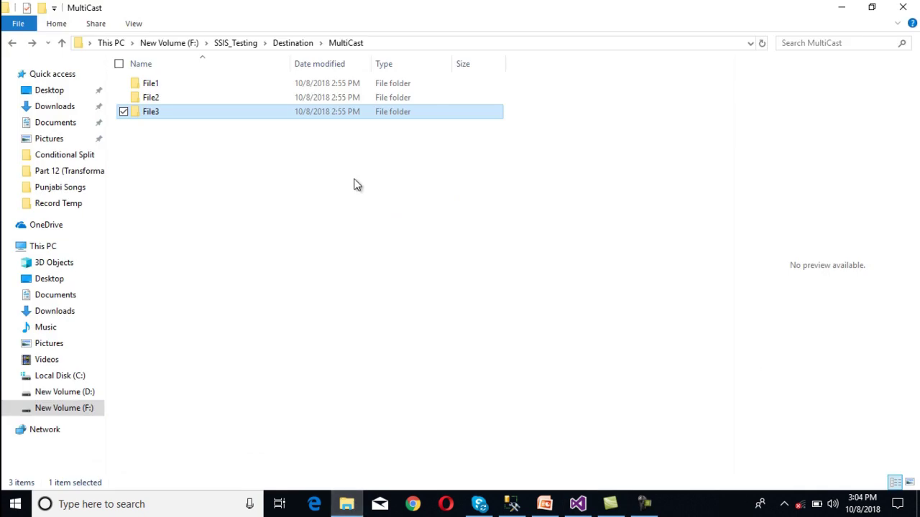
pyautogui.click(268, 89)
pyautogui.doubleClick(268, 88)
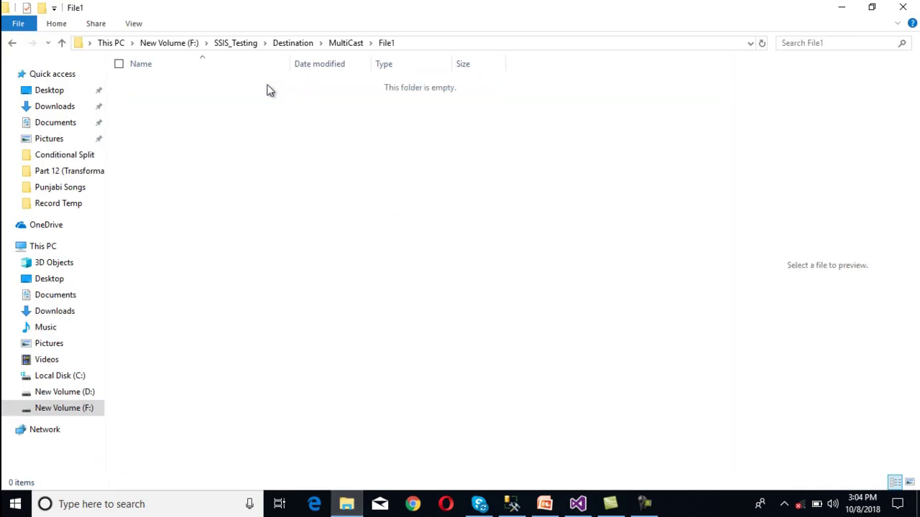
pyautogui.hotkey('alt', 'Left')
pyautogui.press('Down')
pyautogui.press('Return')
pyautogui.hotkey('alt', 'Left')
pyautogui.press('Down')
pyautogui.press('Return')
pyautogui.hotkey('alt', 'Left')
pyautogui.click(268, 89)
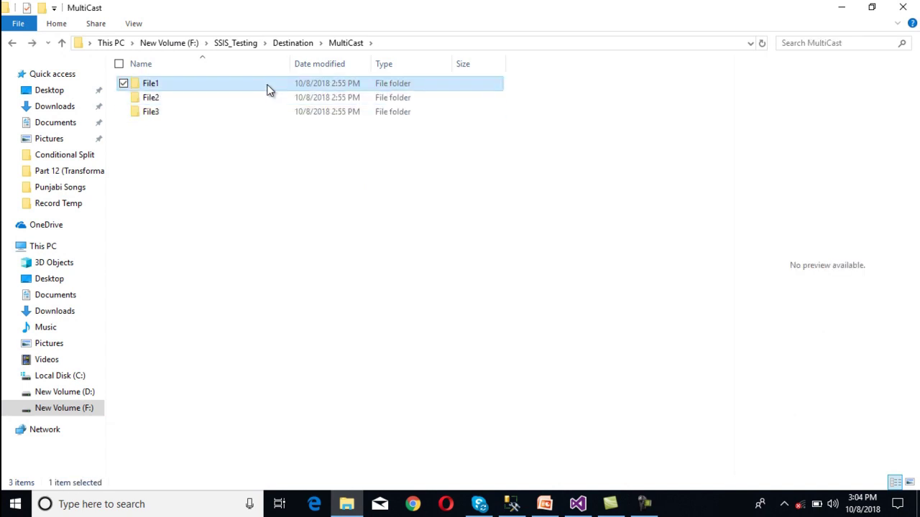
pyautogui.click(841, 7)
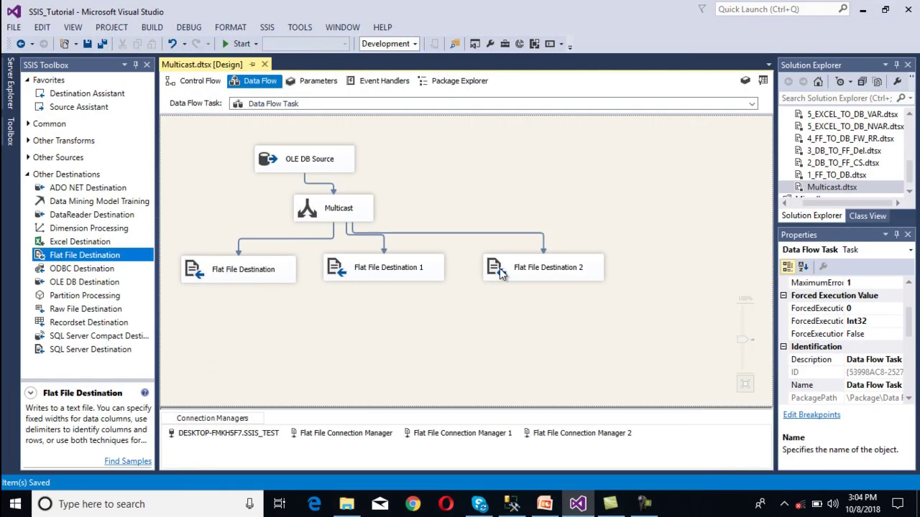
# Step: Execute the Multicast package, confirm 20 rows reach each flat file destination, then stop debugging
pyautogui.click(241, 44)
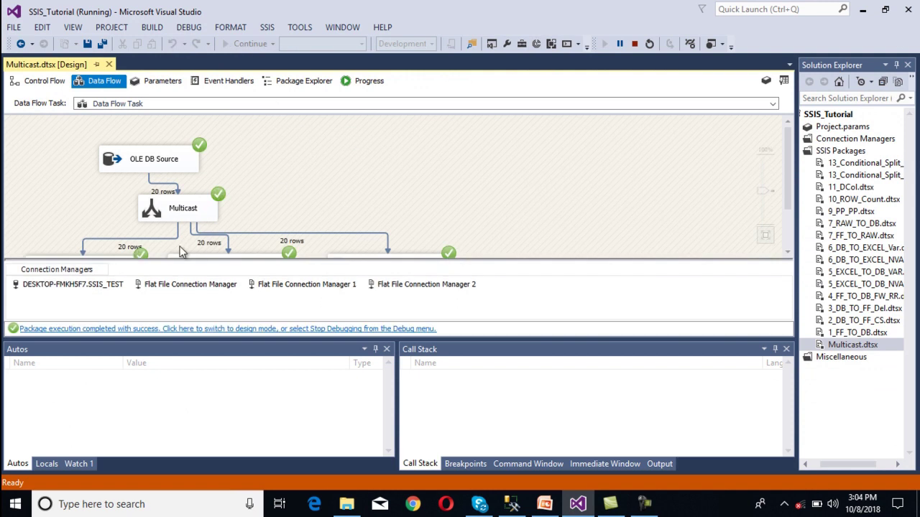
pyautogui.scroll(-2, 206, 245)
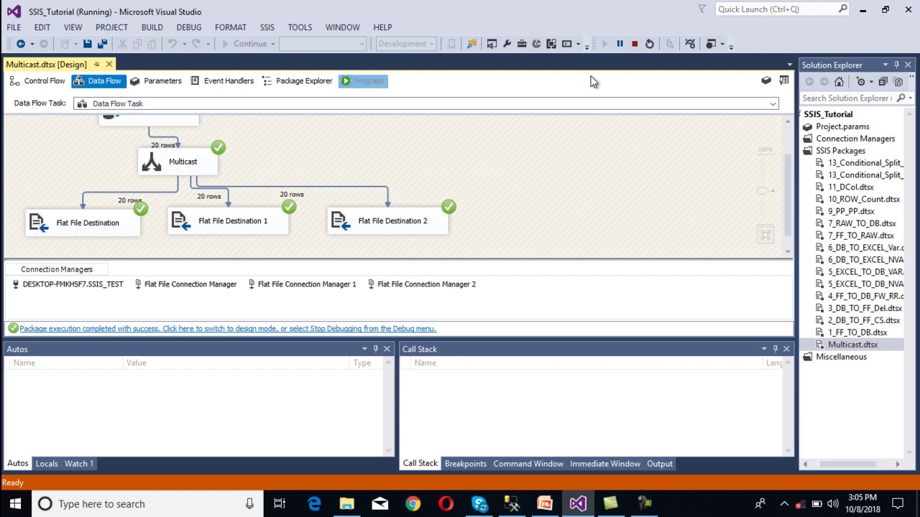
pyautogui.click(631, 44)
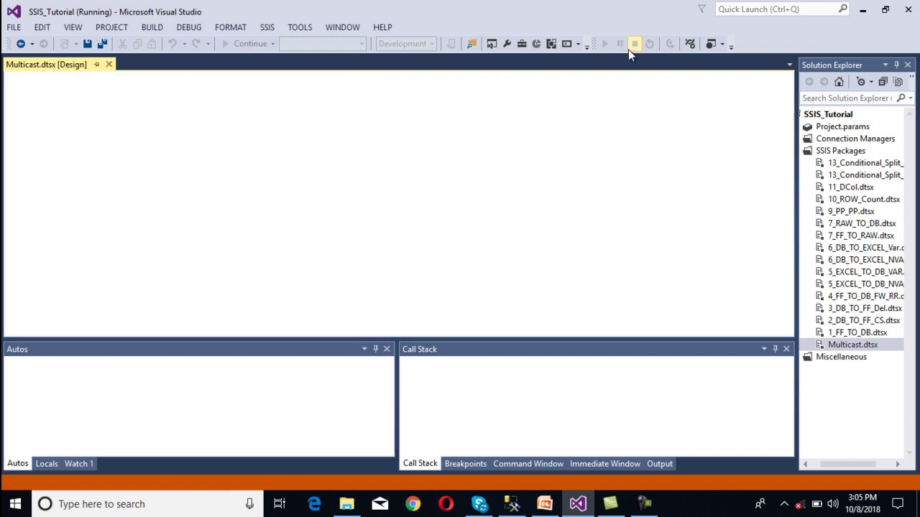
# Step: Open 1.txt in the File1 folder to verify the copied employee rows
pyautogui.click(346, 503)
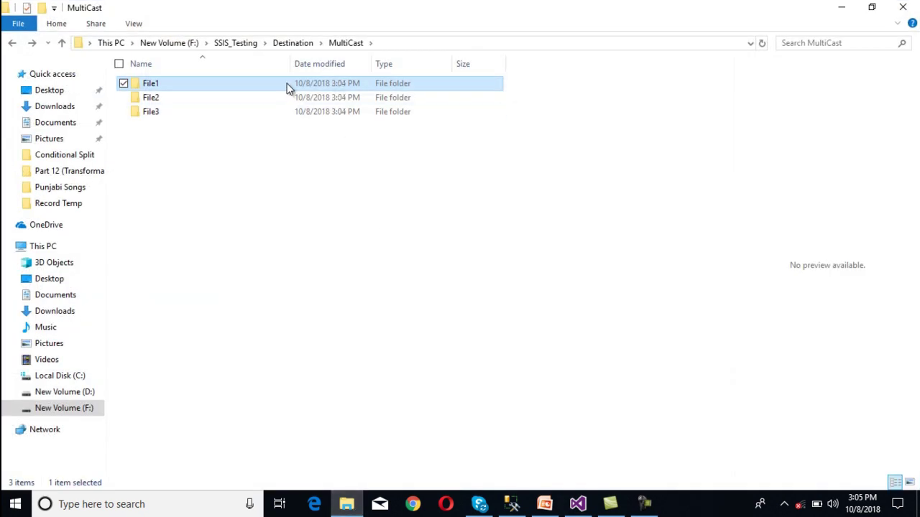
pyautogui.doubleClick(287, 87)
pyautogui.doubleClick(274, 82)
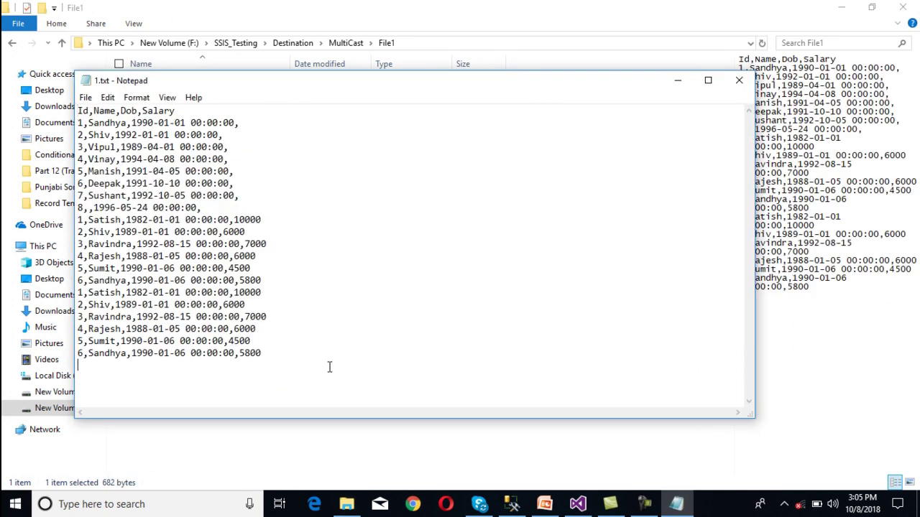
pyautogui.click(738, 79)
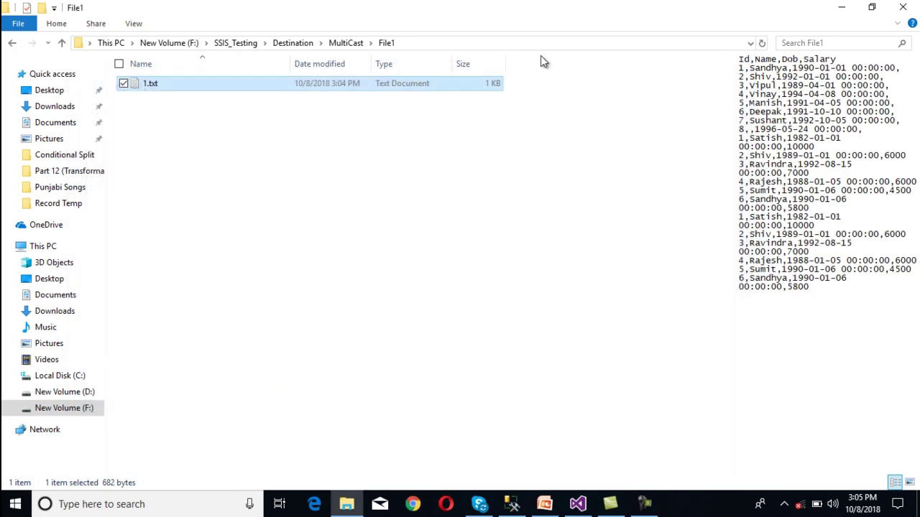
# Step: Check that 2.txt in the File2 folder holds the same rows
pyautogui.click(355, 41)
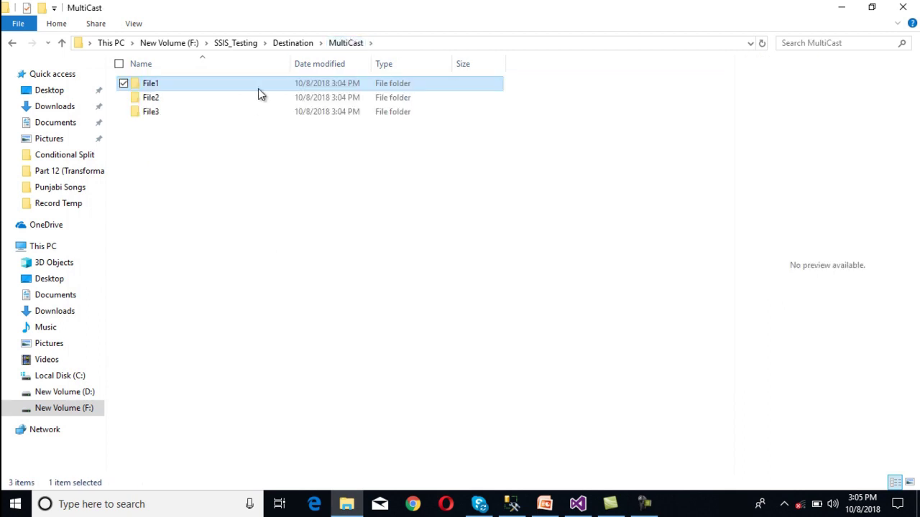
pyautogui.doubleClick(275, 98)
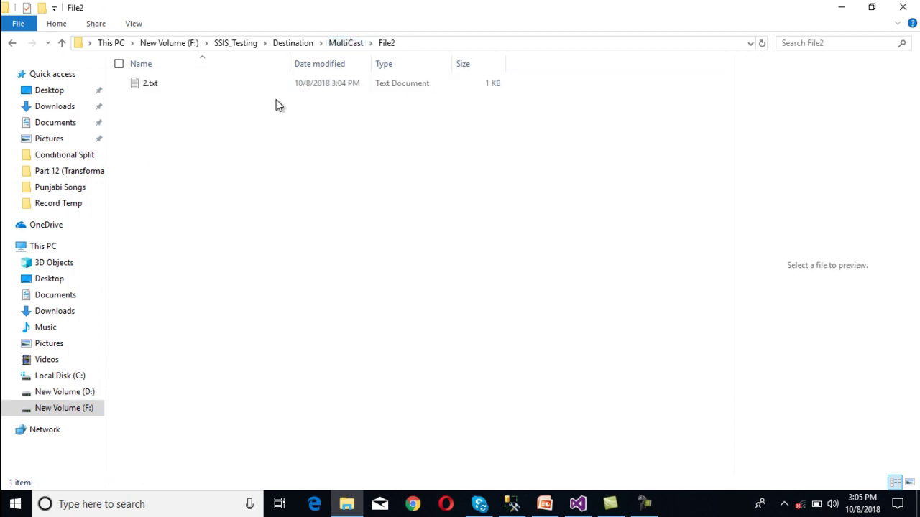
pyautogui.doubleClick(331, 86)
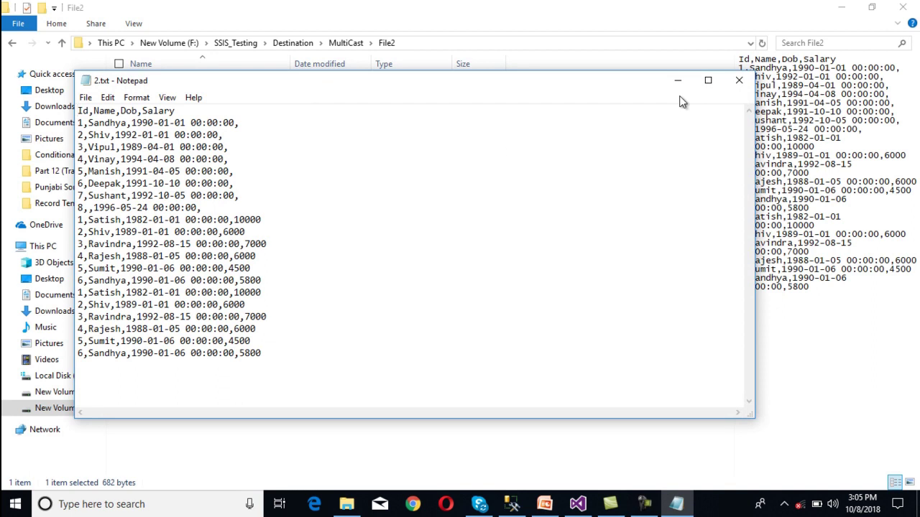
pyautogui.click(739, 80)
# Step: Check 3.txt in the File3 folder, then leave Explorer for the Multicast slide
pyautogui.click(355, 46)
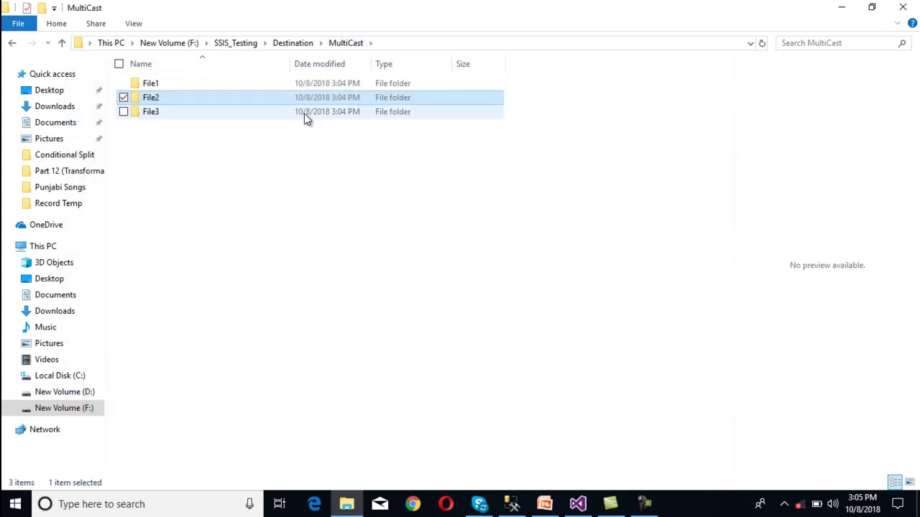
pyautogui.doubleClick(304, 112)
pyautogui.doubleClick(234, 89)
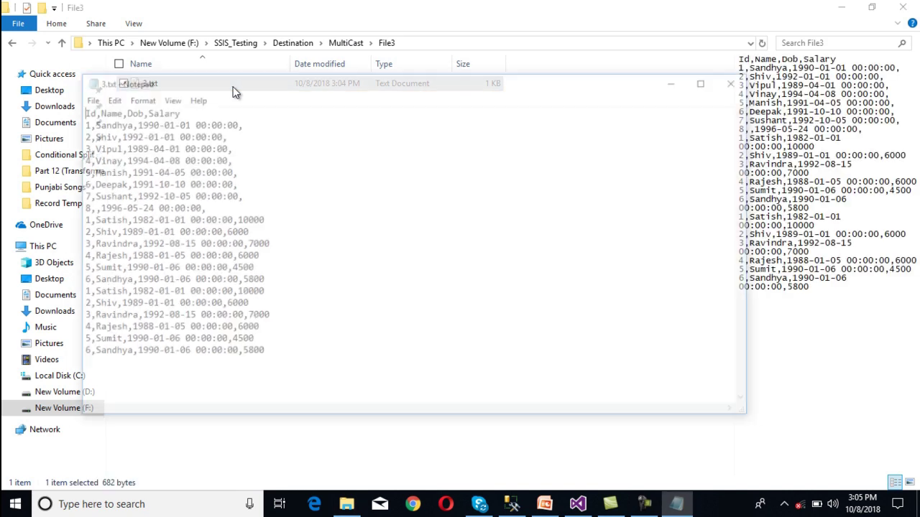
pyautogui.click(738, 83)
pyautogui.click(842, 7)
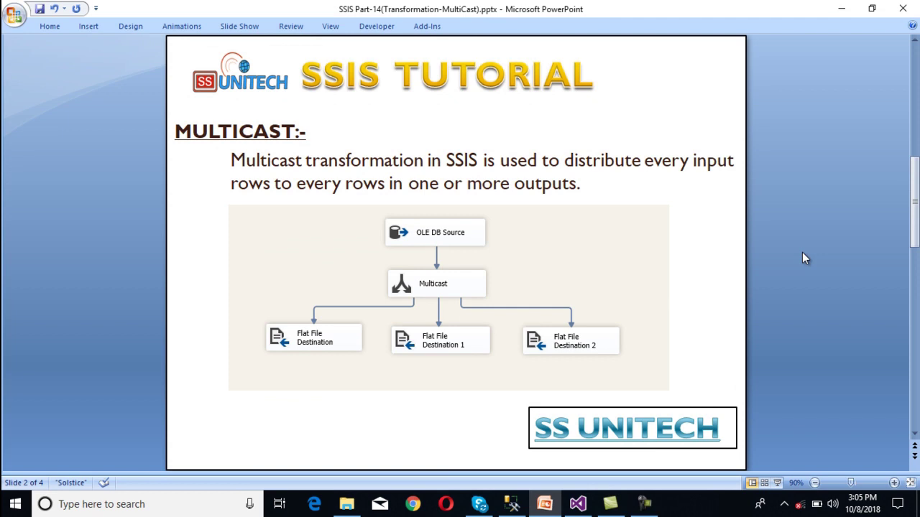
# Step: Advance to slide 3, the Multicast diagram of OLE DB Source feeding three Flat File Destinations
pyautogui.scroll(-1, 802, 258)
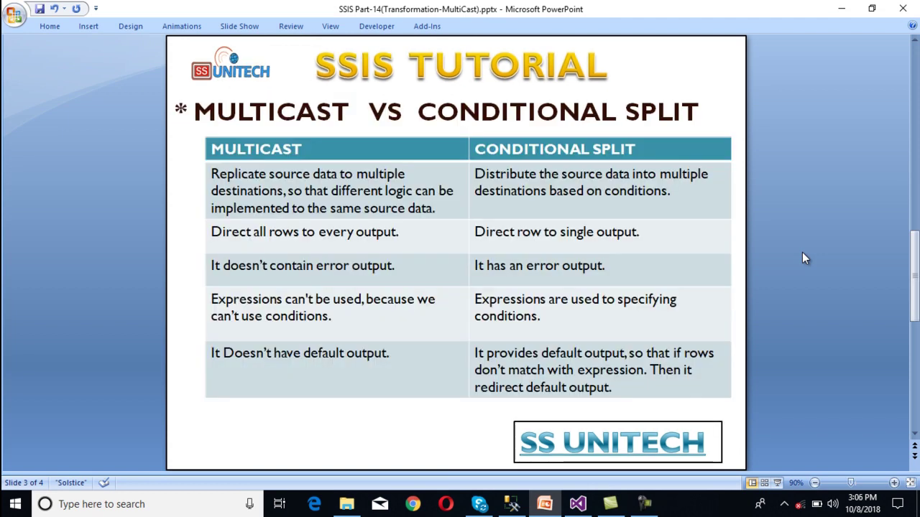
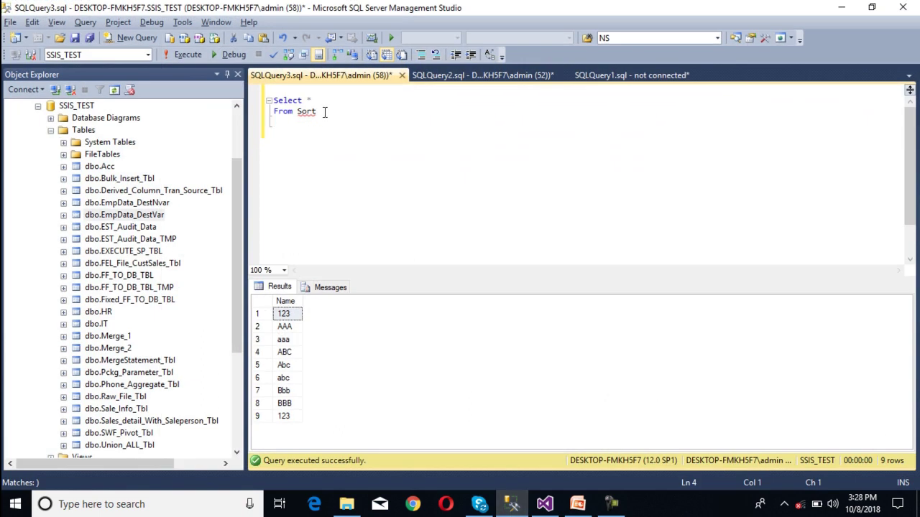
# Step: Compare the two 123 values in rows 1 and 9 of the Sort table results
pyautogui.click(287, 316)
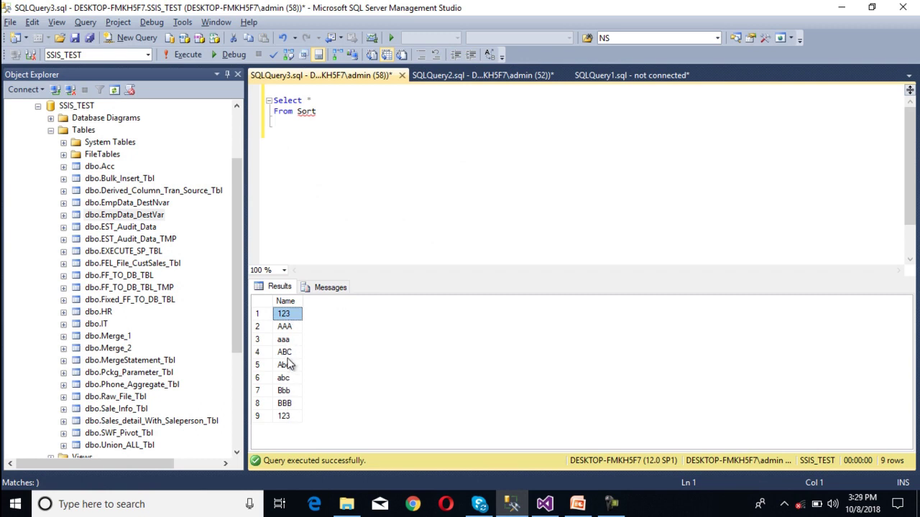
pyautogui.click(284, 417)
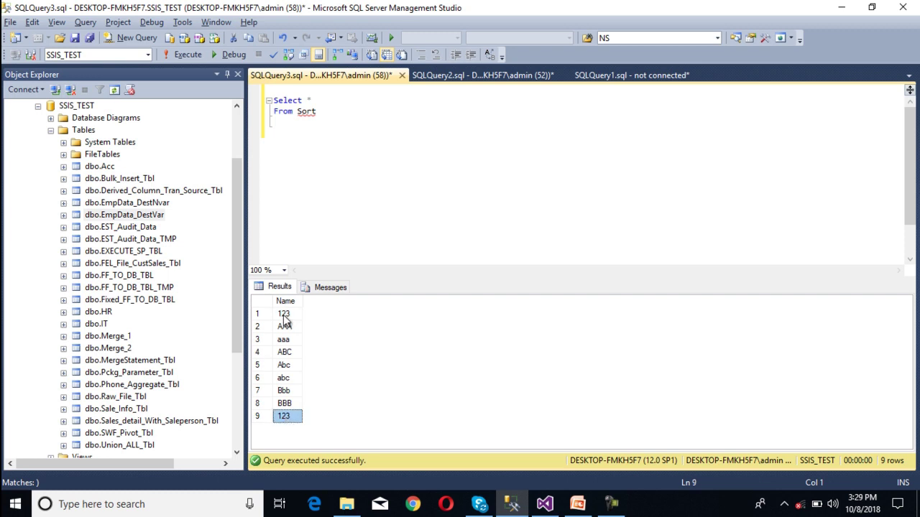
pyautogui.click(284, 314)
pyautogui.click(282, 417)
# Step: In the SSIS project, create a new package named Sort.dtsx
pyautogui.click(842, 7)
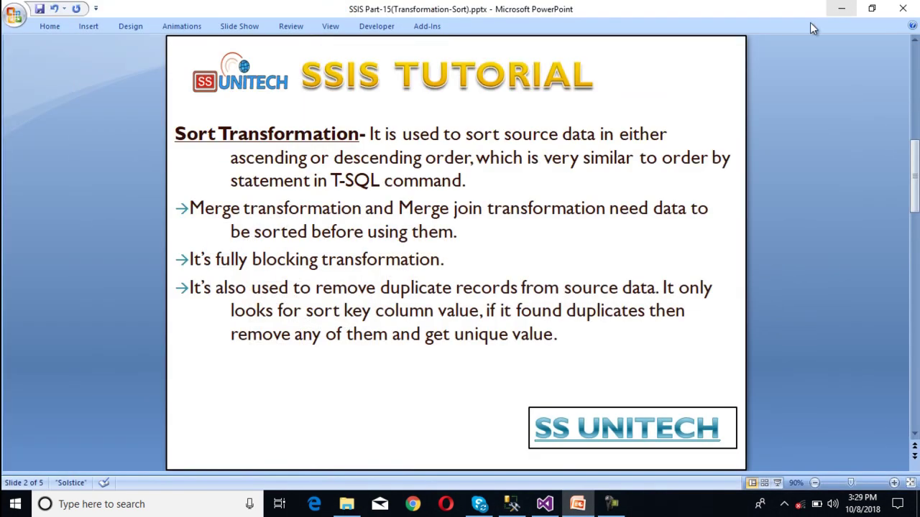
pyautogui.click(544, 504)
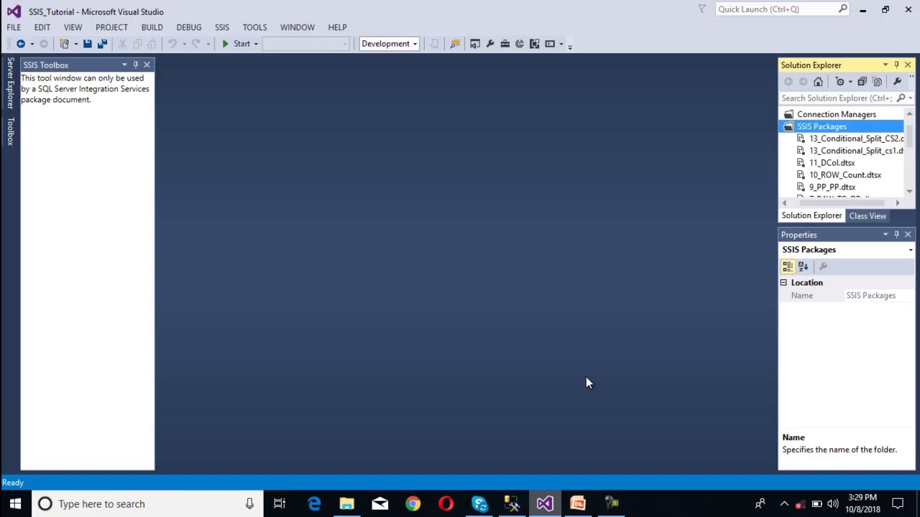
pyautogui.rightClick(816, 130)
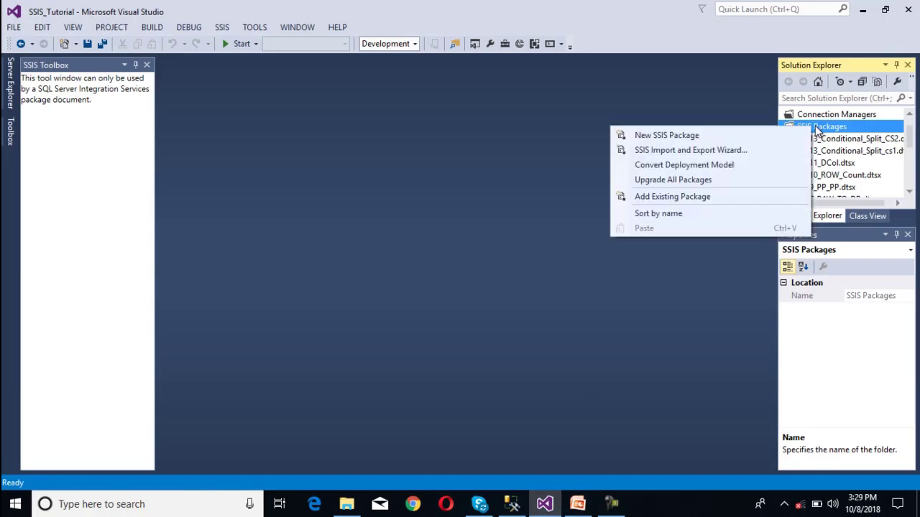
pyautogui.click(778, 134)
pyautogui.click(831, 188)
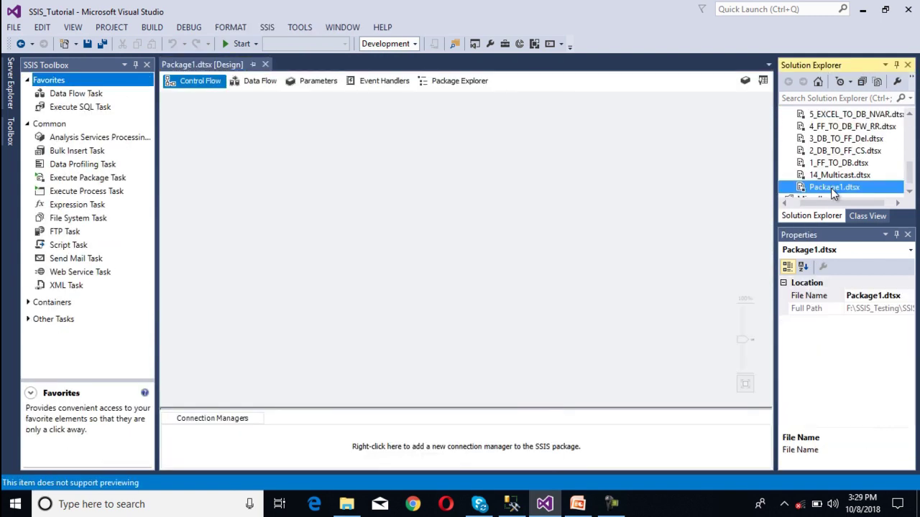
pyautogui.write('Sort')
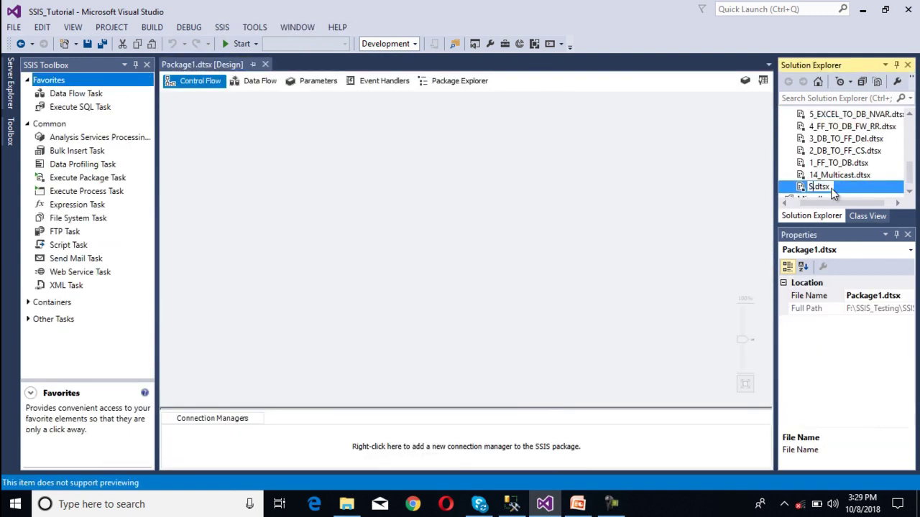
pyautogui.press('Return')
# Step: Add a Data Flow Task and place an OLE DB Source inside its data flow
pyautogui.moveTo(68, 93); pyautogui.dragTo(264, 171)
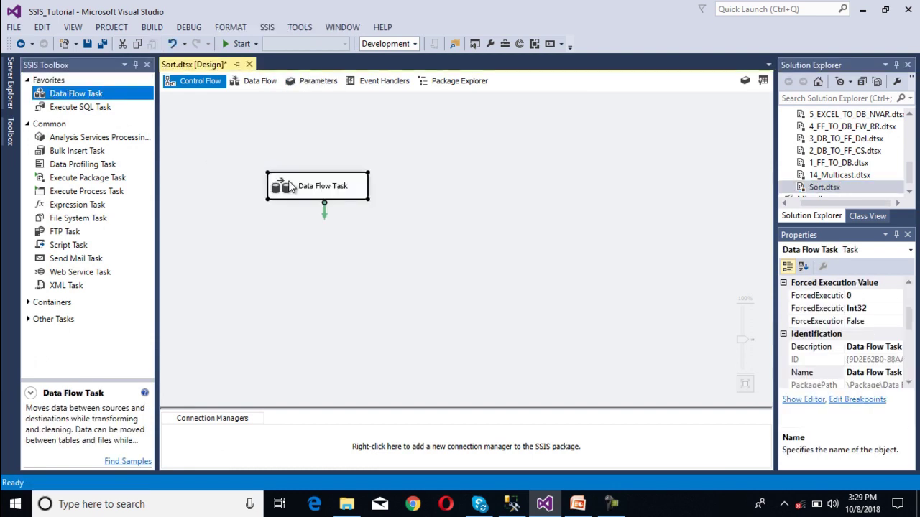
pyautogui.doubleClick(290, 183)
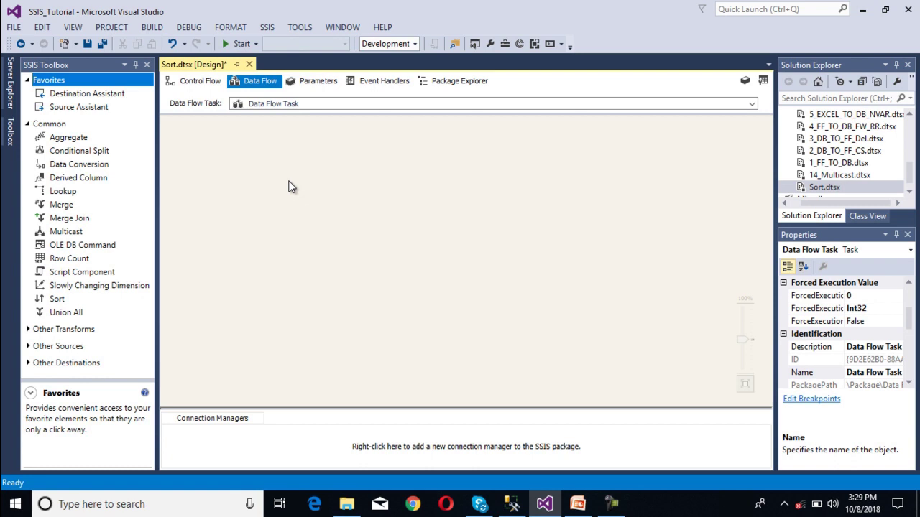
pyautogui.click(79, 204)
pyautogui.press('Left')
pyautogui.press('Left')
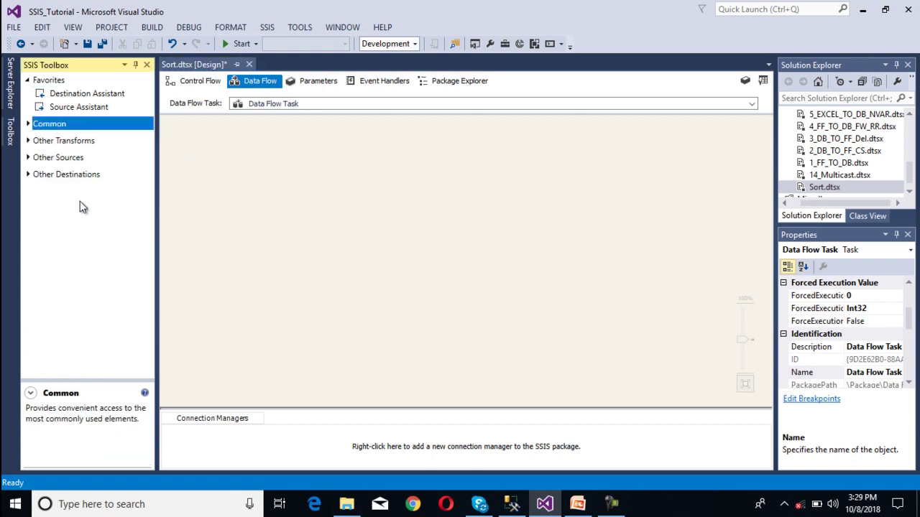
pyautogui.press('Down')
pyautogui.press('Down')
pyautogui.press('Right')
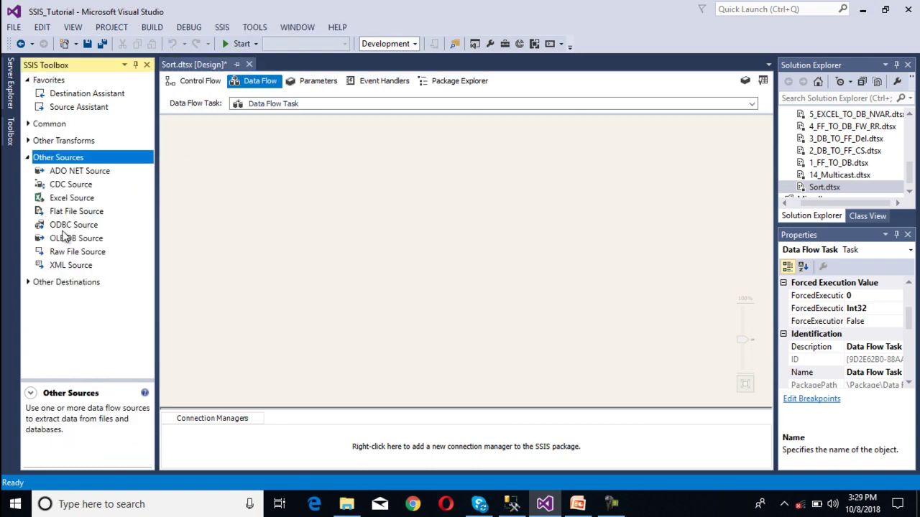
pyautogui.click(64, 243)
pyautogui.moveTo(64, 243); pyautogui.dragTo(229, 170)
pyautogui.moveTo(280, 150); pyautogui.dragTo(280, 150)
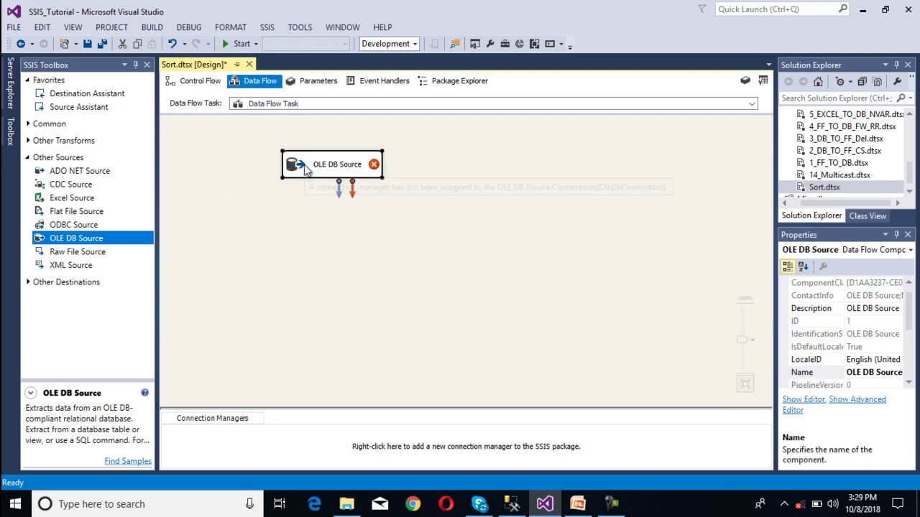
pyautogui.doubleClick(304, 164)
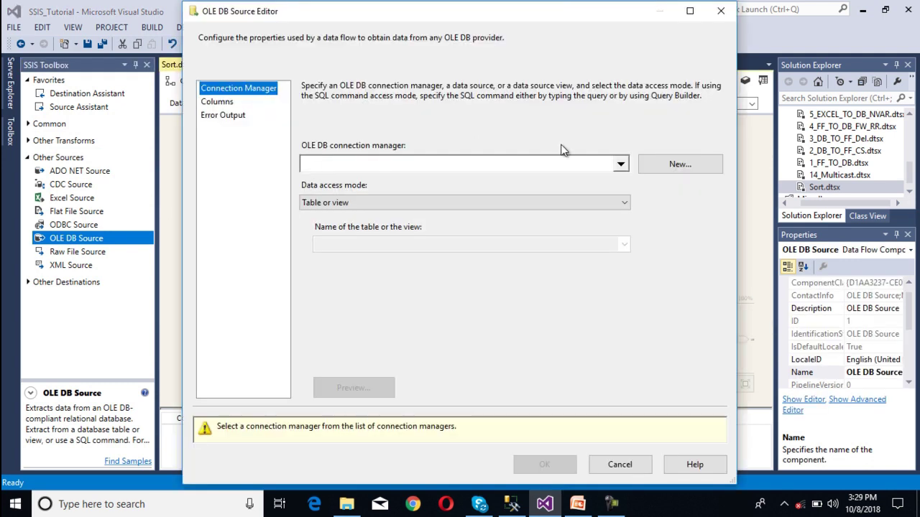
# Step: Point the OLE DB Source at [dbo].[Sort] through the SSIS_TEST connection, outputting the Name column
pyautogui.click(664, 165)
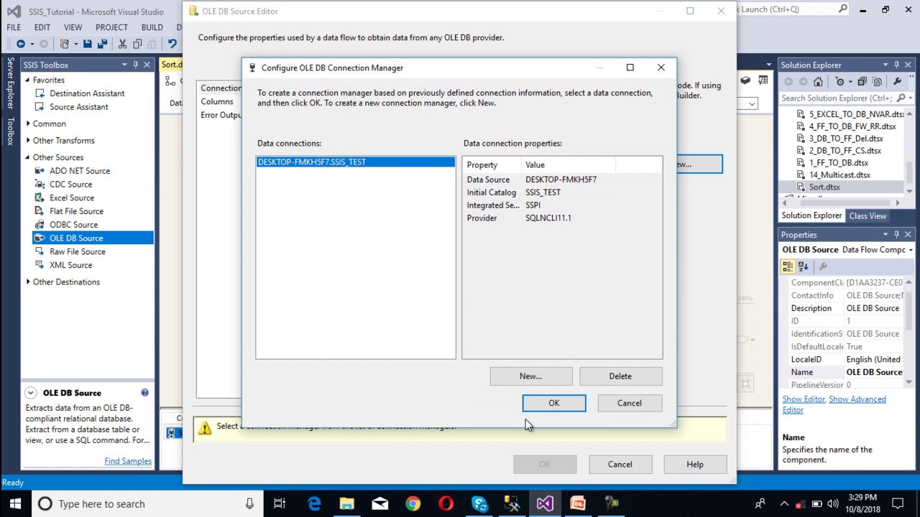
pyautogui.click(554, 403)
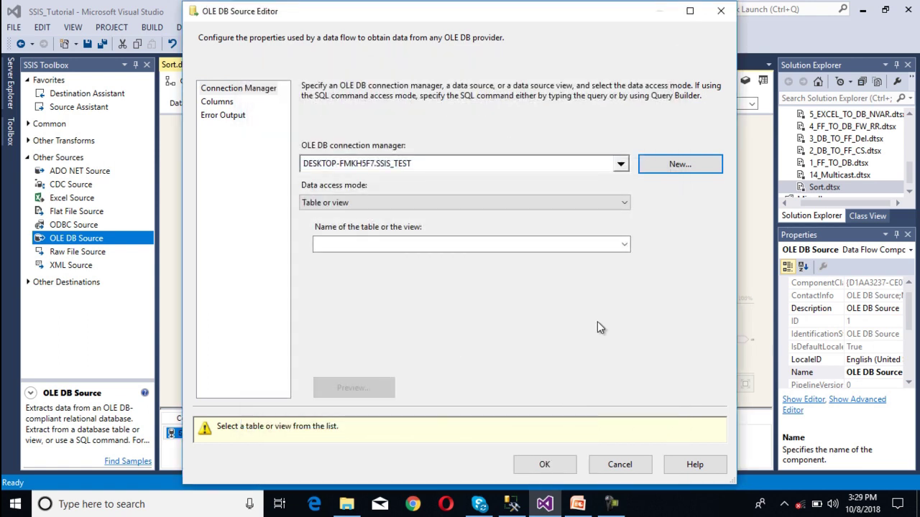
pyautogui.click(625, 245)
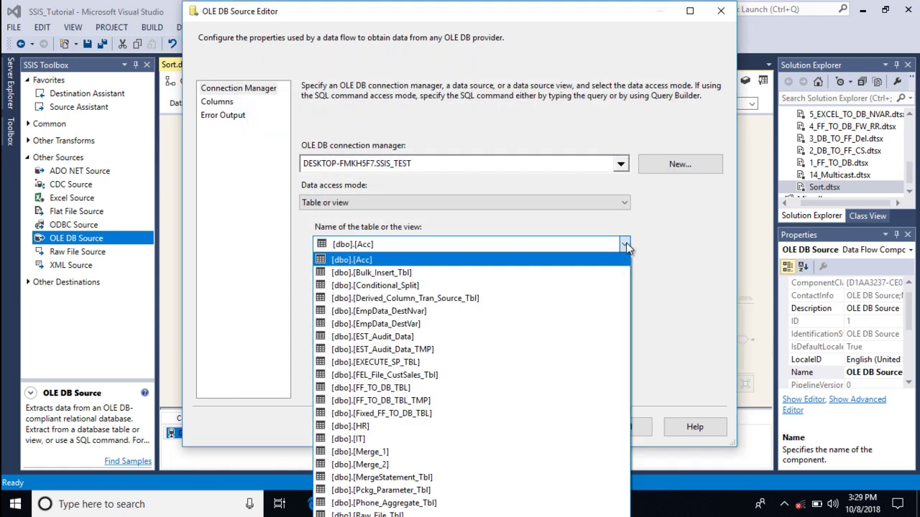
pyautogui.scroll(-3, 541, 503)
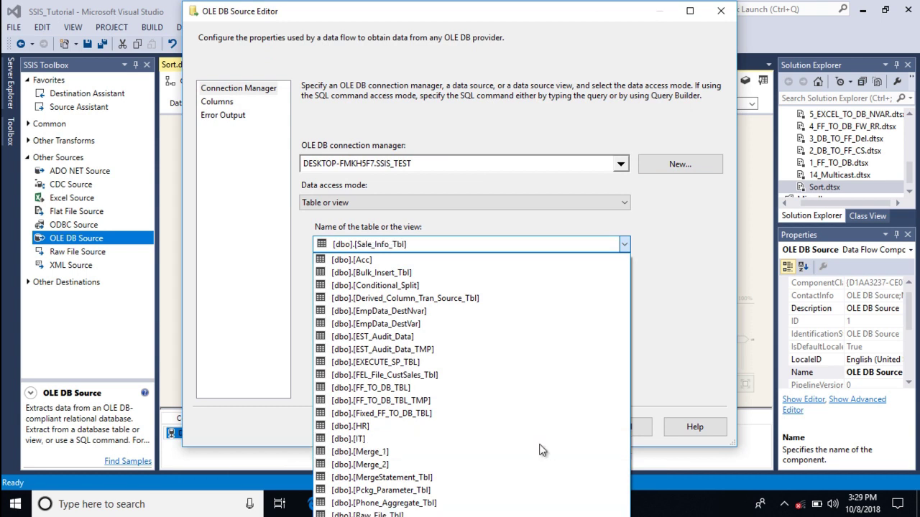
pyautogui.click(540, 503)
pyautogui.click(217, 102)
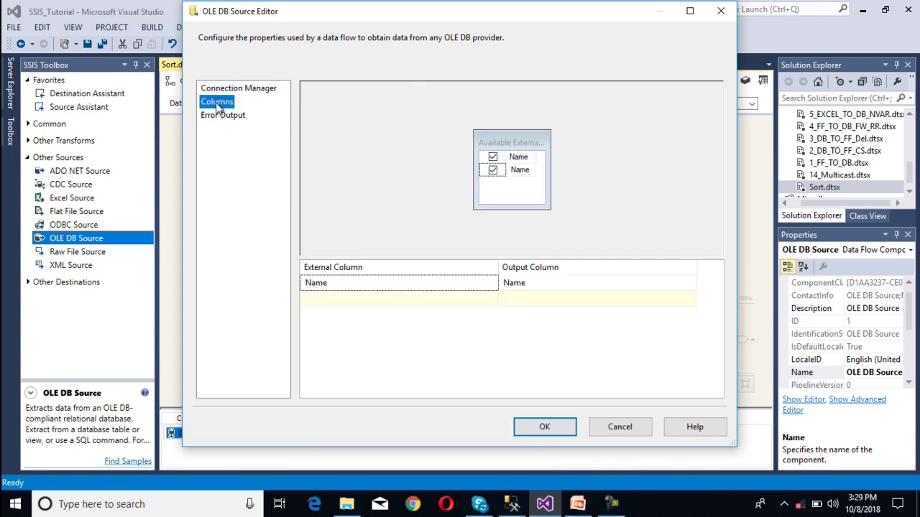
pyautogui.click(531, 426)
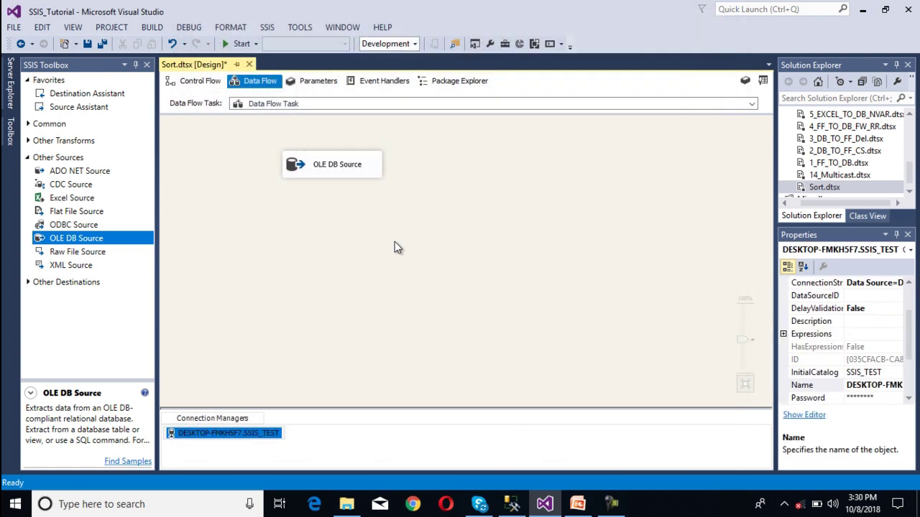
# Step: Add a Sort transformation below the OLE DB Source and connect the source's output to it
pyautogui.doubleClick(55, 157)
pyautogui.press('Up')
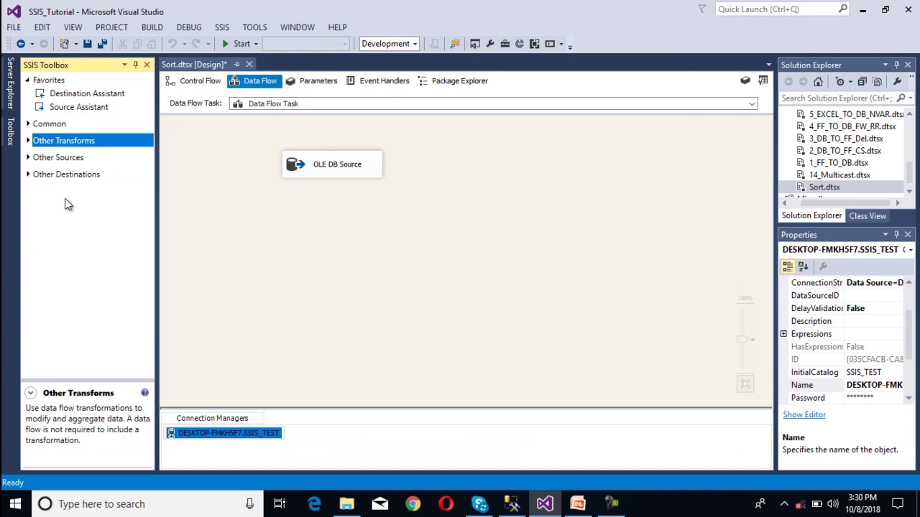
pyautogui.press('Up')
pyautogui.press('Right')
pyautogui.press('Down')
pyautogui.press('Down')
pyautogui.press('Down')
pyautogui.press('Down')
pyautogui.press('Down')
pyautogui.press('Down')
pyautogui.press('Down')
pyautogui.press('Down')
pyautogui.press('Down')
pyautogui.press('Down')
pyautogui.press('Down')
pyautogui.press('Down')
pyautogui.press('Down')
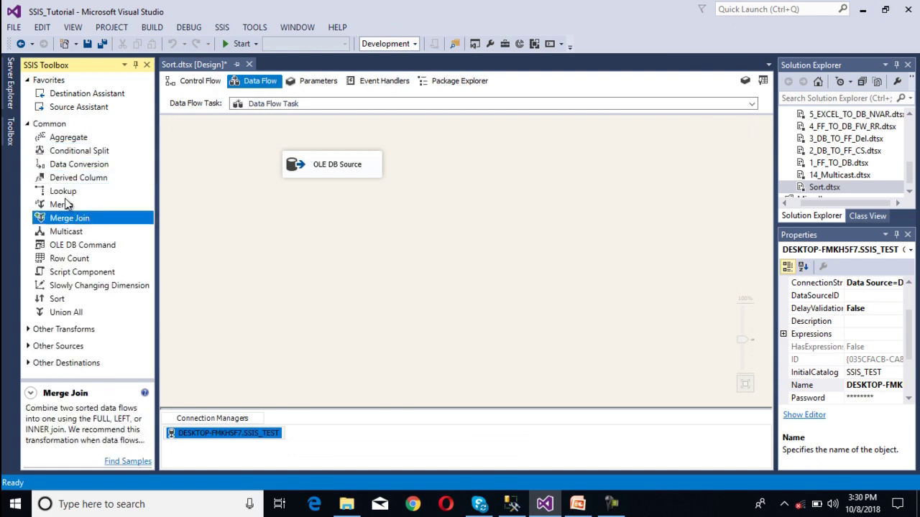
pyautogui.moveTo(59, 303); pyautogui.dragTo(333, 224)
pyautogui.click(332, 164)
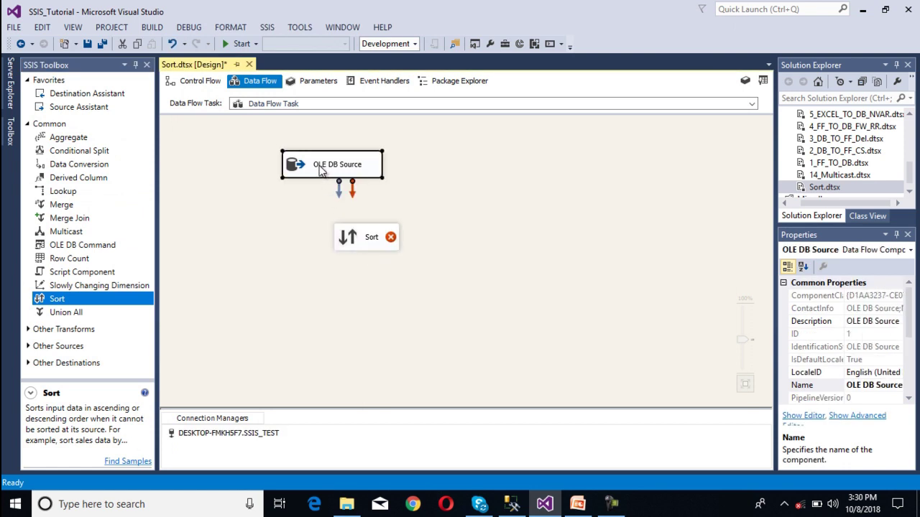
pyautogui.moveTo(338, 188); pyautogui.dragTo(360, 238)
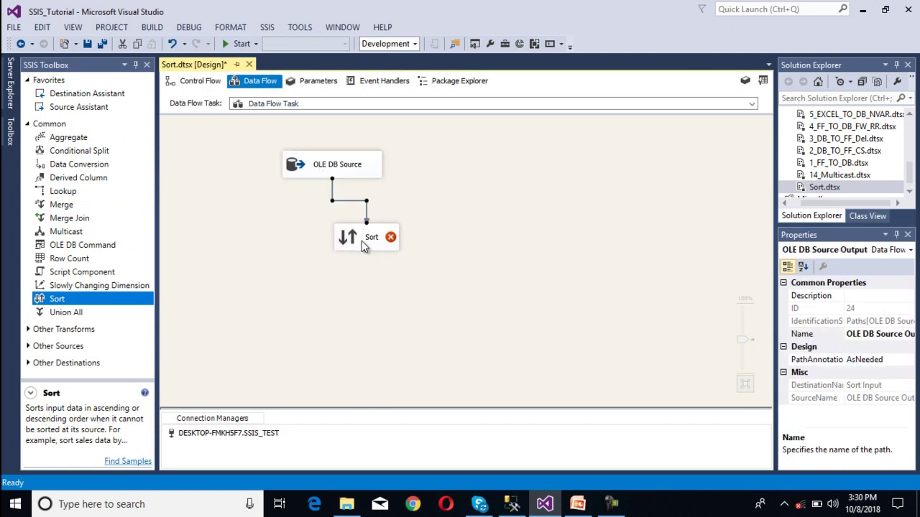
# Step: Sort Name ascending with duplicate sort values removed, then save the package
pyautogui.click(351, 245)
pyautogui.doubleClick(350, 243)
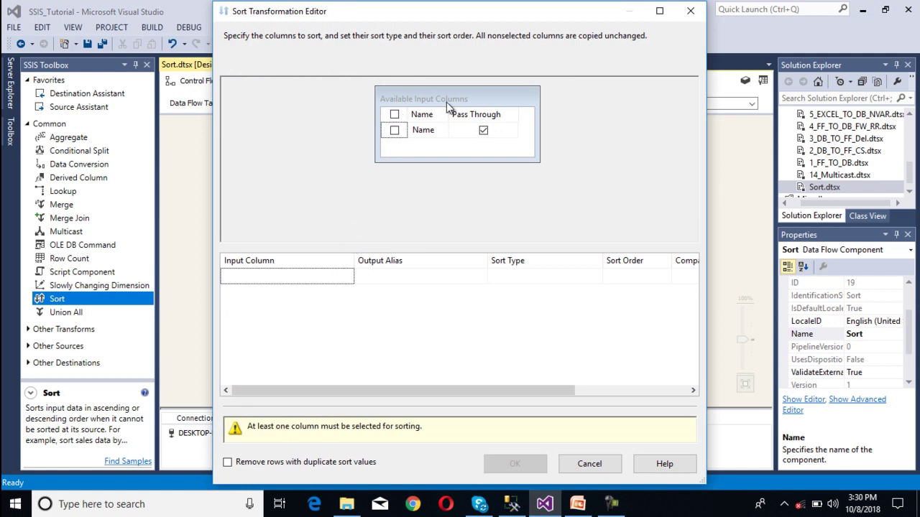
pyautogui.click(394, 130)
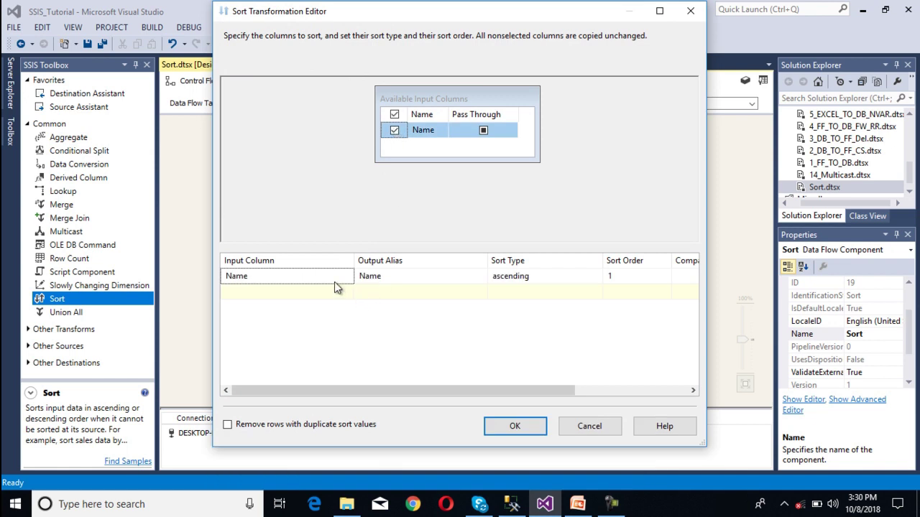
pyautogui.click(557, 280)
pyautogui.click(558, 281)
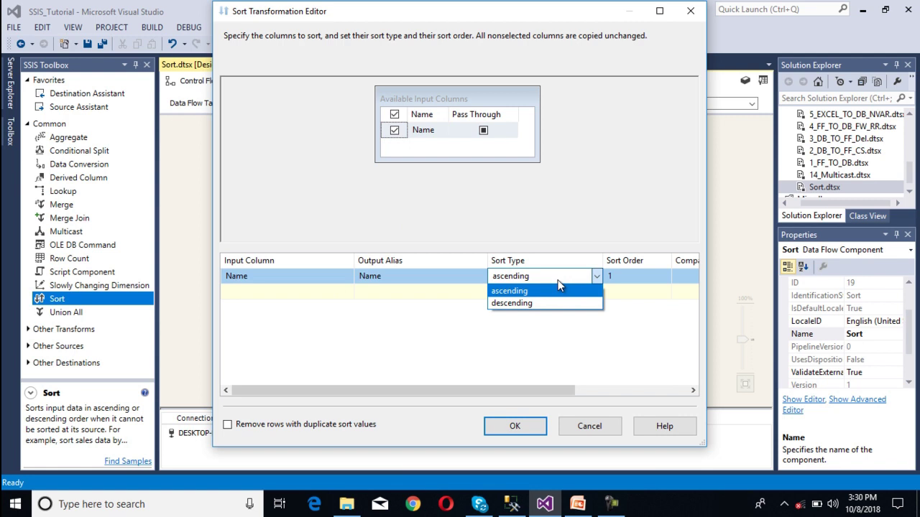
pyautogui.click(559, 286)
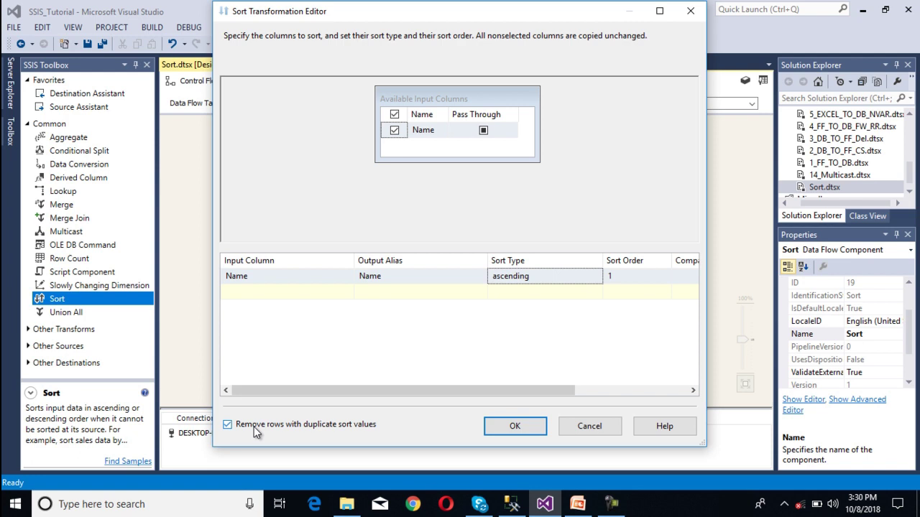
pyautogui.click(513, 429)
pyautogui.hotkey('ctrl', 's')
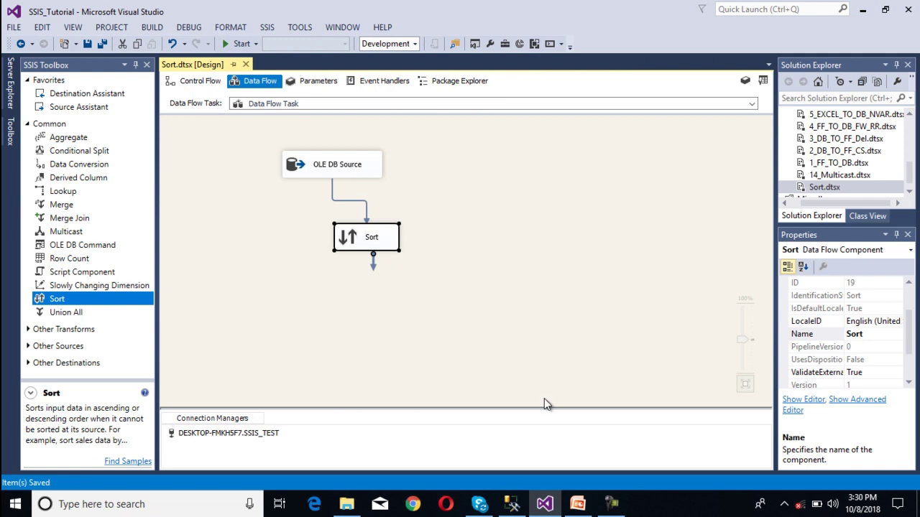
# Step: Add a Multicast below Sort and connect the Sort output to it
pyautogui.moveTo(360, 250); pyautogui.dragTo(365, 228)
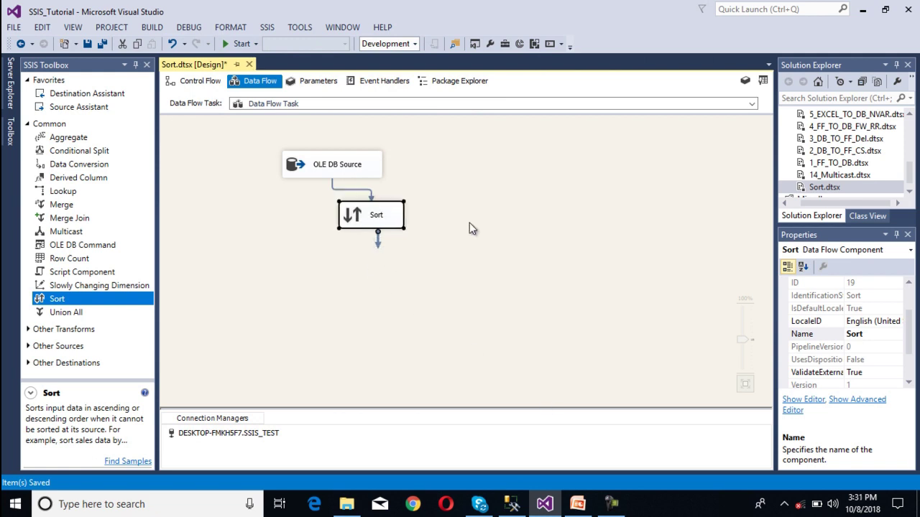
pyautogui.click(99, 261)
pyautogui.press('Left')
pyautogui.press('Down')
pyautogui.press('Down')
pyautogui.press('Down')
pyautogui.press('Down')
pyautogui.press('Down')
pyautogui.press('Down')
pyautogui.press('Down')
pyautogui.press('Down')
pyautogui.moveTo(74, 238); pyautogui.dragTo(447, 264)
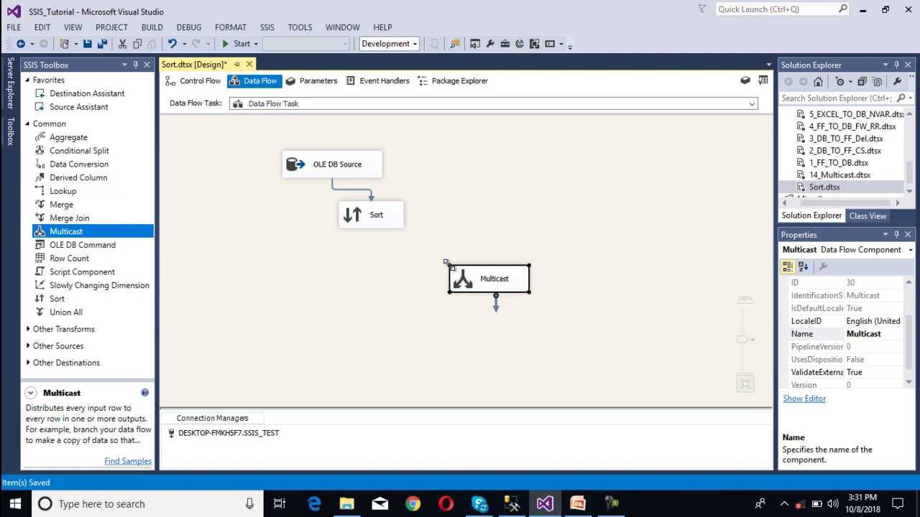
pyautogui.click(361, 214)
pyautogui.moveTo(370, 231); pyautogui.dragTo(474, 277)
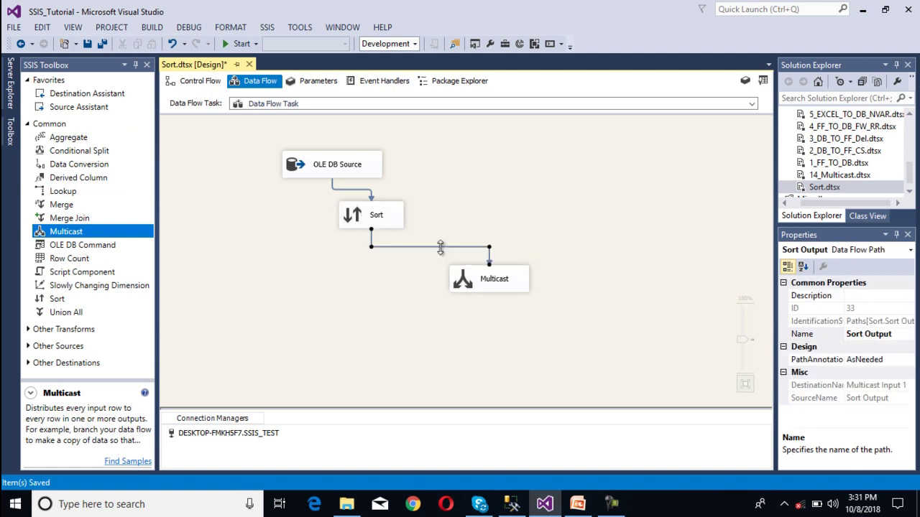
# Step: Enable a data viewer on the Sort output, run the package, and inspect the sorted rows
pyautogui.rightClick(441, 248)
pyautogui.click(479, 287)
pyautogui.click(231, 45)
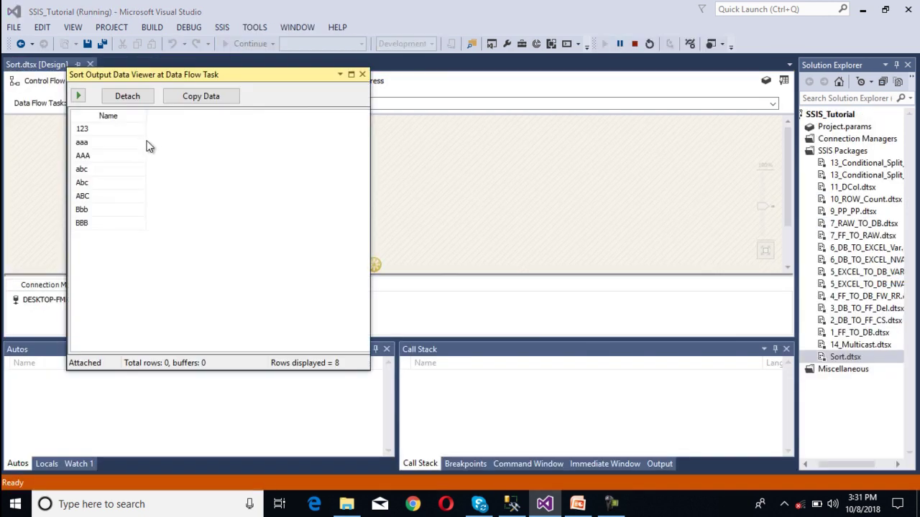
pyautogui.click(102, 134)
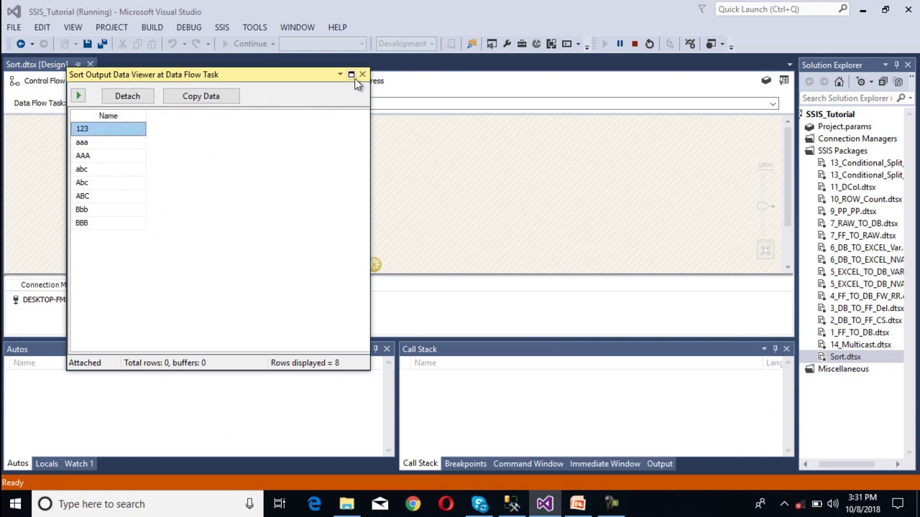
pyautogui.click(361, 75)
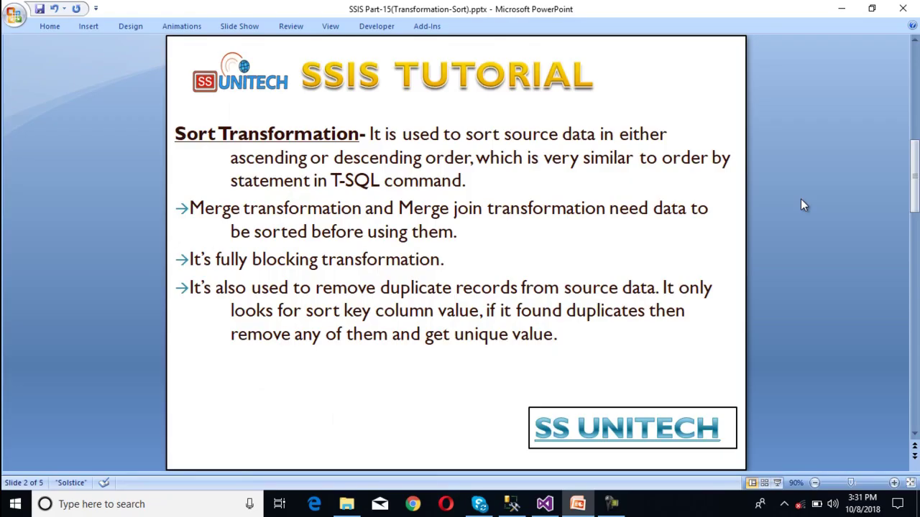
# Step: Review the SSIS vs SQL Server sorting comparison table on slide 3, then return to Visual Studio
pyautogui.scroll(-1, 801, 205)
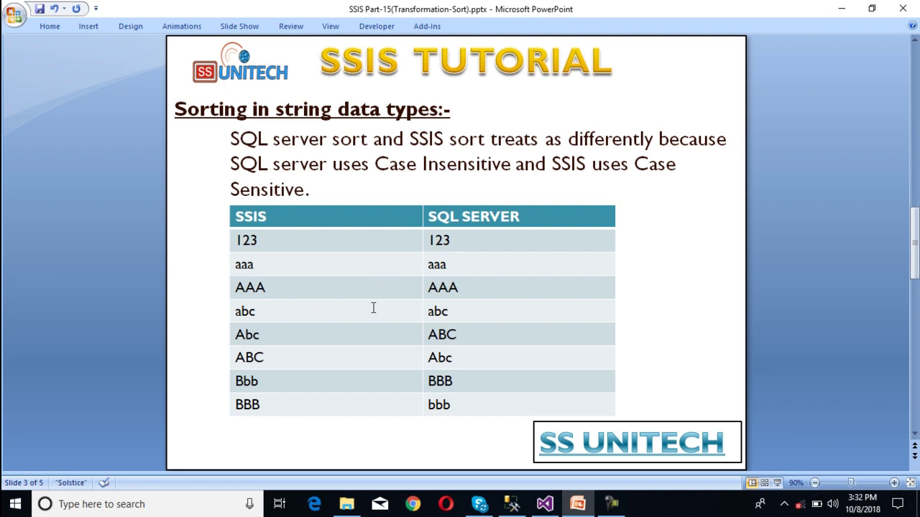
pyautogui.click(365, 339)
pyautogui.click(349, 358)
pyautogui.click(179, 332)
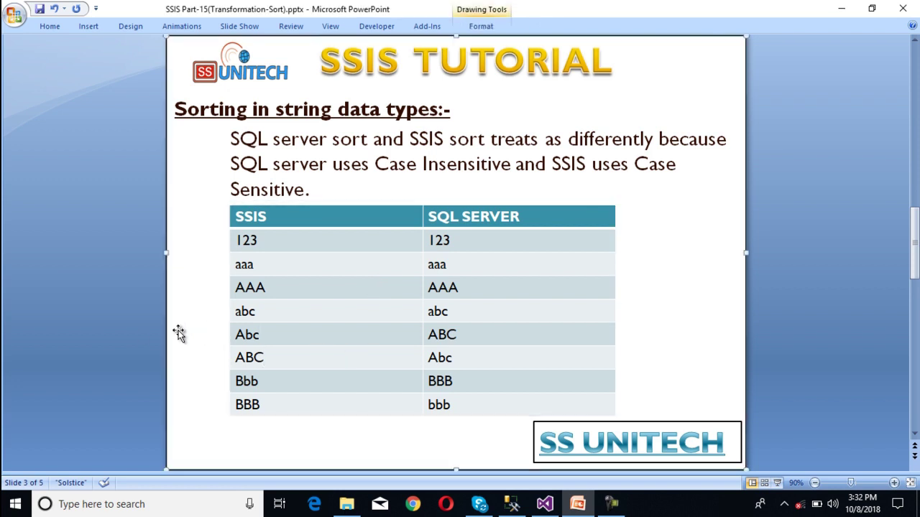
pyautogui.click(138, 331)
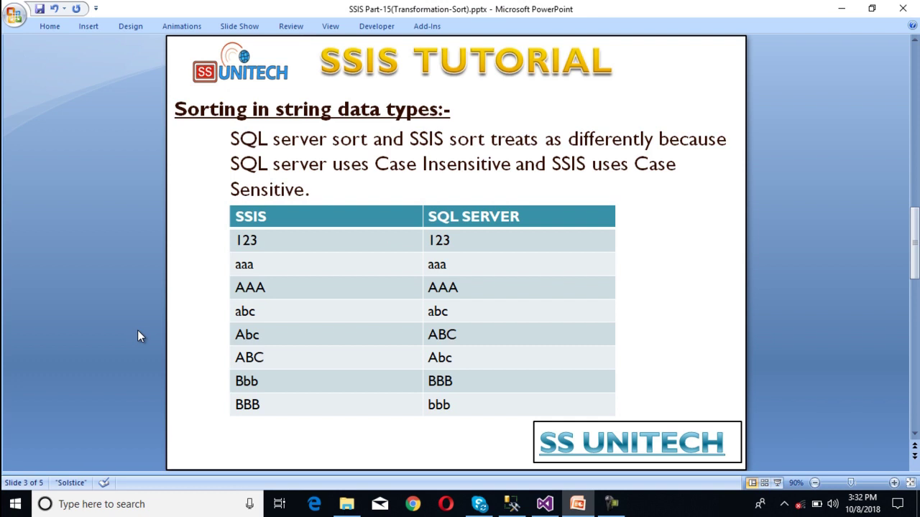
pyautogui.click(546, 506)
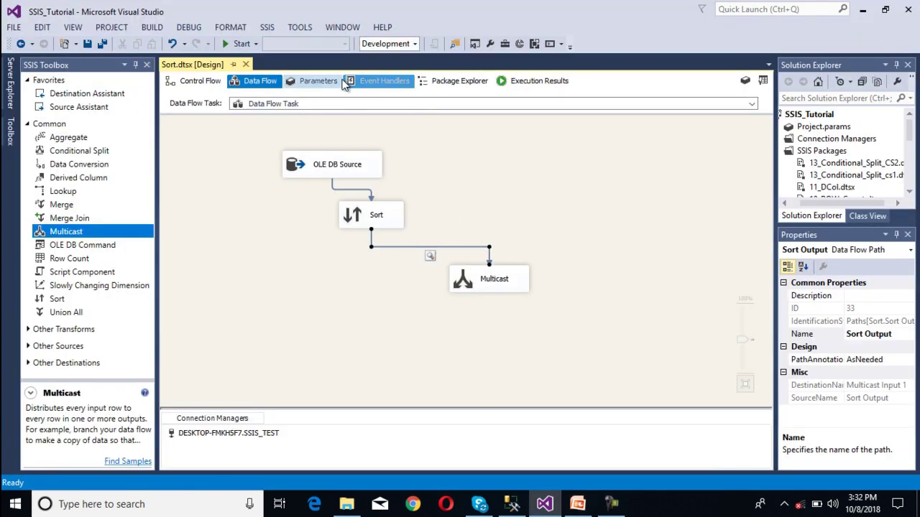
# Step: Rerun the package and paste the SSIS-sorted Name rows into column A of a new Excel workbook
pyautogui.click(239, 43)
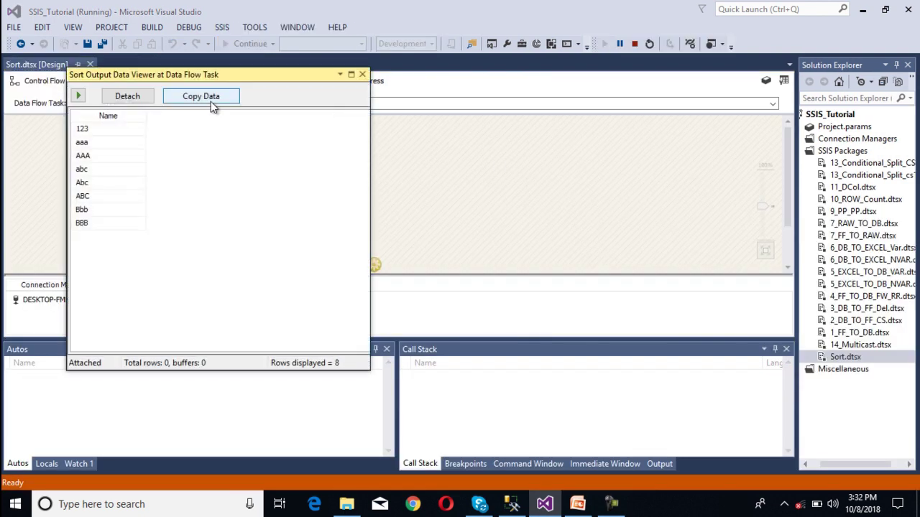
pyautogui.press('super+r')
pyautogui.press('Return')
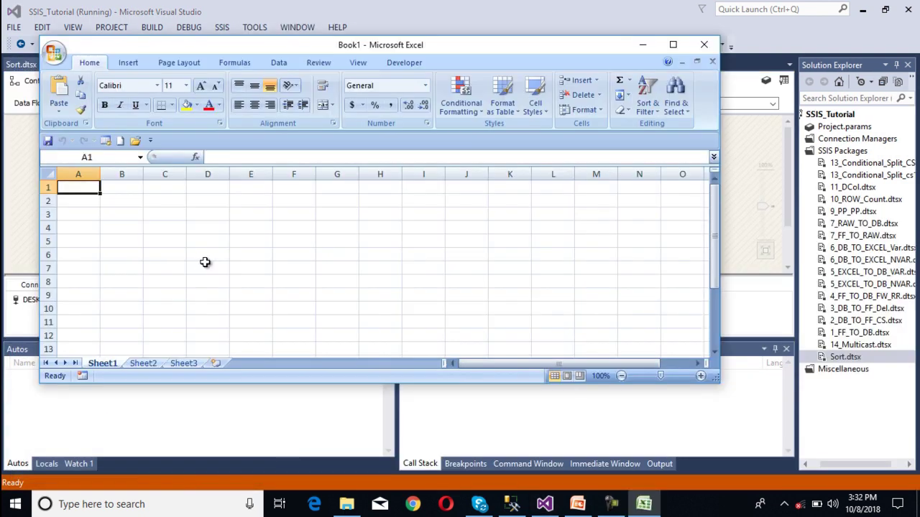
pyautogui.write('Name 123 aaa AAA abc Abc ABC Bbb BBB')
pyautogui.click(673, 45)
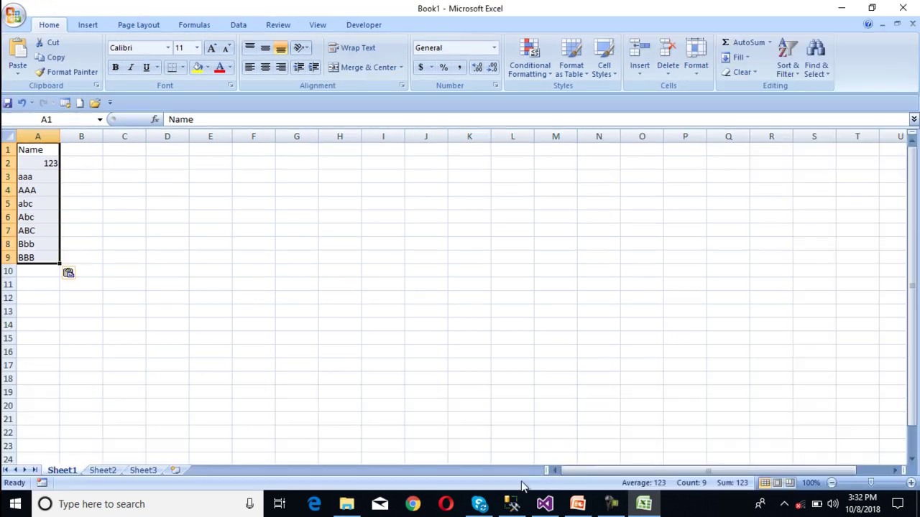
pyautogui.click(512, 503)
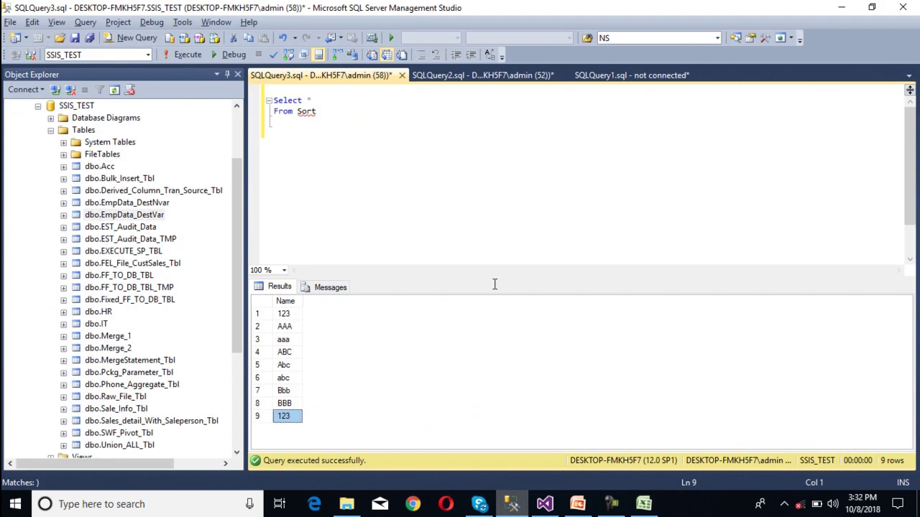
# Step: Append 'order by 1' to the Sort query, rerun it, and copy all results with headers
pyautogui.click(403, 200)
pyautogui.write('o')
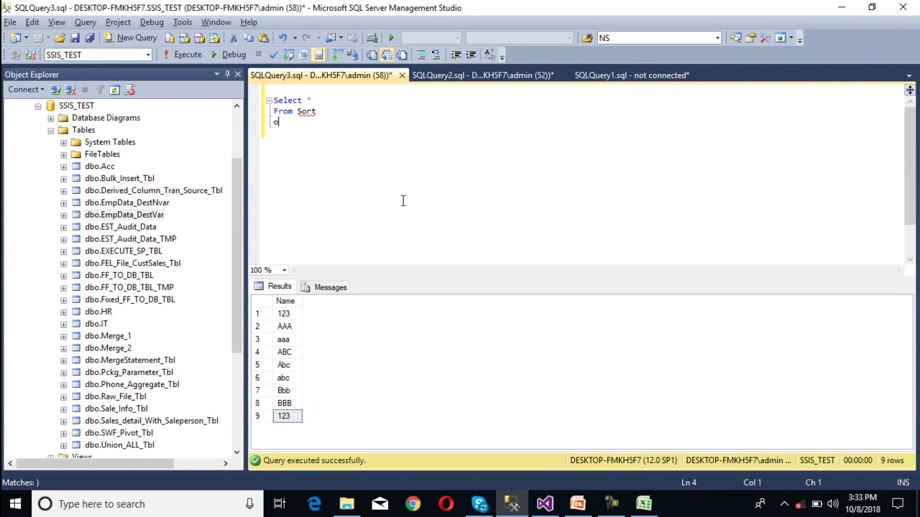
pyautogui.write('rder by 1')
pyautogui.press('F5')
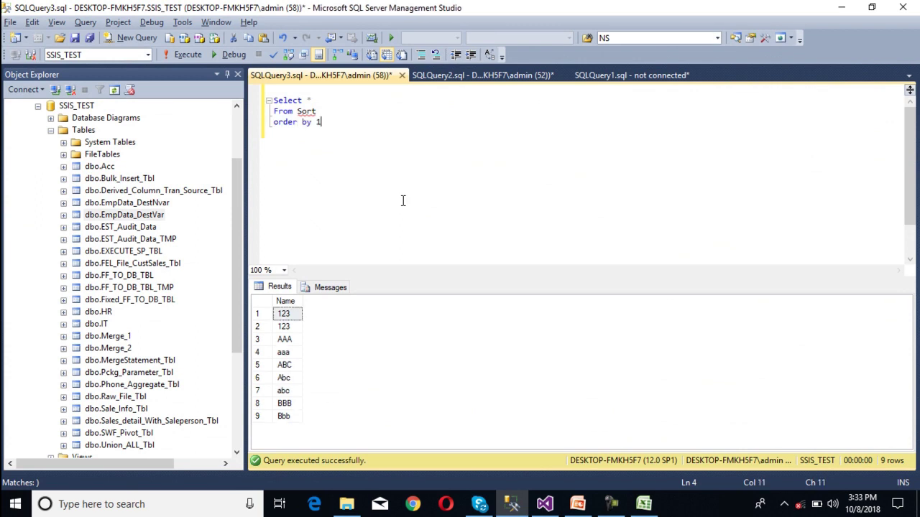
pyautogui.click(263, 307)
pyautogui.rightClick(263, 308)
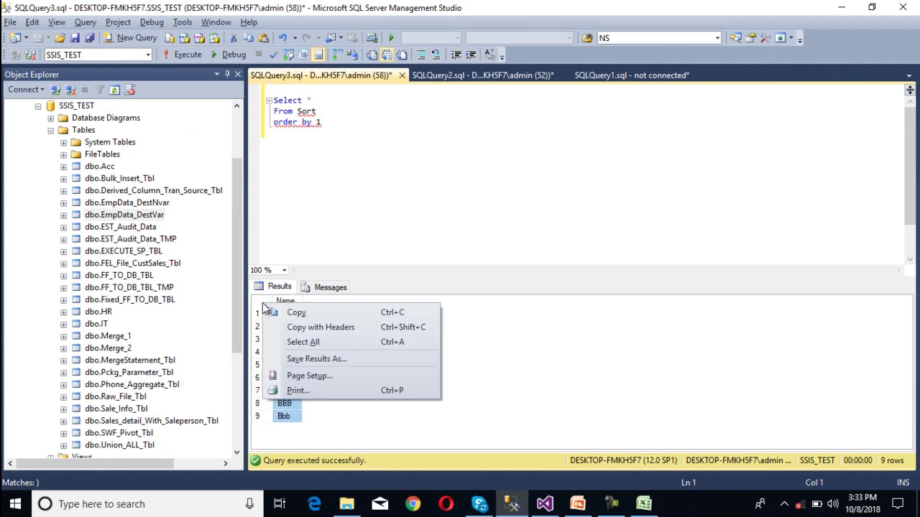
pyautogui.click(302, 321)
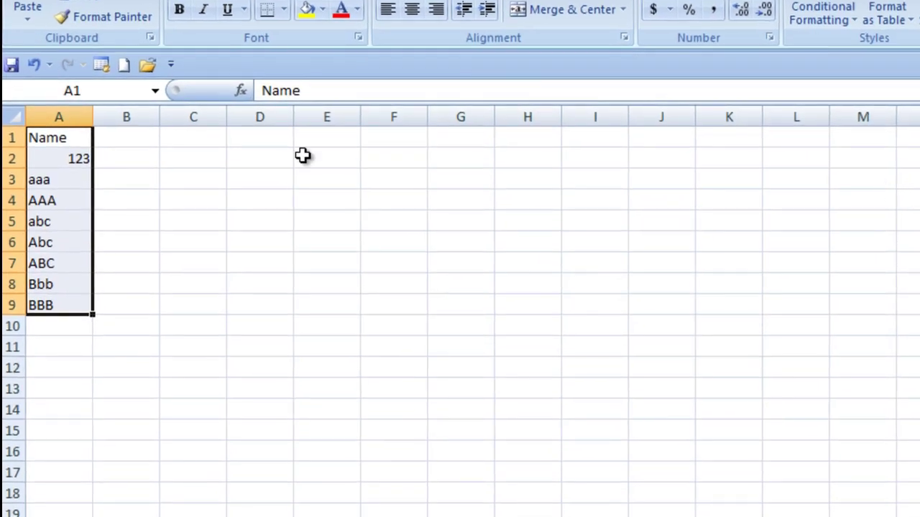
# Step: Paste the SQL Server results into column B and delete the duplicate 123 in B3
pyautogui.click(125, 144)
pyautogui.hotkey('ctrl', 'v')
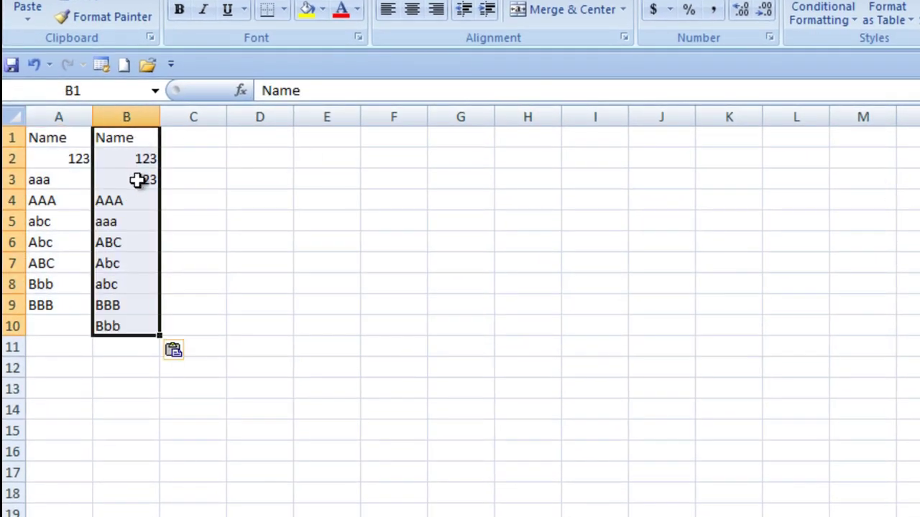
pyautogui.click(136, 179)
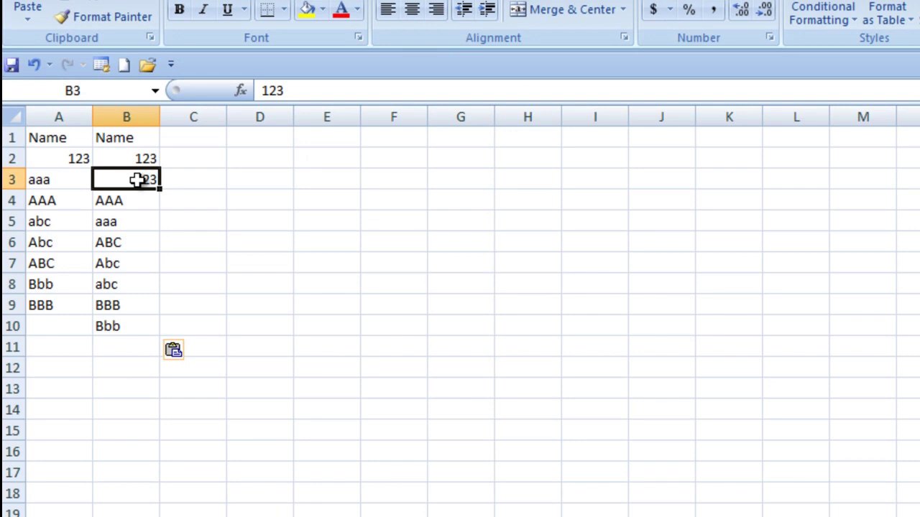
pyautogui.hotkey('ctrl', '-')
pyautogui.press('Return')
# Step: Make the SSIS results A1:A9 bold and the SQL values B2:B9 italic
pyautogui.click(247, 158)
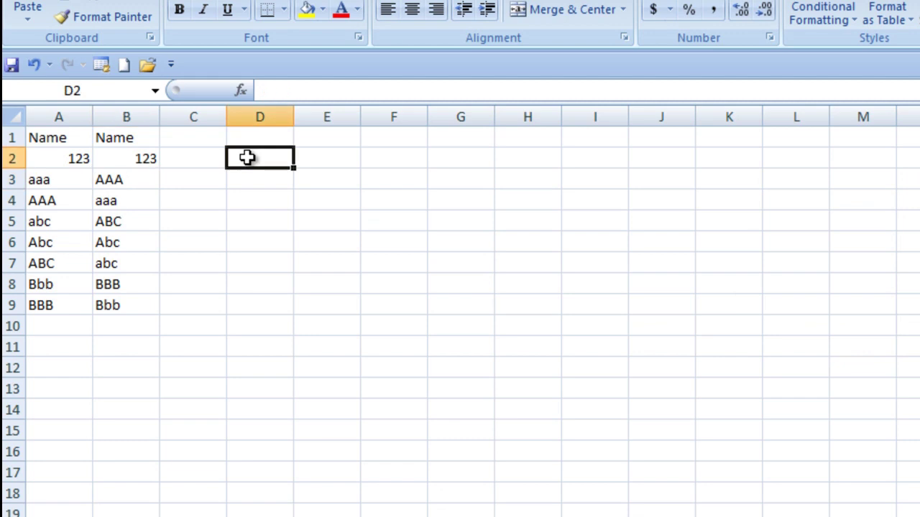
pyautogui.press('Left')
pyautogui.press('Left')
pyautogui.click(46, 137)
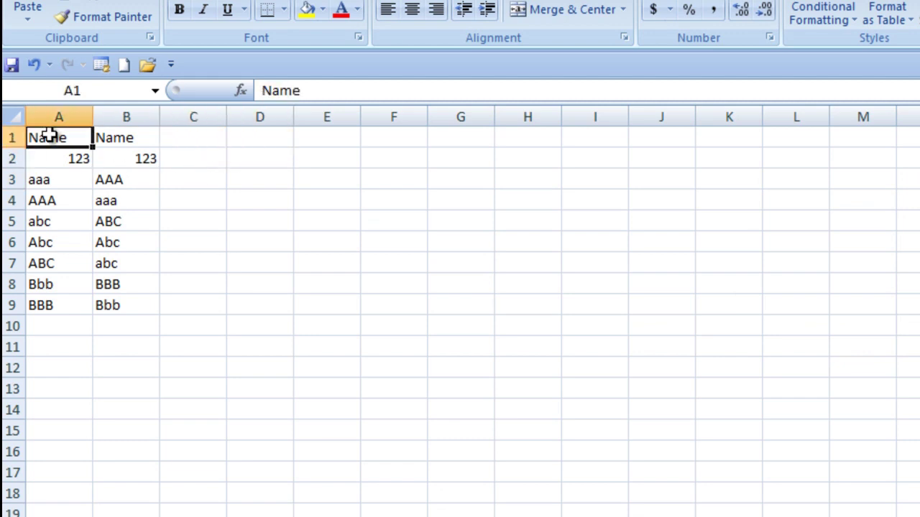
pyautogui.hotkey('ctrl', 'shift', 'Down')
pyautogui.click(180, 10)
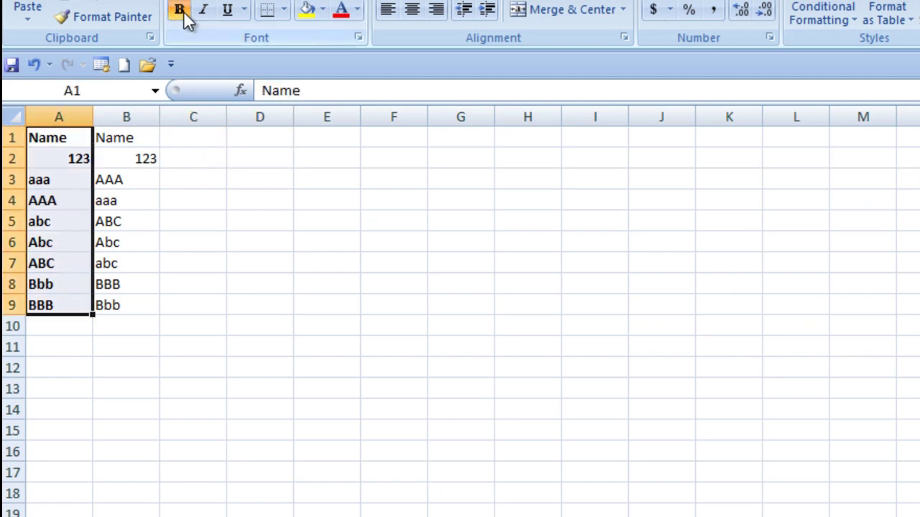
pyautogui.click(145, 155)
pyautogui.hotkey('shift', 'Down')
pyautogui.hotkey('ctrl', 'shift', 'Down')
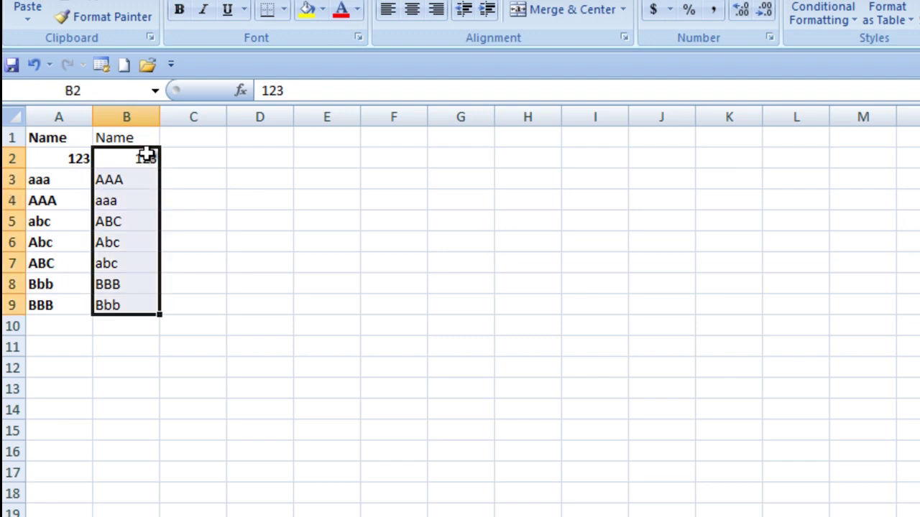
pyautogui.click(202, 10)
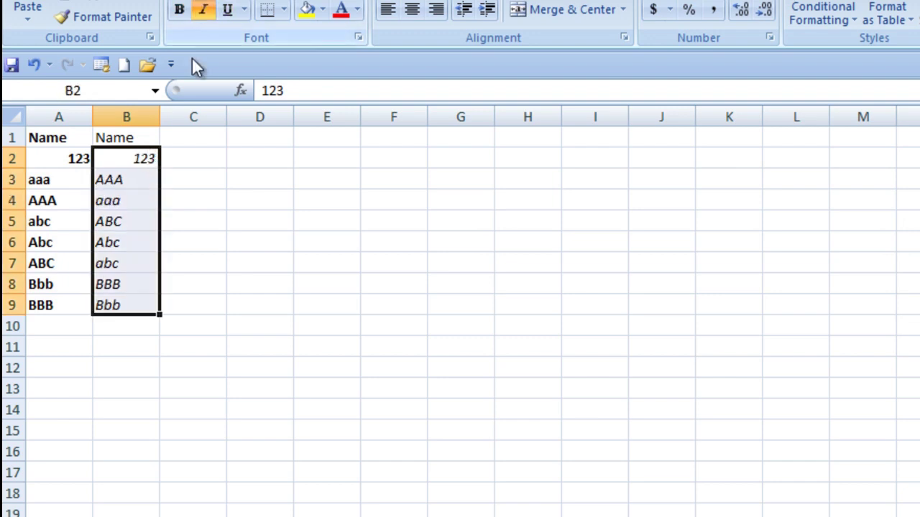
pyautogui.click(181, 193)
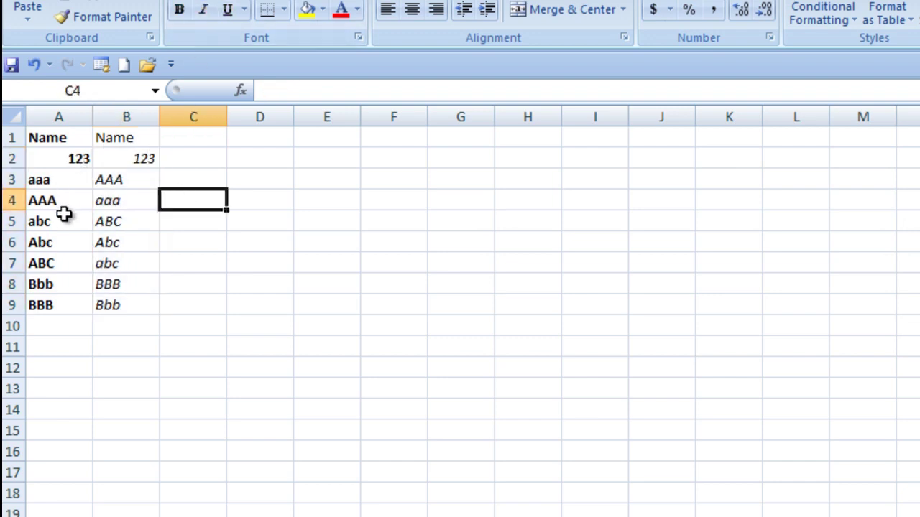
# Step: Compare the two Name columns across rows 5, 7, 8 and 9, such as abc versus ABC
pyautogui.moveTo(62, 199); pyautogui.dragTo(126, 221)
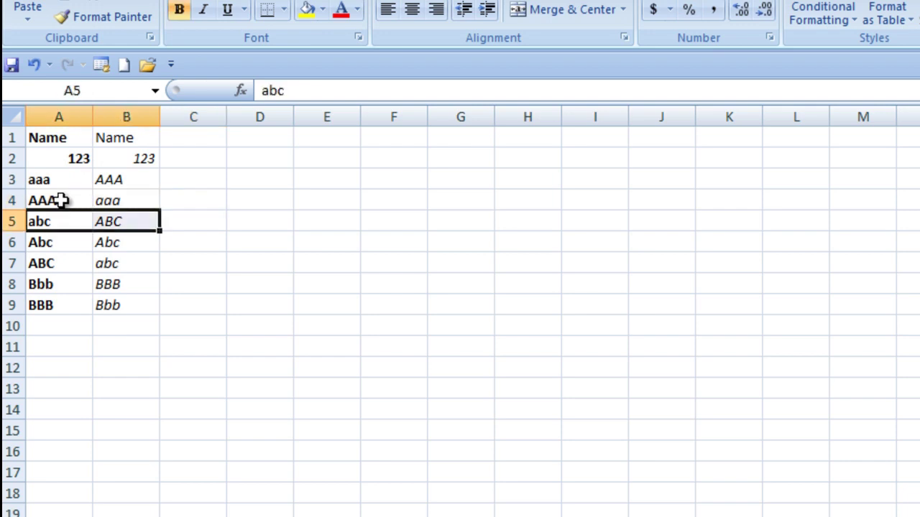
pyautogui.press('Down')
pyautogui.press('Down')
pyautogui.hotkey('shift', 'Right')
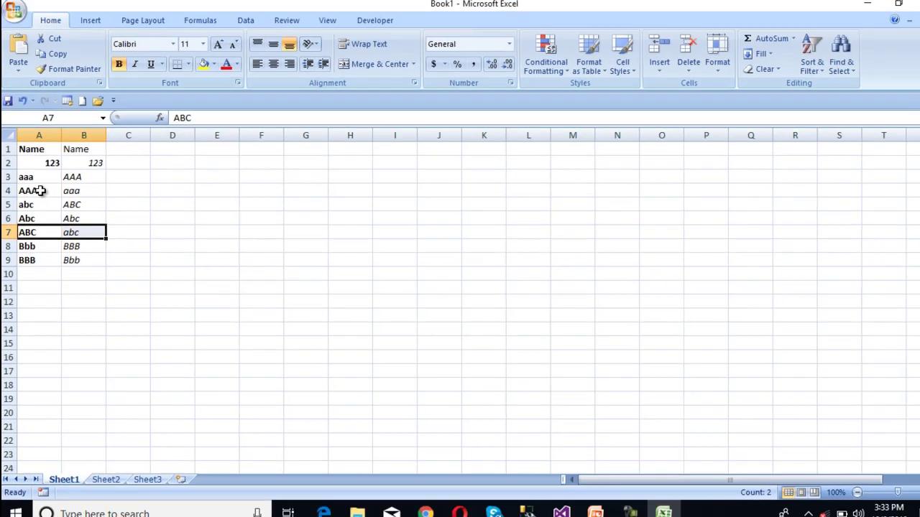
pyautogui.press('Down')
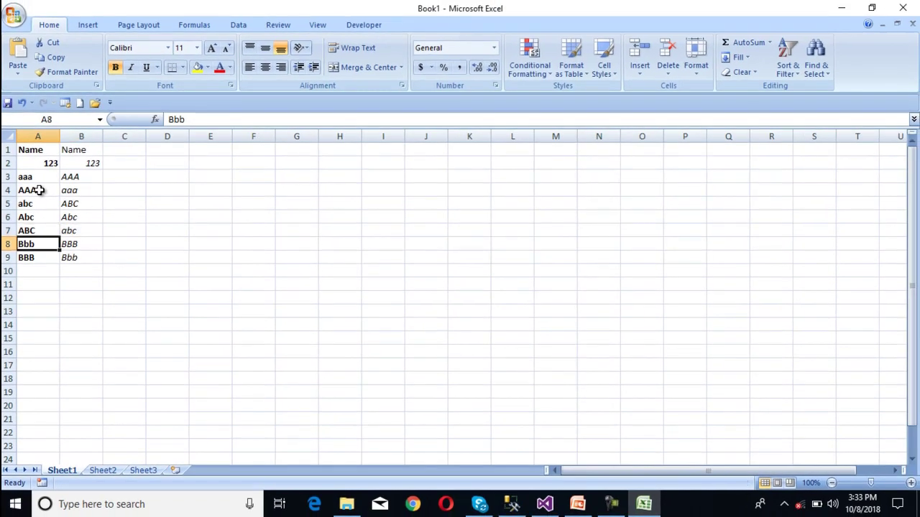
pyautogui.hotkey('shift', 'Down')
pyautogui.hotkey('shift', 'Right')
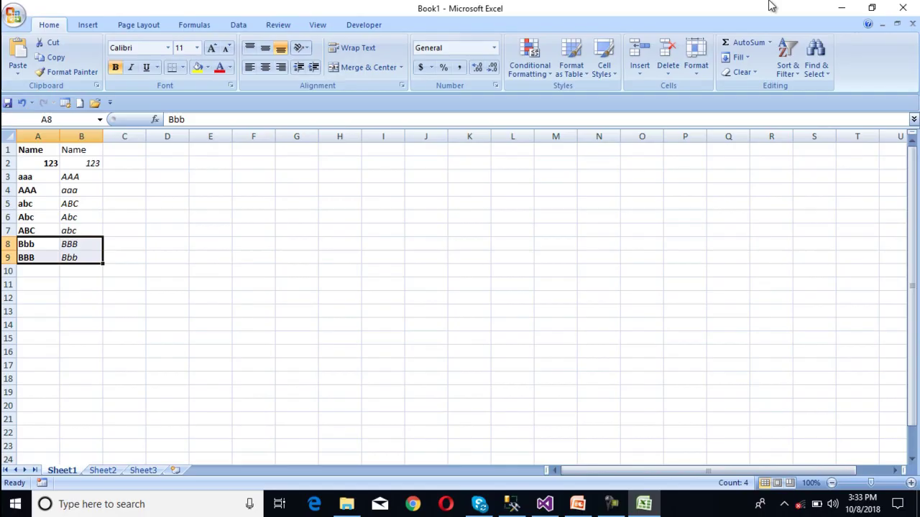
# Step: In Visual Studio, close the Sort Output data viewer and stop debugging
pyautogui.click(842, 8)
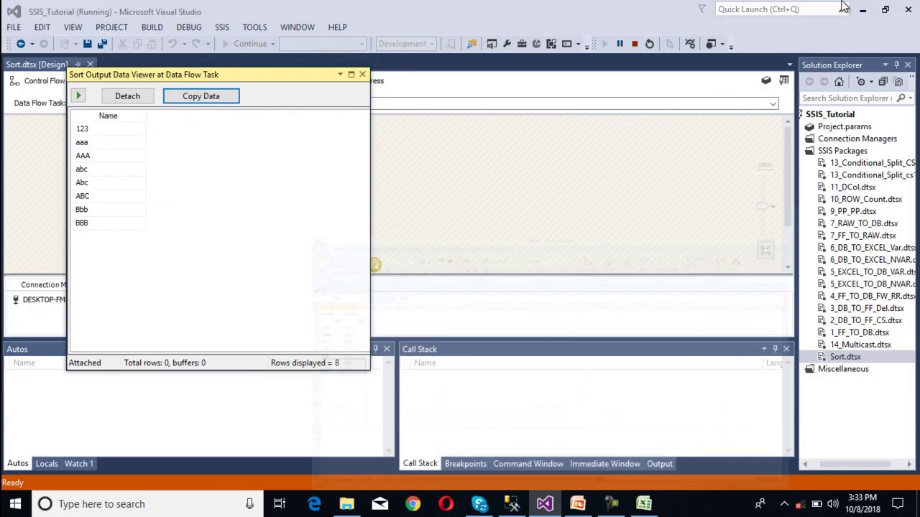
pyautogui.click(363, 75)
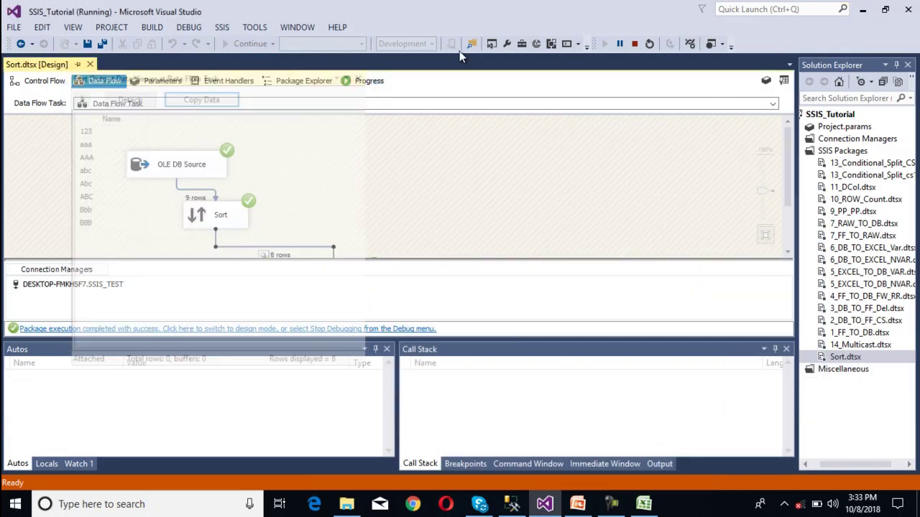
pyautogui.click(635, 44)
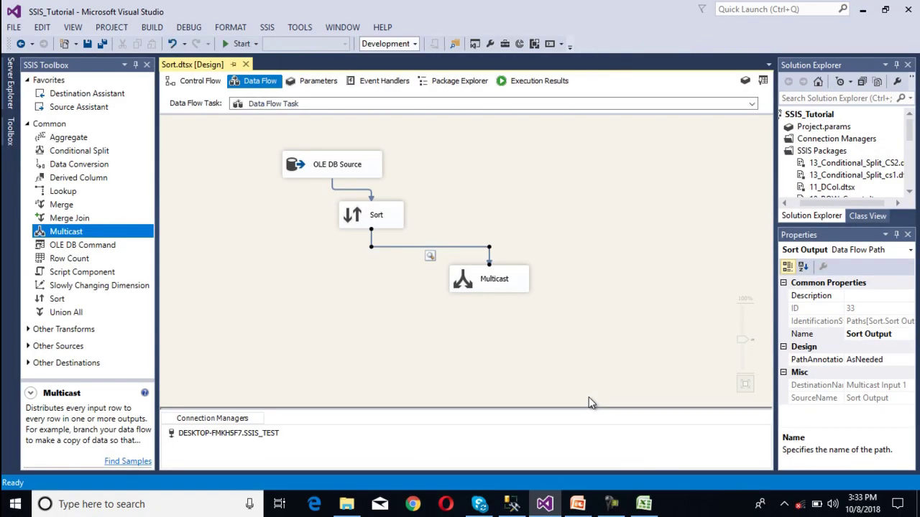
# Step: Present slide 4's COLLATE Latin1_General_CS_AS_WS query fix, highlighting the query, then minimise PowerPoint
pyautogui.click(577, 505)
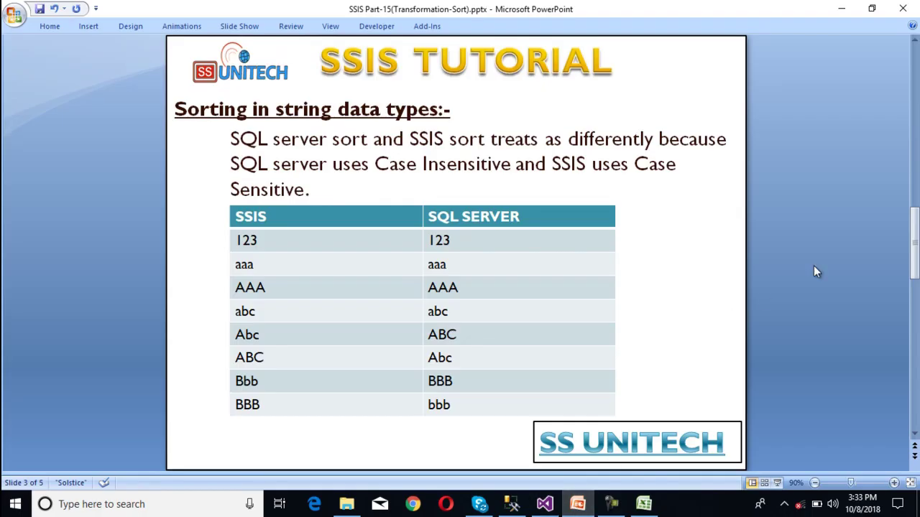
pyautogui.scroll(-1, 814, 266)
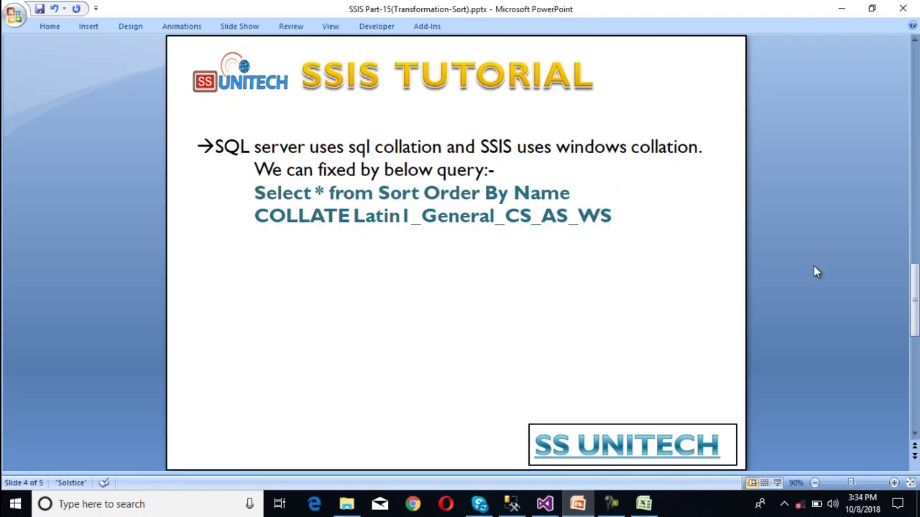
pyautogui.moveTo(254, 192); pyautogui.dragTo(514, 221)
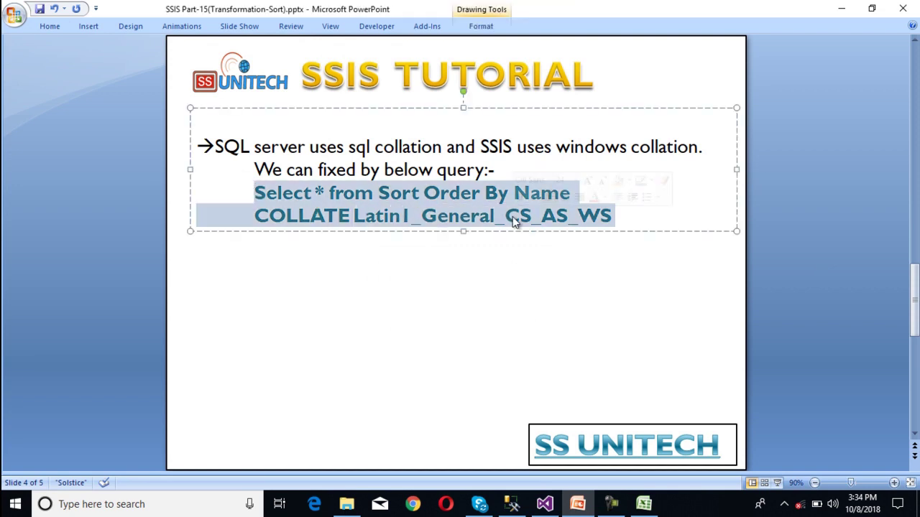
pyautogui.click(812, 177)
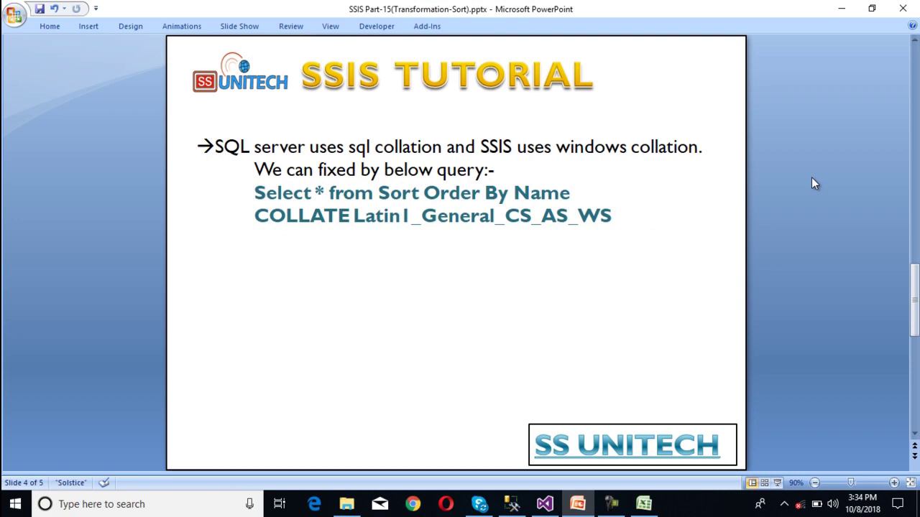
pyautogui.click(850, 11)
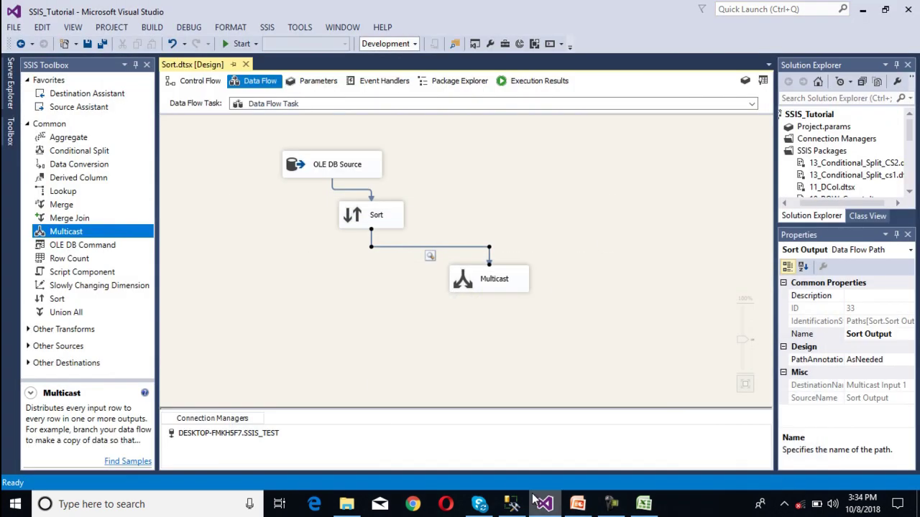
# Step: Run the query Select * from Sort Order By Name COLLATE Latin1_General_CS_AS_WS in Management Studio
pyautogui.click(512, 503)
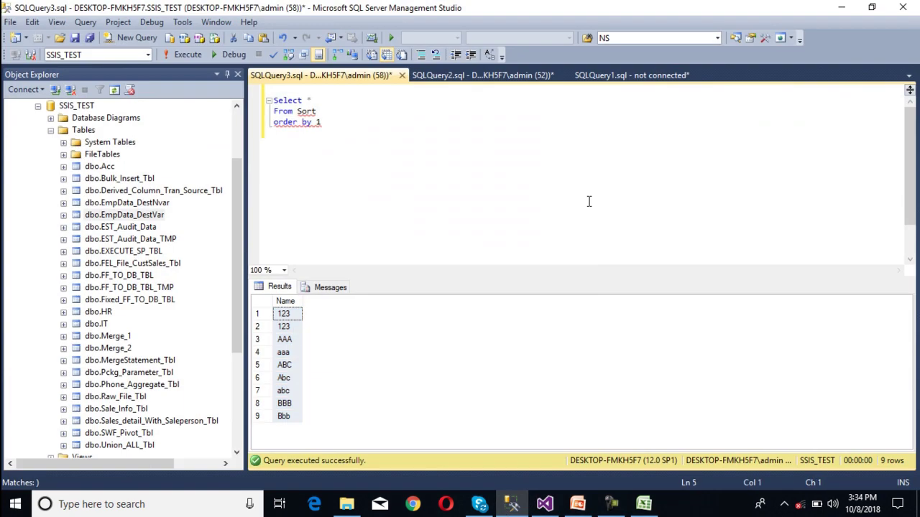
pyautogui.hotkey('ctrl', 'v')
pyautogui.hotkey('shift', 'Up')
pyautogui.hotkey('shift', 'Up')
pyautogui.hotkey('shift', 'Up')
pyautogui.press('F5')
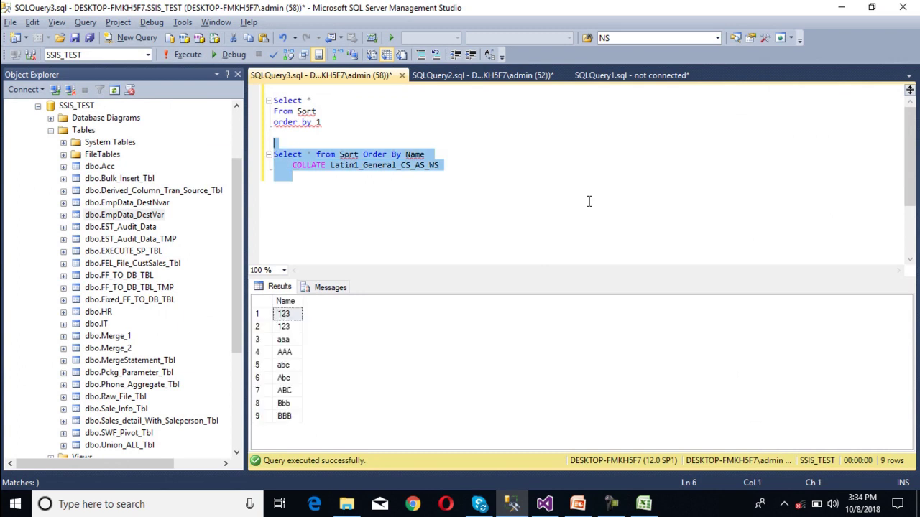
# Step: Copy the nine Name results with headers for pasting into Excel
pyautogui.click(263, 305)
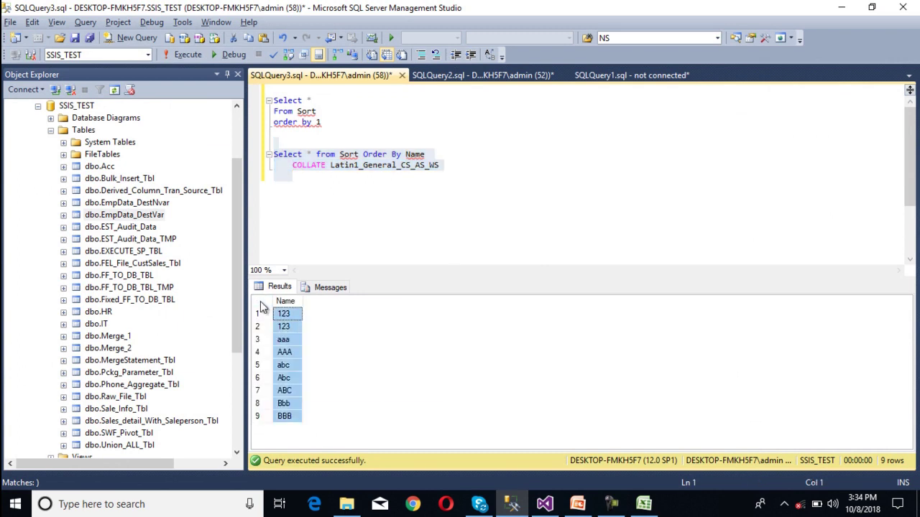
pyautogui.rightClick(263, 307)
pyautogui.click(303, 327)
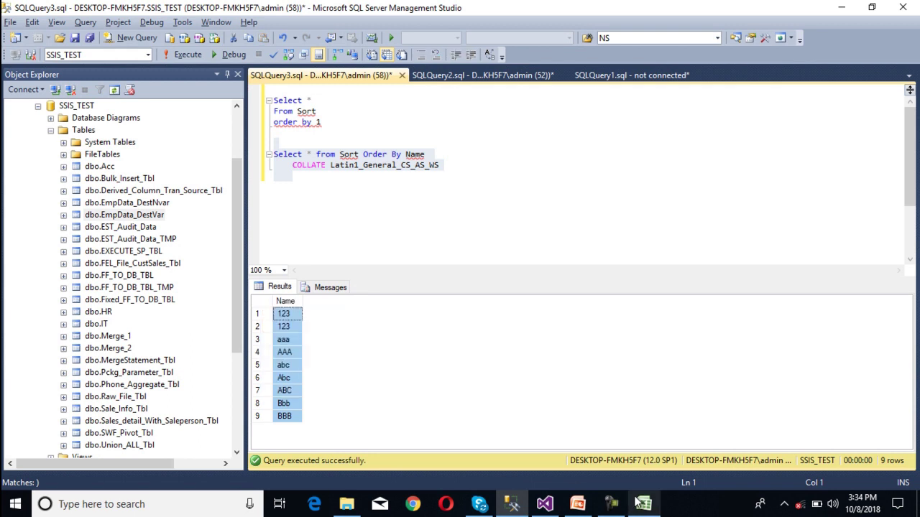
pyautogui.click(643, 504)
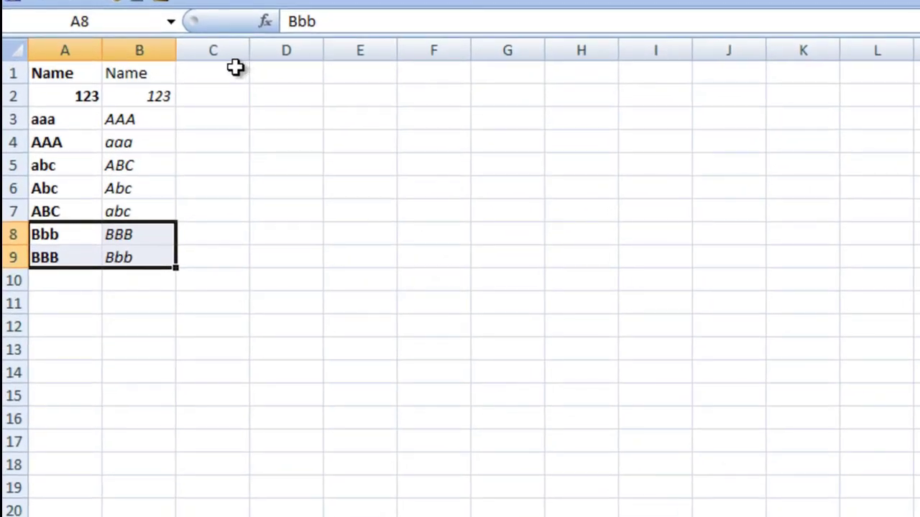
# Step: Paste the case-sensitive results into column C from C1 and delete the extra 123 in C3, shifting cells up
pyautogui.click(236, 68)
pyautogui.hotkey('ctrl', 'v')
pyautogui.click(229, 122)
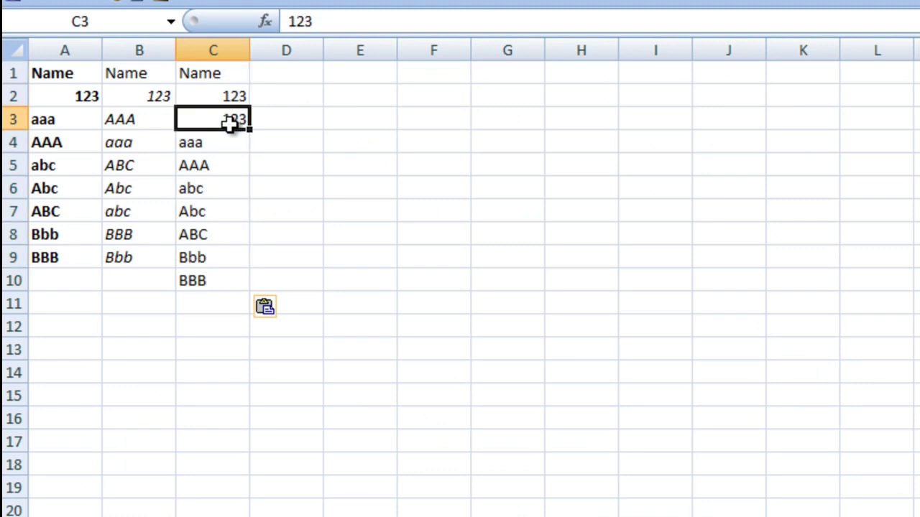
pyautogui.hotkey('ctrl', '-')
pyautogui.press('Return')
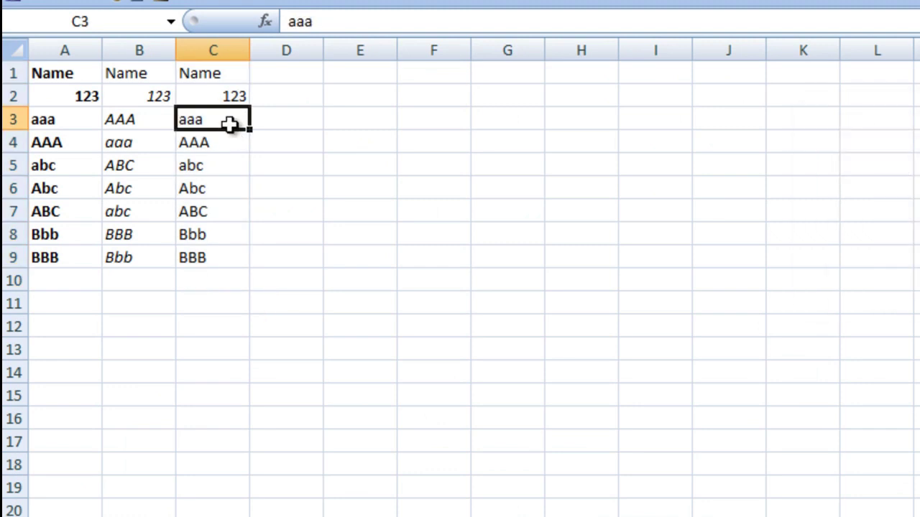
# Step: Compare the column A and column C values across rows 3 to 7
pyautogui.click(61, 125)
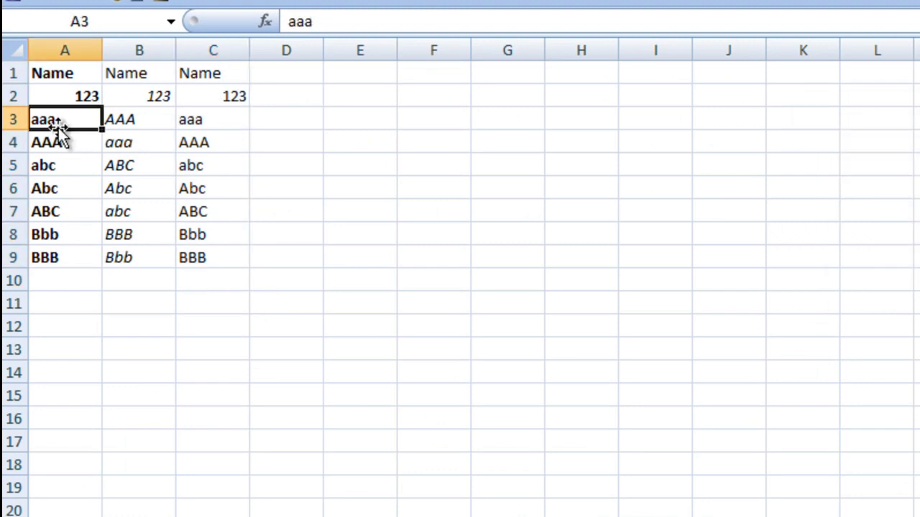
pyautogui.click(179, 142)
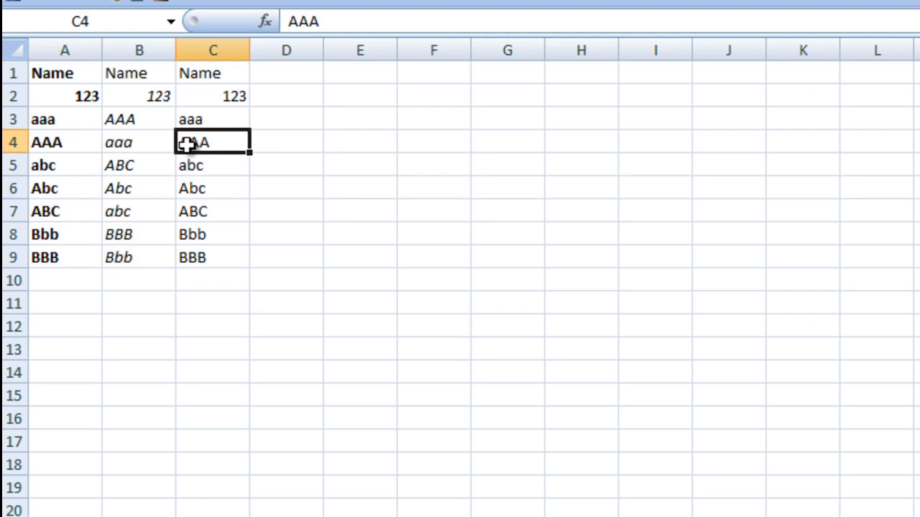
pyautogui.click(63, 165)
pyautogui.click(199, 190)
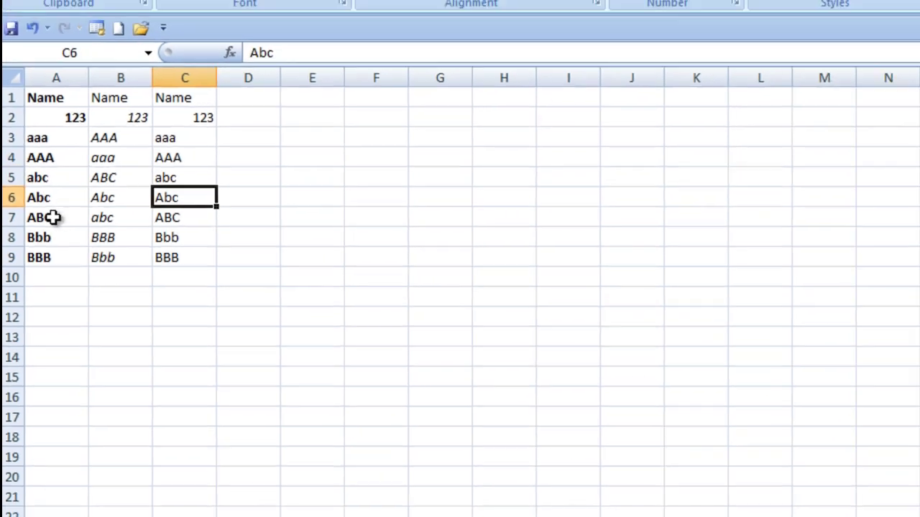
pyautogui.click(58, 210)
pyautogui.click(115, 228)
# Step: Show the closing thank-you slide 5 of 5 in PowerPoint
pyautogui.click(512, 505)
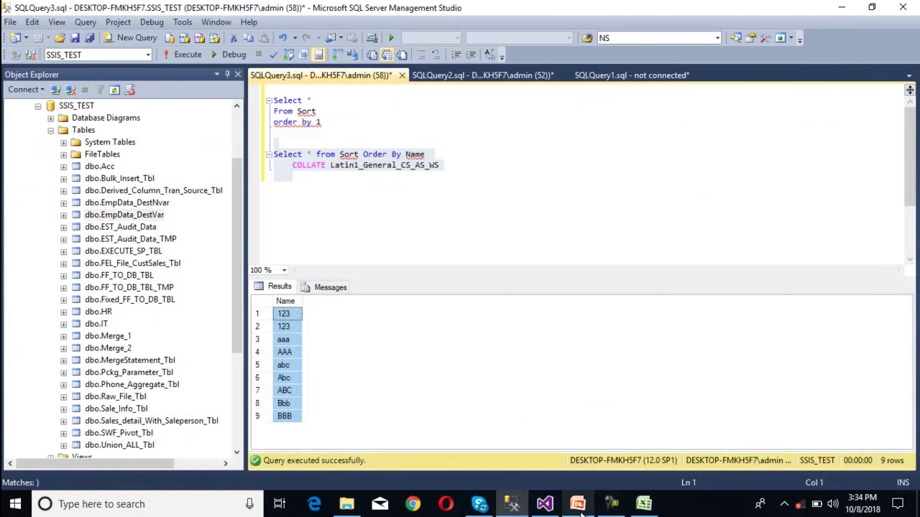
pyautogui.moveTo(548, 507)
pyautogui.click(578, 504)
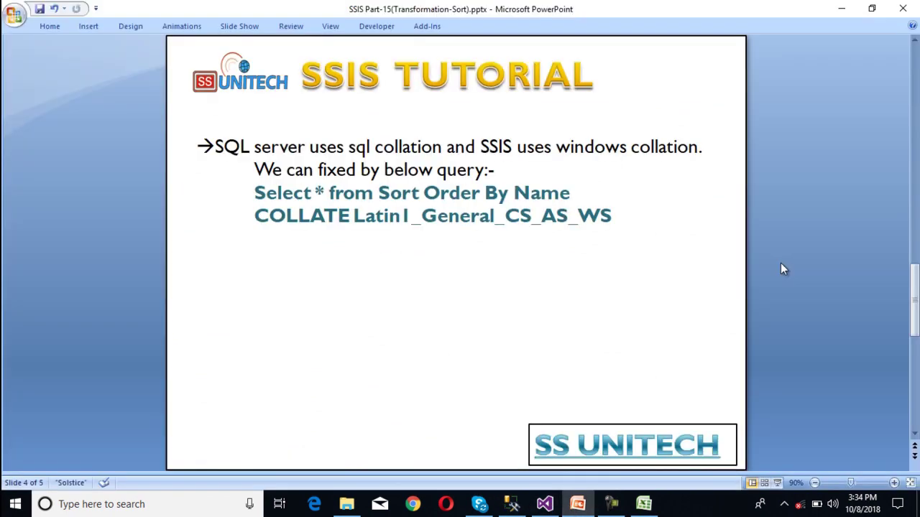
pyautogui.scroll(-1, 783, 268)
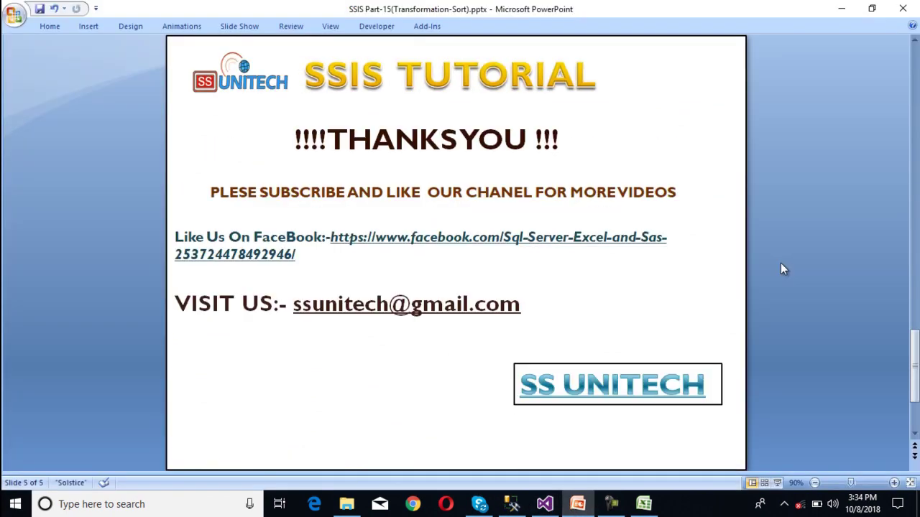
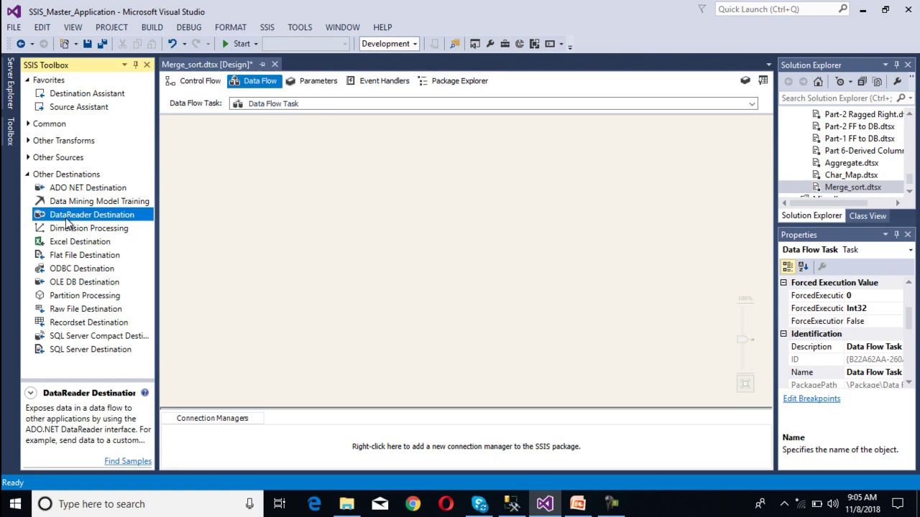
# Step: Place an Excel Source from Other Sources onto the data flow canvas
pyautogui.press('Up')
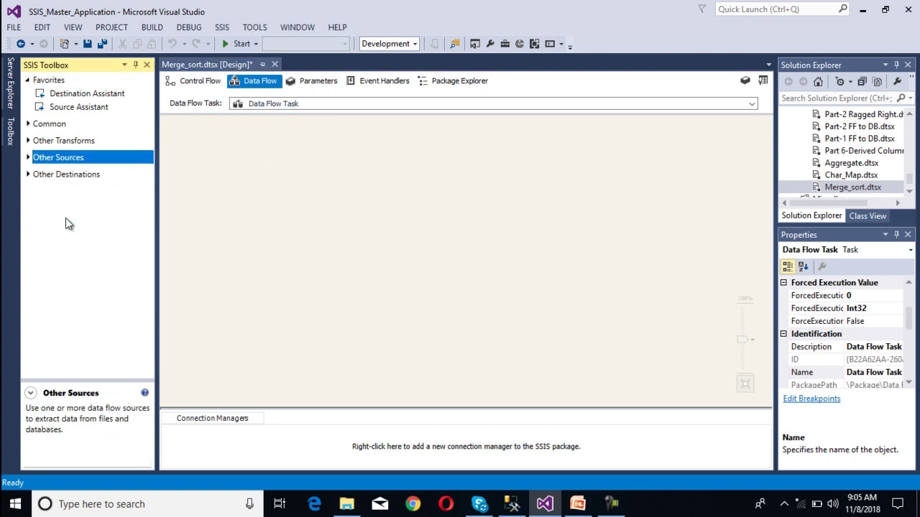
pyautogui.press('Right')
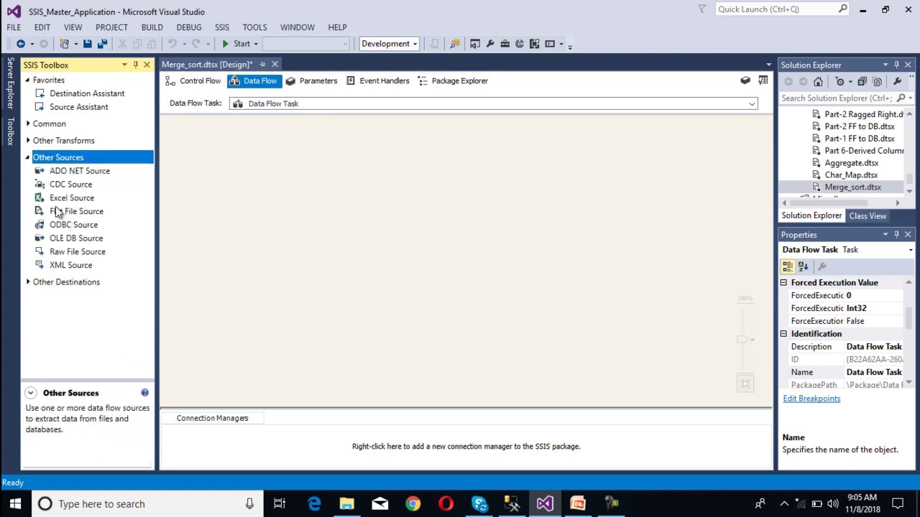
pyautogui.click(51, 200)
pyautogui.moveTo(51, 200); pyautogui.dragTo(245, 149)
# Step: Give the Excel Source a new Excel connection to Merge\Male_Employee.xlsx
pyautogui.doubleClick(258, 163)
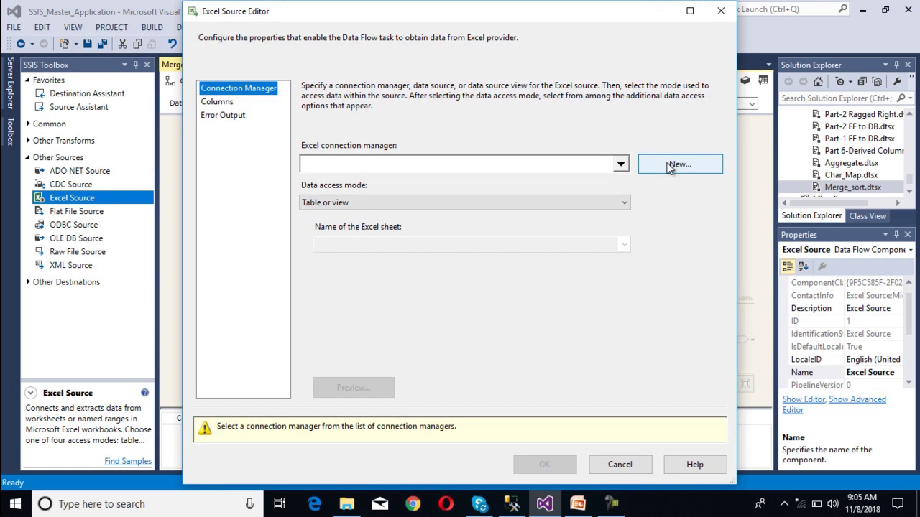
pyautogui.click(669, 165)
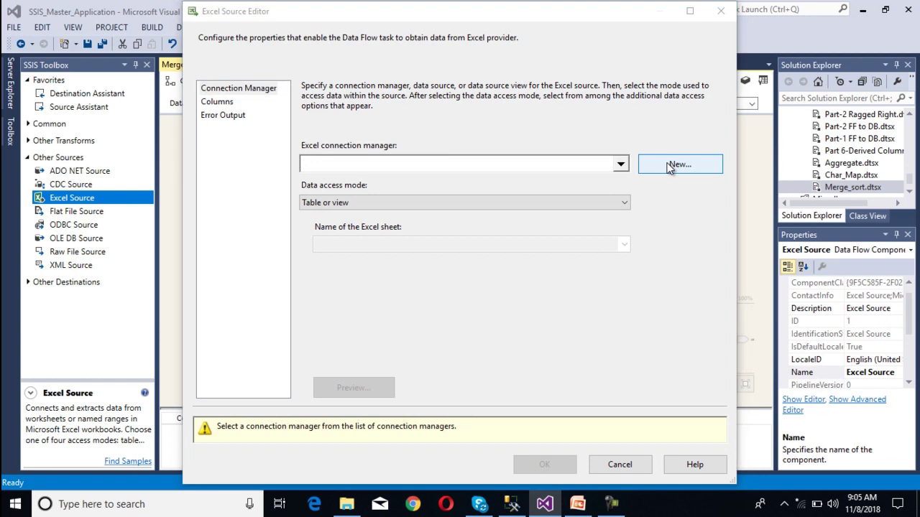
pyautogui.click(632, 205)
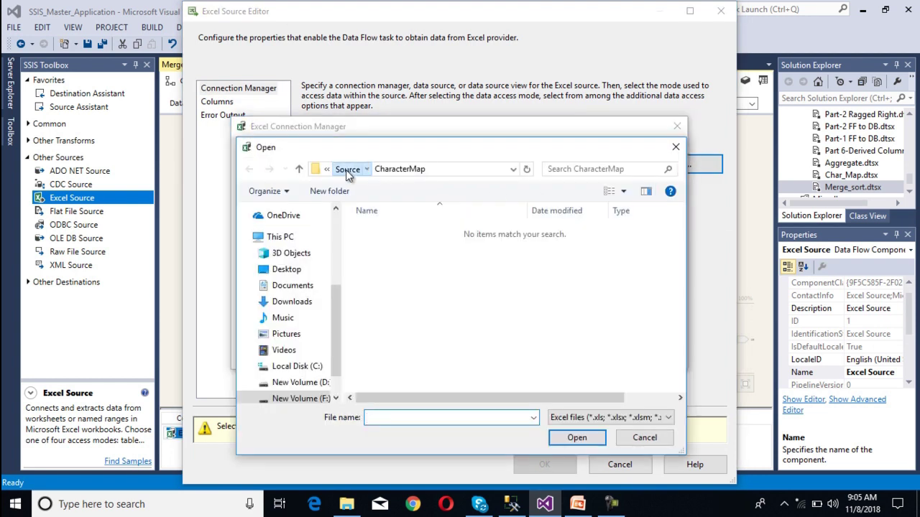
pyautogui.click(347, 169)
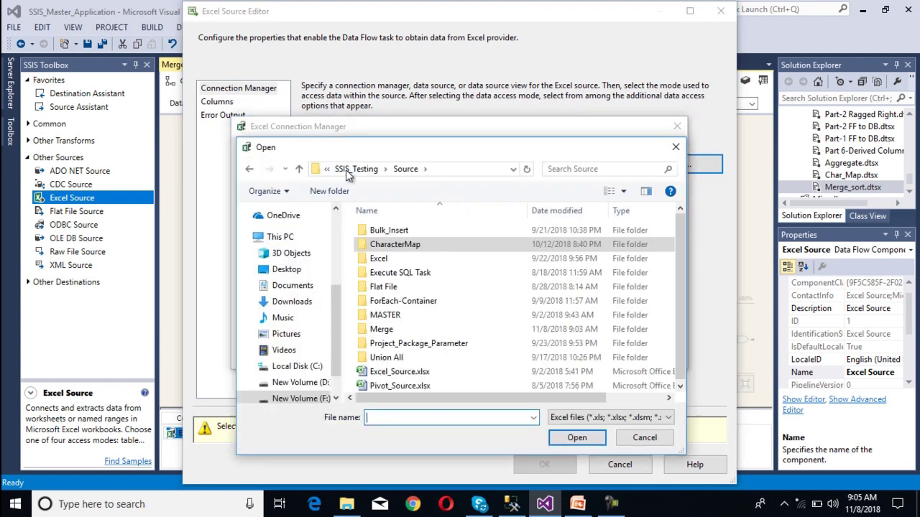
pyautogui.doubleClick(403, 331)
pyautogui.click(493, 249)
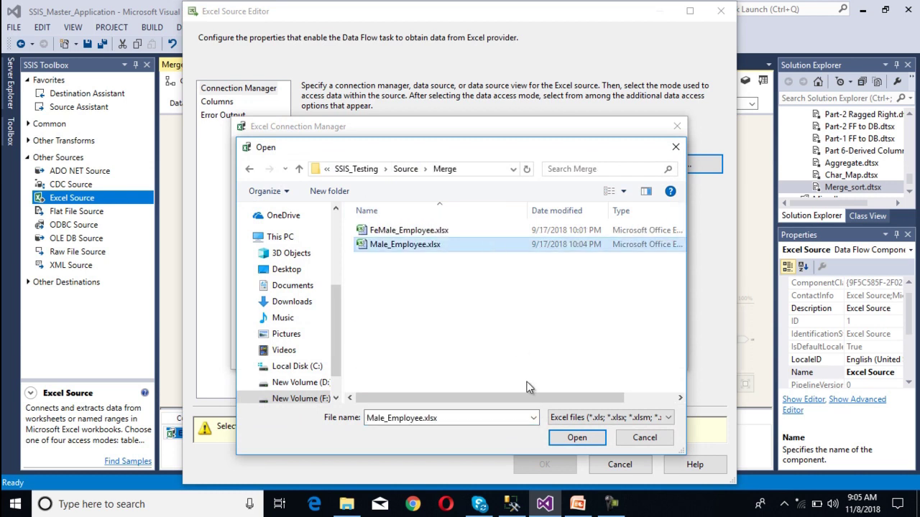
pyautogui.click(573, 438)
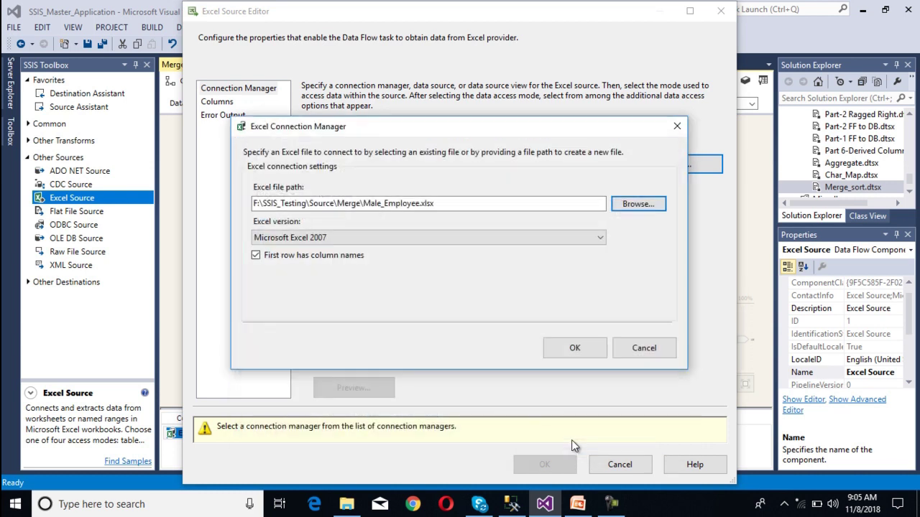
pyautogui.click(575, 347)
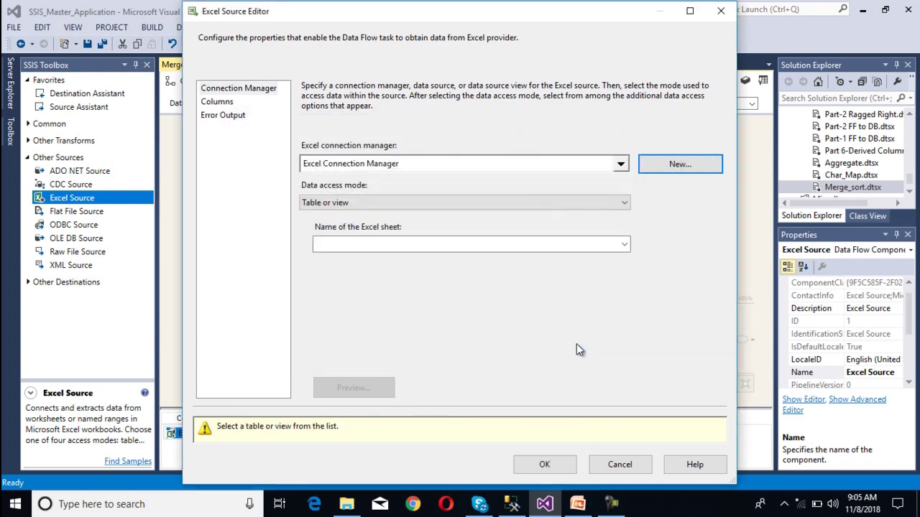
# Step: Choose Sheet1$ as the source sheet, review its columns, and save the source
pyautogui.click(624, 244)
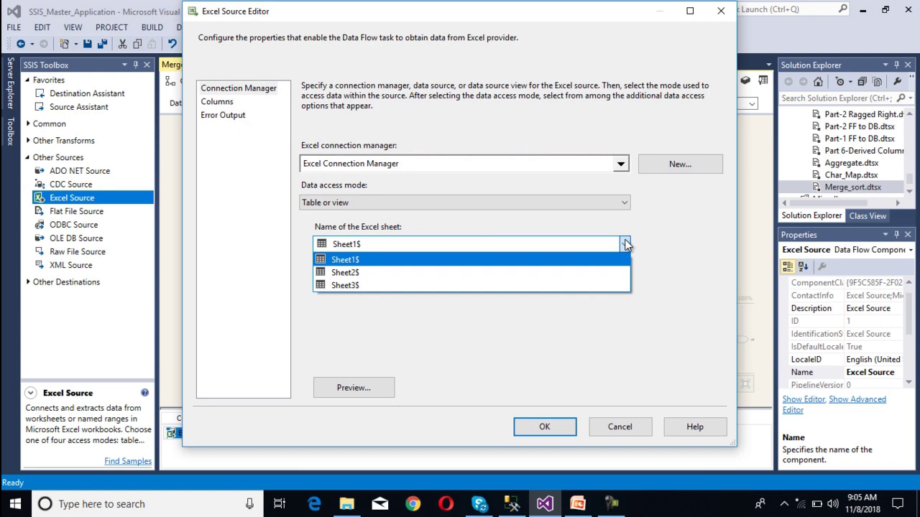
pyautogui.click(624, 245)
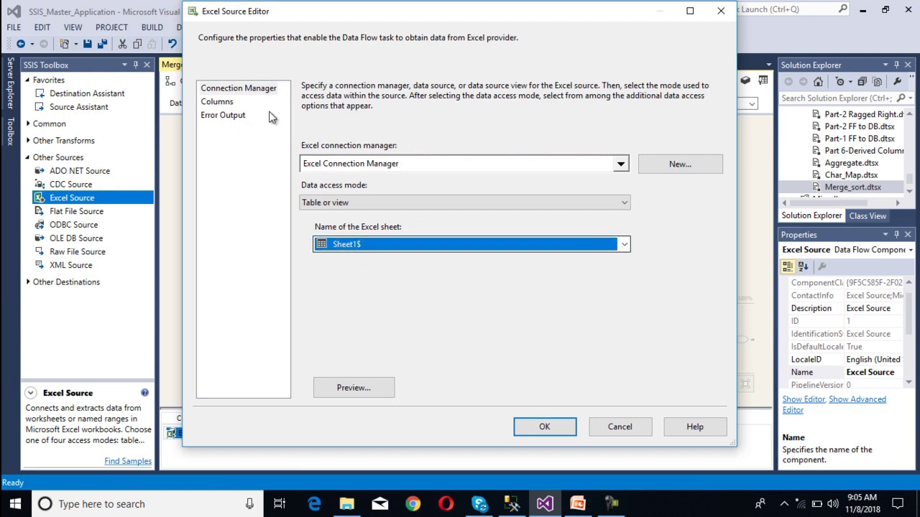
pyautogui.click(220, 102)
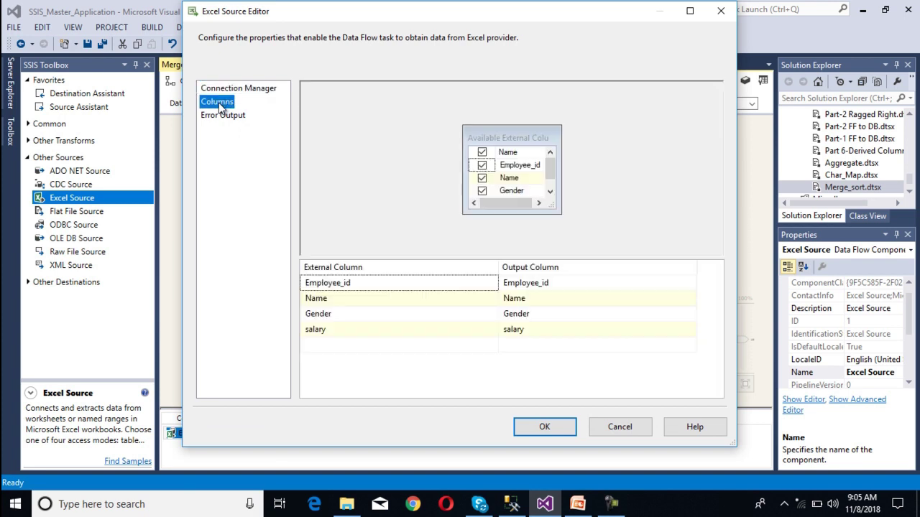
pyautogui.click(531, 424)
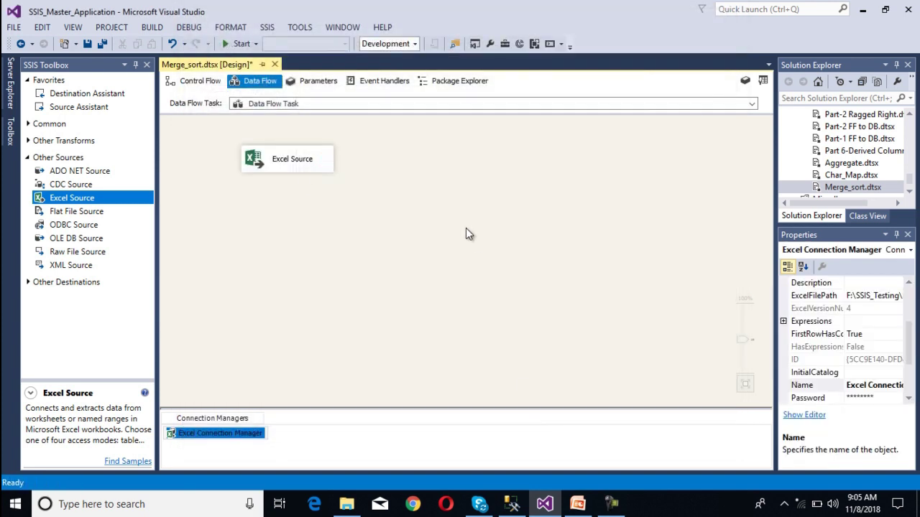
# Step: Rename the first source to Male and add a second Excel Source named Female
pyautogui.click(299, 162)
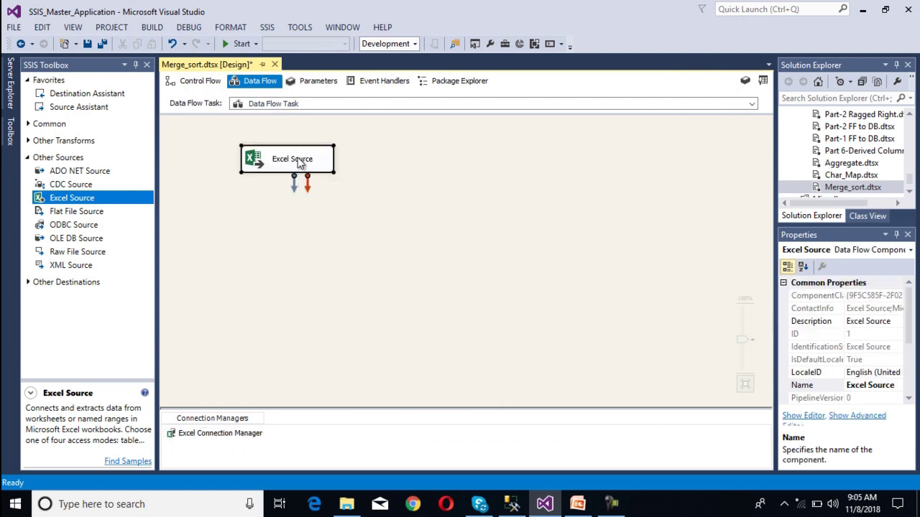
pyautogui.click(299, 162)
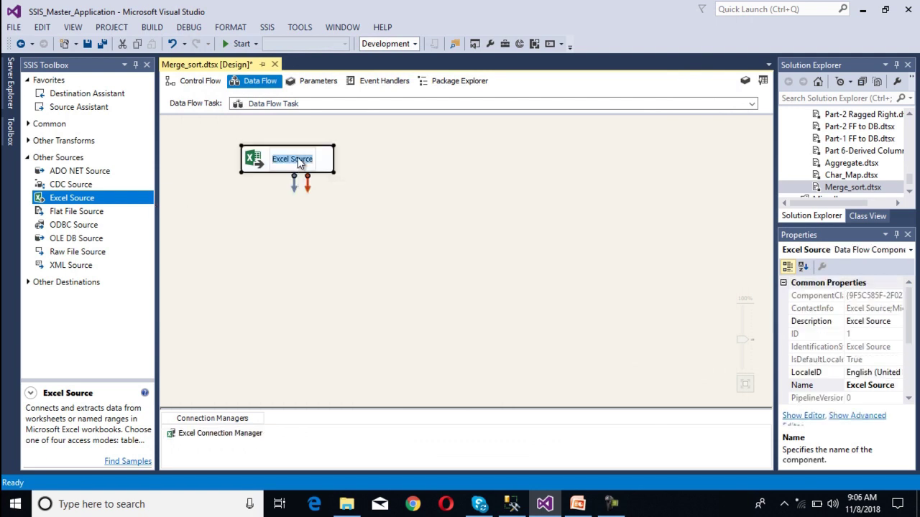
pyautogui.write('M')
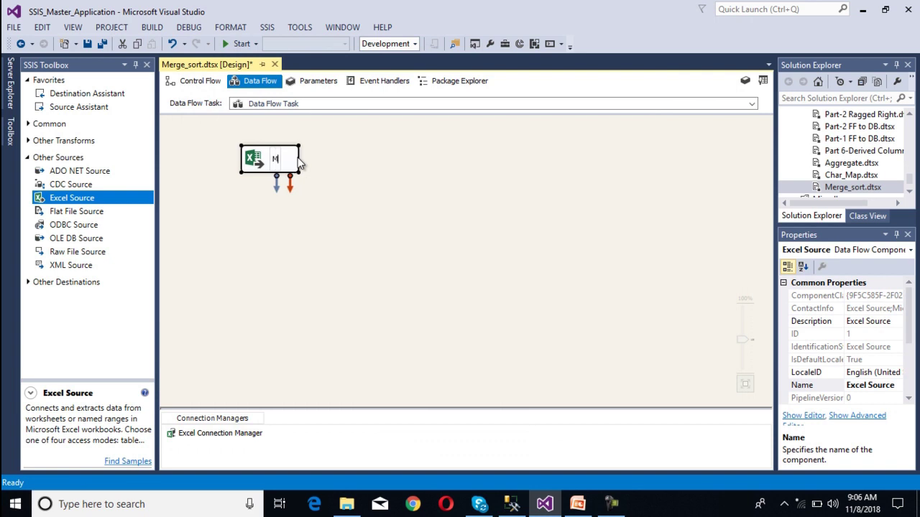
pyautogui.write('ale')
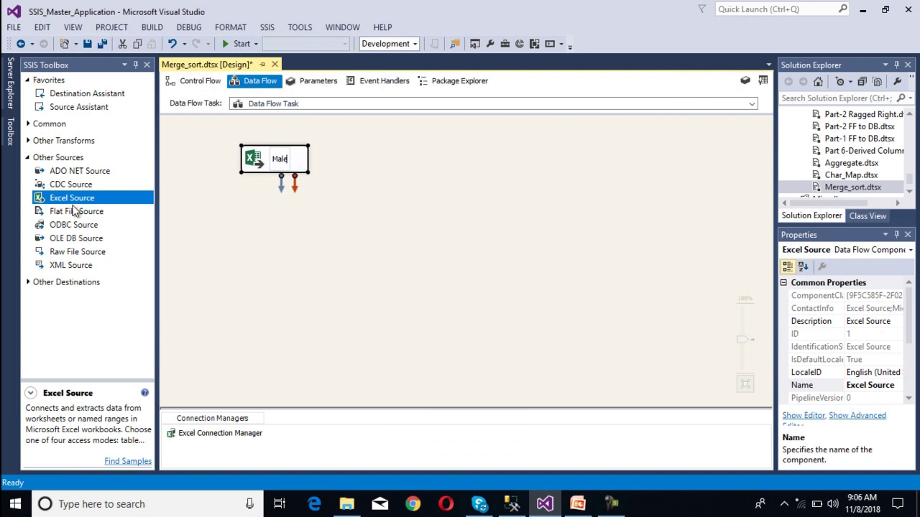
pyautogui.moveTo(99, 201); pyautogui.dragTo(367, 163)
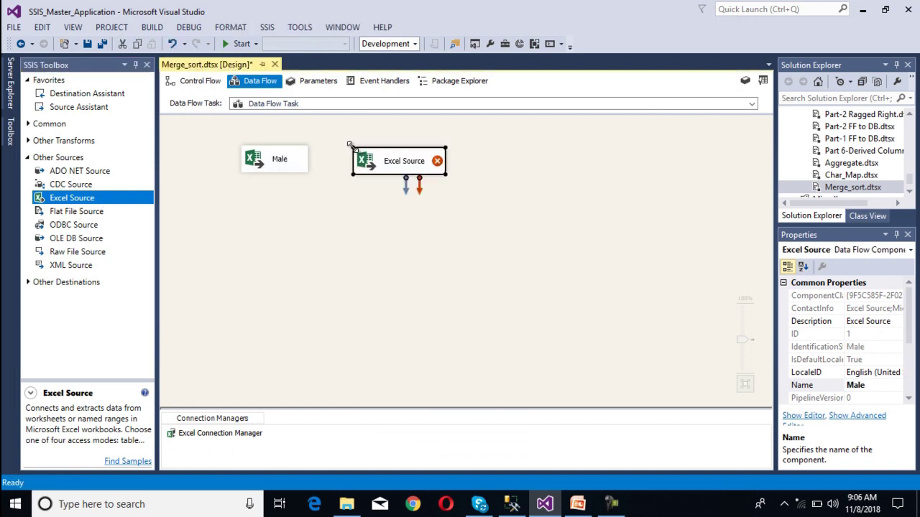
pyautogui.click(406, 162)
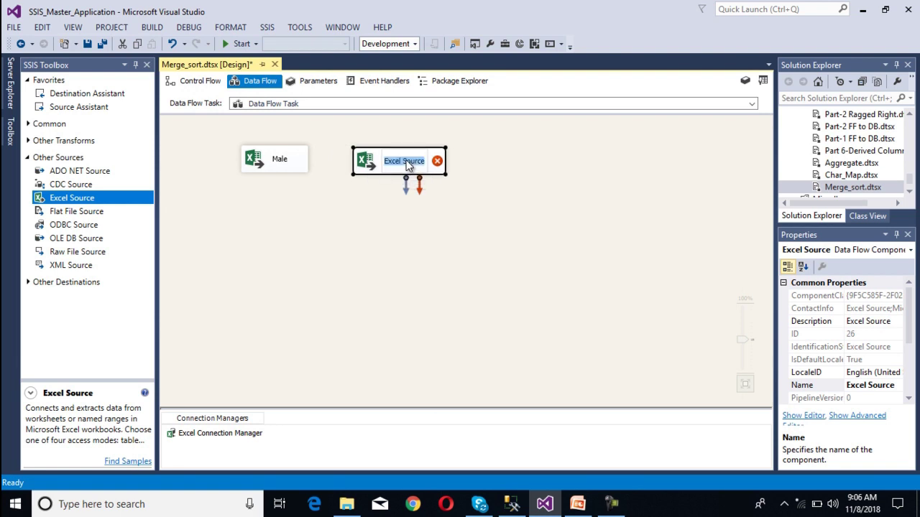
pyautogui.write('Female')
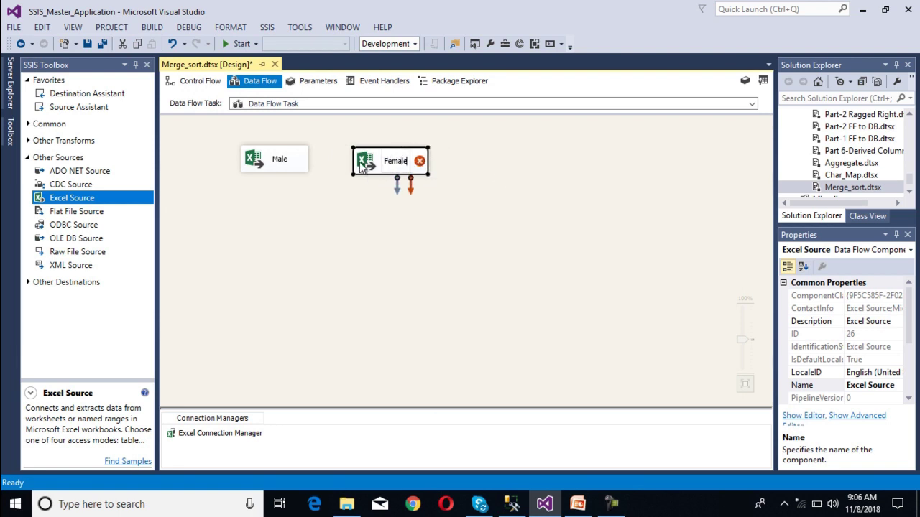
# Step: Point Female at Sheet1$ of FeMale_Employee.xlsx through a new Excel connection
pyautogui.doubleClick(360, 163)
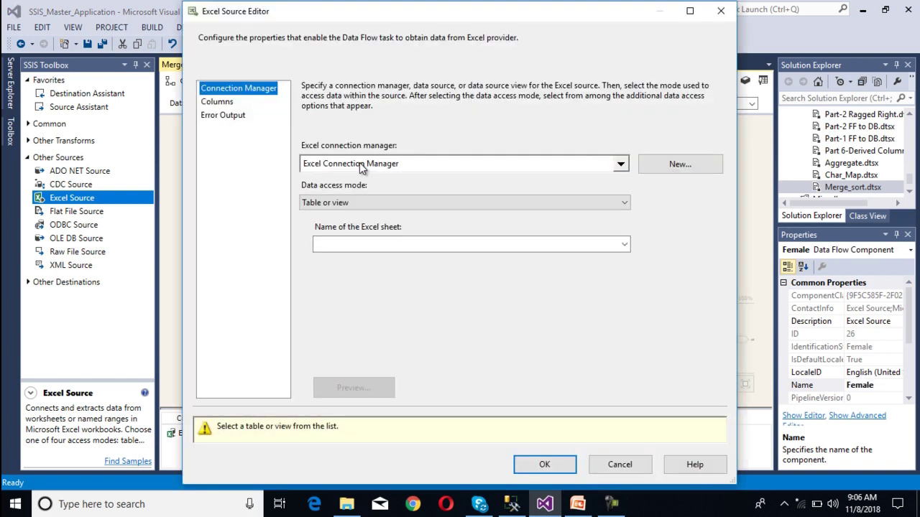
pyautogui.click(675, 163)
pyautogui.click(631, 205)
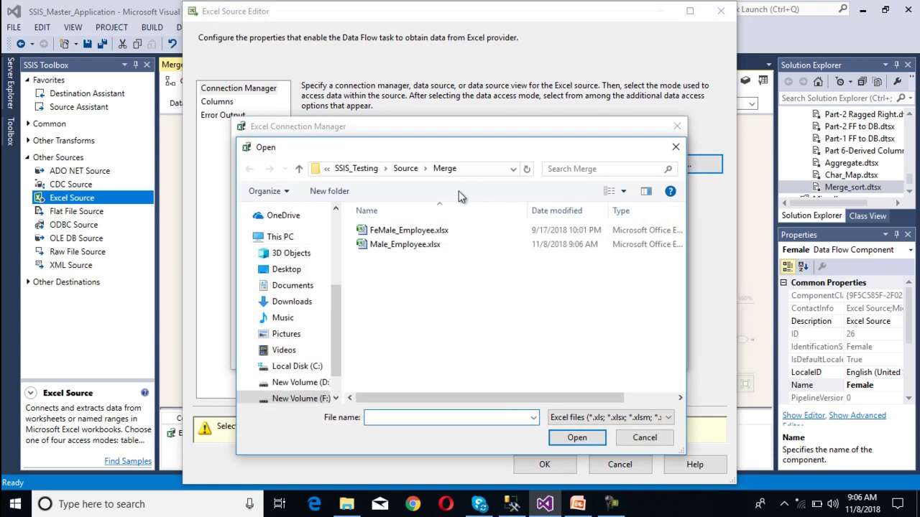
pyautogui.click(446, 229)
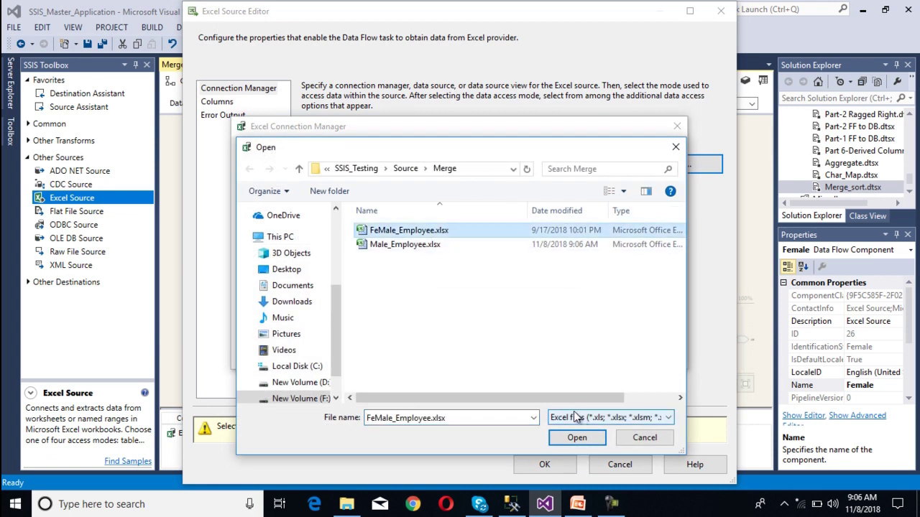
pyautogui.click(577, 437)
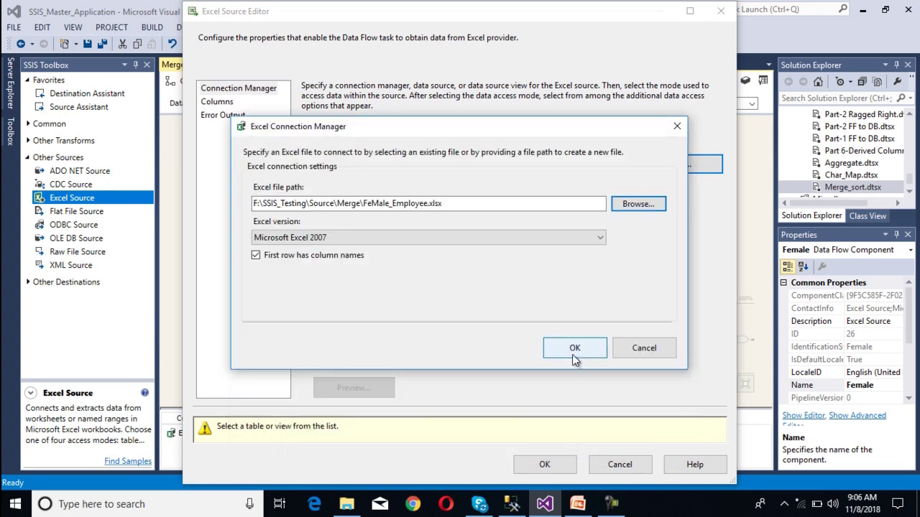
pyautogui.click(572, 354)
pyautogui.click(624, 244)
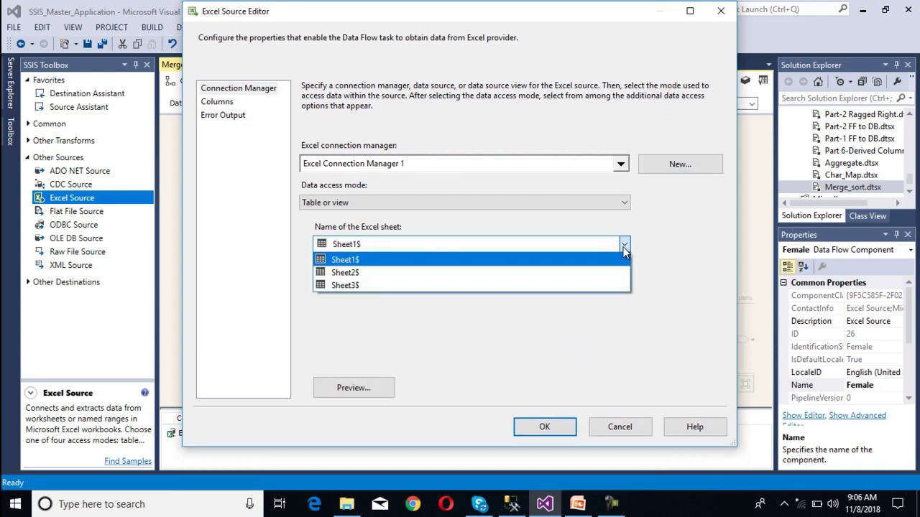
pyautogui.click(624, 246)
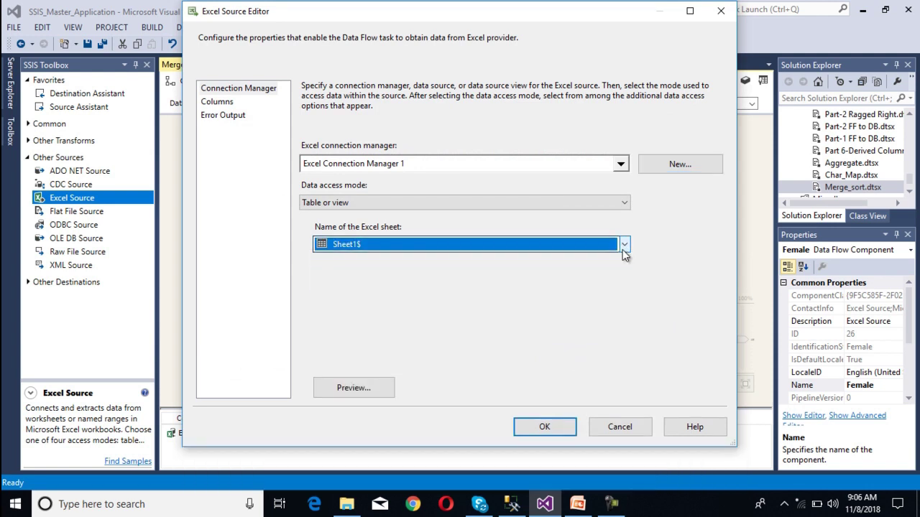
pyautogui.click(218, 103)
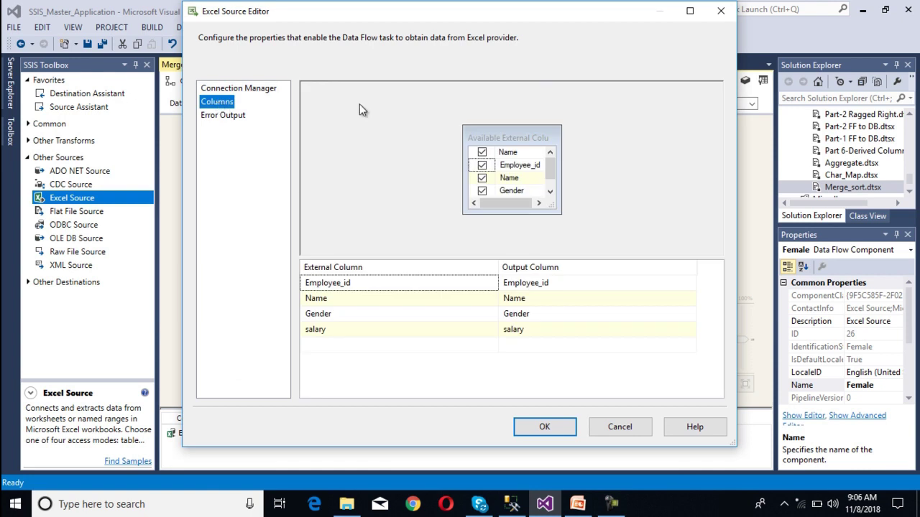
pyautogui.click(543, 425)
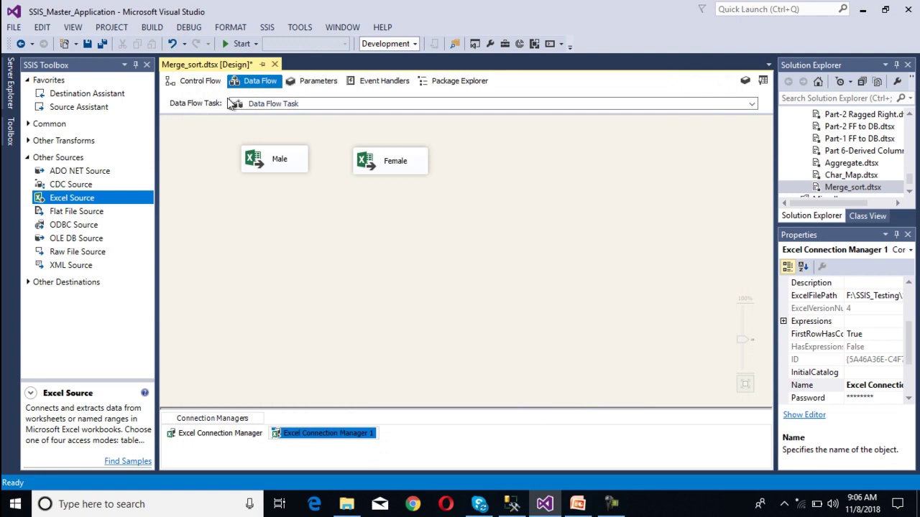
pyautogui.click(101, 44)
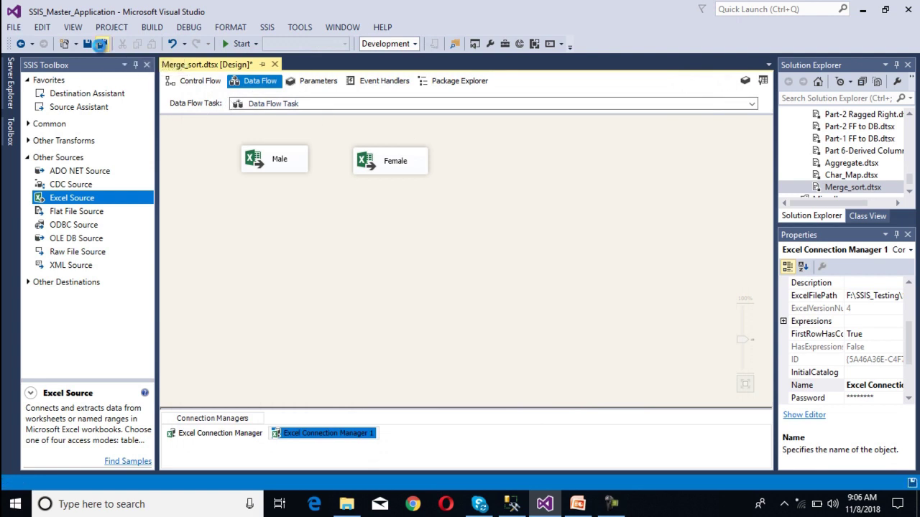
pyautogui.click(72, 224)
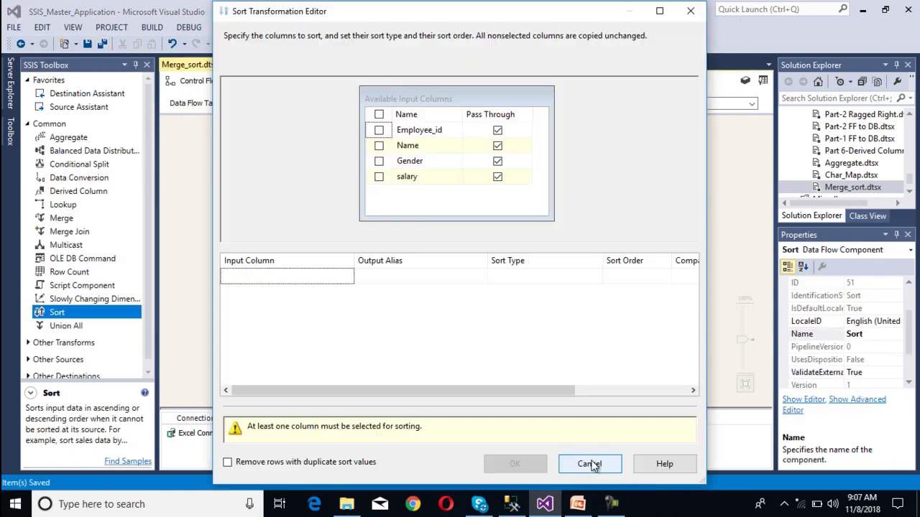
pyautogui.click(589, 464)
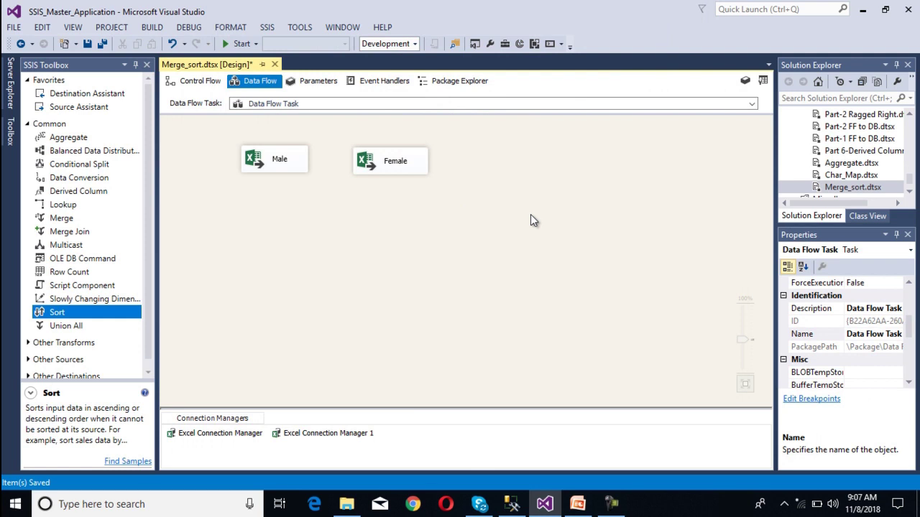
pyautogui.click(77, 222)
pyautogui.moveTo(271, 221); pyautogui.dragTo(296, 214)
pyautogui.click(472, 252)
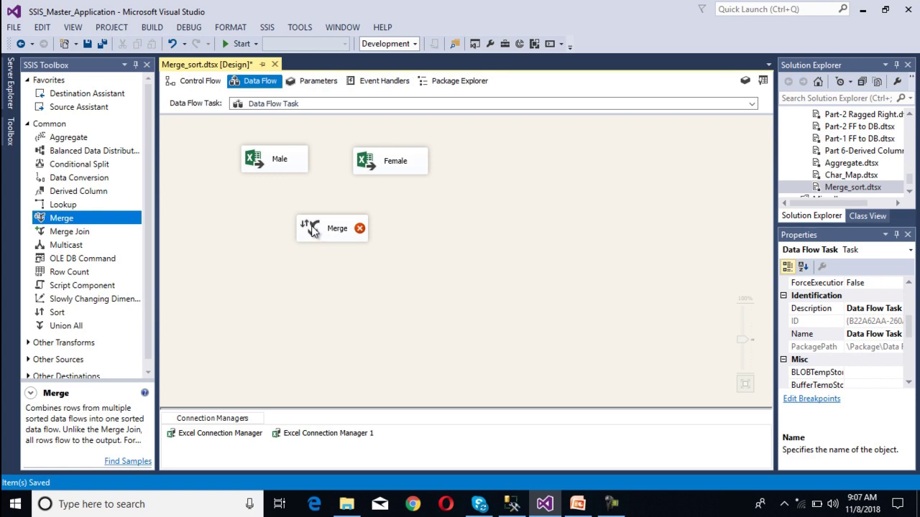
pyautogui.moveTo(306, 229)
pyautogui.click(267, 168)
pyautogui.moveTo(281, 184); pyautogui.dragTo(312, 225)
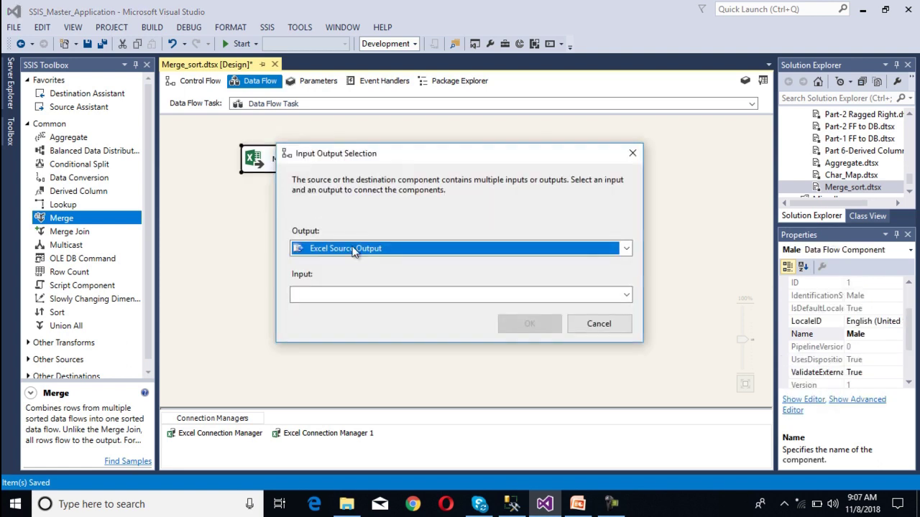
pyautogui.click(413, 290)
pyautogui.click(403, 310)
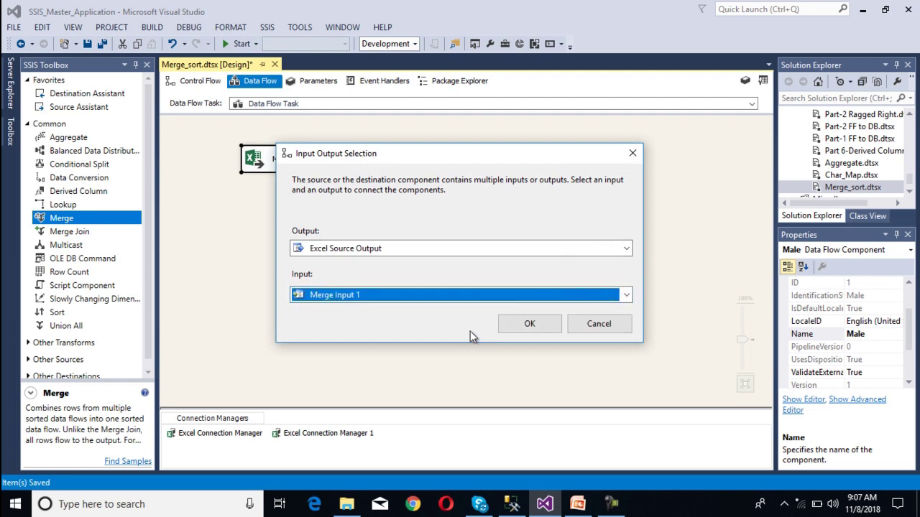
pyautogui.click(517, 330)
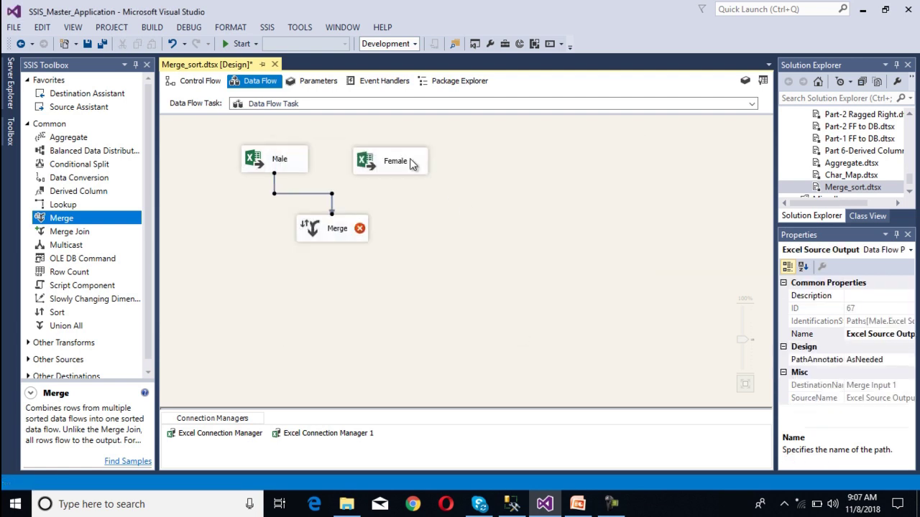
pyautogui.click(390, 159)
pyautogui.moveTo(397, 186); pyautogui.dragTo(344, 216)
pyautogui.click(422, 226)
pyautogui.click(312, 233)
pyautogui.doubleClick(312, 233)
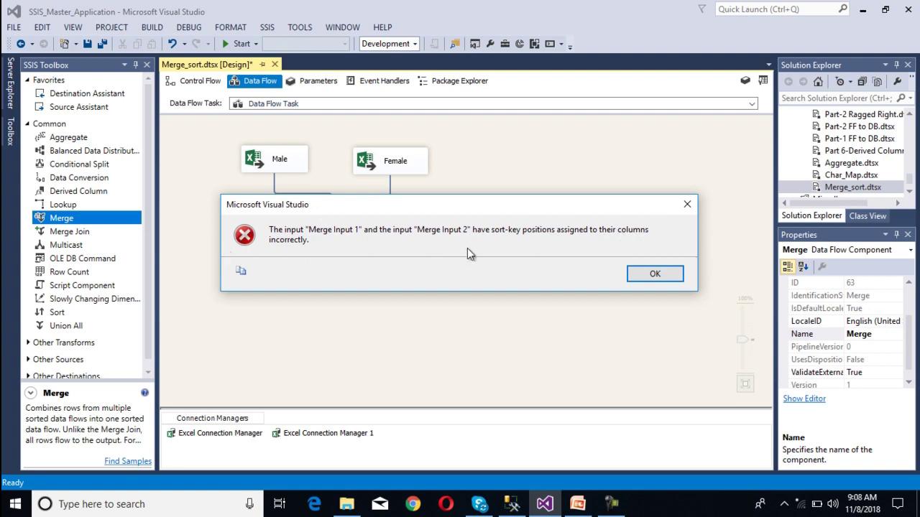
pyautogui.click(629, 273)
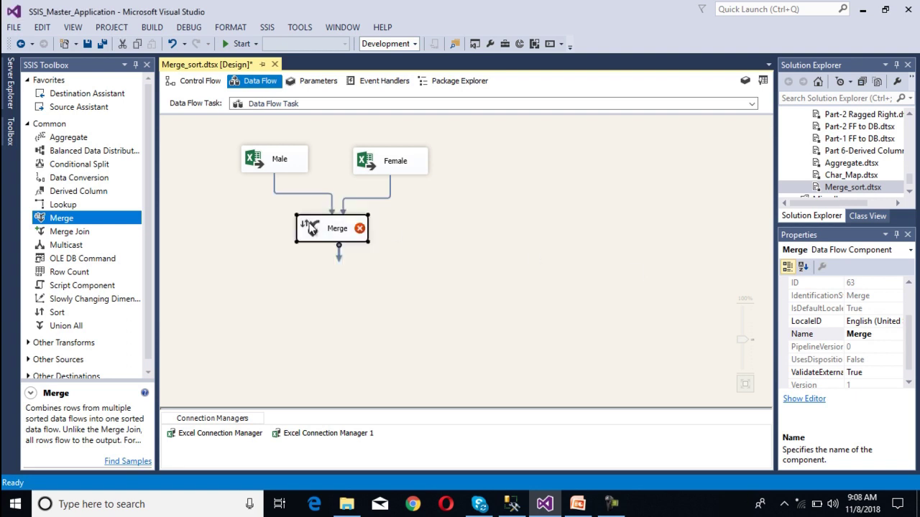
pyautogui.moveTo(311, 230)
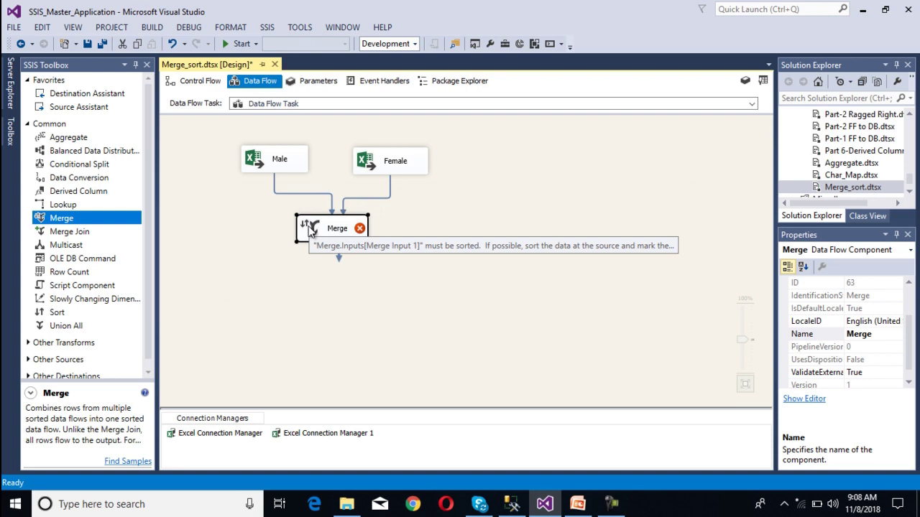
# Step: Delete the old Merge and add two Sorts, fed by Male and Female respectively
pyautogui.press('Delete')
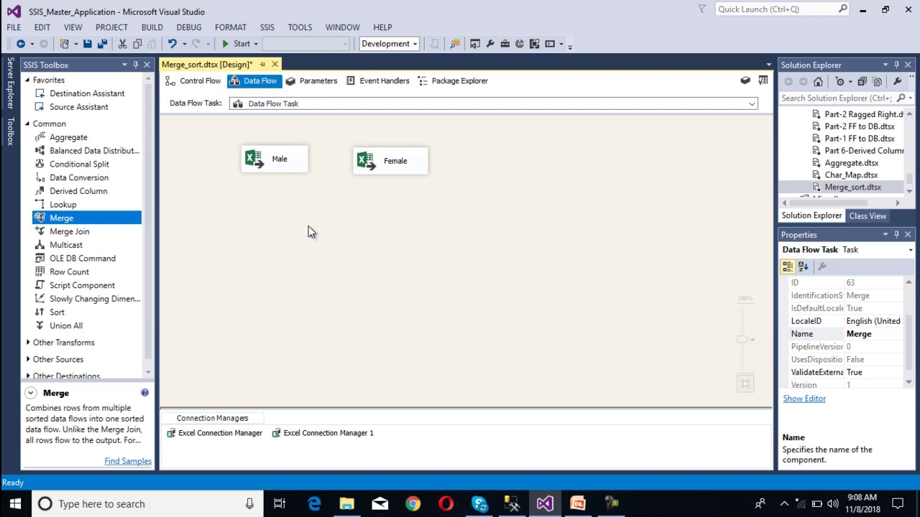
pyautogui.moveTo(57, 313); pyautogui.dragTo(243, 191)
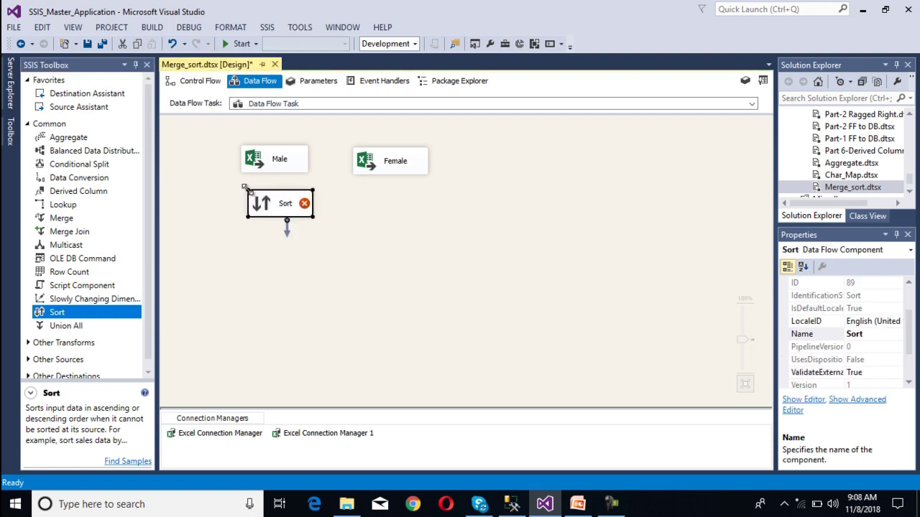
pyautogui.moveTo(64, 314); pyautogui.dragTo(352, 198)
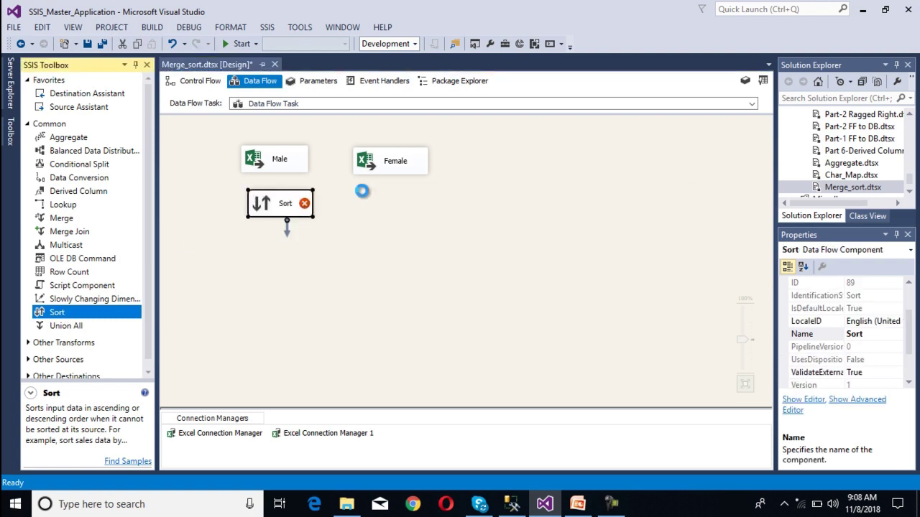
pyautogui.click(280, 163)
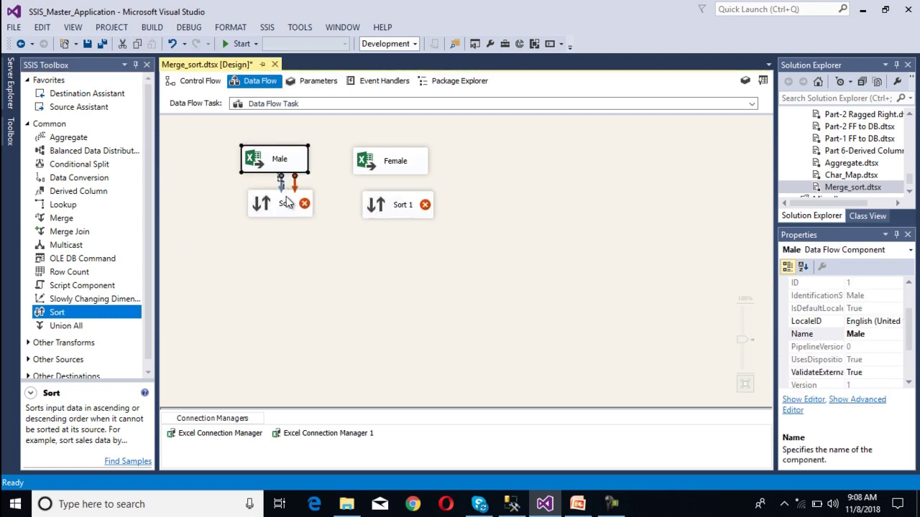
pyautogui.moveTo(286, 202); pyautogui.dragTo(286, 203)
pyautogui.click(390, 161)
pyautogui.moveTo(398, 180); pyautogui.dragTo(402, 207)
# Step: Set both Sort and Sort 1 to sort by Employee_id ascending
pyautogui.click(280, 203)
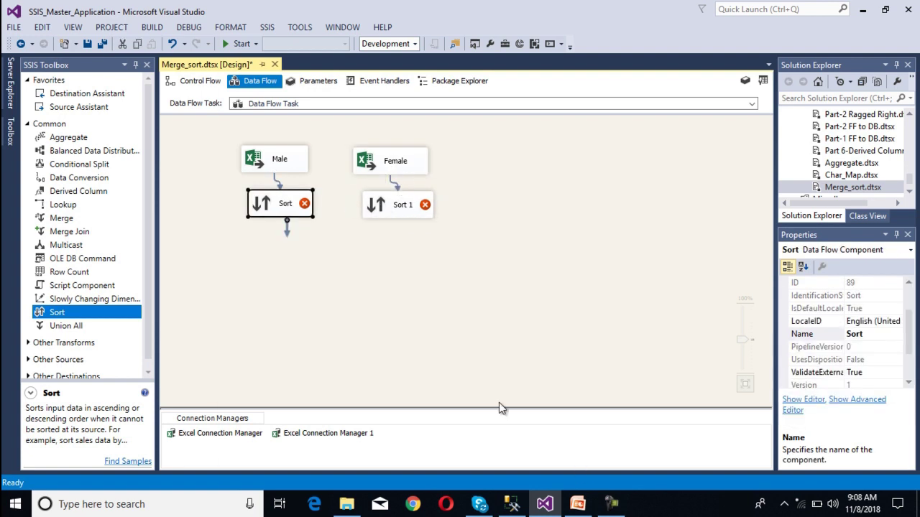
pyautogui.doubleClick(262, 207)
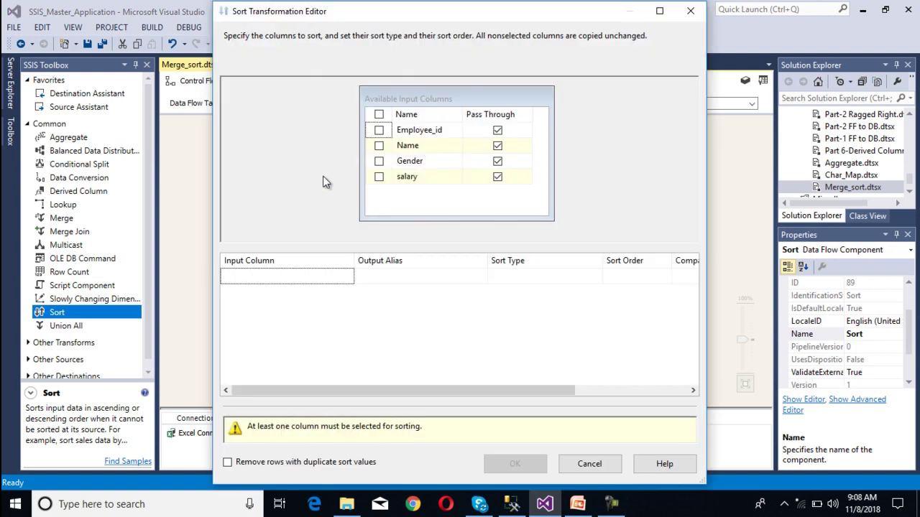
pyautogui.click(379, 130)
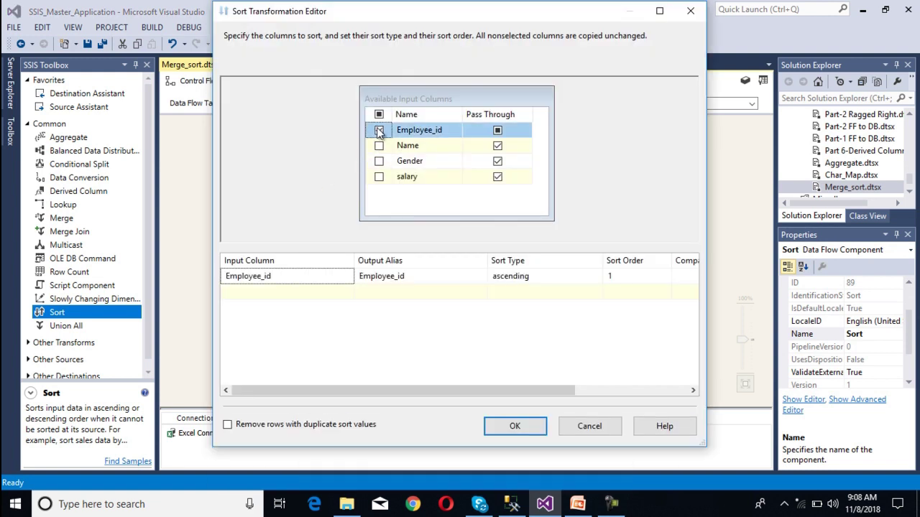
pyautogui.click(513, 427)
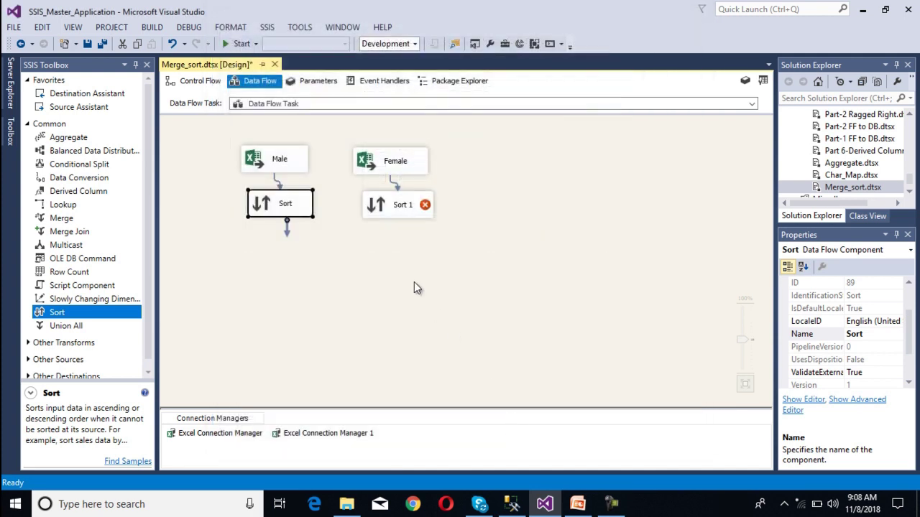
pyautogui.doubleClick(379, 216)
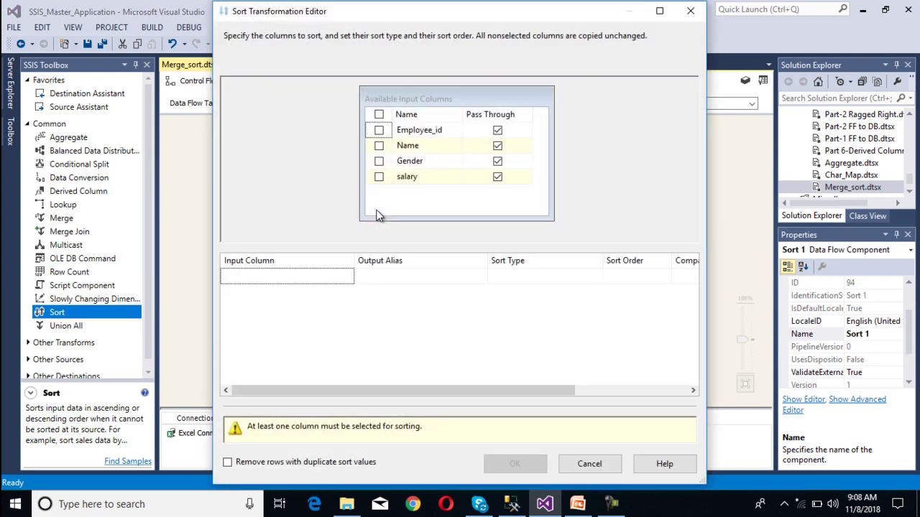
pyautogui.click(379, 130)
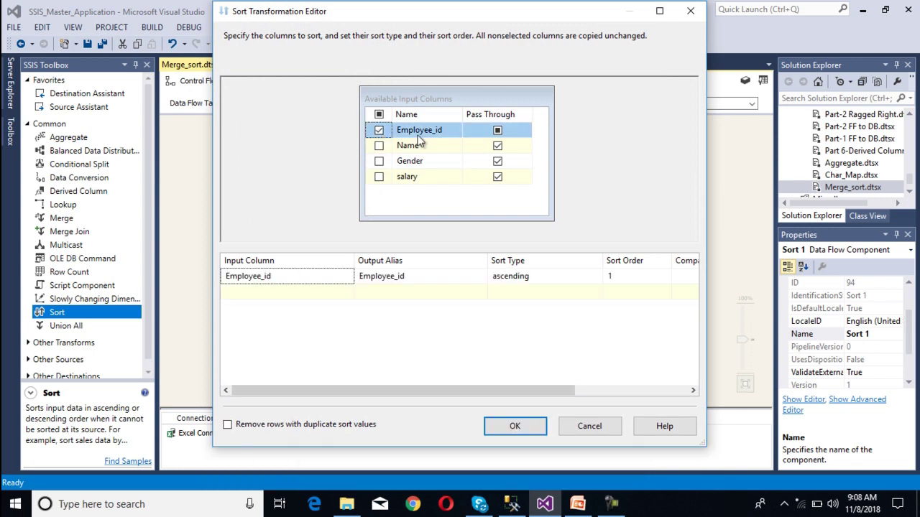
pyautogui.click(515, 427)
pyautogui.click(357, 245)
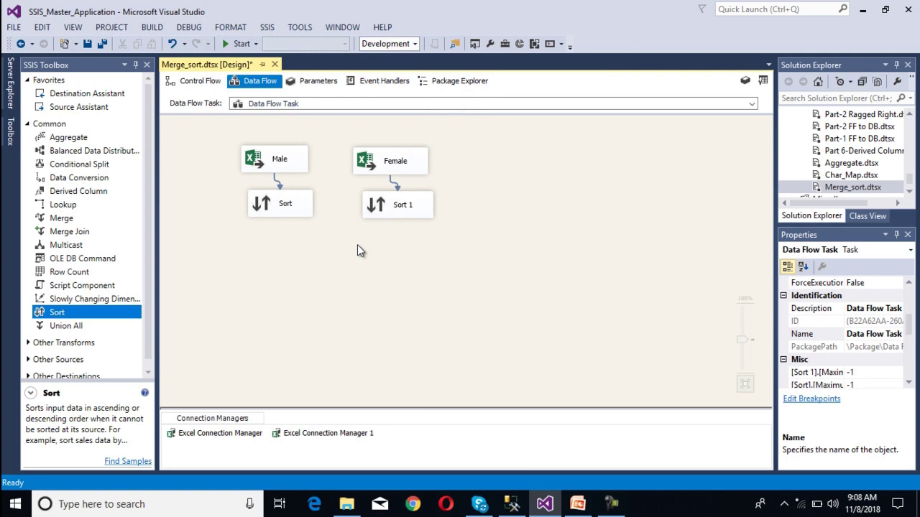
# Step: Add a Merge below the sorts and route the Sort output into Merge Input 1
pyautogui.click(65, 222)
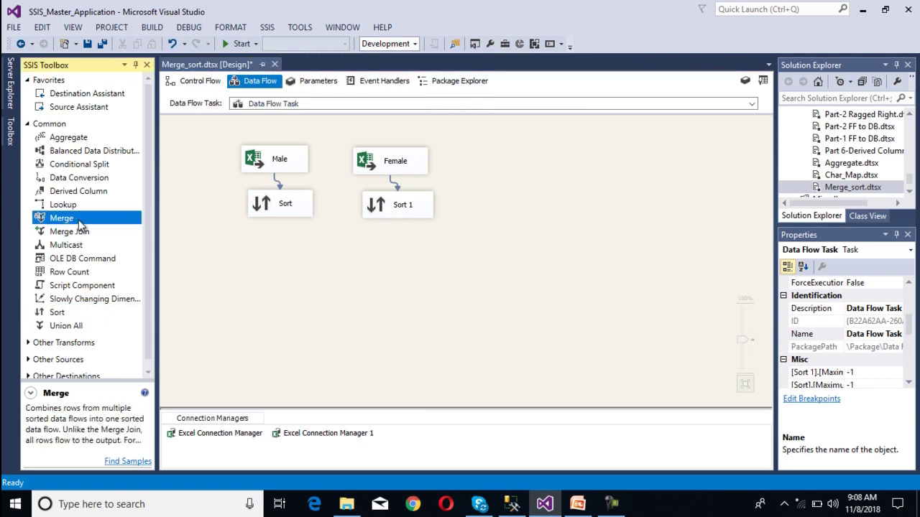
pyautogui.moveTo(64, 221); pyautogui.dragTo(319, 250)
pyautogui.click(275, 217)
pyautogui.click(370, 294)
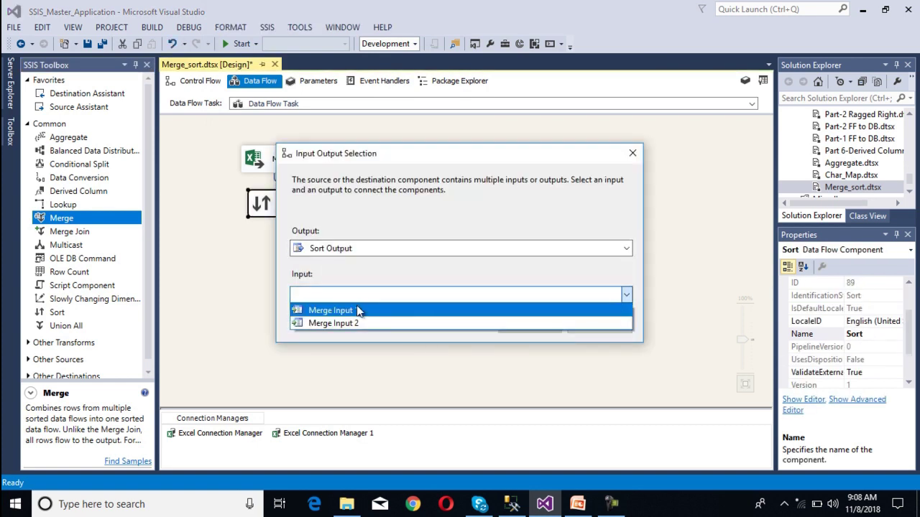
pyautogui.click(354, 311)
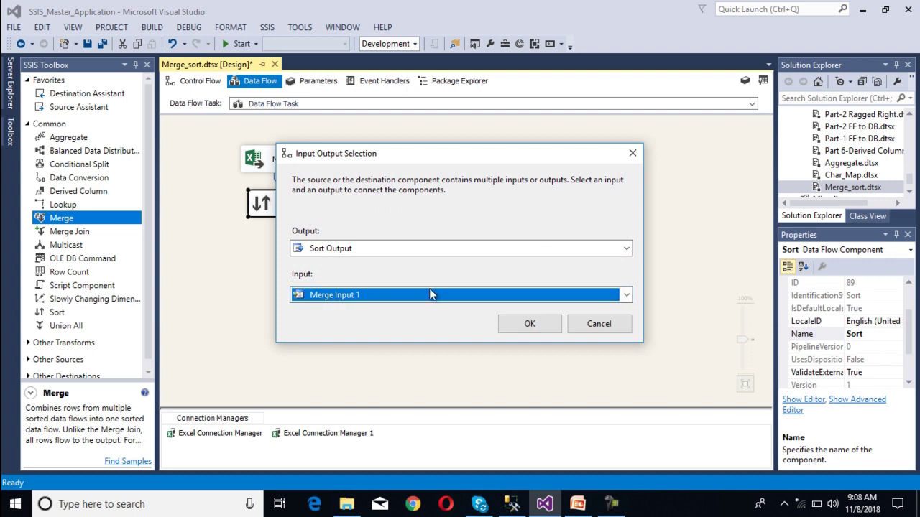
pyautogui.click(399, 298)
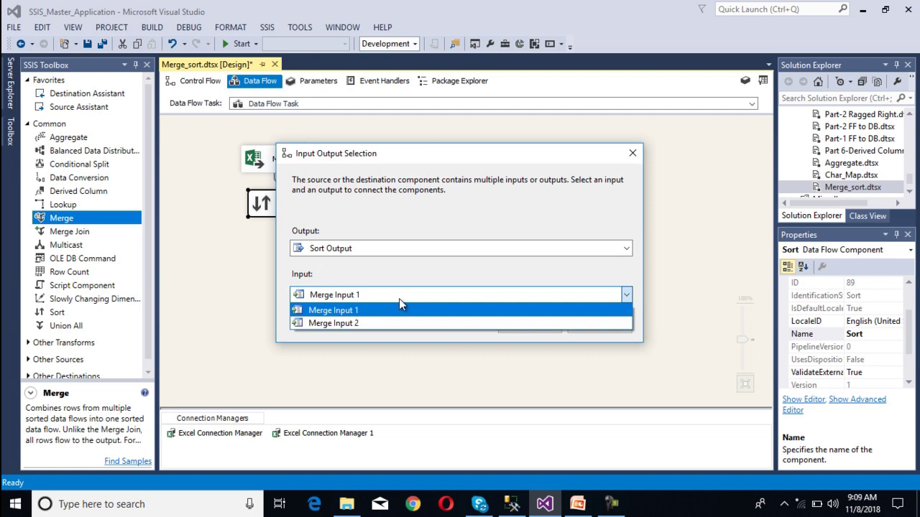
pyautogui.click(399, 298)
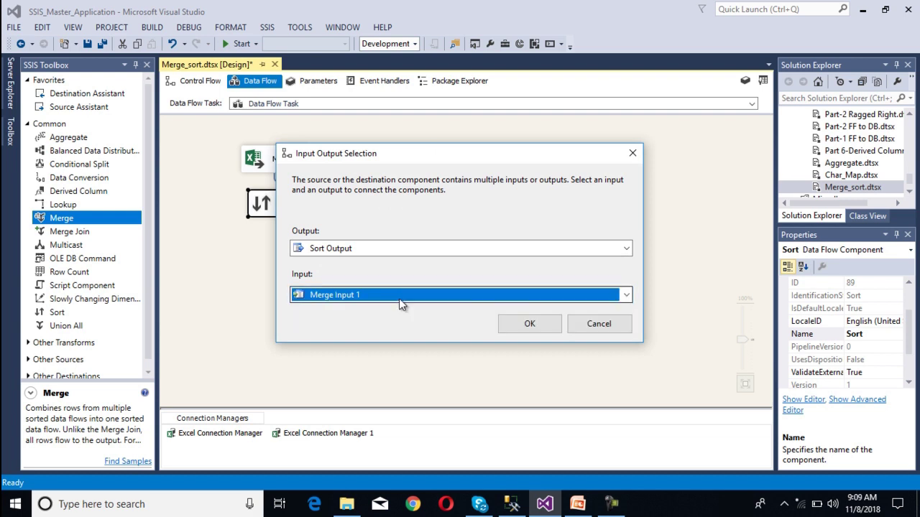
pyautogui.click(523, 325)
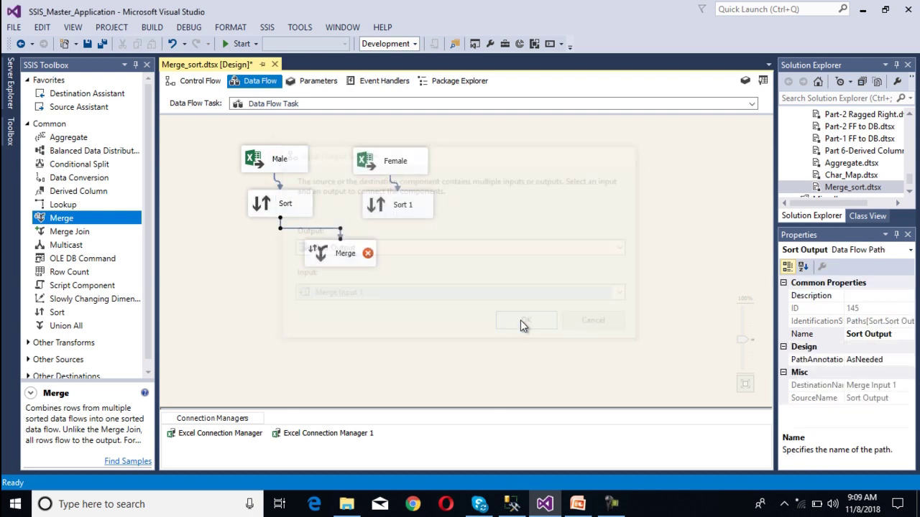
# Step: Connect Sort 1 to the Merge and accept its Employee_id-based column mapping
pyautogui.click(404, 207)
pyautogui.moveTo(403, 224); pyautogui.dragTo(361, 247)
pyautogui.click(448, 252)
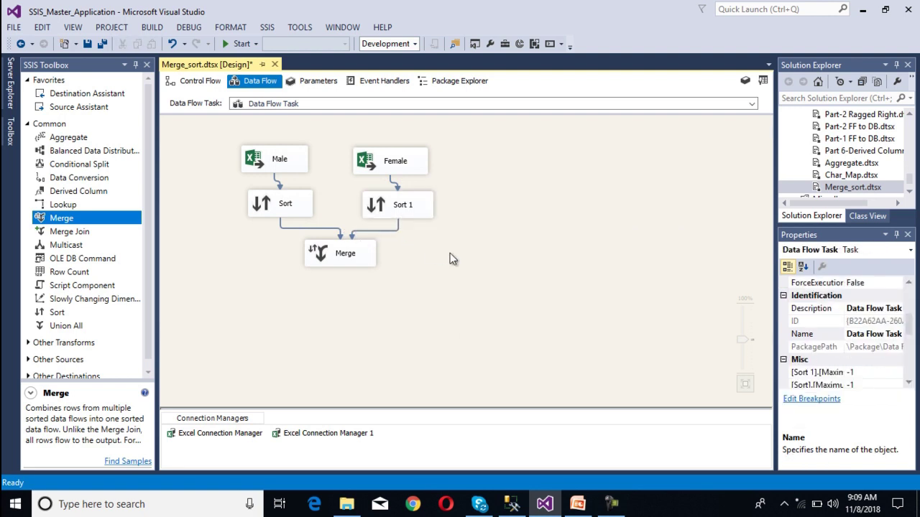
pyautogui.doubleClick(319, 256)
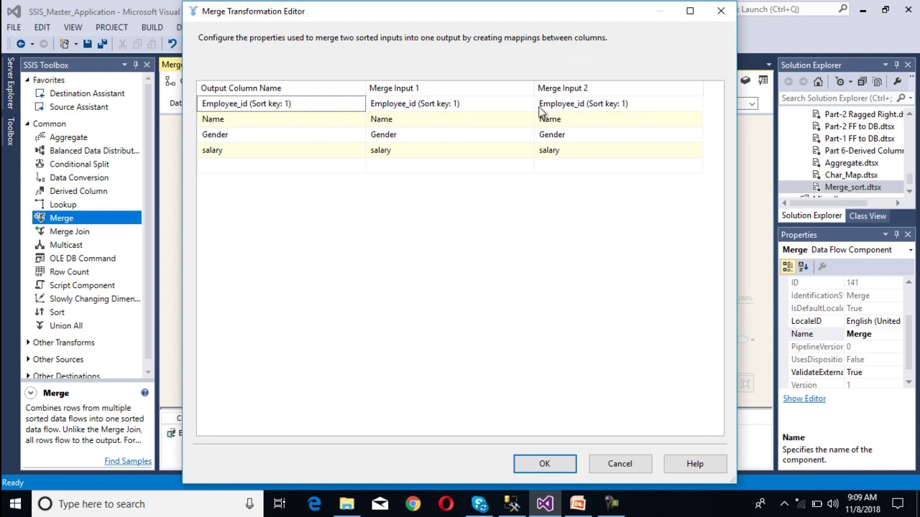
pyautogui.click(539, 463)
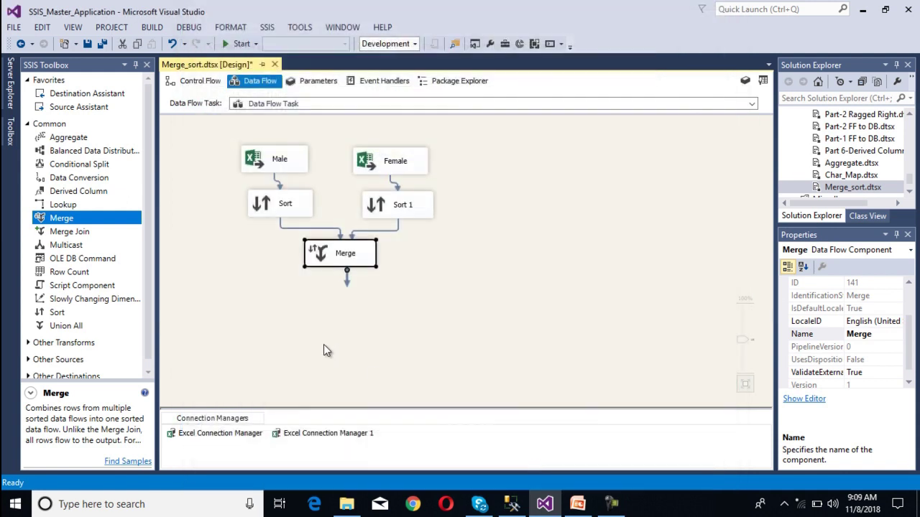
# Step: Save the package, then add an OLE DB Destination fed by the Merge output
pyautogui.click(324, 345)
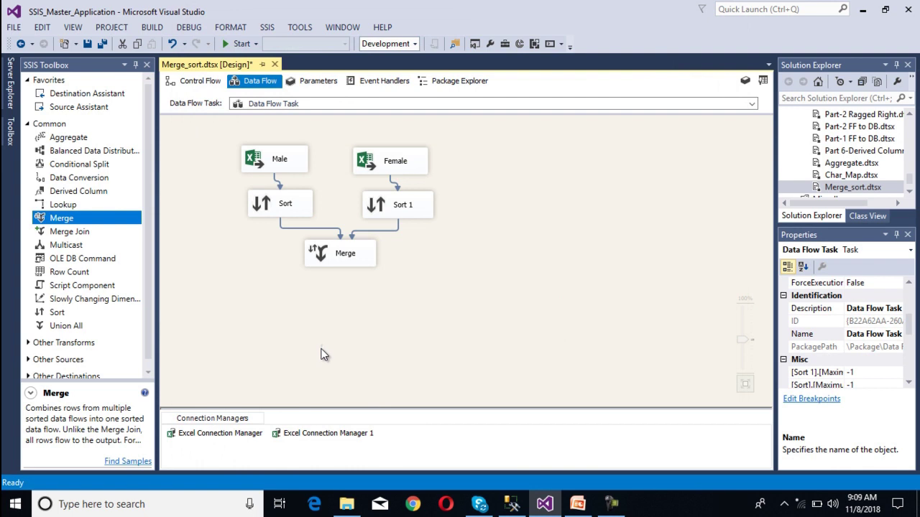
pyautogui.click(103, 44)
pyautogui.click(56, 258)
pyautogui.press('Left')
pyautogui.press('Left')
pyautogui.press('Down')
pyautogui.press('Down')
pyautogui.press('Down')
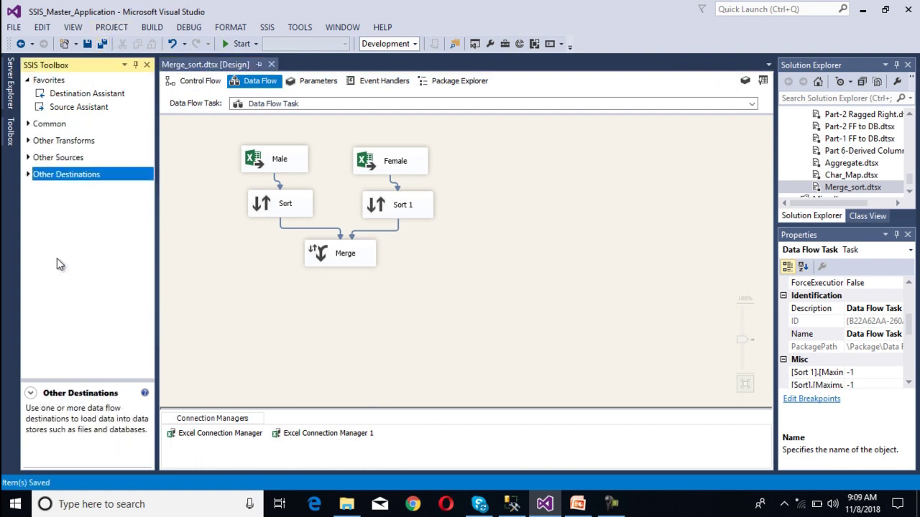
pyautogui.press('Right')
pyautogui.click(62, 284)
pyautogui.moveTo(61, 286); pyautogui.dragTo(272, 302)
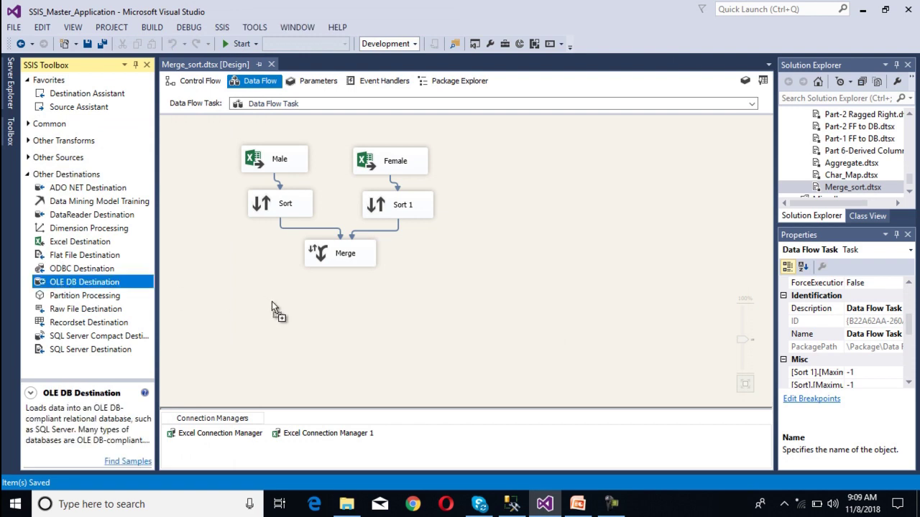
pyautogui.click(314, 252)
pyautogui.moveTo(346, 274); pyautogui.dragTo(380, 308)
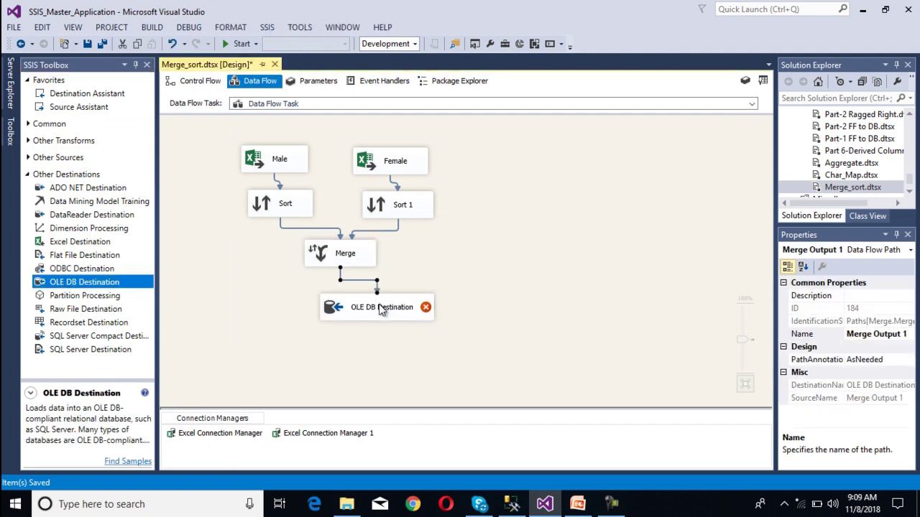
pyautogui.click(339, 310)
# Step: Load the destination into [dbo].[MergeStatement_Tbl] on SSIS_TEST with mapped columns, and save
pyautogui.doubleClick(339, 310)
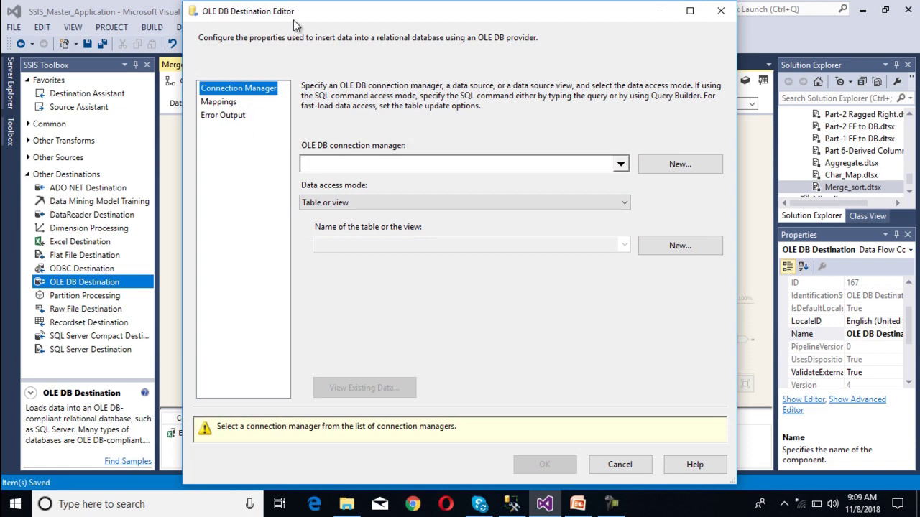
pyautogui.click(680, 165)
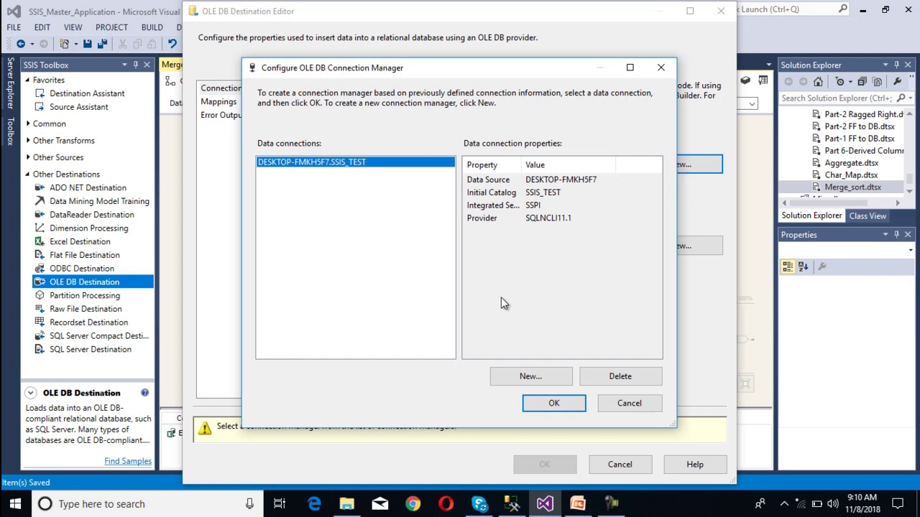
pyautogui.click(551, 404)
pyautogui.click(625, 245)
pyautogui.press('Down')
pyautogui.press('Down')
pyautogui.press('Down')
pyautogui.press('Down')
pyautogui.press('Down')
pyautogui.press('Down')
pyautogui.press('Down')
pyautogui.press('Down')
pyautogui.press('Down')
pyautogui.press('Down')
pyautogui.press('Down')
pyautogui.press('Down')
pyautogui.press('Down')
pyautogui.press('Down')
pyautogui.press('Down')
pyautogui.press('Down')
pyautogui.press('Down')
pyautogui.press('Down')
pyautogui.press('Down')
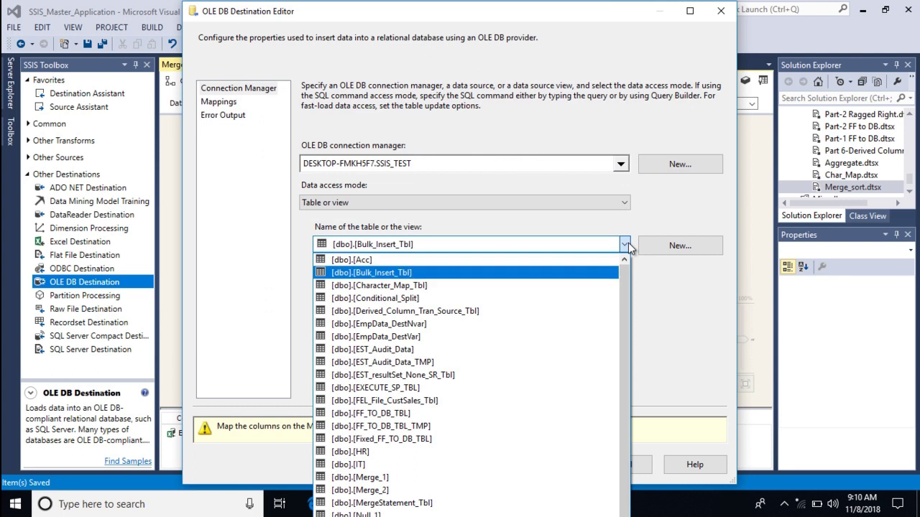
pyautogui.click(625, 245)
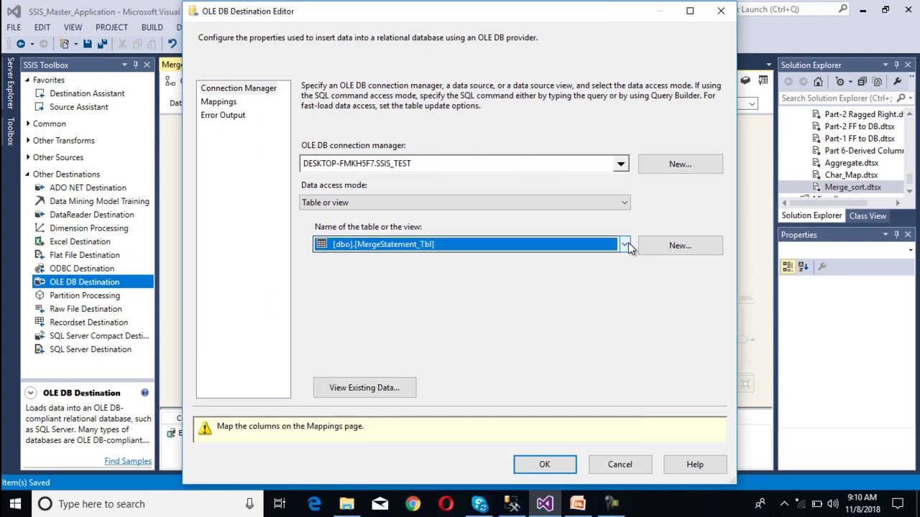
pyautogui.click(218, 103)
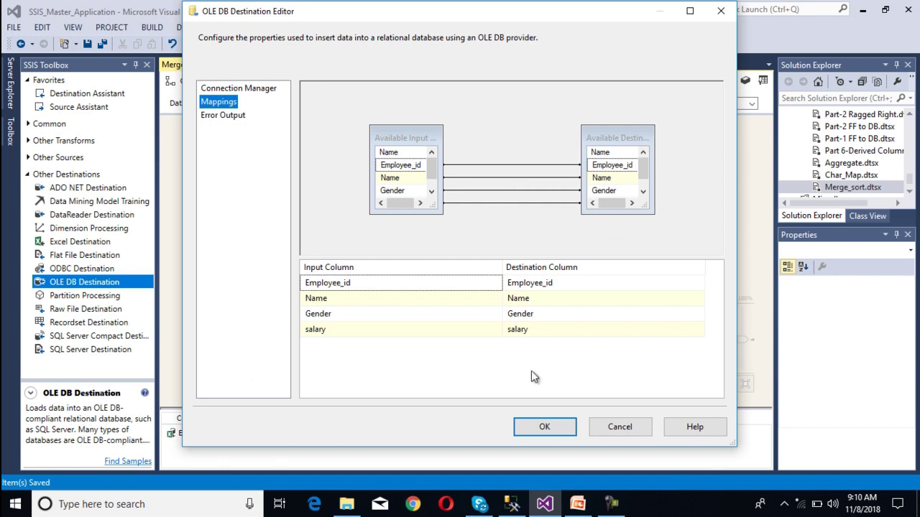
pyautogui.click(537, 428)
pyautogui.click(604, 255)
pyautogui.hotkey('ctrl', 's')
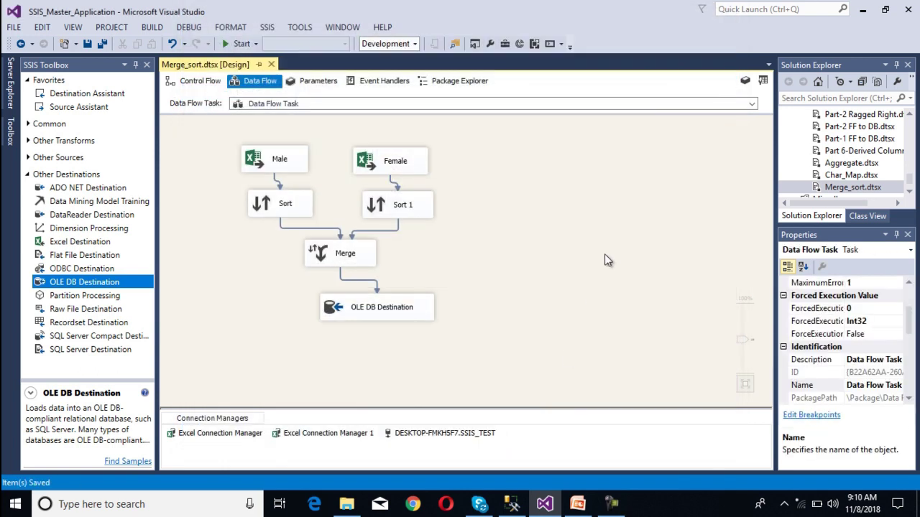
# Step: Run the Merge_sort package, check 19,932 rows reach the destination, then stop debugging
pyautogui.click(232, 44)
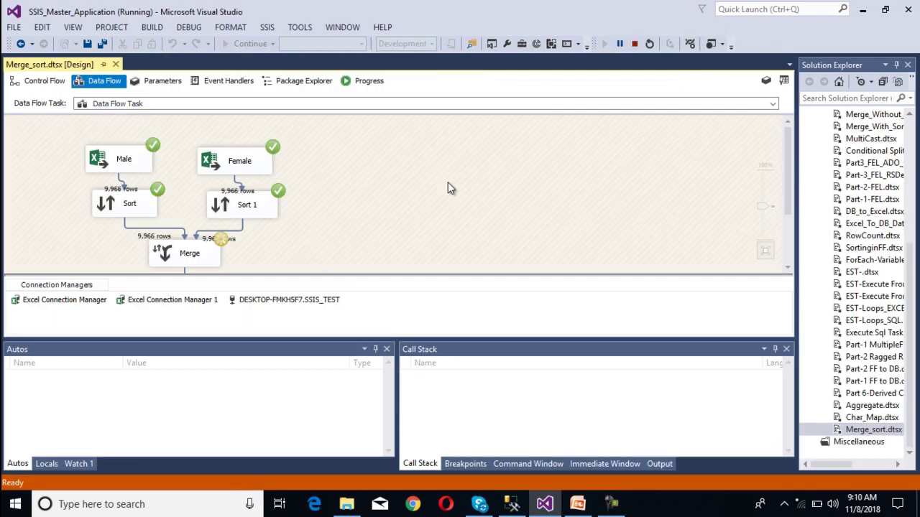
pyautogui.scroll(-3, 503, 190)
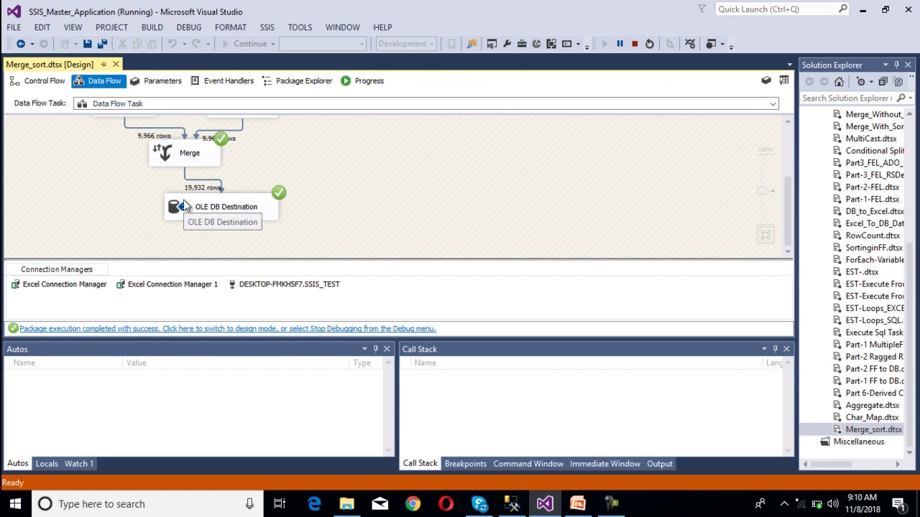
pyautogui.click(633, 47)
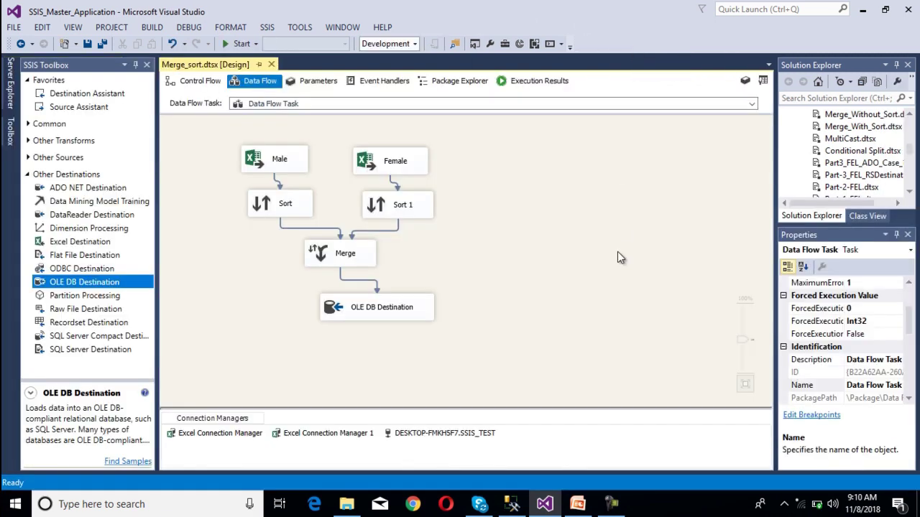
# Step: Rerun the SELECT on MergeStatement_Tbl in SSMS to confirm the 19,932 rows
pyautogui.click(511, 504)
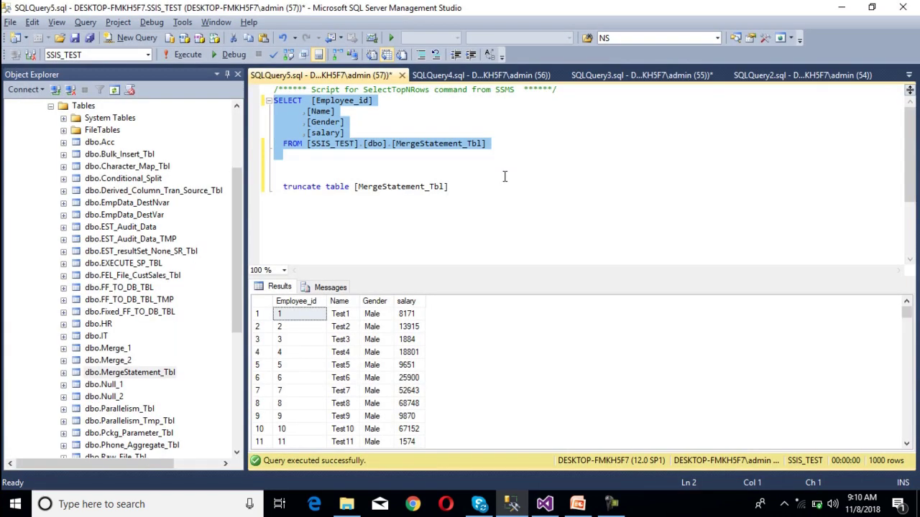
pyautogui.press('F5')
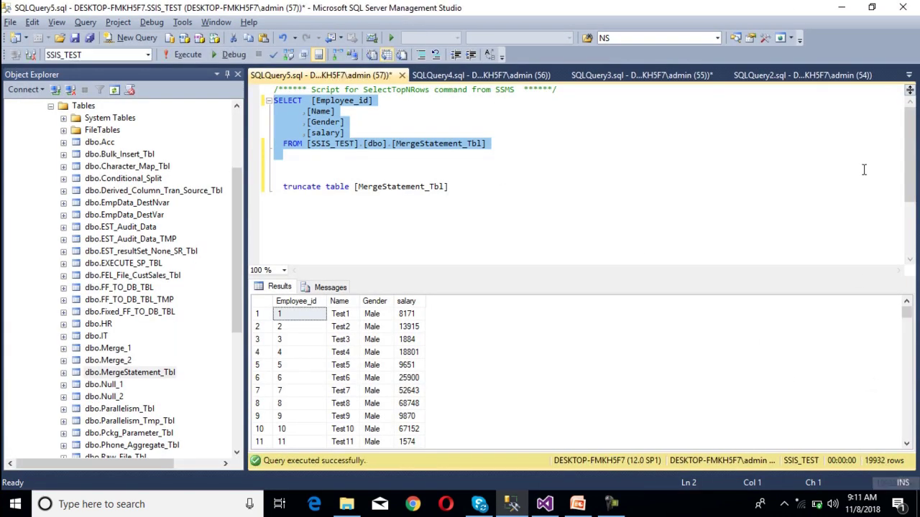
pyautogui.click(837, 6)
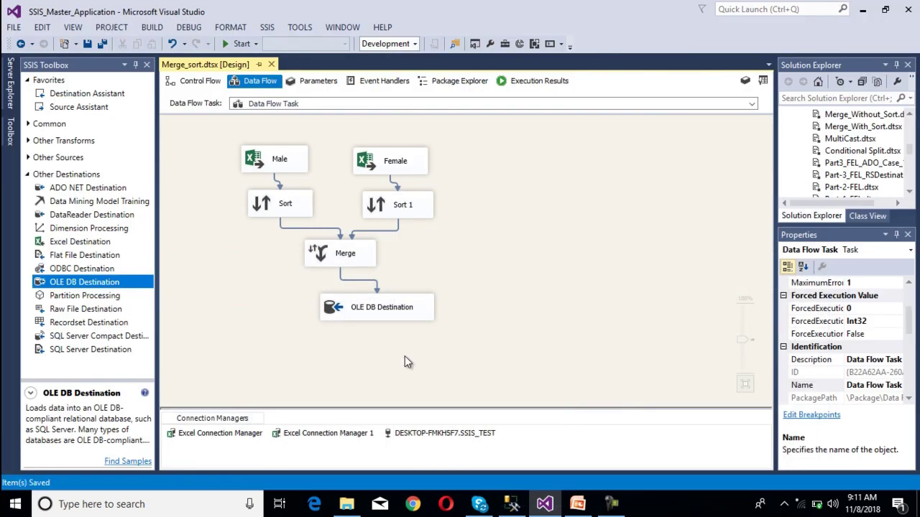
pyautogui.click(575, 506)
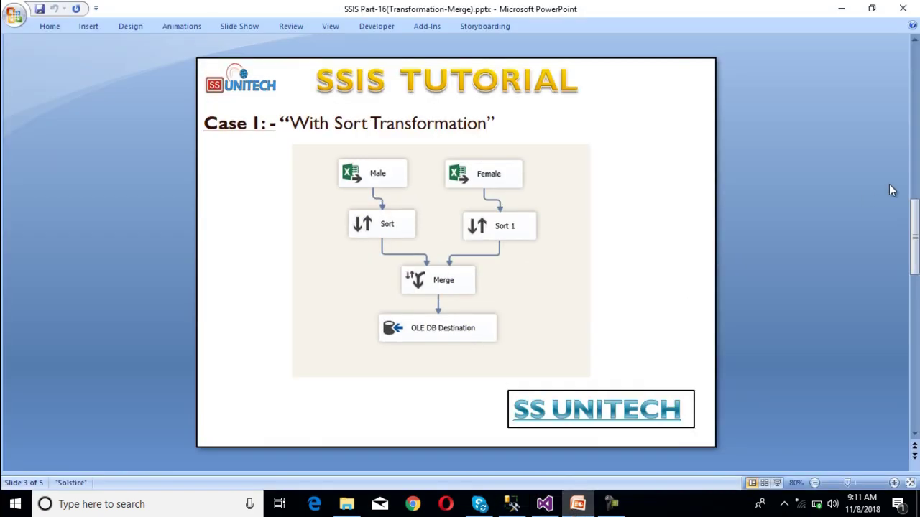
pyautogui.scroll(-1, 889, 190)
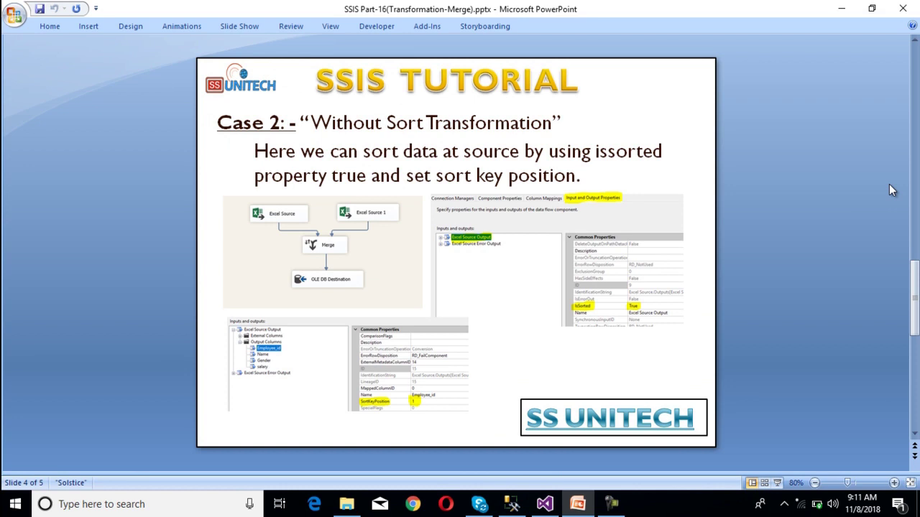
pyautogui.click(847, 7)
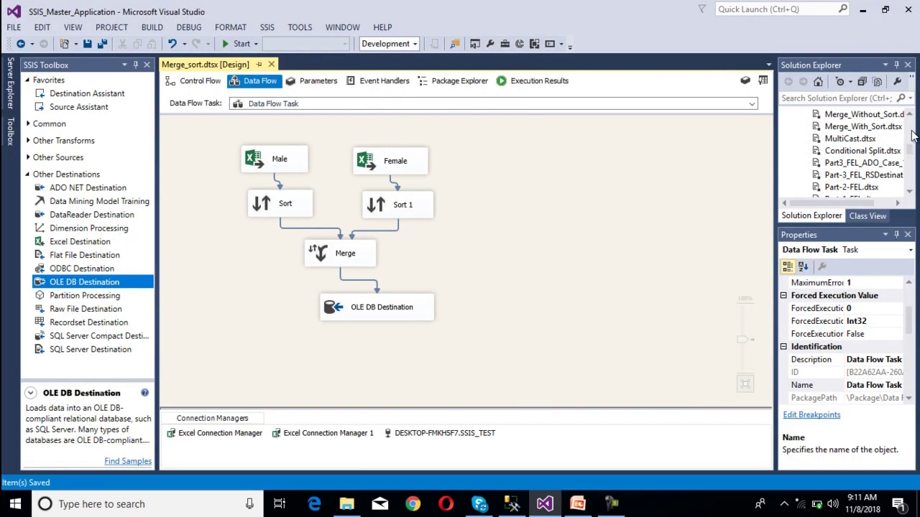
pyautogui.scroll(5, 901, 128)
# Step: Add a new SSIS package to the project and name it Merge.dtsx
pyautogui.click(820, 153)
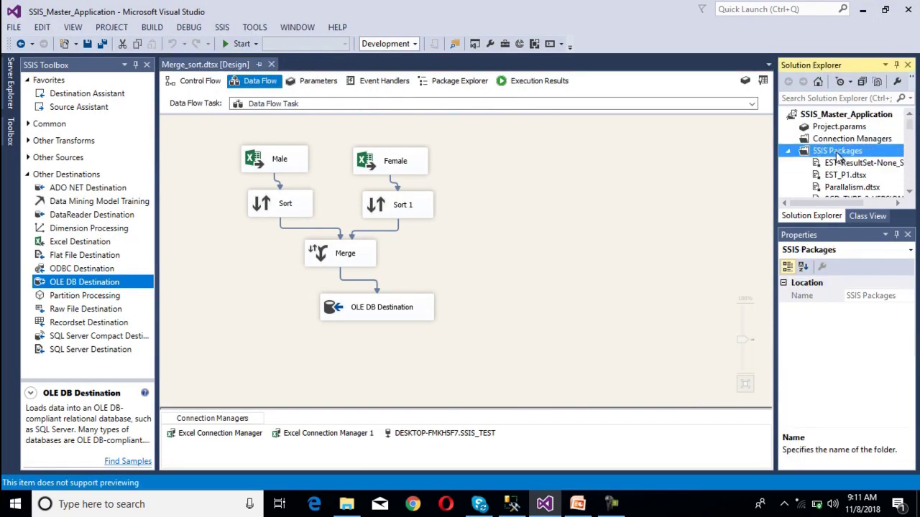
pyautogui.rightClick(819, 152)
pyautogui.click(820, 161)
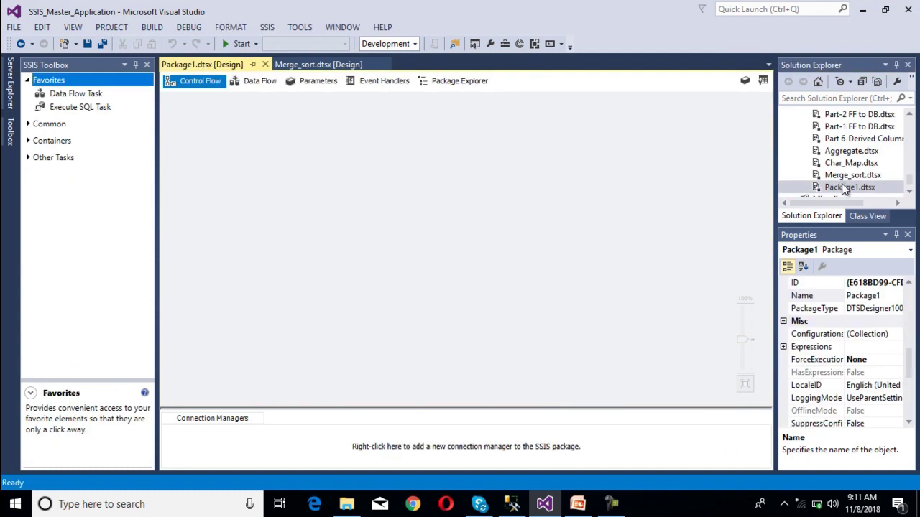
pyautogui.click(844, 188)
pyautogui.press('F2')
pyautogui.write('Merge')
pyautogui.press('Return')
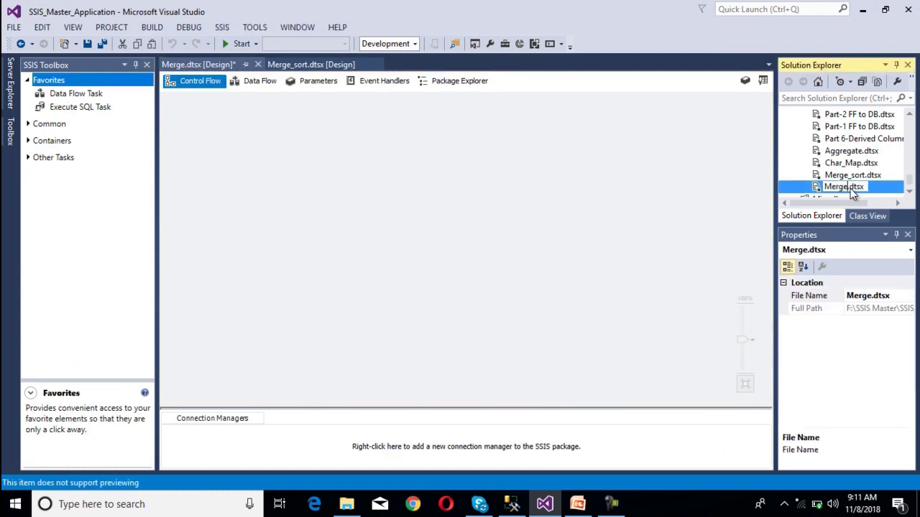
# Step: Add a Data Flow Task to the control flow, open its data flow, and save all
pyautogui.click(92, 96)
pyautogui.moveTo(91, 96); pyautogui.dragTo(268, 145)
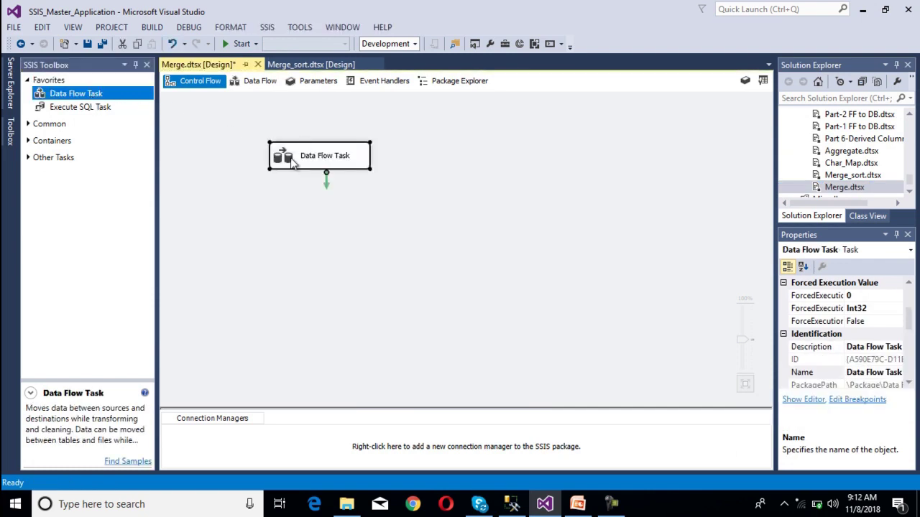
pyautogui.doubleClick(291, 158)
pyautogui.click(102, 44)
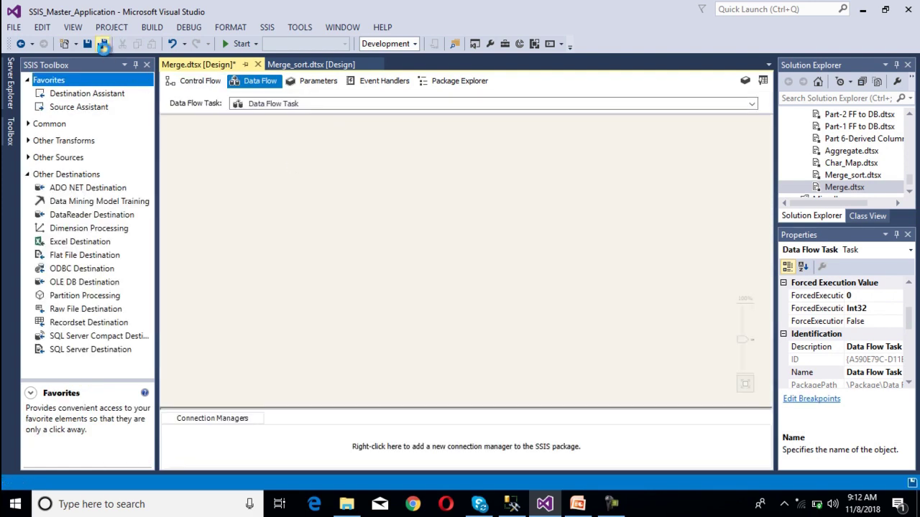
pyautogui.click(58, 202)
pyautogui.press('Left')
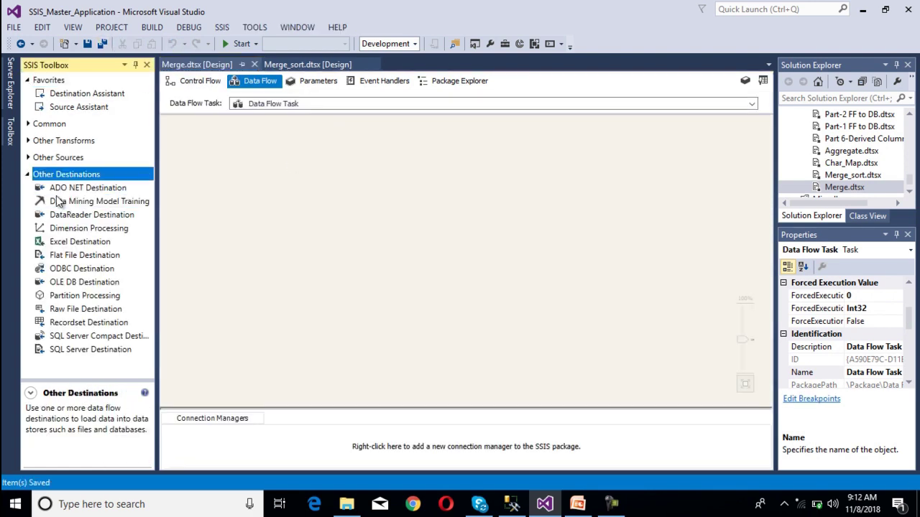
pyautogui.press('Left')
pyautogui.press('Up')
pyautogui.press('Right')
pyautogui.press('Down')
pyautogui.press('Down')
pyautogui.press('Down')
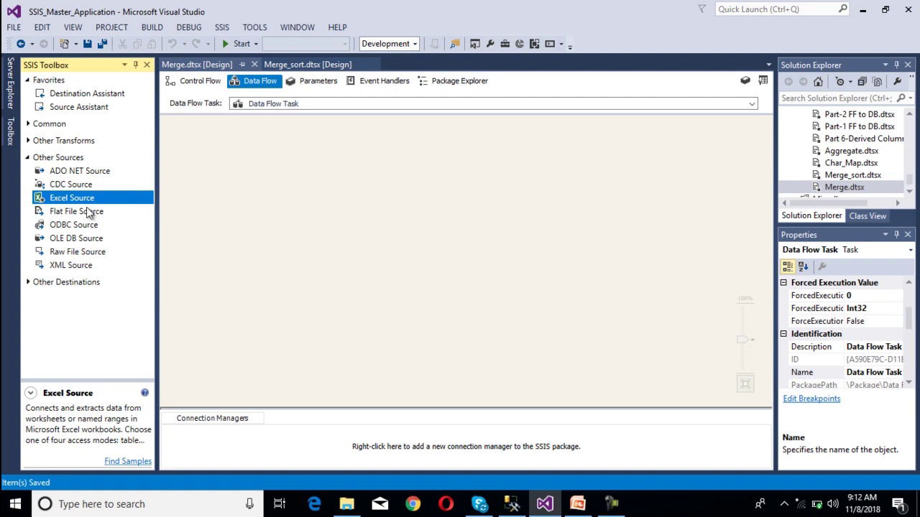
# Step: Place two Excel Sources side by side on the Merge data flow
pyautogui.moveTo(210, 147); pyautogui.dragTo(212, 149)
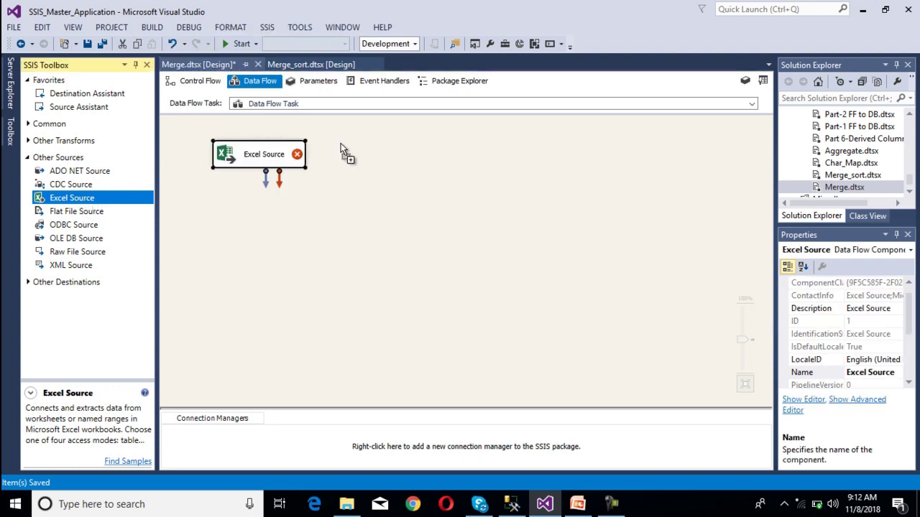
pyautogui.moveTo(374, 141); pyautogui.dragTo(375, 142)
pyautogui.click(227, 157)
# Step: Connect the first Excel Source to Male_Employee.xlsx, reading Sheet1$
pyautogui.doubleClick(227, 156)
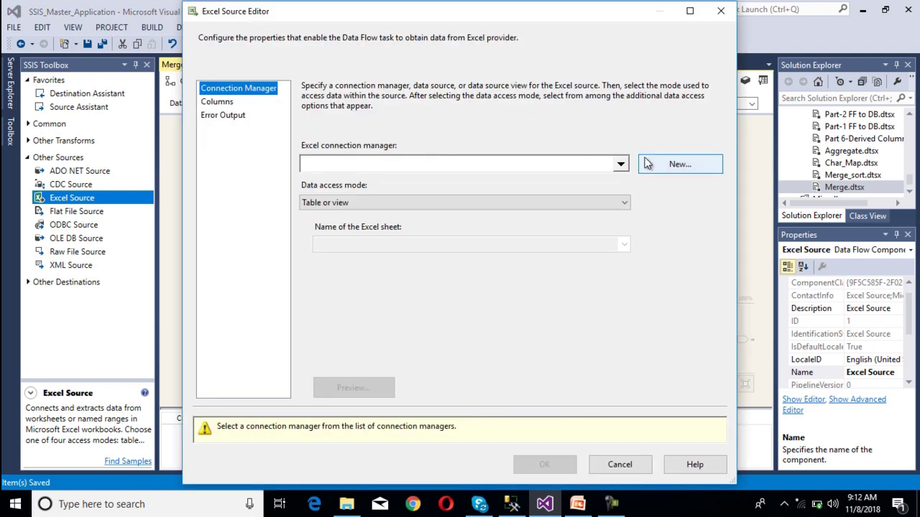
pyautogui.click(669, 166)
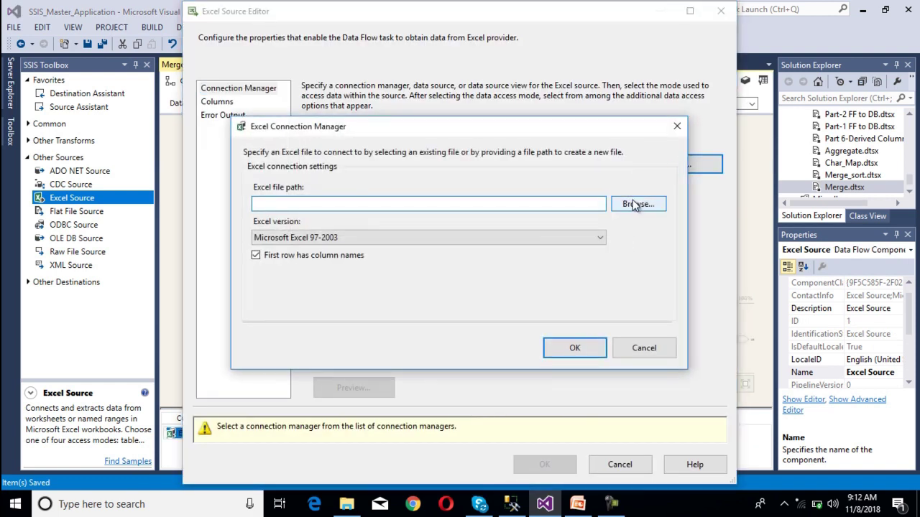
pyautogui.click(636, 205)
pyautogui.click(424, 245)
pyautogui.doubleClick(423, 245)
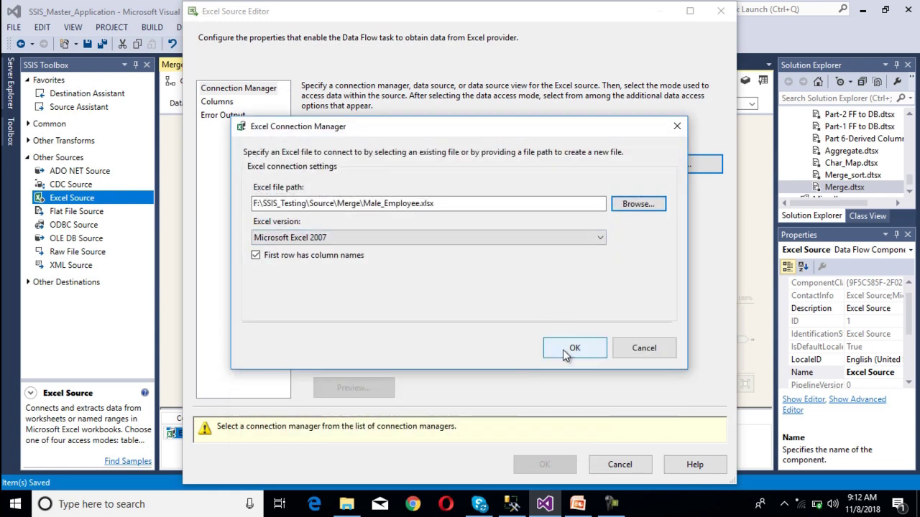
pyautogui.click(563, 349)
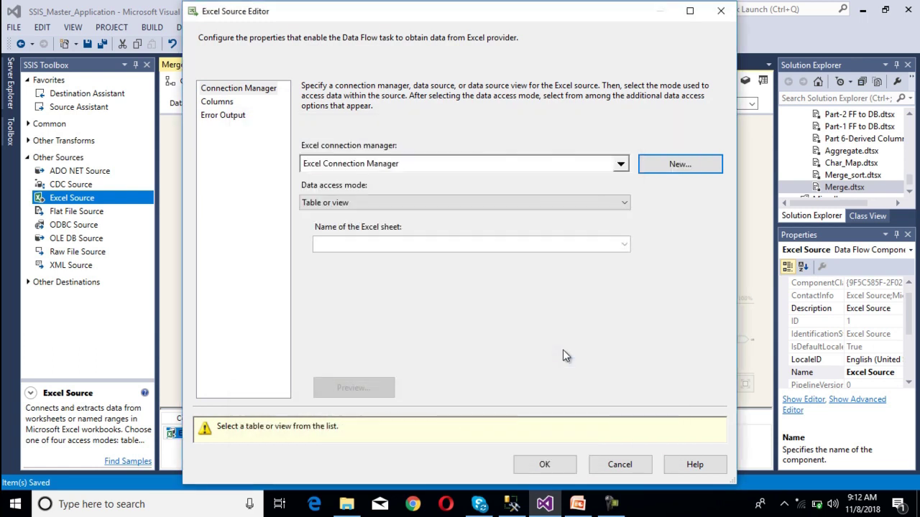
pyautogui.click(471, 245)
pyautogui.click(471, 245)
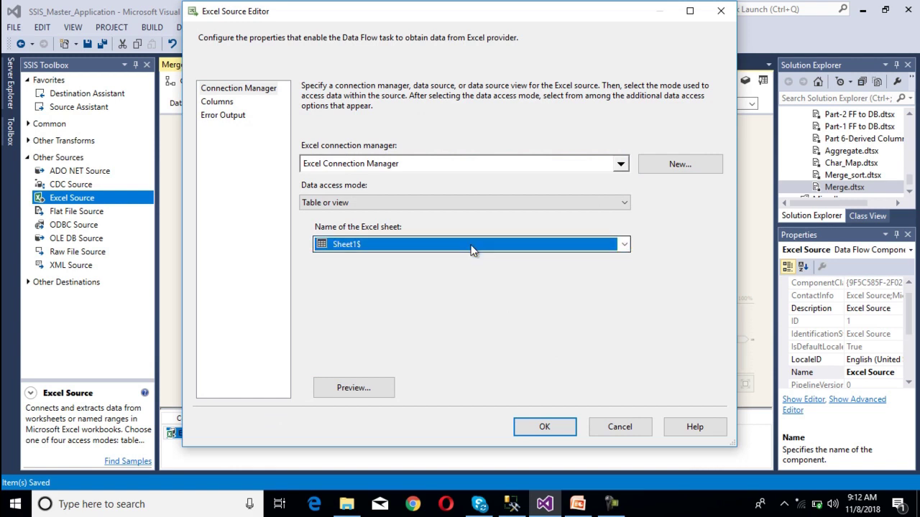
pyautogui.click(215, 104)
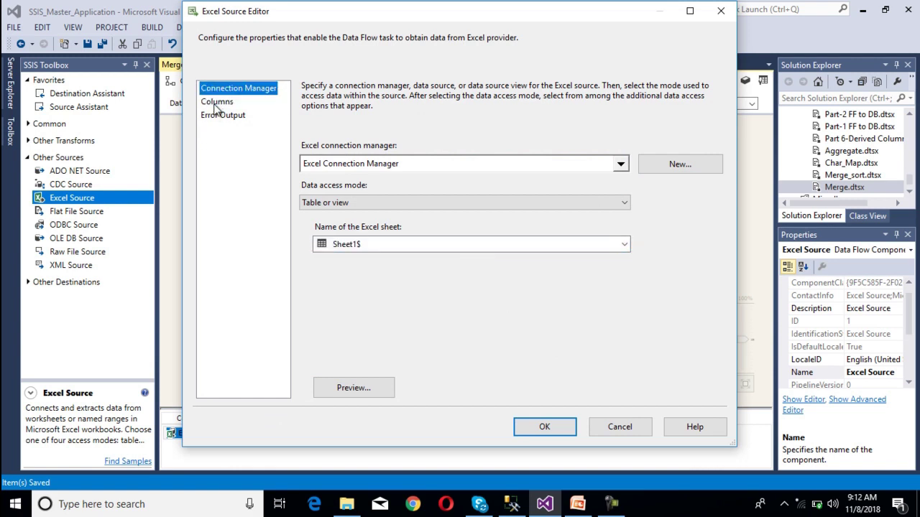
pyautogui.click(551, 428)
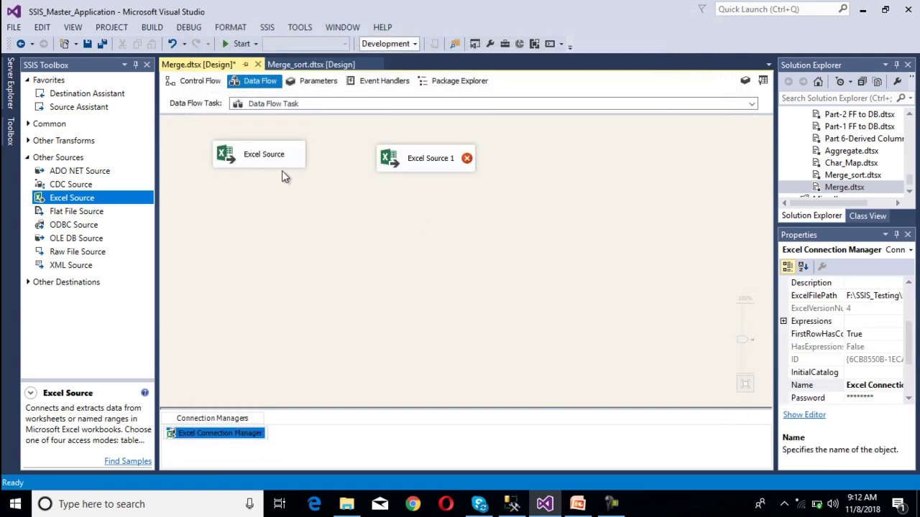
pyautogui.click(238, 160)
# Step: Set IsSorted to True on the Excel Source Output in the Advanced Editor
pyautogui.rightClick(241, 158)
pyautogui.click(283, 178)
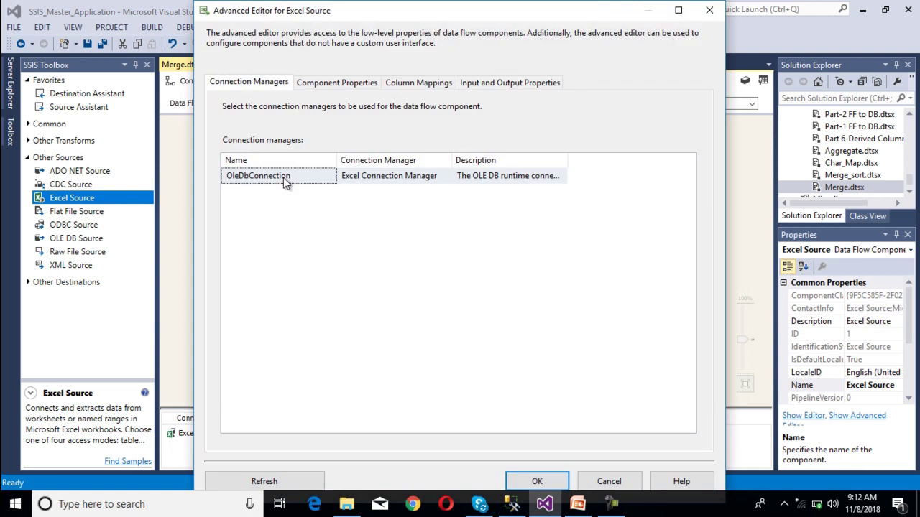
pyautogui.click(506, 84)
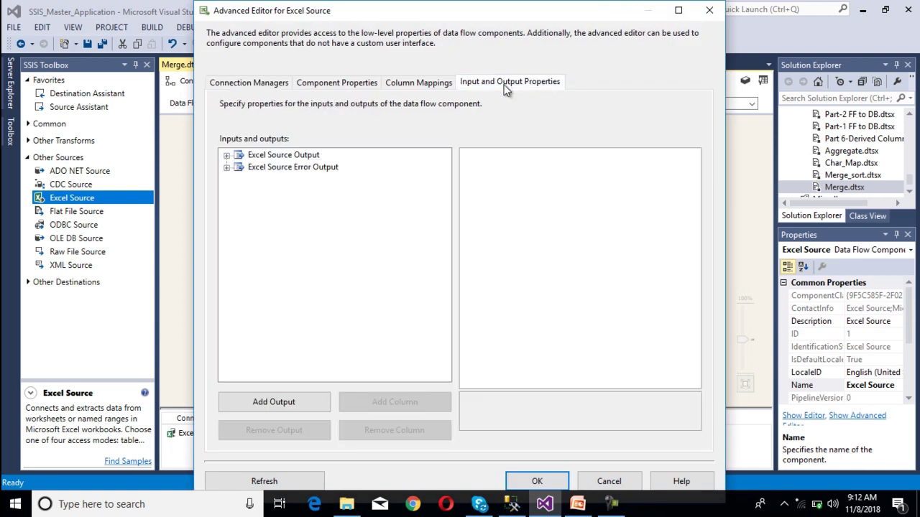
pyautogui.click(257, 156)
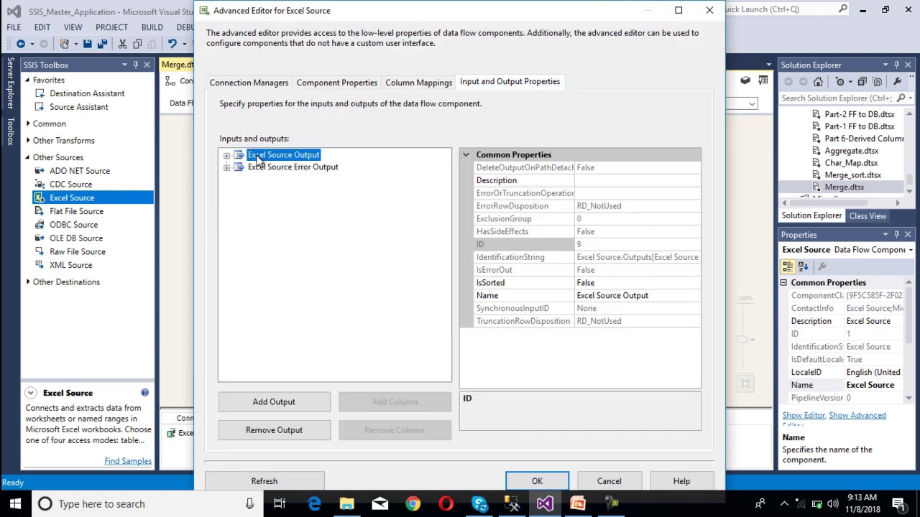
pyautogui.click(513, 282)
pyautogui.click(695, 282)
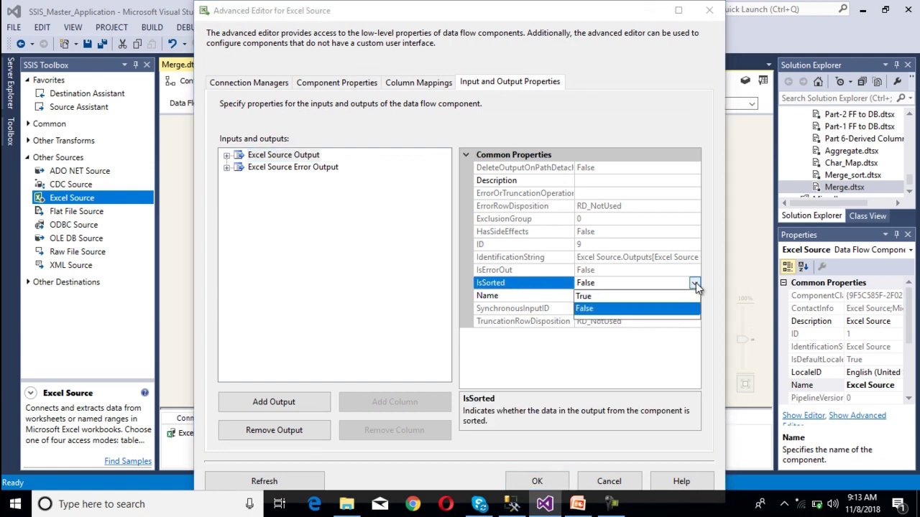
pyautogui.click(645, 298)
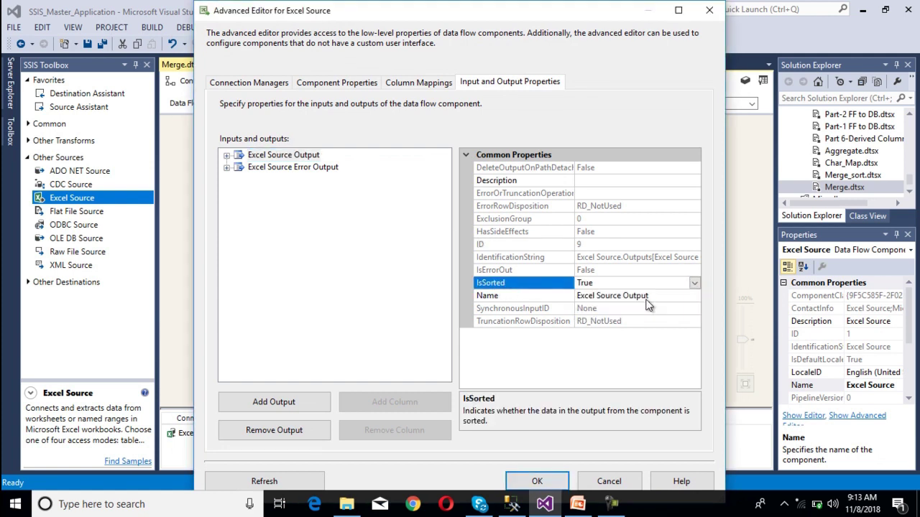
# Step: Give the Employee_id output column SortKeyPosition 1 and confirm the advanced settings
pyautogui.click(227, 155)
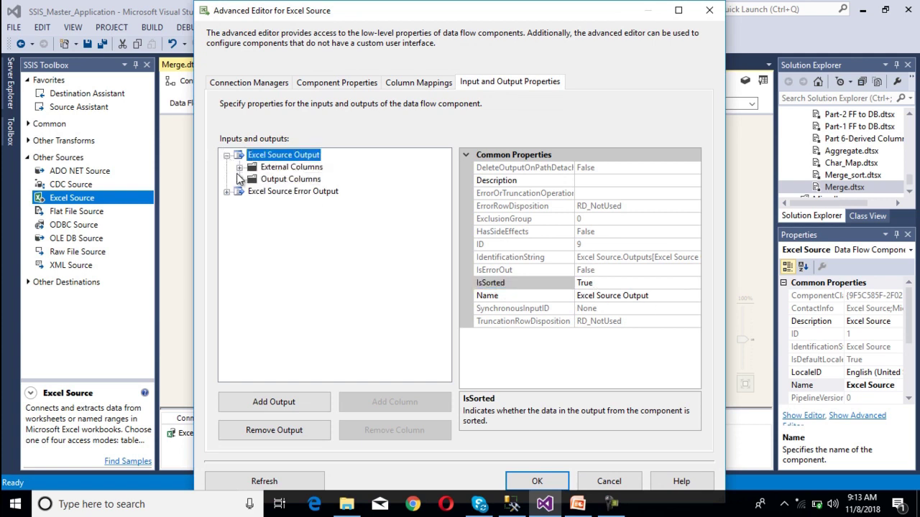
pyautogui.click(239, 179)
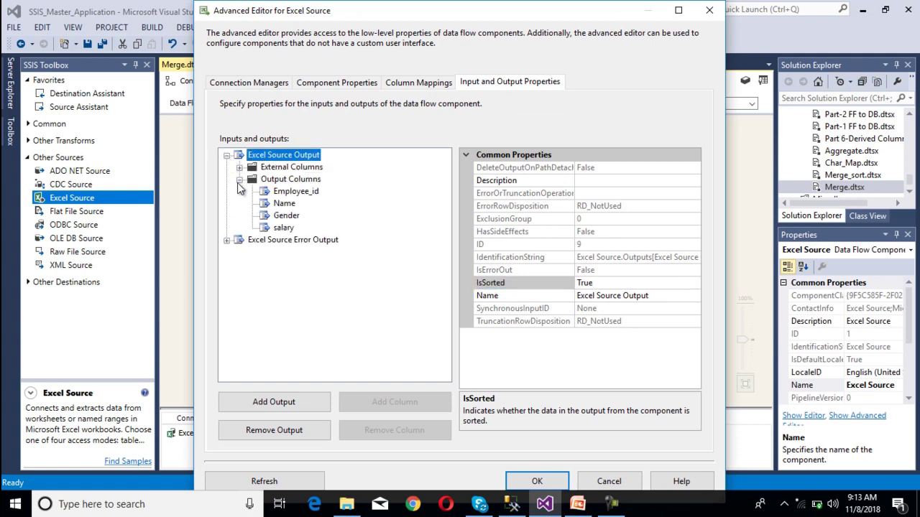
pyautogui.click(300, 192)
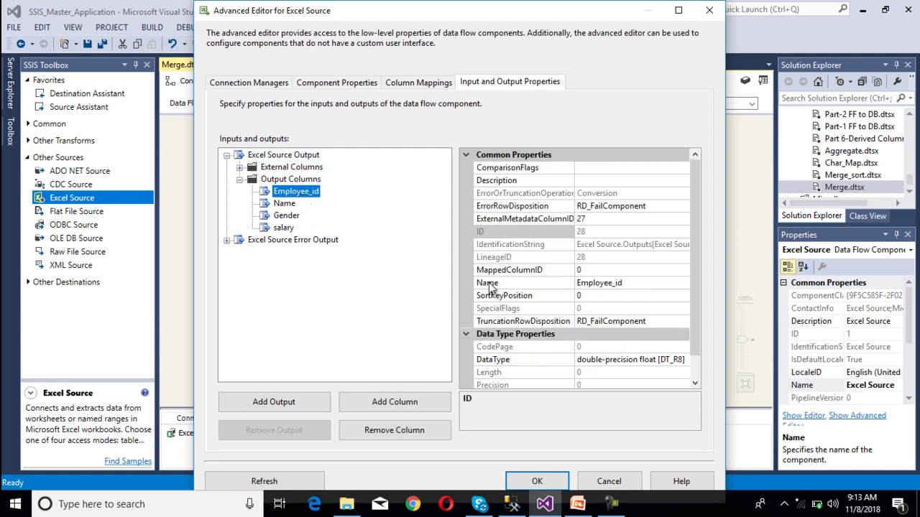
pyautogui.click(506, 299)
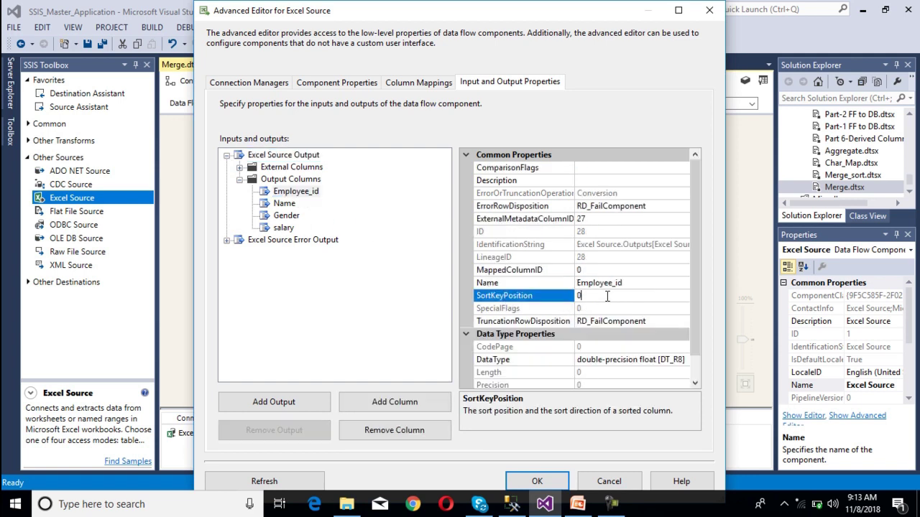
pyautogui.write('1')
pyautogui.click(567, 273)
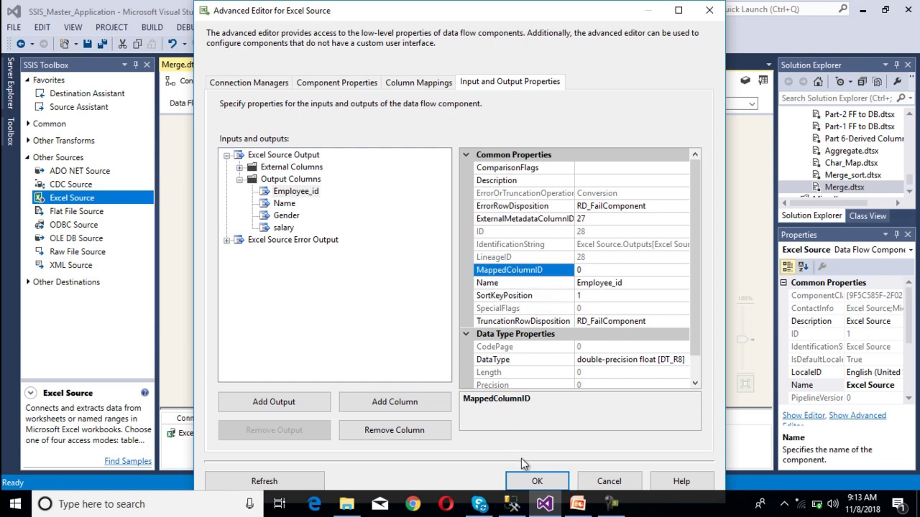
pyautogui.click(537, 479)
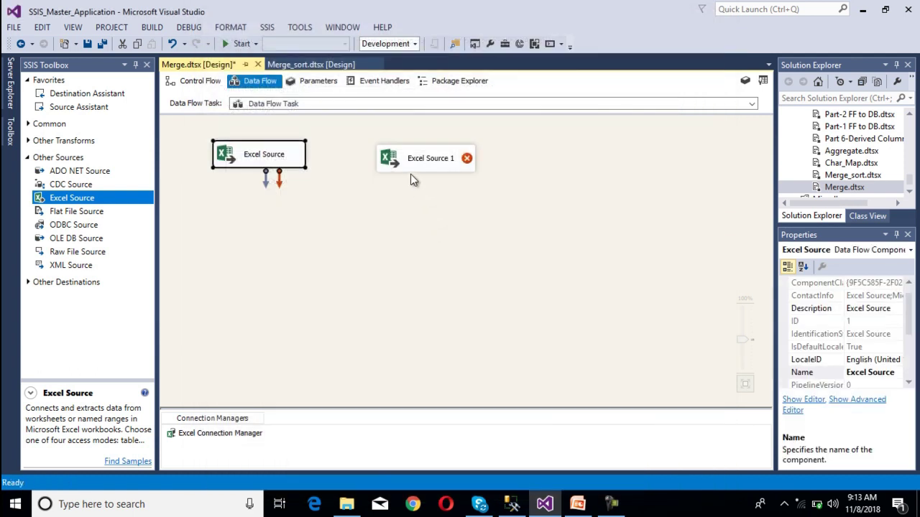
# Step: Connect Excel Source 1 to a new connection for FeMale_Employee.xlsx, using Sheet1$
pyautogui.doubleClick(402, 163)
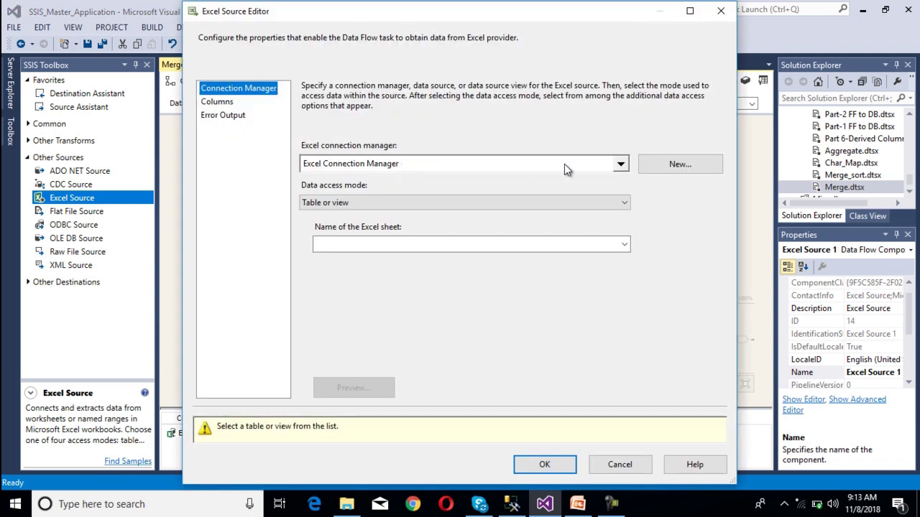
pyautogui.click(675, 163)
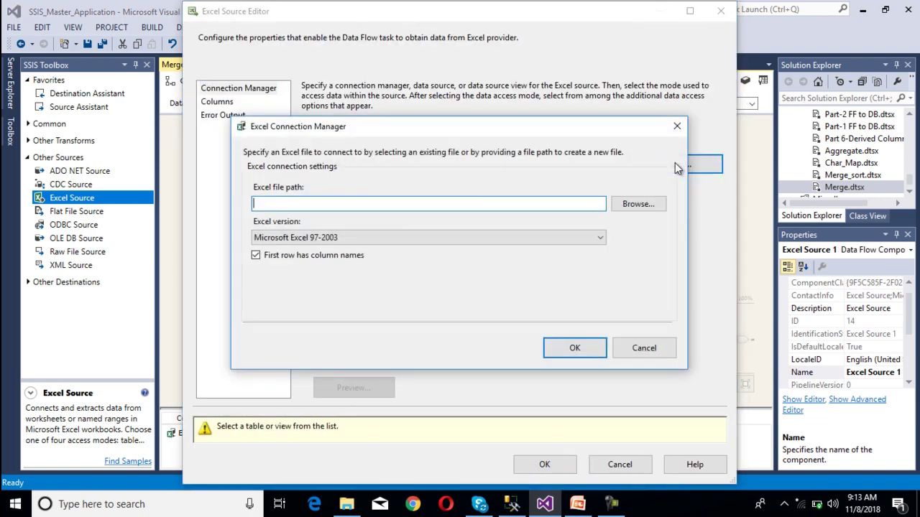
pyautogui.click(648, 204)
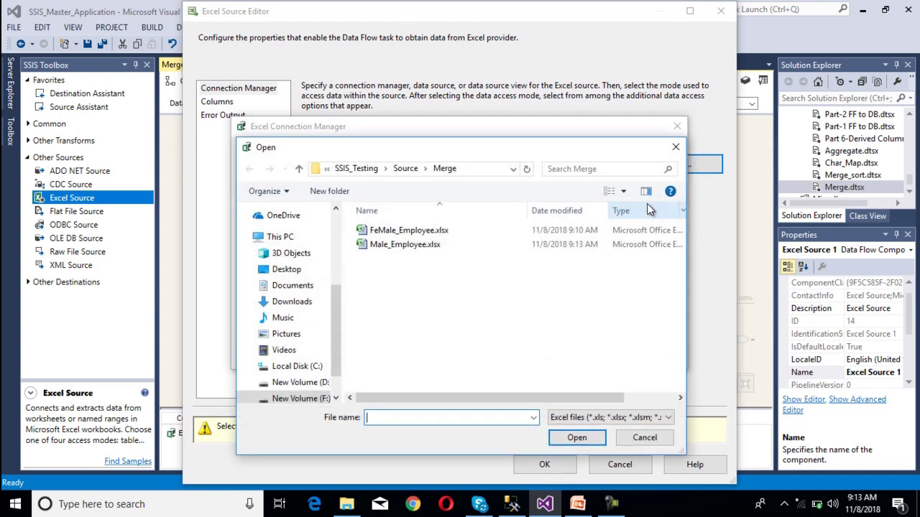
pyautogui.click(507, 233)
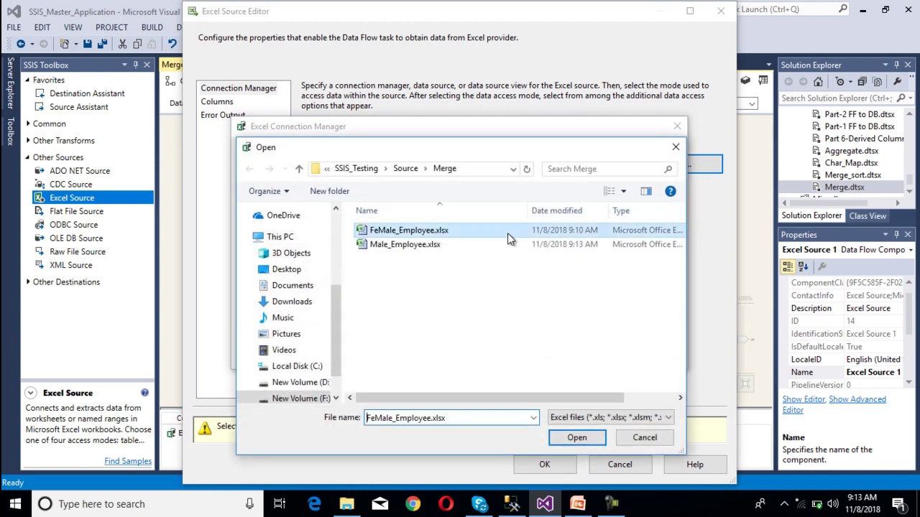
pyautogui.click(575, 438)
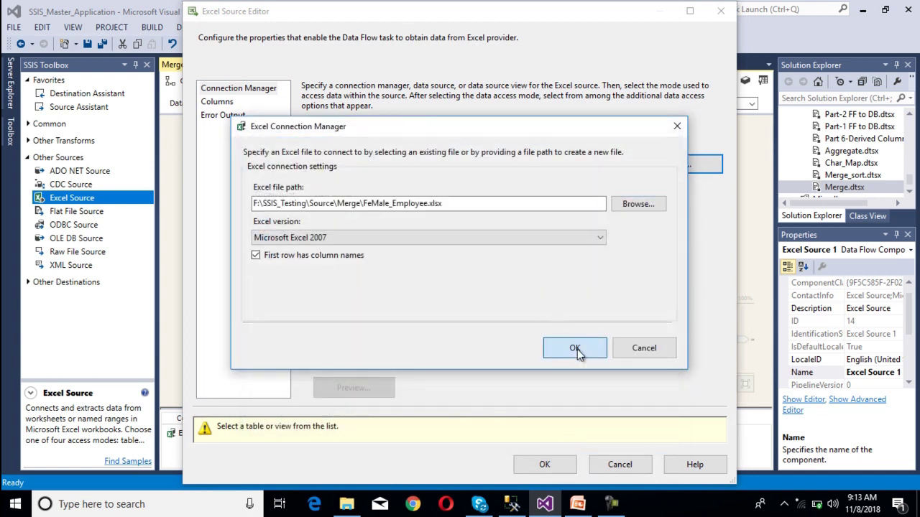
pyautogui.click(575, 347)
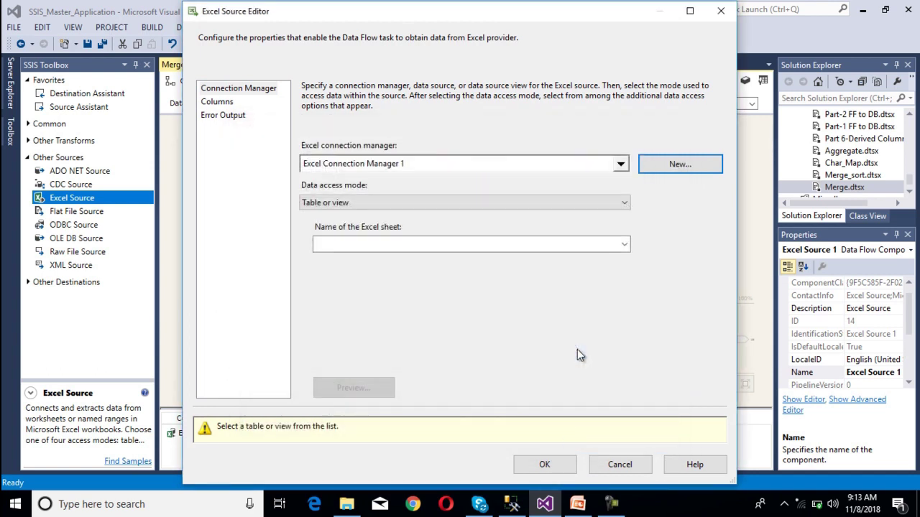
pyautogui.click(625, 245)
pyautogui.click(624, 245)
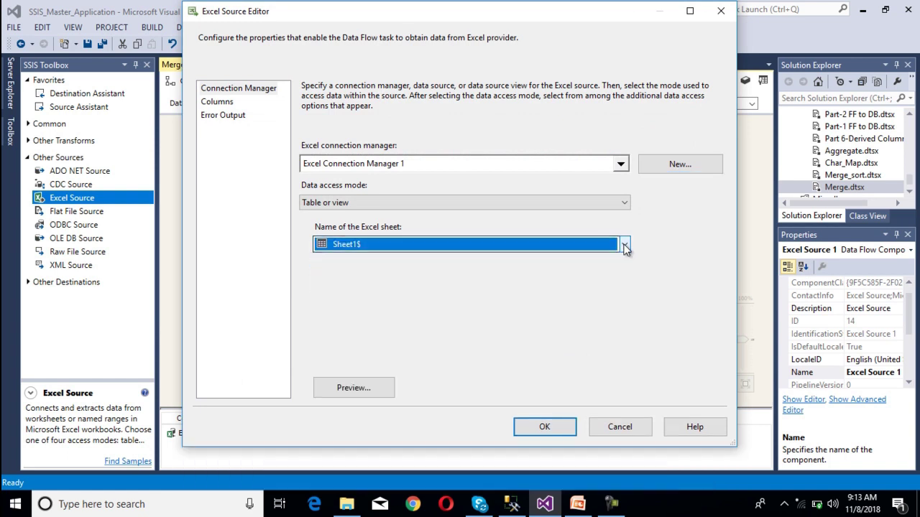
pyautogui.click(217, 103)
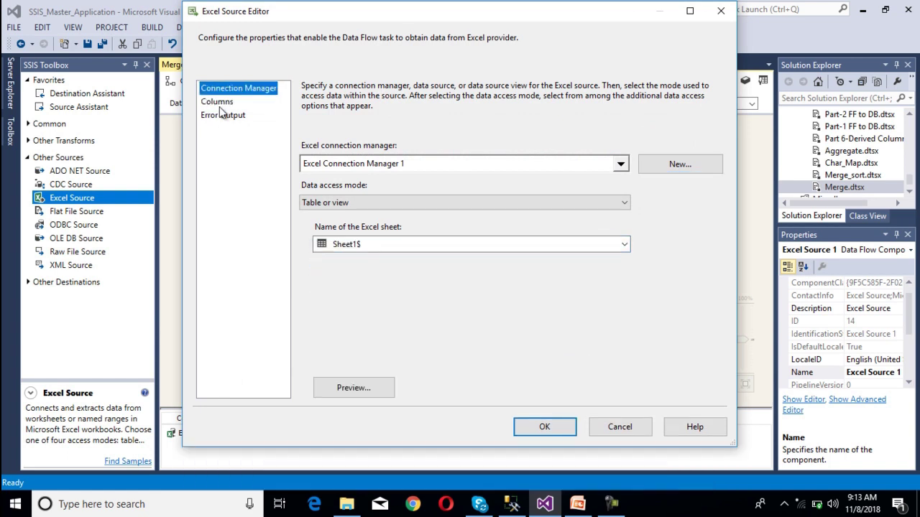
pyautogui.click(530, 428)
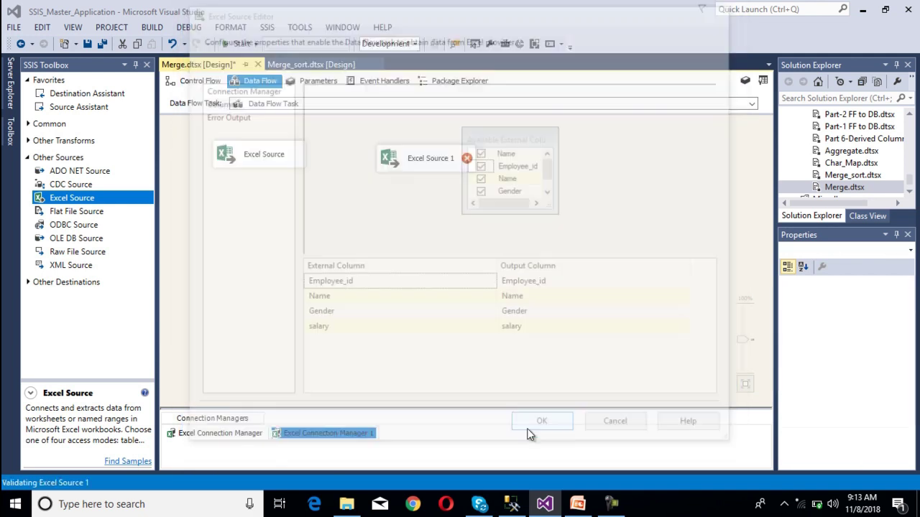
# Step: In the Advanced Editor, set the output's IsSorted to True and Employee_id SortKeyPosition to 1
pyautogui.rightClick(381, 158)
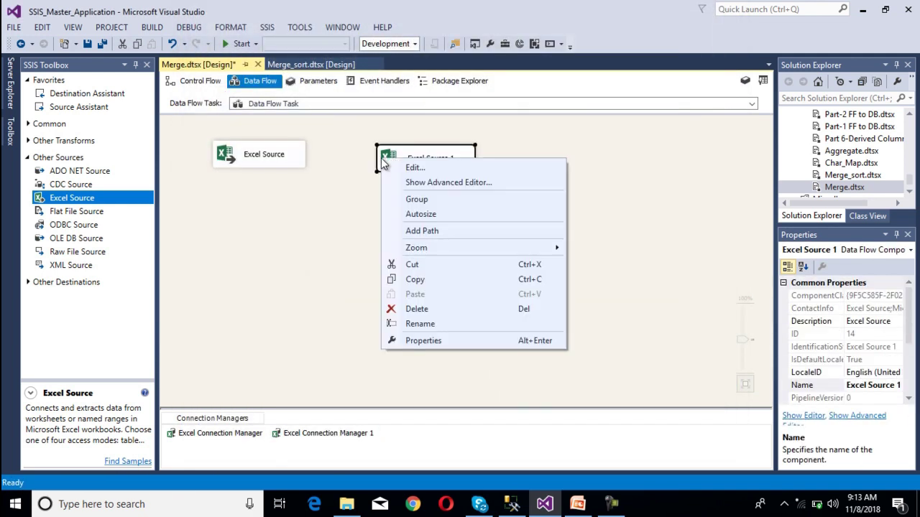
pyautogui.click(410, 184)
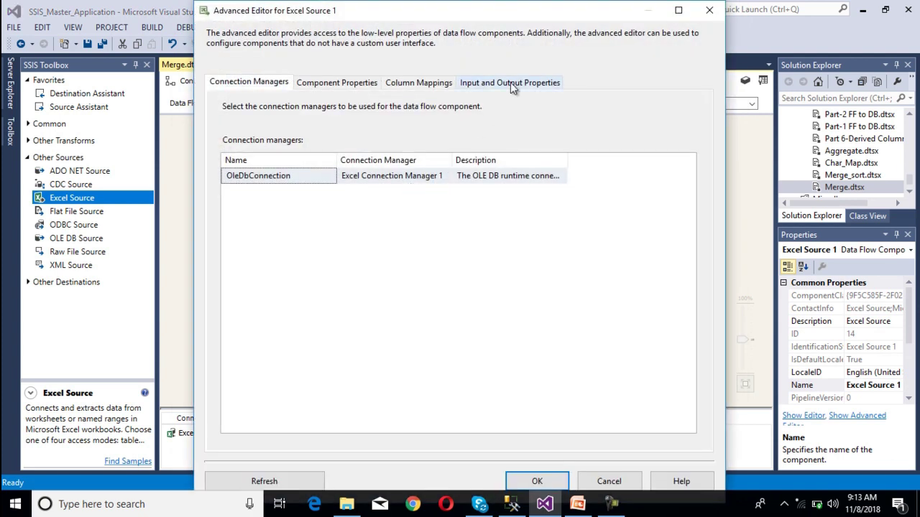
pyautogui.click(511, 82)
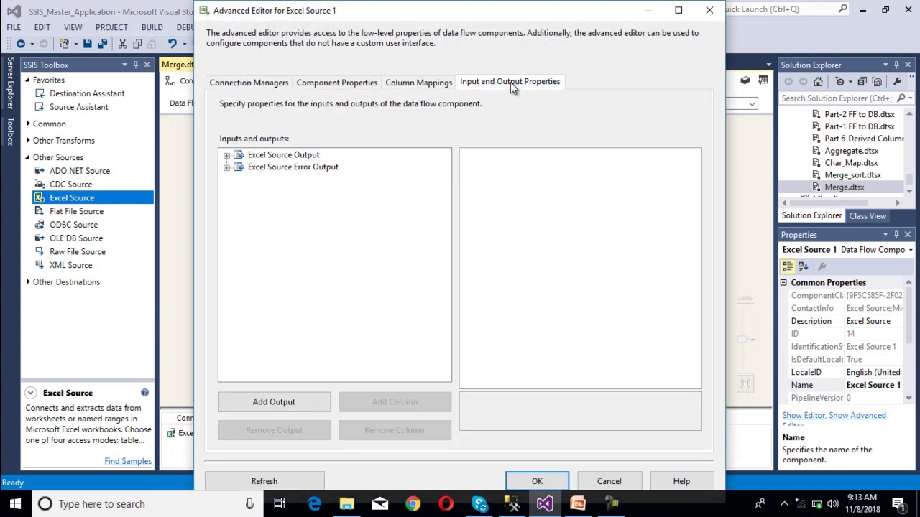
pyautogui.click(282, 156)
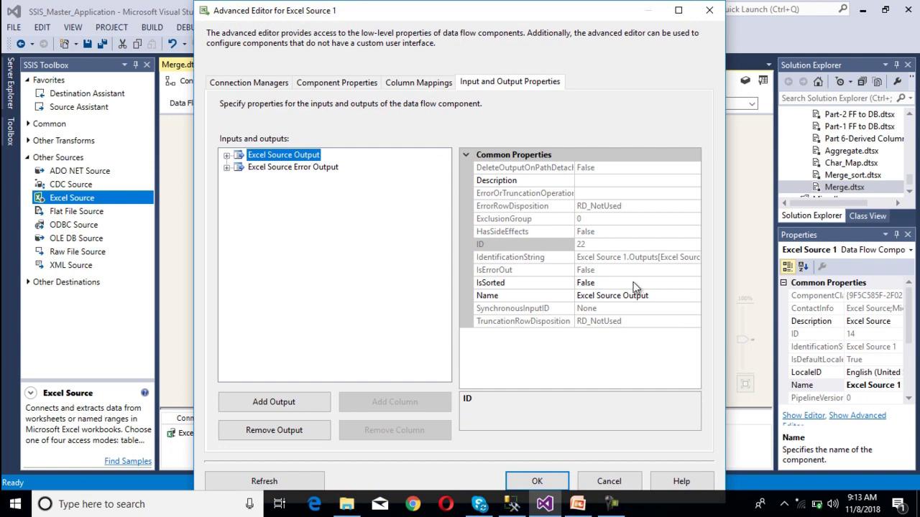
pyautogui.click(645, 284)
pyautogui.click(694, 283)
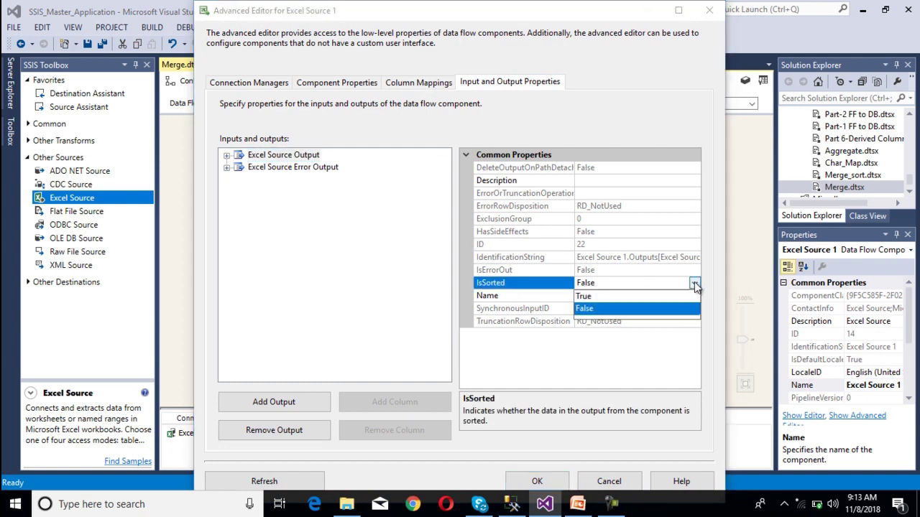
pyautogui.click(644, 297)
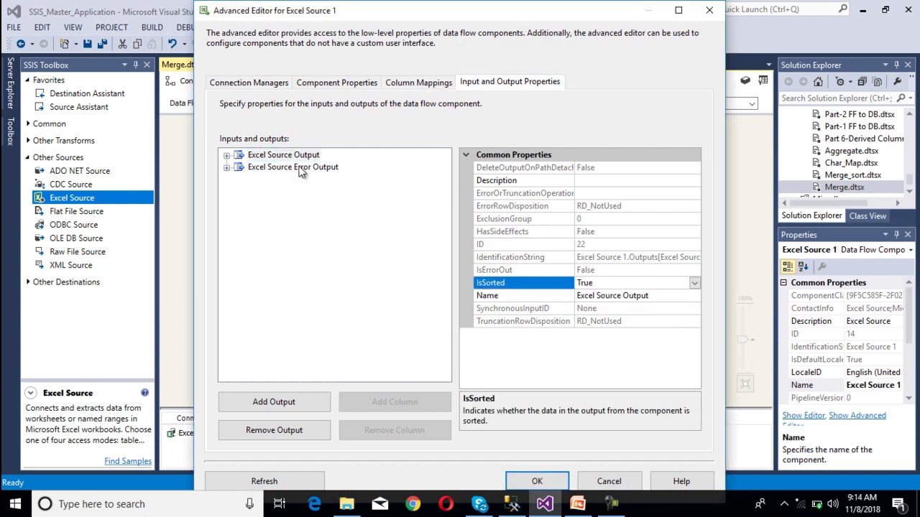
pyautogui.click(227, 156)
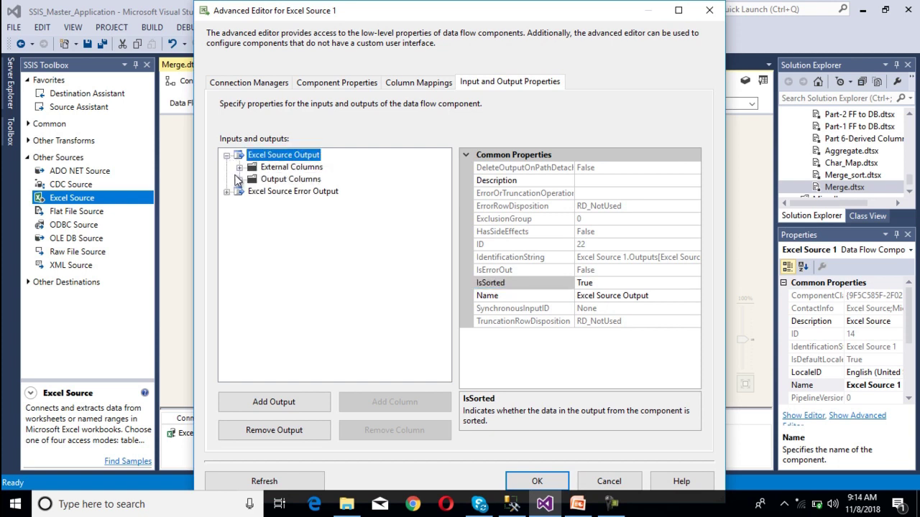
pyautogui.click(240, 180)
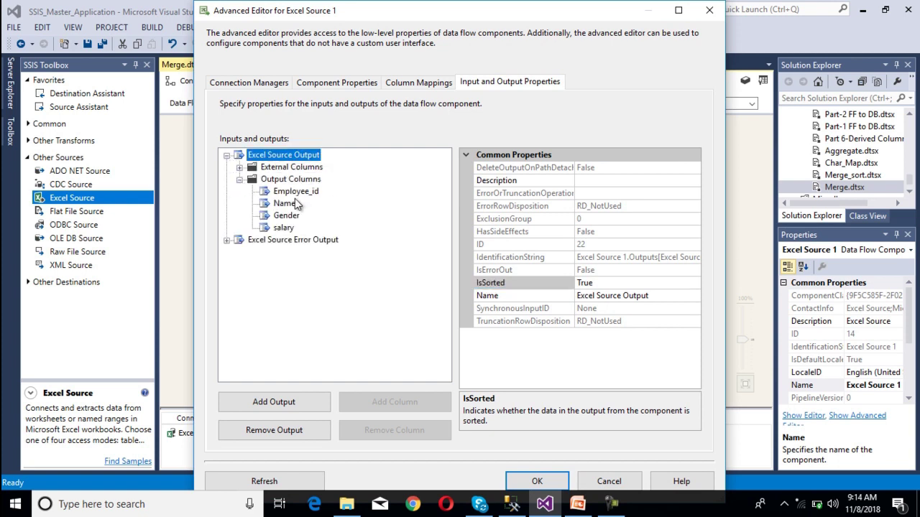
pyautogui.click(284, 191)
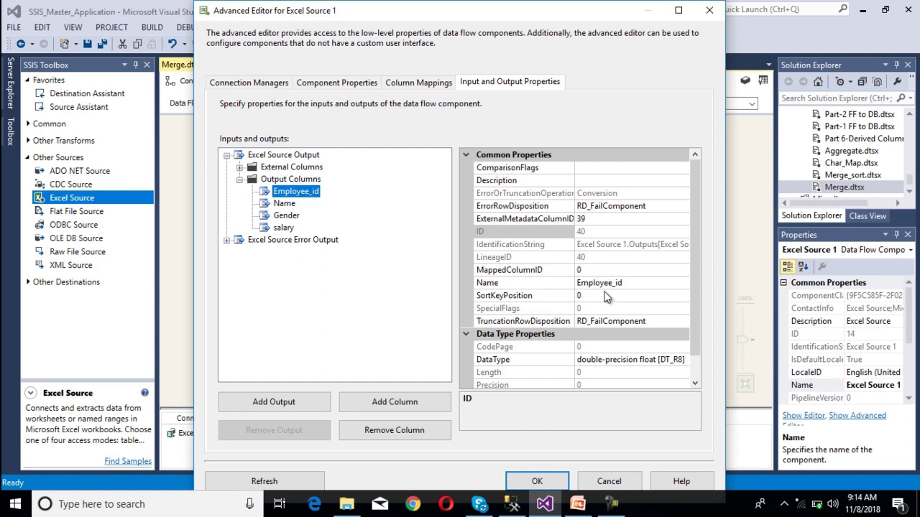
pyautogui.click(608, 301)
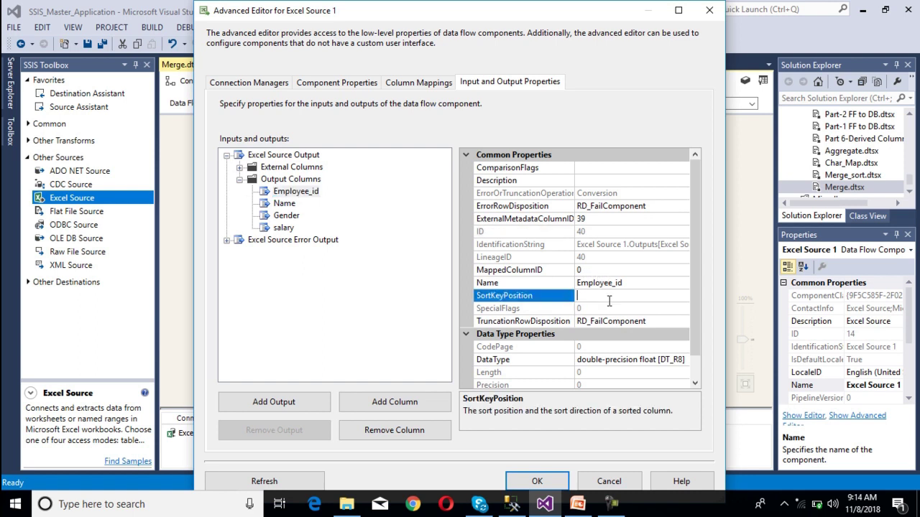
pyautogui.write('1')
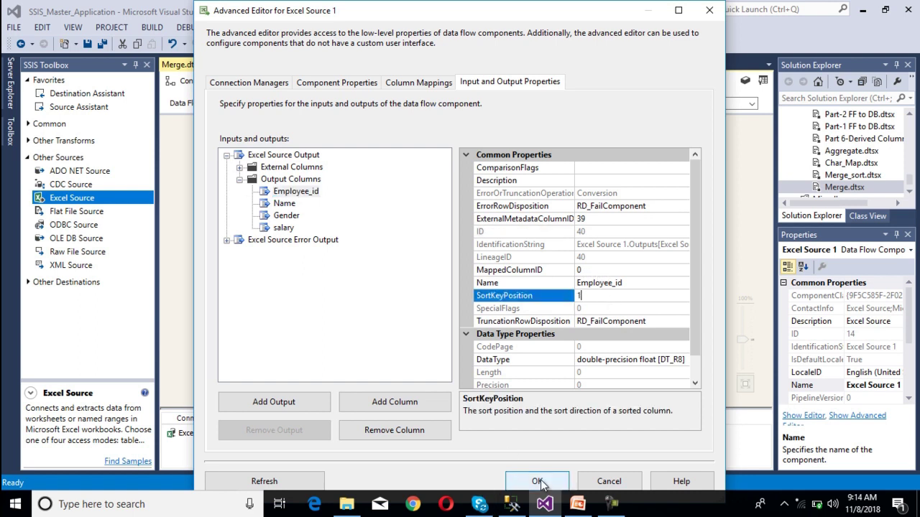
pyautogui.click(539, 481)
pyautogui.click(473, 240)
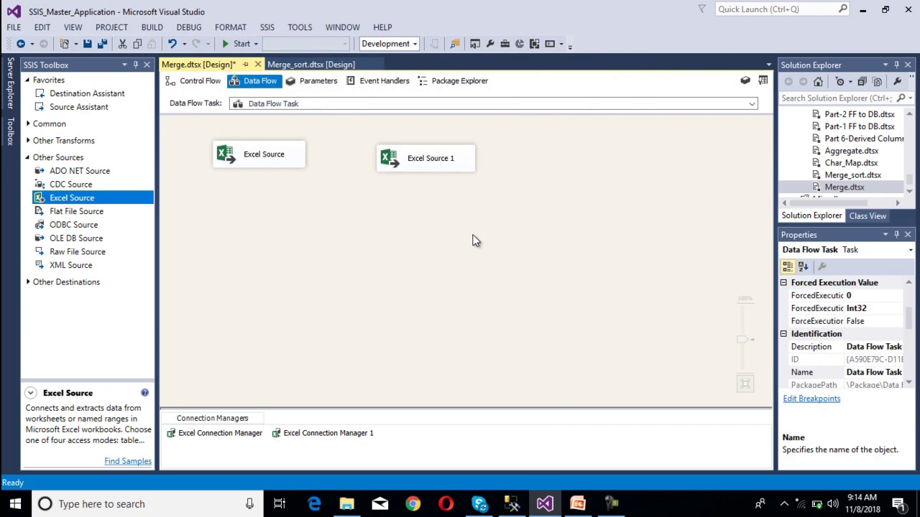
# Step: Rename the two Excel sources to Male and Female
pyautogui.click(271, 159)
pyautogui.click(270, 161)
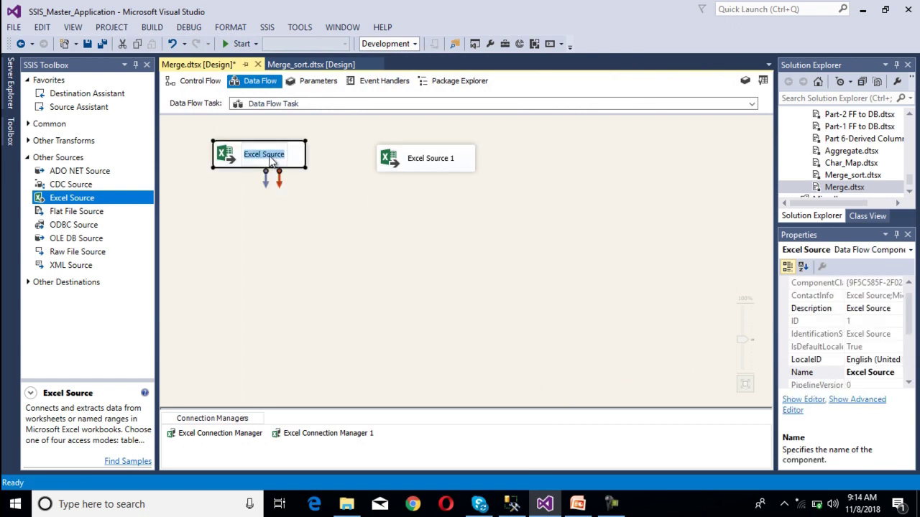
pyautogui.write('Male')
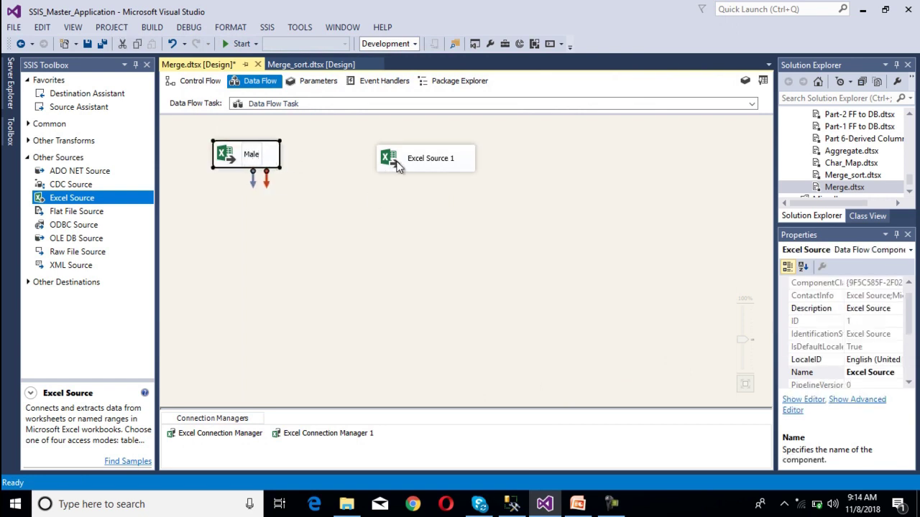
pyautogui.click(429, 164)
pyautogui.click(429, 158)
pyautogui.write('Female')
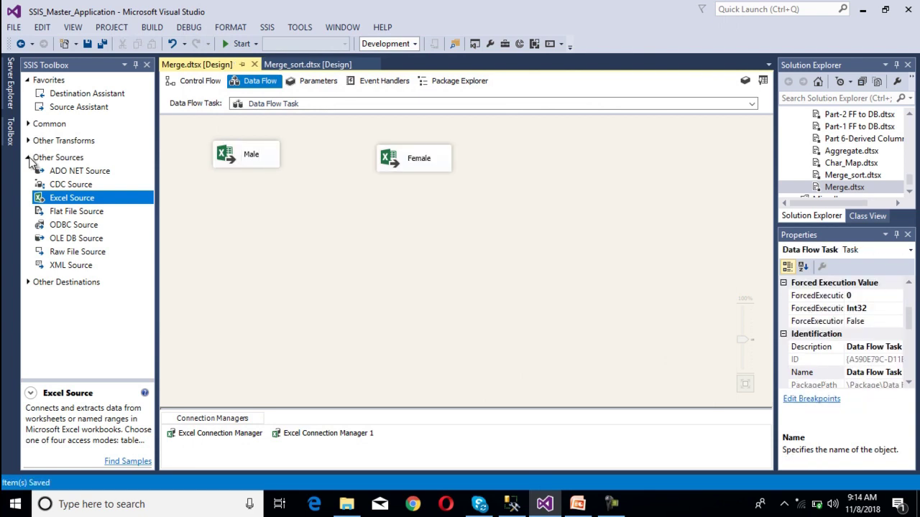
# Step: Add a Merge transformation and connect Male to Merge Input 1
pyautogui.click(28, 157)
pyautogui.click(29, 123)
pyautogui.moveTo(61, 218); pyautogui.dragTo(291, 208)
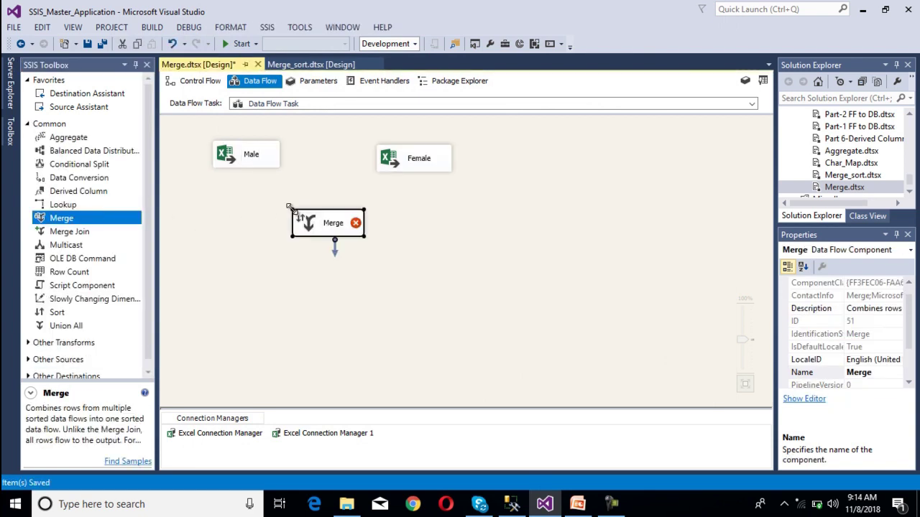
pyautogui.click(240, 164)
pyautogui.moveTo(256, 186); pyautogui.dragTo(309, 223)
pyautogui.click(397, 299)
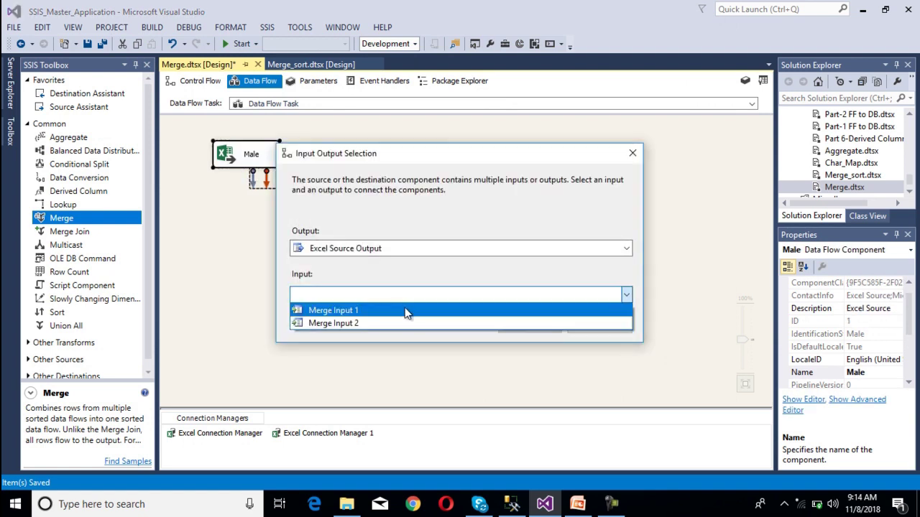
pyautogui.click(407, 310)
pyautogui.click(529, 323)
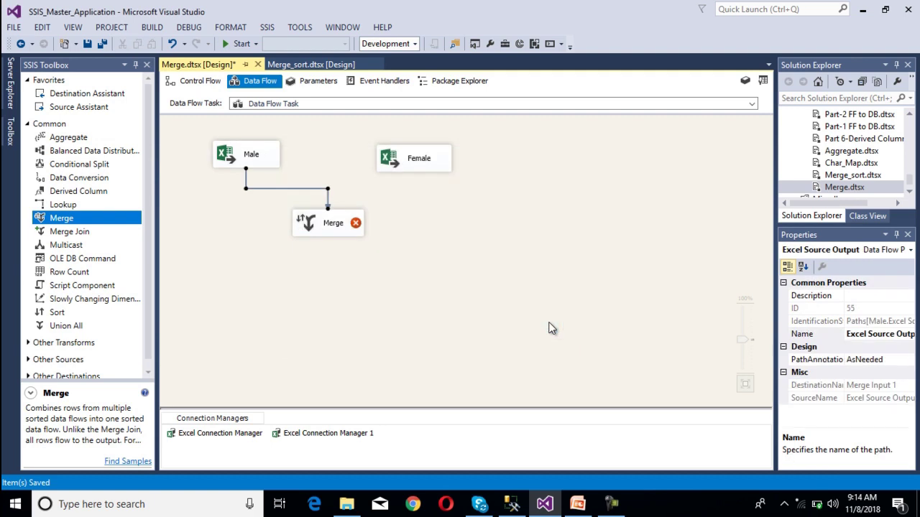
# Step: Connect Female to the Merge, save the package, and review the Merge column mappings
pyautogui.click(444, 167)
pyautogui.moveTo(422, 189); pyautogui.dragTo(355, 213)
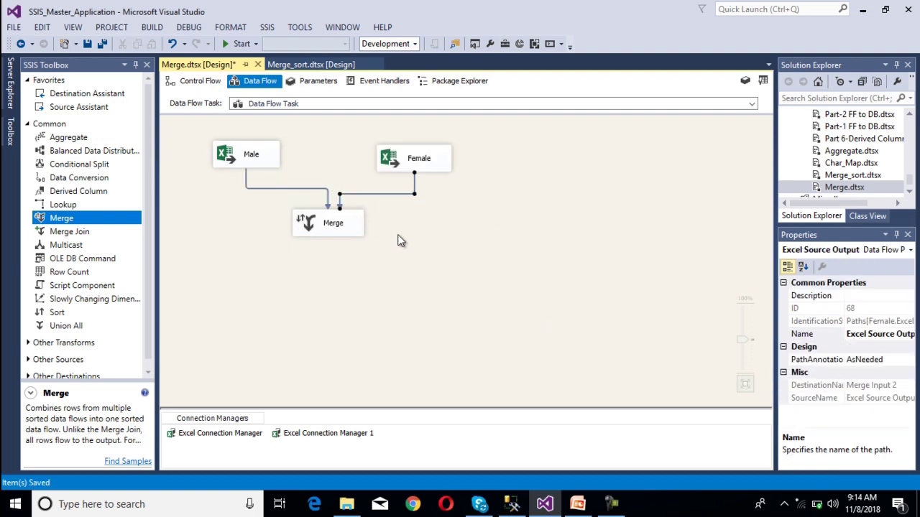
pyautogui.click(400, 241)
pyautogui.hotkey('ctrl', 's')
pyautogui.click(324, 226)
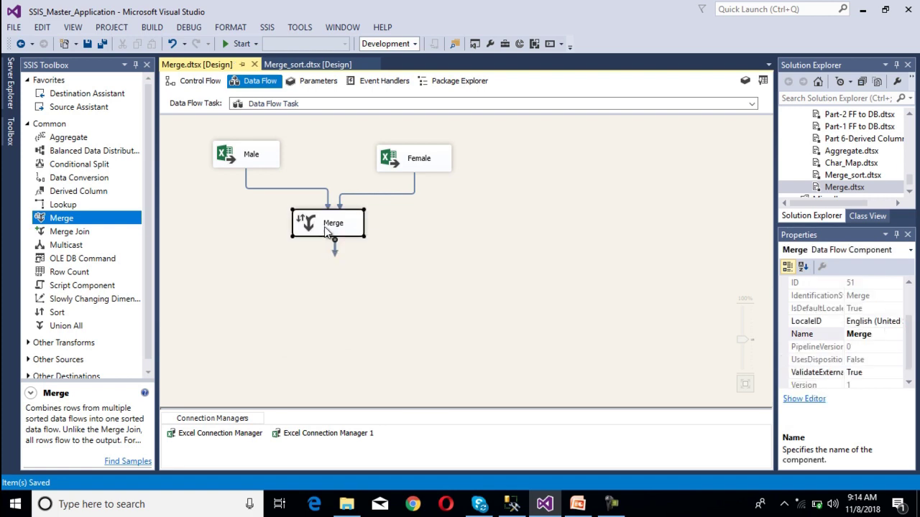
pyautogui.doubleClick(324, 227)
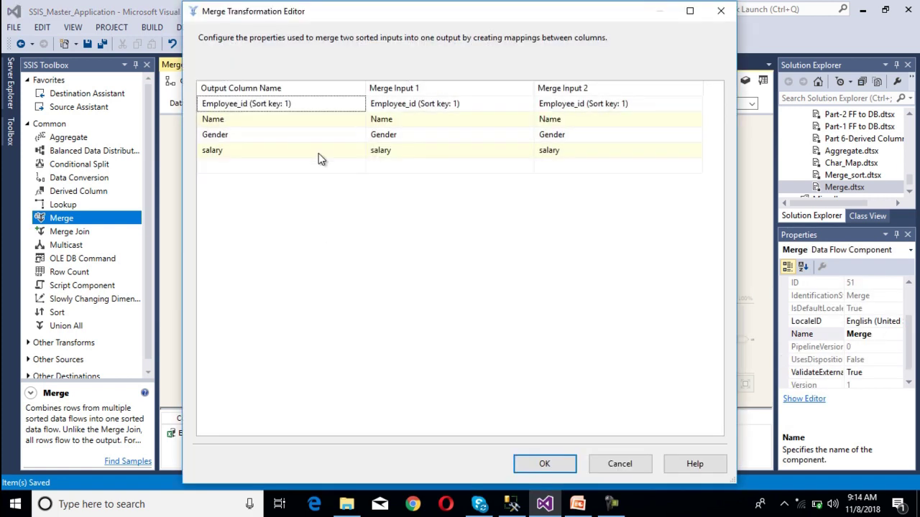
pyautogui.moveTo(318, 154)
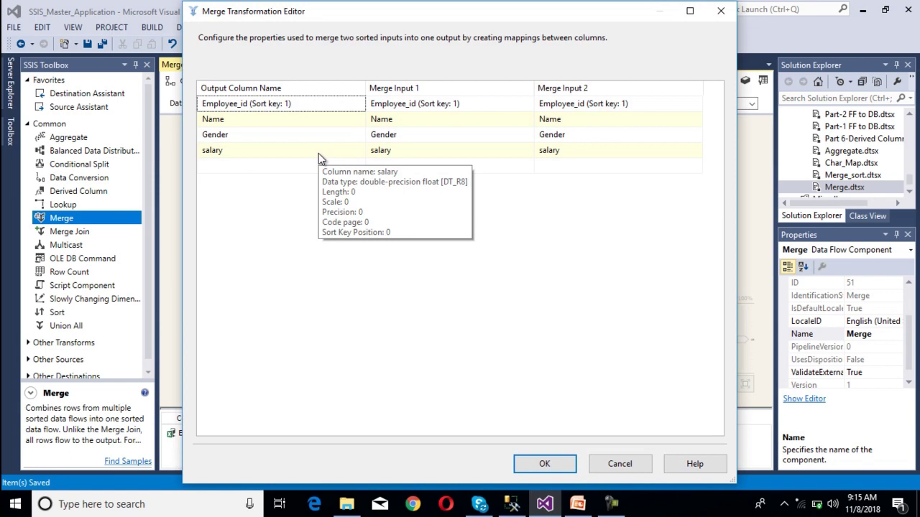
pyautogui.click(544, 464)
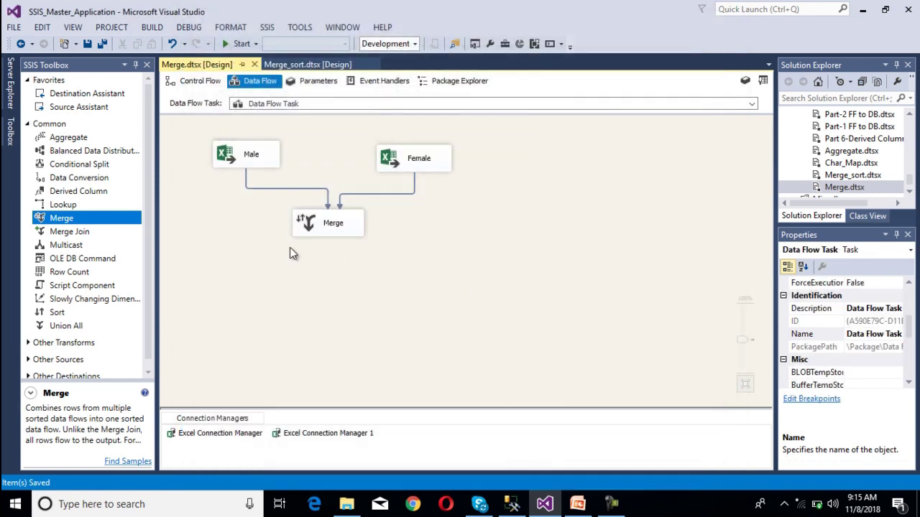
# Step: Place an OLE DB Destination below the Merge transformation
pyautogui.click(45, 170)
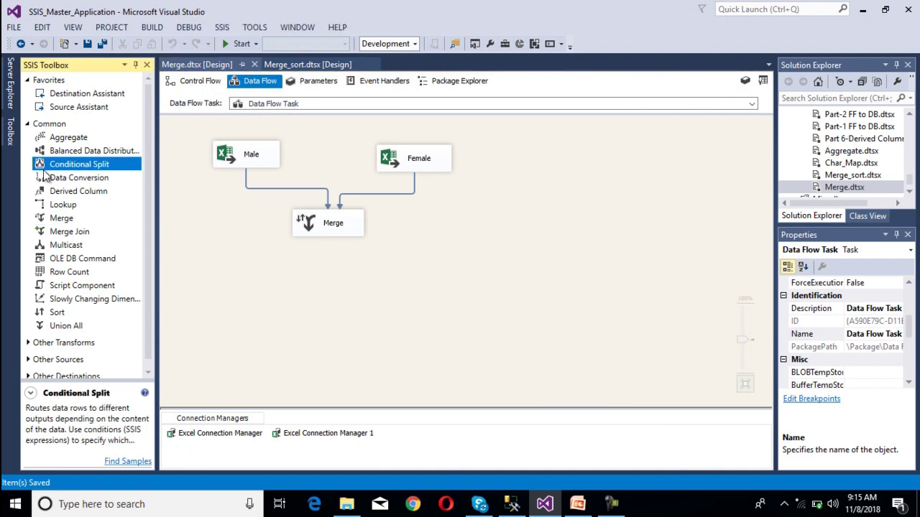
pyautogui.press('Left')
pyautogui.press('Left')
pyautogui.press('Down')
pyautogui.press('Down')
pyautogui.press('Down')
pyautogui.press('Right')
pyautogui.press('Down')
pyautogui.press('Down')
pyautogui.press('Down')
pyautogui.press('Down')
pyautogui.press('Down')
pyautogui.press('Down')
pyautogui.press('Down')
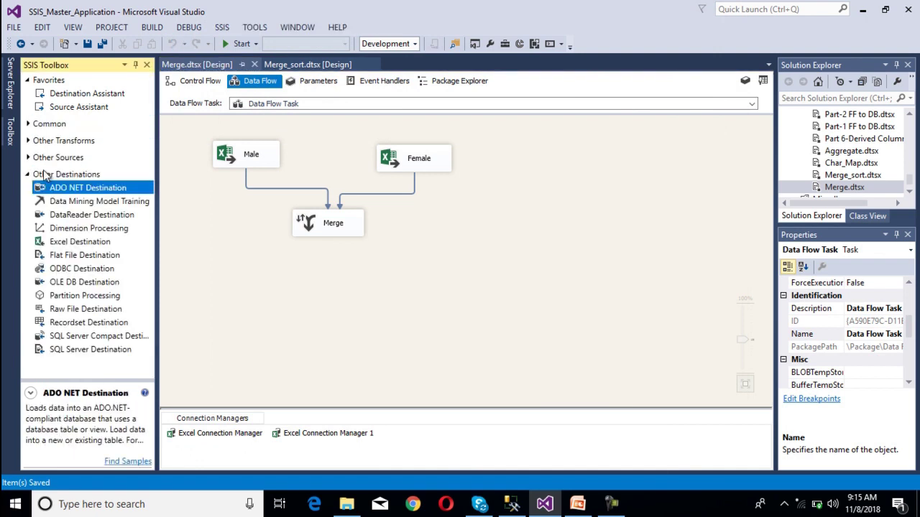
pyautogui.press('Down')
pyautogui.moveTo(69, 283); pyautogui.dragTo(363, 278)
pyautogui.click(306, 221)
# Step: Point the destination at SSIS_TEST's MergeStatement_Tbl table and check its column mappings
pyautogui.doubleClick(316, 284)
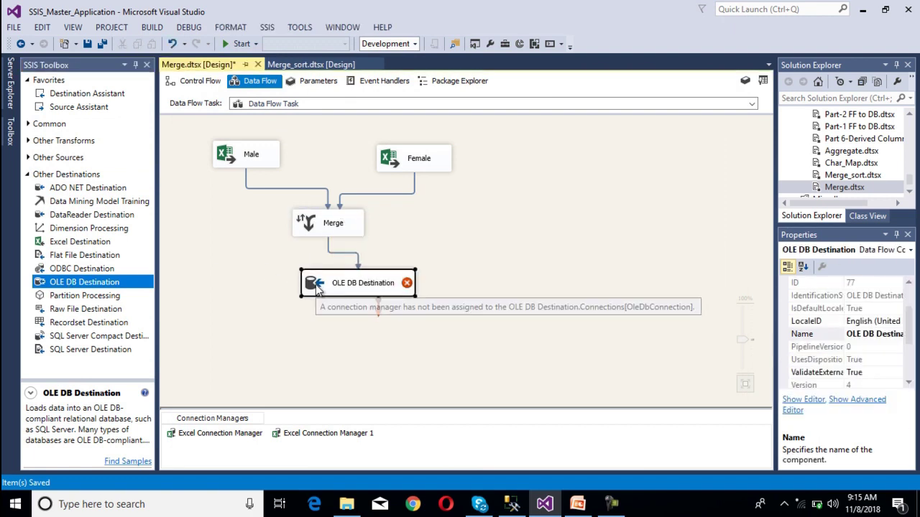
pyautogui.click(668, 167)
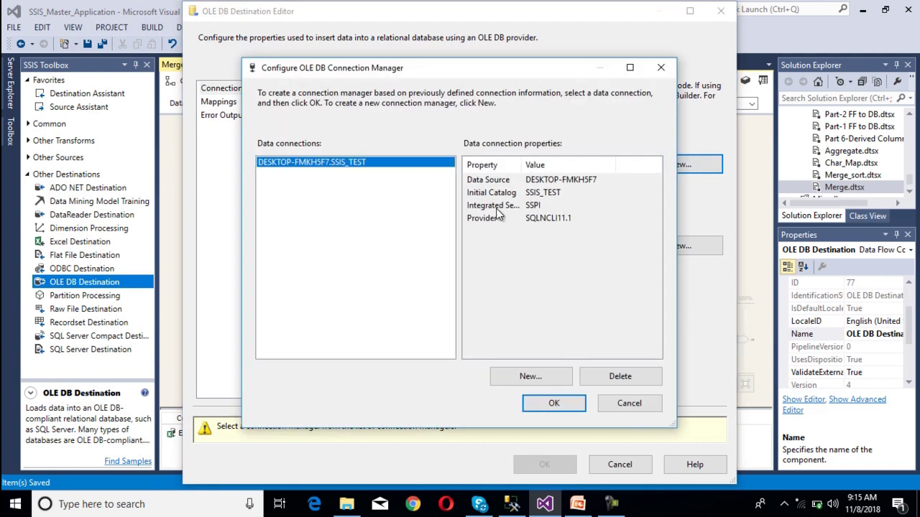
pyautogui.click(544, 403)
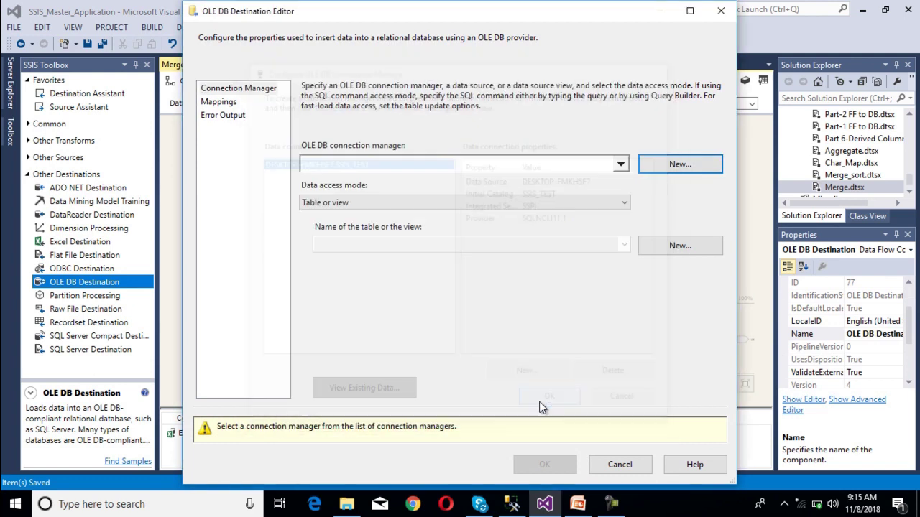
pyautogui.click(624, 245)
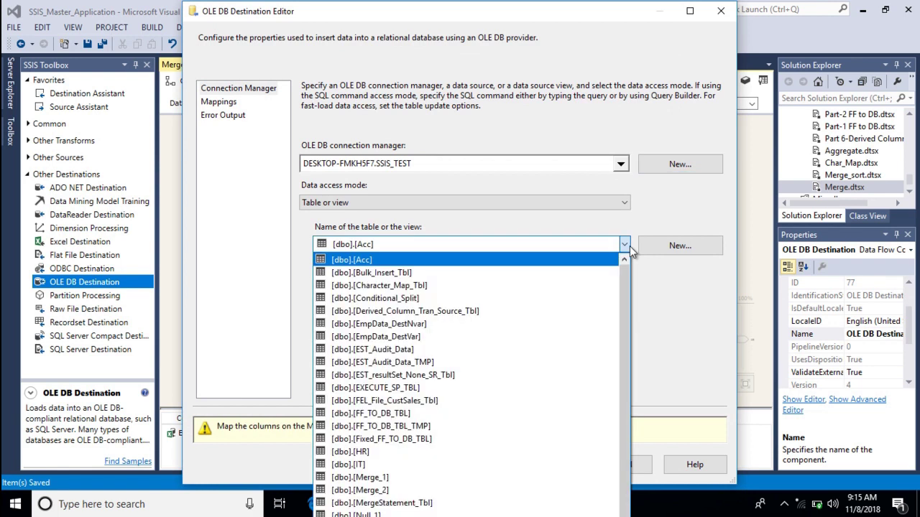
pyautogui.click(440, 504)
pyautogui.click(214, 102)
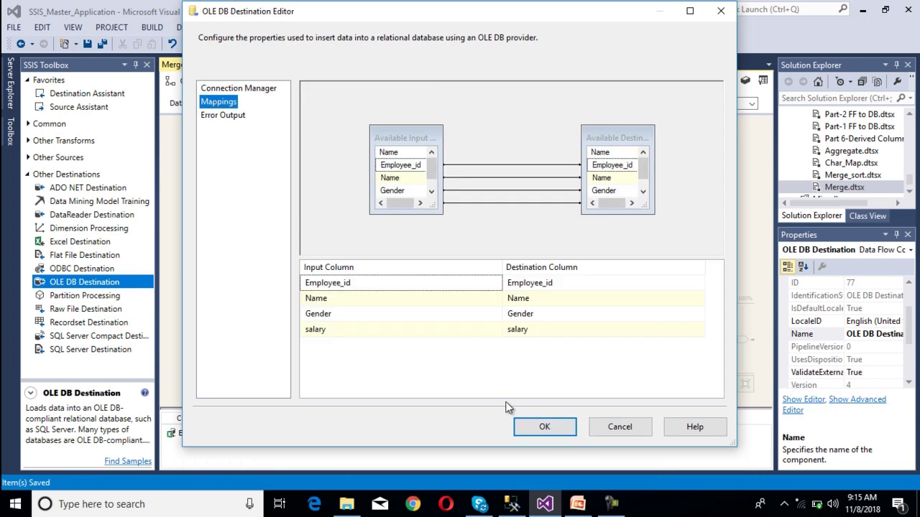
pyautogui.click(532, 425)
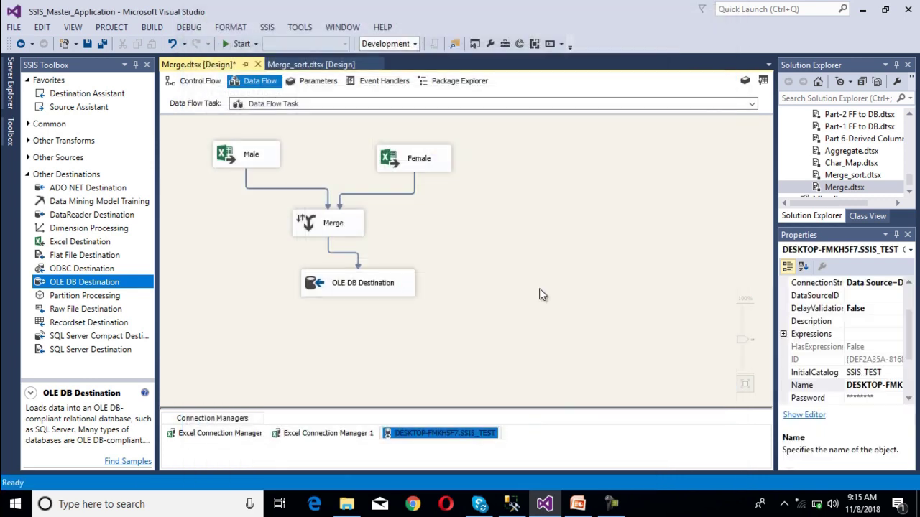
# Step: Save the package, then in SSMS truncate MergeStatement_Tbl and confirm the SELECT returns no rows
pyautogui.hotkey('ctrl', 's')
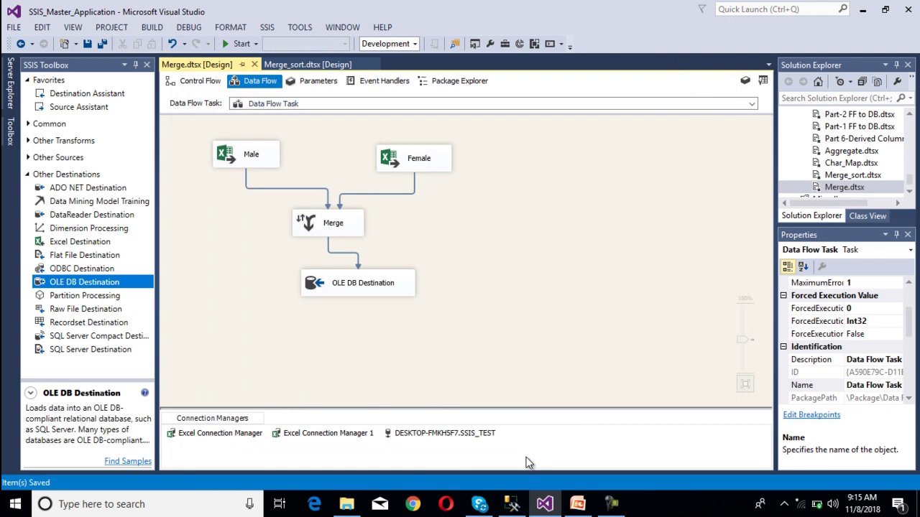
pyautogui.click(512, 505)
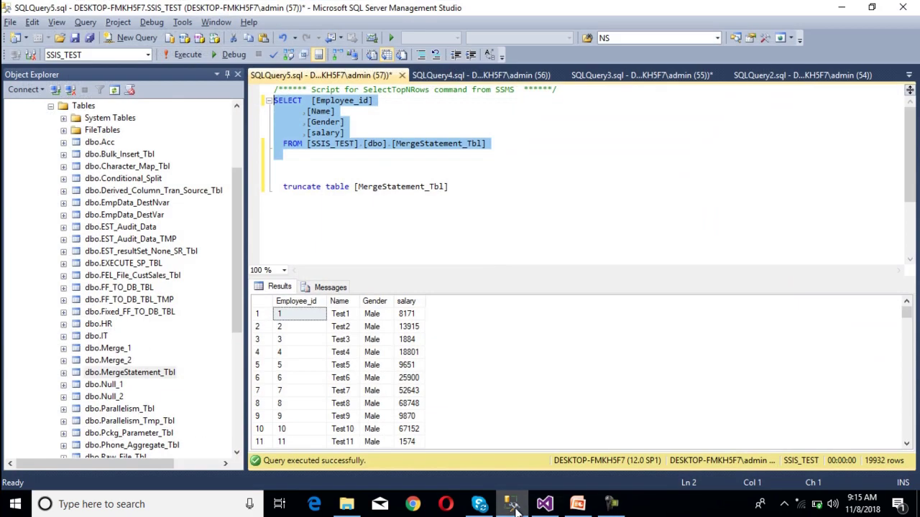
pyautogui.click(495, 216)
pyautogui.hotkey('shift', 'Home')
pyautogui.press('F5')
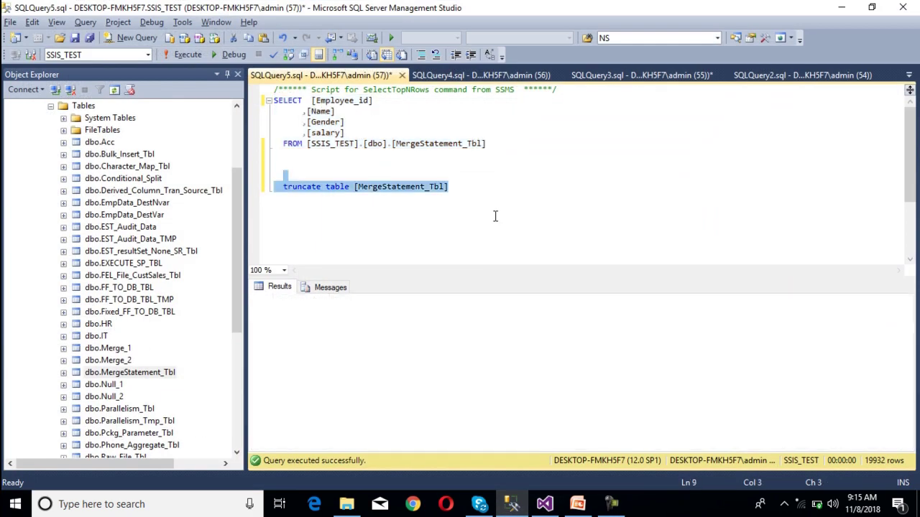
pyautogui.press('Up')
pyautogui.hotkey('shift', 'Up')
pyautogui.hotkey('shift', 'Up')
pyautogui.hotkey('shift', 'Up')
pyautogui.hotkey('shift', 'Up')
pyautogui.hotkey('shift', 'Up')
pyautogui.hotkey('shift', 'Up')
pyautogui.hotkey('shift', 'Up')
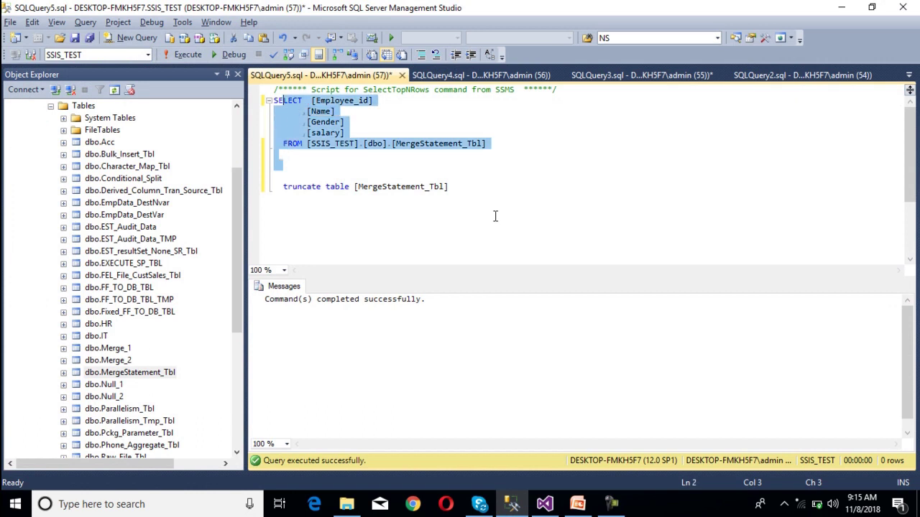
pyautogui.press('F5')
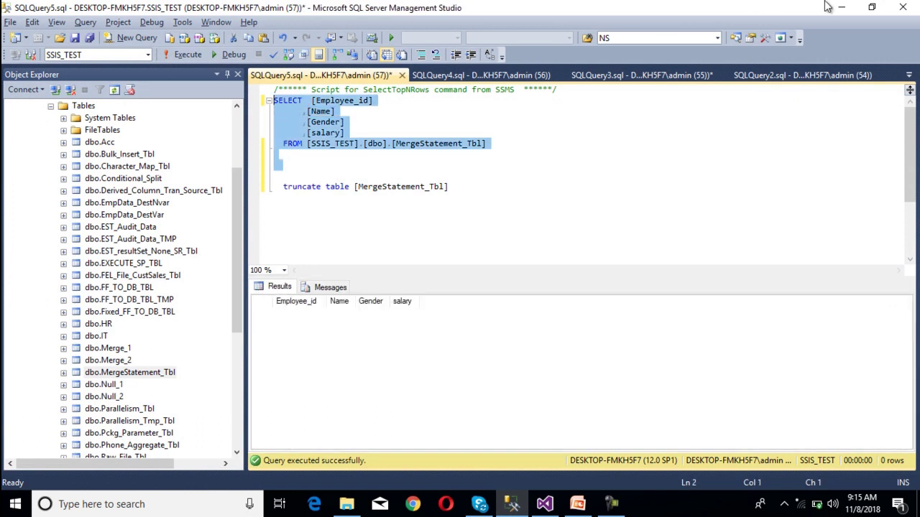
pyautogui.click(841, 7)
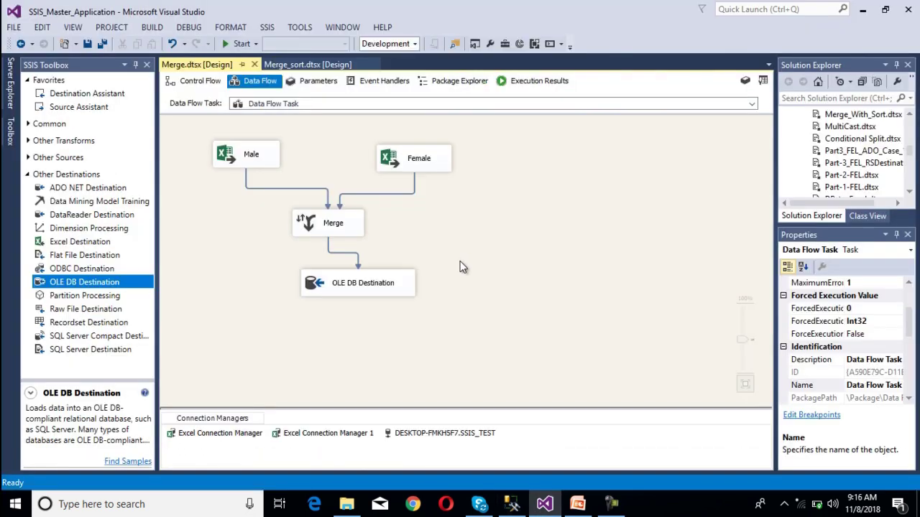
# Step: Run Merge.dtsx, stop debugging, and rerun the SSMS SELECT to see 19932 loaded rows
pyautogui.click(236, 44)
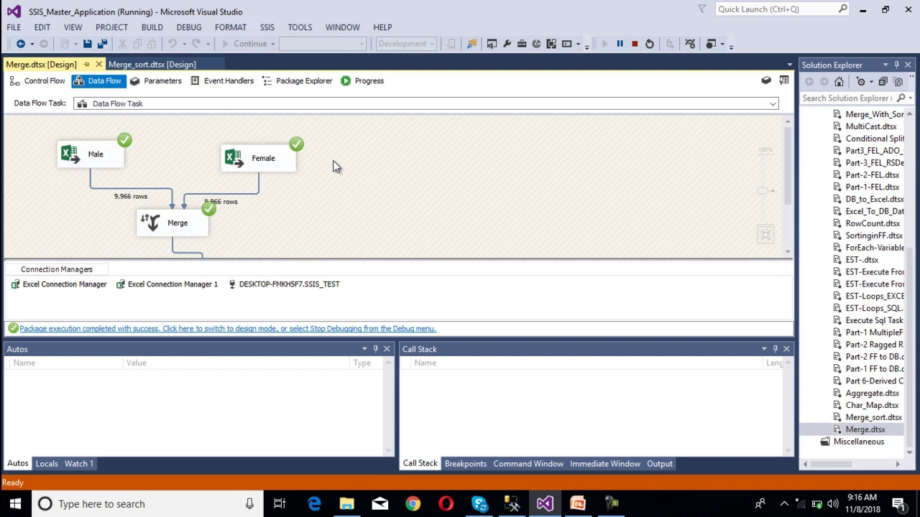
pyautogui.click(633, 48)
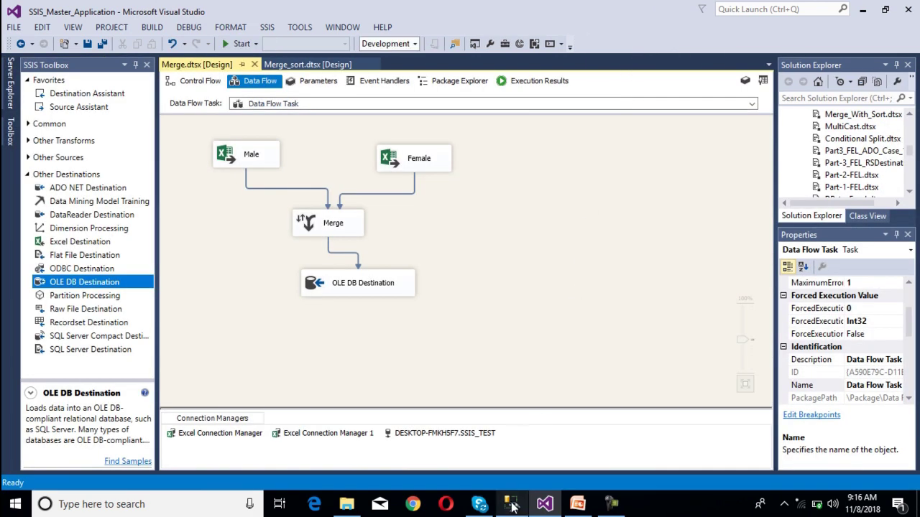
pyautogui.click(512, 504)
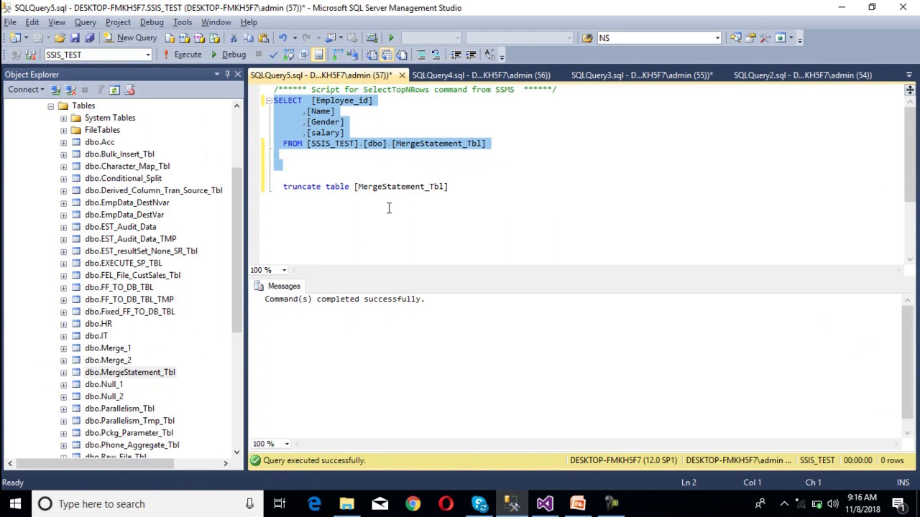
pyautogui.click(175, 55)
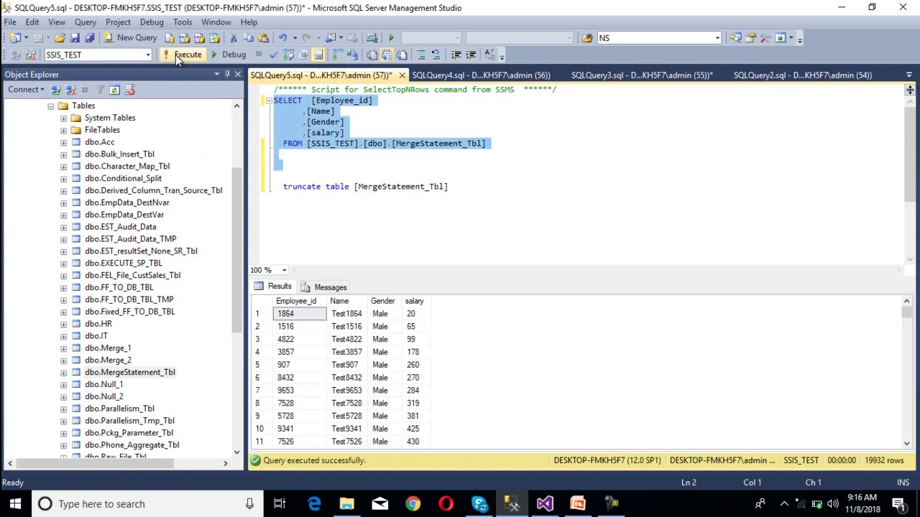
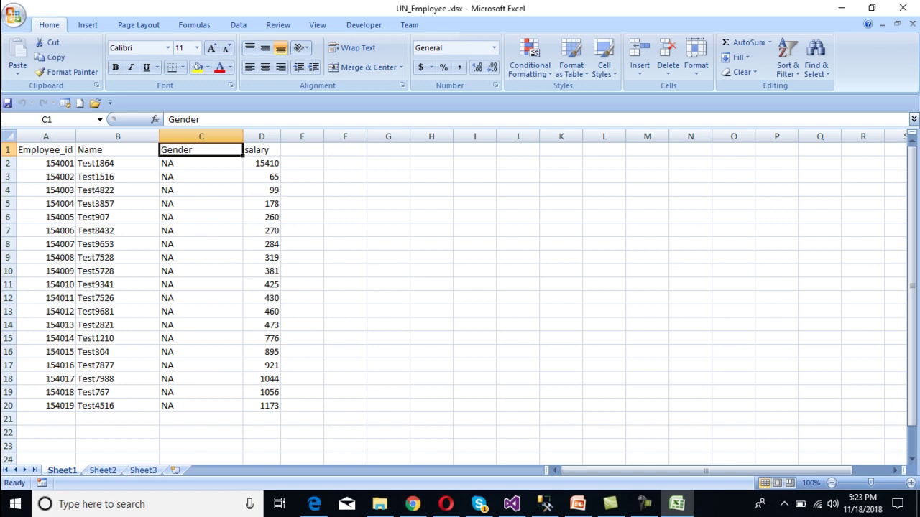
# Step: Close the UN_Employee.xlsx workbook in Excel
pyautogui.hotkey('alt', 'F4')
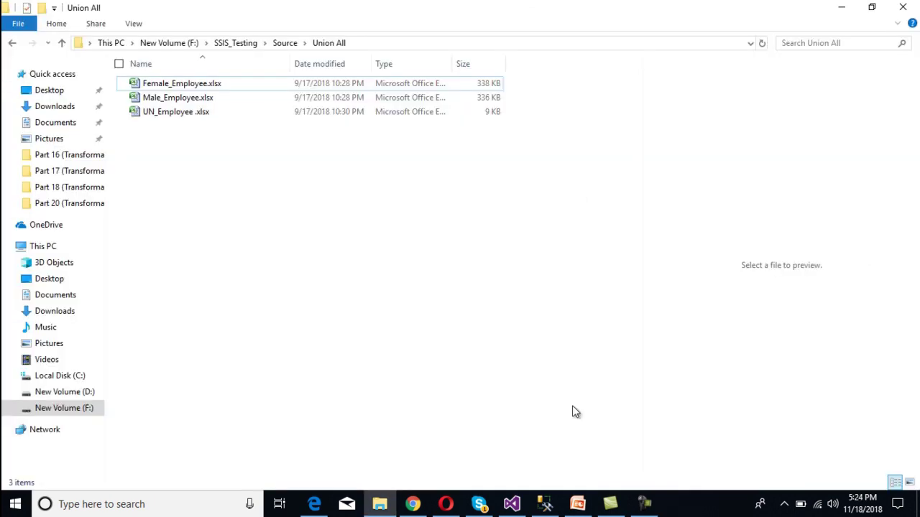
# Step: Minimize the SQL Server session and bring the SSIS_Tutorial solution in Visual Studio forward
pyautogui.click(543, 505)
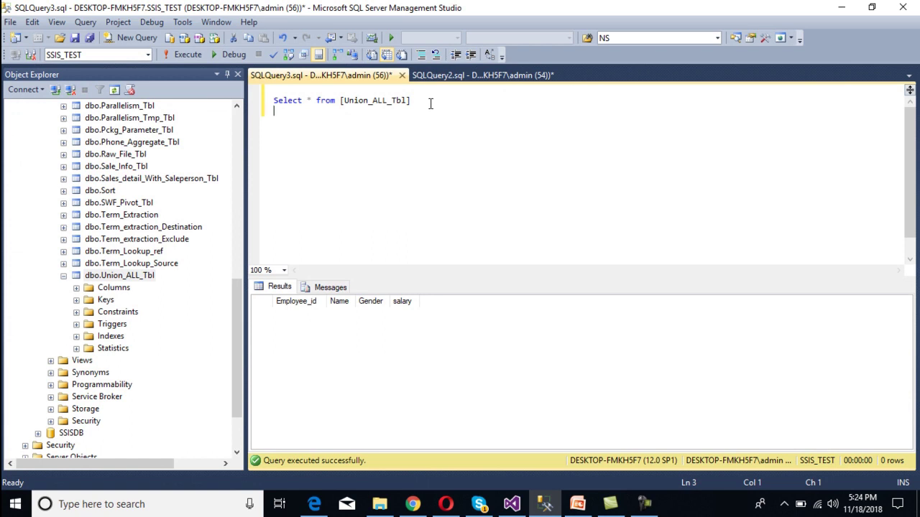
pyautogui.click(854, 6)
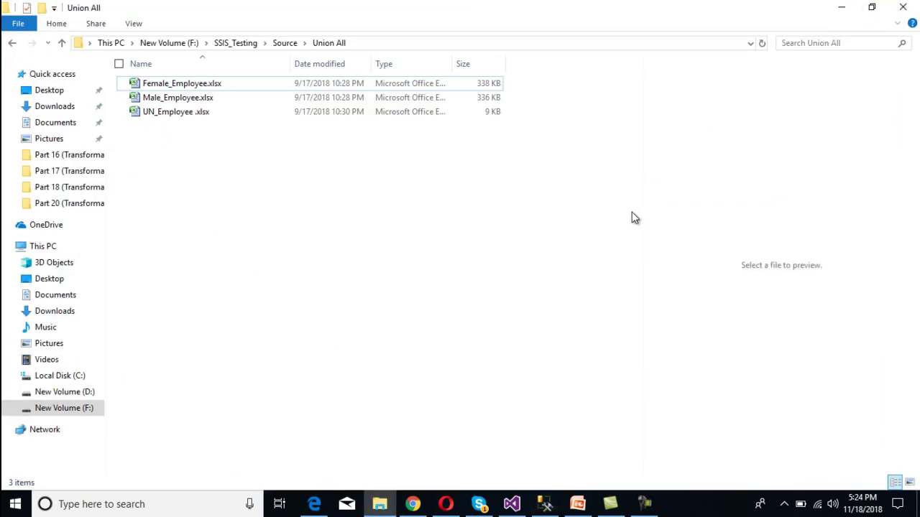
pyautogui.click(510, 504)
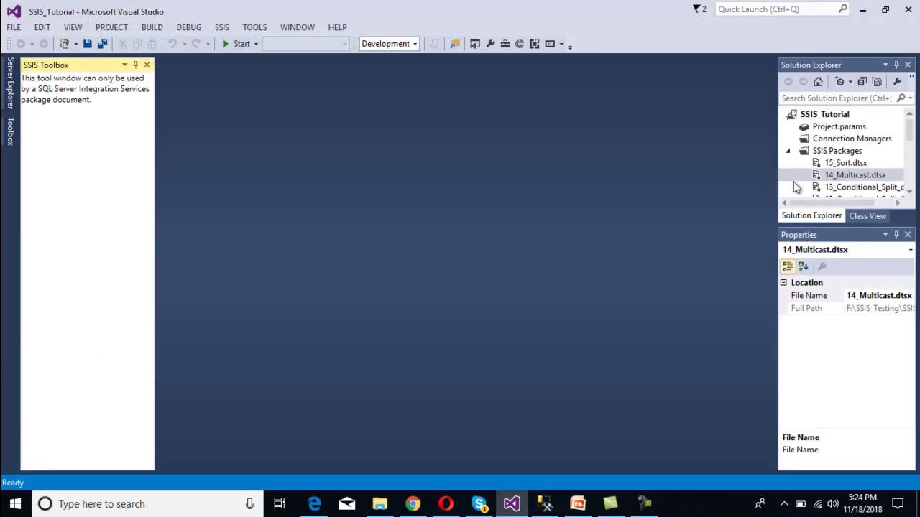
# Step: Create a new SSIS package, rename it 'Union ALL' and save it
pyautogui.click(836, 152)
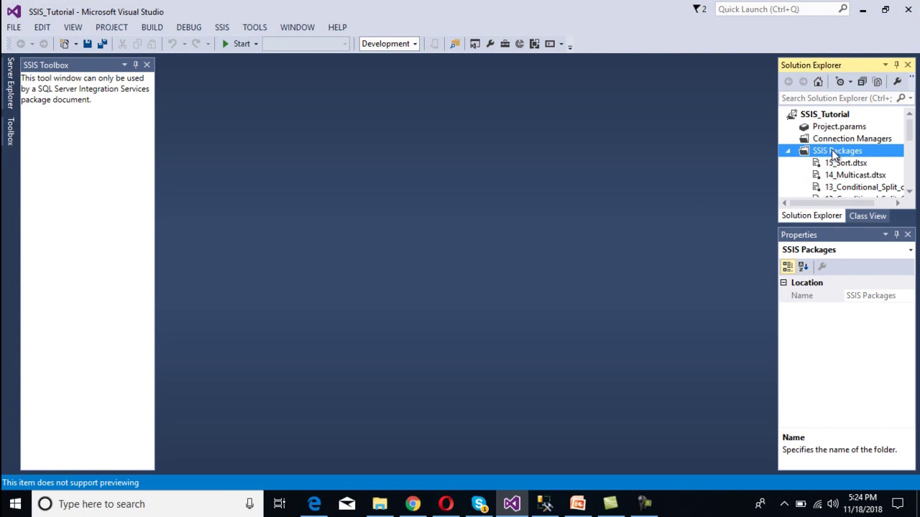
pyautogui.rightClick(835, 154)
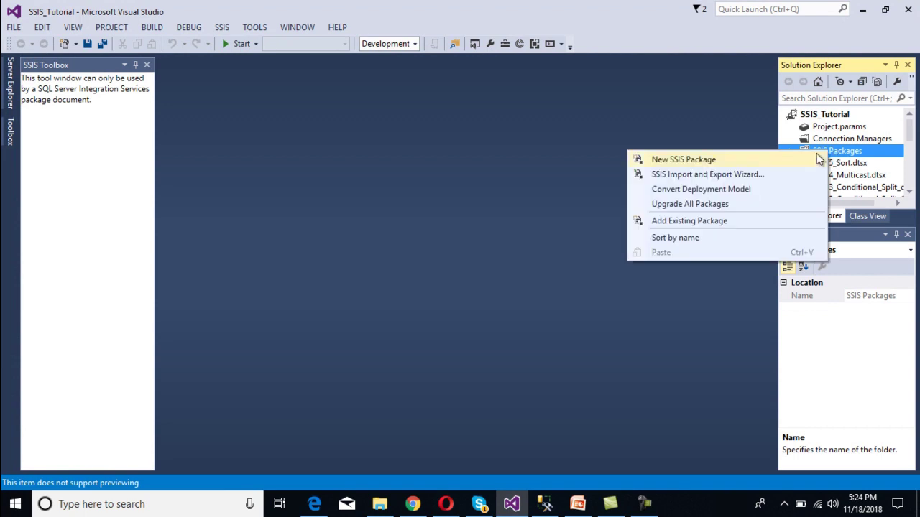
pyautogui.click(806, 157)
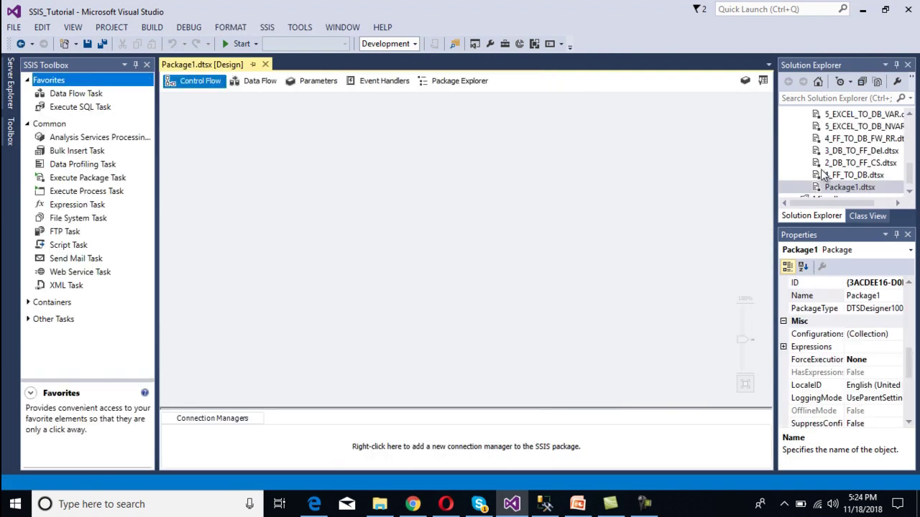
pyautogui.click(844, 187)
pyautogui.write('Union')
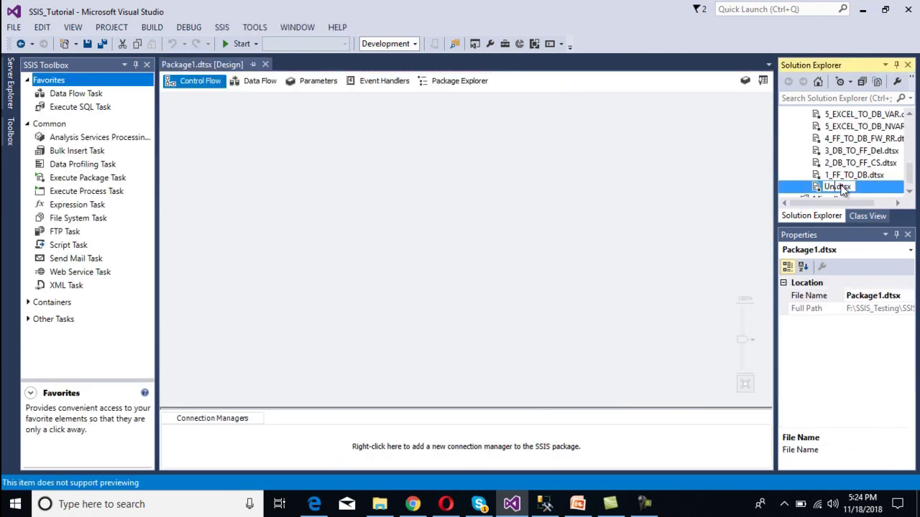
pyautogui.write(' ALL')
pyautogui.press('Return')
pyautogui.click(513, 162)
pyautogui.hotkey('ctrl', 's')
# Step: Add a Data Flow Task to the control flow and open its data flow
pyautogui.click(92, 99)
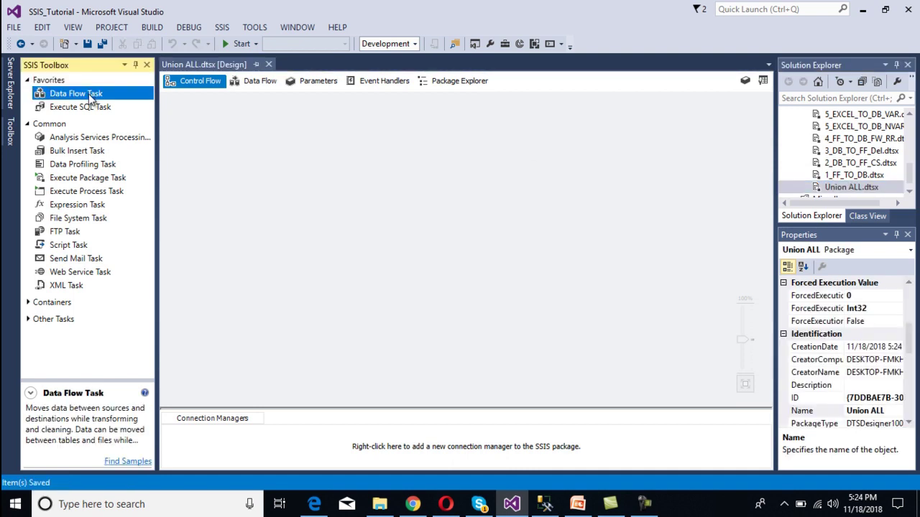
pyautogui.moveTo(92, 99); pyautogui.dragTo(283, 171)
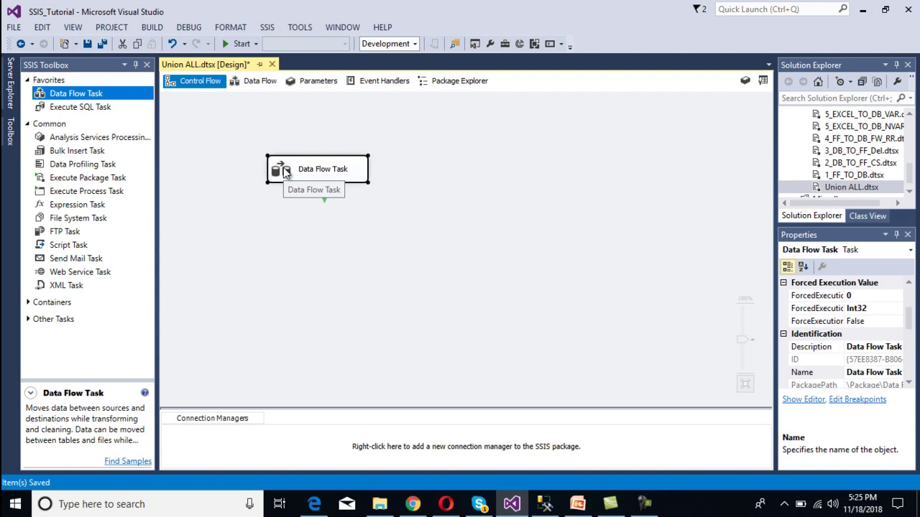
pyautogui.doubleClick(285, 172)
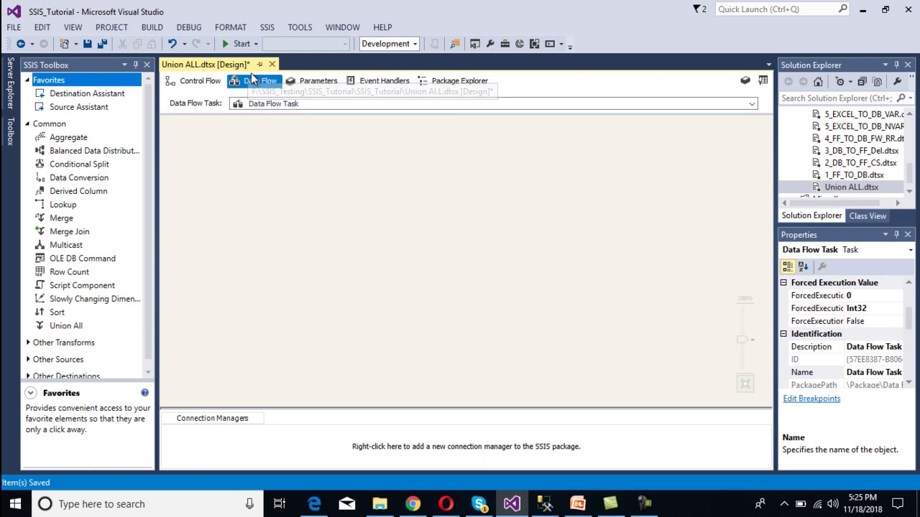
# Step: Add three Excel Sources from Other Sources to the data flow
pyautogui.click(77, 178)
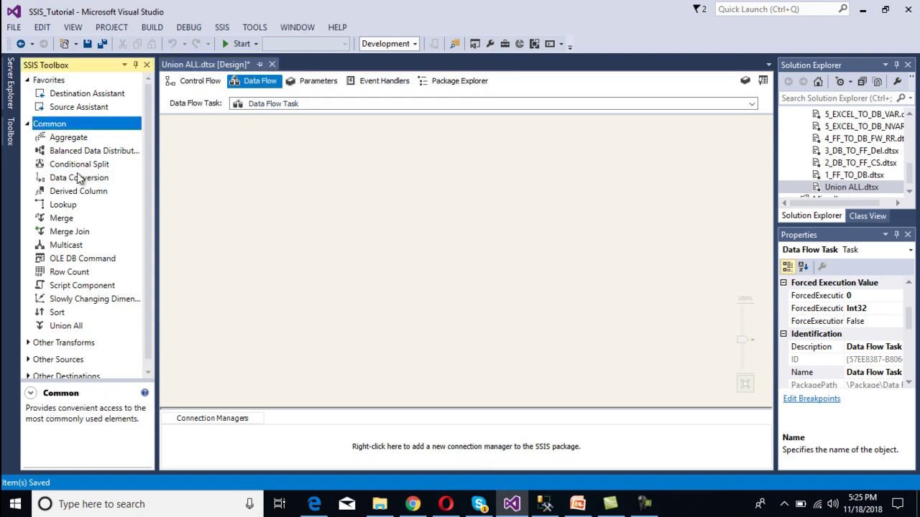
pyautogui.press('Left')
pyautogui.press('Down')
pyautogui.press('Down')
pyautogui.press('Right')
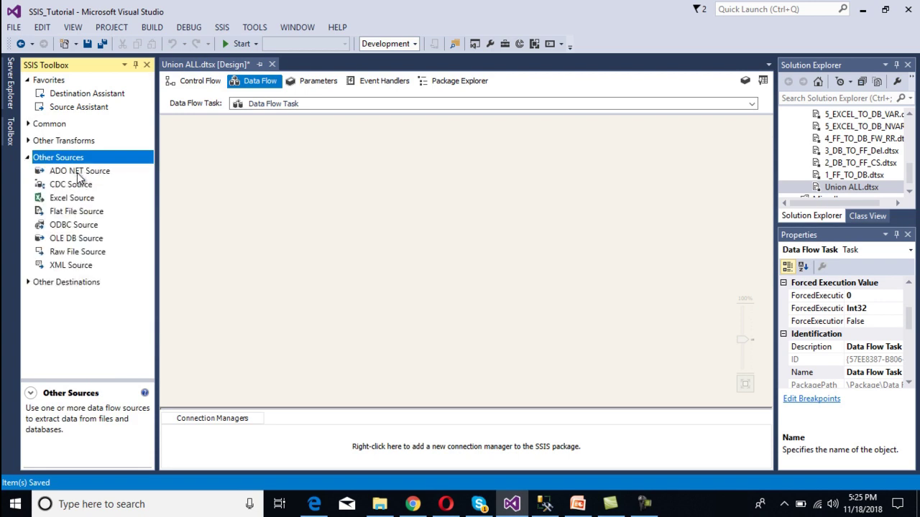
pyautogui.click(72, 199)
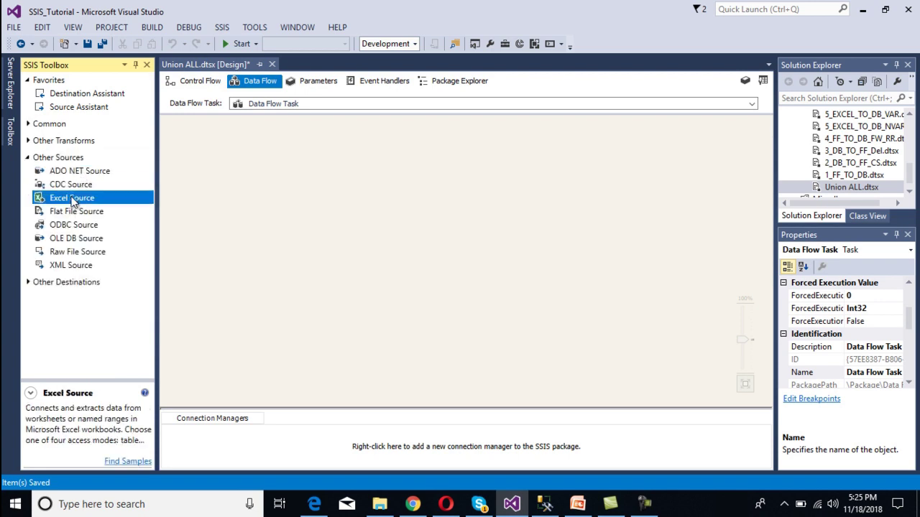
pyautogui.doubleClick(72, 200)
pyautogui.moveTo(82, 201); pyautogui.dragTo(357, 153)
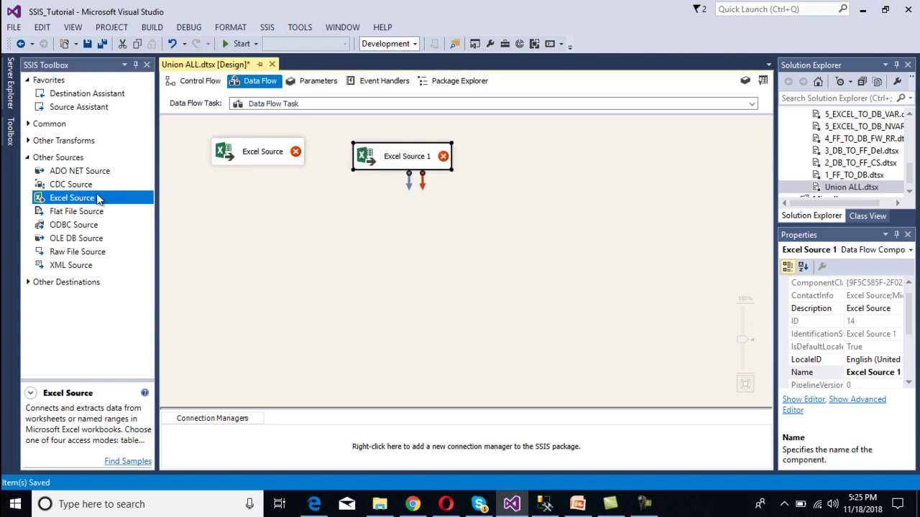
pyautogui.moveTo(89, 205); pyautogui.dragTo(531, 158)
# Step: Rename the sources Male, Female and Un, and open the Male source editor
pyautogui.click(258, 156)
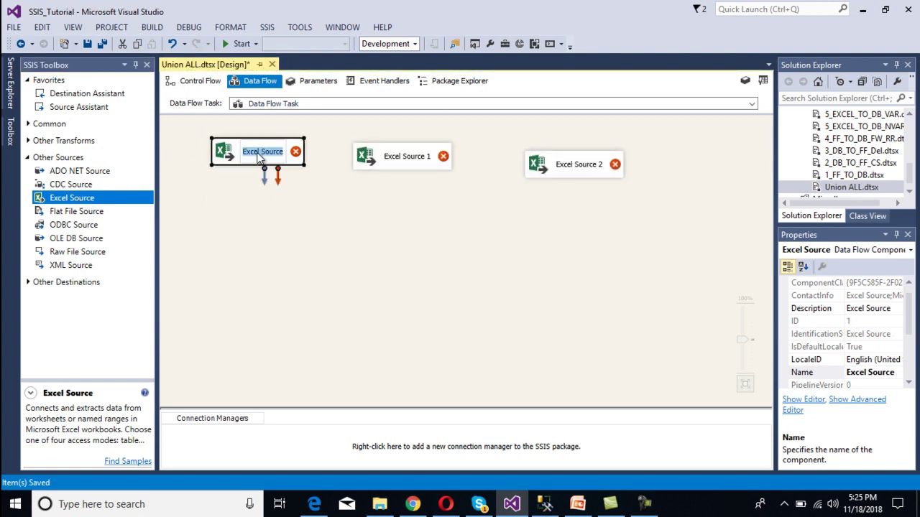
pyautogui.write('Male')
pyautogui.press('Return')
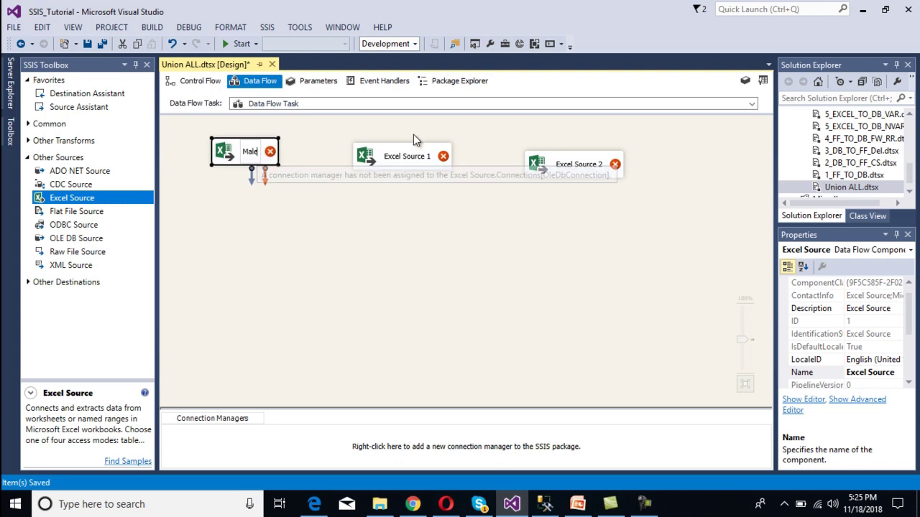
pyautogui.click(406, 158)
pyautogui.write('Female')
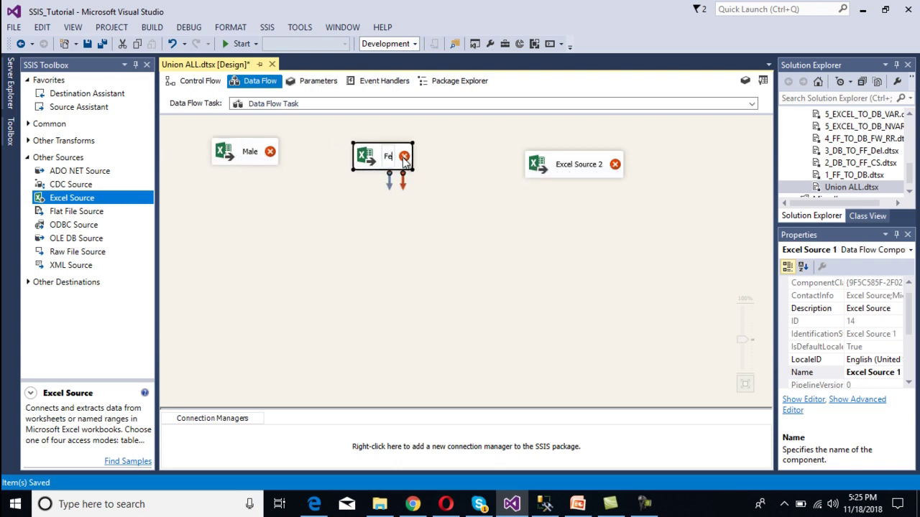
pyautogui.click(576, 163)
pyautogui.click(578, 165)
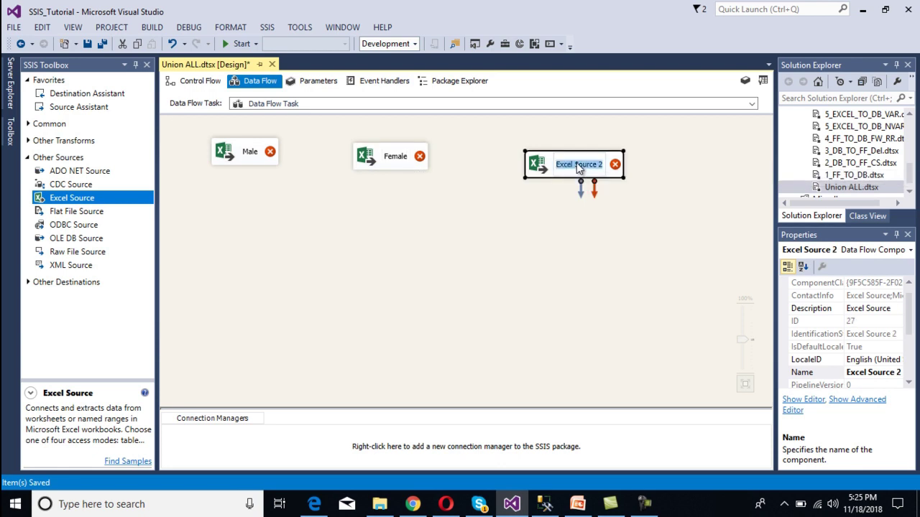
pyautogui.write('Un')
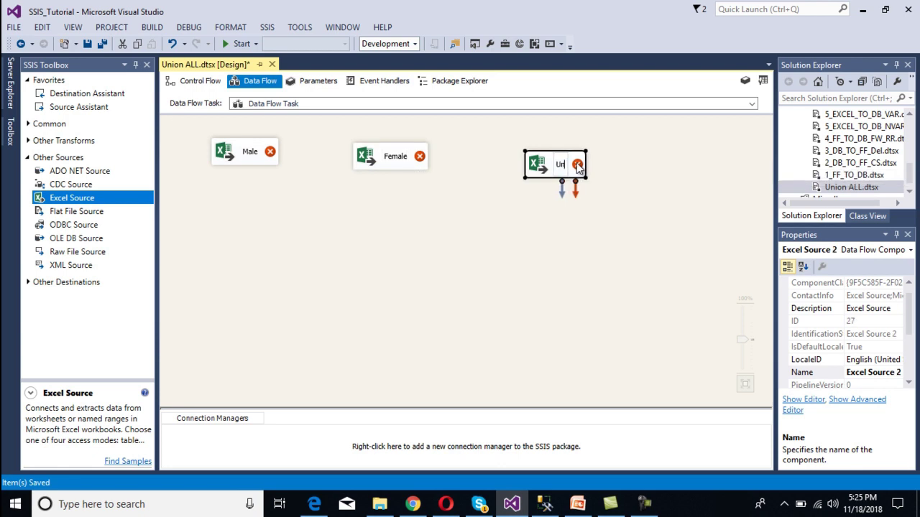
pyautogui.click(389, 198)
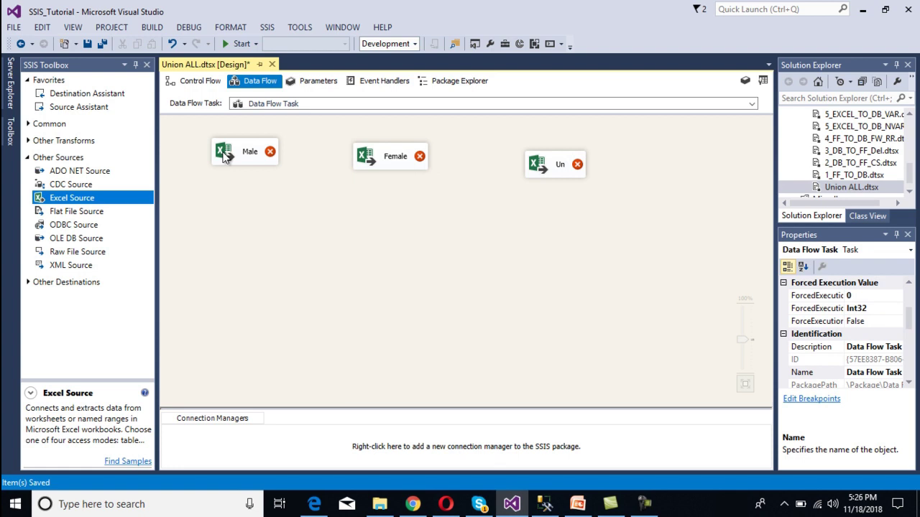
pyautogui.doubleClick(225, 152)
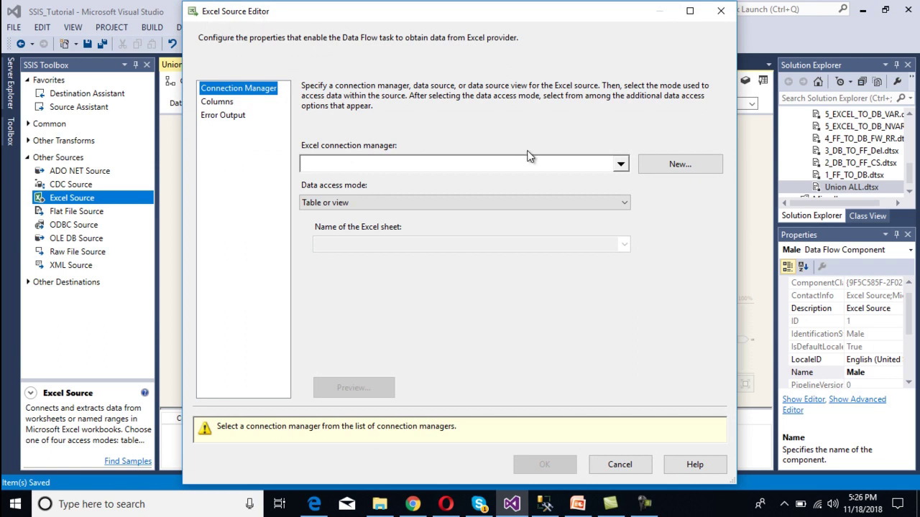
# Step: Create a new Excel connection to Male_Employee.xlsx in the Union All folder
pyautogui.click(667, 172)
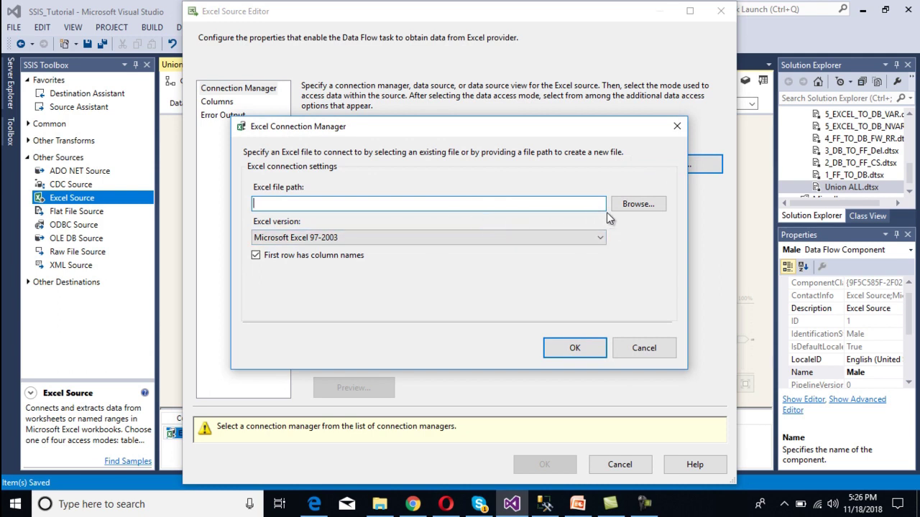
pyautogui.click(638, 206)
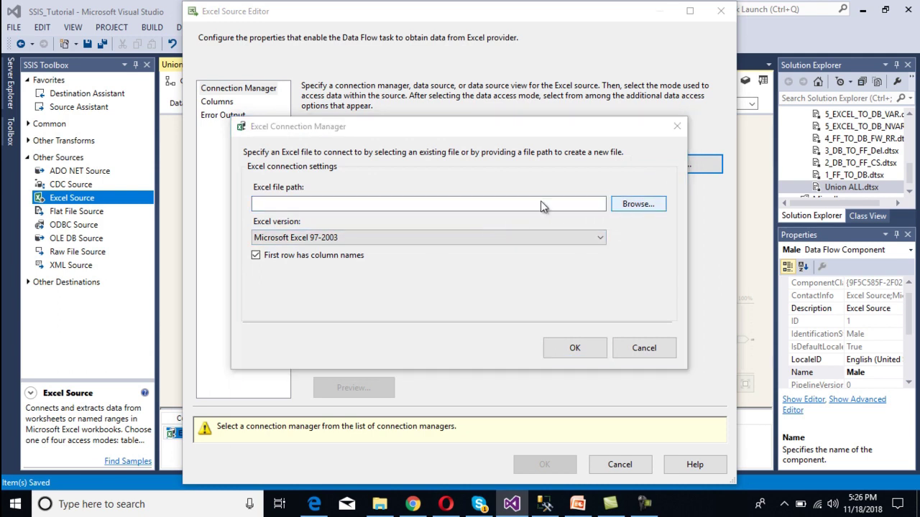
pyautogui.click(403, 168)
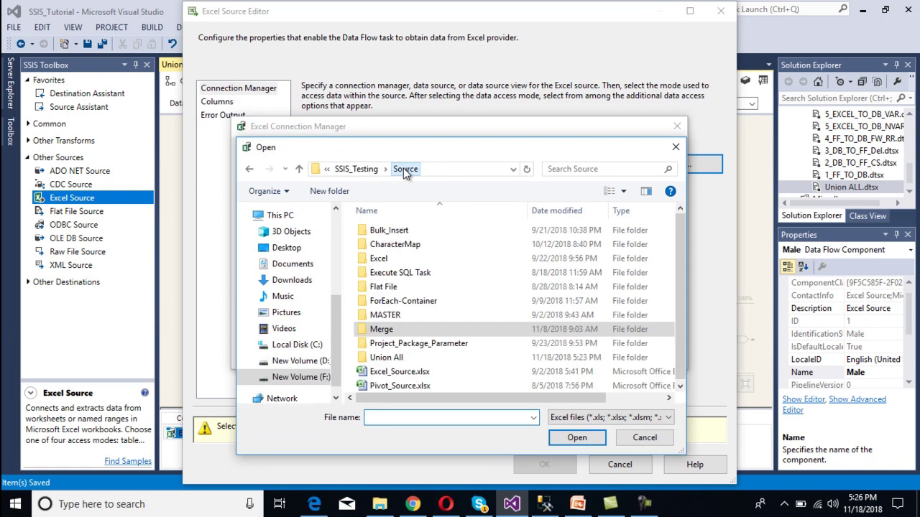
pyautogui.doubleClick(397, 356)
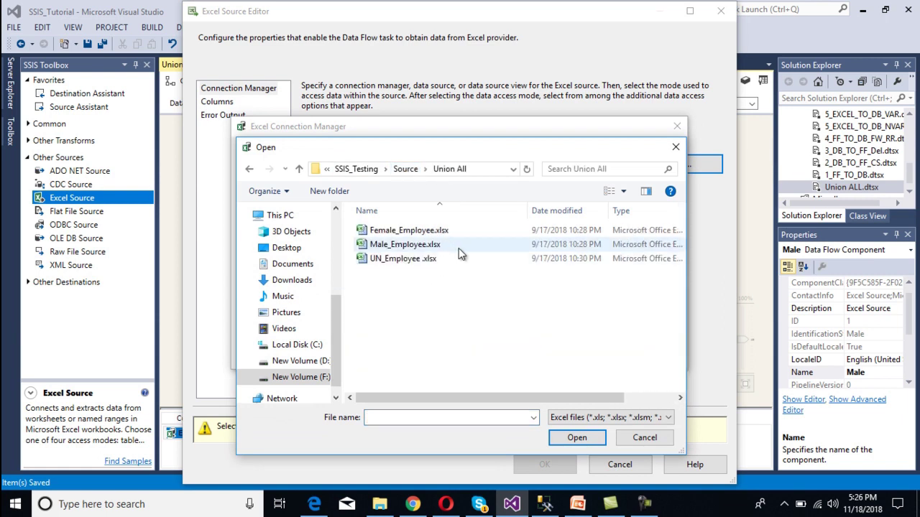
pyautogui.click(459, 248)
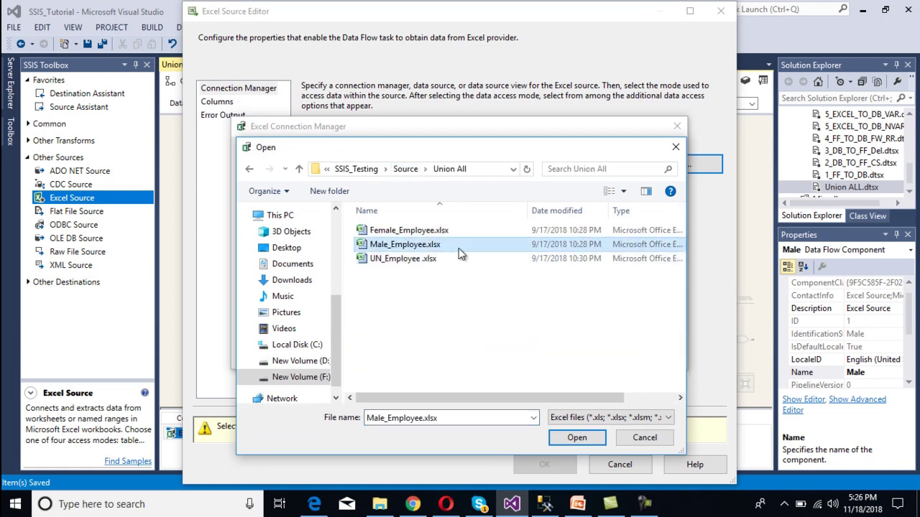
pyautogui.click(572, 438)
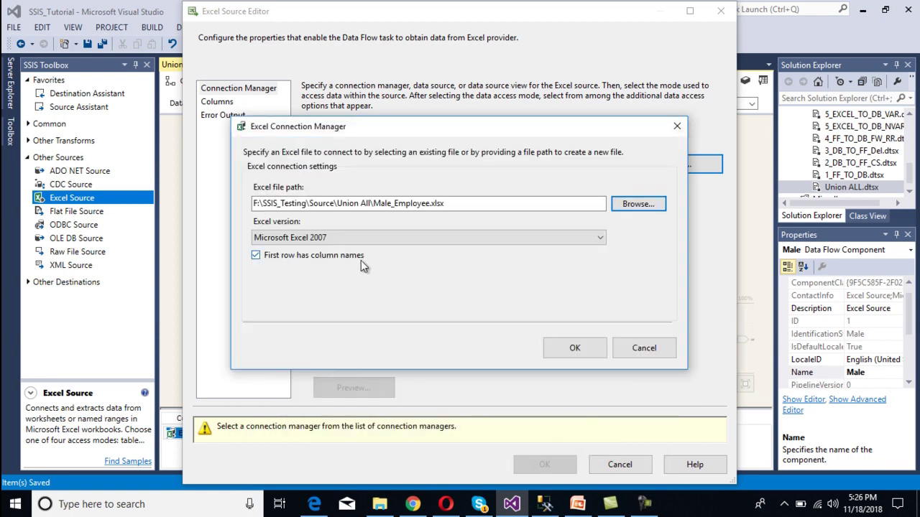
pyautogui.click(572, 349)
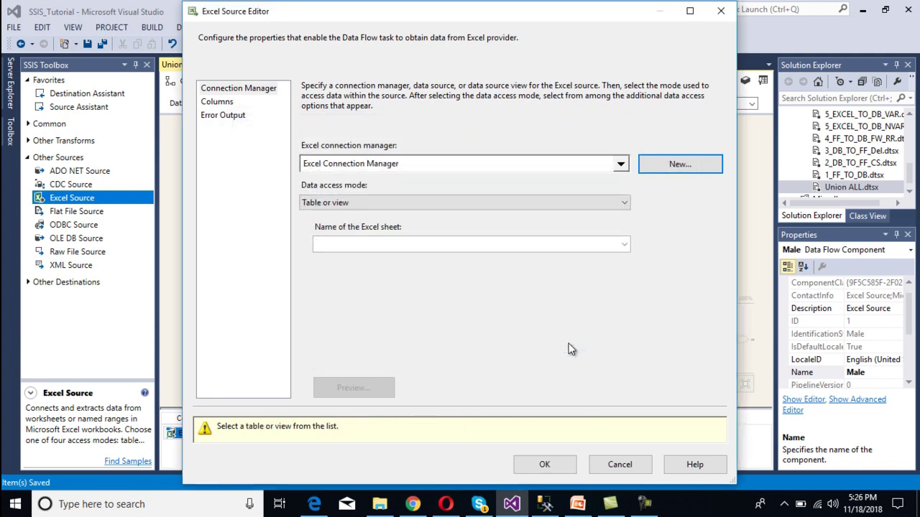
# Step: Select Sheet1$ as the Male source sheet, confirm its columns and save the package
pyautogui.click(624, 245)
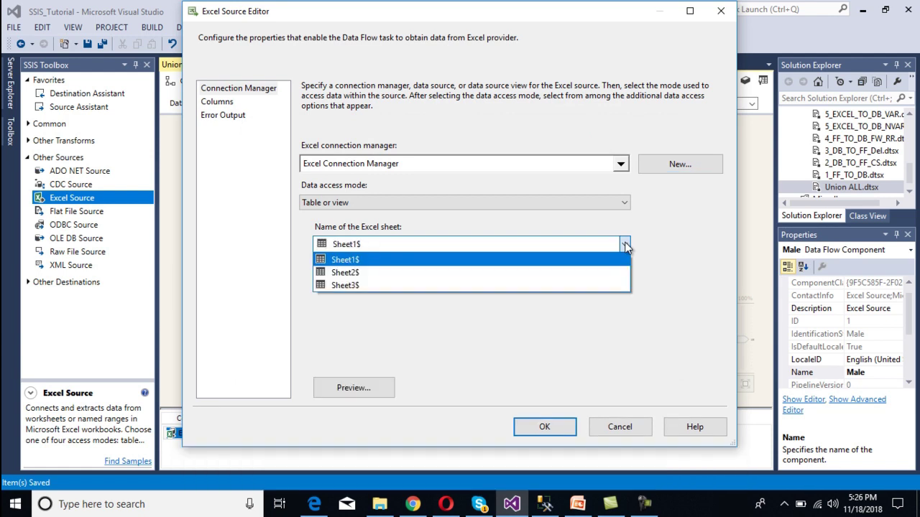
pyautogui.click(625, 247)
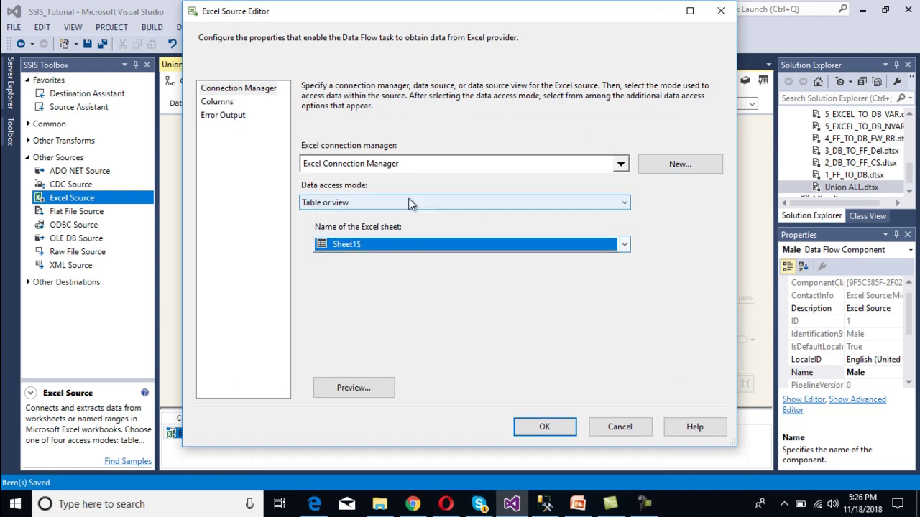
pyautogui.click(219, 102)
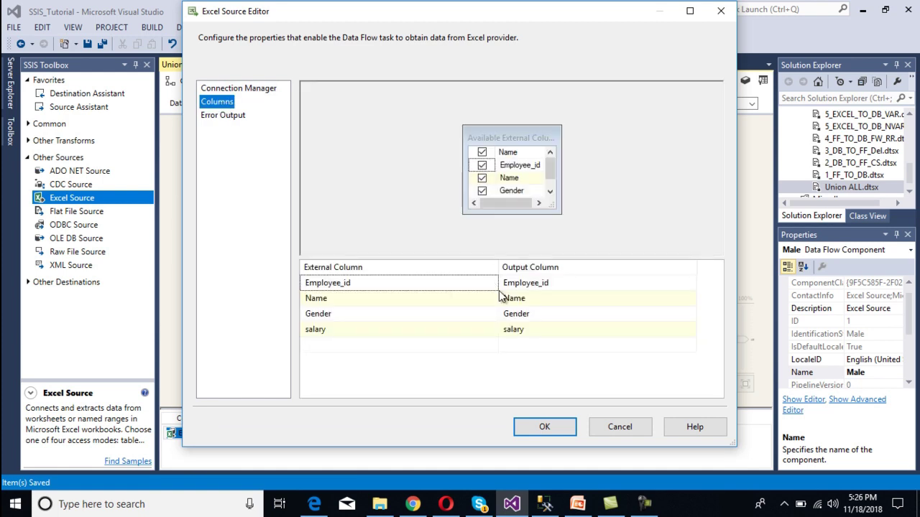
pyautogui.click(545, 429)
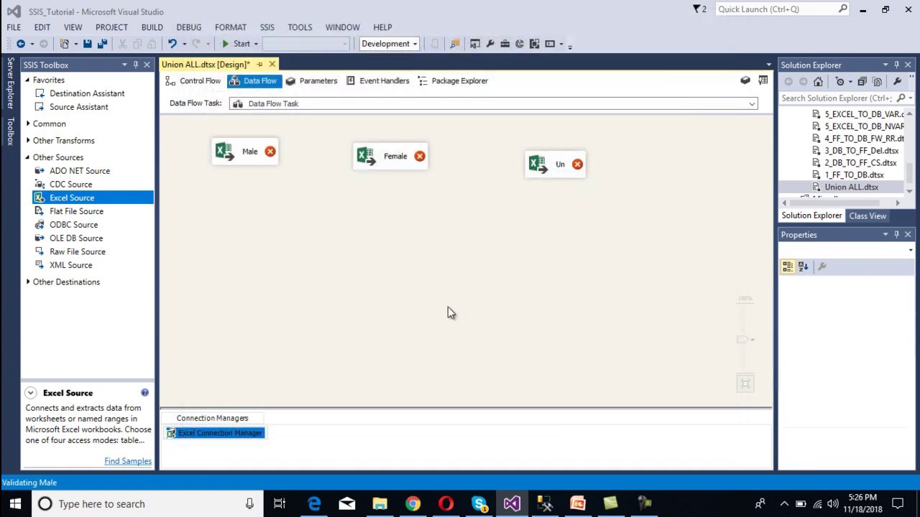
pyautogui.click(313, 220)
pyautogui.hotkey('ctrl', 's')
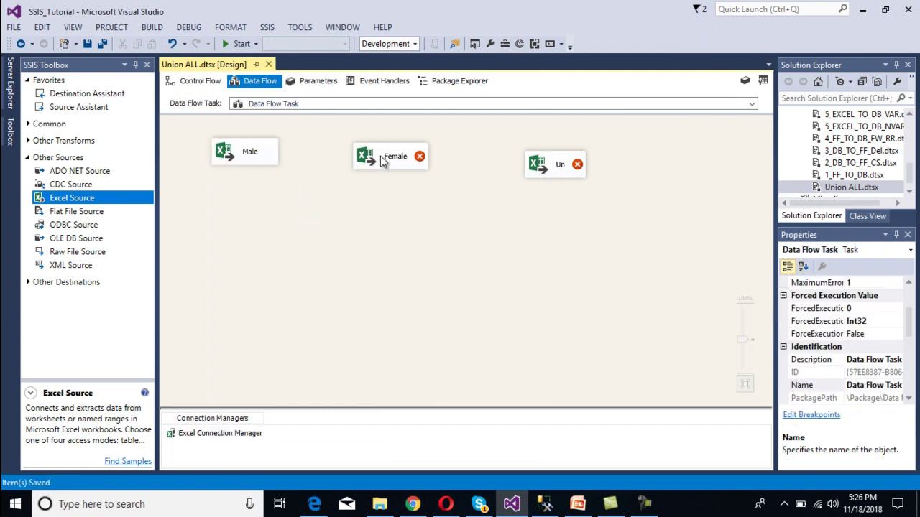
# Step: Point the Female source at Sheet1$ of Female_Employee.xlsx via a new Excel connection
pyautogui.doubleClick(383, 162)
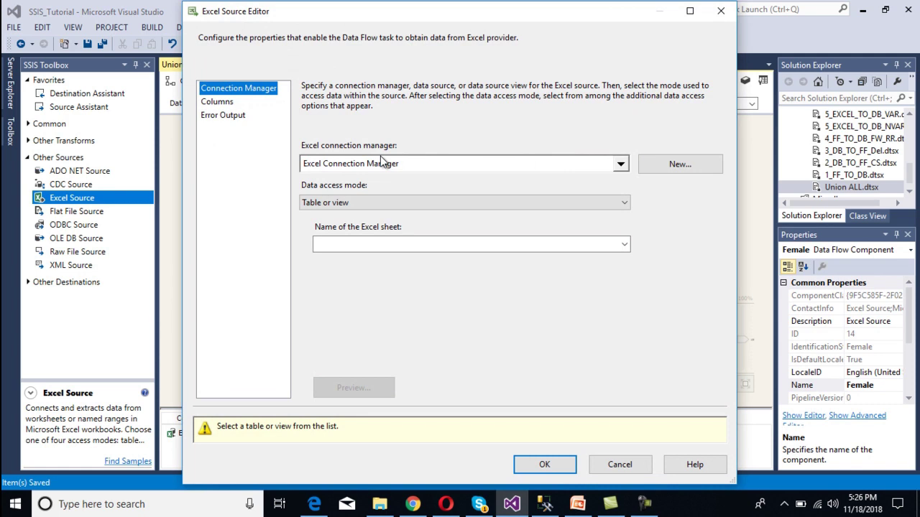
pyautogui.click(662, 165)
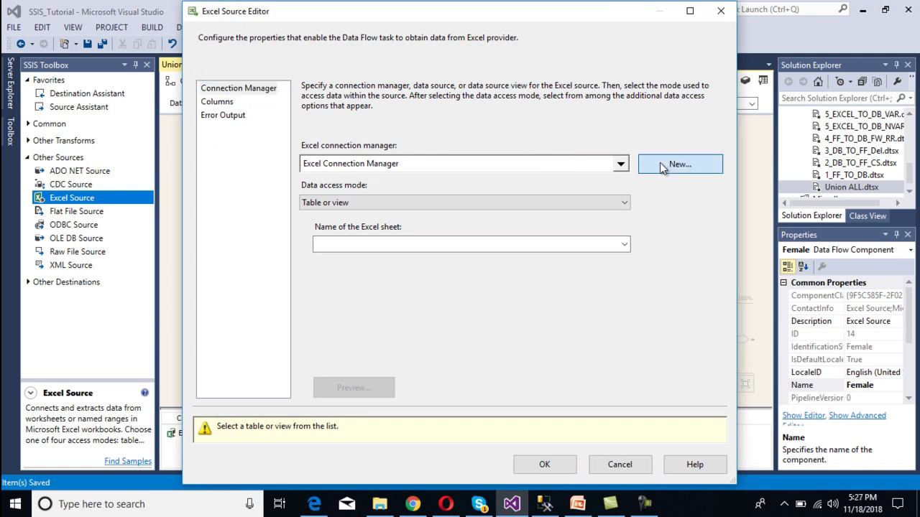
pyautogui.click(633, 206)
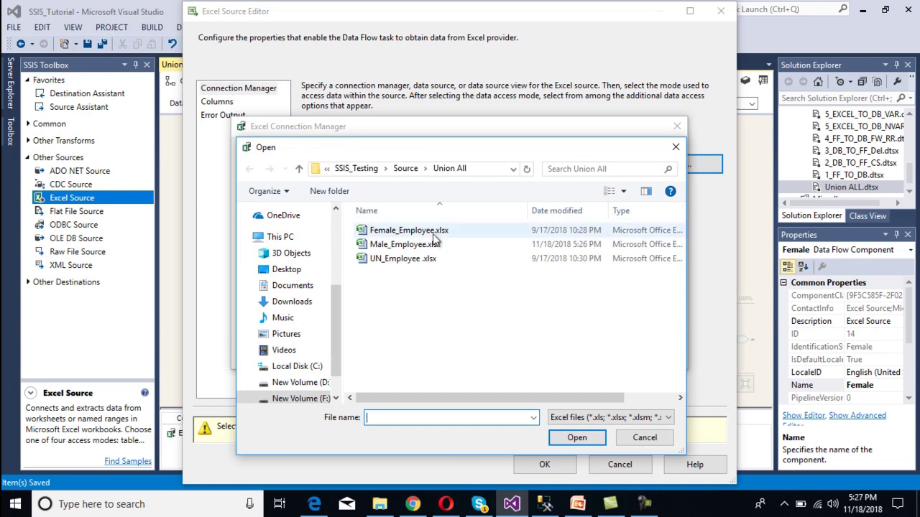
pyautogui.doubleClick(434, 231)
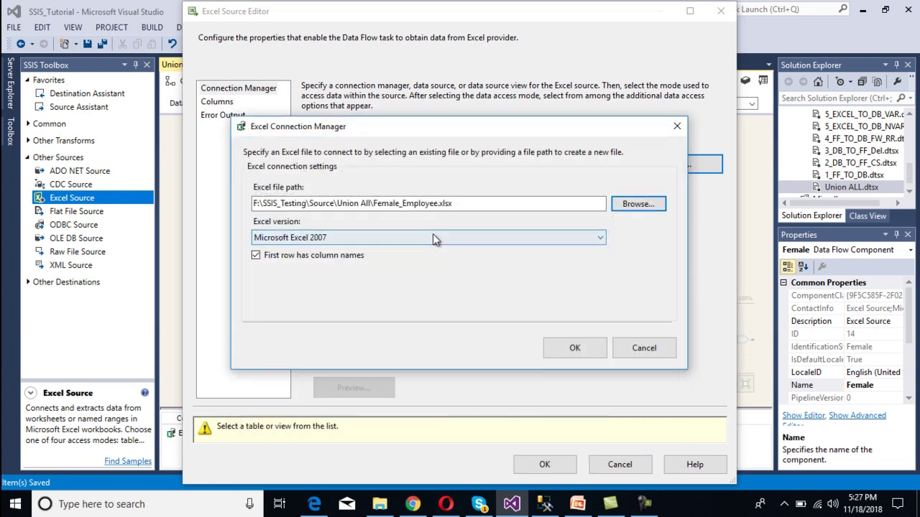
pyautogui.click(575, 347)
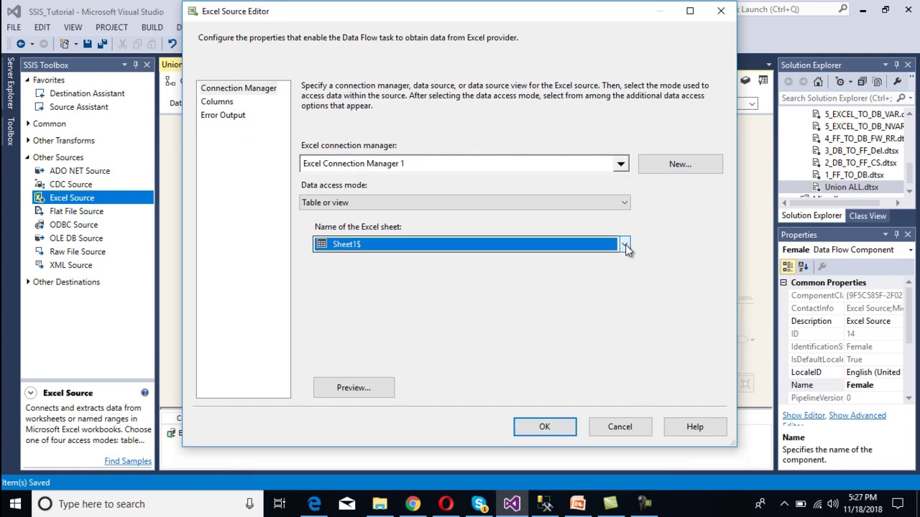
pyautogui.click(227, 103)
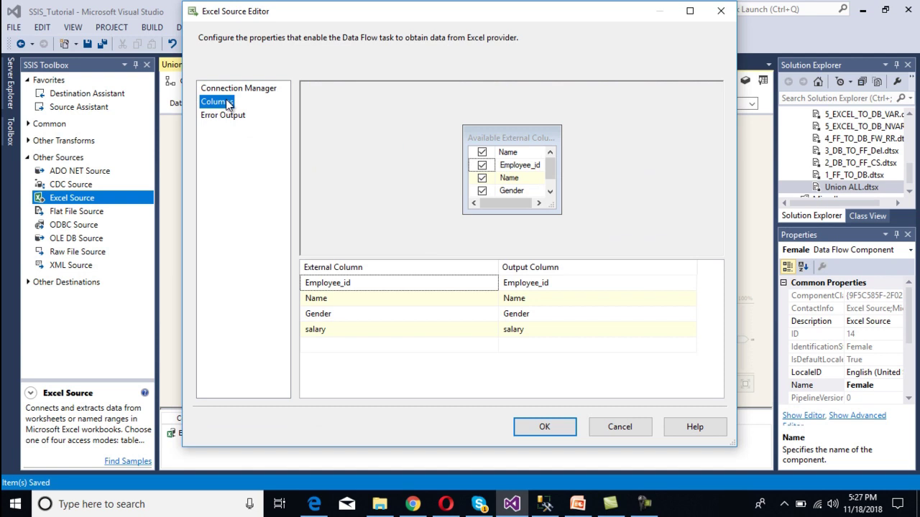
pyautogui.click(543, 428)
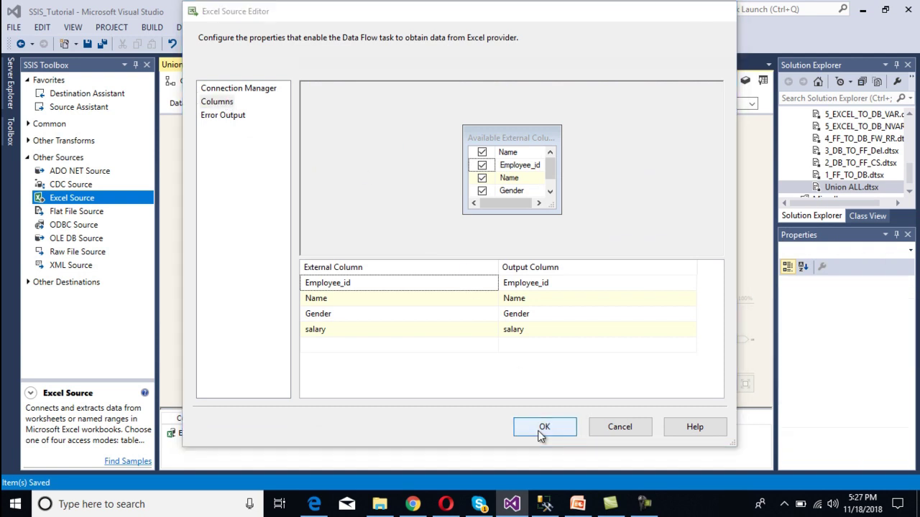
# Step: Point the Un source at Sheet1$ of UN_Employee.xlsx through Excel Connection Manager 2
pyautogui.doubleClick(542, 162)
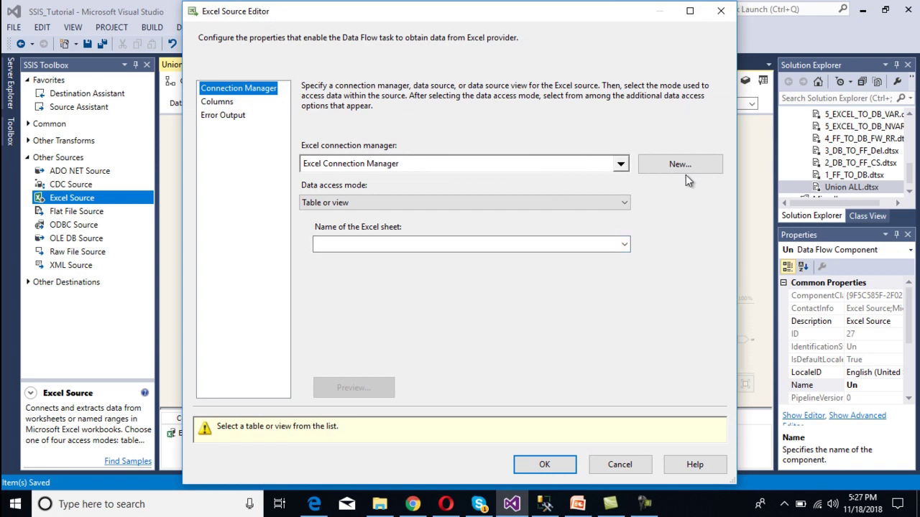
pyautogui.click(672, 163)
pyautogui.click(656, 204)
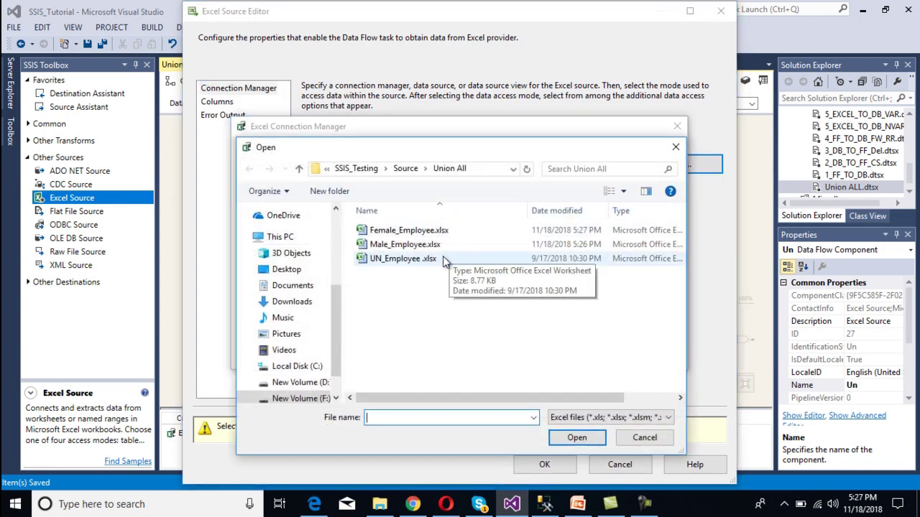
pyautogui.click(443, 258)
pyautogui.click(575, 440)
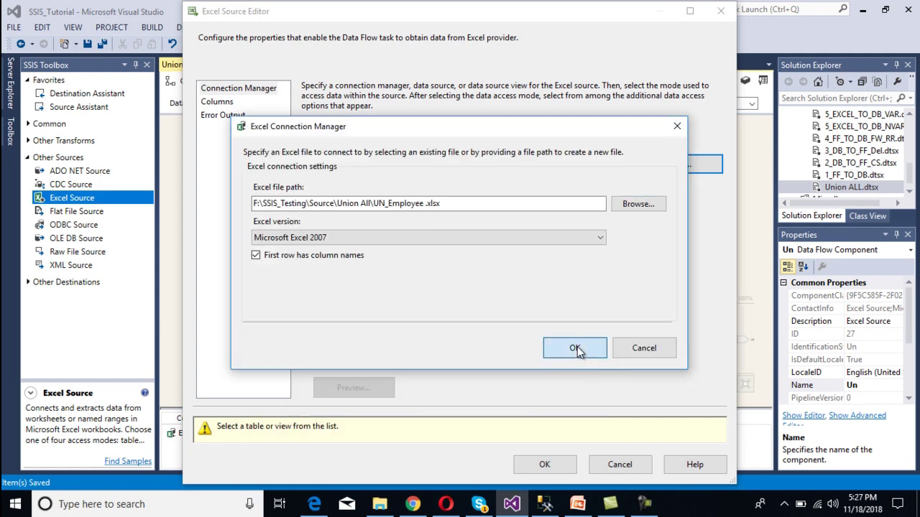
pyautogui.click(577, 347)
pyautogui.click(624, 244)
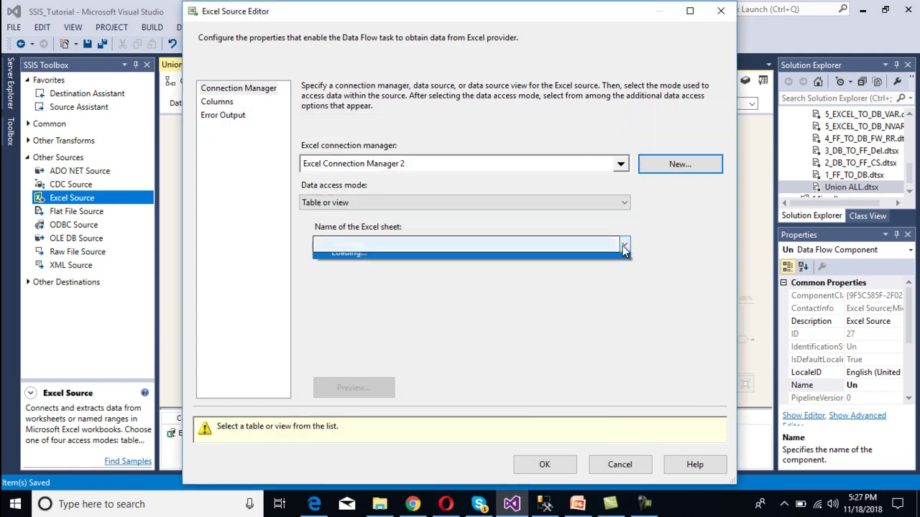
pyautogui.click(339, 259)
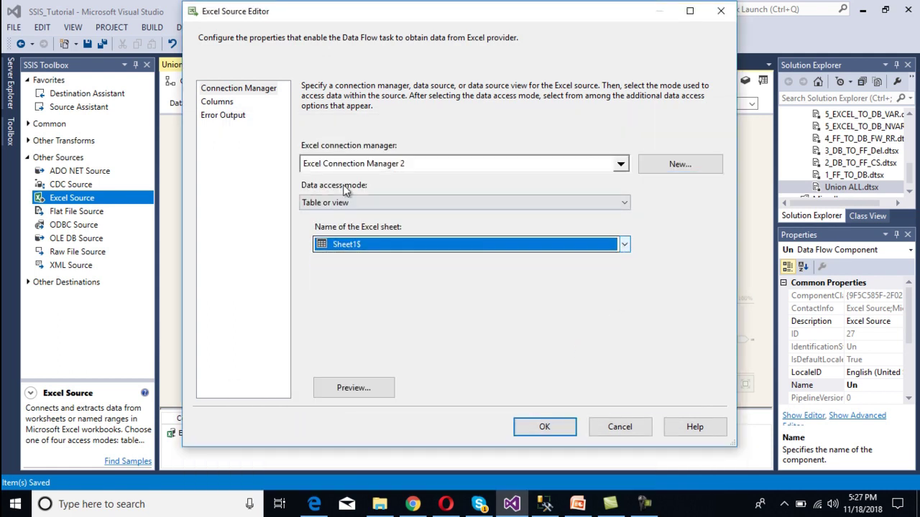
pyautogui.click(230, 108)
pyautogui.click(218, 102)
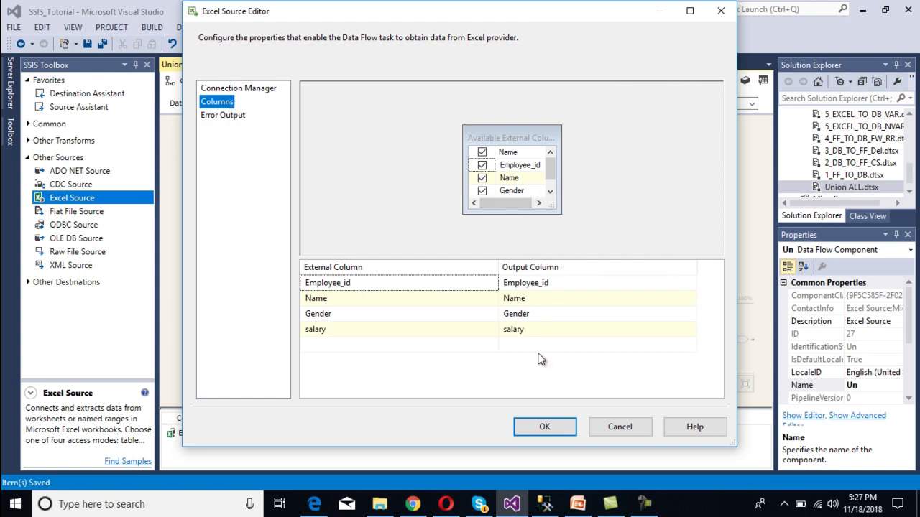
pyautogui.click(541, 426)
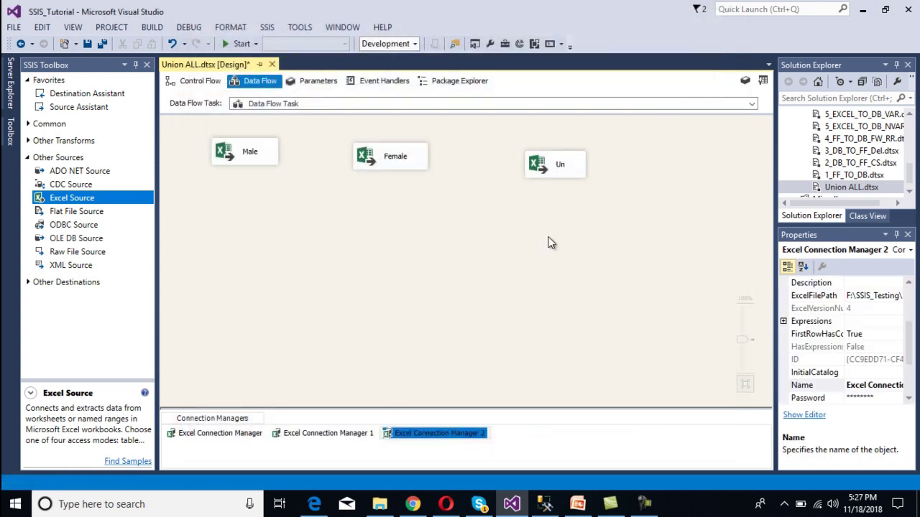
# Step: Place a Union All transformation below the three sources
pyautogui.click(113, 212)
pyautogui.press('Left')
pyautogui.press('Left')
pyautogui.press('Up')
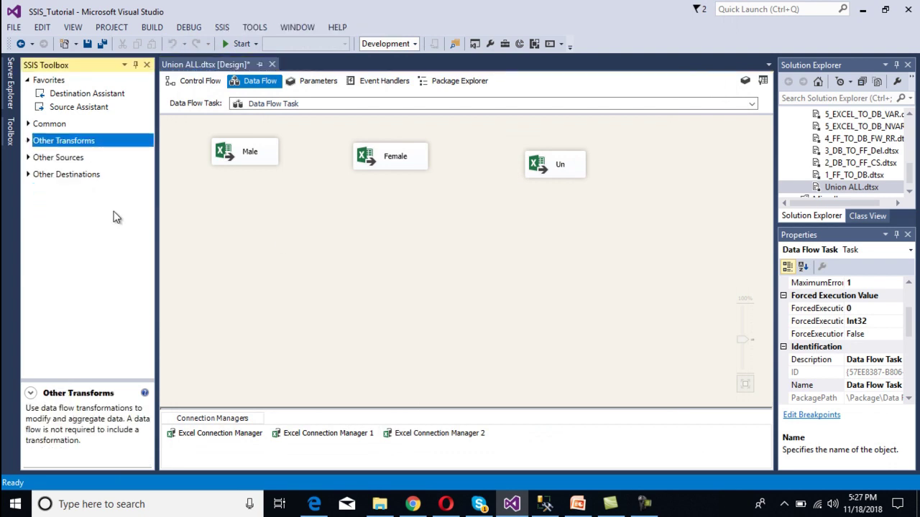
pyautogui.press('Up')
pyautogui.press('Right')
pyautogui.press('Down')
pyautogui.press('Down')
pyautogui.press('Down')
pyautogui.press('Down')
pyautogui.press('Down')
pyautogui.press('Down')
pyautogui.press('Down')
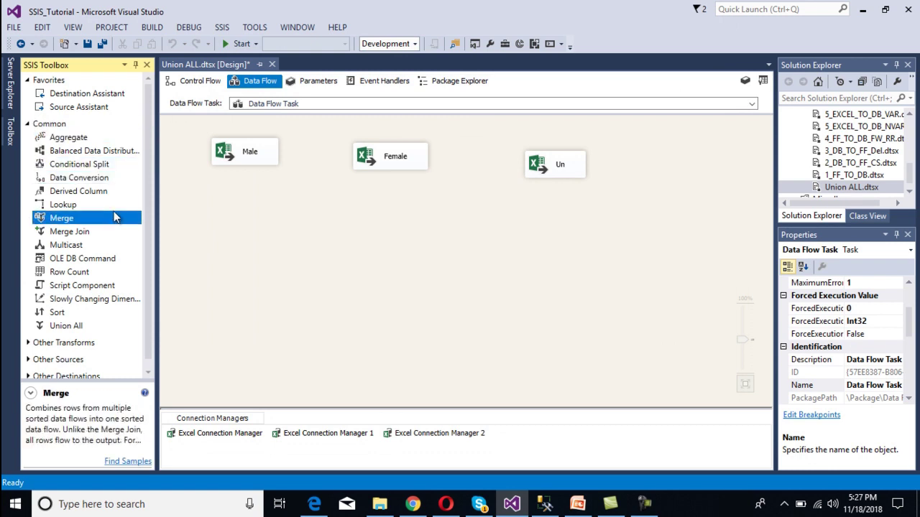
pyautogui.press('Down')
pyautogui.press('Down')
pyautogui.press('Down')
pyautogui.press('Down')
pyautogui.press('Down')
pyautogui.press('Down')
pyautogui.press('Down')
pyautogui.press('Down')
pyautogui.press('Down')
pyautogui.press('Down')
pyautogui.press('Up')
pyautogui.press('Up')
pyautogui.press('Up')
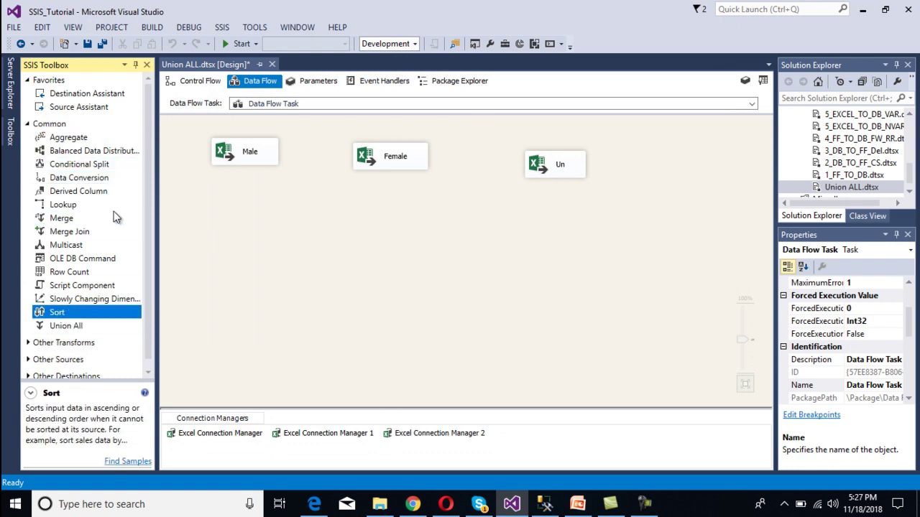
pyautogui.click(69, 328)
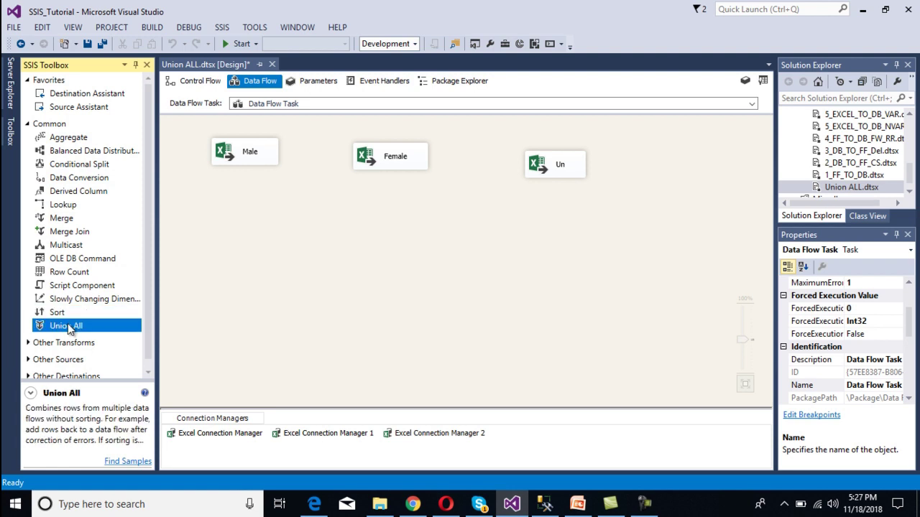
pyautogui.moveTo(69, 327); pyautogui.dragTo(348, 248)
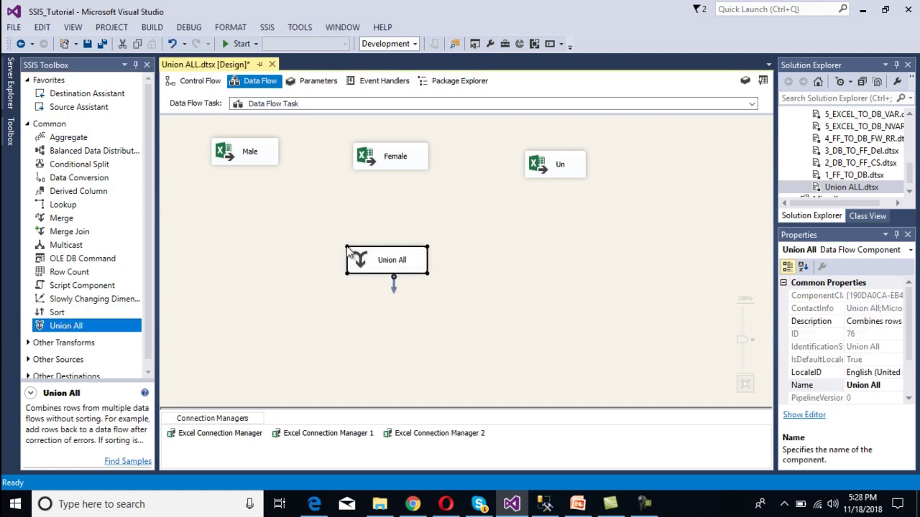
# Step: Connect Male, Female and Un to Union All and accept its Employee_id, Name, Gender, salary mappings
pyautogui.click(243, 166)
pyautogui.moveTo(249, 177); pyautogui.dragTo(363, 265)
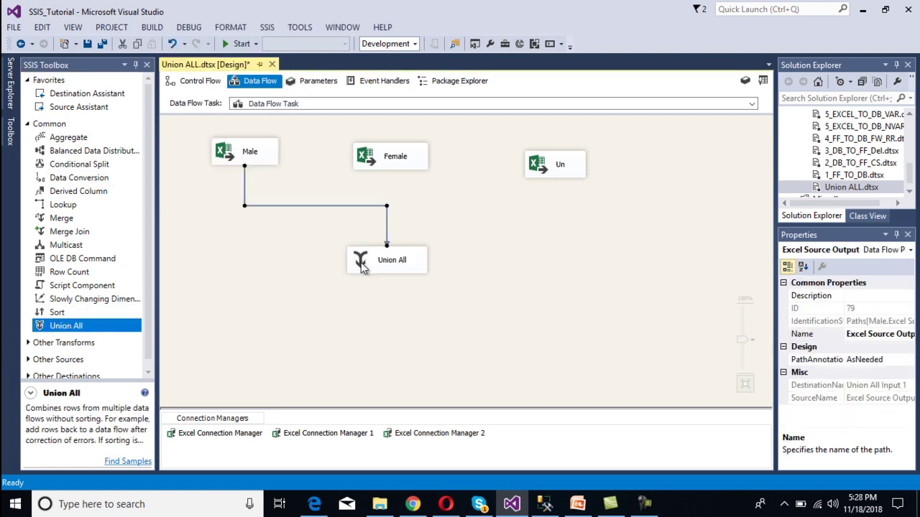
pyautogui.click(397, 164)
pyautogui.moveTo(399, 188); pyautogui.dragTo(392, 256)
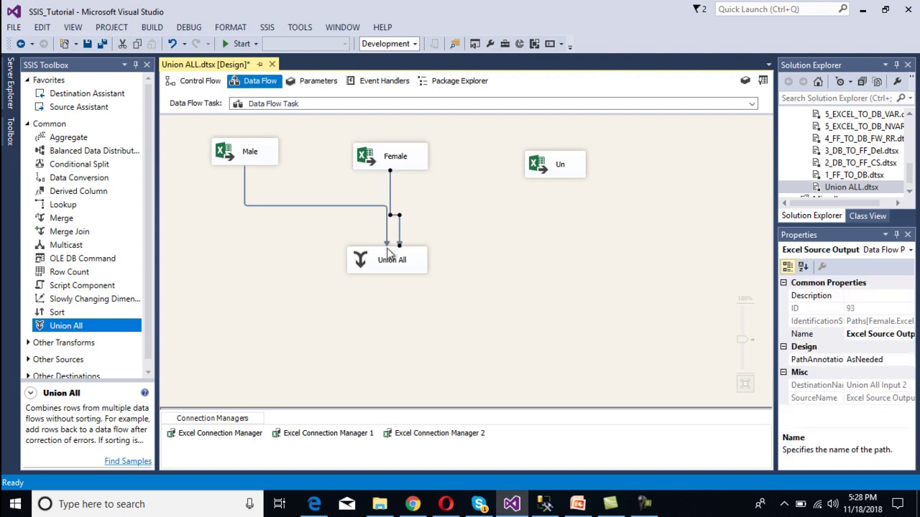
pyautogui.click(547, 179)
pyautogui.moveTo(562, 188); pyautogui.dragTo(359, 267)
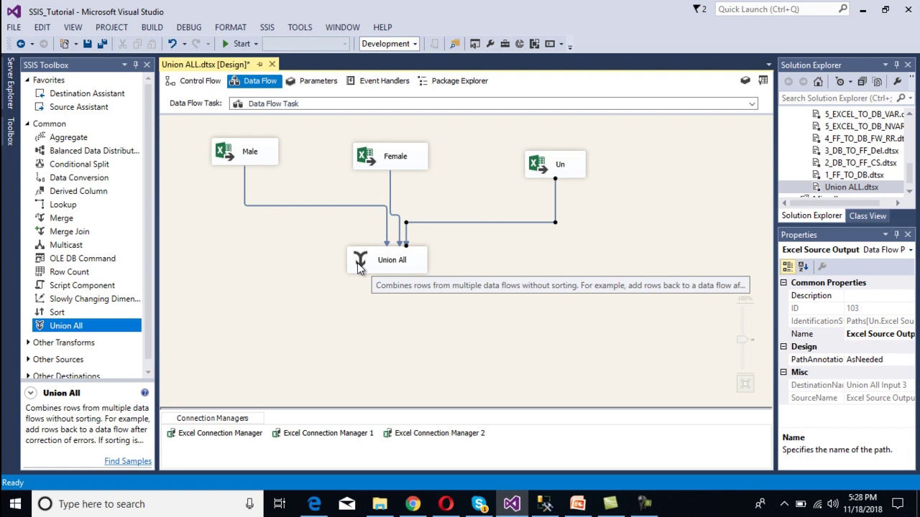
pyautogui.click(359, 266)
pyautogui.doubleClick(359, 266)
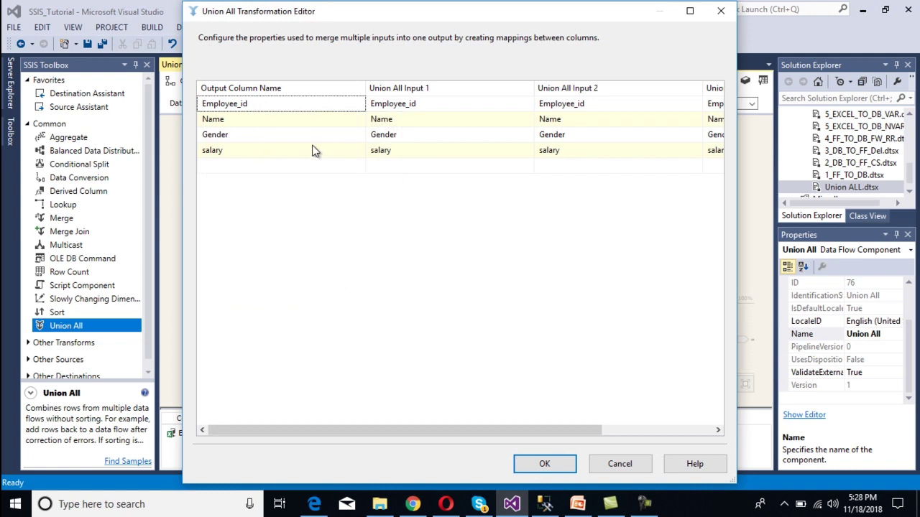
pyautogui.click(632, 429)
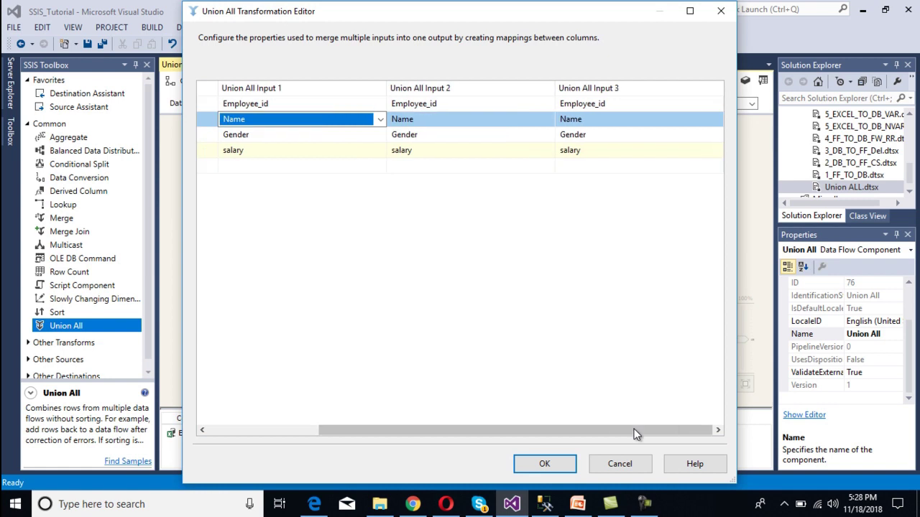
pyautogui.click(544, 464)
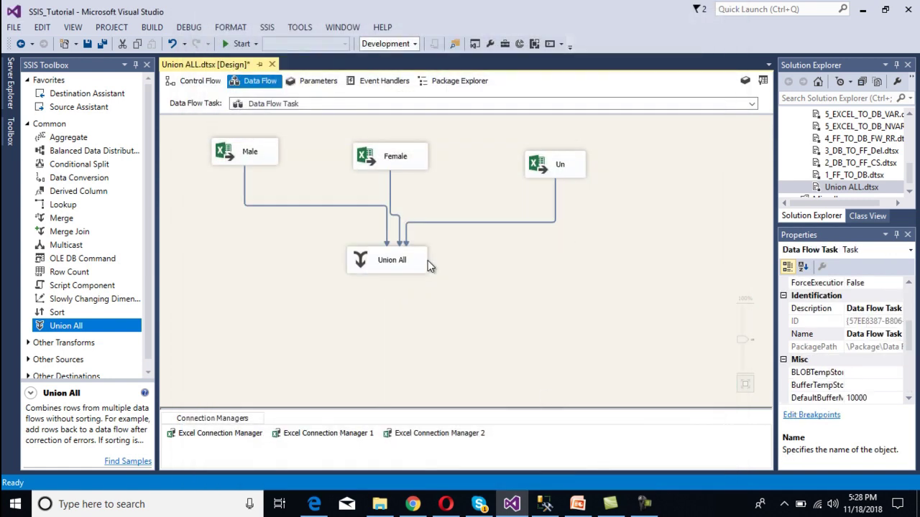
# Step: Add an OLE DB Destination below Union All and connect Union All's output to it
pyautogui.moveTo(368, 262); pyautogui.dragTo(358, 230)
pyautogui.click(432, 271)
pyautogui.click(91, 285)
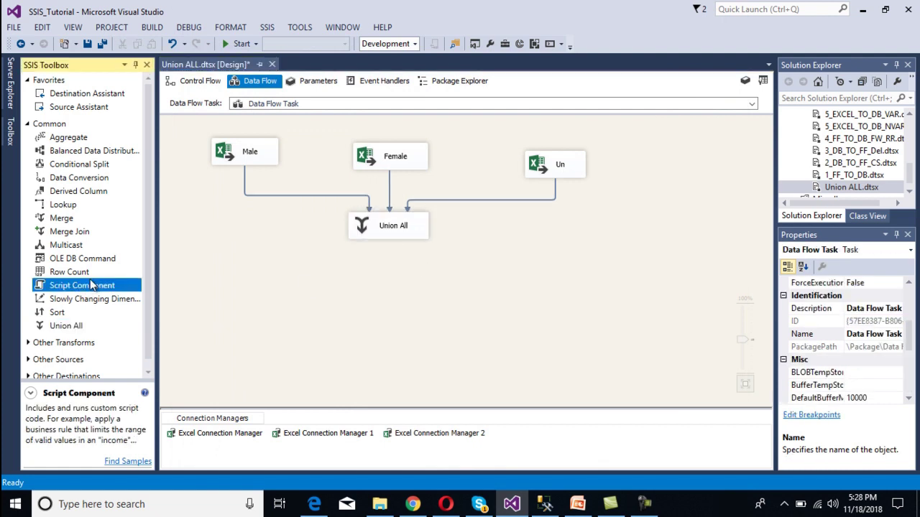
pyautogui.press('Left')
pyautogui.press('Left')
pyautogui.press('Down')
pyautogui.press('Down')
pyautogui.press('Down')
pyautogui.press('Right')
pyautogui.press('Right')
pyautogui.press('Down')
pyautogui.press('Down')
pyautogui.press('Down')
pyautogui.press('Down')
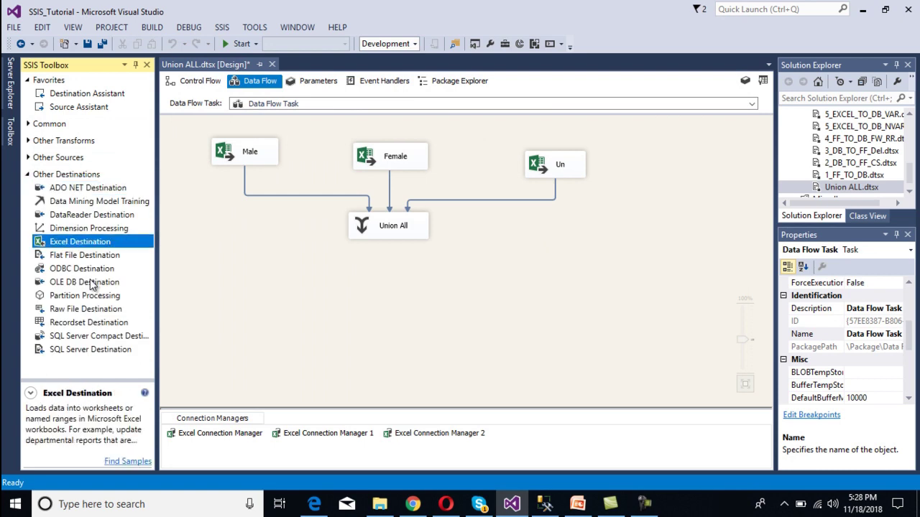
pyautogui.press('Down')
pyautogui.moveTo(91, 285); pyautogui.dragTo(365, 277)
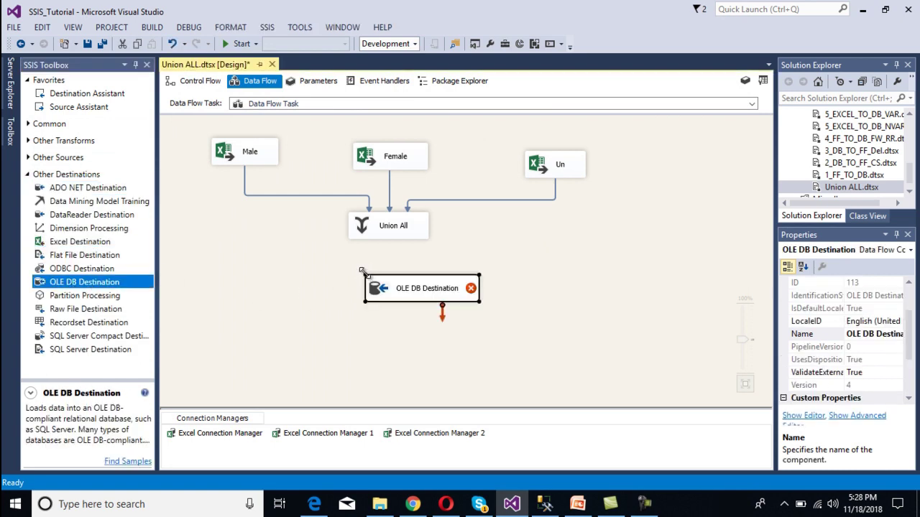
pyautogui.click(379, 234)
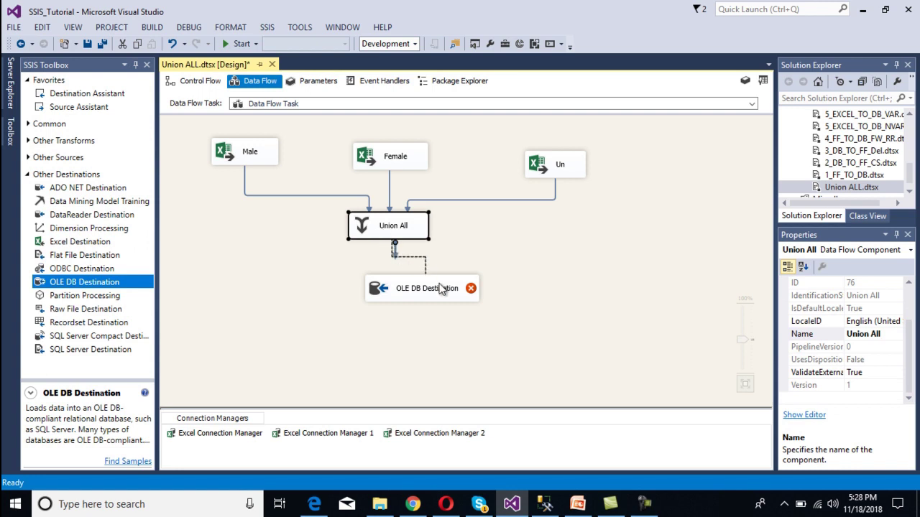
pyautogui.moveTo(441, 289); pyautogui.dragTo(443, 287)
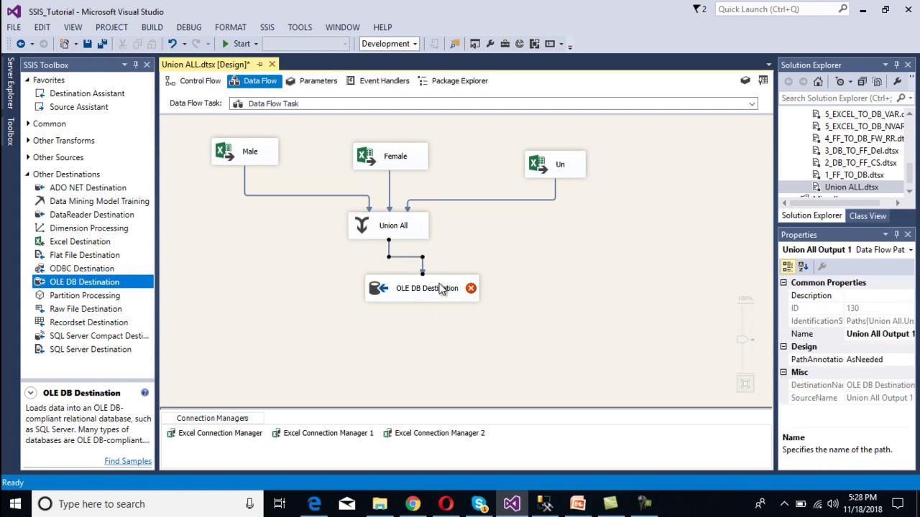
# Step: Set the destination to the SSIS_TEST connection and [dbo].[Union_ALL_Tbl], check mappings, and save
pyautogui.doubleClick(383, 289)
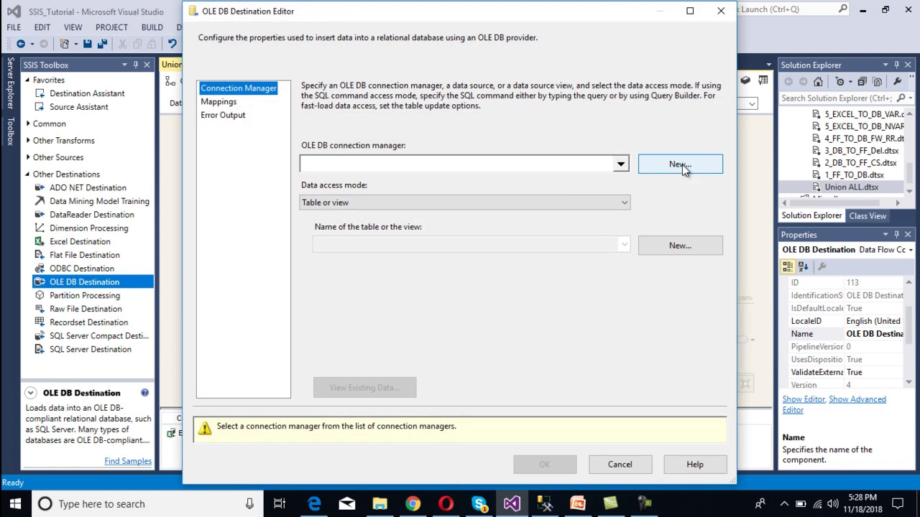
pyautogui.click(681, 165)
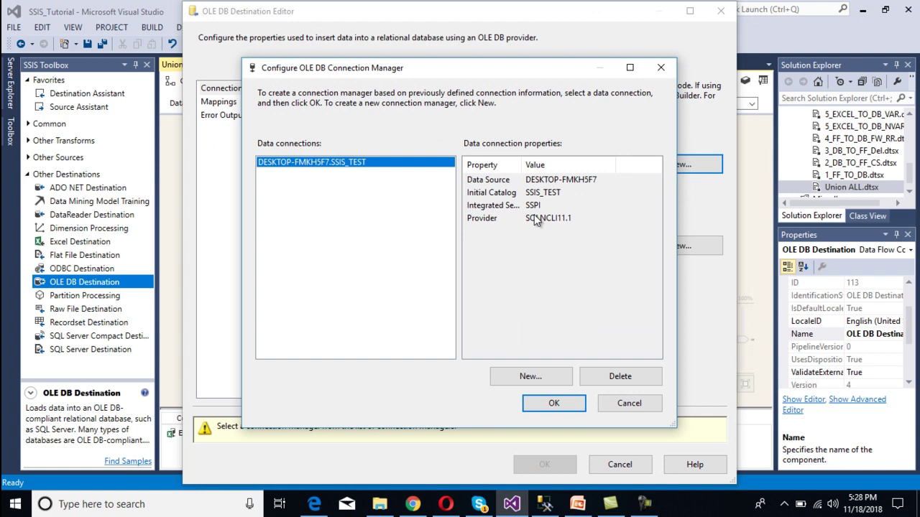
pyautogui.click(569, 404)
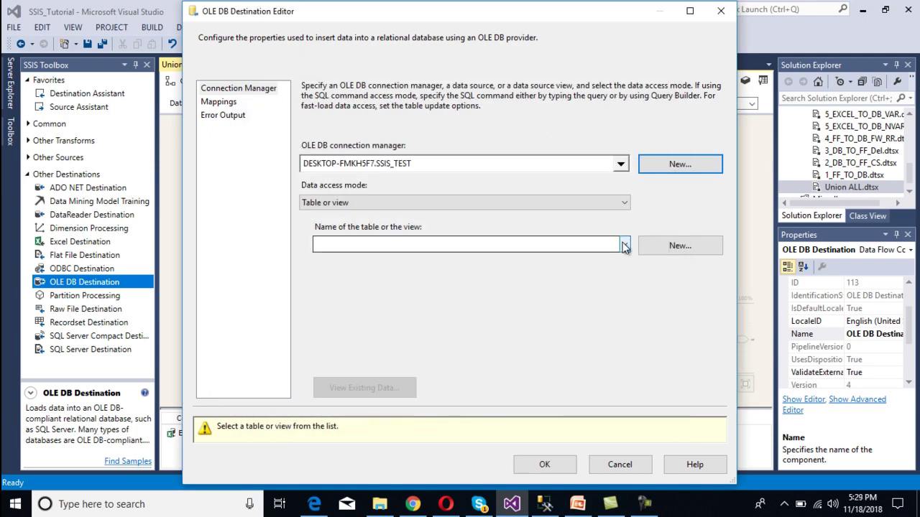
pyautogui.click(624, 246)
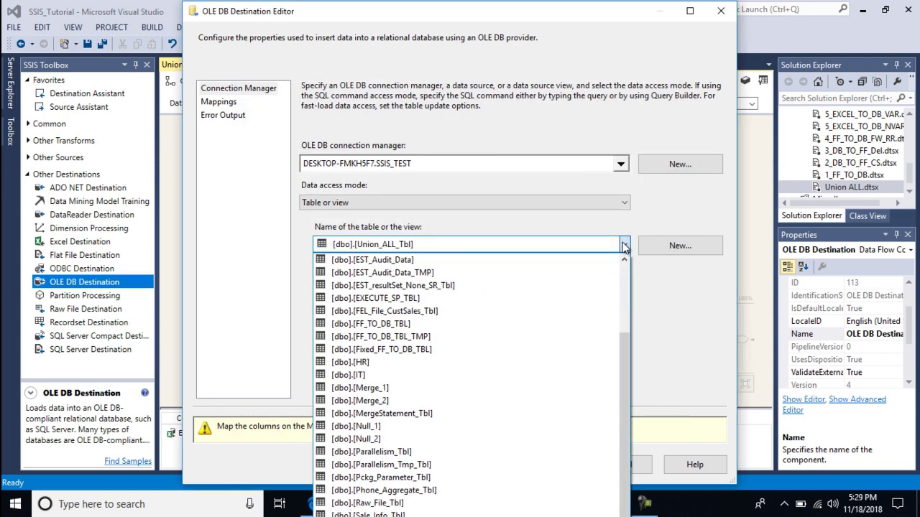
pyautogui.click(624, 245)
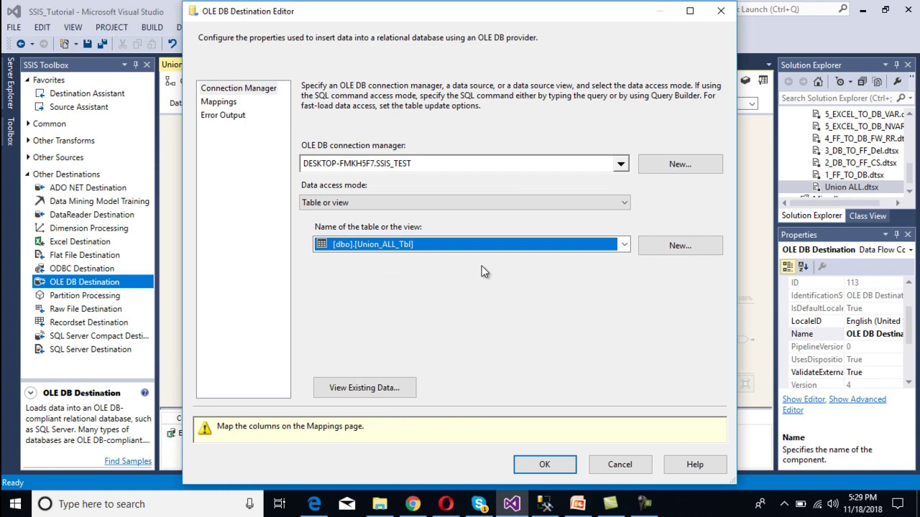
pyautogui.click(219, 102)
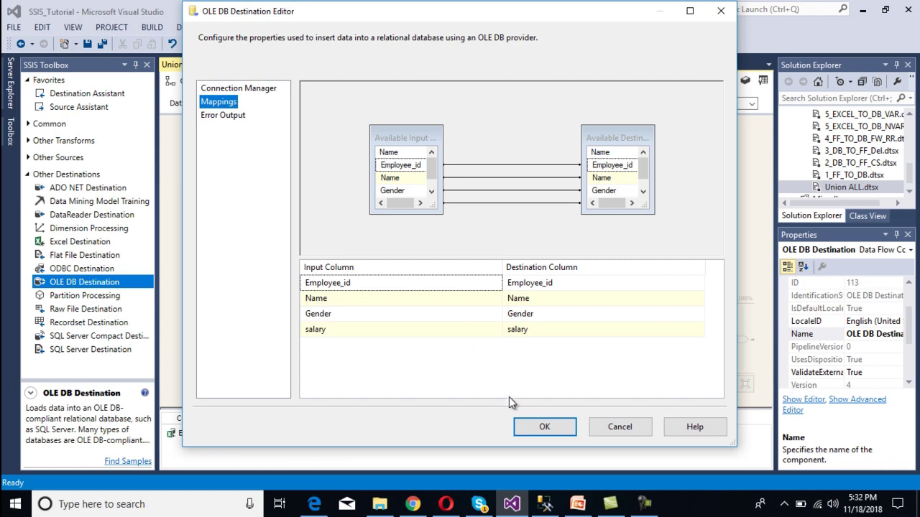
pyautogui.click(532, 426)
pyautogui.hotkey('ctrl', 's')
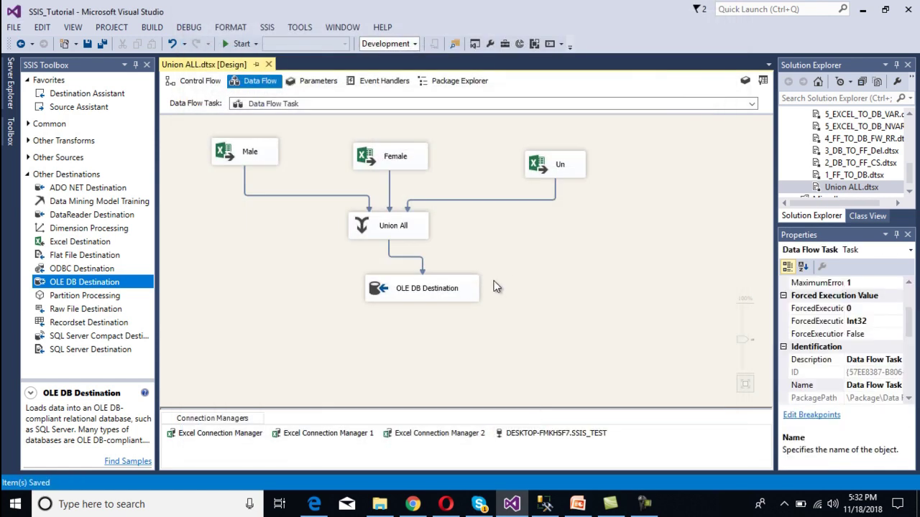
# Step: Execute the package, loading 19,951 rows, then stop debugging
pyautogui.click(546, 503)
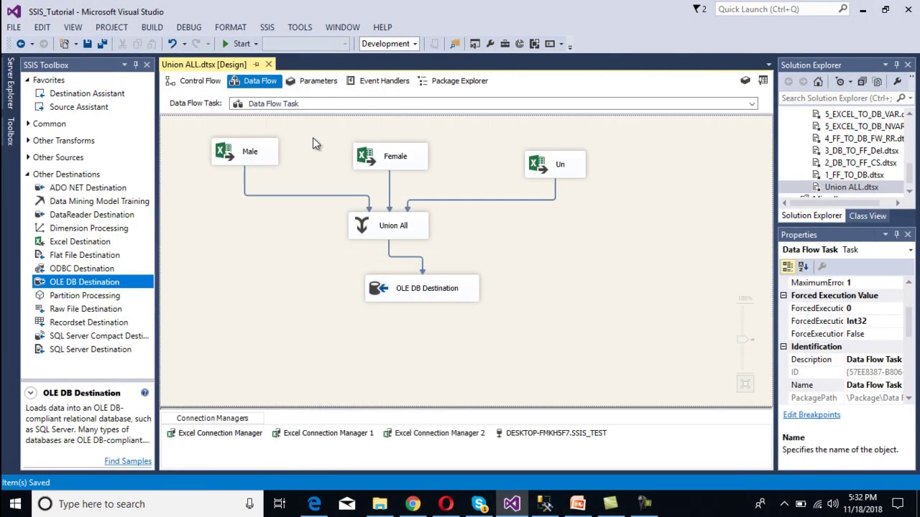
pyautogui.click(231, 44)
pyautogui.moveTo(789, 158); pyautogui.dragTo(789, 192)
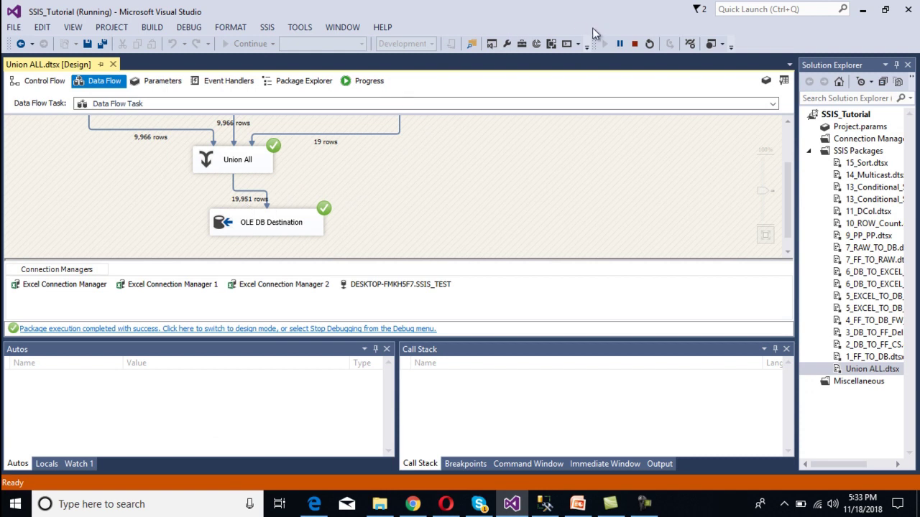
pyautogui.click(632, 42)
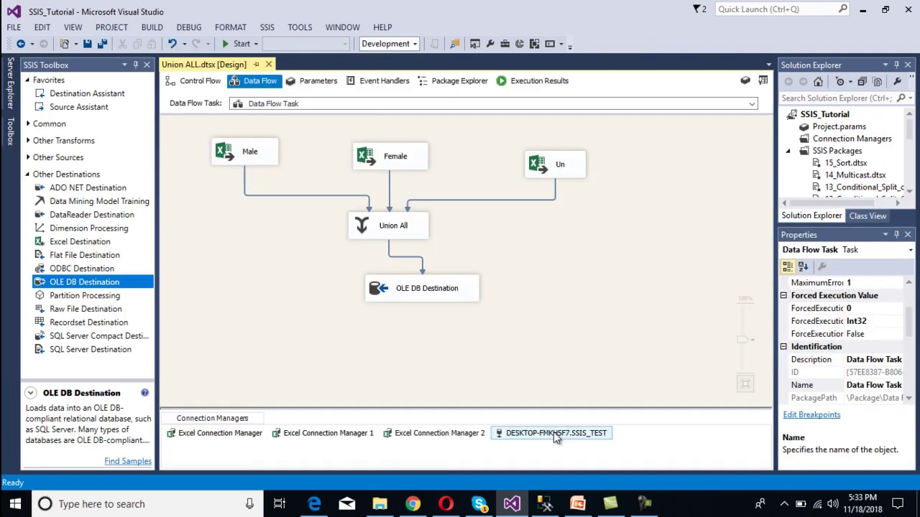
# Step: Rerun SELECT * FROM Union_ALL_Tbl to verify the rows, then show the Union All vs Merge slide
pyautogui.click(545, 503)
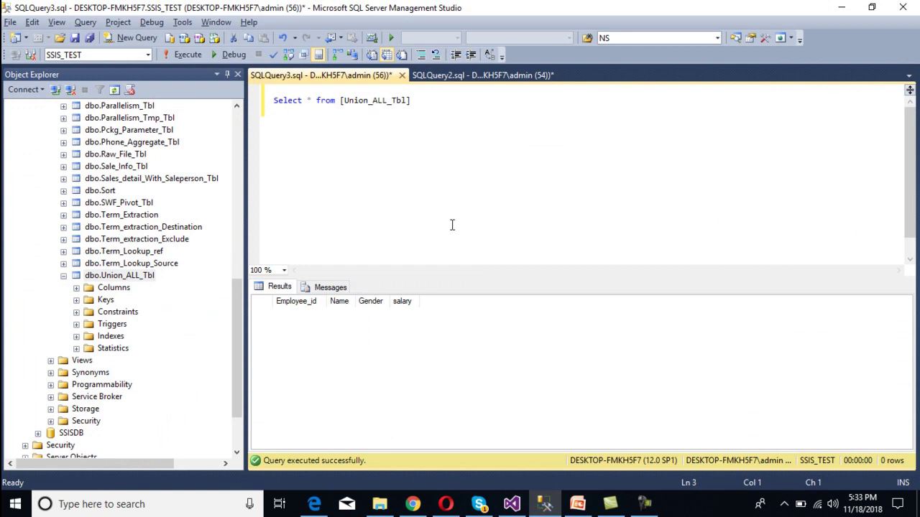
pyautogui.press('F5')
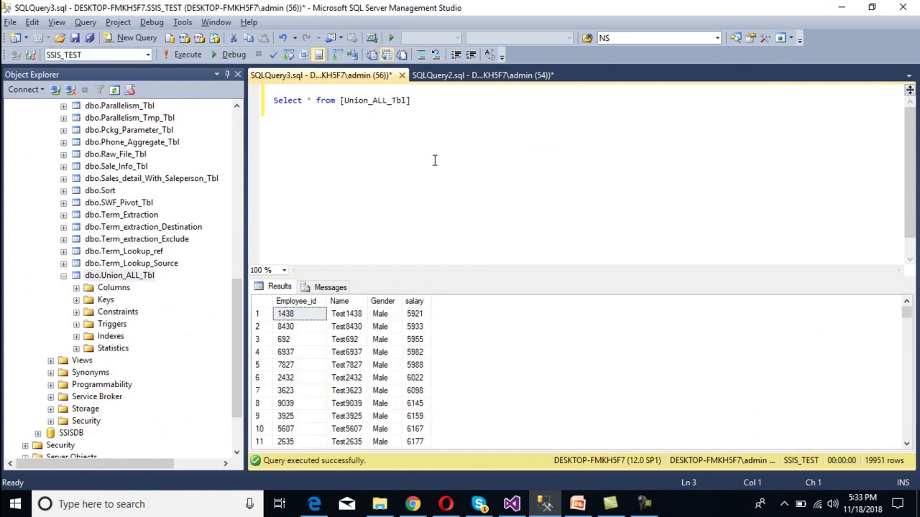
pyautogui.hotkey('alt', 'Tab')
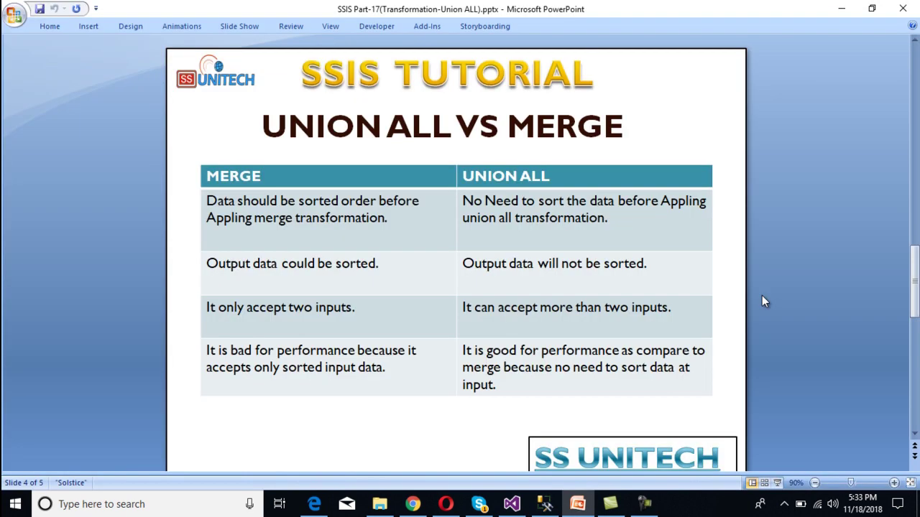
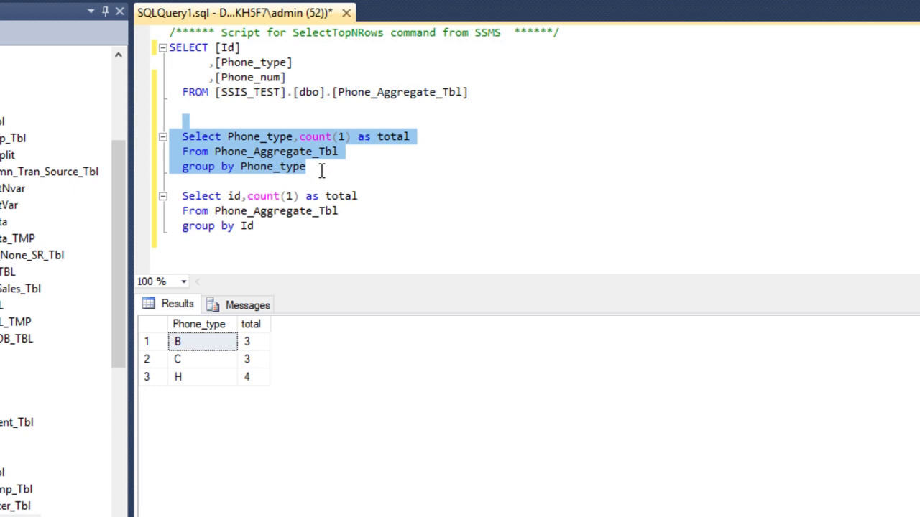
# Step: Review the Phone_type count results: B 3, C 3 and H 4
pyautogui.click(194, 348)
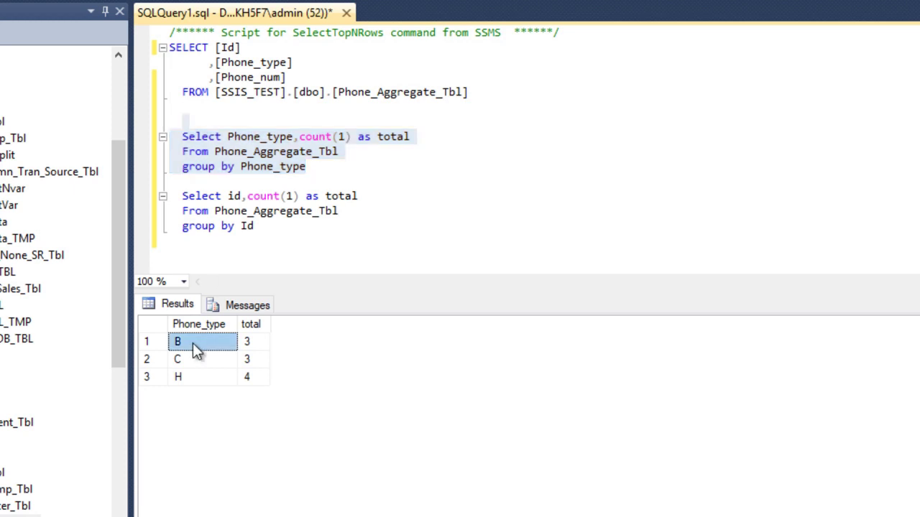
pyautogui.click(253, 348)
pyautogui.moveTo(204, 360); pyautogui.dragTo(244, 369)
pyautogui.click(251, 371)
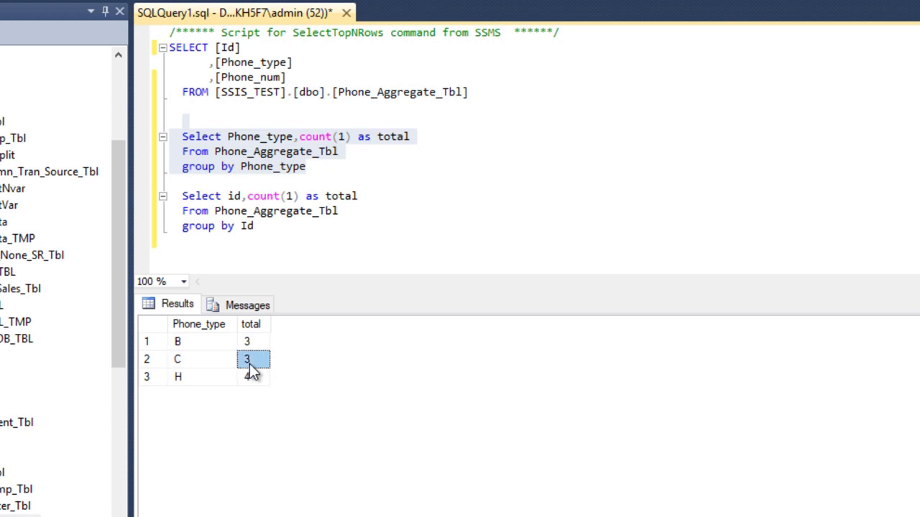
pyautogui.click(210, 378)
pyautogui.click(256, 383)
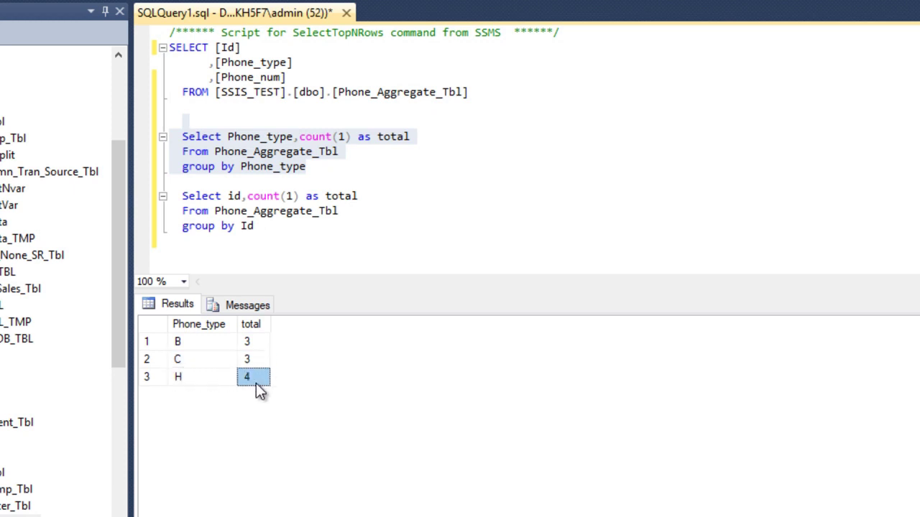
# Step: Run the group-by-Id count query and review totals 1→2, 2→3, 3→5
pyautogui.click(312, 247)
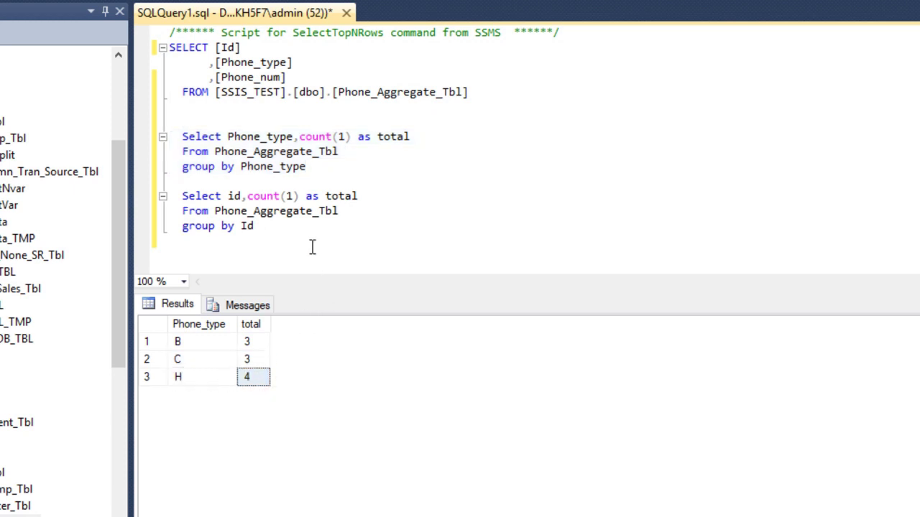
pyautogui.hotkey('shift', 'Up')
pyautogui.hotkey('shift', 'Up')
pyautogui.hotkey('shift', 'Up')
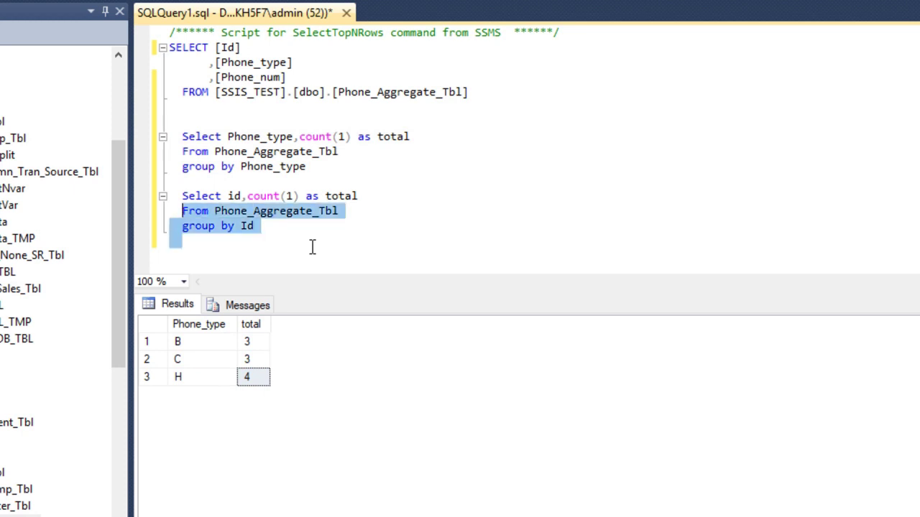
pyautogui.click(50, 2)
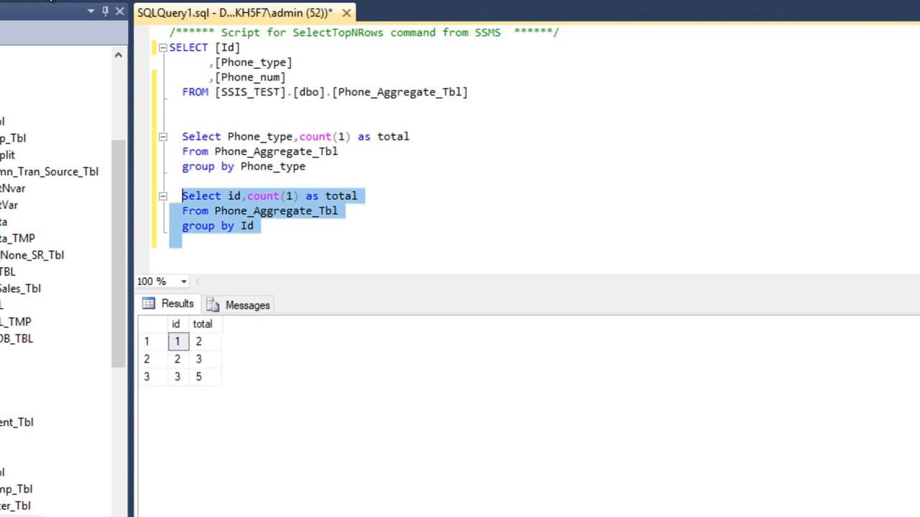
pyautogui.click(178, 346)
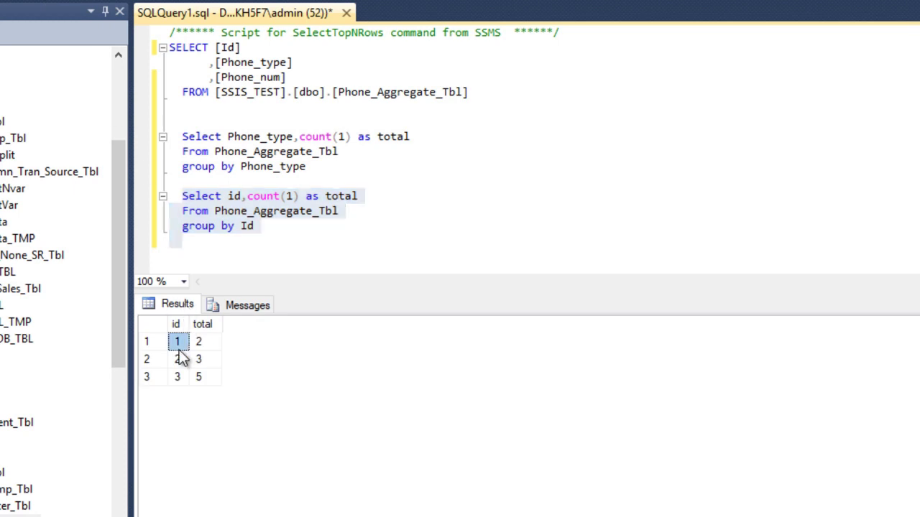
pyautogui.click(210, 347)
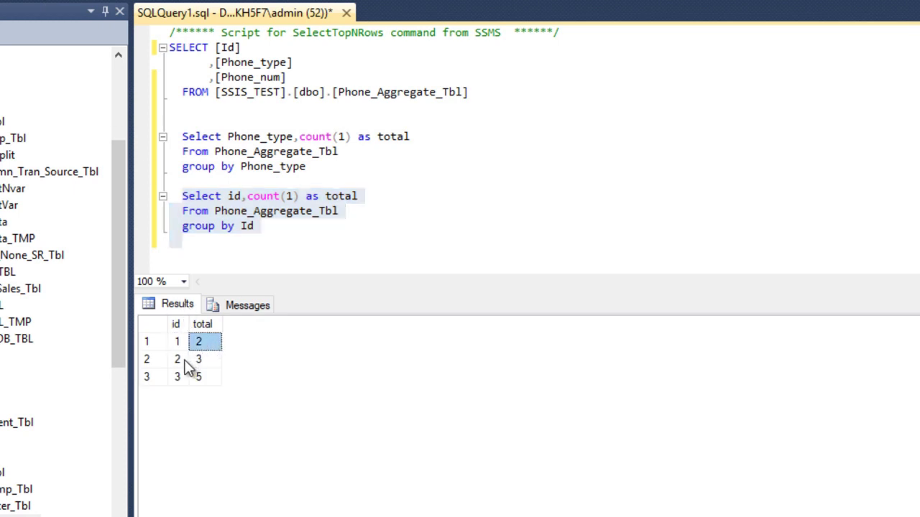
pyautogui.click(184, 363)
pyautogui.click(215, 363)
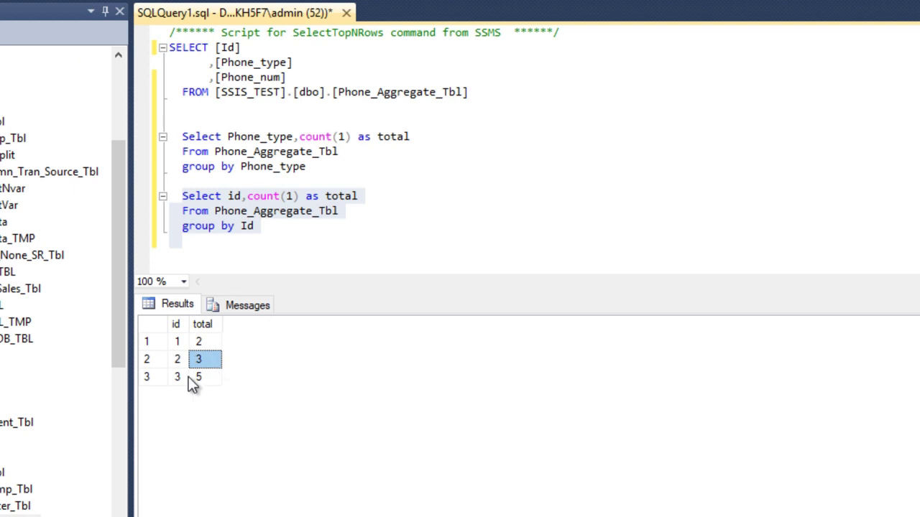
pyautogui.click(186, 378)
pyautogui.click(199, 380)
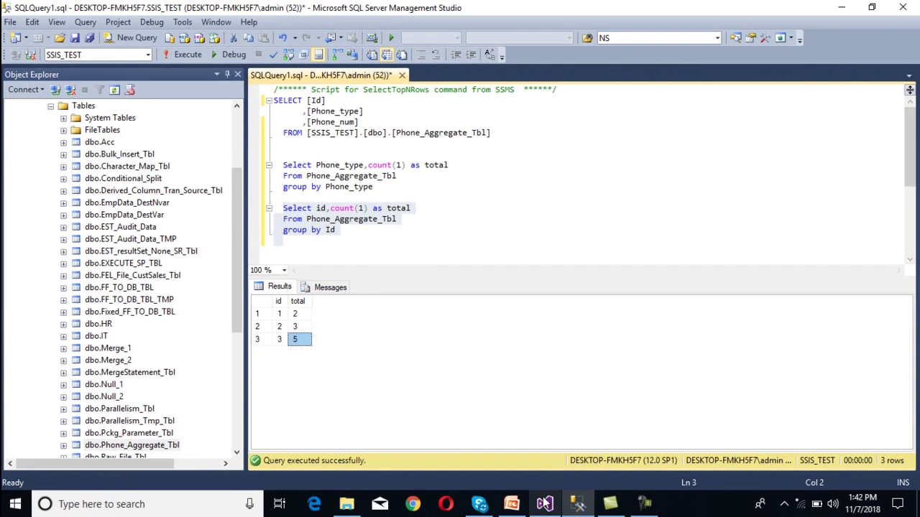
# Step: Add a new SSIS package to the project's SSIS Packages folder
pyautogui.click(575, 431)
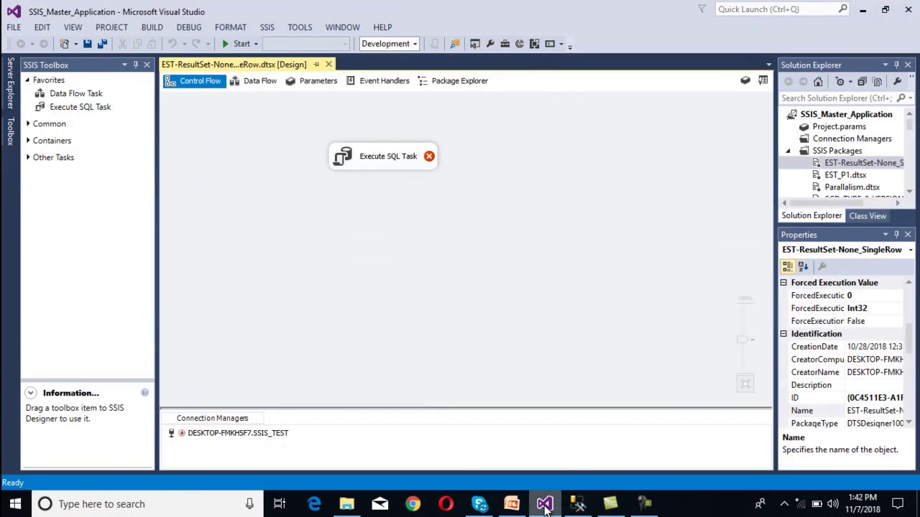
pyautogui.click(837, 152)
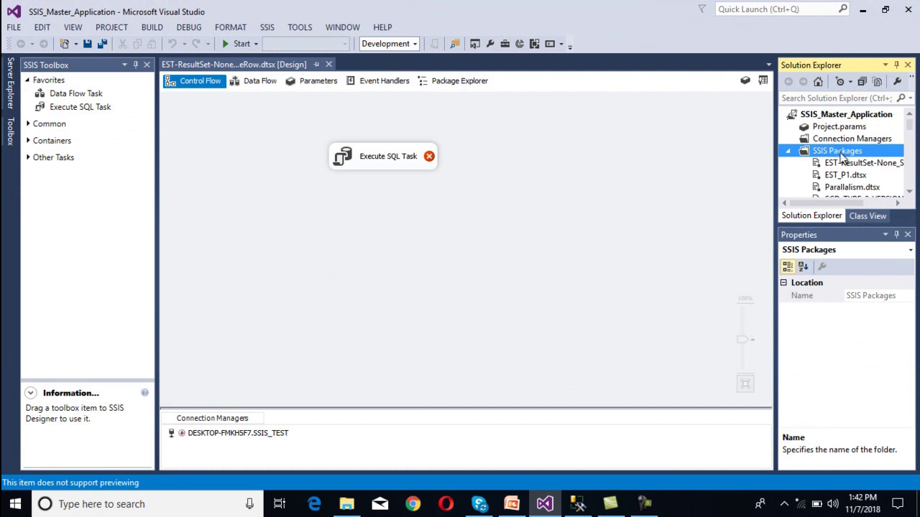
pyautogui.rightClick(838, 152)
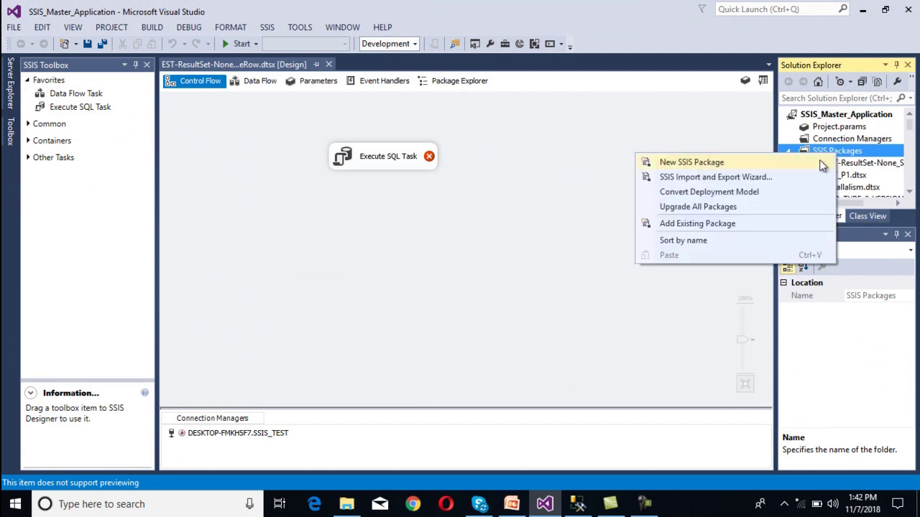
pyautogui.click(823, 163)
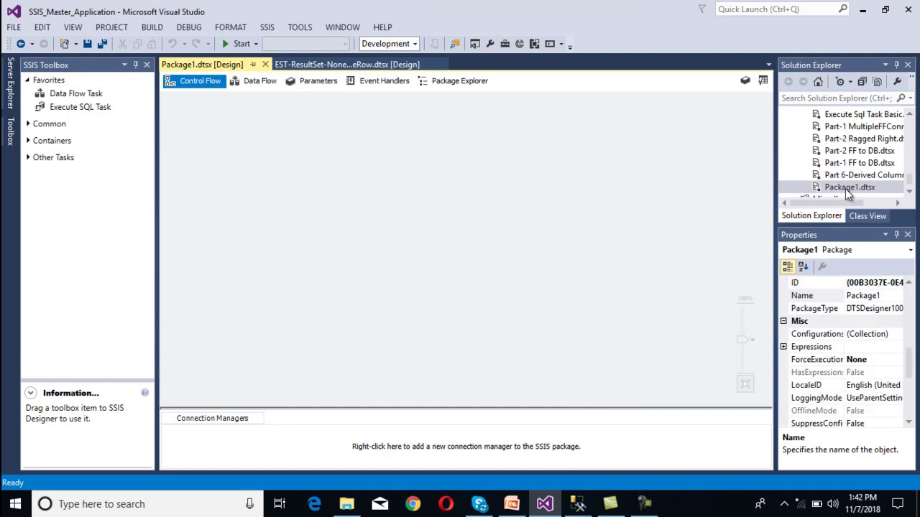
# Step: Rename Package1.dtsx to Aggregate.dtsx and save all changes
pyautogui.click(846, 188)
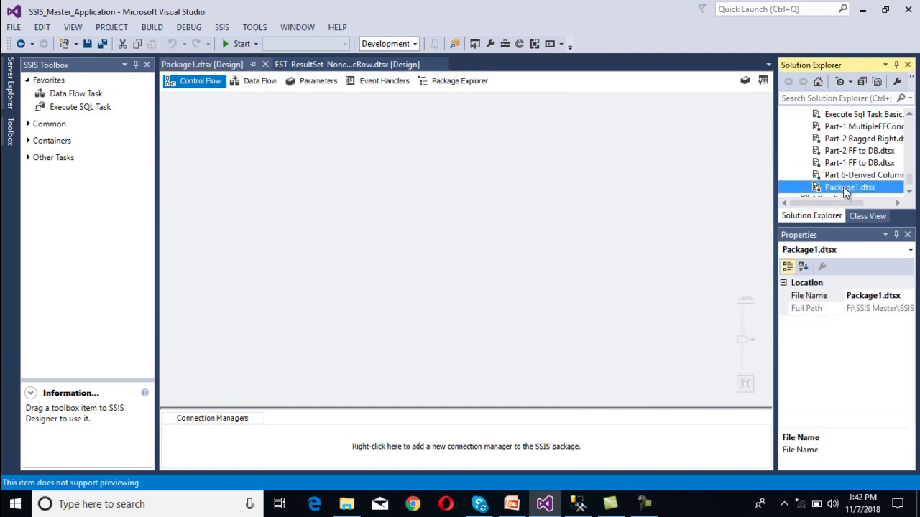
pyautogui.click(845, 189)
pyautogui.write('Aggregate')
pyautogui.press('Return')
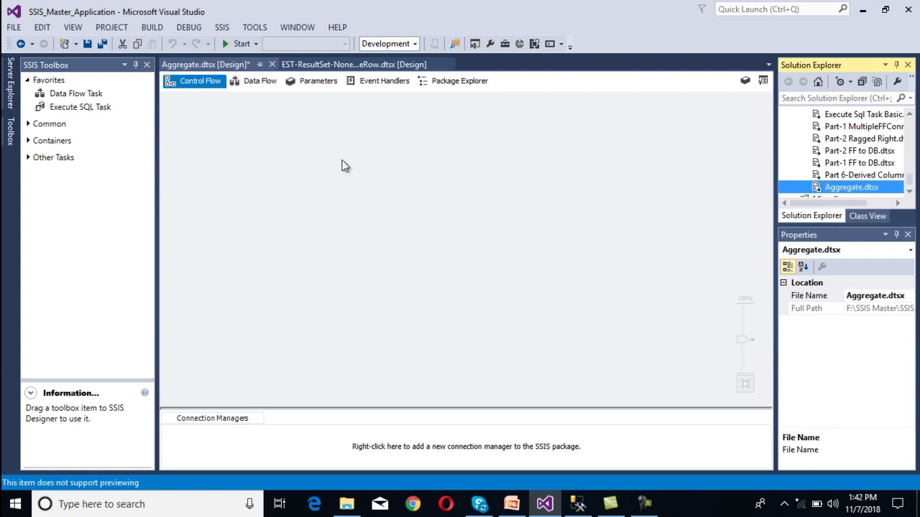
pyautogui.click(342, 165)
pyautogui.click(103, 45)
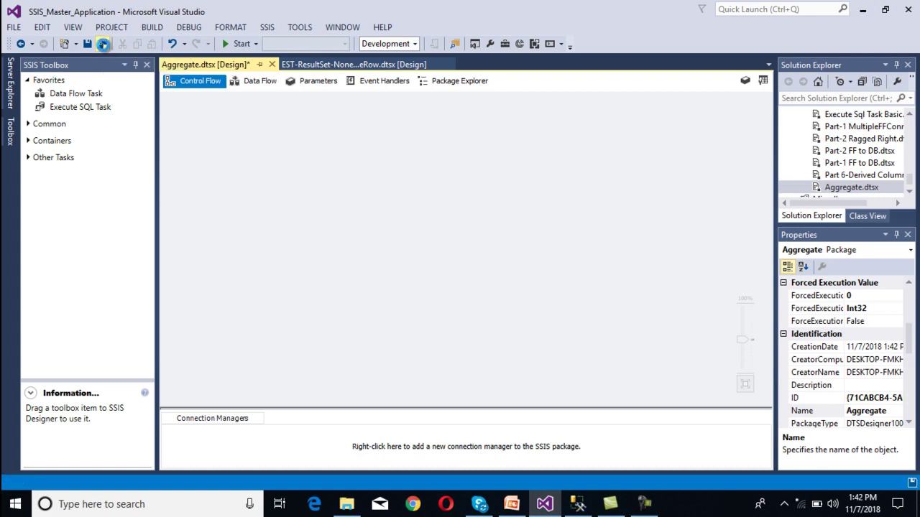
# Step: Place a Data Flow Task on the control flow and open its data flow
pyautogui.click(76, 94)
pyautogui.moveTo(76, 94); pyautogui.dragTo(277, 155)
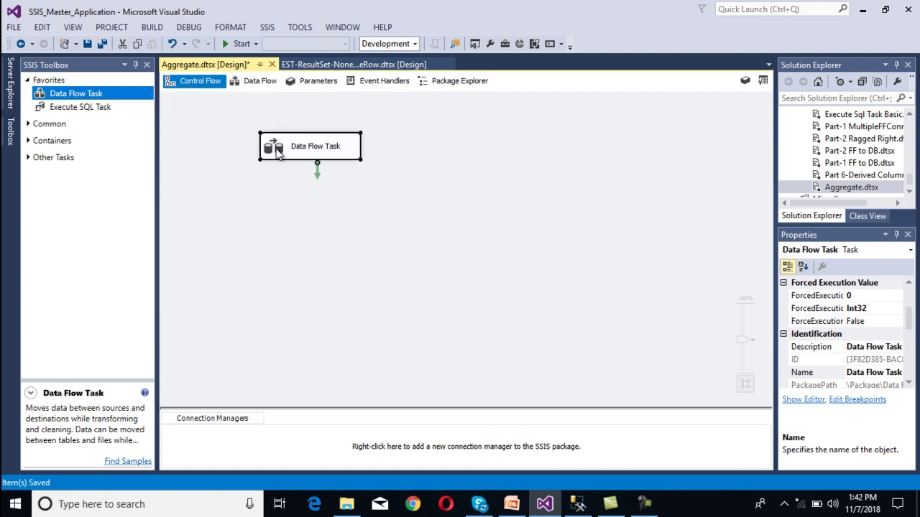
pyautogui.doubleClick(277, 154)
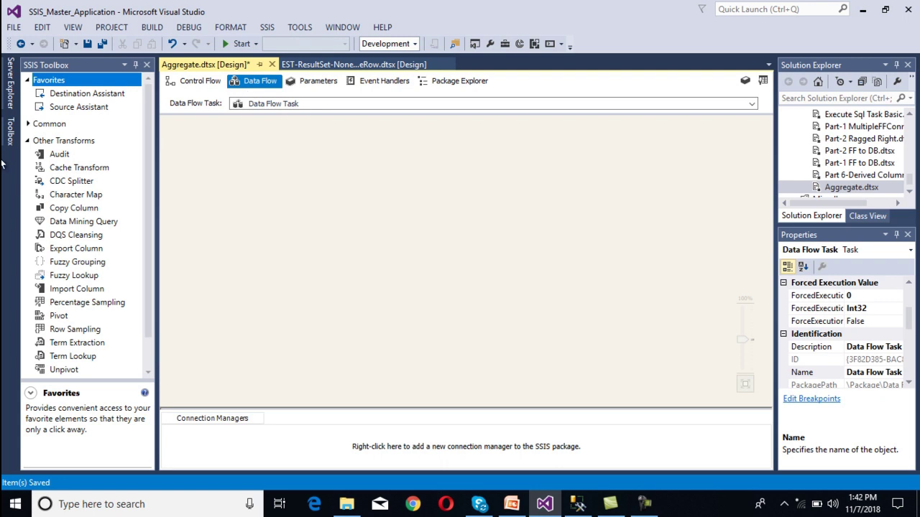
# Step: Add an OLE DB Source from Other Sources to the data flow canvas
pyautogui.click(61, 197)
pyautogui.press('Left')
pyautogui.press('Left')
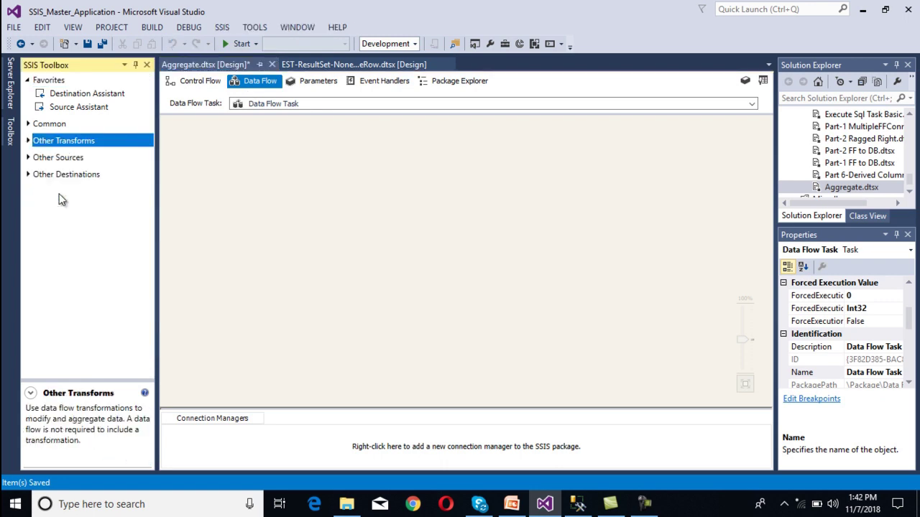
pyautogui.press('Down')
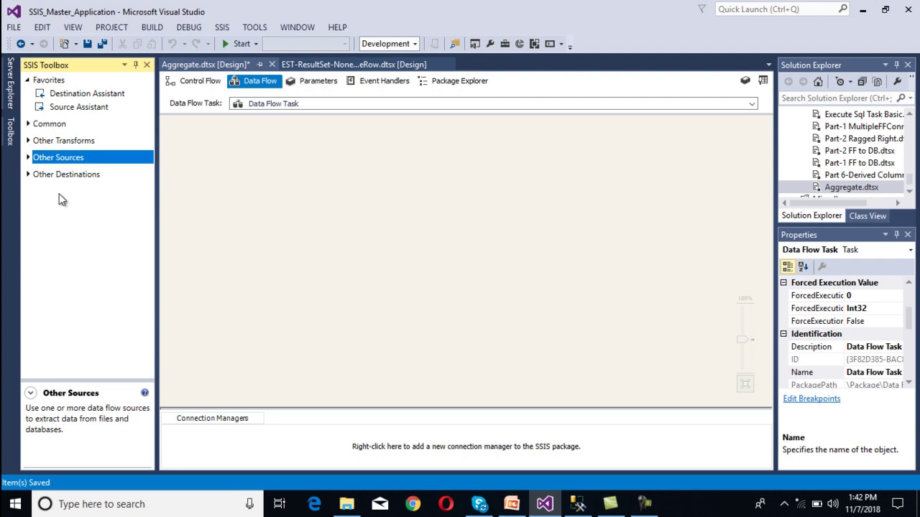
pyautogui.press('Right')
pyautogui.click(64, 226)
pyautogui.moveTo(63, 242); pyautogui.dragTo(237, 151)
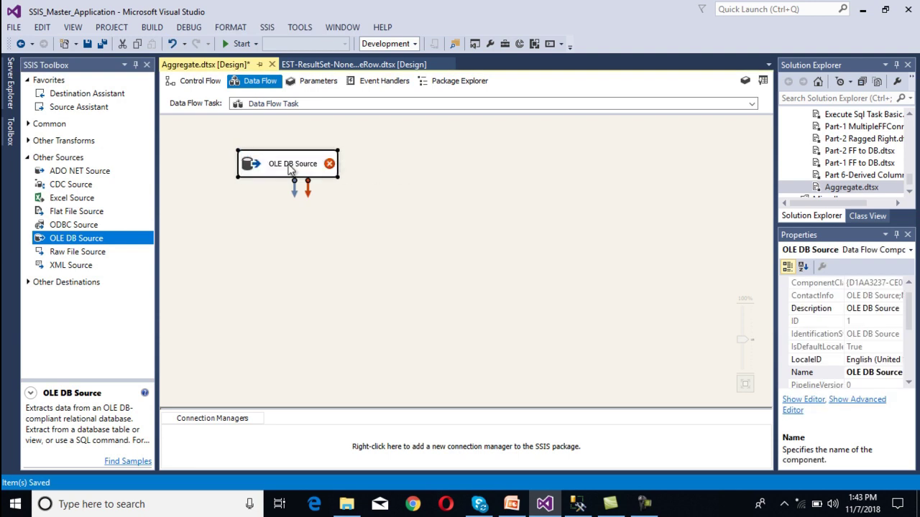
# Step: In the OLE DB Source connection setup, delete the old SSIS_TEST connection and start a new one
pyautogui.doubleClick(250, 165)
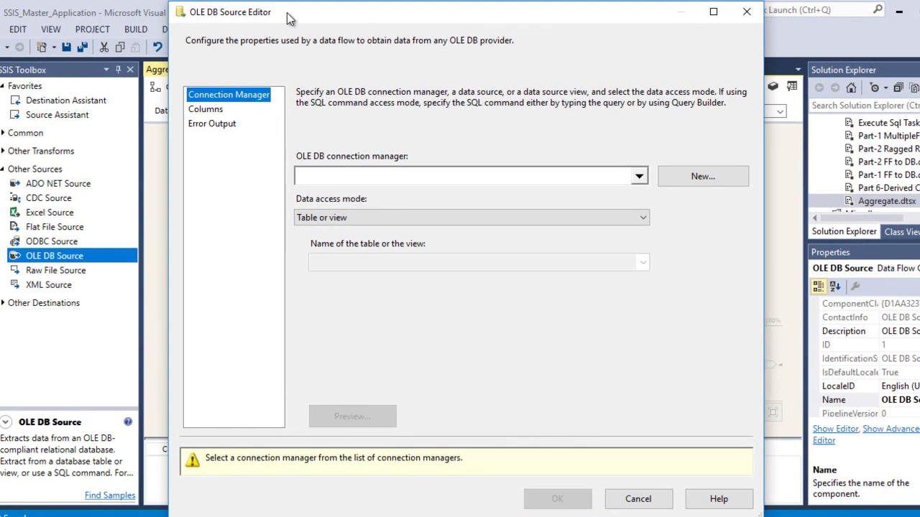
pyautogui.click(702, 177)
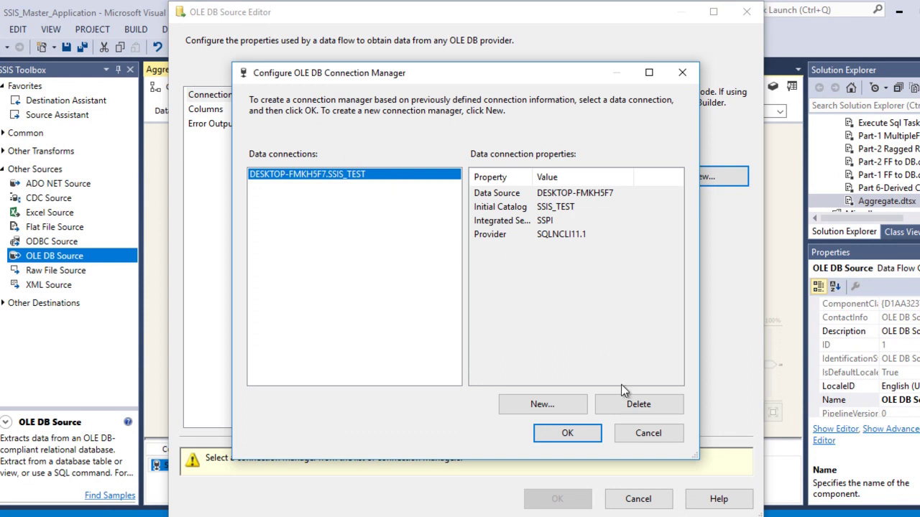
pyautogui.click(643, 404)
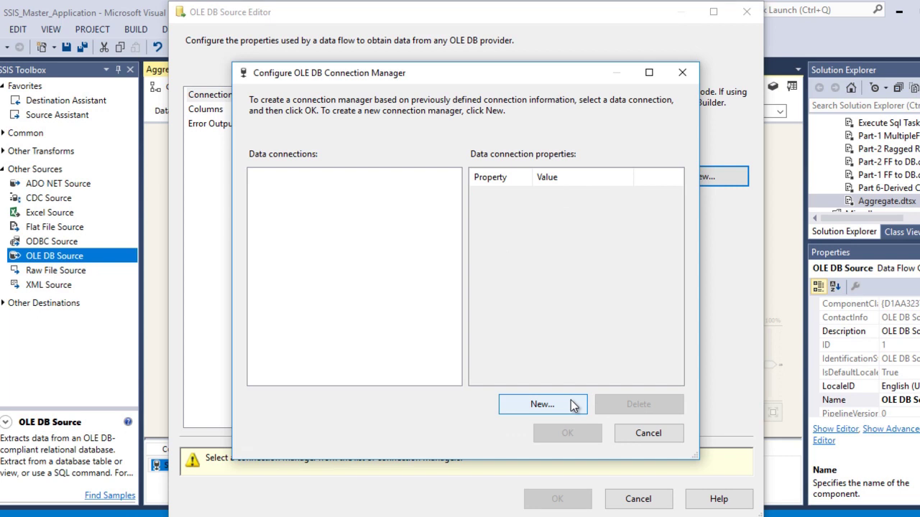
pyautogui.click(573, 404)
# Step: Connect to server DESKTOP-FMKH5F7, database SSIS_TEST, test it, and use it for the source
pyautogui.click(583, 131)
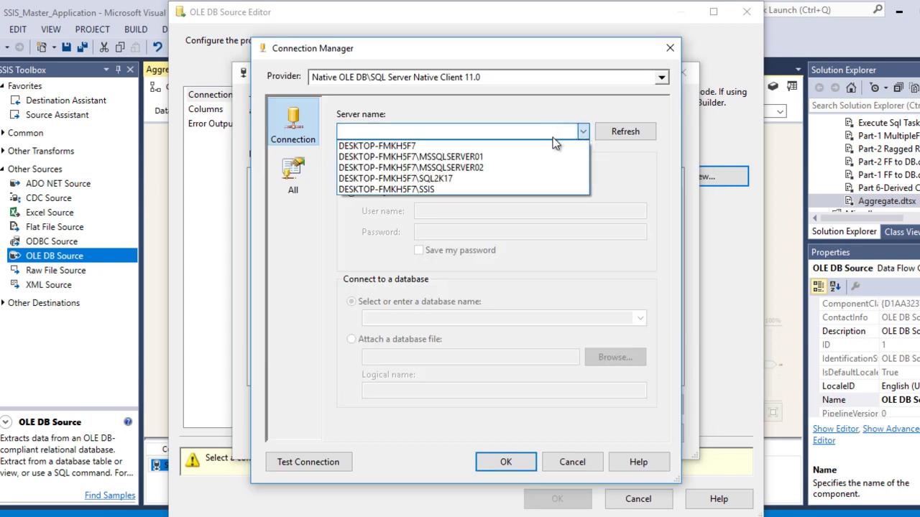
pyautogui.click(536, 148)
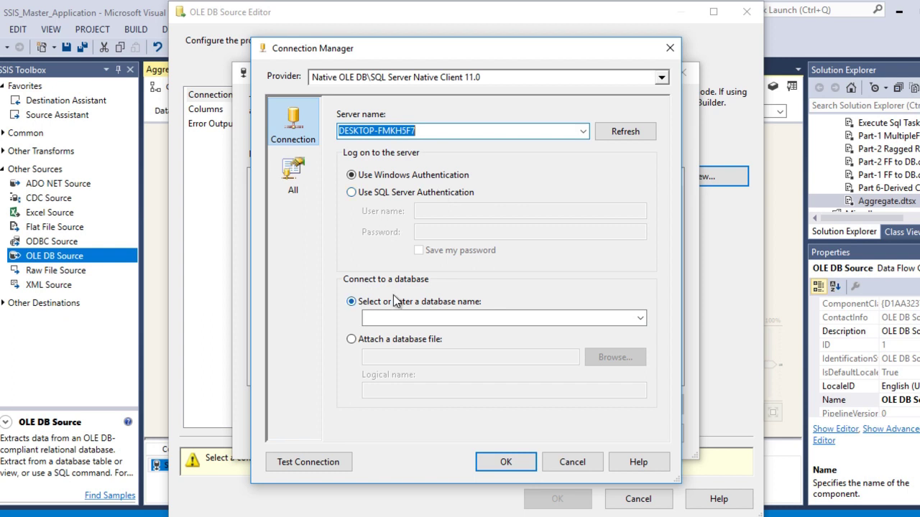
pyautogui.click(640, 318)
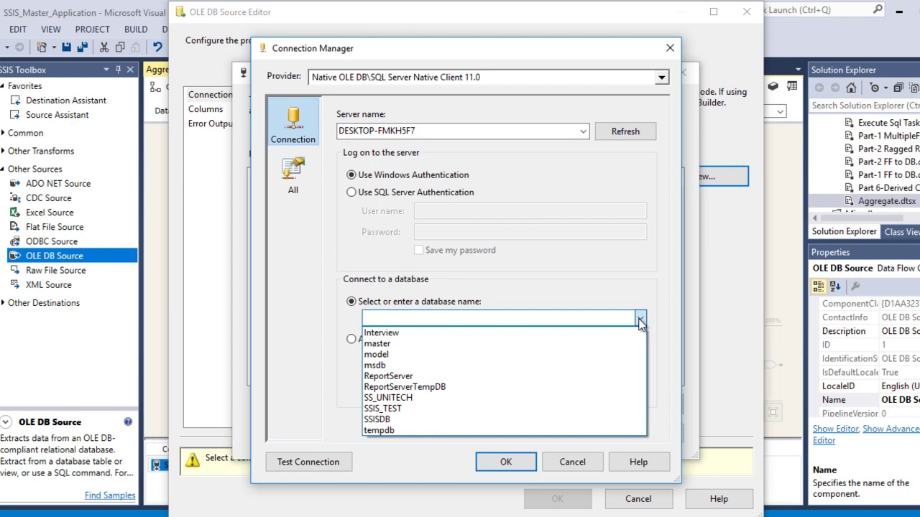
pyautogui.click(493, 409)
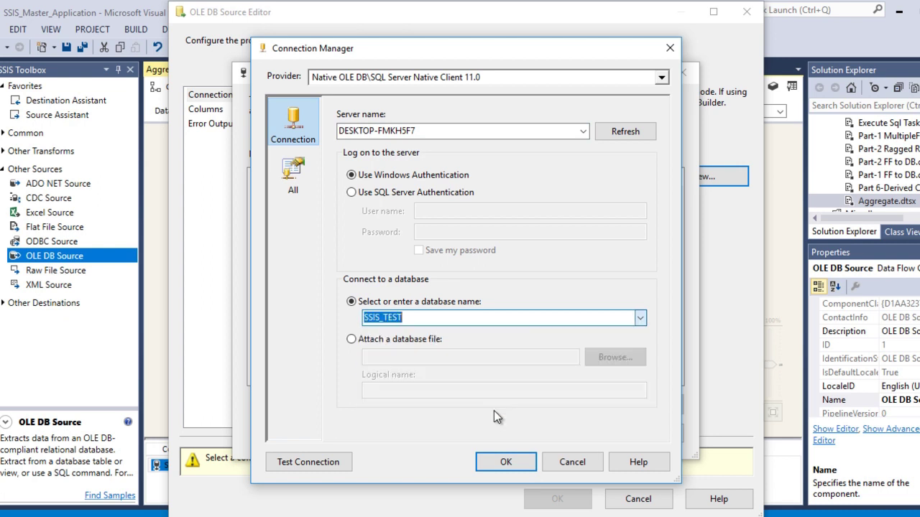
pyautogui.click(299, 464)
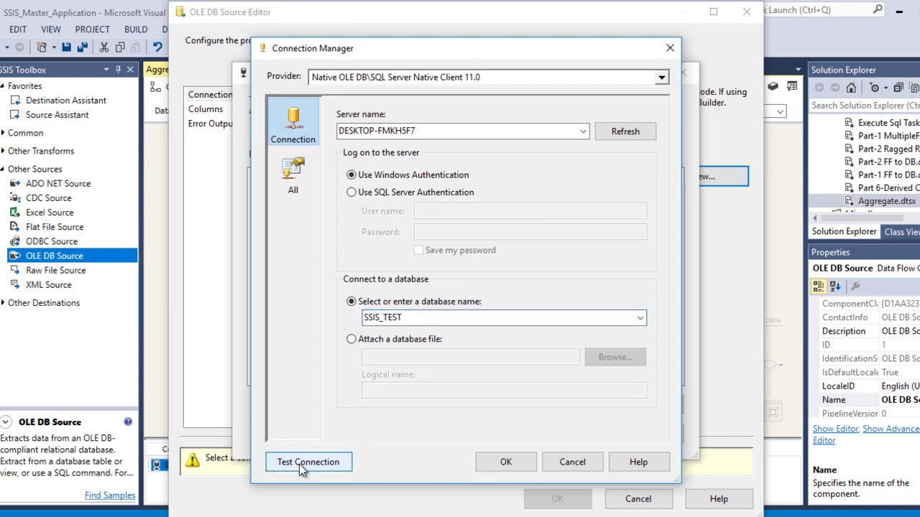
pyautogui.click(683, 288)
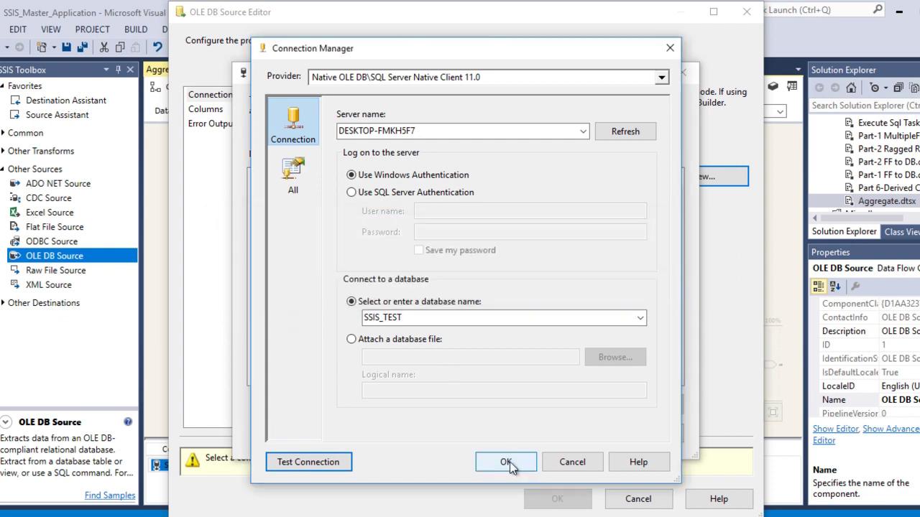
pyautogui.click(506, 462)
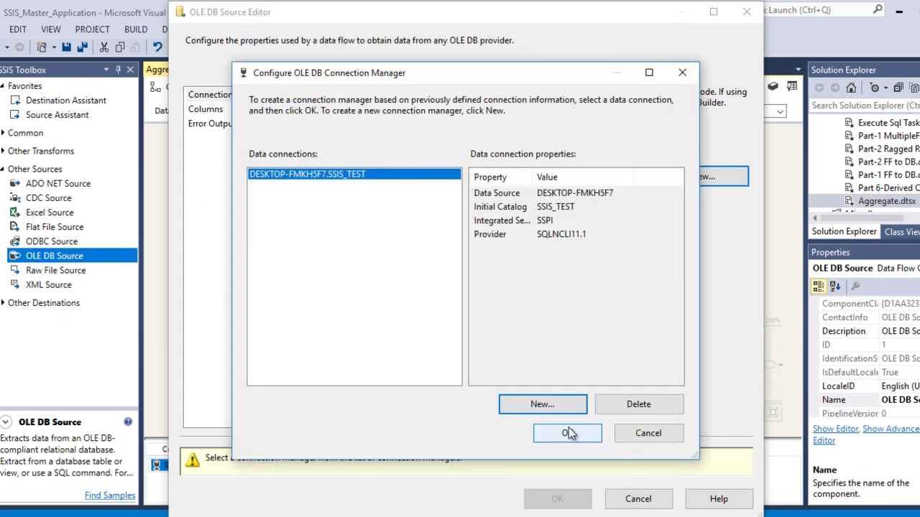
pyautogui.click(568, 431)
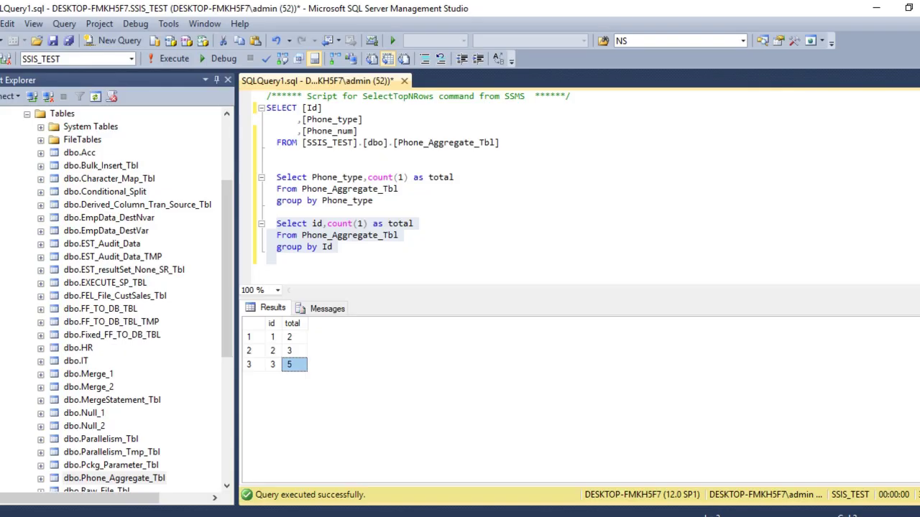
# Step: Select and copy the 'Select Id, Phone_type, Phone_num from Phone_Aggregate_Tbl' query in SSMS
pyautogui.click(285, 157)
pyautogui.hotkey('shift', 'Up')
pyautogui.hotkey('shift', 'Up')
pyautogui.hotkey('shift', 'Up')
pyautogui.hotkey('shift', 'Up')
pyautogui.hotkey('shift', 'Home')
pyautogui.hotkey('ctrl', 'c')
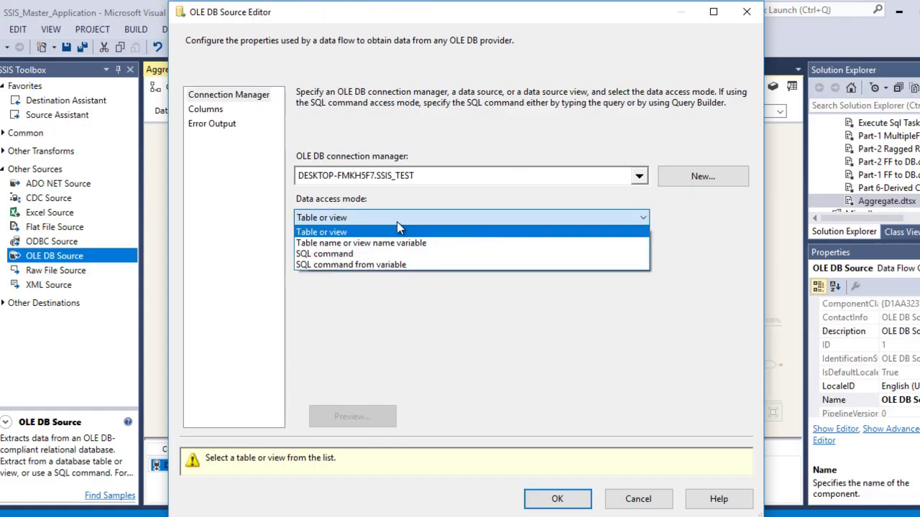
# Step: Switch the source to SQL command, paste the Phone_Aggregate_Tbl query, check columns, and confirm
pyautogui.click(391, 255)
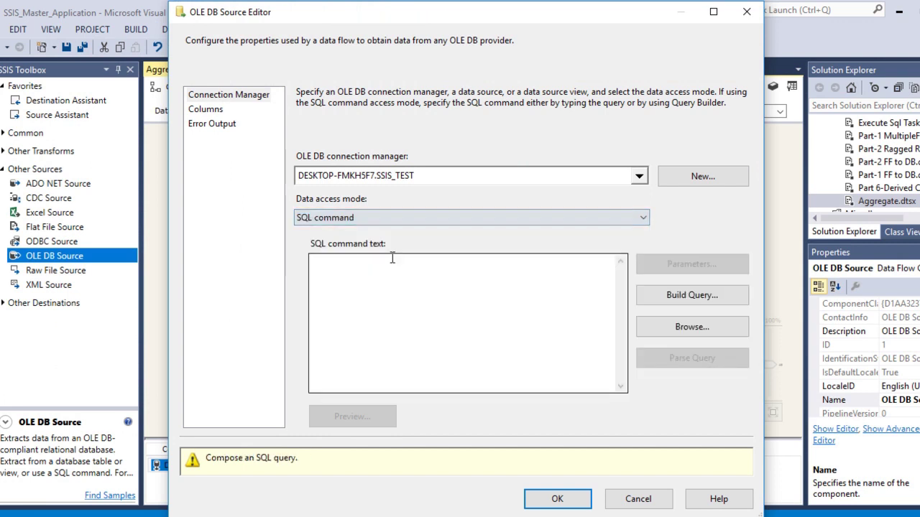
pyautogui.click(393, 294)
pyautogui.hotkey('ctrl', 'v')
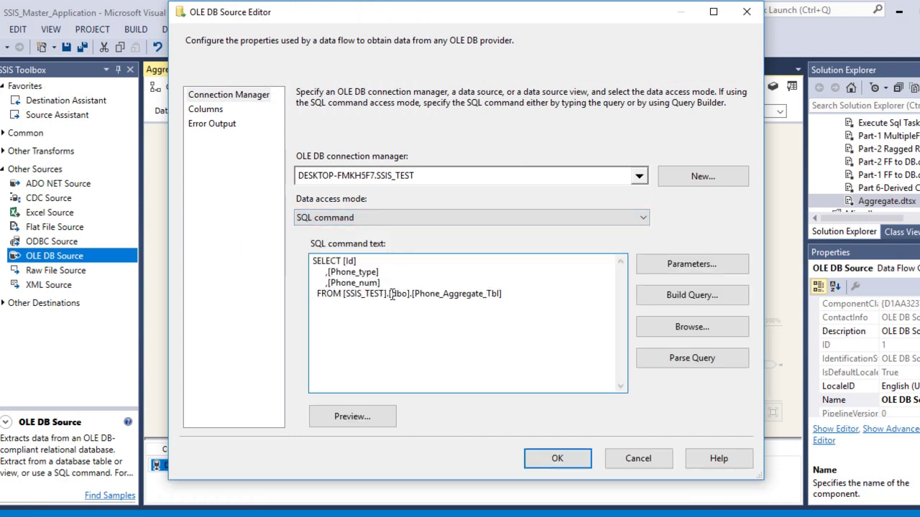
pyautogui.click(205, 109)
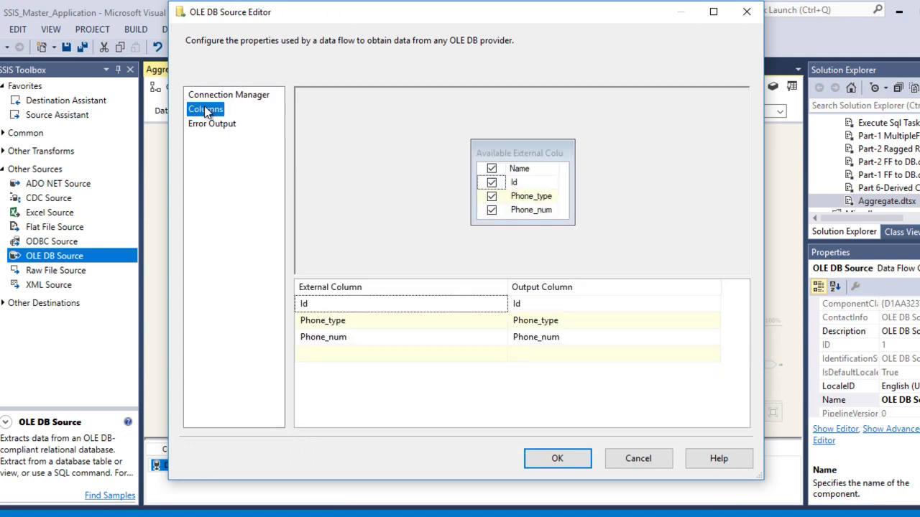
pyautogui.click(562, 462)
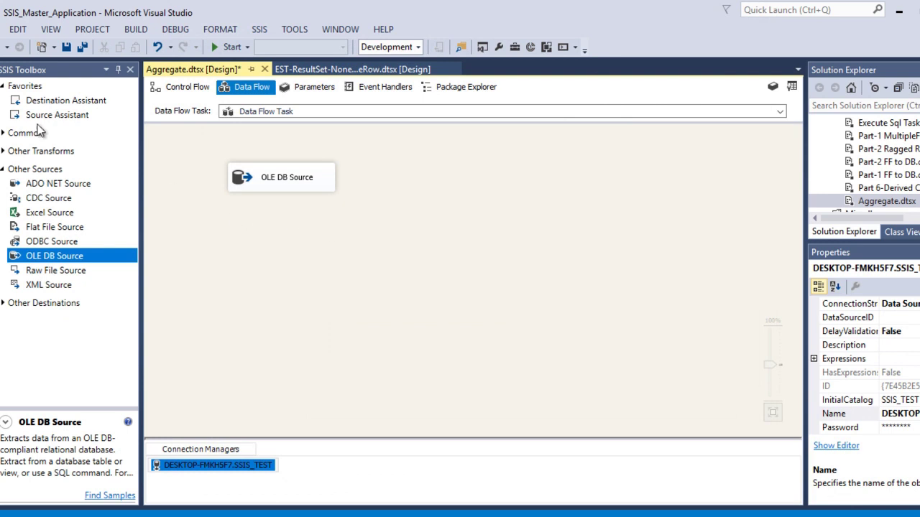
# Step: Add an Aggregate transformation below the OLE DB Source and connect the source to it
pyautogui.click(34, 153)
pyautogui.click(32, 154)
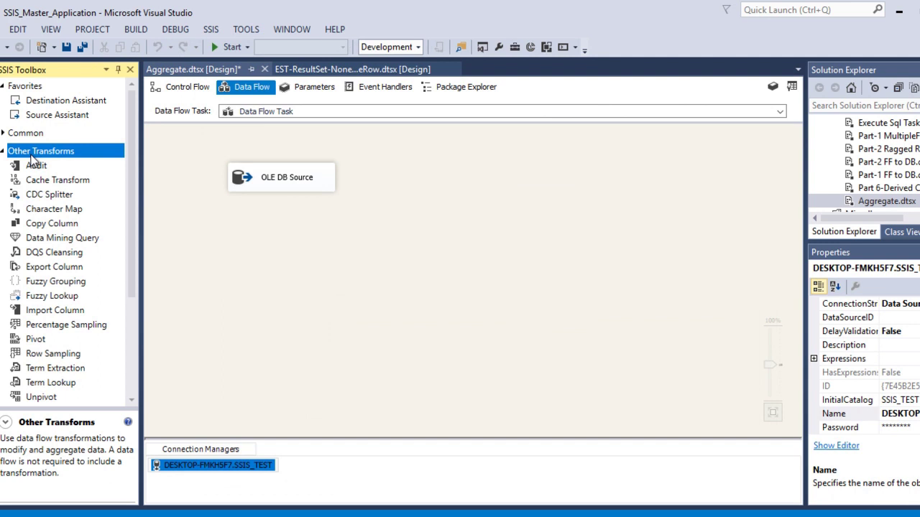
pyautogui.click(33, 152)
pyautogui.click(25, 133)
pyautogui.moveTo(42, 147); pyautogui.dragTo(353, 241)
pyautogui.click(267, 179)
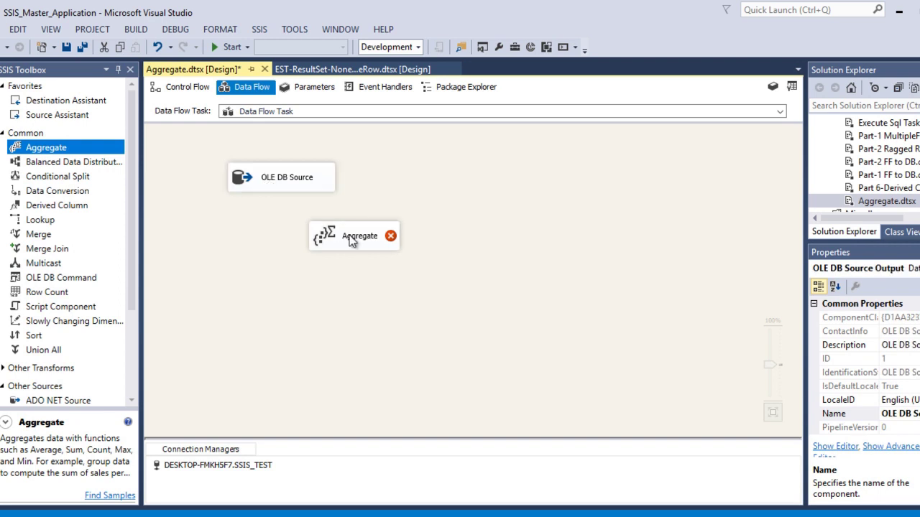
pyautogui.click(323, 240)
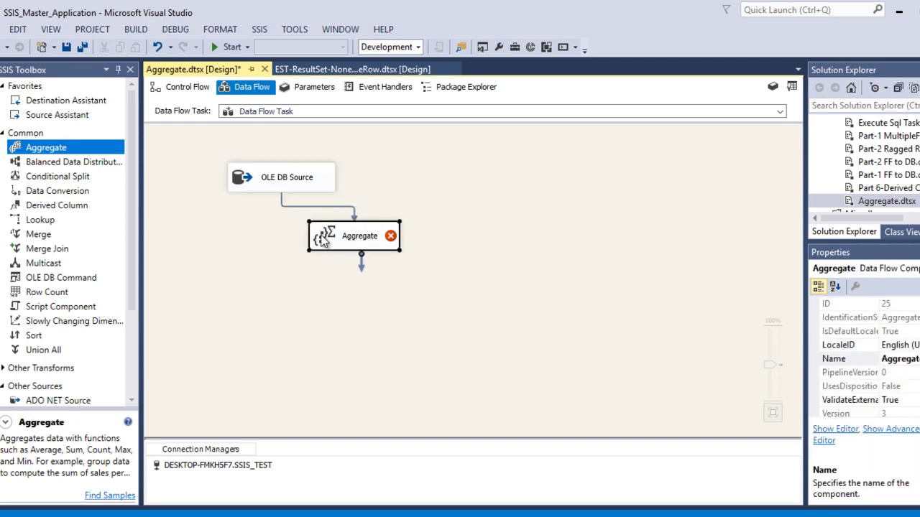
# Step: Set the Aggregate to group by Phone_type and Count Phone_num, then apply
pyautogui.doubleClick(323, 241)
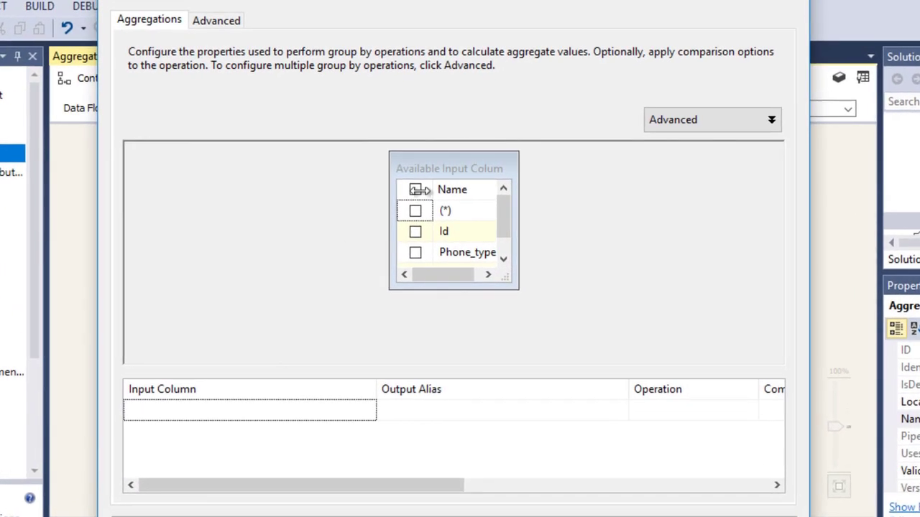
pyautogui.moveTo(498, 289); pyautogui.dragTo(495, 314)
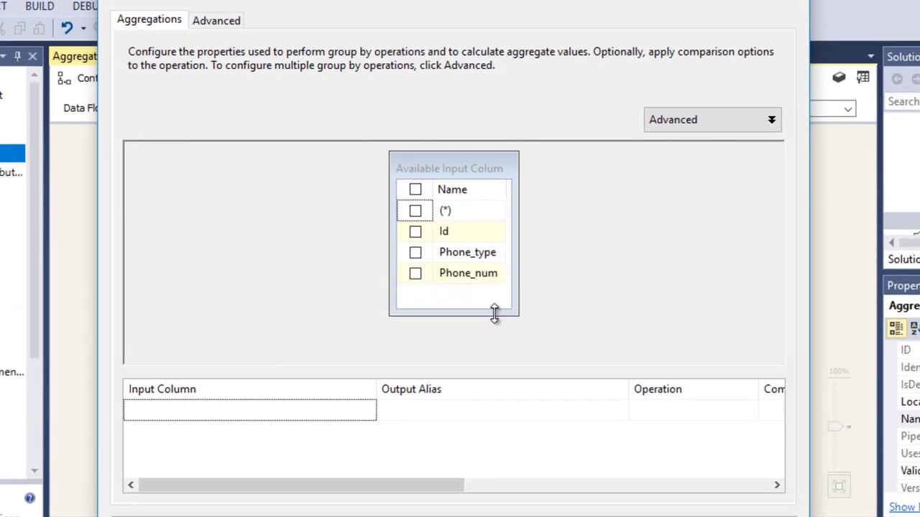
pyautogui.moveTo(518, 260); pyautogui.dragTo(544, 259)
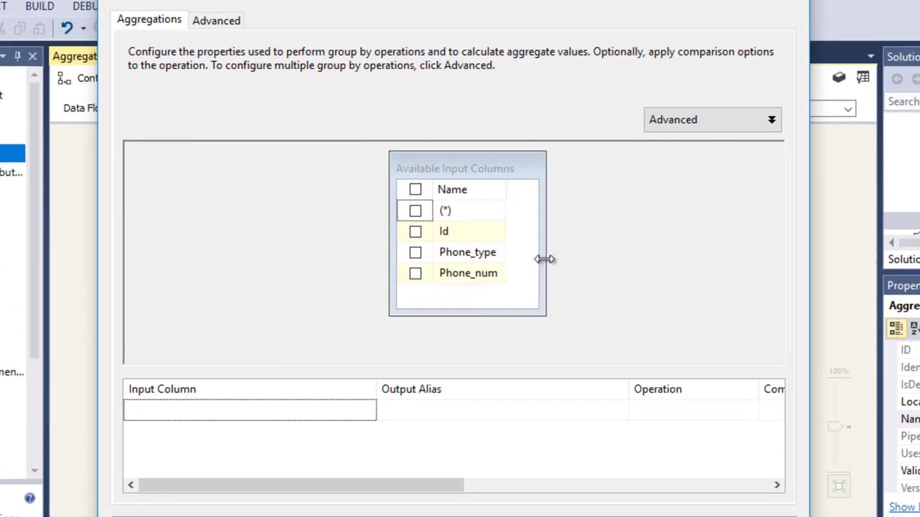
pyautogui.click(416, 258)
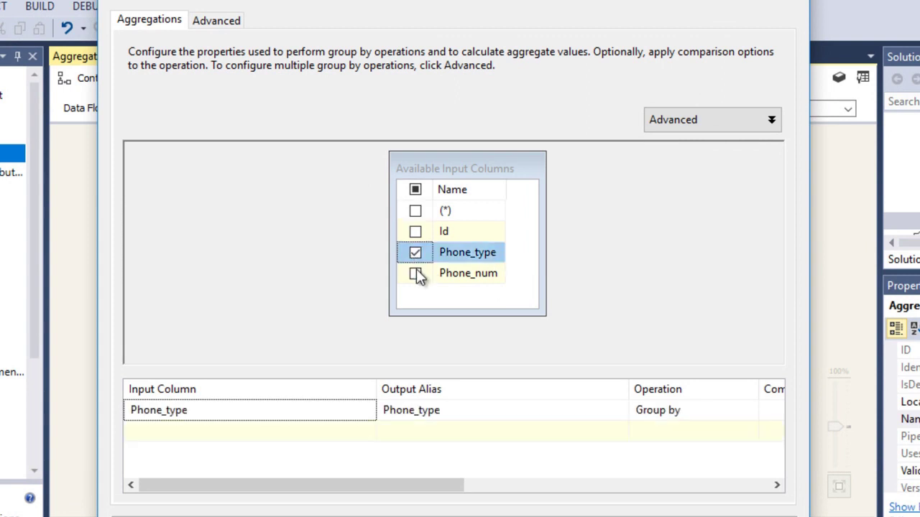
pyautogui.click(418, 277)
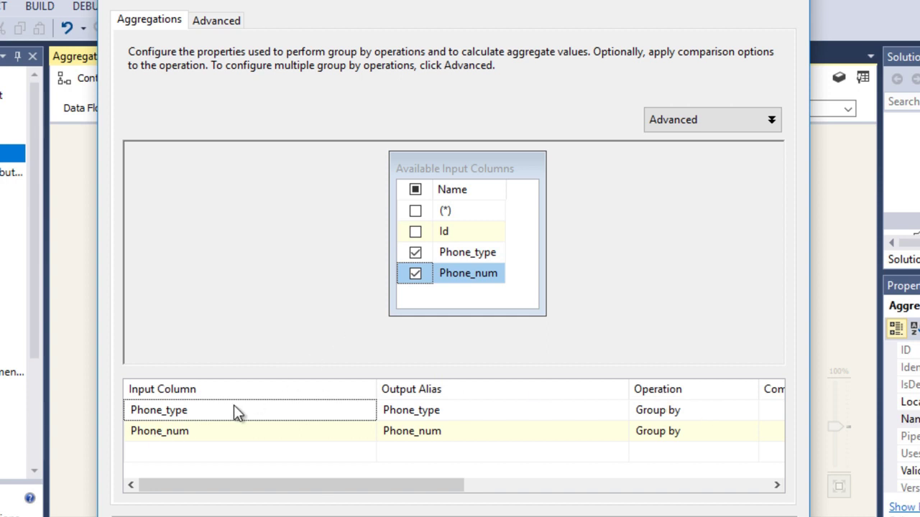
pyautogui.click(682, 410)
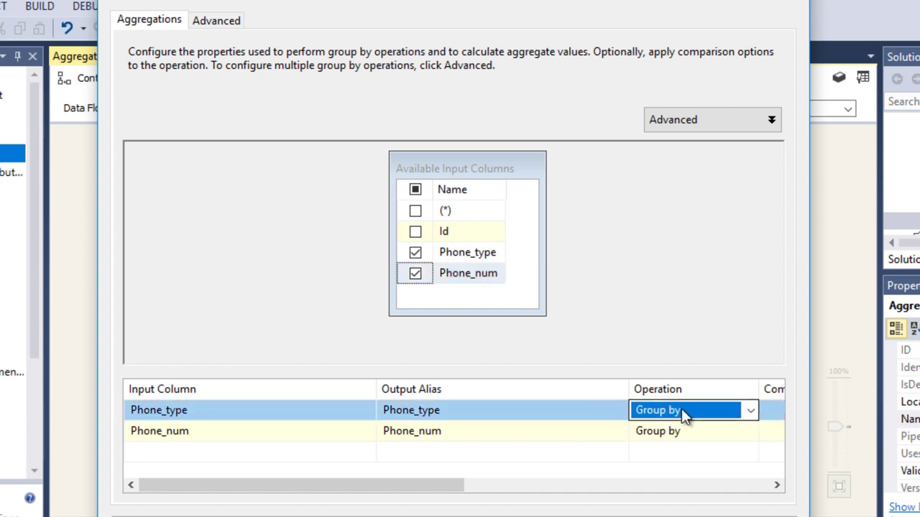
pyautogui.click(688, 431)
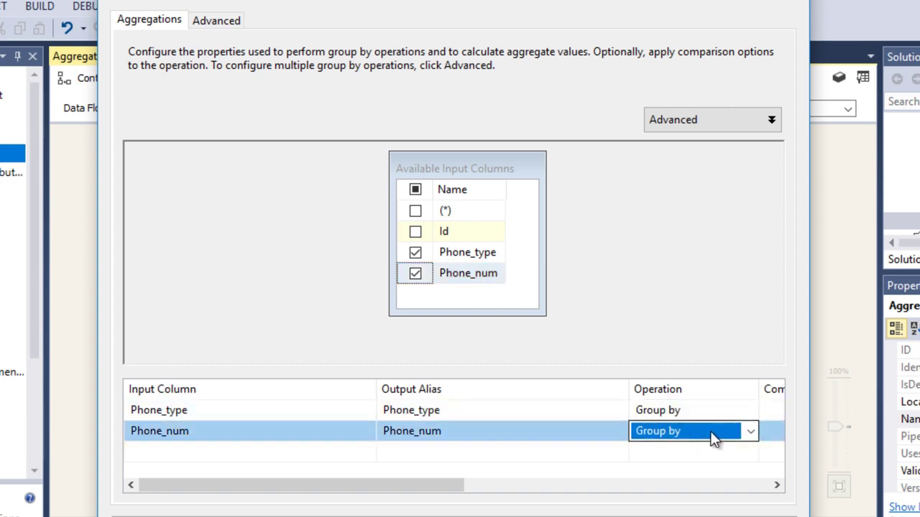
pyautogui.click(757, 433)
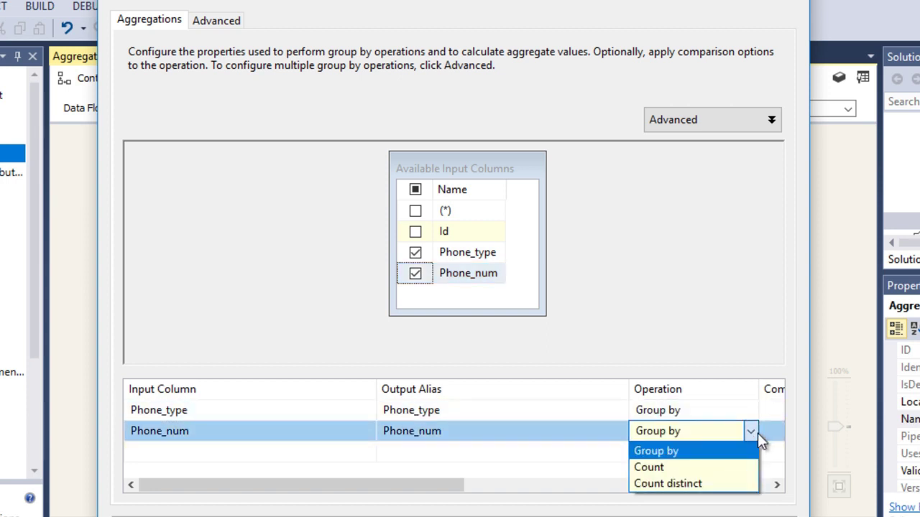
pyautogui.click(710, 468)
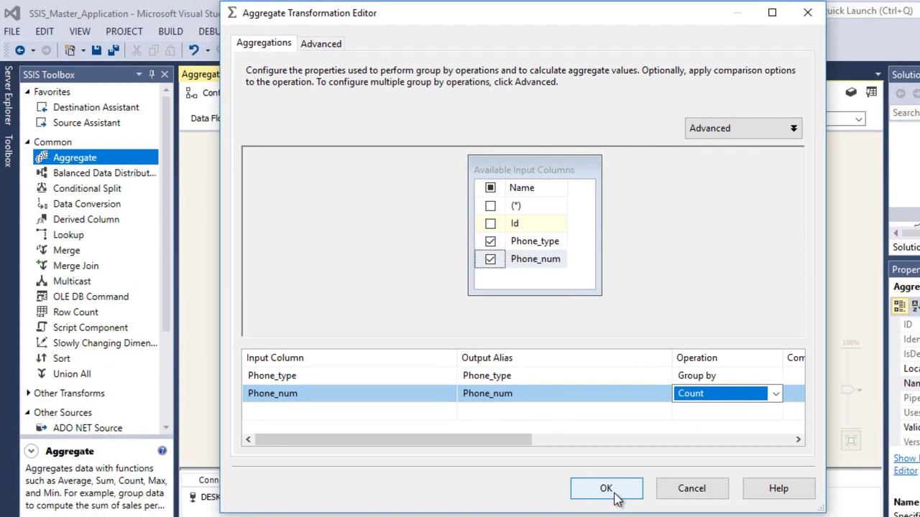
pyautogui.click(614, 496)
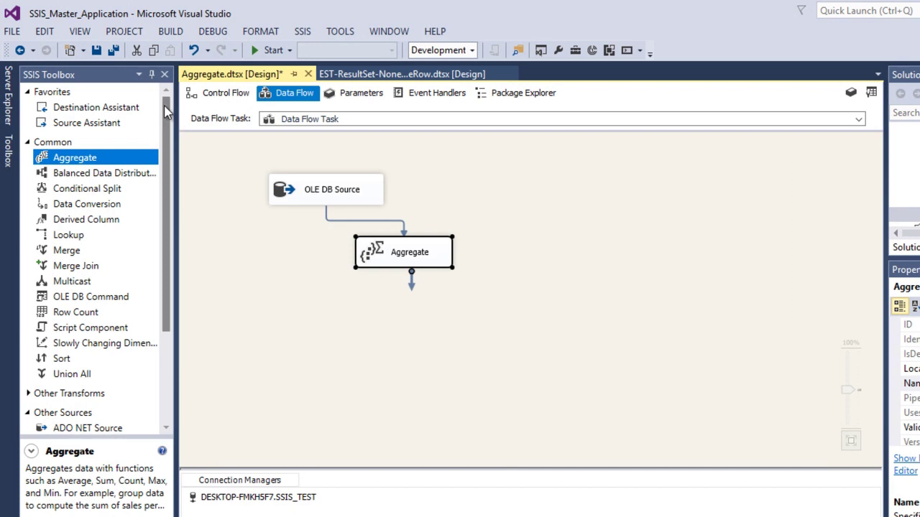
# Step: Save the package and place a Multicast from the Common transformations below the Aggregate
pyautogui.click(111, 50)
pyautogui.click(90, 224)
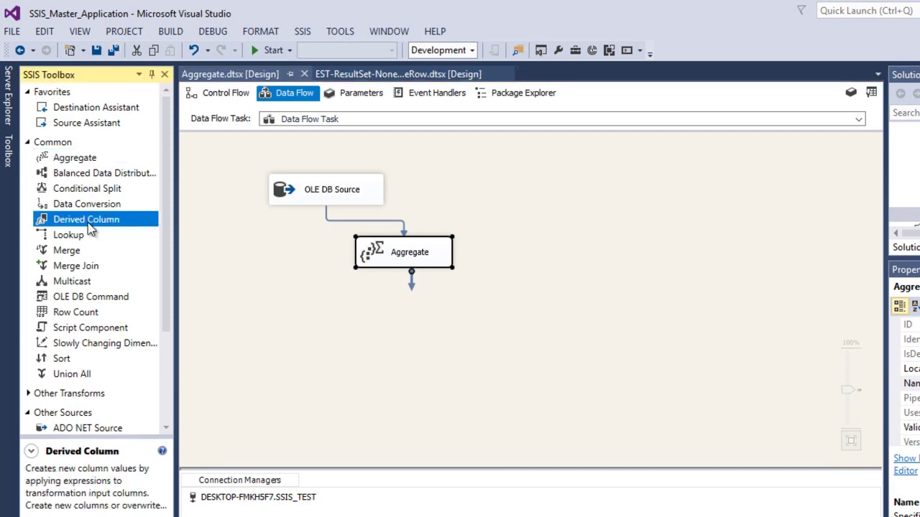
pyautogui.press('Left')
pyautogui.press('Left')
pyautogui.press('Down')
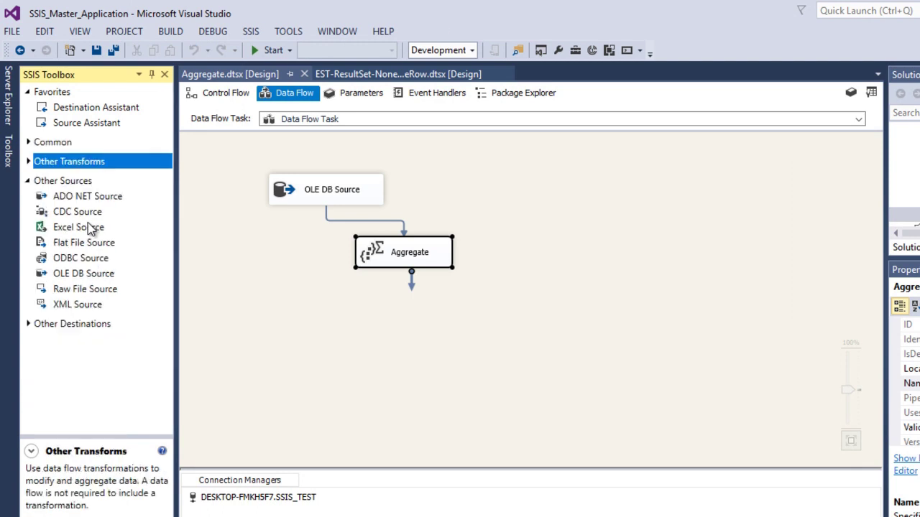
pyautogui.press('Down')
pyautogui.press('Left')
pyautogui.press('Up')
pyautogui.press('Up')
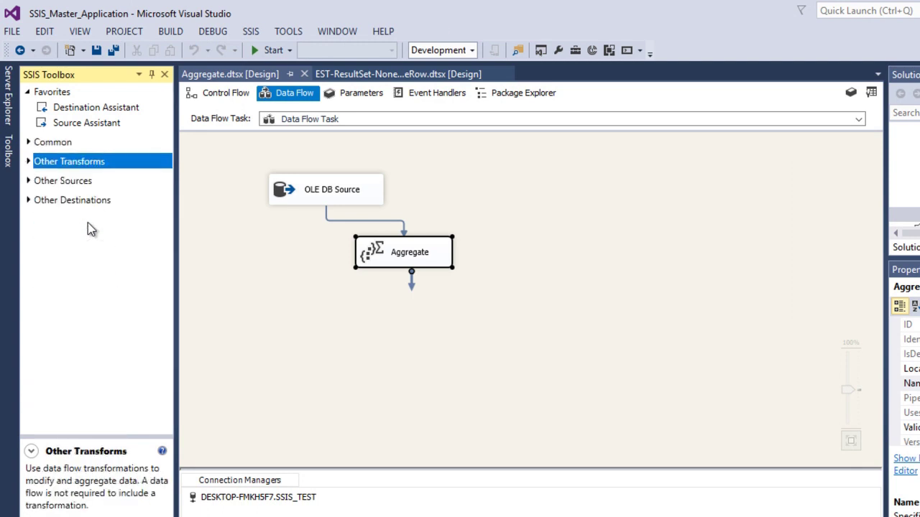
pyautogui.press('Right')
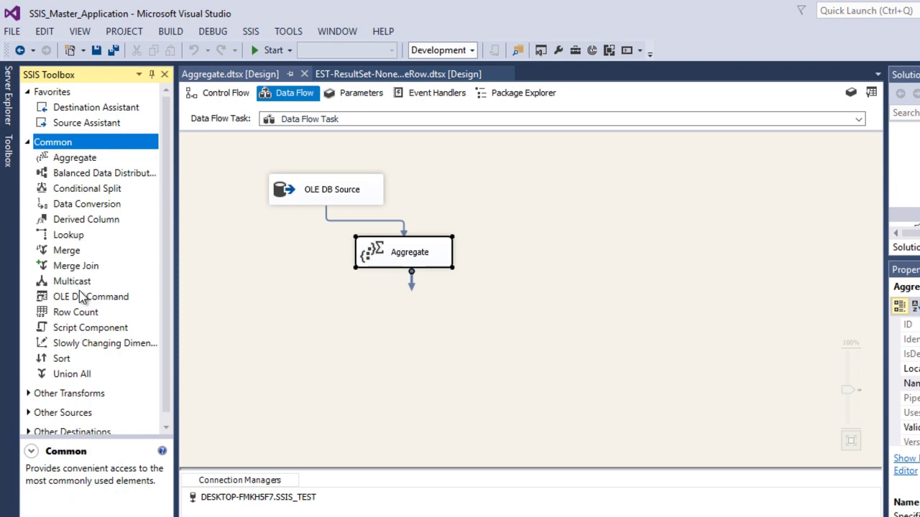
pyautogui.click(81, 285)
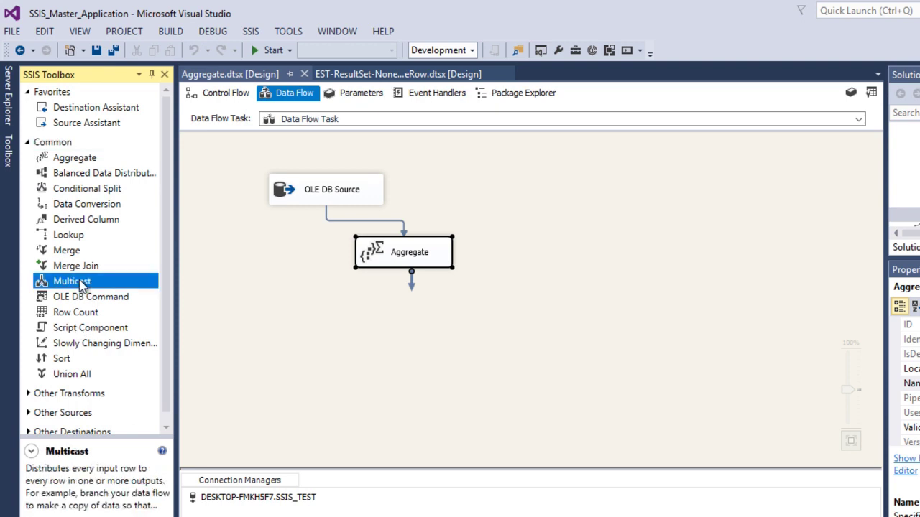
pyautogui.doubleClick(81, 285)
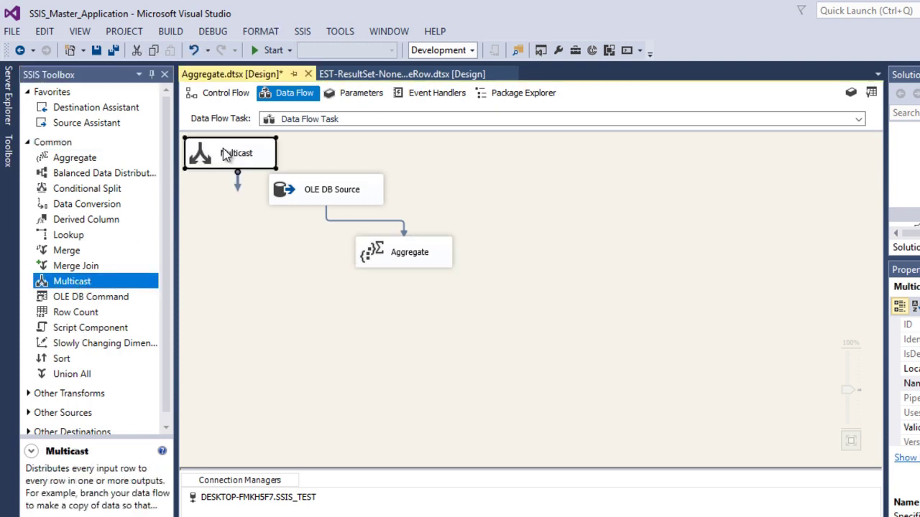
pyautogui.moveTo(211, 161); pyautogui.dragTo(453, 357)
# Step: Connect the Aggregate output to the Multicast and enable a data viewer on that path
pyautogui.click(394, 256)
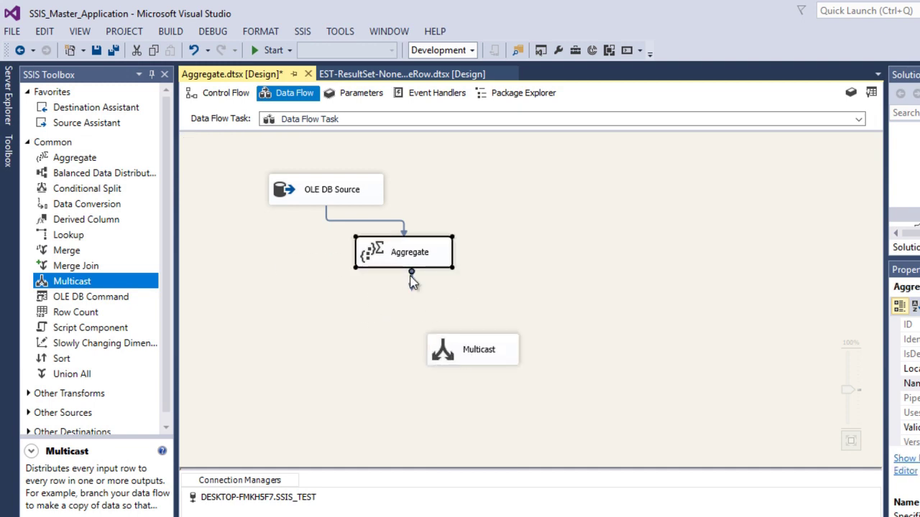
pyautogui.moveTo(414, 286); pyautogui.dragTo(473, 348)
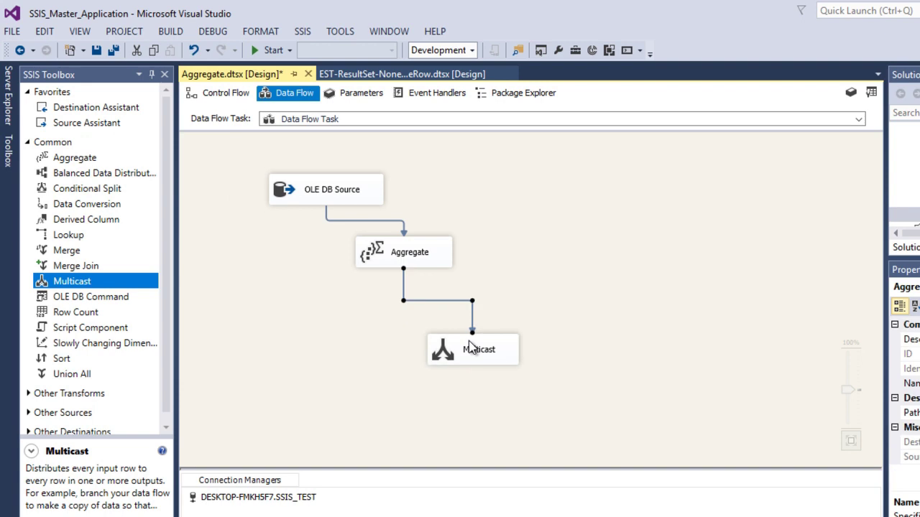
pyautogui.rightClick(438, 301)
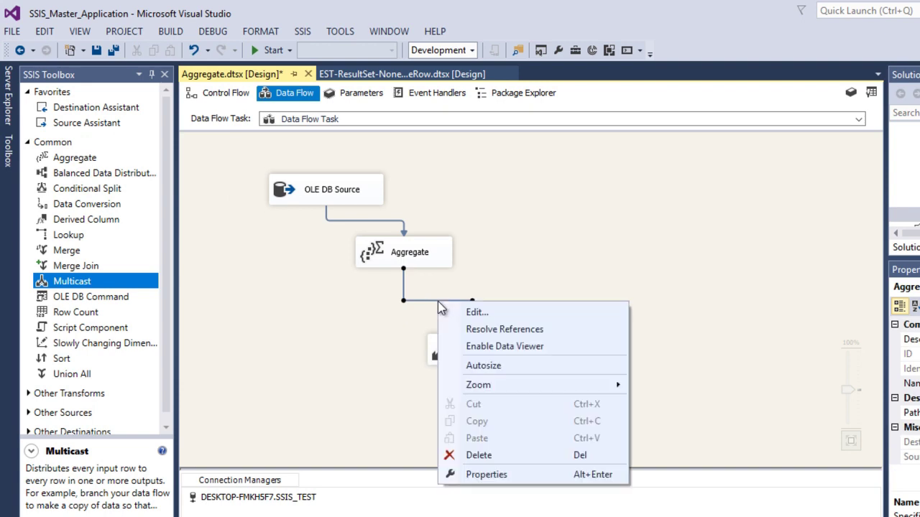
pyautogui.click(484, 345)
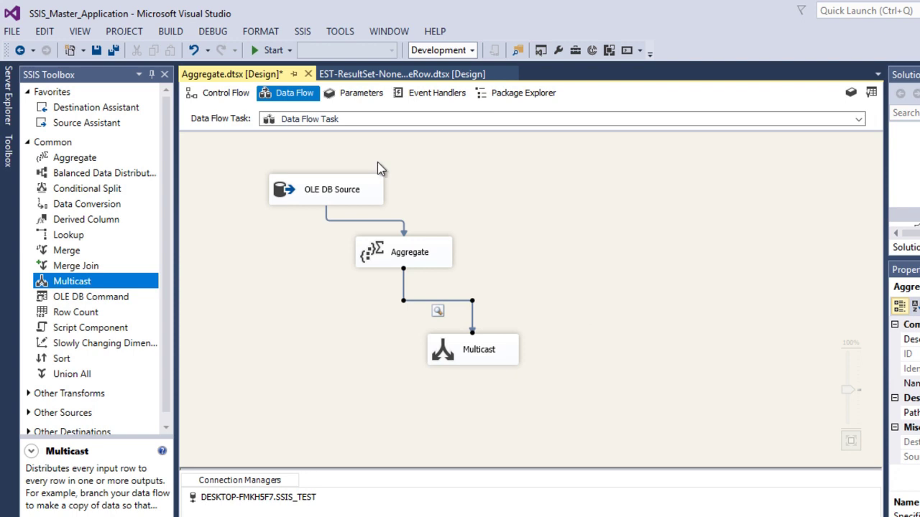
# Step: Save and debug the package, checking data viewer rows B 3, C 3 and H 4
pyautogui.click(115, 51)
pyautogui.click(270, 49)
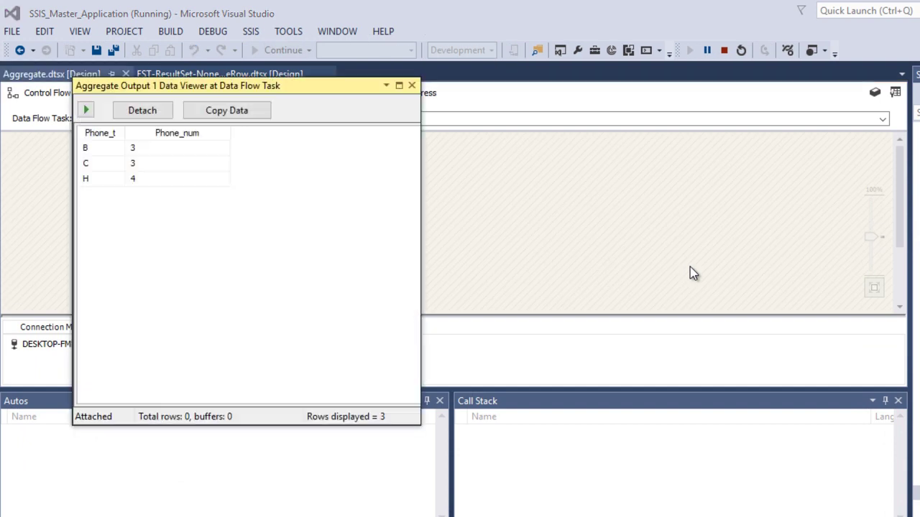
pyautogui.click(103, 151)
pyautogui.click(104, 166)
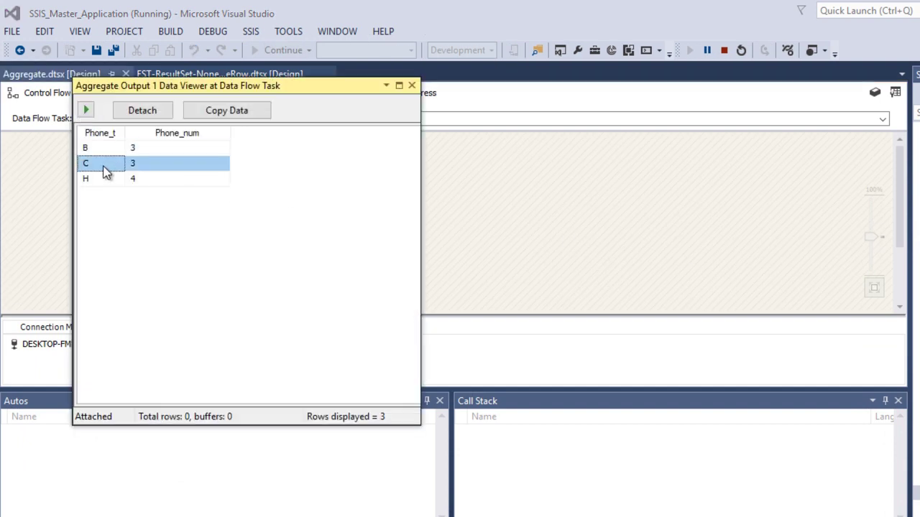
pyautogui.click(105, 181)
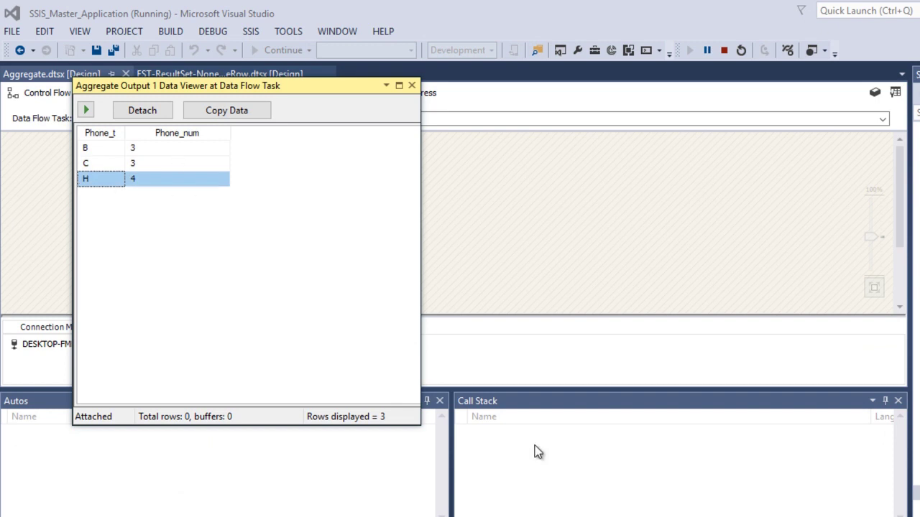
# Step: In SSMS, select the 'Select Phone_type, count(1) … group by Phone_type' query and run it with F5
pyautogui.click(659, 514)
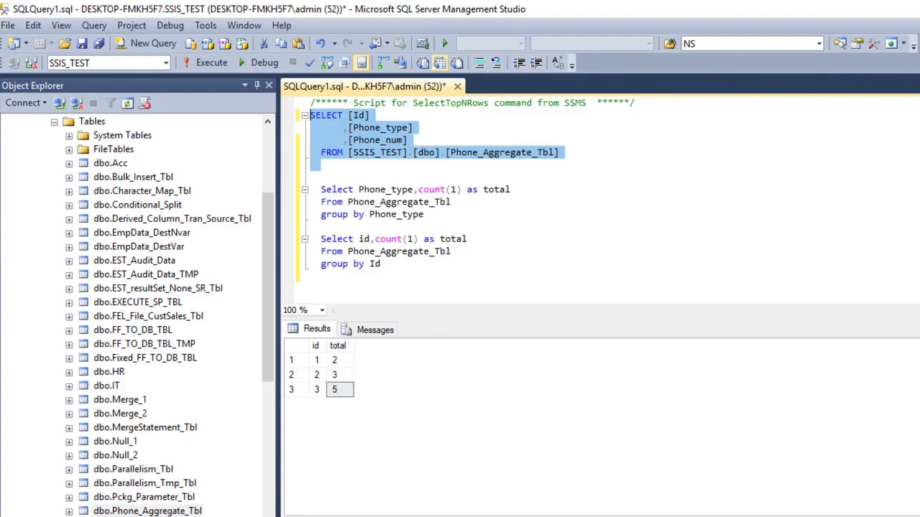
pyautogui.click(443, 218)
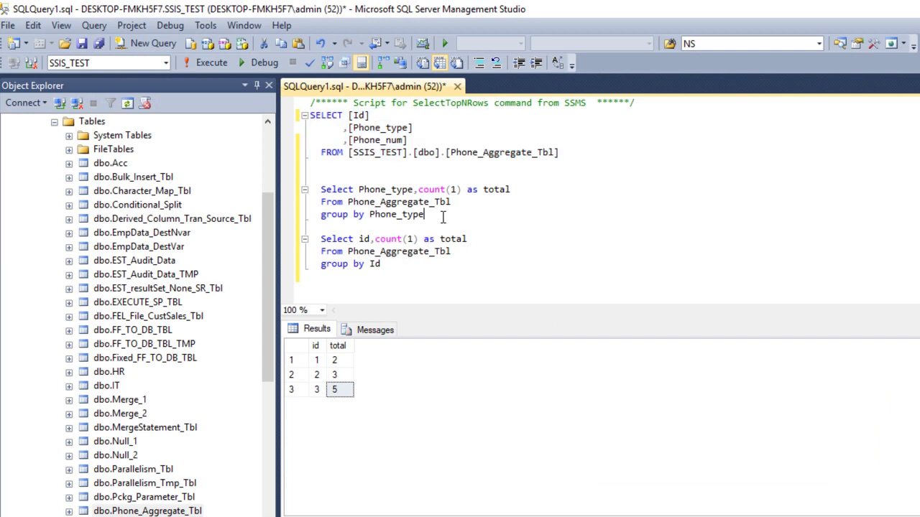
pyautogui.hotkey('shift', 'Up')
pyautogui.hotkey('shift', 'Up')
pyautogui.hotkey('shift', 'Up')
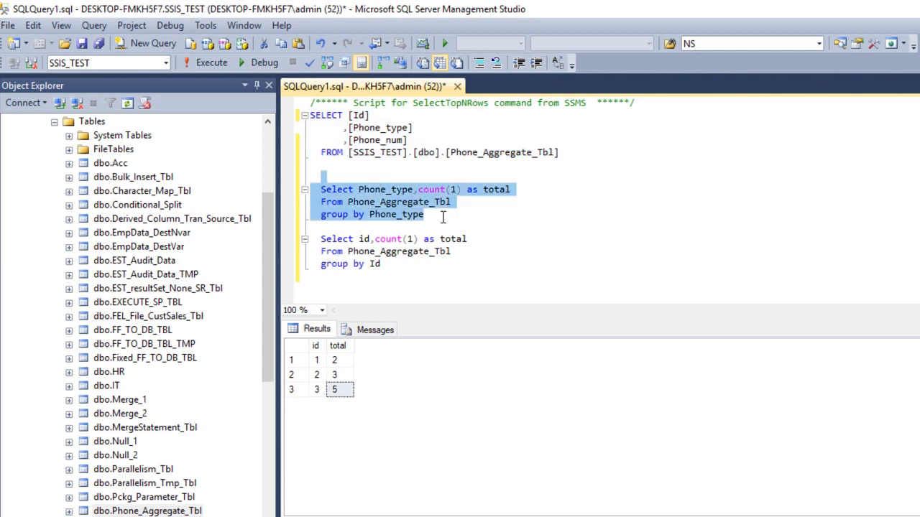
pyautogui.press('F5')
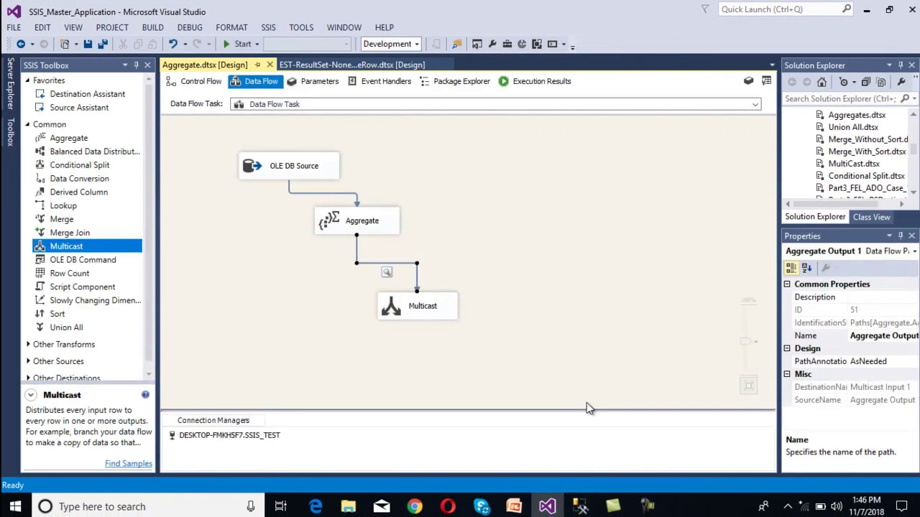
pyautogui.click(514, 509)
pyautogui.scroll(-1, 787, 214)
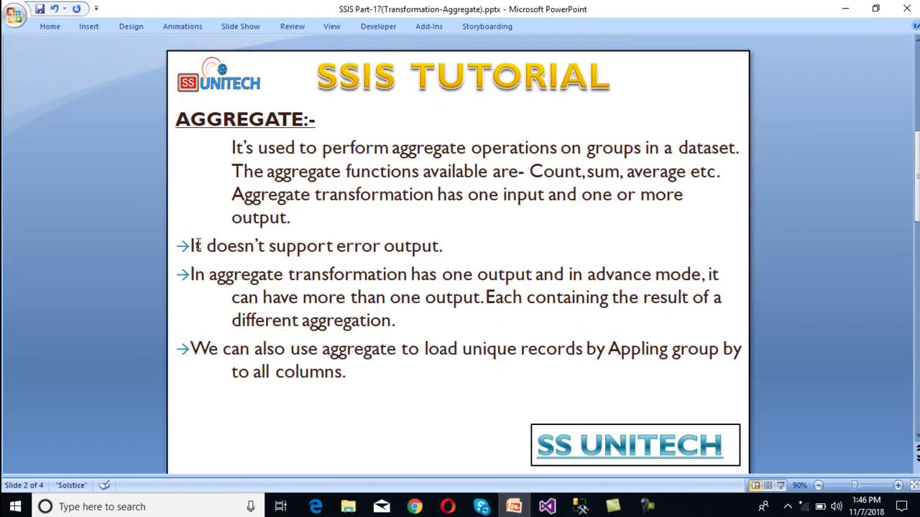
pyautogui.click(843, 8)
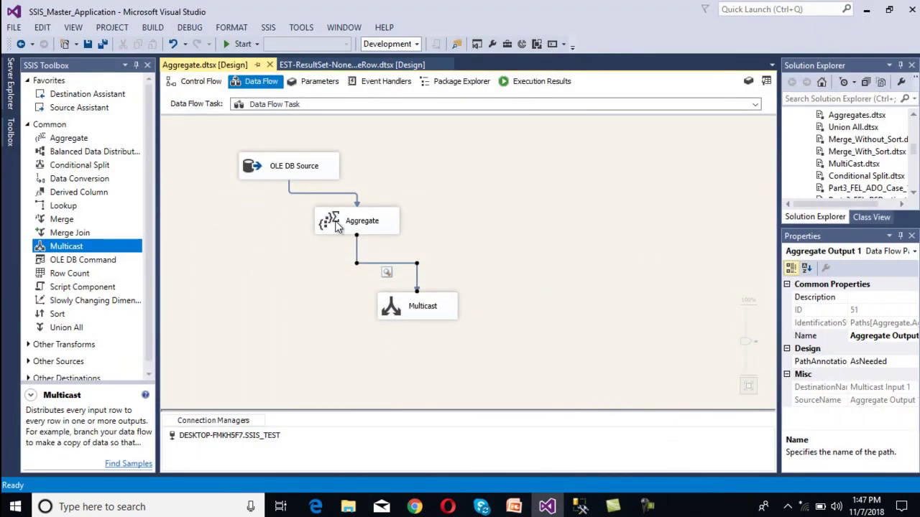
pyautogui.click(336, 227)
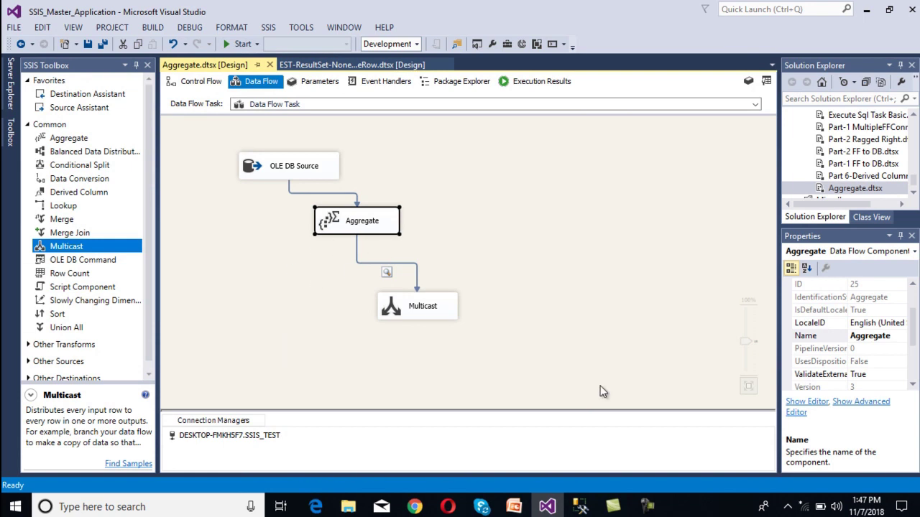
pyautogui.click(514, 507)
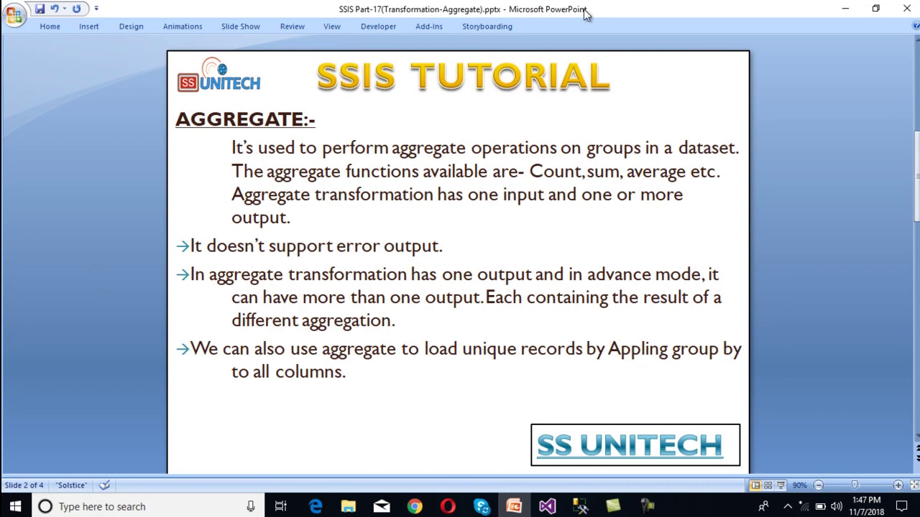
pyautogui.click(847, 7)
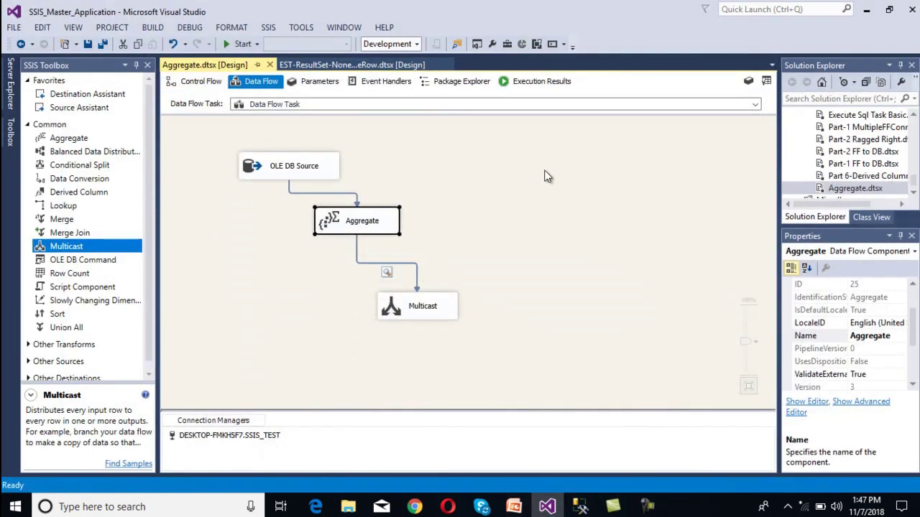
# Step: In the Aggregate editor's advanced view, add a new aggregation named Aggregate2_Id
pyautogui.doubleClick(340, 221)
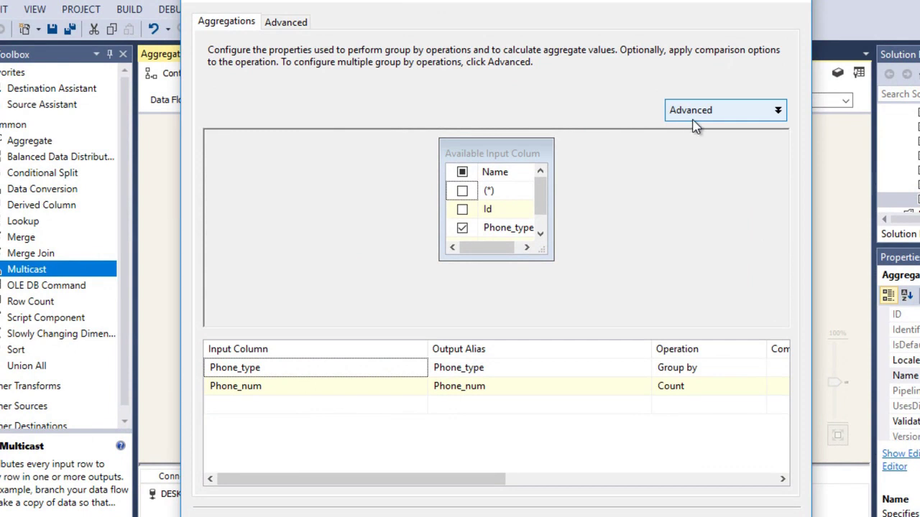
pyautogui.click(766, 113)
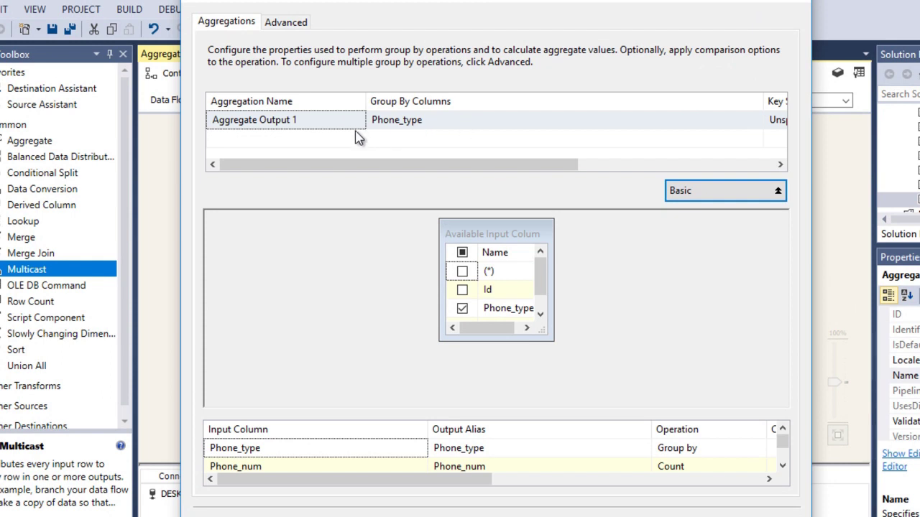
pyautogui.click(334, 140)
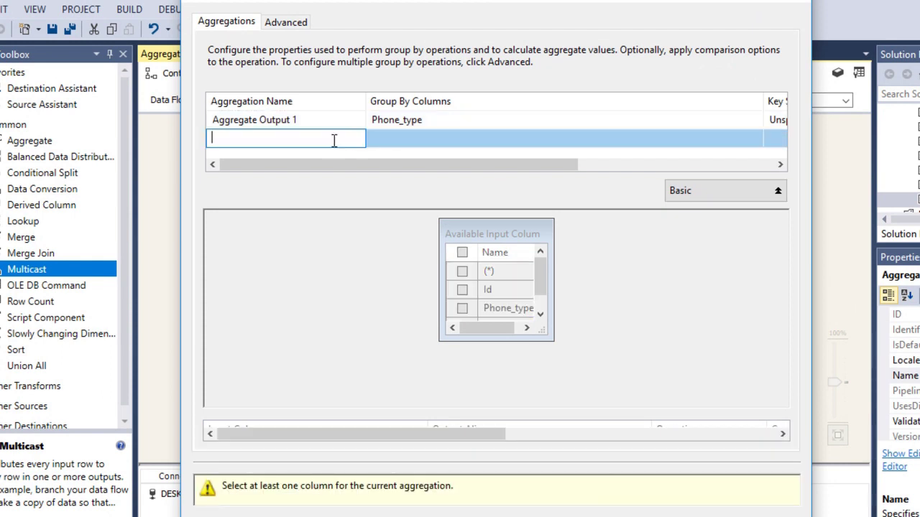
pyautogui.write('Aggr')
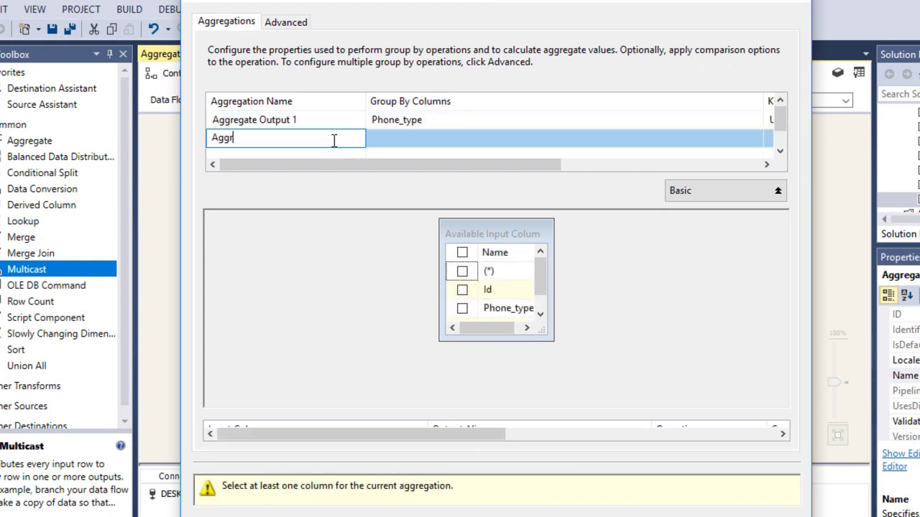
pyautogui.write('egate2_Id')
pyautogui.press('Tab')
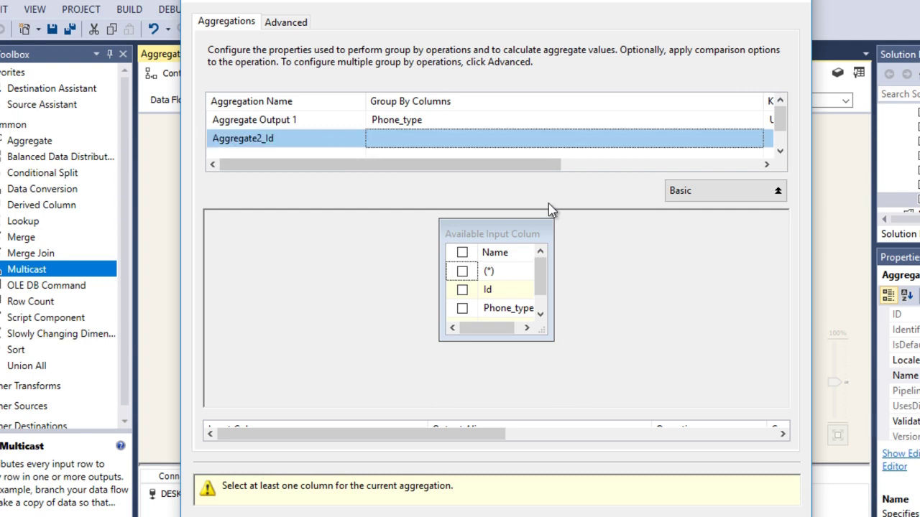
# Step: Make Aggregate2_Id group by Id and count Phone_num, then confirm the editor
pyautogui.click(760, 194)
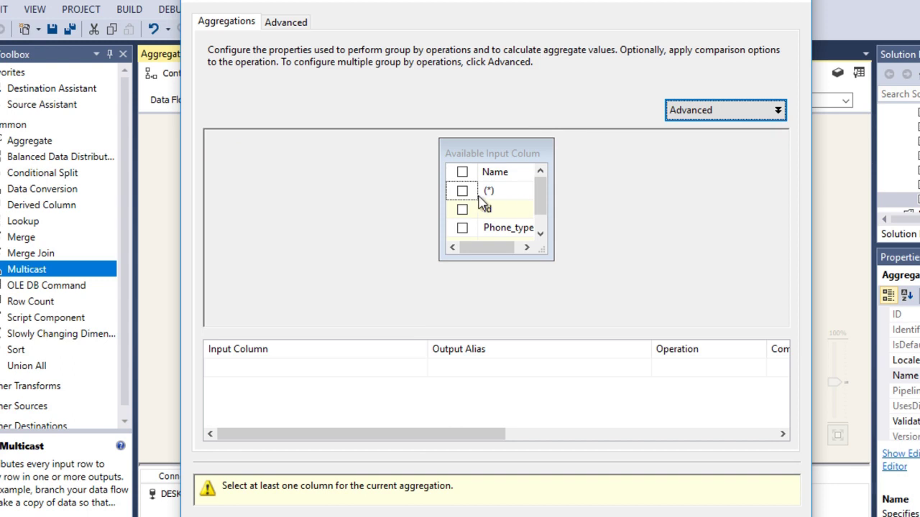
pyautogui.click(462, 210)
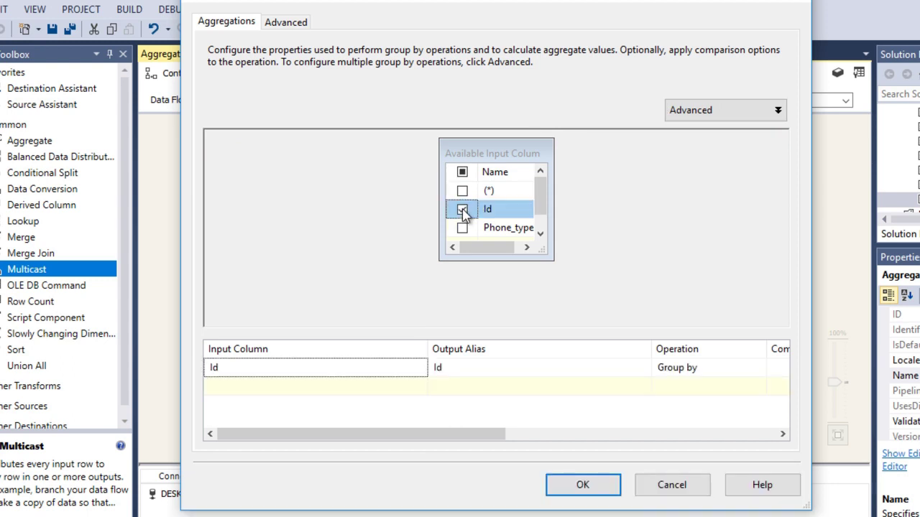
pyautogui.click(540, 235)
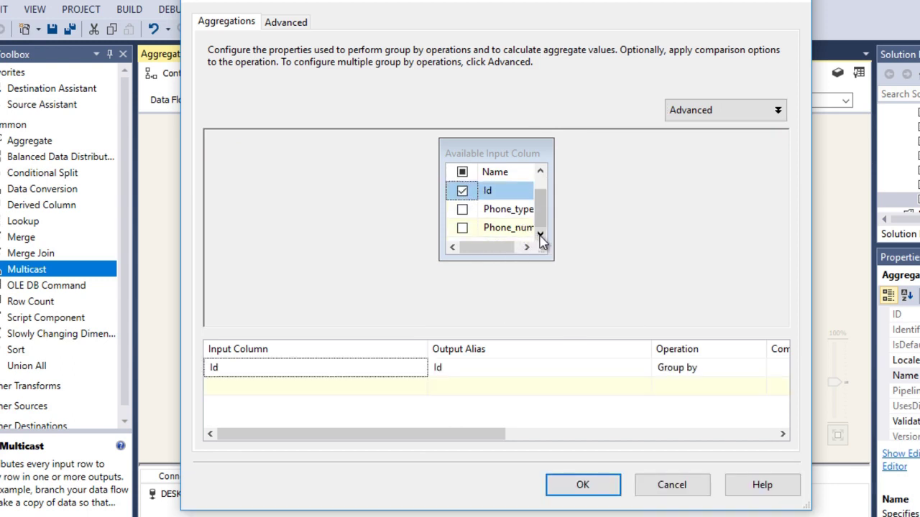
pyautogui.click(462, 228)
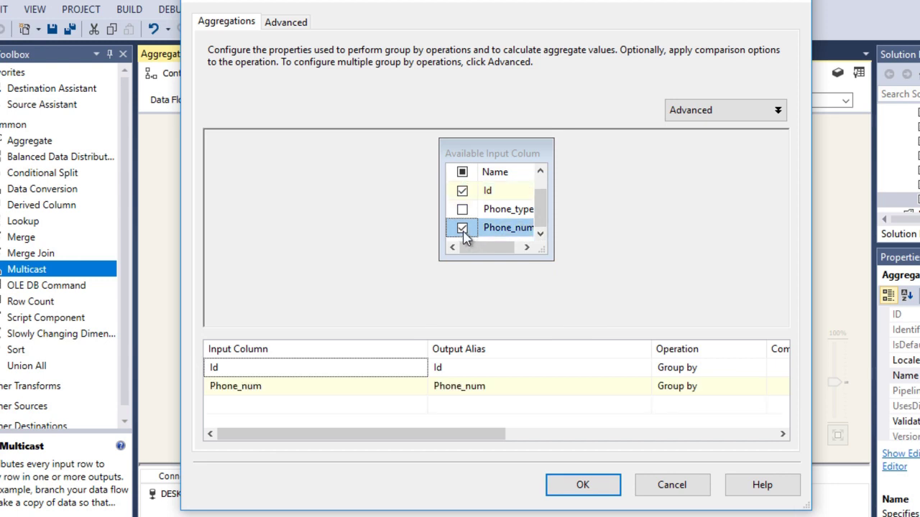
pyautogui.click(708, 391)
pyautogui.click(708, 392)
pyautogui.click(708, 422)
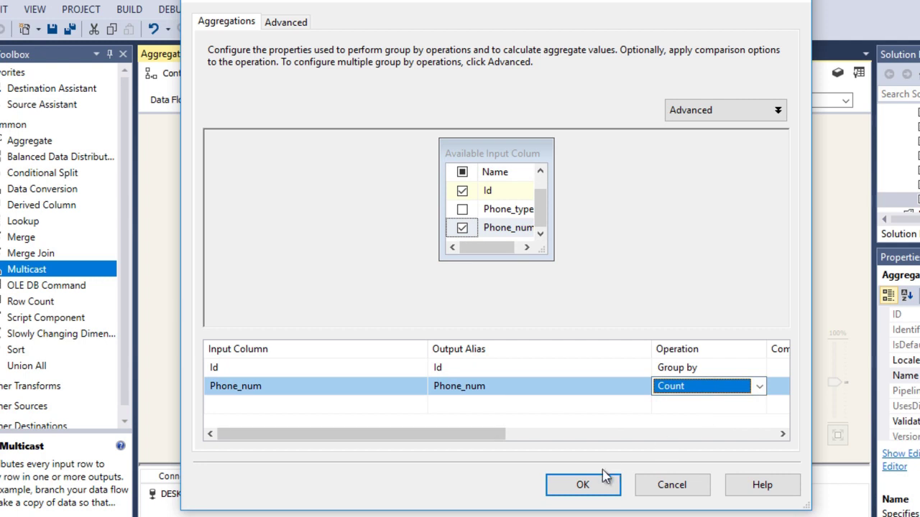
pyautogui.click(586, 485)
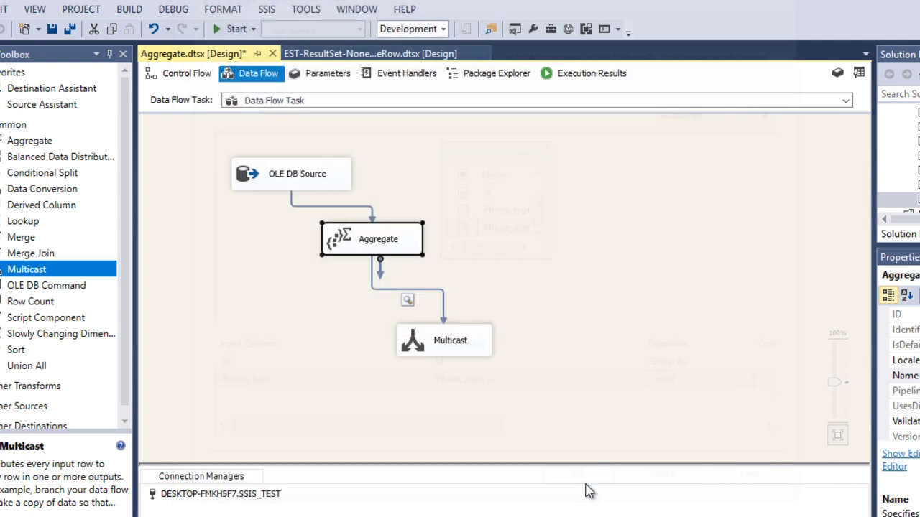
# Step: Save the package and add a second Multicast, Multicast 1, beside the first
pyautogui.click(634, 199)
pyautogui.hotkey('ctrl', 's')
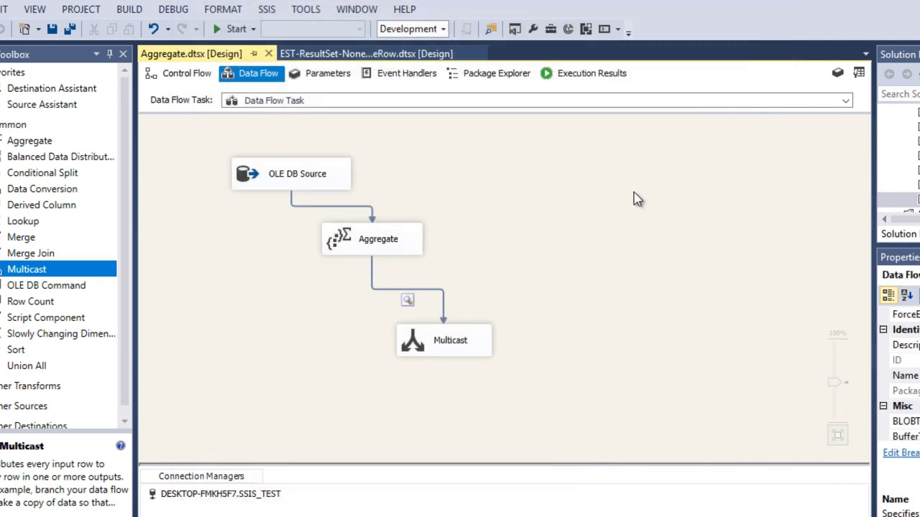
pyautogui.moveTo(415, 334); pyautogui.dragTo(267, 325)
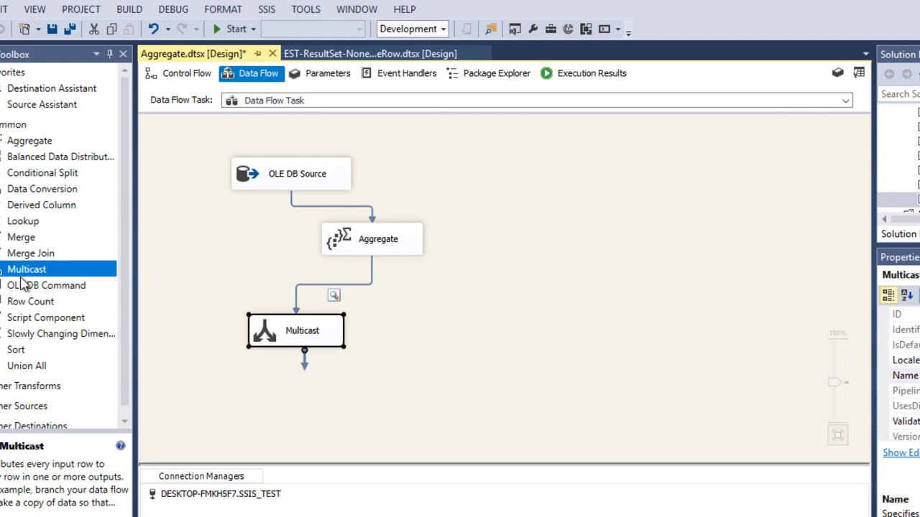
pyautogui.moveTo(32, 269); pyautogui.dragTo(454, 309)
pyautogui.click(377, 253)
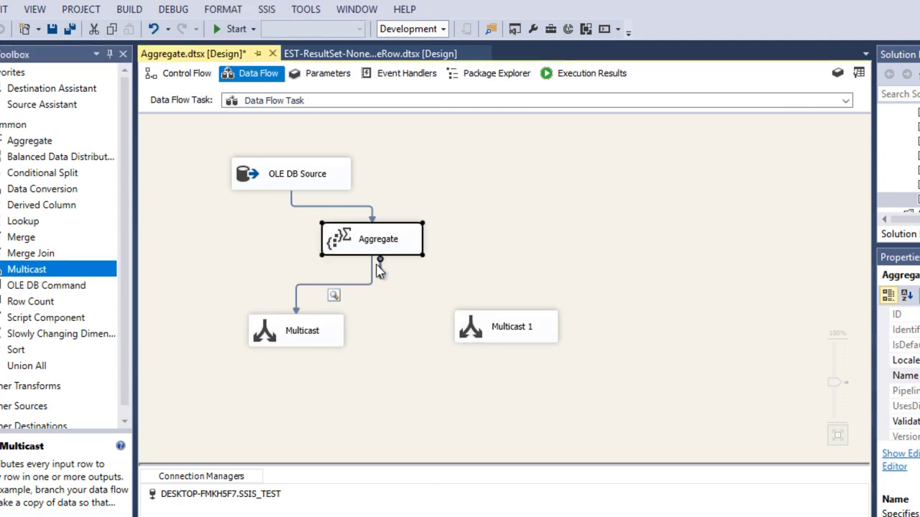
# Step: Connect the Aggregate2_Id output to Multicast 1 with a data viewer, and run the package
pyautogui.moveTo(380, 271); pyautogui.dragTo(495, 327)
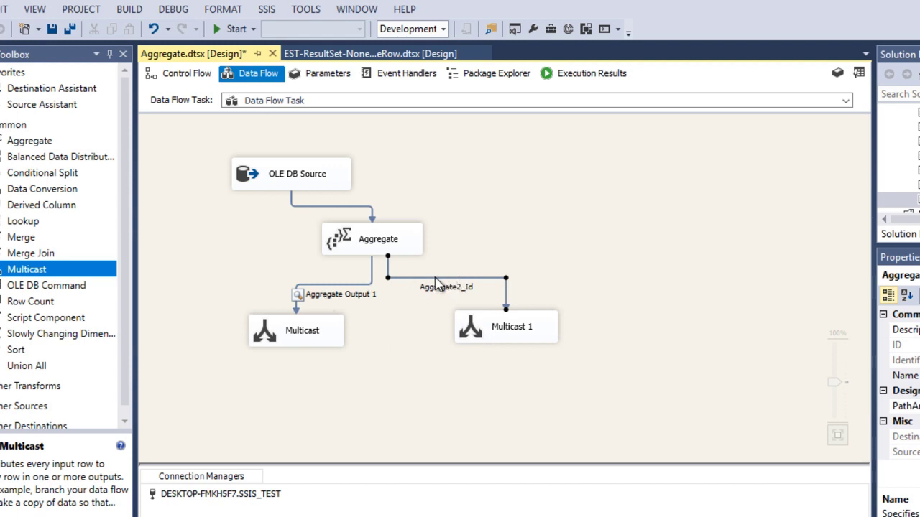
pyautogui.rightClick(437, 278)
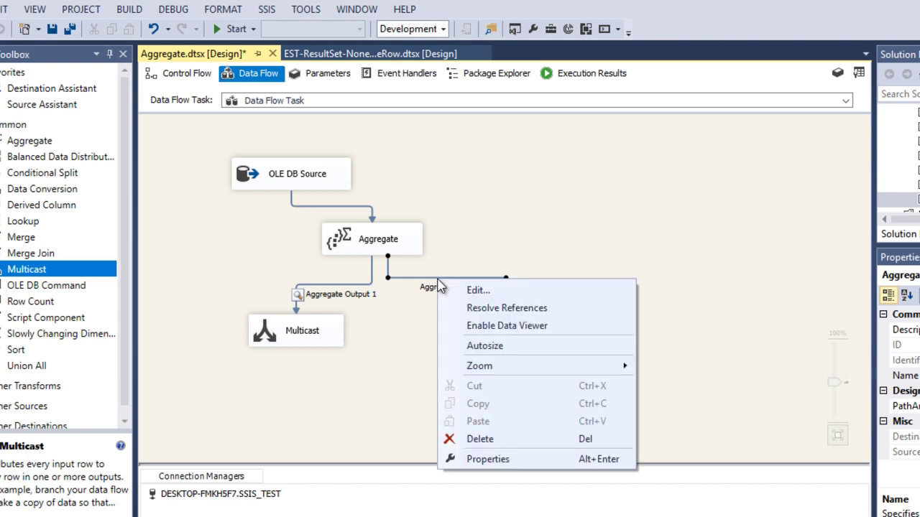
pyautogui.click(487, 327)
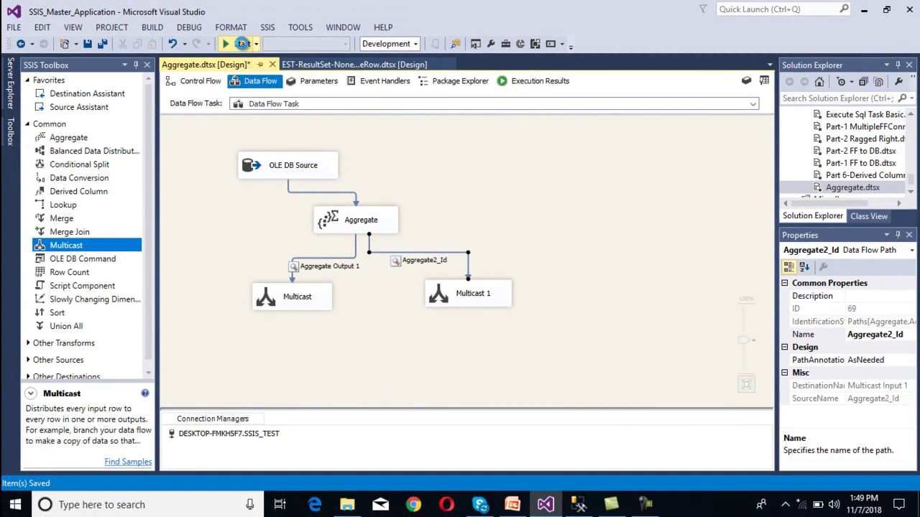
pyautogui.click(242, 44)
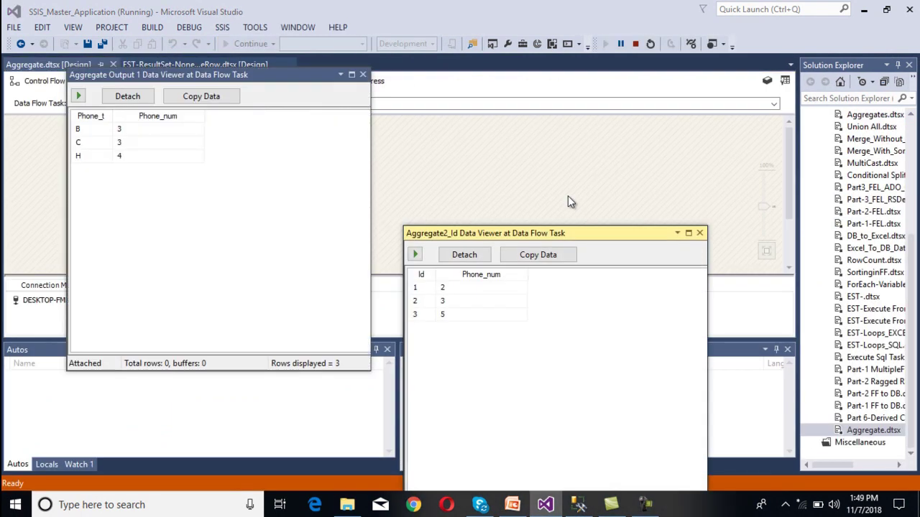
# Step: Compare both data viewers' counts side by side, then show PowerPoint's final thank-you slide 4
pyautogui.moveTo(559, 234); pyautogui.dragTo(633, 87)
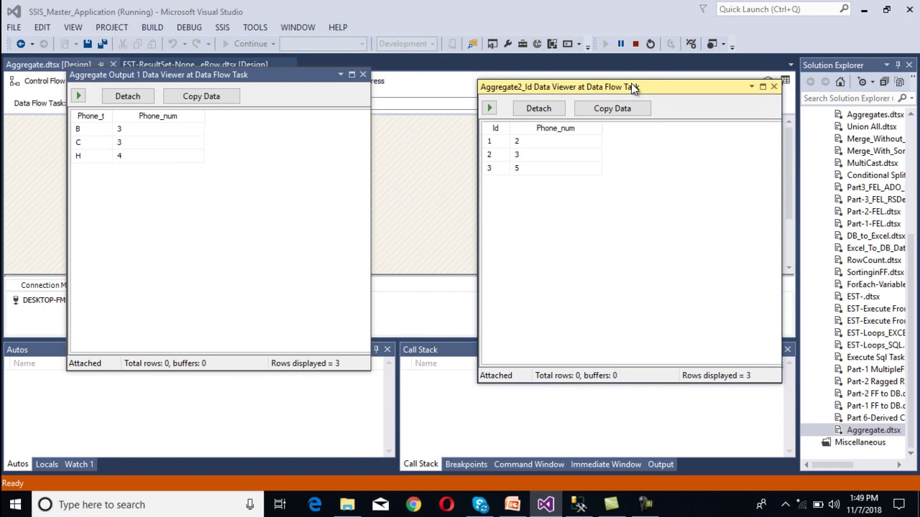
pyautogui.click(173, 142)
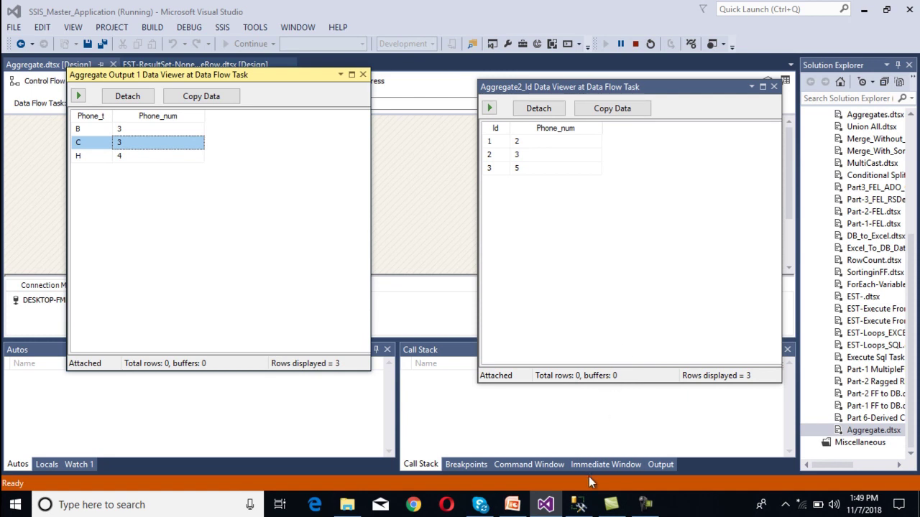
pyautogui.moveTo(521, 507)
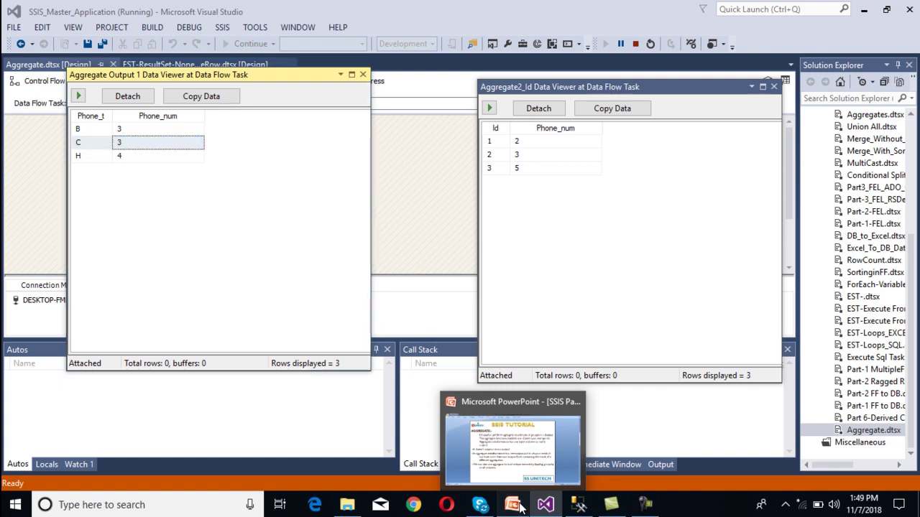
pyautogui.click(520, 507)
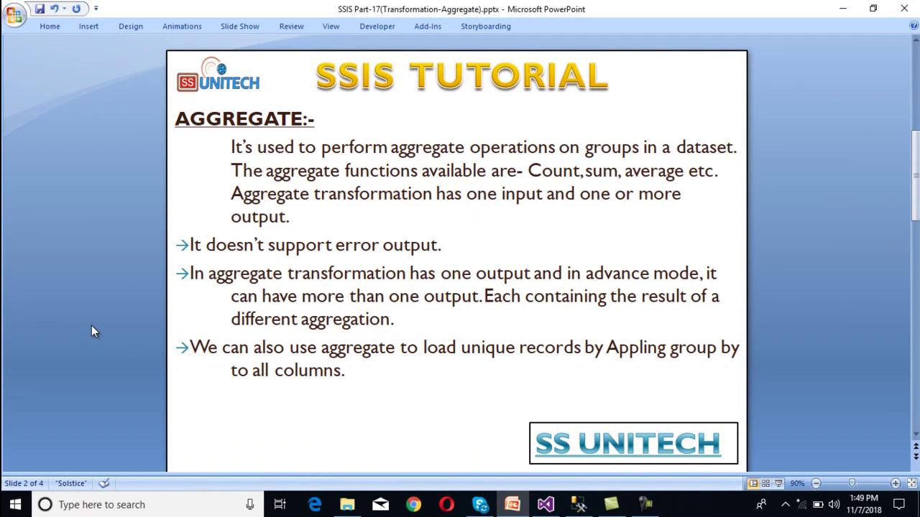
pyautogui.press('pagedown')
pyautogui.press('pagedown')
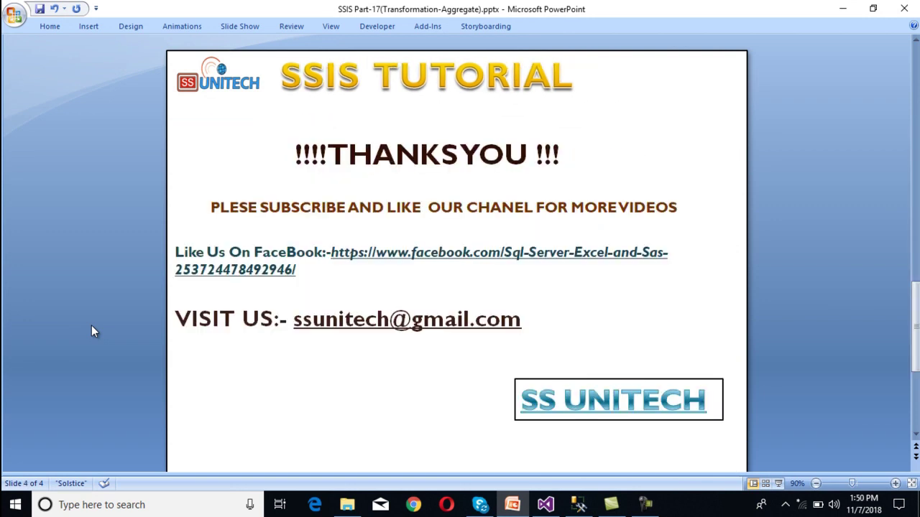
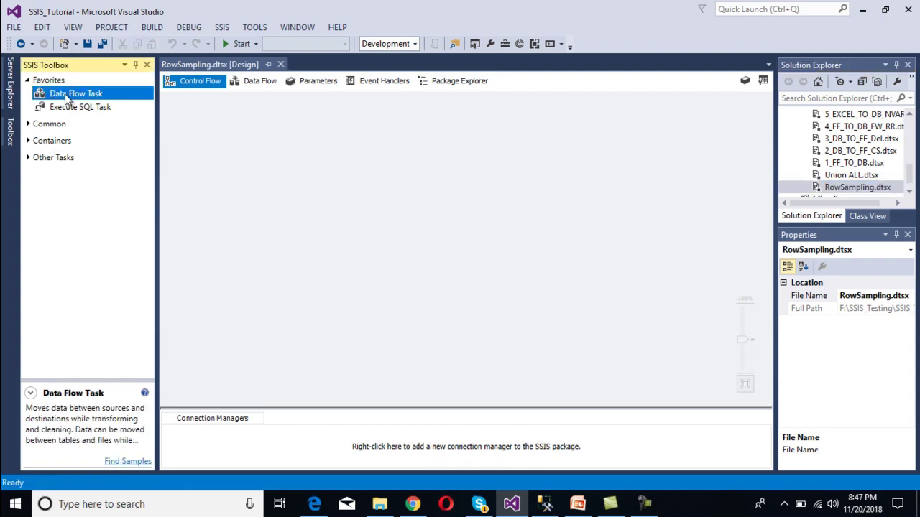
# Step: Add a Data Flow Task to the Control Flow and place an OLE DB Source inside it
pyautogui.moveTo(65, 95); pyautogui.dragTo(271, 147)
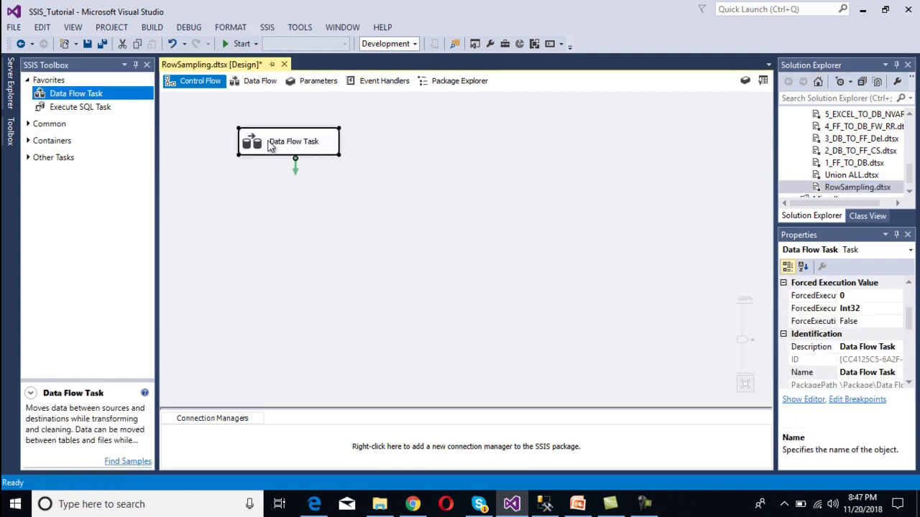
pyautogui.doubleClick(269, 144)
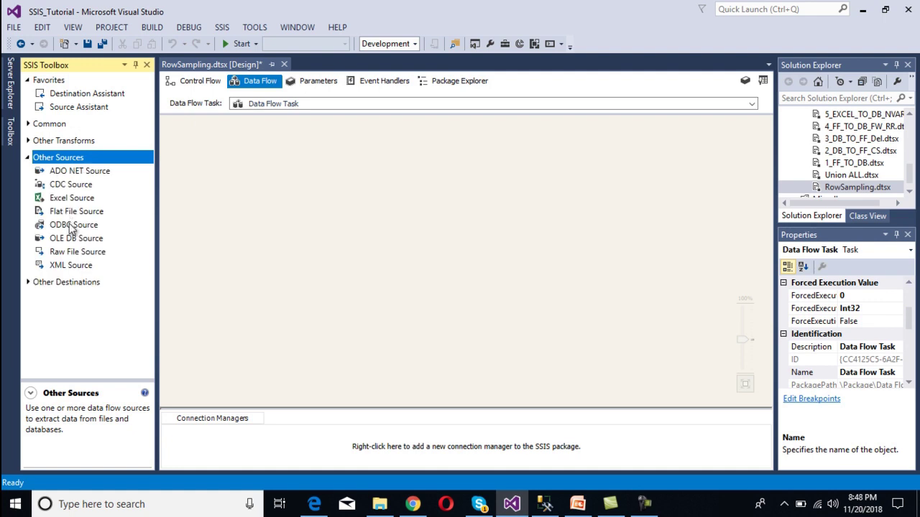
pyautogui.click(78, 238)
pyautogui.doubleClick(77, 240)
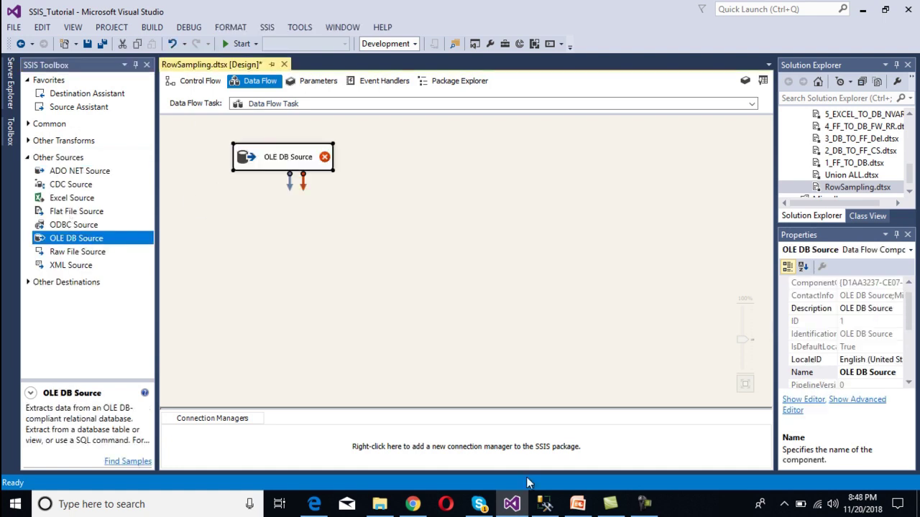
# Step: Check the source table in SQL Server Management Studio, then open the OLE DB Source editor
pyautogui.click(544, 509)
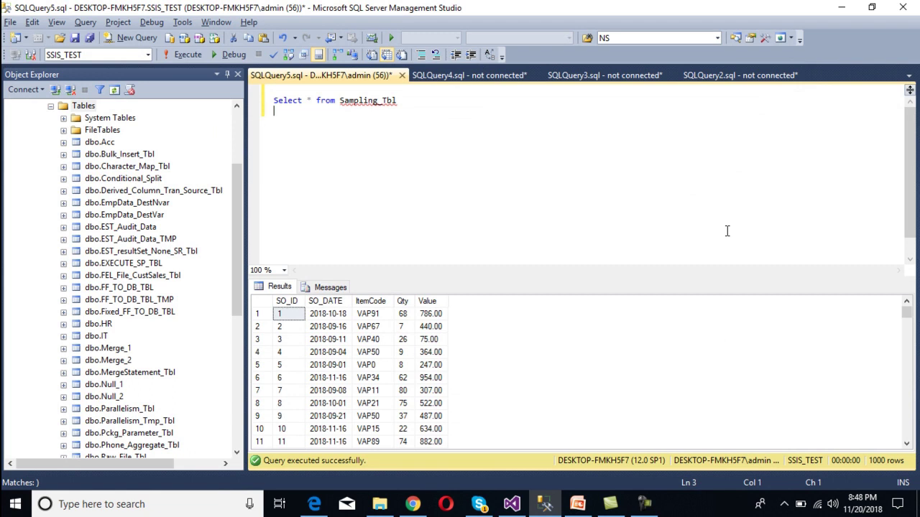
pyautogui.hotkey('alt', 'Tab')
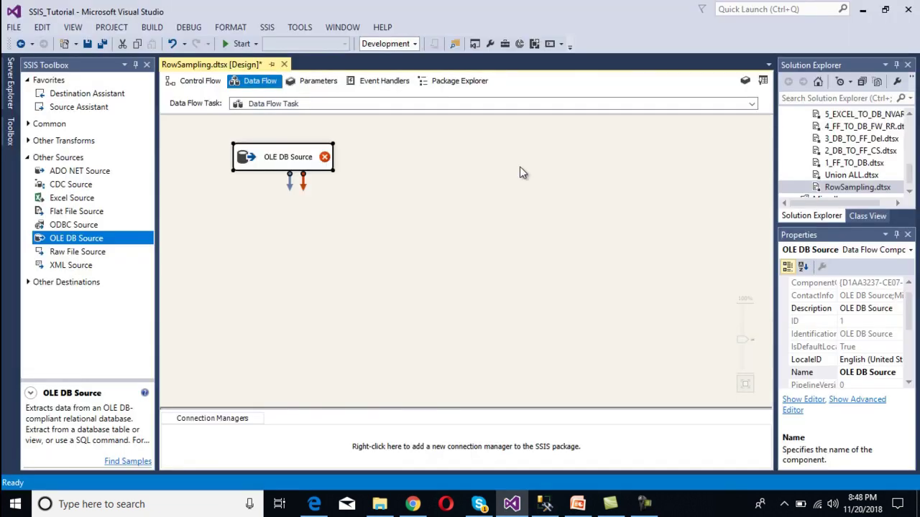
pyautogui.doubleClick(244, 158)
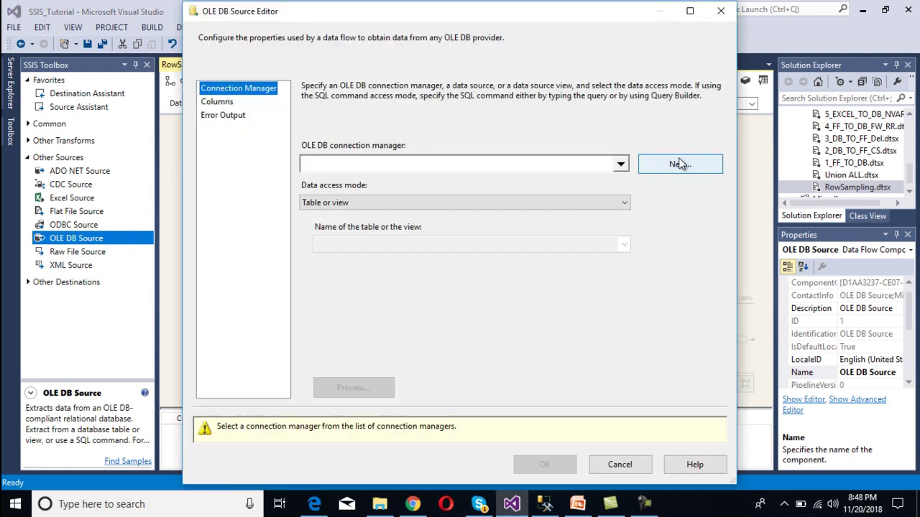
# Step: Point the OLE DB Source at [dbo].[Sampling_Tbl] via SSIS_TEST, review its columns, and save
pyautogui.click(687, 165)
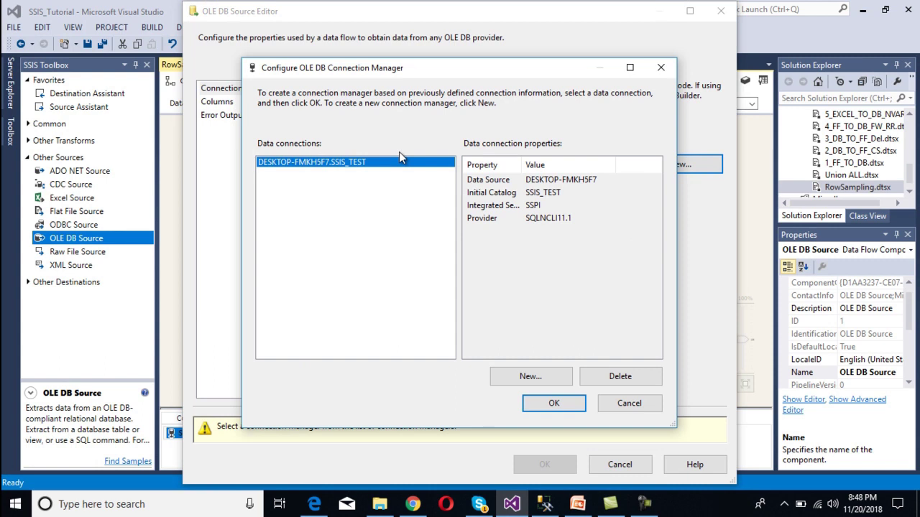
pyautogui.click(554, 404)
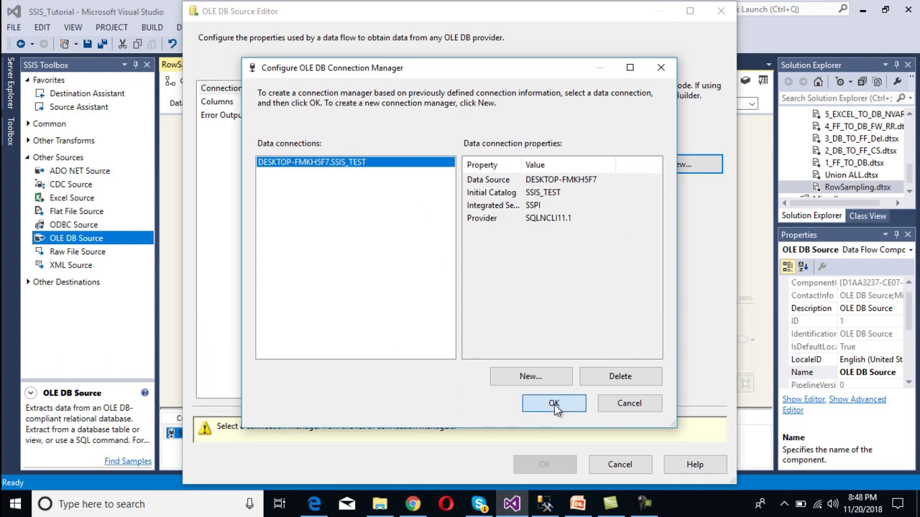
pyautogui.click(624, 246)
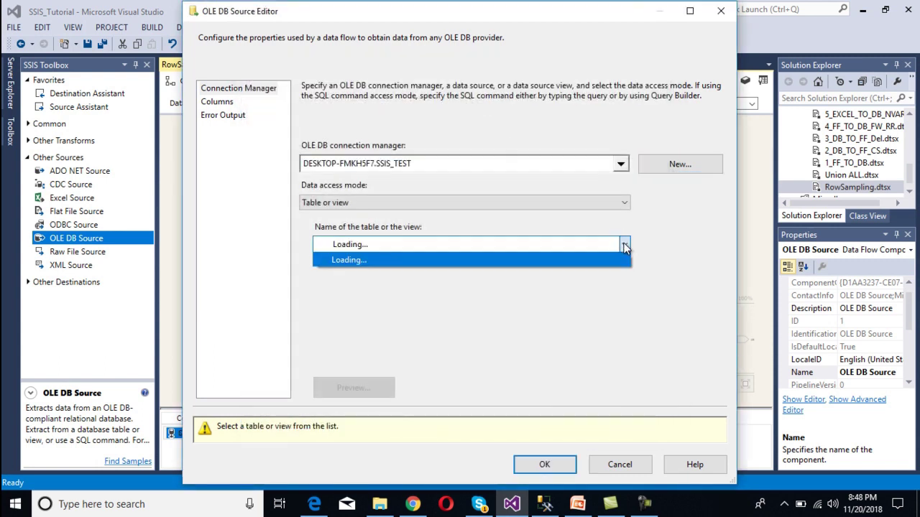
pyautogui.click(614, 260)
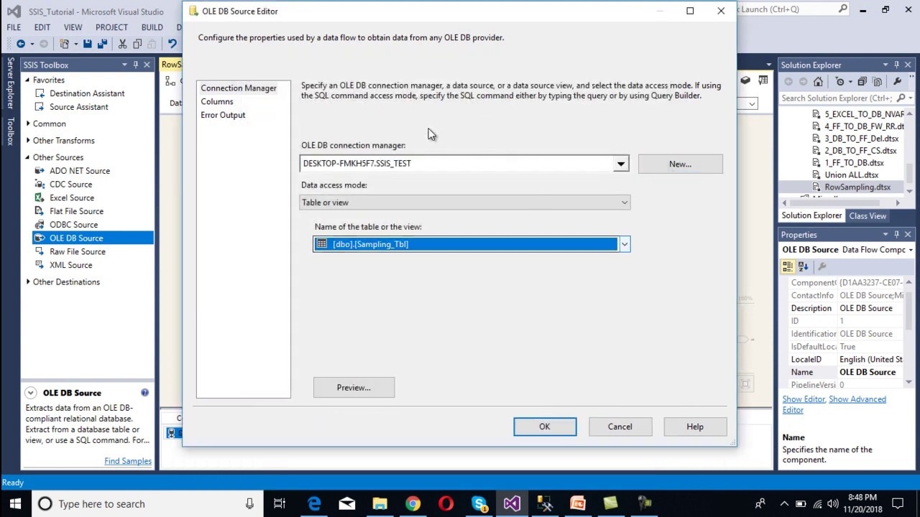
pyautogui.click(215, 104)
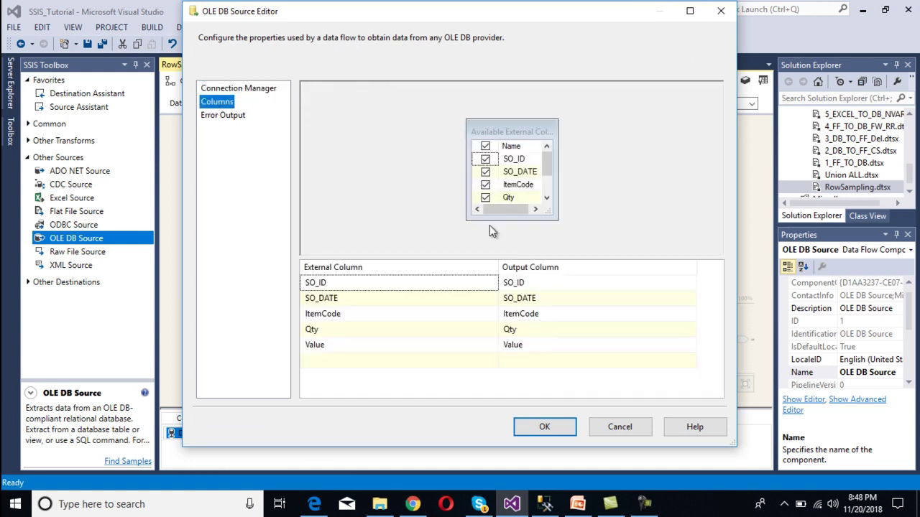
pyautogui.click(546, 428)
pyautogui.click(539, 237)
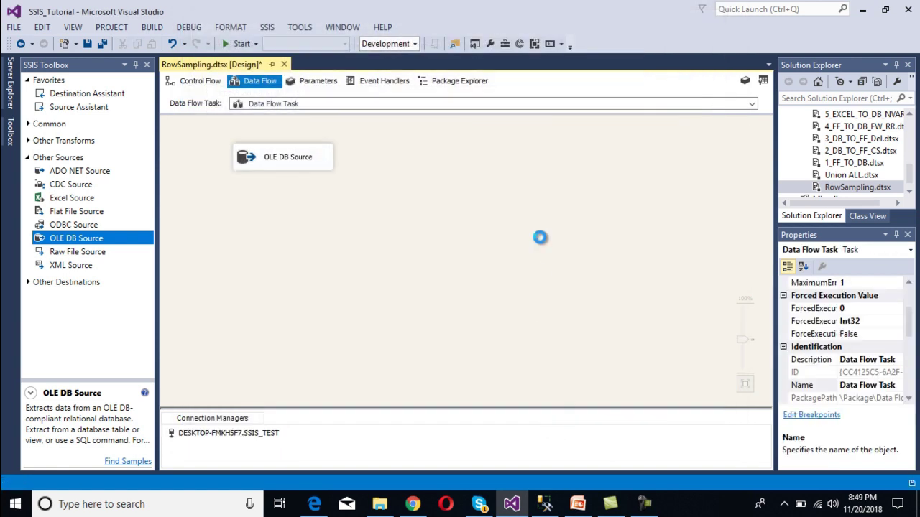
pyautogui.hotkey('ctrl', 's')
# Step: Add a Row Sampling transform below the OLE DB Source and connect the source to it
pyautogui.click(63, 140)
pyautogui.click(75, 329)
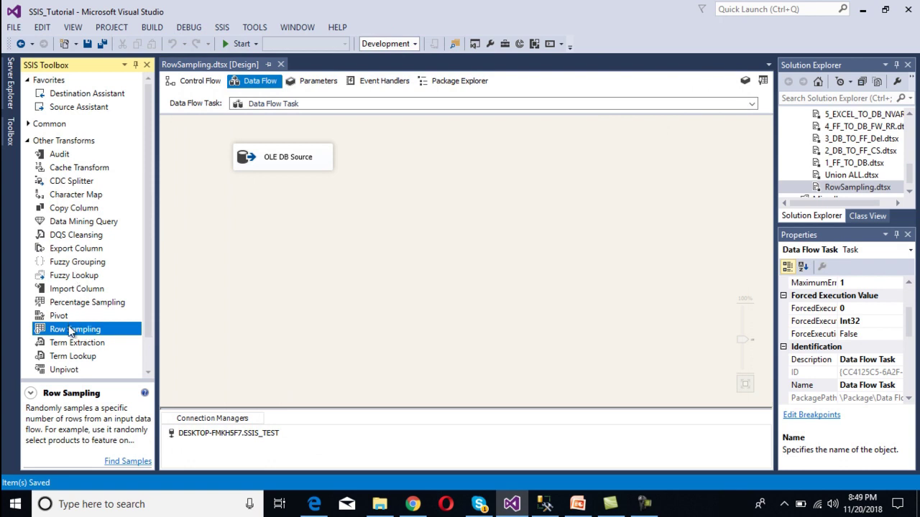
pyautogui.moveTo(69, 327); pyautogui.dragTo(300, 219)
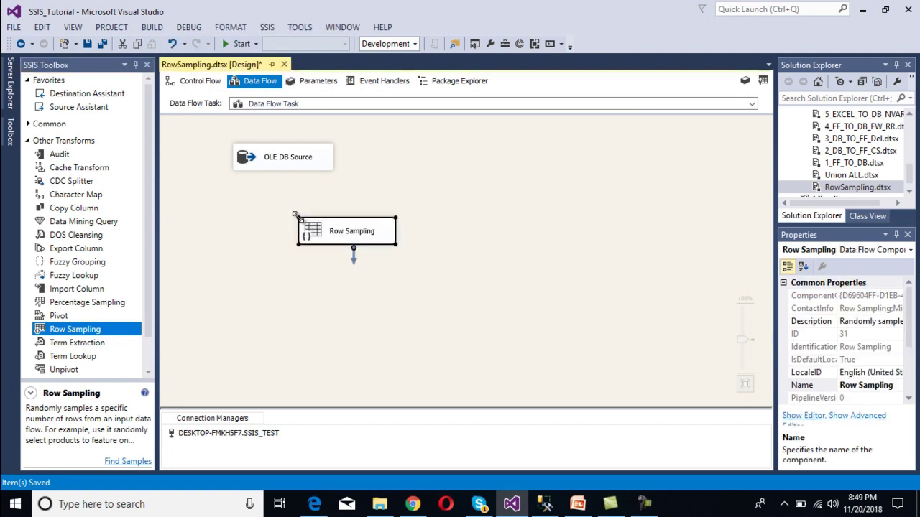
pyautogui.click(281, 163)
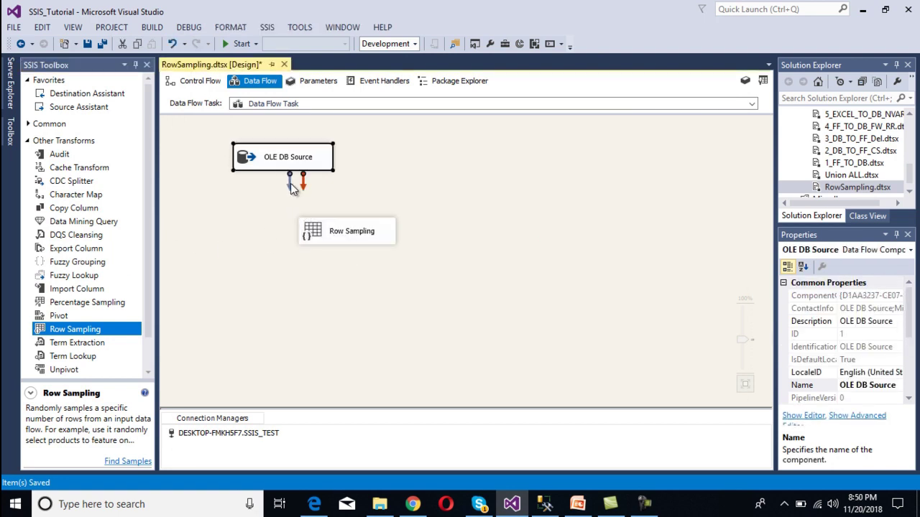
pyautogui.moveTo(291, 189); pyautogui.dragTo(311, 219)
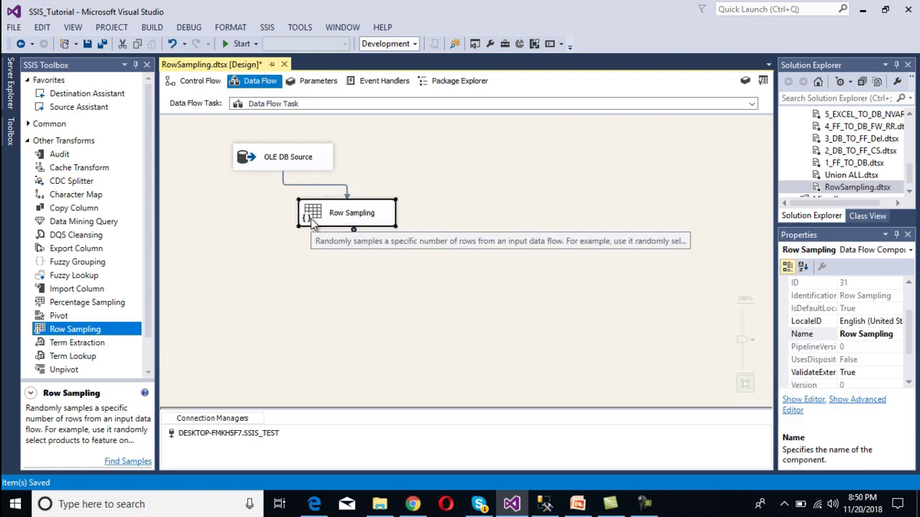
# Step: Set Row Sampling to sample 5 rows, confirm, and save the package
pyautogui.doubleClick(311, 222)
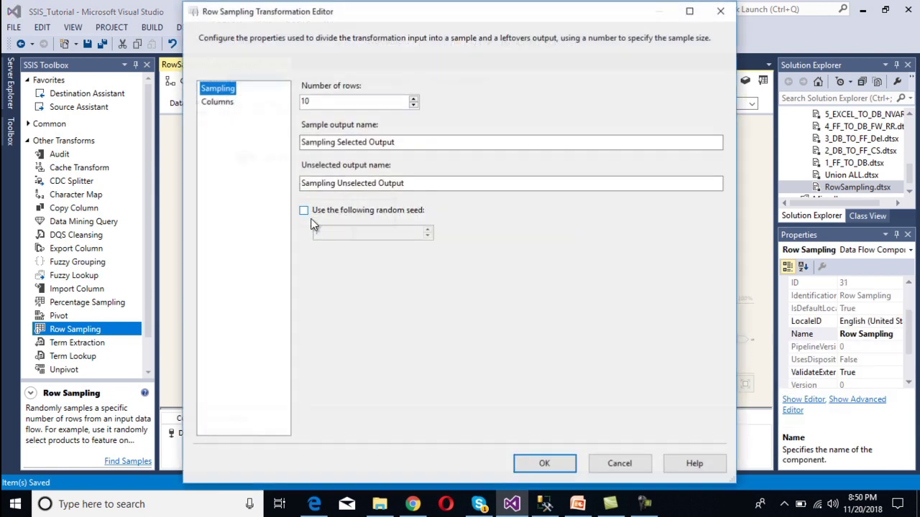
pyautogui.click(335, 102)
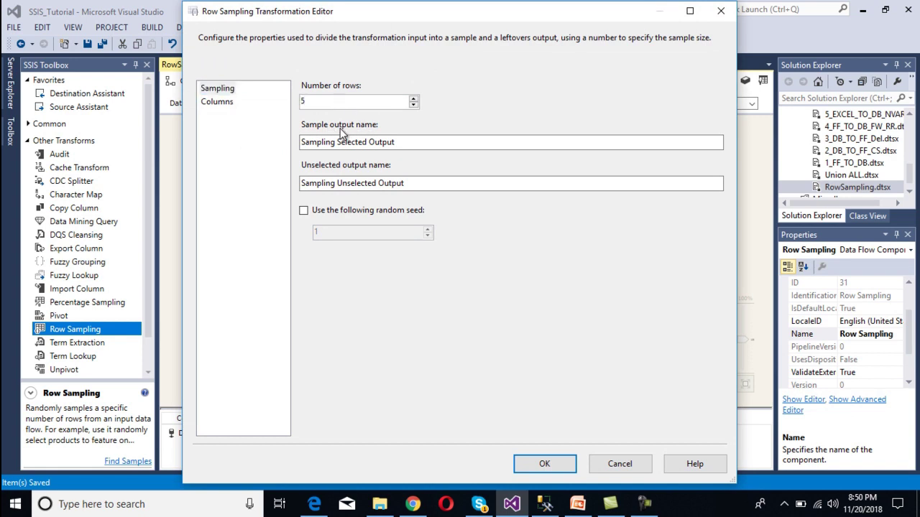
pyautogui.click(408, 141)
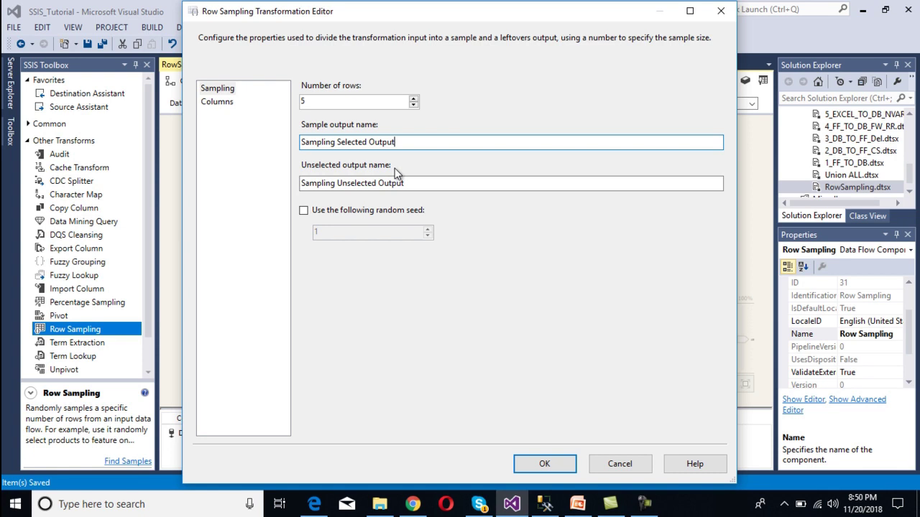
pyautogui.click(220, 103)
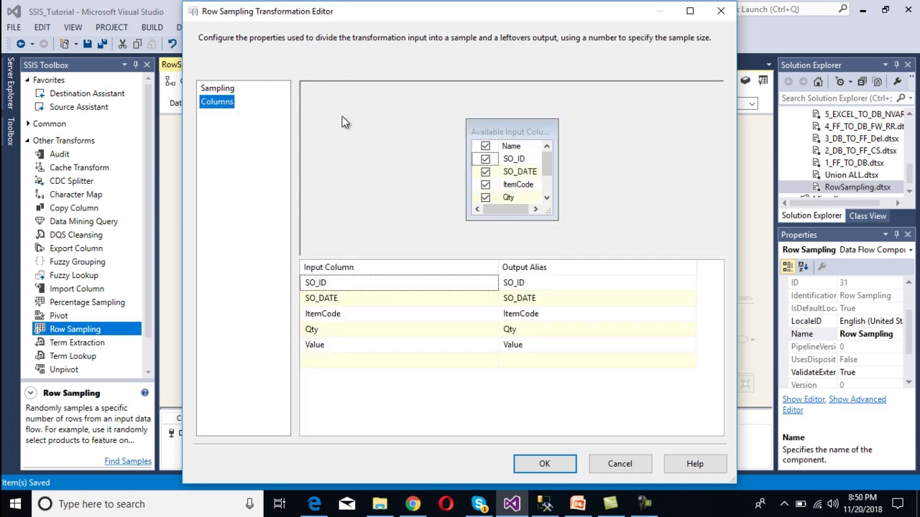
pyautogui.click(540, 463)
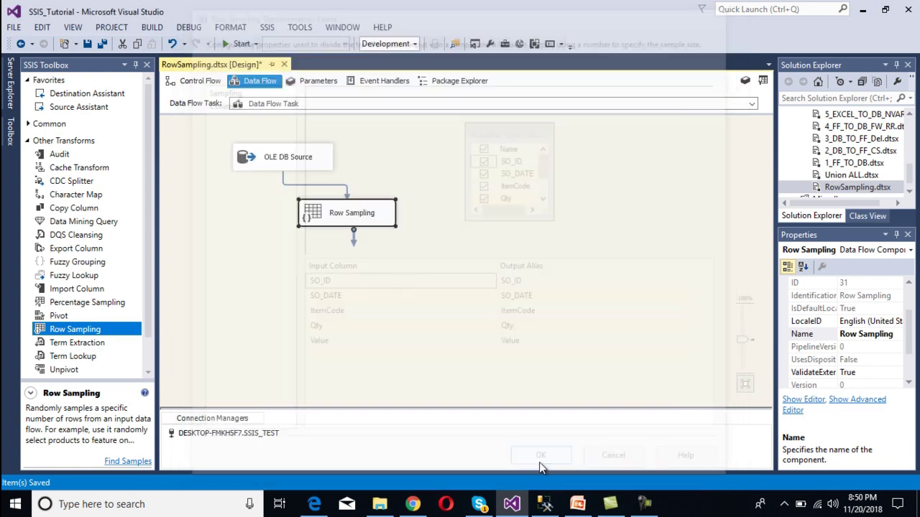
pyautogui.click(441, 232)
pyautogui.hotkey('ctrl', 's')
pyautogui.click(127, 224)
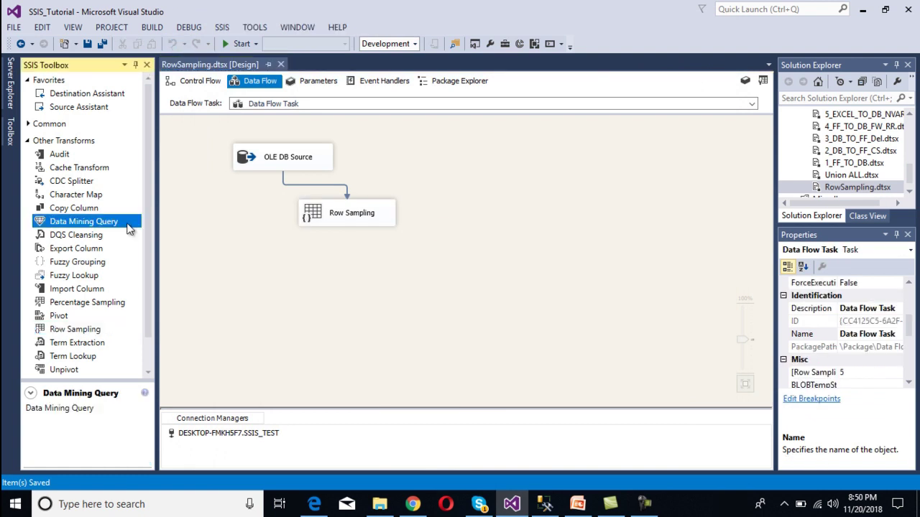
# Step: Add a Multicast and connect Row Sampling's Sampling Selected Output to it
pyautogui.press('Left')
pyautogui.press('Left')
pyautogui.press('Up')
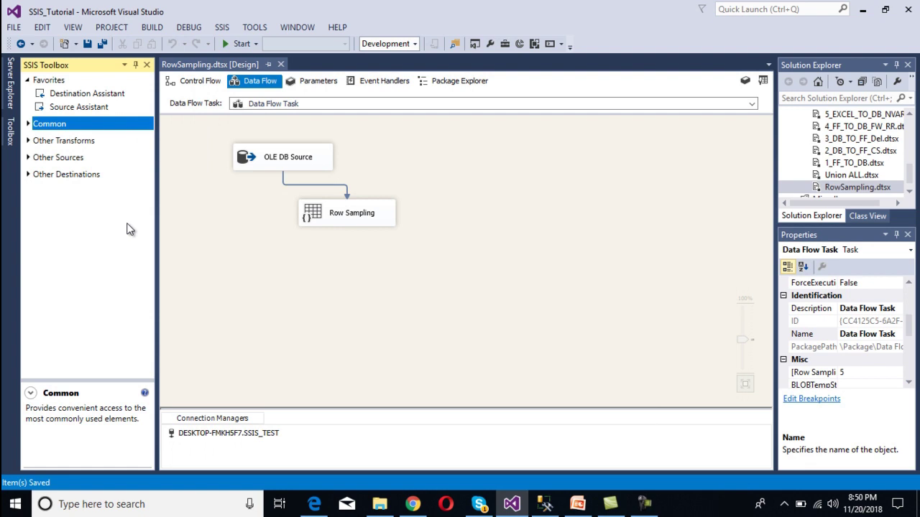
pyautogui.press('Right')
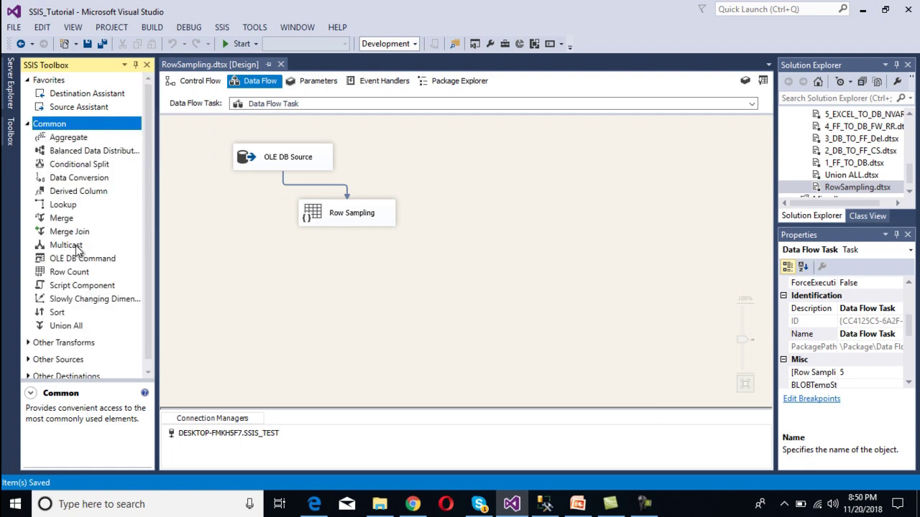
pyautogui.click(74, 247)
pyautogui.moveTo(74, 247); pyautogui.dragTo(417, 265)
pyautogui.click(349, 220)
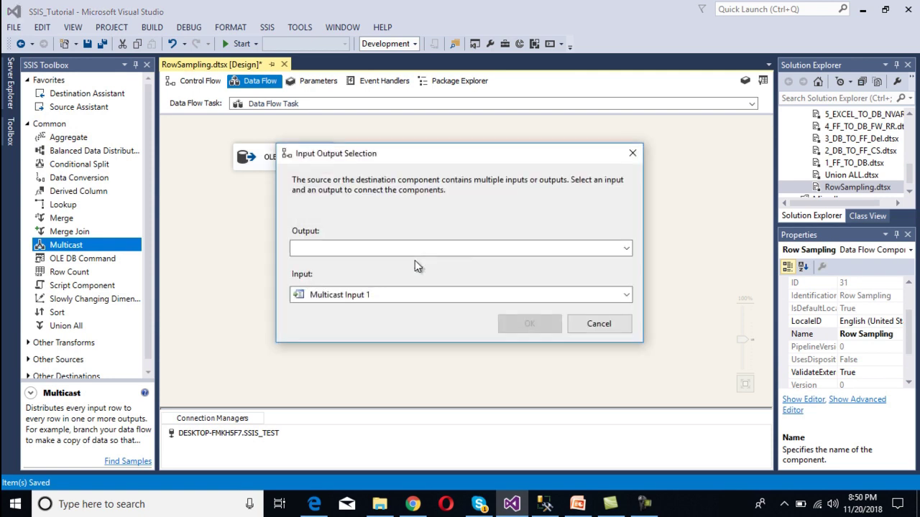
pyautogui.click(545, 247)
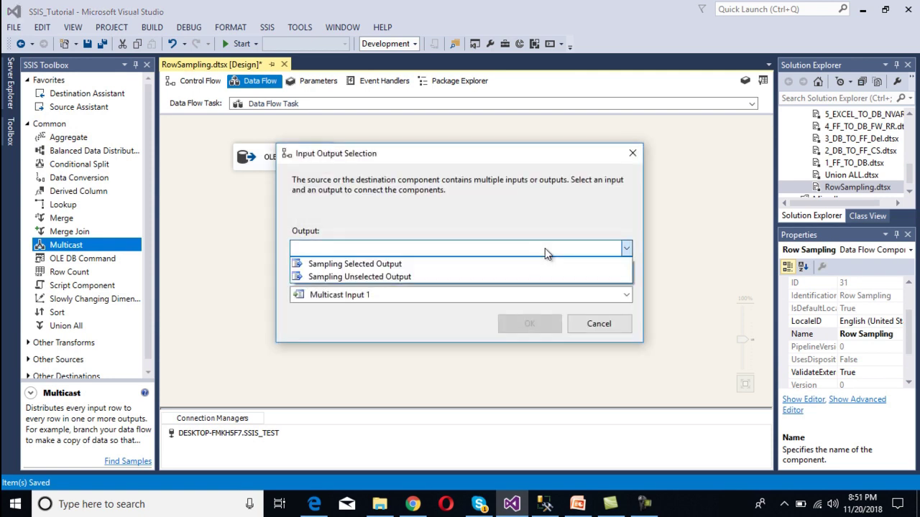
pyautogui.click(488, 265)
pyautogui.click(529, 324)
# Step: Add Multicast 1 and route Row Sampling's unselected output to it
pyautogui.moveTo(412, 275); pyautogui.dragTo(281, 272)
pyautogui.click(108, 250)
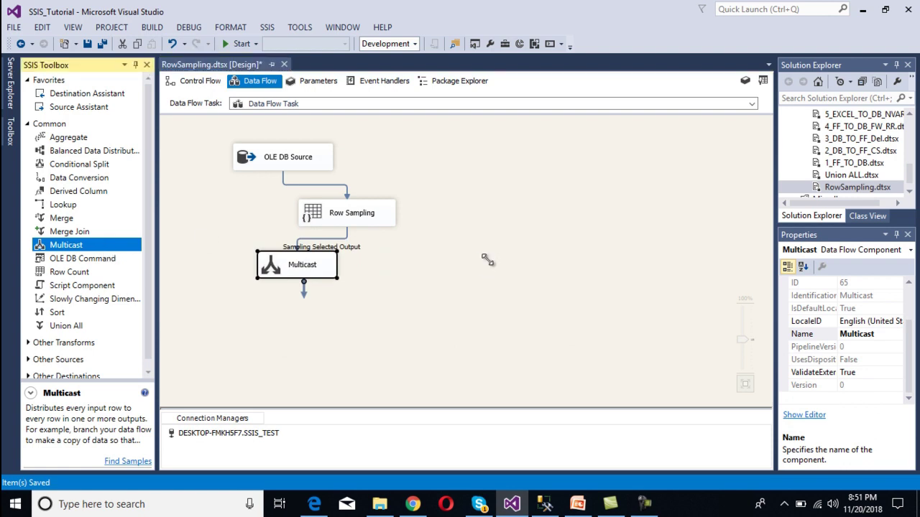
pyautogui.click(359, 222)
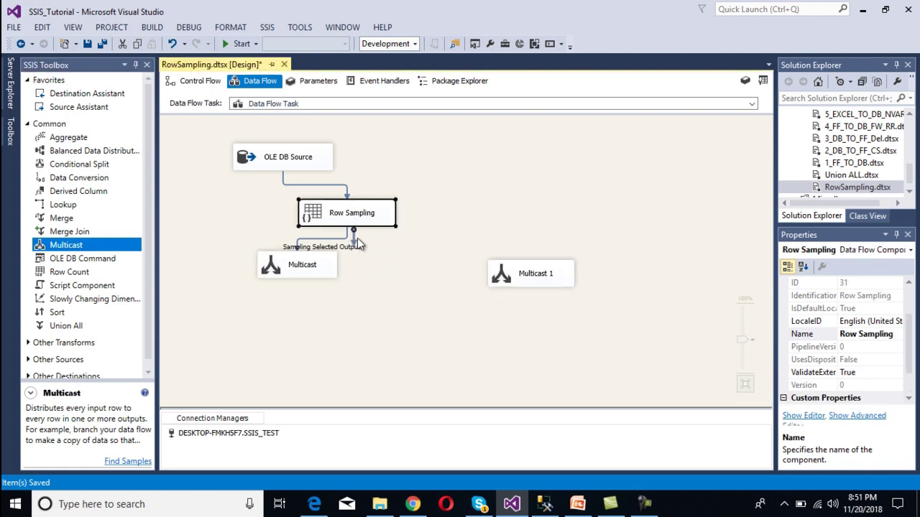
pyautogui.moveTo(353, 231); pyautogui.dragTo(518, 271)
pyautogui.click(327, 229)
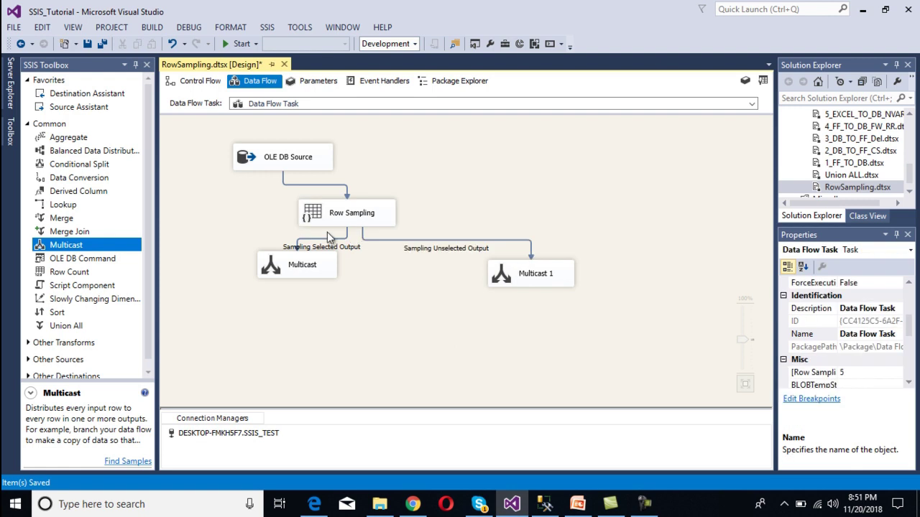
# Step: Enable data viewers on the output paths, save, and start debugging
pyautogui.rightClick(327, 239)
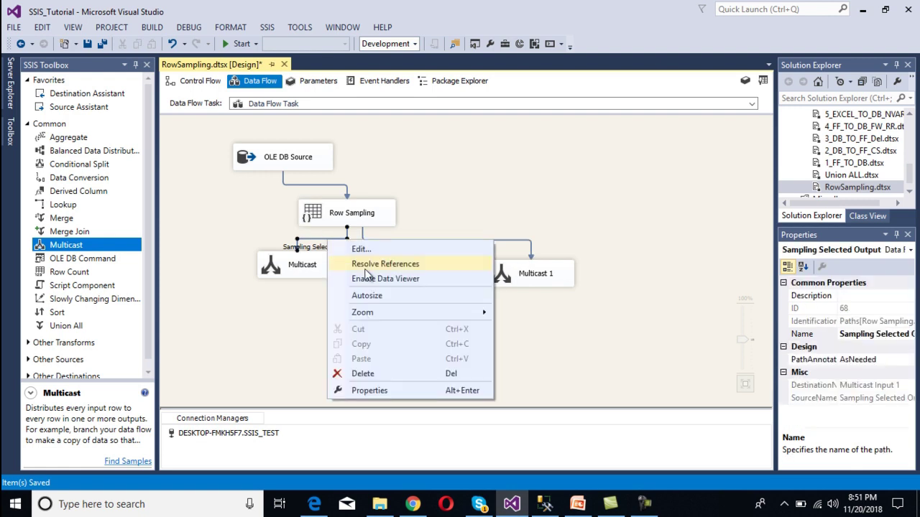
pyautogui.rightClick(463, 246)
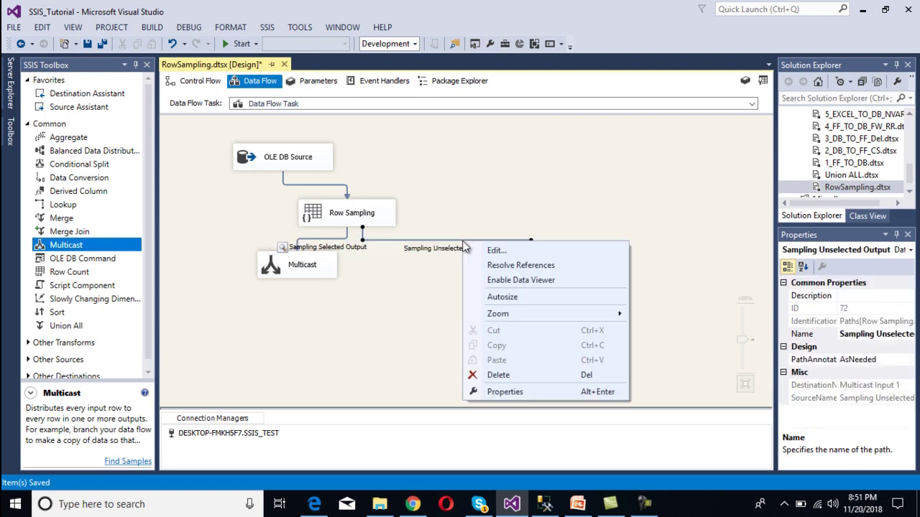
pyautogui.click(503, 280)
pyautogui.click(517, 153)
pyautogui.hotkey('ctrl', 's')
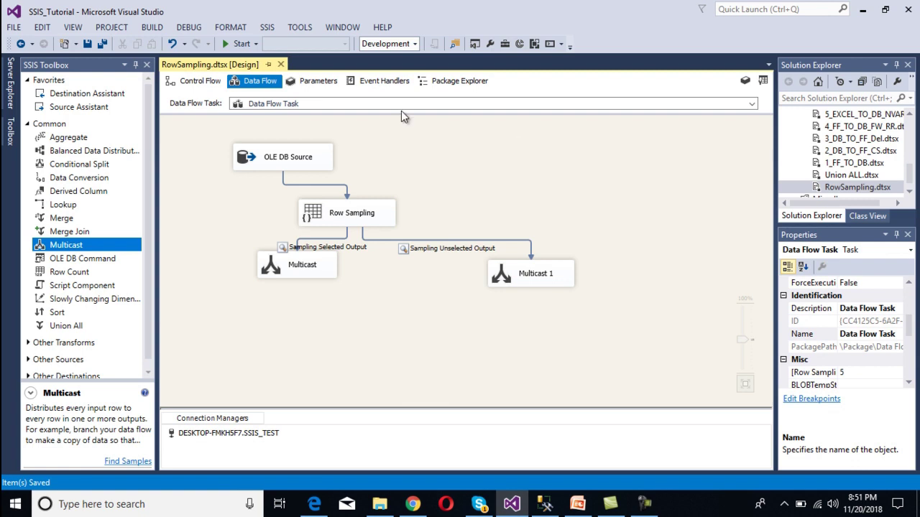
pyautogui.click(238, 43)
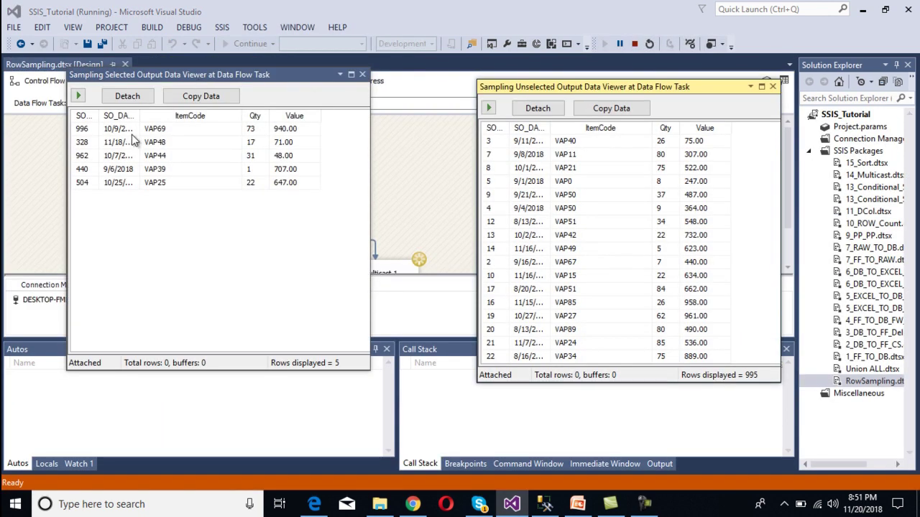
# Step: Run the package several times, comparing the 5 sampled and 995 unselected rows
pyautogui.click(128, 134)
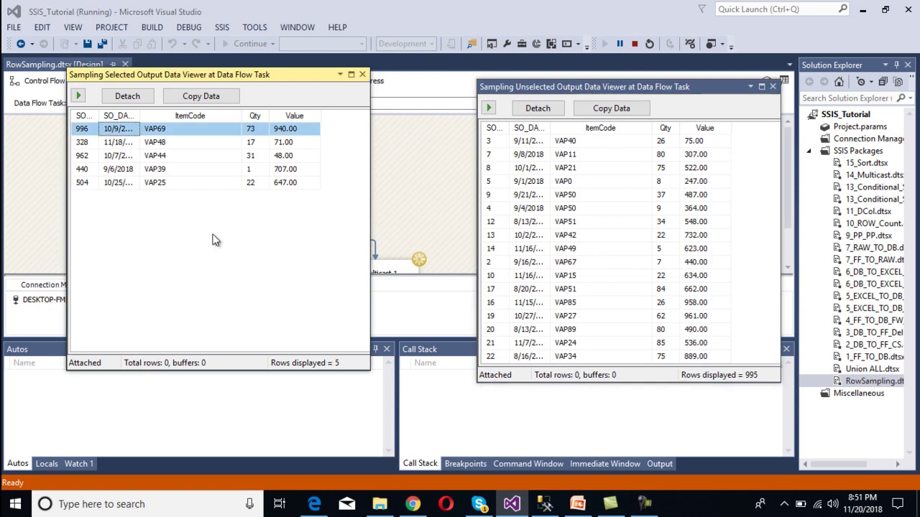
pyautogui.click(628, 235)
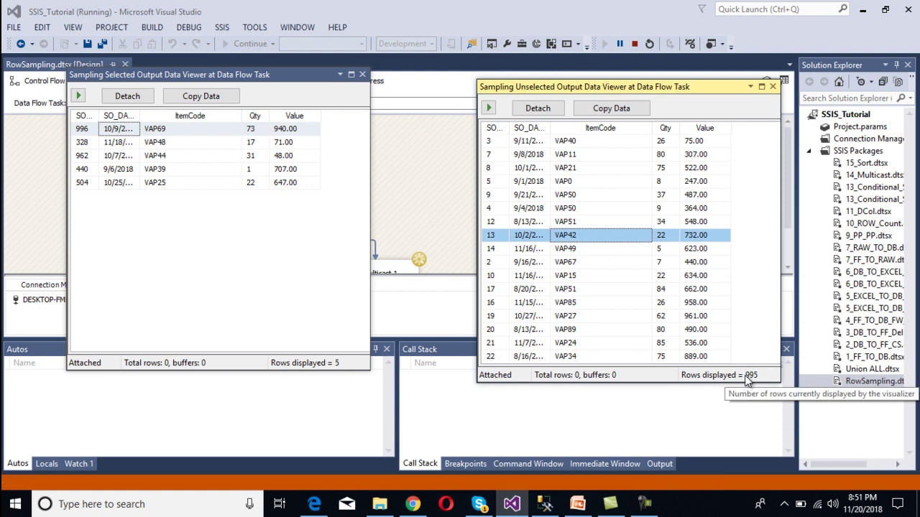
pyautogui.click(633, 45)
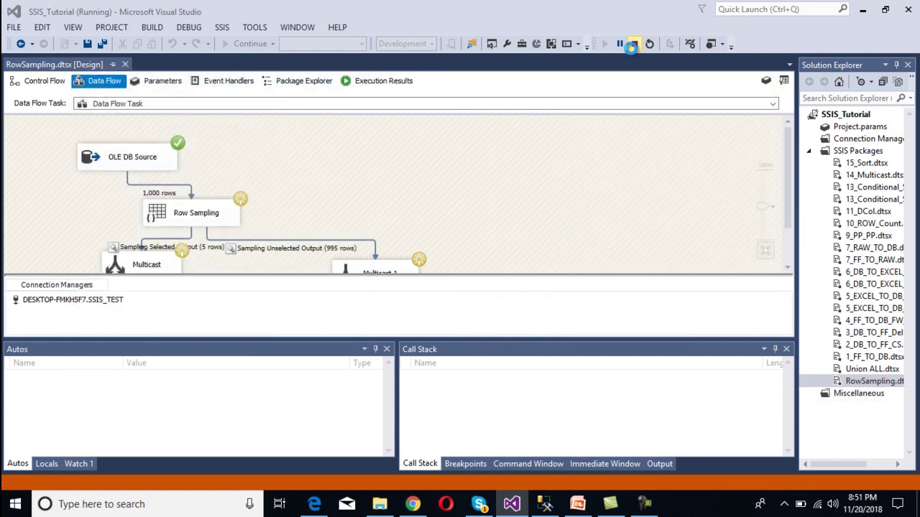
pyautogui.click(240, 43)
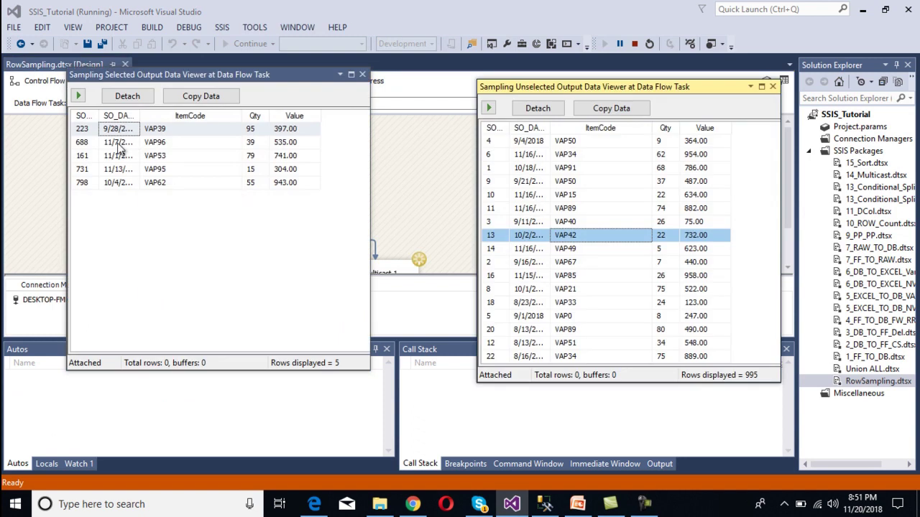
pyautogui.click(101, 132)
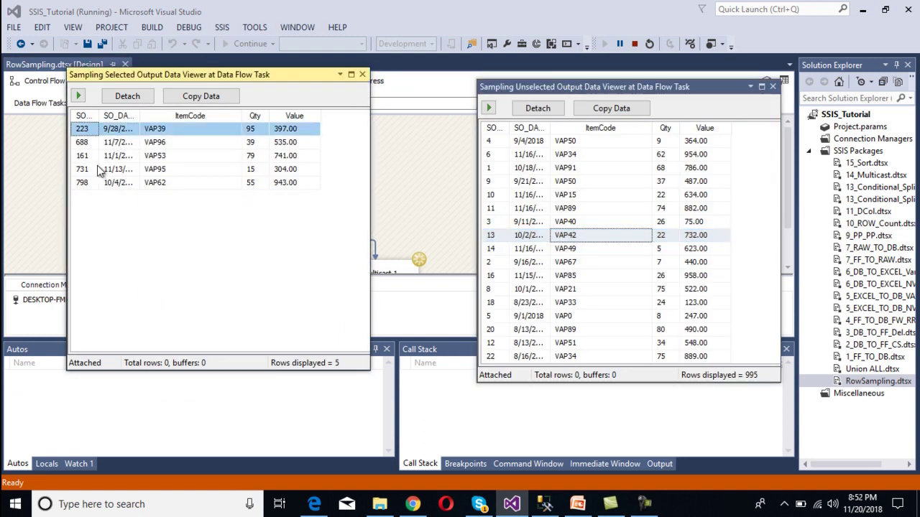
pyautogui.click(638, 44)
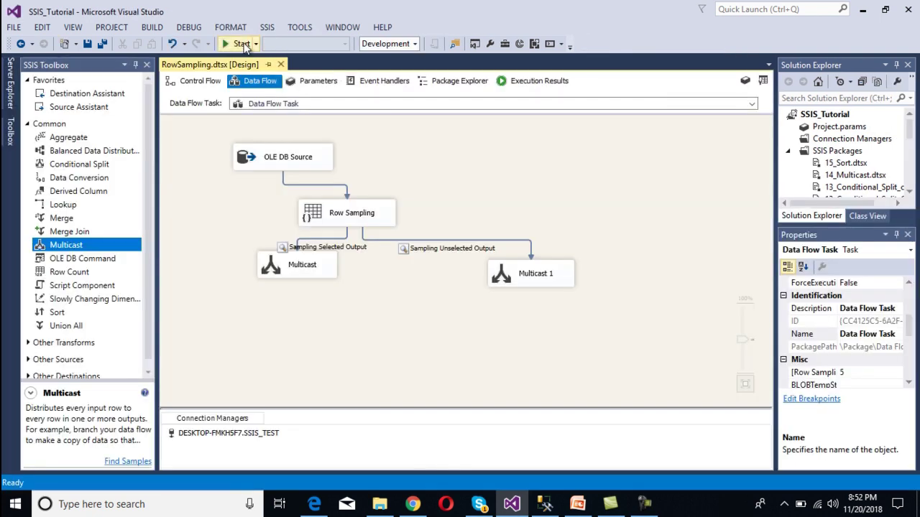
pyautogui.click(242, 44)
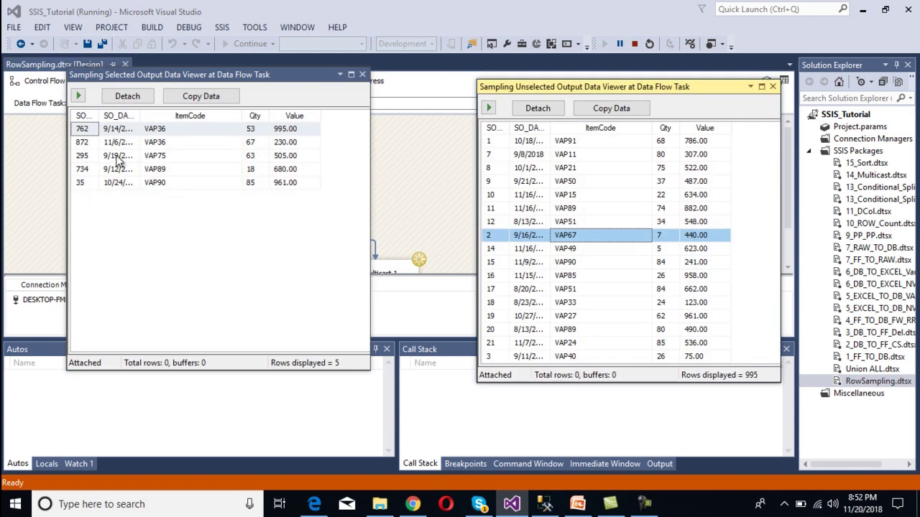
pyautogui.click(632, 43)
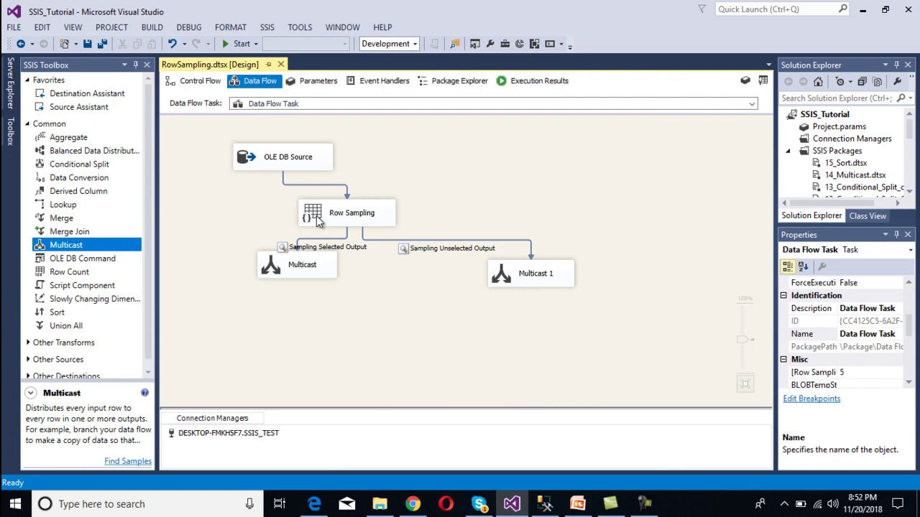
# Step: Turn on a fixed random seed of 1 in the Row Sampling settings
pyautogui.doubleClick(316, 215)
pyautogui.click(336, 209)
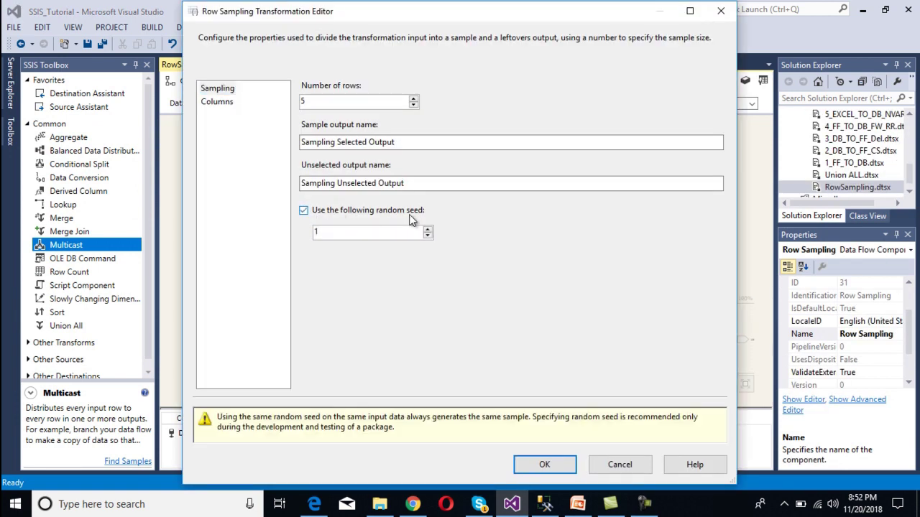
pyautogui.click(528, 462)
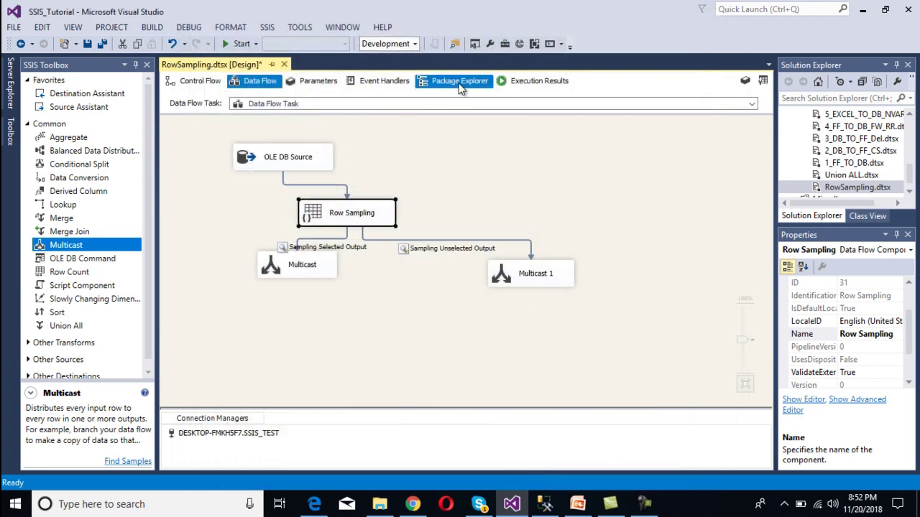
# Step: Run and restart the package to confirm the same rows are sampled, then stop
pyautogui.click(236, 43)
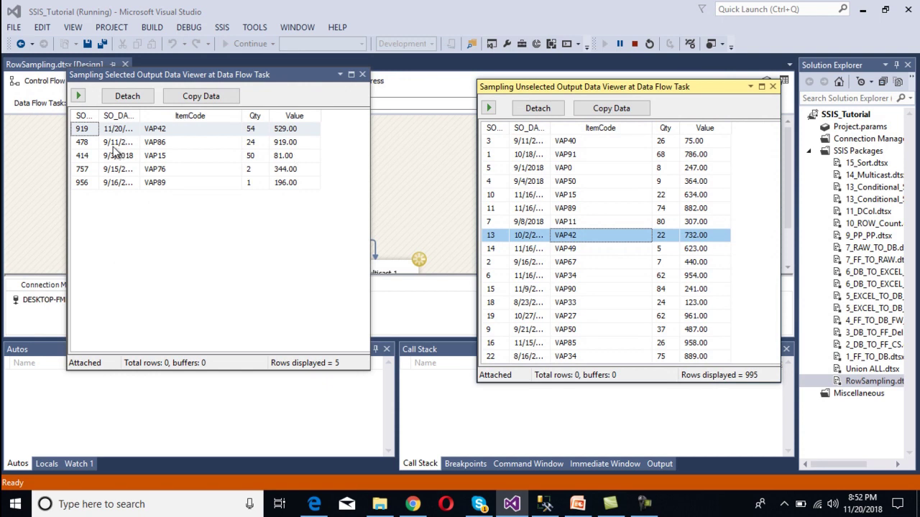
pyautogui.click(93, 130)
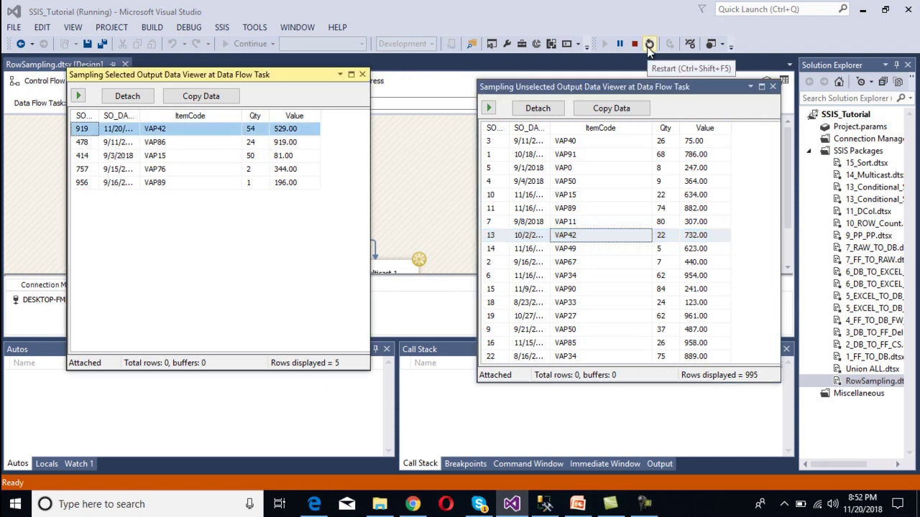
pyautogui.click(649, 44)
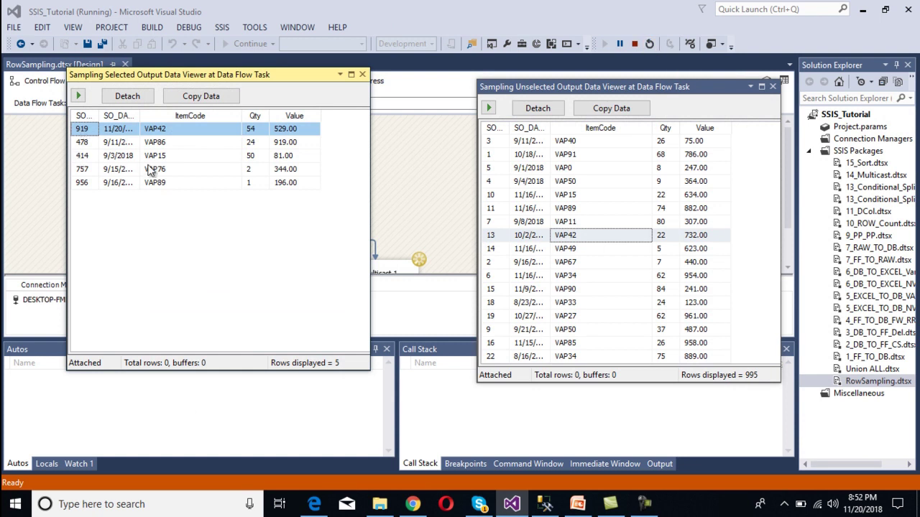
pyautogui.click(634, 44)
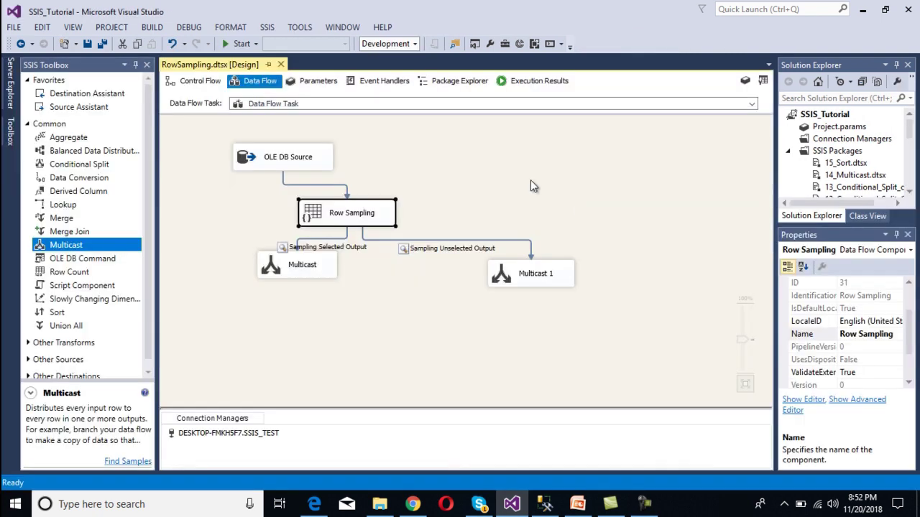
pyautogui.click(443, 148)
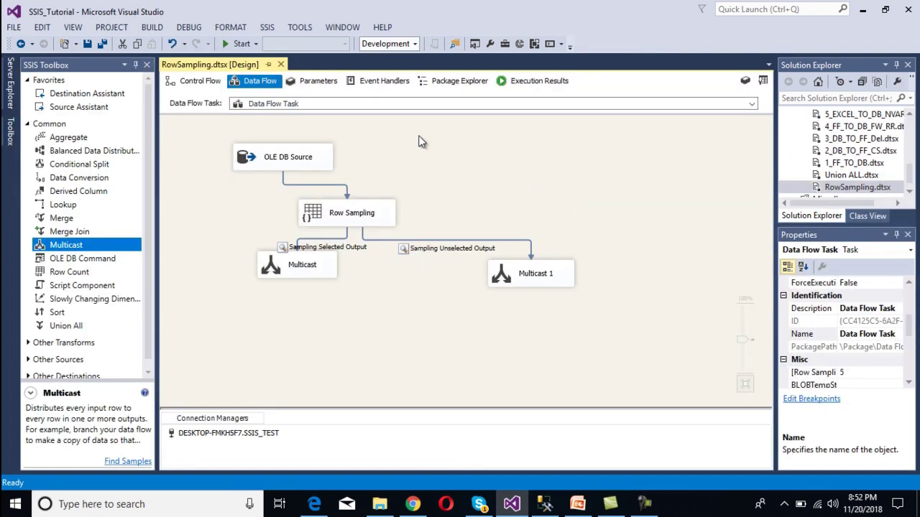
# Step: Disable the existing Data Flow Task and add Data Flow Task 1 to the Control Flow
pyautogui.click(198, 85)
pyautogui.rightClick(583, 136)
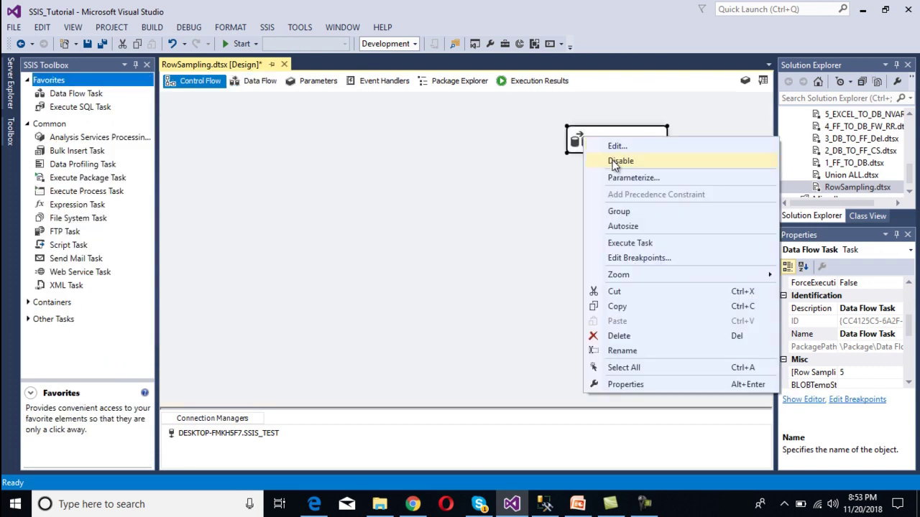
pyautogui.click(616, 164)
pyautogui.click(71, 97)
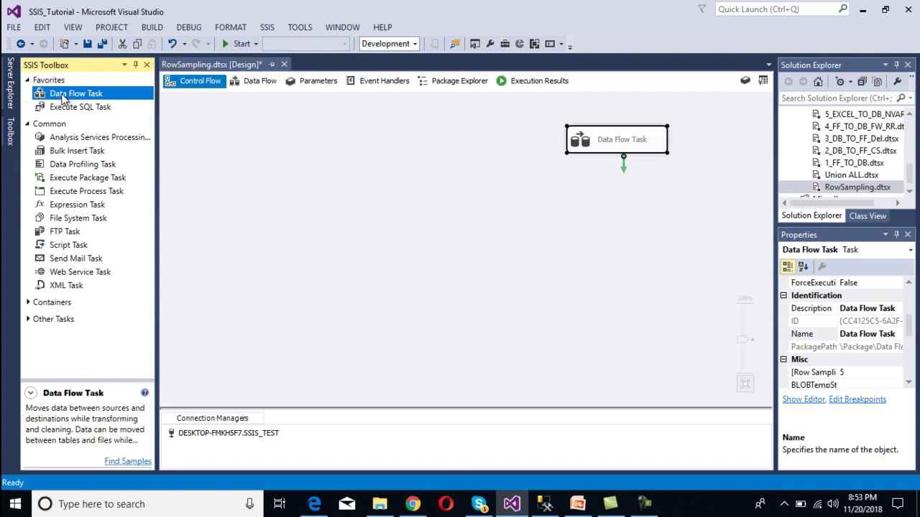
pyautogui.moveTo(71, 97); pyautogui.dragTo(318, 154)
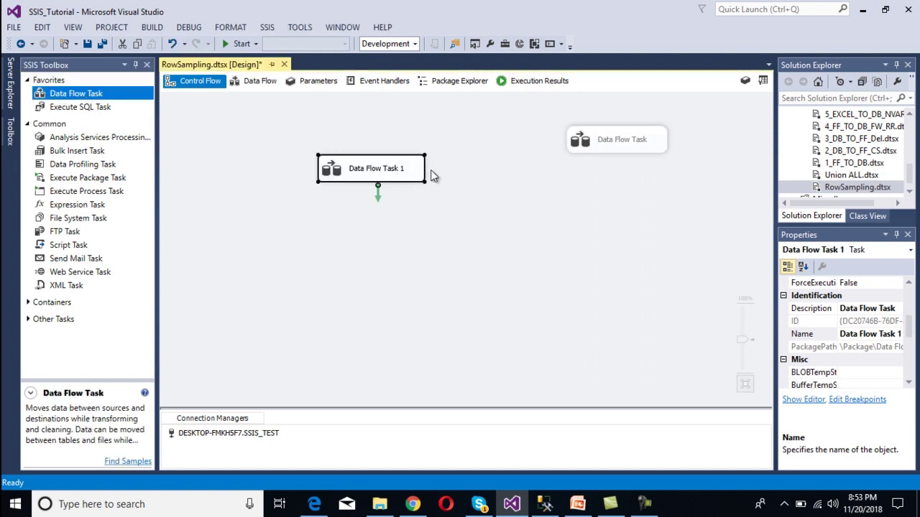
pyautogui.doubleClick(337, 165)
# Step: Add an OLE DB Source reading the [dbo].[Sampling_Tbl] table
pyautogui.click(69, 191)
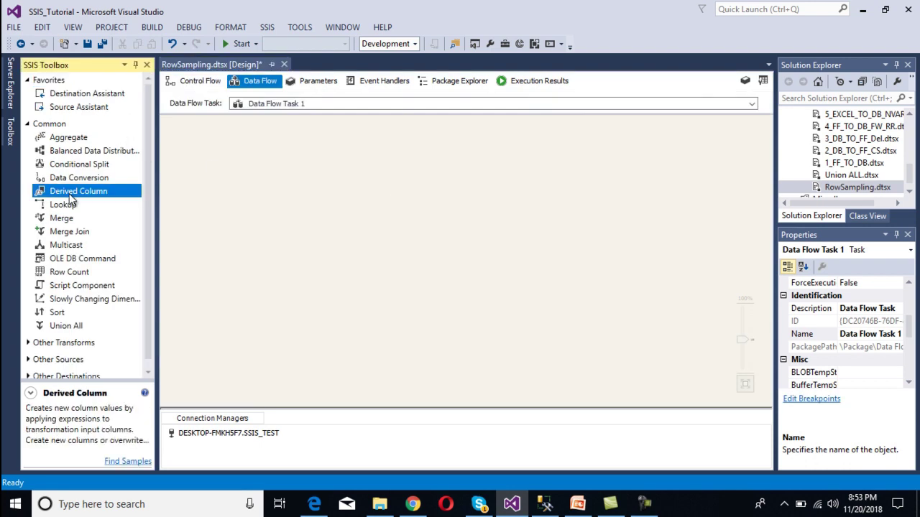
pyautogui.press('Left')
pyautogui.press('Left')
pyautogui.press('Down')
pyautogui.press('Down')
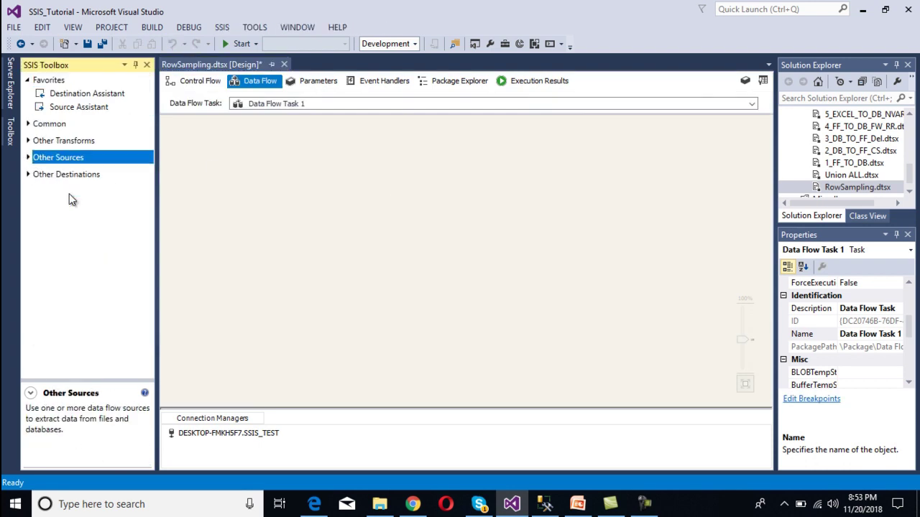
pyautogui.press('Right')
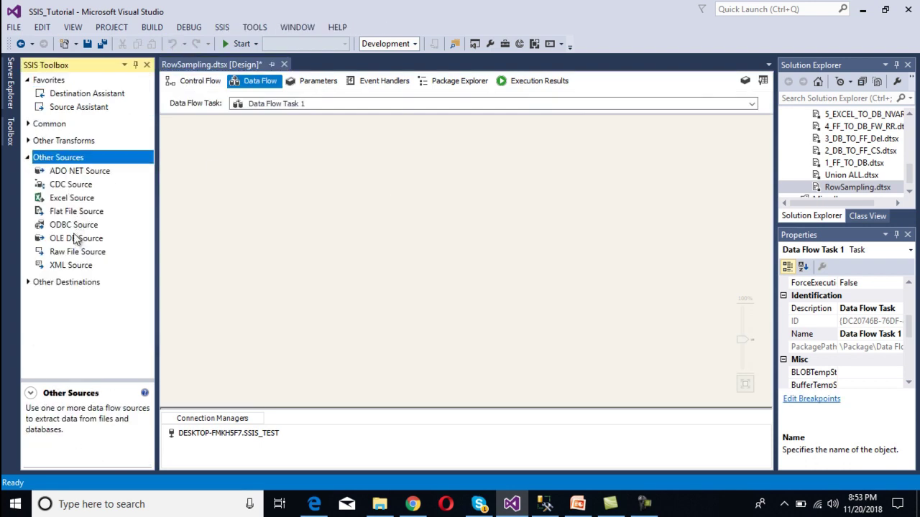
pyautogui.click(70, 243)
pyautogui.moveTo(69, 243); pyautogui.dragTo(264, 136)
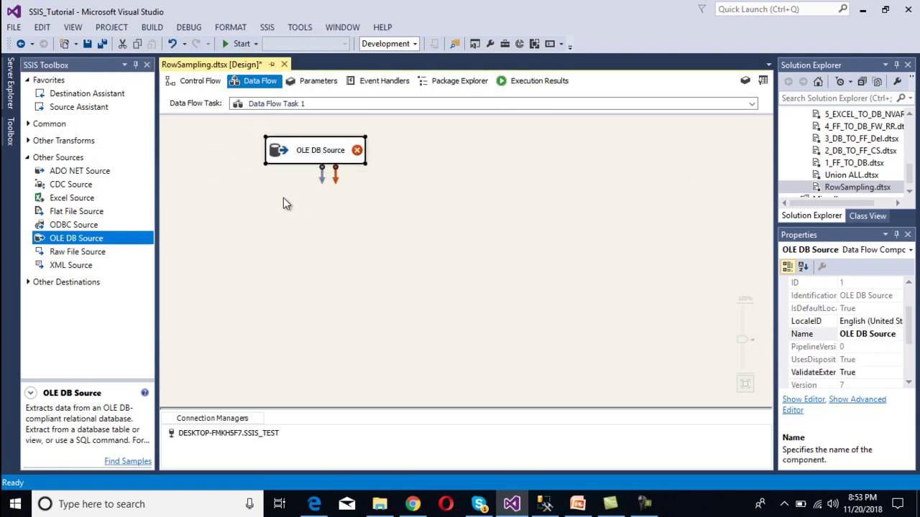
pyautogui.doubleClick(282, 160)
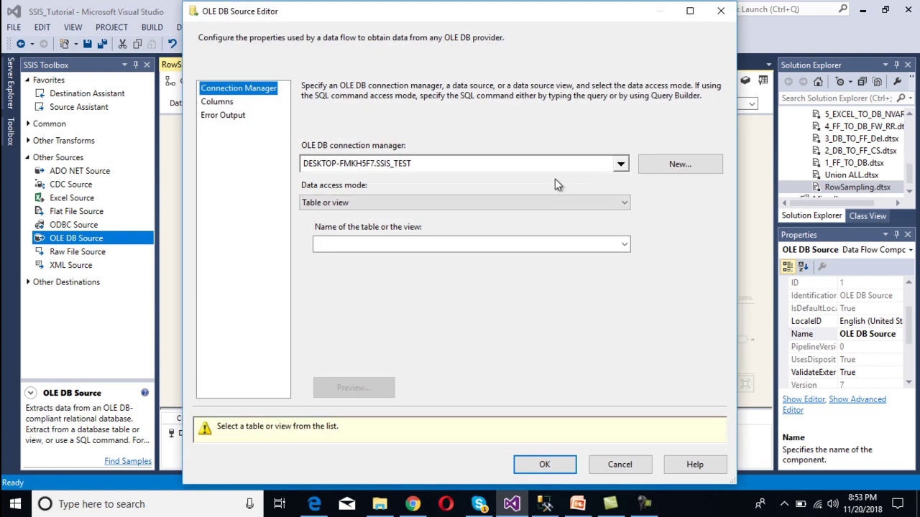
pyautogui.click(624, 245)
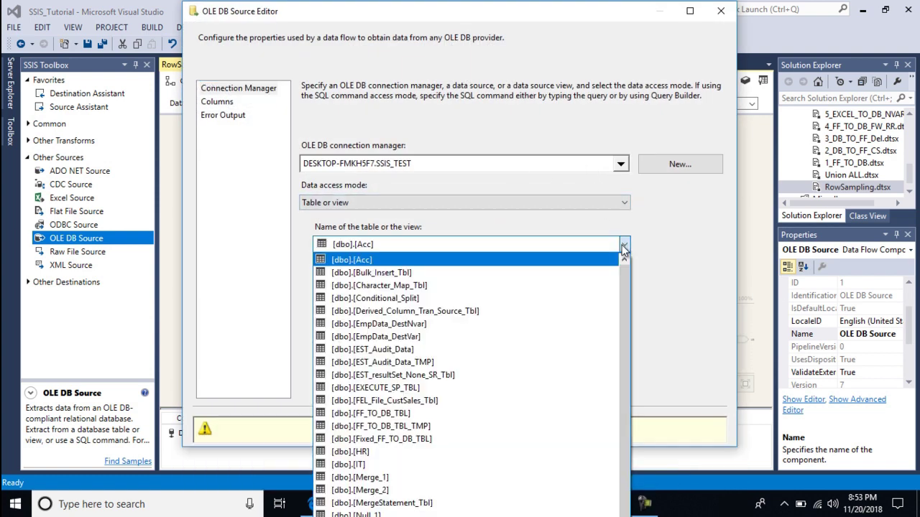
pyautogui.scroll(-5, 488, 297)
pyautogui.click(488, 296)
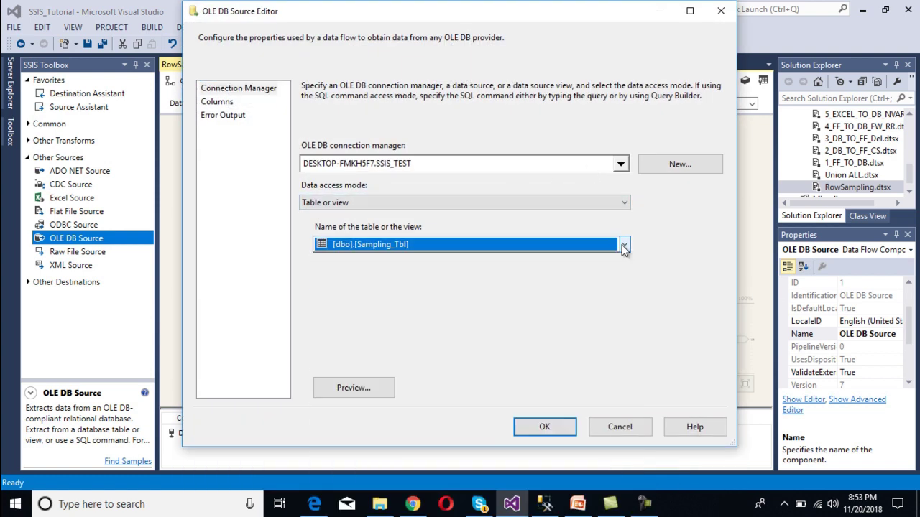
pyautogui.click(559, 426)
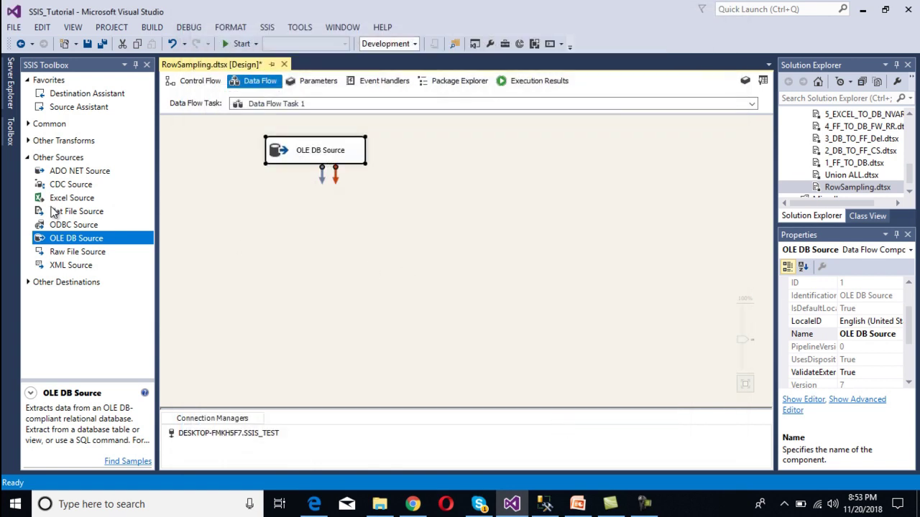
# Step: Place a Percentage Sampling transform below the source and connect the source to it
pyautogui.click(52, 211)
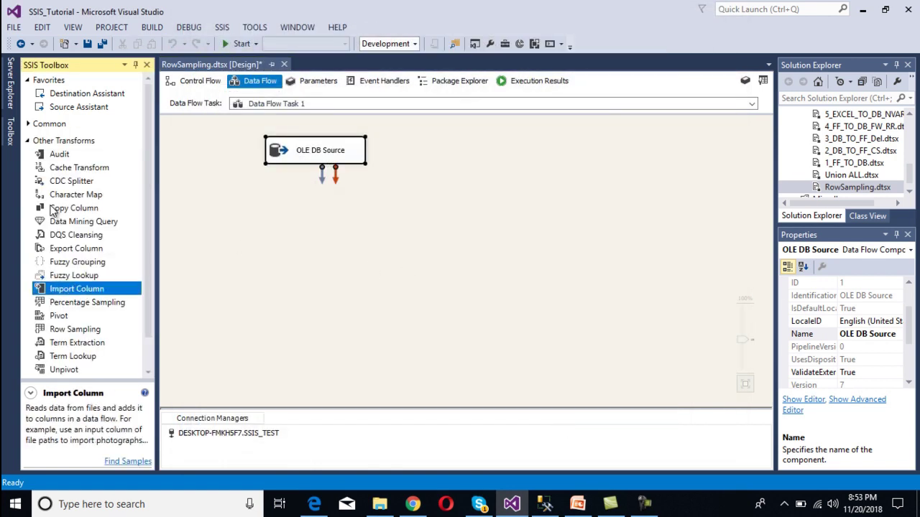
pyautogui.moveTo(86, 303); pyautogui.dragTo(382, 183)
pyautogui.click(315, 161)
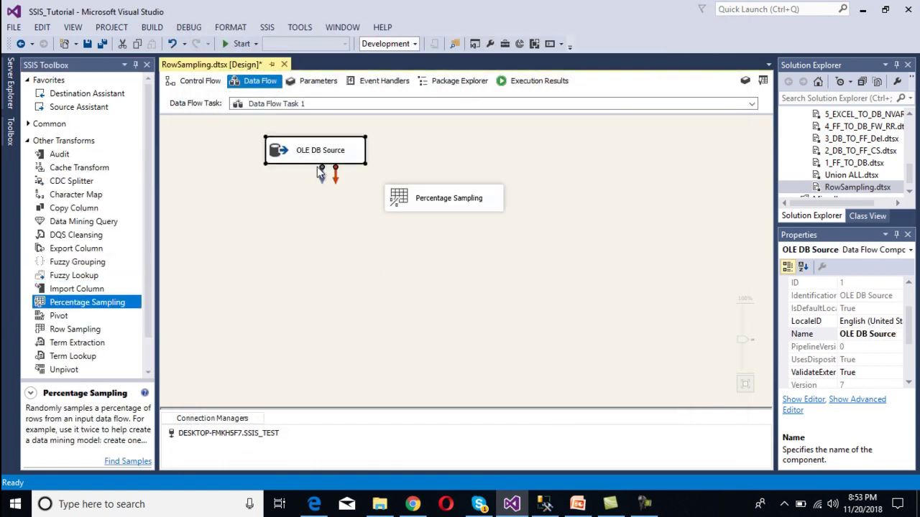
pyautogui.moveTo(315, 169); pyautogui.dragTo(392, 198)
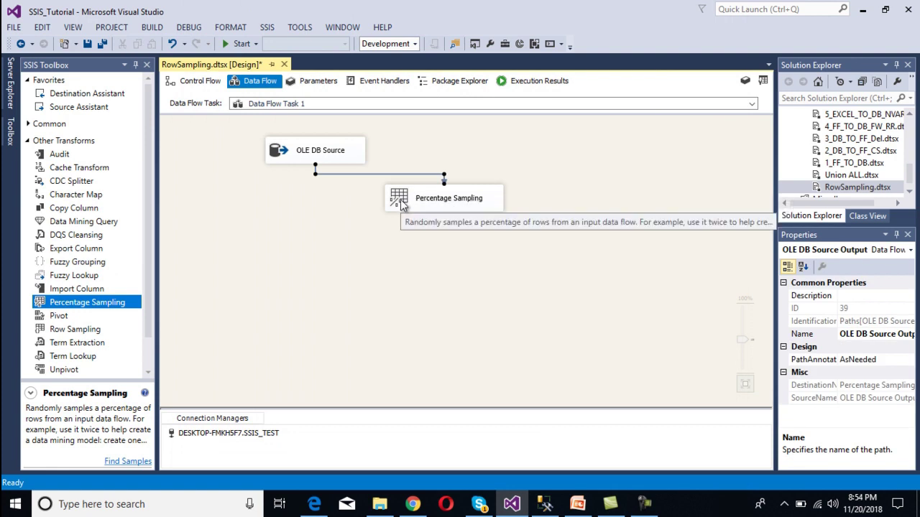
# Step: Enter 1 as the Percentage Sampling percentage of rows and confirm
pyautogui.doubleClick(400, 203)
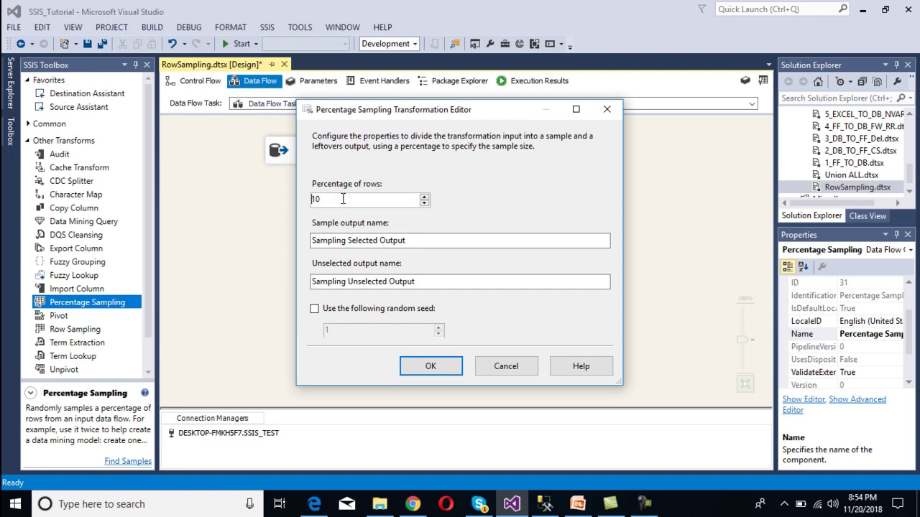
pyautogui.click(436, 239)
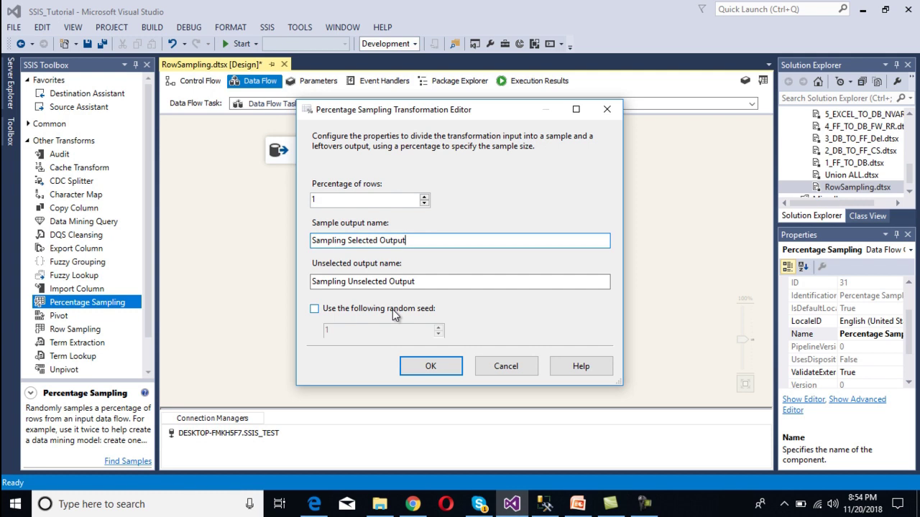
pyautogui.click(428, 367)
pyautogui.click(92, 237)
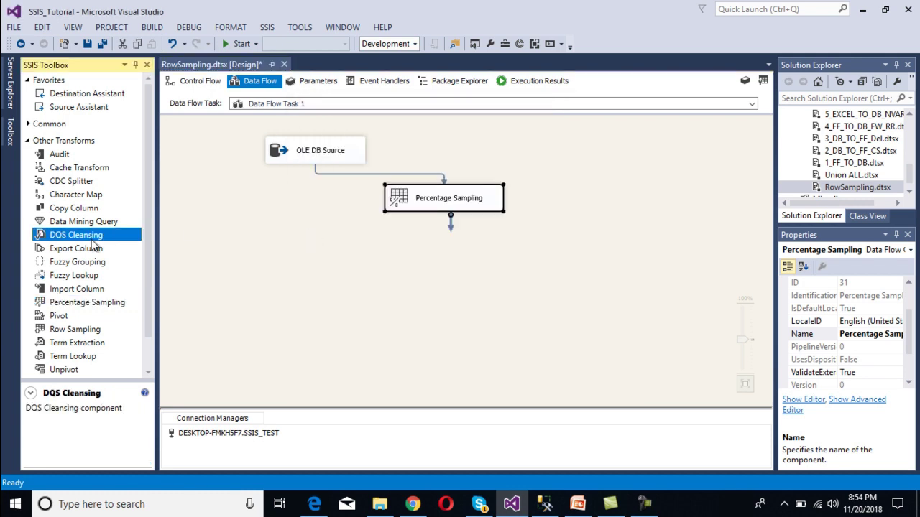
# Step: Add two Multicast transforms below Percentage Sampling, one left and one right
pyautogui.press('Left')
pyautogui.press('Up')
pyautogui.press('Right')
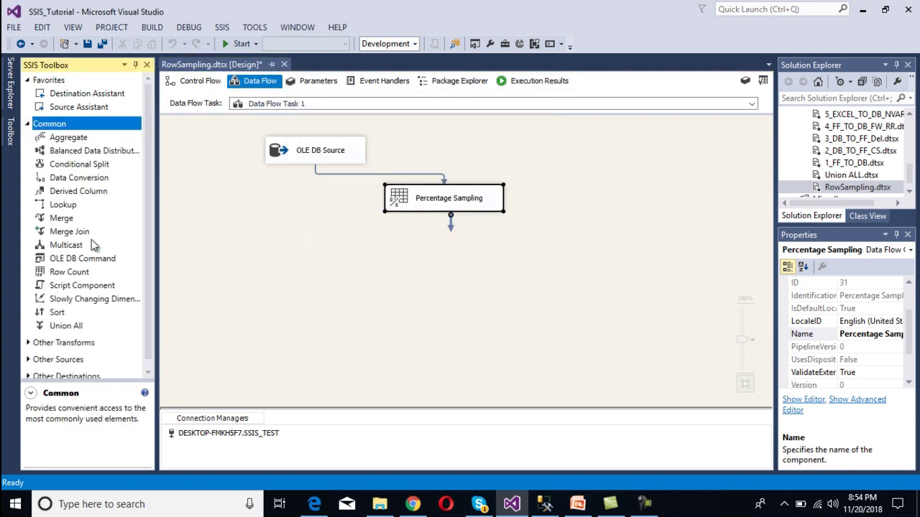
pyautogui.moveTo(72, 244); pyautogui.dragTo(310, 250)
pyautogui.moveTo(117, 242); pyautogui.dragTo(512, 261)
# Step: Send Sampling Selected Output to Multicast and the unselected output to Multicast 1
pyautogui.click(433, 203)
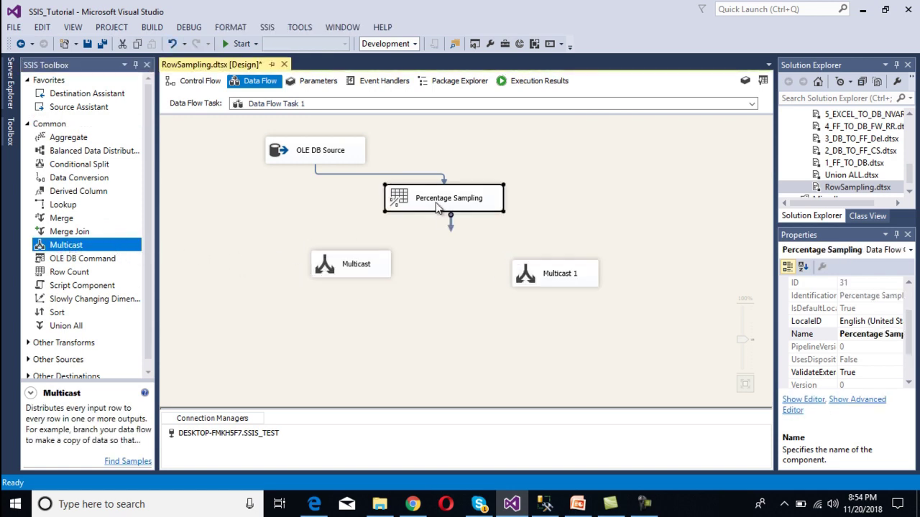
pyautogui.moveTo(451, 228); pyautogui.dragTo(349, 263)
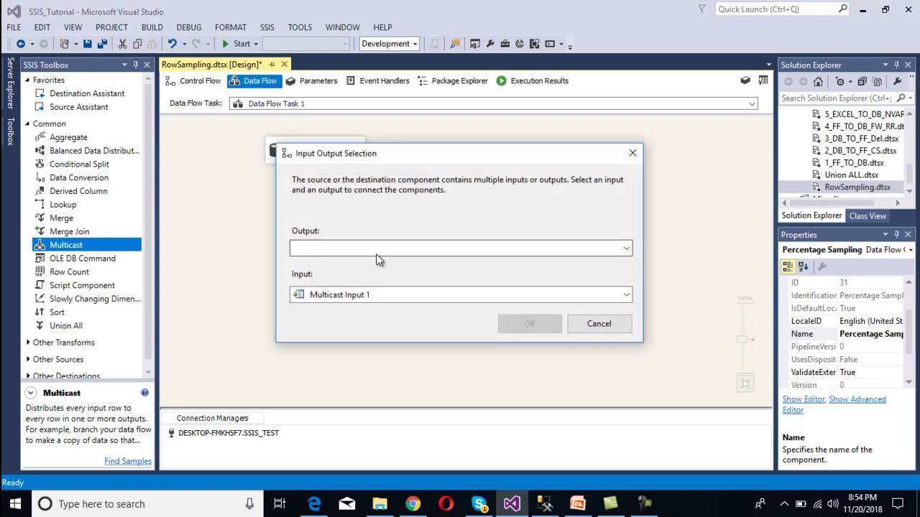
pyautogui.click(400, 250)
pyautogui.click(411, 264)
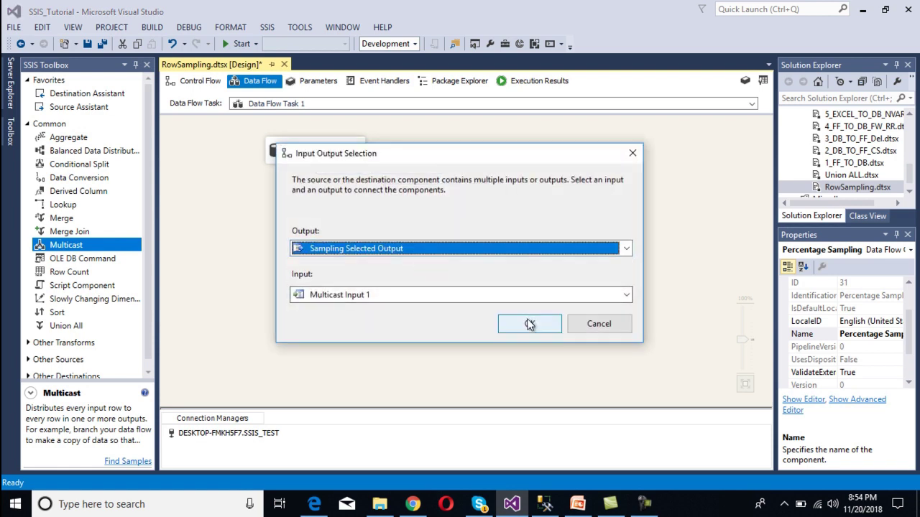
pyautogui.click(529, 323)
pyautogui.click(467, 200)
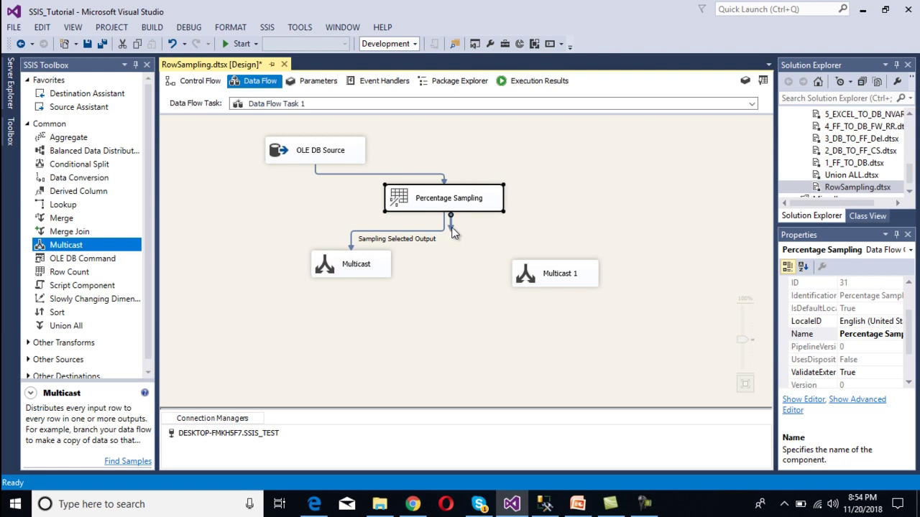
pyautogui.moveTo(452, 229); pyautogui.dragTo(540, 273)
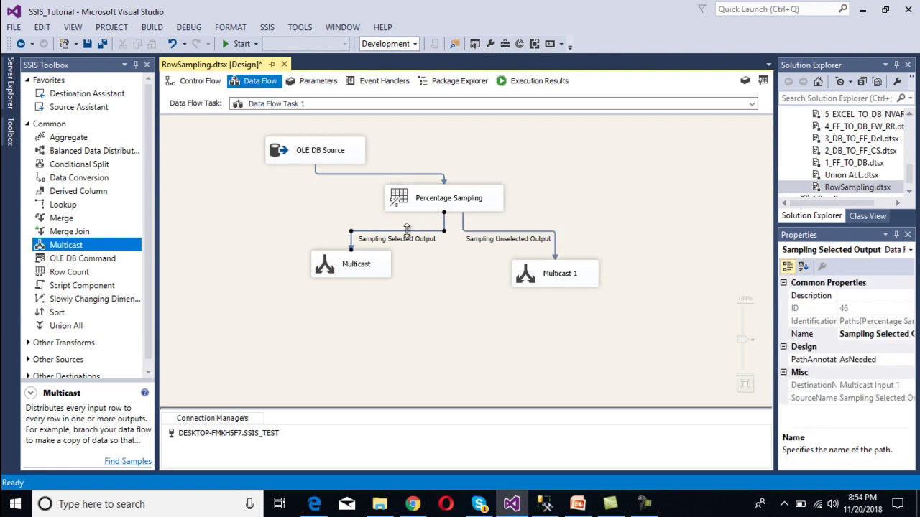
# Step: Enable data viewers on both sampling output paths and run the package
pyautogui.rightClick(407, 236)
pyautogui.click(443, 270)
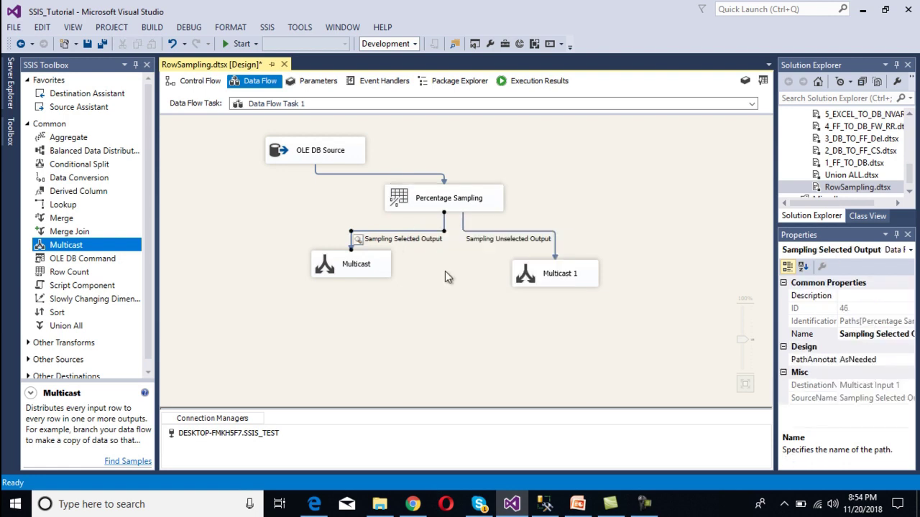
pyautogui.rightClick(516, 241)
pyautogui.click(568, 265)
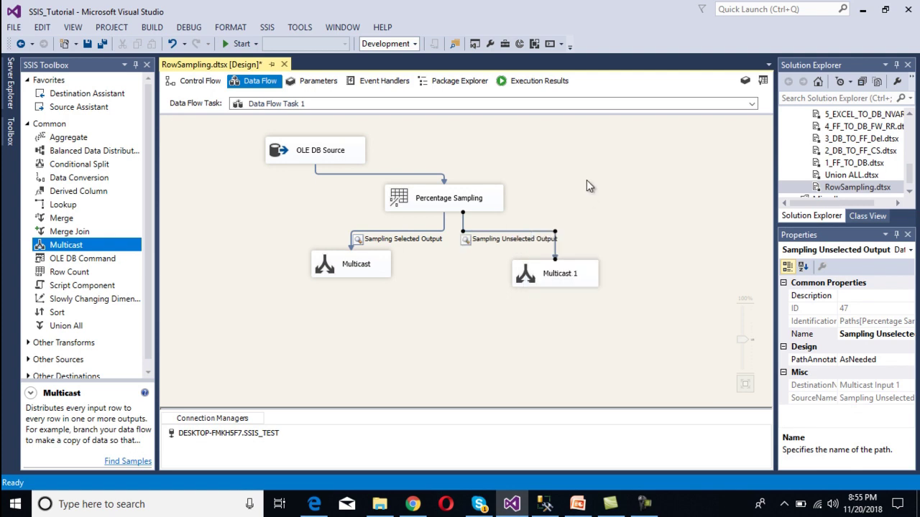
pyautogui.click(587, 181)
pyautogui.click(239, 44)
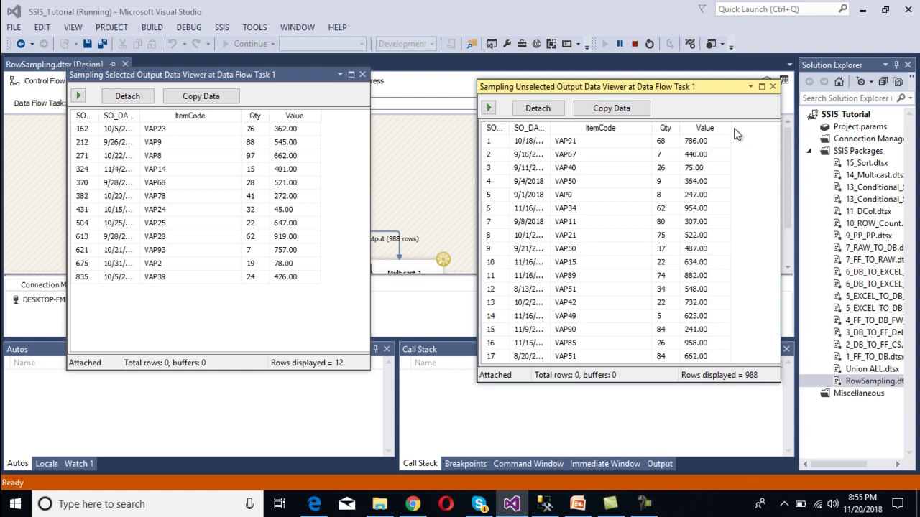
# Step: Stop debugging after the 12 selected / 988 unselected run and bring up the PowerPoint slides
pyautogui.click(635, 43)
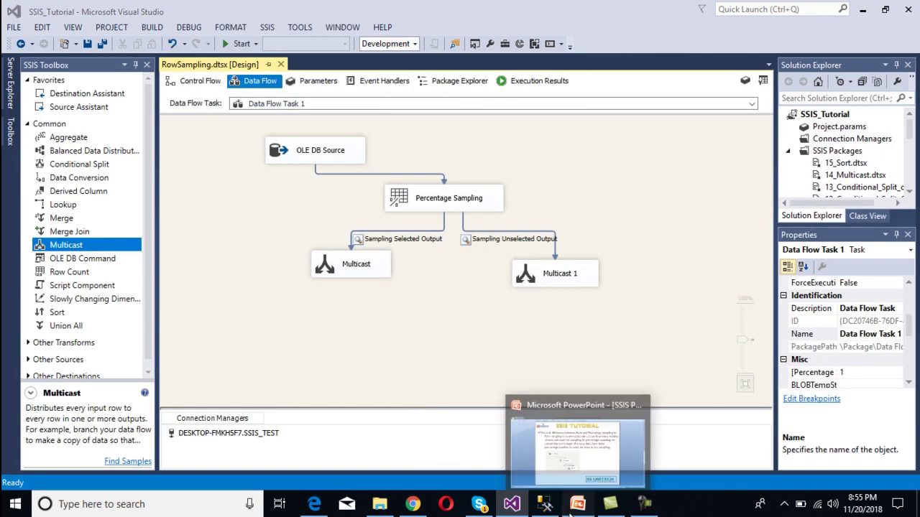
pyautogui.click(577, 504)
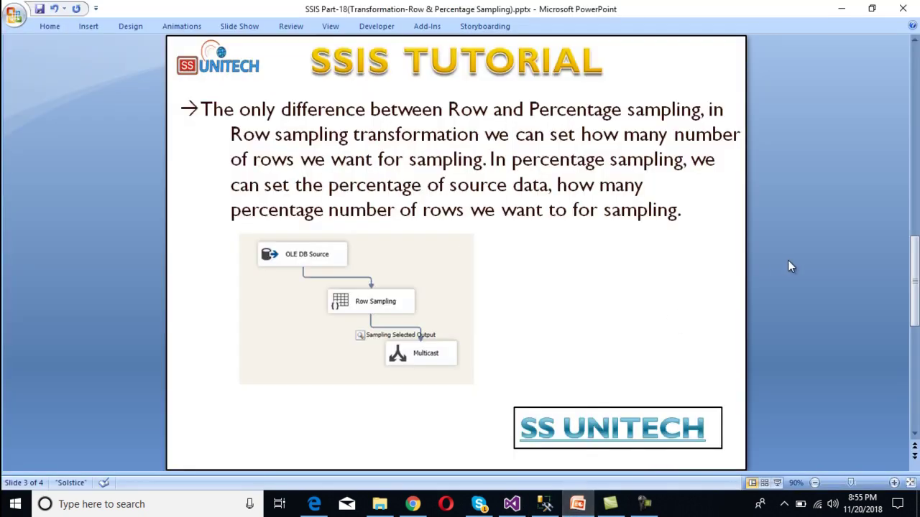
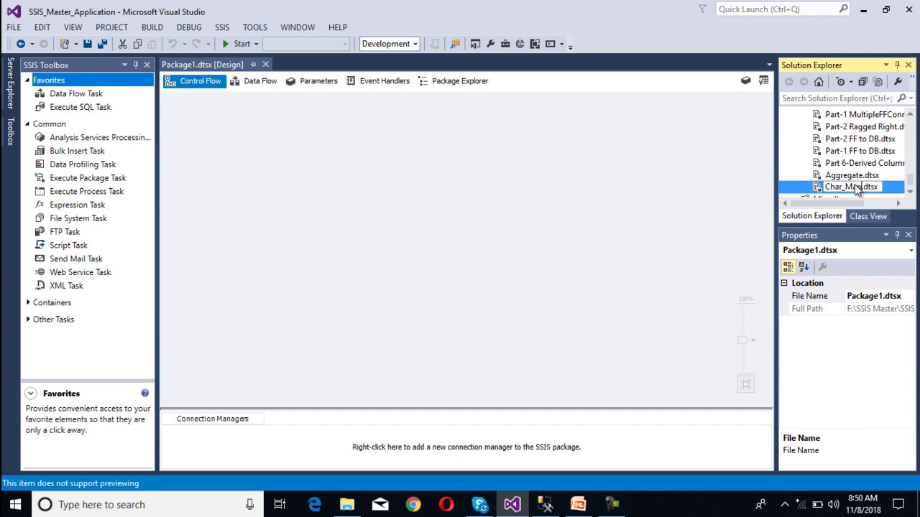
# Step: Save all files and add a Data Flow Task to the Control Flow, opening its data flow
pyautogui.click(102, 44)
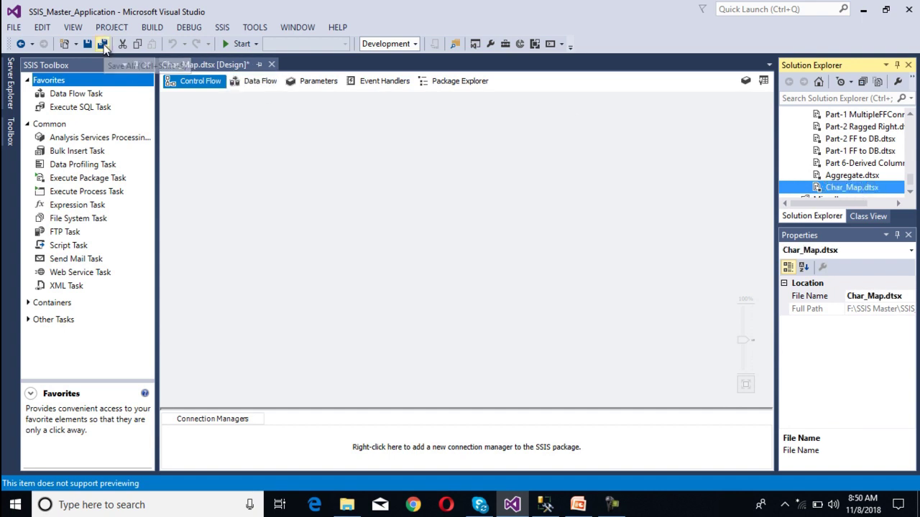
pyautogui.click(87, 97)
pyautogui.moveTo(87, 98); pyautogui.dragTo(243, 141)
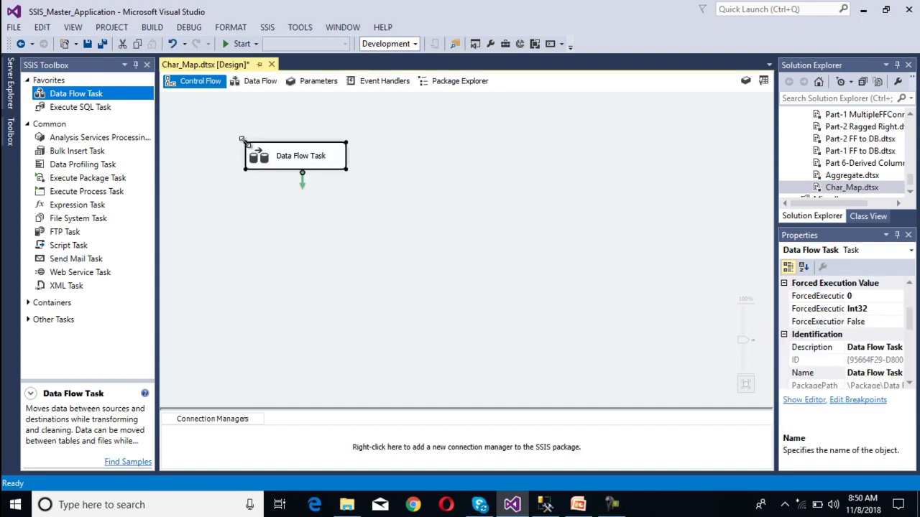
pyautogui.doubleClick(261, 159)
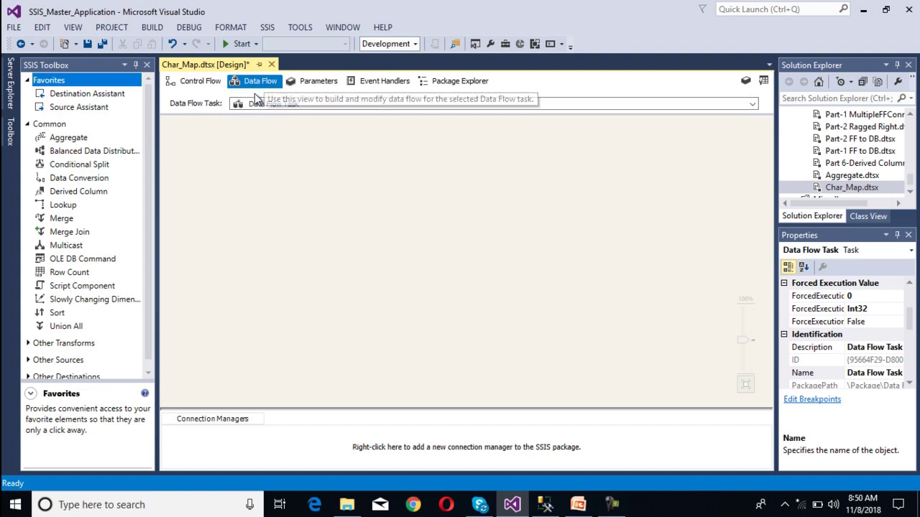
# Step: Place a Flat File Source from Other Sources onto the data flow canvas
pyautogui.click(82, 191)
pyautogui.press('Left')
pyautogui.press('Left')
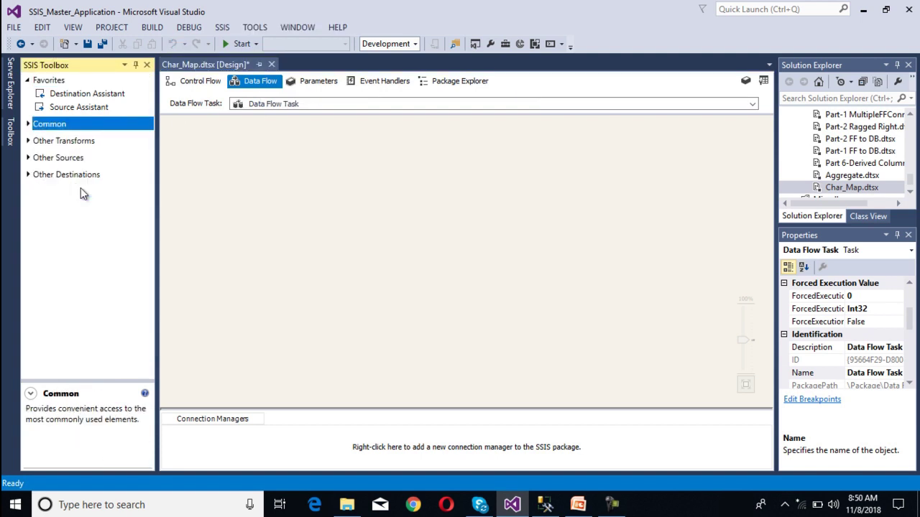
pyautogui.press('Down')
pyautogui.press('Down')
pyautogui.press('Right')
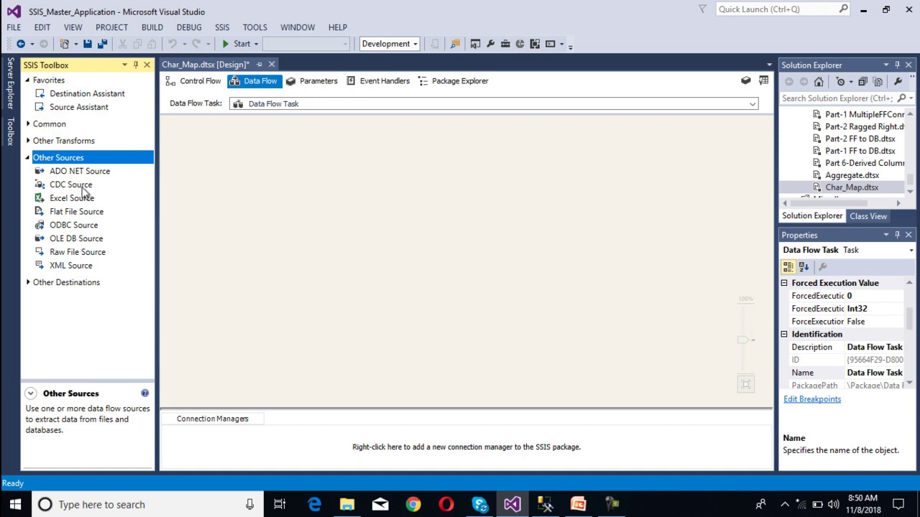
pyautogui.click(82, 213)
pyautogui.moveTo(82, 214); pyautogui.dragTo(263, 141)
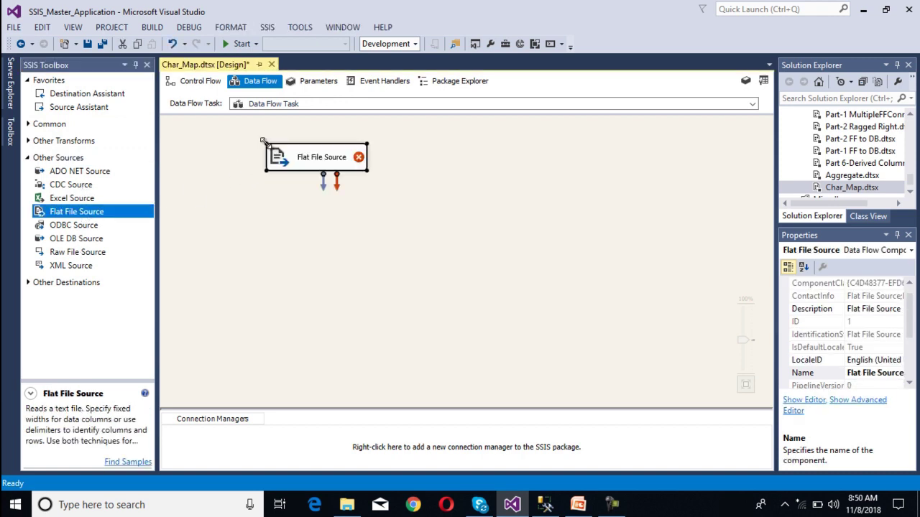
# Step: Create a new flat file connection for the source pointing at Character_Map.txt
pyautogui.doubleClick(288, 159)
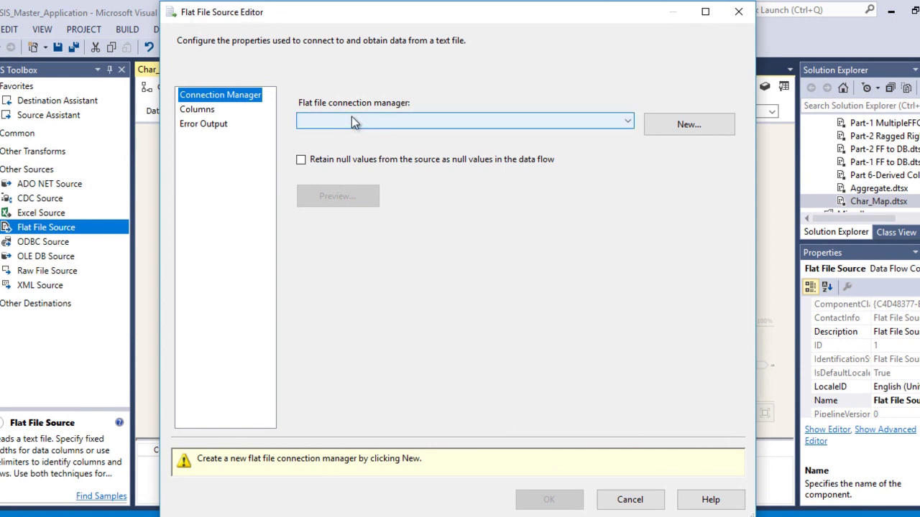
pyautogui.click(483, 124)
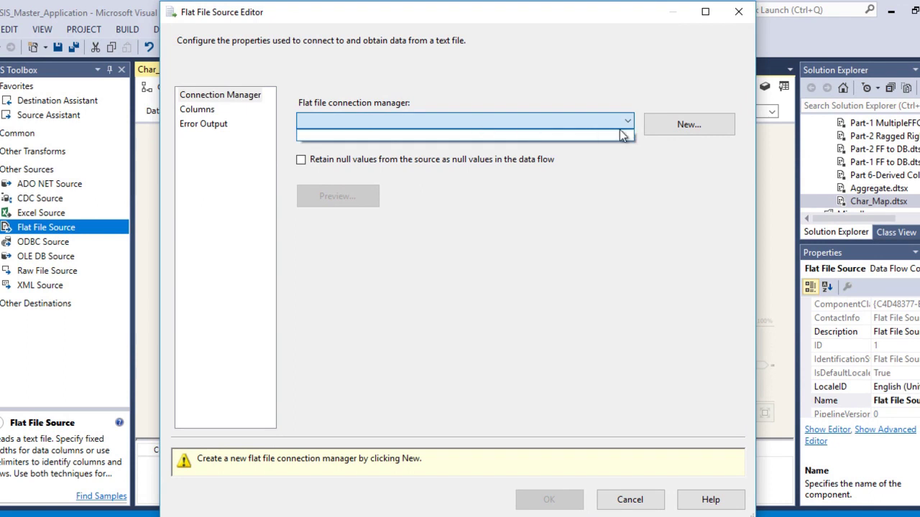
pyautogui.click(681, 124)
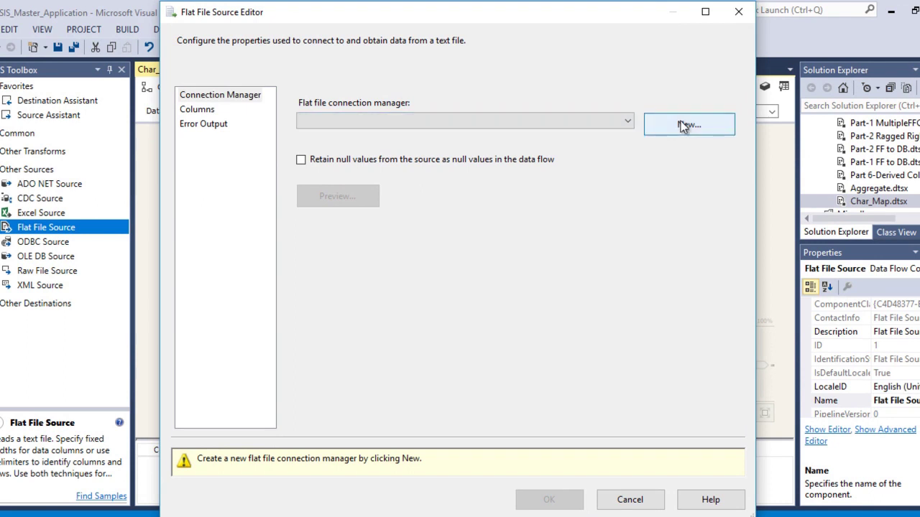
pyautogui.click(681, 124)
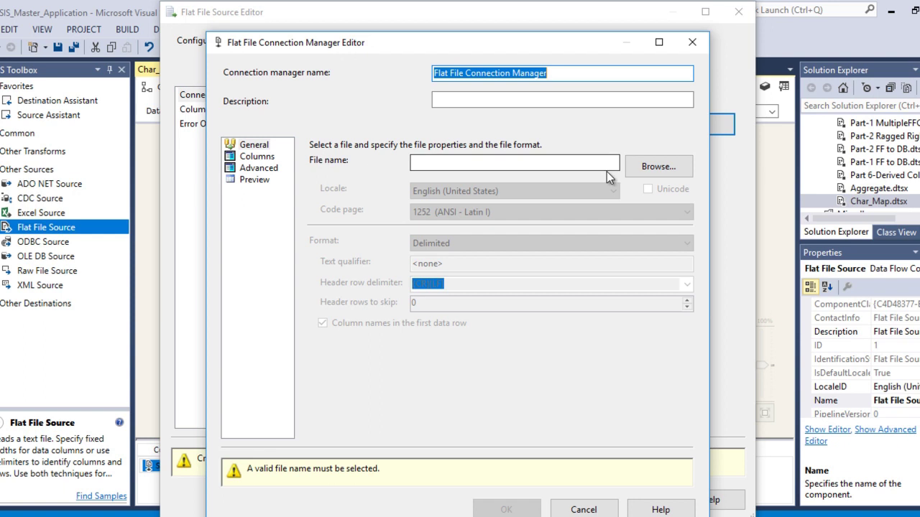
pyautogui.click(654, 169)
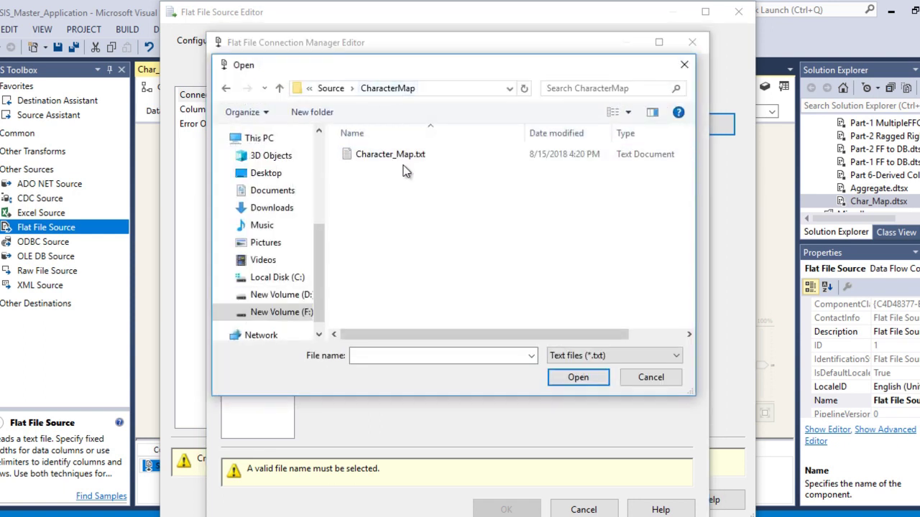
pyautogui.click(440, 153)
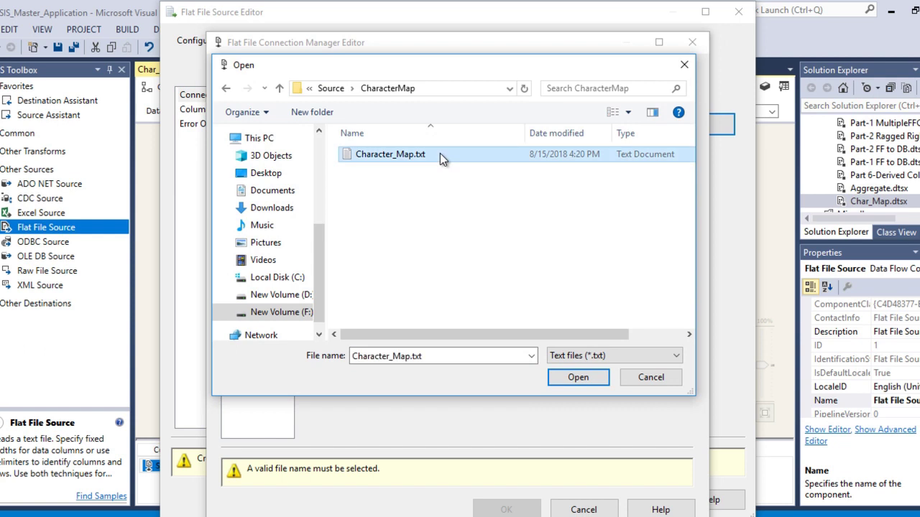
pyautogui.click(572, 383)
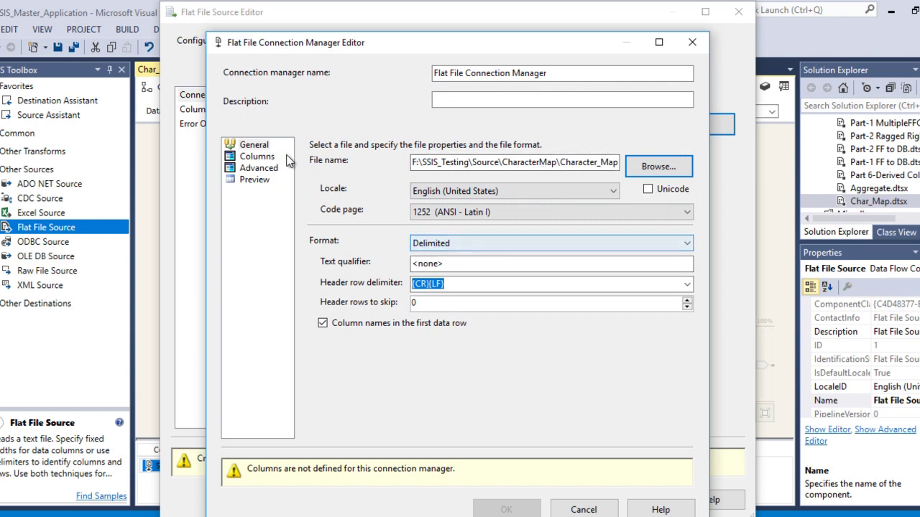
# Step: Preview the comma-delimited columns id, F_name, M_Name and L_name with their values
pyautogui.click(263, 158)
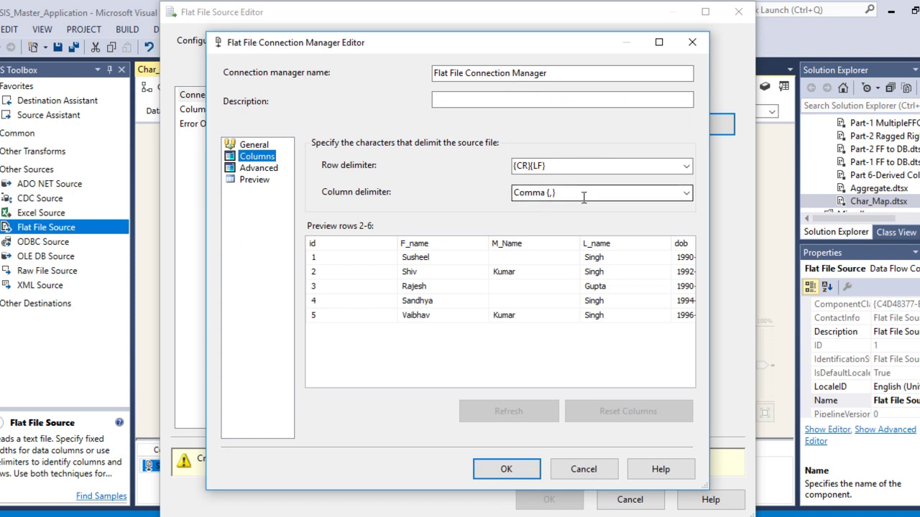
pyautogui.click(351, 263)
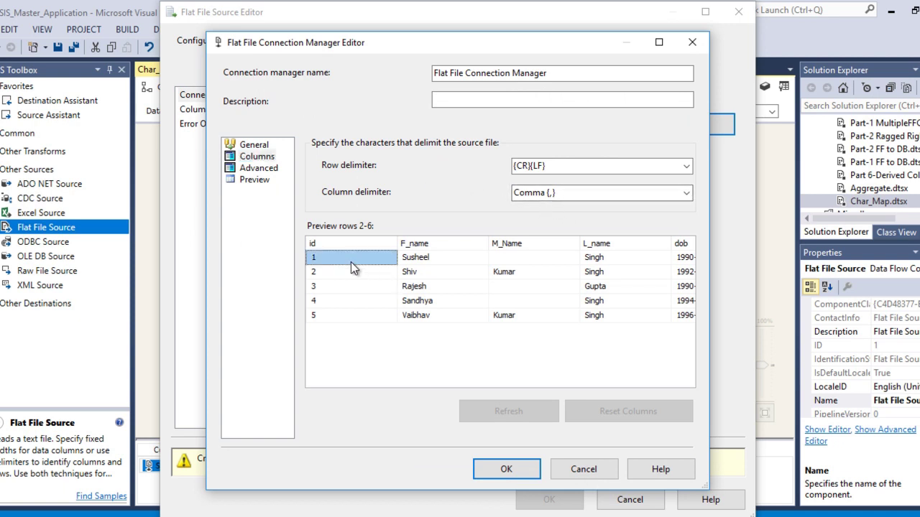
pyautogui.press('Right')
pyautogui.press('Right')
pyautogui.press('Right')
pyautogui.press('Right')
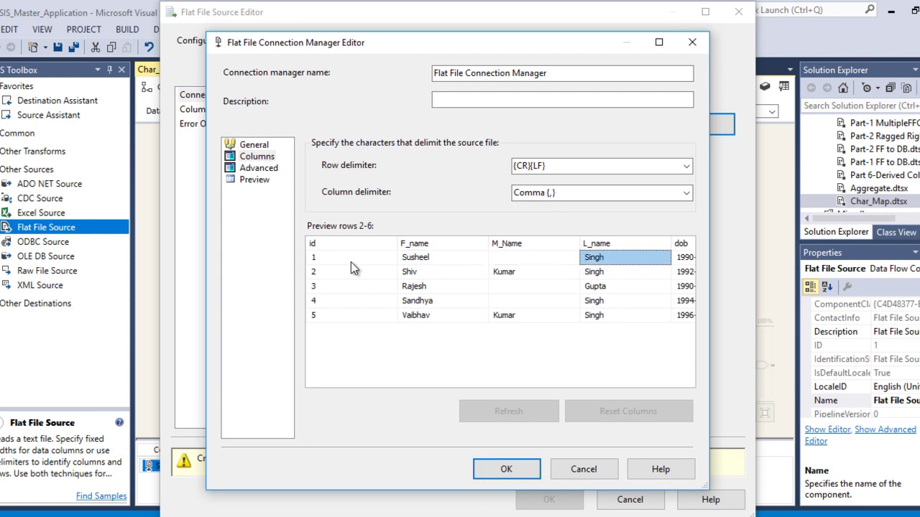
pyautogui.press('Left')
pyautogui.press('Left')
pyautogui.press('Left')
pyautogui.press('Left')
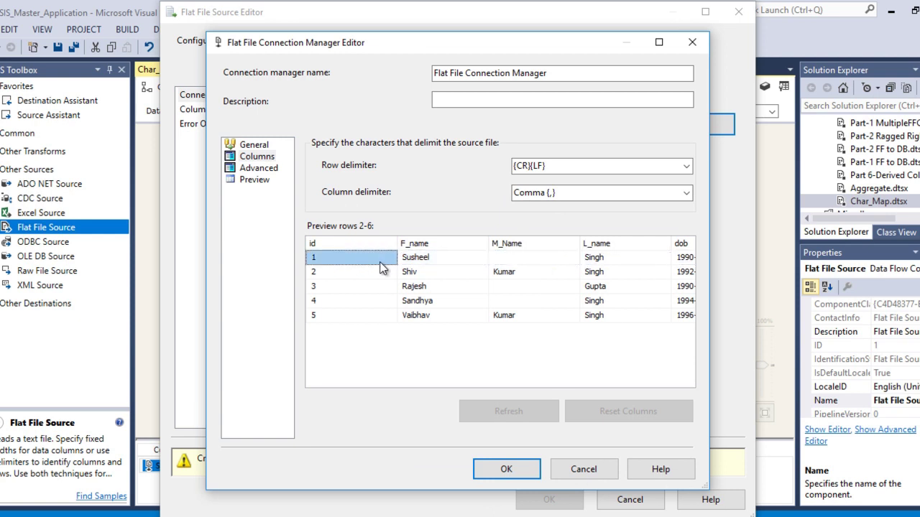
pyautogui.click(429, 263)
pyautogui.hotkey('ctrl', 'Down')
pyautogui.press('Up')
pyautogui.hotkey('ctrl', 'Up')
pyautogui.press('Right')
pyautogui.press('Right')
pyautogui.press('Left')
pyautogui.press('Left')
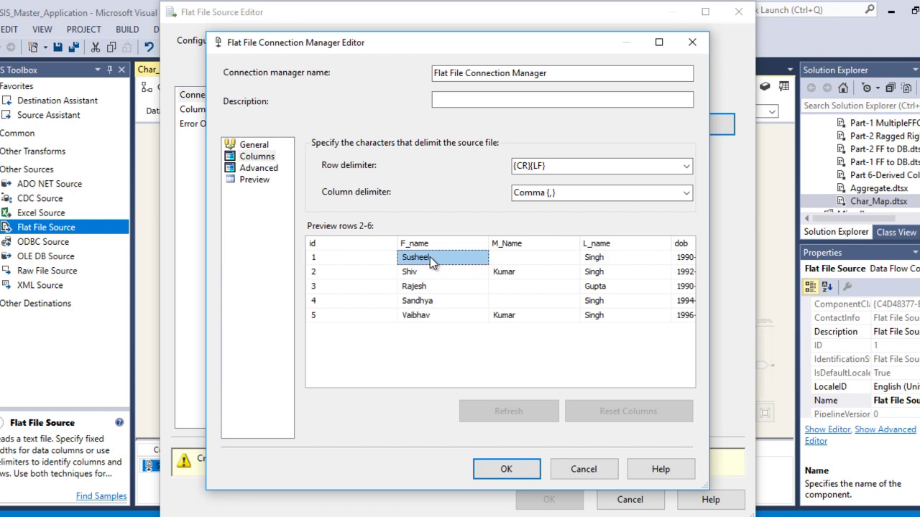
# Step: Confirm the connection, retain null values from the source, and review the output columns
pyautogui.click(490, 476)
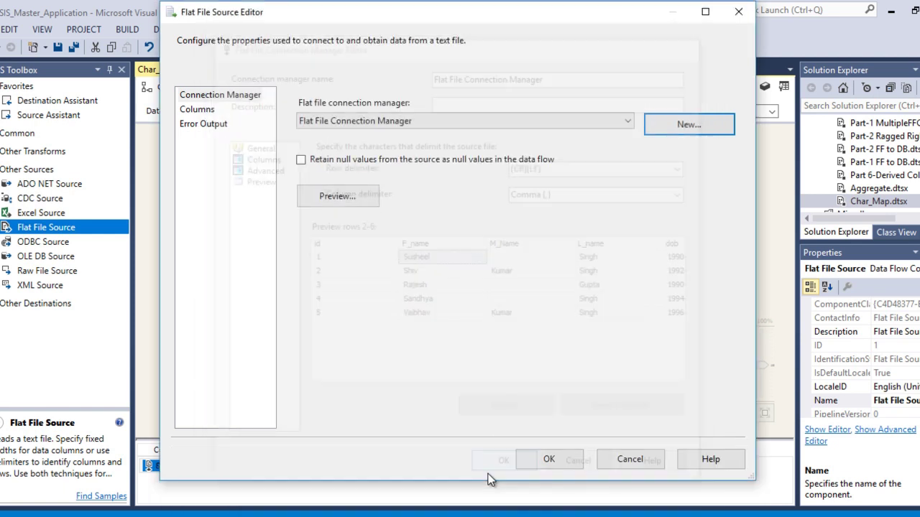
pyautogui.click(313, 164)
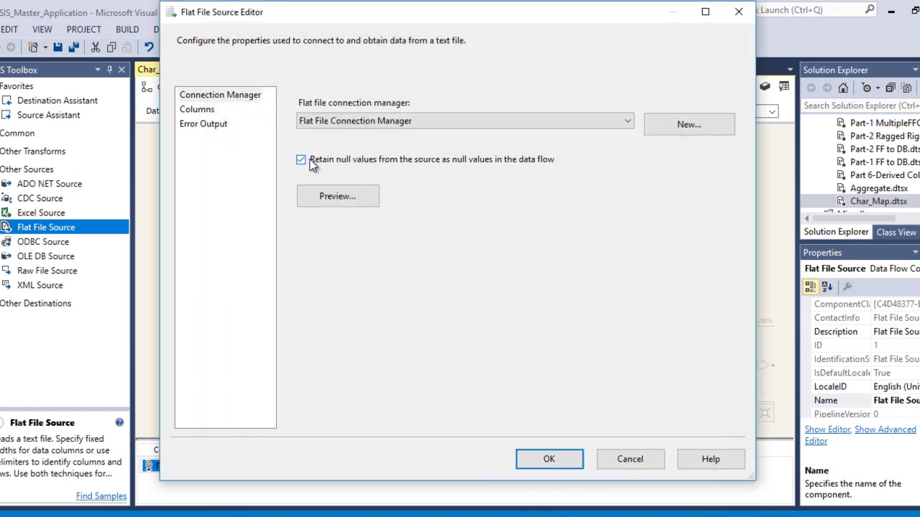
pyautogui.click(197, 110)
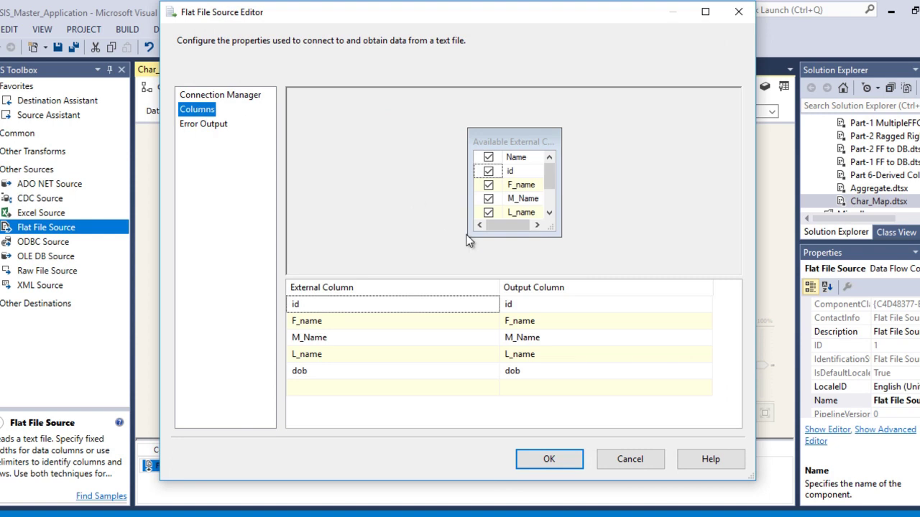
pyautogui.click(547, 461)
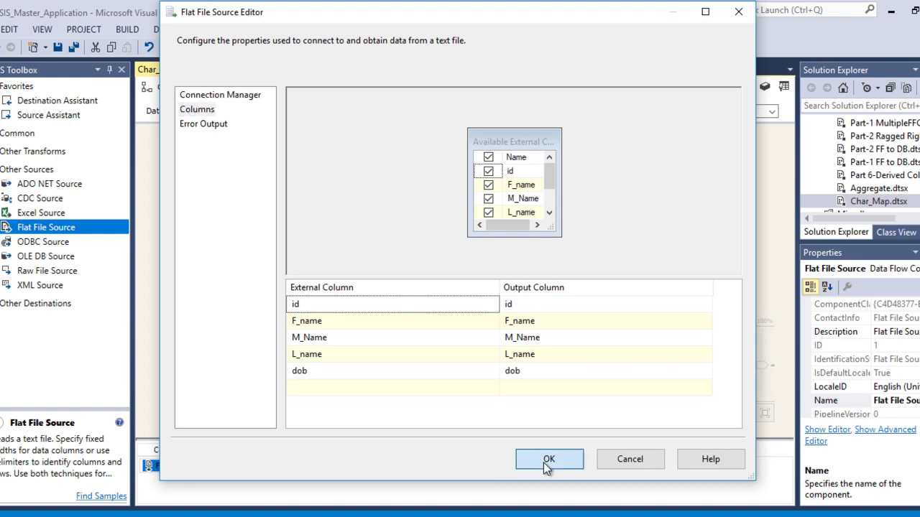
pyautogui.click(99, 218)
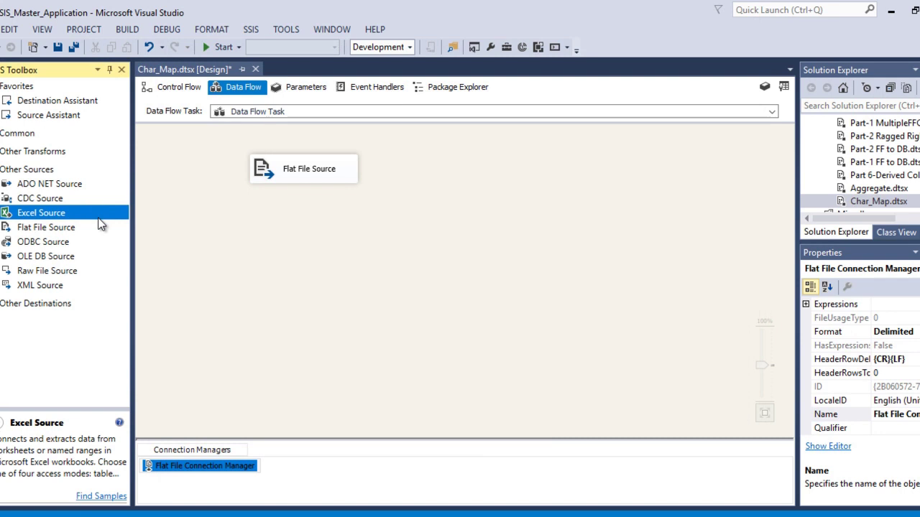
# Step: Add a Character Map transform from Other Transforms and connect the Flat File Source output to it
pyautogui.press('Left')
pyautogui.press('Left')
pyautogui.press('Up')
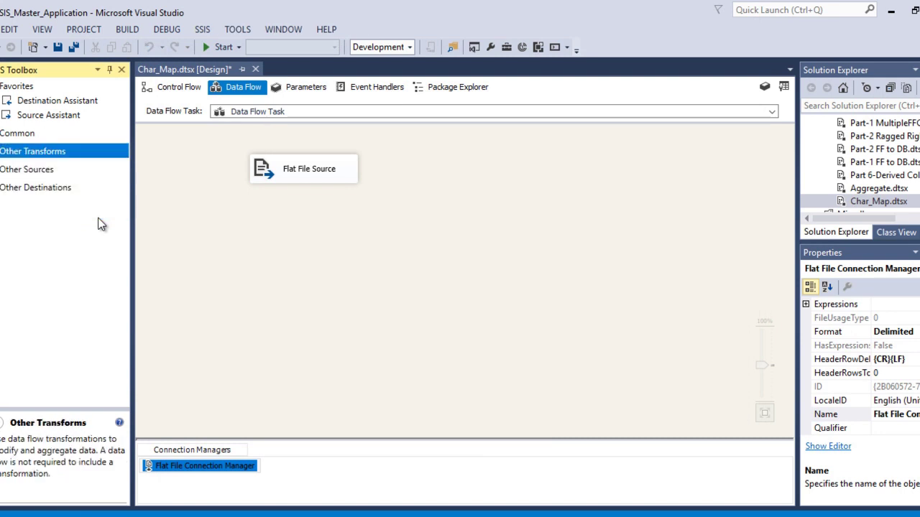
pyautogui.press('Right')
pyautogui.click(33, 199)
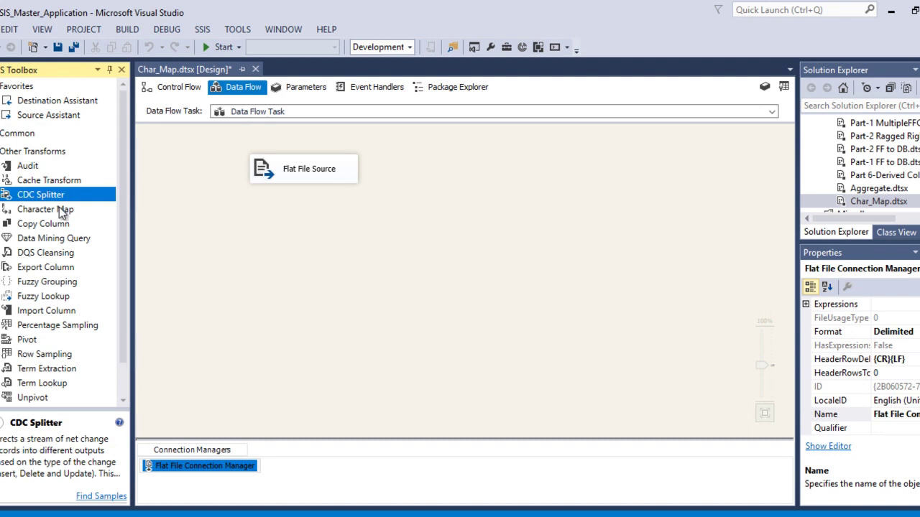
pyautogui.click(61, 211)
pyautogui.moveTo(62, 211); pyautogui.dragTo(310, 227)
pyautogui.click(304, 171)
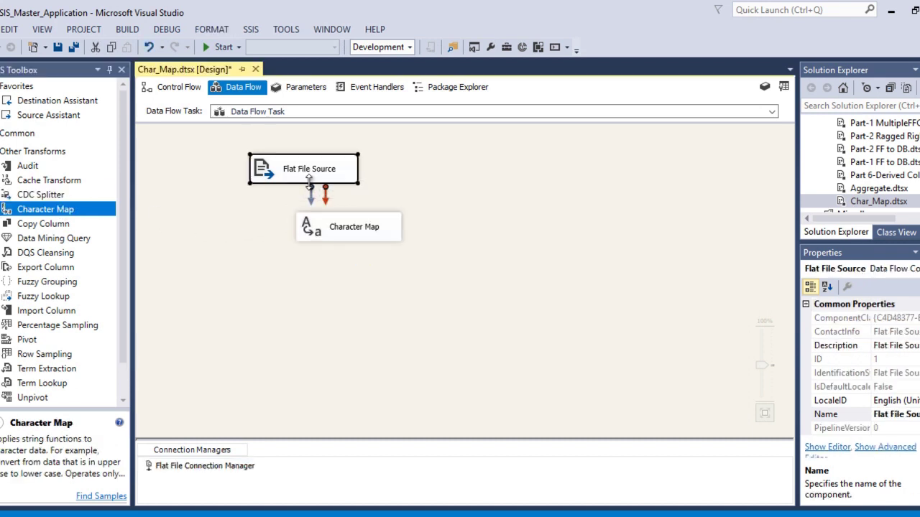
pyautogui.moveTo(313, 200); pyautogui.dragTo(340, 218)
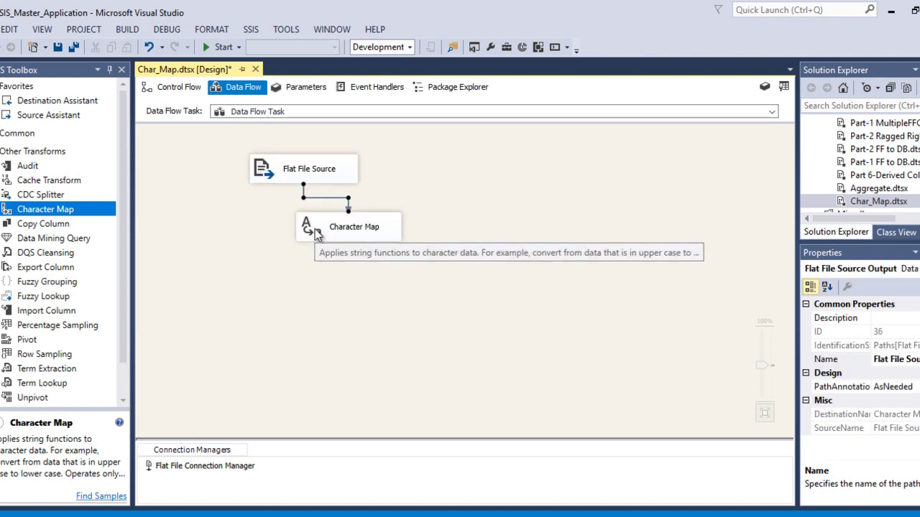
# Step: Select F_name, M_Name and L_name in Character Map, output as new columns
pyautogui.doubleClick(316, 231)
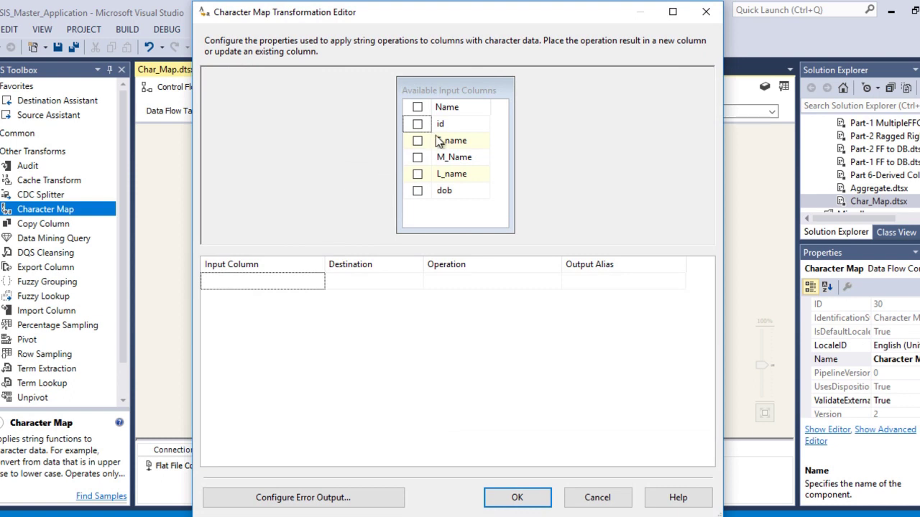
pyautogui.click(418, 141)
pyautogui.click(416, 158)
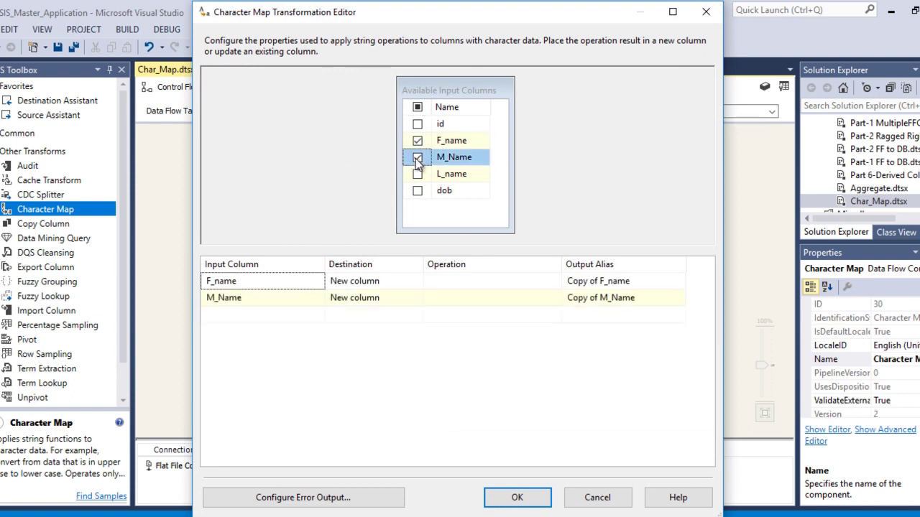
pyautogui.click(416, 173)
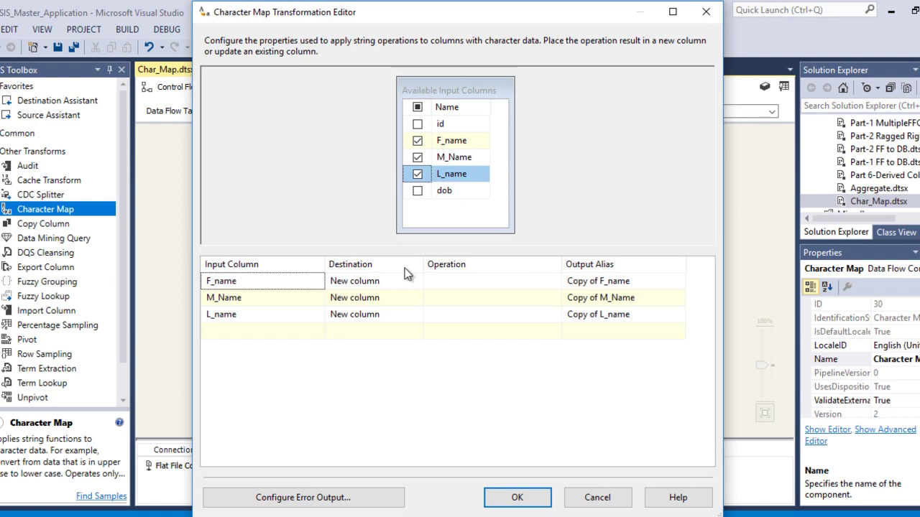
pyautogui.click(363, 281)
pyautogui.click(363, 280)
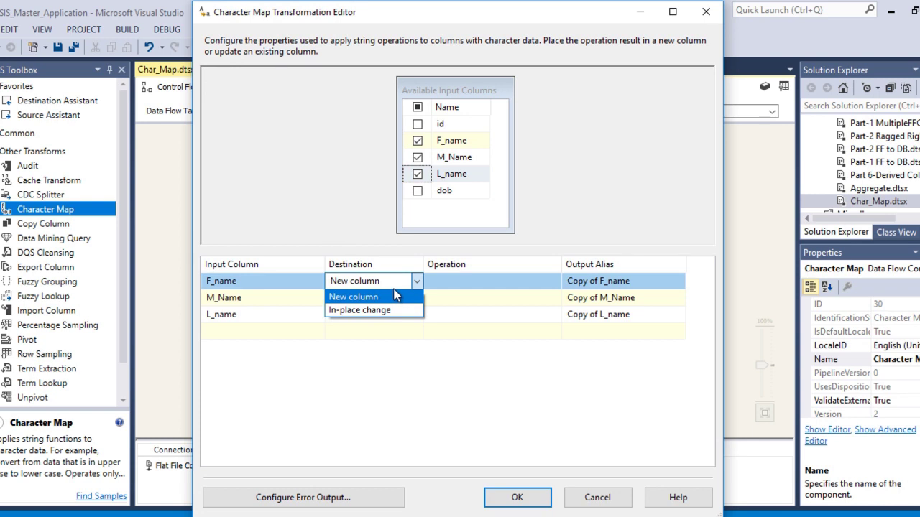
pyautogui.click(372, 296)
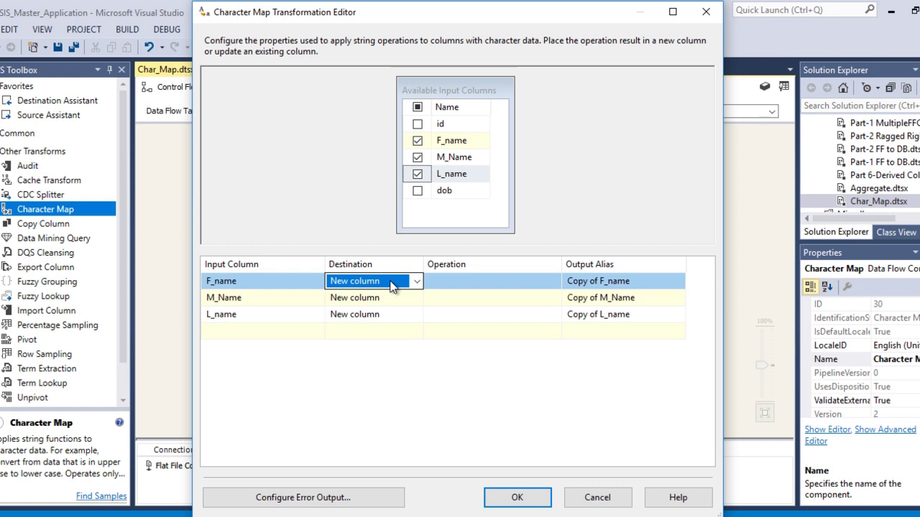
# Step: Set the operations to Uppercase for F_name and M_Name and Lowercase for L_name
pyautogui.click(517, 281)
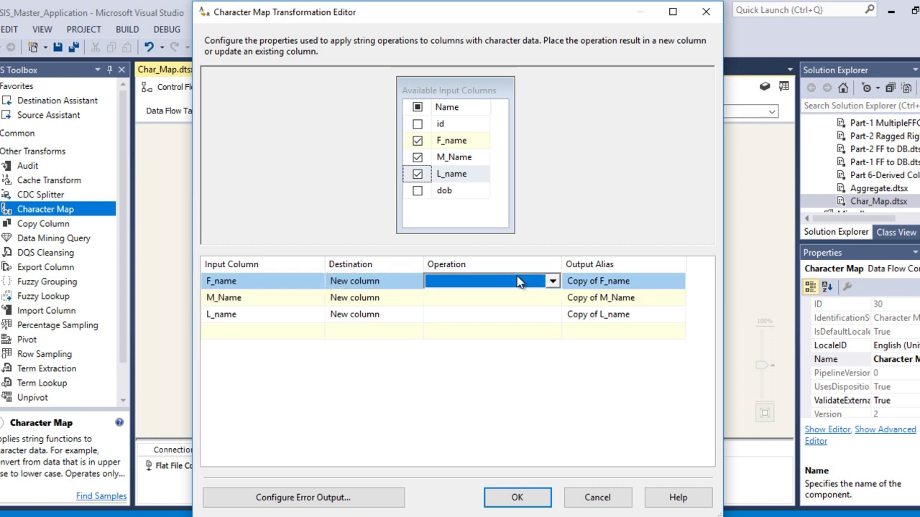
pyautogui.click(552, 282)
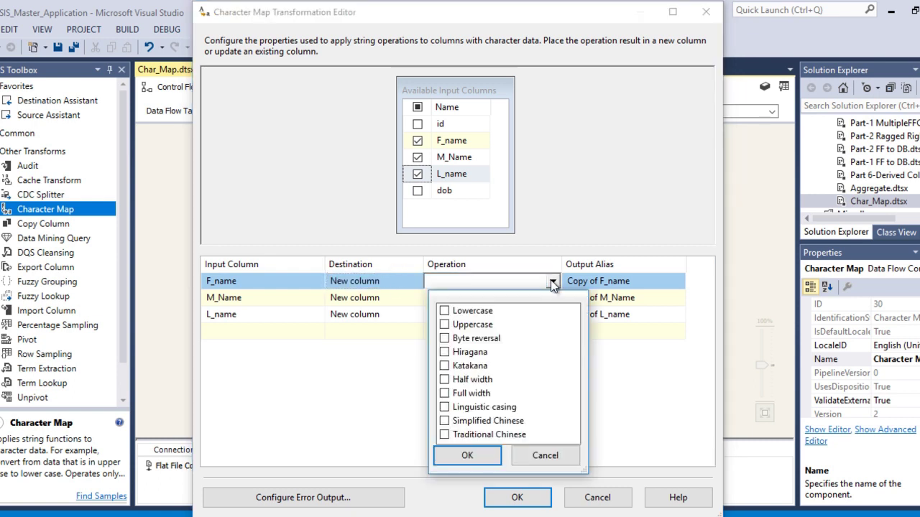
pyautogui.click(470, 325)
pyautogui.click(470, 324)
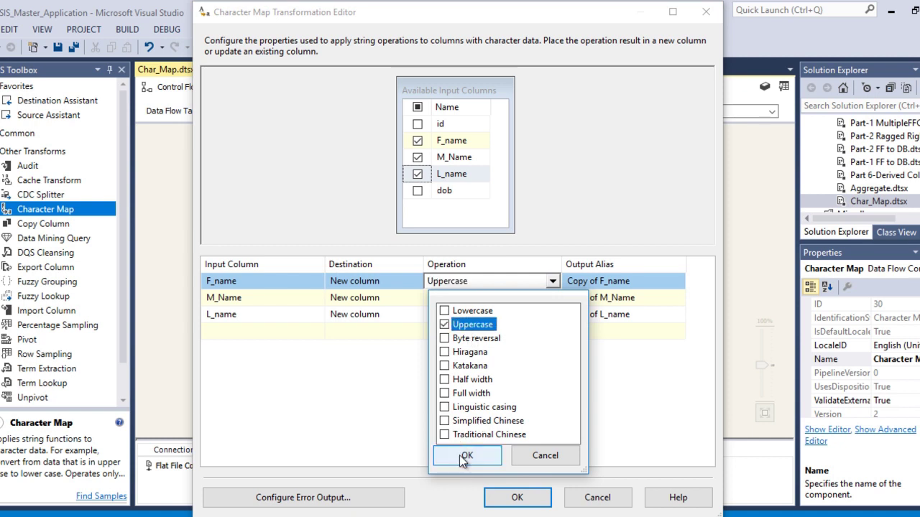
pyautogui.click(465, 456)
pyautogui.click(548, 298)
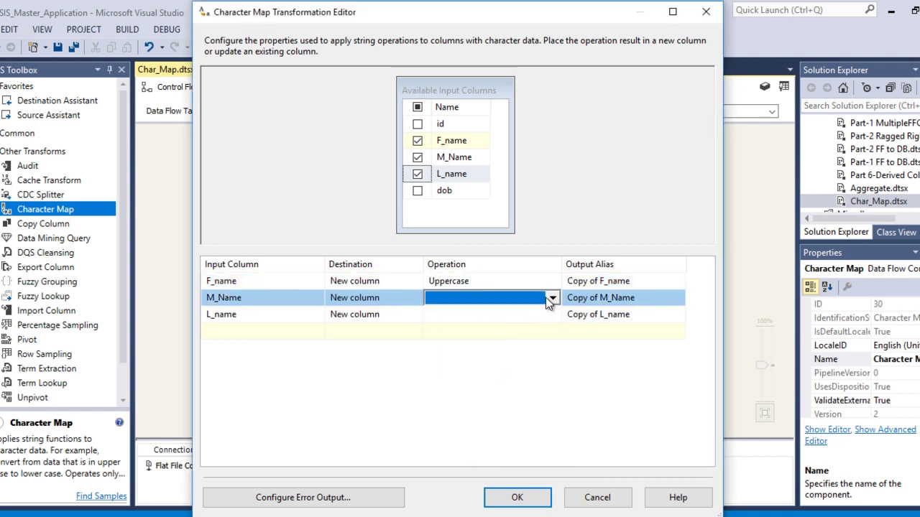
pyautogui.click(551, 298)
pyautogui.click(458, 343)
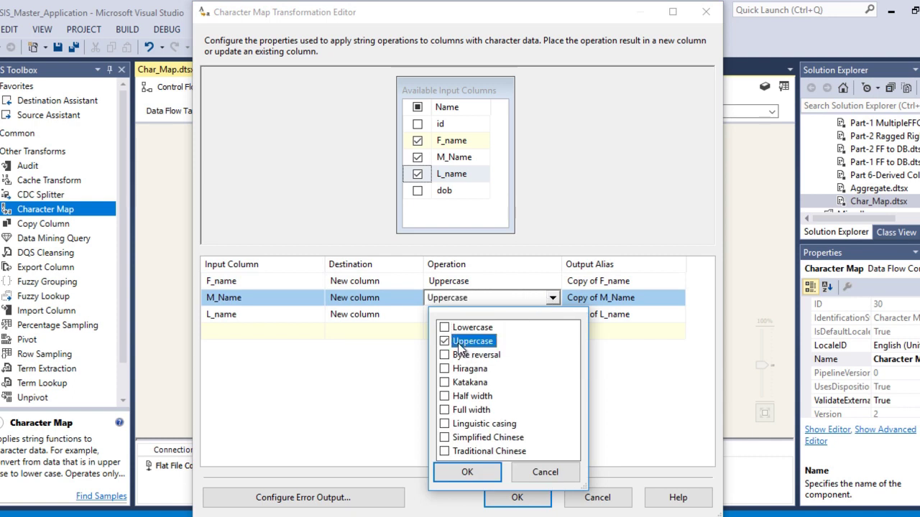
pyautogui.click(465, 472)
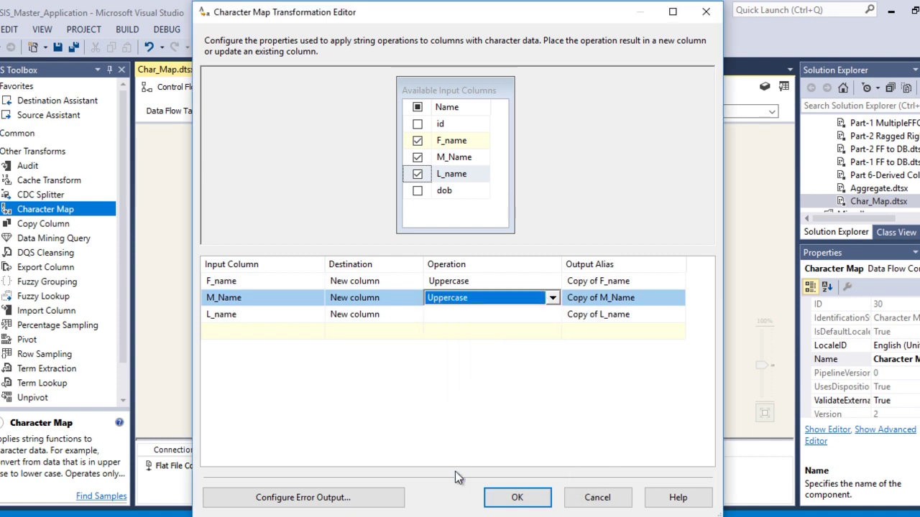
pyautogui.click(551, 315)
pyautogui.click(544, 315)
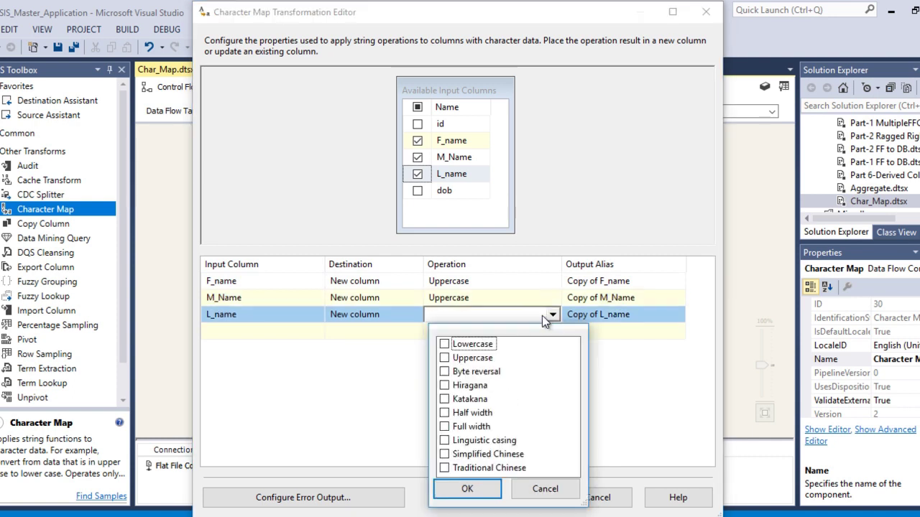
pyautogui.click(467, 346)
pyautogui.click(467, 348)
pyautogui.click(473, 488)
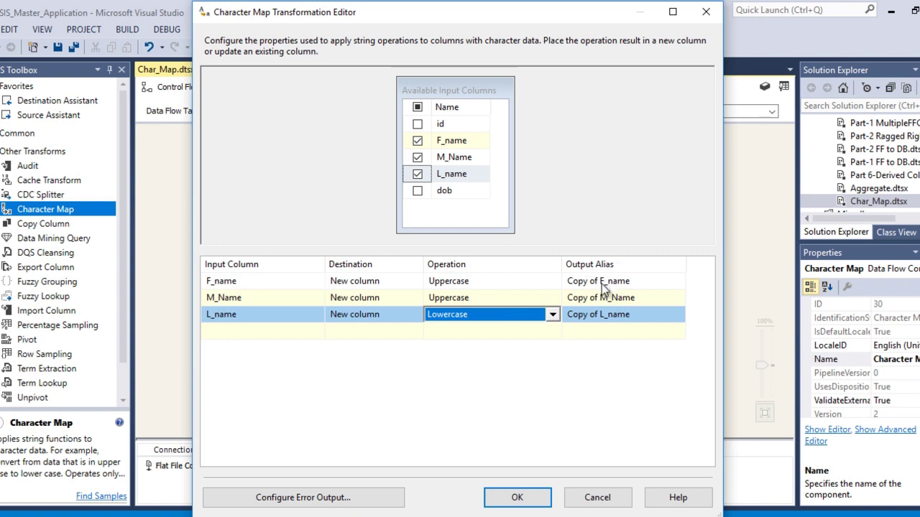
# Step: Rename the output aliases to New_F_name, New_M_Name and New_L_name and apply
pyautogui.click(602, 280)
pyautogui.hotkey('shift', 'Left')
pyautogui.hotkey('shift', 'Left')
pyautogui.hotkey('shift', 'Left')
pyautogui.hotkey('shift', 'Left')
pyautogui.hotkey('shift', 'Left')
pyautogui.hotkey('shift', 'Left')
pyautogui.hotkey('shift', 'Left')
pyautogui.hotkey('shift', 'Left')
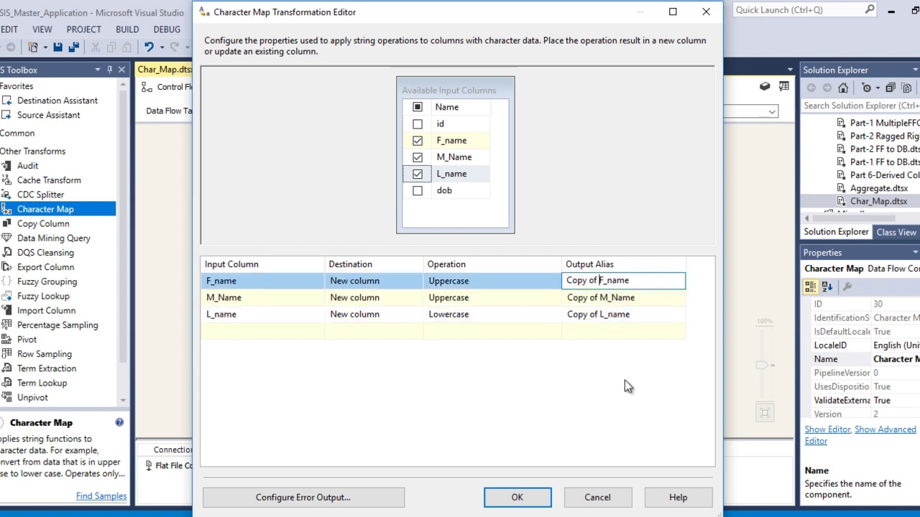
pyautogui.press('BackSpace')
pyautogui.write('New_')
pyautogui.click(648, 299)
pyautogui.hotkey('shift', 'Left')
pyautogui.hotkey('shift', 'Left')
pyautogui.hotkey('shift', 'Left')
pyautogui.hotkey('shift', 'Left')
pyautogui.hotkey('shift', 'Left')
pyautogui.hotkey('shift', 'Left')
pyautogui.hotkey('shift', 'Left')
pyautogui.hotkey('shift', 'Left')
pyautogui.write('New_')
pyautogui.click(646, 315)
pyautogui.press('Left')
pyautogui.press('Left')
pyautogui.press('Left')
pyautogui.press('Left')
pyautogui.press('Left')
pyautogui.press('Left')
pyautogui.hotkey('shift', 'Left')
pyautogui.hotkey('shift', 'Left')
pyautogui.hotkey('shift', 'Left')
pyautogui.hotkey('shift', 'Left')
pyautogui.hotkey('shift', 'Left')
pyautogui.hotkey('shift', 'Left')
pyautogui.hotkey('shift', 'Left')
pyautogui.hotkey('shift', 'Left')
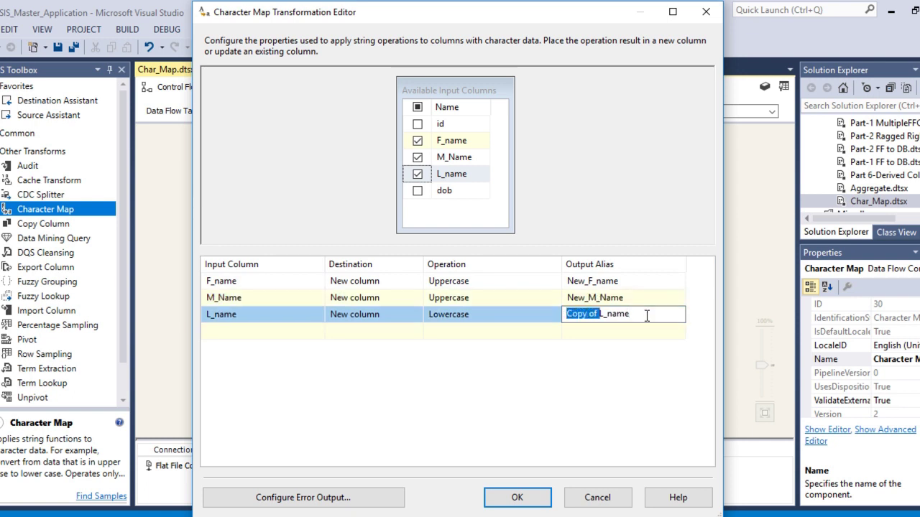
pyautogui.write('New_')
pyautogui.click(645, 282)
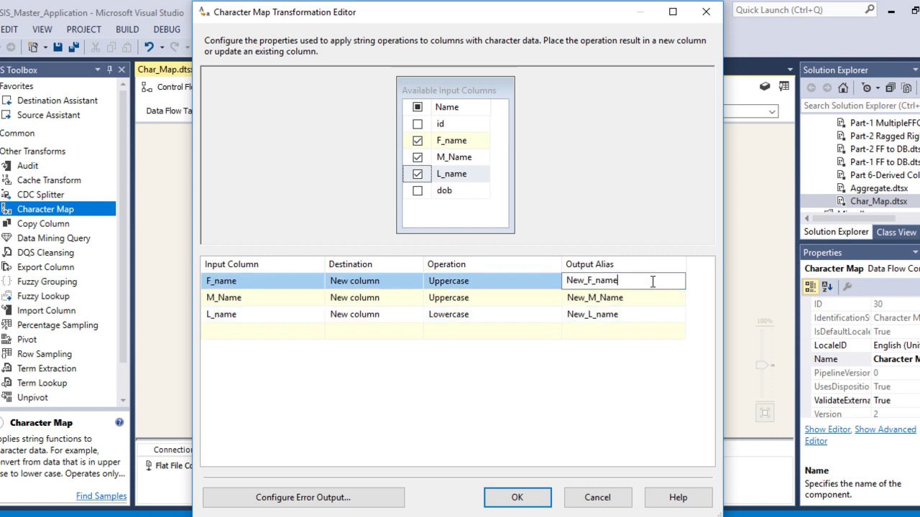
pyautogui.click(516, 496)
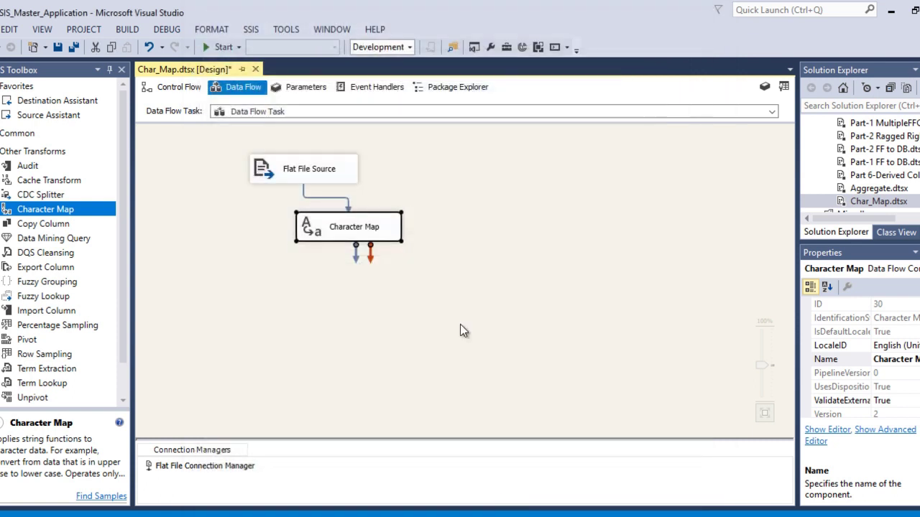
# Step: Save the package and add an OLE DB Destination below Character Map
pyautogui.click(461, 272)
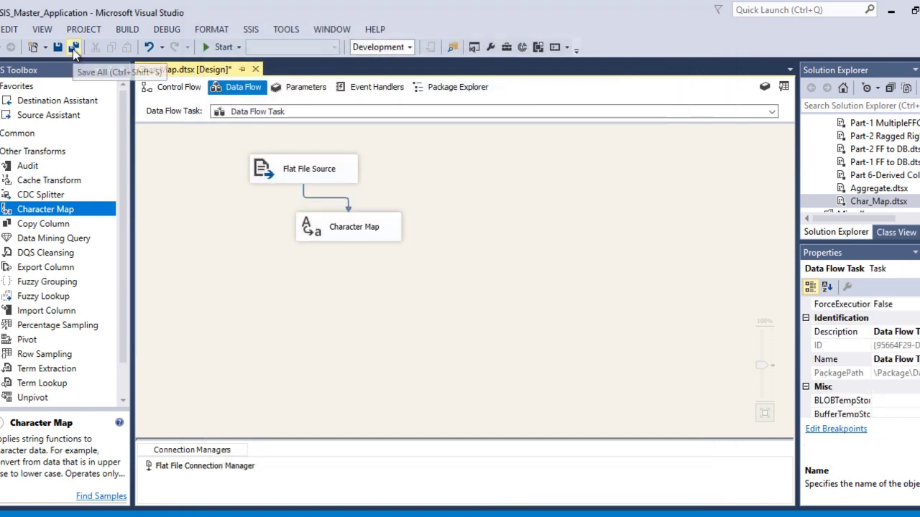
pyautogui.hotkey('ctrl', 's')
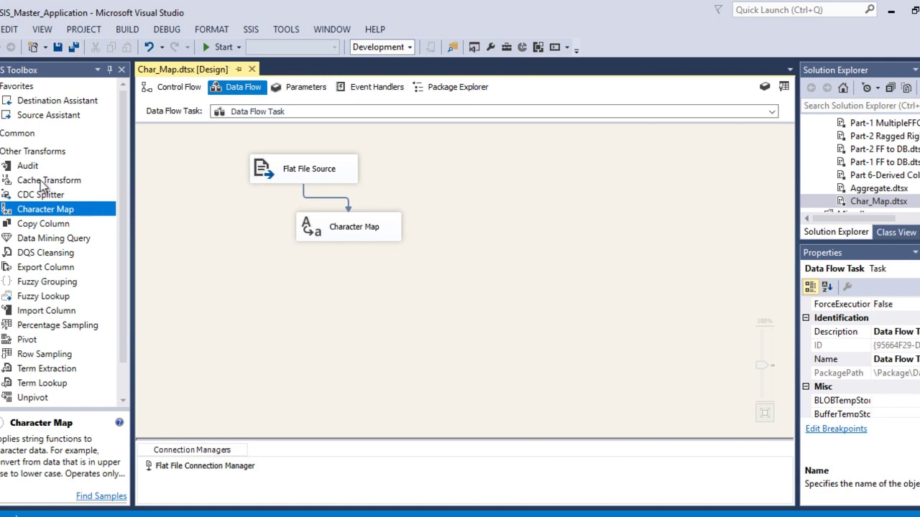
pyautogui.click(41, 180)
pyautogui.press('Left')
pyautogui.press('Left')
pyautogui.press('Down')
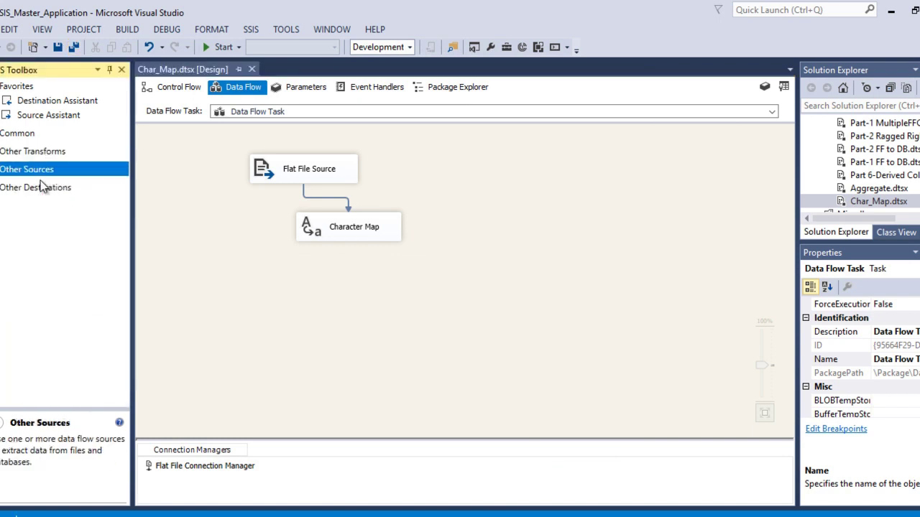
pyautogui.press('Down')
pyautogui.press('Right')
pyautogui.press('Down')
pyautogui.press('Down')
pyautogui.press('Down')
pyautogui.press('Down')
pyautogui.press('Down')
pyautogui.press('Down')
pyautogui.press('Down')
pyautogui.press('Down')
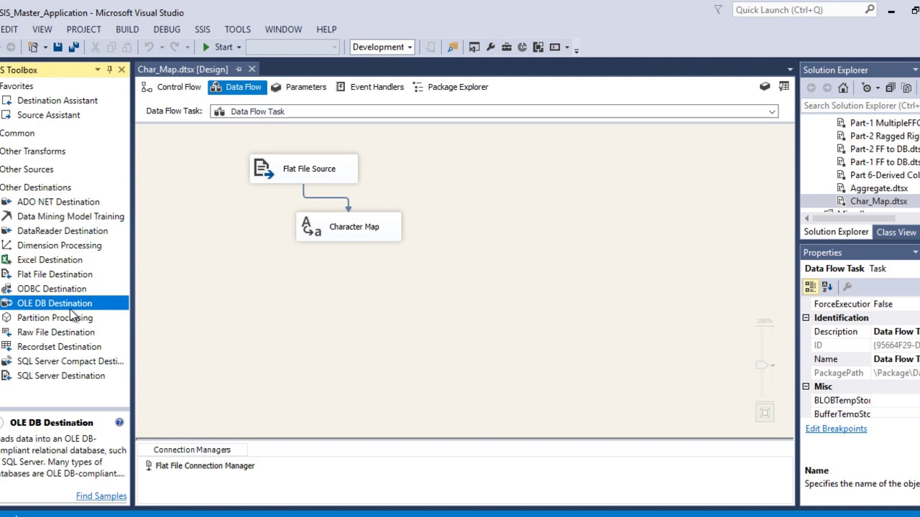
pyautogui.moveTo(59, 304); pyautogui.dragTo(431, 300)
pyautogui.click(338, 232)
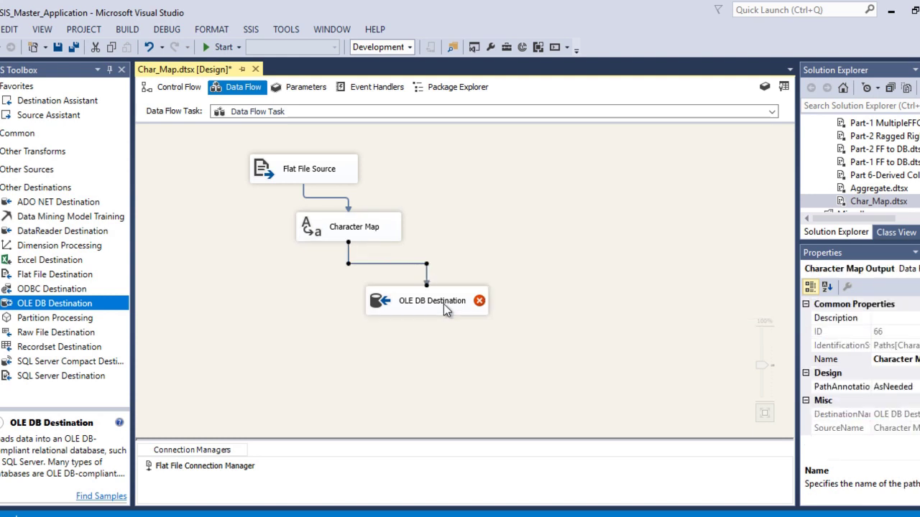
pyautogui.doubleClick(404, 299)
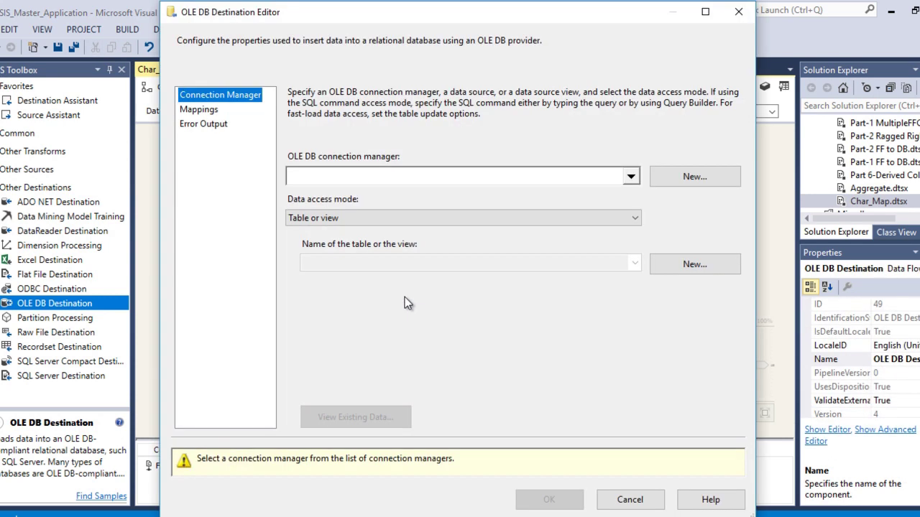
# Step: Create a new connection to SSIS_TEST on DESKTOP-FMKH5F7 and verify it tests successfully
pyautogui.click(705, 178)
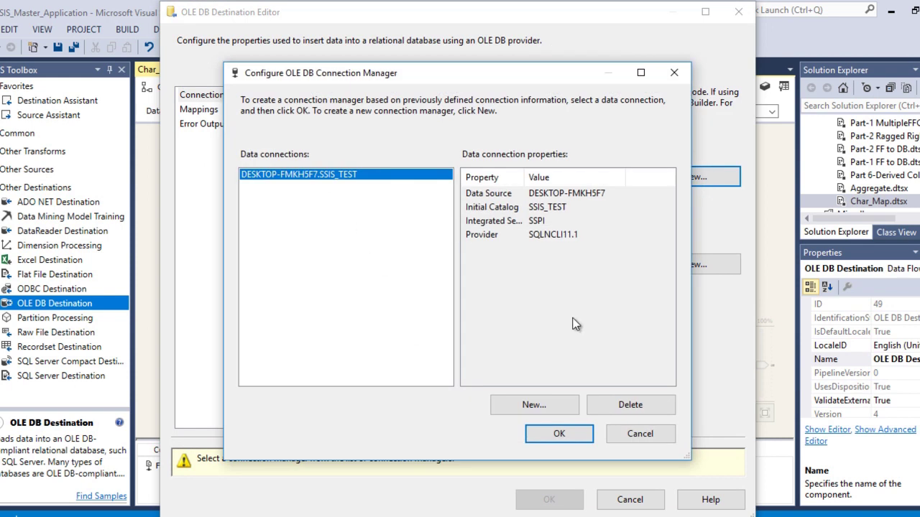
pyautogui.click(612, 410)
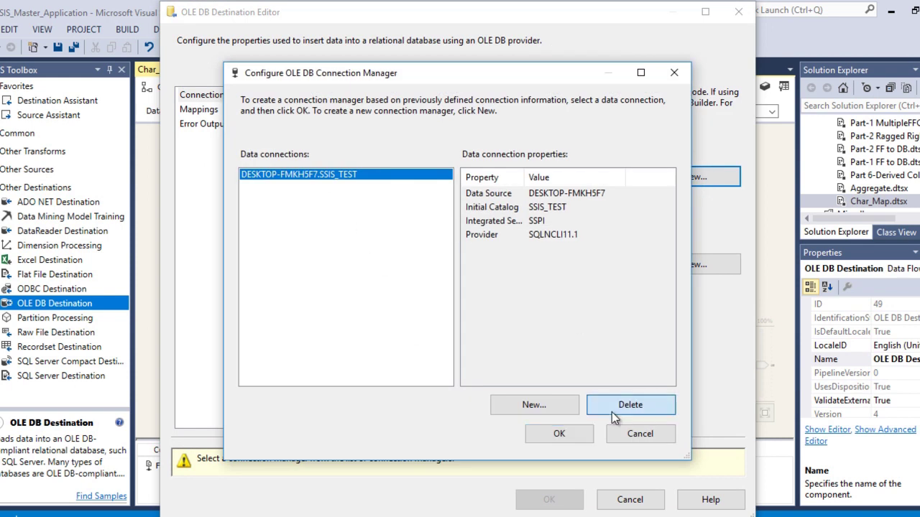
pyautogui.click(539, 404)
pyautogui.click(574, 132)
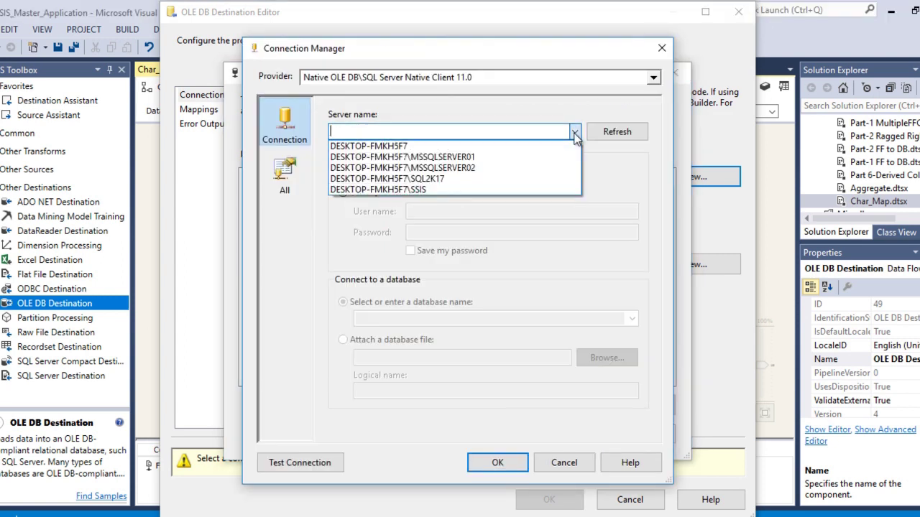
pyautogui.click(537, 146)
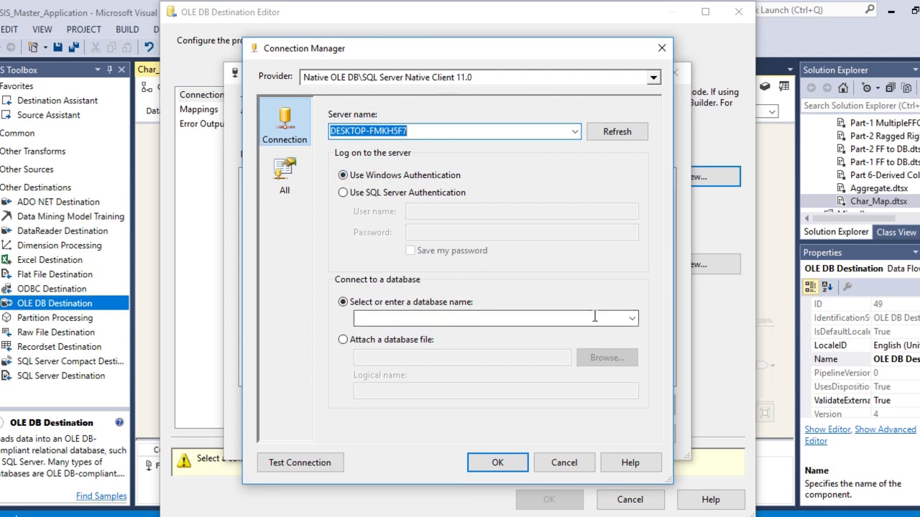
pyautogui.click(632, 317)
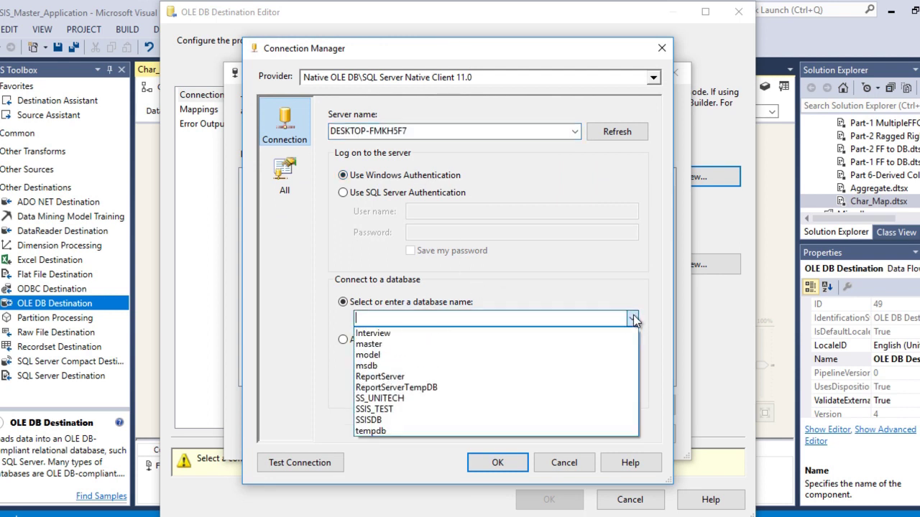
pyautogui.click(543, 409)
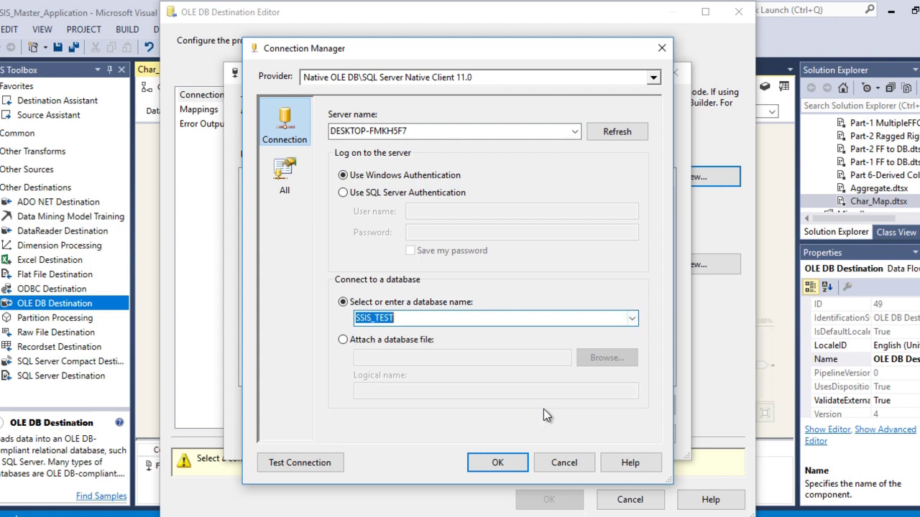
pyautogui.click(293, 464)
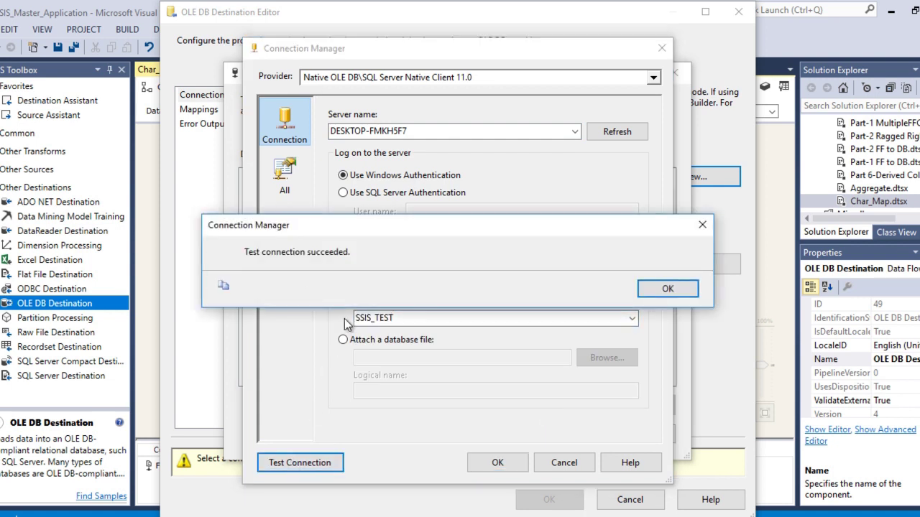
pyautogui.click(667, 288)
pyautogui.click(494, 463)
# Step: Use the new connection and choose Character_Map_Tbl as the destination table
pyautogui.click(555, 430)
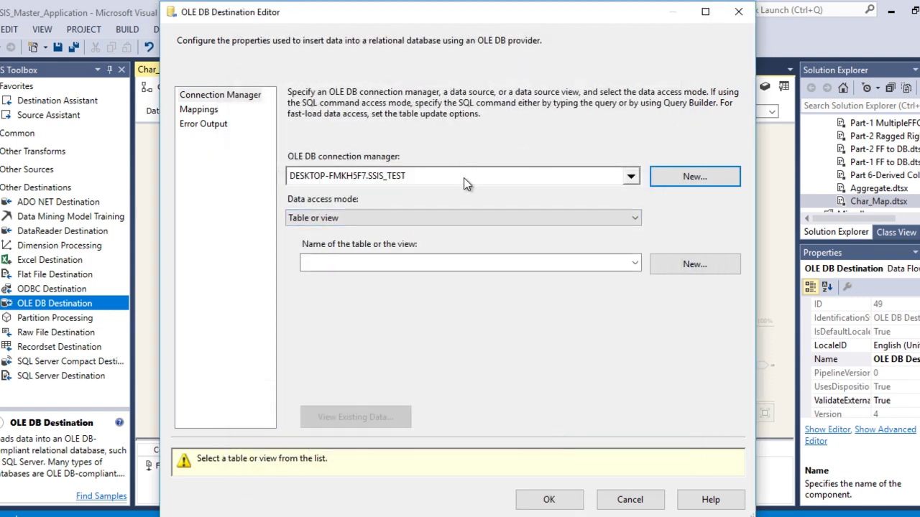
pyautogui.click(635, 263)
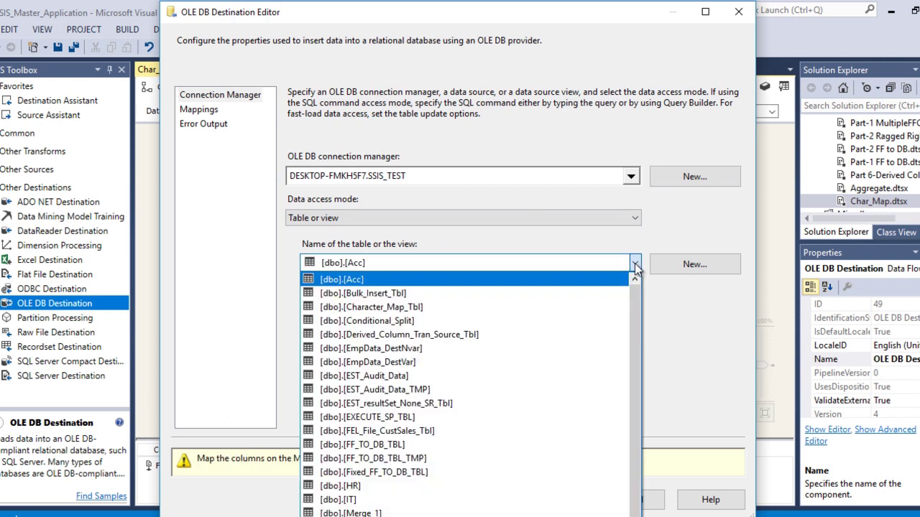
pyautogui.click(549, 311)
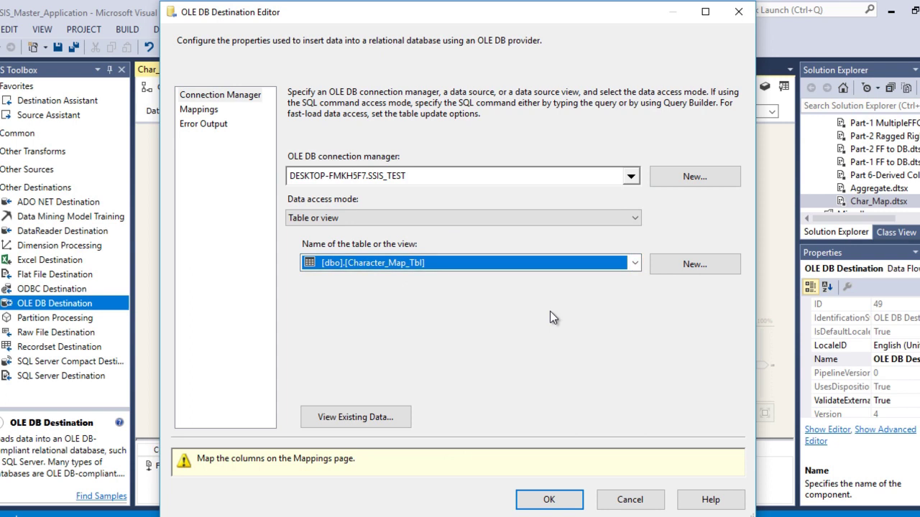
# Step: Map New_F_name, New_M_Name and New_L_name onto F_Name, M_Name and L_Name
pyautogui.click(204, 112)
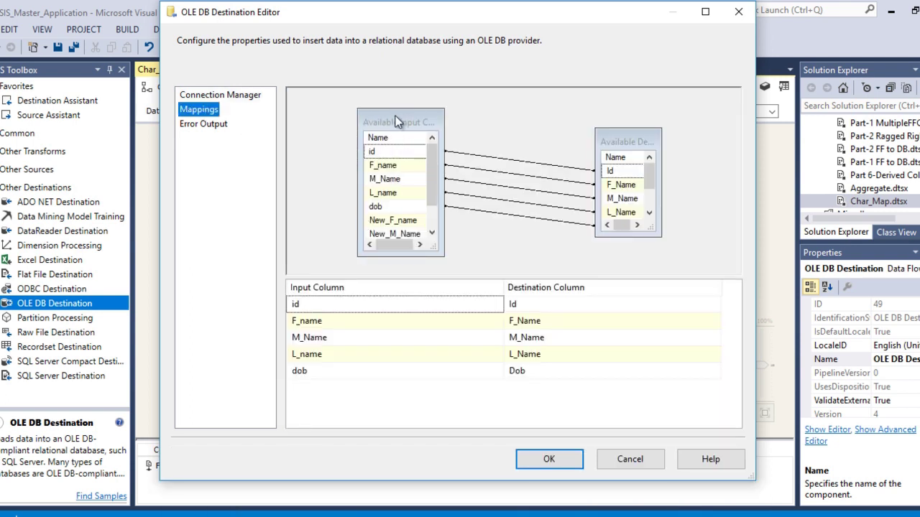
pyautogui.moveTo(396, 257); pyautogui.dragTo(396, 274)
pyautogui.click(399, 221)
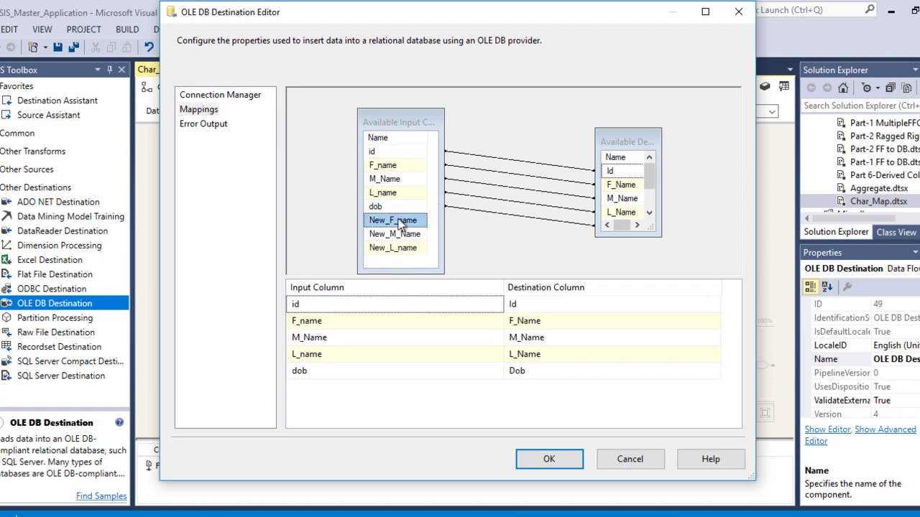
pyautogui.moveTo(400, 222); pyautogui.dragTo(615, 186)
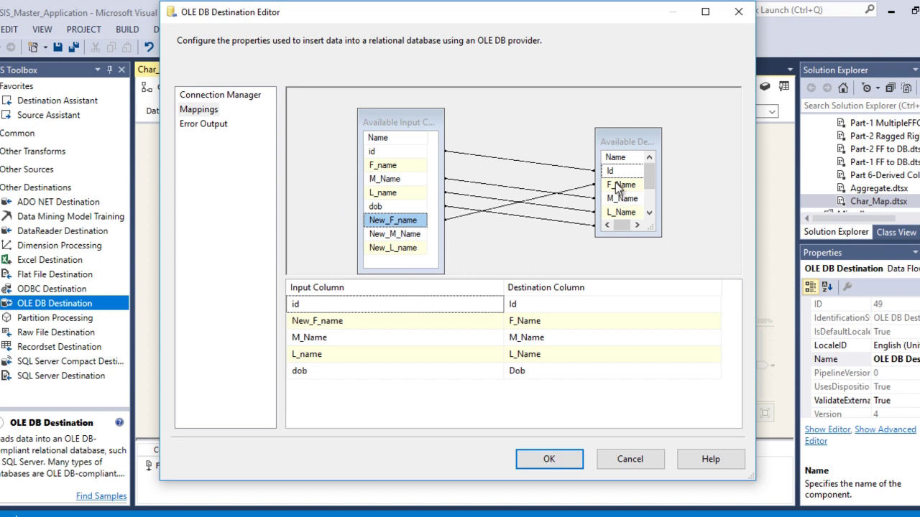
pyautogui.click(390, 235)
pyautogui.moveTo(390, 238); pyautogui.dragTo(622, 199)
pyautogui.click(392, 248)
pyautogui.moveTo(392, 250); pyautogui.dragTo(617, 218)
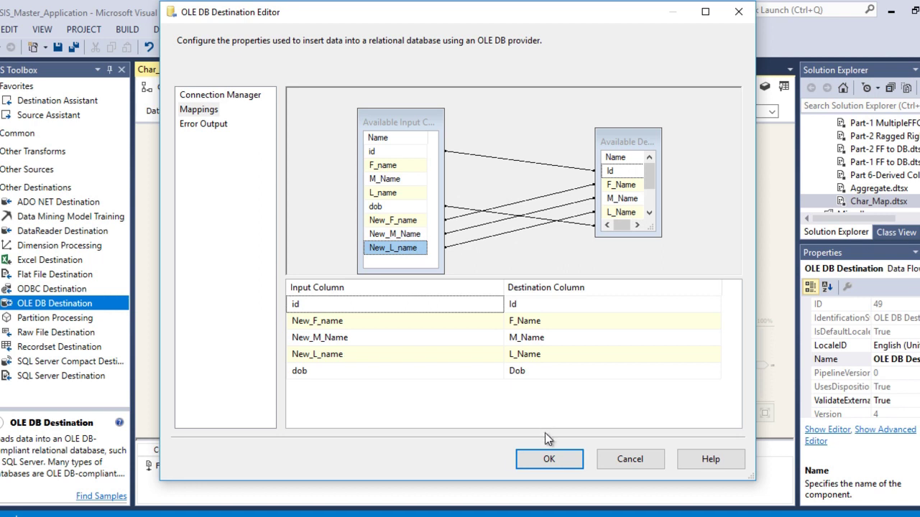
pyautogui.click(545, 459)
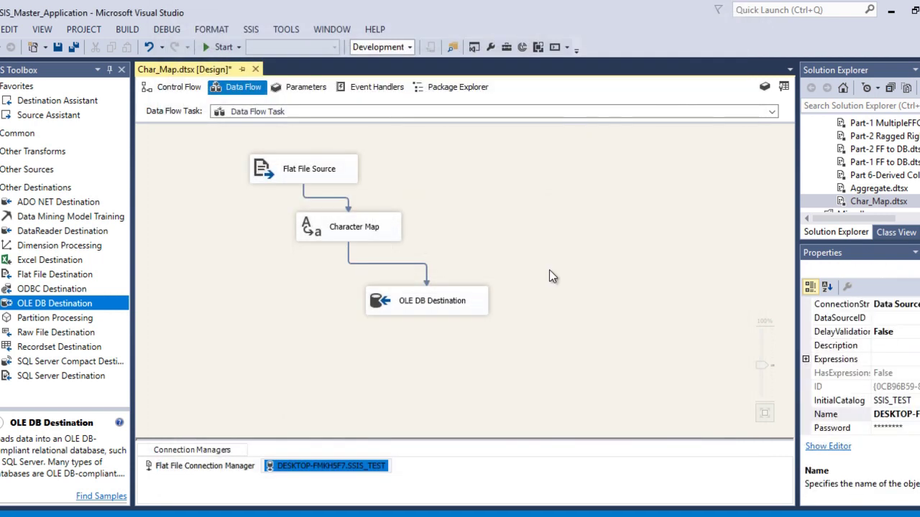
# Step: Save Char_Map, run it so 5 rows pass through, stop debugging, and switch to Management Studio
pyautogui.click(549, 271)
pyautogui.hotkey('ctrl', 's')
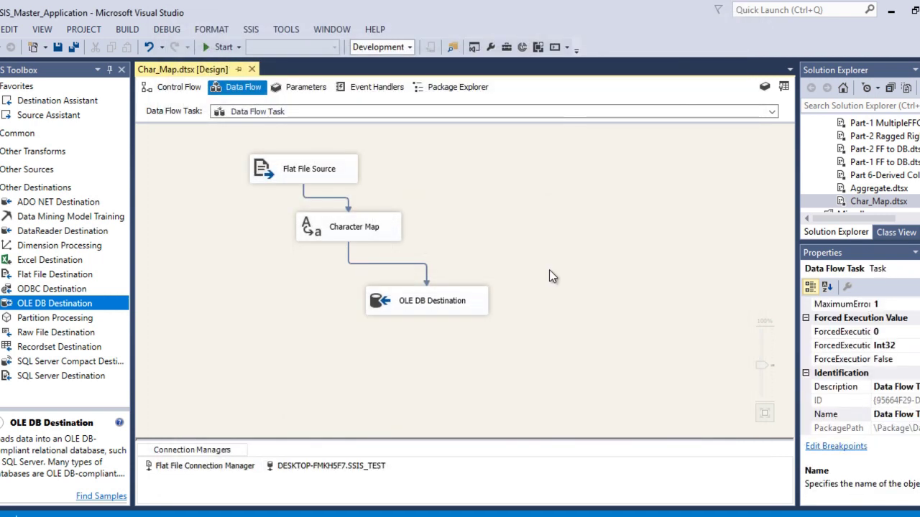
pyautogui.click(220, 47)
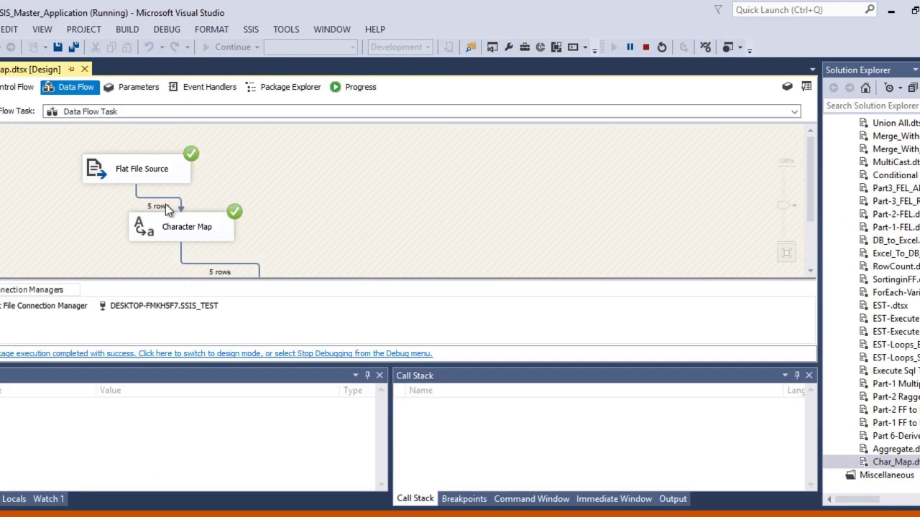
pyautogui.click(646, 47)
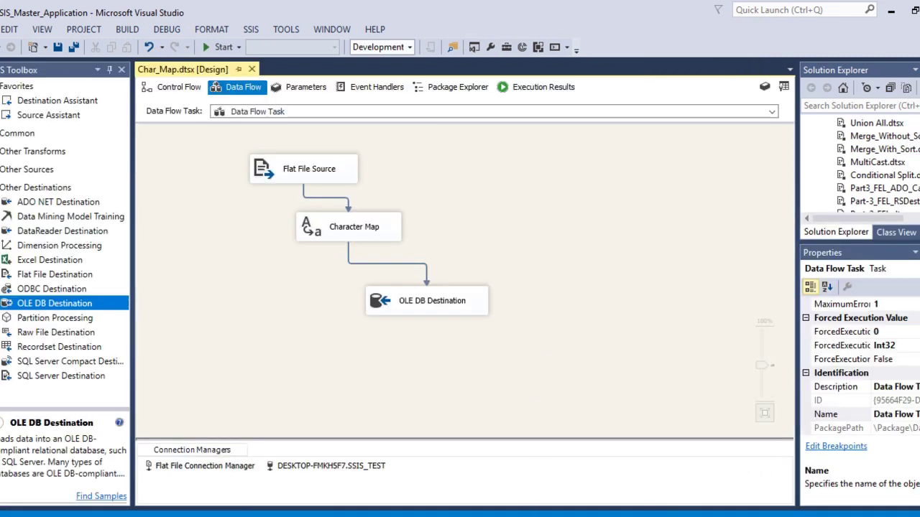
pyautogui.hotkey('alt', 'Tab')
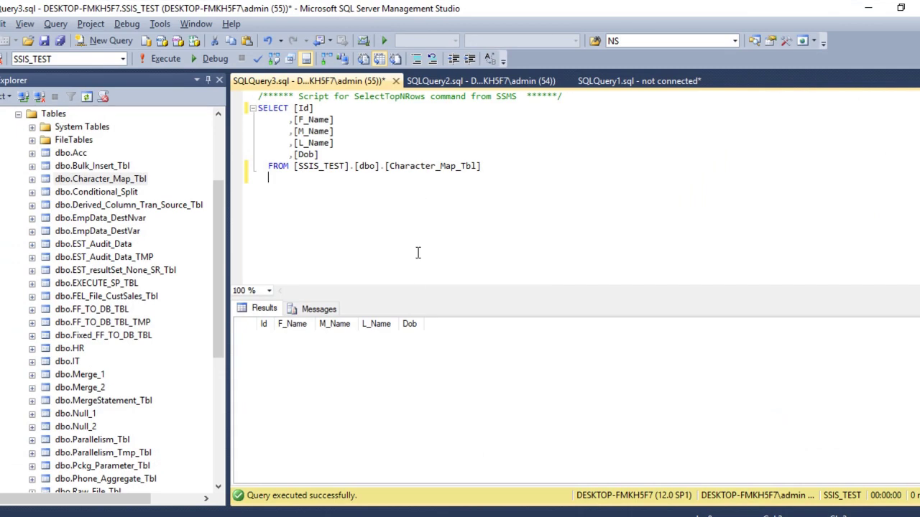
# Step: Re-run the Character_Map_Tbl SELECT and check uppercase first/middle and lowercase last names across 5 rows
pyautogui.press('F5')
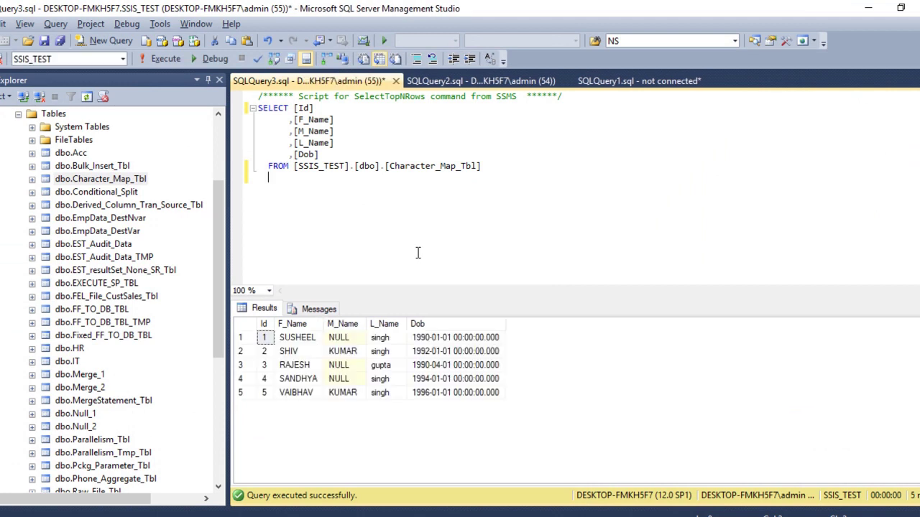
pyautogui.click(306, 338)
pyautogui.click(345, 339)
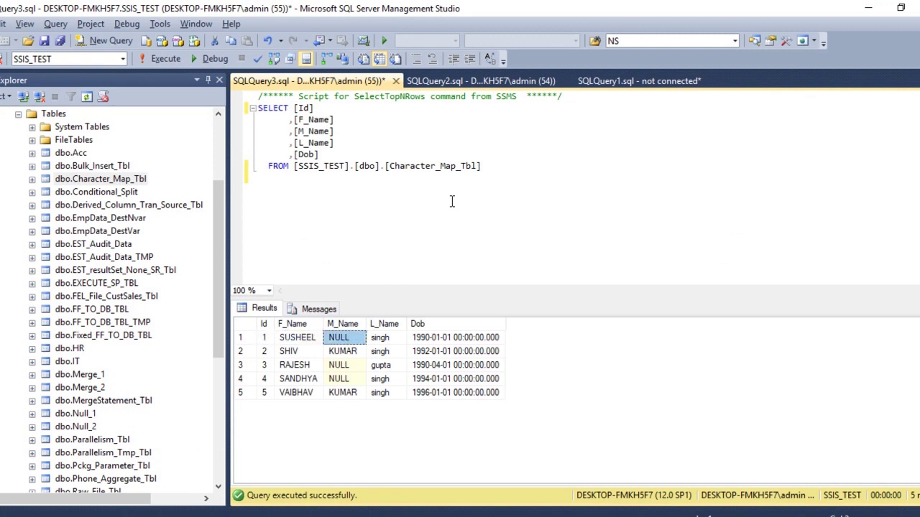
pyautogui.press('Right')
pyautogui.press('Down')
pyautogui.press('Down')
pyautogui.press('Down')
pyautogui.press('Down')
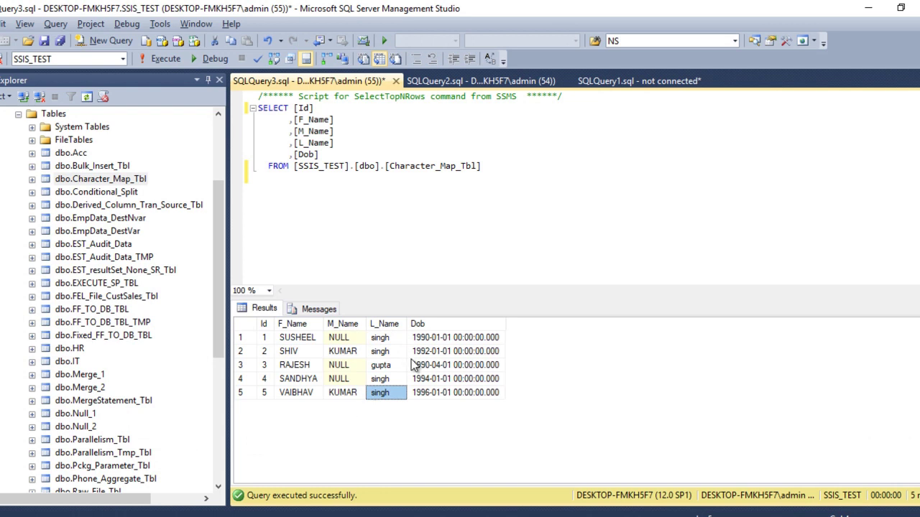
pyautogui.click(478, 227)
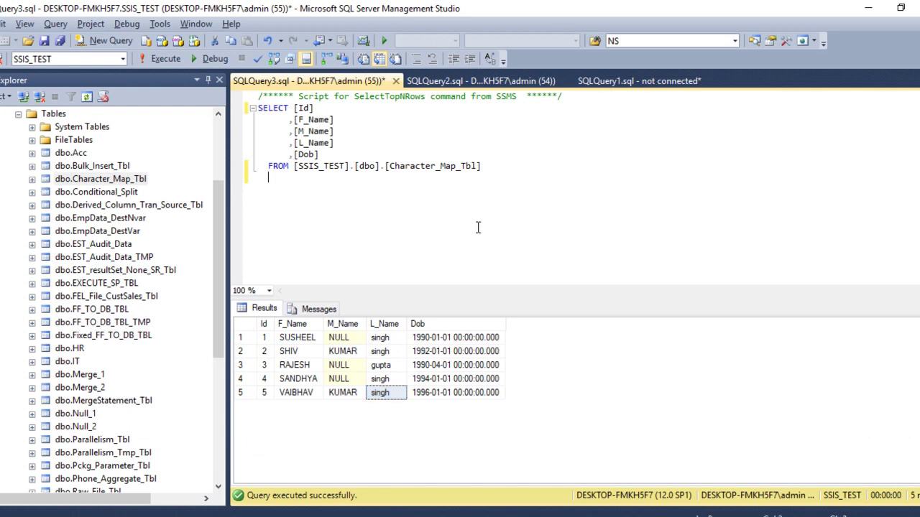
pyautogui.click(868, 8)
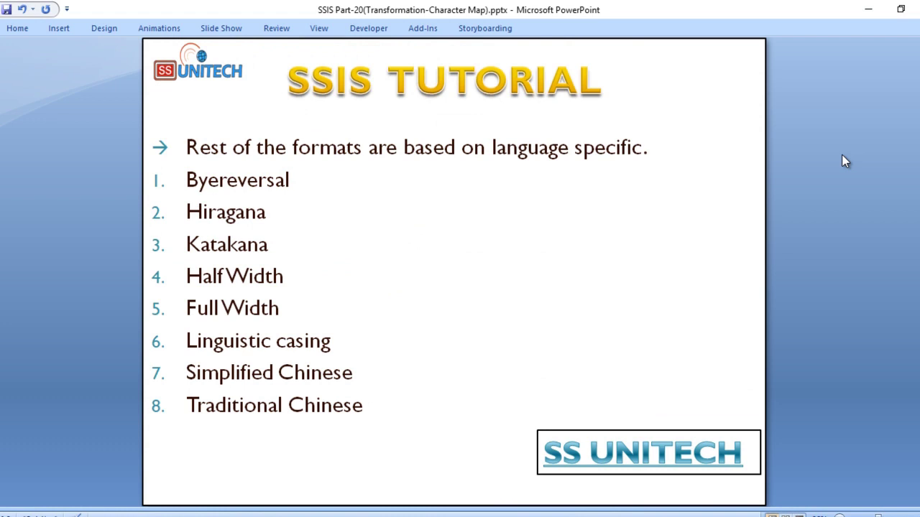
# Step: Advance to the slide listing Character Map options that cannot be combined on one column
pyautogui.press('pagedown')
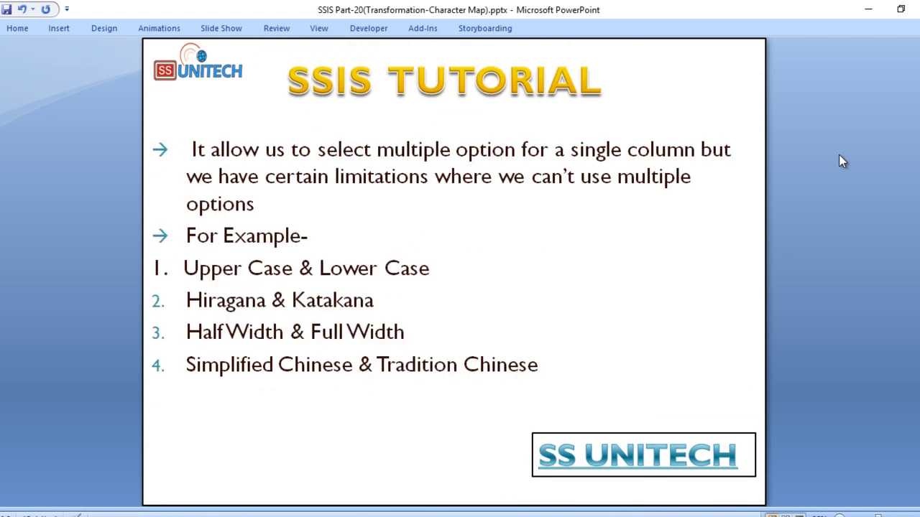
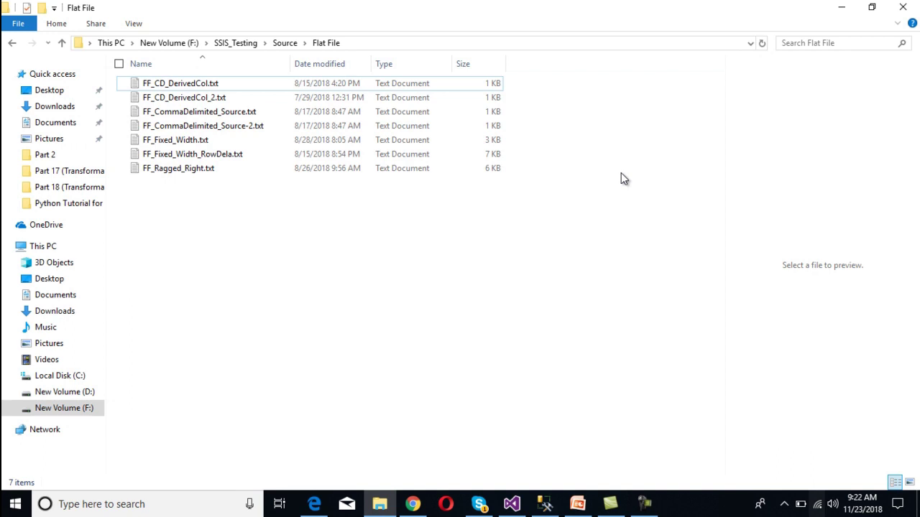
# Step: Switch from File Explorer to the SSIS_Tutorial solution window in Visual Studio
pyautogui.click(511, 504)
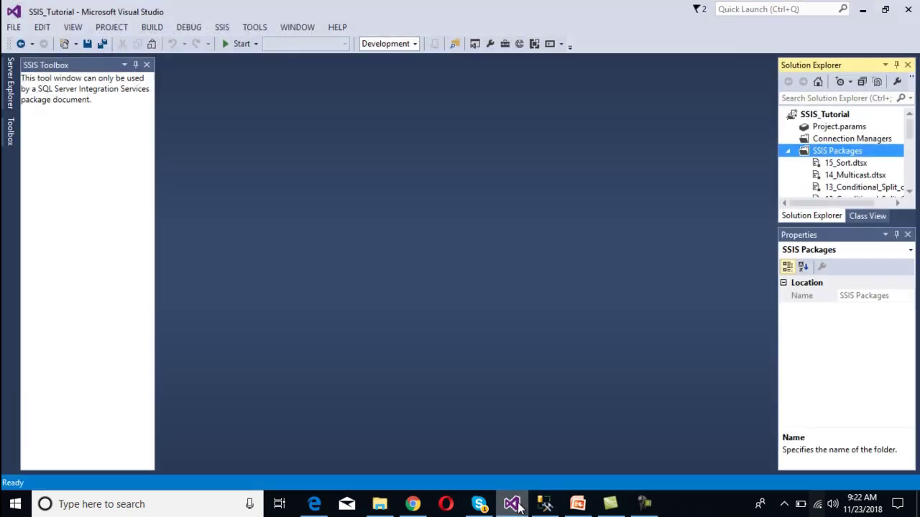
# Step: Create a new SSIS package and rename it Cache.dtsx
pyautogui.rightClick(832, 155)
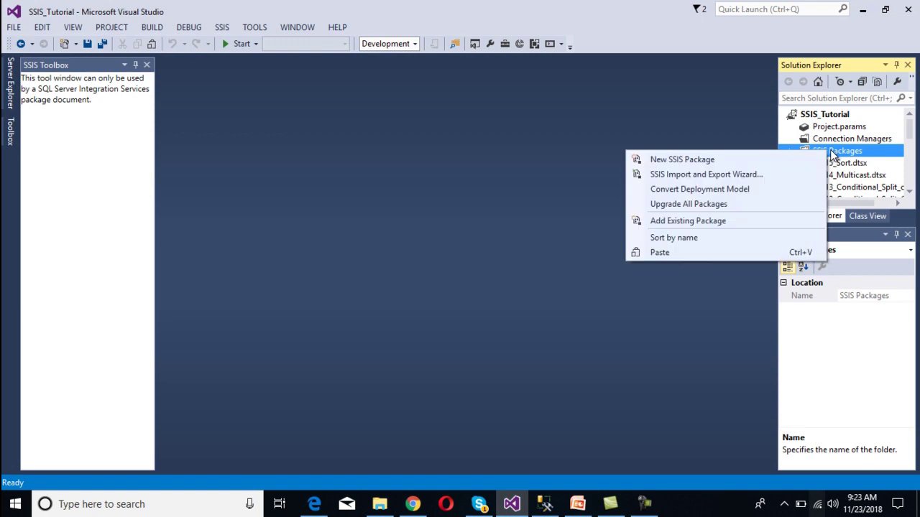
pyautogui.click(808, 162)
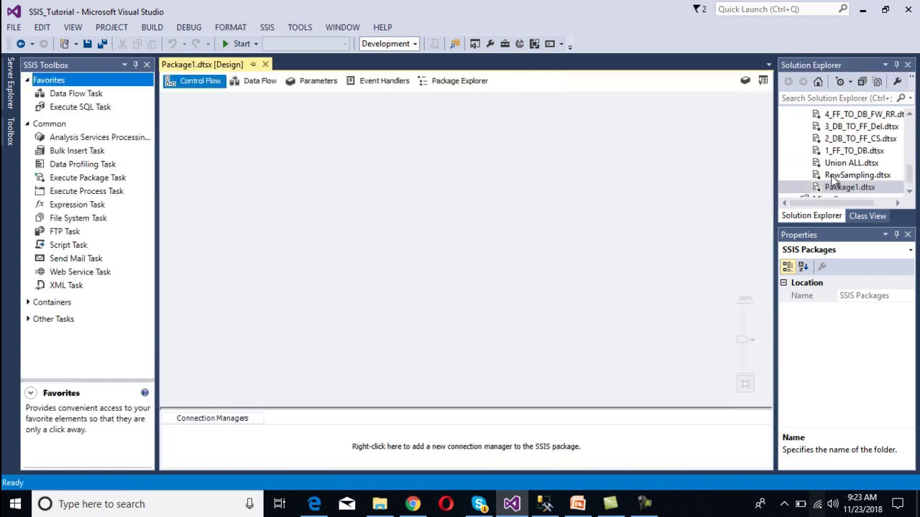
pyautogui.click(842, 188)
pyautogui.click(842, 190)
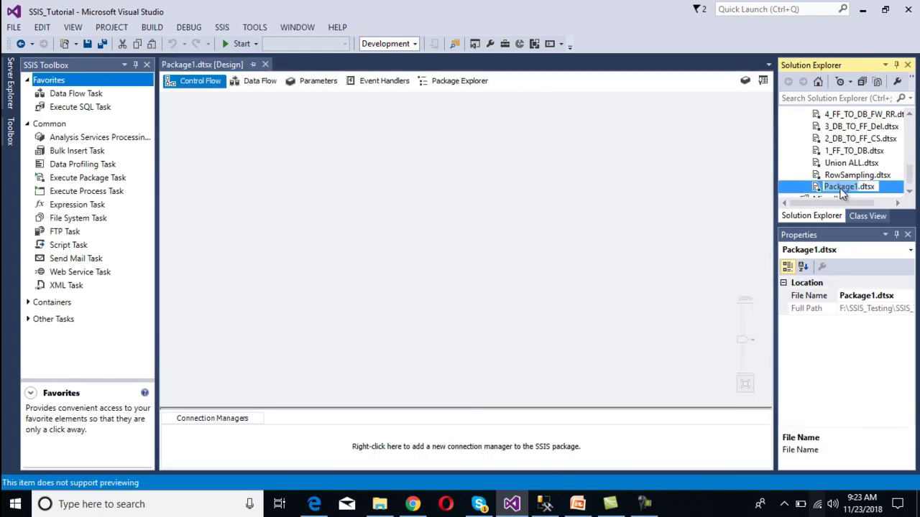
pyautogui.write('Cache')
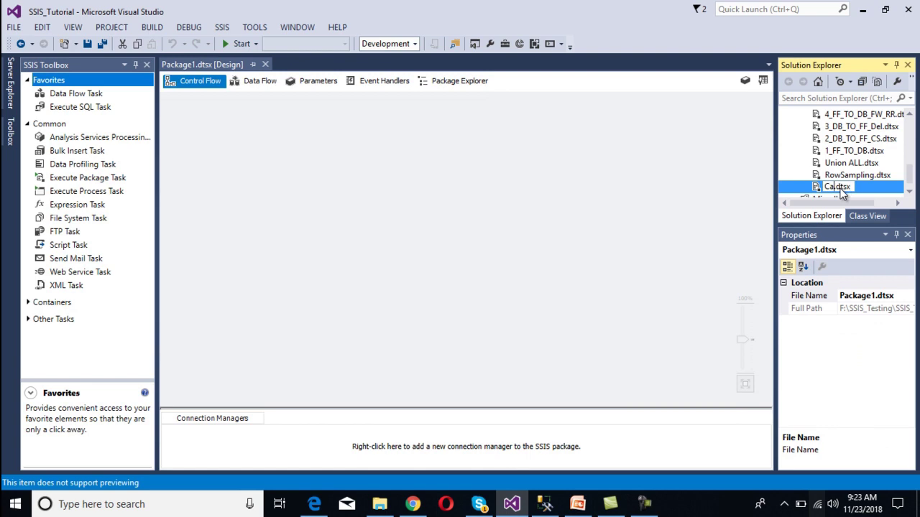
pyautogui.press('Return')
# Step: Add a Data Flow Task to the control flow and open its data flow
pyautogui.click(105, 106)
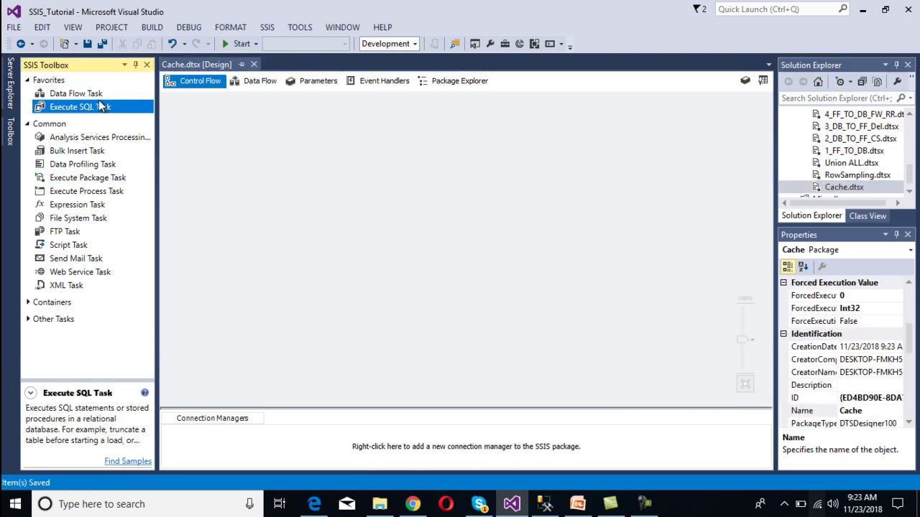
pyautogui.click(74, 97)
pyautogui.moveTo(74, 98); pyautogui.dragTo(316, 184)
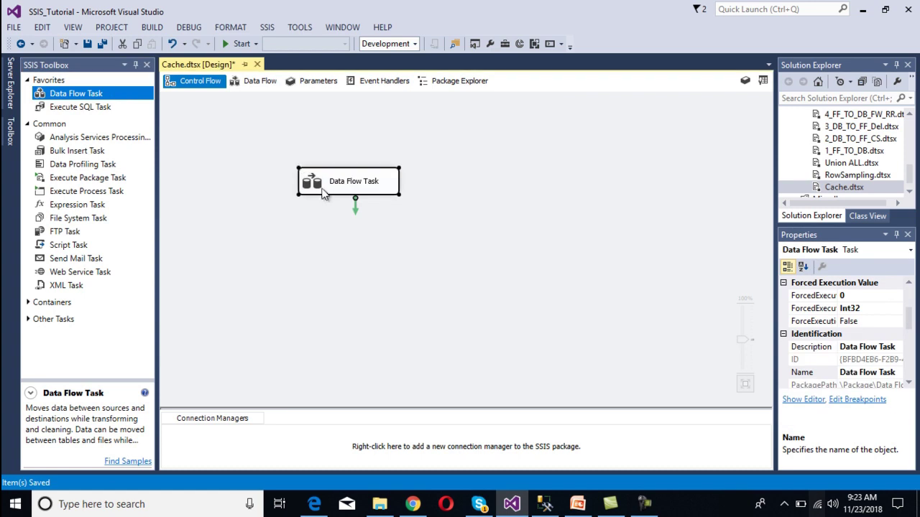
pyautogui.doubleClick(317, 187)
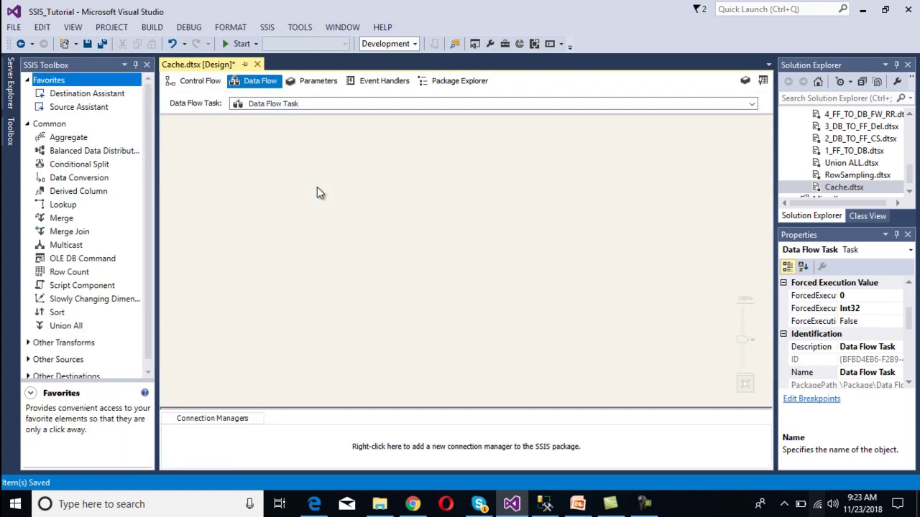
# Step: Place a Flat File Source from Other Sources onto the data flow canvas
pyautogui.click(65, 205)
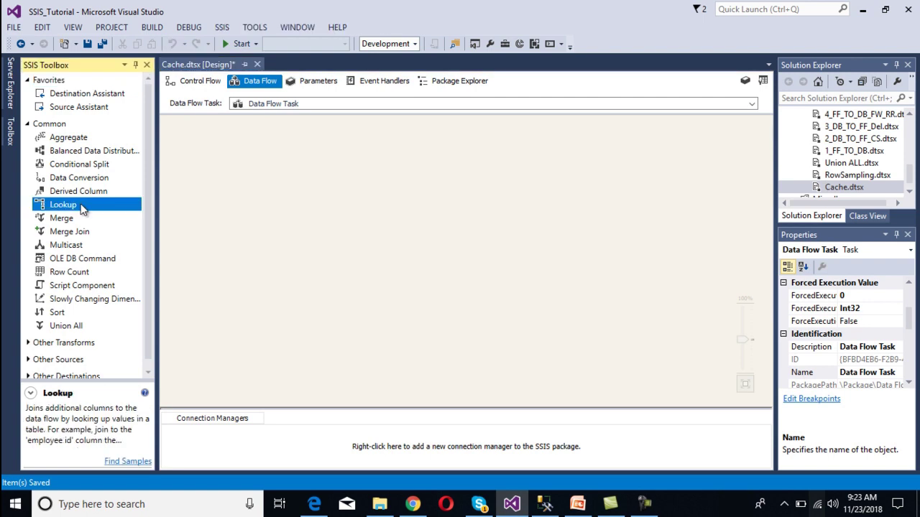
pyautogui.press('Left')
pyautogui.press('Left')
pyautogui.press('Down')
pyautogui.press('Down')
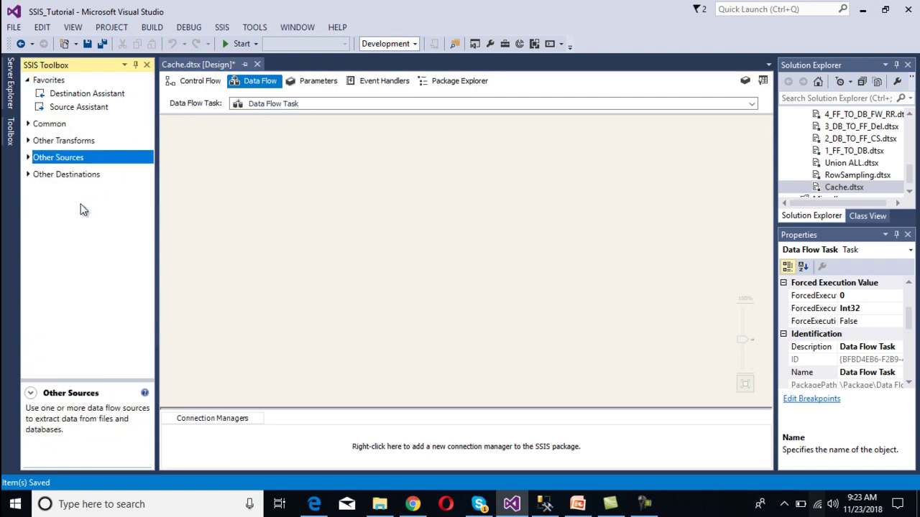
pyautogui.press('Right')
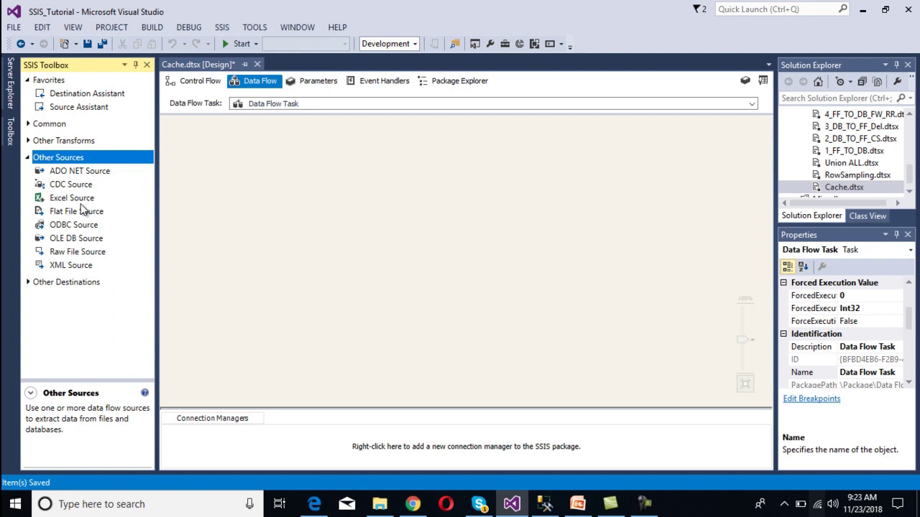
pyautogui.press('Down')
pyautogui.press('Down')
pyautogui.press('Down')
pyautogui.press('Down')
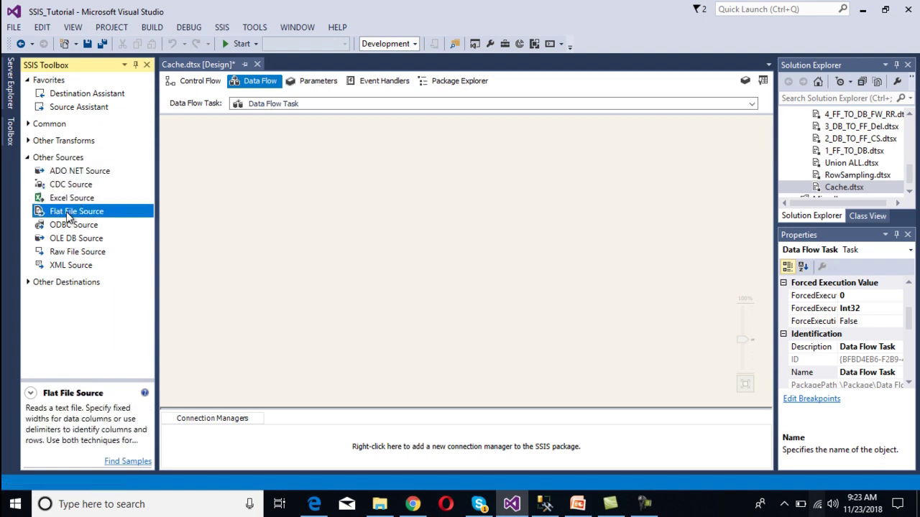
pyautogui.moveTo(69, 215); pyautogui.dragTo(243, 135)
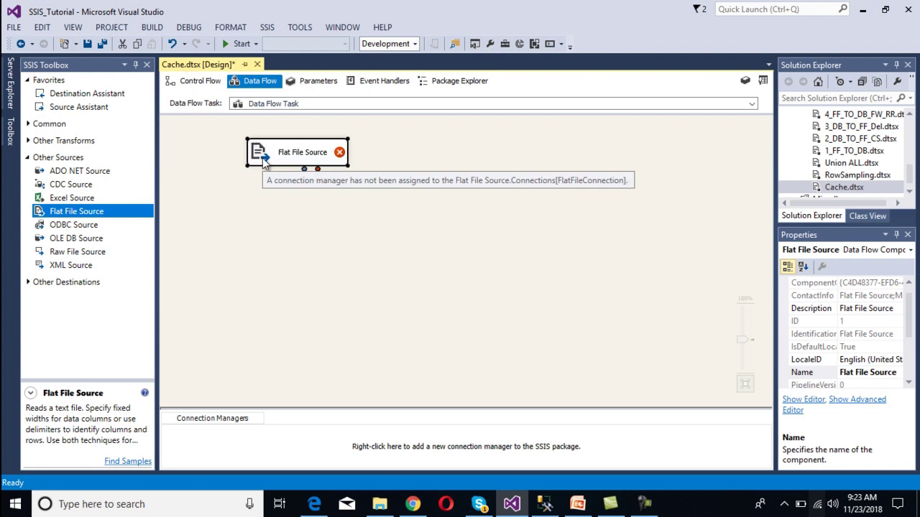
pyautogui.click(262, 160)
# Step: Create a new Flat File Connection Manager using Source\Flat File\FF_CD_DerivedCol.txt
pyautogui.doubleClick(264, 163)
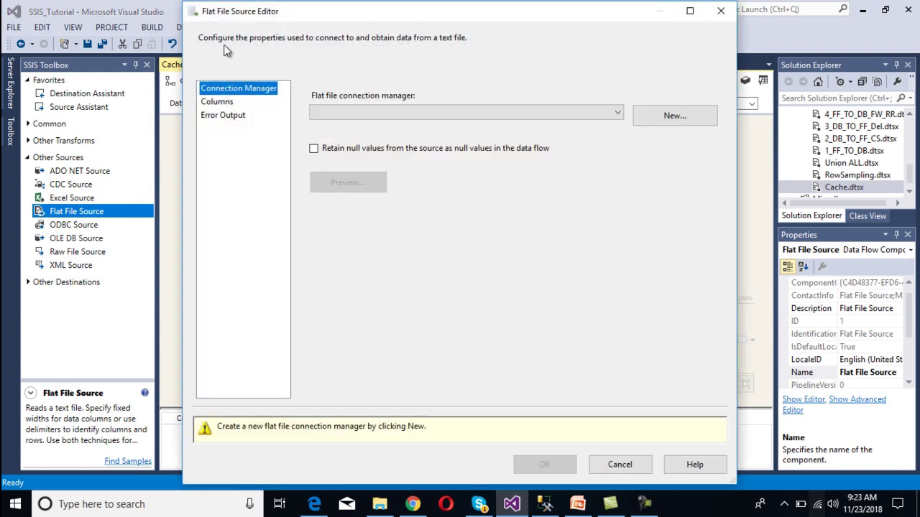
pyautogui.click(359, 113)
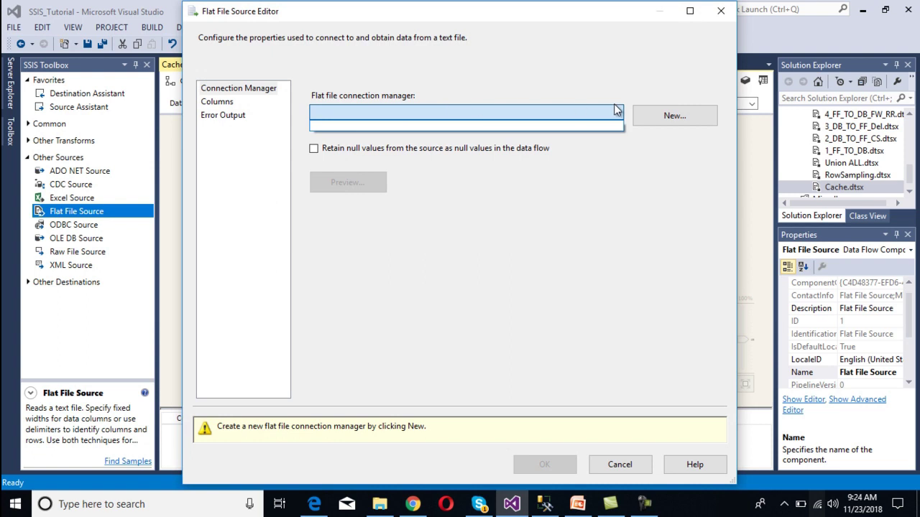
pyautogui.click(708, 66)
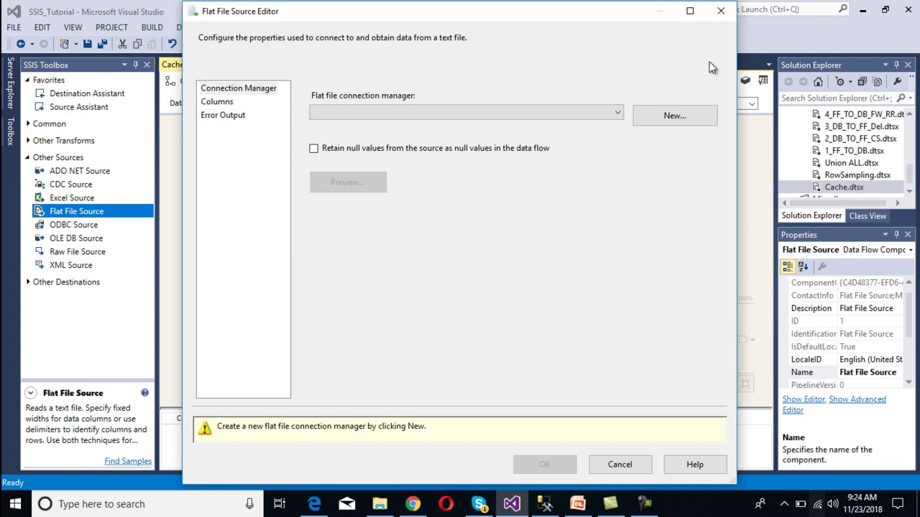
pyautogui.click(674, 116)
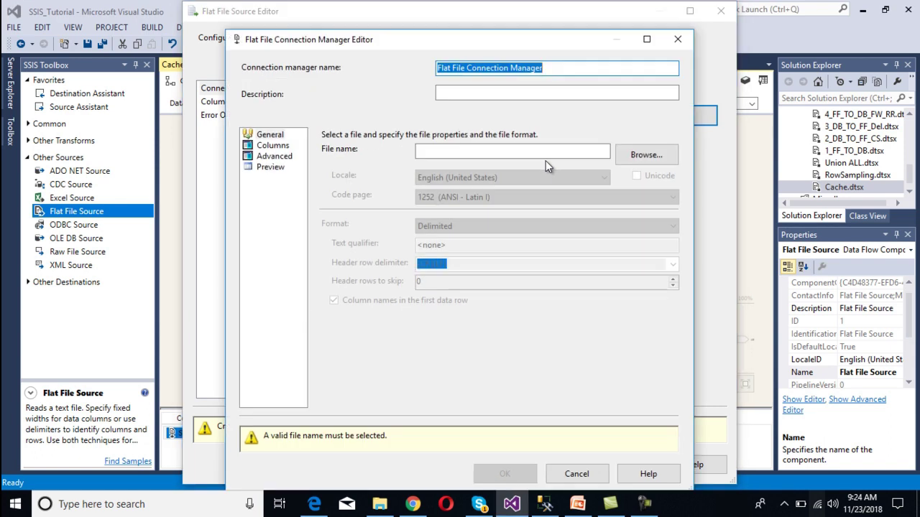
pyautogui.click(442, 151)
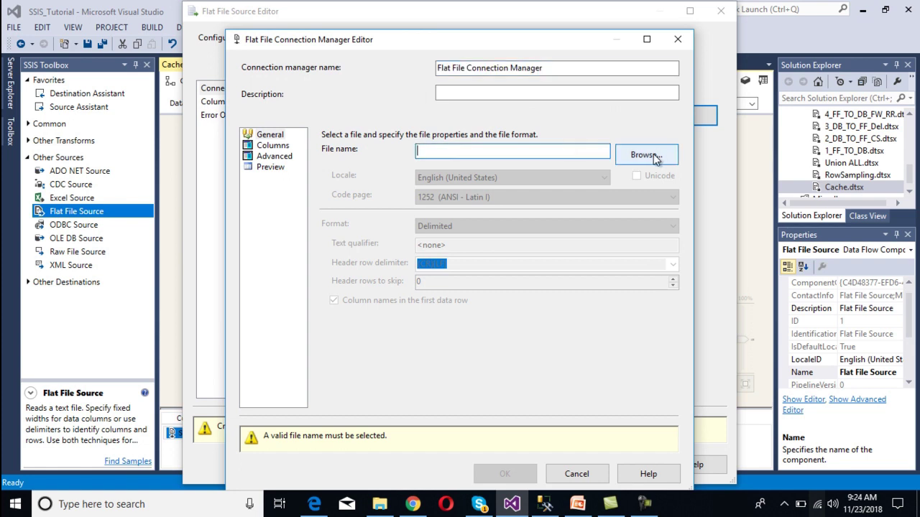
pyautogui.click(650, 158)
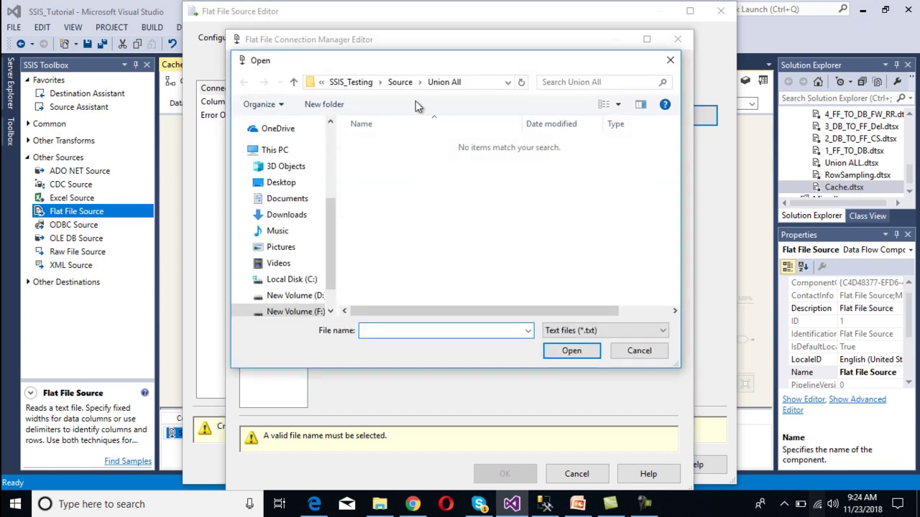
pyautogui.click(410, 85)
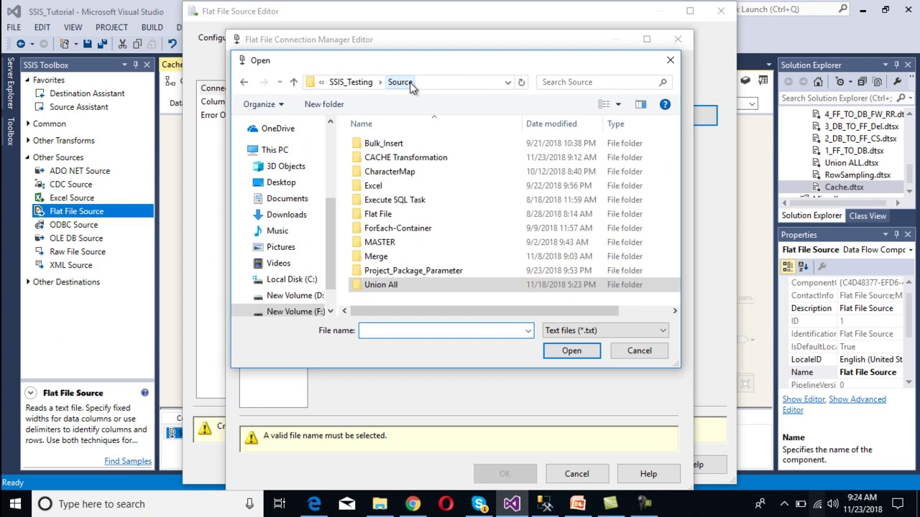
pyautogui.doubleClick(388, 215)
pyautogui.click(457, 147)
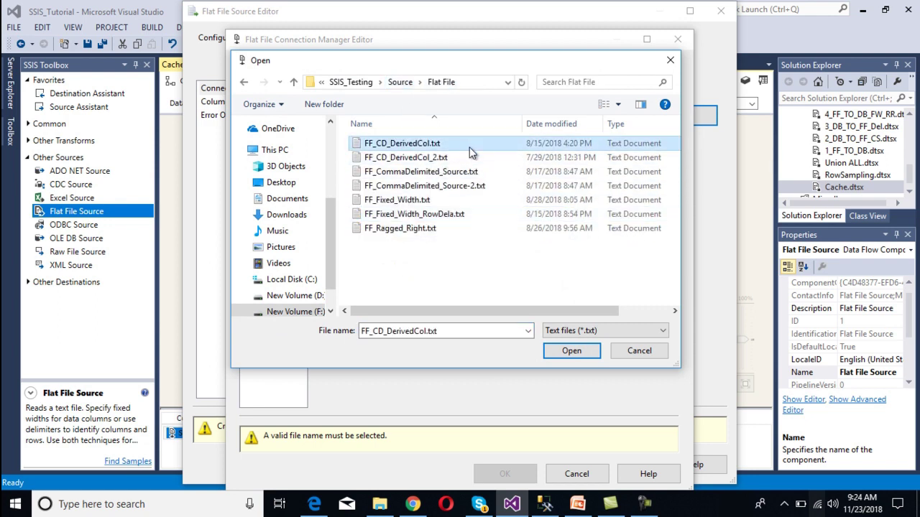
pyautogui.click(575, 352)
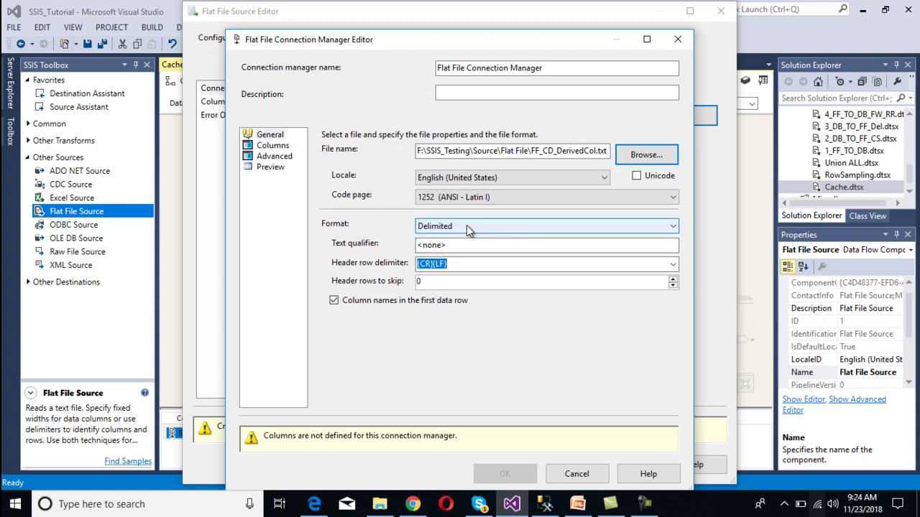
# Step: Check the five-column preview, save the connection, and finish the source keeping nulls
pyautogui.click(285, 147)
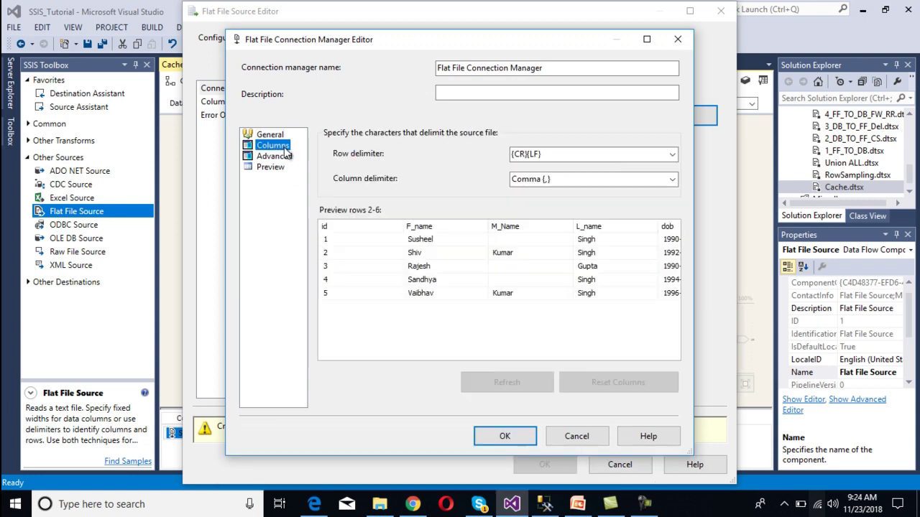
pyautogui.click(387, 267)
pyautogui.press('Right')
pyautogui.press('Right')
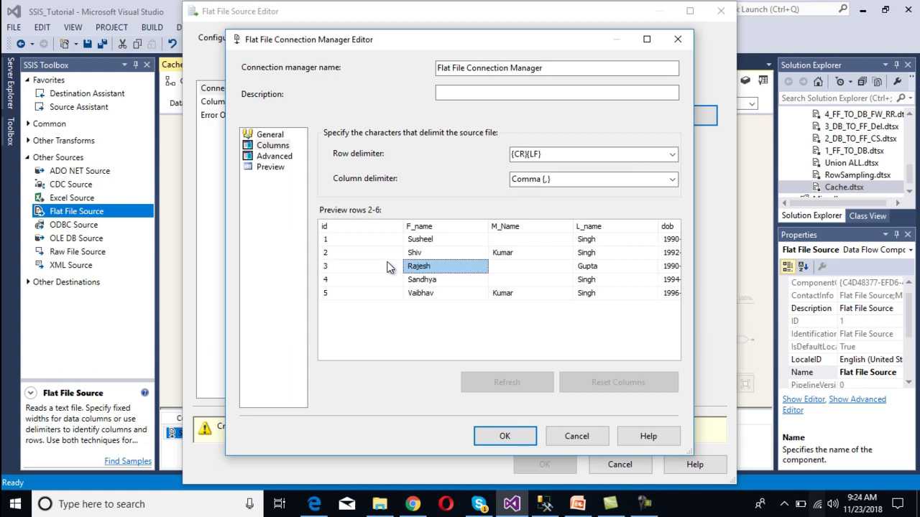
pyautogui.press('Right')
pyautogui.press('Right')
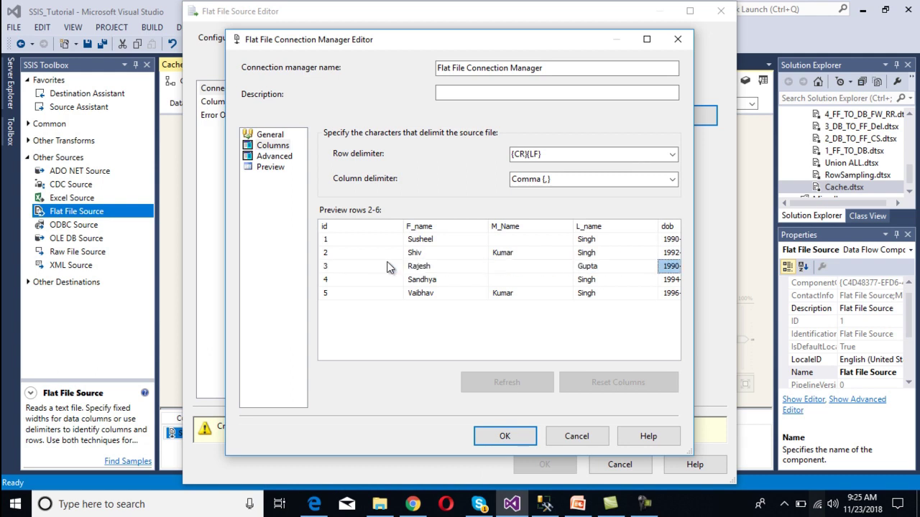
pyautogui.click(505, 437)
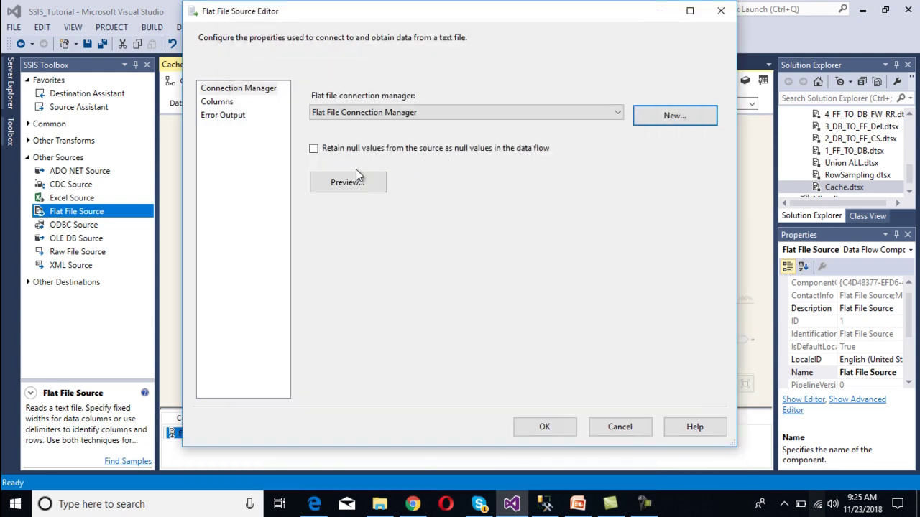
pyautogui.click(326, 149)
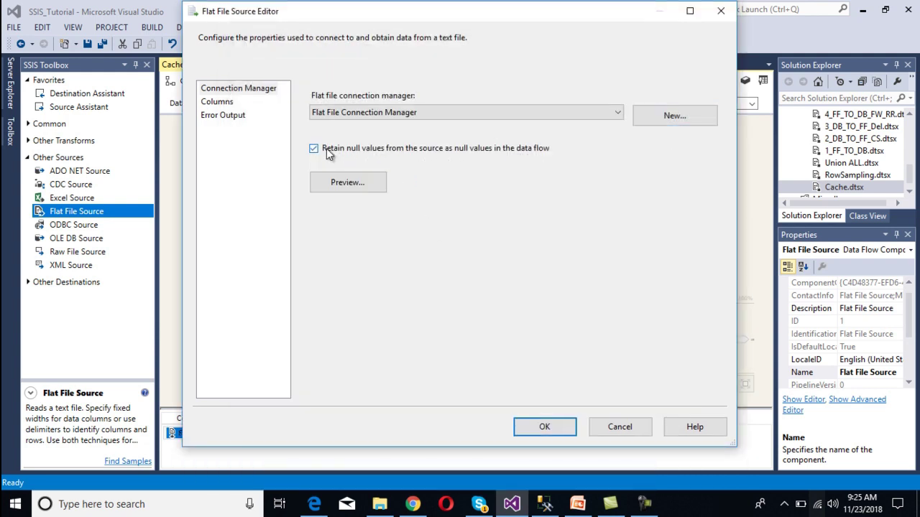
pyautogui.click(218, 103)
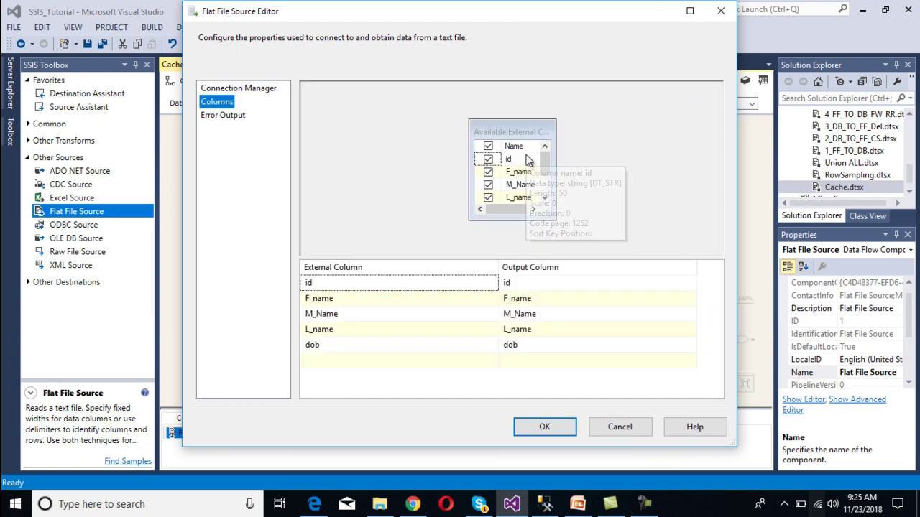
pyautogui.click(545, 427)
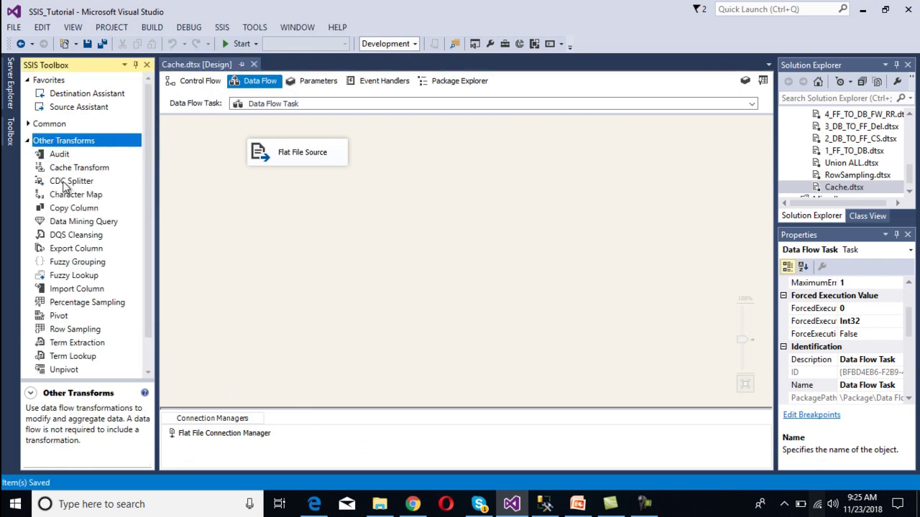
# Step: Drop a Cache Transform below the Flat File Source and connect the source output to it
pyautogui.click(88, 172)
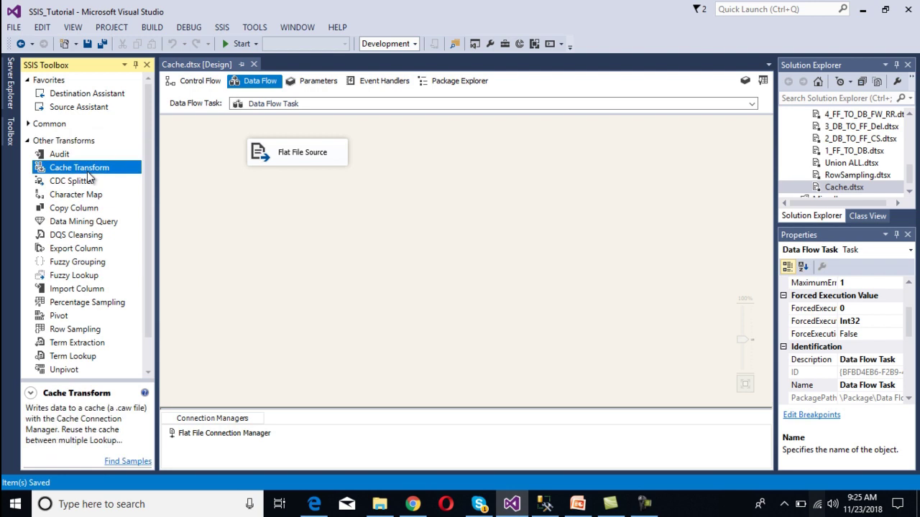
pyautogui.moveTo(70, 170); pyautogui.dragTo(355, 197)
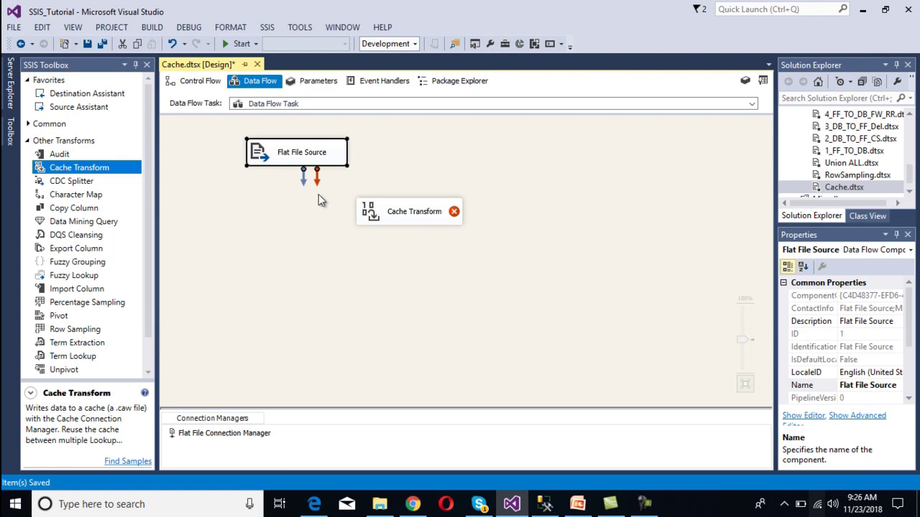
pyautogui.moveTo(303, 180); pyautogui.dragTo(401, 221)
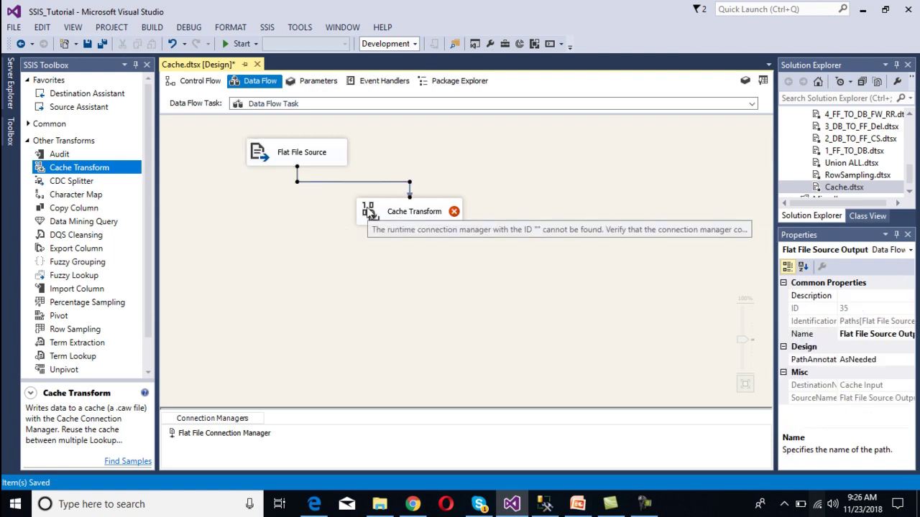
pyautogui.click(369, 211)
# Step: Create a new Cache Connection Manager with the id column at index position 1
pyautogui.doubleClick(369, 212)
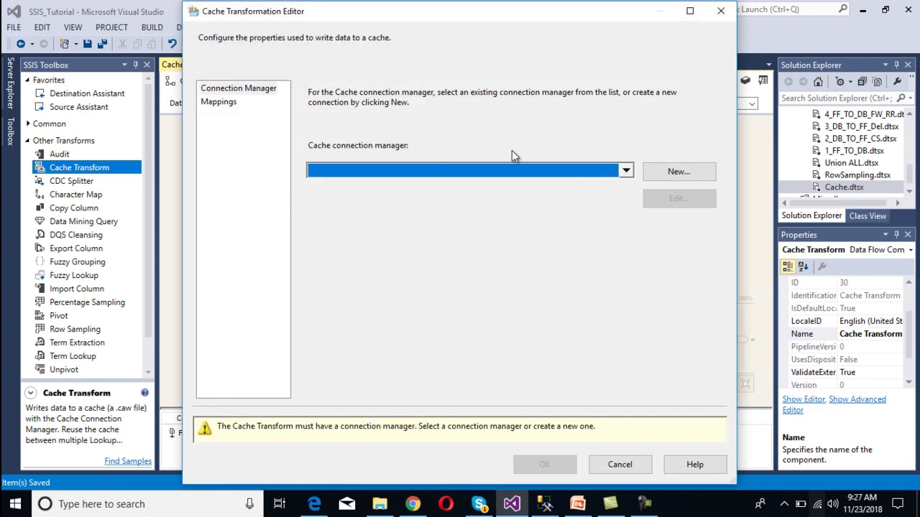
pyautogui.click(679, 173)
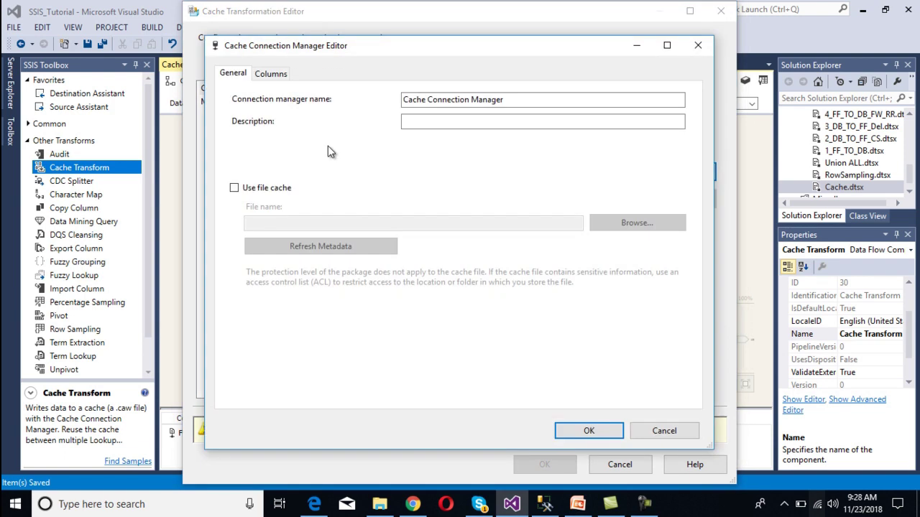
pyautogui.click(254, 192)
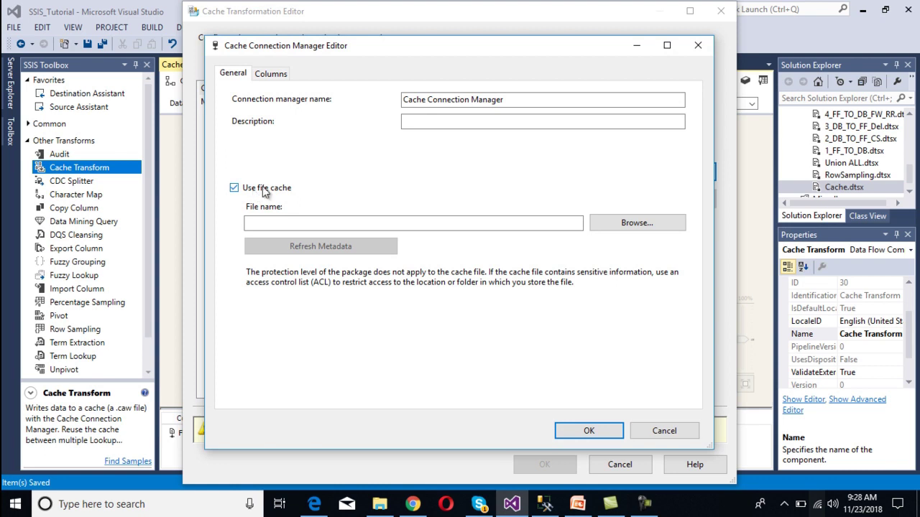
pyautogui.click(265, 192)
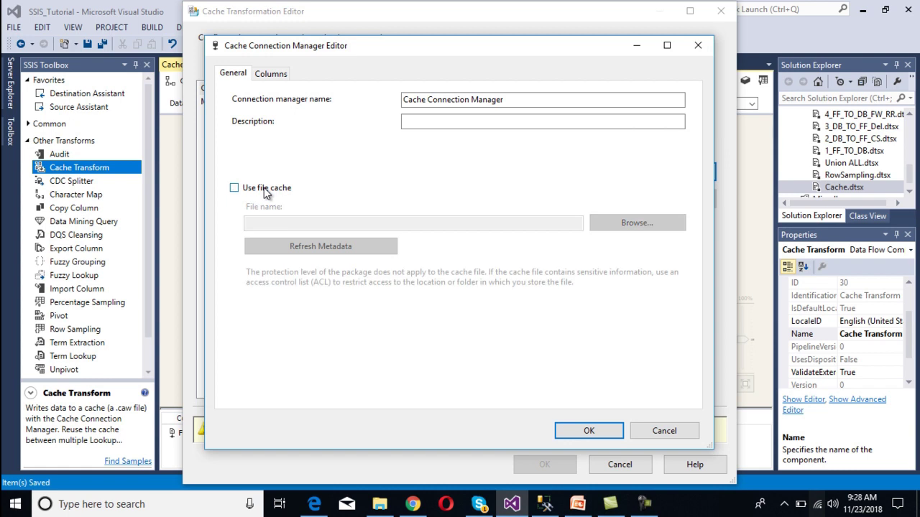
pyautogui.click(266, 76)
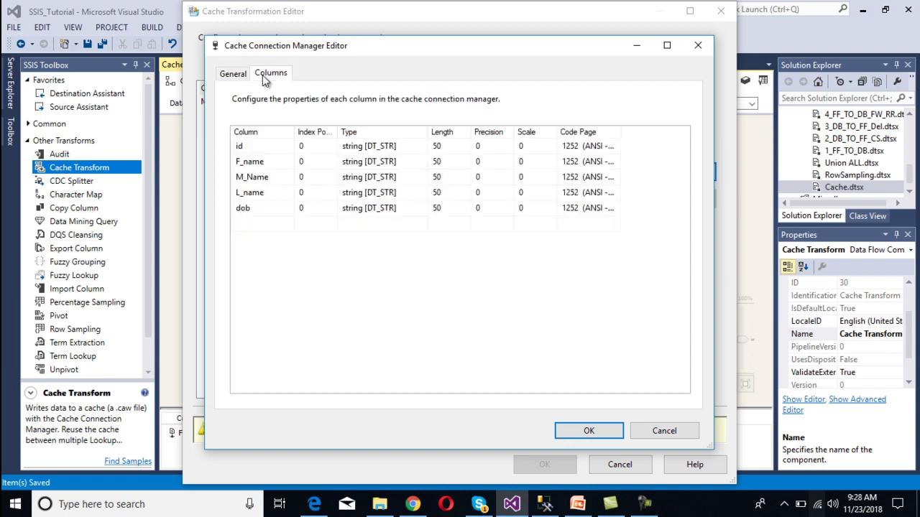
pyautogui.click(256, 147)
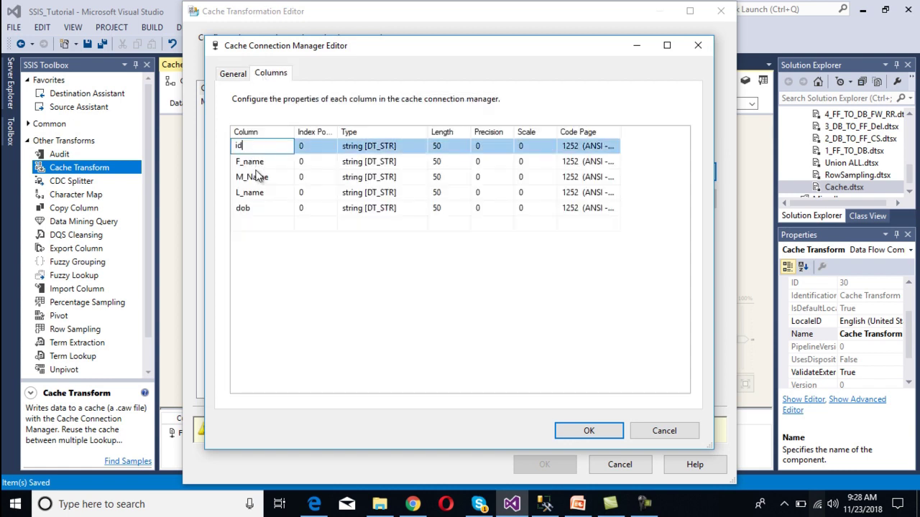
pyautogui.click(275, 76)
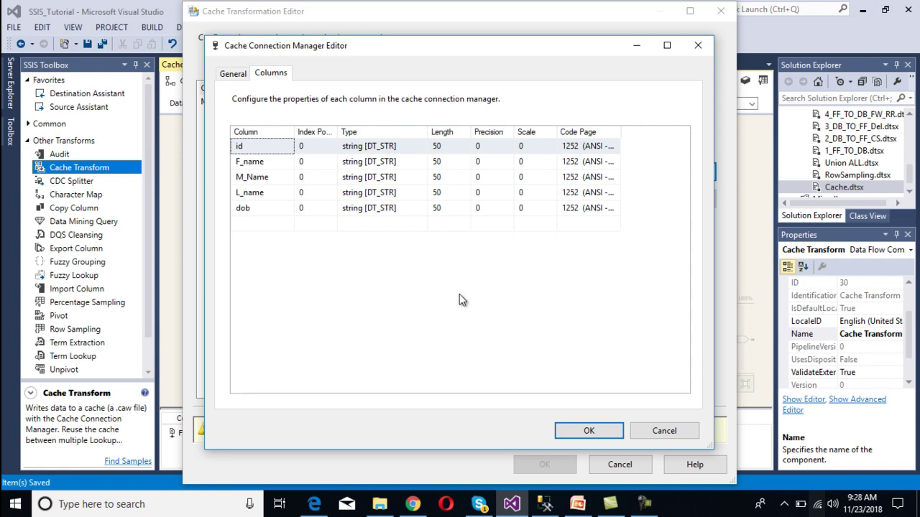
pyautogui.click(326, 150)
pyautogui.click(320, 145)
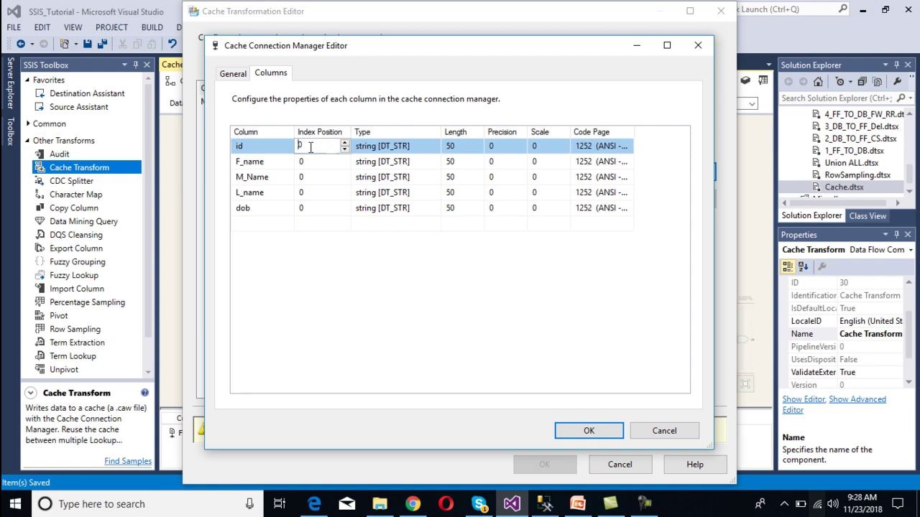
pyautogui.moveTo(311, 147); pyautogui.dragTo(288, 150)
pyautogui.write('1')
pyautogui.click(588, 431)
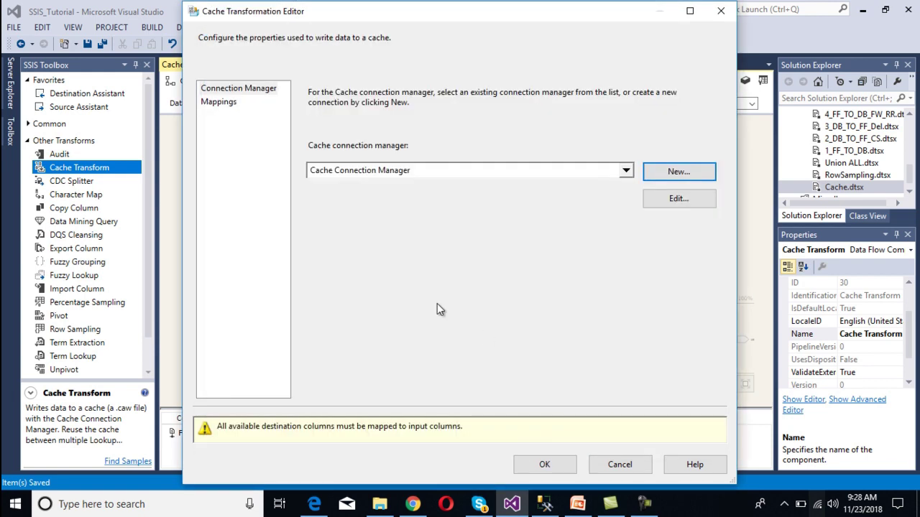
# Step: Accept the five column mappings in the Cache Transform and save the package
pyautogui.click(221, 102)
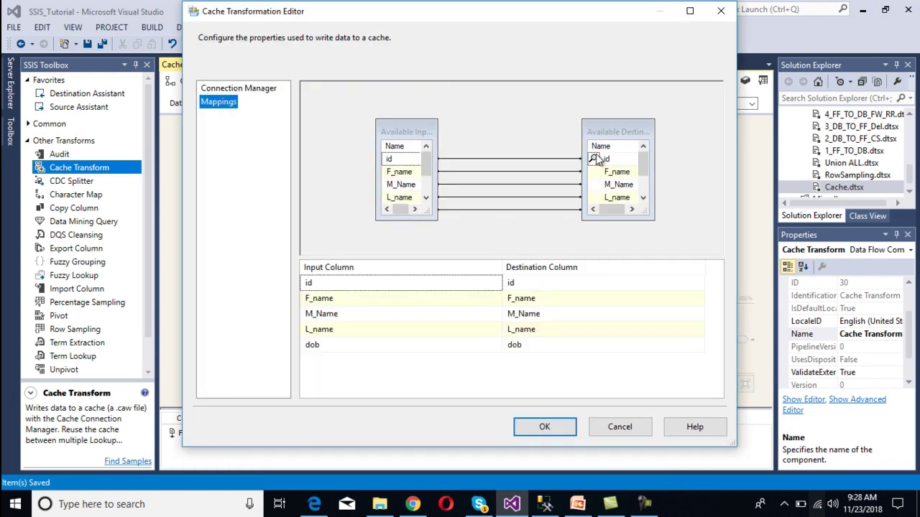
pyautogui.click(544, 427)
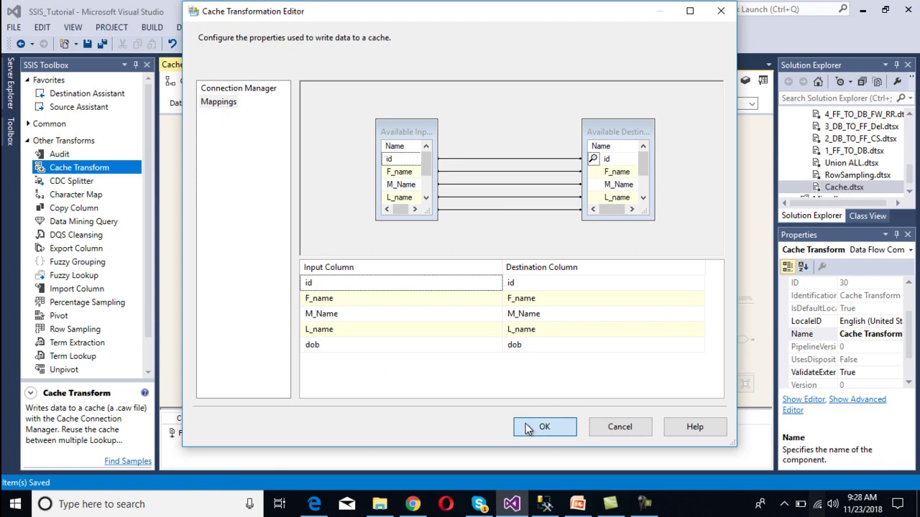
pyautogui.click(539, 217)
pyautogui.hotkey('ctrl', 's')
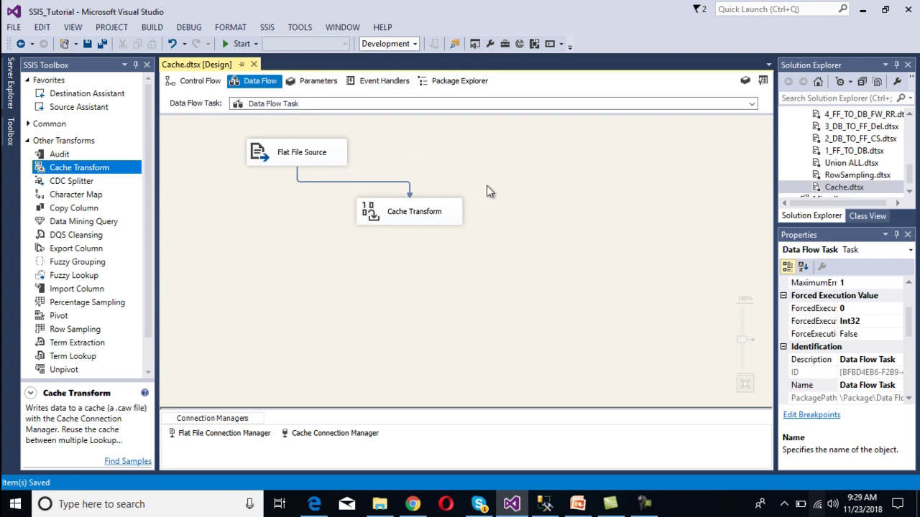
# Step: Move the existing Data Flow Task to the upper right of the control flow
pyautogui.press('Down')
pyautogui.press('Down')
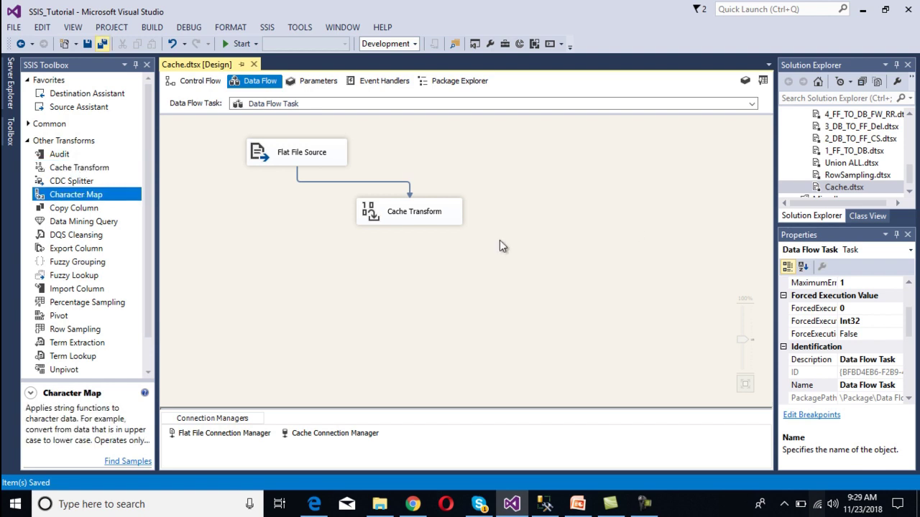
pyautogui.click(194, 83)
pyautogui.moveTo(316, 187); pyautogui.dragTo(598, 157)
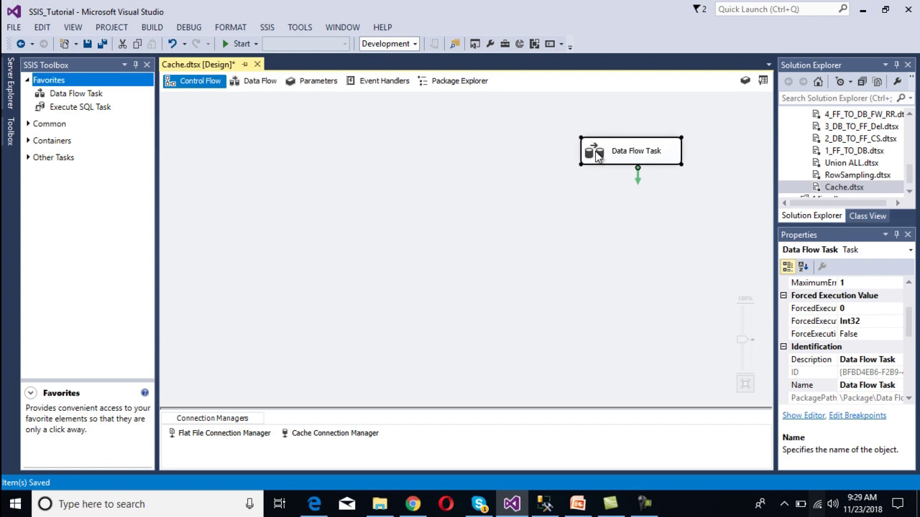
pyautogui.rightClick(595, 151)
pyautogui.press('Escape')
pyautogui.click(467, 233)
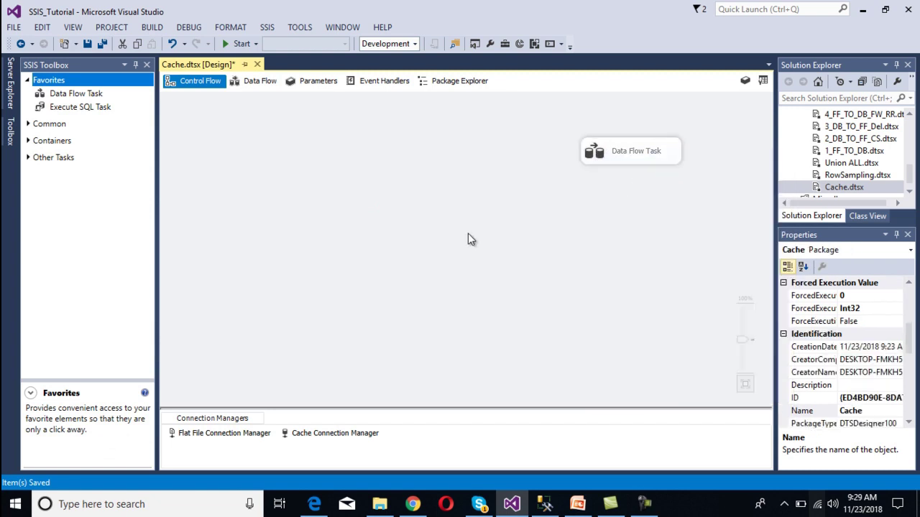
# Step: Add Data Flow Task 1 and place a Flat File Source in its data flow
pyautogui.click(78, 99)
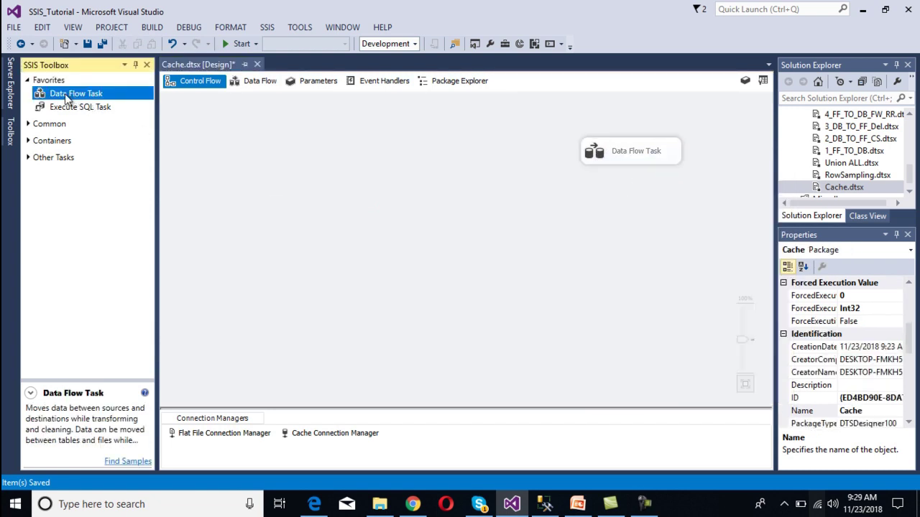
pyautogui.moveTo(76, 99); pyautogui.dragTo(311, 164)
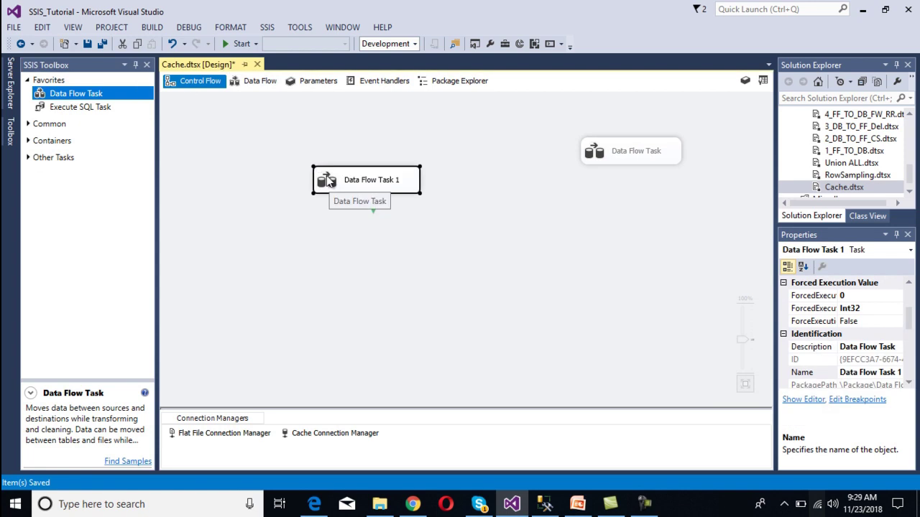
pyautogui.doubleClick(328, 181)
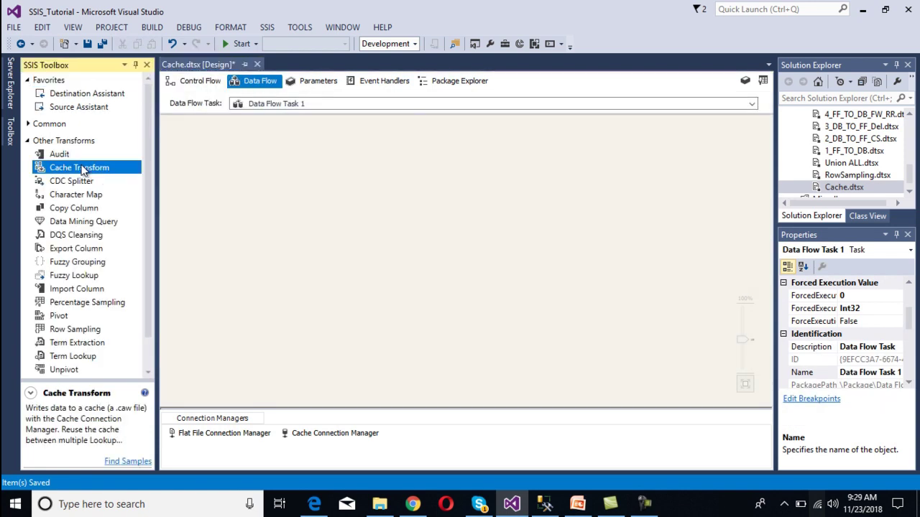
pyautogui.doubleClick(81, 161)
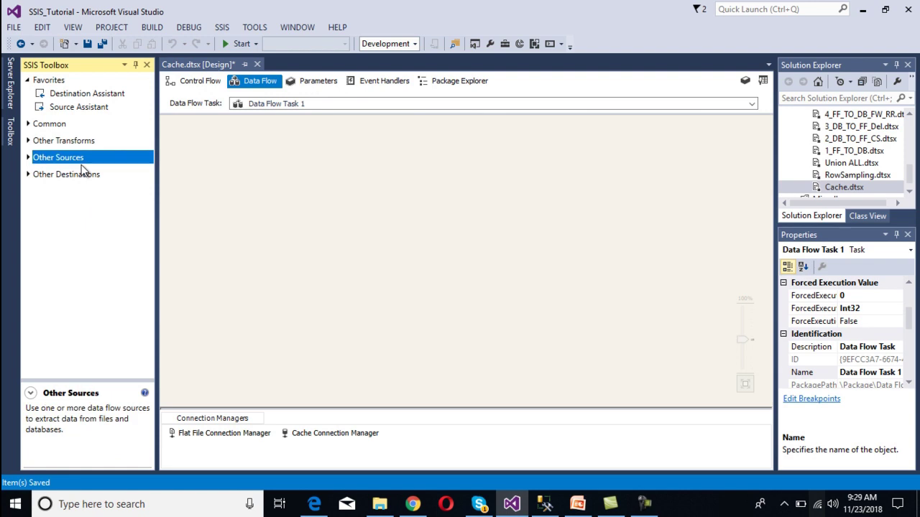
pyautogui.press('Down')
pyautogui.press('Down')
pyautogui.press('Down')
pyautogui.press('Down')
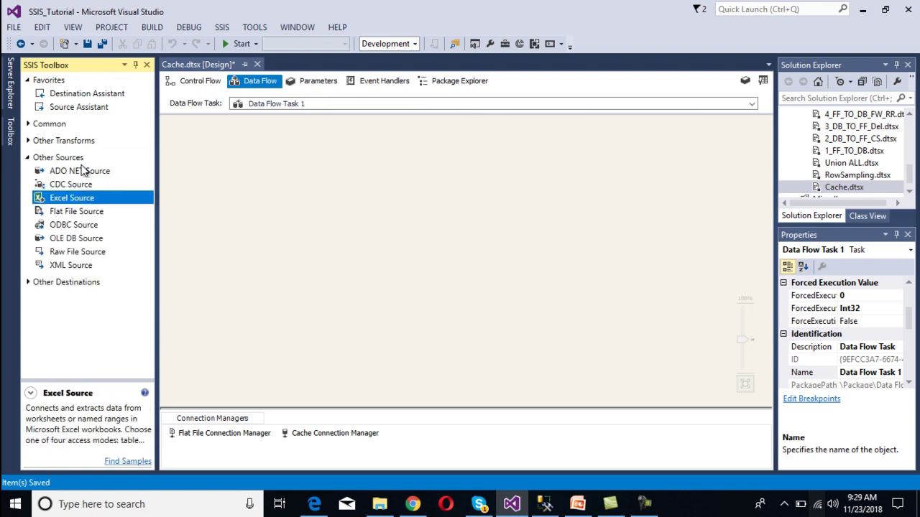
pyautogui.moveTo(71, 212); pyautogui.dragTo(284, 129)
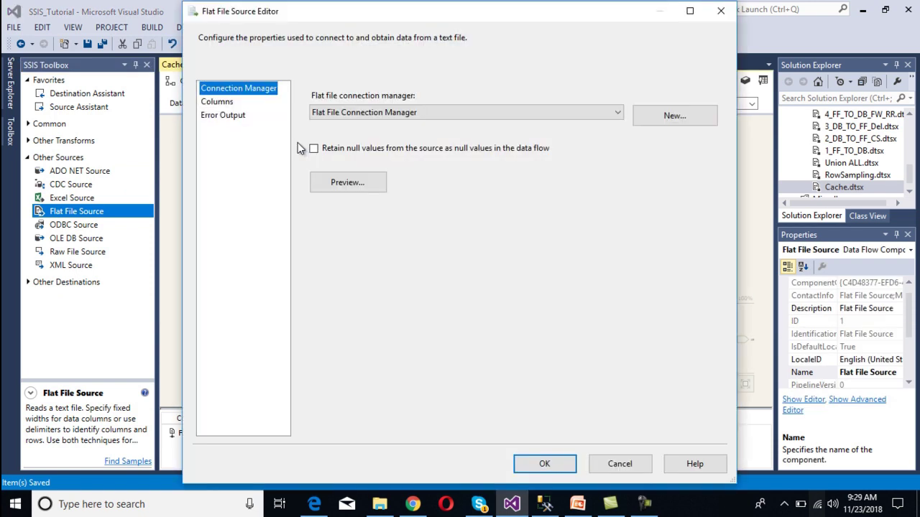
# Step: Point the Flat File Source at Flat File Connection Manager, keeping nulls, and confirm
pyautogui.click(523, 113)
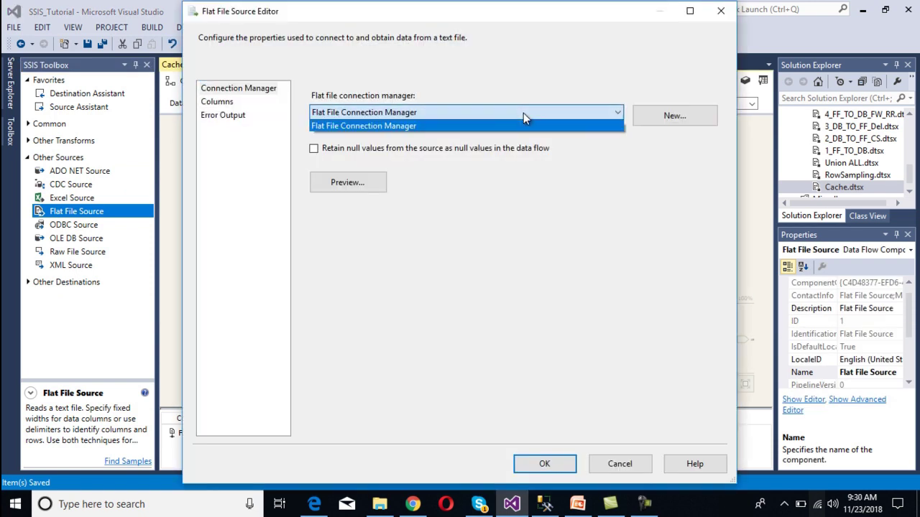
pyautogui.click(523, 113)
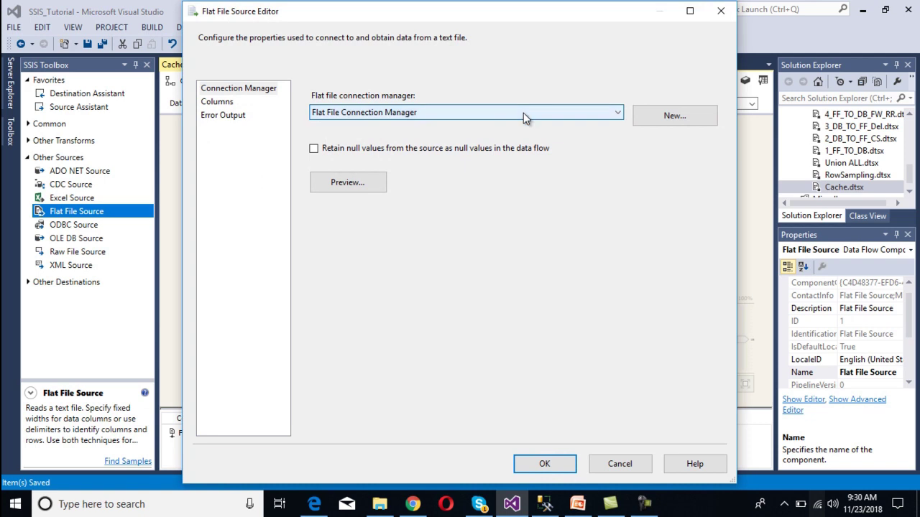
pyautogui.click(431, 147)
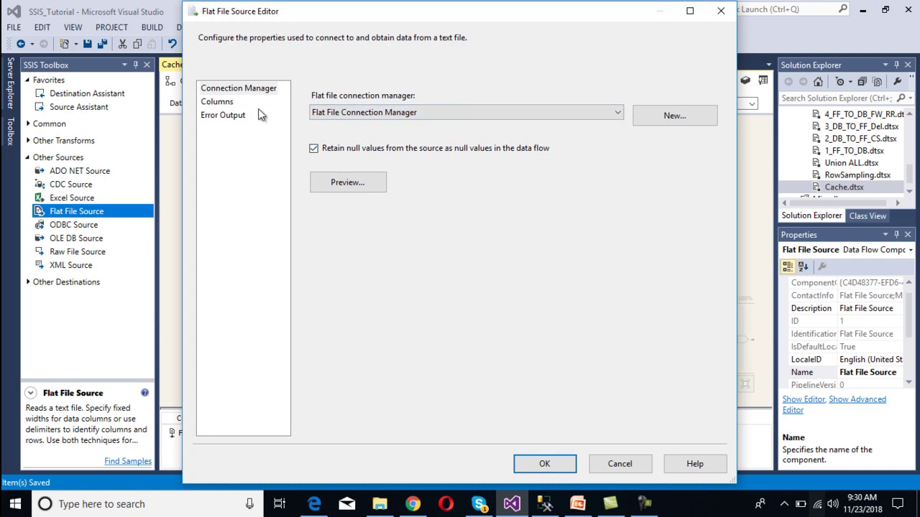
pyautogui.click(228, 102)
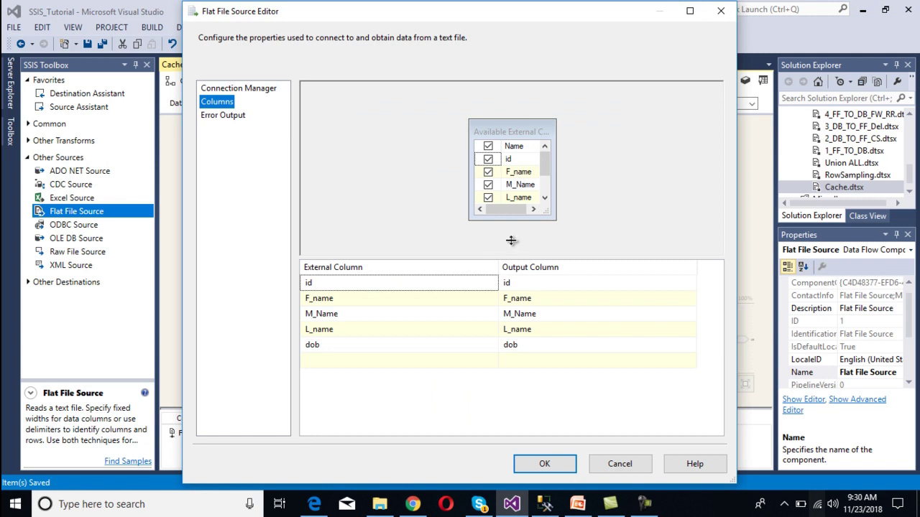
pyautogui.click(543, 462)
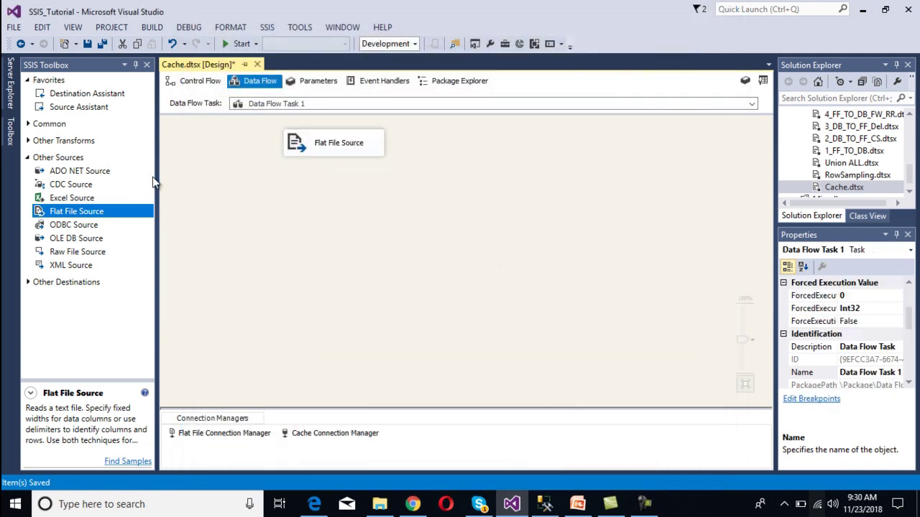
# Step: Add a Cache Transform below the Flat File Source, link them, and open its editor
pyautogui.click(127, 174)
pyautogui.press('Left')
pyautogui.press('Left')
pyautogui.press('Up')
pyautogui.press('Right')
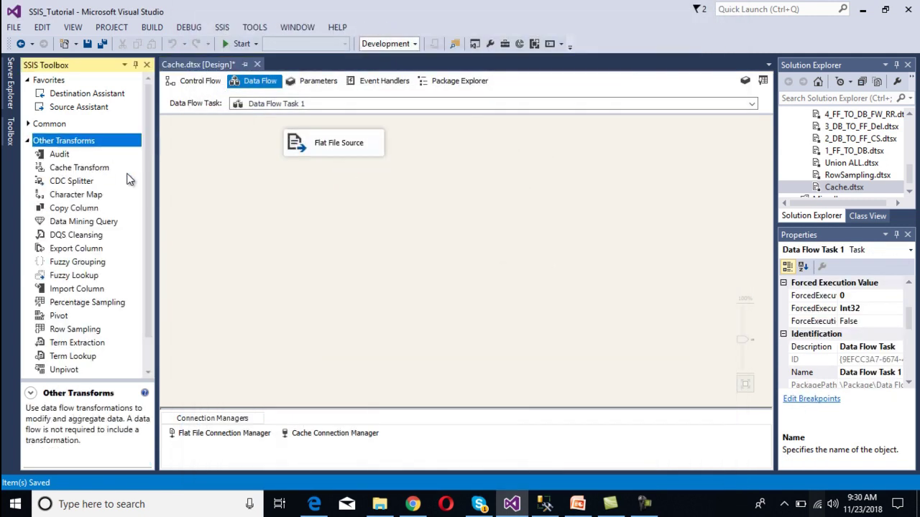
pyautogui.press('Down')
pyautogui.press('Down')
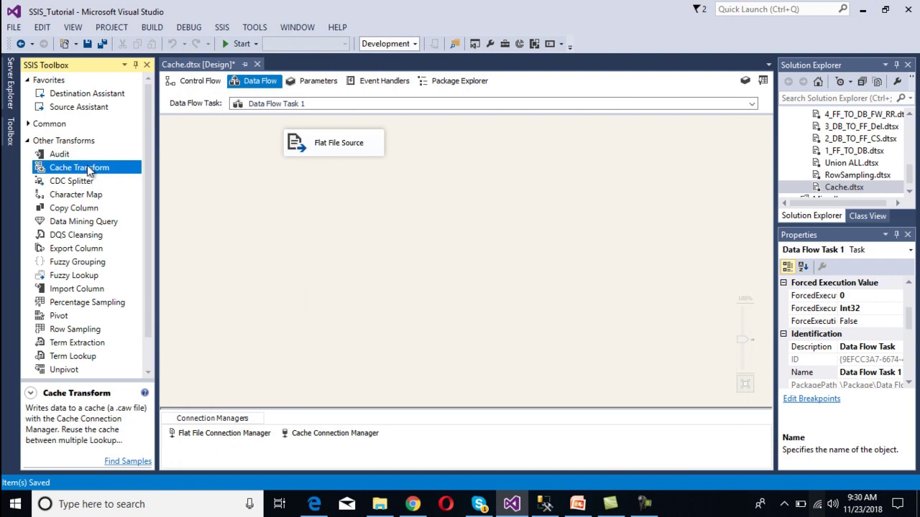
pyautogui.click(77, 171)
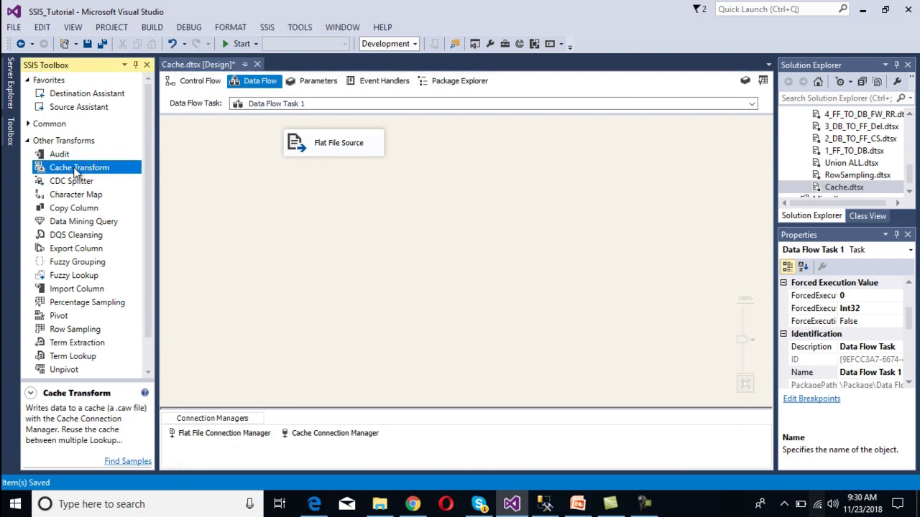
pyautogui.moveTo(77, 171); pyautogui.dragTo(365, 199)
pyautogui.click(322, 147)
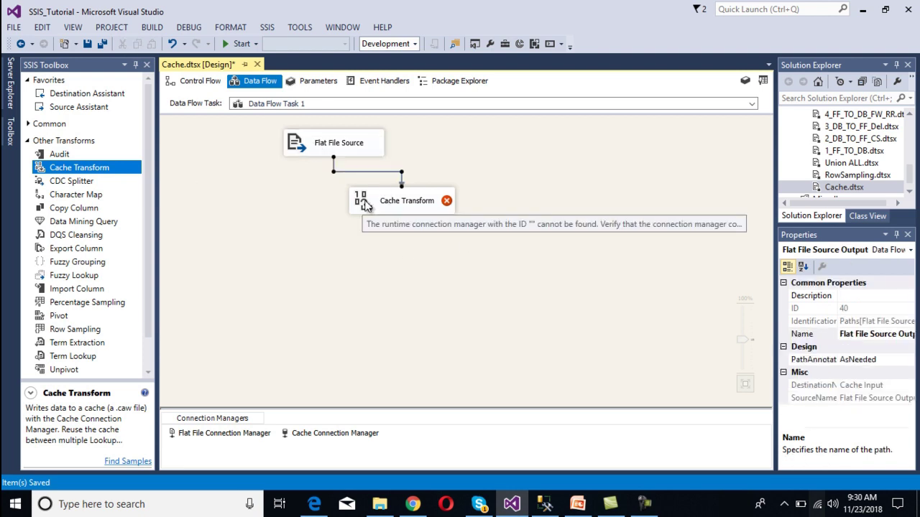
pyautogui.doubleClick(365, 203)
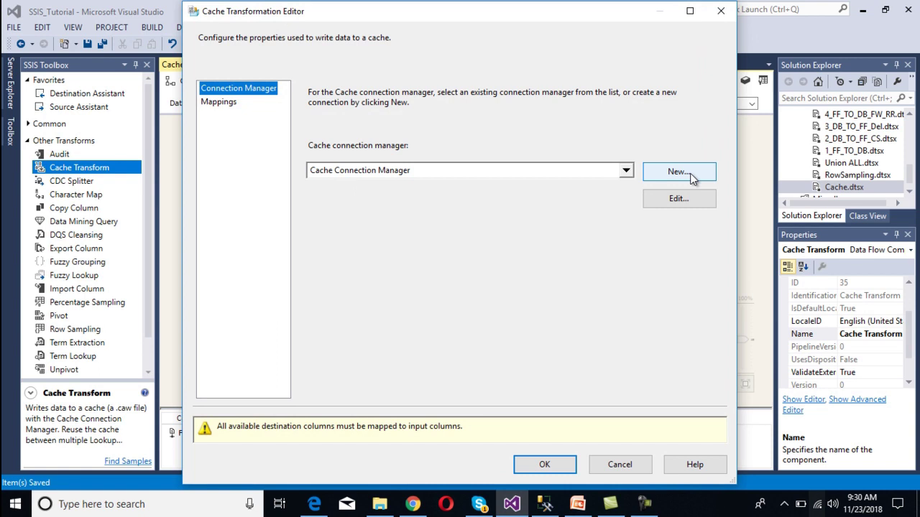
# Step: Create a cache connection using file cache Employee.caw in Source\CACHE Transformation
pyautogui.click(690, 178)
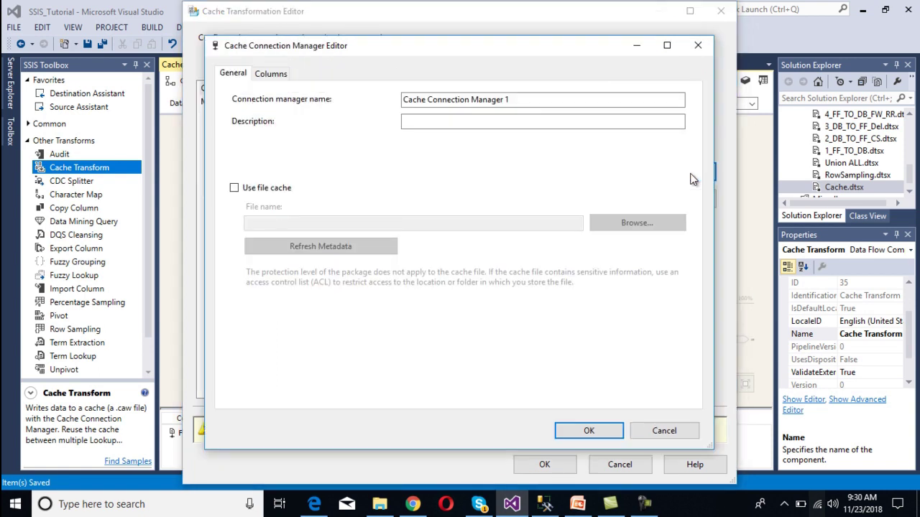
pyautogui.click(259, 190)
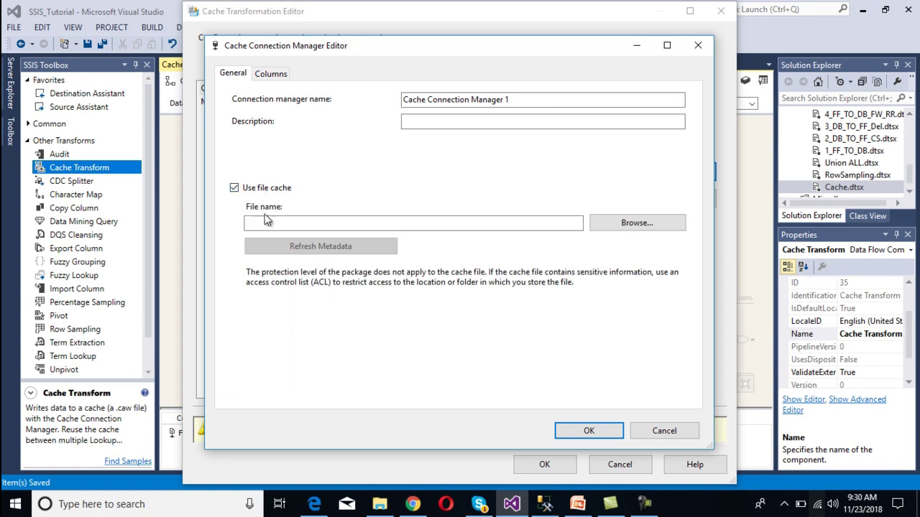
pyautogui.click(638, 226)
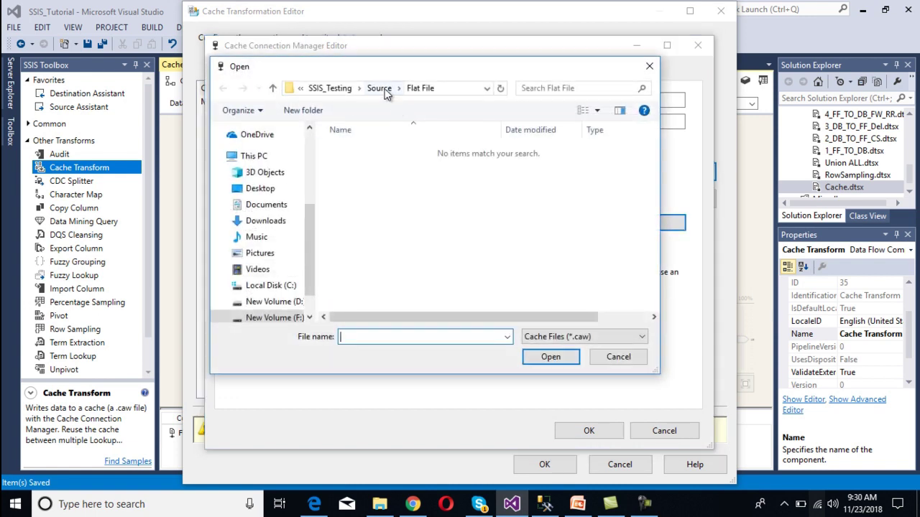
pyautogui.click(383, 88)
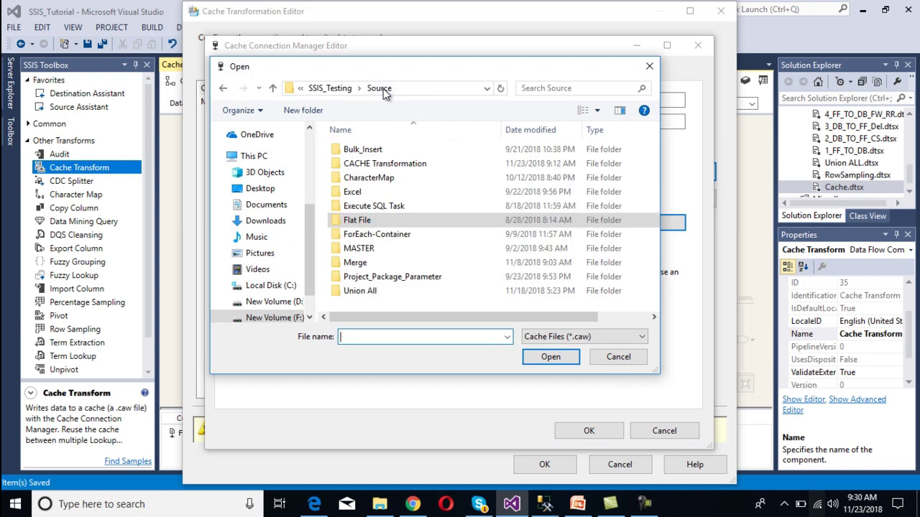
pyautogui.doubleClick(402, 163)
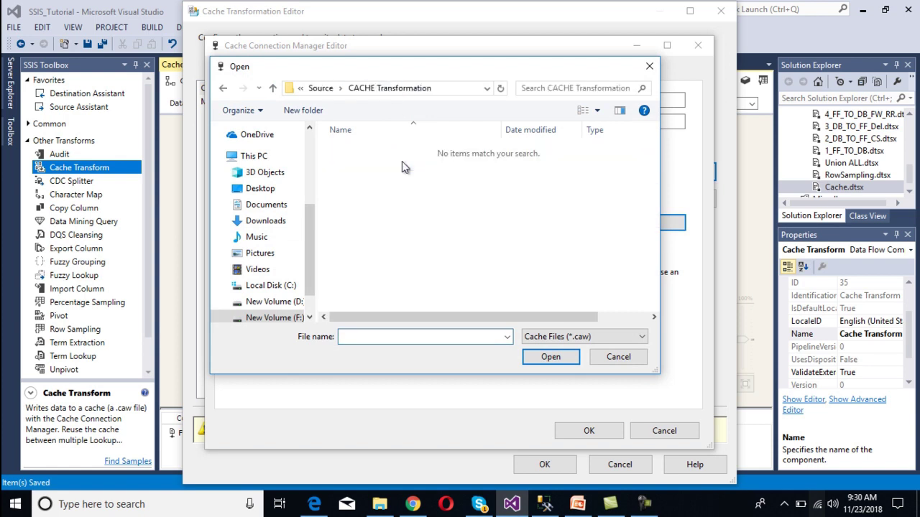
pyautogui.click(379, 335)
pyautogui.write('Employee')
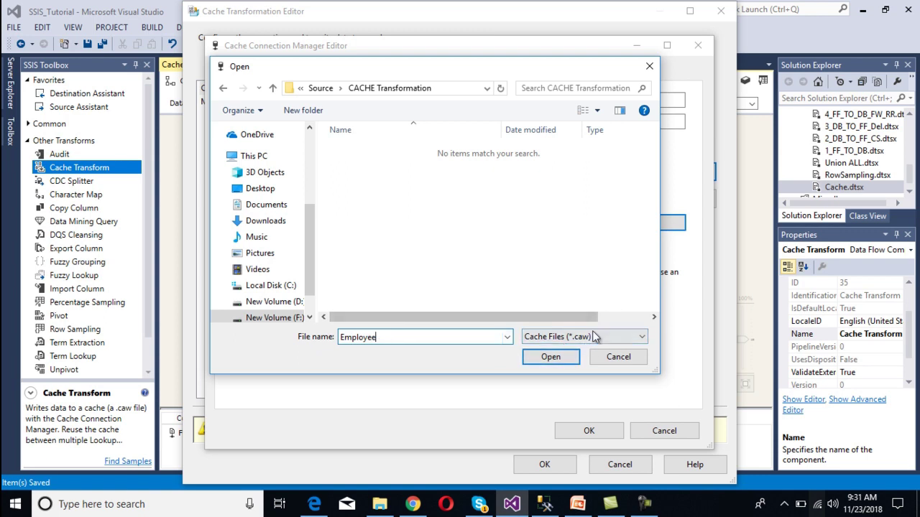
pyautogui.click(550, 357)
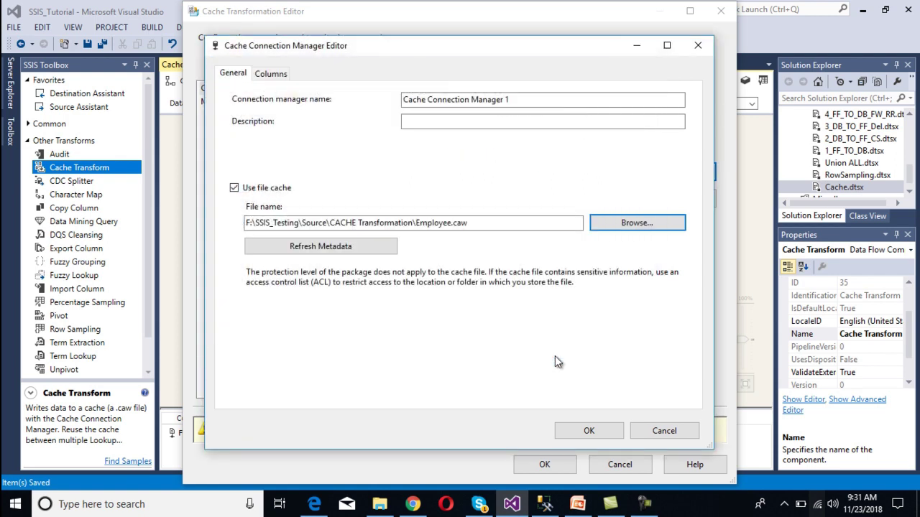
# Step: Set id's index position to 1, accept the five column mappings, and save all
pyautogui.click(271, 74)
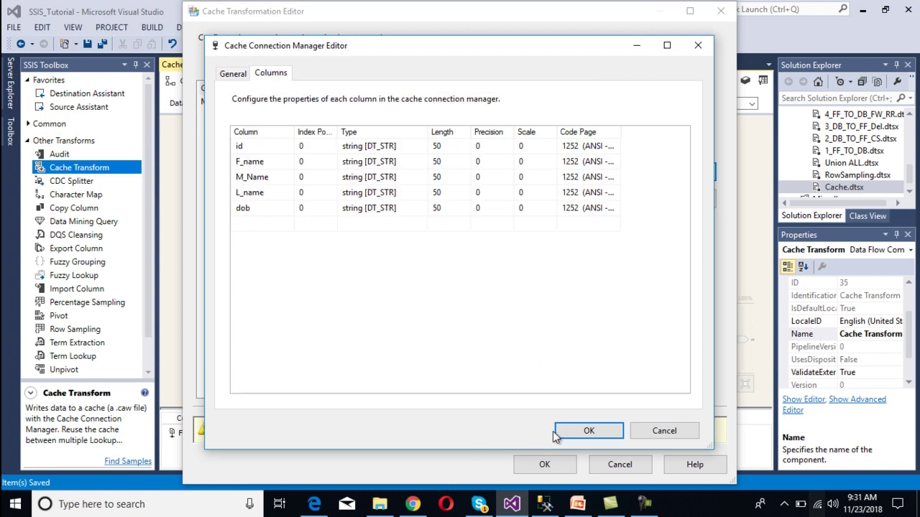
pyautogui.click(315, 143)
pyautogui.doubleClick(315, 142)
pyautogui.write('1')
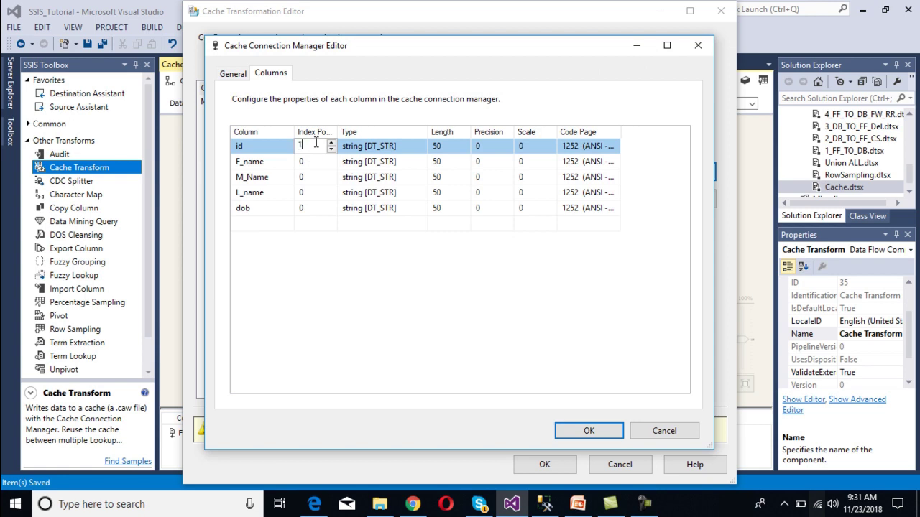
pyautogui.click(583, 431)
pyautogui.click(231, 104)
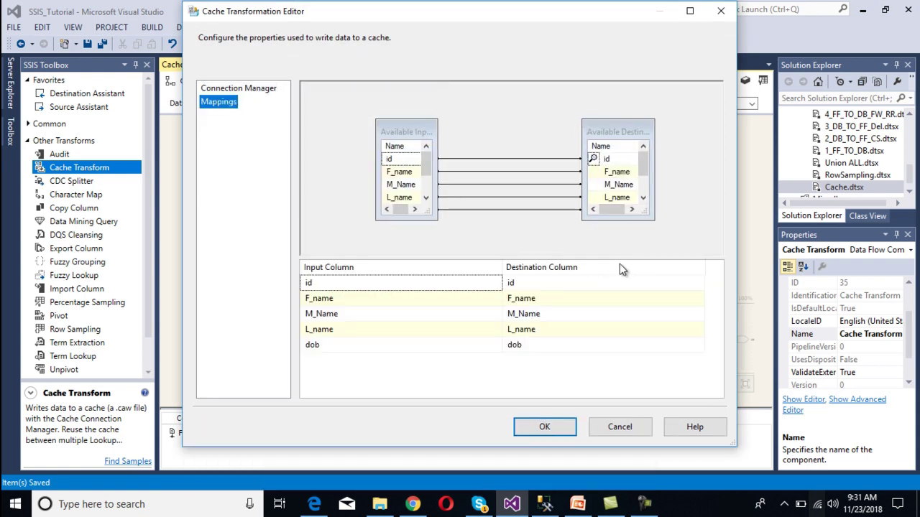
pyautogui.click(524, 427)
pyautogui.click(512, 216)
pyautogui.click(102, 43)
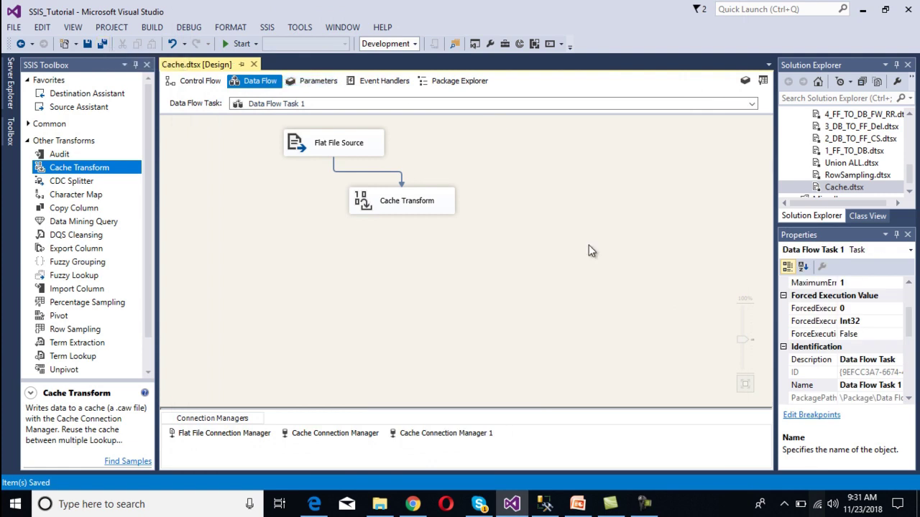
pyautogui.click(379, 503)
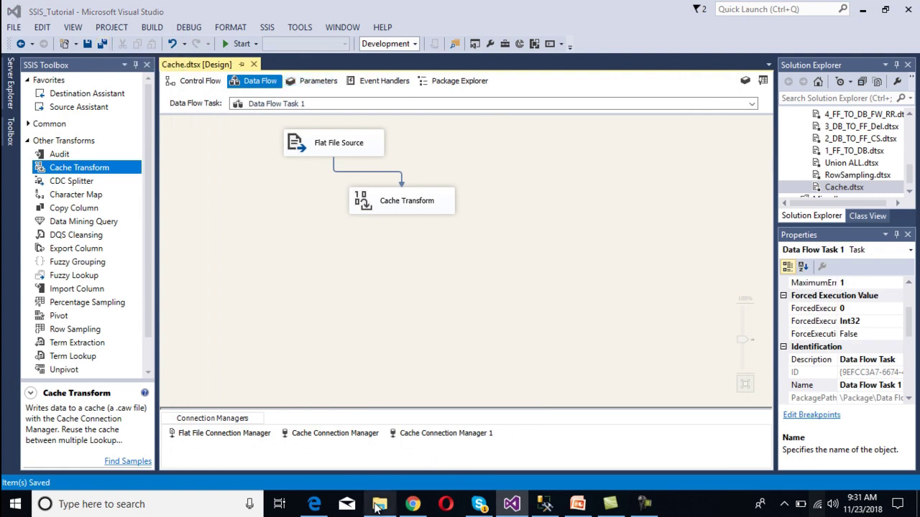
pyautogui.click(282, 44)
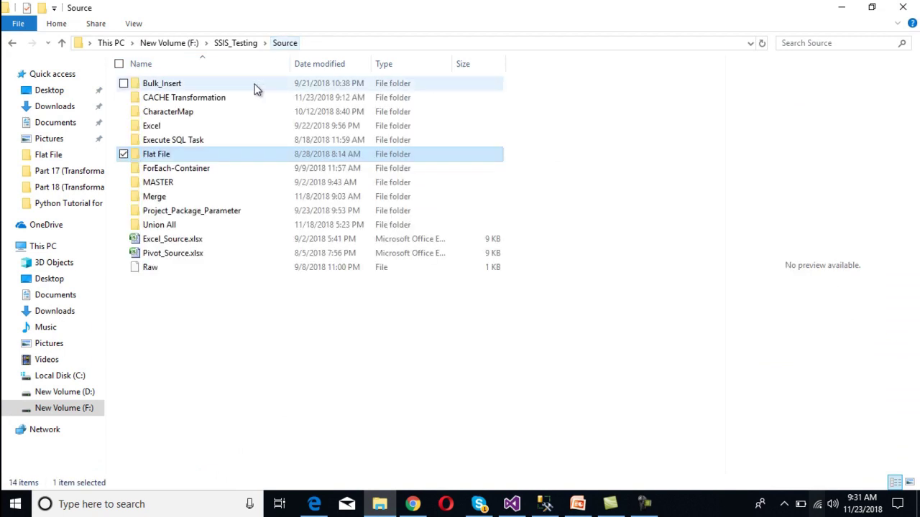
pyautogui.doubleClick(245, 101)
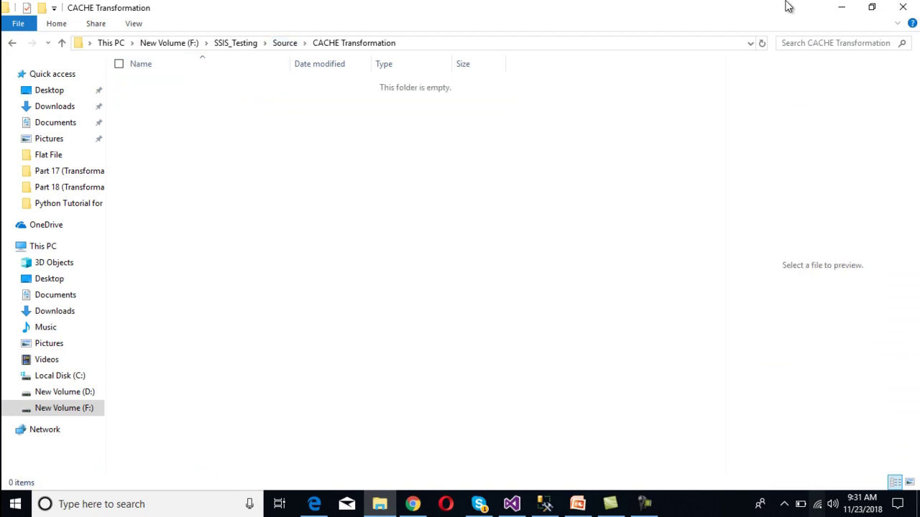
pyautogui.click(835, 7)
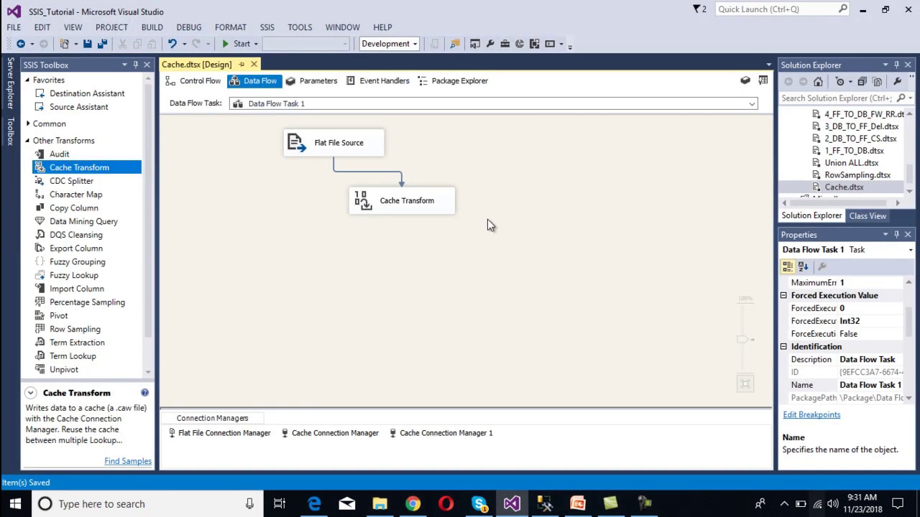
# Step: Run Cache.dtsx until 5 rows succeed, stop debugging, and switch to File Explorer
pyautogui.click(241, 44)
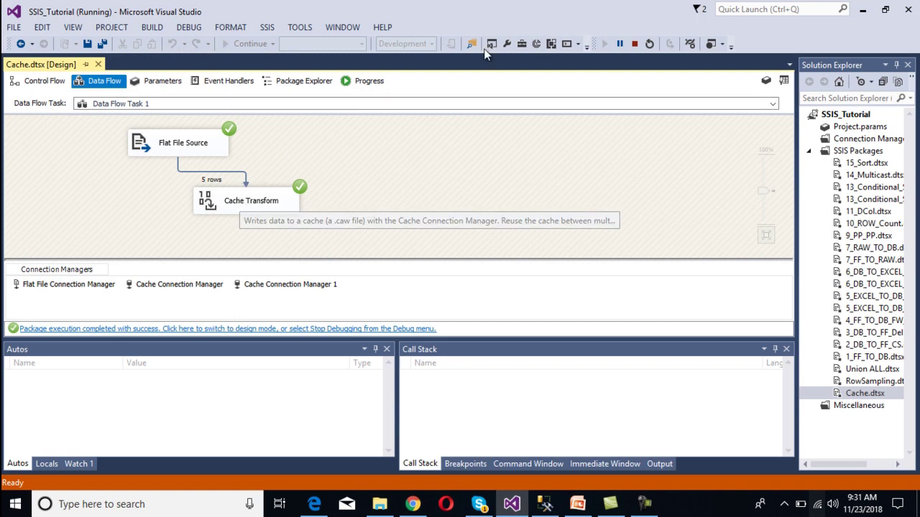
pyautogui.click(633, 43)
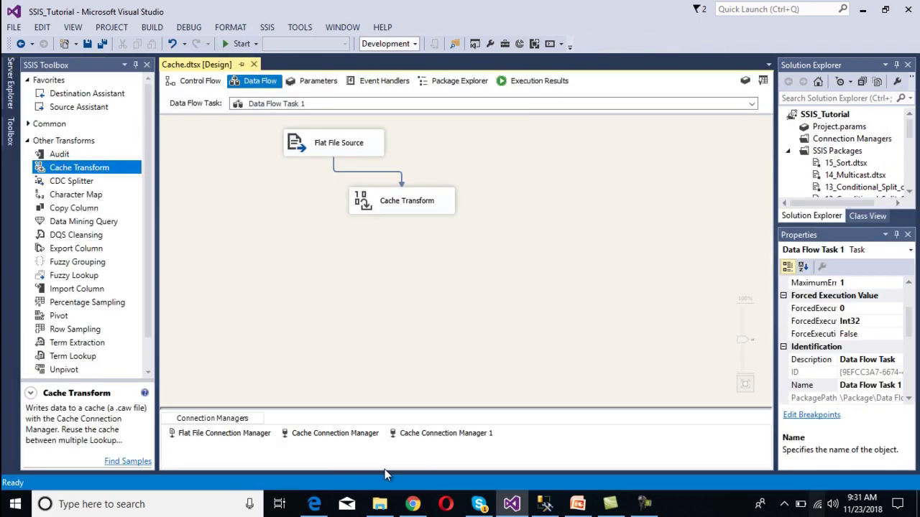
pyautogui.click(379, 504)
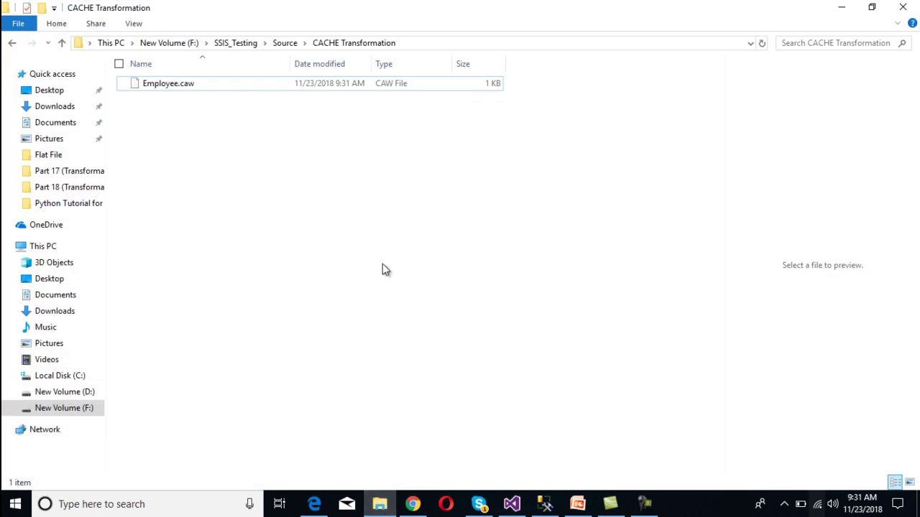
# Step: Open Employee.caw with Edit with Notepad++ and view its 684 bytes of binary cache data
pyautogui.click(216, 84)
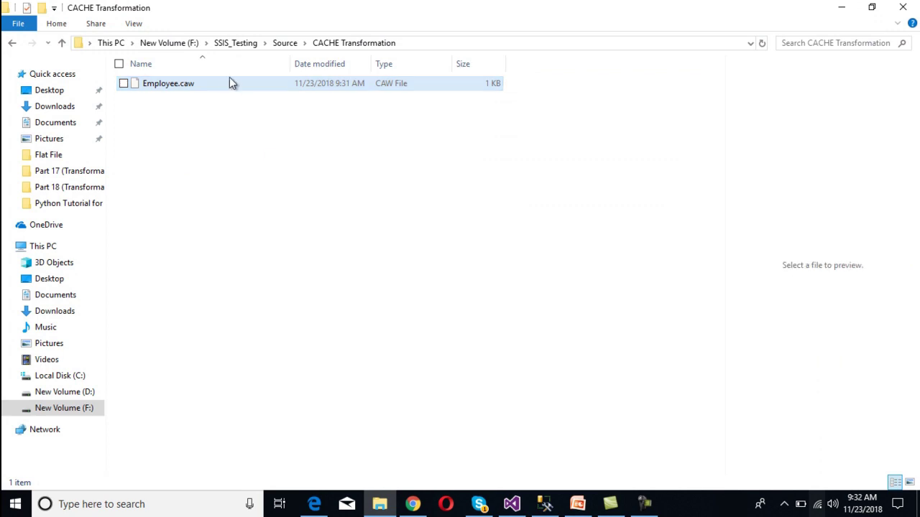
pyautogui.rightClick(229, 84)
pyautogui.rightClick(252, 88)
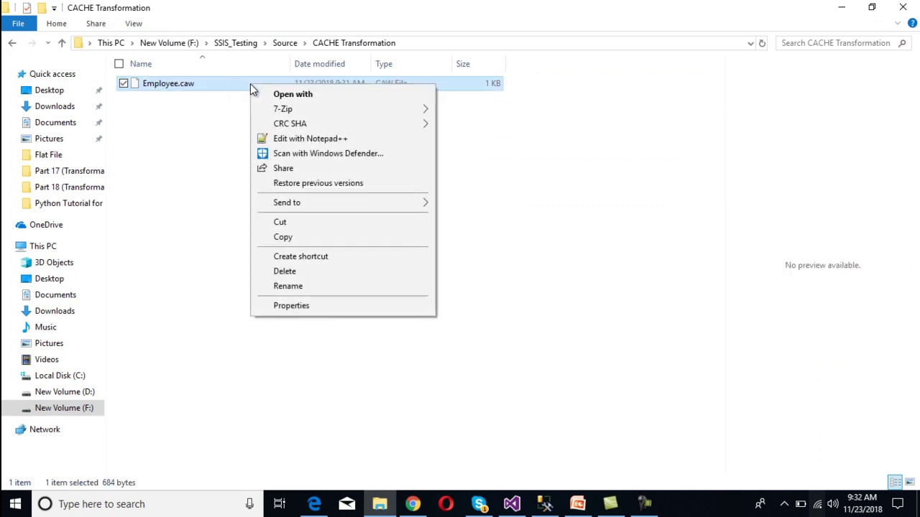
pyautogui.click(335, 140)
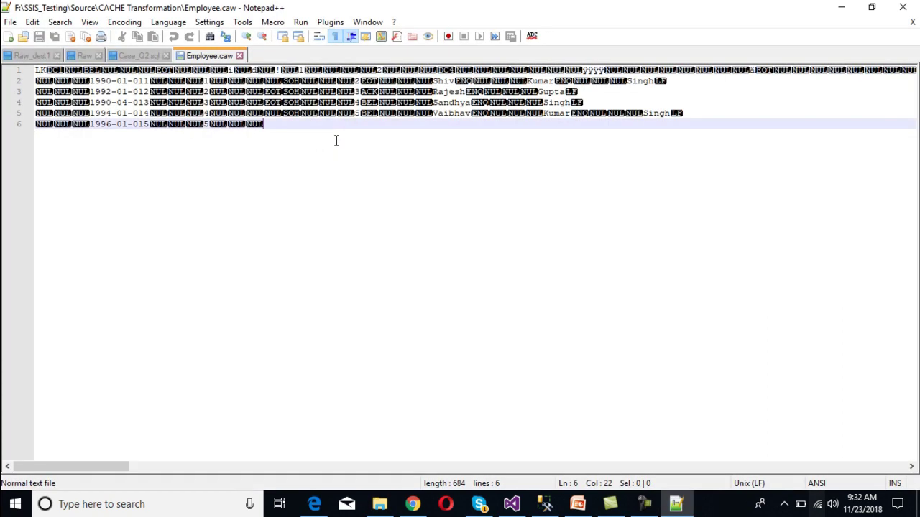
pyautogui.click(124, 72)
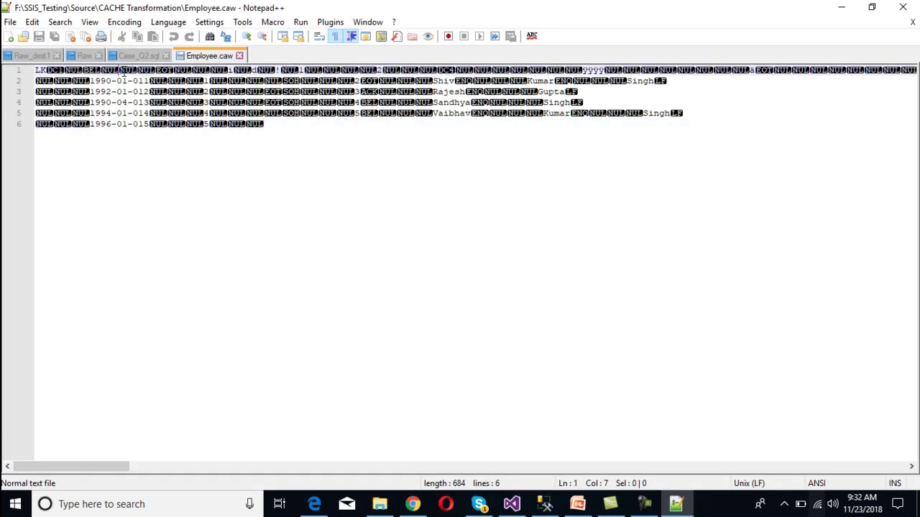
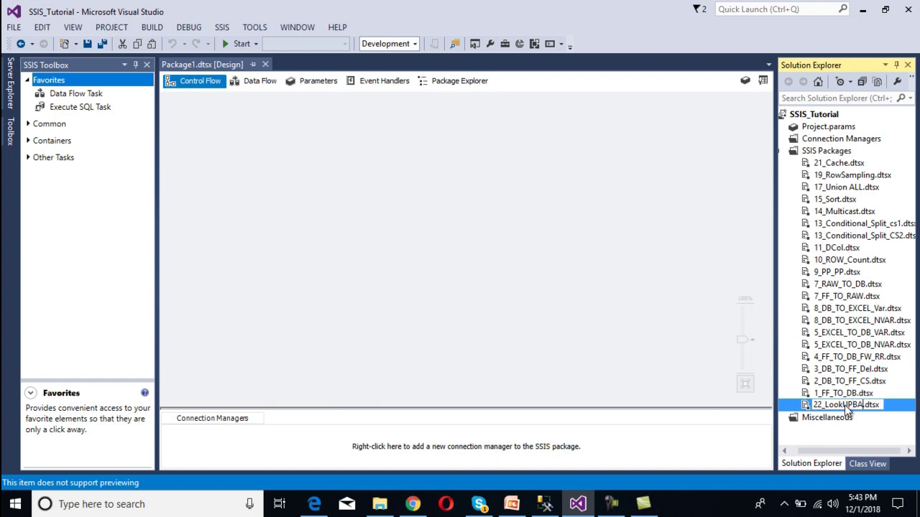
# Step: Name the package 22_LookUPBAsic and add a Data Flow Task, opening its data flow
pyautogui.click(406, 212)
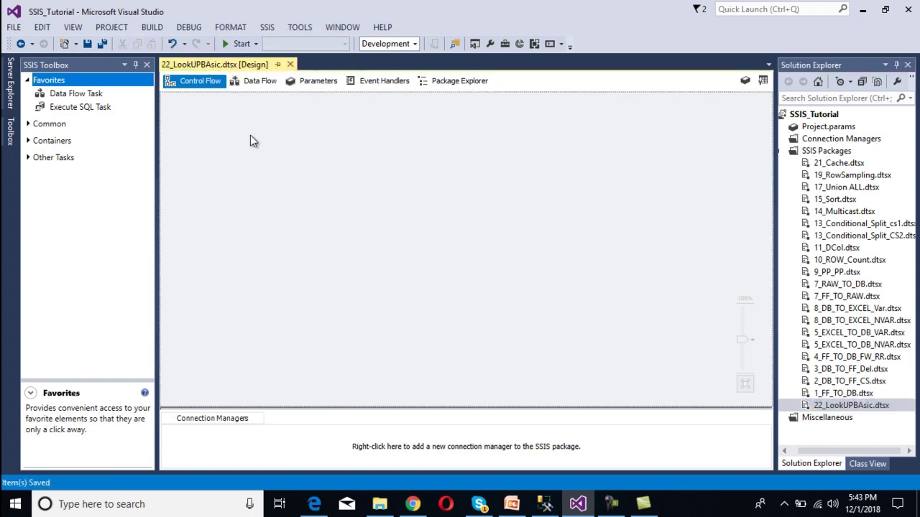
pyautogui.click(70, 99)
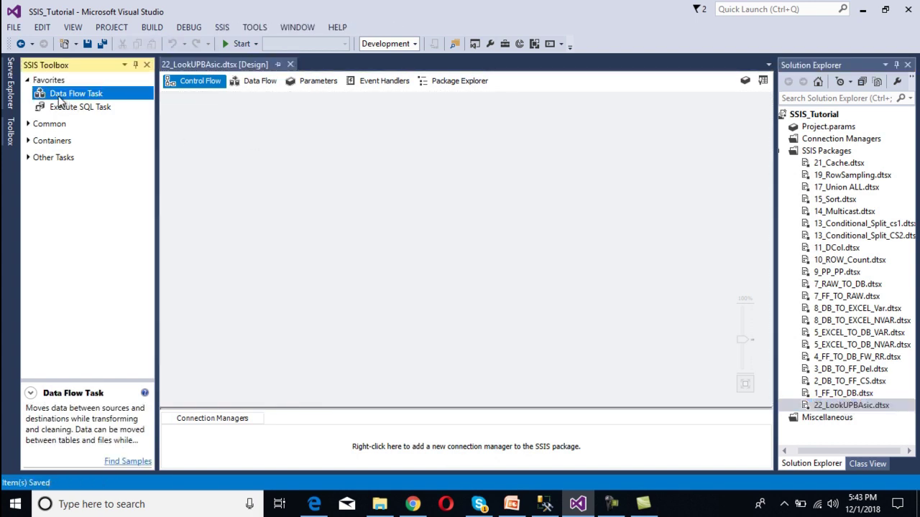
pyautogui.moveTo(59, 100); pyautogui.dragTo(255, 135)
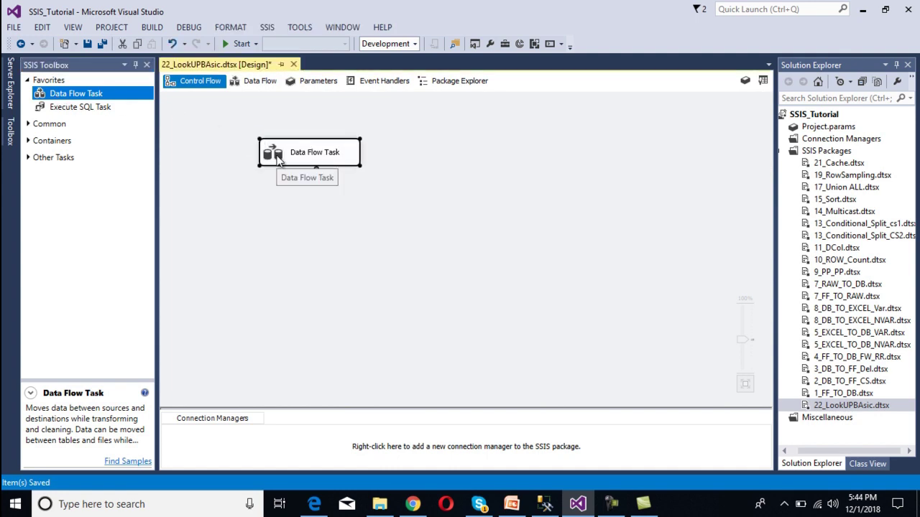
pyautogui.doubleClick(279, 159)
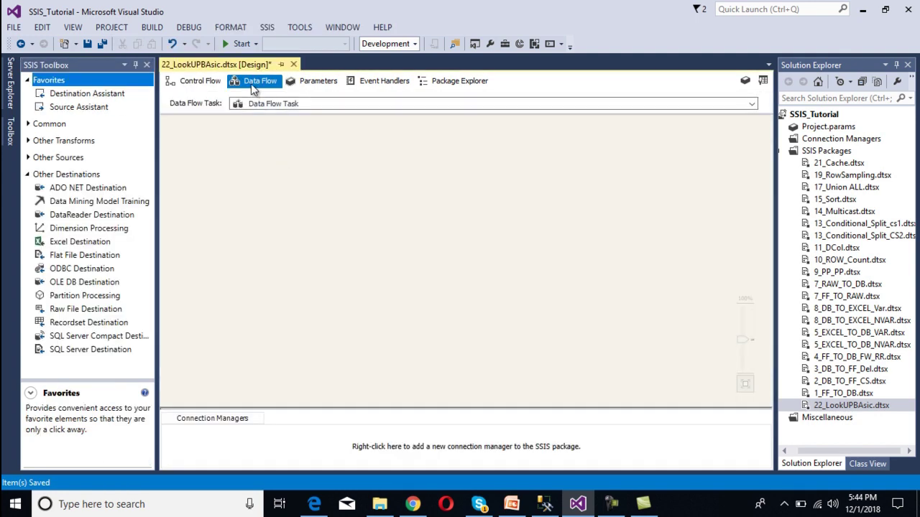
# Step: Place a Flat File Source from Other Sources in the data flow and open its editor
pyautogui.click(61, 218)
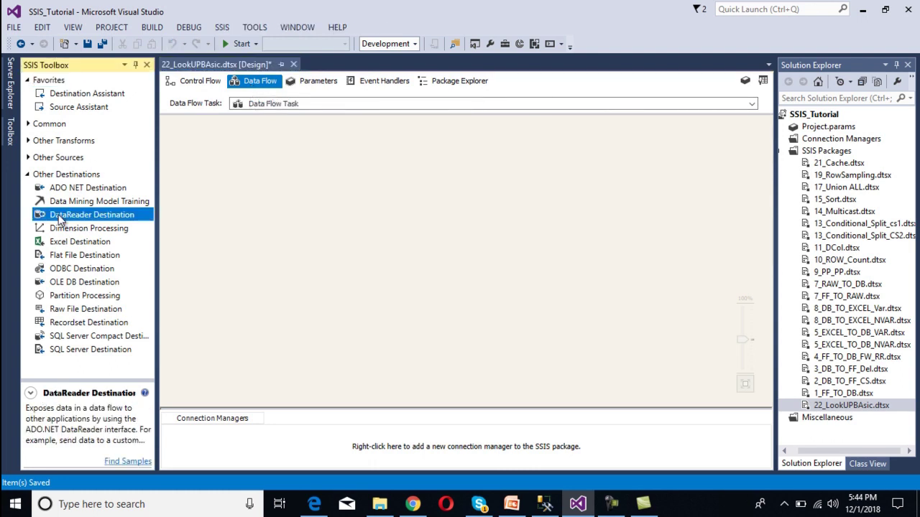
pyautogui.press('Left')
pyautogui.press('Left')
pyautogui.press('Up')
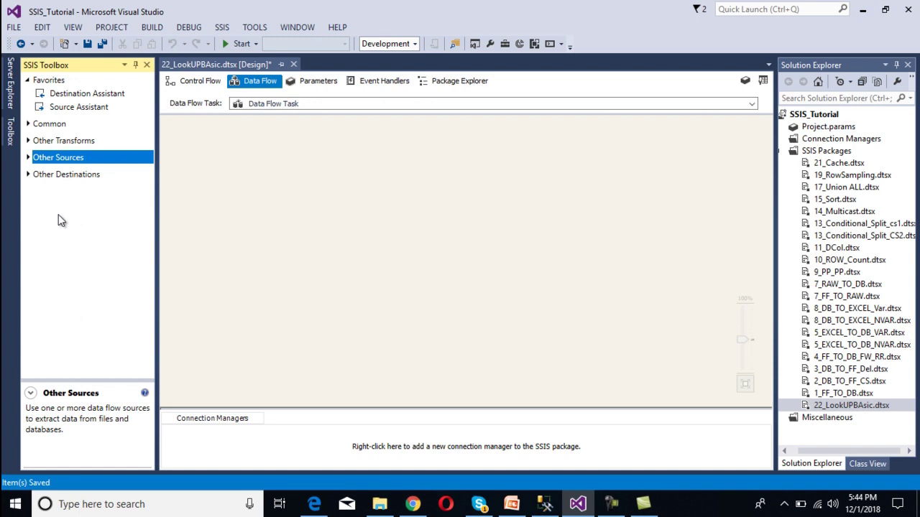
pyautogui.press('Right')
pyautogui.press('Down')
pyautogui.press('Down')
pyautogui.press('Down')
pyautogui.press('Down')
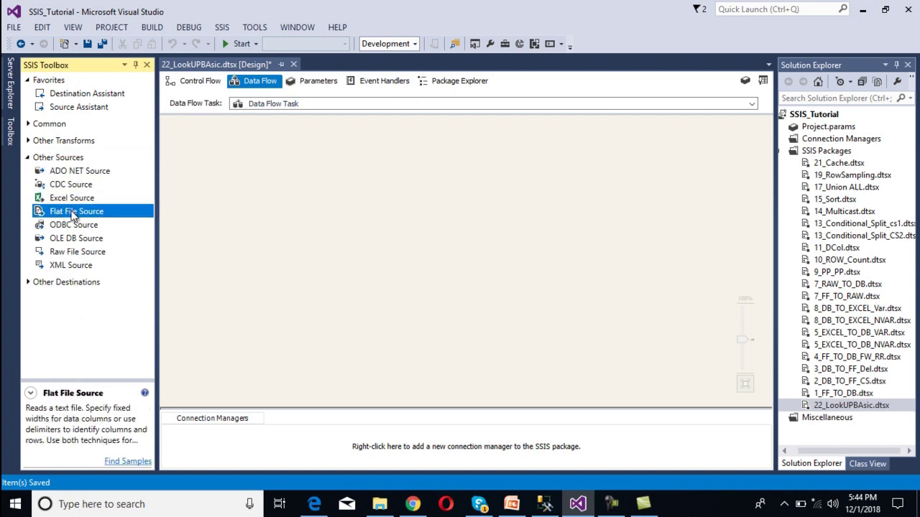
pyautogui.moveTo(74, 215); pyautogui.dragTo(293, 138)
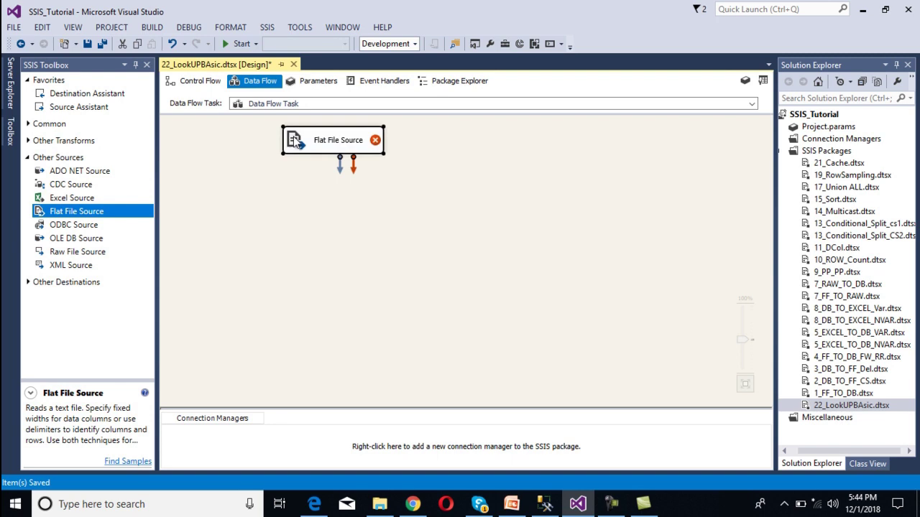
pyautogui.doubleClick(295, 141)
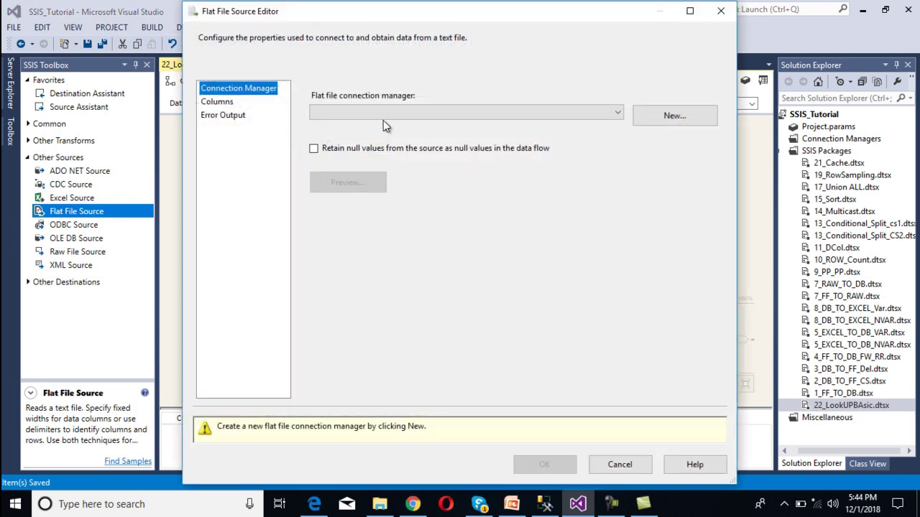
# Step: Create a new comma-delimited Flat File connection manager for SalesDetails.txt
pyautogui.click(544, 117)
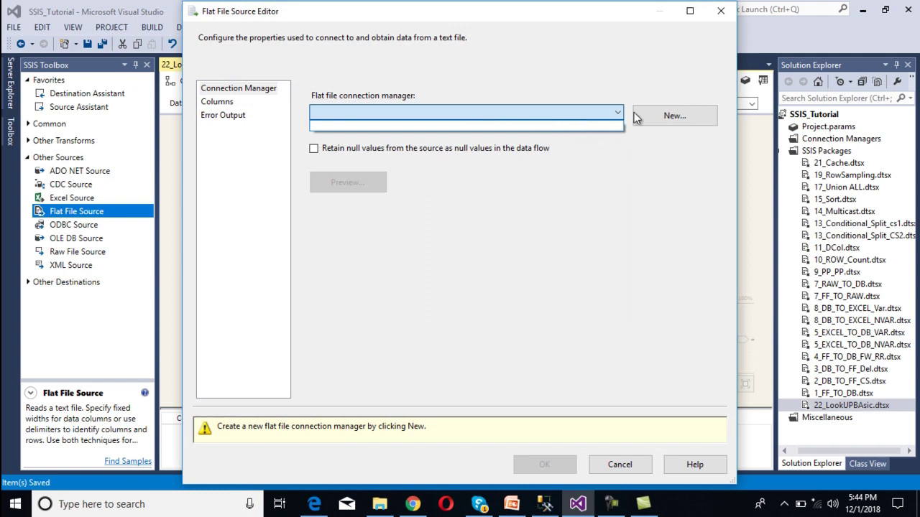
pyautogui.click(674, 116)
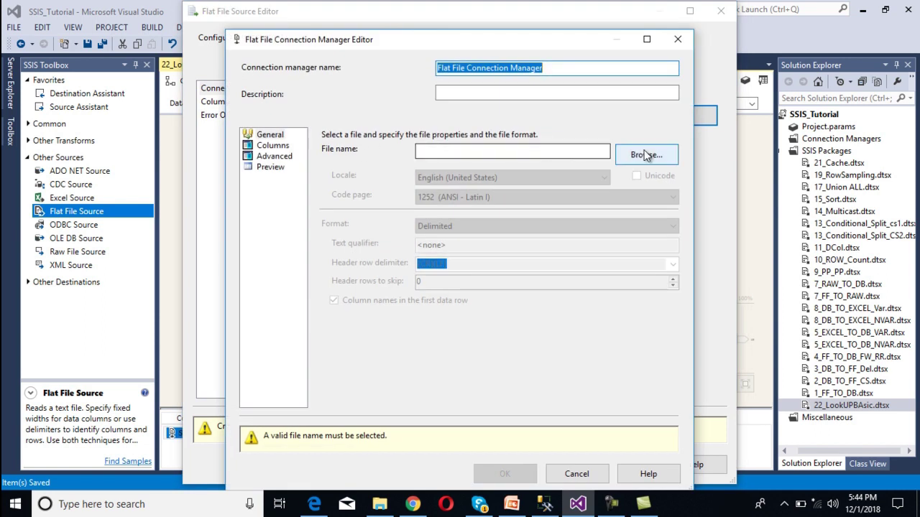
pyautogui.click(645, 155)
pyautogui.click(473, 145)
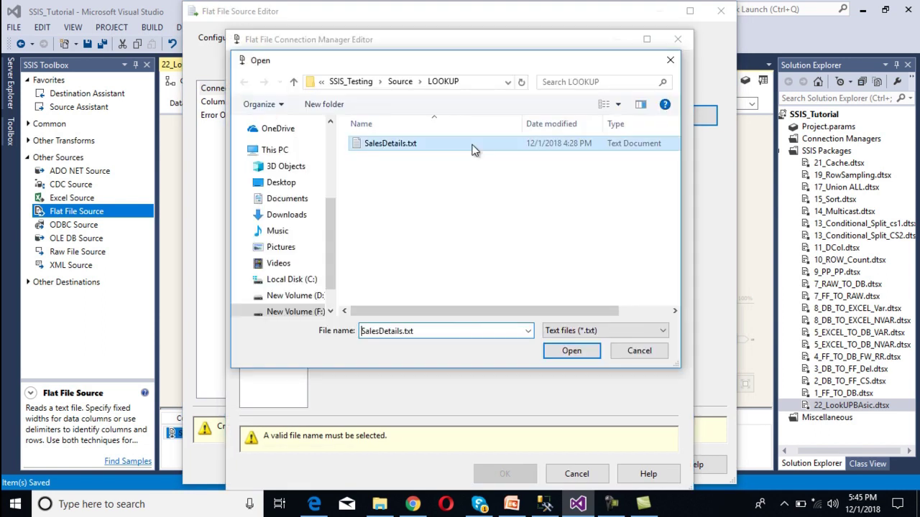
pyautogui.click(572, 351)
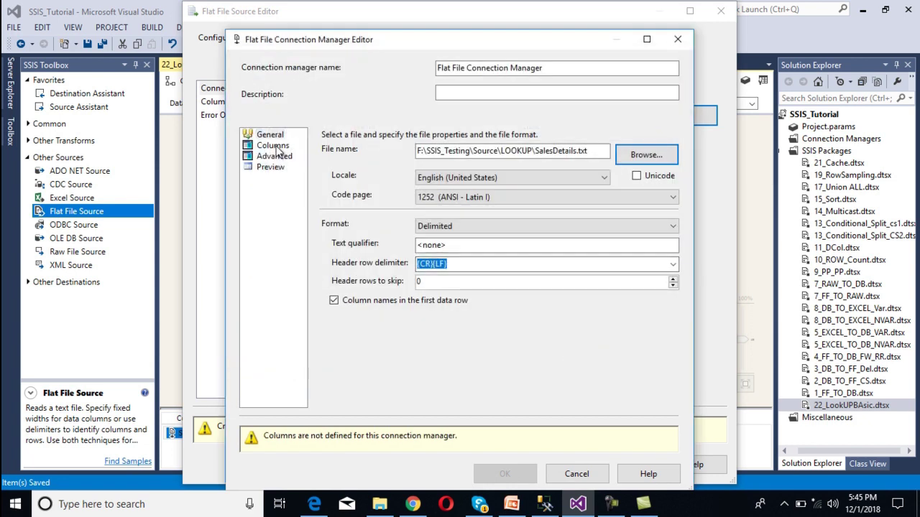
pyautogui.click(274, 146)
pyautogui.click(370, 253)
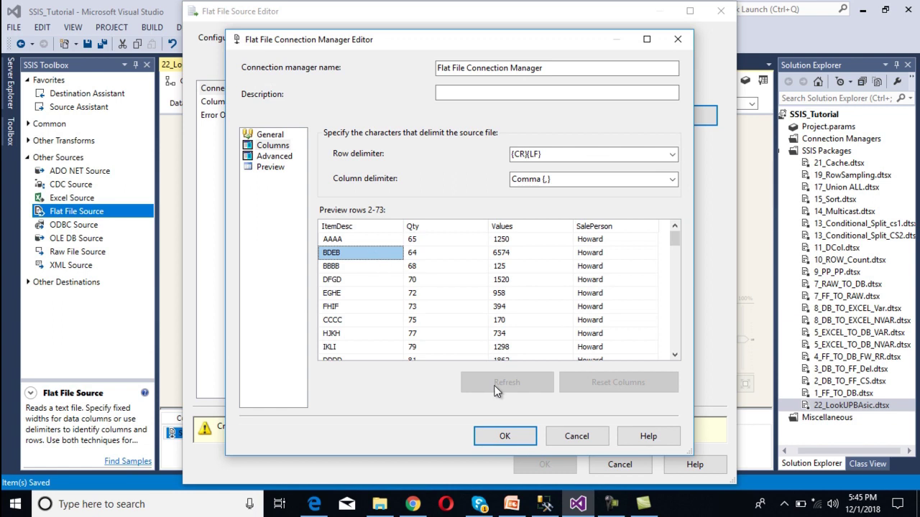
pyautogui.click(497, 438)
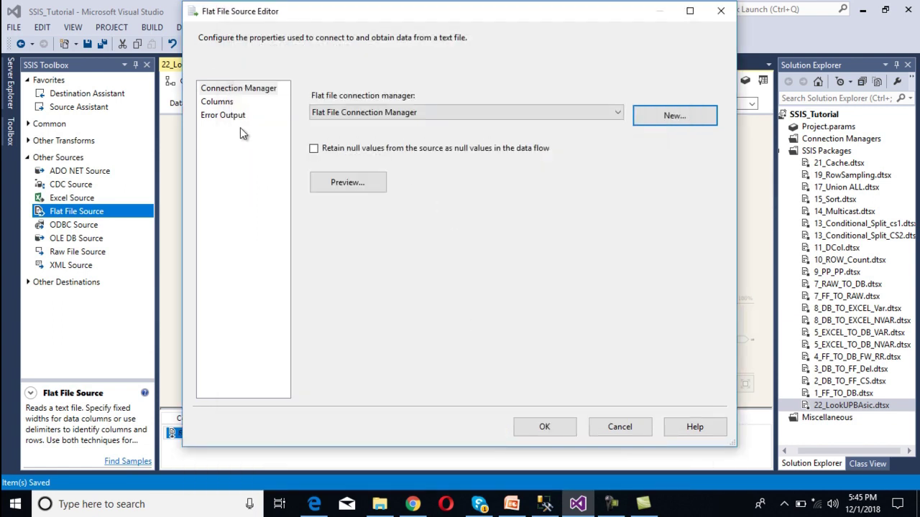
# Step: Confirm the source outputs ItemDesc, Qty, Values and SalePerson, and accept the editor
pyautogui.click(220, 103)
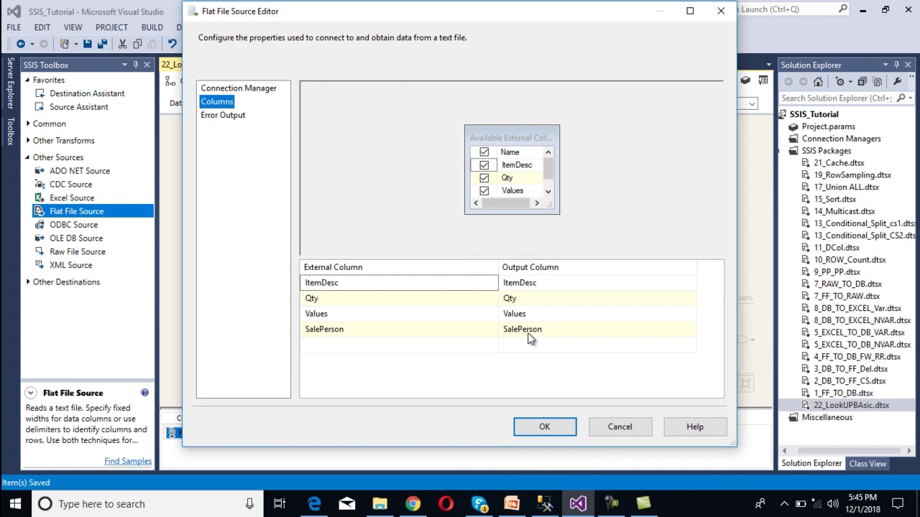
pyautogui.click(544, 426)
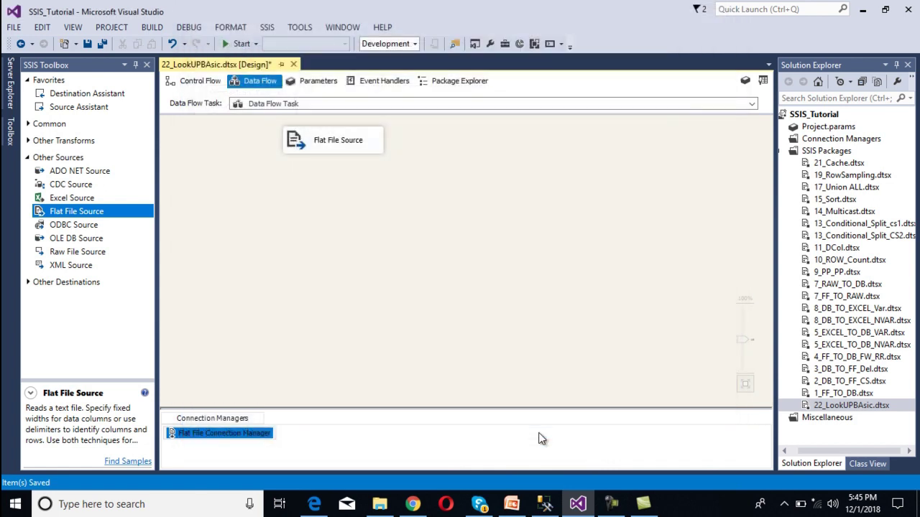
pyautogui.click(523, 269)
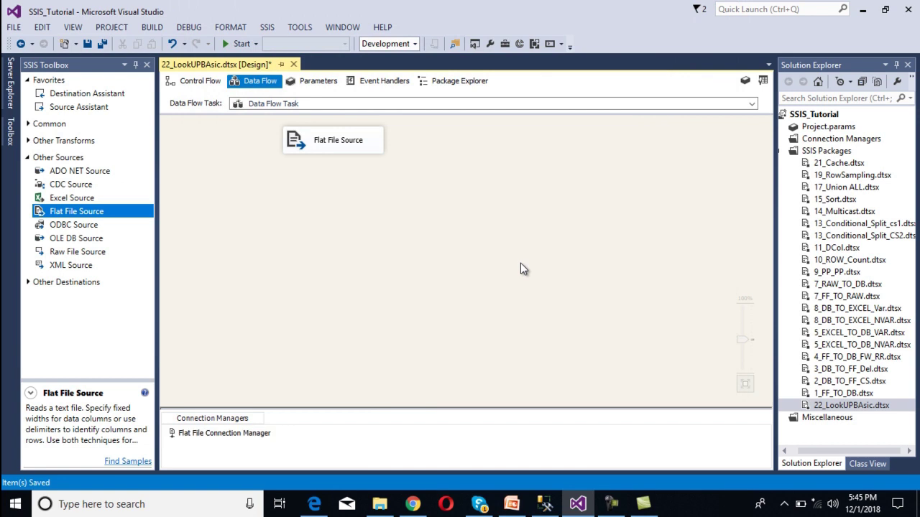
# Step: Place a Lookup from Common below the Flat File Source and connect the source's output to it
pyautogui.click(108, 238)
pyautogui.press('Left')
pyautogui.press('Left')
pyautogui.press('Up')
pyautogui.press('Up')
pyautogui.press('Right')
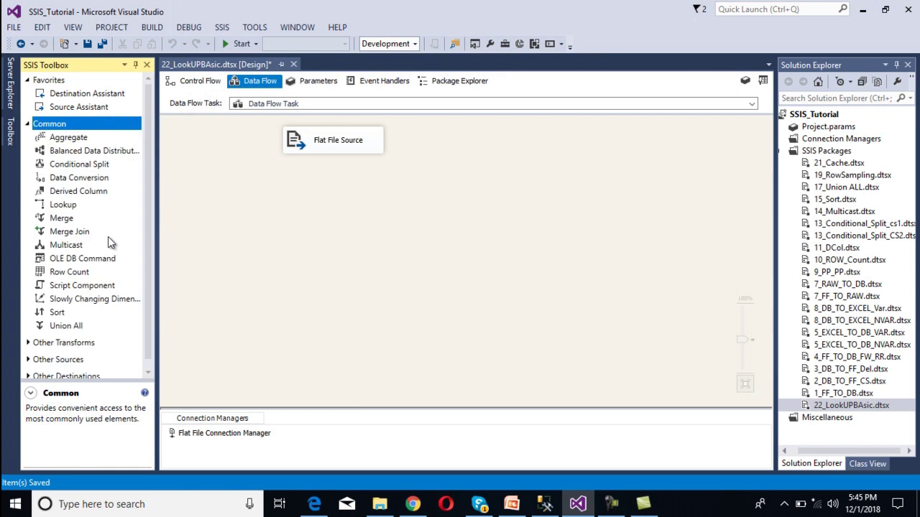
pyautogui.press('Down')
pyautogui.press('Down')
pyautogui.press('Down')
pyautogui.press('Down')
pyautogui.press('Down')
pyautogui.press('Down')
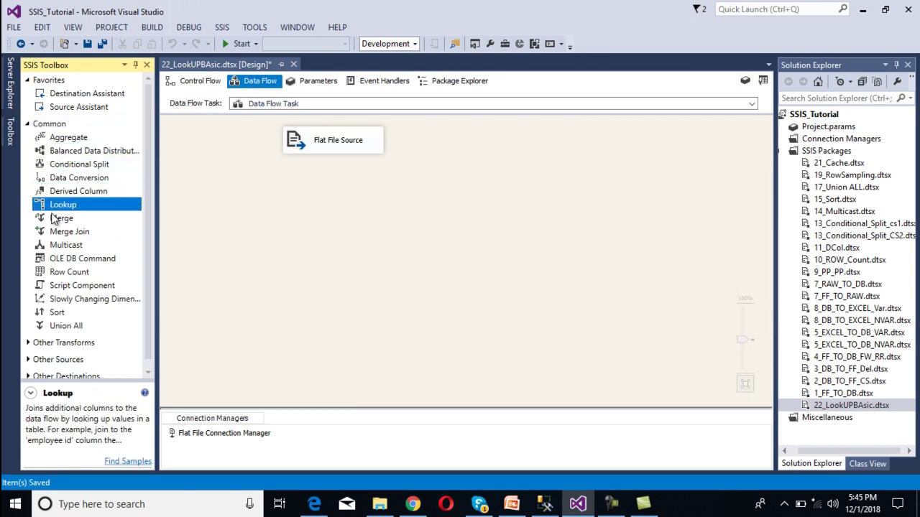
pyautogui.moveTo(66, 210); pyautogui.dragTo(316, 198)
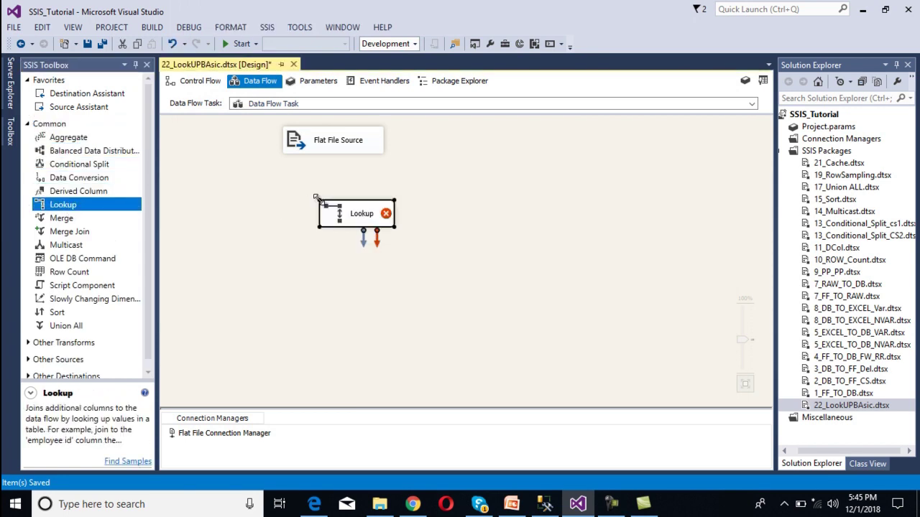
pyautogui.click(316, 144)
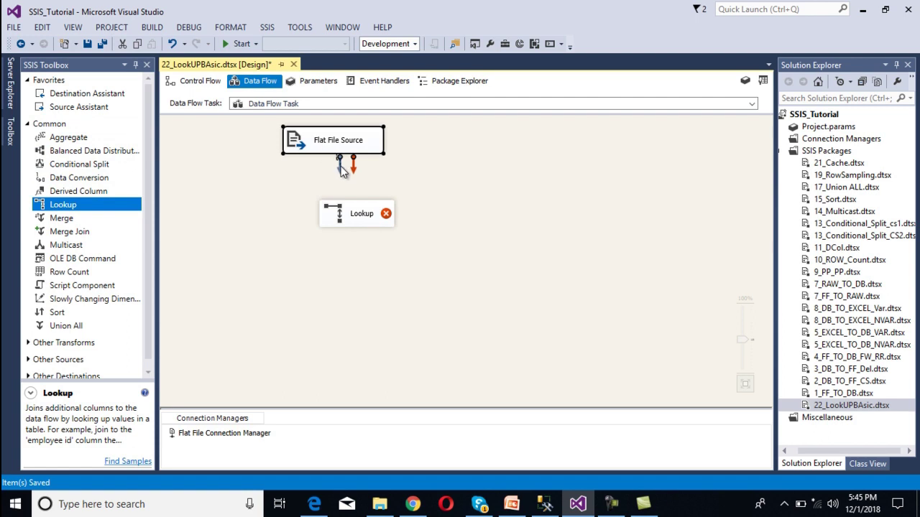
pyautogui.moveTo(361, 202); pyautogui.dragTo(342, 206)
pyautogui.click(323, 221)
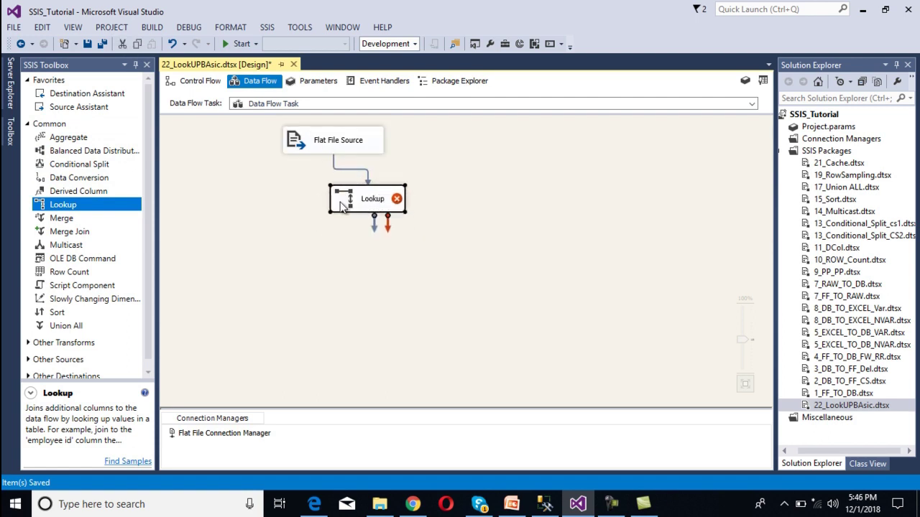
# Step: Give the Lookup an OLE DB connection to SSIS_TEST with reference table [dbo].[Item_LookUpBasic]
pyautogui.doubleClick(343, 207)
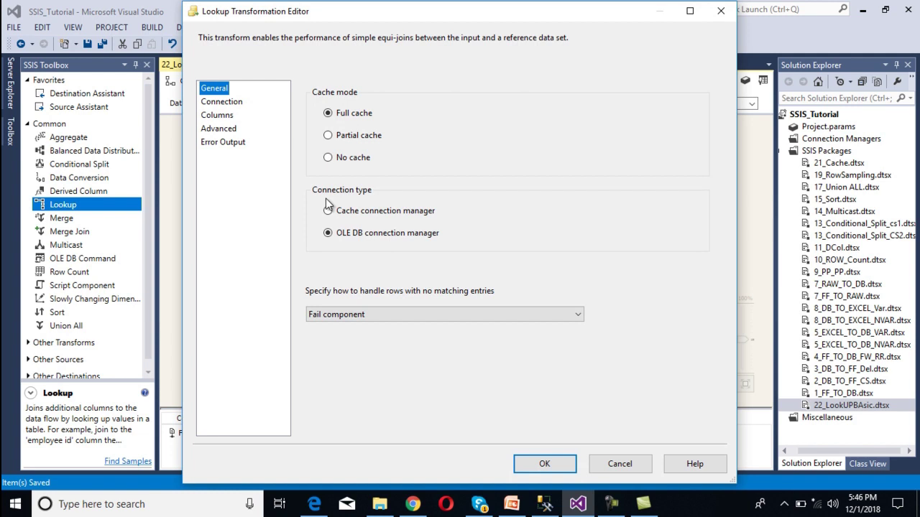
pyautogui.click(365, 212)
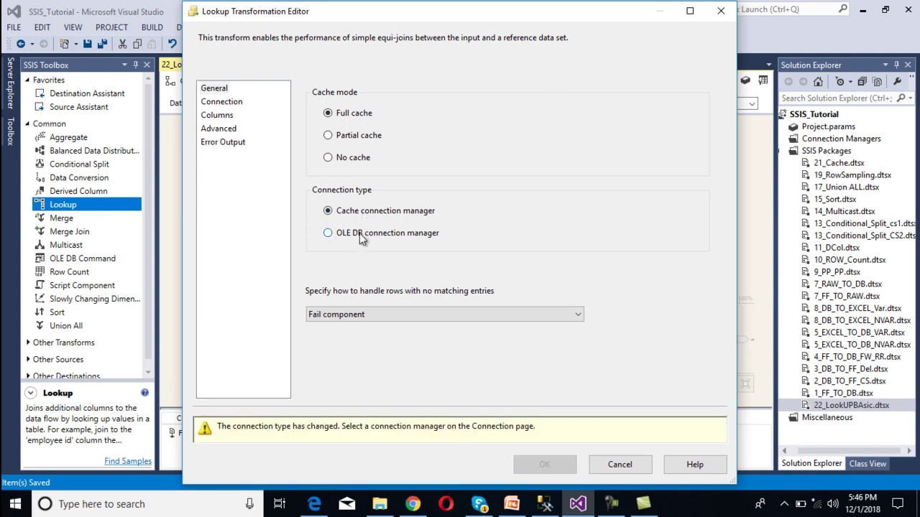
pyautogui.click(360, 234)
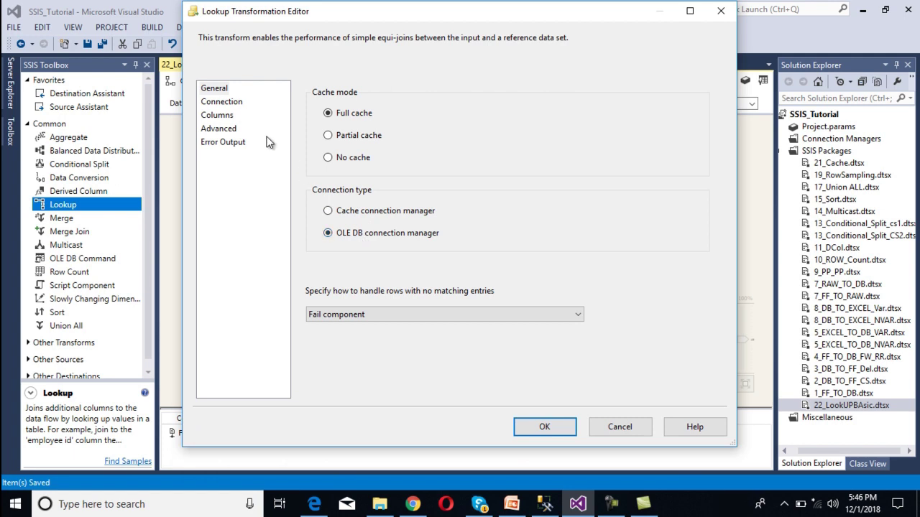
pyautogui.click(223, 102)
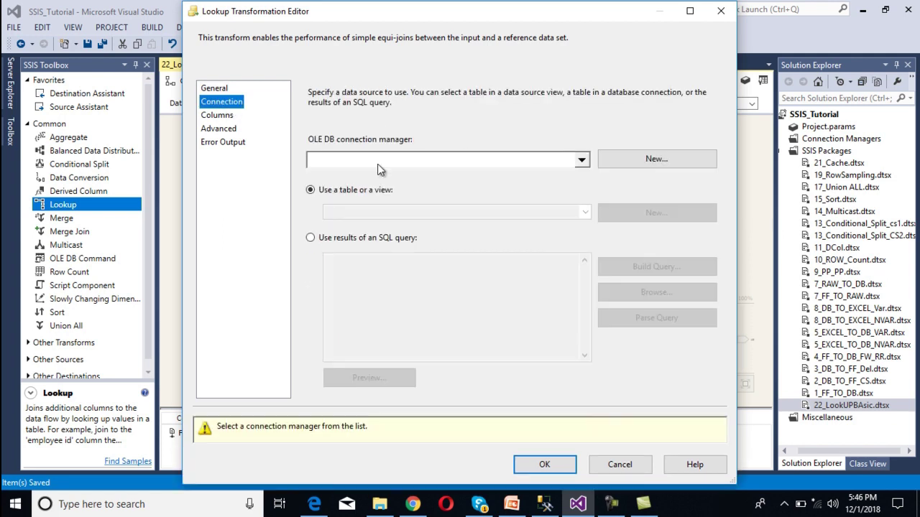
pyautogui.click(664, 161)
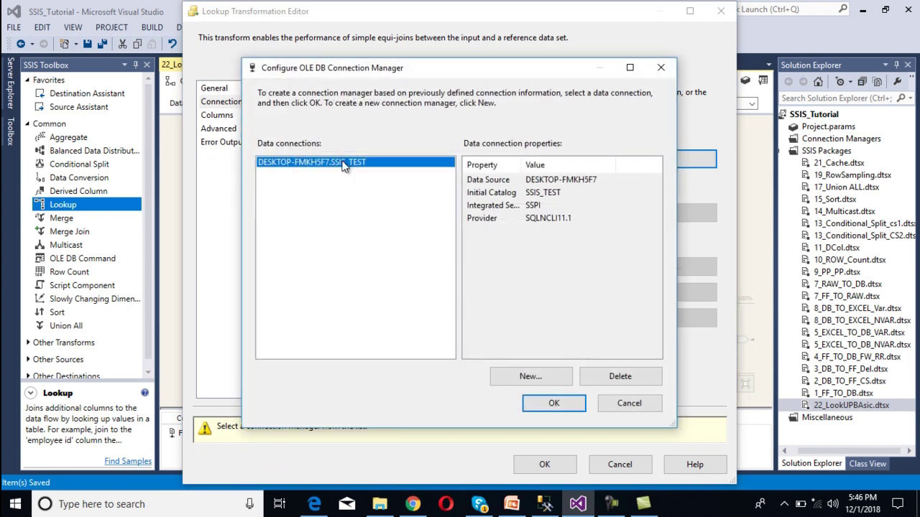
pyautogui.click(548, 404)
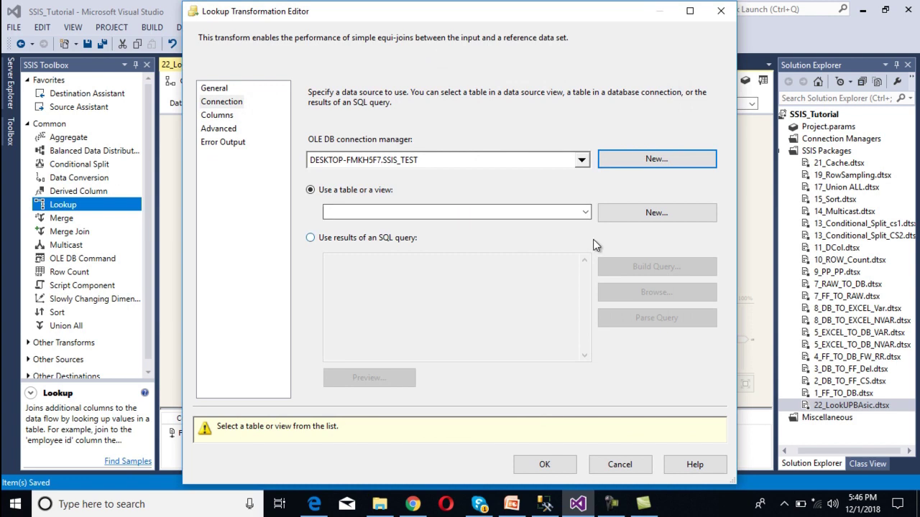
pyautogui.click(586, 213)
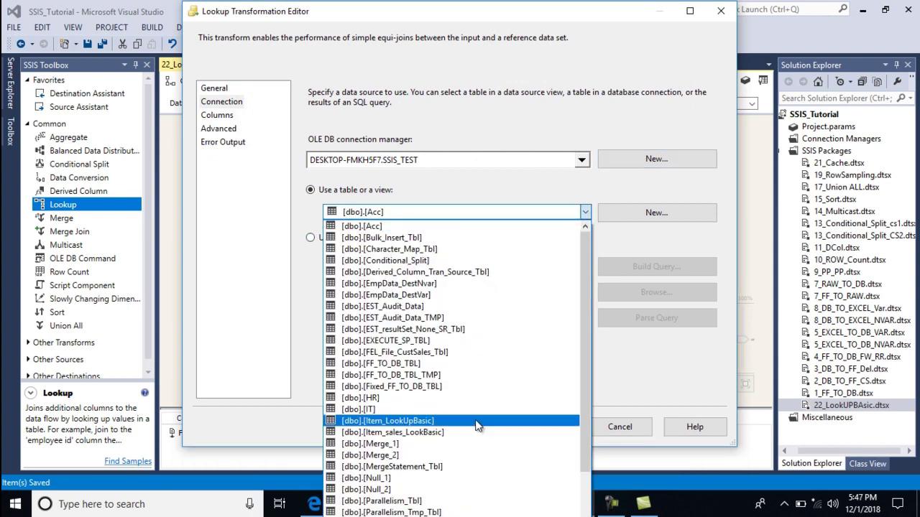
pyautogui.click(478, 421)
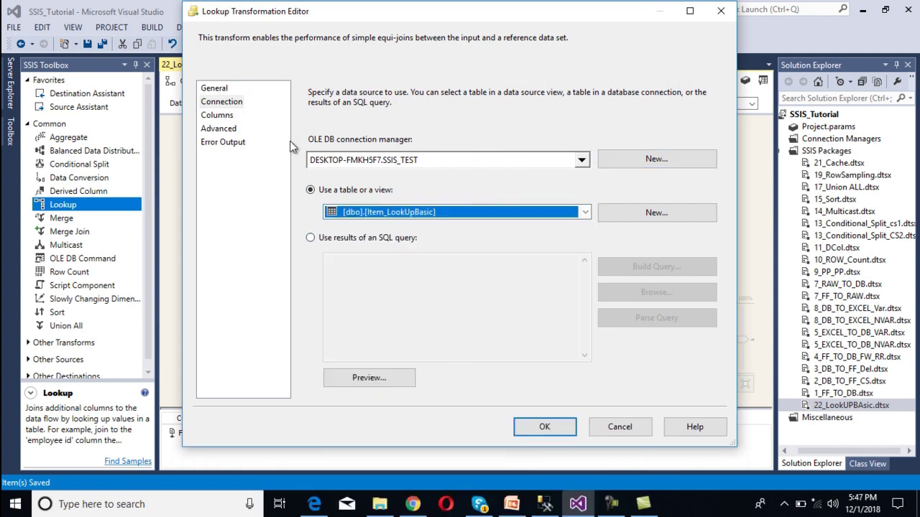
# Step: Join input ItemDesc to reference ItemDesc and return ItemCodes as a new column
pyautogui.click(228, 117)
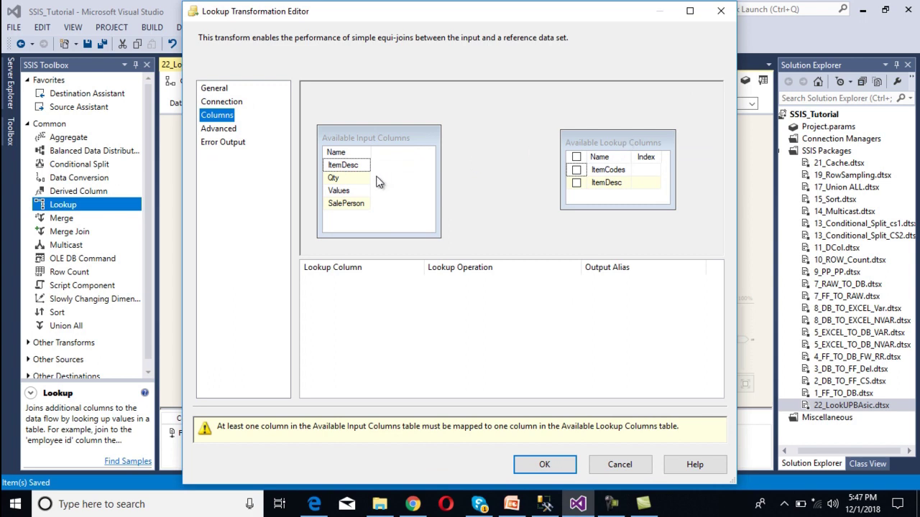
pyautogui.moveTo(345, 165); pyautogui.dragTo(596, 186)
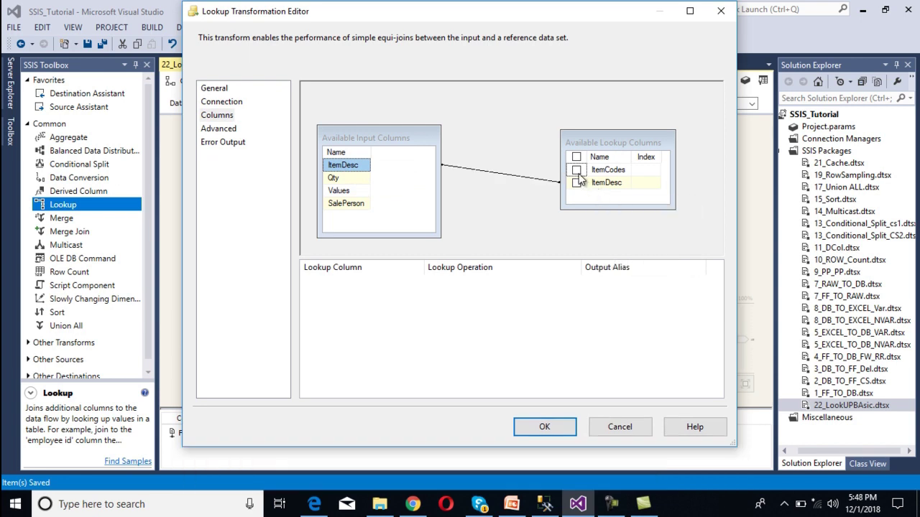
pyautogui.click(577, 171)
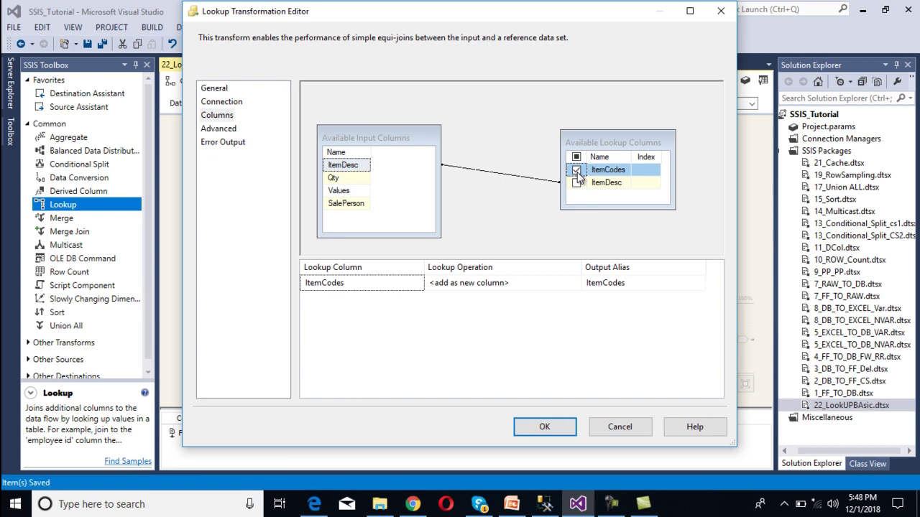
pyautogui.click(217, 115)
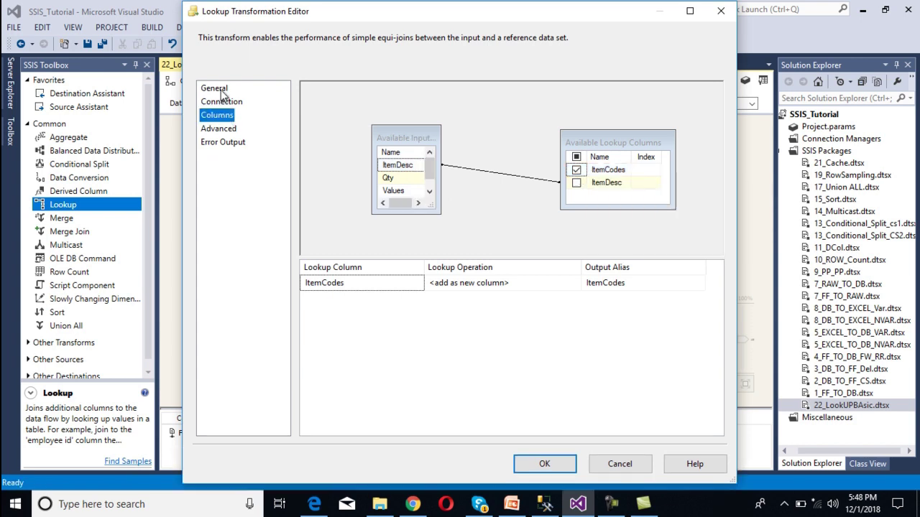
pyautogui.click(219, 89)
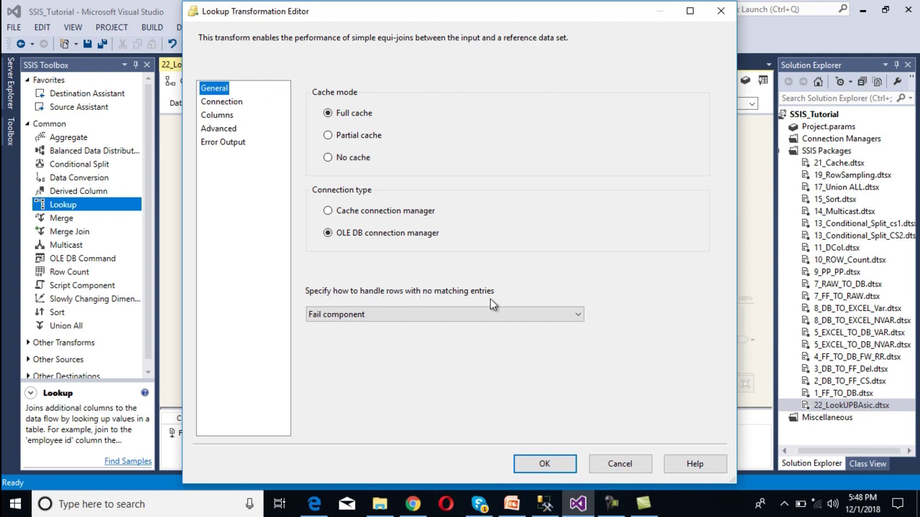
# Step: Set unmatched-row handling to 'Redirect rows to no match output' and close the Lookup editor
pyautogui.click(525, 315)
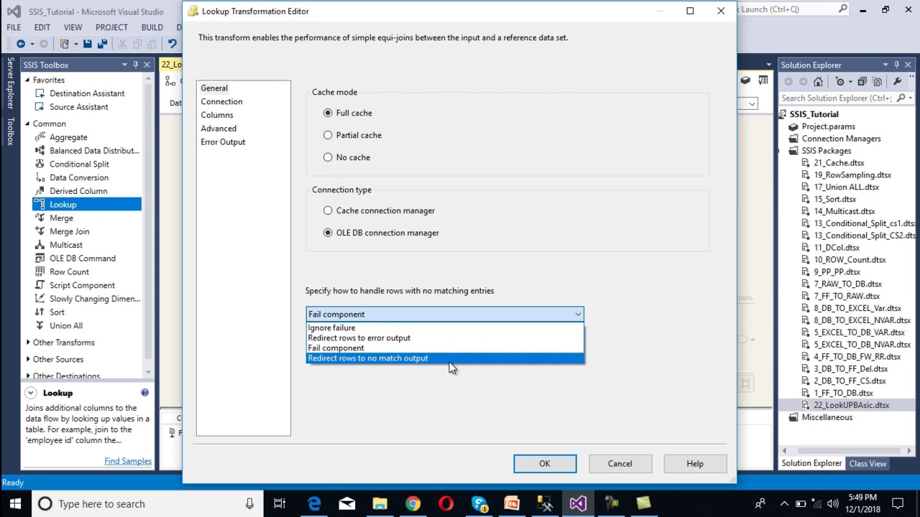
pyautogui.click(449, 359)
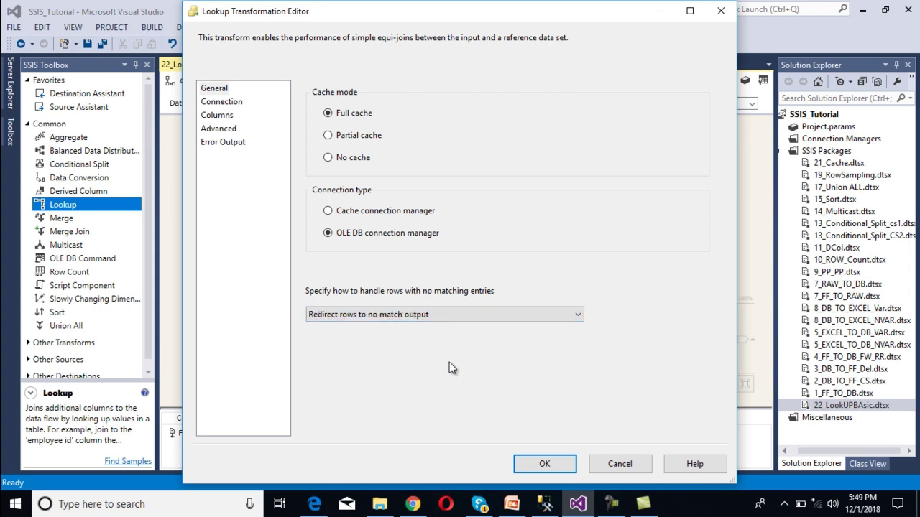
pyautogui.click(544, 464)
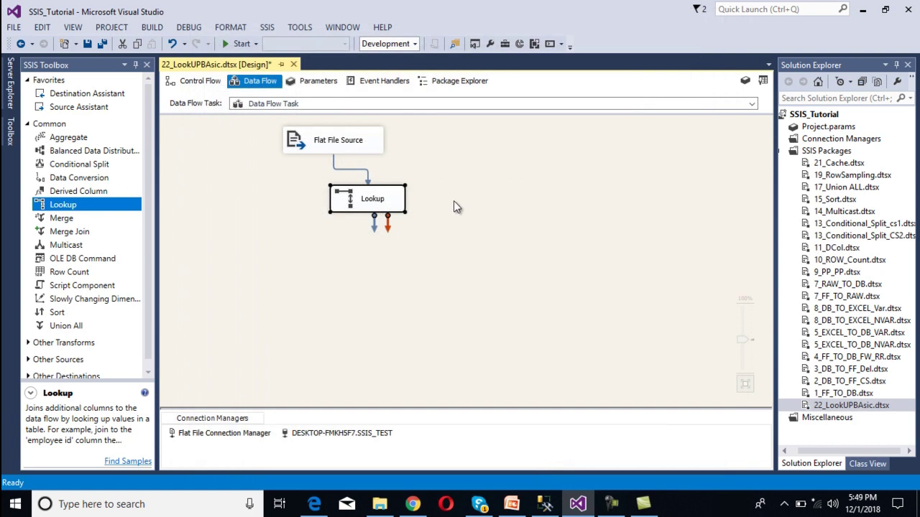
pyautogui.click(109, 233)
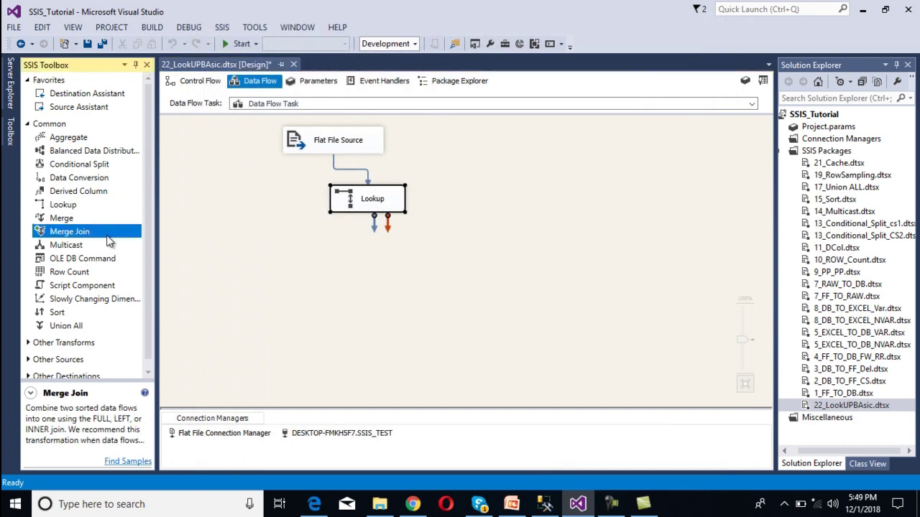
pyautogui.press('Left')
pyautogui.press('Left')
# Step: Add an OLE DB Destination below the Lookup, fed by the Lookup Match Output
pyautogui.press('Down')
pyautogui.press('Down')
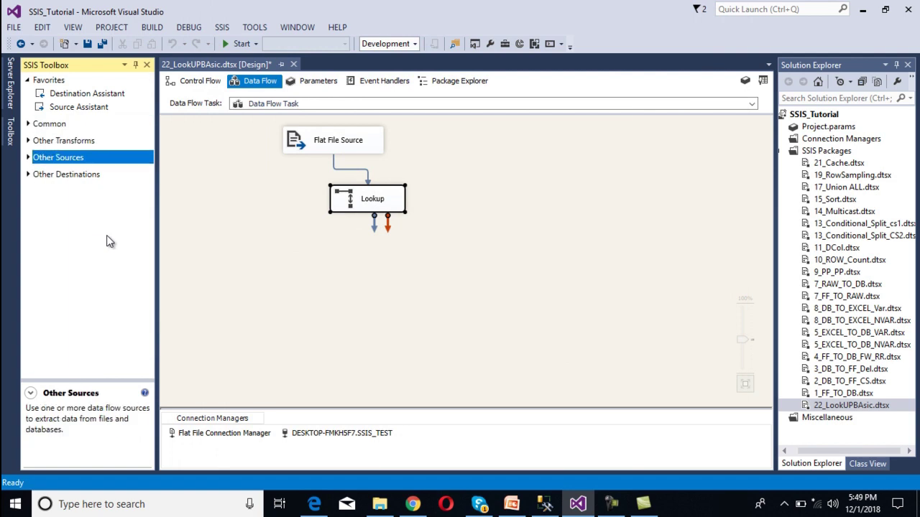
pyautogui.press('Down')
pyautogui.press('Right')
pyautogui.press('Down')
pyautogui.press('Down')
pyautogui.press('Down')
pyautogui.press('Down')
pyautogui.press('Down')
pyautogui.press('Down')
pyautogui.press('Down')
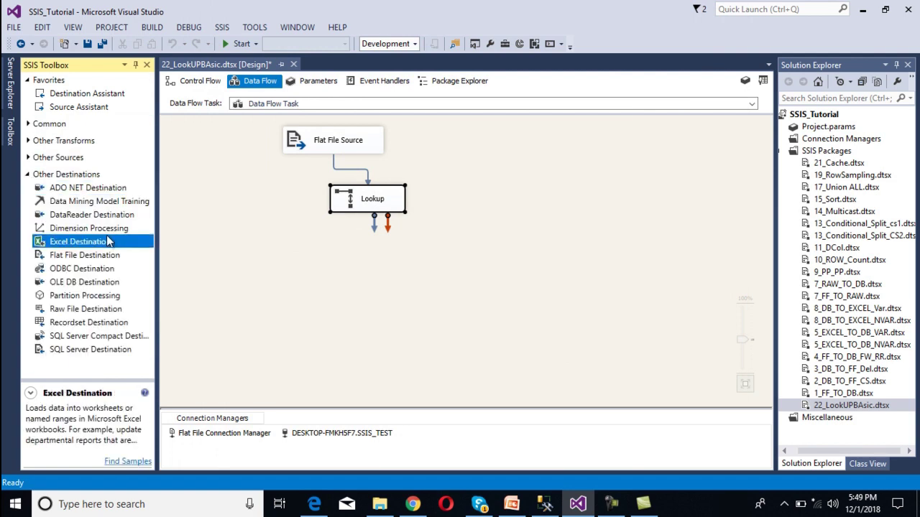
pyautogui.moveTo(84, 281); pyautogui.dragTo(290, 281)
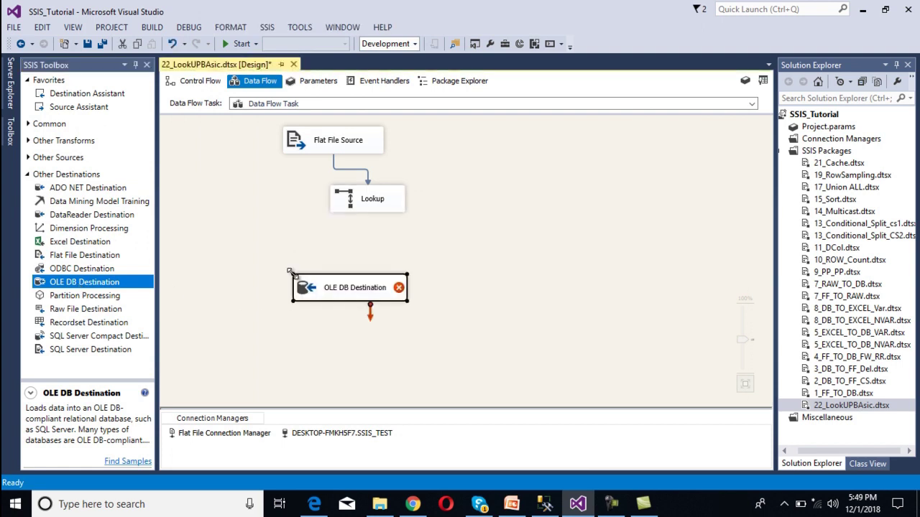
pyautogui.click(384, 207)
pyautogui.moveTo(372, 227); pyautogui.dragTo(329, 295)
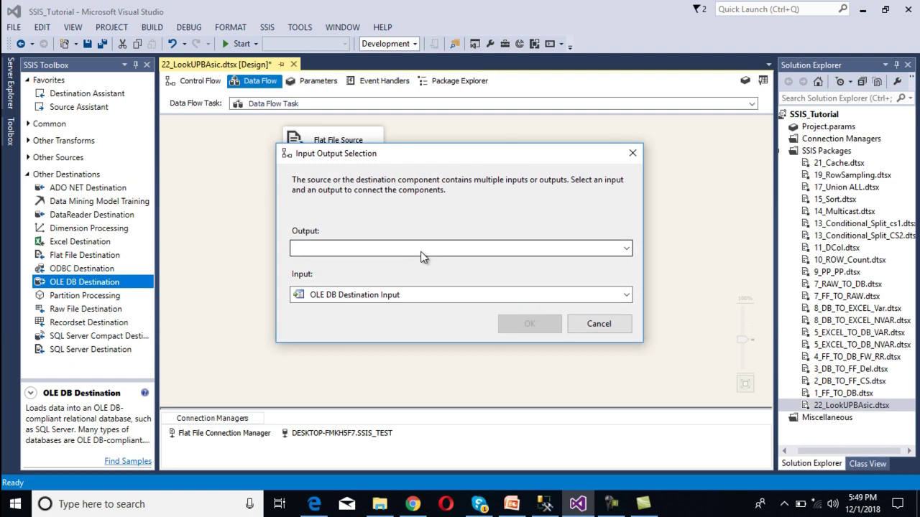
pyautogui.click(436, 248)
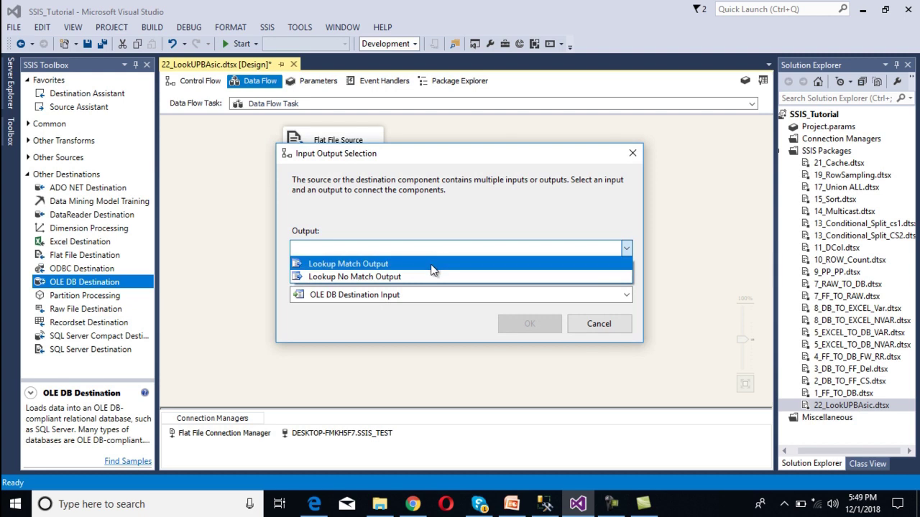
pyautogui.click(431, 265)
pyautogui.click(522, 325)
# Step: Add a Flat File Destination right of the Lookup, fed by the Lookup No Match Output
pyautogui.moveTo(84, 257); pyautogui.dragTo(427, 250)
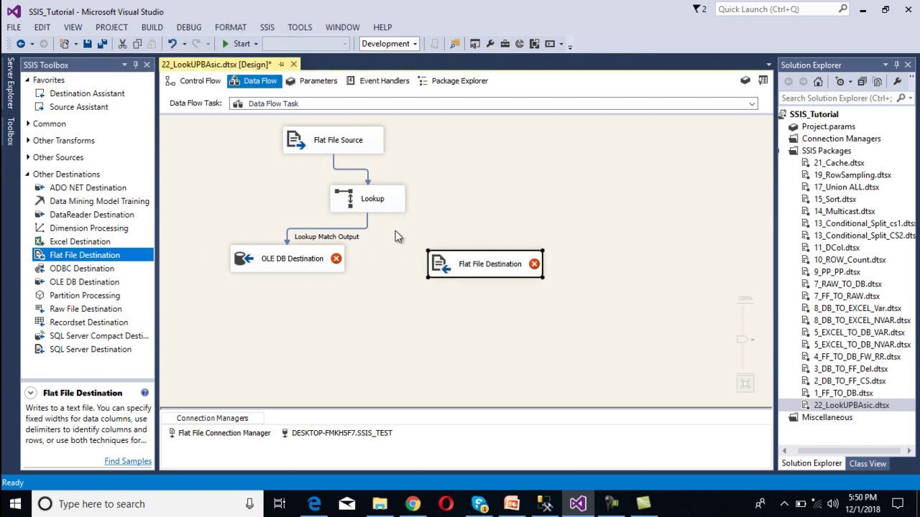
pyautogui.click(355, 201)
pyautogui.moveTo(372, 222); pyautogui.dragTo(468, 263)
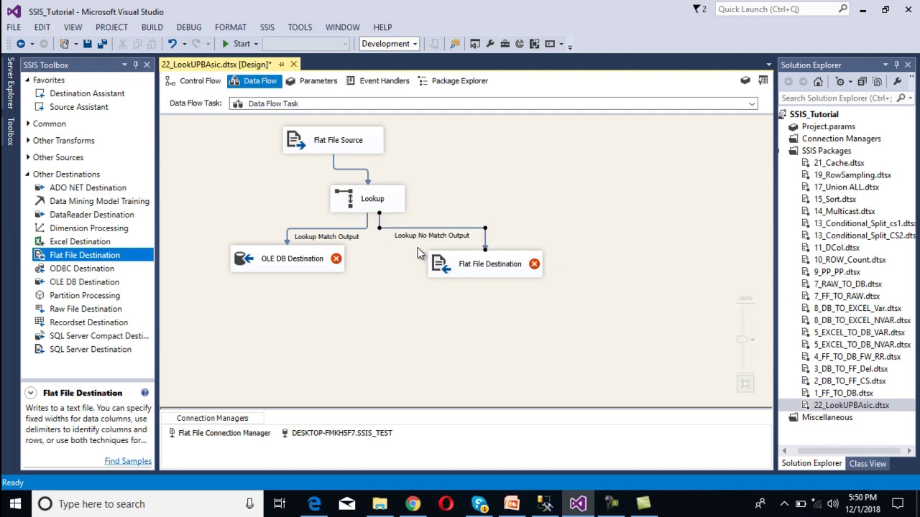
pyautogui.moveTo(276, 259); pyautogui.dragTo(271, 265)
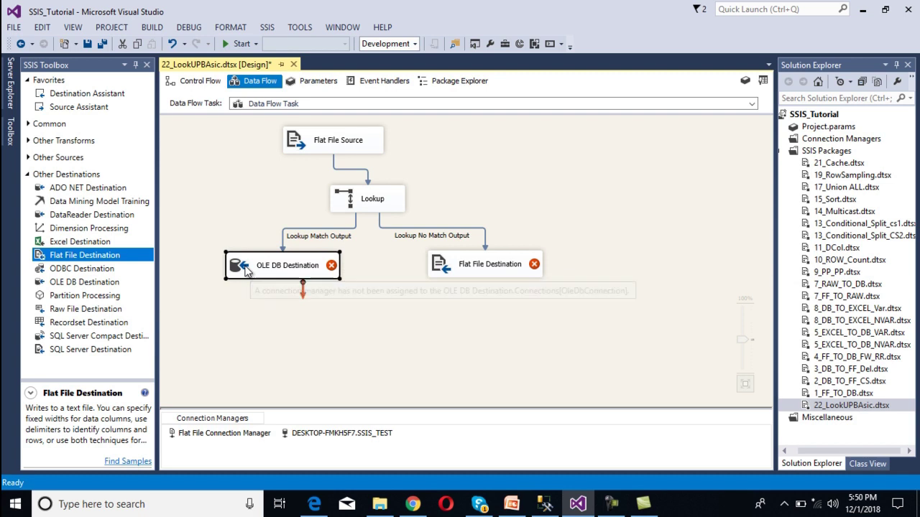
# Step: Set the OLE DB Destination's target table to Item_sales_LookBasic
pyautogui.doubleClick(246, 270)
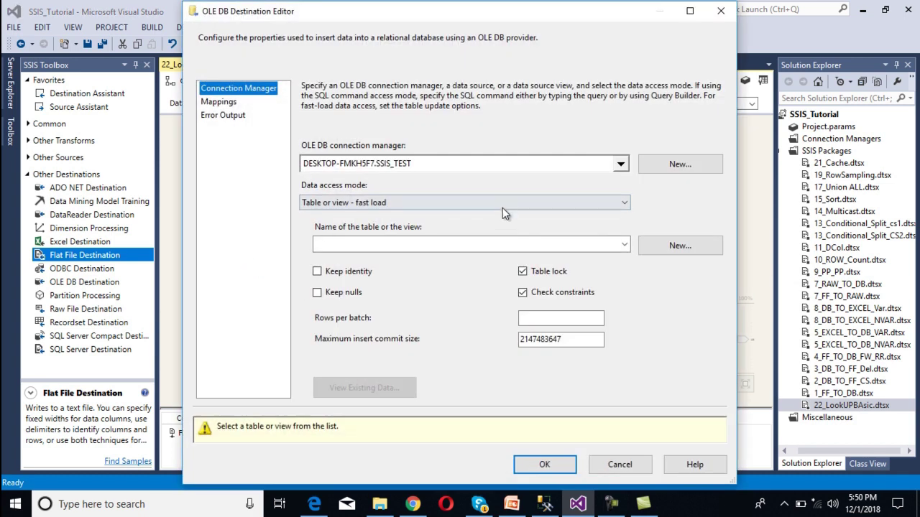
pyautogui.click(624, 245)
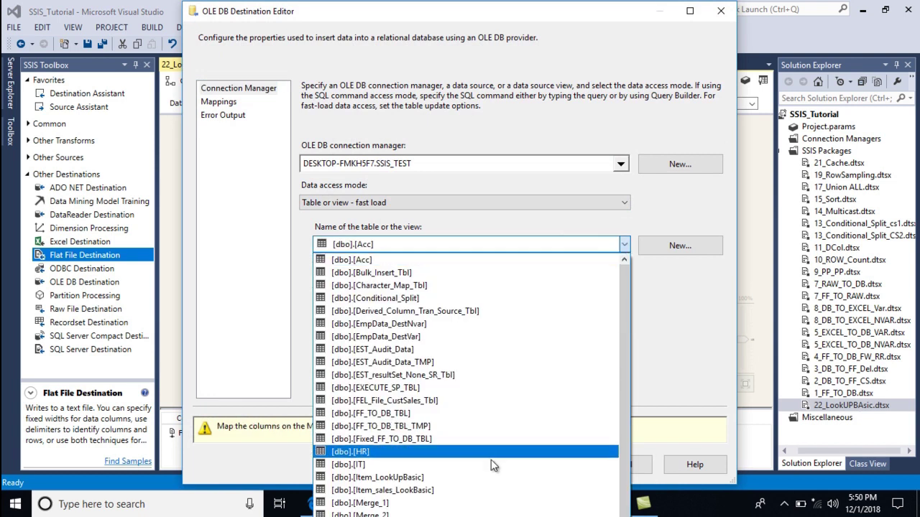
pyautogui.click(476, 490)
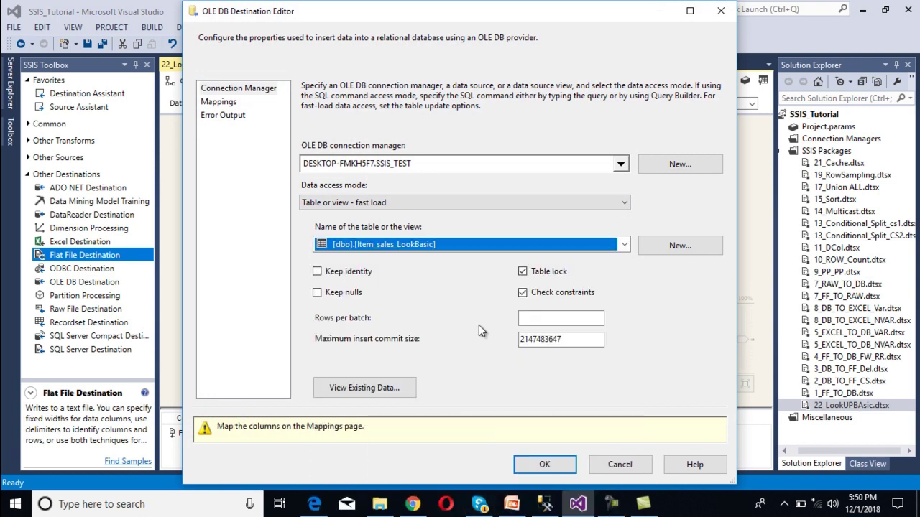
# Step: Map ItemCodes, Qty, Values, SalePerson to ItemCode, Qty, Value, SPName and close the editor
pyautogui.click(226, 103)
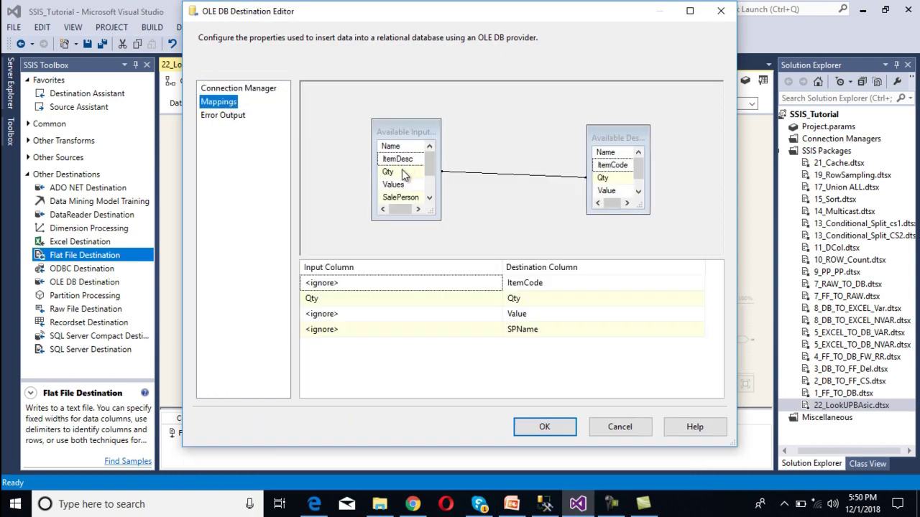
pyautogui.moveTo(430, 210); pyautogui.dragTo(439, 244)
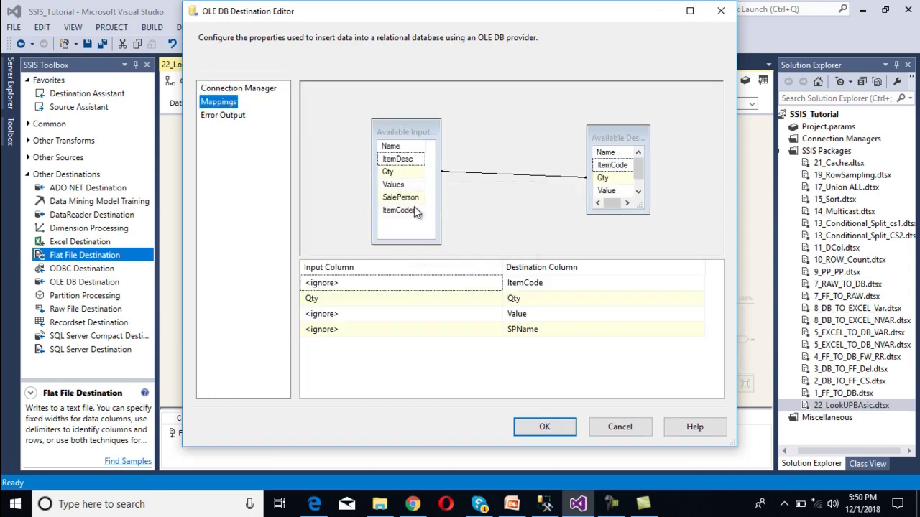
pyautogui.moveTo(403, 212); pyautogui.dragTo(612, 167)
pyautogui.moveTo(417, 185); pyautogui.dragTo(619, 233)
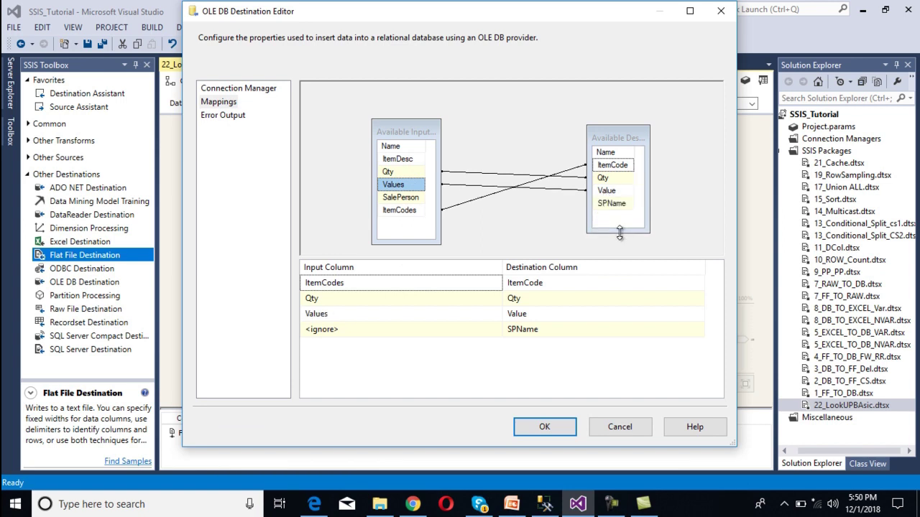
pyautogui.click(403, 198)
pyautogui.moveTo(405, 201); pyautogui.dragTo(615, 208)
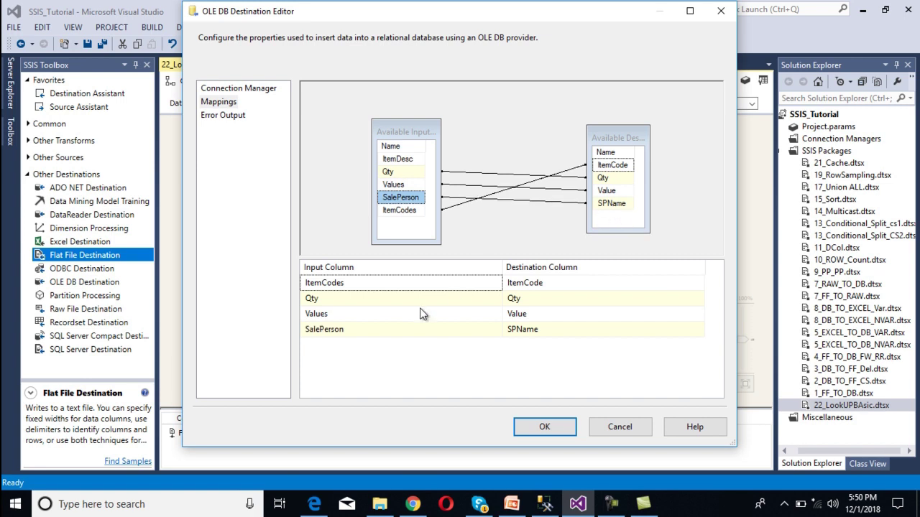
pyautogui.click(532, 424)
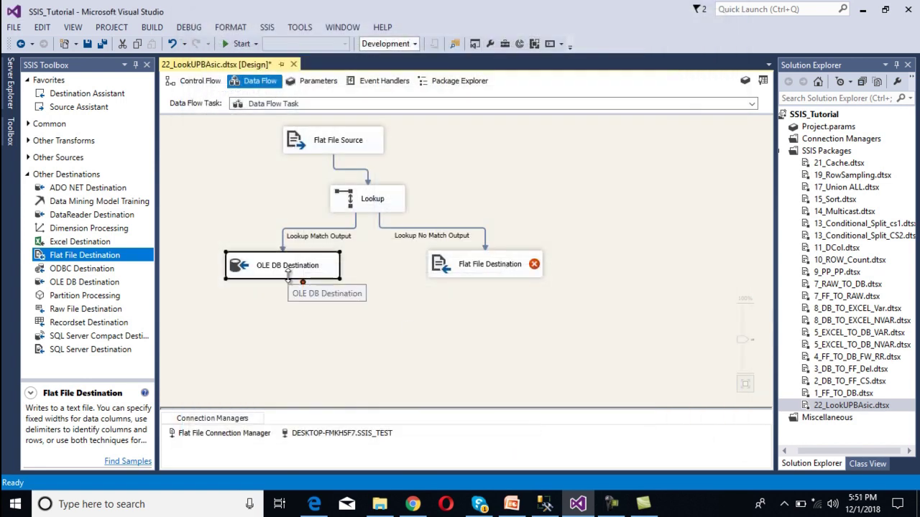
pyautogui.click(443, 309)
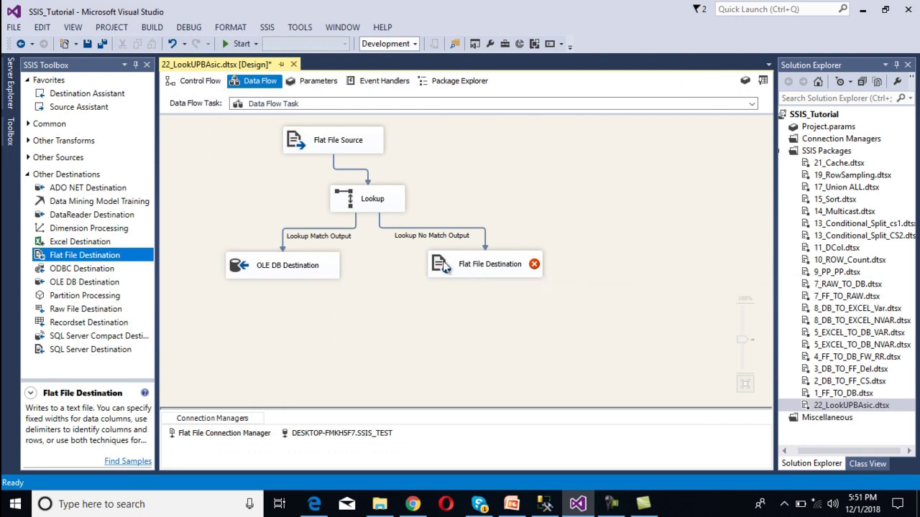
# Step: Create a delimited flat file connection writing to NoMatch.txt in SSIS_Testing\Destination\LOOKUP
pyautogui.doubleClick(445, 267)
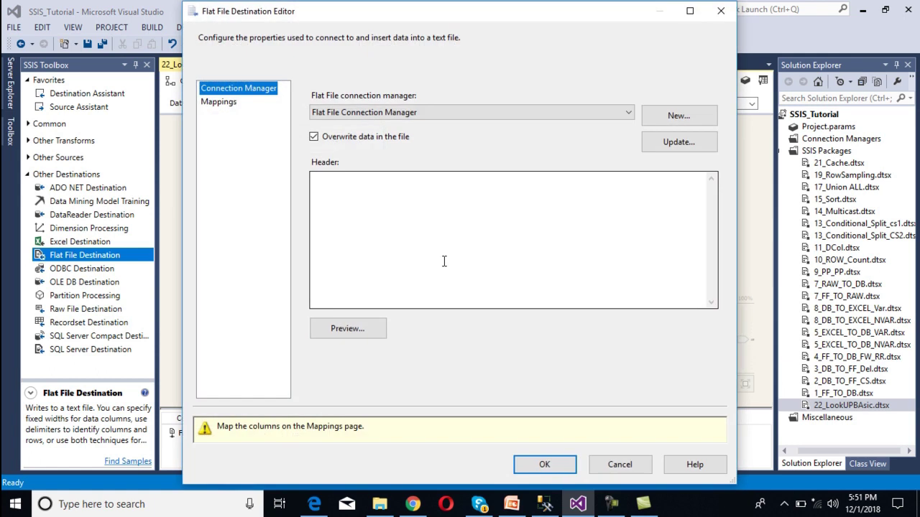
pyautogui.click(688, 116)
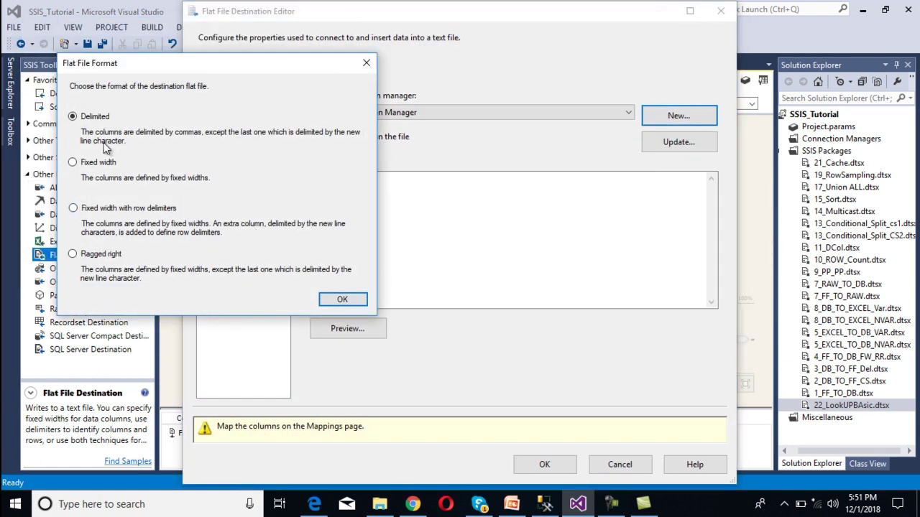
pyautogui.click(342, 300)
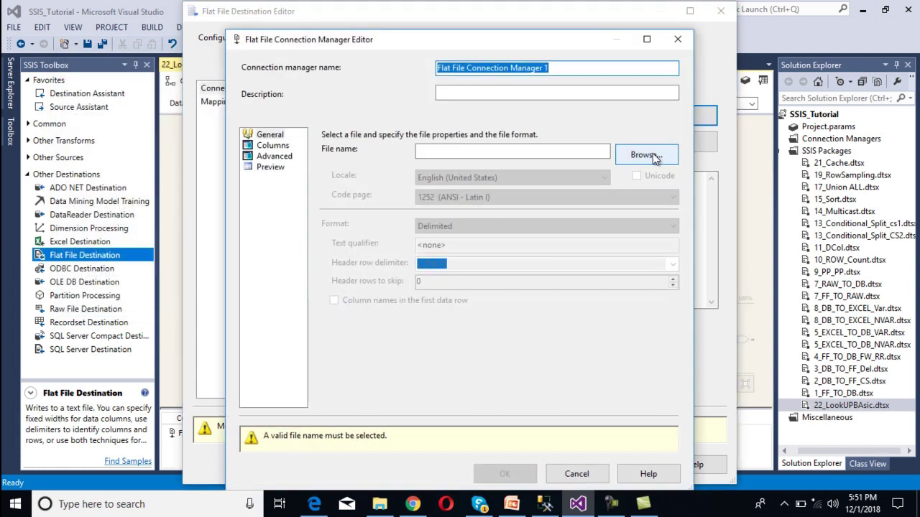
pyautogui.click(646, 155)
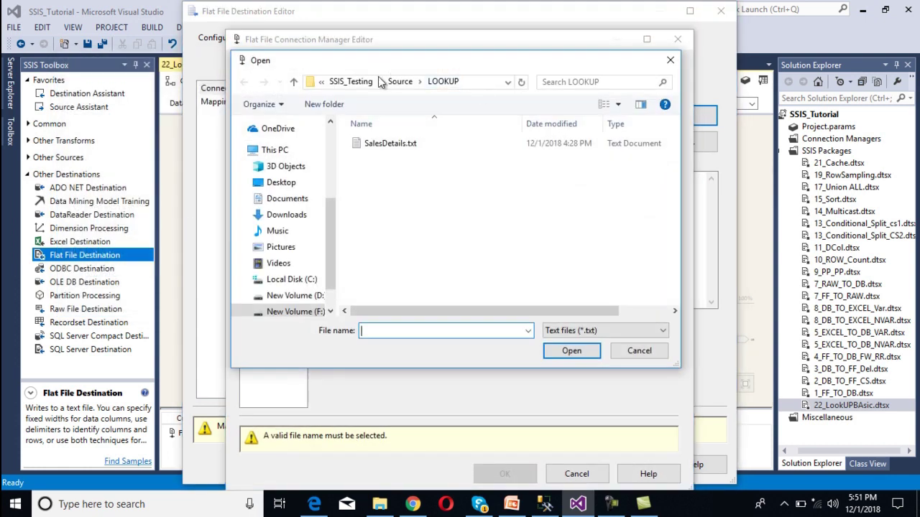
pyautogui.click(350, 81)
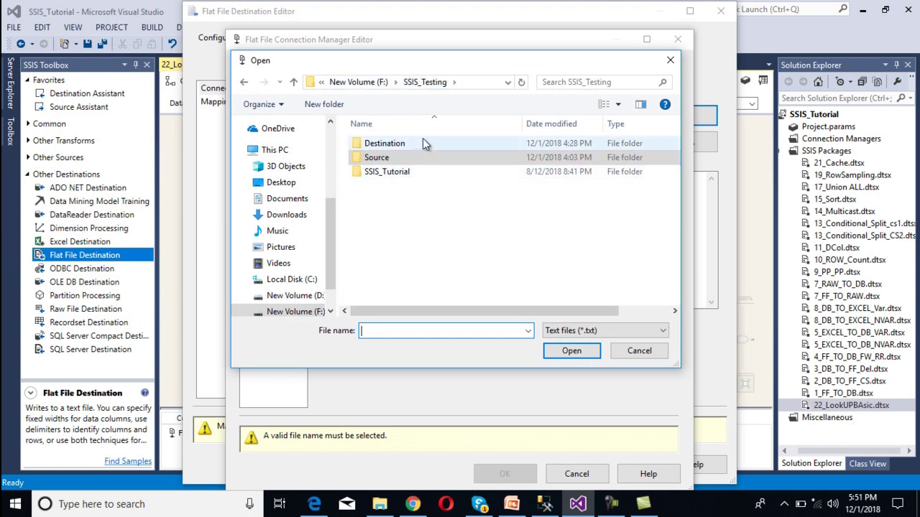
pyautogui.doubleClick(424, 143)
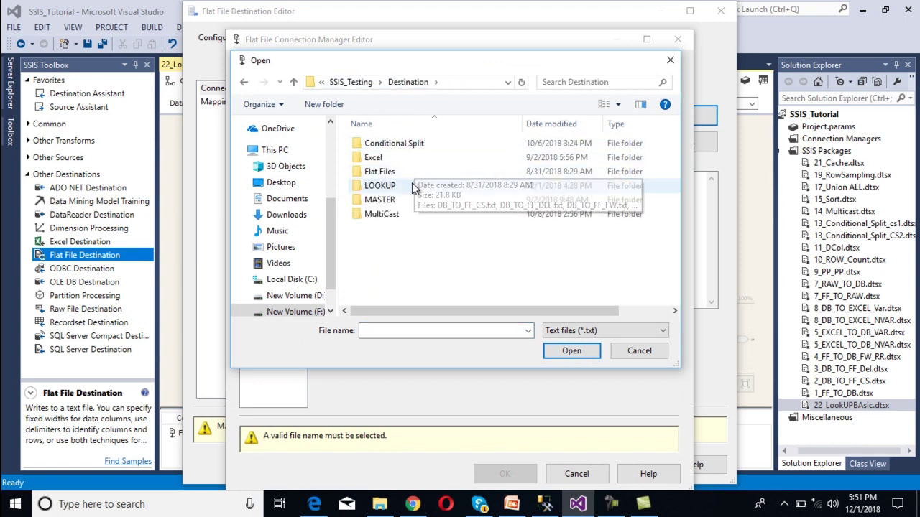
pyautogui.doubleClick(413, 187)
pyautogui.click(410, 329)
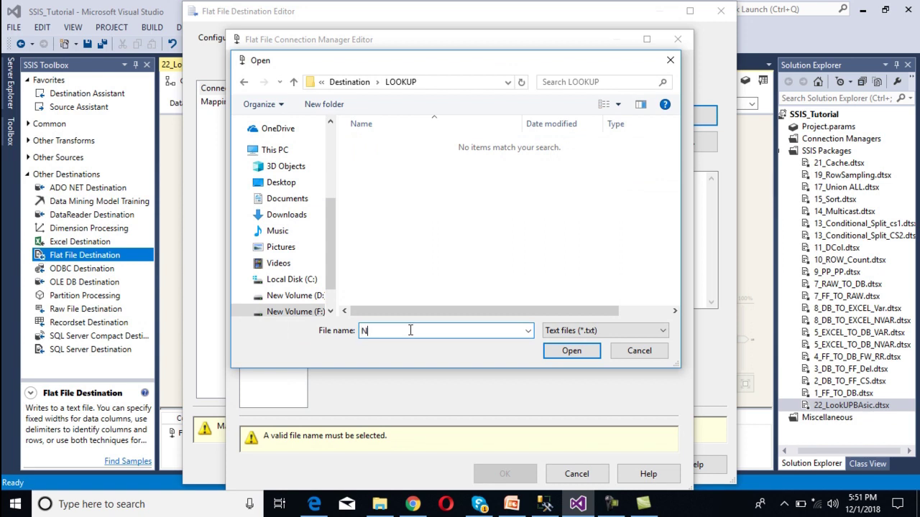
pyautogui.write('NoMatch')
pyautogui.click(574, 352)
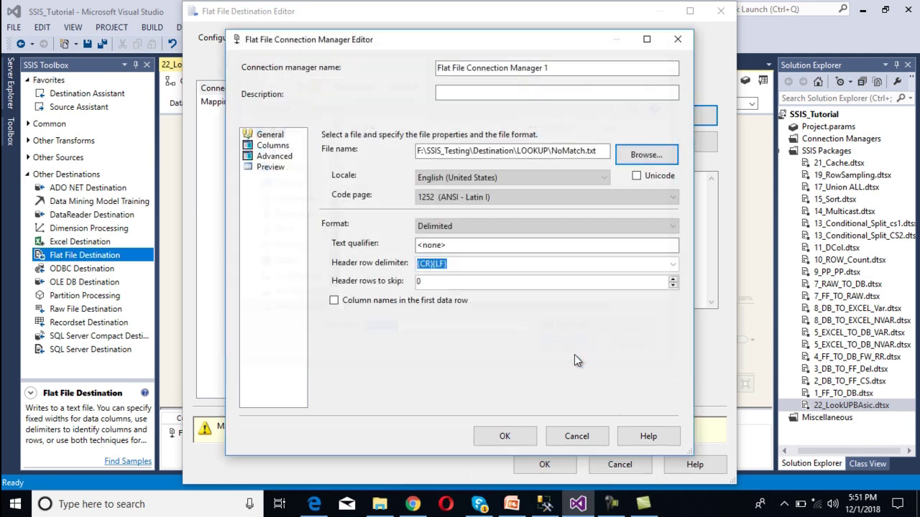
# Step: Write column names in the first row, confirm the connection, and accept the column mappings
pyautogui.click(362, 301)
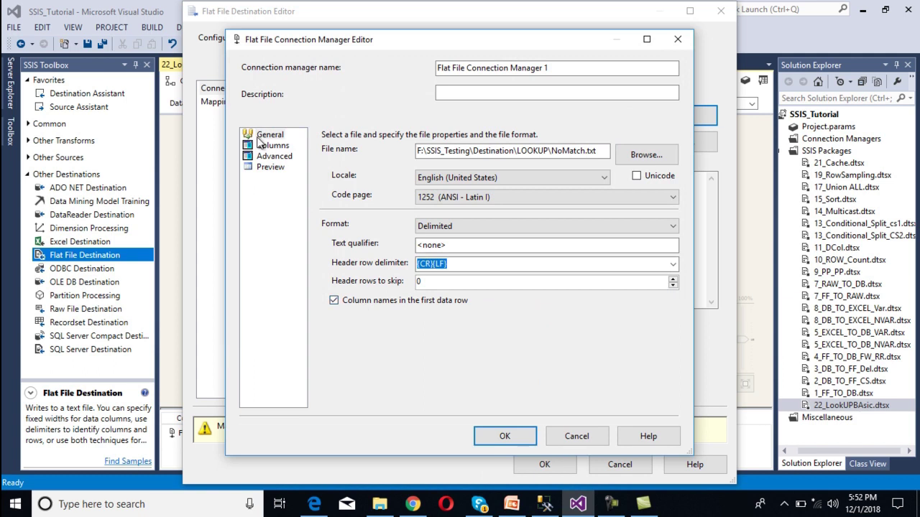
pyautogui.click(279, 147)
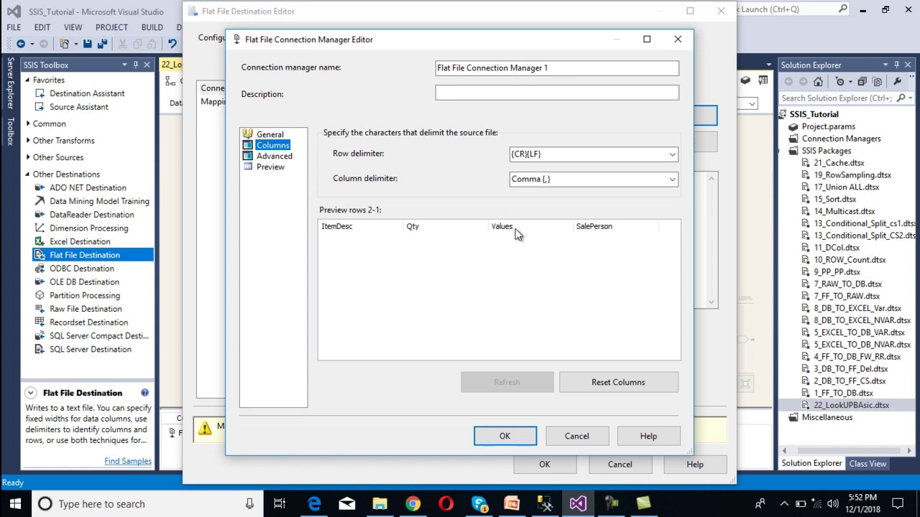
pyautogui.click(515, 436)
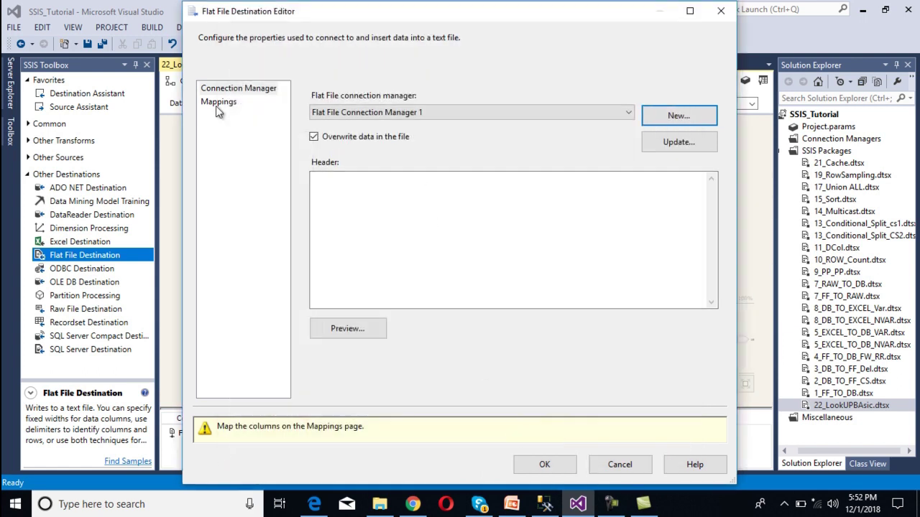
pyautogui.click(217, 105)
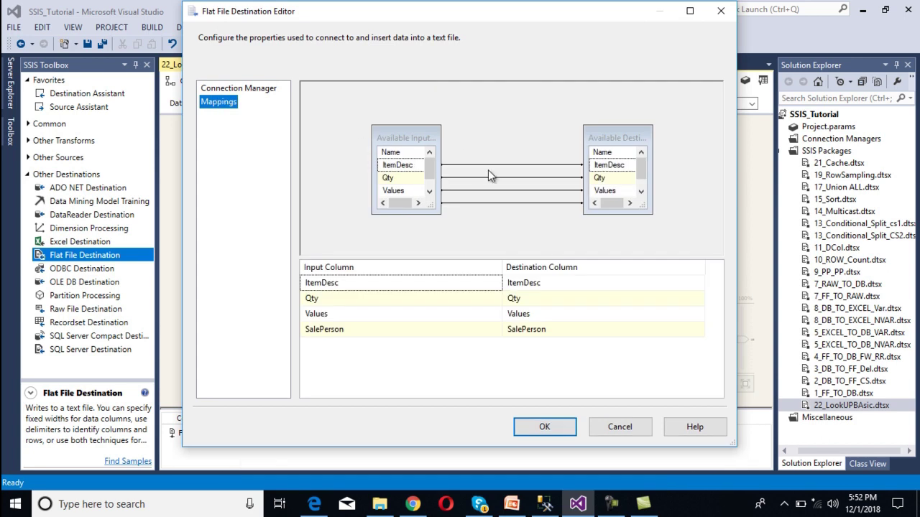
pyautogui.click(560, 429)
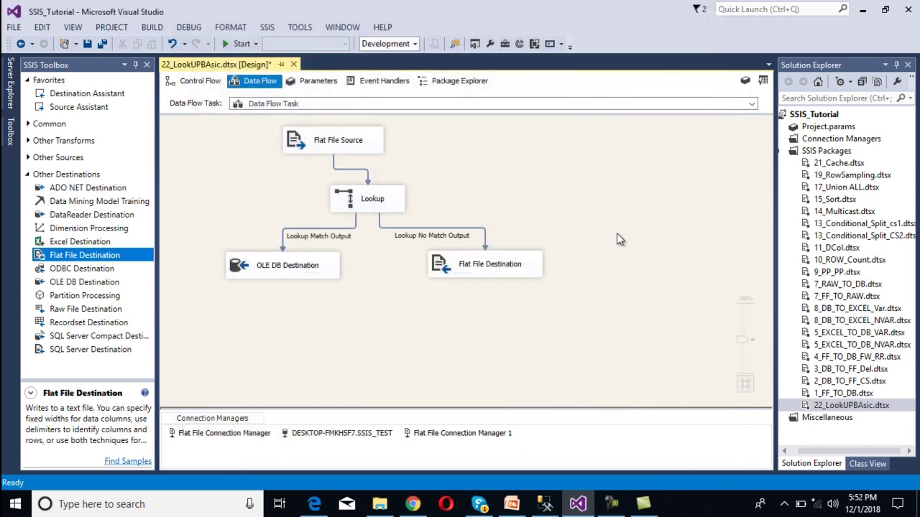
# Step: Save and run the package, splitting 72 rows into 64 matched and 8 unmatched, then stop debugging
pyautogui.hotkey('ctrl', 's')
pyautogui.click(237, 43)
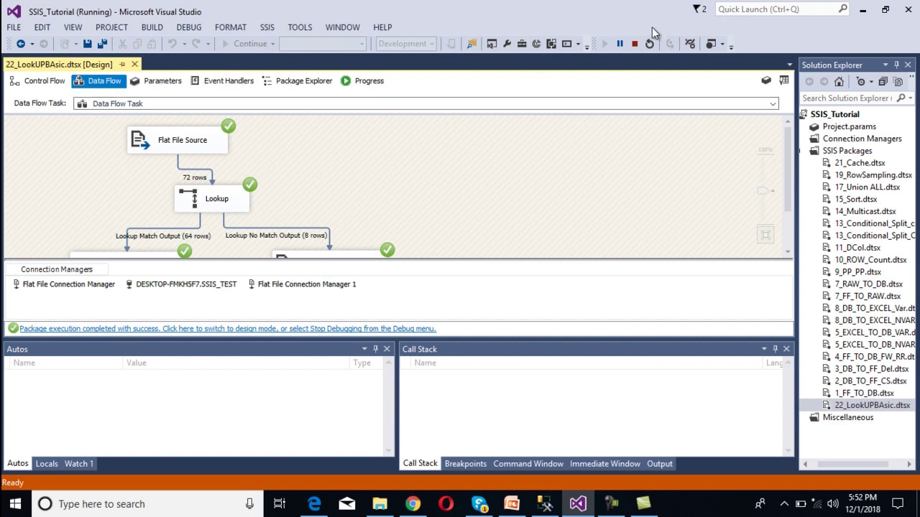
pyautogui.click(635, 44)
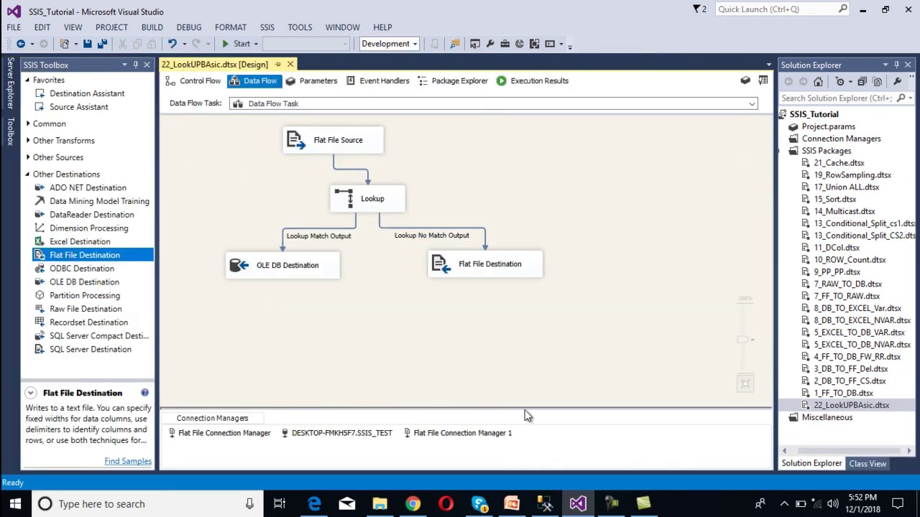
# Step: In SSMS, rerun the SELECT on Item_sales_LookBasic and review its 64 loaded rows
pyautogui.click(545, 504)
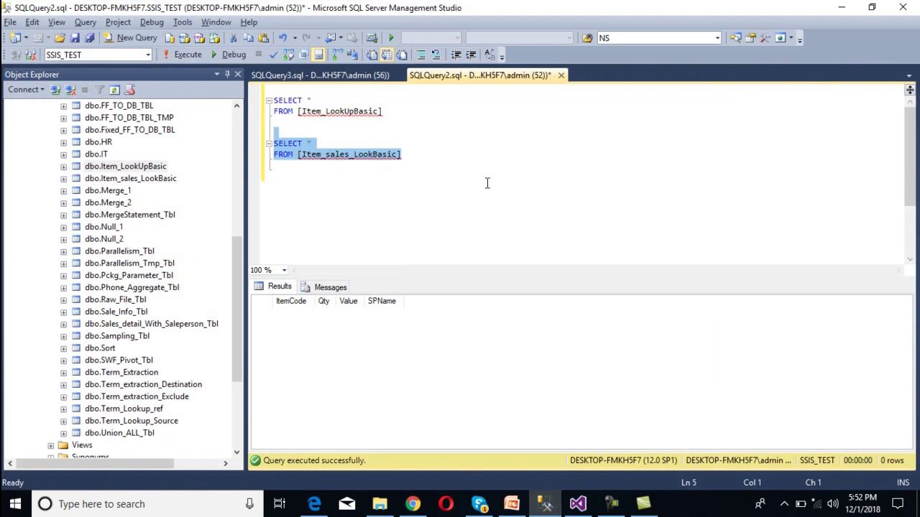
pyautogui.press('F5')
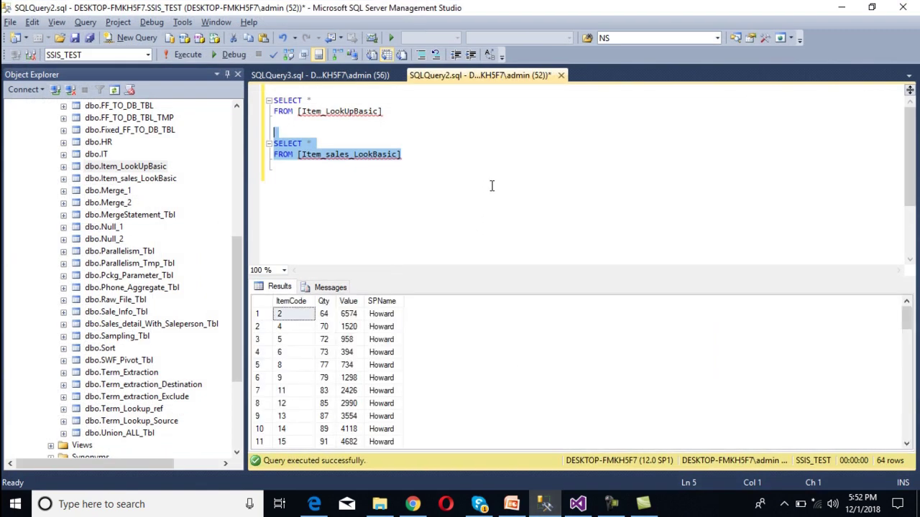
pyautogui.click(349, 328)
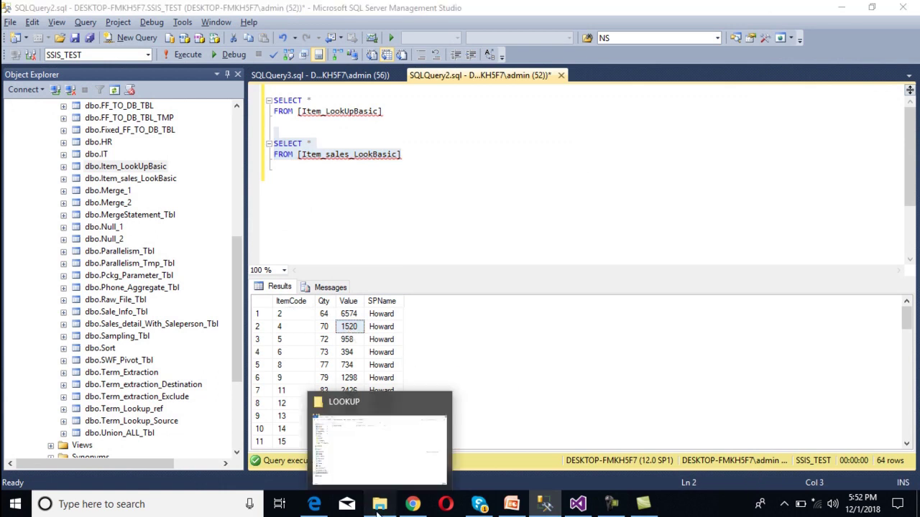
# Step: Open NoMatch.txt from SSIS_Testing\Destination\LOOKUP in Notepad, showing its header and eight unmatched rows
pyautogui.click(379, 504)
pyautogui.click(253, 43)
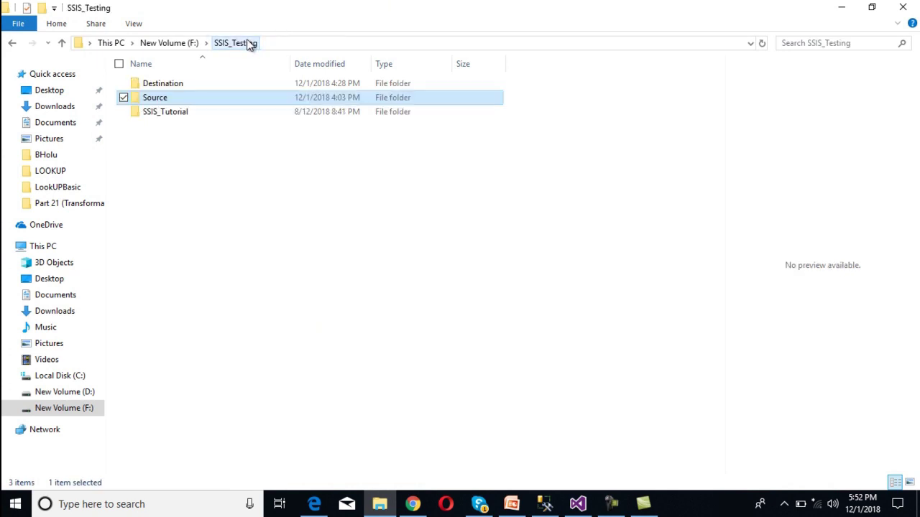
pyautogui.doubleClick(250, 89)
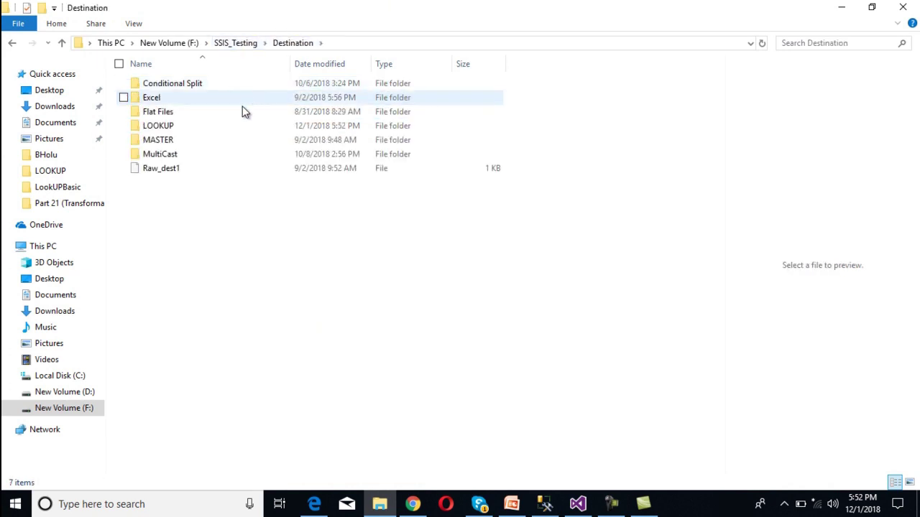
pyautogui.click(239, 131)
pyautogui.doubleClick(239, 132)
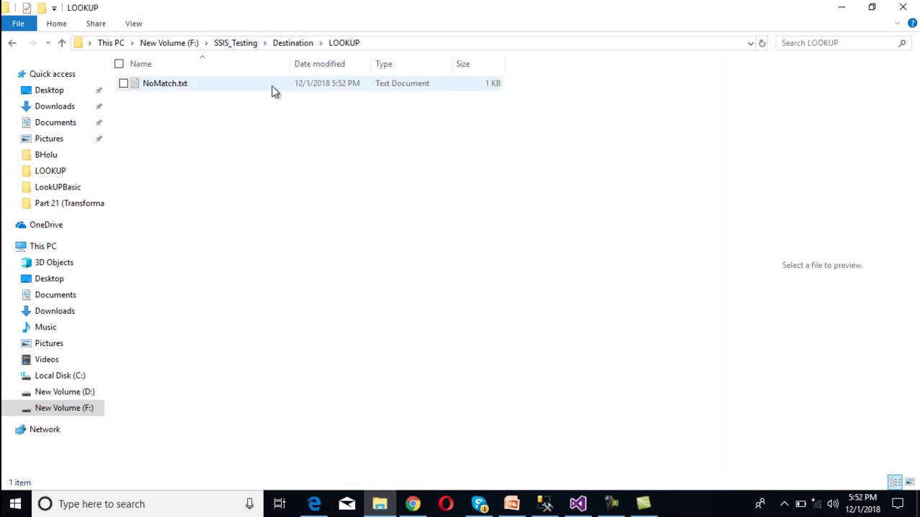
pyautogui.doubleClick(272, 85)
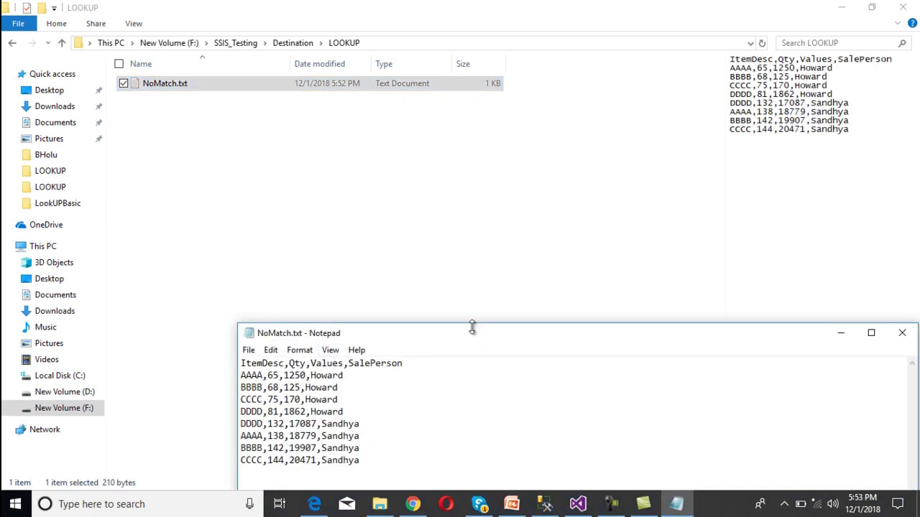
pyautogui.moveTo(476, 336); pyautogui.dragTo(377, 145)
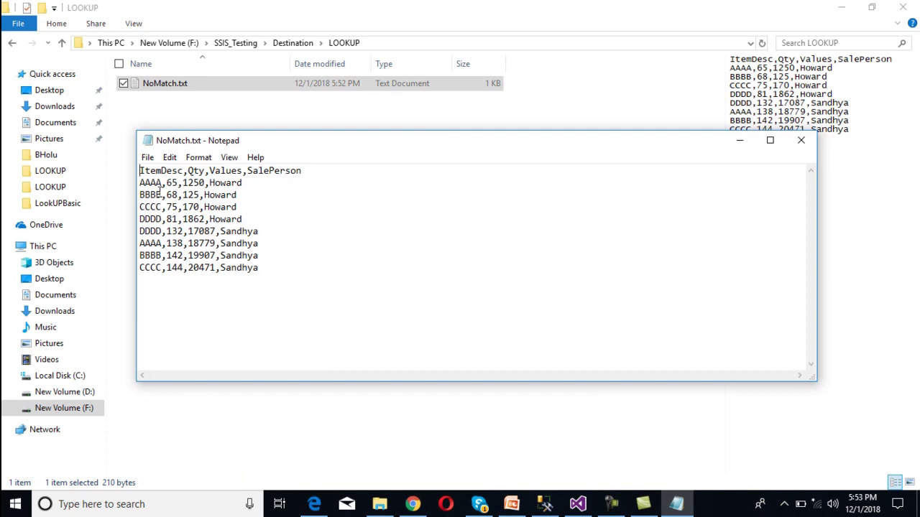
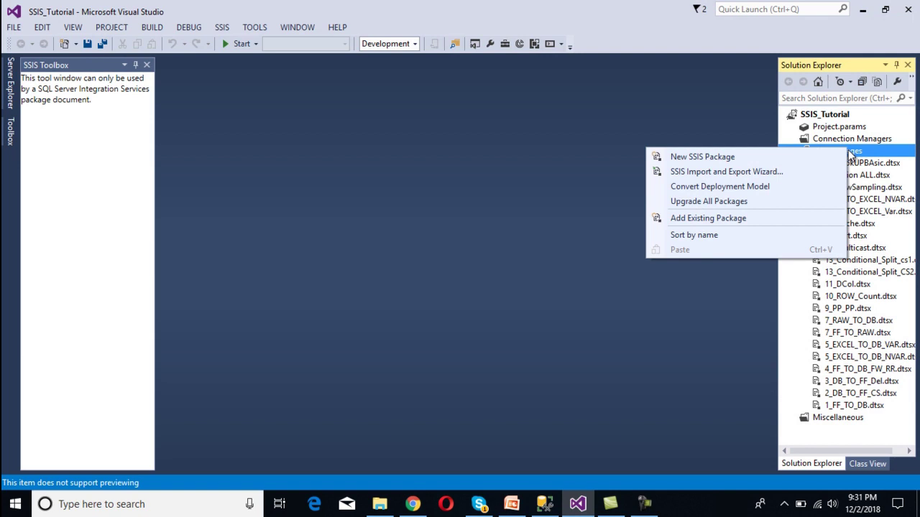
# Step: Create a new SSIS package and rename it 23_lookupscenarios
pyautogui.click(810, 158)
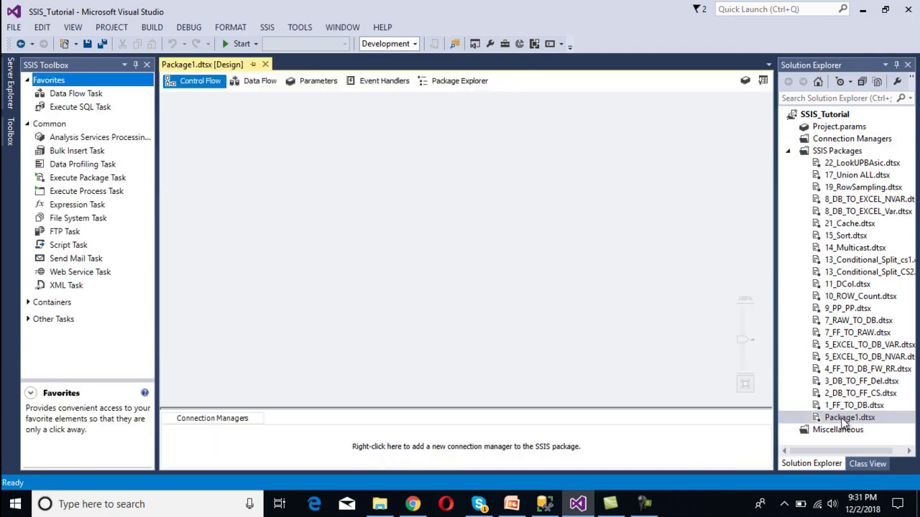
pyautogui.click(845, 421)
pyautogui.write('23_I')
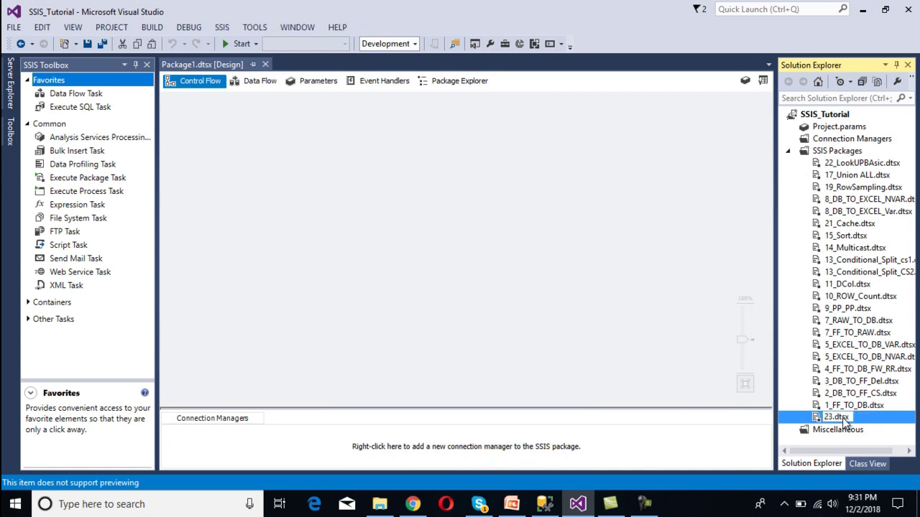
pyautogui.write('ookupscenarios')
pyautogui.press('Return')
# Step: Add a Data Flow Task and place an OLE DB Source inside its data flow
pyautogui.click(62, 97)
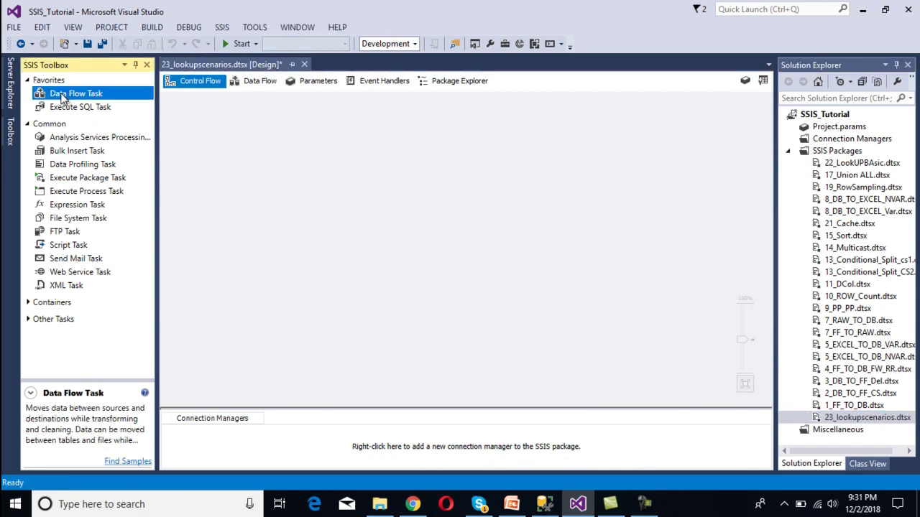
pyautogui.moveTo(62, 98); pyautogui.dragTo(222, 146)
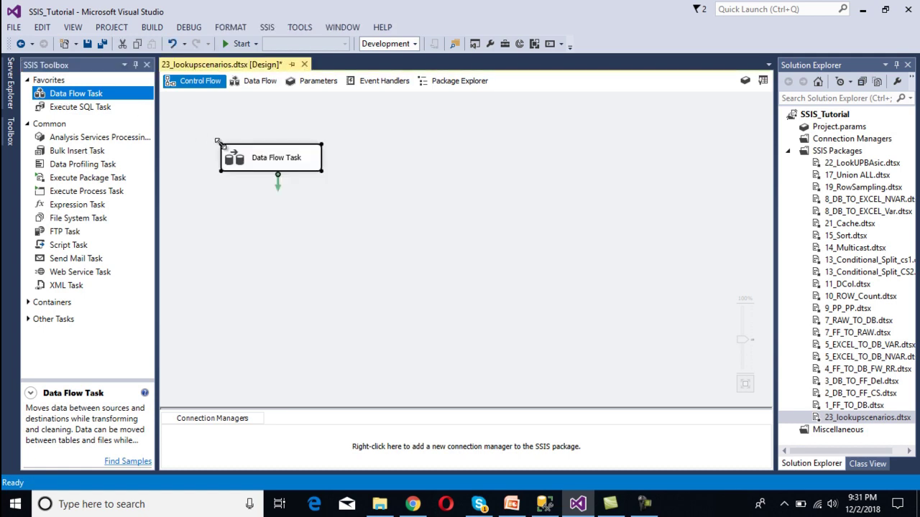
pyautogui.doubleClick(241, 155)
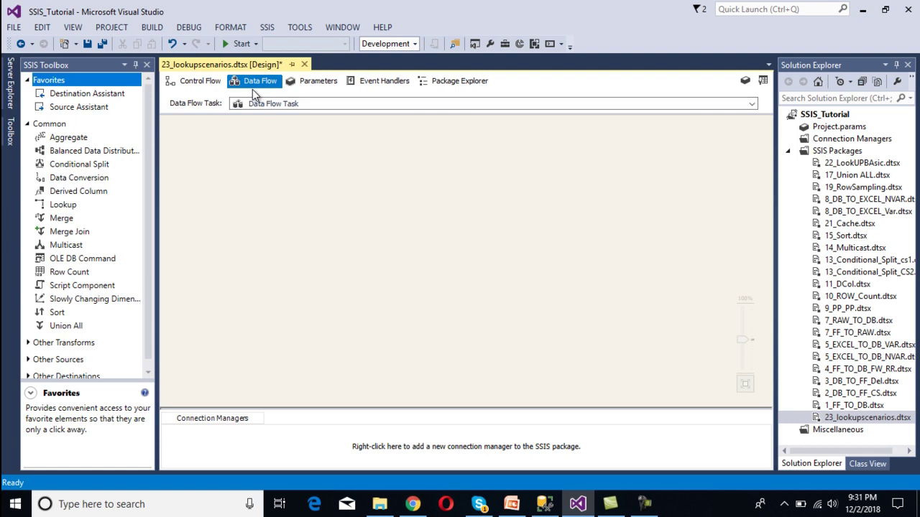
pyautogui.click(72, 204)
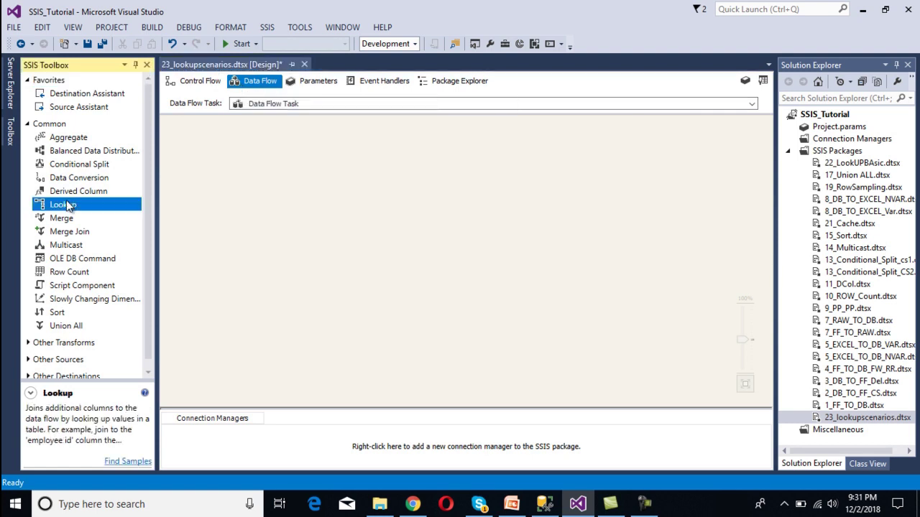
pyautogui.press('Left')
pyautogui.press('Left')
pyautogui.press('Down')
pyautogui.press('Down')
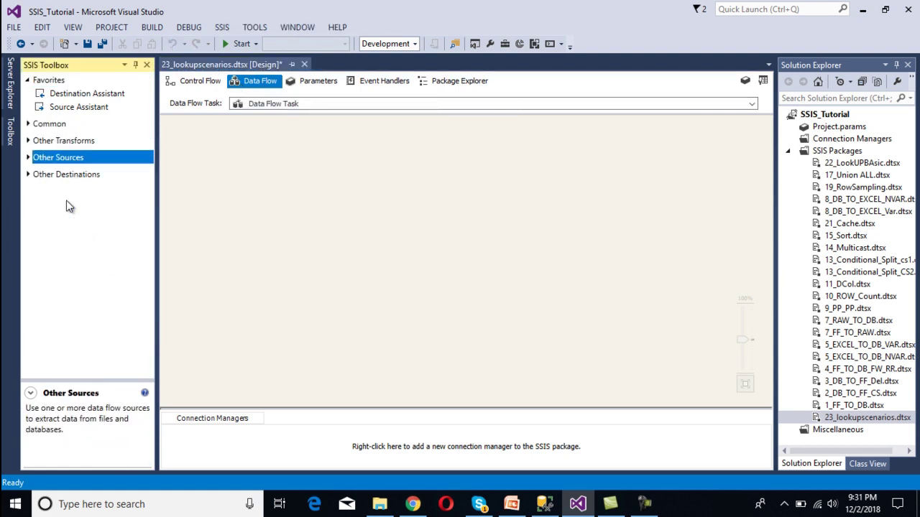
pyautogui.press('Right')
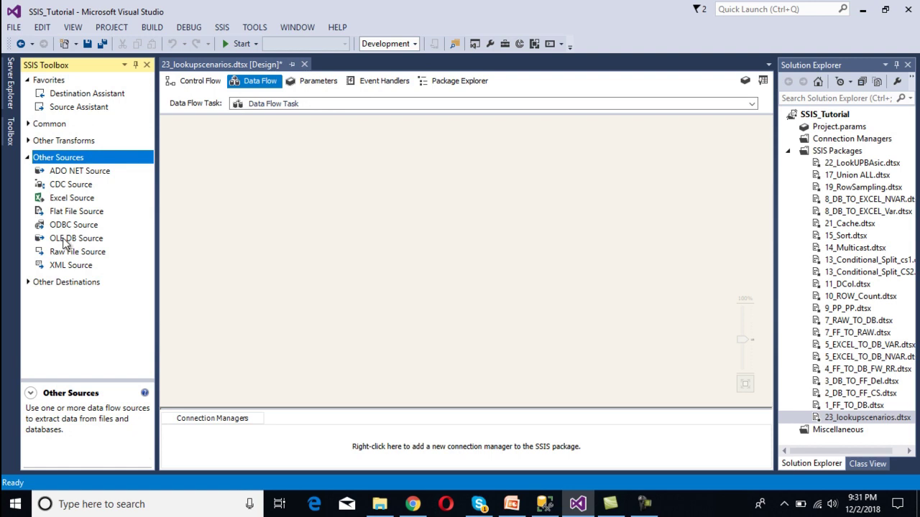
pyautogui.click(64, 240)
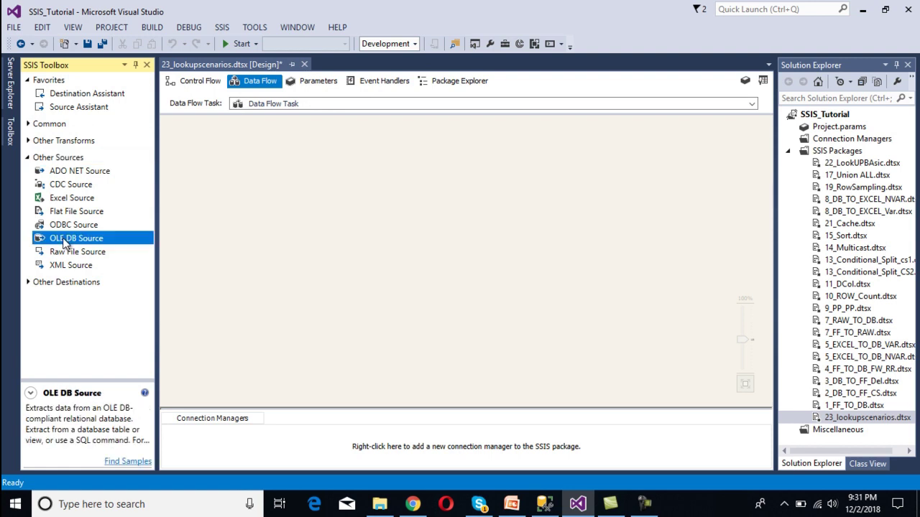
pyautogui.moveTo(63, 239); pyautogui.dragTo(334, 132)
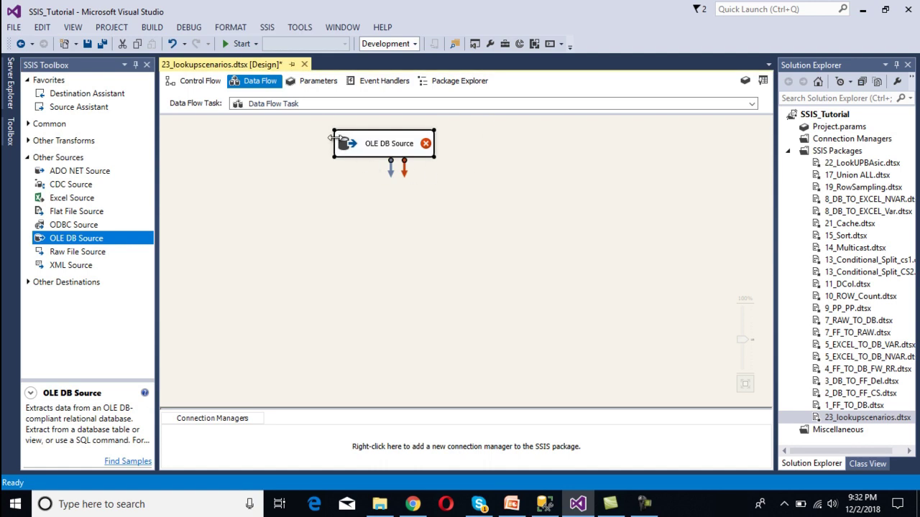
# Step: Point the OLE DB Source at SSIS_TEST table CASE1_SOURCE_LOOKUP, outputting ID and NAME
pyautogui.doubleClick(351, 145)
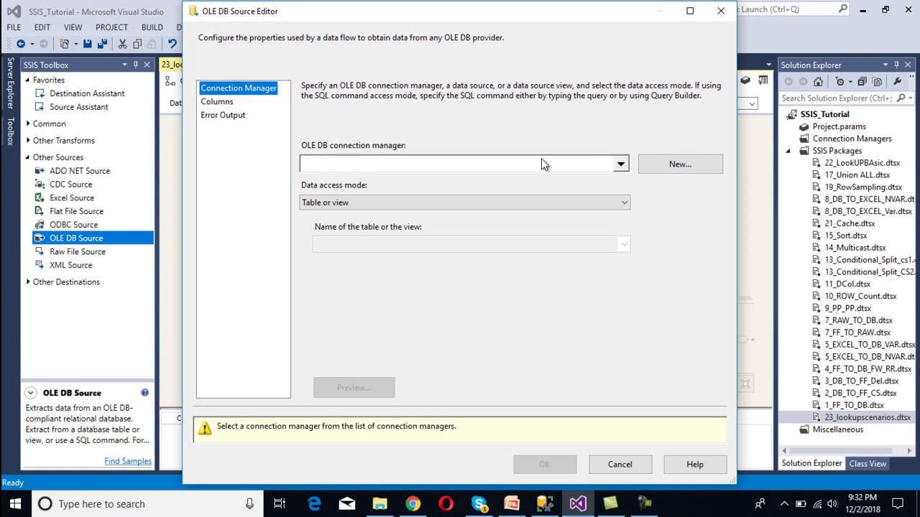
pyautogui.click(685, 164)
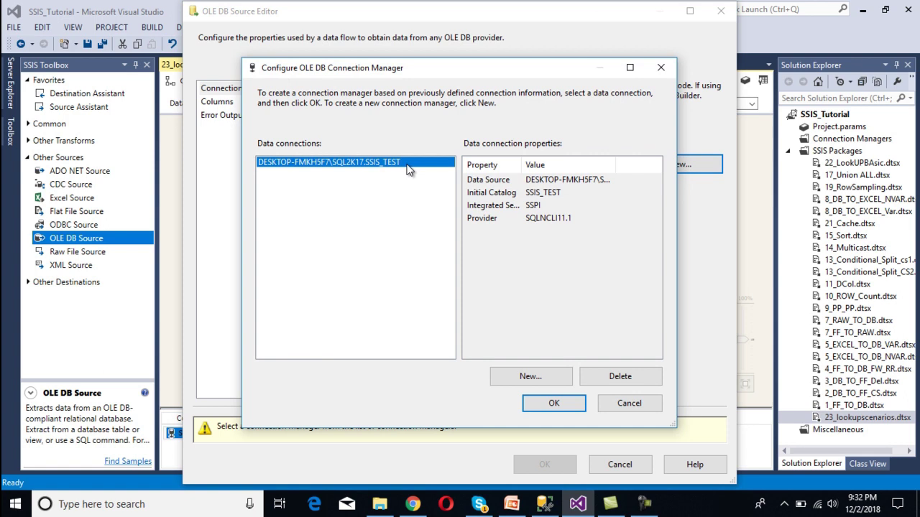
pyautogui.click(553, 405)
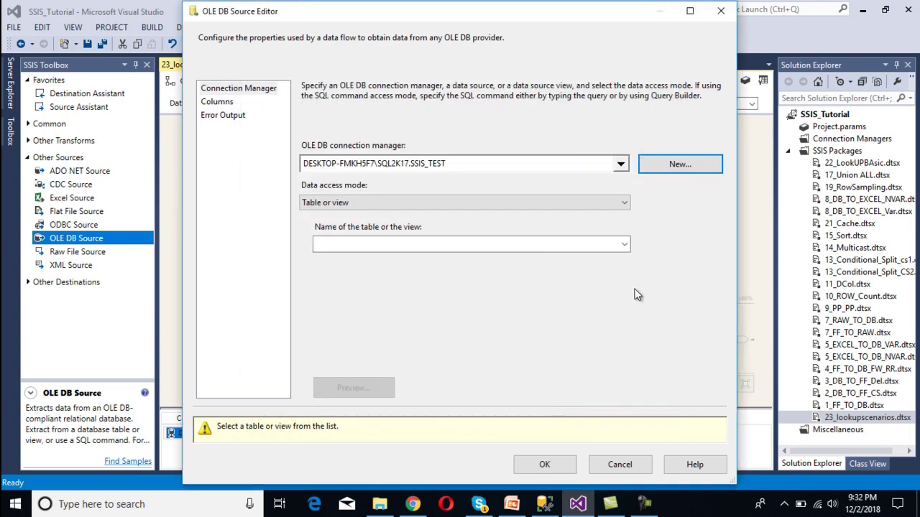
pyautogui.click(625, 244)
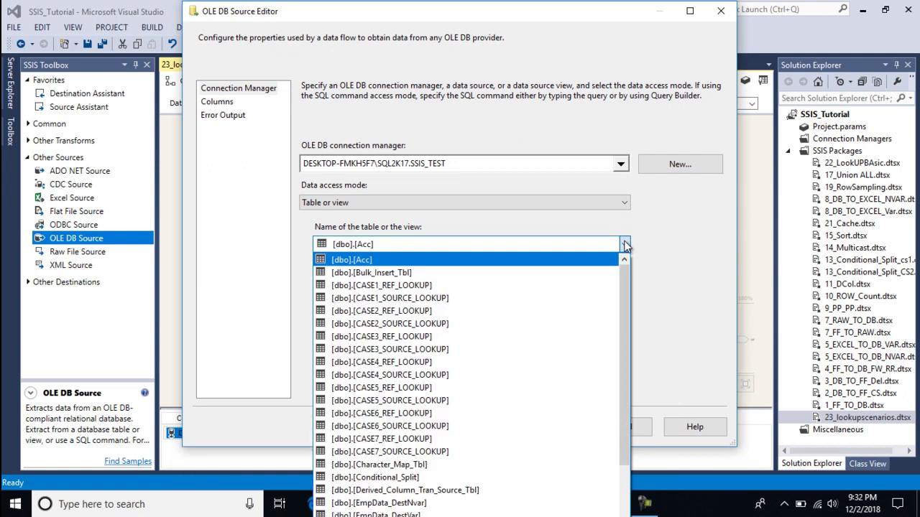
pyautogui.click(529, 300)
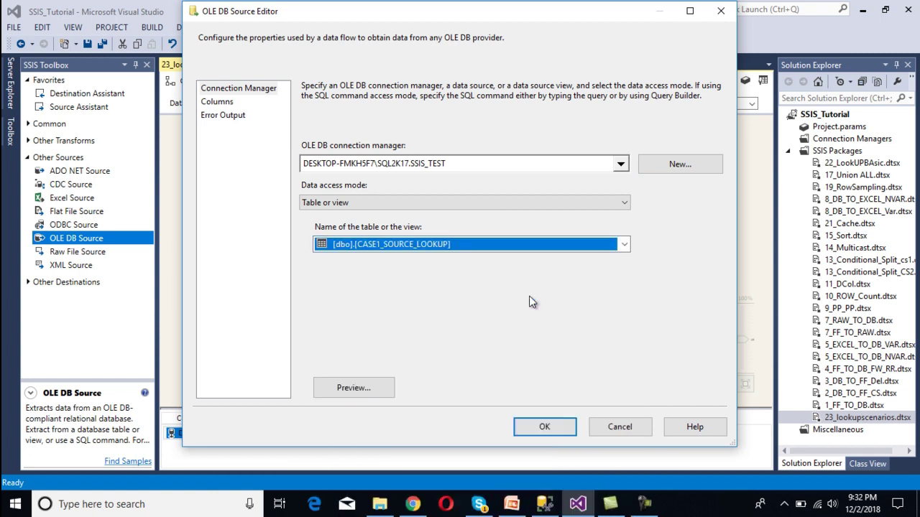
pyautogui.click(227, 102)
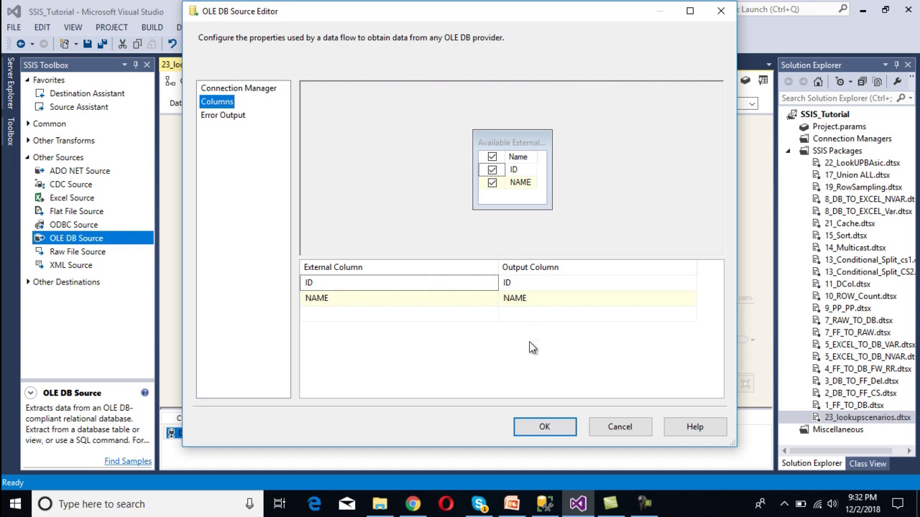
pyautogui.click(542, 427)
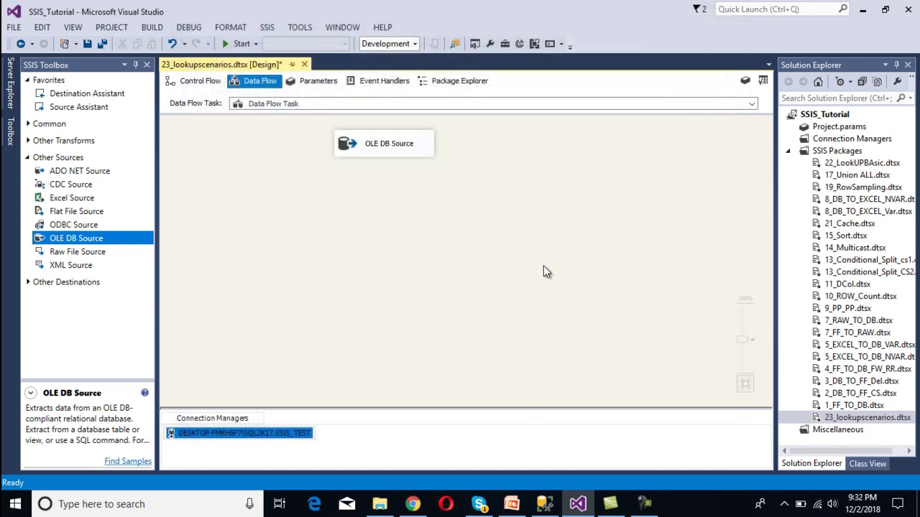
# Step: Add a Lookup transformation below the OLE DB Source and connect the source's output to it
pyautogui.click(544, 223)
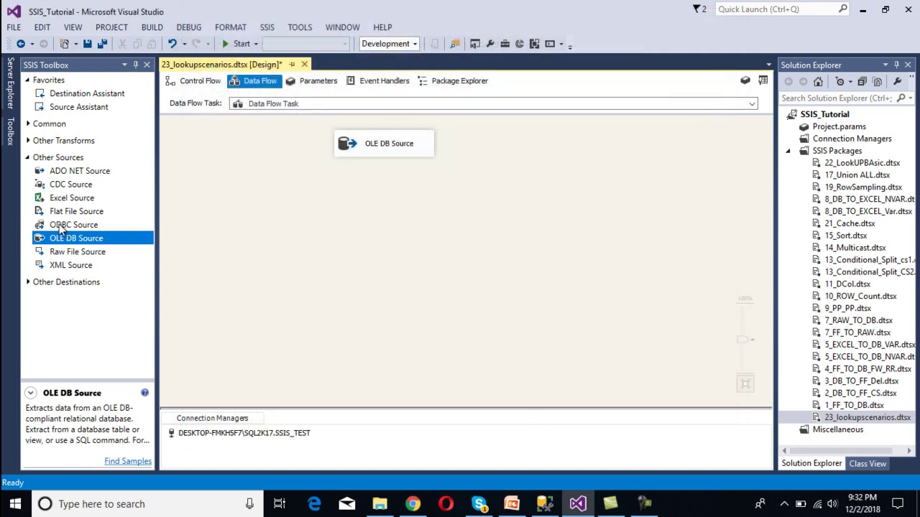
pyautogui.click(86, 172)
pyautogui.press('Left')
pyautogui.press('Left')
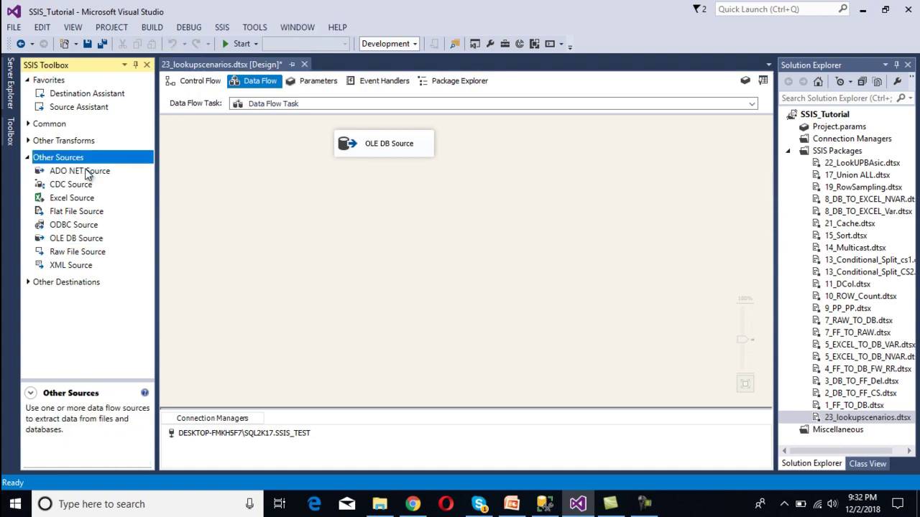
pyautogui.press('Up')
pyautogui.press('Up')
pyautogui.press('Right')
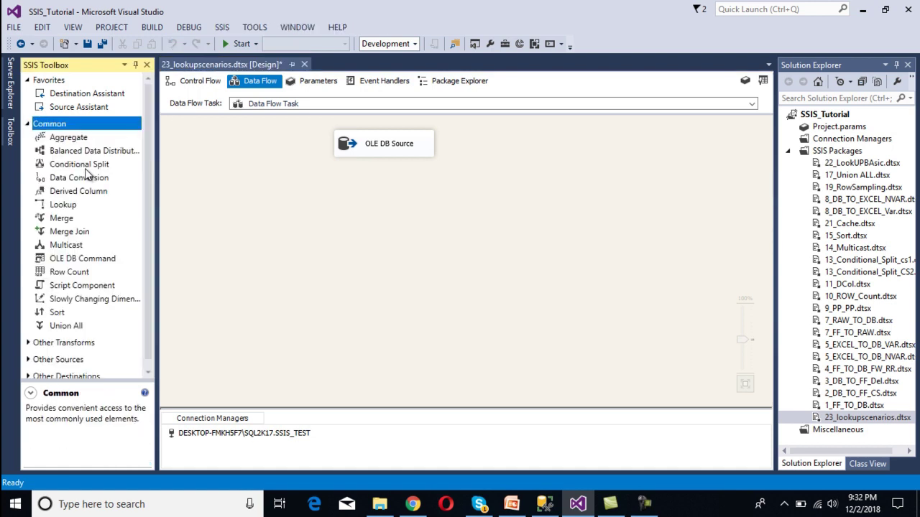
pyautogui.click(62, 208)
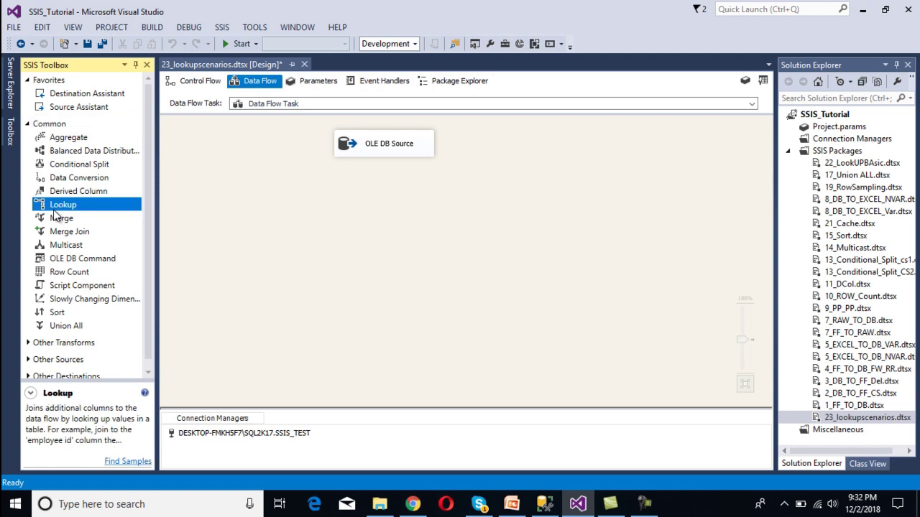
pyautogui.moveTo(62, 212); pyautogui.dragTo(419, 199)
pyautogui.click(366, 140)
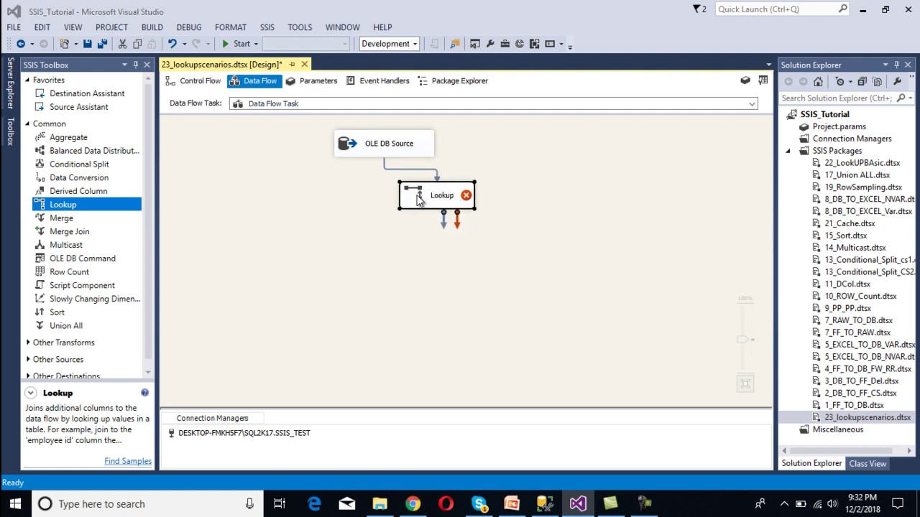
# Step: Make the Lookup reference CASE1_REF_LOOKUP, join on NAME, and return ID and NAME
pyautogui.doubleClick(419, 199)
pyautogui.click(221, 102)
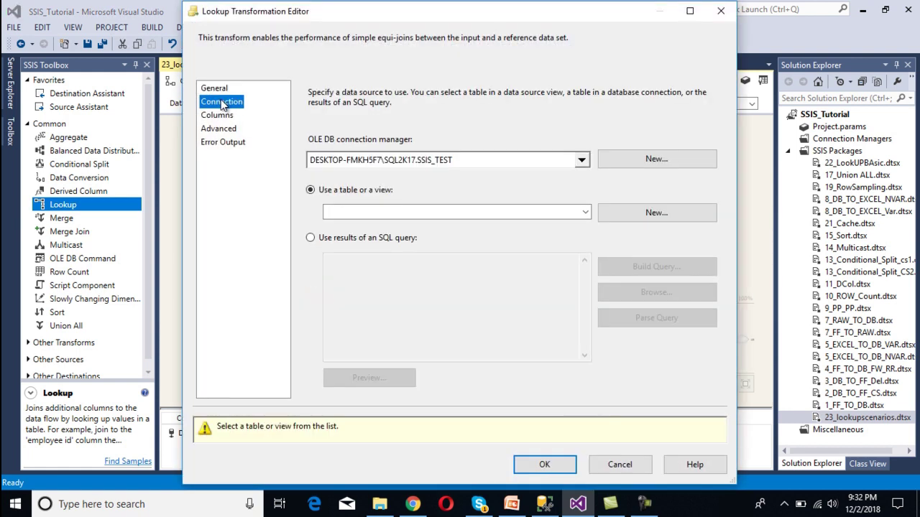
pyautogui.click(569, 212)
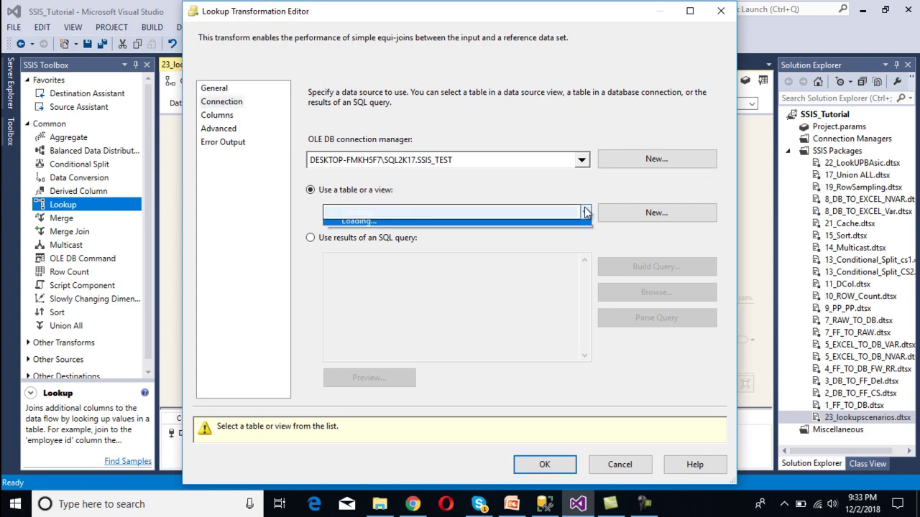
pyautogui.click(521, 248)
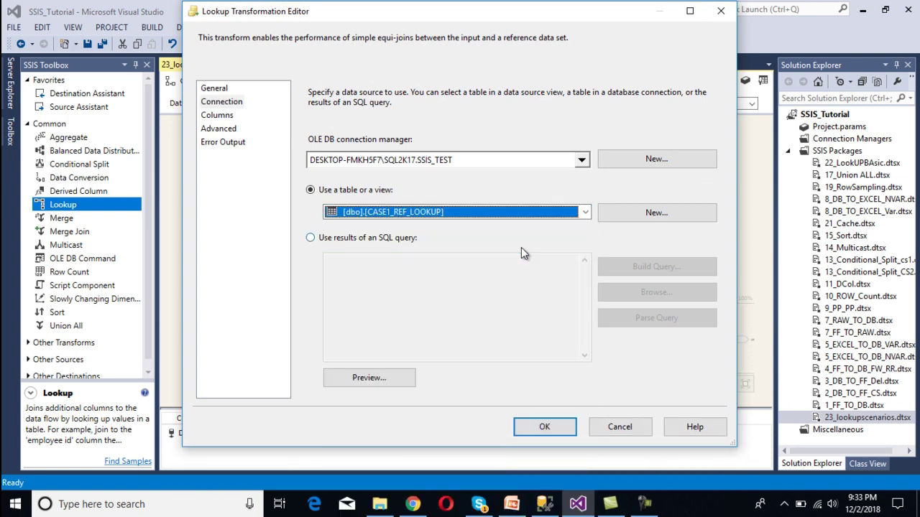
pyautogui.click(220, 117)
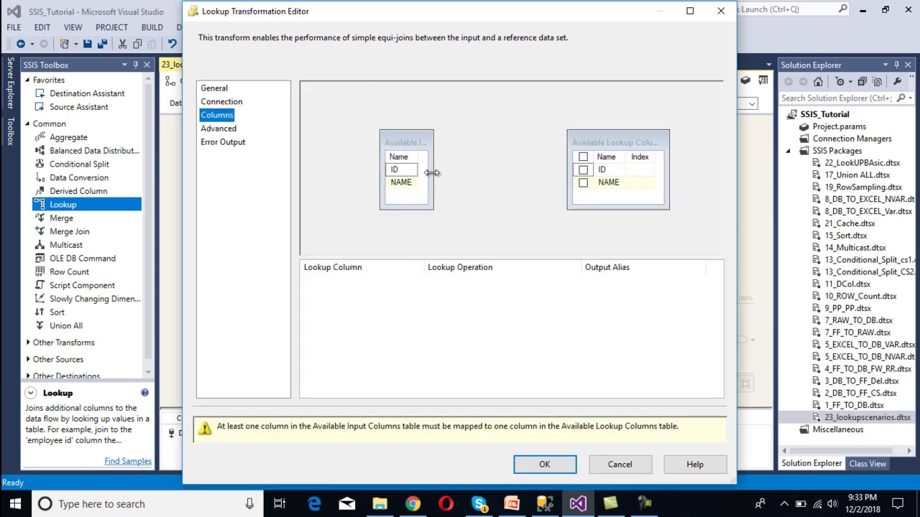
pyautogui.click(401, 185)
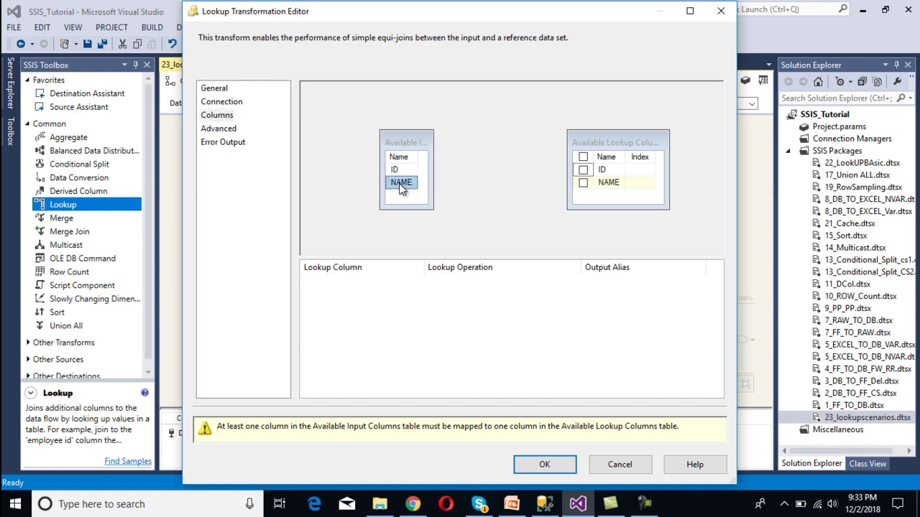
pyautogui.moveTo(401, 185); pyautogui.dragTo(604, 186)
pyautogui.click(583, 156)
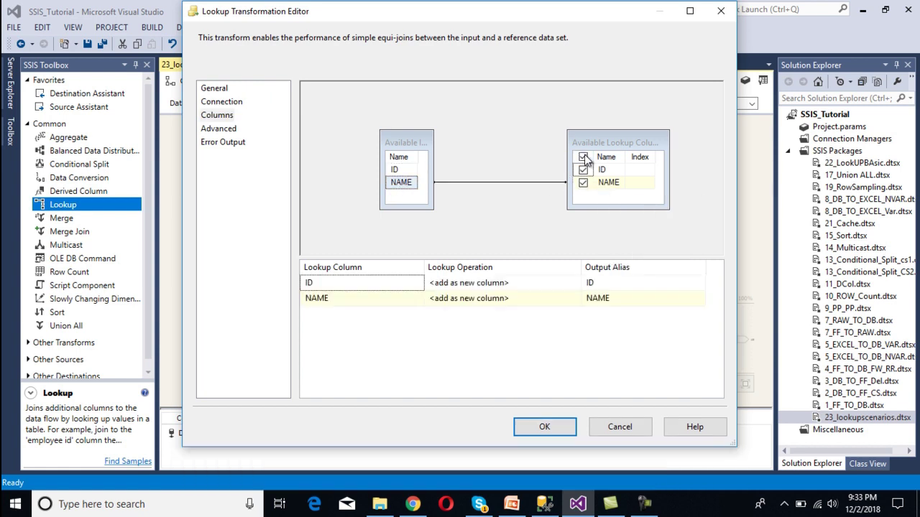
# Step: Set unmatched rows to redirect to the no match output
pyautogui.click(214, 89)
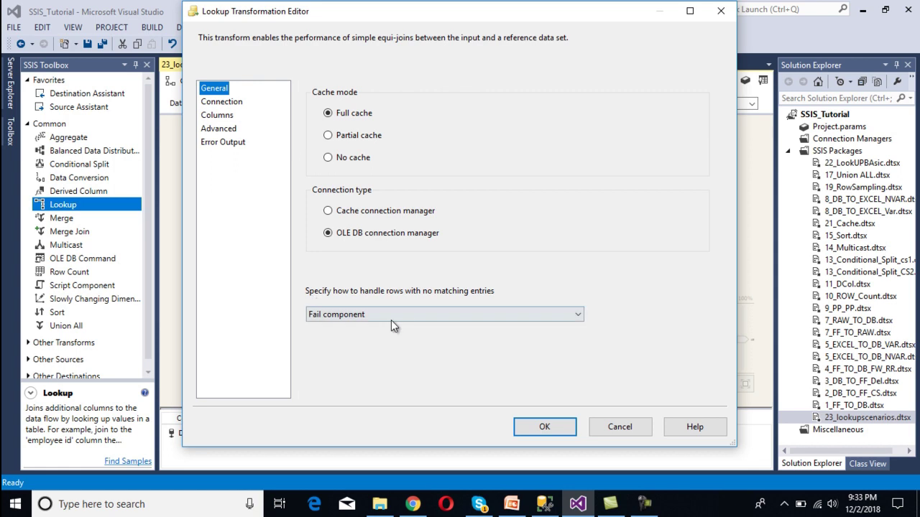
pyautogui.click(525, 312)
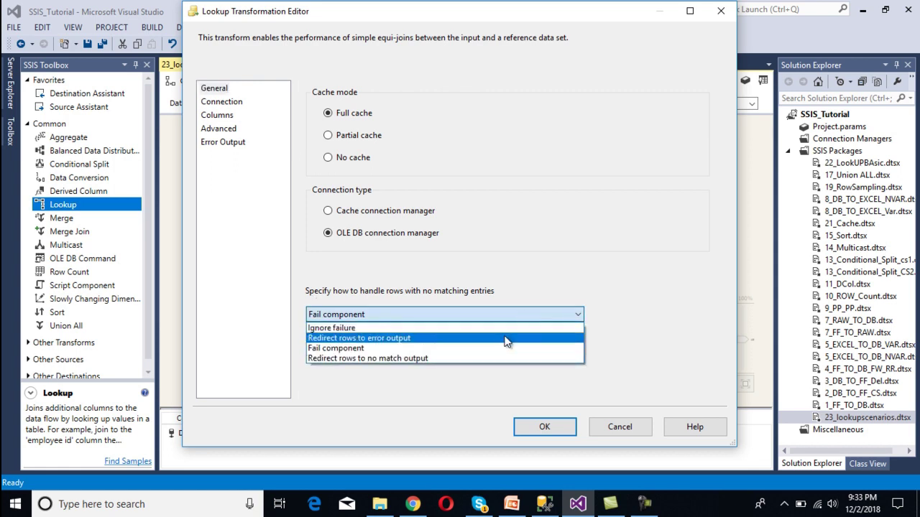
pyautogui.click(487, 361)
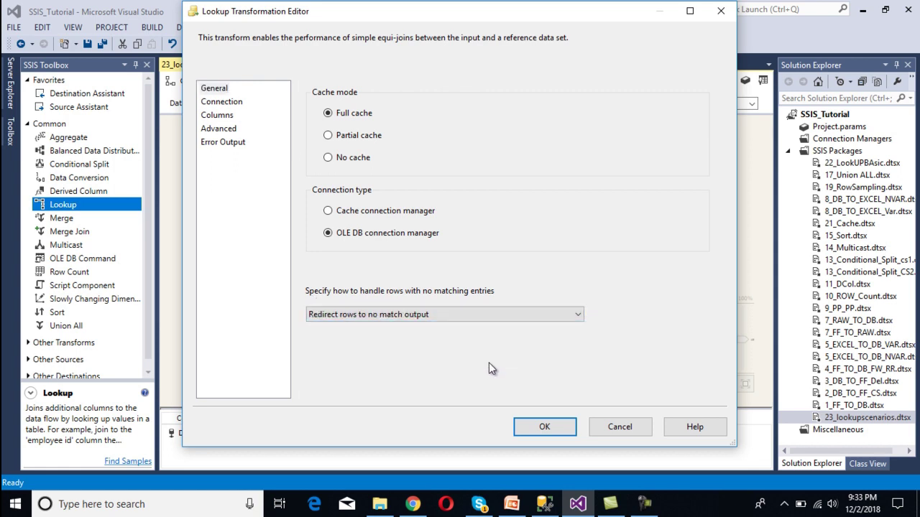
# Step: Apply the Lookup settings, save, and place two Multicast transformations below the Lookup
pyautogui.click(545, 427)
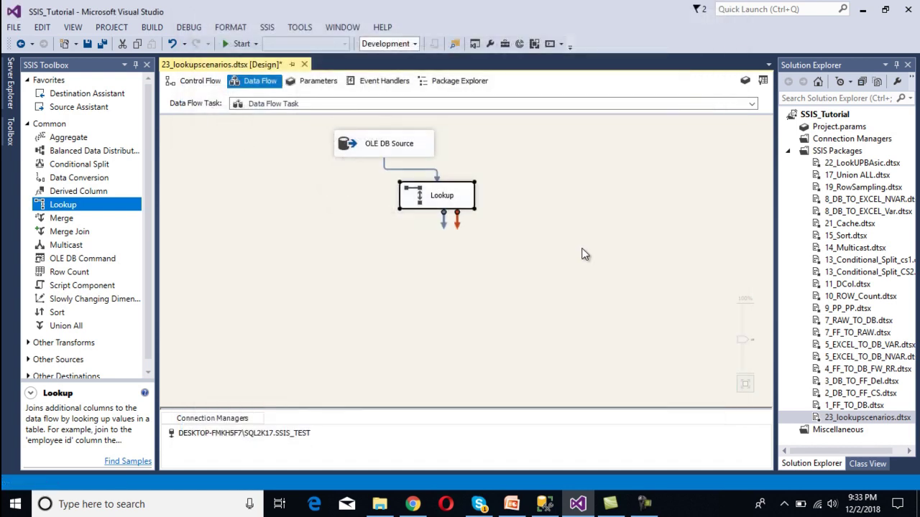
pyautogui.hotkey('ctrl', 's')
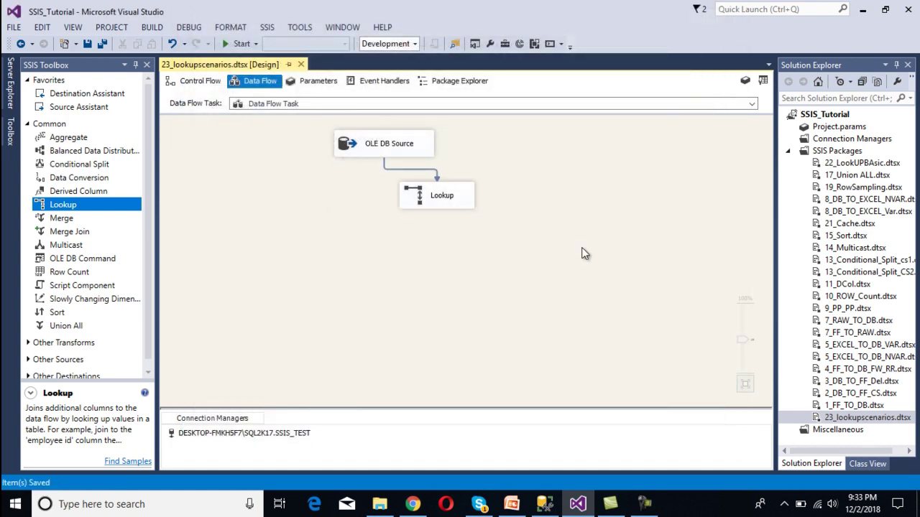
pyautogui.click(92, 245)
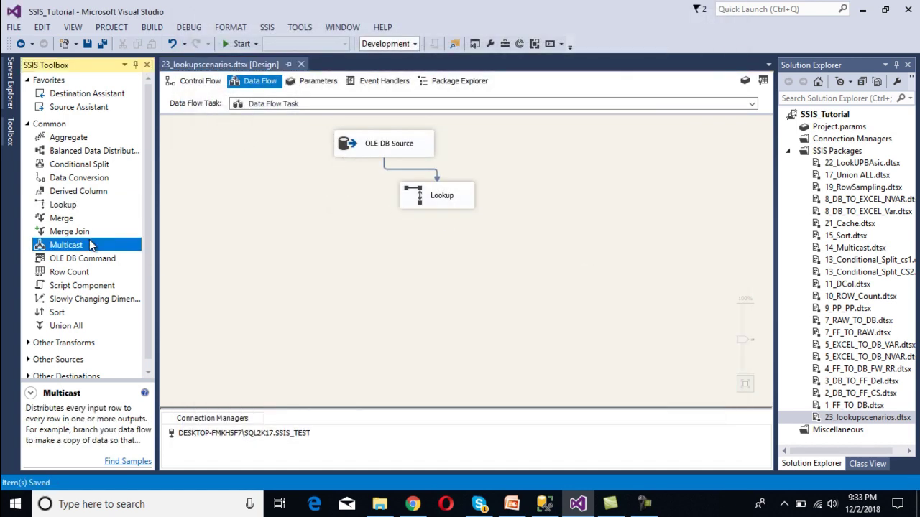
pyautogui.moveTo(67, 248); pyautogui.dragTo(331, 247)
pyautogui.moveTo(75, 246); pyautogui.dragTo(496, 245)
# Step: Connect Lookup Match Output to Multicast and Lookup No Match Output to Multicast 1
pyautogui.click(437, 195)
pyautogui.moveTo(444, 219); pyautogui.dragTo(368, 256)
pyautogui.click(412, 249)
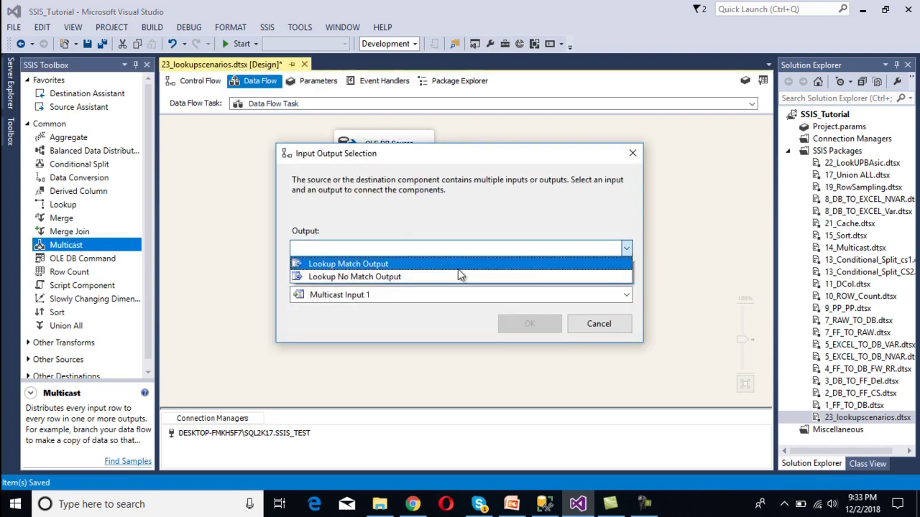
pyautogui.click(458, 266)
pyautogui.click(529, 323)
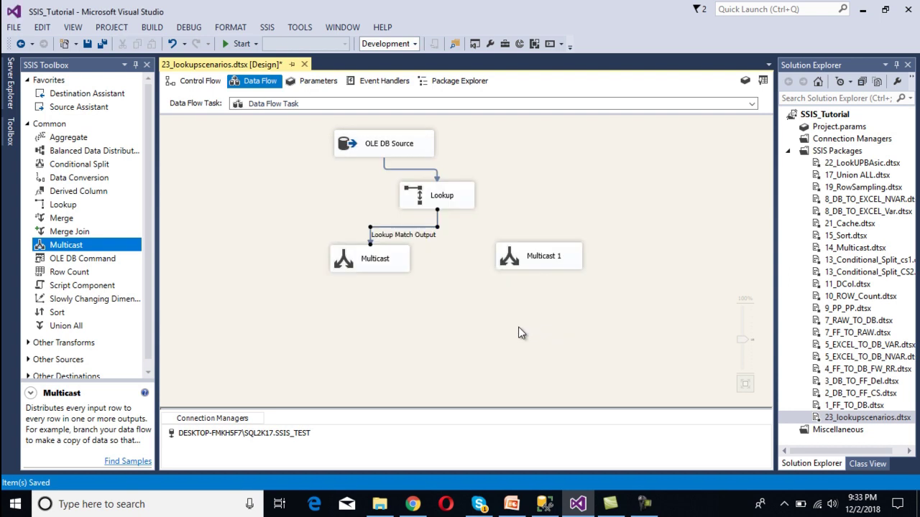
pyautogui.click(458, 204)
pyautogui.moveTo(443, 225); pyautogui.dragTo(511, 262)
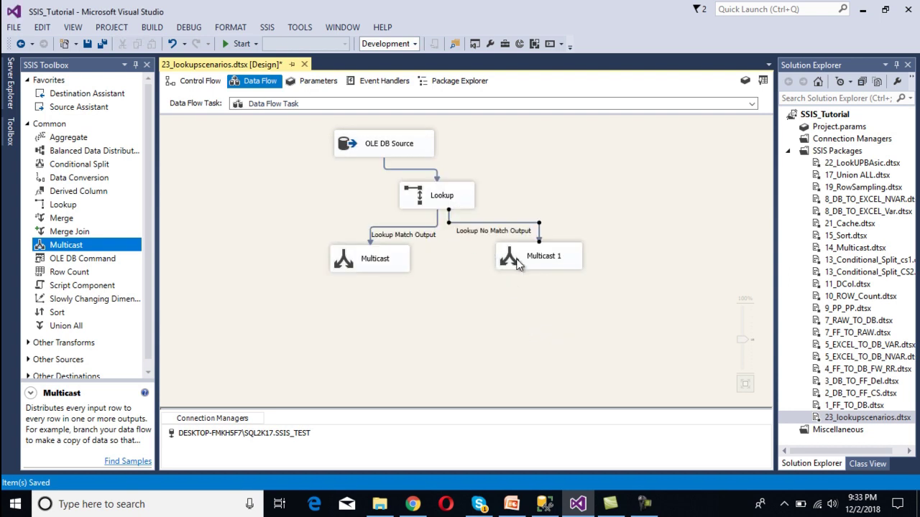
# Step: Enable data viewers on both the match and no match paths, then save the package
pyautogui.rightClick(398, 228)
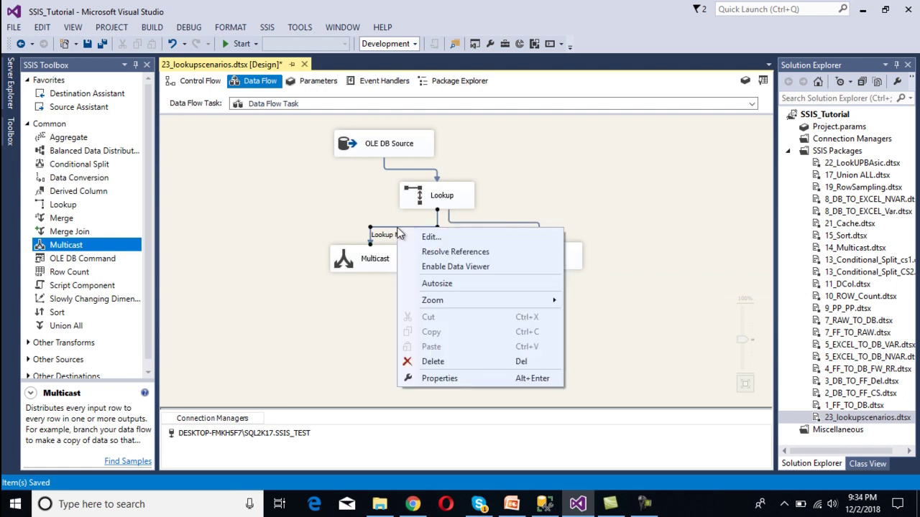
pyautogui.click(440, 271)
pyautogui.rightClick(500, 222)
pyautogui.click(536, 264)
pyautogui.click(590, 212)
pyautogui.click(104, 44)
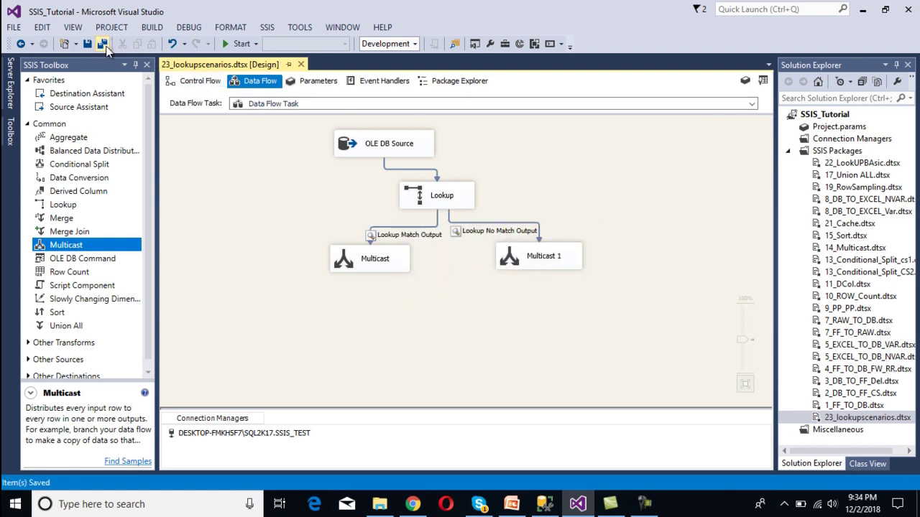
# Step: Debug the package, review the four matched rows JOANNE through JAIDEEP in the data viewer, then stop
pyautogui.click(237, 43)
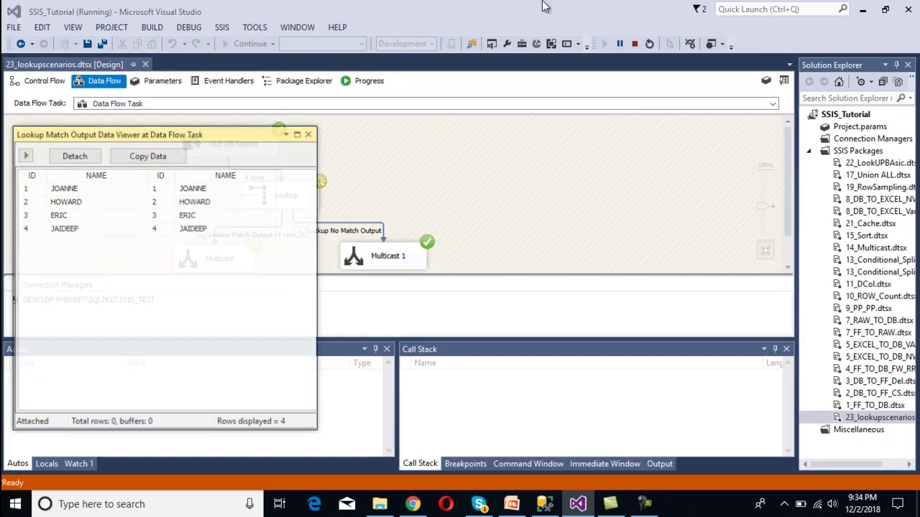
pyautogui.moveTo(129, 136); pyautogui.dragTo(620, 139)
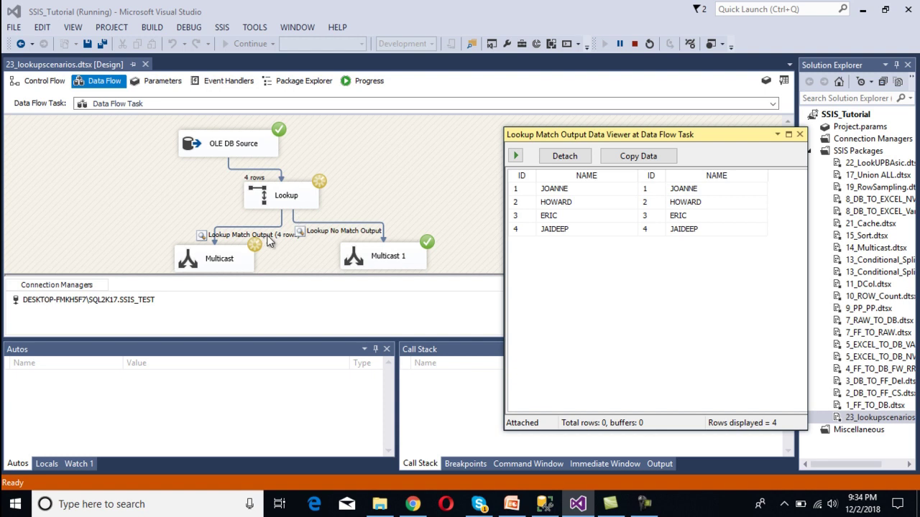
pyautogui.click(672, 192)
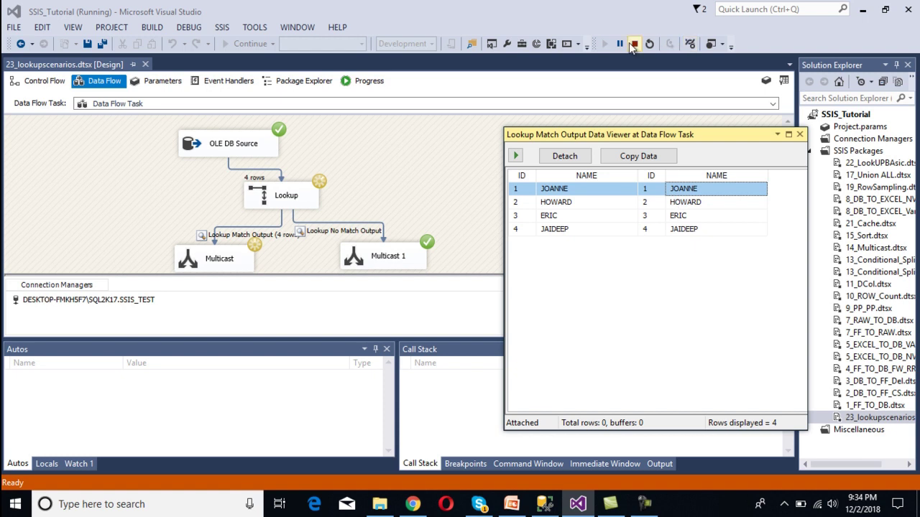
pyautogui.click(583, 188)
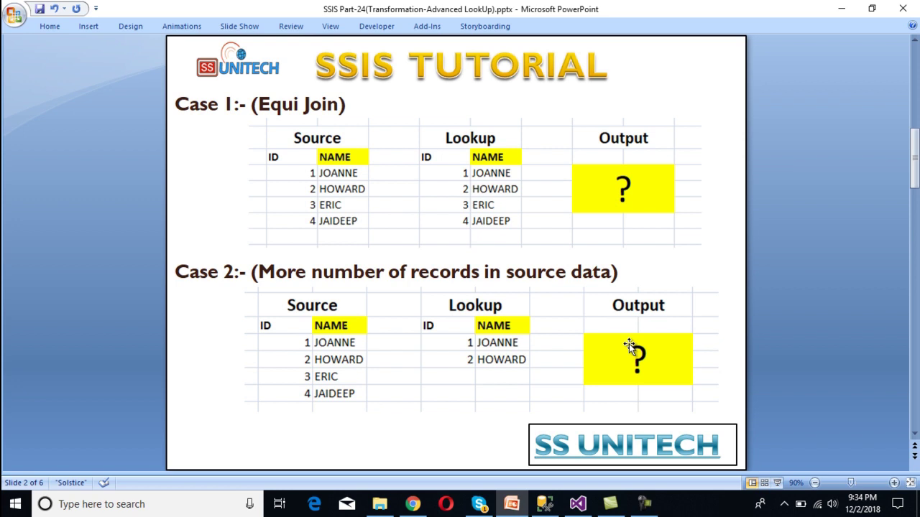
# Step: Leave the Case 1 versus Case 2 slide and switch to SQL Server Management Studio
pyautogui.click(544, 505)
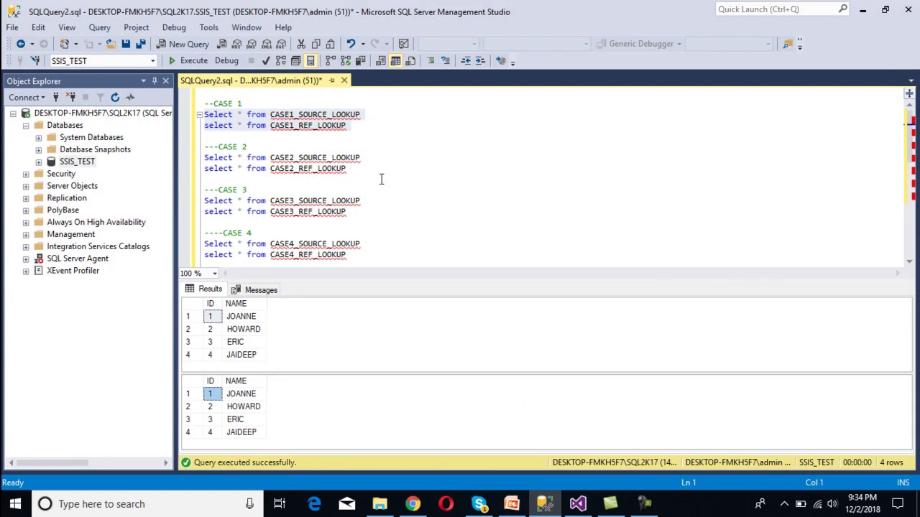
# Step: Execute the two CASE 2 SELECT queries, comparing four source rows with two reference rows
pyautogui.click(382, 179)
pyautogui.hotkey('shift', 'Up')
pyautogui.hotkey('shift', 'Up')
pyautogui.press('F5')
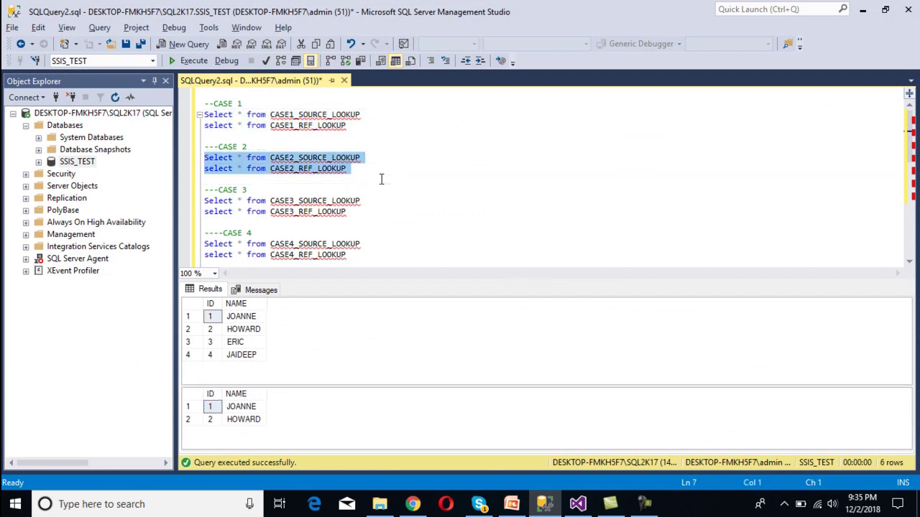
pyautogui.press('F5')
pyautogui.click(225, 342)
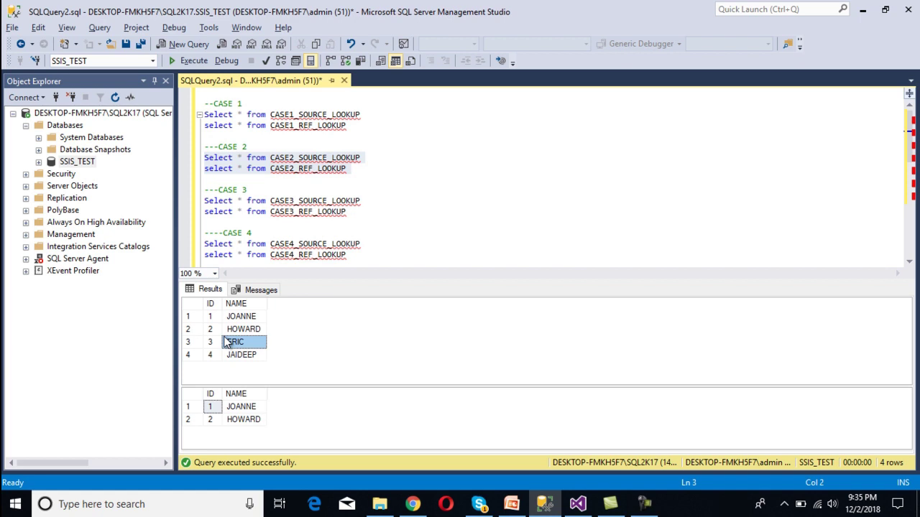
pyautogui.click(245, 413)
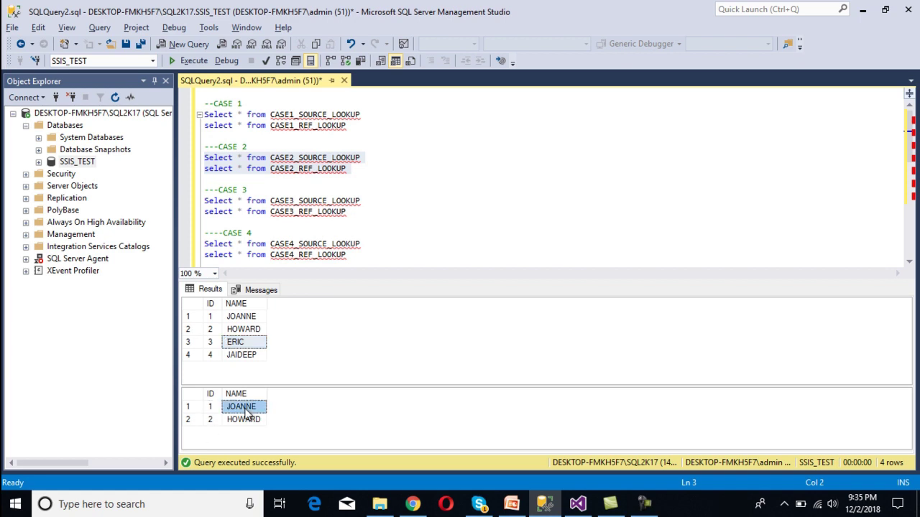
pyautogui.click(587, 508)
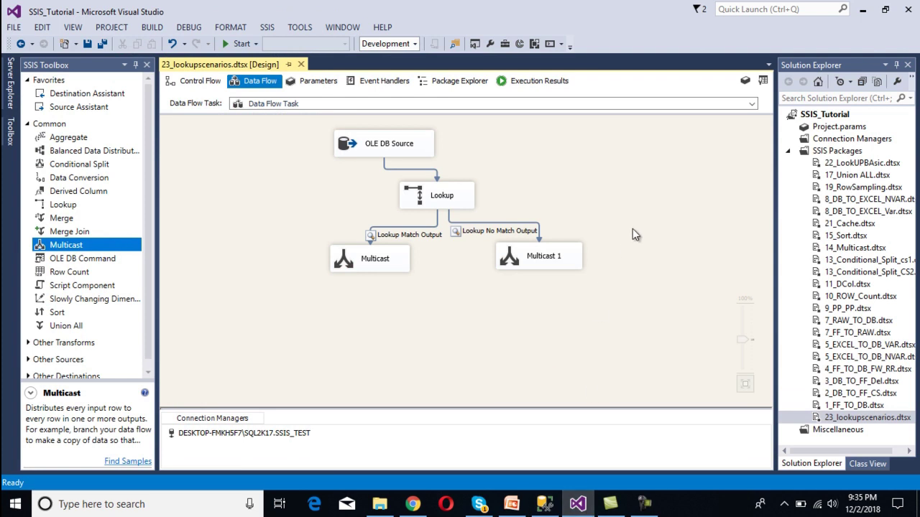
# Step: Switch the OLE DB Source table to CASE2_SOURCE_LOOKUP
pyautogui.click(355, 147)
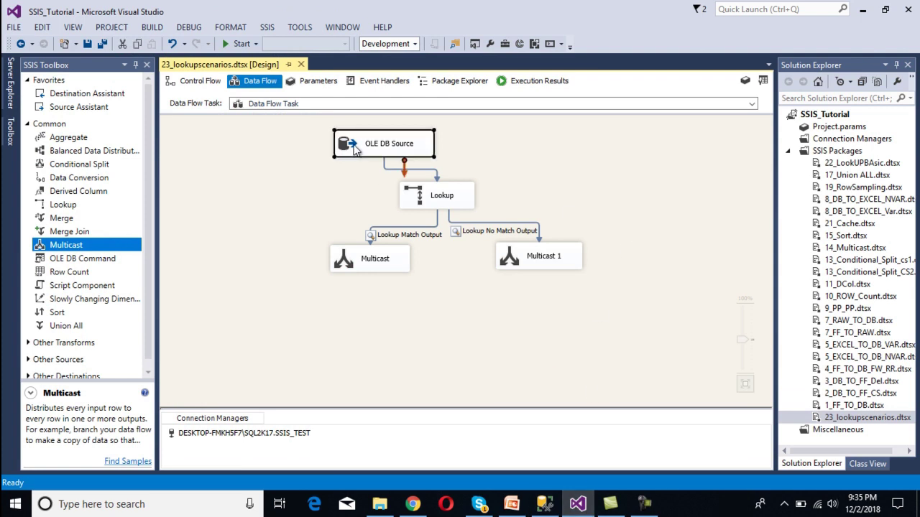
pyautogui.doubleClick(355, 149)
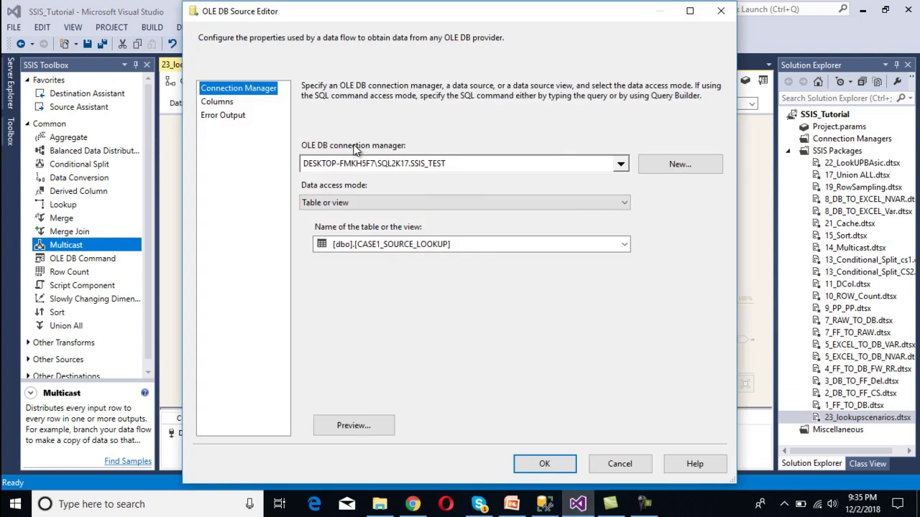
pyautogui.click(625, 245)
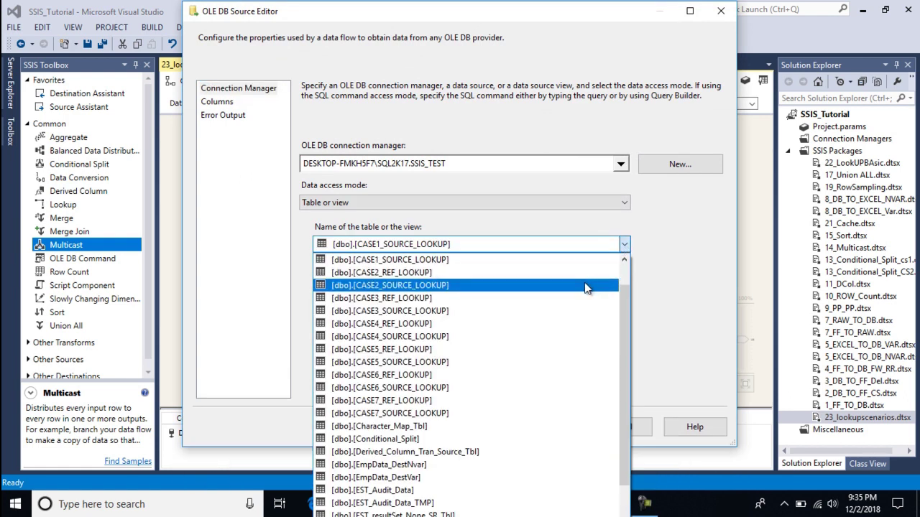
pyautogui.click(586, 287)
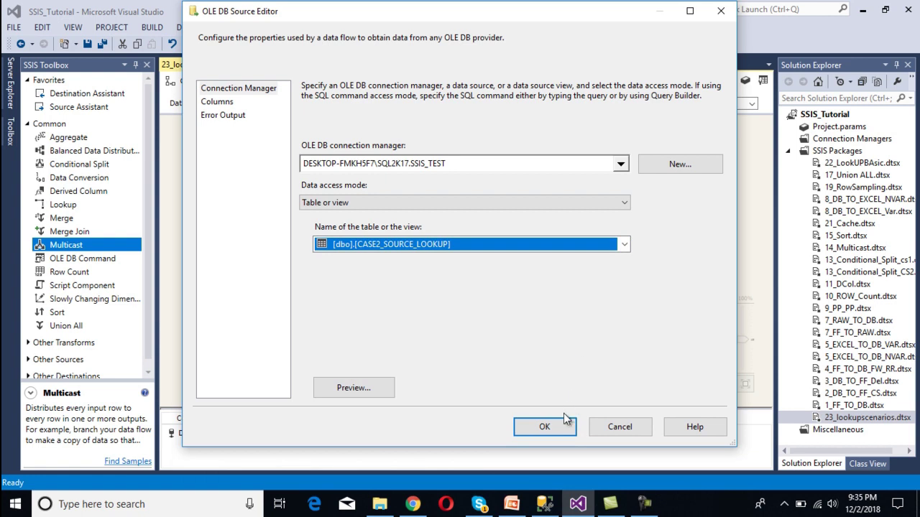
pyautogui.click(544, 427)
# Step: Change the Lookup's reference table to CASE2_REF_LOOKUP and apply the settings
pyautogui.click(419, 195)
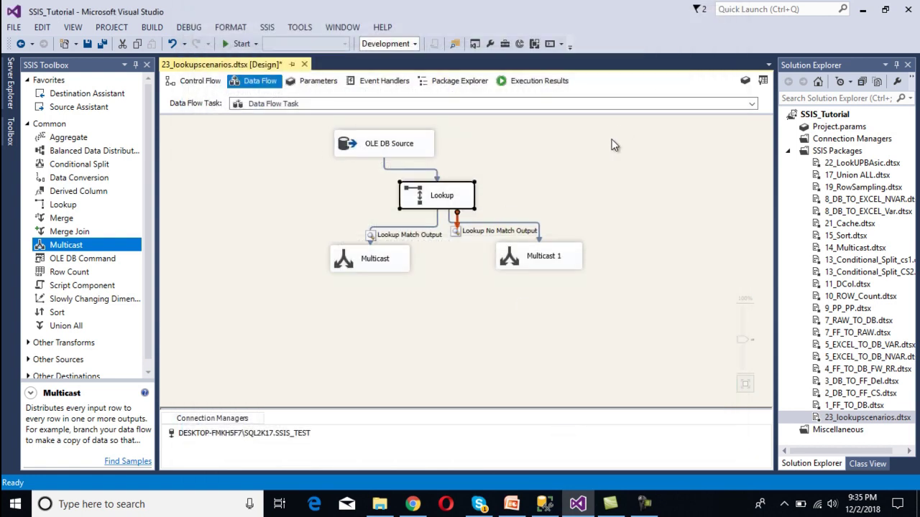
pyautogui.doubleClick(414, 194)
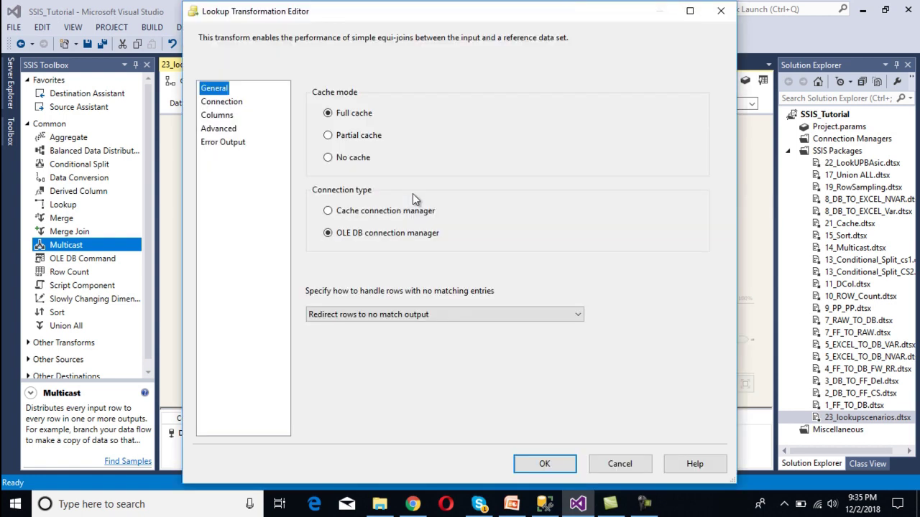
pyautogui.click(219, 102)
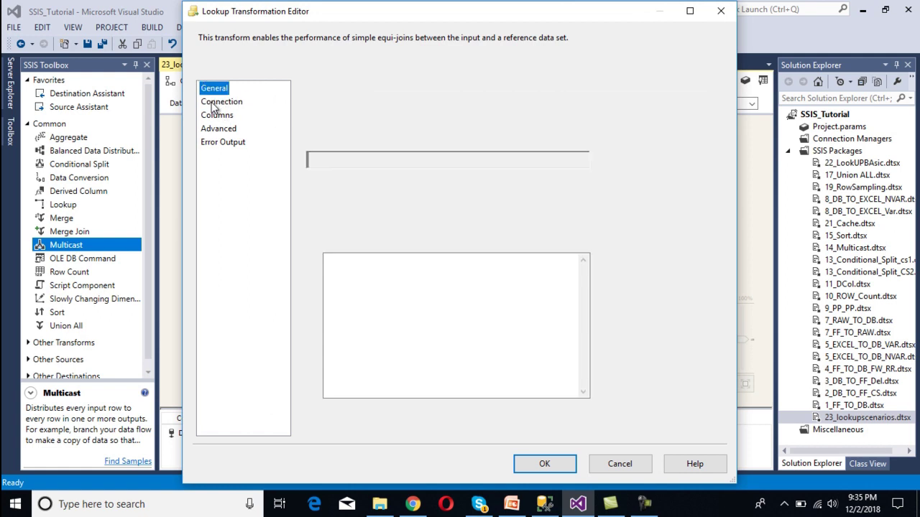
pyautogui.click(586, 213)
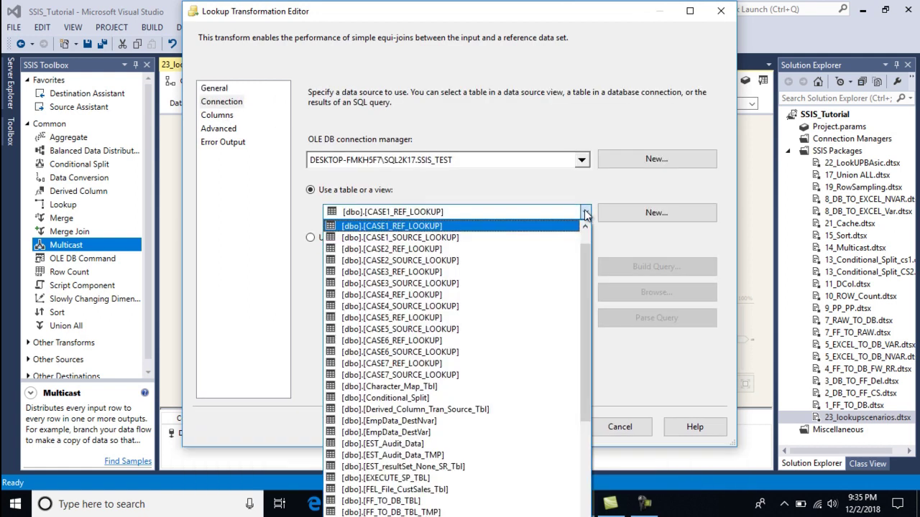
pyautogui.click(539, 253)
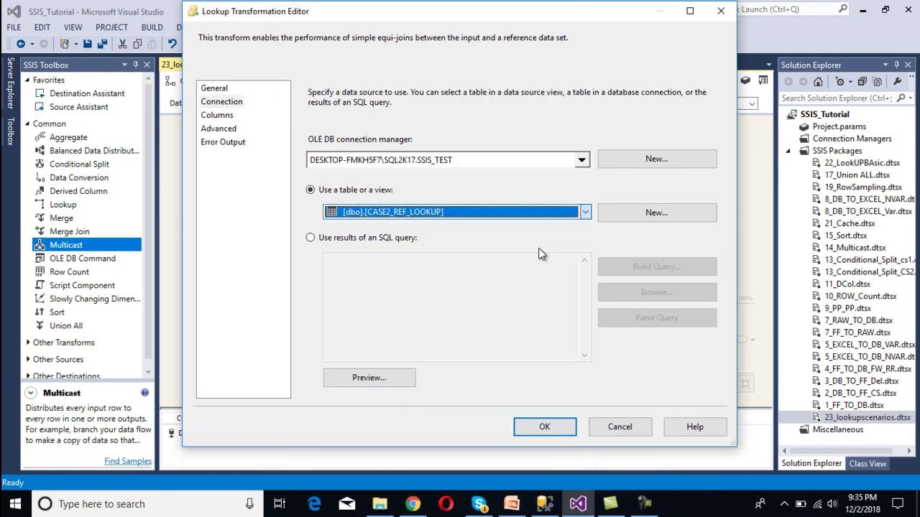
pyautogui.click(544, 427)
pyautogui.click(582, 243)
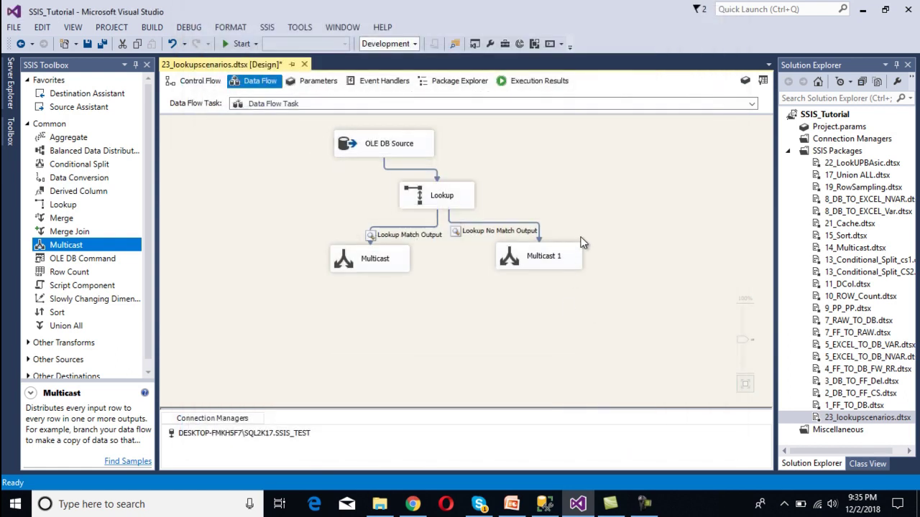
# Step: Debug the Case 2 package: JOANNE and HOWARD match, ERIC and JAIDEEP go to no-match; then stop
pyautogui.click(227, 48)
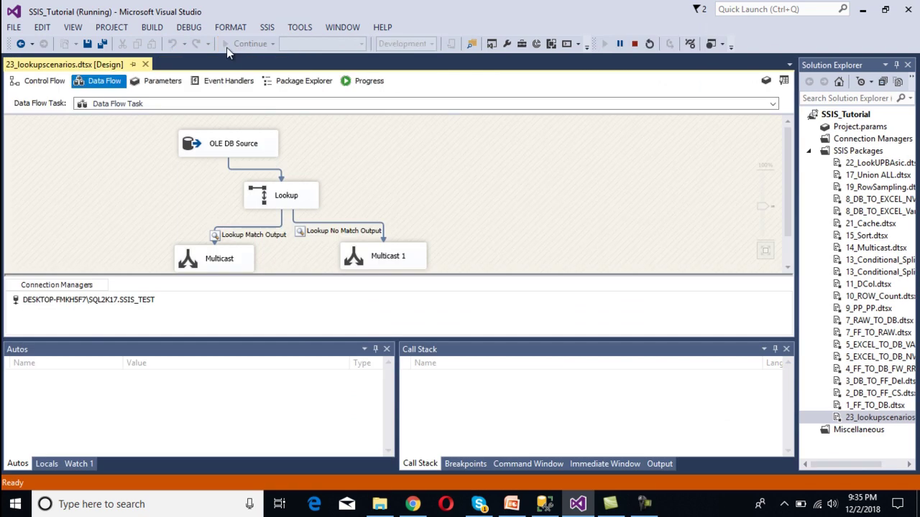
pyautogui.moveTo(650, 135); pyautogui.dragTo(277, 107)
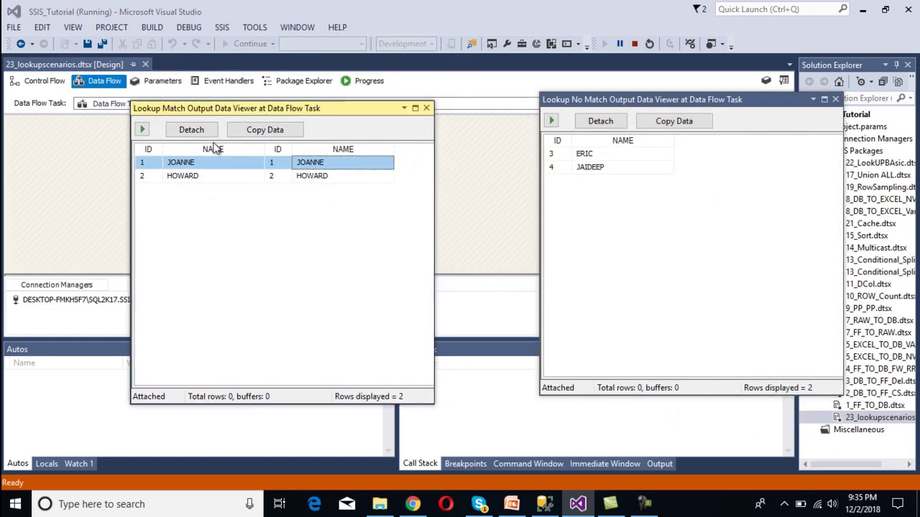
pyautogui.keyDown('shift'); pyautogui.click(196, 176); pyautogui.keyUp('shift')
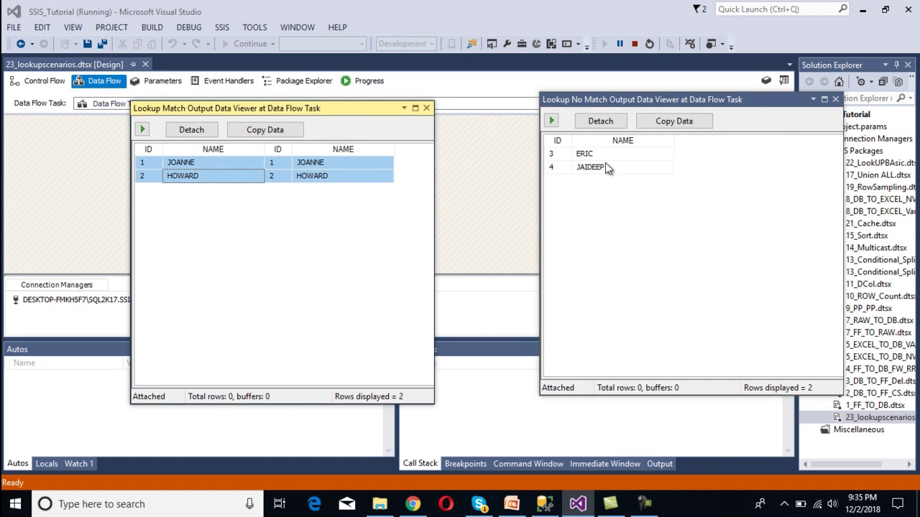
pyautogui.moveTo(622, 155); pyautogui.dragTo(624, 175)
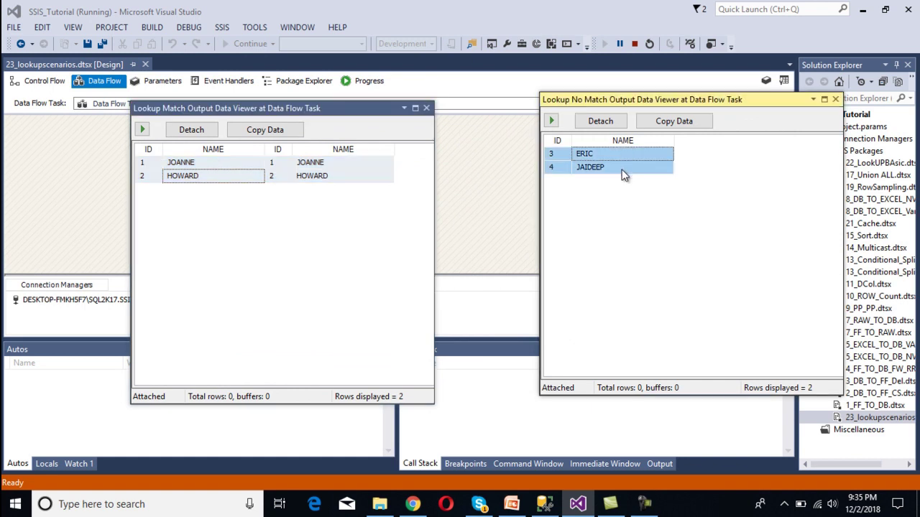
pyautogui.click(633, 45)
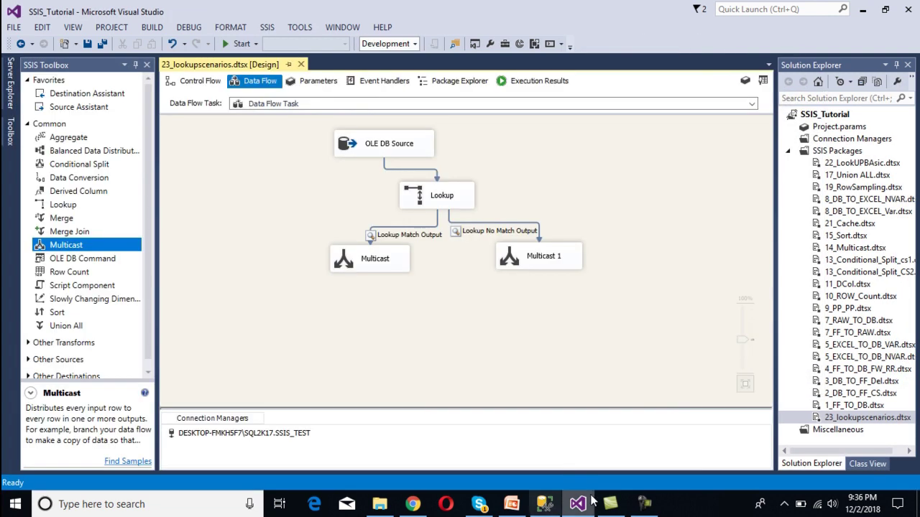
pyautogui.click(511, 503)
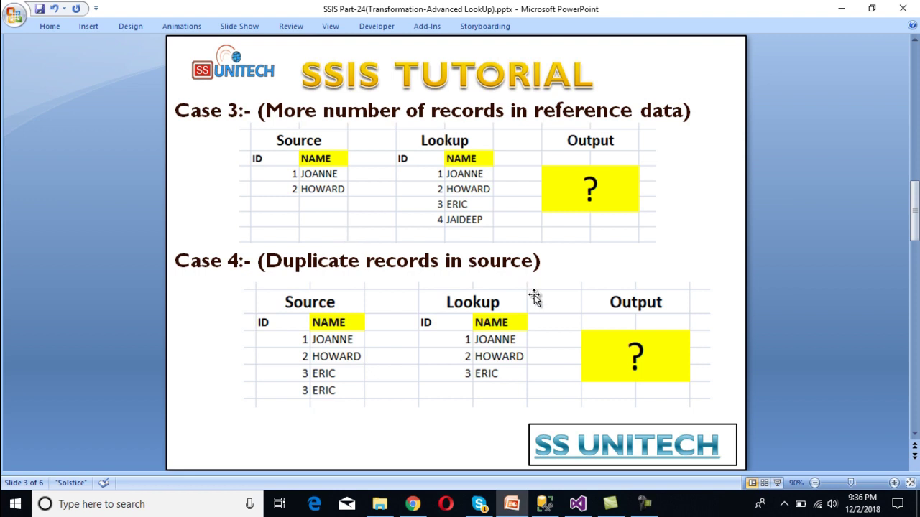
# Step: After presenting the Case 3 and Case 4 slide, return to the SSMS lookup query window
pyautogui.click(546, 506)
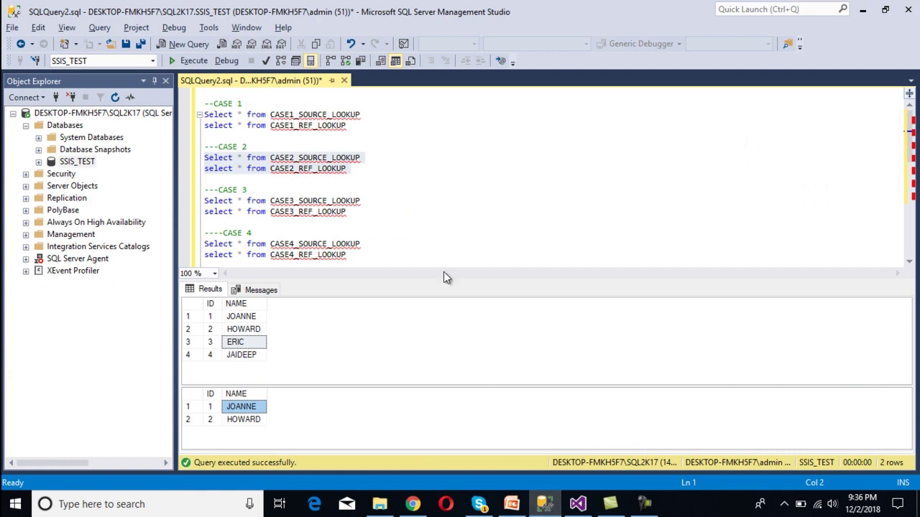
# Step: Run the two CASE 3 SELECT queries, showing 2 source rows and 4 reference rows
pyautogui.click(436, 245)
pyautogui.press('Up')
pyautogui.press('Up')
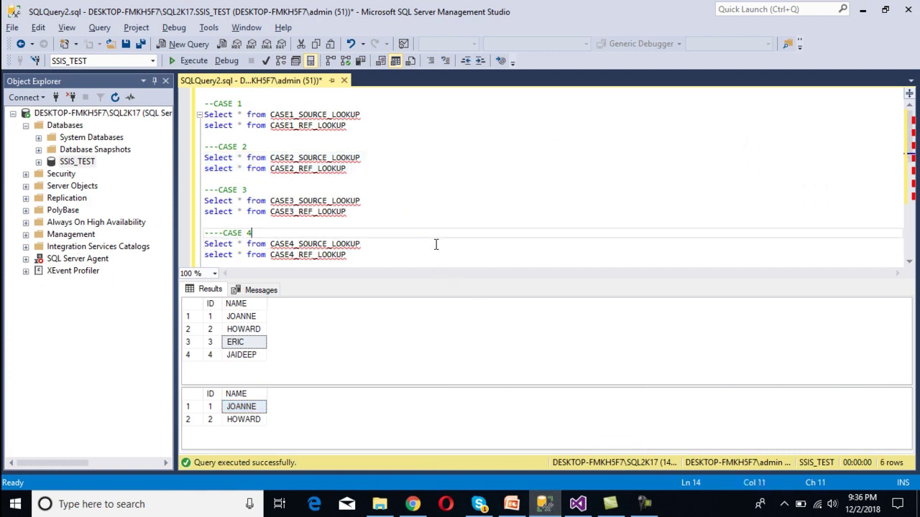
pyautogui.hotkey('shift', 'Up')
pyautogui.hotkey('shift', 'Up')
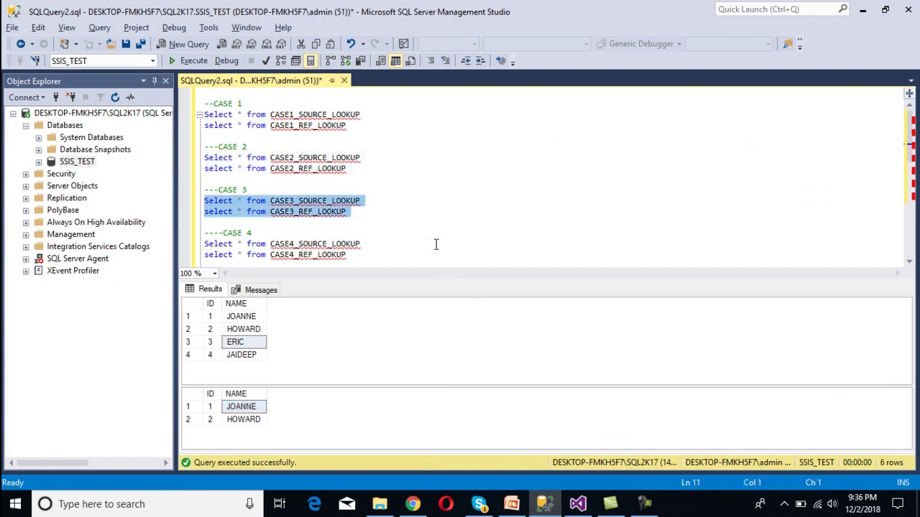
pyautogui.press('F5')
pyautogui.click(230, 317)
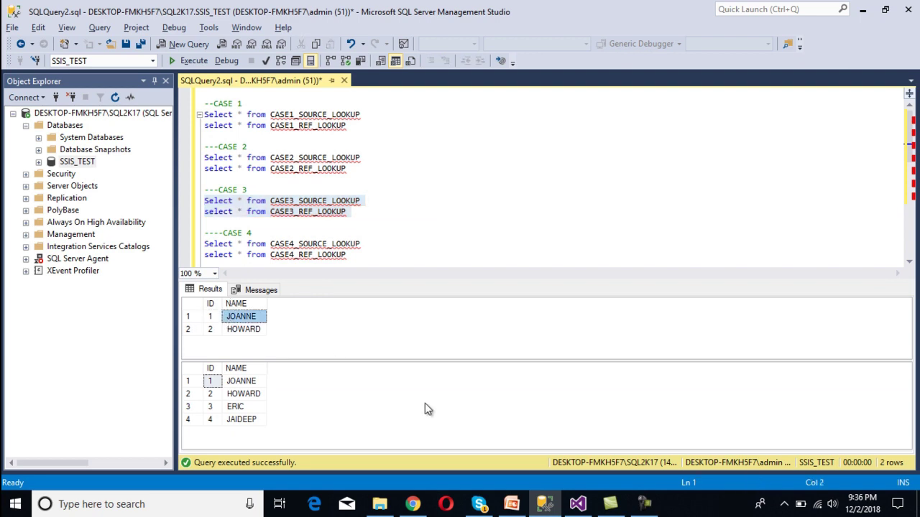
pyautogui.click(578, 504)
# Step: Point the OLE DB Source at the [dbo].[CASE3_SOURCE_LOOKUP] table
pyautogui.doubleClick(345, 148)
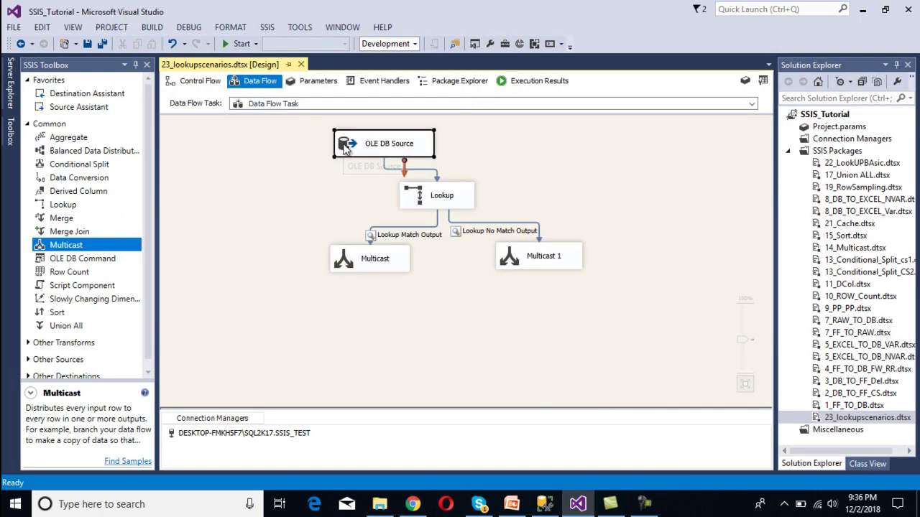
pyautogui.click(625, 244)
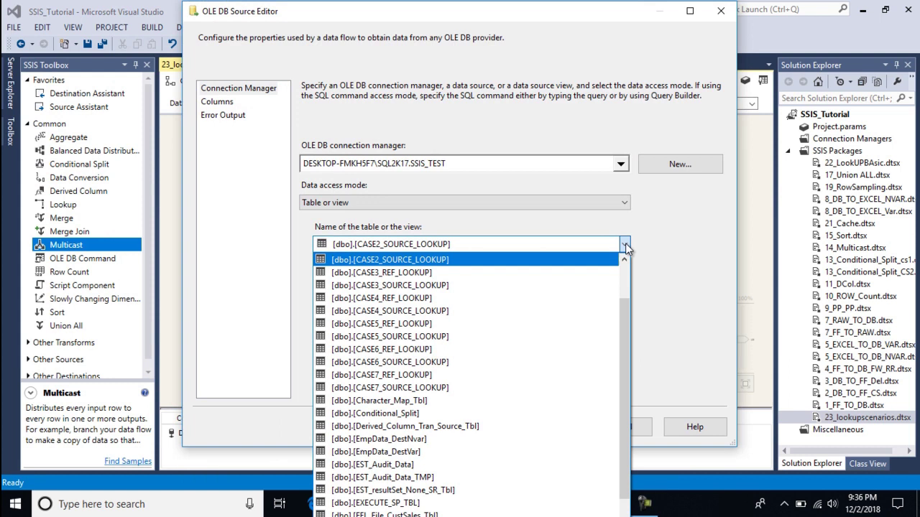
pyautogui.click(571, 285)
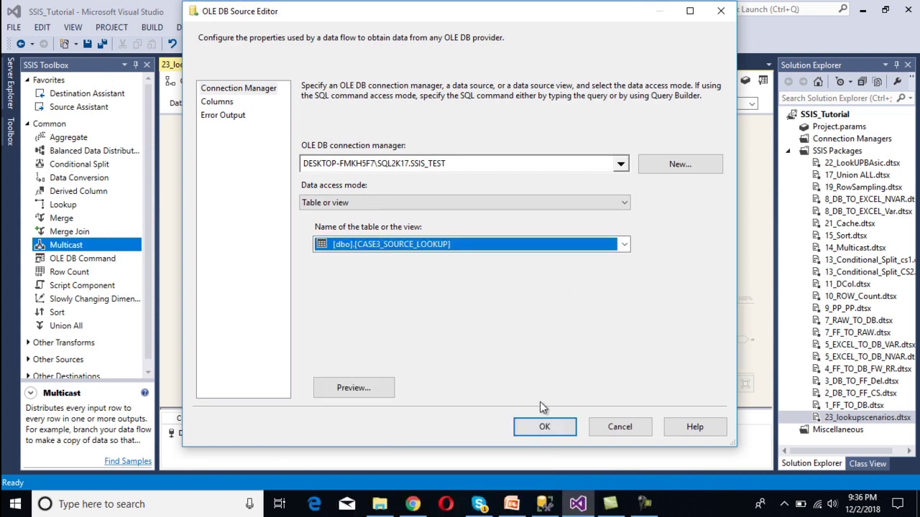
pyautogui.click(544, 427)
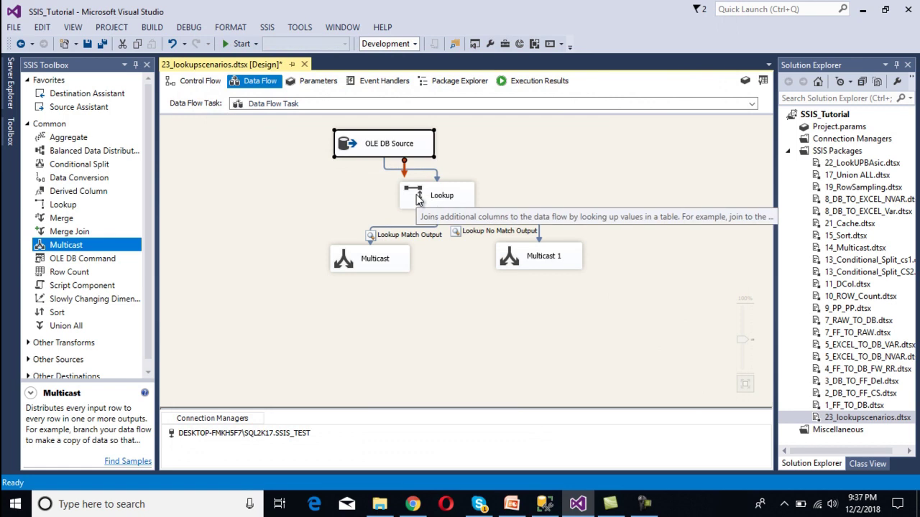
# Step: Set the Lookup's reference table to [dbo].[CASE3_REF_LOOKUP] and save the package
pyautogui.doubleClick(416, 194)
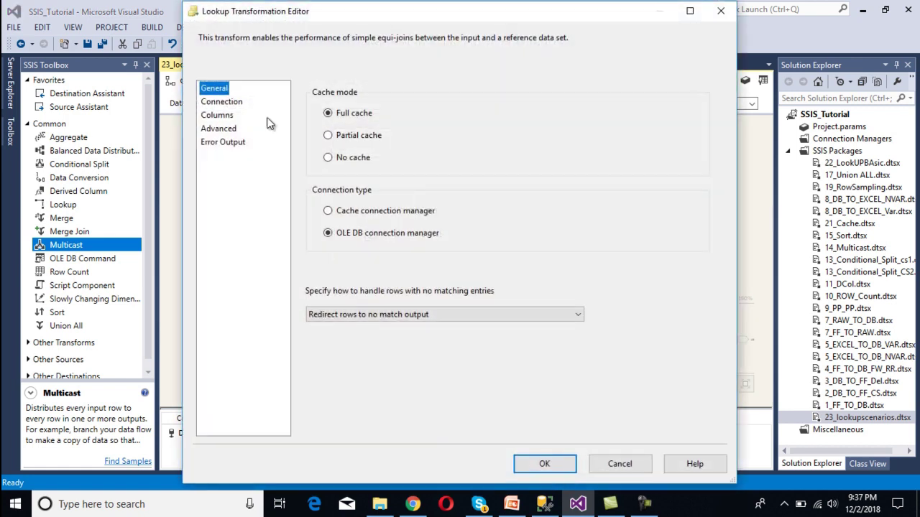
pyautogui.click(229, 103)
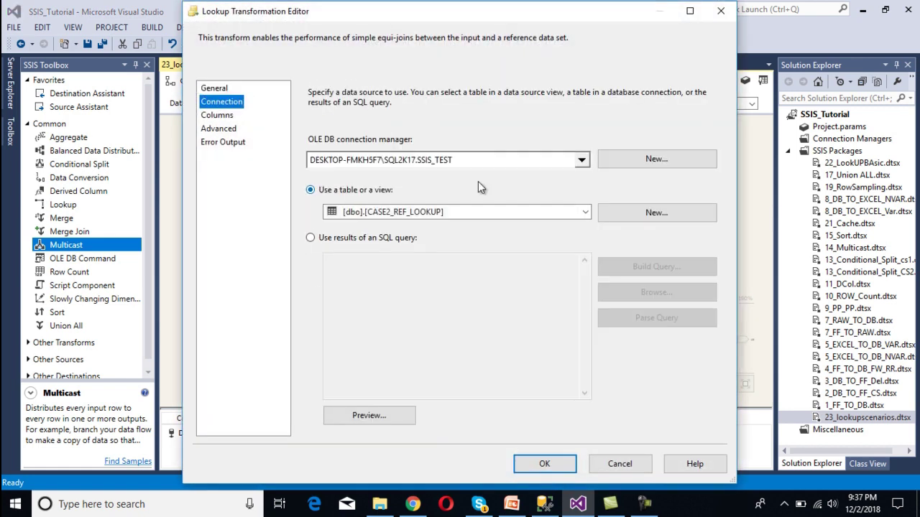
pyautogui.click(586, 212)
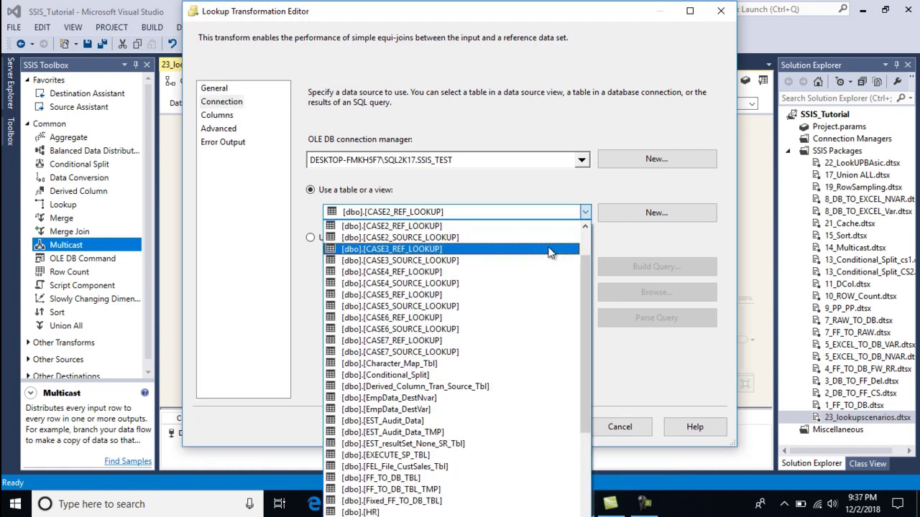
pyautogui.click(550, 251)
pyautogui.click(539, 430)
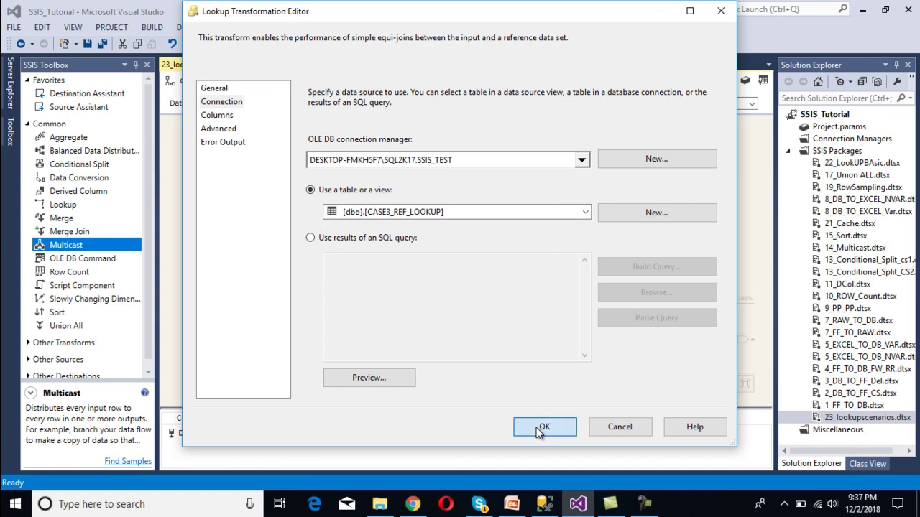
pyautogui.hotkey('ctrl', 's')
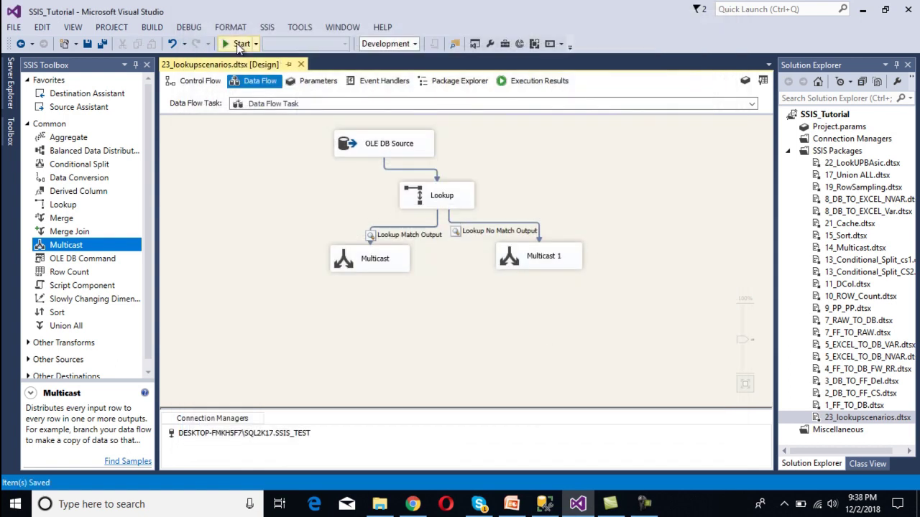
# Step: Run the Case 3 package, check JOANNE and HOWARD in the match output viewer, then stop debugging
pyautogui.click(239, 45)
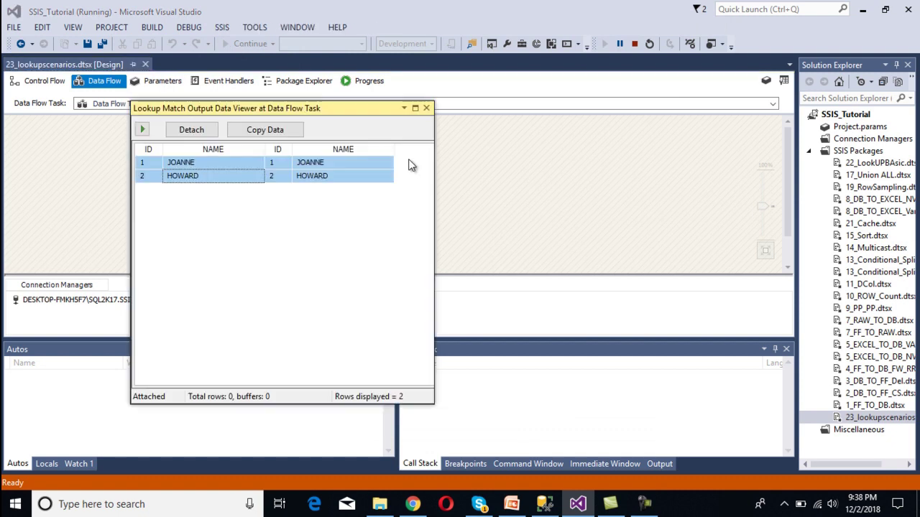
pyautogui.moveTo(248, 113); pyautogui.dragTo(647, 123)
pyautogui.click(622, 191)
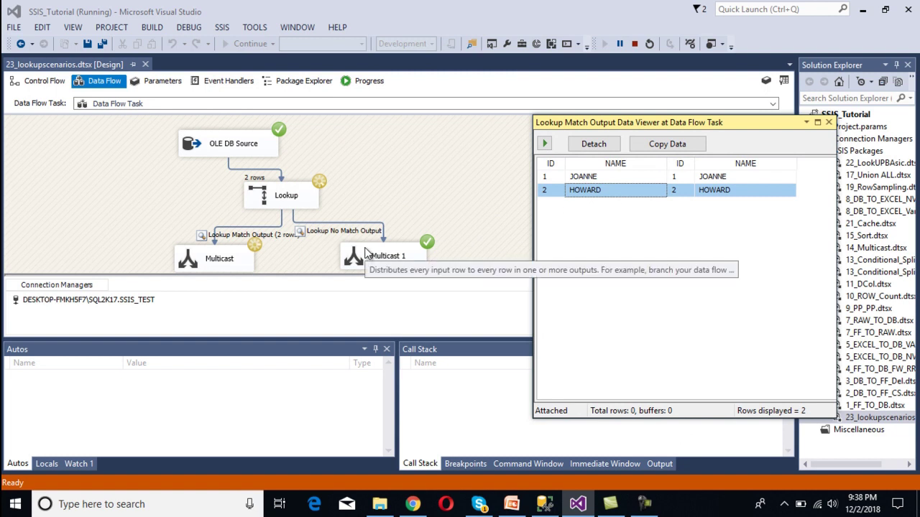
pyautogui.click(631, 47)
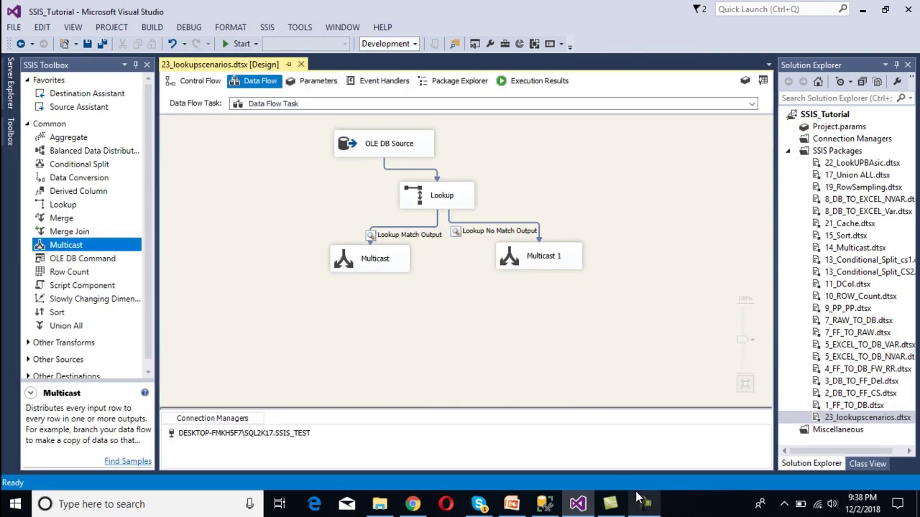
# Step: Switch to PowerPoint slide 3 with the Case 4 duplicate-records-in-source table
pyautogui.hotkey('alt', 'Tab')
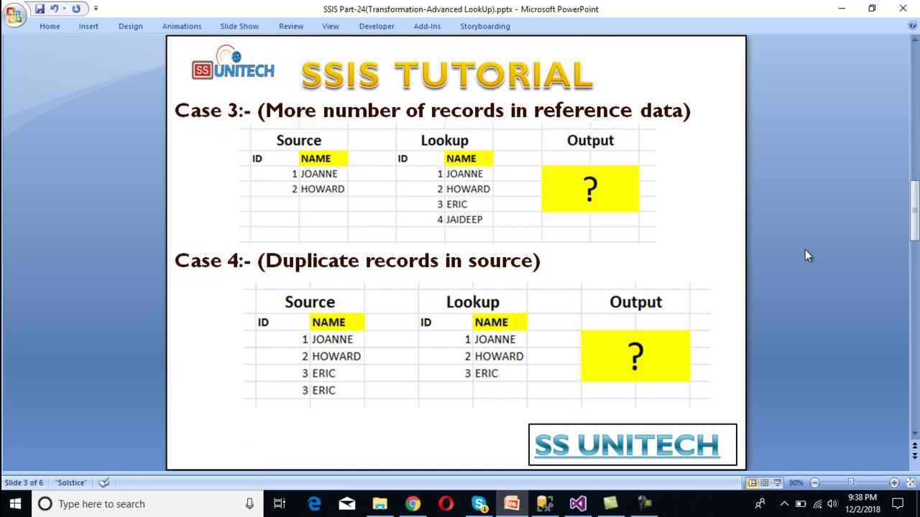
# Step: Run the two CASE 4 SELECT queries in SSMS, showing ERIC duplicated in the source, then return to Visual Studio
pyautogui.click(552, 503)
pyautogui.click(427, 256)
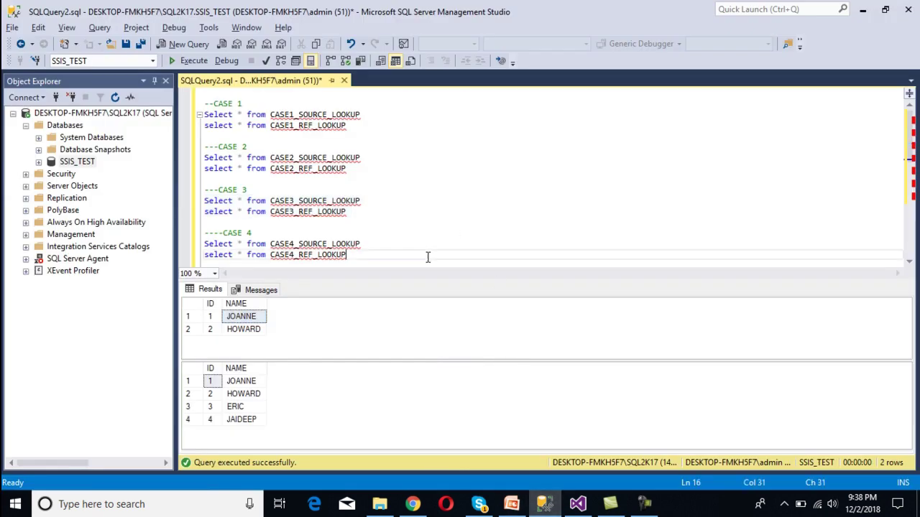
pyautogui.hotkey('shift', 'Home')
pyautogui.hotkey('shift', 'Up')
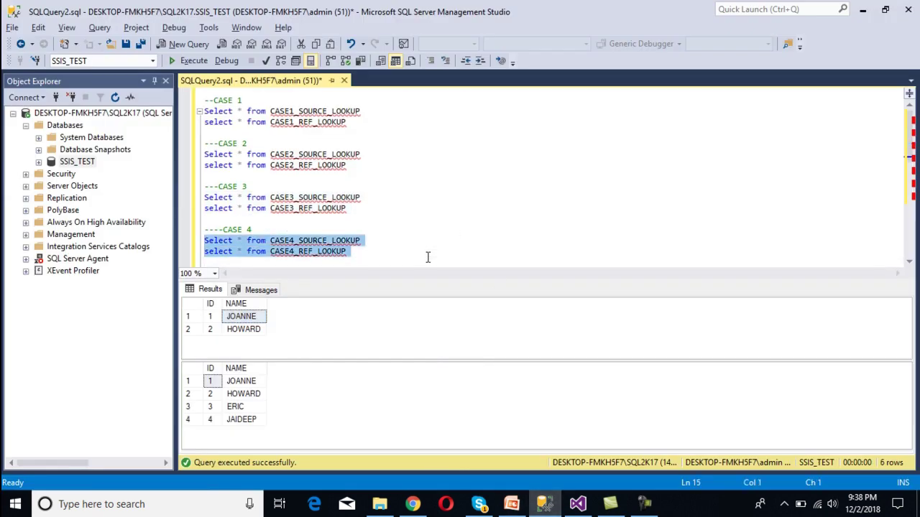
pyautogui.press('F5')
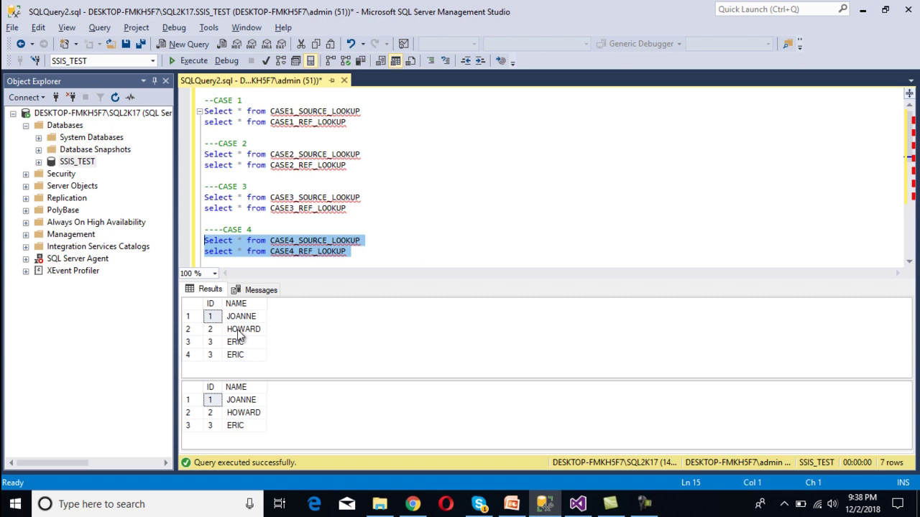
pyautogui.click(242, 348)
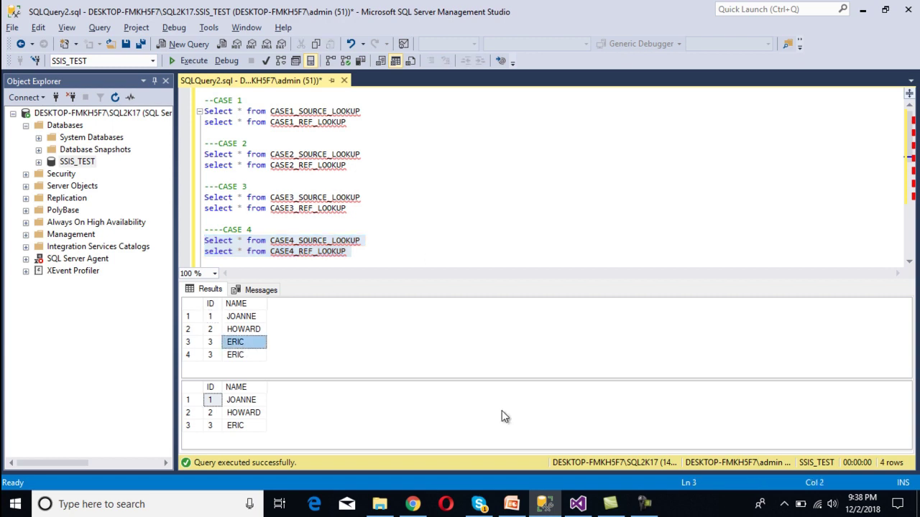
pyautogui.click(576, 504)
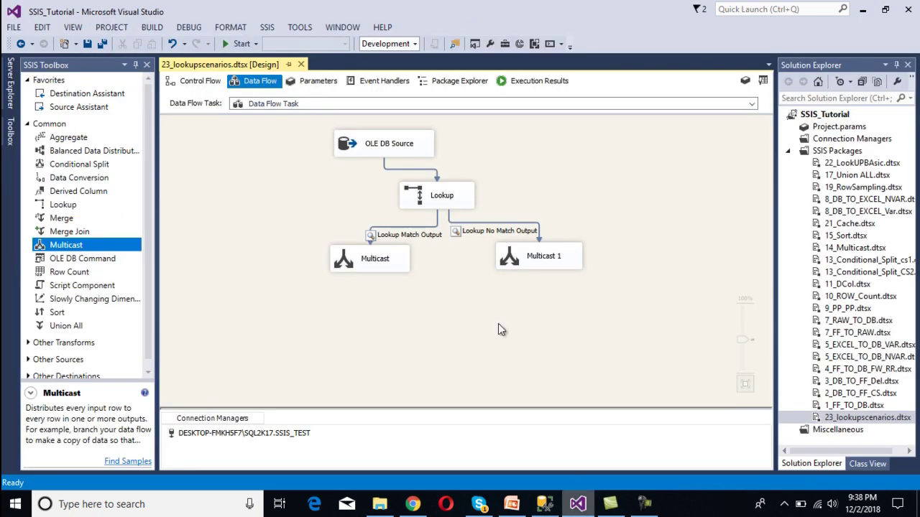
# Step: Point the OLE DB Source at the CASE4_SOURCE_LOOKUP table
pyautogui.click(354, 147)
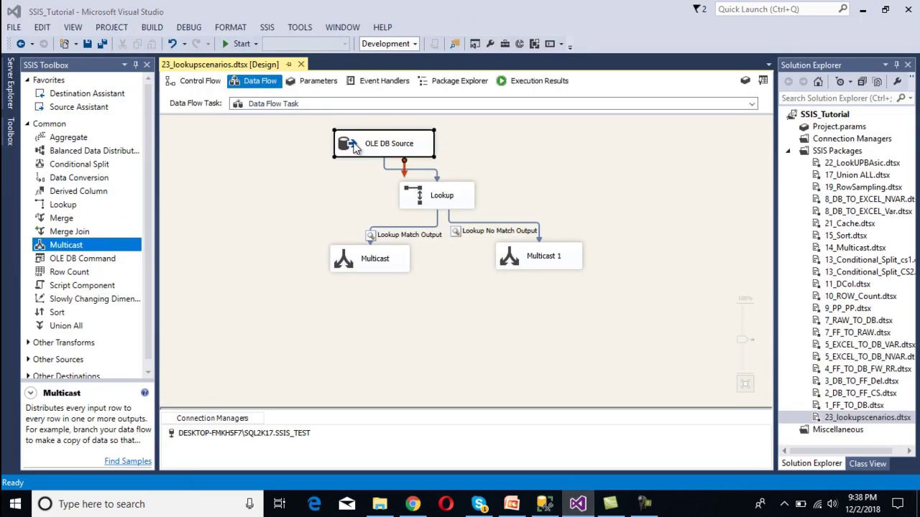
pyautogui.doubleClick(354, 148)
pyautogui.click(627, 244)
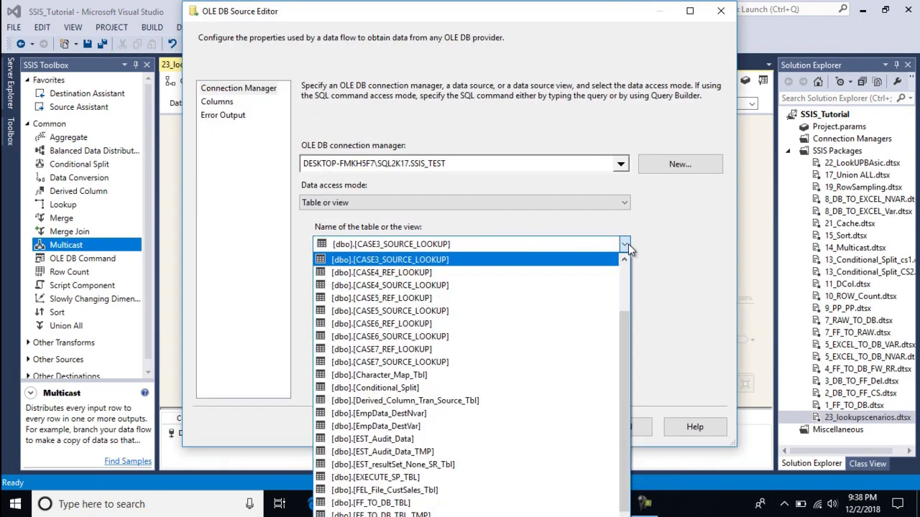
pyautogui.click(584, 285)
pyautogui.click(552, 427)
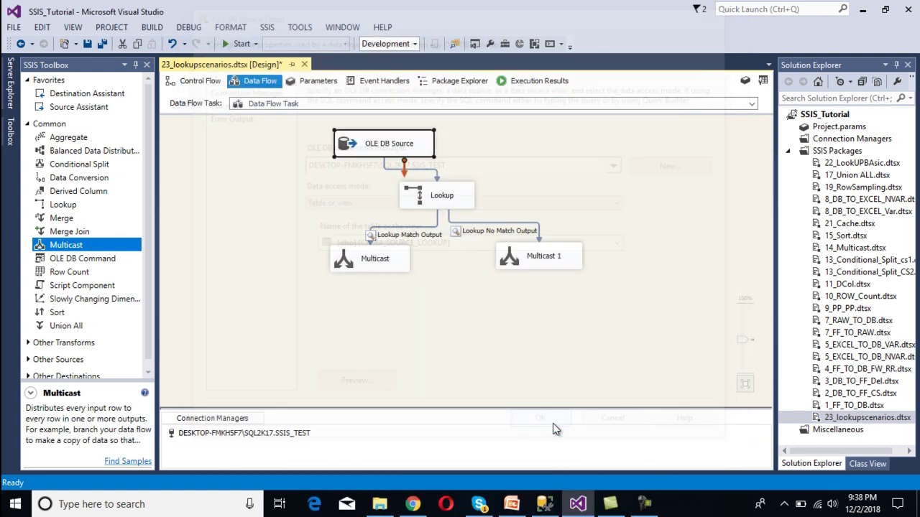
# Step: Set the Lookup's reference table to CASE4_REF_LOOKUP and save the package
pyautogui.click(415, 192)
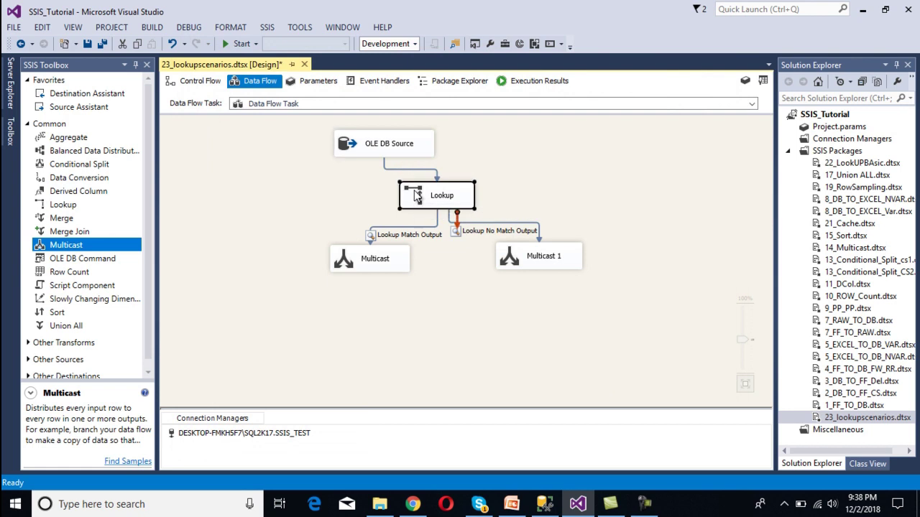
pyautogui.doubleClick(416, 196)
pyautogui.click(226, 105)
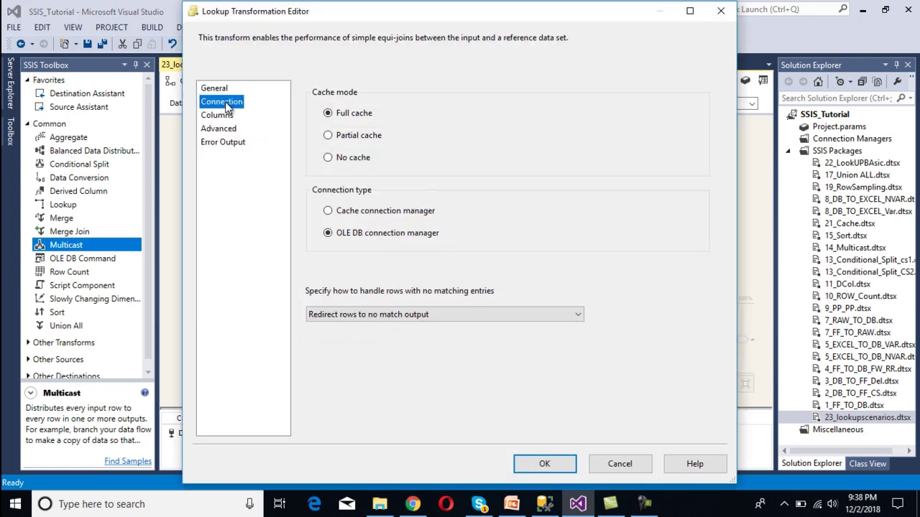
pyautogui.click(585, 212)
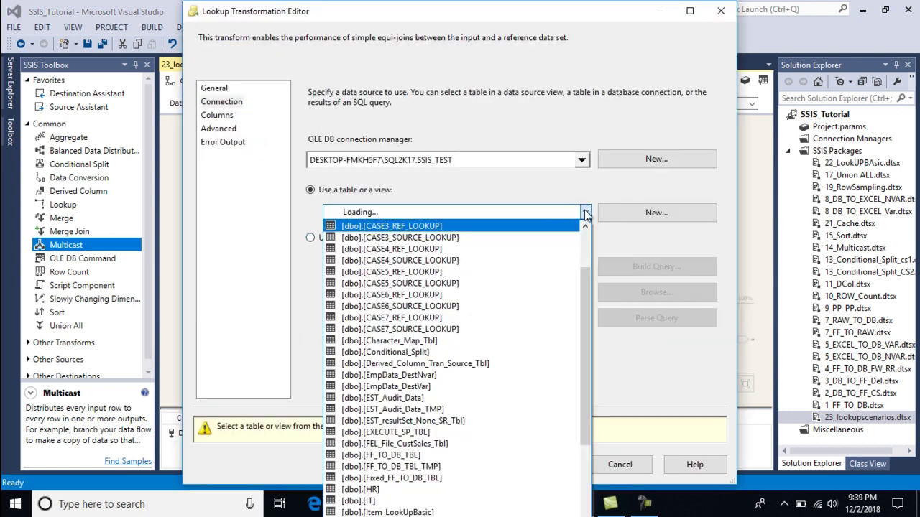
pyautogui.click(555, 248)
pyautogui.click(536, 427)
pyautogui.hotkey('ctrl', 's')
# Step: Run the Case 4 package, review the four matched rows including ERIC twice, then stop debugging
pyautogui.click(242, 44)
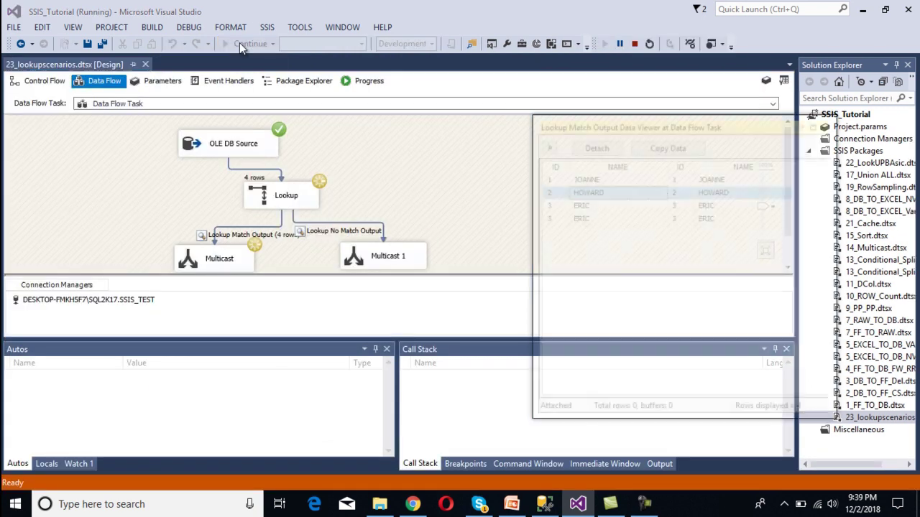
pyautogui.click(691, 206)
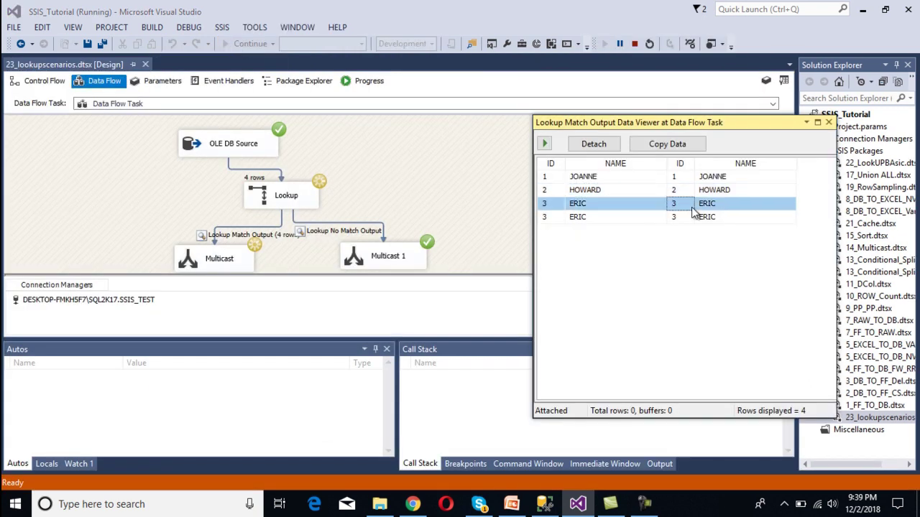
pyautogui.click(627, 184)
pyautogui.press('Down')
pyautogui.press('Down')
pyautogui.press('Down')
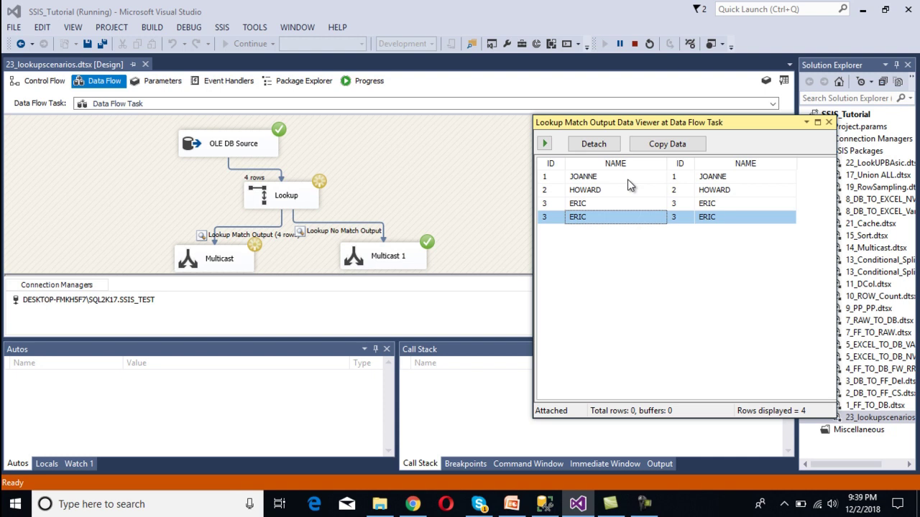
pyautogui.click(627, 193)
pyautogui.click(643, 181)
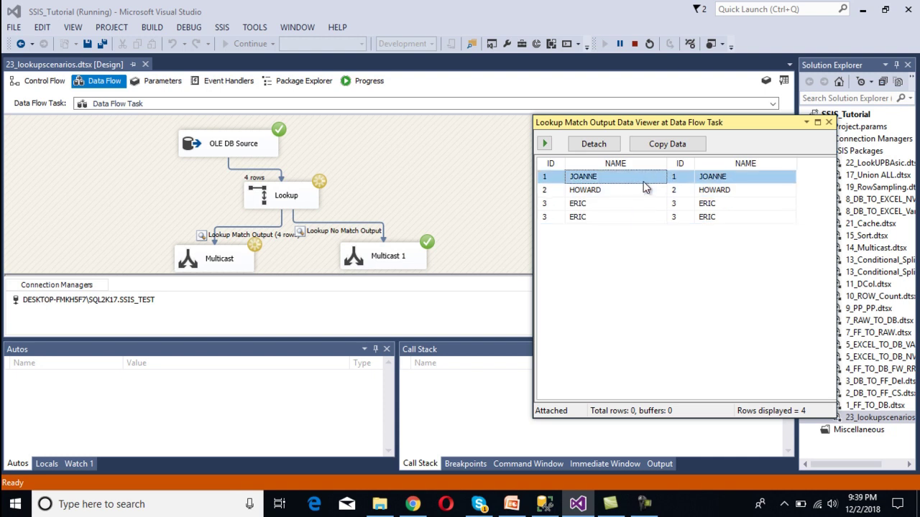
pyautogui.click(633, 45)
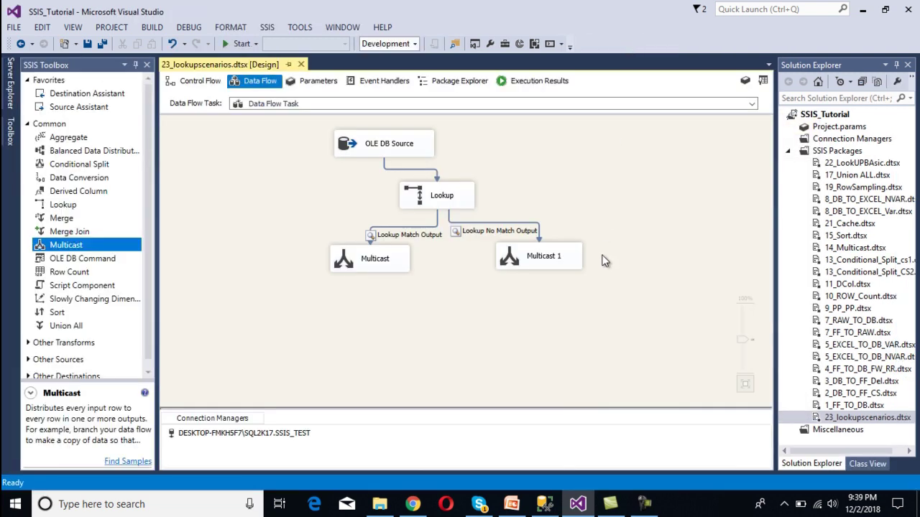
# Step: View the tutorial slides, then move to the CASE 5 queries in the SSMS script
pyautogui.hotkey('alt', 'Tab')
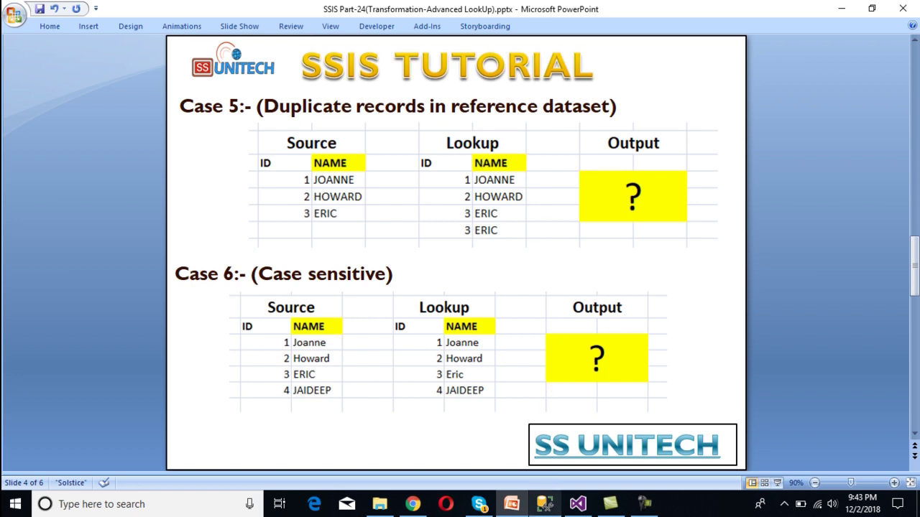
pyautogui.click(544, 503)
pyautogui.click(409, 187)
pyautogui.press('Down')
pyautogui.press('Down')
pyautogui.press('Down')
pyautogui.press('Down')
pyautogui.press('Down')
pyautogui.press('Down')
pyautogui.press('Down')
pyautogui.press('Down')
pyautogui.press('Down')
pyautogui.press('Down')
pyautogui.press('Down')
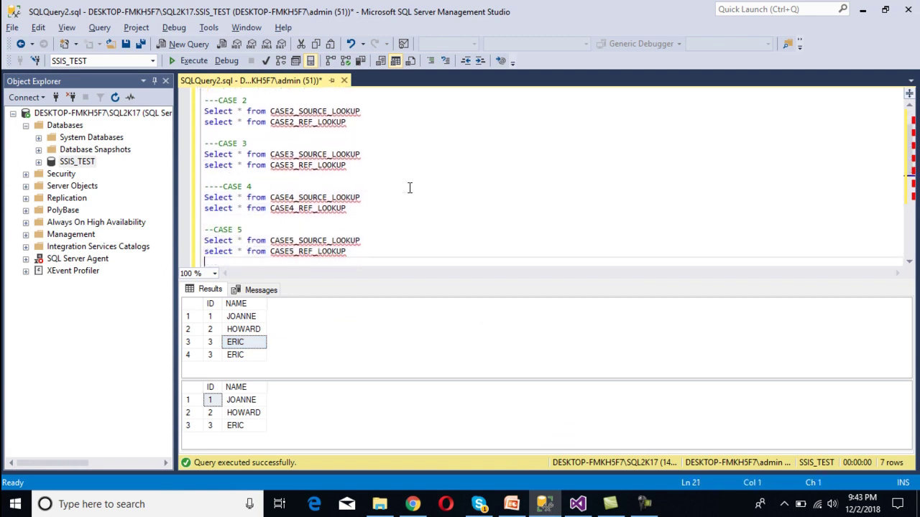
# Step: Run the two CASE 5 SELECT queries, showing ERIC twice in the reference results, then return to Visual Studio
pyautogui.hotkey('shift', 'Up')
pyautogui.hotkey('shift', 'Up')
pyautogui.press('F5')
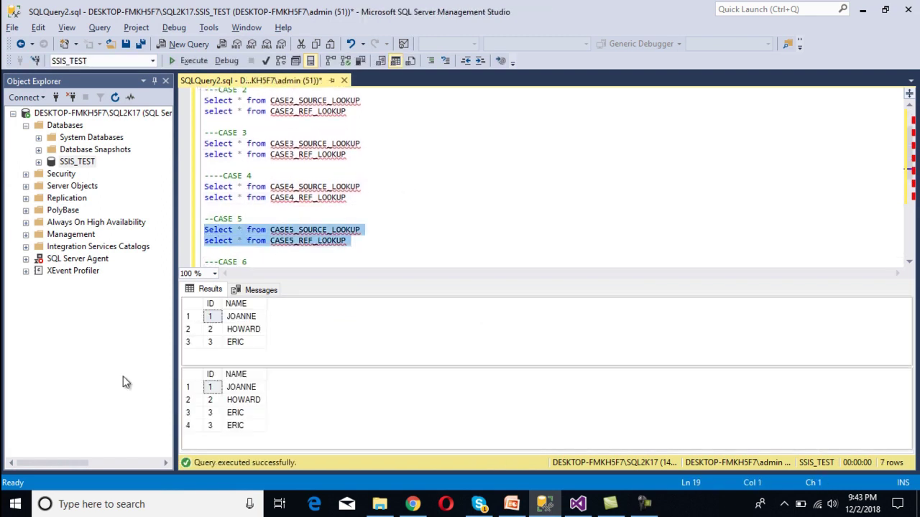
pyautogui.click(242, 342)
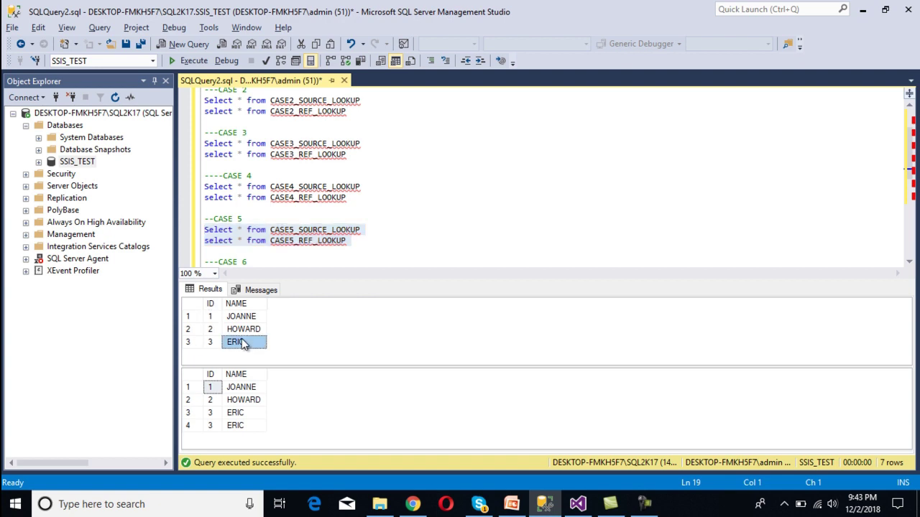
pyautogui.click(241, 426)
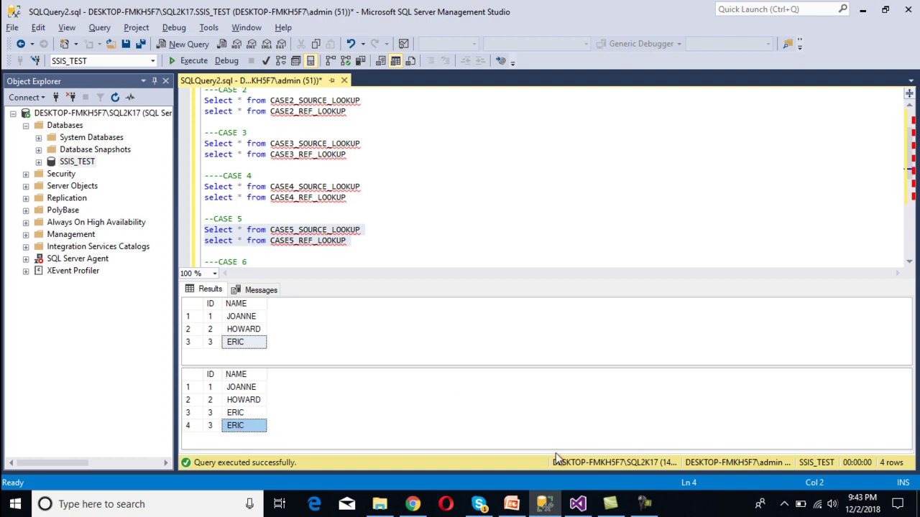
pyautogui.click(577, 505)
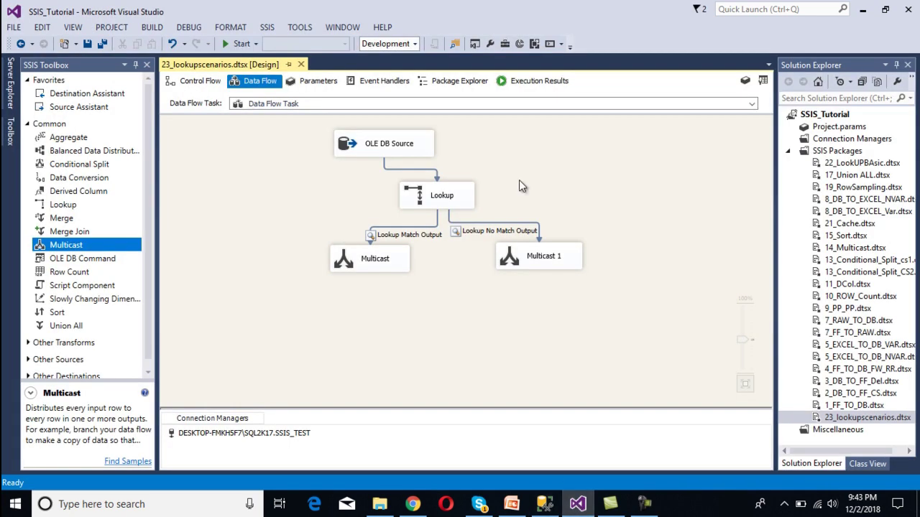
# Step: Point the OLE DB Source at the CASE5_SOURCE_LOOKUP table
pyautogui.doubleClick(352, 141)
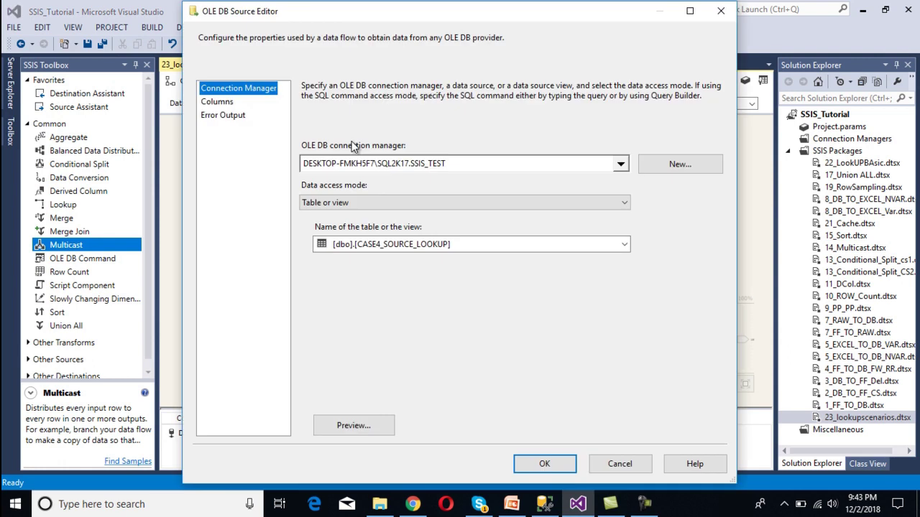
pyautogui.click(630, 245)
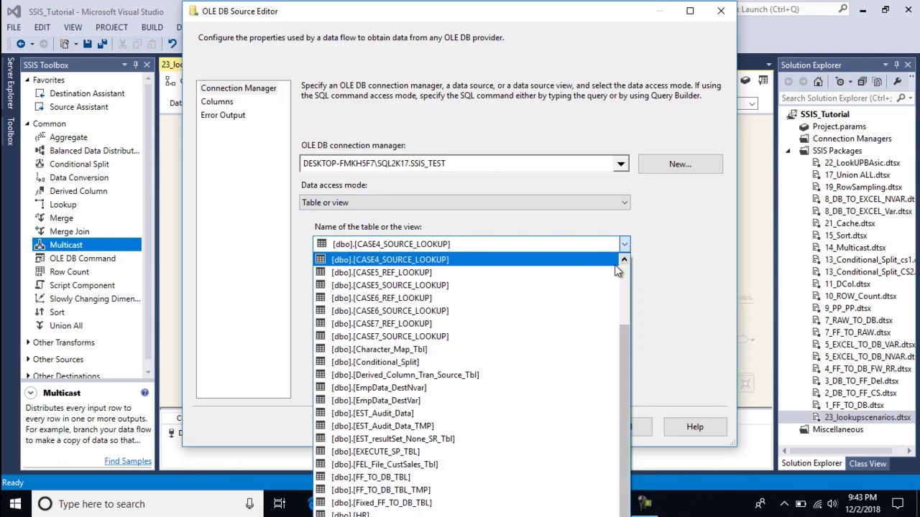
pyautogui.click(608, 286)
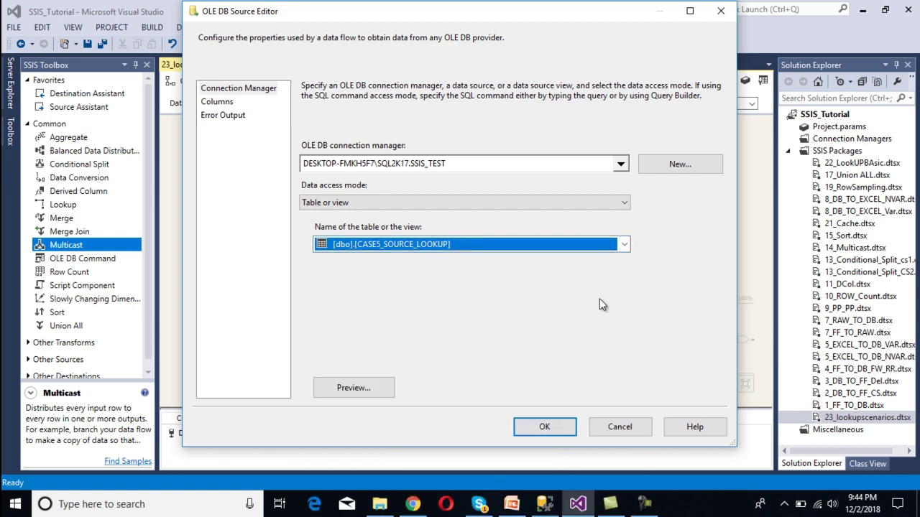
pyautogui.click(544, 426)
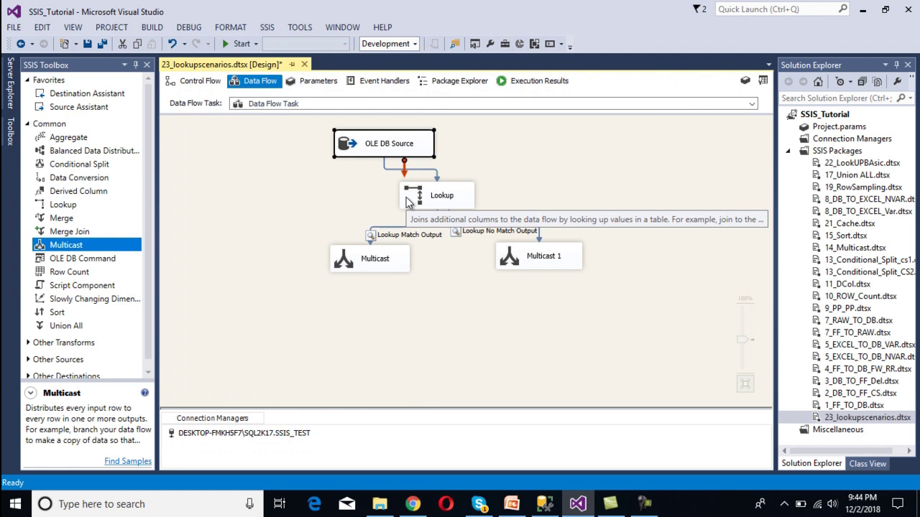
# Step: Set the Lookup's reference table to CASE5_REF_LOOKUP and save the package
pyautogui.doubleClick(406, 200)
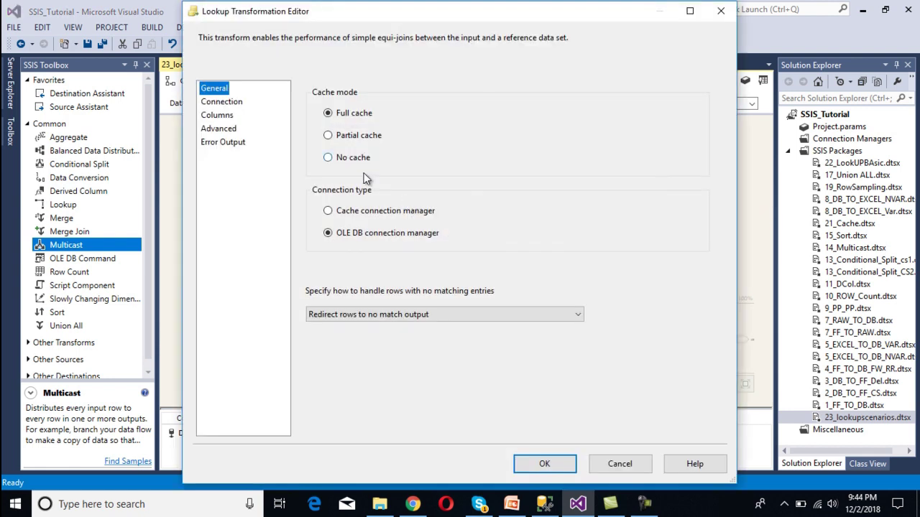
pyautogui.click(220, 104)
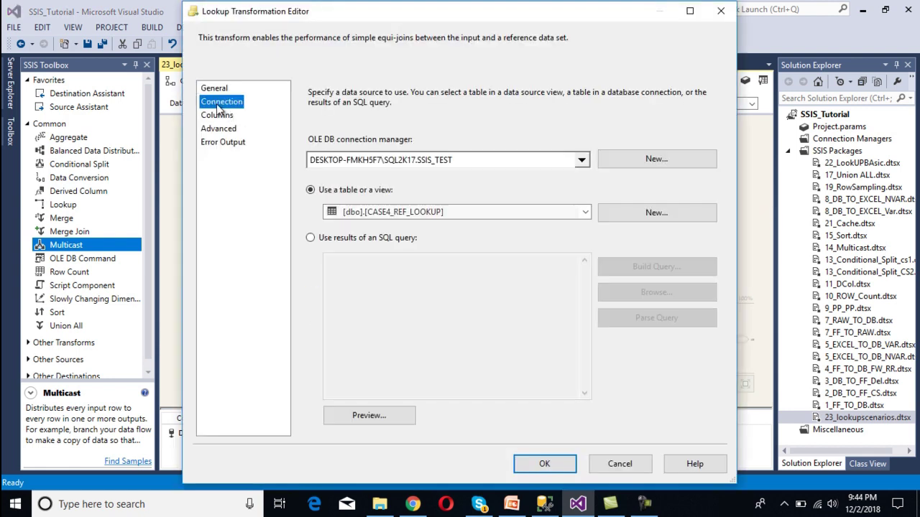
pyautogui.click(586, 213)
pyautogui.click(560, 255)
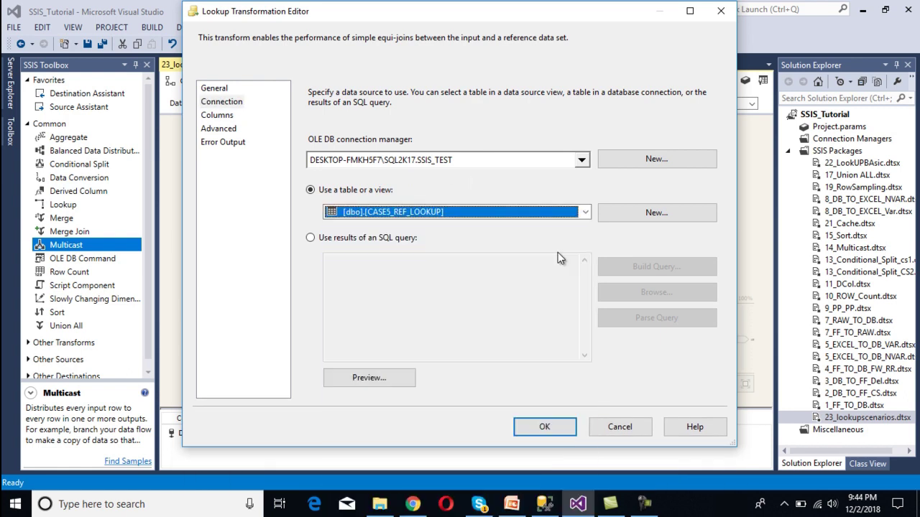
pyautogui.click(549, 429)
pyautogui.click(605, 171)
pyautogui.hotkey('ctrl', 's')
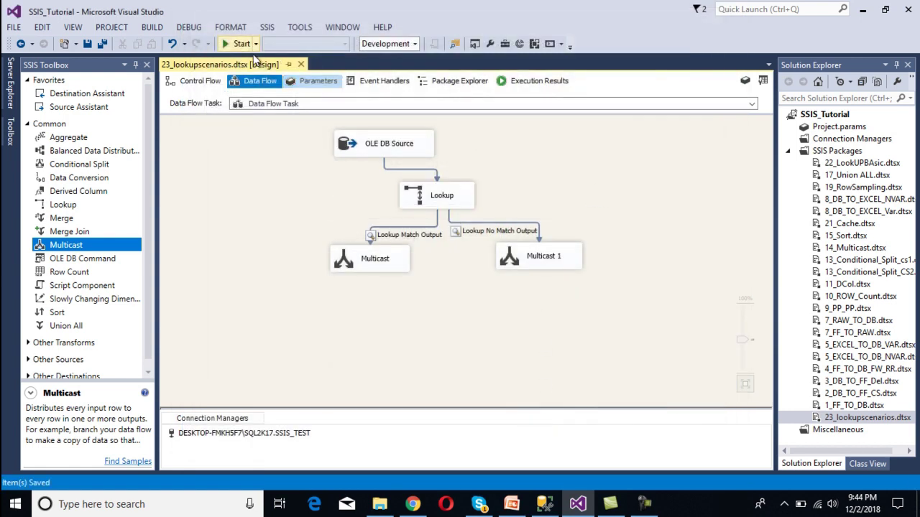
# Step: Run the Case 5 package, inspect the matched ERIC rows, then stop debugging
pyautogui.click(237, 45)
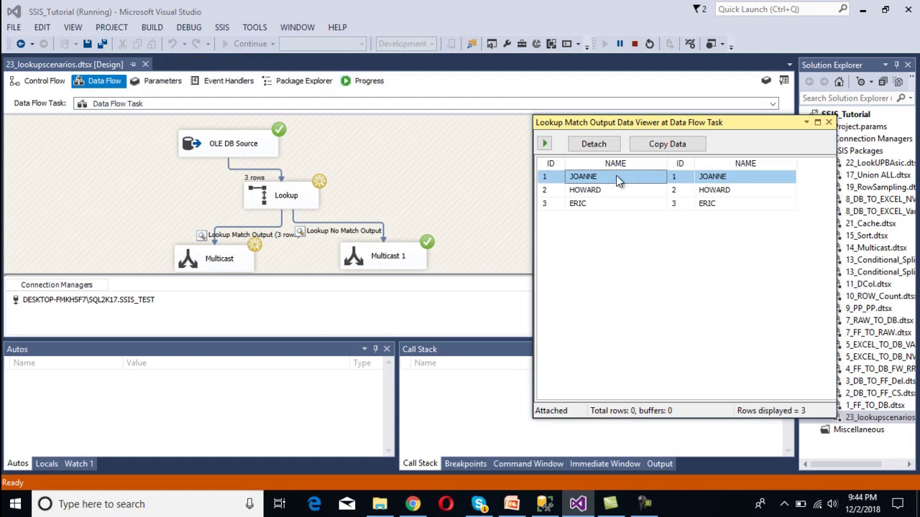
pyautogui.click(635, 204)
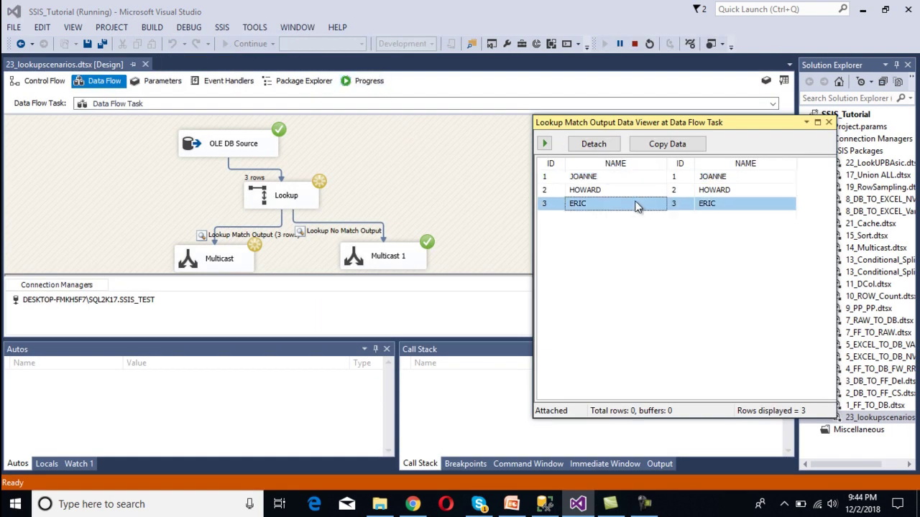
pyautogui.press('Up')
pyautogui.press('Up')
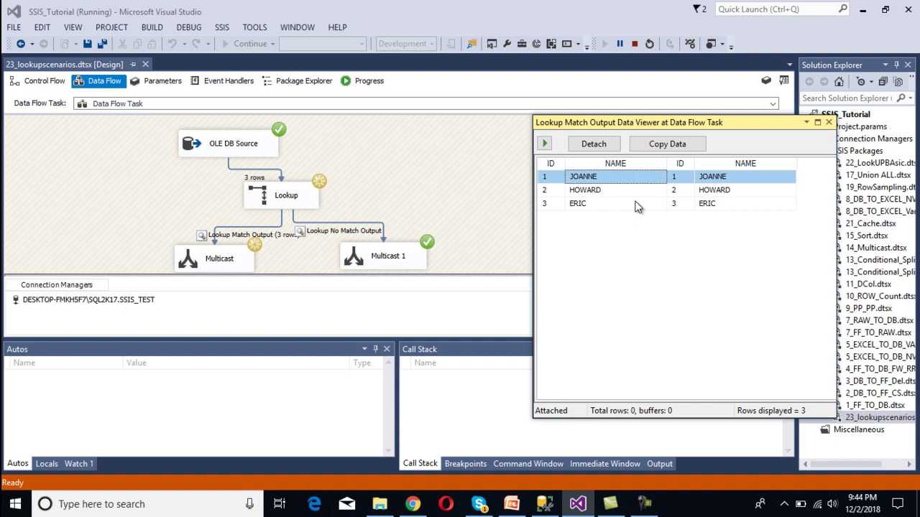
pyautogui.click(635, 44)
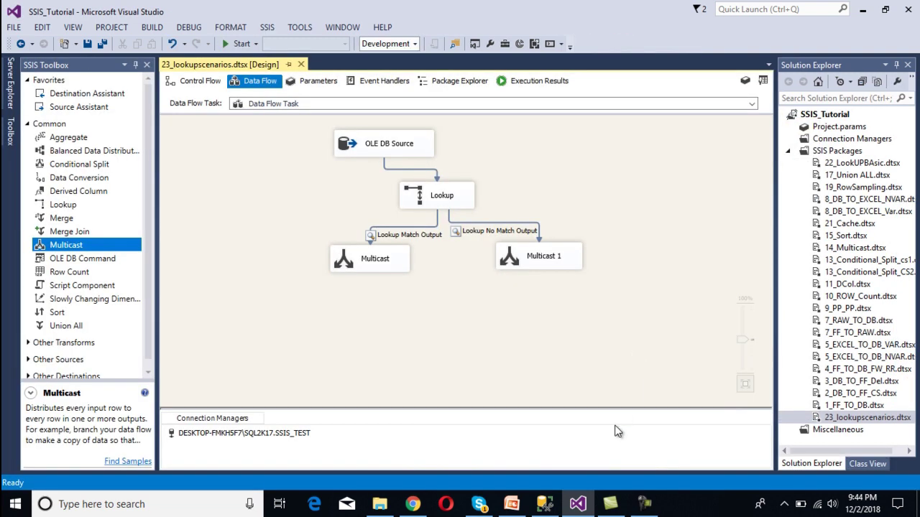
# Step: View the tutorial slides, then select the two CASE 6 SELECT statements in SSMS
pyautogui.click(510, 504)
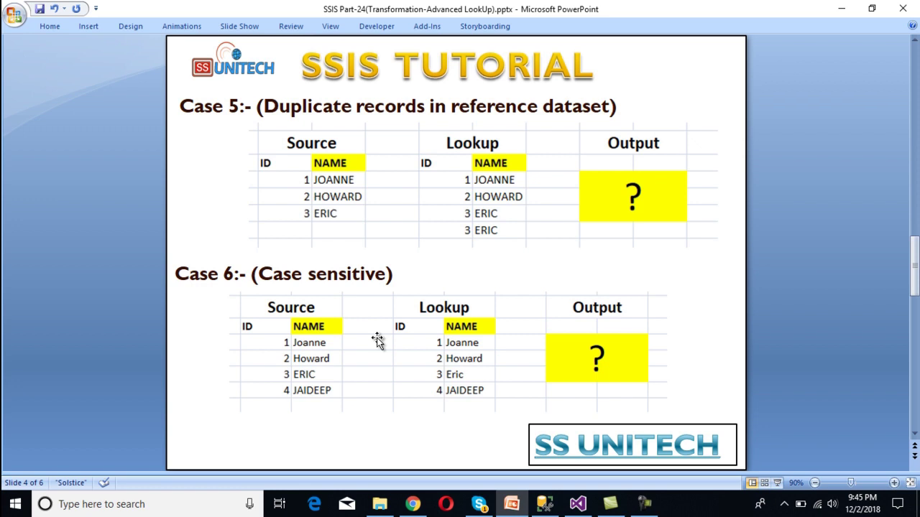
pyautogui.click(543, 504)
pyautogui.moveTo(205, 266); pyautogui.dragTo(429, 260)
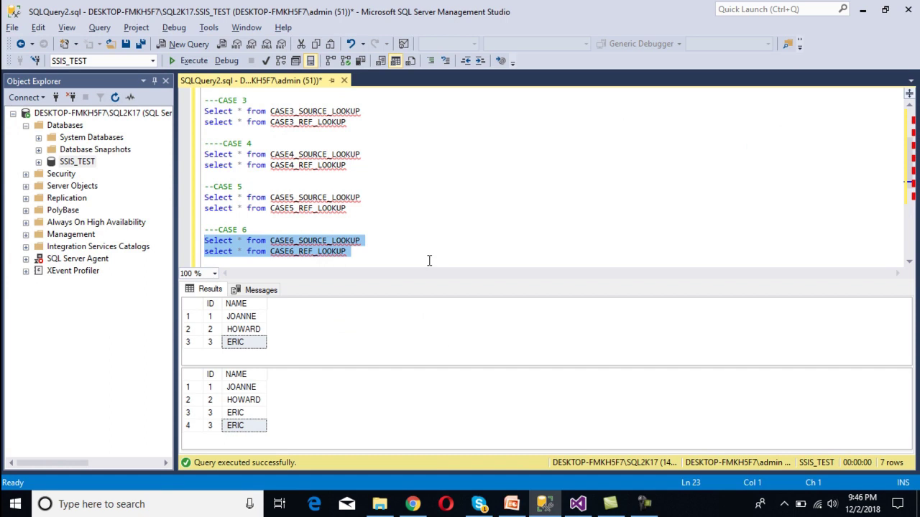
# Step: Execute the CASE 6 queries, showing rows differing only in ERIC's case, then return to Visual Studio
pyautogui.press('F5')
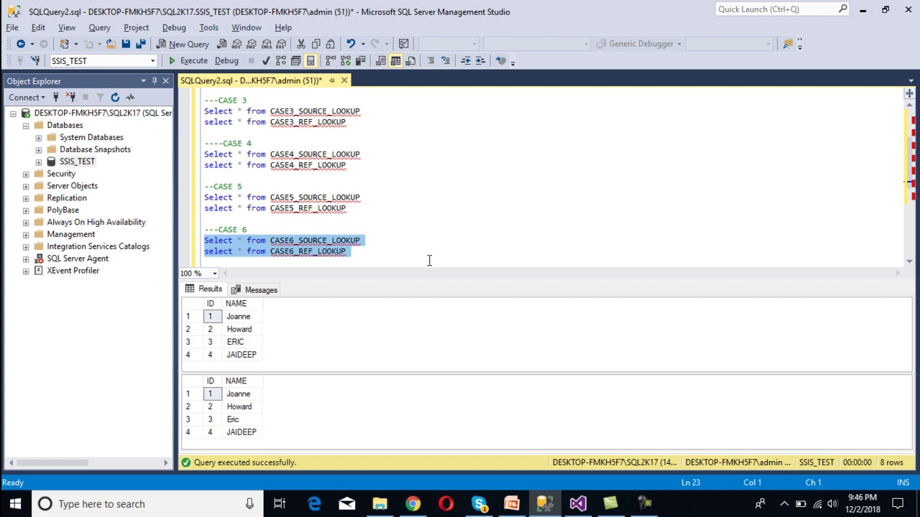
pyautogui.click(577, 504)
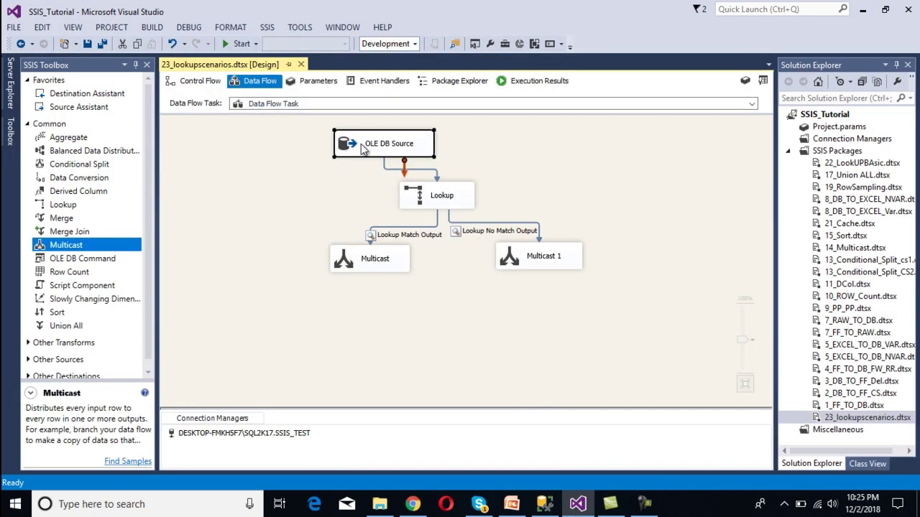
# Step: Point the OLE DB Source at the CASE6_SOURCE_LOOKUP table
pyautogui.doubleClick(362, 147)
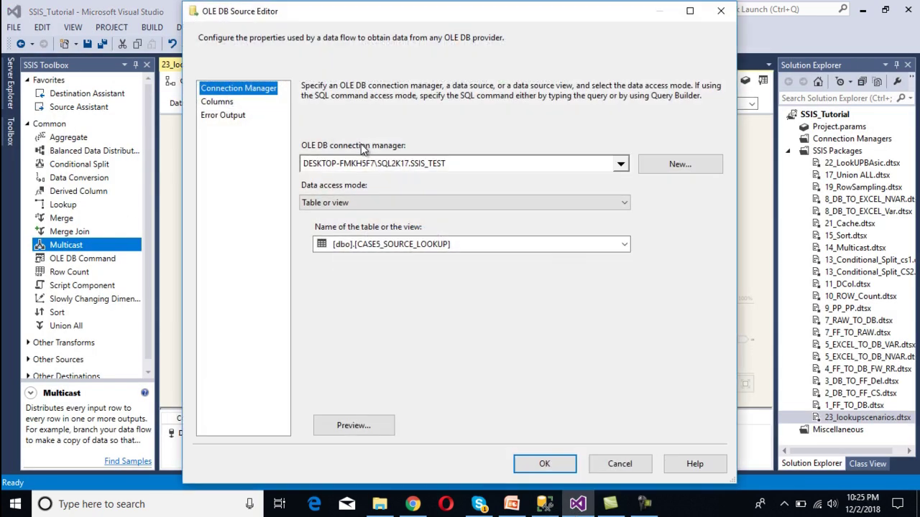
pyautogui.click(624, 246)
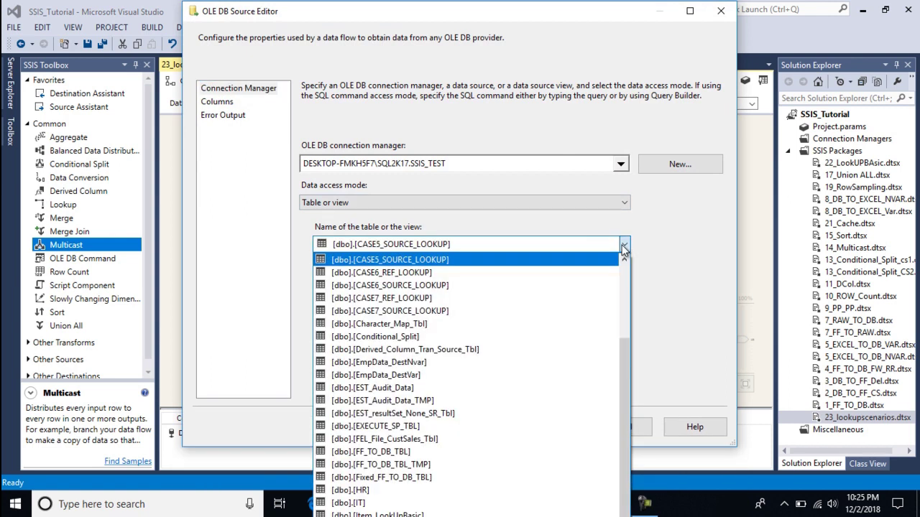
pyautogui.click(575, 287)
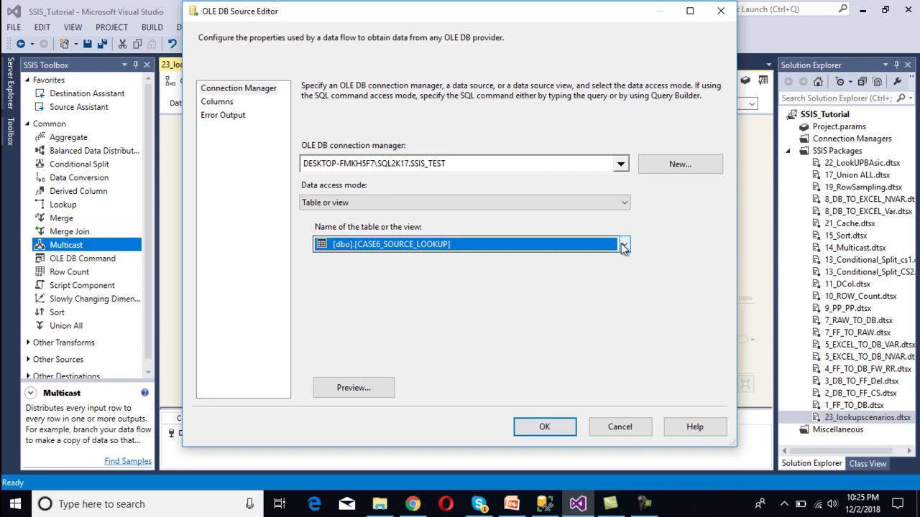
pyautogui.click(544, 428)
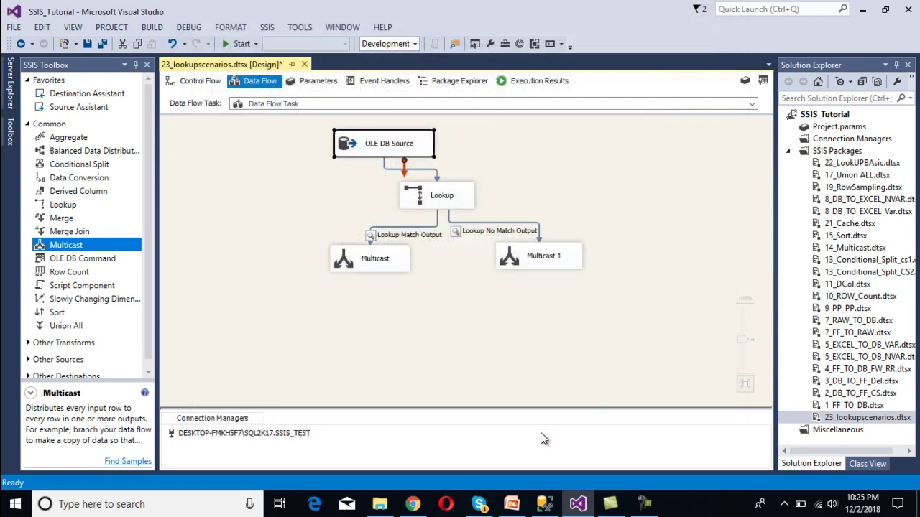
# Step: Set the Lookup's reference table to CASE6_REF_LOOKUP
pyautogui.doubleClick(404, 201)
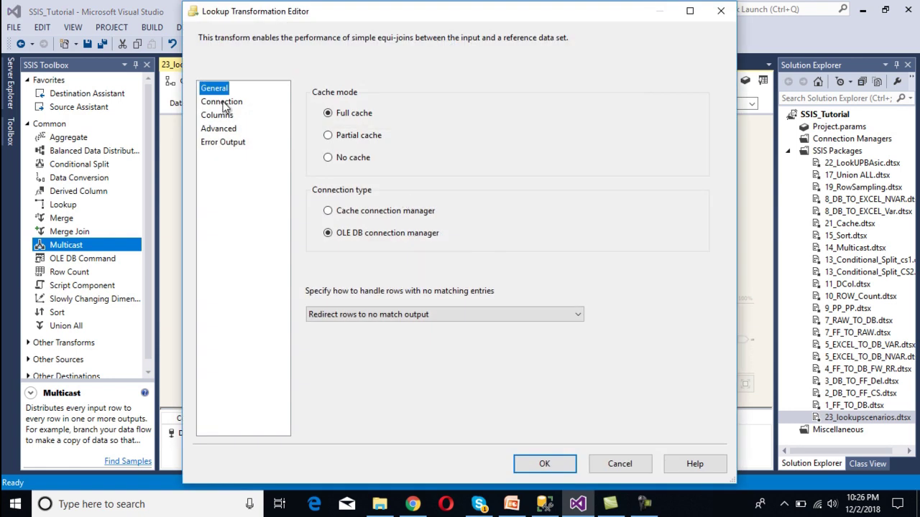
pyautogui.click(225, 104)
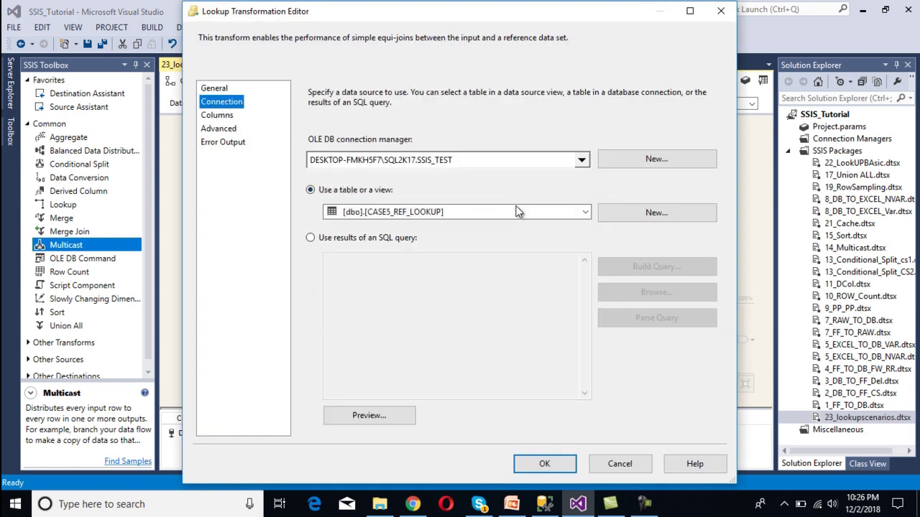
pyautogui.click(585, 212)
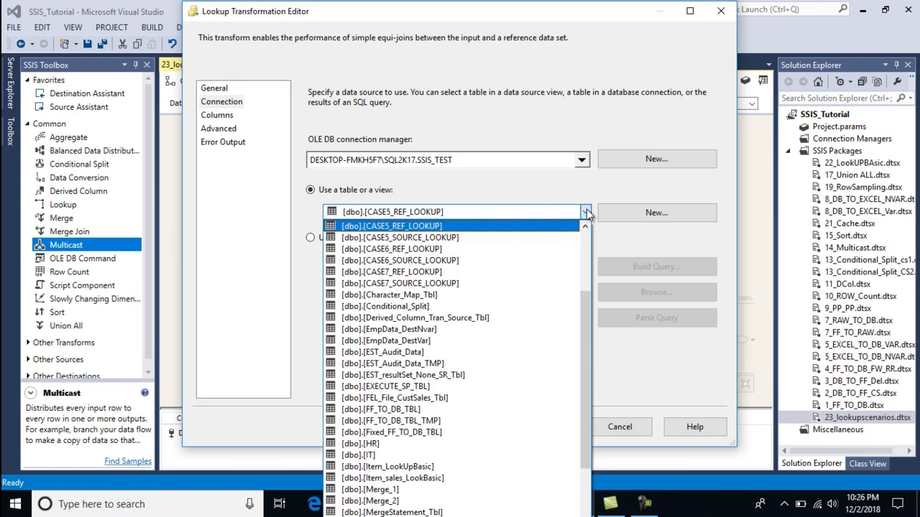
pyautogui.click(551, 249)
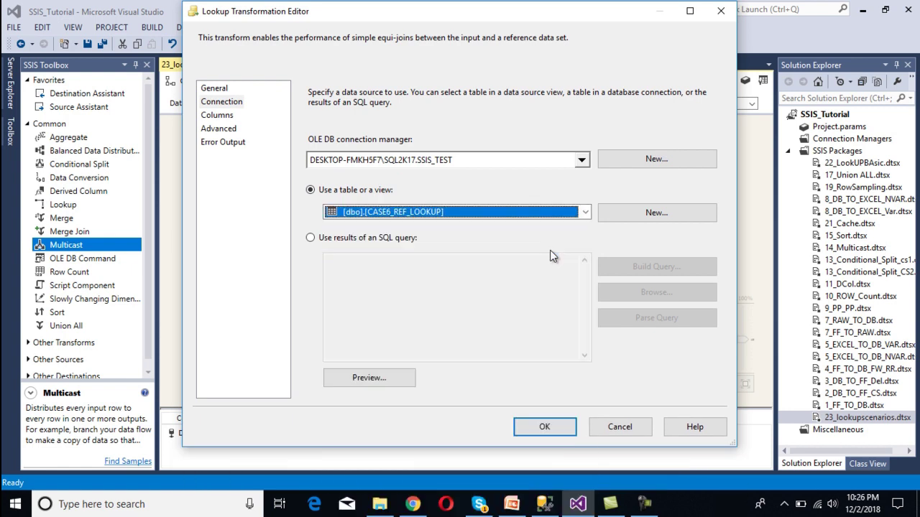
pyautogui.click(540, 425)
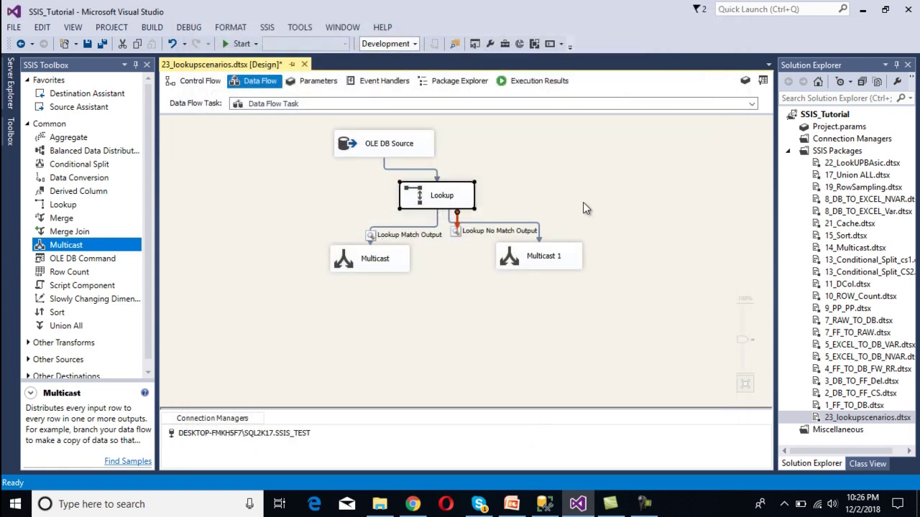
# Step: Run the Case 6 package and confirm only ERIC lands in the No Match output
pyautogui.click(231, 44)
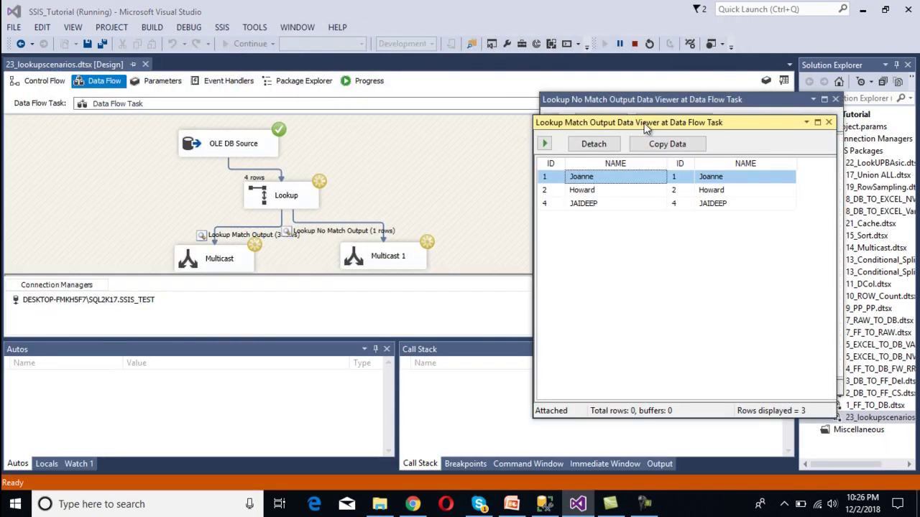
pyautogui.moveTo(685, 120); pyautogui.dragTo(330, 100)
pyautogui.click(564, 160)
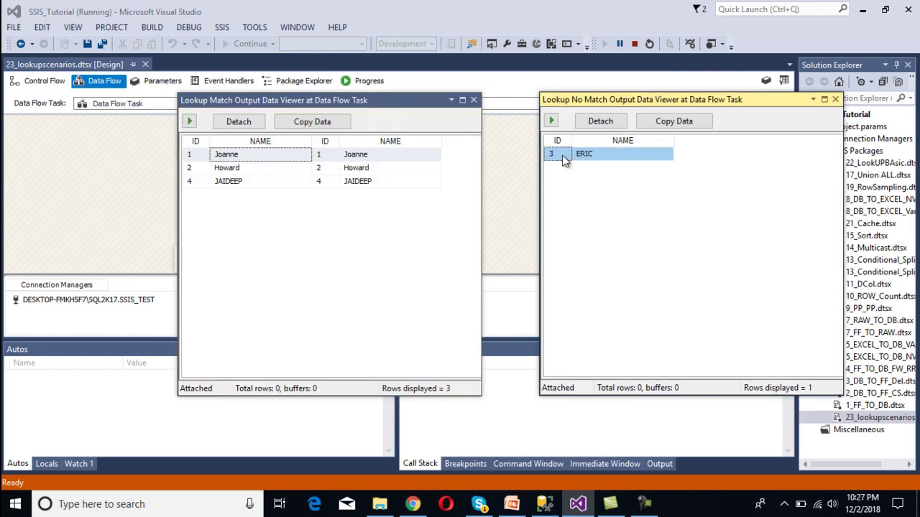
pyautogui.click(634, 44)
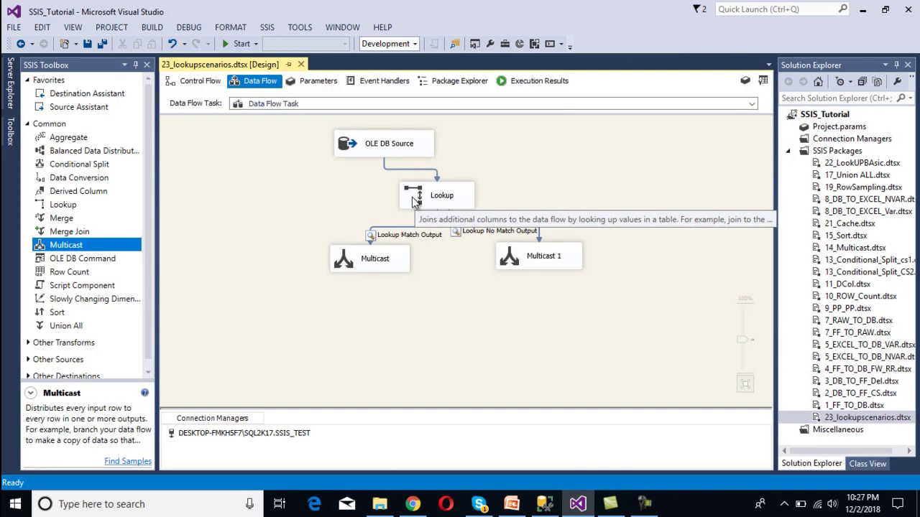
# Step: Switch the Lookup to partial cache and run the package
pyautogui.doubleClick(411, 197)
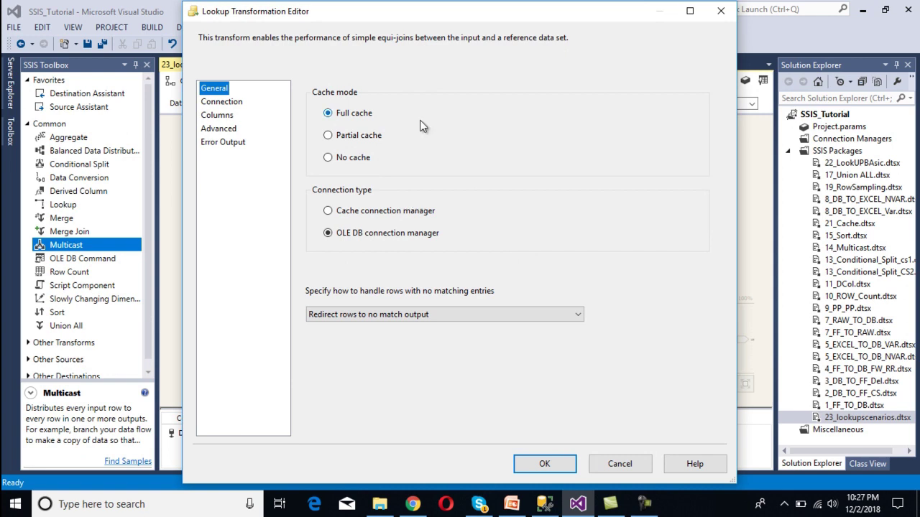
pyautogui.click(345, 138)
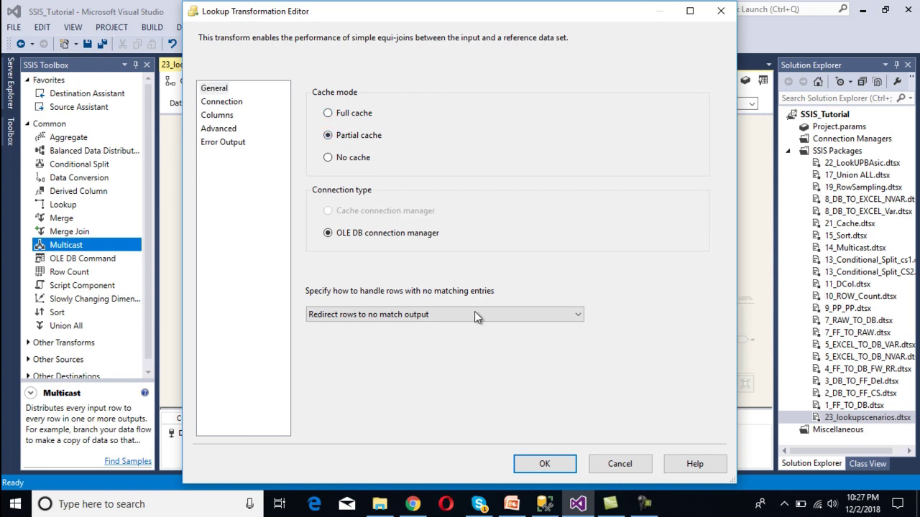
pyautogui.click(535, 464)
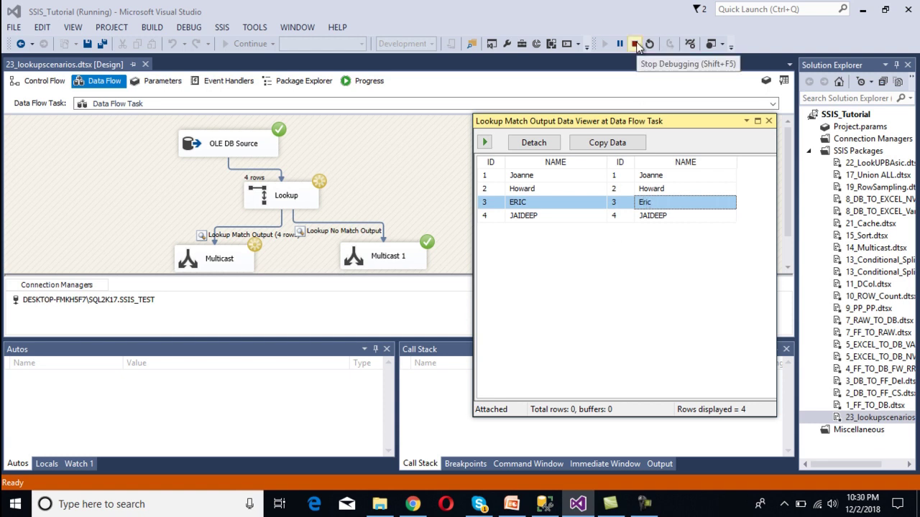
pyautogui.click(637, 43)
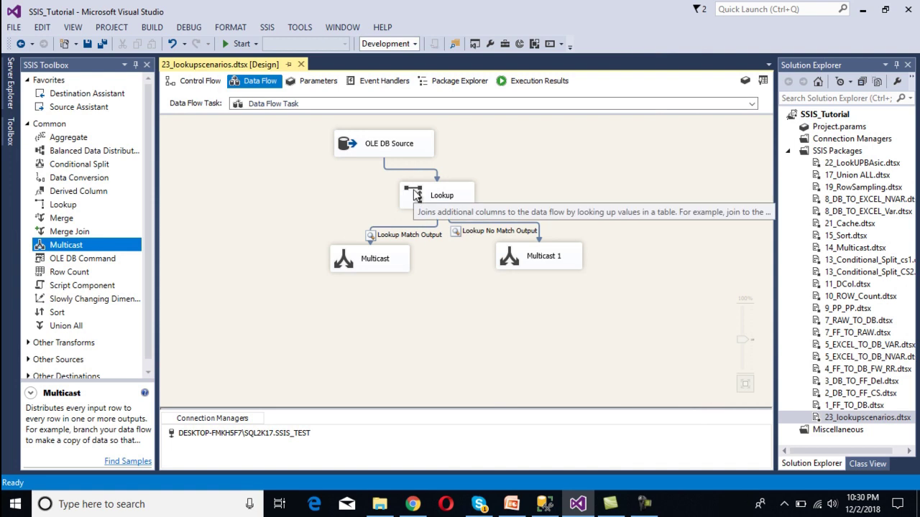
# Step: Switch the Lookup to no cache and rerun, with all four rows matching, ERIC included
pyautogui.doubleClick(416, 194)
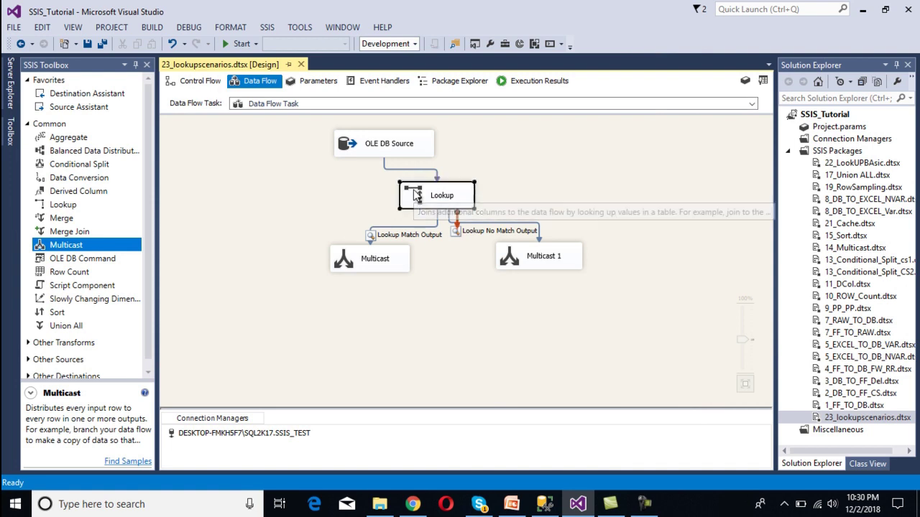
pyautogui.click(351, 160)
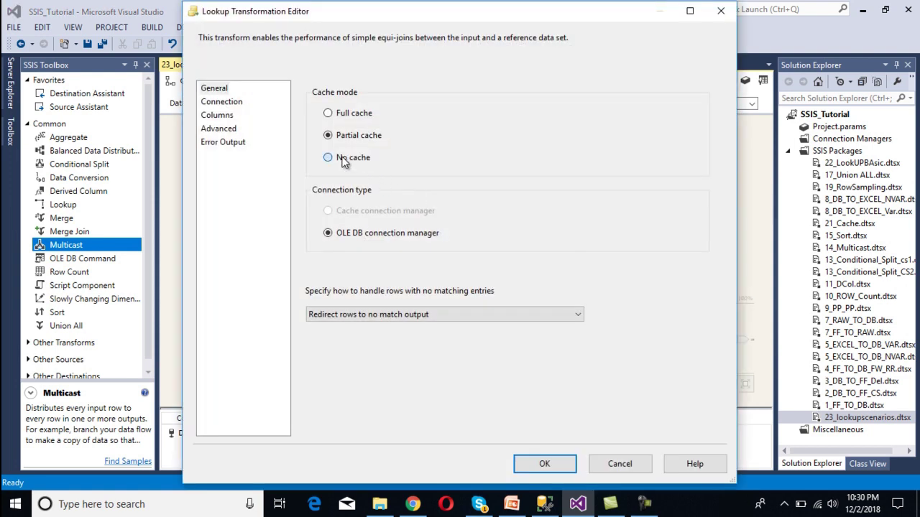
pyautogui.click(545, 464)
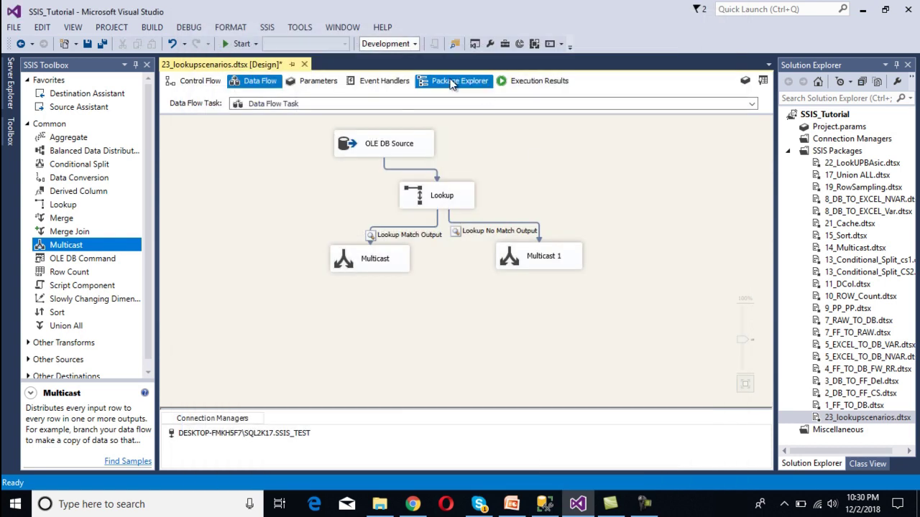
pyautogui.click(230, 45)
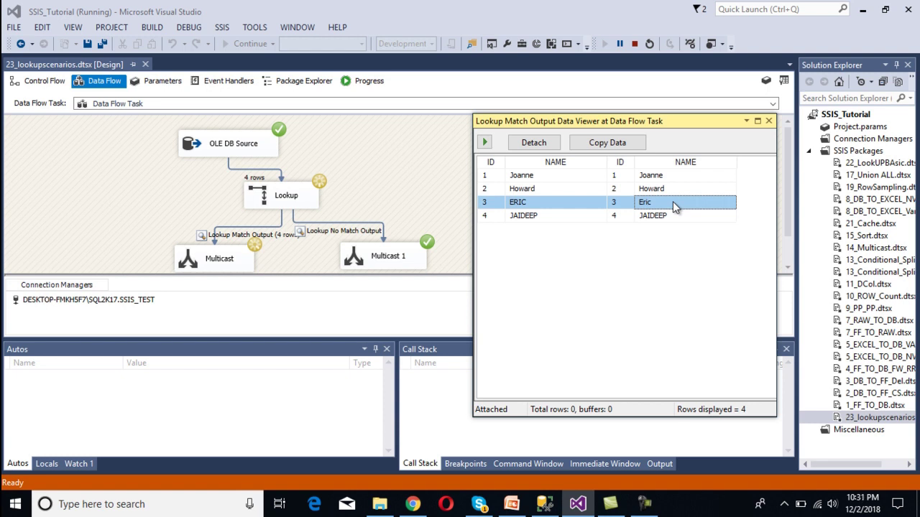
pyautogui.click(634, 45)
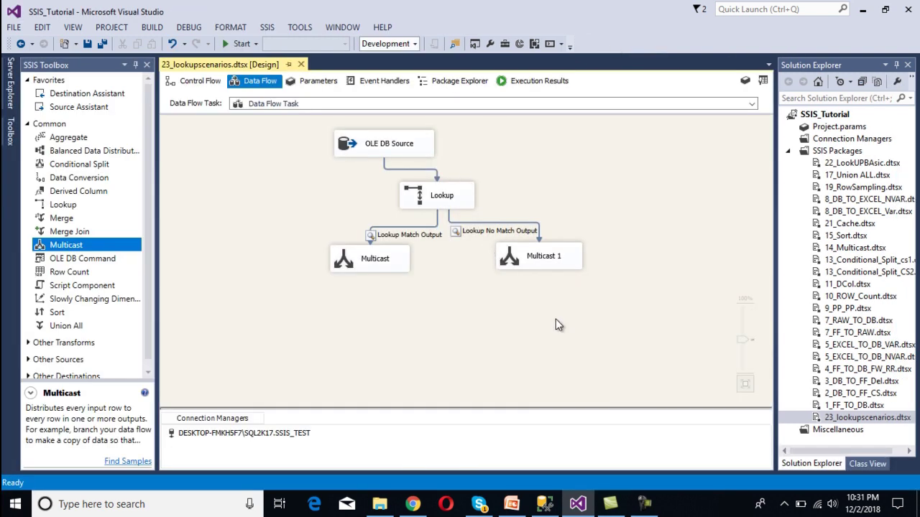
# Step: Advance the slides to the Case 7 NULL values slide, then return to the SQL window
pyautogui.hotkey('alt', 'Tab')
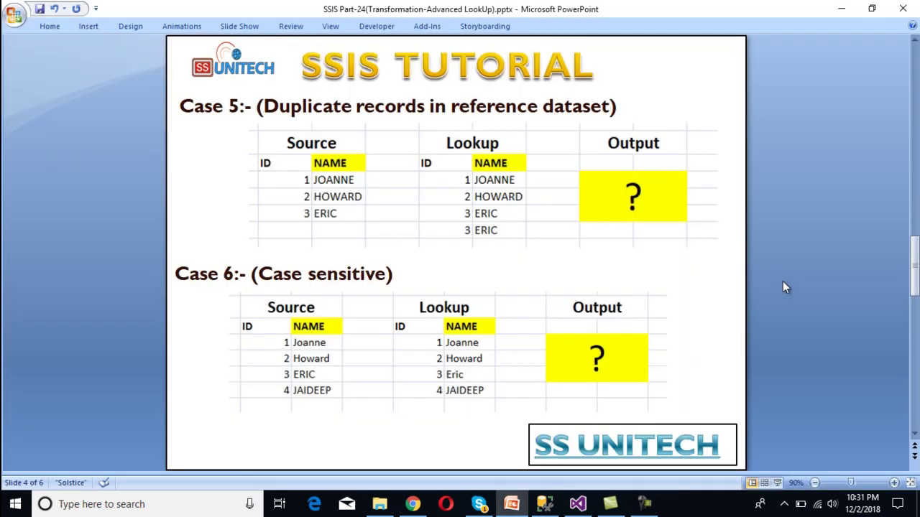
pyautogui.scroll(-1, 784, 283)
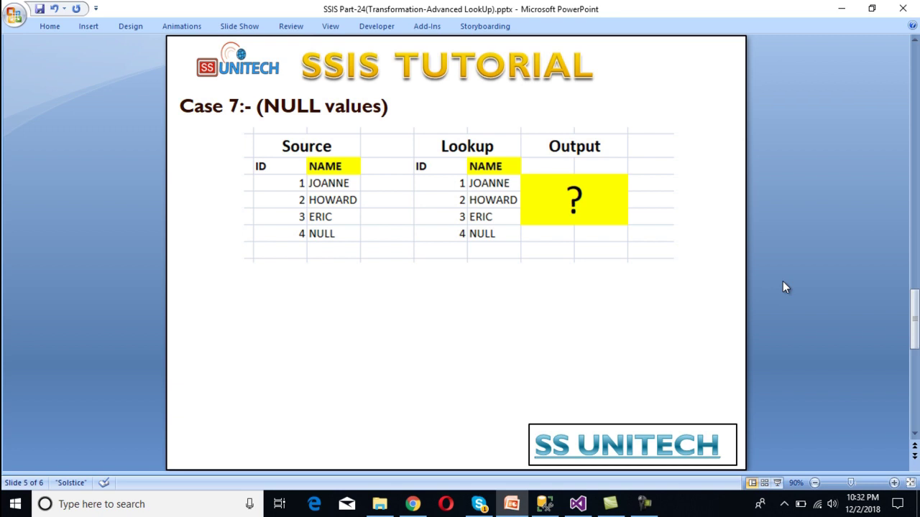
pyautogui.click(554, 503)
# Step: Paste and run the CASE 7 source and reference queries
pyautogui.click(491, 255)
pyautogui.press('Return')
pyautogui.press('Return')
pyautogui.write('----CASE 7 Select * from CASE7_SOURCE_LOOKUP select * from CASE7_REF_LOOKUP')
pyautogui.hotkey('shift', 'Home')
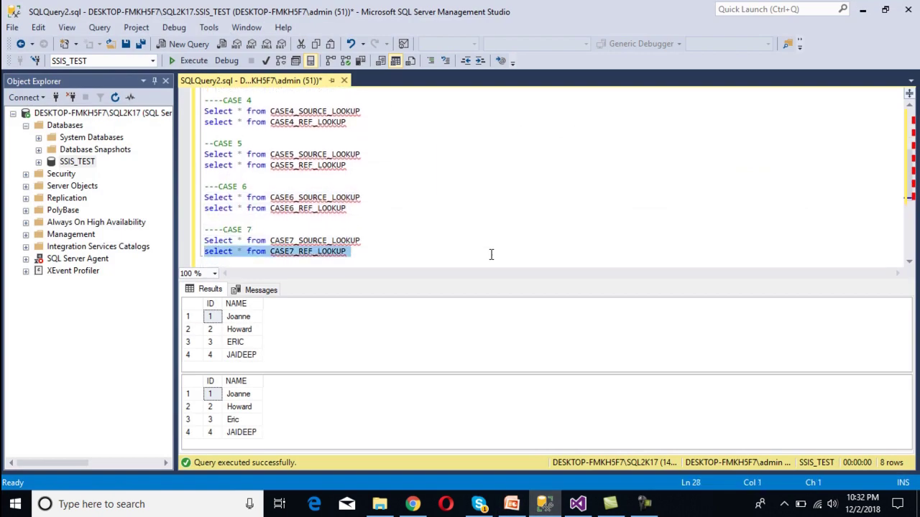
pyautogui.hotkey('shift', 'Up')
pyautogui.press('F5')
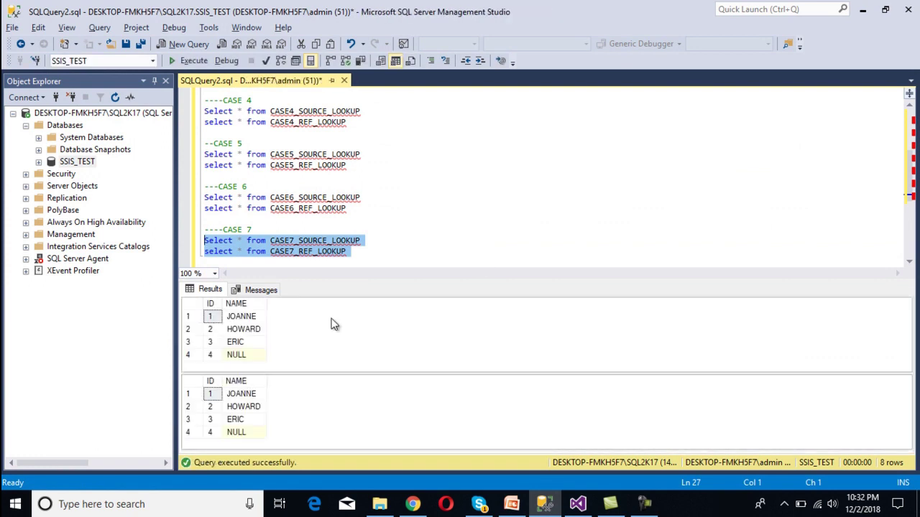
# Step: Compare the NULL name for ID 4 in both result grids, then go back to Visual Studio
pyautogui.click(245, 355)
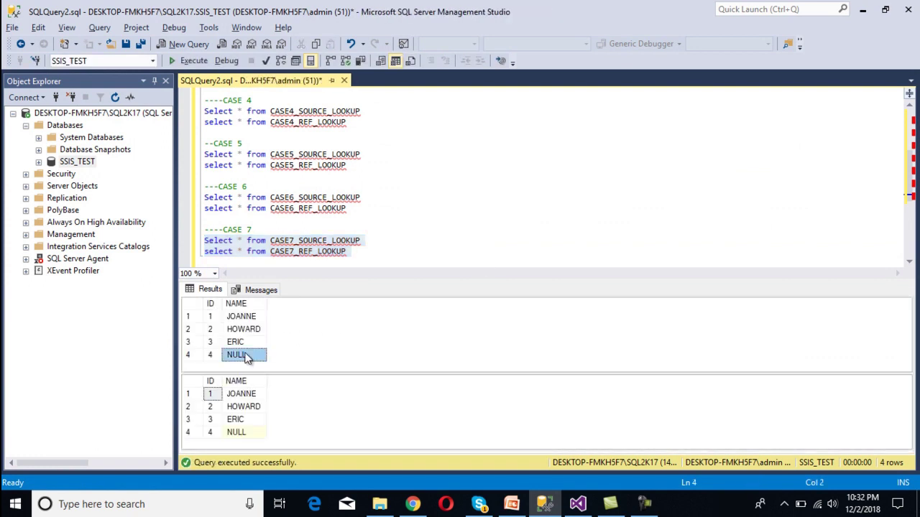
pyautogui.click(237, 434)
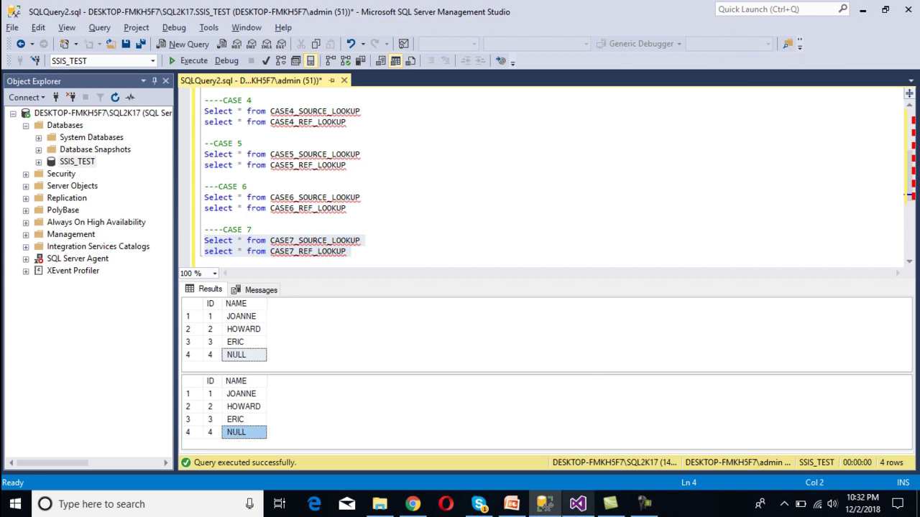
pyautogui.click(577, 505)
# Step: Point the OLE DB Source at the CASE7_SOURCE_LOOKUP table
pyautogui.doubleClick(350, 145)
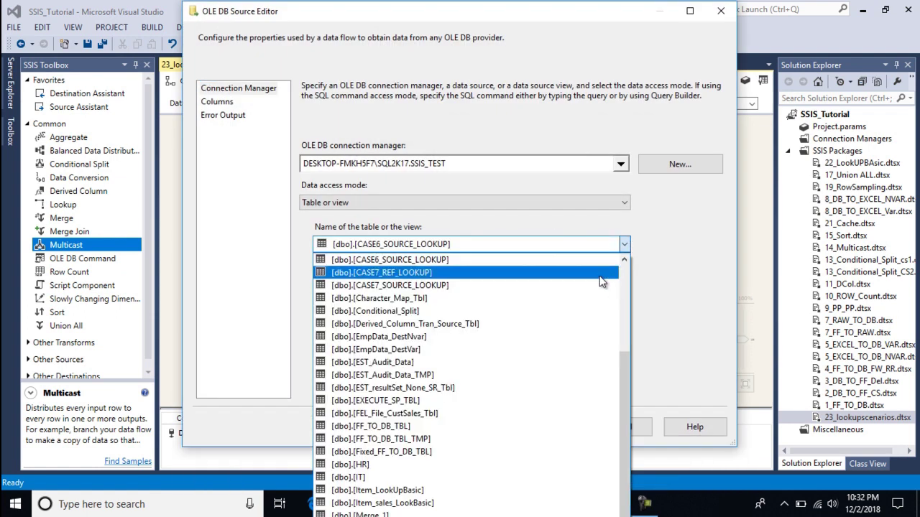
pyautogui.click(599, 285)
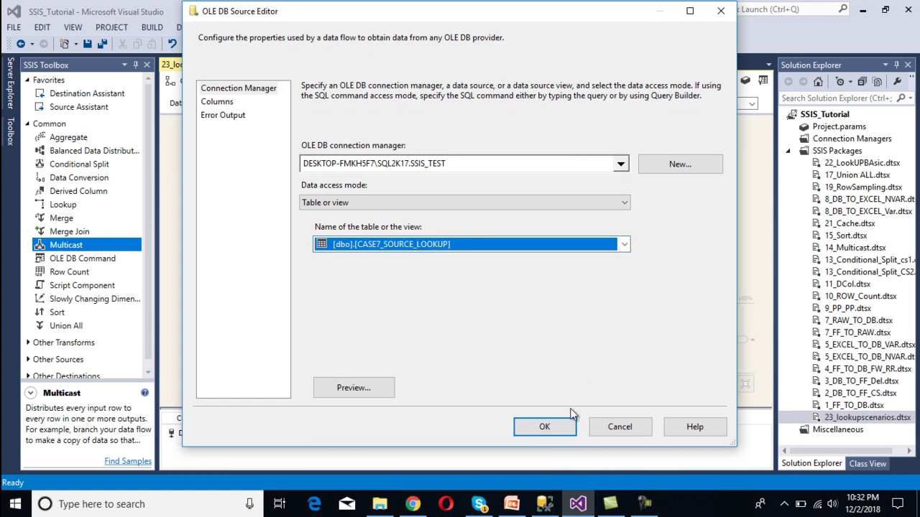
pyautogui.click(548, 427)
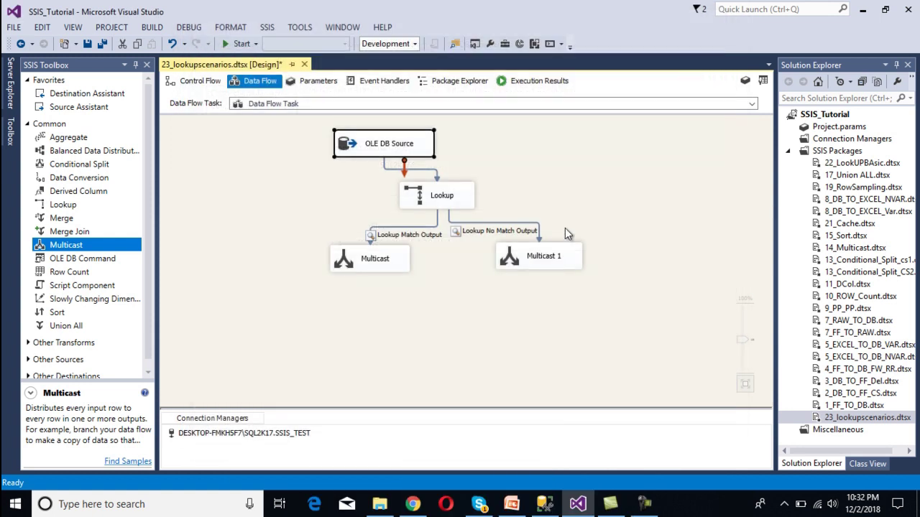
# Step: Set the Lookup to full cache with CASE7_REF_LOOKUP as its reference table
pyautogui.doubleClick(408, 206)
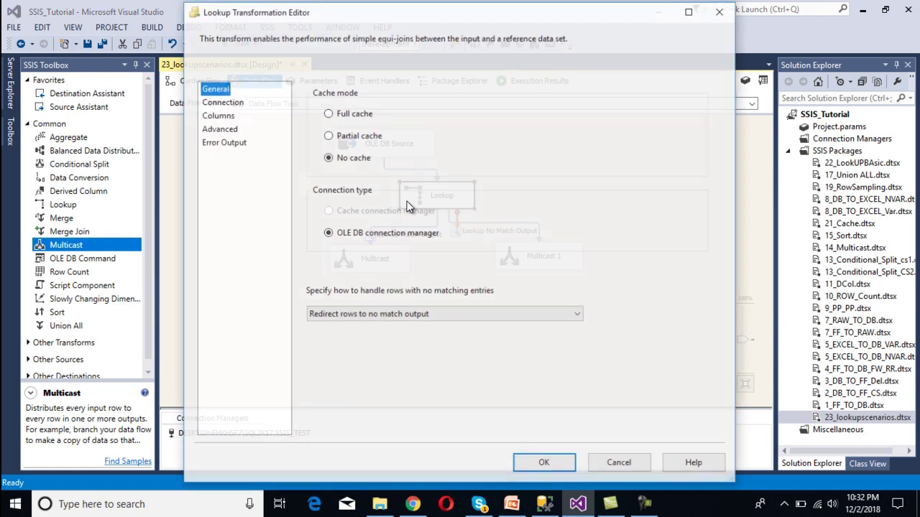
pyautogui.click(336, 113)
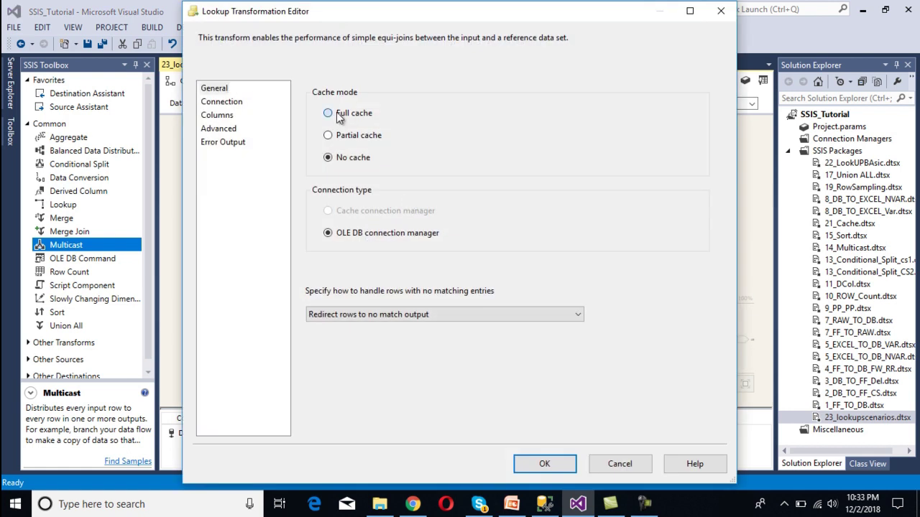
pyautogui.click(224, 103)
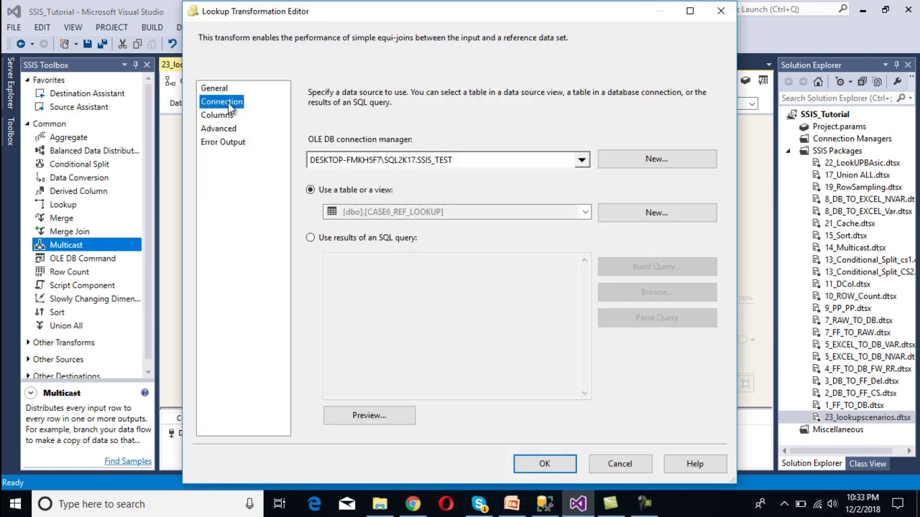
pyautogui.click(584, 214)
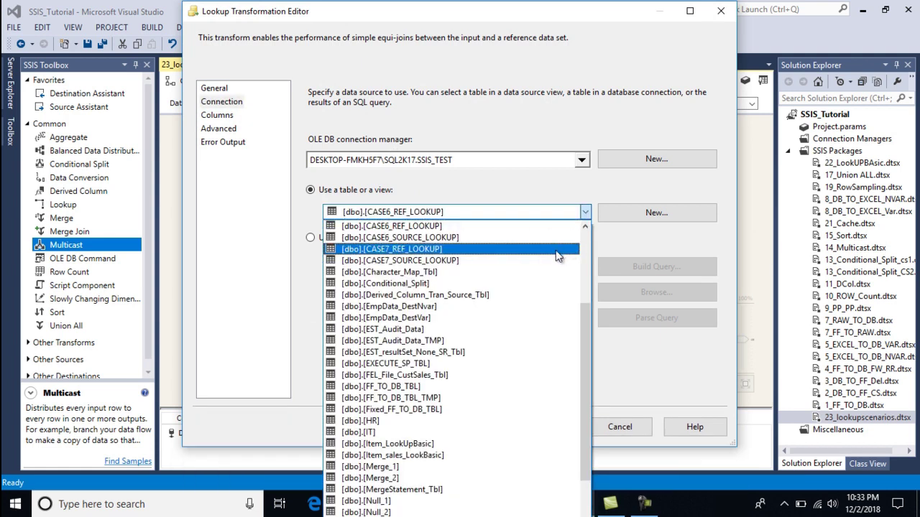
pyautogui.click(558, 254)
pyautogui.click(545, 426)
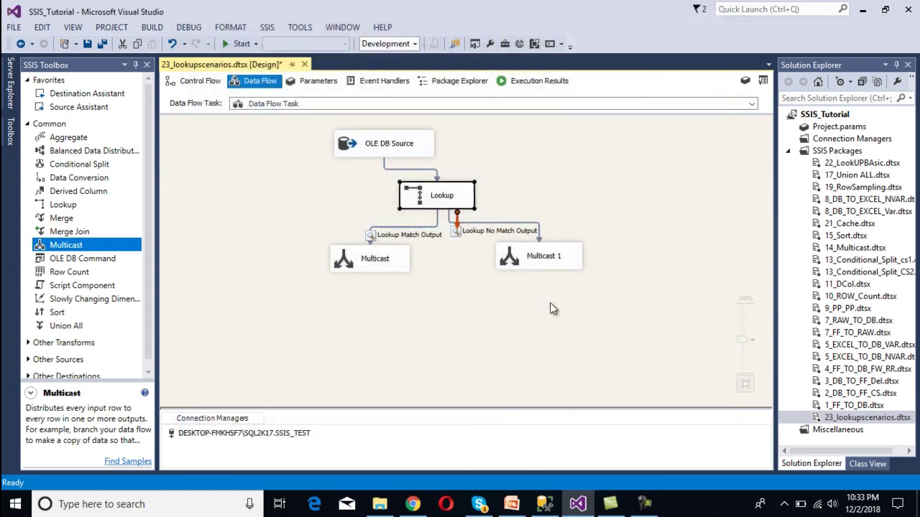
pyautogui.click(586, 181)
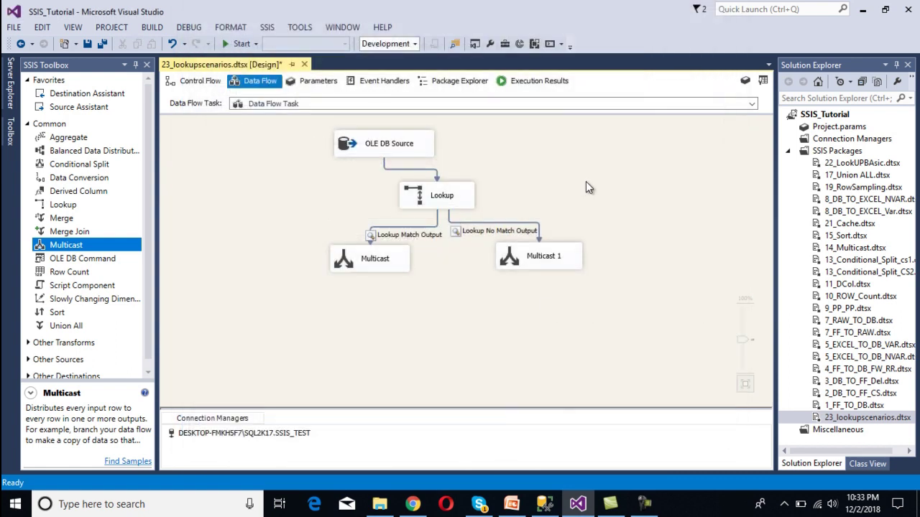
# Step: Run under full cache, where row 4 with a NULL name matches
pyautogui.press('F5')
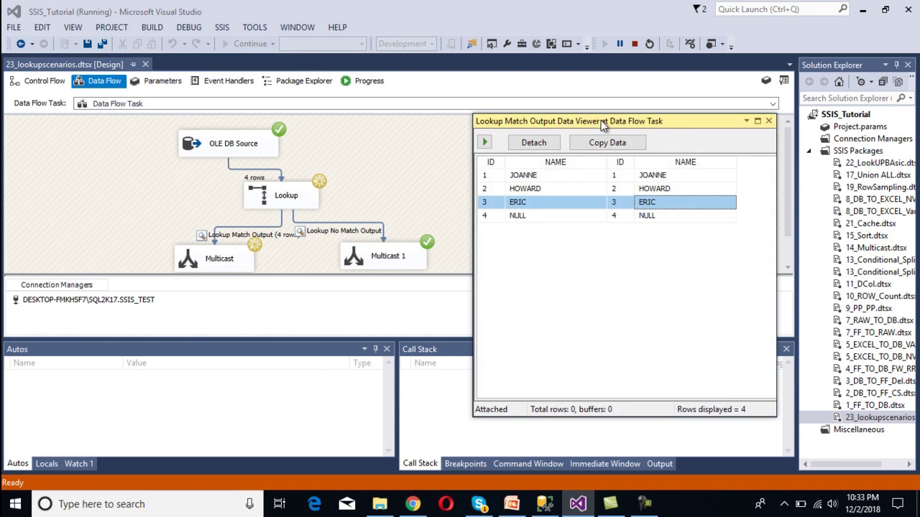
pyautogui.moveTo(601, 121); pyautogui.dragTo(638, 120)
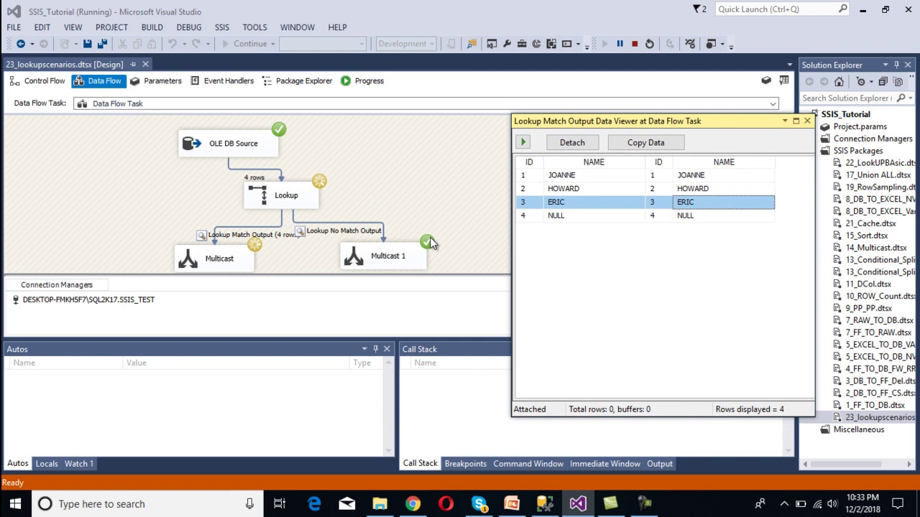
pyautogui.click(660, 215)
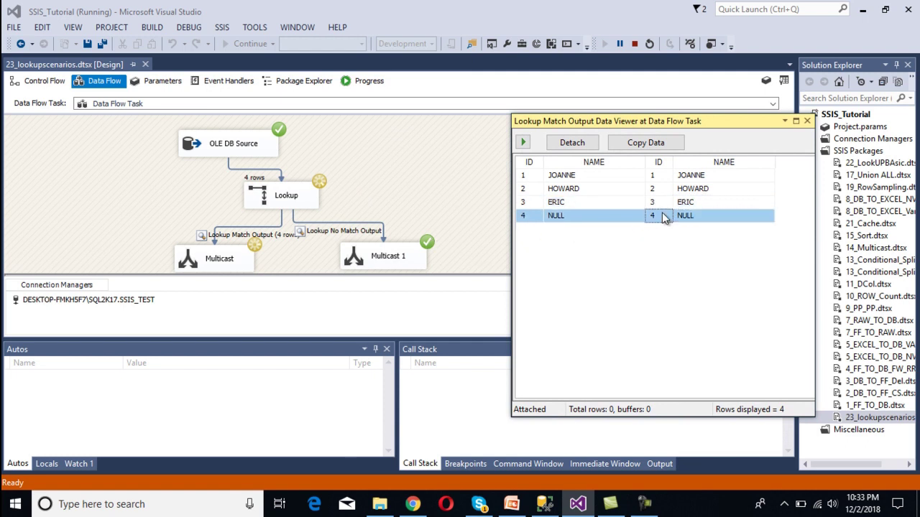
pyautogui.click(635, 44)
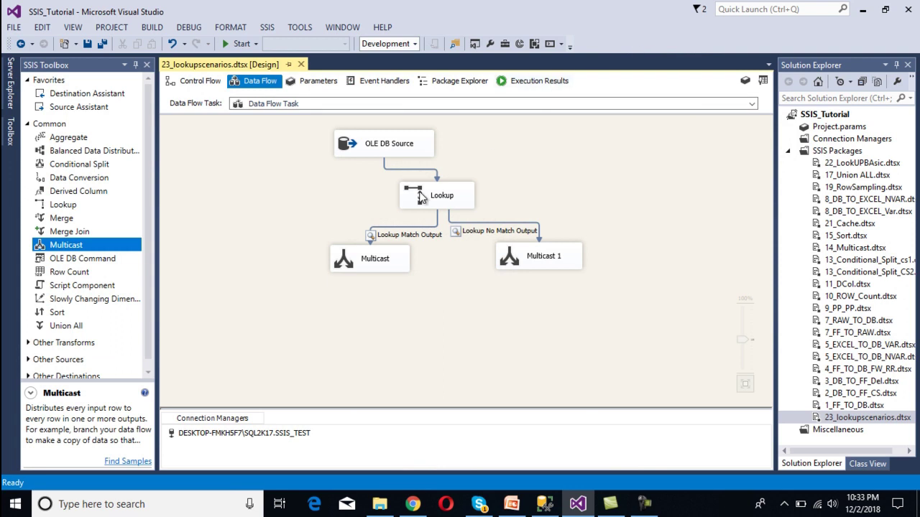
# Step: Rerun with partial cache, where the NULL row goes to the no-match output
pyautogui.doubleClick(422, 197)
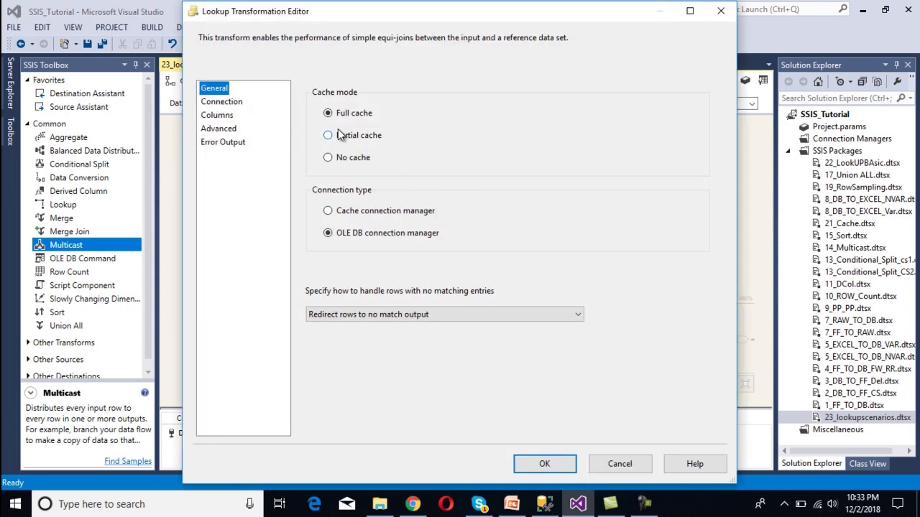
pyautogui.click(335, 135)
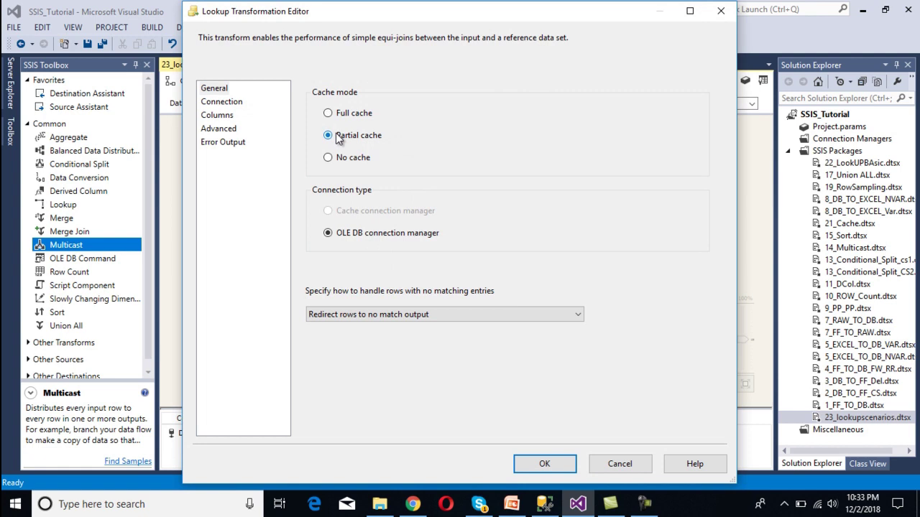
pyautogui.click(544, 464)
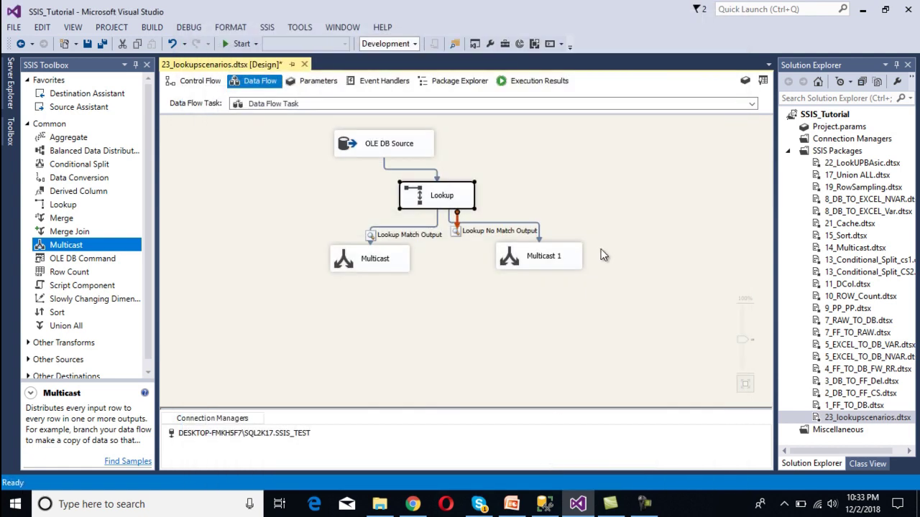
pyautogui.press('F5')
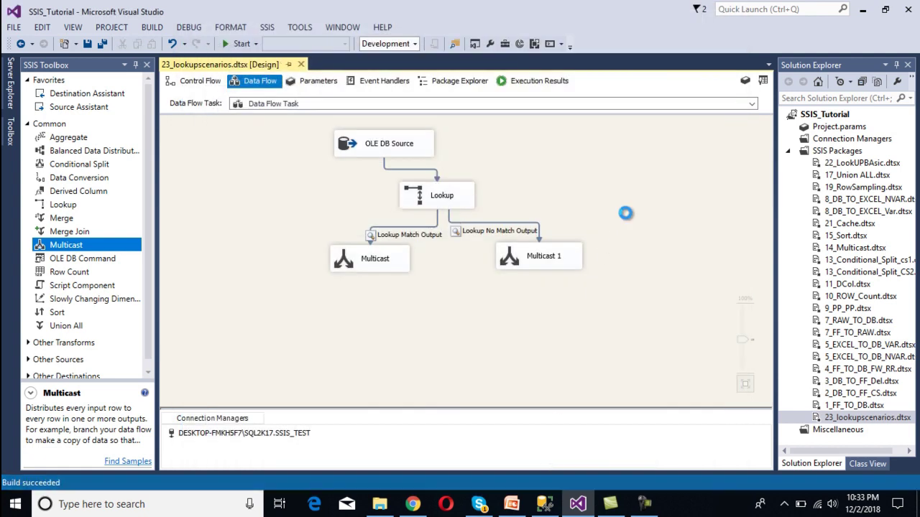
pyautogui.moveTo(657, 100); pyautogui.dragTo(753, 168)
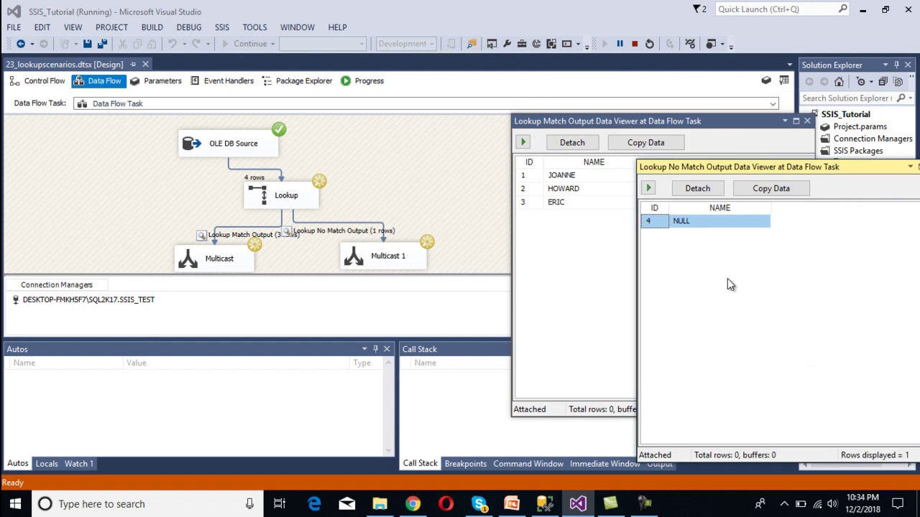
pyautogui.click(690, 224)
pyautogui.click(636, 44)
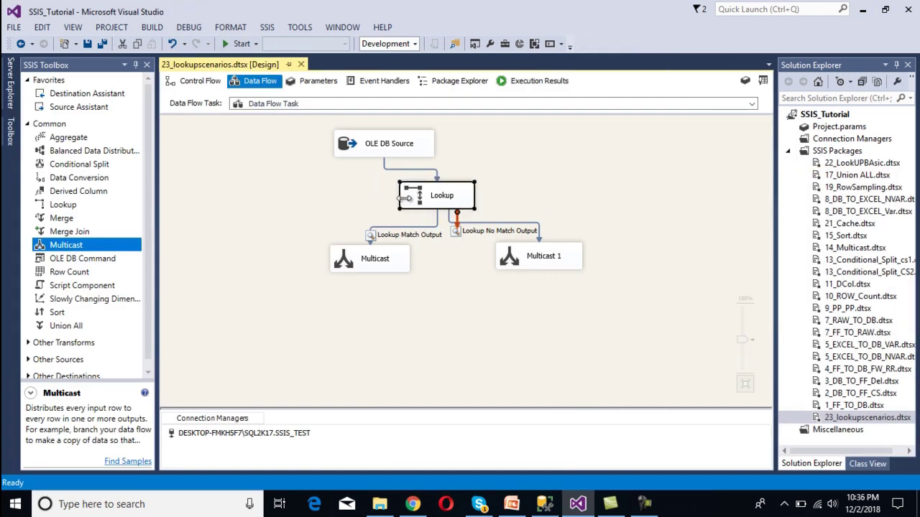
# Step: Rerun the package with no cache, then stop debugging
pyautogui.doubleClick(441, 195)
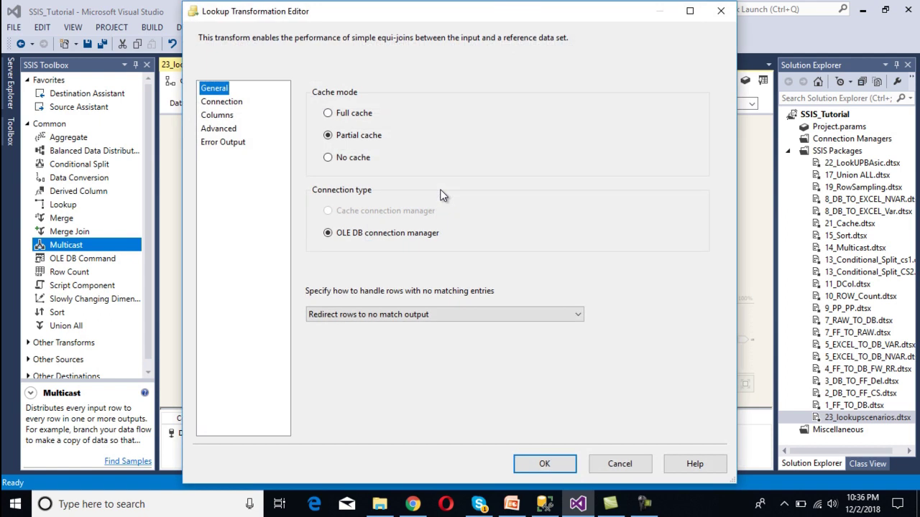
pyautogui.click(338, 160)
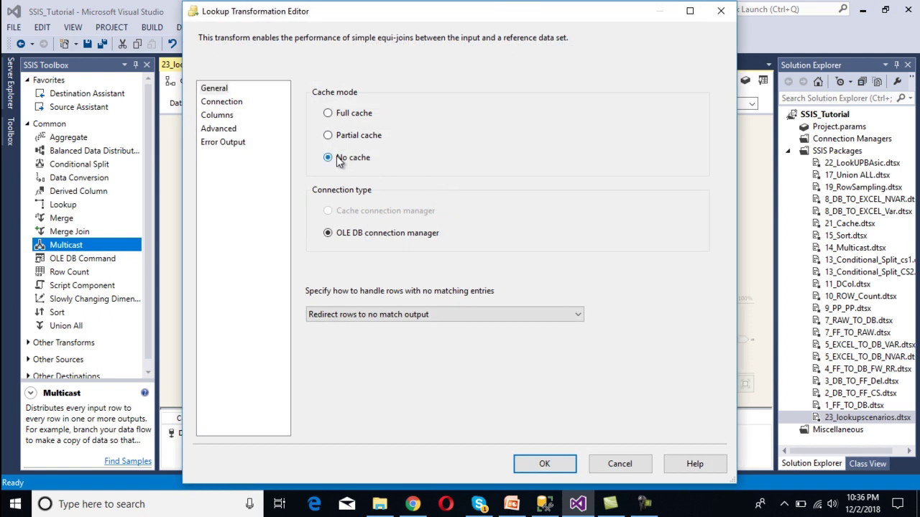
pyautogui.click(543, 465)
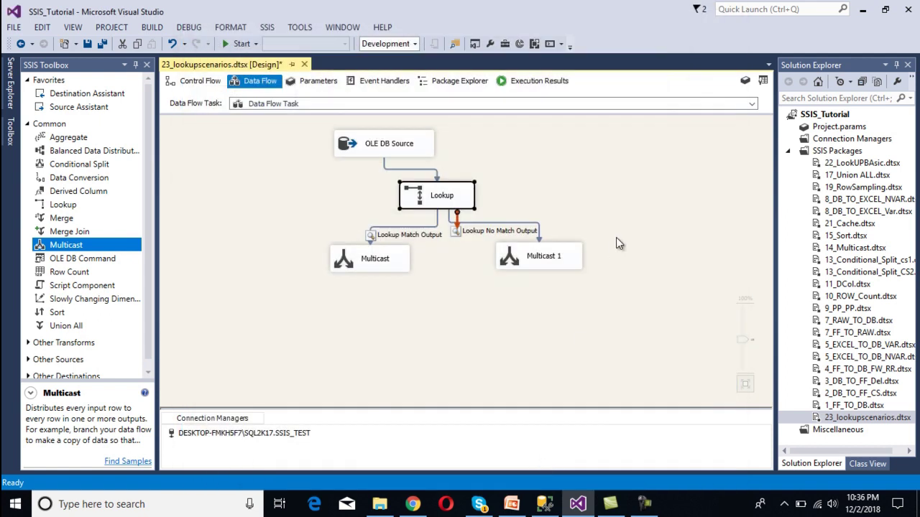
pyautogui.press('F5')
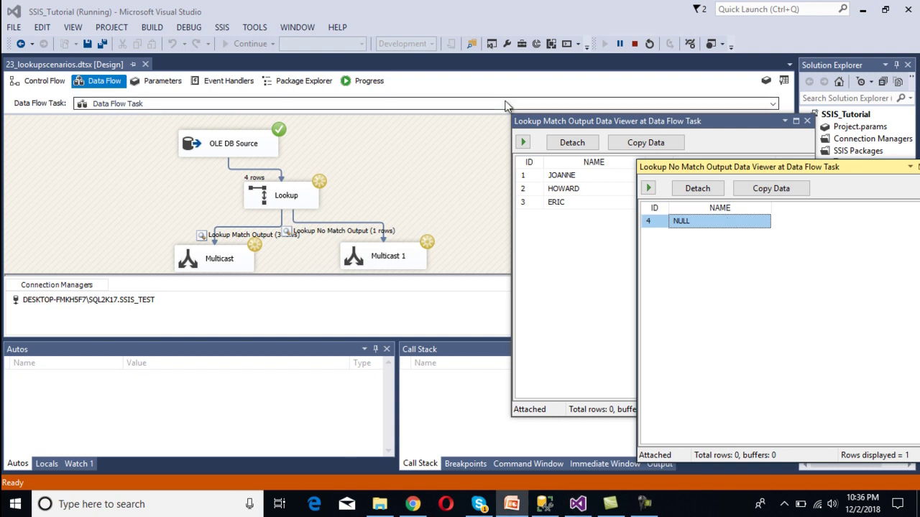
pyautogui.click(635, 43)
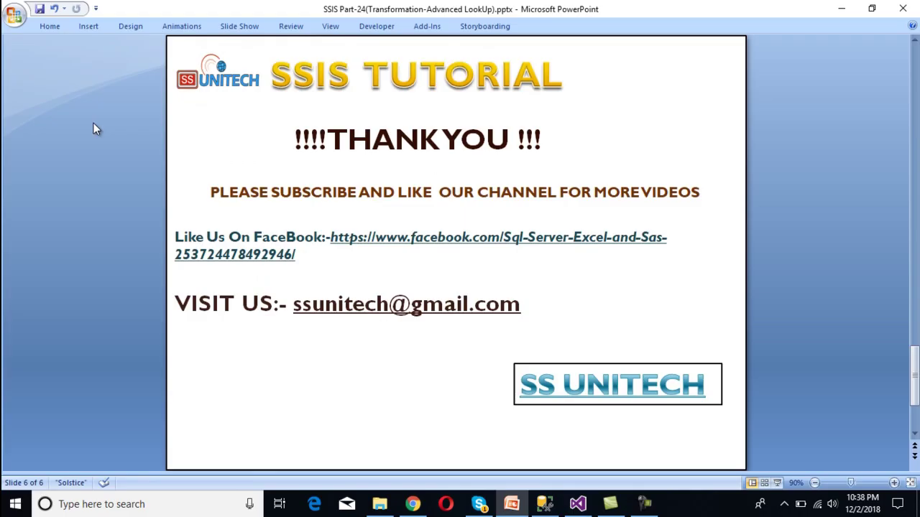
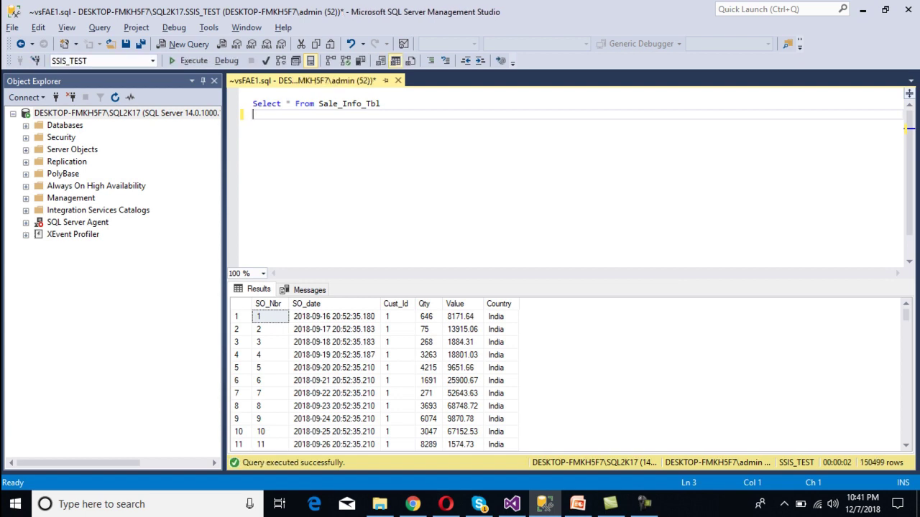
# Step: Select the second order's number in the Sale_Info_Tbl query results grid
pyautogui.click(271, 329)
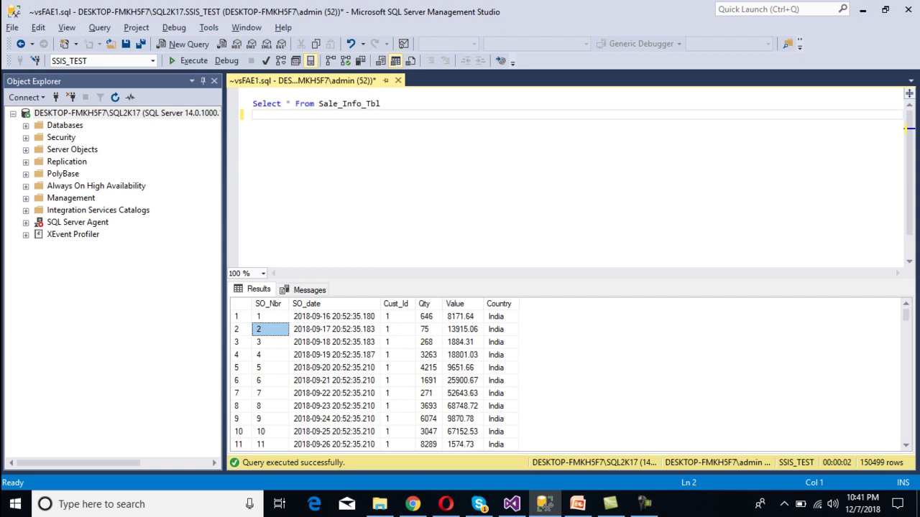
# Step: In the SSIS_Tutorial project, add a new SSIS package named Audit.dtsx
pyautogui.click(512, 504)
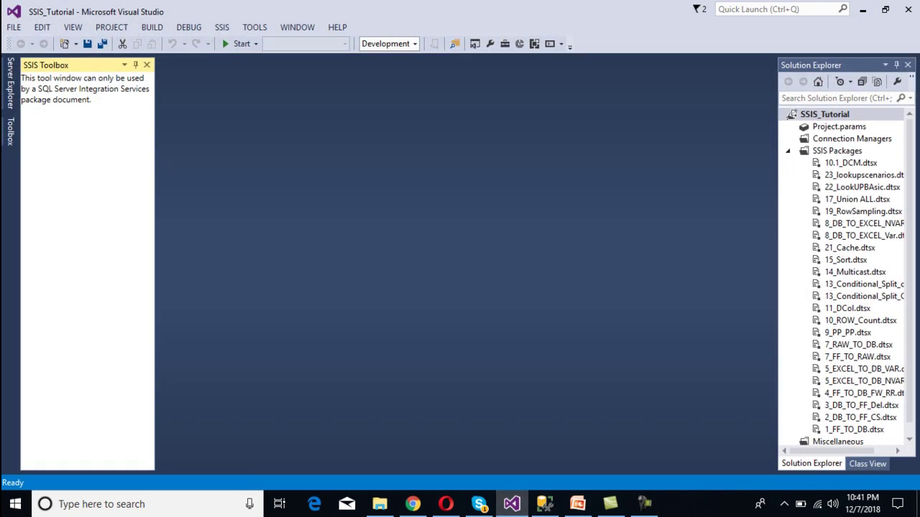
pyautogui.click(837, 150)
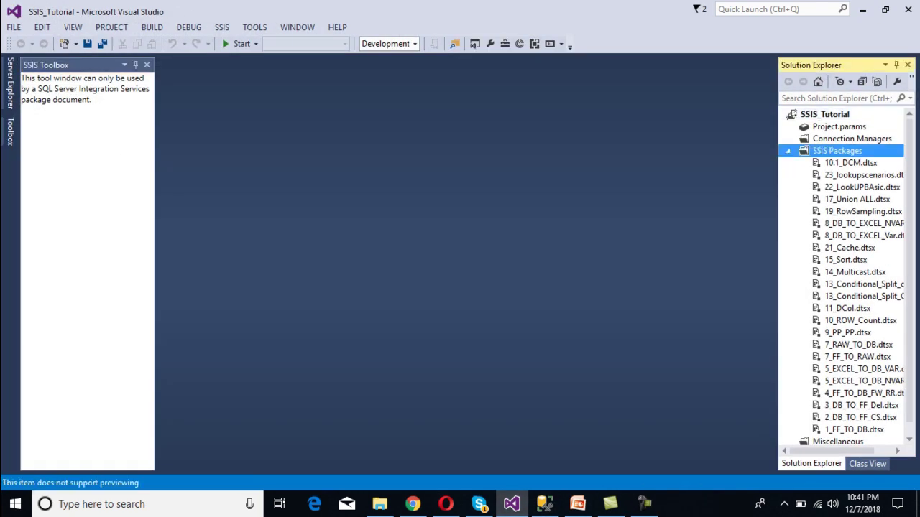
pyautogui.rightClick(837, 151)
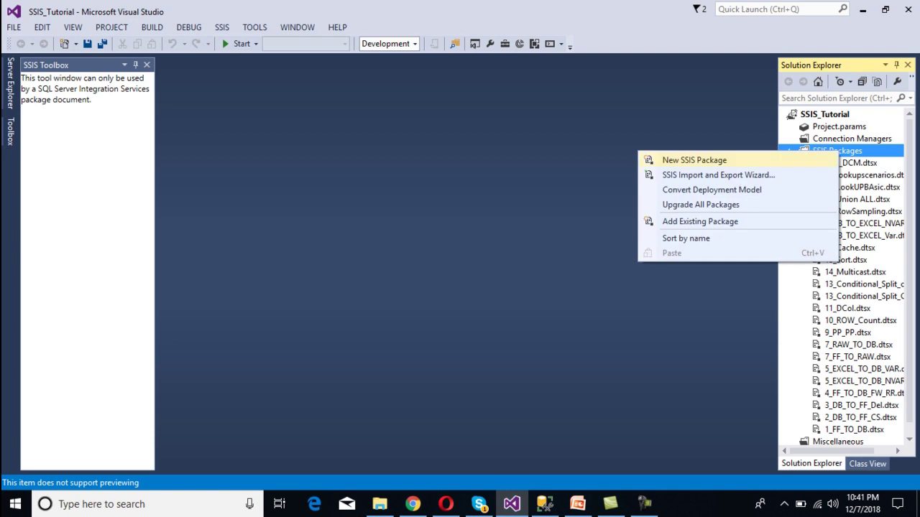
pyautogui.click(694, 159)
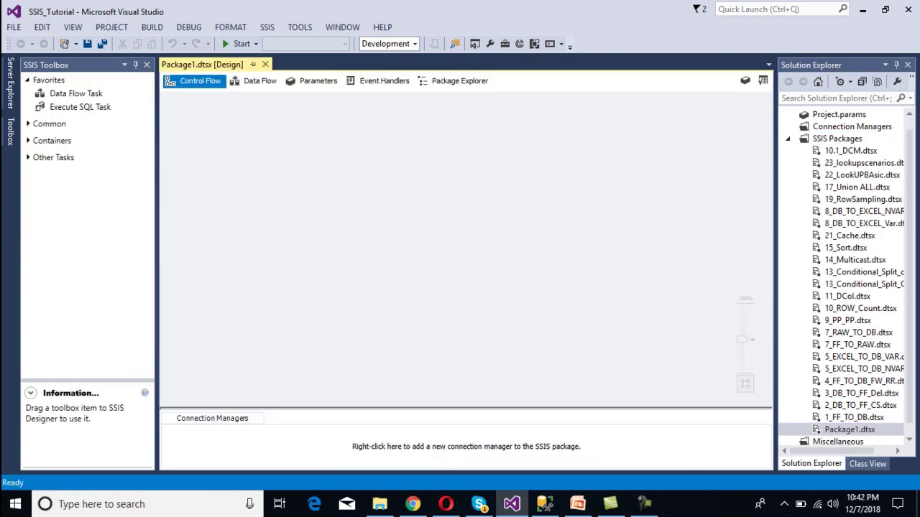
pyautogui.click(849, 428)
pyautogui.press('F2')
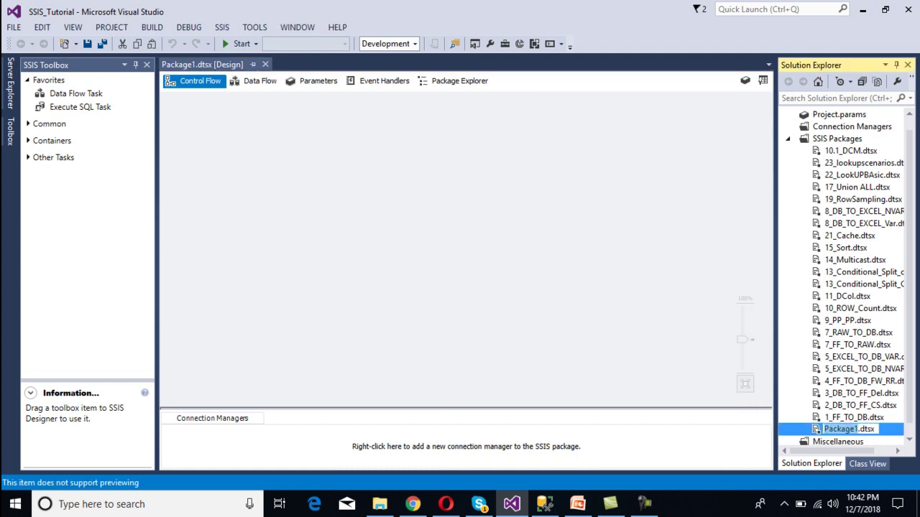
pyautogui.write('Audit')
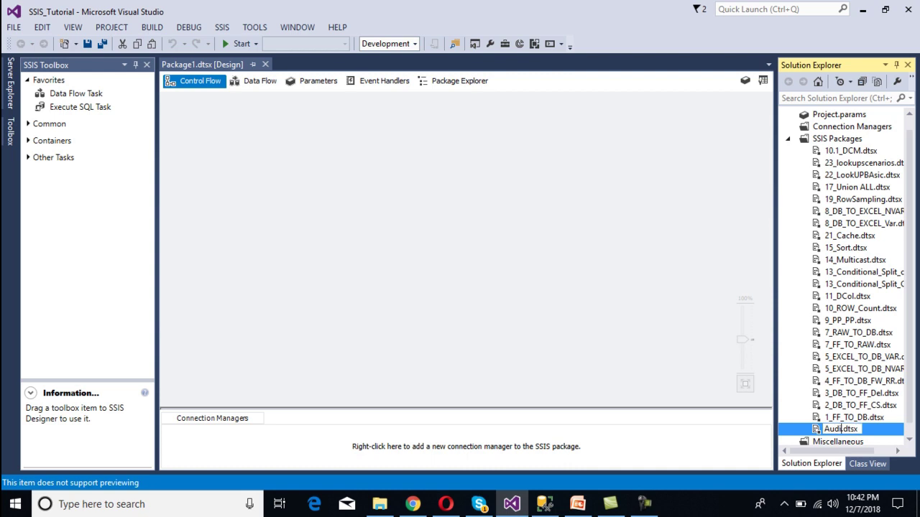
pyautogui.press('Return')
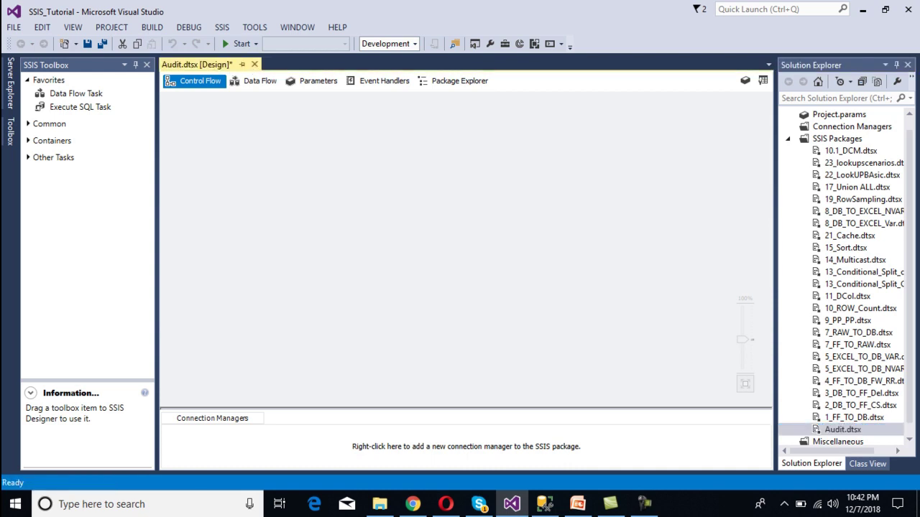
# Step: Place a Data Flow Task on the control flow, open its data flow, and save
pyautogui.click(75, 93)
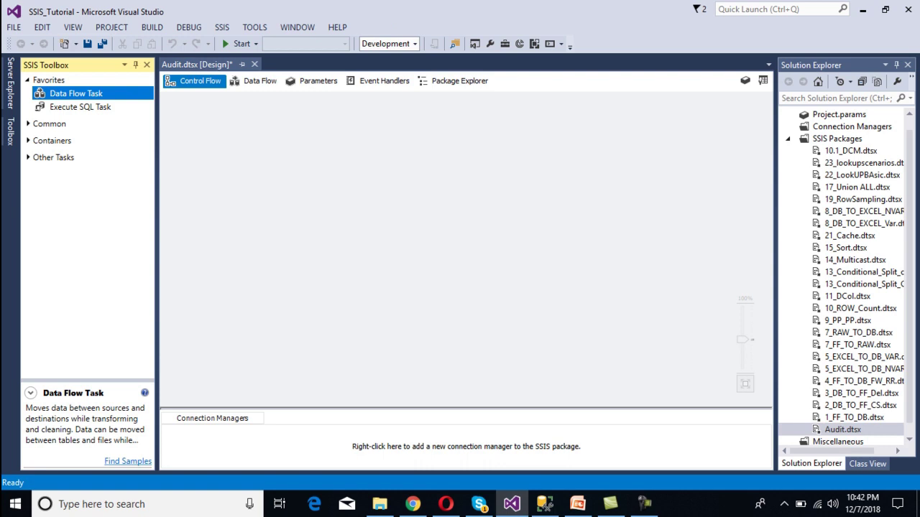
pyautogui.moveTo(75, 94); pyautogui.dragTo(337, 145)
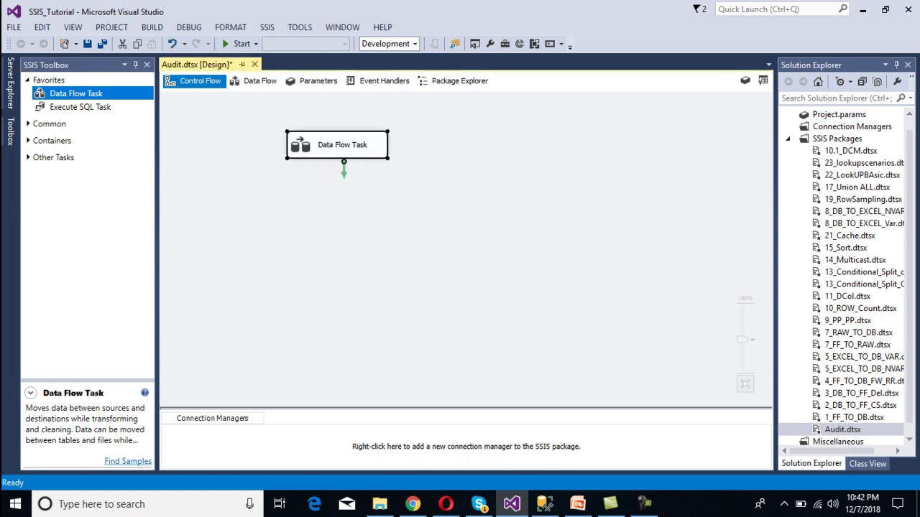
pyautogui.doubleClick(342, 144)
pyautogui.hotkey('ctrl', 's')
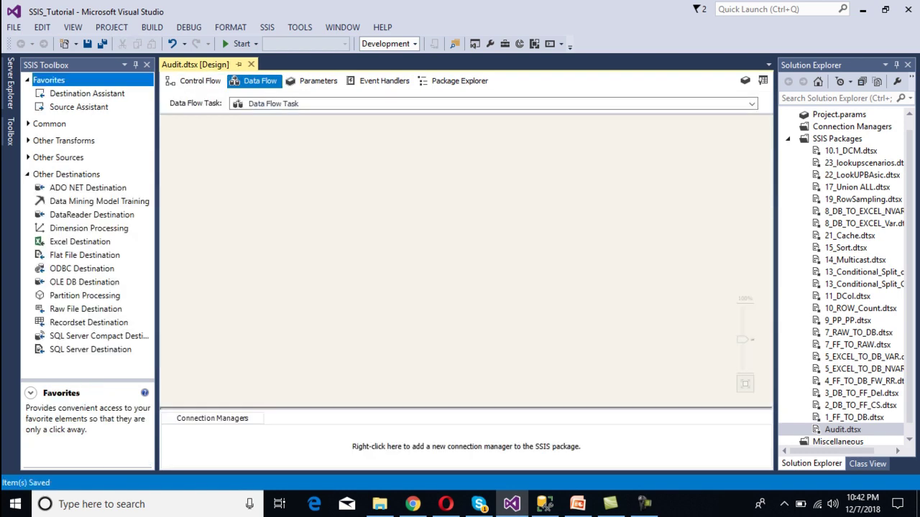
# Step: Add an OLE DB Source from Other Sources to the data flow
pyautogui.click(88, 228)
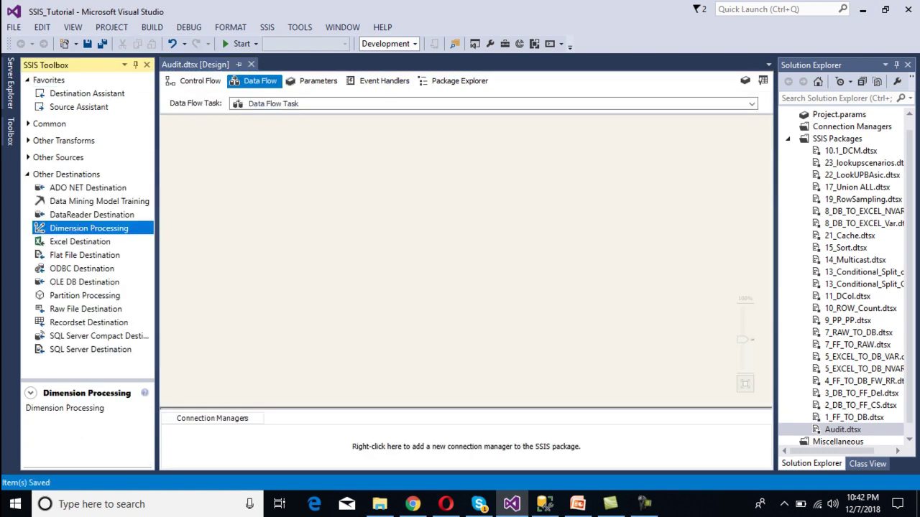
pyautogui.click(66, 173)
pyautogui.click(28, 174)
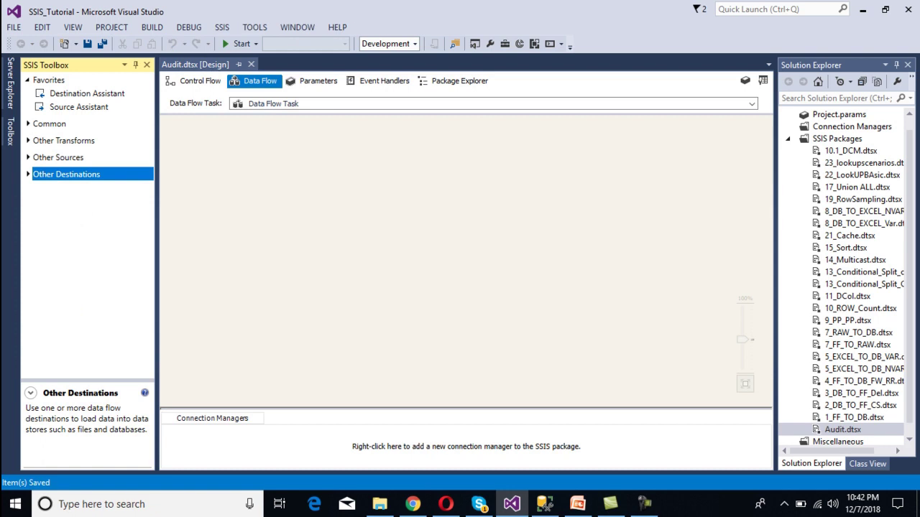
pyautogui.click(58, 157)
pyautogui.press('Right')
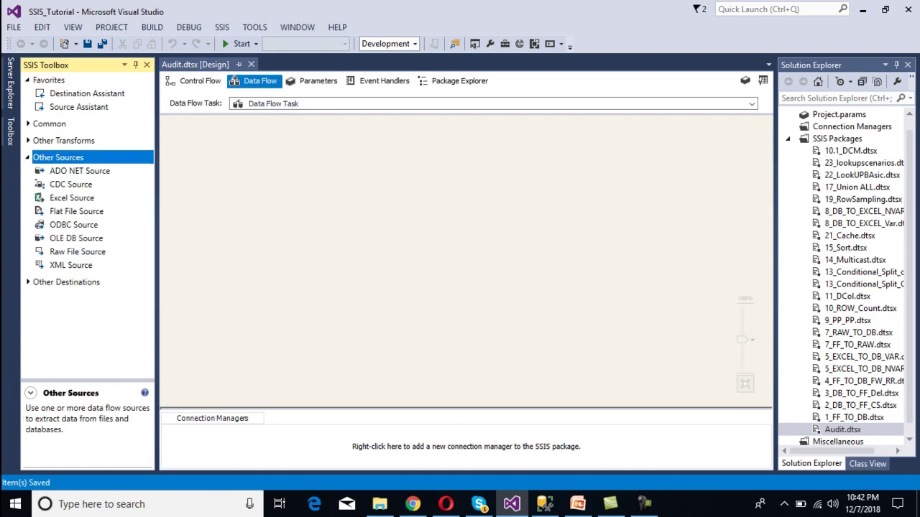
pyautogui.click(76, 237)
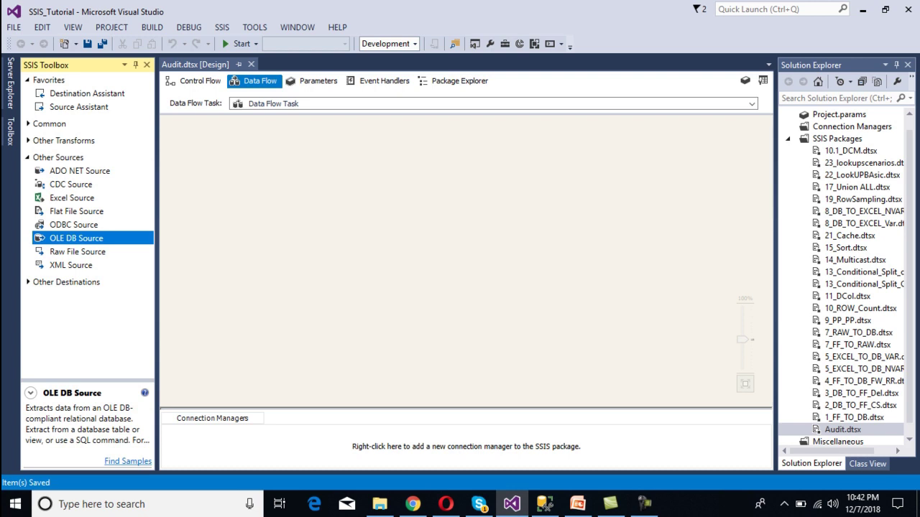
pyautogui.press('Return')
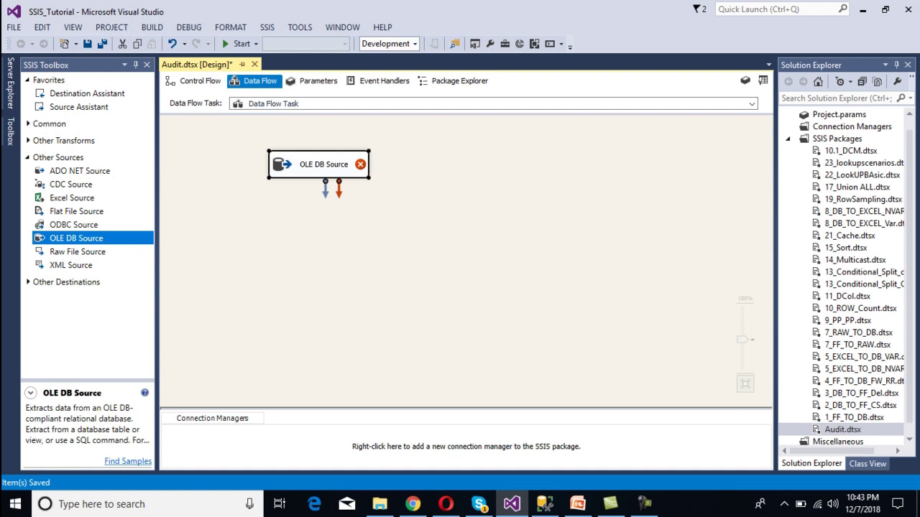
# Step: Point the OLE DB Source at the SSIS_TEST connection and Sale_Info_Tbl, keeping all columns
pyautogui.press('Return')
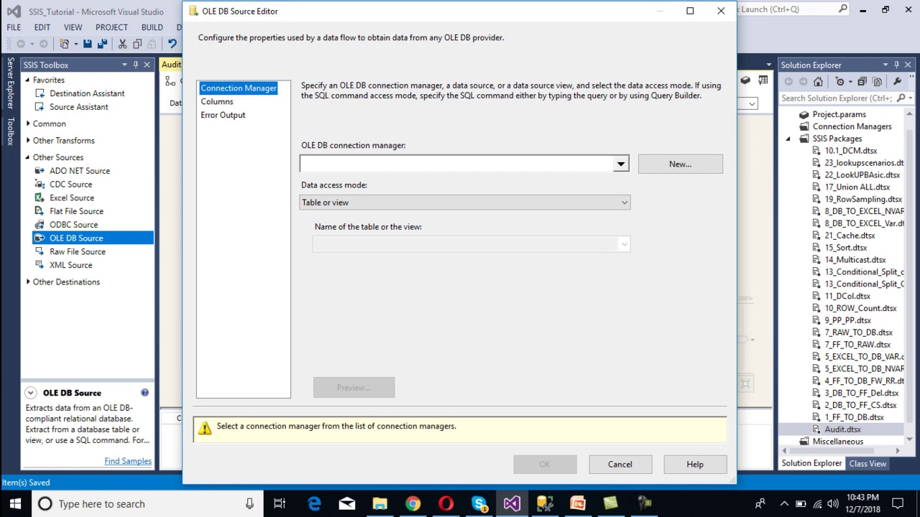
pyautogui.click(680, 164)
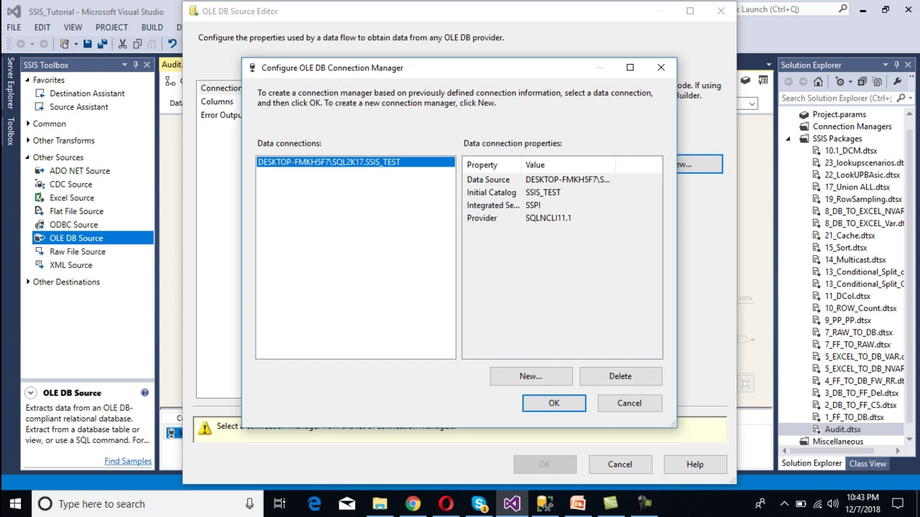
pyautogui.press('Return')
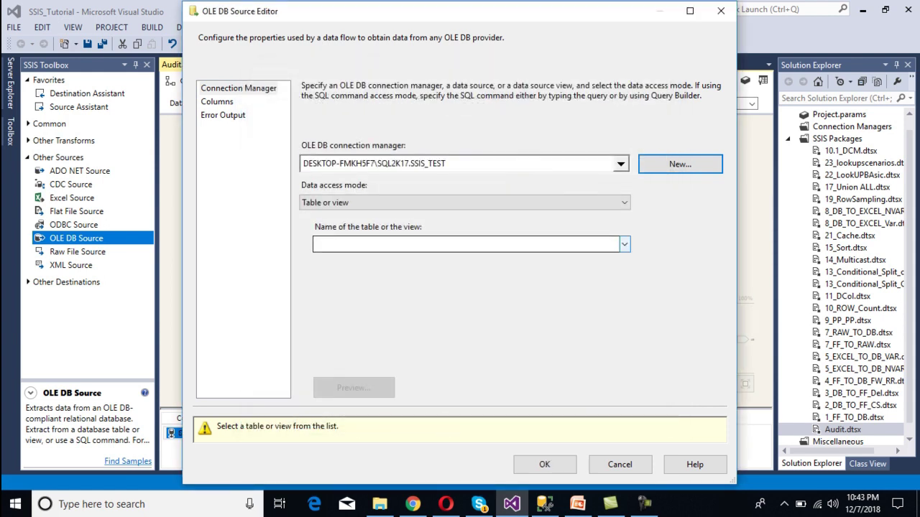
pyautogui.click(624, 244)
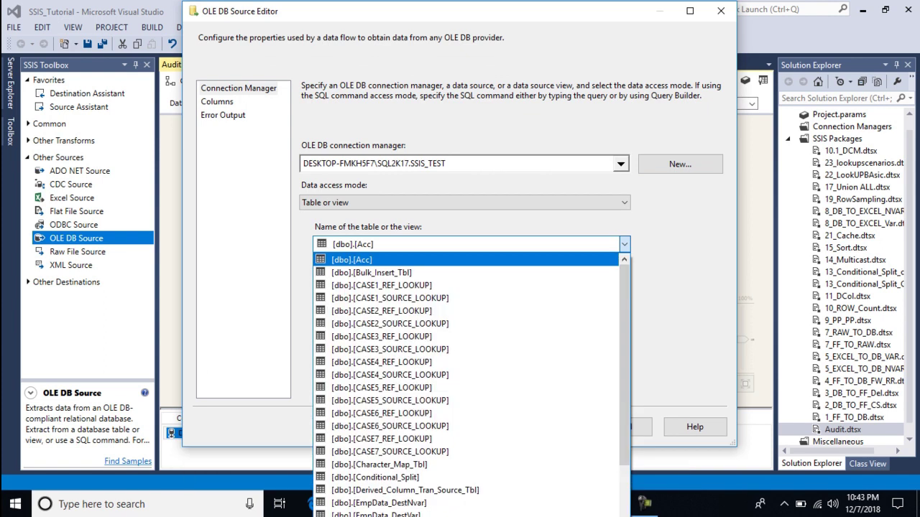
pyautogui.press('Down')
pyautogui.press('Down')
pyautogui.press('Down')
pyautogui.press('Down')
pyautogui.press('Down')
pyautogui.press('Down')
pyautogui.press('Down')
pyautogui.press('Down')
pyautogui.press('Down')
pyautogui.press('Down')
pyautogui.press('Down')
pyautogui.press('Down')
pyautogui.press('Down')
pyautogui.press('Down')
pyautogui.press('Down')
pyautogui.press('Down')
pyautogui.press('Down')
pyautogui.press('Down')
pyautogui.press('Down')
pyautogui.press('Down')
pyautogui.press('Down')
pyautogui.press('Down')
pyautogui.press('Down')
pyautogui.press('Down')
pyautogui.press('Down')
pyautogui.press('Down')
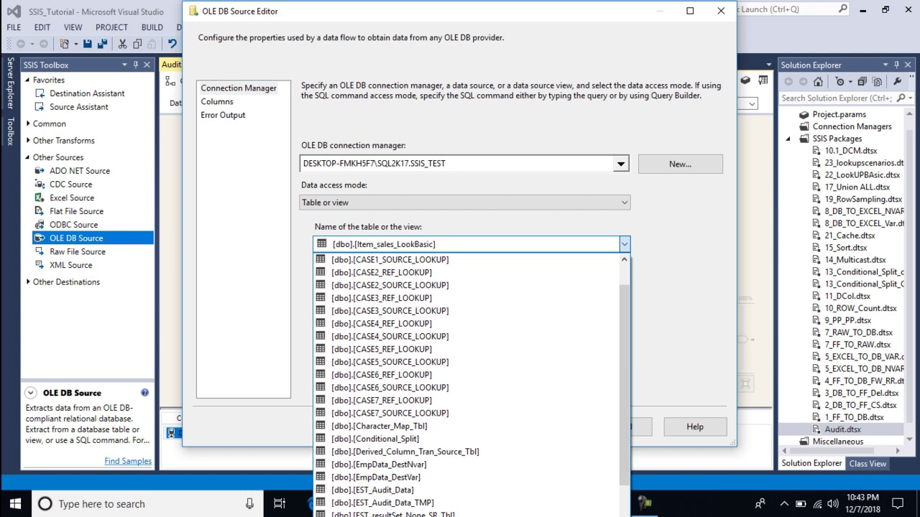
pyautogui.press('s')
pyautogui.press('Return')
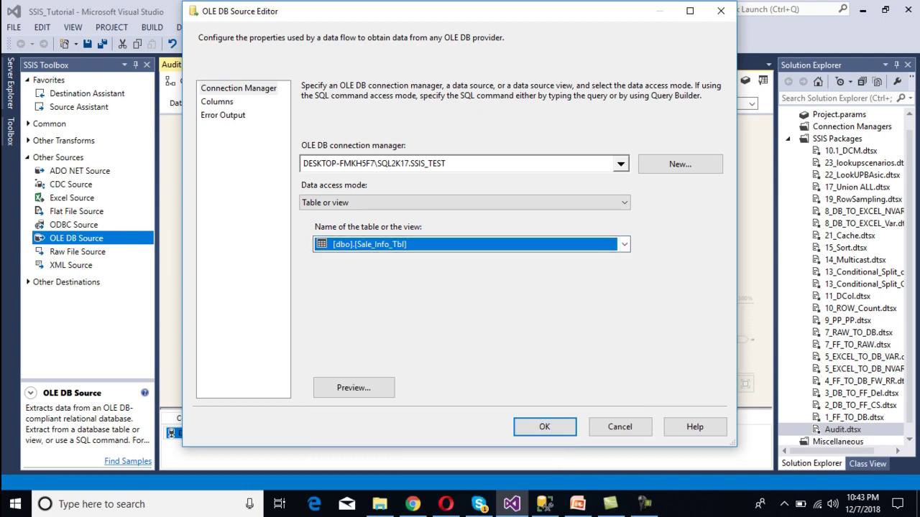
pyautogui.hotkey('shift', 'Tab')
pyautogui.press('Down')
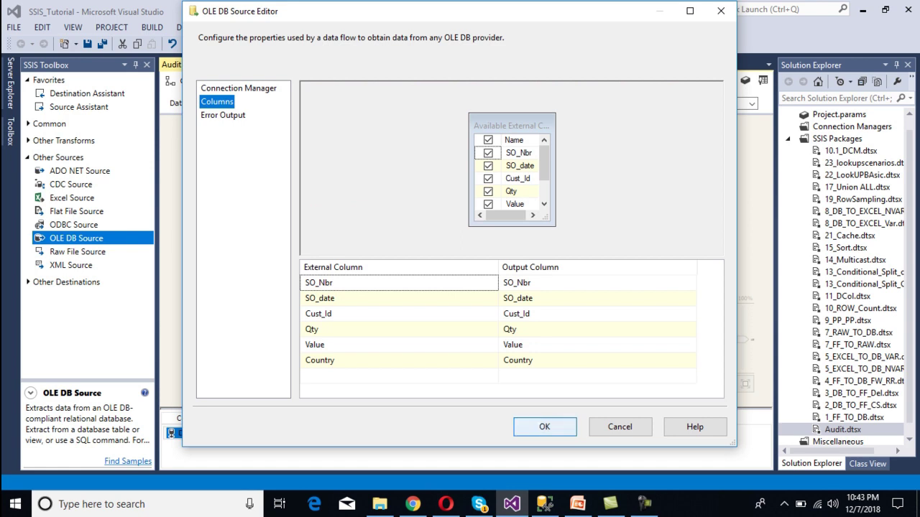
pyautogui.press('Return')
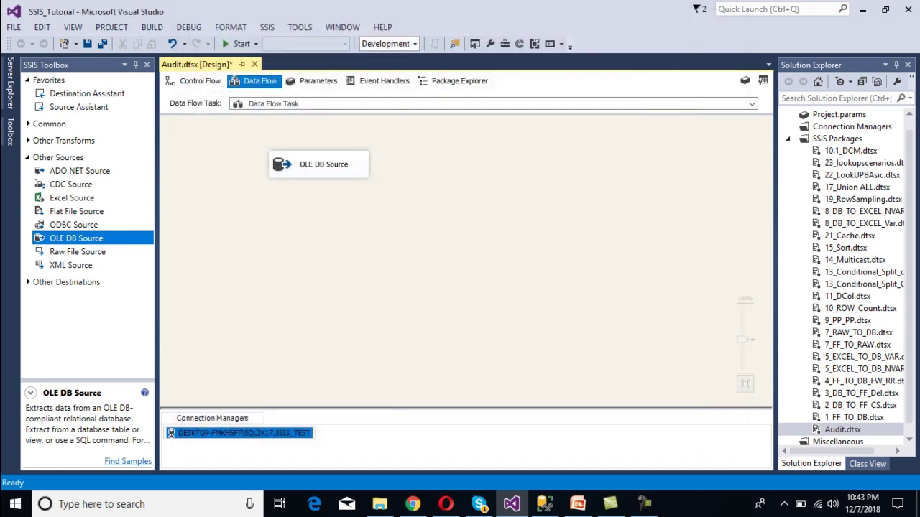
# Step: Add an Audit transformation from Other Transforms to the data flow
pyautogui.hotkey('ctrl', 'alt', 'x')
pyautogui.press('Up')
pyautogui.press('Up')
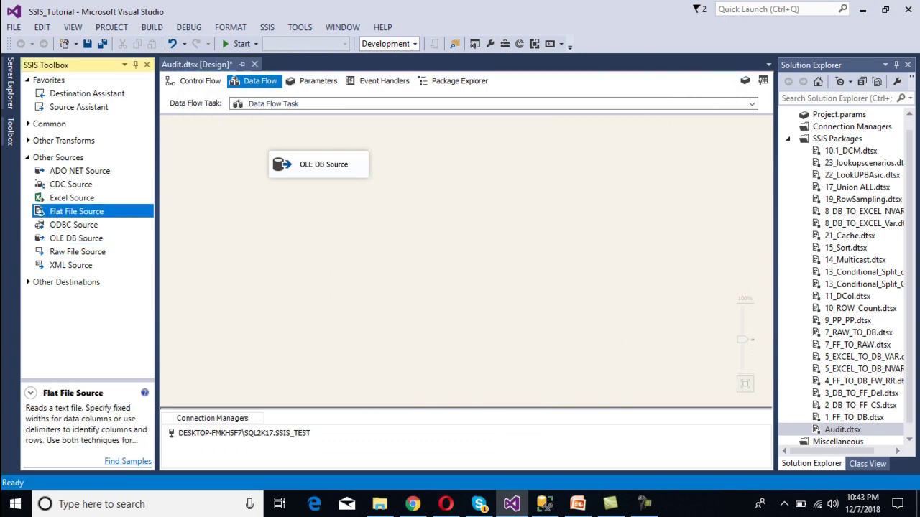
pyautogui.press('Left')
pyautogui.press('Left')
pyautogui.press('Up')
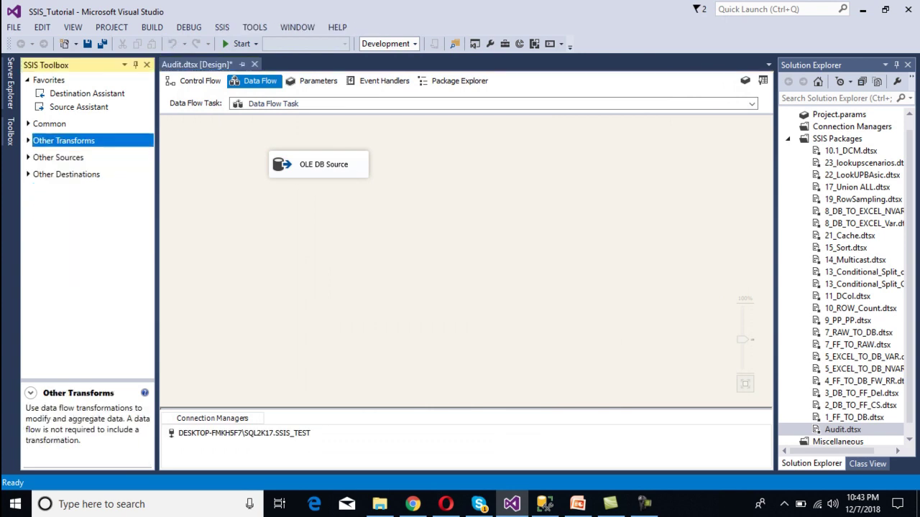
pyautogui.press('Right')
pyautogui.press('Down')
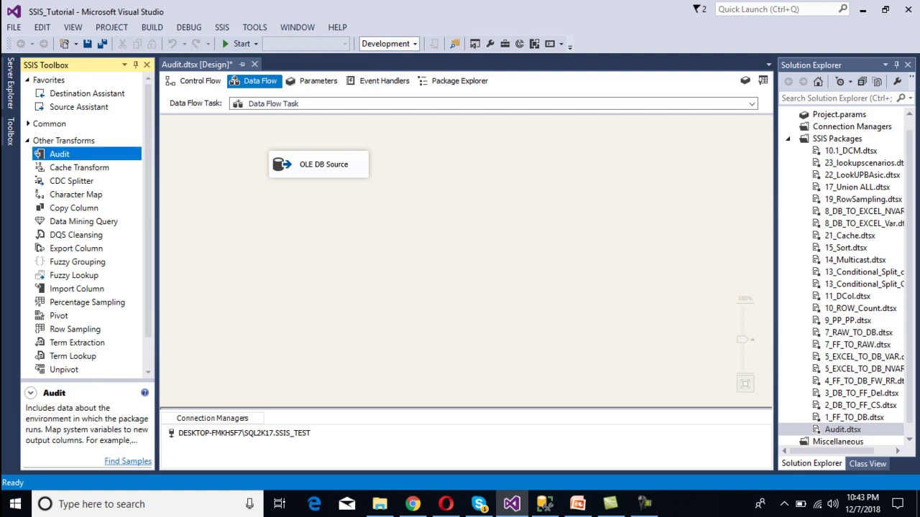
pyautogui.press('Return')
# Step: Connect the OLE DB Source output to Audit and open the Audit settings
pyautogui.click(318, 164)
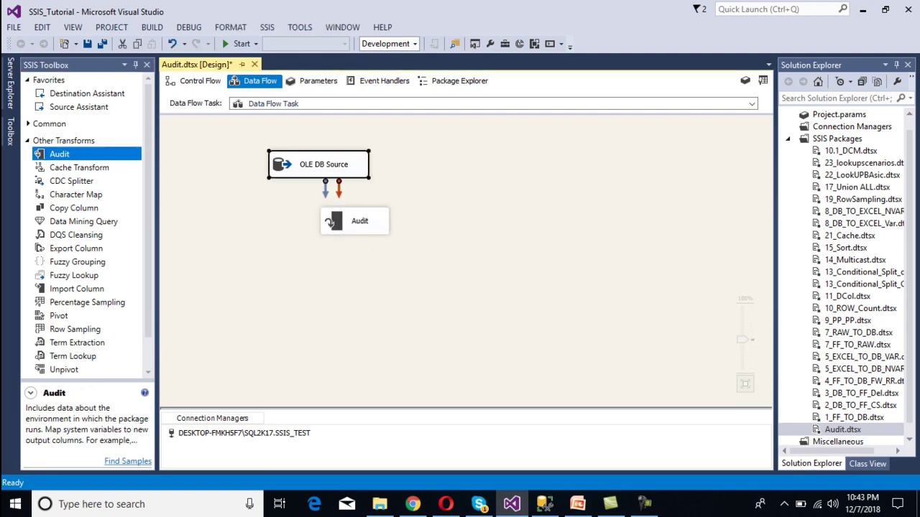
pyautogui.moveTo(325, 187); pyautogui.dragTo(356, 217)
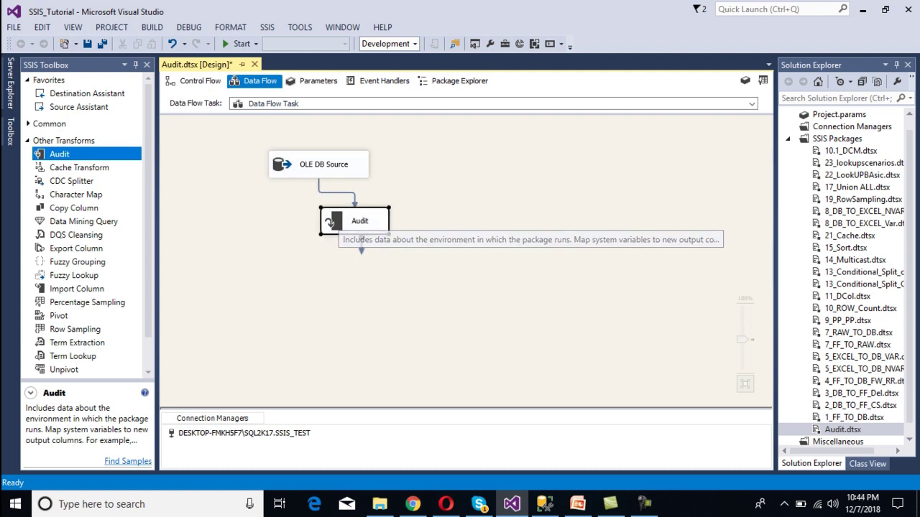
pyautogui.doubleClick(330, 222)
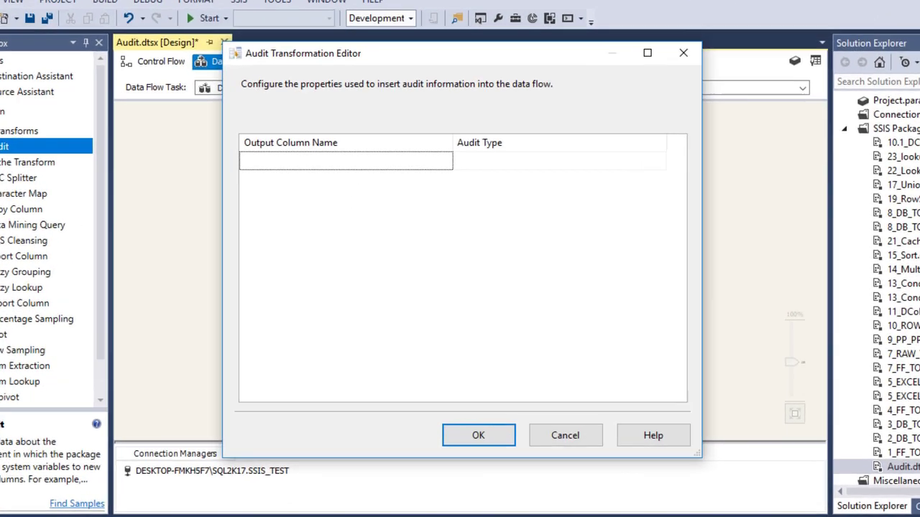
# Step: Add Package name and Machine name as the first two audit columns
pyautogui.click(543, 166)
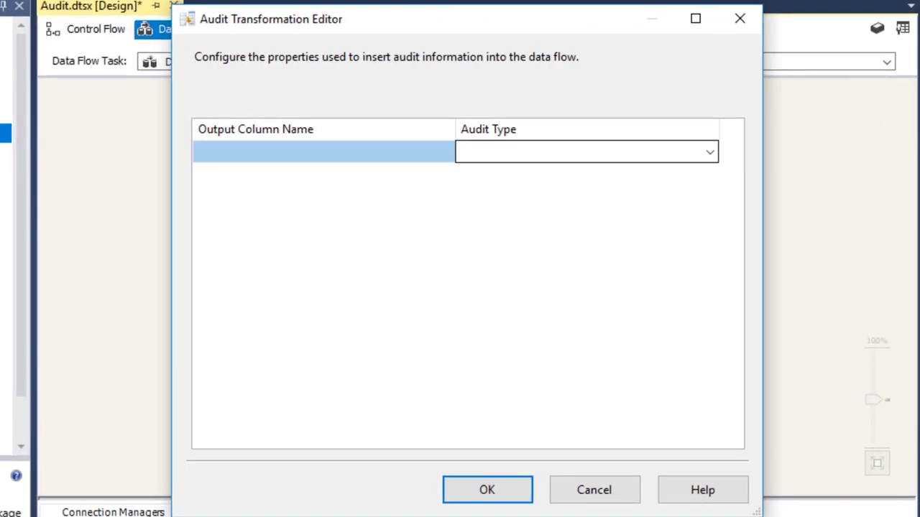
pyautogui.hotkey('alt', 'Down')
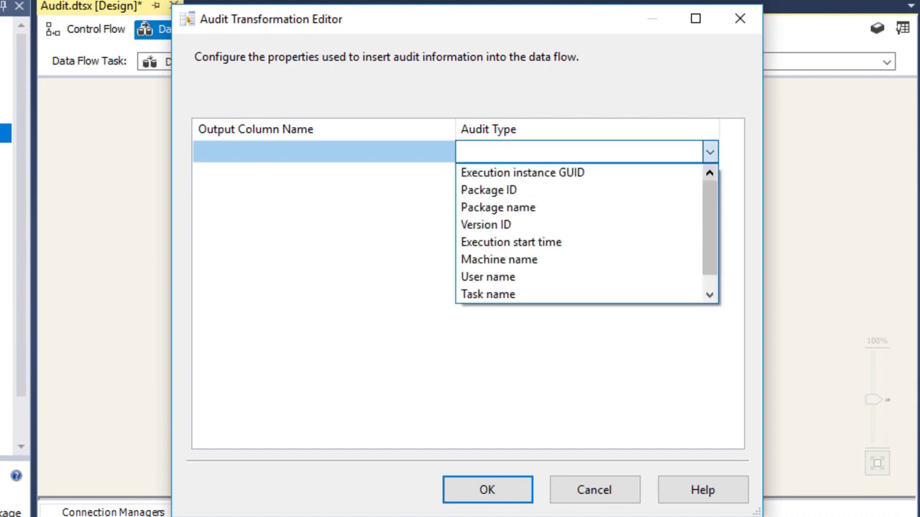
pyautogui.press('Down')
pyautogui.press('Down')
pyautogui.press('Up')
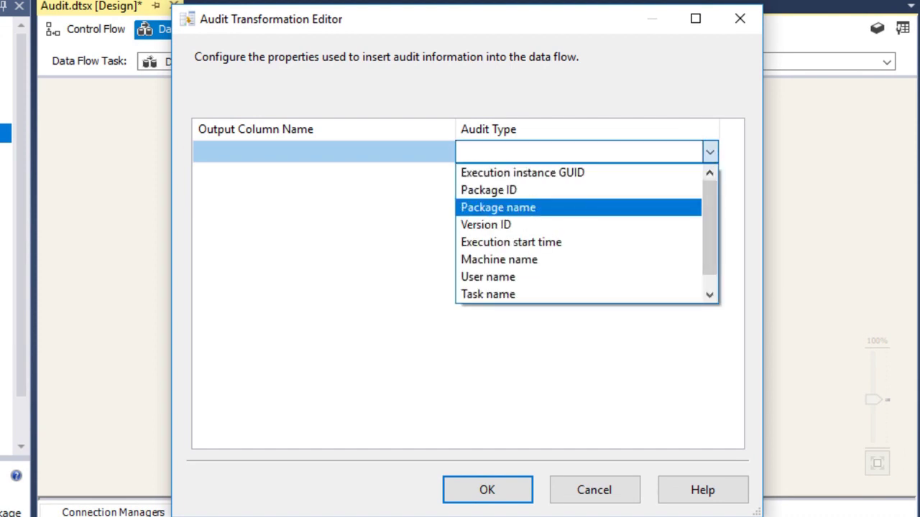
pyautogui.press('Return')
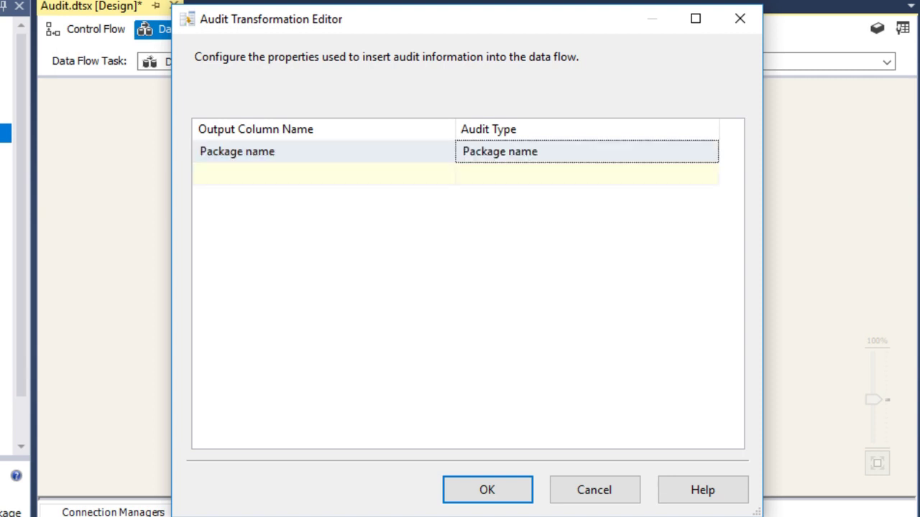
pyautogui.click(586, 174)
pyautogui.click(709, 174)
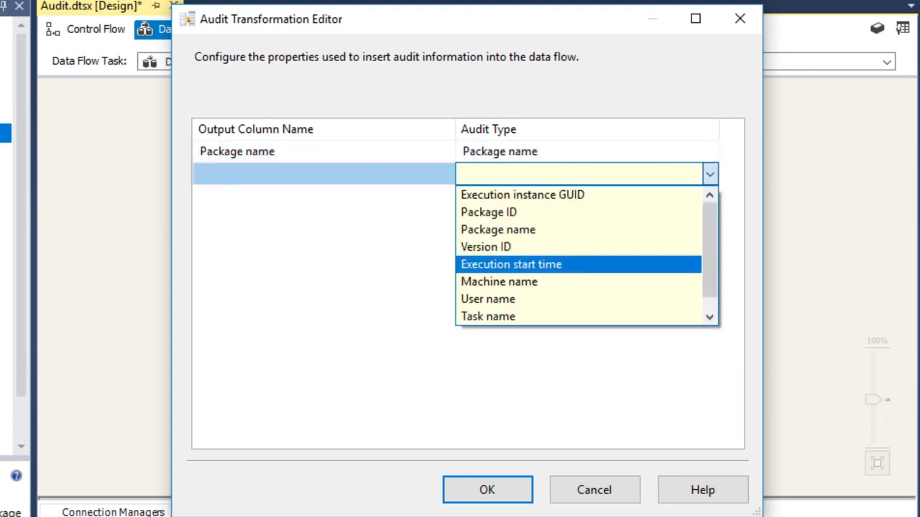
pyautogui.press('Down')
pyautogui.press('Return')
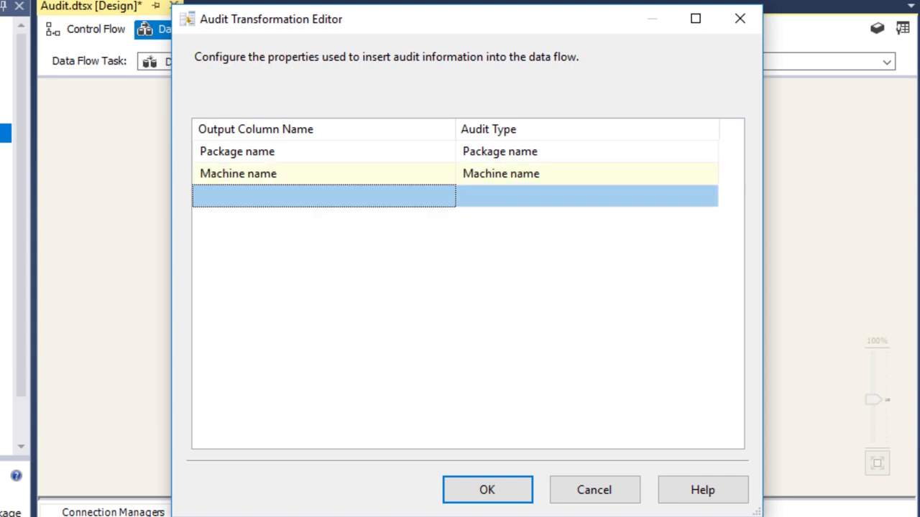
# Step: Add Execution start time, User name and Task name audit columns, then confirm
pyautogui.click(586, 196)
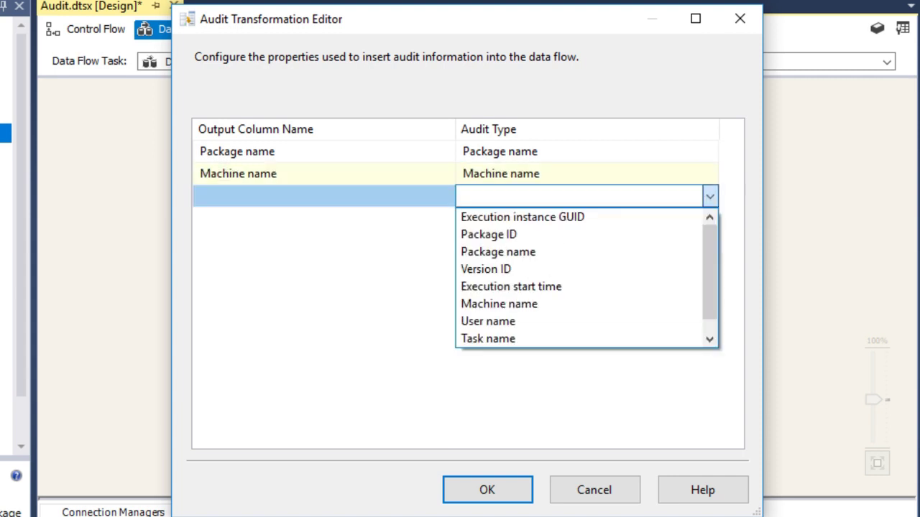
pyautogui.press('Return')
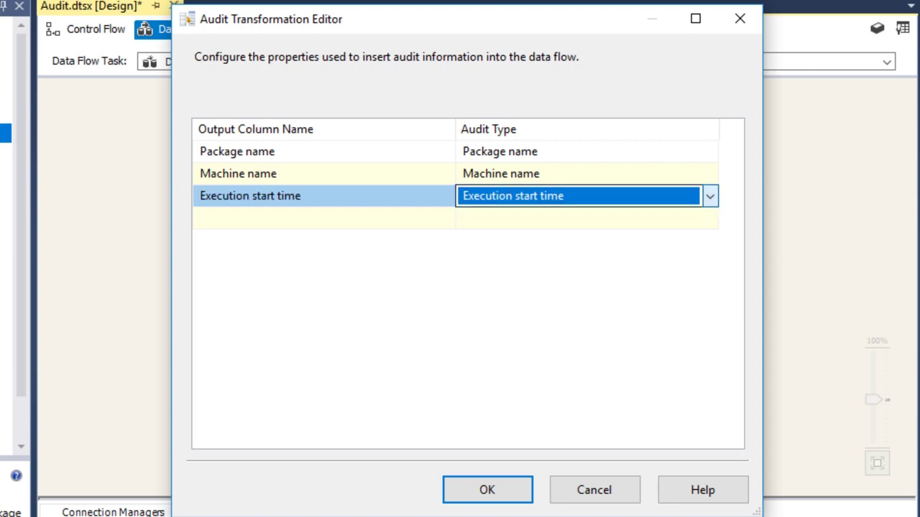
pyautogui.click(587, 218)
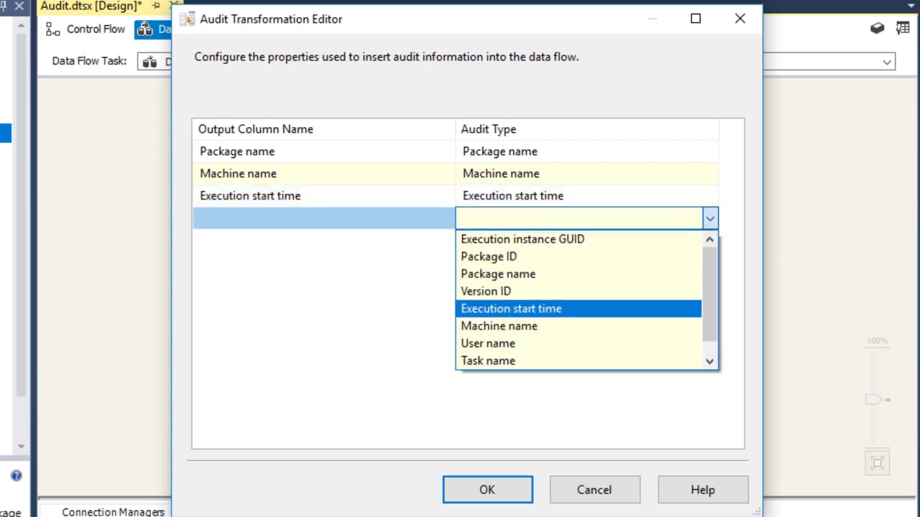
pyautogui.press('Down')
pyautogui.press('Down')
pyautogui.press('Down')
pyautogui.press('Down')
pyautogui.press('Return')
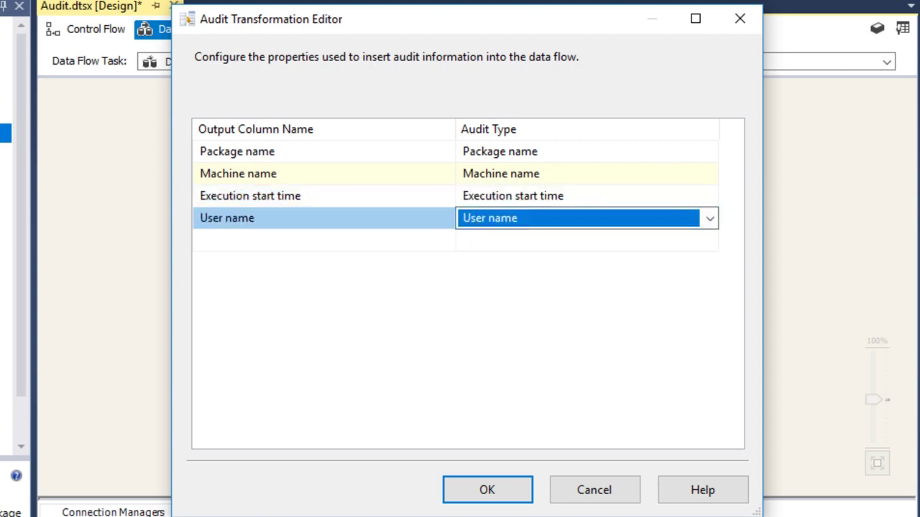
pyautogui.click(586, 240)
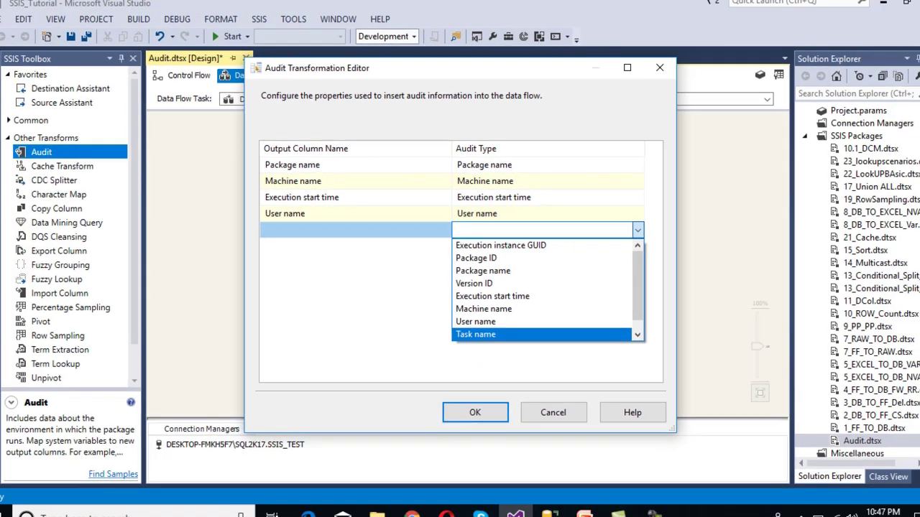
pyautogui.press('Return')
pyautogui.click(475, 413)
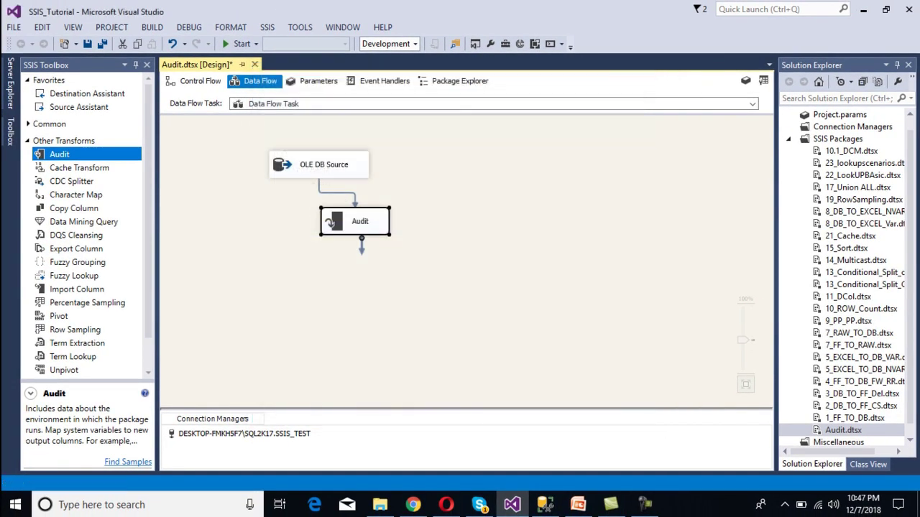
# Step: Add a Flat File Destination from Other Destinations to the data flow
pyautogui.click(75, 235)
pyautogui.click(63, 140)
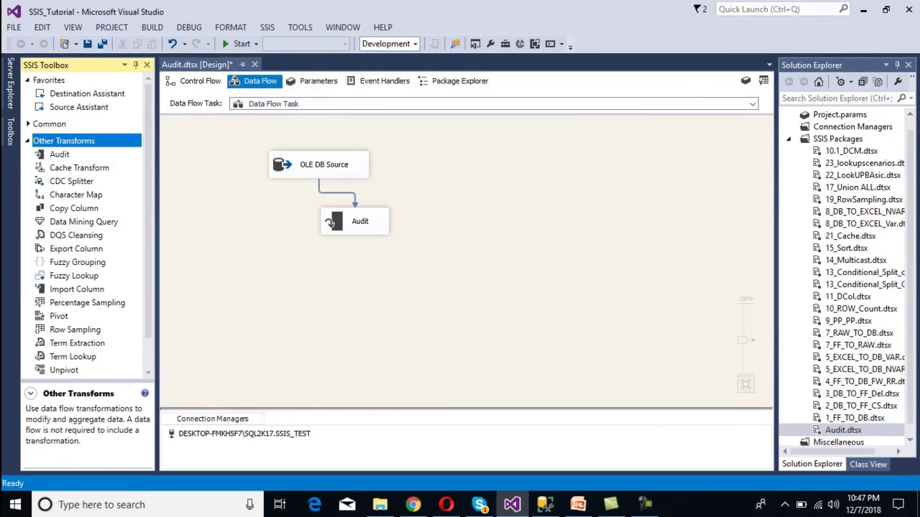
pyautogui.click(28, 140)
pyautogui.press('Down')
pyautogui.press('Down')
pyautogui.press('Right')
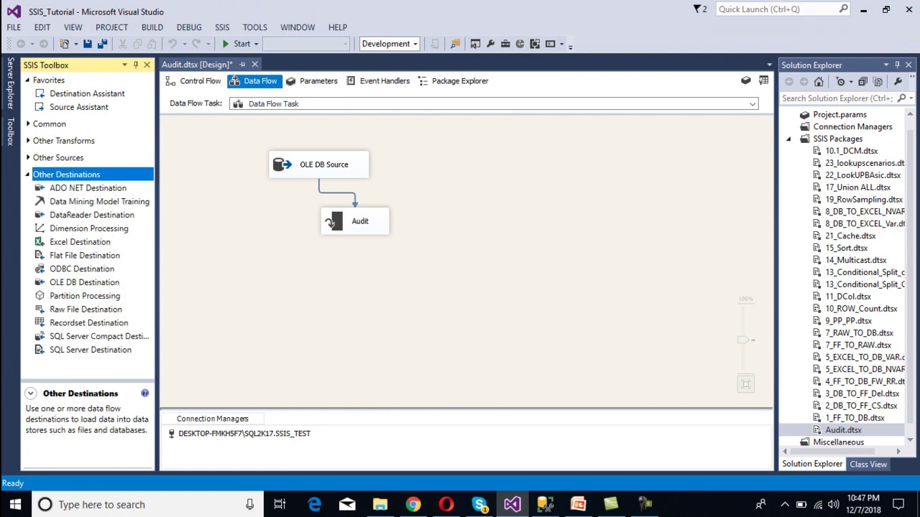
pyautogui.click(85, 255)
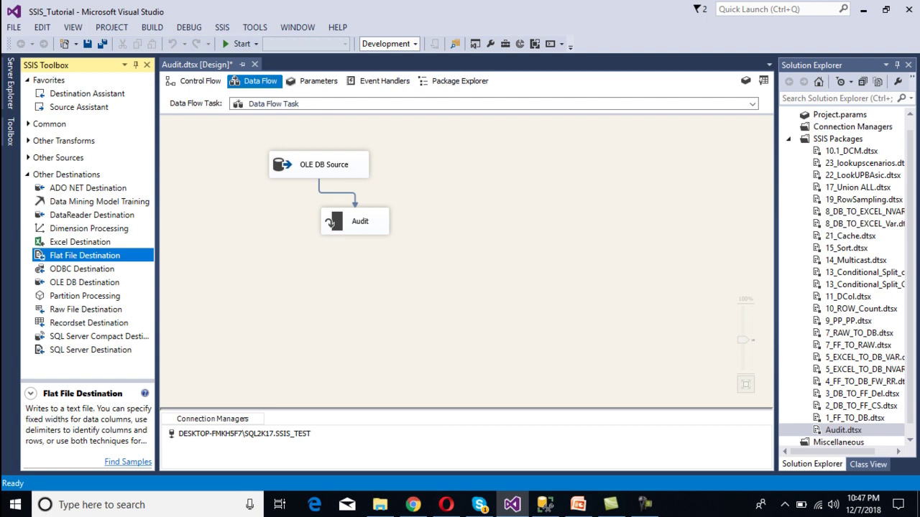
pyautogui.press('Return')
# Step: Connect Audit's output to the Flat File Destination and open its editor
pyautogui.click(354, 222)
pyautogui.moveTo(361, 245); pyautogui.dragTo(463, 284)
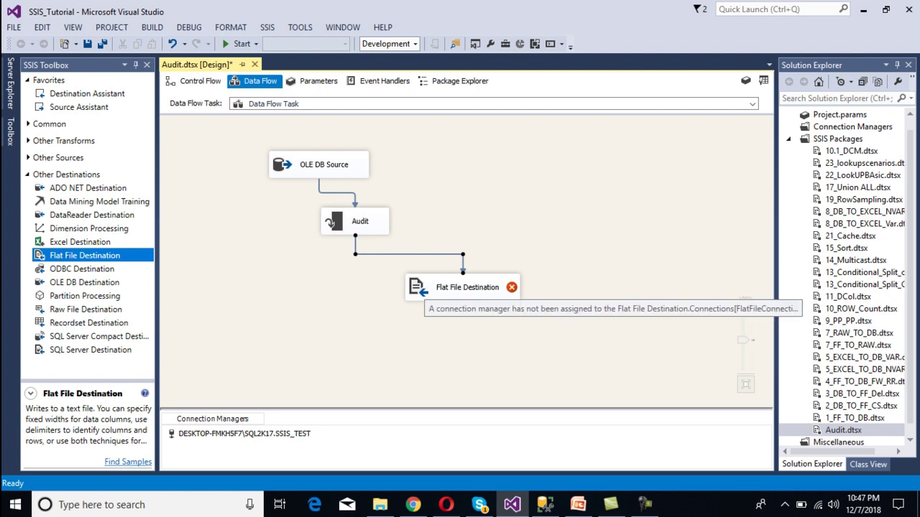
pyautogui.doubleClick(431, 288)
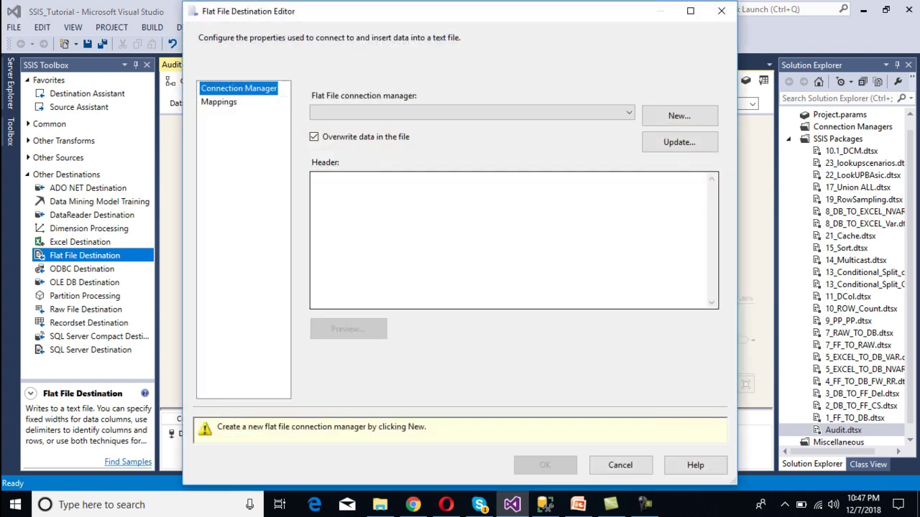
# Step: Start a new Flat File Connection Manager using the Delimited format
pyautogui.click(471, 112)
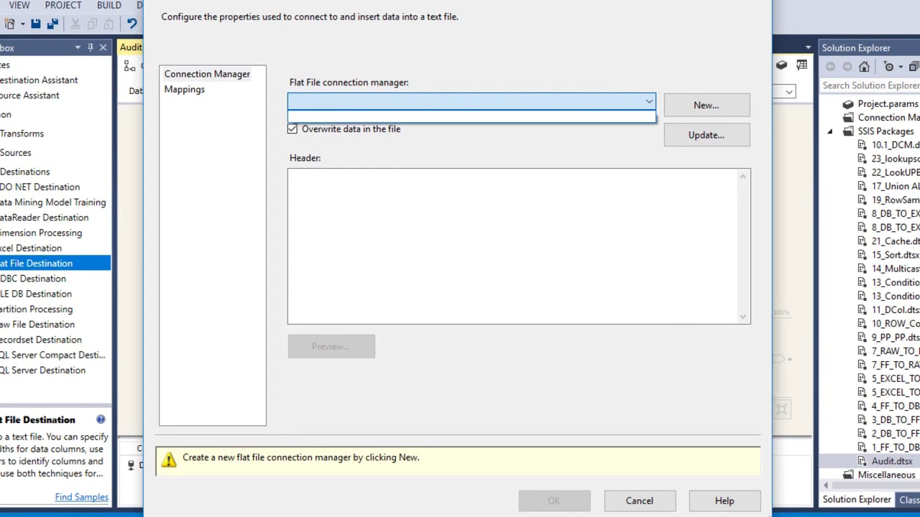
pyautogui.click(706, 105)
pyautogui.click(705, 105)
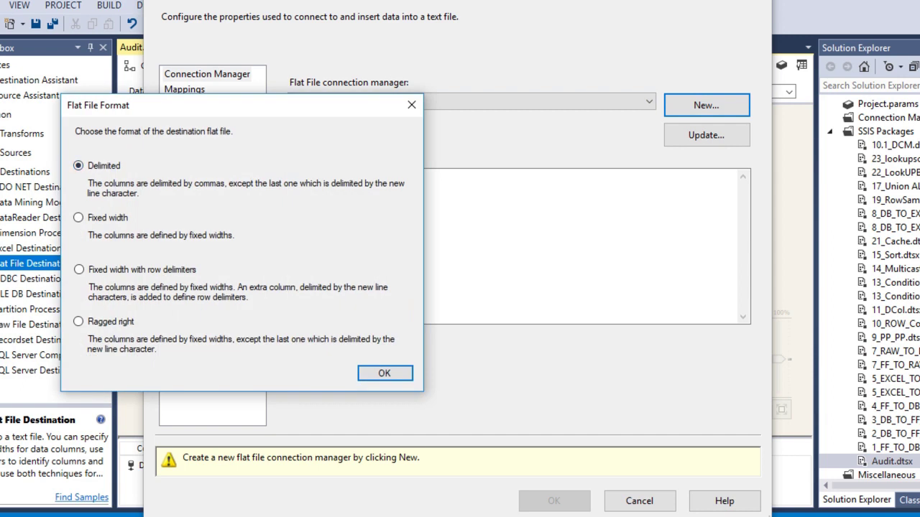
pyautogui.press('Return')
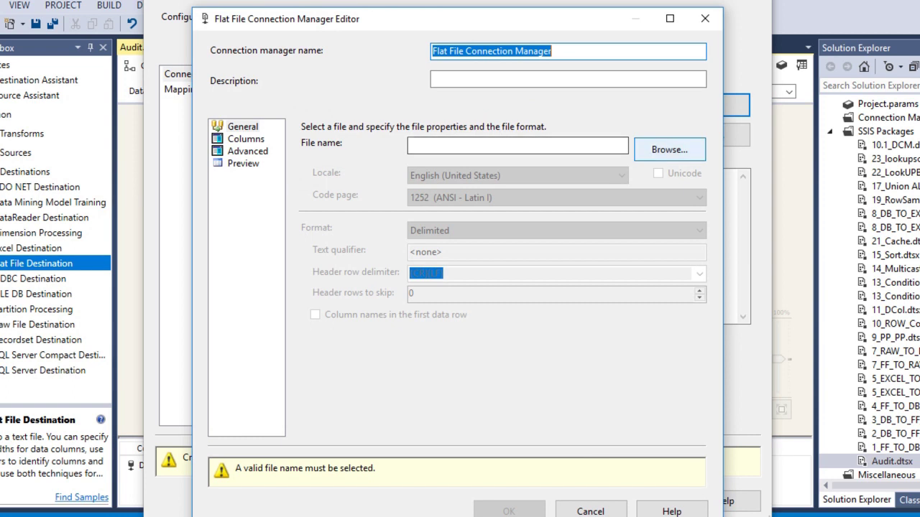
# Step: Set the output file to Audit.txt with column names in the first row, and save
pyautogui.click(669, 149)
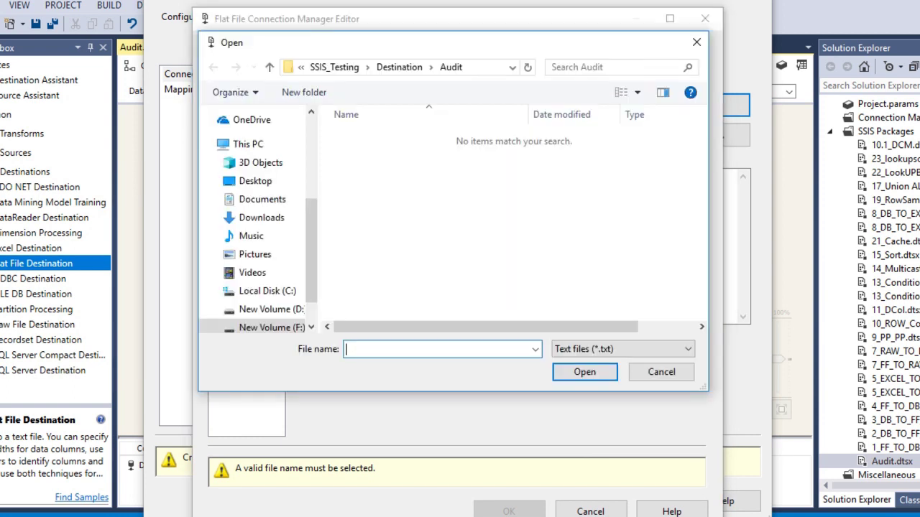
pyautogui.write('Audit')
pyautogui.press('Return')
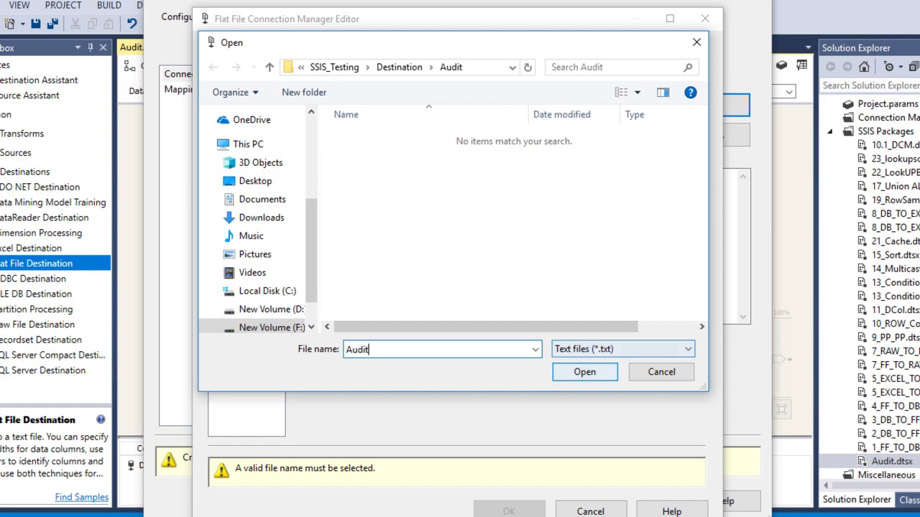
pyautogui.press('Return')
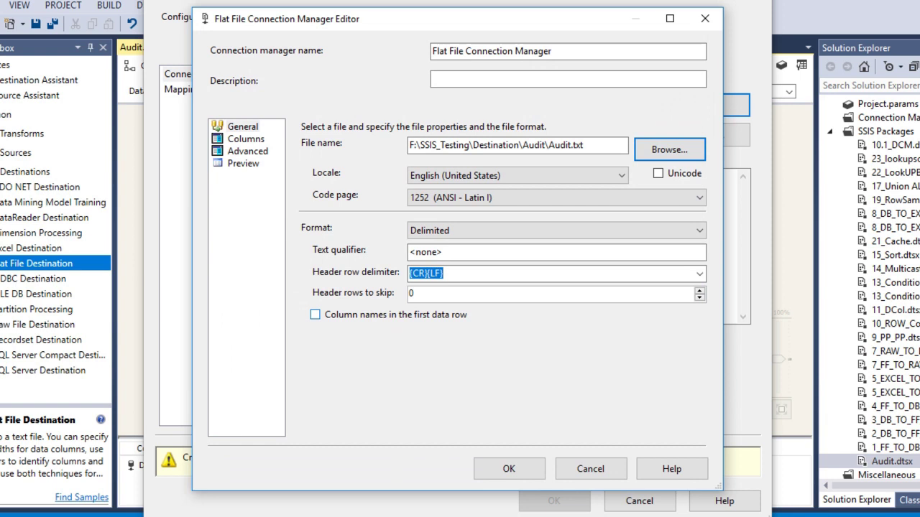
pyautogui.click(314, 315)
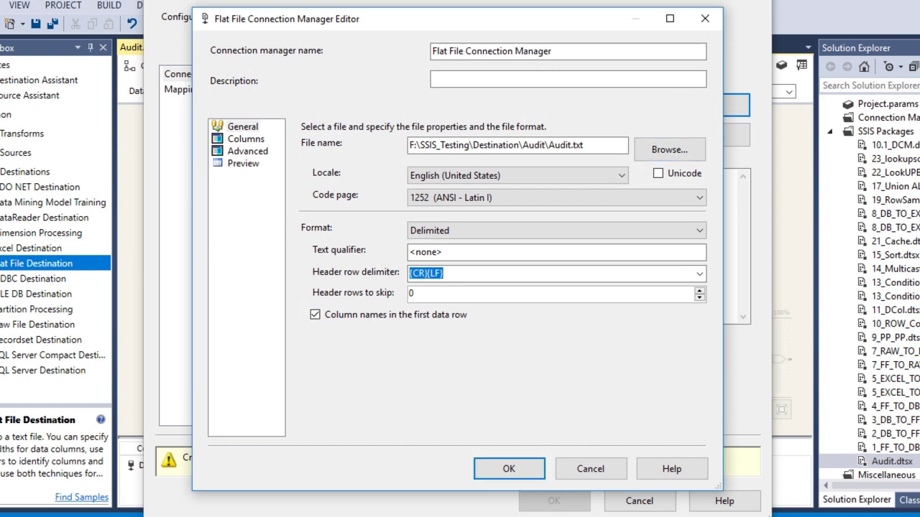
pyautogui.click(246, 139)
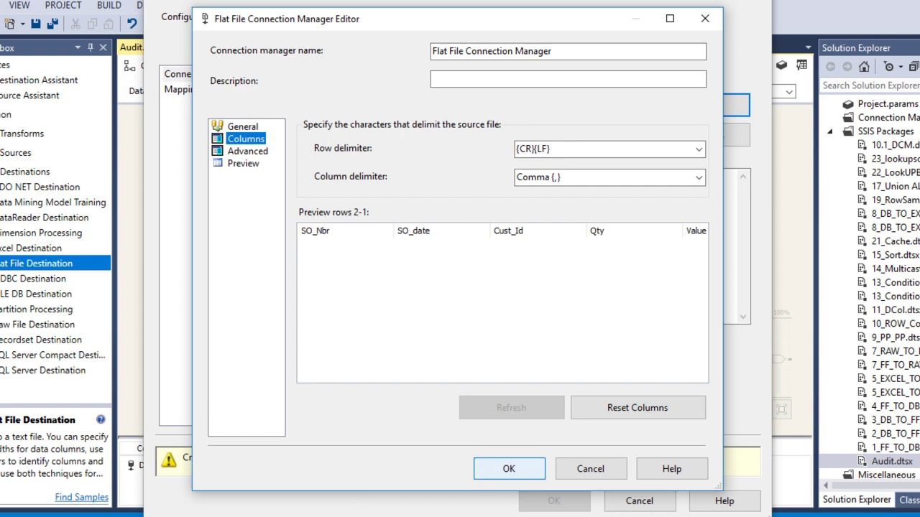
pyautogui.press('Return')
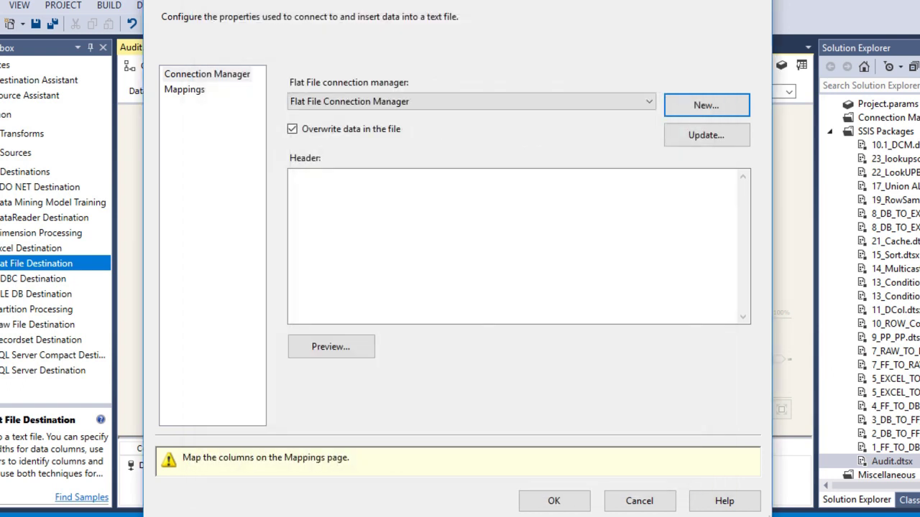
# Step: Review the Mappings page to confirm SO_Nbr through the audit columns map to file columns
pyautogui.click(184, 89)
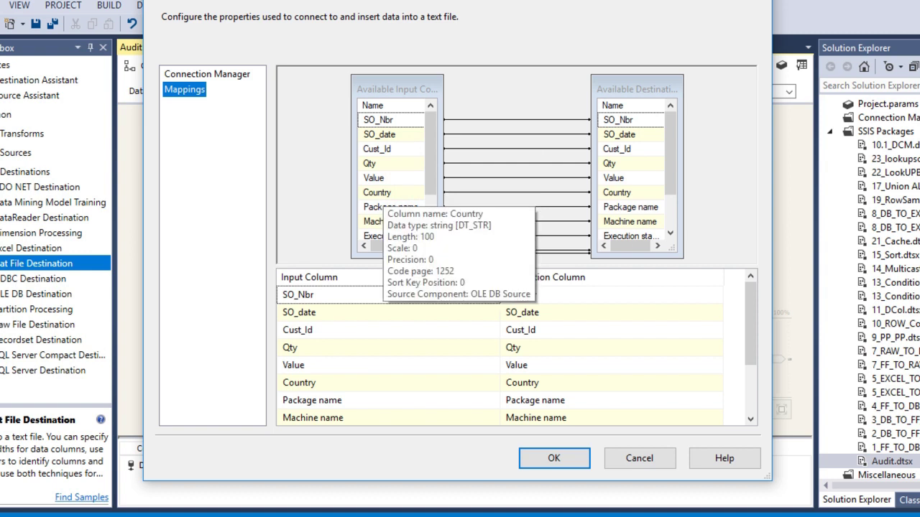
pyautogui.scroll(-1, 392, 177)
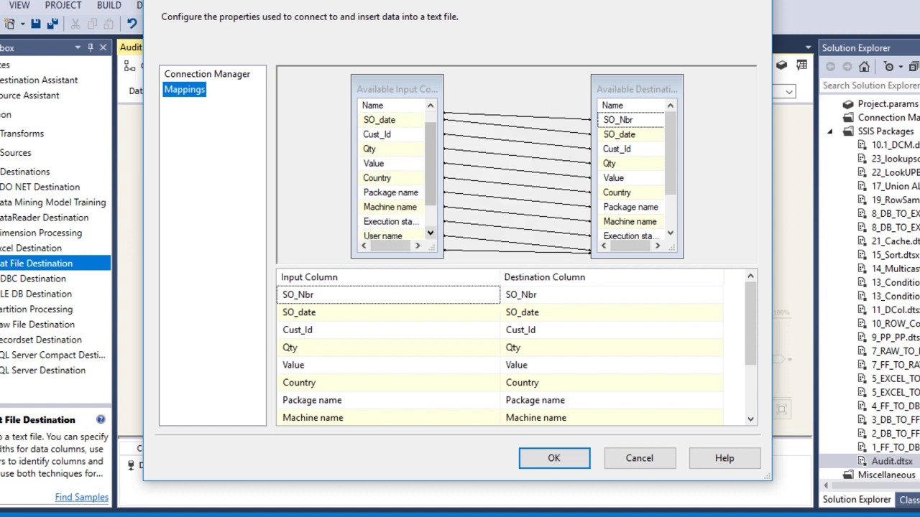
pyautogui.scroll(-2, 392, 177)
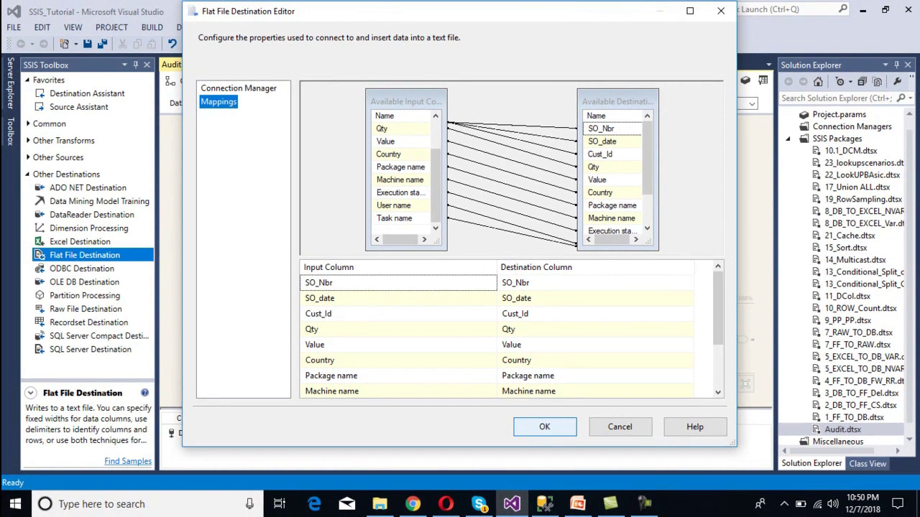
# Step: Save and run the Audit package, then open the resulting Audit.txt from the Audit folder
pyautogui.press('Return')
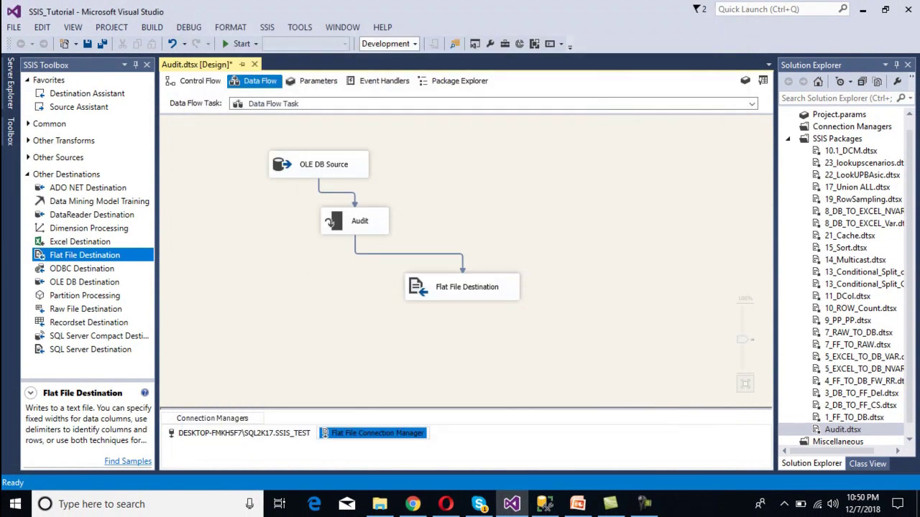
pyautogui.hotkey('ctrl', 's')
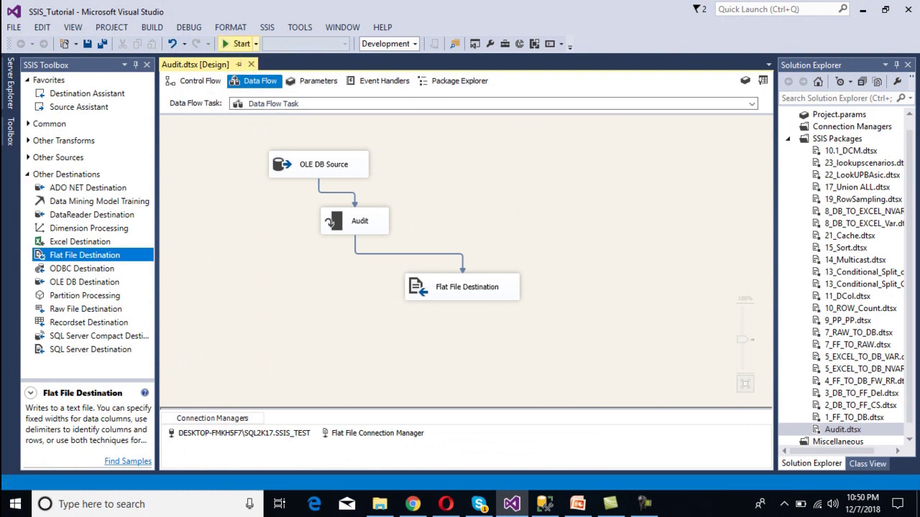
pyautogui.press('F5')
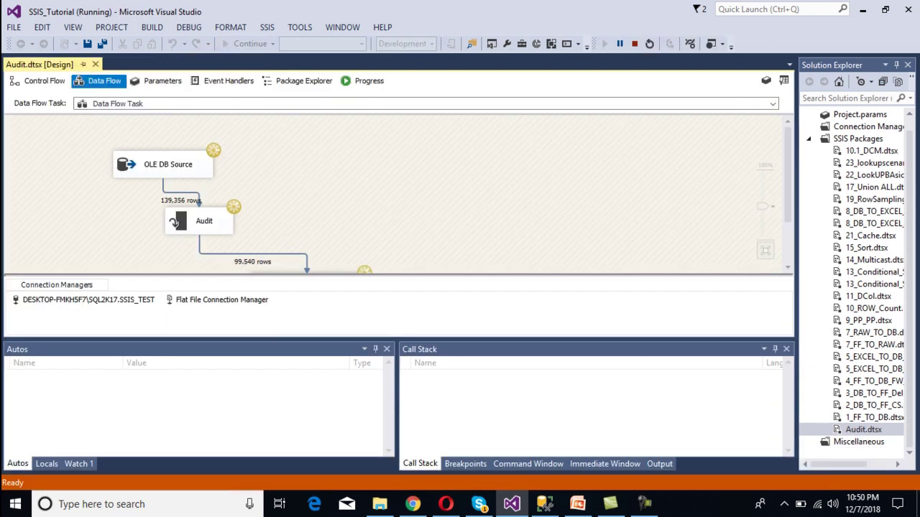
pyautogui.click(380, 504)
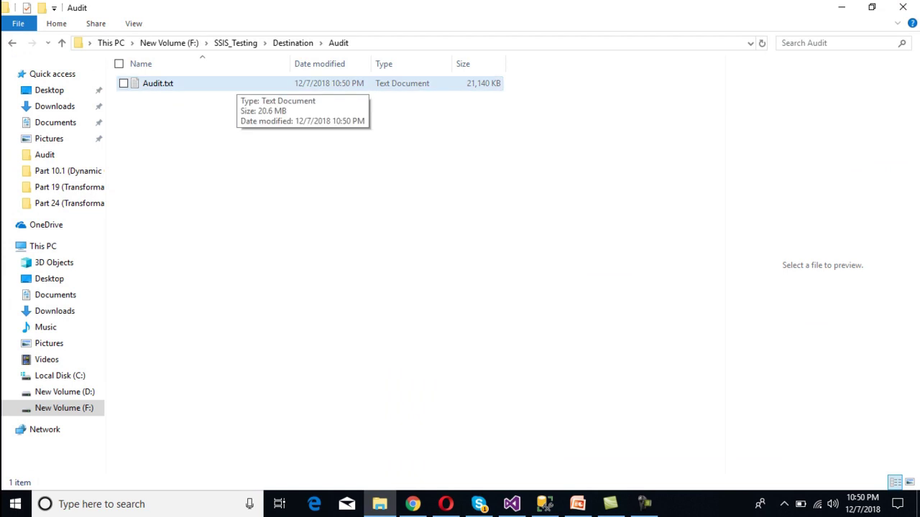
pyautogui.doubleClick(230, 84)
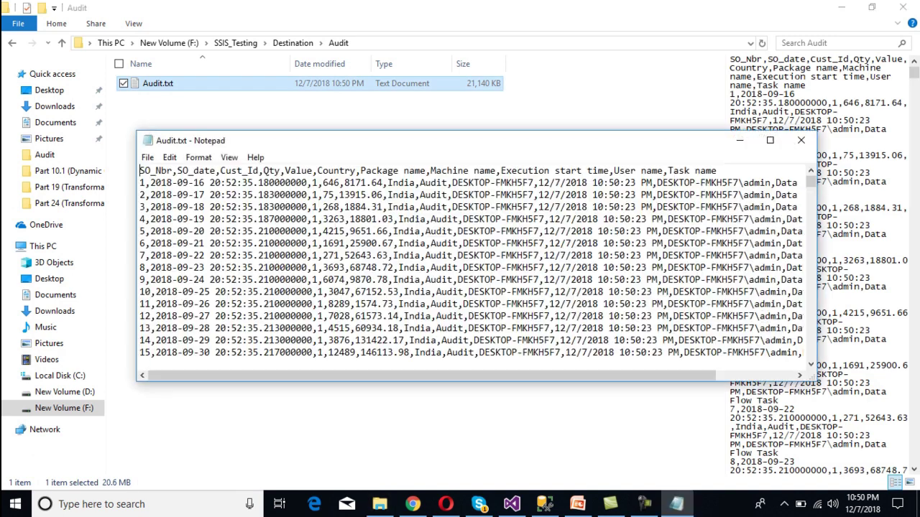
# Step: Maximize Audit.txt, highlight the source column headers, then close Notepad and the Audit folder
pyautogui.press('super+Up')
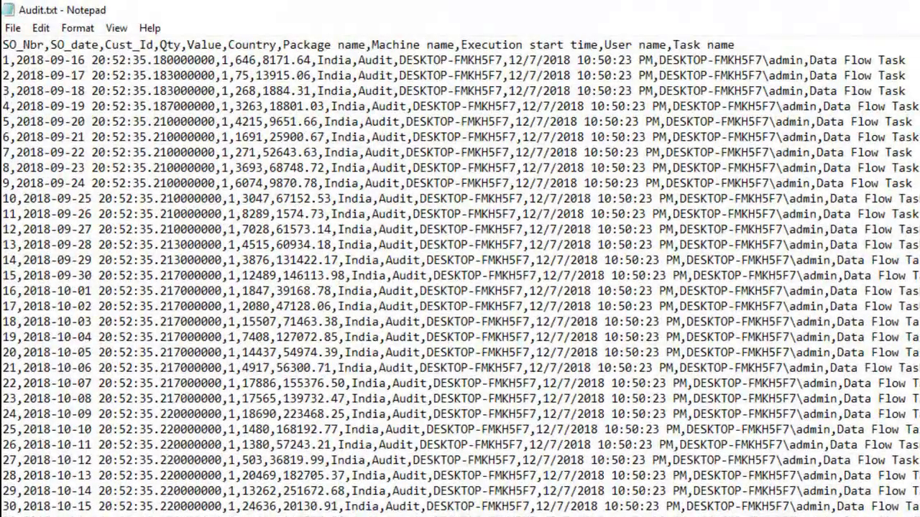
pyautogui.moveTo(2, 44); pyautogui.dragTo(277, 44)
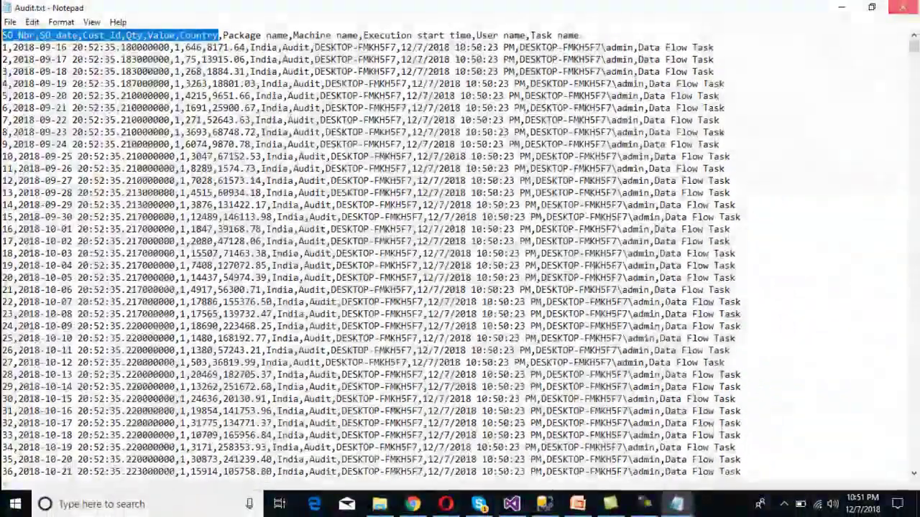
pyautogui.click(903, 7)
pyautogui.click(904, 7)
pyautogui.scroll(-1, 456, 259)
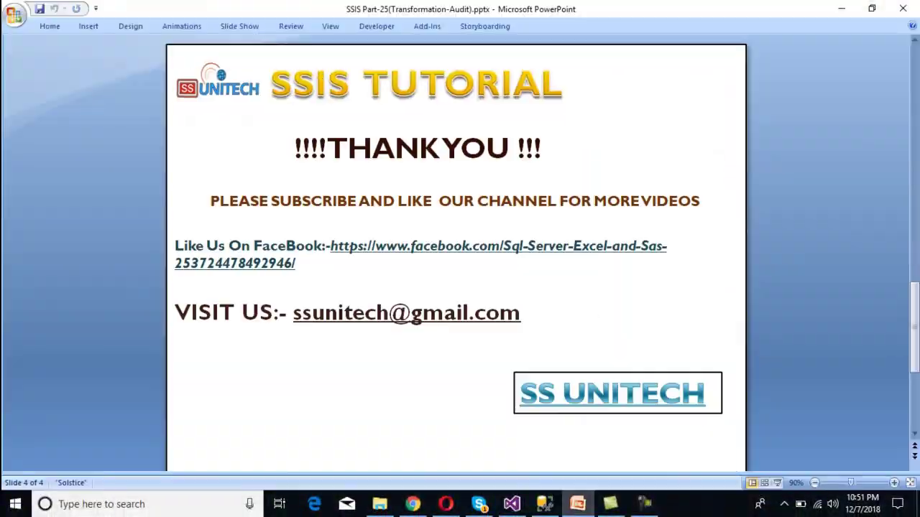
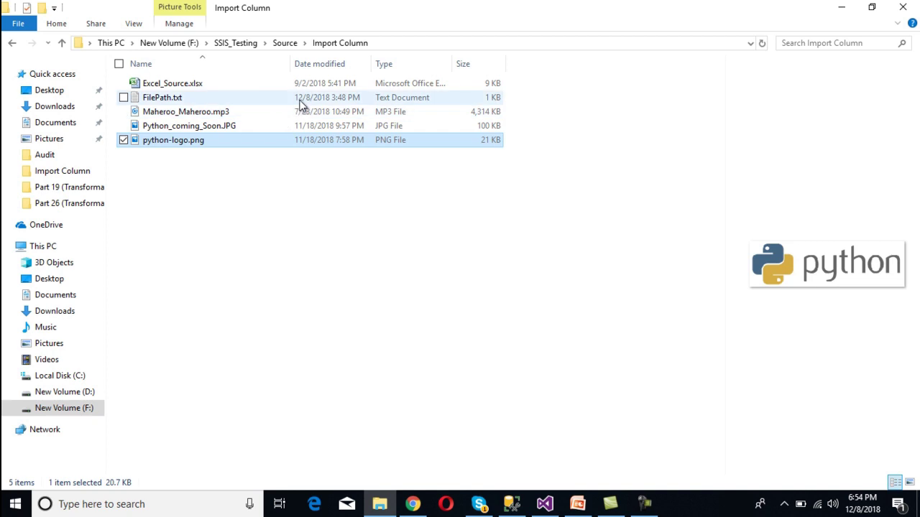
# Step: Open FilePath.txt, read its four paths (JPG, xlsx, mp3, png files), then close it
pyautogui.click(302, 105)
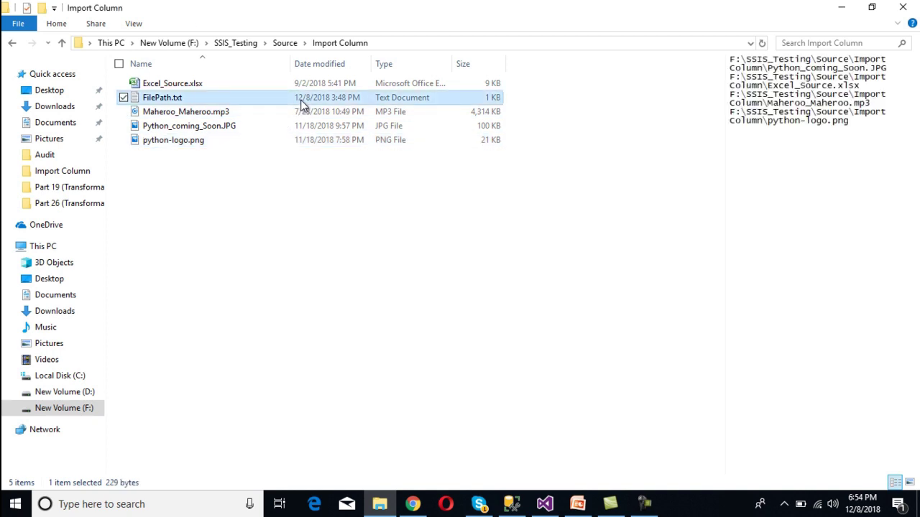
pyautogui.doubleClick(302, 104)
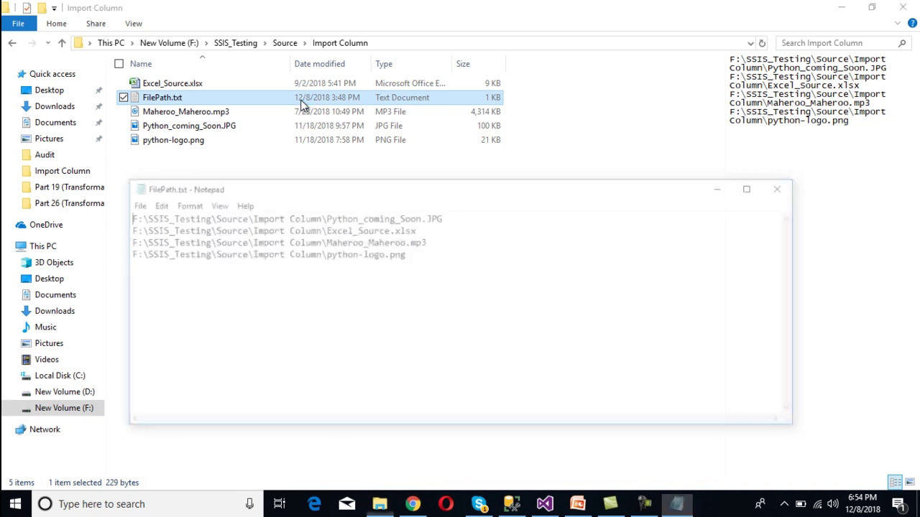
pyautogui.doubleClick(358, 217)
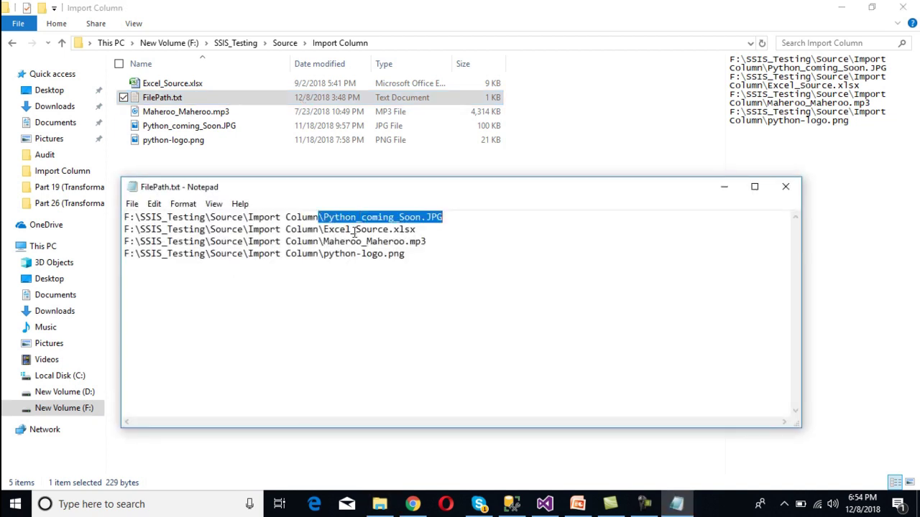
pyautogui.doubleClick(357, 229)
pyautogui.doubleClick(362, 242)
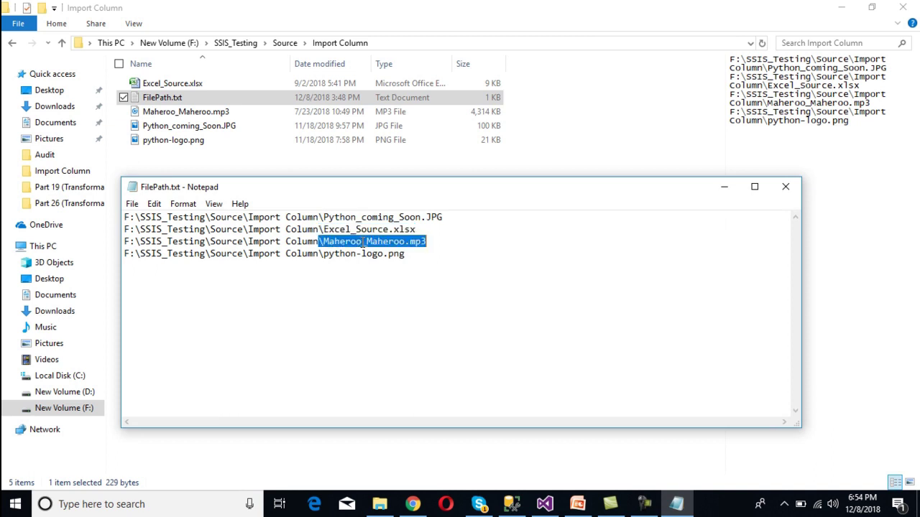
pyautogui.doubleClick(352, 253)
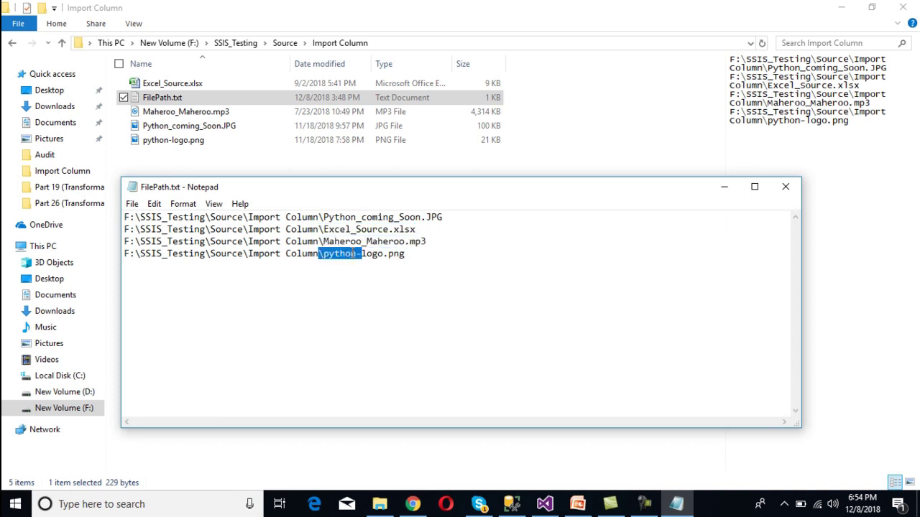
pyautogui.click(437, 255)
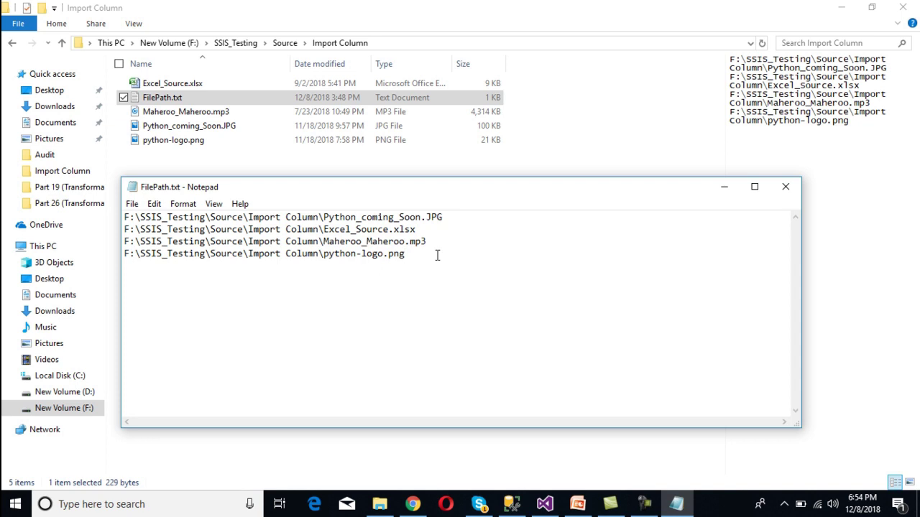
pyautogui.click(785, 187)
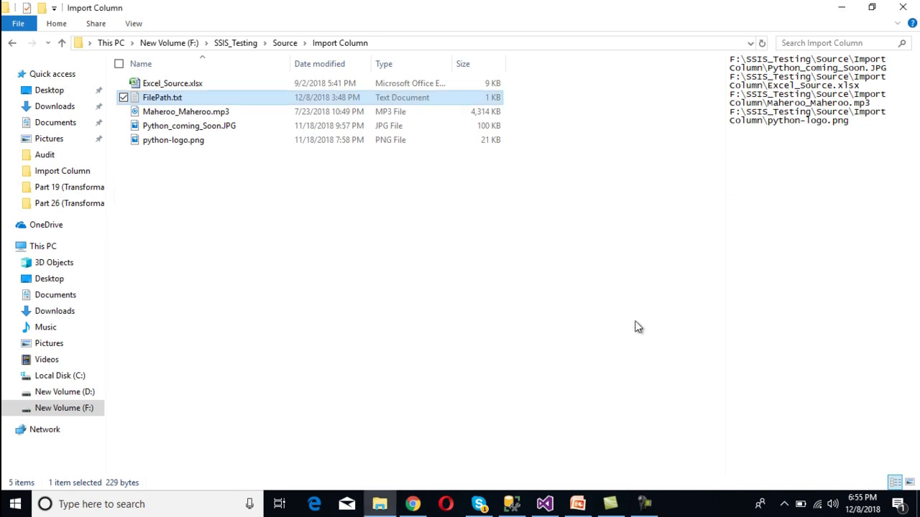
# Step: Run Alt+F1 on Import_Column_Tbl in SSMS, showing FilePath as varchar and Files as varbinary
pyautogui.click(511, 503)
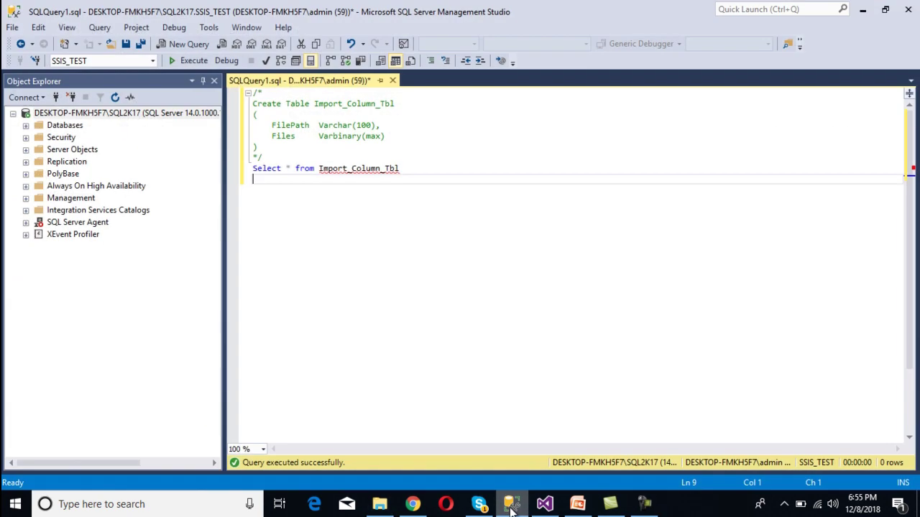
pyautogui.doubleClick(358, 170)
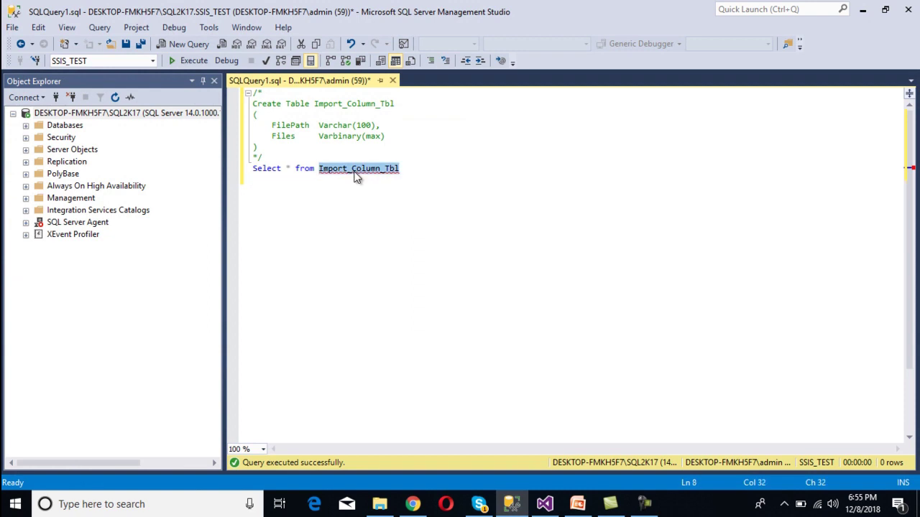
pyautogui.hotkey('alt', 'F1')
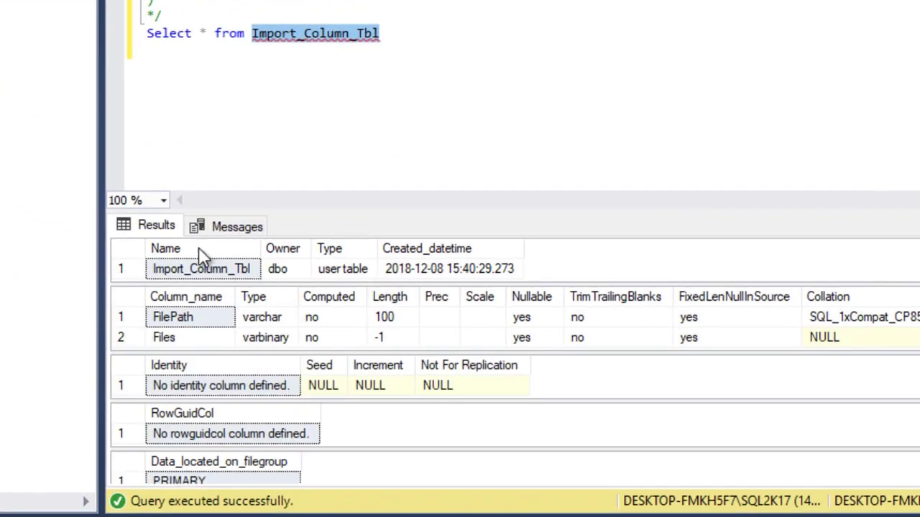
pyautogui.click(179, 314)
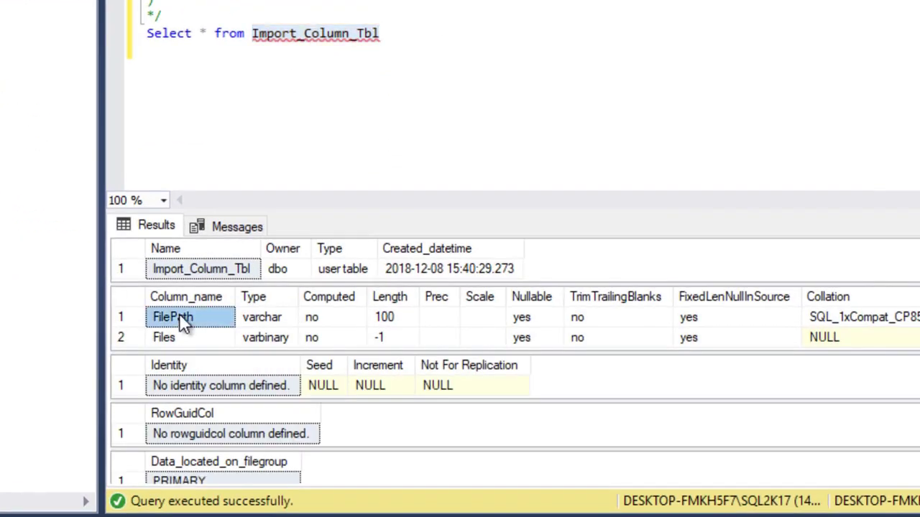
pyautogui.click(179, 338)
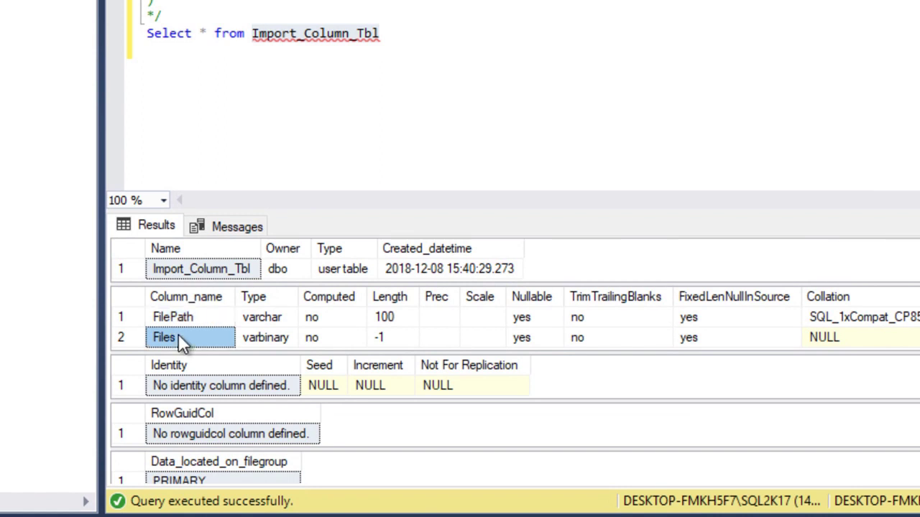
pyautogui.click(258, 315)
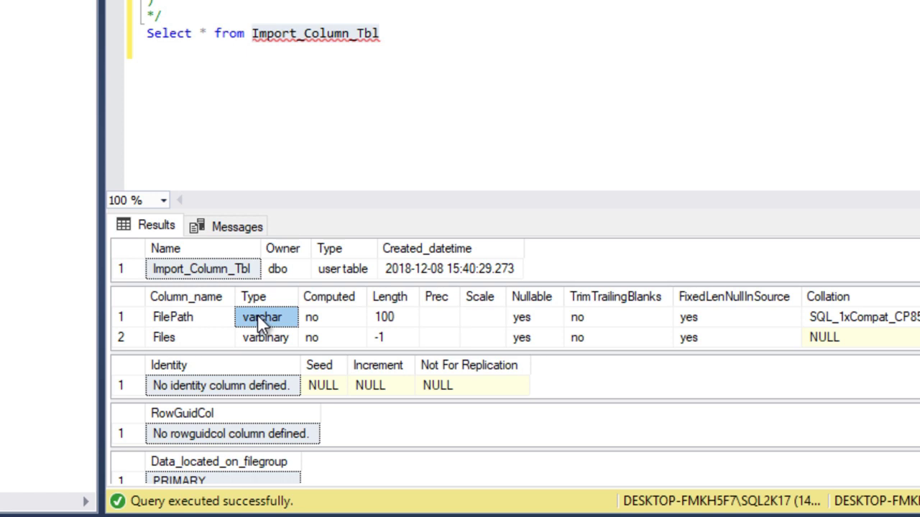
pyautogui.click(196, 341)
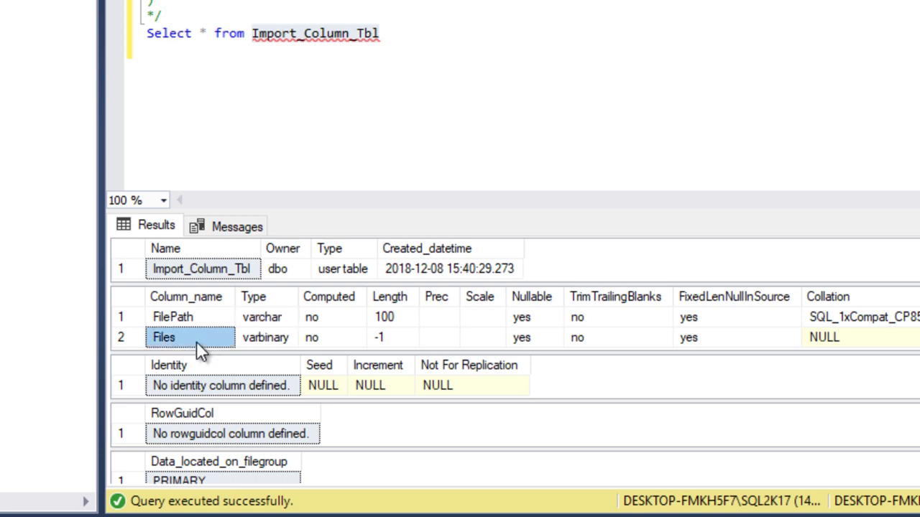
pyautogui.click(260, 338)
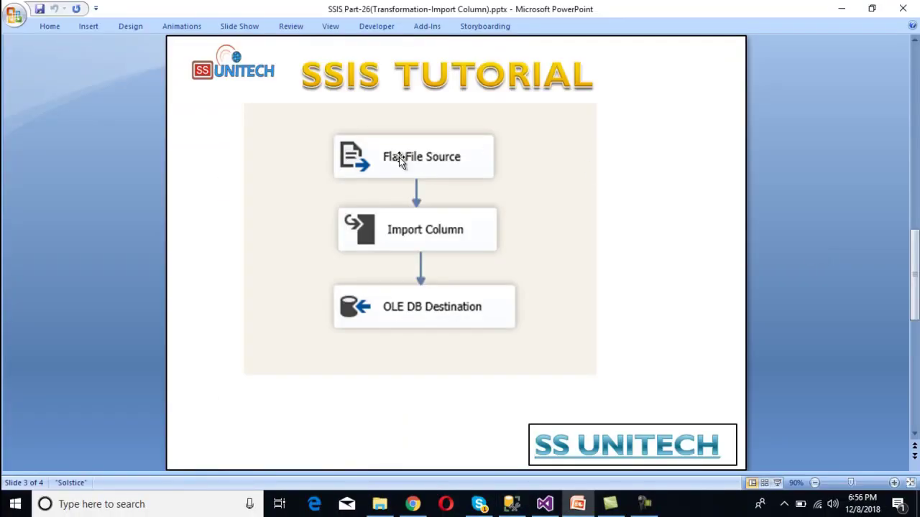
# Step: Look over slide 3's Flat File Source → Import Column → OLE DB Destination diagram
pyautogui.click(408, 232)
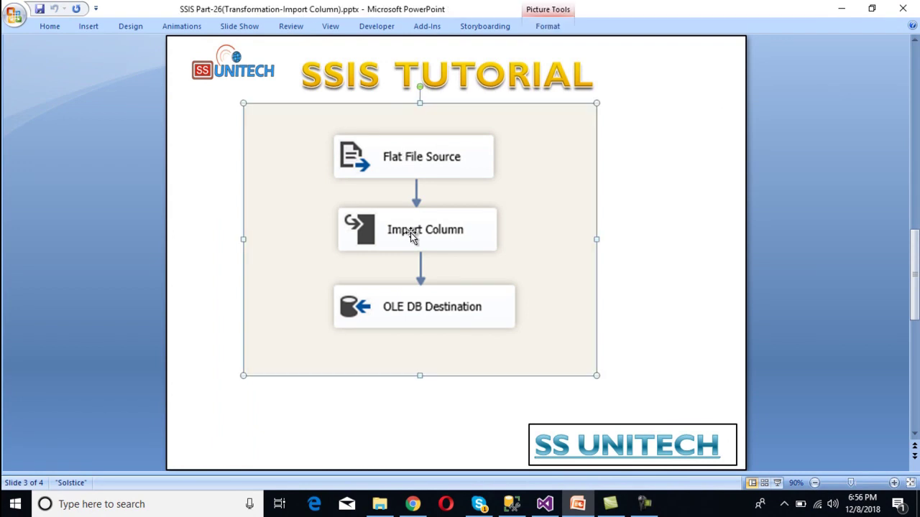
pyautogui.click(756, 242)
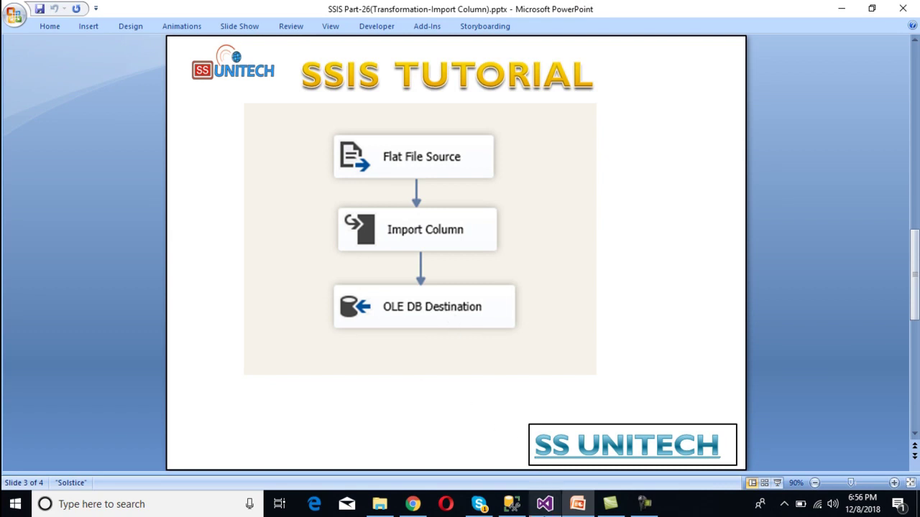
pyautogui.click(544, 504)
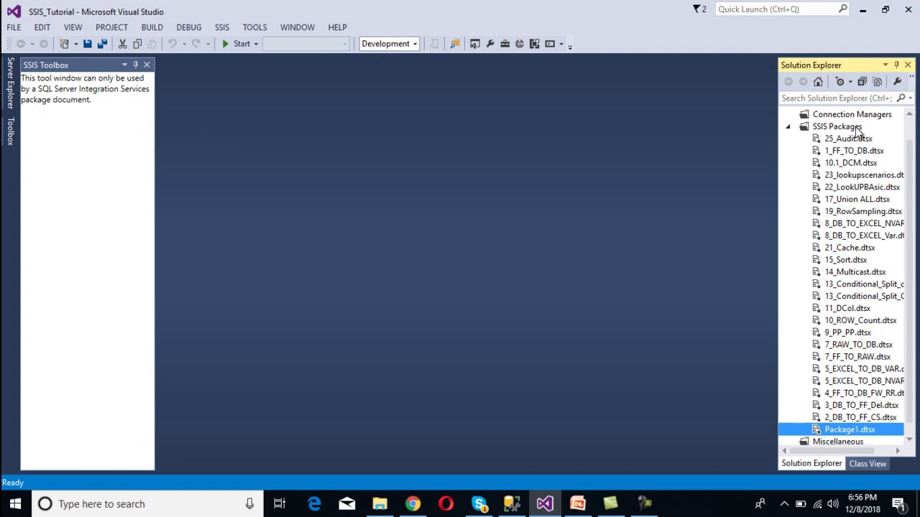
# Step: Create a new SSIS package from the SSIS Packages folder
pyautogui.click(837, 126)
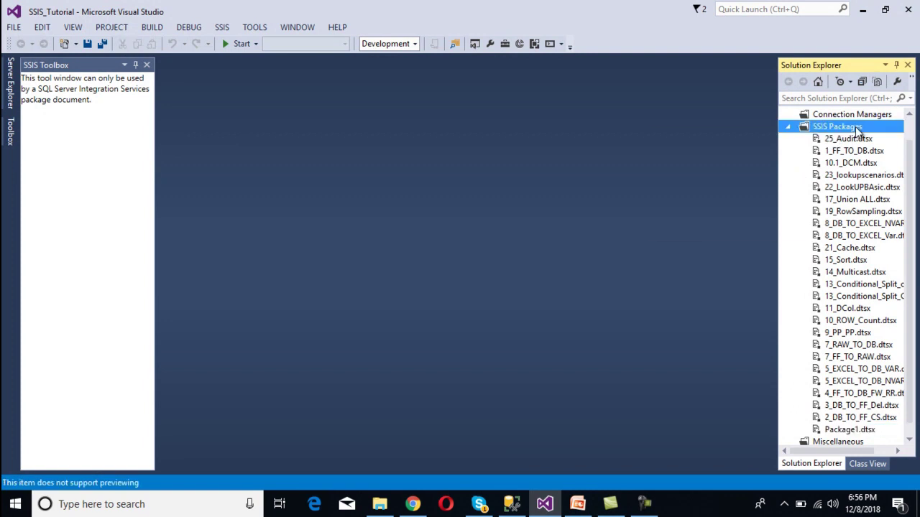
pyautogui.rightClick(857, 132)
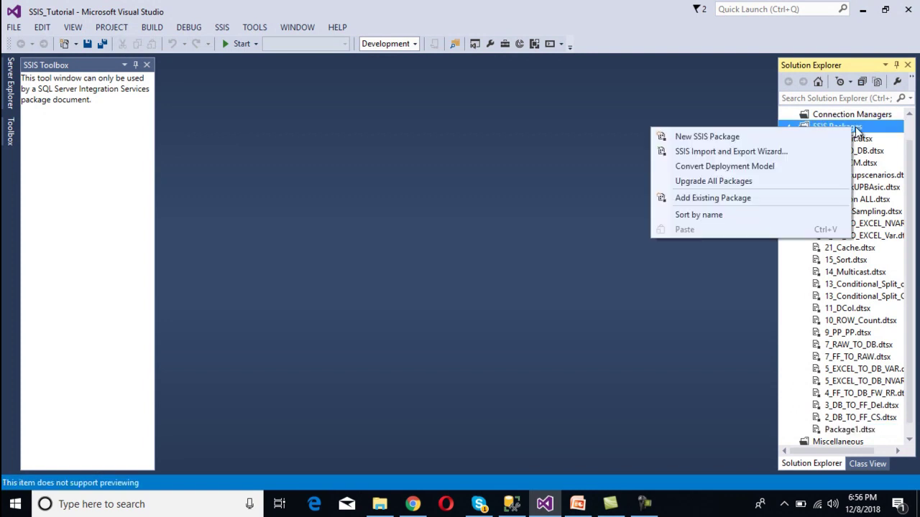
pyautogui.click(804, 139)
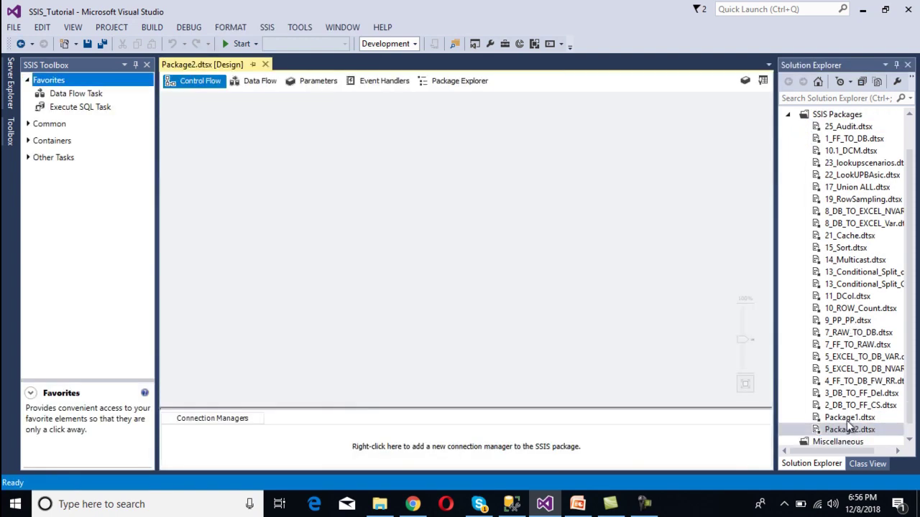
# Step: Rename Package2.dtsx to 26_ImportCol.dtsx and save it
pyautogui.click(845, 431)
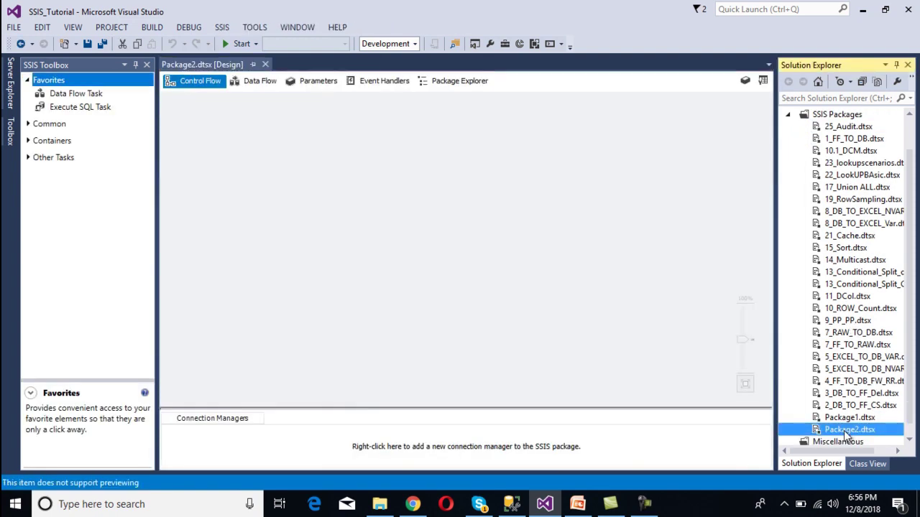
pyautogui.press('F2')
pyautogui.write('26_ImportC')
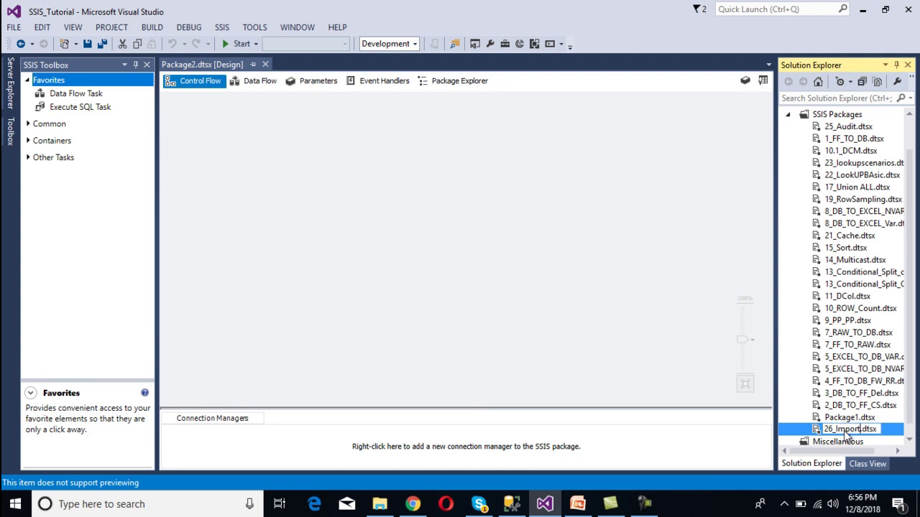
pyautogui.write('ol')
pyautogui.press('Return')
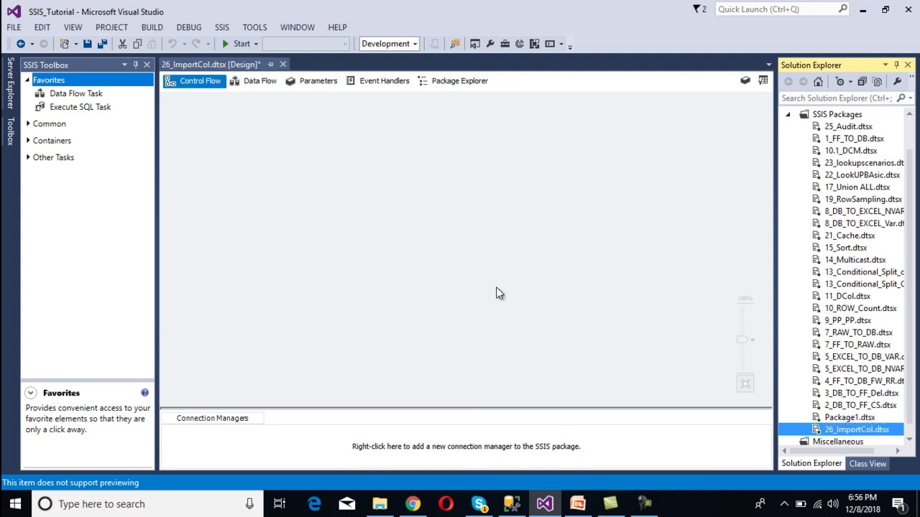
pyautogui.hotkey('ctrl', 's')
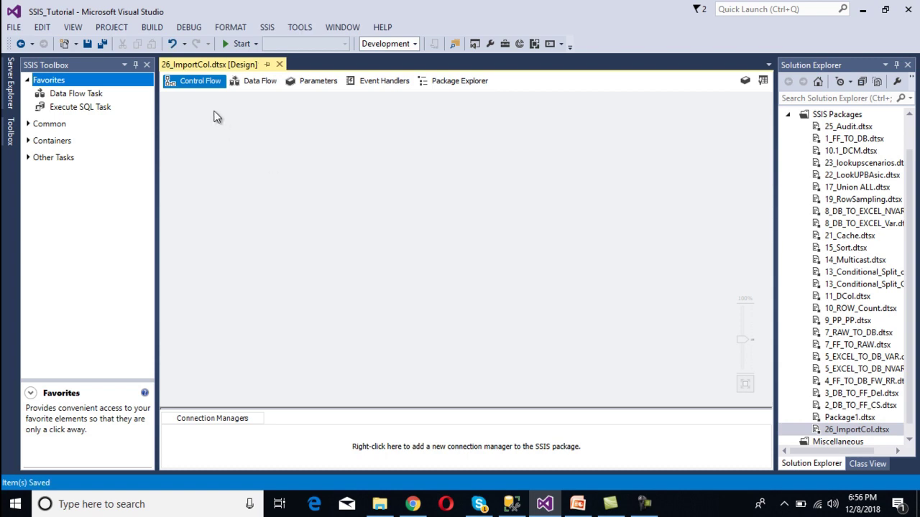
# Step: Add a Data Flow Task and place a Flat File Source inside it
pyautogui.click(68, 96)
pyautogui.moveTo(68, 96); pyautogui.dragTo(268, 154)
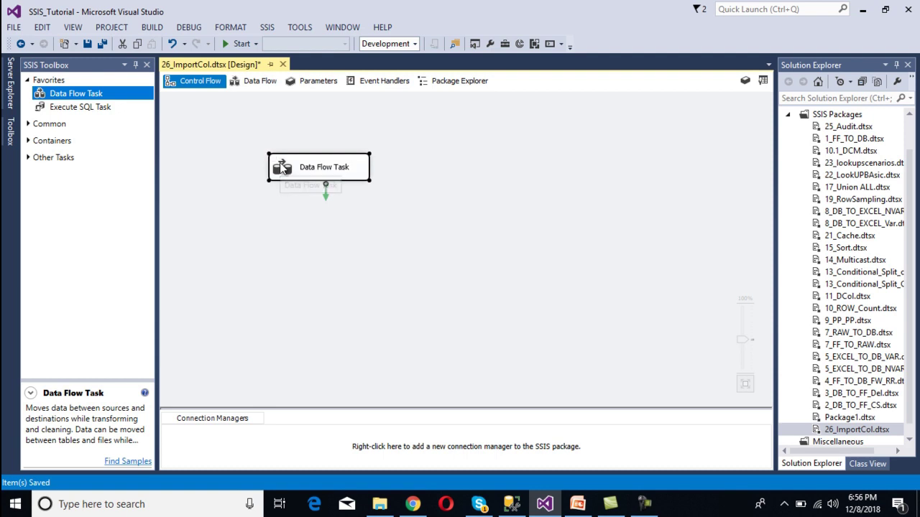
pyautogui.doubleClick(281, 167)
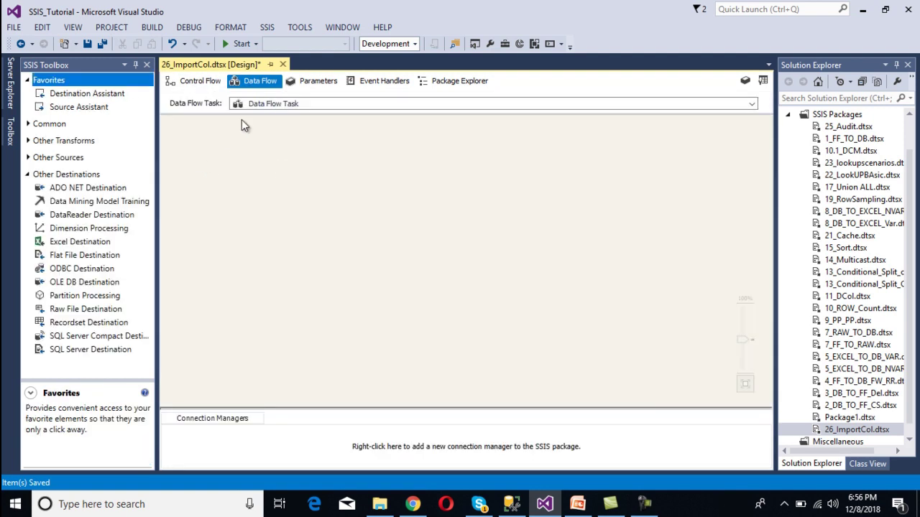
pyautogui.click(64, 256)
pyautogui.press('Left')
pyautogui.press('Left')
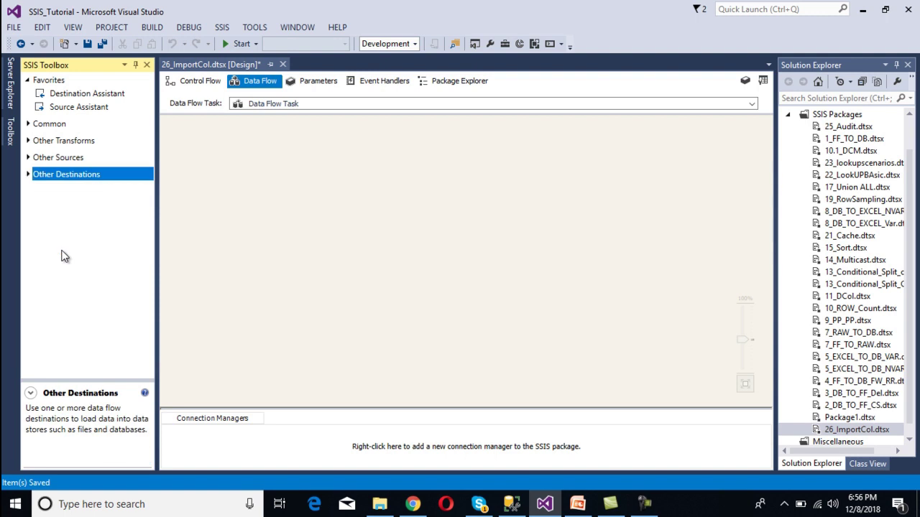
pyautogui.press('Up')
pyautogui.press('Right')
pyautogui.press('Down')
pyautogui.press('Down')
pyautogui.press('Down')
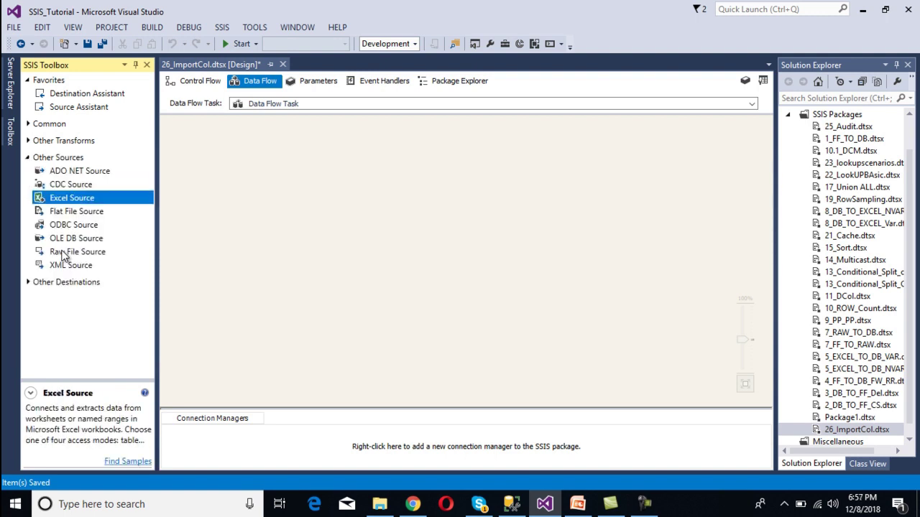
pyautogui.click(97, 214)
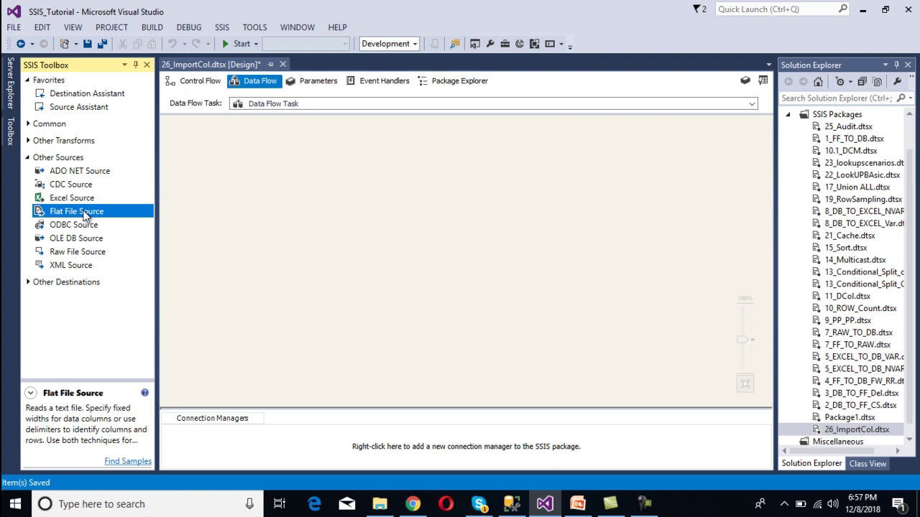
pyautogui.moveTo(81, 208); pyautogui.dragTo(280, 152)
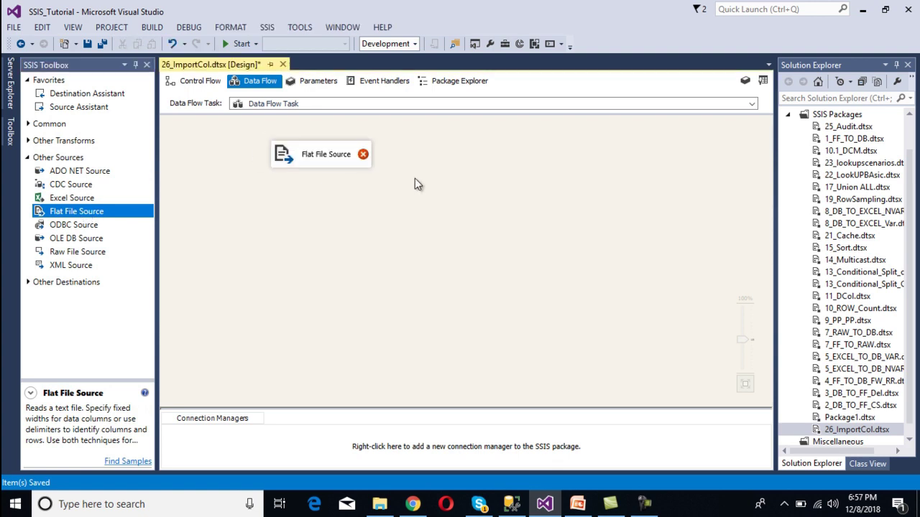
pyautogui.doubleClick(283, 154)
# Step: Create a new flat file connection to FilePath.txt with the header row option unchecked
pyautogui.click(442, 117)
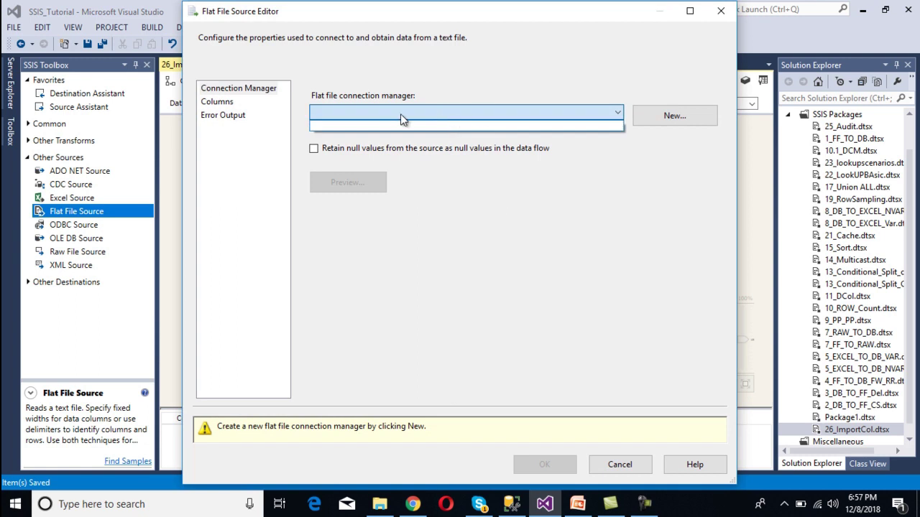
pyautogui.click(522, 72)
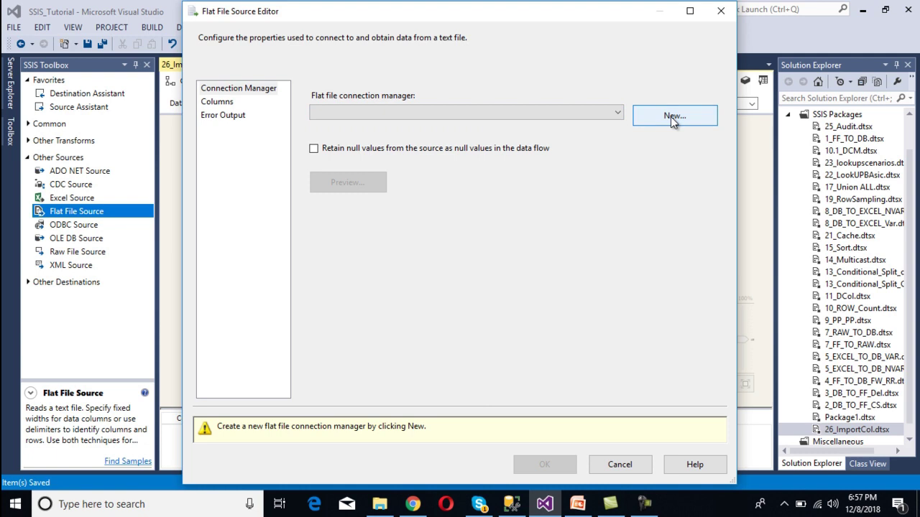
pyautogui.click(671, 117)
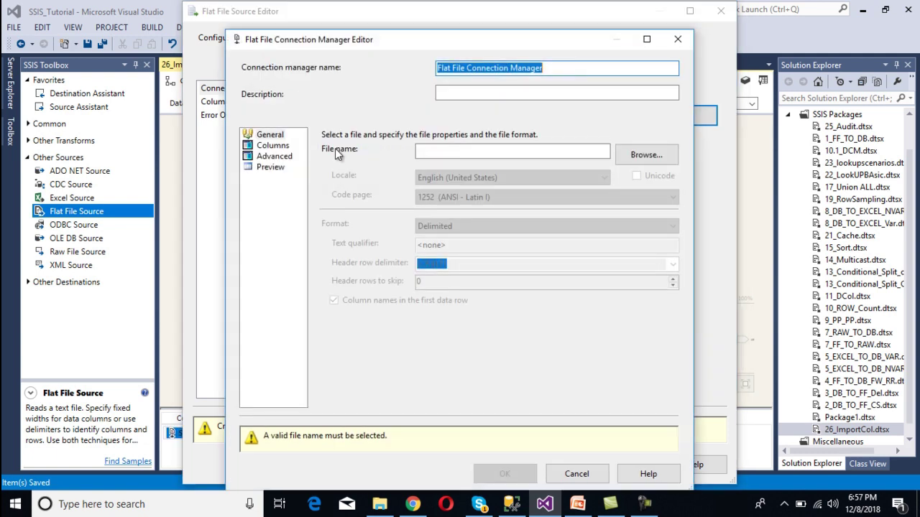
pyautogui.click(646, 155)
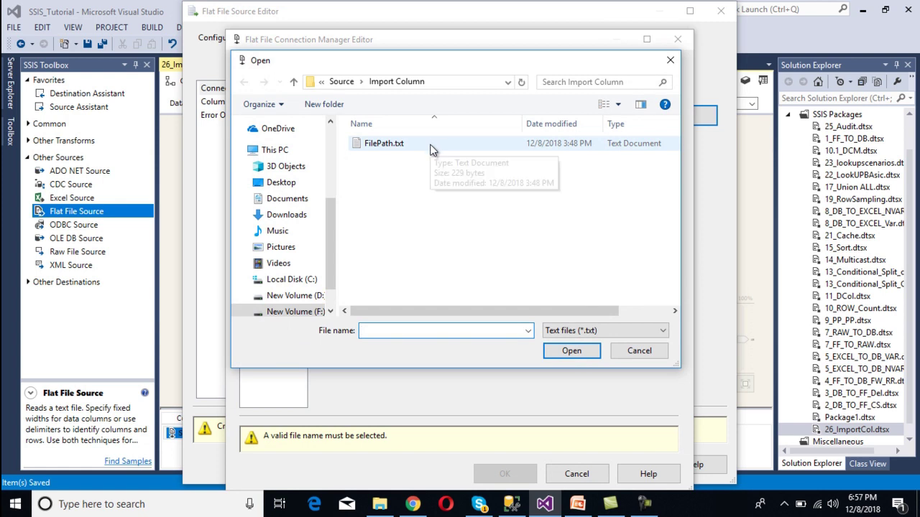
pyautogui.click(434, 143)
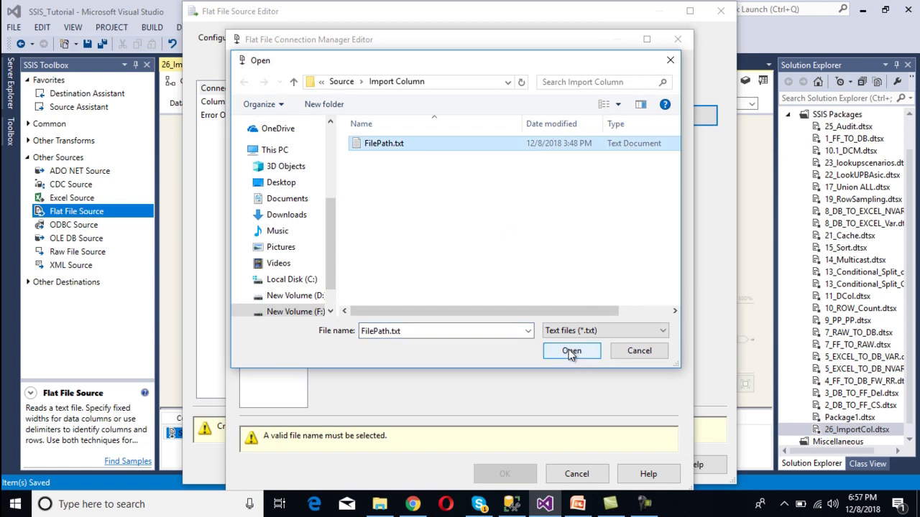
pyautogui.click(571, 352)
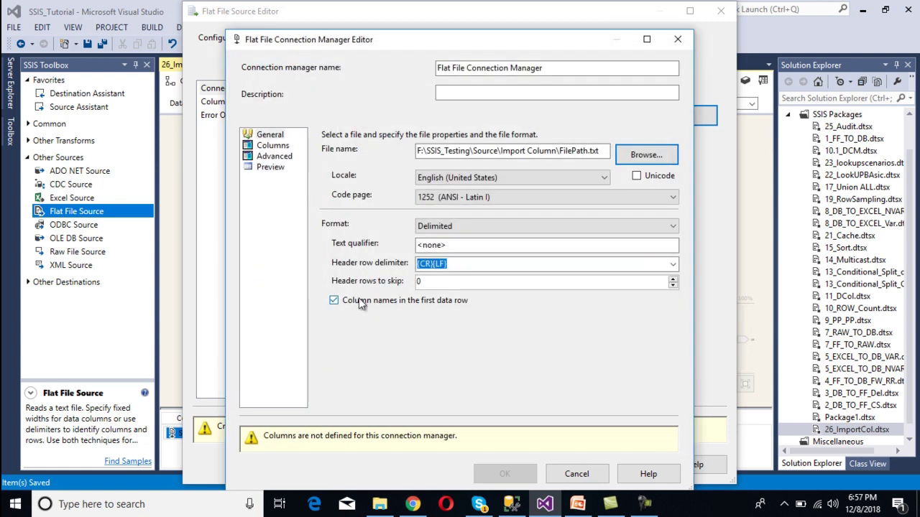
pyautogui.click(358, 297)
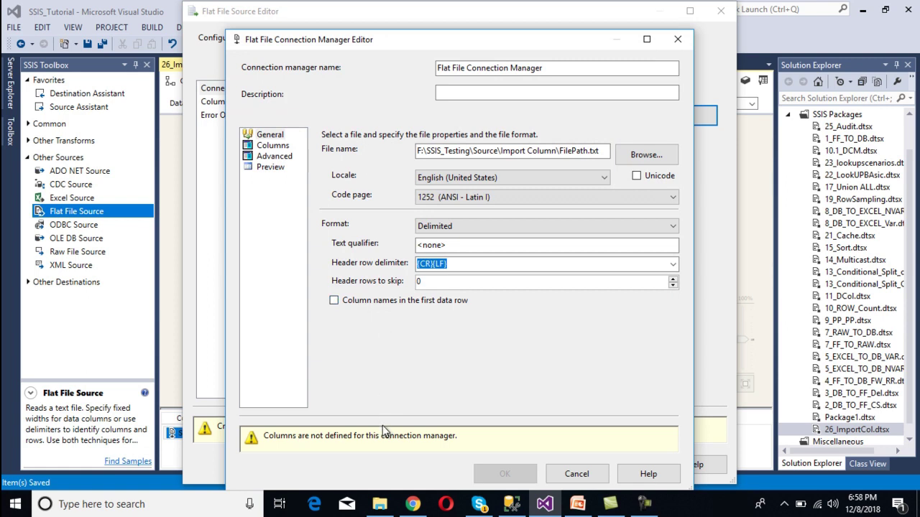
# Step: Recheck FilePath.txt, set Column 0's output width to 100, and confirm the source
pyautogui.click(380, 504)
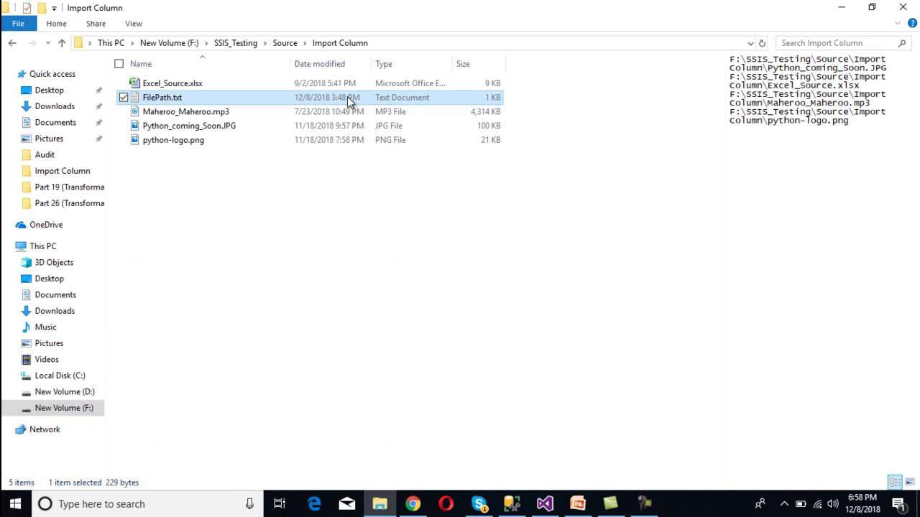
pyautogui.doubleClick(347, 97)
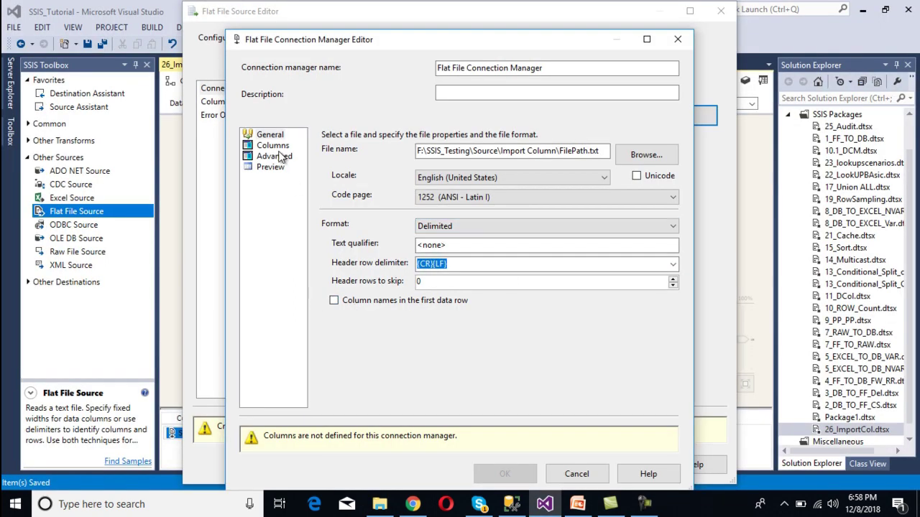
pyautogui.click(277, 147)
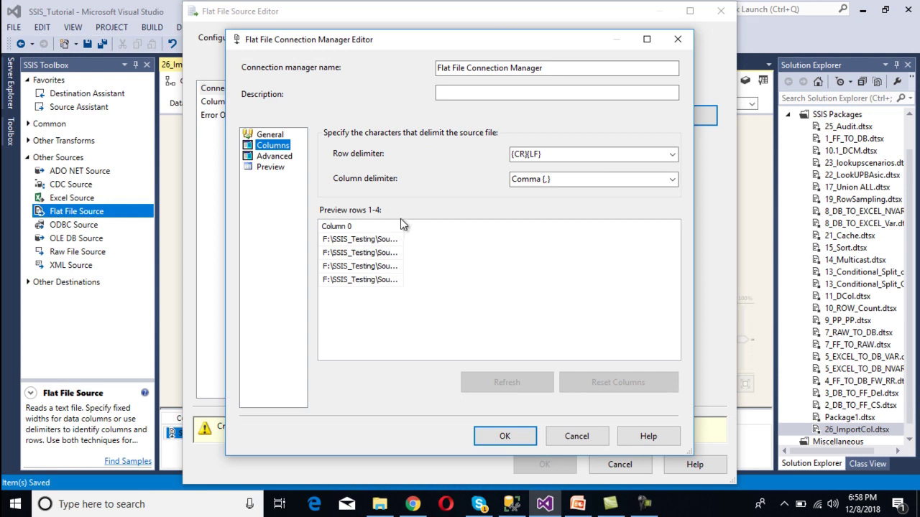
pyautogui.click(277, 158)
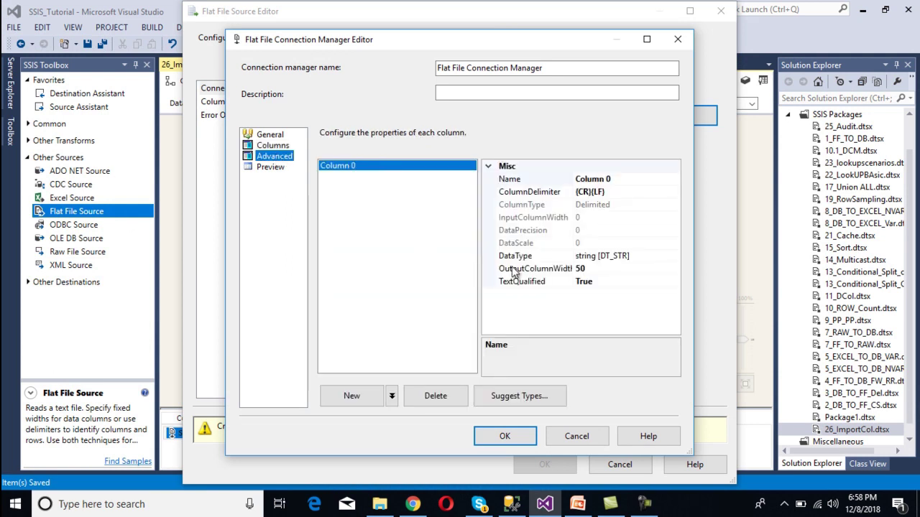
pyautogui.click(606, 267)
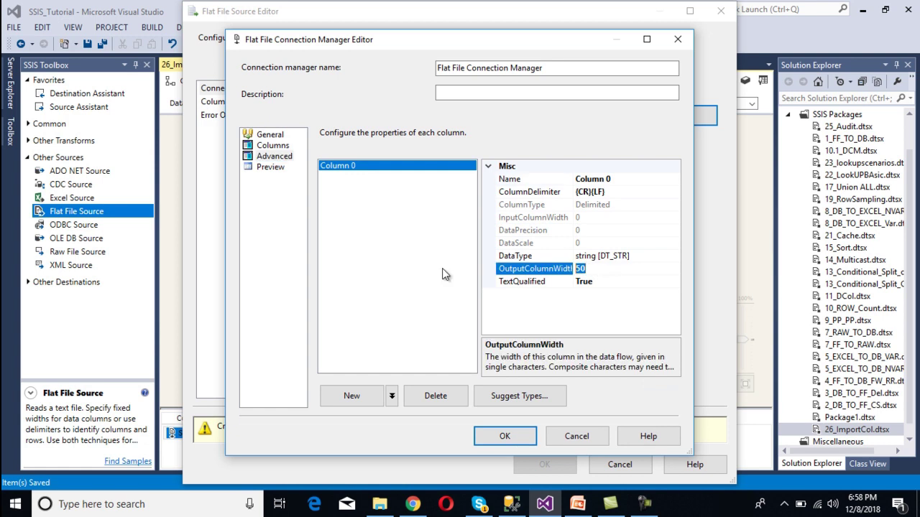
pyautogui.write('100')
pyautogui.click(505, 436)
pyautogui.click(216, 102)
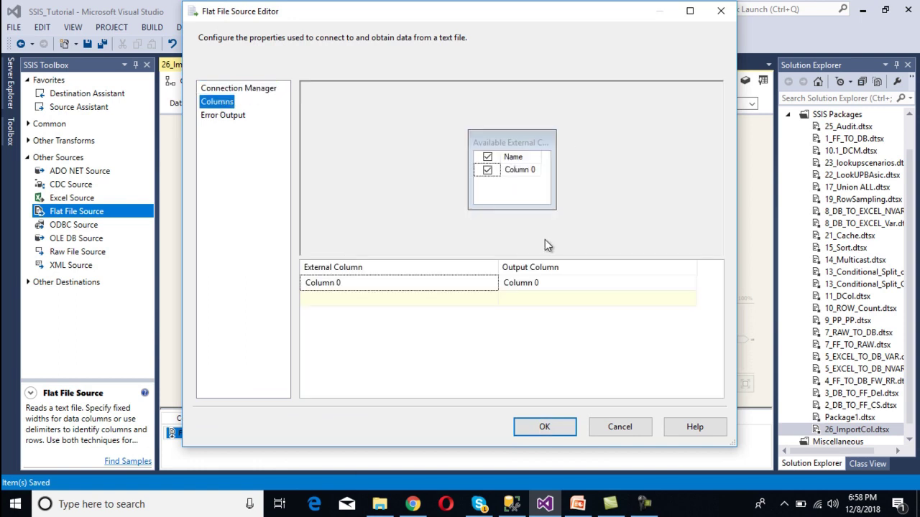
pyautogui.click(554, 430)
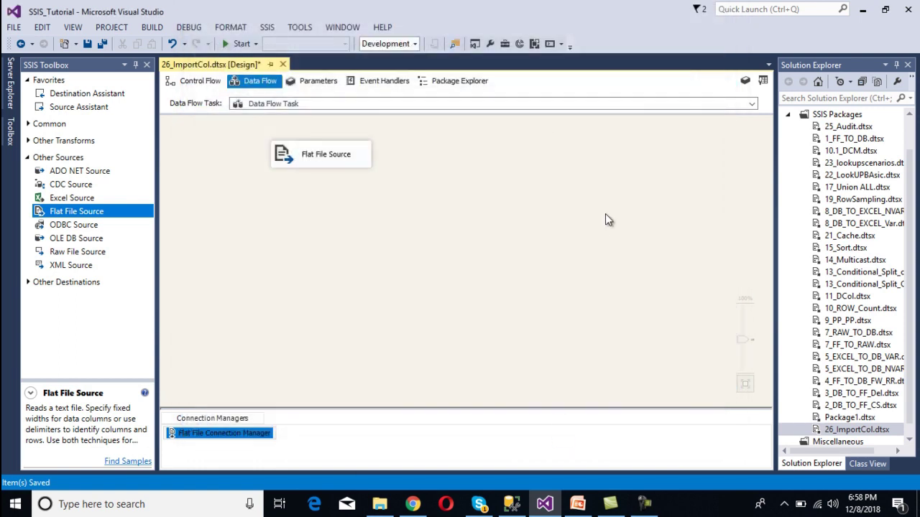
# Step: Save the package and add an Import Column transformation to the data flow
pyautogui.hotkey('ctrl', 's')
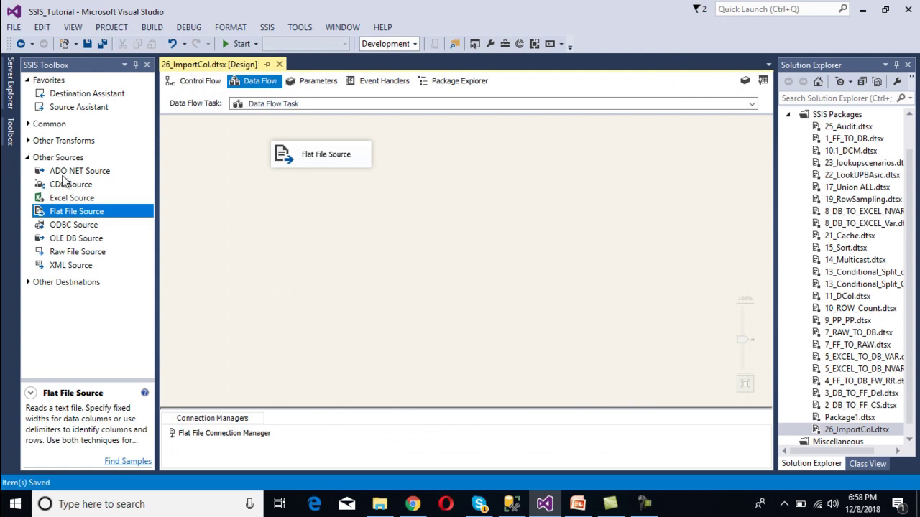
pyautogui.click(62, 175)
pyautogui.press('Up')
pyautogui.press('Left')
pyautogui.press('Up')
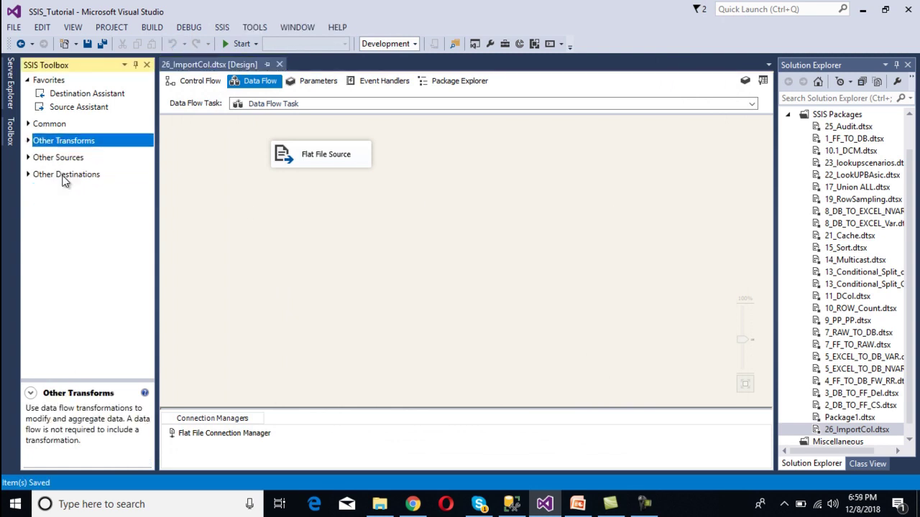
pyautogui.press('Right')
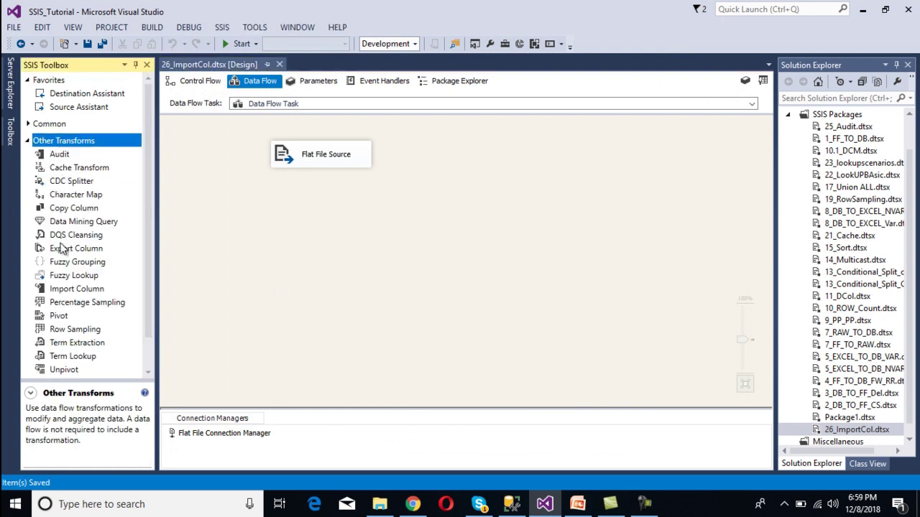
pyautogui.click(64, 302)
pyautogui.click(81, 290)
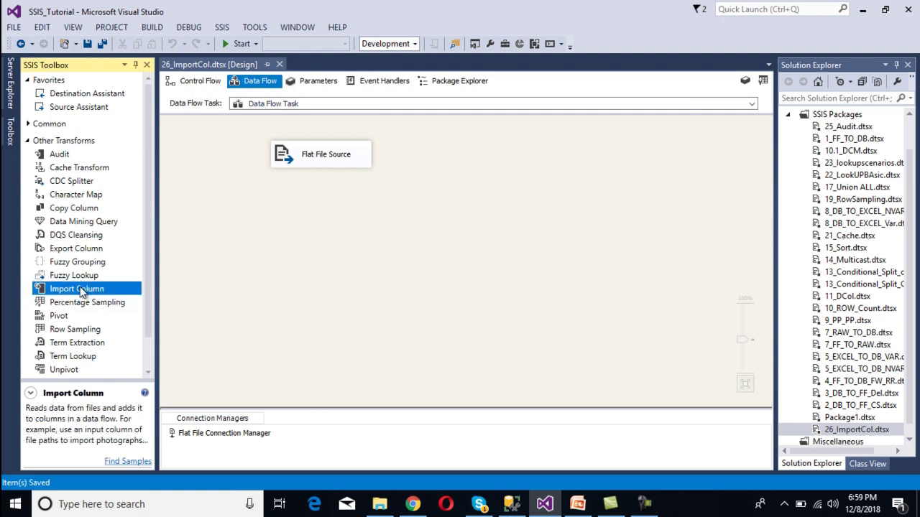
pyautogui.doubleClick(81, 289)
pyautogui.click(302, 154)
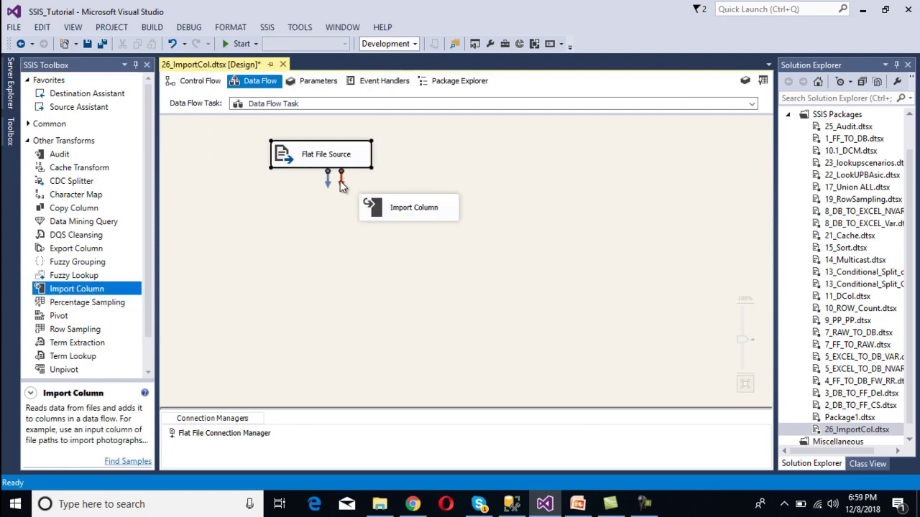
# Step: Connect the Flat File Source output to Import Column and open its Advanced Editor
pyautogui.moveTo(329, 180); pyautogui.dragTo(407, 211)
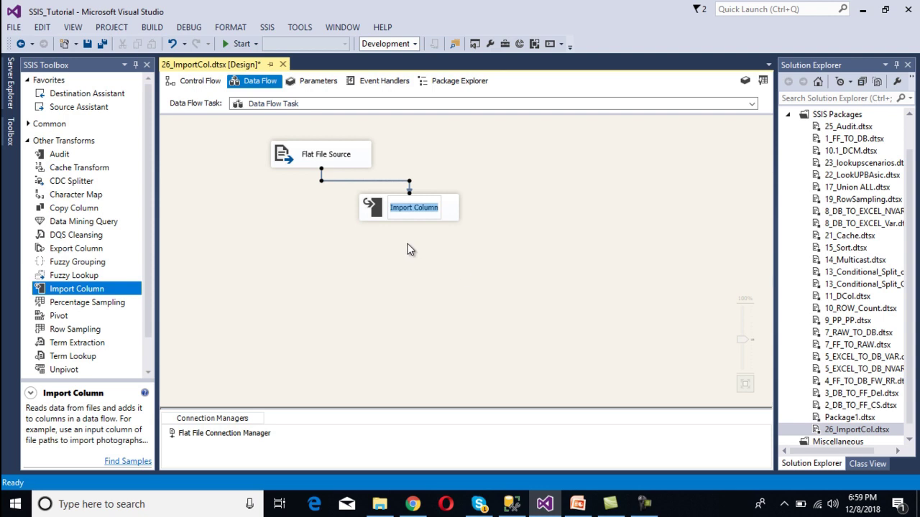
pyautogui.click(399, 234)
pyautogui.doubleClick(379, 209)
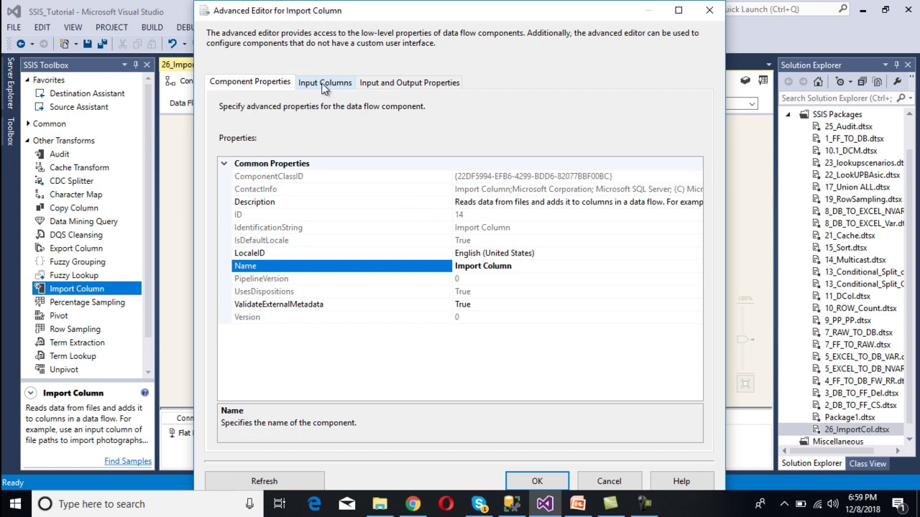
# Step: Tick Column 0 as Import Column's input on the Input Columns tab
pyautogui.click(324, 84)
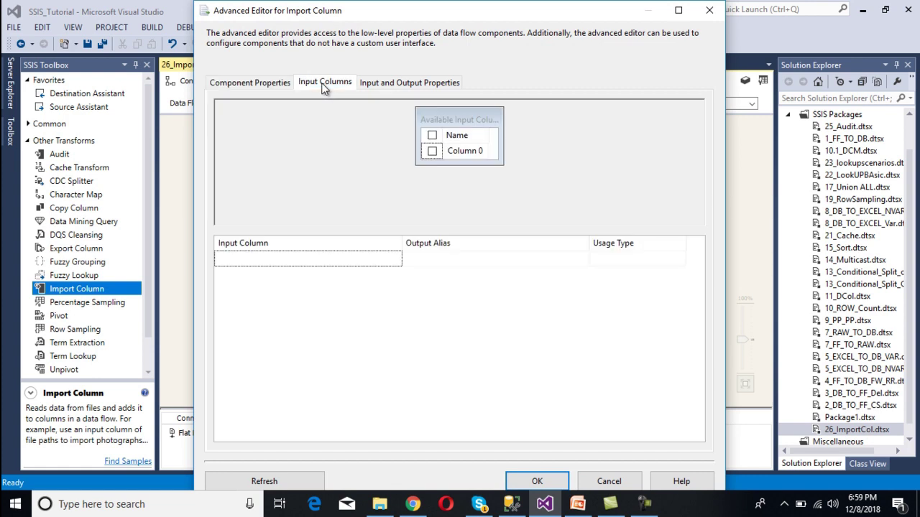
pyautogui.click(432, 150)
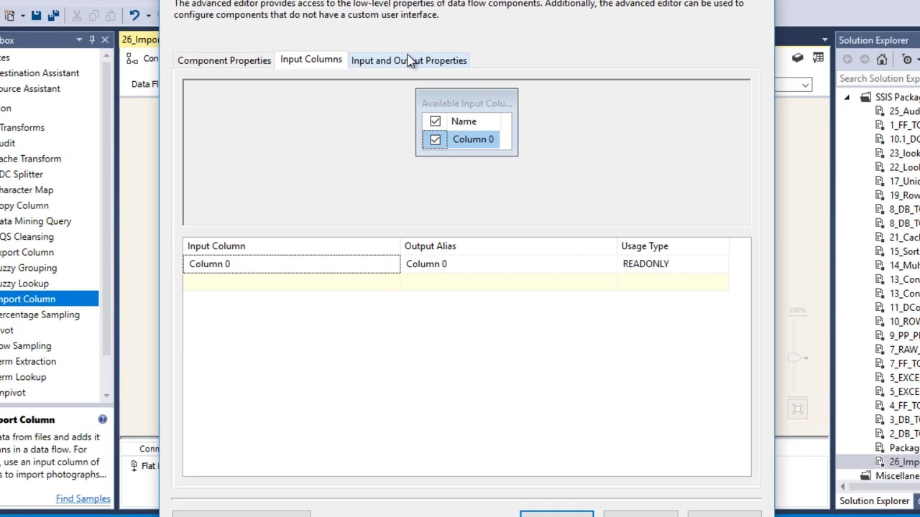
pyautogui.click(413, 84)
# Step: Expand Import Column's input and output trees and add an output column named Files
pyautogui.click(217, 129)
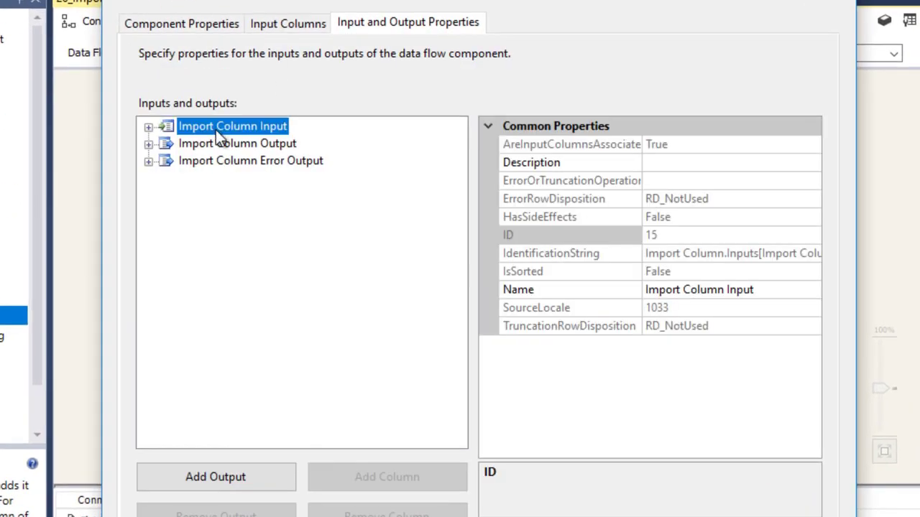
pyautogui.click(230, 145)
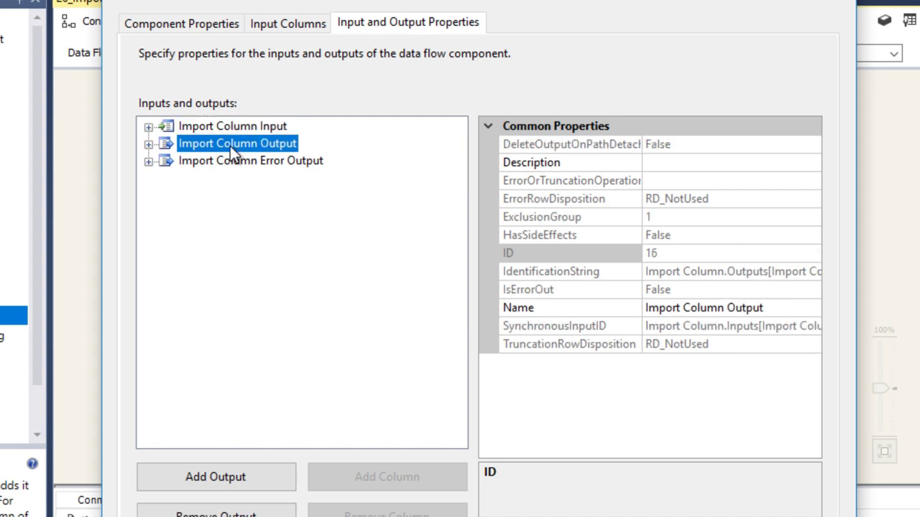
pyautogui.click(227, 126)
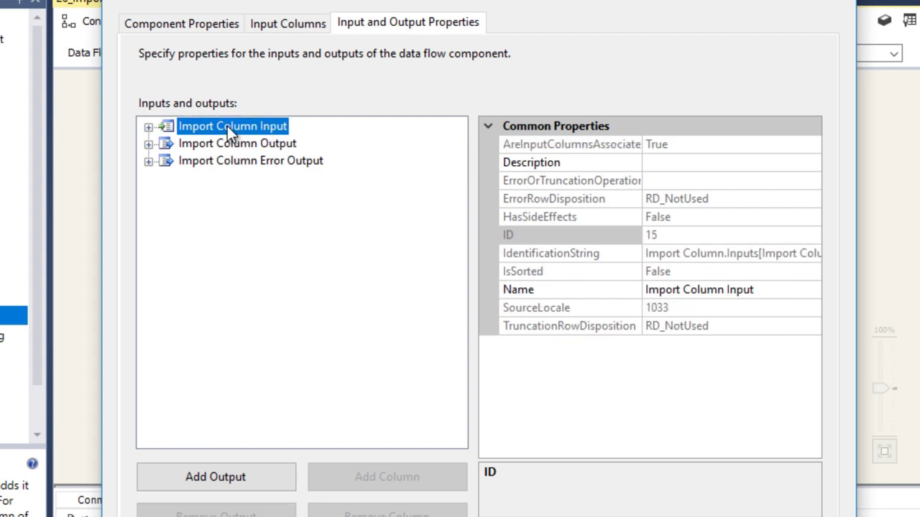
pyautogui.press('Right')
pyautogui.press('Down')
pyautogui.press('Right')
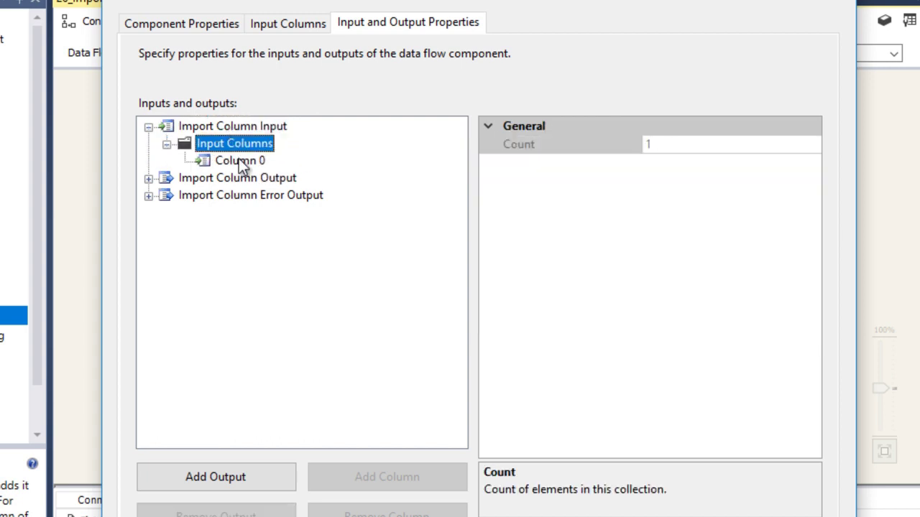
pyautogui.click(239, 160)
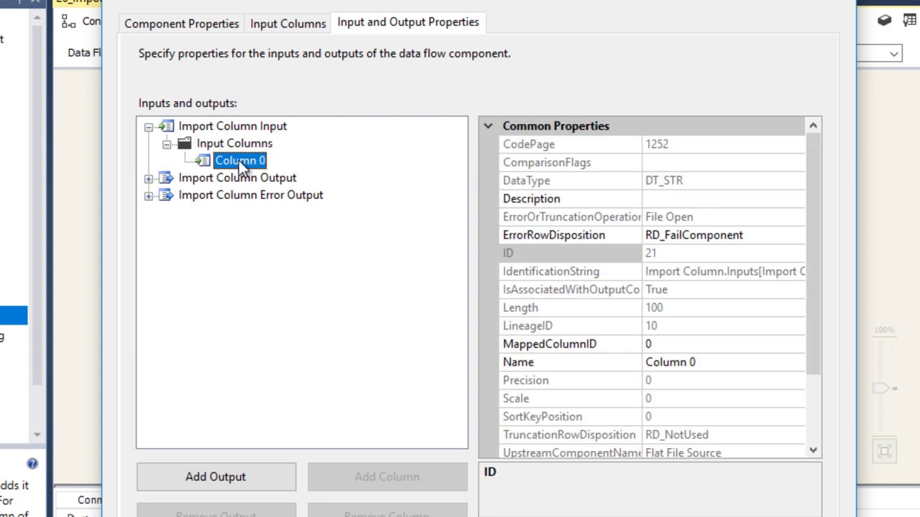
pyautogui.click(207, 180)
pyautogui.press('Right')
pyautogui.press('Down')
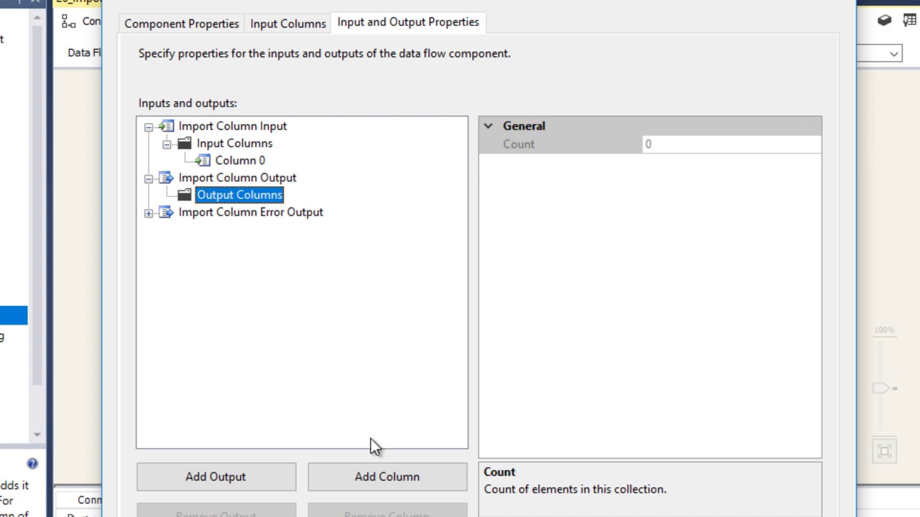
pyautogui.click(380, 476)
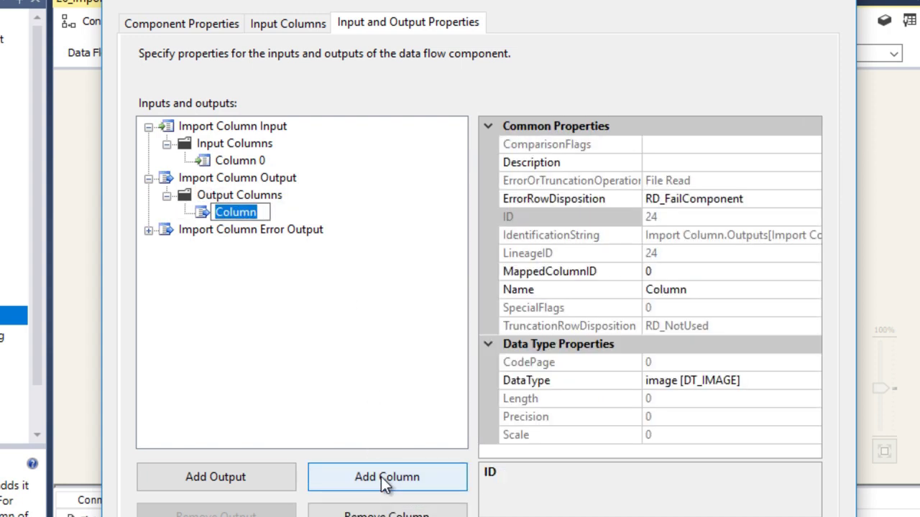
pyautogui.write('Files')
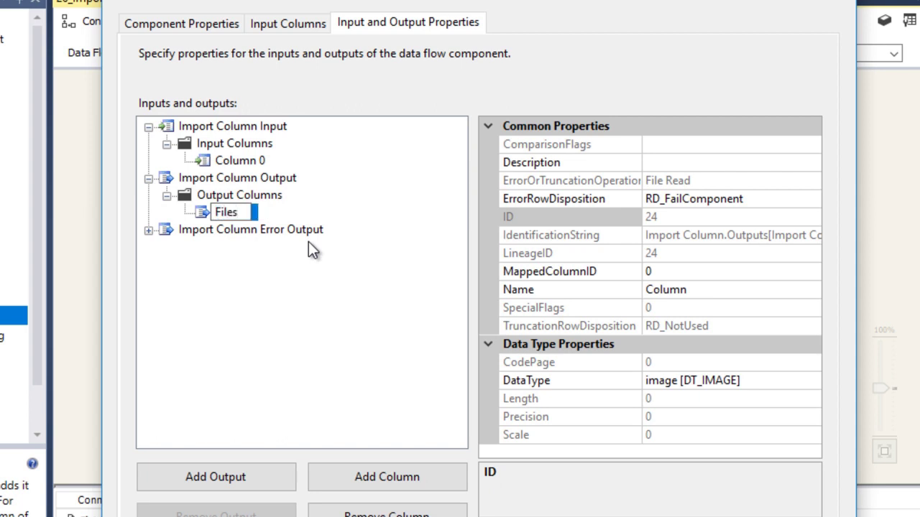
pyautogui.press('Return')
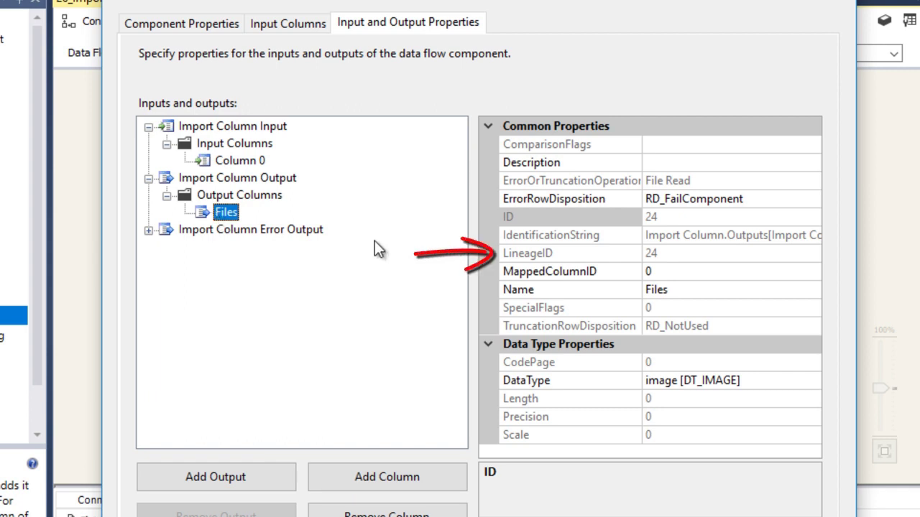
# Step: Set Column 0's FileDataColumnID to 24, the Files LineageID, then apply and save
pyautogui.click(580, 255)
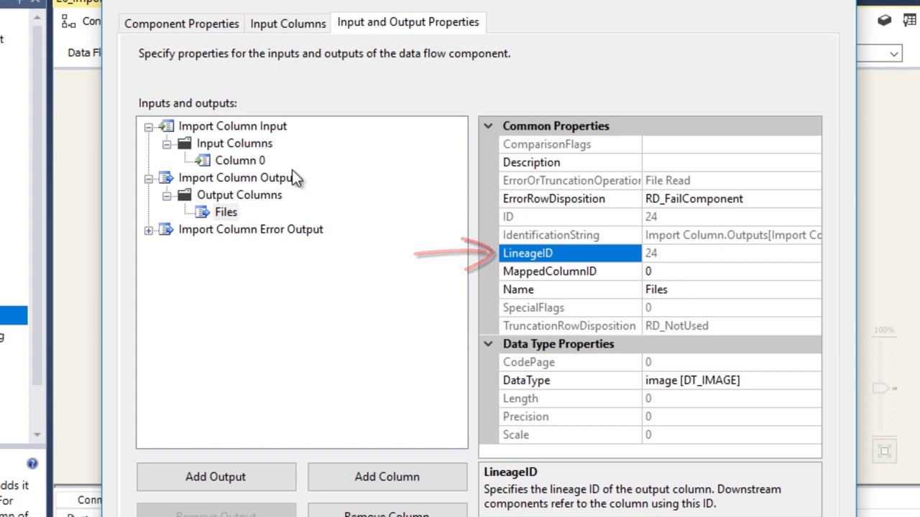
pyautogui.click(224, 158)
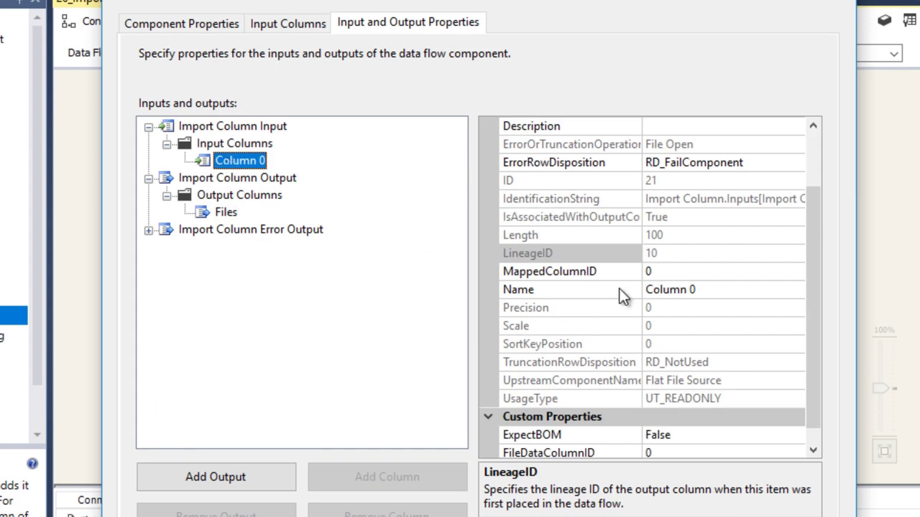
pyautogui.click(810, 453)
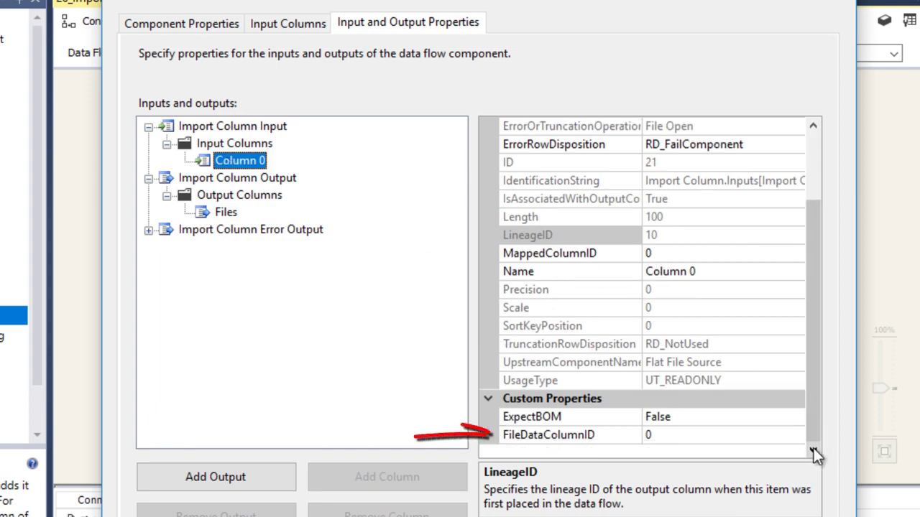
pyautogui.doubleClick(674, 436)
pyautogui.write('24')
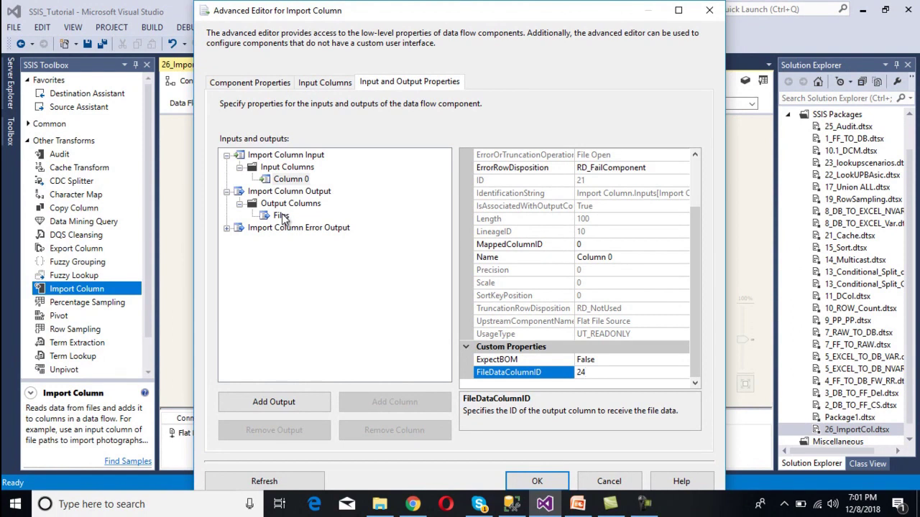
pyautogui.click(535, 481)
pyautogui.hotkey('ctrl', 's')
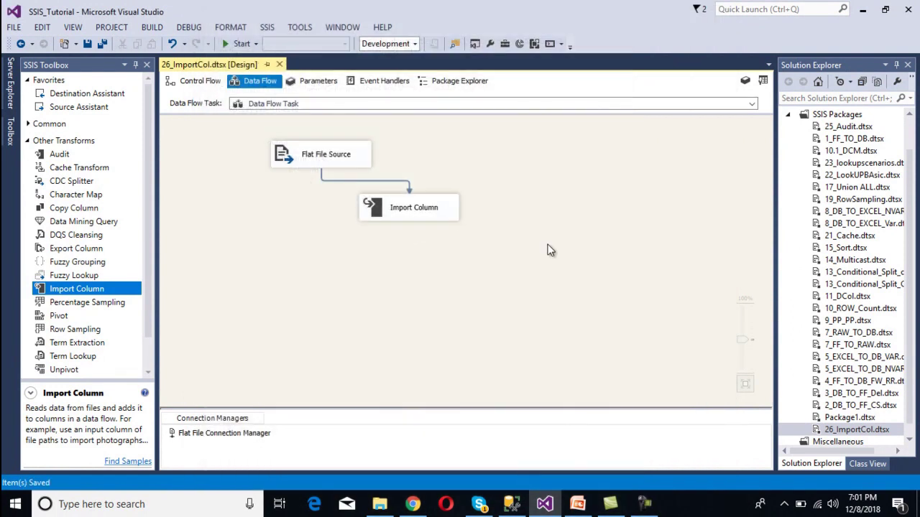
# Step: Add an OLE DB Destination below Import Column and connect Import Column's output to it
pyautogui.moveTo(380, 199); pyautogui.dragTo(388, 181)
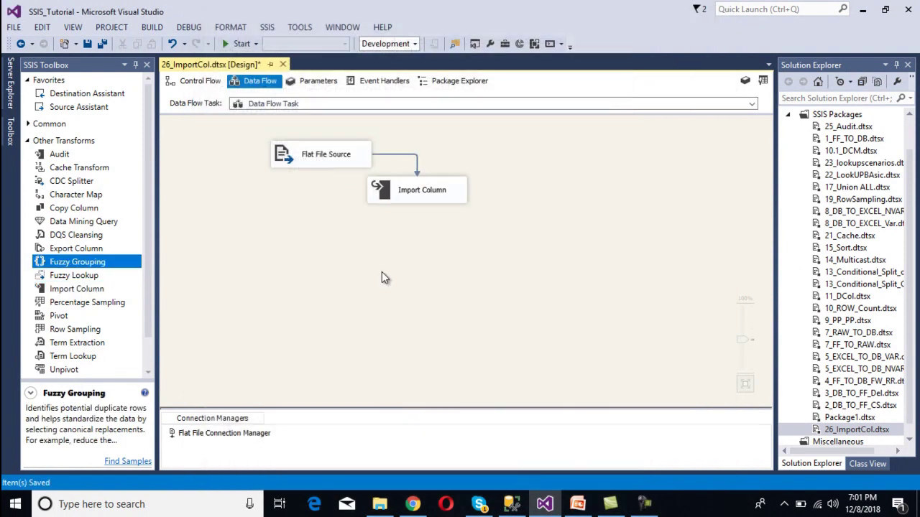
pyautogui.click(68, 167)
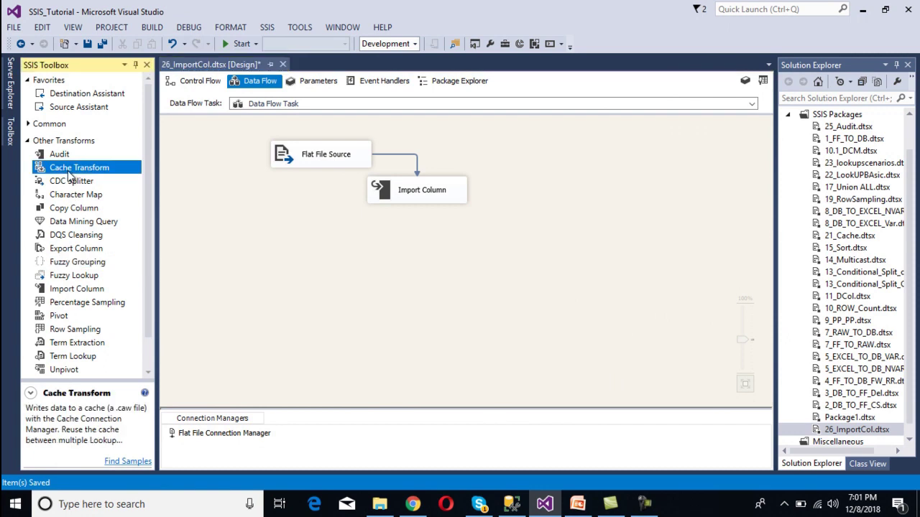
pyautogui.click(66, 141)
pyautogui.click(70, 174)
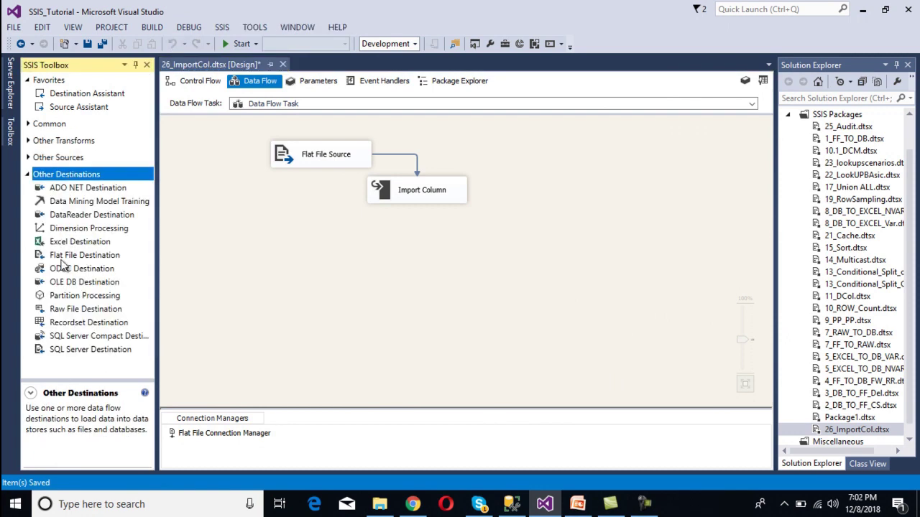
pyautogui.click(66, 283)
pyautogui.moveTo(74, 285); pyautogui.dragTo(312, 253)
pyautogui.click(422, 199)
pyautogui.moveTo(423, 216); pyautogui.dragTo(370, 260)
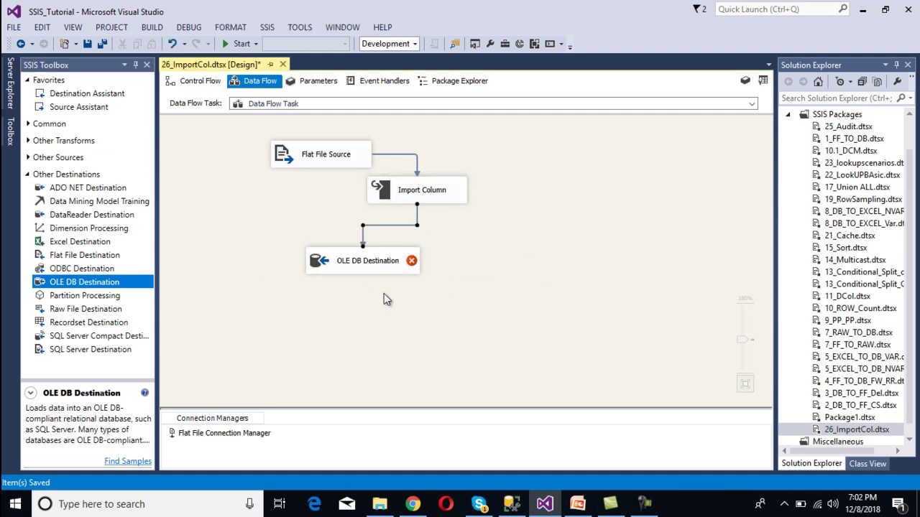
# Step: Point the destination at the SSIS_TEST connection and the Import_Column_Tbl table
pyautogui.doubleClick(320, 262)
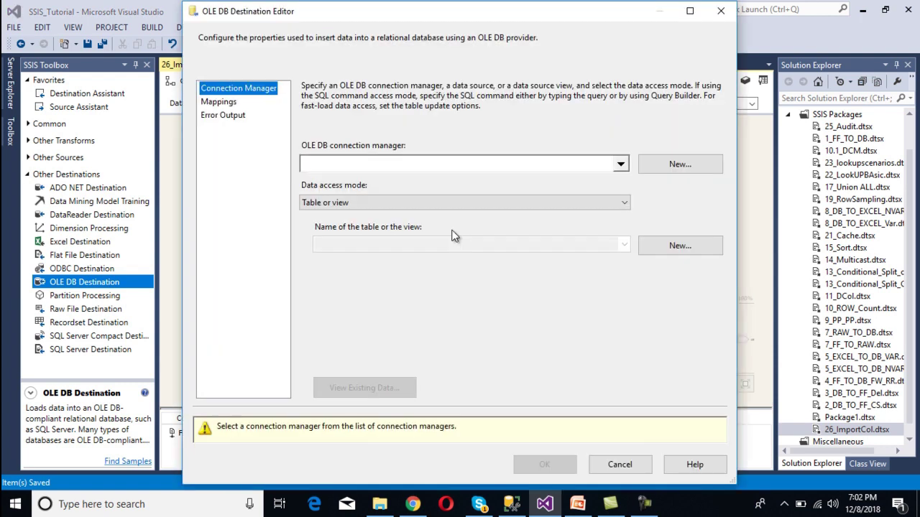
pyautogui.click(679, 167)
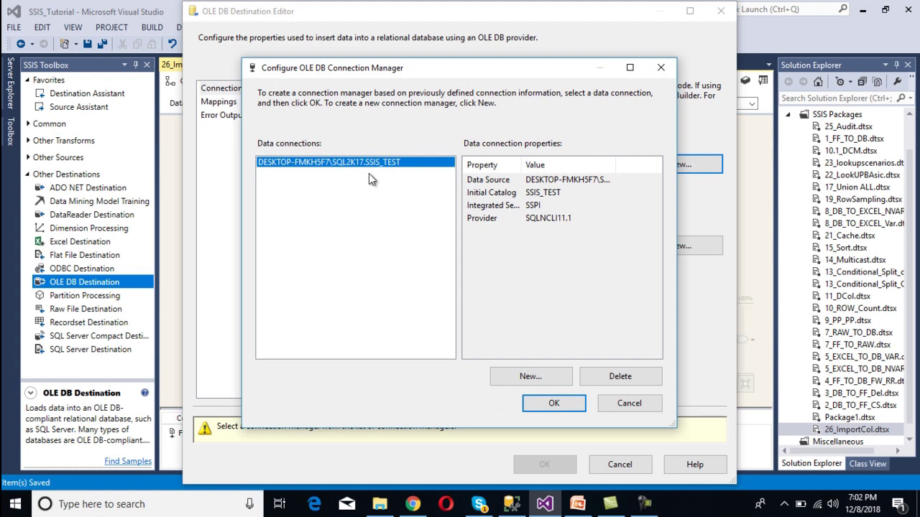
pyautogui.click(535, 402)
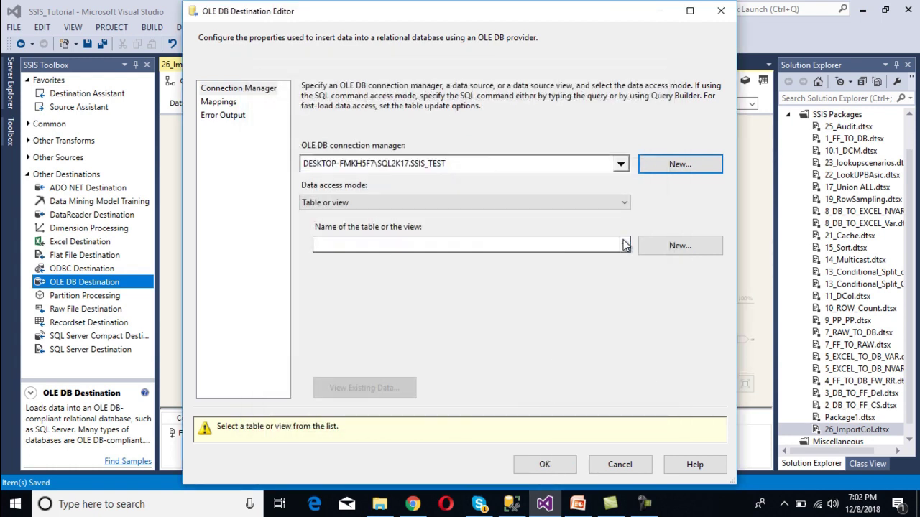
pyautogui.click(625, 245)
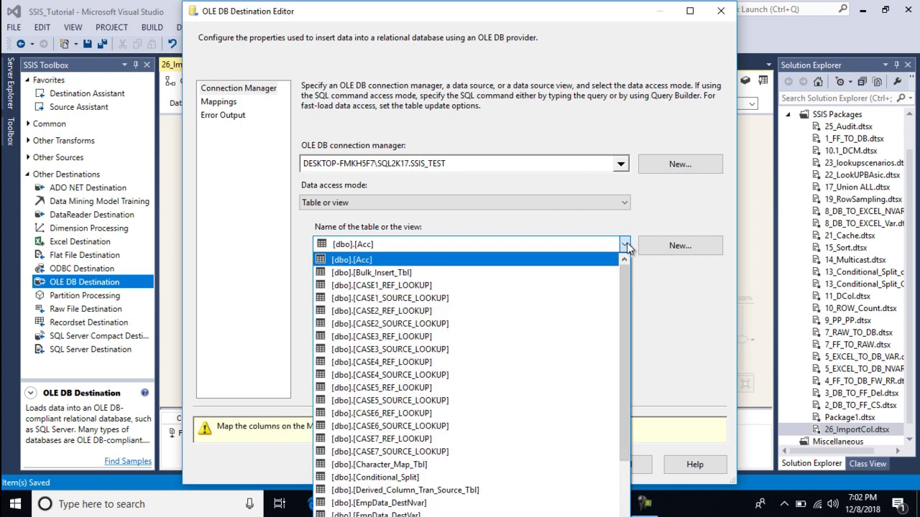
pyautogui.scroll(-5, 626, 246)
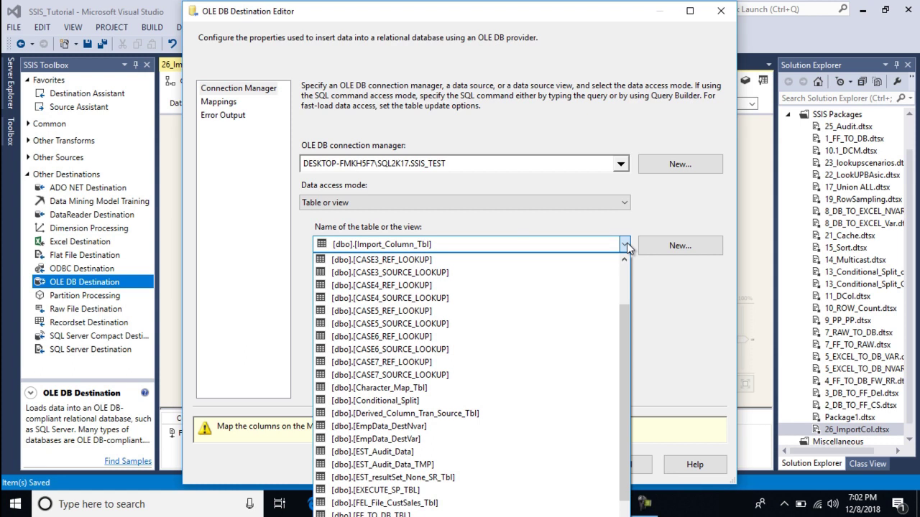
pyautogui.click(626, 247)
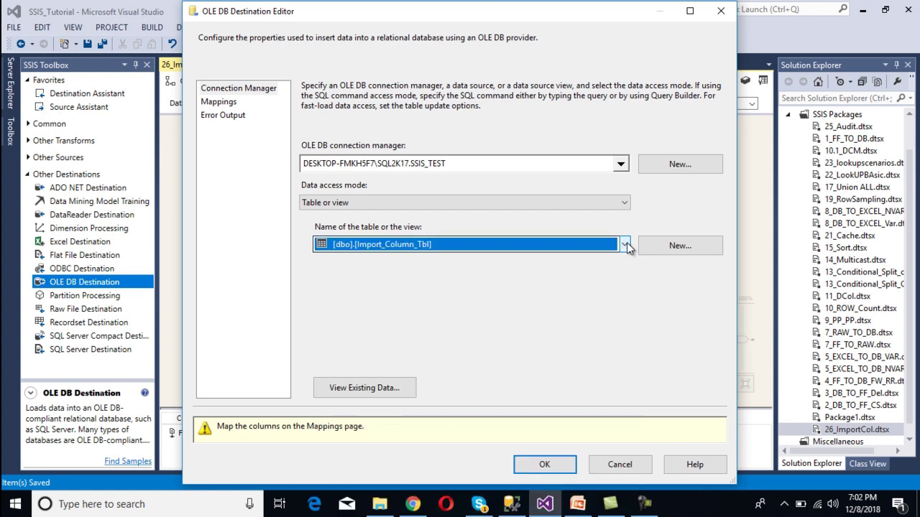
# Step: Map Column 0 to FilePath on the Mappings page and confirm the editor
pyautogui.click(220, 102)
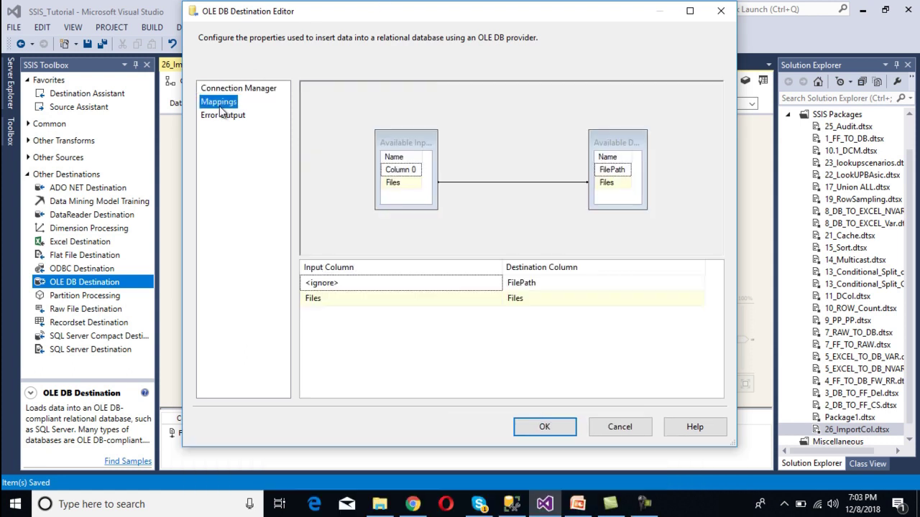
pyautogui.click(409, 185)
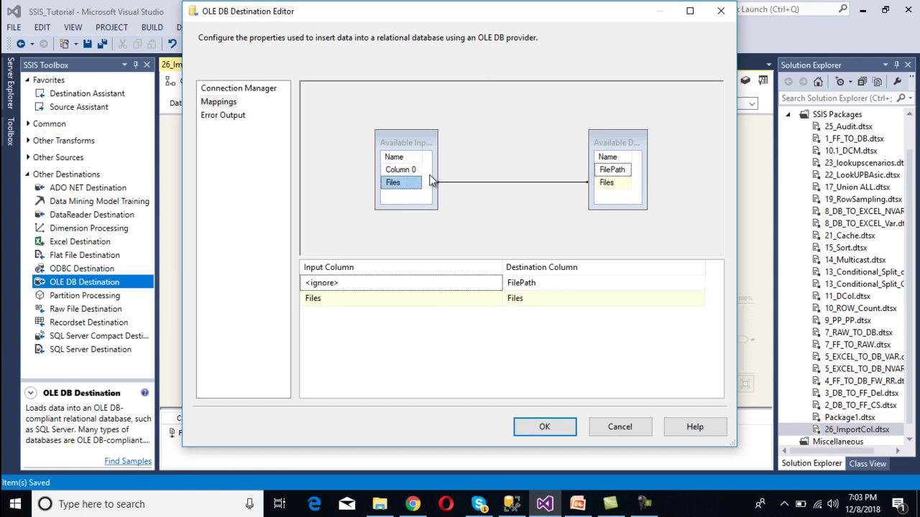
pyautogui.click(399, 170)
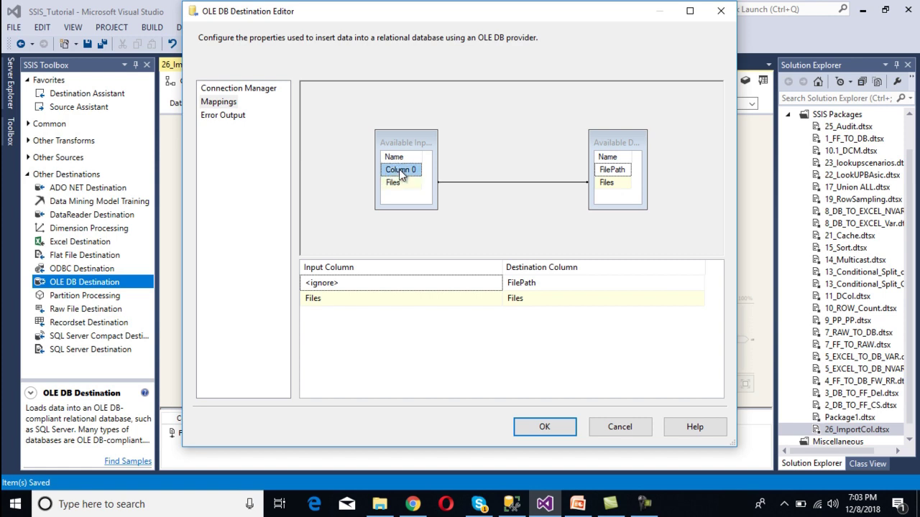
pyautogui.moveTo(399, 174); pyautogui.dragTo(609, 171)
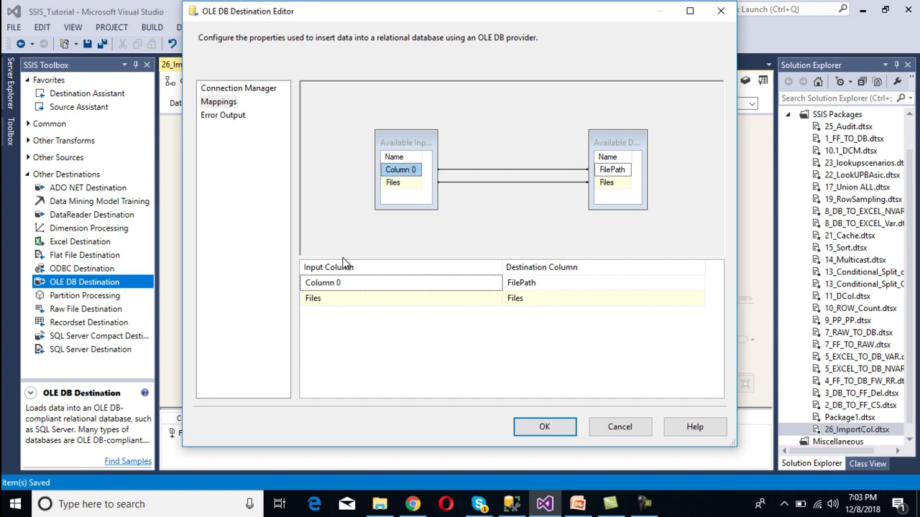
pyautogui.click(544, 426)
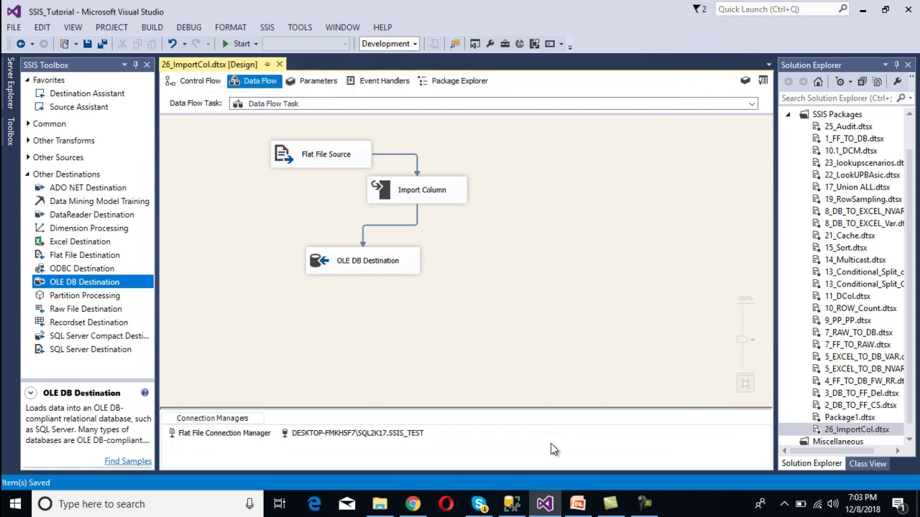
# Step: Rerun SELECT * FROM Import_Column_Tbl in SSMS to confirm 0 rows, then return to Visual Studio
pyautogui.click(512, 504)
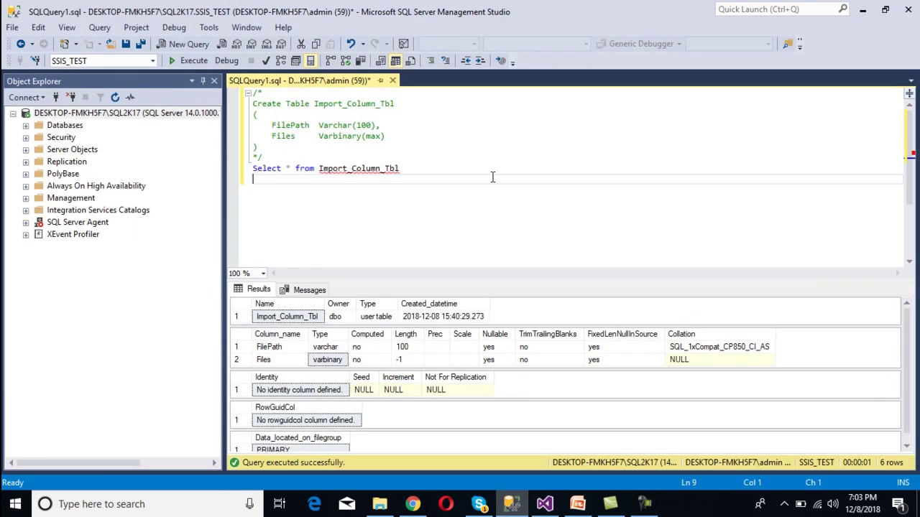
pyautogui.press('F5')
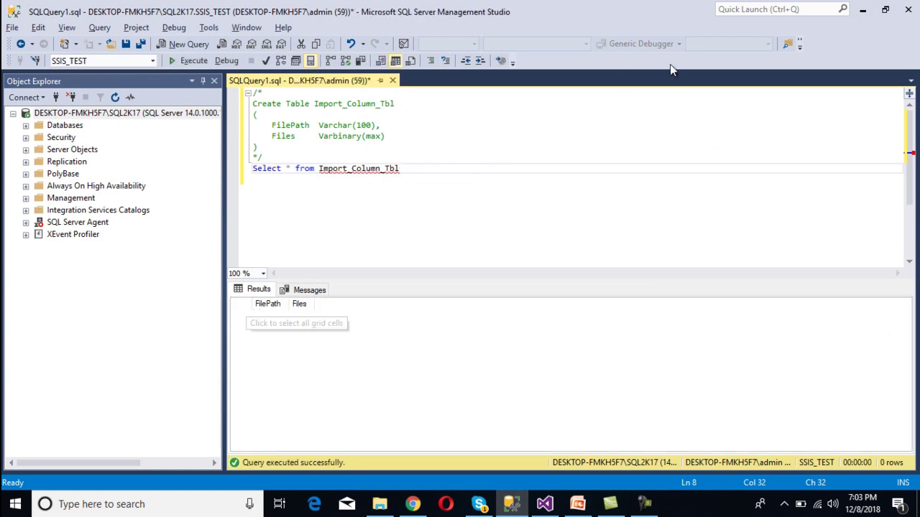
pyautogui.click(863, 10)
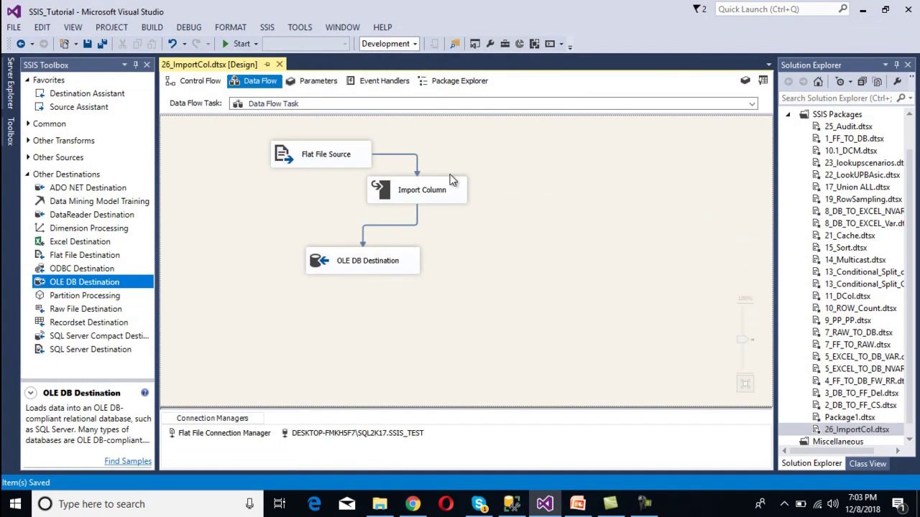
# Step: Run the 26_ImportCol package so 4 rows load, then return to Management Studio
pyautogui.click(233, 44)
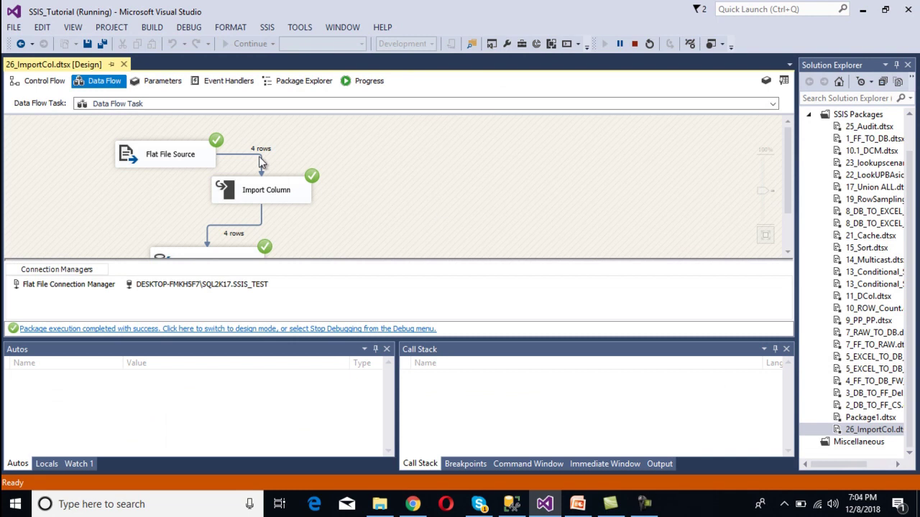
pyautogui.click(511, 503)
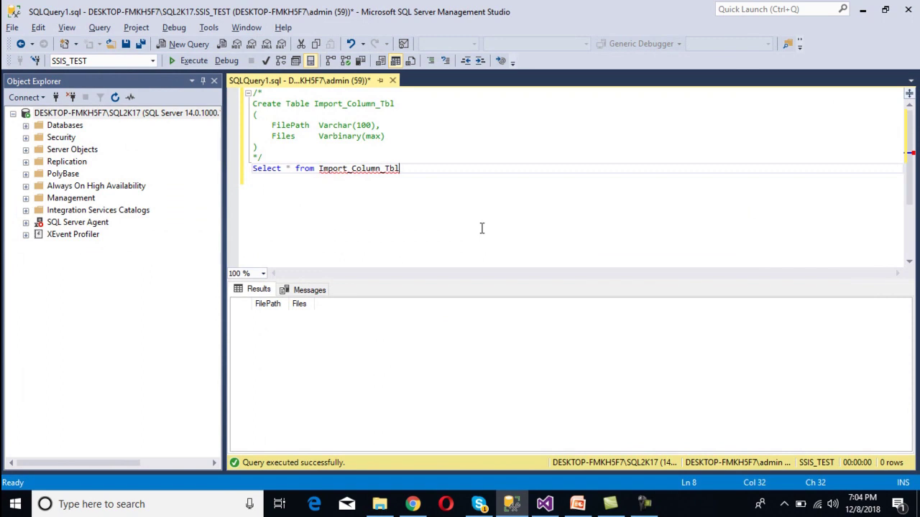
# Step: Rerun the SELECT on Import_Column_Tbl, widen FilePath, and inspect the four rows' binary Files values
pyautogui.press('F5')
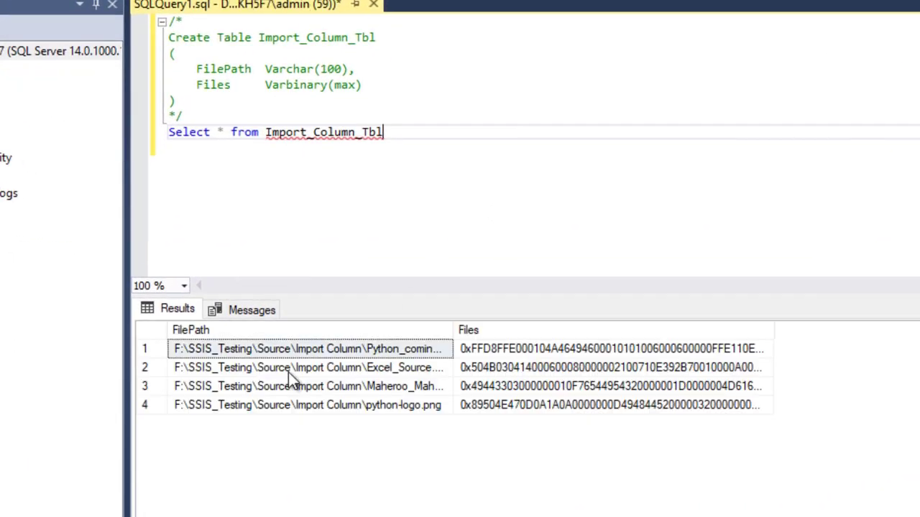
pyautogui.moveTo(287, 405); pyautogui.dragTo(316, 342)
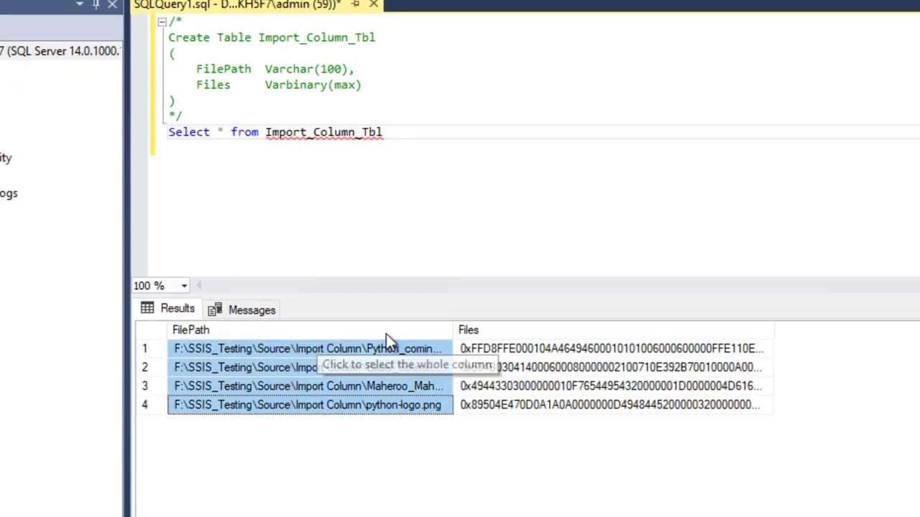
pyautogui.moveTo(455, 330); pyautogui.dragTo(502, 332)
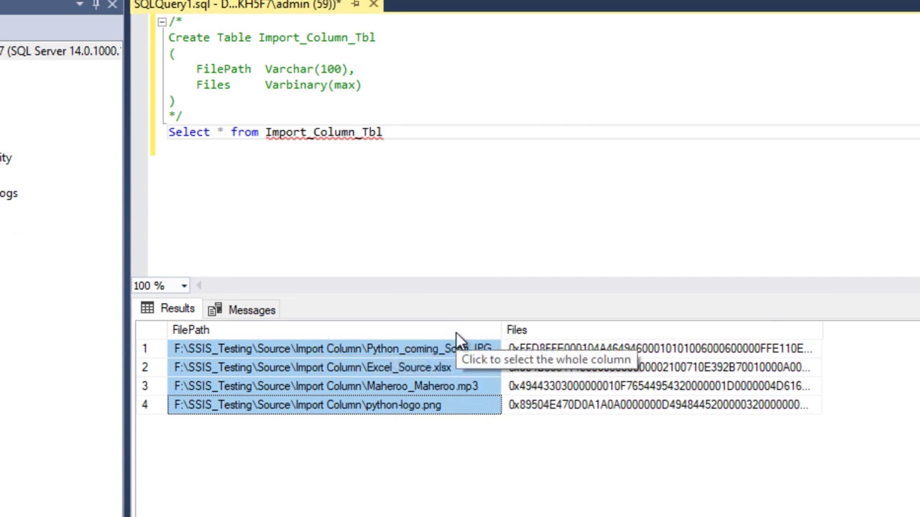
pyautogui.click(671, 349)
pyautogui.moveTo(672, 350); pyautogui.dragTo(682, 402)
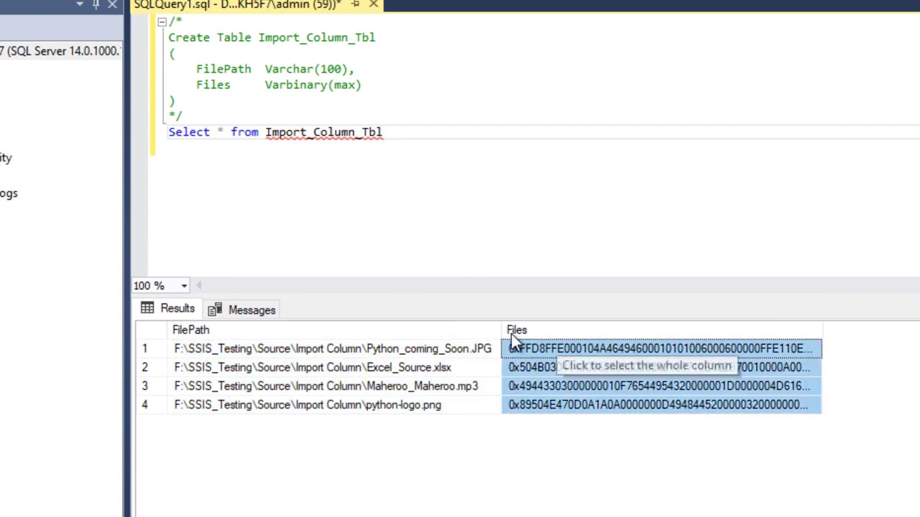
# Step: Review each row's file path, including Maheroo_Maheroo.mp3 and python-logo.png, then show the Thank You slide
pyautogui.click(442, 352)
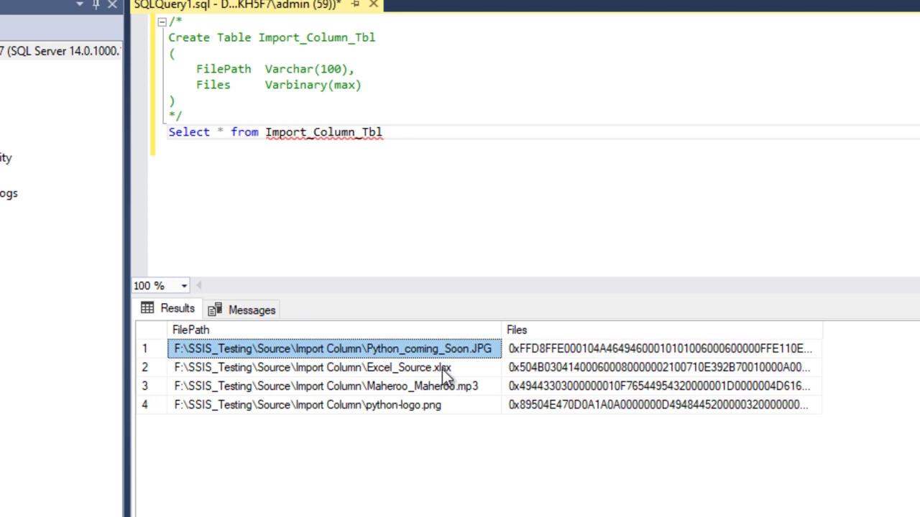
pyautogui.click(442, 369)
pyautogui.click(457, 388)
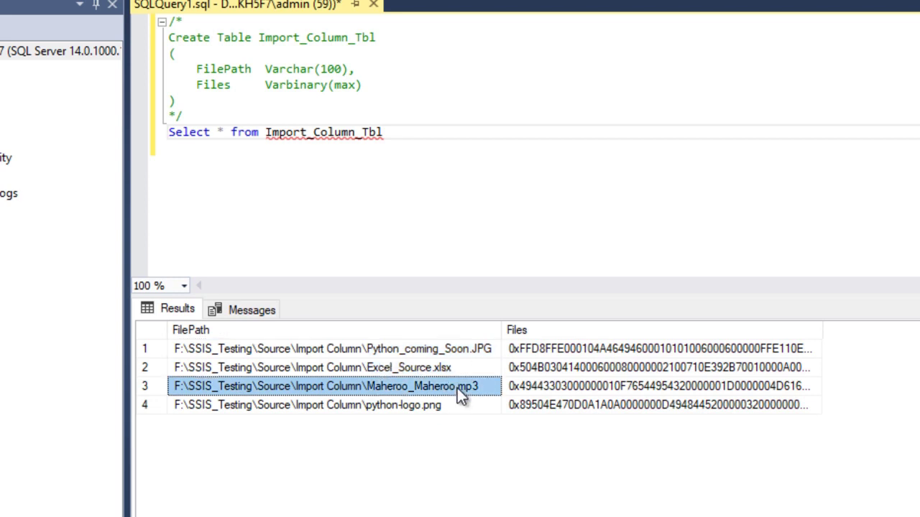
pyautogui.click(459, 406)
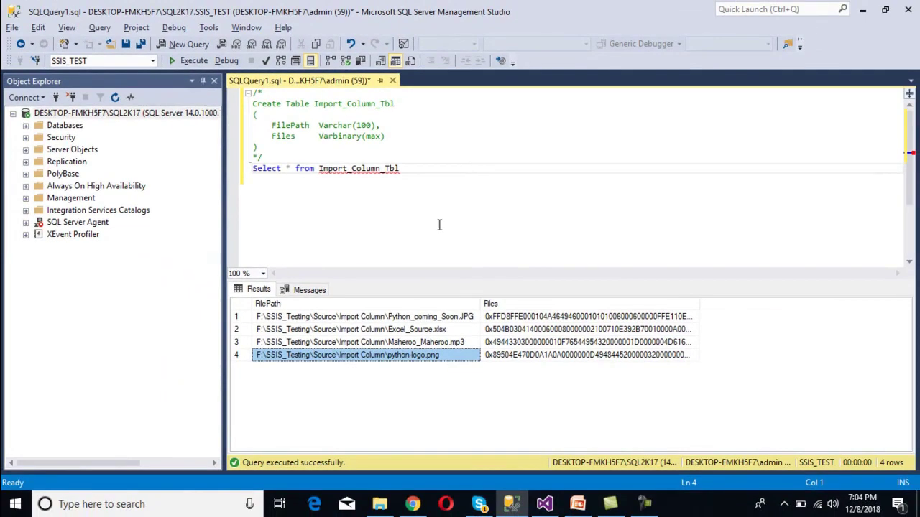
pyautogui.hotkey('alt', 'Tab')
pyautogui.scroll(-2, 783, 273)
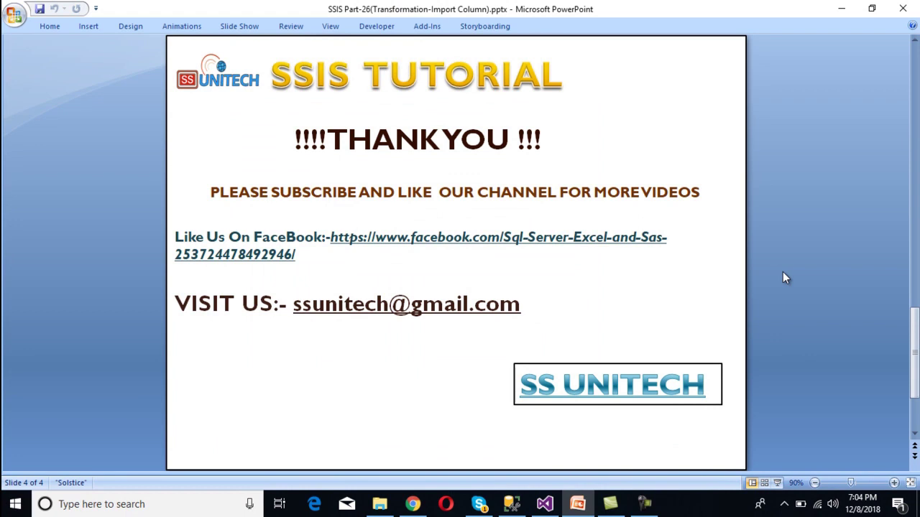
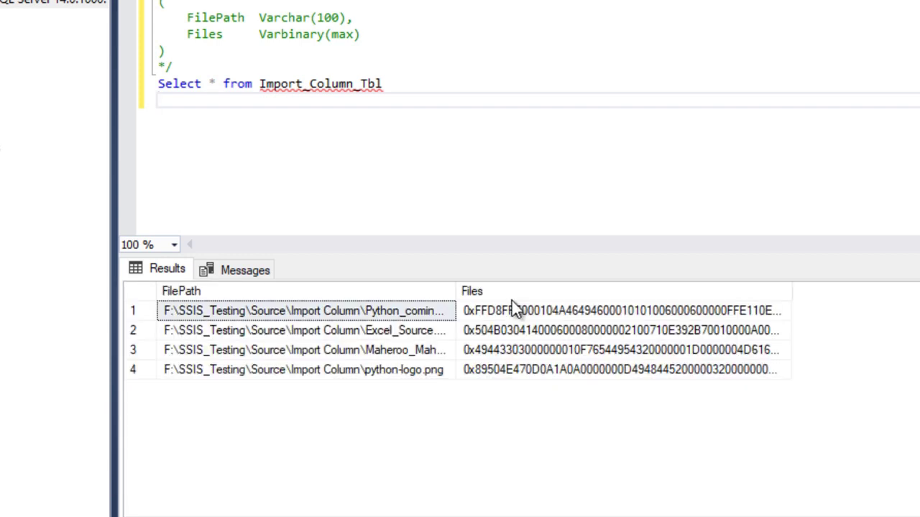
# Step: Widen FilePath to read the full paths for Excel_Source.xlsx, the mp3 and python-logo.png, then return to Visual Studio
pyautogui.doubleClick(455, 291)
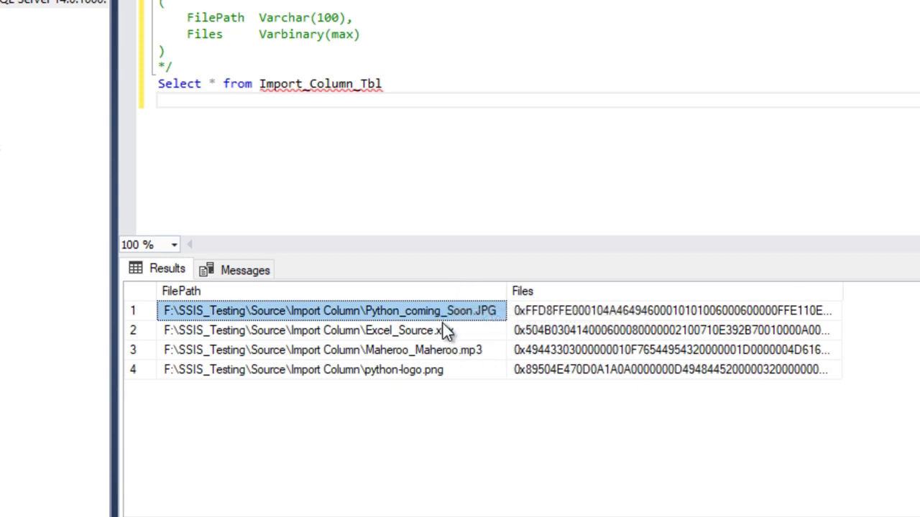
pyautogui.click(470, 334)
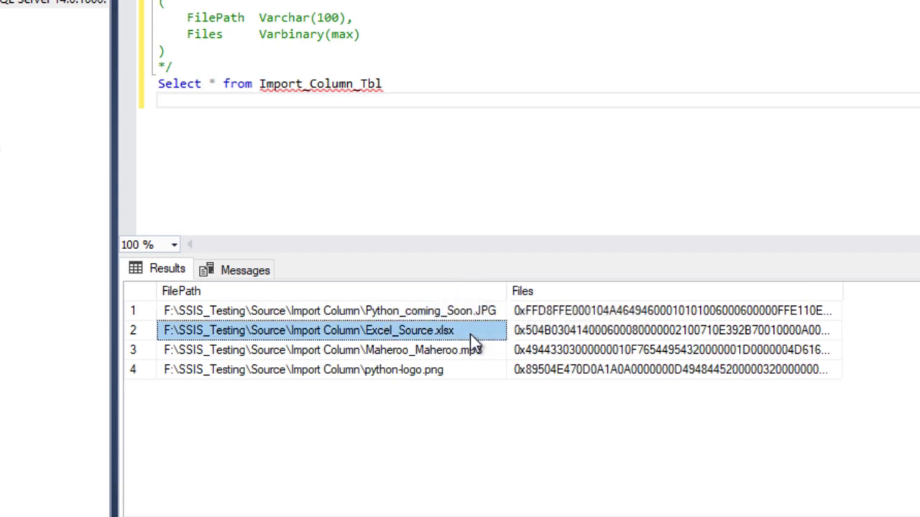
pyautogui.click(474, 352)
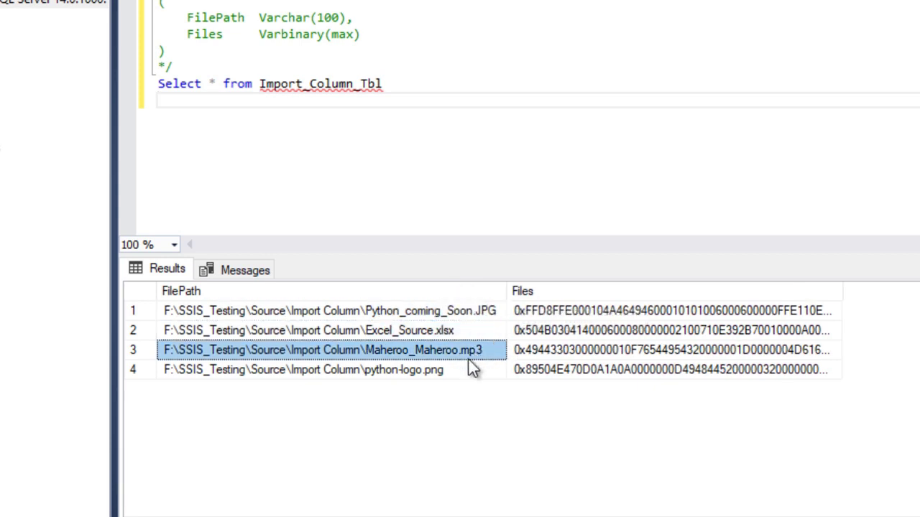
pyautogui.click(450, 377)
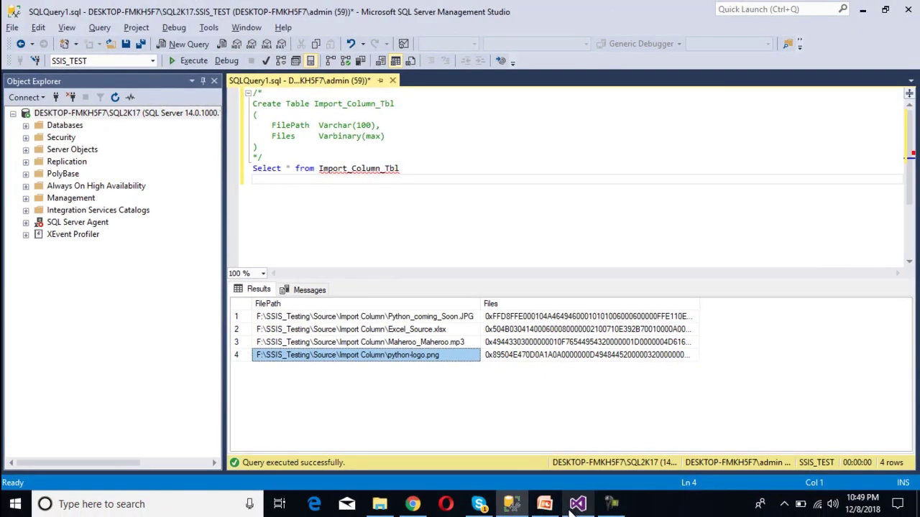
pyautogui.click(578, 504)
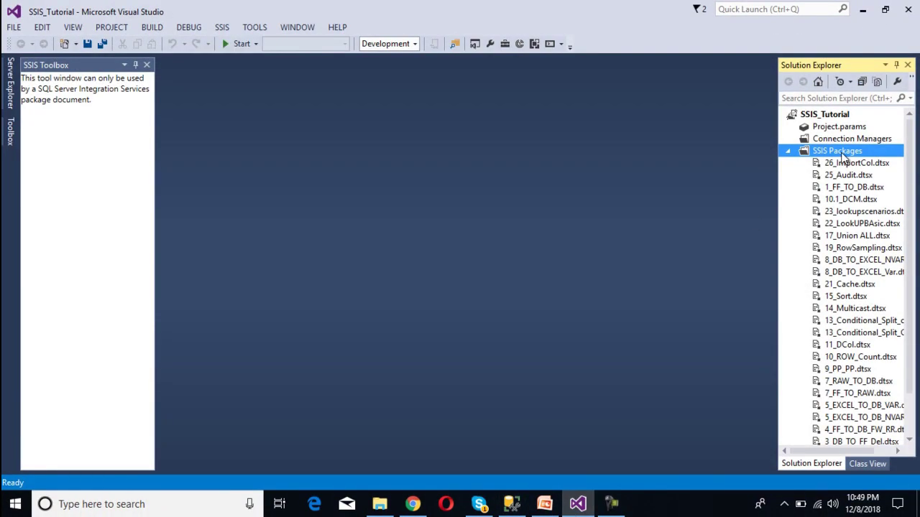
# Step: Create a new SSIS package, rename it 27_ExportCol.dtsx, and save it
pyautogui.rightClick(839, 155)
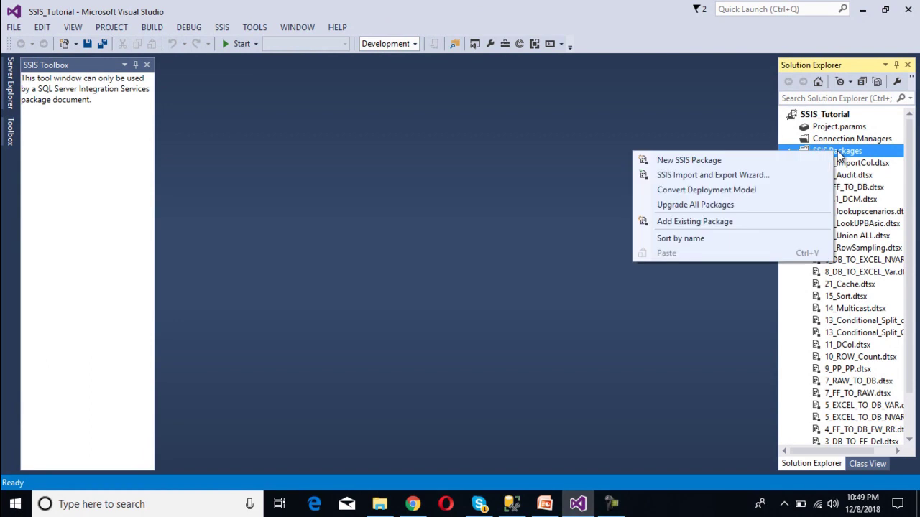
pyautogui.click(799, 162)
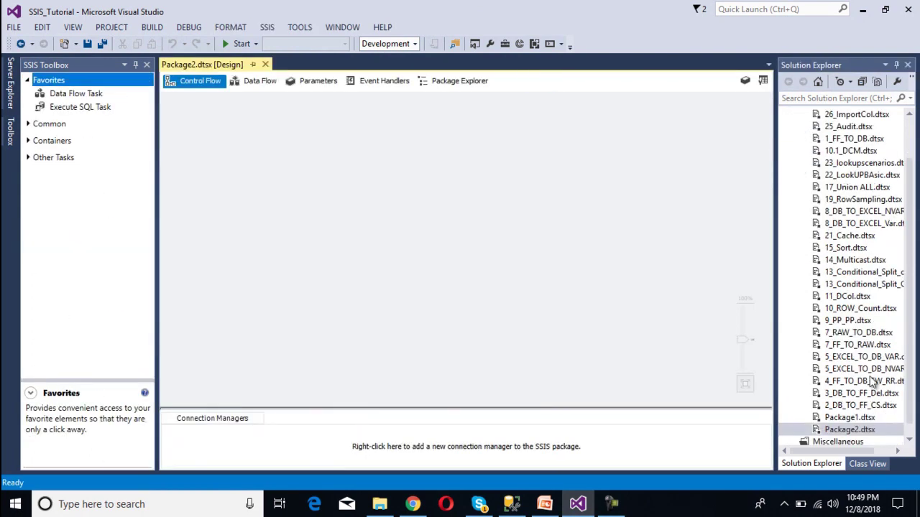
pyautogui.click(863, 429)
pyautogui.press('F2')
pyautogui.write('27_Export')
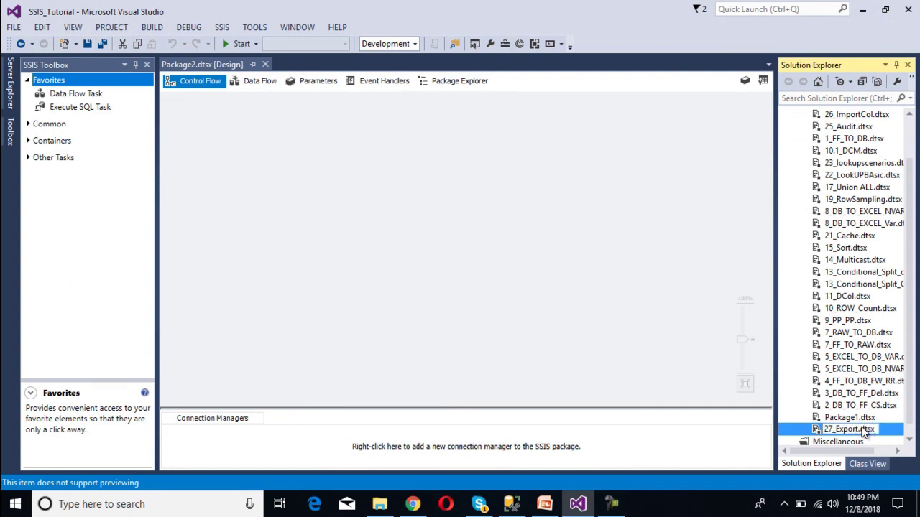
pyautogui.write('Col')
pyautogui.press('Return')
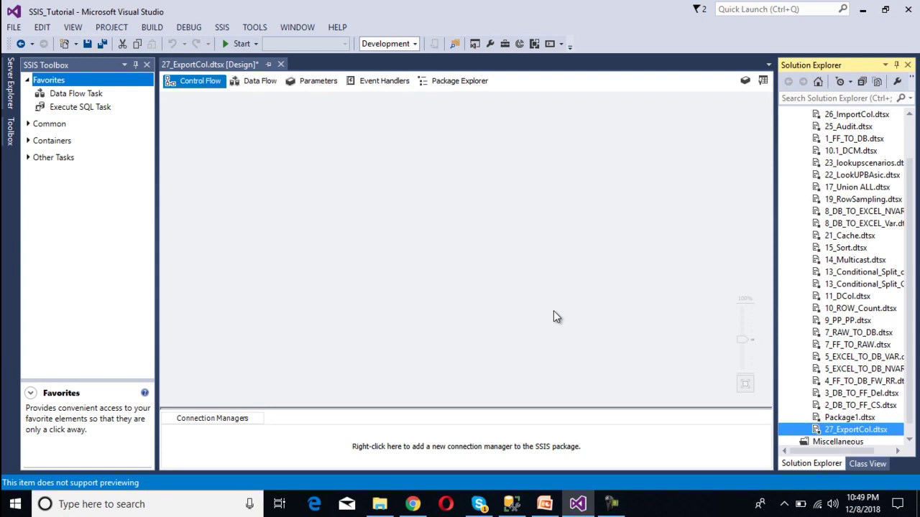
pyautogui.hotkey('ctrl', 's')
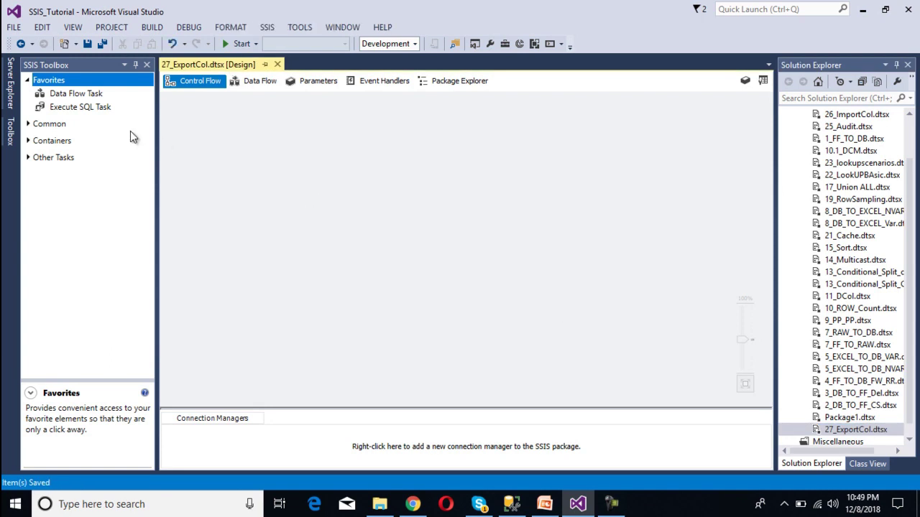
# Step: Add a Data Flow Task to the control flow and open its data flow
pyautogui.click(76, 95)
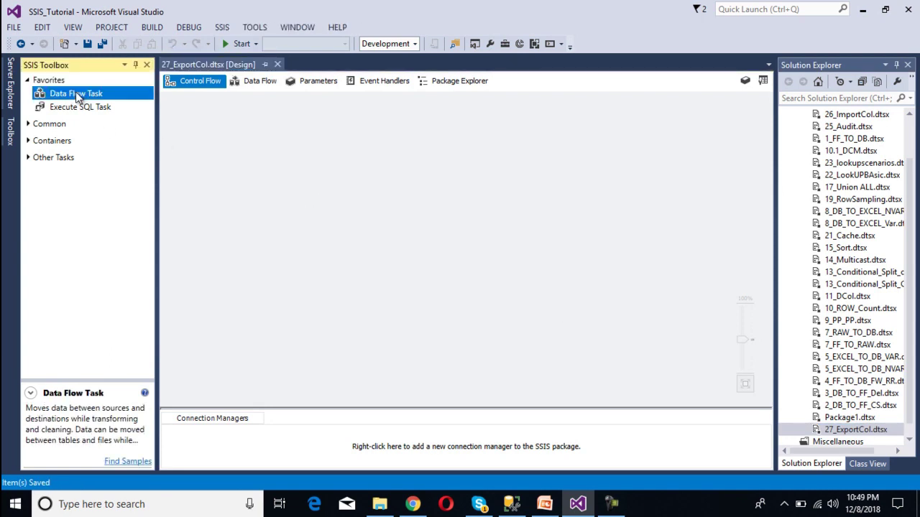
pyautogui.moveTo(77, 97); pyautogui.dragTo(296, 155)
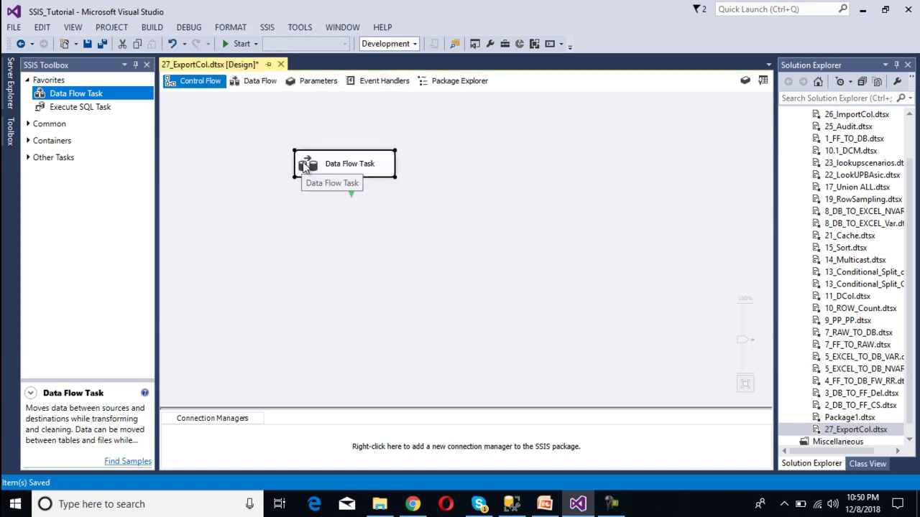
pyautogui.doubleClick(303, 166)
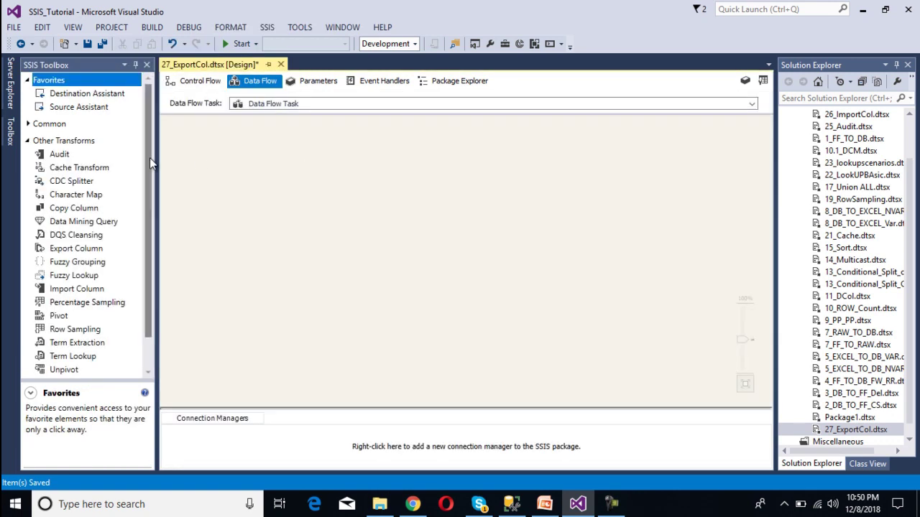
# Step: Place an OLE DB Source from Other Sources onto the data flow
pyautogui.click(63, 156)
pyautogui.press('Left')
pyautogui.press('Left')
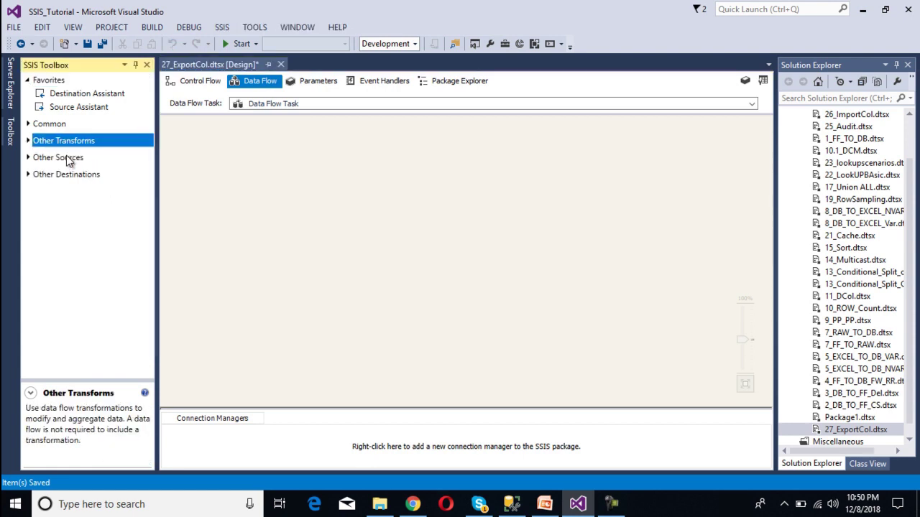
pyautogui.click(66, 160)
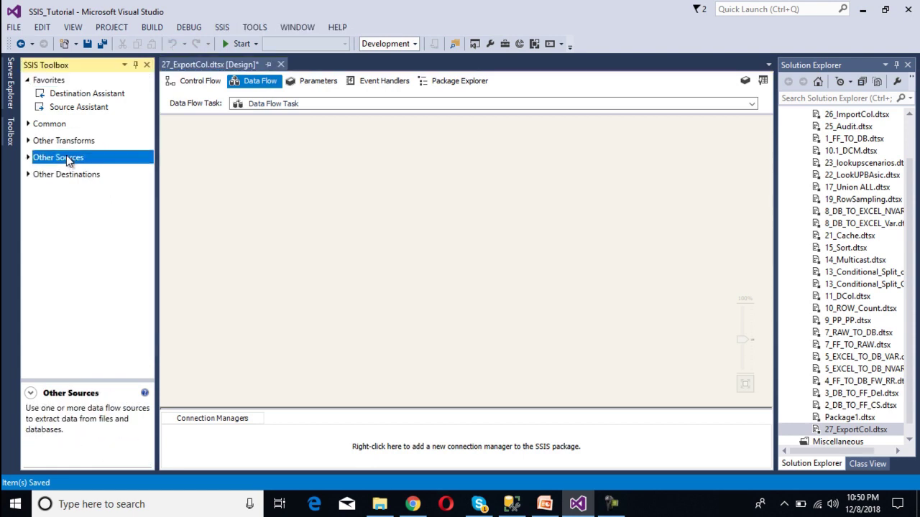
pyautogui.doubleClick(66, 160)
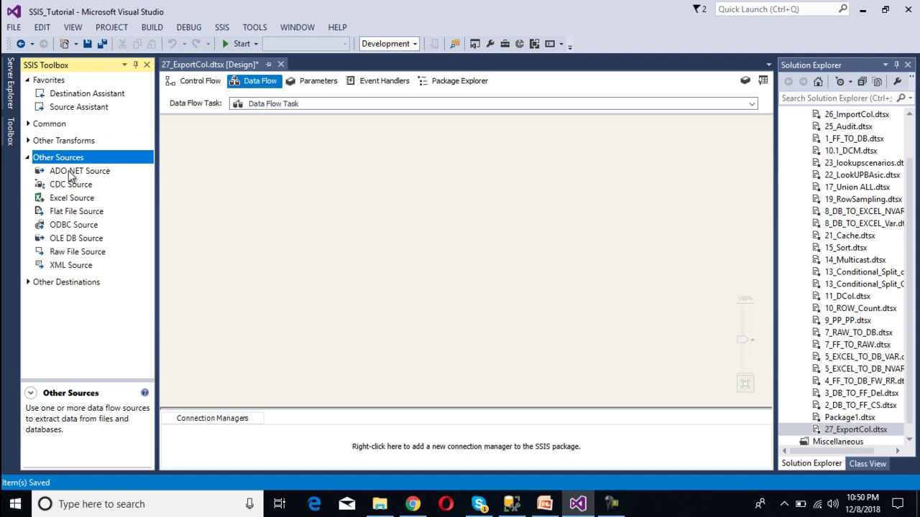
pyautogui.click(71, 241)
pyautogui.moveTo(70, 240); pyautogui.dragTo(270, 149)
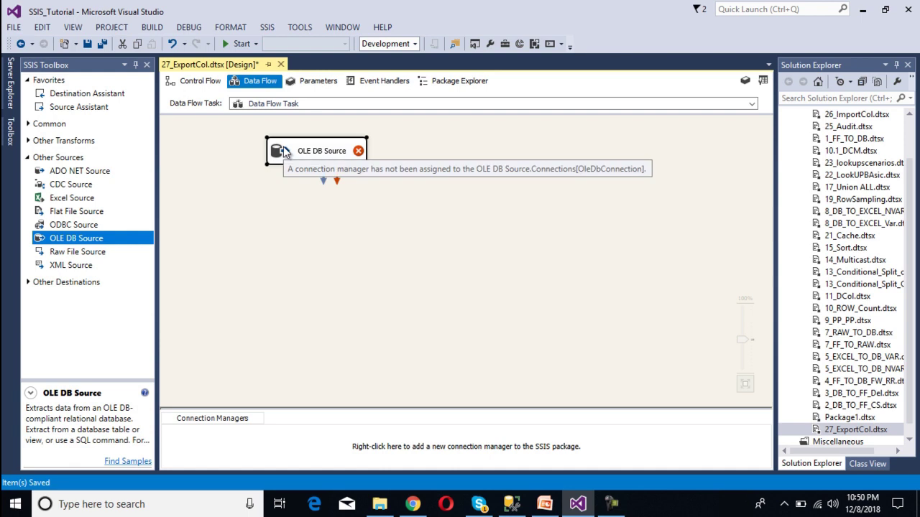
# Step: Point the OLE DB Source at the SSIS_TEST connection and [dbo].[Import_Column_Tbl], then review its columns
pyautogui.doubleClick(283, 151)
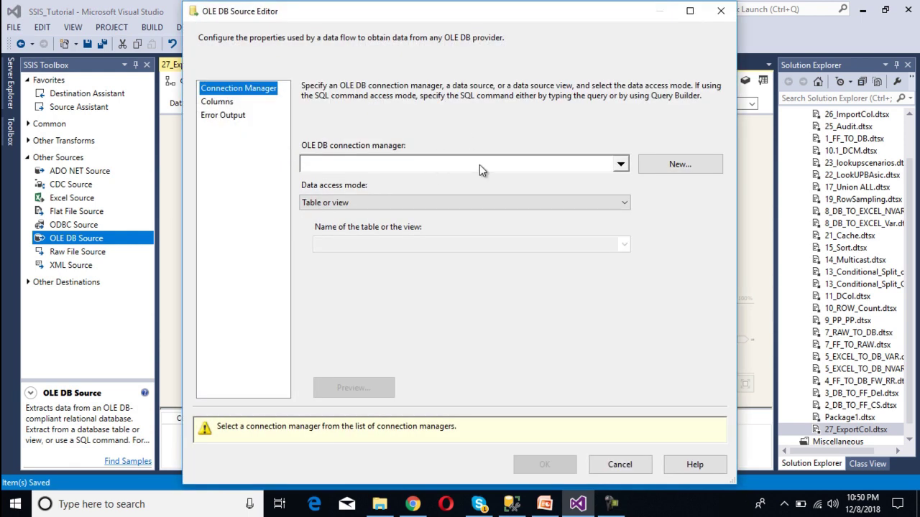
pyautogui.click(660, 164)
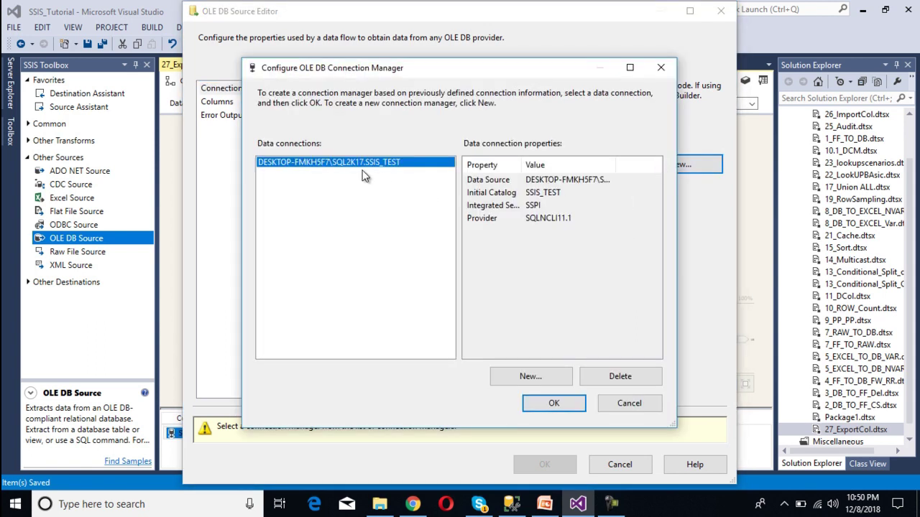
pyautogui.click(546, 404)
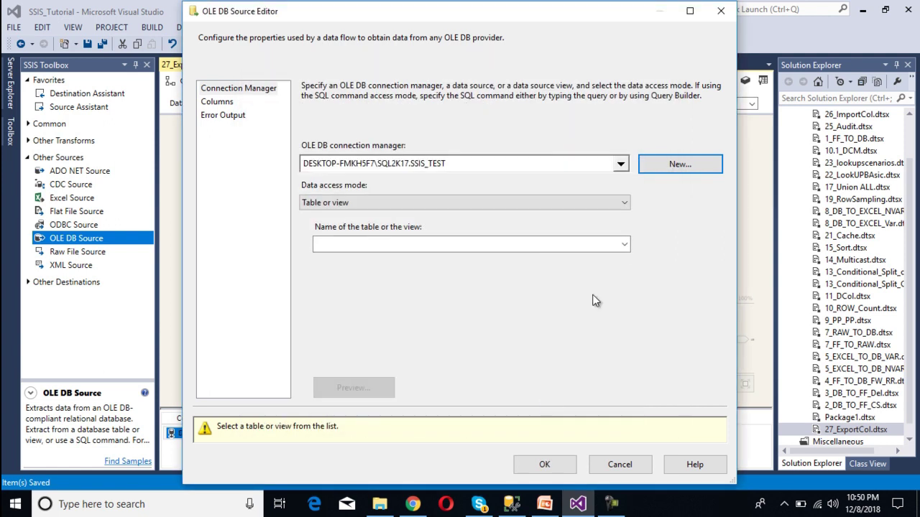
pyautogui.click(623, 247)
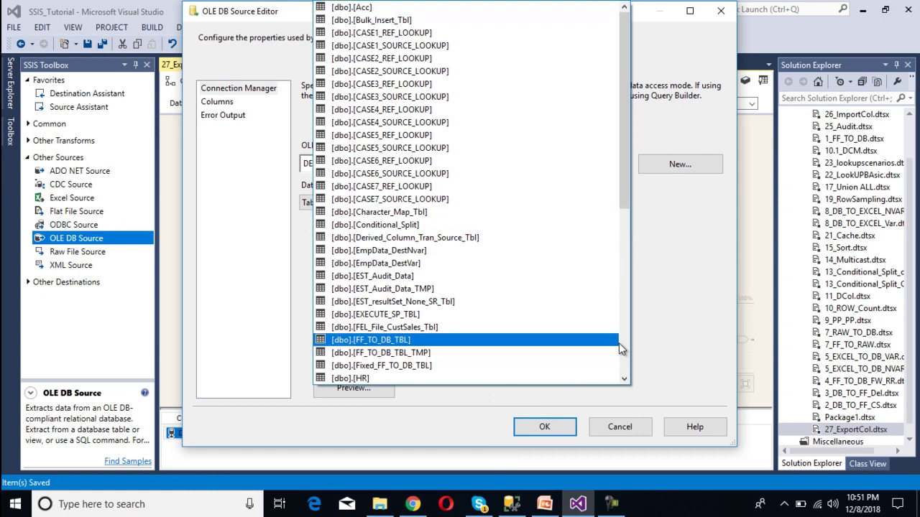
pyautogui.click(624, 379)
pyautogui.click(623, 379)
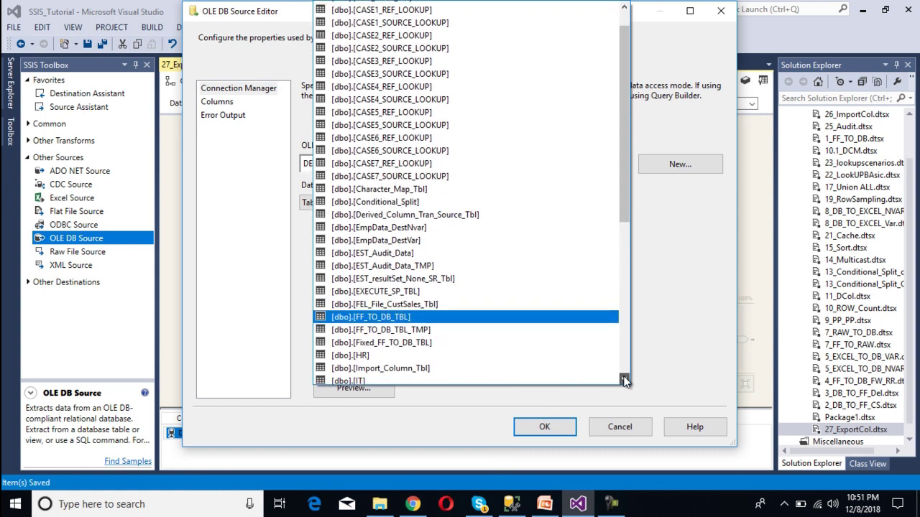
pyautogui.click(623, 379)
pyautogui.click(503, 353)
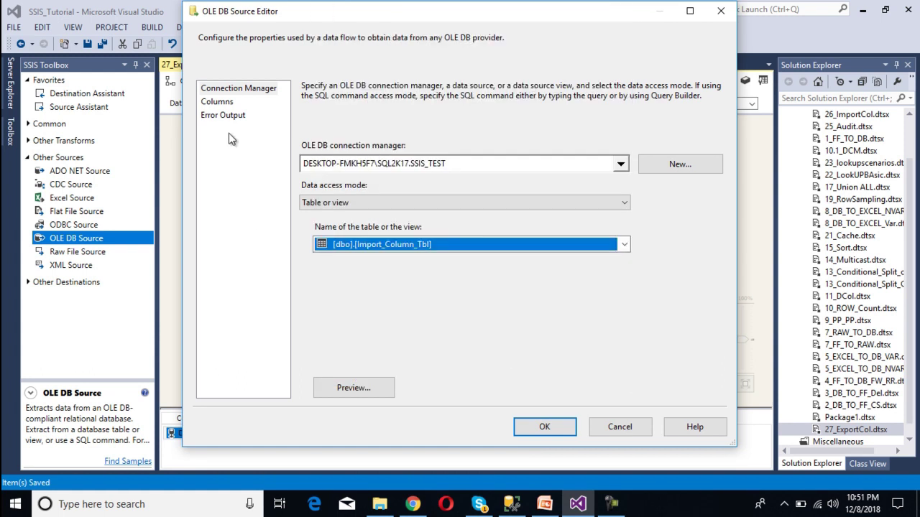
pyautogui.click(218, 104)
pyautogui.click(218, 104)
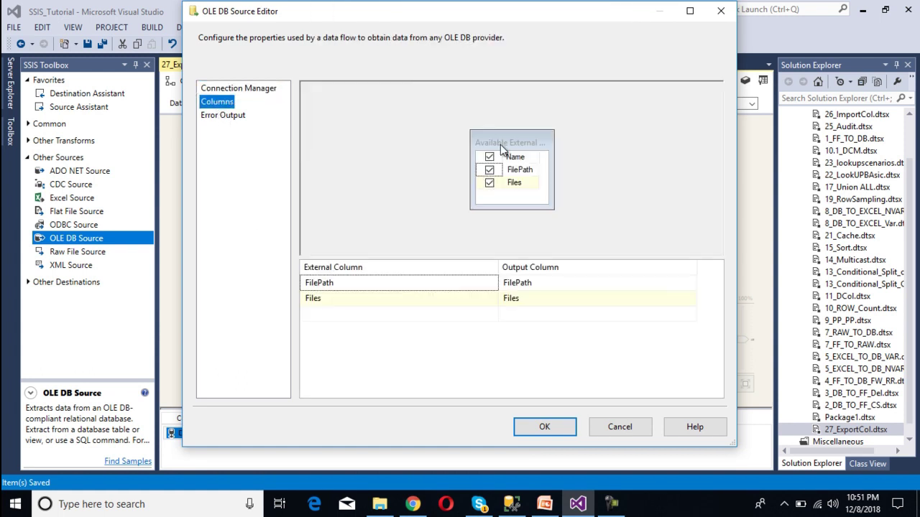
# Step: Save the source settings, drop an Export Column below the OLE DB Source, and connect the source output to it
pyautogui.click(549, 428)
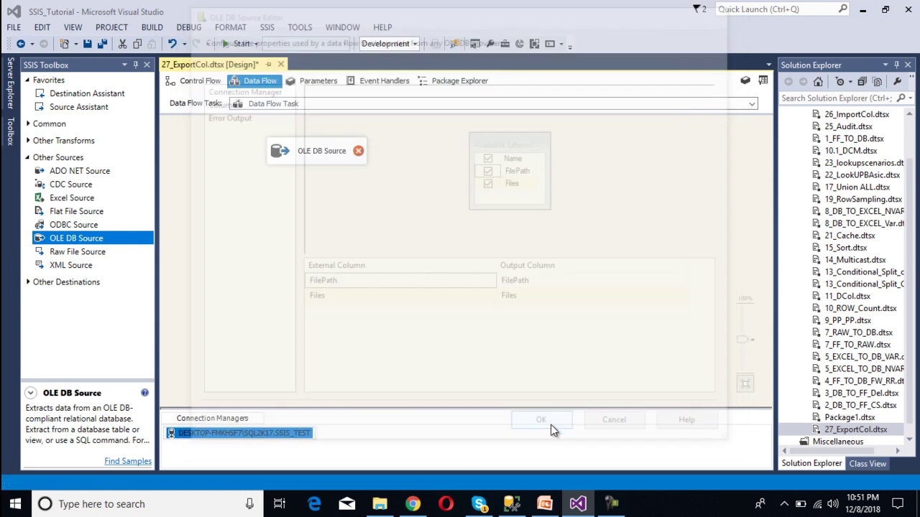
pyautogui.hotkey('ctrl', 's')
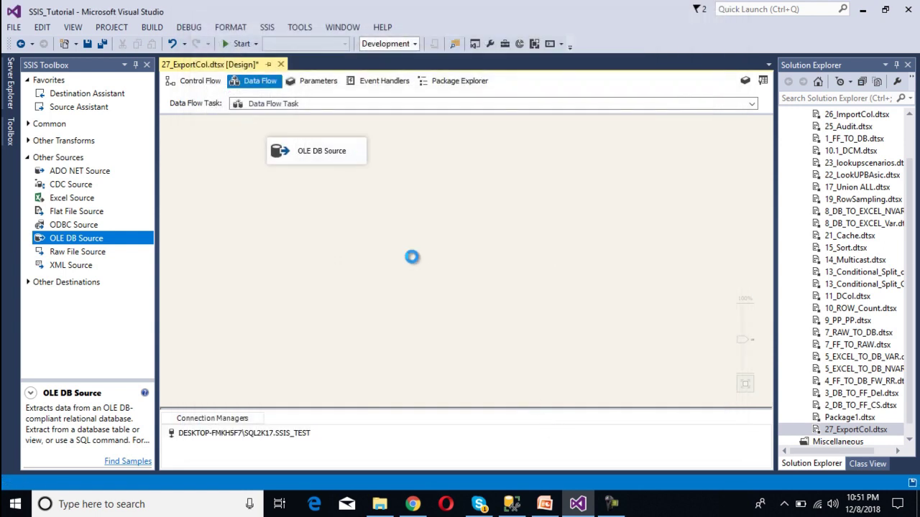
pyautogui.click(108, 198)
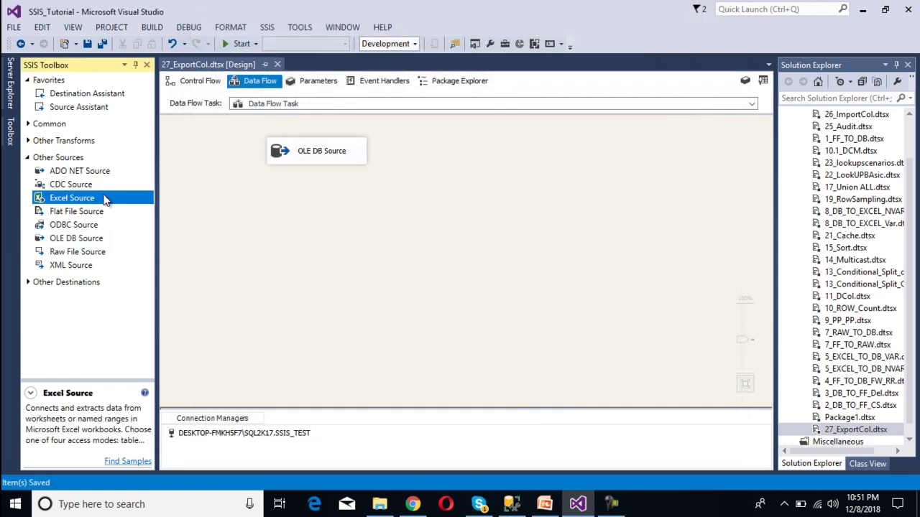
pyautogui.press('Left')
pyautogui.press('Left')
pyautogui.press('Up')
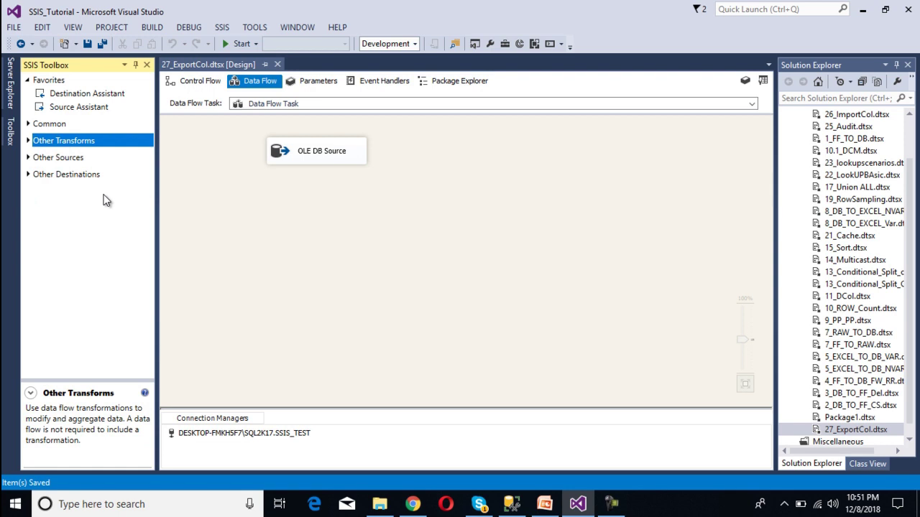
pyautogui.click(28, 141)
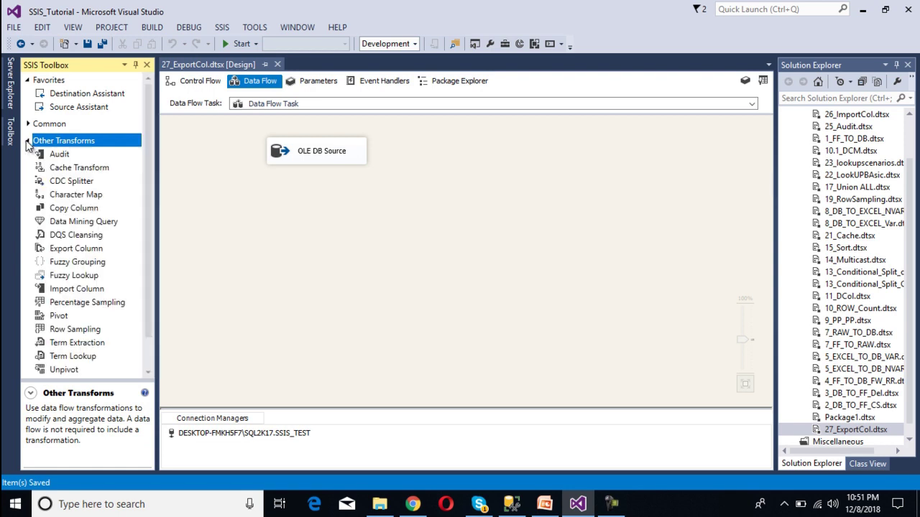
pyautogui.click(69, 248)
pyautogui.moveTo(63, 251); pyautogui.dragTo(374, 207)
pyautogui.click(303, 149)
pyautogui.click(431, 226)
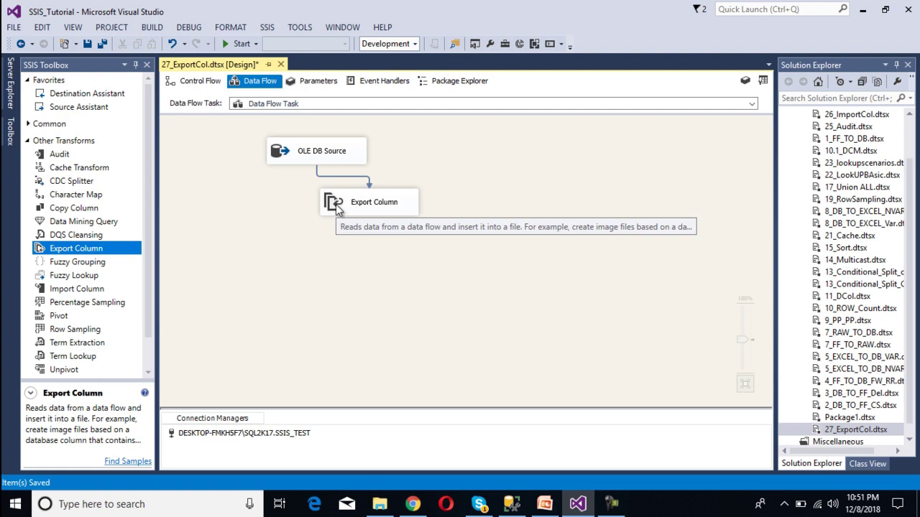
# Step: Set Export Column to extract Files with FilePath as the file path column, then save
pyautogui.doubleClick(337, 209)
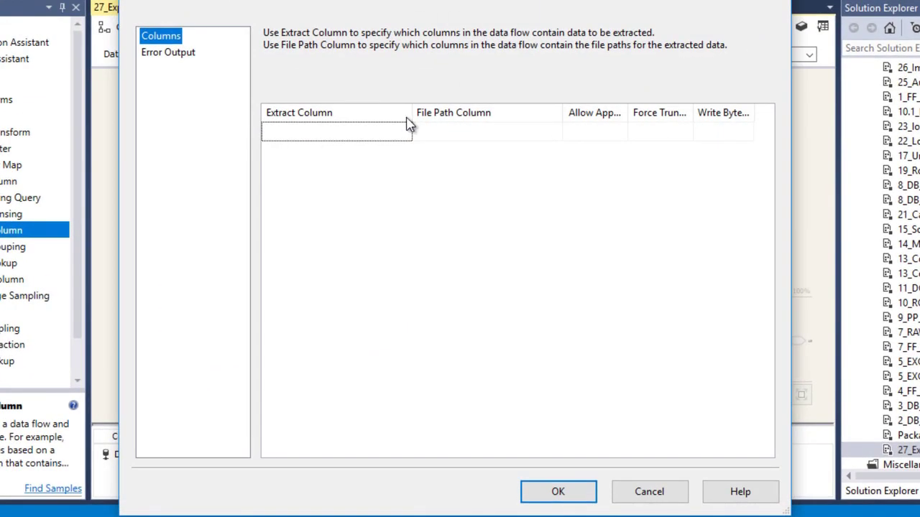
pyautogui.click(407, 134)
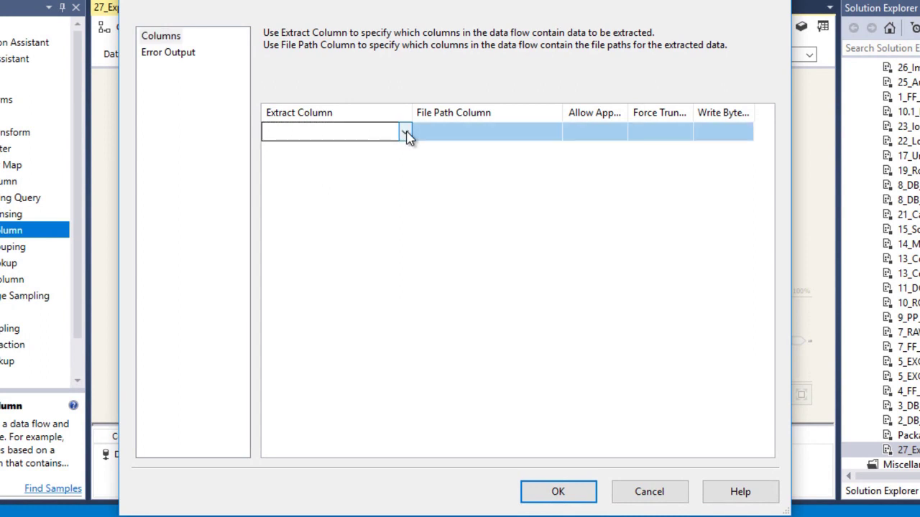
pyautogui.click(407, 136)
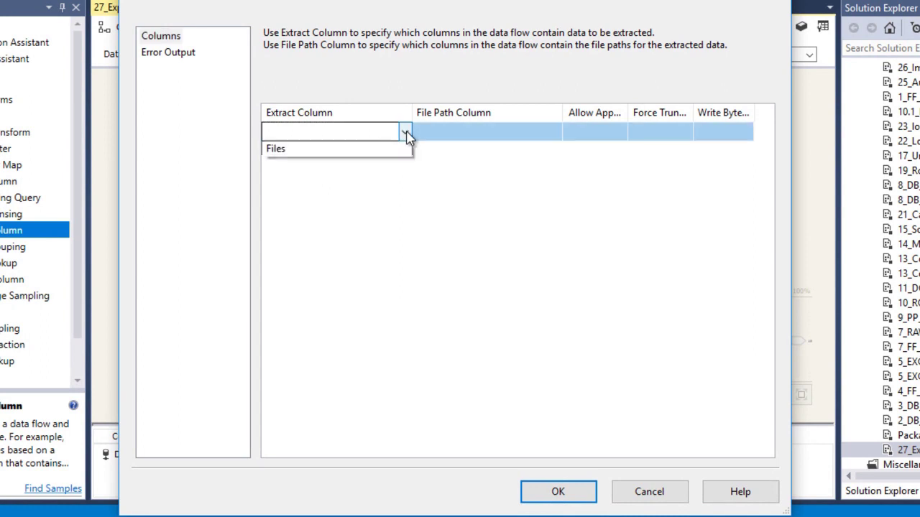
pyautogui.click(385, 149)
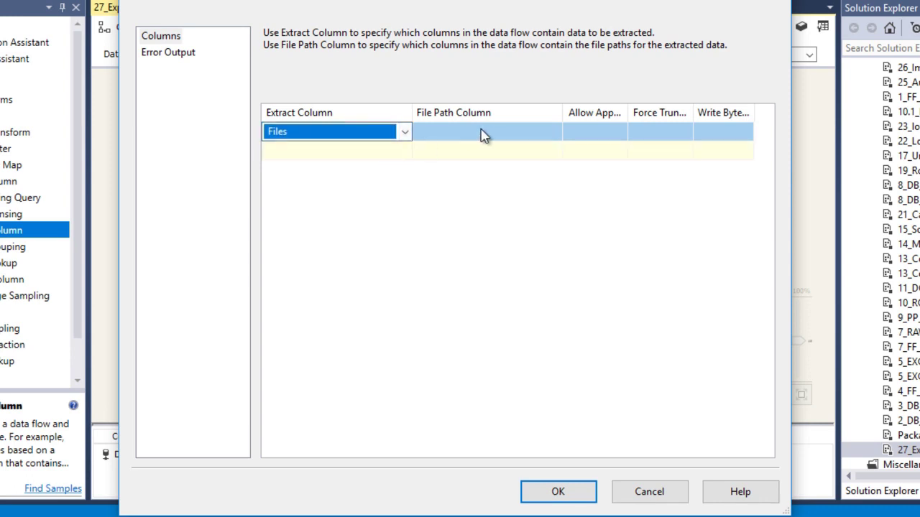
pyautogui.click(554, 135)
pyautogui.click(556, 134)
pyautogui.click(528, 150)
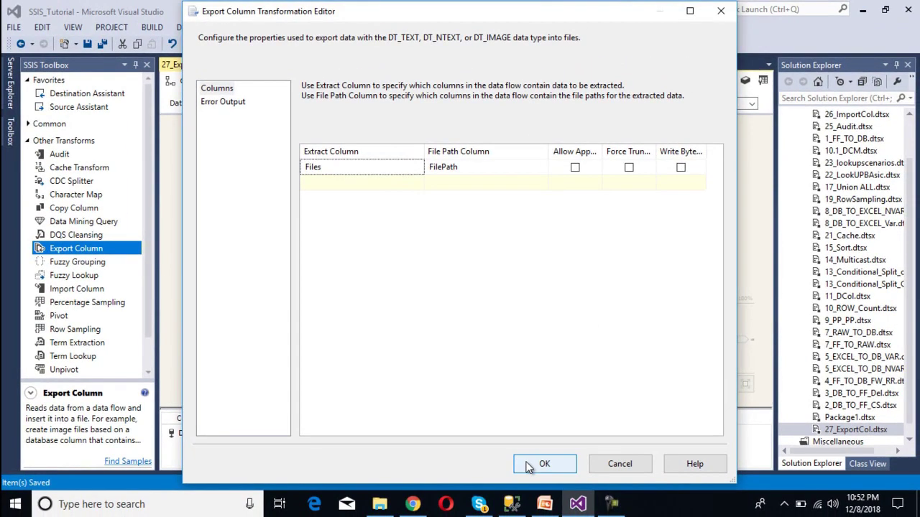
pyautogui.click(552, 492)
pyautogui.click(564, 284)
pyautogui.hotkey('ctrl', 's')
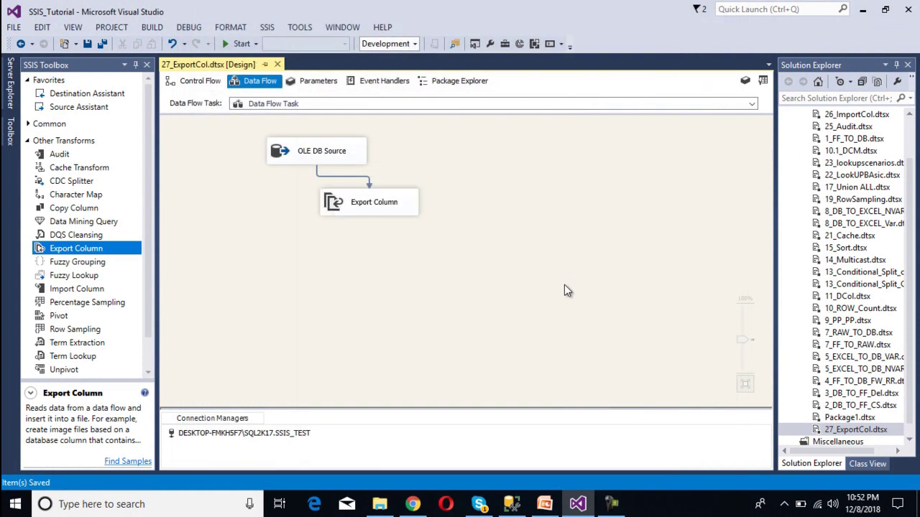
# Step: Preview the target paths in FilePath.txt, then place a restored Visual Studio window below the folder listing
pyautogui.click(379, 504)
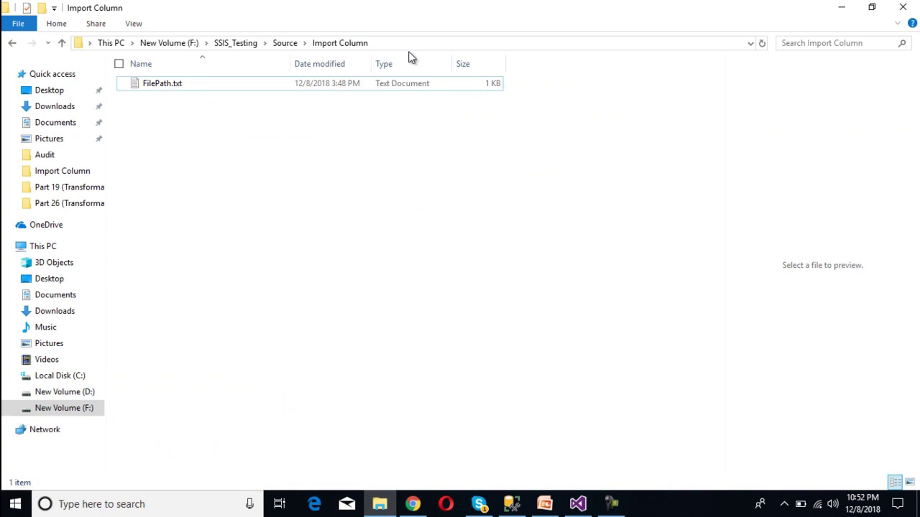
pyautogui.click(279, 85)
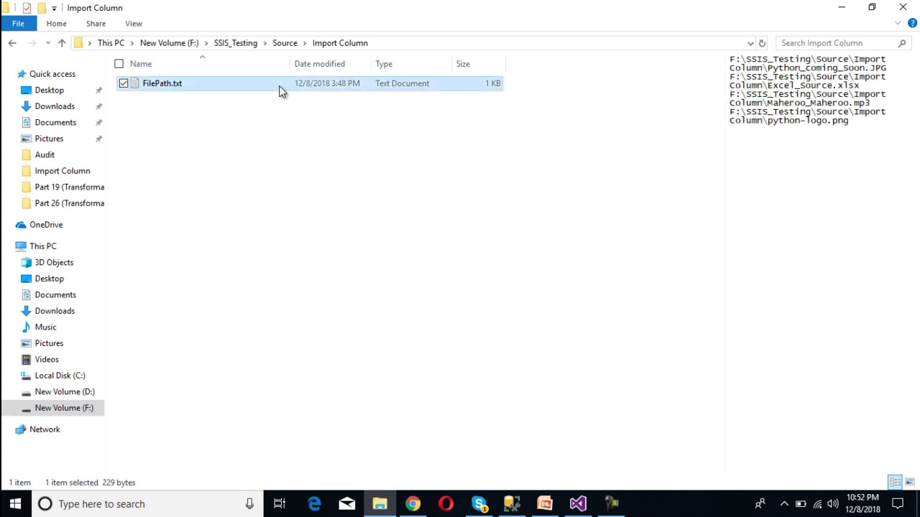
pyautogui.click(319, 132)
pyautogui.click(577, 504)
pyautogui.click(884, 11)
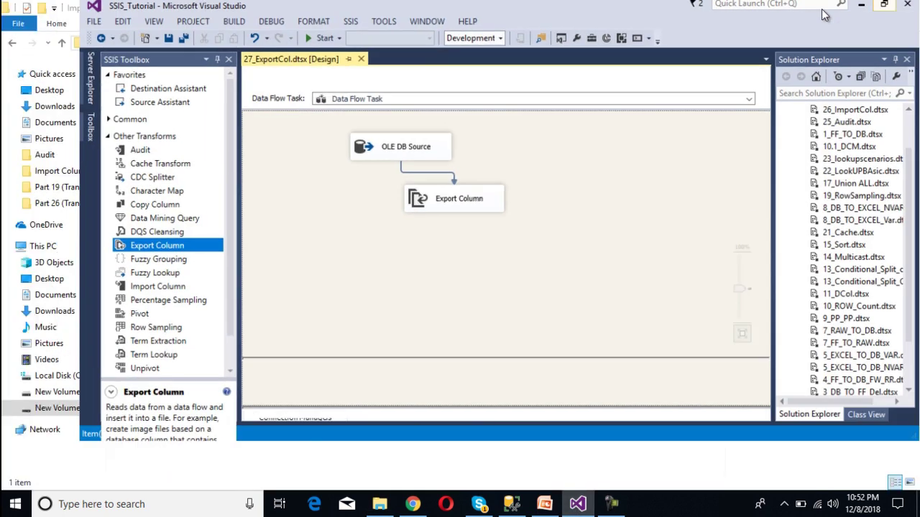
pyautogui.moveTo(520, 9); pyautogui.dragTo(455, 184)
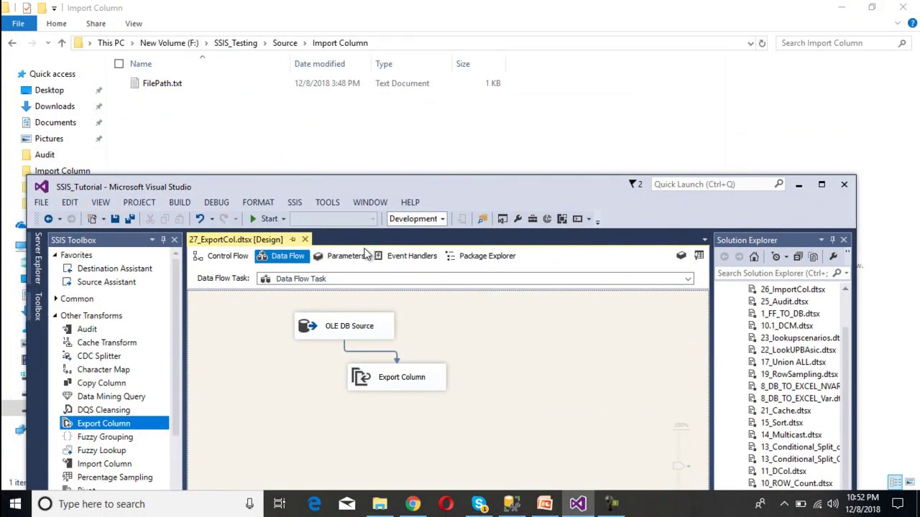
# Step: Run 27_ExportCol to export the four stored files, then stop debugging
pyautogui.click(257, 219)
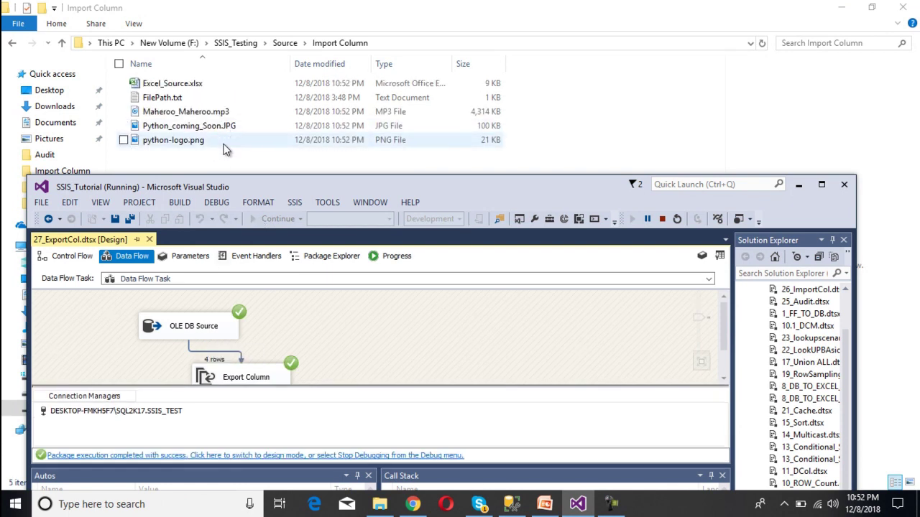
pyautogui.click(662, 219)
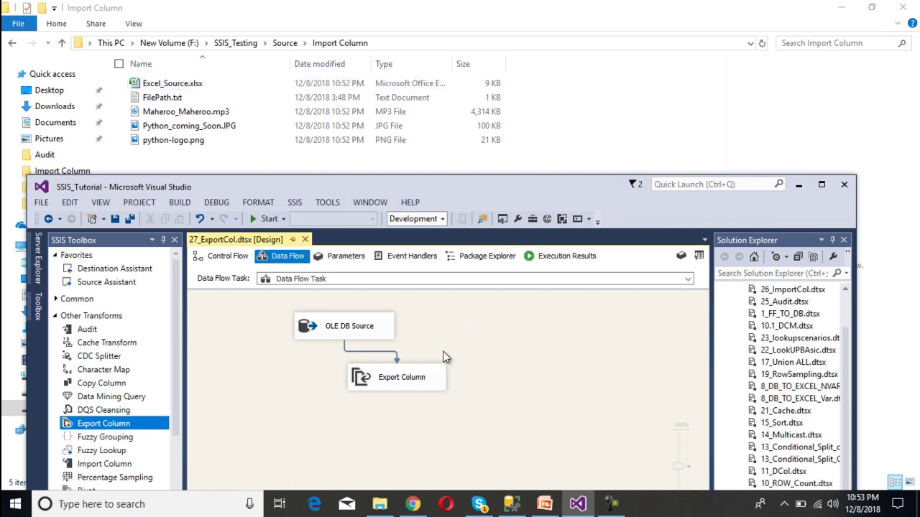
# Step: Enable Allow Append on Export Column and rerun the package, doubling the exported file sizes
pyautogui.doubleClick(381, 377)
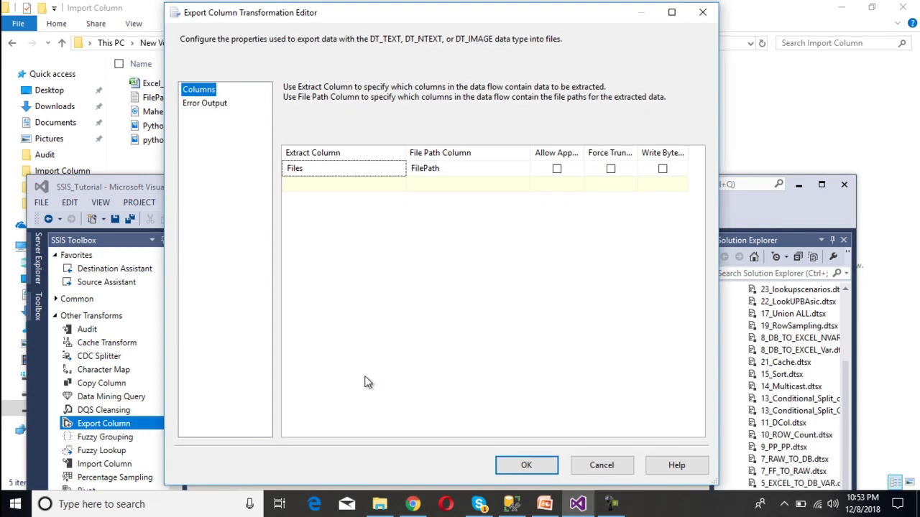
pyautogui.click(557, 171)
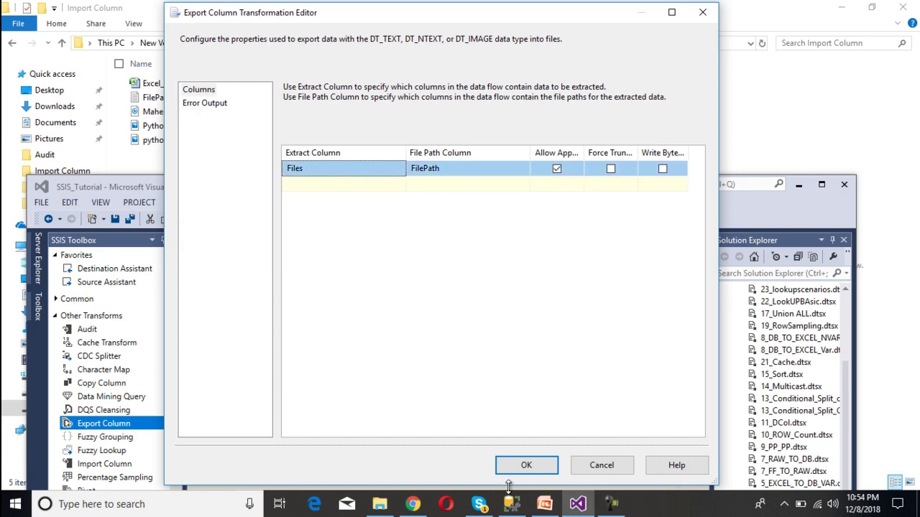
pyautogui.click(517, 465)
pyautogui.click(520, 381)
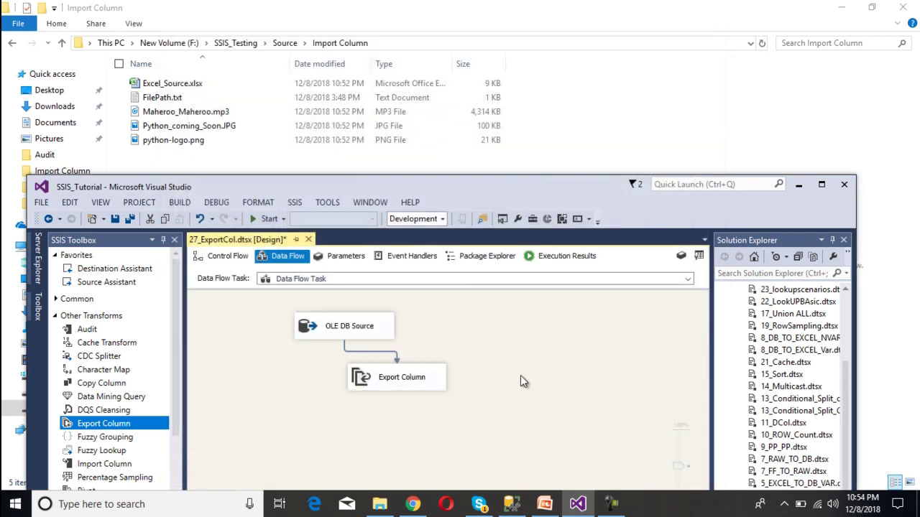
pyautogui.click(263, 220)
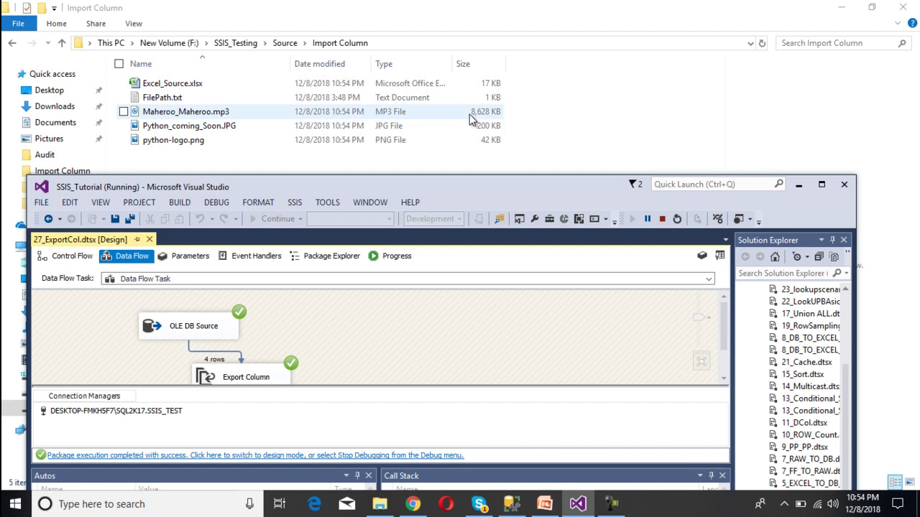
pyautogui.click(661, 228)
# Step: Switch to PowerPoint and scroll down to the closing Thank You slide
pyautogui.hotkey('alt', 'Tab')
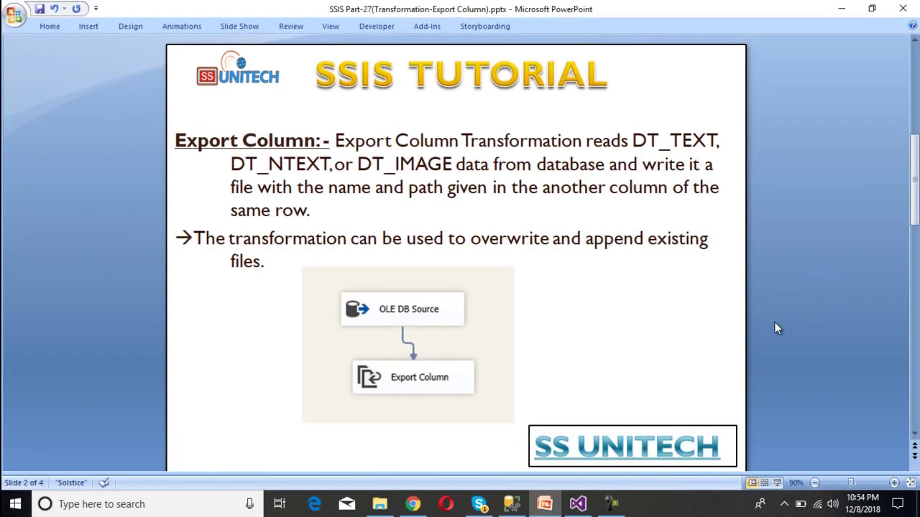
pyautogui.scroll(-1, 774, 321)
pyautogui.scroll(-1, 774, 321)
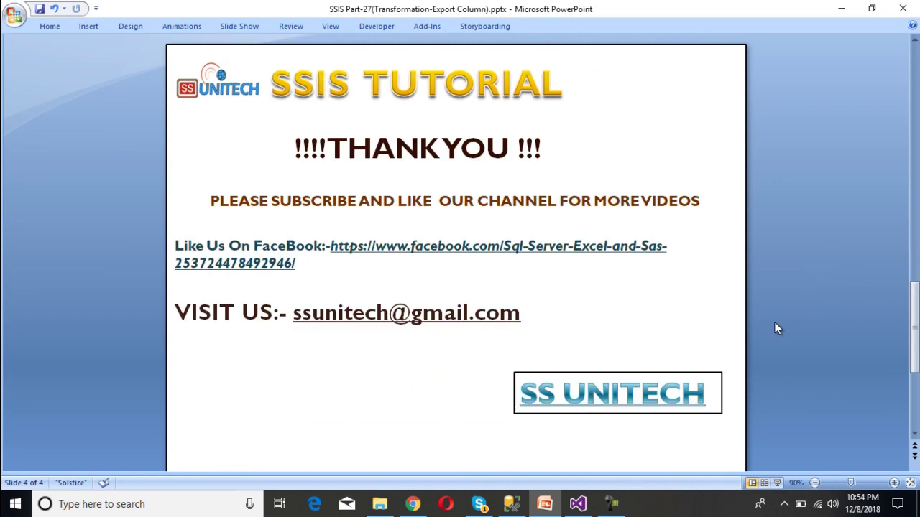
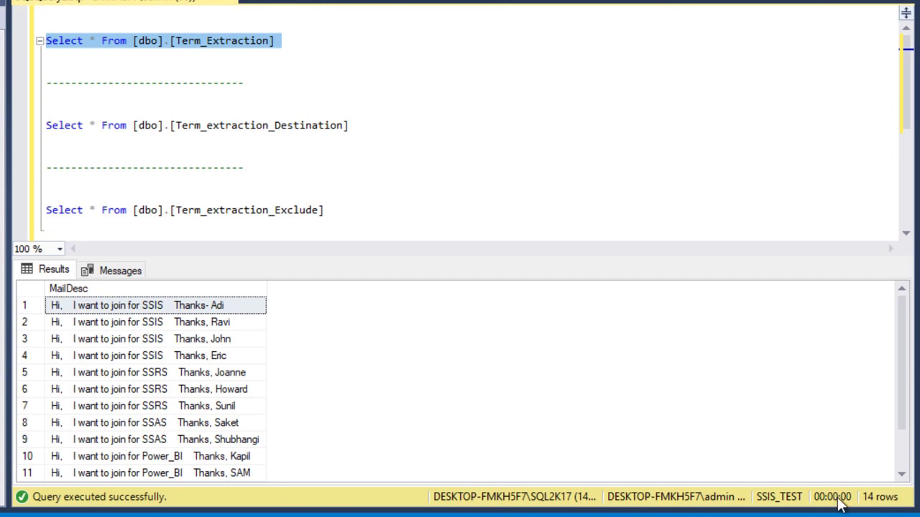
# Step: Run sp_help (Alt+F1) on Term_Extraction, confirm MailDesc is varchar, and return to Visual Studio
pyautogui.press('F6')
pyautogui.press('Down')
pyautogui.press('F6')
pyautogui.click(226, 41)
pyautogui.doubleClick(226, 41)
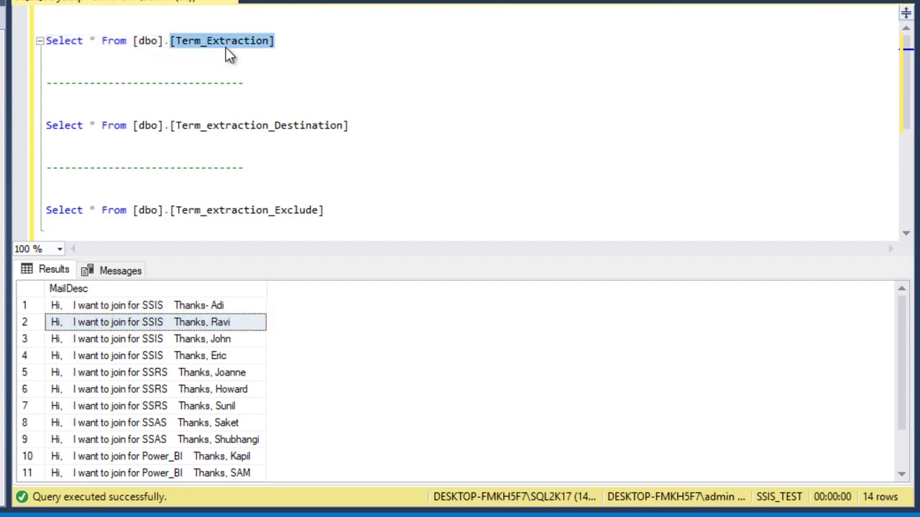
pyautogui.hotkey('alt', 'F1')
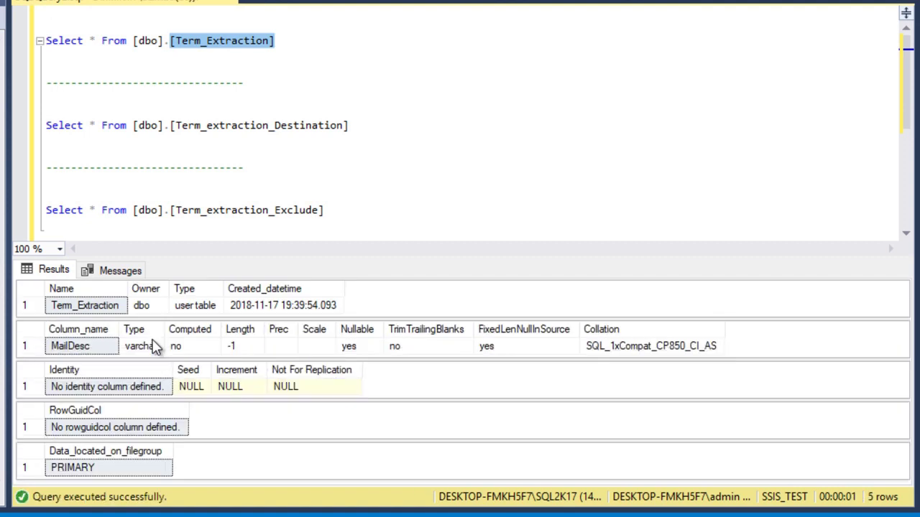
pyautogui.click(141, 347)
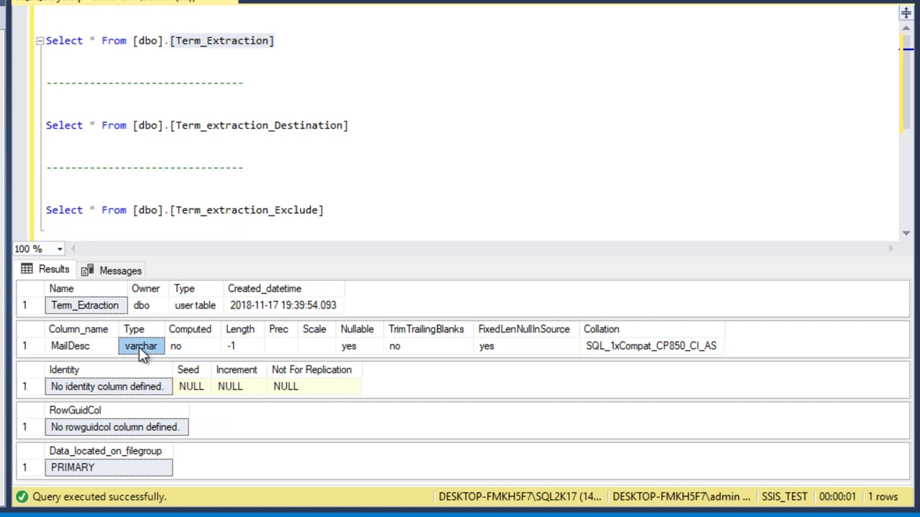
pyautogui.click(314, 64)
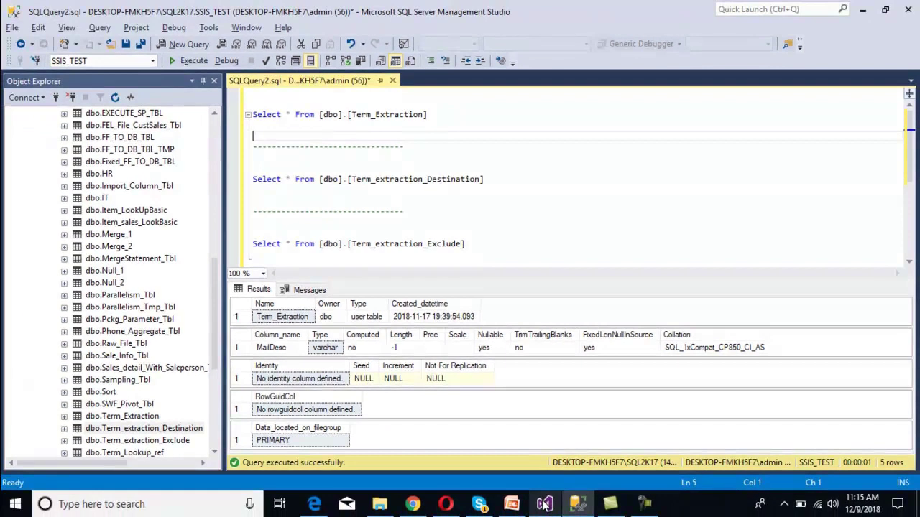
pyautogui.click(508, 515)
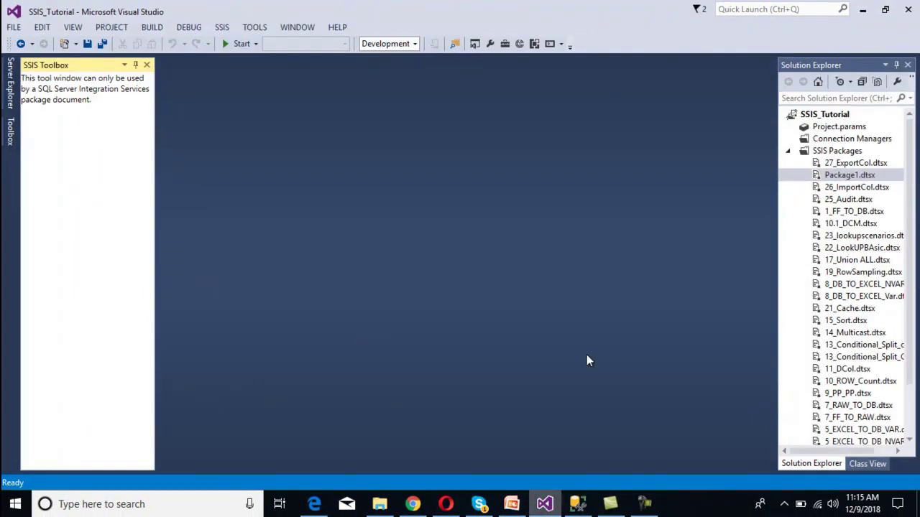
# Step: Create a new SSIS package in the SSIS Packages folder named 278_Term_extr.dtsx
pyautogui.click(834, 152)
pyautogui.rightClick(833, 153)
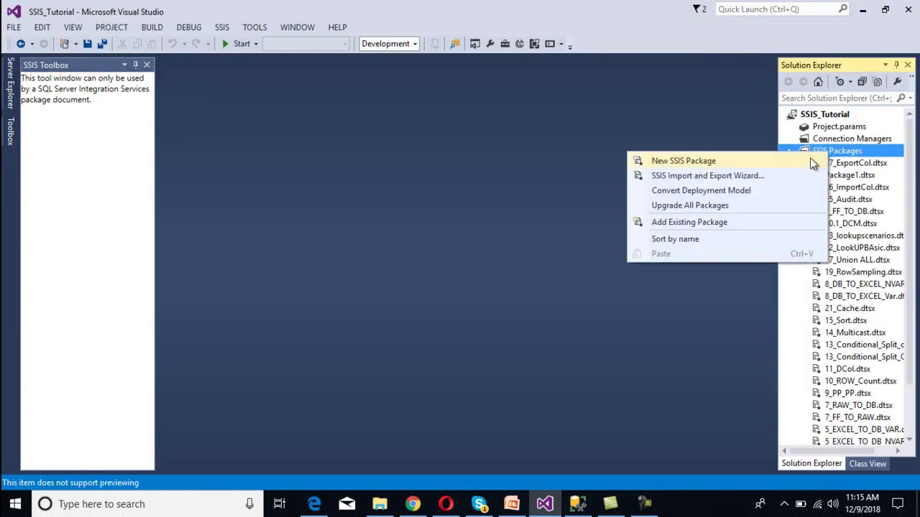
pyautogui.click(684, 161)
pyautogui.click(840, 430)
pyautogui.write('278_Term')
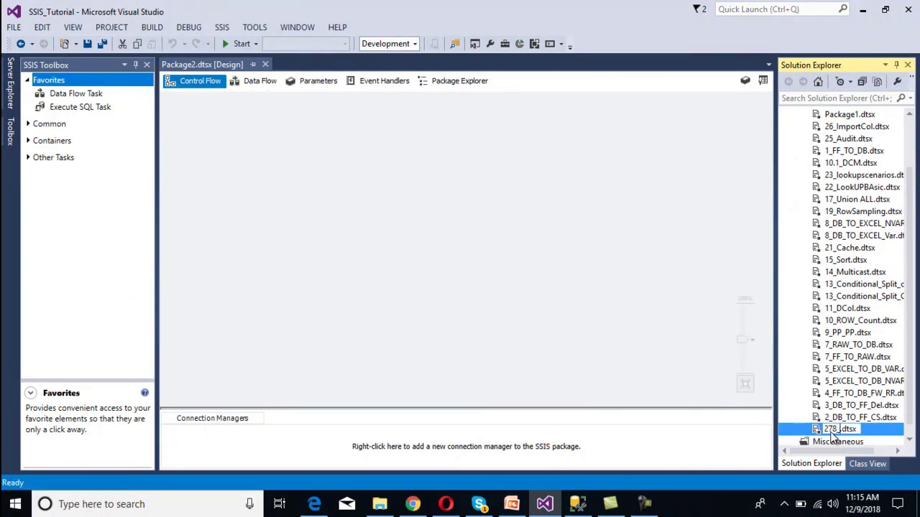
pyautogui.write('_extr')
pyautogui.press('Return')
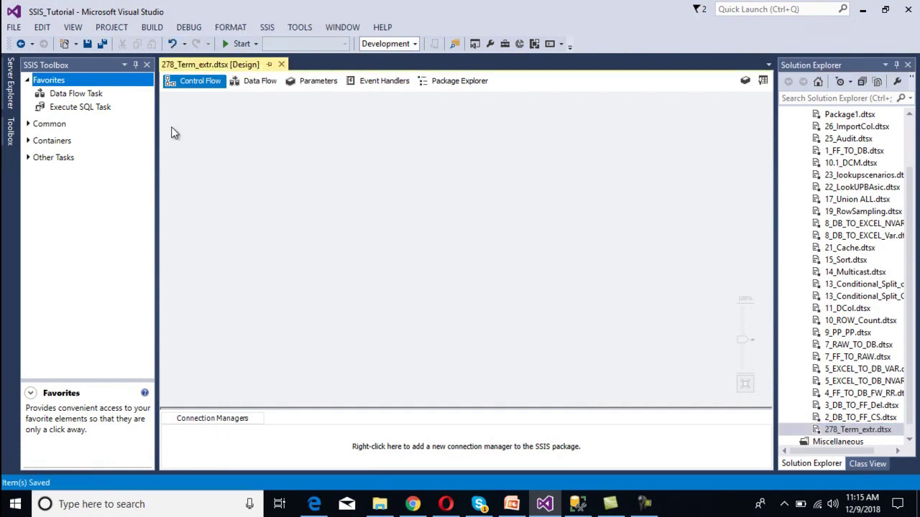
# Step: Add a Data Flow Task to the control flow and open its data flow
pyautogui.click(87, 96)
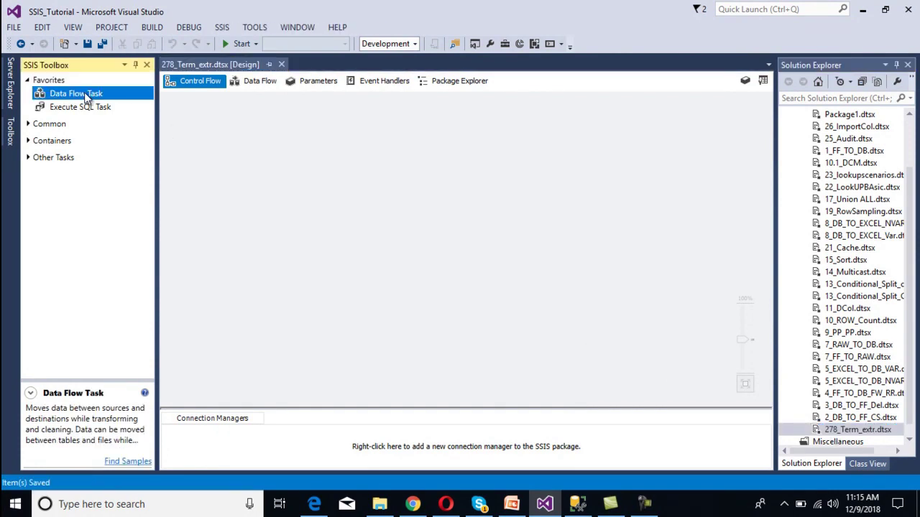
pyautogui.moveTo(85, 97); pyautogui.dragTo(258, 156)
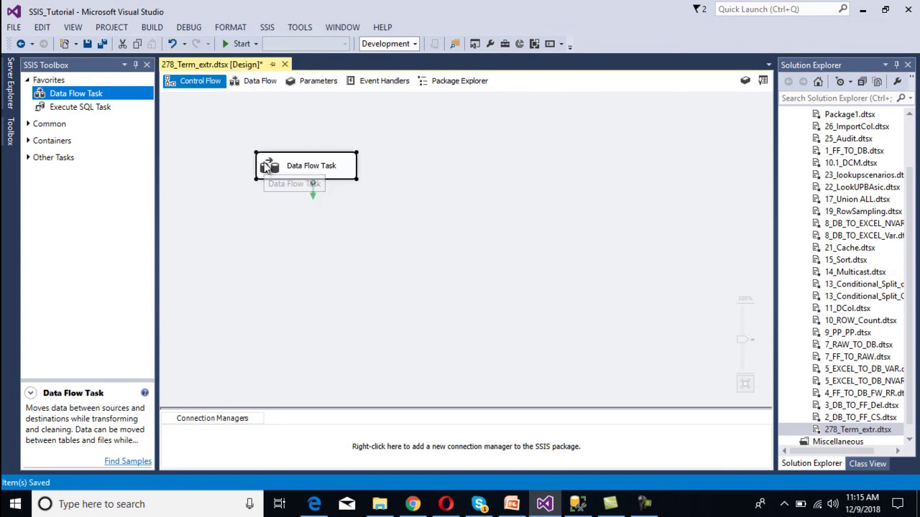
pyautogui.doubleClick(264, 165)
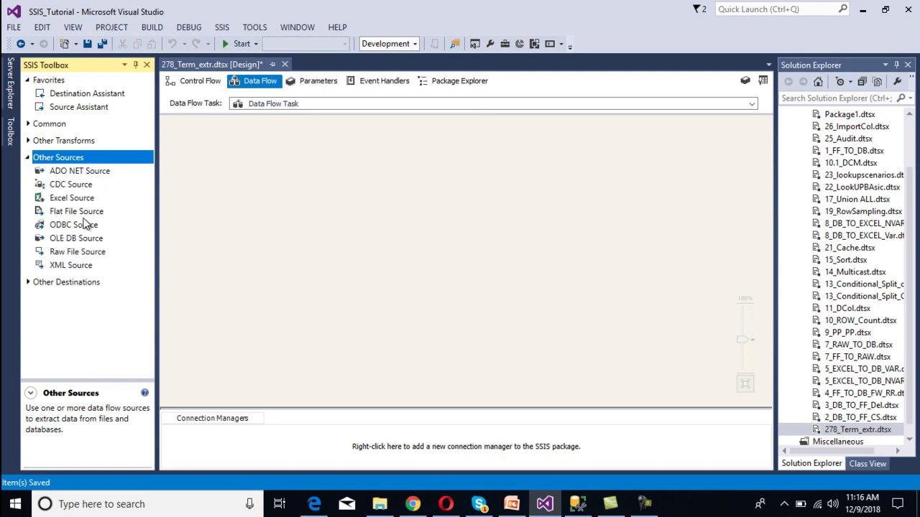
# Step: Add an OLE DB Source reading [dbo].[Term_Extraction] through the SSIS_TEST connection
pyautogui.click(72, 242)
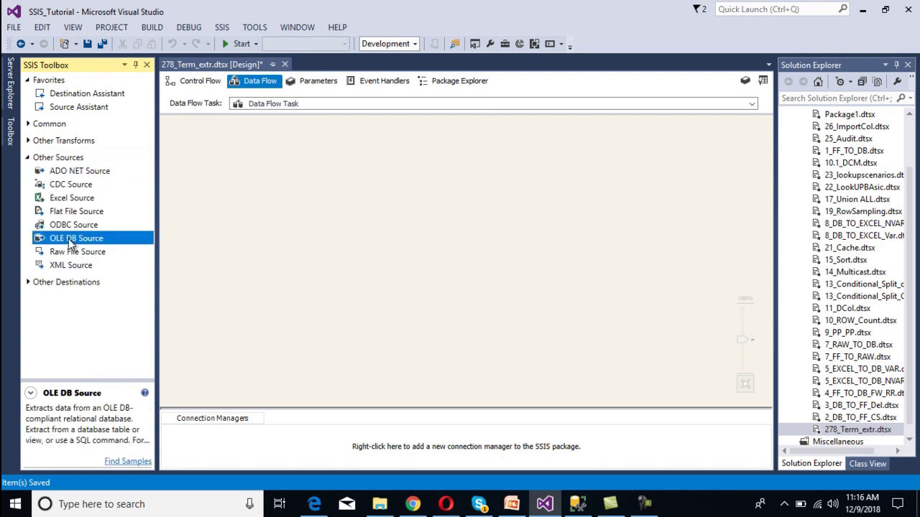
pyautogui.moveTo(69, 245); pyautogui.dragTo(280, 158)
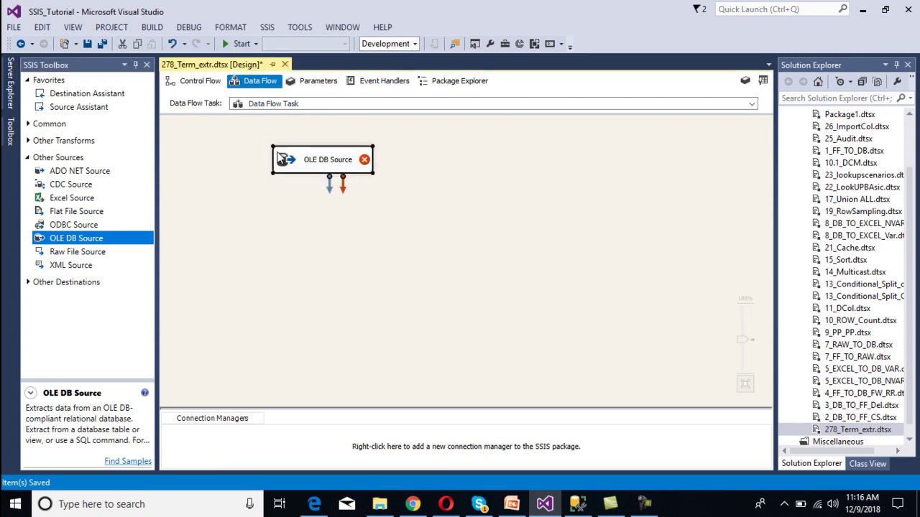
pyautogui.doubleClick(280, 157)
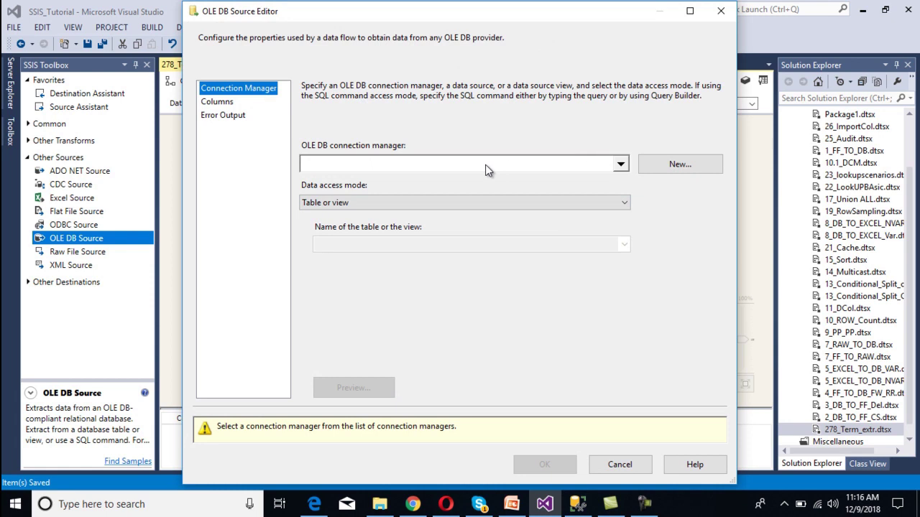
pyautogui.click(680, 164)
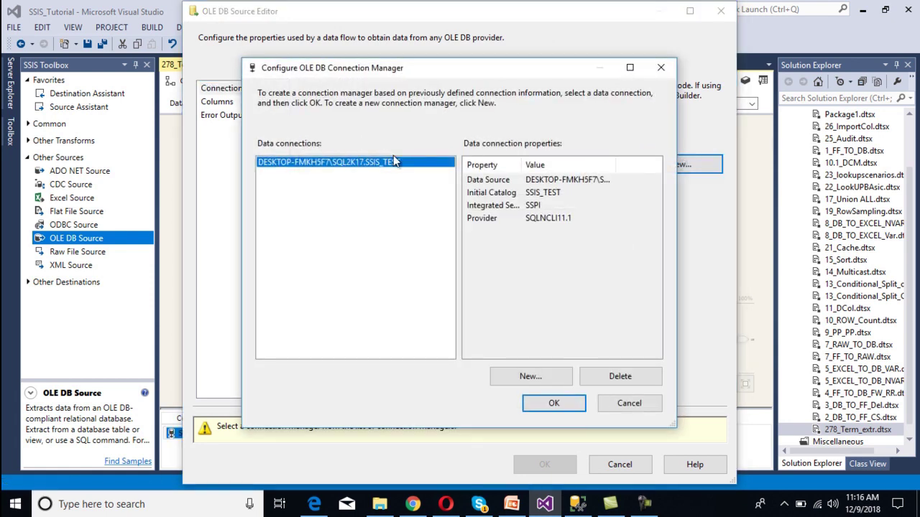
pyautogui.click(546, 403)
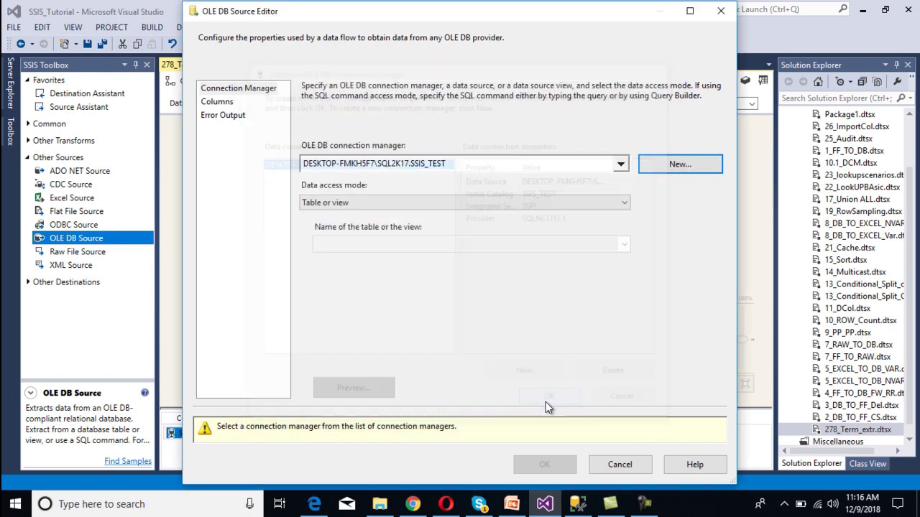
pyautogui.click(626, 245)
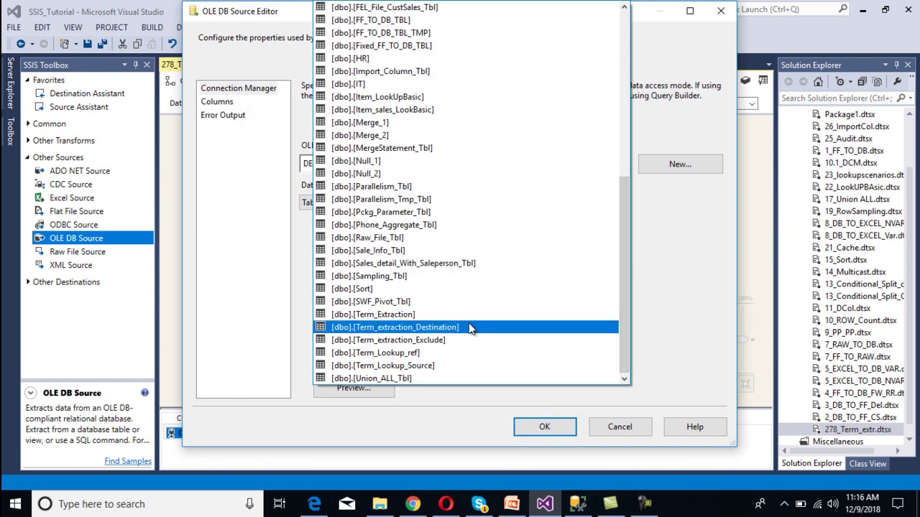
pyautogui.click(496, 317)
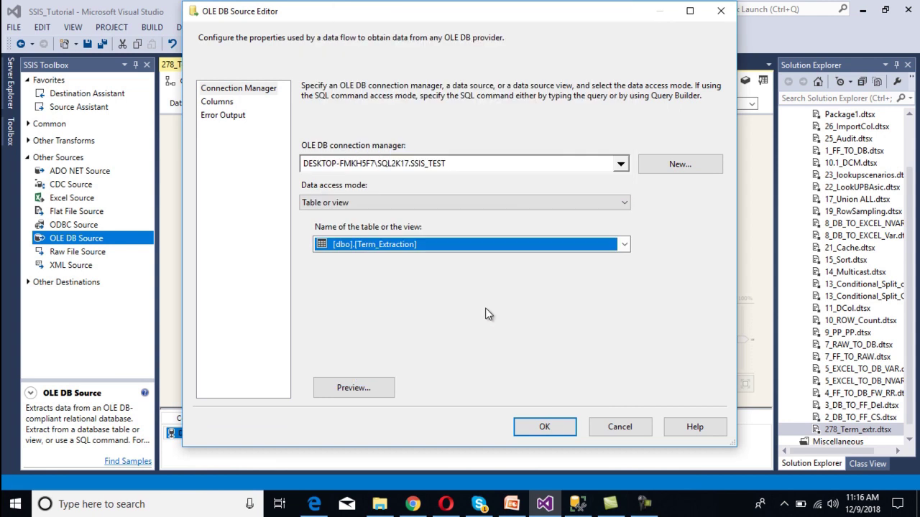
pyautogui.click(231, 102)
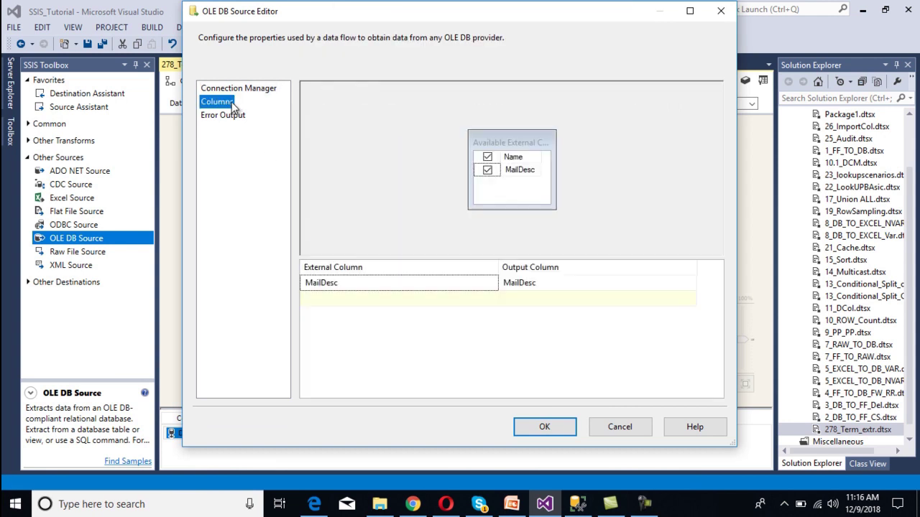
pyautogui.click(572, 421)
# Step: Save the package and reposition the OLE DB Source box
pyautogui.hotkey('ctrl', 's')
pyautogui.moveTo(292, 168); pyautogui.dragTo(302, 150)
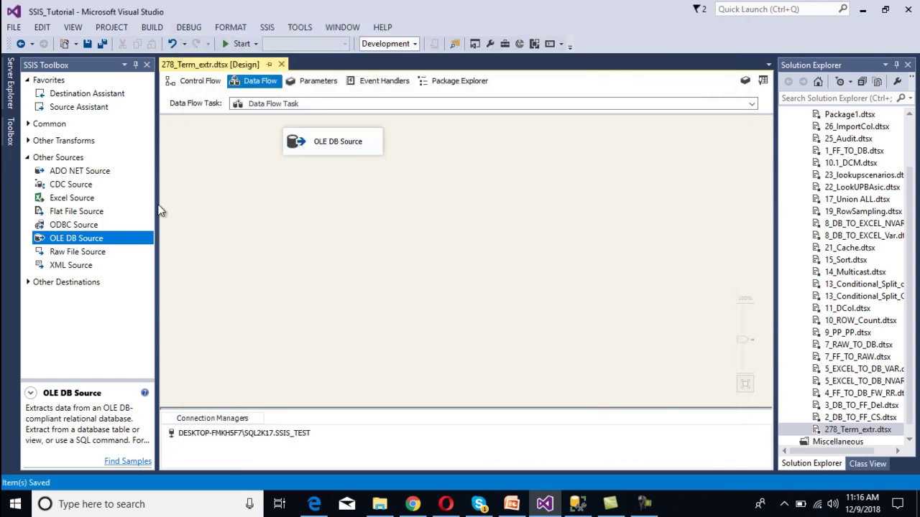
pyautogui.click(109, 208)
# Step: Add a Data Conversion from the Common transforms and link the OLE DB Source to it
pyautogui.press('Left')
pyautogui.press('Left')
pyautogui.press('Up')
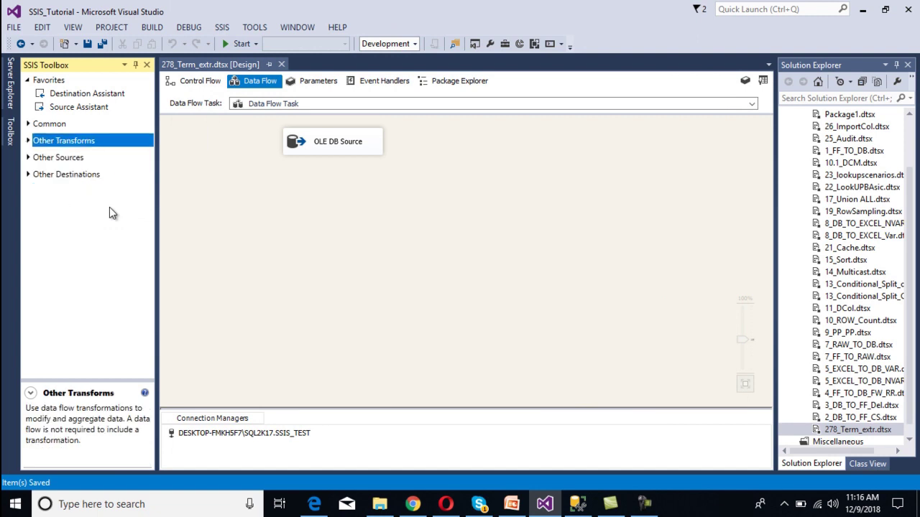
pyautogui.press('Up')
pyautogui.press('Right')
pyautogui.click(71, 180)
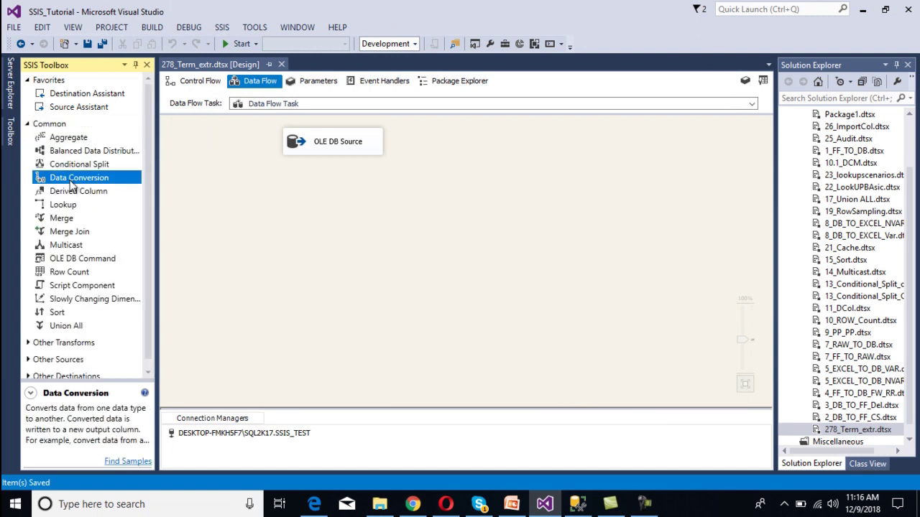
pyautogui.moveTo(72, 185); pyautogui.dragTo(368, 195)
pyautogui.click(315, 147)
pyautogui.click(373, 209)
# Step: Convert MailDesc to a Unicode text stream [DT_NTEXT] copy in the Data Conversion
pyautogui.doubleClick(366, 197)
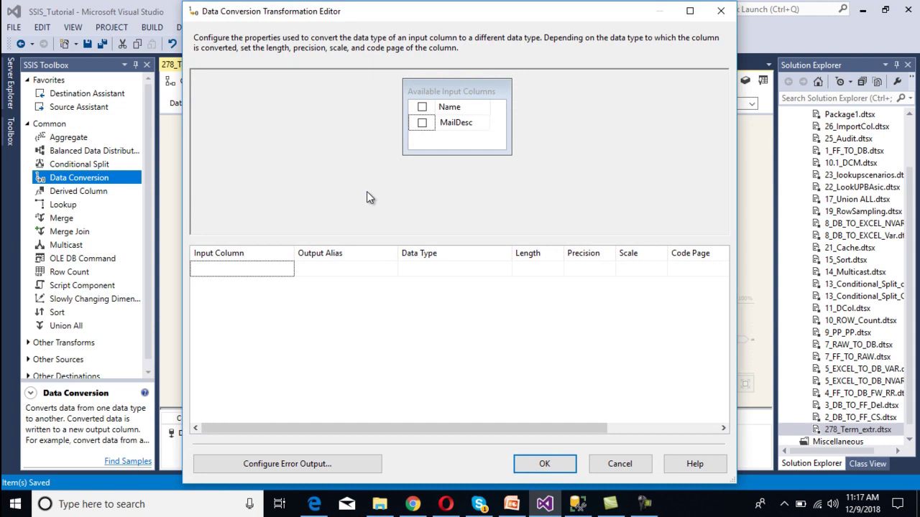
pyautogui.click(422, 123)
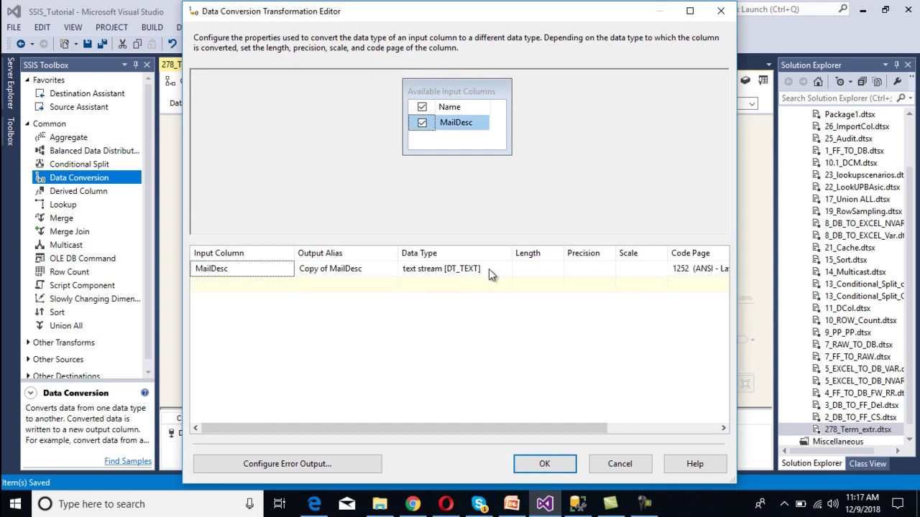
pyautogui.moveTo(513, 253); pyautogui.dragTo(586, 248)
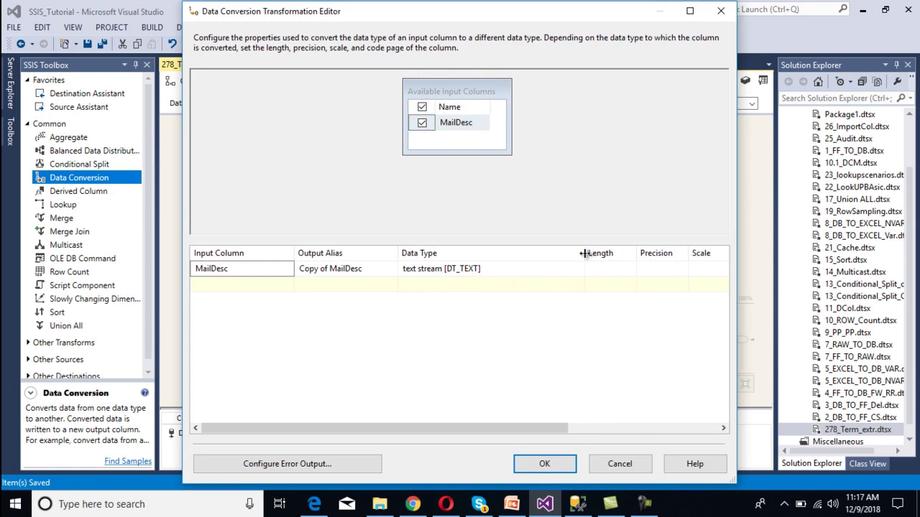
pyautogui.click(579, 270)
pyautogui.click(578, 270)
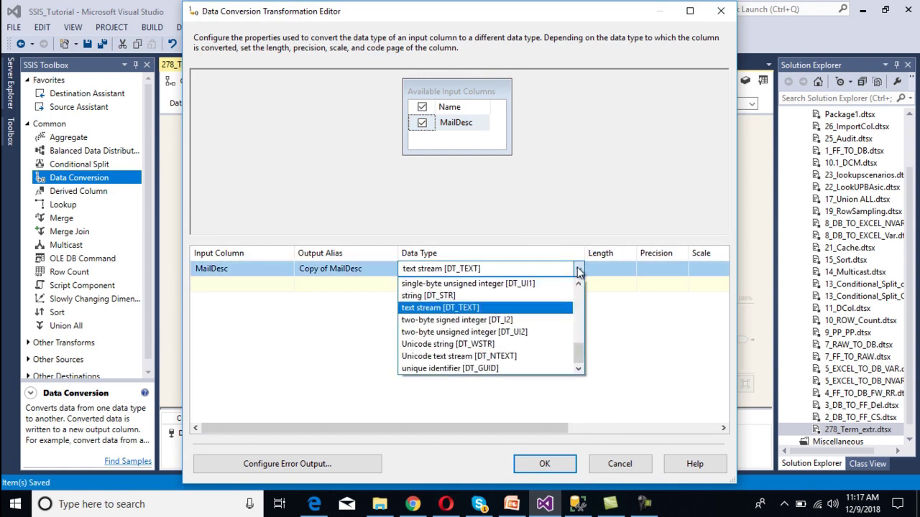
pyautogui.click(458, 356)
pyautogui.click(544, 463)
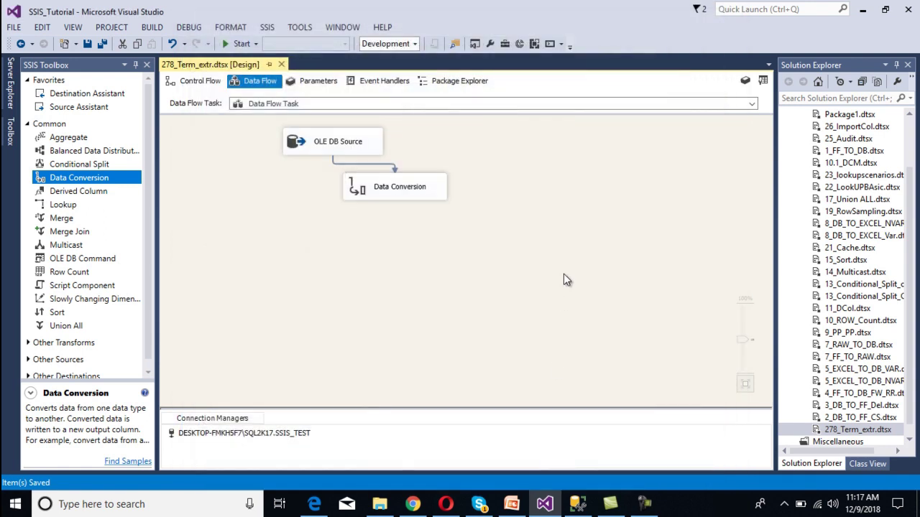
# Step: Add a Term Extraction after the Data Conversion, using Copy of MailDesc as input
pyautogui.click(85, 265)
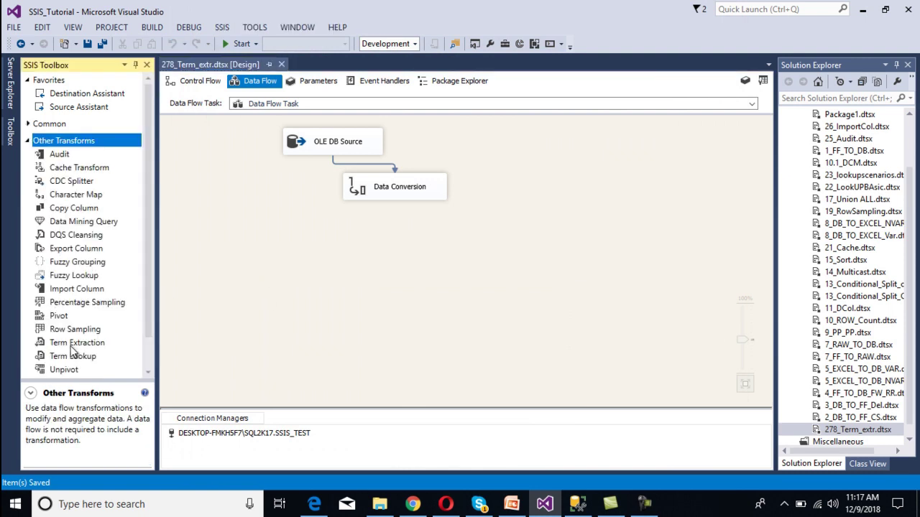
pyautogui.click(75, 344)
pyautogui.moveTo(61, 350); pyautogui.dragTo(476, 236)
pyautogui.click(383, 190)
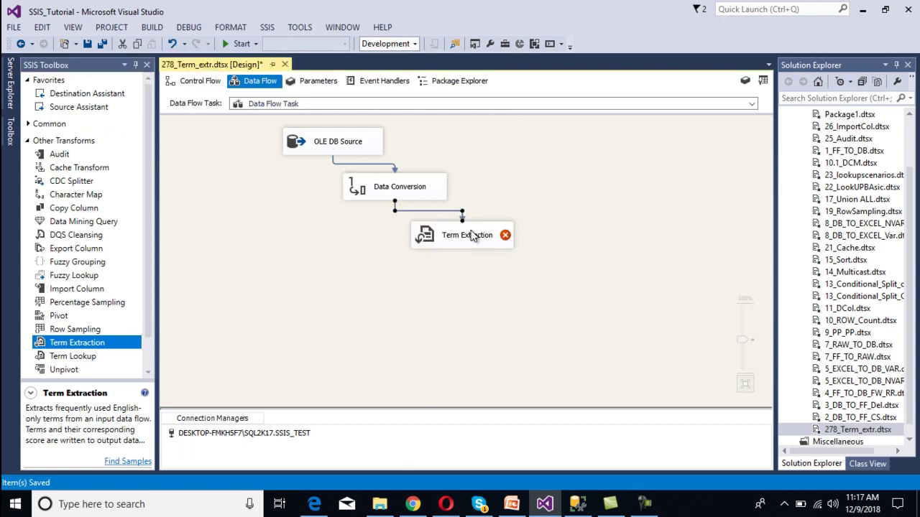
pyautogui.doubleClick(430, 239)
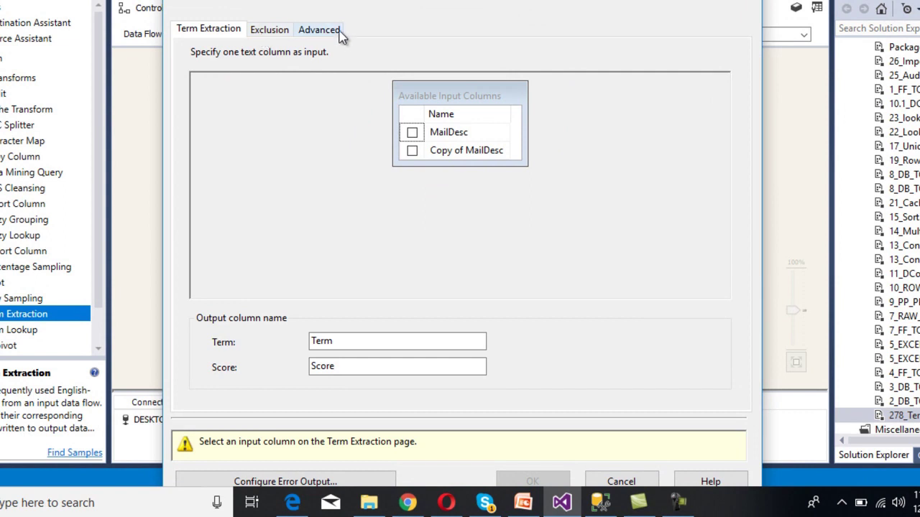
pyautogui.click(412, 152)
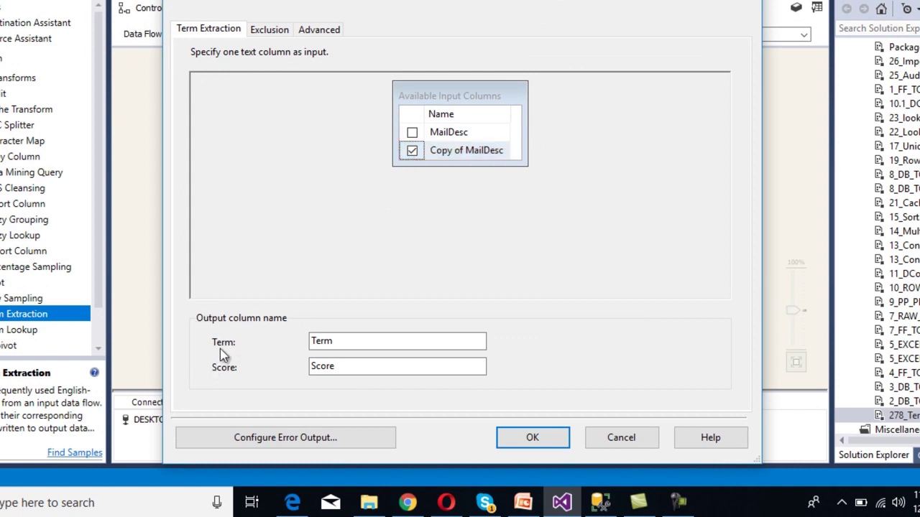
# Step: Rename the output columns Term to Courses and Score to TotalCount
pyautogui.click(360, 341)
pyautogui.moveTo(361, 340); pyautogui.dragTo(242, 339)
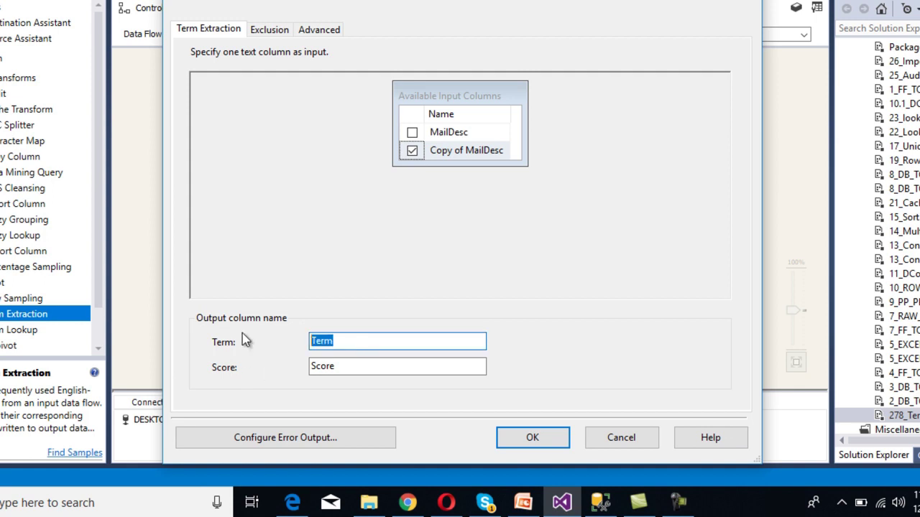
pyautogui.write('Courses')
pyautogui.click(406, 369)
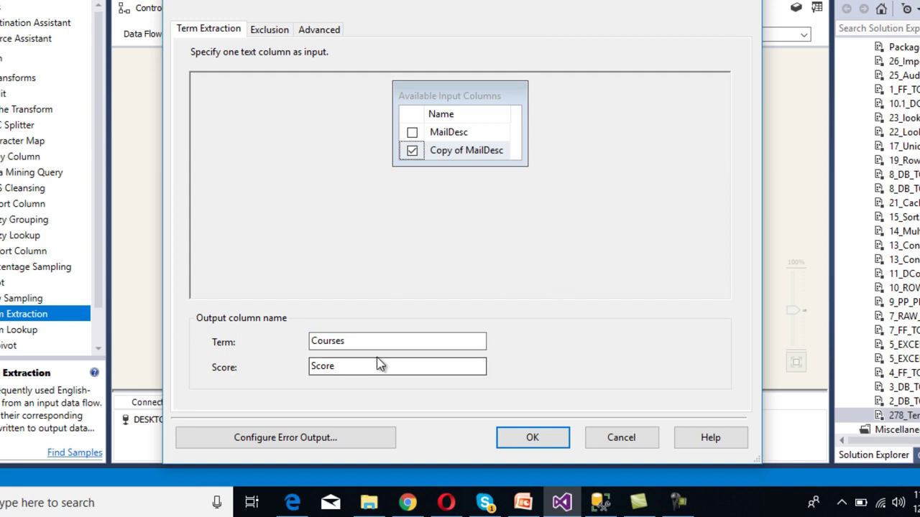
pyautogui.moveTo(380, 365); pyautogui.dragTo(213, 367)
pyautogui.write('TotalCp')
pyautogui.press('BackSpace')
pyautogui.write('ount')
# Step: Set the maximum term length to 20 in the Advanced options and confirm
pyautogui.click(322, 30)
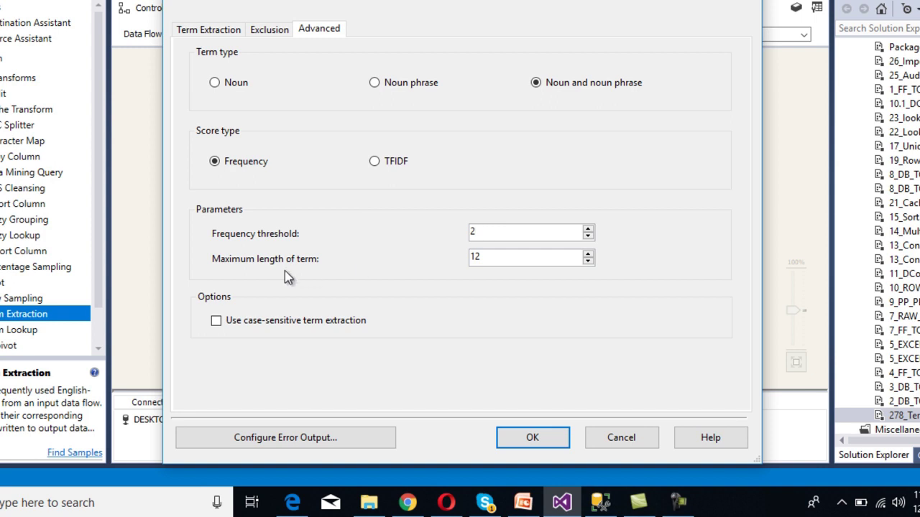
pyautogui.click(499, 257)
pyautogui.doubleClick(499, 257)
pyautogui.write('20')
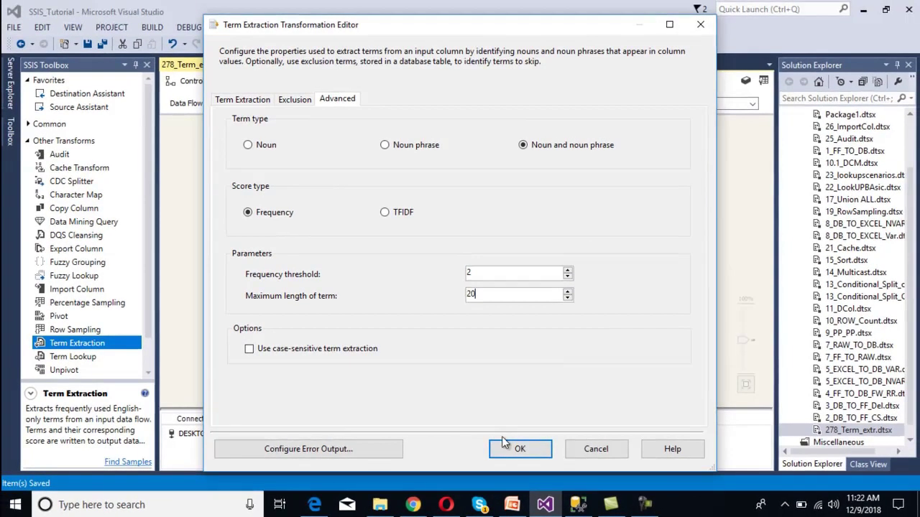
pyautogui.click(532, 438)
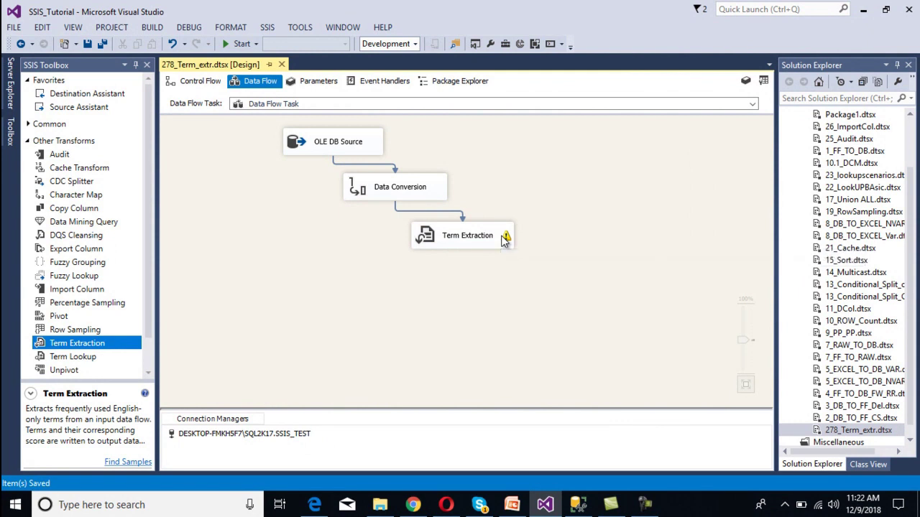
# Step: Set the Term Extraction error output to Ignore failure and close the editor
pyautogui.click(503, 243)
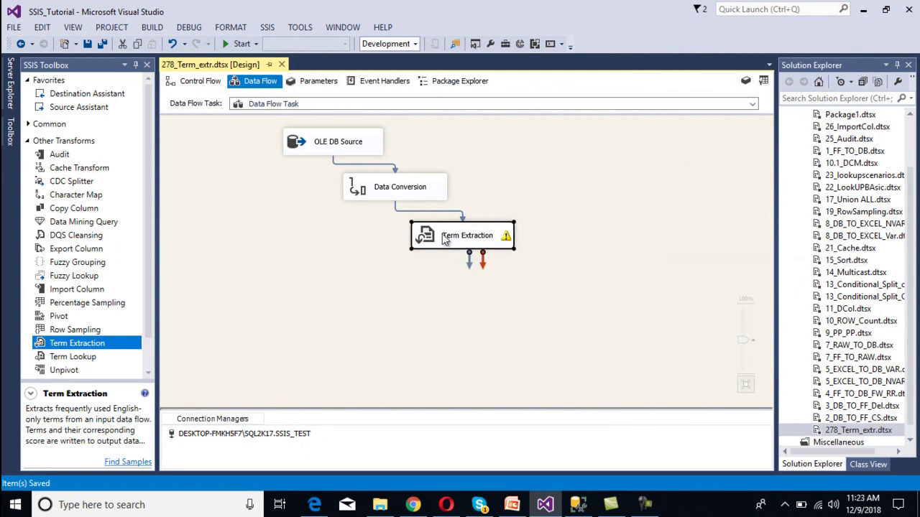
pyautogui.doubleClick(419, 237)
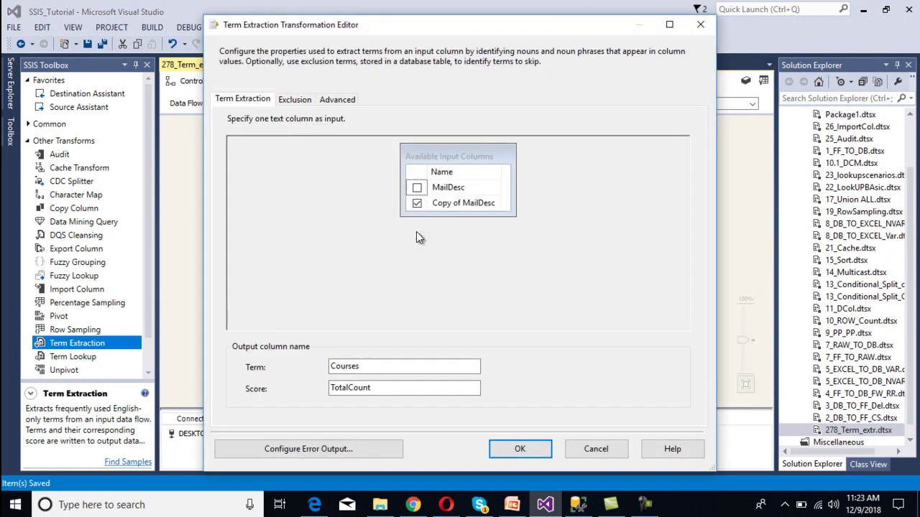
pyautogui.click(321, 444)
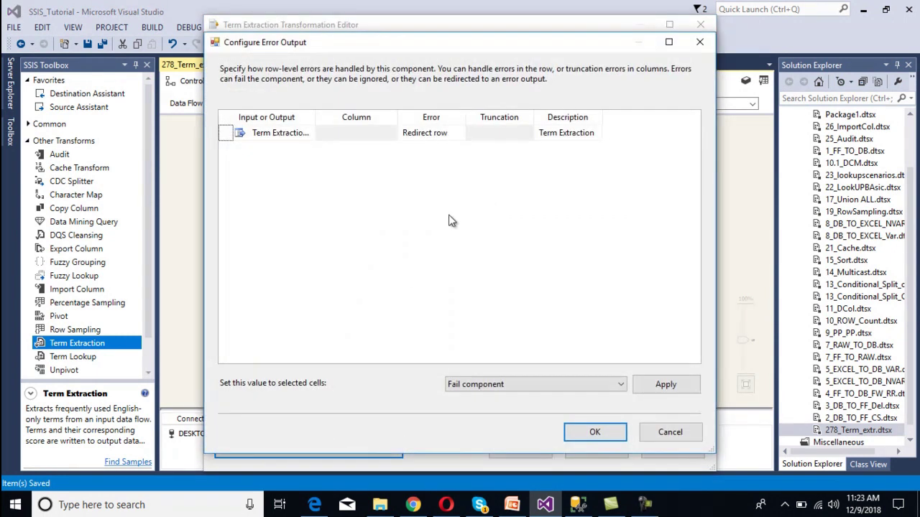
pyautogui.click(446, 141)
pyautogui.click(446, 139)
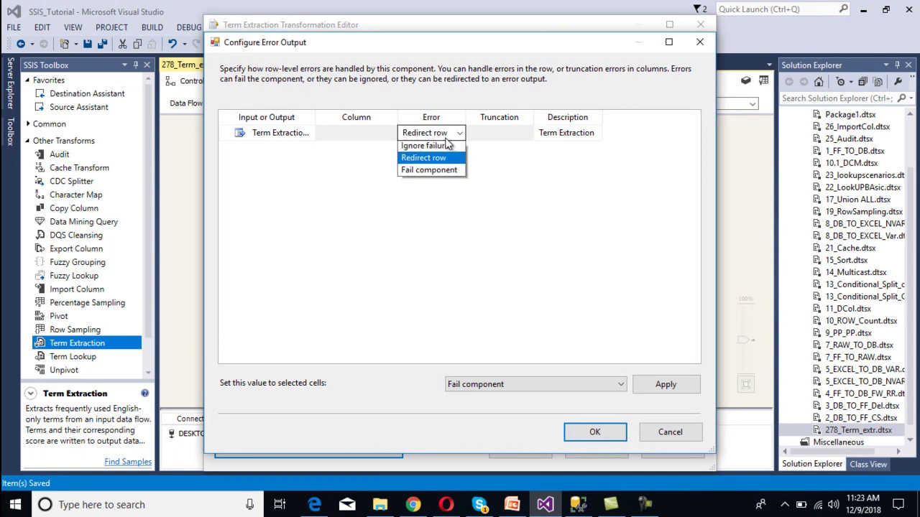
pyautogui.click(439, 148)
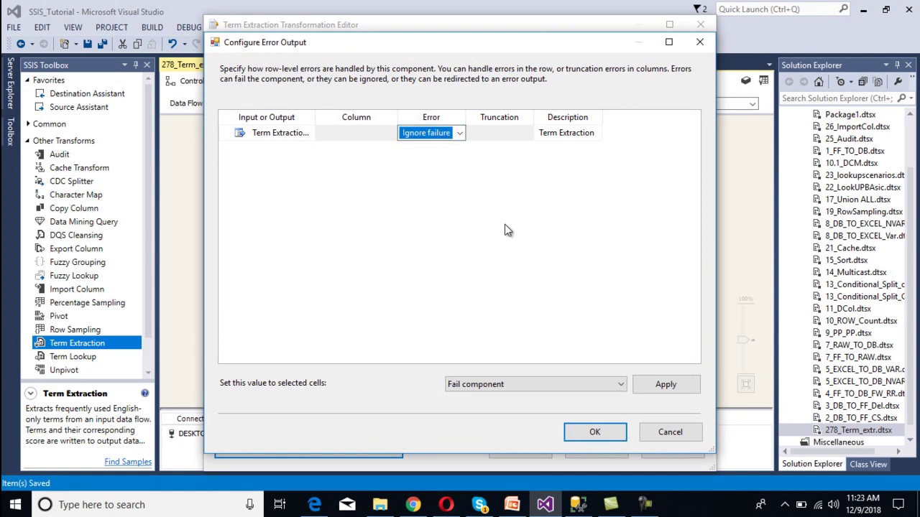
pyautogui.click(579, 383)
pyautogui.click(559, 408)
pyautogui.click(663, 386)
pyautogui.click(596, 432)
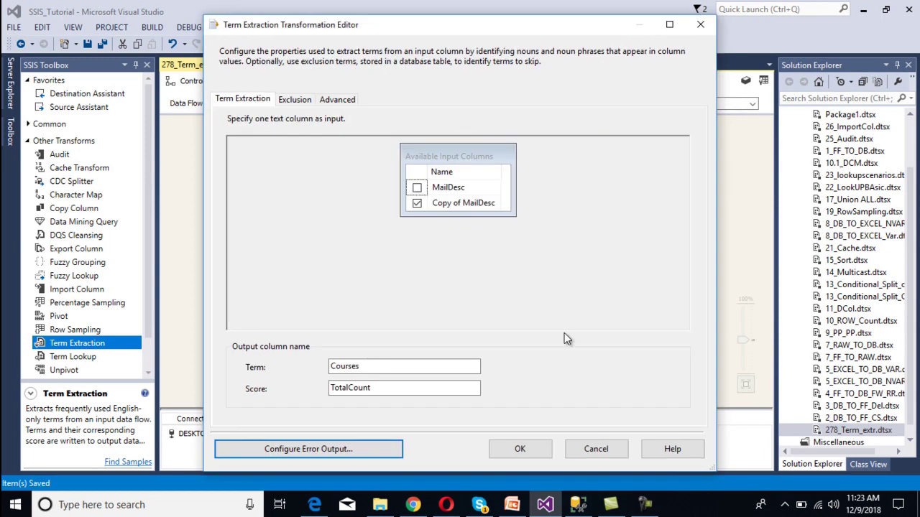
pyautogui.click(517, 451)
# Step: Expand the Other Destinations category in the SSIS Toolbox
pyautogui.click(541, 242)
pyautogui.click(106, 217)
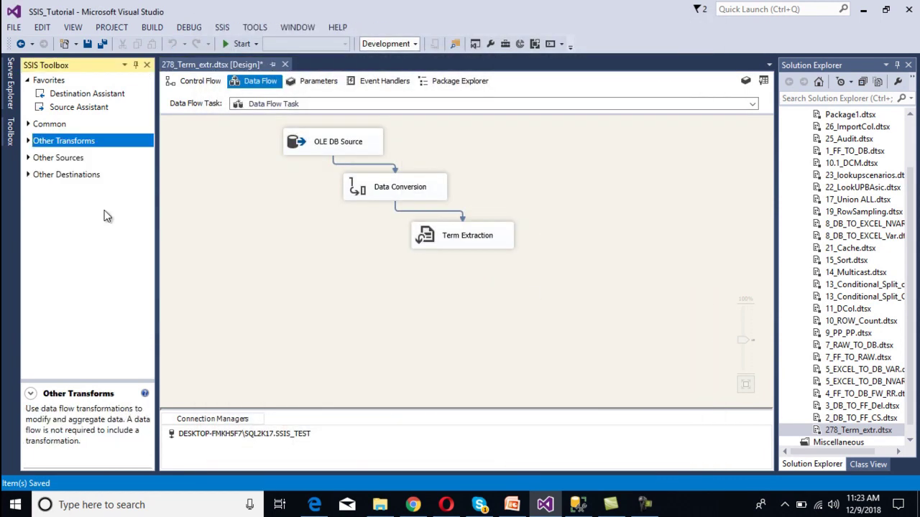
pyautogui.press('Down')
pyautogui.press('Down')
pyautogui.press('Right')
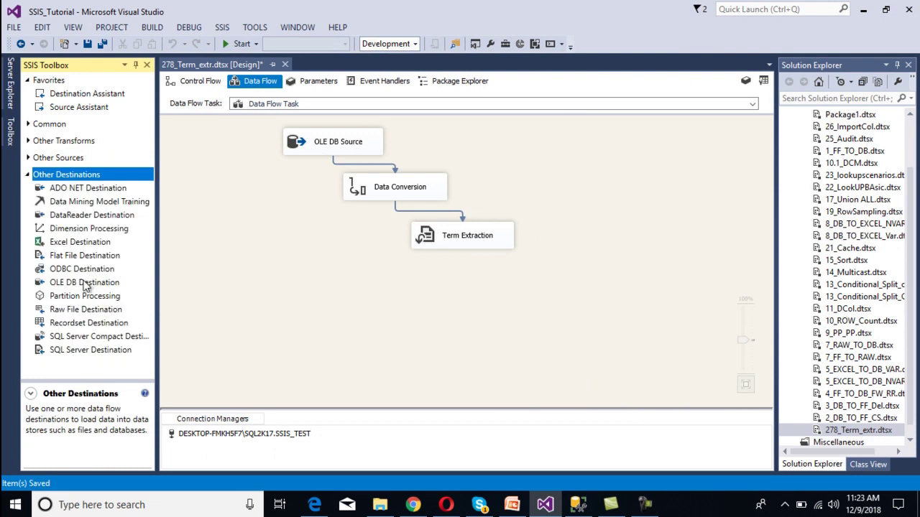
# Step: Add an OLE DB Destination below Term Extraction and connect Term Extraction's output to it
pyautogui.click(86, 284)
pyautogui.moveTo(84, 284); pyautogui.dragTo(459, 293)
pyautogui.click(467, 240)
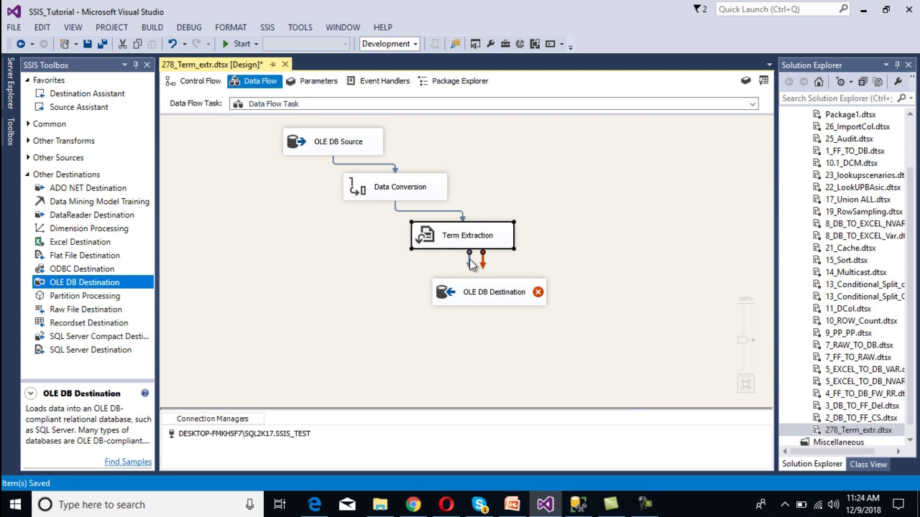
pyautogui.moveTo(470, 255); pyautogui.dragTo(510, 295)
pyautogui.doubleClick(445, 295)
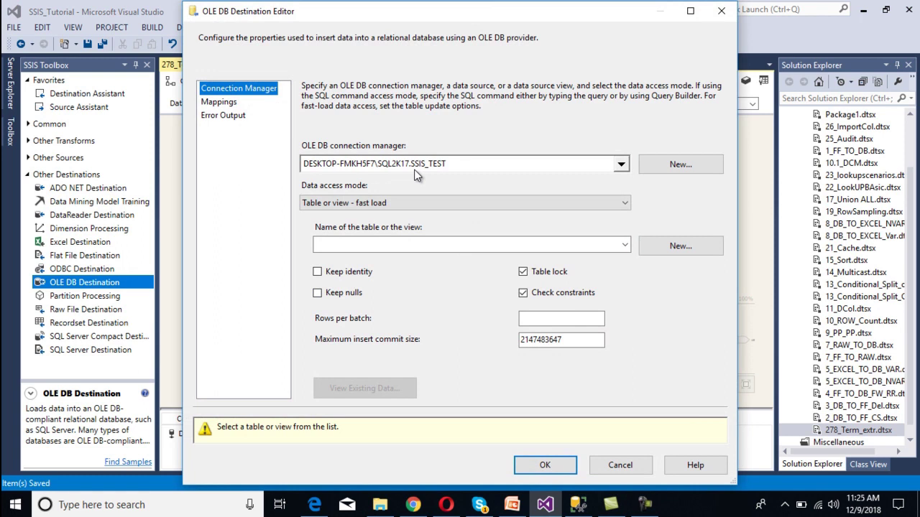
# Step: Target [dbo].[Term_extraction_Destination], mapping Courses to Course and TotalCount to TotalCount
pyautogui.click(625, 244)
pyautogui.click(625, 244)
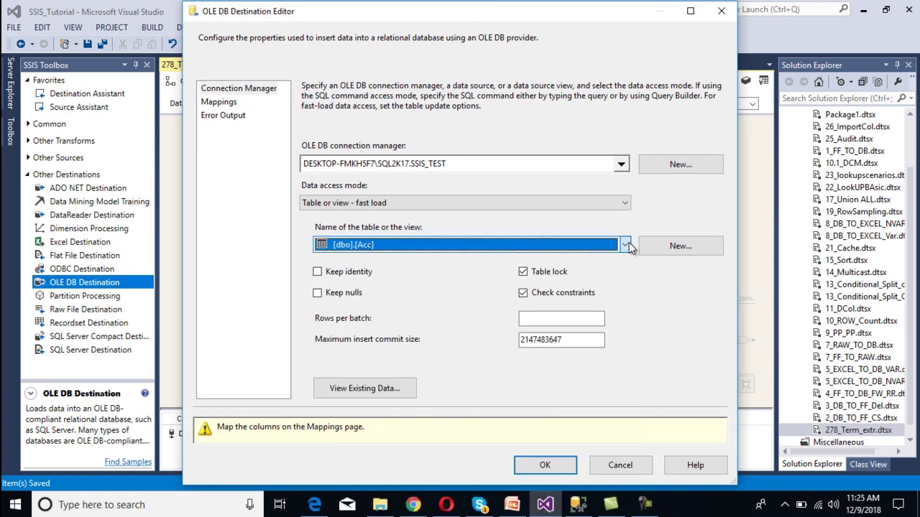
pyautogui.click(625, 245)
pyautogui.click(625, 279)
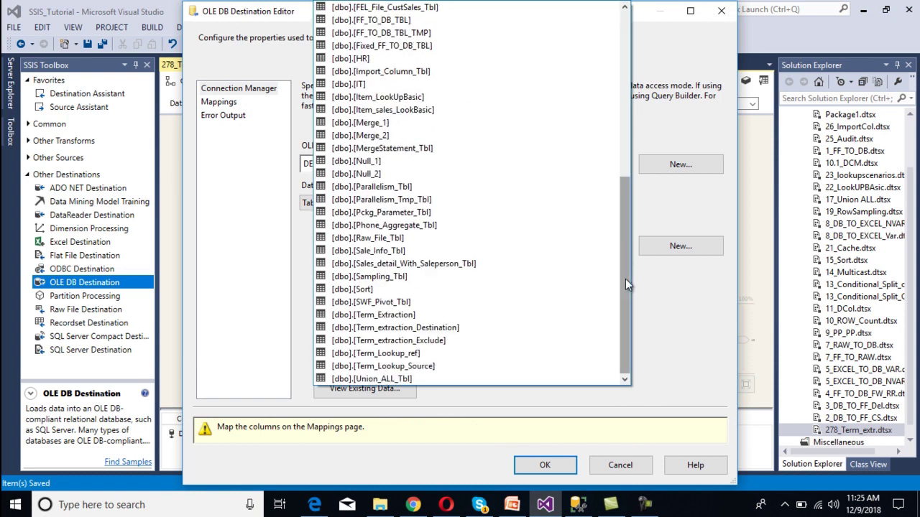
pyautogui.click(482, 329)
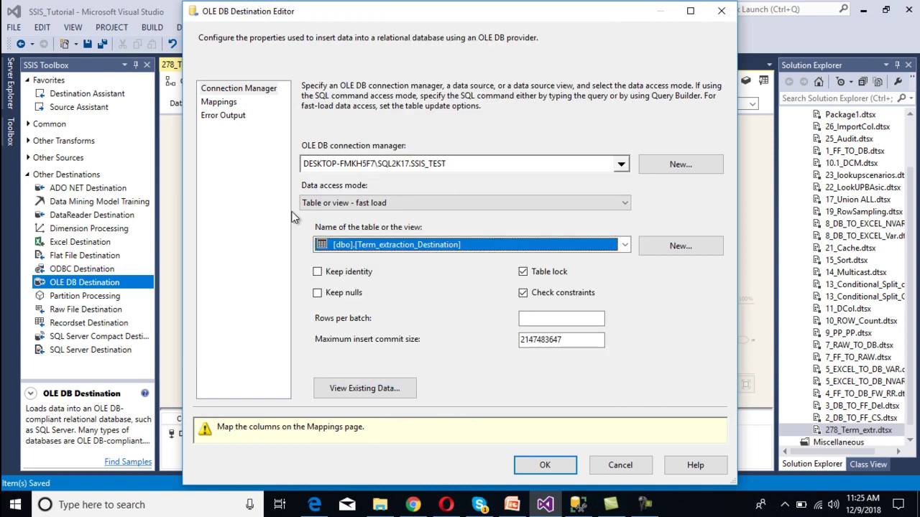
pyautogui.click(219, 104)
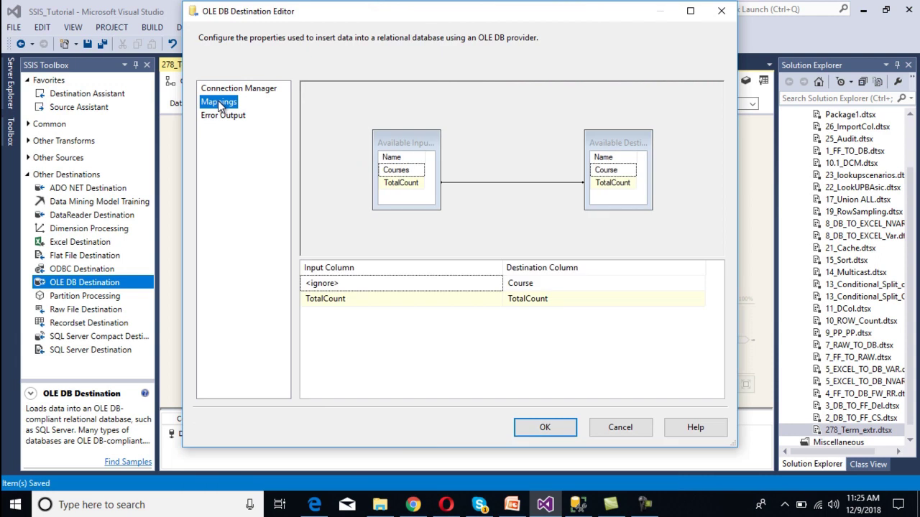
pyautogui.moveTo(405, 184); pyautogui.dragTo(625, 182)
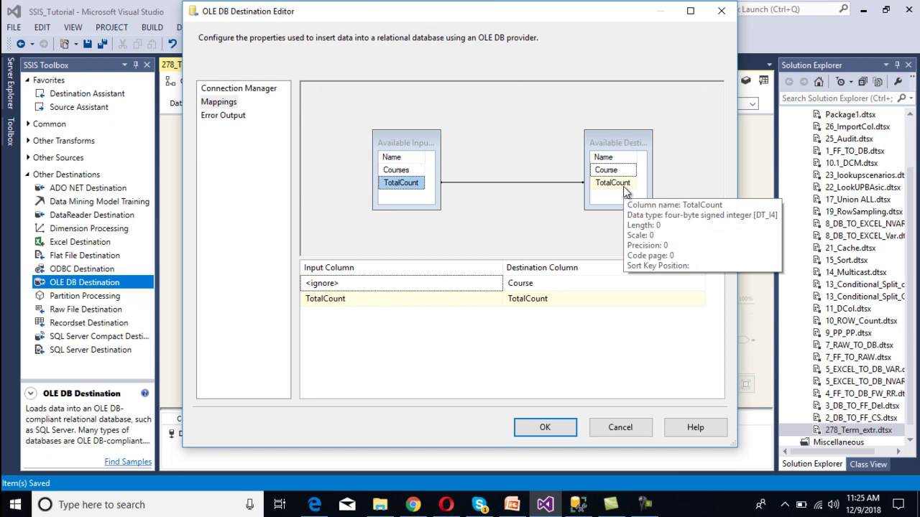
pyautogui.click(409, 170)
pyautogui.moveTo(409, 170); pyautogui.dragTo(612, 171)
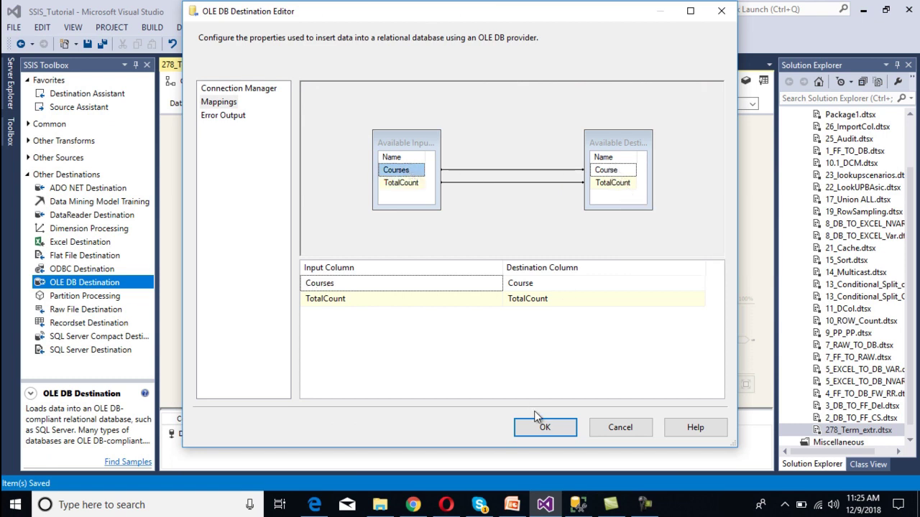
pyautogui.click(539, 428)
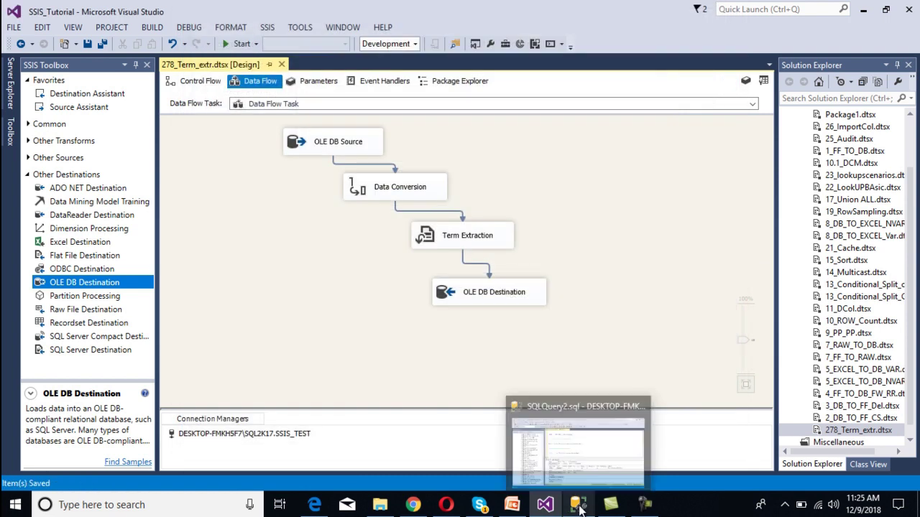
# Step: Query Term_extraction_Destination in Management Studio, then return to the package designer
pyautogui.click(579, 506)
pyautogui.click(493, 192)
pyautogui.hotkey('shift', 'Up')
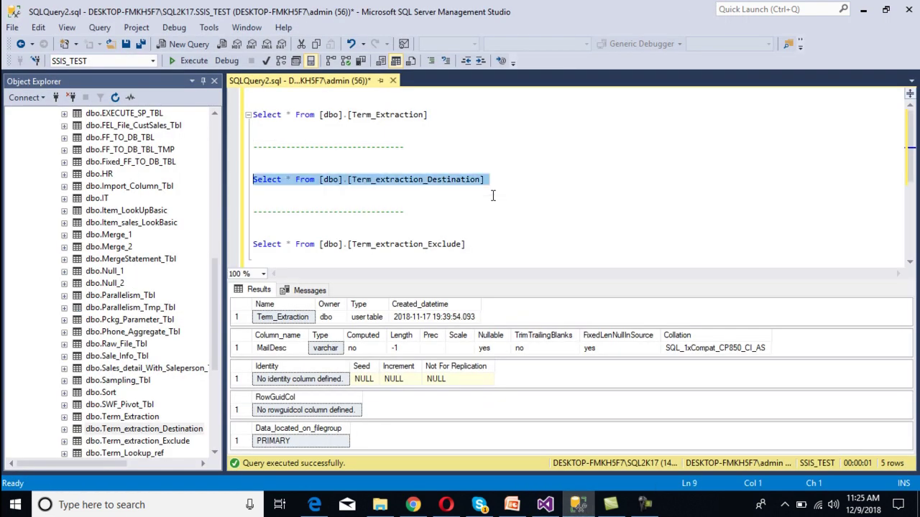
pyautogui.press('F5')
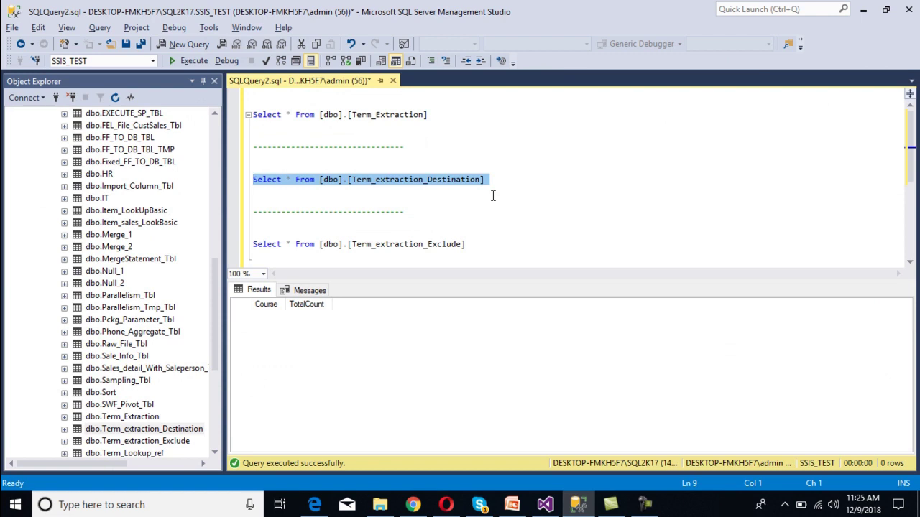
pyautogui.hotkey('alt', 'Tab')
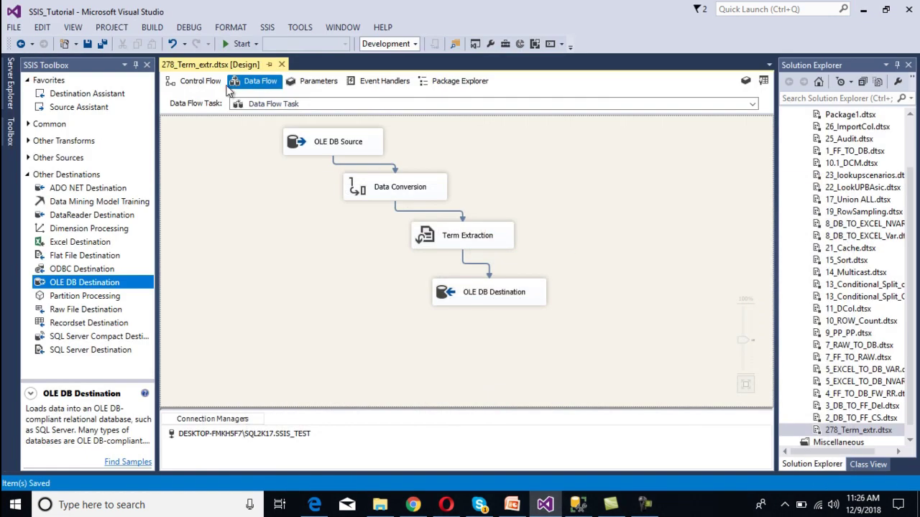
# Step: Execute the package, writing 5 term rows to the destination, then stop debugging
pyautogui.click(241, 44)
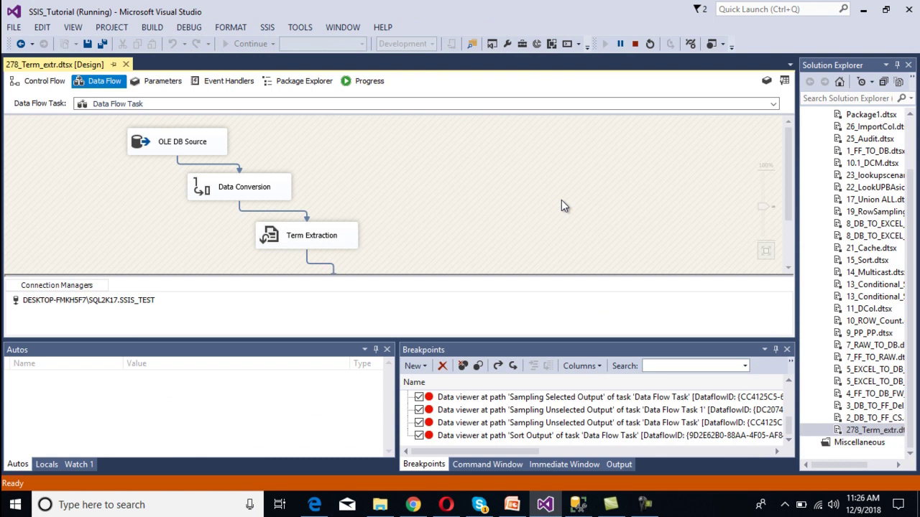
pyautogui.click(788, 223)
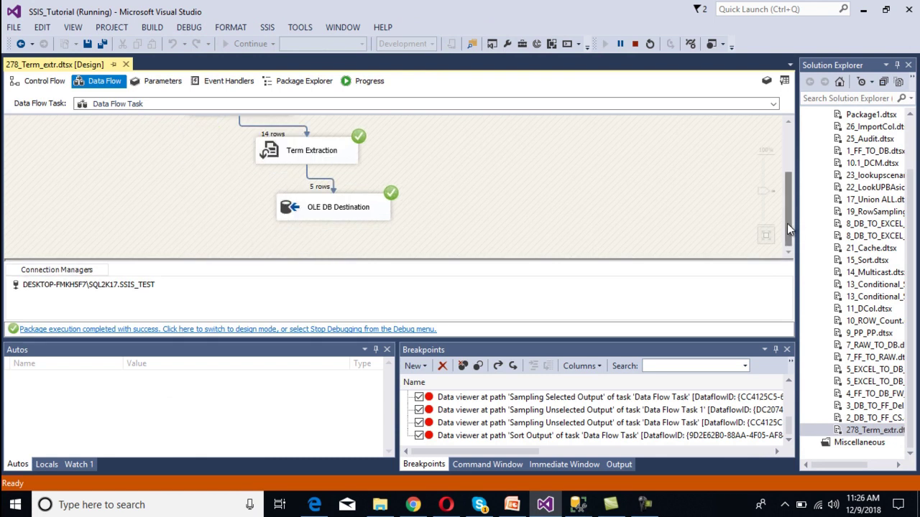
pyautogui.click(631, 45)
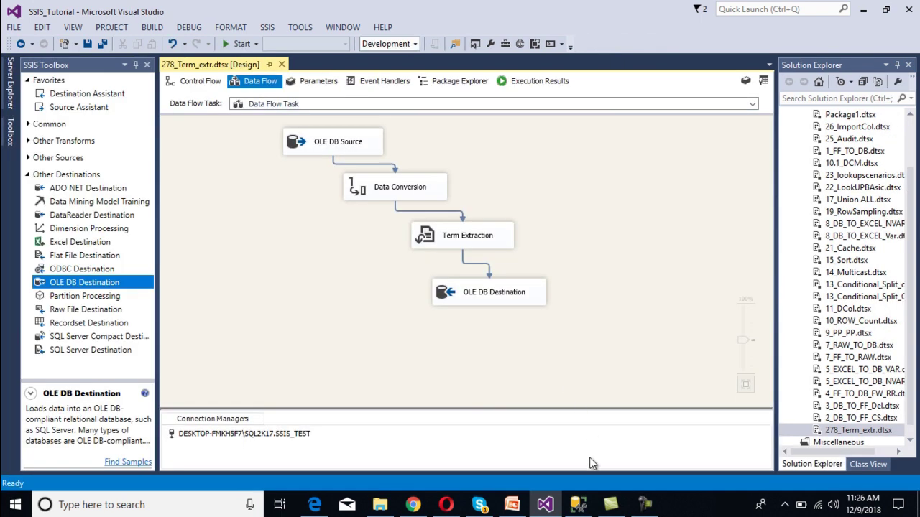
# Step: Query Term_extraction_Destination and review the five course counts, SSIS at 4, then return to the slides
pyautogui.click(578, 504)
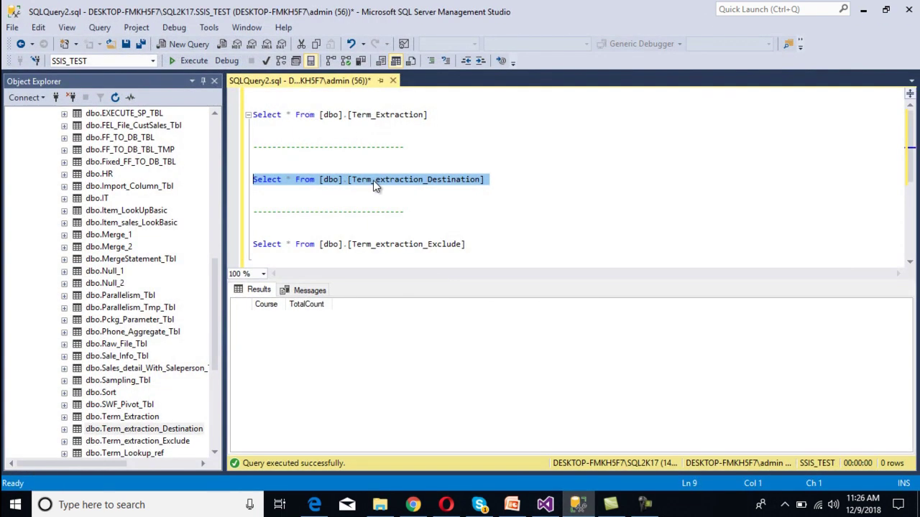
pyautogui.click(194, 63)
pyautogui.click(303, 329)
pyautogui.moveTo(266, 317); pyautogui.dragTo(320, 320)
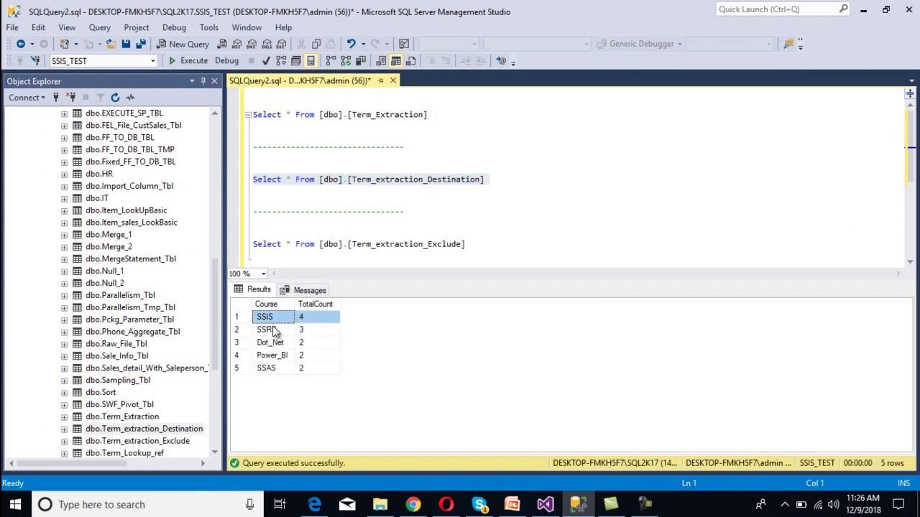
pyautogui.click(319, 318)
pyautogui.moveTo(270, 330); pyautogui.dragTo(308, 368)
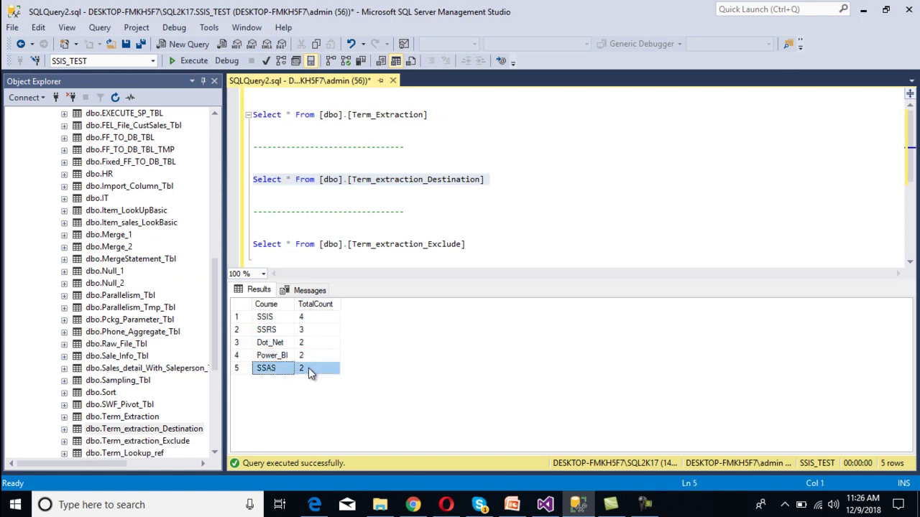
pyautogui.moveTo(512, 504)
pyautogui.click(511, 449)
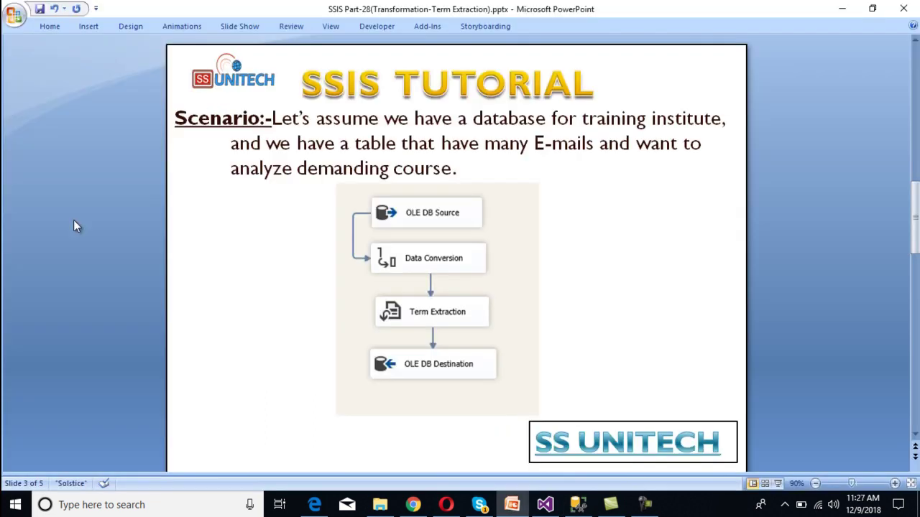
# Step: Advance to the Exclusion slide, then bring Management Studio back
pyautogui.scroll(-2, 73, 223)
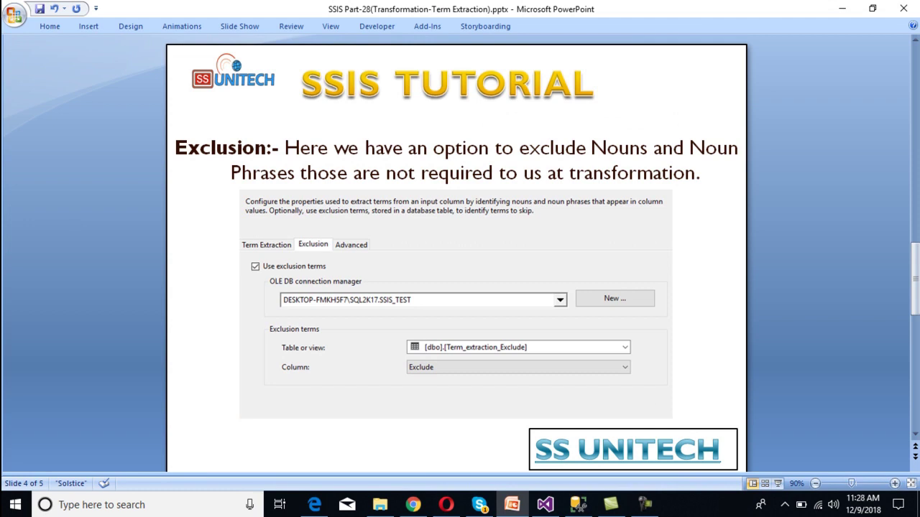
pyautogui.click(579, 505)
# Step: Run the Term_extraction_Exclude query and confirm Dot_Net is the only excluded term
pyautogui.moveTo(523, 238); pyautogui.dragTo(522, 243)
pyautogui.press('Down')
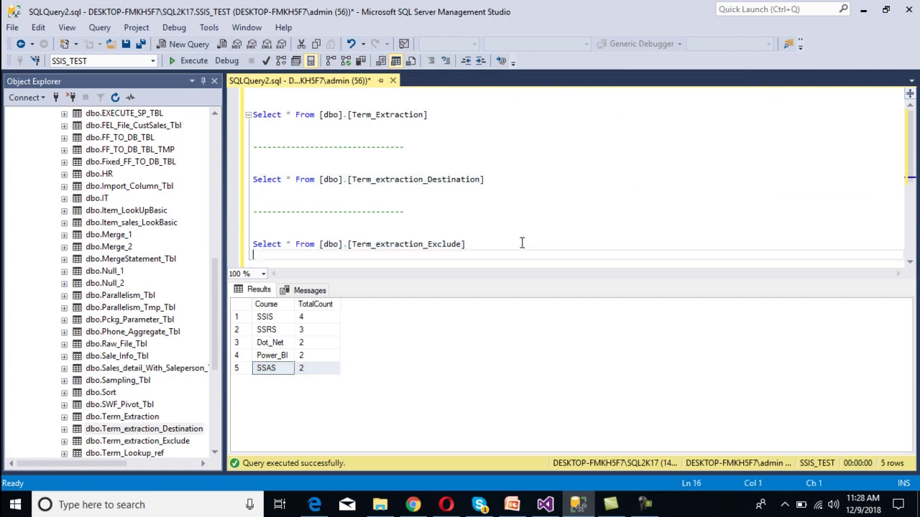
pyautogui.hotkey('shift', 'Up')
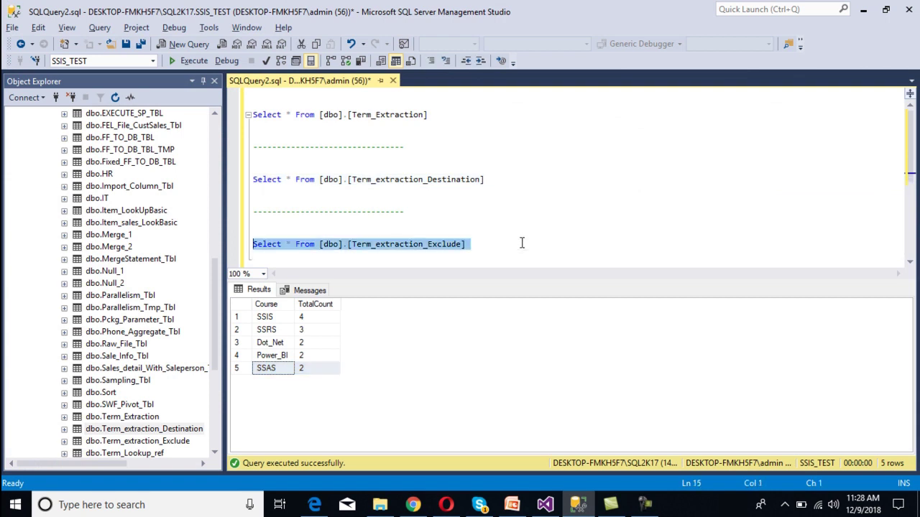
pyautogui.press('F5')
pyautogui.click(271, 316)
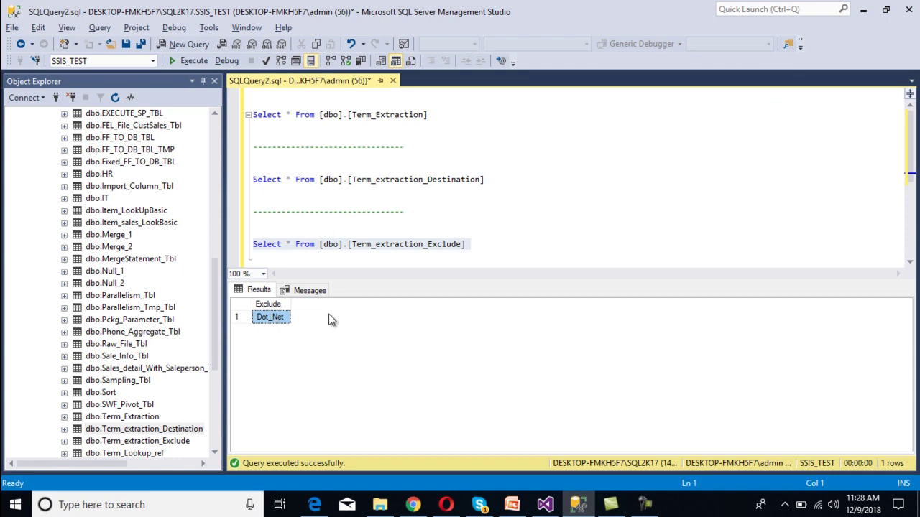
# Step: Write and execute 'truncate table [Term_extraction_Destination]' to empty the destination table
pyautogui.click(472, 194)
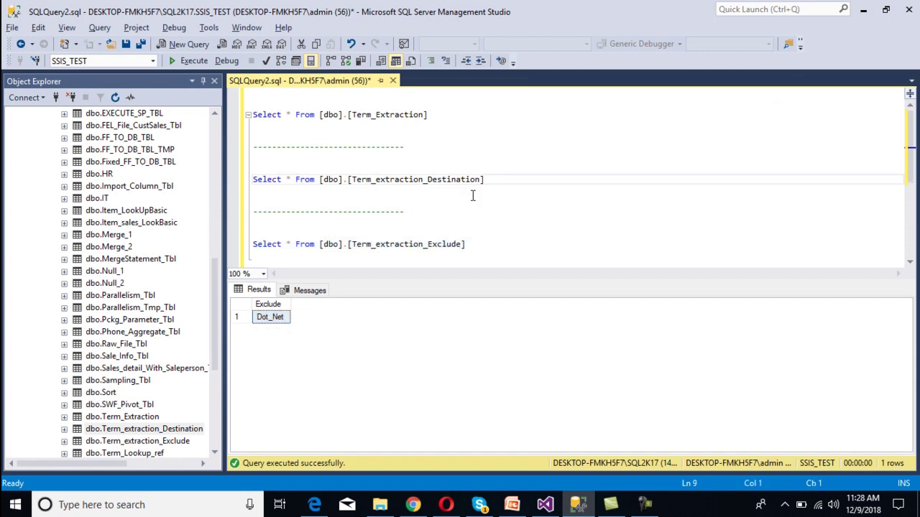
pyautogui.press('Down')
pyautogui.write('truncar')
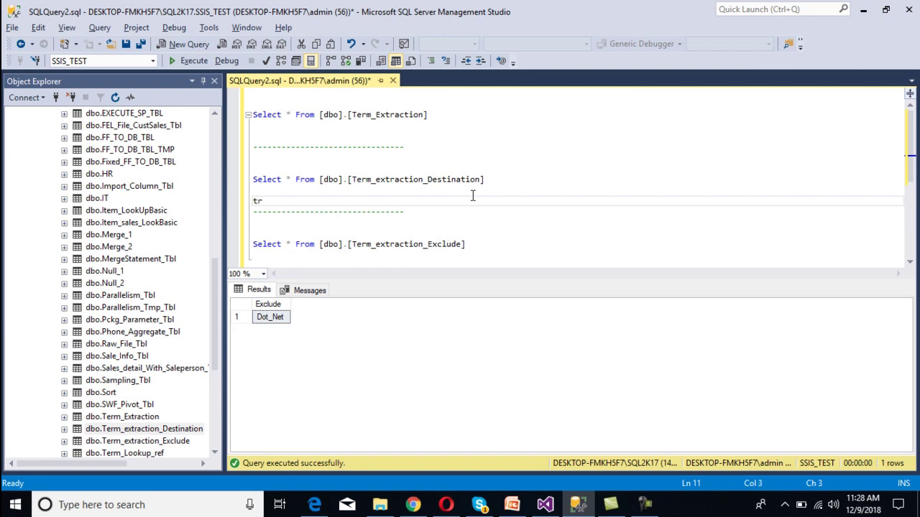
pyautogui.press('BackSpace')
pyautogui.write('te table')
pyautogui.write('[Term_extraction_Destination]')
pyautogui.hotkey('shift', 'Home')
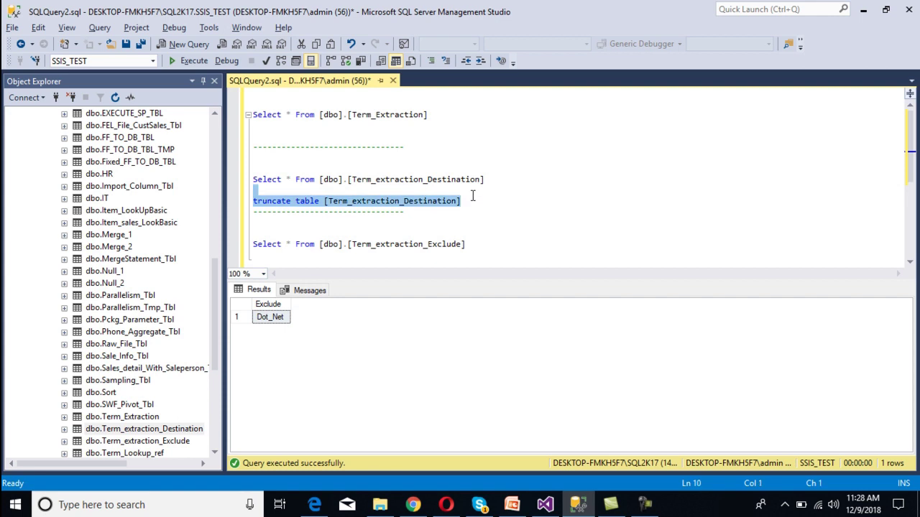
pyautogui.press('F5')
pyautogui.press('F5')
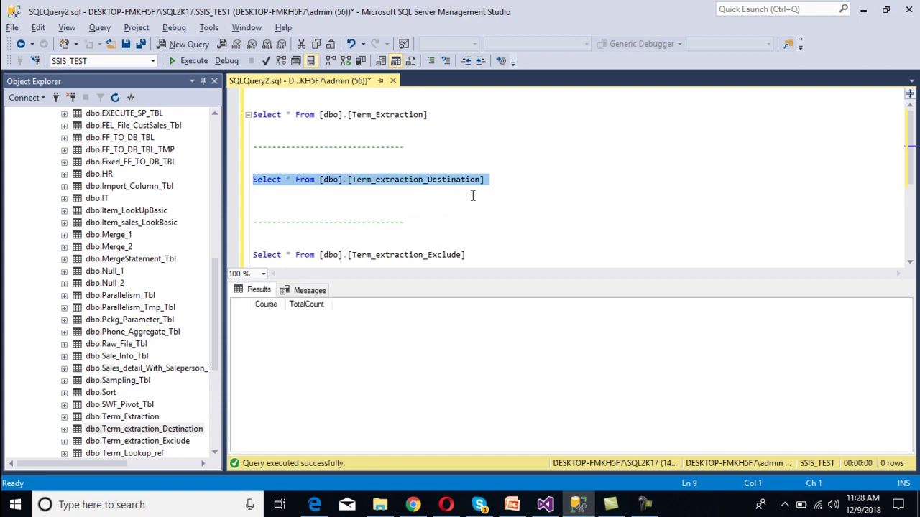
# Step: Enable exclusion terms in Term Extraction using the Exclude column of Term_extraction_Exclude
pyautogui.click(544, 506)
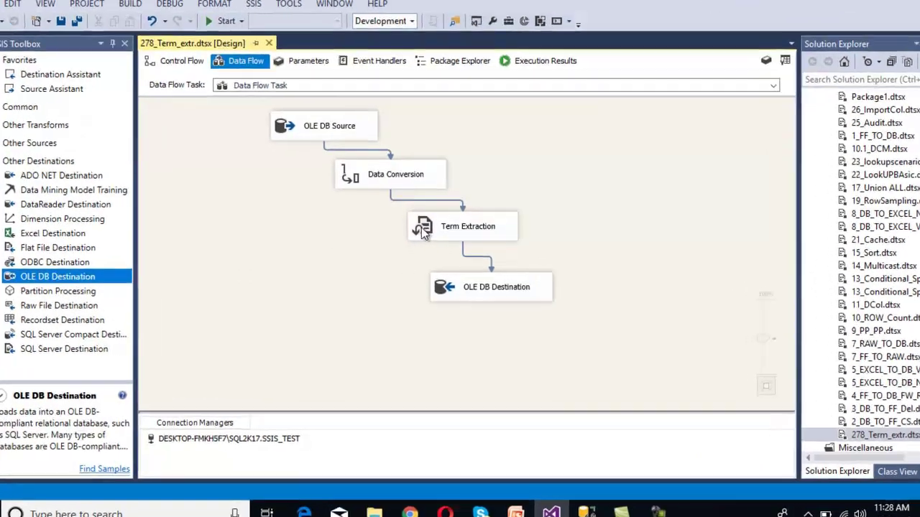
pyautogui.doubleClick(442, 239)
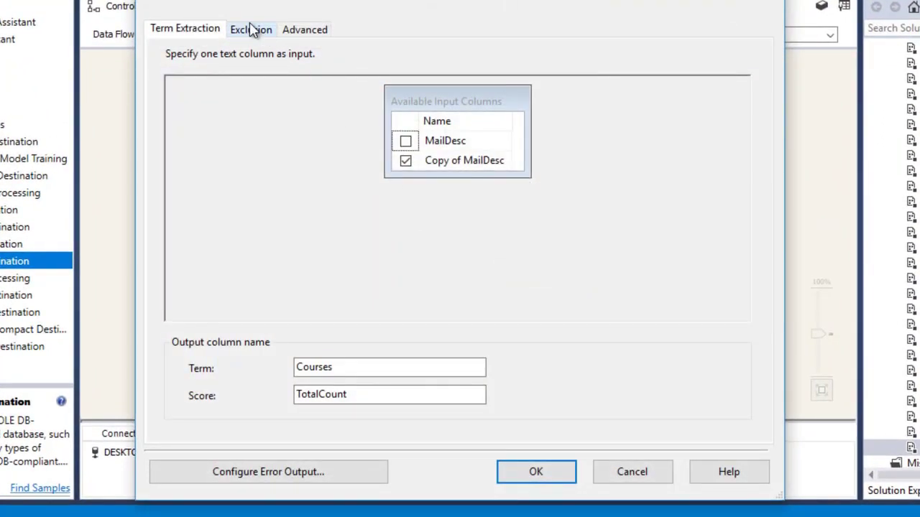
pyautogui.click(251, 30)
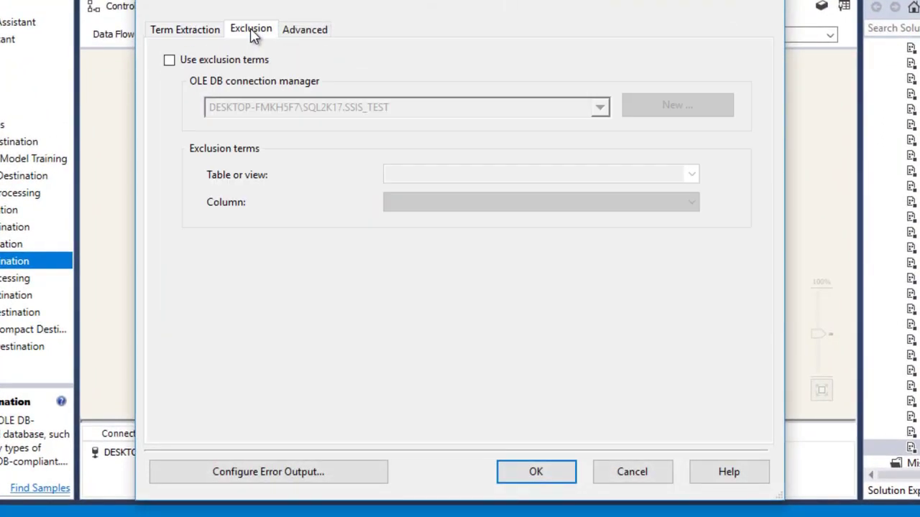
pyautogui.click(207, 64)
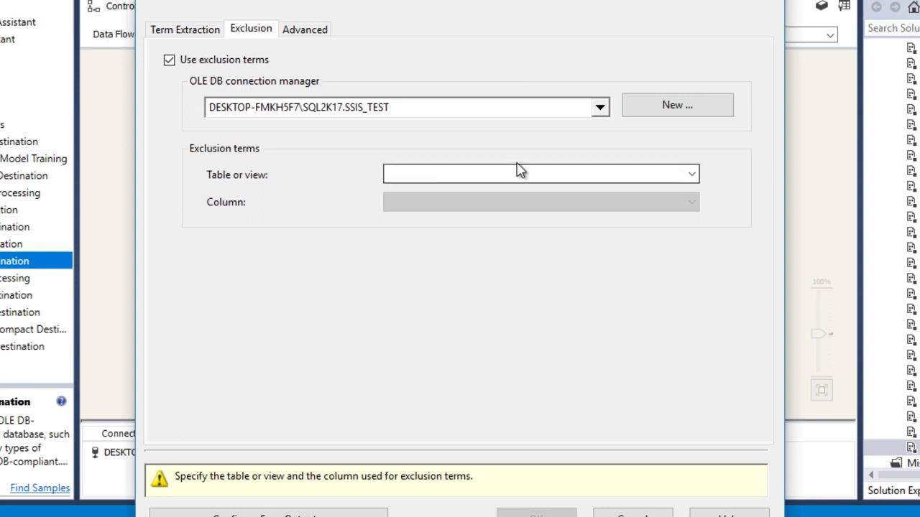
pyautogui.click(691, 174)
pyautogui.click(692, 175)
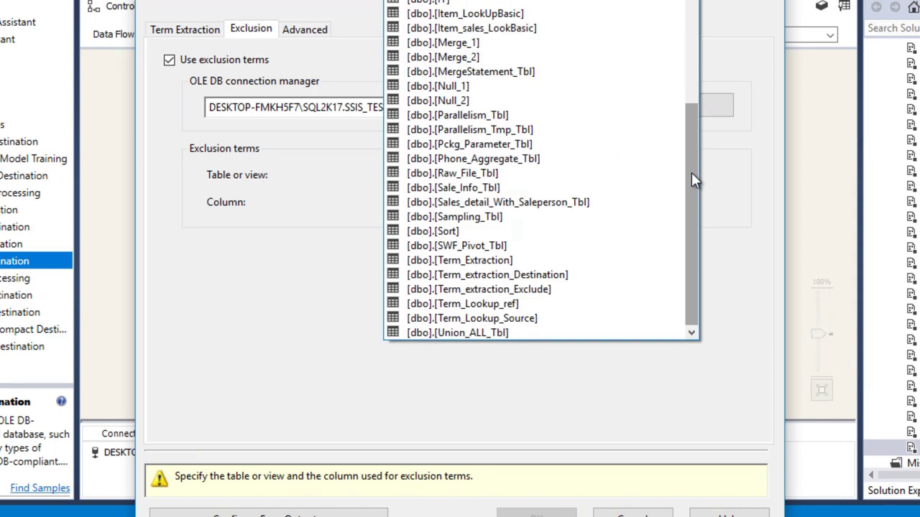
pyautogui.click(572, 297)
pyautogui.click(471, 209)
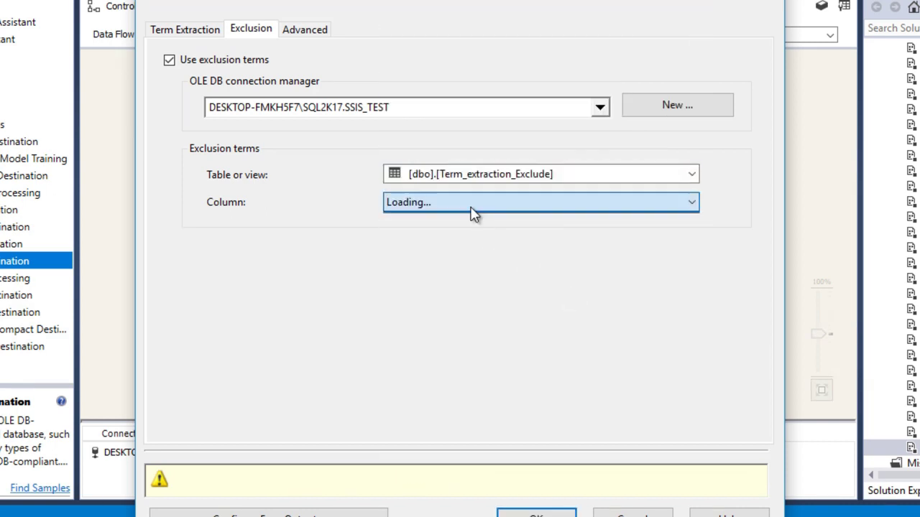
pyautogui.click(471, 214)
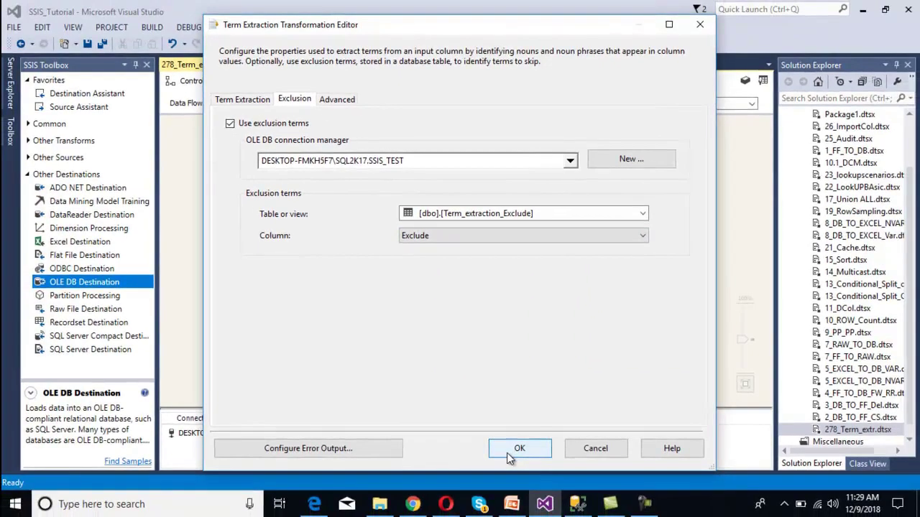
# Step: Apply the exclusion settings and run the package to completion, writing 4 rows
pyautogui.click(535, 472)
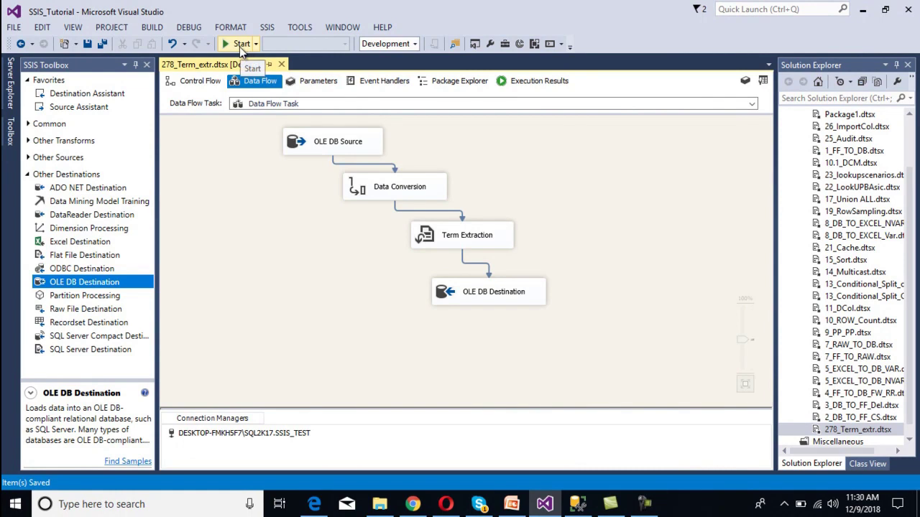
pyautogui.click(239, 44)
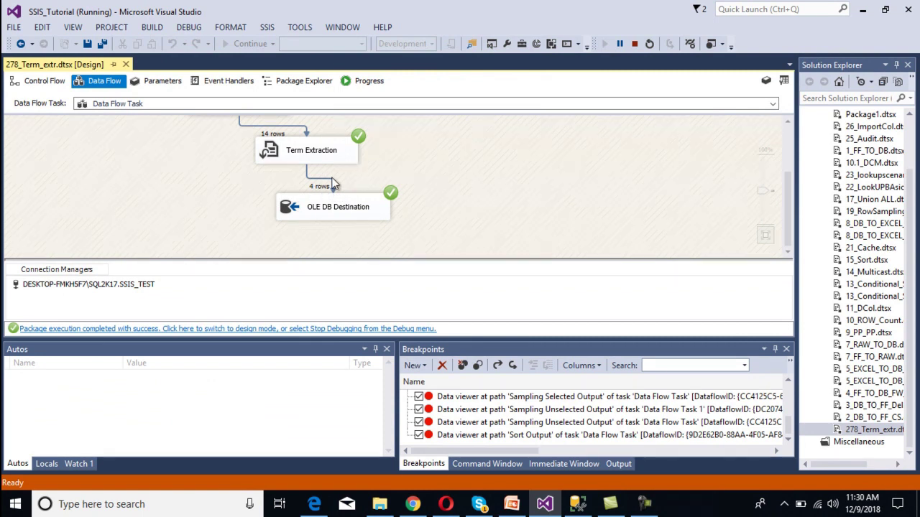
pyautogui.click(635, 44)
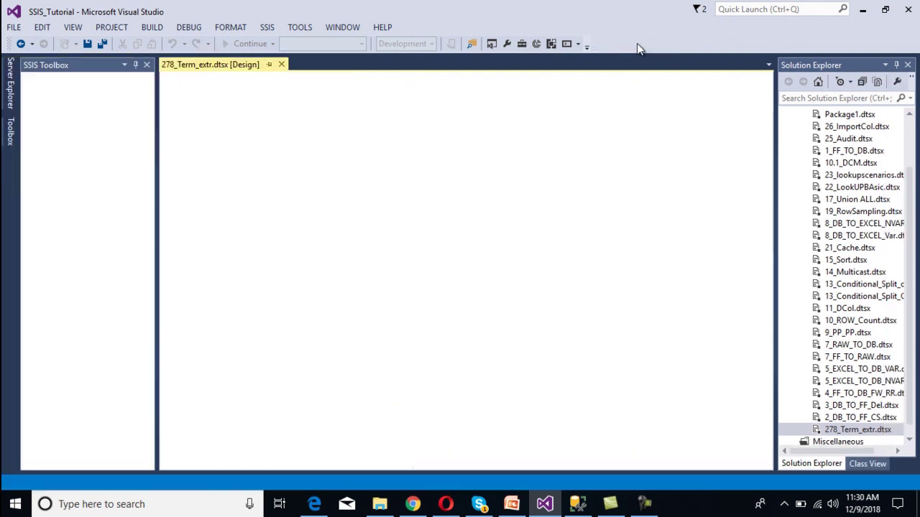
# Step: Rerun the destination query showing SSIS 4, SSRS 3, Power_BI 2, SSAS 2, then show the closing slide
pyautogui.click(579, 503)
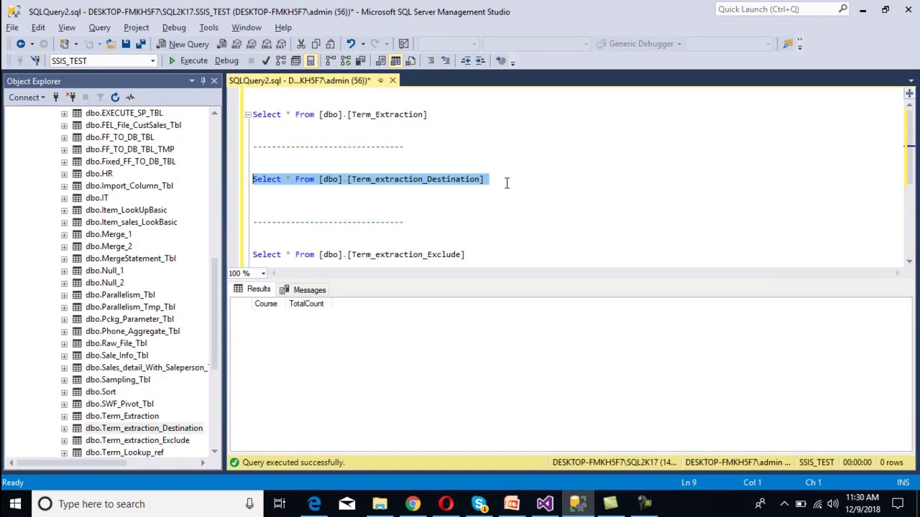
pyautogui.click(194, 60)
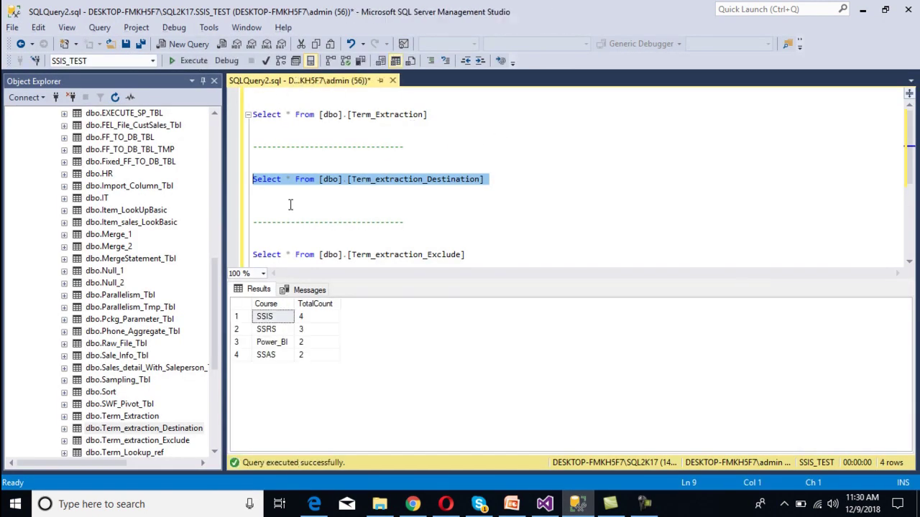
pyautogui.click(314, 354)
pyautogui.moveTo(313, 354); pyautogui.dragTo(265, 355)
pyautogui.click(301, 344)
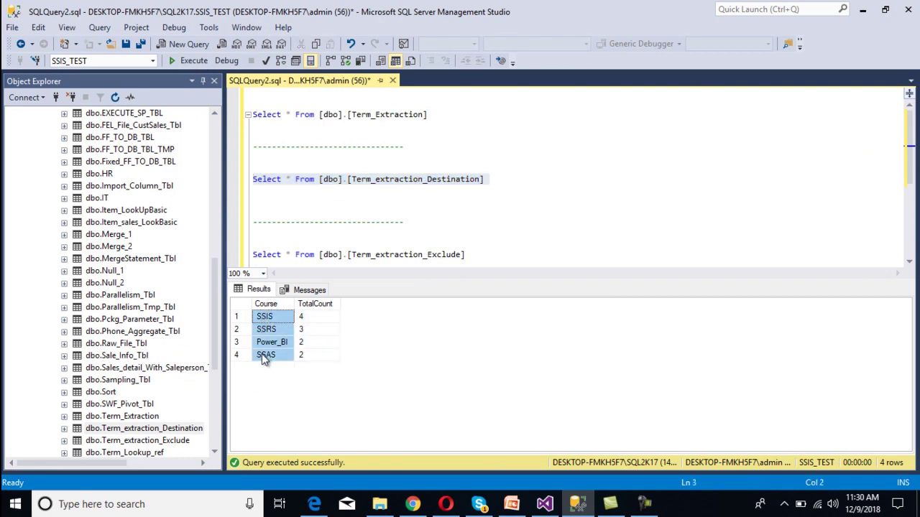
pyautogui.click(511, 504)
pyautogui.scroll(-2, 773, 317)
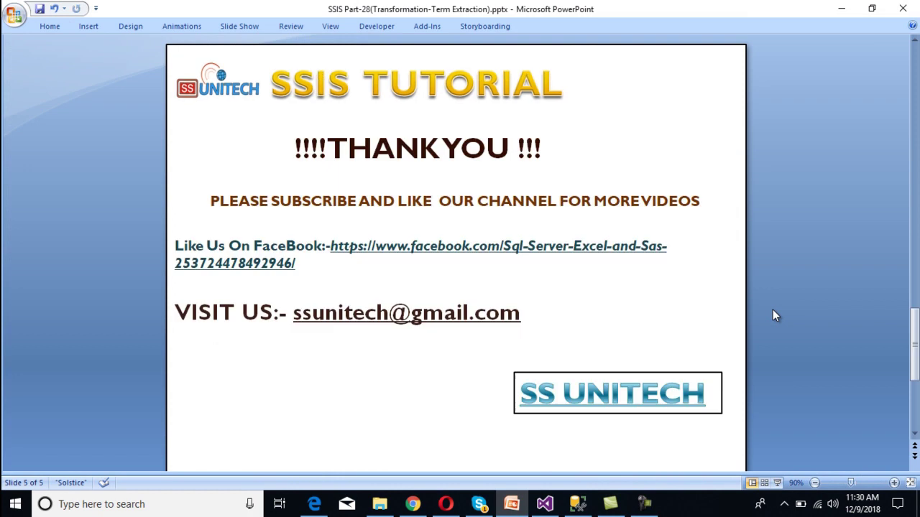
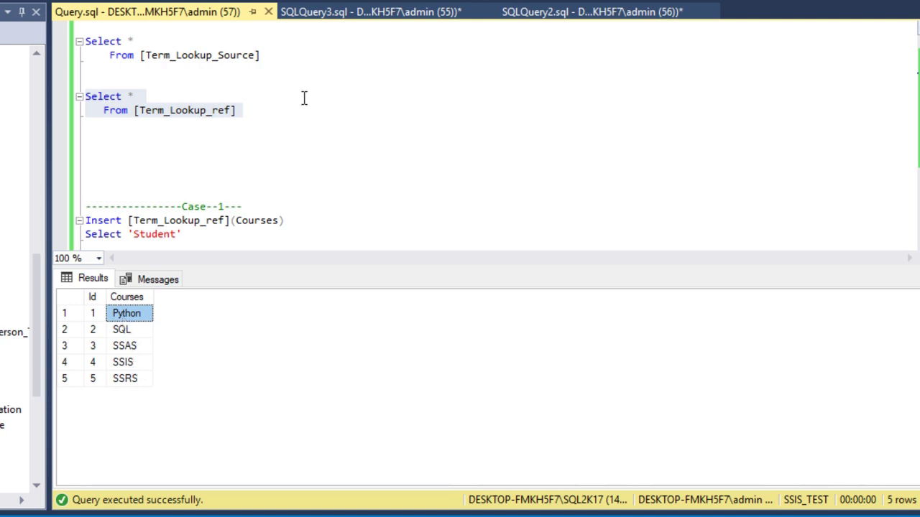
# Step: Review the five Term_Lookup_ref courses (Python to SSRS), then switch to the SSIS_Tutorial project in Visual Studio
pyautogui.click(272, 137)
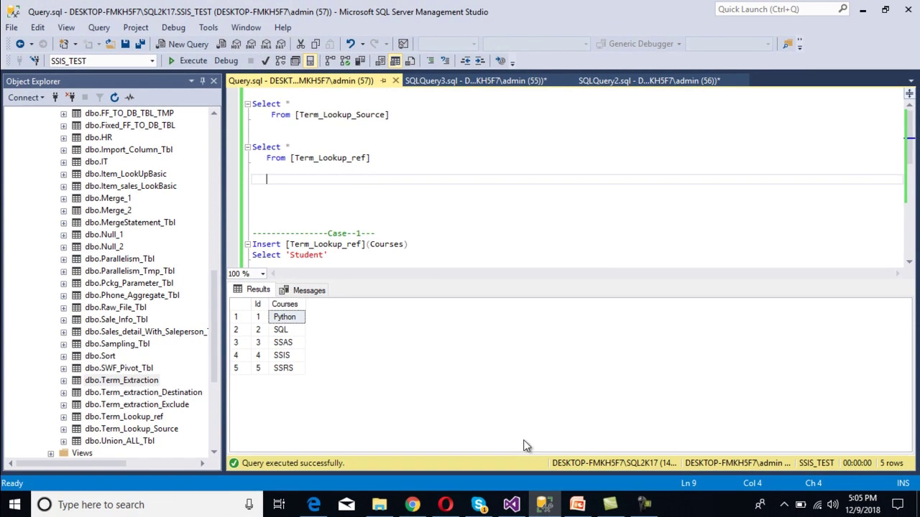
pyautogui.click(510, 504)
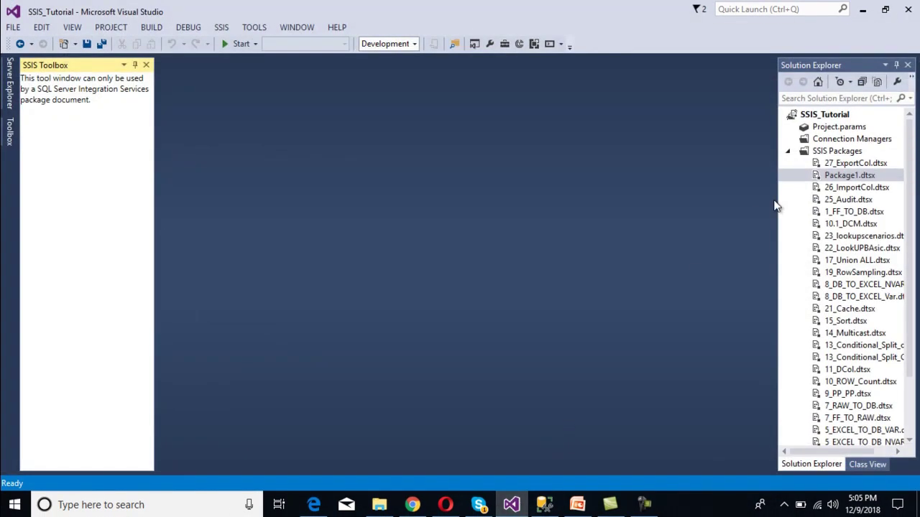
# Step: Create a new SSIS package and rename it 29_Term_llokup
pyautogui.click(836, 151)
pyautogui.rightClick(835, 151)
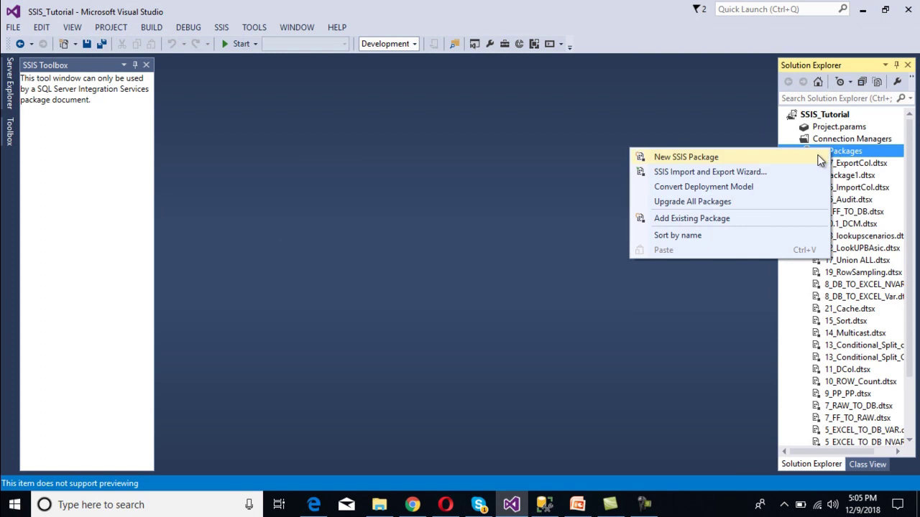
pyautogui.click(819, 156)
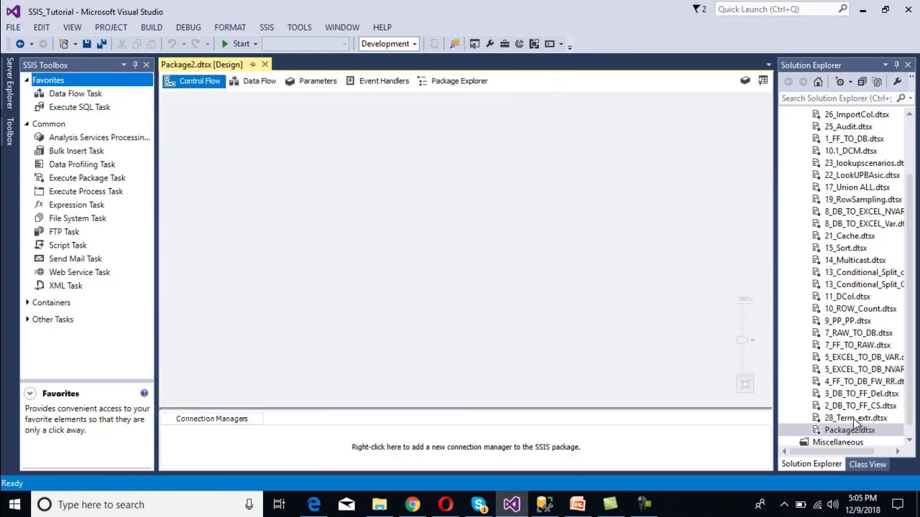
pyautogui.click(850, 432)
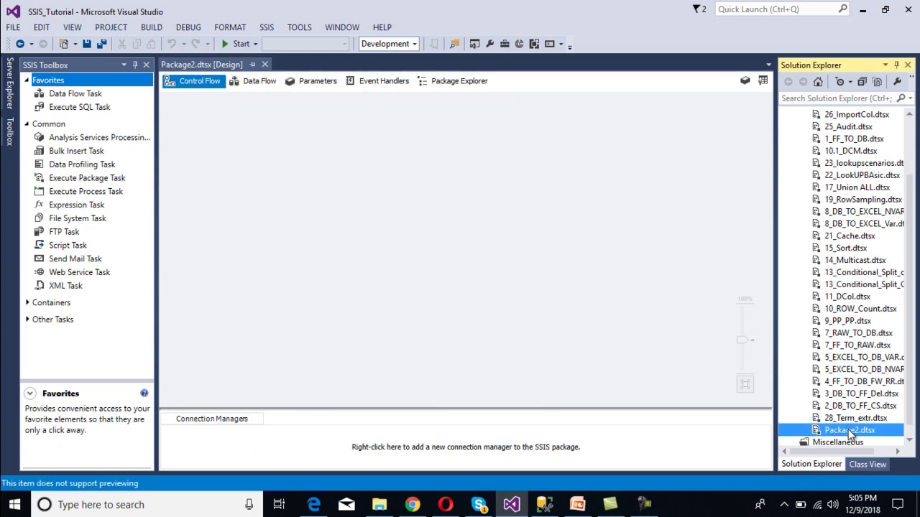
pyautogui.click(850, 431)
pyautogui.write('29_Term_lllokup')
pyautogui.press('Return')
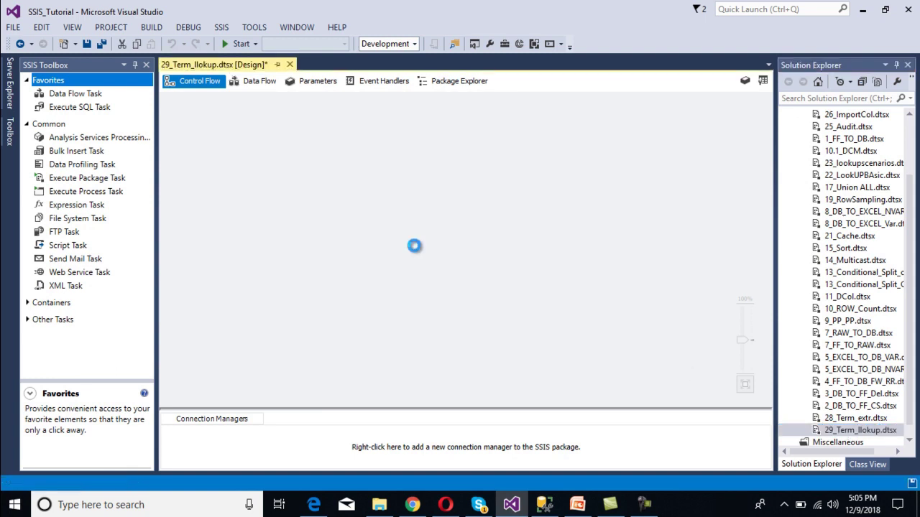
# Step: Add a Data Flow Task to the control flow and open its data flow
pyautogui.click(87, 100)
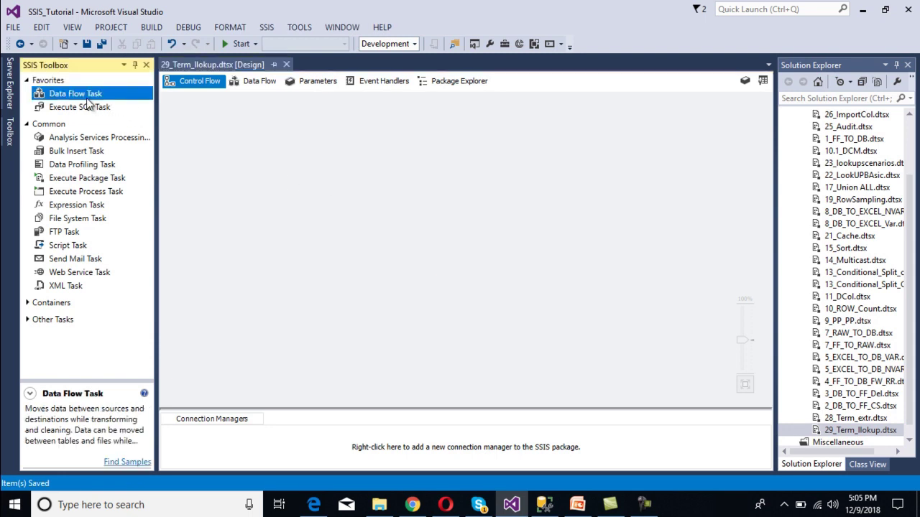
pyautogui.moveTo(77, 99); pyautogui.dragTo(286, 159)
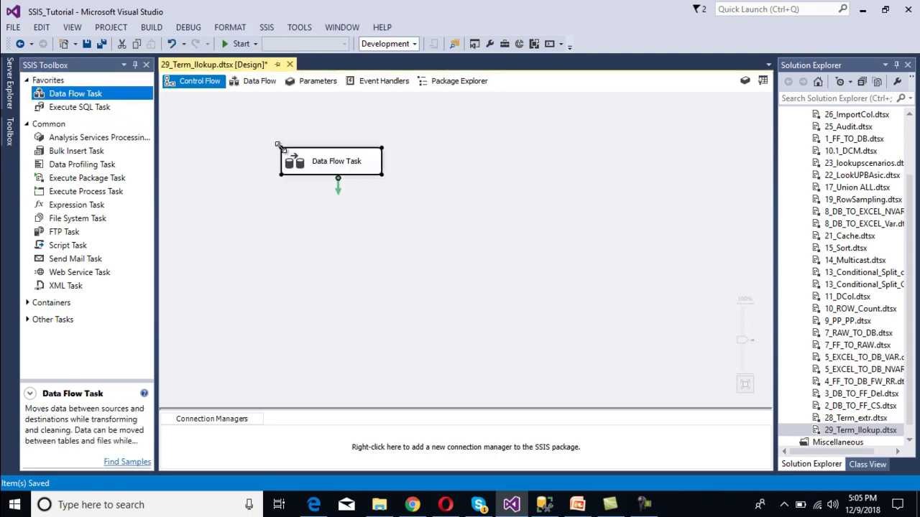
pyautogui.doubleClick(288, 164)
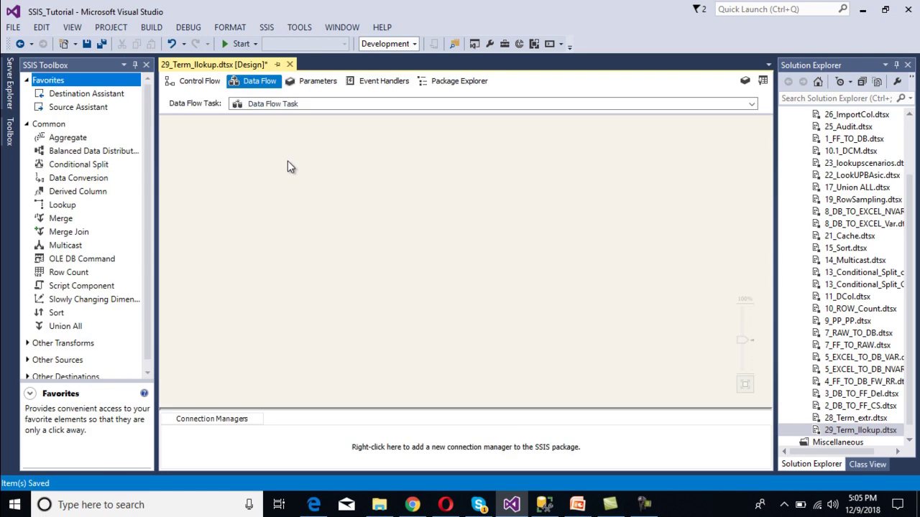
# Step: Add an OLE DB Source from Other Sources to the data flow
pyautogui.click(119, 177)
pyautogui.press('Left')
pyautogui.press('Left')
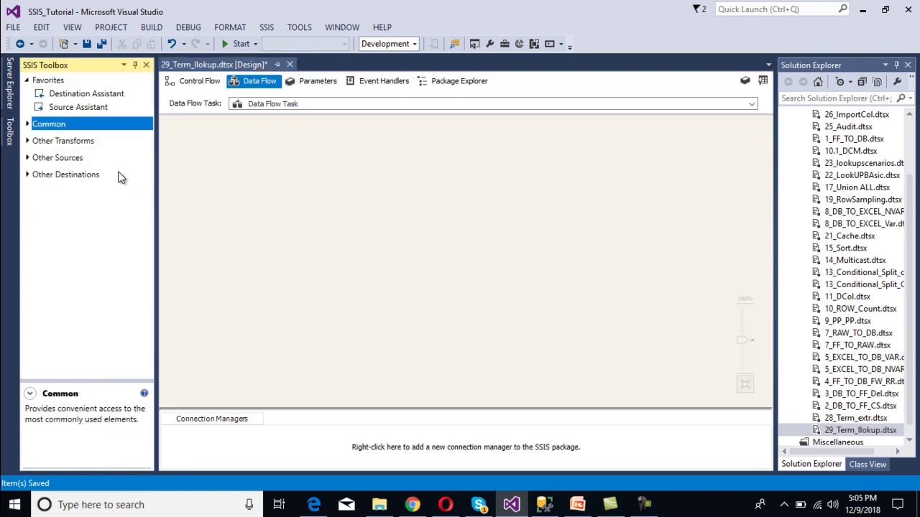
pyautogui.press('Down')
pyautogui.press('Down')
pyautogui.press('Right')
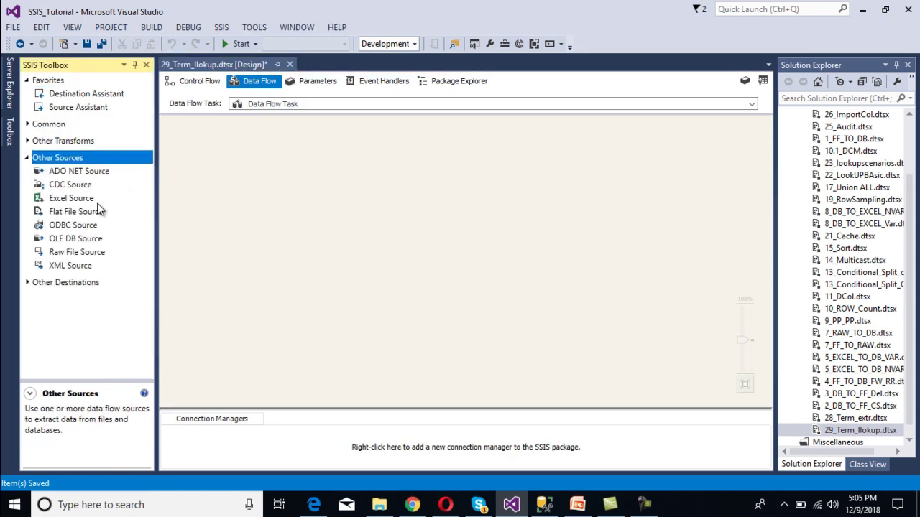
pyautogui.click(92, 228)
pyautogui.click(92, 238)
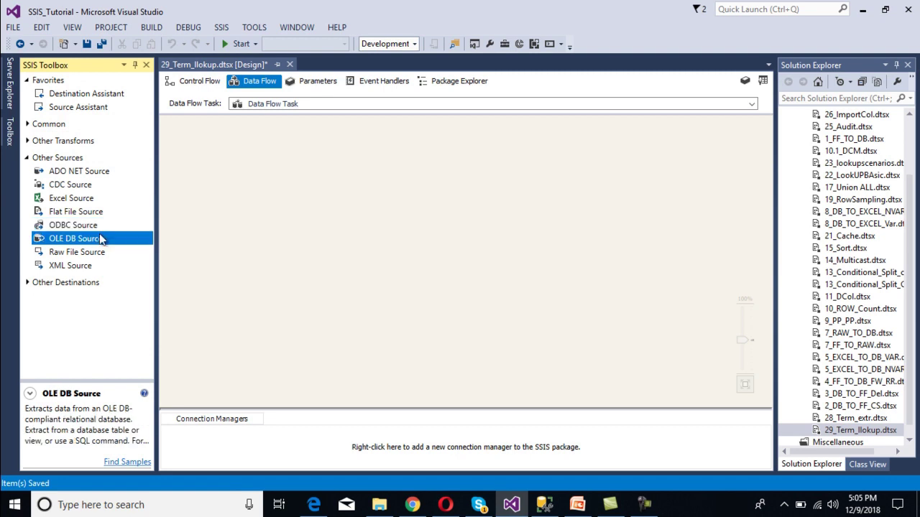
pyautogui.doubleClick(92, 238)
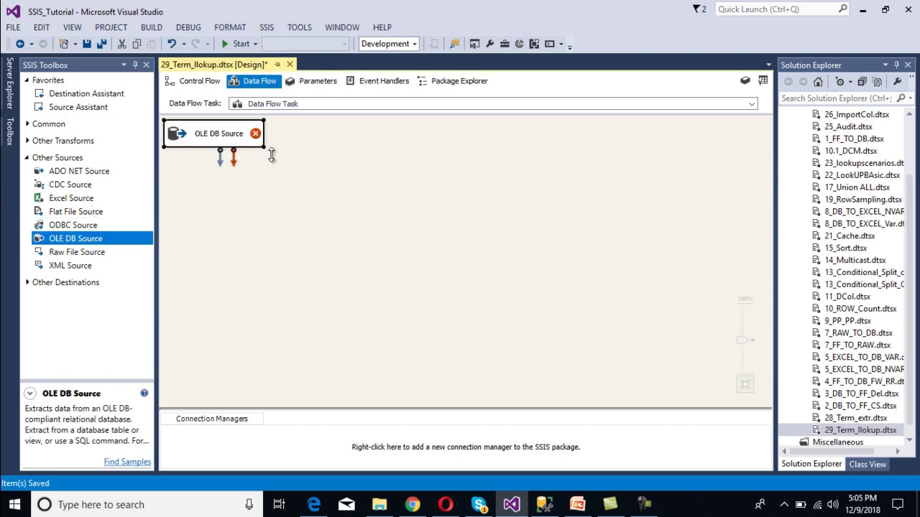
# Step: Point the OLE DB Source at [dbo].[Term_Lookup_Source] over the SSIS_TEST connection and check its columns
pyautogui.doubleClick(185, 139)
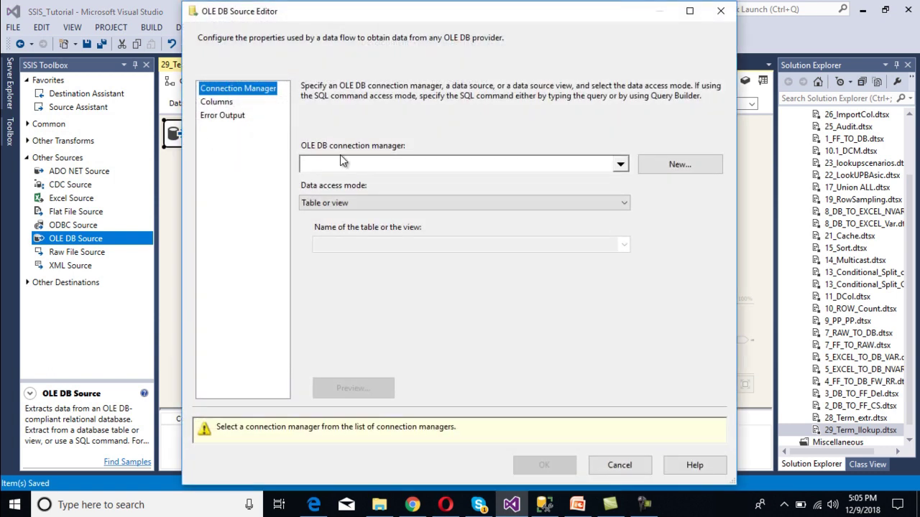
pyautogui.click(679, 165)
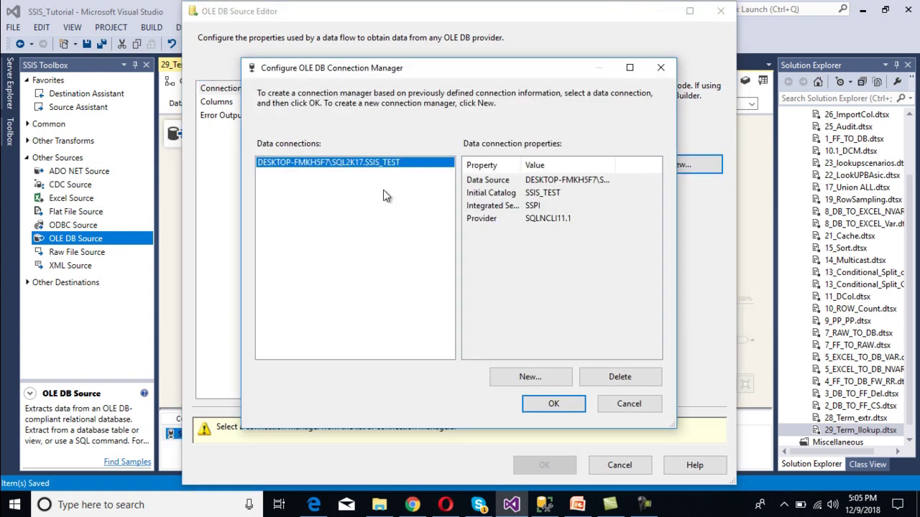
pyautogui.click(529, 400)
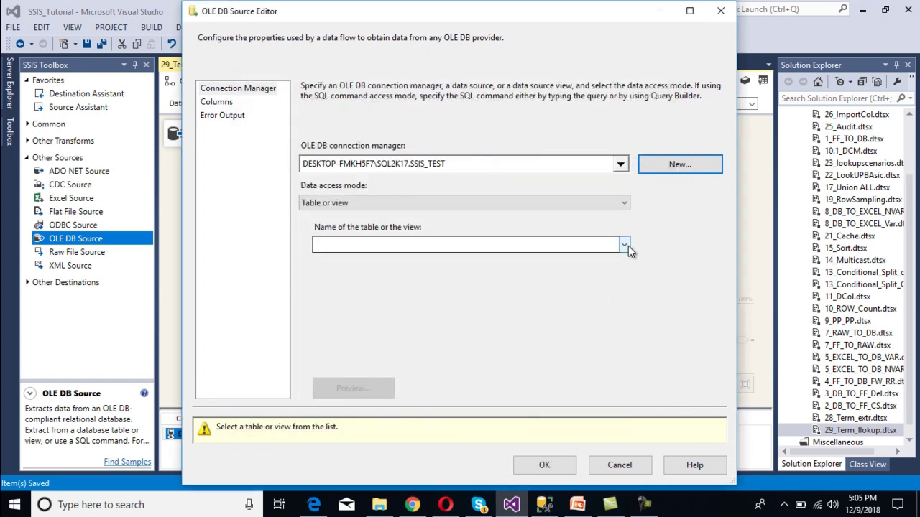
pyautogui.click(624, 245)
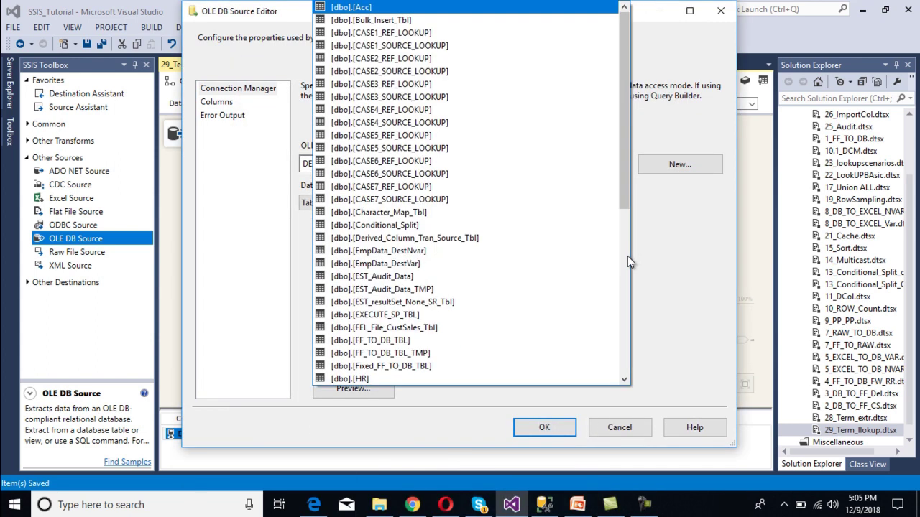
pyautogui.scroll(-10, 627, 259)
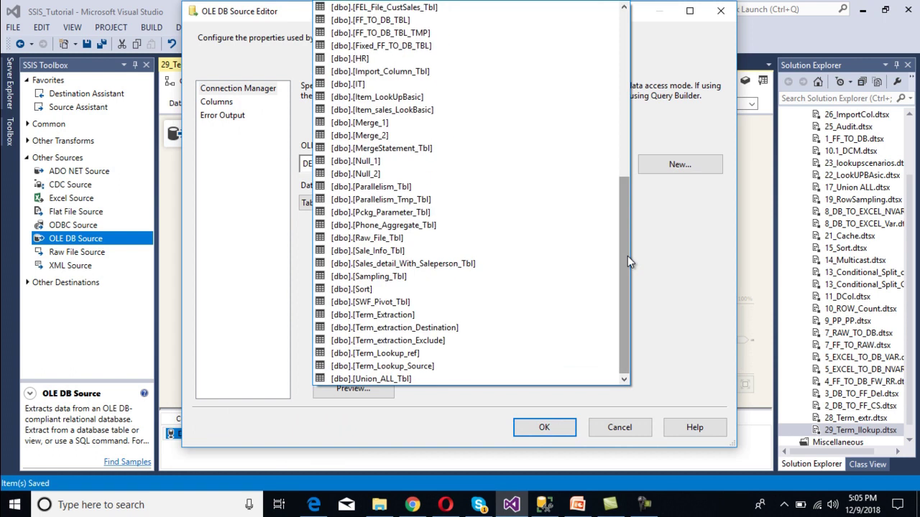
pyautogui.click(488, 372)
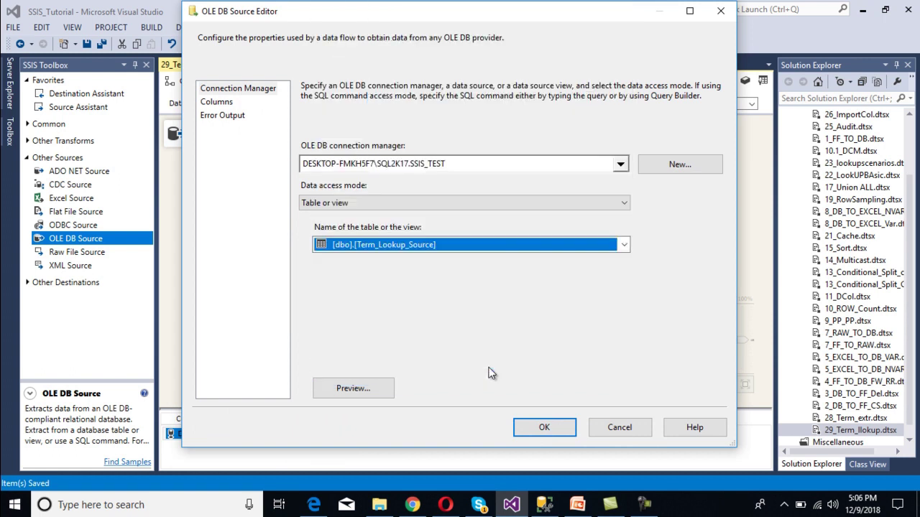
pyautogui.click(223, 106)
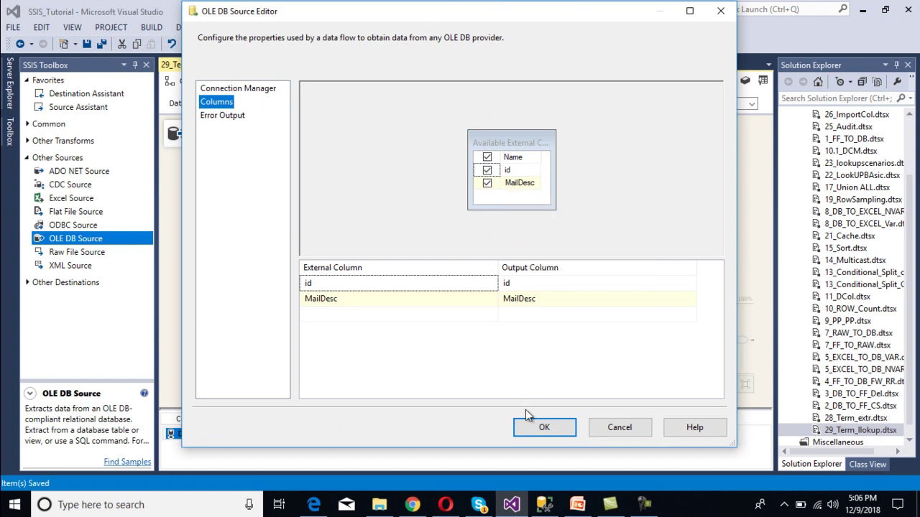
pyautogui.click(541, 428)
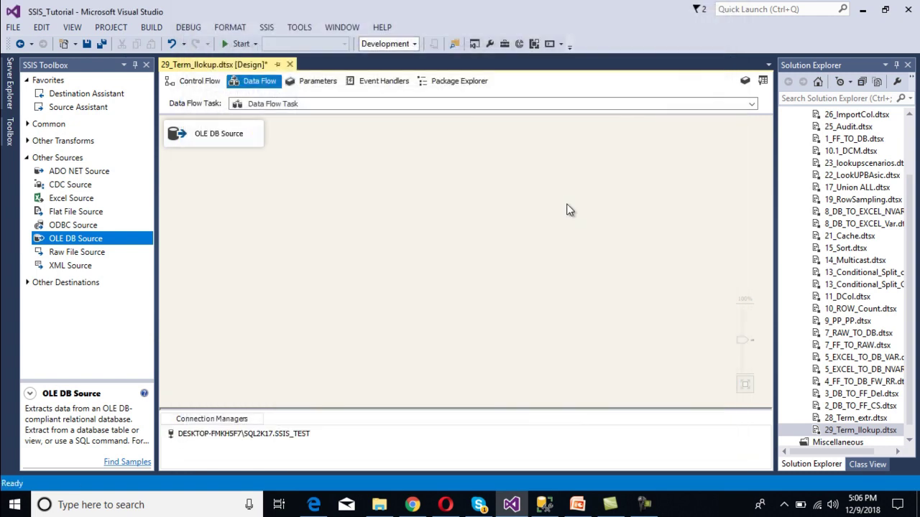
# Step: Add a Term Lookup transform and connect the OLE DB Source output to it
pyautogui.hotkey('ctrl', 's')
pyautogui.click(76, 159)
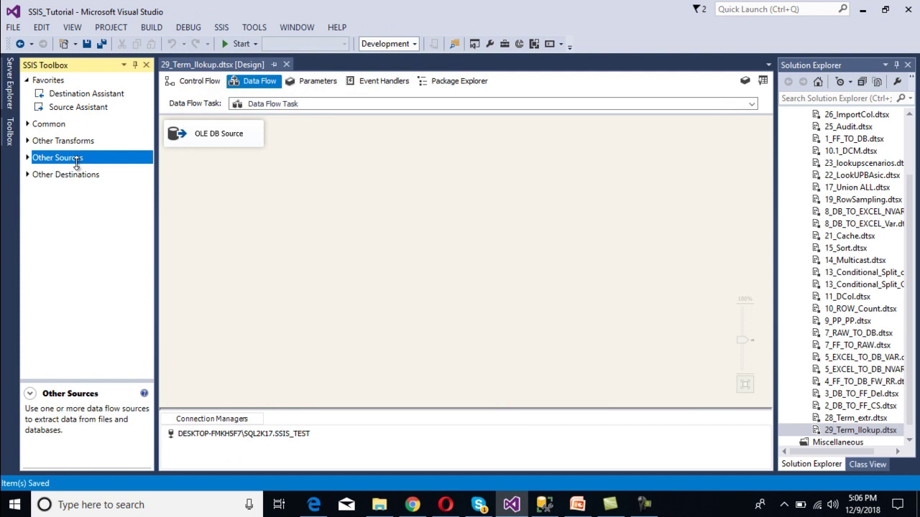
pyautogui.press('Up')
pyautogui.press('Right')
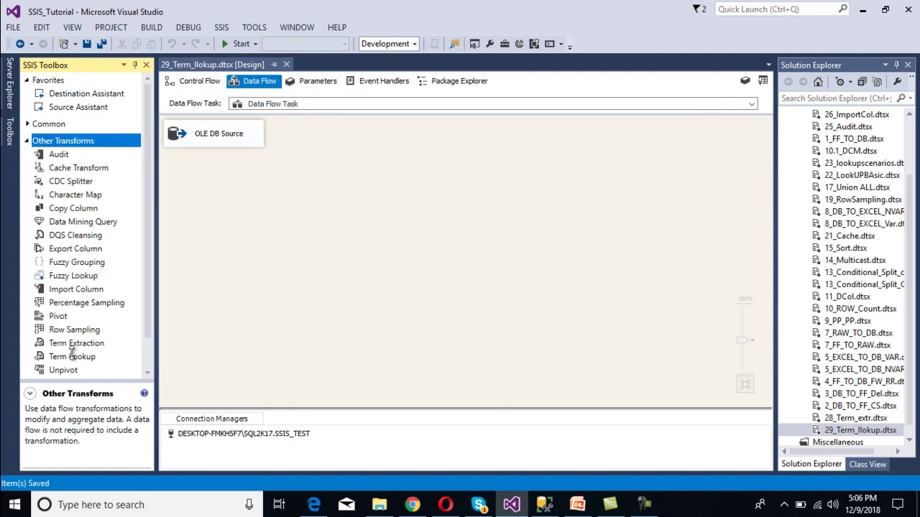
pyautogui.moveTo(70, 349); pyautogui.dragTo(287, 179)
pyautogui.click(208, 140)
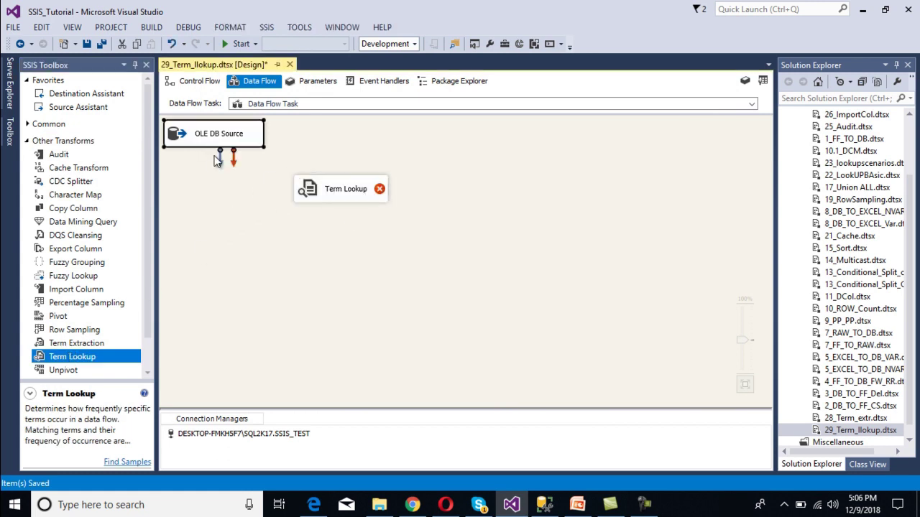
pyautogui.moveTo(220, 161); pyautogui.dragTo(331, 194)
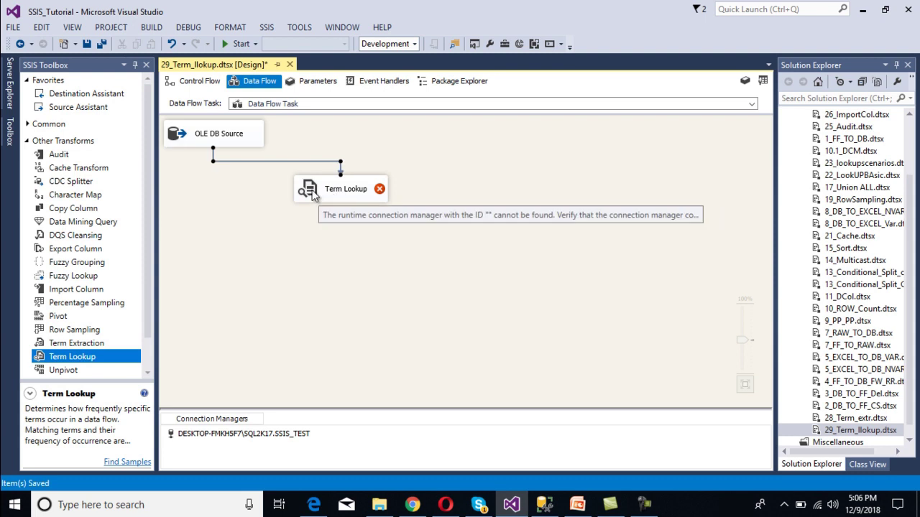
# Step: Set Term Lookup to use Term_Lookup_ref, map MailDesc to Courses, pass all columns through, case-sensitive
pyautogui.doubleClick(312, 192)
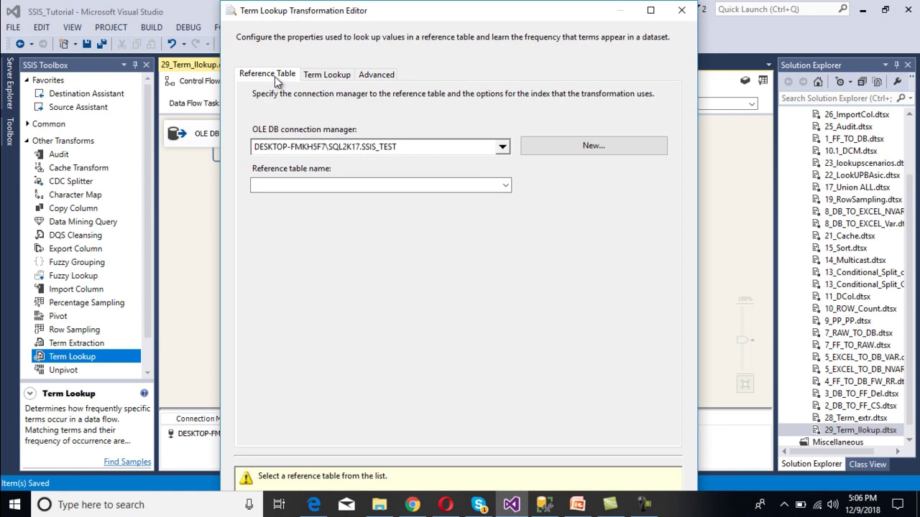
pyautogui.click(506, 186)
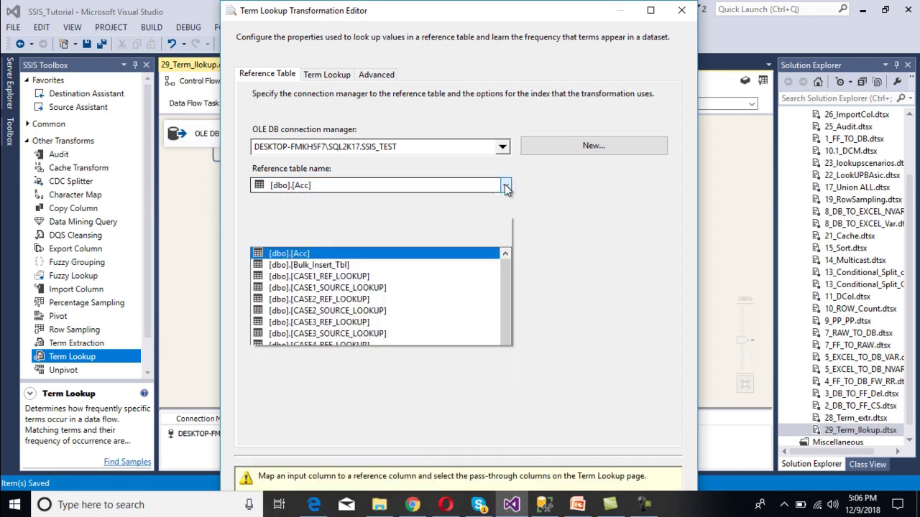
pyautogui.scroll(-8, 502, 220)
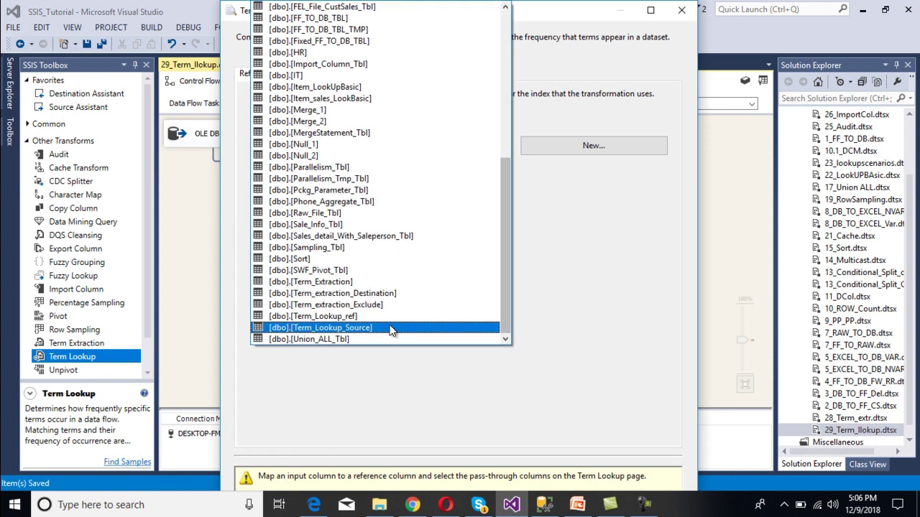
pyautogui.click(397, 316)
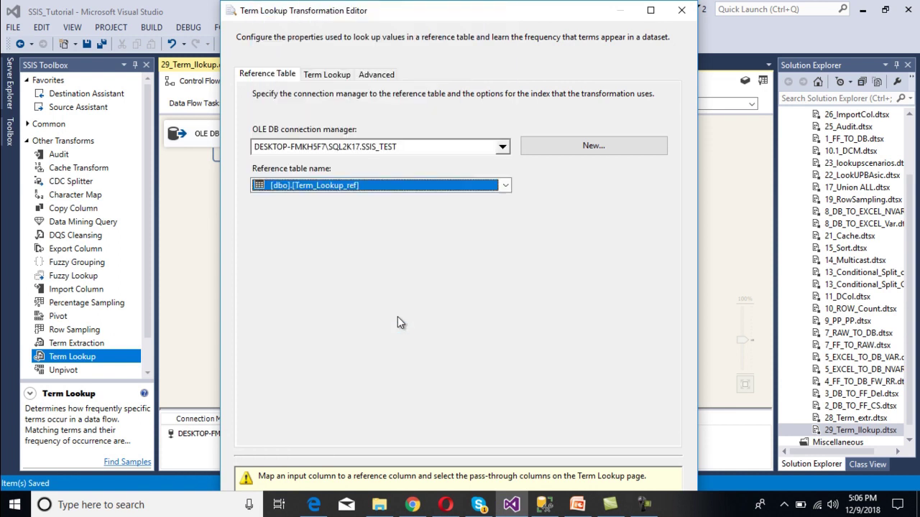
pyautogui.click(325, 75)
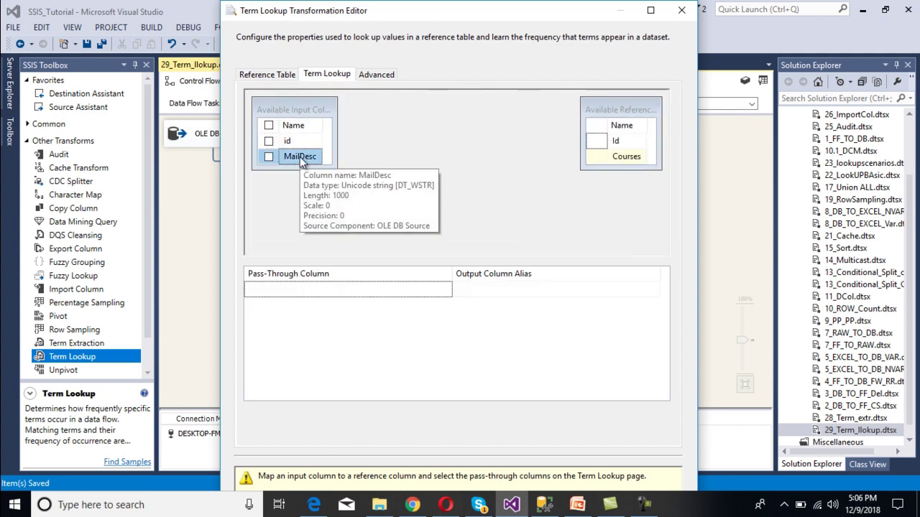
pyautogui.click(299, 157)
pyautogui.moveTo(300, 156); pyautogui.dragTo(622, 161)
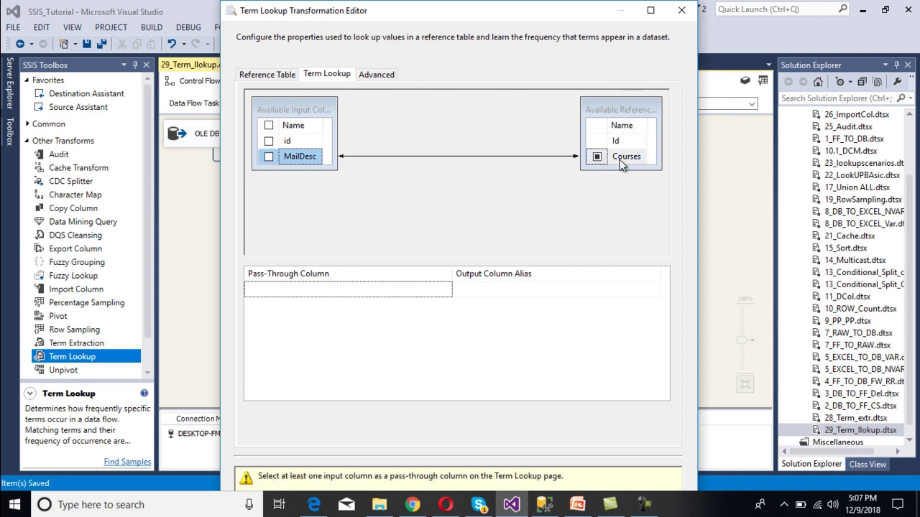
pyautogui.click(268, 126)
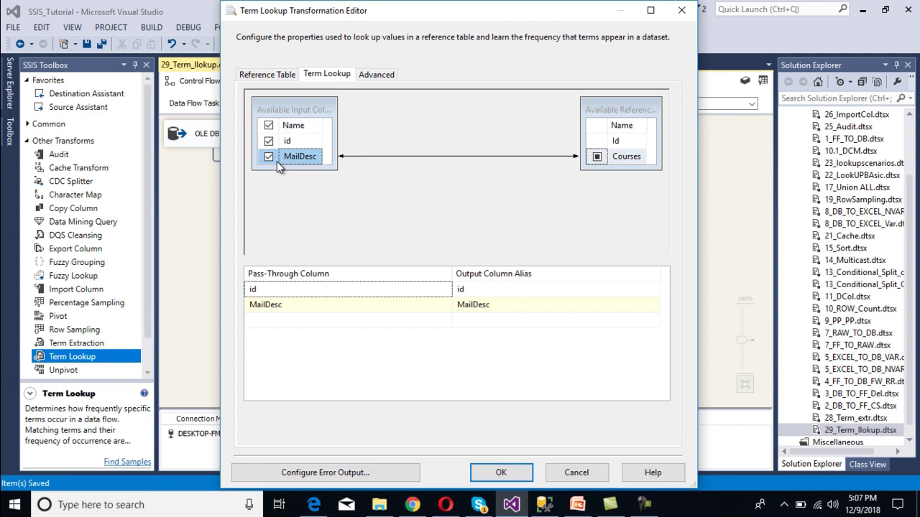
pyautogui.click(373, 74)
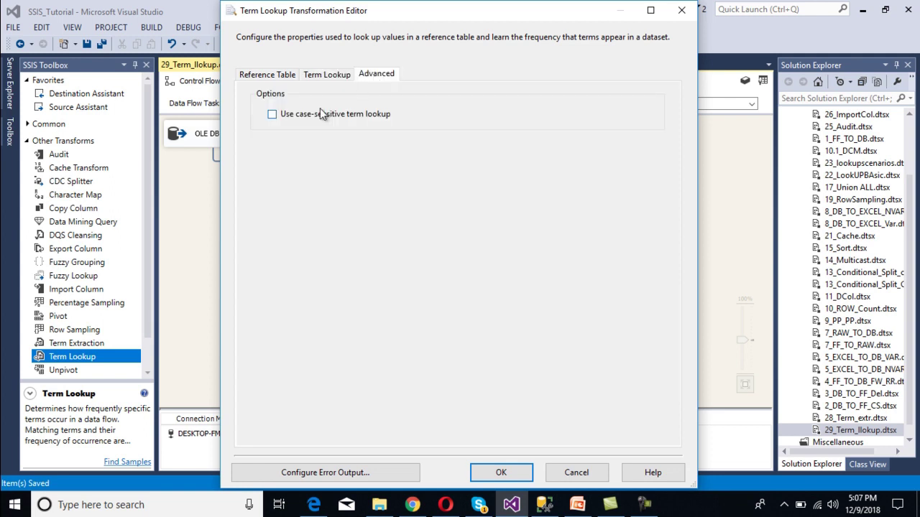
pyautogui.click(378, 114)
pyautogui.press('Return')
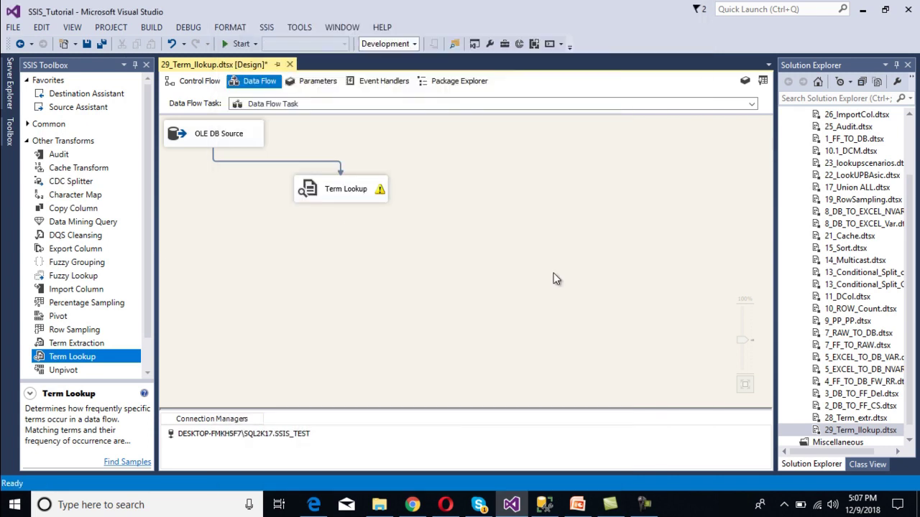
# Step: Set the Term Lookup error output to Ignore failure and save the transform settings
pyautogui.click(382, 194)
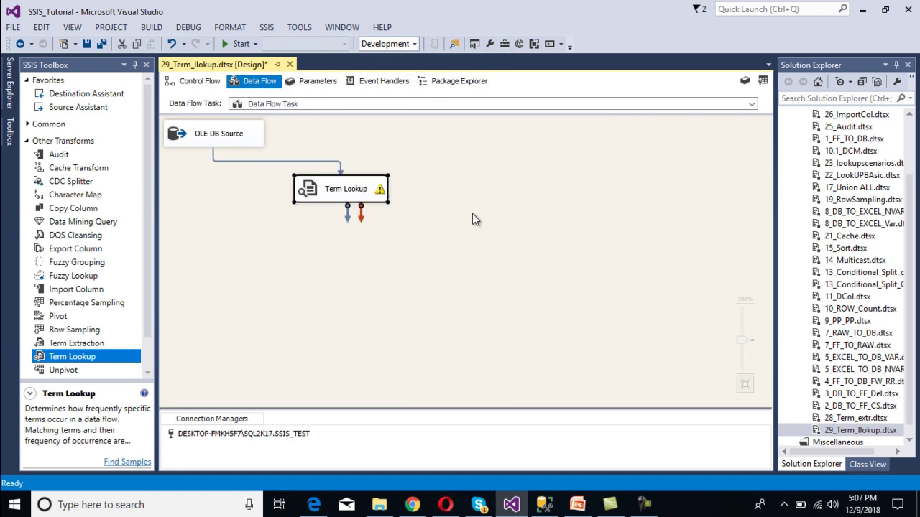
pyautogui.doubleClick(339, 189)
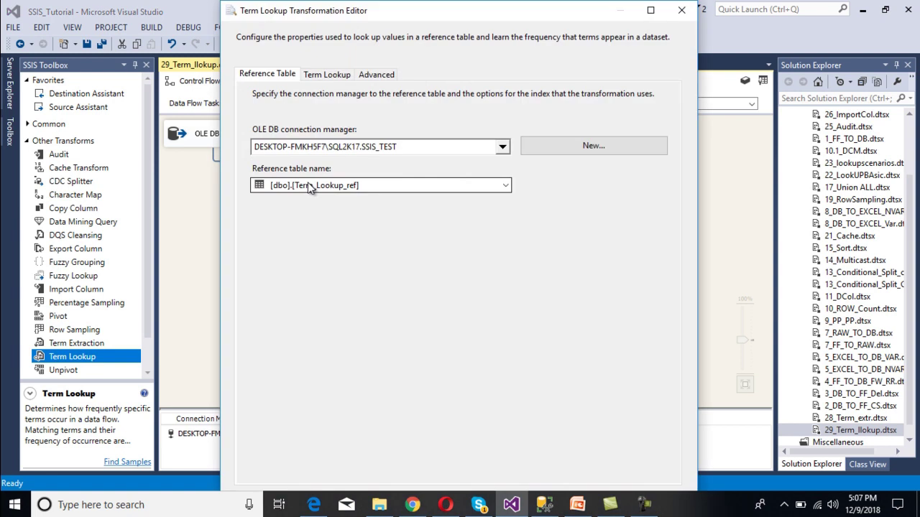
pyautogui.moveTo(462, 53); pyautogui.dragTo(449, 30)
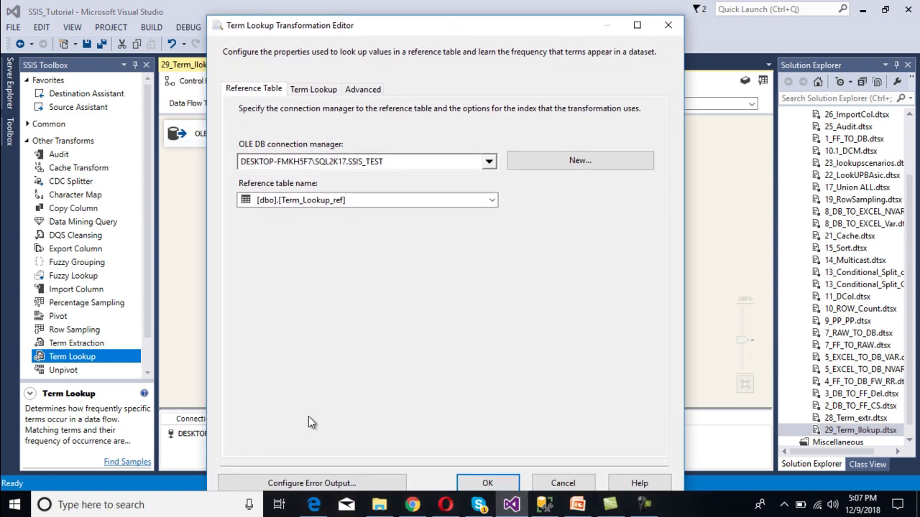
pyautogui.click(310, 482)
pyautogui.click(417, 147)
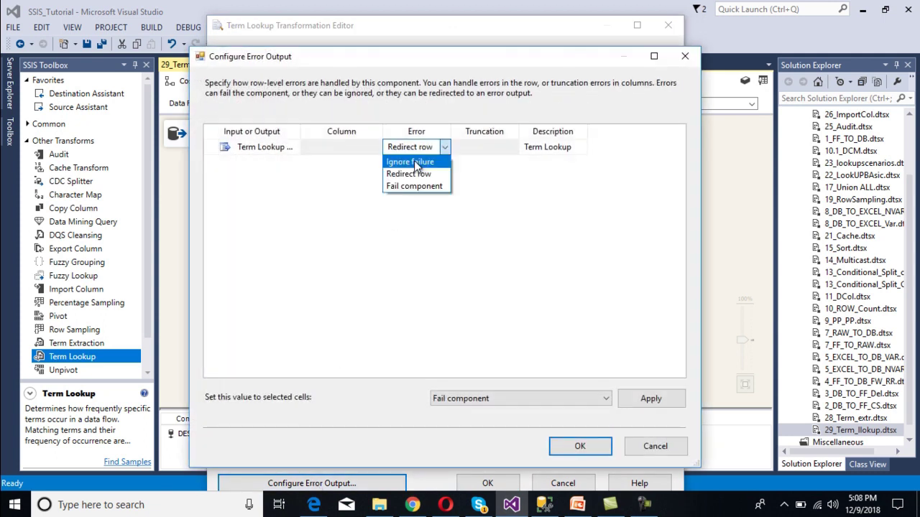
pyautogui.click(413, 161)
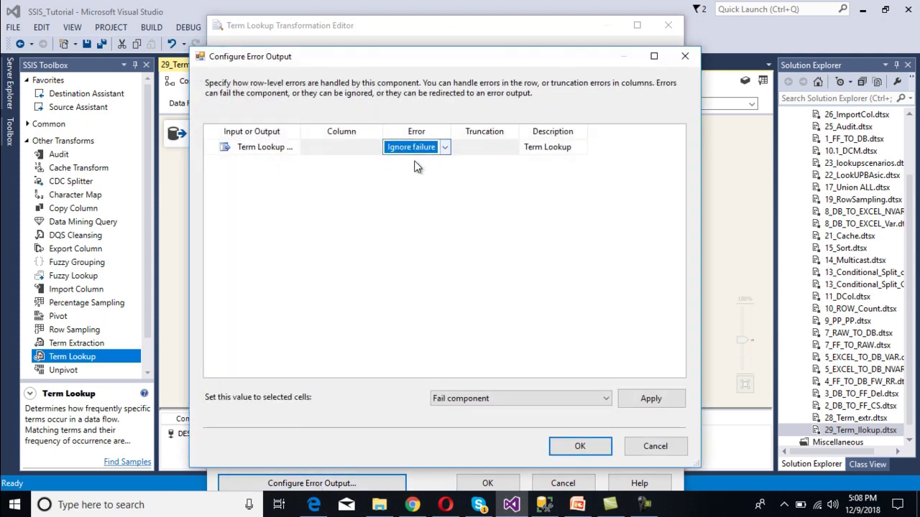
pyautogui.click(524, 399)
pyautogui.click(521, 423)
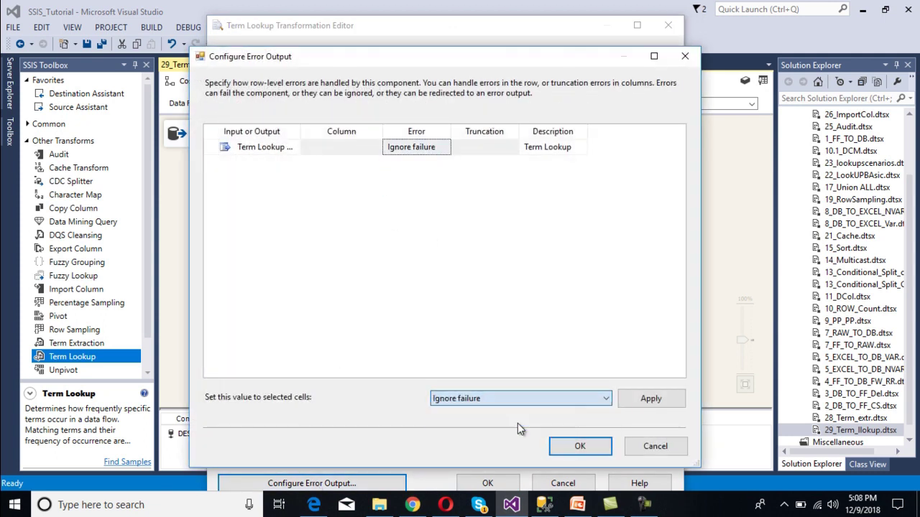
pyautogui.click(634, 402)
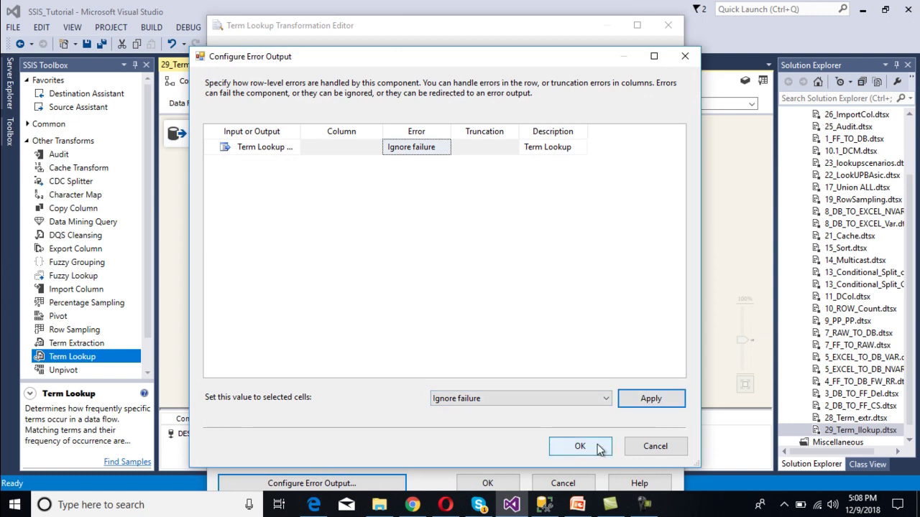
pyautogui.click(597, 447)
pyautogui.click(490, 480)
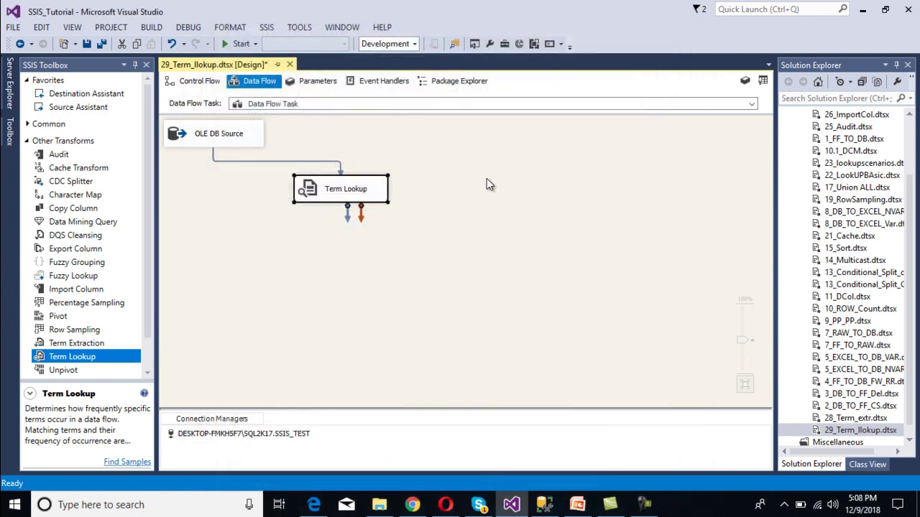
# Step: Add a Multicast from the Common group below Term Lookup
pyautogui.moveTo(312, 186); pyautogui.dragTo(269, 170)
pyautogui.click(426, 199)
pyautogui.click(62, 264)
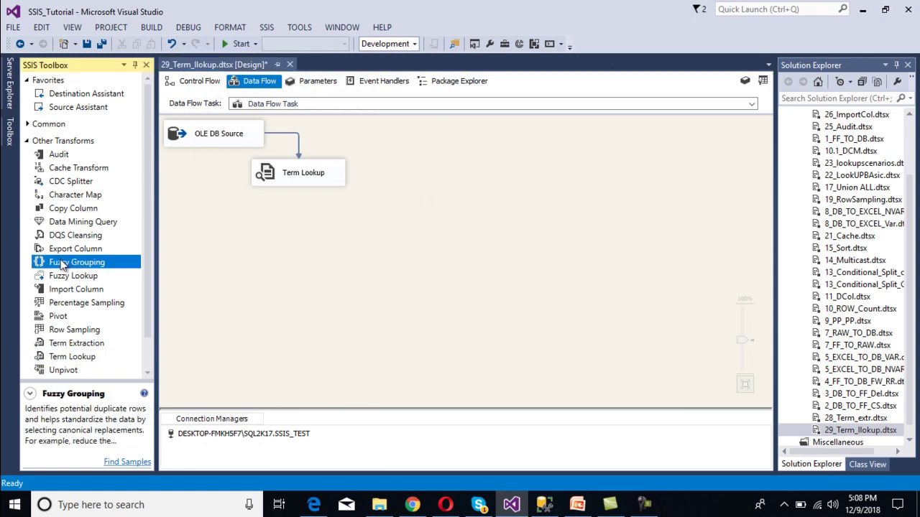
pyautogui.press('Left')
pyautogui.press('Up')
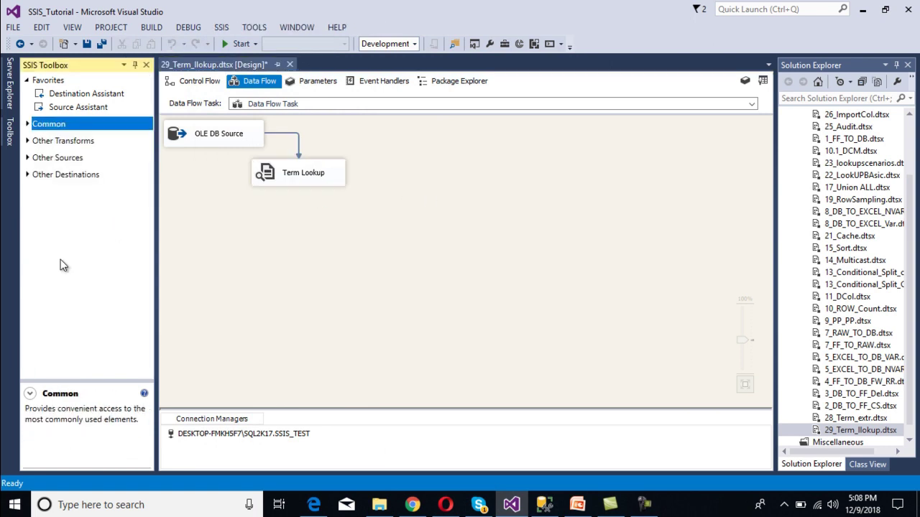
pyautogui.press('Right')
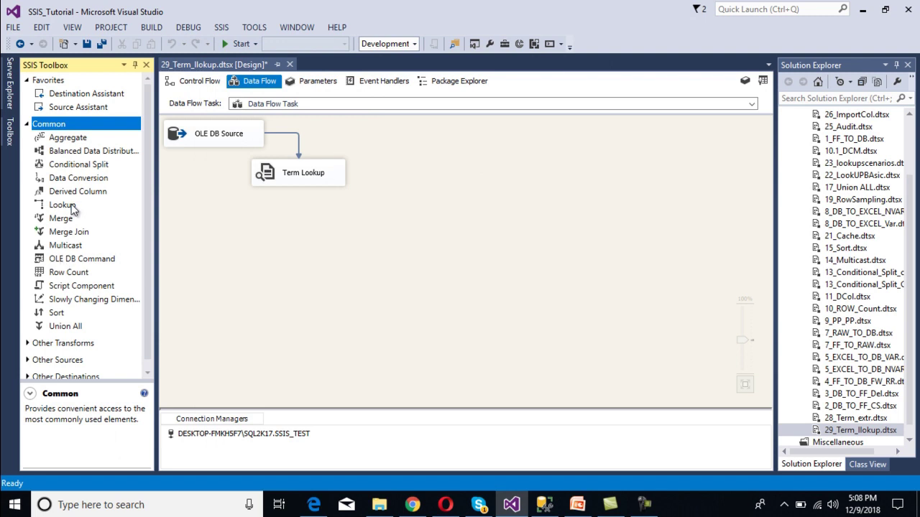
pyautogui.moveTo(71, 245); pyautogui.dragTo(334, 227)
# Step: Connect Term Lookup's output to Multicast and enable a data viewer on that path
pyautogui.click(289, 178)
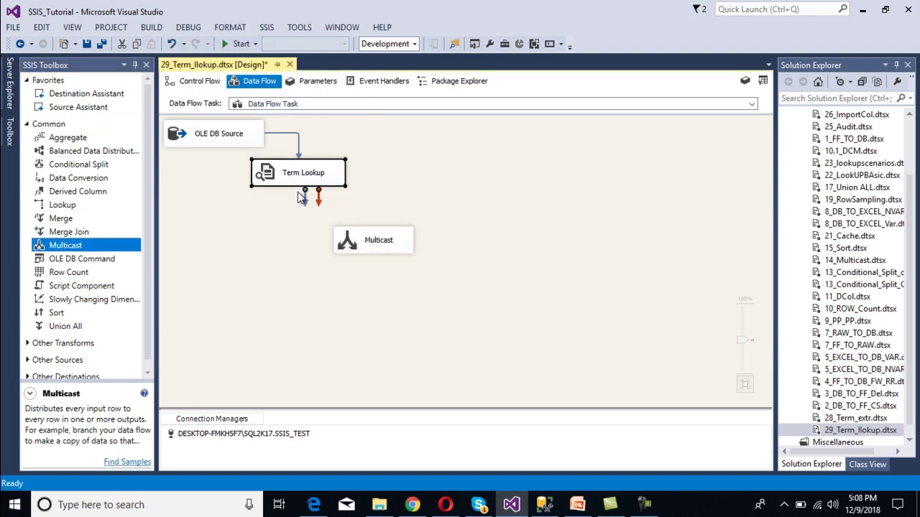
pyautogui.moveTo(304, 195); pyautogui.dragTo(379, 245)
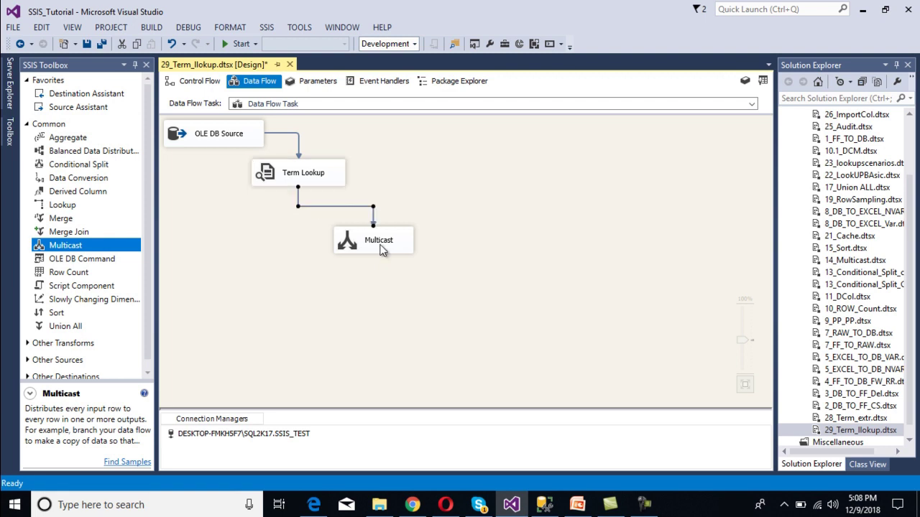
pyautogui.rightClick(341, 207)
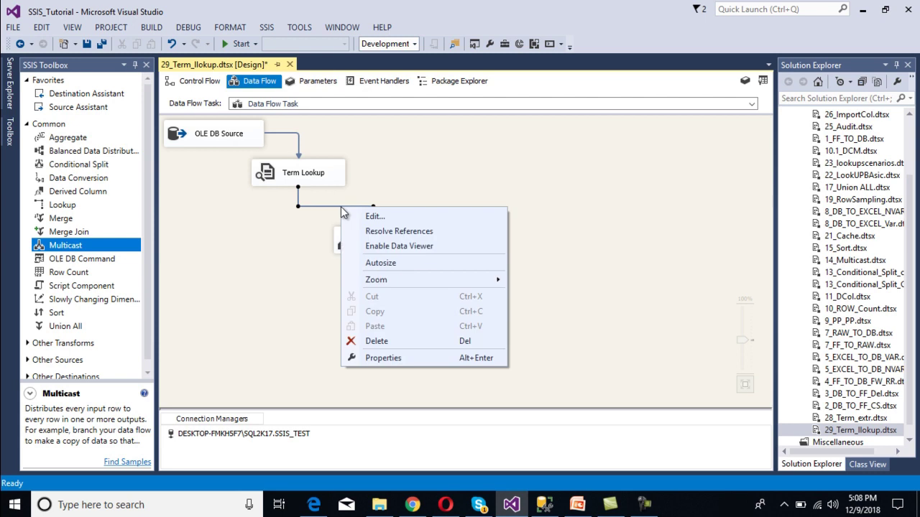
pyautogui.click(379, 246)
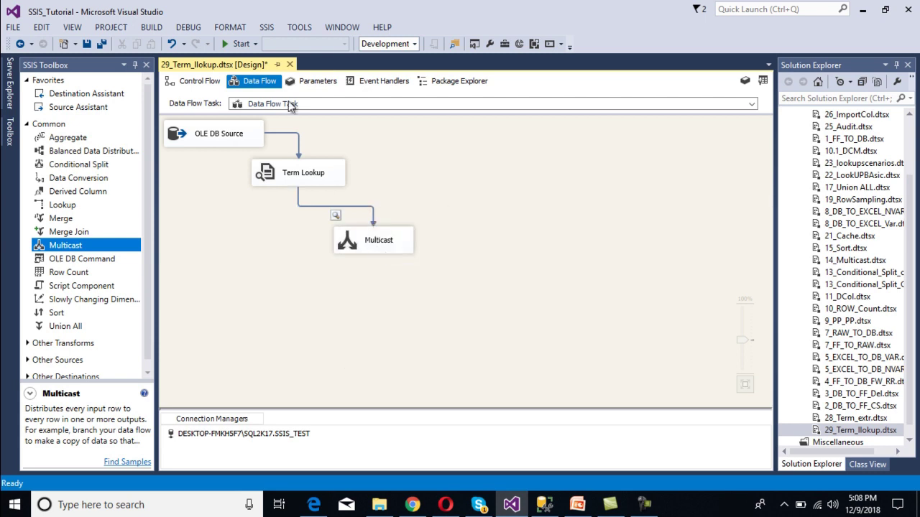
# Step: Run the package and inspect the matched SSIS row in the data viewer
pyautogui.click(235, 48)
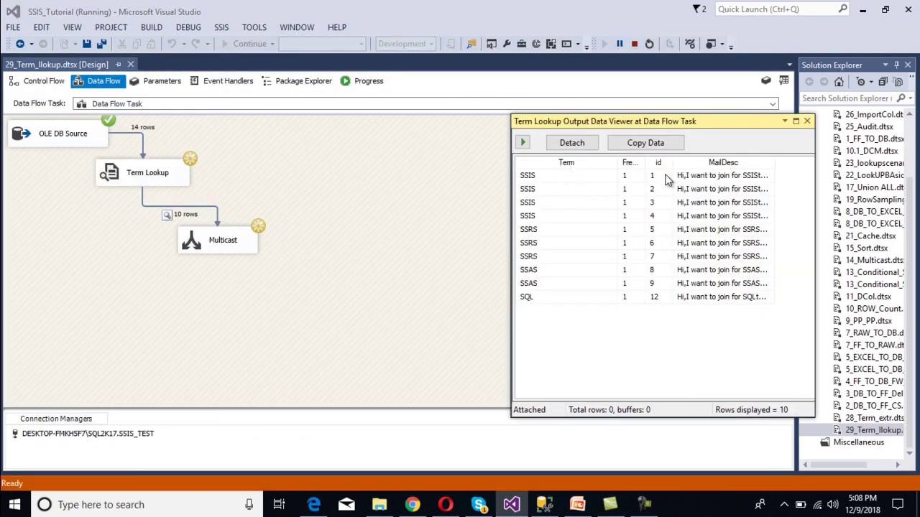
pyautogui.click(667, 179)
pyautogui.click(716, 179)
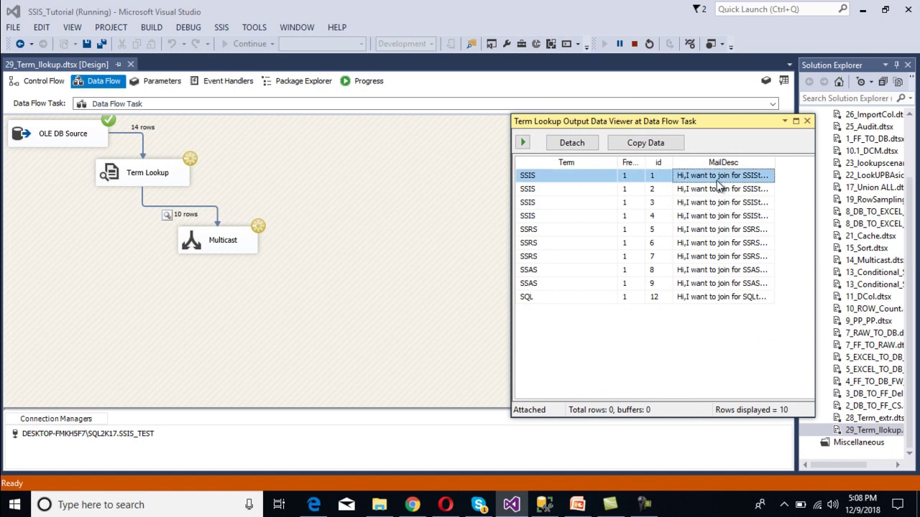
# Step: Autofit the MailDesc, Term and Frequency columns, then stop the package run
pyautogui.doubleClick(775, 162)
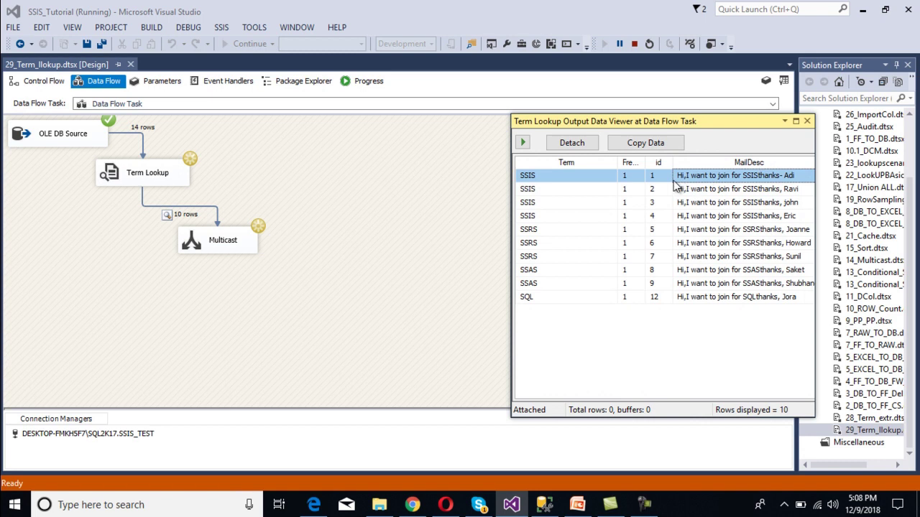
pyautogui.doubleClick(616, 163)
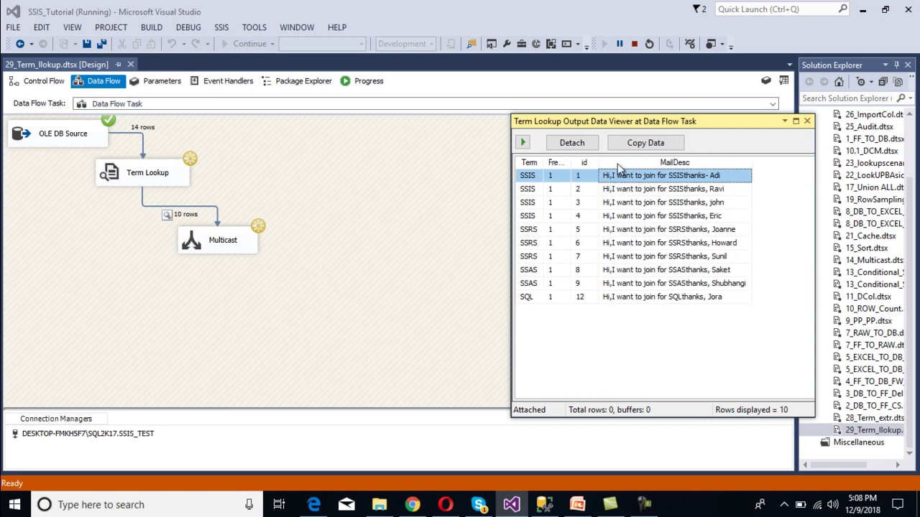
pyautogui.doubleClick(572, 163)
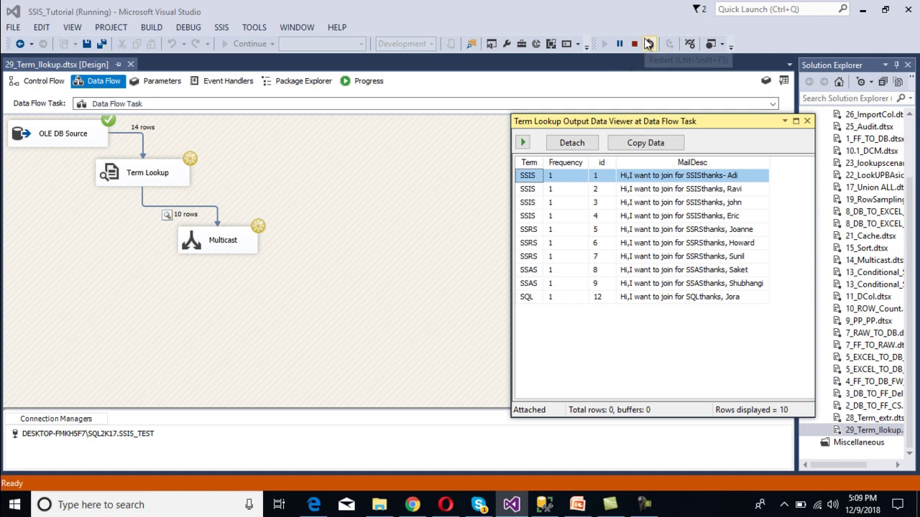
pyautogui.click(636, 44)
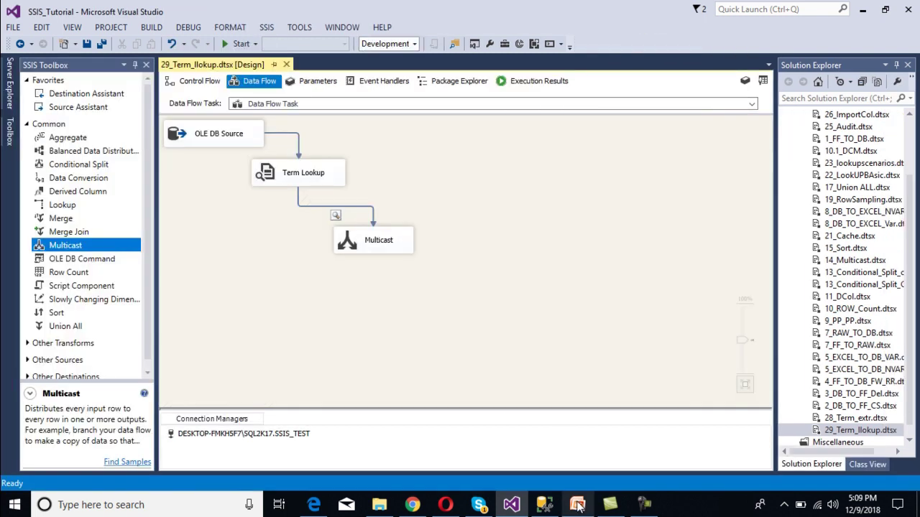
pyautogui.click(577, 505)
# Step: Scroll to slide 4, 'How Term Lookup Works', showing singular versus plural matching
pyautogui.scroll(-2, 792, 219)
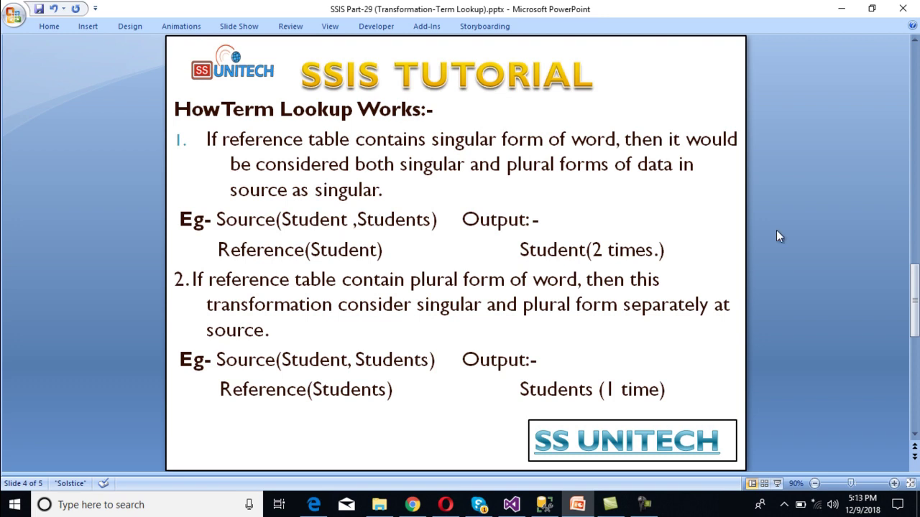
# Step: Insert 'Student' into Term_Lookup_ref with the Case 1 query
pyautogui.click(543, 505)
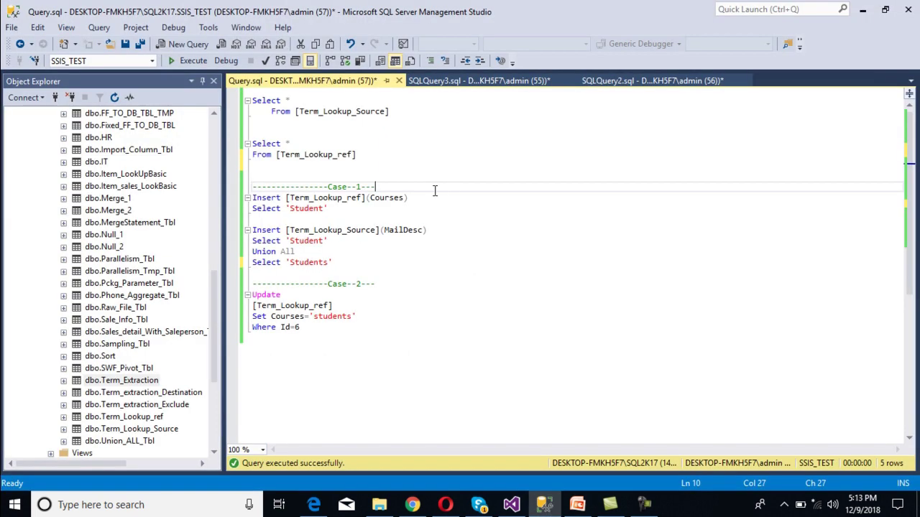
pyautogui.press('Down')
pyautogui.press('Down')
pyautogui.hotkey('shift', 'Home')
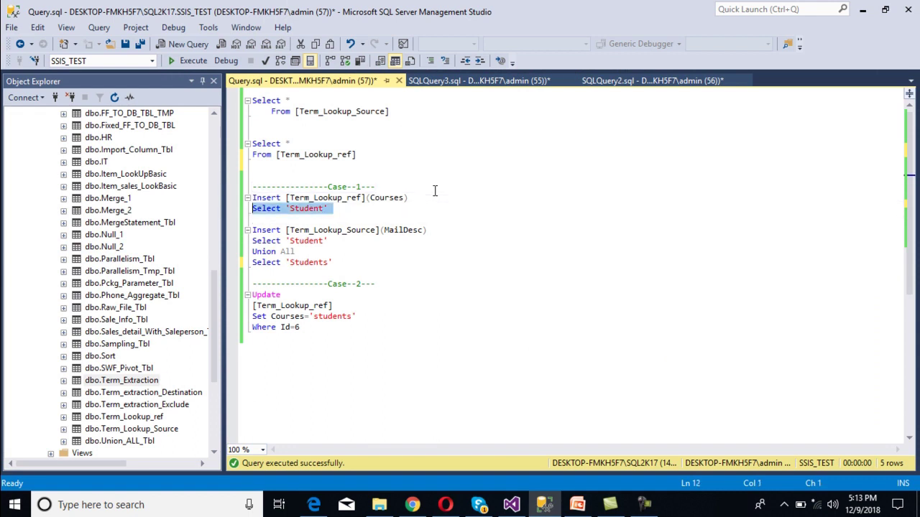
pyautogui.hotkey('shift', 'Up')
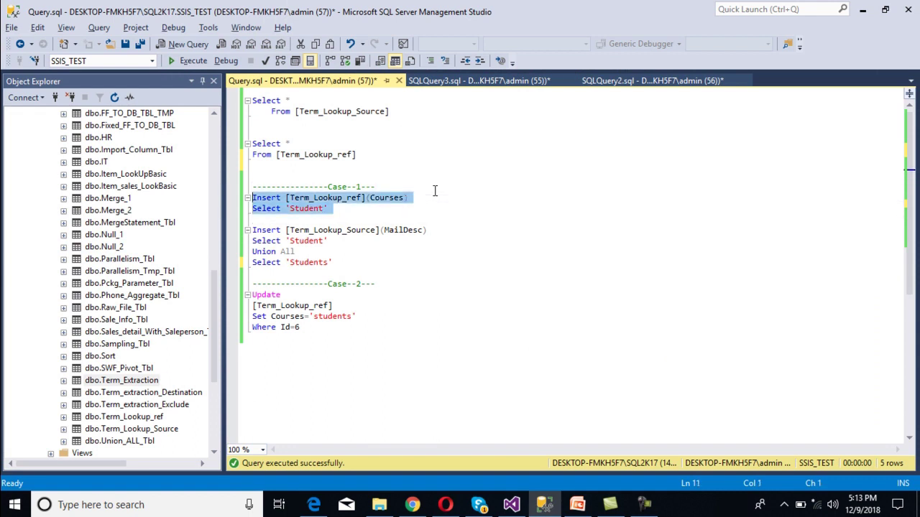
pyautogui.press('F5')
pyautogui.click(348, 253)
# Step: Insert 'Student' and 'Students' rows into Term_Lookup_Source
pyautogui.hotkey('shift', 'Up')
pyautogui.hotkey('shift', 'Up')
pyautogui.hotkey('shift', 'Up')
pyautogui.hotkey('shift', 'Up')
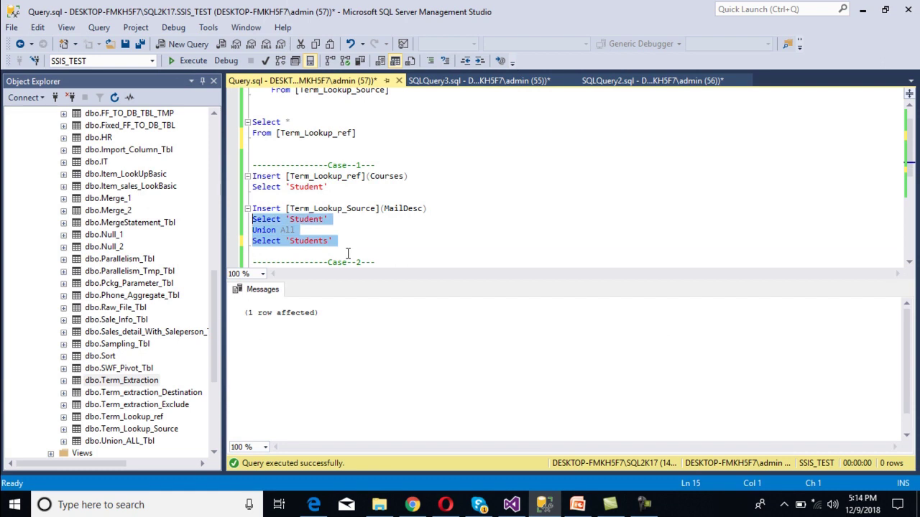
pyautogui.press('F5')
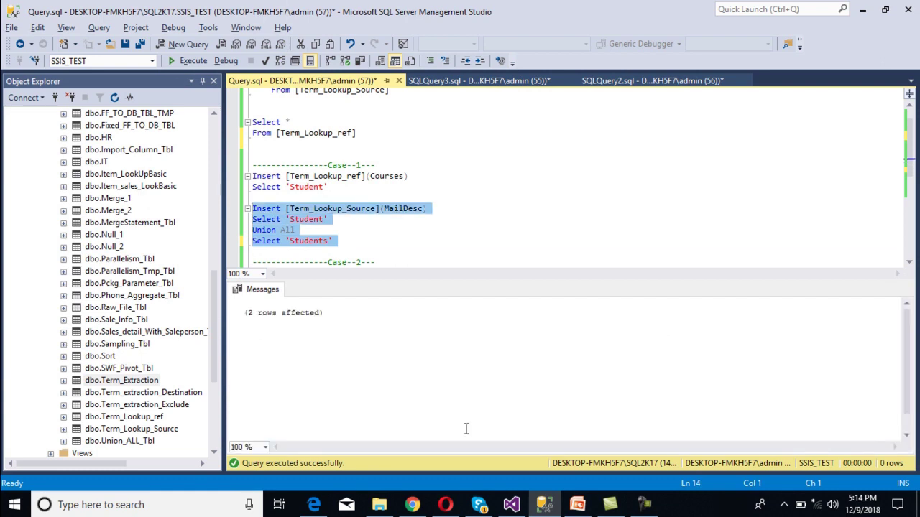
pyautogui.click(511, 504)
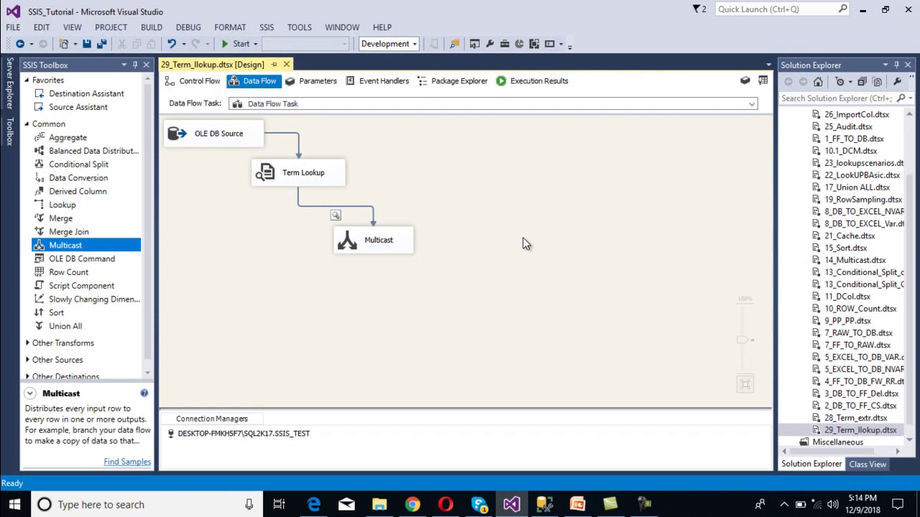
# Step: Rerun the package and confirm rows 17 and 18 (Student, Students) both match 'student'
pyautogui.click(239, 44)
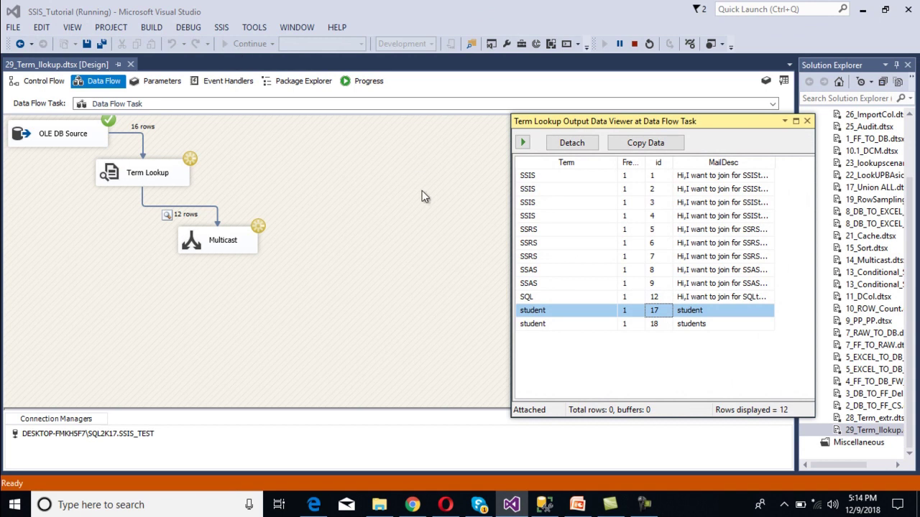
pyautogui.click(559, 325)
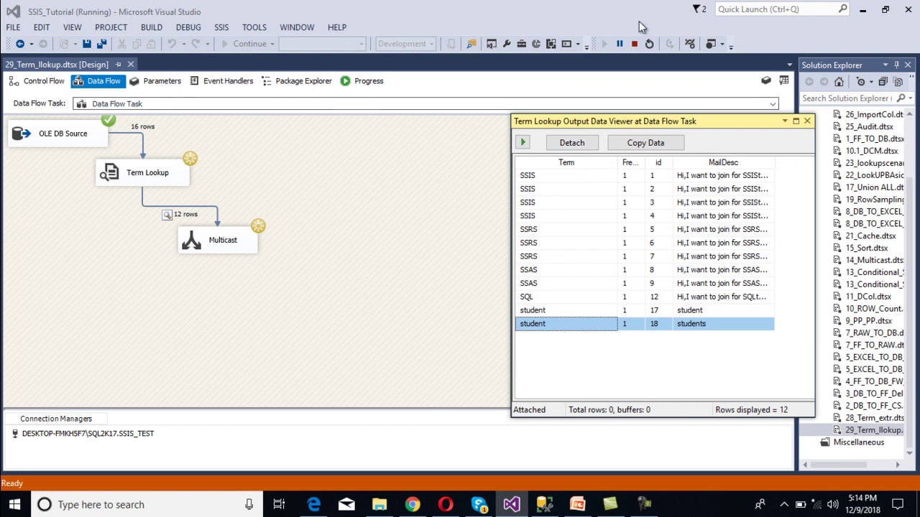
pyautogui.hotkey('alt', 'Tab')
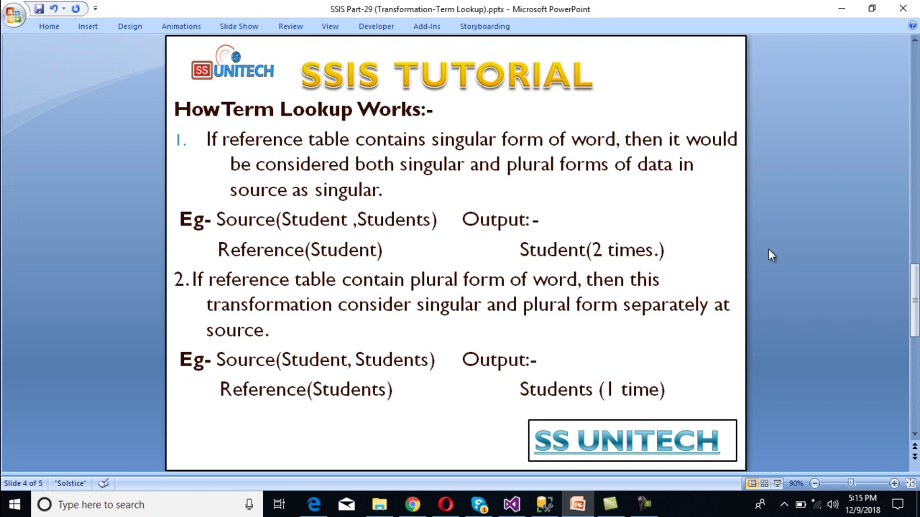
# Step: Run the UPDATE setting Term_Lookup_ref row Id 8 to 'students', then hide the results pane
pyautogui.click(552, 512)
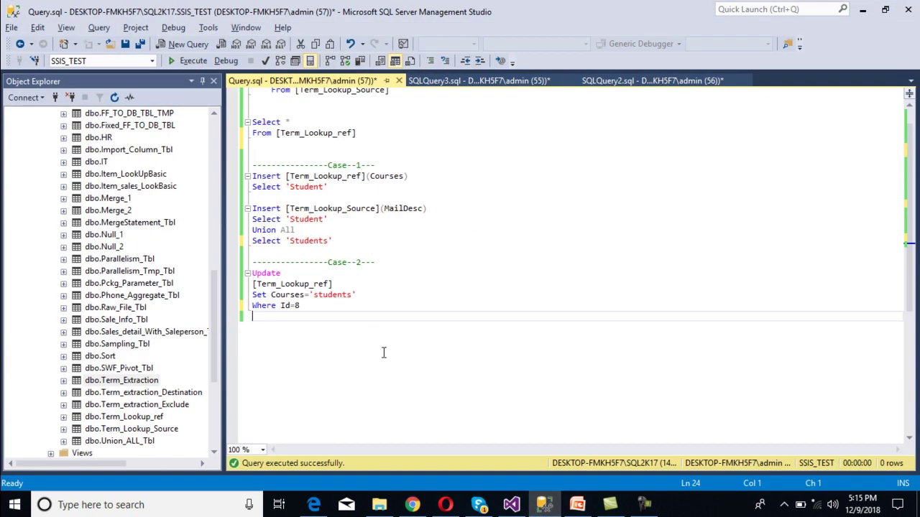
pyautogui.hotkey('shift', 'Up')
pyautogui.hotkey('shift', 'Up')
pyautogui.hotkey('shift', 'Up')
pyautogui.hotkey('shift', 'Up')
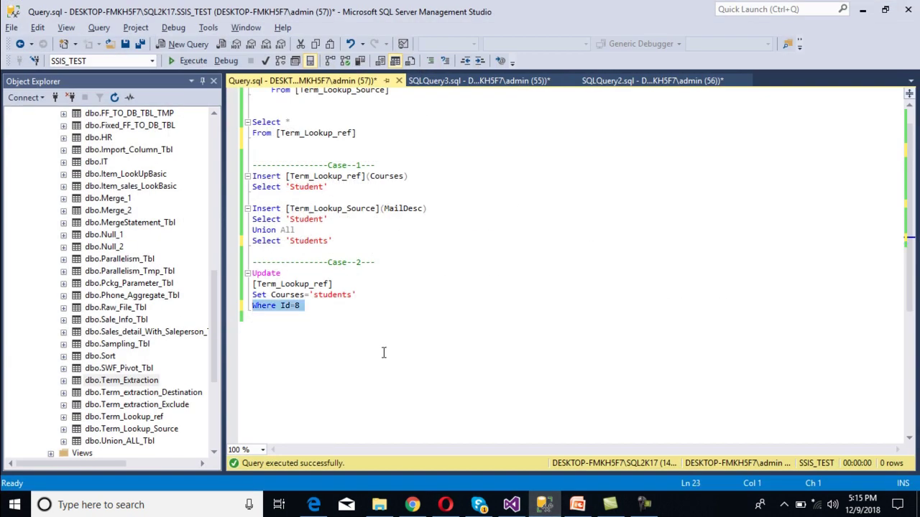
pyautogui.press('F5')
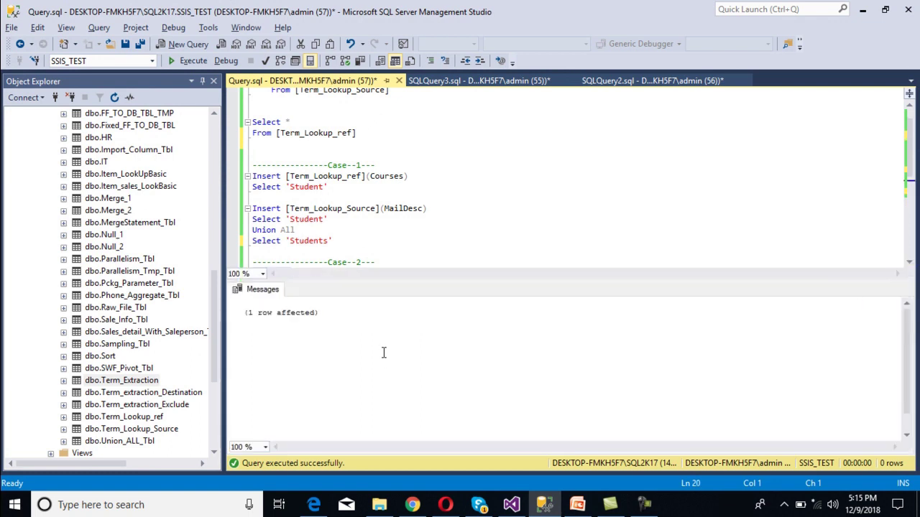
pyautogui.hotkey('ctrl', 'r')
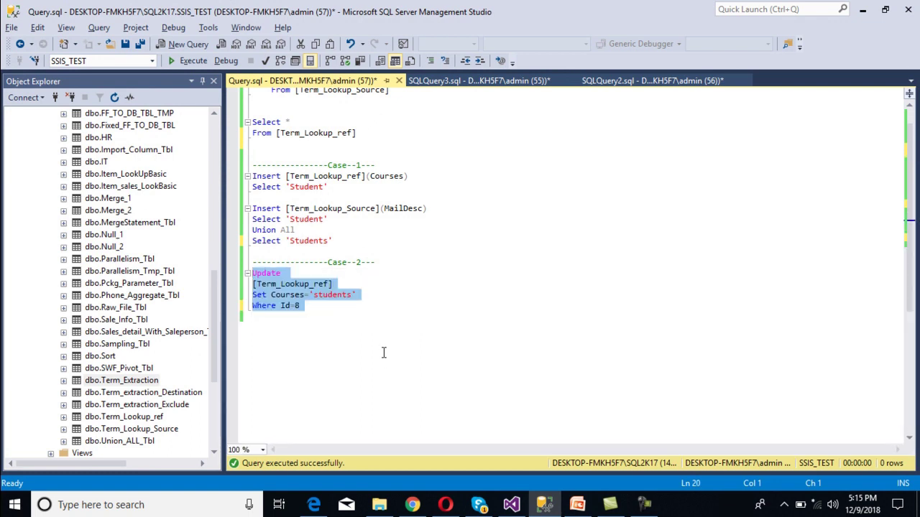
pyautogui.click(513, 507)
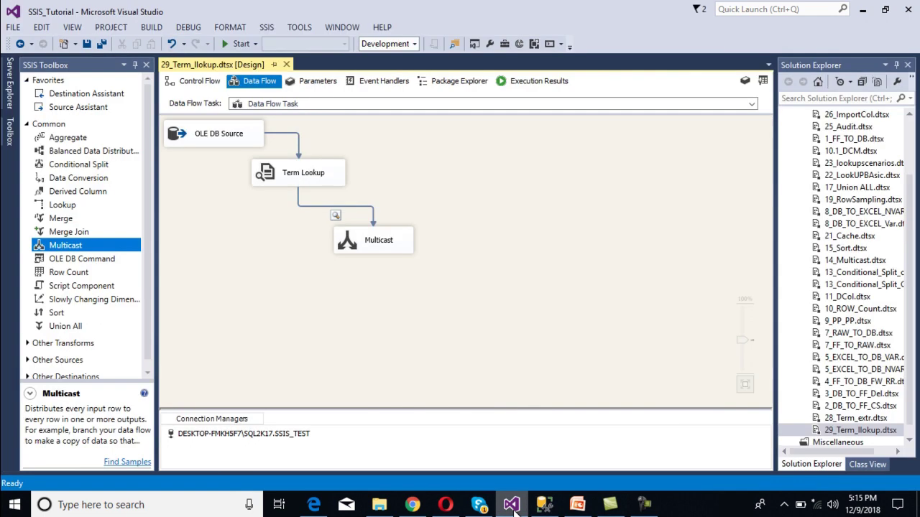
# Step: Rerun the package, confirm only 'students' matches for id 18, stop it, and show the thank-you slide
pyautogui.click(238, 44)
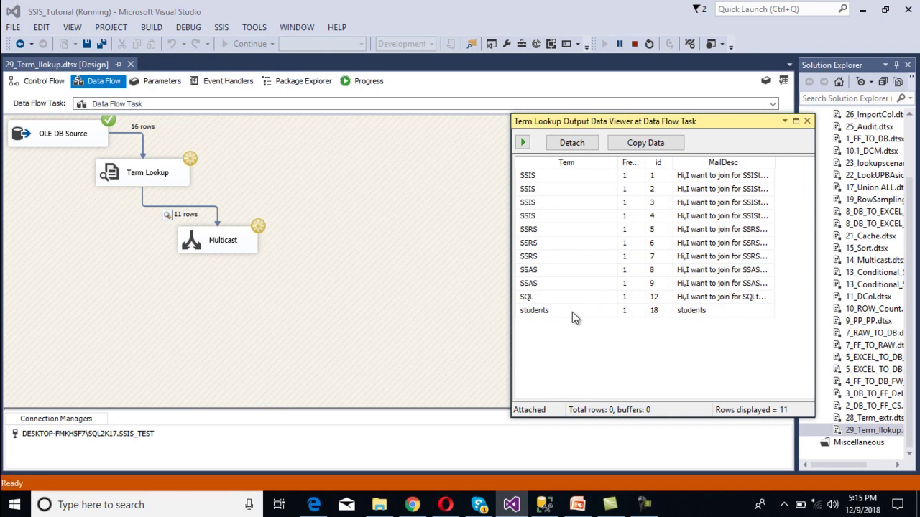
pyautogui.click(569, 313)
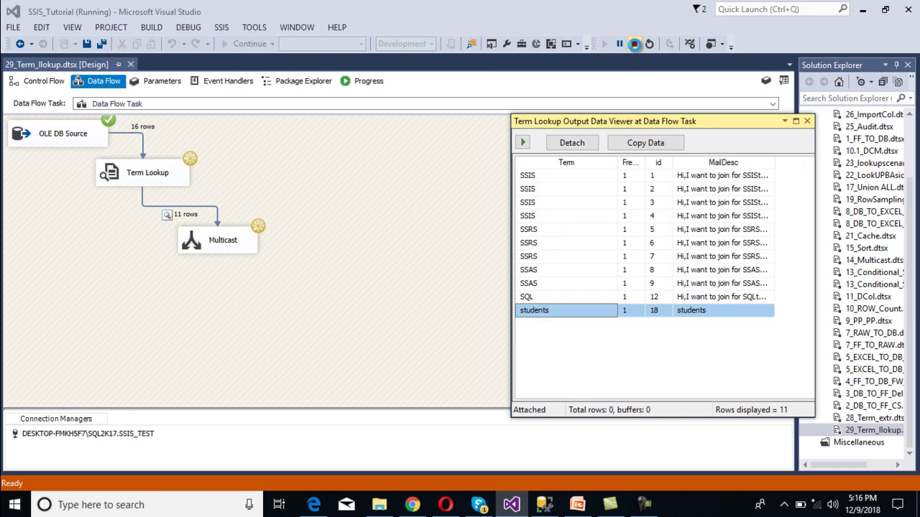
pyautogui.click(633, 44)
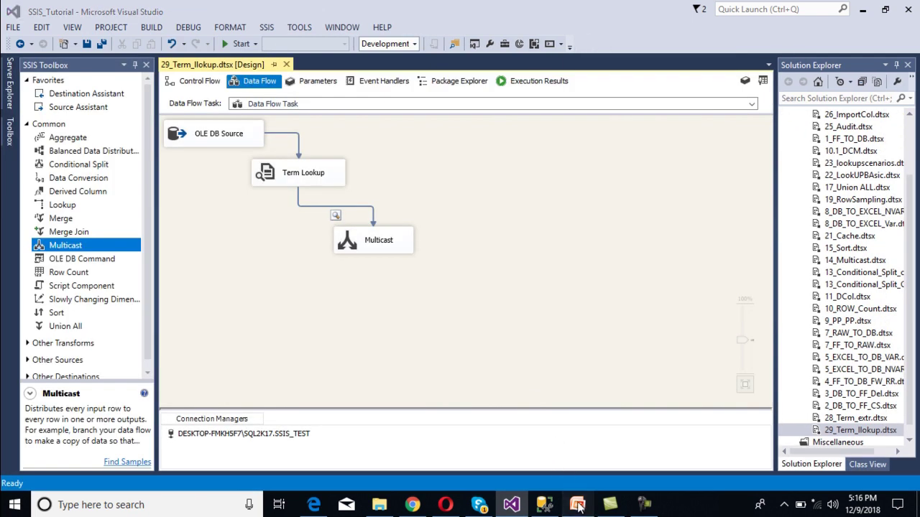
pyautogui.click(579, 506)
pyautogui.scroll(-2, 783, 277)
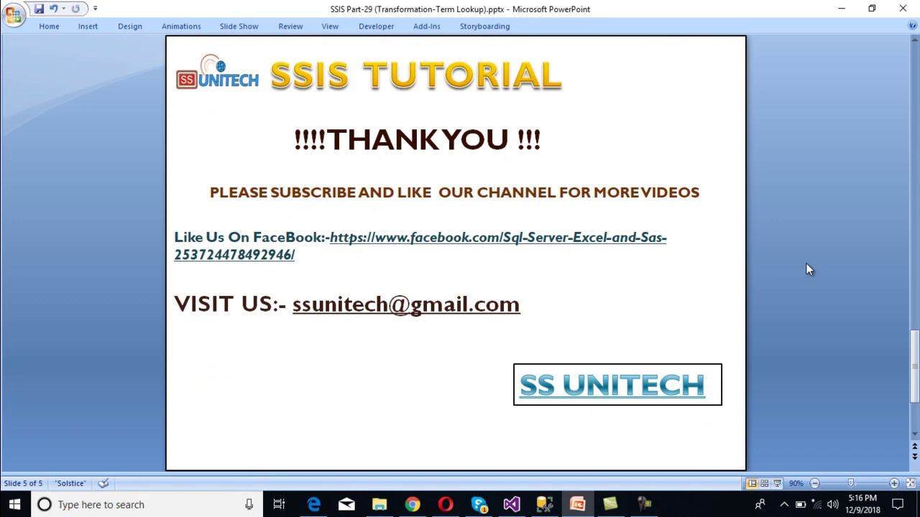
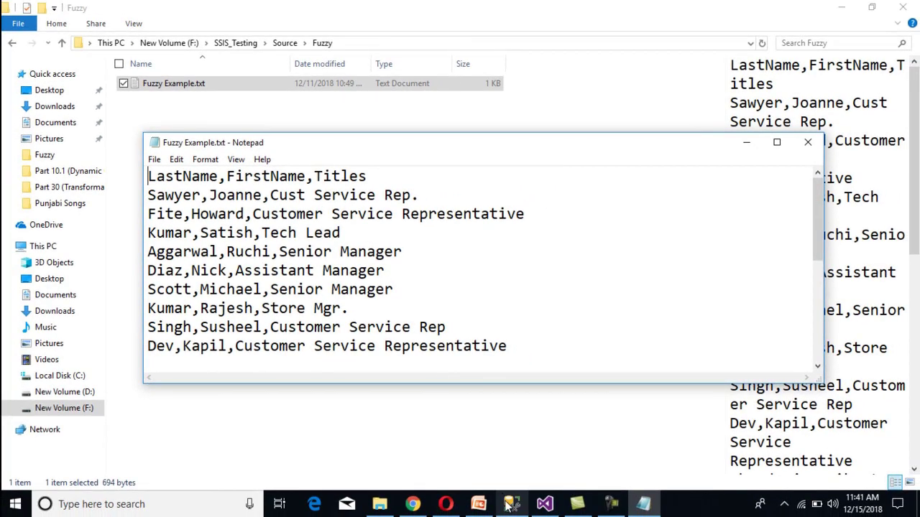
# Step: Leave Fuzzy Example.txt open in Notepad and return to SQL Server Management Studio
pyautogui.click(511, 503)
# Step: Run the Occupation_Tbl select query and review its six job titles beside the notes
pyautogui.click(267, 125)
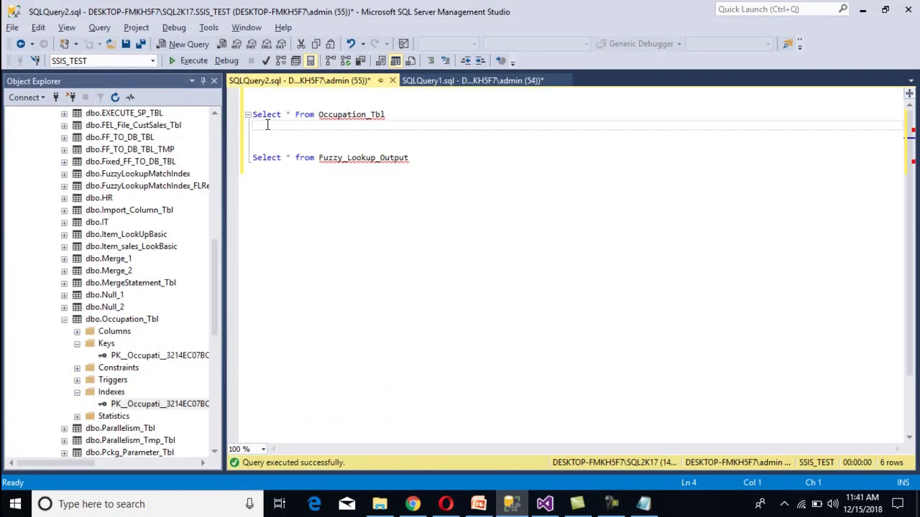
pyautogui.hotkey('shift', 'Up')
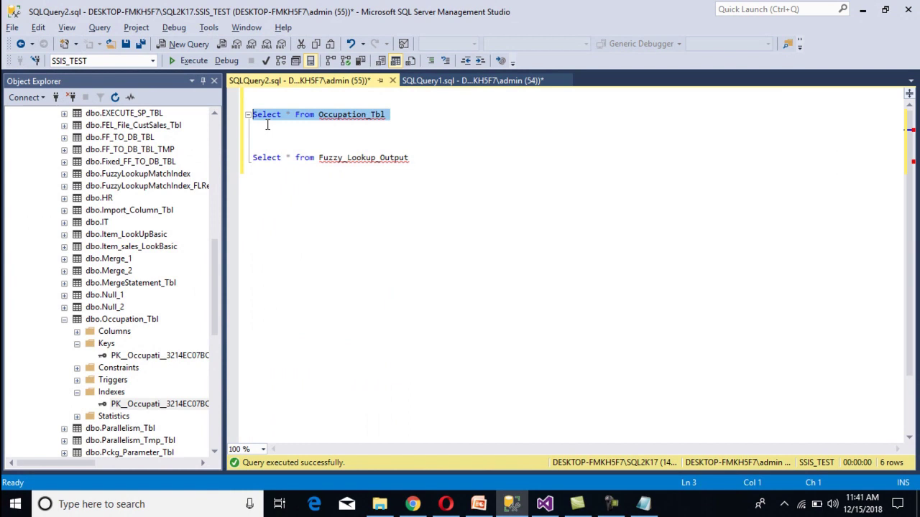
pyautogui.click(192, 61)
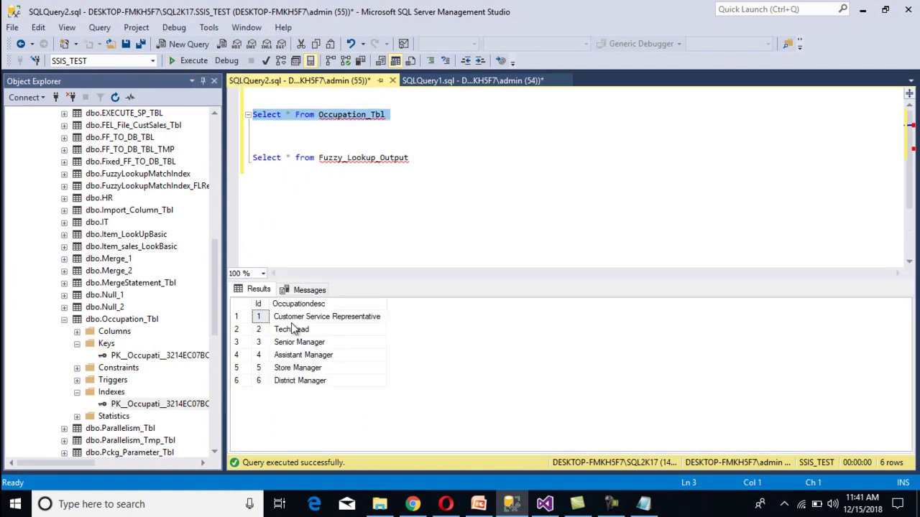
pyautogui.click(318, 317)
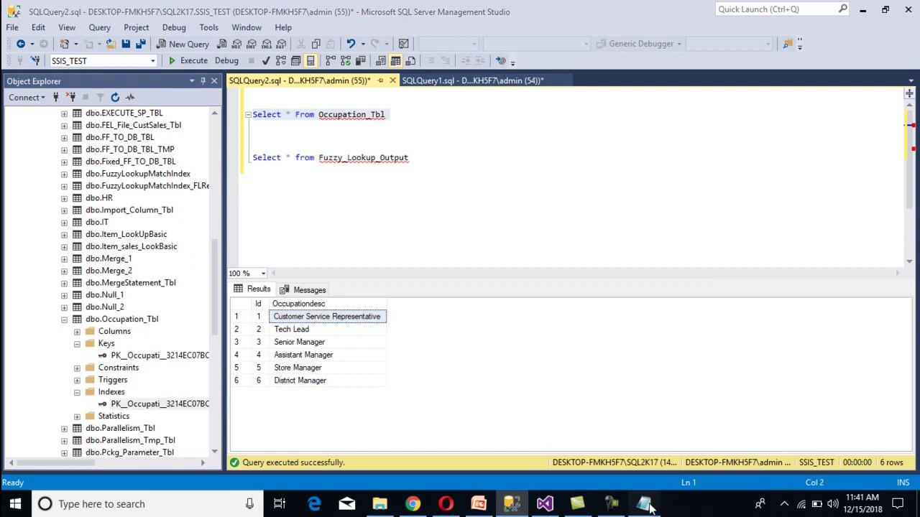
pyautogui.click(643, 503)
pyautogui.moveTo(369, 145); pyautogui.dragTo(352, 52)
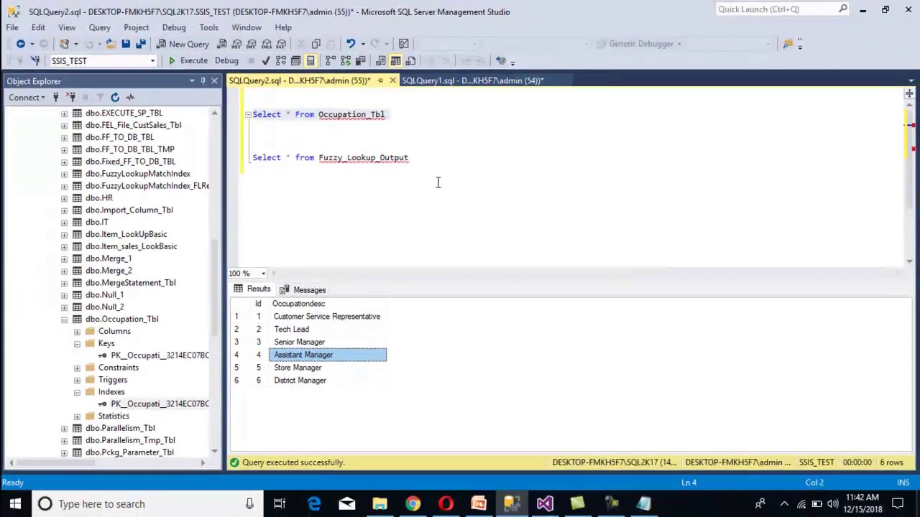
# Step: Confirm Fuzzy_Lookup_Output is empty and inspect its Id identity structure with sp_help (Alt+F1)
pyautogui.hotkey('shift', 'Up')
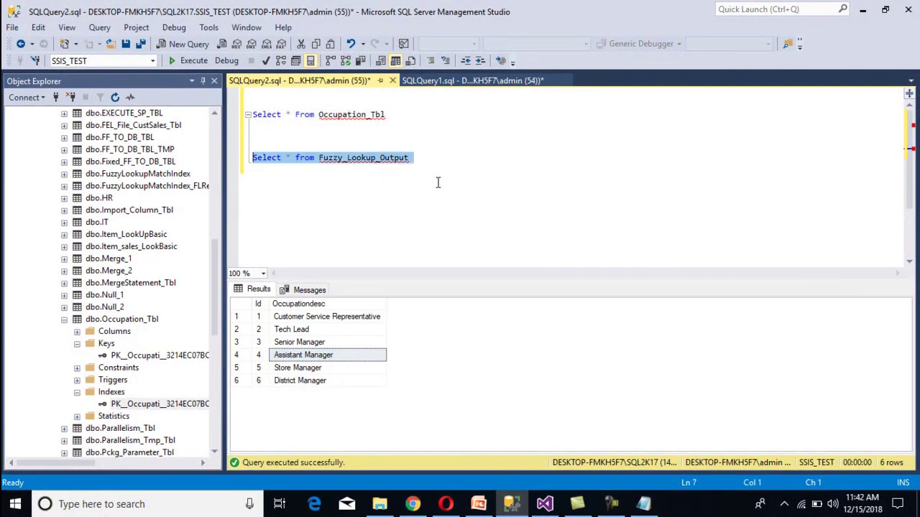
pyautogui.click(190, 60)
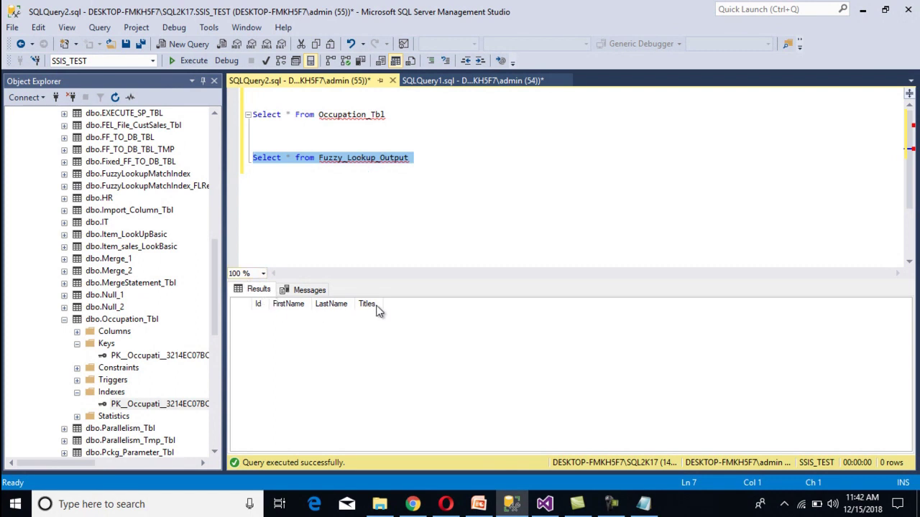
pyautogui.click(386, 157)
pyautogui.doubleClick(388, 157)
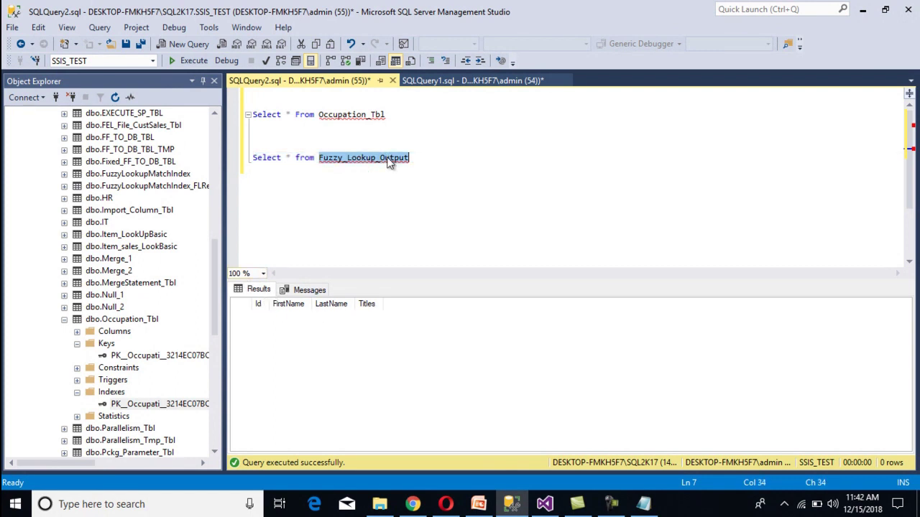
pyautogui.hotkey('alt', 'F1')
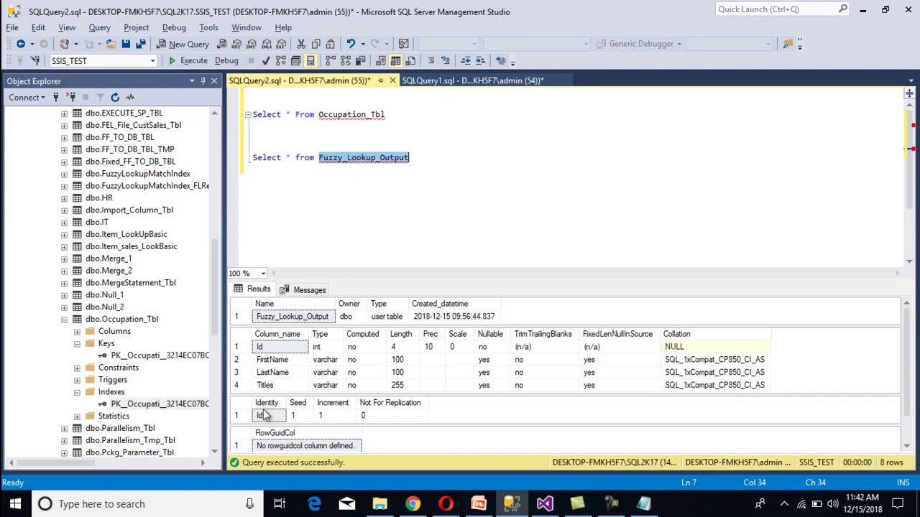
pyautogui.click(264, 417)
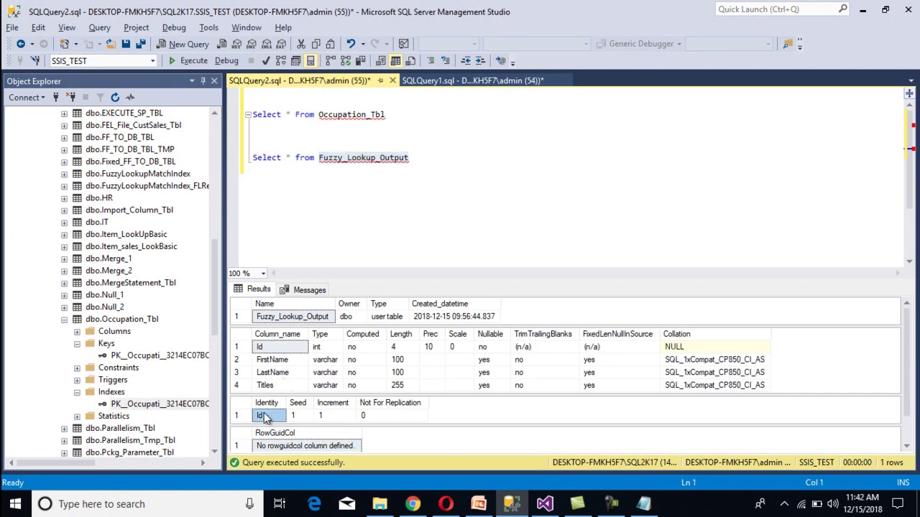
pyautogui.click(342, 417)
pyautogui.click(452, 185)
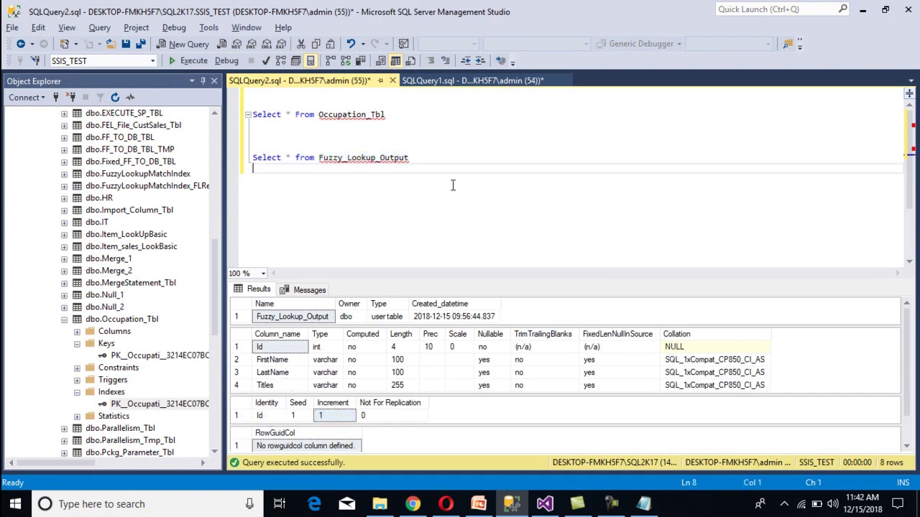
# Step: Create a new SSIS package named 30_FUZZY_LOOKUP.dtsx under SSIS Packages
pyautogui.click(544, 503)
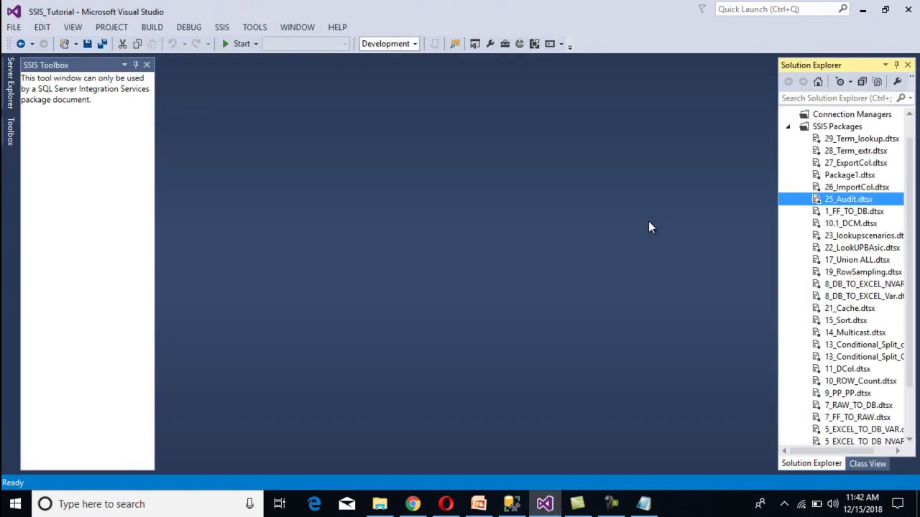
pyautogui.click(832, 126)
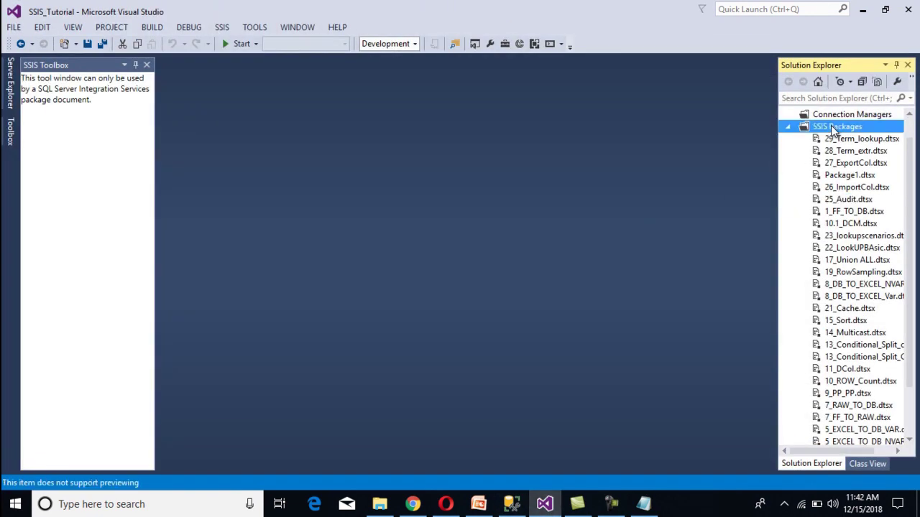
pyautogui.rightClick(832, 126)
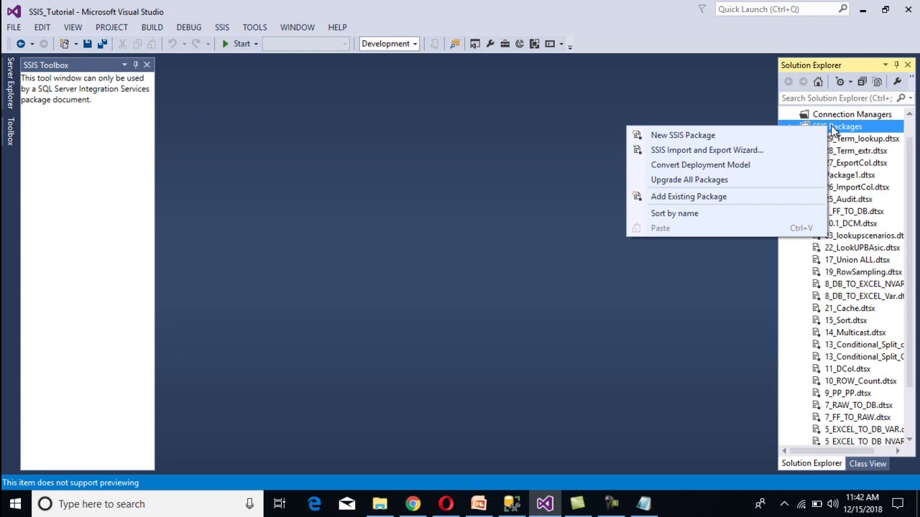
pyautogui.click(802, 137)
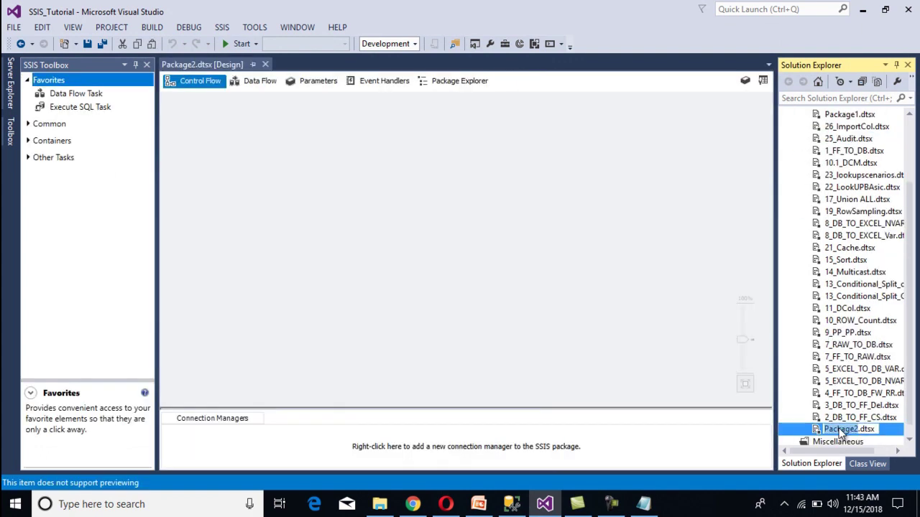
pyautogui.write('30_F')
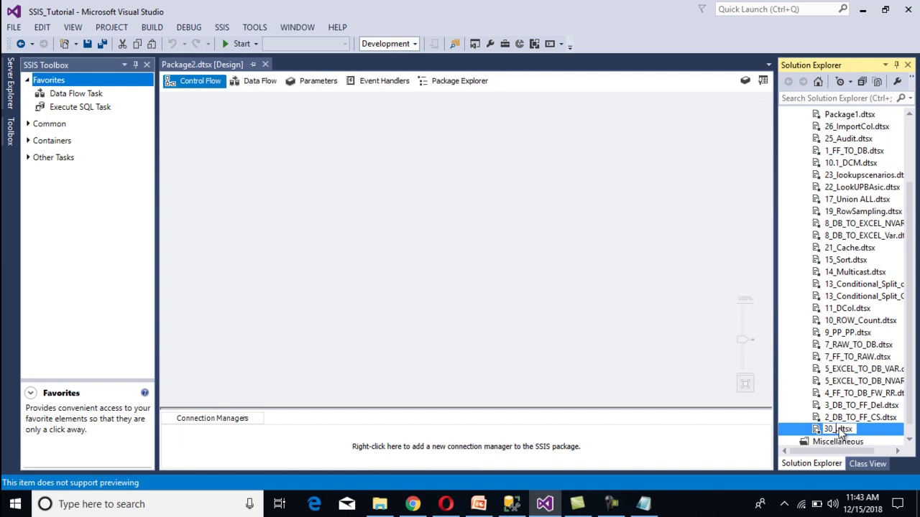
pyautogui.write('UZZY')
pyautogui.write('_LOOKU')
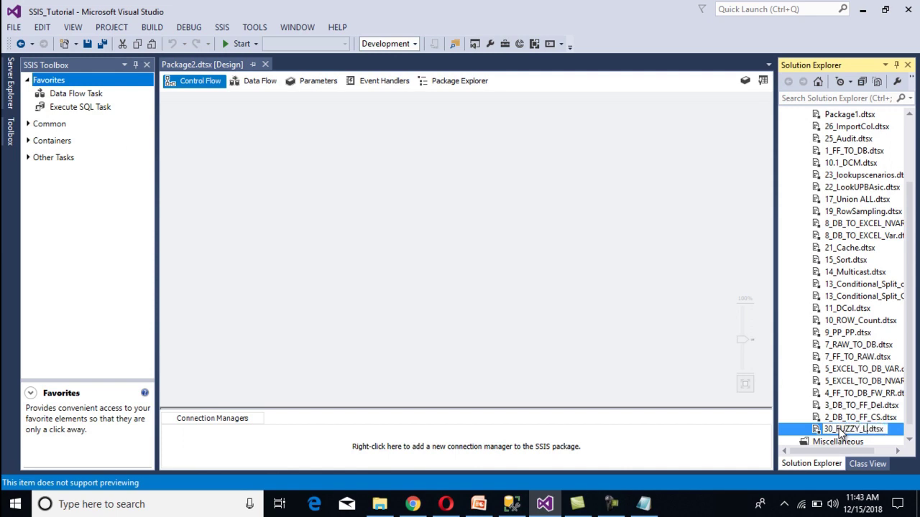
pyautogui.write('P')
pyautogui.press('Return')
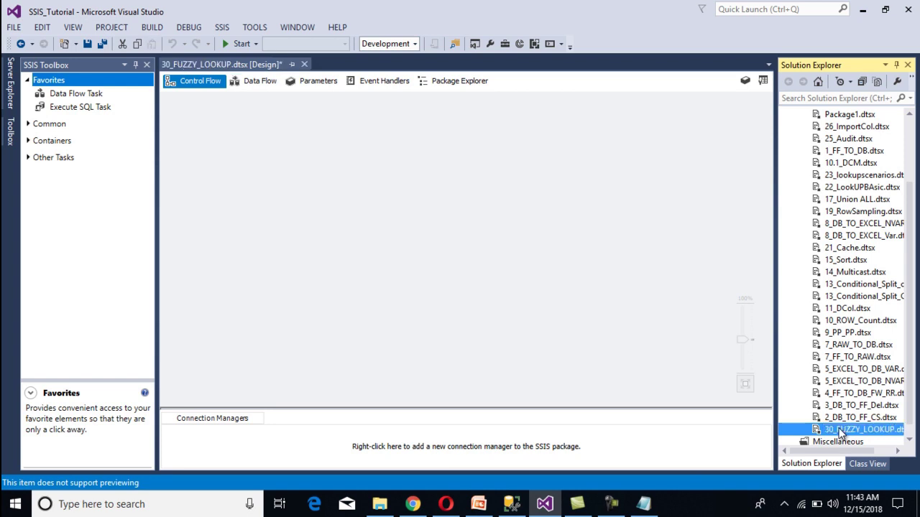
# Step: Place a Data Flow Task on the package's control flow
pyautogui.click(397, 237)
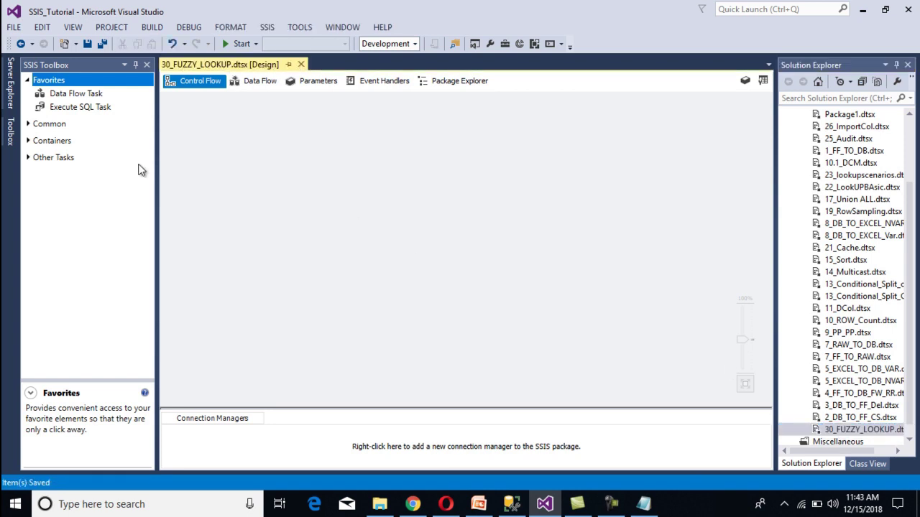
pyautogui.click(61, 96)
pyautogui.moveTo(61, 96); pyautogui.dragTo(251, 159)
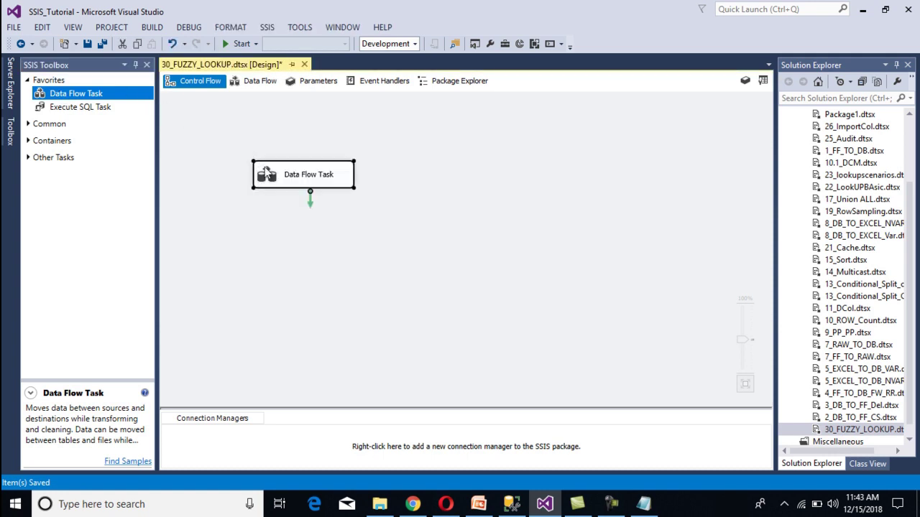
# Step: Inside the Data Flow Task, drop a Flat File Source from Other Sources and open its editor
pyautogui.doubleClick(267, 175)
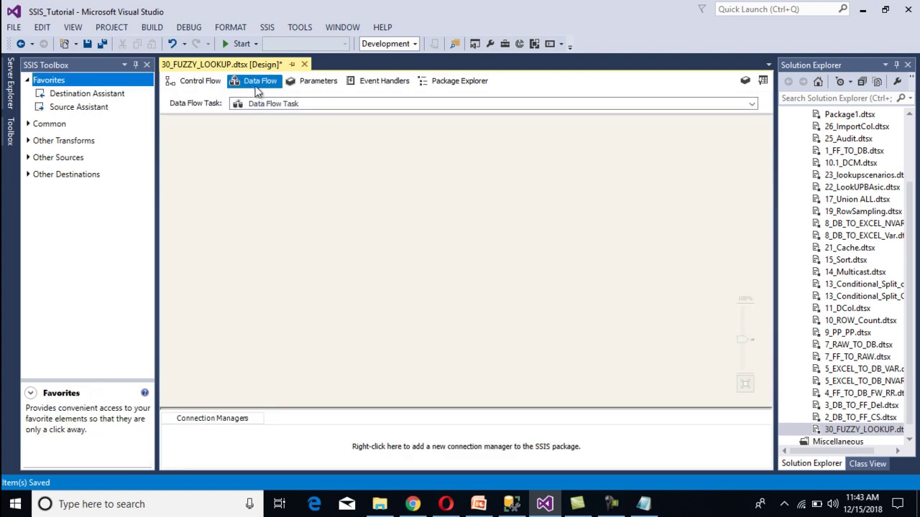
pyautogui.click(86, 159)
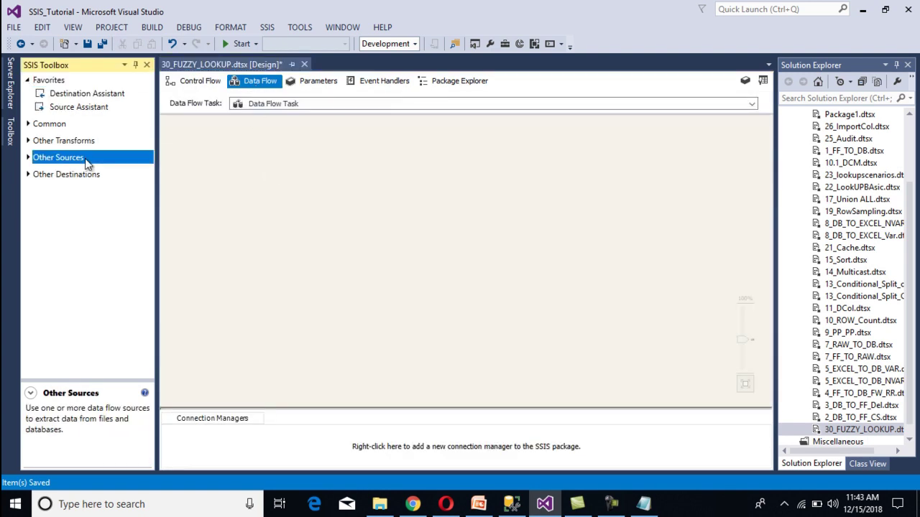
pyautogui.press('Right')
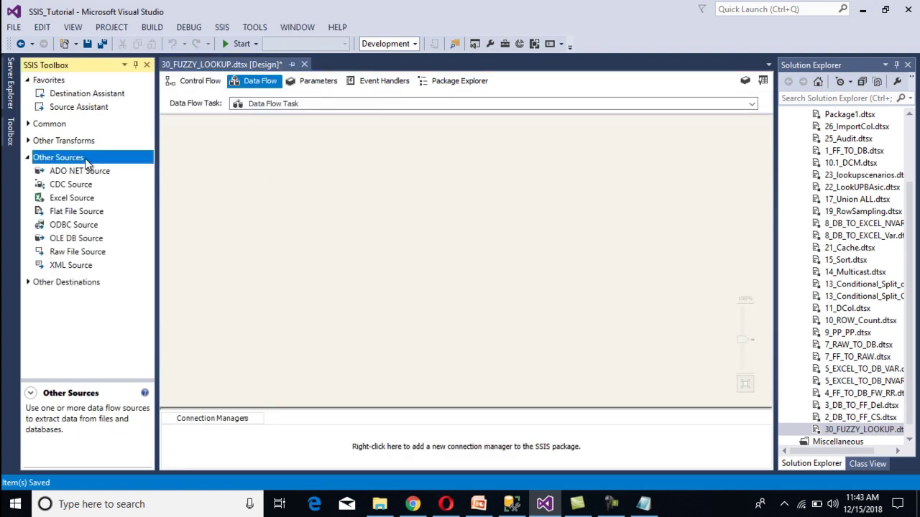
pyautogui.press('Down')
pyautogui.press('Down')
pyautogui.press('Down')
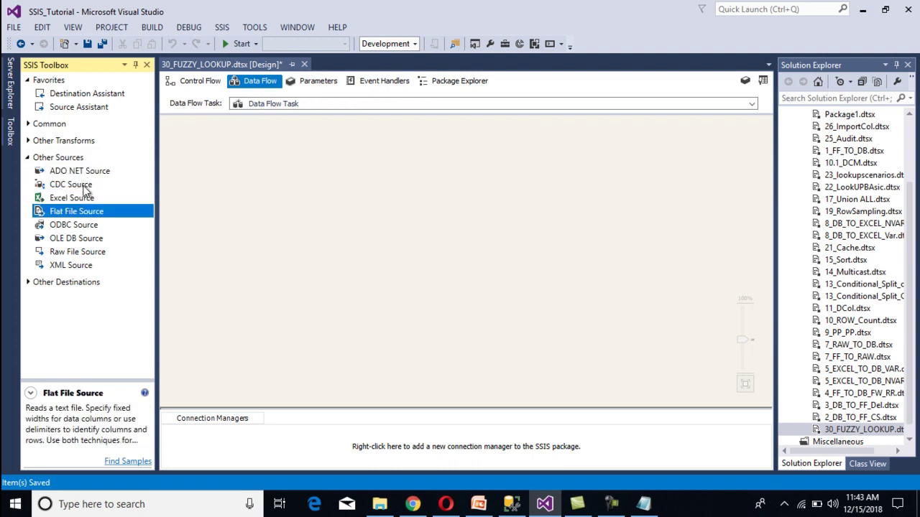
pyautogui.moveTo(82, 212); pyautogui.dragTo(239, 179)
pyautogui.moveTo(277, 146); pyautogui.dragTo(277, 147)
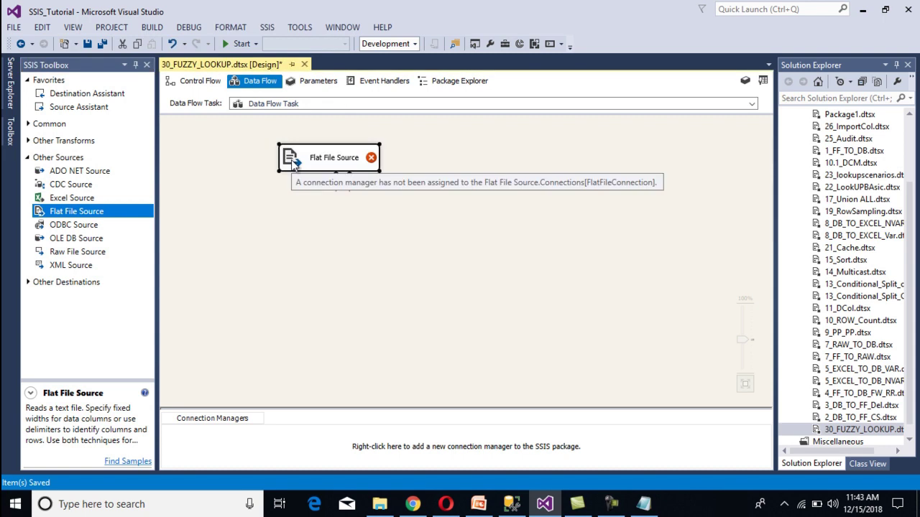
pyautogui.doubleClick(291, 160)
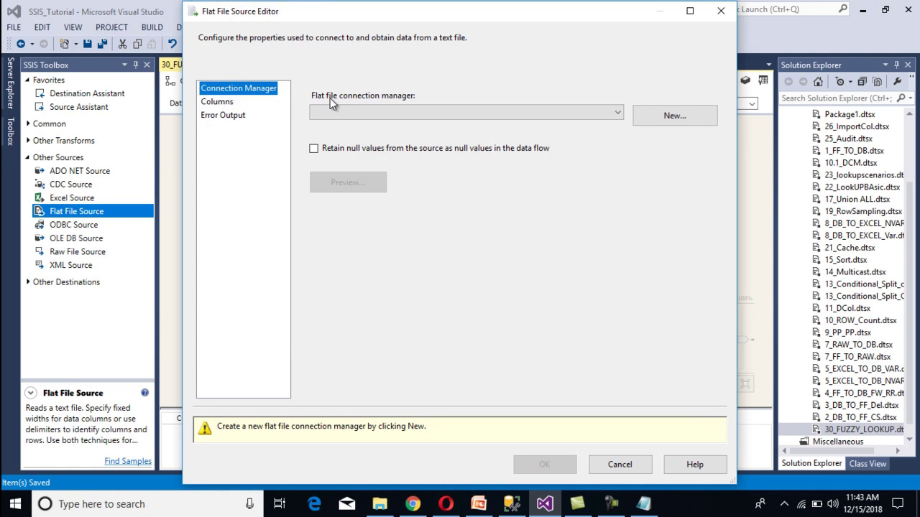
# Step: Create a new flat file connection to Fuzzy Example.txt and preview its LastName, FirstName, Titles columns
pyautogui.click(653, 115)
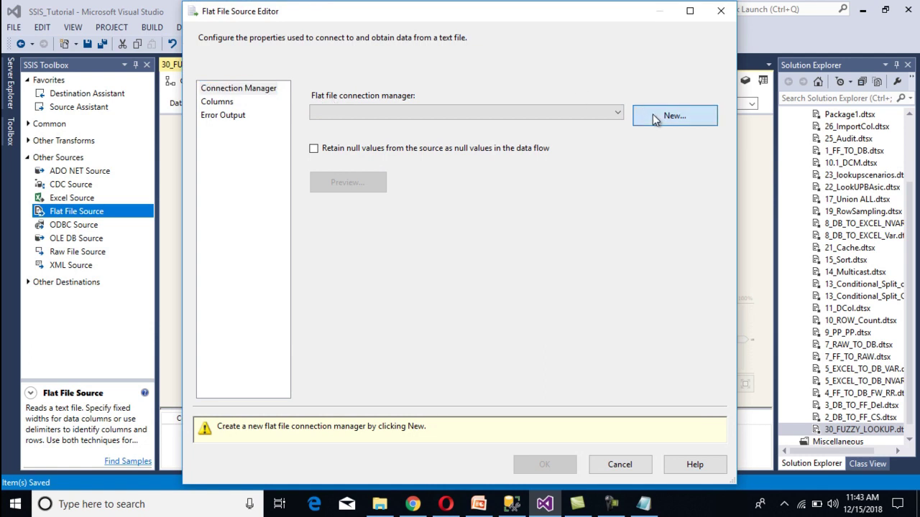
pyautogui.click(639, 157)
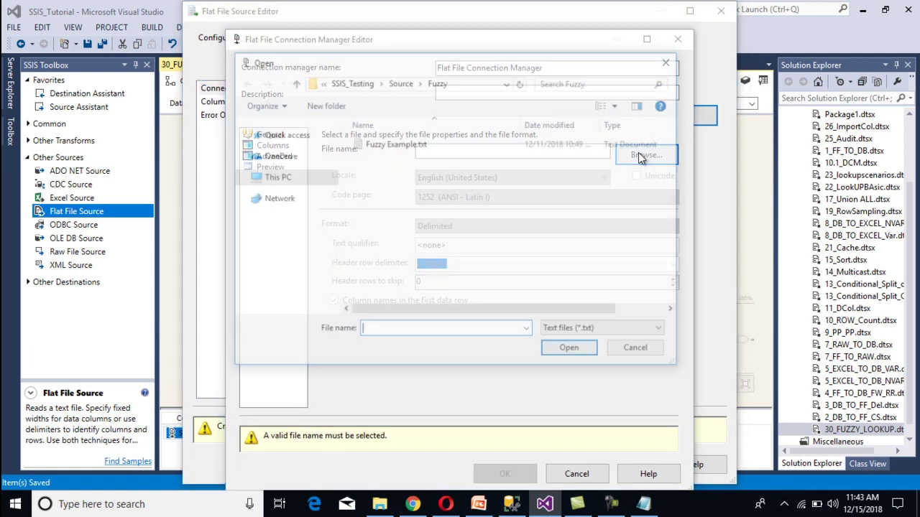
pyautogui.click(445, 143)
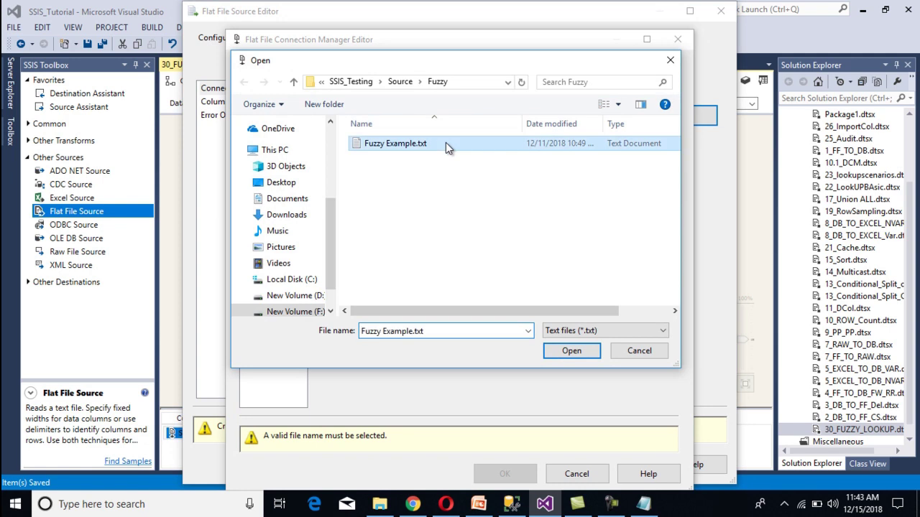
pyautogui.click(564, 351)
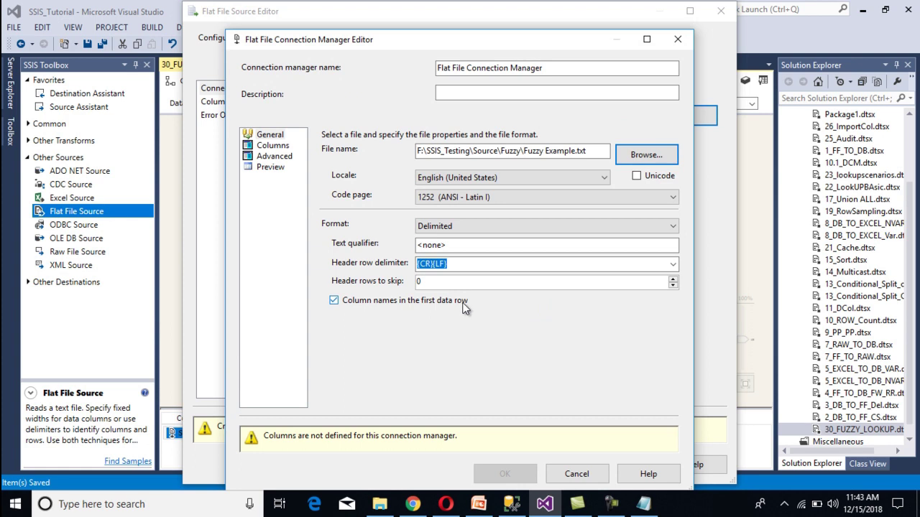
pyautogui.click(272, 146)
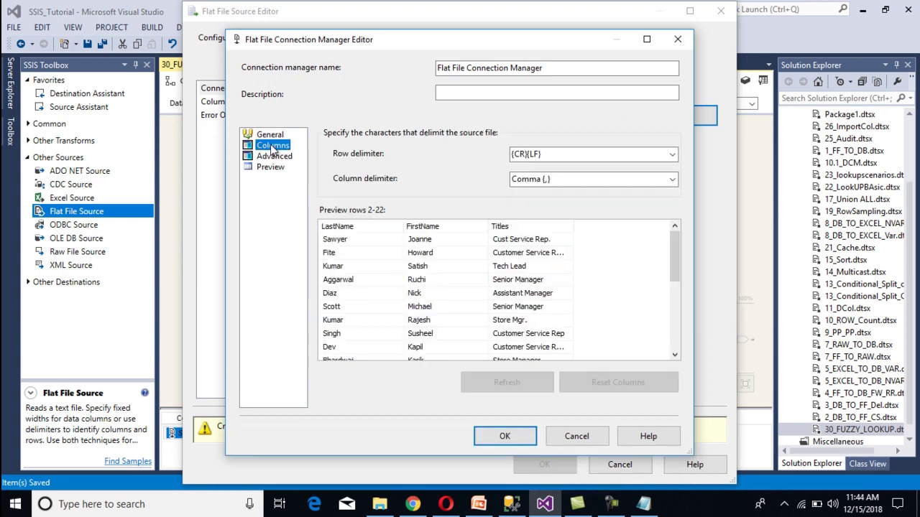
pyautogui.click(337, 266)
pyautogui.click(447, 257)
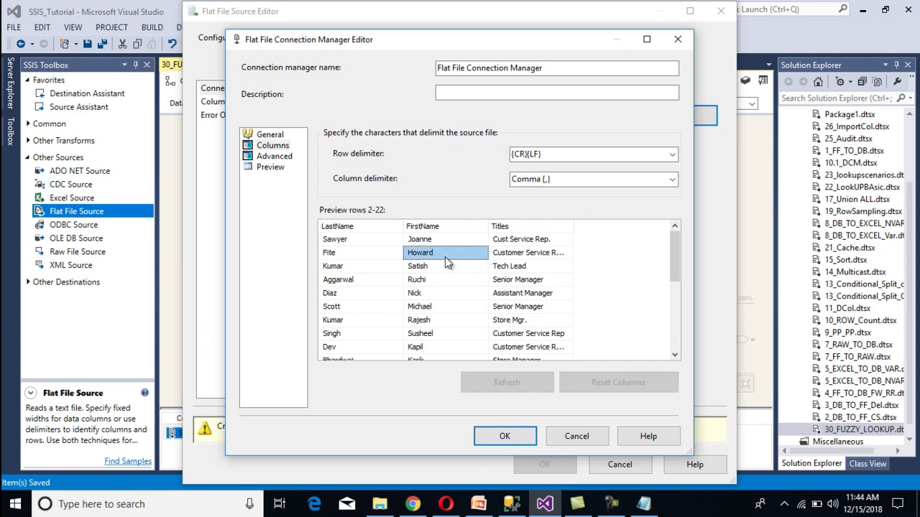
pyautogui.click(517, 266)
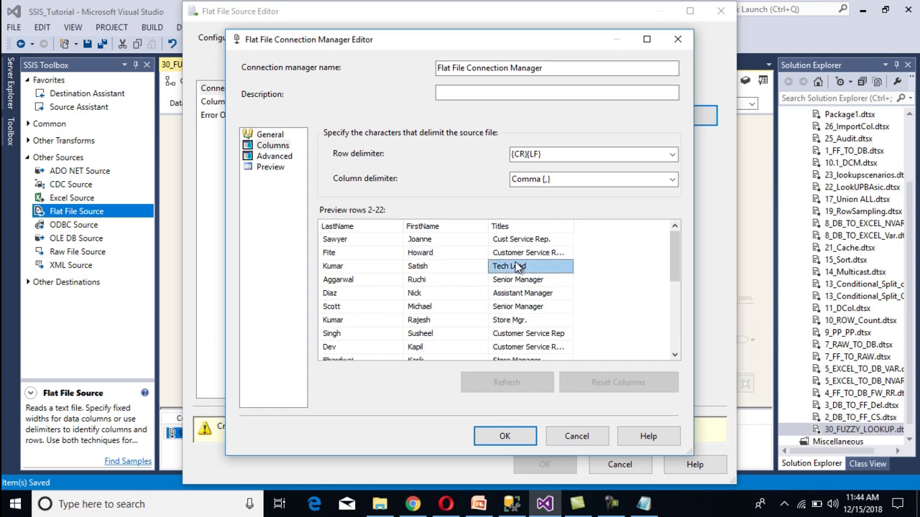
# Step: Set the Titles output column width to 255, keep nulls, and confirm the column mappings
pyautogui.click(273, 157)
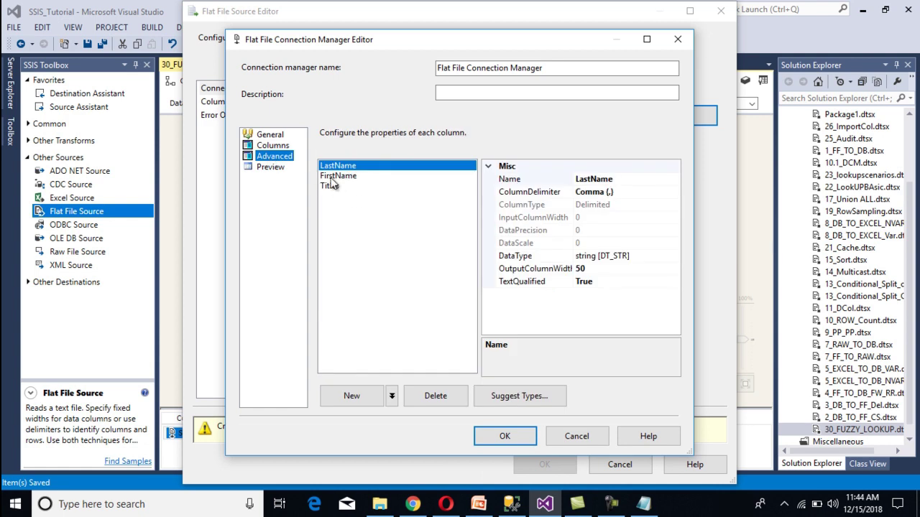
pyautogui.click(333, 185)
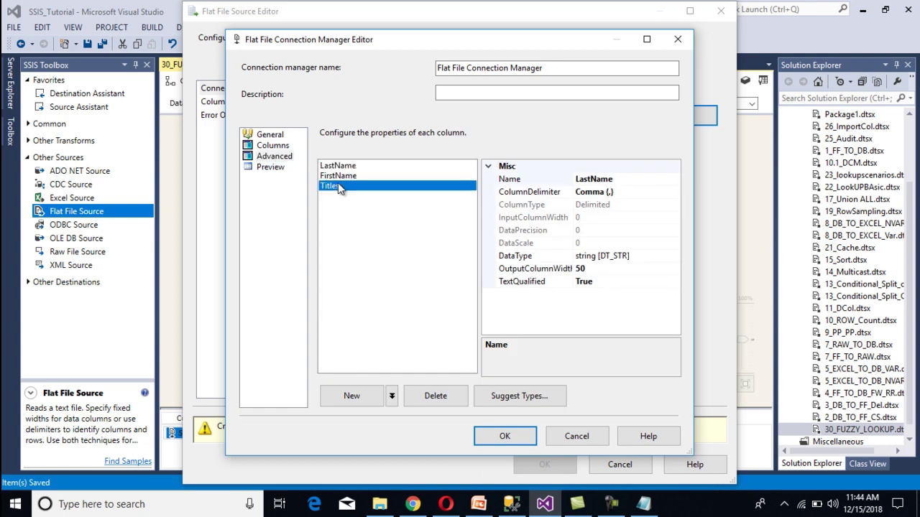
pyautogui.click(596, 271)
pyautogui.write('255')
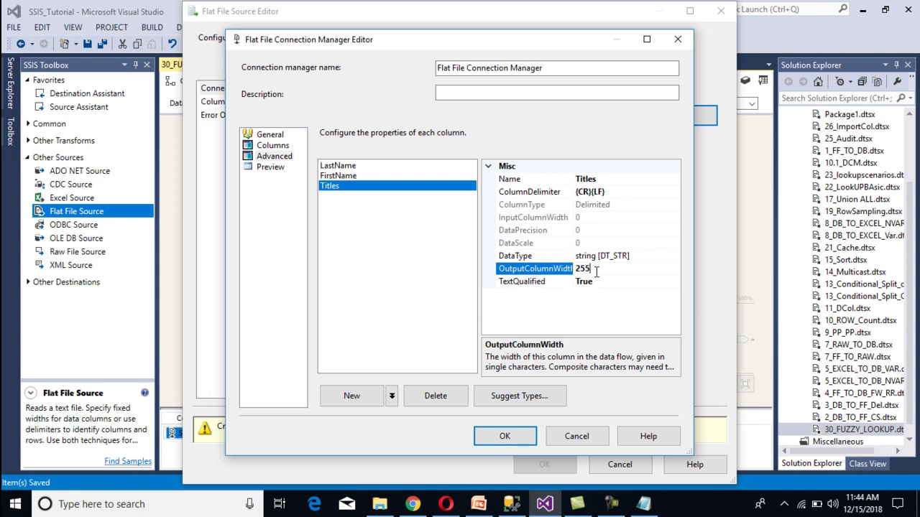
pyautogui.click(518, 437)
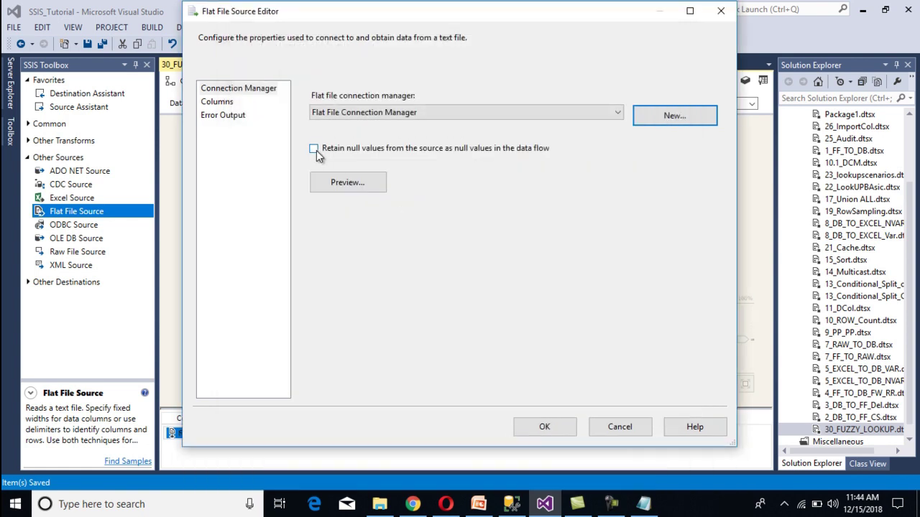
pyautogui.click(314, 149)
pyautogui.click(218, 101)
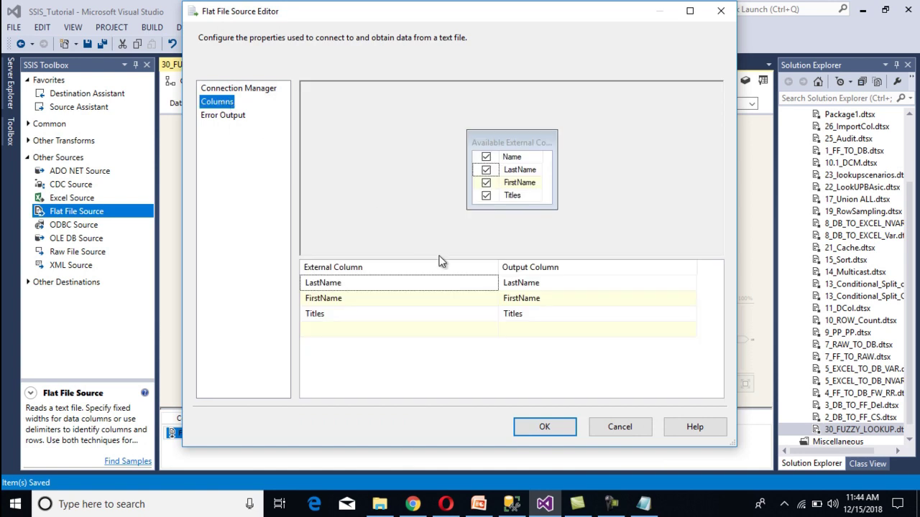
pyautogui.click(538, 427)
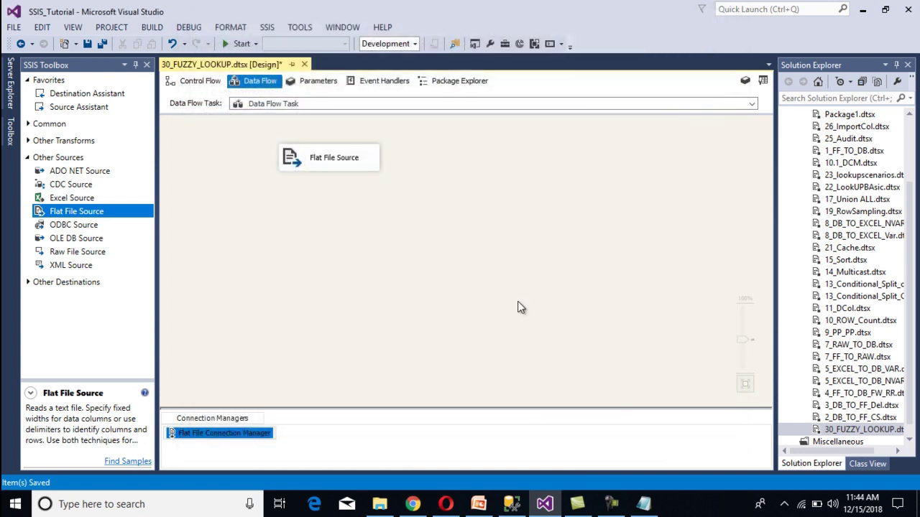
# Step: Save the package and place a Fuzzy Lookup from Other Transforms below the Flat File Source
pyautogui.hotkey('ctrl', 's')
pyautogui.click(75, 250)
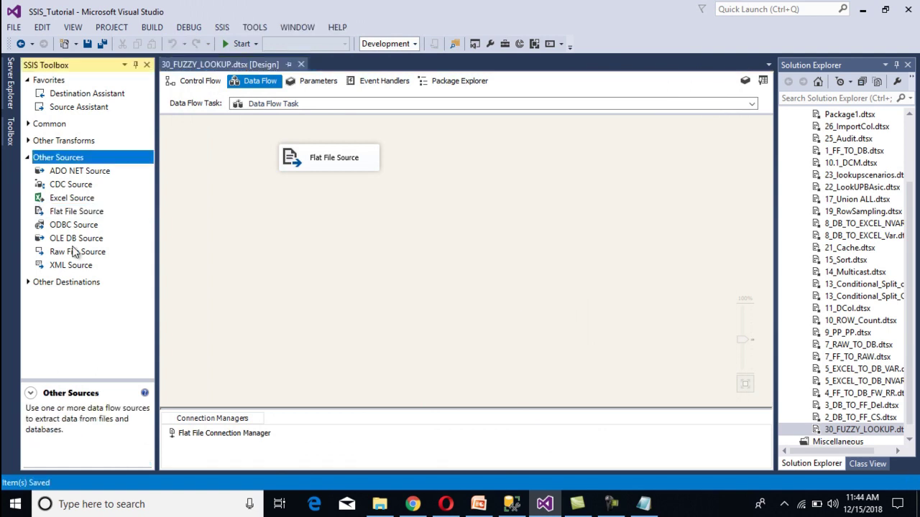
pyautogui.press('Left')
pyautogui.press('Up')
pyautogui.press('Right')
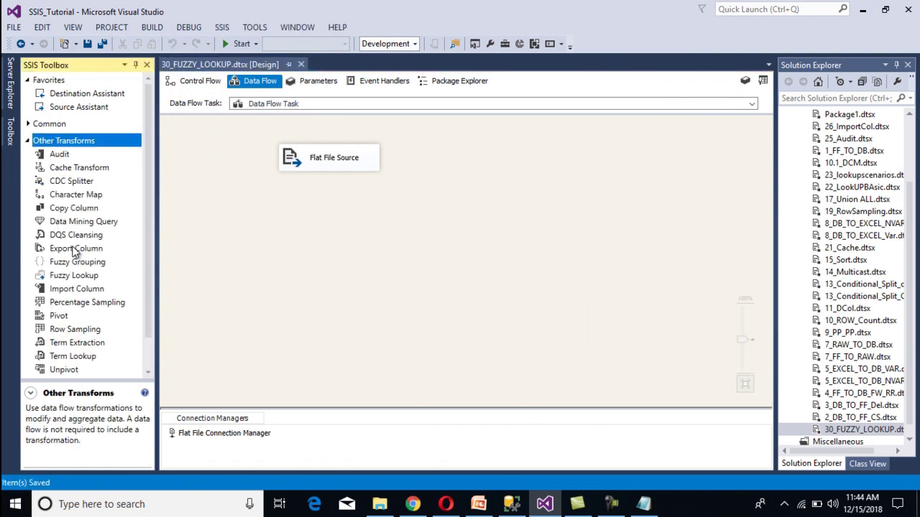
pyautogui.click(81, 277)
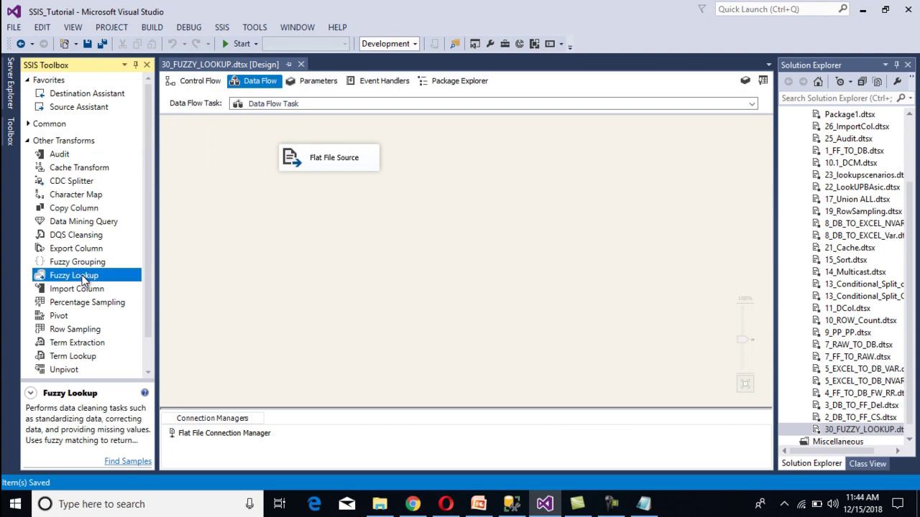
pyautogui.moveTo(82, 279); pyautogui.dragTo(258, 216)
pyautogui.moveTo(337, 214); pyautogui.dragTo(345, 219)
# Step: Connect the Flat File Source output to the Fuzzy Lookup and set its reference connection to SSIS_TEST
pyautogui.click(321, 159)
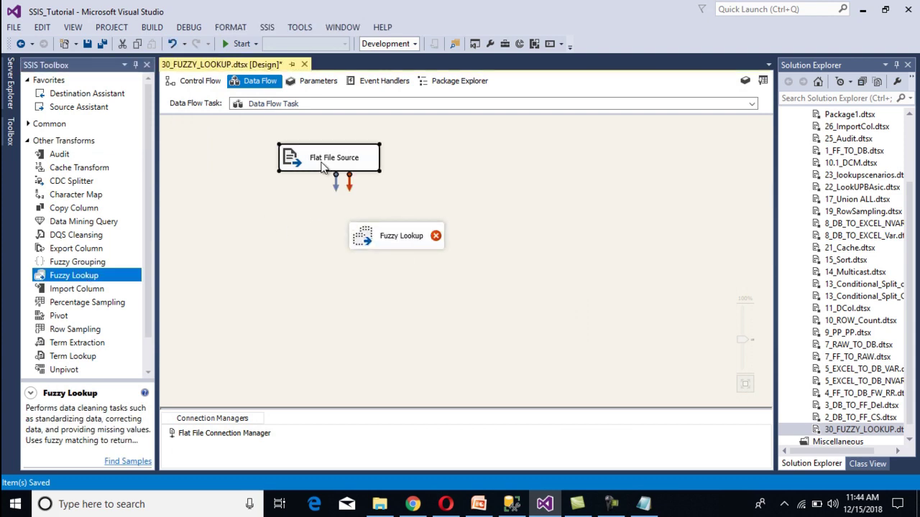
pyautogui.moveTo(336, 184); pyautogui.dragTo(367, 240)
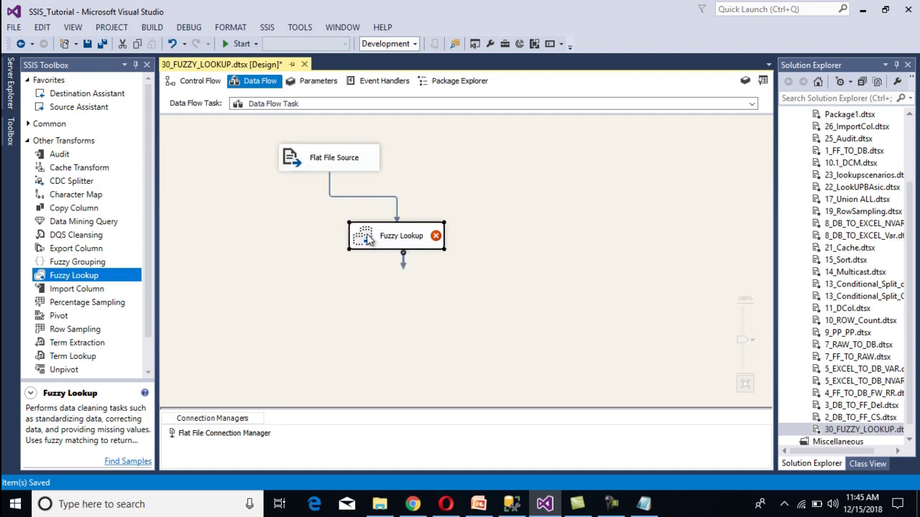
pyautogui.doubleClick(368, 239)
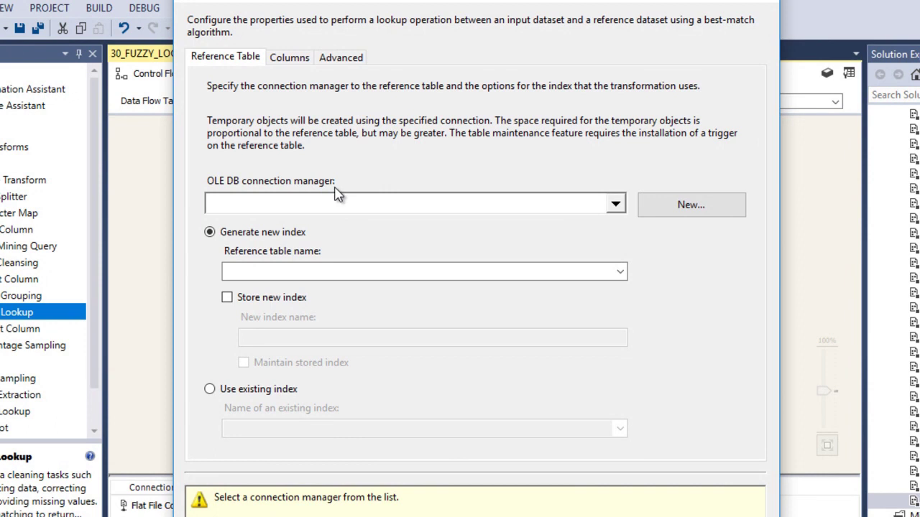
pyautogui.click(719, 215)
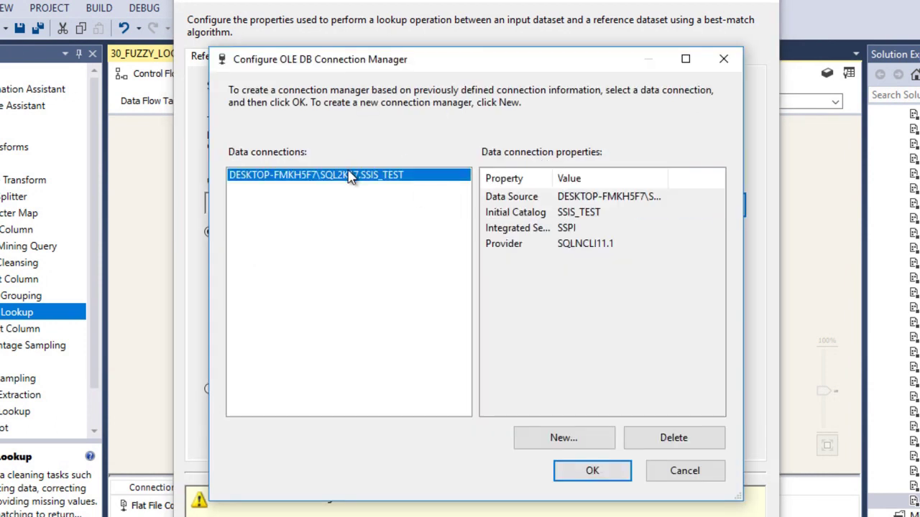
pyautogui.click(593, 474)
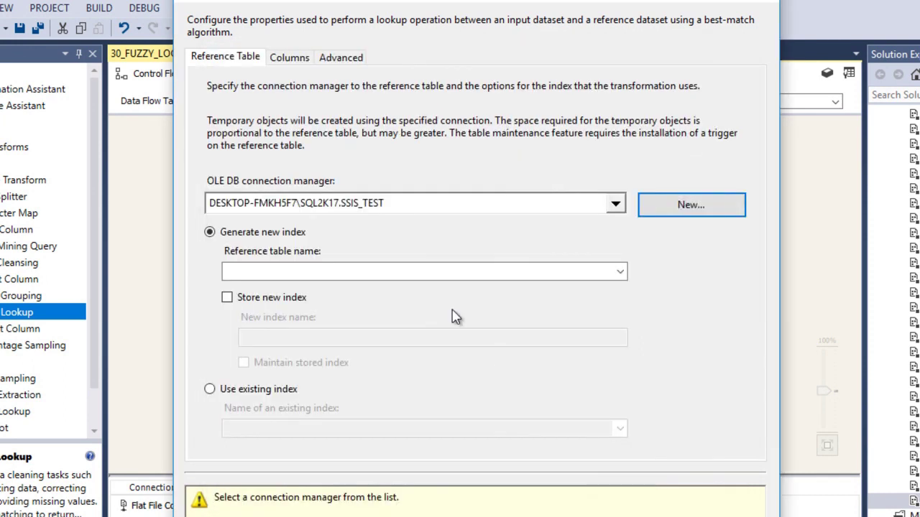
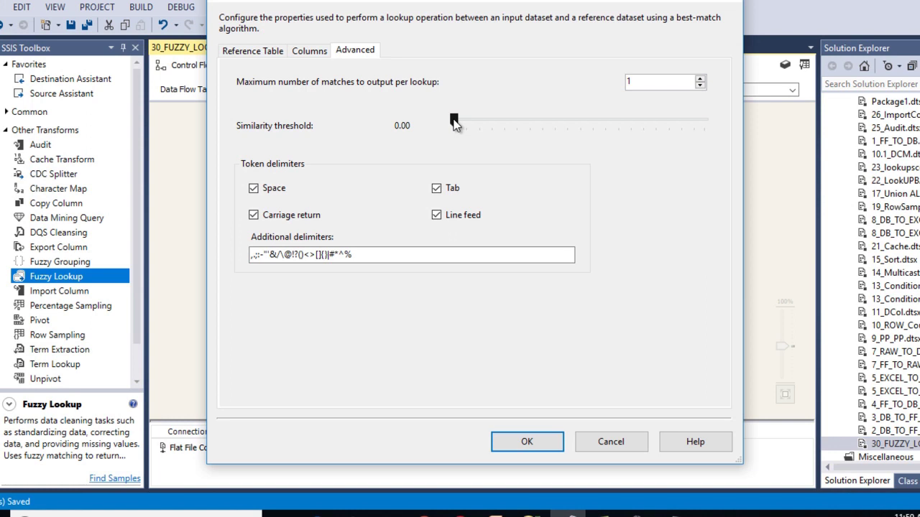
# Step: Raise the similarity threshold to 0.70, untick Tab and Line feed delimiters, and trim additional delimiters
pyautogui.moveTo(453, 122); pyautogui.dragTo(631, 120)
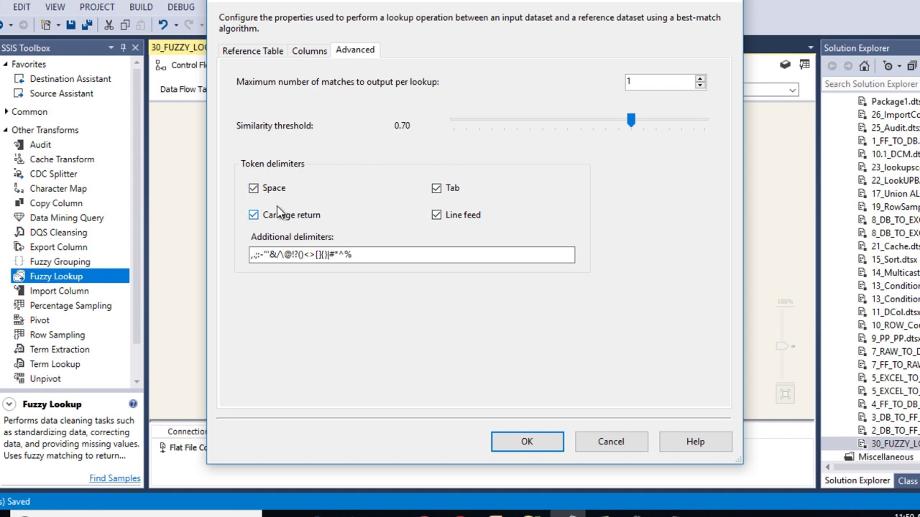
pyautogui.click(437, 188)
pyautogui.click(438, 215)
pyautogui.click(384, 255)
pyautogui.press('BackSpace')
pyautogui.press('BackSpace')
pyautogui.press('BackSpace')
pyautogui.press('BackSpace')
pyautogui.press('BackSpace')
pyautogui.press('BackSpace')
pyautogui.press('BackSpace')
pyautogui.press('BackSpace')
pyautogui.press('BackSpace')
pyautogui.press('BackSpace')
pyautogui.press('BackSpace')
pyautogui.press('BackSpace')
pyautogui.press('BackSpace')
pyautogui.press('BackSpace')
pyautogui.press('BackSpace')
pyautogui.press('BackSpace')
pyautogui.press('BackSpace')
pyautogui.press('BackSpace')
pyautogui.press('BackSpace')
pyautogui.press('BackSpace')
pyautogui.press('BackSpace')
pyautogui.press('BackSpace')
pyautogui.press('BackSpace')
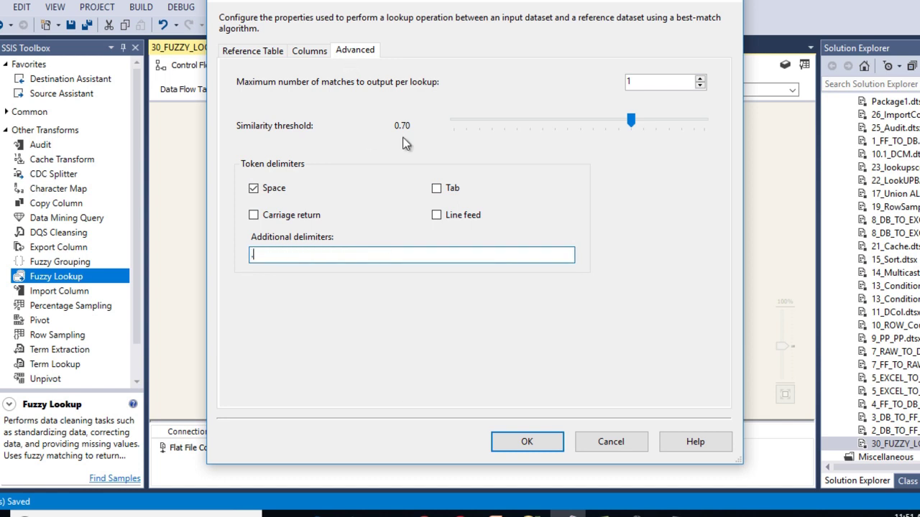
# Step: Apply the Fuzzy Lookup settings, move the component nearer the source, and save all
pyautogui.click(507, 436)
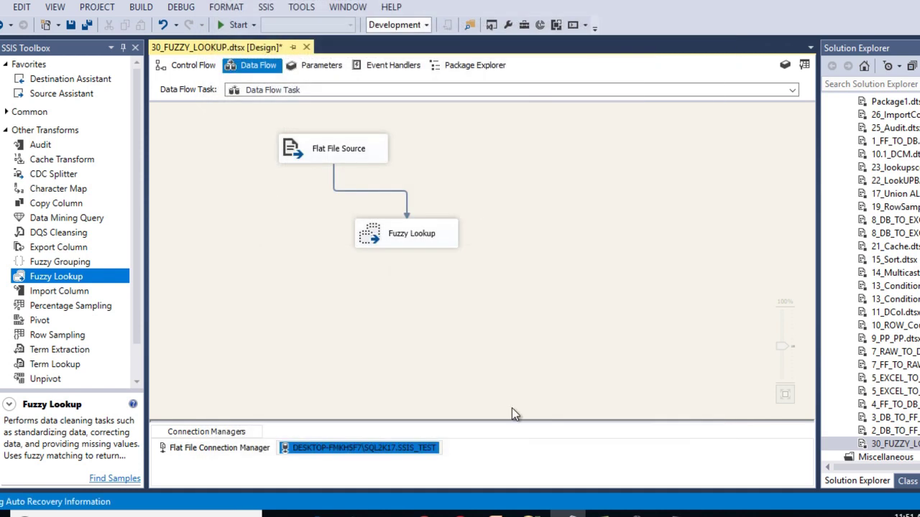
pyautogui.click(377, 239)
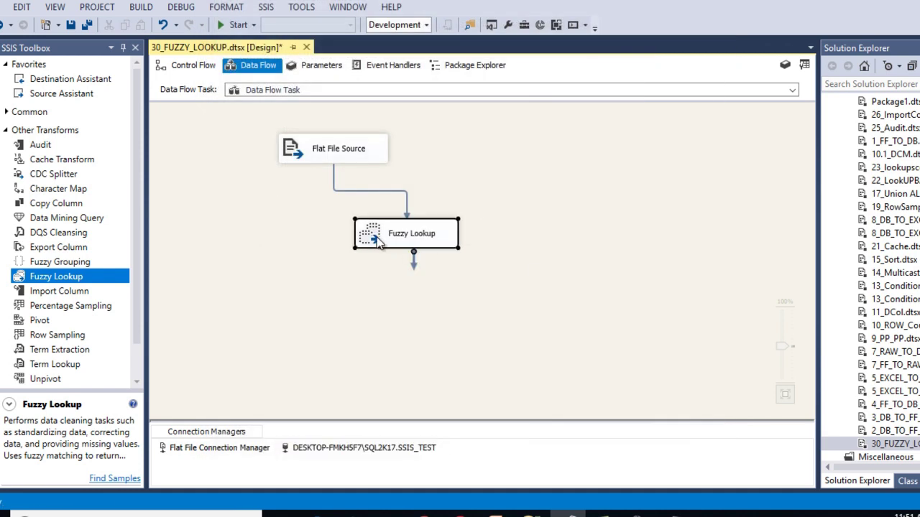
pyautogui.moveTo(377, 241); pyautogui.dragTo(389, 213)
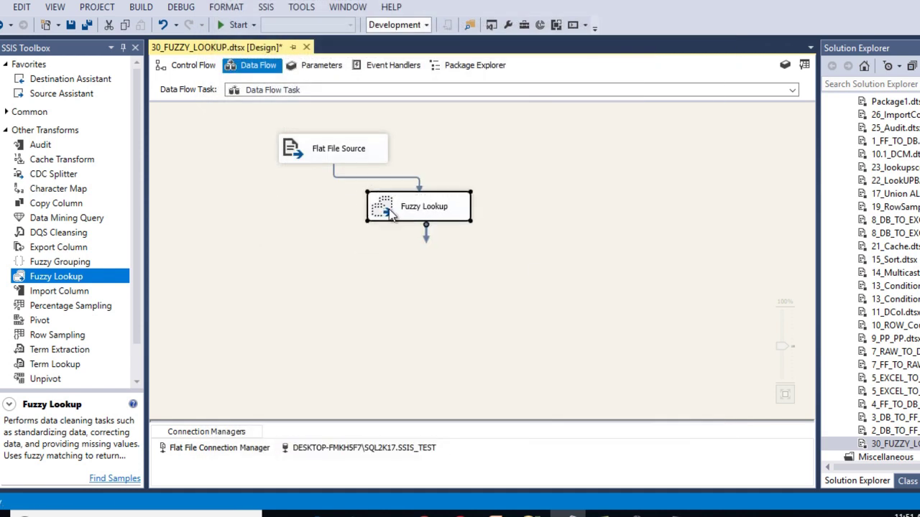
pyautogui.click(536, 191)
pyautogui.click(87, 25)
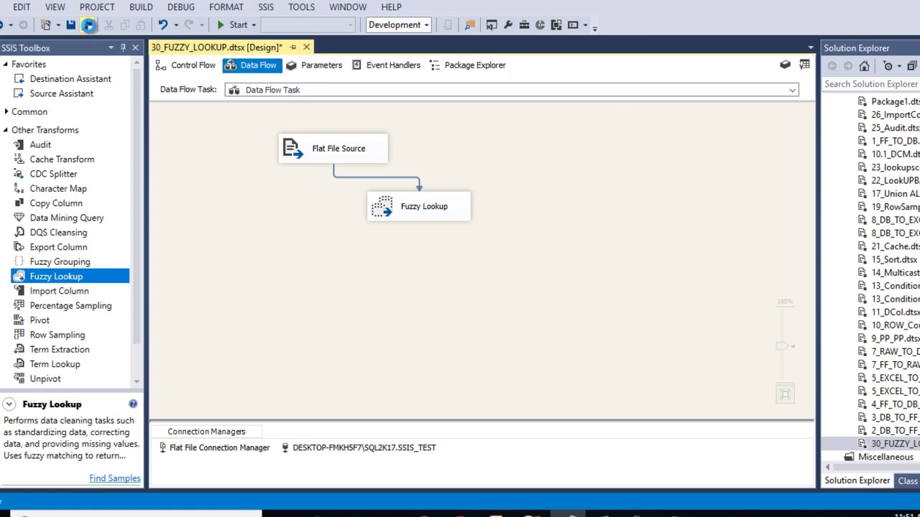
# Step: Add a Multicast from the Common transformations group below the Fuzzy Lookup
pyautogui.click(77, 237)
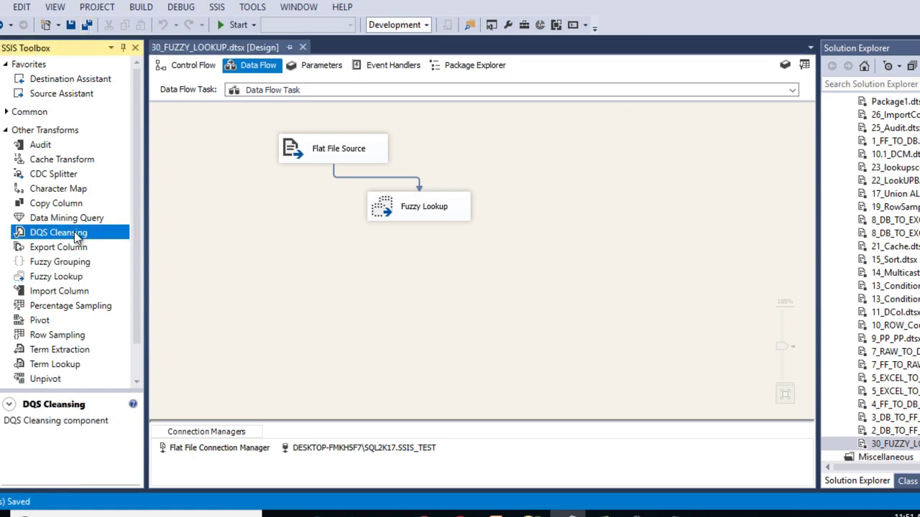
pyautogui.press('Left')
pyautogui.press('Left')
pyautogui.press('Up')
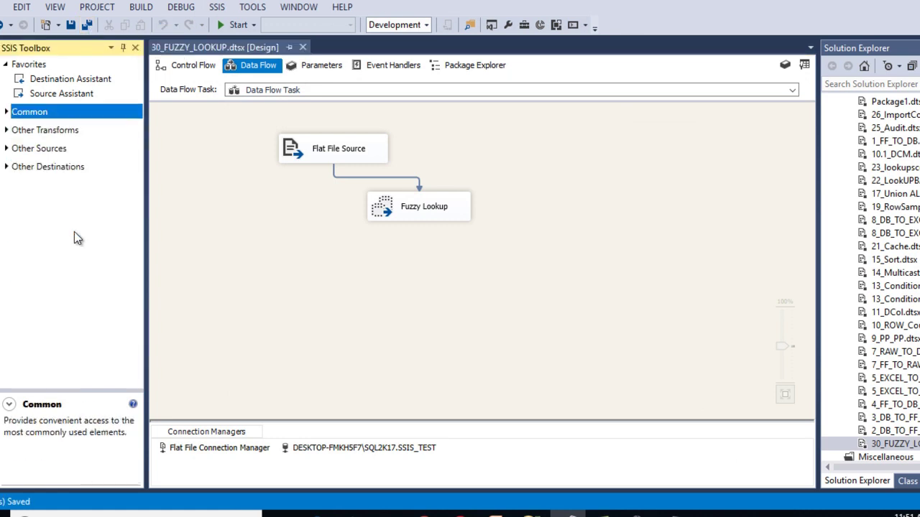
pyautogui.press('Right')
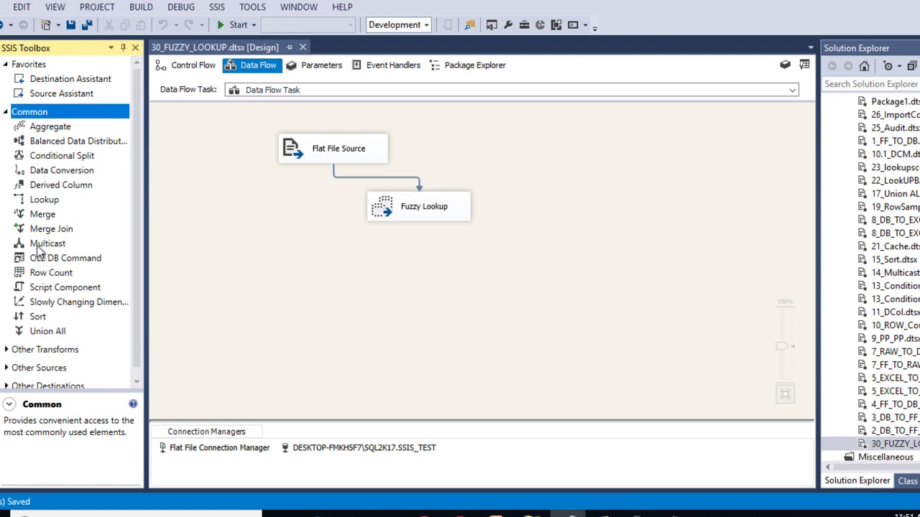
pyautogui.click(37, 246)
pyautogui.moveTo(61, 245); pyautogui.dragTo(460, 263)
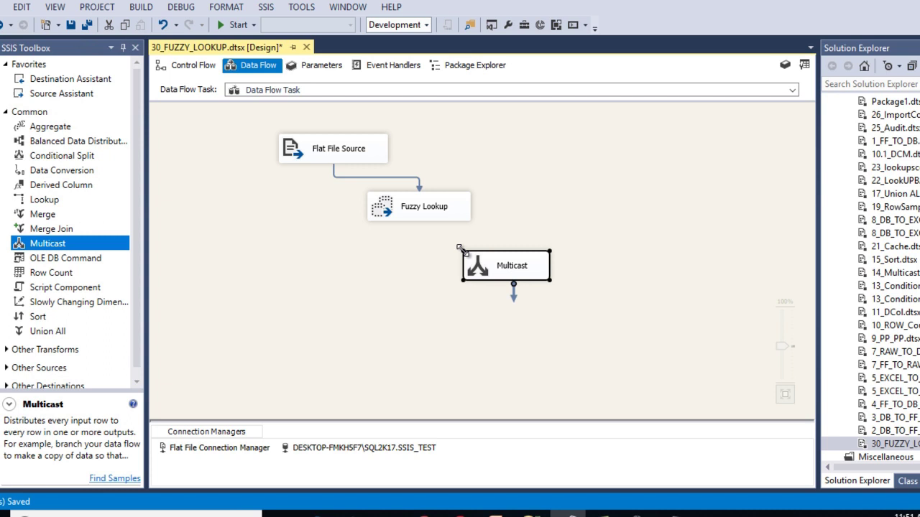
# Step: Connect Fuzzy Lookup's output to the Multicast, enable a data viewer on that path, and save
pyautogui.click(414, 213)
pyautogui.moveTo(427, 237); pyautogui.dragTo(506, 263)
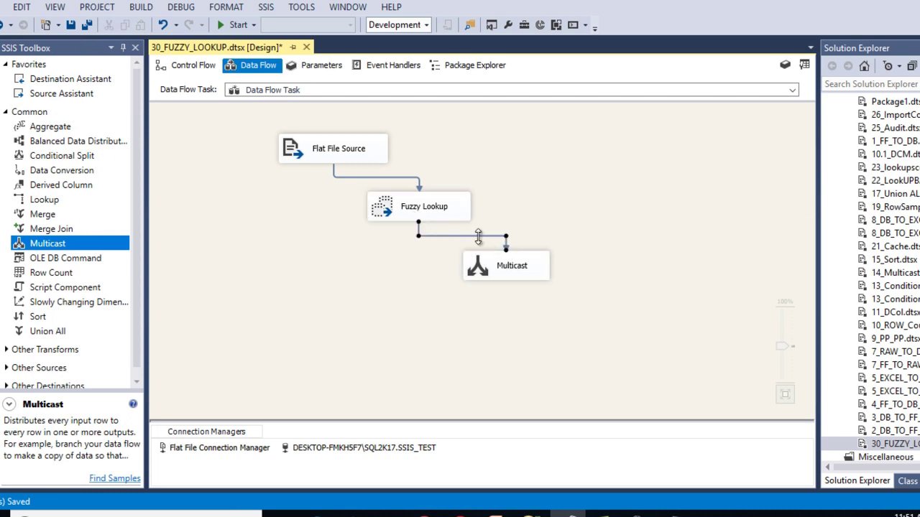
pyautogui.rightClick(478, 236)
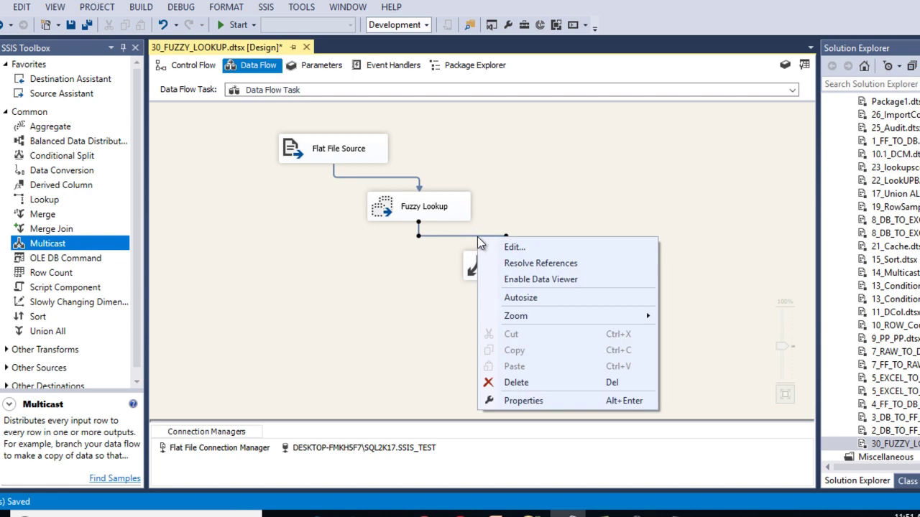
pyautogui.click(518, 281)
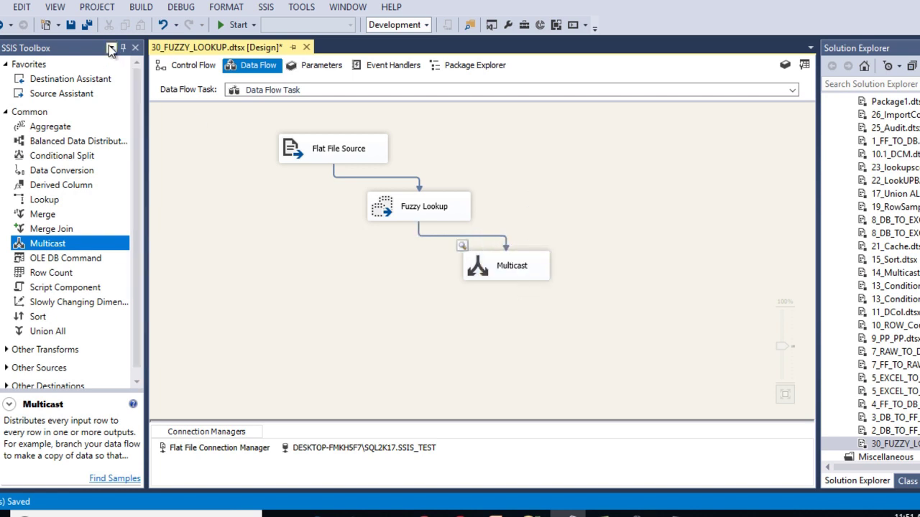
pyautogui.click(86, 24)
# Step: Debug the package, inspect the 21 matched rows in the enlarged data viewer, then stop
pyautogui.click(220, 24)
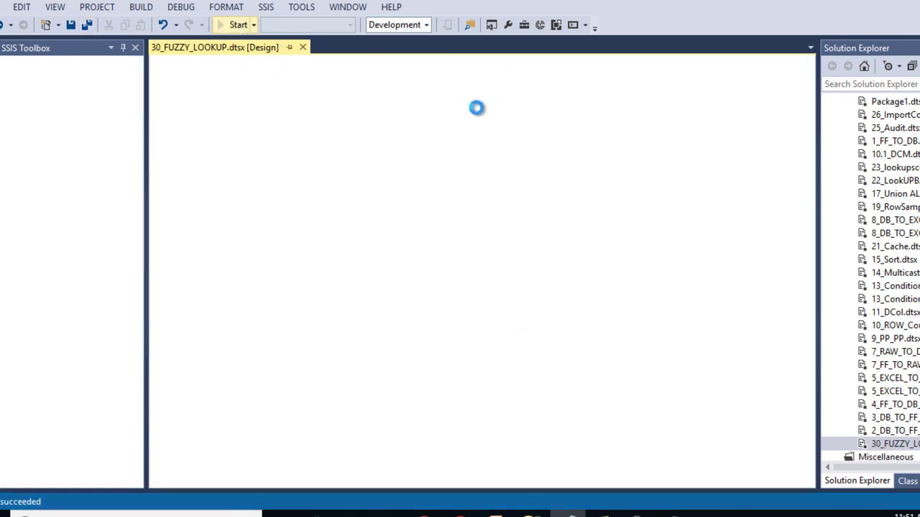
pyautogui.doubleClick(288, 77)
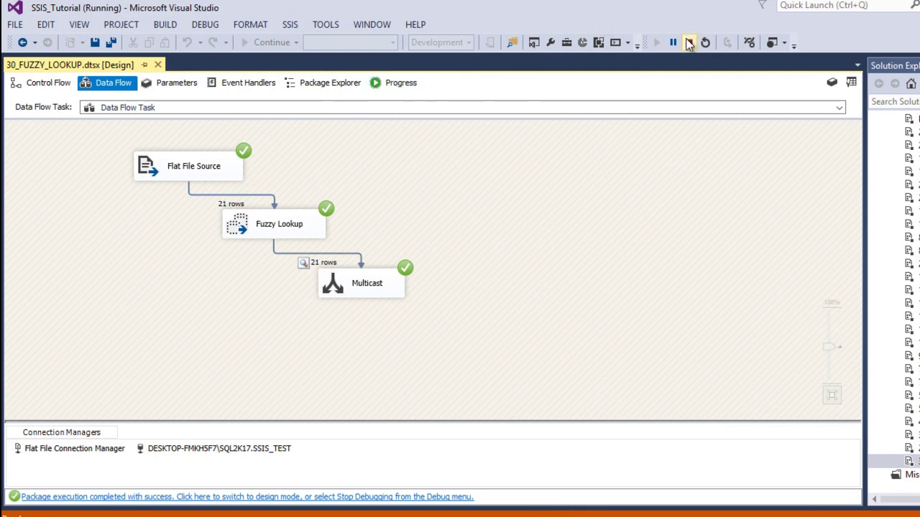
pyautogui.click(688, 43)
# Step: Lower the Fuzzy Lookup similarity threshold to 0.50 on the Advanced tab and save
pyautogui.doubleClick(442, 226)
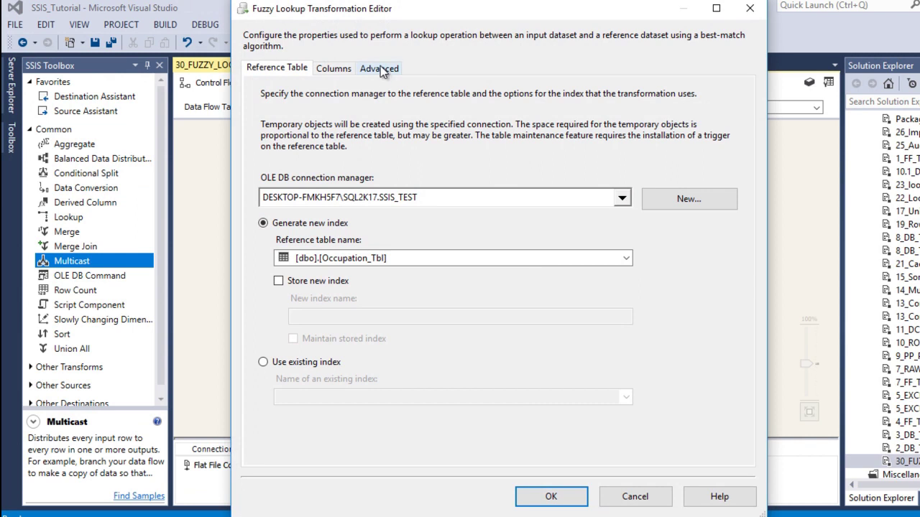
pyautogui.click(381, 69)
pyautogui.moveTo(655, 142); pyautogui.dragTo(602, 143)
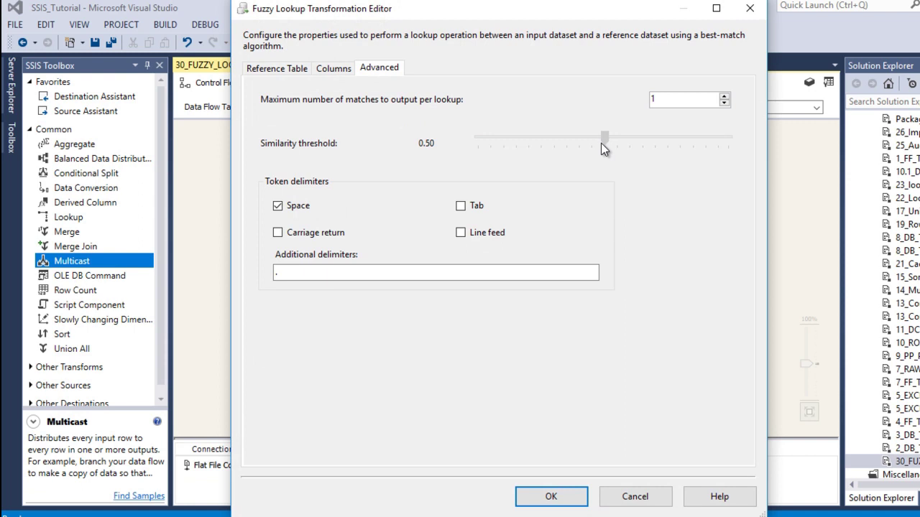
pyautogui.click(551, 496)
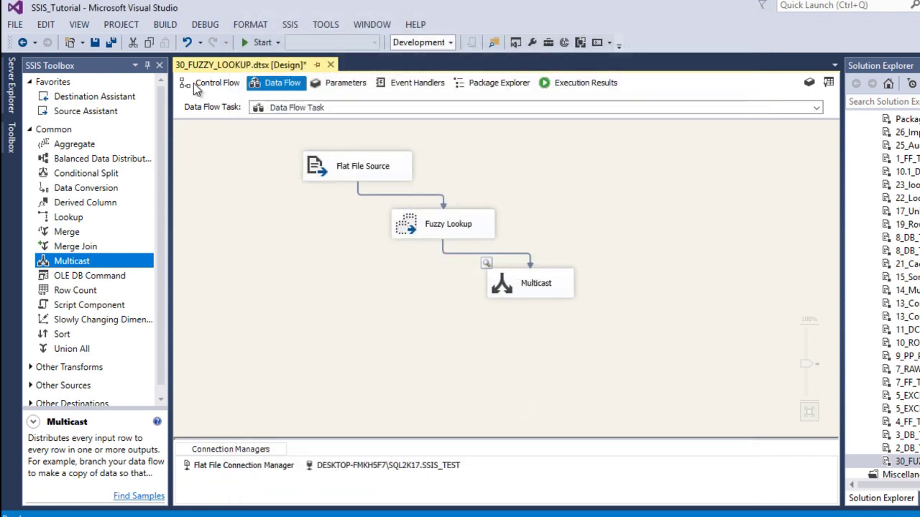
pyautogui.click(112, 41)
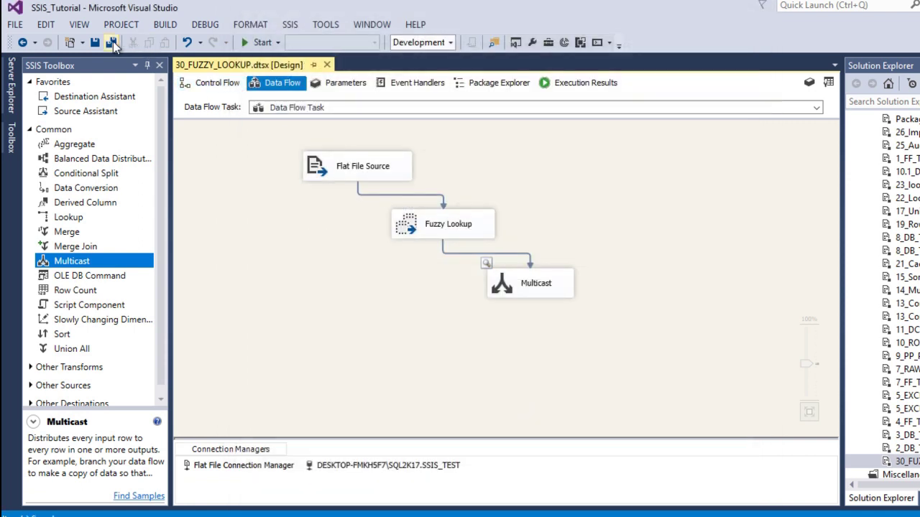
# Step: Rerun at 0.50, autofit Occupationdesc, _Similarity, _Confidence and _Similarity_Titles columns, review matches, close the viewer
pyautogui.click(262, 42)
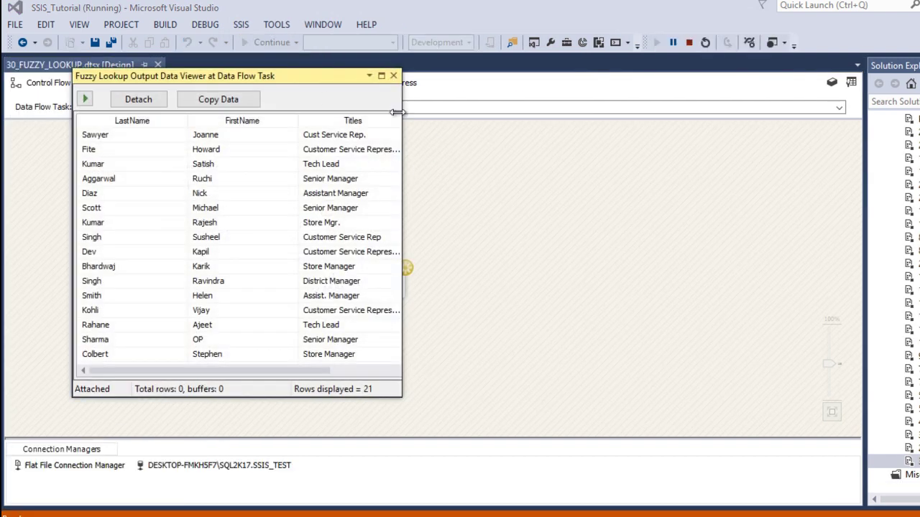
pyautogui.doubleClick(314, 72)
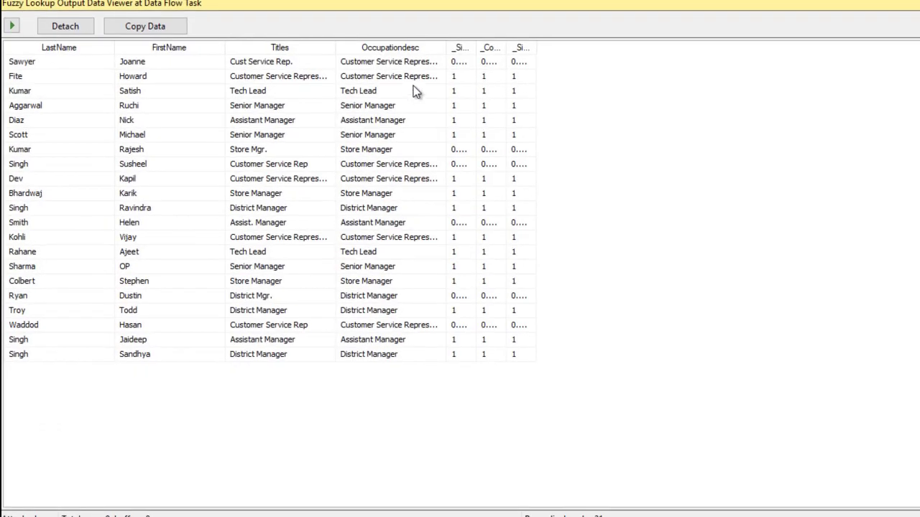
pyautogui.click(429, 63)
pyautogui.doubleClick(446, 47)
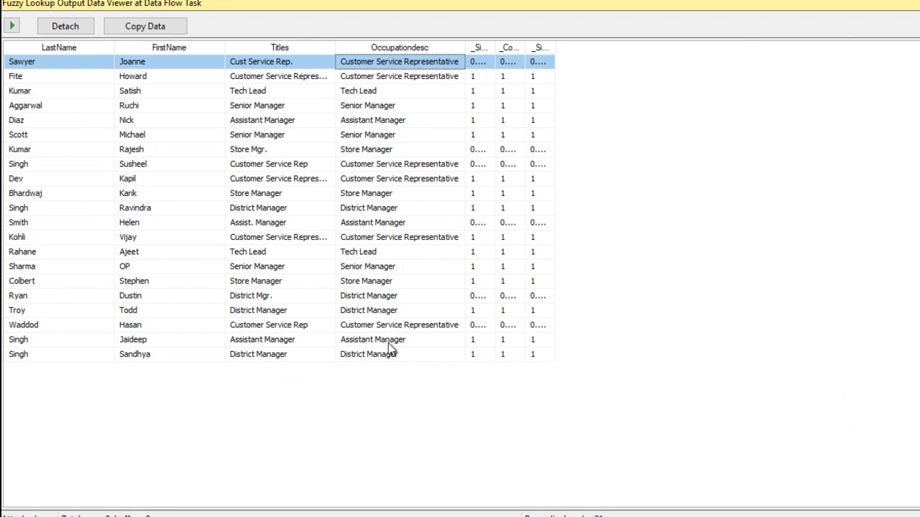
pyautogui.doubleClick(496, 48)
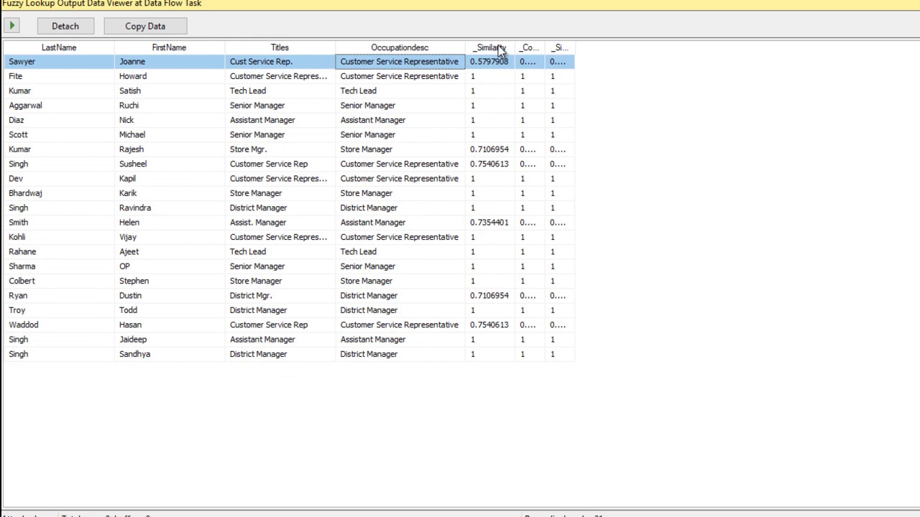
pyautogui.doubleClick(544, 47)
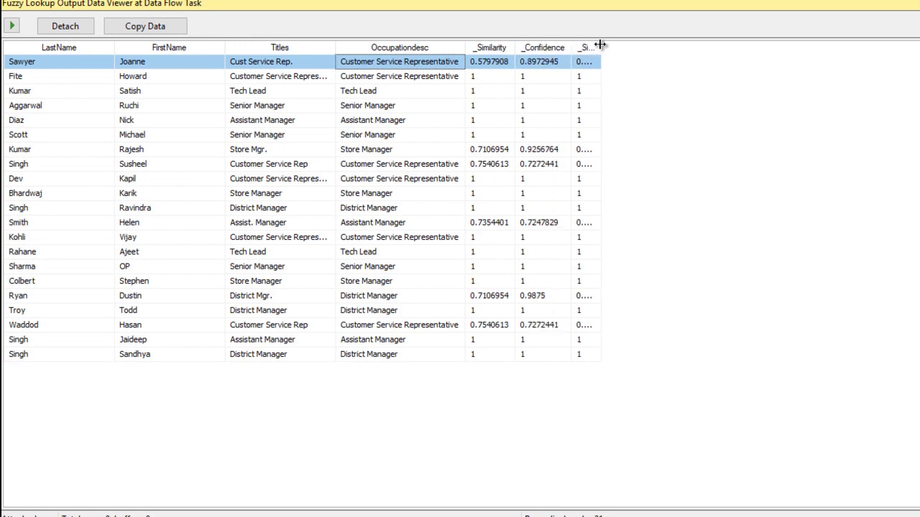
pyautogui.doubleClick(600, 47)
pyautogui.click(493, 64)
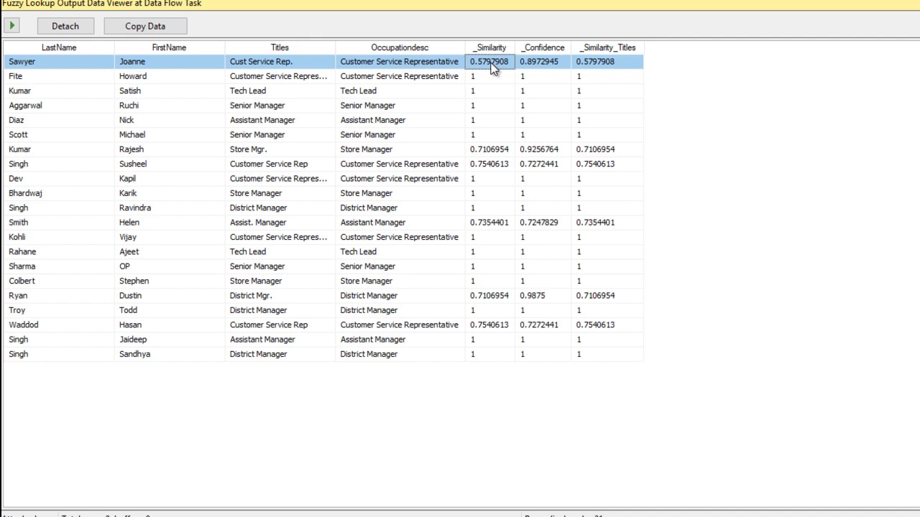
pyautogui.click(388, 91)
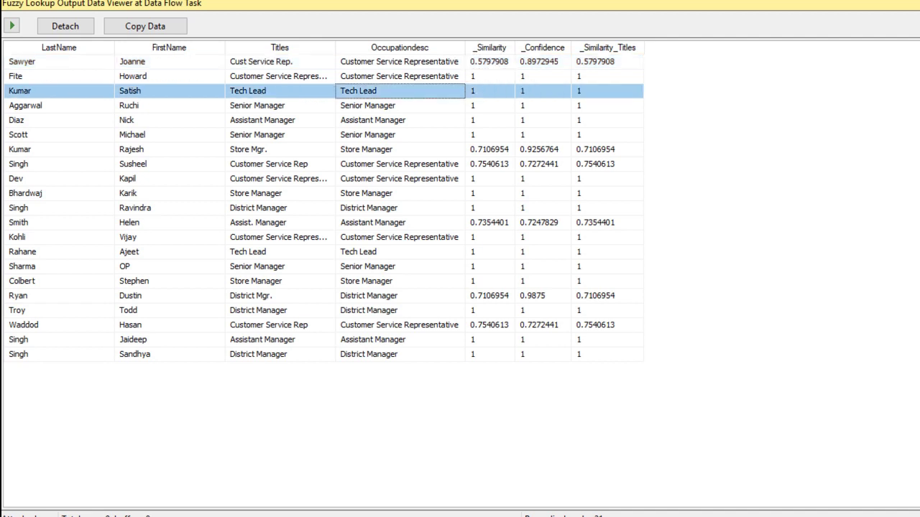
pyautogui.hotkey('alt', 'F4')
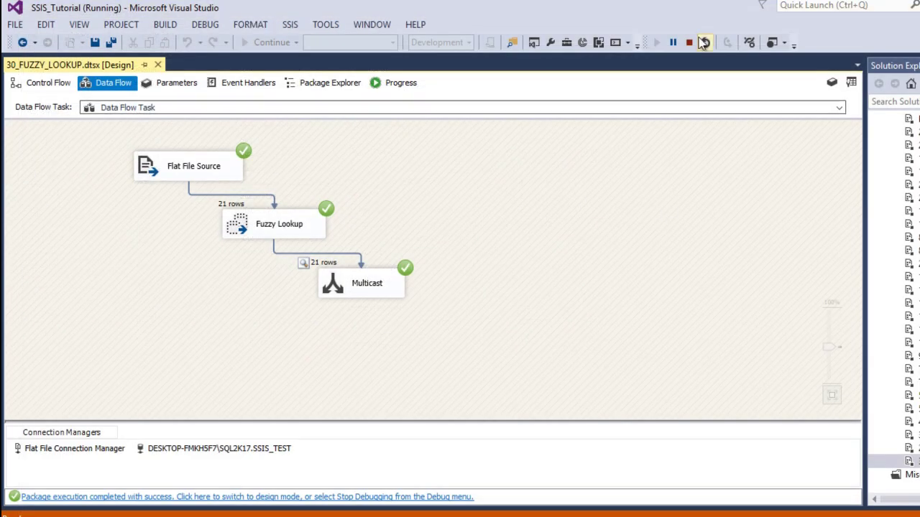
# Step: Stop debugging and delete the Multicast along with its path
pyautogui.click(689, 43)
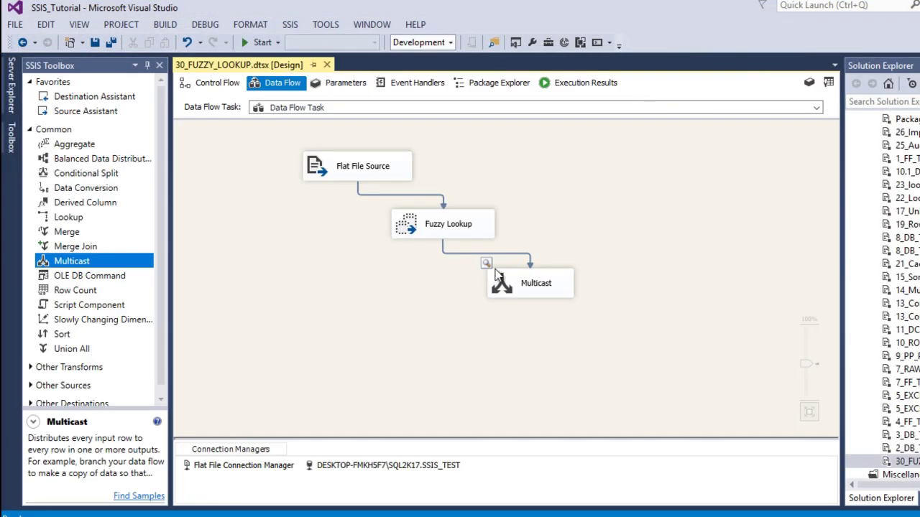
pyautogui.click(497, 285)
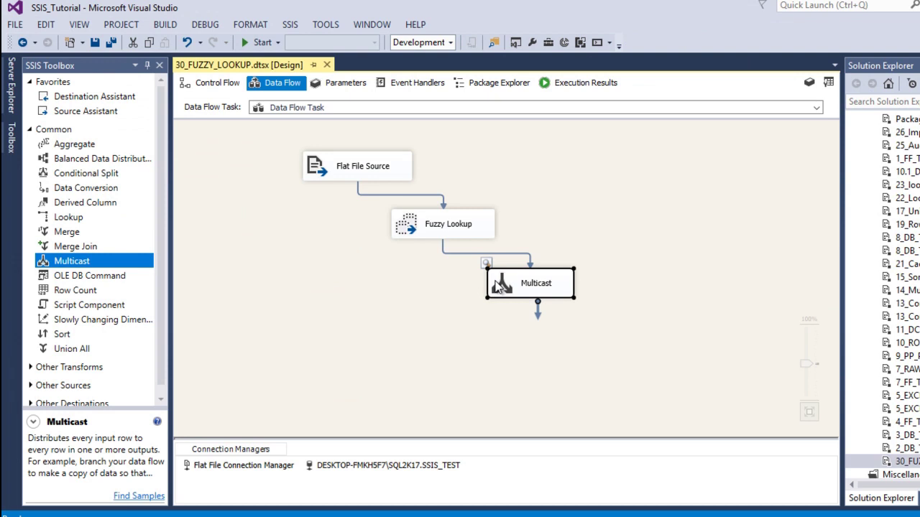
pyautogui.press('Delete')
# Step: Place an OLE DB Destination from Other Destinations onto the data flow
pyautogui.click(112, 303)
pyautogui.press('Left')
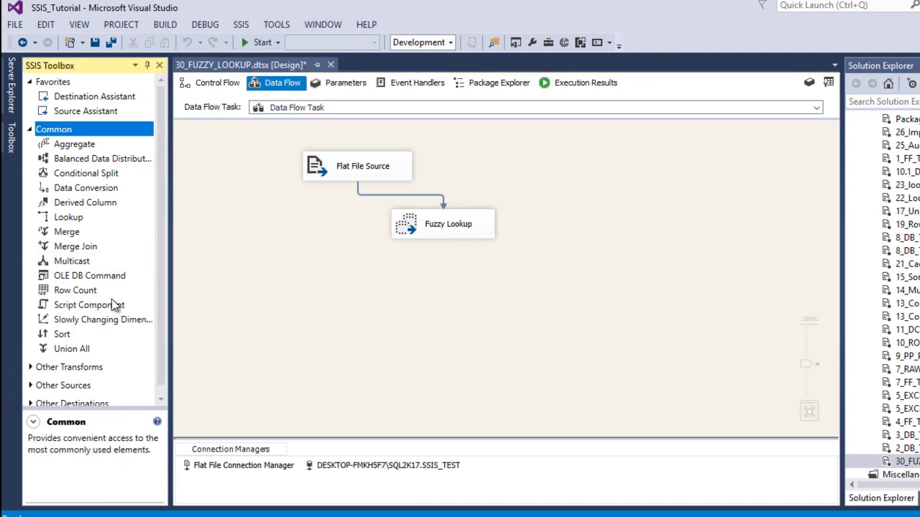
pyautogui.press('Left')
pyautogui.press('Down')
pyautogui.press('Down')
pyautogui.press('Down')
pyautogui.press('Right')
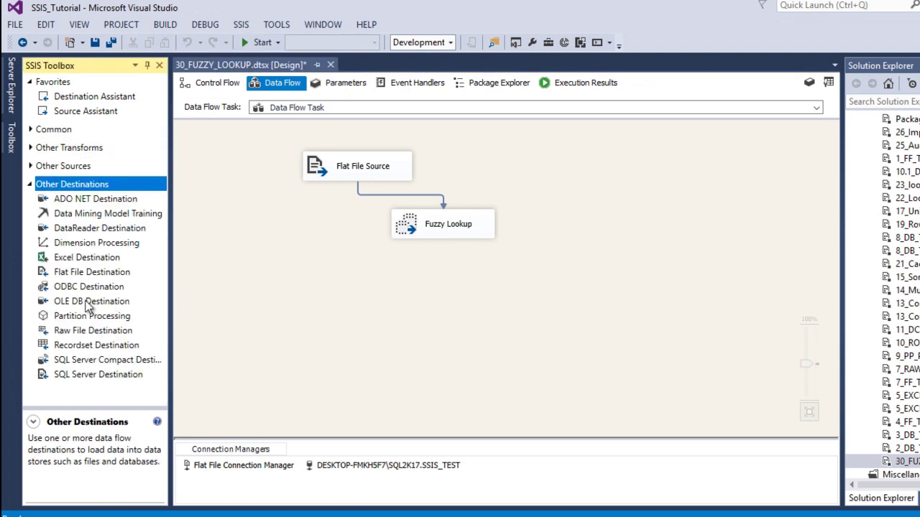
pyautogui.click(86, 303)
pyautogui.moveTo(86, 304); pyautogui.dragTo(502, 284)
# Step: Link Fuzzy Lookup's output to the OLE DB Destination and choose [dbo].[Fuzzy_Lookup_Output] as its table
pyautogui.click(437, 230)
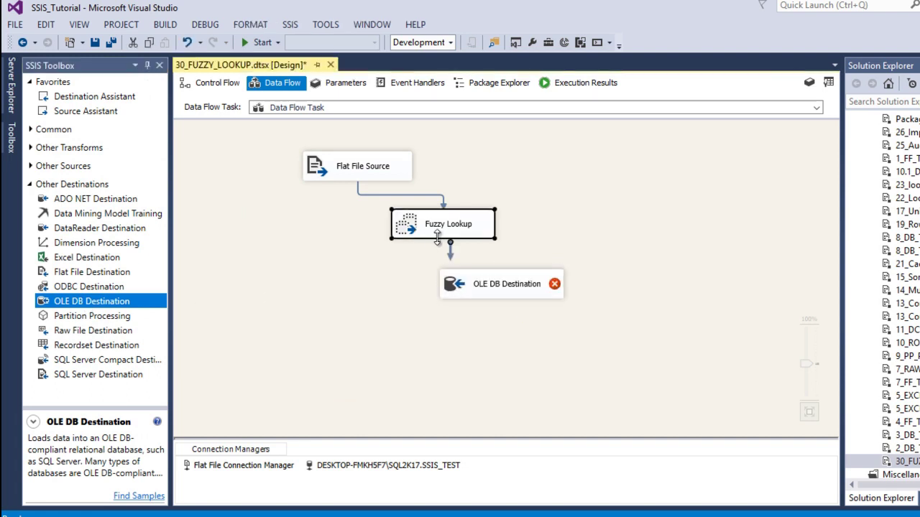
pyautogui.moveTo(450, 248); pyautogui.dragTo(518, 281)
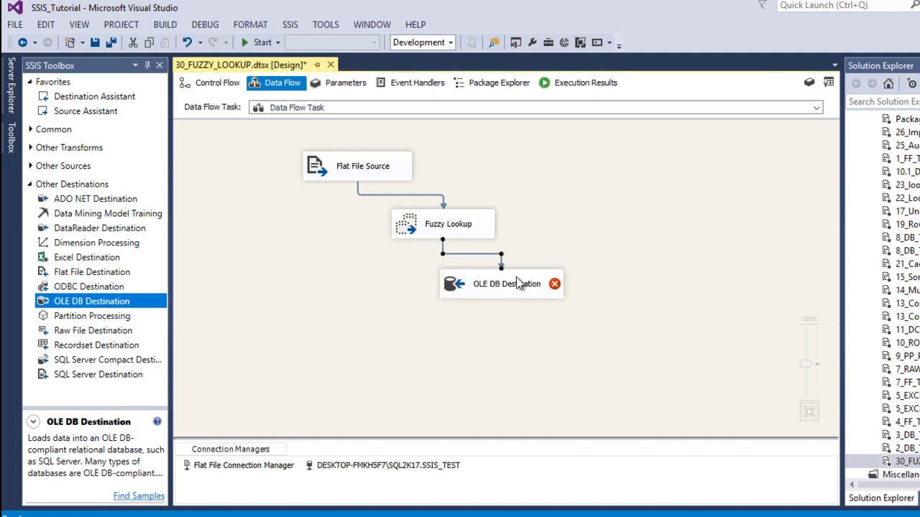
pyautogui.doubleClick(445, 282)
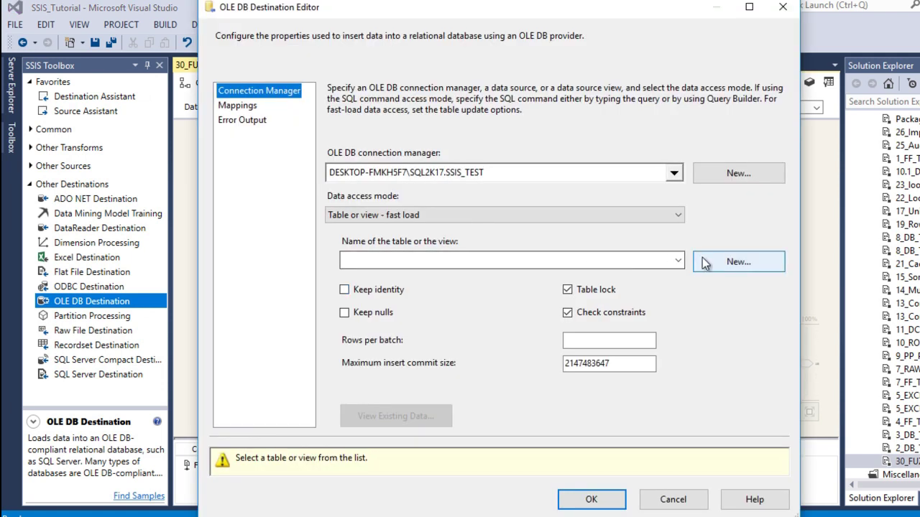
pyautogui.click(677, 261)
pyautogui.click(678, 261)
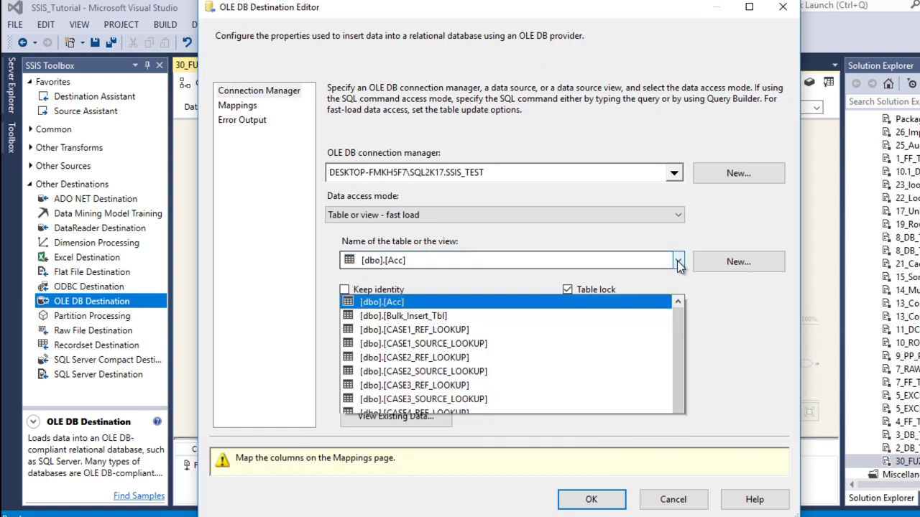
pyautogui.click(678, 261)
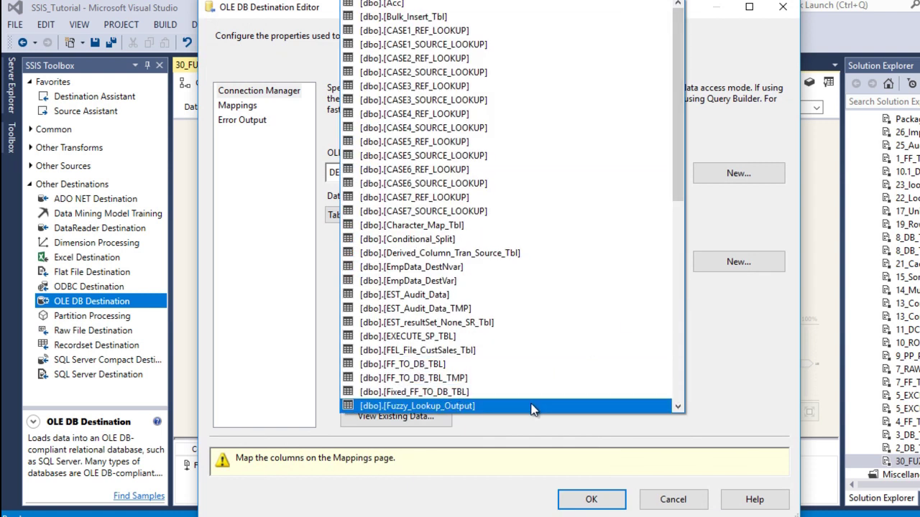
pyautogui.click(532, 406)
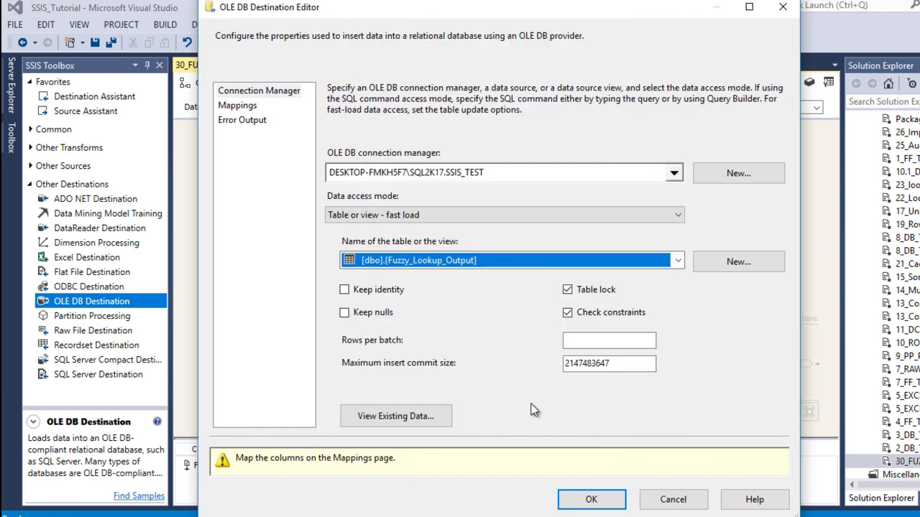
# Step: Show the Mappings page and enlarge the input and destination column boxes to reveal Titles
pyautogui.click(243, 108)
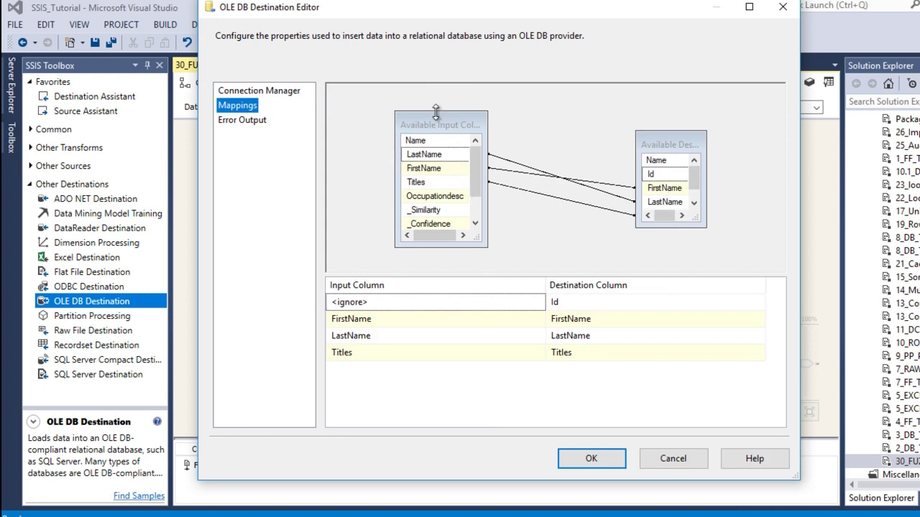
pyautogui.moveTo(436, 111); pyautogui.dragTo(435, 97)
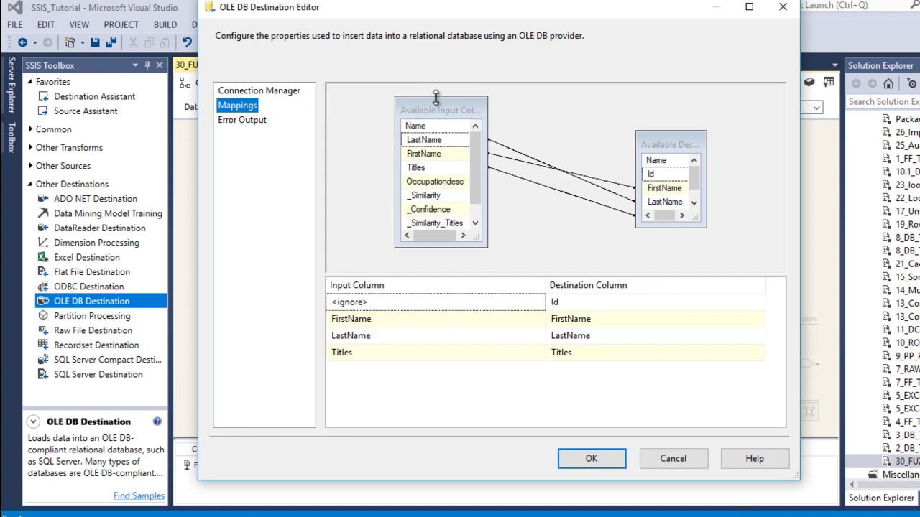
pyautogui.moveTo(671, 131); pyautogui.dragTo(667, 95)
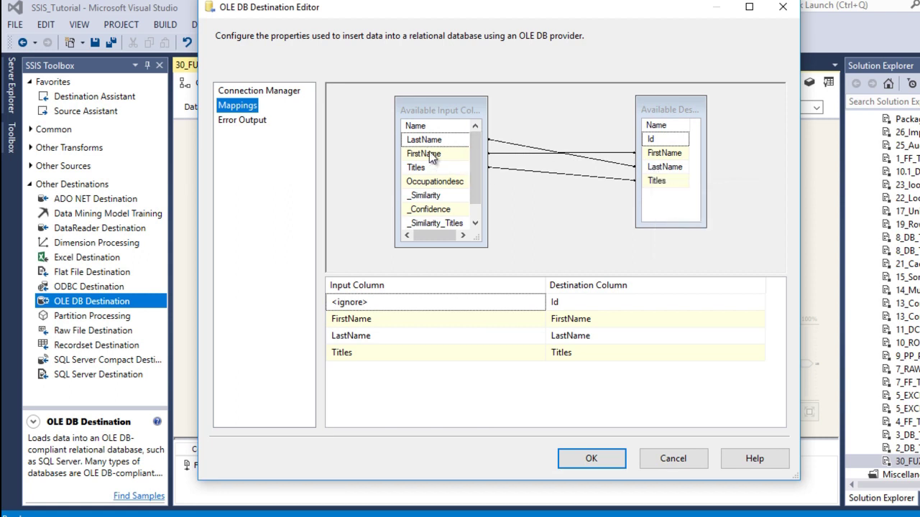
pyautogui.moveTo(660, 159)
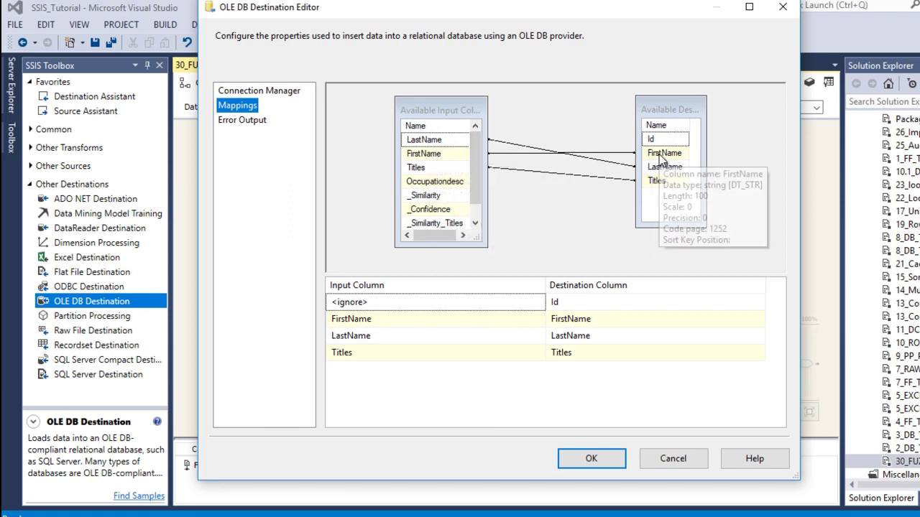
pyautogui.click(580, 301)
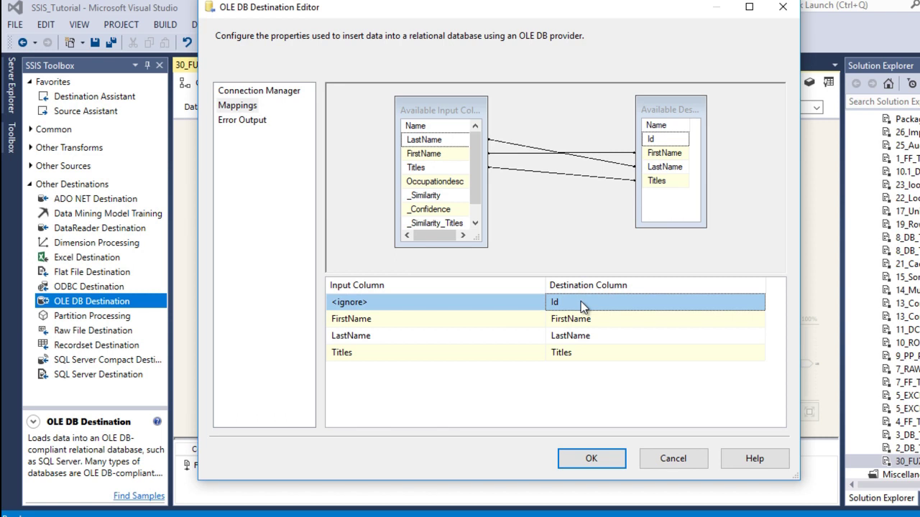
# Step: Map Occupationdesc onto the destination Titles column, apply the destination settings, and save
pyautogui.click(440, 166)
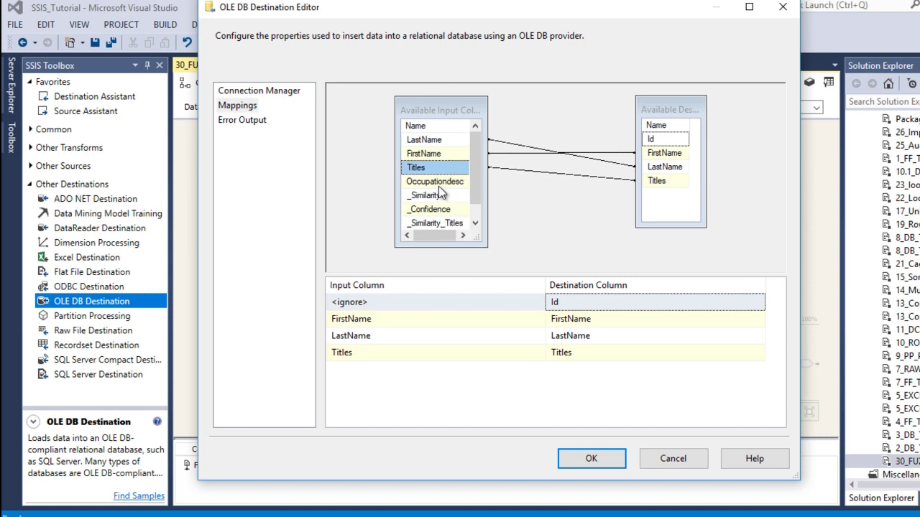
pyautogui.click(439, 187)
pyautogui.click(439, 171)
pyautogui.click(443, 182)
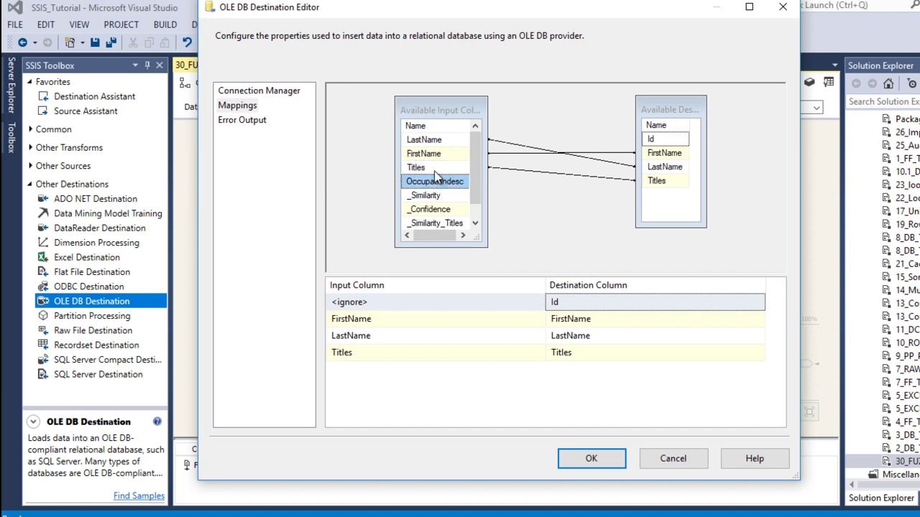
pyautogui.click(435, 169)
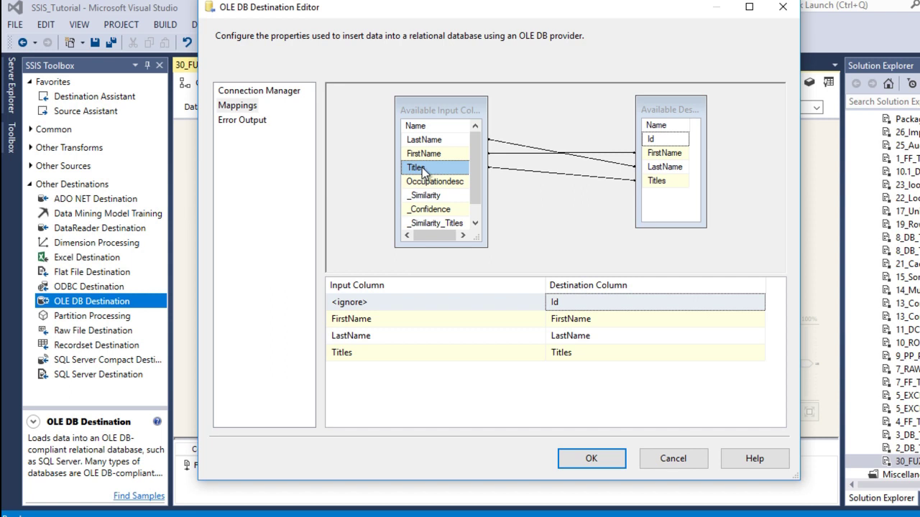
pyautogui.click(429, 181)
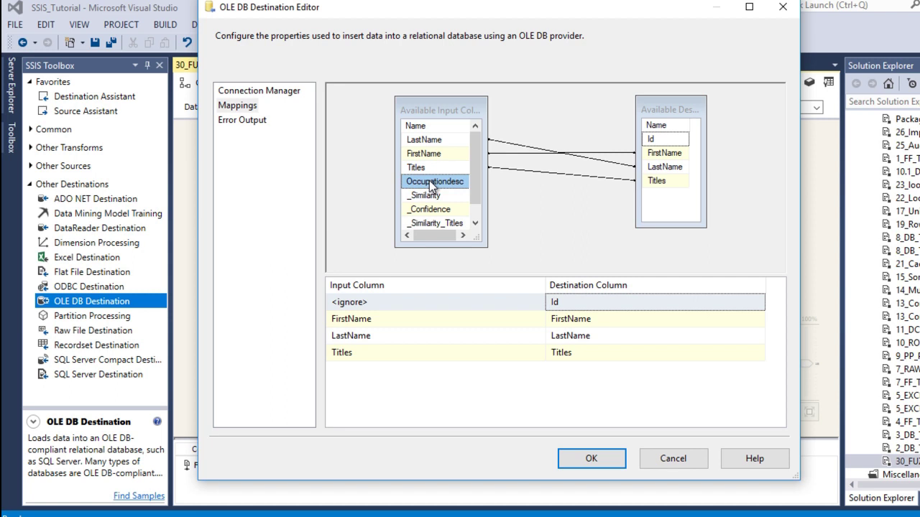
pyautogui.moveTo(430, 180); pyautogui.dragTo(663, 180)
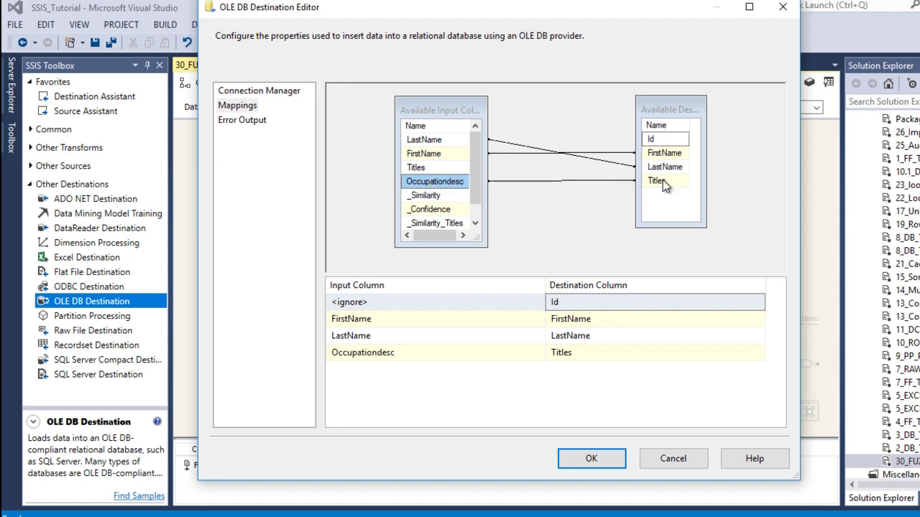
pyautogui.click(591, 458)
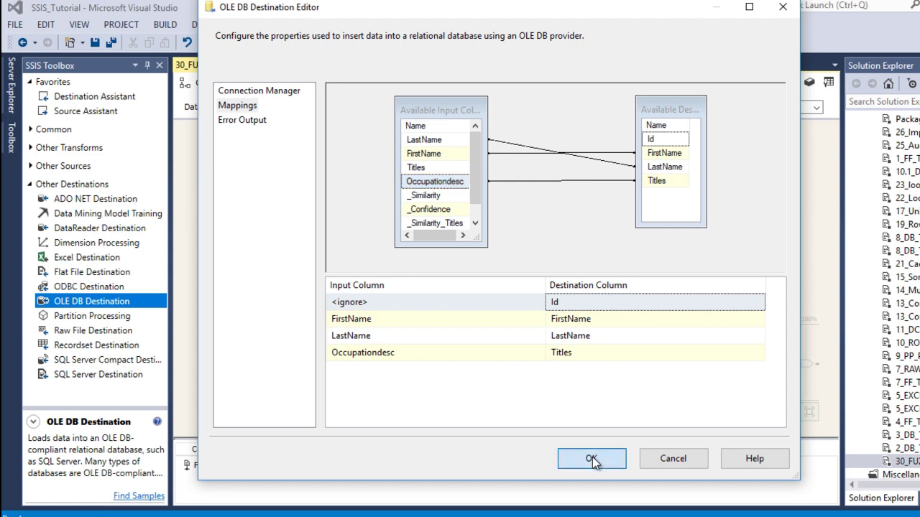
pyautogui.click(111, 45)
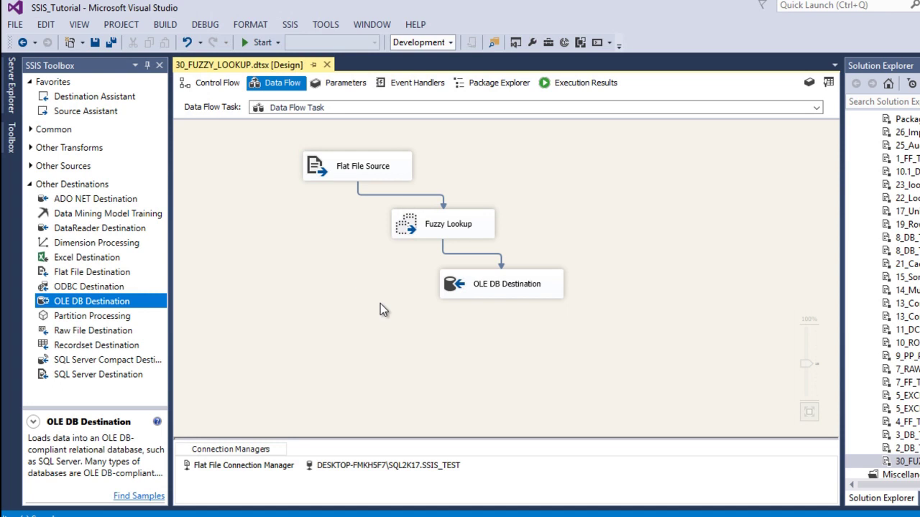
# Step: In SSMS, run Select * from Fuzzy_Lookup_Output to confirm it's empty, then return to Visual Studio
pyautogui.hotkey('alt', 'Tab')
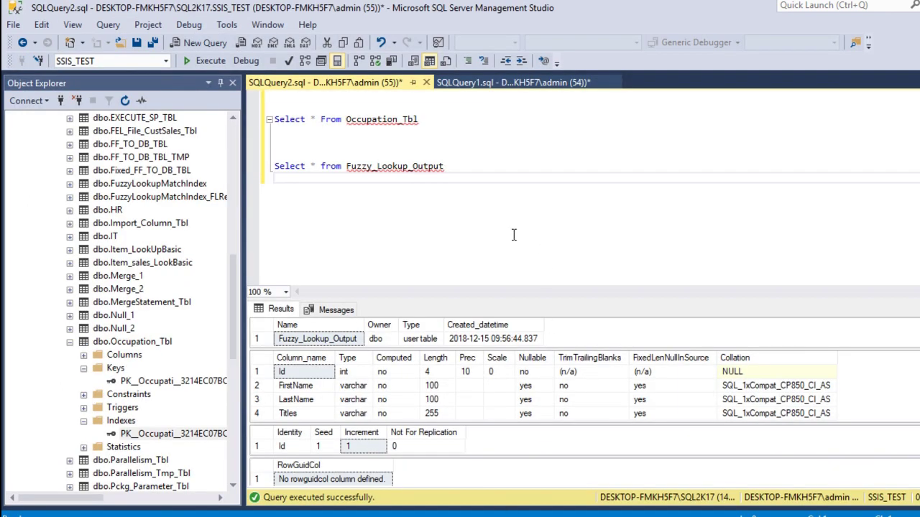
pyautogui.hotkey('shift', 'Up')
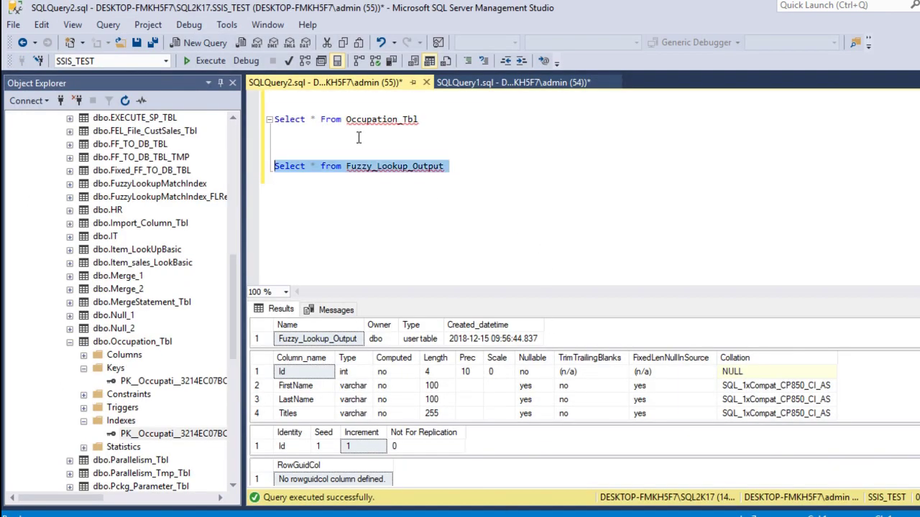
pyautogui.click(201, 60)
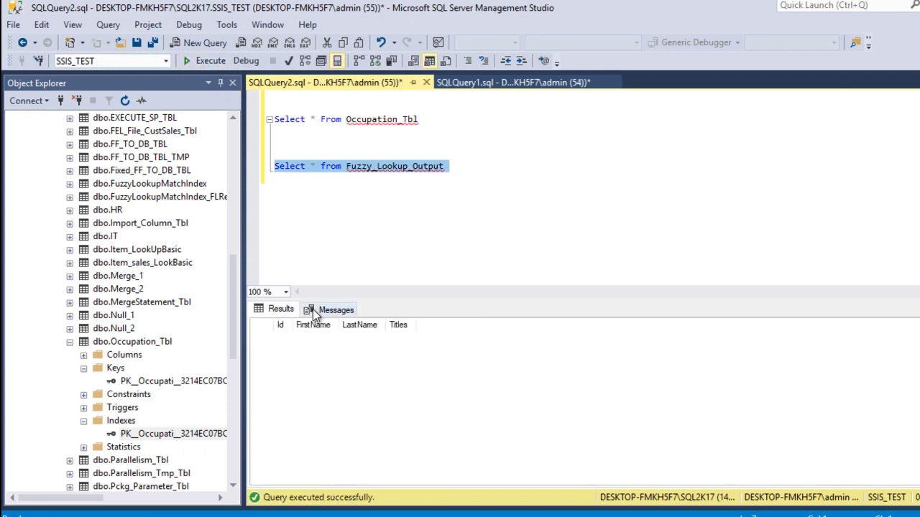
pyautogui.hotkey('alt', 'Tab')
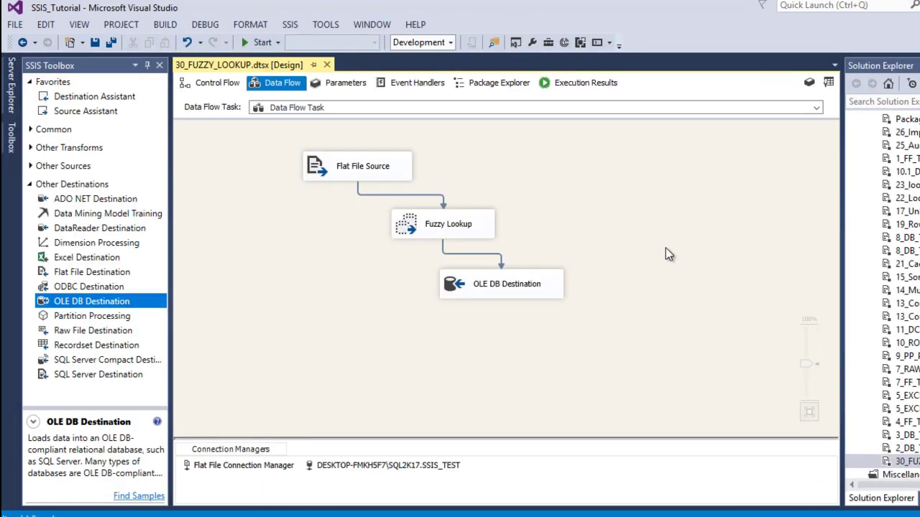
# Step: Debug the package so 21 rows reach the OLE DB Destination, then stop debugging
pyautogui.click(261, 43)
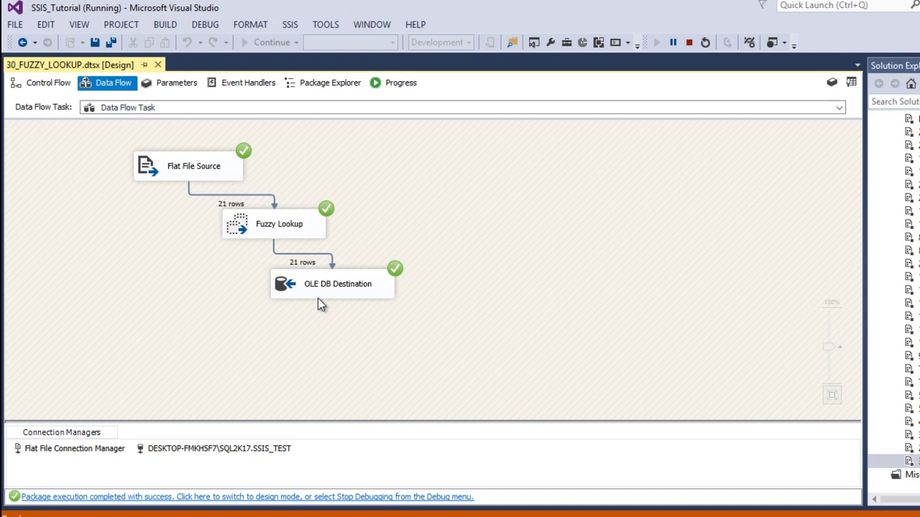
pyautogui.click(688, 42)
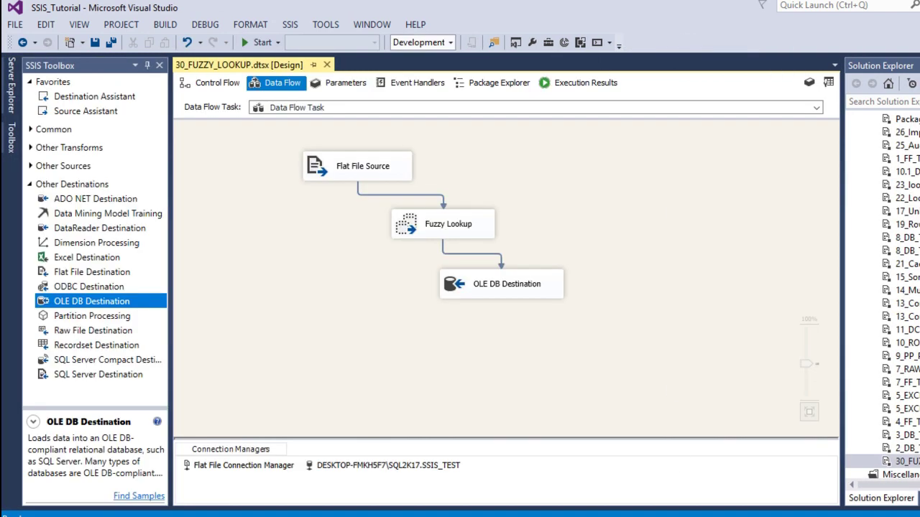
# Step: Rerun Select * from Fuzzy_Lookup_Output in SSMS, browse the loaded Titles, and advance to the thank-you slide
pyautogui.click(575, 478)
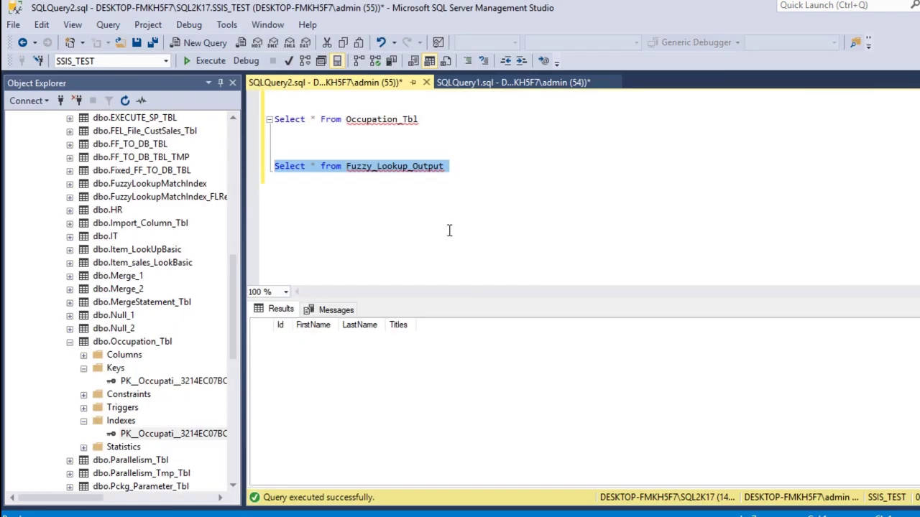
pyautogui.click(203, 63)
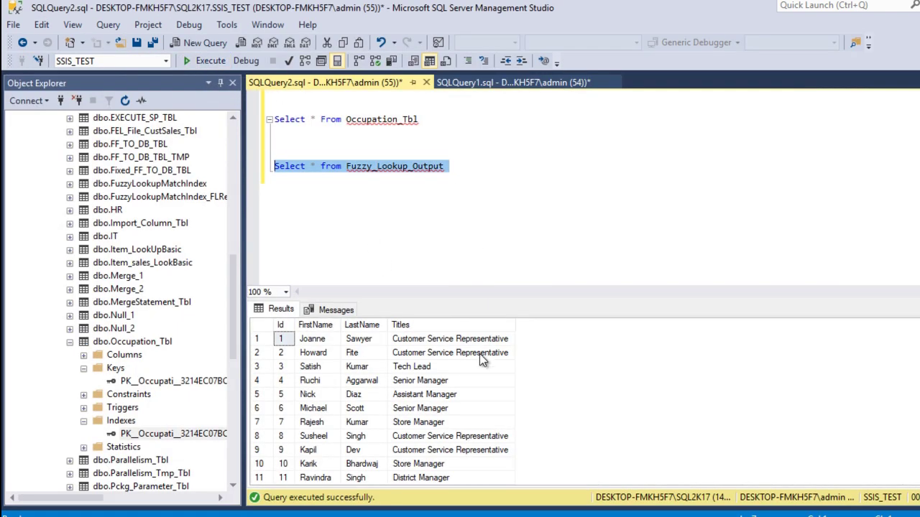
pyautogui.click(485, 342)
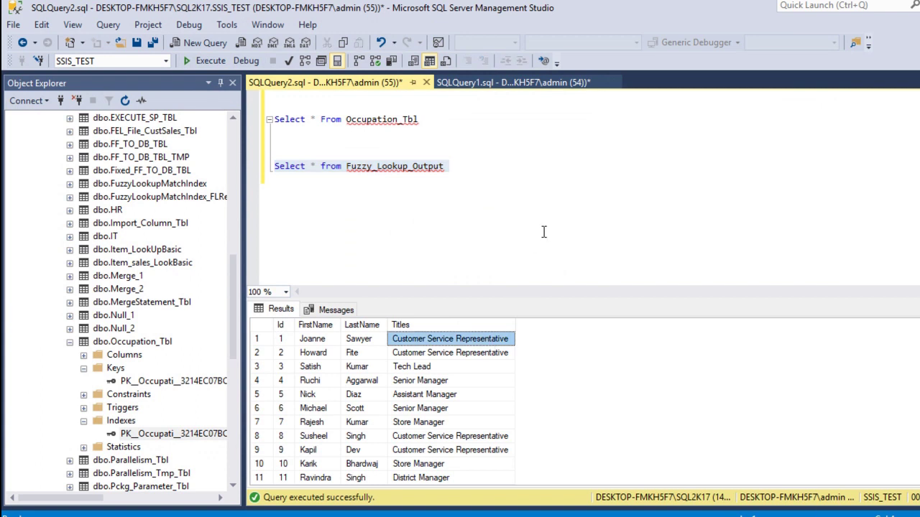
pyautogui.press('Down')
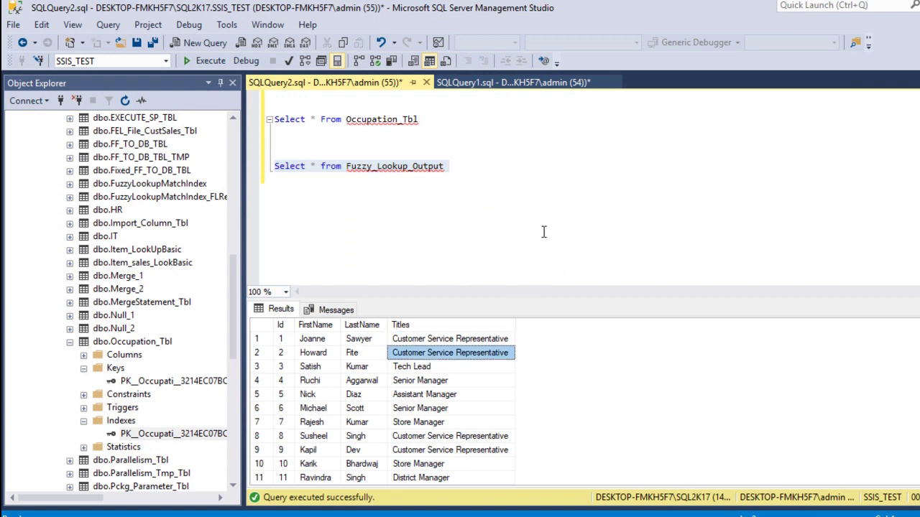
pyautogui.press('Down')
pyautogui.press('Down')
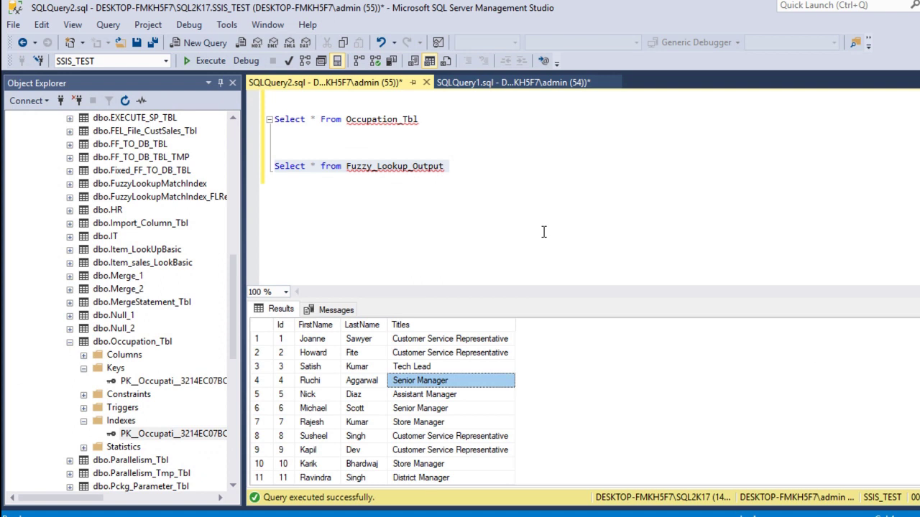
pyautogui.press('Down')
pyautogui.press('Down')
pyautogui.press('Down')
pyautogui.press('Down')
pyautogui.press('Down')
pyautogui.press('Down')
pyautogui.press('Down')
pyautogui.press('Down')
pyautogui.press('Down')
pyautogui.press('Down')
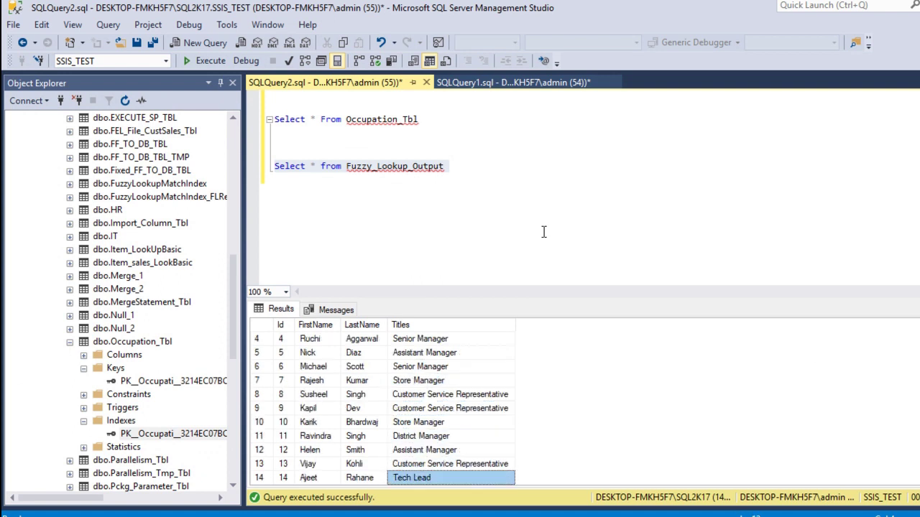
pyautogui.press('Down')
pyautogui.press('Down')
pyautogui.press('Down')
pyautogui.press('Down')
pyautogui.press('Down')
pyautogui.press('Down')
pyautogui.press('Down')
pyautogui.press('Up')
pyautogui.press('Up')
pyautogui.press('Up')
pyautogui.press('Up')
pyautogui.press('Up')
pyautogui.press('Up')
pyautogui.press('Up')
pyautogui.press('Up')
pyautogui.press('Up')
pyautogui.press('Up')
pyautogui.press('Up')
pyautogui.press('Up')
pyautogui.press('Up')
pyautogui.press('Up')
pyautogui.press('Up')
pyautogui.press('Up')
pyautogui.press('Up')
pyautogui.press('Up')
pyautogui.press('Up')
pyautogui.press('Up')
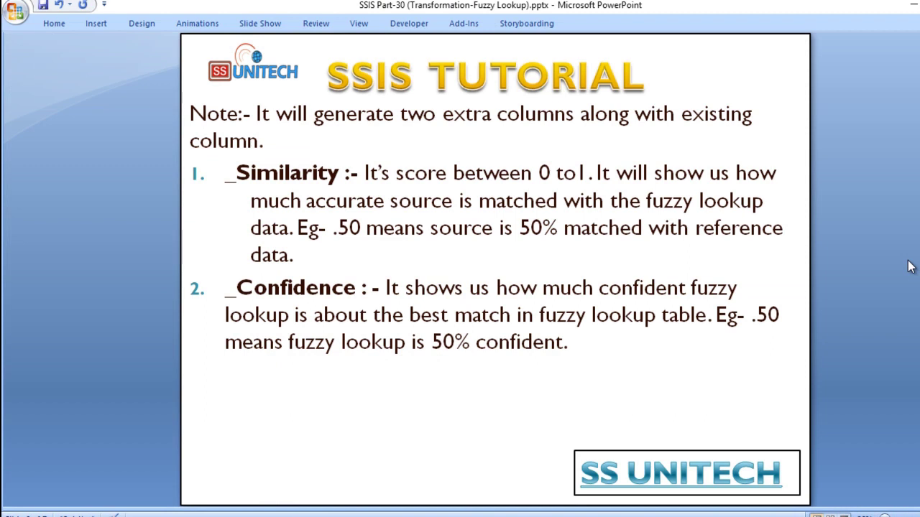
pyautogui.press('pagedown')
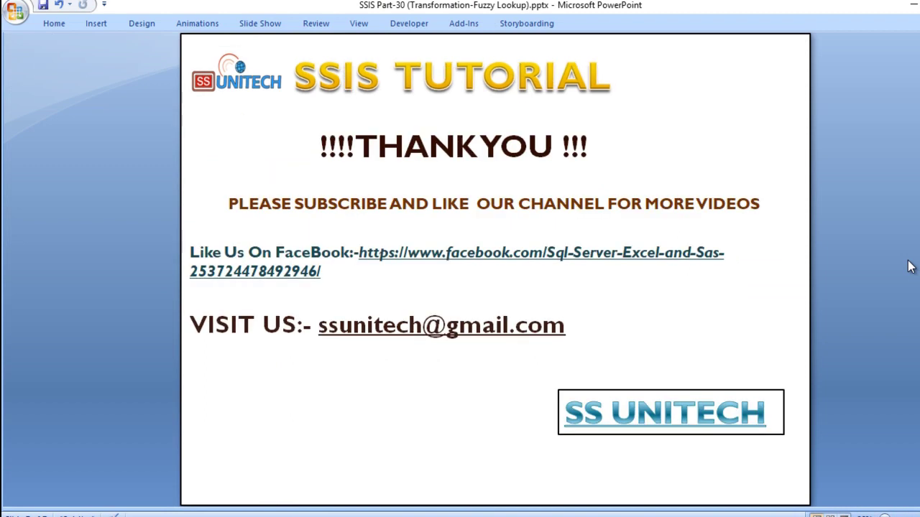
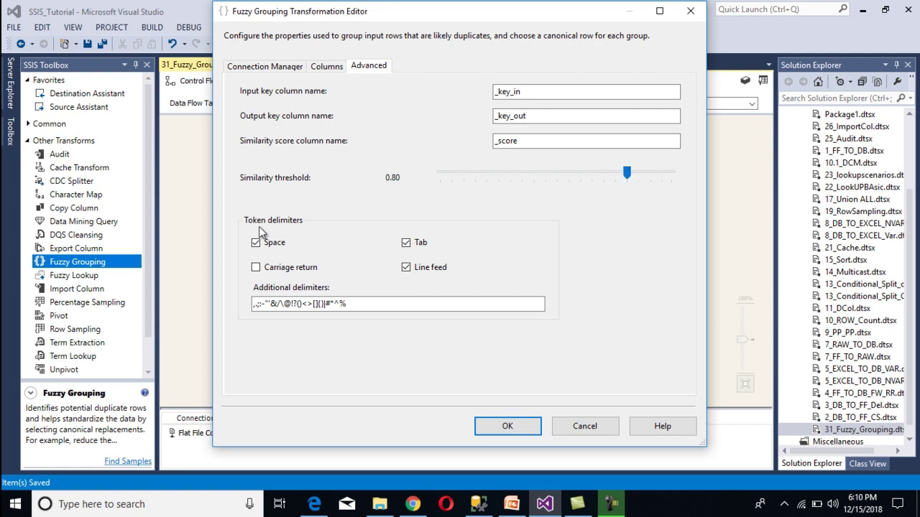
# Step: Uncheck the Tab and Line feed delimiters, cut additional delimiters down to a single period, and save
pyautogui.click(406, 243)
pyautogui.click(406, 267)
pyautogui.click(379, 302)
pyautogui.press('BackSpace')
pyautogui.press('BackSpace')
pyautogui.press('BackSpace')
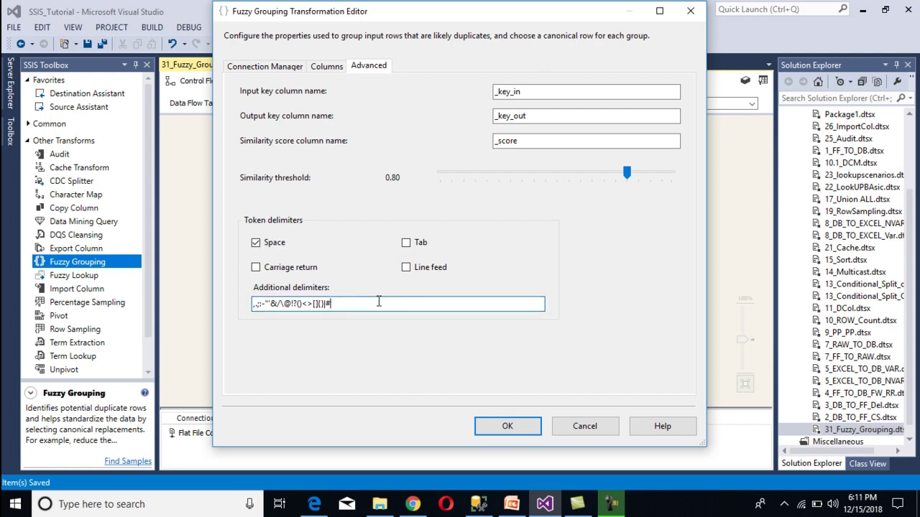
pyautogui.press('BackSpace')
pyautogui.press('BackSpace')
pyautogui.press('BackSpace')
pyautogui.press('BackSpace')
pyautogui.press('BackSpace')
pyautogui.press('BackSpace')
pyautogui.press('BackSpace')
pyautogui.press('BackSpace')
pyautogui.press('BackSpace')
pyautogui.press('BackSpace')
pyautogui.press('BackSpace')
pyautogui.press('BackSpace')
pyautogui.press('BackSpace')
pyautogui.press('BackSpace')
pyautogui.press('BackSpace')
pyautogui.press('BackSpace')
pyautogui.press('BackSpace')
pyautogui.press('BackSpace')
pyautogui.press('BackSpace')
pyautogui.press('BackSpace')
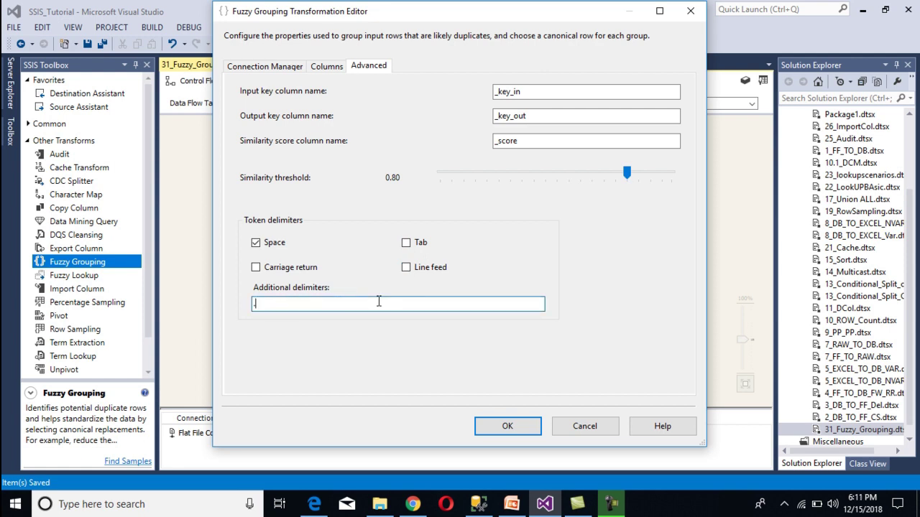
pyautogui.click(507, 427)
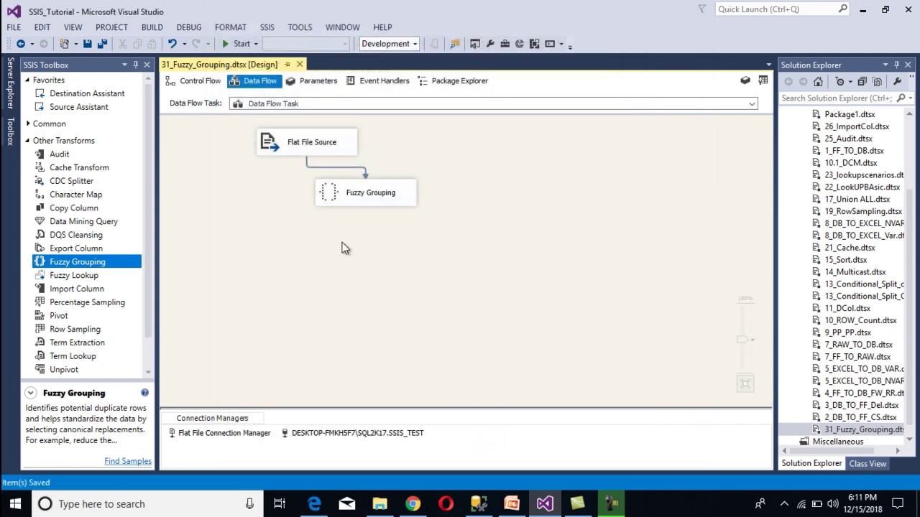
# Step: Reopen Fuzzy Grouping's Advanced tab to verify the delimiters, then close the editor
pyautogui.doubleClick(326, 188)
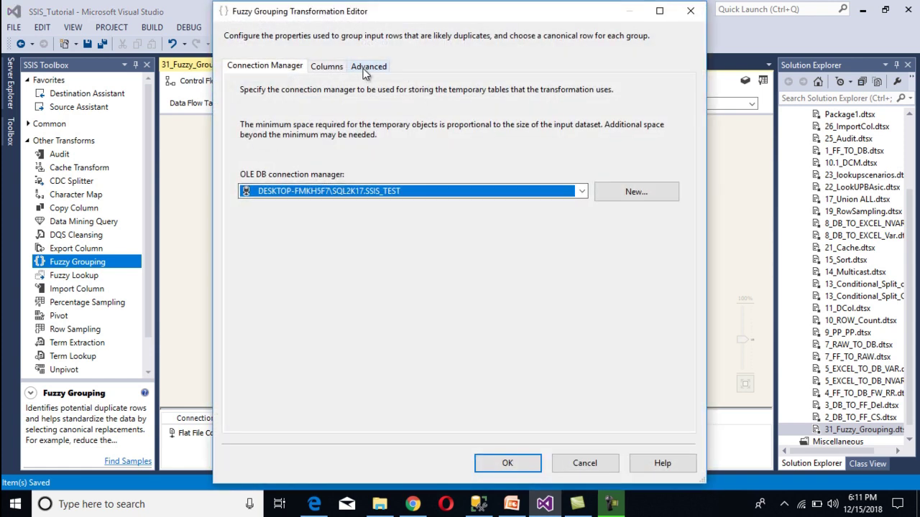
pyautogui.click(367, 68)
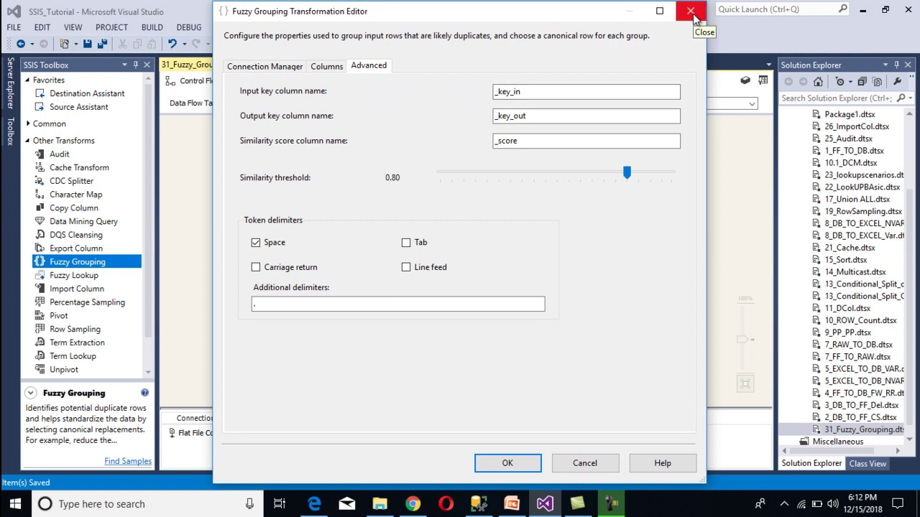
pyautogui.click(692, 13)
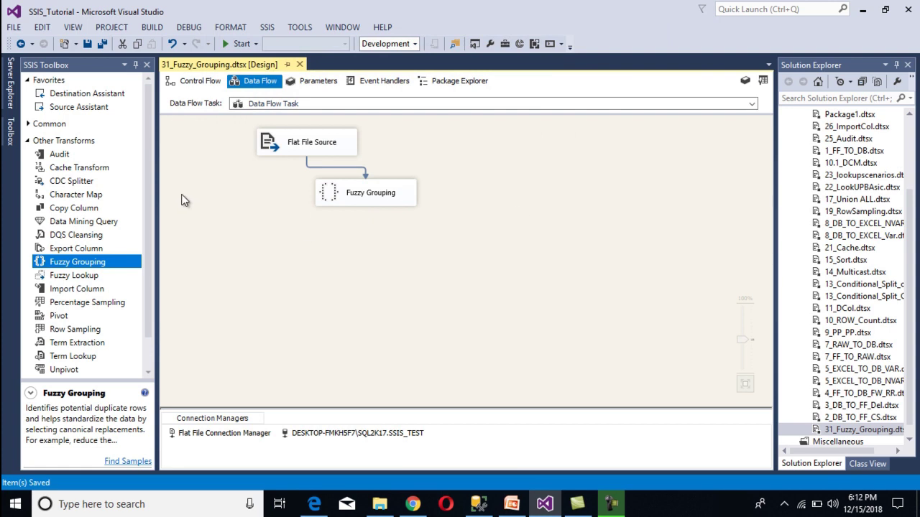
# Step: Place a Conditional Split from Common transformations below Fuzzy Grouping, fed by its output
pyautogui.click(57, 167)
pyautogui.press('Left')
pyautogui.press('Left')
pyautogui.press('Up')
pyautogui.press('Right')
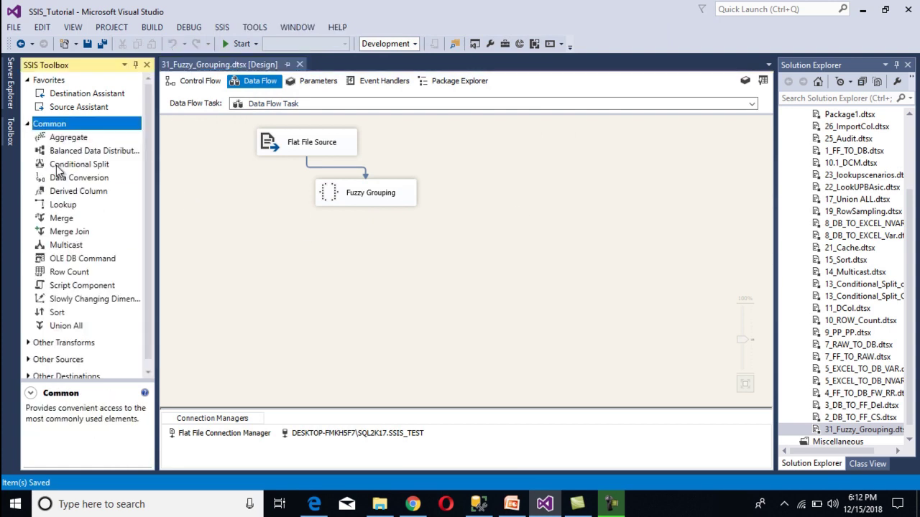
pyautogui.click(60, 169)
pyautogui.moveTo(71, 168); pyautogui.dragTo(460, 255)
pyautogui.click(357, 197)
# Step: Enter the Conditional Split condition [_key_in] == [_key_out]
pyautogui.doubleClick(425, 257)
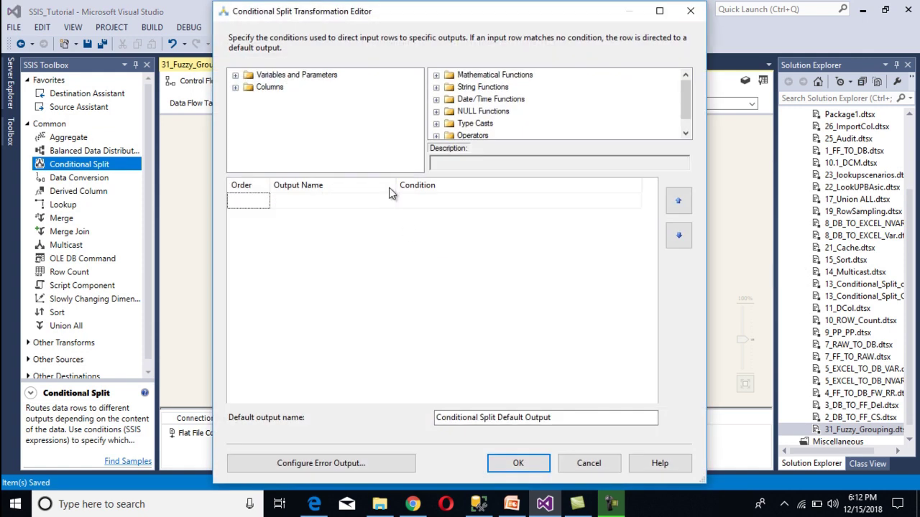
pyautogui.click(235, 87)
pyautogui.moveTo(283, 88); pyautogui.dragTo(434, 194)
pyautogui.write('==')
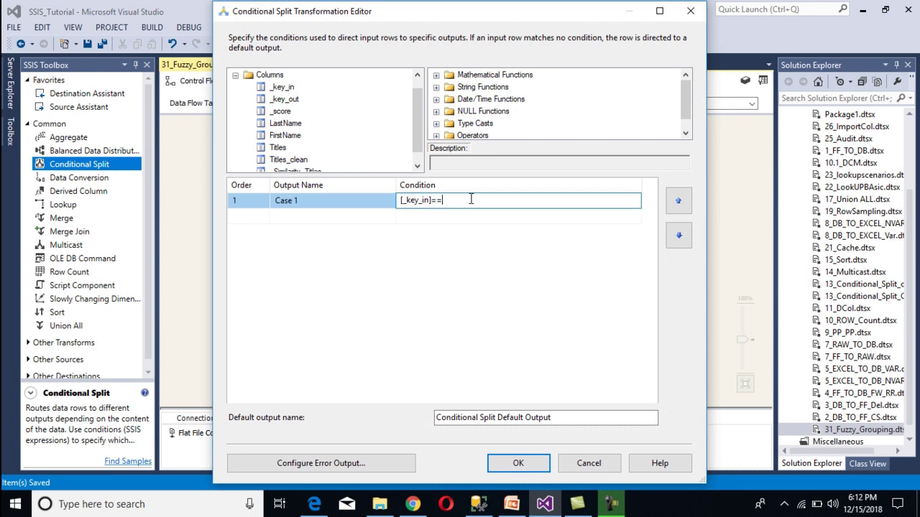
pyautogui.click(282, 100)
pyautogui.moveTo(280, 103); pyautogui.dragTo(469, 200)
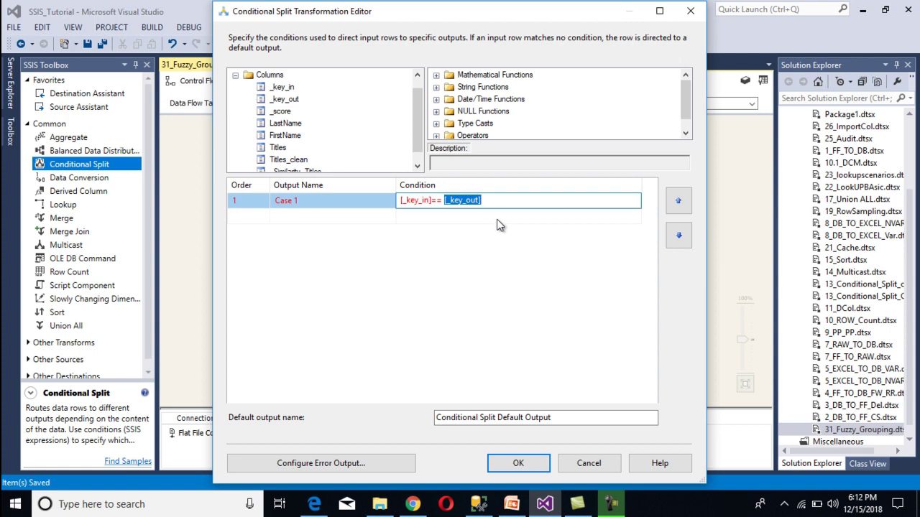
pyautogui.click(503, 219)
# Step: Rename the output from Case 1 to 'Matched' and confirm the Conditional Split
pyautogui.click(351, 203)
pyautogui.moveTo(371, 200); pyautogui.dragTo(268, 203)
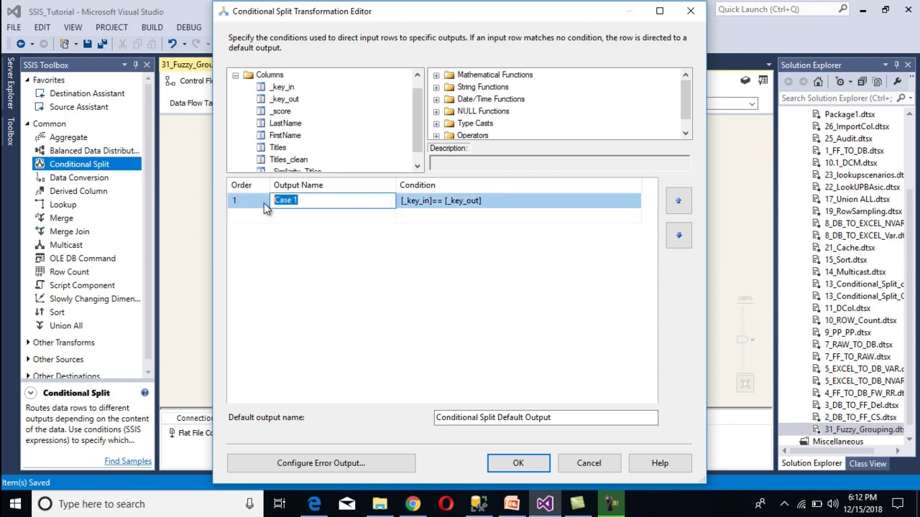
pyautogui.write('Matched')
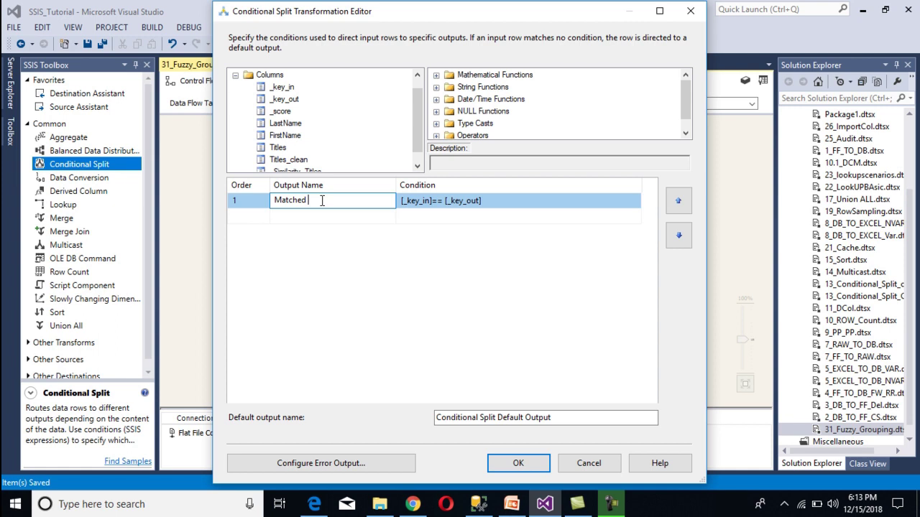
pyautogui.click(524, 465)
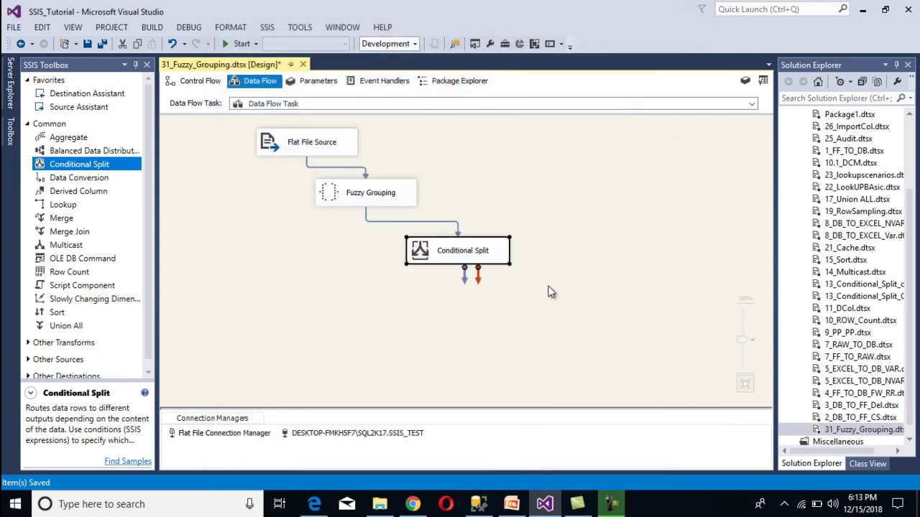
# Step: Drop an OLE DB Destination from Other Destinations below the Conditional Split
pyautogui.click(207, 287)
pyautogui.click(62, 219)
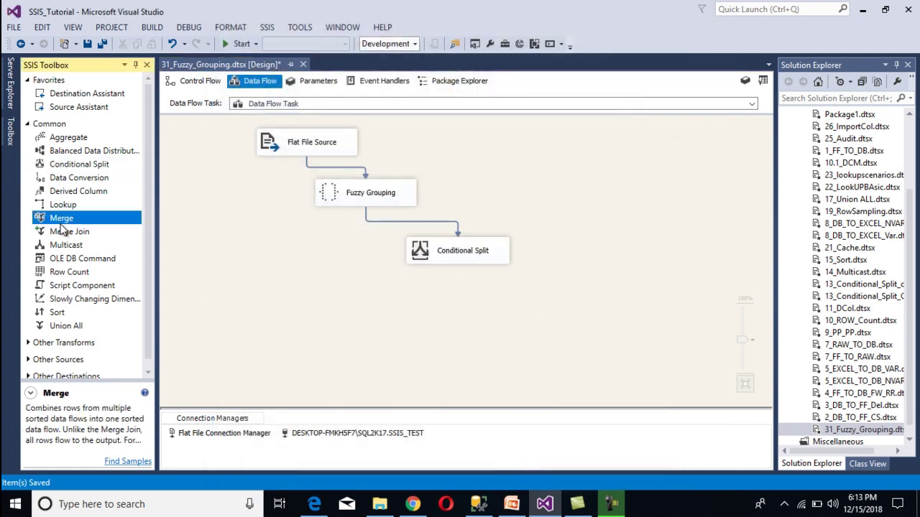
pyautogui.press('Left')
pyautogui.press('Left')
pyautogui.press('Down')
pyautogui.press('Down')
pyautogui.press('Down')
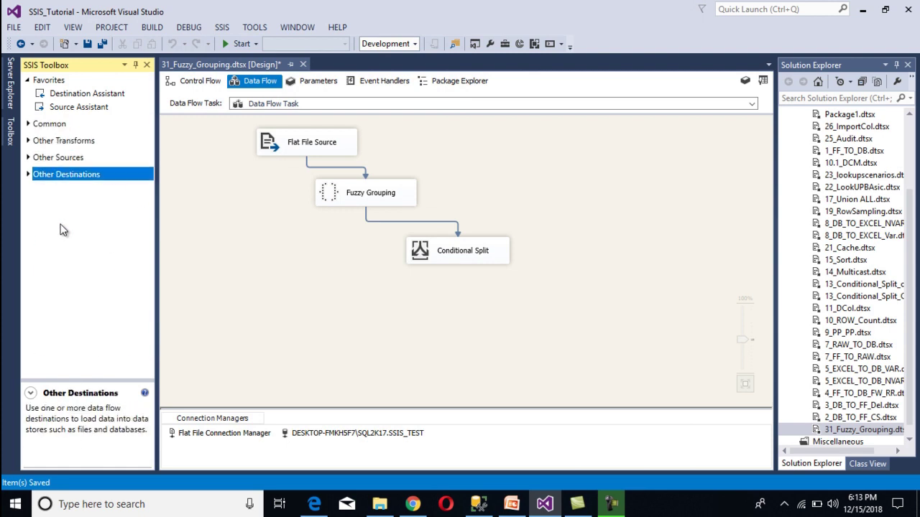
pyautogui.press('Right')
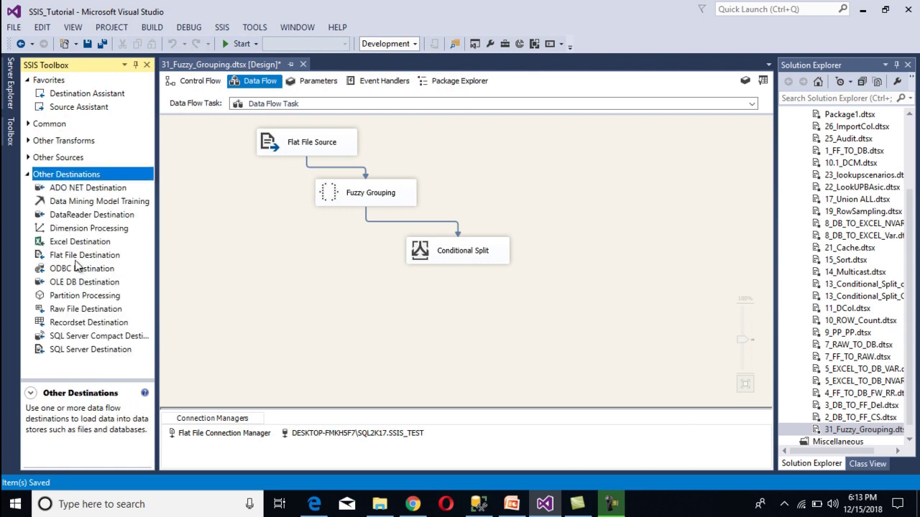
pyautogui.click(73, 281)
pyautogui.moveTo(64, 287); pyautogui.dragTo(304, 317)
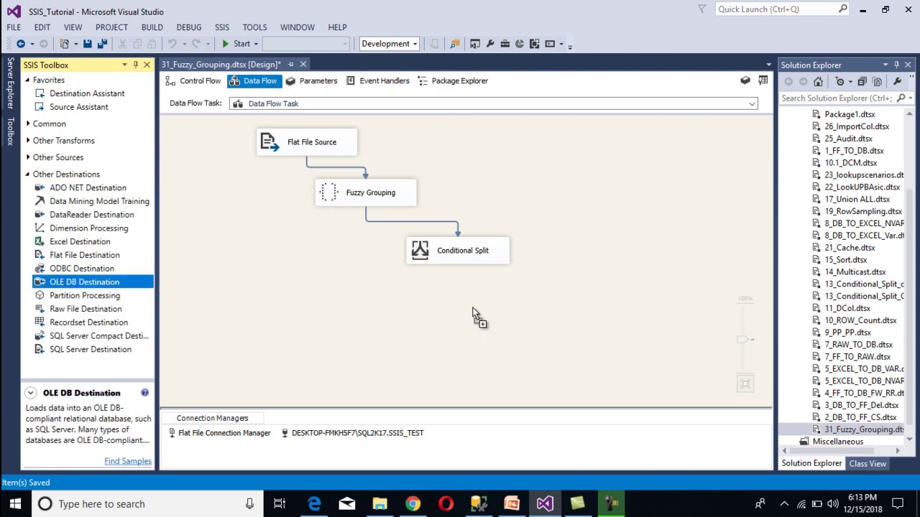
pyautogui.moveTo(472, 316); pyautogui.dragTo(472, 316)
# Step: Connect the Conditional Split's Matched output to the OLE DB Destination
pyautogui.click(445, 258)
pyautogui.moveTo(464, 280); pyautogui.dragTo(496, 319)
pyautogui.click(445, 248)
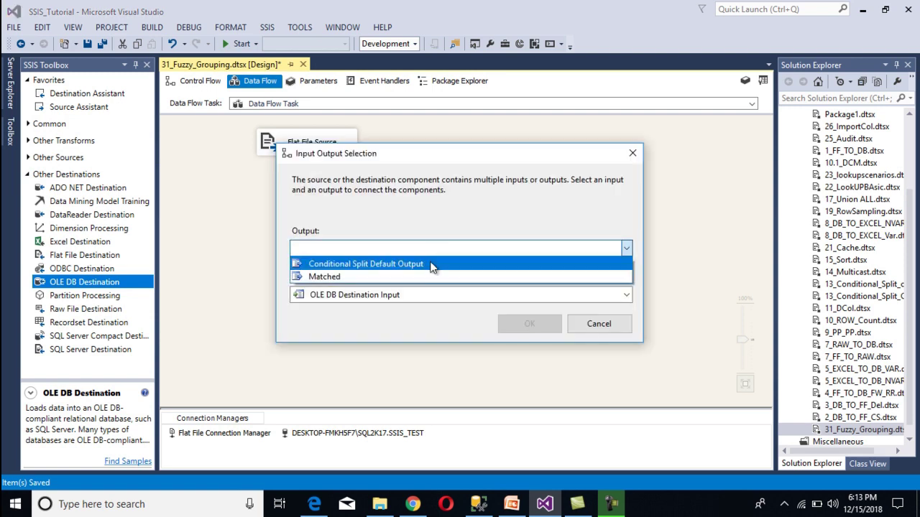
pyautogui.click(432, 277)
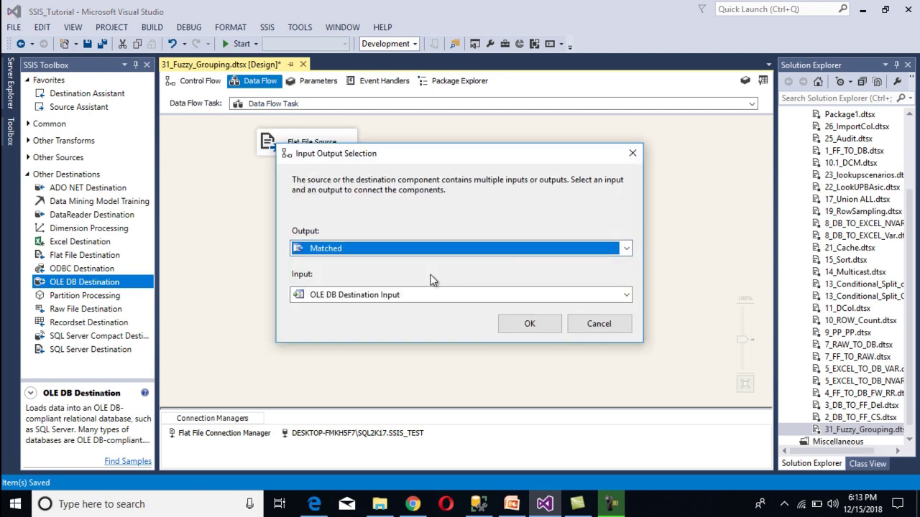
pyautogui.click(529, 323)
pyautogui.click(483, 325)
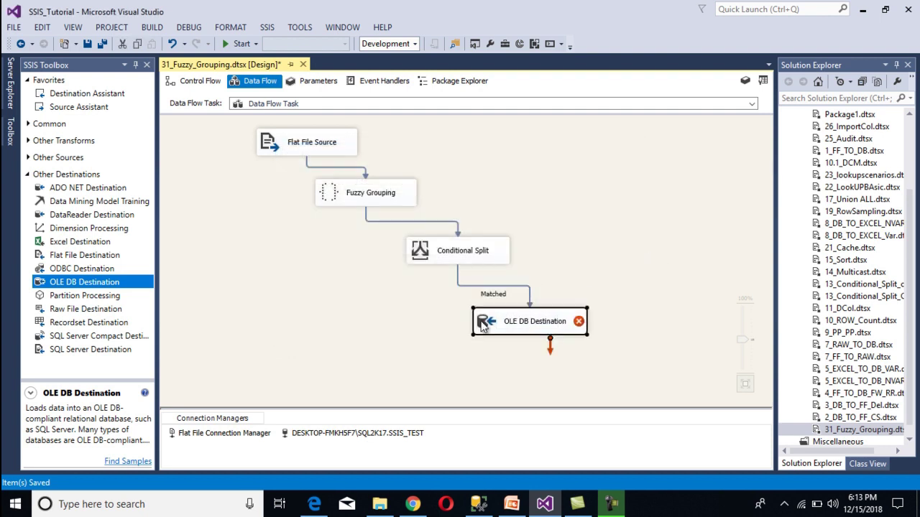
# Step: Set the OLE DB Destination's table to [dbo].[Fuzzy_Grouping_Occupation]
pyautogui.doubleClick(483, 325)
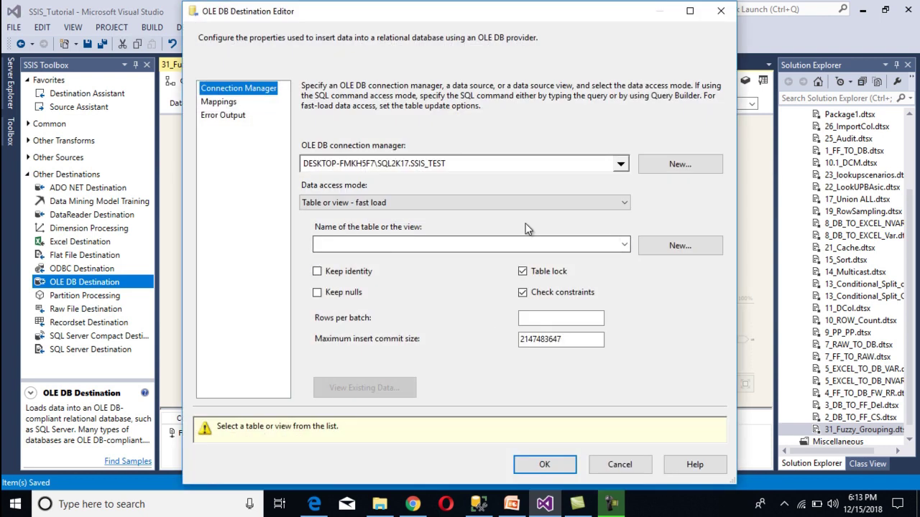
pyautogui.click(622, 245)
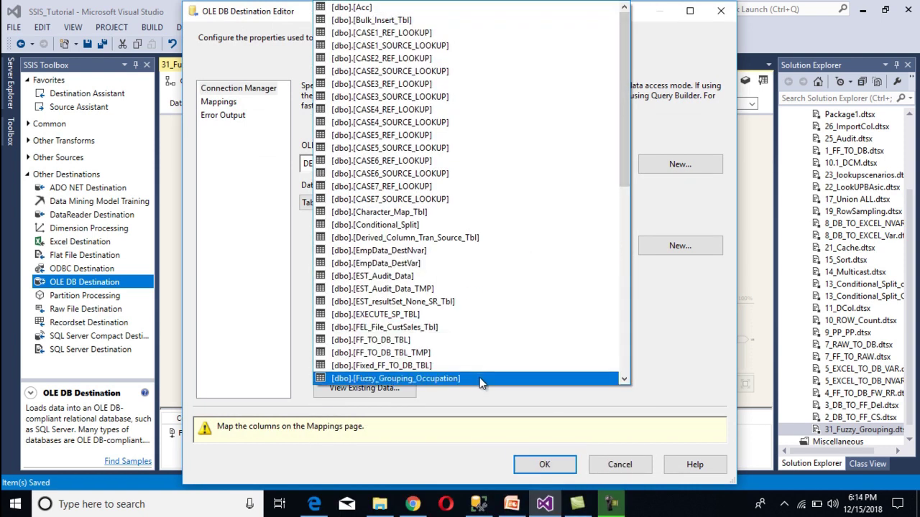
pyautogui.click(479, 377)
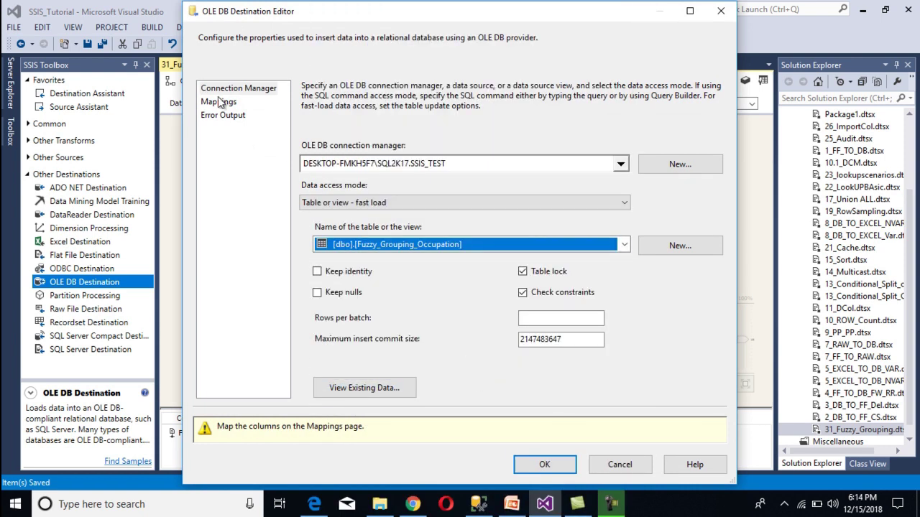
# Step: In Mappings, map the Titles_clean input column to Occupationdesc, leaving Id ignored
pyautogui.click(219, 105)
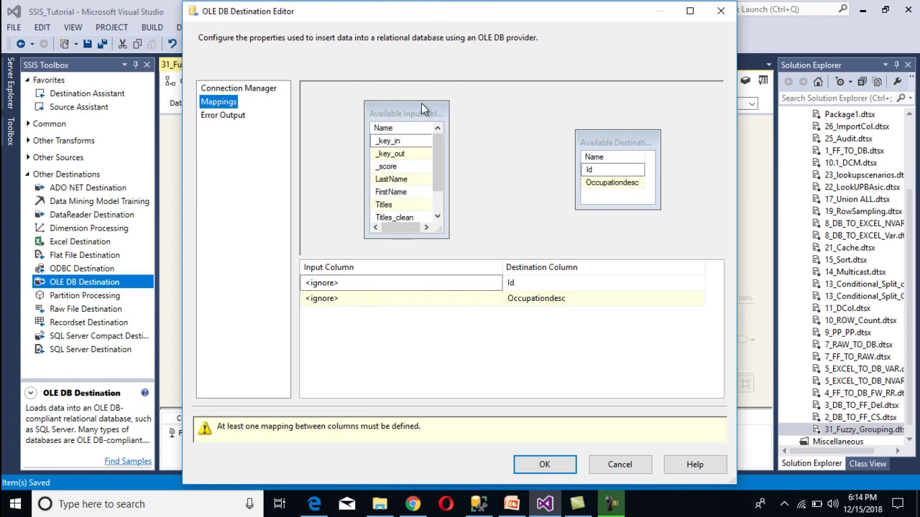
pyautogui.moveTo(419, 101); pyautogui.dragTo(419, 84)
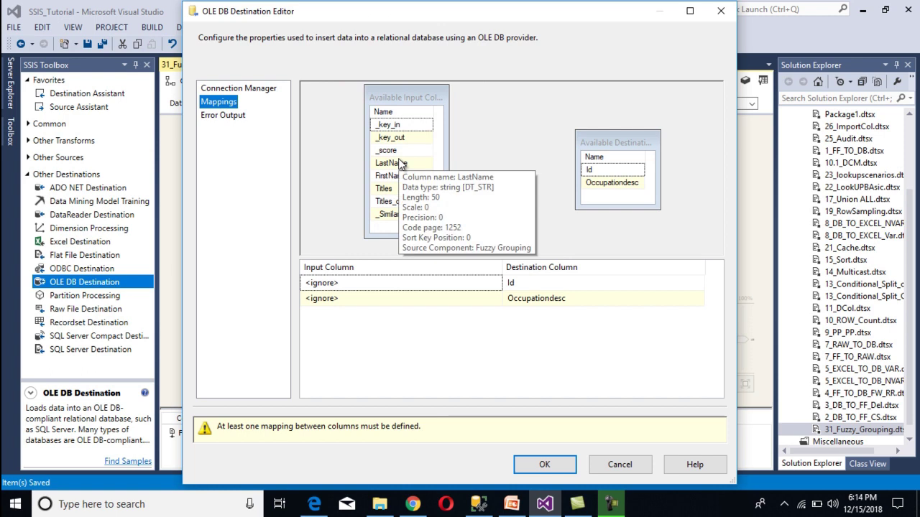
pyautogui.click(399, 202)
pyautogui.moveTo(399, 204); pyautogui.dragTo(604, 184)
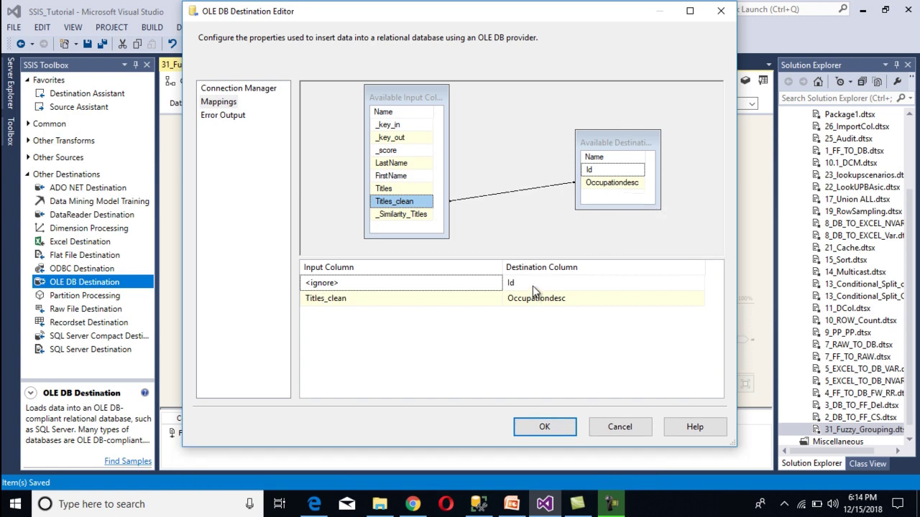
pyautogui.moveTo(532, 286)
# Step: Confirm the destination, save all, run the package loading 9 of 21 rows, then stop debugging
pyautogui.click(542, 431)
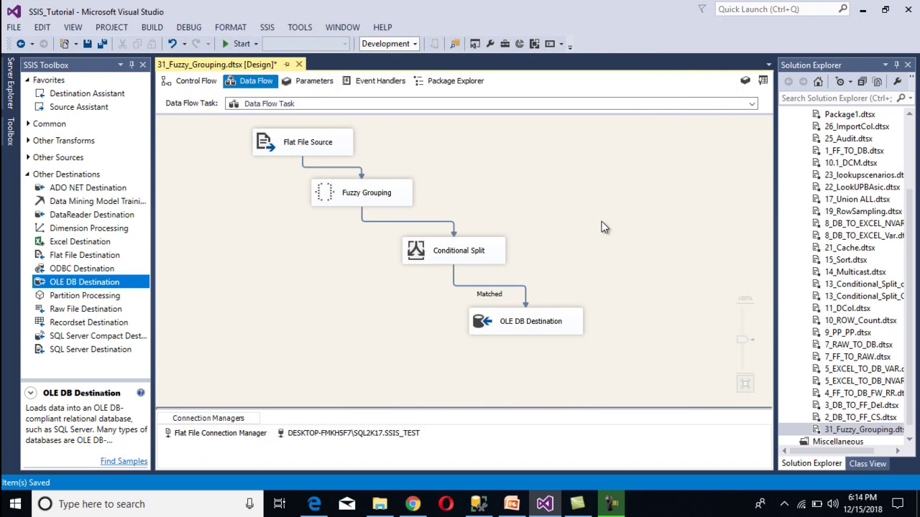
pyautogui.click(103, 44)
pyautogui.click(238, 44)
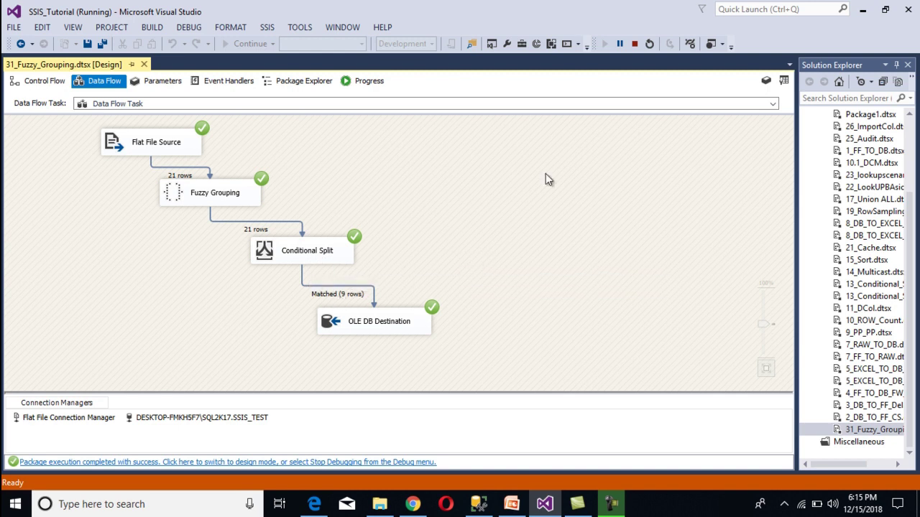
pyautogui.click(635, 44)
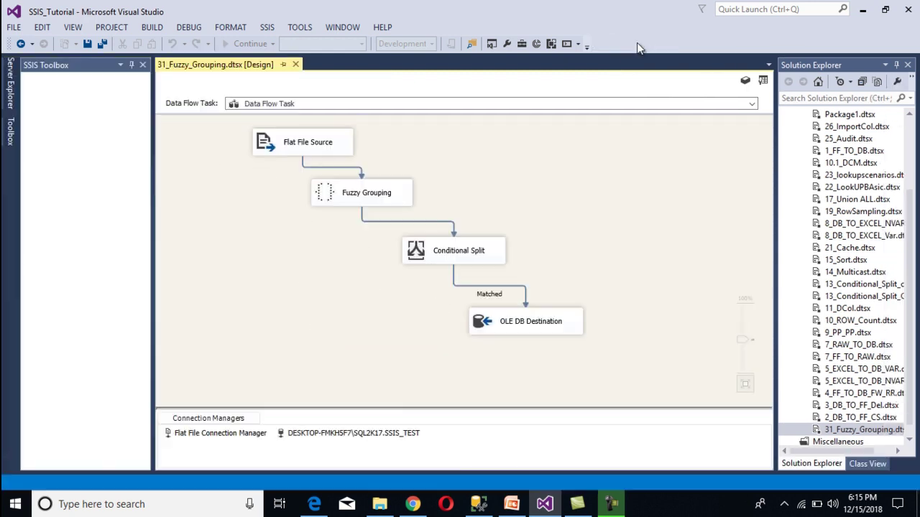
# Step: Query Fuzzy_Grouping_Occupation in Management Studio and highlight near-duplicates like Store Mgr./Store Manager and Assist. Manager
pyautogui.click(479, 500)
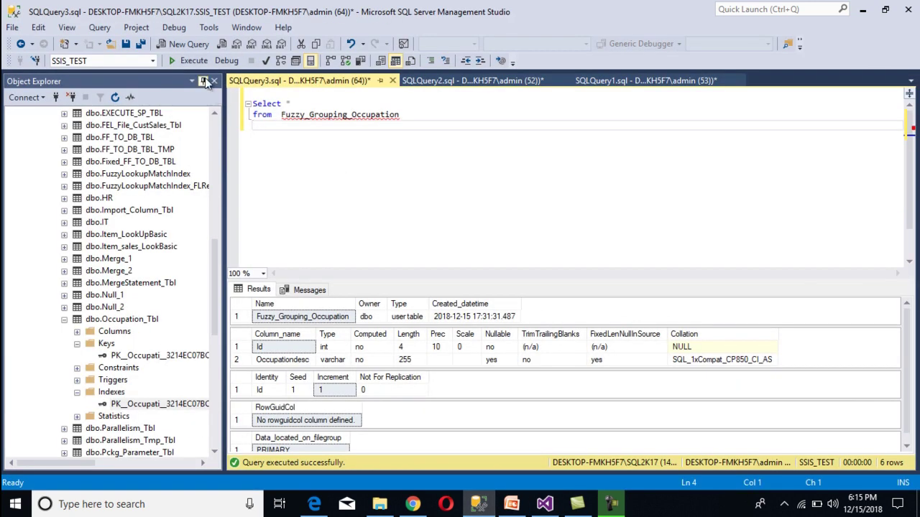
pyautogui.click(185, 60)
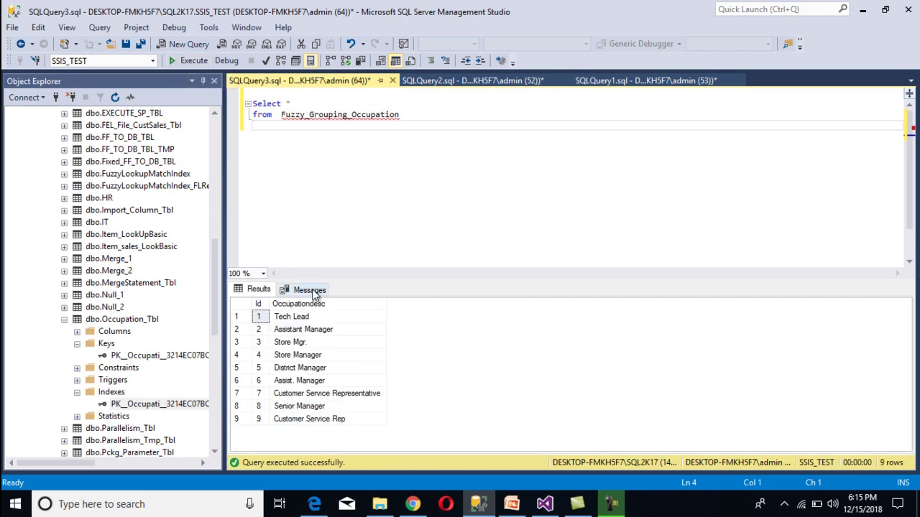
pyautogui.click(333, 330)
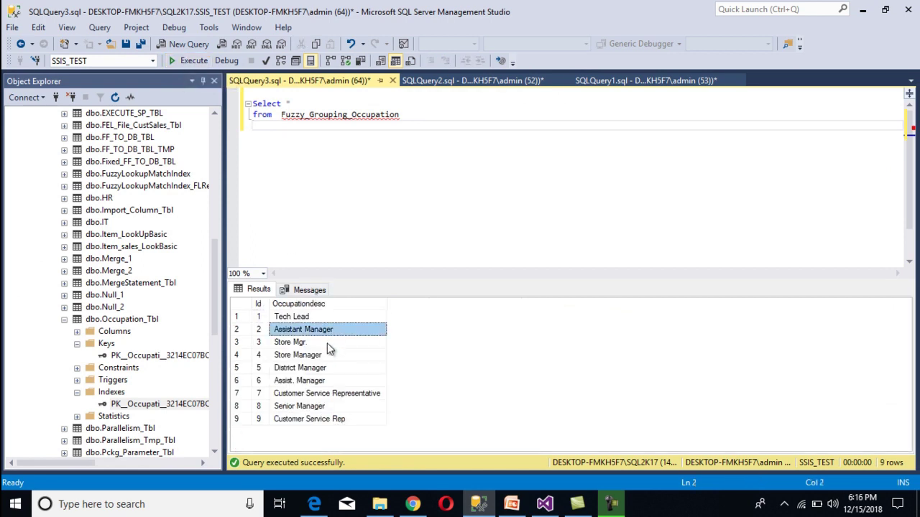
pyautogui.moveTo(327, 343); pyautogui.dragTo(327, 350)
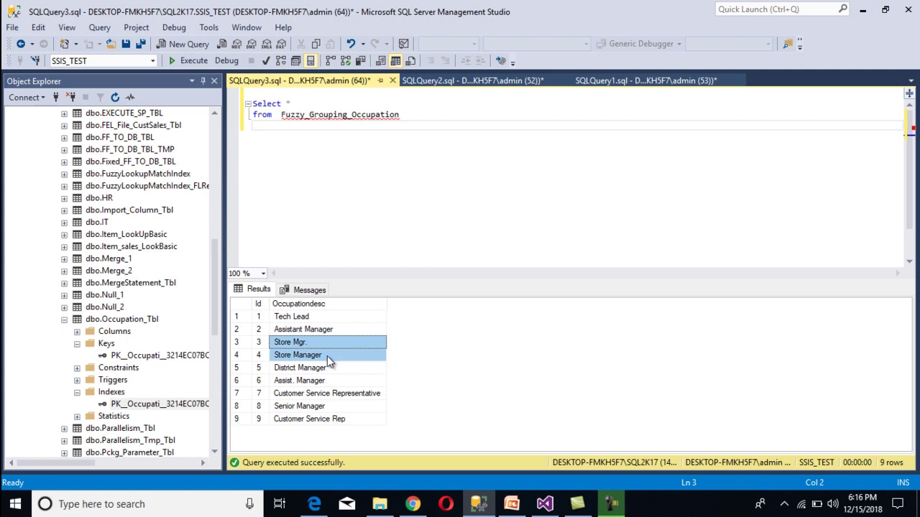
pyautogui.click(328, 379)
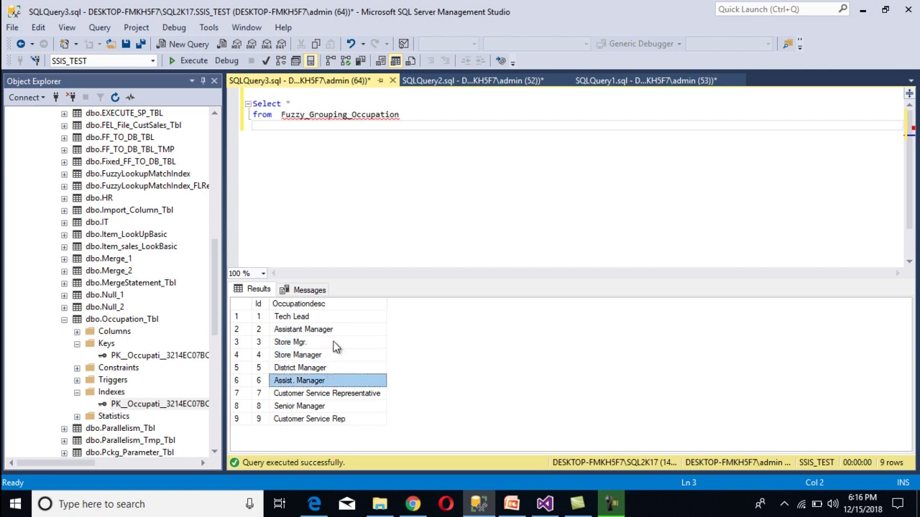
pyautogui.keyDown('ctrl'); pyautogui.click(333, 329); pyautogui.keyUp('ctrl')
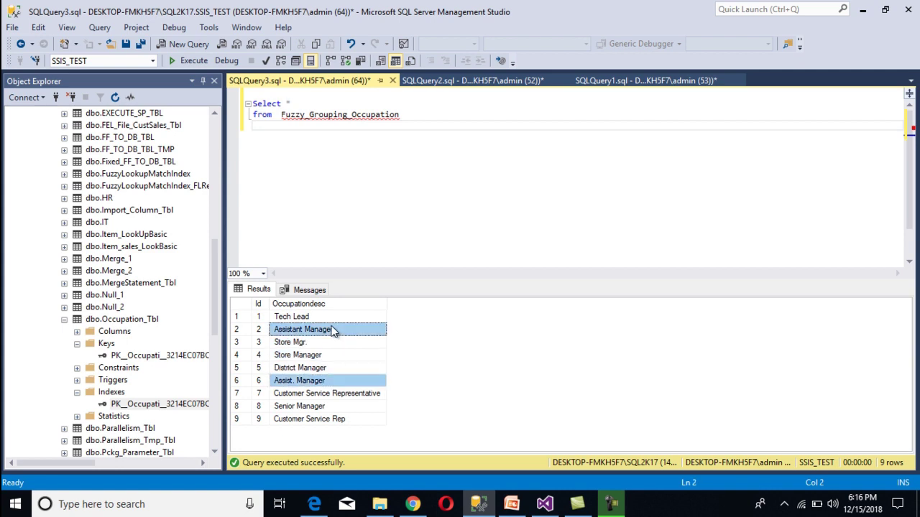
pyautogui.click(334, 399)
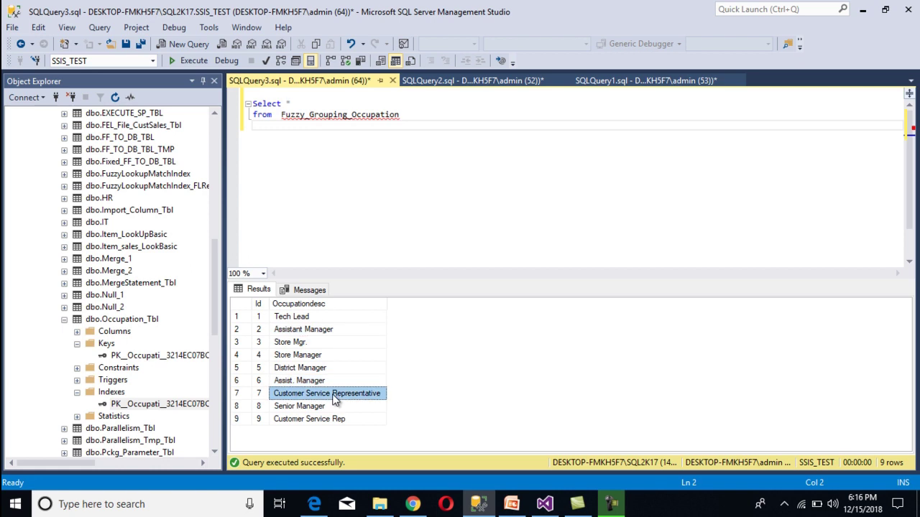
pyautogui.keyDown('ctrl'); pyautogui.click(333, 423); pyautogui.keyUp('ctrl')
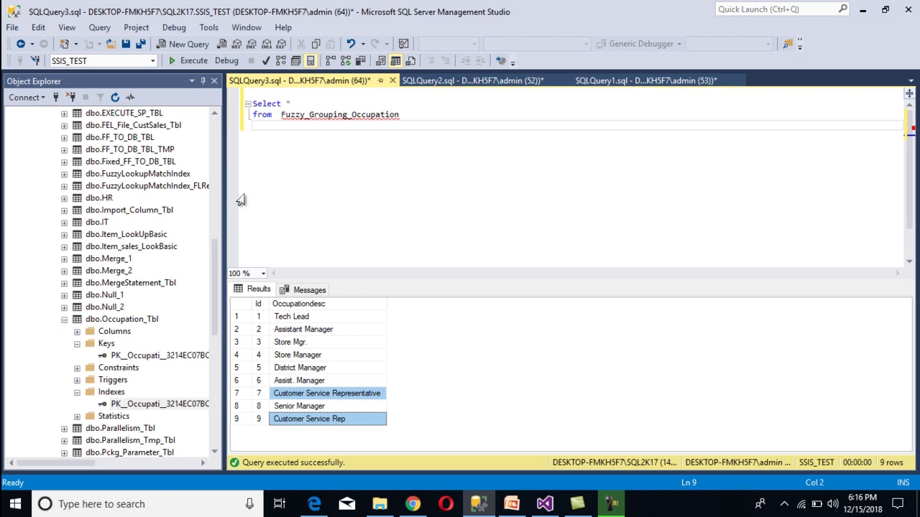
# Step: Drag Fuzzy Grouping's similarity threshold slider from 0.80 down to 0.55 and apply it
pyautogui.click(544, 504)
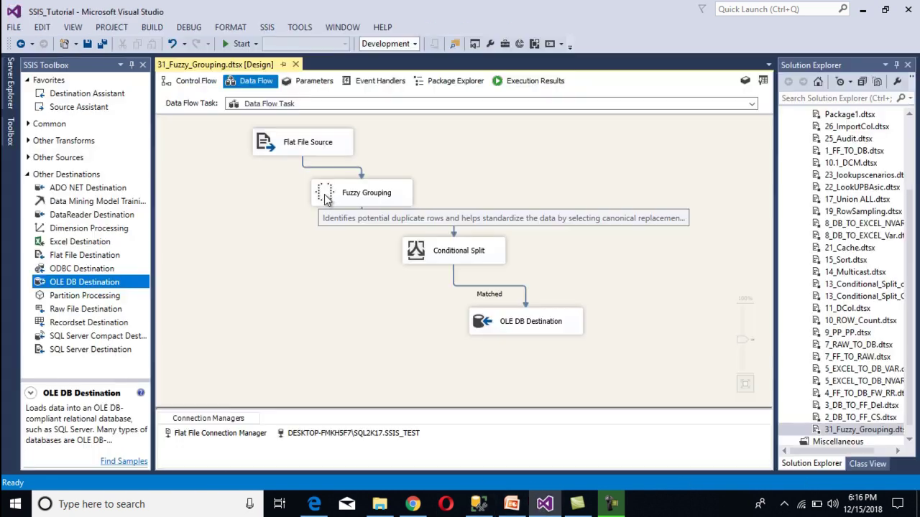
pyautogui.doubleClick(324, 194)
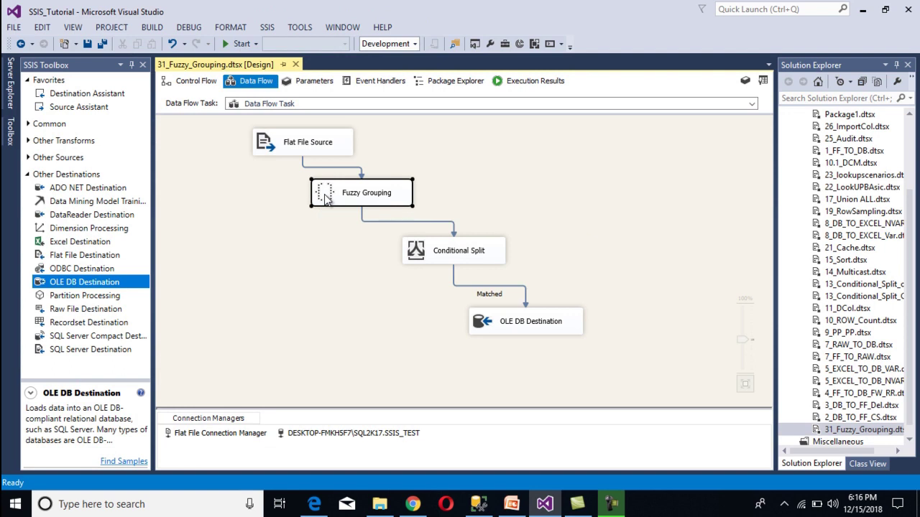
pyautogui.click(366, 69)
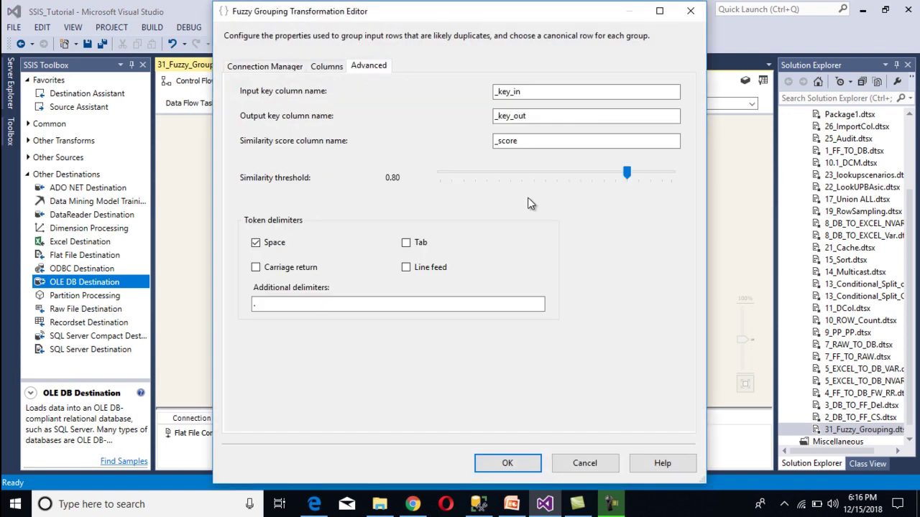
pyautogui.moveTo(627, 173); pyautogui.dragTo(570, 174)
pyautogui.click(507, 463)
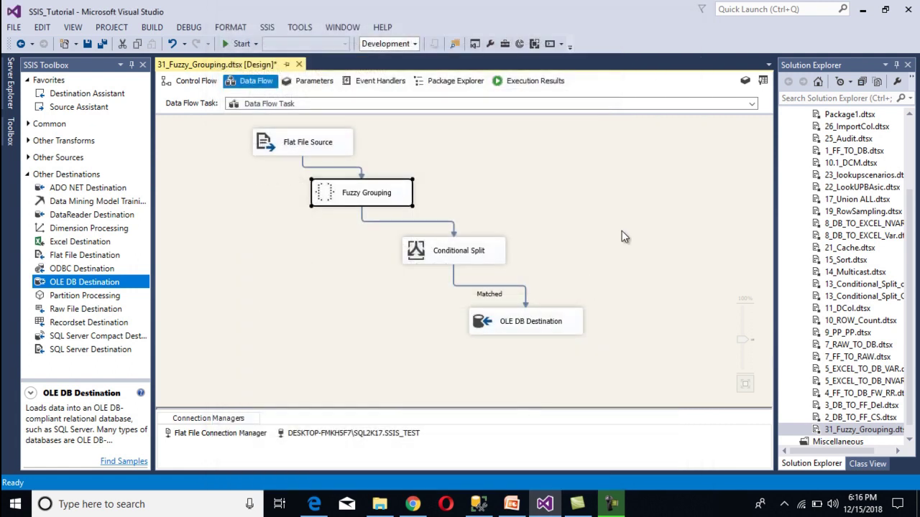
# Step: Run truncate table on Fuzzy_Grouping_Occupation, undo the edit, and rerun the SELECT showing no rows
pyautogui.moveTo(478, 504)
pyautogui.click(472, 432)
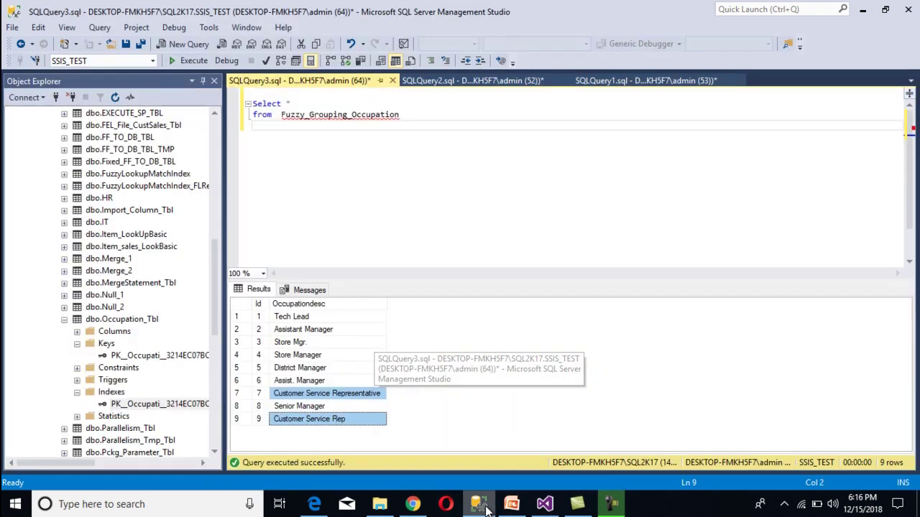
pyautogui.click(278, 115)
pyautogui.write('truncate tab')
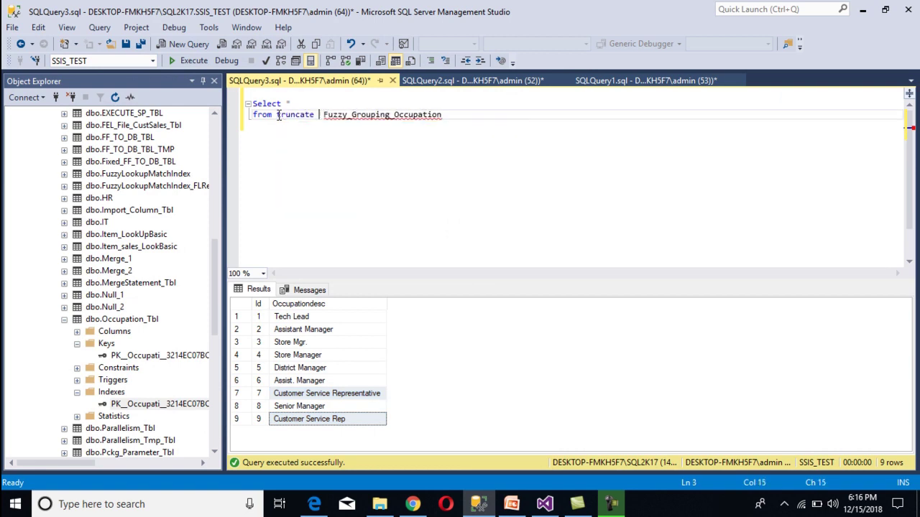
pyautogui.write('le')
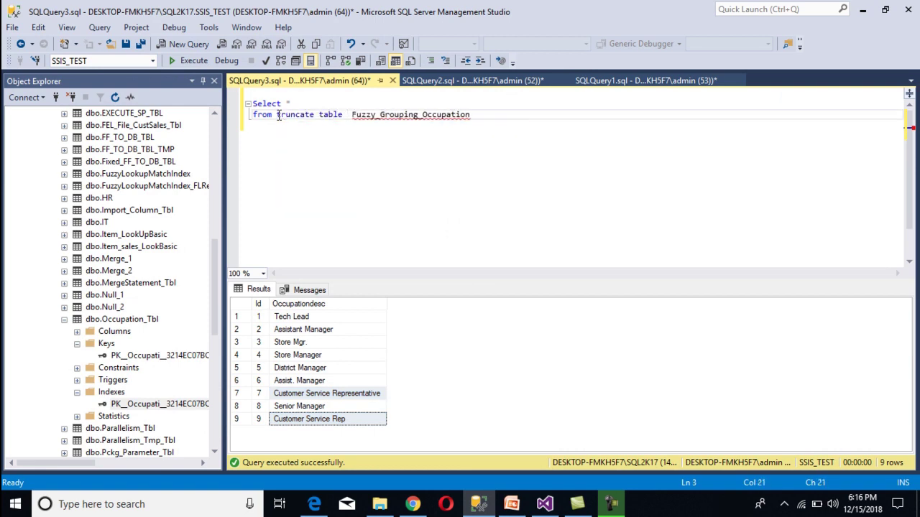
pyautogui.moveTo(277, 115); pyautogui.dragTo(280, 121)
pyautogui.press('F5')
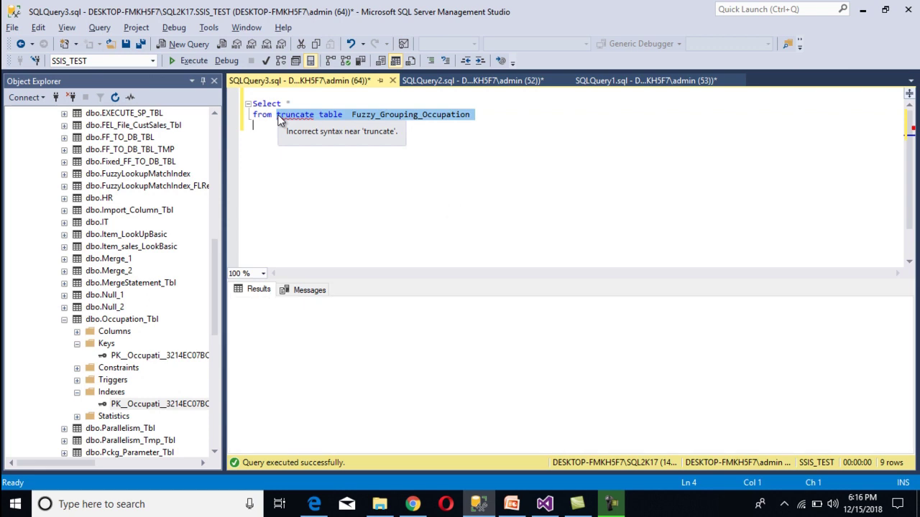
pyautogui.hotkey('ctrl', 'z')
pyautogui.press('F5')
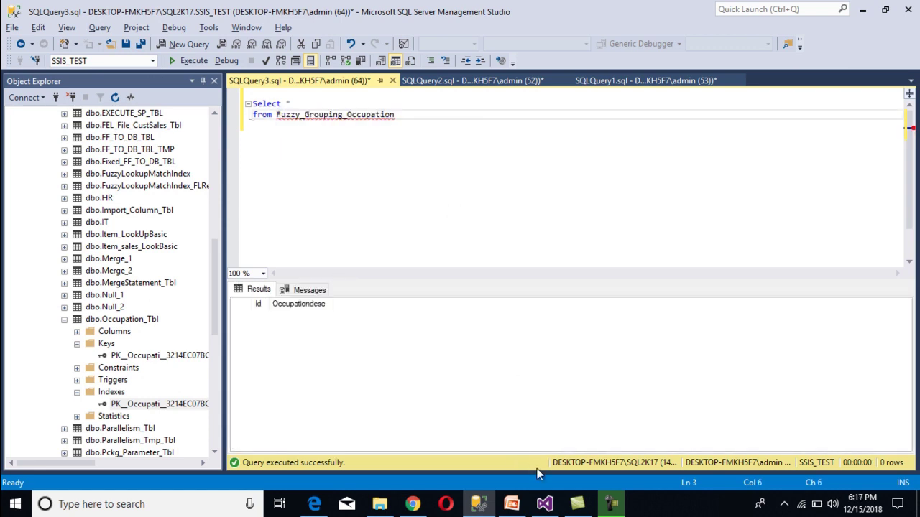
pyautogui.click(545, 504)
# Step: Rerun the package at the 0.55 threshold, loading 6 matched rows, then go to Management Studio
pyautogui.click(236, 44)
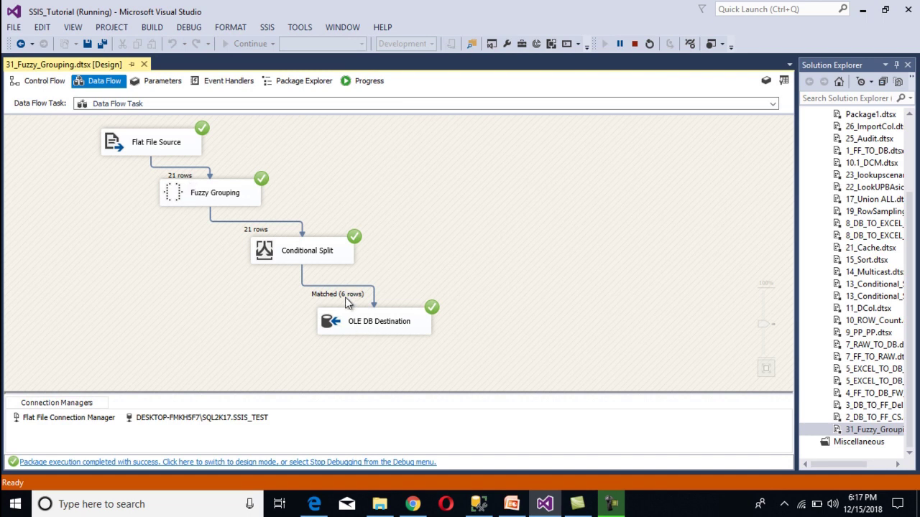
pyautogui.click(478, 505)
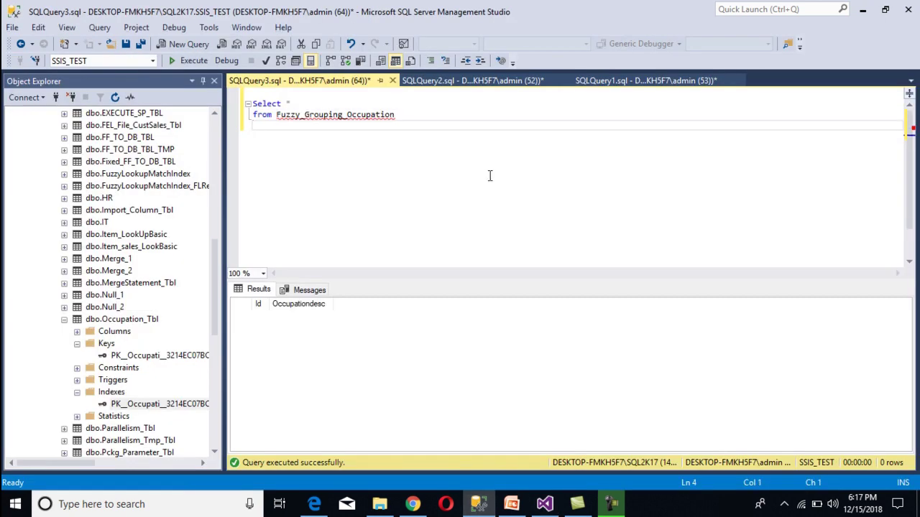
# Step: Rerun the SELECT to list 6 deduplicated occupations, then scroll PowerPoint to the THANK YOU slide
pyautogui.press('F5')
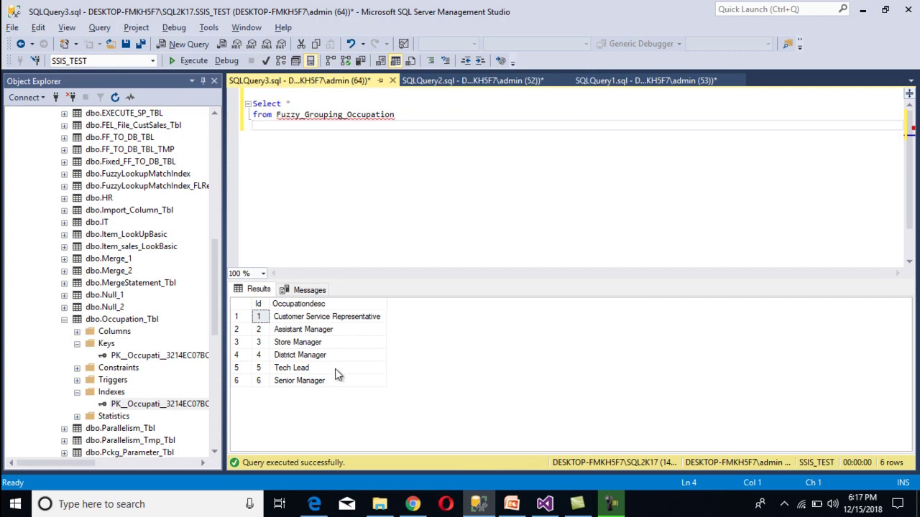
pyautogui.click(334, 320)
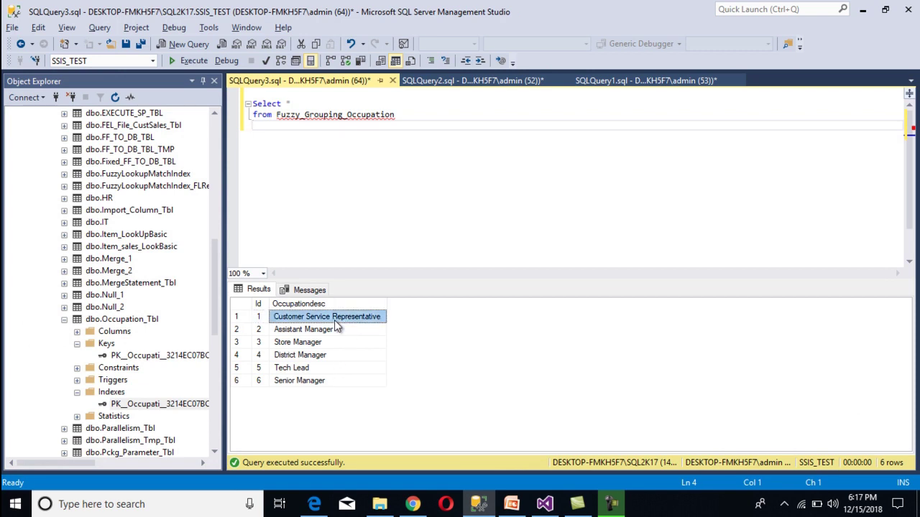
pyautogui.click(514, 504)
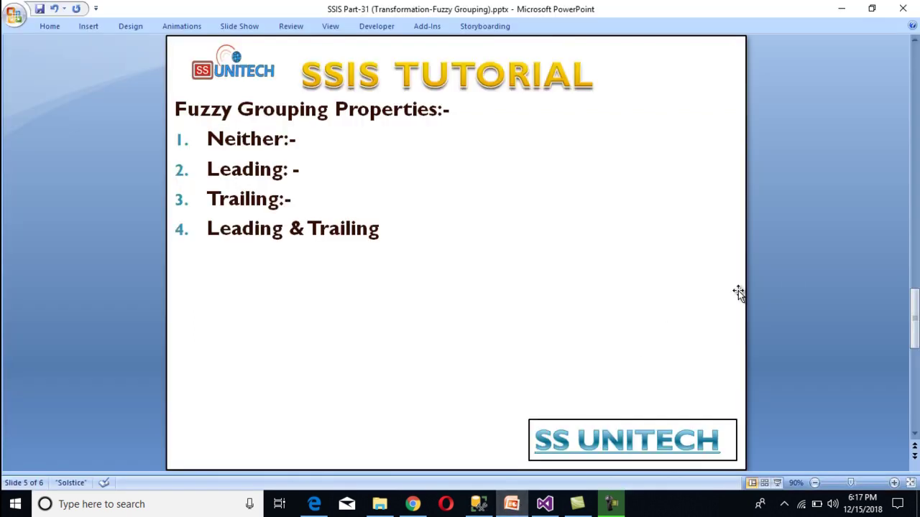
pyautogui.scroll(-3, 795, 278)
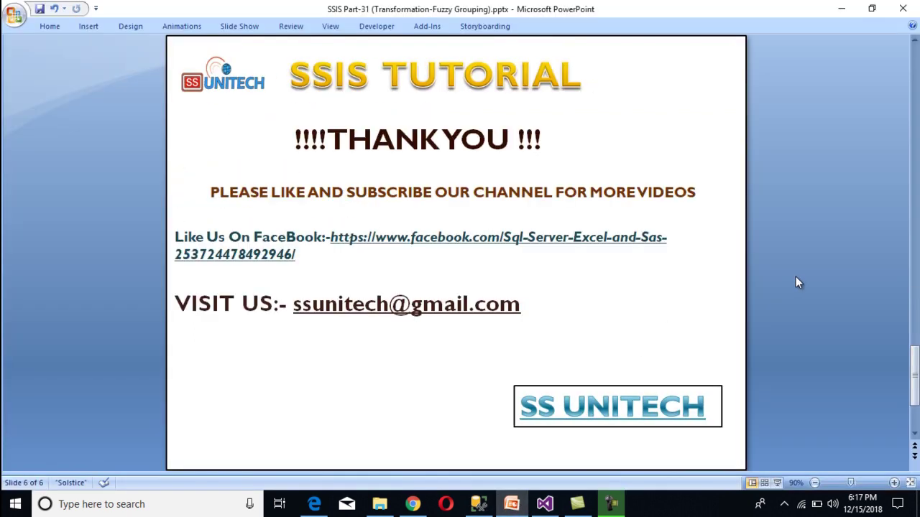
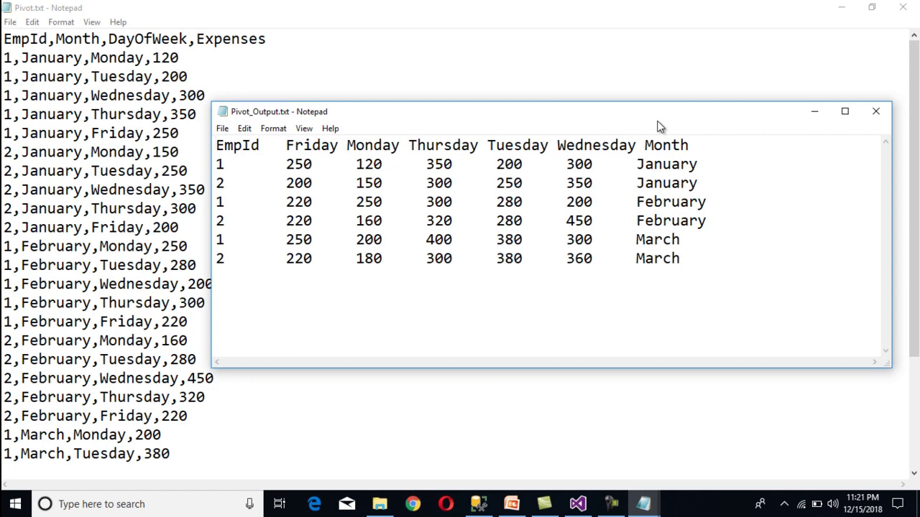
# Step: Show the Pivot Steps slide in PowerPoint, then go back to the SSIS_Tutorial solution
pyautogui.click(511, 504)
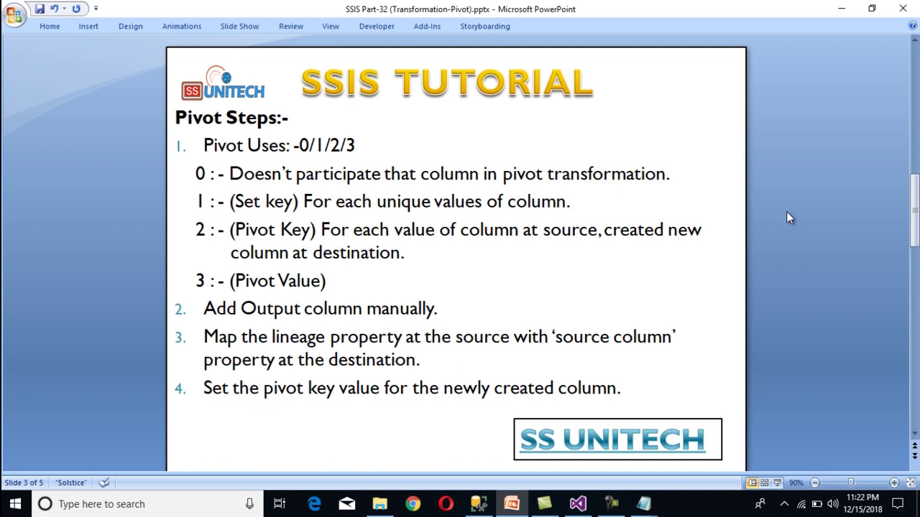
pyautogui.click(592, 503)
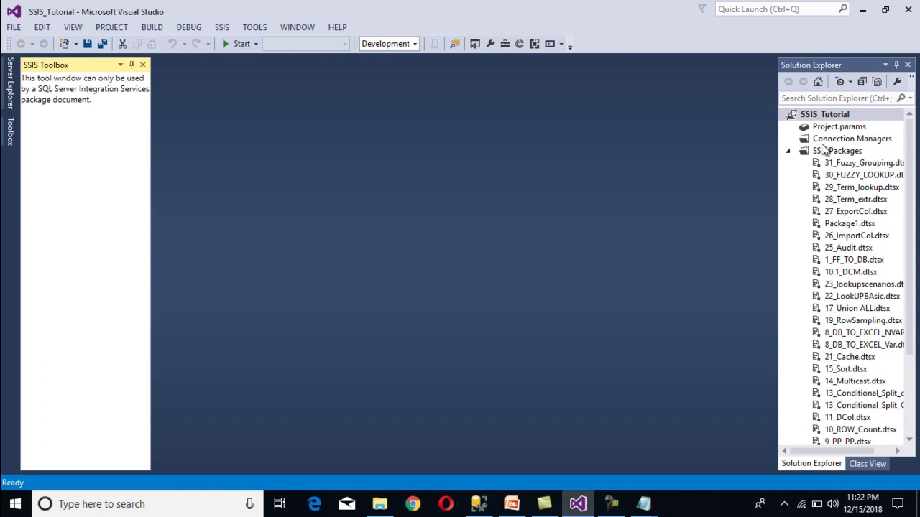
# Step: Add a new SSIS package under SSIS Packages and rename it 32_Pivot.dtsx
pyautogui.click(822, 142)
pyautogui.click(831, 153)
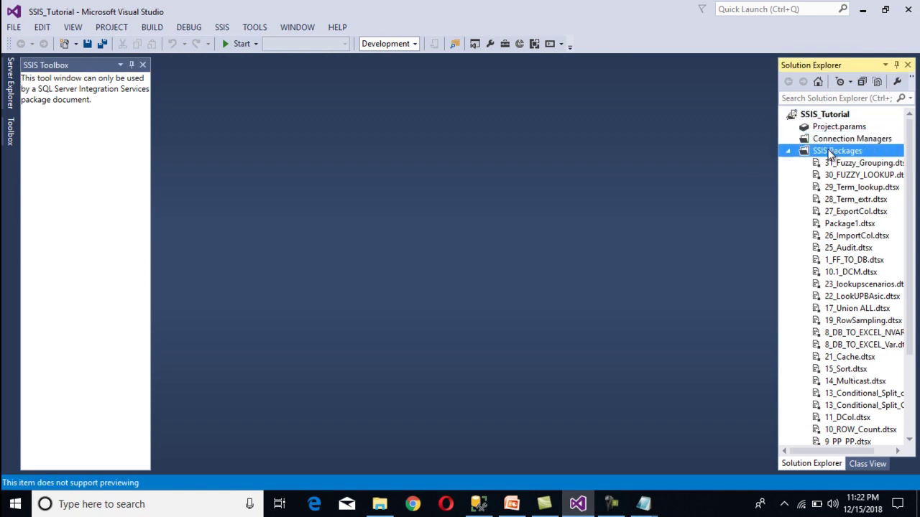
pyautogui.rightClick(830, 155)
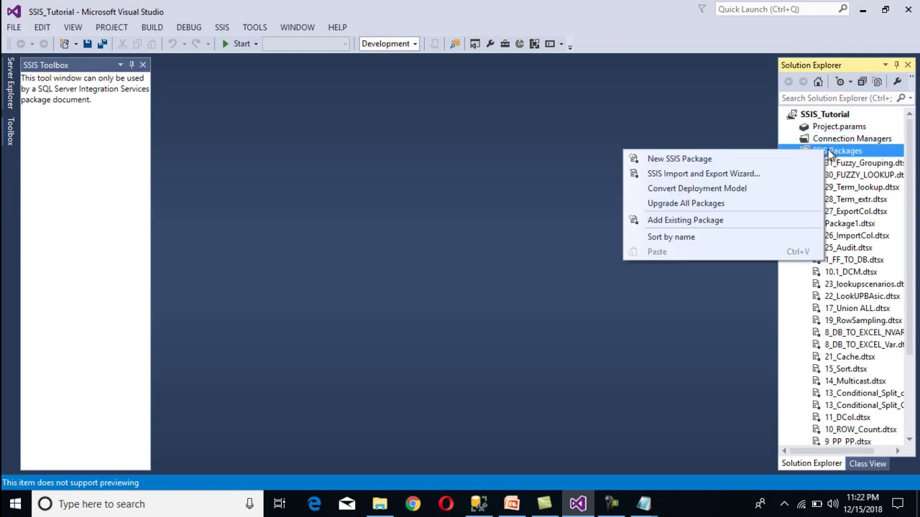
pyautogui.click(789, 158)
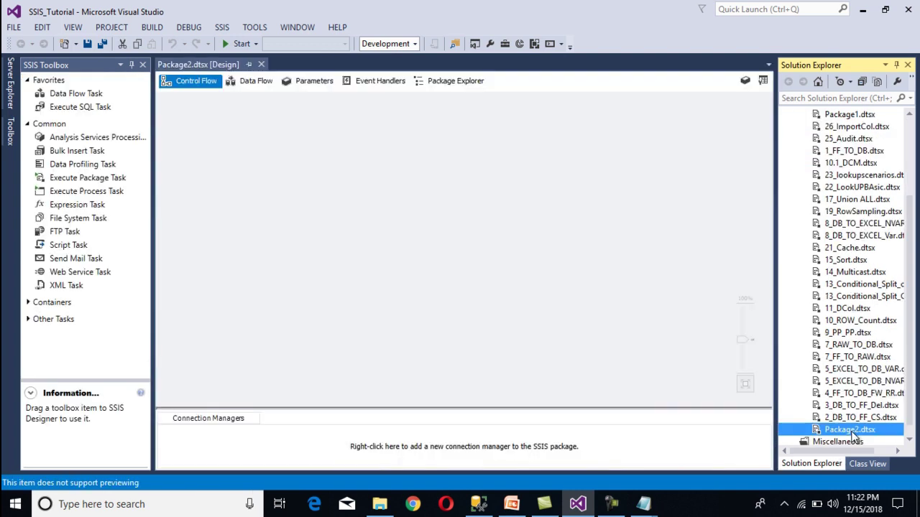
pyautogui.click(853, 433)
pyautogui.write('32')
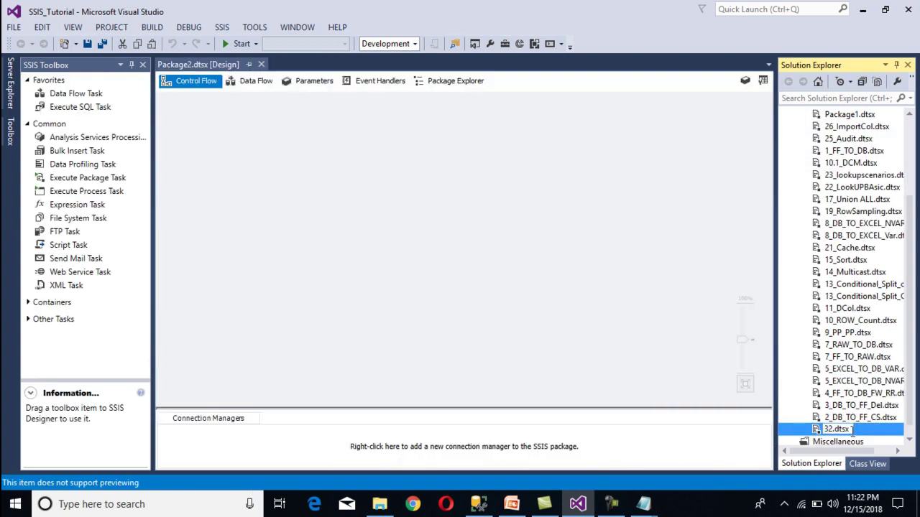
pyautogui.write('_Pivot')
pyautogui.press('Return')
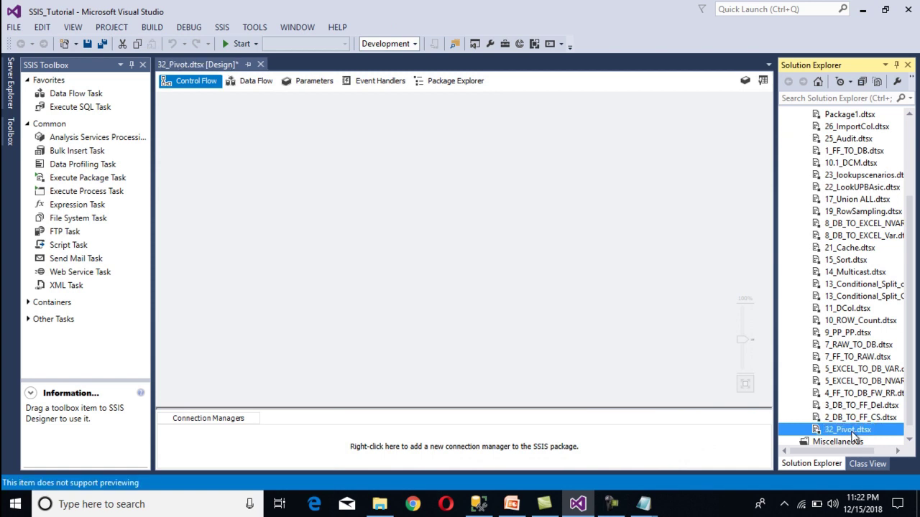
# Step: Place a Data Flow Task on the Control Flow and open its data flow
pyautogui.click(81, 97)
pyautogui.moveTo(81, 99); pyautogui.dragTo(307, 128)
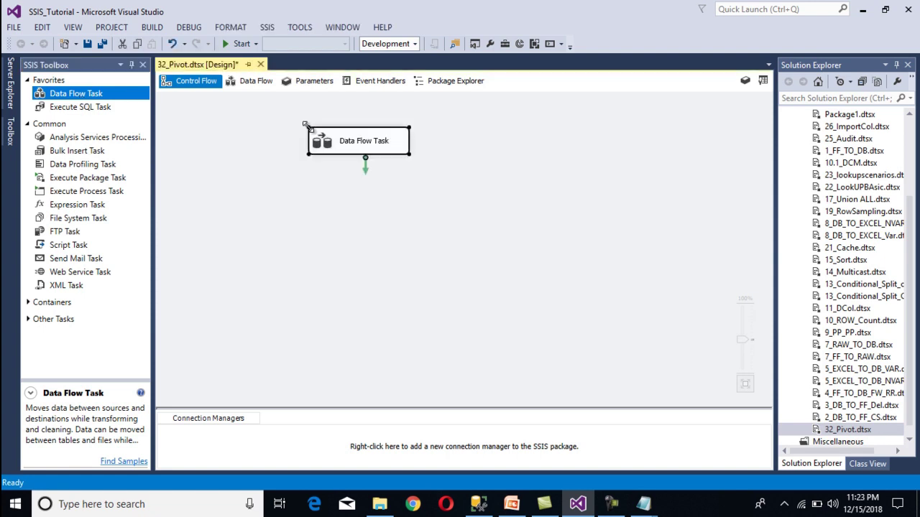
pyautogui.doubleClick(322, 142)
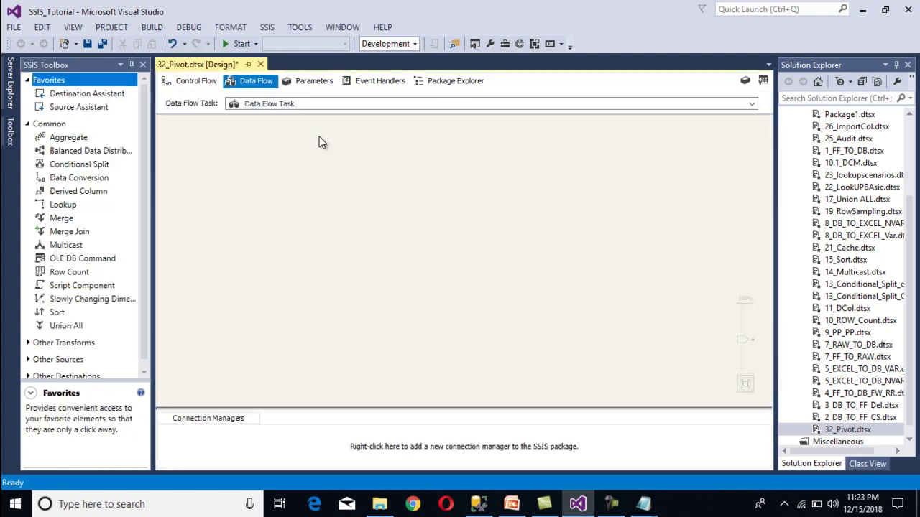
# Step: Add a Flat File Source from Other Sources to the data flow
pyautogui.click(39, 206)
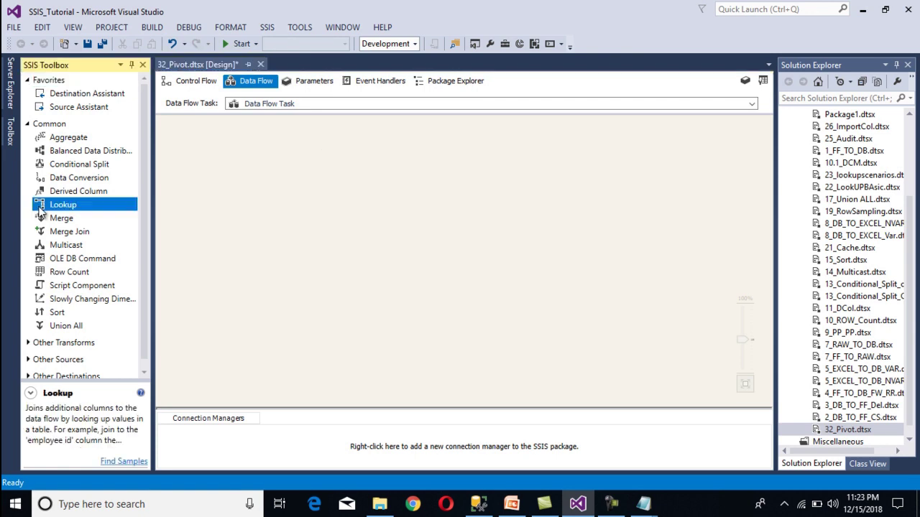
pyautogui.press('Left')
pyautogui.press('Left')
pyautogui.press('Down')
pyautogui.press('Down')
pyautogui.press('Right')
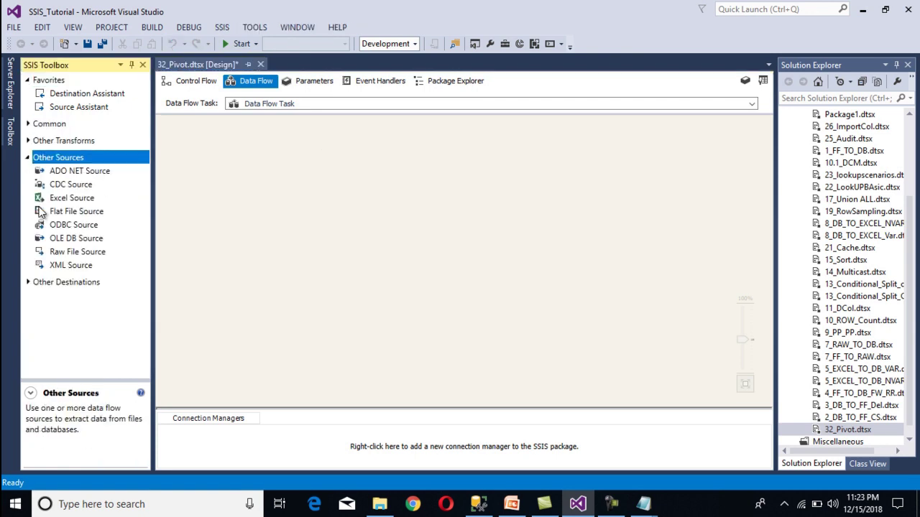
pyautogui.click(69, 214)
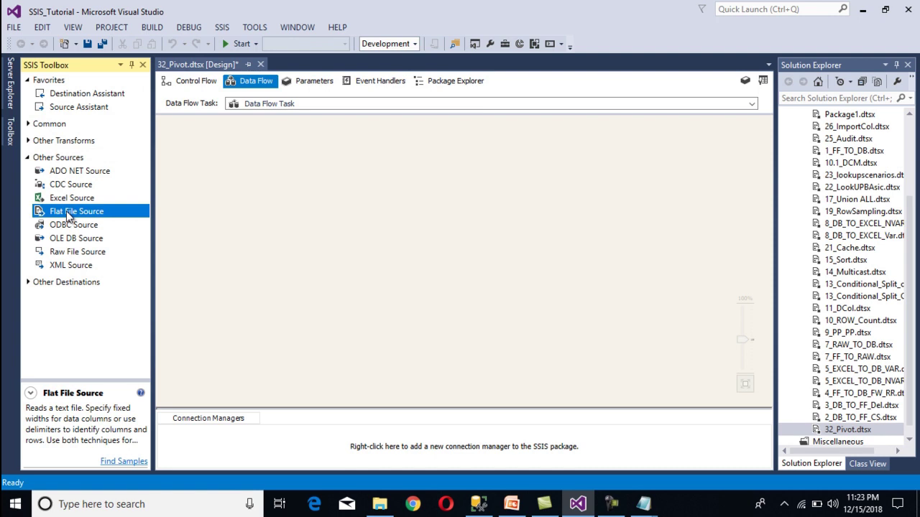
pyautogui.moveTo(97, 204); pyautogui.dragTo(294, 146)
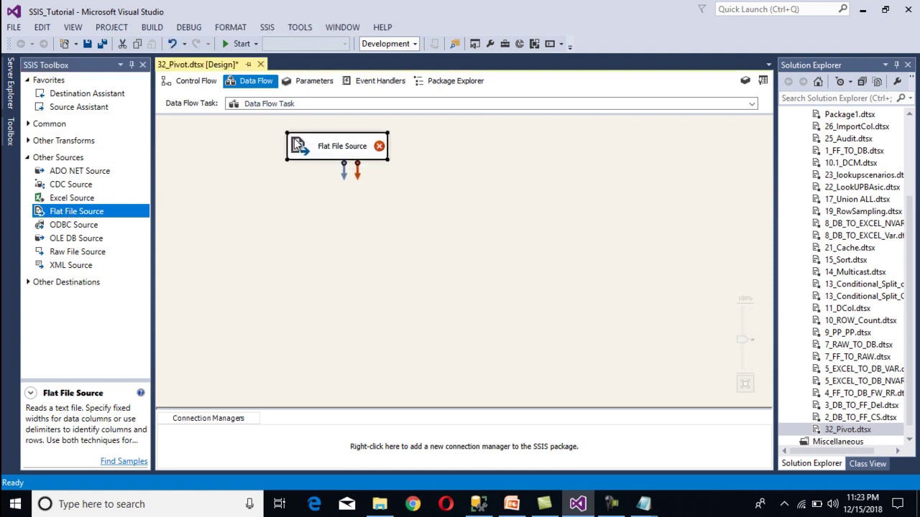
# Step: Create a new Flat File Connection Manager for the source pointing to Pivot.txt
pyautogui.doubleClick(294, 138)
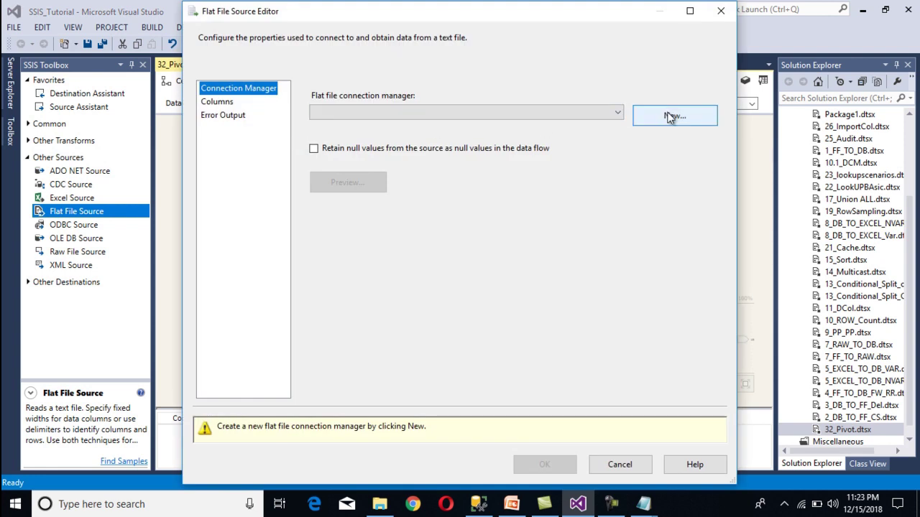
pyautogui.click(668, 117)
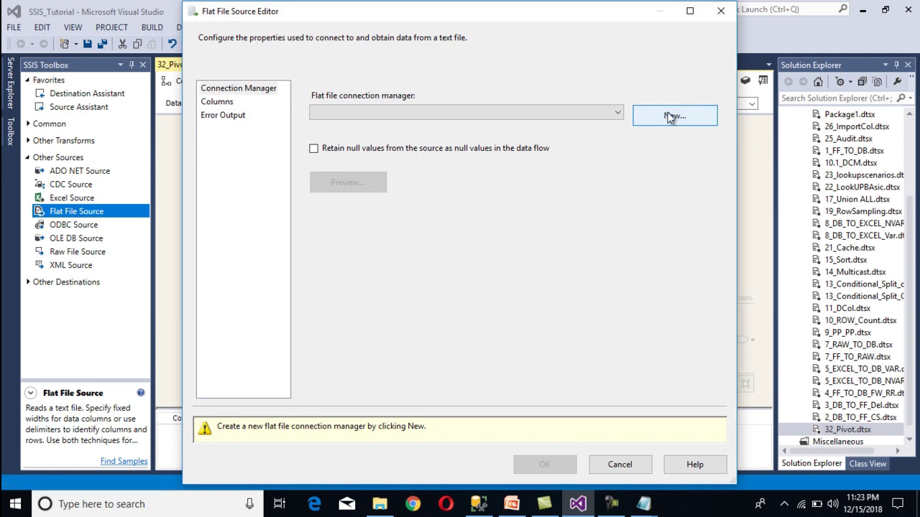
pyautogui.click(643, 157)
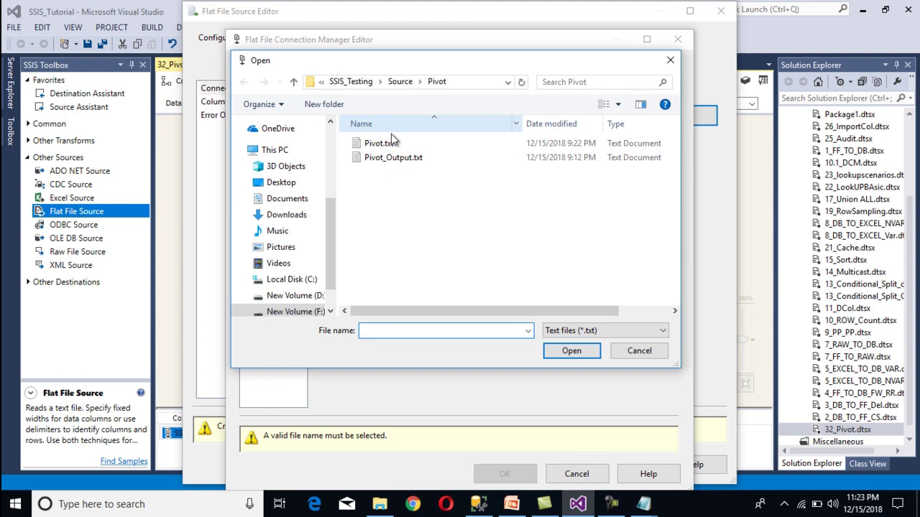
pyautogui.click(391, 142)
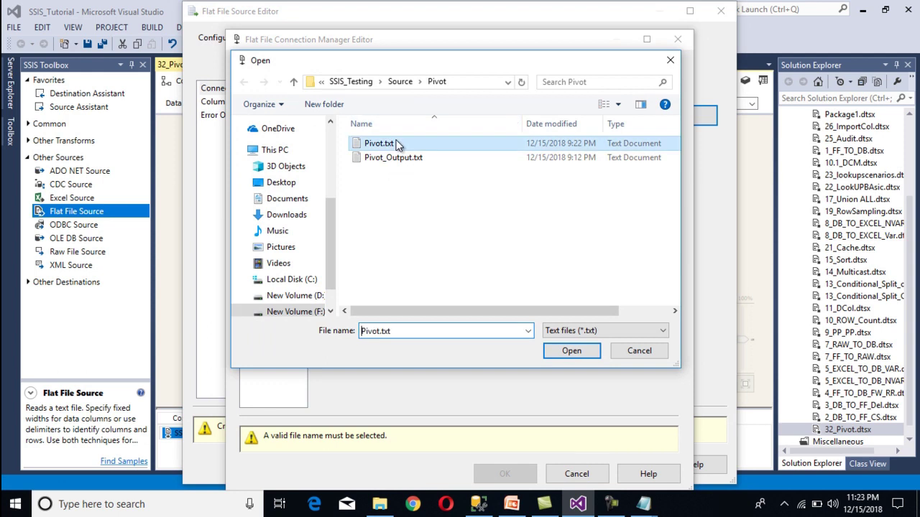
pyautogui.click(564, 350)
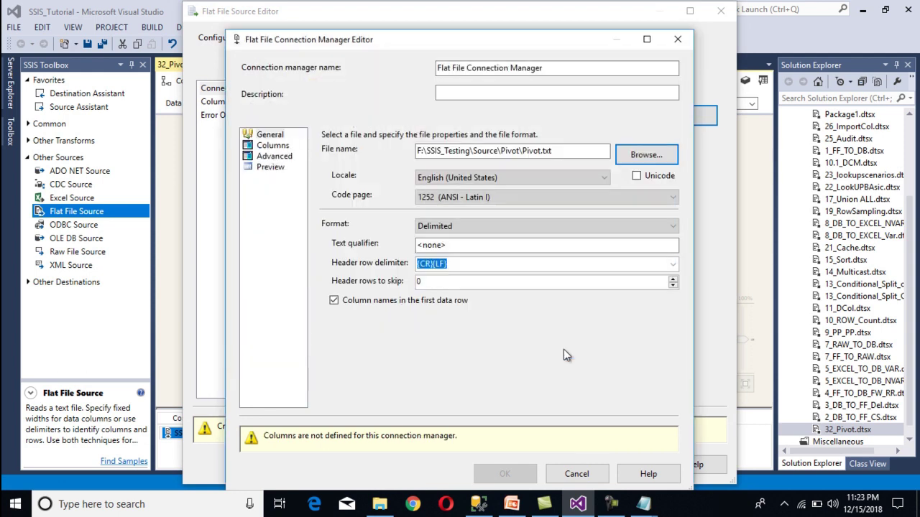
pyautogui.click(267, 147)
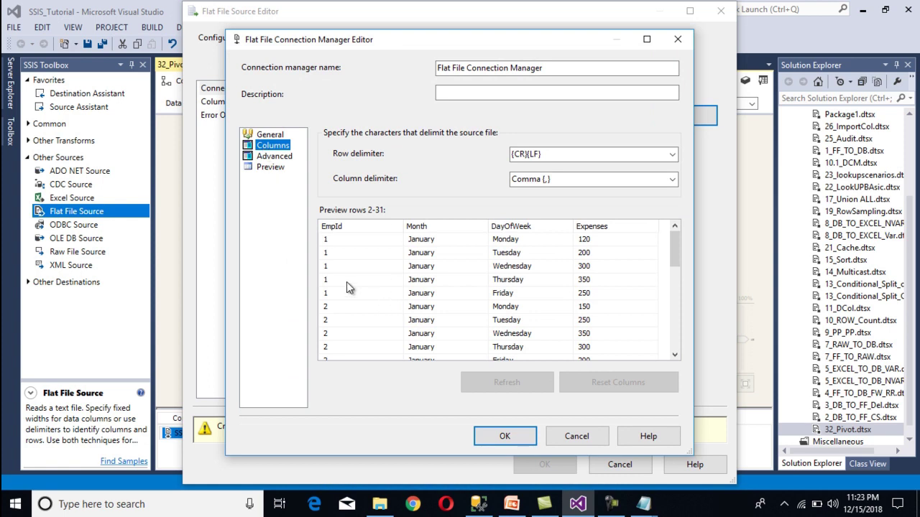
pyautogui.click(501, 436)
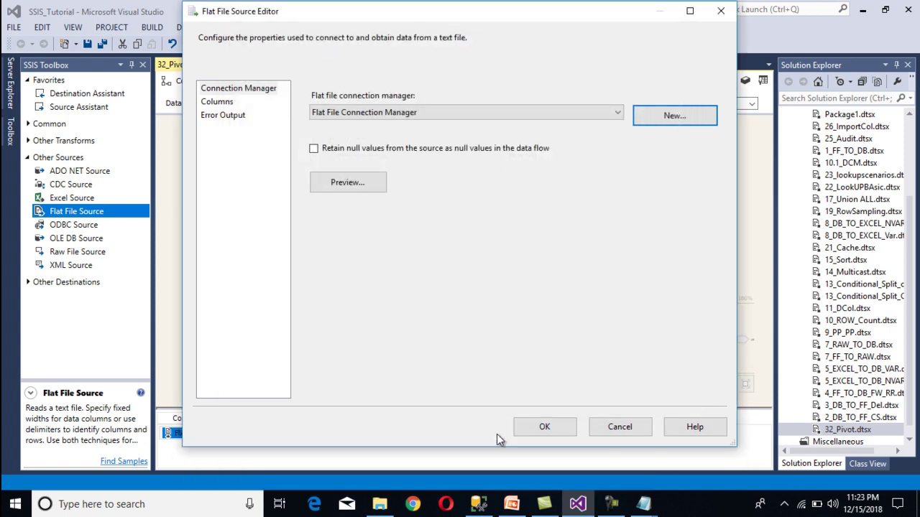
# Step: Confirm the EmpId, Month, DayOfWeek and Expenses columns and save the package
pyautogui.click(228, 104)
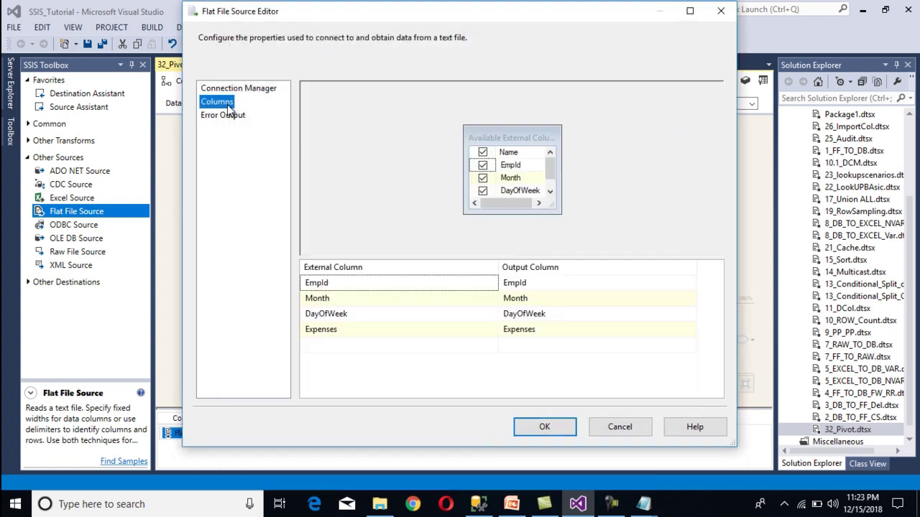
pyautogui.moveTo(502, 126); pyautogui.dragTo(502, 107)
pyautogui.click(538, 424)
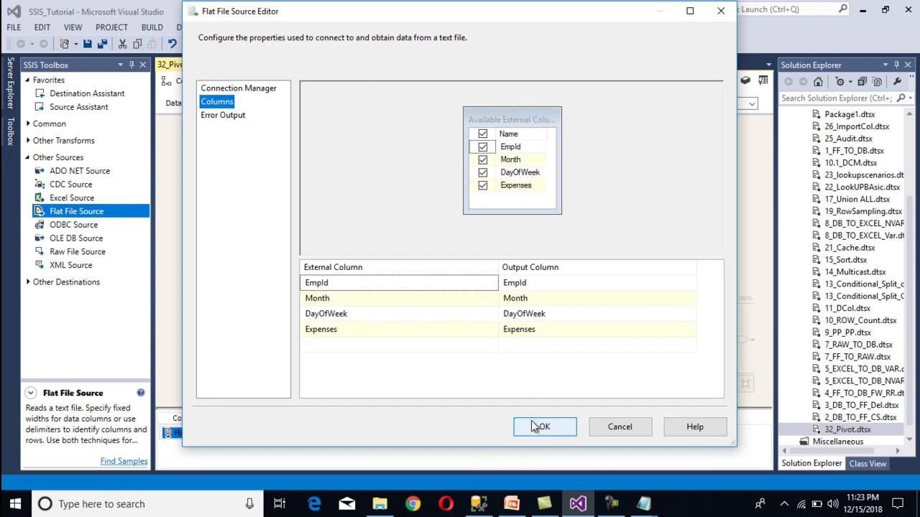
pyautogui.hotkey('ctrl', 's')
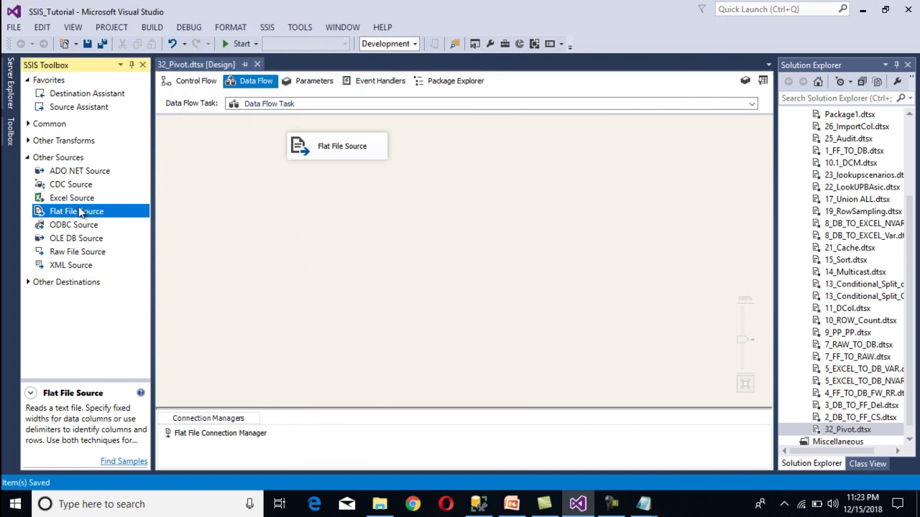
# Step: Add a Pivot transformation fed by the Flat File Source and open its editor
pyautogui.press('Left')
pyautogui.press('Left')
pyautogui.press('Up')
pyautogui.press('Right')
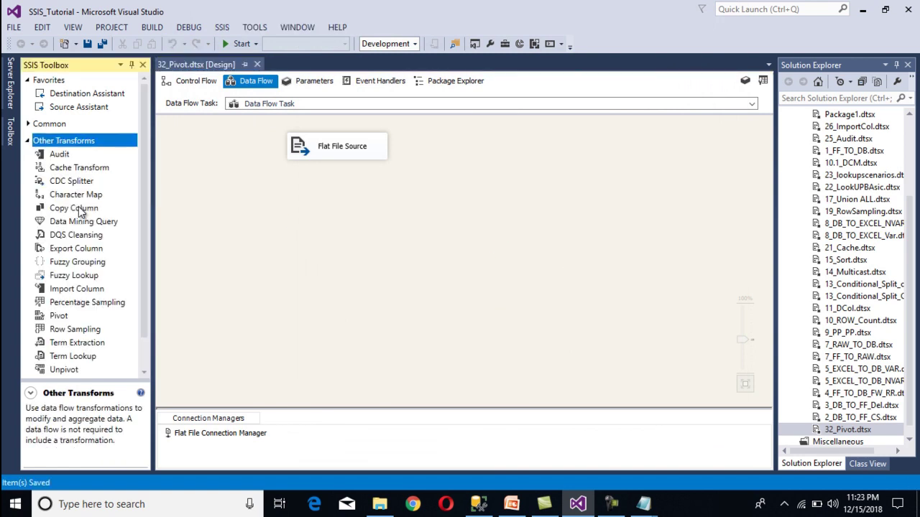
pyautogui.click(74, 320)
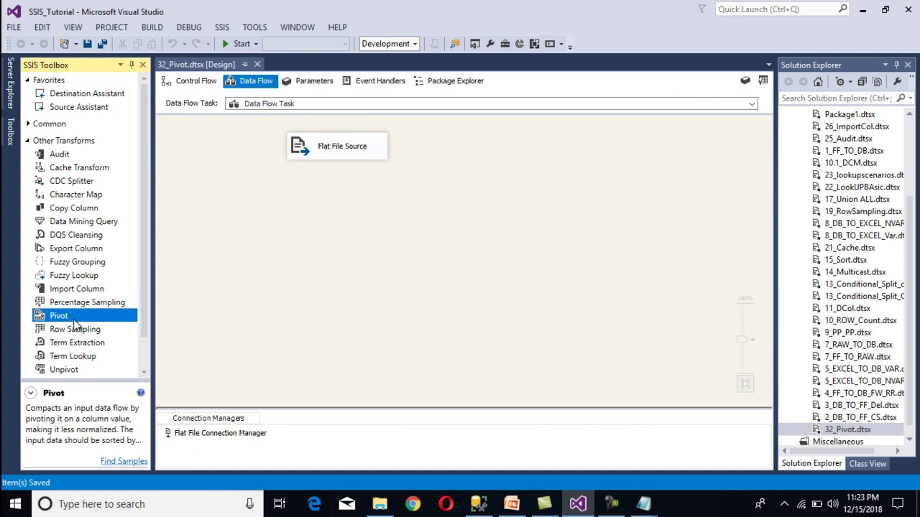
pyautogui.moveTo(76, 323); pyautogui.dragTo(393, 197)
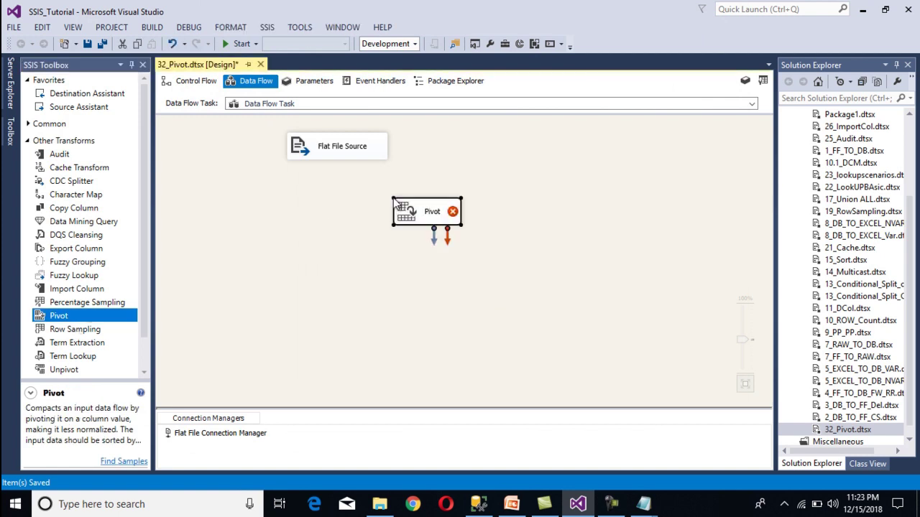
pyautogui.click(314, 153)
pyautogui.moveTo(344, 170); pyautogui.dragTo(310, 207)
pyautogui.doubleClick(310, 204)
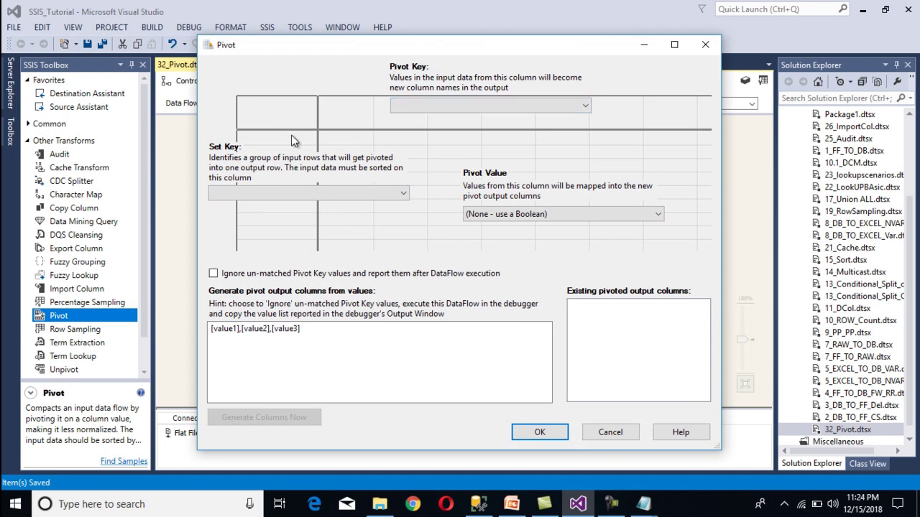
# Step: Set DayOfWeek as Pivot Key, EmpId as Set Key, Expenses as Pivot Value; clear placeholder values
pyautogui.click(504, 105)
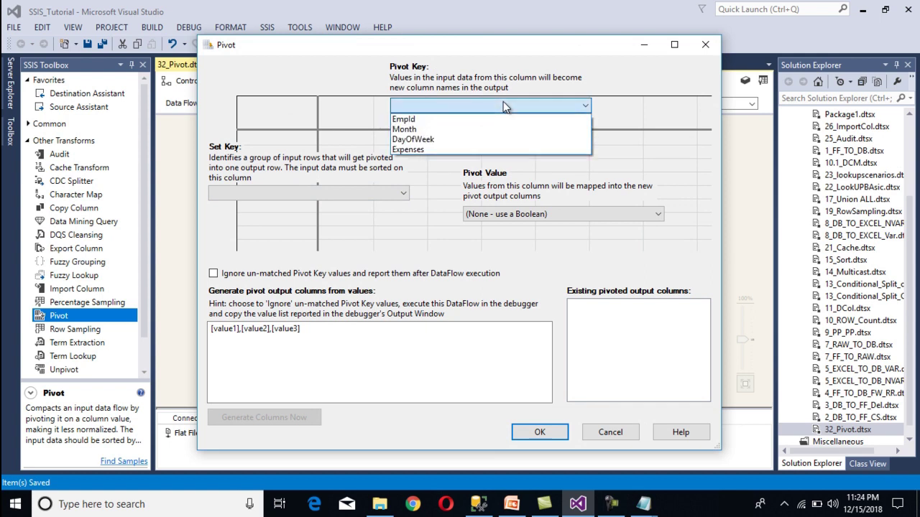
pyautogui.click(490, 138)
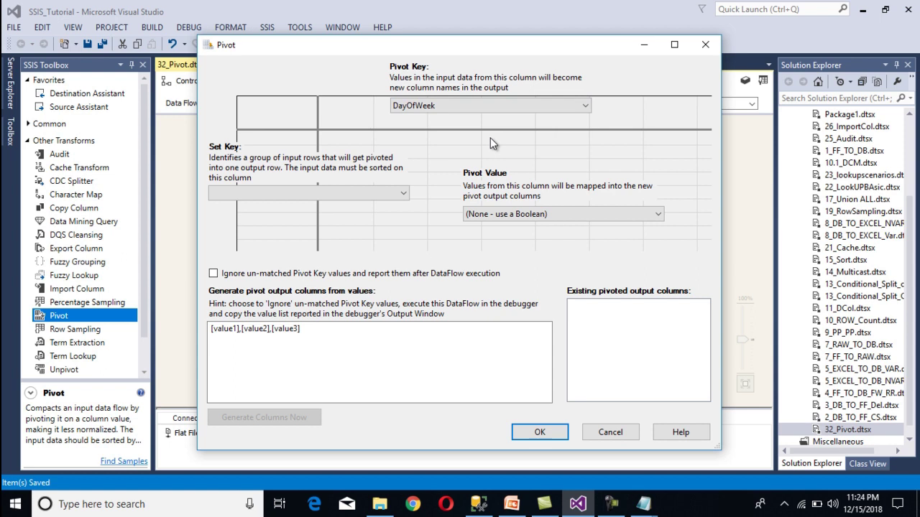
pyautogui.click(403, 193)
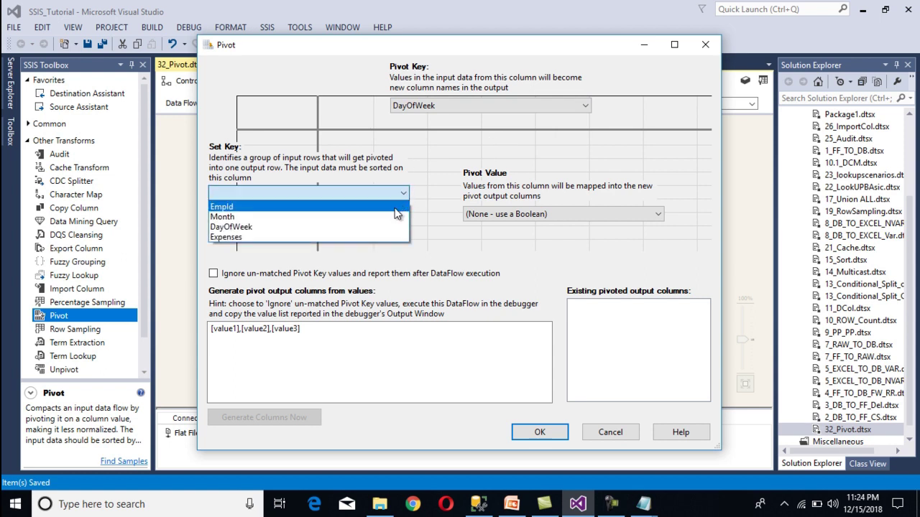
pyautogui.click(399, 207)
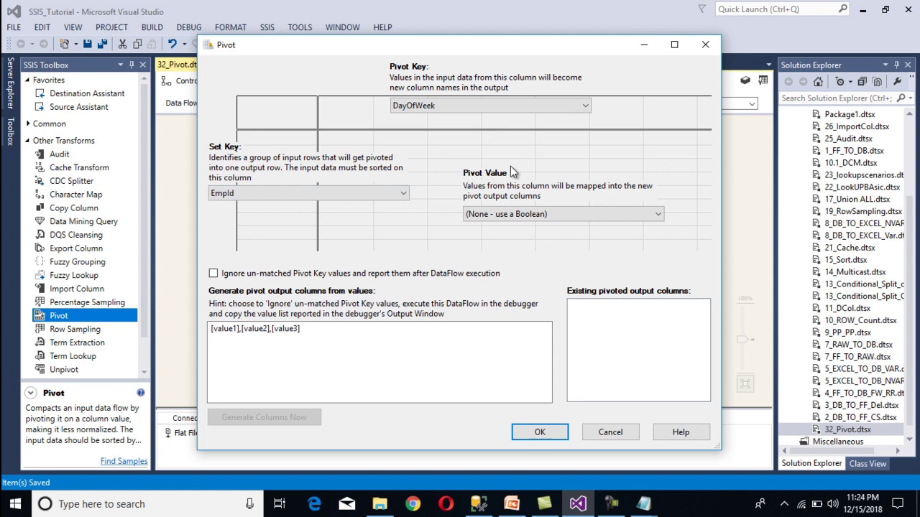
pyautogui.click(561, 212)
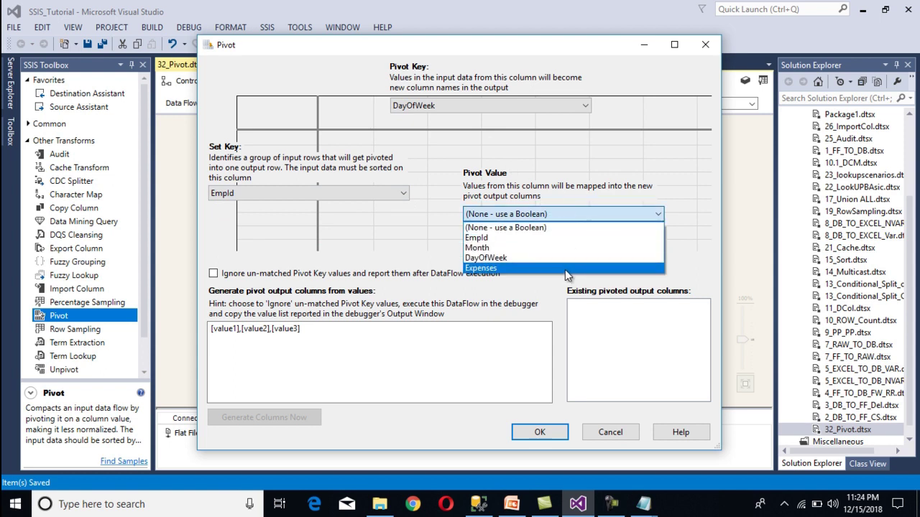
pyautogui.click(568, 271)
pyautogui.click(388, 357)
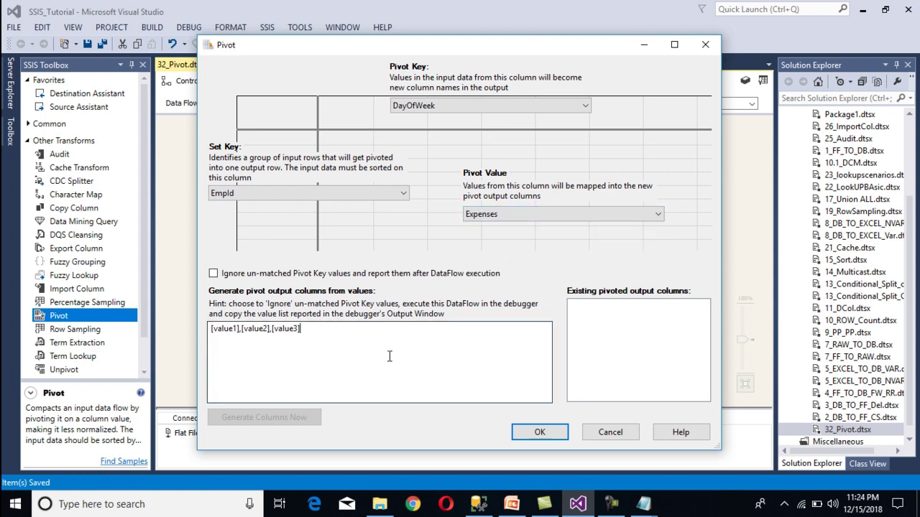
pyautogui.press('BackSpace')
pyautogui.press('BackSpace')
pyautogui.press('BackSpace')
pyautogui.press('BackSpace')
pyautogui.press('BackSpace')
pyautogui.press('BackSpace')
pyautogui.press('BackSpace')
pyautogui.press('BackSpace')
pyautogui.press('BackSpace')
pyautogui.press('BackSpace')
pyautogui.press('BackSpace')
pyautogui.press('BackSpace')
pyautogui.press('BackSpace')
pyautogui.press('BackSpace')
pyautogui.press('BackSpace')
pyautogui.press('BackSpace')
pyautogui.press('BackSpace')
pyautogui.press('BackSpace')
pyautogui.press('BackSpace')
pyautogui.press('BackSpace')
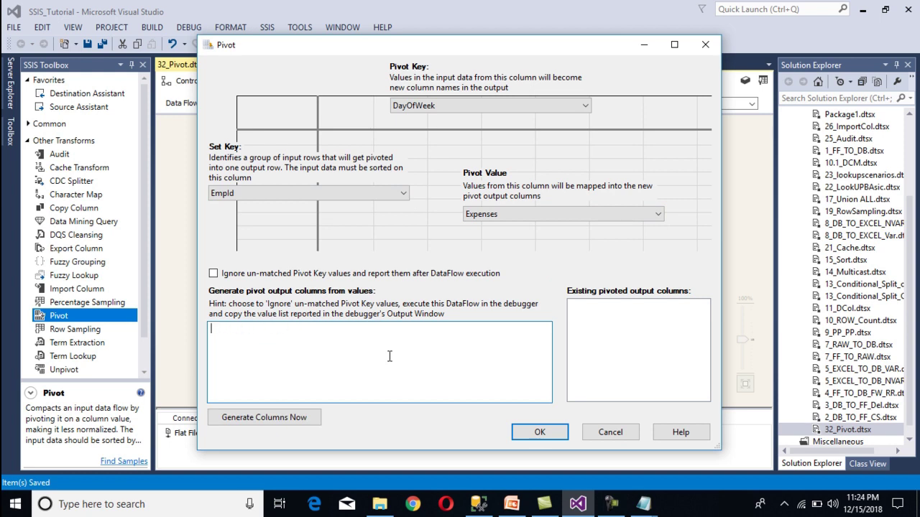
# Step: Copy the [Monday],[Tuesday],[Wednesday],[Thursday],[Friday] line from SSMS into the Pivot's values box
pyautogui.click(478, 504)
pyautogui.moveTo(528, 159); pyautogui.dragTo(179, 180)
pyautogui.hotkey('ctrl', 'c')
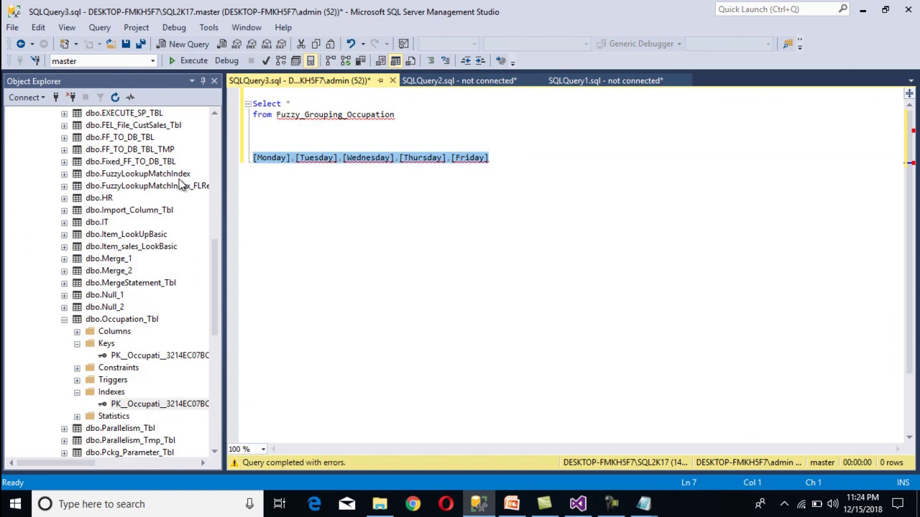
pyautogui.click(862, 9)
pyautogui.click(295, 353)
pyautogui.hotkey('ctrl', 'v')
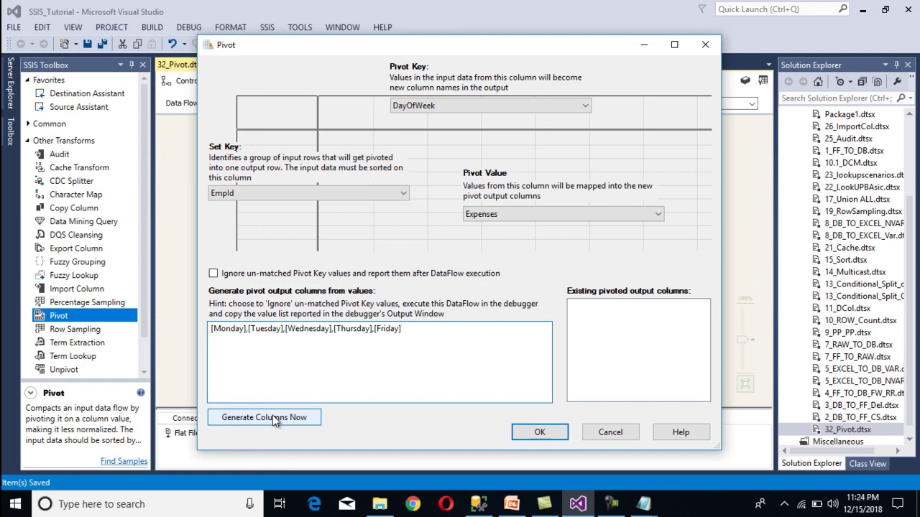
# Step: Generate C_Monday_Expenses through C_Friday_Expenses, ignore un-matched Pivot Key values, and close the editor
pyautogui.click(272, 416)
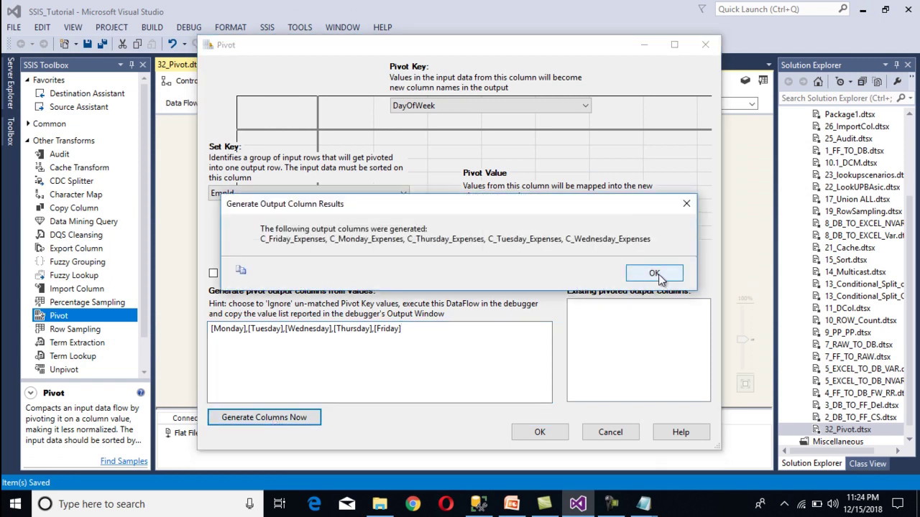
pyautogui.click(666, 273)
pyautogui.click(636, 306)
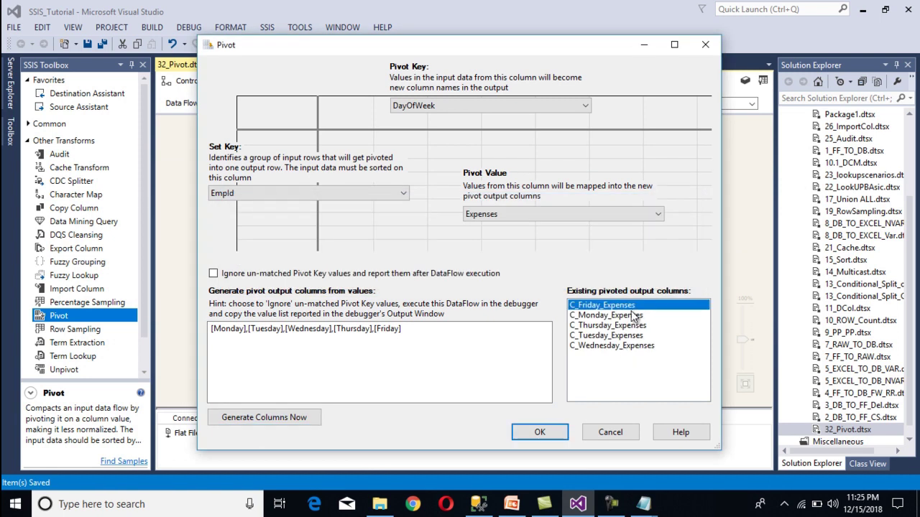
pyautogui.click(631, 315)
pyautogui.press('Up')
pyautogui.click(332, 279)
pyautogui.click(550, 435)
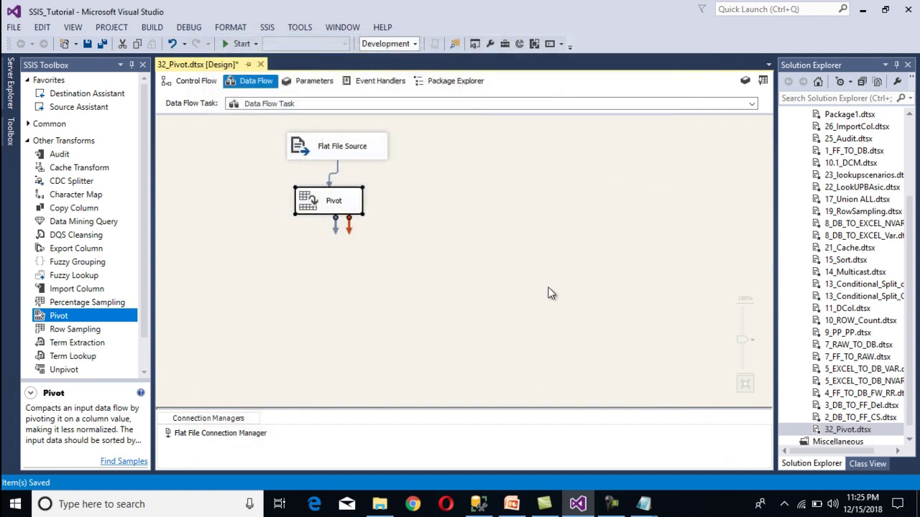
# Step: Save the package and add a Multicast from the Common group below the Pivot
pyautogui.click(555, 255)
pyautogui.hotkey('ctrl', 's')
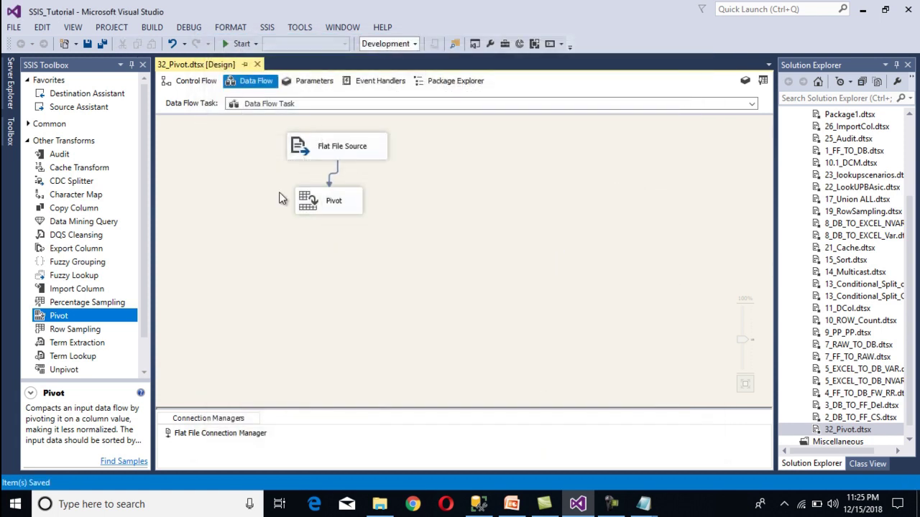
pyautogui.moveTo(316, 205); pyautogui.dragTo(335, 199)
pyautogui.click(63, 140)
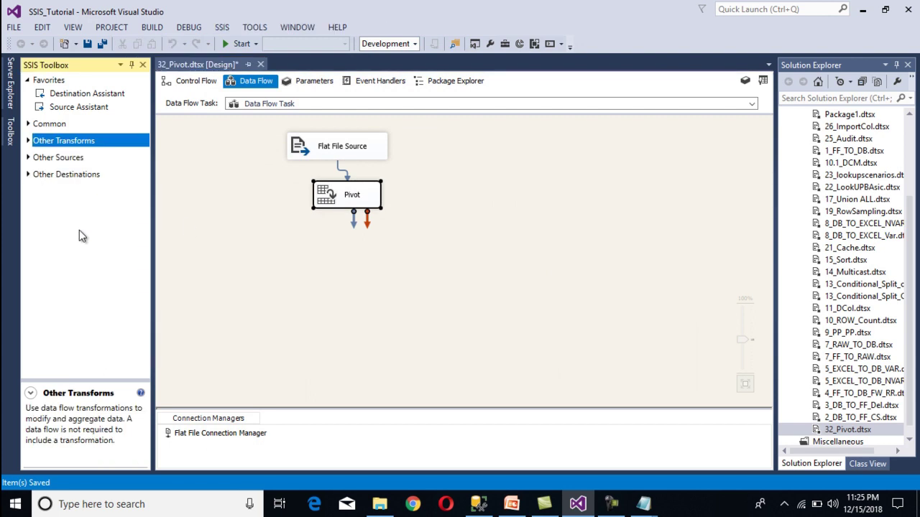
pyautogui.press('Up')
pyautogui.press('Right')
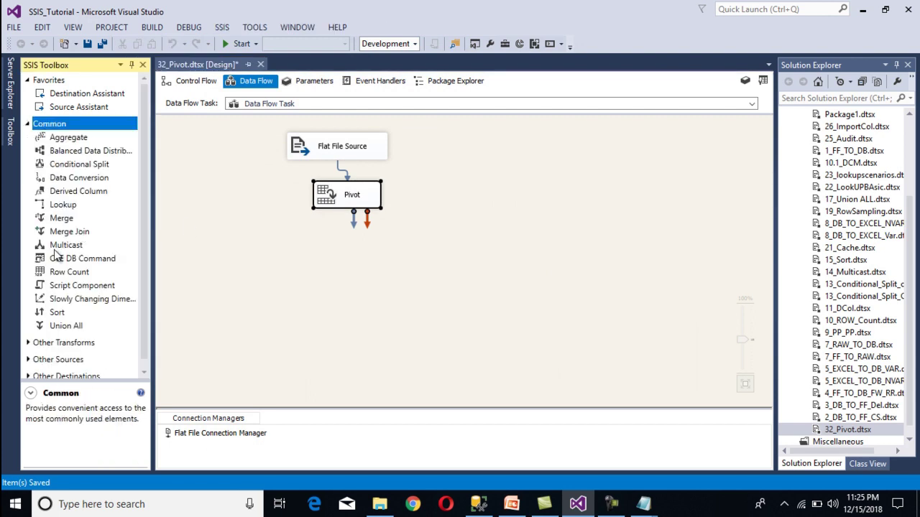
pyautogui.click(65, 248)
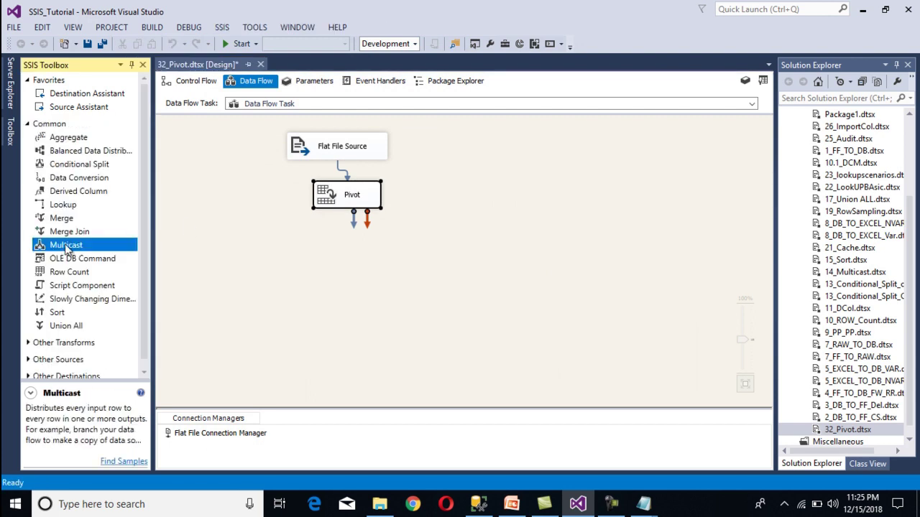
pyautogui.moveTo(67, 248); pyautogui.dragTo(287, 289)
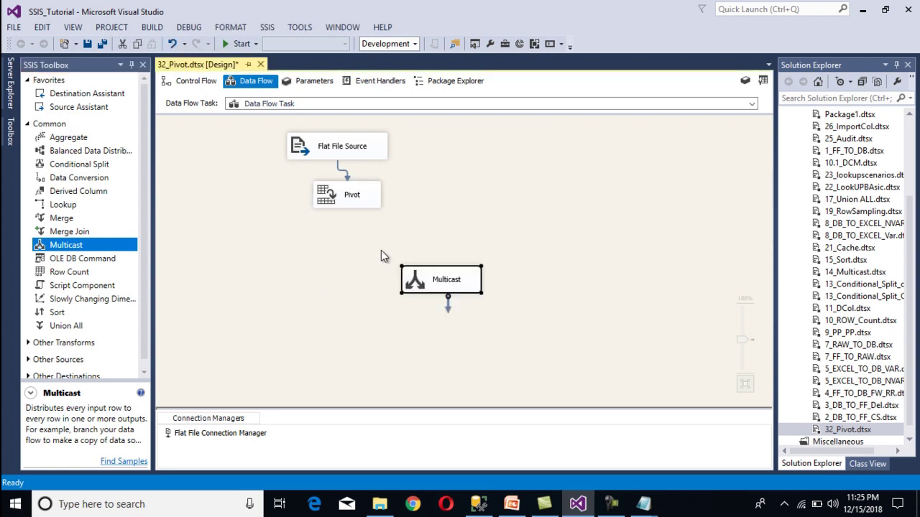
# Step: Connect Pivot to the Multicast, enable a data viewer on the path, and run the package
pyautogui.click(334, 202)
pyautogui.moveTo(353, 226); pyautogui.dragTo(431, 276)
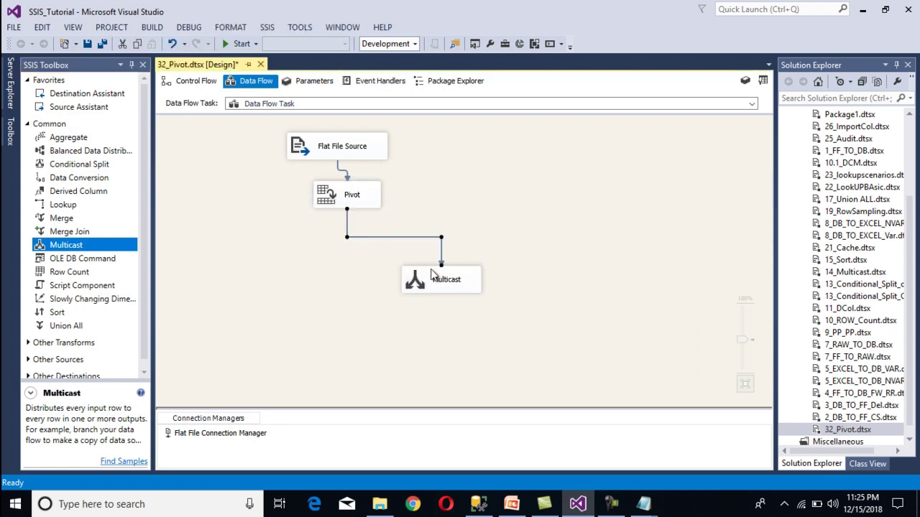
pyautogui.rightClick(397, 237)
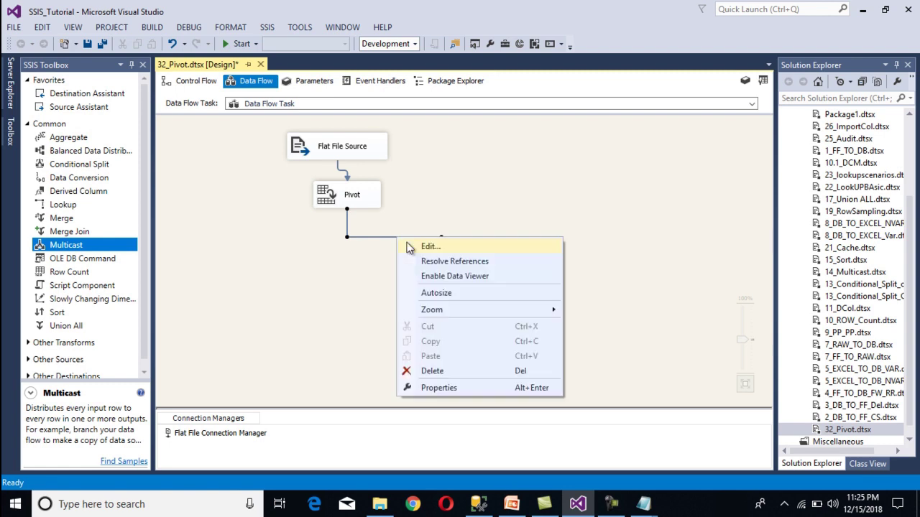
pyautogui.click(452, 276)
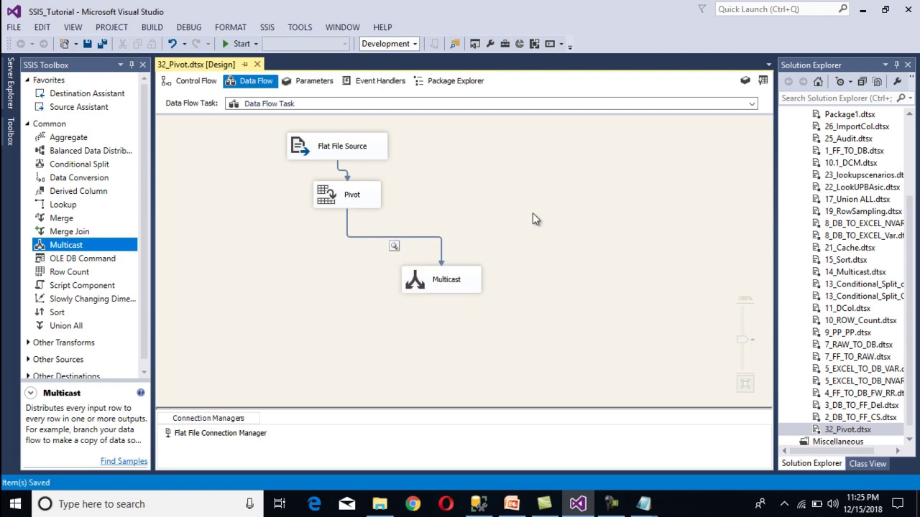
pyautogui.click(235, 44)
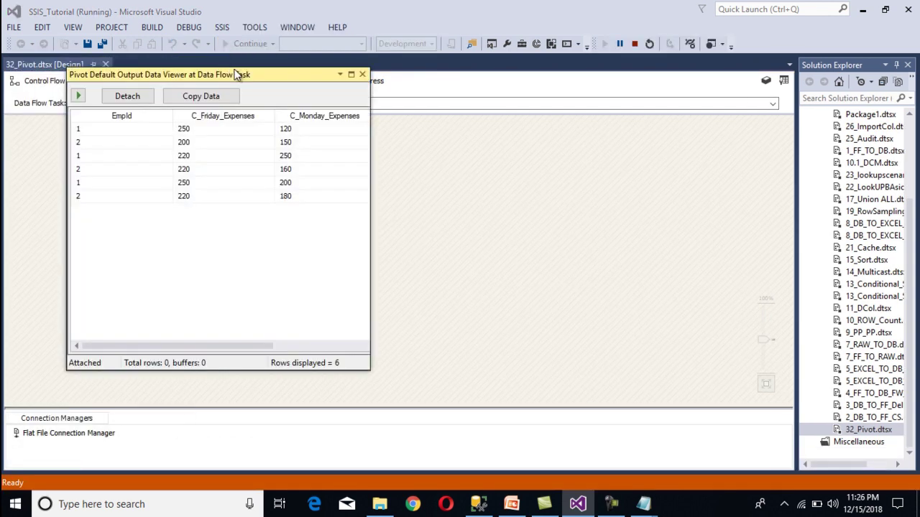
# Step: Maximize the data viewer and inspect the six pivoted EmpId rows' day-expense values
pyautogui.doubleClick(240, 75)
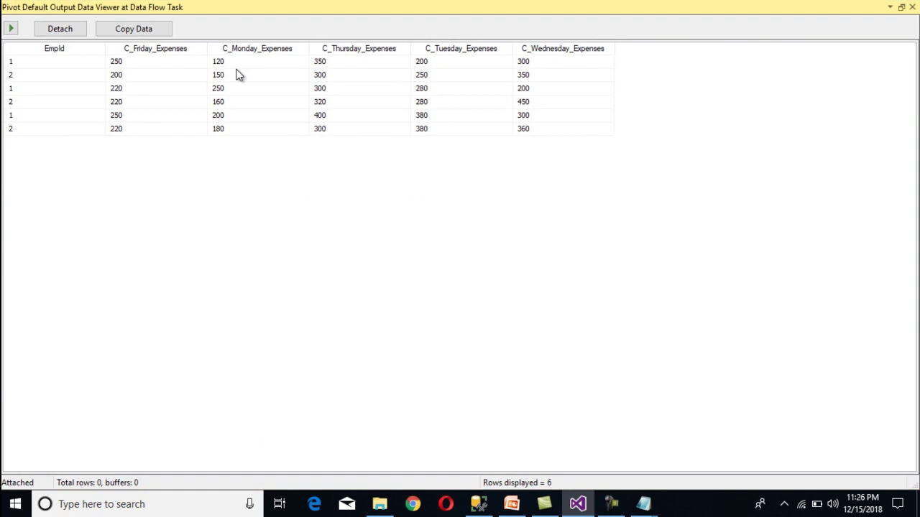
pyautogui.click(69, 64)
pyautogui.click(337, 75)
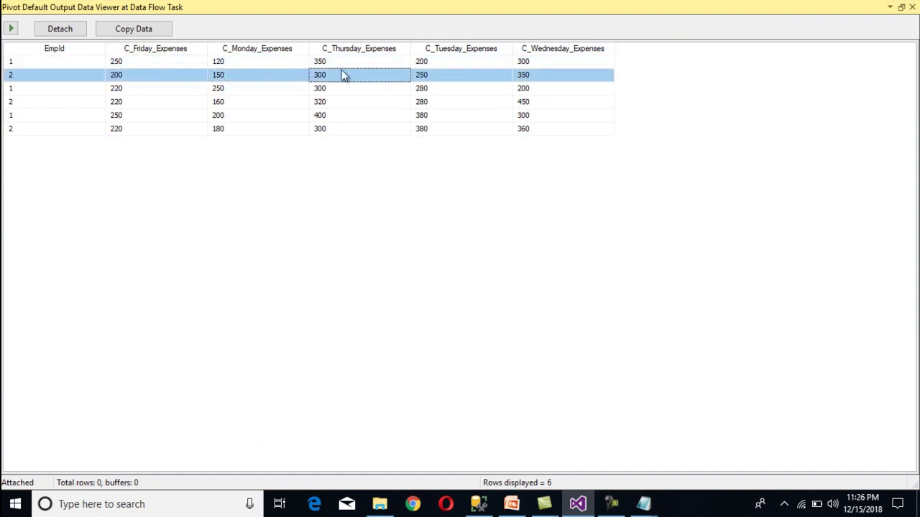
pyautogui.click(451, 75)
pyautogui.click(563, 75)
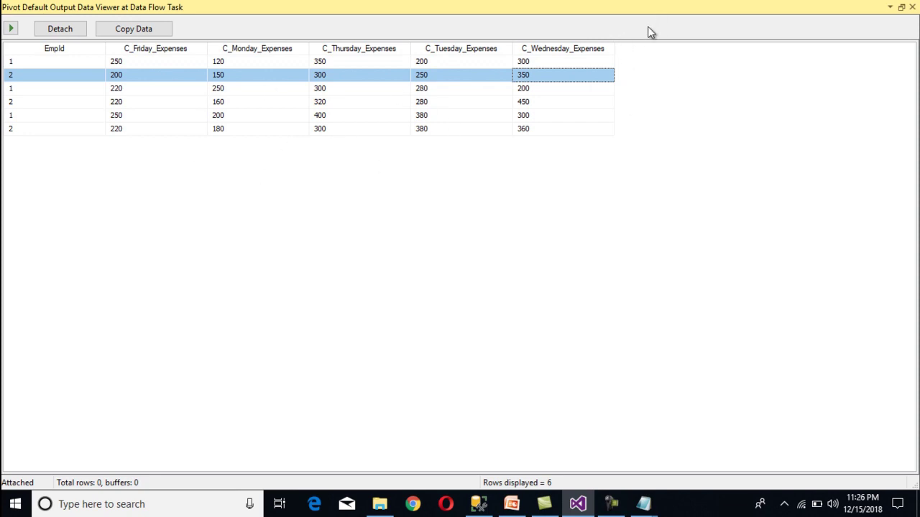
pyautogui.click(912, 7)
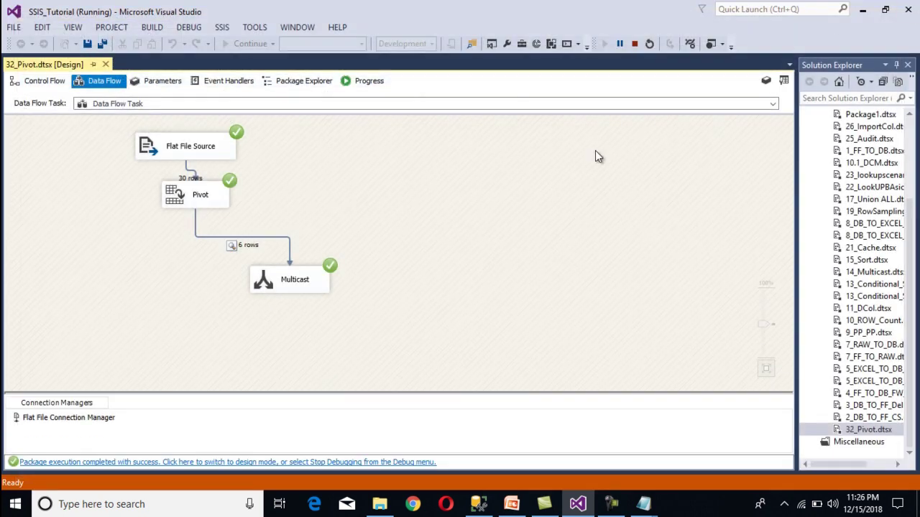
# Step: Stop debugging and review the Pivot settings without changing them
pyautogui.click(636, 49)
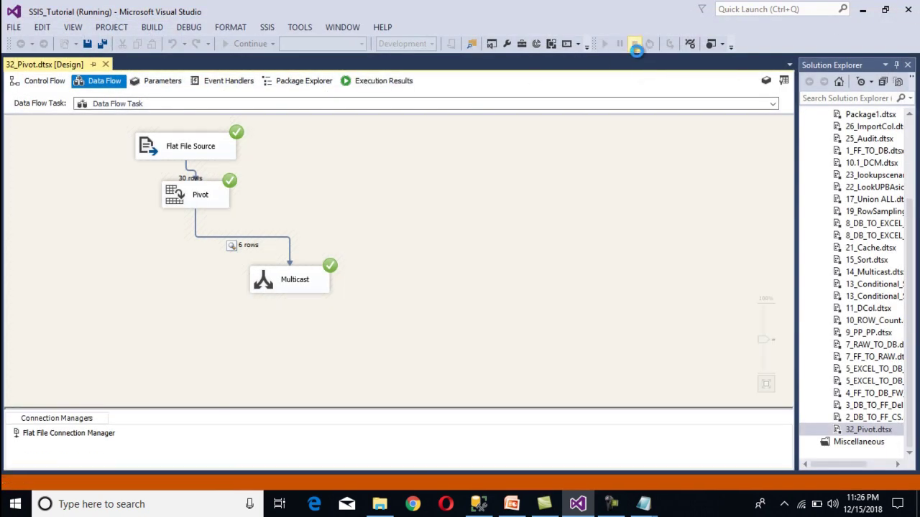
pyautogui.doubleClick(339, 191)
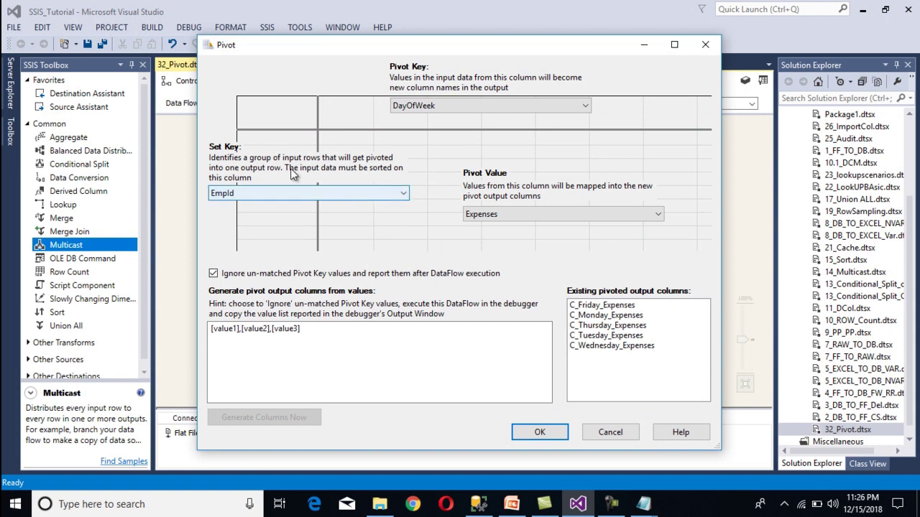
pyautogui.click(707, 46)
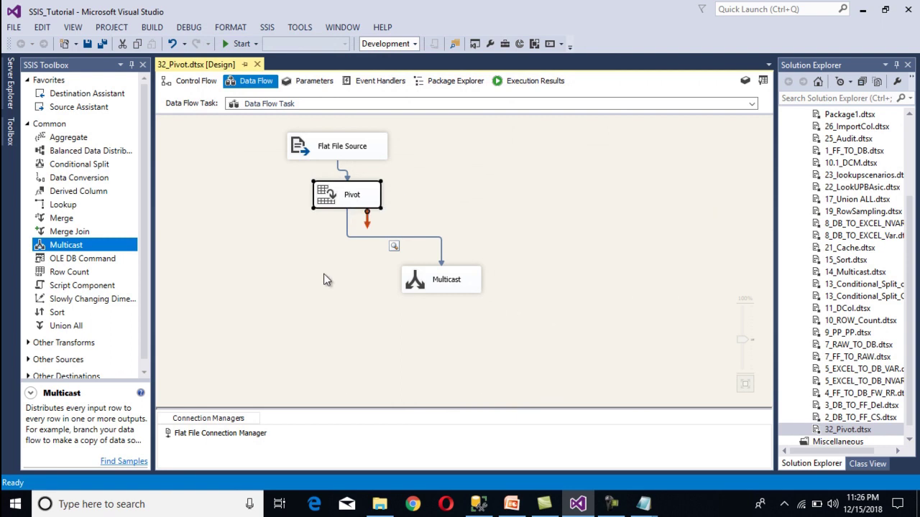
# Step: In the Pivot's Advanced Editor, add Month as an input column and locate it
pyautogui.rightClick(330, 201)
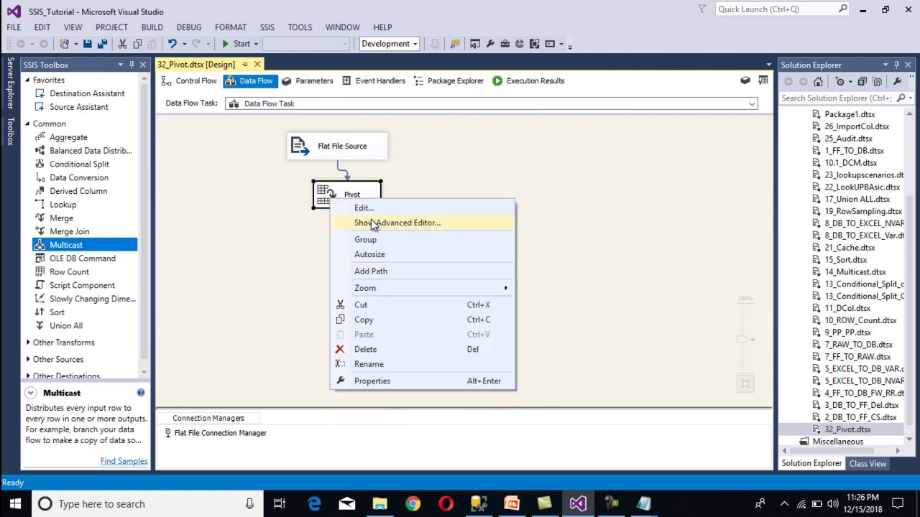
pyautogui.click(372, 224)
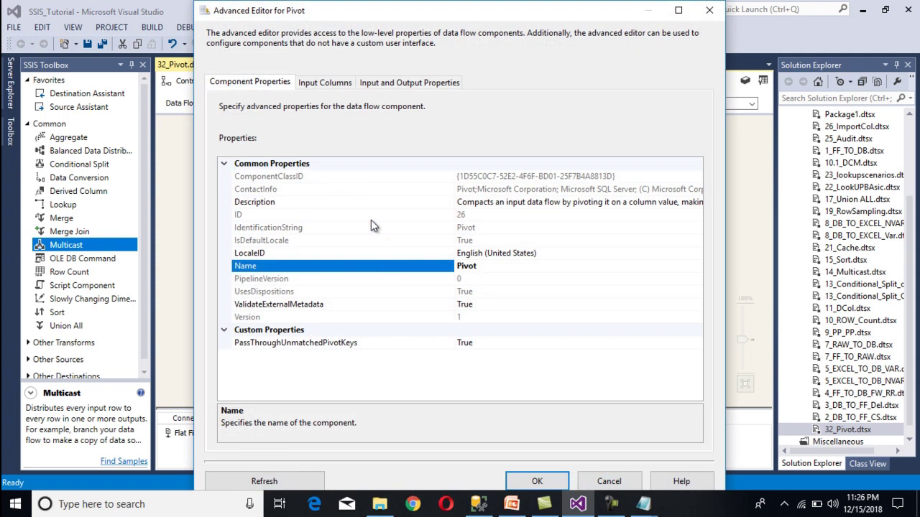
pyautogui.click(327, 83)
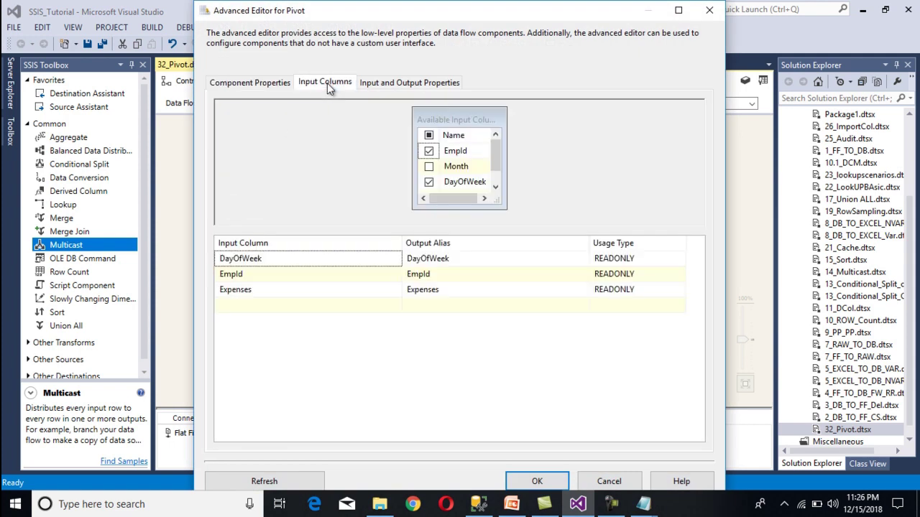
pyautogui.click(429, 168)
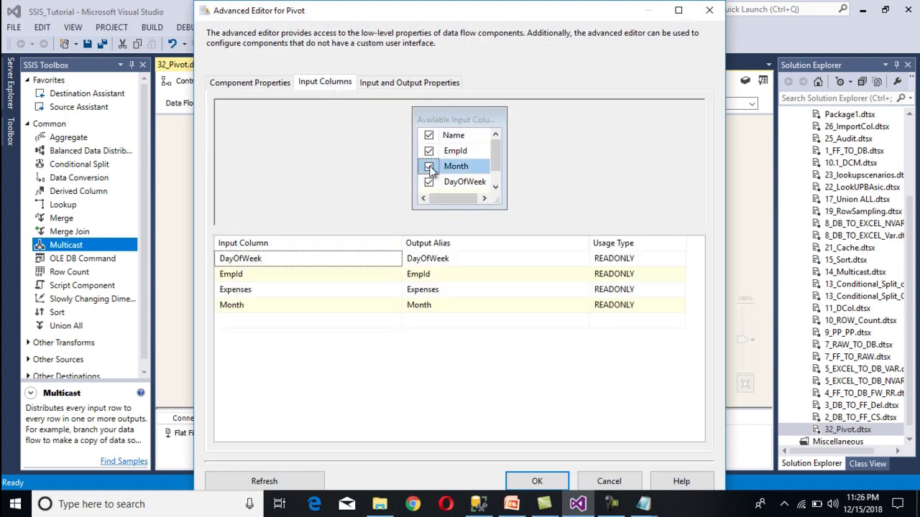
pyautogui.click(397, 84)
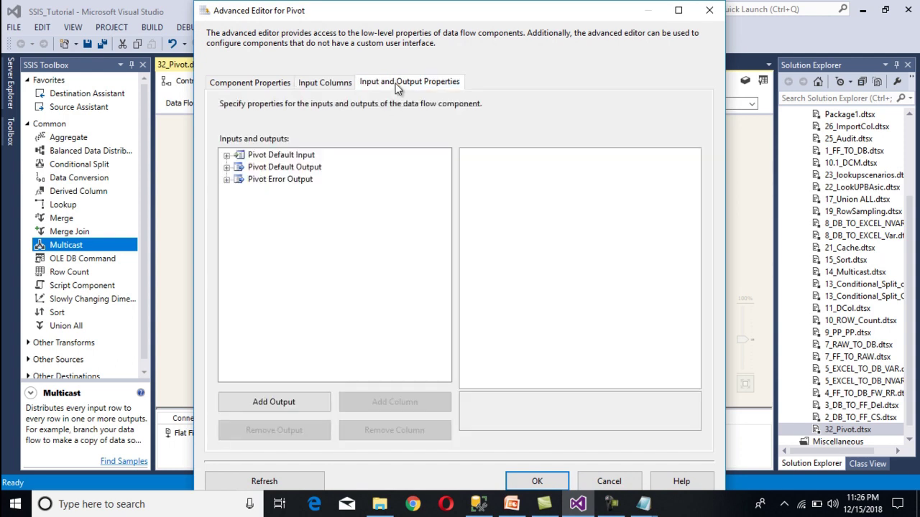
pyautogui.doubleClick(280, 155)
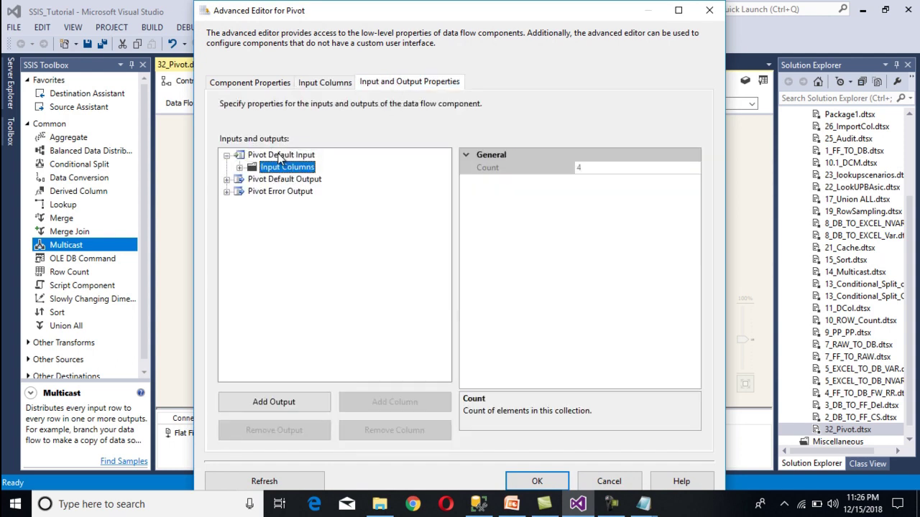
pyautogui.press('Right')
pyautogui.press('Down')
pyautogui.press('Down')
pyautogui.press('Down')
pyautogui.press('Down')
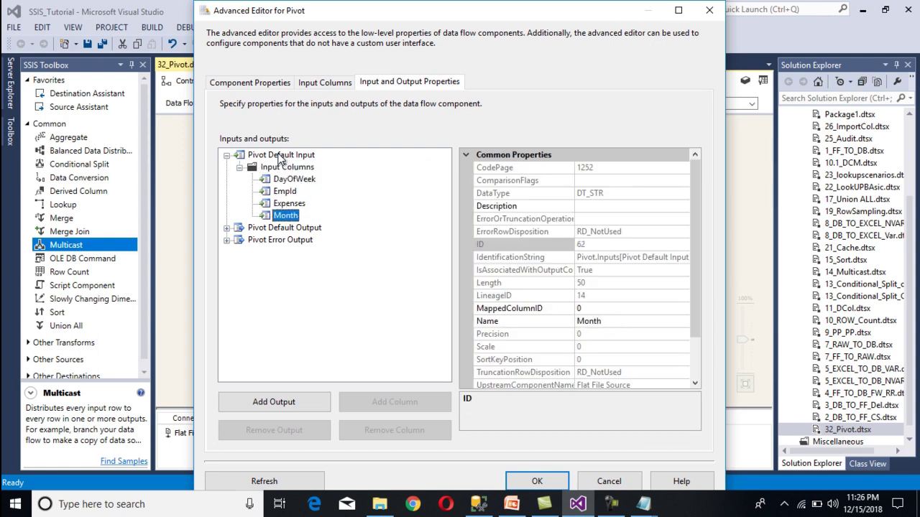
# Step: Add a new output column named Month under Pivot Default Output
pyautogui.doubleClick(264, 228)
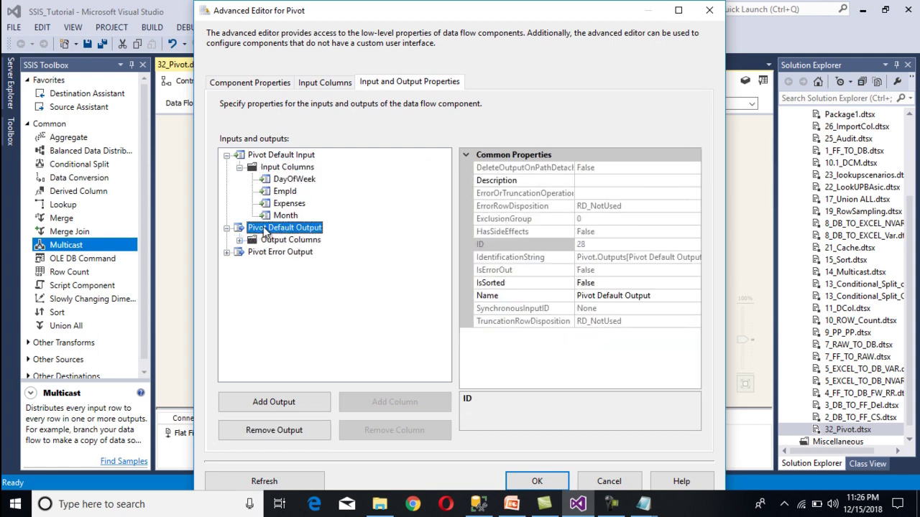
pyautogui.press('Down')
pyautogui.press('Right')
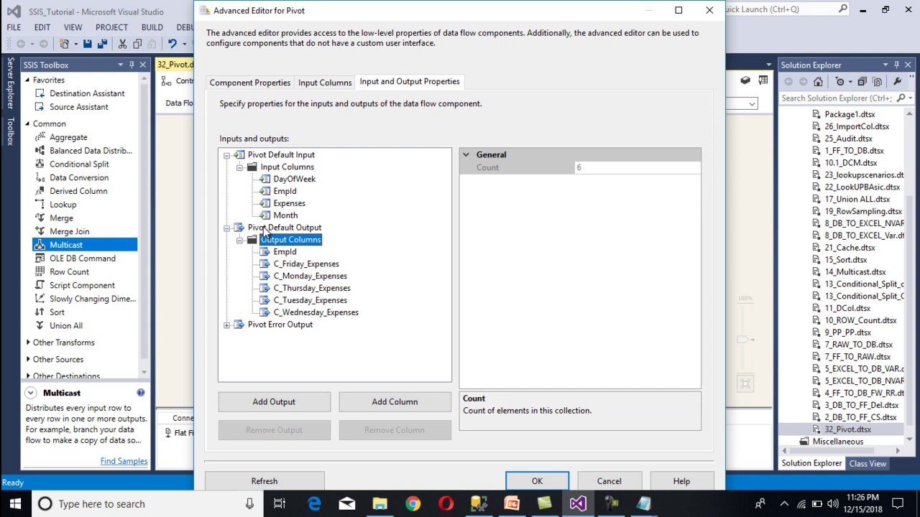
pyautogui.click(373, 408)
pyautogui.write('Month')
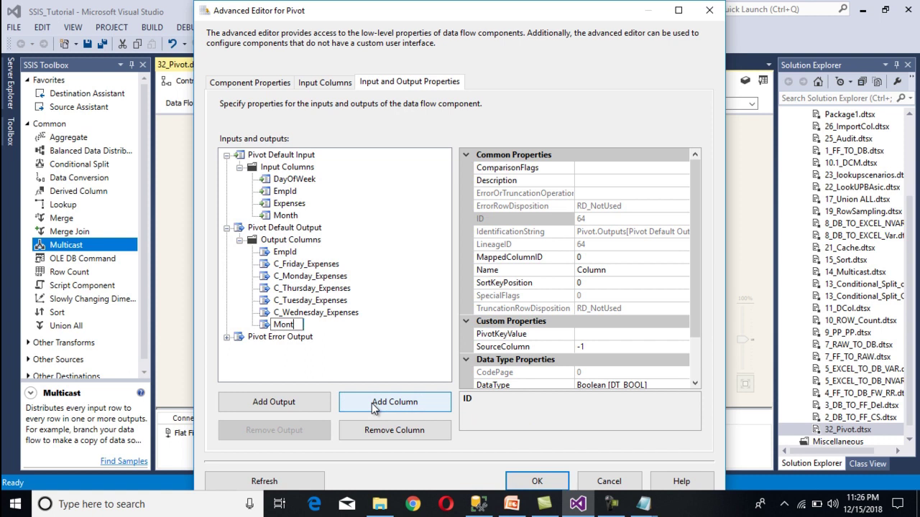
pyautogui.click(266, 327)
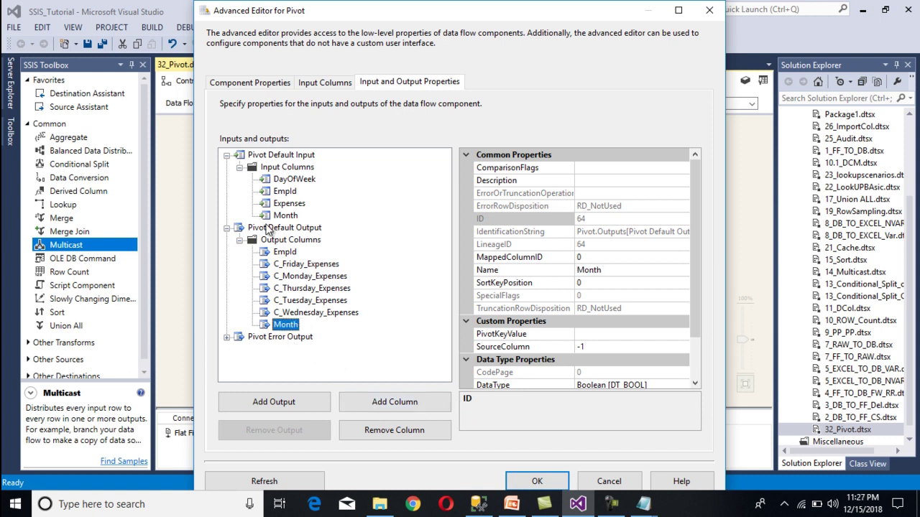
# Step: Set the Month output column's SourceColumn to the input Month lineage ID 14 and apply
pyautogui.click(276, 217)
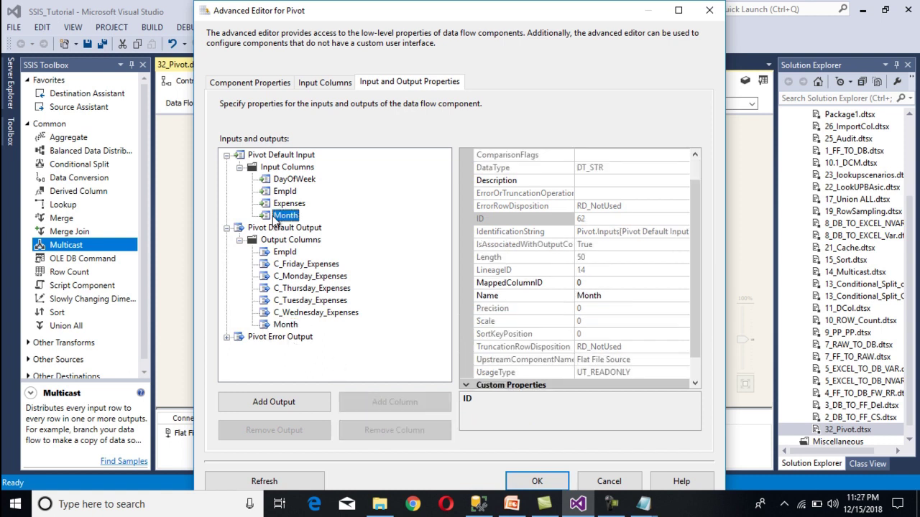
pyautogui.click(507, 269)
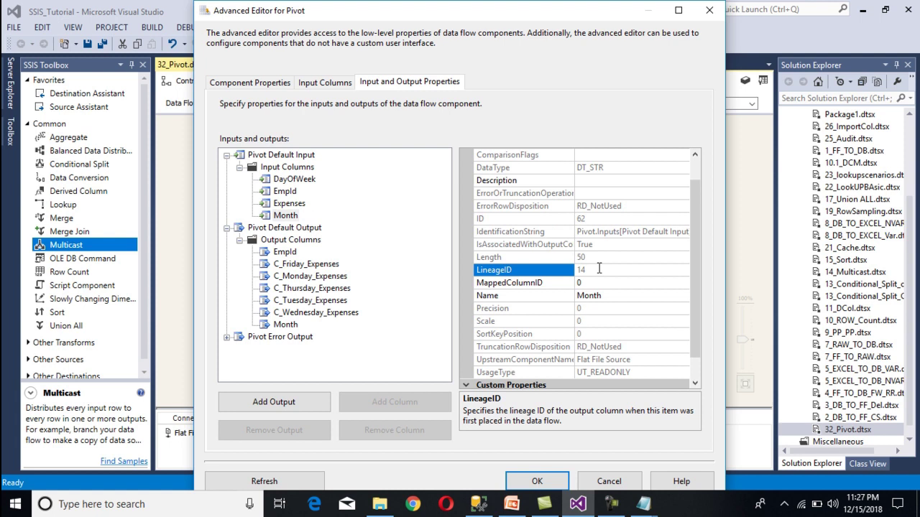
pyautogui.click(285, 324)
pyautogui.click(615, 347)
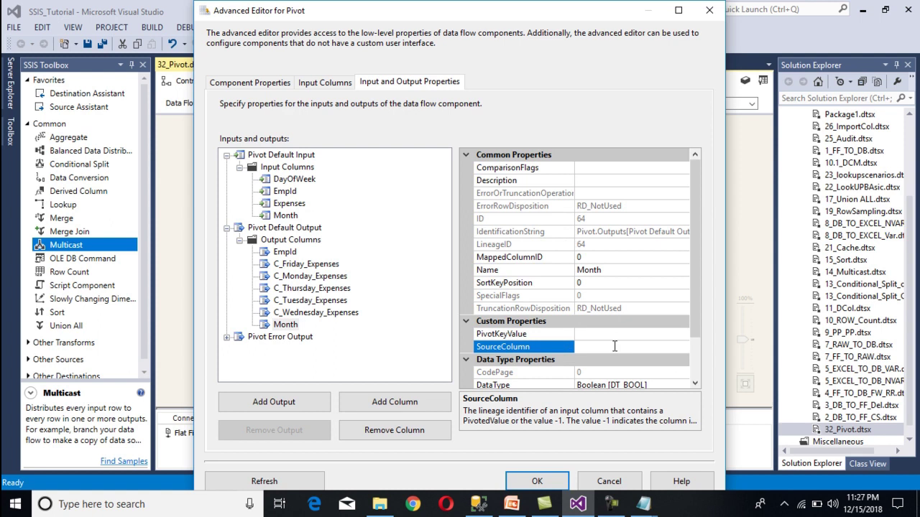
pyautogui.write('14')
pyautogui.click(612, 334)
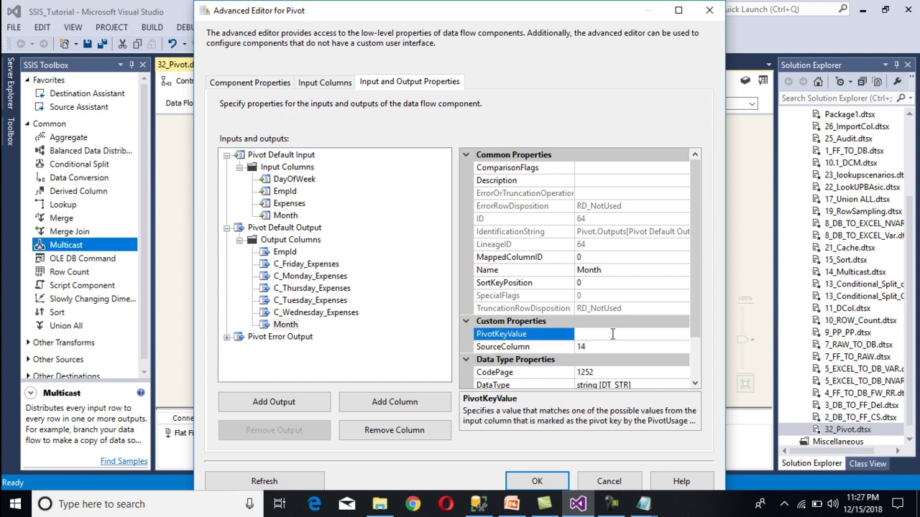
pyautogui.click(535, 481)
pyautogui.click(420, 284)
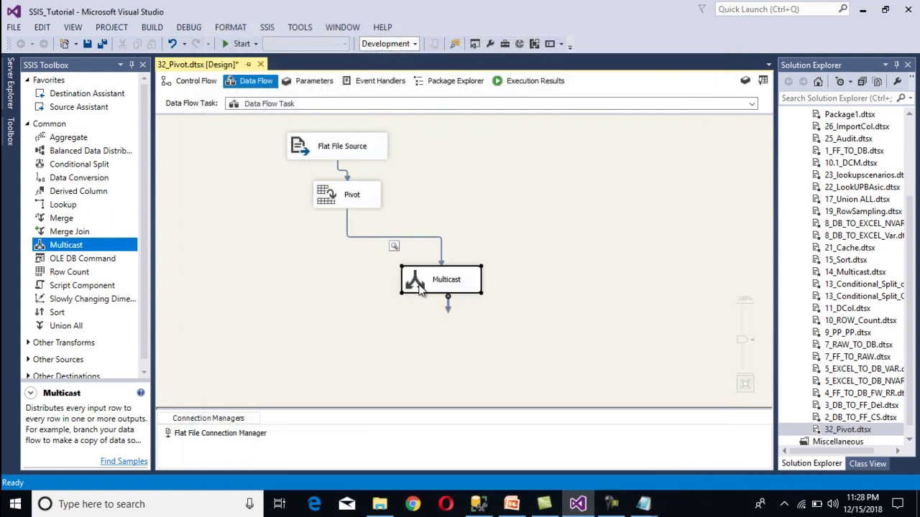
# Step: Replace the Multicast, connect Pivot to it with a data viewer, and run the package
pyautogui.press('Delete')
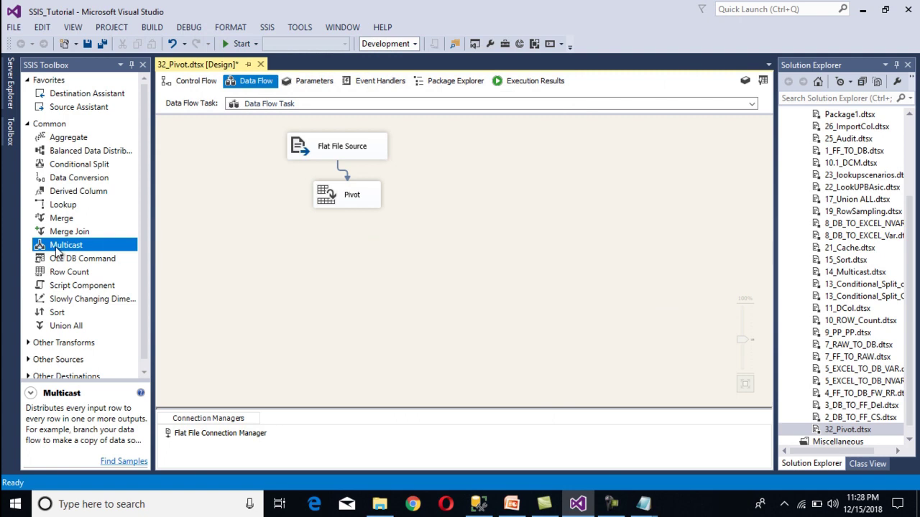
pyautogui.moveTo(65, 248); pyautogui.dragTo(364, 253)
pyautogui.click(345, 204)
pyautogui.moveTo(353, 222); pyautogui.dragTo(407, 265)
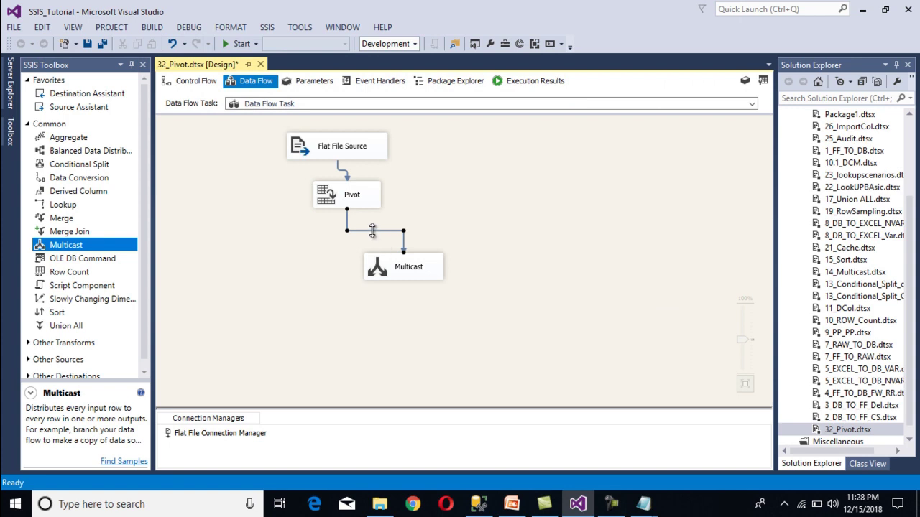
pyautogui.rightClick(372, 230)
pyautogui.click(413, 269)
pyautogui.click(238, 44)
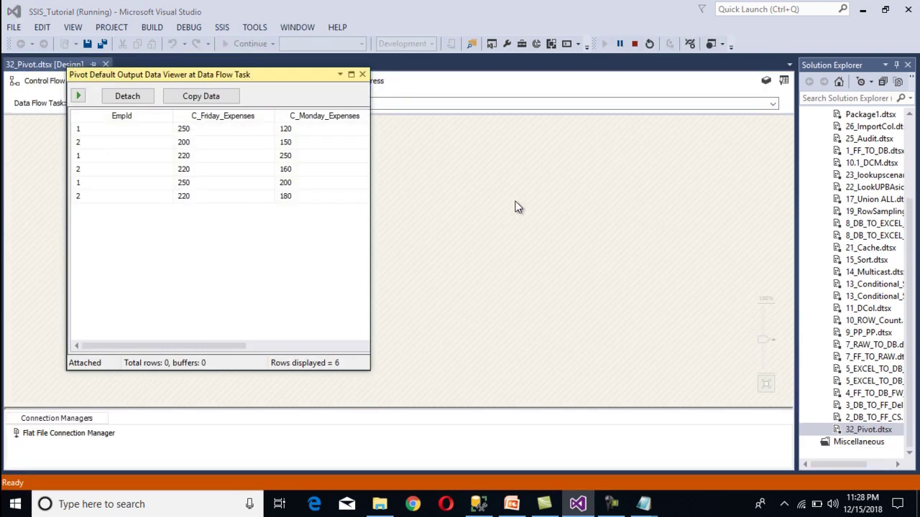
# Step: Compare the output's Month values against Pivot_Output.txt, then close the viewer and stop debugging
pyautogui.doubleClick(202, 74)
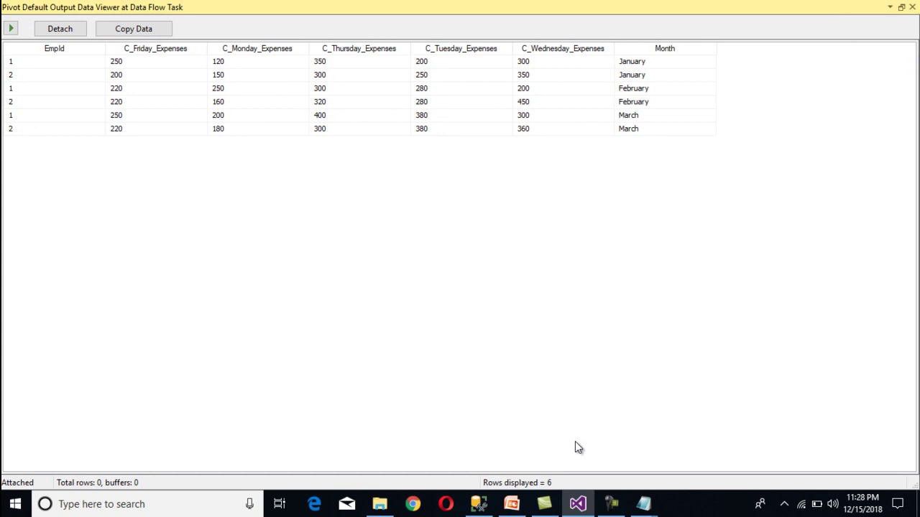
pyautogui.moveTo(643, 504)
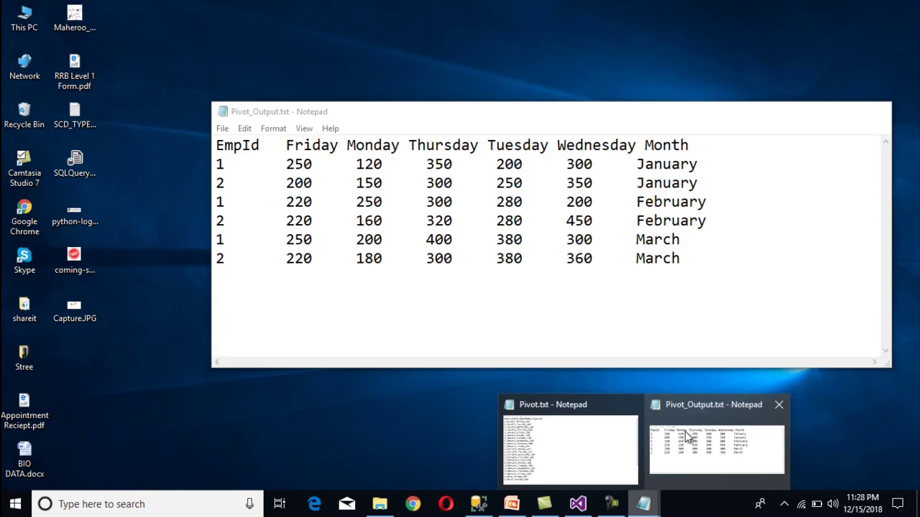
pyautogui.click(707, 445)
pyautogui.moveTo(471, 115); pyautogui.dragTo(299, 203)
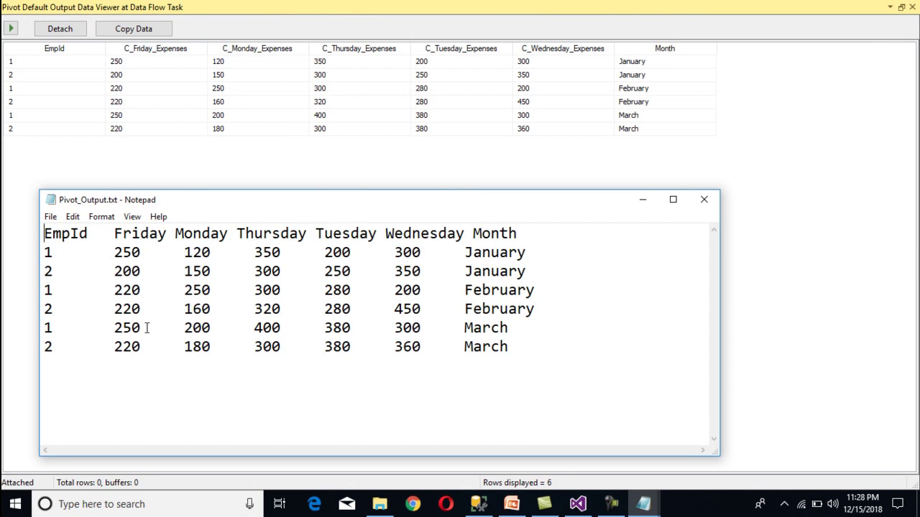
pyautogui.click(576, 101)
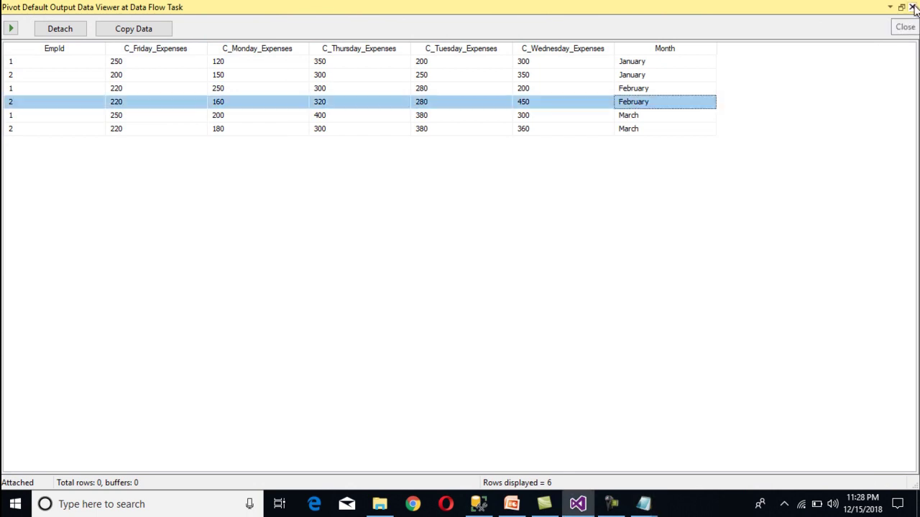
pyautogui.click(911, 6)
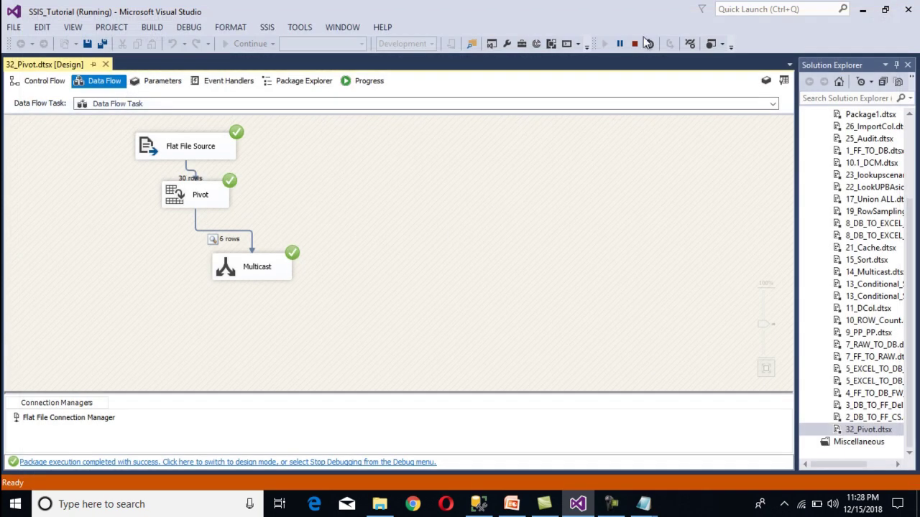
pyautogui.click(636, 43)
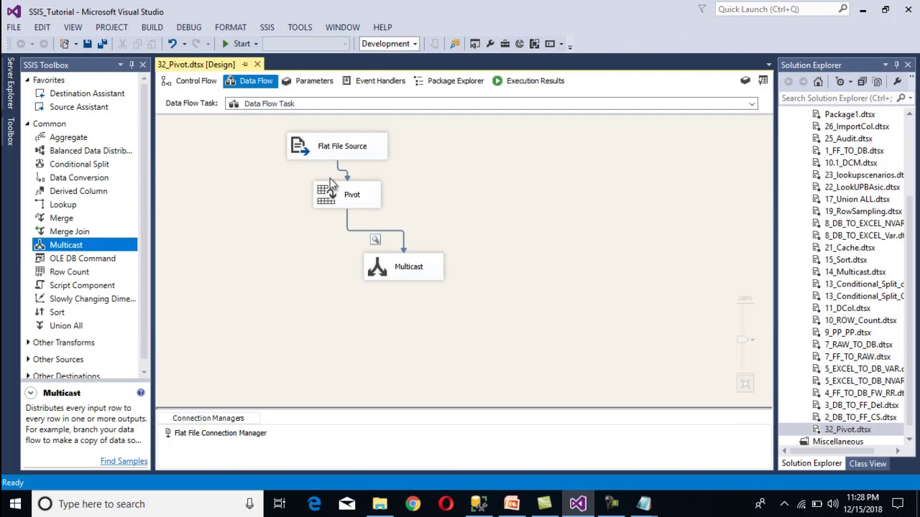
# Step: In the Pivot Advanced Editor, expand Pivot Default Output's columns and select C_Friday_Expenses
pyautogui.click(332, 199)
pyautogui.rightClick(332, 200)
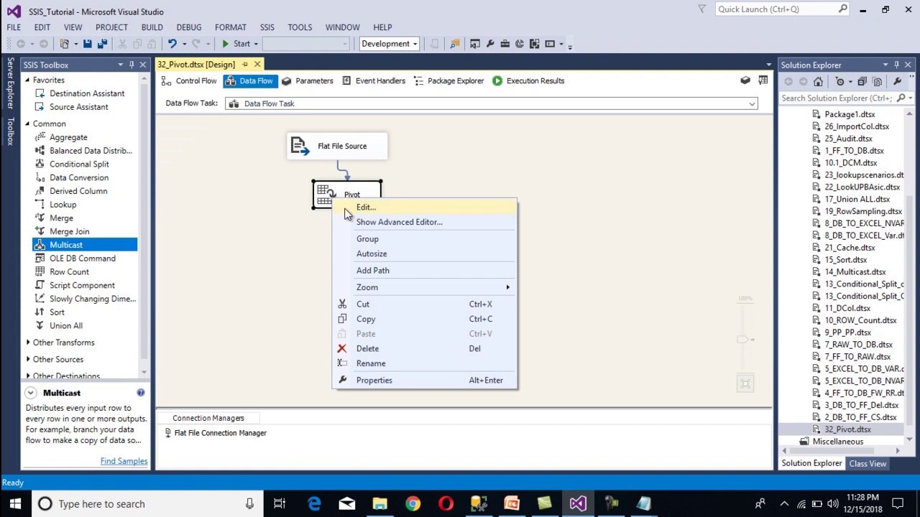
pyautogui.click(359, 223)
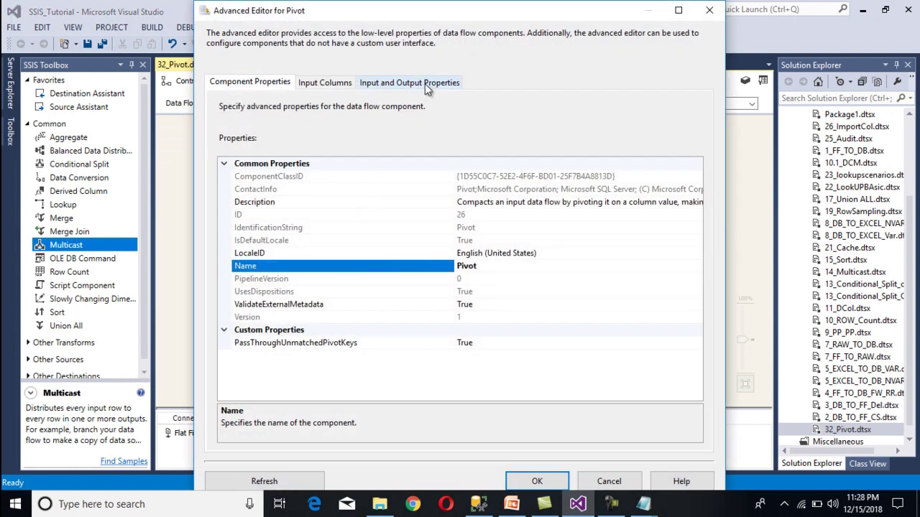
pyautogui.click(422, 81)
pyautogui.click(275, 168)
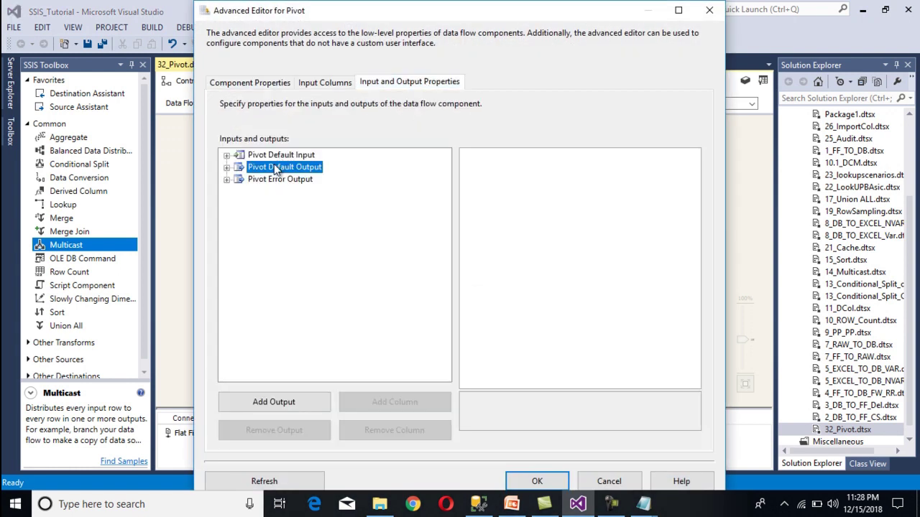
pyautogui.press('Right')
pyautogui.press('Down')
pyautogui.press('Right')
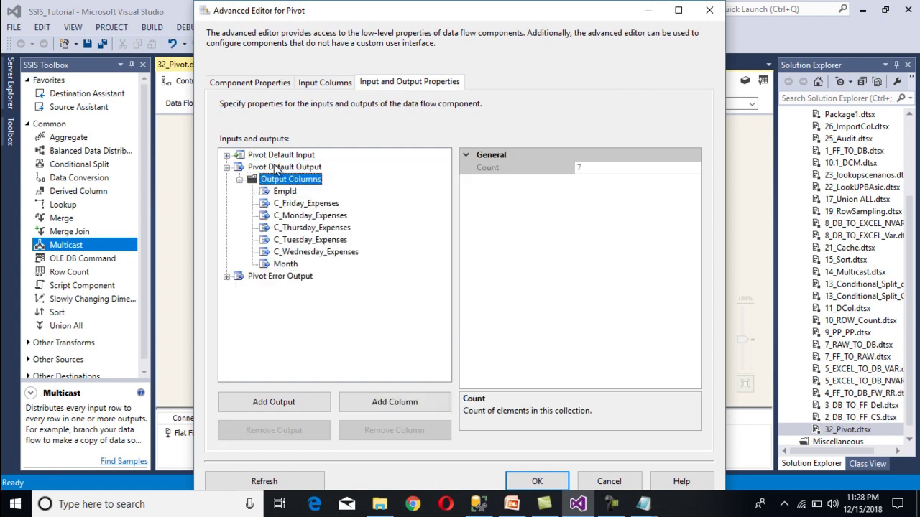
pyautogui.press('Down')
pyautogui.press('Down')
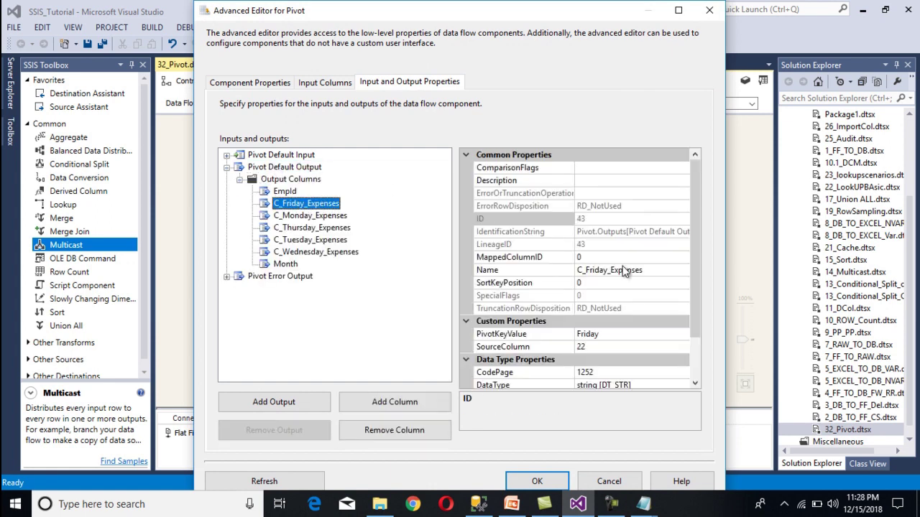
# Step: Change the Name properties to Friday and Monday, close the editor with OK, and save with Ctrl+S
pyautogui.click(651, 270)
pyautogui.press('BackSpace')
pyautogui.press('BackSpace')
pyautogui.press('BackSpace')
pyautogui.press('BackSpace')
pyautogui.press('BackSpace')
pyautogui.press('BackSpace')
pyautogui.press('BackSpace')
pyautogui.press('BackSpace')
pyautogui.press('BackSpace')
pyautogui.press('BackSpace')
pyautogui.press('BackSpace')
pyautogui.press('BackSpace')
pyautogui.press('BackSpace')
pyautogui.press('BackSpace')
pyautogui.press('BackSpace')
pyautogui.press('BackSpace')
pyautogui.press('BackSpace')
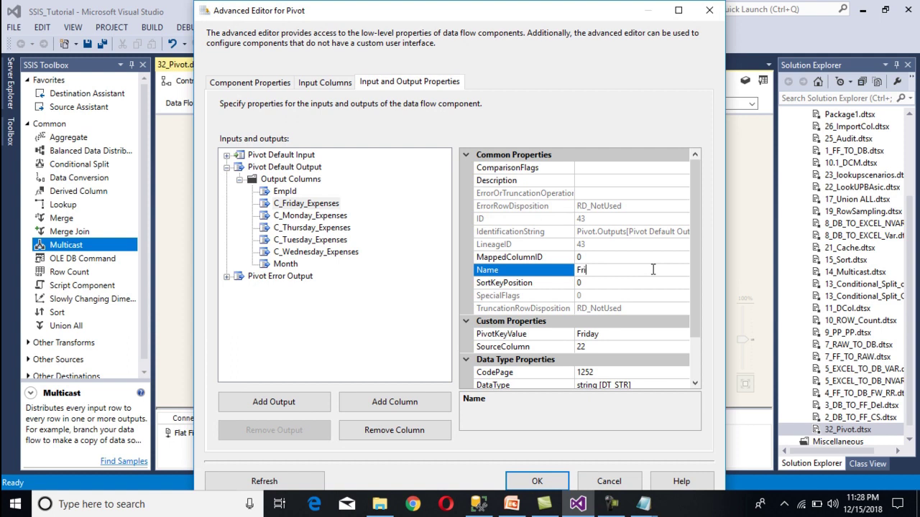
pyautogui.click(336, 217)
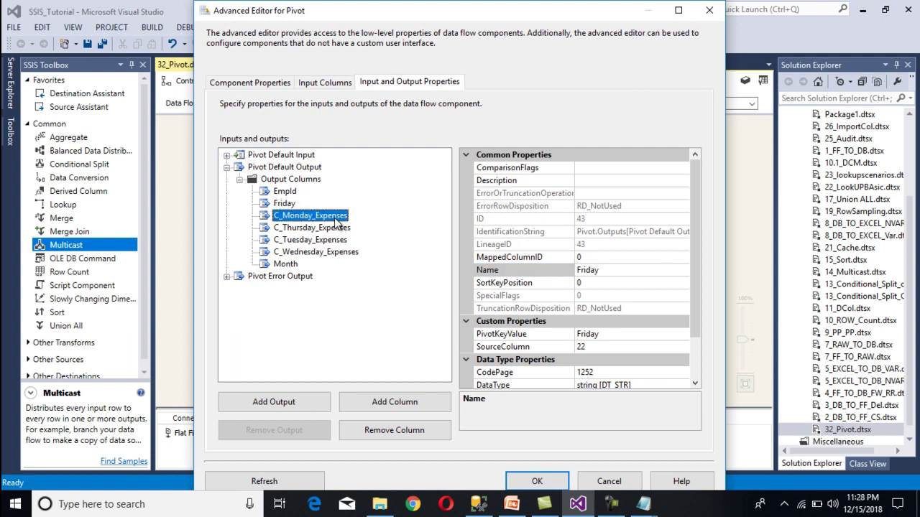
pyautogui.click(662, 274)
pyautogui.press('BackSpace')
pyautogui.press('BackSpace')
pyautogui.press('BackSpace')
pyautogui.press('BackSpace')
pyautogui.press('BackSpace')
pyautogui.press('BackSpace')
pyautogui.press('BackSpace')
pyautogui.press('BackSpace')
pyautogui.press('BackSpace')
pyautogui.press('BackSpace')
pyautogui.press('BackSpace')
pyautogui.press('BackSpace')
pyautogui.press('BackSpace')
pyautogui.press('BackSpace')
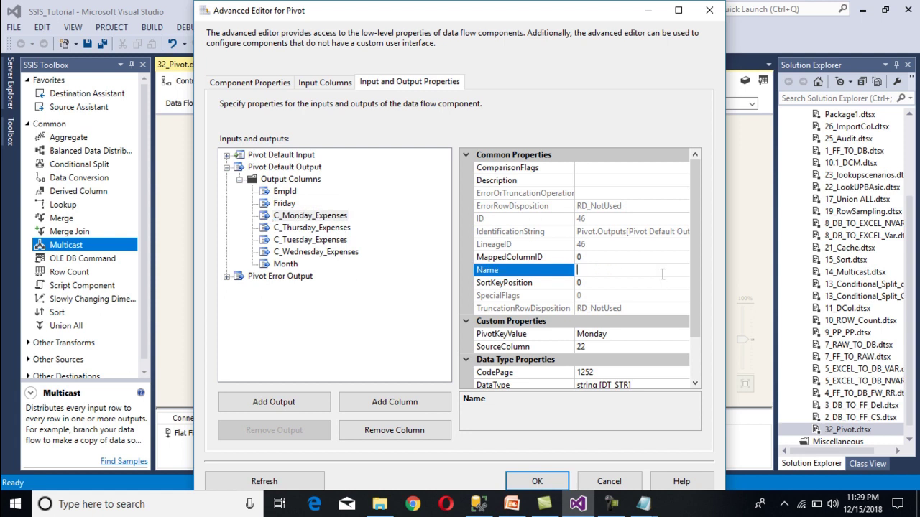
pyautogui.write('Monday')
pyautogui.click(304, 229)
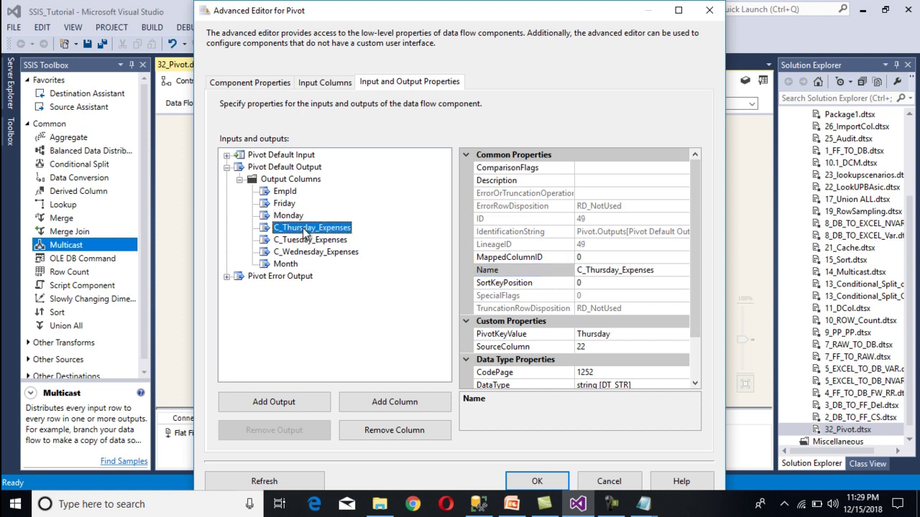
pyautogui.click(523, 480)
pyautogui.click(633, 233)
pyautogui.hotkey('ctrl', 's')
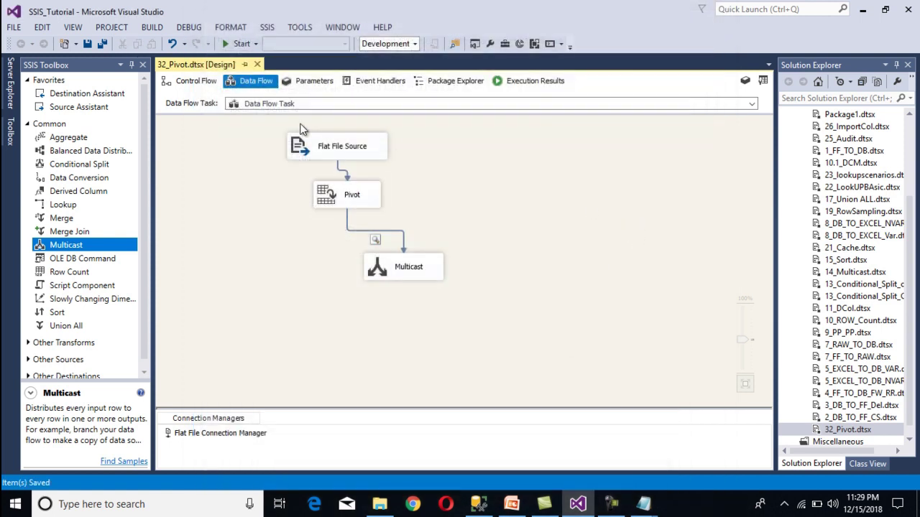
pyautogui.click(242, 43)
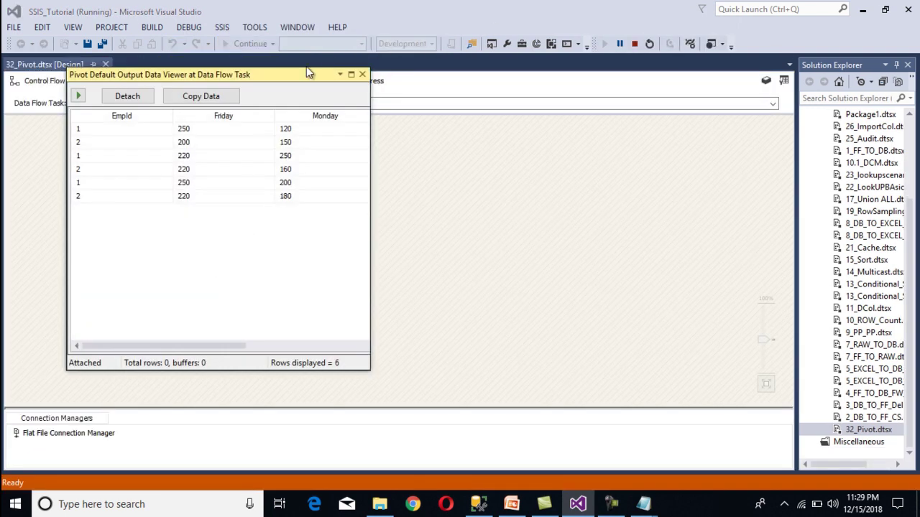
pyautogui.doubleClick(264, 74)
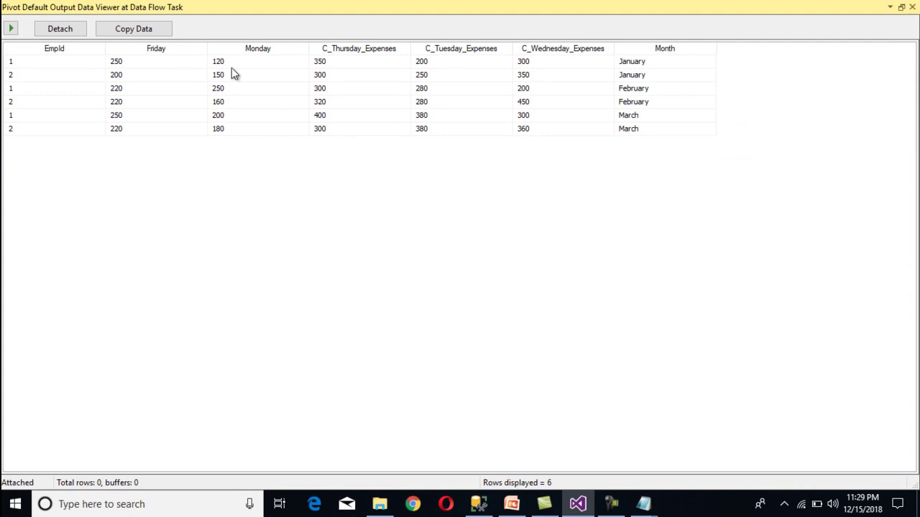
pyautogui.click(913, 8)
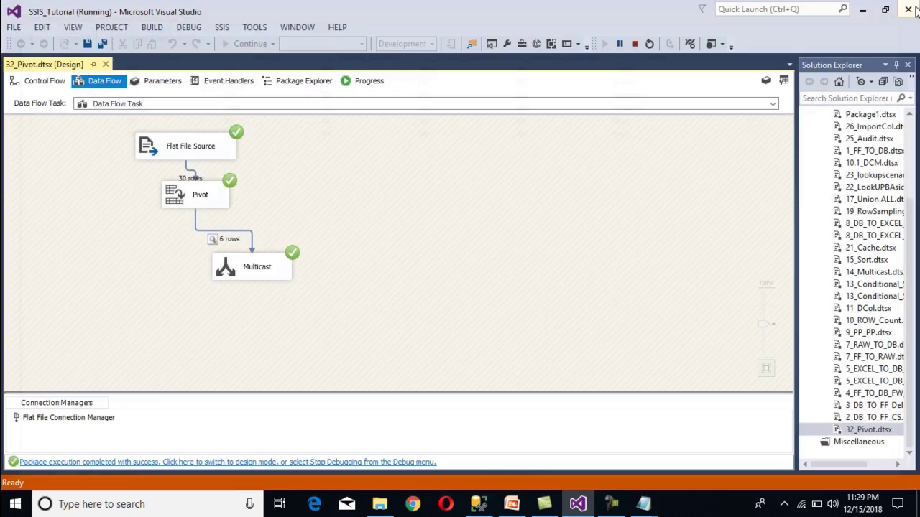
pyautogui.click(647, 41)
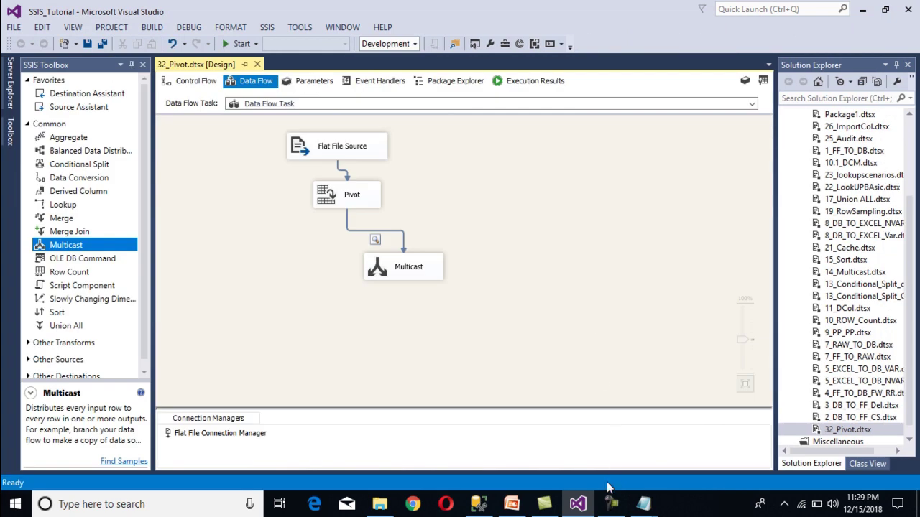
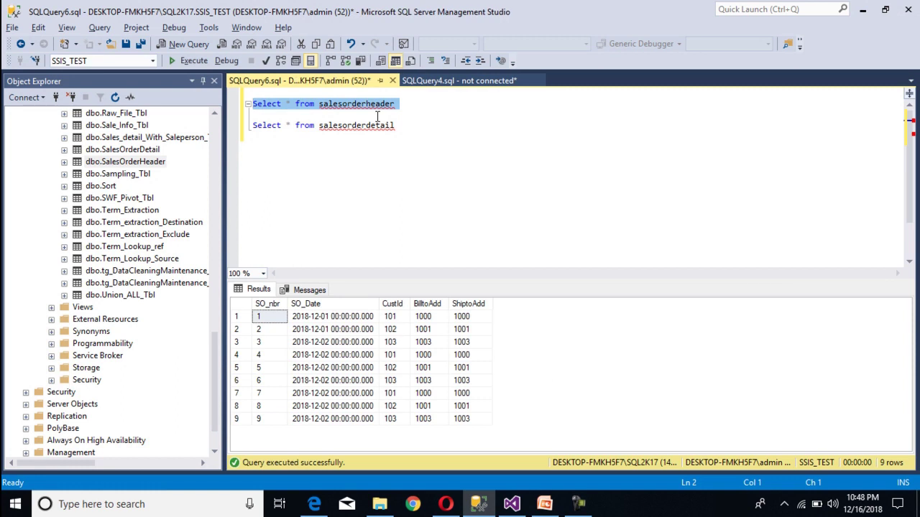
# Step: Run the 'Select * from salesorderdetail' query in SQL Server Management Studio
pyautogui.click(270, 320)
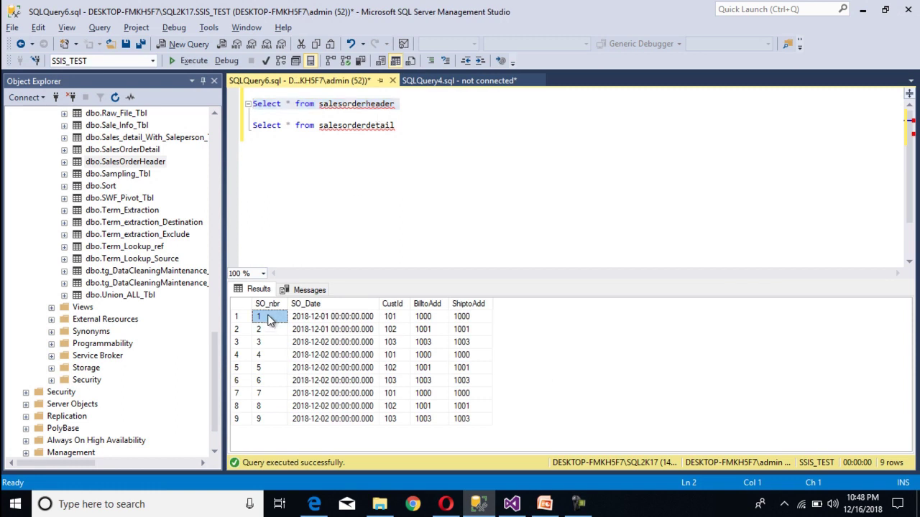
pyautogui.click(347, 319)
pyautogui.click(470, 139)
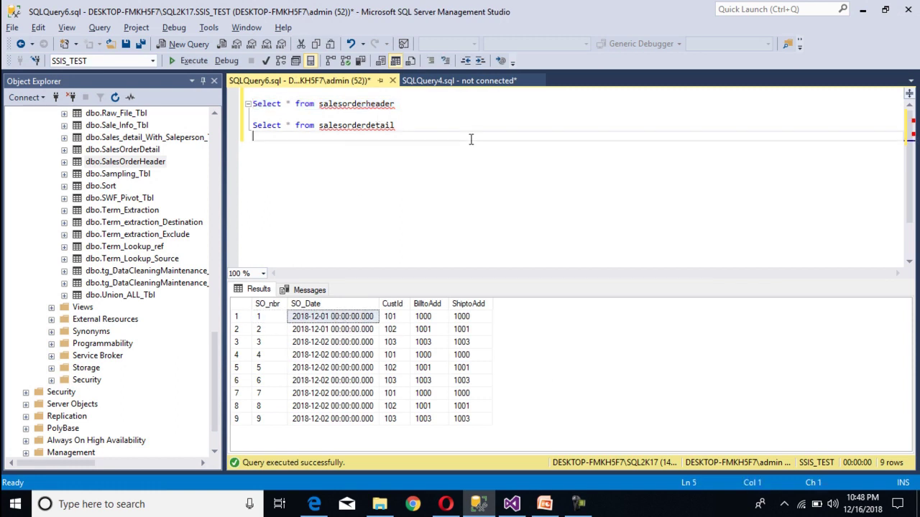
pyautogui.hotkey('shift', 'Up')
pyautogui.press('F5')
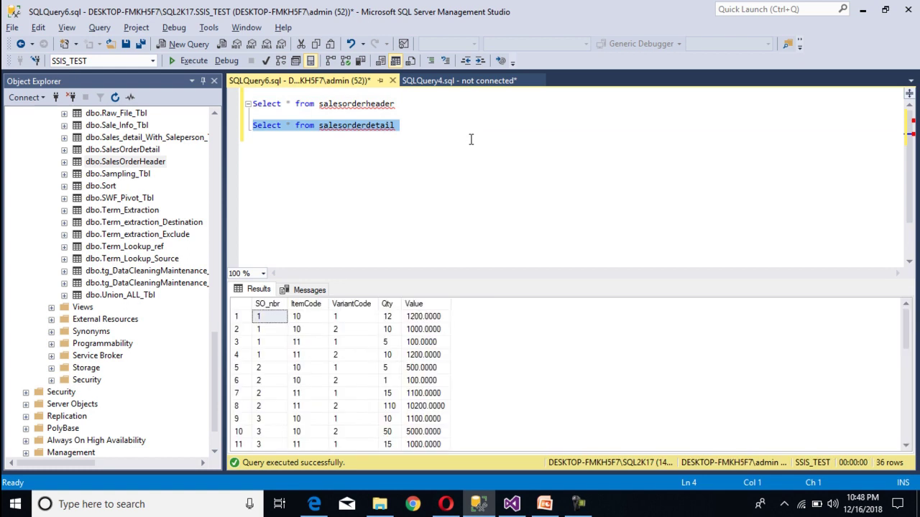
# Step: Review the detail results' SO_nbr, ItemCode, VariantCode, Qty and Value columns
pyautogui.click(272, 317)
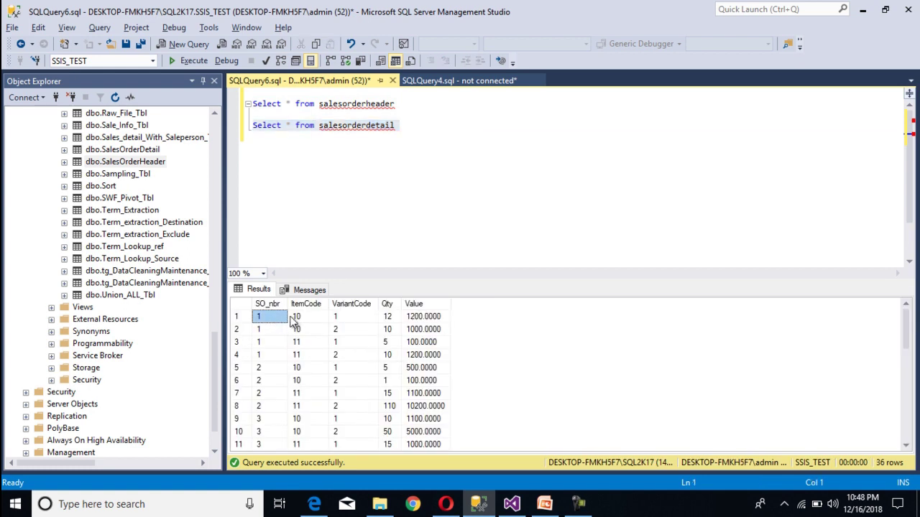
pyautogui.click(298, 318)
pyautogui.click(339, 319)
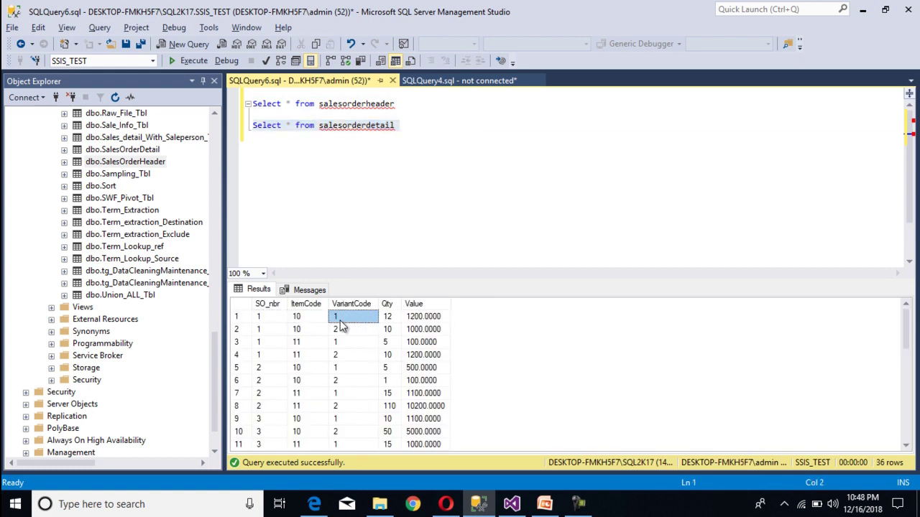
pyautogui.click(397, 319)
pyautogui.click(421, 320)
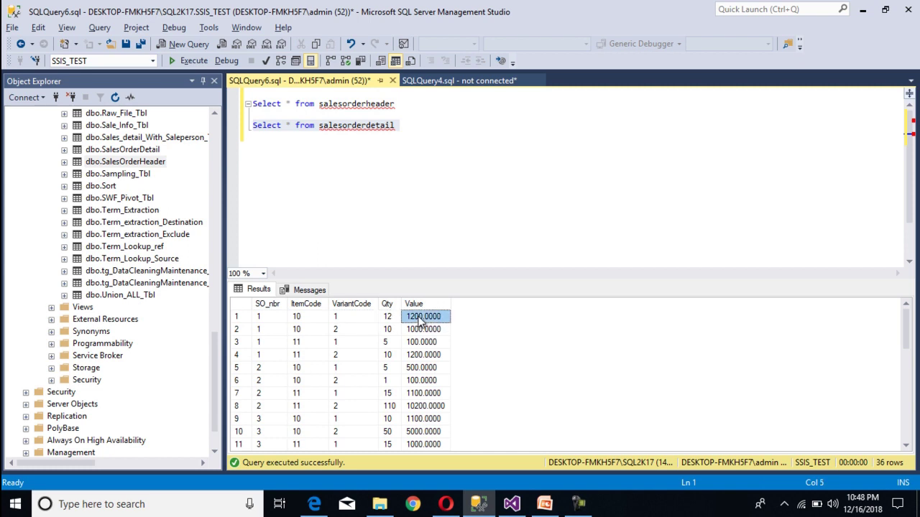
pyautogui.click(427, 126)
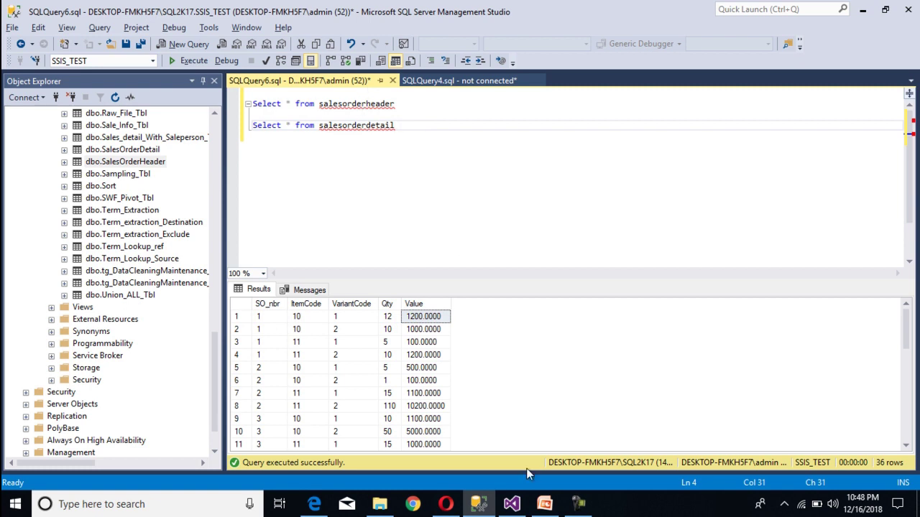
# Step: Create a new SSIS package in SSIS_Tutorial named 34_MergeJoin and save it
pyautogui.click(514, 505)
pyautogui.scroll(4, 884, 136)
pyautogui.click(850, 151)
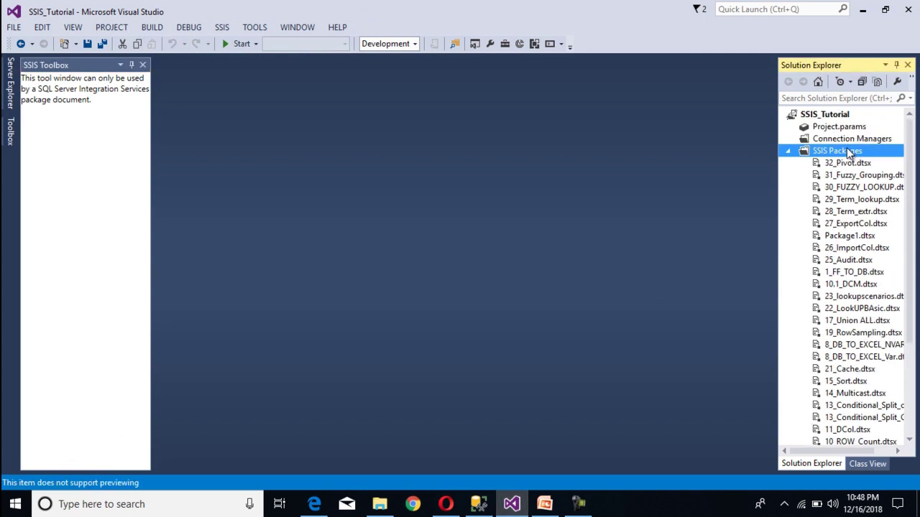
pyautogui.rightClick(850, 153)
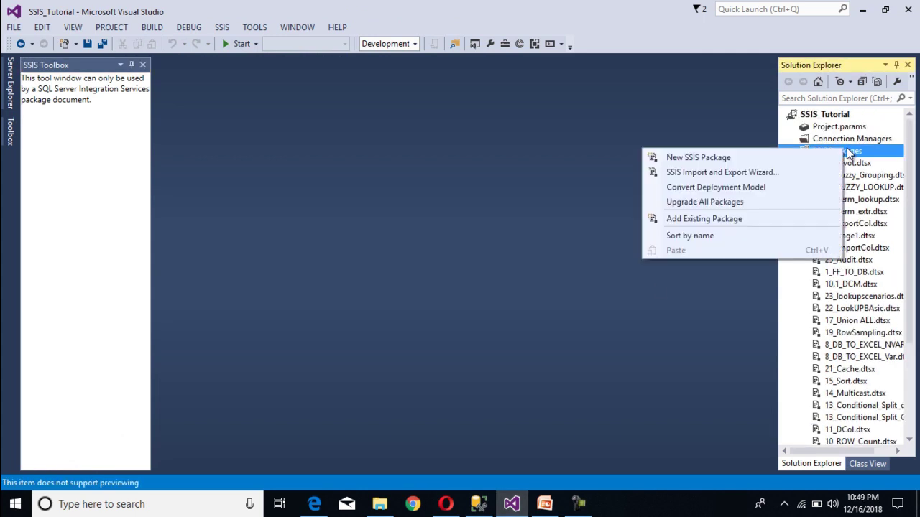
pyautogui.click(802, 153)
pyautogui.click(849, 429)
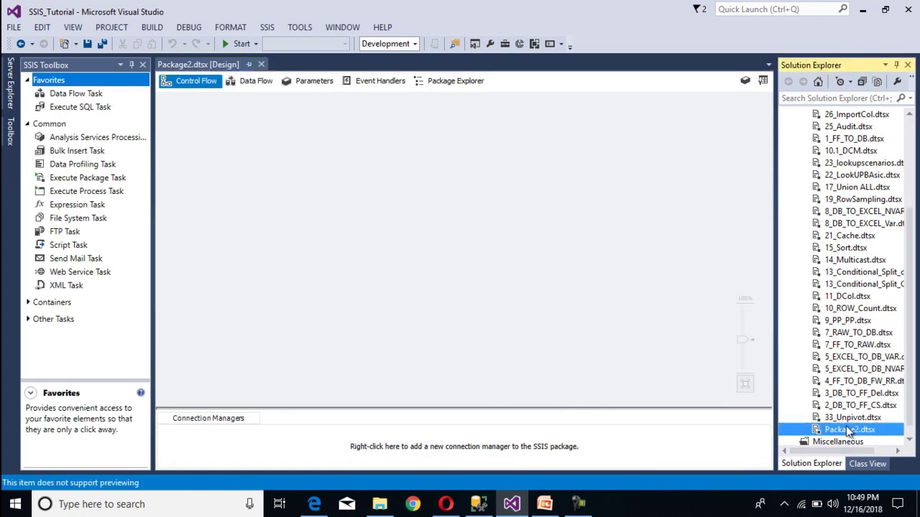
pyautogui.write('34')
pyautogui.write('_Merge')
pyautogui.write('e')
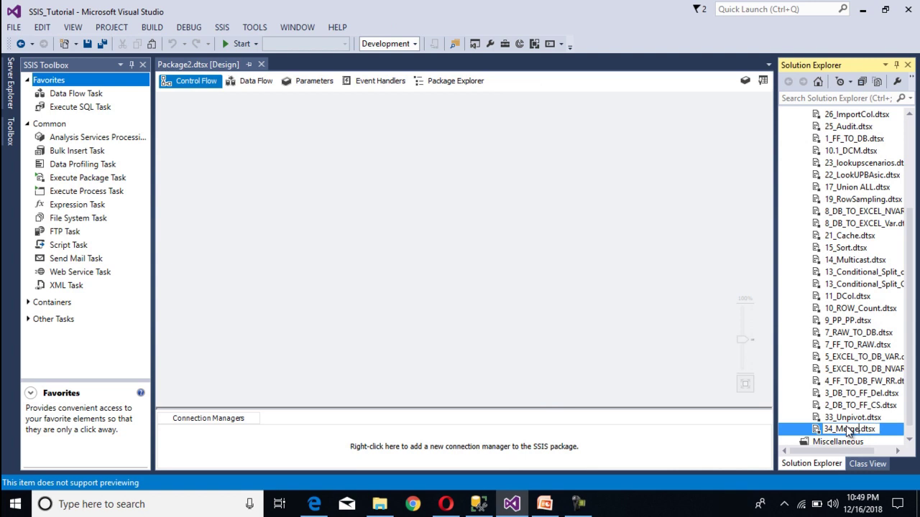
pyautogui.write('Join')
pyautogui.press('Return')
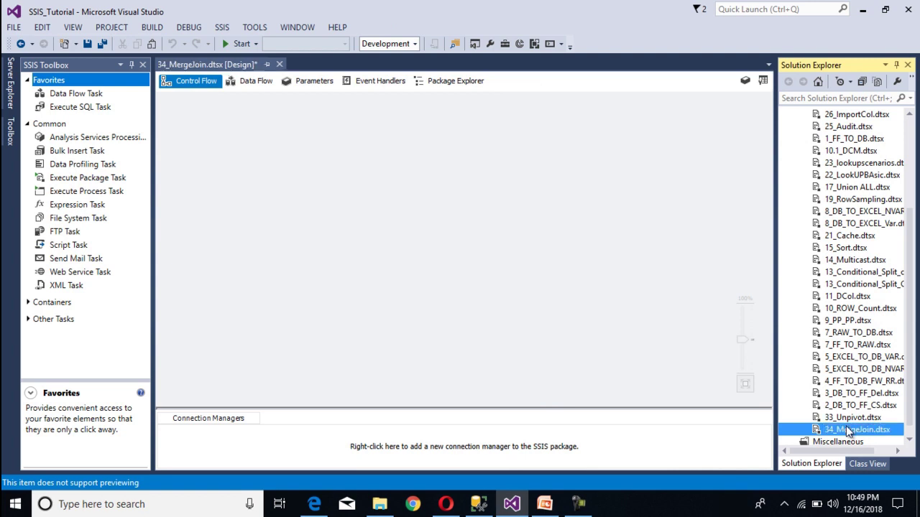
pyautogui.click(415, 191)
pyautogui.hotkey('ctrl', 's')
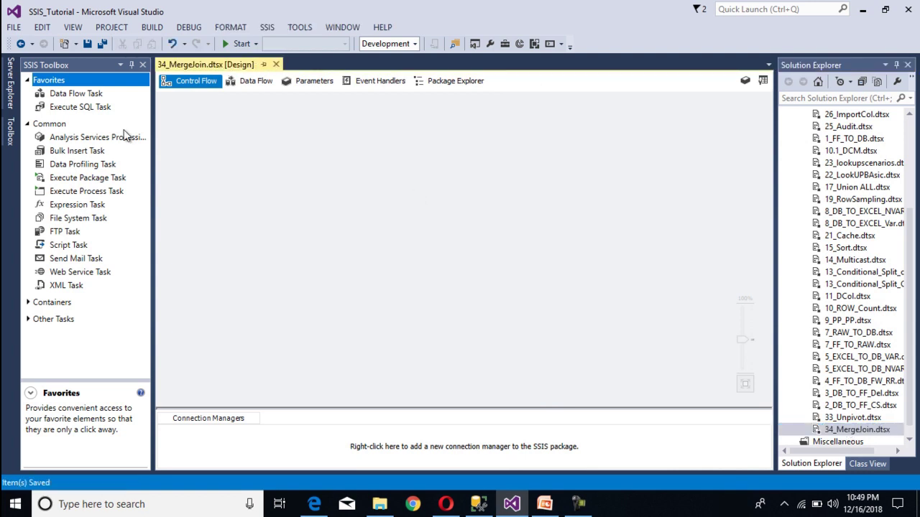
# Step: Add a Data Flow Task to the control flow and open its data flow
pyautogui.moveTo(76, 95); pyautogui.dragTo(295, 162)
pyautogui.doubleClick(295, 162)
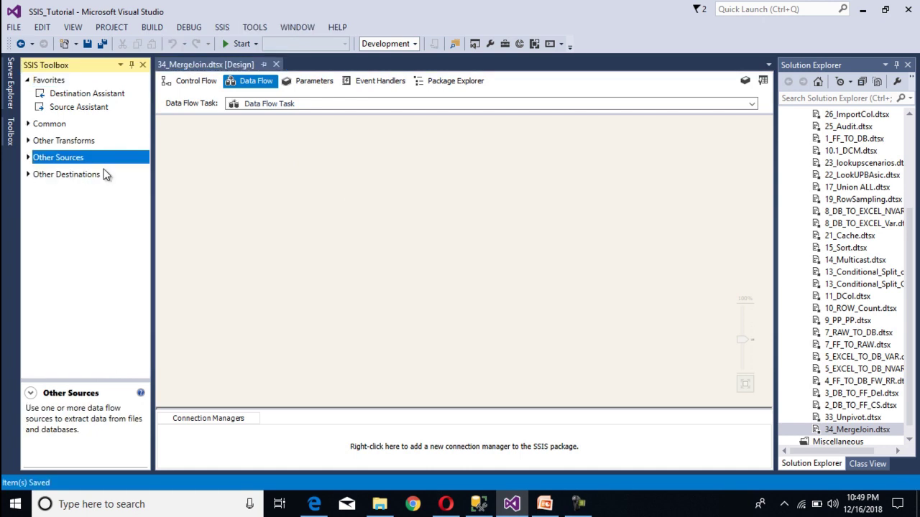
pyautogui.press('Right')
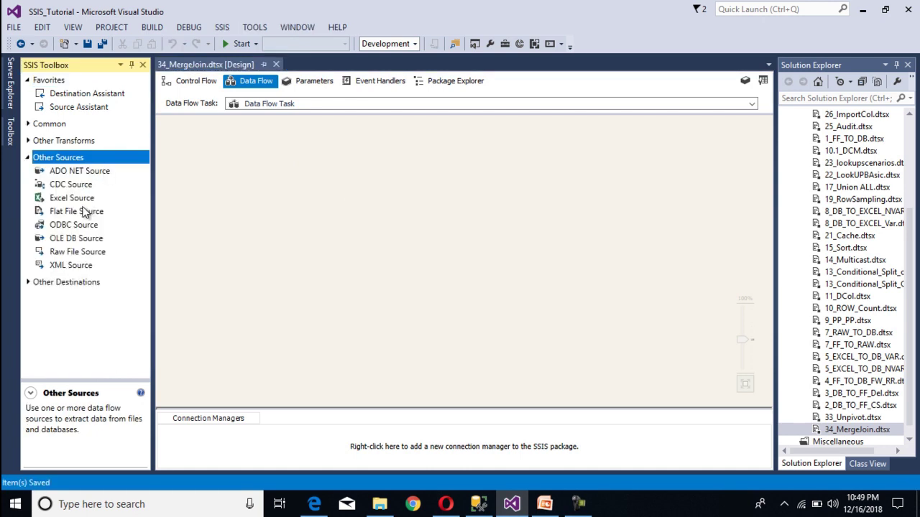
# Step: Place two OLE DB Sources side by side in the data flow
pyautogui.doubleClick(69, 241)
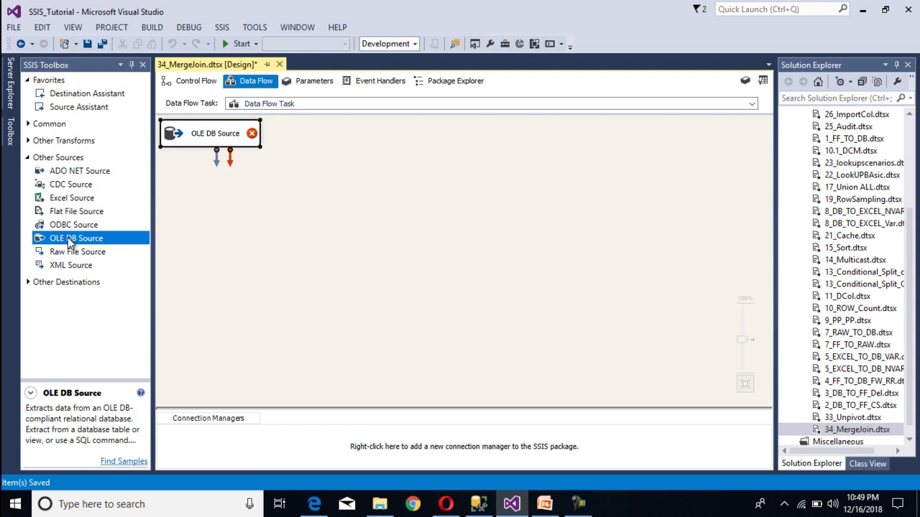
pyautogui.moveTo(69, 242); pyautogui.dragTo(440, 135)
pyautogui.click(220, 133)
pyautogui.moveTo(220, 133); pyautogui.dragTo(292, 132)
pyautogui.click(435, 141)
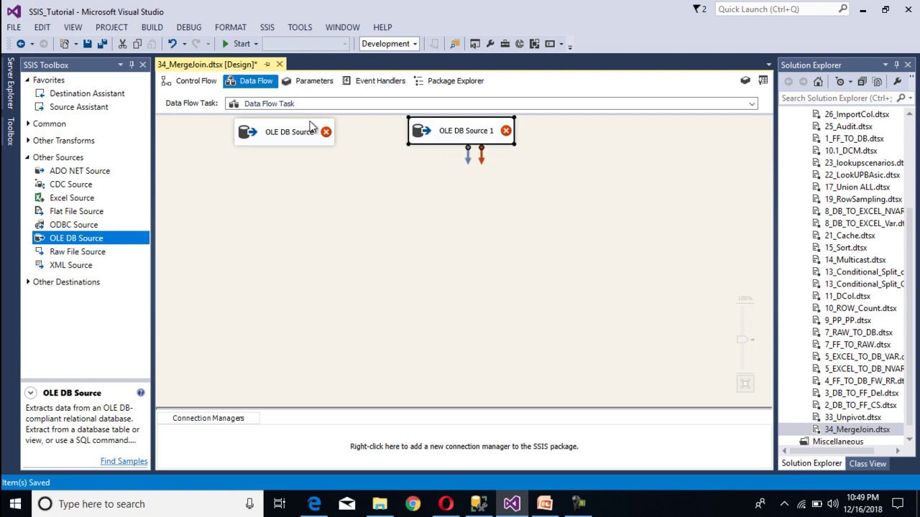
# Step: Point the first source at the SalesOrderHeader table via the SSIS_TEST connection
pyautogui.doubleClick(248, 136)
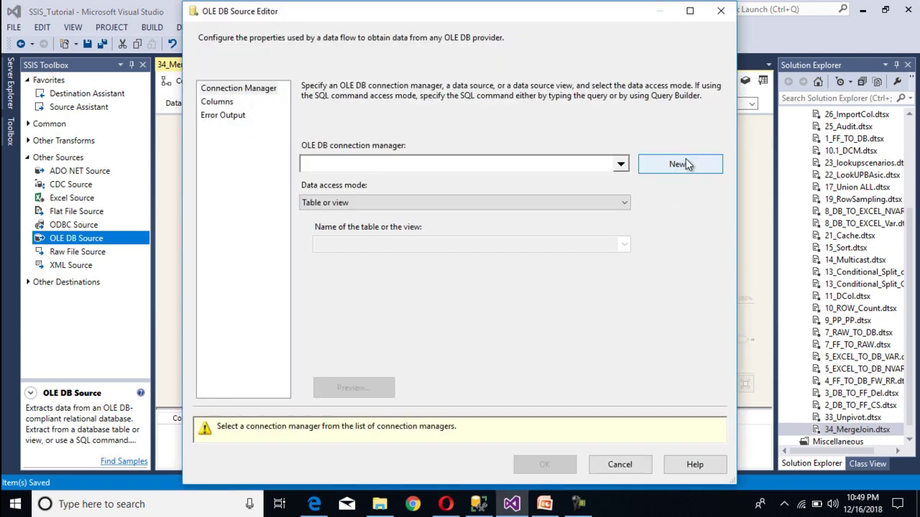
pyautogui.click(688, 164)
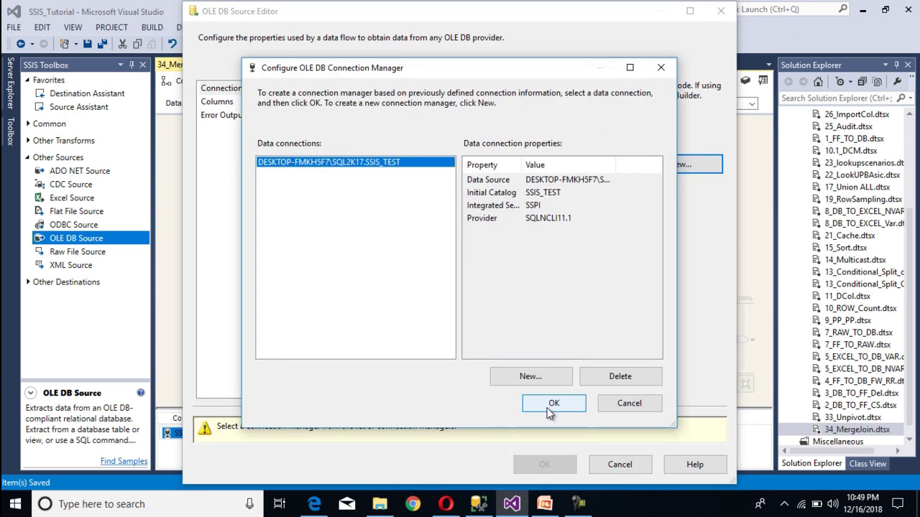
pyautogui.click(548, 411)
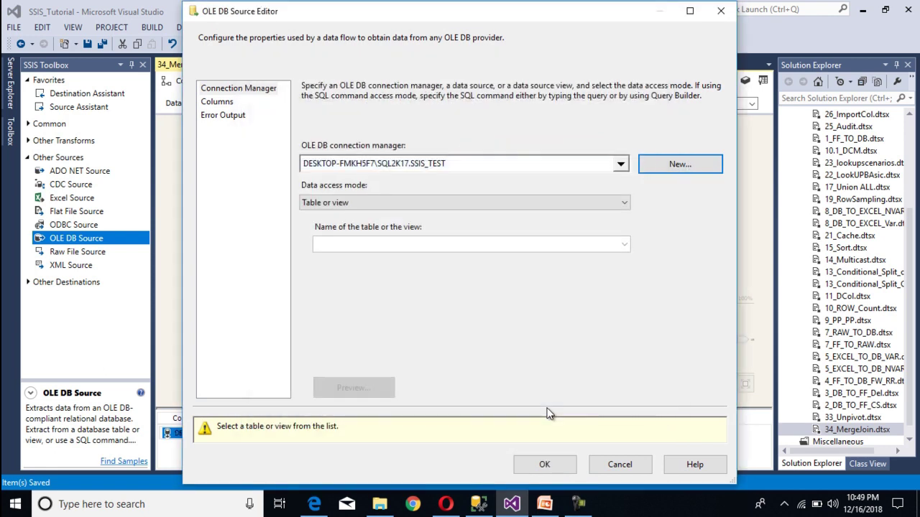
pyautogui.click(624, 245)
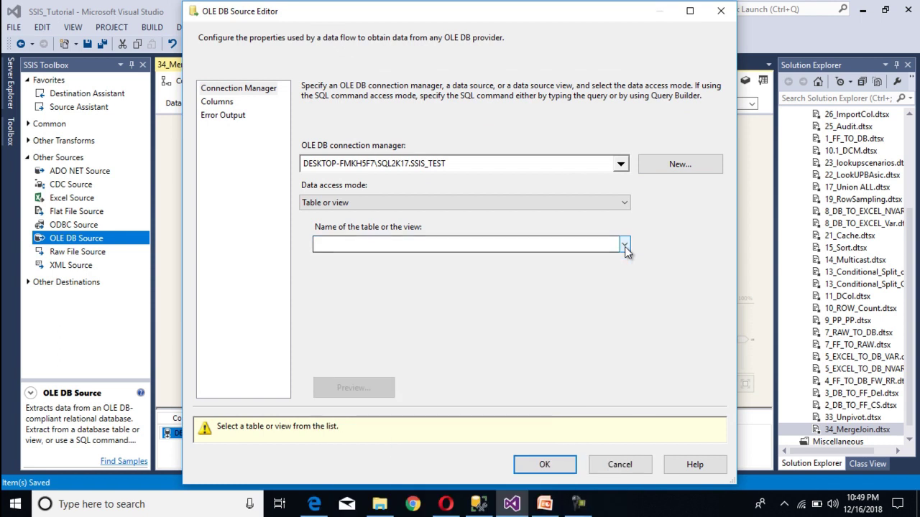
pyautogui.click(625, 248)
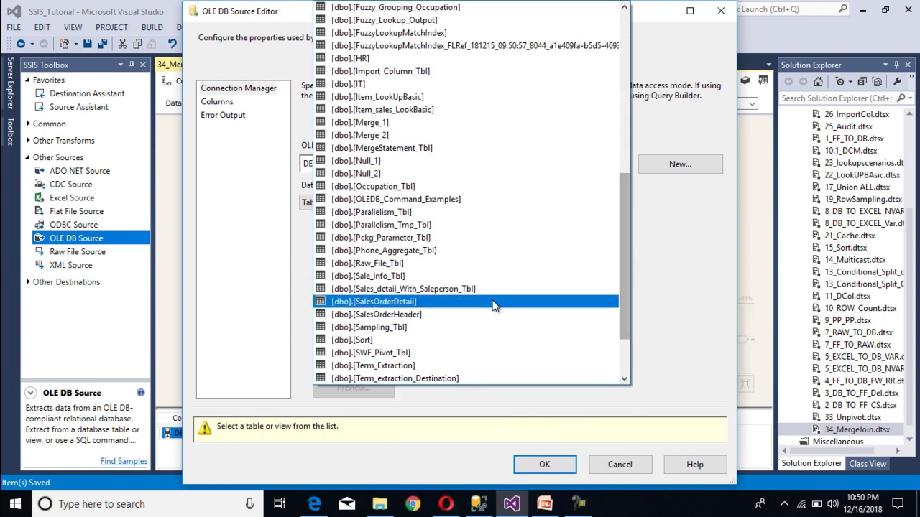
pyautogui.click(466, 315)
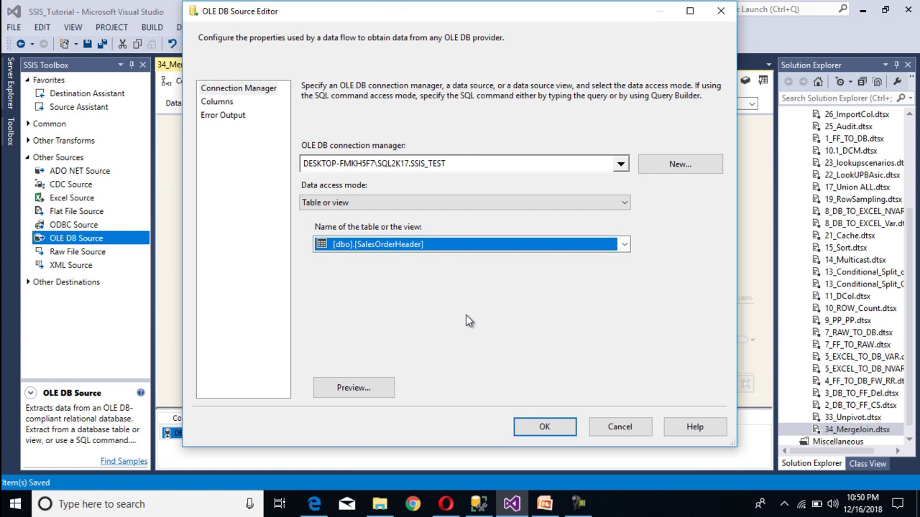
pyautogui.click(224, 105)
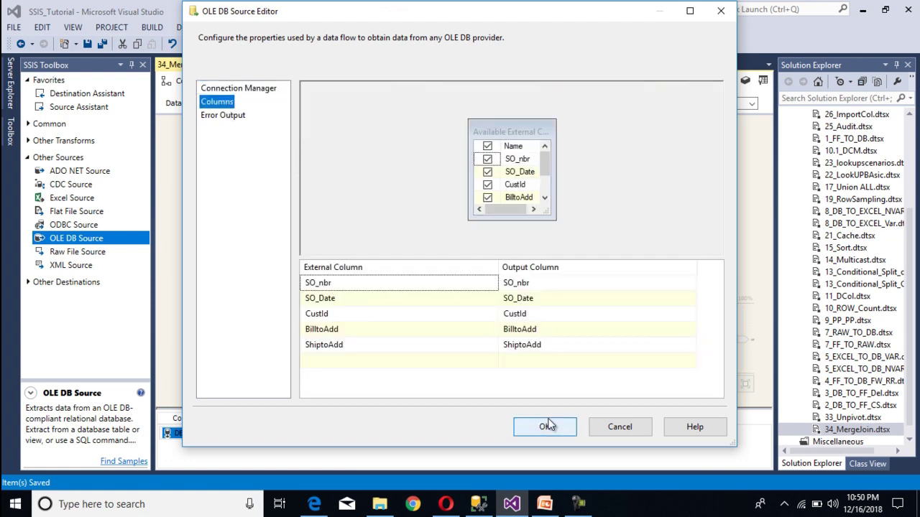
pyautogui.click(547, 427)
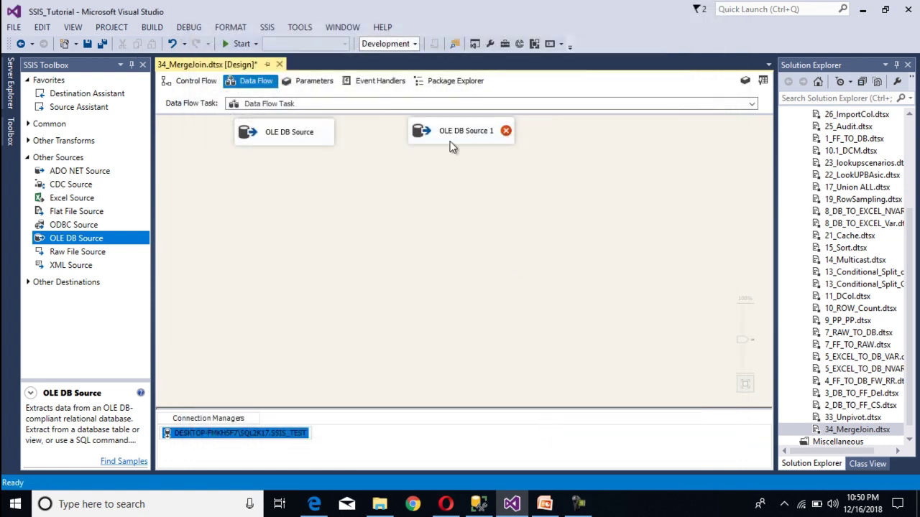
# Step: Point the second source at the SalesOrderDetail table and accept its output columns
pyautogui.doubleClick(424, 130)
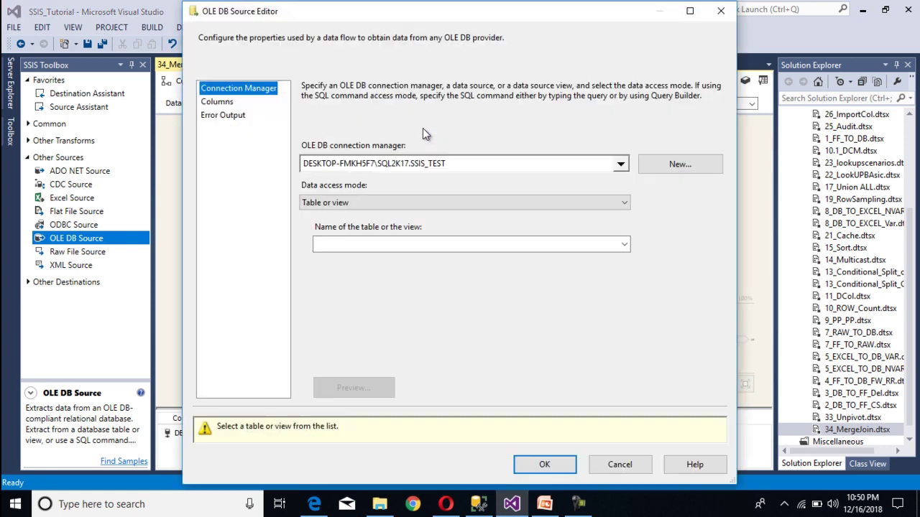
pyautogui.click(628, 252)
pyautogui.click(628, 252)
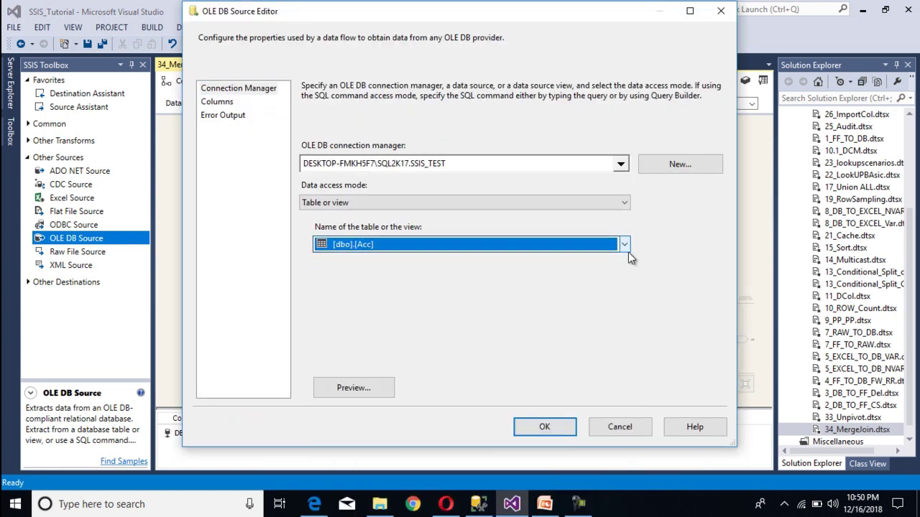
pyautogui.click(628, 253)
pyautogui.click(628, 252)
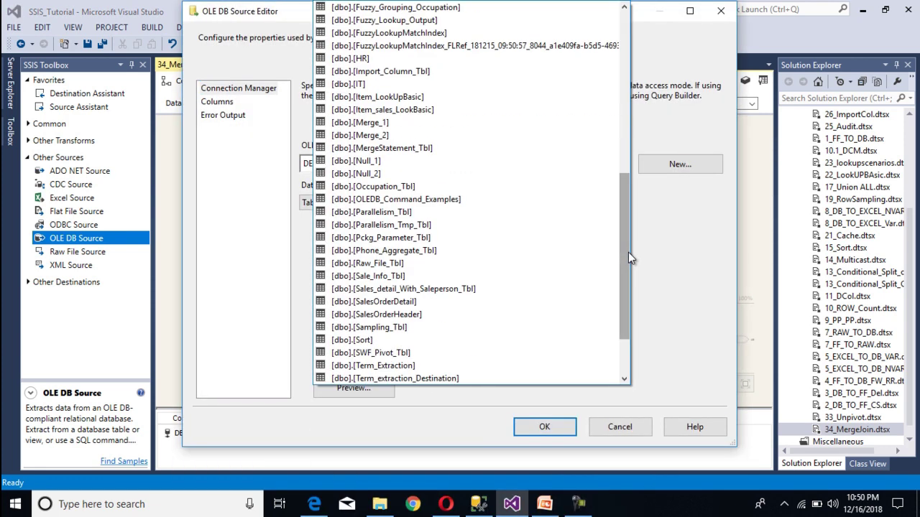
pyautogui.click(501, 301)
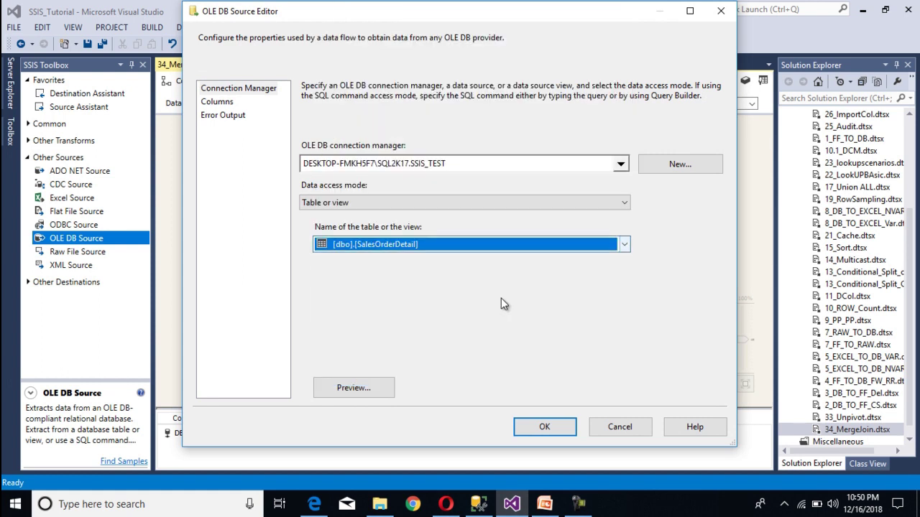
pyautogui.click(218, 104)
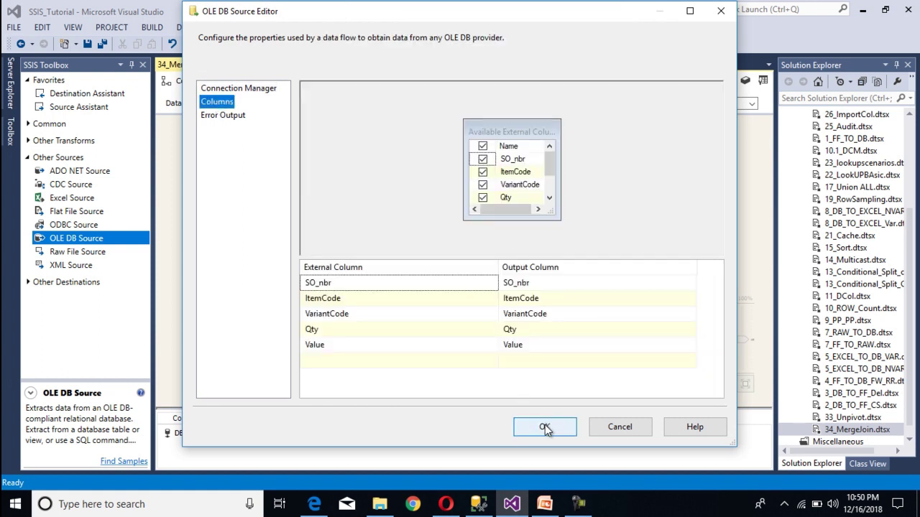
pyautogui.click(545, 426)
pyautogui.click(290, 134)
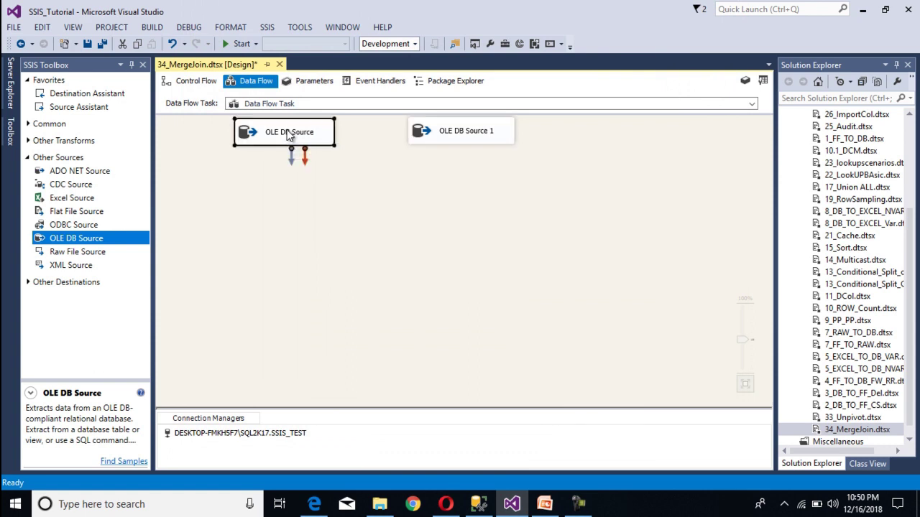
# Step: Name the first OLE DB source 'Header' and the second 'Detail'
pyautogui.click(290, 134)
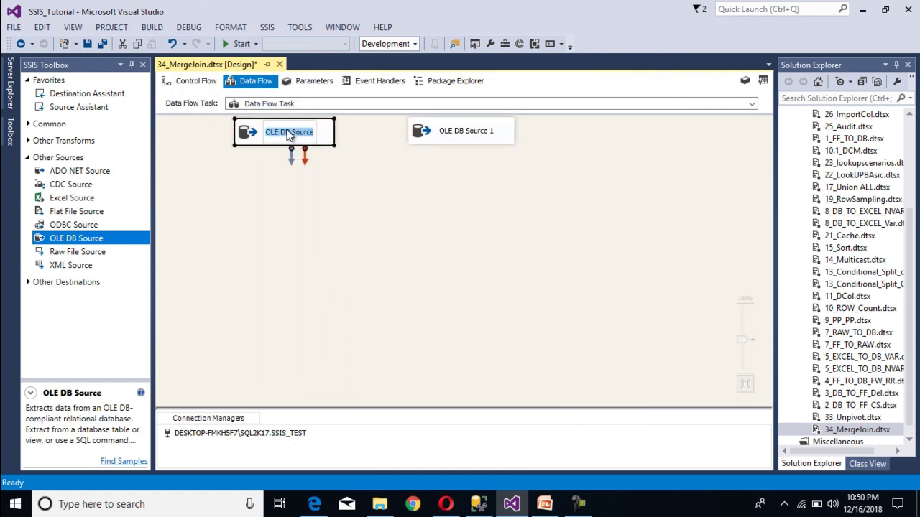
pyautogui.write('Header')
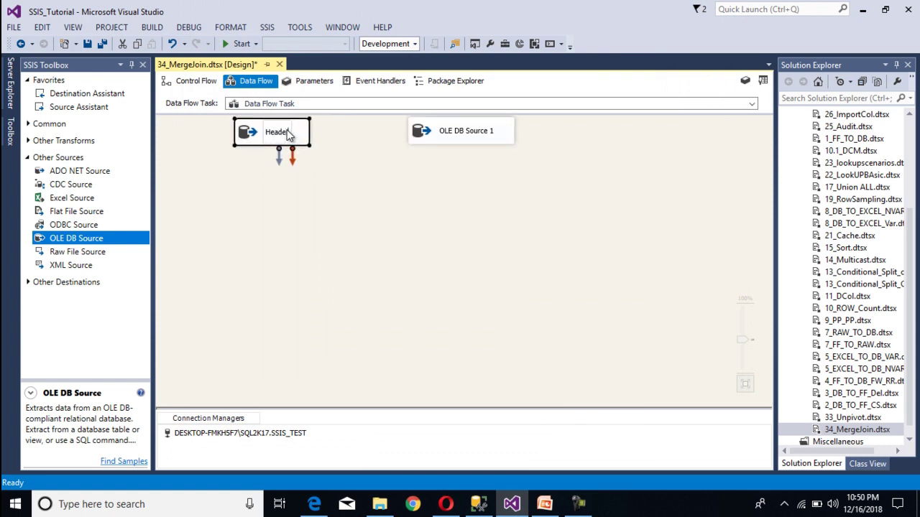
pyautogui.click(428, 133)
pyautogui.click(448, 130)
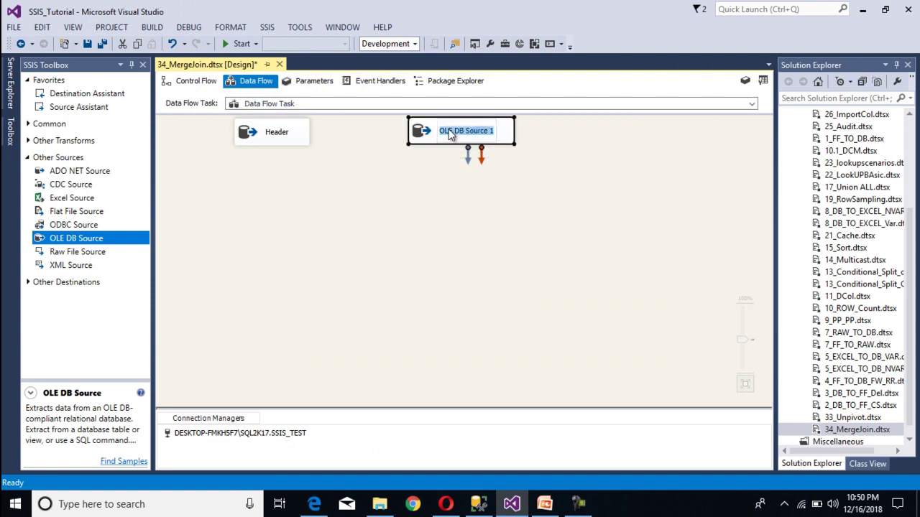
pyautogui.write('Detail')
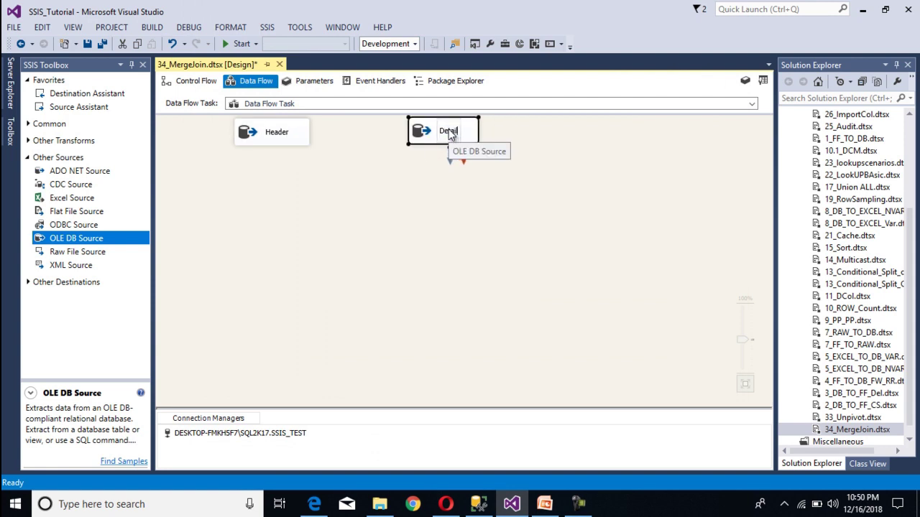
pyautogui.click(401, 231)
# Step: Expand the Common group in the SSIS Toolbox and select the Sort transform
pyautogui.click(45, 189)
pyautogui.press('Left')
pyautogui.press('Left')
pyautogui.press('Up')
pyautogui.press('Up')
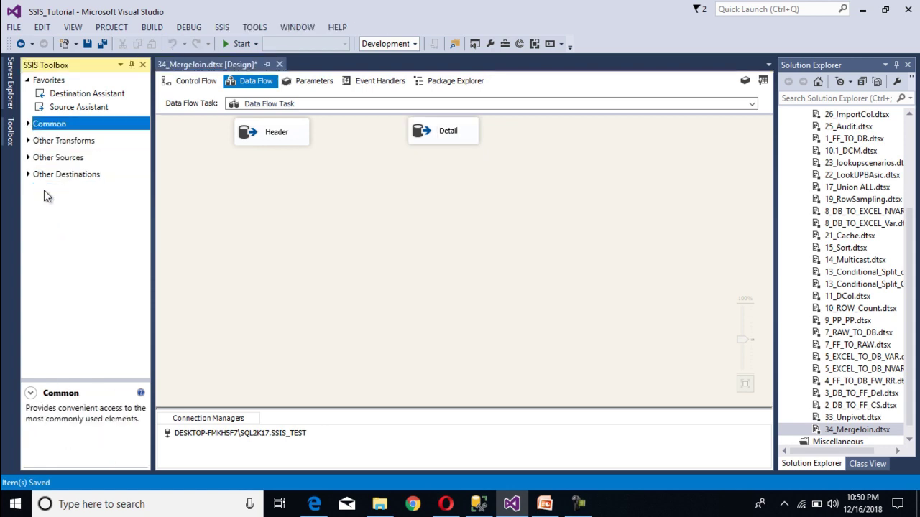
pyautogui.press('Right')
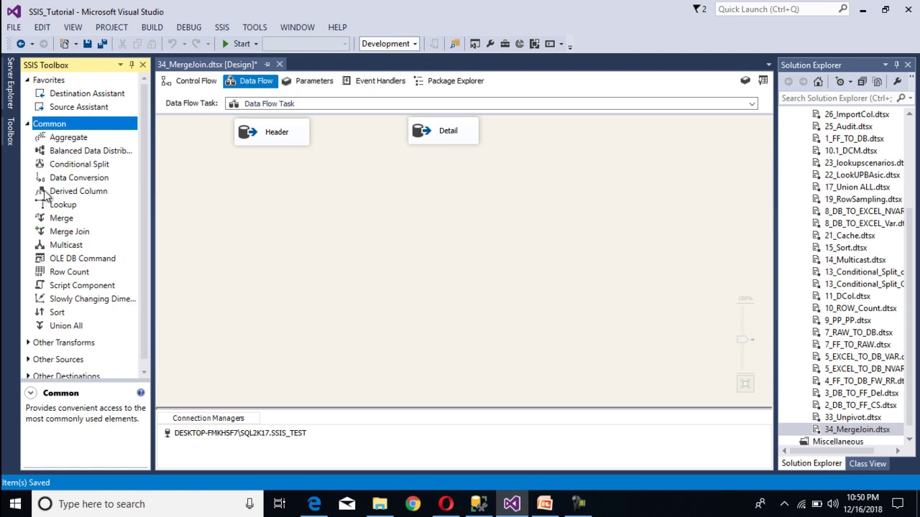
pyautogui.click(78, 245)
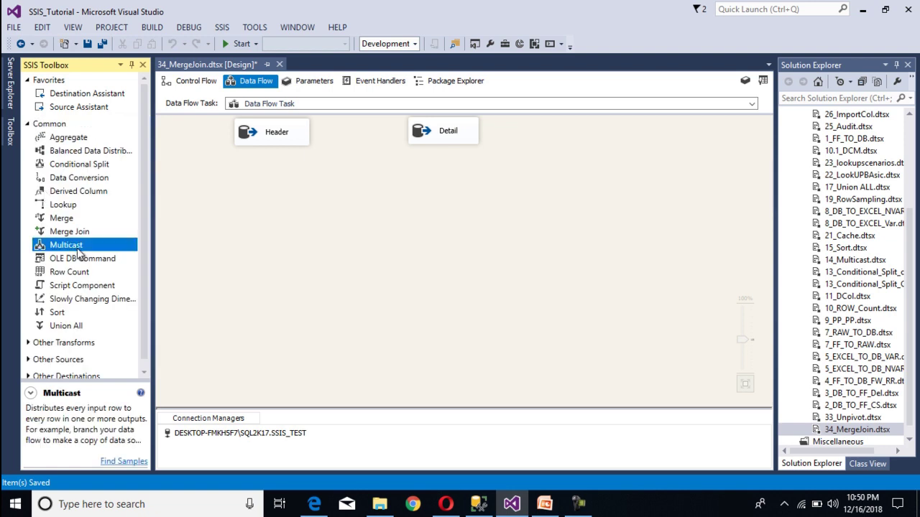
pyautogui.click(79, 312)
# Step: Add two Sort transforms, connecting Header to Sort and Detail to Sort 1
pyautogui.moveTo(254, 161); pyautogui.dragTo(242, 168)
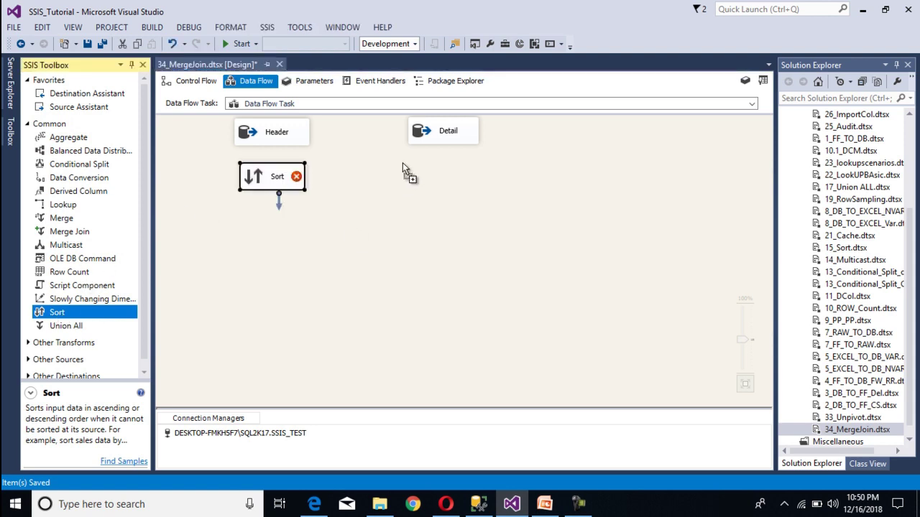
pyautogui.moveTo(402, 164); pyautogui.dragTo(405, 164)
pyautogui.click(283, 134)
pyautogui.moveTo(279, 156); pyautogui.dragTo(263, 181)
pyautogui.click(435, 130)
pyautogui.moveTo(449, 152); pyautogui.dragTo(444, 178)
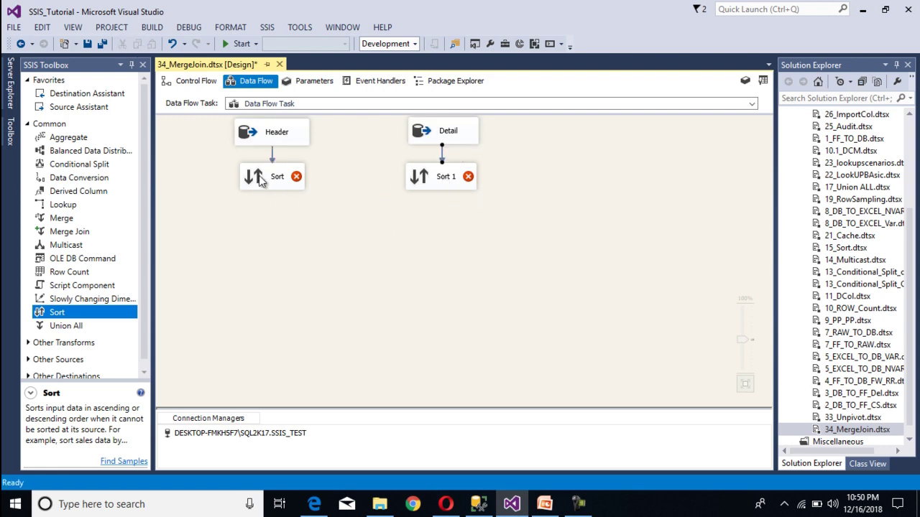
# Step: Set both Sort and Sort 1 to order rows by SO_nbr ascending
pyautogui.doubleClick(260, 179)
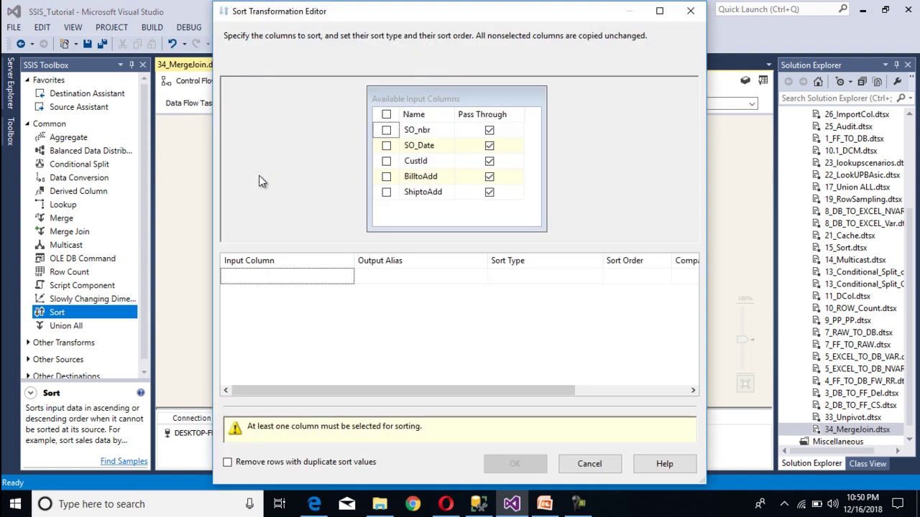
pyautogui.click(387, 130)
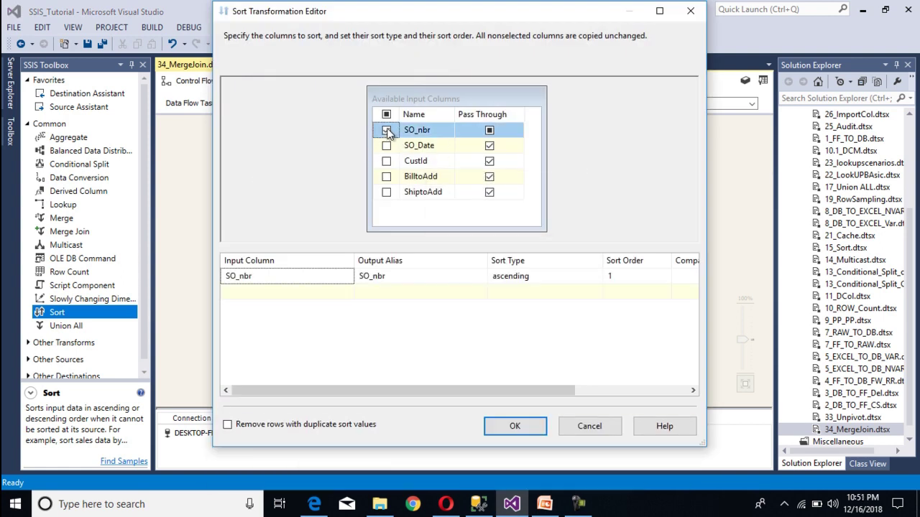
pyautogui.click(499, 426)
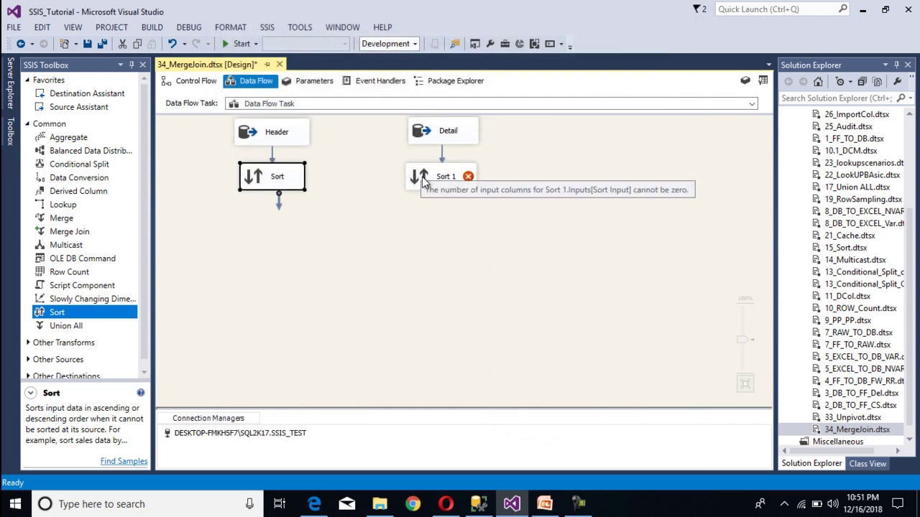
pyautogui.doubleClick(422, 177)
pyautogui.click(380, 130)
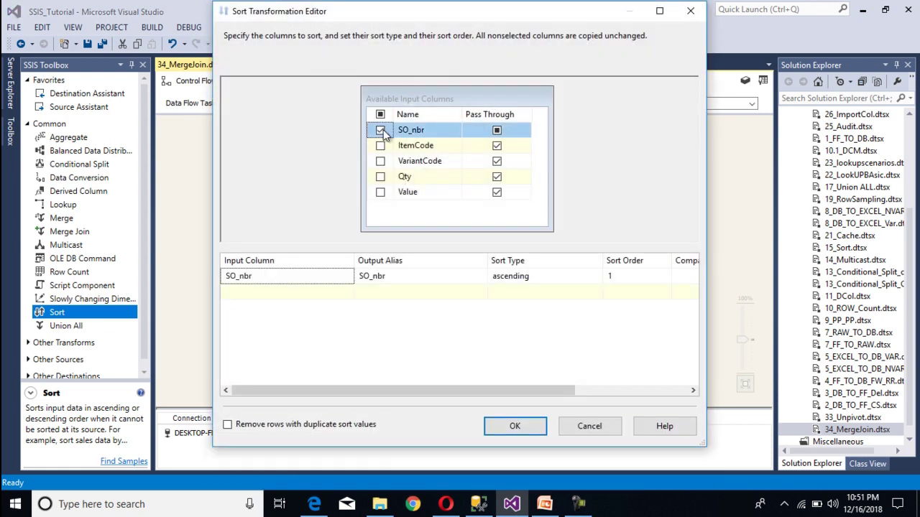
pyautogui.click(532, 428)
# Step: Save the package and add a Merge Join below the two sorts
pyautogui.click(582, 293)
pyautogui.hotkey('ctrl', 's')
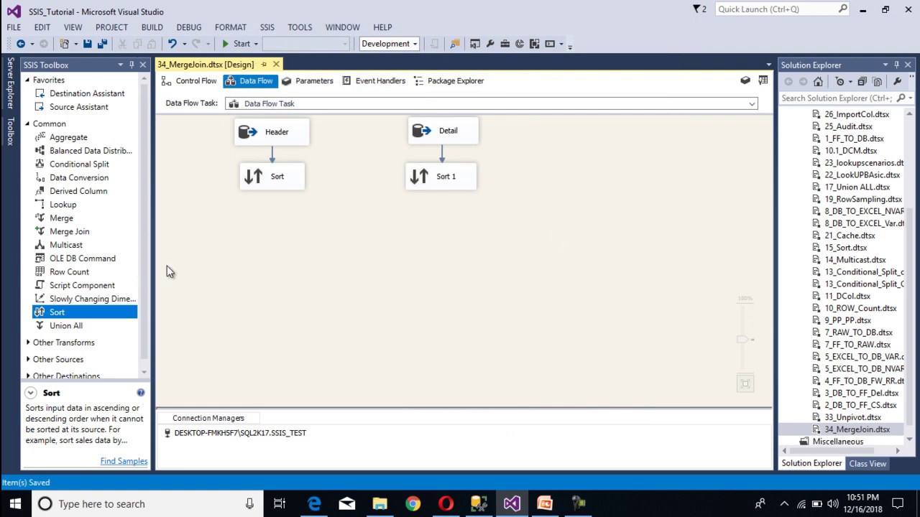
pyautogui.click(74, 285)
pyautogui.press('Up')
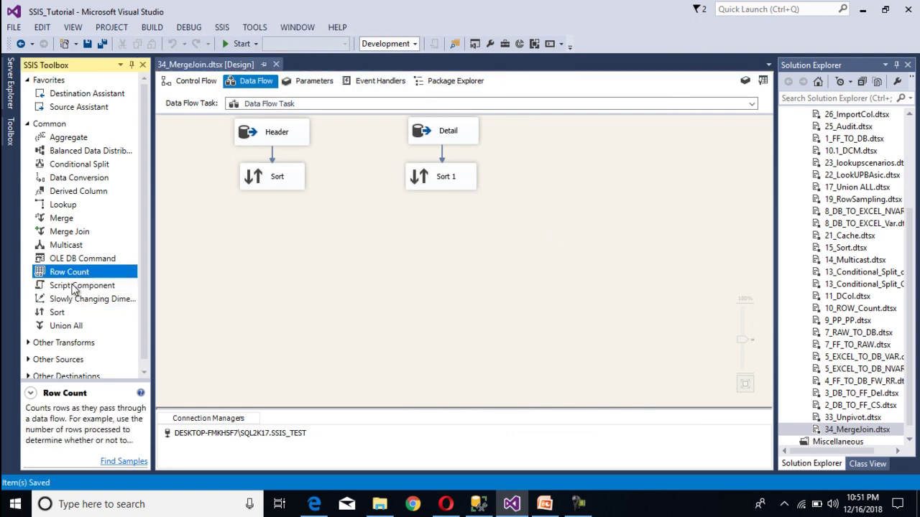
pyautogui.press('Up')
pyautogui.press('Up')
pyautogui.press('Up')
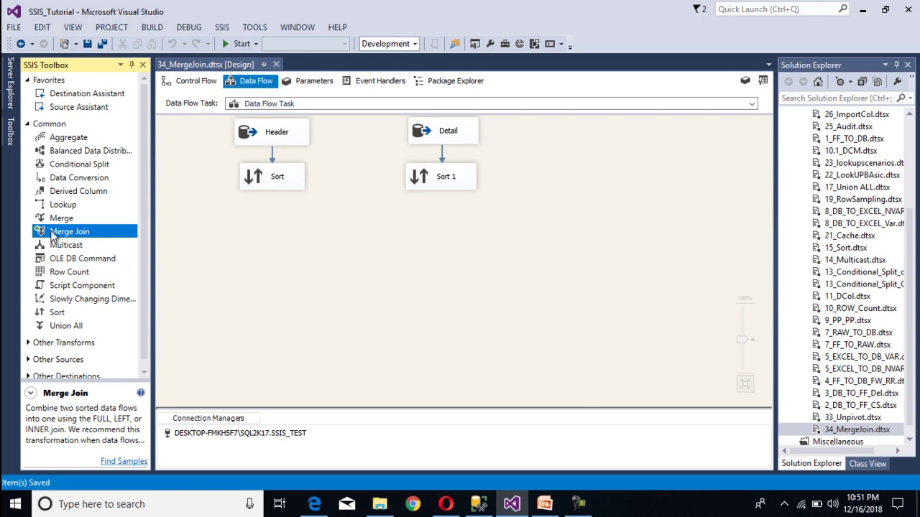
pyautogui.moveTo(52, 237); pyautogui.dragTo(331, 223)
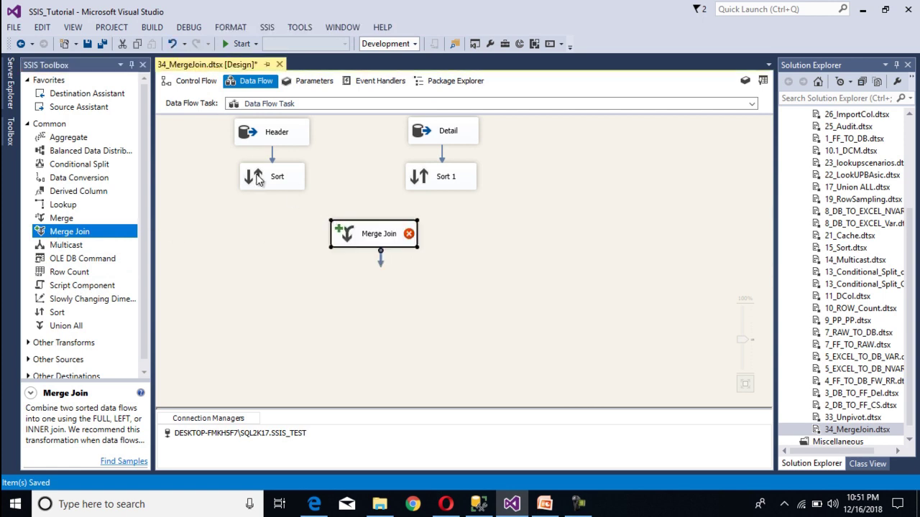
# Step: Connect Sort as the Merge Join Left Input and Sort 1 as its other input
pyautogui.moveTo(280, 207); pyautogui.dragTo(355, 238)
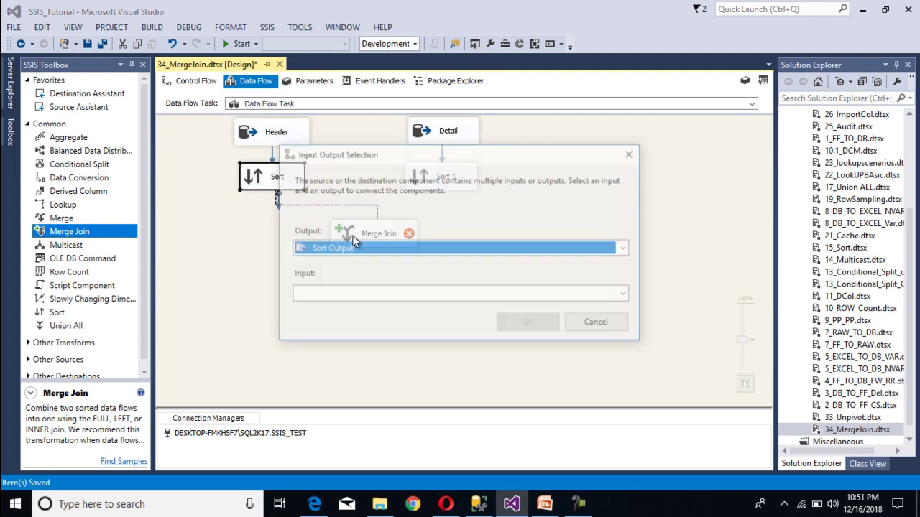
pyautogui.click(403, 296)
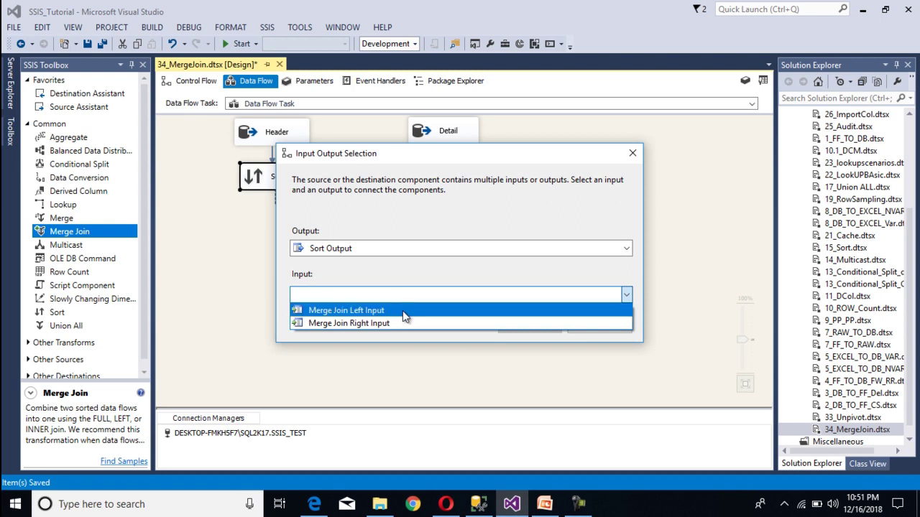
pyautogui.click(402, 310)
pyautogui.click(511, 325)
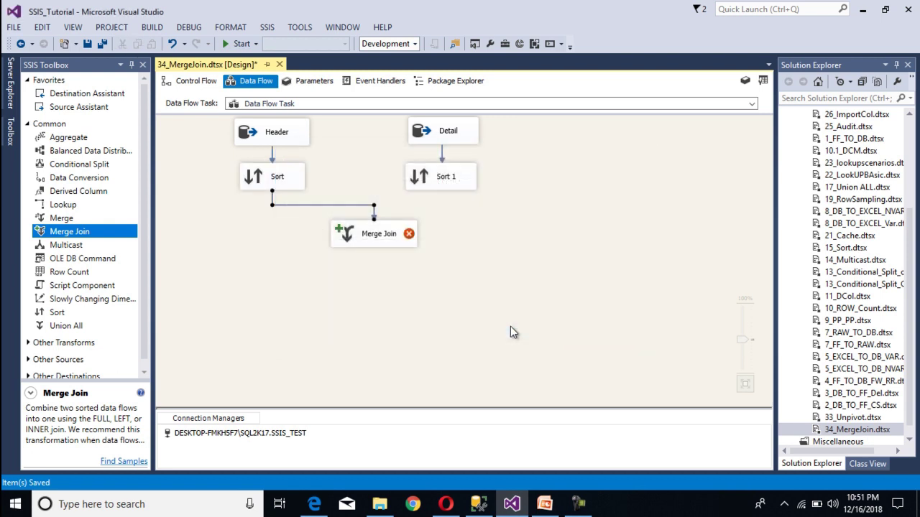
pyautogui.click(444, 181)
pyautogui.moveTo(441, 194); pyautogui.dragTo(400, 231)
pyautogui.click(452, 237)
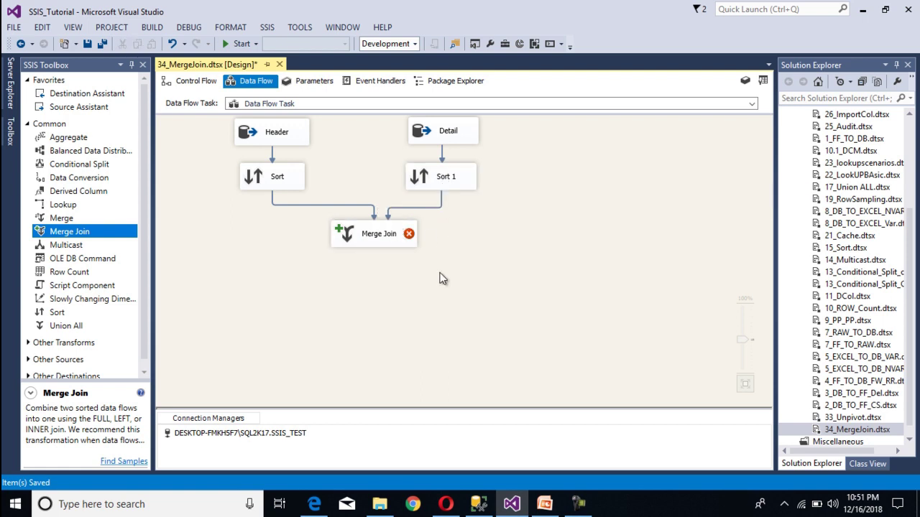
# Step: Set the Merge Join type to Inner join after comparing the other join options
pyautogui.doubleClick(349, 234)
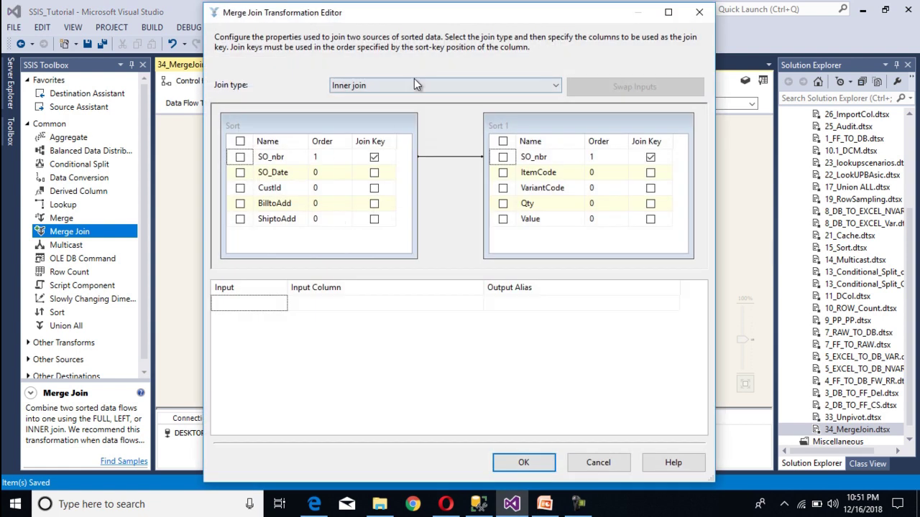
pyautogui.click(389, 89)
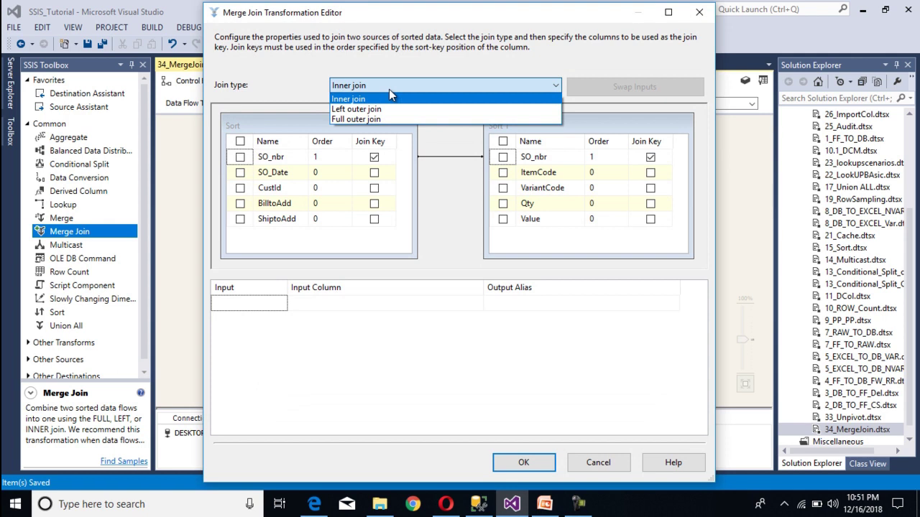
pyautogui.click(389, 89)
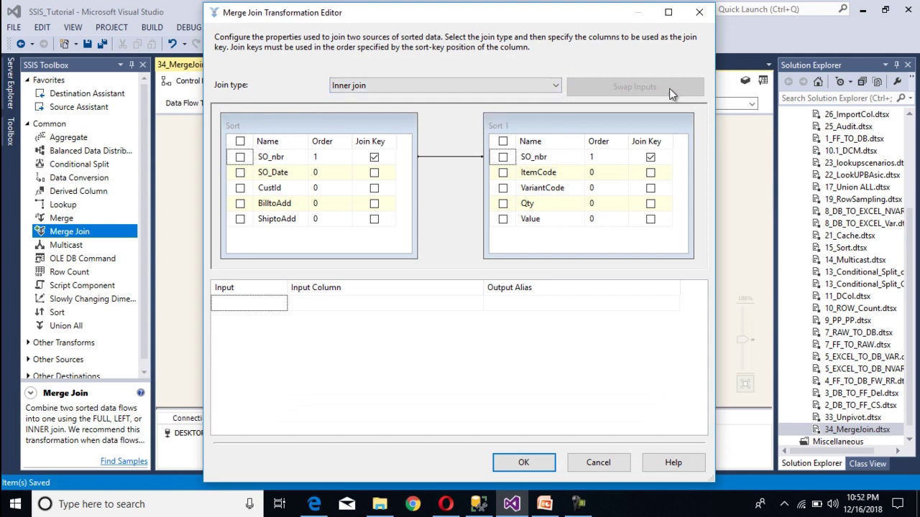
pyautogui.click(519, 84)
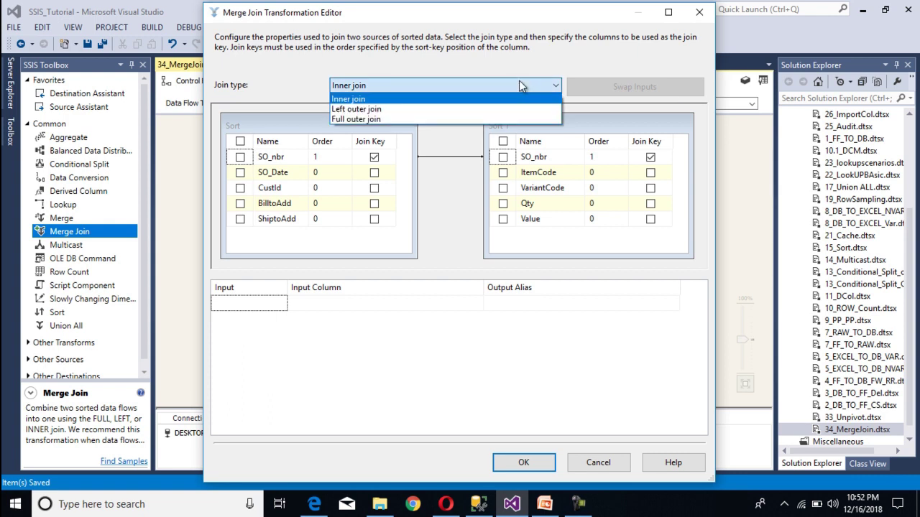
pyautogui.click(470, 121)
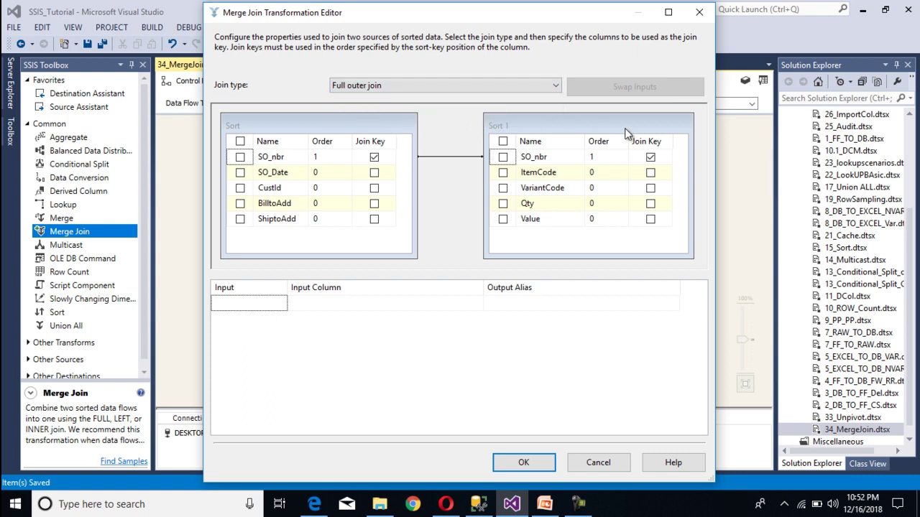
pyautogui.click(517, 84)
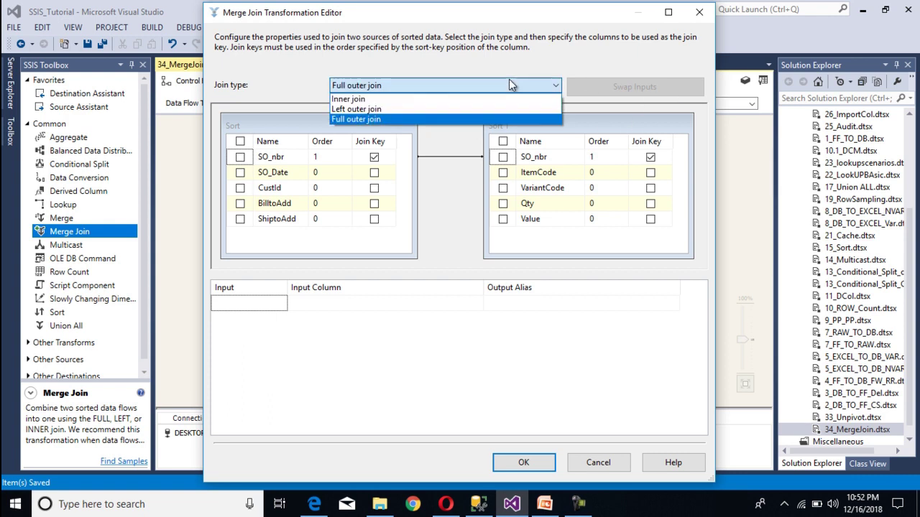
pyautogui.click(454, 111)
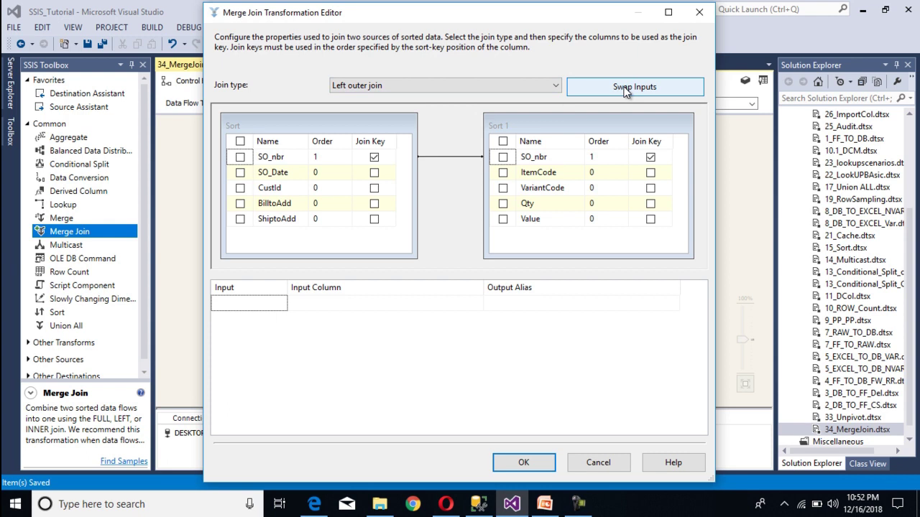
pyautogui.click(546, 86)
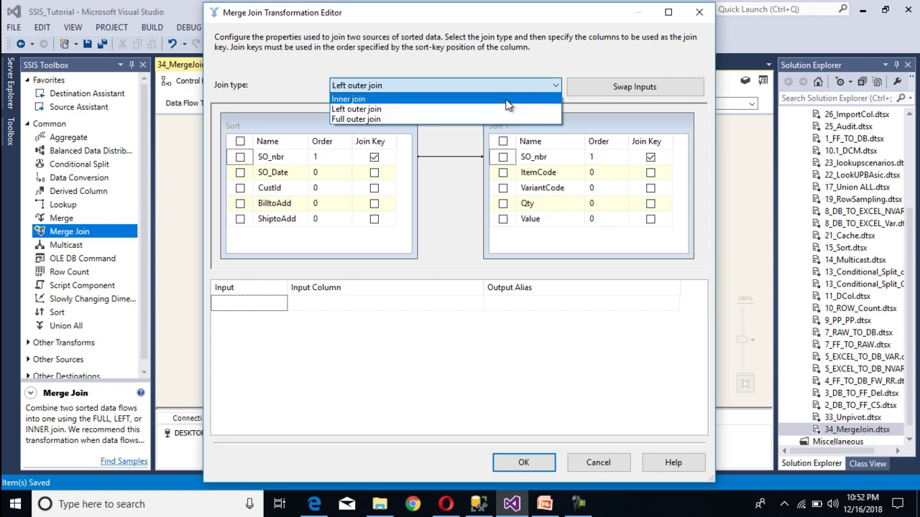
pyautogui.click(506, 97)
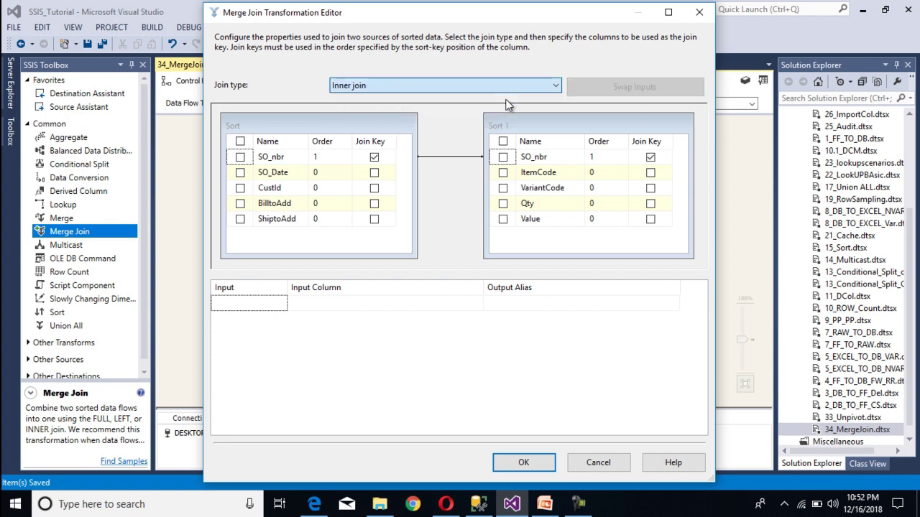
# Step: Output all Sort columns plus ItemCode, VariantCode, Qty and Value from Sort 1
pyautogui.click(241, 143)
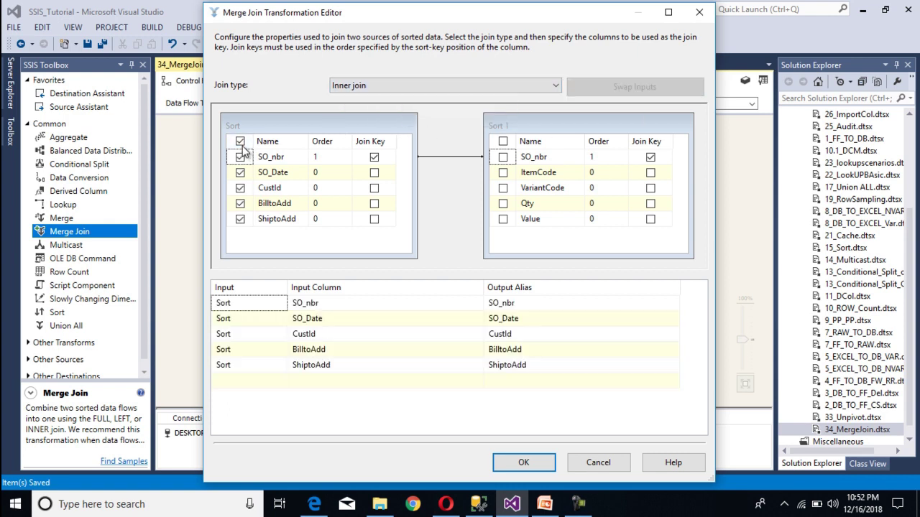
pyautogui.click(504, 174)
pyautogui.click(502, 189)
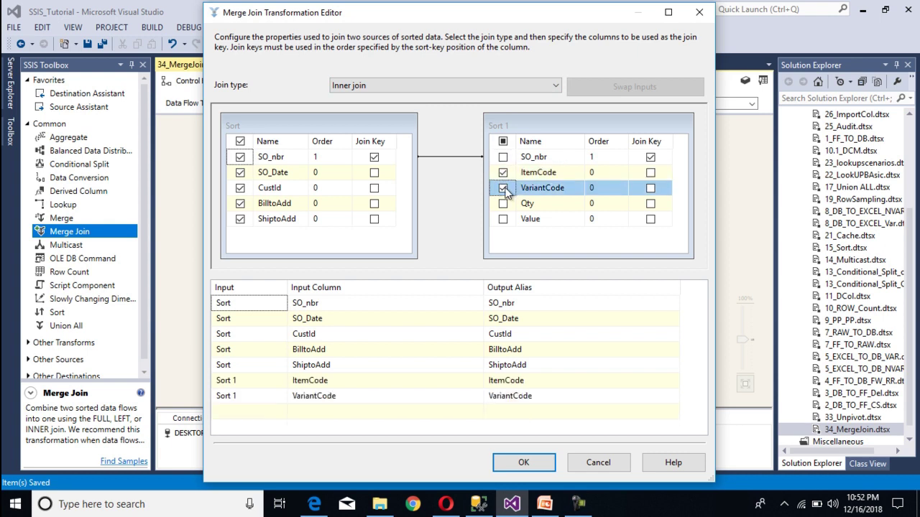
pyautogui.click(502, 204)
pyautogui.click(503, 220)
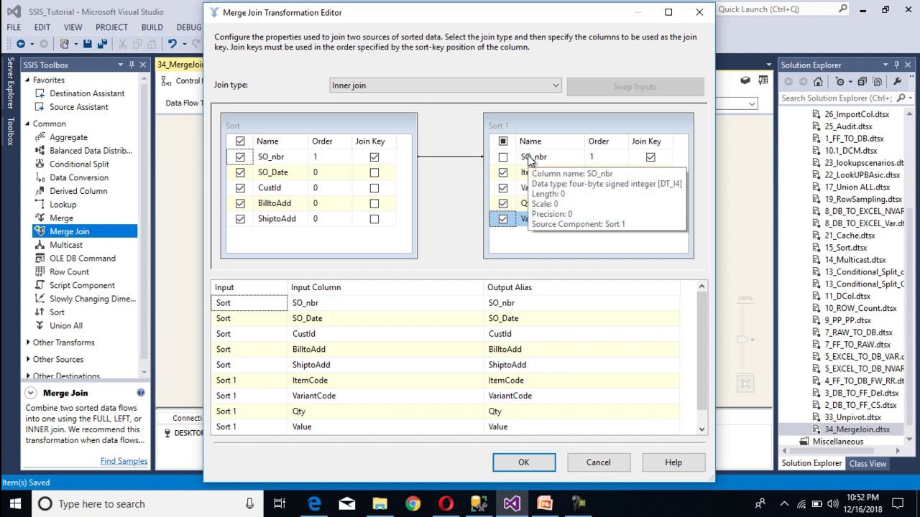
pyautogui.click(523, 464)
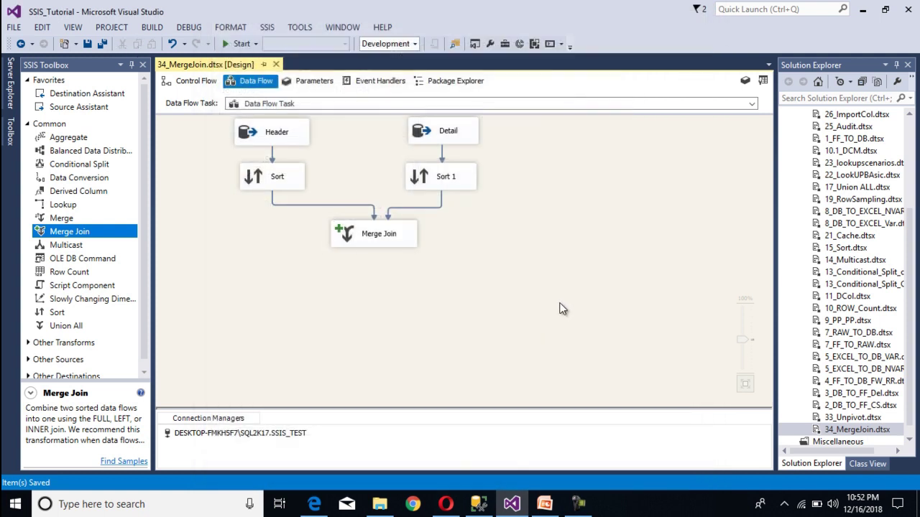
# Step: Add a Flat File Destination below Merge Join and connect Merge Join's output to it
pyautogui.moveTo(341, 238); pyautogui.dragTo(324, 240)
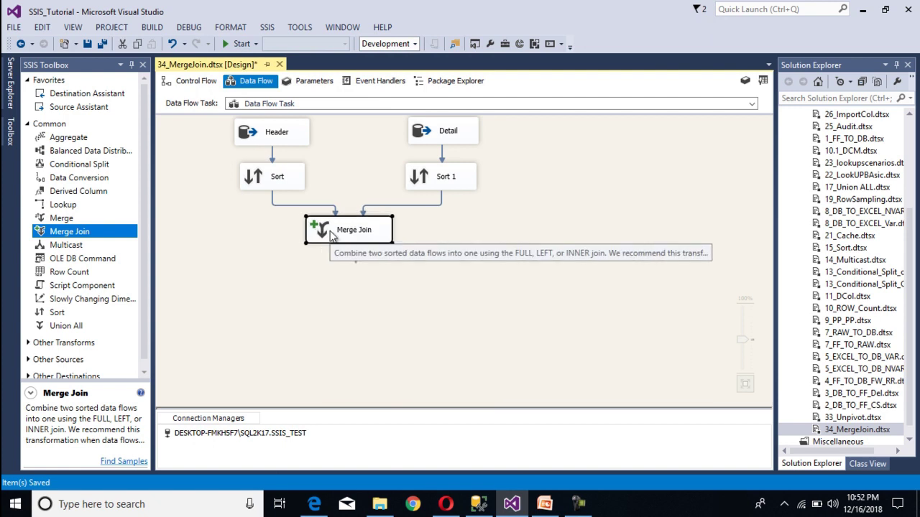
pyautogui.click(72, 245)
pyautogui.press('Left')
pyautogui.press('Left')
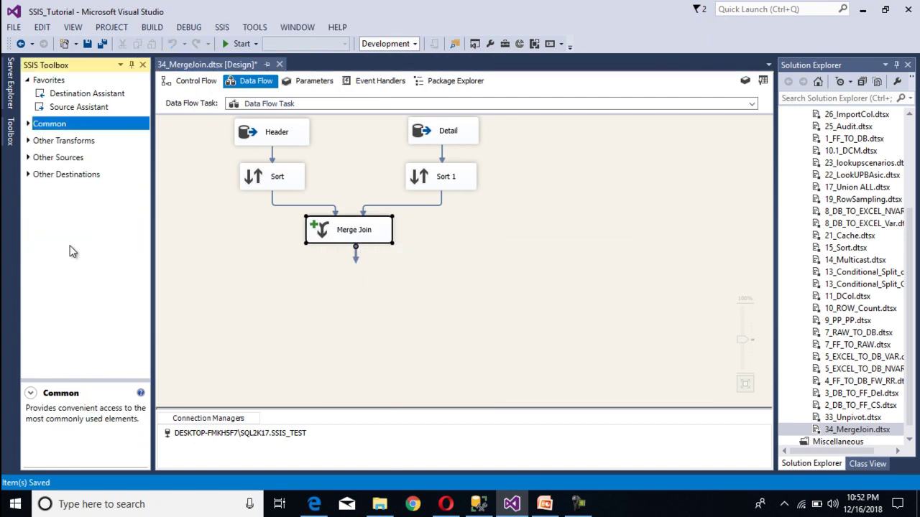
pyautogui.press('Down')
pyautogui.press('Down')
pyautogui.press('Down')
pyautogui.press('Right')
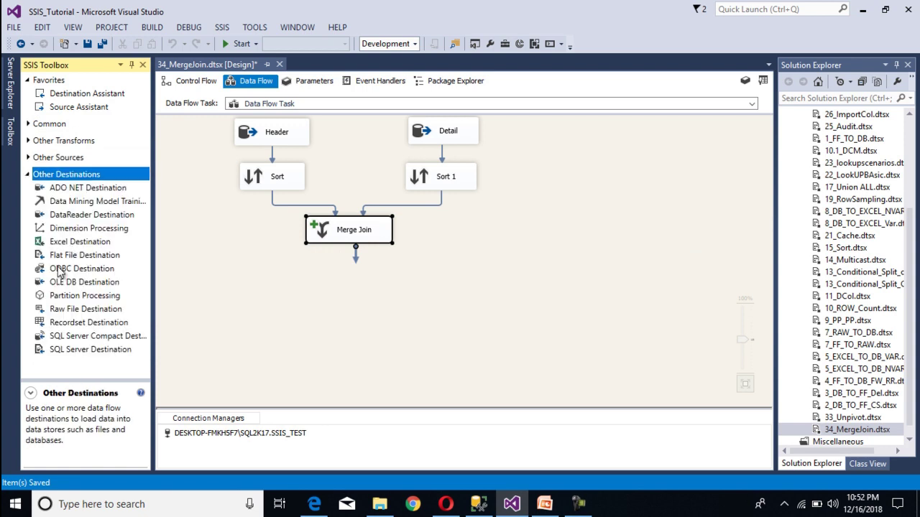
pyautogui.click(71, 260)
pyautogui.moveTo(71, 260); pyautogui.dragTo(381, 288)
pyautogui.click(351, 237)
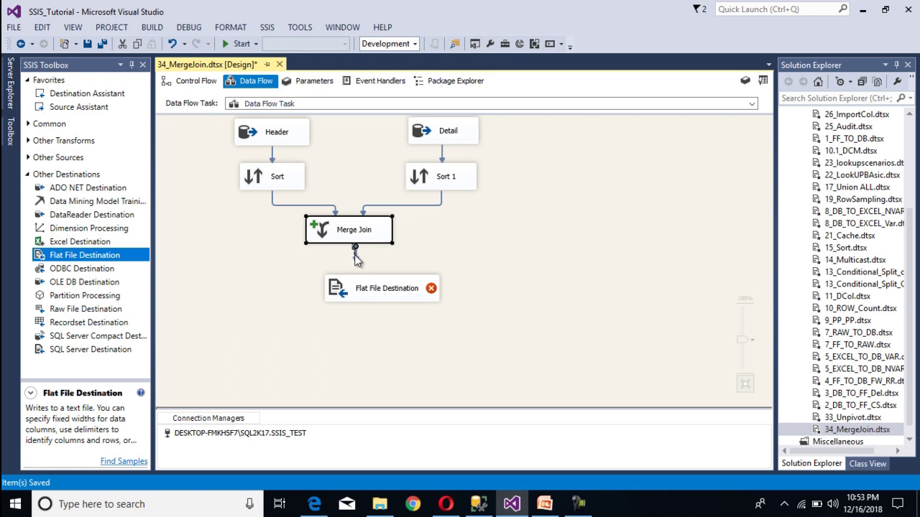
pyautogui.moveTo(355, 248); pyautogui.dragTo(381, 286)
# Step: Create a new delimited flat file connection writing to the MergeJoinoutput file
pyautogui.click(345, 296)
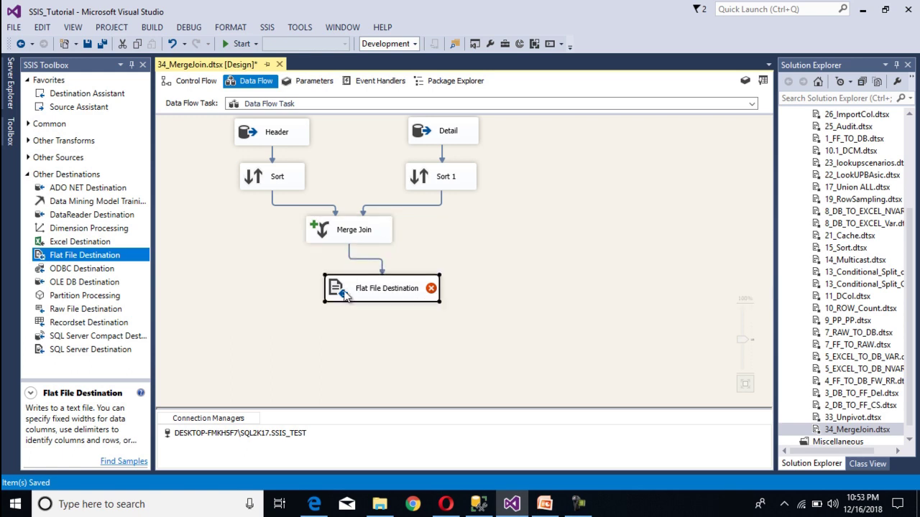
pyautogui.doubleClick(345, 291)
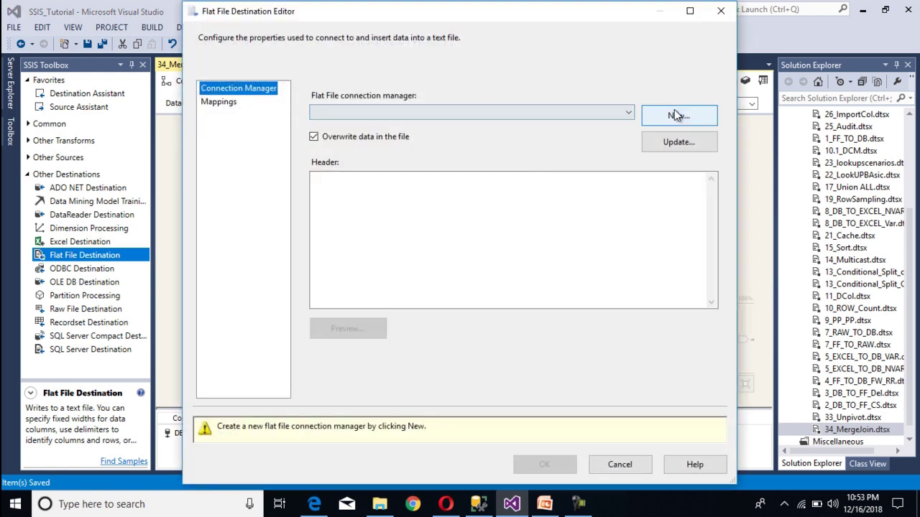
pyautogui.click(629, 115)
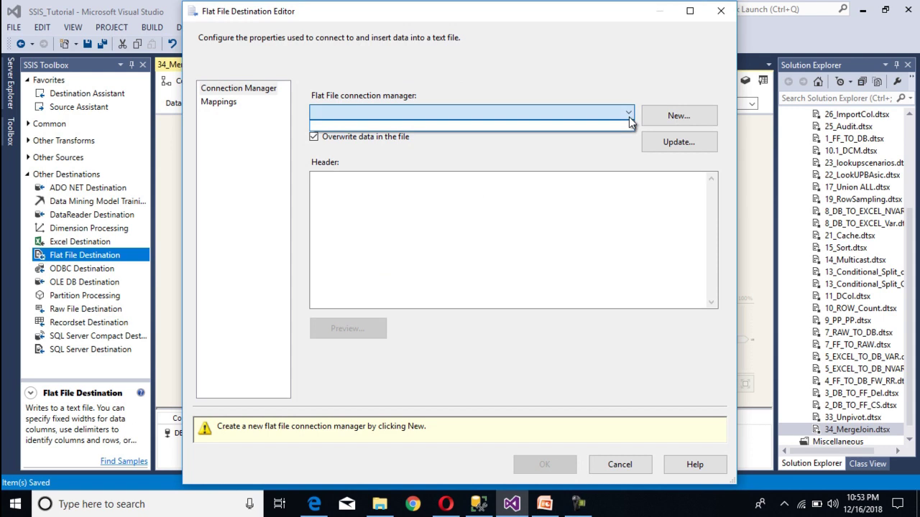
pyautogui.click(629, 116)
pyautogui.click(688, 118)
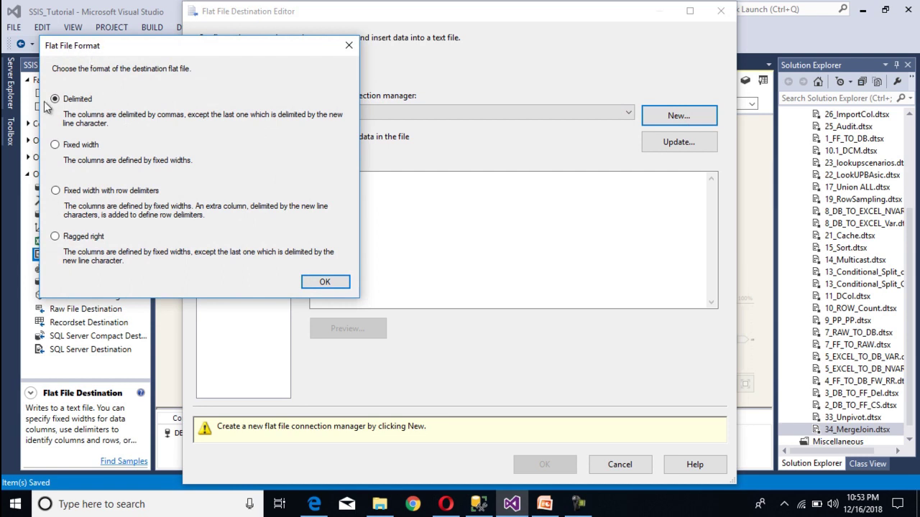
pyautogui.click(324, 282)
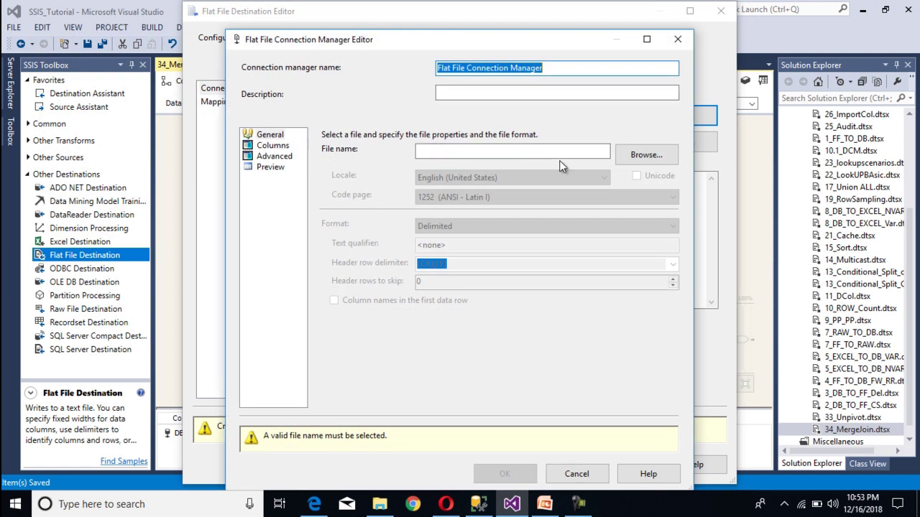
pyautogui.click(640, 157)
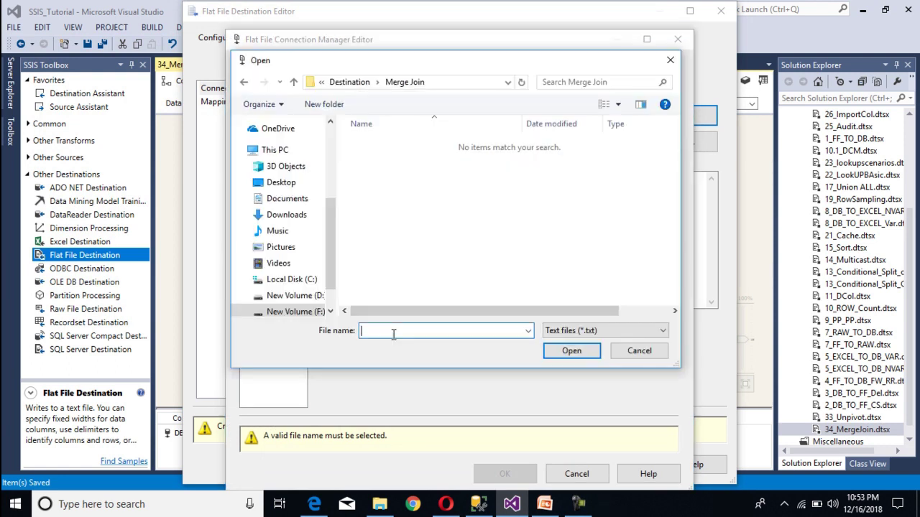
pyautogui.write('MergeJoinoutput')
pyautogui.click(572, 352)
# Step: Include column names in the first row, keep comma delimiters, and accept the column mappings
pyautogui.click(365, 305)
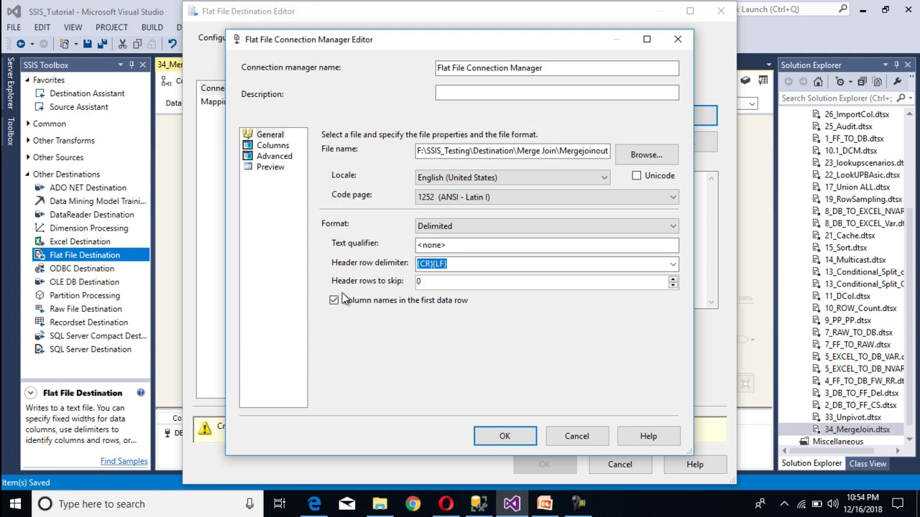
pyautogui.click(270, 147)
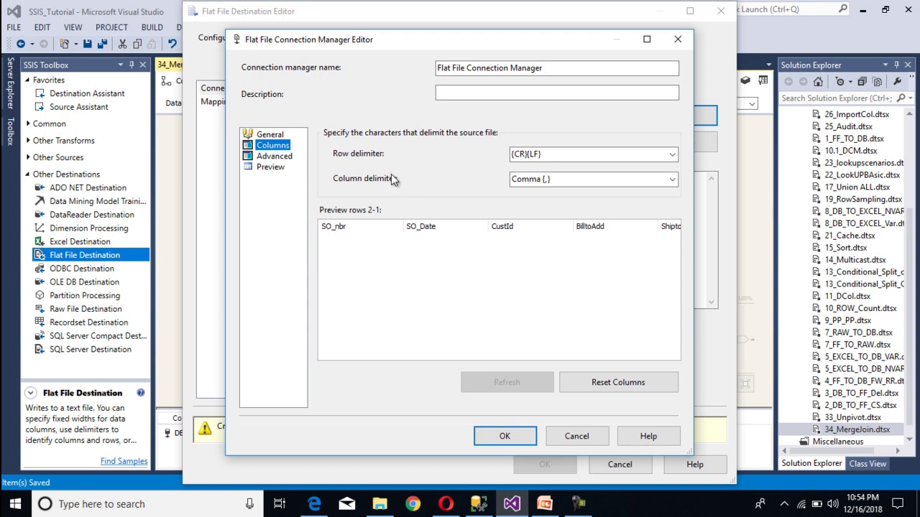
pyautogui.click(559, 179)
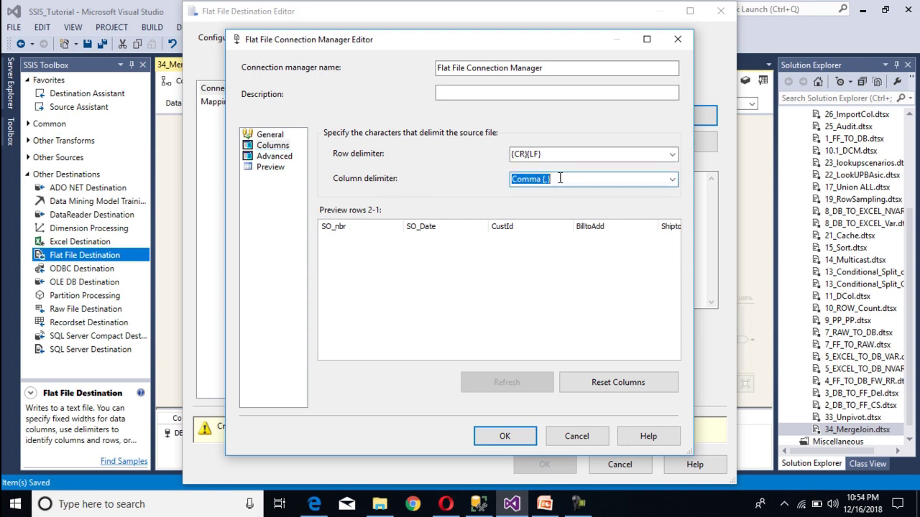
pyautogui.click(506, 436)
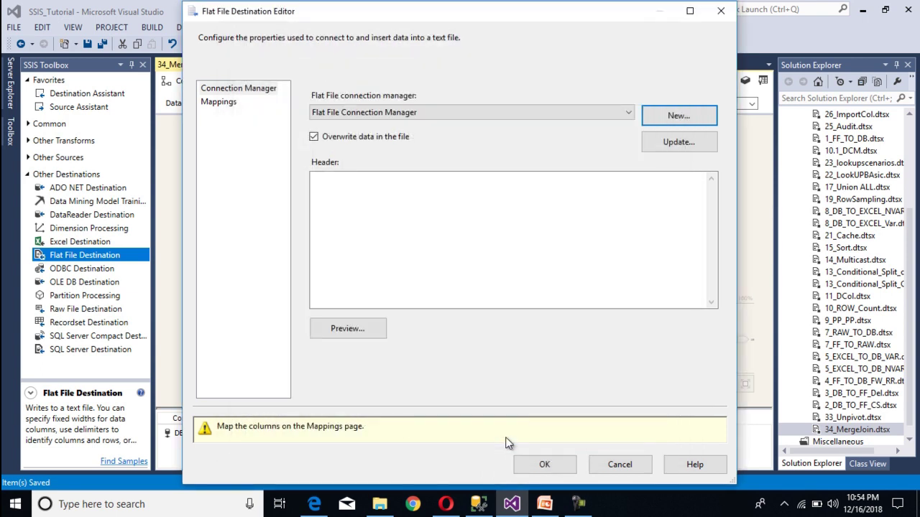
pyautogui.click(218, 101)
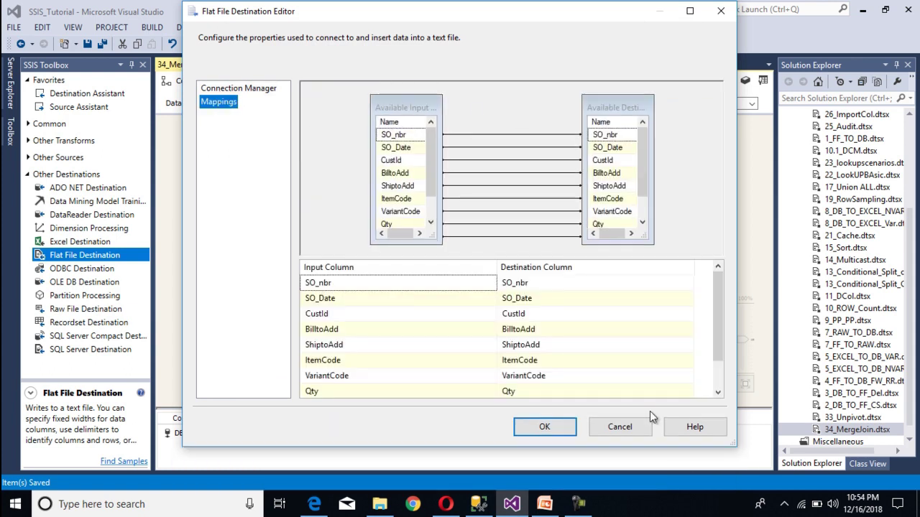
pyautogui.click(561, 434)
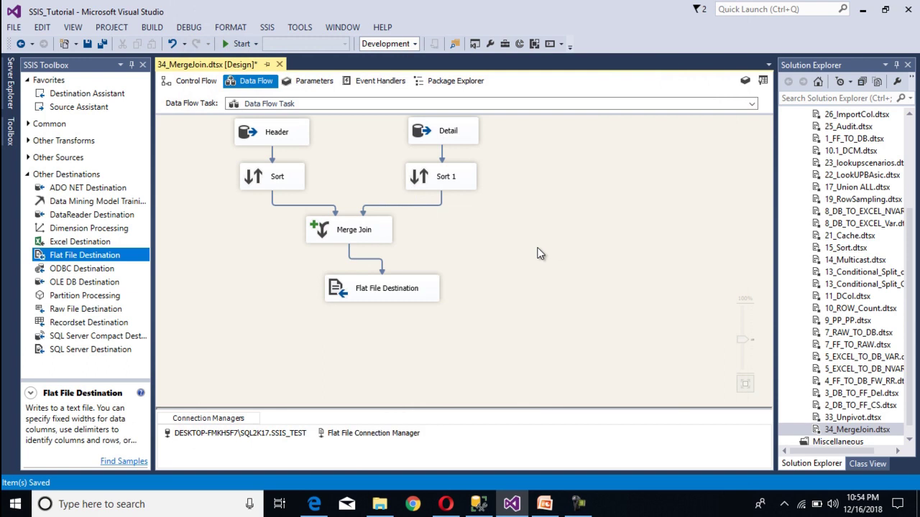
# Step: Save and run the package, sending 36 joined rows to the flat file, then stop debugging
pyautogui.click(108, 44)
pyautogui.click(239, 45)
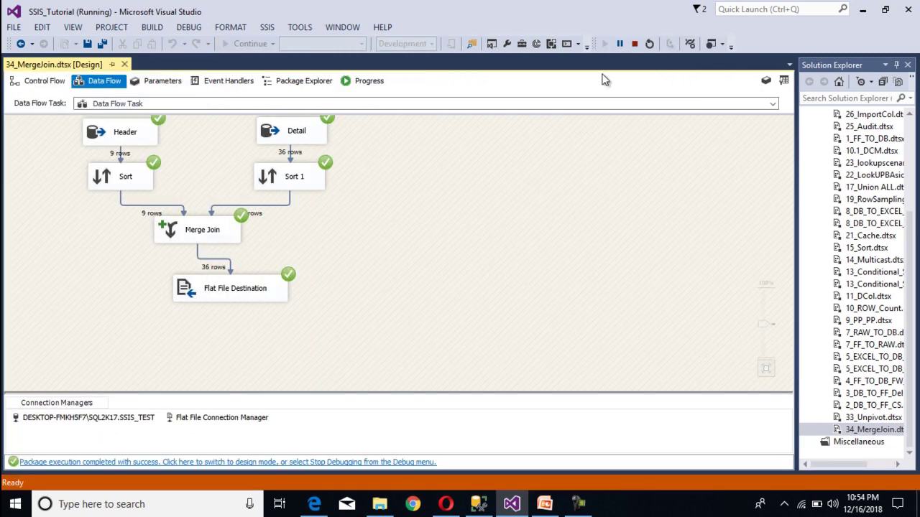
pyautogui.click(635, 45)
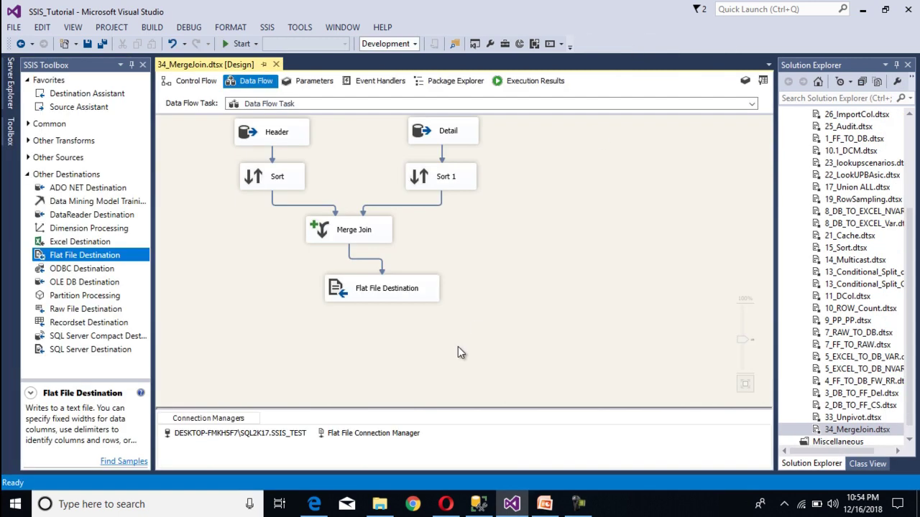
pyautogui.click(380, 504)
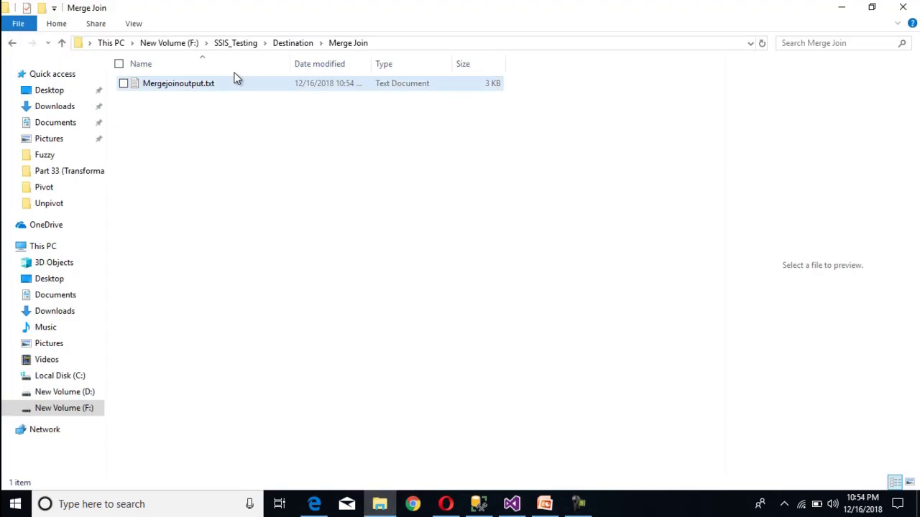
# Step: Check the joined rows of Mergejoinoutput.txt in Notepad, then advance PowerPoint to the THANK YOU slide
pyautogui.doubleClick(233, 83)
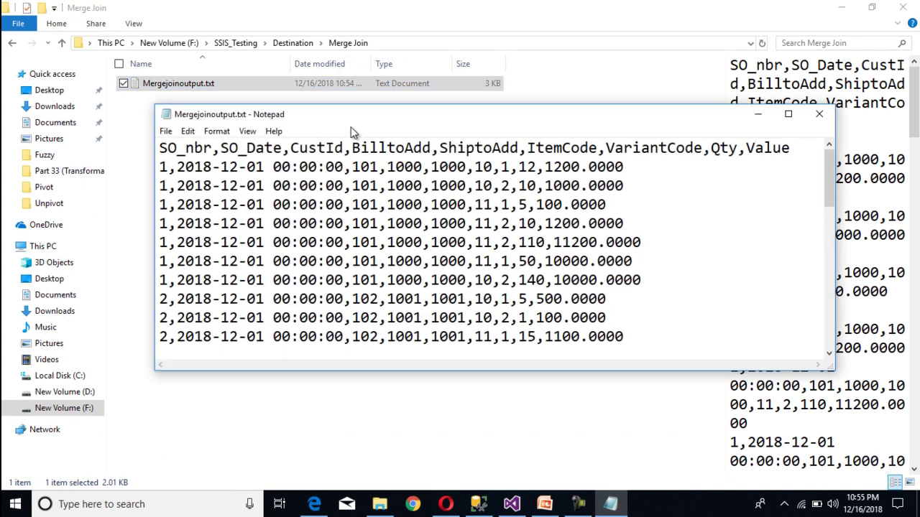
pyautogui.doubleClick(361, 123)
pyautogui.click(284, 208)
pyautogui.click(902, 7)
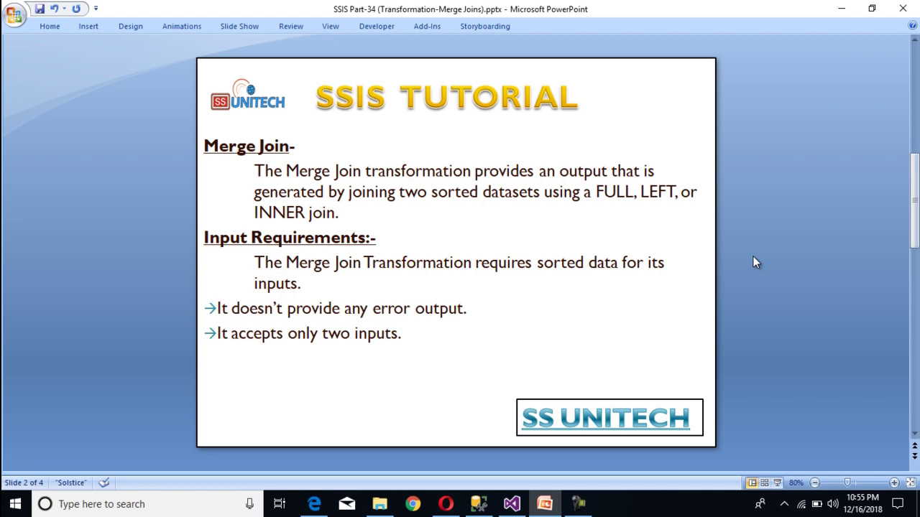
pyautogui.scroll(-1, 752, 256)
pyautogui.scroll(-1, 753, 256)
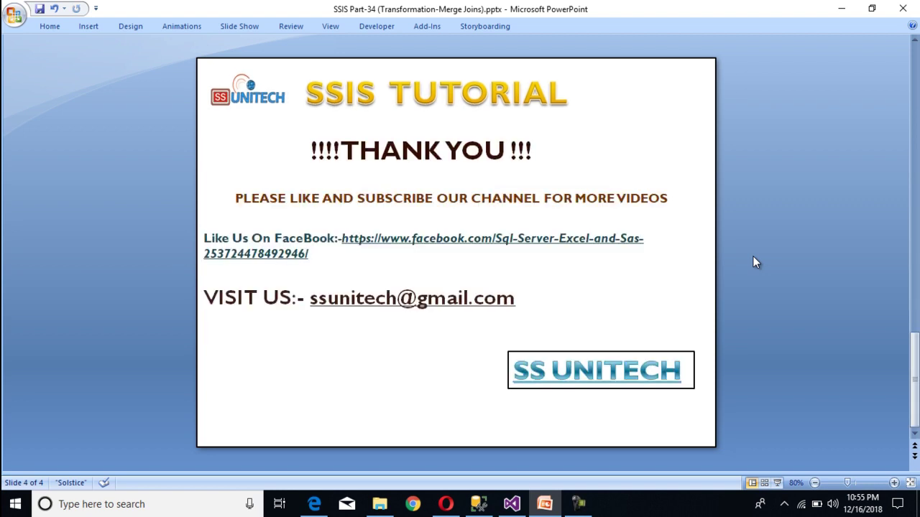
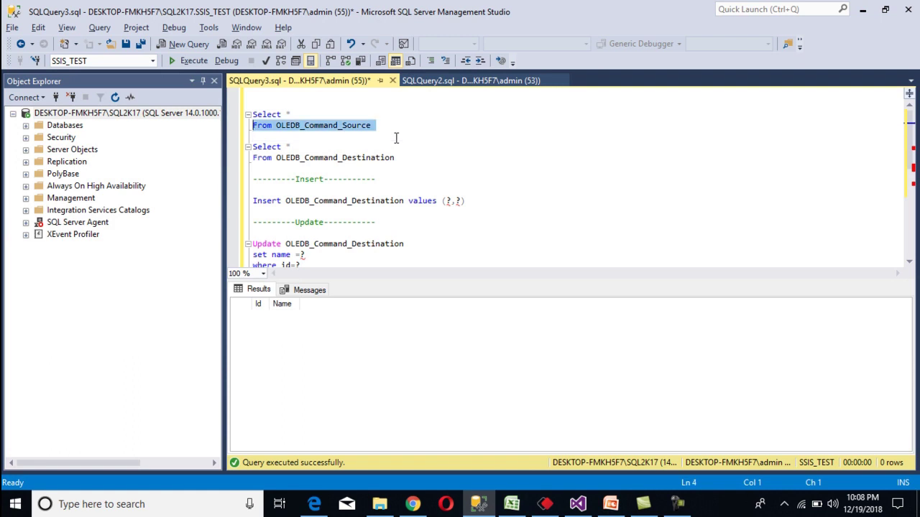
# Step: Query OLEDB_Command_Source (8 rows), then OLEDB_Command_Destination, which returns no rows
pyautogui.press('F5')
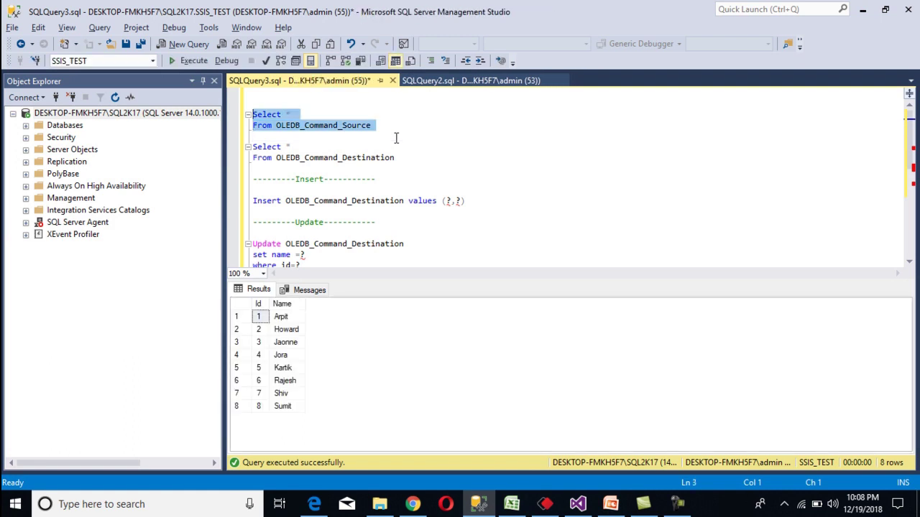
pyautogui.click(260, 319)
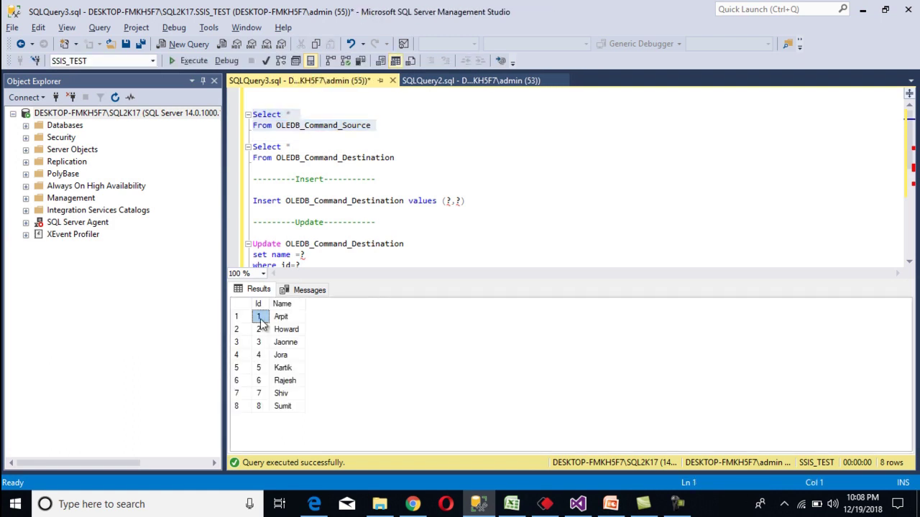
pyautogui.click(424, 167)
pyautogui.hotkey('shift', 'Up')
pyautogui.hotkey('shift', 'Up')
pyautogui.press('F5')
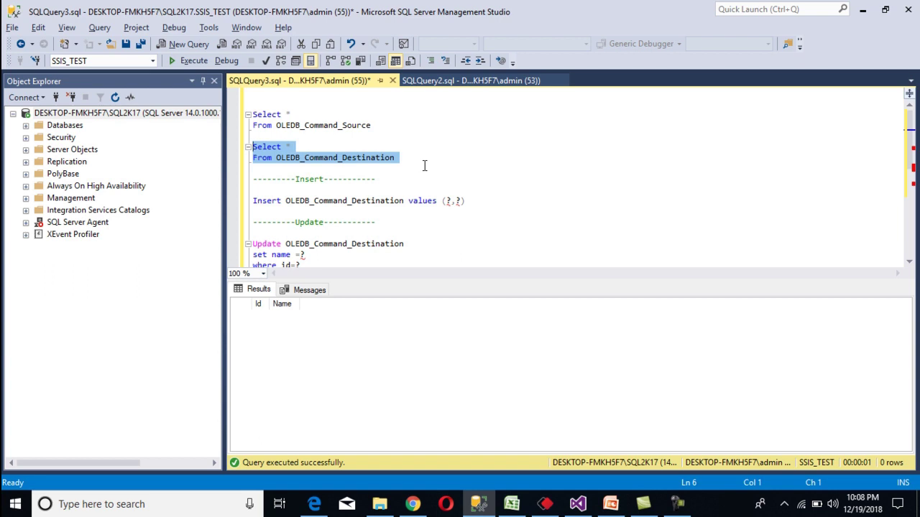
# Step: Add a new SSIS package to the SSIS_Tutorial project's SSIS Packages folder
pyautogui.click(577, 504)
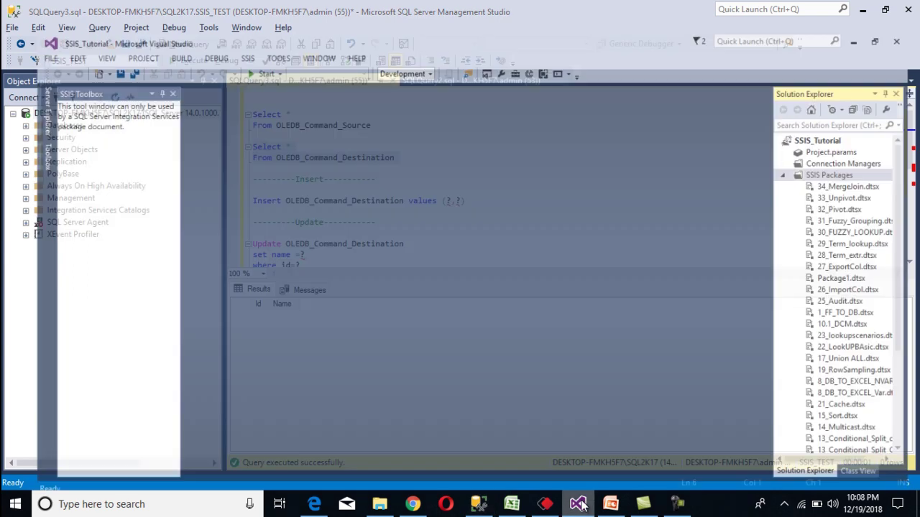
pyautogui.click(838, 153)
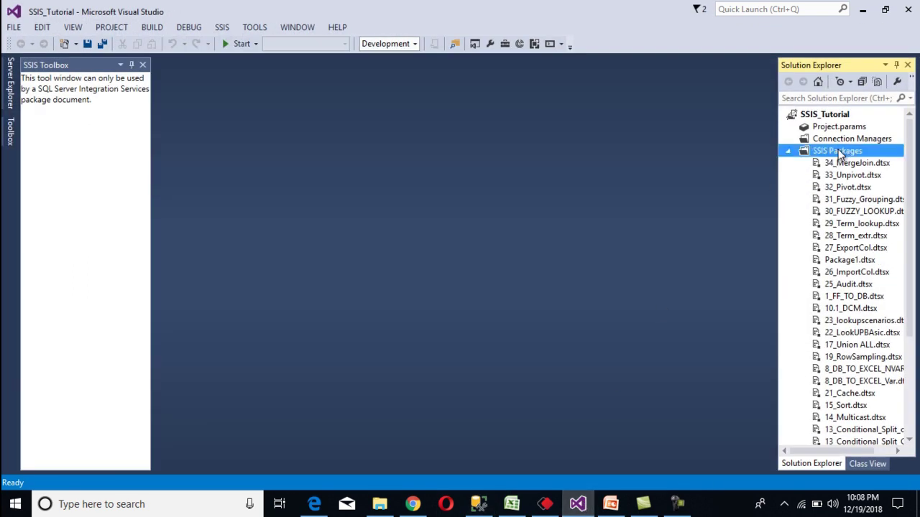
pyautogui.rightClick(838, 153)
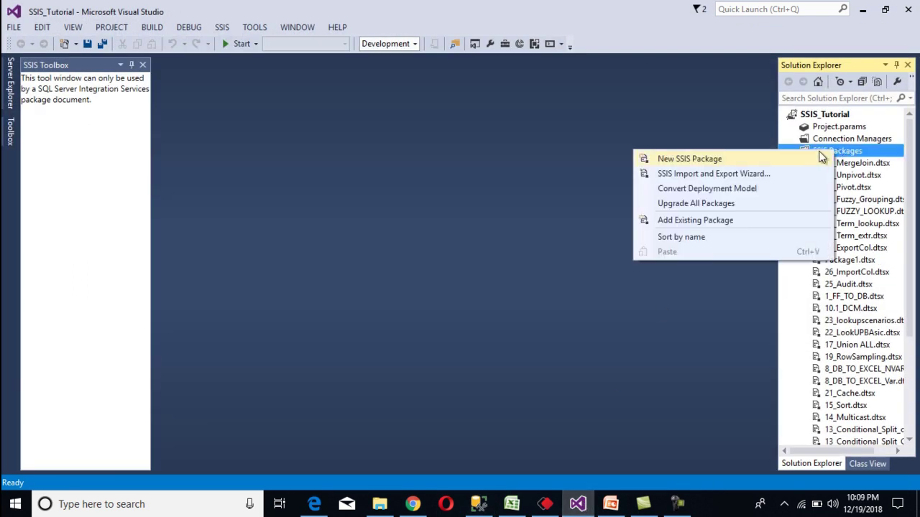
pyautogui.click(812, 161)
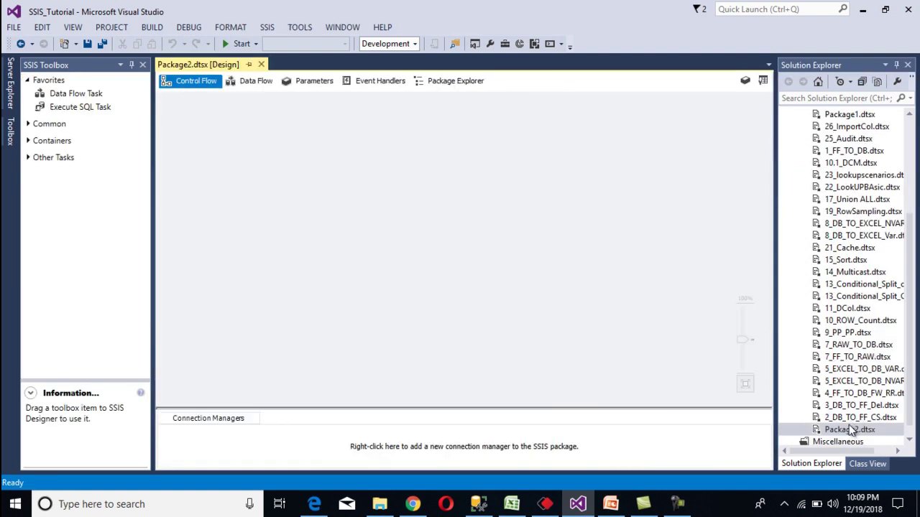
# Step: Rename the new Package2 to 35_OLEDB and save it
pyautogui.click(849, 429)
pyautogui.write('35')
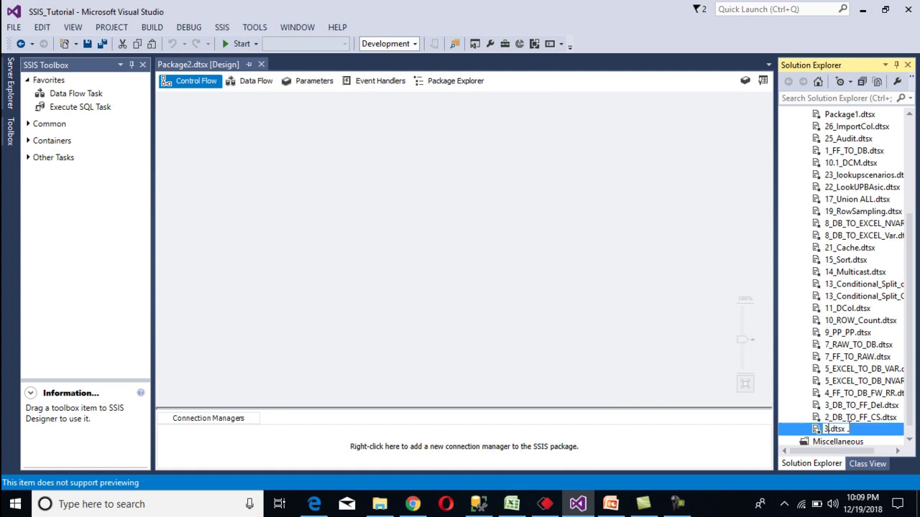
pyautogui.write('_OLEDB')
pyautogui.press('Return')
pyautogui.hotkey('ctrl', 's')
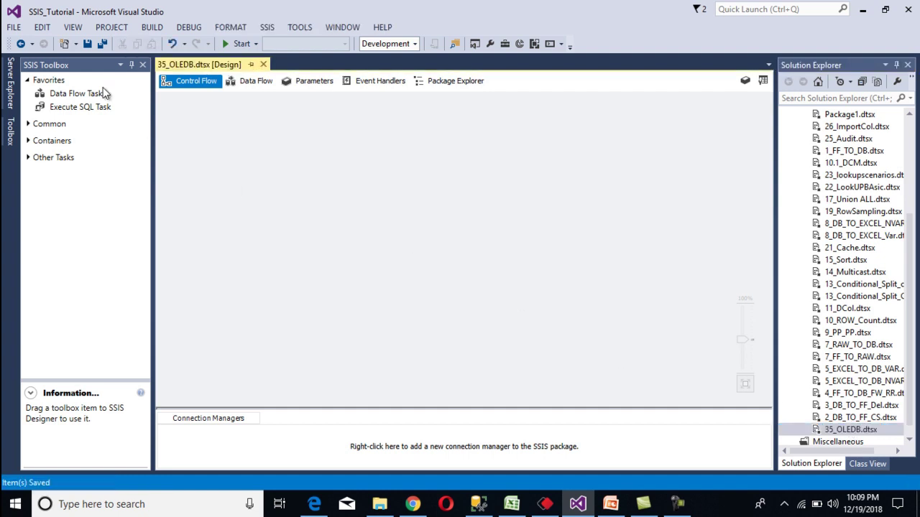
pyautogui.click(76, 94)
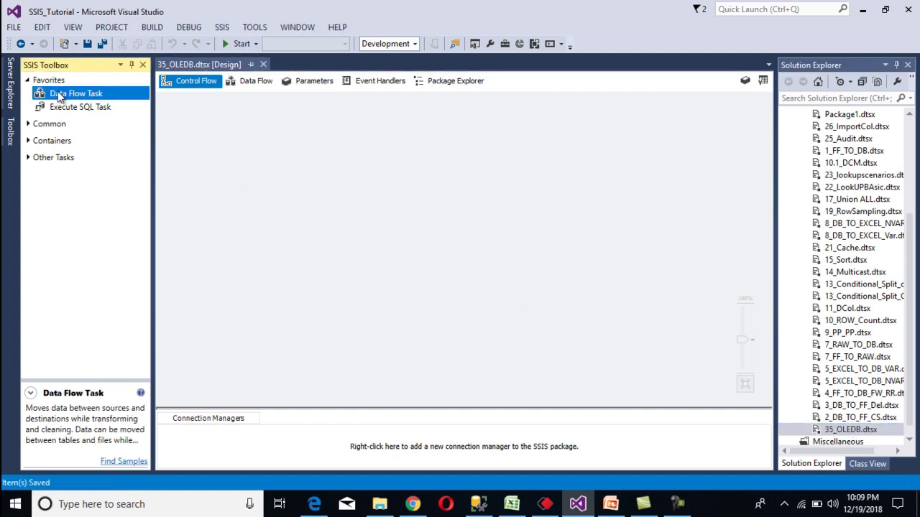
# Step: Place a Data Flow Task on the Control Flow and open its data flow design
pyautogui.click(251, 145)
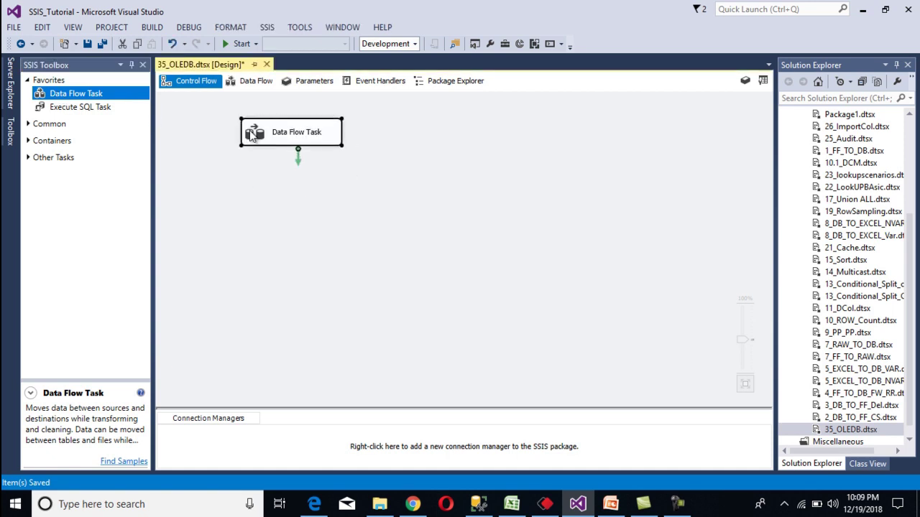
pyautogui.doubleClick(252, 135)
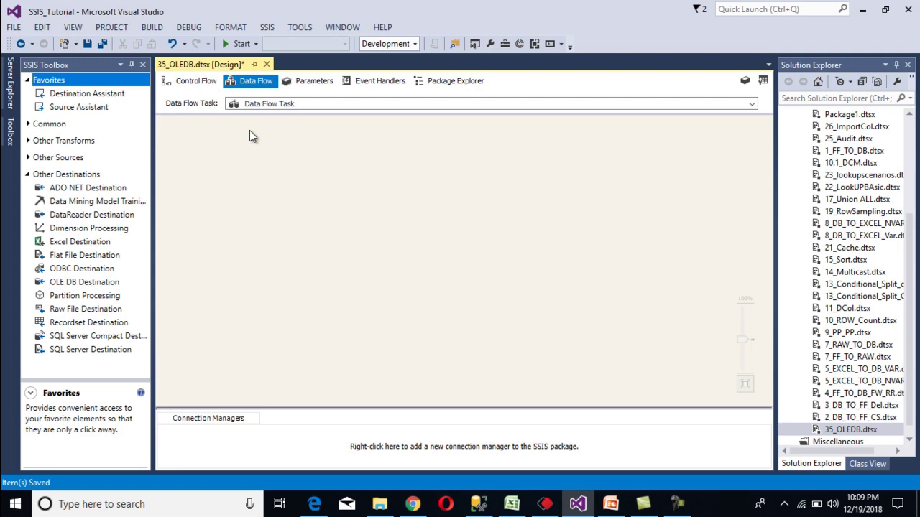
pyautogui.click(127, 255)
pyautogui.press('Left')
pyautogui.press('Left')
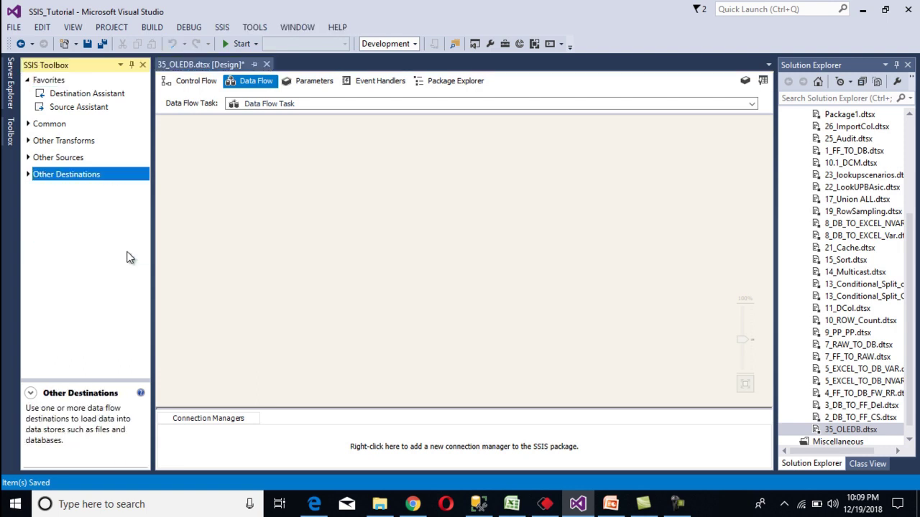
pyautogui.press('Up')
pyautogui.press('Right')
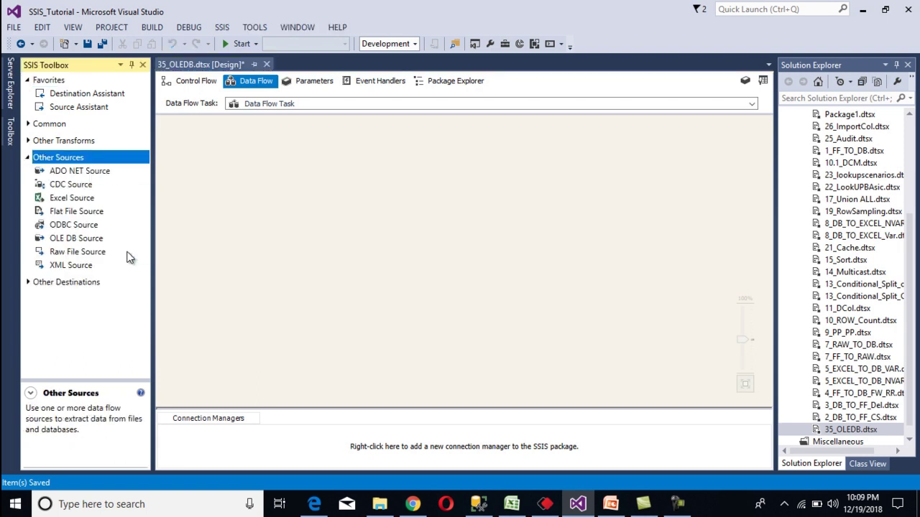
# Step: Drop an OLE DB Source onto the data flow and open its editor
pyautogui.click(71, 239)
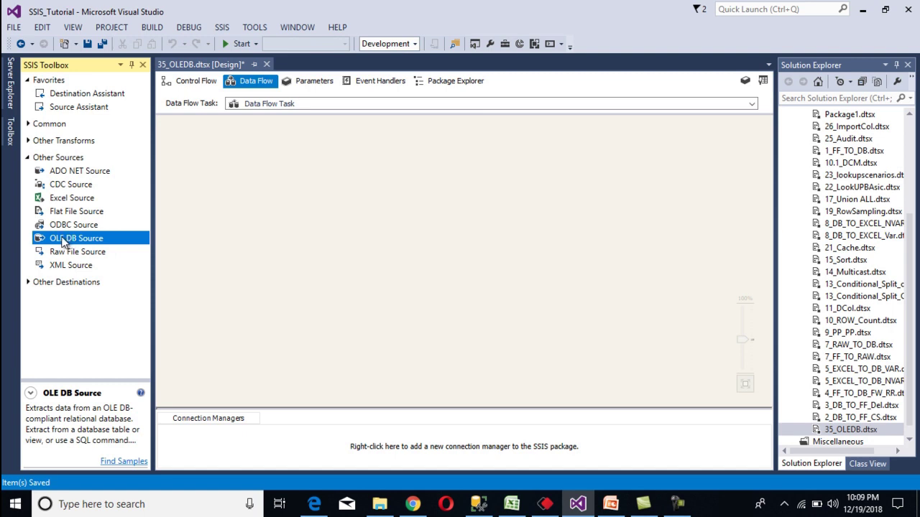
pyautogui.moveTo(62, 242); pyautogui.dragTo(290, 143)
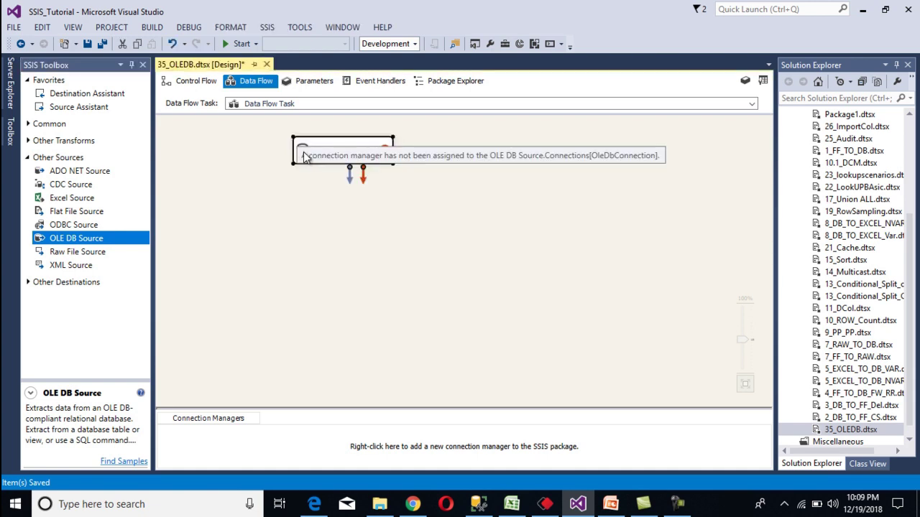
pyautogui.doubleClick(305, 156)
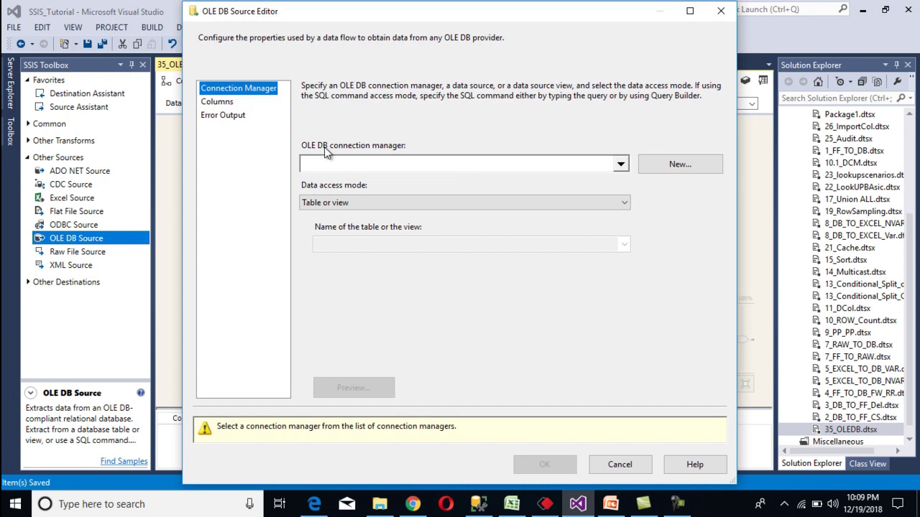
# Step: Point the OLE DB Source at [dbo].[OLEDB_Command_Source] via SSIS_TEST, outputting Id and Name
pyautogui.click(680, 165)
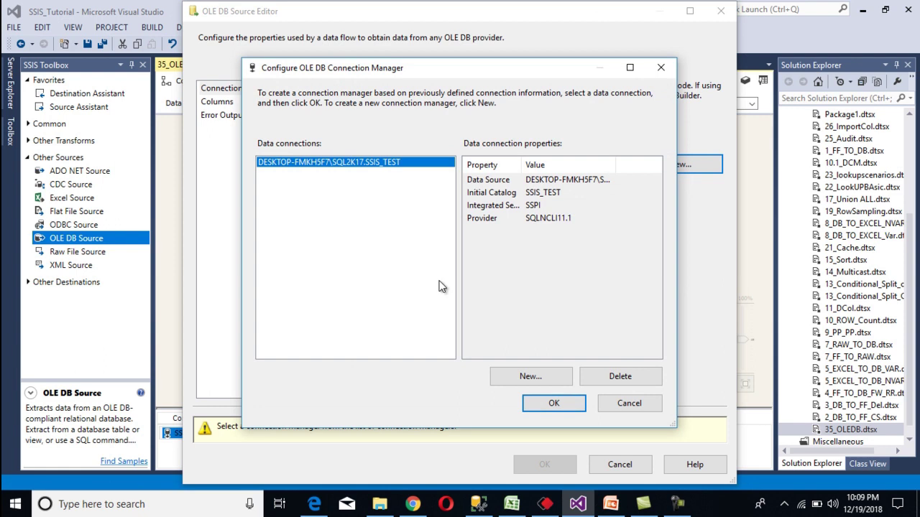
pyautogui.click(551, 405)
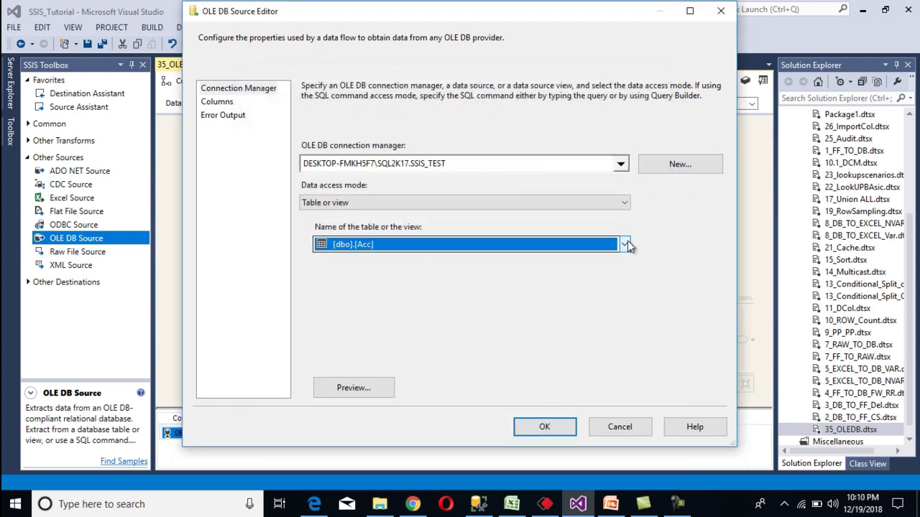
pyautogui.click(625, 245)
pyautogui.scroll(-5, 627, 247)
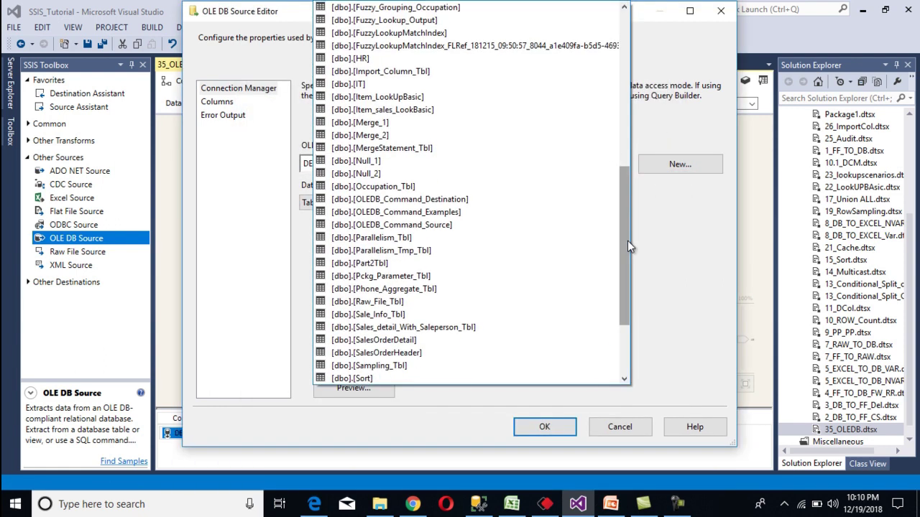
pyautogui.click(554, 226)
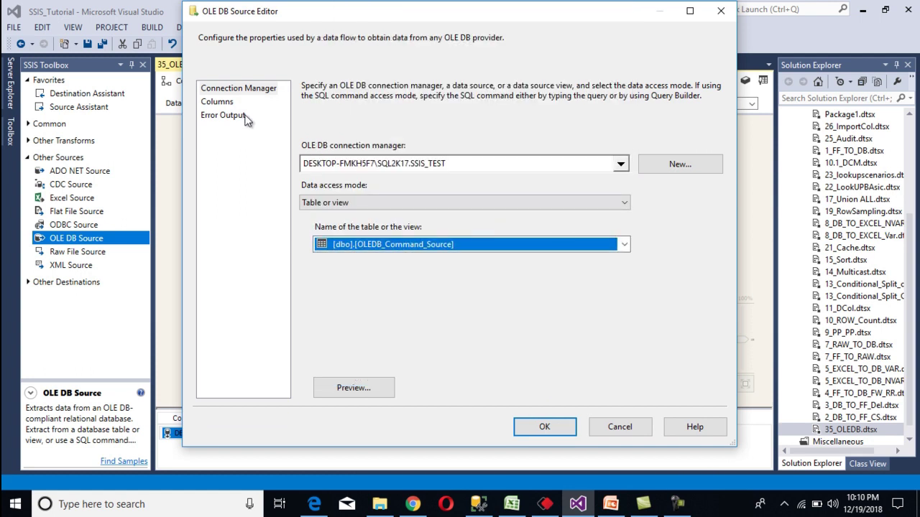
pyautogui.click(217, 101)
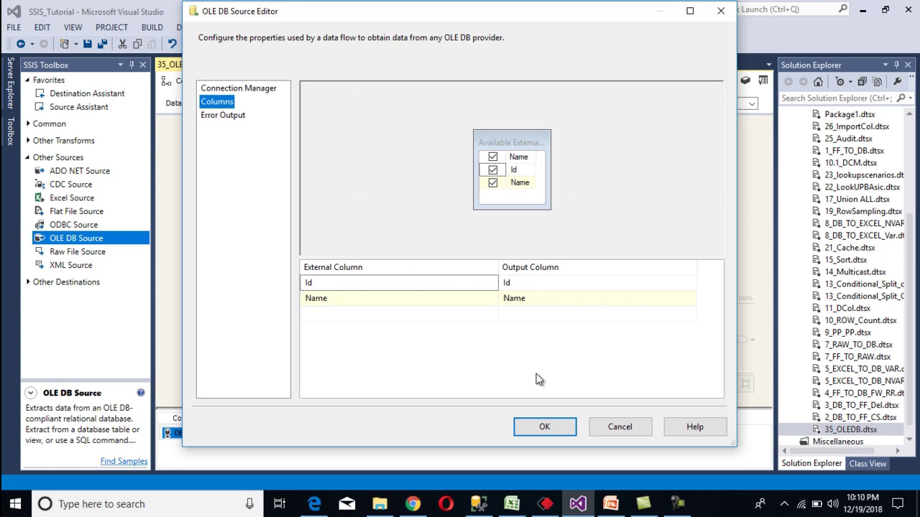
pyautogui.click(544, 427)
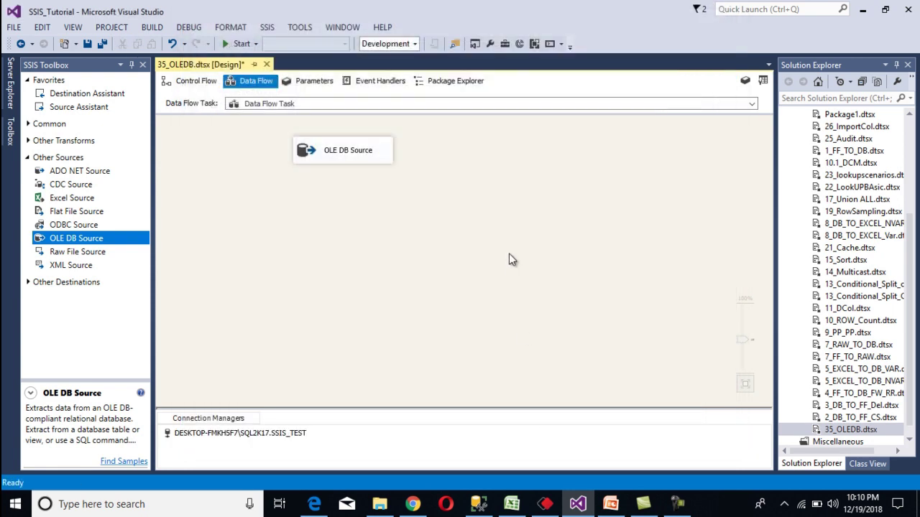
# Step: Save the package and place an OLE DB Command below the OLE DB Source
pyautogui.hotkey('ctrl', 's')
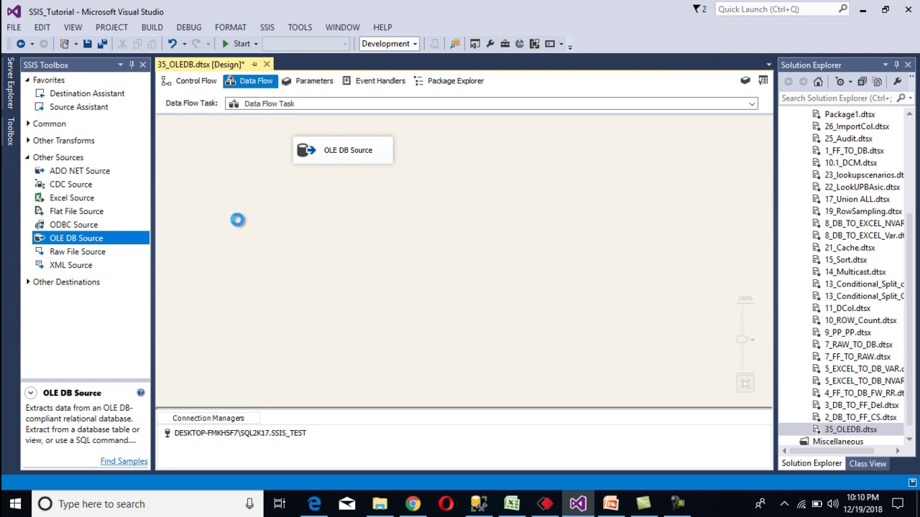
pyautogui.click(72, 210)
pyautogui.press('Left')
pyautogui.press('Left')
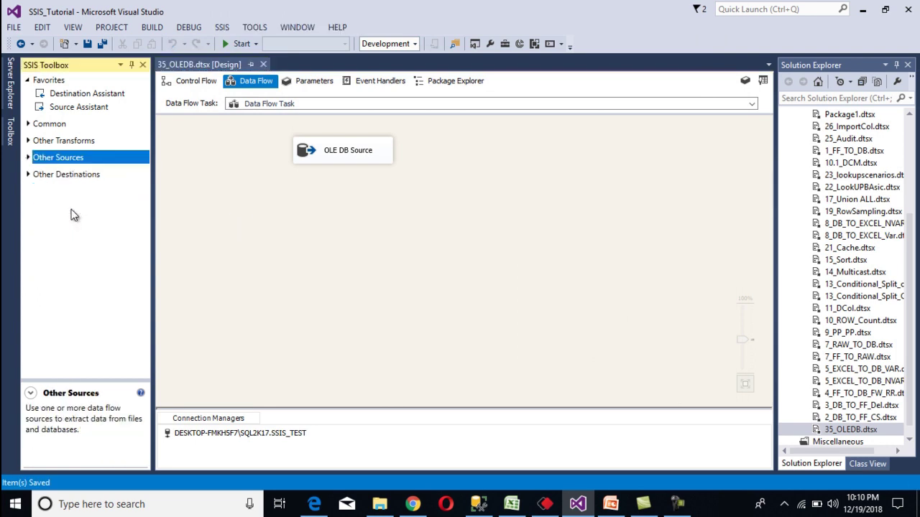
pyautogui.press('Up')
pyautogui.press('Right')
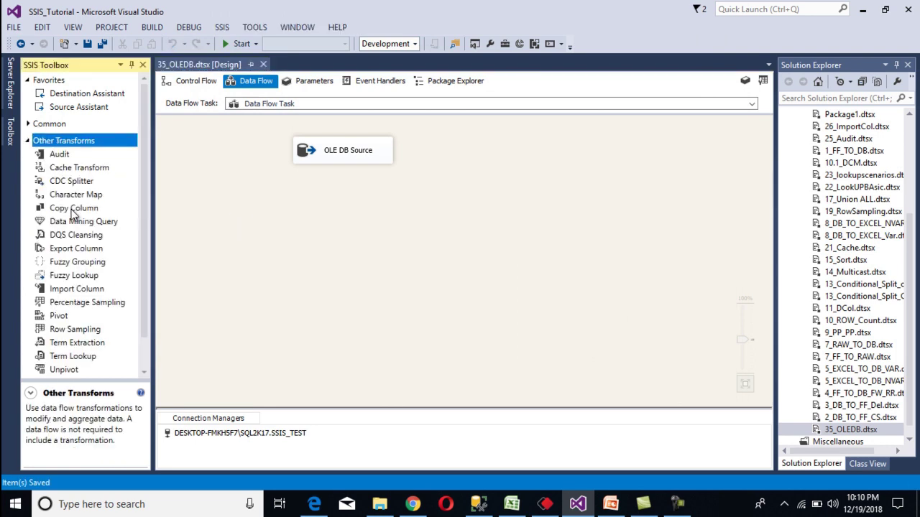
pyautogui.press('Up')
pyautogui.press('Right')
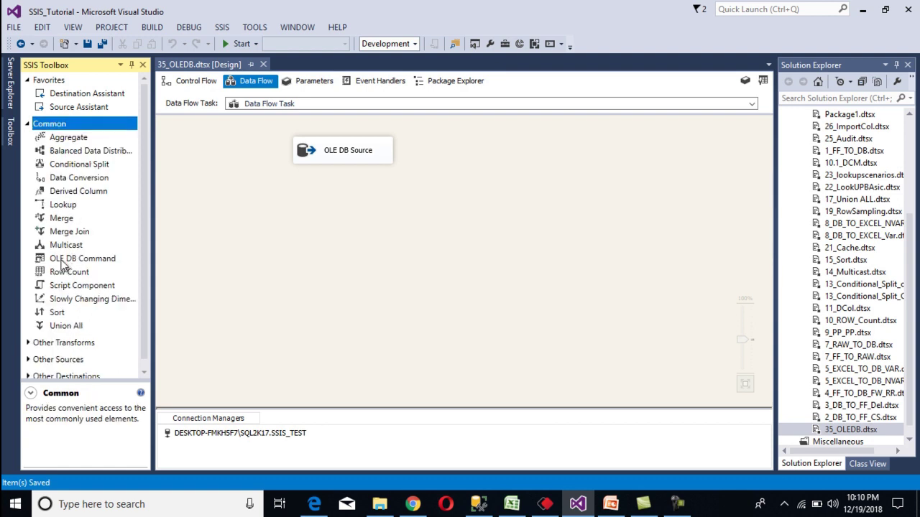
pyautogui.click(61, 264)
pyautogui.moveTo(61, 264); pyautogui.dragTo(349, 192)
# Step: Connect the OLE DB Source's output to the OLE DB Command
pyautogui.click(332, 162)
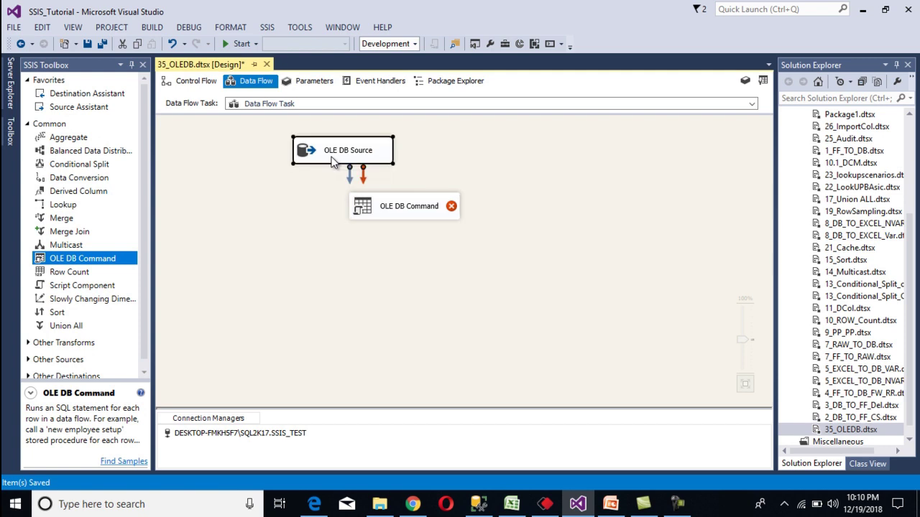
pyautogui.moveTo(351, 180); pyautogui.dragTo(391, 207)
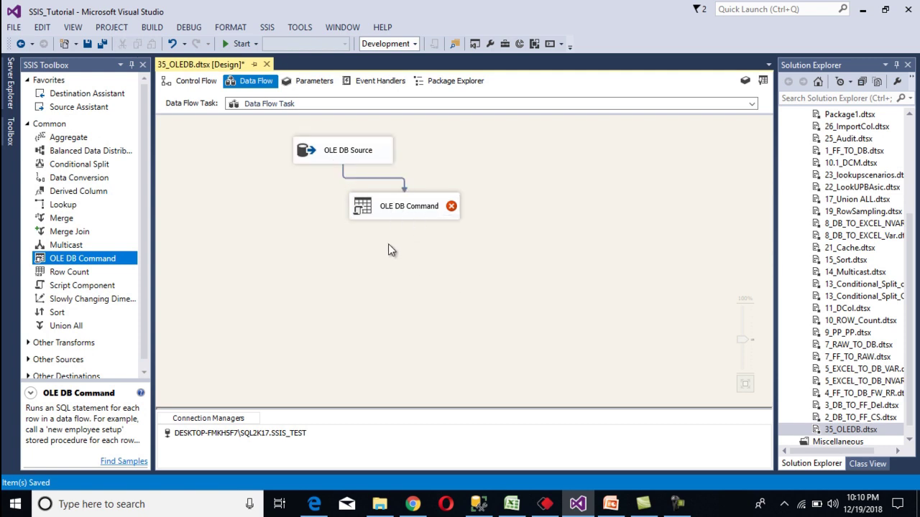
pyautogui.moveTo(405, 200)
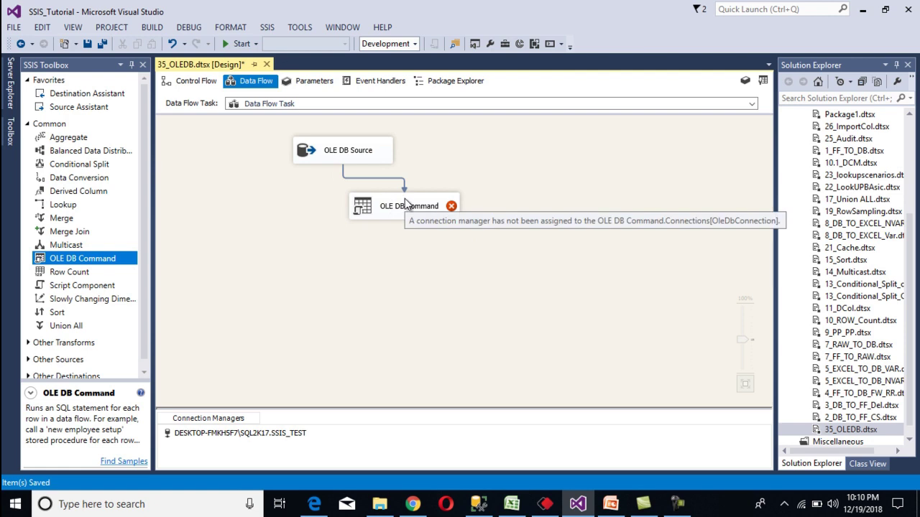
pyautogui.click(359, 212)
# Step: Assign the SSIS_TEST connection to the OLE DB Command's OleDbConnection
pyautogui.doubleClick(358, 215)
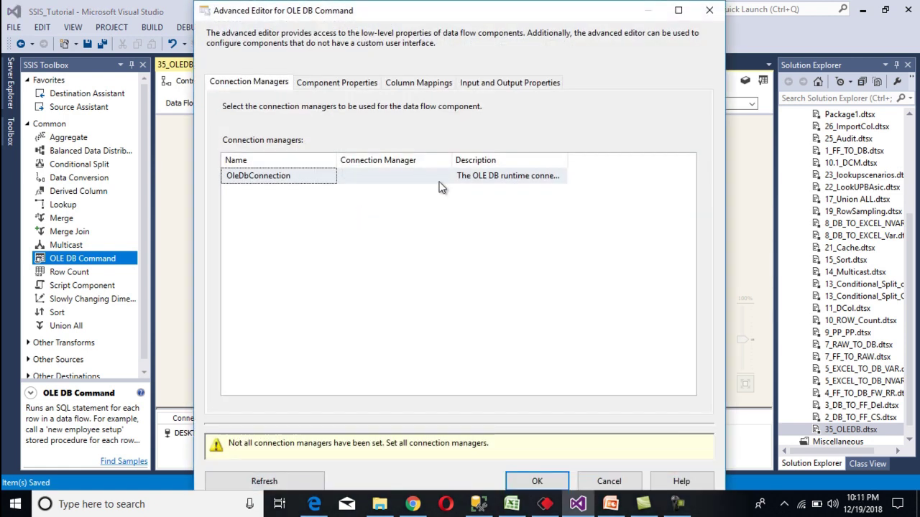
pyautogui.click(452, 178)
pyautogui.click(447, 177)
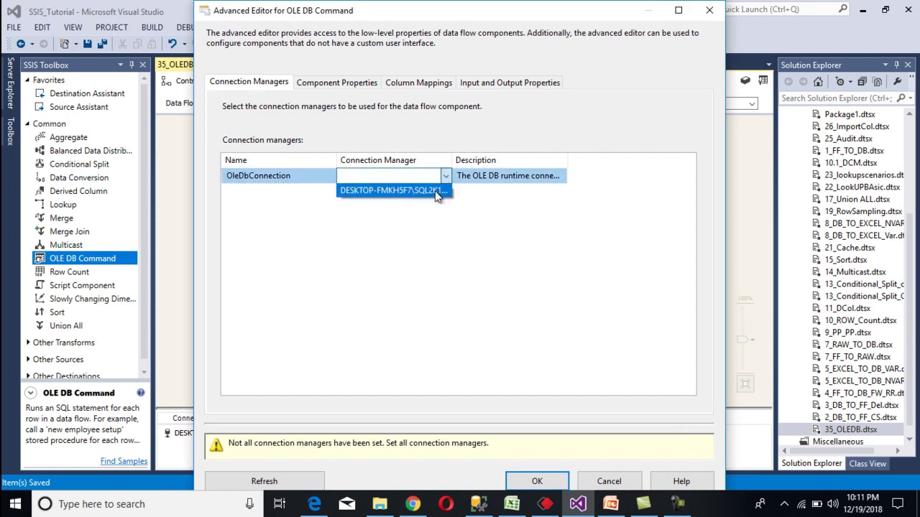
pyautogui.click(435, 190)
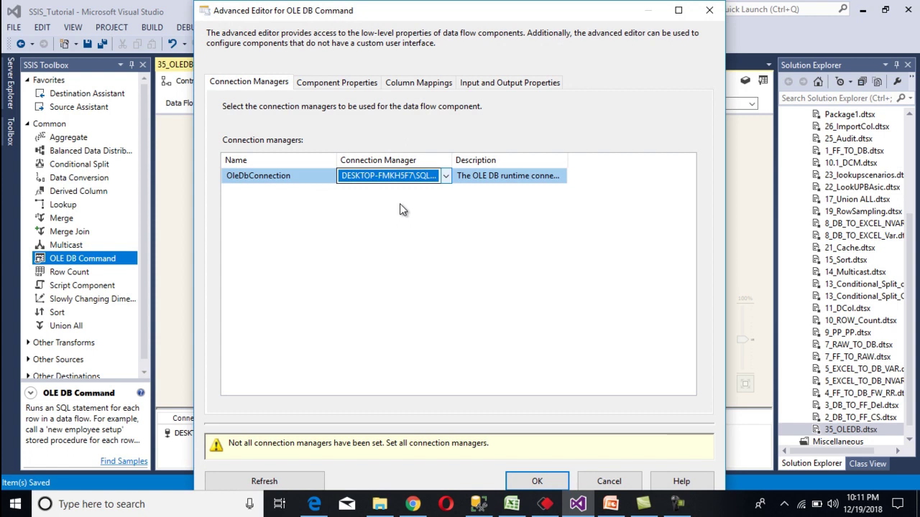
pyautogui.click(333, 84)
pyautogui.click(332, 84)
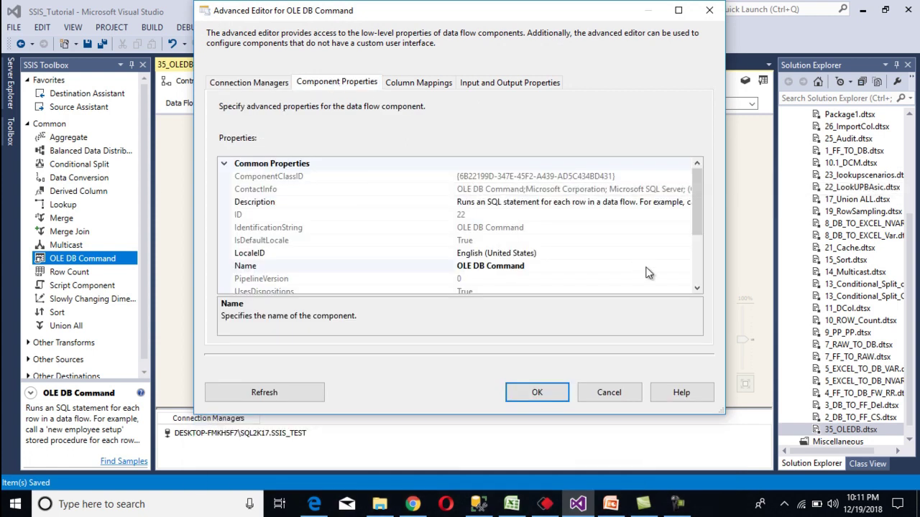
pyautogui.moveTo(700, 289); pyautogui.dragTo(700, 291)
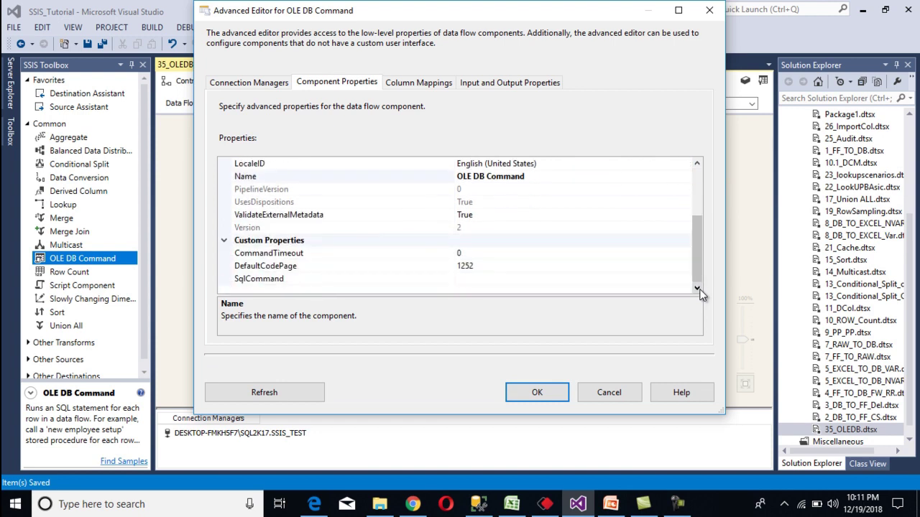
# Step: Open the SqlCommand text editor and copy the Insert statement from the SSMS query
pyautogui.click(535, 279)
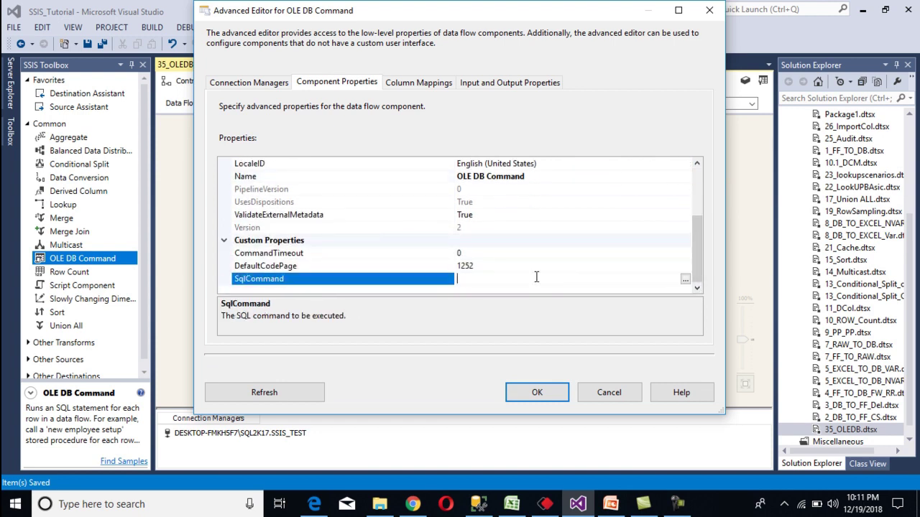
pyautogui.click(686, 279)
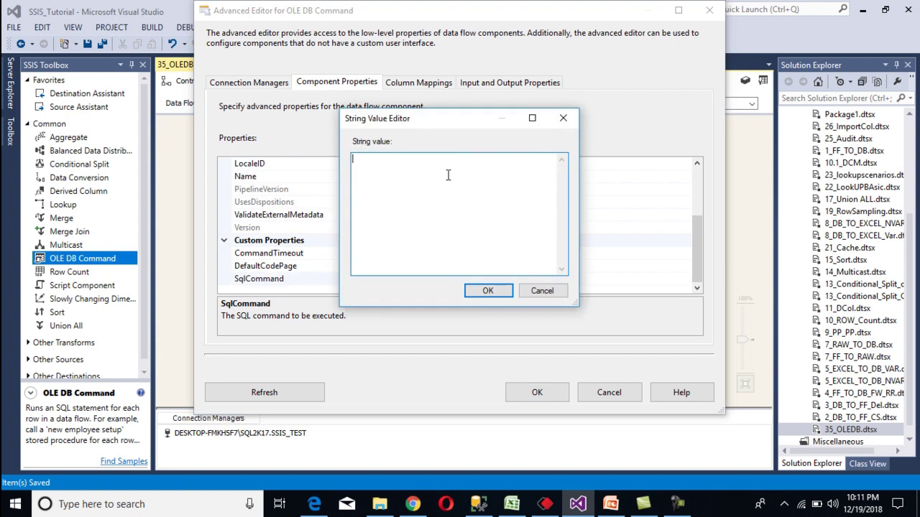
pyautogui.click(477, 503)
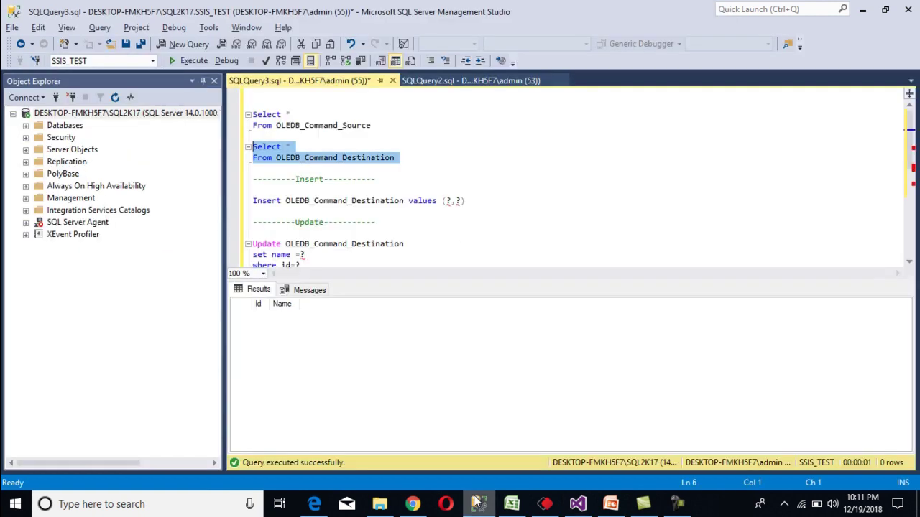
pyautogui.click(471, 204)
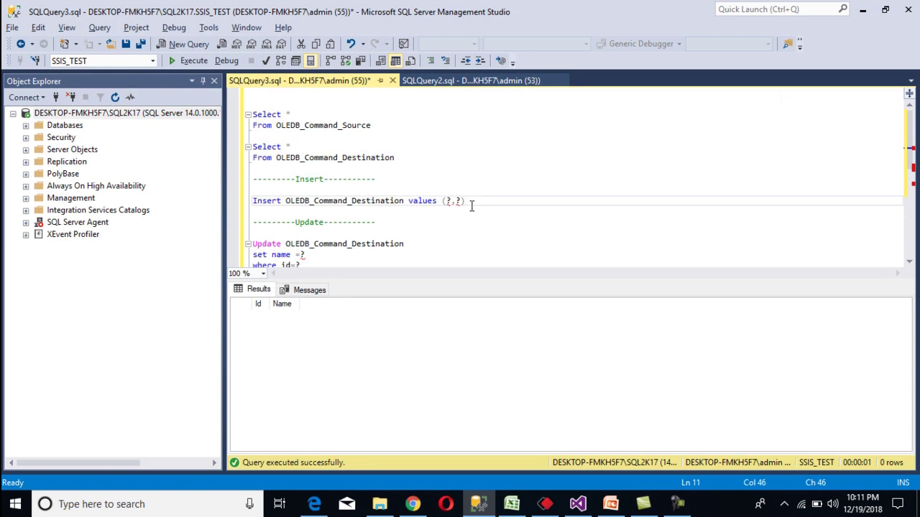
pyautogui.hotkey('shift', 'Home')
pyautogui.hotkey('ctrl', 'c')
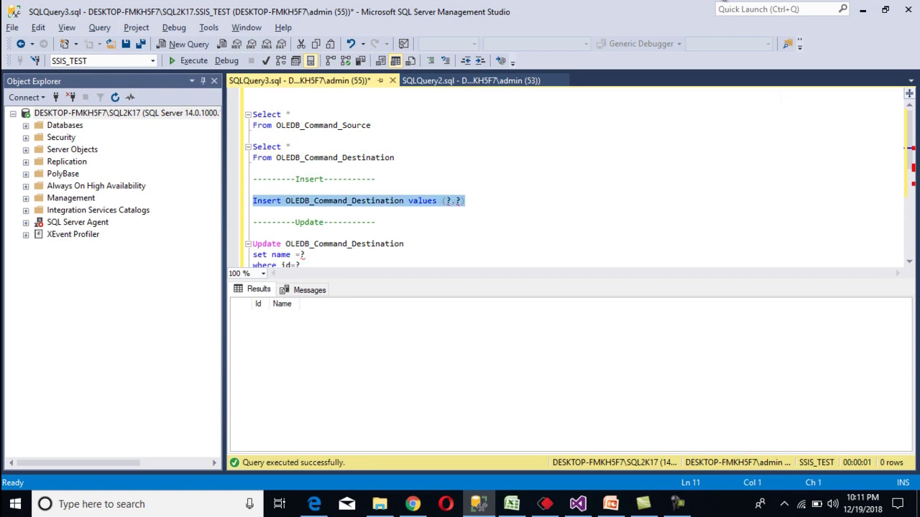
# Step: Paste 'Insert OLEDB_Command_Destination values (?,?)' as the SqlCommand and confirm it
pyautogui.click(862, 9)
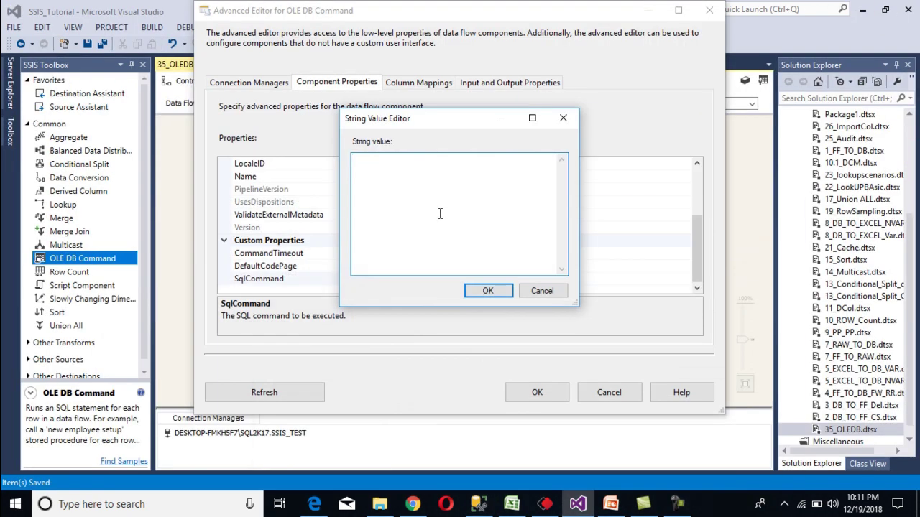
pyautogui.hotkey('ctrl', 'v')
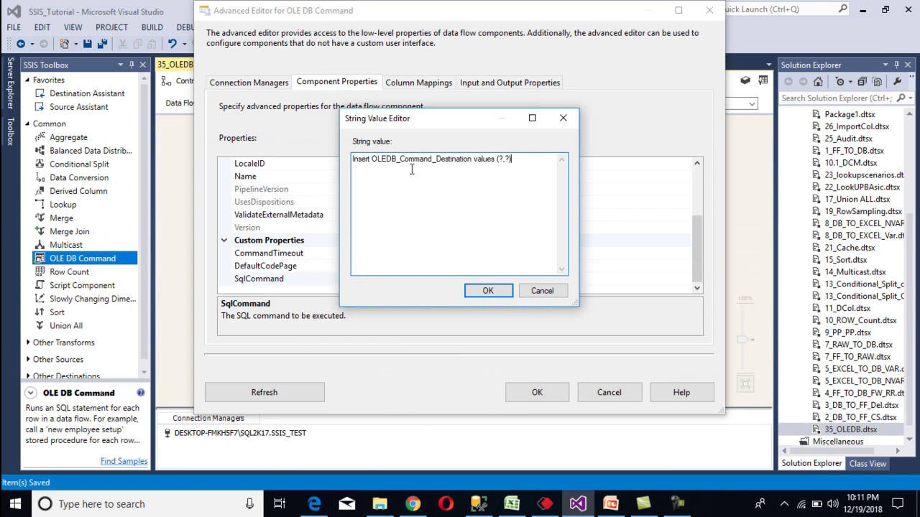
pyautogui.doubleClick(446, 158)
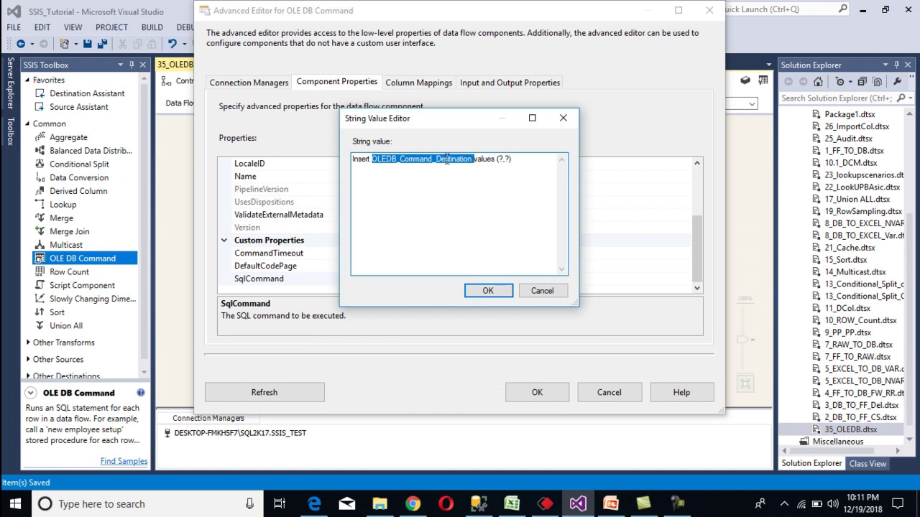
pyautogui.click(499, 159)
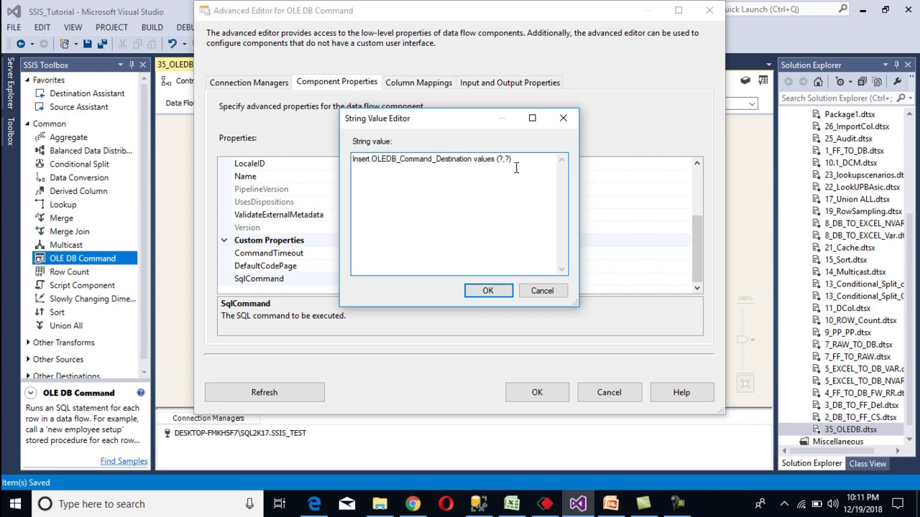
pyautogui.press('Right')
pyautogui.click(482, 294)
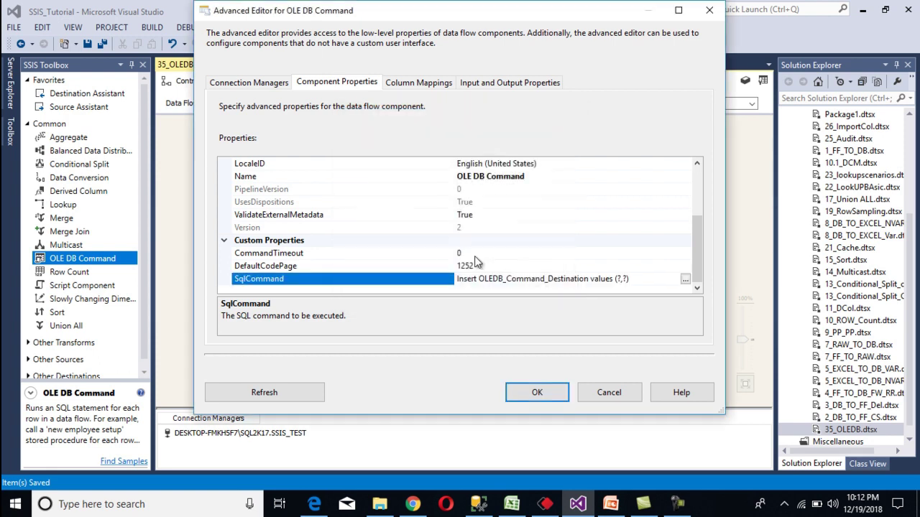
# Step: Map input column Id to Param_0 and Name to Param_1, then close the editor
pyautogui.click(426, 83)
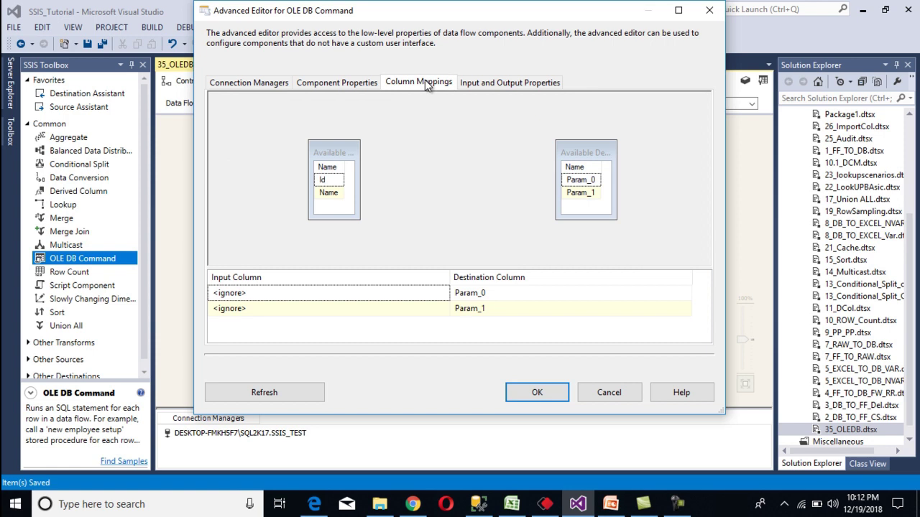
pyautogui.click(329, 183)
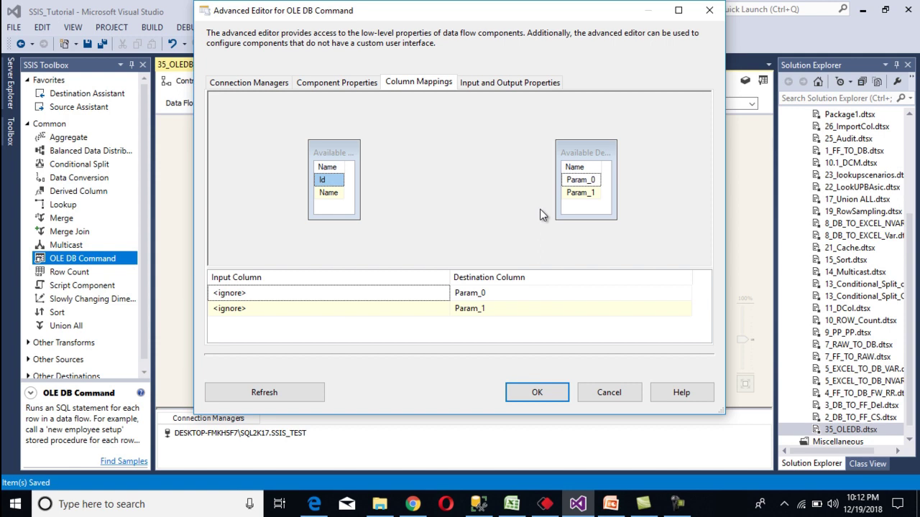
pyautogui.moveTo(330, 184); pyautogui.dragTo(579, 186)
pyautogui.click(329, 192)
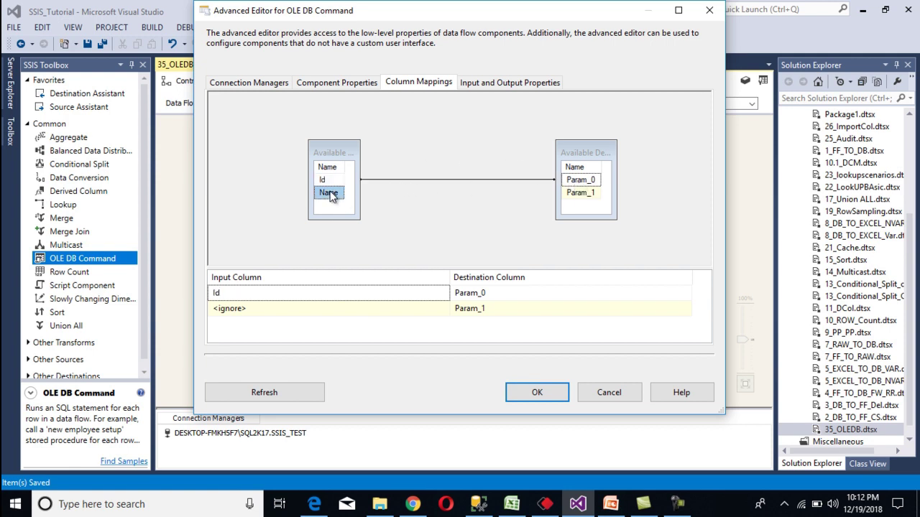
pyautogui.moveTo(331, 196); pyautogui.dragTo(585, 196)
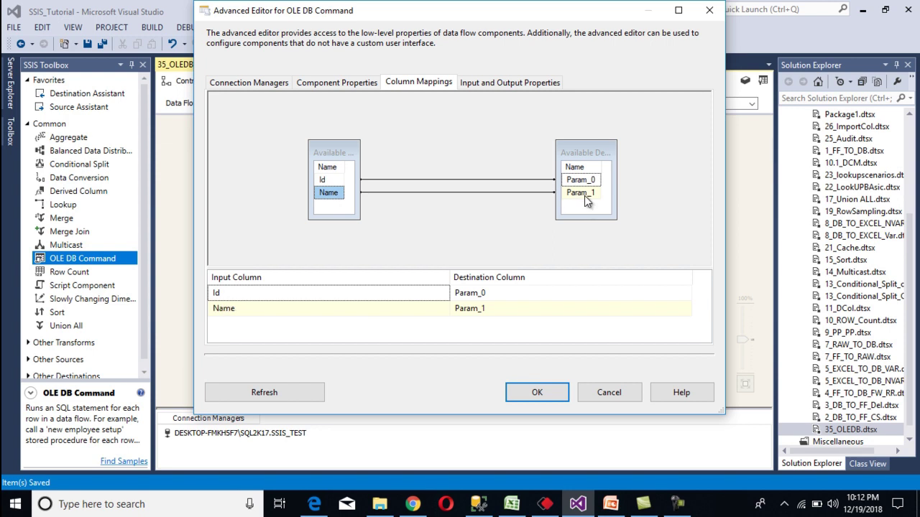
pyautogui.click(458, 159)
pyautogui.click(529, 394)
# Step: Save 35_OLEDB, run it until 8 rows pass successfully, then stop debugging
pyautogui.hotkey('ctrl', 's')
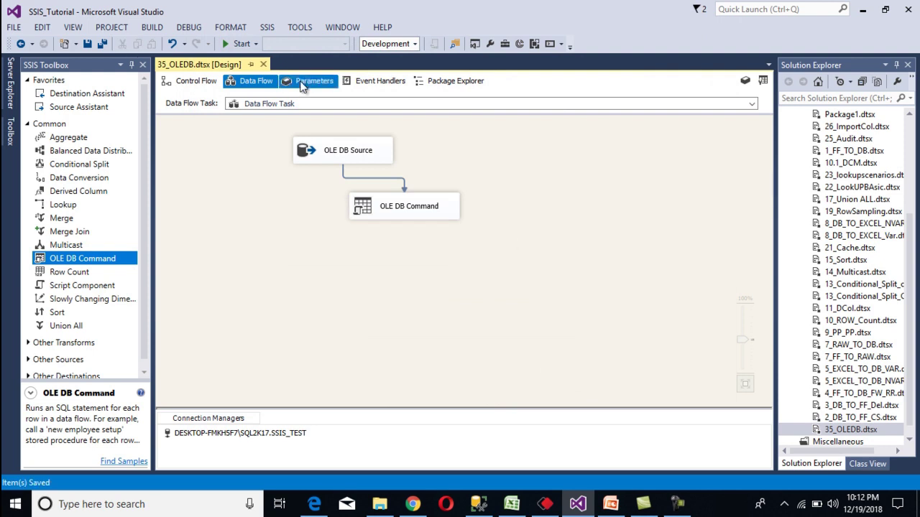
pyautogui.click(241, 44)
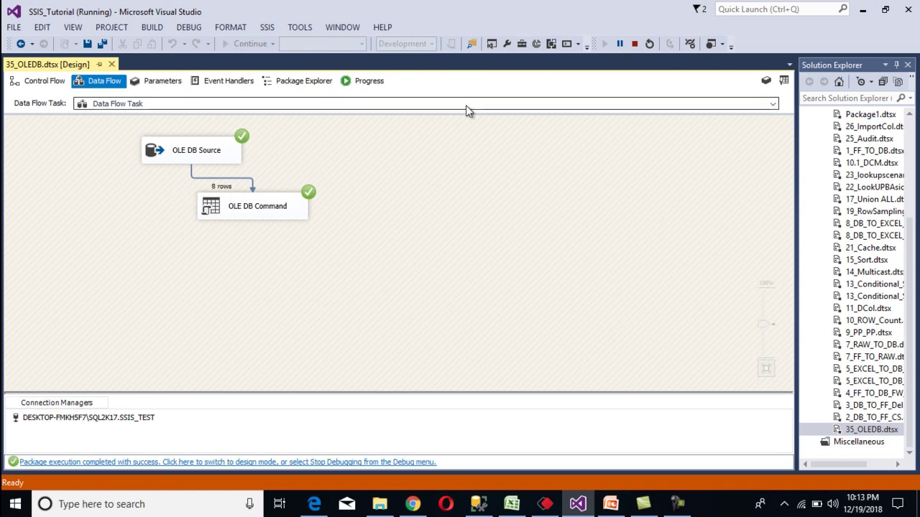
pyautogui.click(636, 45)
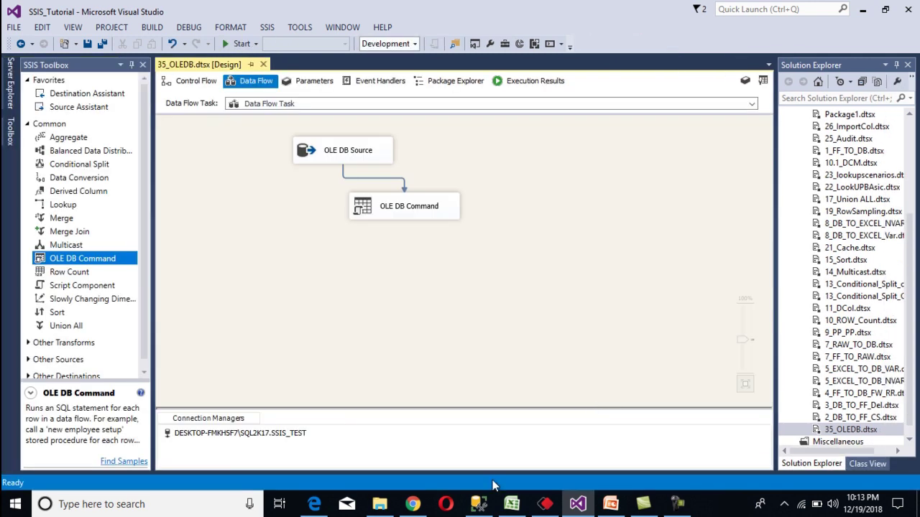
# Step: Rerun the OLEDB_Command_Destination query in SSMS to see 8 rows, then return to Visual Studio
pyautogui.click(478, 504)
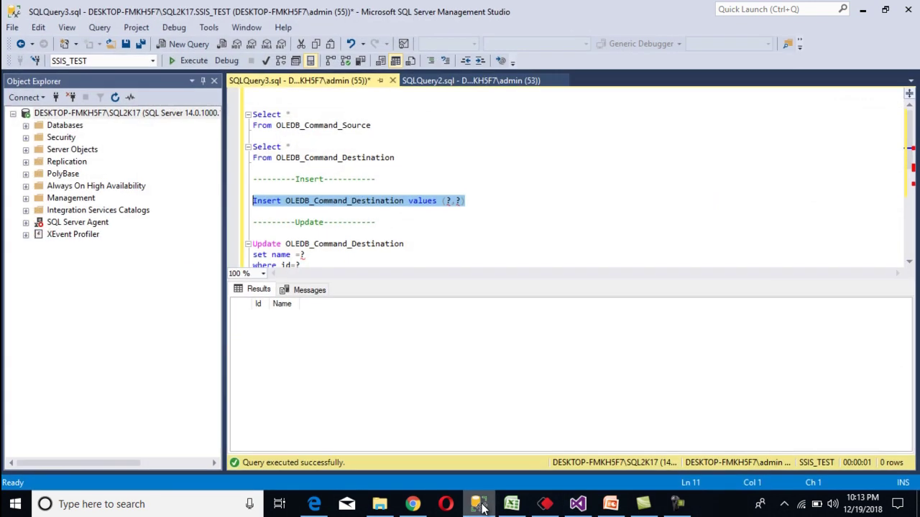
pyautogui.click(414, 157)
pyautogui.hotkey('shift', 'Up')
pyautogui.hotkey('shift', 'Home')
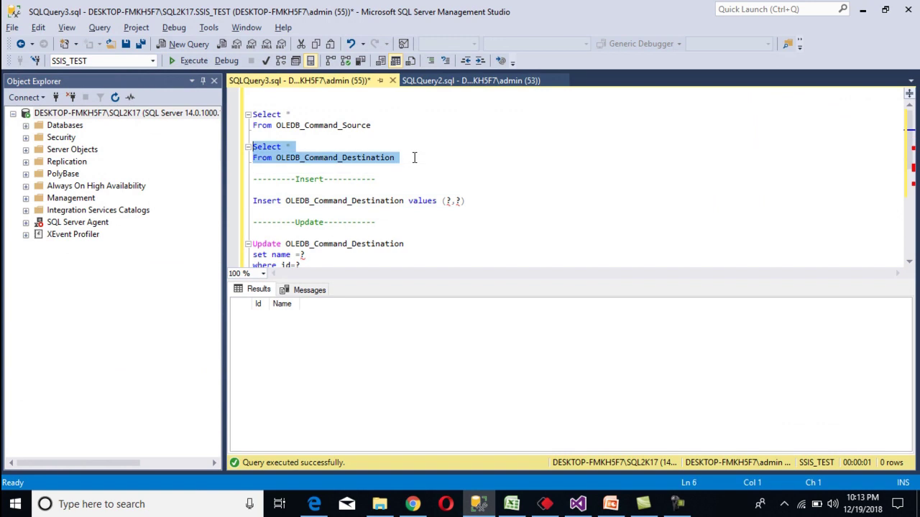
pyautogui.press('F5')
pyautogui.click(290, 345)
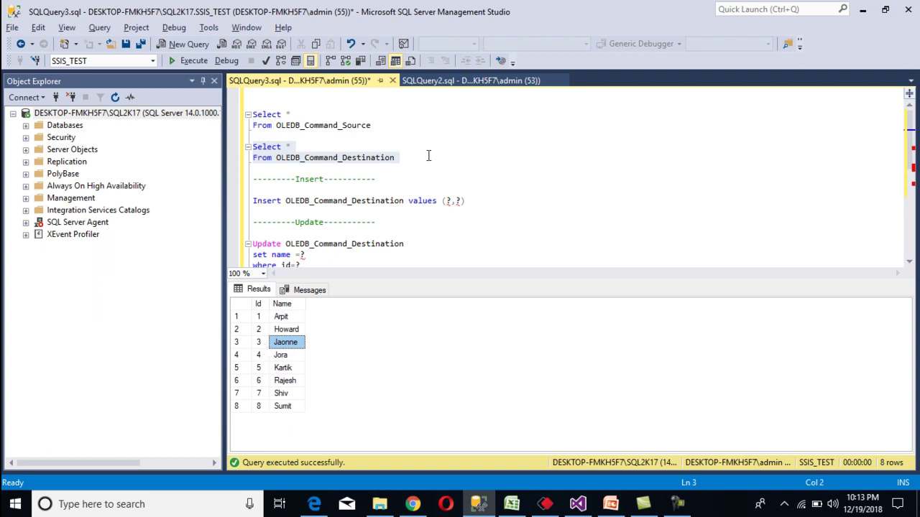
pyautogui.hotkey('alt', 'Tab')
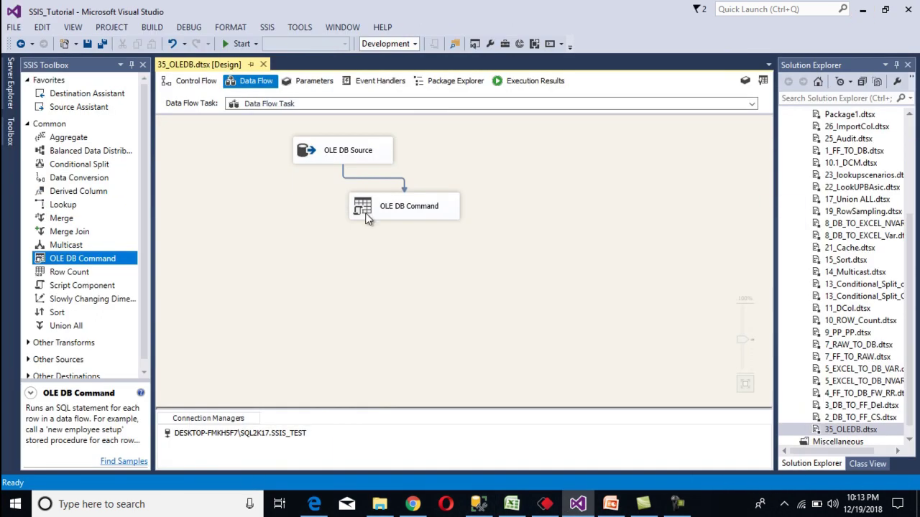
# Step: Replace the OLE DB Command's SqlCommand with 'Delete from OLEDB_Command_Destination where id=?' copied from SSMS
pyautogui.doubleClick(363, 210)
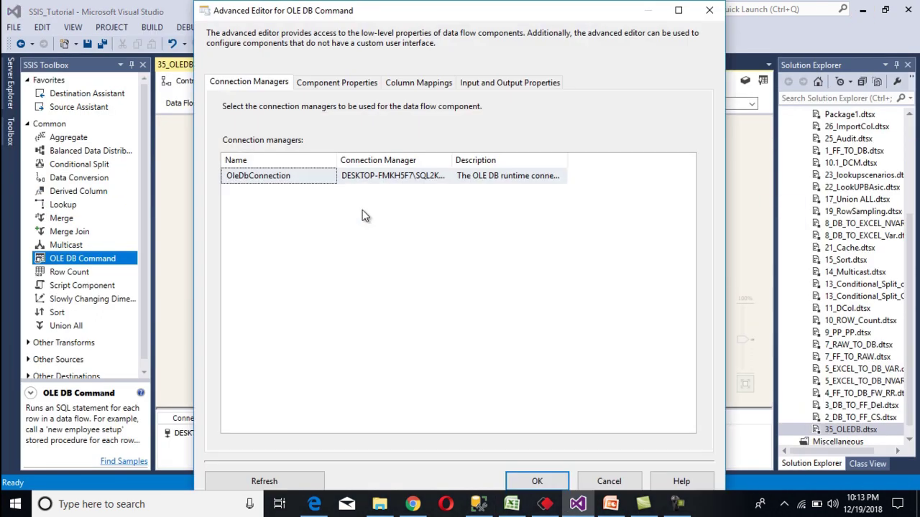
pyautogui.click(345, 80)
pyautogui.click(697, 367)
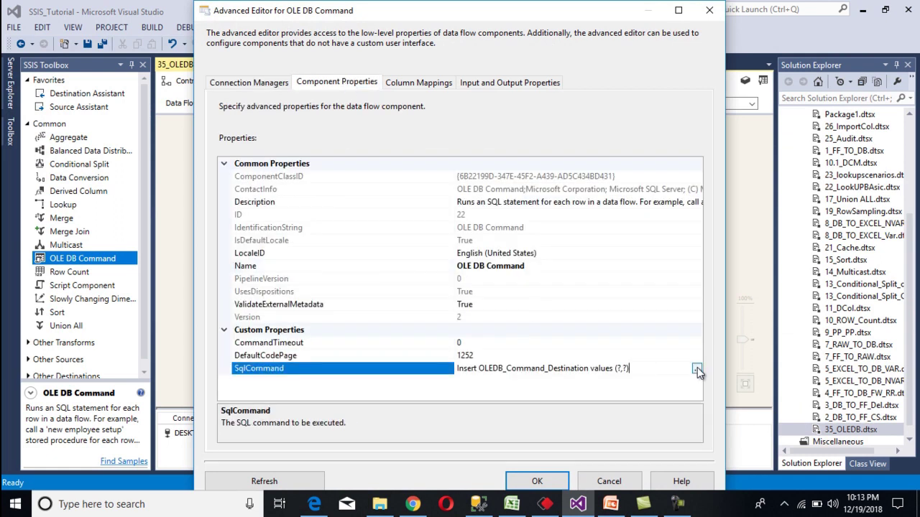
pyautogui.click(697, 367)
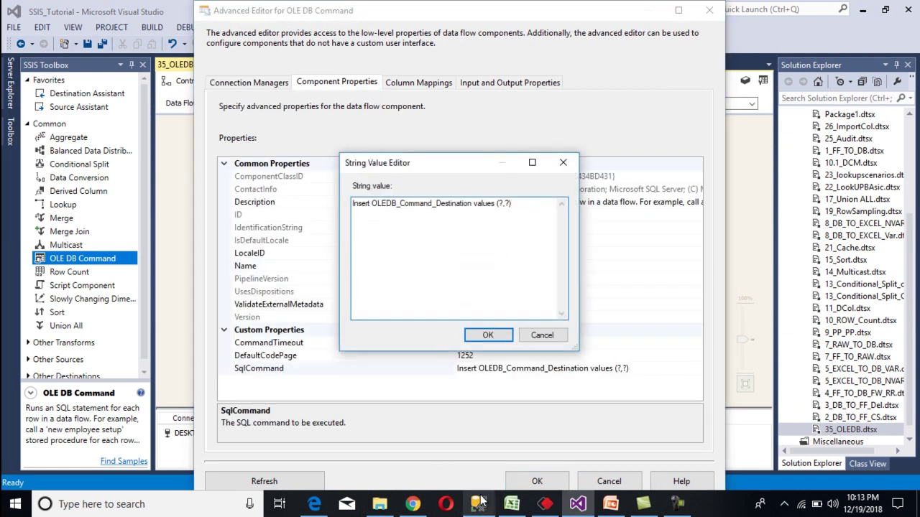
pyautogui.click(478, 503)
pyautogui.press('Down')
pyautogui.press('Down')
pyautogui.press('Down')
pyautogui.press('Down')
pyautogui.press('Down')
pyautogui.press('Down')
pyautogui.press('Down')
pyautogui.press('Down')
pyautogui.press('Down')
pyautogui.press('Down')
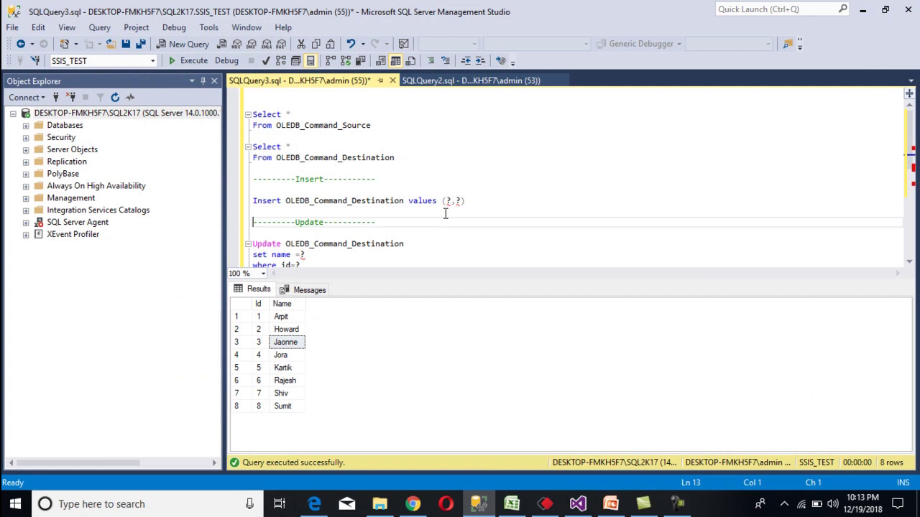
pyautogui.hotkey('shift', 'Up')
pyautogui.hotkey('ctrl', 'c')
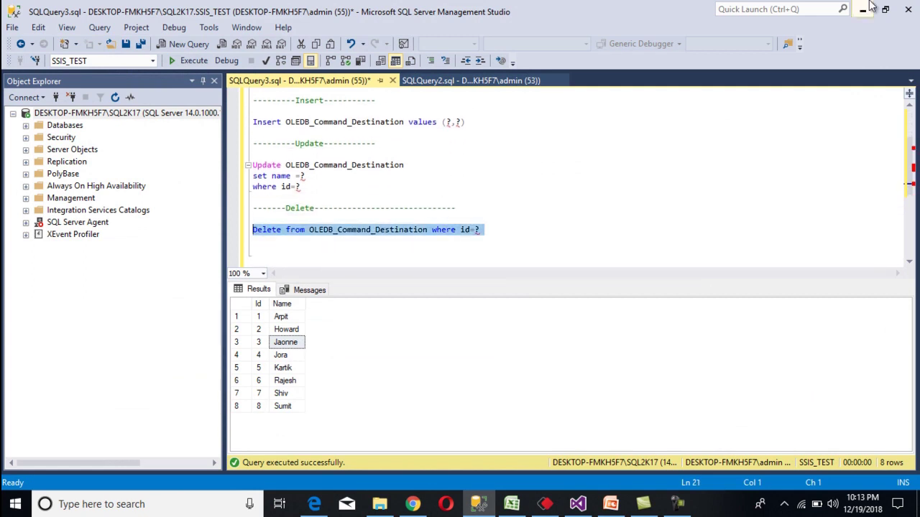
pyautogui.hotkey('alt', 'Tab')
pyautogui.tripleClick(518, 206)
pyautogui.hotkey('ctrl', 'v')
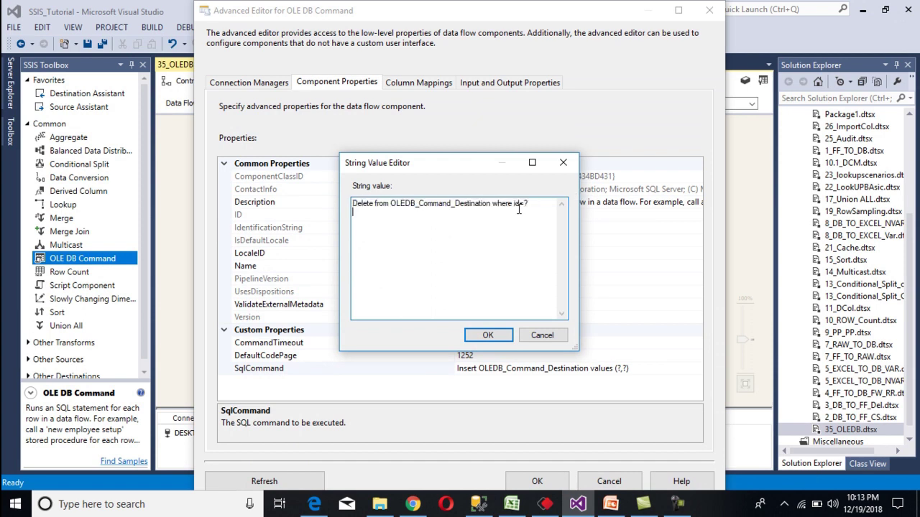
pyautogui.click(499, 335)
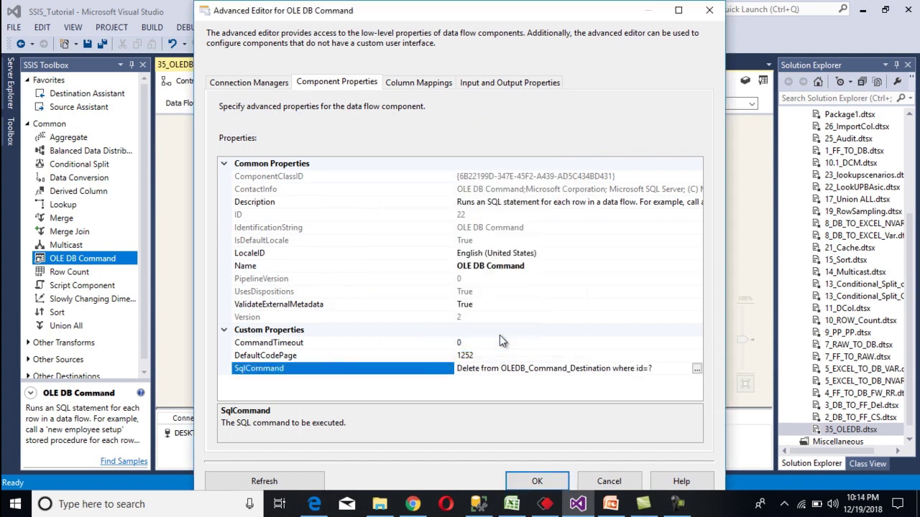
# Step: Map the Id input column to Param_0 and close the Advanced Editor
pyautogui.click(420, 81)
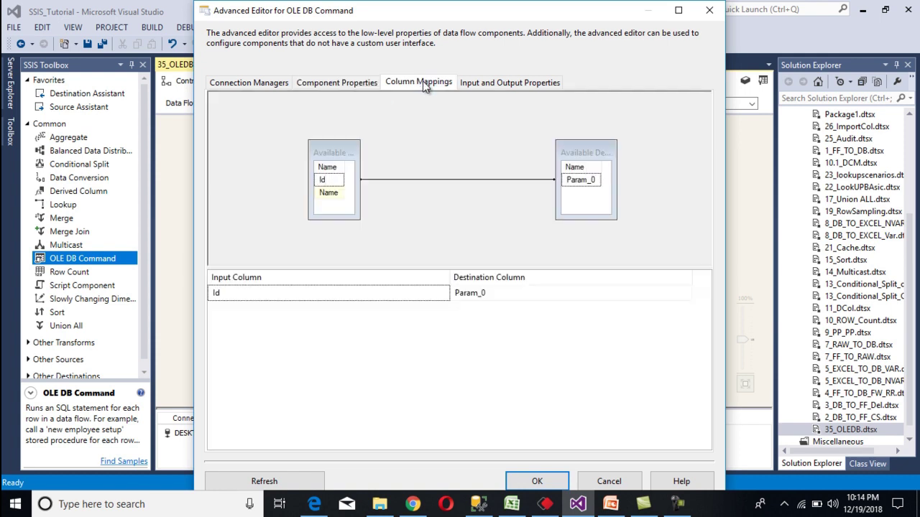
pyautogui.moveTo(330, 180); pyautogui.dragTo(586, 181)
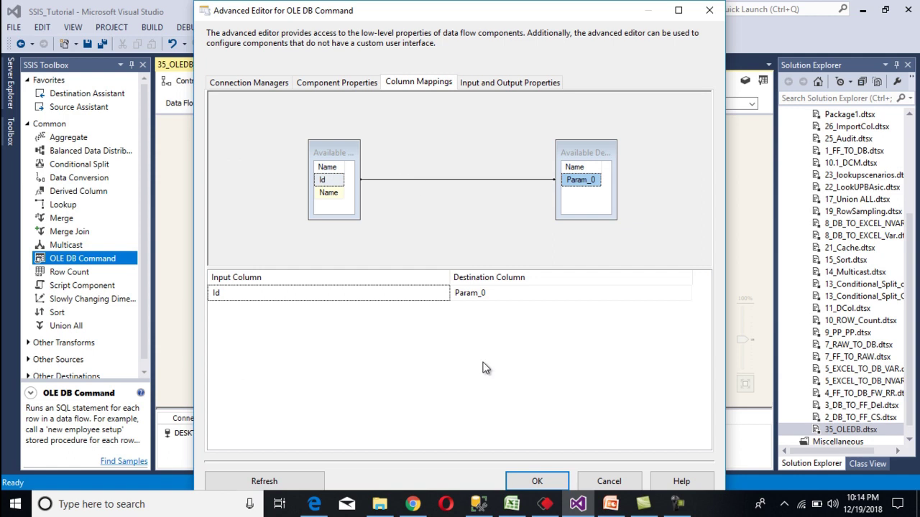
pyautogui.click(531, 482)
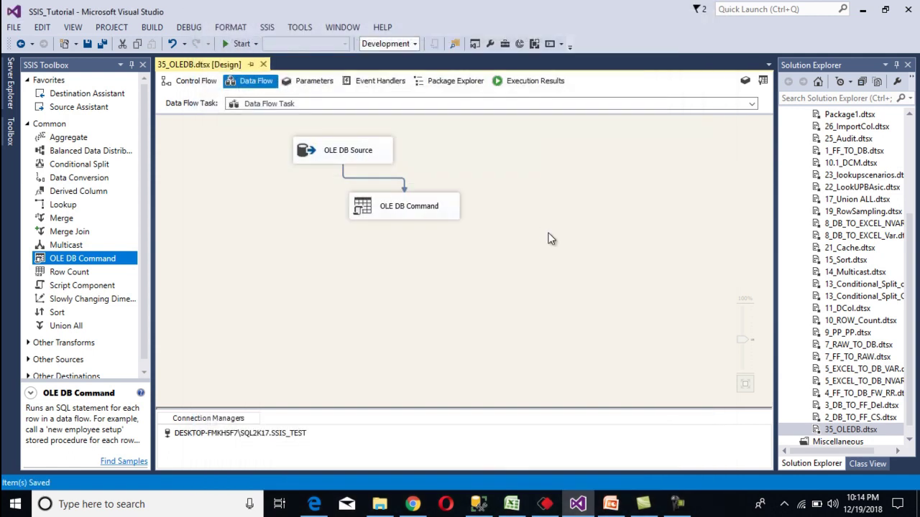
# Step: Run the 35_OLEDB package through its 8 rows, stop debugging, and go to Management Studio
pyautogui.click(231, 40)
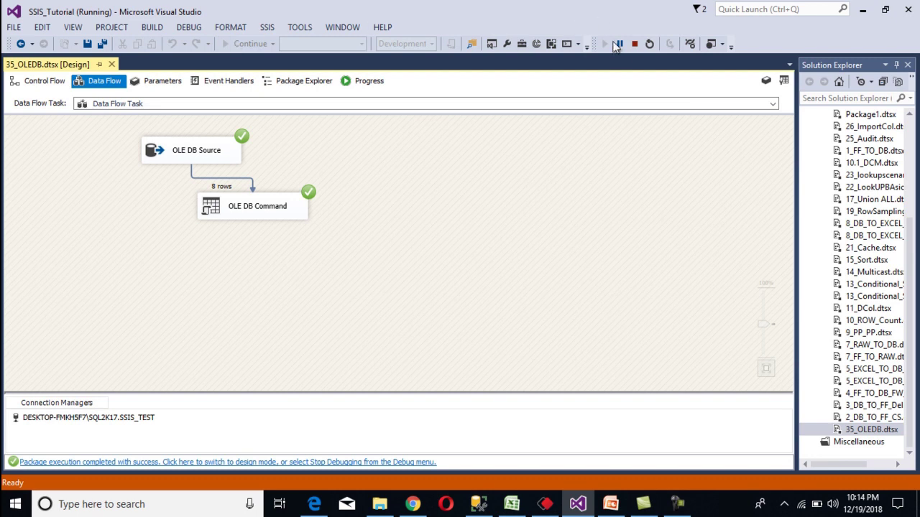
pyautogui.click(633, 46)
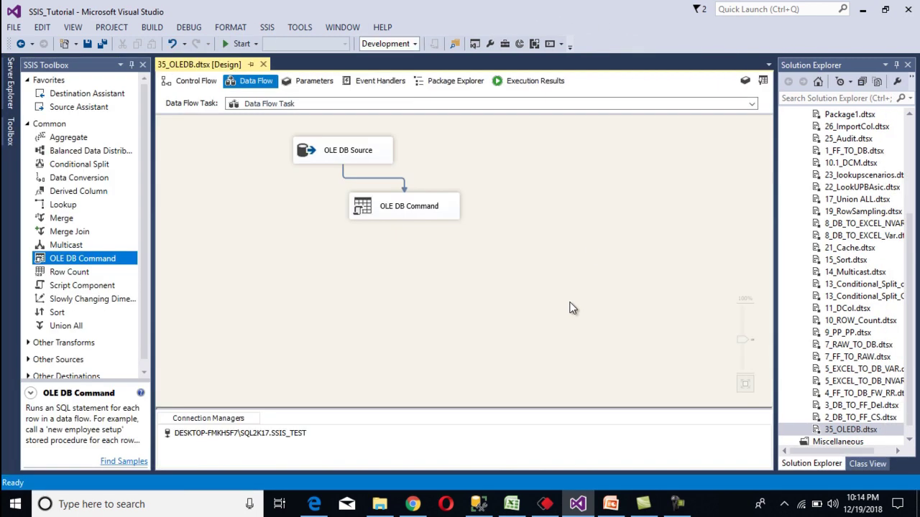
pyautogui.click(478, 503)
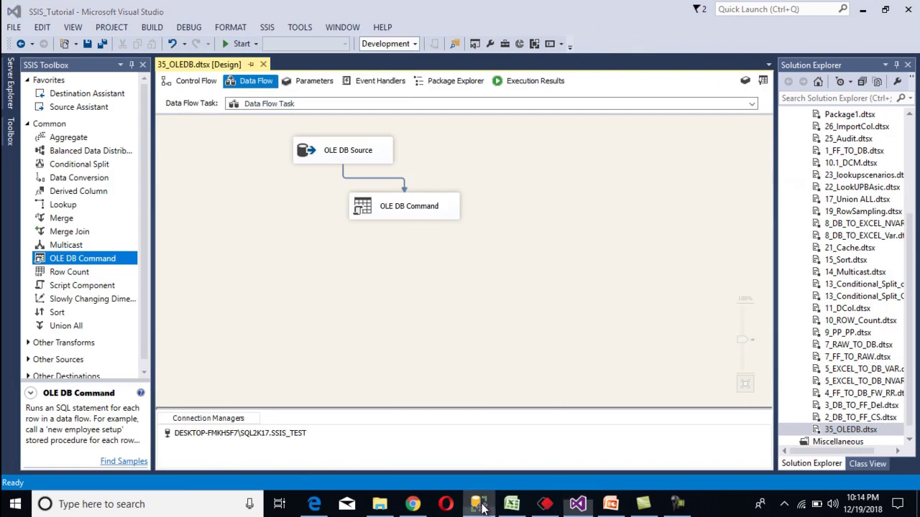
# Step: Select the query on OLEDB_Command_Destination in the SSMS script
pyautogui.scroll(1, 390, 245)
pyautogui.click(467, 124)
pyautogui.hotkey('shift', 'Up')
pyautogui.hotkey('shift', 'Up')
# Step: Confirm OLEDB_Command_Destination returns 0 rows, copy the Insert line, and reopen the OLE DB Command
pyautogui.click(197, 61)
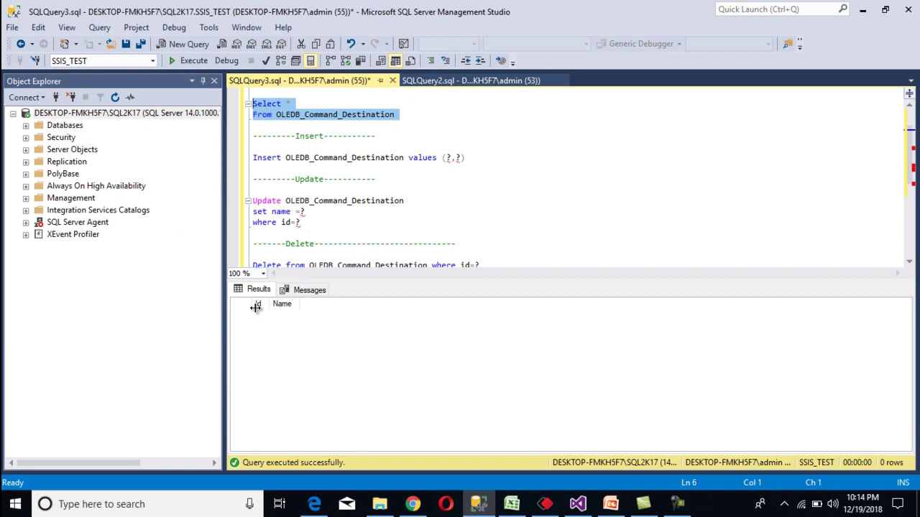
pyautogui.scroll(-1, 487, 147)
pyautogui.tripleClick(487, 140)
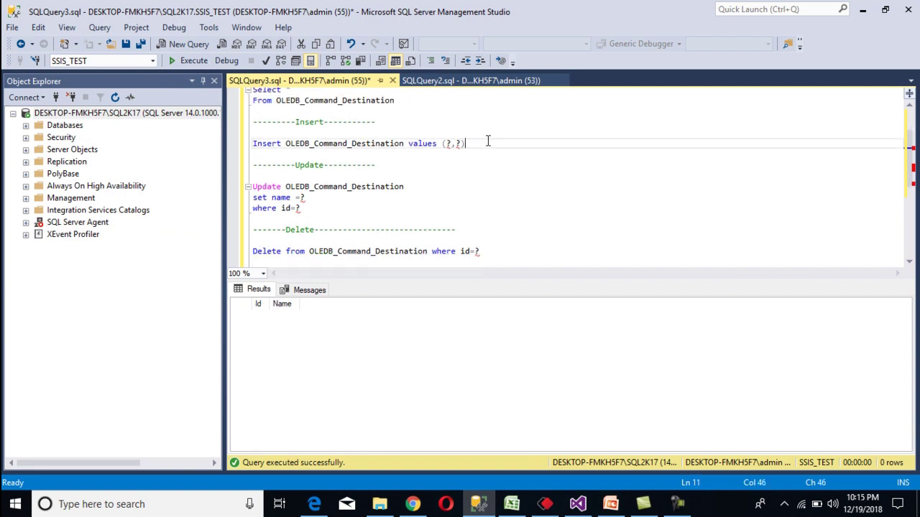
pyautogui.hotkey('shift', 'Down')
pyautogui.hotkey('ctrl', 'c')
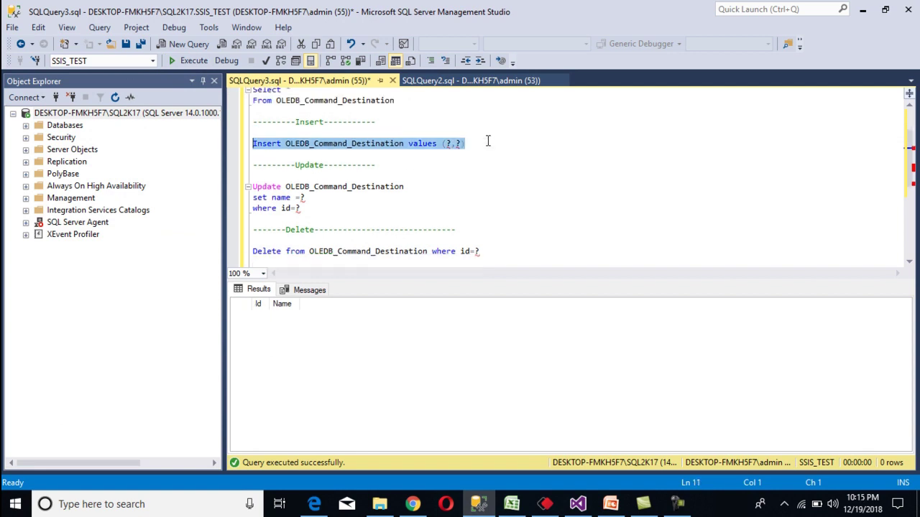
pyautogui.click(478, 504)
pyautogui.doubleClick(363, 209)
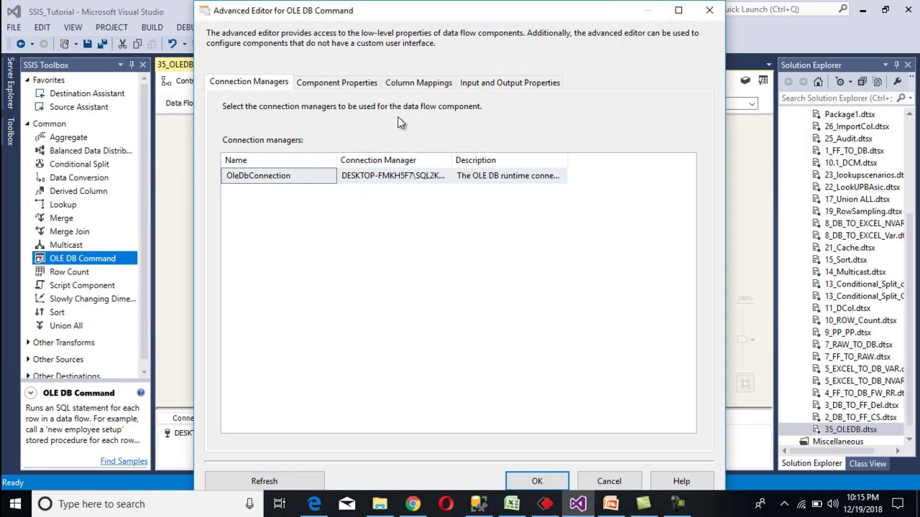
# Step: Replace the SqlCommand with 'Insert OLEDB_Command_Destination values (?,?)'
pyautogui.click(336, 84)
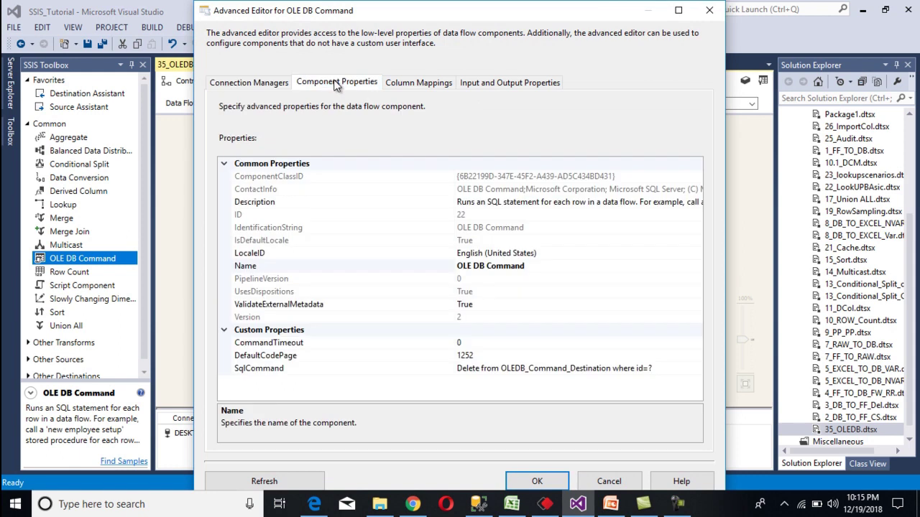
pyautogui.click(668, 370)
pyautogui.click(696, 370)
pyautogui.hotkey('ctrl', 'a')
pyautogui.hotkey('ctrl', 'v')
pyautogui.click(494, 337)
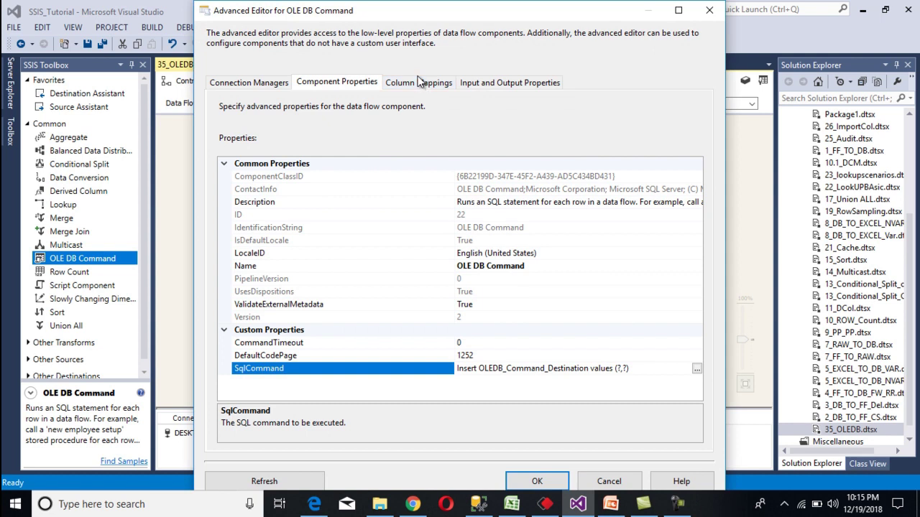
# Step: Map the Name input column to Param_1, keeping Id on Param_0
pyautogui.click(421, 82)
pyautogui.moveTo(330, 184)
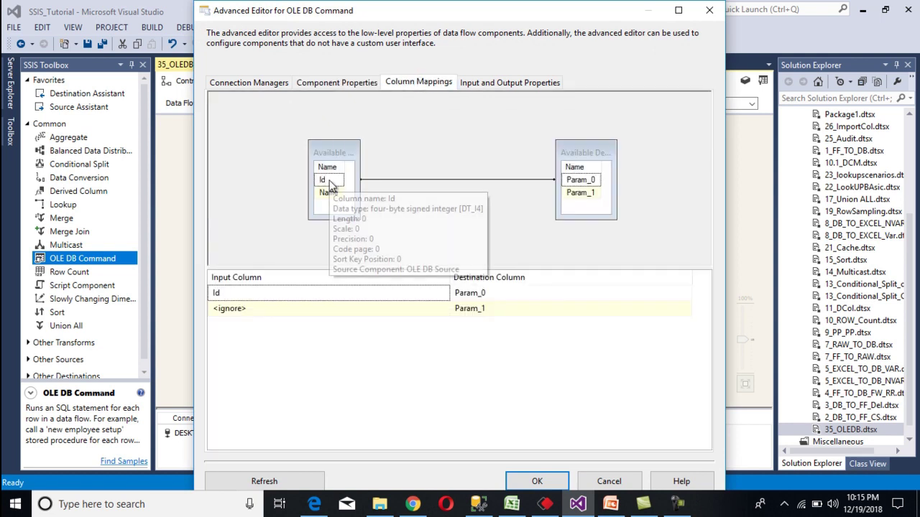
pyautogui.click(330, 194)
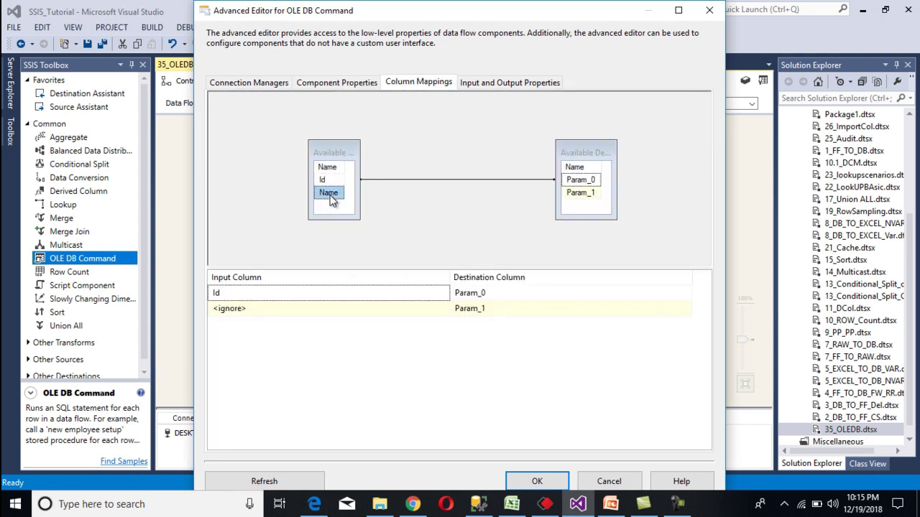
pyautogui.moveTo(331, 201); pyautogui.dragTo(586, 194)
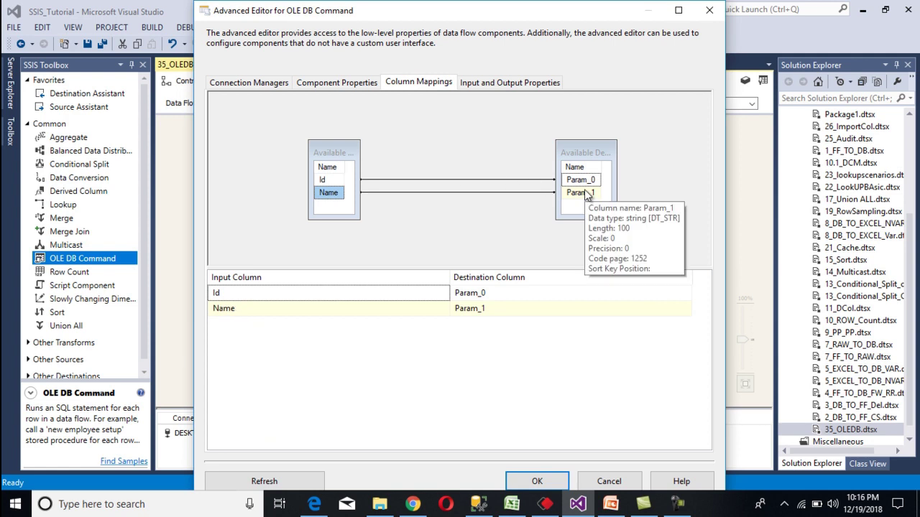
# Step: Save the 35_OLEDB package, run it through 8 rows, and stop debugging
pyautogui.click(551, 480)
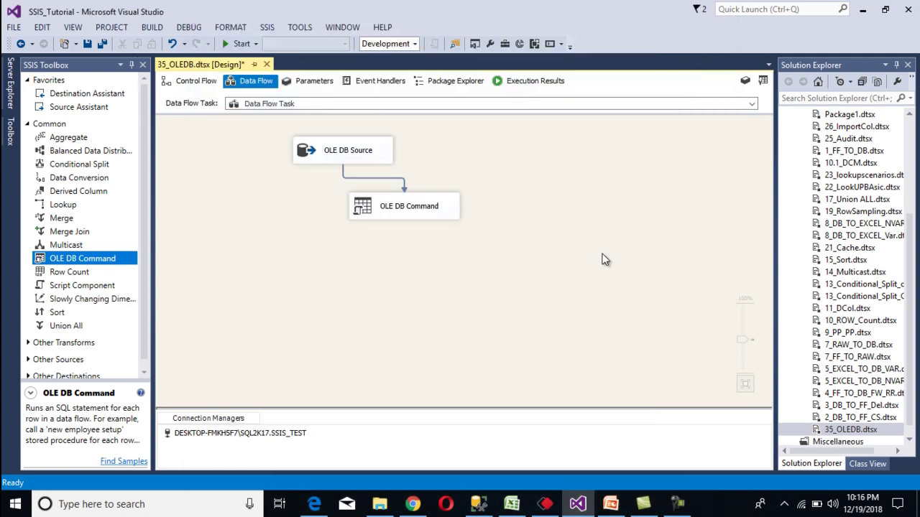
pyautogui.hotkey('ctrl', 's')
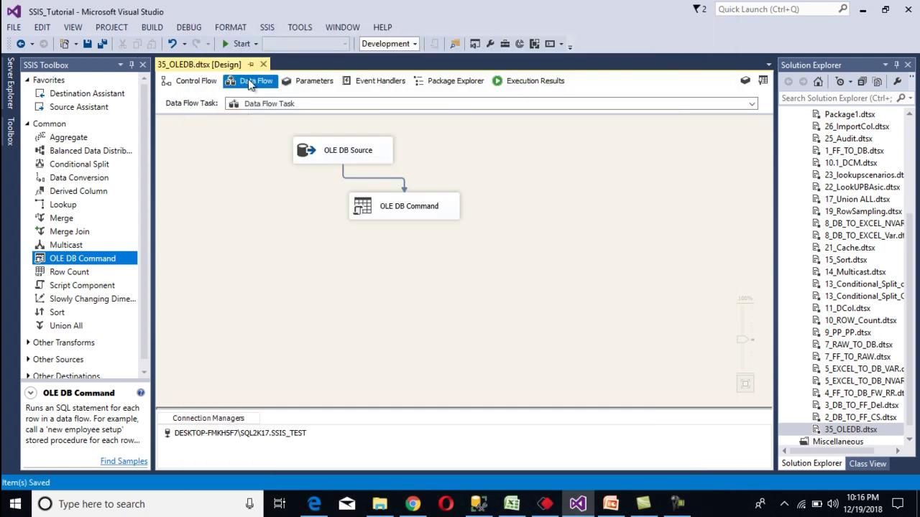
pyautogui.click(228, 45)
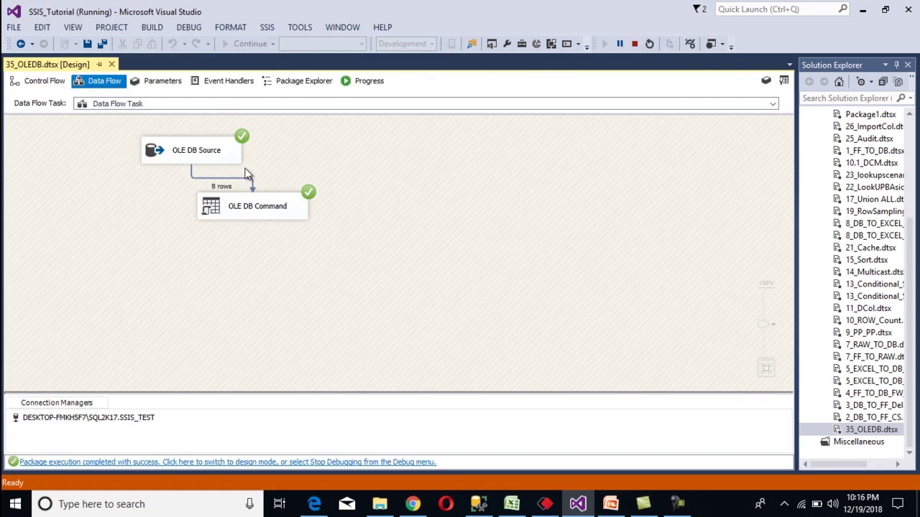
pyautogui.click(635, 45)
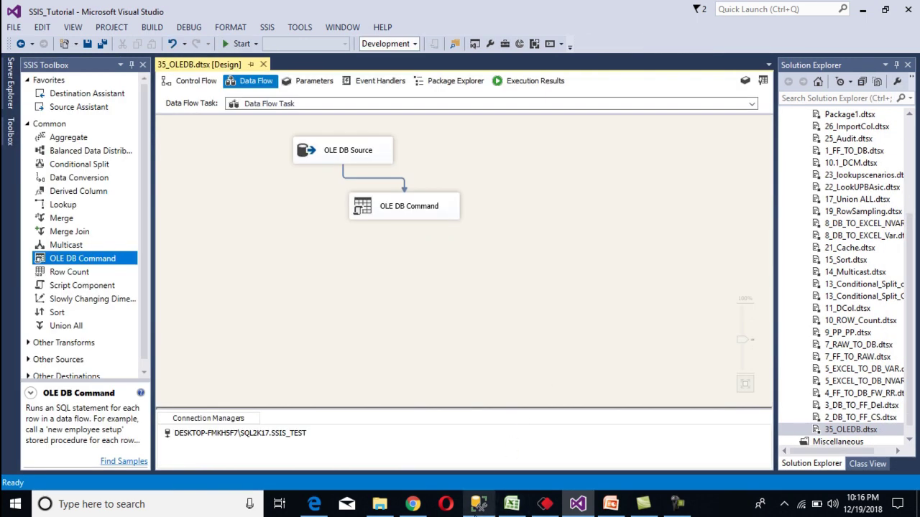
# Step: Return to Management Studio and move to the destination table's Select query
pyautogui.click(477, 504)
pyautogui.press('Up')
pyautogui.press('Up')
pyautogui.press('Up')
pyautogui.press('Up')
pyautogui.press('End')
# Step: Run the Select on OLEDB_Command_Destination to confirm the 8 rows are back
pyautogui.hotkey('shift', 'Up')
pyautogui.hotkey('shift', 'Home')
pyautogui.press('F5')
pyautogui.click(301, 369)
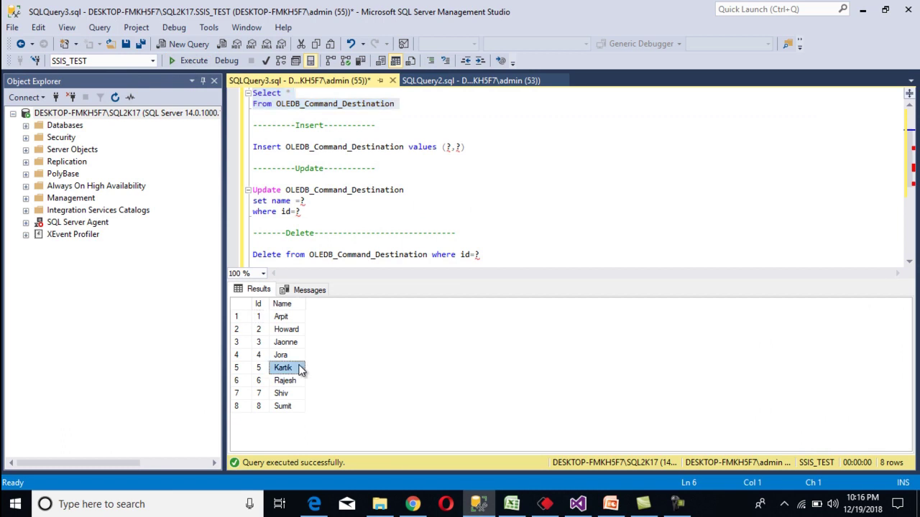
# Step: Write an Update on OLEDB_Command_Destination setting a new full name where id=7
pyautogui.click(394, 184)
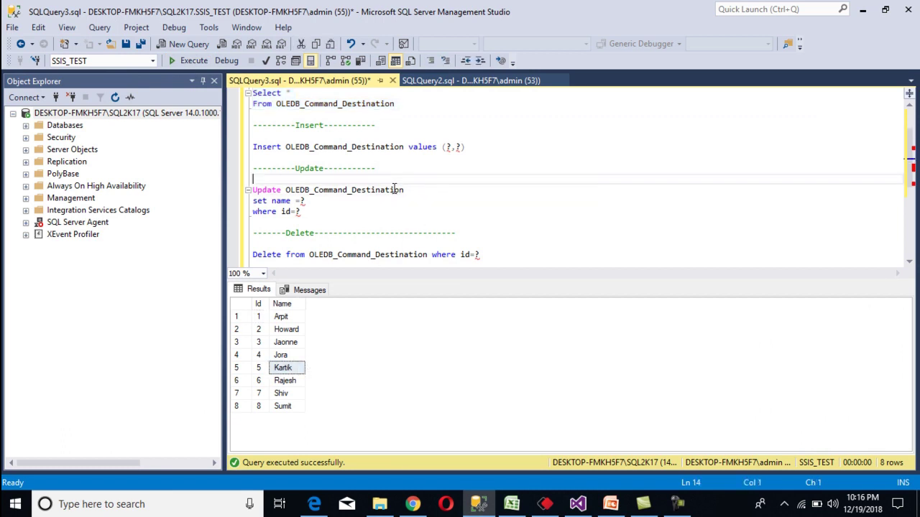
pyautogui.press('Up')
pyautogui.press('Up')
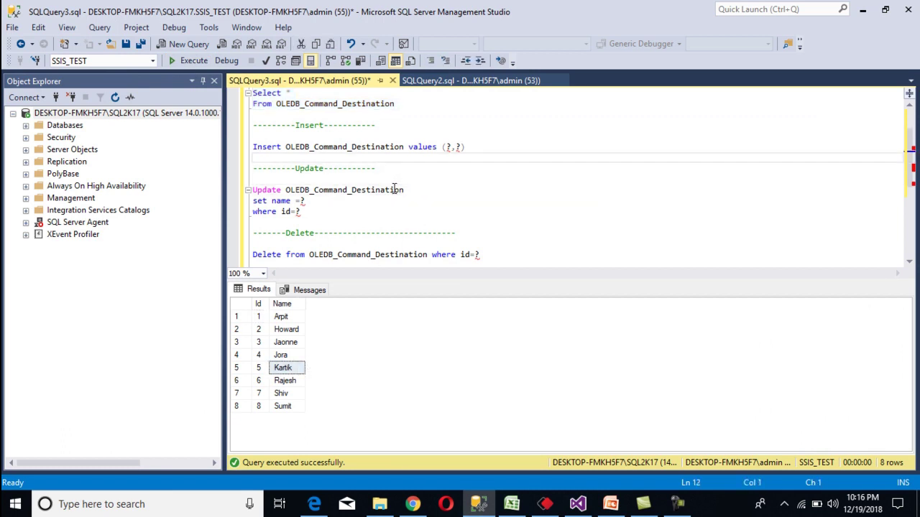
pyautogui.press('Return')
pyautogui.press('Return')
pyautogui.press('Up')
pyautogui.press('Return')
pyautogui.press('Up')
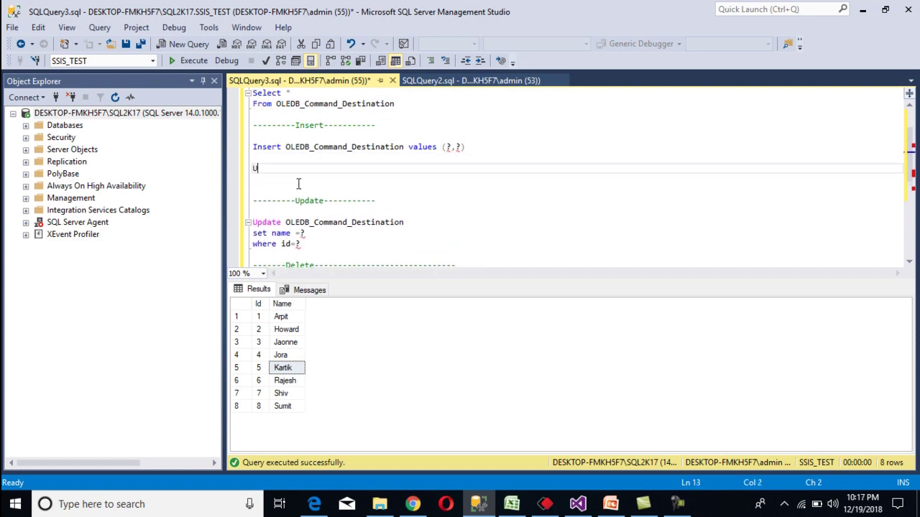
pyautogui.write('Update')
pyautogui.write('OLEDB_Command_Destination')
pyautogui.press('Return')
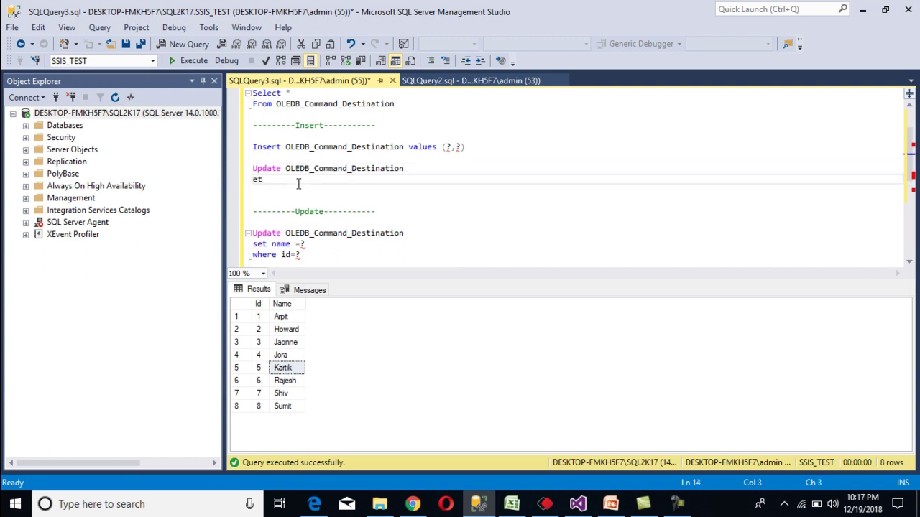
pyautogui.write('set')
pyautogui.write(' name ')
pyautogui.write("=''")
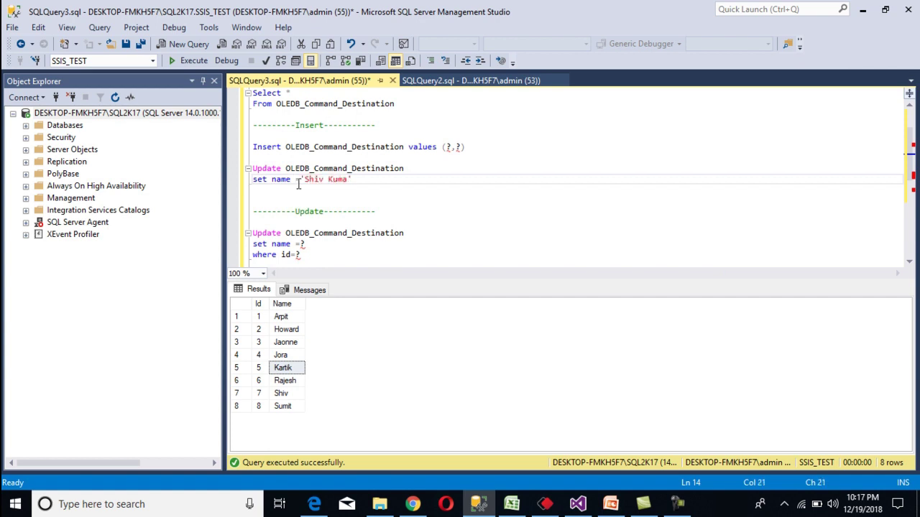
pyautogui.press('Down')
pyautogui.write('Where id=')
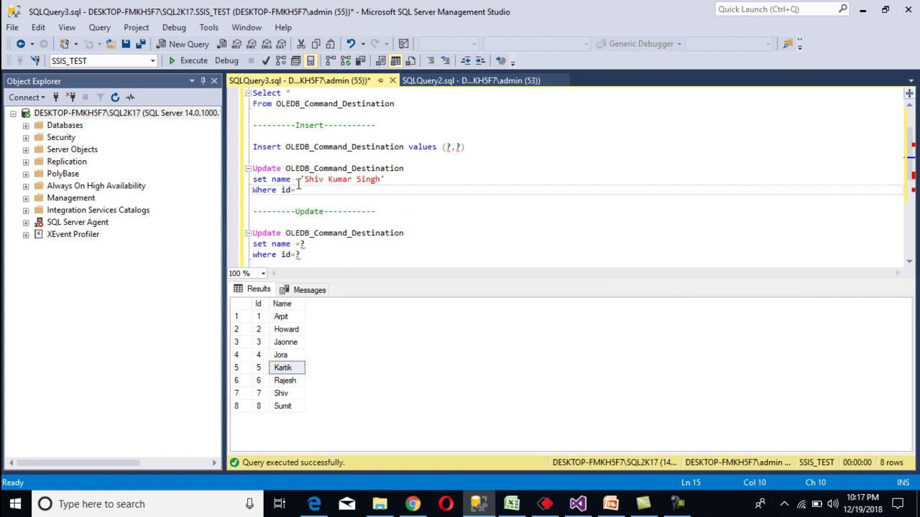
# Step: Run that Update and confirm row 7 of the destination table shows the new name
pyautogui.hotkey('shift', 'Home')
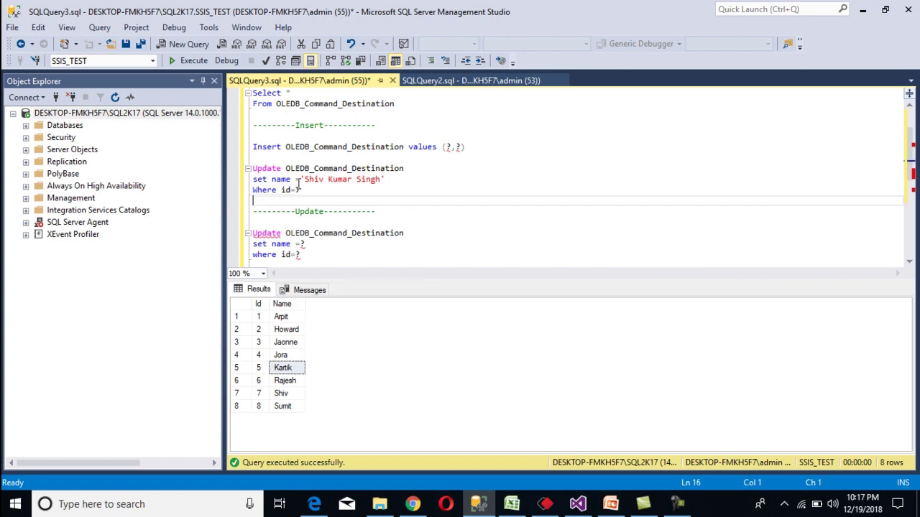
pyautogui.hotkey('shift', 'Up')
pyautogui.hotkey('shift', 'Up')
pyautogui.press('F5')
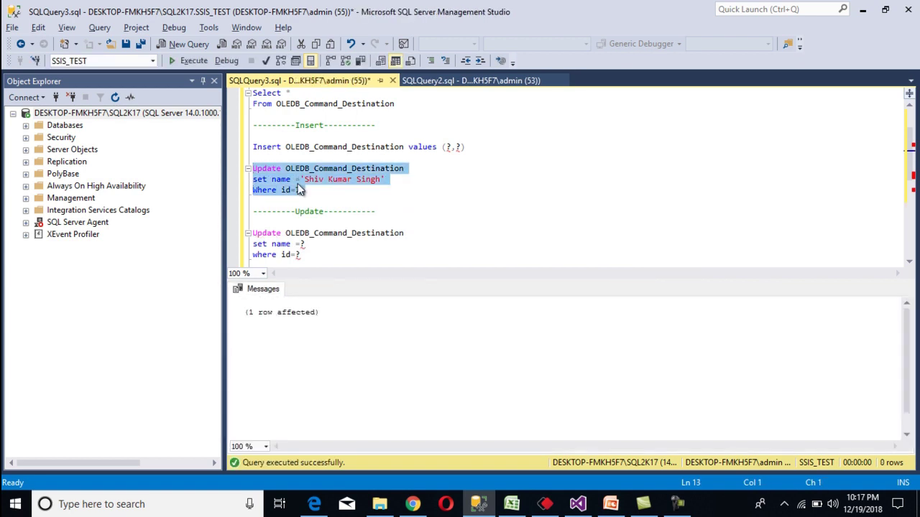
pyautogui.press('Up')
pyautogui.press('Up')
pyautogui.press('Up')
pyautogui.press('Up')
pyautogui.press('Up')
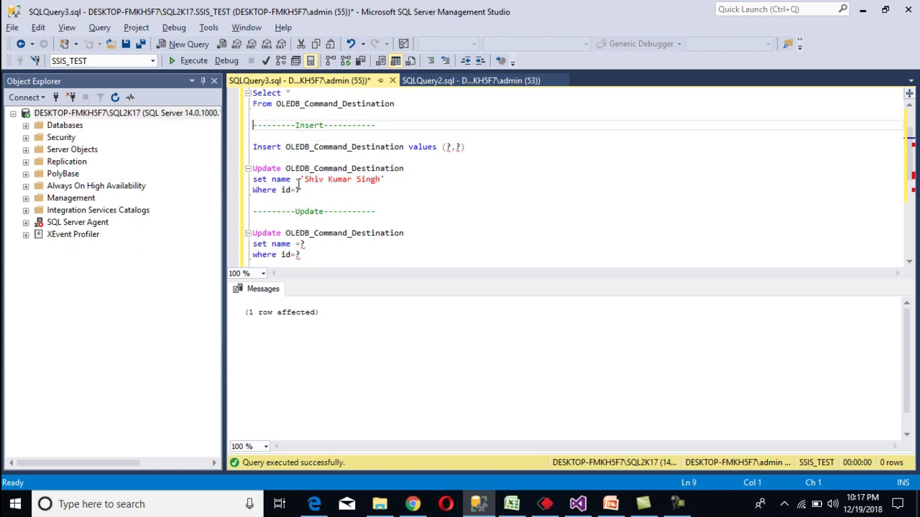
pyautogui.hotkey('shift', 'Up')
pyautogui.hotkey('shift', 'Up')
pyautogui.press('F5')
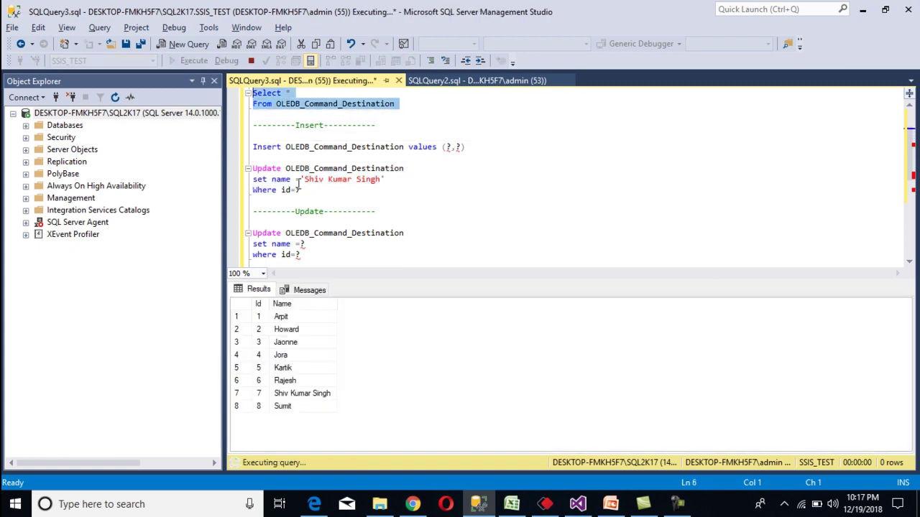
pyautogui.click(263, 395)
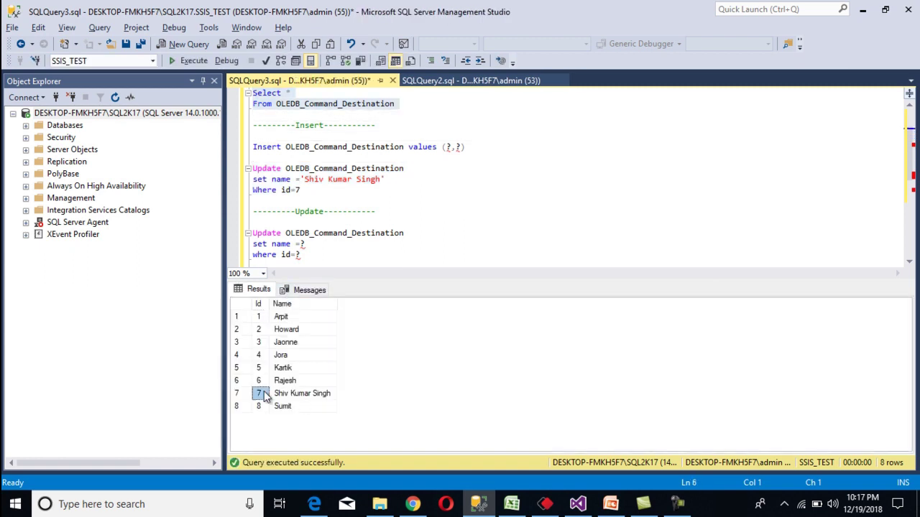
pyautogui.click(301, 400)
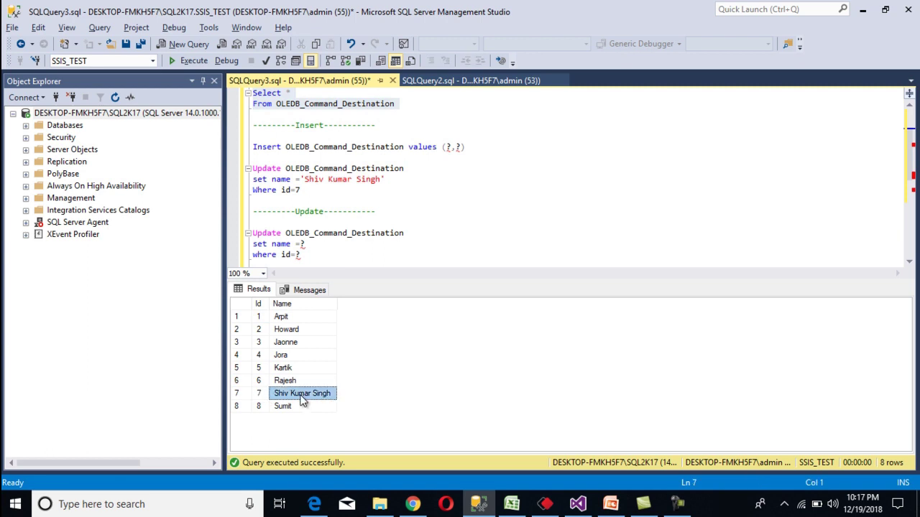
# Step: List OLEDB_Command_Source and confirm Id 7 still has its original name
pyautogui.click(381, 113)
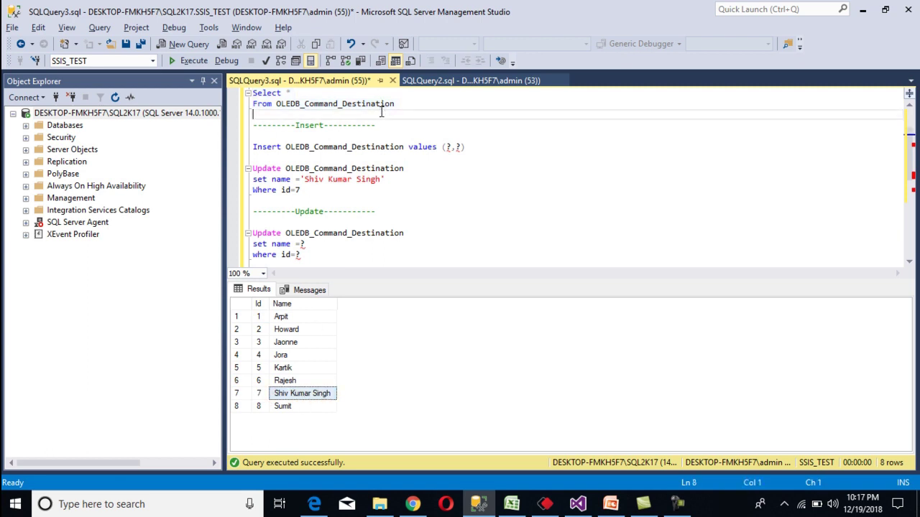
pyautogui.press('Up')
pyautogui.press('Up')
pyautogui.press('Up')
pyautogui.hotkey('shift', 'Up')
pyautogui.hotkey('shift', 'Up')
pyautogui.press('F5')
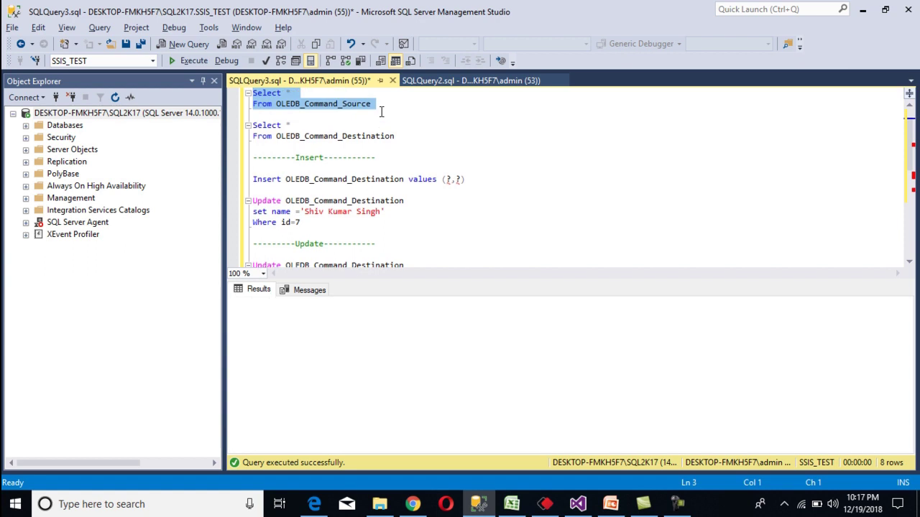
pyautogui.click(286, 395)
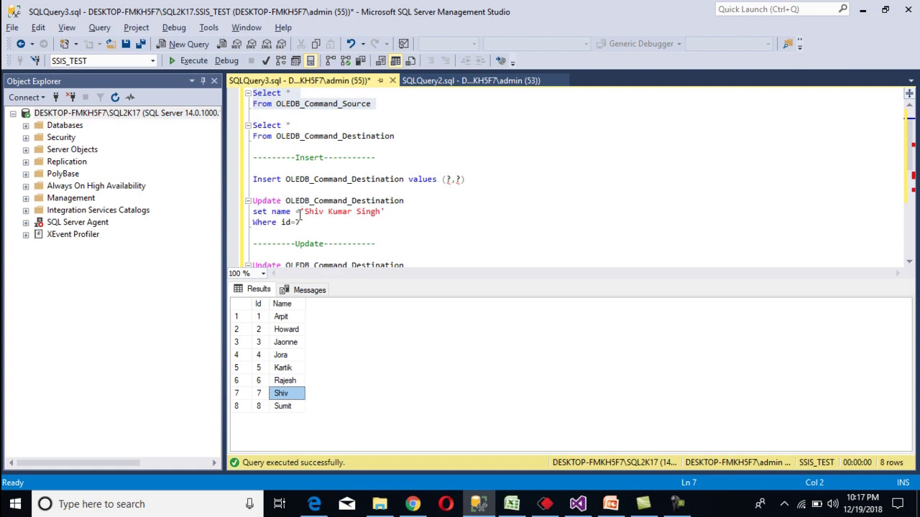
# Step: Copy the parameterized Update statement and return to the SSIS package designer
pyautogui.click(282, 262)
pyautogui.hotkey('ctrl', 'r')
pyautogui.press('Home')
pyautogui.hotkey('shift', 'Down')
pyautogui.hotkey('shift', 'Down')
pyautogui.hotkey('shift', 'Down')
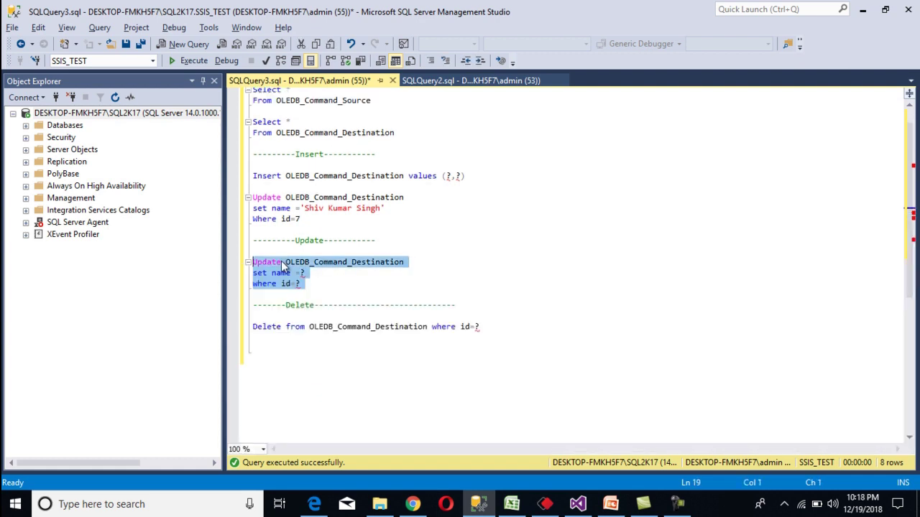
pyautogui.click(579, 506)
# Step: Replace the SqlCommand with 'Update OLEDB_Command_Destination set name =? where id=?'
pyautogui.doubleClick(368, 216)
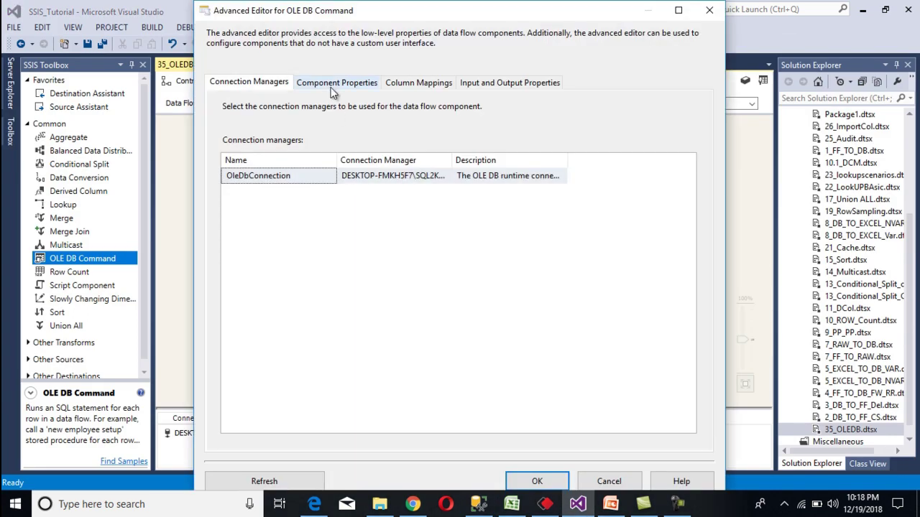
pyautogui.click(332, 85)
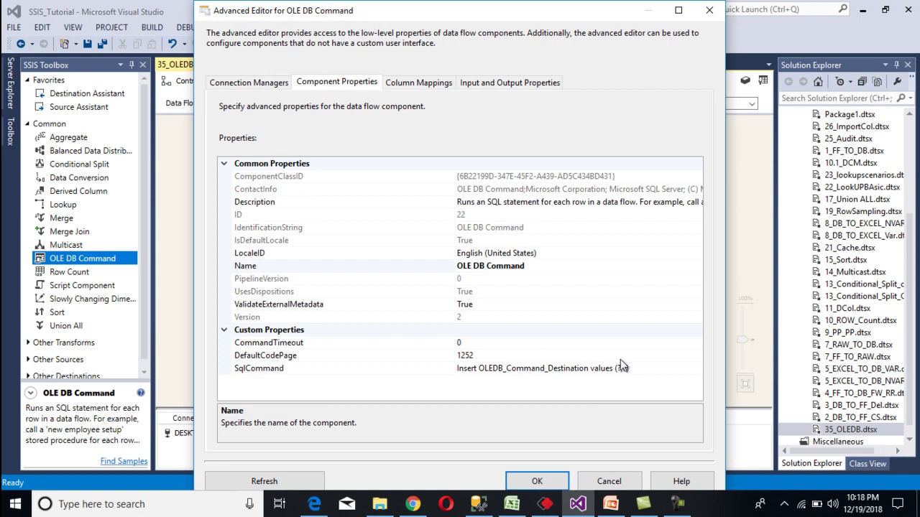
pyautogui.click(656, 367)
pyautogui.click(696, 370)
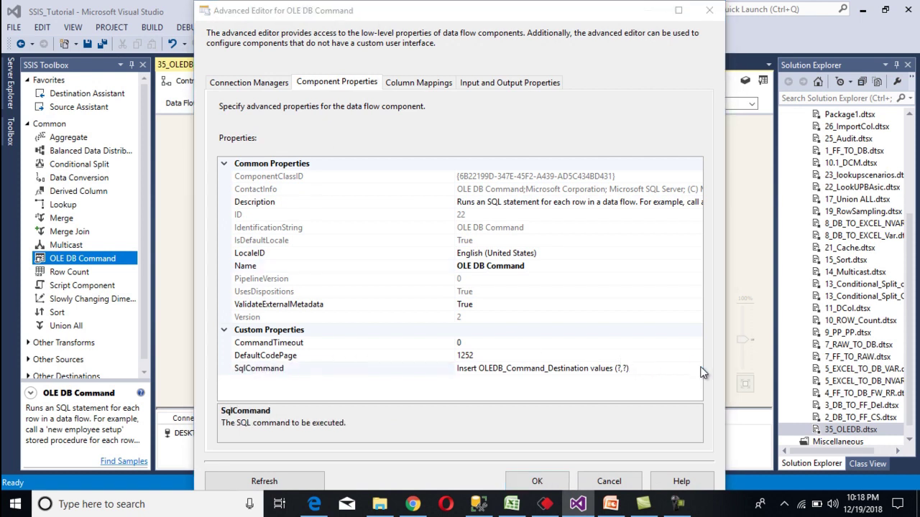
pyautogui.moveTo(539, 206); pyautogui.dragTo(324, 201)
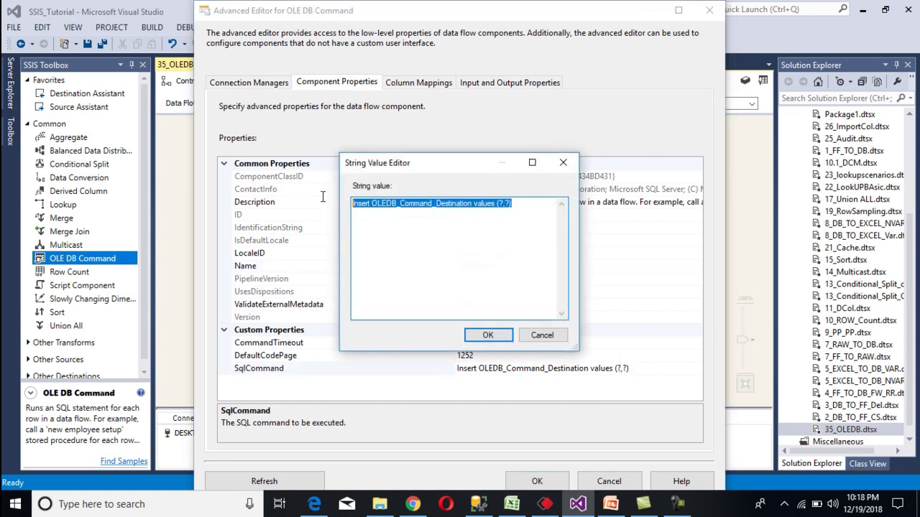
pyautogui.write('Update OLEDB_Command_Destination set name =? where id=?')
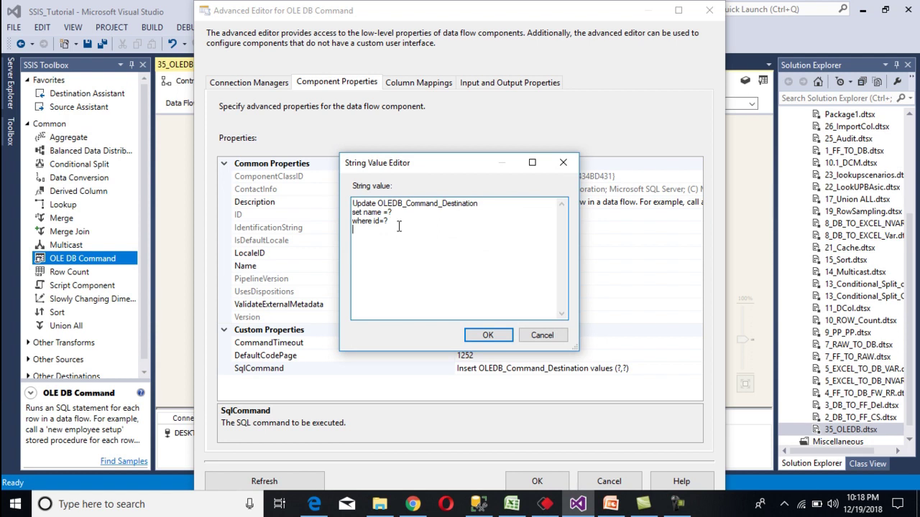
pyautogui.click(479, 335)
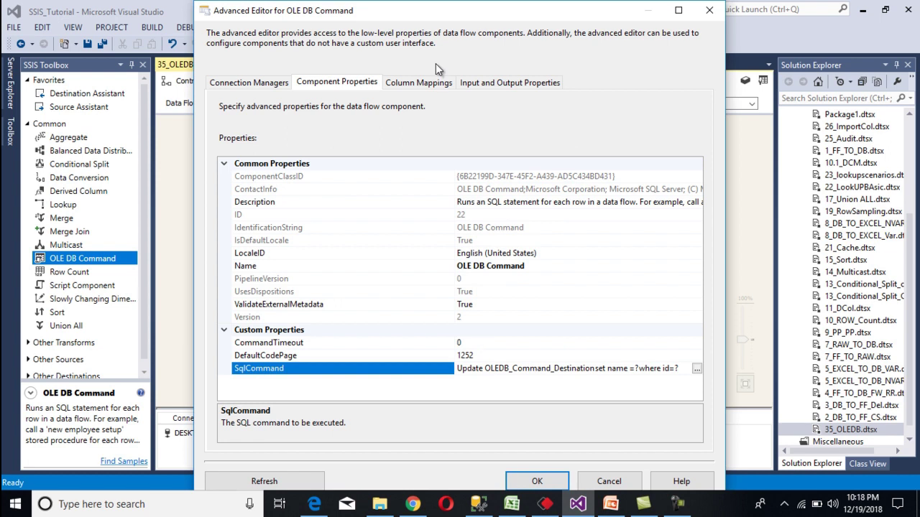
# Step: Map Name to Param_0 and Id to Param_1, then close the editor
pyautogui.click(436, 84)
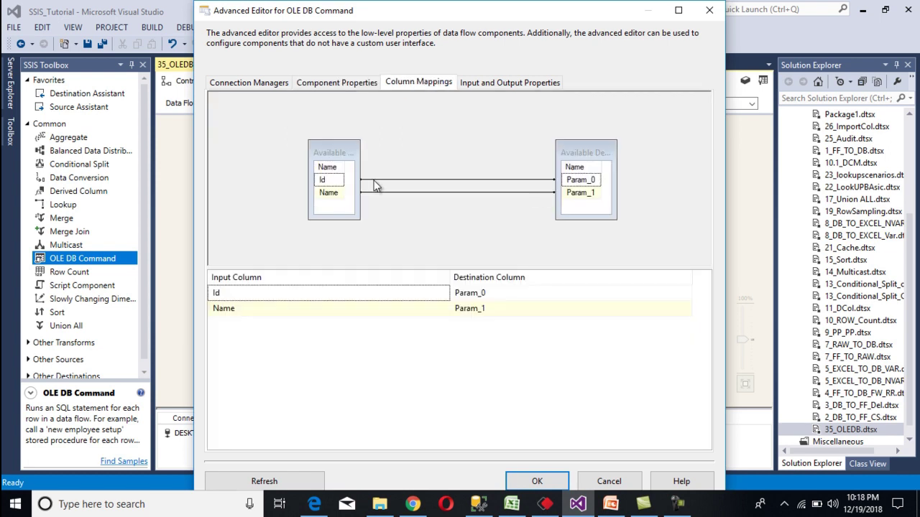
pyautogui.moveTo(333, 200); pyautogui.dragTo(579, 184)
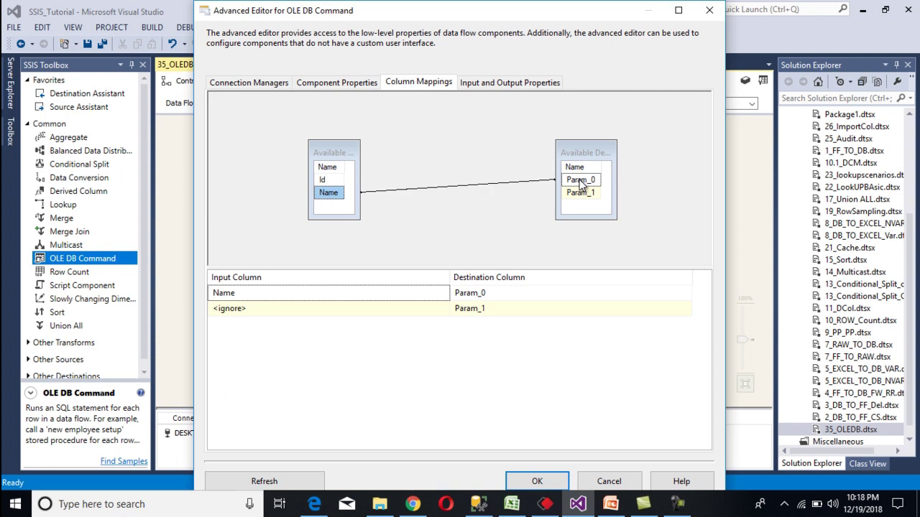
pyautogui.click(328, 185)
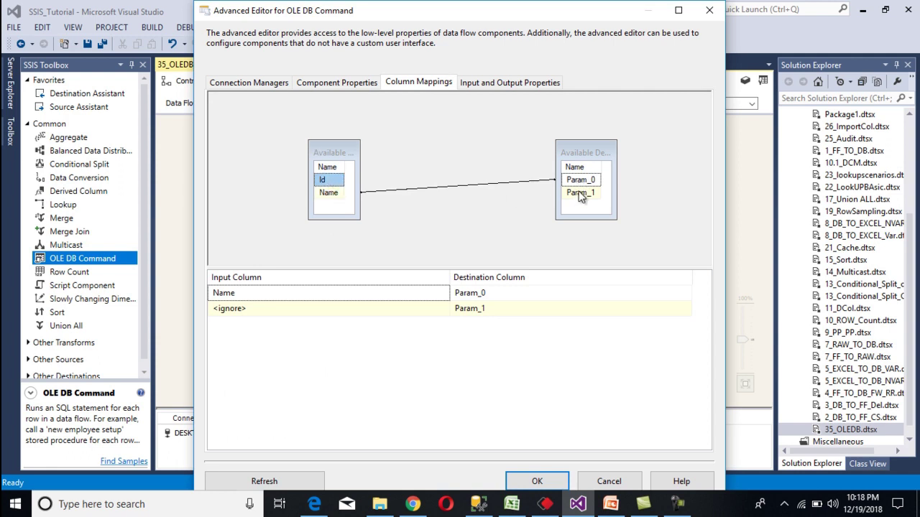
pyautogui.moveTo(331, 181); pyautogui.dragTo(588, 195)
pyautogui.click(529, 486)
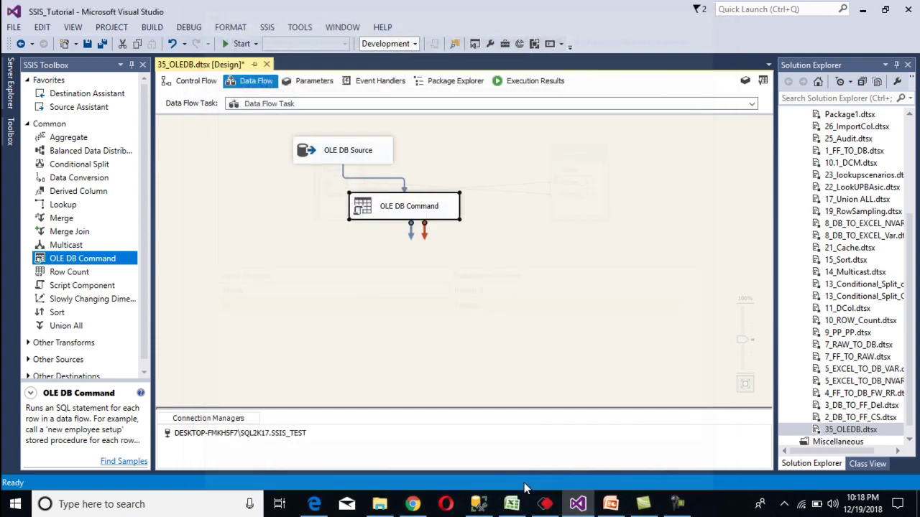
# Step: Run 35_OLEDB with the Update command over 8 rows, stop it, and switch to SSMS
pyautogui.click(495, 257)
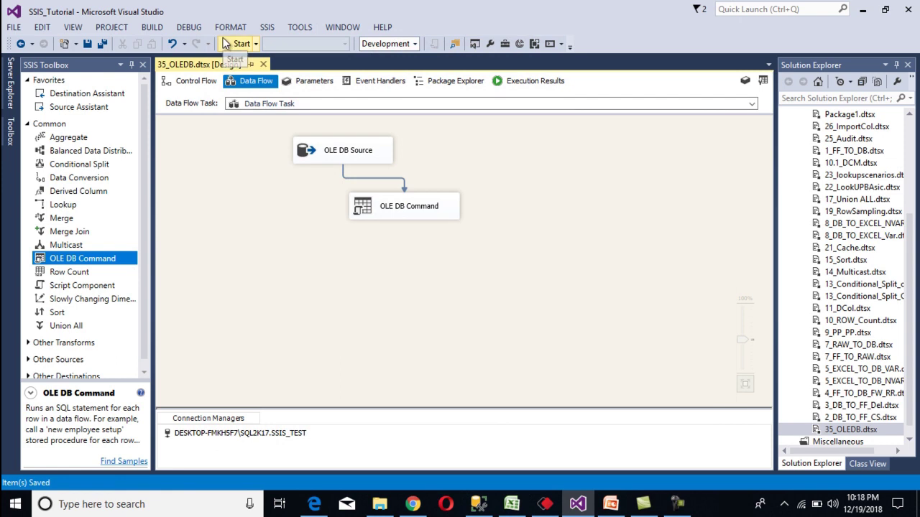
pyautogui.click(227, 44)
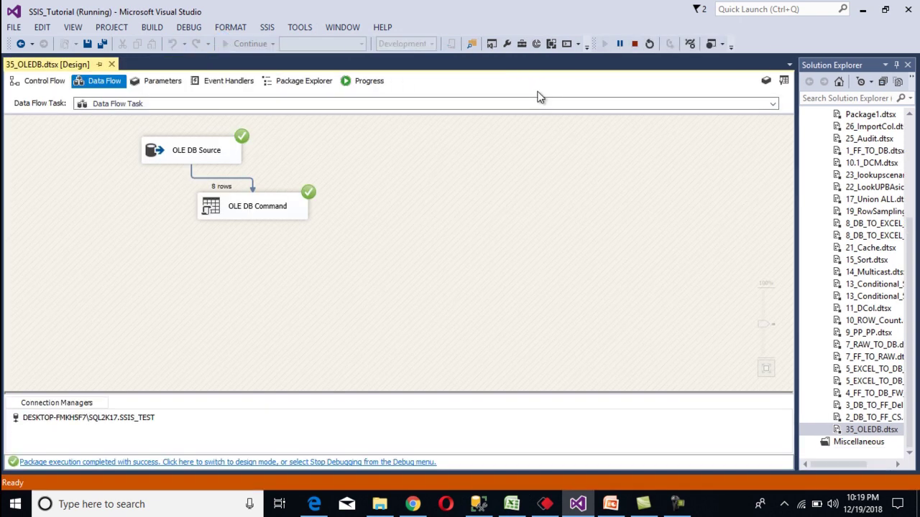
pyautogui.click(636, 45)
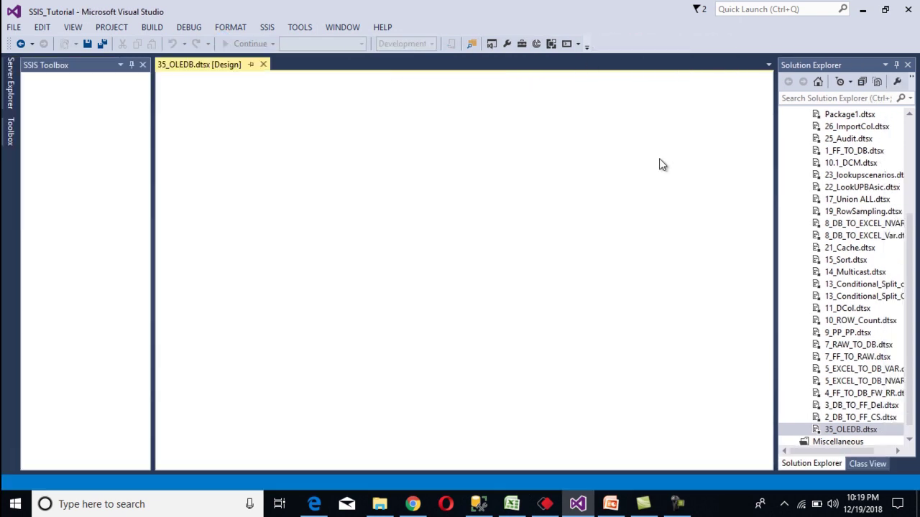
pyautogui.click(478, 503)
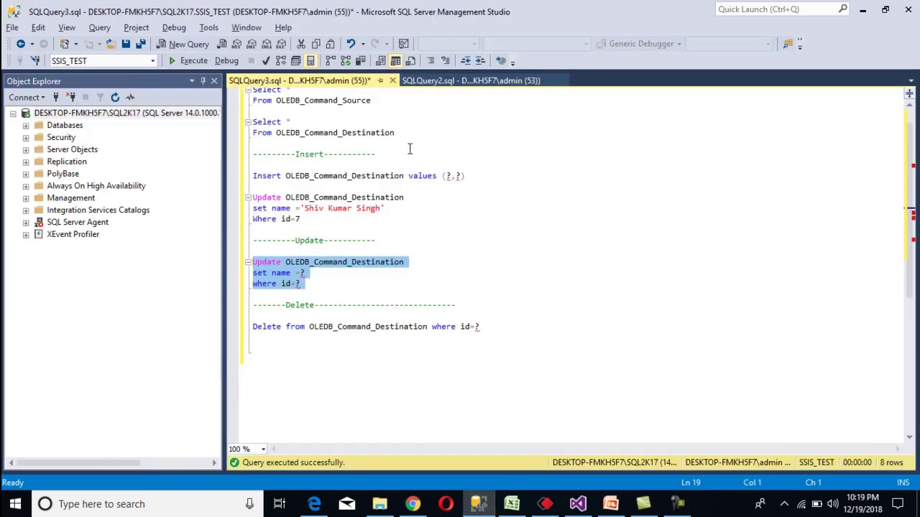
# Step: Rerun the Select on OLEDB_Command_Destination and confirm row 7's name matches the source again
pyautogui.click(409, 148)
pyautogui.hotkey('shift', 'Up')
pyautogui.hotkey('shift', 'Up')
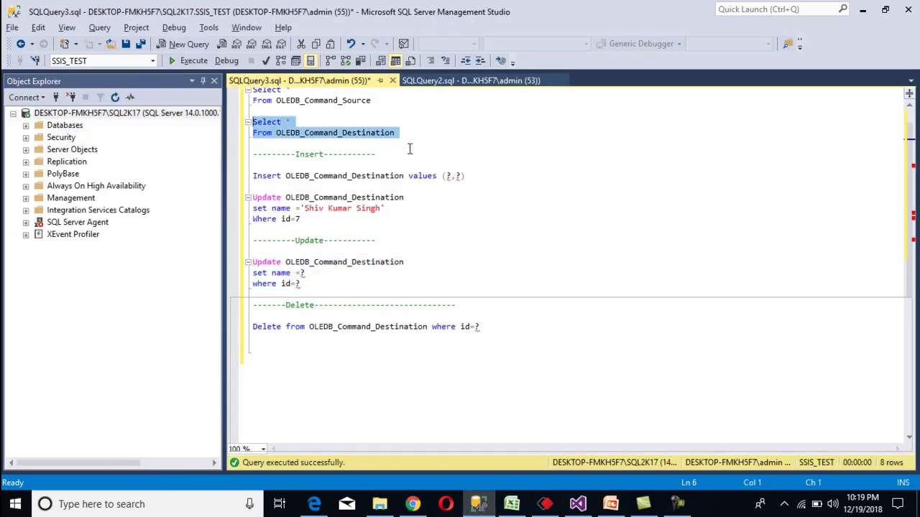
pyautogui.press('F5')
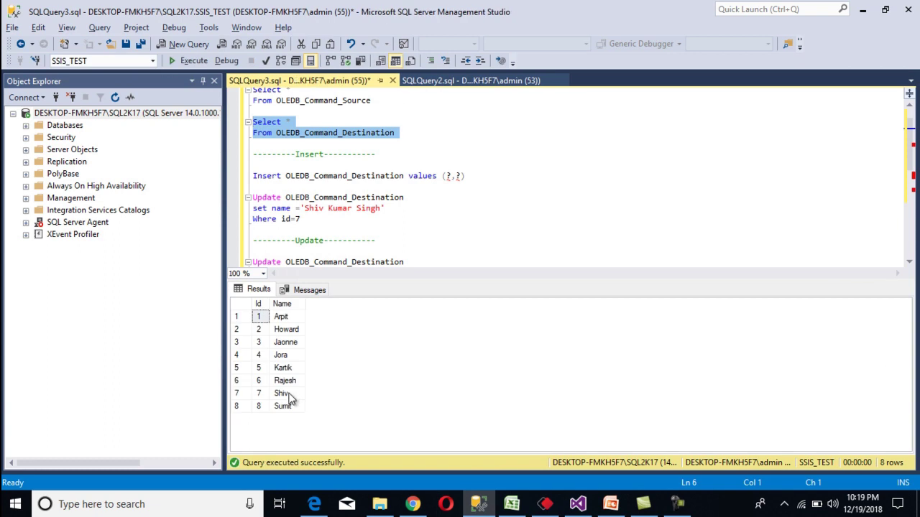
pyautogui.click(291, 396)
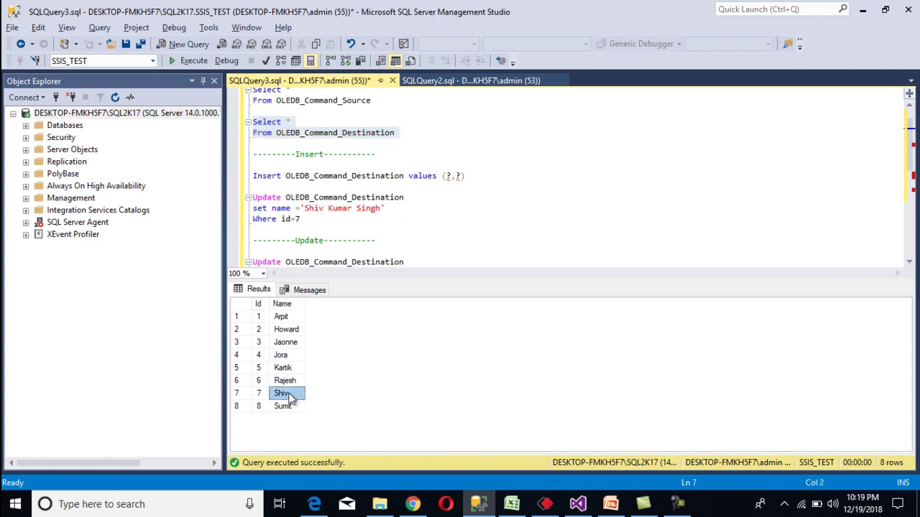
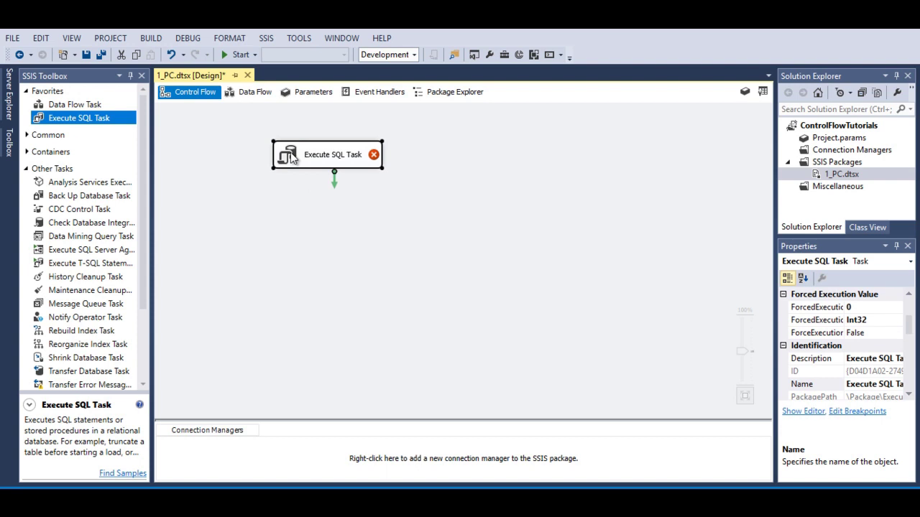
# Step: Give the Execute SQL Task a new OLE DB connection to SSIS_TEST
pyautogui.doubleClick(291, 158)
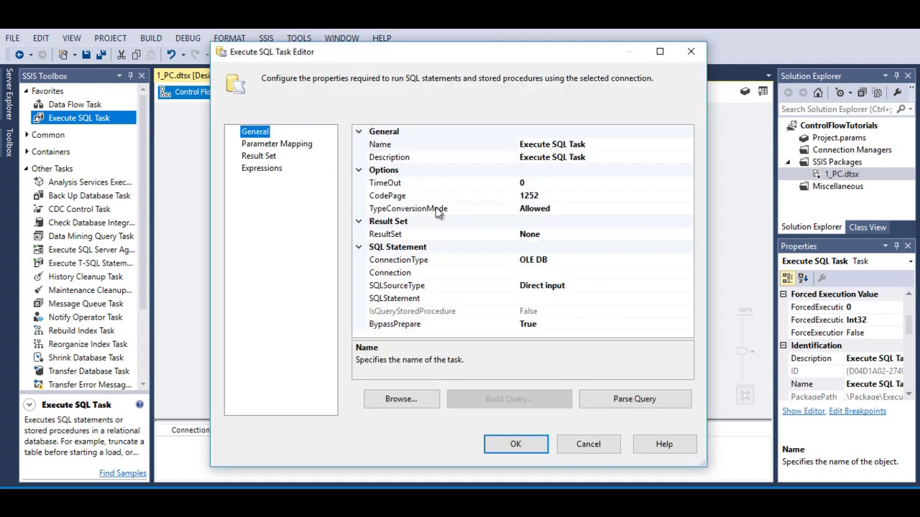
pyautogui.click(457, 263)
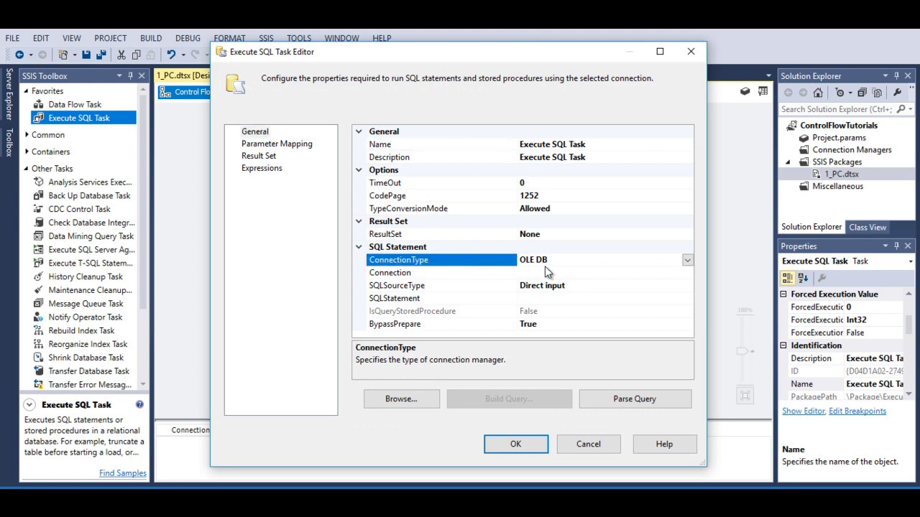
pyautogui.click(480, 273)
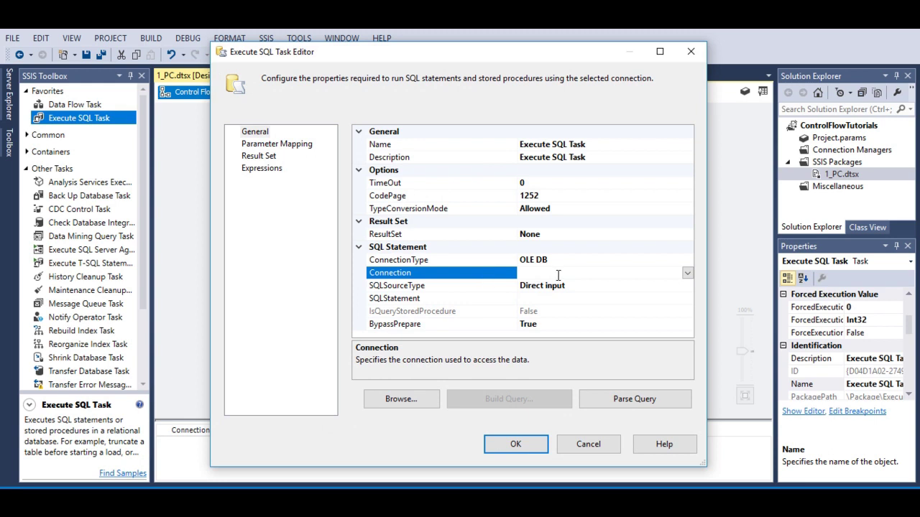
pyautogui.click(688, 274)
pyautogui.click(644, 288)
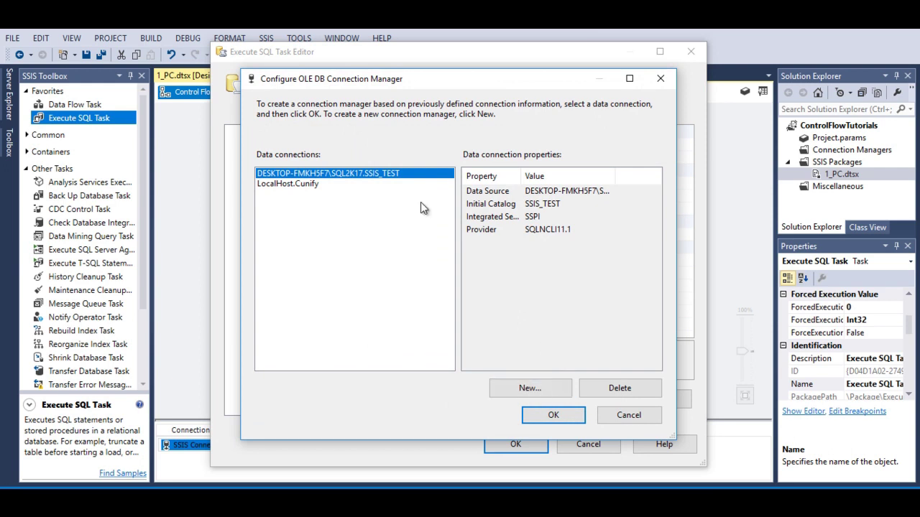
pyautogui.click(549, 415)
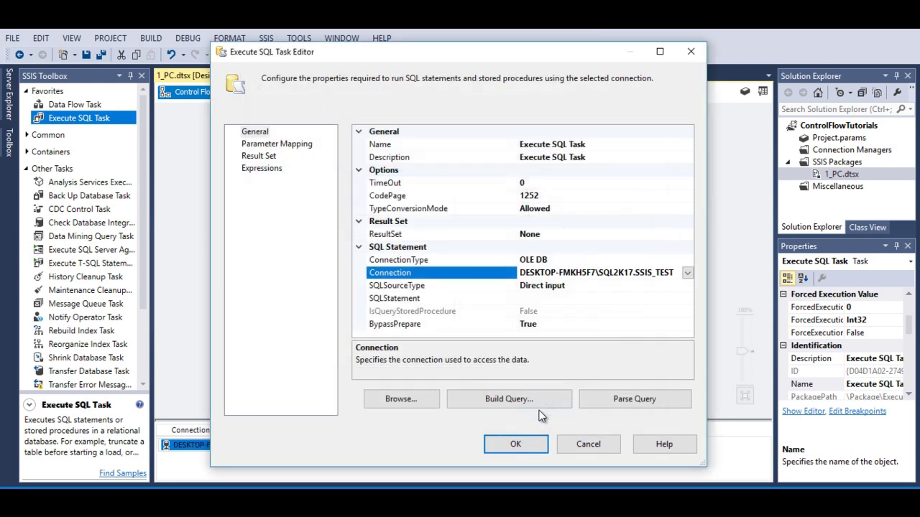
# Step: Set the task's SQL statement to Select 'Hello', accept the settings, and save the package
pyautogui.click(686, 298)
pyautogui.click(687, 298)
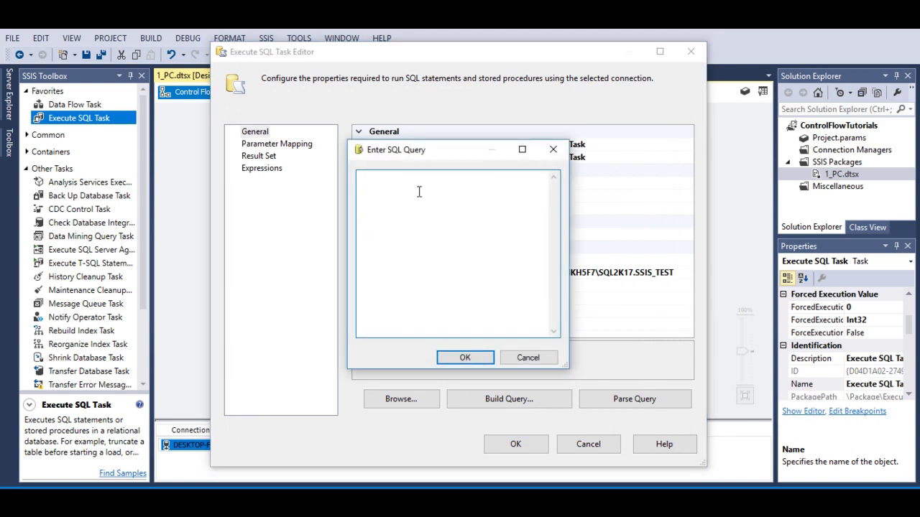
pyautogui.write("Select 'Hello")
pyautogui.click(460, 357)
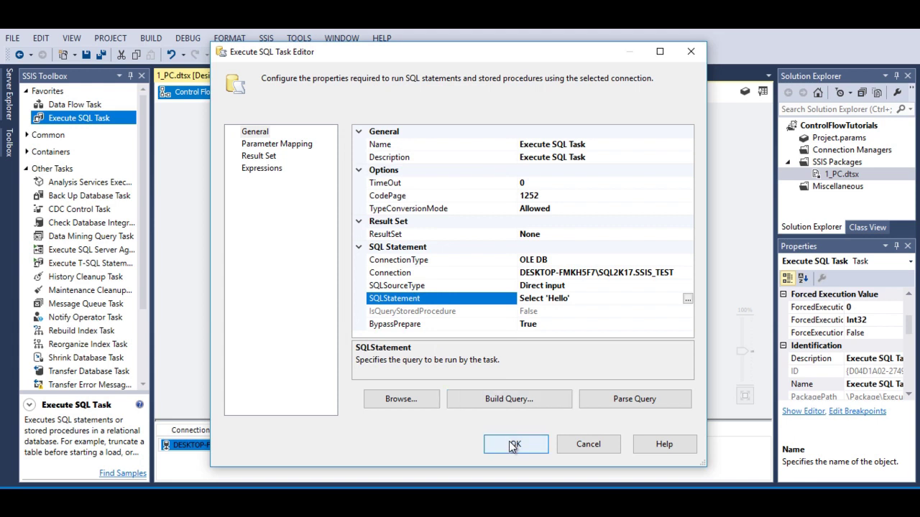
pyautogui.click(510, 443)
pyautogui.click(514, 210)
pyautogui.hotkey('ctrl', 's')
# Step: Add three Data Flow Tasks and center the Execute SQL Task above them
pyautogui.moveTo(77, 105); pyautogui.dragTo(202, 213)
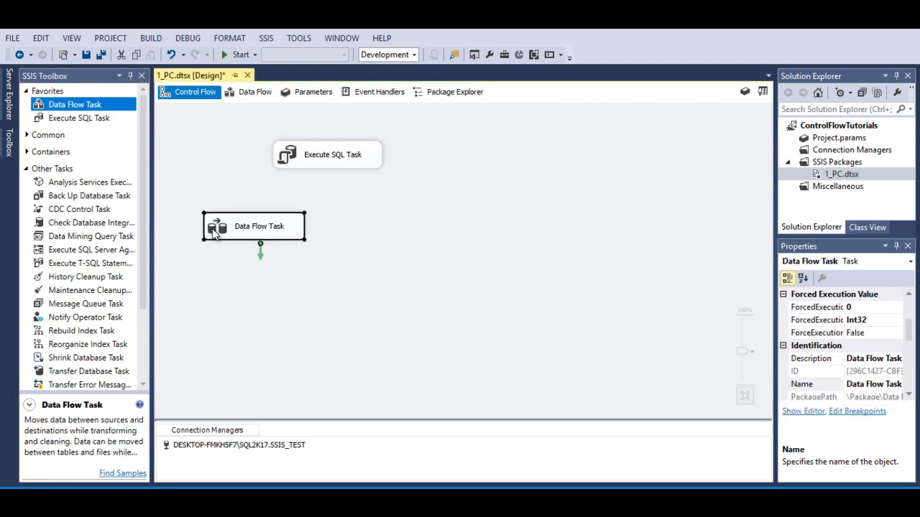
pyautogui.moveTo(56, 104); pyautogui.dragTo(300, 244)
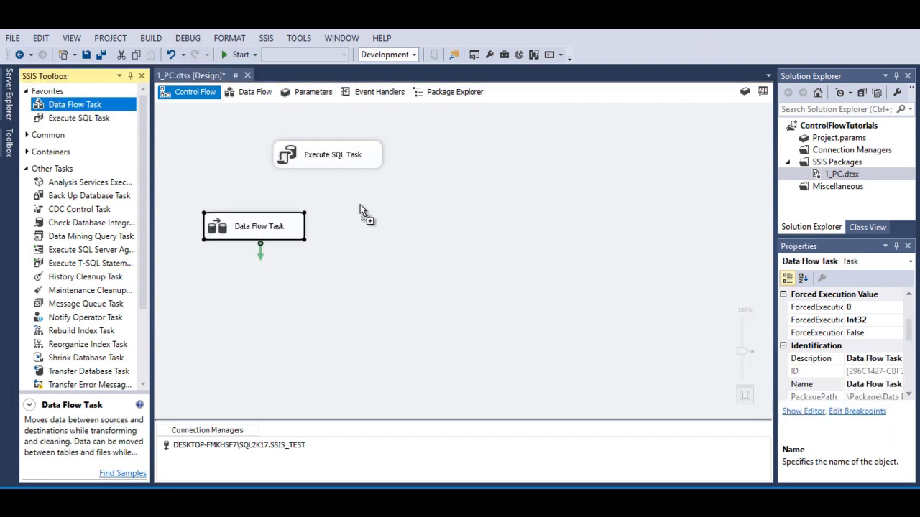
pyautogui.moveTo(87, 105); pyautogui.dragTo(531, 213)
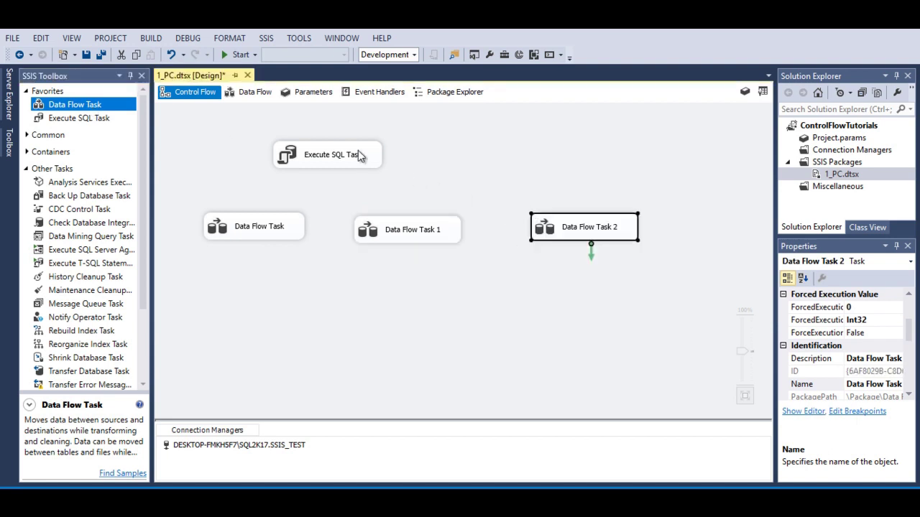
pyautogui.moveTo(297, 162); pyautogui.dragTo(360, 157)
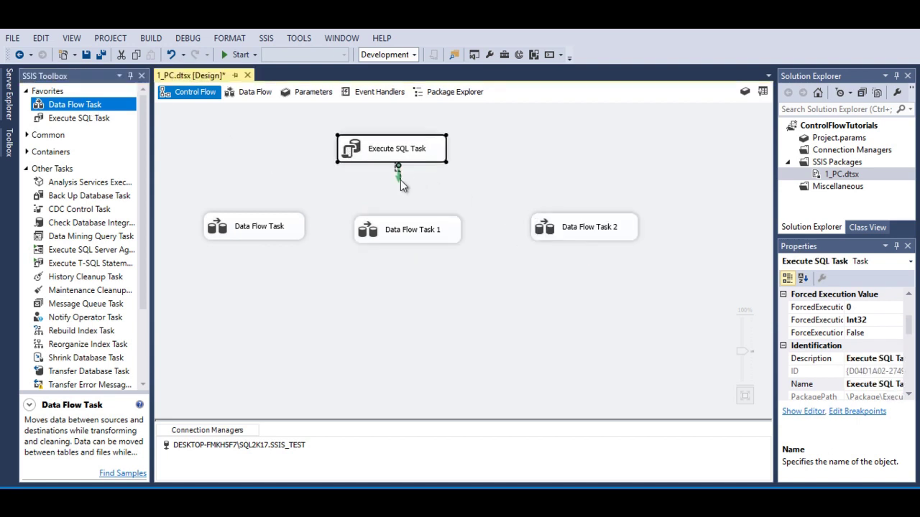
# Step: Link the Execute SQL Task's success arrow to each of the three Data Flow Tasks
pyautogui.moveTo(401, 185); pyautogui.dragTo(255, 223)
pyautogui.moveTo(399, 172); pyautogui.dragTo(407, 227)
pyautogui.click(408, 153)
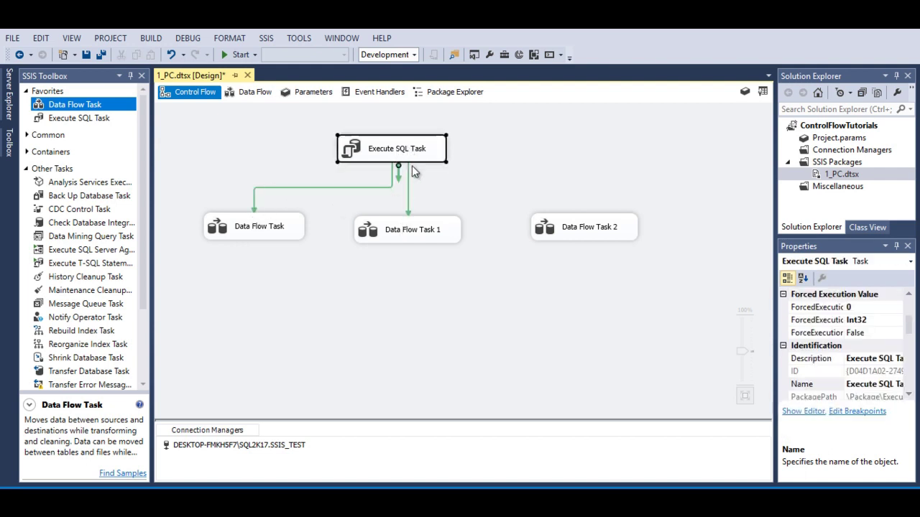
pyautogui.moveTo(401, 174); pyautogui.dragTo(565, 231)
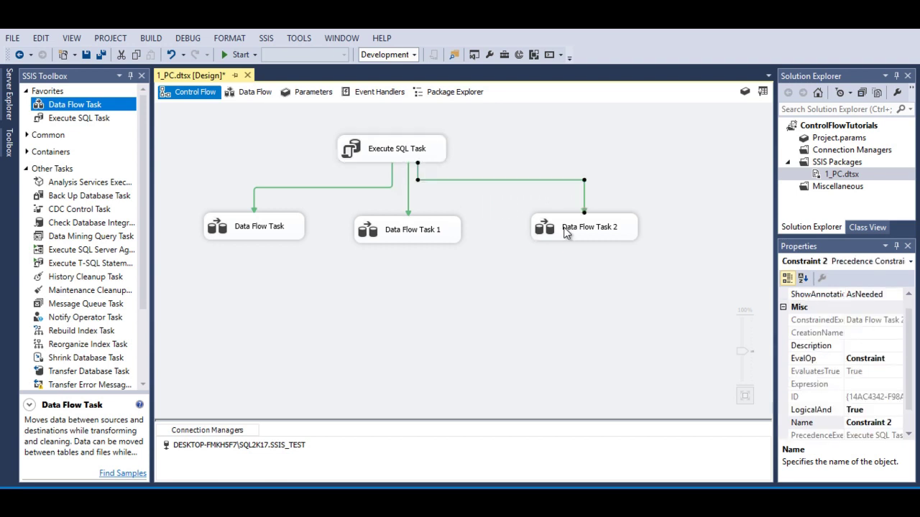
pyautogui.click(291, 193)
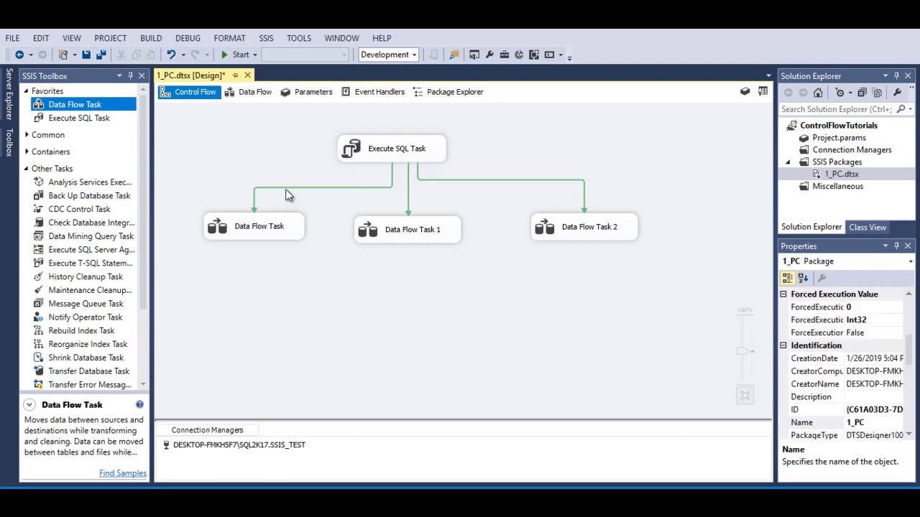
# Step: Check the constraint to Data Flow Task, leaving its value at Success
pyautogui.doubleClick(286, 188)
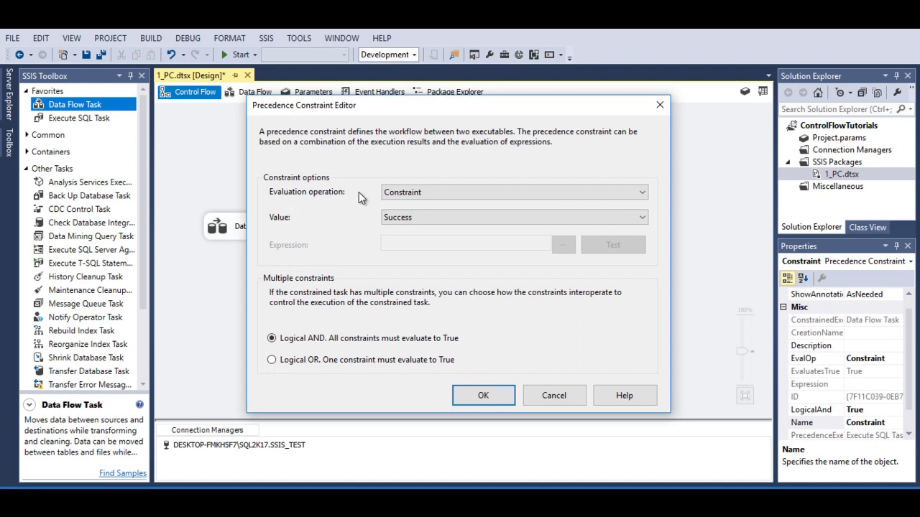
pyautogui.click(415, 215)
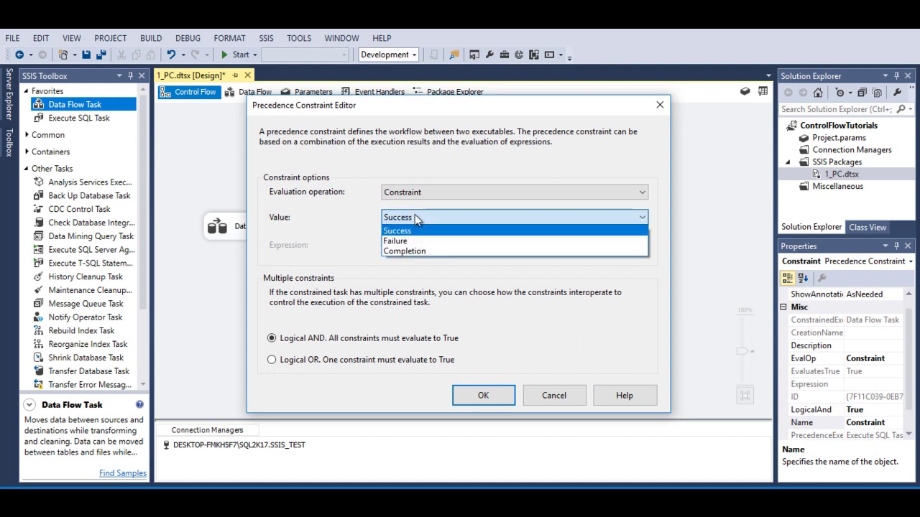
pyautogui.click(415, 214)
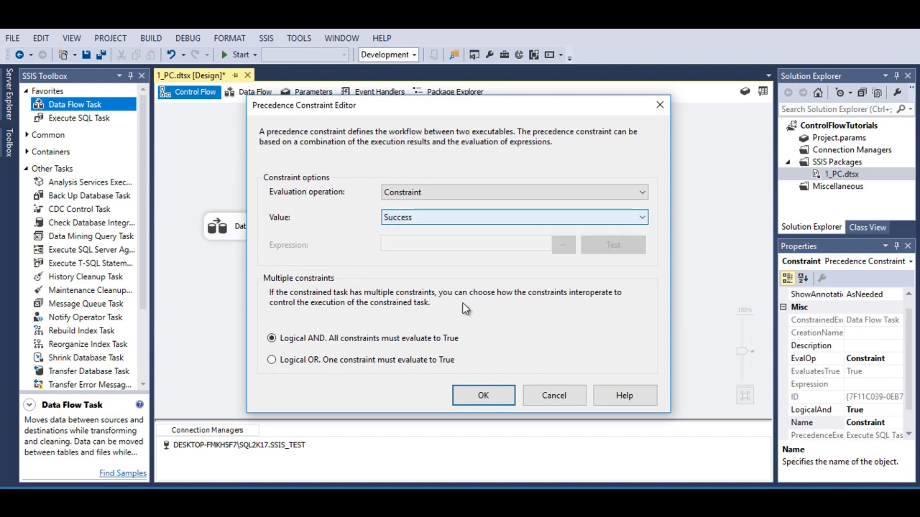
pyautogui.click(557, 396)
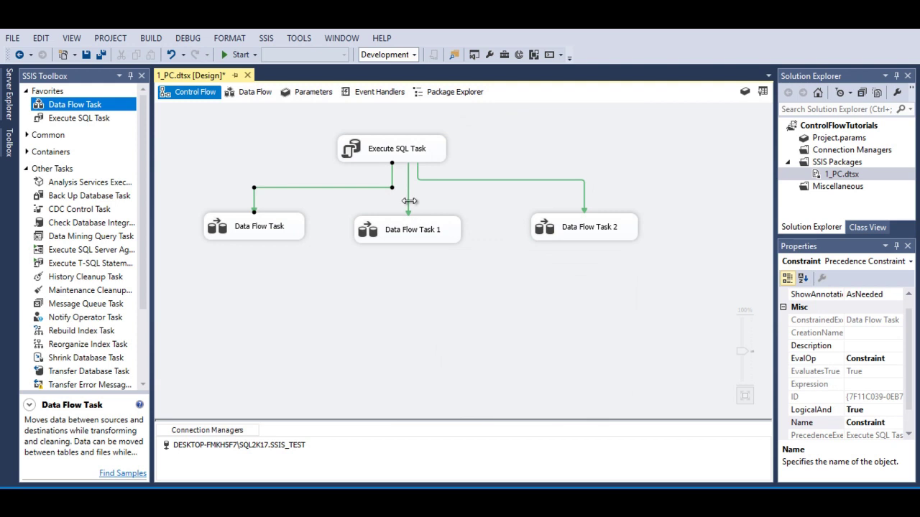
# Step: Change the constraint to Data Flow Task 1 to Failure
pyautogui.doubleClick(408, 200)
pyautogui.click(424, 212)
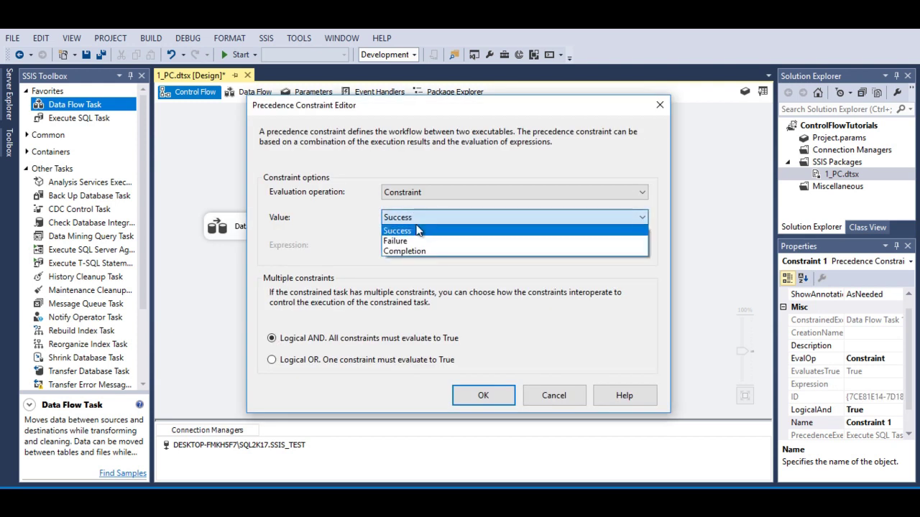
pyautogui.click(413, 241)
pyautogui.click(478, 395)
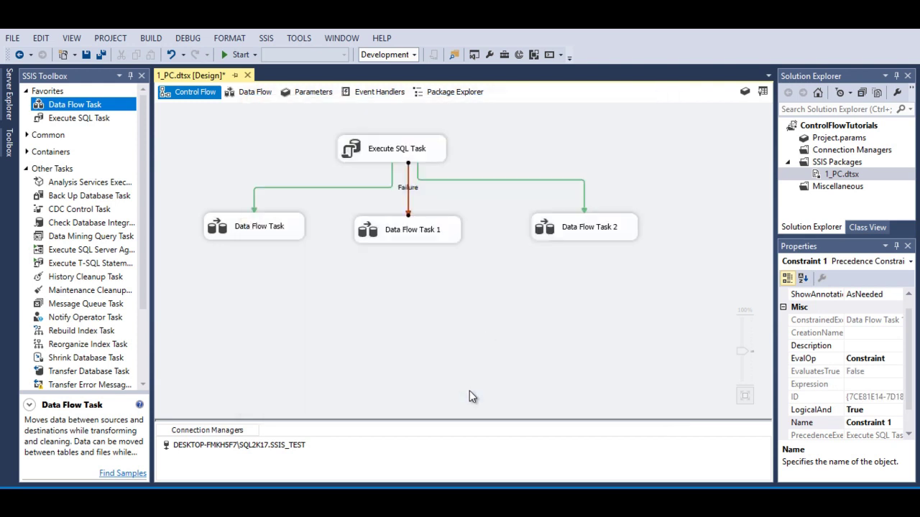
# Step: Change the constraint to Data Flow Task 2 to Completion
pyautogui.doubleClick(493, 180)
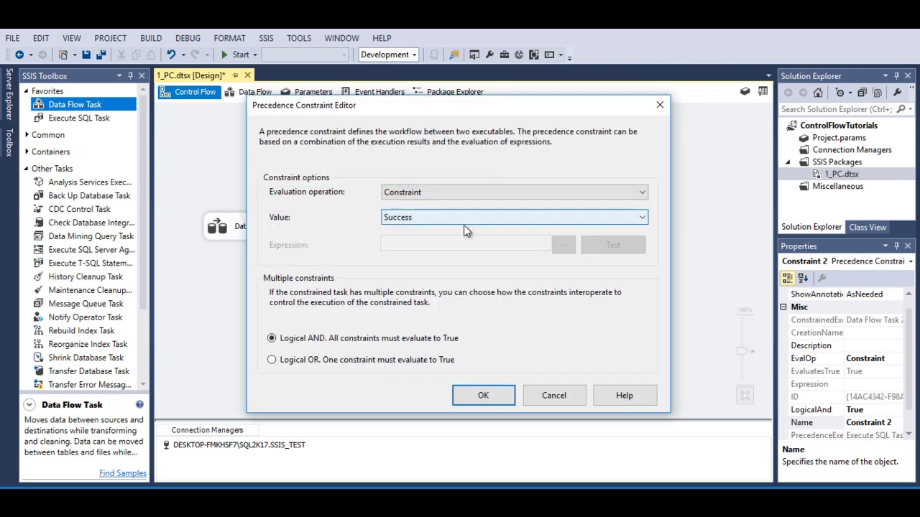
pyautogui.click(464, 225)
pyautogui.click(433, 249)
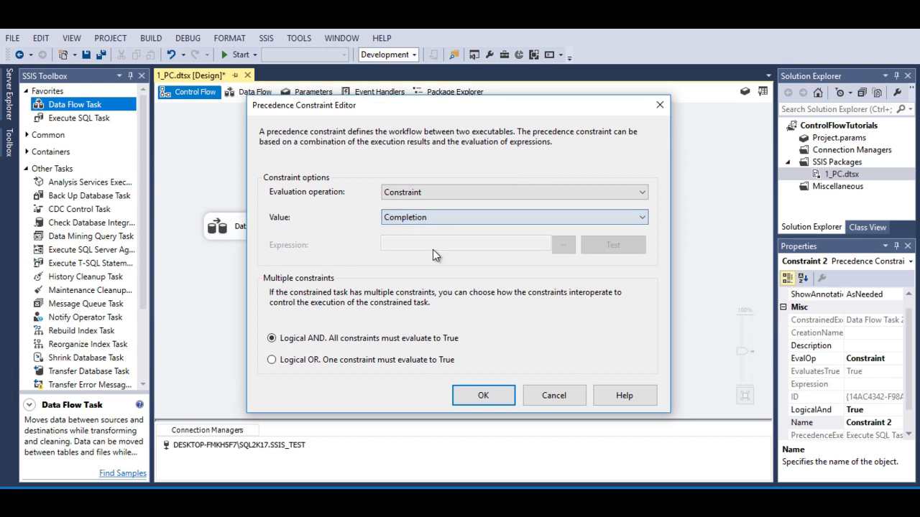
pyautogui.click(476, 395)
pyautogui.click(570, 305)
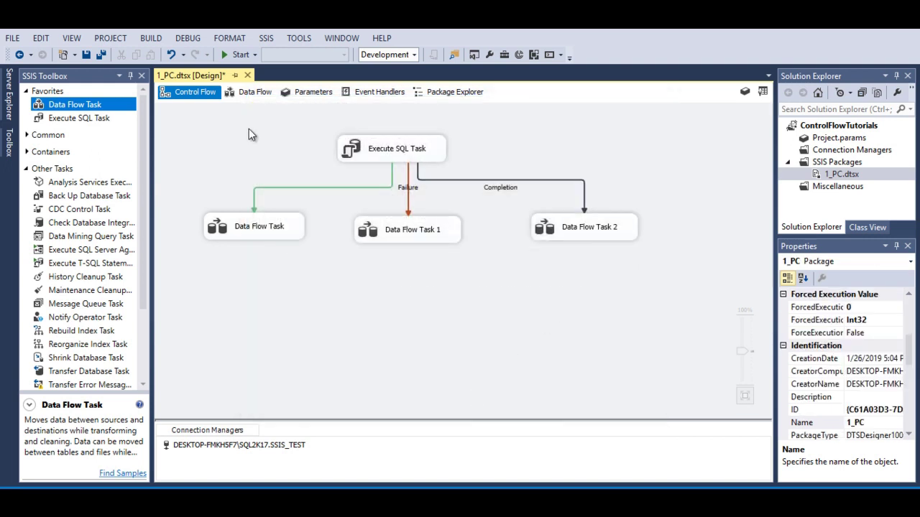
# Step: Debug-run the package, edit the Execute SQL Task's query to fail, and rerun it
pyautogui.click(231, 57)
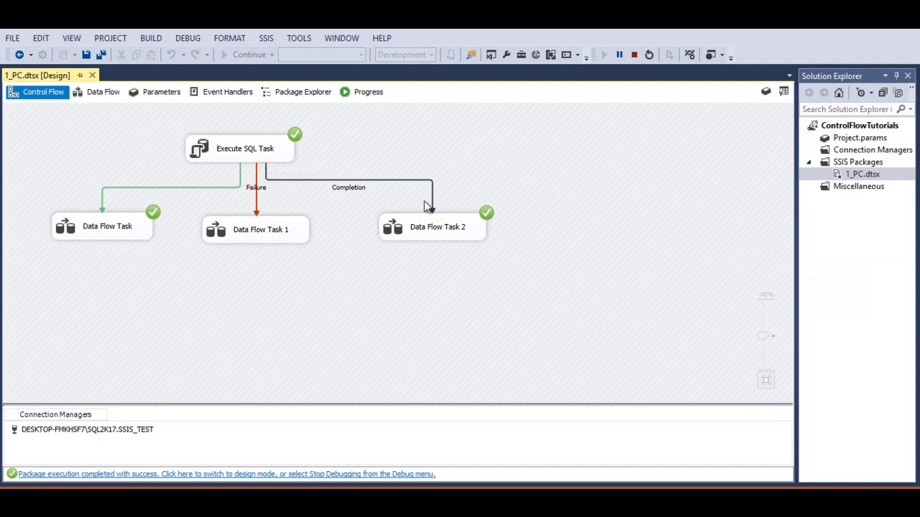
pyautogui.click(635, 56)
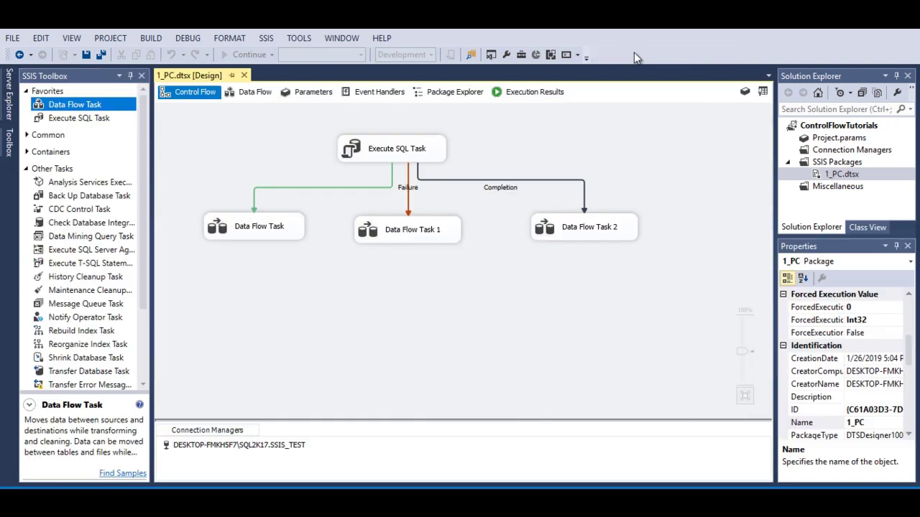
pyautogui.doubleClick(346, 148)
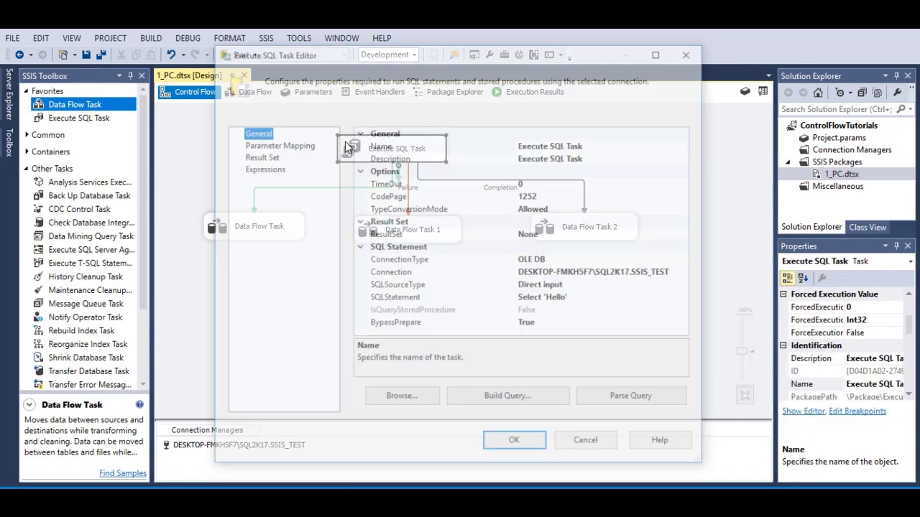
pyautogui.doubleClick(581, 300)
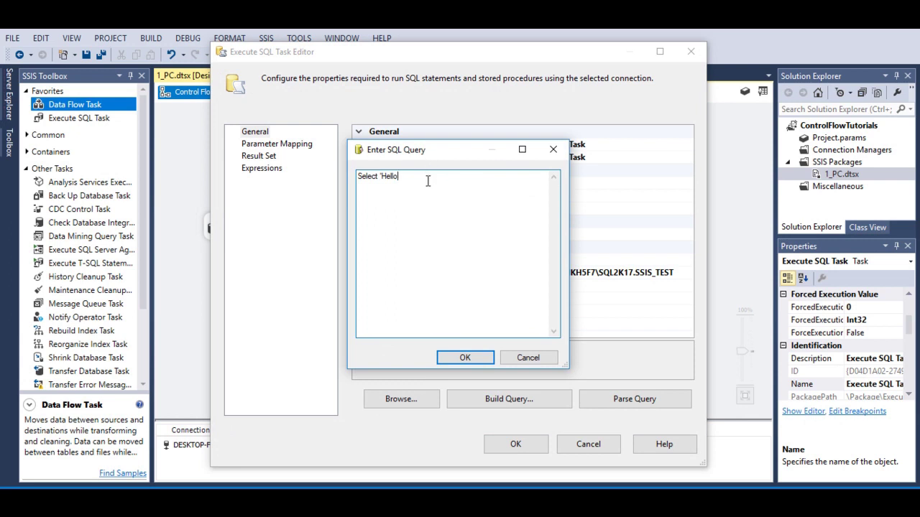
pyautogui.click(464, 363)
pyautogui.click(516, 444)
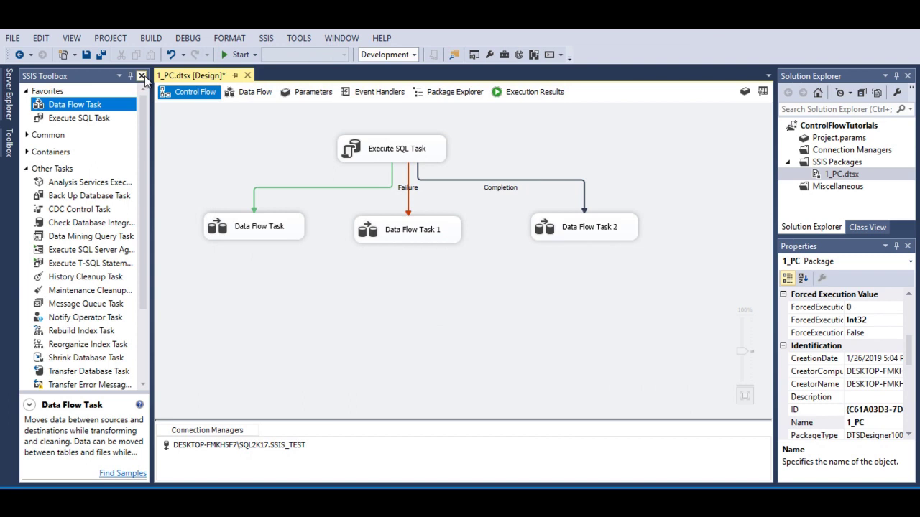
pyautogui.click(240, 54)
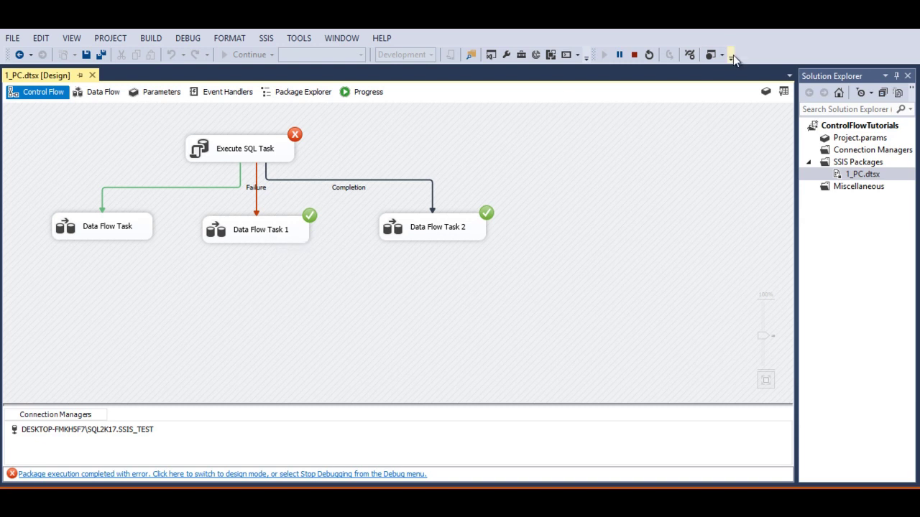
pyautogui.click(634, 54)
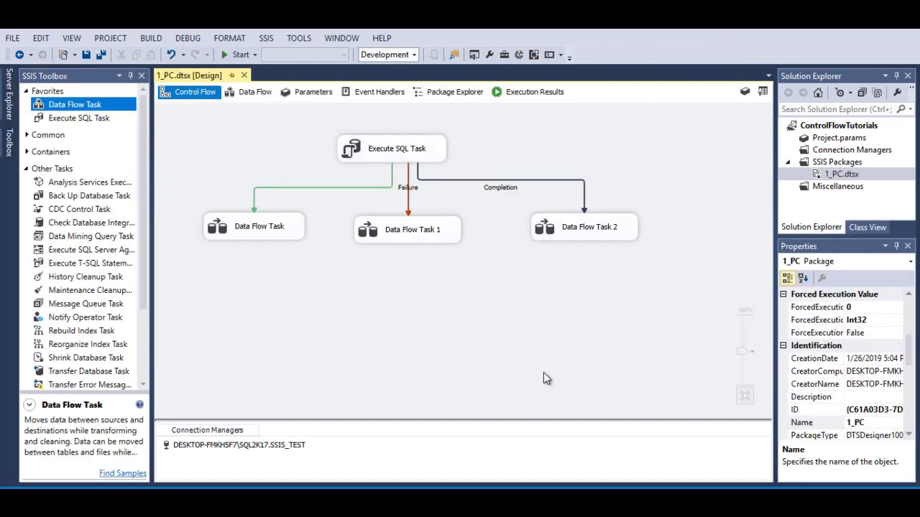
# Step: Set the constraint to Data Flow Task to the Expression evaluation operation
pyautogui.doubleClick(331, 188)
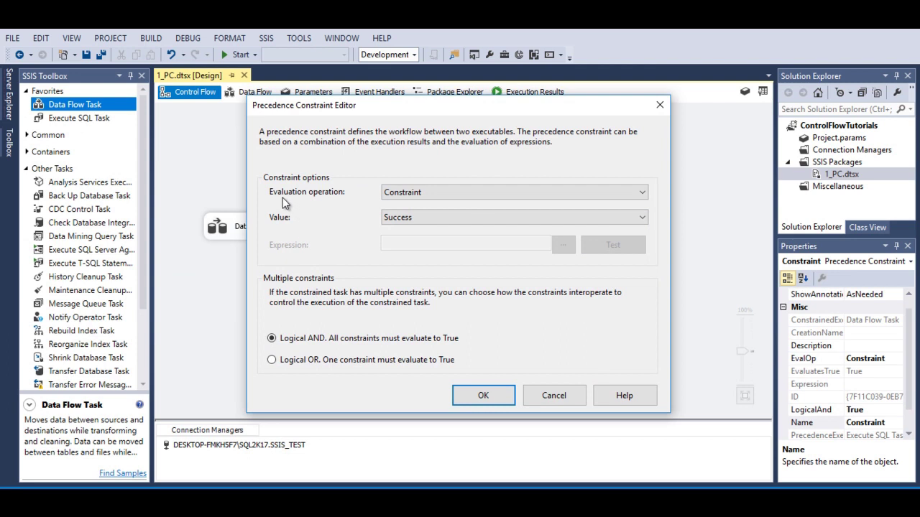
pyautogui.click(464, 192)
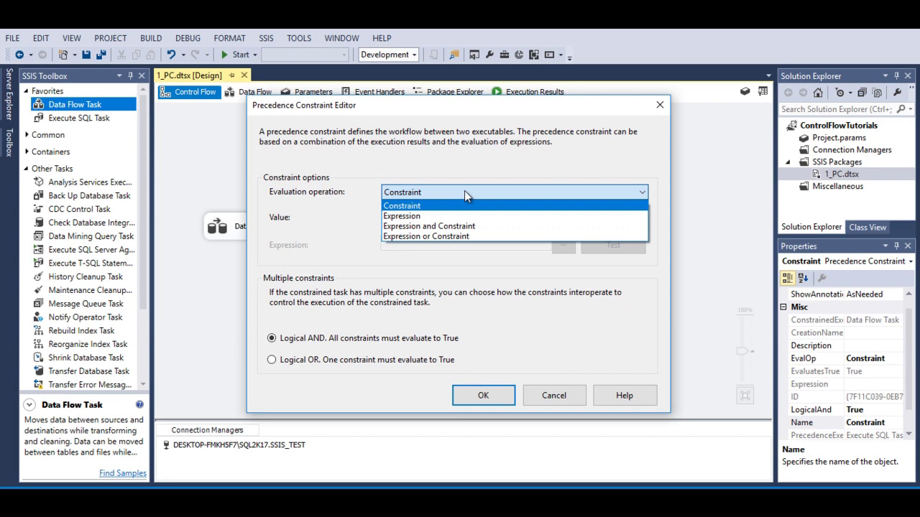
pyautogui.click(464, 192)
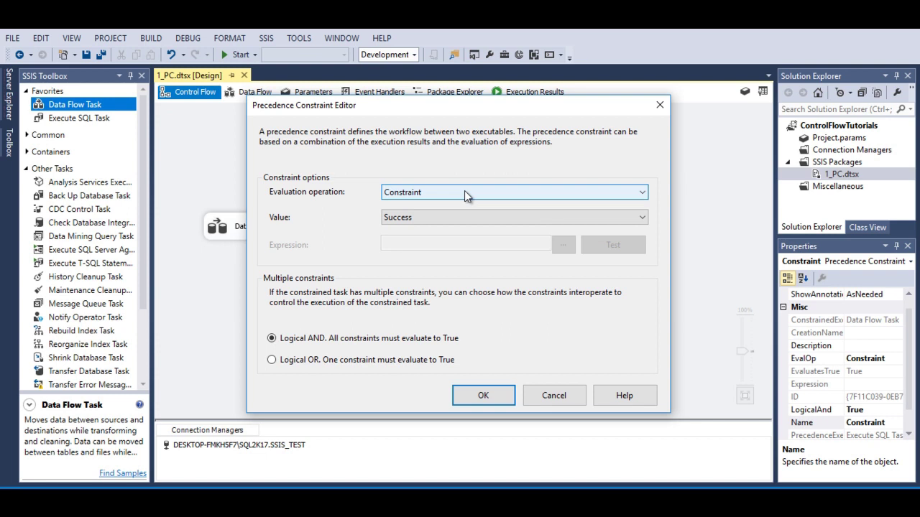
pyautogui.click(464, 193)
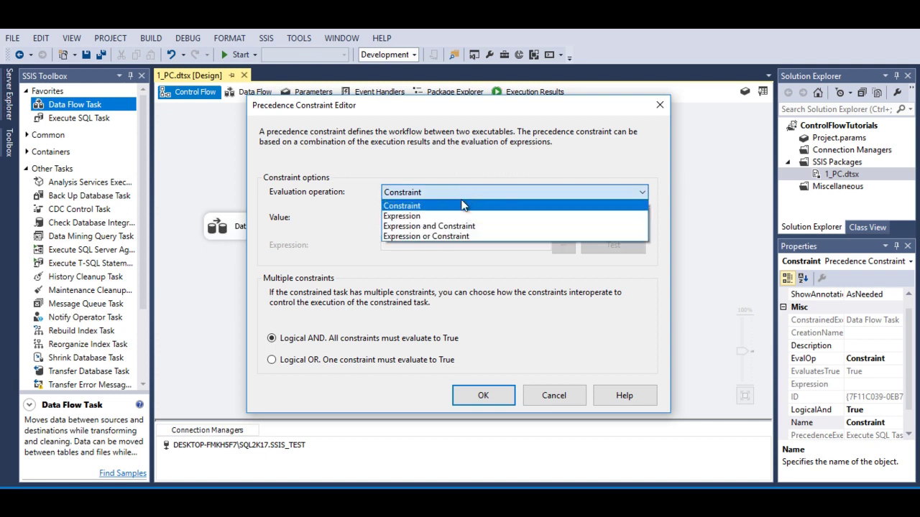
pyautogui.click(453, 216)
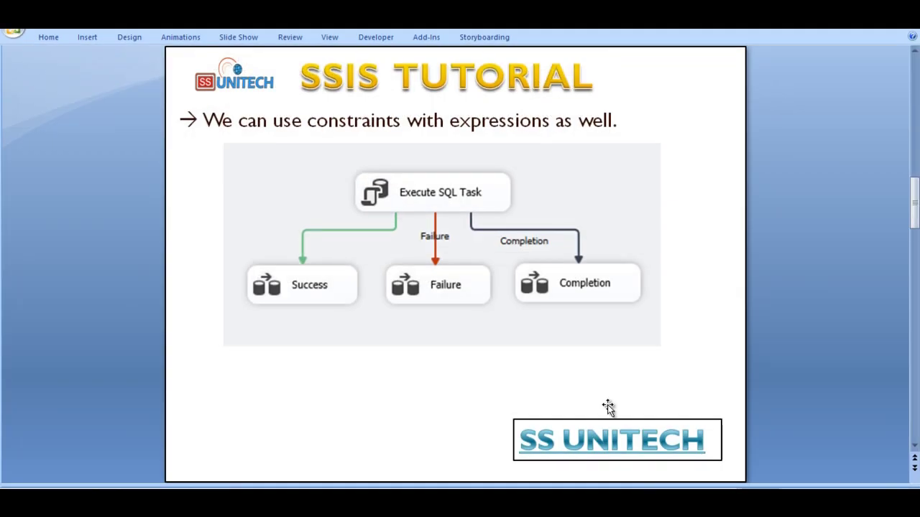
# Step: Show the PowerPoint Evaluation Operation slide, then return to Visual Studio
pyautogui.scroll(-1, 783, 286)
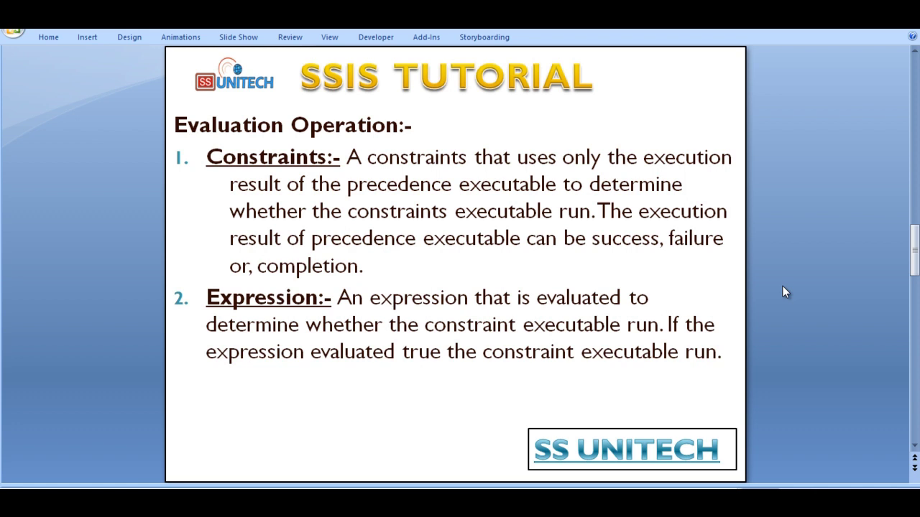
pyautogui.moveTo(544, 503)
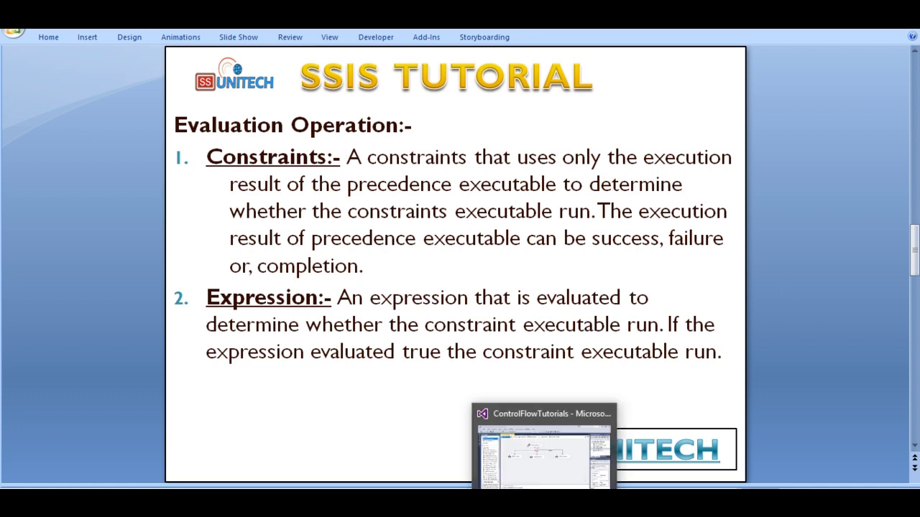
pyautogui.click(544, 453)
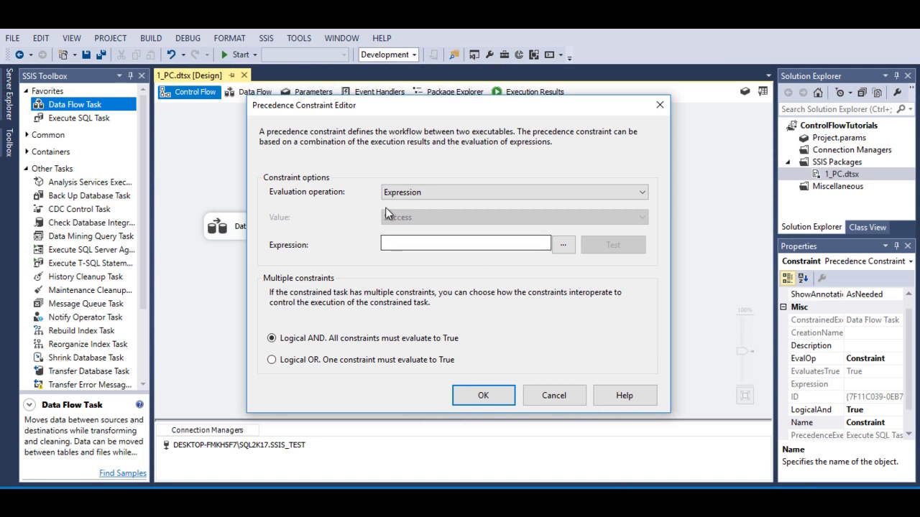
# Step: Give the constraint the expression 1==1 and start a debug run
pyautogui.click(415, 242)
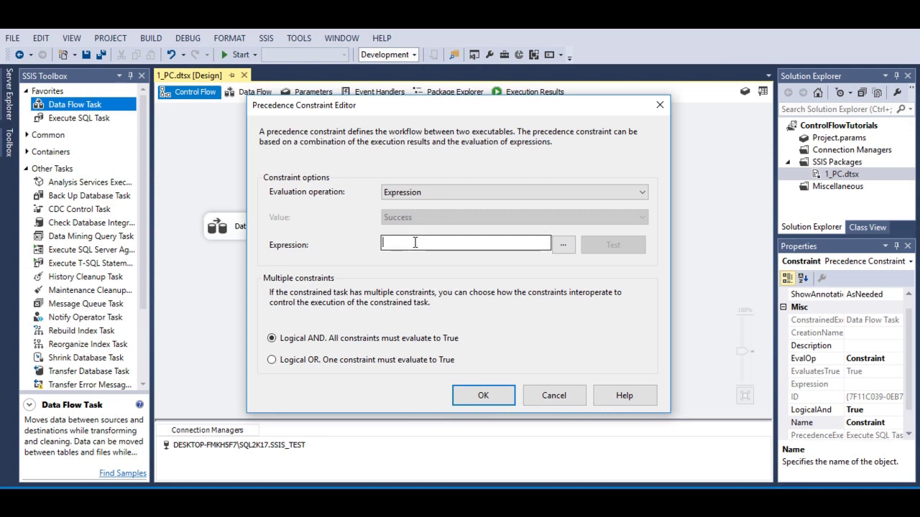
pyautogui.write('1==1')
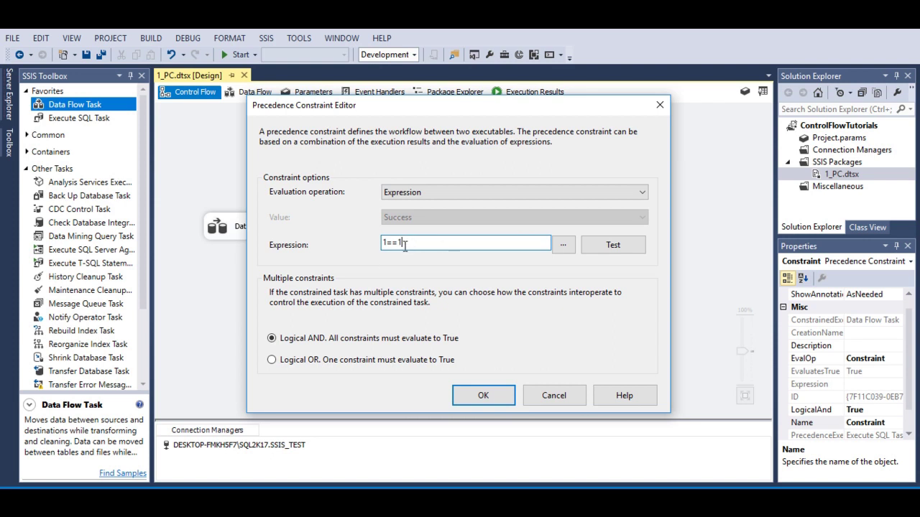
pyautogui.click(470, 397)
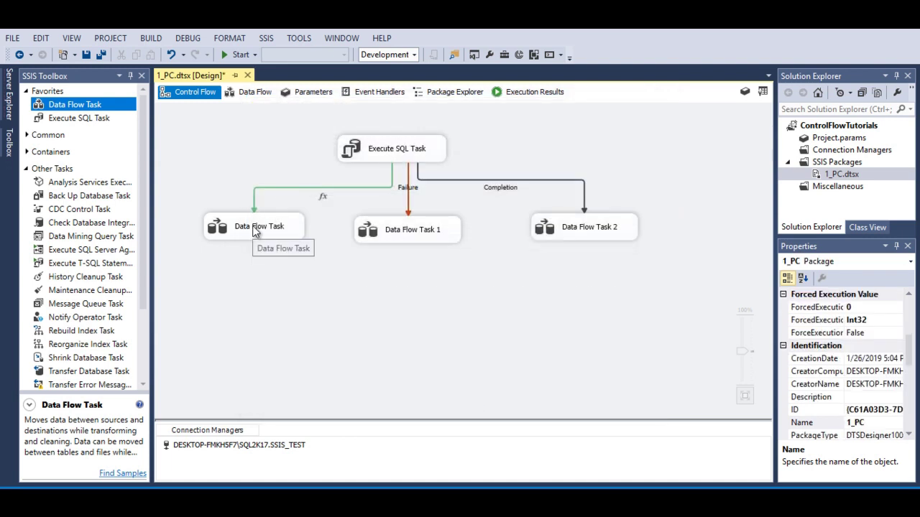
pyautogui.click(234, 54)
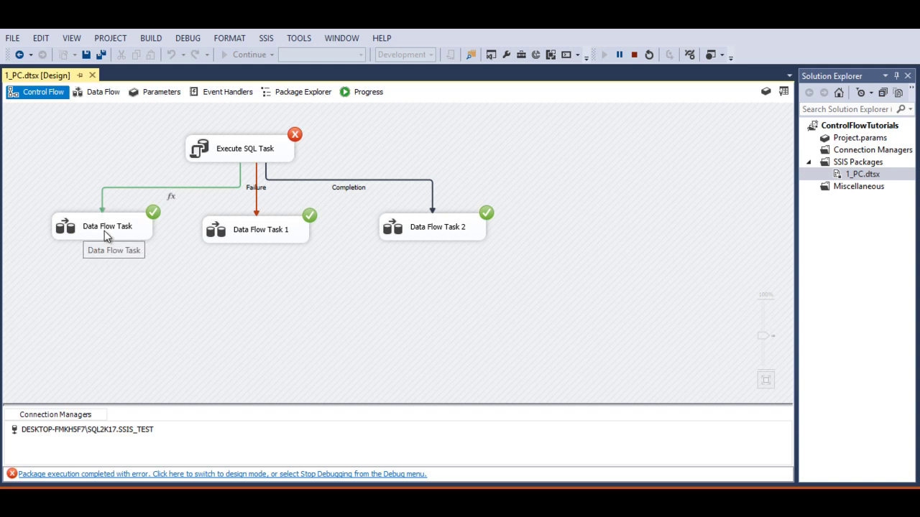
# Step: Stop debugging after Execute SQL Task failed and all three Data Flow Tasks succeeded
pyautogui.click(635, 56)
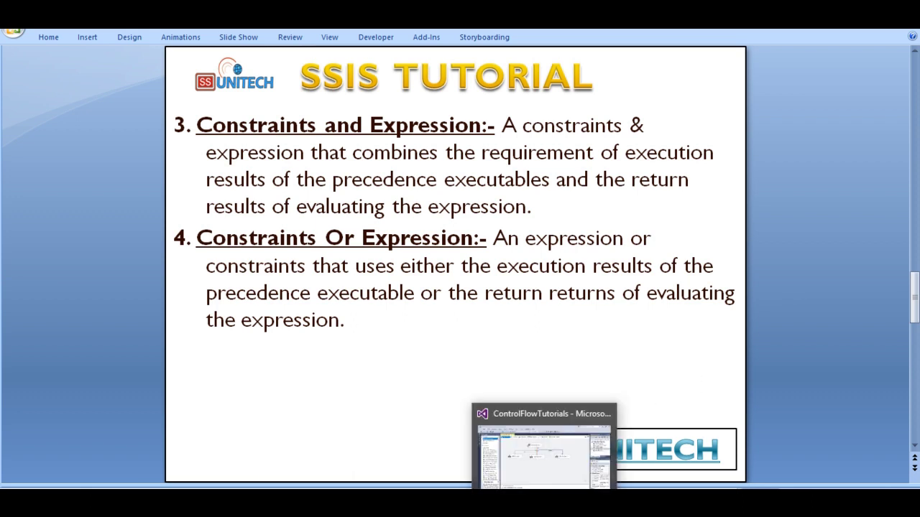
# Step: In Visual Studio, set the green constraint to Expression and Constraint with Success
pyautogui.click(550, 431)
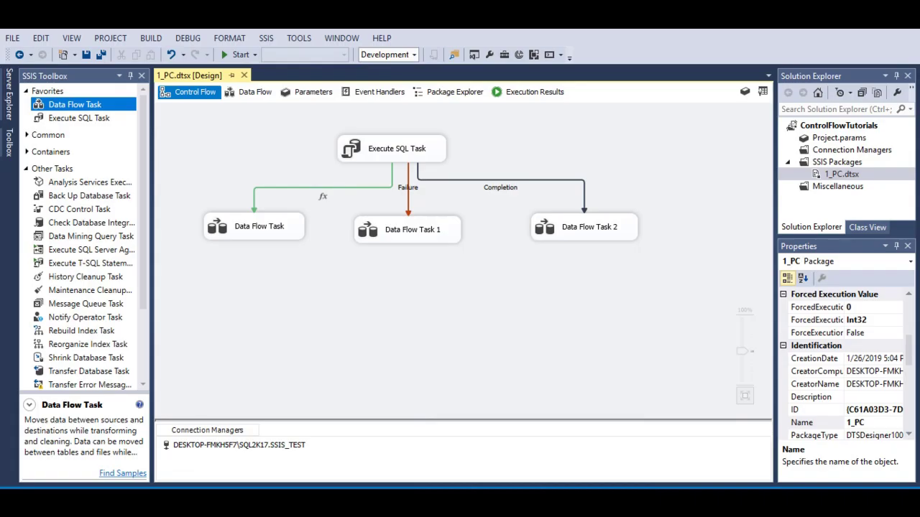
pyautogui.doubleClick(317, 188)
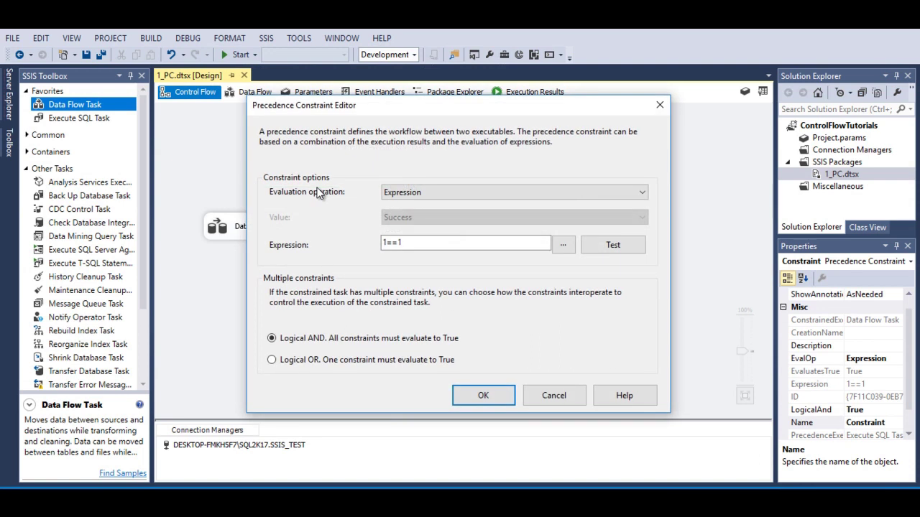
pyautogui.click(436, 191)
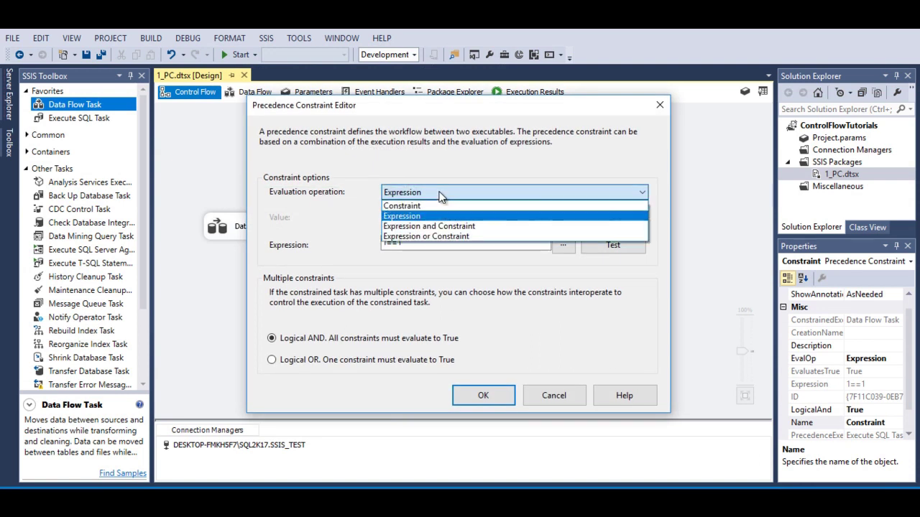
pyautogui.click(431, 227)
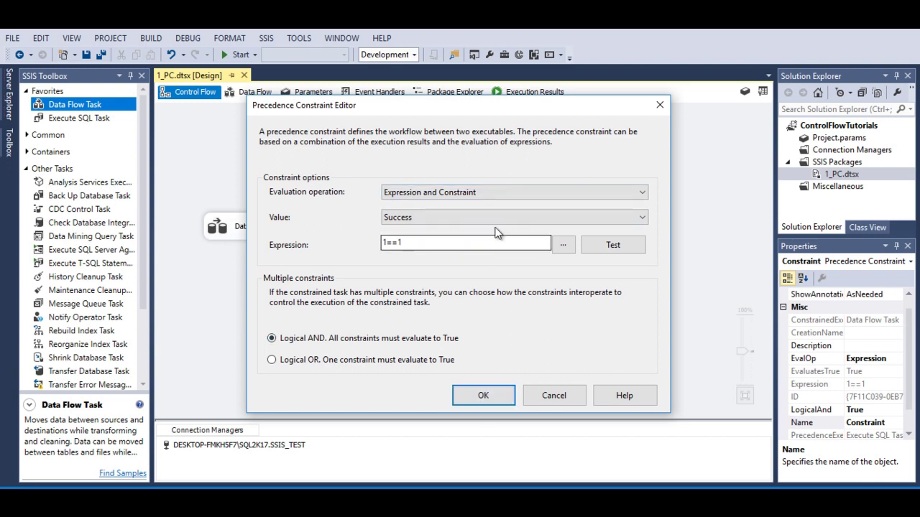
pyautogui.moveTo(398, 103); pyautogui.dragTo(572, 191)
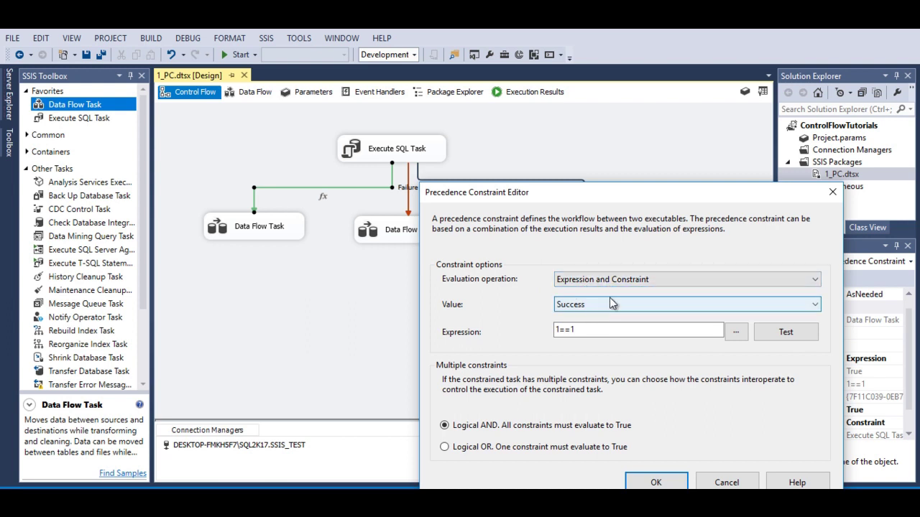
# Step: Confirm the Expression and Constraint setting, then debug-run the package and stop it
pyautogui.click(652, 484)
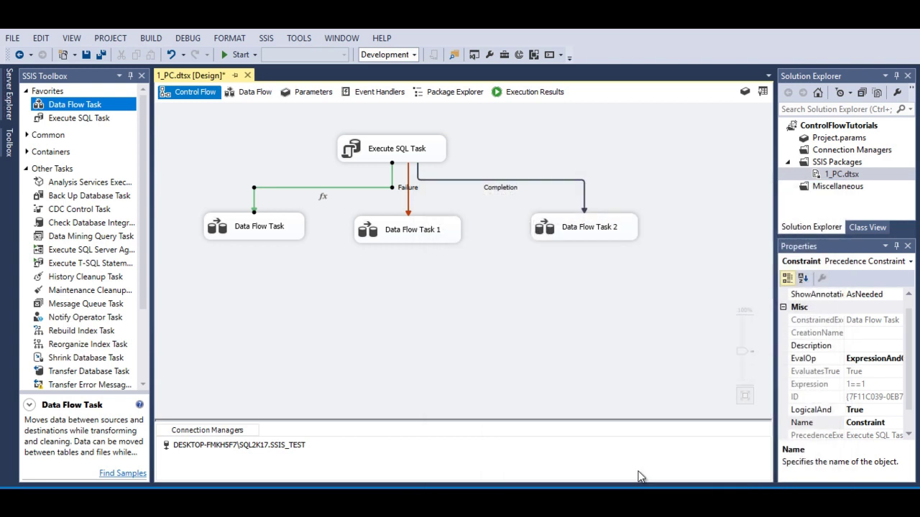
pyautogui.click(432, 348)
pyautogui.click(239, 55)
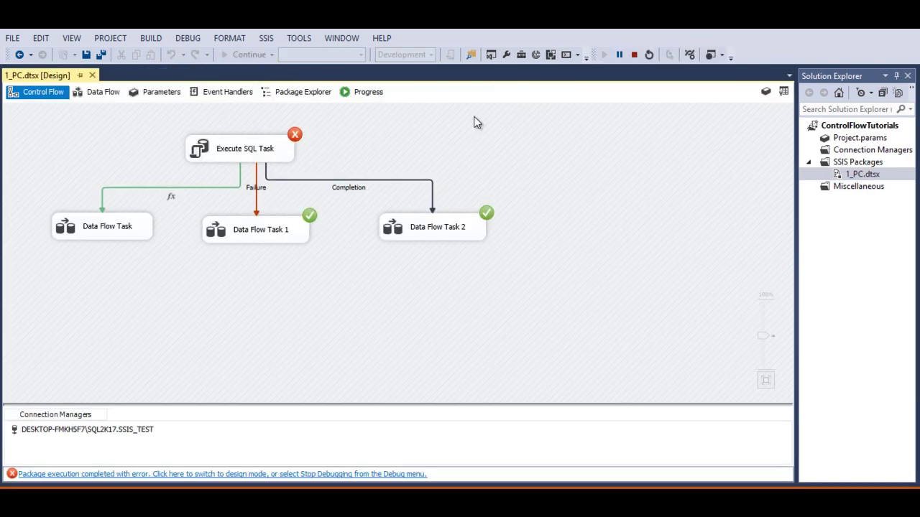
pyautogui.click(633, 55)
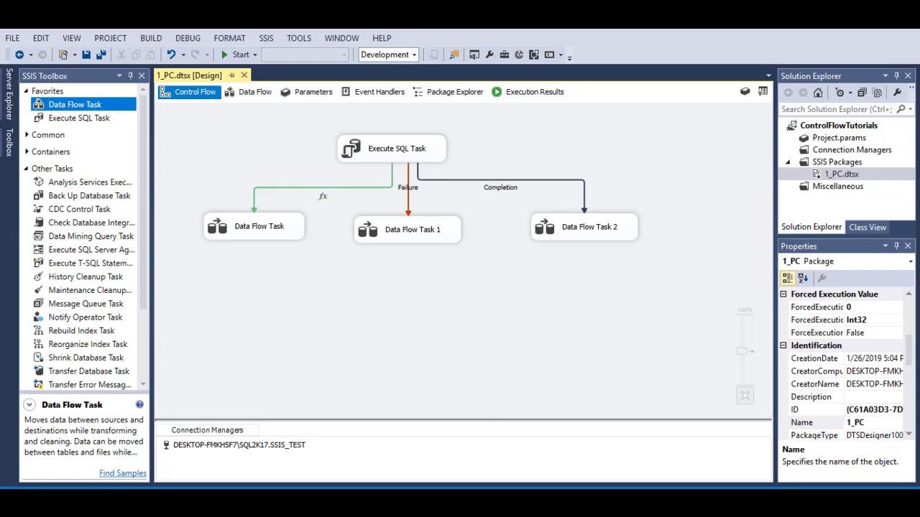
# Step: Set the green constraint's evaluation operation to Expression or Constraint (Success, 1==1) and save the package
pyautogui.doubleClick(327, 188)
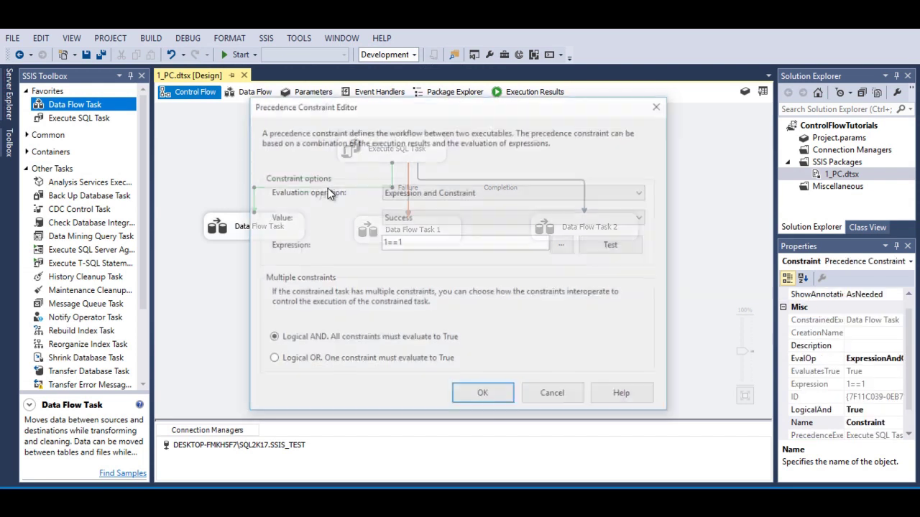
pyautogui.click(431, 196)
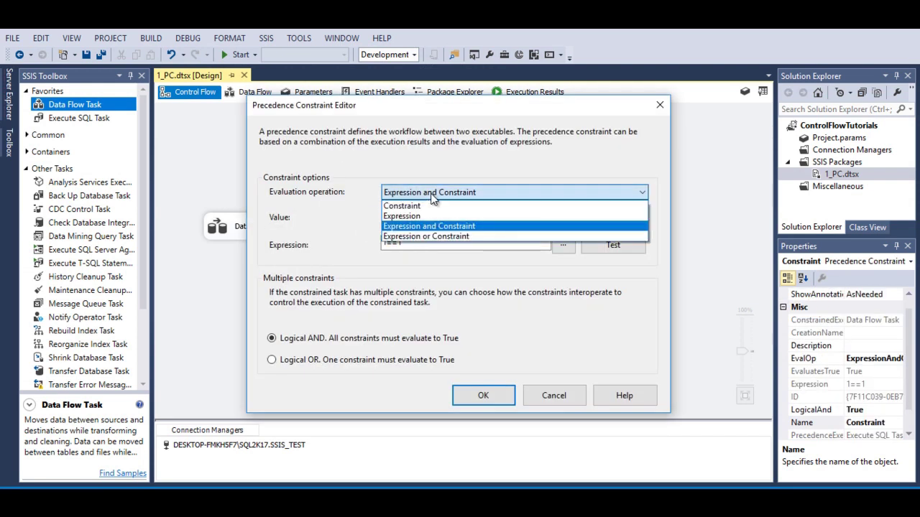
pyautogui.click(444, 236)
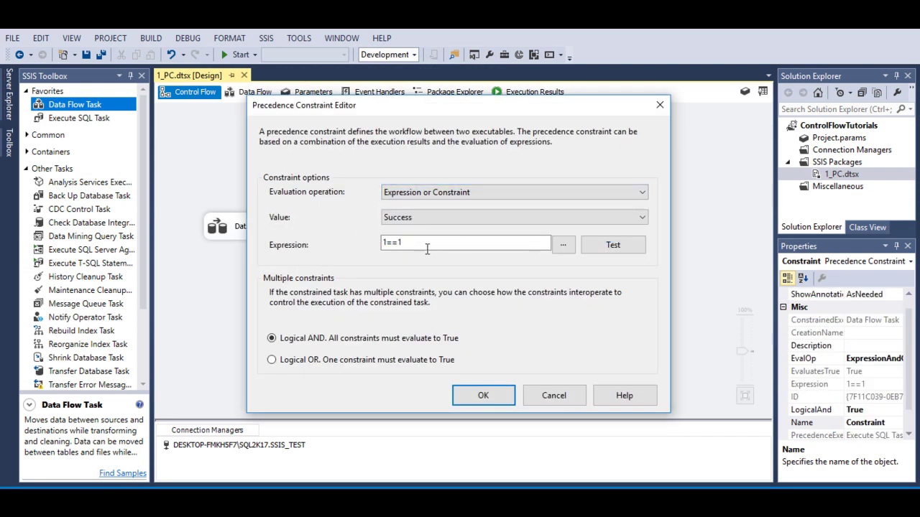
pyautogui.moveTo(420, 99); pyautogui.dragTo(571, 203)
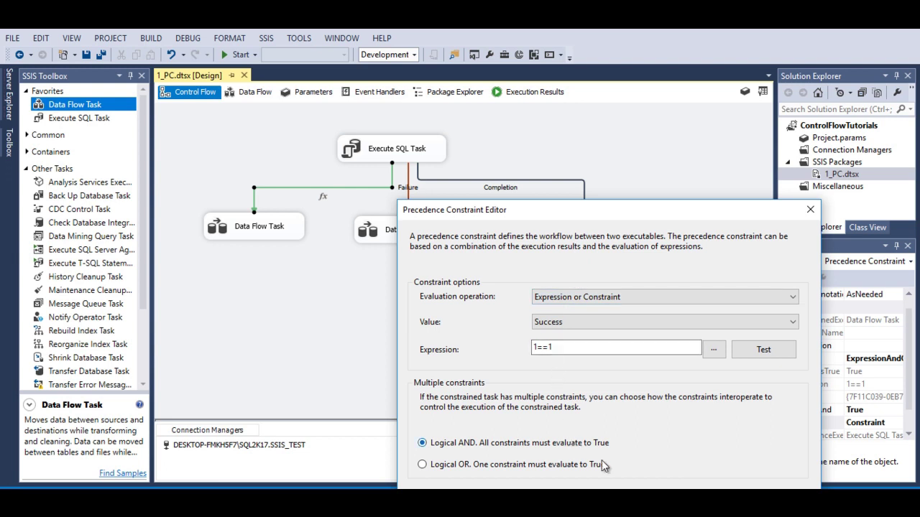
pyautogui.press('Return')
pyautogui.click(101, 55)
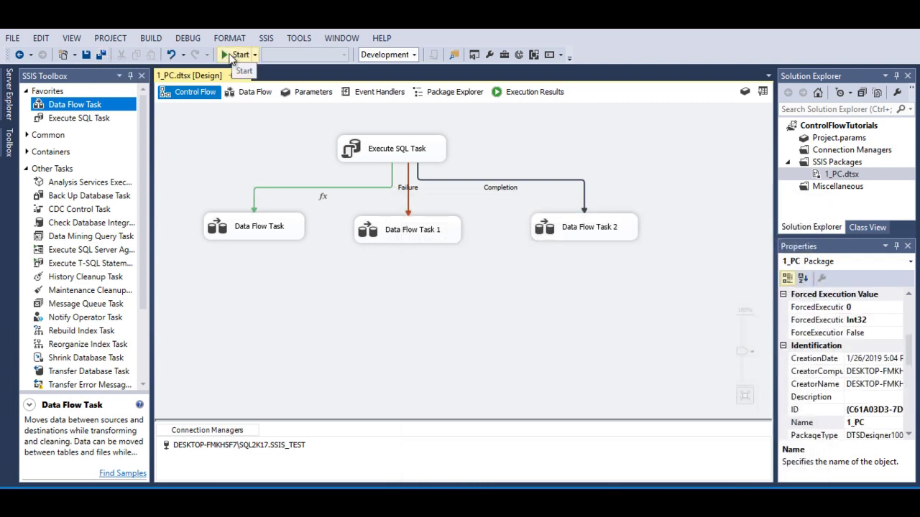
# Step: Debug-run the package to see Data Flow Task succeed despite the failed SQL task, then stop debugging
pyautogui.click(231, 54)
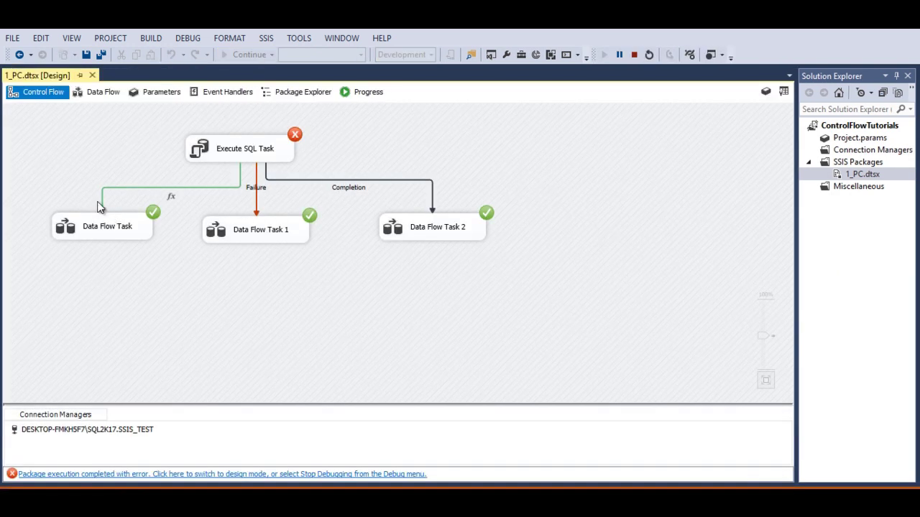
pyautogui.click(634, 55)
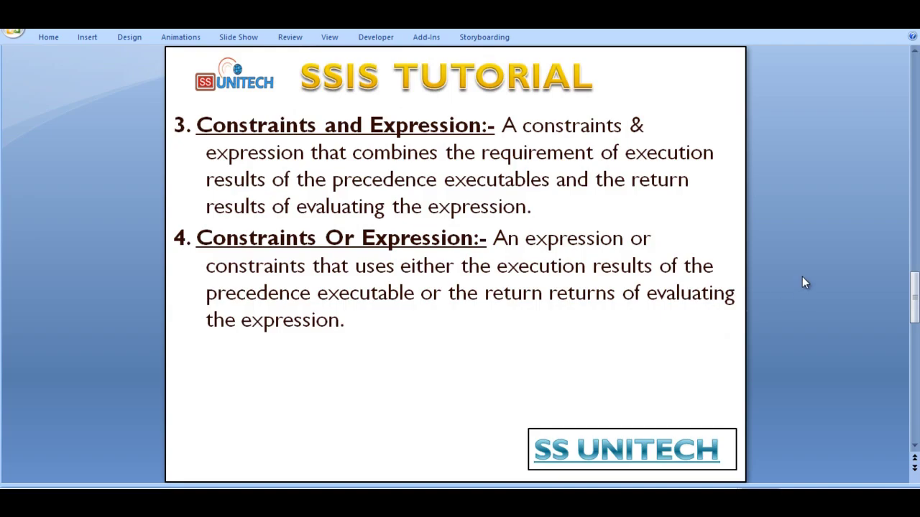
pyautogui.scroll(-1, 804, 282)
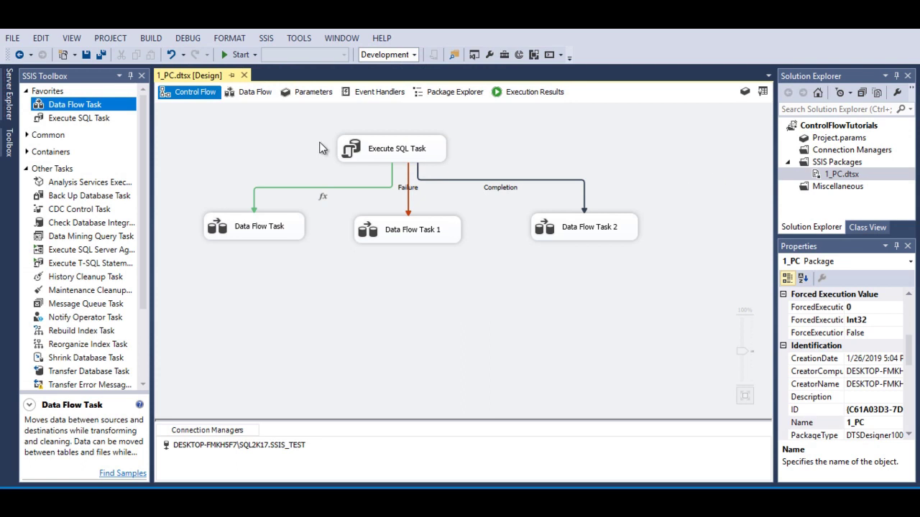
# Step: Delete Data Flow Tasks 1 and 2 and the green constraint, and rearrange the remaining tasks
pyautogui.click(383, 236)
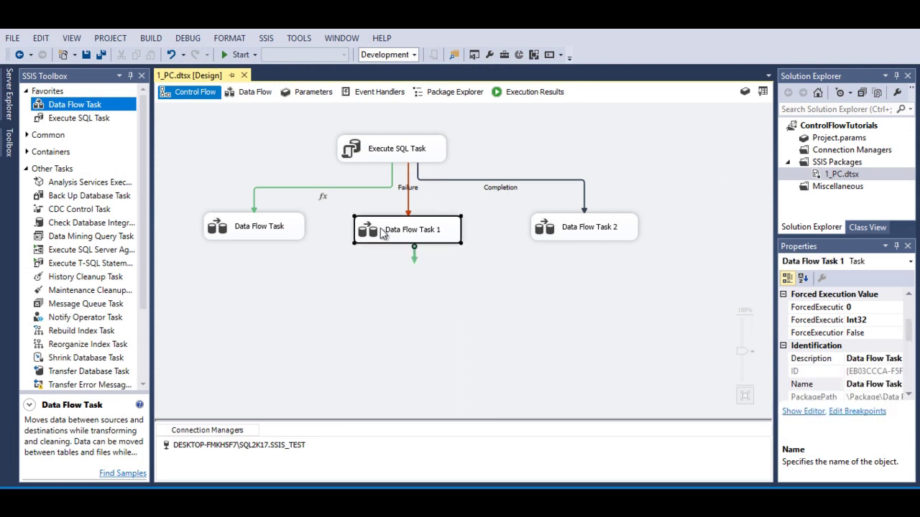
pyautogui.click(595, 228)
pyautogui.press('Delete')
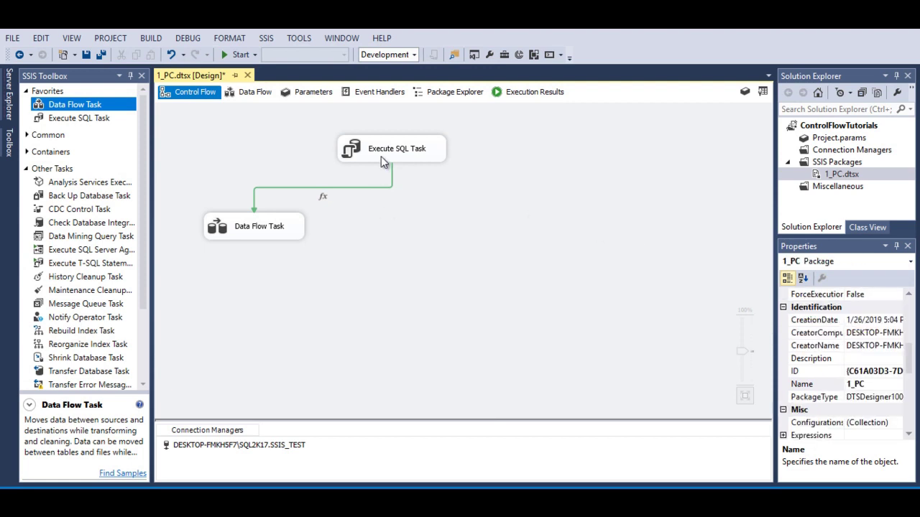
pyautogui.moveTo(358, 147); pyautogui.dragTo(236, 138)
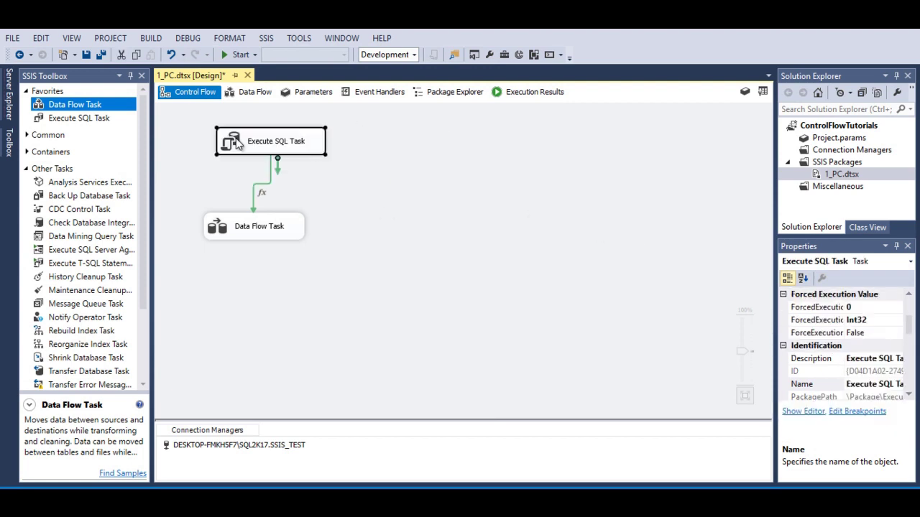
pyautogui.moveTo(222, 216); pyautogui.dragTo(346, 245)
pyautogui.click(327, 199)
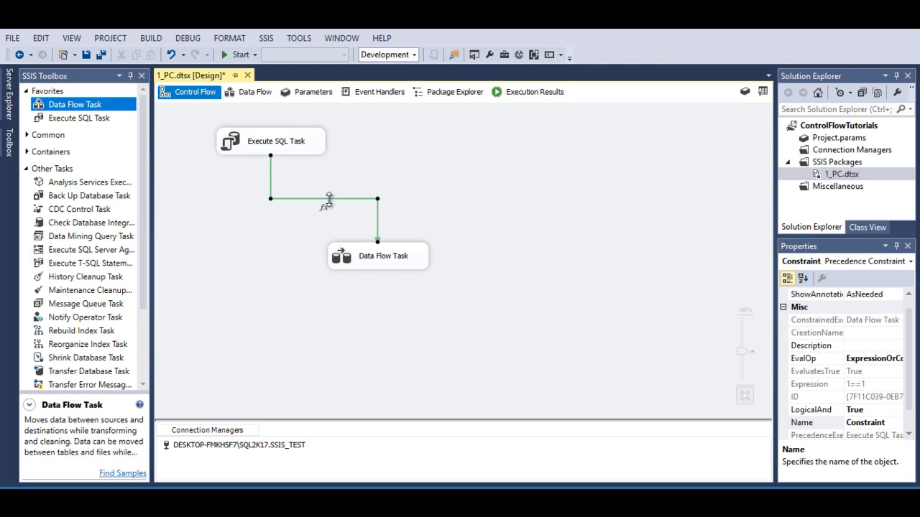
pyautogui.press('Delete')
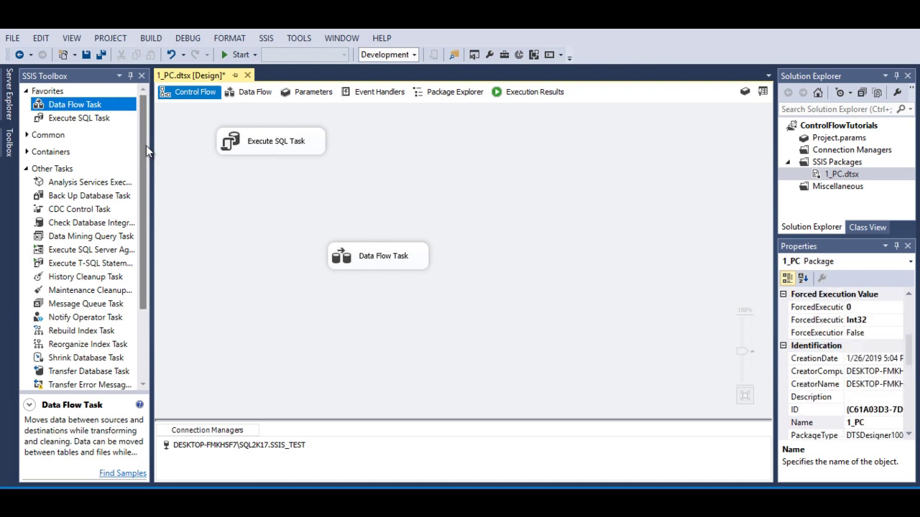
# Step: Add Execute SQL Task 1 at upper right using the SSIS_TEST connection and statement select 'hello'
pyautogui.doubleClick(84, 120)
pyautogui.moveTo(83, 122); pyautogui.dragTo(420, 150)
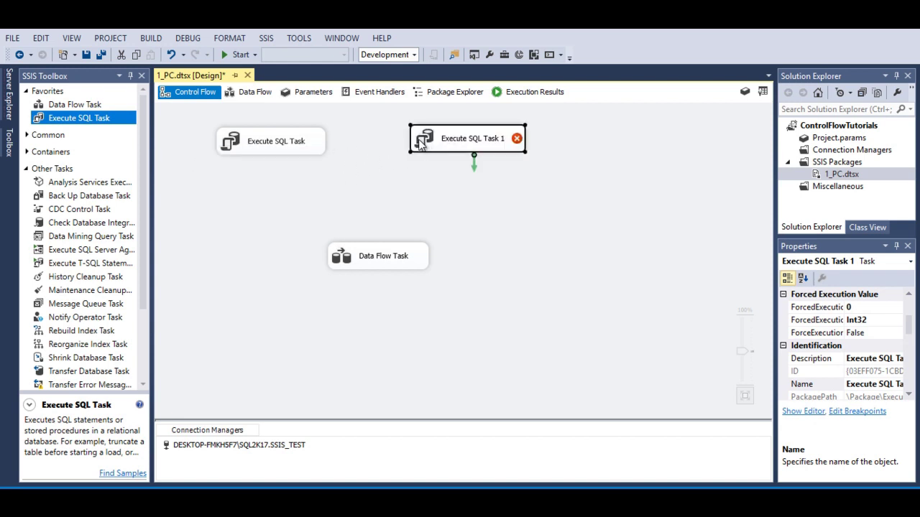
pyautogui.doubleClick(429, 145)
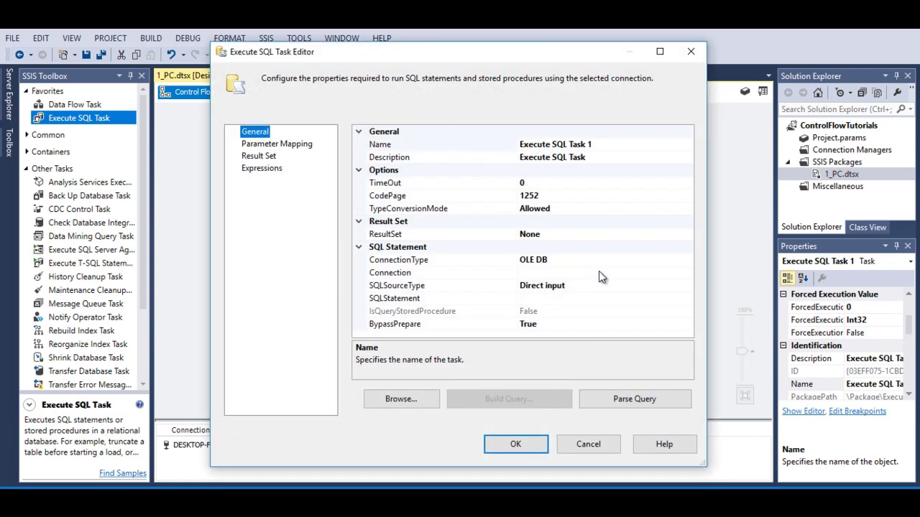
pyautogui.click(599, 273)
pyautogui.click(687, 274)
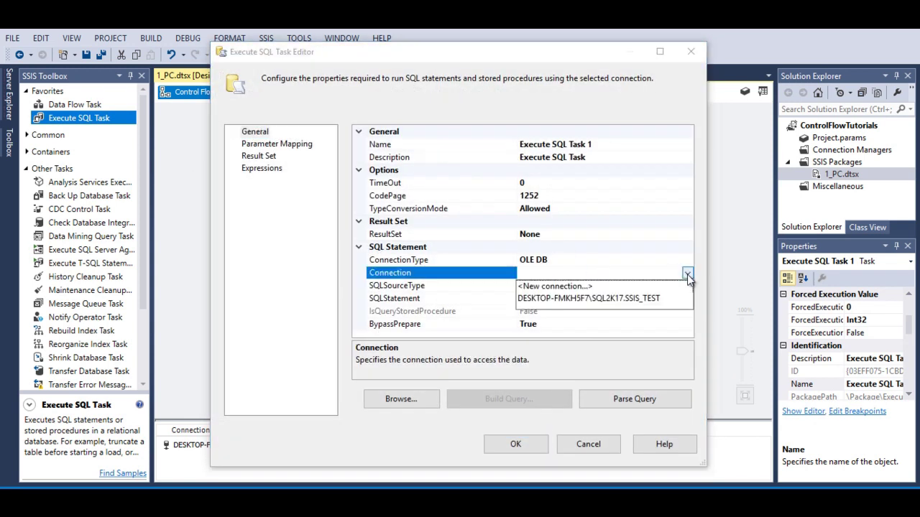
pyautogui.click(632, 297)
pyautogui.click(639, 297)
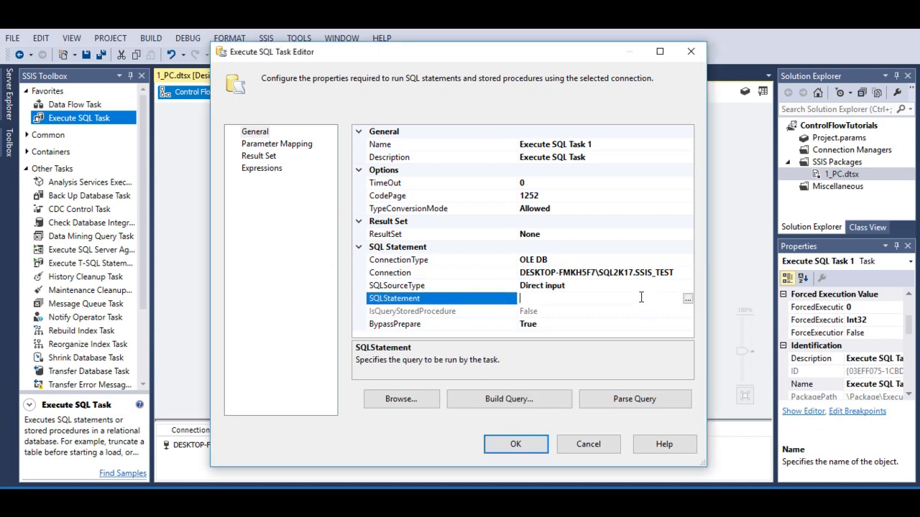
pyautogui.click(687, 297)
pyautogui.write('sel')
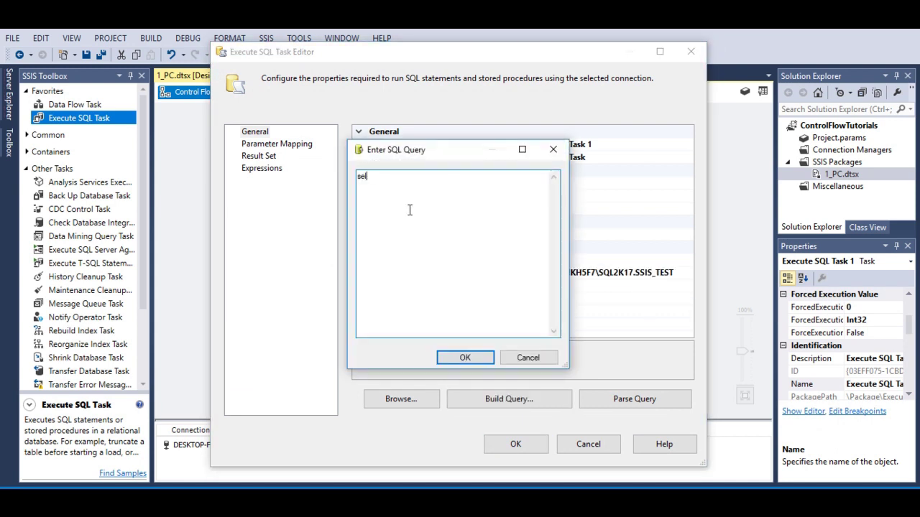
pyautogui.write("ect 'hello'")
pyautogui.click(467, 357)
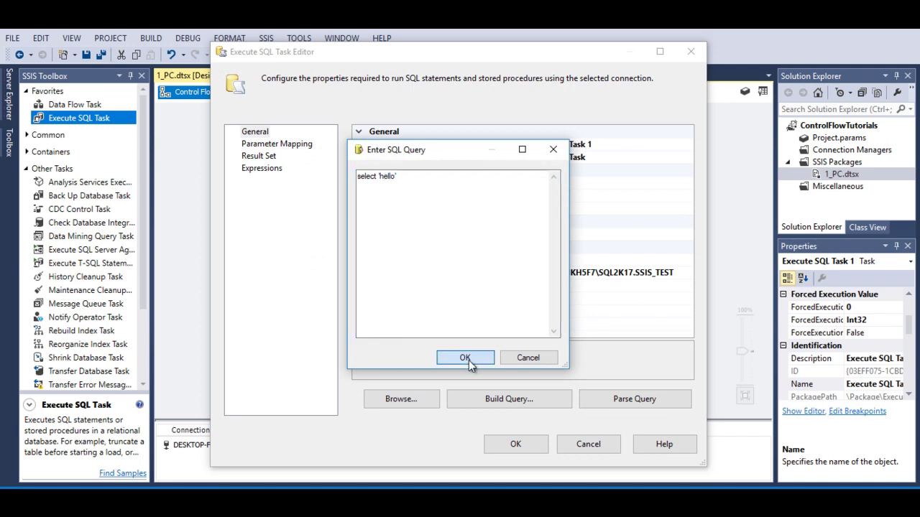
pyautogui.click(516, 444)
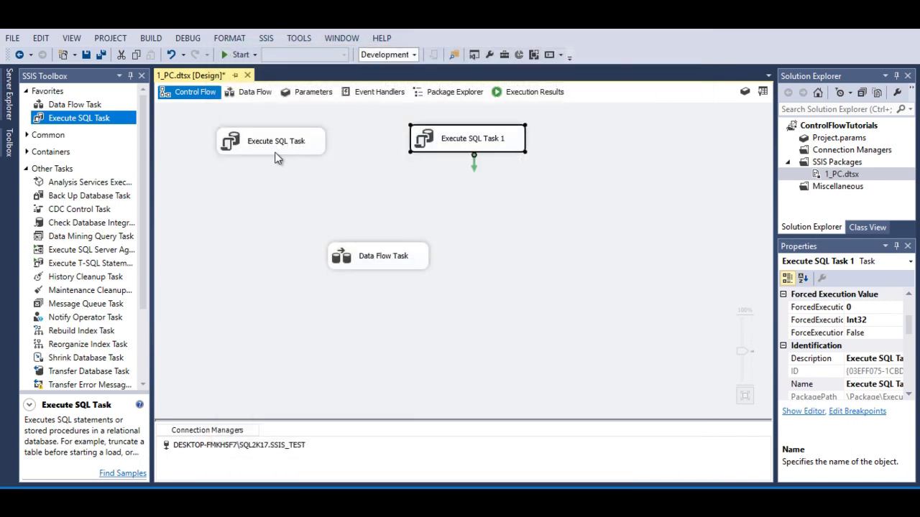
pyautogui.click(253, 155)
# Step: Connect both Execute SQL Tasks to the Data Flow Task with green success constraints
pyautogui.moveTo(277, 165); pyautogui.dragTo(345, 245)
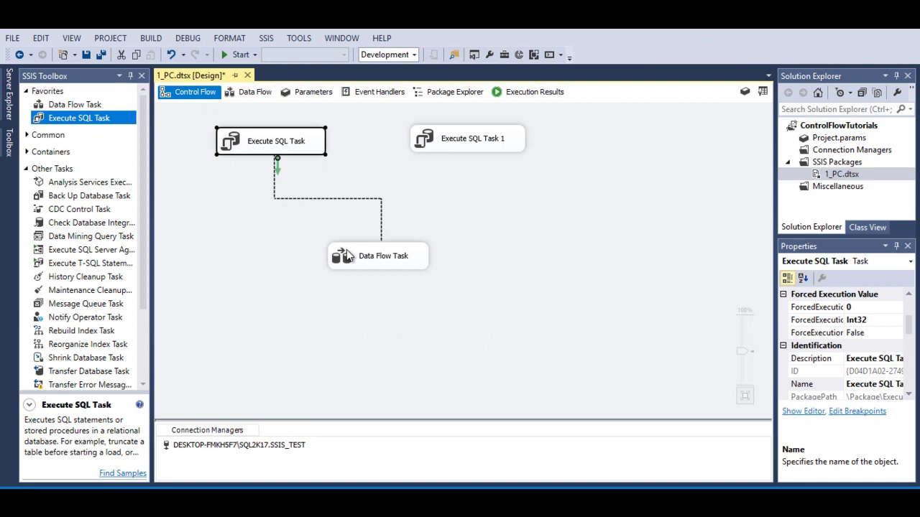
pyautogui.moveTo(346, 250); pyautogui.dragTo(347, 250)
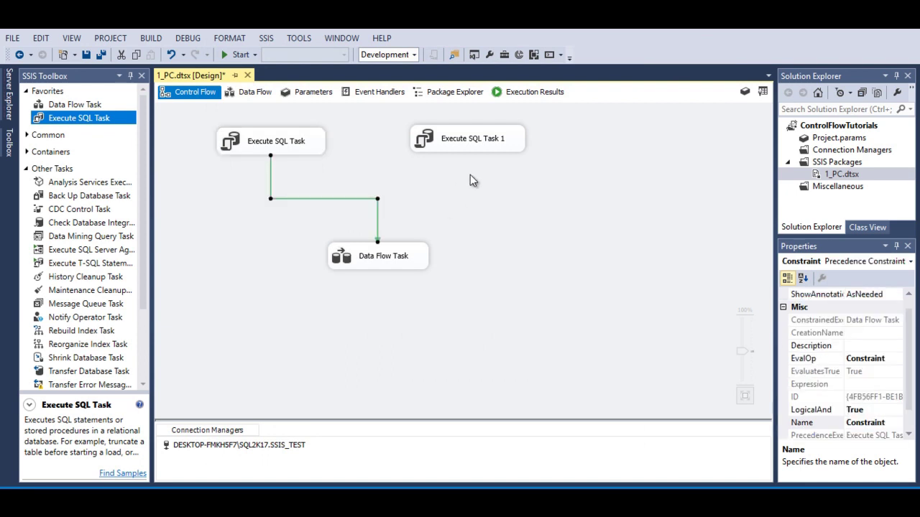
pyautogui.click(479, 134)
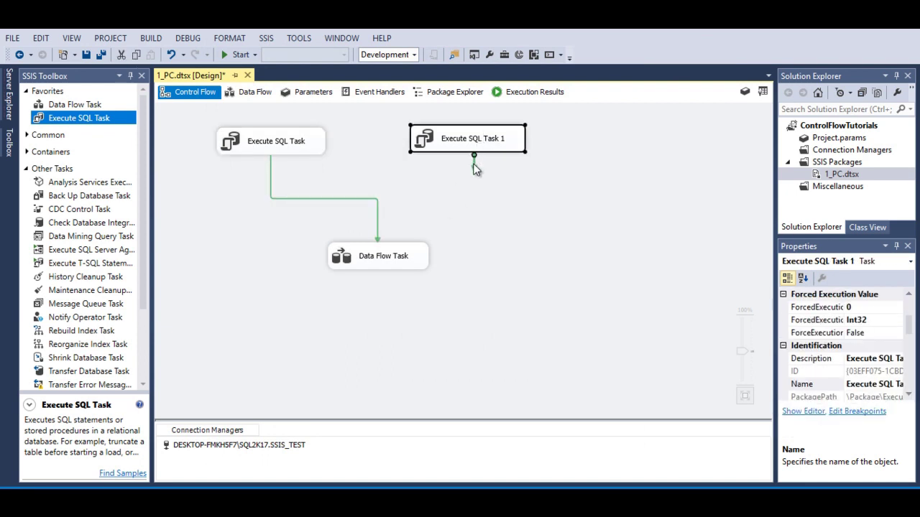
pyautogui.moveTo(474, 165); pyautogui.dragTo(409, 255)
pyautogui.click(508, 231)
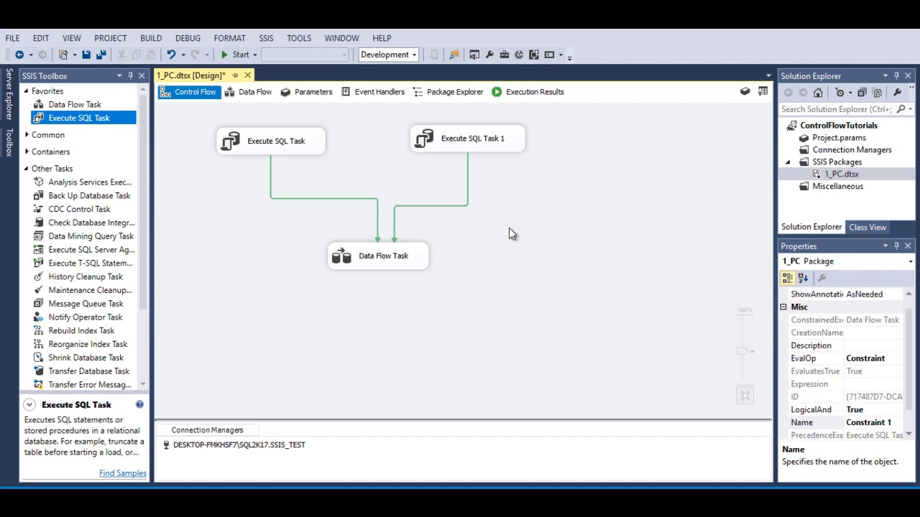
# Step: Review the constraint settings, keeping Logical AND, and save the package
pyautogui.doubleClick(331, 199)
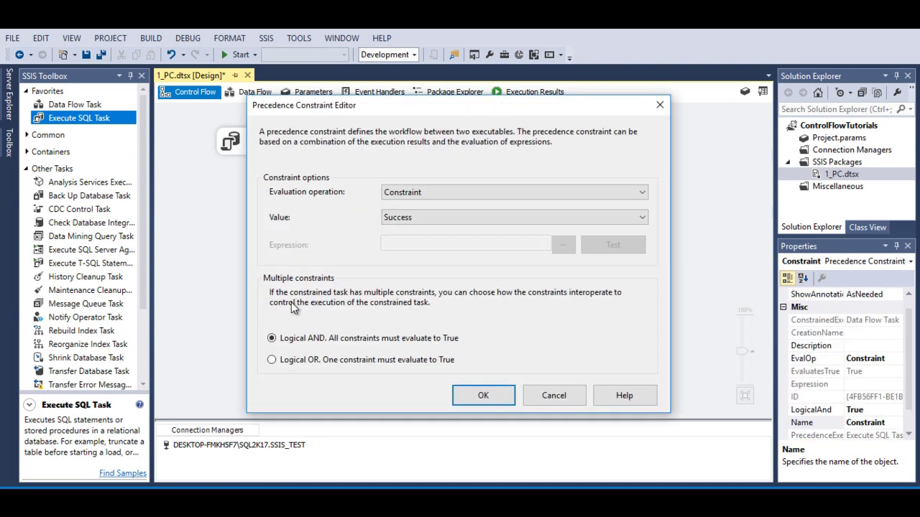
pyautogui.click(323, 336)
pyautogui.click(477, 397)
pyautogui.click(587, 256)
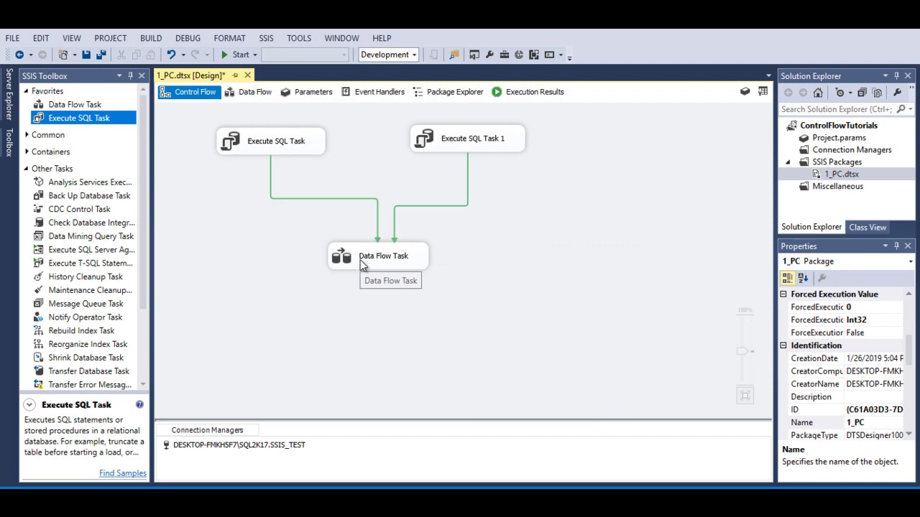
pyautogui.click(100, 54)
# Step: Run the package to find the error, then add the missing closing quote so the statement reads Select 'Hello'
pyautogui.click(227, 55)
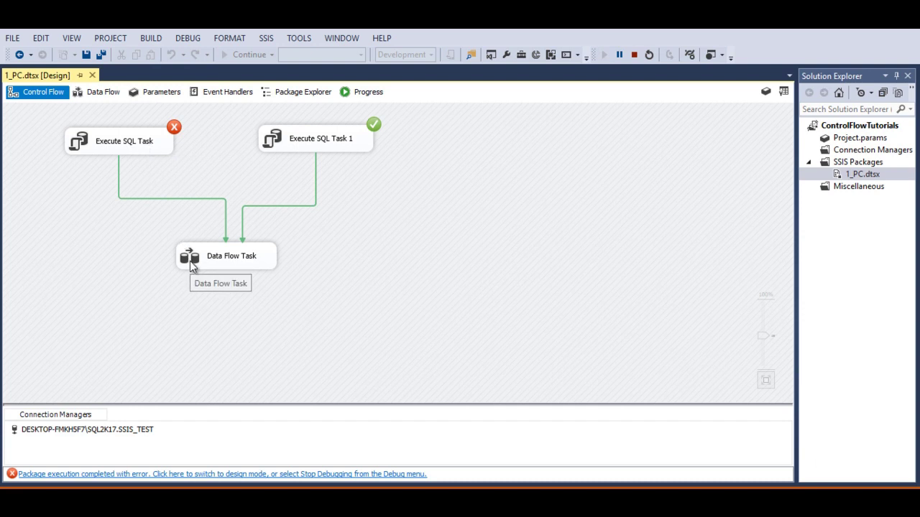
pyautogui.click(636, 55)
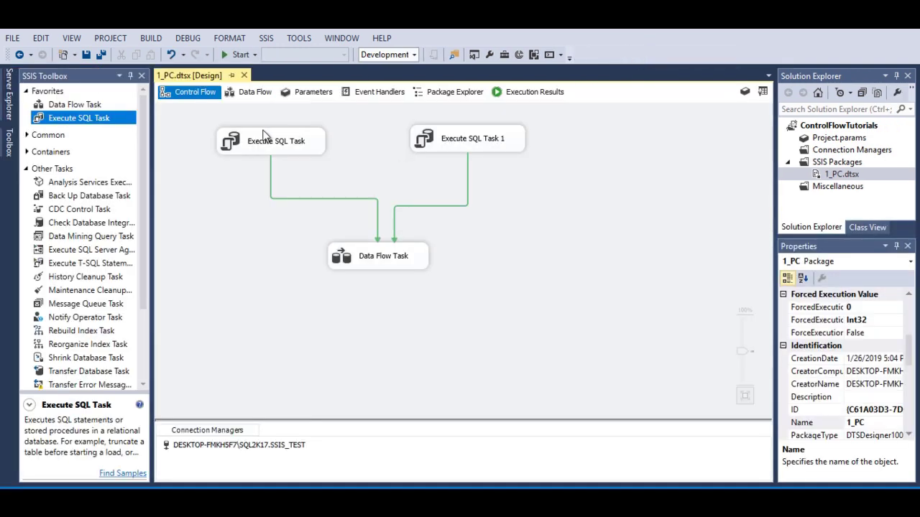
pyautogui.doubleClick(243, 141)
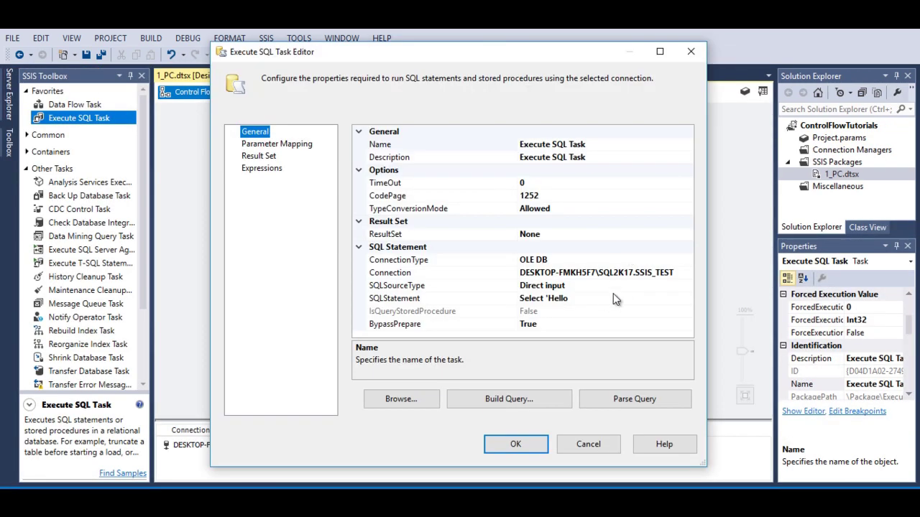
pyautogui.click(608, 299)
pyautogui.write("'")
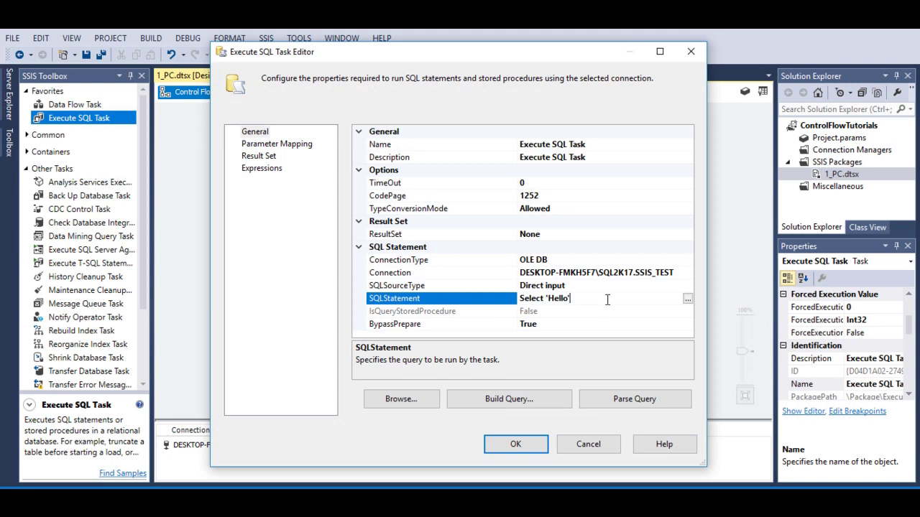
pyautogui.click(515, 444)
# Step: Rerun the package to confirm all three tasks succeed, then stop debugging
pyautogui.click(548, 264)
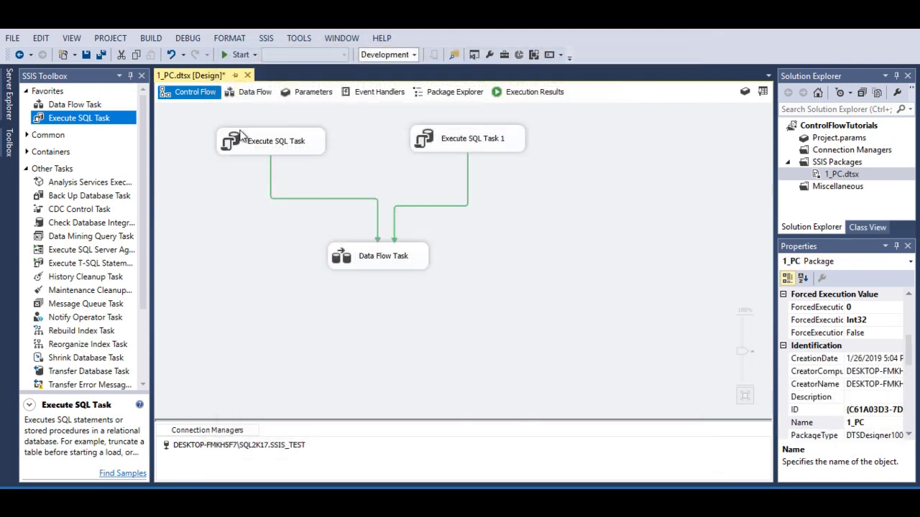
pyautogui.click(236, 56)
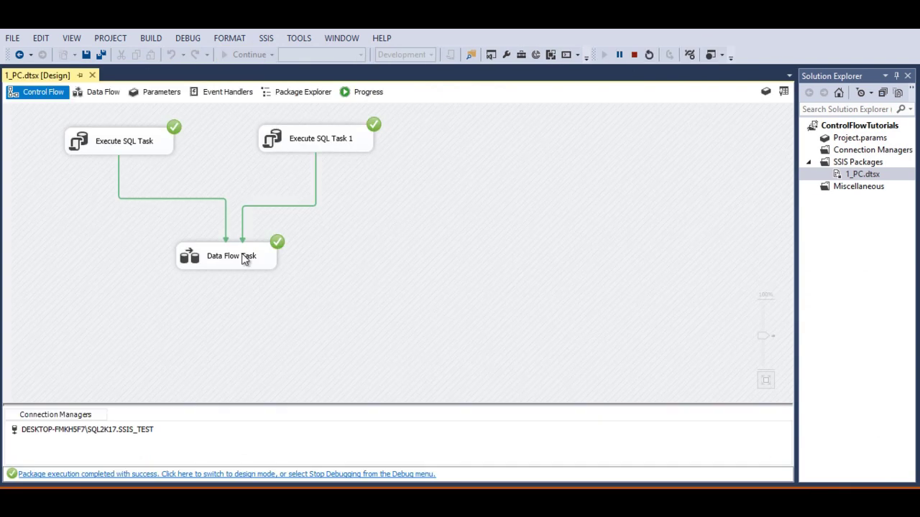
pyautogui.click(634, 55)
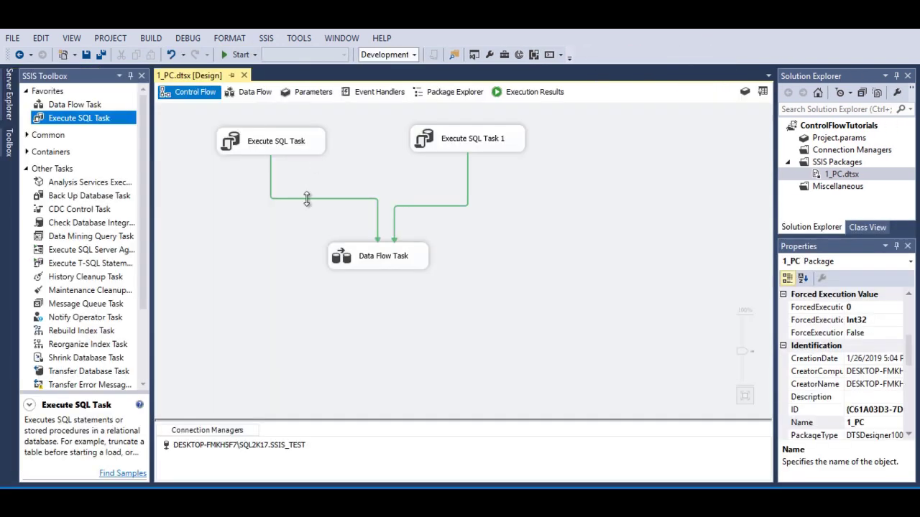
# Step: Change the Data Flow Task's incoming constraints to Logical OR
pyautogui.doubleClick(307, 199)
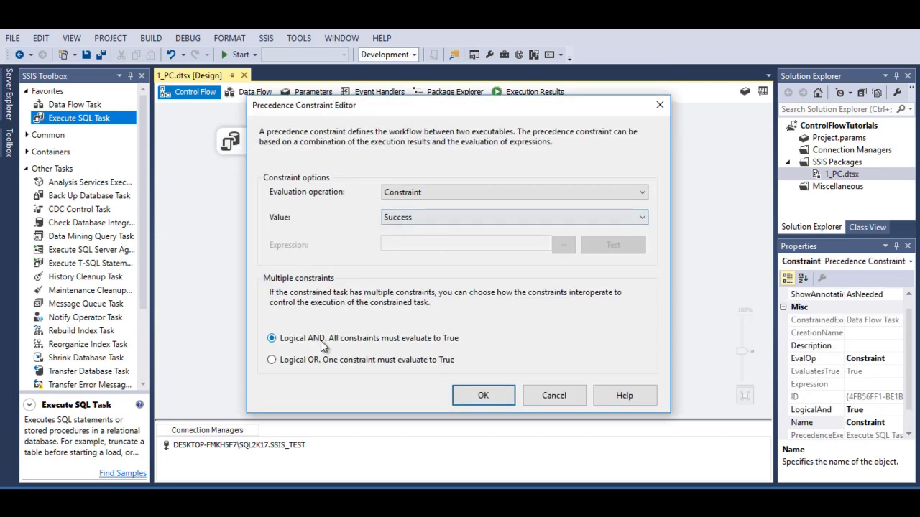
pyautogui.click(285, 362)
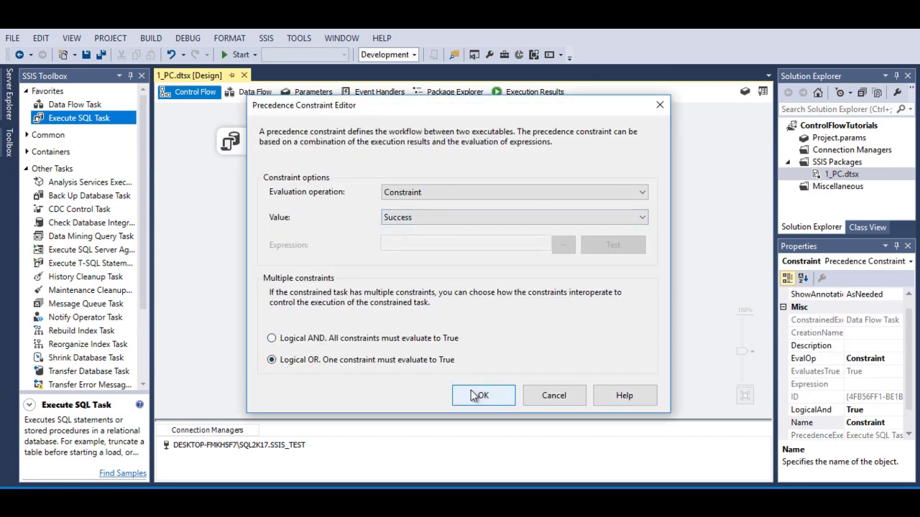
pyautogui.click(473, 394)
pyautogui.click(537, 261)
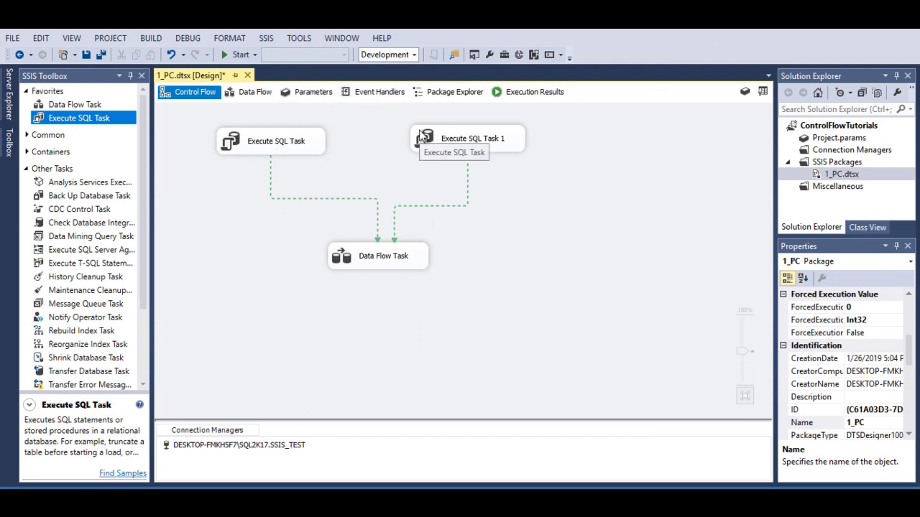
# Step: Remove the closing quote from Execute SQL Task's SQL statement so it fails
pyautogui.doubleClick(235, 142)
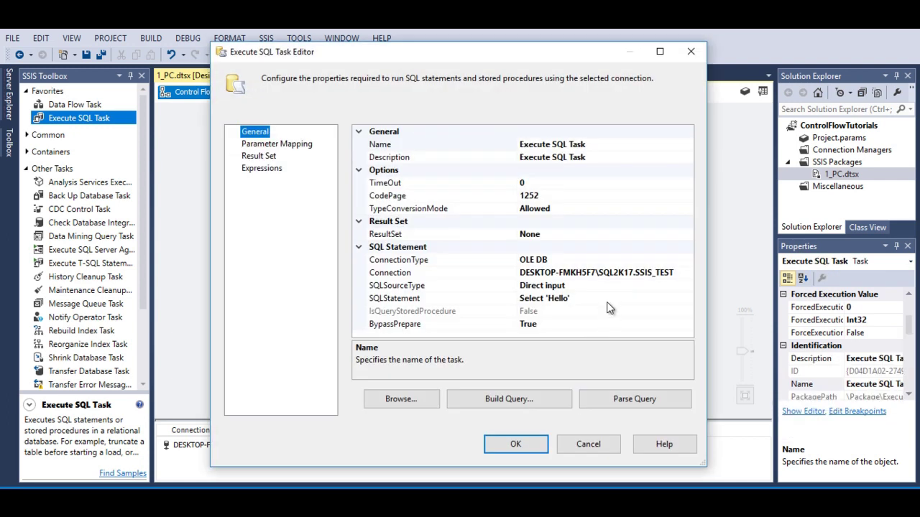
pyautogui.click(606, 299)
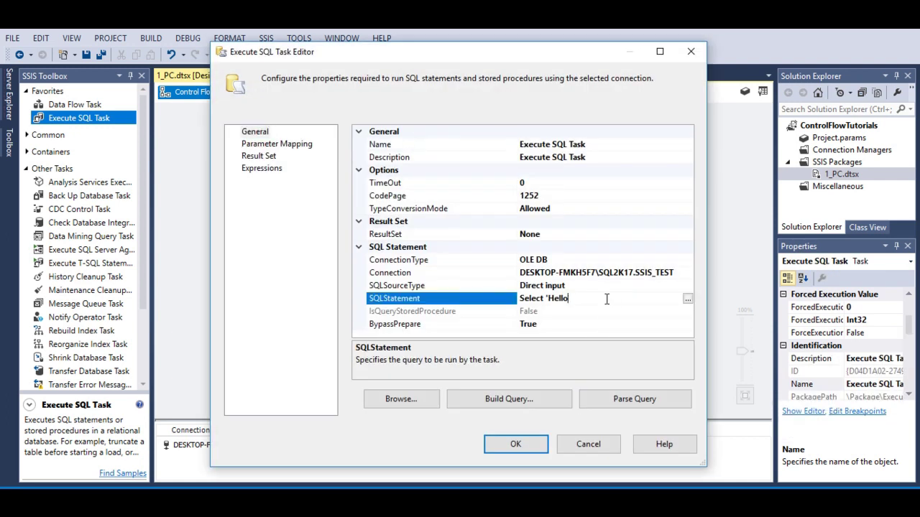
pyautogui.click(515, 444)
pyautogui.click(540, 328)
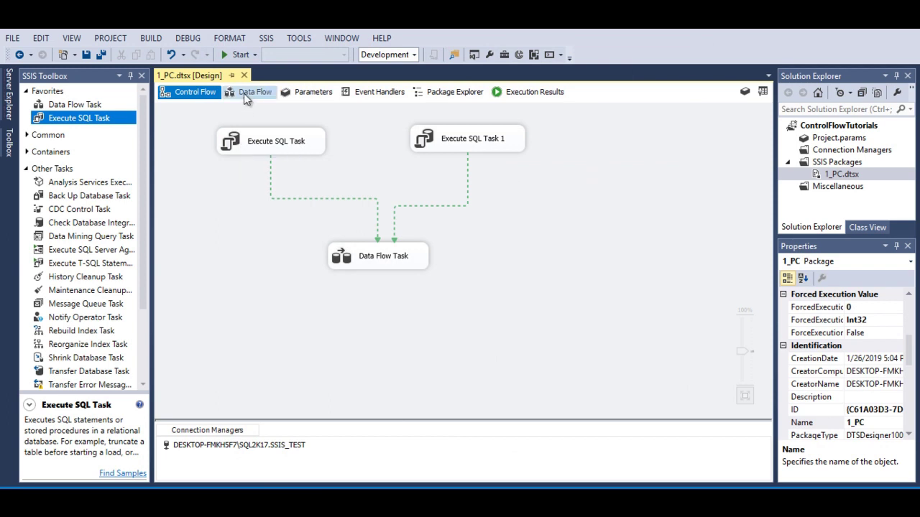
# Step: Run the package to see Data Flow Task succeed despite Execute SQL Task failing, then stop debugging
pyautogui.click(232, 55)
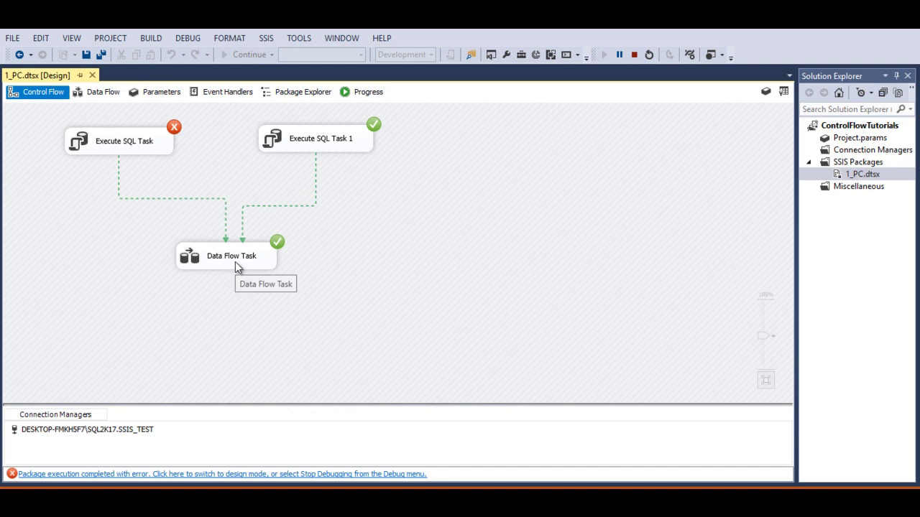
pyautogui.click(634, 55)
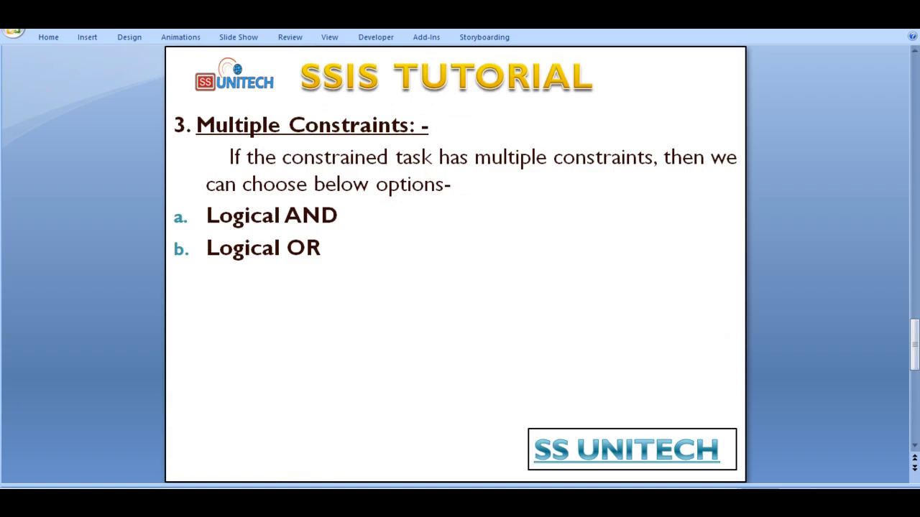
pyautogui.scroll(-2, 784, 323)
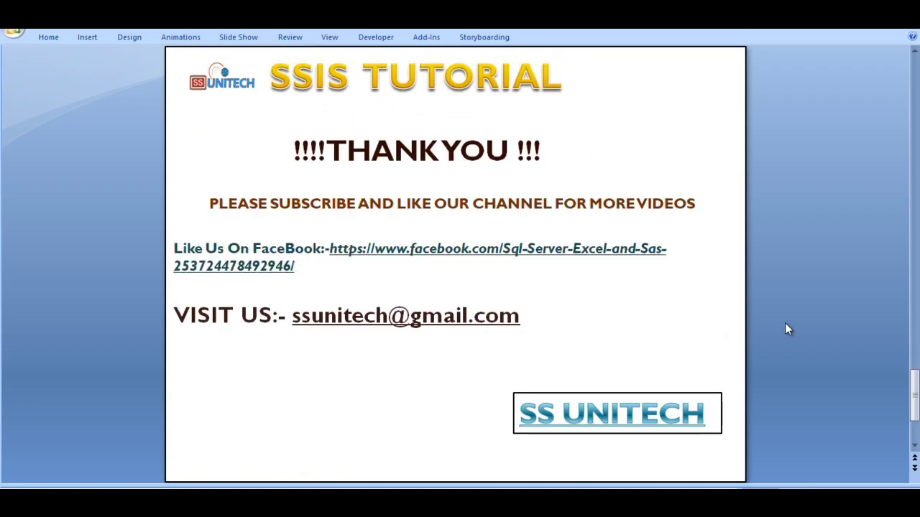
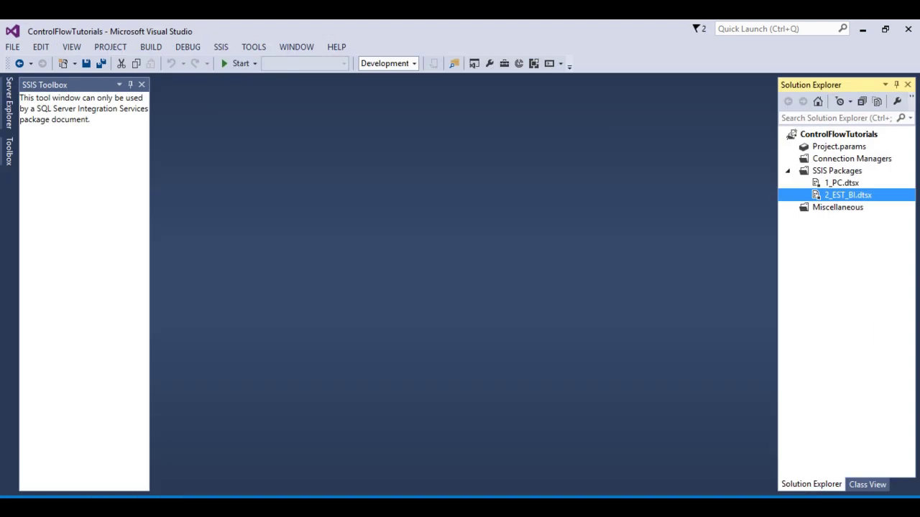
# Step: Add a new SSIS package to the project and rename it 3_EST_ST.dtsx
pyautogui.rightClick(835, 171)
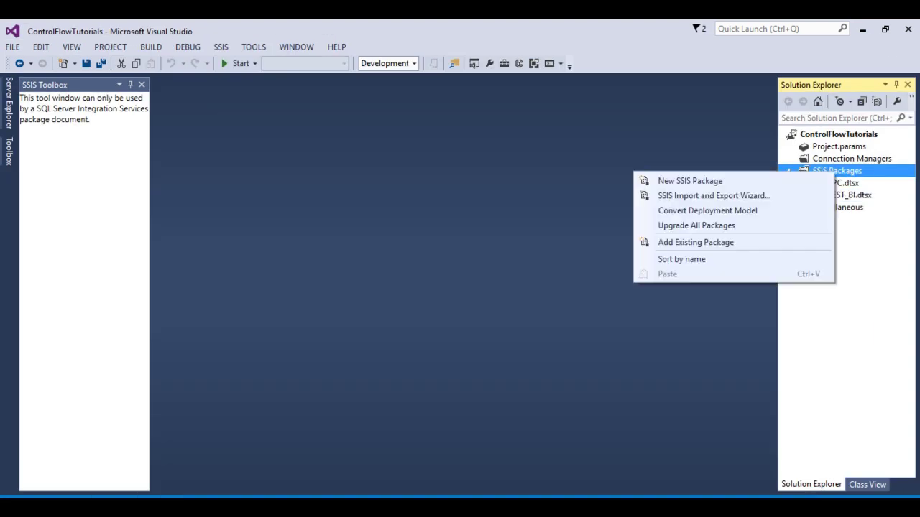
pyautogui.click(690, 181)
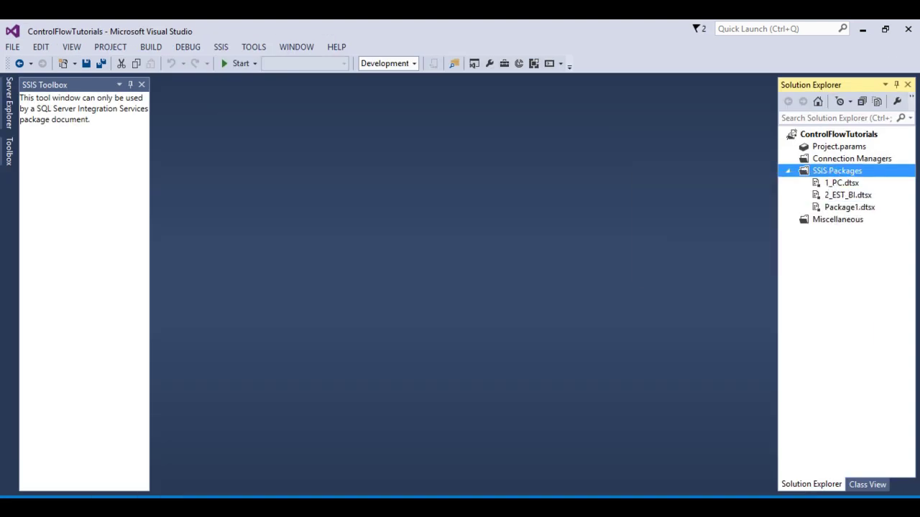
pyautogui.press('F2')
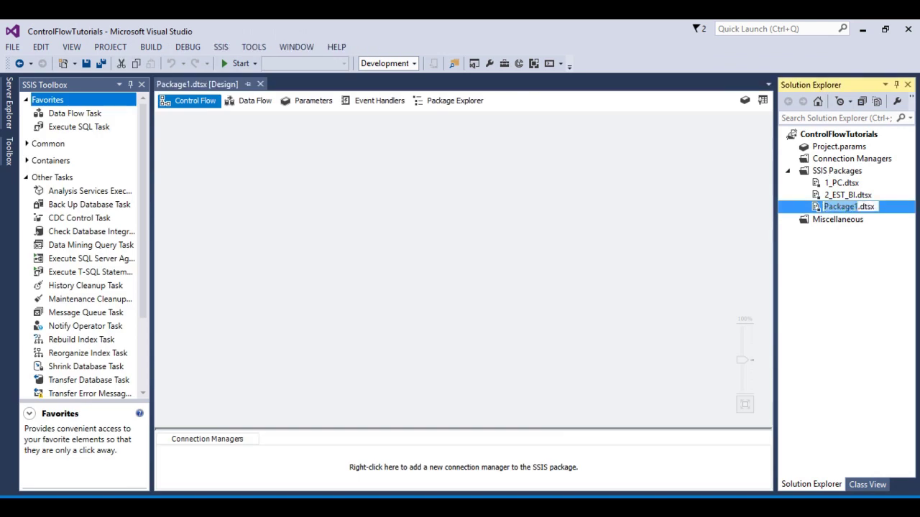
pyautogui.write('3_')
pyautogui.write('EST')
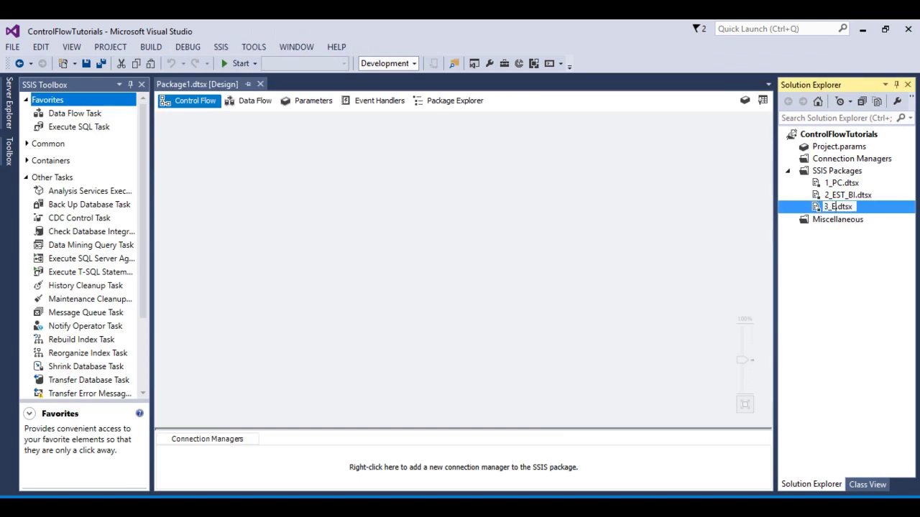
pyautogui.write('_ST')
pyautogui.press('Return')
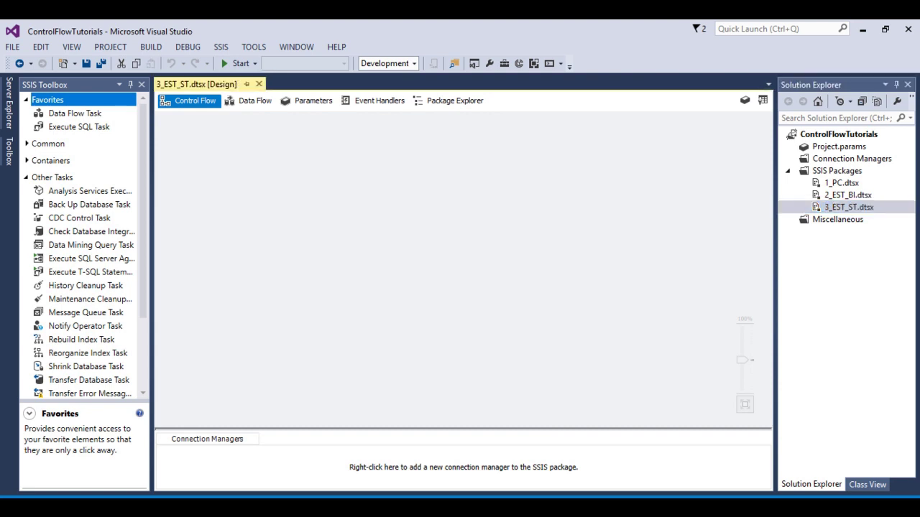
pyautogui.click(79, 127)
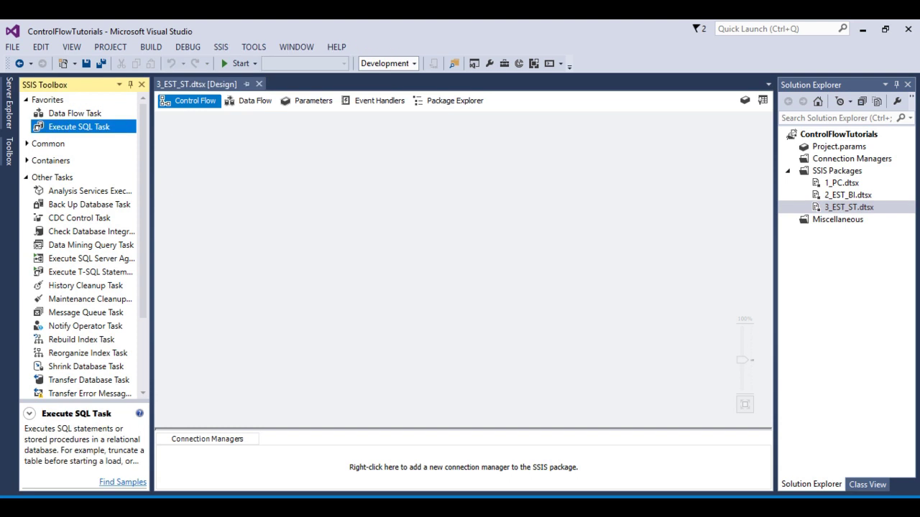
# Step: Place an Execute SQL Task and set its OLE DB connection to SSIS_TEST
pyautogui.press('Return')
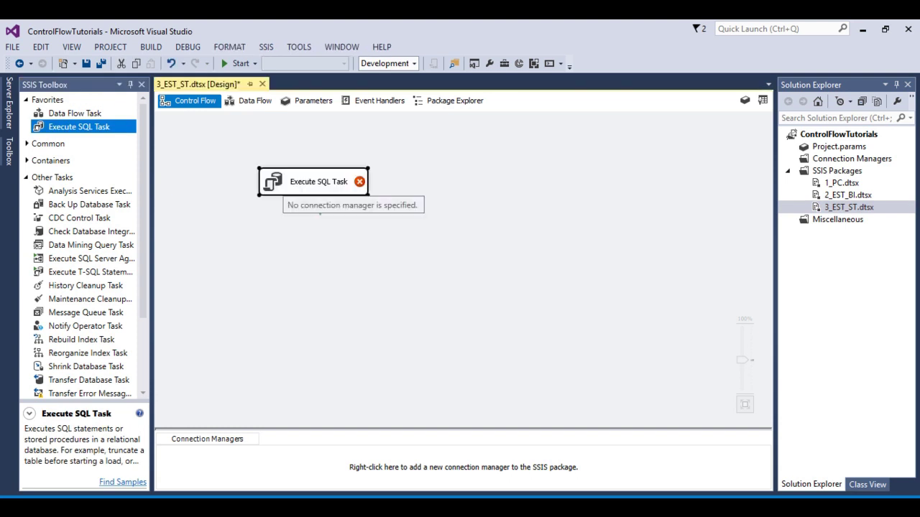
pyautogui.press('Return')
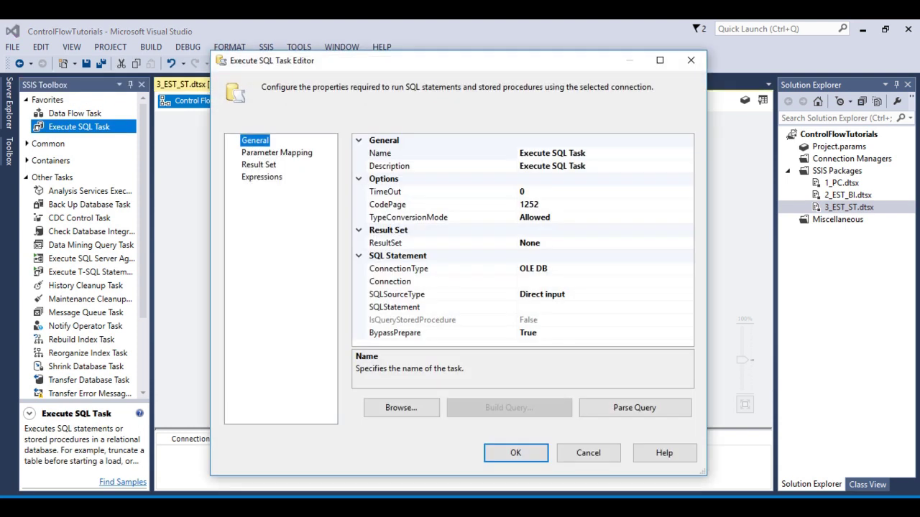
pyautogui.click(397, 256)
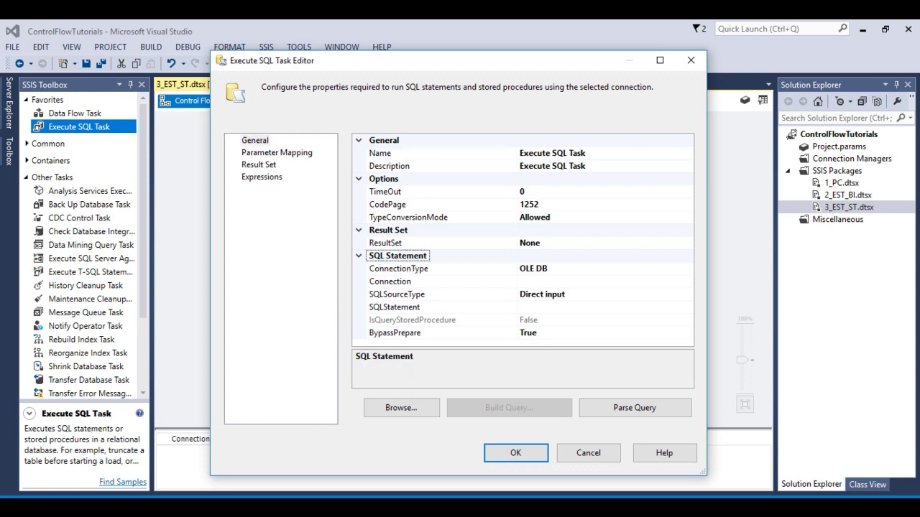
pyautogui.click(399, 269)
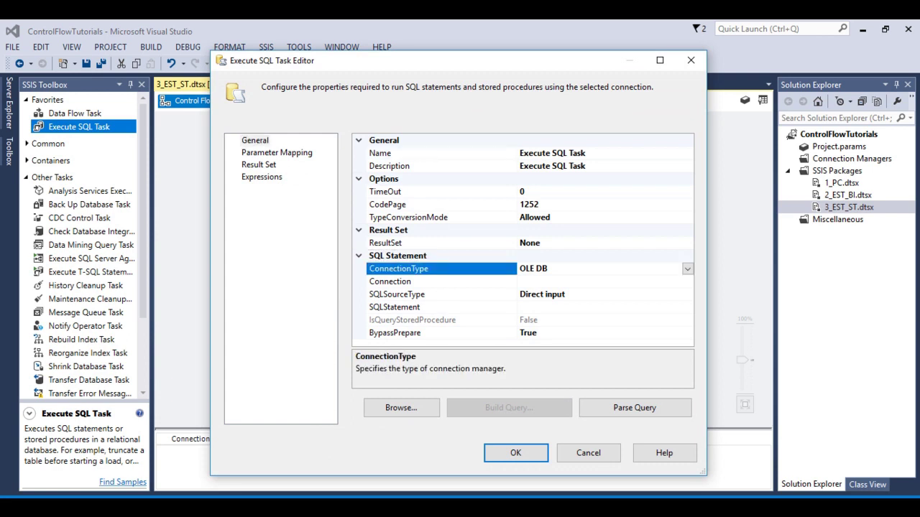
pyautogui.click(687, 268)
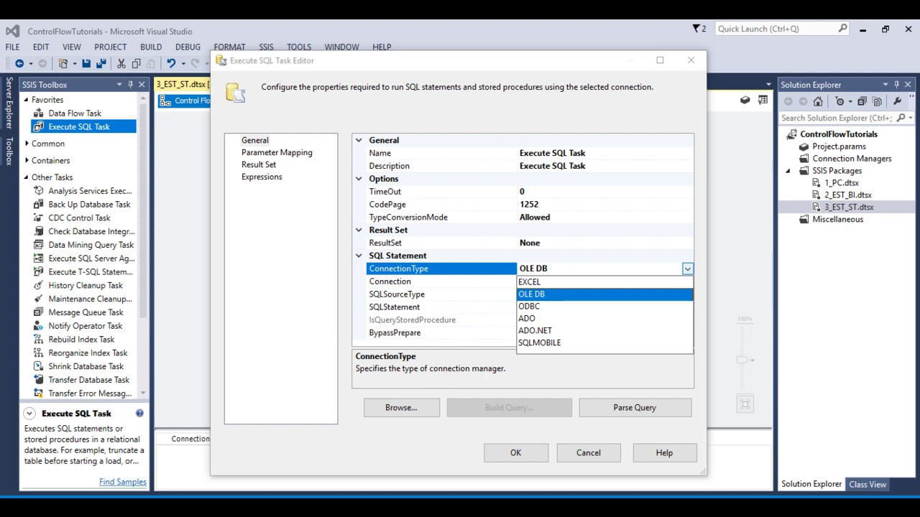
pyautogui.press('Return')
pyautogui.click(391, 281)
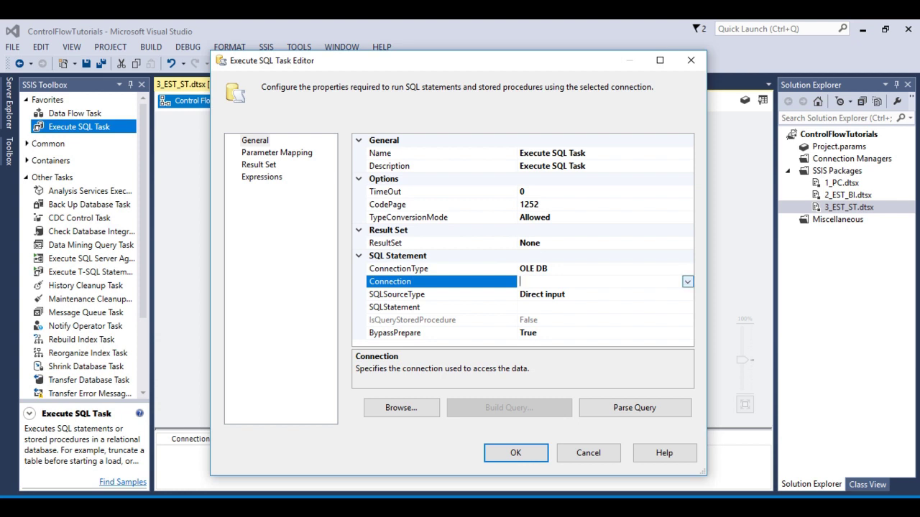
pyautogui.click(688, 282)
pyautogui.click(555, 295)
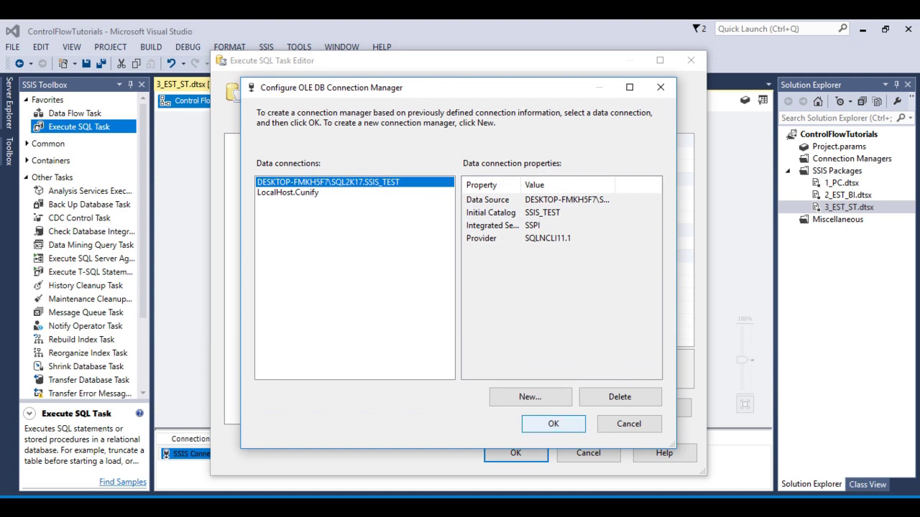
pyautogui.click(553, 424)
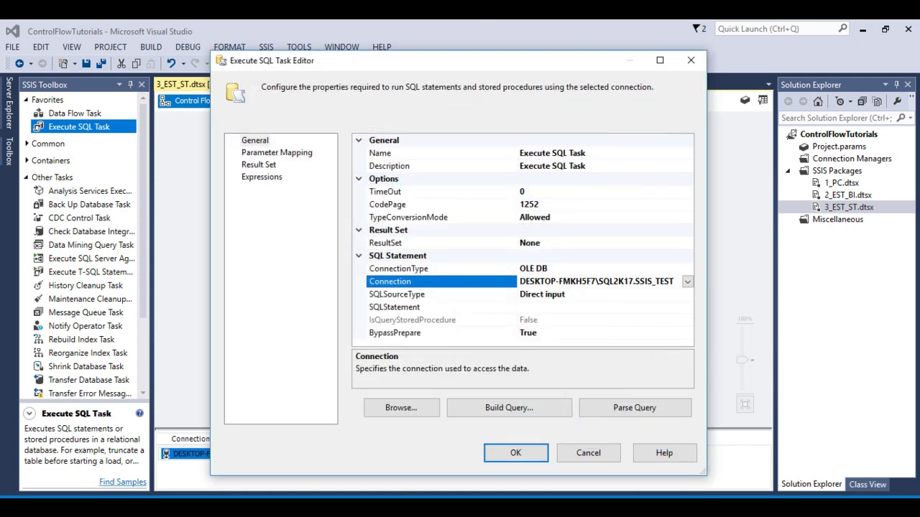
# Step: Paste the INSERT INTO FF_TO_DB_TBL_TMP query as the SQLStatement, apply it, and save the package
pyautogui.click(566, 294)
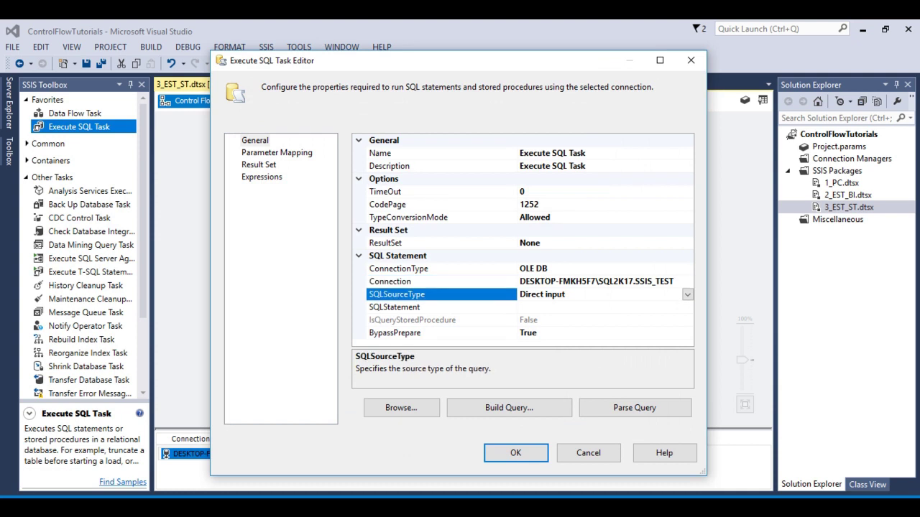
pyautogui.click(519, 307)
pyautogui.click(687, 307)
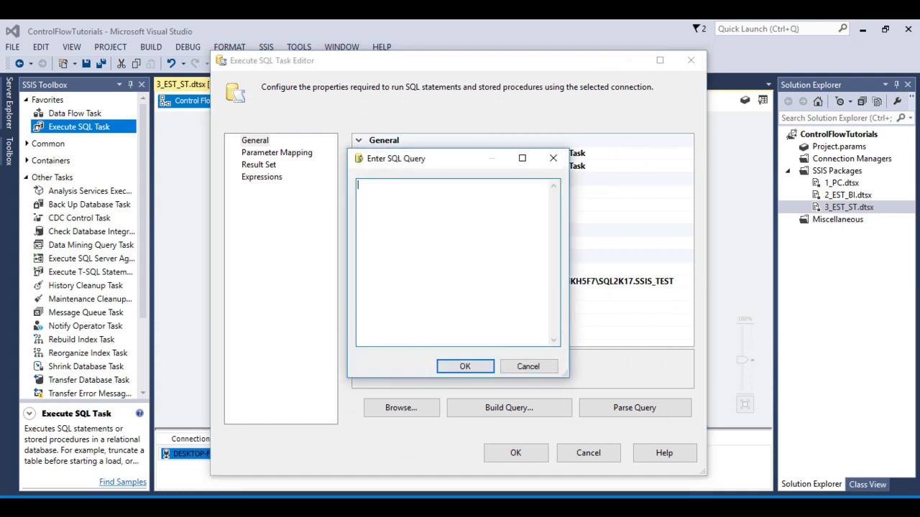
pyautogui.click(480, 460)
pyautogui.hotkey('ctrl', 'Tab')
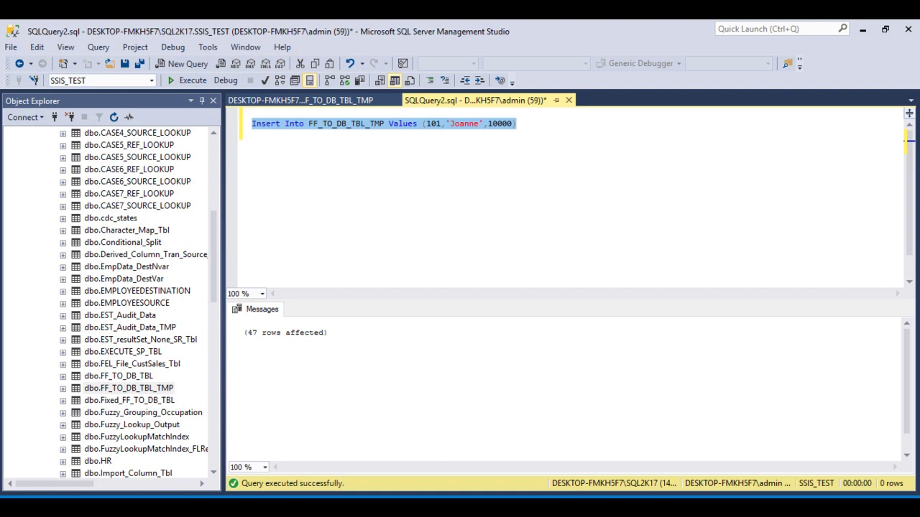
pyautogui.hotkey('alt', 'Tab')
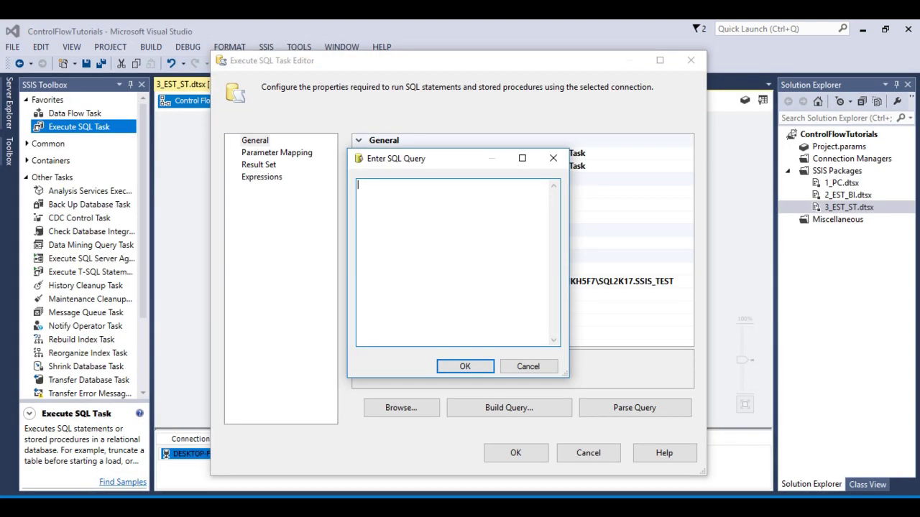
pyautogui.write("Insert Into FF_TO_DB_TBL_TMP Values (101,'Joanne',10000)")
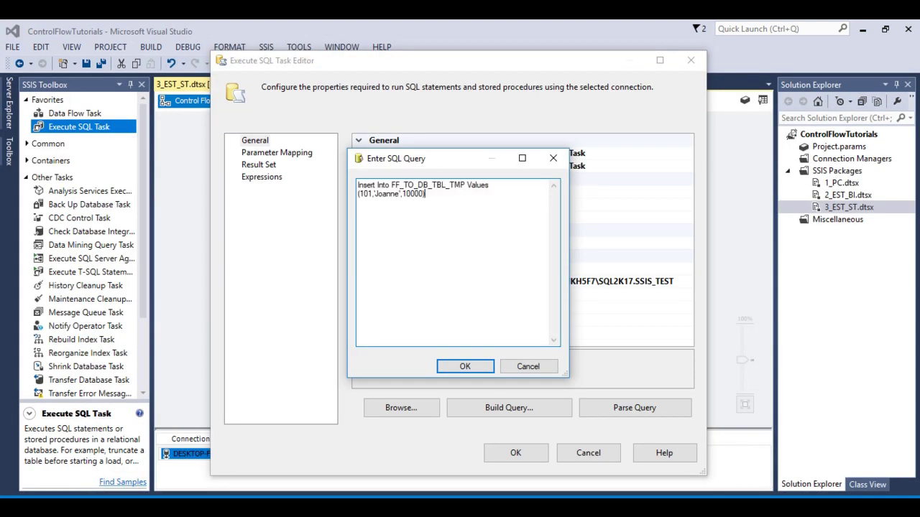
pyautogui.press('Return')
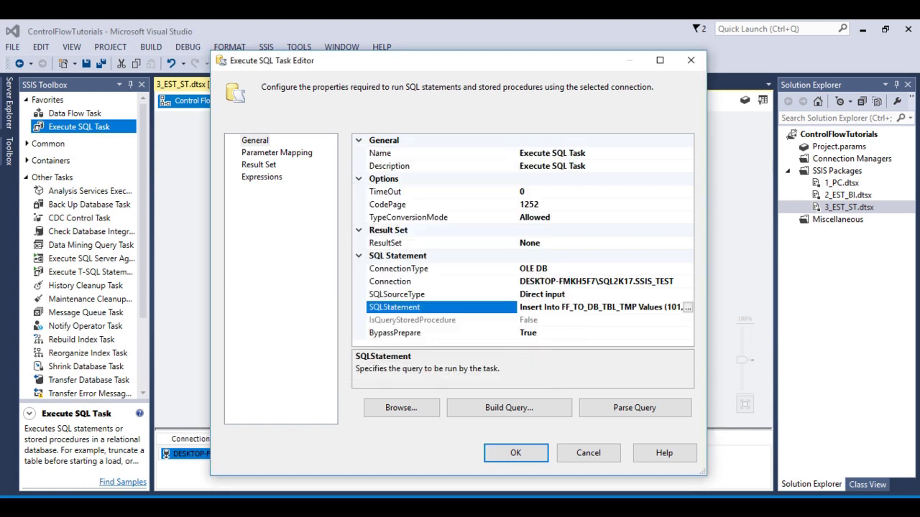
pyautogui.press('Return')
pyautogui.hotkey('ctrl', 's')
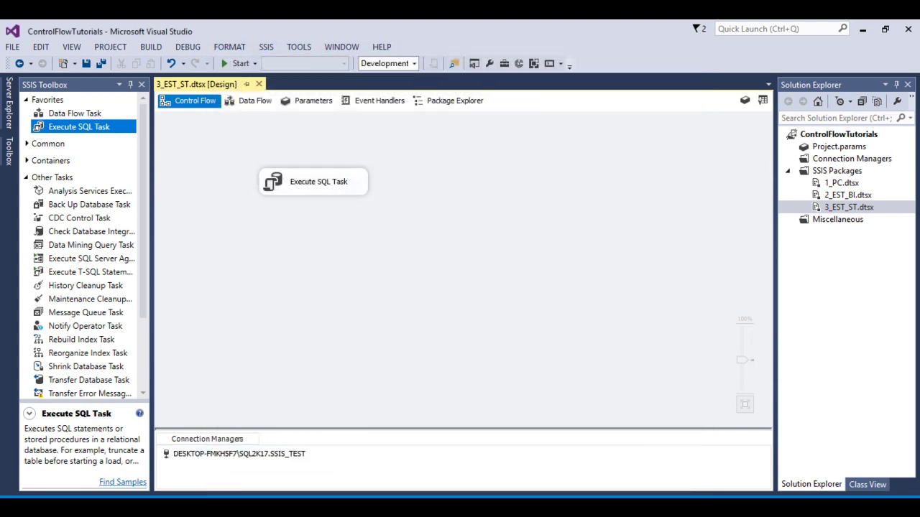
# Step: Run 3_EST_ST until the Execute SQL Task succeeds, then stop debugging
pyautogui.click(237, 64)
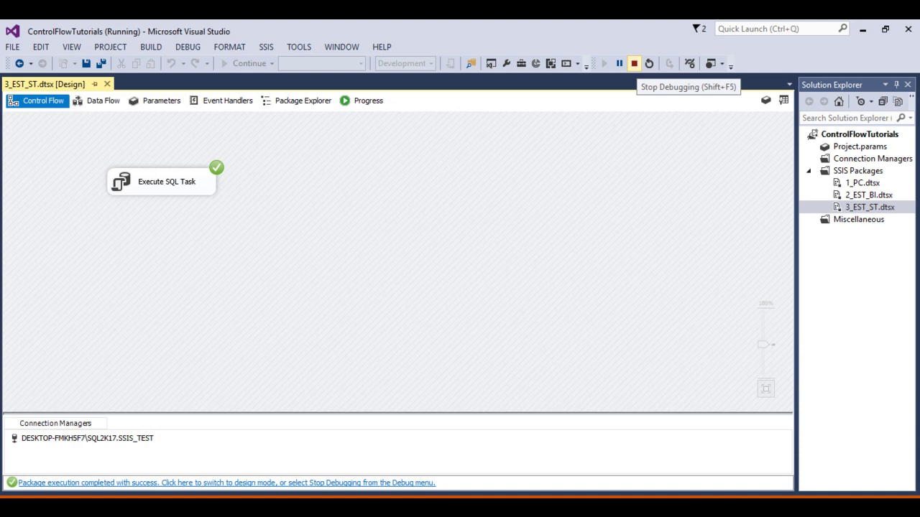
pyautogui.click(634, 63)
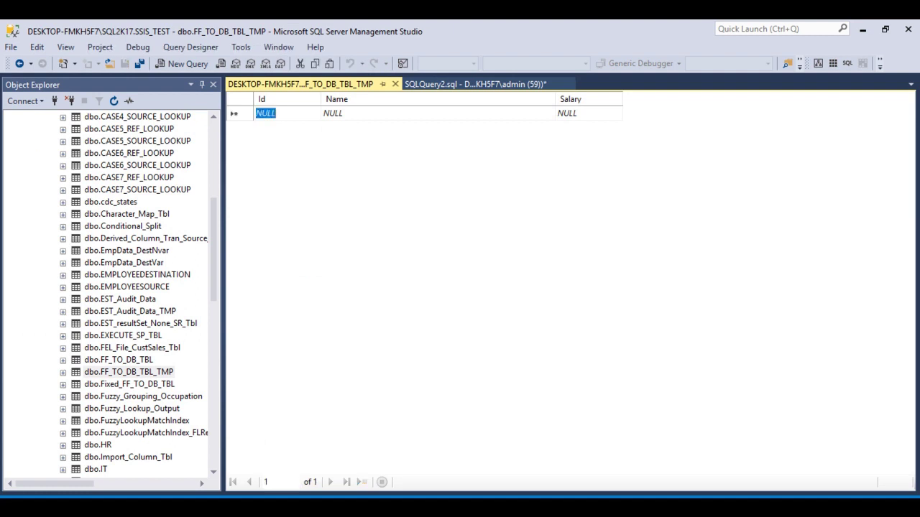
# Step: Re-run the FF_TO_DB_TBL_TMP query to show the new row with Id 101 and Salary 10000
pyautogui.write('101\tJoanne\t10000')
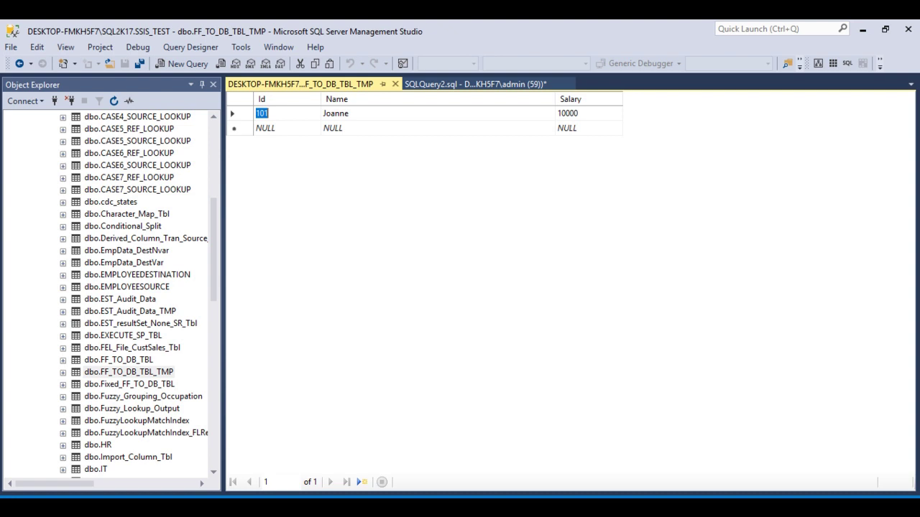
pyautogui.hotkey('alt', 'Tab')
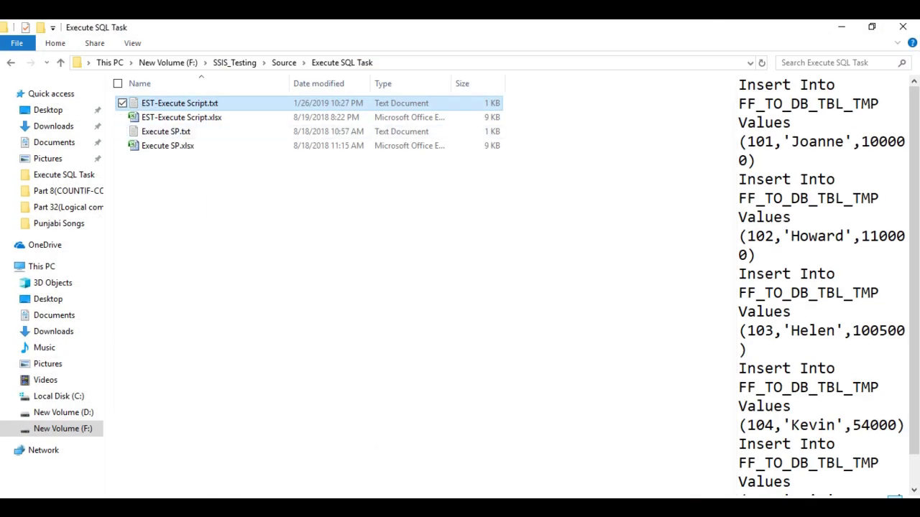
# Step: Open EST-Execute Script.txt, read its five Insert statements, and close Notepad
pyautogui.press('Return')
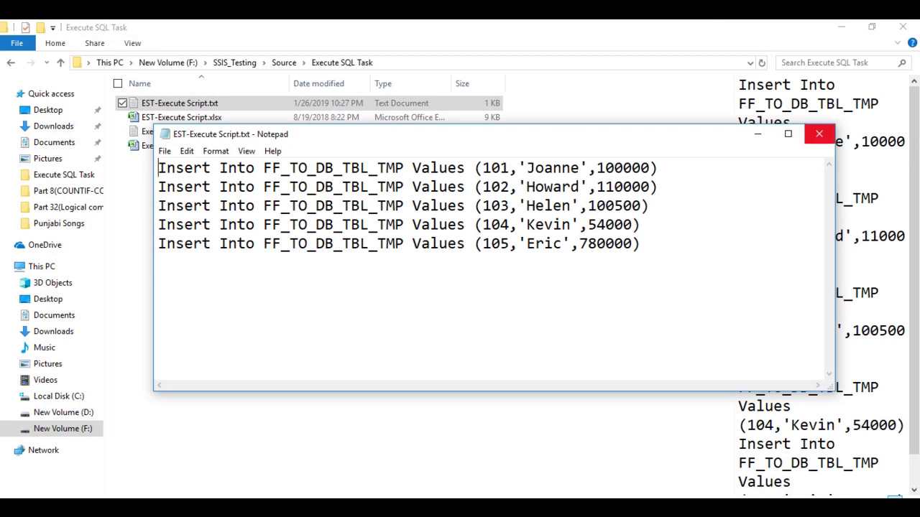
pyautogui.click(818, 133)
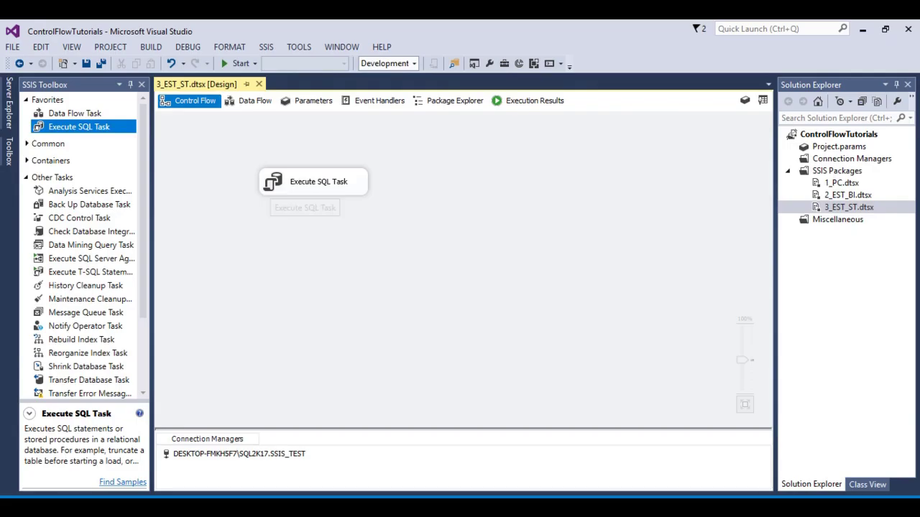
# Step: Change the Execute SQL Task's SQLSourceType to File connection
pyautogui.doubleClick(277, 188)
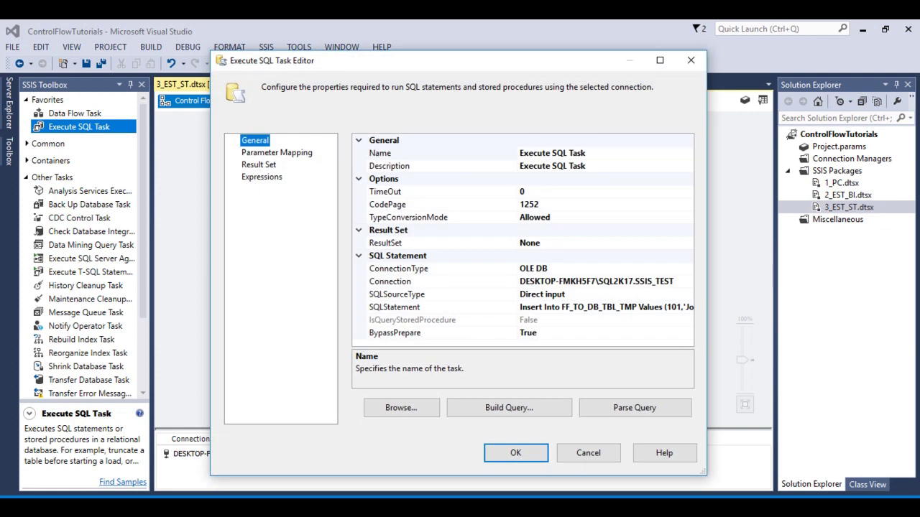
pyautogui.click(543, 294)
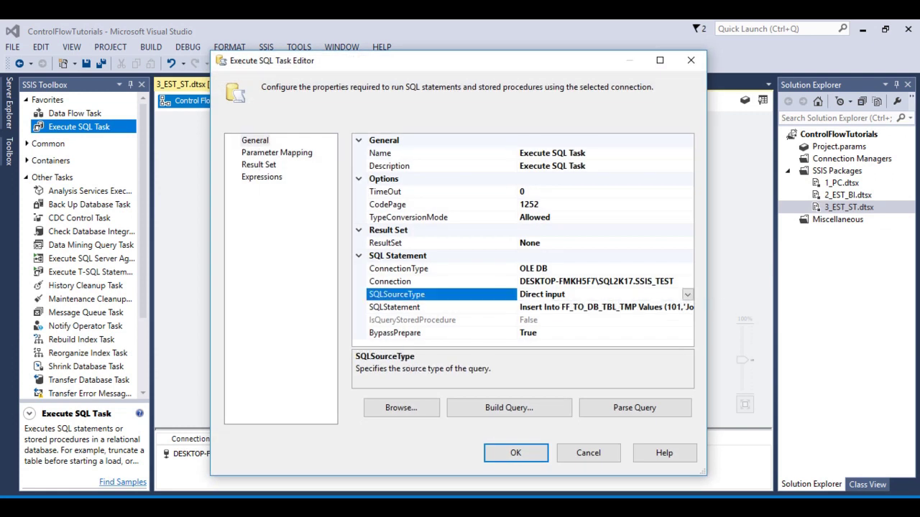
pyautogui.click(687, 294)
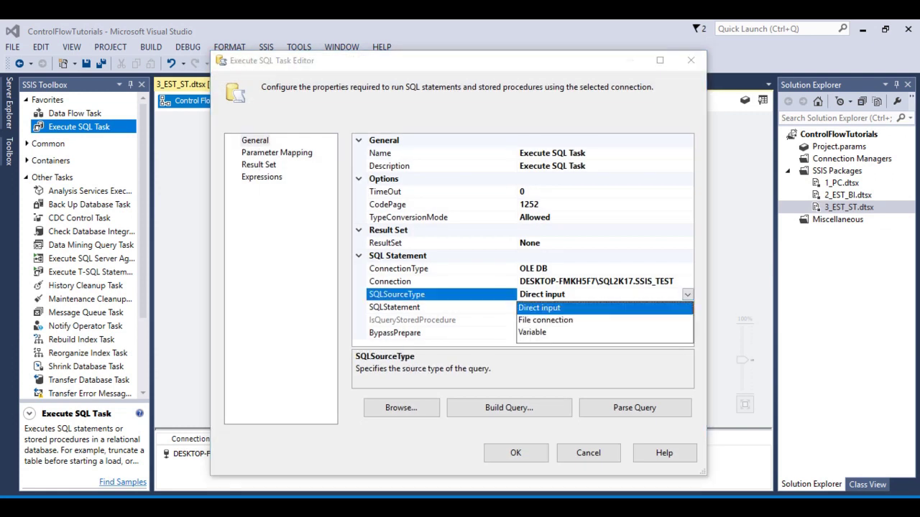
pyautogui.press('Down')
pyautogui.press('Return')
# Step: Create a new file connection to F:\SSIS_Testing\Source\Execute SQL Task\EST-Execute Script.txt
pyautogui.click(542, 307)
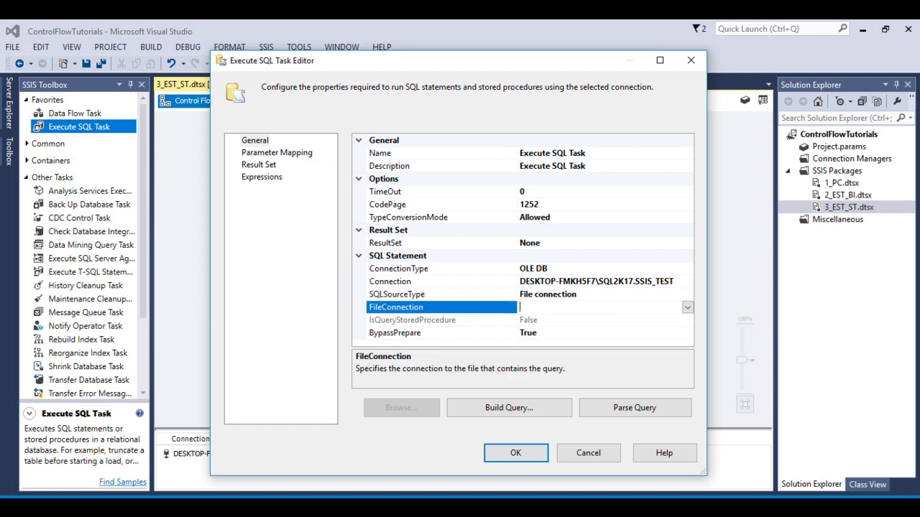
pyautogui.click(687, 306)
pyautogui.click(611, 321)
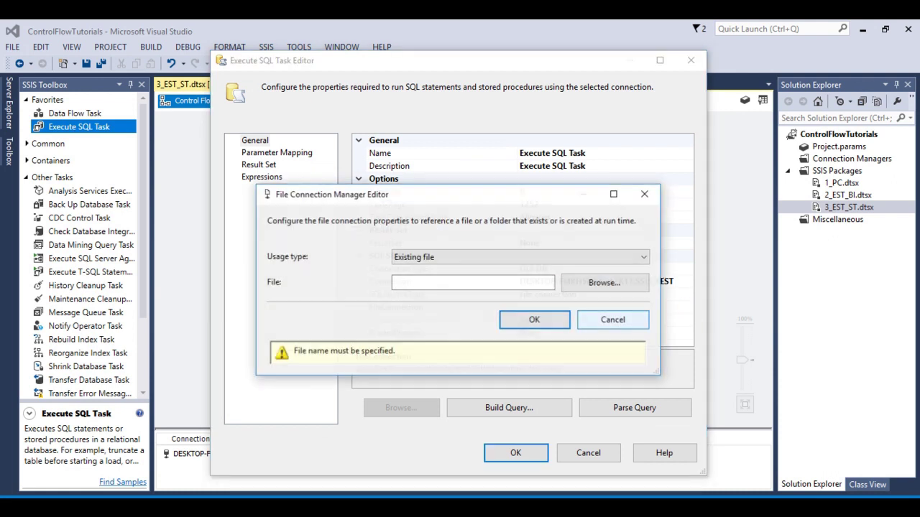
pyautogui.click(604, 282)
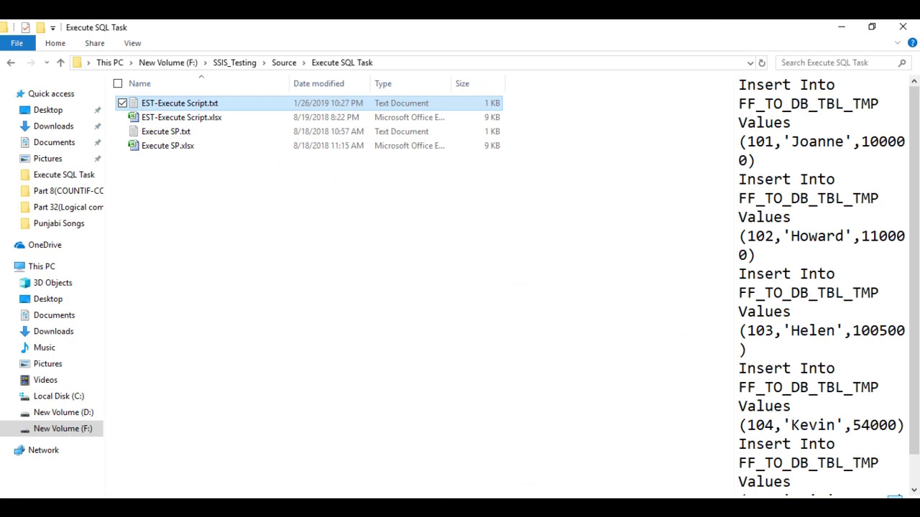
pyautogui.click(431, 62)
pyautogui.hotkey('ctrl', 'c')
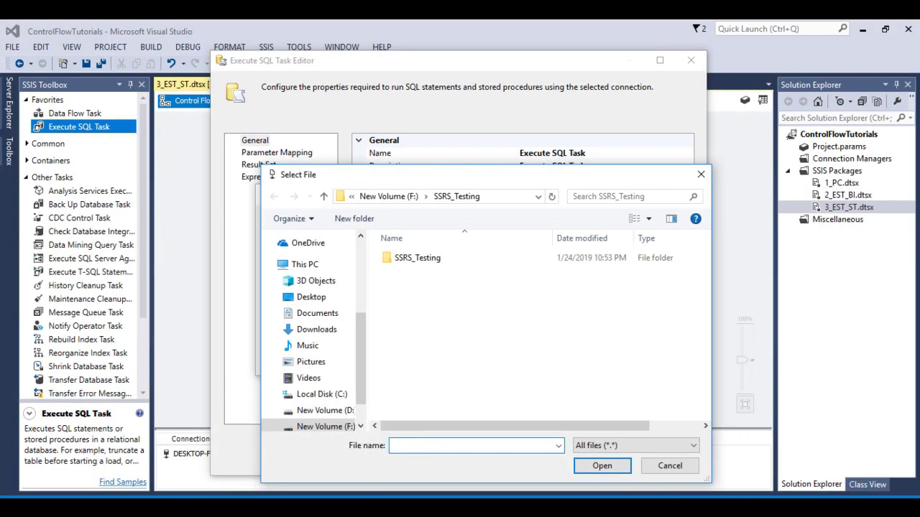
pyautogui.hotkey('alt', 'd')
pyautogui.hotkey('ctrl', 'v')
pyautogui.press('Return')
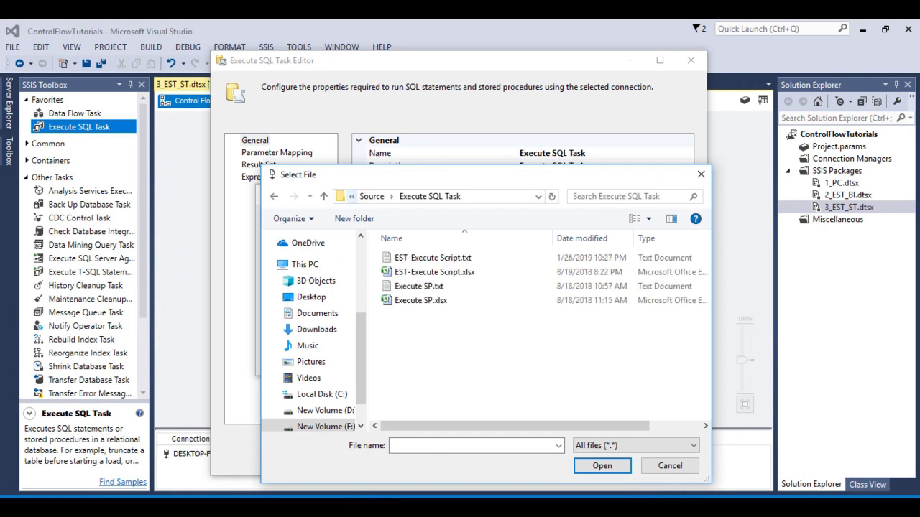
pyautogui.click(432, 257)
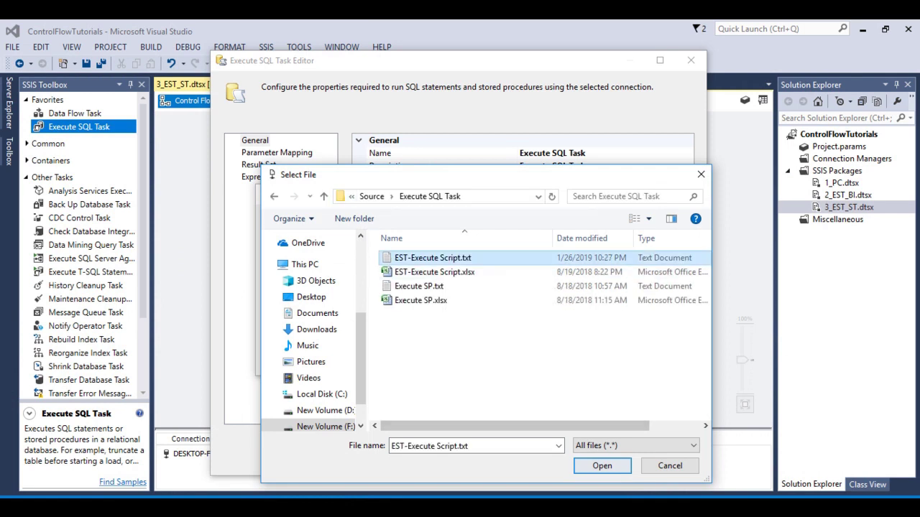
pyautogui.click(602, 465)
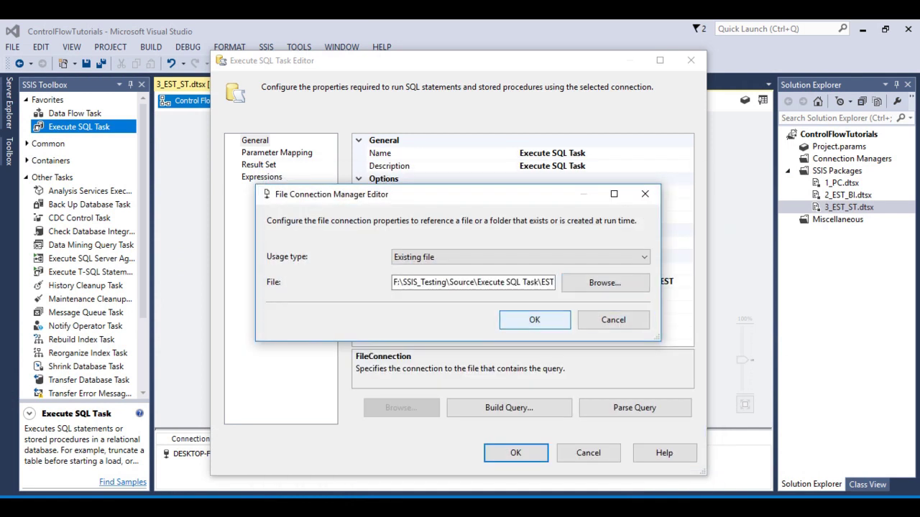
pyautogui.click(534, 320)
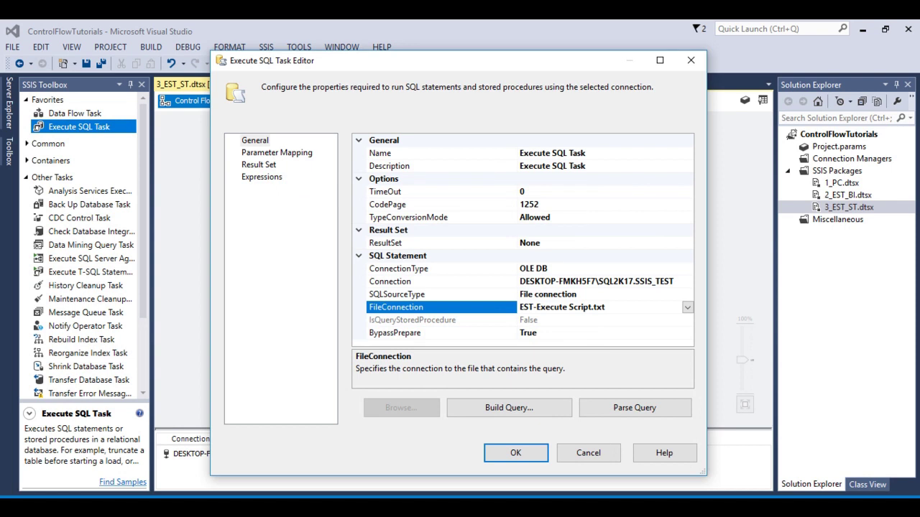
# Step: Apply the file-connection settings, run the package, and compare with the script file's statements
pyautogui.click(515, 453)
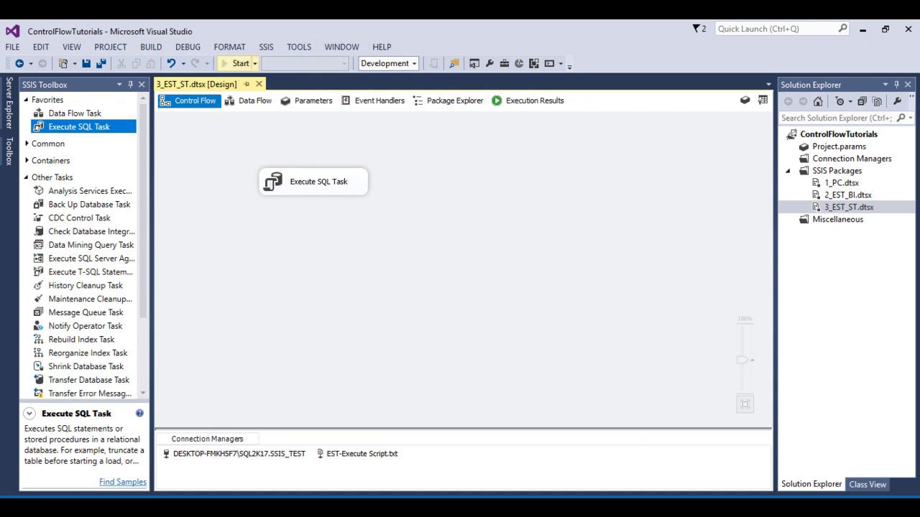
pyautogui.click(239, 63)
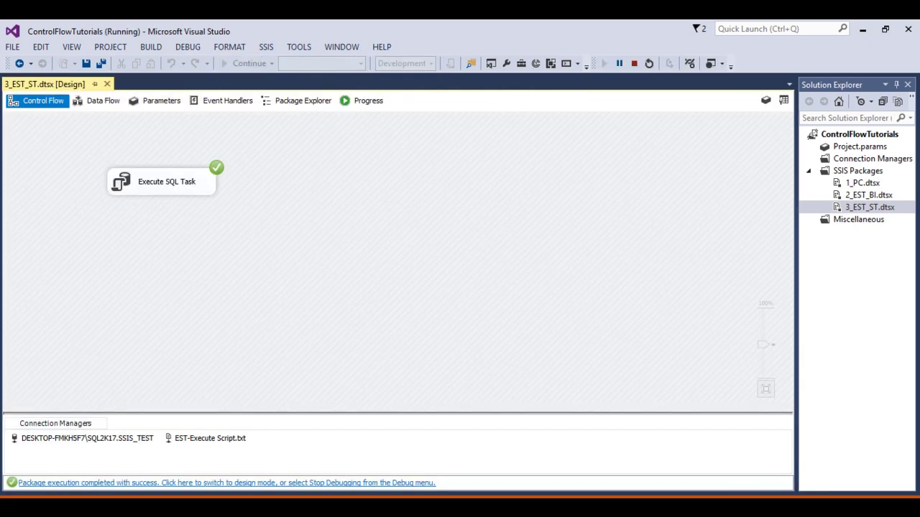
pyautogui.click(375, 453)
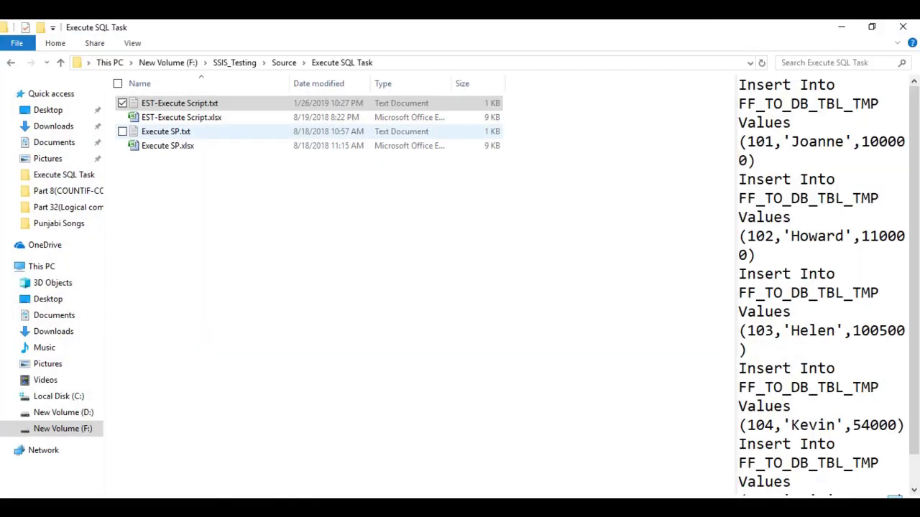
pyautogui.press('Return')
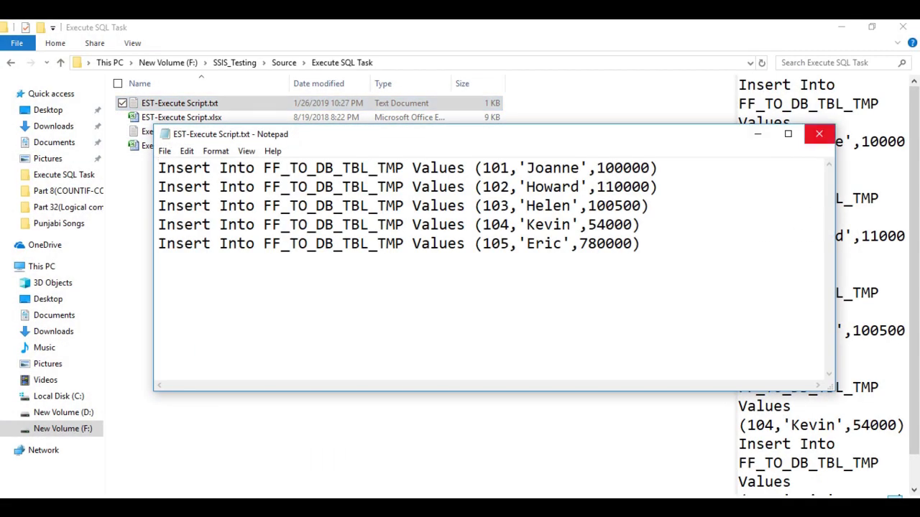
pyautogui.click(819, 133)
# Step: Check that rows 101–105 reached FF_TO_DB_TBL_TMP, then stop debugging
pyautogui.click(841, 27)
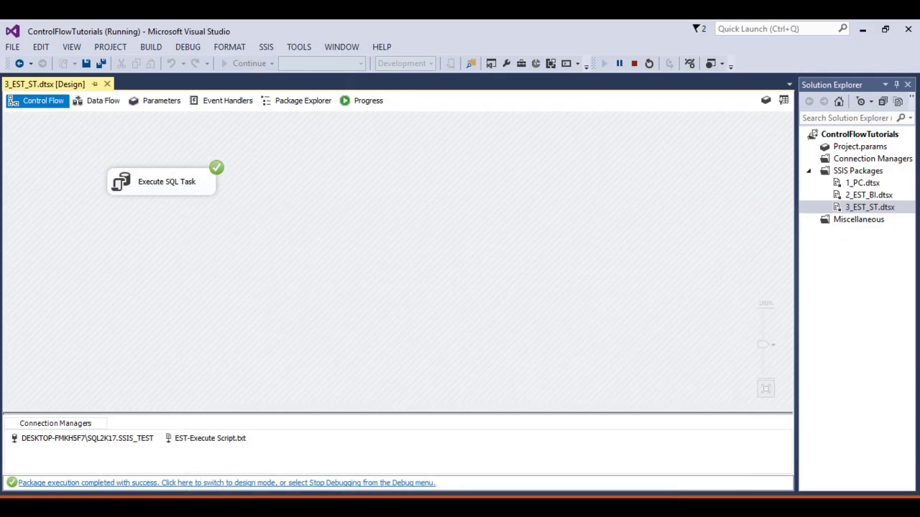
pyautogui.hotkey('alt', 'Tab')
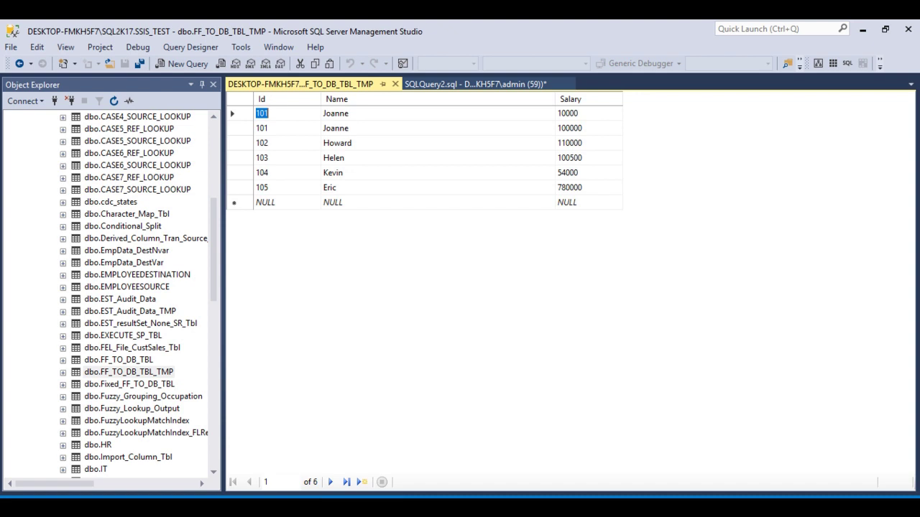
pyautogui.hotkey('alt', 'Tab')
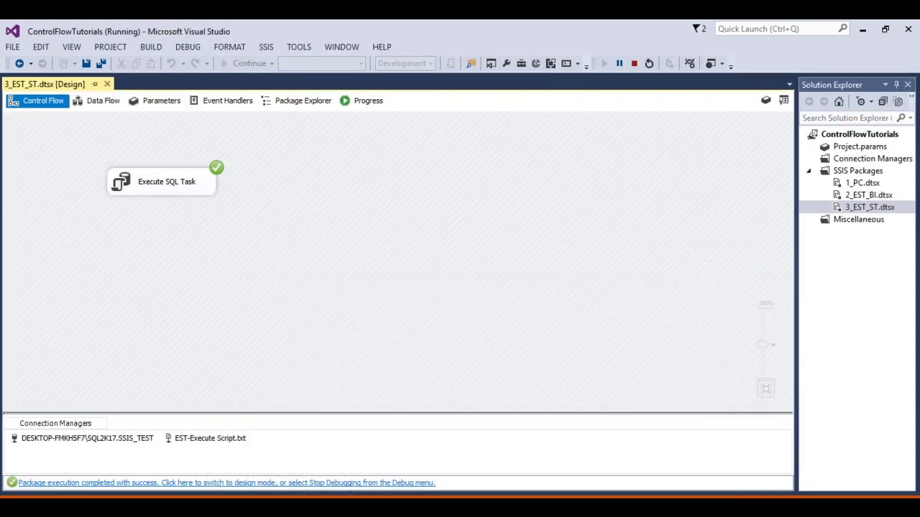
pyautogui.hotkey('shift', 'F5')
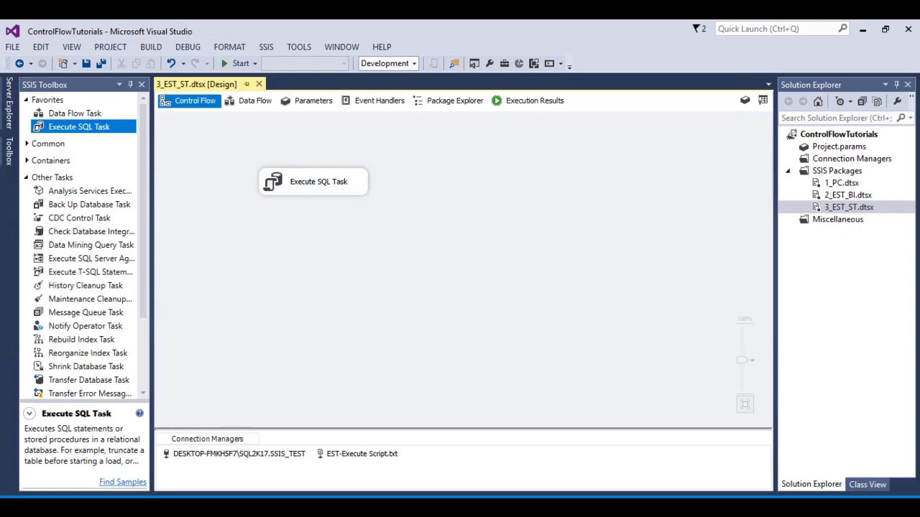
# Step: Add a package variable named SQLQUERY with data type String
pyautogui.rightClick(428, 177)
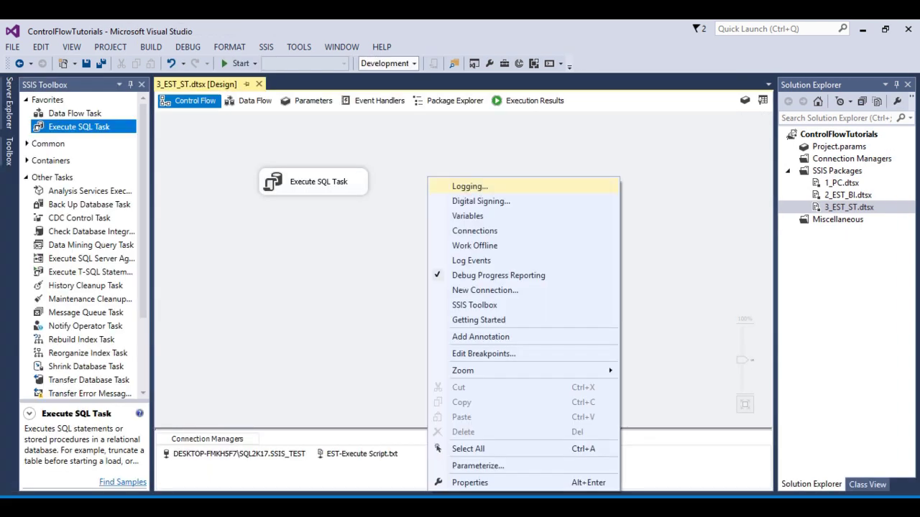
pyautogui.click(467, 216)
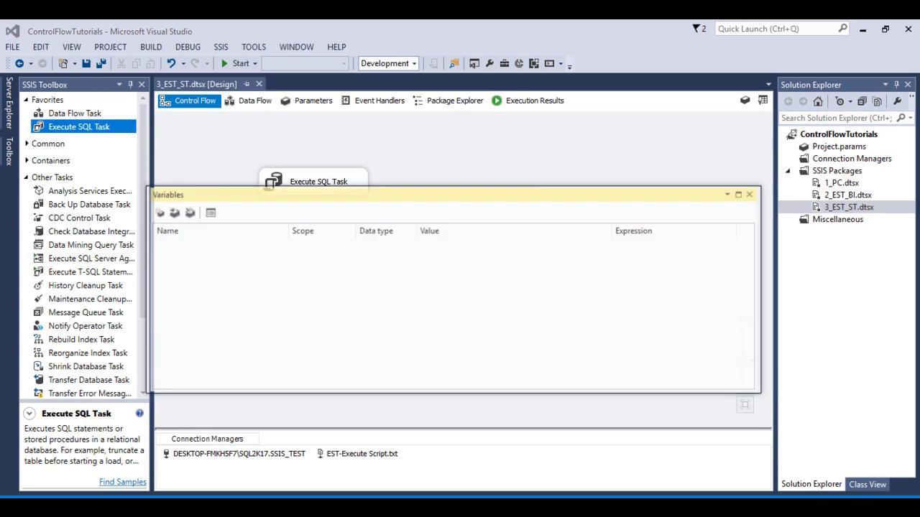
pyautogui.click(156, 211)
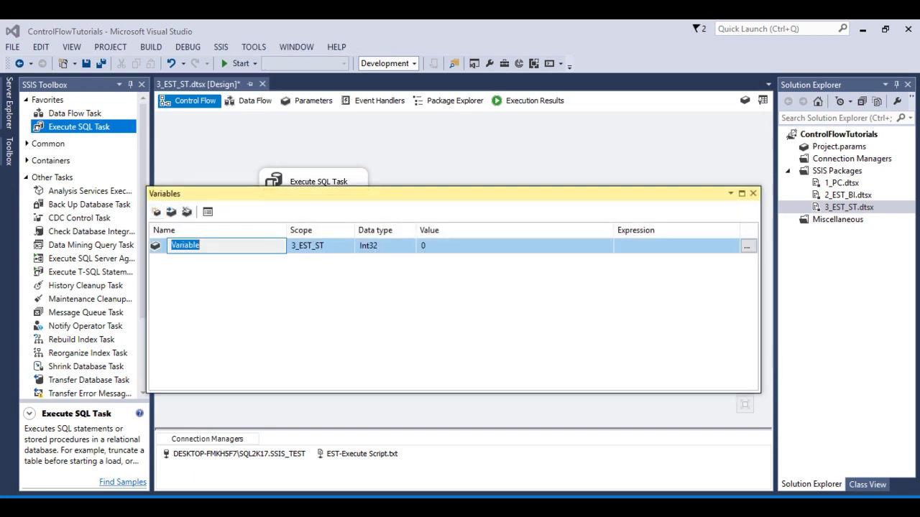
pyautogui.write('SQLQUERY')
pyautogui.press('Tab')
pyautogui.write('Single')
pyautogui.press('Down')
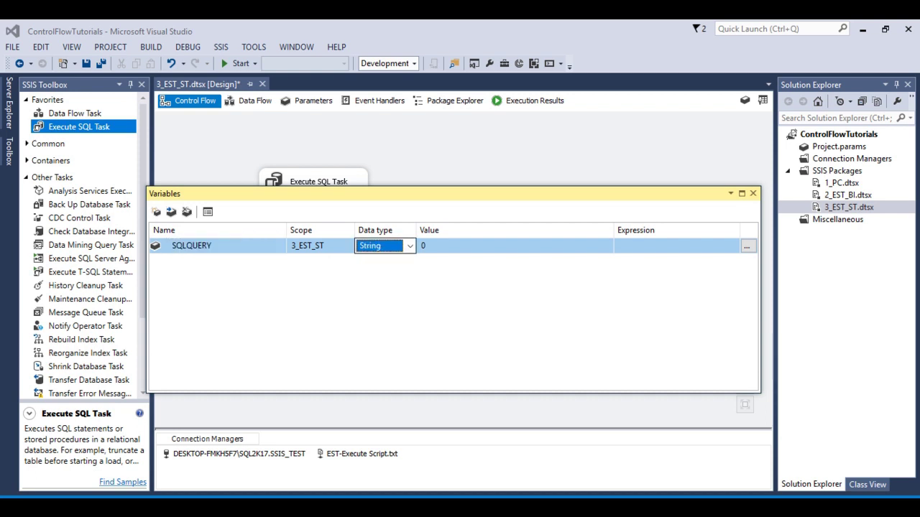
pyautogui.press('Tab')
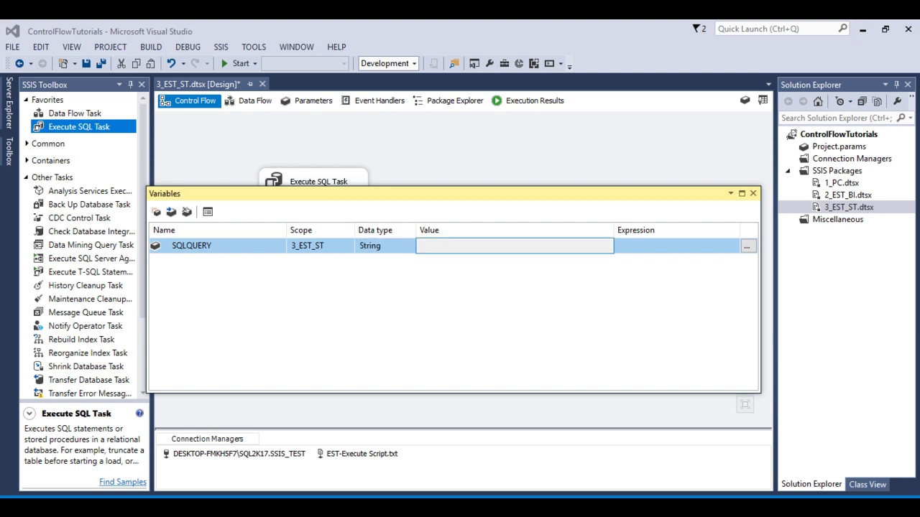
# Step: Paste the Id 101 INSERT INTO FF_TO_DB_TBL_TMP statement as SQLQUERY's value and close Variables
pyautogui.hotkey('alt', 'Tab')
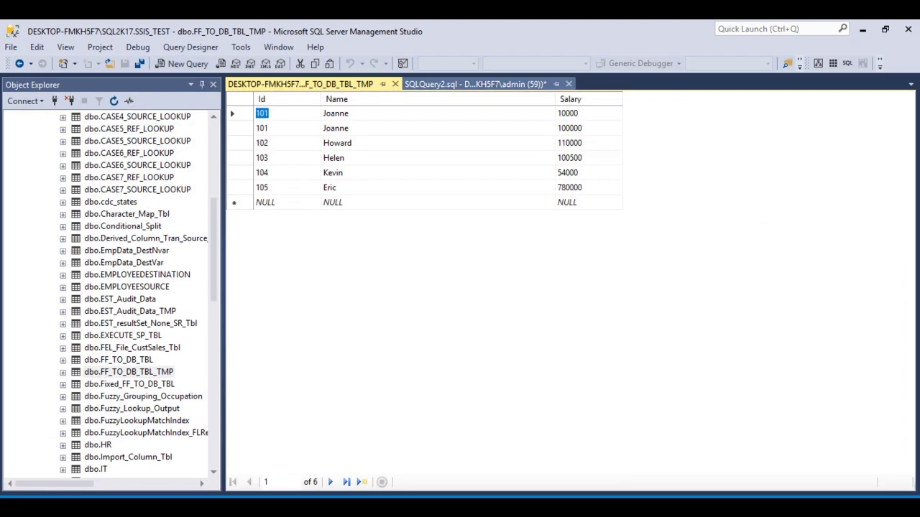
pyautogui.hotkey('ctrl', 'Tab')
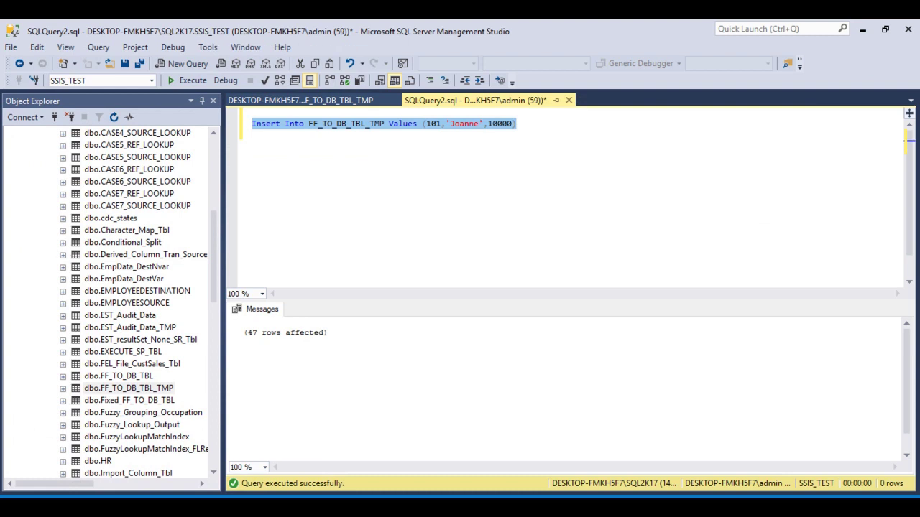
pyautogui.click(862, 29)
pyautogui.click(421, 246)
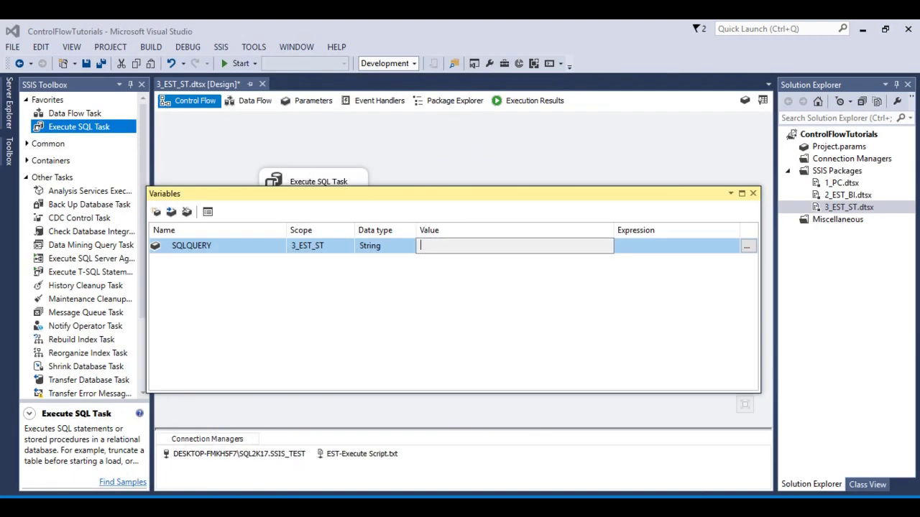
pyautogui.hotkey('ctrl', 'v')
pyautogui.press('Tab')
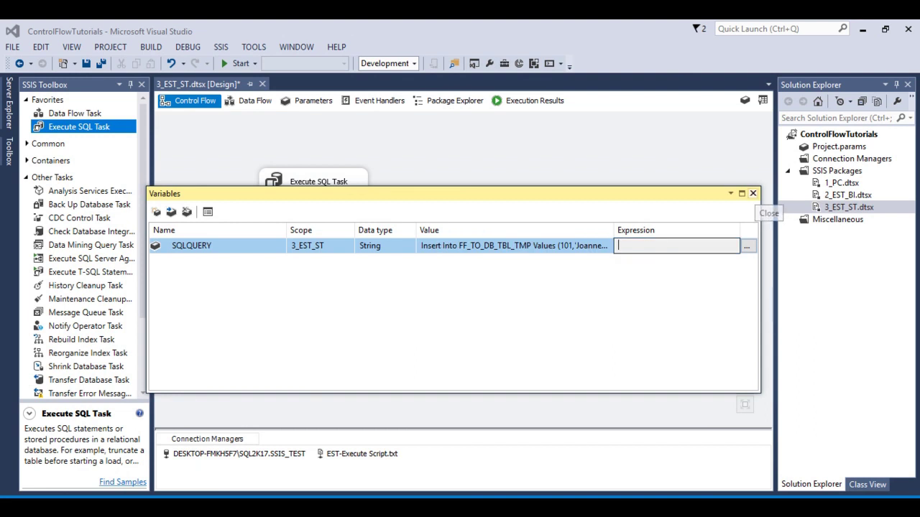
pyautogui.click(752, 193)
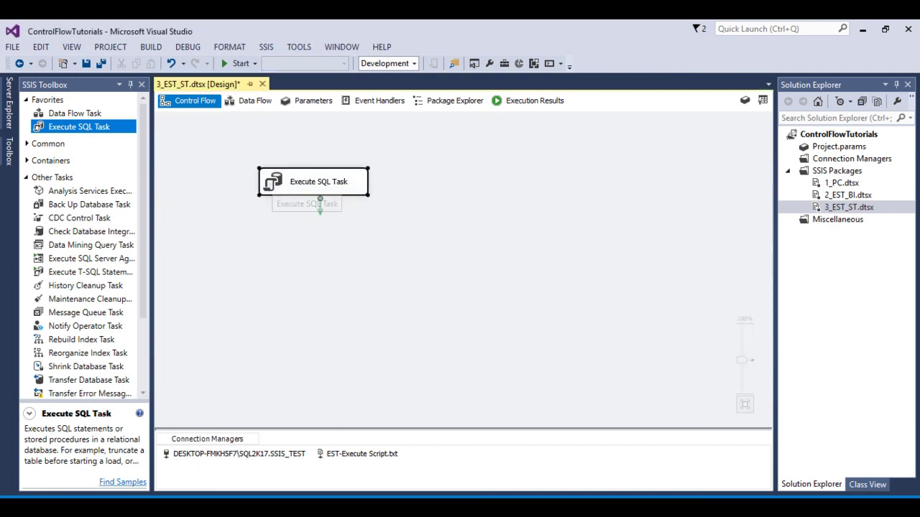
pyautogui.doubleClick(316, 182)
# Step: Set SQLSourceType to Variable with User::SQLQUERY as the SourceVariable, and apply
pyautogui.click(546, 294)
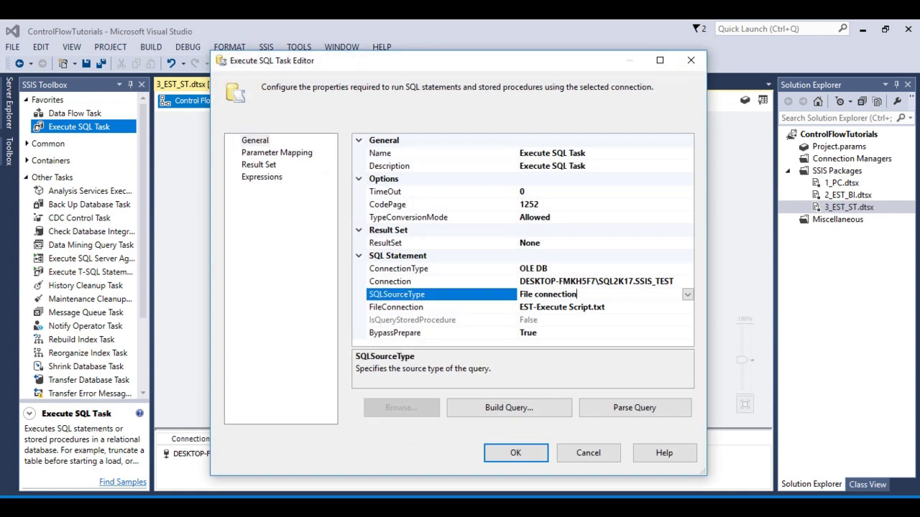
pyautogui.hotkey('alt', 'Down')
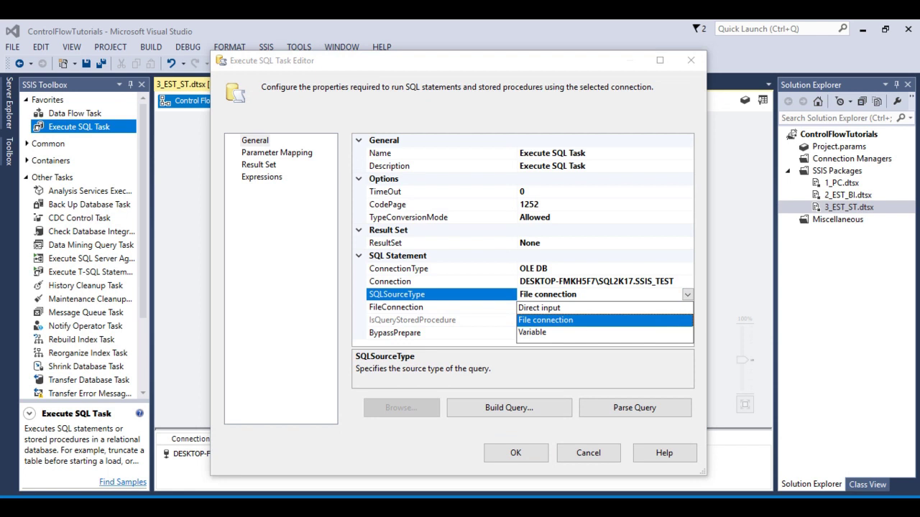
pyautogui.press('Down')
pyautogui.press('Return')
pyautogui.click(442, 307)
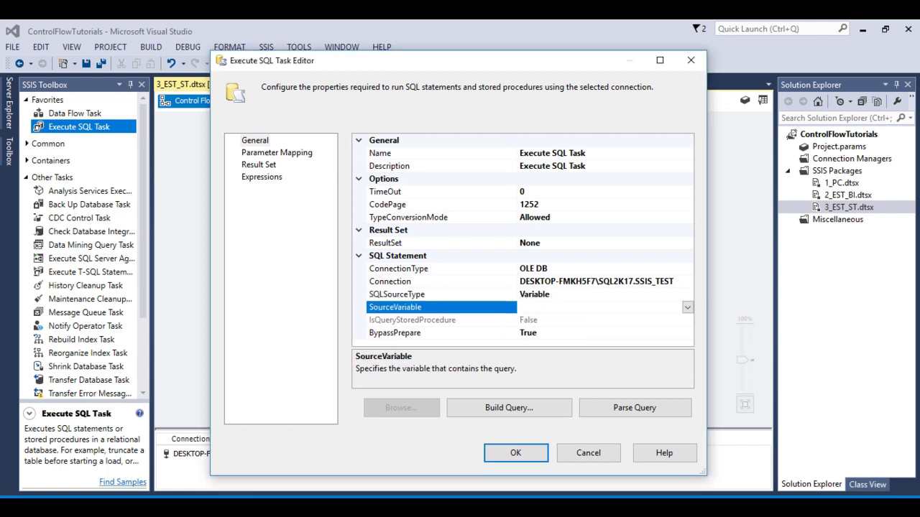
pyautogui.hotkey('alt', 'Down')
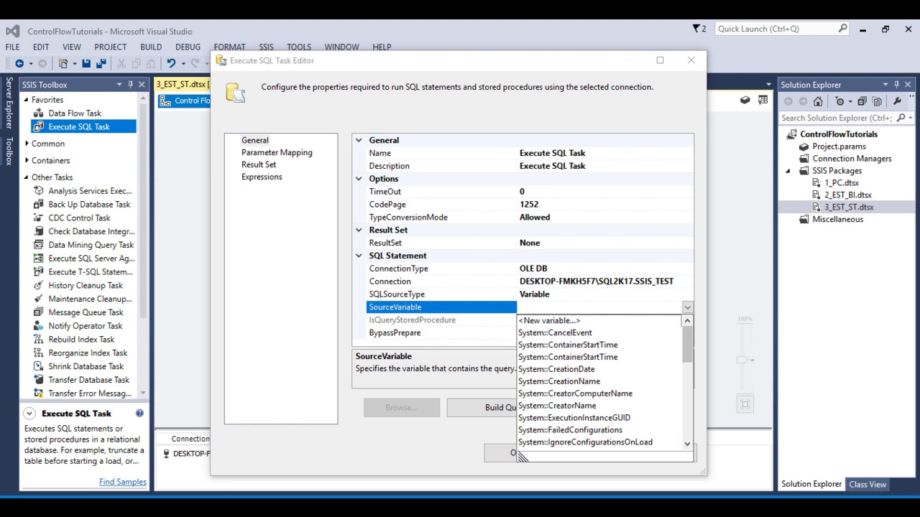
pyautogui.scroll(-10, 603, 381)
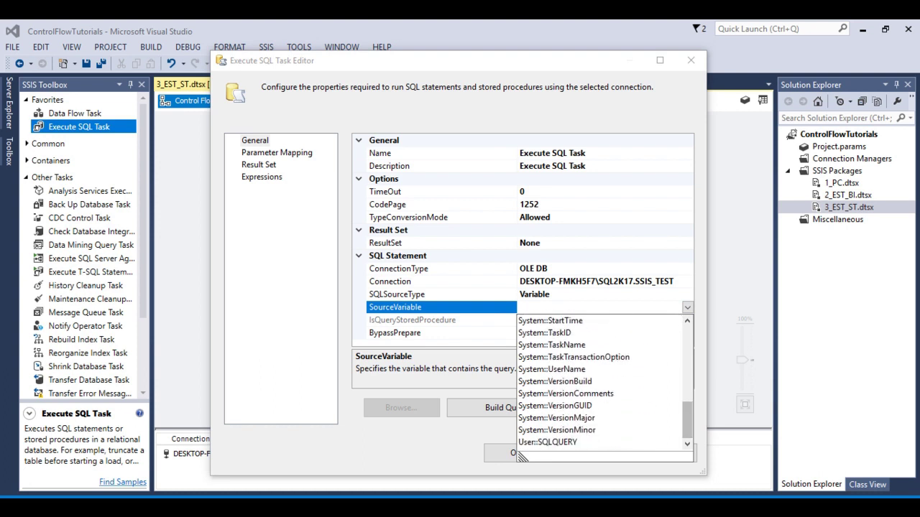
pyautogui.click(547, 442)
pyautogui.press('Return')
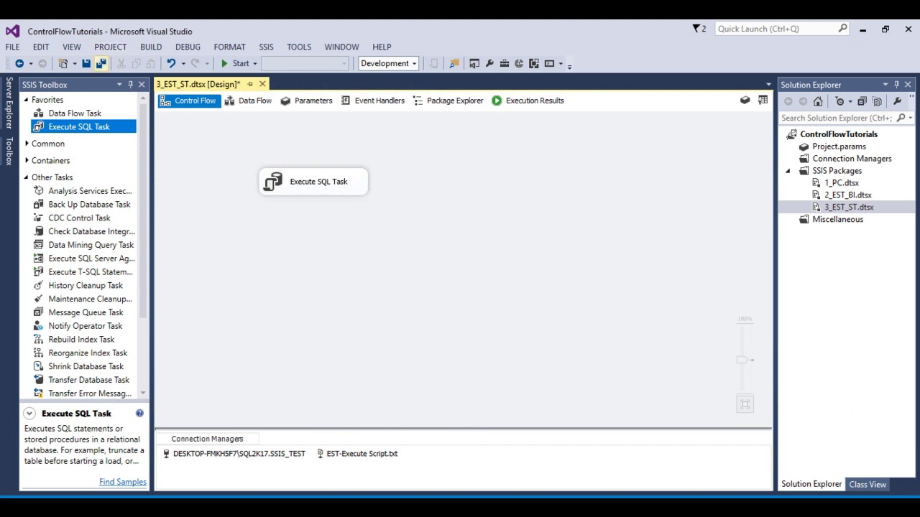
# Step: Save all, then delete all six rows from the FF_TO_DB_TBL_TMP grid in SSMS
pyautogui.click(100, 63)
pyautogui.hotkey('alt', 'Tab')
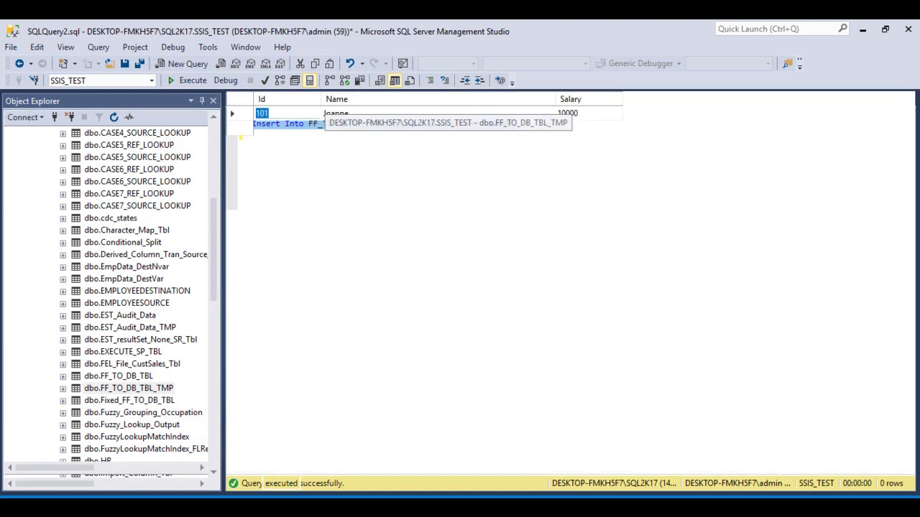
pyautogui.click(240, 99)
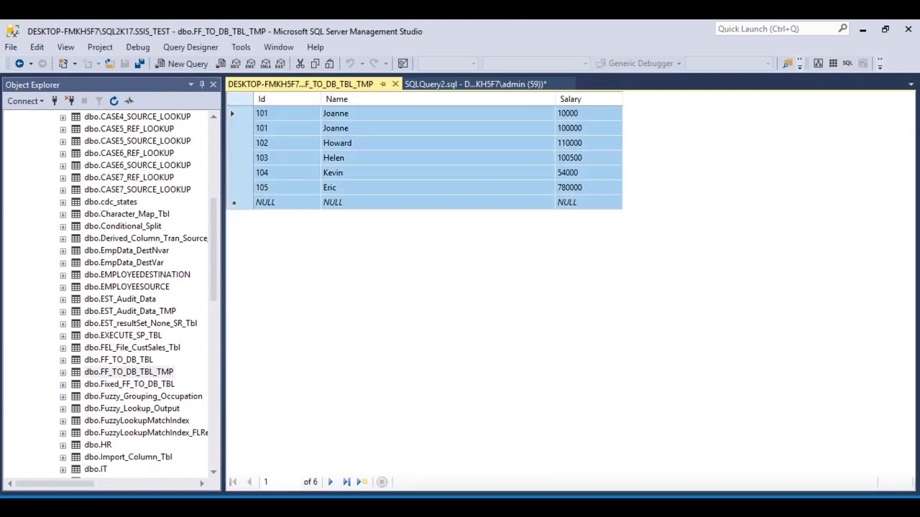
pyautogui.rightClick(232, 83)
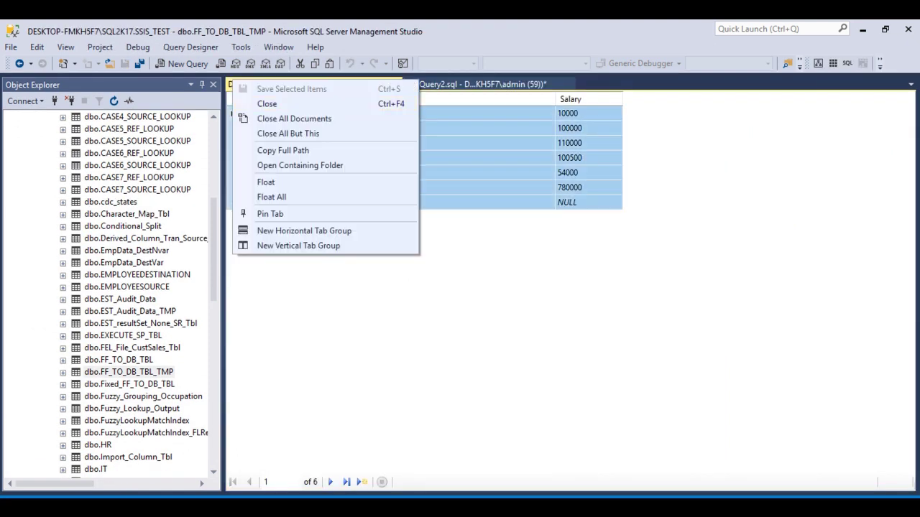
pyautogui.press('Escape')
pyautogui.rightClick(235, 106)
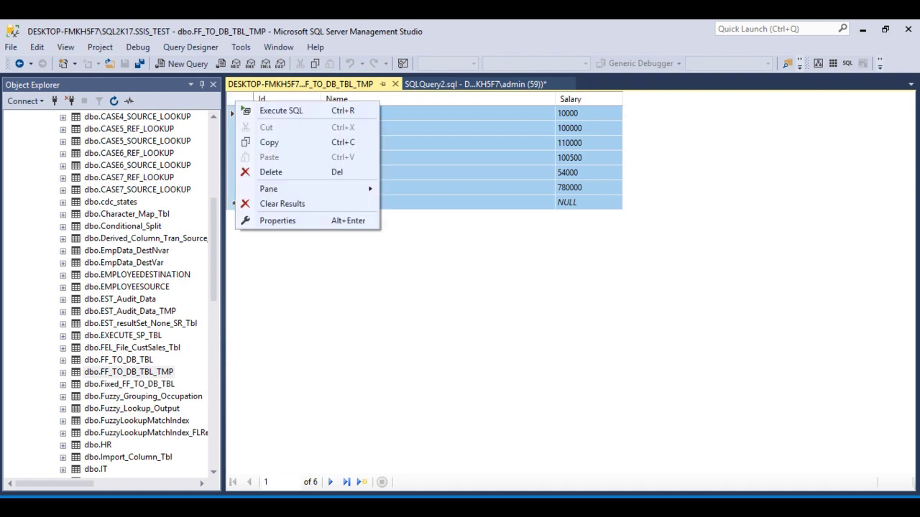
pyautogui.click(271, 172)
pyautogui.press('Escape')
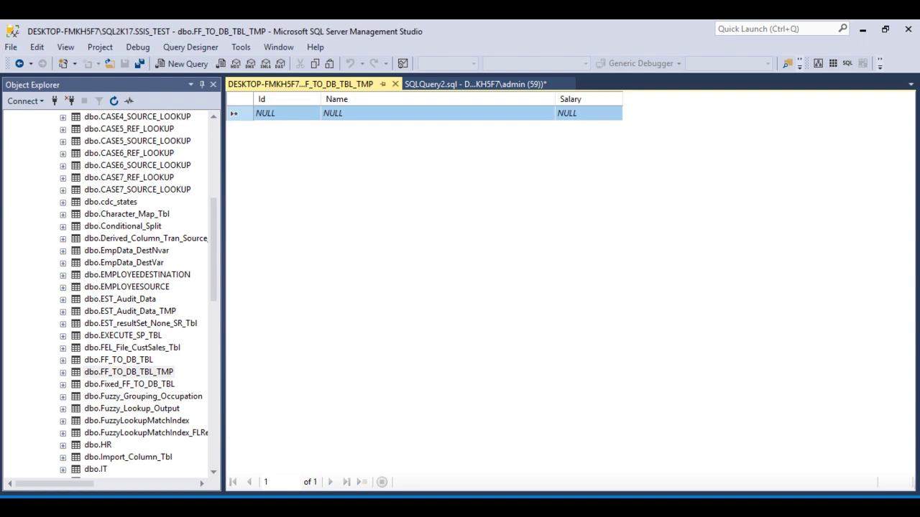
pyautogui.click(862, 29)
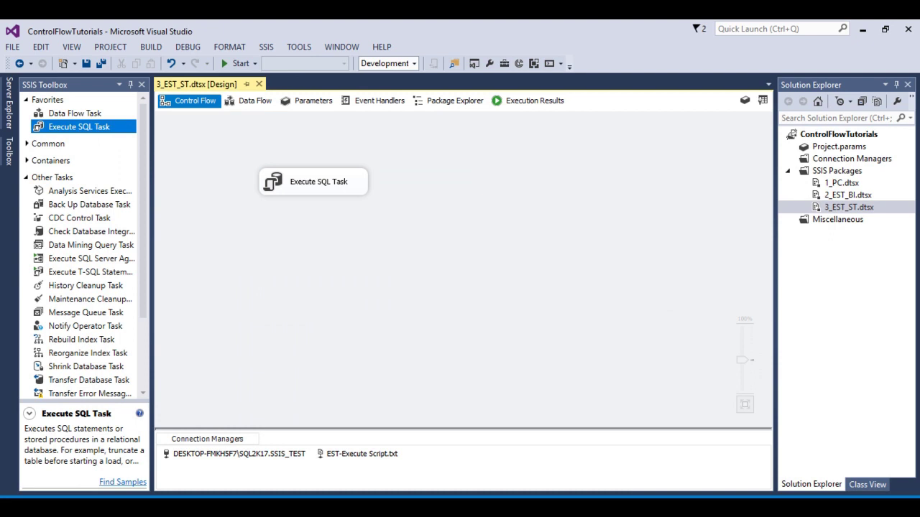
# Step: Run 3_EST_ST, confirm row 101, Joanne, 10000 in FF_TO_DB_TBL_TMP, then show the thank-you slide
pyautogui.click(239, 64)
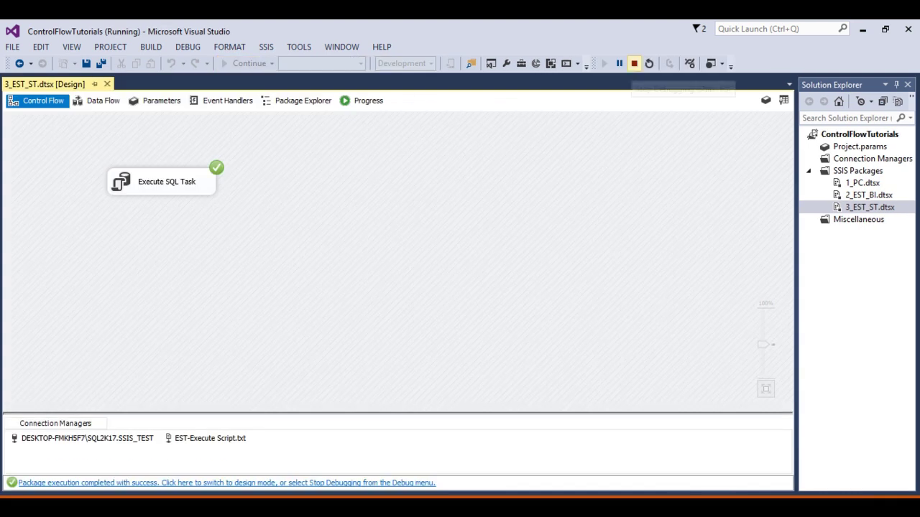
pyautogui.click(633, 63)
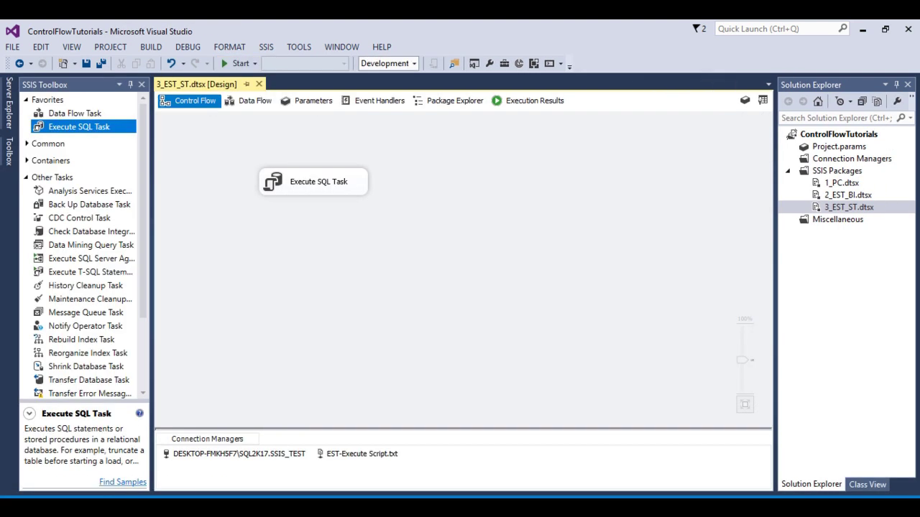
pyautogui.hotkey('alt', 'Tab')
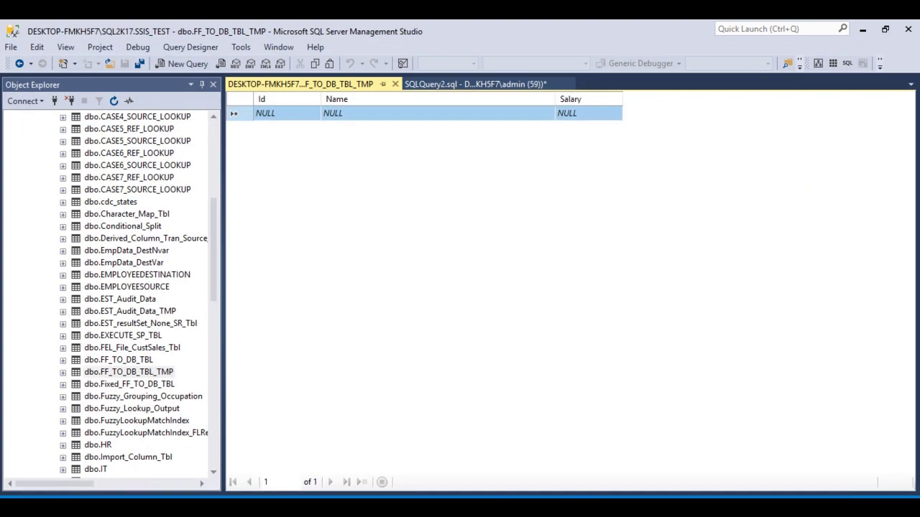
pyautogui.hotkey('ctrl', 'r')
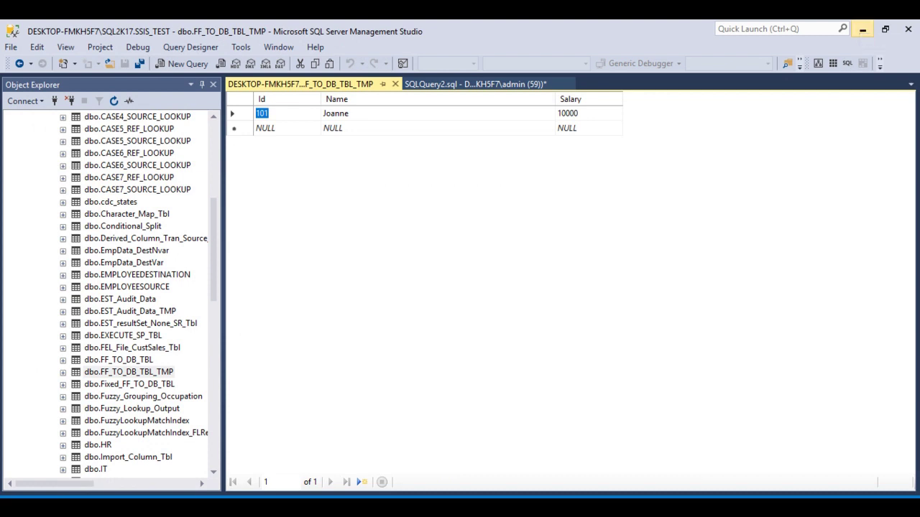
pyautogui.hotkey('alt', 'Tab')
pyautogui.hotkey('alt', 'Tab')
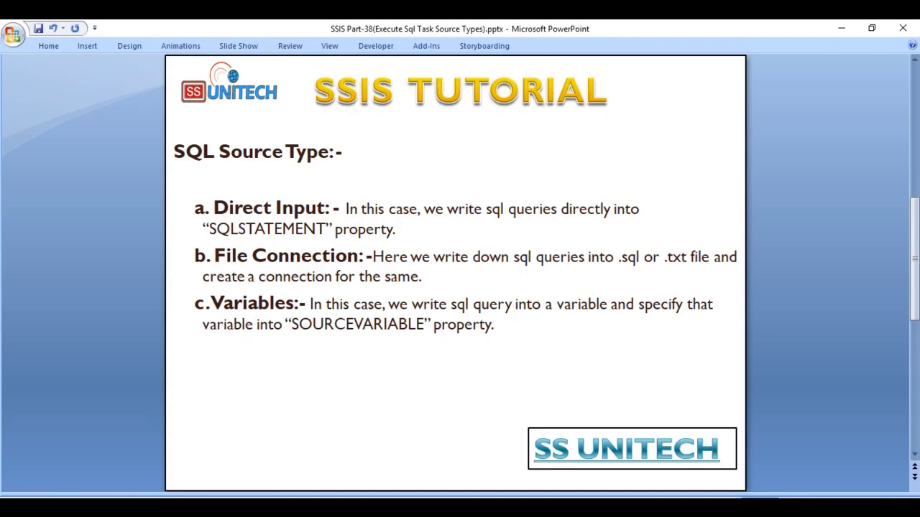
pyautogui.press('pagedown')
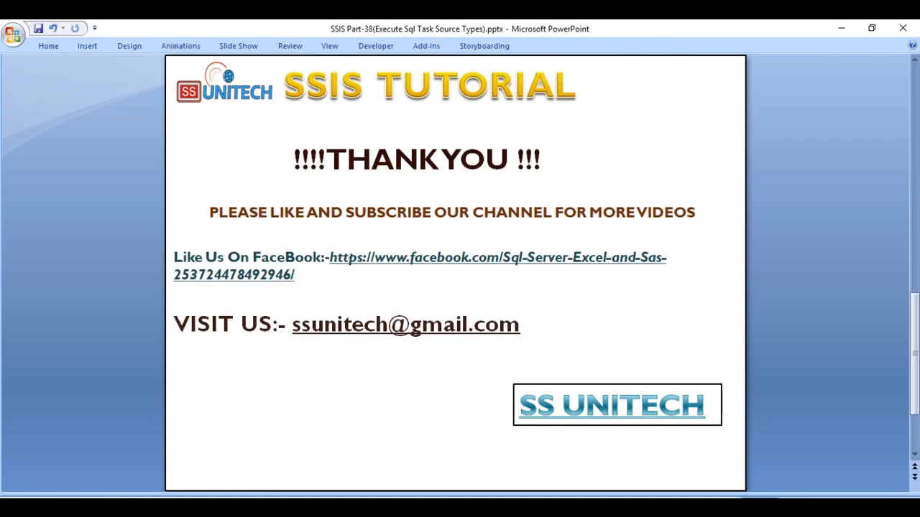
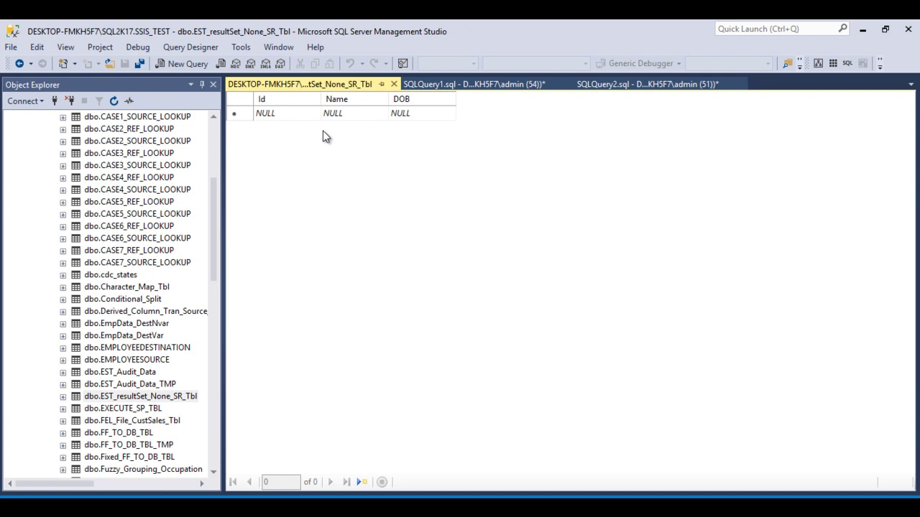
# Step: Leave the empty EST_resultSet_None_SR_Tbl table in SSMS and return to Visual Studio
pyautogui.hotkey('alt', 'Tab')
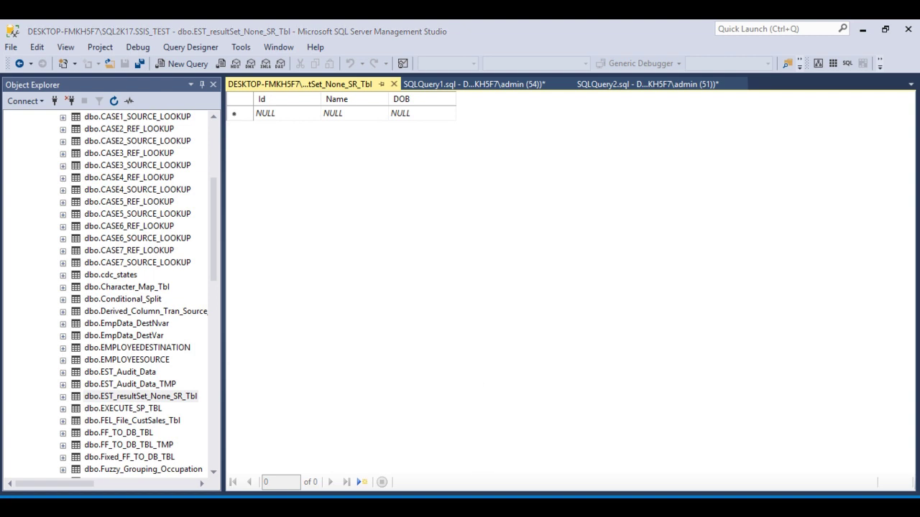
# Step: Create SSIS package 4_EST_RS.dtsx and drop an Execute SQL Task onto its control flow
pyautogui.click(818, 174)
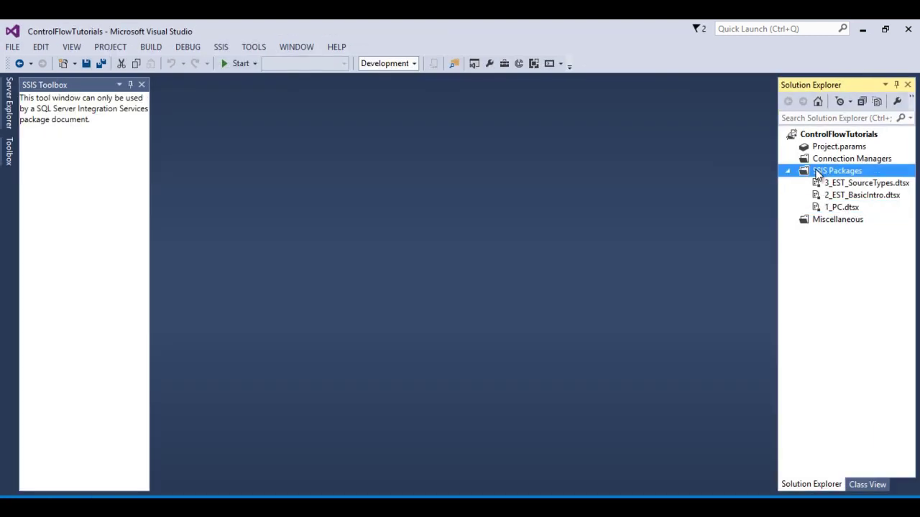
pyautogui.rightClick(818, 174)
pyautogui.click(783, 180)
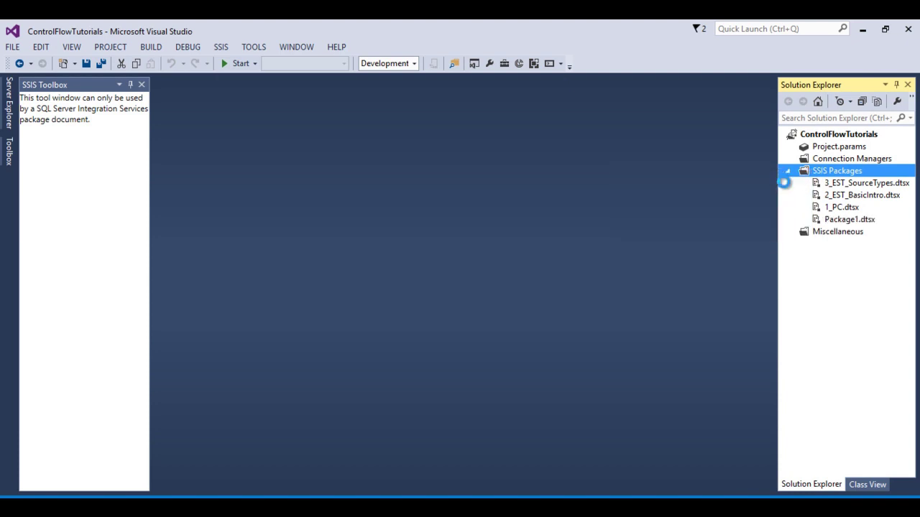
pyautogui.click(862, 223)
pyautogui.press('F2')
pyautogui.write('4_EST_RS.dtsx')
pyautogui.press('Return')
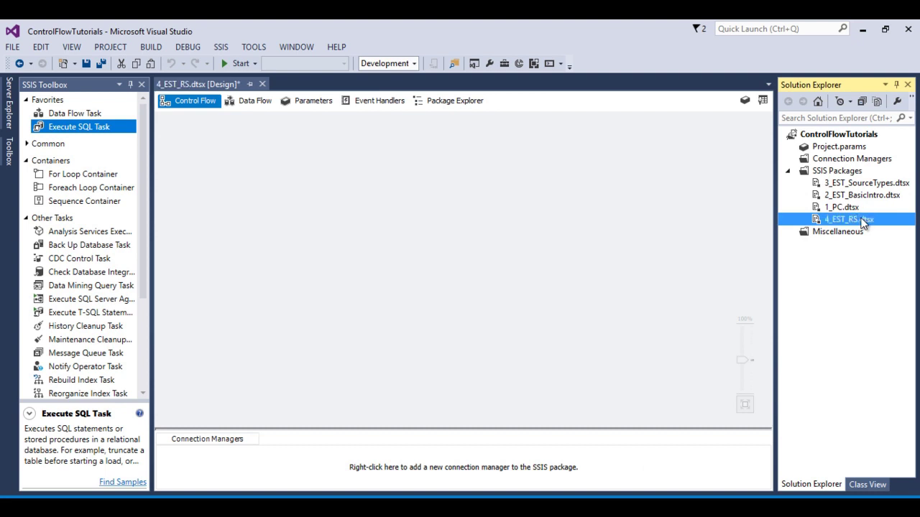
pyautogui.moveTo(98, 129); pyautogui.dragTo(177, 142)
pyautogui.moveTo(253, 165); pyautogui.dragTo(254, 167)
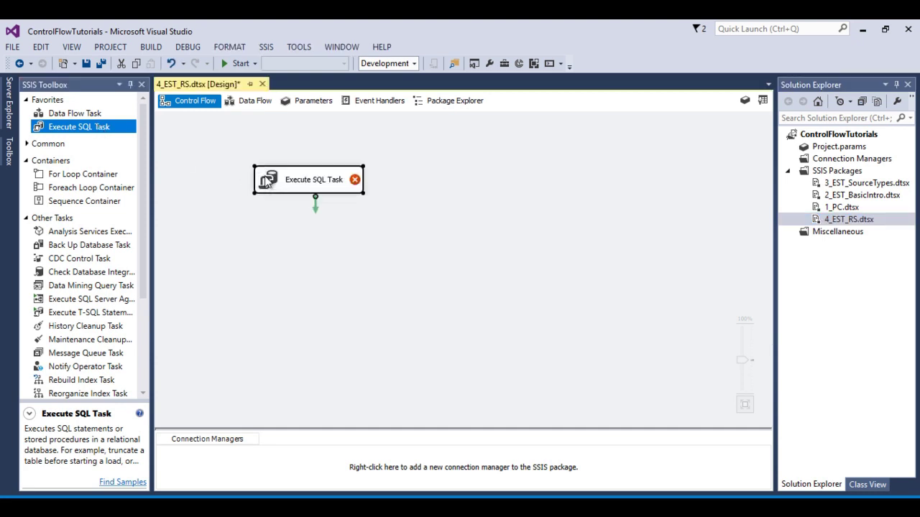
# Step: Connect the Execute SQL Task to the SSIS_TEST OLE DB connection with Direct input SQL
pyautogui.doubleClick(265, 181)
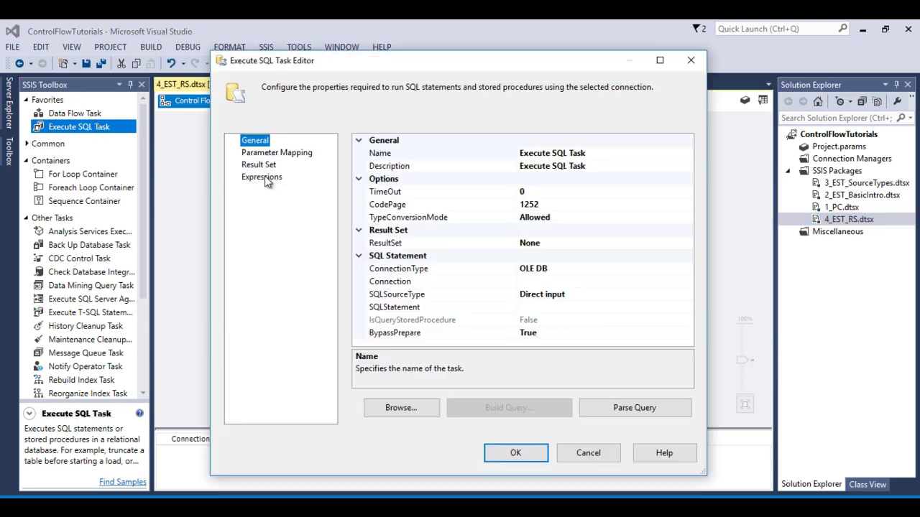
pyautogui.click(423, 275)
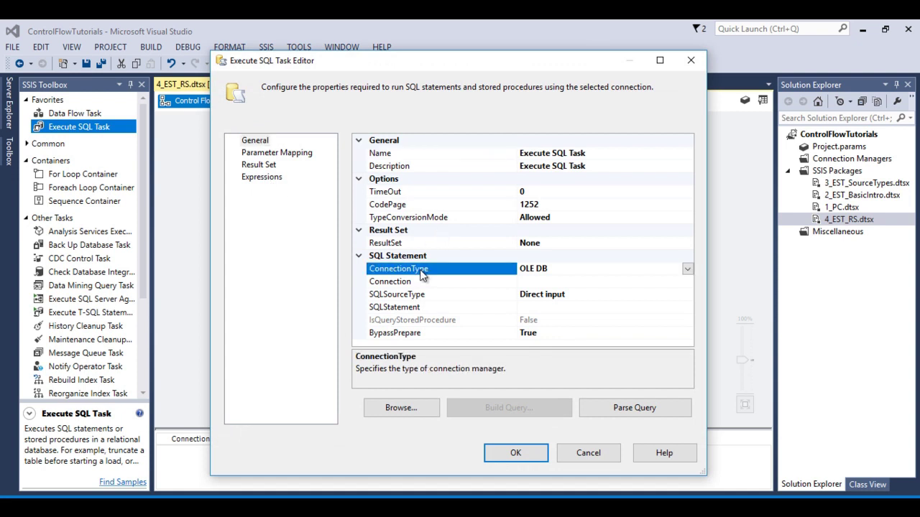
pyautogui.click(450, 284)
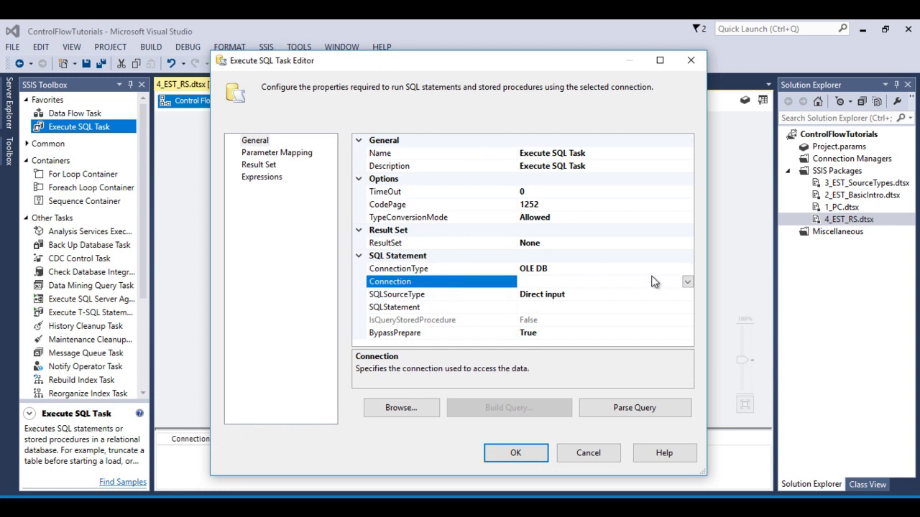
pyautogui.click(687, 282)
pyautogui.click(630, 296)
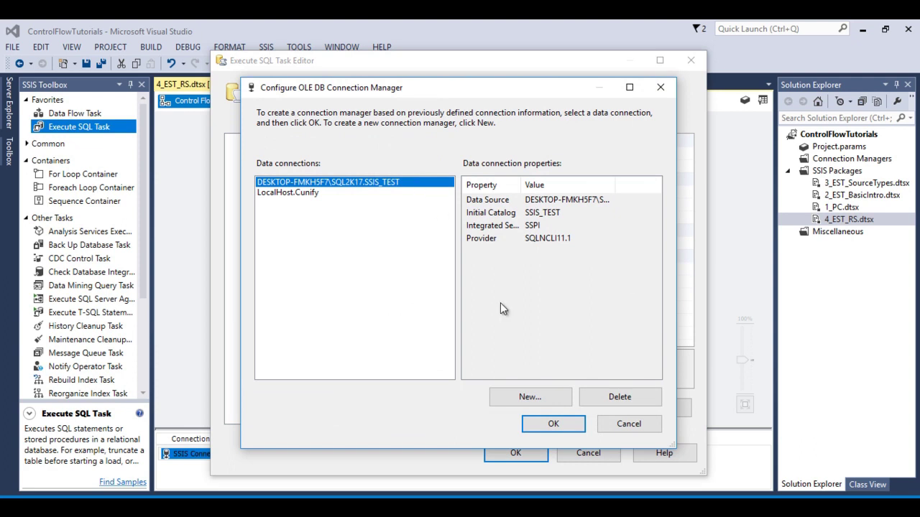
pyautogui.click(554, 424)
pyautogui.click(574, 297)
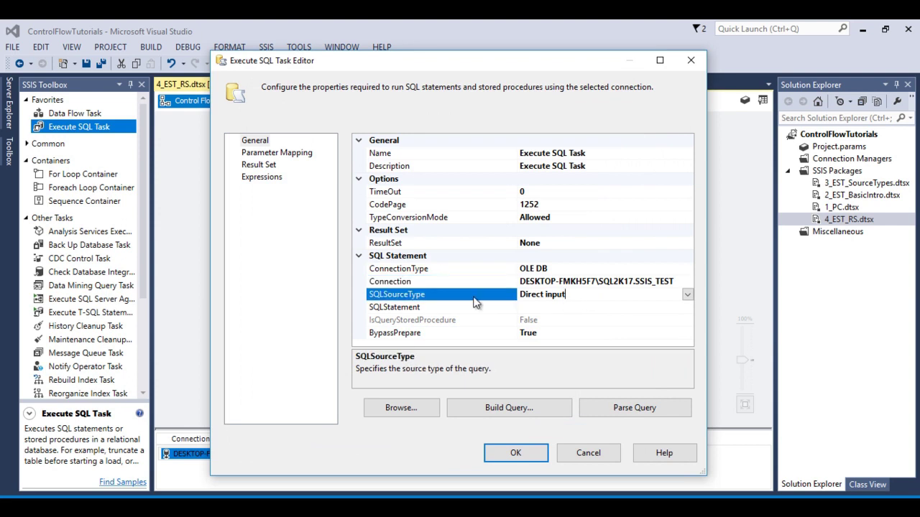
pyautogui.click(558, 305)
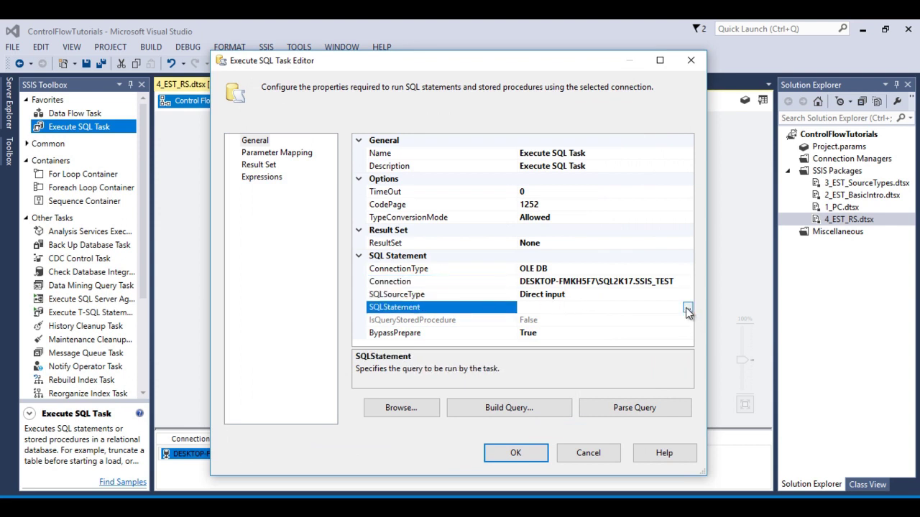
pyautogui.click(688, 309)
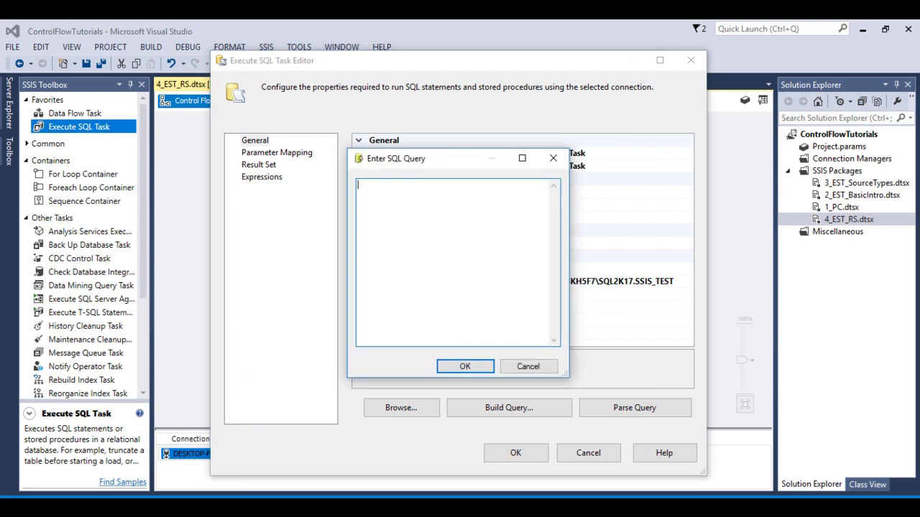
# Step: Paste the three INSERT statements from SQLQuery1.sql into the task's query, keeping ResultSet at None
pyautogui.hotkey('alt', 'Tab')
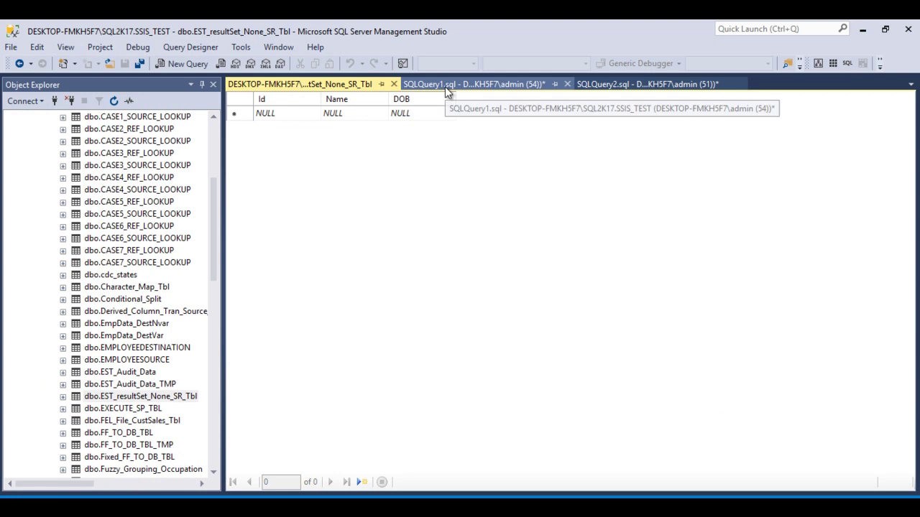
pyautogui.click(445, 85)
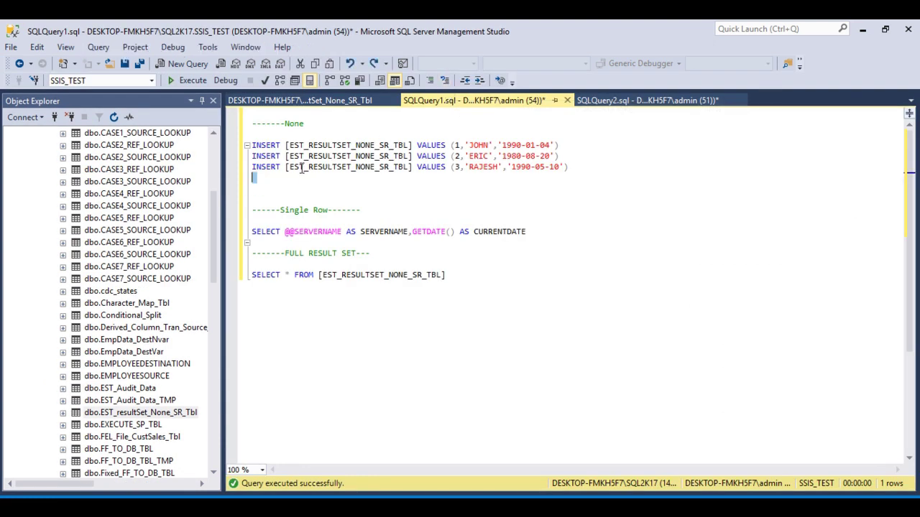
pyautogui.hotkey('shift', 'Up')
pyautogui.hotkey('shift', 'Up')
pyautogui.hotkey('shift', 'Up')
pyautogui.hotkey('ctrl', 'c')
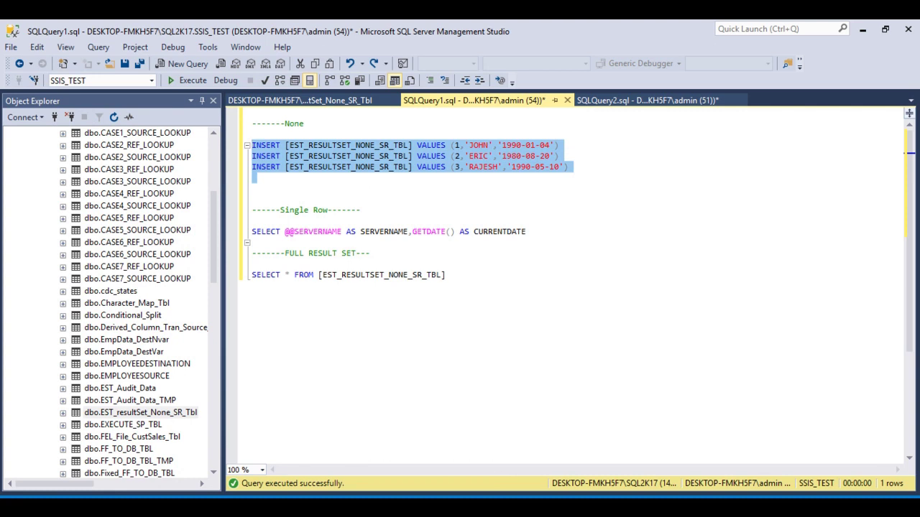
pyautogui.hotkey('alt', 'Tab')
pyautogui.hotkey('ctrl', 'v')
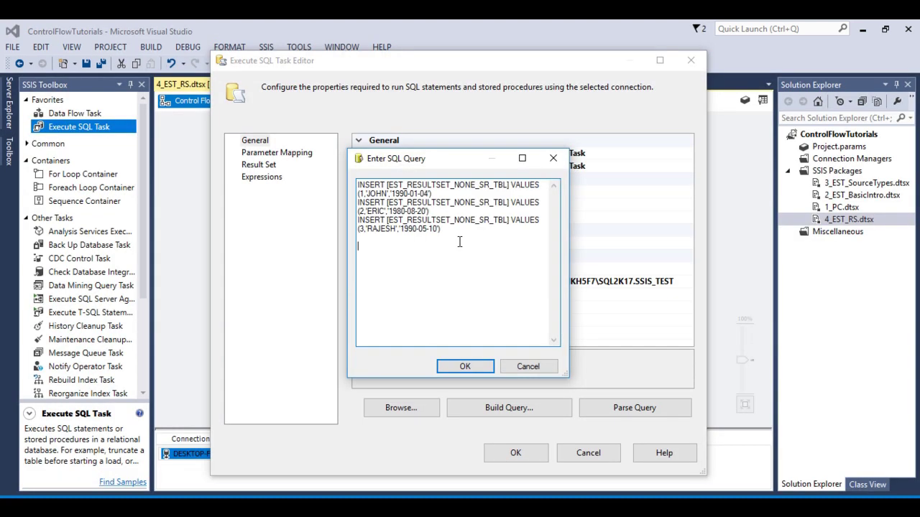
pyautogui.click(463, 369)
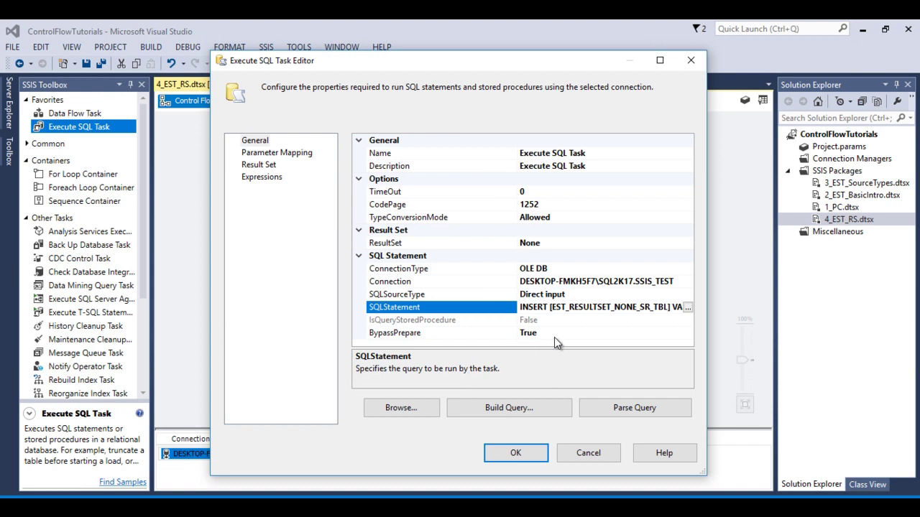
pyautogui.click(401, 242)
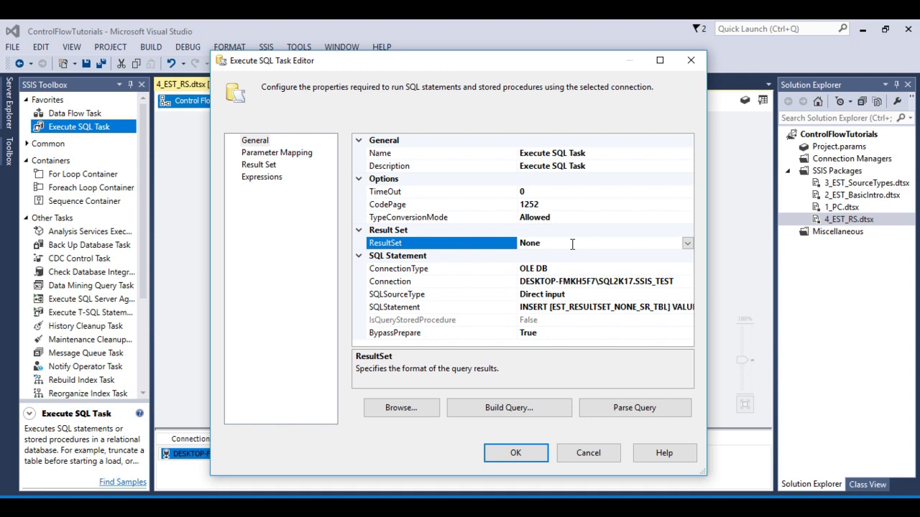
pyautogui.click(521, 458)
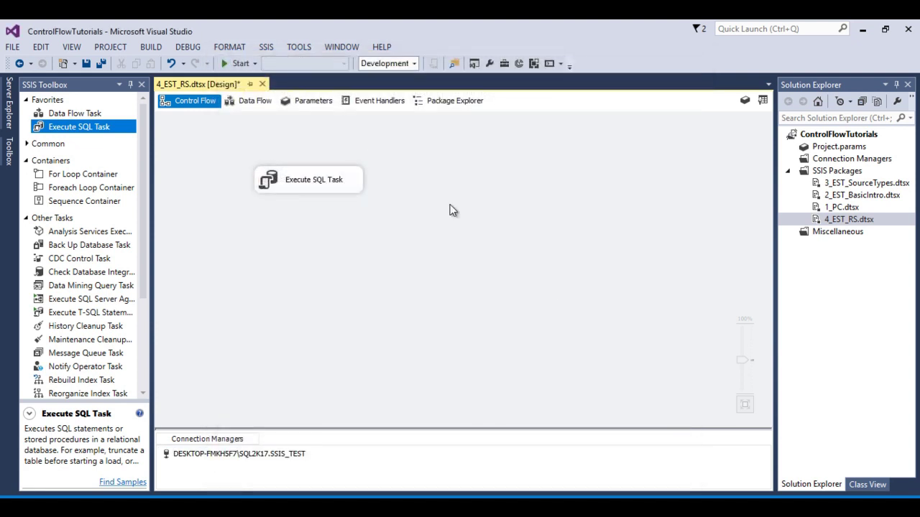
# Step: Save all, run the 4_EST_RS package to a green check, then stop debugging
pyautogui.click(99, 64)
pyautogui.click(235, 63)
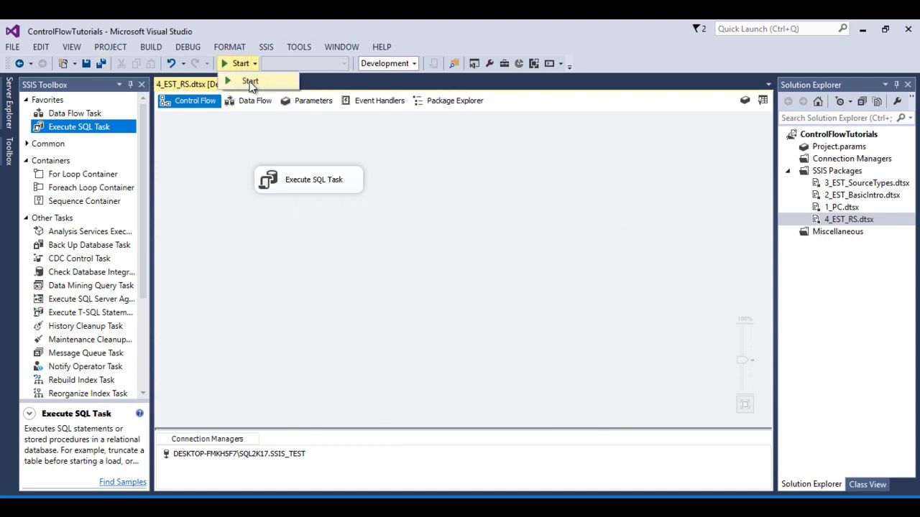
pyautogui.click(250, 82)
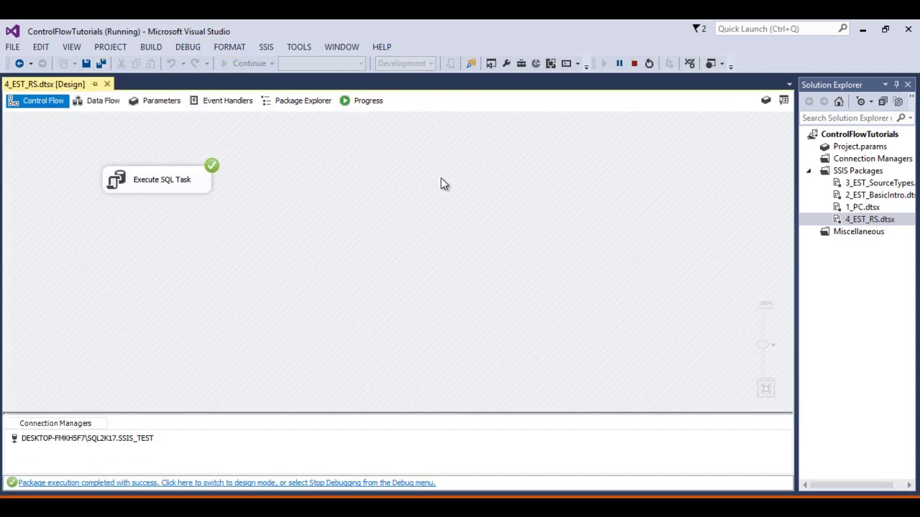
pyautogui.click(634, 63)
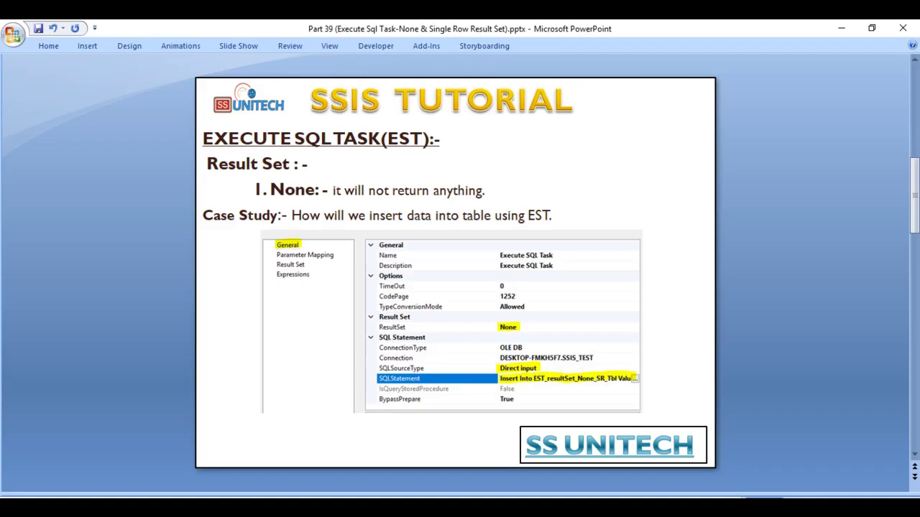
# Step: Advance the slides to Single Row result set, then go back to Visual Studio
pyautogui.press('pagedown')
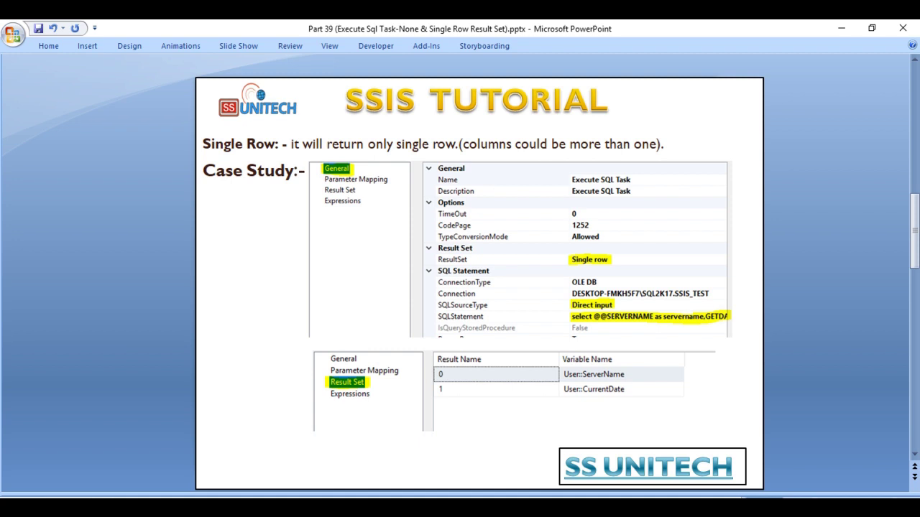
pyautogui.hotkey('alt', 'Tab')
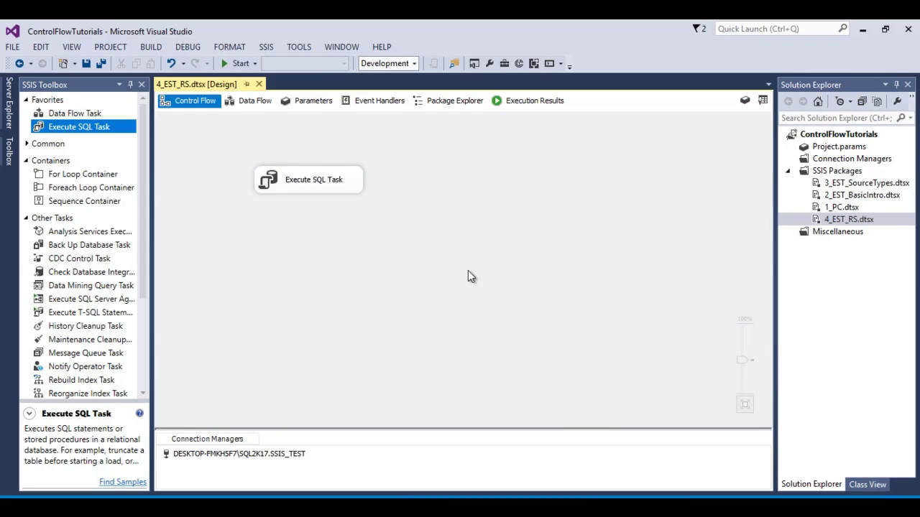
# Step: Change the Execute SQL Task's ResultSet to Single row
pyautogui.doubleClick(265, 179)
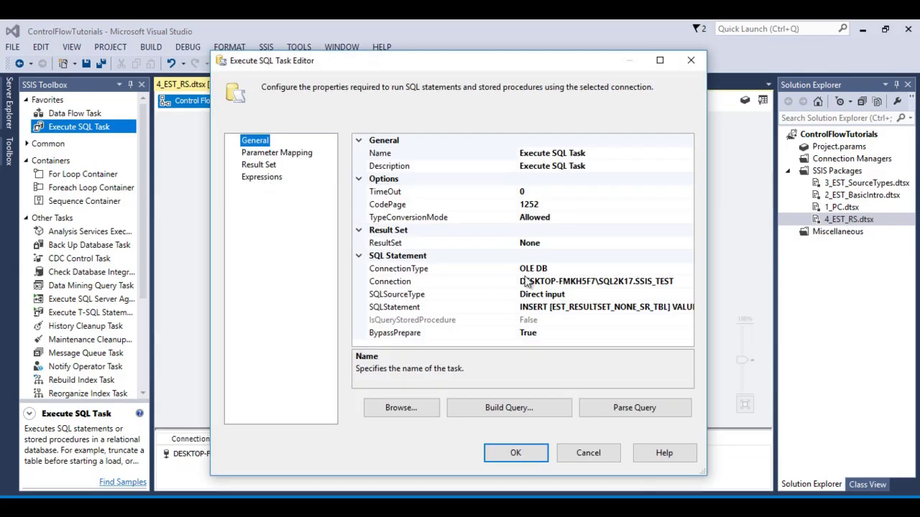
pyautogui.click(557, 244)
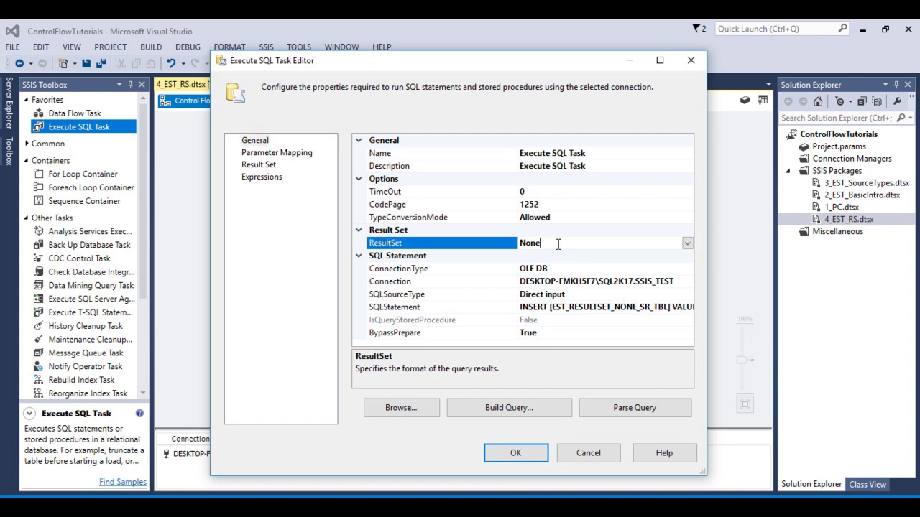
pyautogui.click(687, 243)
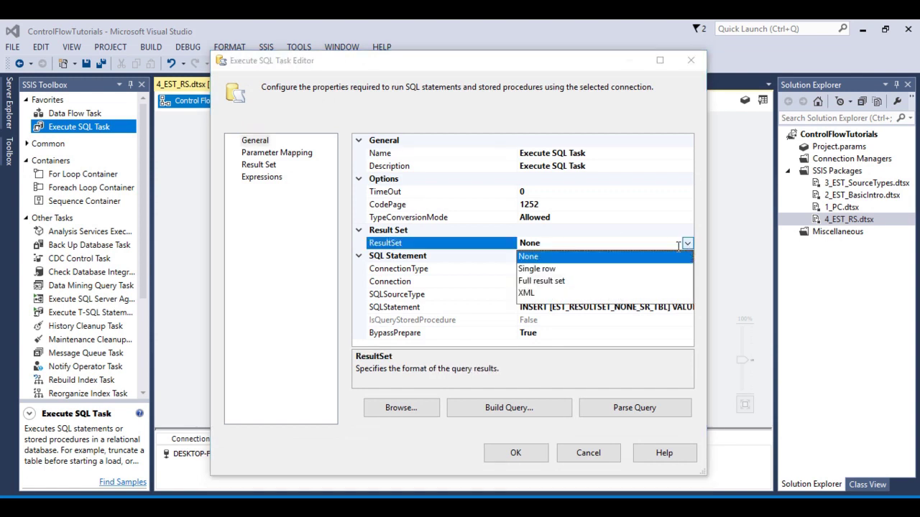
pyautogui.click(566, 270)
# Step: Delete the old INSERT statements from the task's SQLStatement
pyautogui.click(577, 307)
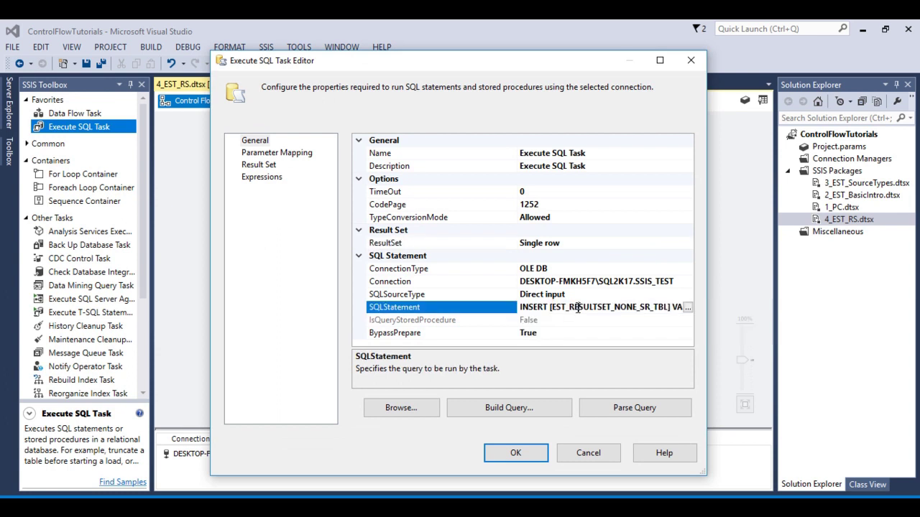
pyautogui.click(689, 307)
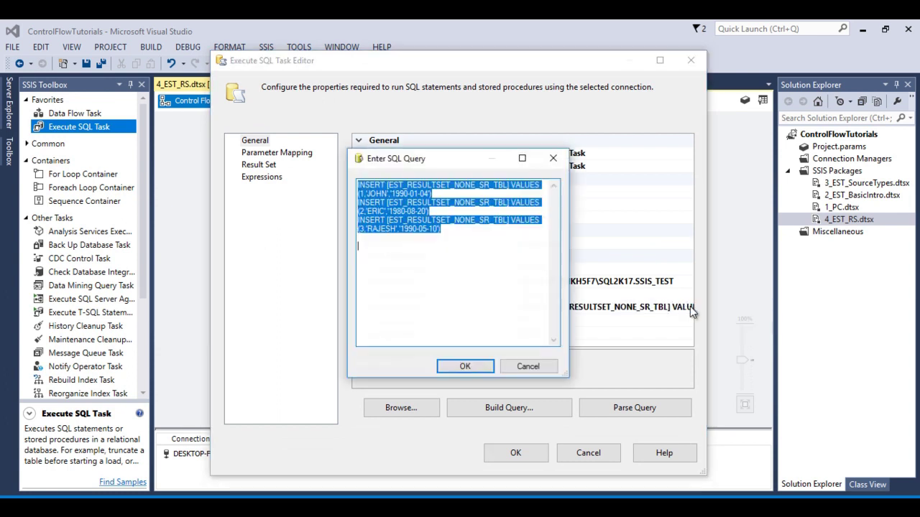
pyautogui.press('Delete')
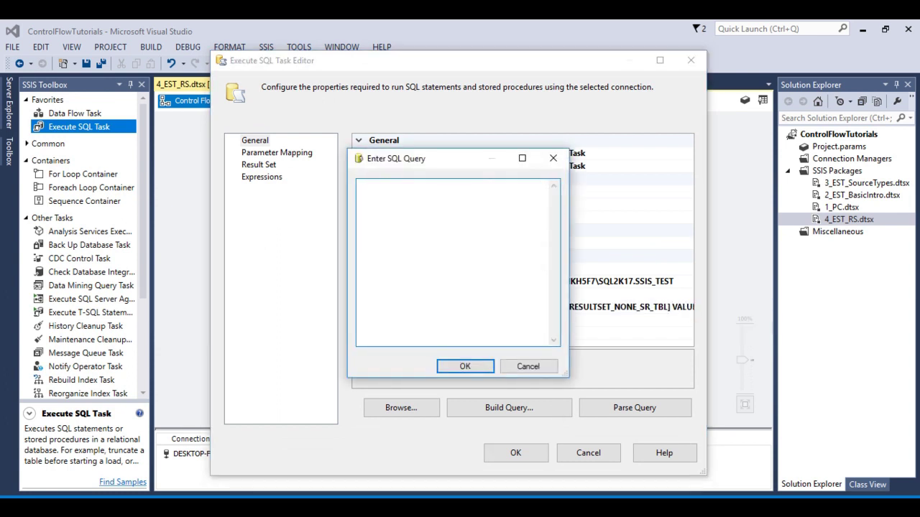
pyautogui.hotkey('alt', 'Tab')
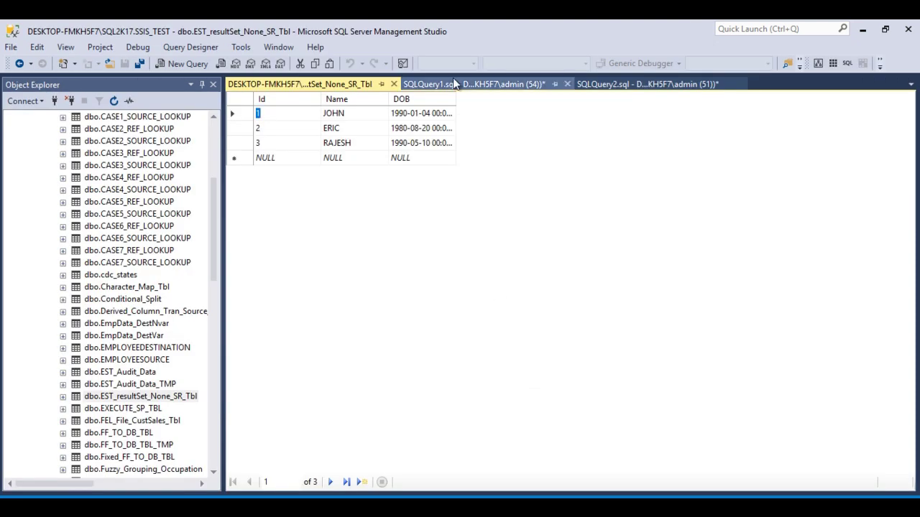
pyautogui.click(455, 85)
pyautogui.click(305, 232)
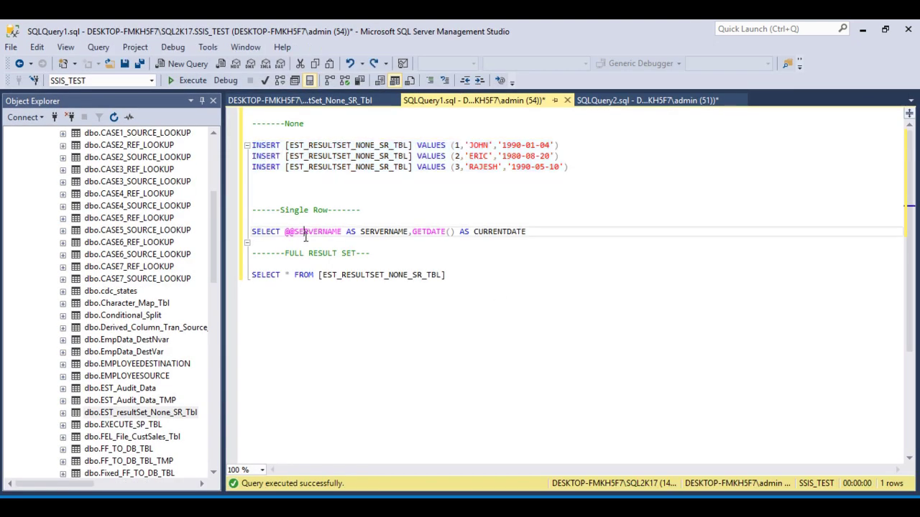
pyautogui.click(367, 243)
pyautogui.hotkey('shift', 'Up')
pyautogui.hotkey('ctrl', 'c')
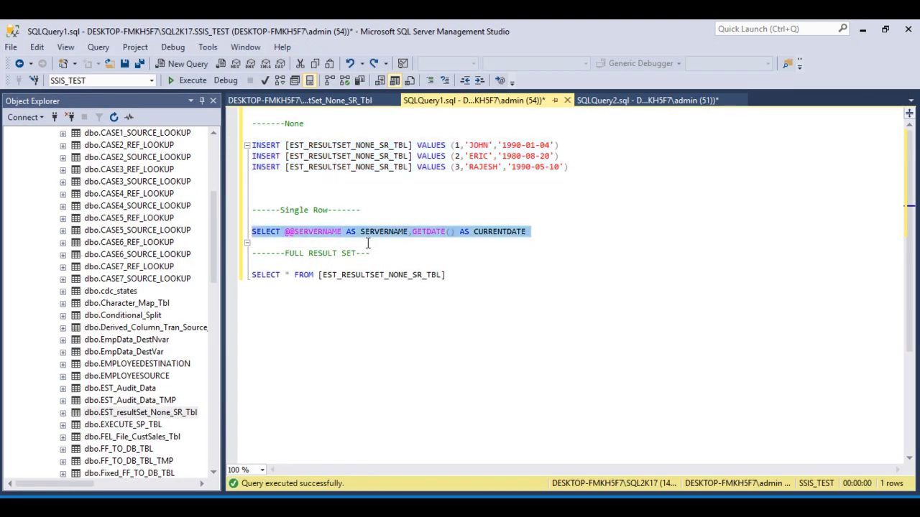
pyautogui.press('F5')
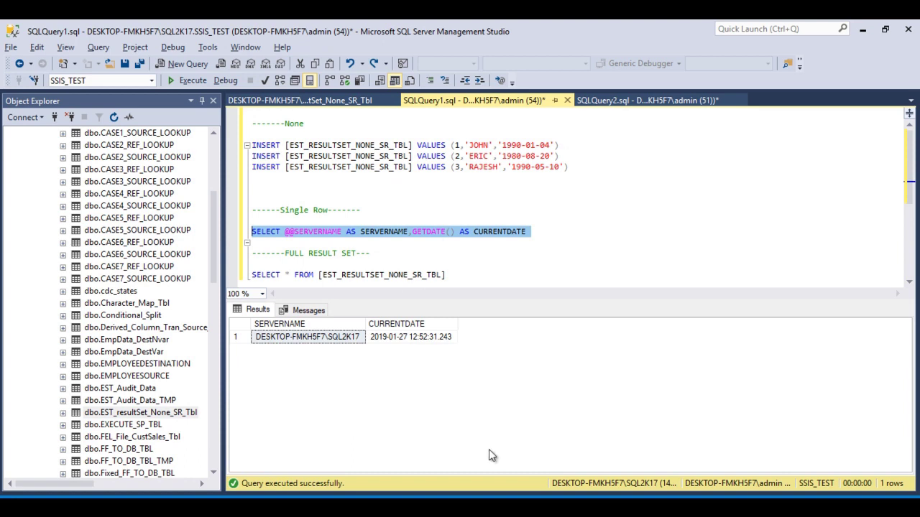
pyautogui.hotkey('alt', 'Tab')
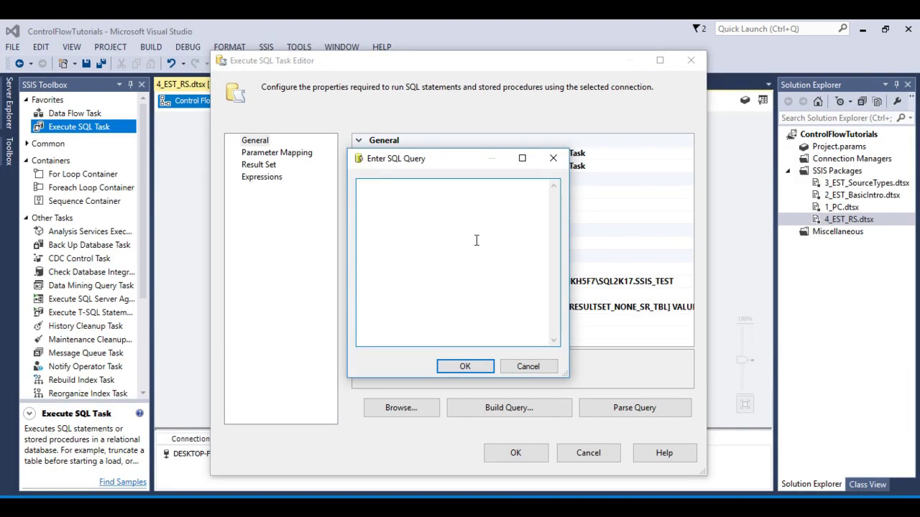
# Step: Paste the server-name and date SELECT as the query and add two result bindings
pyautogui.hotkey('ctrl', 'v')
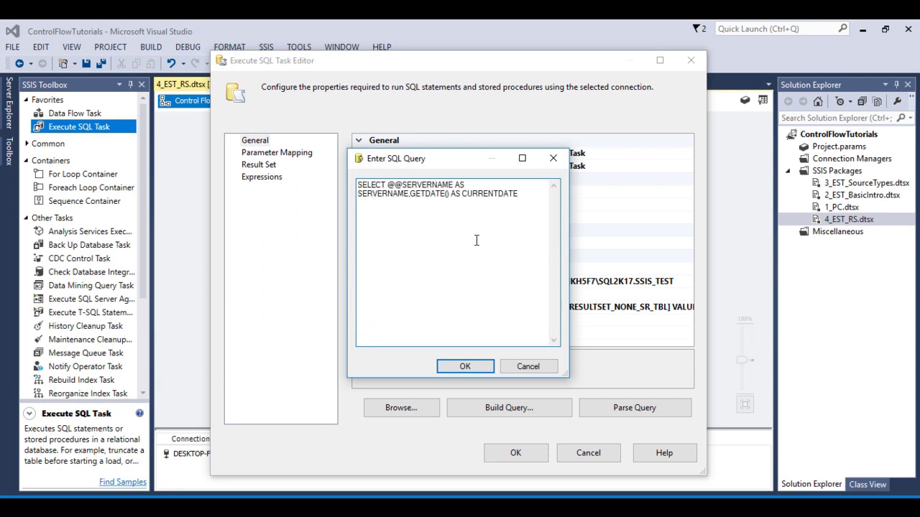
pyautogui.click(467, 367)
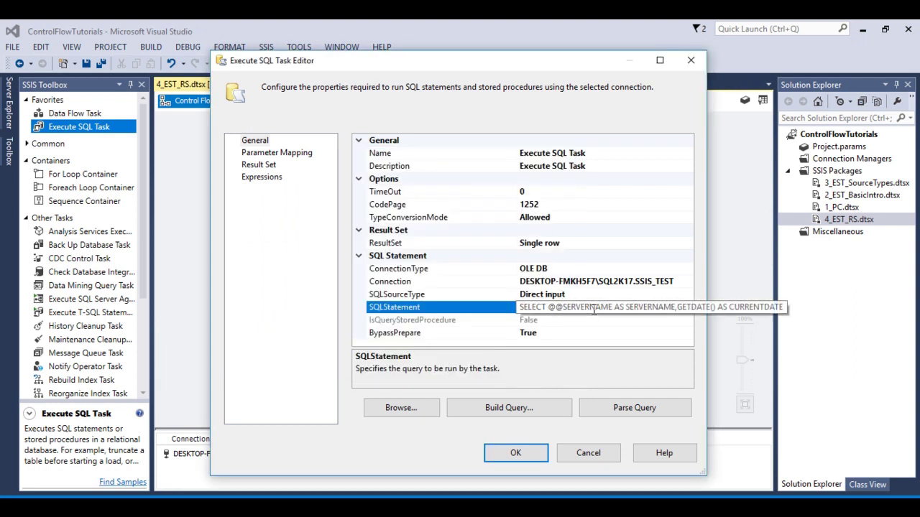
pyautogui.click(259, 164)
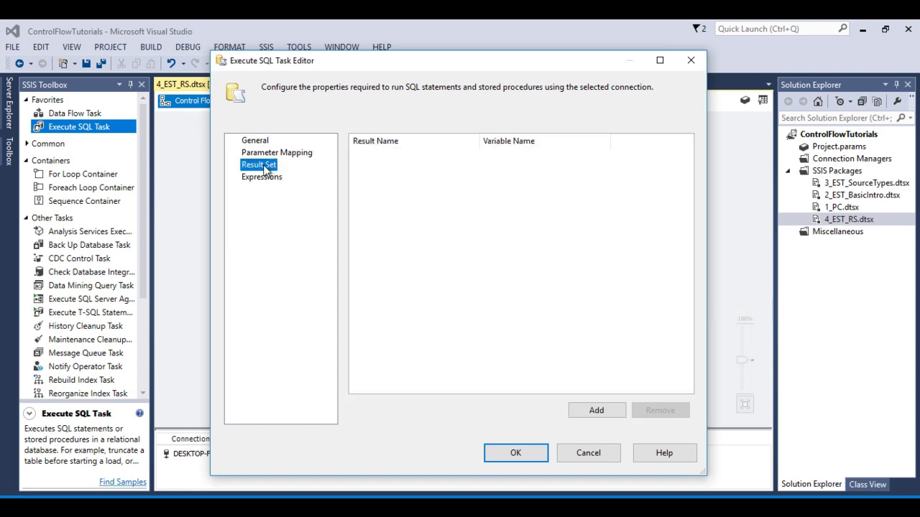
pyautogui.click(595, 412)
pyautogui.click(595, 411)
# Step: Map the first result to a new variable named SER
pyautogui.click(529, 155)
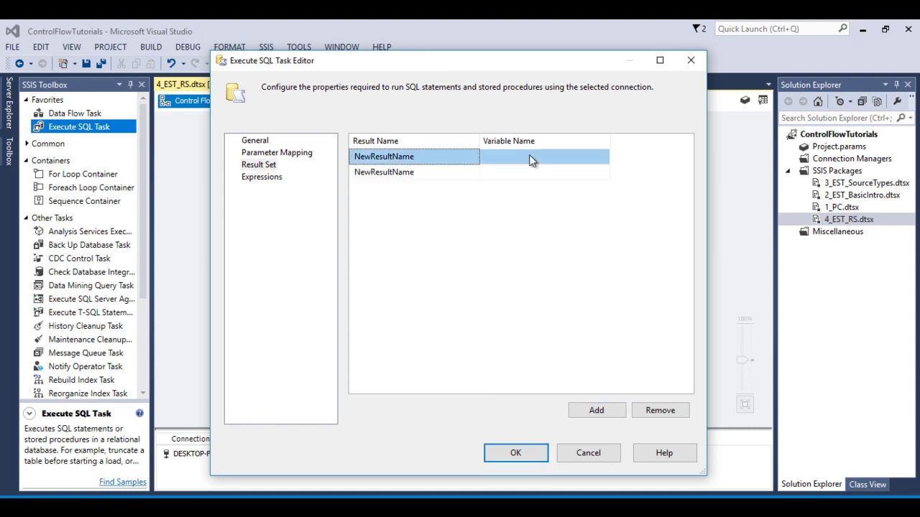
pyautogui.click(604, 156)
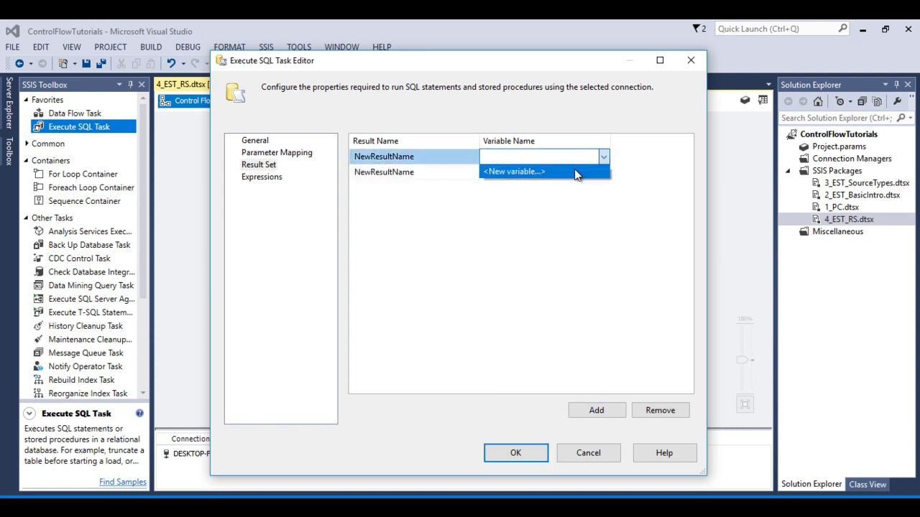
pyautogui.click(574, 170)
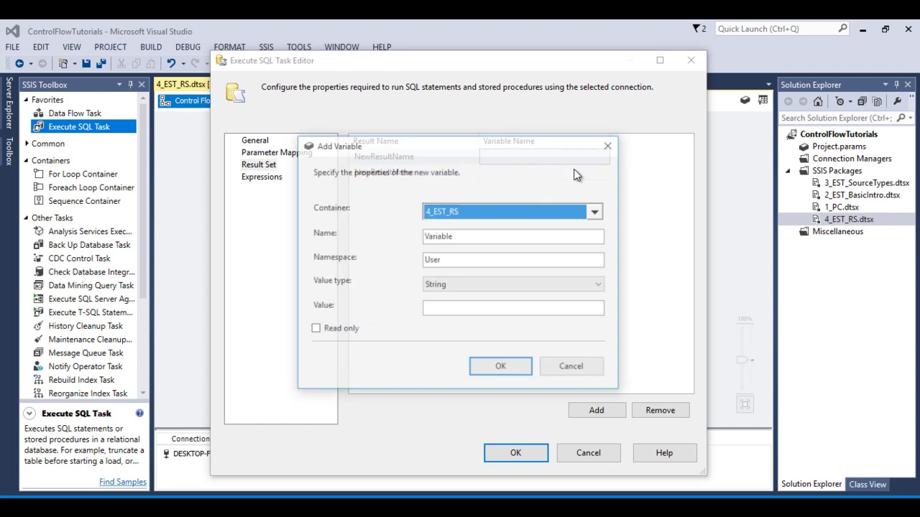
pyautogui.doubleClick(482, 236)
pyautogui.write('SER')
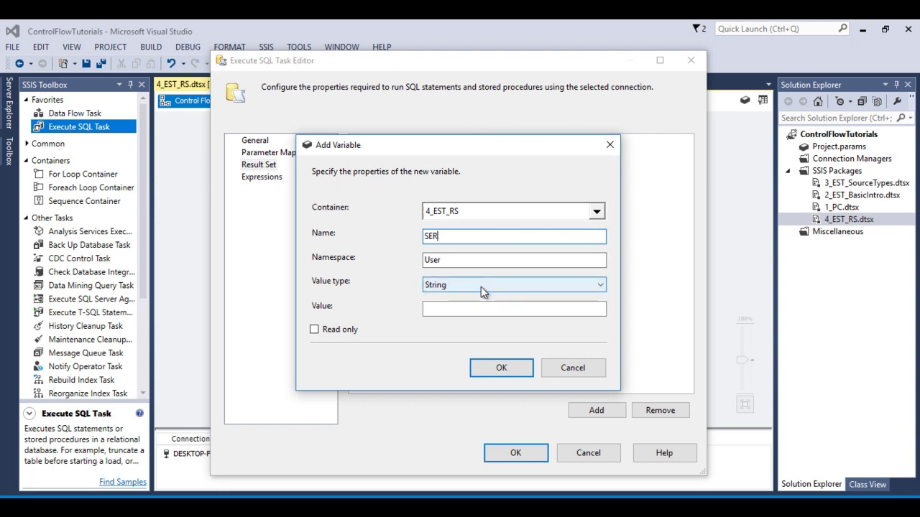
pyautogui.click(497, 370)
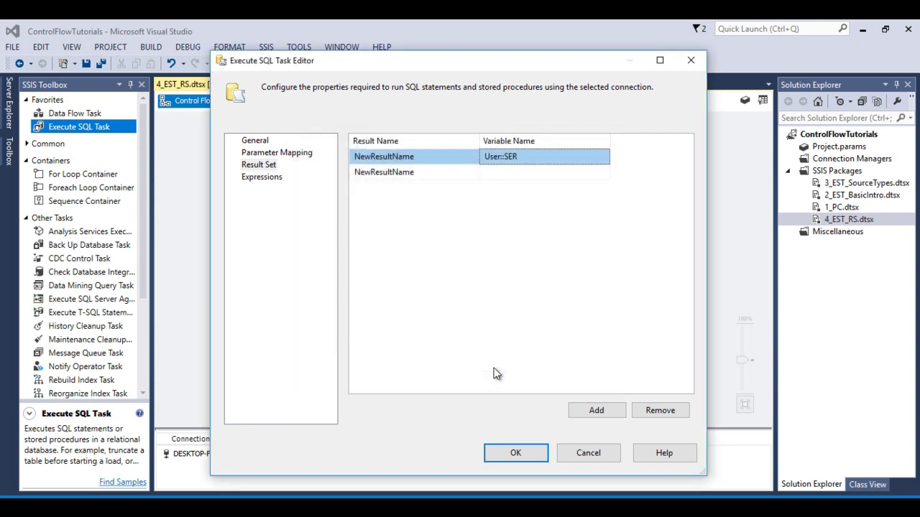
# Step: Map the second result to a new DateTime variable CDT with value 2018-01-01
pyautogui.click(557, 174)
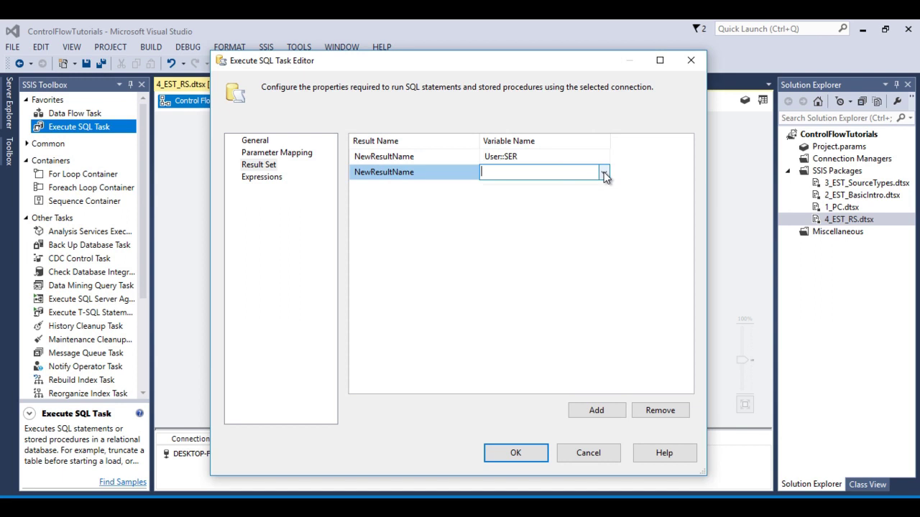
pyautogui.click(603, 173)
pyautogui.click(573, 185)
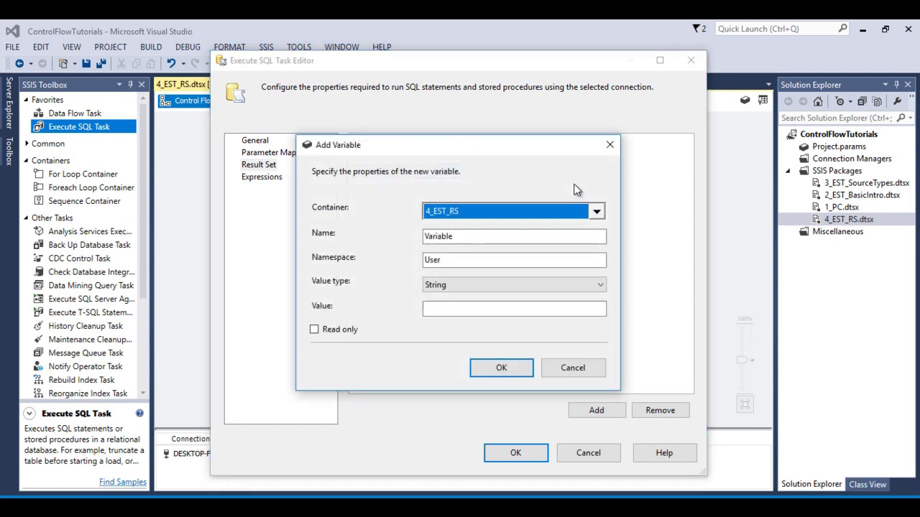
pyautogui.doubleClick(475, 235)
pyautogui.write('CDT')
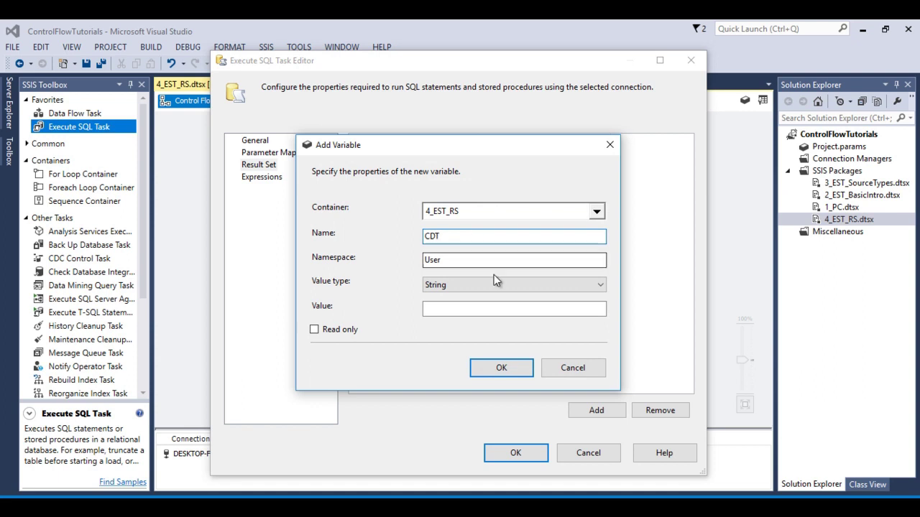
pyautogui.click(500, 287)
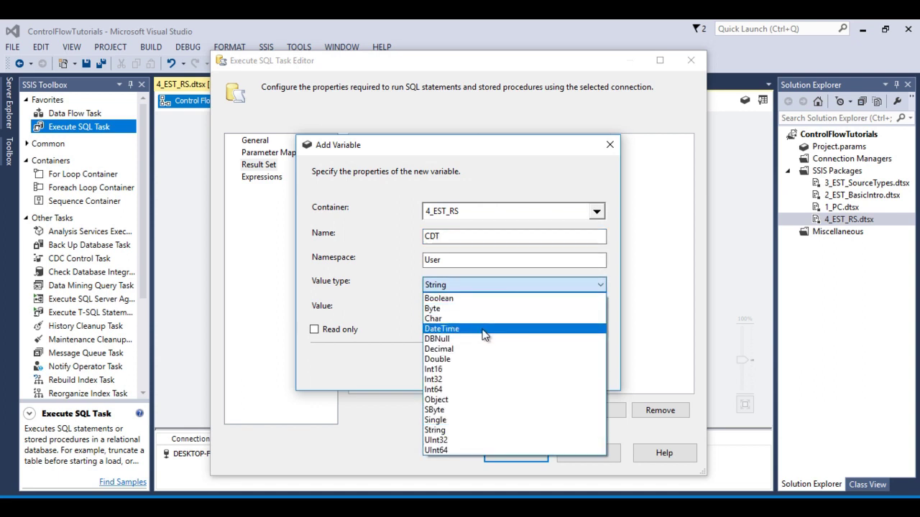
pyautogui.click(485, 331)
pyautogui.click(484, 308)
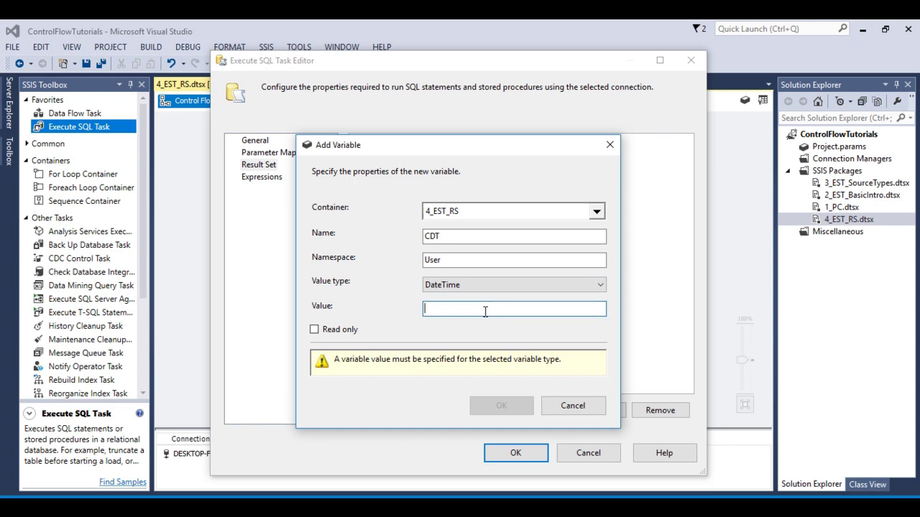
pyautogui.write('2018-01-01')
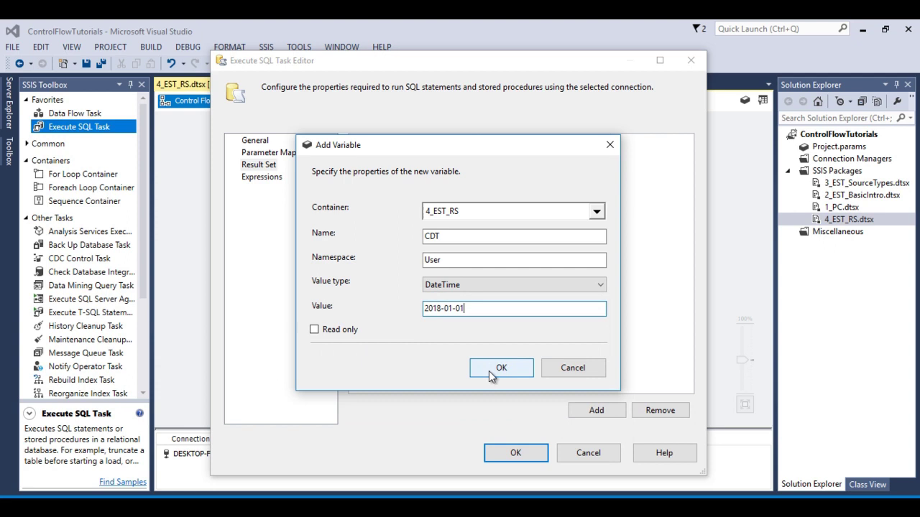
pyautogui.click(489, 371)
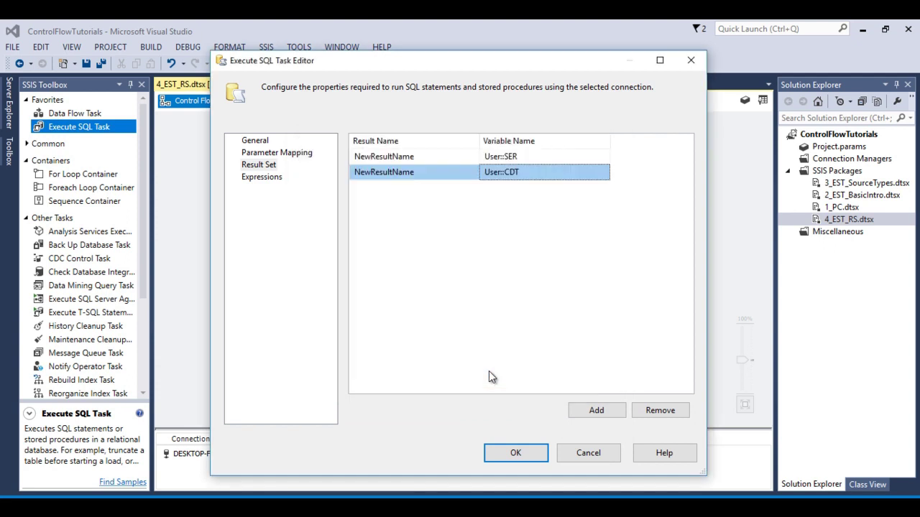
pyautogui.click(440, 156)
# Step: Set the result names to 0 (User::SER) and 1 (User::CDT), then confirm the task editor
pyautogui.doubleClick(442, 156)
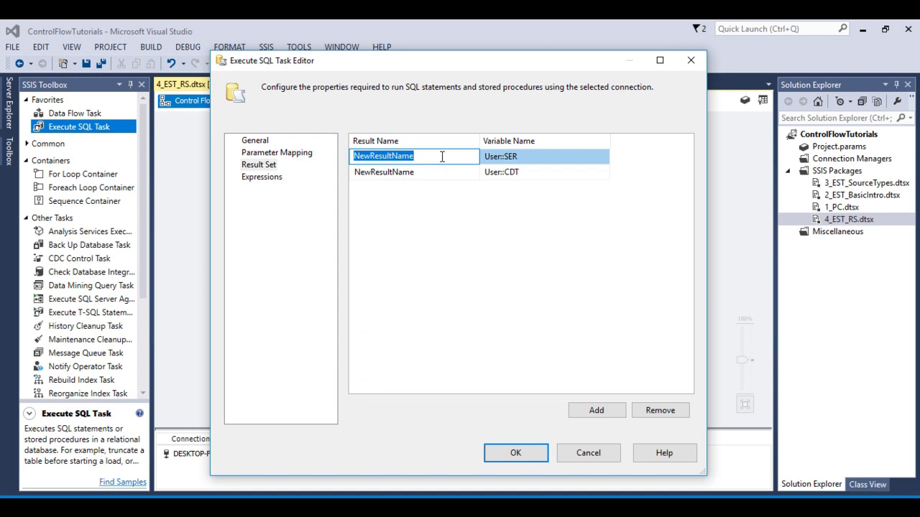
pyautogui.write('0')
pyautogui.click(437, 173)
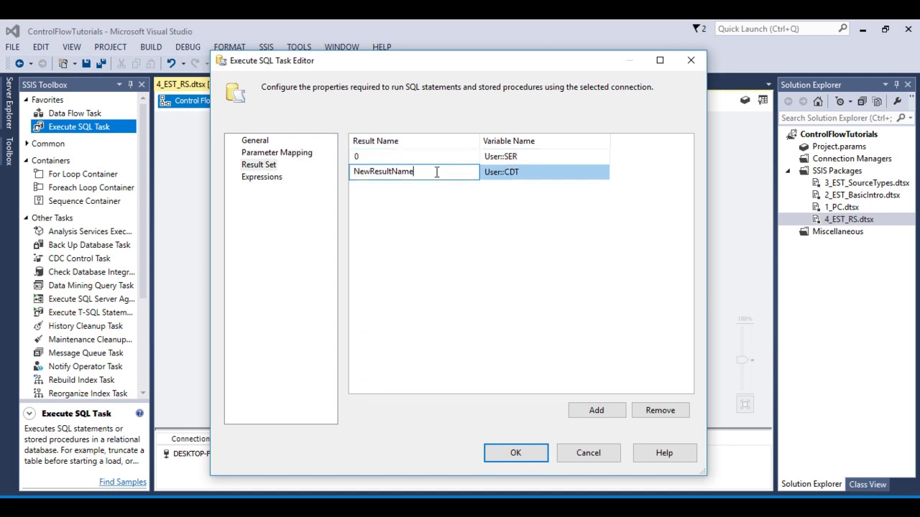
pyautogui.doubleClick(436, 173)
pyautogui.write('1')
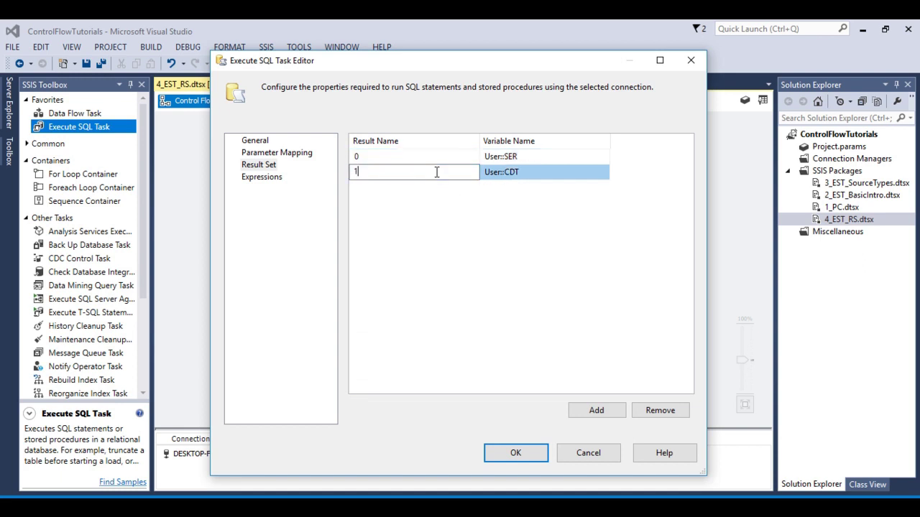
pyautogui.click(488, 160)
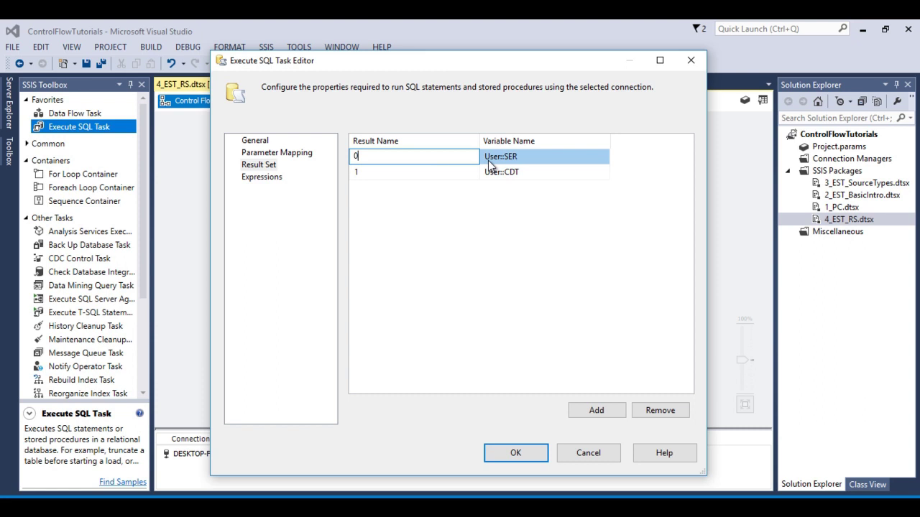
pyautogui.click(515, 454)
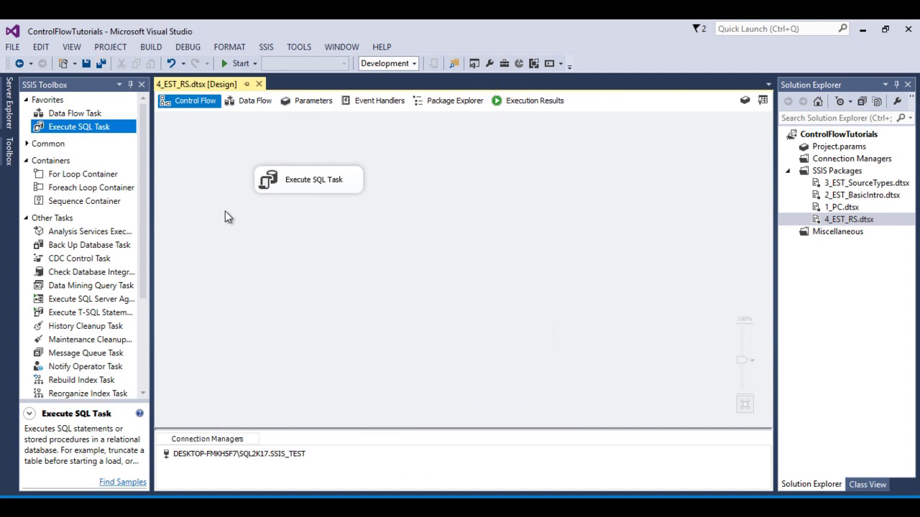
# Step: Add a Script Task from the Common toolbox onto the control flow beside the Execute SQL Task
pyautogui.click(61, 147)
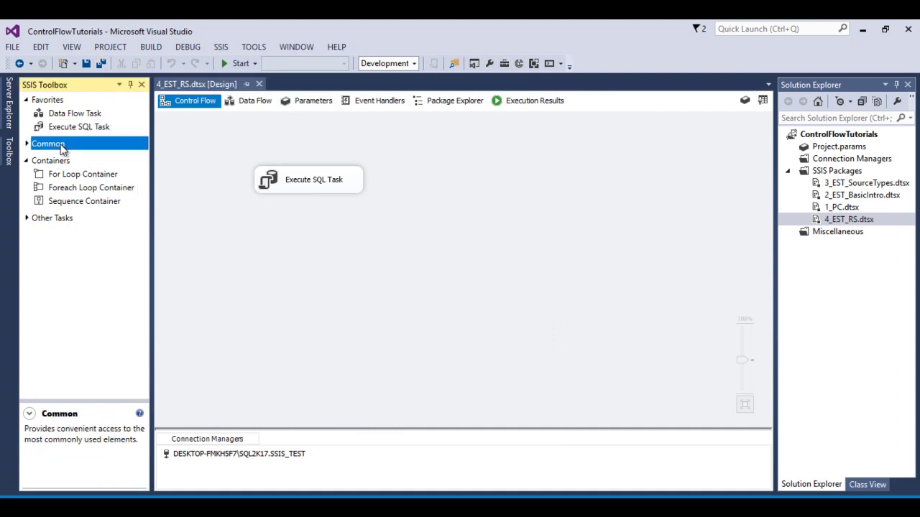
pyautogui.click(62, 147)
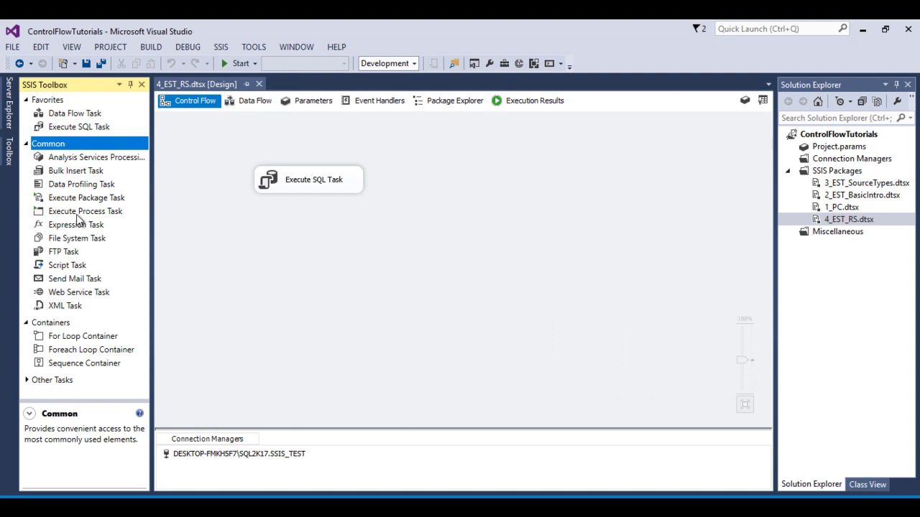
pyautogui.click(64, 268)
pyautogui.moveTo(65, 268); pyautogui.dragTo(337, 242)
pyautogui.click(288, 186)
# Step: Set the Script Task's ReadOnlyVariables to User::CDT,User::SER and open its script
pyautogui.doubleClick(336, 243)
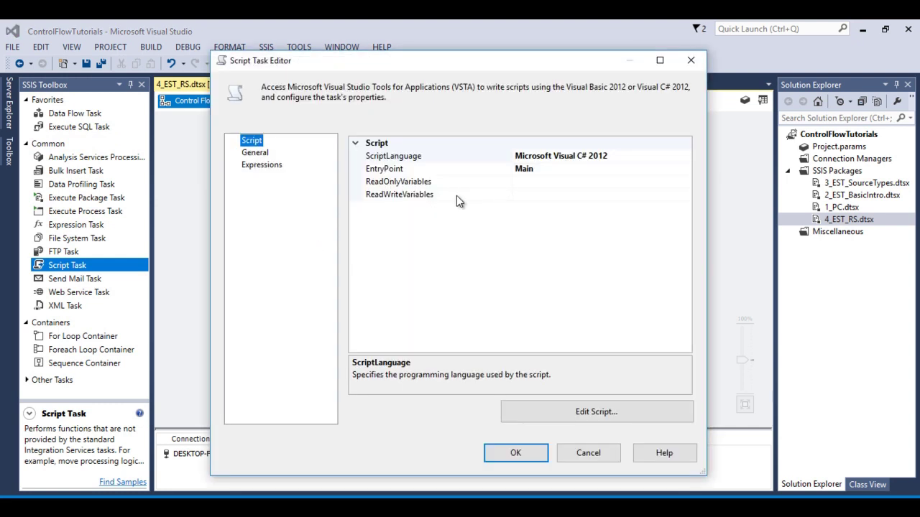
pyautogui.click(457, 195)
pyautogui.click(546, 183)
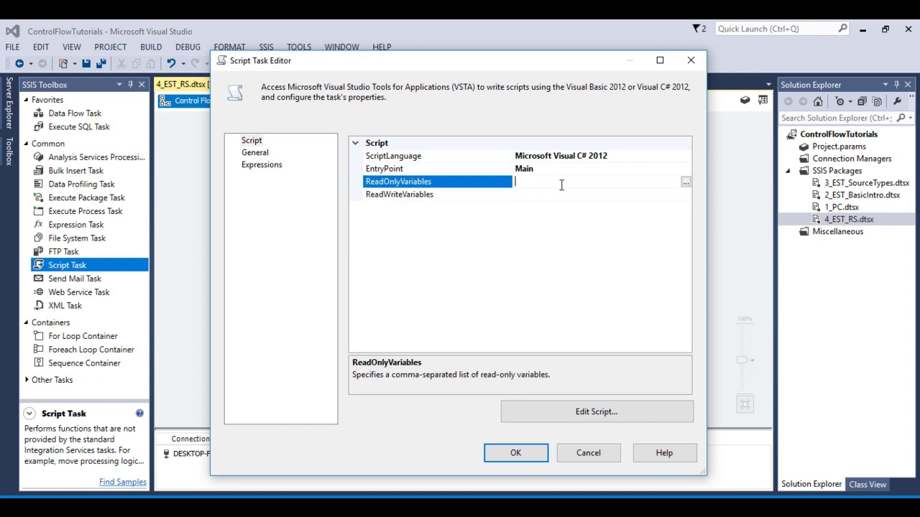
pyautogui.click(686, 183)
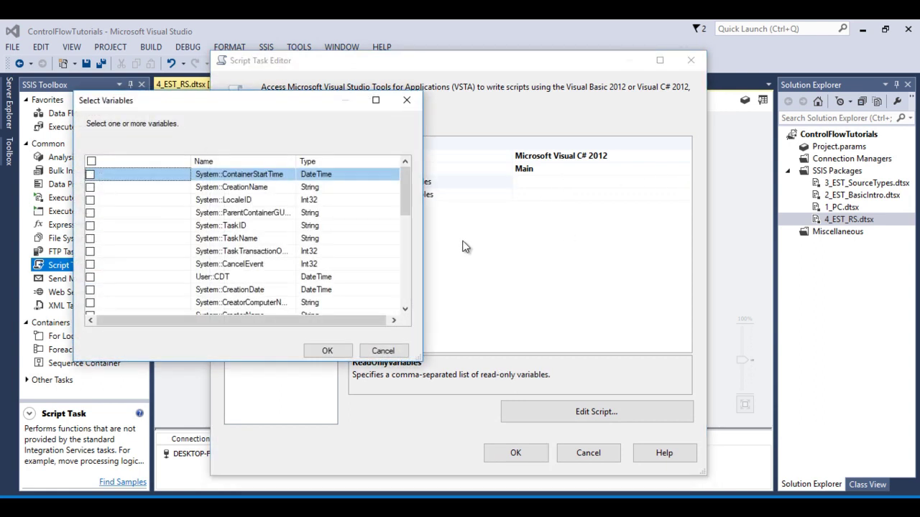
pyautogui.click(138, 277)
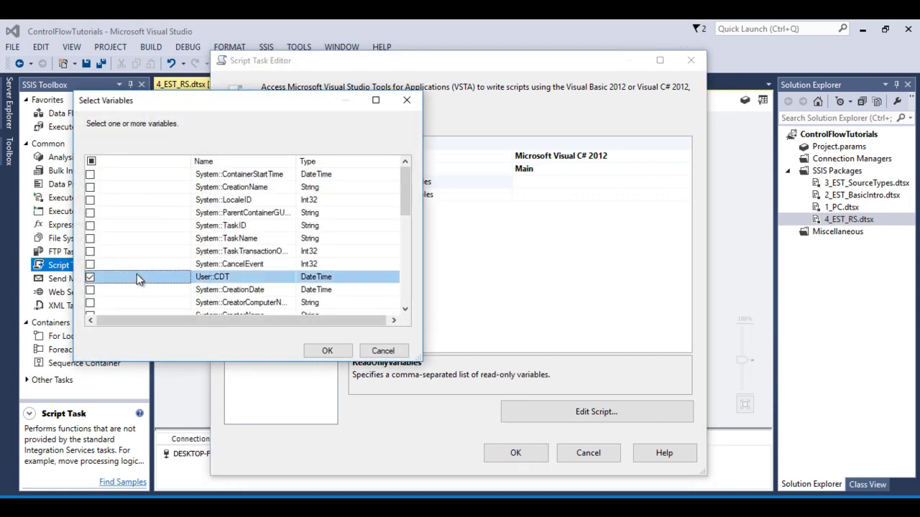
pyautogui.click(404, 303)
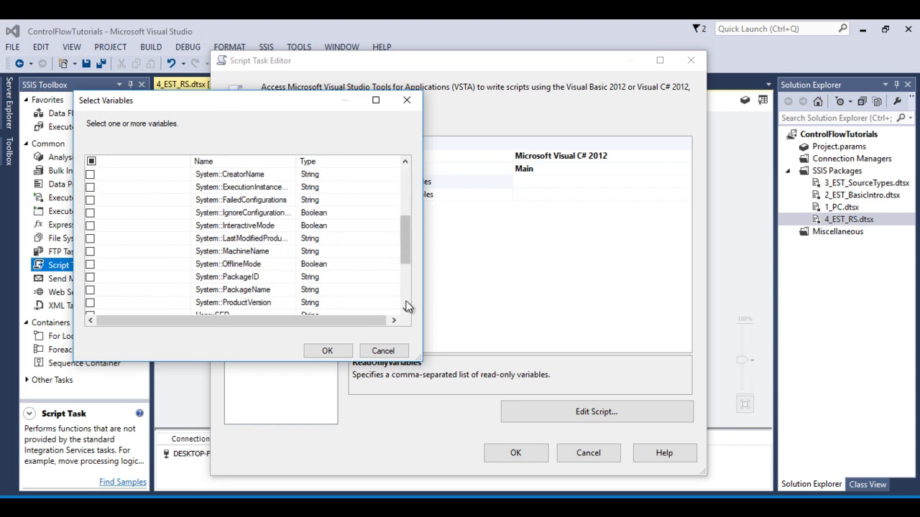
pyautogui.click(406, 306)
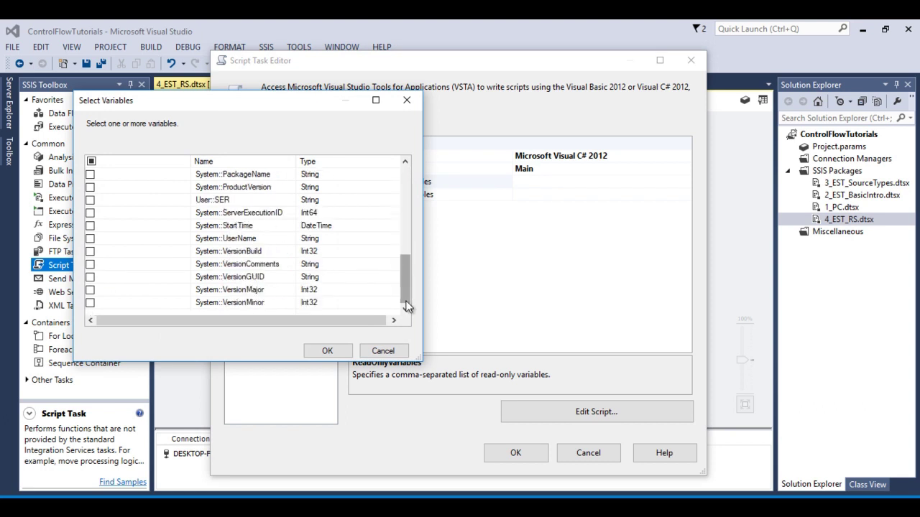
pyautogui.click(130, 204)
pyautogui.click(324, 350)
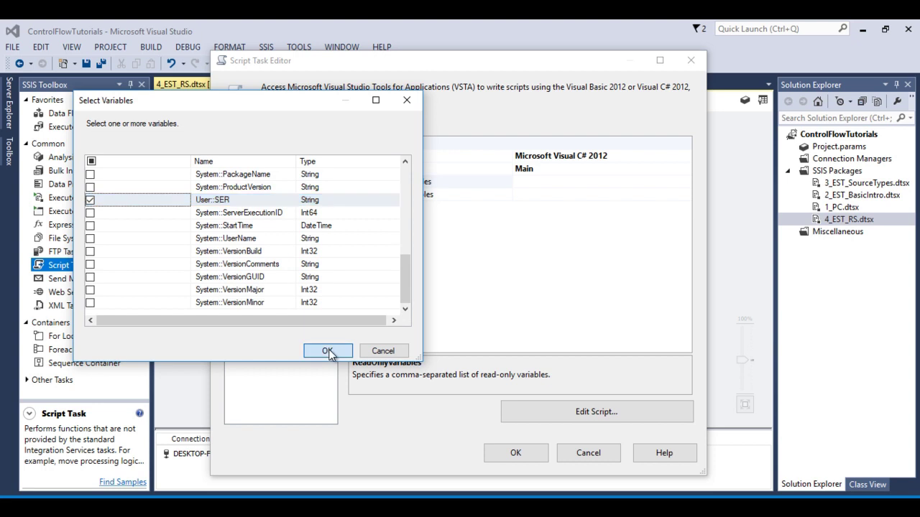
pyautogui.click(588, 412)
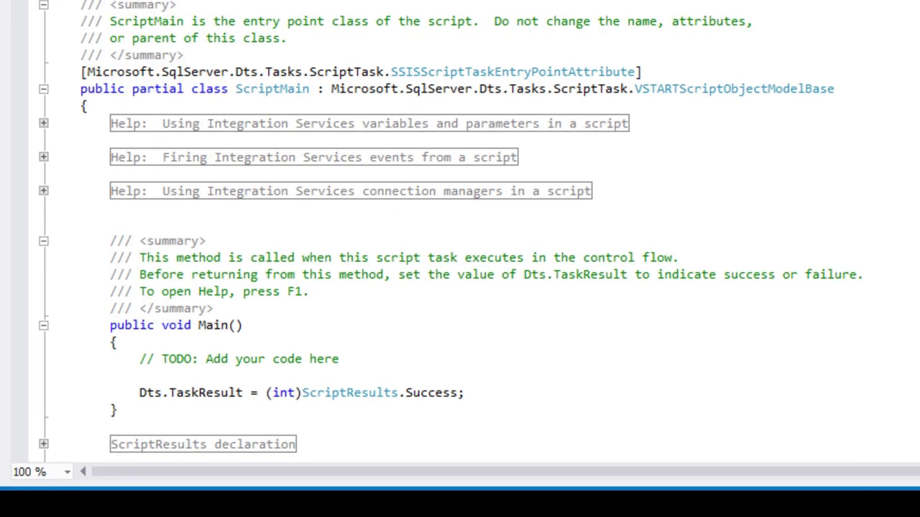
# Step: In Main, add MessageBox.Show(Dts.Variables["User::SER"].Value.ToString());
pyautogui.click(365, 376)
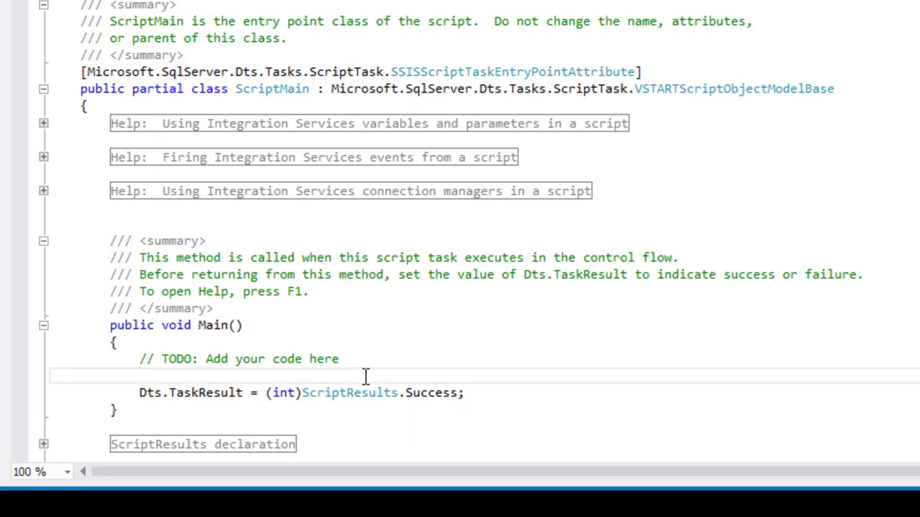
pyautogui.press('Return')
pyautogui.write('MESS')
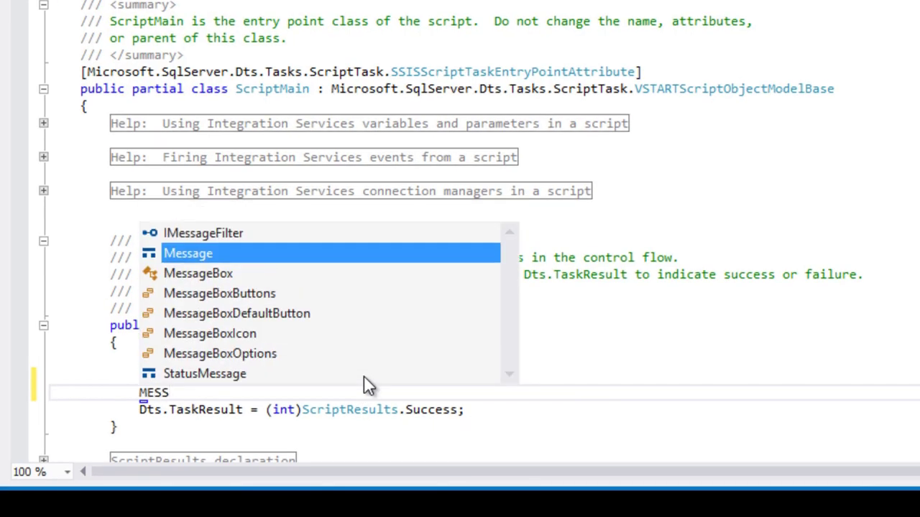
pyautogui.press('Tab')
pyautogui.write('.S')
pyautogui.press('Tab')
pyautogui.write('()')
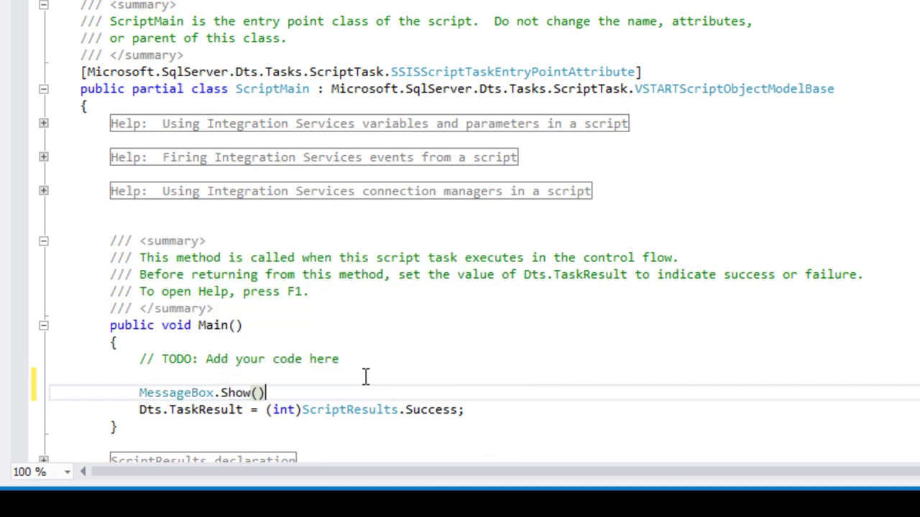
pyautogui.write('dts')
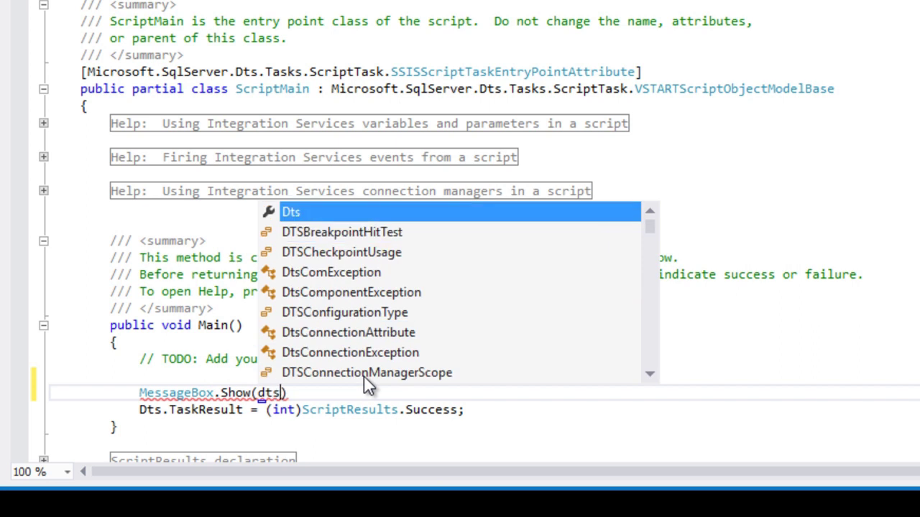
pyautogui.write('.v')
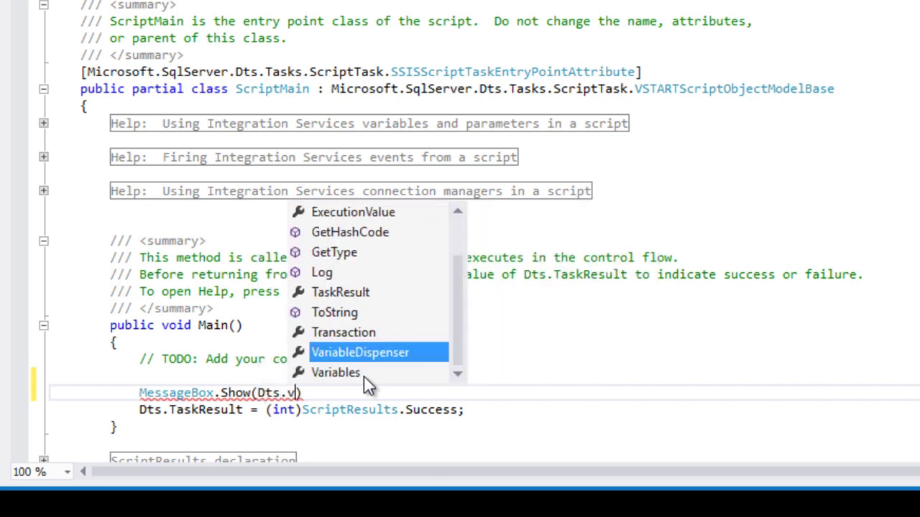
pyautogui.click(363, 375)
pyautogui.press('Tab')
pyautogui.write('[')
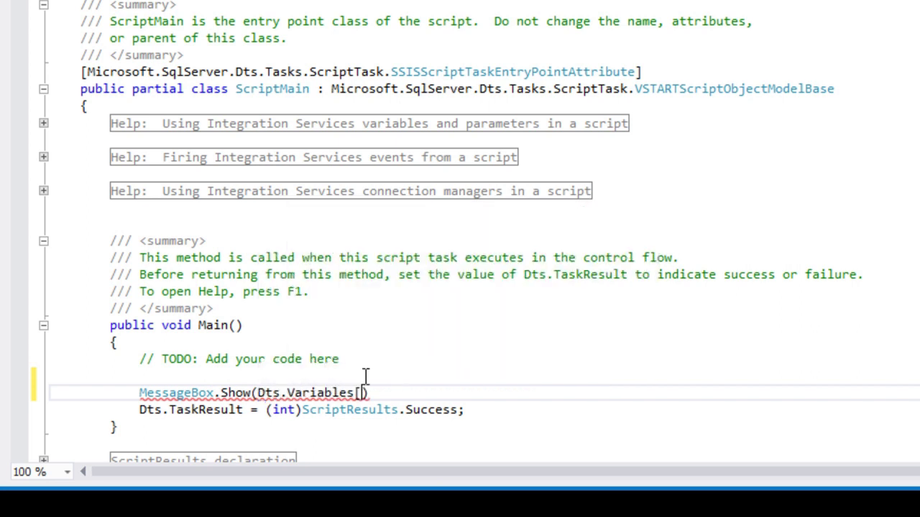
pyautogui.write('"')
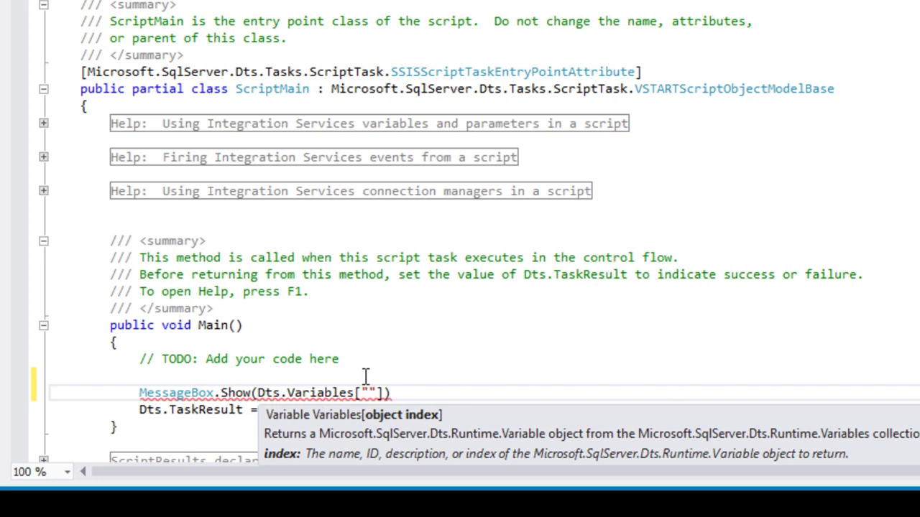
pyautogui.write('User::CDT,User::SER')
pyautogui.write('"')
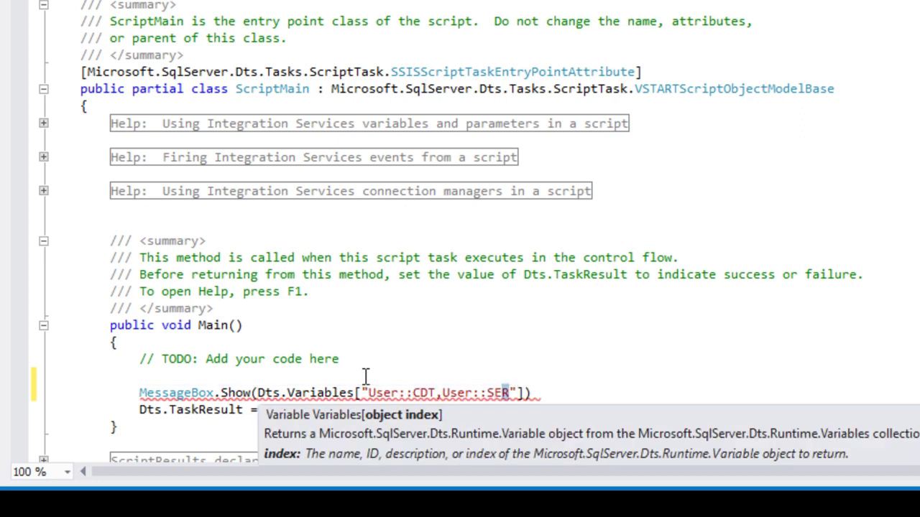
pyautogui.press('Left')
pyautogui.press('Left')
pyautogui.hotkey('shift', 'Left')
pyautogui.hotkey('shift', 'Left')
pyautogui.hotkey('shift', 'Left')
pyautogui.hotkey('shift', 'Left')
pyautogui.hotkey('shift', 'Left')
pyautogui.hotkey('shift', 'Left')
pyautogui.hotkey('shift', 'Left')
pyautogui.hotkey('shift', 'Left')
pyautogui.hotkey('shift', 'Left')
pyautogui.hotkey('shift', 'Left')
pyautogui.hotkey('ctrl', 'c')
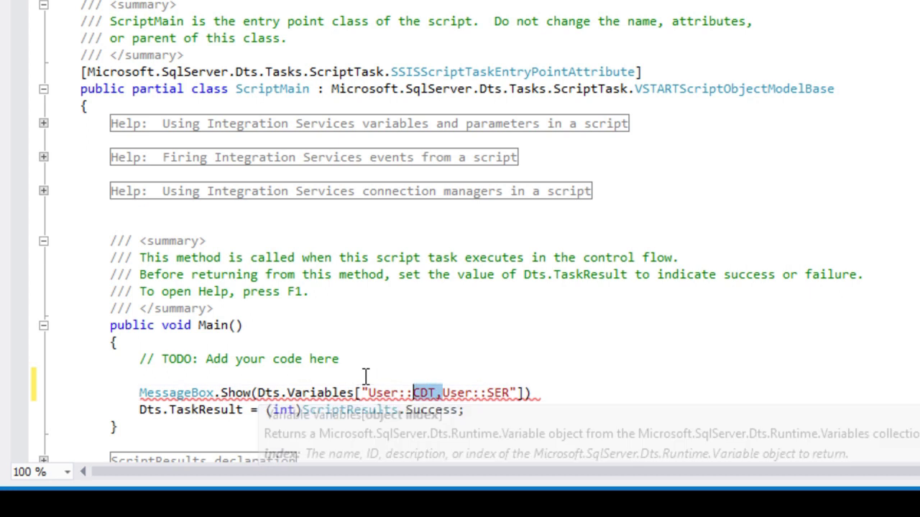
pyautogui.press('Delete')
pyautogui.press('Right')
pyautogui.press('Right')
pyautogui.press('Right')
pyautogui.press('Right')
pyautogui.press('Right')
pyautogui.press('Right')
pyautogui.press('Right')
pyautogui.press('Right')
pyautogui.press('Right')
pyautogui.press('Right')
pyautogui.press('Right')
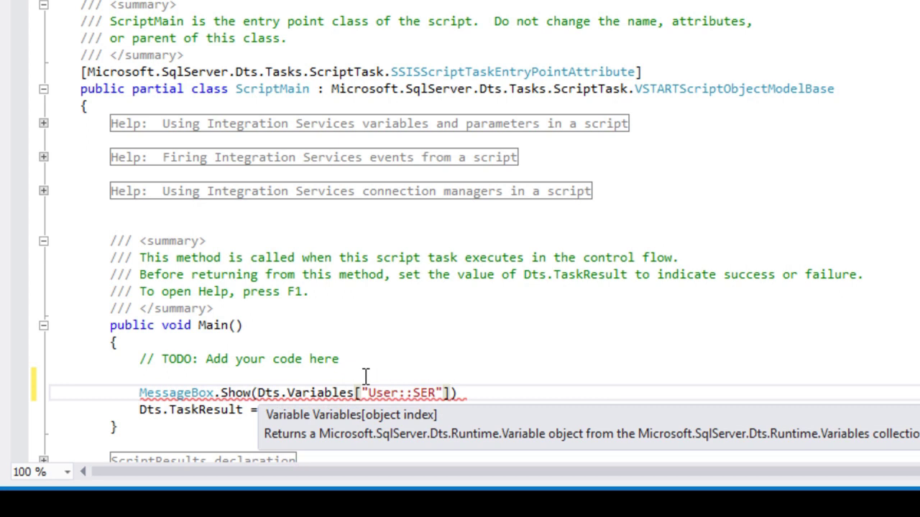
pyautogui.write('.Value')
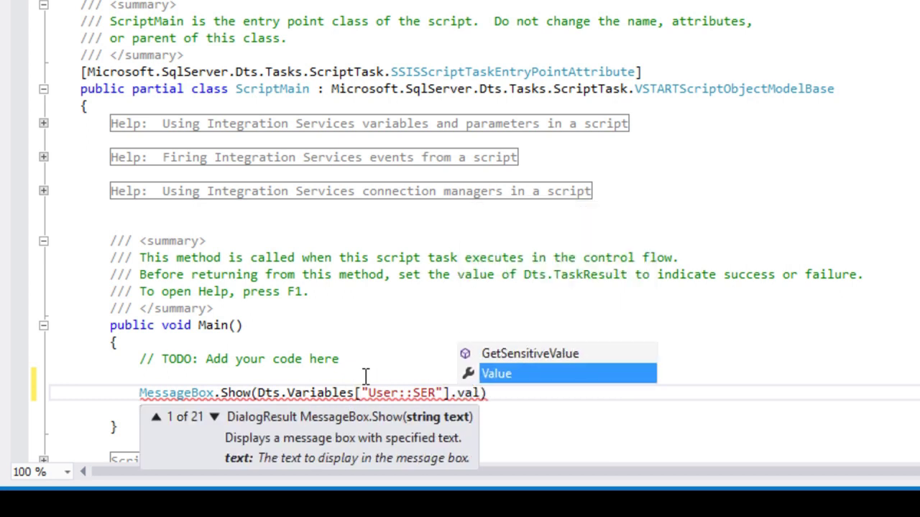
pyautogui.write('.to')
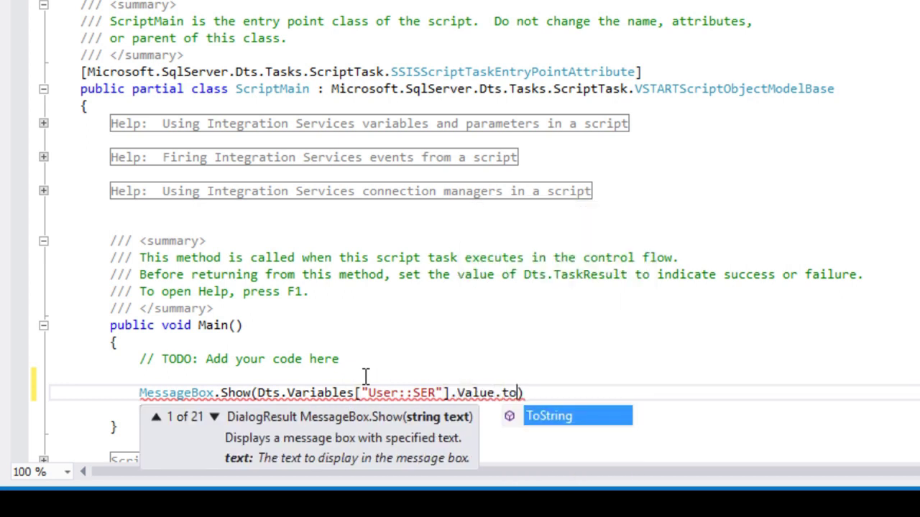
pyautogui.press('Tab')
pyautogui.write('()')
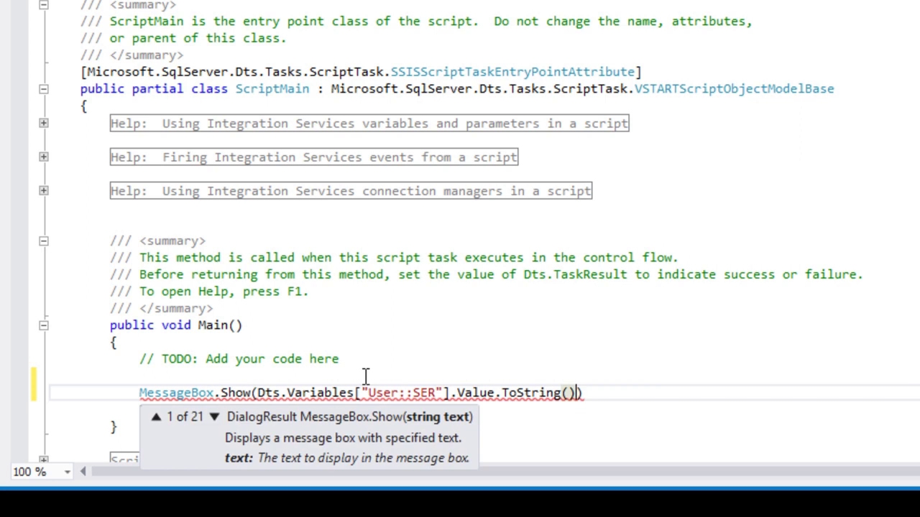
pyautogui.write(');')
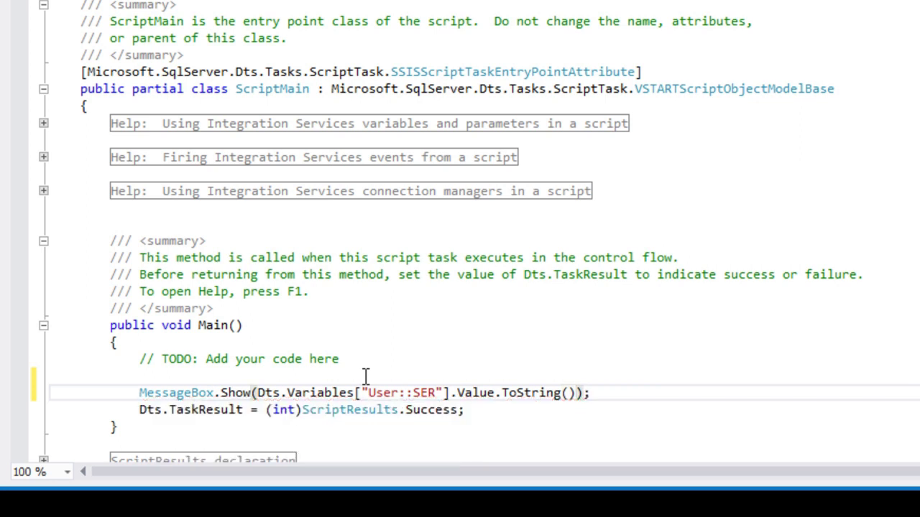
# Step: Duplicate that line for User::CDT and save the script
pyautogui.press('Return')
pyautogui.hotkey('ctrl', 'v')
pyautogui.hotkey('shift', 'End')
pyautogui.hotkey('ctrl', 'c')
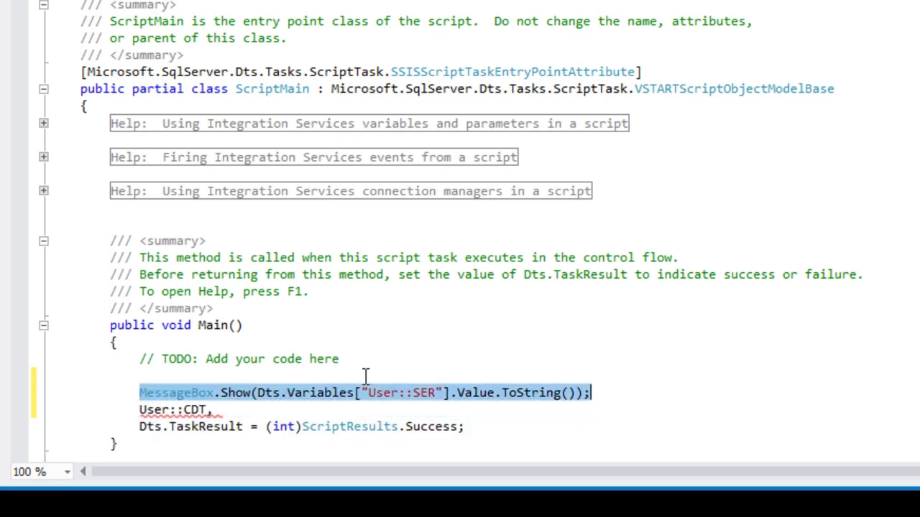
pyautogui.press('End')
pyautogui.press('Return')
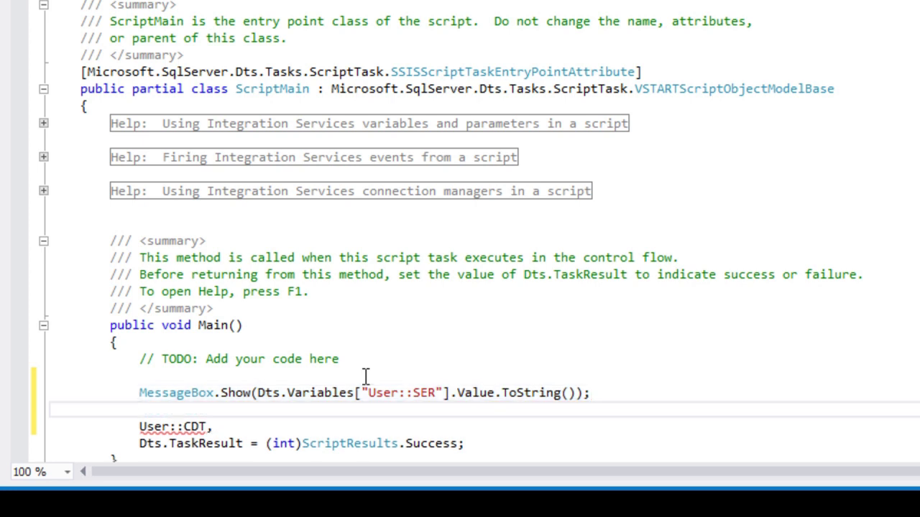
pyautogui.hotkey('ctrl', 'v')
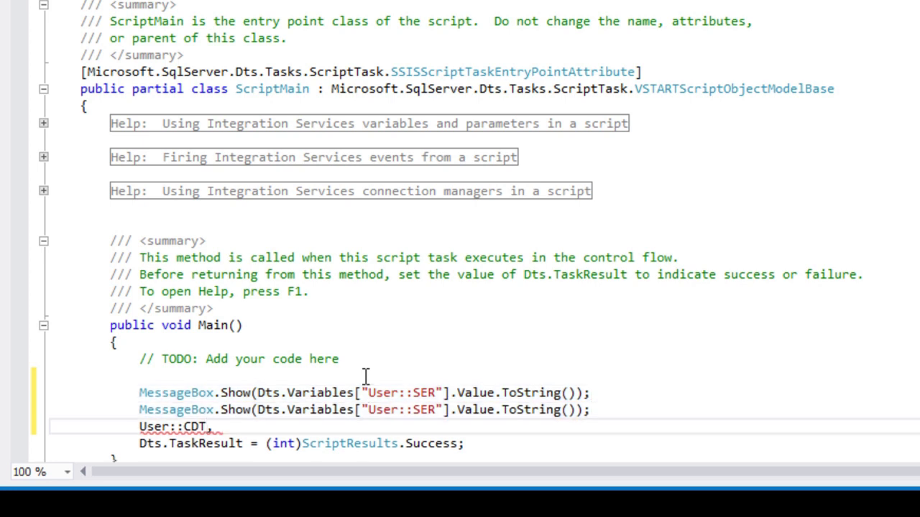
pyautogui.hotkey('ctrl', 'shift', 'Left')
pyautogui.hotkey('ctrl', 'shift', 'Left')
pyautogui.hotkey('ctrl', 'shift', 'Left')
pyautogui.hotkey('ctrl', 'c')
pyautogui.press('Delete')
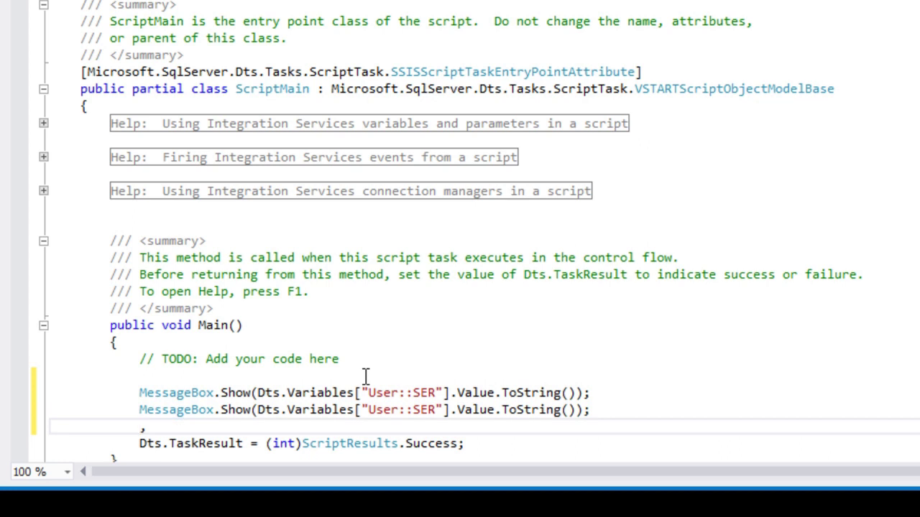
pyautogui.press('Delete')
pyautogui.press('Up')
pyautogui.hotkey('ctrl', 'Right')
pyautogui.hotkey('ctrl', 'Right')
pyautogui.hotkey('ctrl', 'Right')
pyautogui.hotkey('ctrl', 'Right')
pyautogui.hotkey('ctrl', 'Right')
pyautogui.hotkey('ctrl', 'Right')
pyautogui.hotkey('ctrl', 'shift', 'Right')
pyautogui.hotkey('ctrl', 'shift', 'Right')
pyautogui.hotkey('ctrl', 'shift', 'Right')
pyautogui.hotkey('ctrl', 'shift', 'Right')
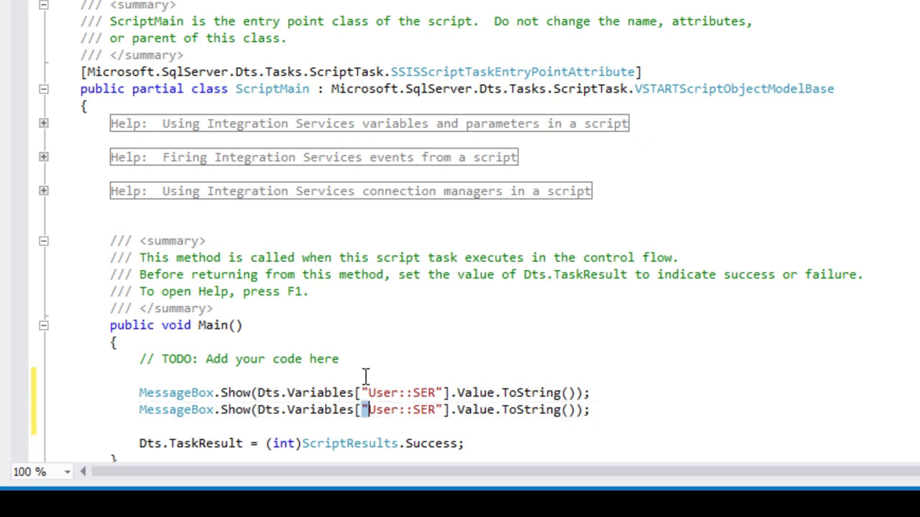
pyautogui.hotkey('ctrl', 'v')
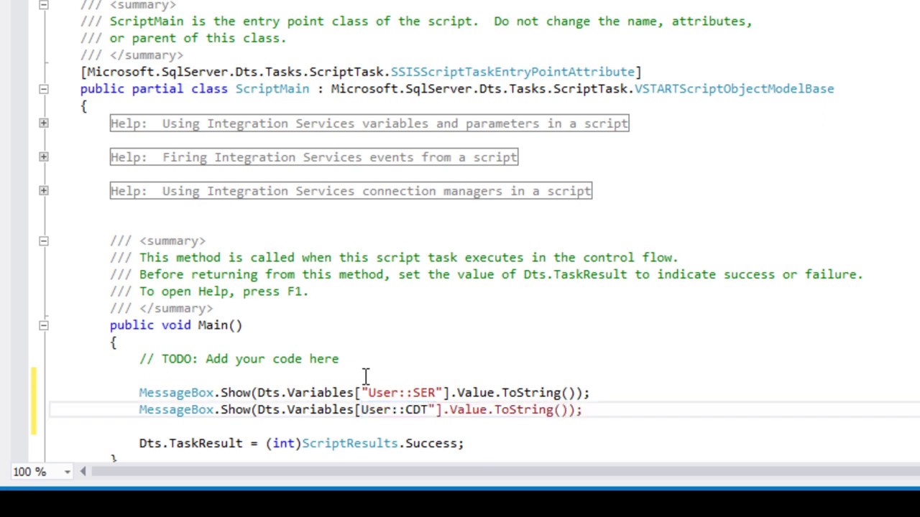
pyautogui.hotkey('ctrl', 'Left')
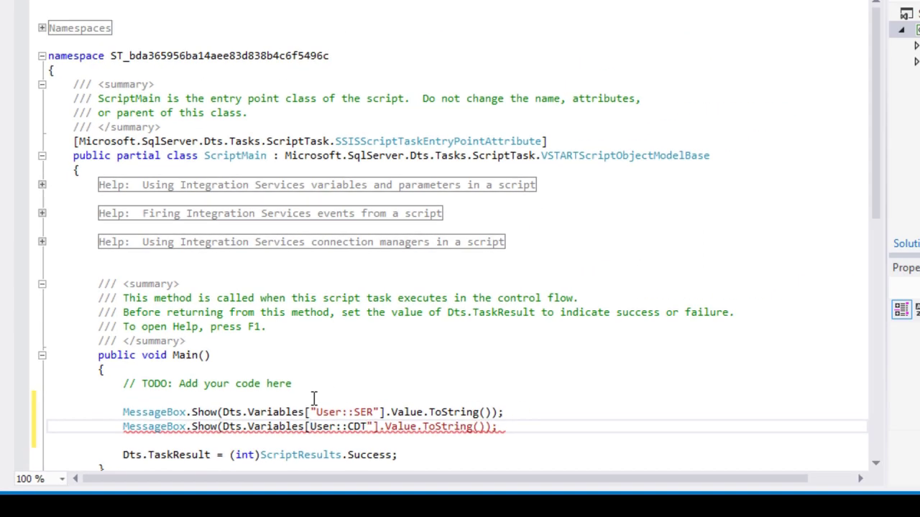
pyautogui.write('"')
pyautogui.press('Down')
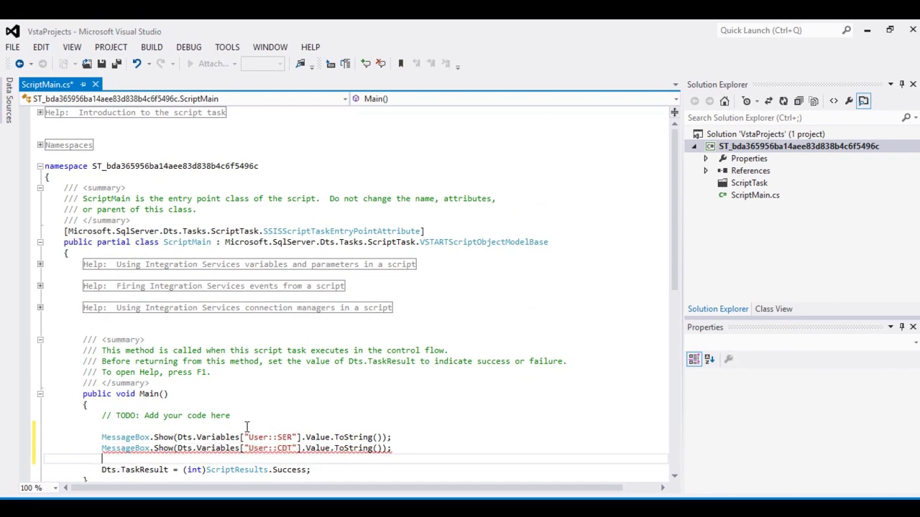
pyautogui.hotkey('ctrl', 's')
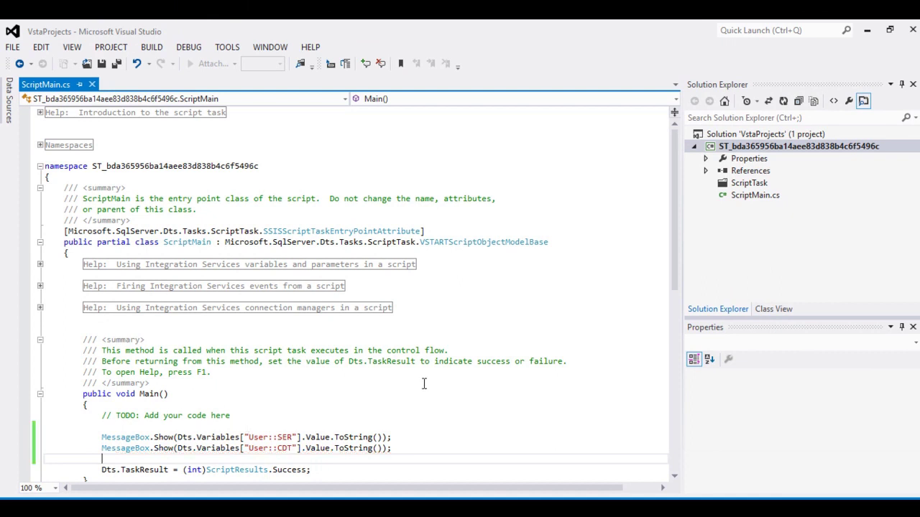
# Step: Close the script editor and accept the Script Task settings
pyautogui.click(912, 30)
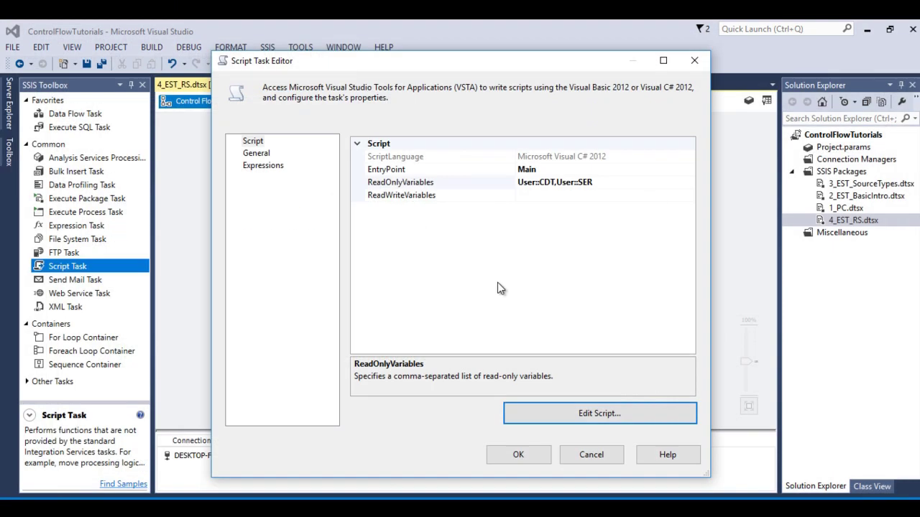
pyautogui.click(524, 453)
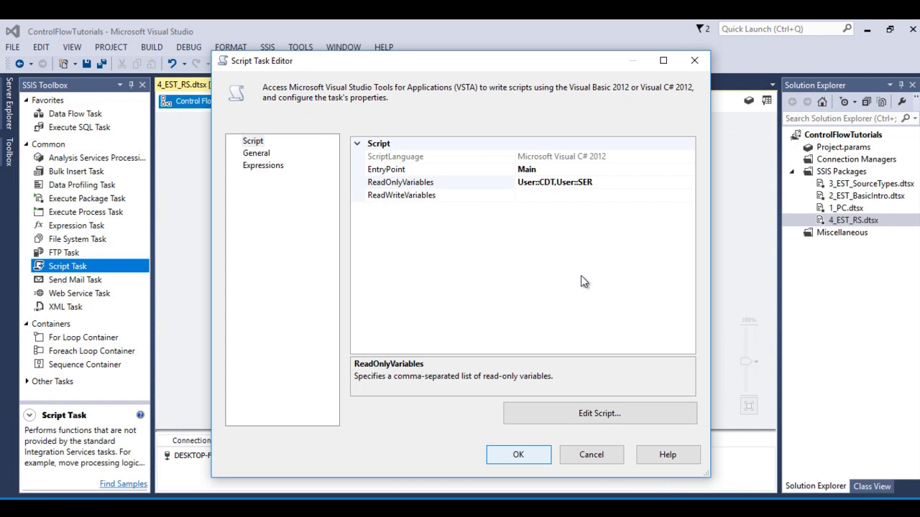
pyautogui.click(524, 455)
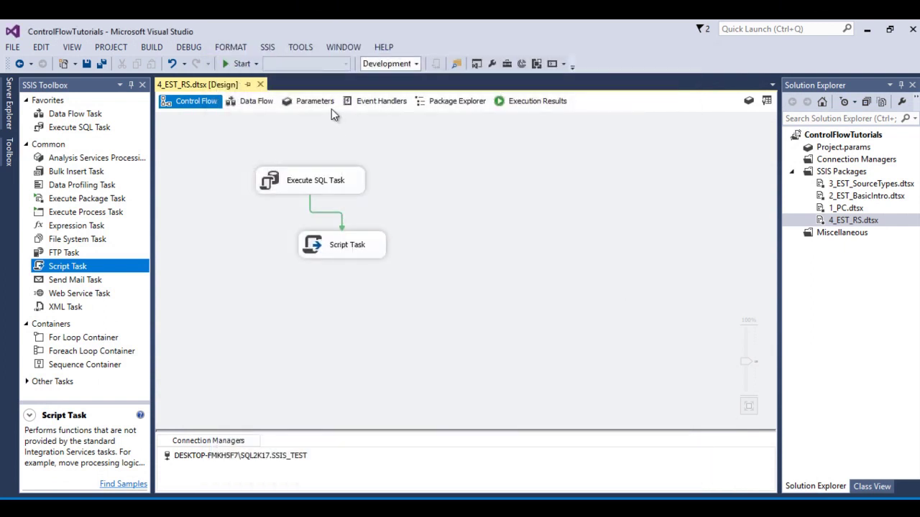
# Step: Run the package, dismiss the server name and date messages, then stop debugging
pyautogui.click(241, 63)
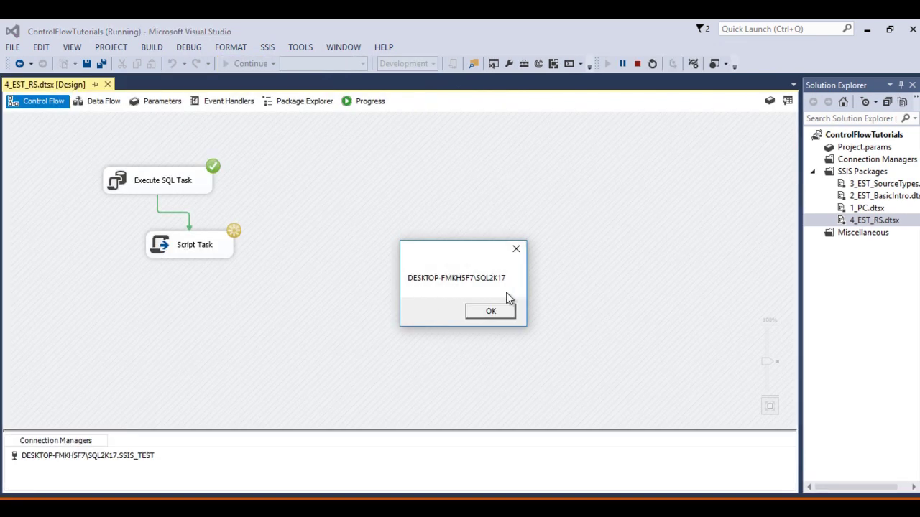
pyautogui.click(490, 313)
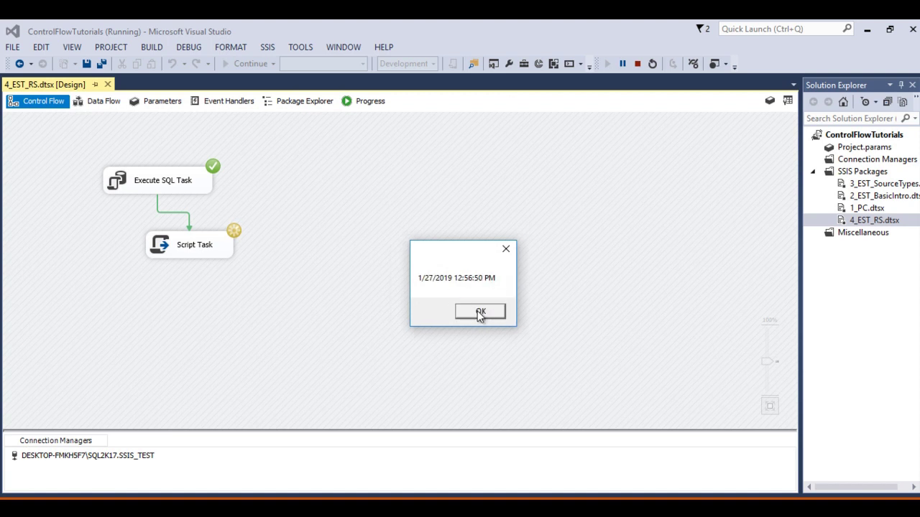
pyautogui.click(479, 310)
pyautogui.hotkey('shift', 'F5')
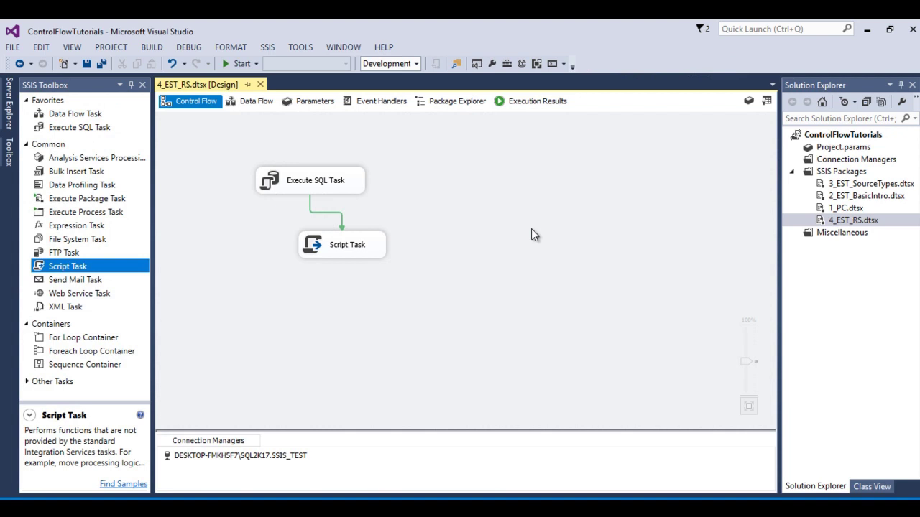
# Step: Scroll the slides to the Full Result Set case study, then return to Visual Studio
pyautogui.hotkey('alt', 'Tab')
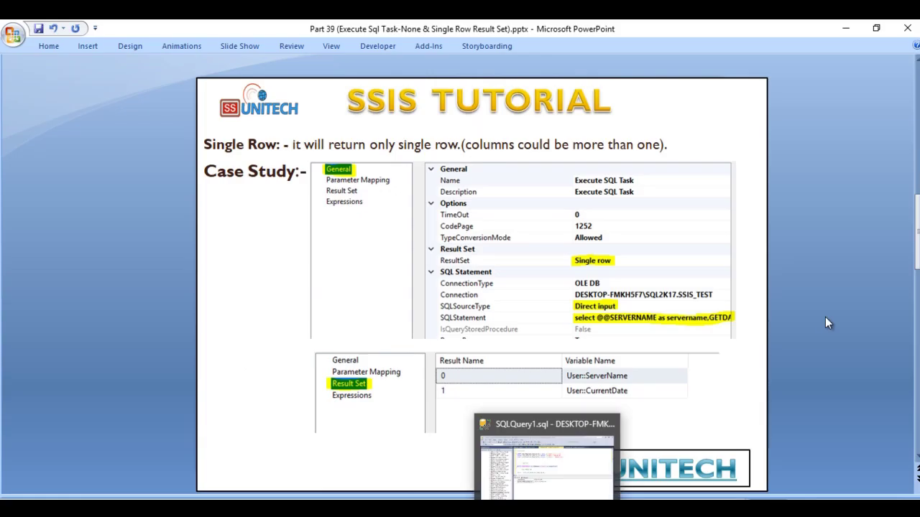
pyautogui.scroll(-1, 805, 227)
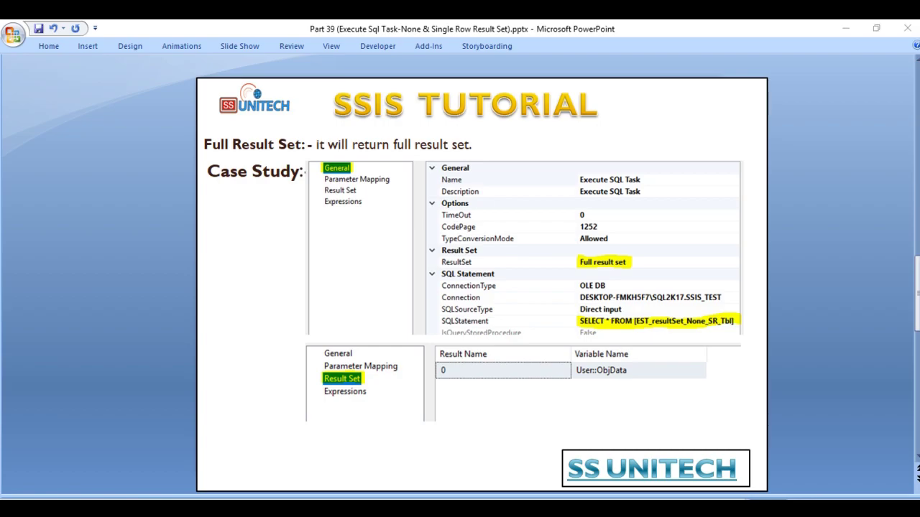
pyautogui.hotkey('alt', 'Tab')
# Step: Delete the Script Task and set the Execute SQL Task's ResultSet to Full result set
pyautogui.click(313, 256)
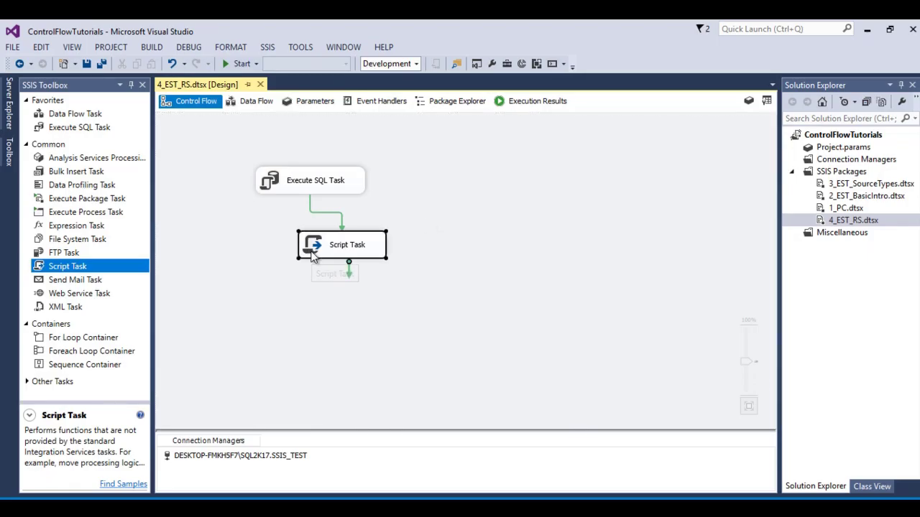
pyautogui.press('Delete')
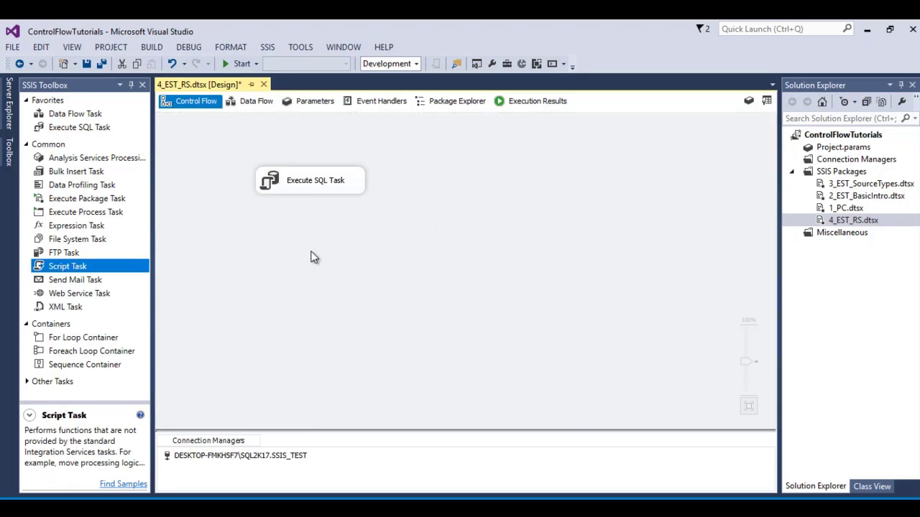
pyautogui.doubleClick(271, 182)
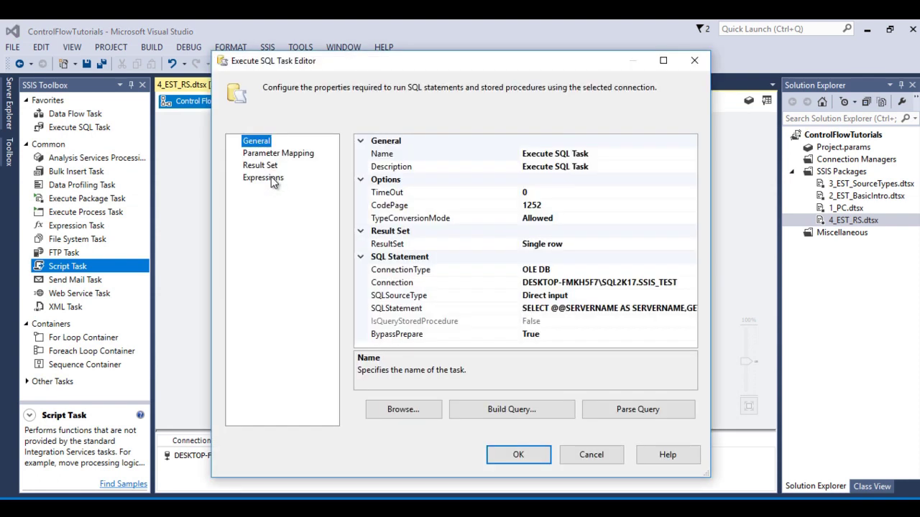
pyautogui.click(603, 244)
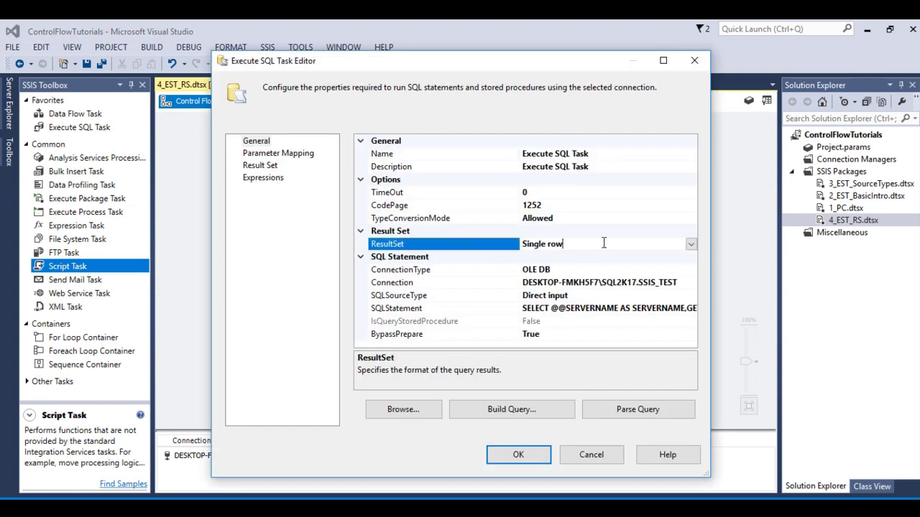
pyautogui.click(691, 245)
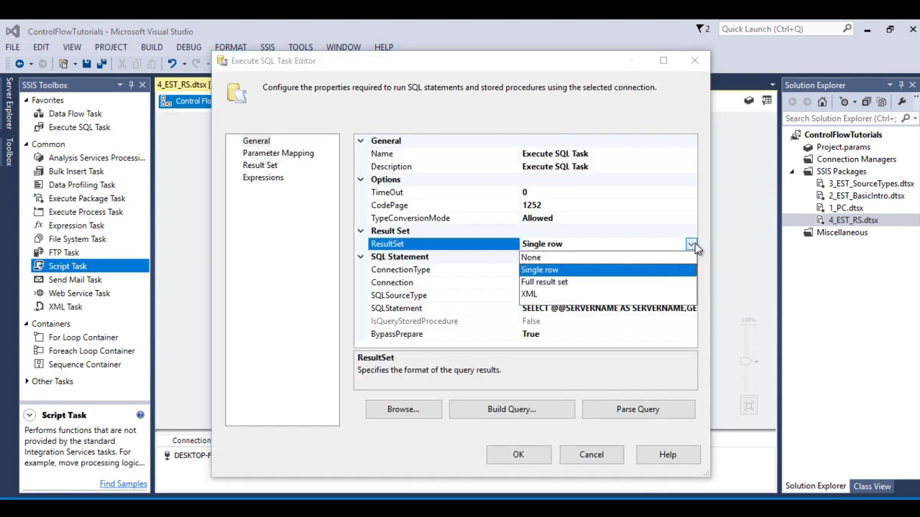
pyautogui.click(573, 282)
# Step: Clear the old single-row query from the SQLStatement property
pyautogui.click(617, 306)
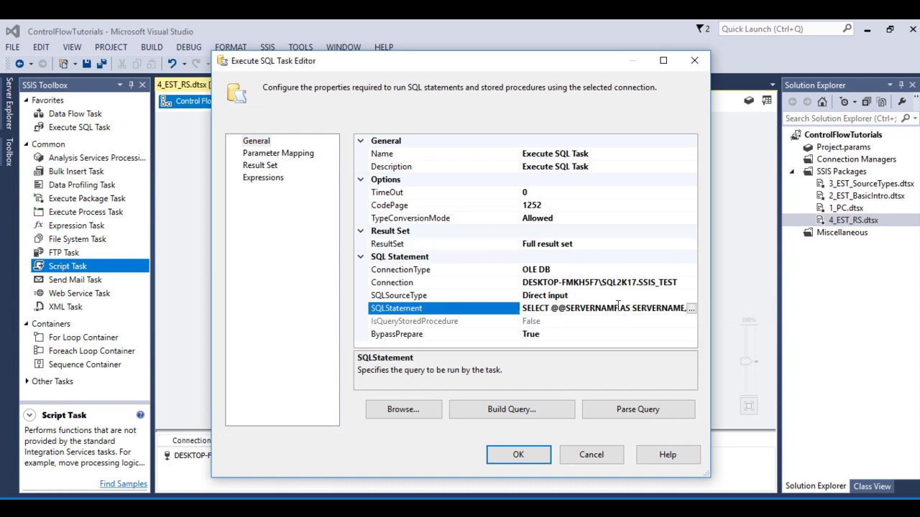
pyautogui.click(691, 308)
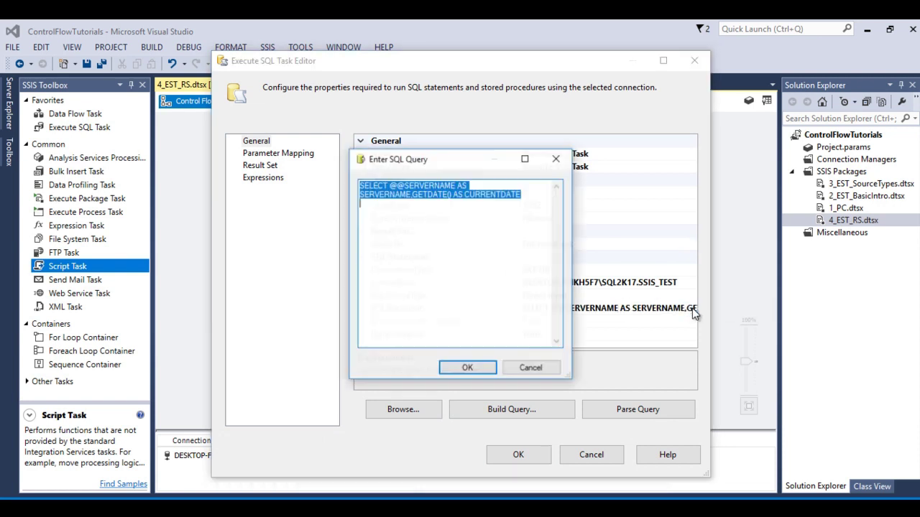
pyautogui.press('Delete')
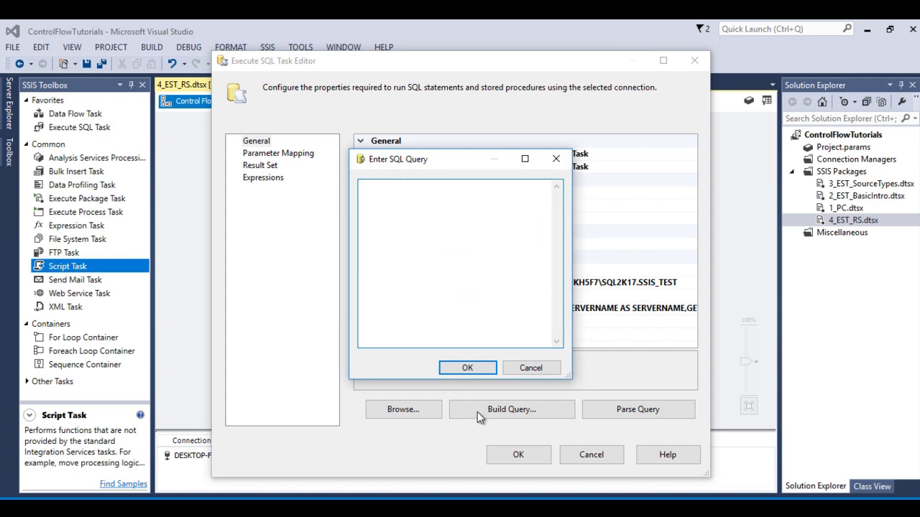
# Step: Run SELECT * FROM [EST_RESULTSET_NONE_SR_TBL] in Management Studio and bring the query back
pyautogui.hotkey('alt', 'Tab')
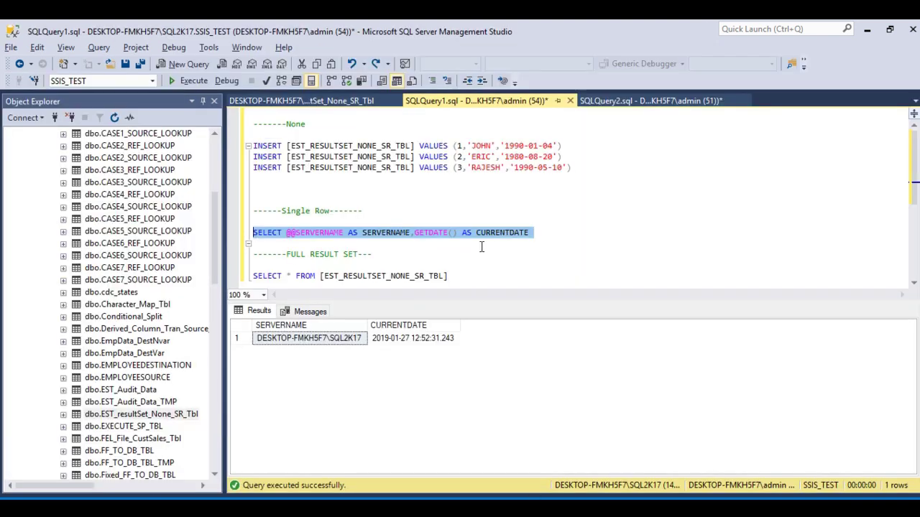
pyautogui.click(496, 278)
pyautogui.hotkey('shift', 'Home')
pyautogui.hotkey('ctrl', 'c')
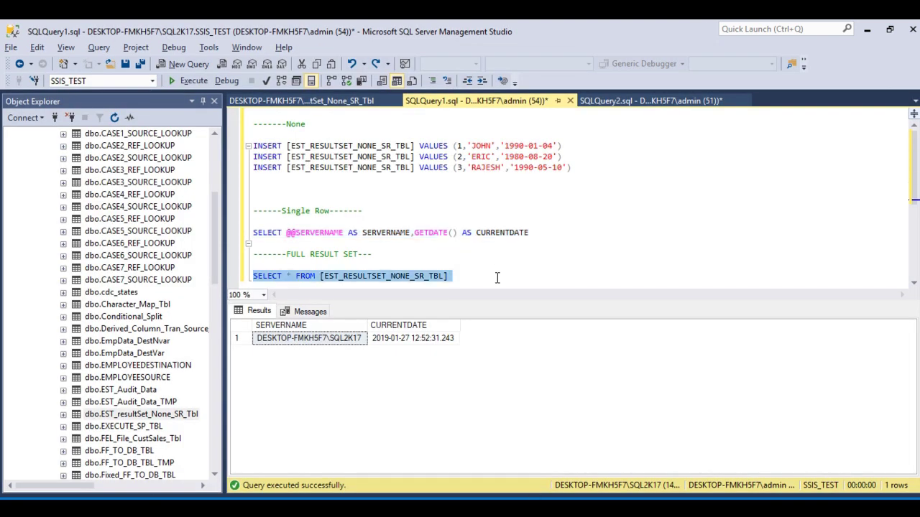
pyautogui.press('F5')
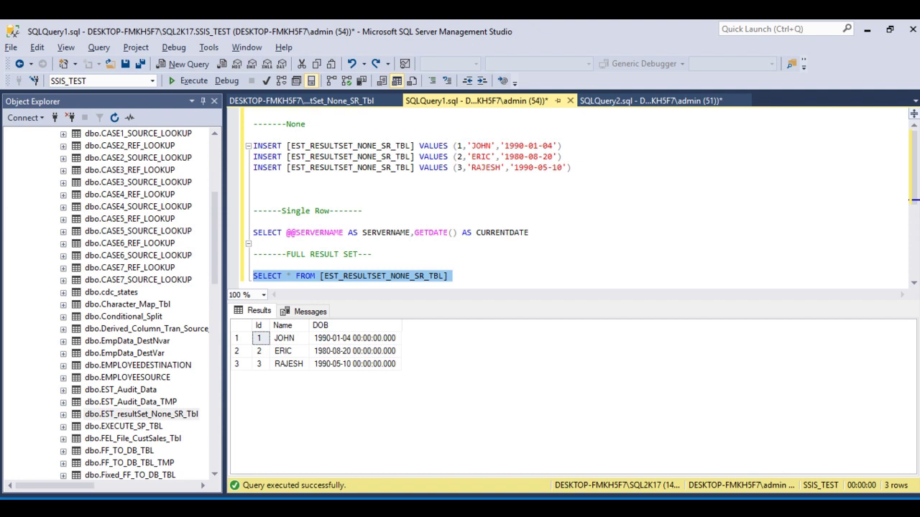
pyautogui.hotkey('alt', 'Tab')
# Step: Paste the SELECT * FROM [EST_RESULTSET_NONE_SR_TBL] query and remove the User::SER and User::CDT mappings
pyautogui.hotkey('ctrl', 'v')
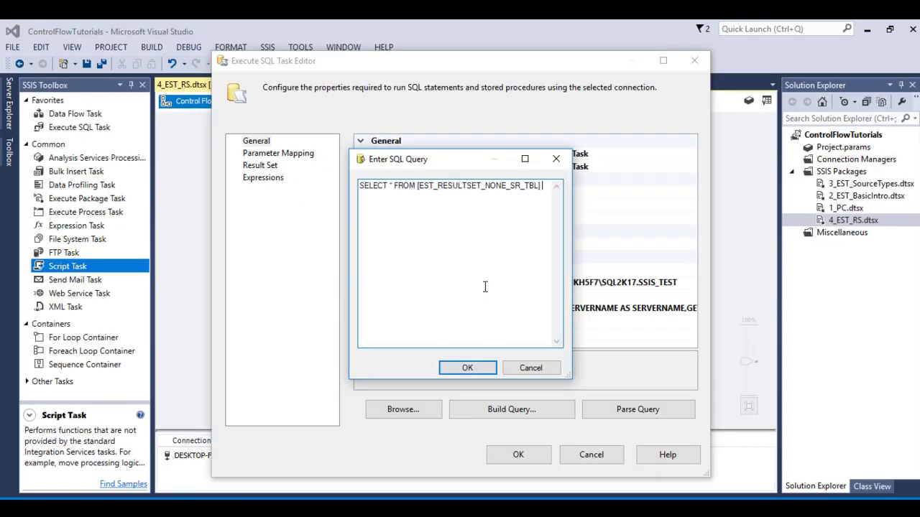
pyautogui.click(472, 368)
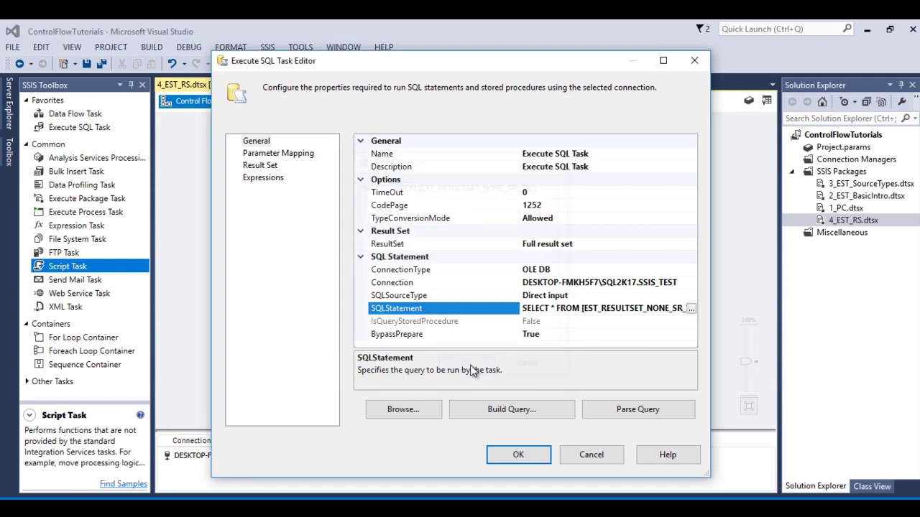
pyautogui.click(255, 166)
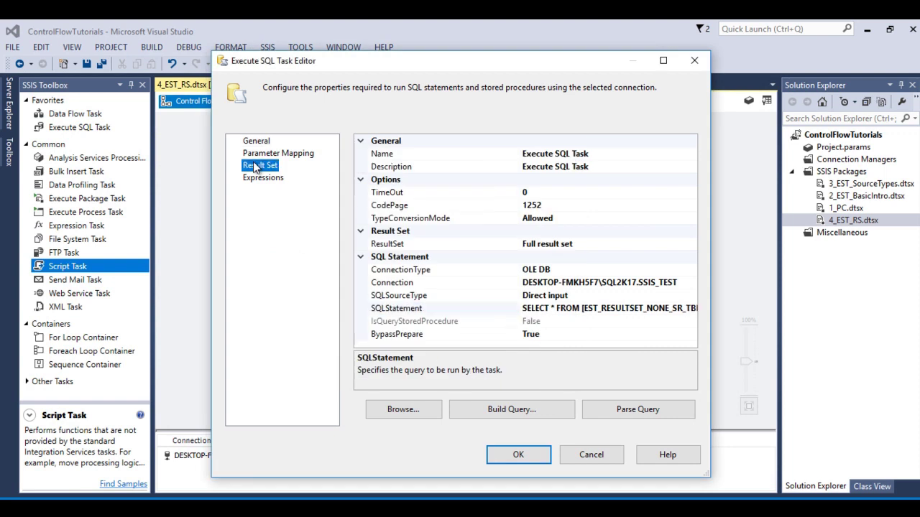
pyautogui.click(425, 160)
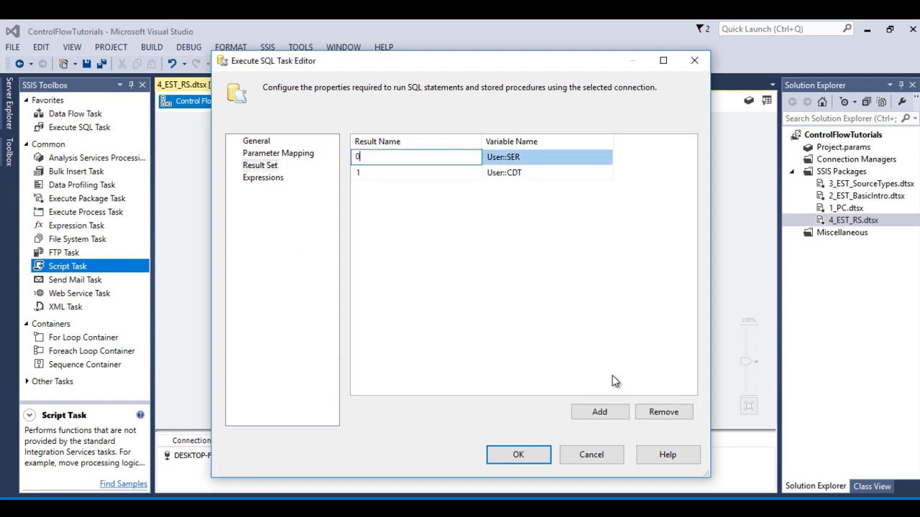
pyautogui.click(640, 413)
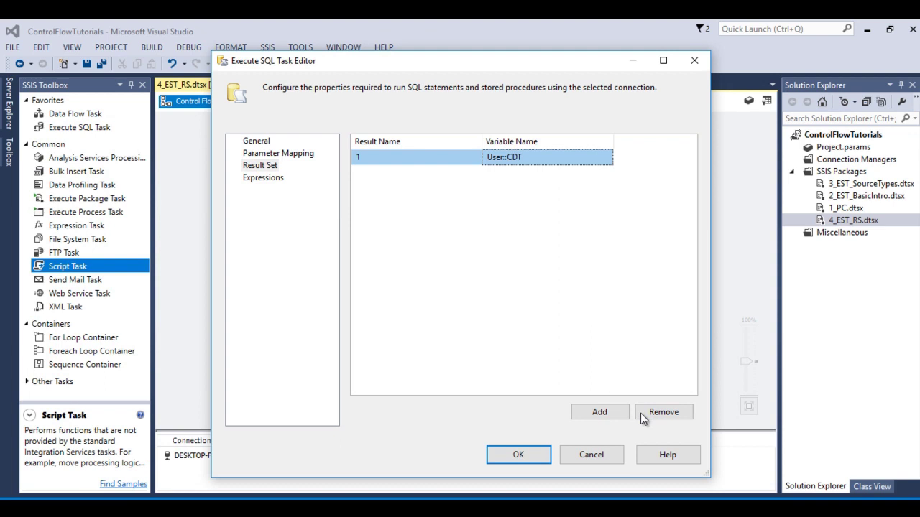
pyautogui.click(640, 413)
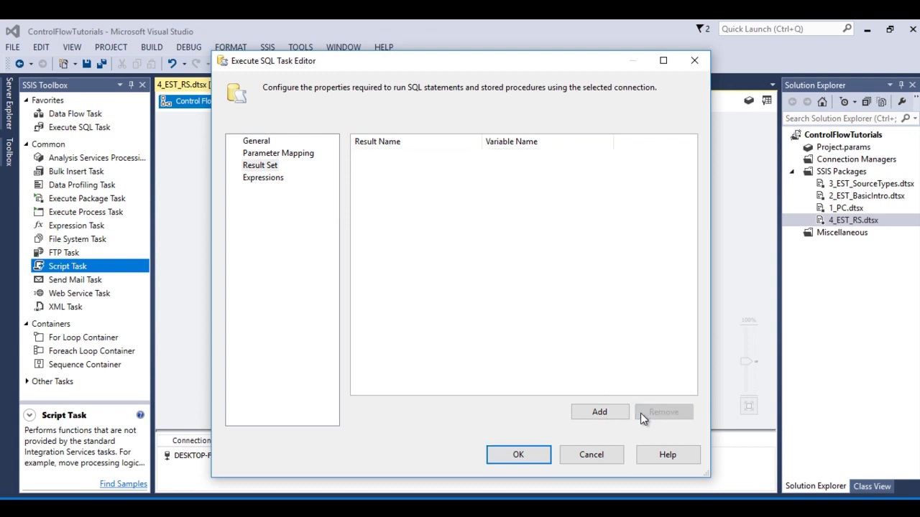
# Step: Map result 0 to a new Object variable Objvalue and apply the task settings
pyautogui.click(596, 413)
pyautogui.doubleClick(446, 160)
pyautogui.doubleClick(447, 159)
pyautogui.write('0')
pyautogui.press('Tab')
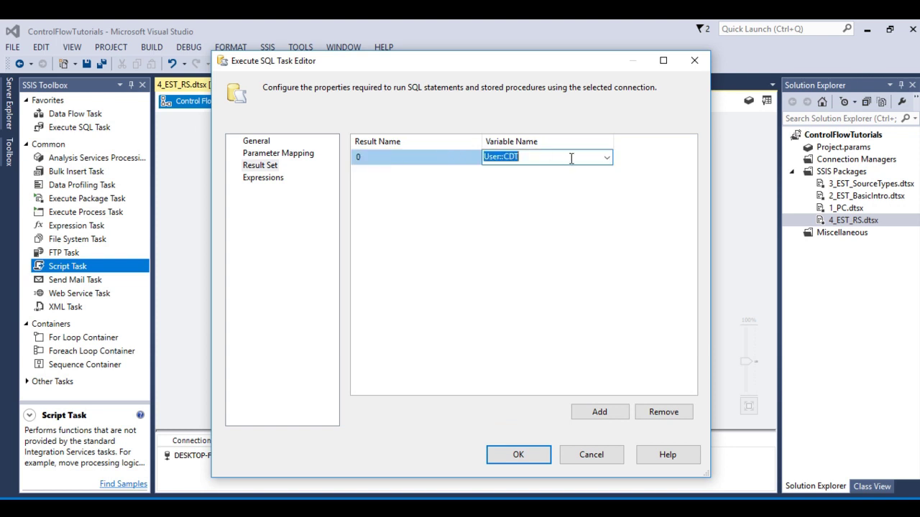
pyautogui.click(606, 159)
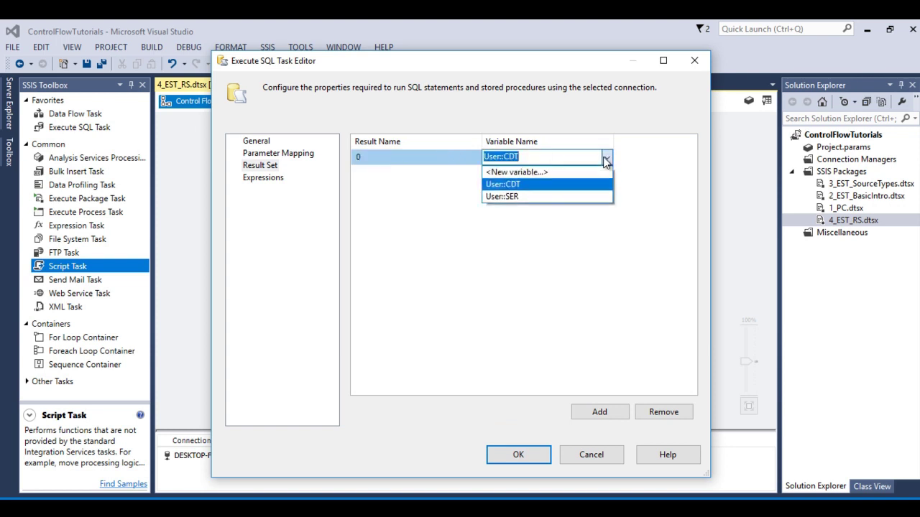
pyautogui.click(549, 173)
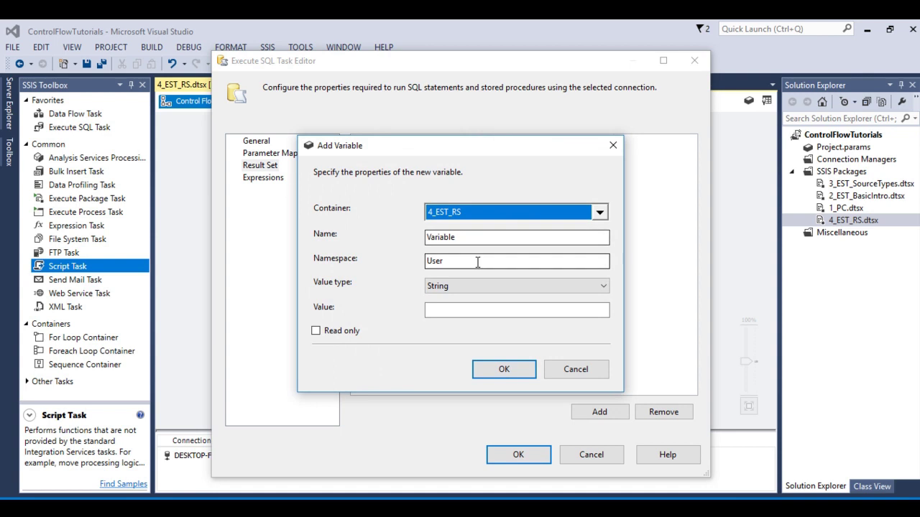
pyautogui.doubleClick(490, 236)
pyautogui.write('O')
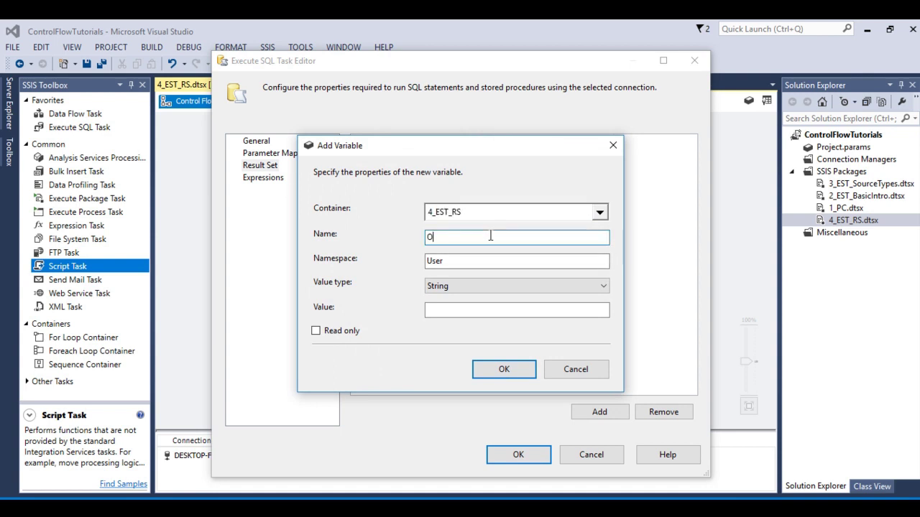
pyautogui.write('bjvalue')
pyautogui.click(523, 289)
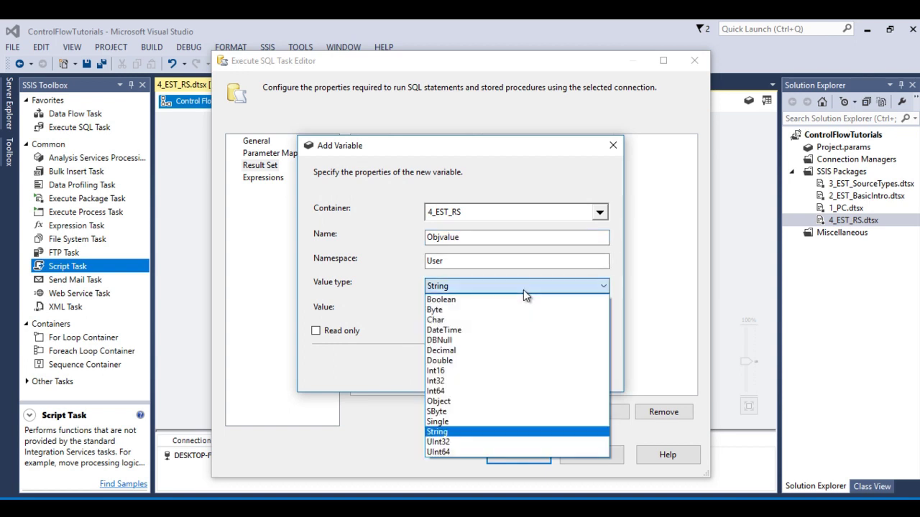
pyautogui.click(486, 401)
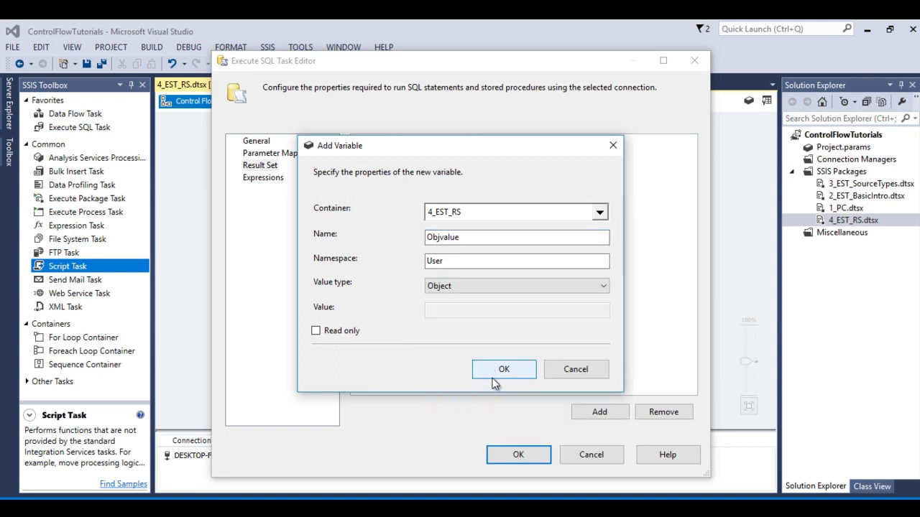
pyautogui.click(529, 368)
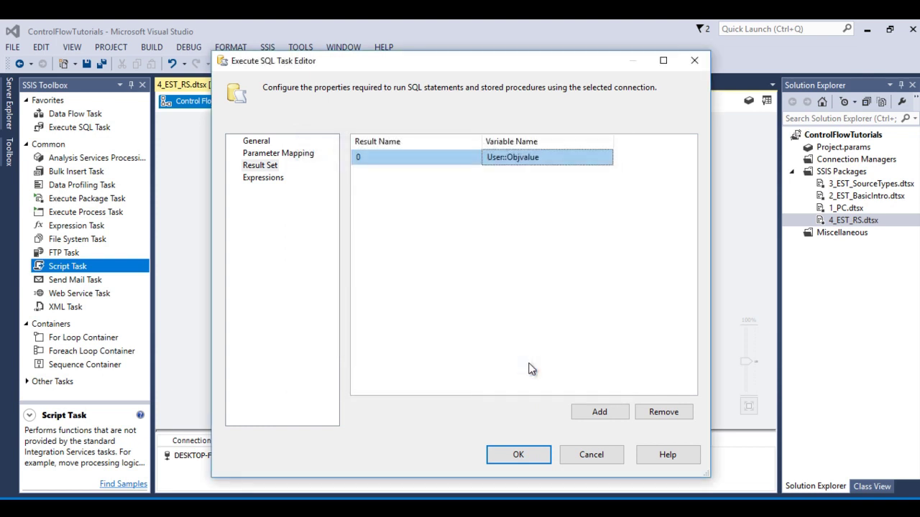
pyautogui.click(518, 455)
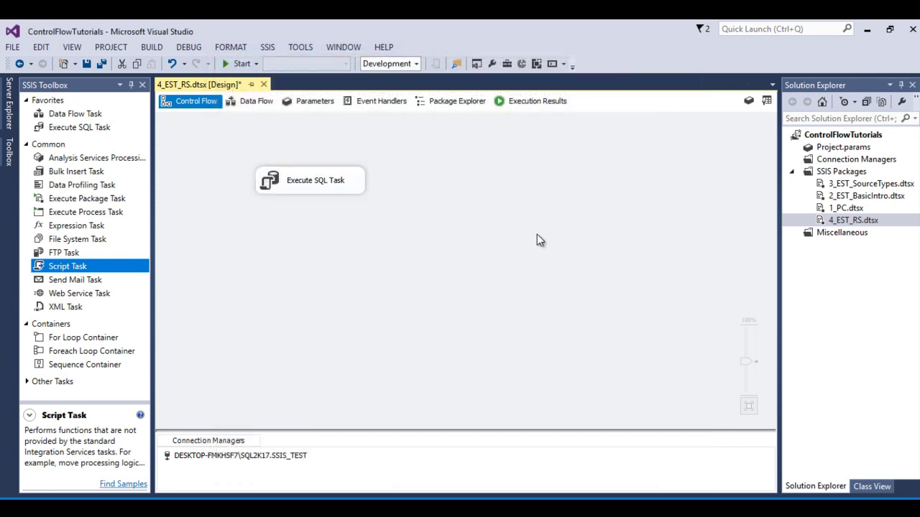
# Step: Save 4_EST_RS, run it to a successful finish, and stop debugging
pyautogui.hotkey('ctrl', 's')
pyautogui.press('F5')
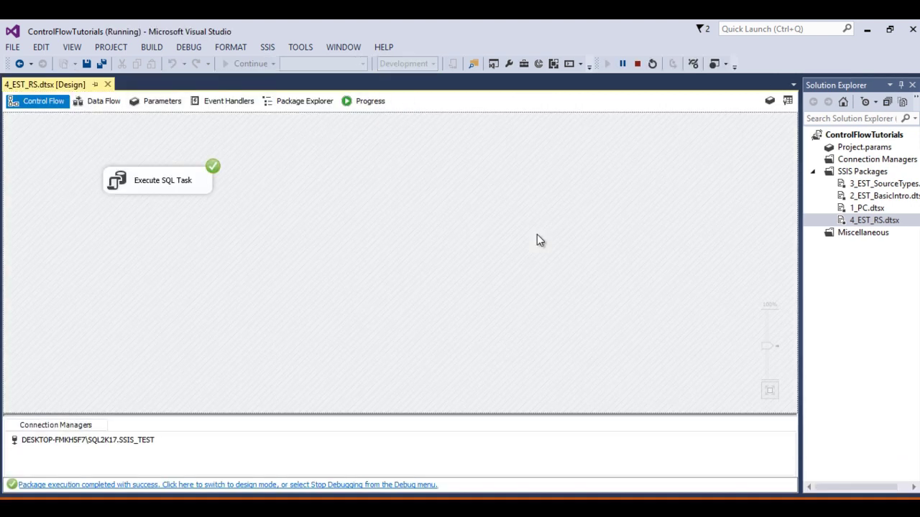
pyautogui.click(636, 64)
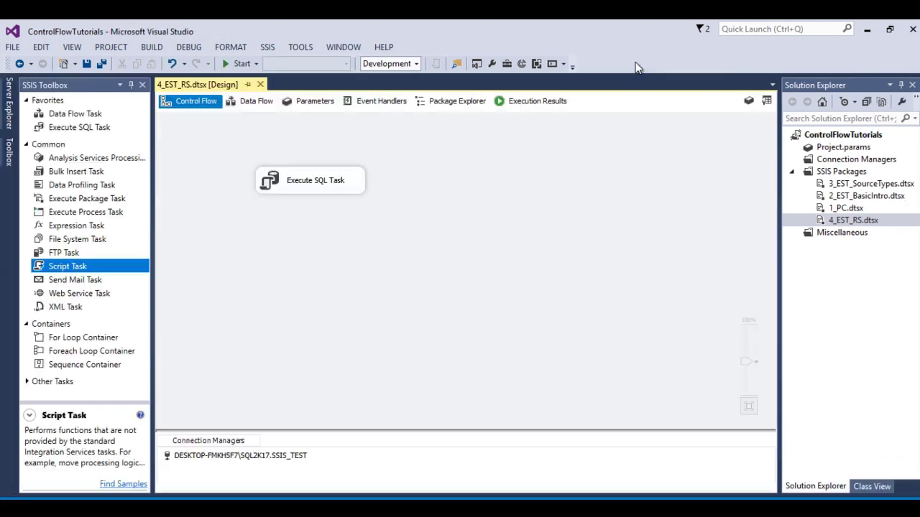
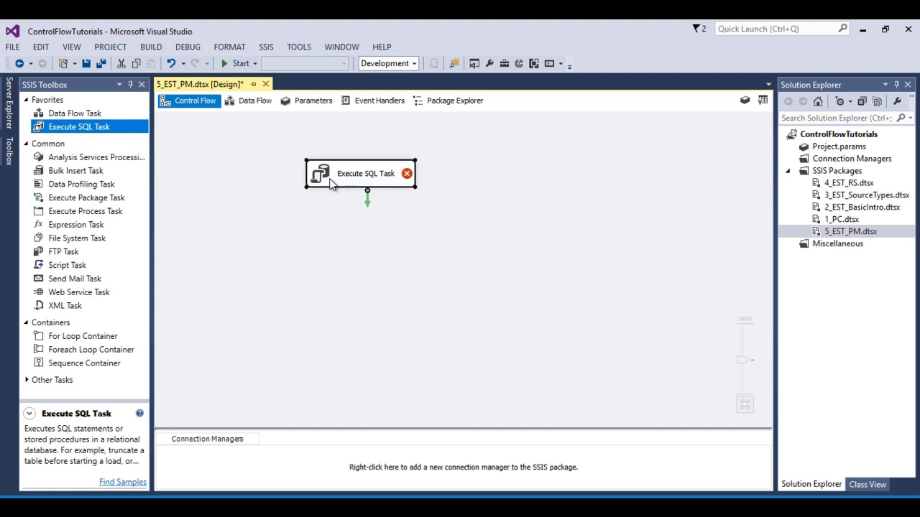
# Step: Point the Execute SQL Task at the existing SSIS_TEST OLE DB connection and open its SQLStatement query box
pyautogui.doubleClick(332, 183)
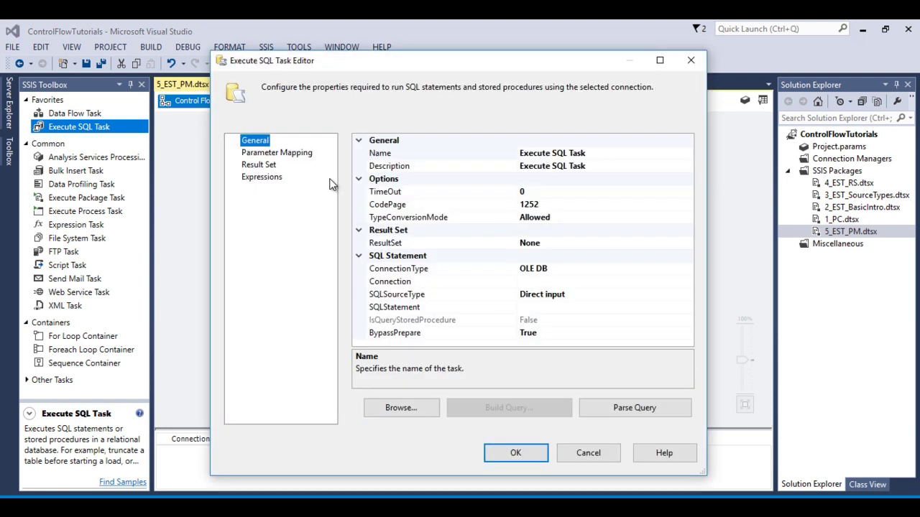
pyautogui.click(428, 270)
pyautogui.click(579, 280)
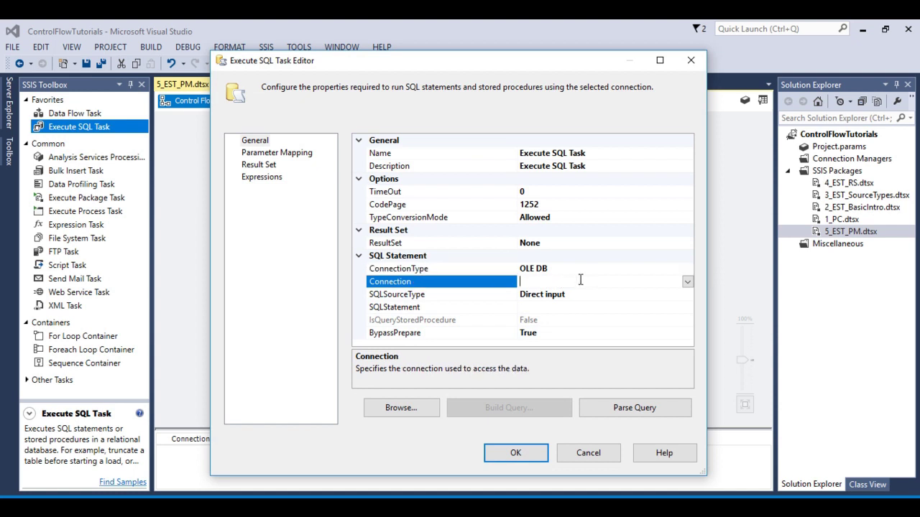
pyautogui.click(688, 282)
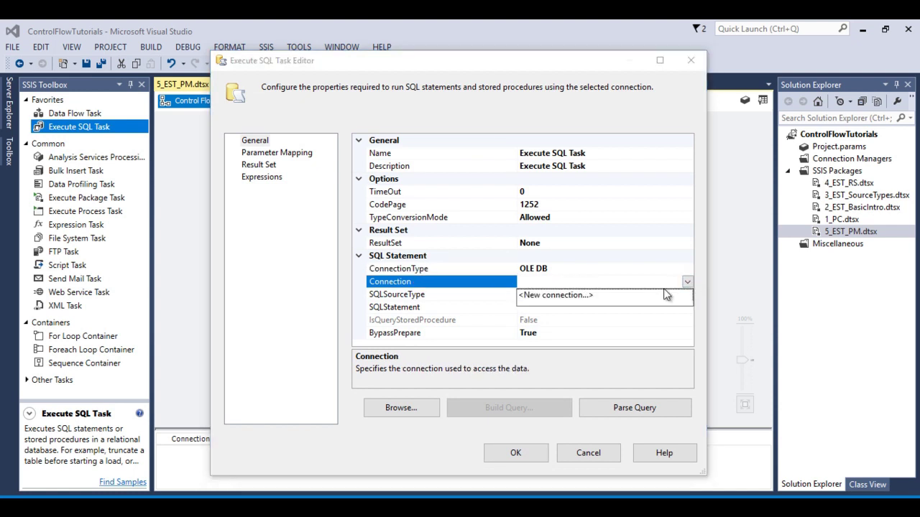
pyautogui.click(645, 296)
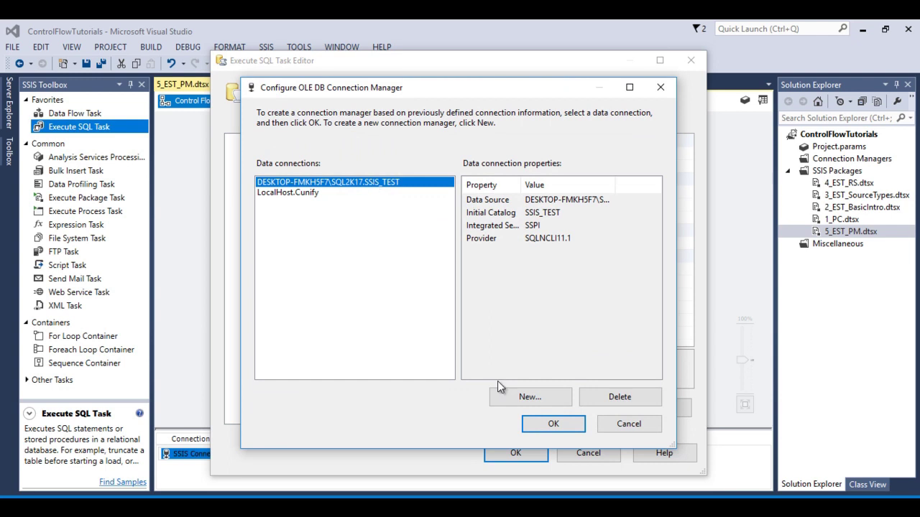
pyautogui.click(552, 425)
pyautogui.click(650, 308)
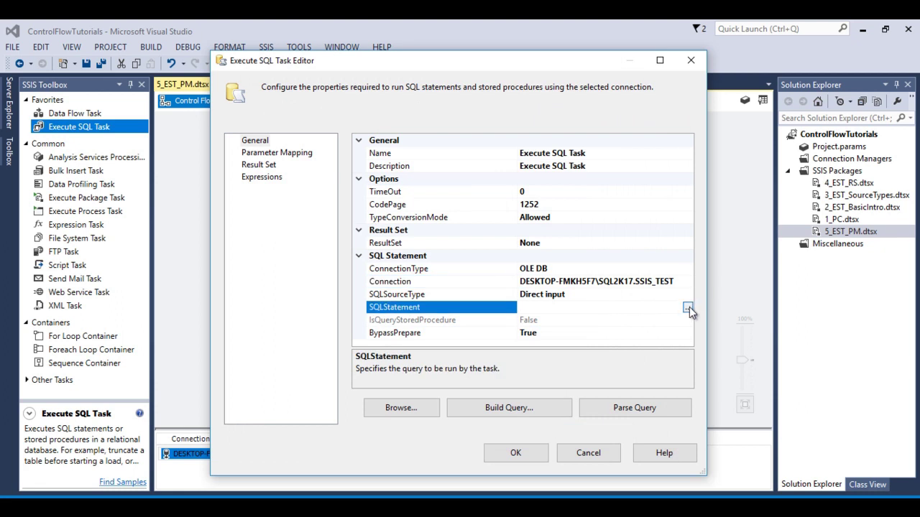
pyautogui.click(688, 308)
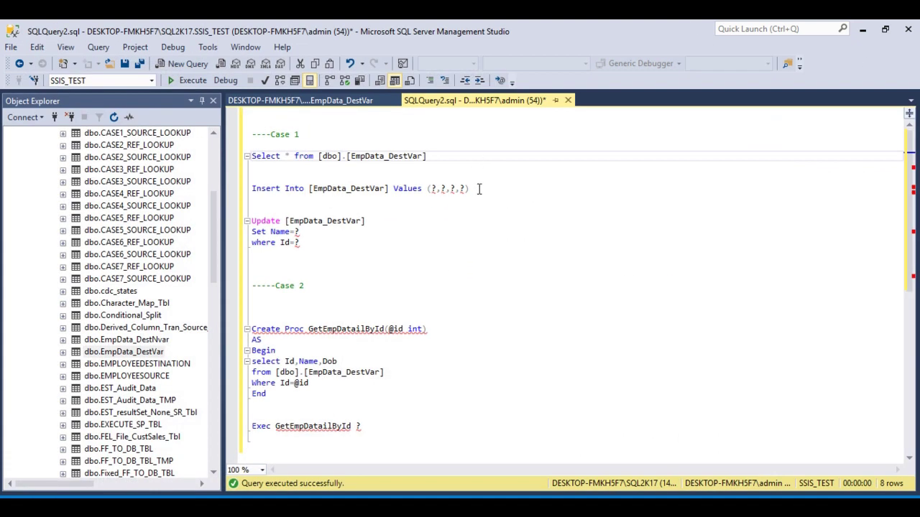
# Step: Copy the Insert Into [EmpData_DestVar] statement and review the table's eight existing rows
pyautogui.click(478, 189)
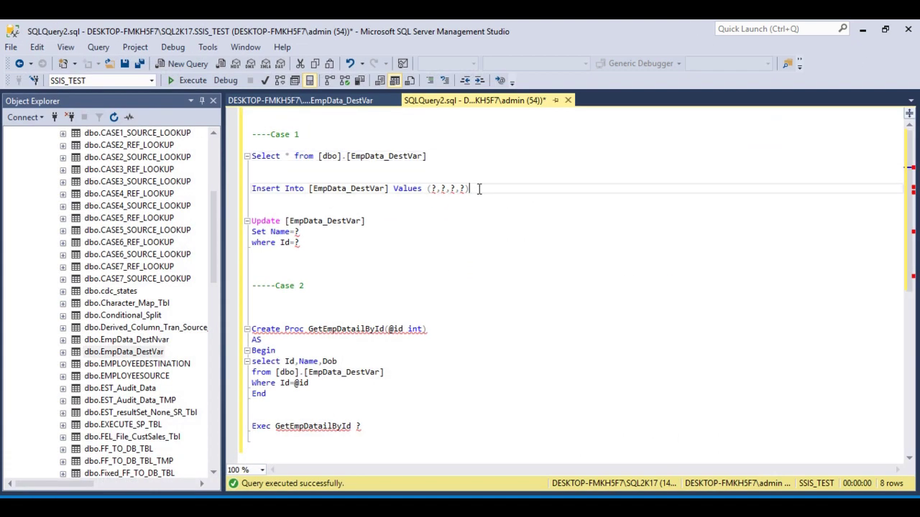
pyautogui.hotkey('shift', 'Home')
pyautogui.hotkey('ctrl', 'c')
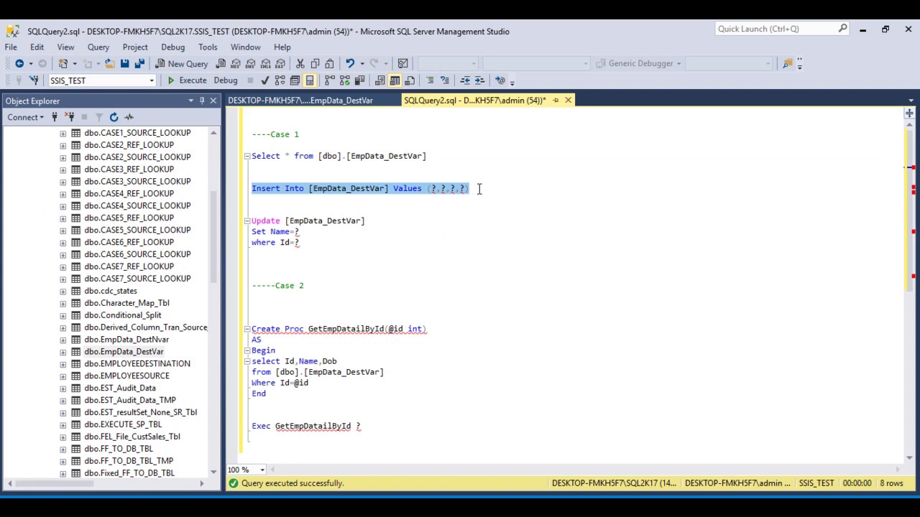
pyautogui.click(357, 97)
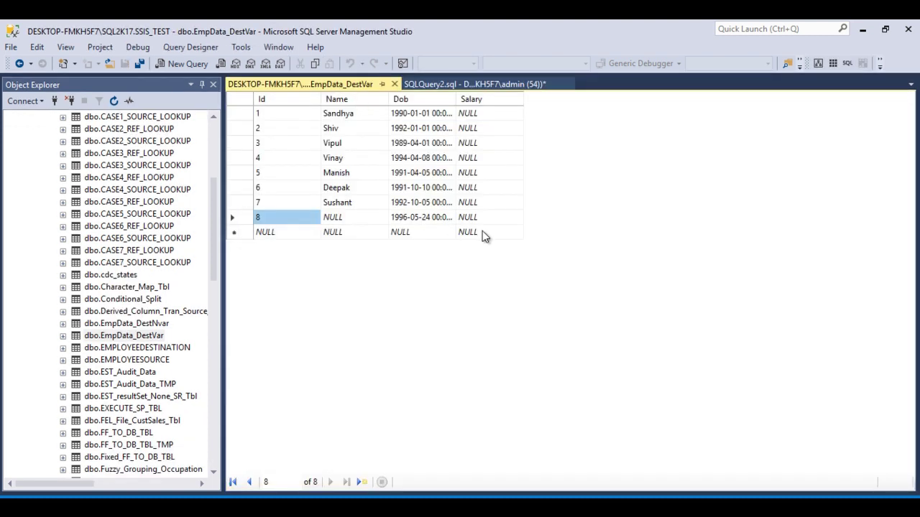
pyautogui.hotkey('ctrl', 'Home')
pyautogui.hotkey('alt', 'Tab')
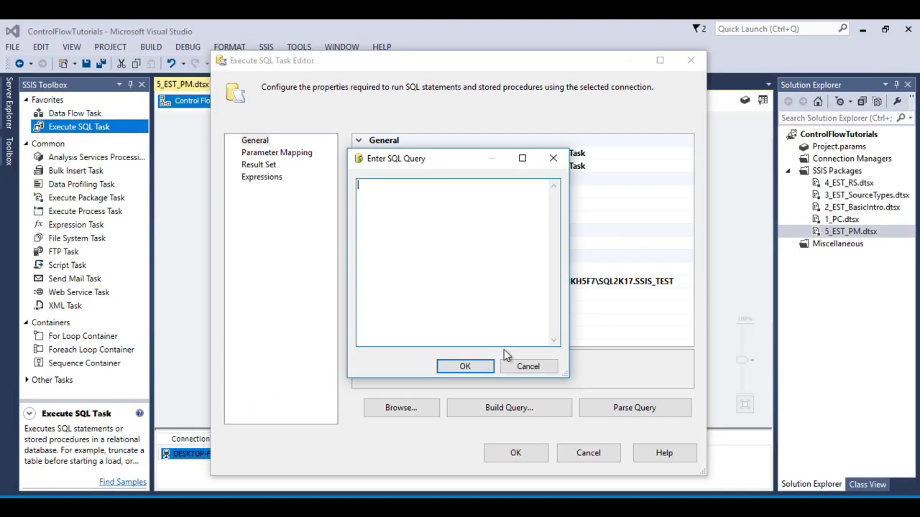
# Step: Use Insert Into [EmpData_DestVar] Values (?,?,?,?) as the task's SQL statement and close the editor
pyautogui.hotkey('ctrl', 'v')
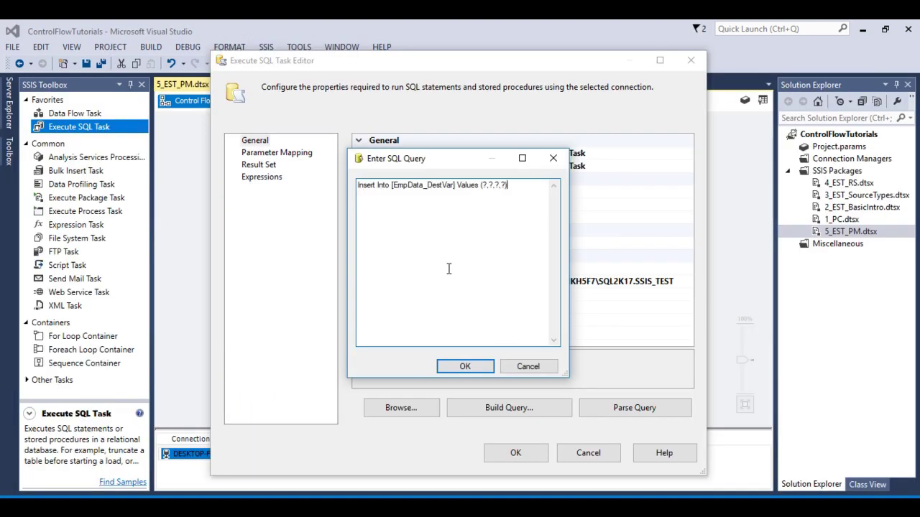
pyautogui.click(468, 367)
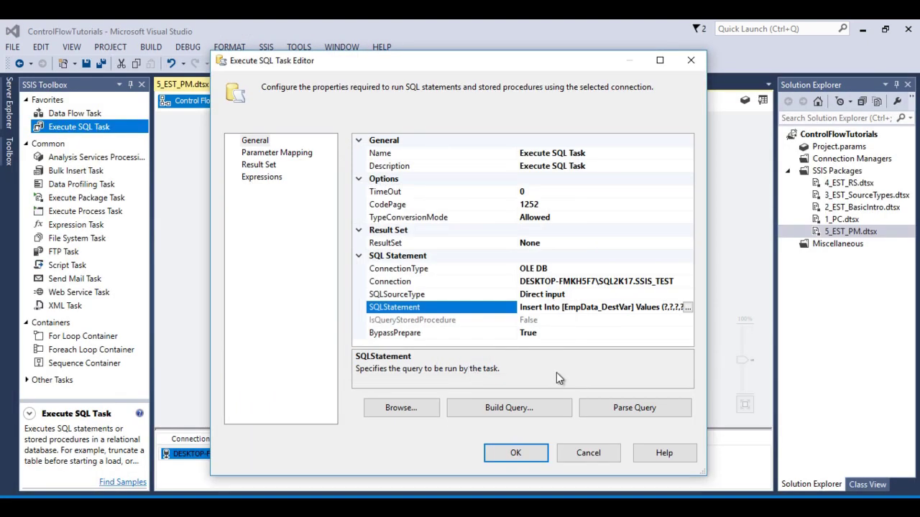
pyautogui.click(296, 155)
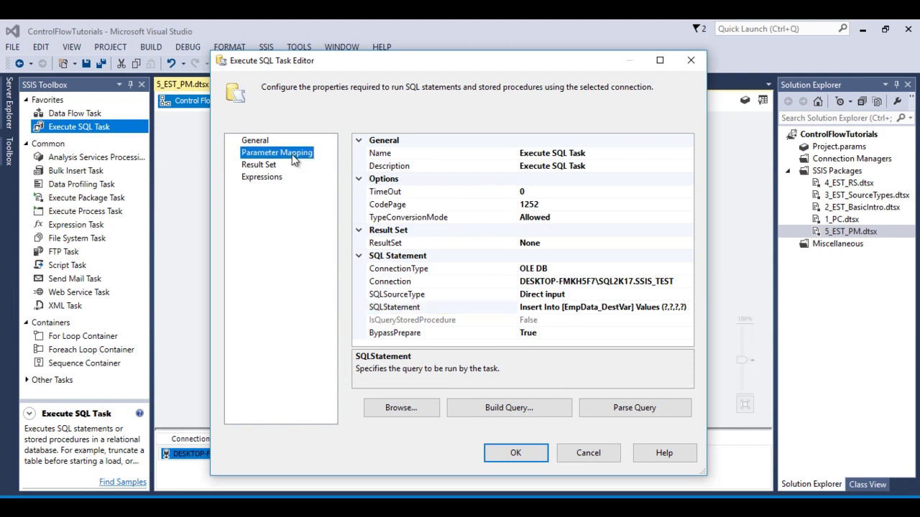
pyautogui.click(520, 453)
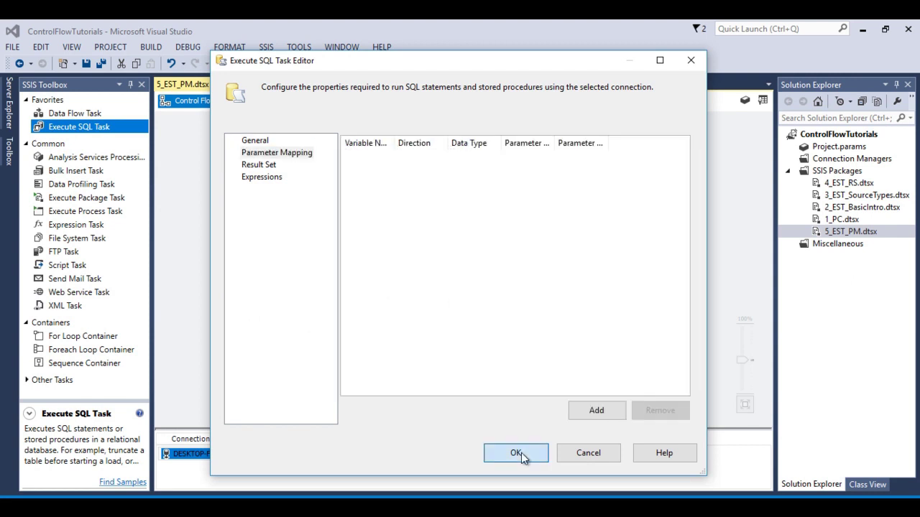
# Step: Add package variables in the Variables window, naming the first one Id with value 9
pyautogui.rightClick(494, 219)
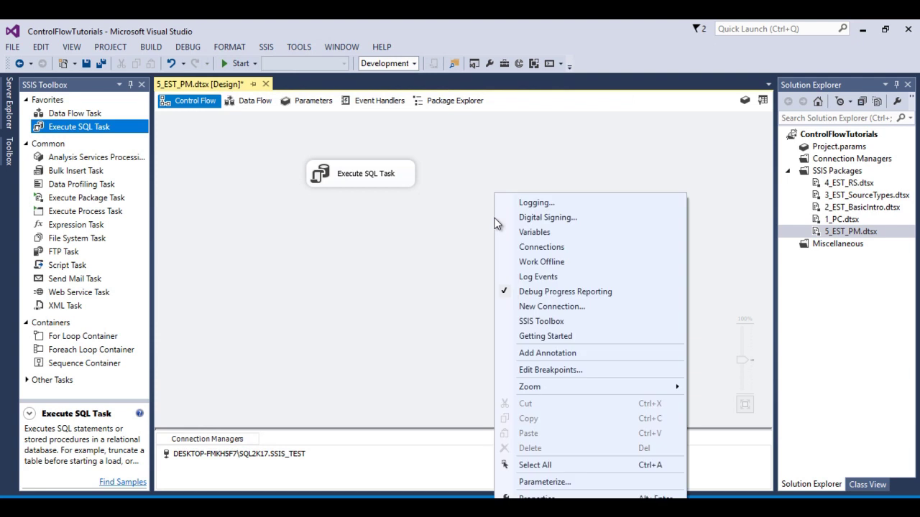
pyautogui.click(541, 235)
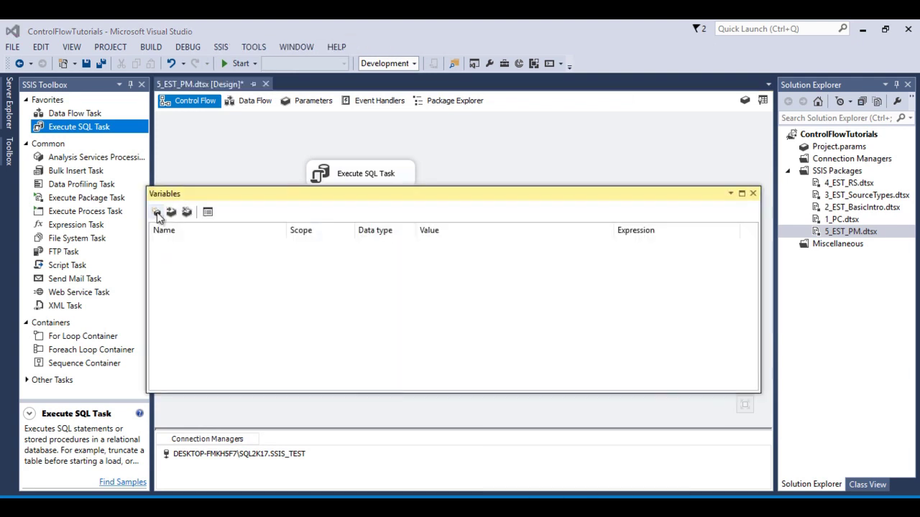
pyautogui.click(157, 212)
pyautogui.click(157, 212)
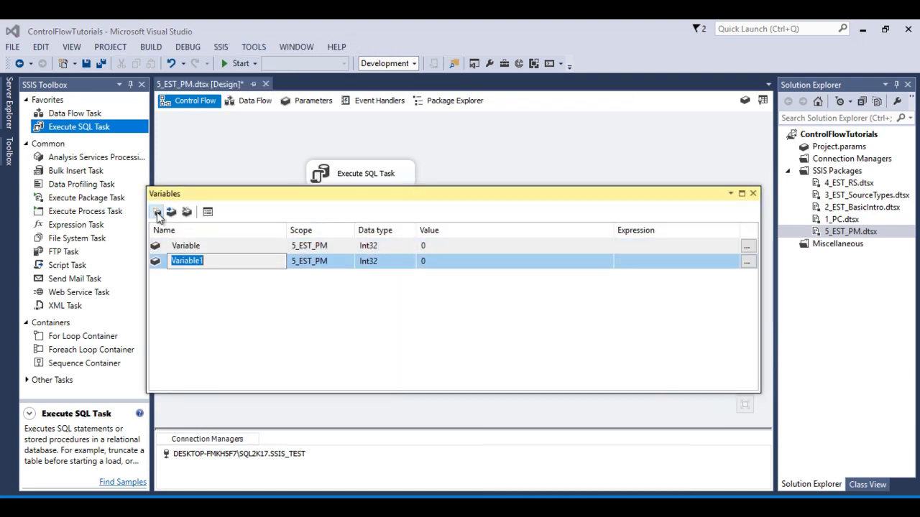
pyautogui.click(157, 212)
pyautogui.click(156, 212)
pyautogui.click(209, 246)
pyautogui.click(226, 245)
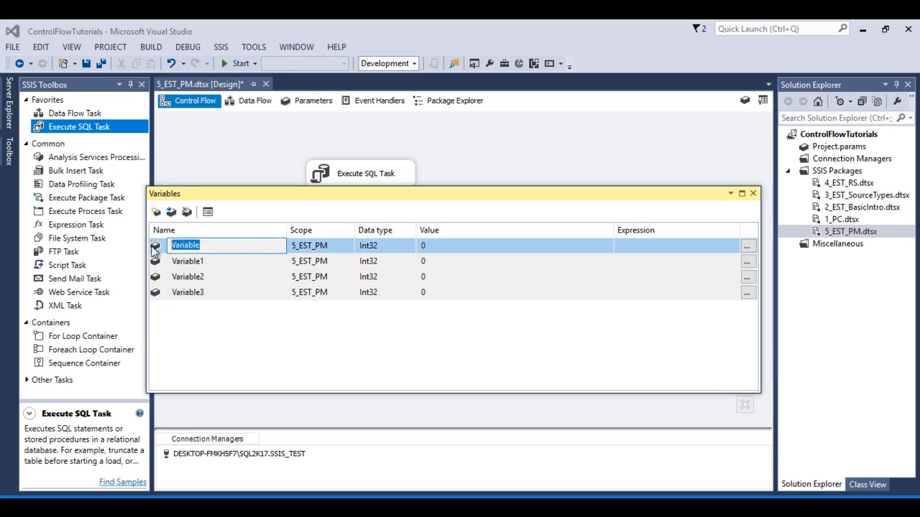
pyautogui.write('Id')
pyautogui.press('Tab')
pyautogui.press('Tab')
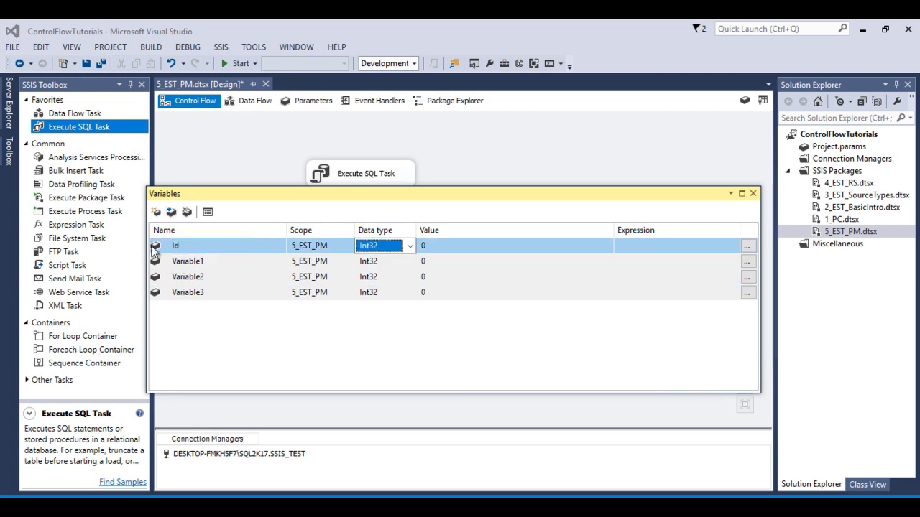
pyautogui.press('Tab')
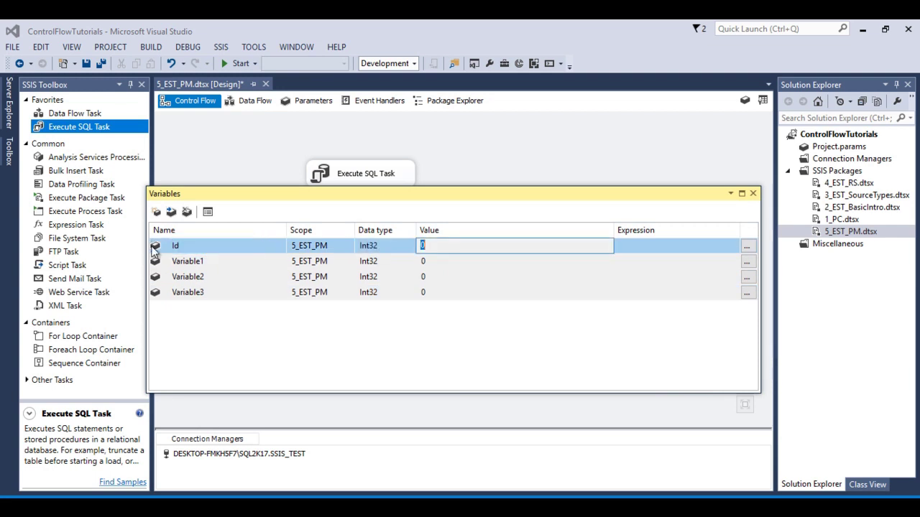
pyautogui.write('9')
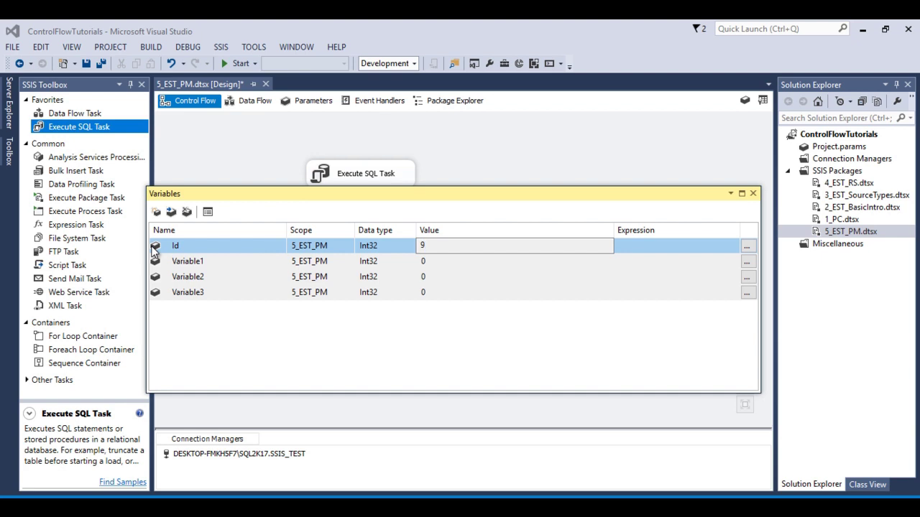
pyautogui.click(154, 248)
# Step: Make the second variable Name, of type String, with value John
pyautogui.doubleClick(227, 263)
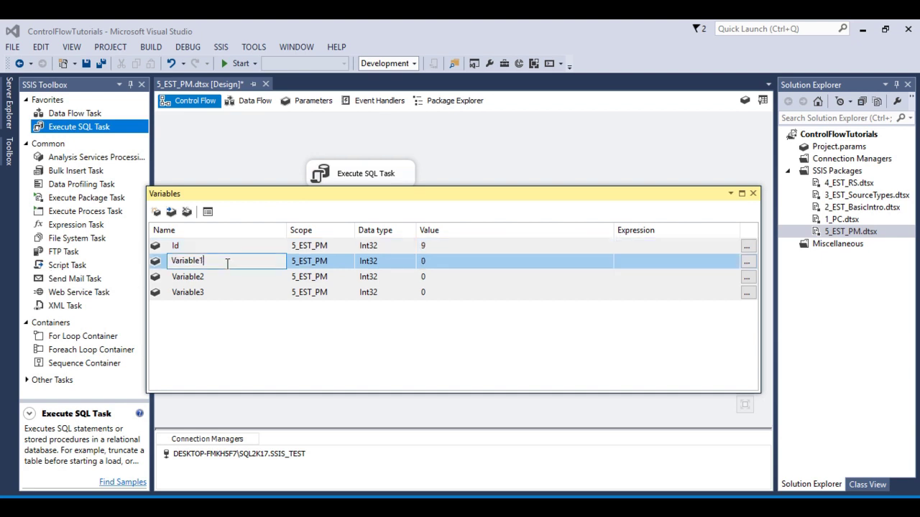
pyautogui.doubleClick(227, 263)
pyautogui.write('Name')
pyautogui.press('Tab')
pyautogui.press('Tab')
pyautogui.press('s')
pyautogui.press('s')
pyautogui.press('s')
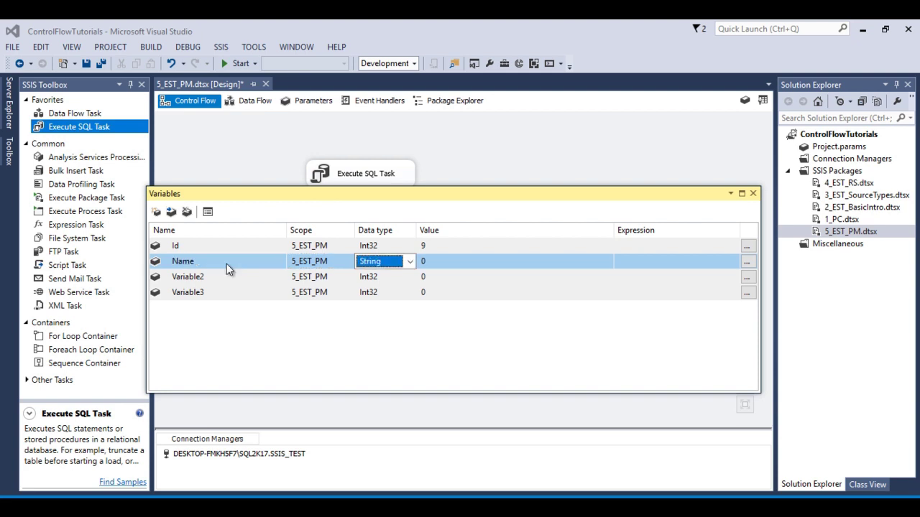
pyautogui.press('Tab')
pyautogui.write('John')
pyautogui.click(220, 276)
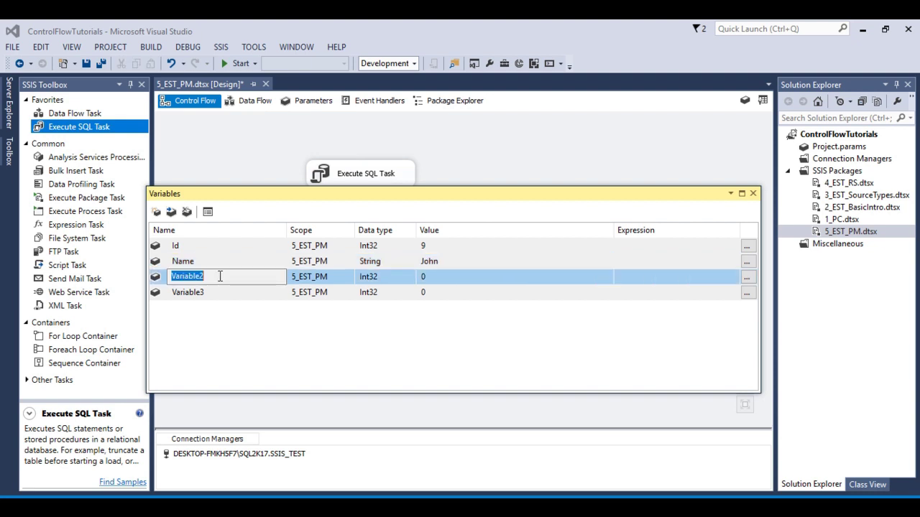
# Step: Make the third variable DOB, of type DateTime, with value 2019/01/01
pyautogui.write('DOB')
pyautogui.press('Tab')
pyautogui.press('s')
pyautogui.press('d')
pyautogui.press('Tab')
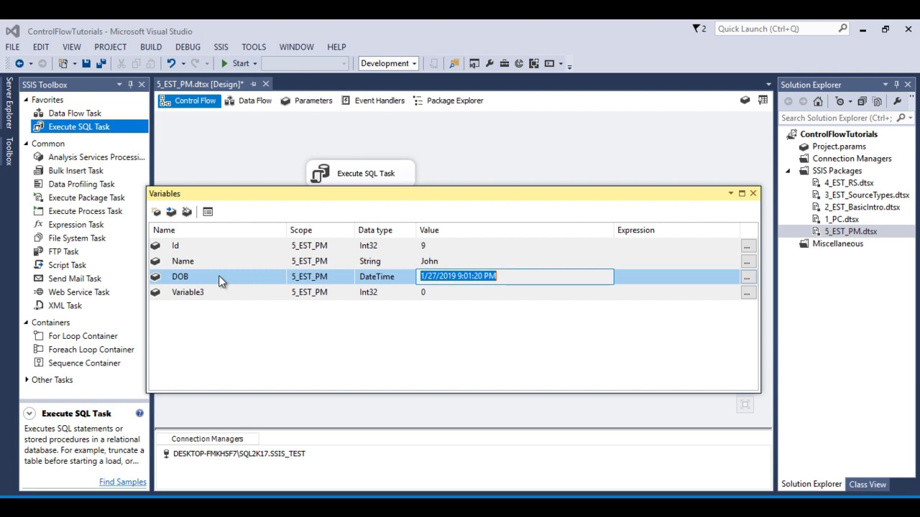
pyautogui.write('2019')
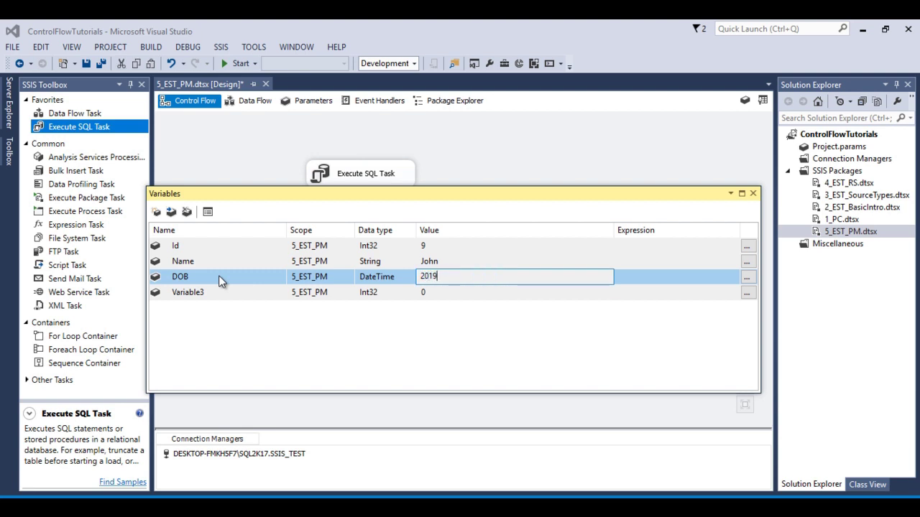
pyautogui.write('/01/01')
pyautogui.press('Return')
# Step: Make the fourth variable Salary (Int32) with value 52000, then close the Variables window
pyautogui.press('Down')
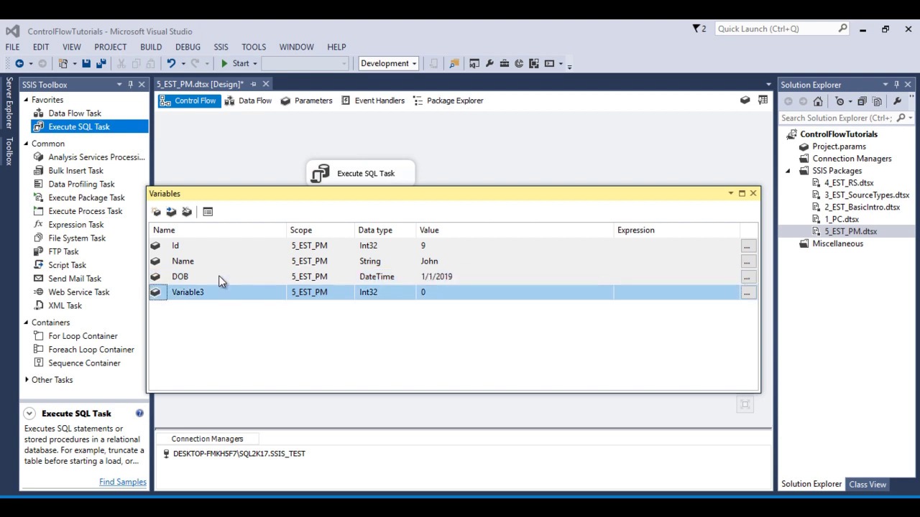
pyautogui.press('F2')
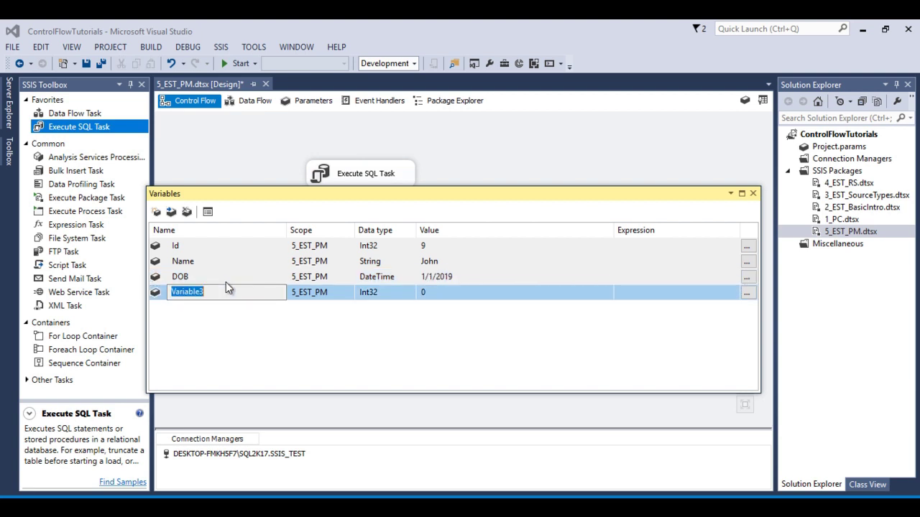
pyautogui.write('Sl')
pyautogui.write('alar')
pyautogui.write('y')
pyautogui.press('Tab')
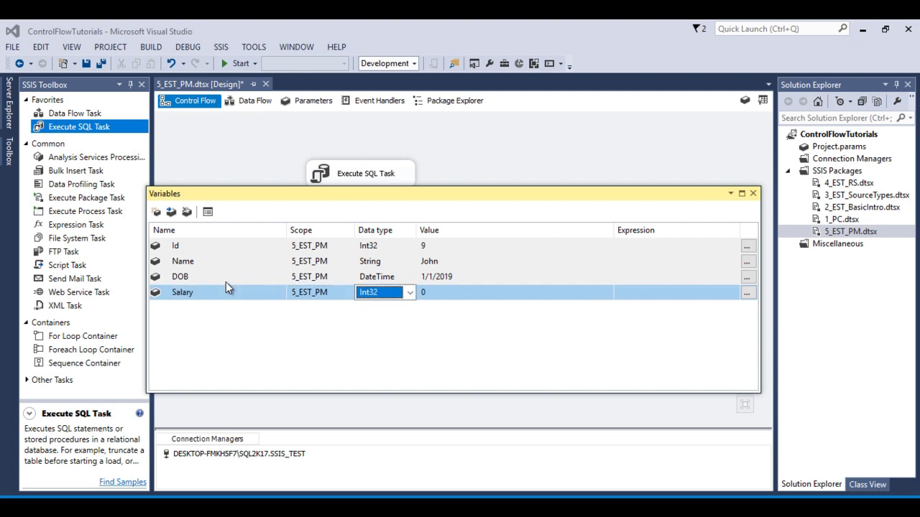
pyautogui.press('Tab')
pyautogui.write('52')
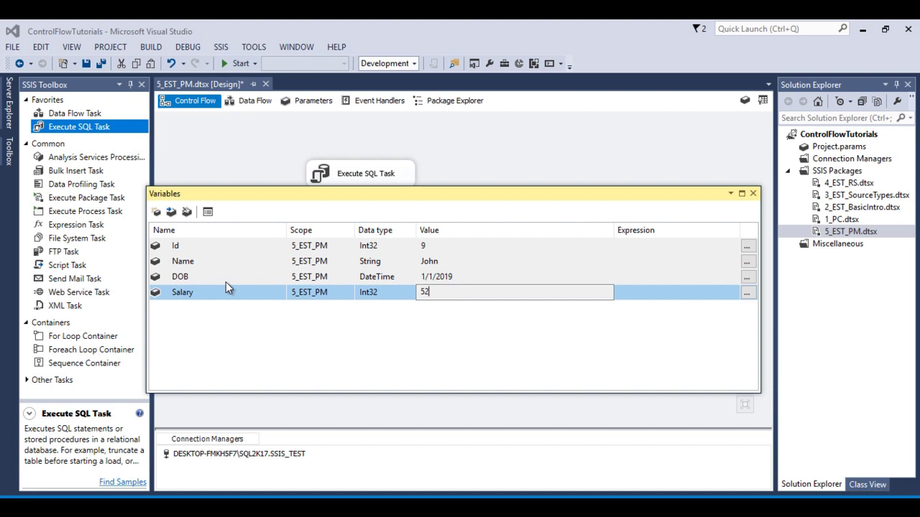
pyautogui.write('000')
pyautogui.press('Tab')
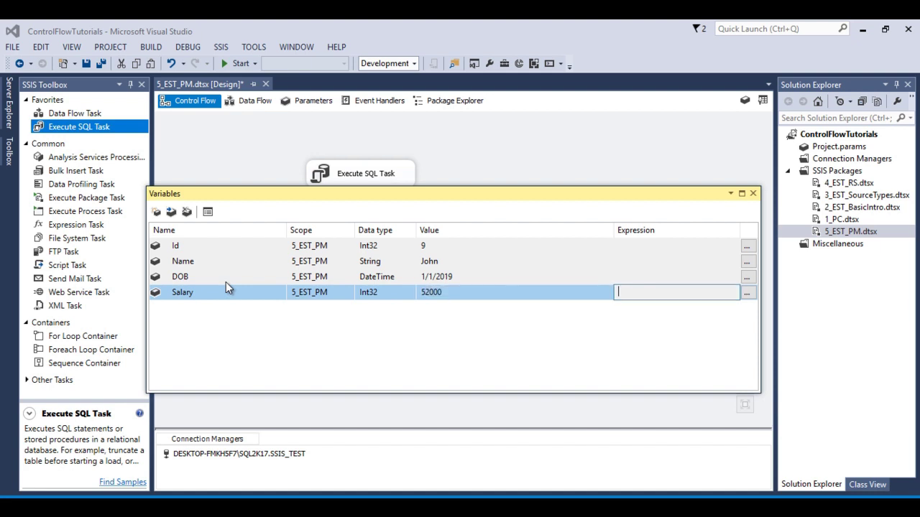
pyautogui.click(753, 194)
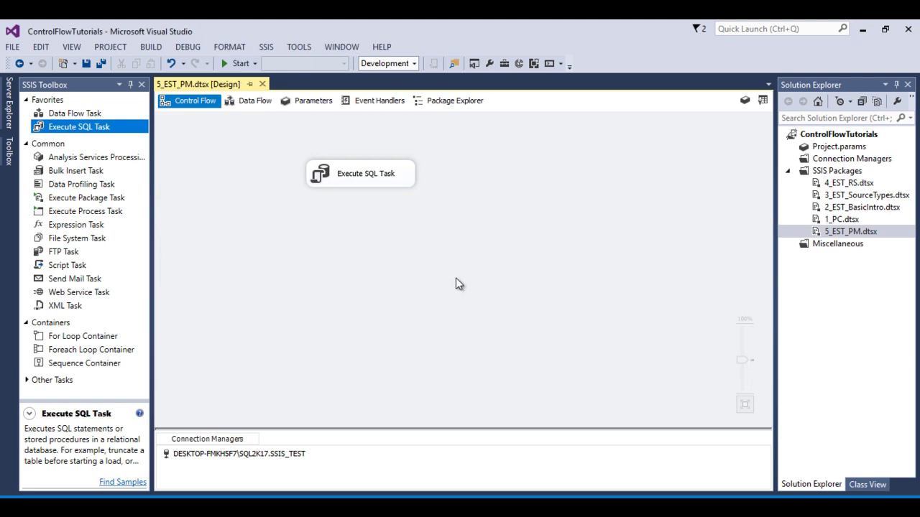
# Step: Add four rows on the Execute SQL Task's Parameter Mapping page
pyautogui.doubleClick(321, 176)
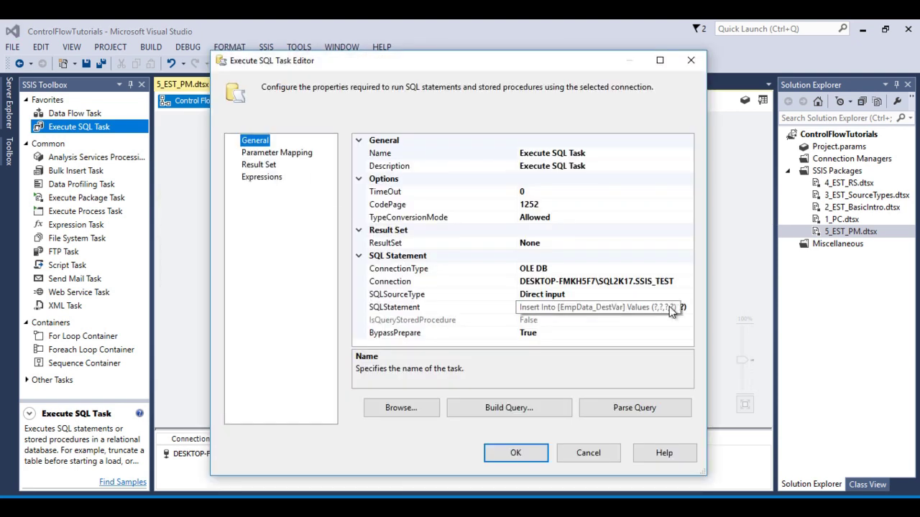
pyautogui.click(280, 151)
pyautogui.click(595, 411)
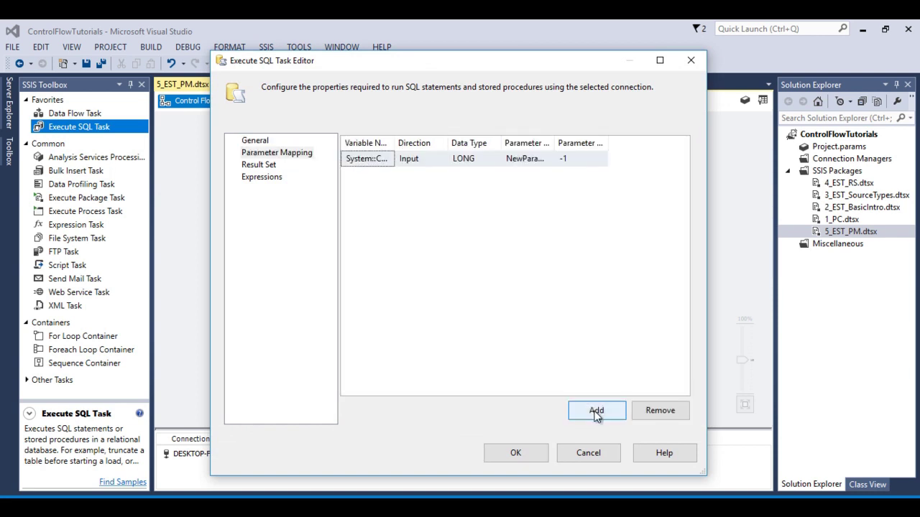
pyautogui.click(595, 411)
pyautogui.click(596, 411)
pyautogui.click(595, 411)
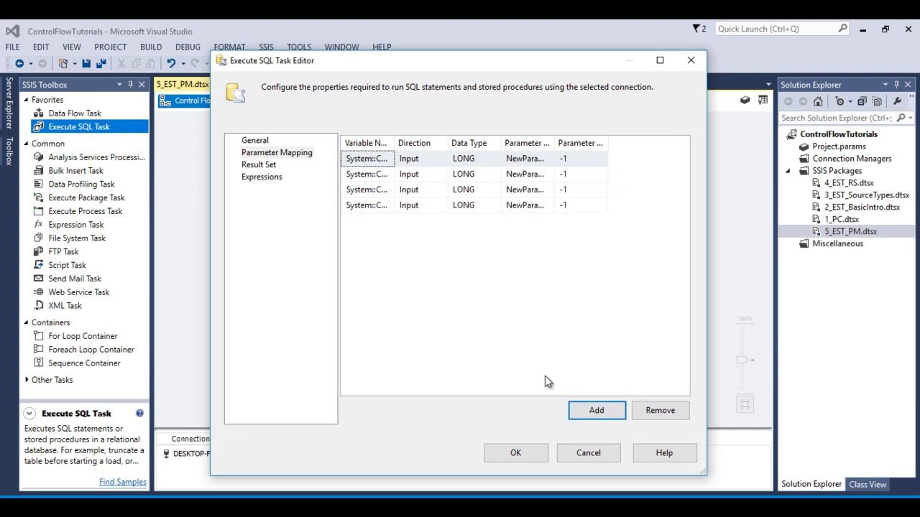
# Step: Map the first two parameters to User::Id and User::Name
pyautogui.click(392, 158)
pyautogui.click(391, 158)
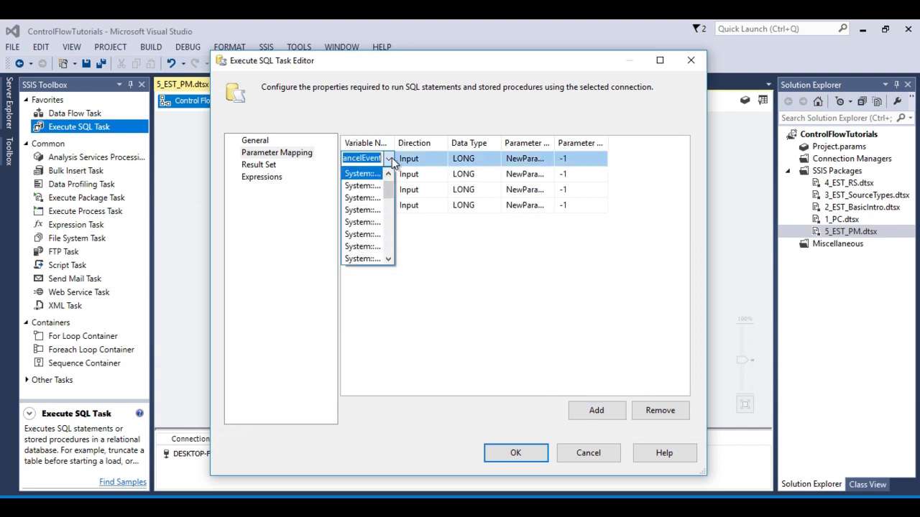
pyautogui.moveTo(394, 157); pyautogui.dragTo(466, 158)
pyautogui.click(462, 158)
pyautogui.moveTo(463, 191); pyautogui.dragTo(464, 253)
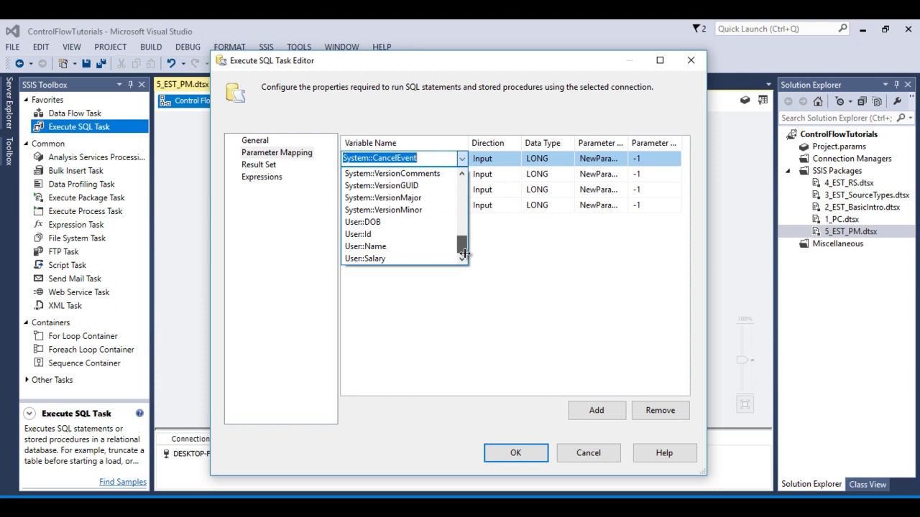
pyautogui.click(406, 234)
pyautogui.click(467, 173)
pyautogui.click(462, 174)
pyautogui.moveTo(464, 204); pyautogui.dragTo(464, 263)
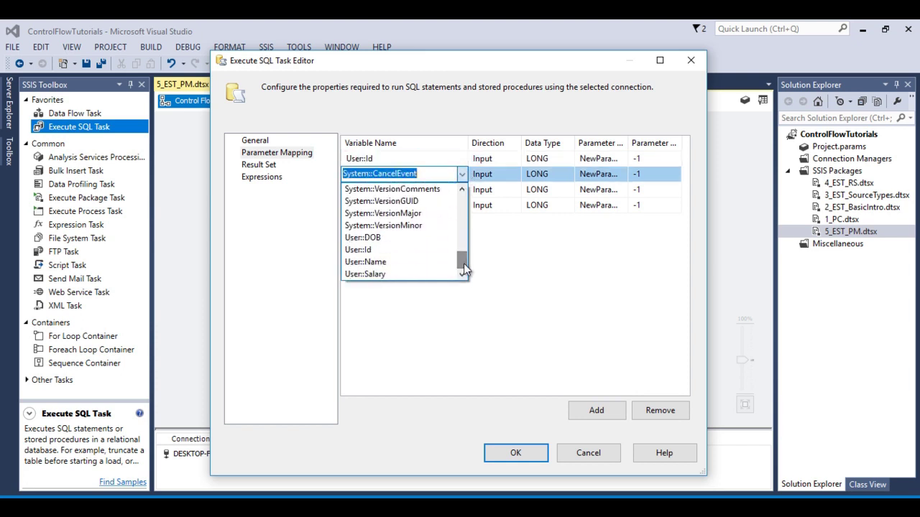
pyautogui.click(440, 261)
# Step: Map the third and fourth parameters to User::DOB and User::Salary
pyautogui.click(464, 190)
pyautogui.click(464, 190)
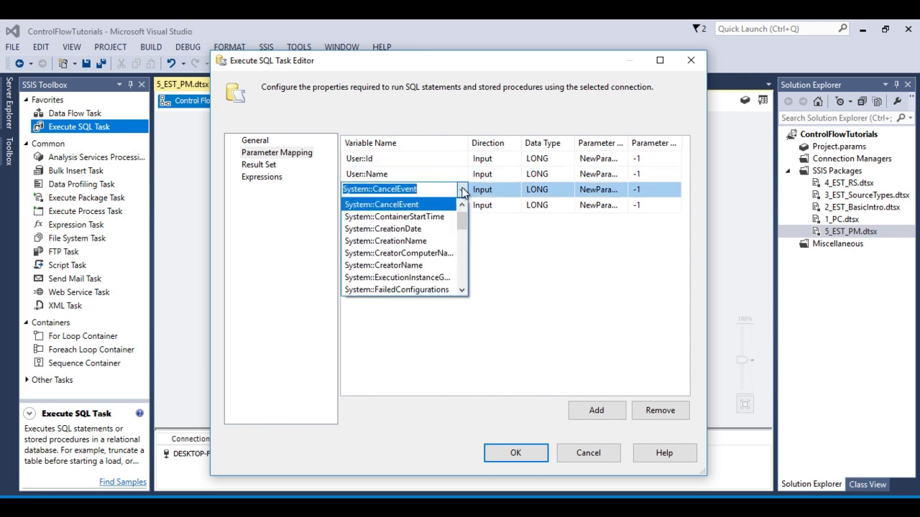
pyautogui.moveTo(462, 225); pyautogui.dragTo(464, 283)
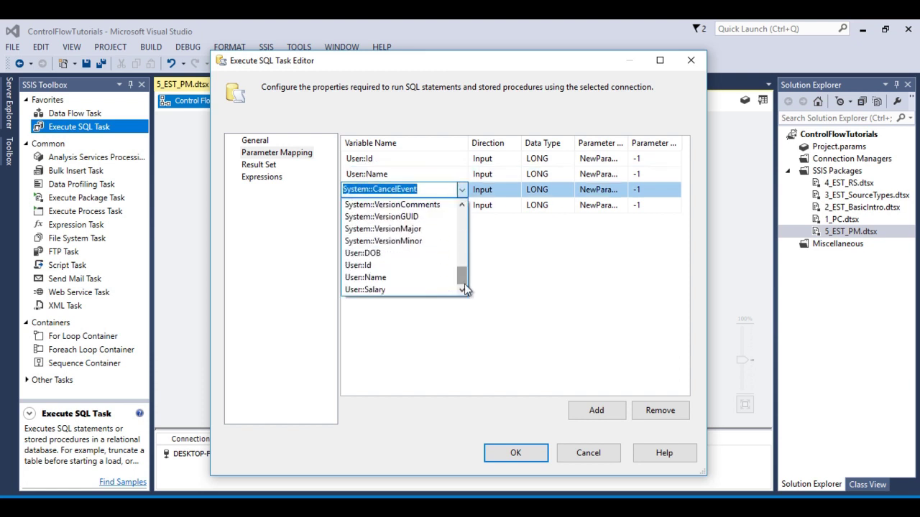
pyautogui.click(411, 256)
pyautogui.click(464, 207)
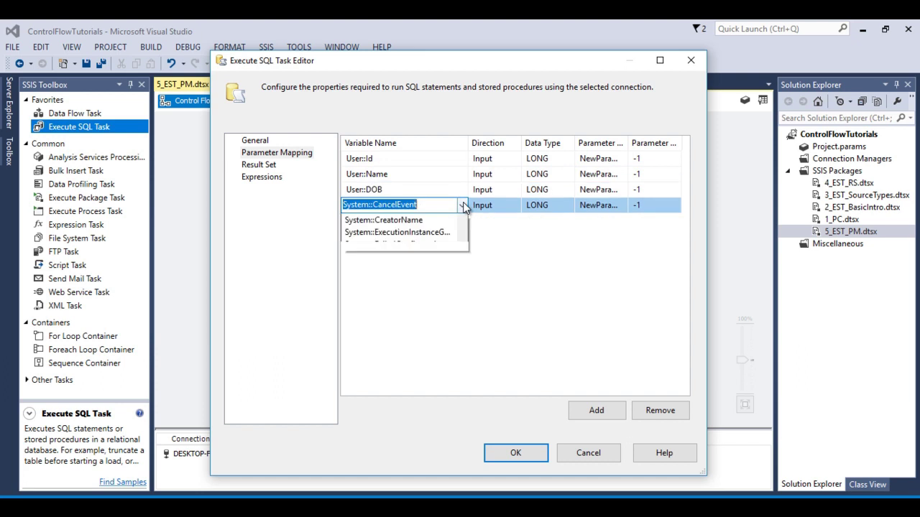
pyautogui.moveTo(462, 232); pyautogui.dragTo(454, 303)
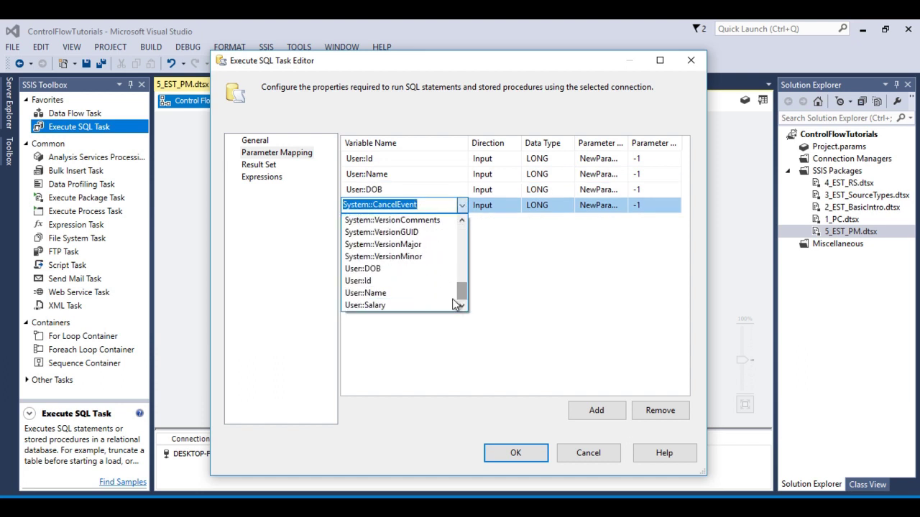
pyautogui.click(431, 305)
pyautogui.moveTo(471, 139); pyautogui.dragTo(425, 141)
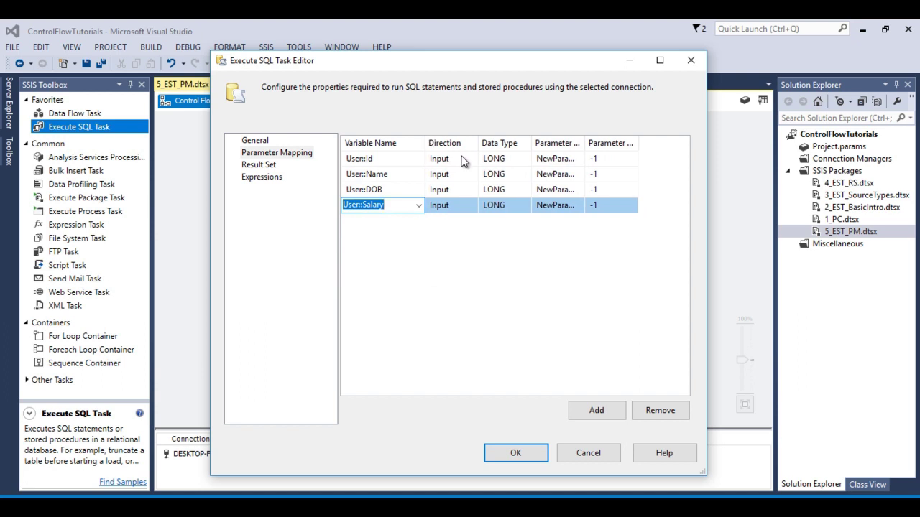
# Step: Set User::Id's data type to NUMERIC and User::Name's to VARCHAR
pyautogui.click(506, 159)
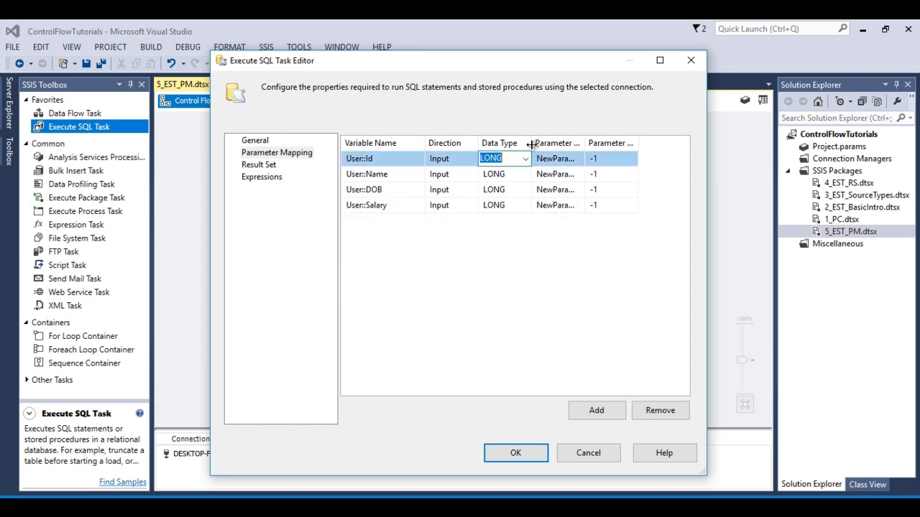
pyautogui.moveTo(532, 146); pyautogui.dragTo(555, 144)
pyautogui.click(549, 158)
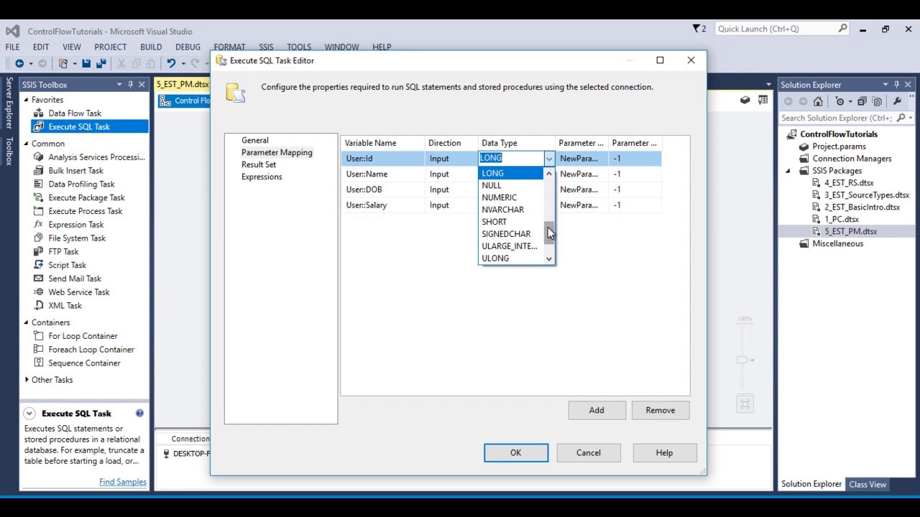
pyautogui.moveTo(548, 234); pyautogui.dragTo(547, 248)
pyautogui.click(503, 173)
pyautogui.click(551, 178)
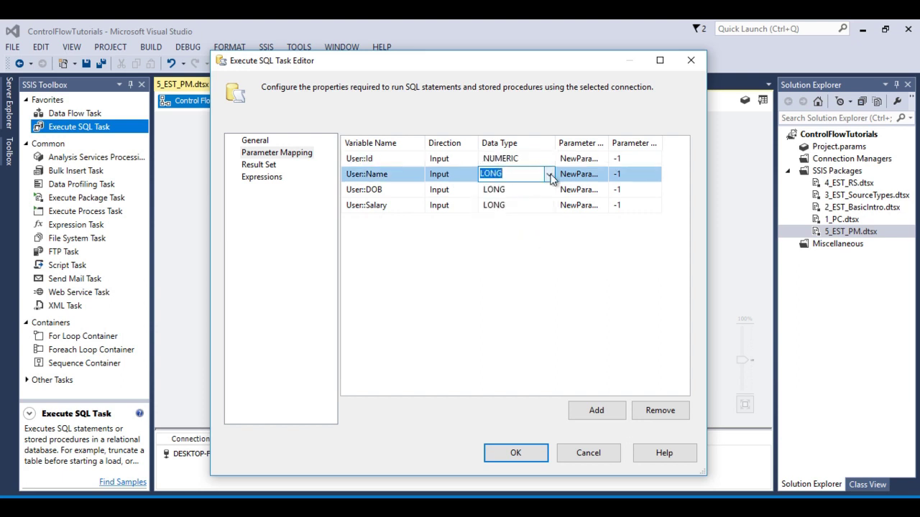
pyautogui.click(549, 175)
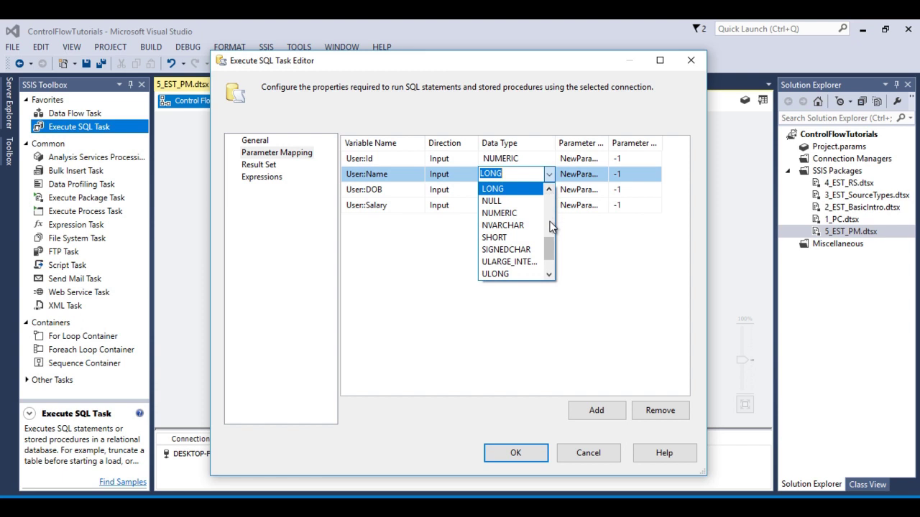
pyautogui.scroll(-1, 510, 234)
pyautogui.click(506, 251)
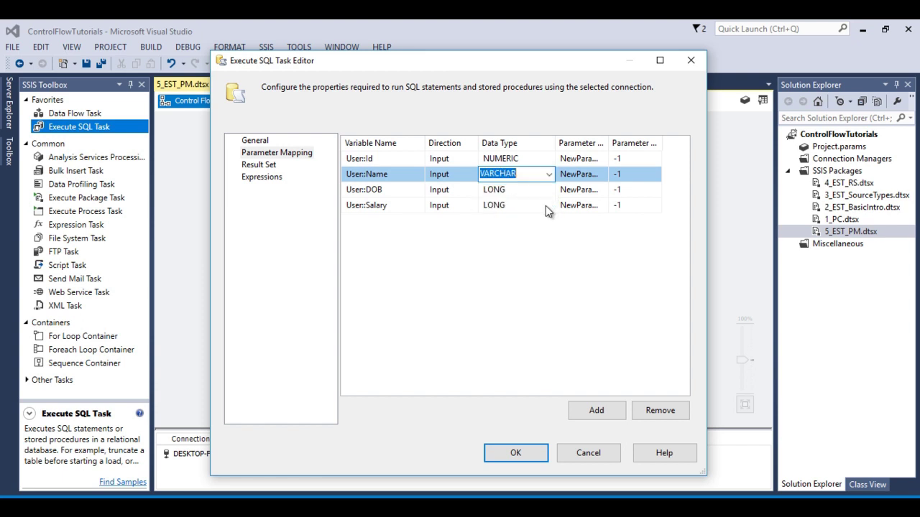
# Step: Set User::DOB's data type to DATE and User::Salary's to NUMERIC
pyautogui.click(531, 189)
pyautogui.click(549, 190)
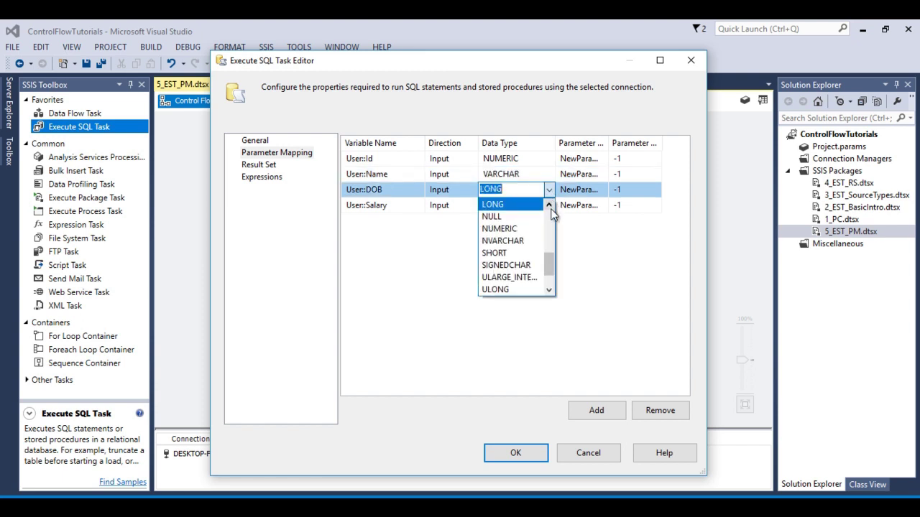
pyautogui.click(549, 205)
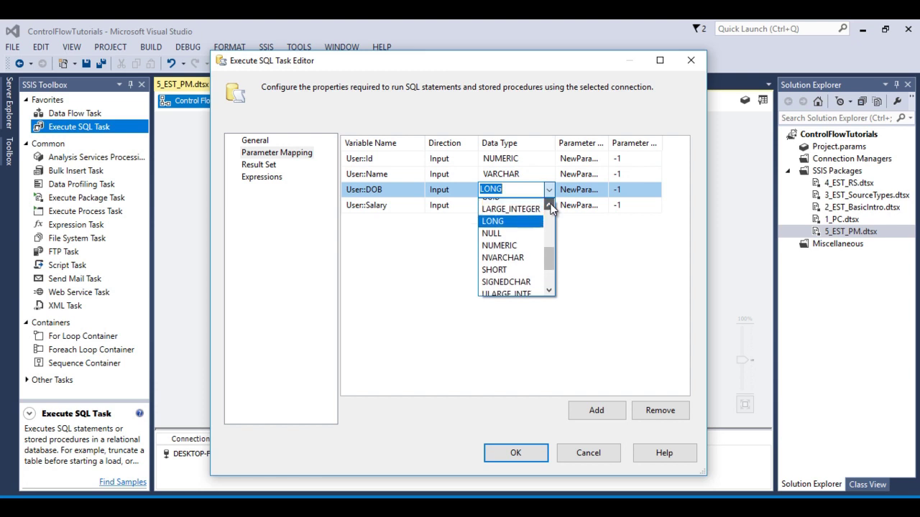
pyautogui.click(549, 206)
pyautogui.click(549, 205)
pyautogui.click(549, 206)
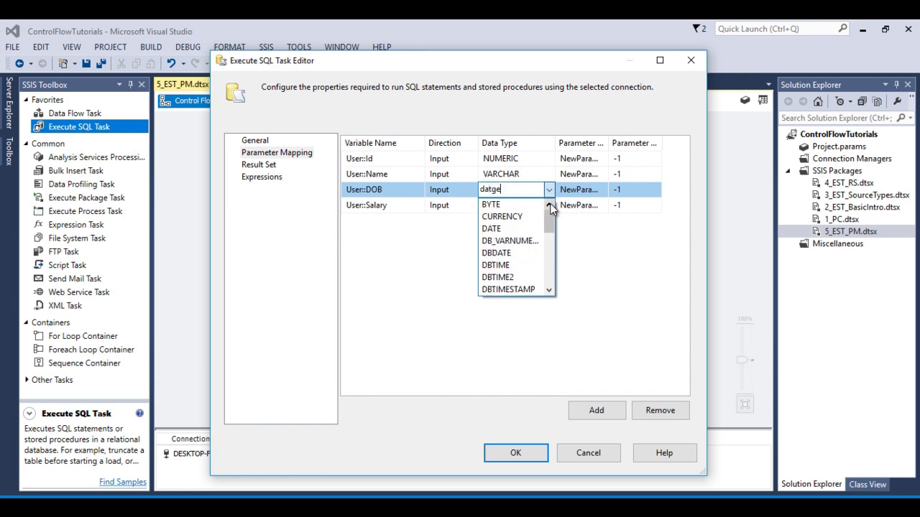
pyautogui.click(518, 205)
pyautogui.click(524, 205)
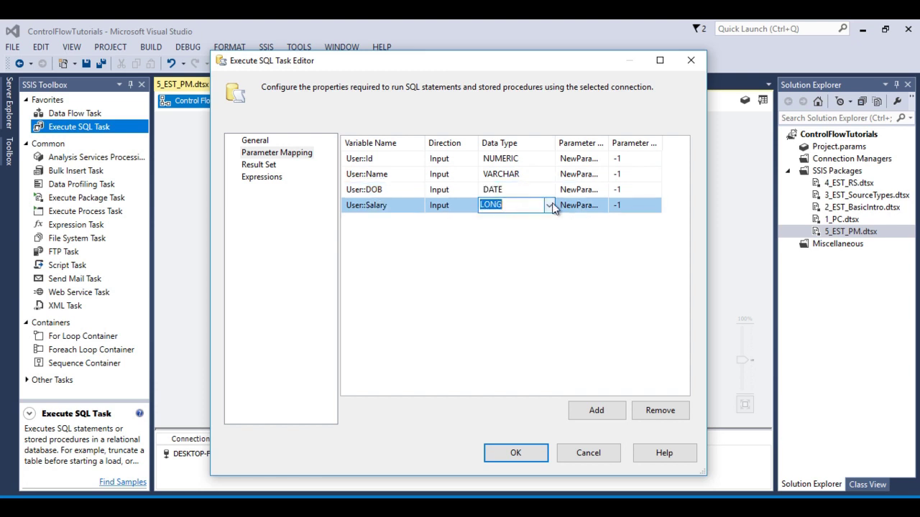
pyautogui.click(549, 205)
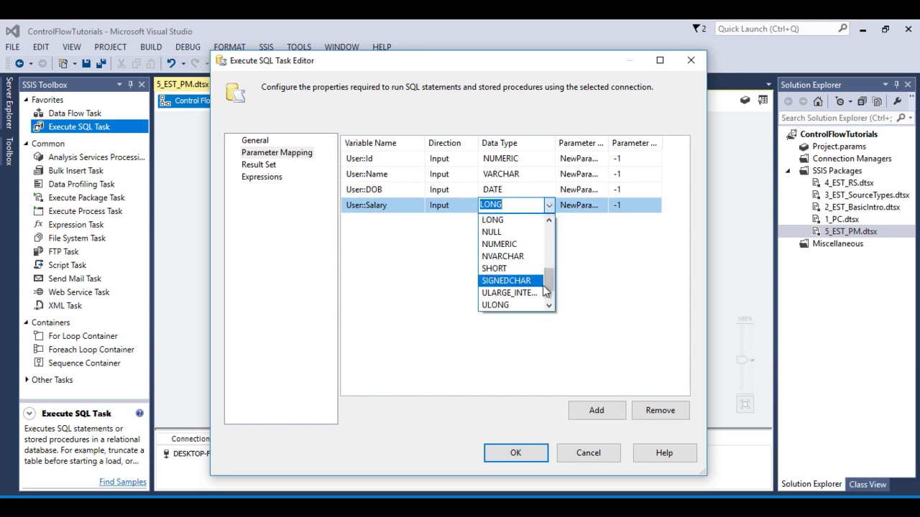
pyautogui.click(519, 244)
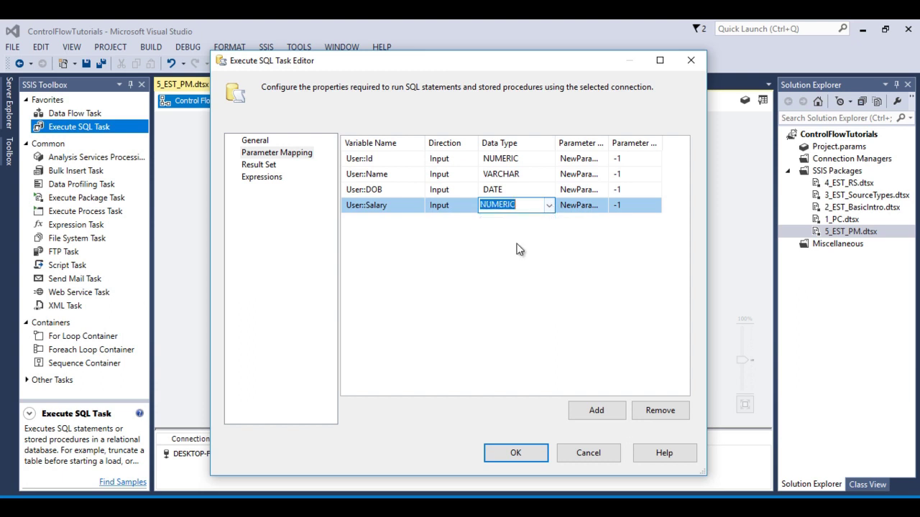
pyautogui.moveTo(554, 143); pyautogui.dragTo(612, 143)
# Step: Give the four parameter mappings the names 0, 1, 2 and 3
pyautogui.click(585, 160)
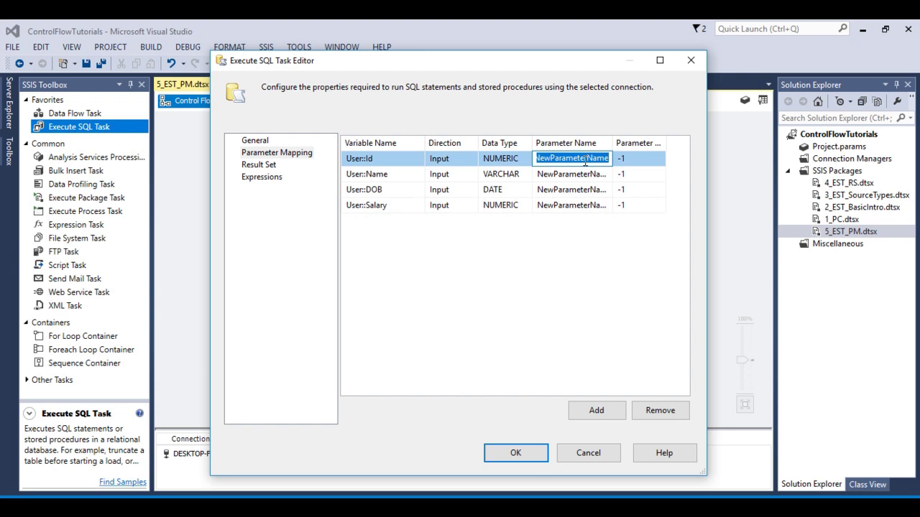
pyautogui.write('0')
pyautogui.press('Down')
pyautogui.write('1')
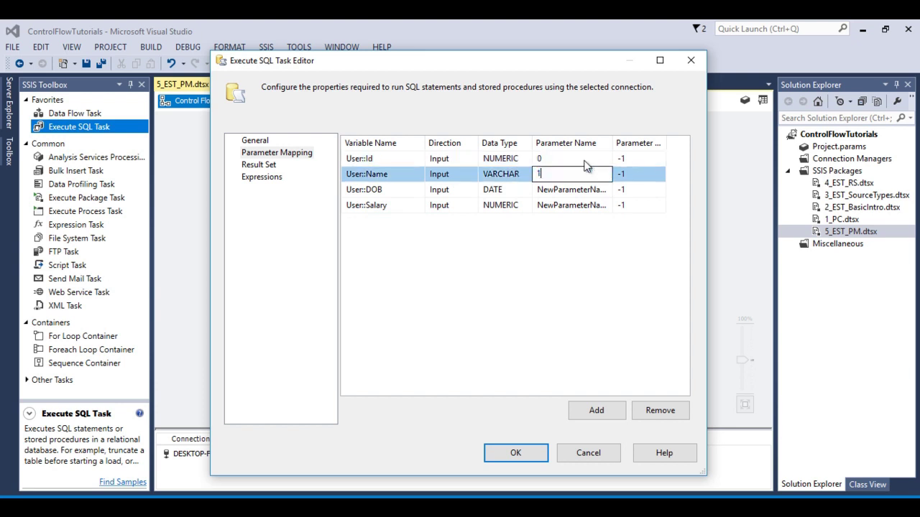
pyautogui.press('Down')
pyautogui.write('2')
pyautogui.press('Down')
pyautogui.write('3')
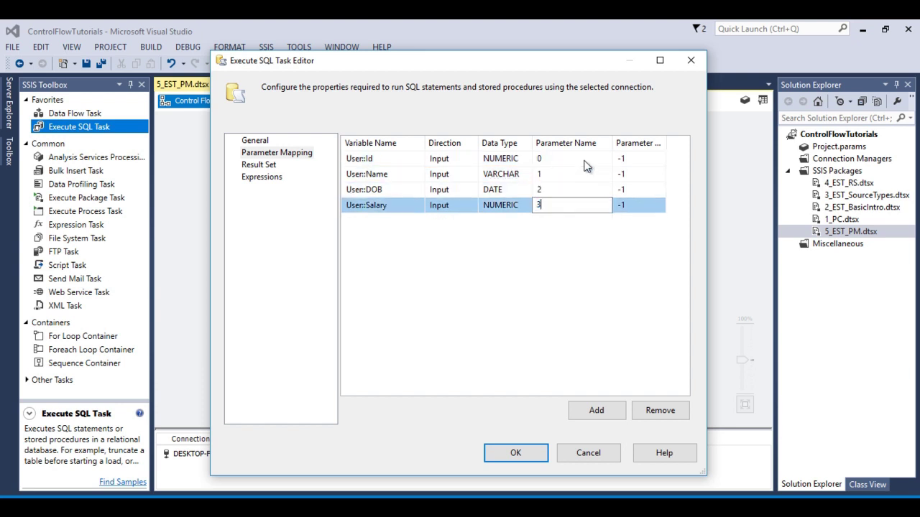
pyautogui.press('Up')
# Step: Close the task editor, save the package, run it, then stop debugging after success
pyautogui.click(255, 140)
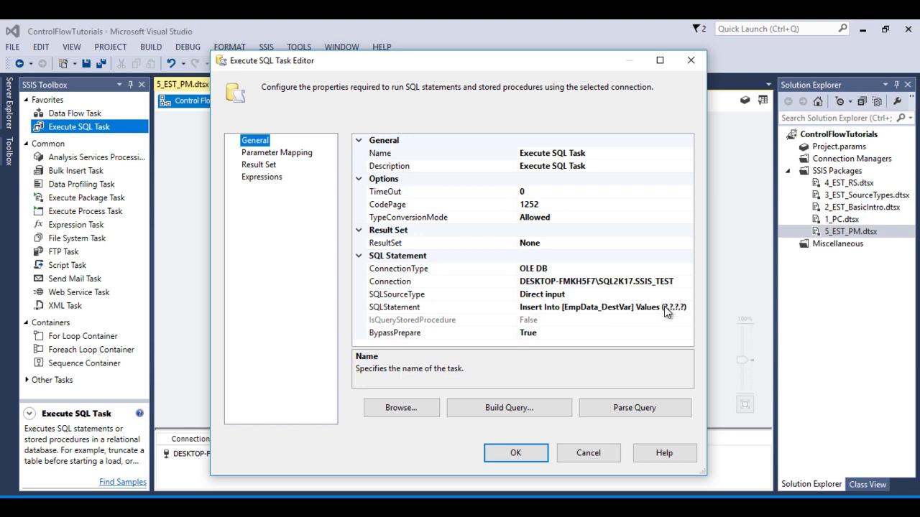
pyautogui.click(515, 452)
pyautogui.hotkey('ctrl', 's')
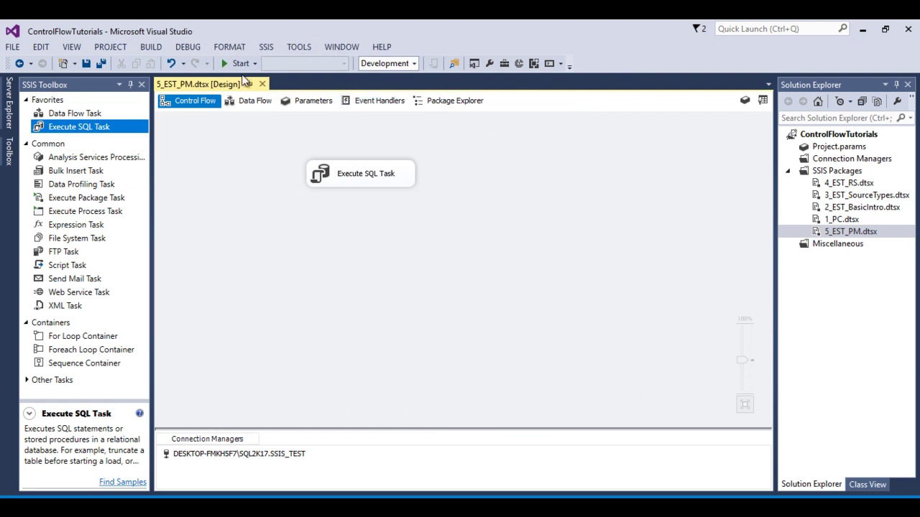
pyautogui.click(234, 64)
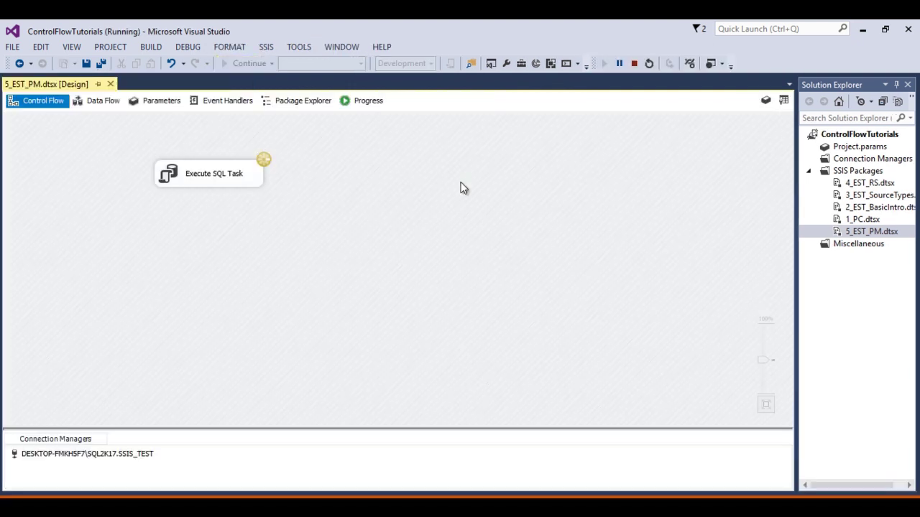
pyautogui.click(635, 63)
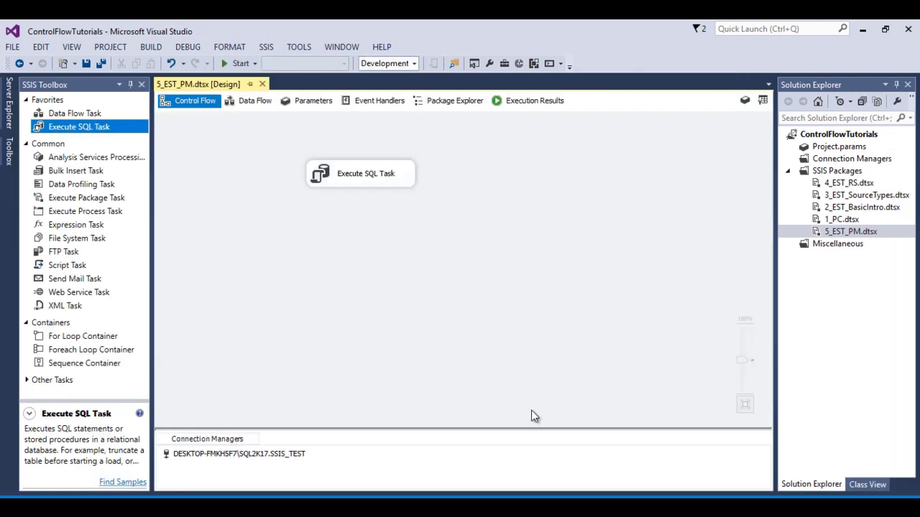
# Step: Confirm EmpData_DestVar now has a ninth row with Id 9 and Salary 52000
pyautogui.click(493, 493)
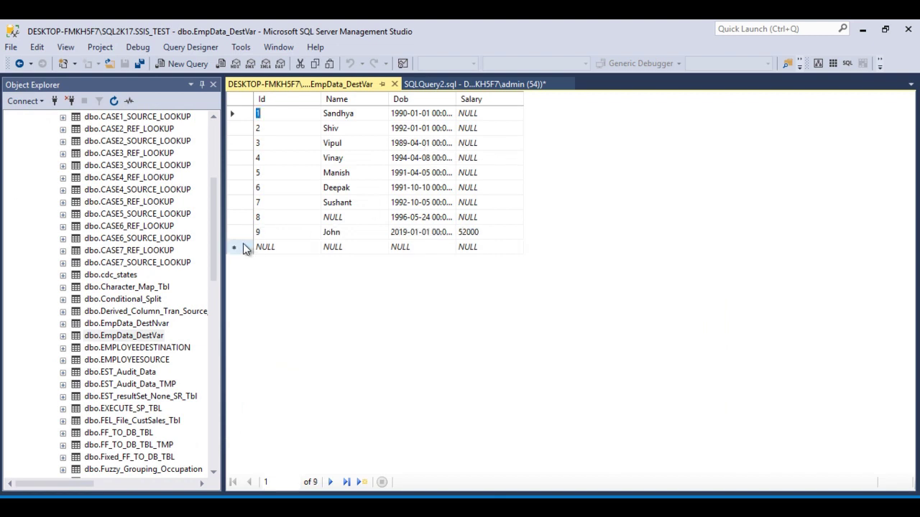
pyautogui.click(243, 238)
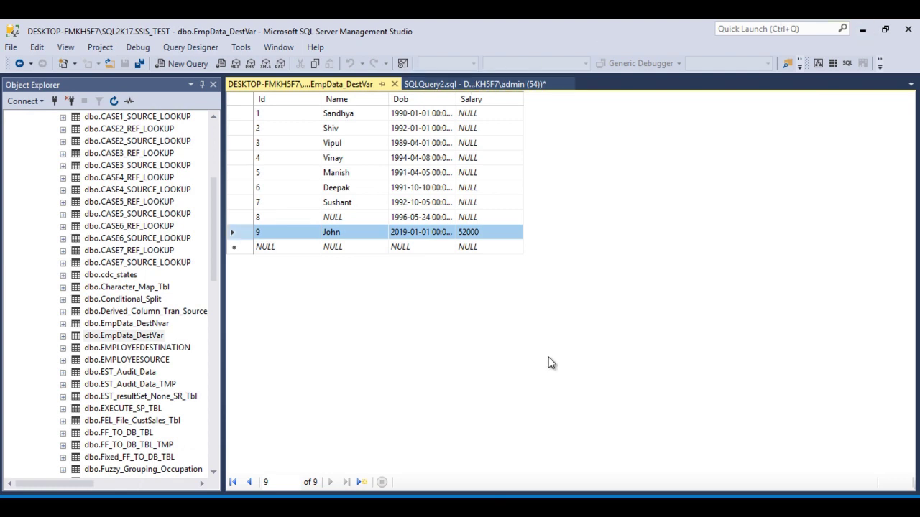
pyautogui.click(357, 129)
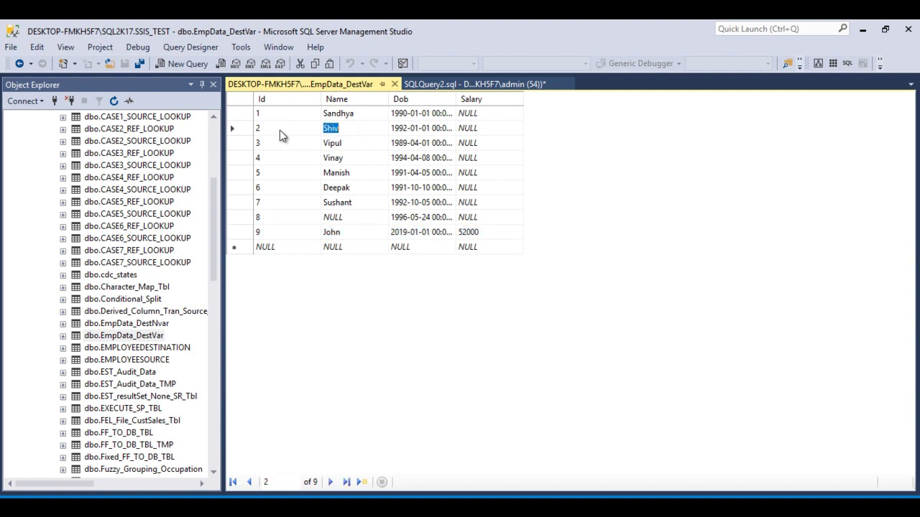
pyautogui.click(345, 129)
# Step: Select the three-line Update statement in the SQLQuery2.sql script for copying
pyautogui.click(475, 85)
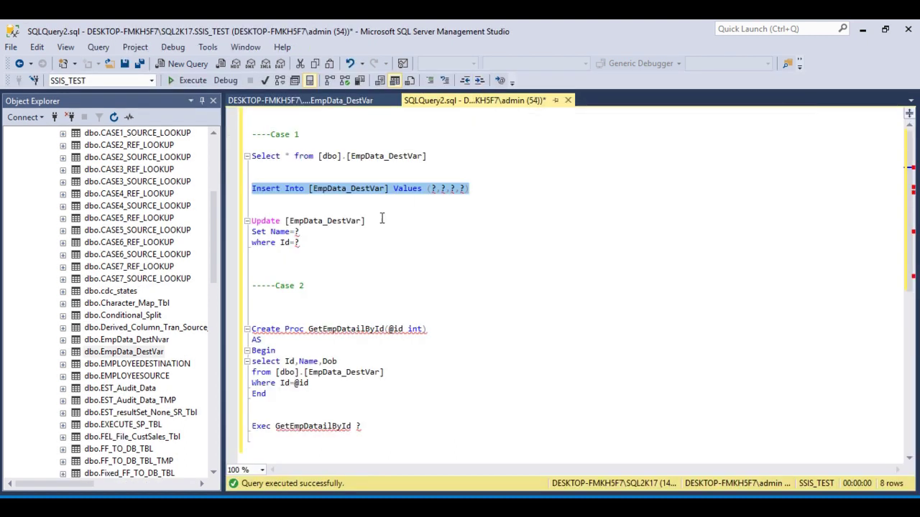
pyautogui.click(314, 249)
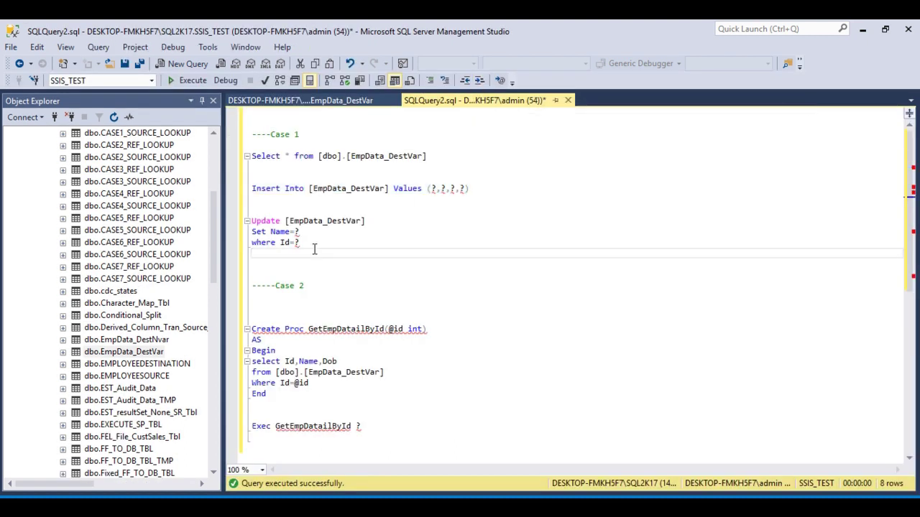
pyautogui.hotkey('shift', 'Up')
pyautogui.hotkey('shift', 'Up')
pyautogui.hotkey('shift', 'Up')
pyautogui.hotkey('ctrl', 'c')
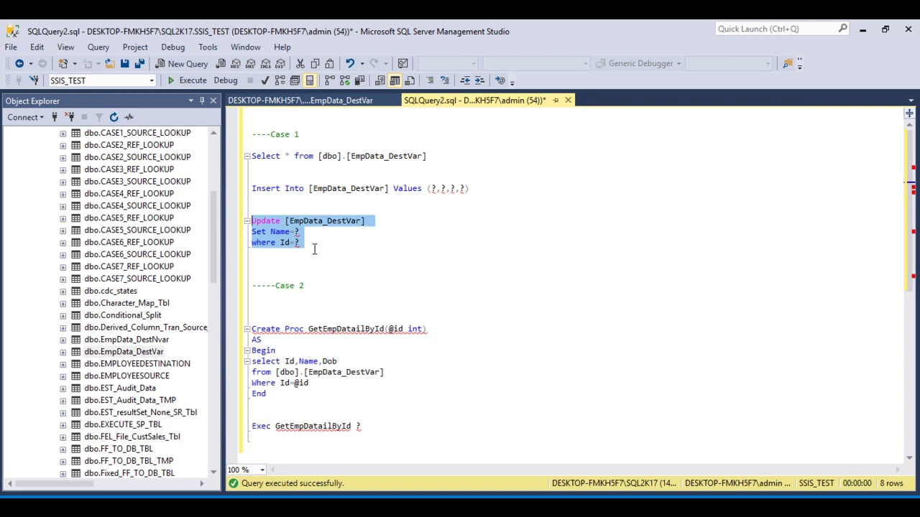
# Step: Replace the task's SQL statement with Update [EmpData_DestVar] Set Name=? where Id=?
pyautogui.click(507, 495)
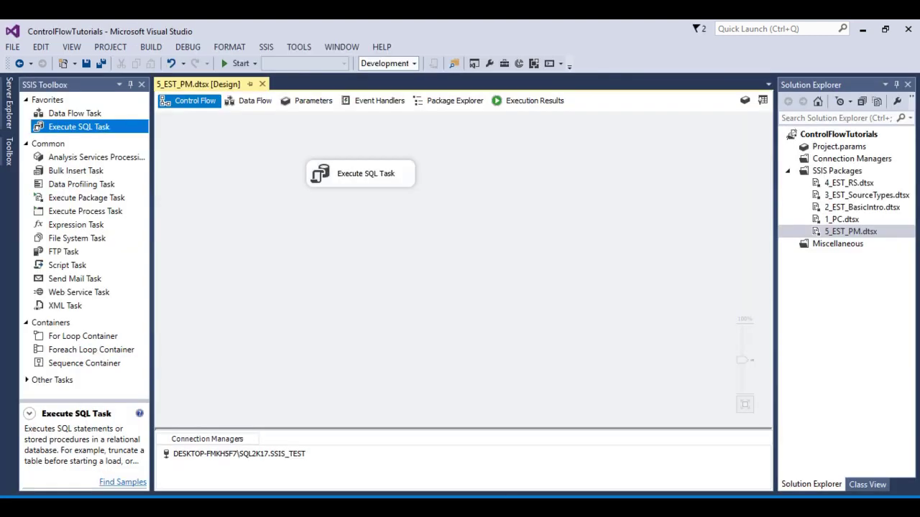
pyautogui.doubleClick(322, 173)
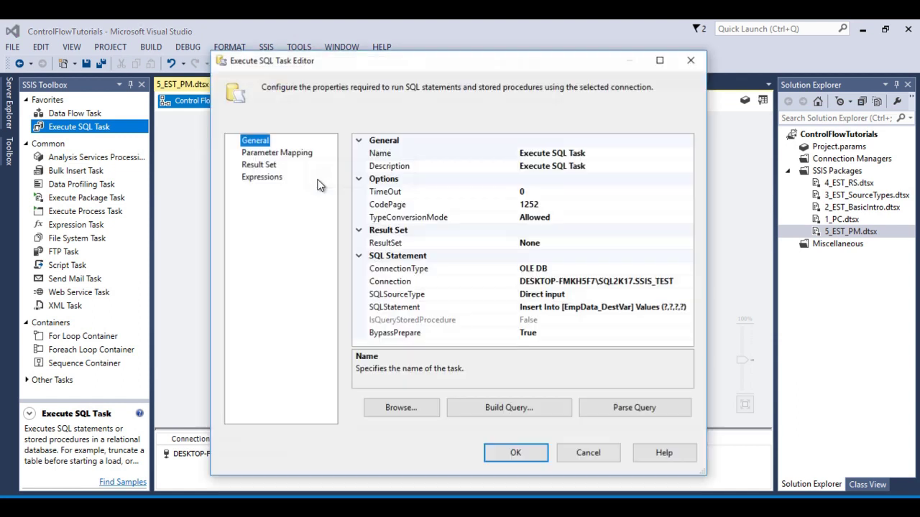
pyautogui.click(634, 308)
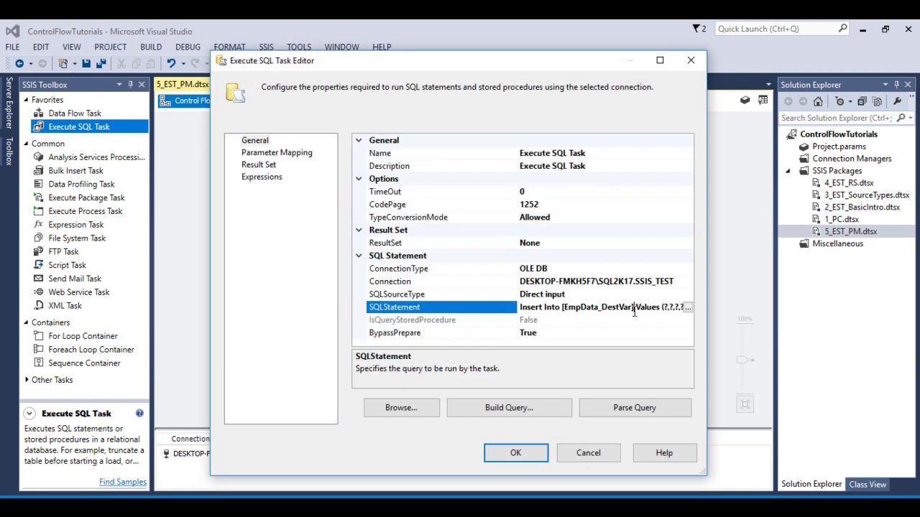
pyautogui.click(686, 308)
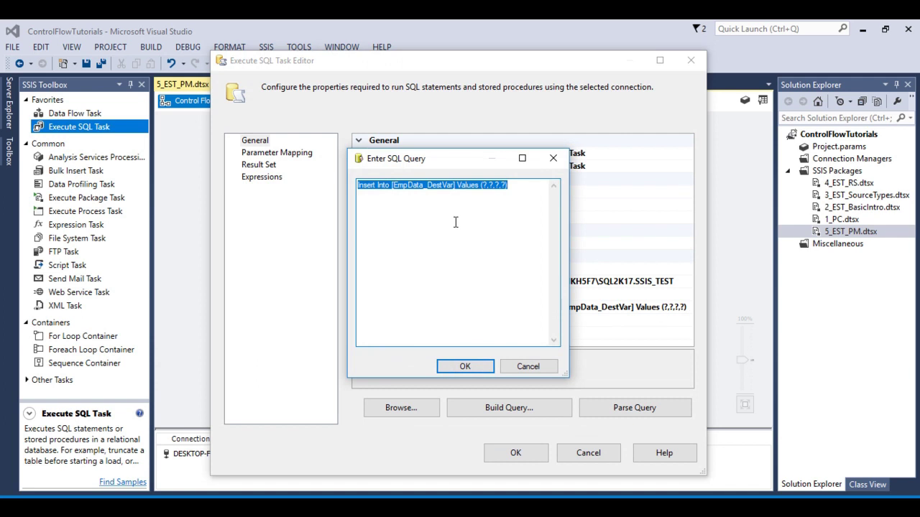
pyautogui.hotkey('ctrl', 'v')
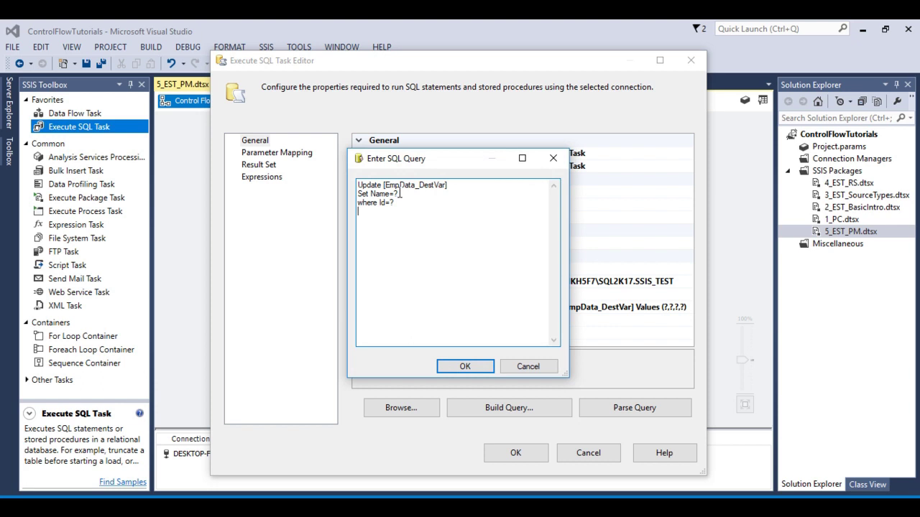
pyautogui.click(456, 366)
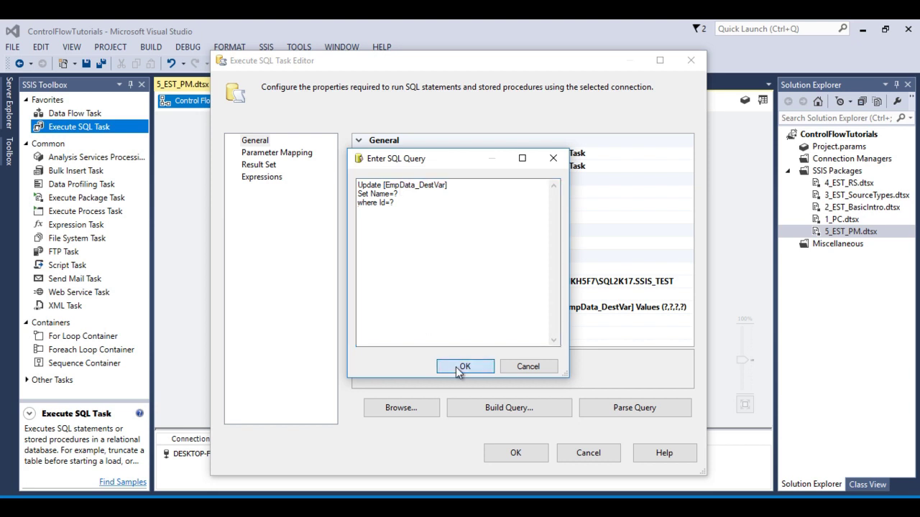
# Step: Show the task's parameter mappings and select the User::DOB mapping
pyautogui.click(284, 156)
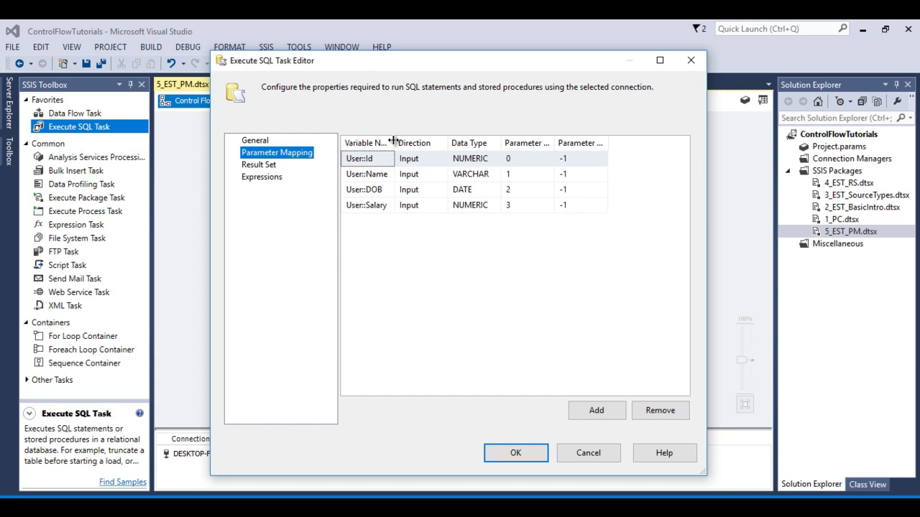
pyautogui.moveTo(393, 142); pyautogui.dragTo(436, 142)
pyautogui.click(401, 189)
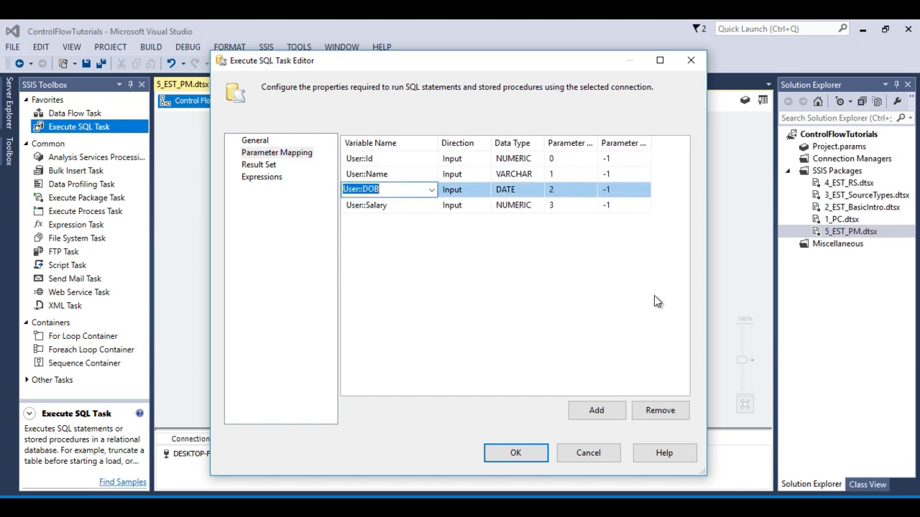
# Step: Remove the DOB and Salary mappings, name User::Id parameter 1 and User::Name parameter 0
pyautogui.click(659, 411)
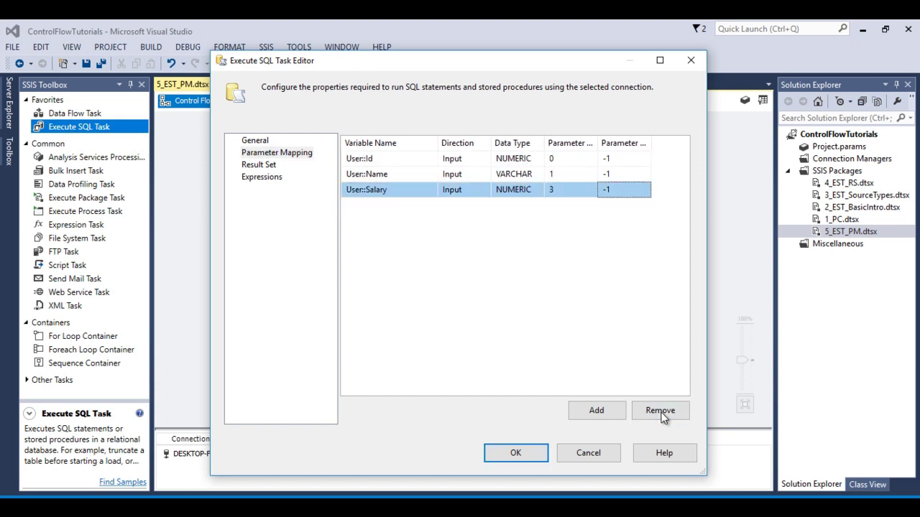
pyautogui.click(660, 412)
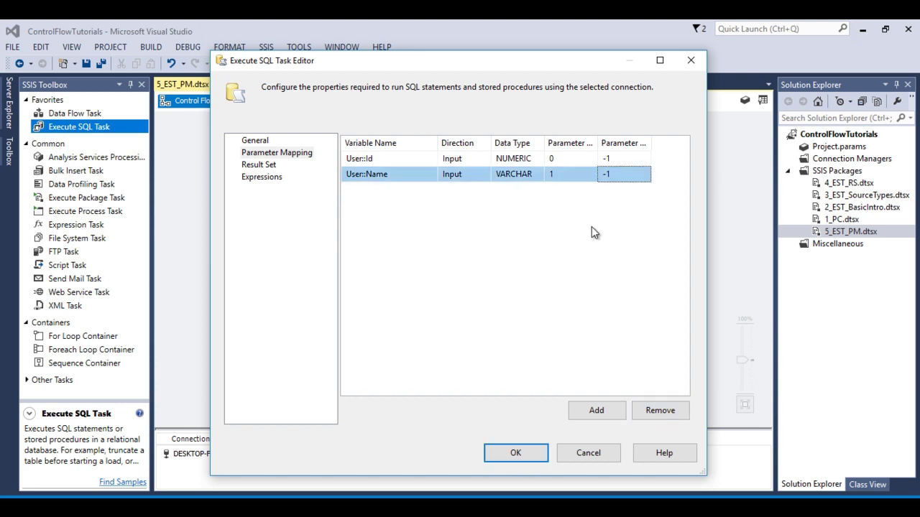
pyautogui.click(427, 159)
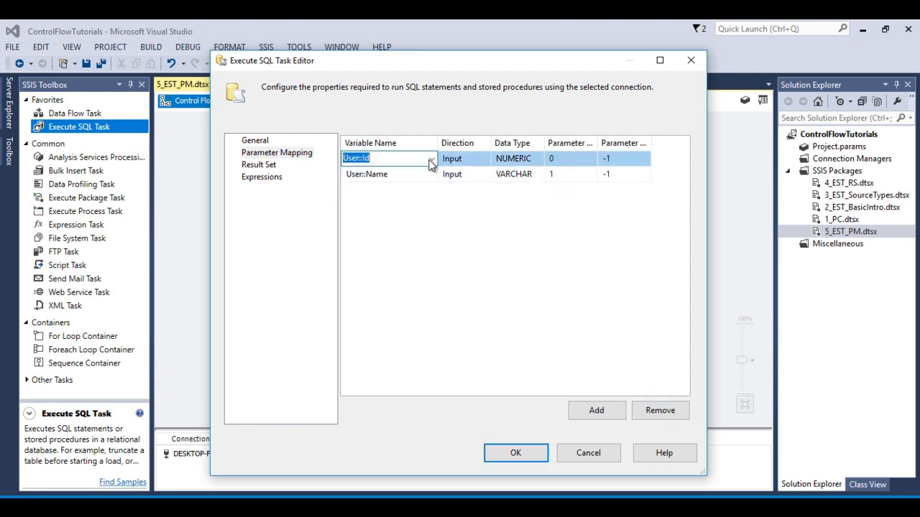
pyautogui.click(410, 189)
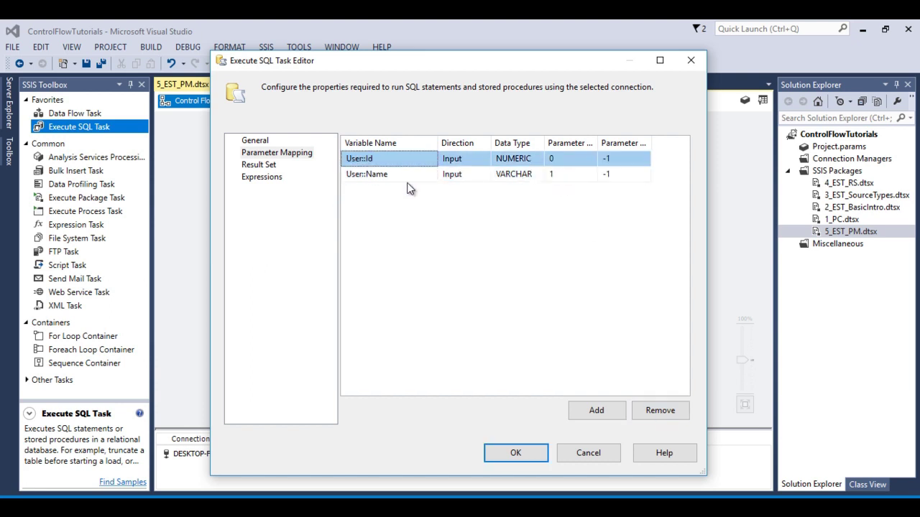
pyautogui.click(564, 160)
pyautogui.write('1')
pyautogui.click(568, 173)
pyautogui.doubleClick(568, 174)
pyautogui.write('0')
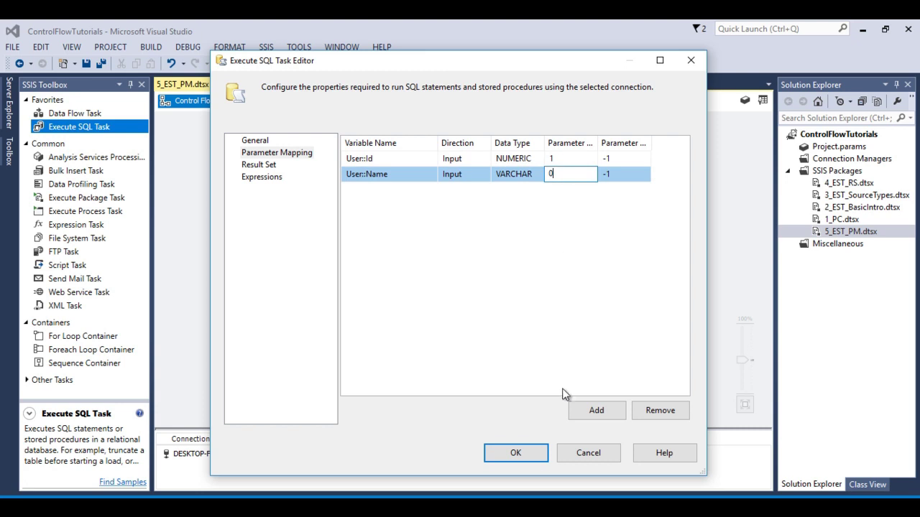
pyautogui.click(532, 456)
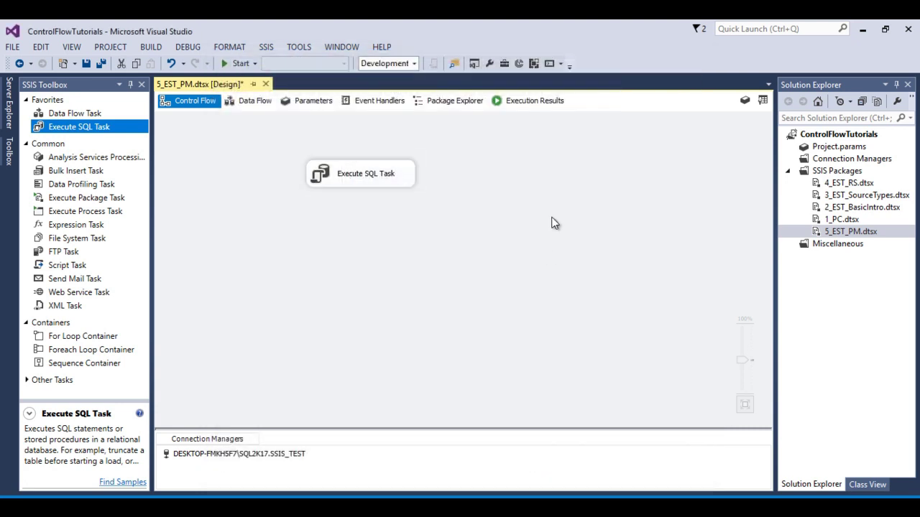
# Step: In the package Variables list, set Name to a new full name and Id to 2
pyautogui.rightClick(485, 165)
pyautogui.click(511, 204)
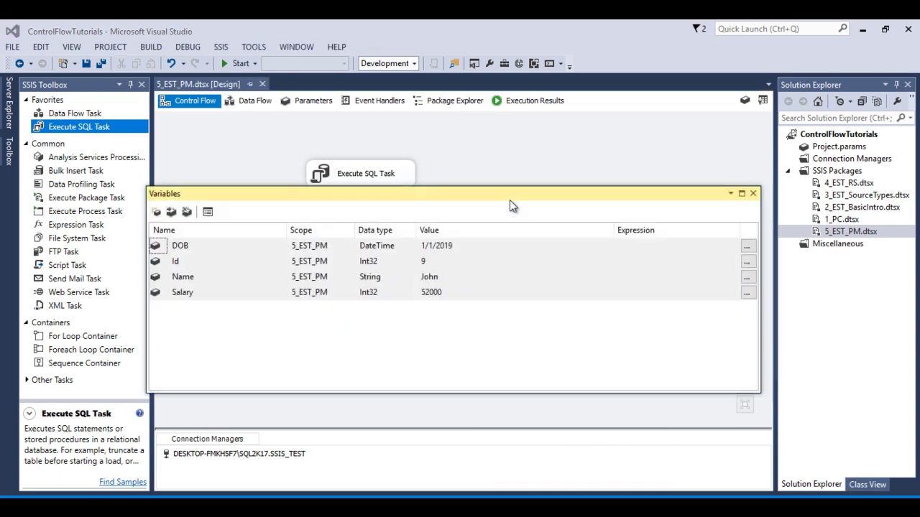
pyautogui.doubleClick(447, 278)
pyautogui.doubleClick(448, 277)
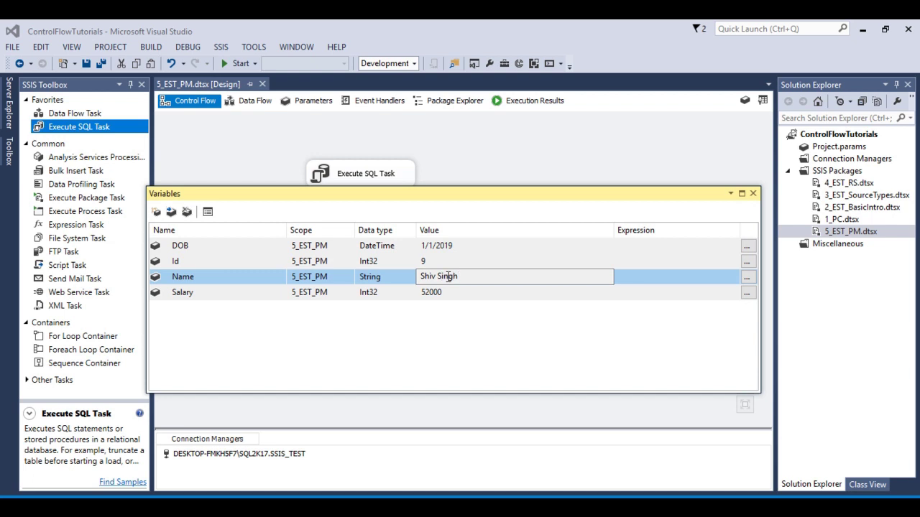
pyautogui.press('Up')
pyautogui.write('2')
pyautogui.press('Down')
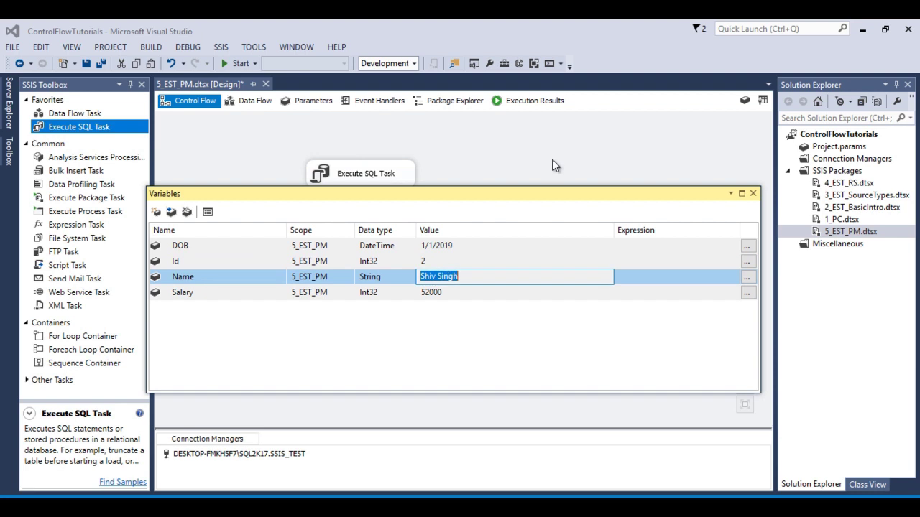
# Step: Save the package, run it successfully, then switch to Management Studio
pyautogui.click(752, 193)
pyautogui.hotkey('ctrl', 's')
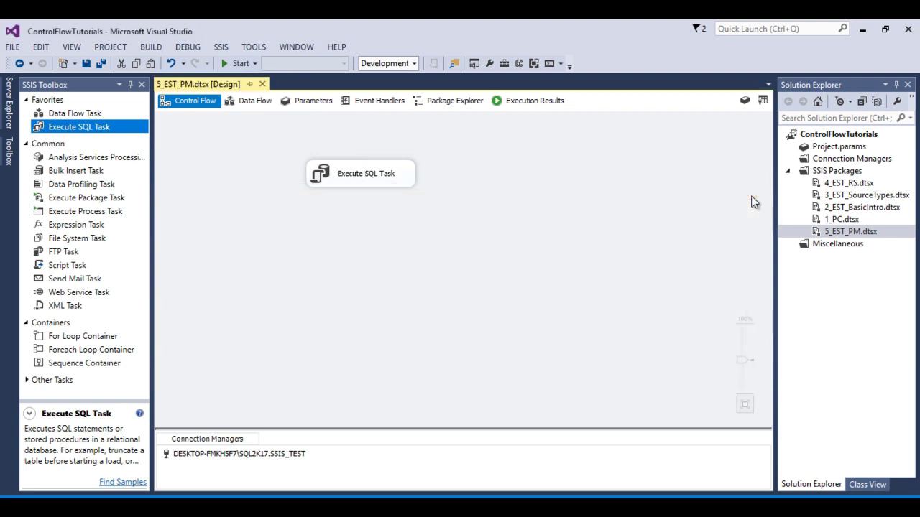
pyautogui.click(228, 63)
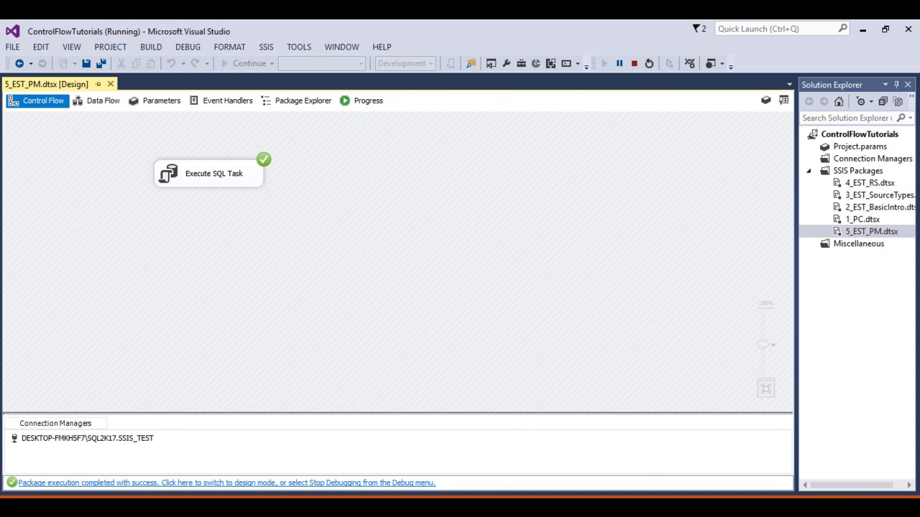
pyautogui.hotkey('alt', 'Tab')
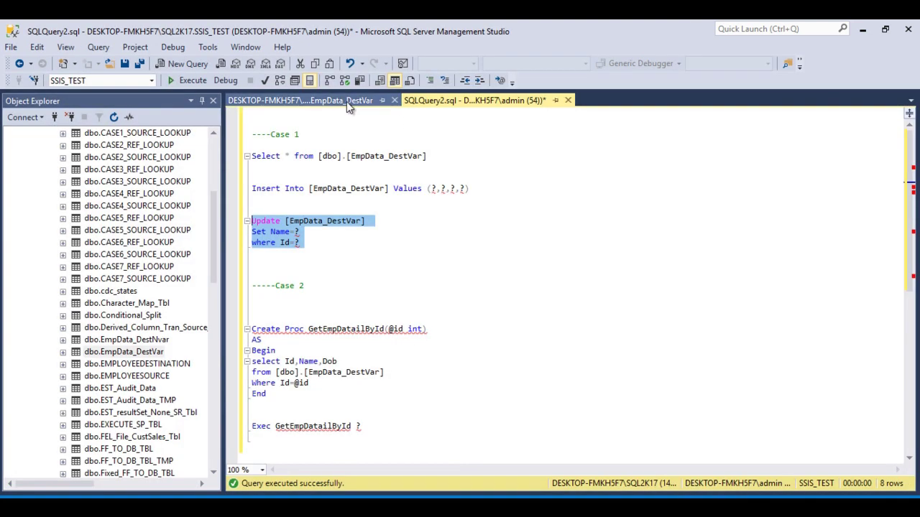
pyautogui.click(347, 101)
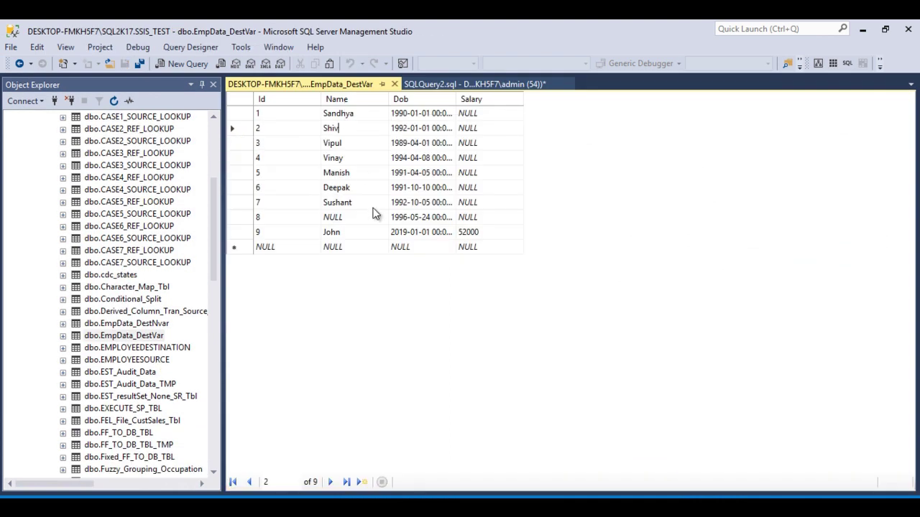
pyautogui.hotkey('ctrl', 'r')
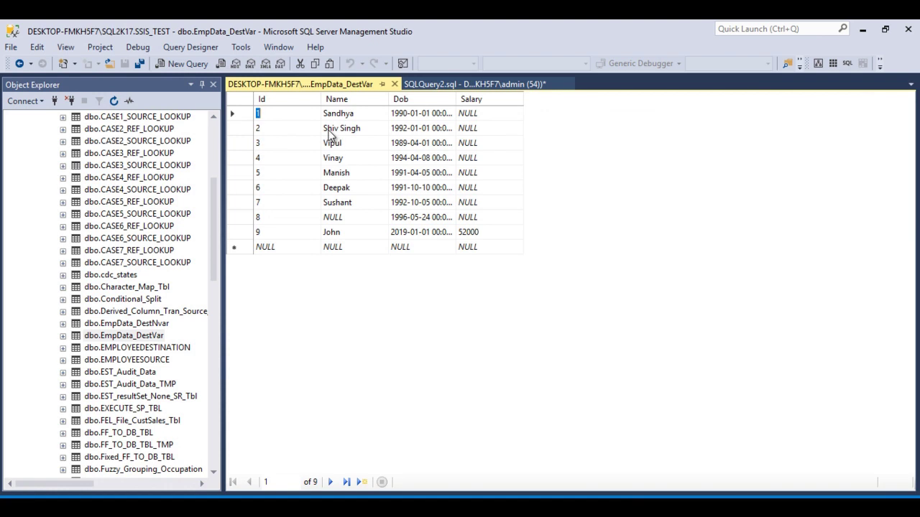
pyautogui.click(241, 130)
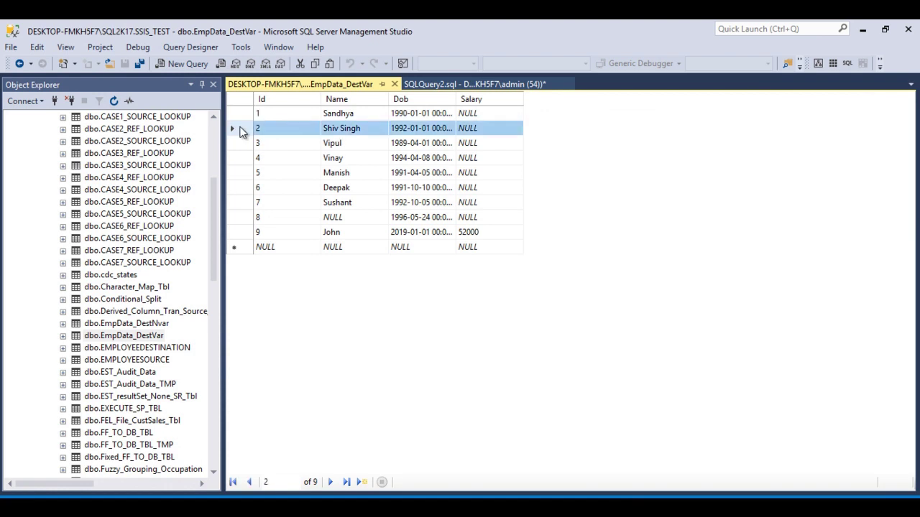
pyautogui.click(478, 84)
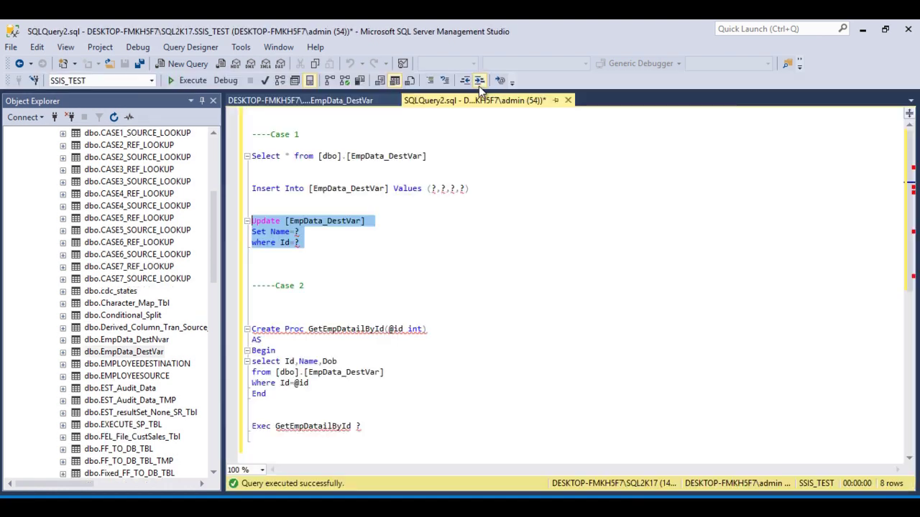
# Step: Execute the CREATE PROC script to create the GetEmpDatailById procedure
pyautogui.click(309, 309)
pyautogui.press('Up')
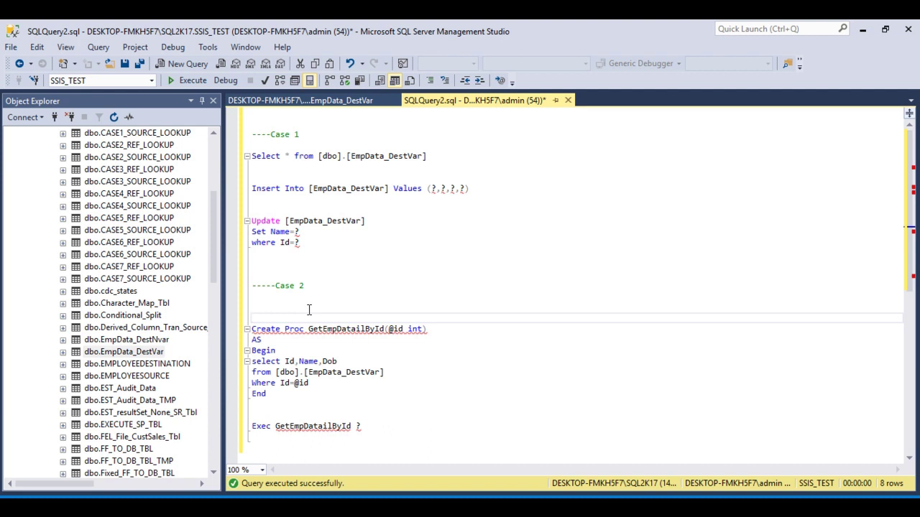
pyautogui.hotkey('shift', 'Down')
pyautogui.hotkey('shift', 'Down')
pyautogui.hotkey('shift', 'Down')
pyautogui.hotkey('shift', 'Down')
pyautogui.hotkey('shift', 'Down')
pyautogui.hotkey('shift', 'Down')
pyautogui.hotkey('shift', 'Down')
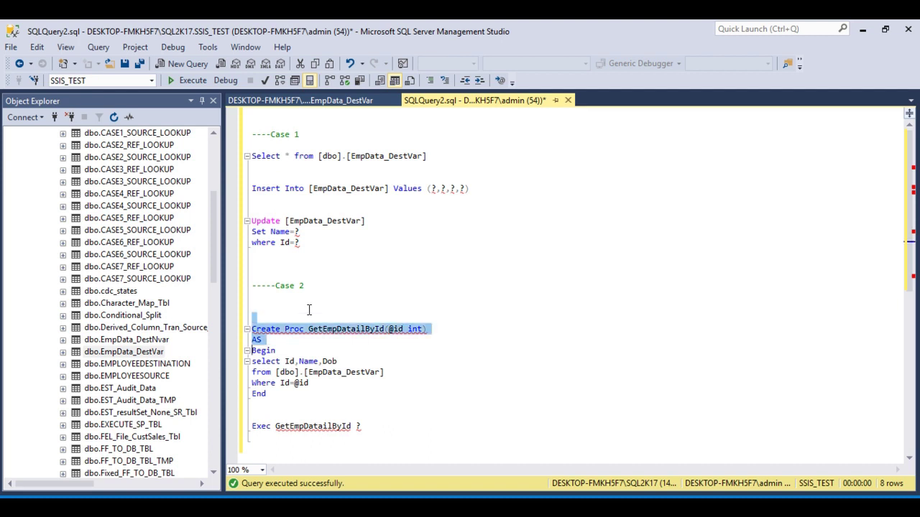
pyautogui.hotkey('shift', 'End')
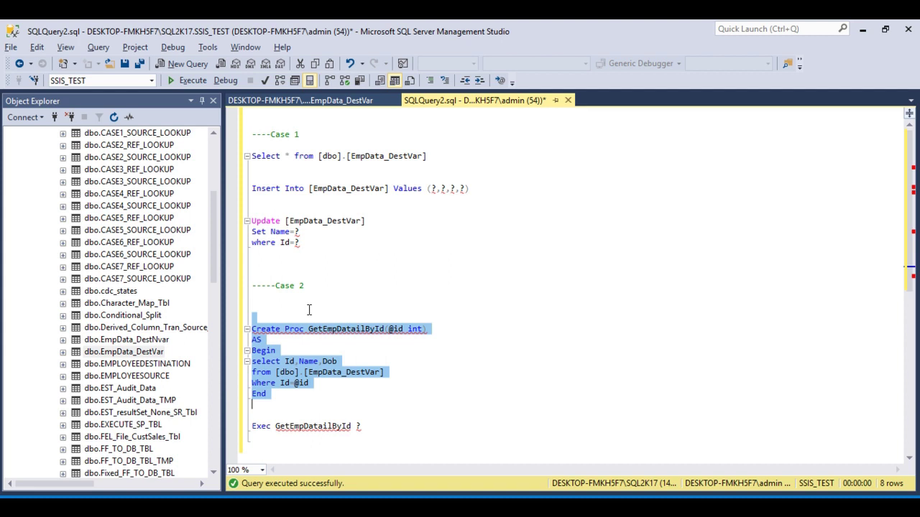
pyautogui.press('F5')
# Step: Test the procedure by running Exec GetEmpDatailById 1 to return employee 1's row
pyautogui.hotkey('ctrl', 'r')
pyautogui.hotkey('ctrl', 'End')
pyautogui.press('Return')
pyautogui.hotkey('shift', 'Up')
pyautogui.hotkey('ctrl', 'c')
pyautogui.press('End')
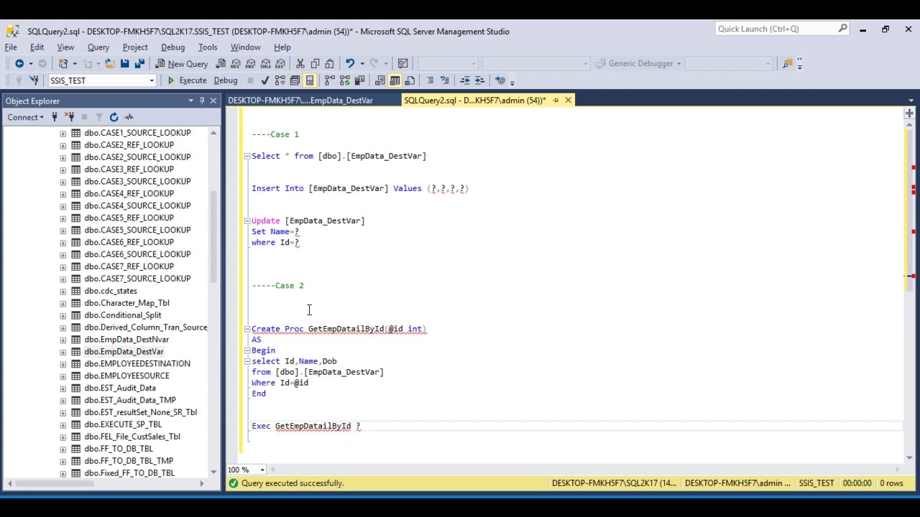
pyautogui.press('BackSpace')
pyautogui.write('1')
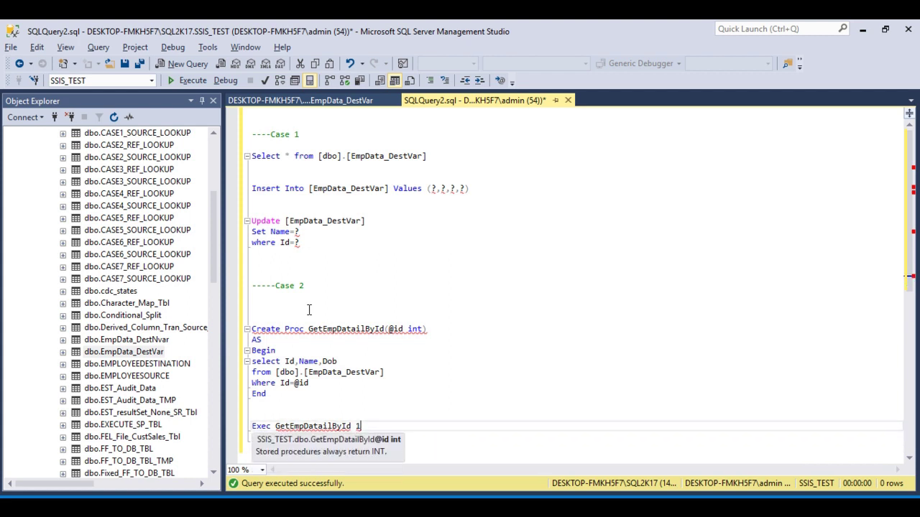
pyautogui.press('Home')
pyautogui.hotkey('shift', 'End')
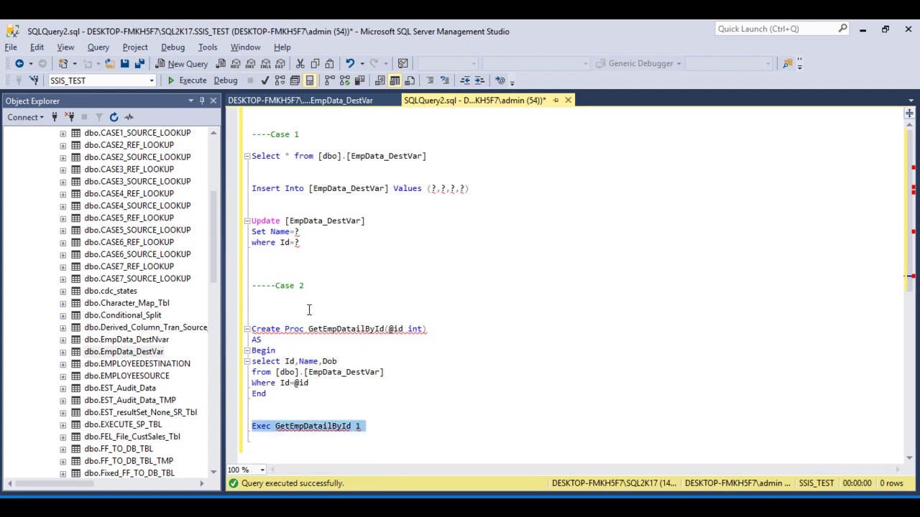
pyautogui.press('F5')
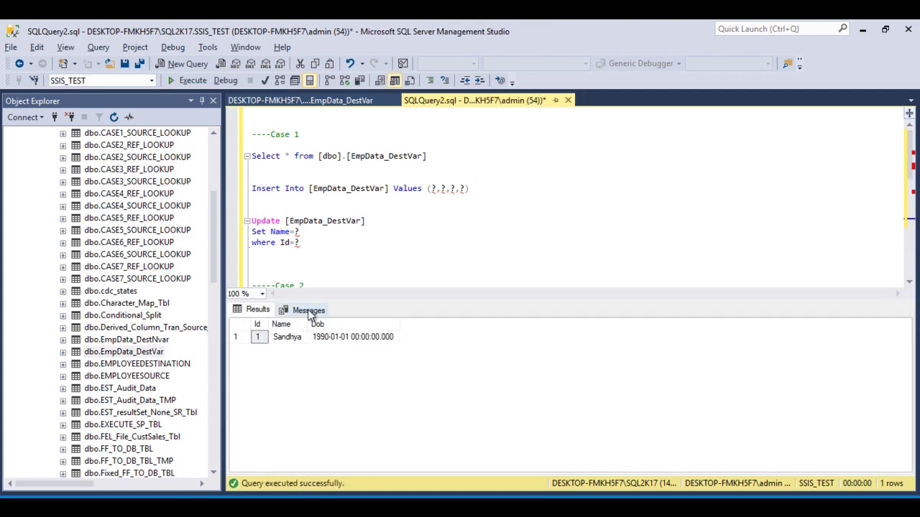
# Step: Restore the ? placeholder in the Exec statement, select it, and return to Visual Studio
pyautogui.press('End')
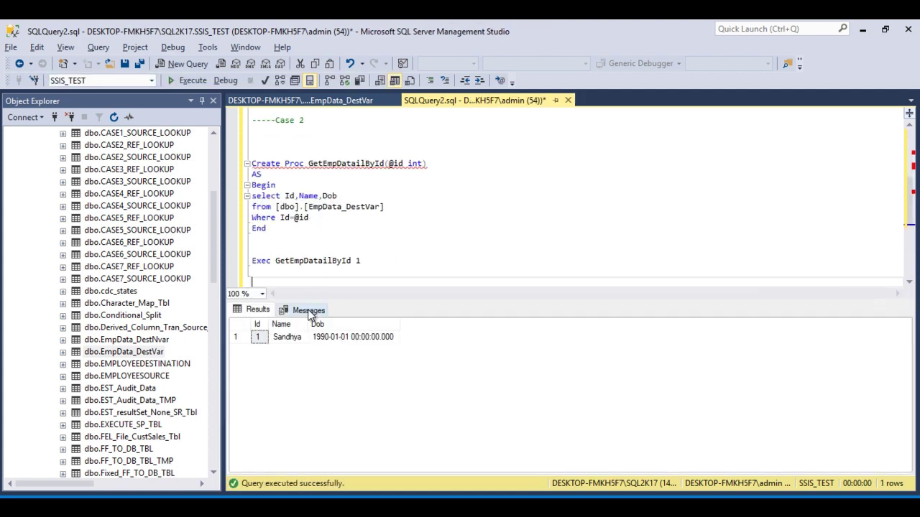
pyautogui.press('BackSpace')
pyautogui.write('?')
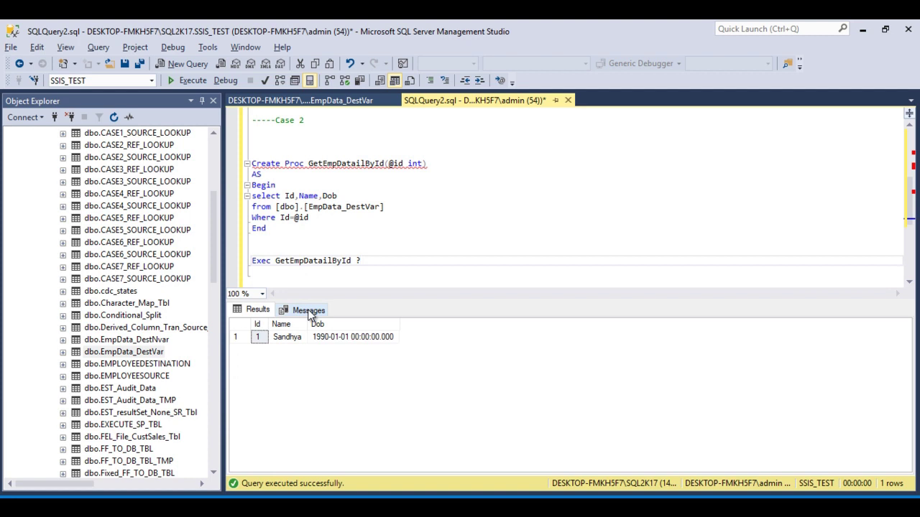
pyautogui.hotkey('shift', 'Home')
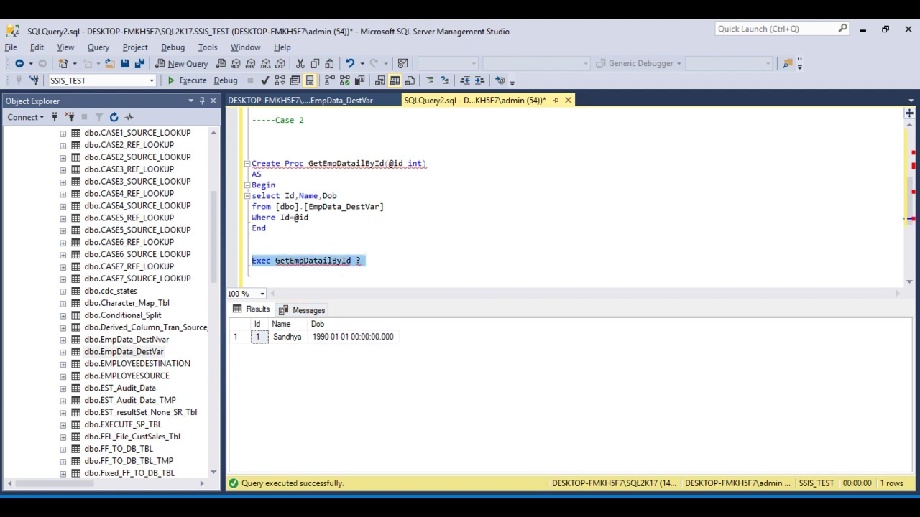
pyautogui.hotkey('alt', 'Tab')
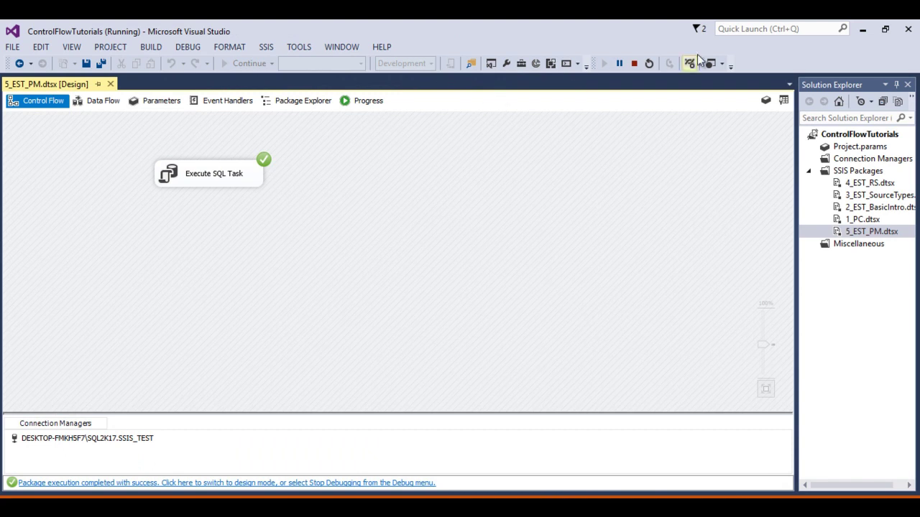
# Step: Stop debugging and replace the Execute SQL Task's UPDATE statement with Exec GetEmpDatailById ?
pyautogui.click(634, 63)
pyautogui.doubleClick(328, 183)
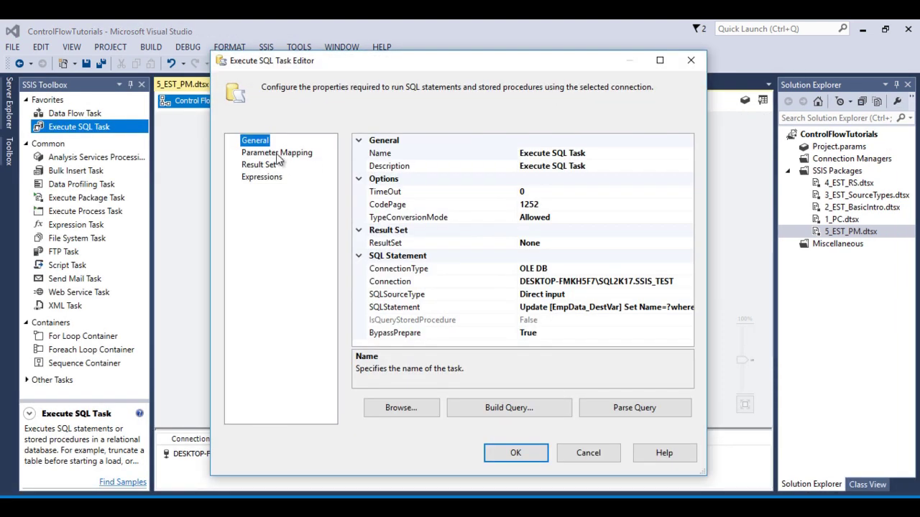
pyautogui.click(688, 306)
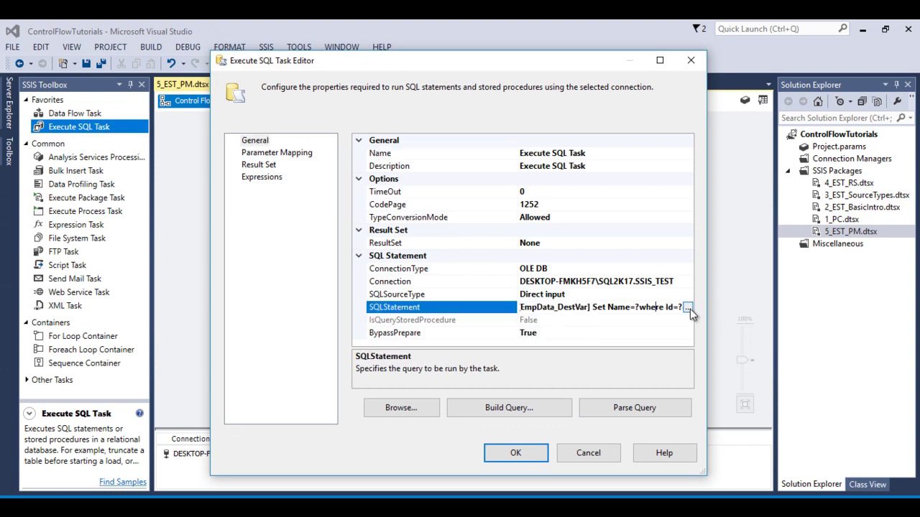
pyautogui.click(688, 307)
pyautogui.hotkey('ctrl', 'v')
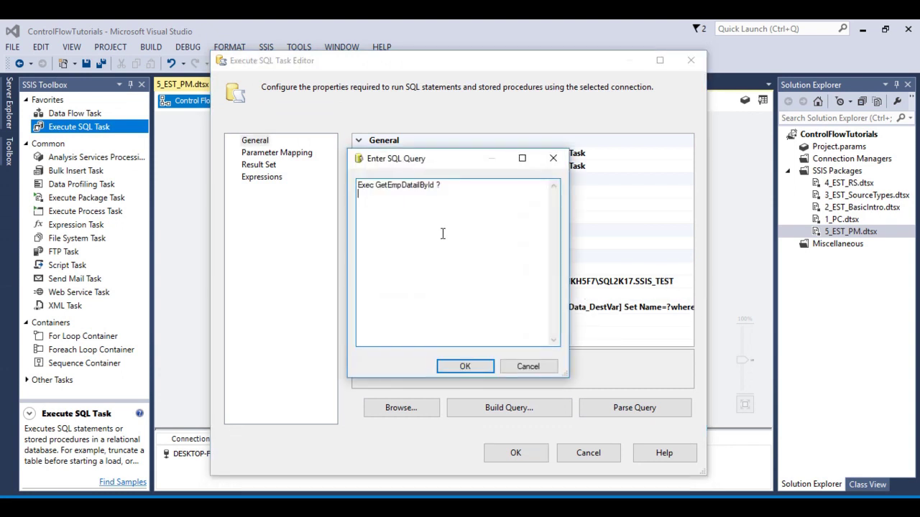
pyautogui.click(464, 367)
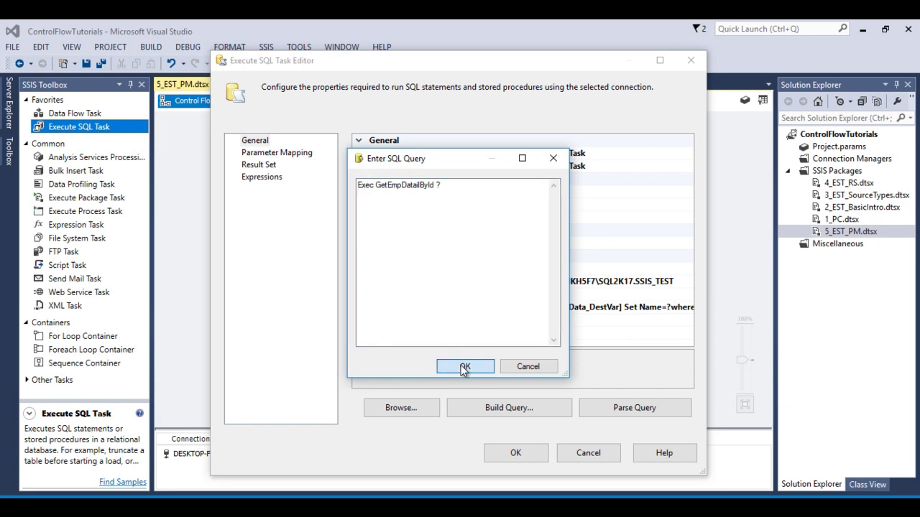
pyautogui.click(269, 155)
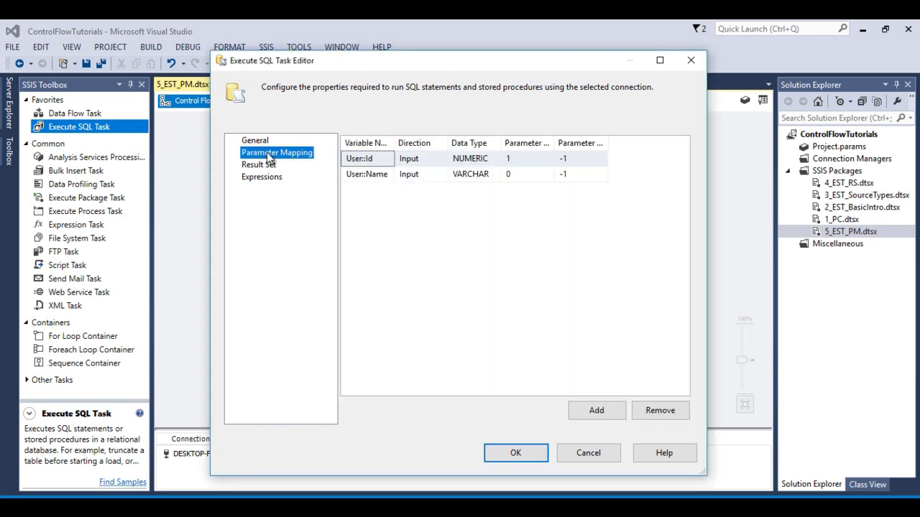
# Step: Delete the User::Name parameter mapping and add three result set rows named 0, 1, 2
pyautogui.click(415, 174)
pyautogui.press('Delete')
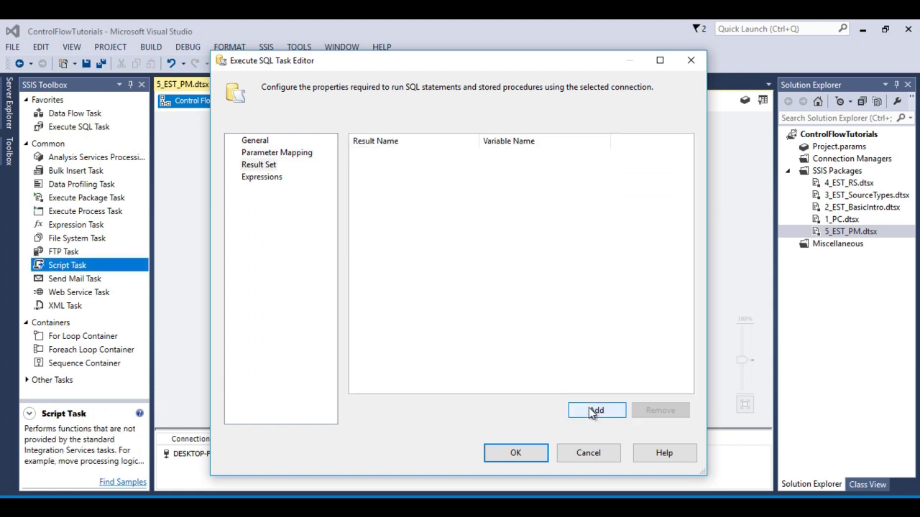
pyautogui.click(592, 414)
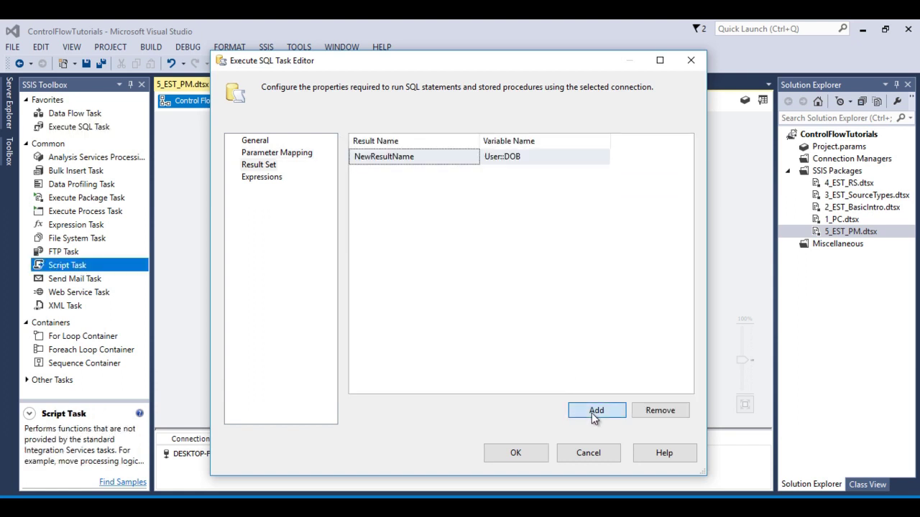
pyautogui.click(591, 413)
pyautogui.click(425, 155)
pyautogui.write('0')
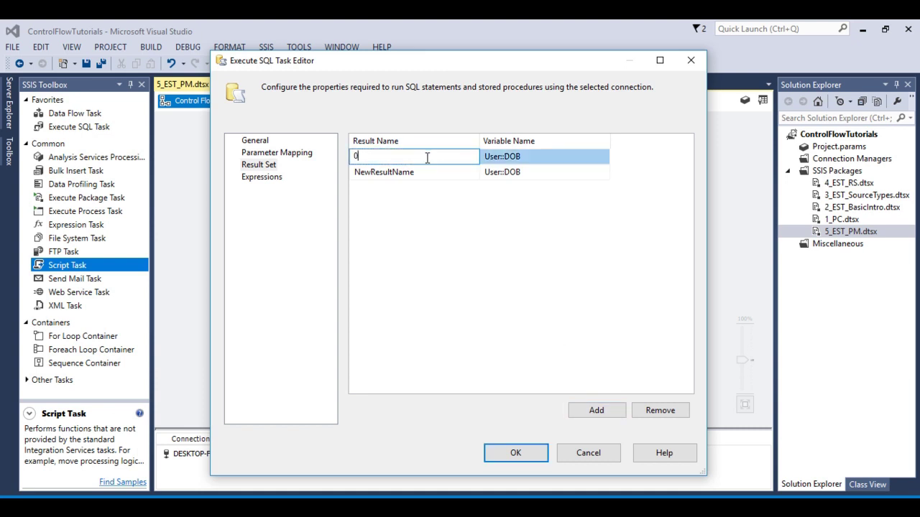
pyautogui.press('Return')
pyautogui.write('1')
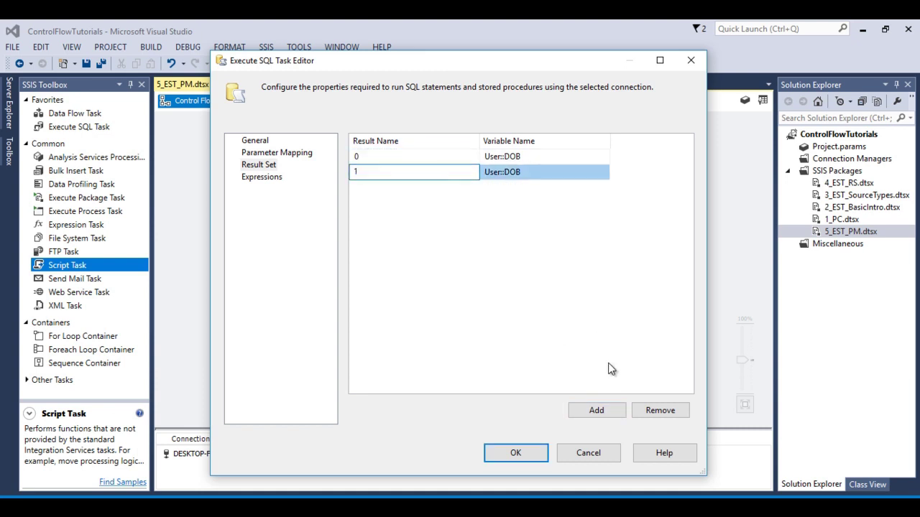
pyautogui.click(590, 412)
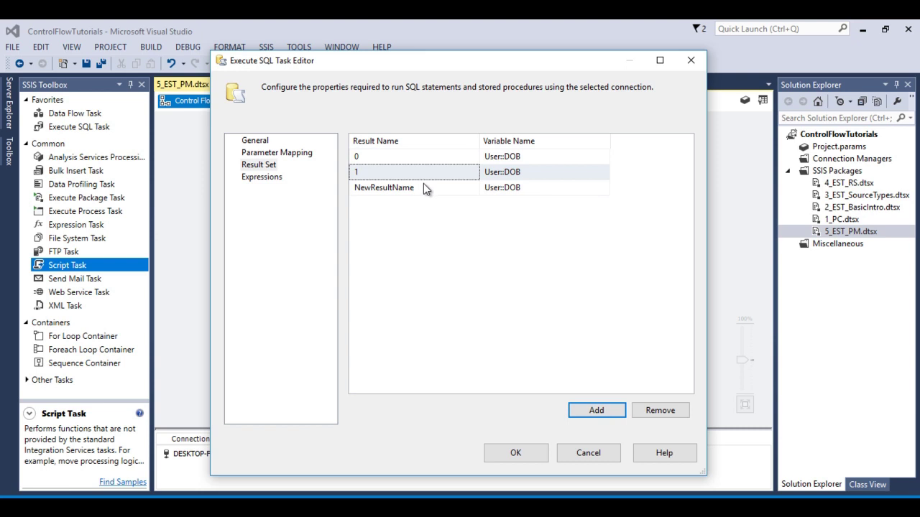
pyautogui.click(424, 185)
pyautogui.write('2')
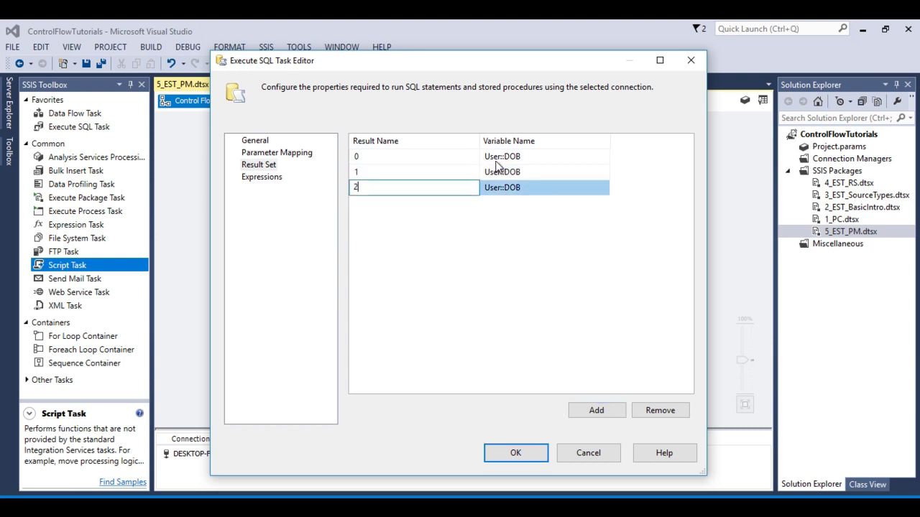
# Step: Map results 0, 1, 2 to User::Id, User::Name and User::DOB, and apply
pyautogui.click(606, 157)
pyautogui.click(606, 158)
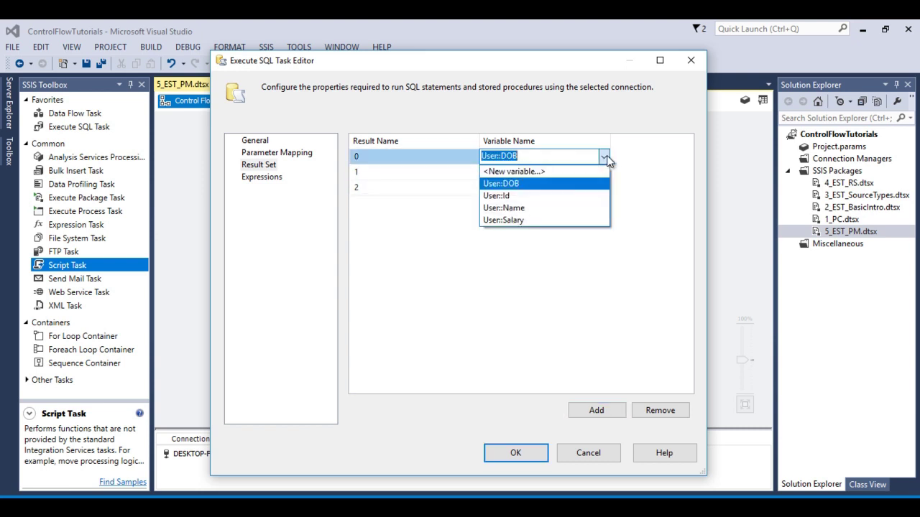
pyautogui.click(573, 196)
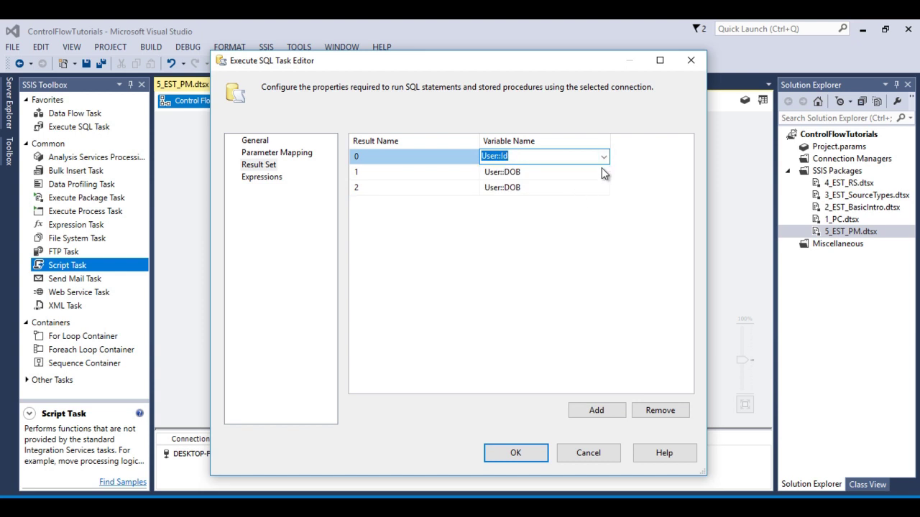
pyautogui.click(604, 172)
pyautogui.click(603, 172)
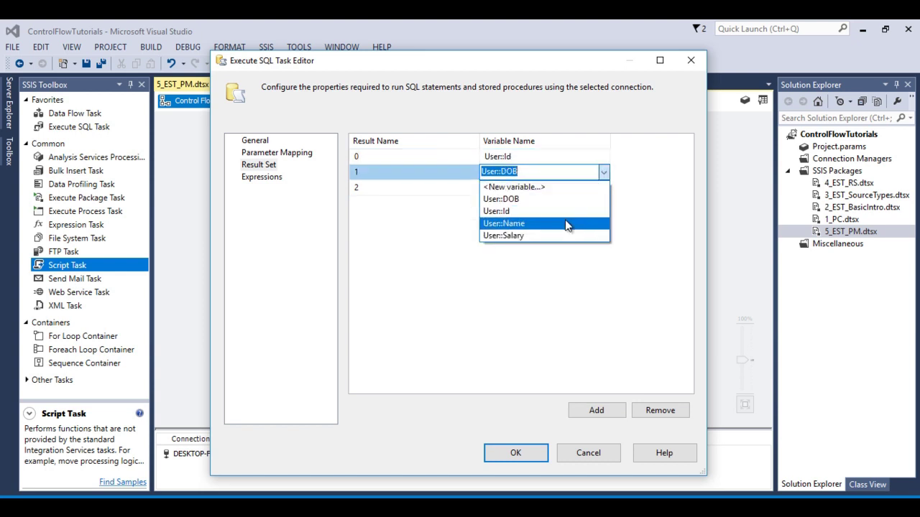
pyautogui.click(566, 224)
pyautogui.click(606, 191)
pyautogui.click(606, 192)
pyautogui.click(606, 191)
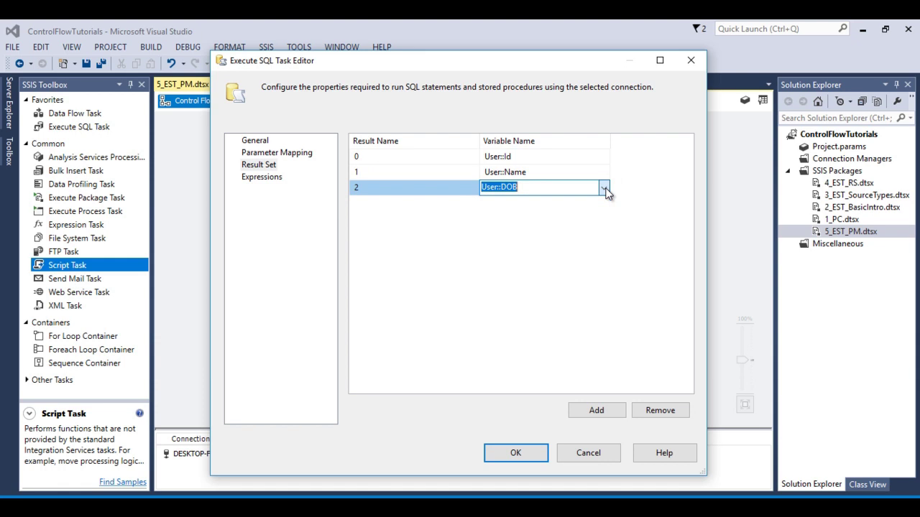
pyautogui.click(503, 454)
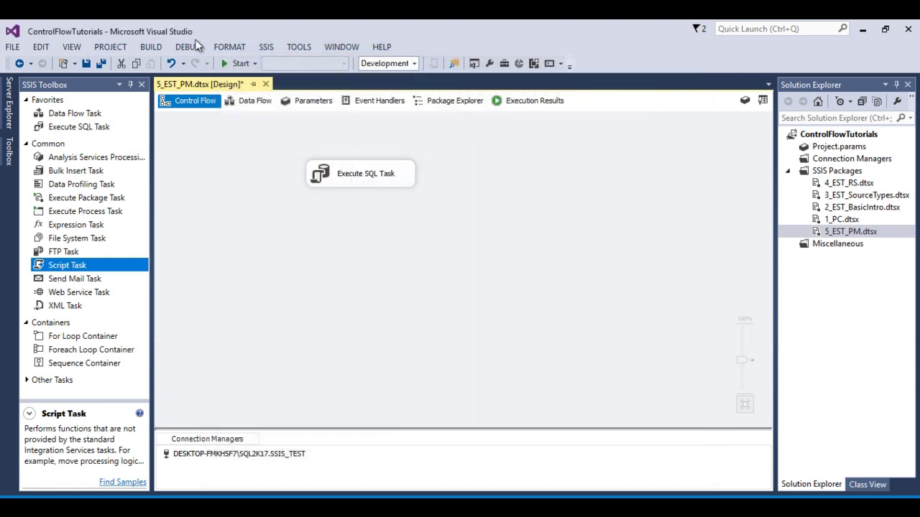
# Step: Save all, add a Script Task, and connect the Execute SQL Task to it
pyautogui.click(102, 64)
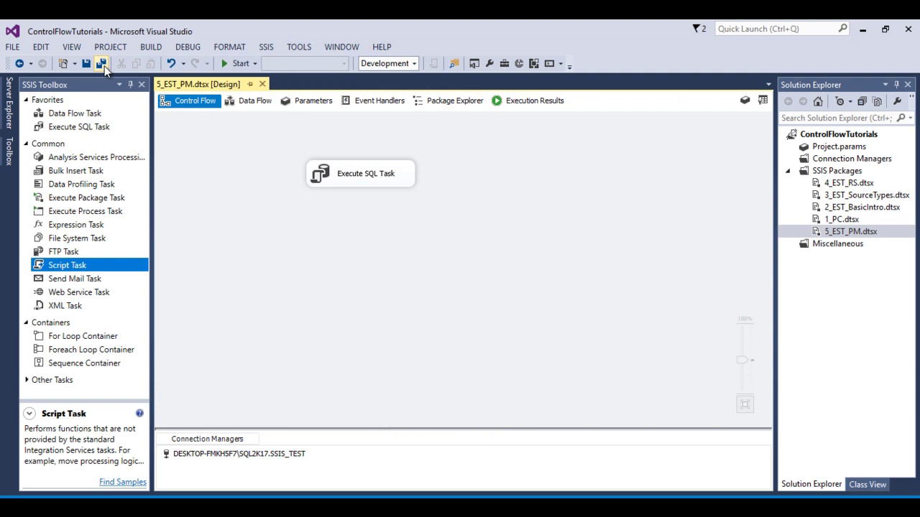
pyautogui.moveTo(55, 268); pyautogui.dragTo(406, 248)
pyautogui.click(344, 180)
pyautogui.moveTo(367, 200); pyautogui.dragTo(427, 261)
# Step: Set the Script Task's ReadOnlyVariables to User::DOB and User::Name
pyautogui.doubleClick(393, 250)
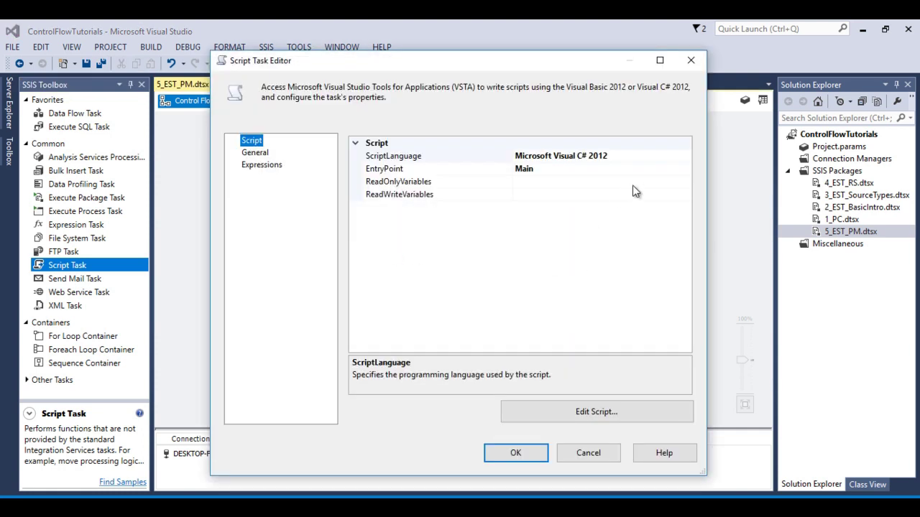
pyautogui.click(633, 186)
pyautogui.click(688, 182)
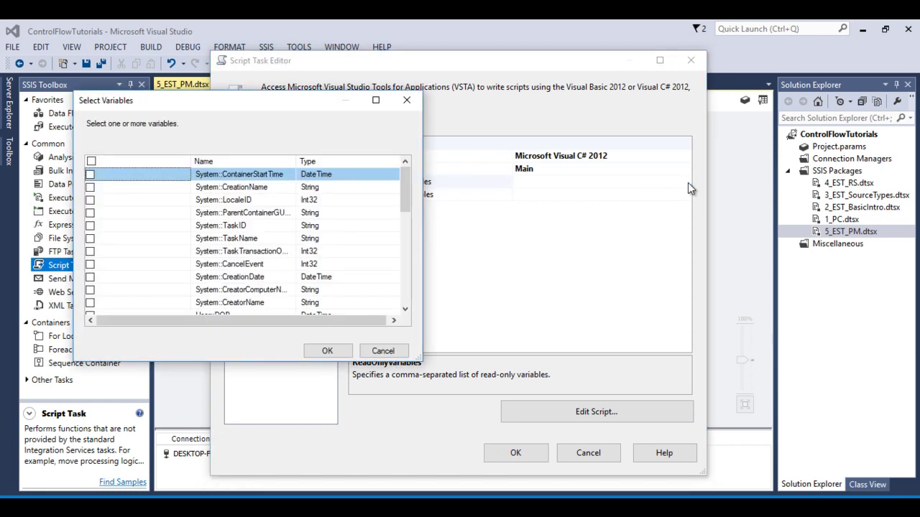
pyautogui.click(405, 309)
pyautogui.click(405, 309)
pyautogui.click(404, 309)
pyautogui.click(124, 273)
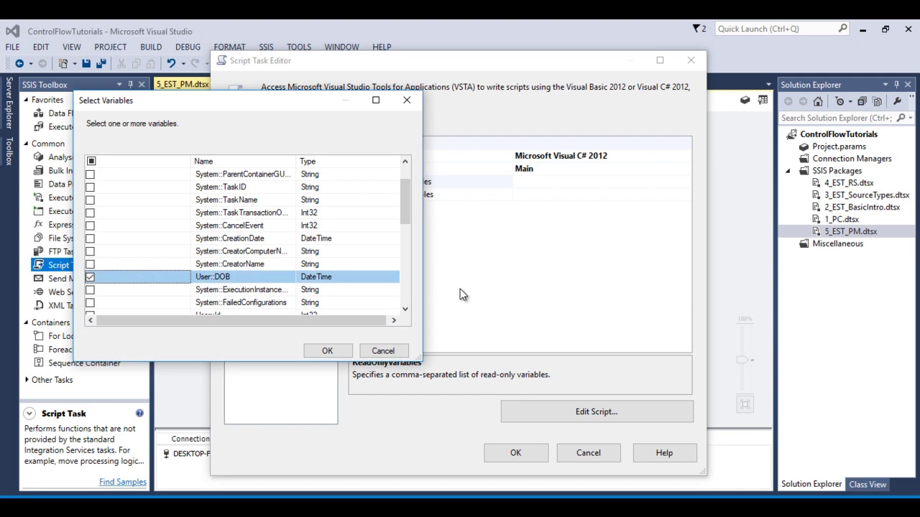
pyautogui.click(404, 299)
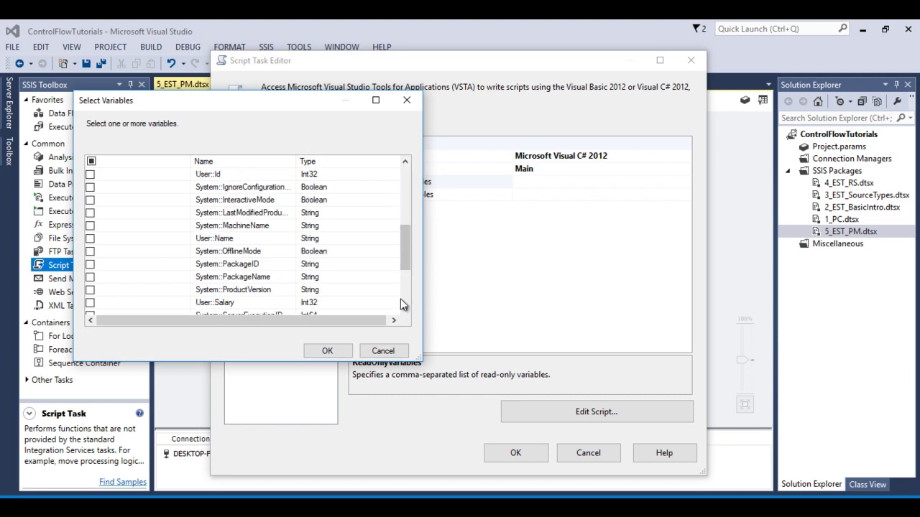
pyautogui.click(144, 239)
pyautogui.click(326, 350)
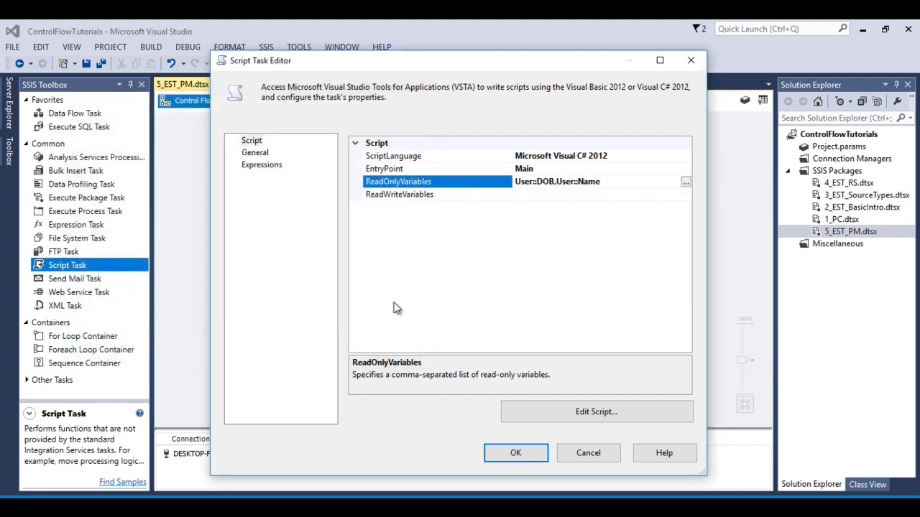
# Step: Open the Script Task's C# code and start a new line under the TODO comment
pyautogui.click(467, 181)
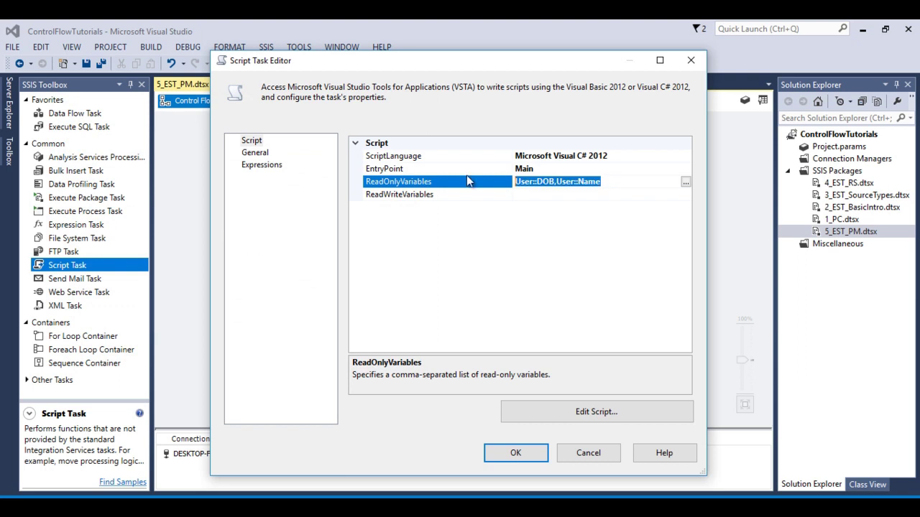
pyautogui.click(619, 417)
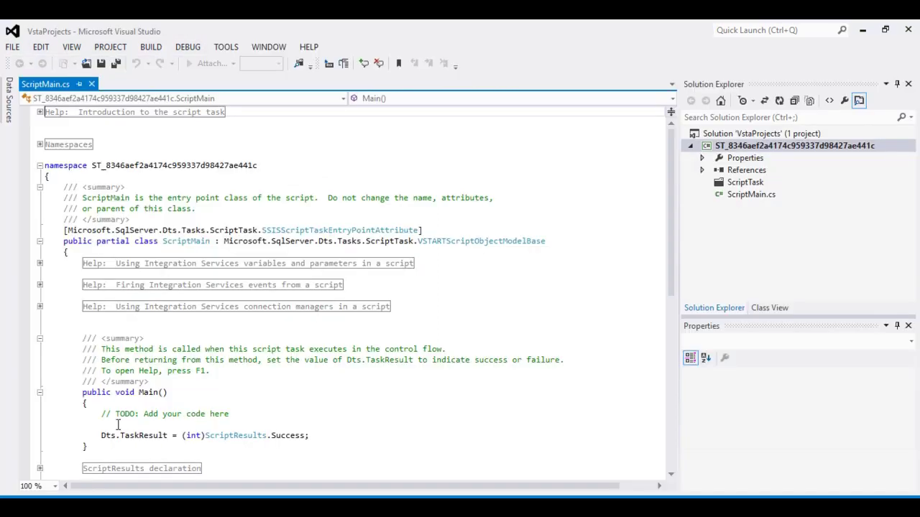
pyautogui.click(118, 425)
# Step: Write MessageBox.Show(Dts.Variables["User::DOB"].Value.ToString()); in Main and save the script
pyautogui.write('mess')
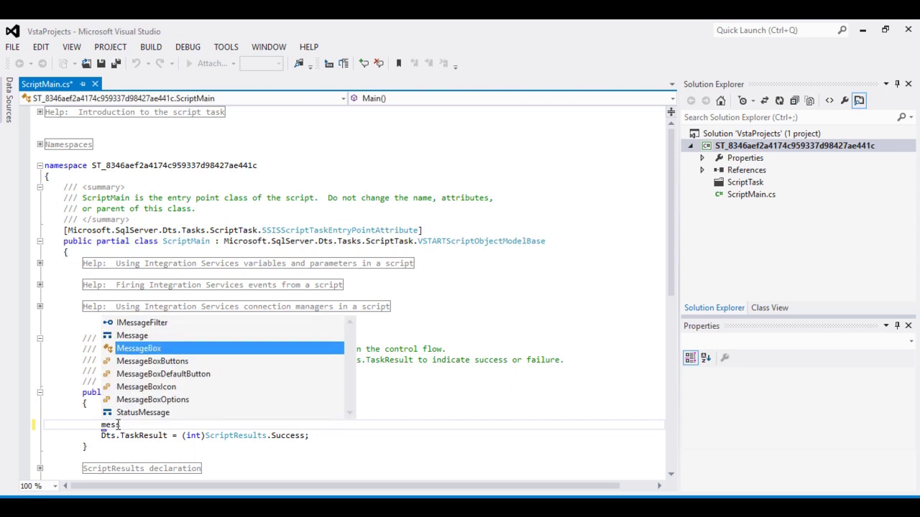
pyautogui.press('Tab')
pyautogui.write('.sh')
pyautogui.press('Tab')
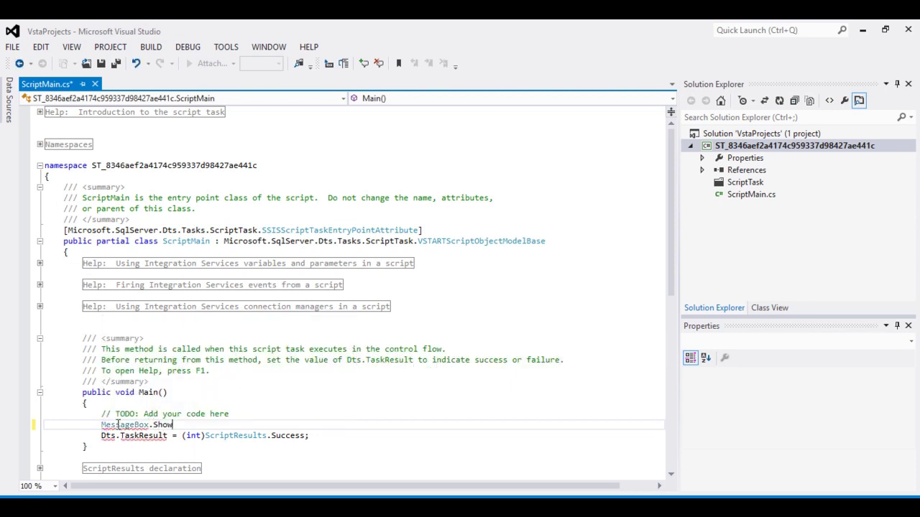
pyautogui.write('()')
pyautogui.write(';')
pyautogui.write('Dts')
pyautogui.write('.V')
pyautogui.press('Down')
pyautogui.press('Tab')
pyautogui.write('["')
pyautogui.write('User::DOB,User::Name"')
pyautogui.hotkey('ctrl', 'shift', 'Left')
pyautogui.hotkey('ctrl', 'shift', 'Left')
pyautogui.hotkey('ctrl', 'shift', 'Left')
pyautogui.press('Delete')
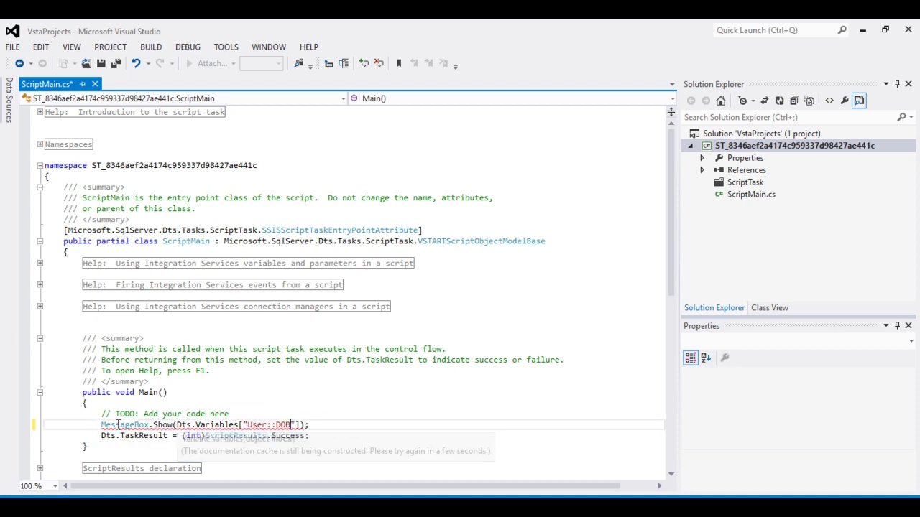
pyautogui.press('Right')
pyautogui.press('Right')
pyautogui.write('.val')
pyautogui.press('Tab')
pyautogui.write('.to')
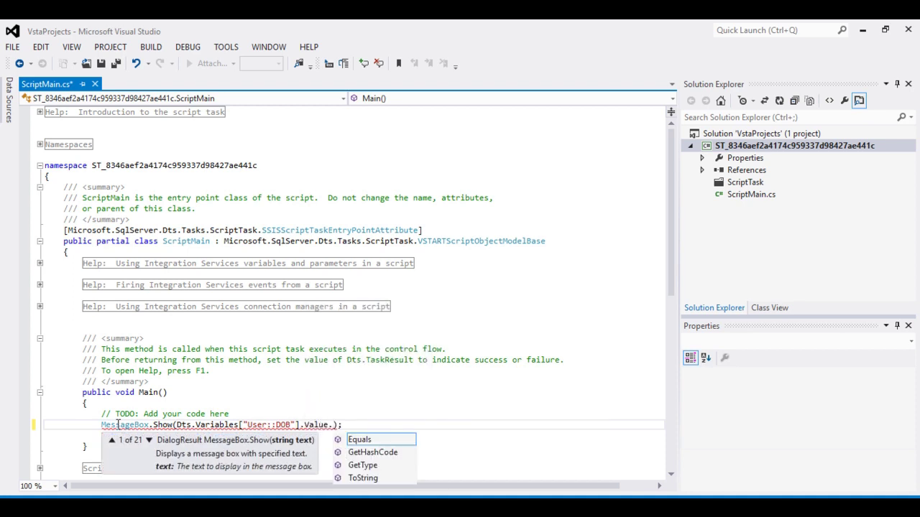
pyautogui.press('Tab')
pyautogui.write('()')
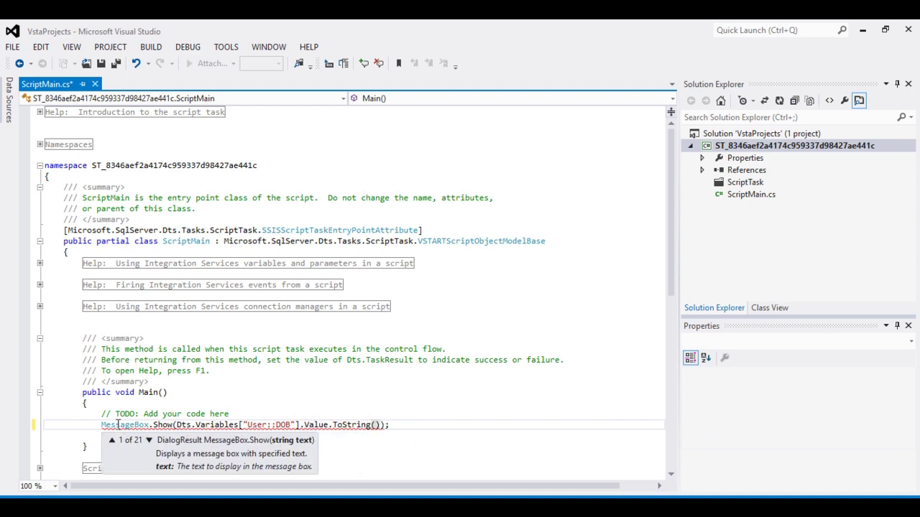
pyautogui.hotkey('ctrl', 's')
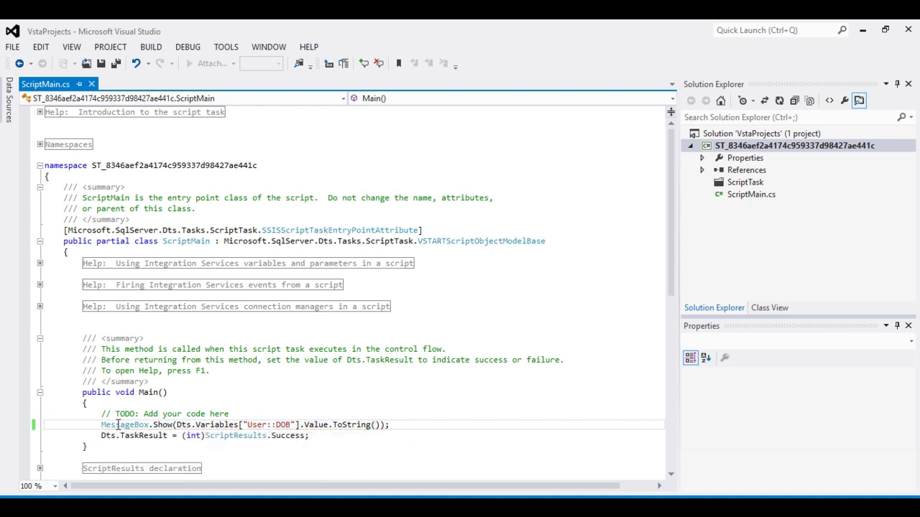
# Step: Duplicate the line as a User::Name message box and save the script
pyautogui.tripleClick(119, 426)
pyautogui.hotkey('ctrl', 'c')
pyautogui.press('End')
pyautogui.press('Return')
pyautogui.hotkey('ctrl', 'v')
pyautogui.press('Left')
pyautogui.press('Left')
pyautogui.press('Left')
pyautogui.press('Left')
pyautogui.press('Left')
pyautogui.press('Left')
pyautogui.press('Left')
pyautogui.press('Left')
pyautogui.press('Left')
pyautogui.press('Left')
pyautogui.press('Left')
pyautogui.press('Left')
pyautogui.press('Left')
pyautogui.press('Left')
pyautogui.press('Left')
pyautogui.press('Left')
pyautogui.press('Left')
pyautogui.press('Left')
pyautogui.press('Left')
pyautogui.press('Left')
pyautogui.press('Left')
pyautogui.hotkey('shift', 'Left')
pyautogui.hotkey('shift', 'Left')
pyautogui.hotkey('shift', 'Left')
pyautogui.write('Name')
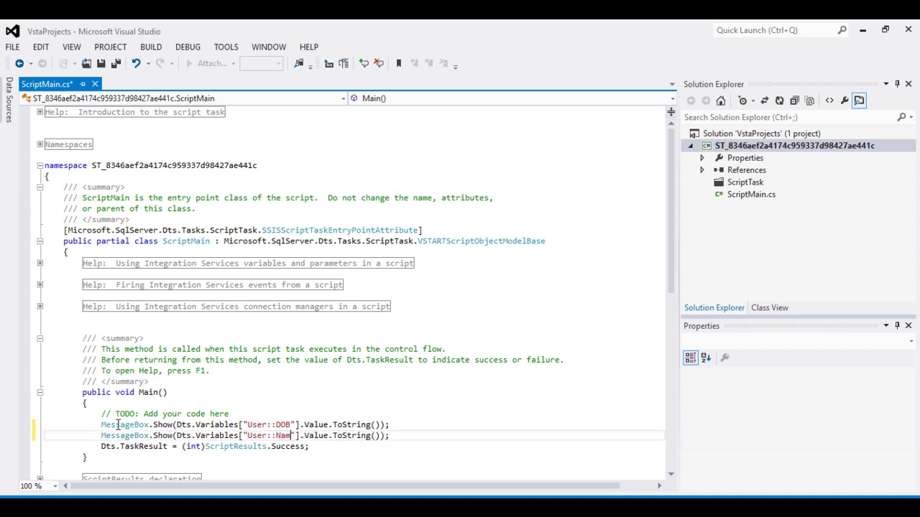
pyautogui.hotkey('ctrl', 's')
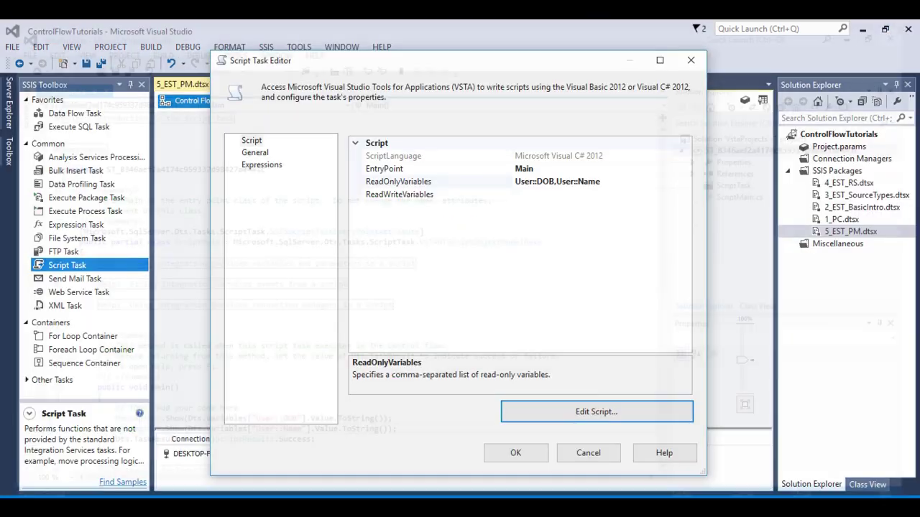
# Step: Close the script editor, confirm the Script Task Editor, and save the package
pyautogui.click(908, 30)
pyautogui.click(512, 454)
pyautogui.click(541, 293)
pyautogui.hotkey('ctrl', 's')
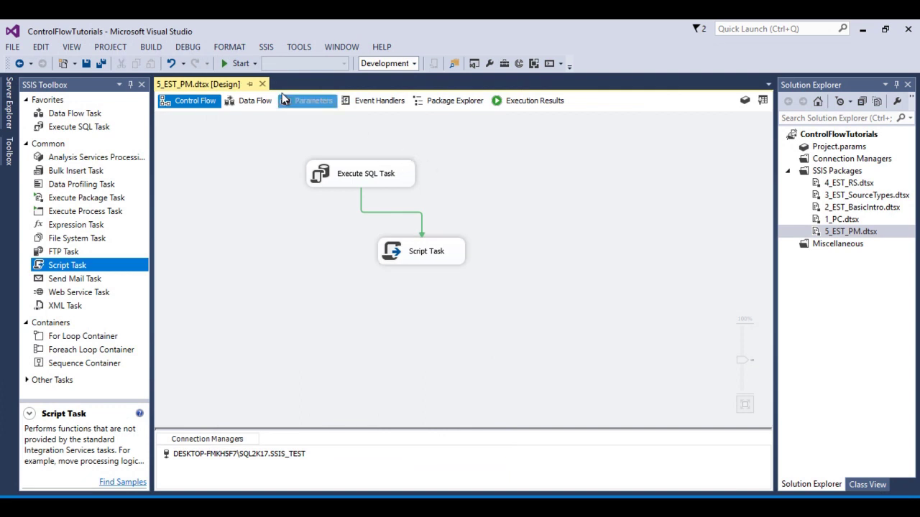
pyautogui.click(239, 63)
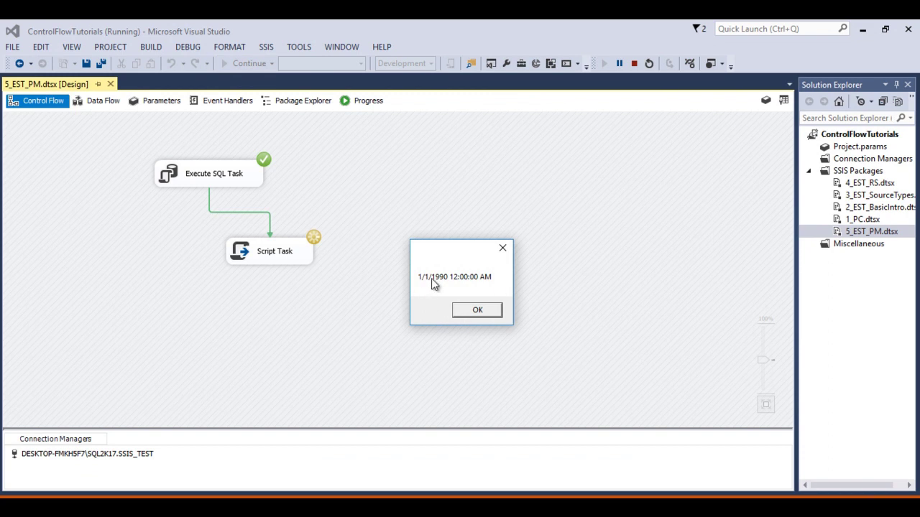
pyautogui.click(477, 310)
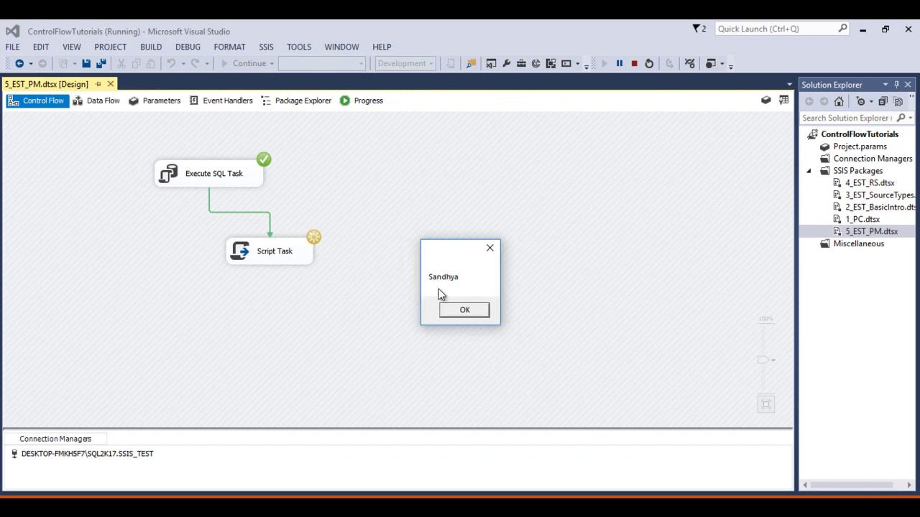
pyautogui.click(467, 312)
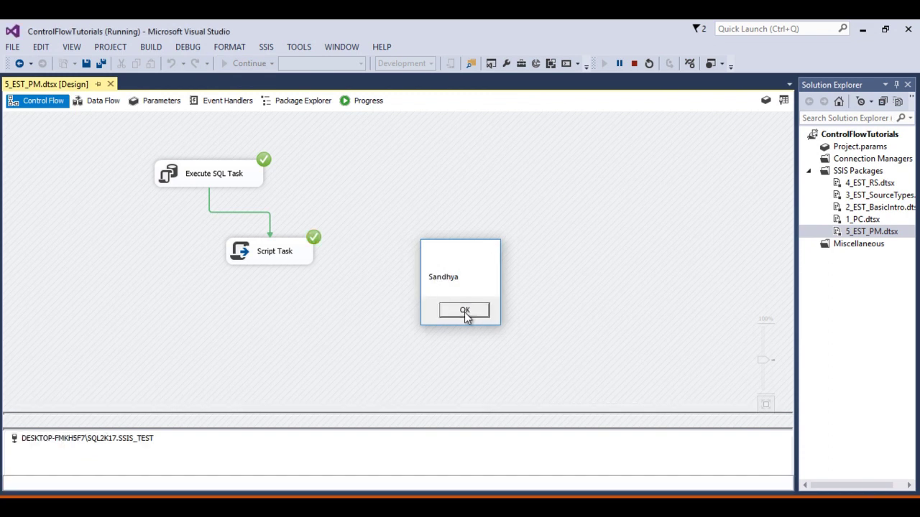
pyautogui.click(632, 66)
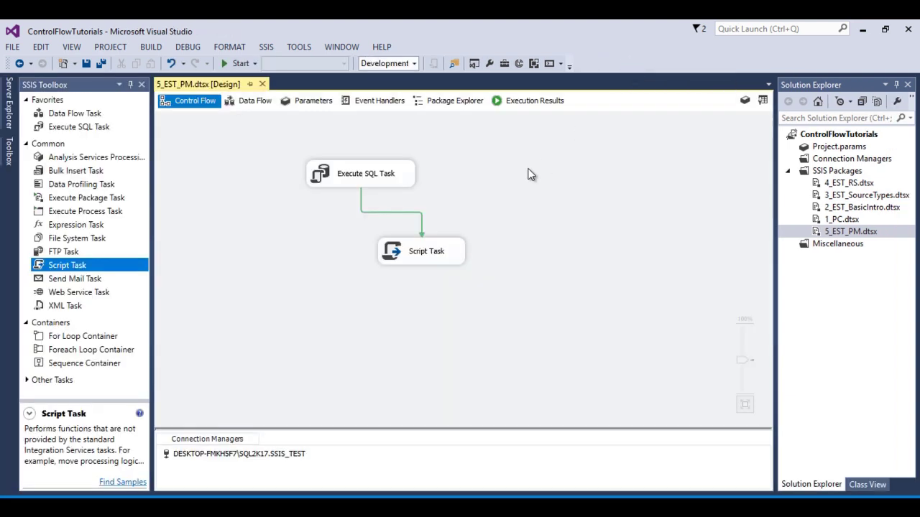
pyautogui.rightClick(529, 171)
# Step: Change the package's Id variable value to 3
pyautogui.click(567, 207)
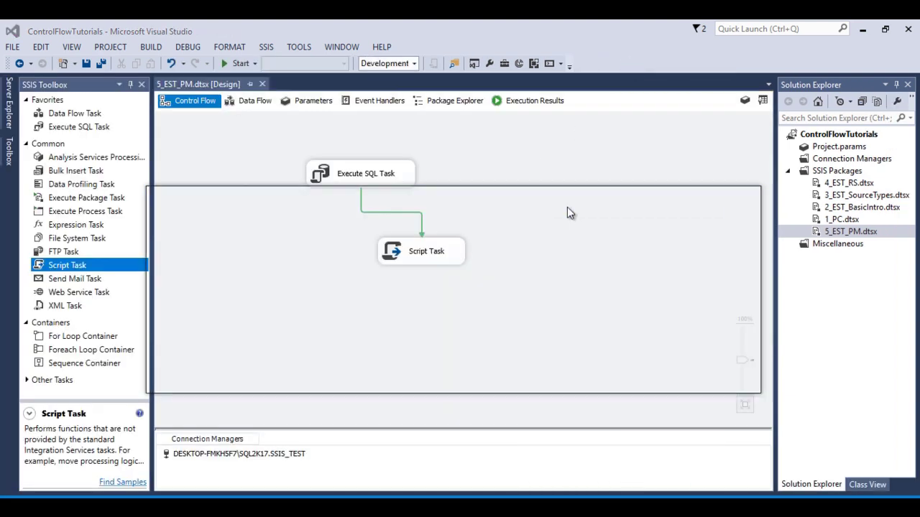
pyautogui.click(448, 262)
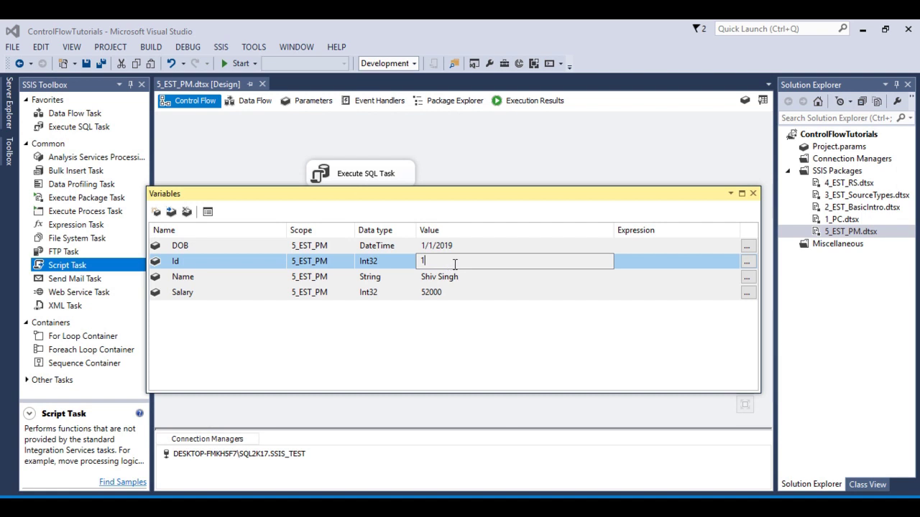
pyautogui.write('3')
pyautogui.click(636, 231)
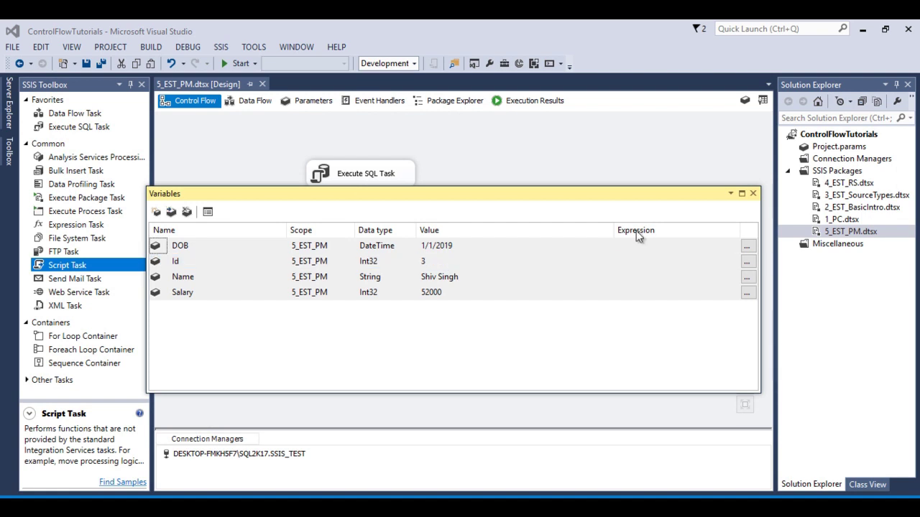
pyautogui.click(752, 194)
# Step: Check the EmpData_DestVar table rows in Management Studio, then minimize it
pyautogui.moveTo(478, 510)
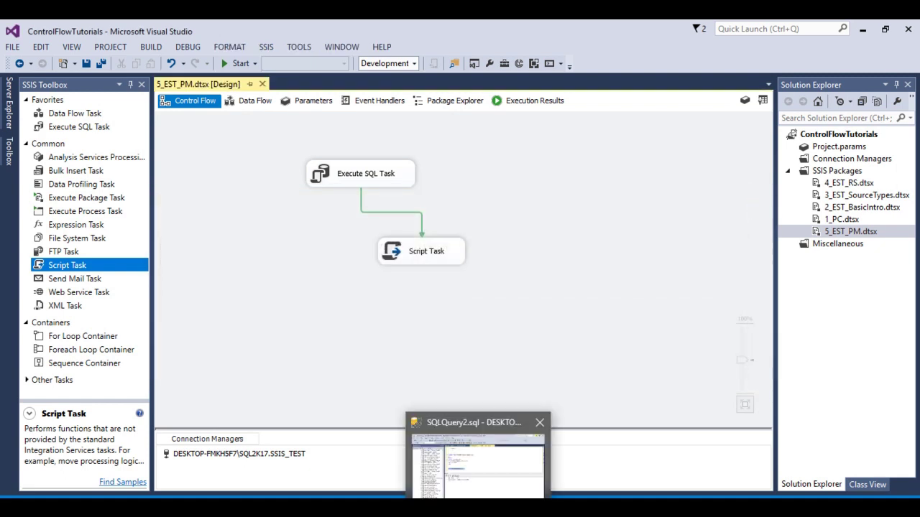
pyautogui.click(478, 463)
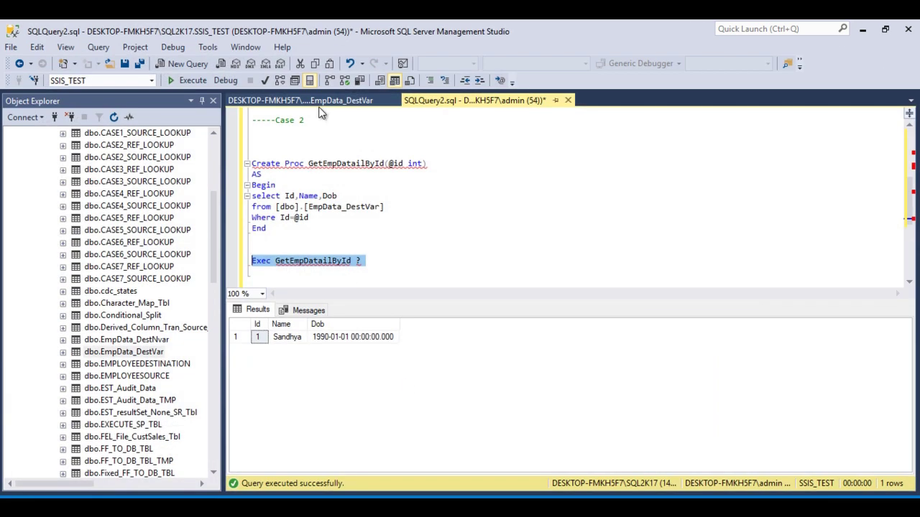
pyautogui.click(304, 100)
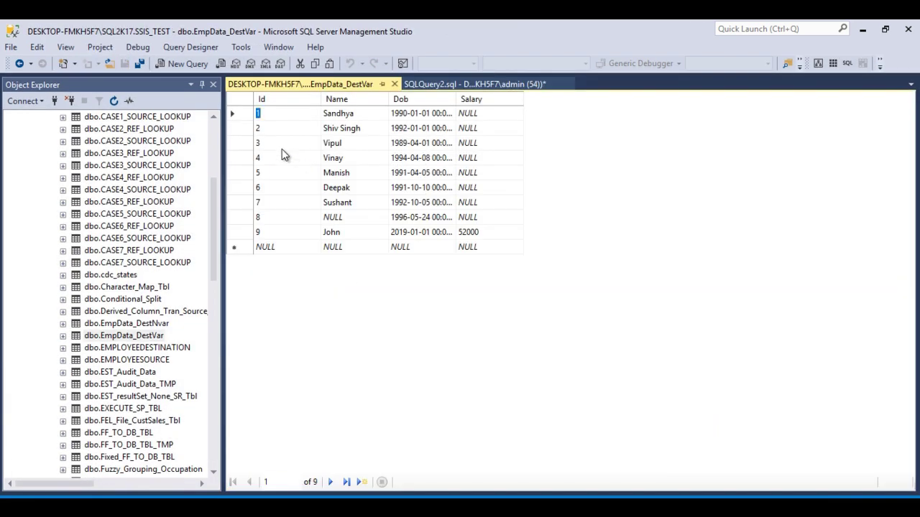
pyautogui.click(864, 29)
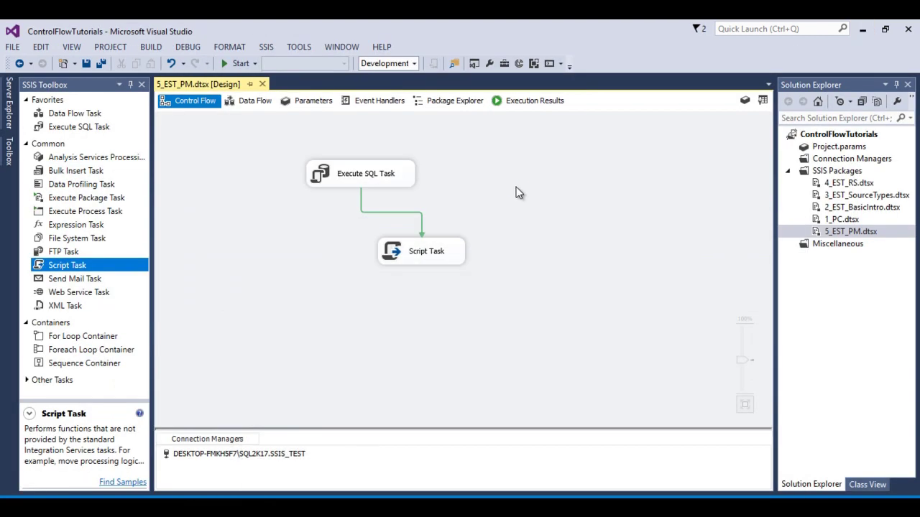
# Step: Rerun the package, dismiss the DOB 4/1/1989 and name message boxes, stop debugging
pyautogui.click(239, 63)
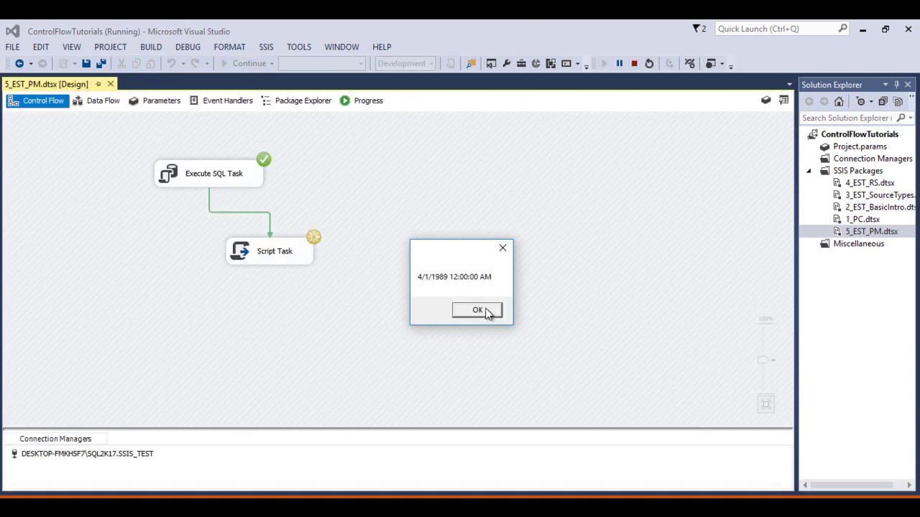
pyautogui.click(486, 314)
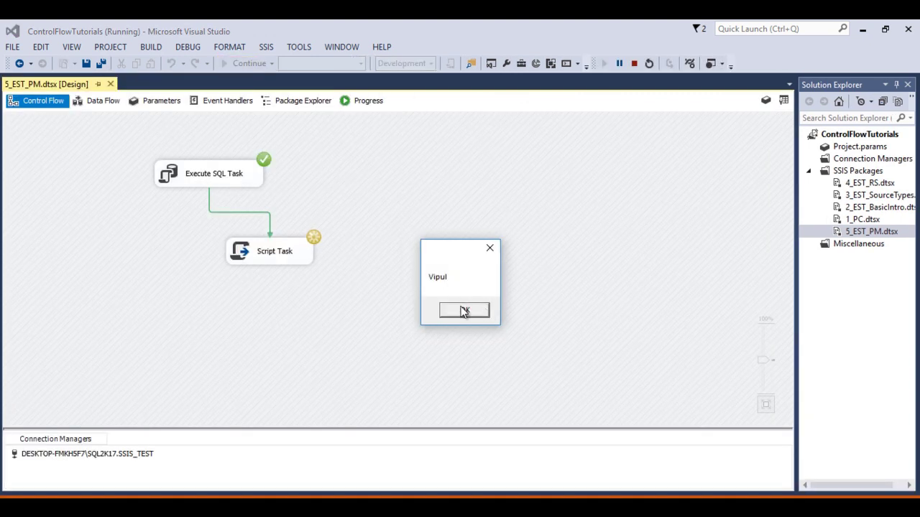
pyautogui.click(465, 311)
pyautogui.click(633, 64)
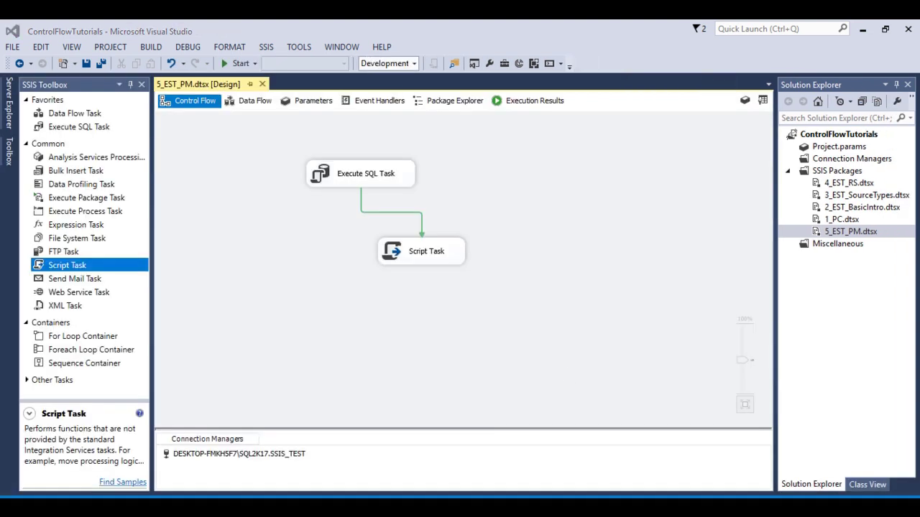
pyautogui.hotkey('alt', 'Tab')
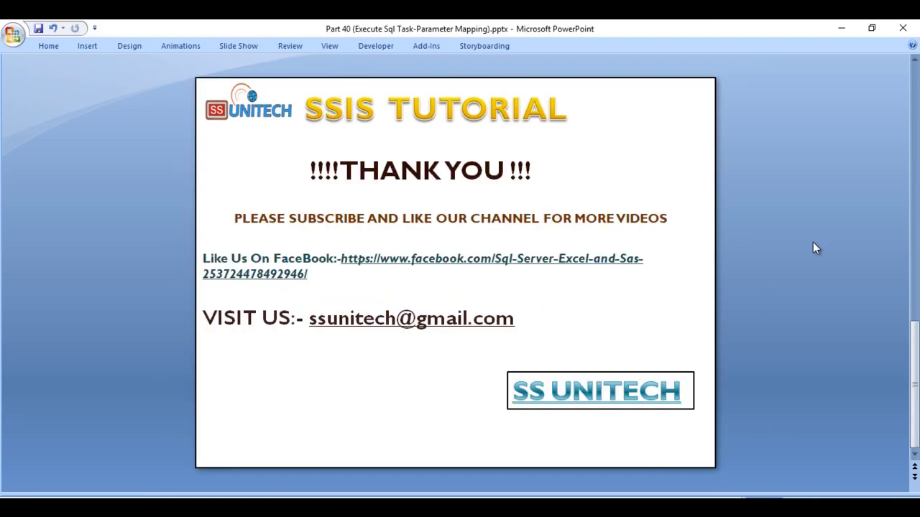
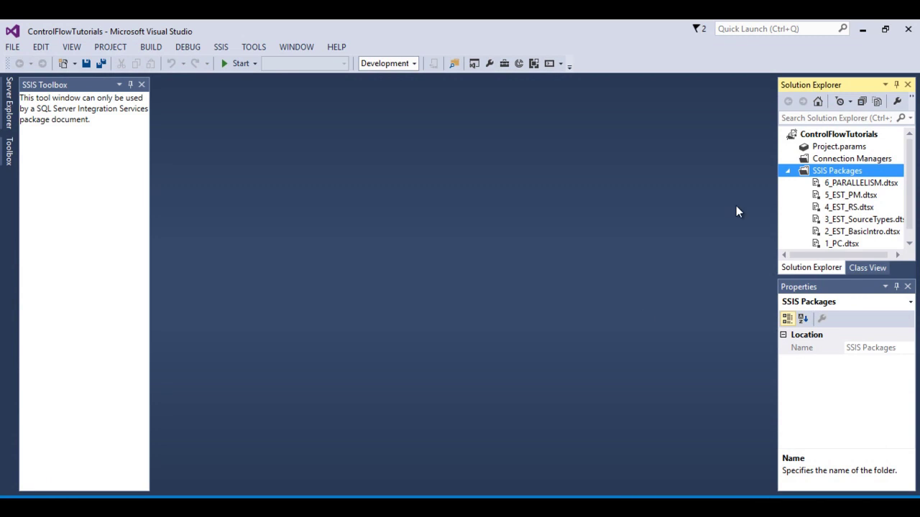
# Step: Create a new SSIS package in the SSIS Packages folder and rename it to 7_Sequence.dtsx
pyautogui.rightClick(828, 173)
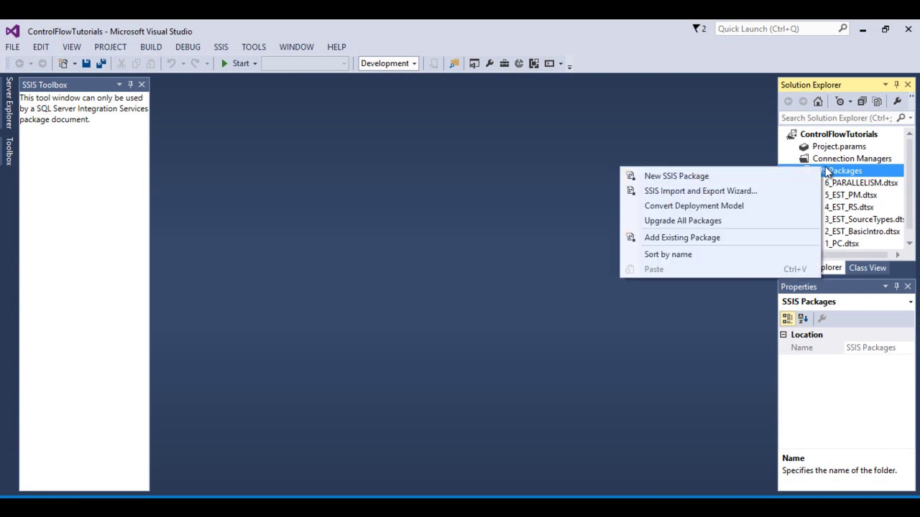
pyautogui.click(799, 177)
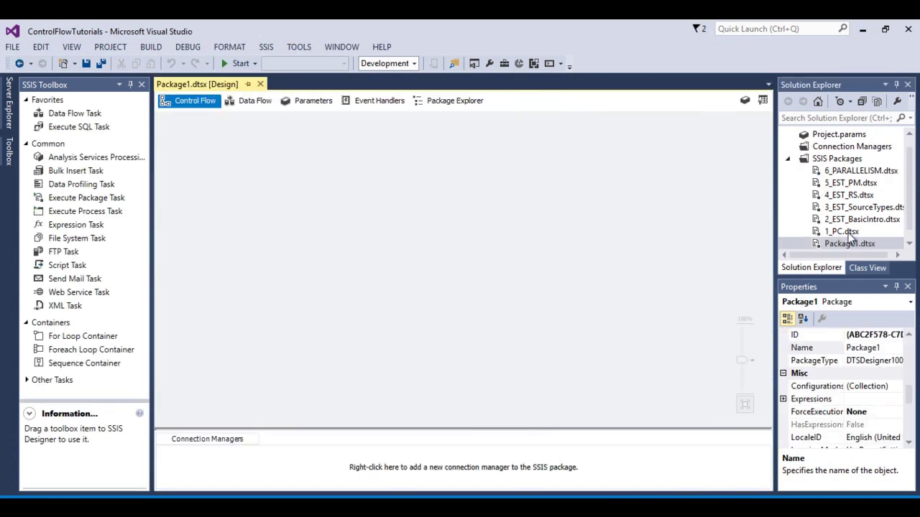
pyautogui.click(845, 243)
pyautogui.click(844, 243)
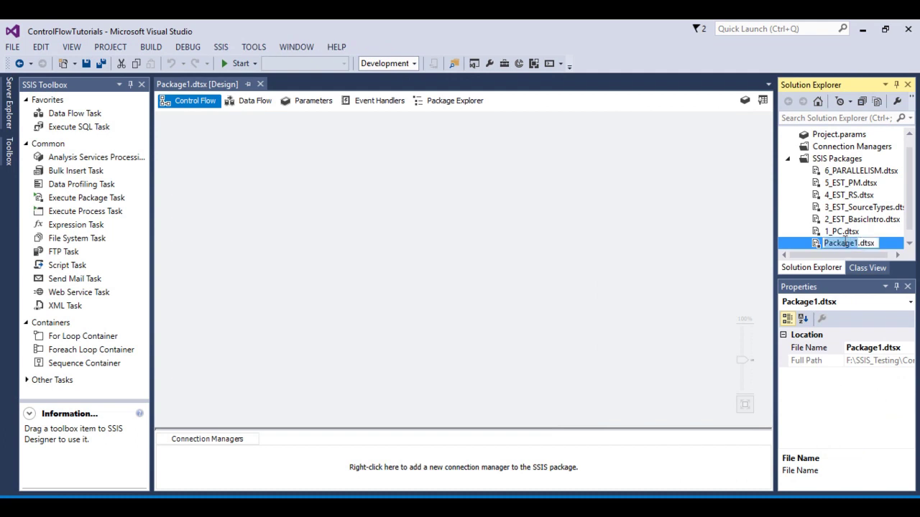
pyautogui.write('7_S')
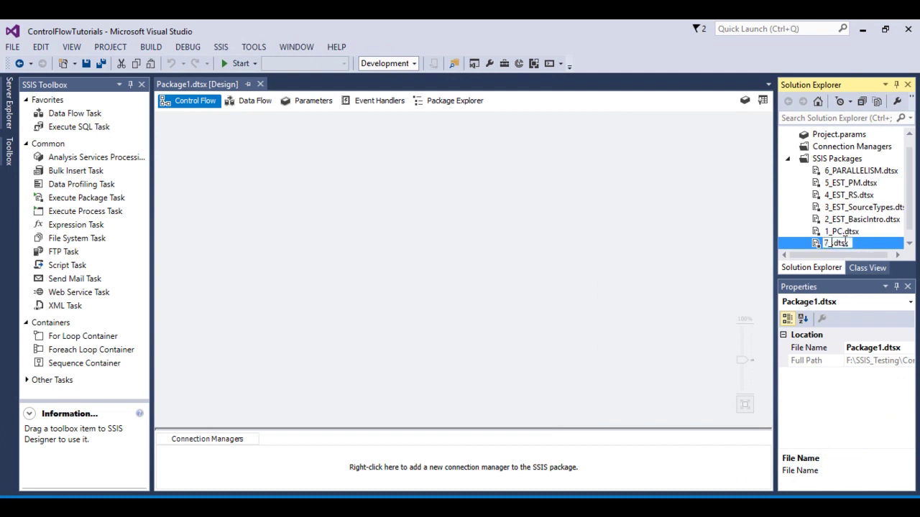
pyautogui.write('equ')
pyautogui.write('ence')
pyautogui.press('Return')
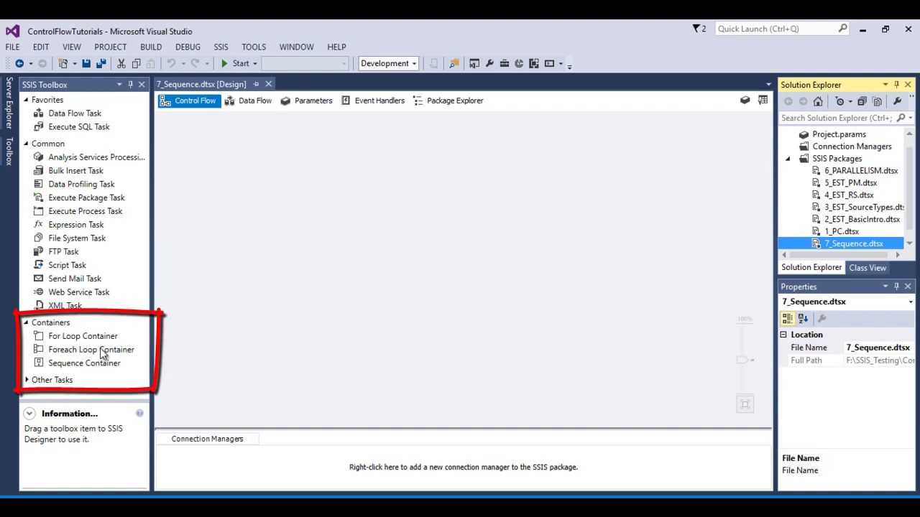
# Step: Place a Sequence Container on the Control Flow and make it taller
pyautogui.click(84, 366)
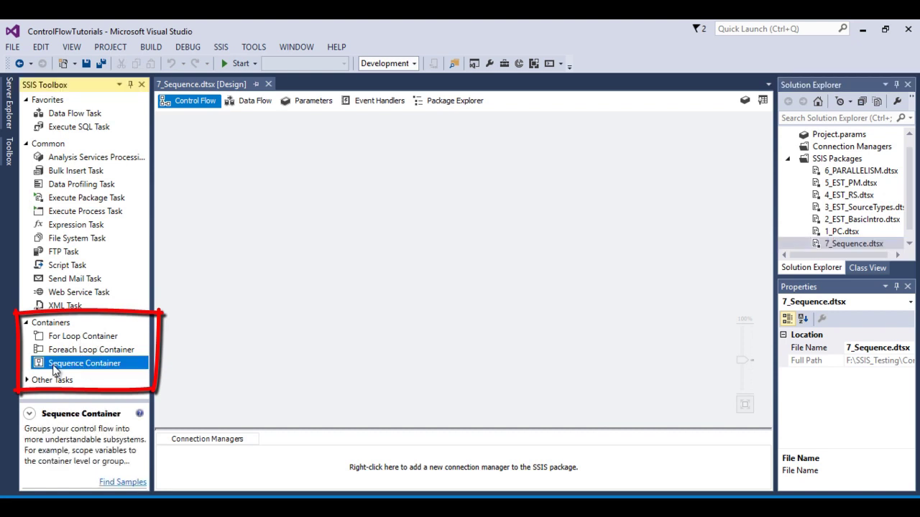
pyautogui.moveTo(84, 368); pyautogui.dragTo(292, 179)
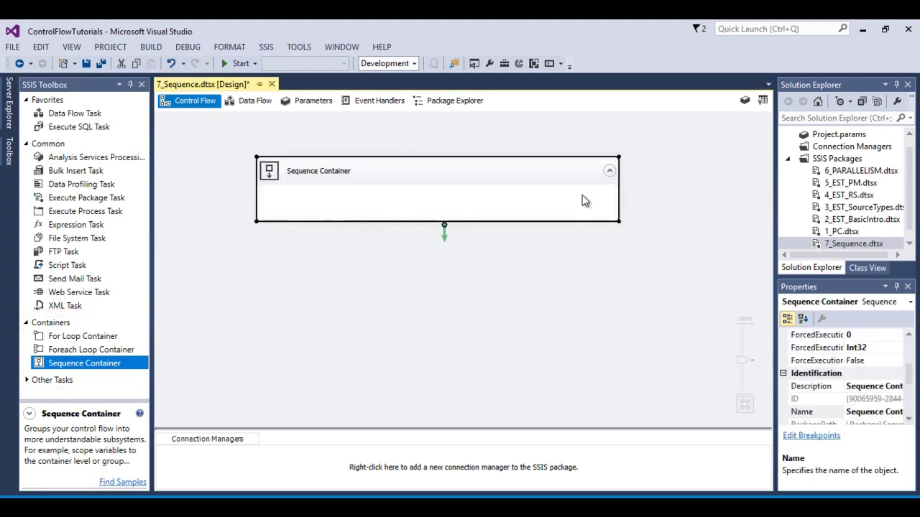
pyautogui.moveTo(481, 220); pyautogui.dragTo(480, 298)
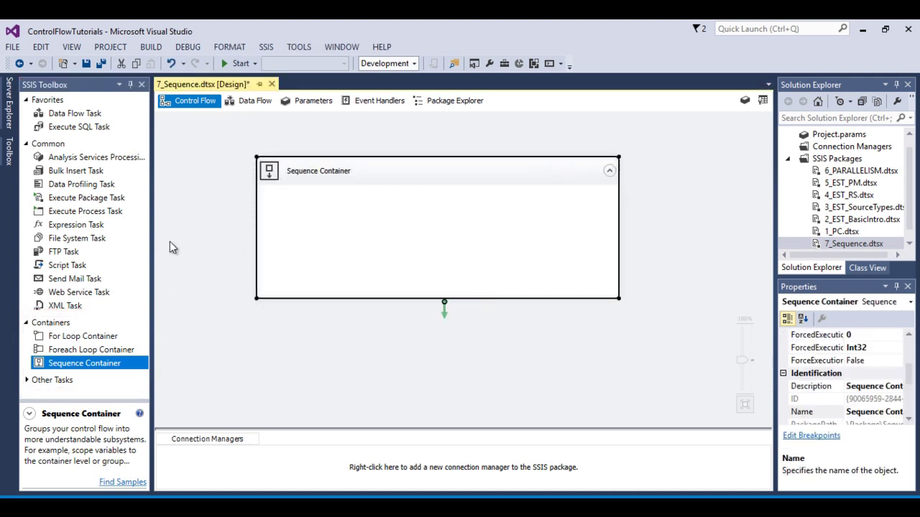
pyautogui.click(170, 246)
# Step: Put two Data Flow Tasks and two Execute SQL Tasks inside the Sequence Container
pyautogui.moveTo(72, 113); pyautogui.dragTo(302, 185)
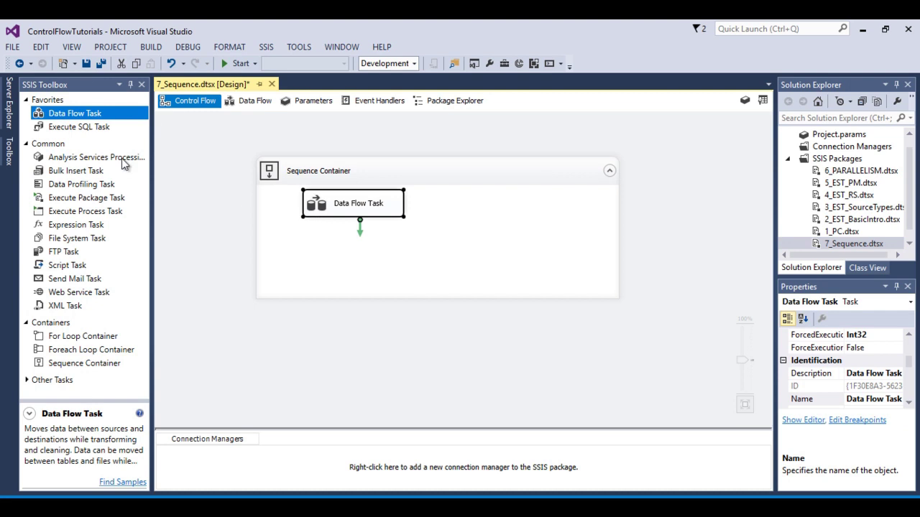
pyautogui.click(63, 115)
pyautogui.moveTo(63, 116); pyautogui.dragTo(463, 216)
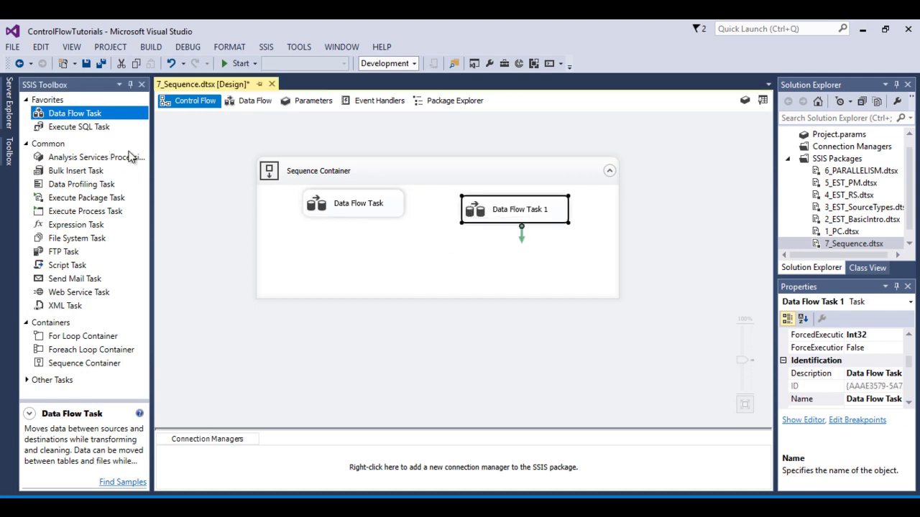
pyautogui.click(75, 128)
pyautogui.moveTo(62, 130); pyautogui.dragTo(311, 235)
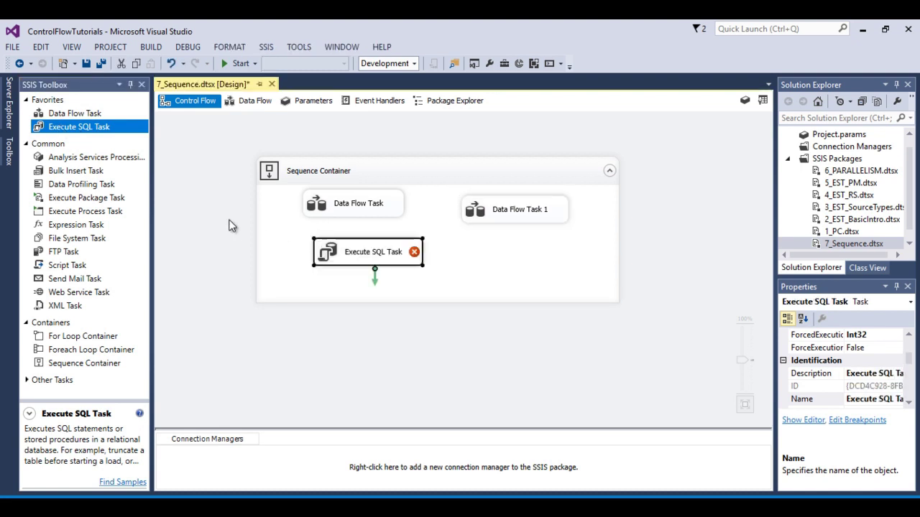
pyautogui.moveTo(83, 133); pyautogui.dragTo(490, 246)
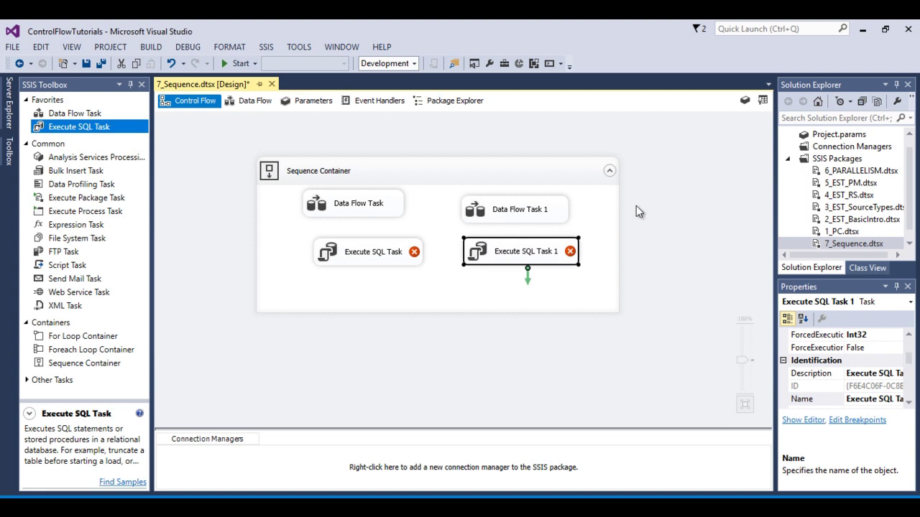
pyautogui.click(659, 229)
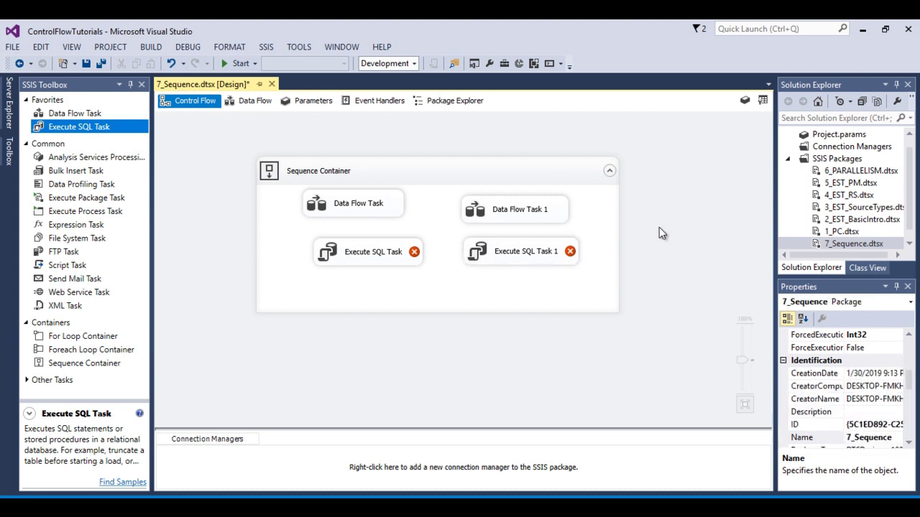
# Step: Disable the first Data Flow Task inside the container
pyautogui.click(353, 203)
pyautogui.rightClick(353, 203)
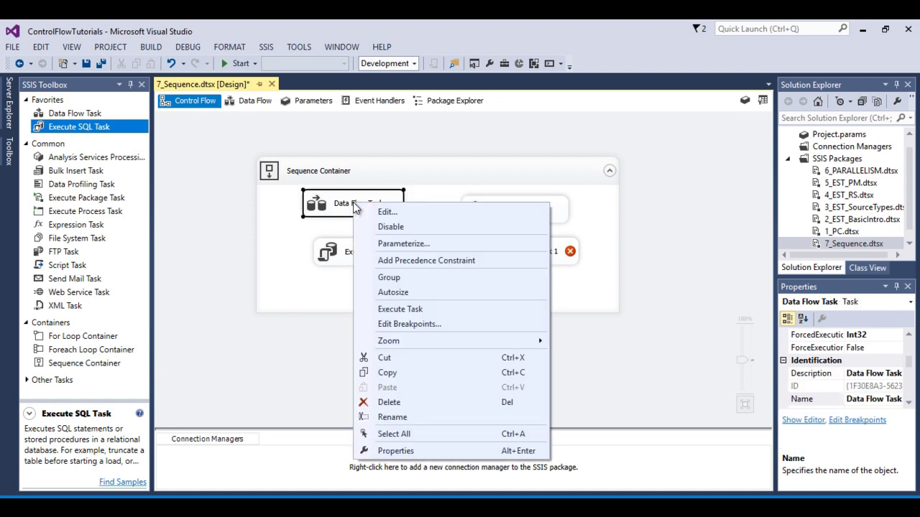
pyautogui.click(394, 227)
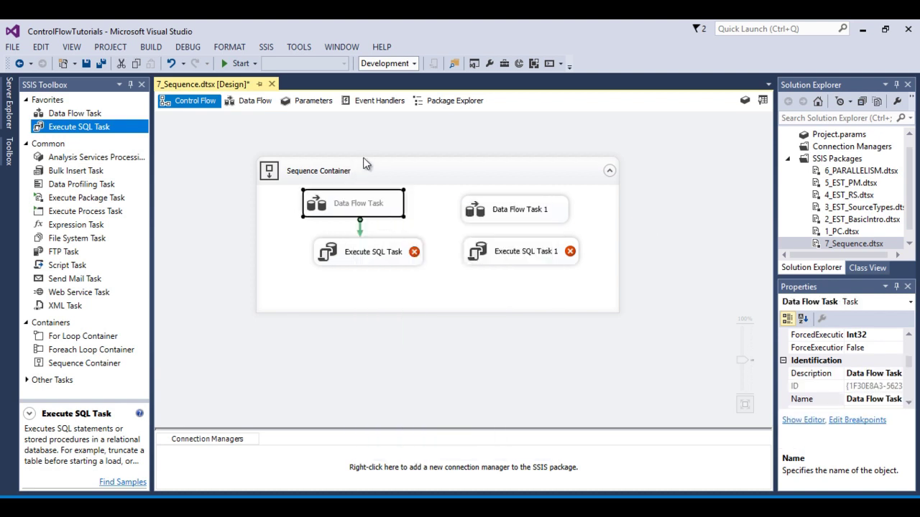
# Step: Disable the whole Sequence Container so all its tasks grey out
pyautogui.click(383, 175)
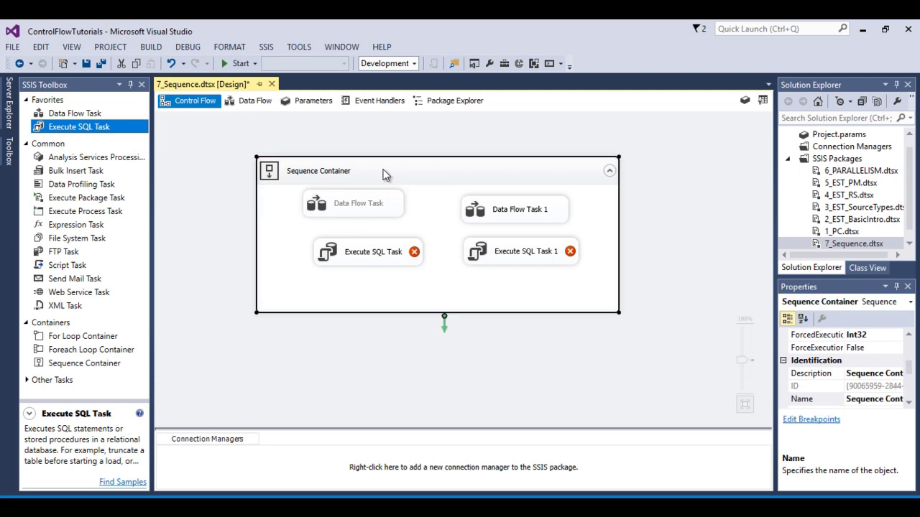
pyautogui.rightClick(383, 175)
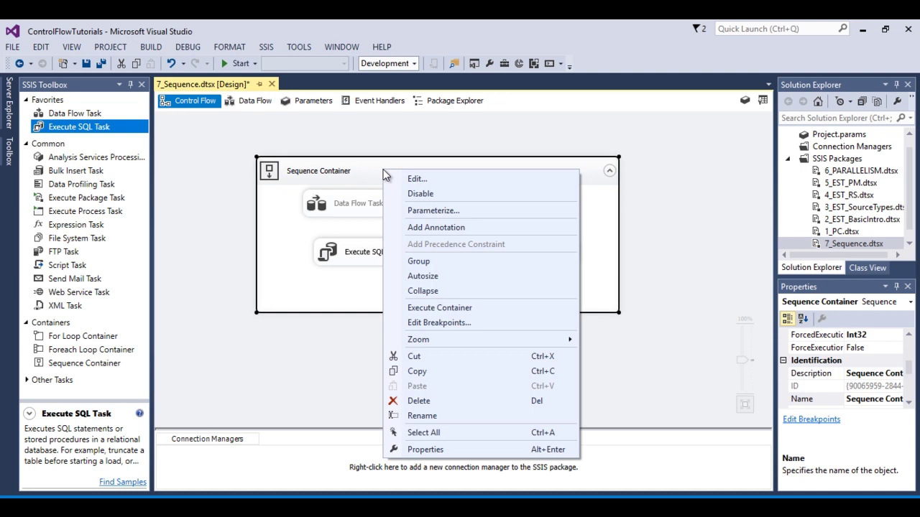
pyautogui.click(404, 193)
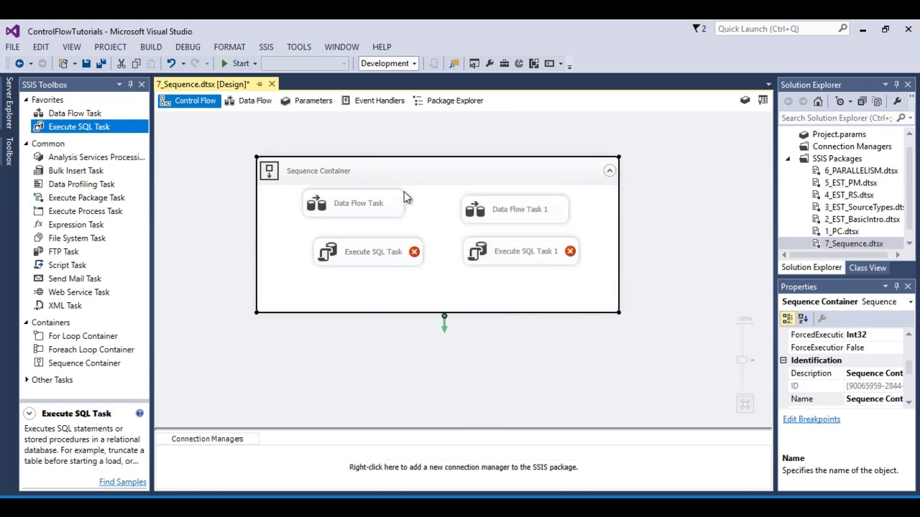
pyautogui.moveTo(475, 259)
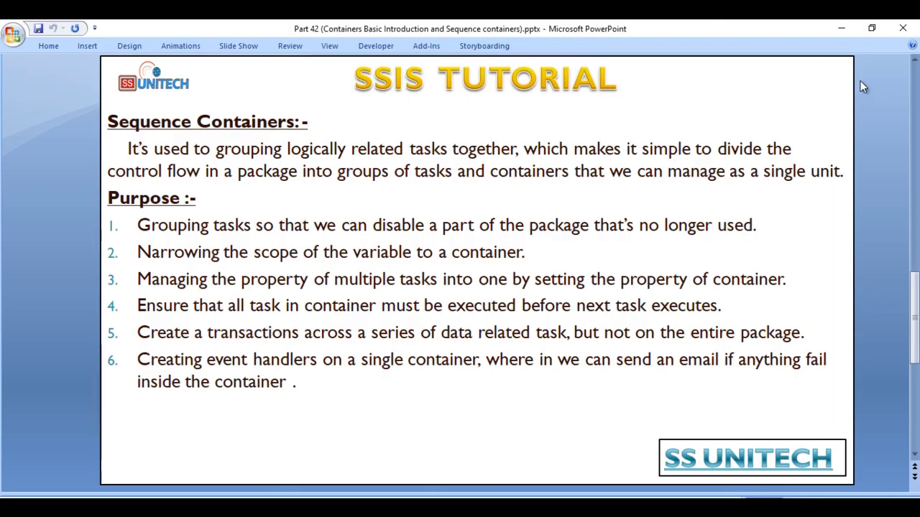
# Step: Minimize PowerPoint and alternate between the tutorial slide and the designer, selecting the Sequence Container
pyautogui.click(841, 27)
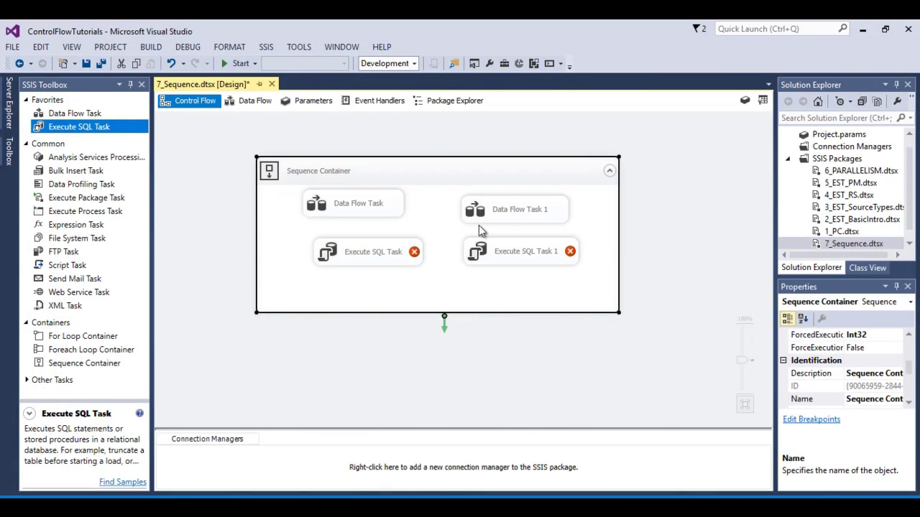
pyautogui.click(183, 241)
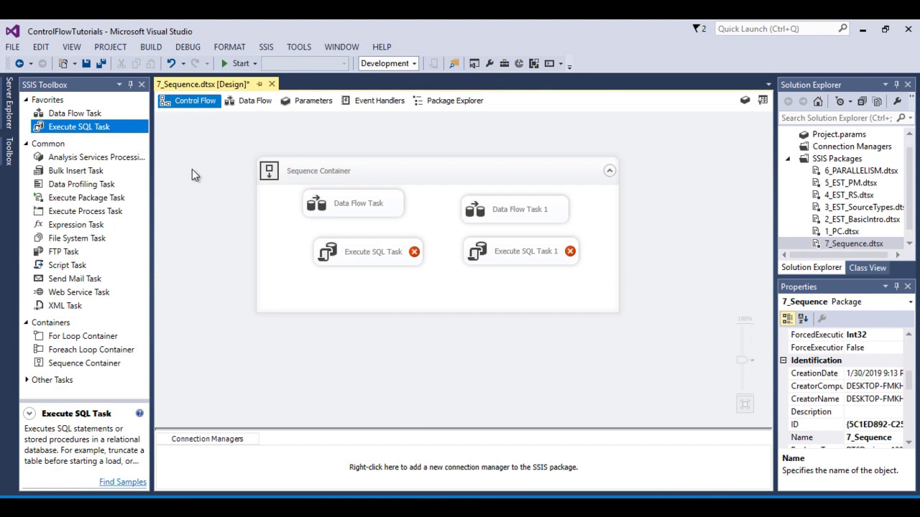
pyautogui.hotkey('alt', 'Tab')
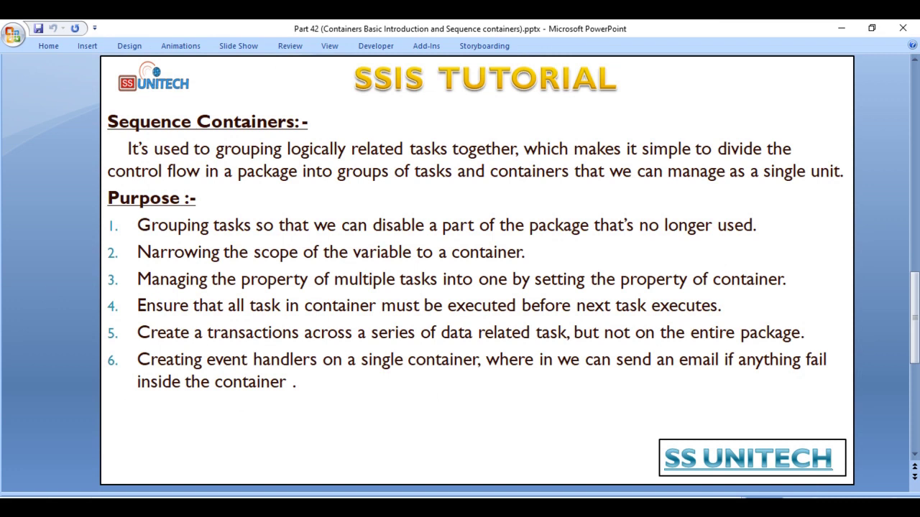
pyautogui.hotkey('alt', 'Tab')
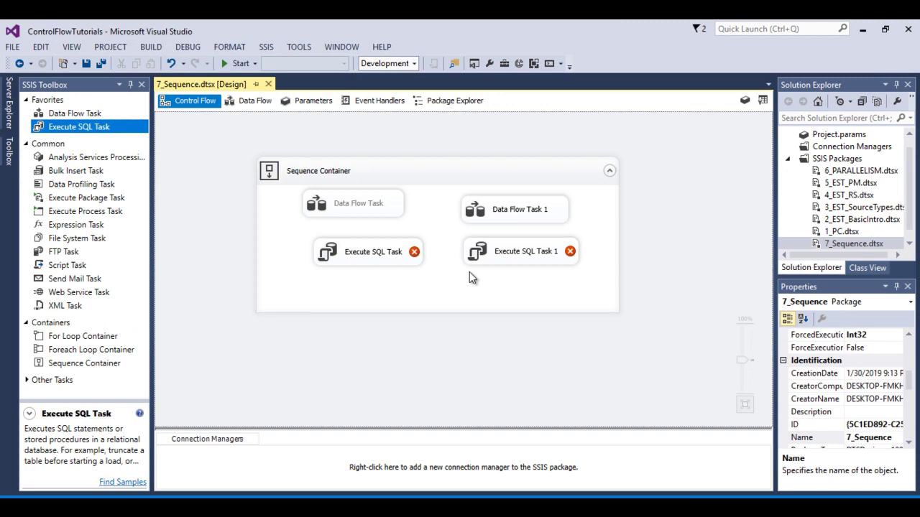
pyautogui.click(288, 221)
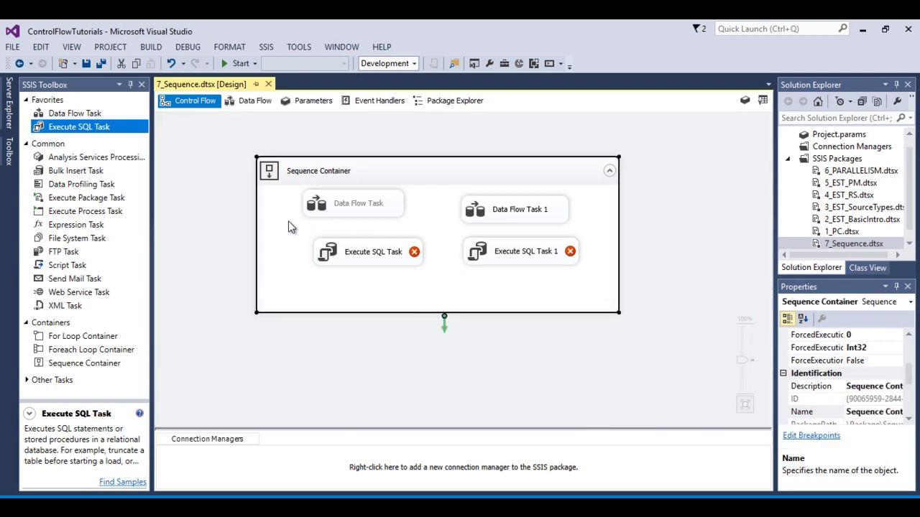
pyautogui.hotkey('alt', 'Tab')
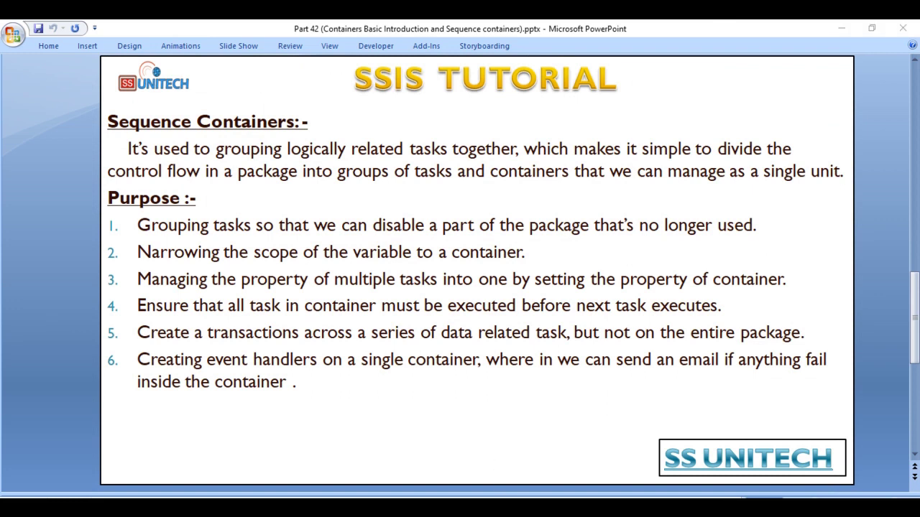
pyautogui.hotkey('alt', 'Tab')
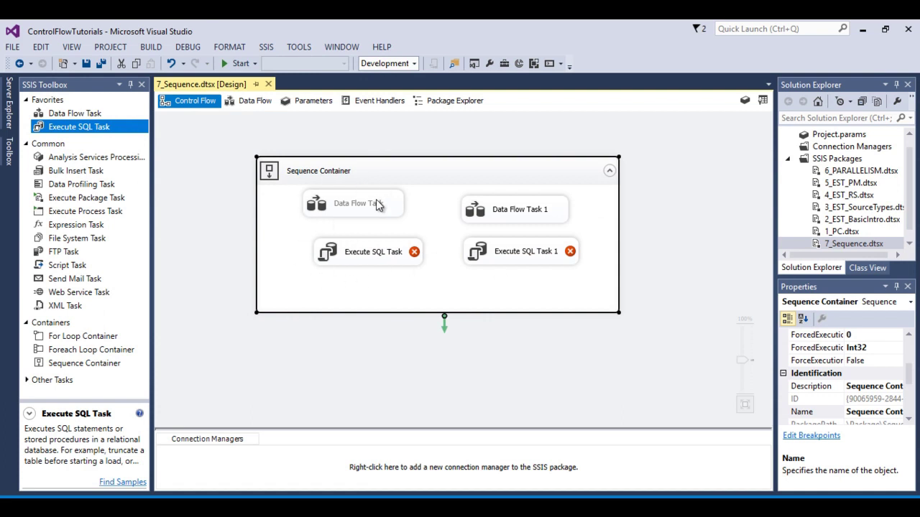
# Step: Add a Data Flow Task below the Sequence Container and link the container to it with a precedence arrow
pyautogui.click(74, 116)
pyautogui.moveTo(63, 121); pyautogui.dragTo(403, 367)
pyautogui.click(427, 302)
pyautogui.moveTo(437, 322); pyautogui.dragTo(447, 375)
pyautogui.click(553, 364)
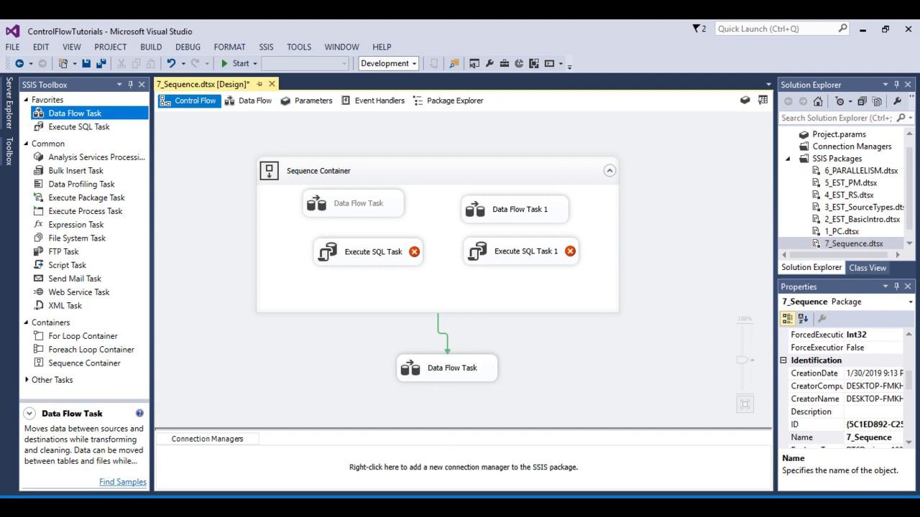
pyautogui.hotkey('alt', 'Tab')
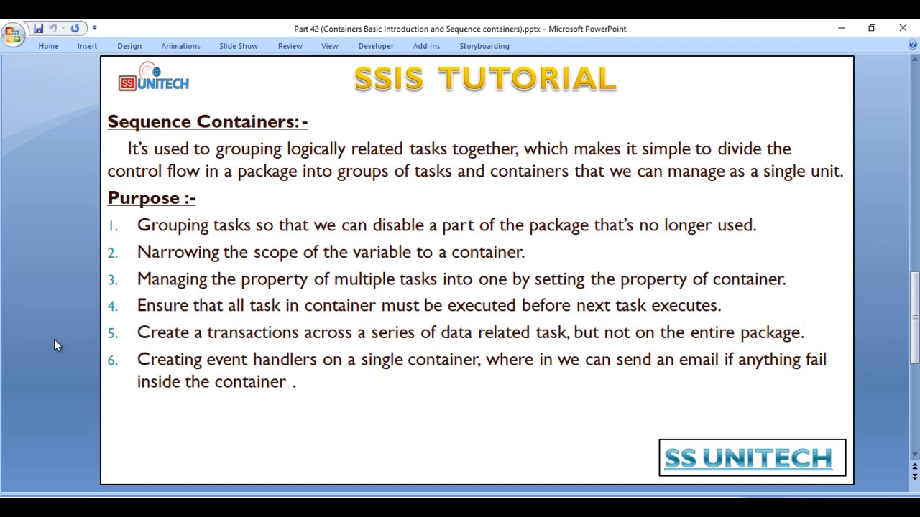
# Step: Switch from PowerPoint back to the 7_Sequence.dtsx Control Flow in Visual Studio
pyautogui.hotkey('alt', 'Tab')
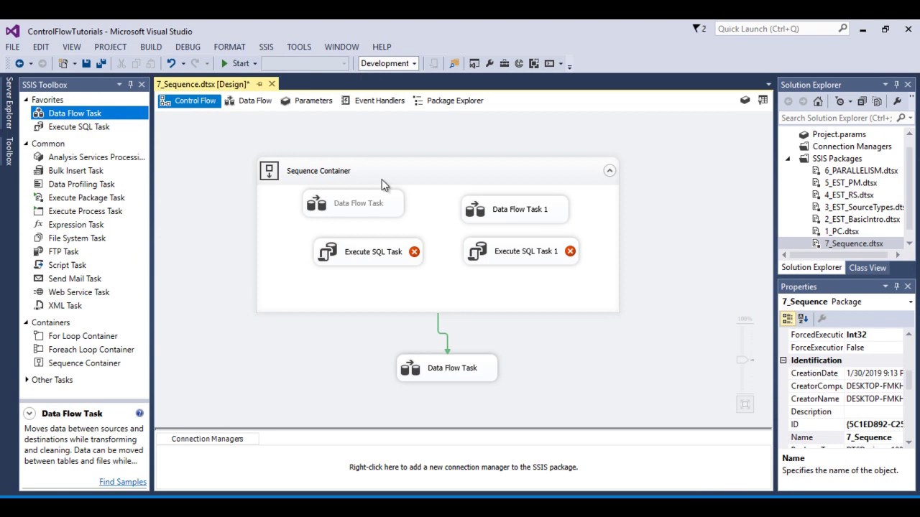
pyautogui.click(293, 171)
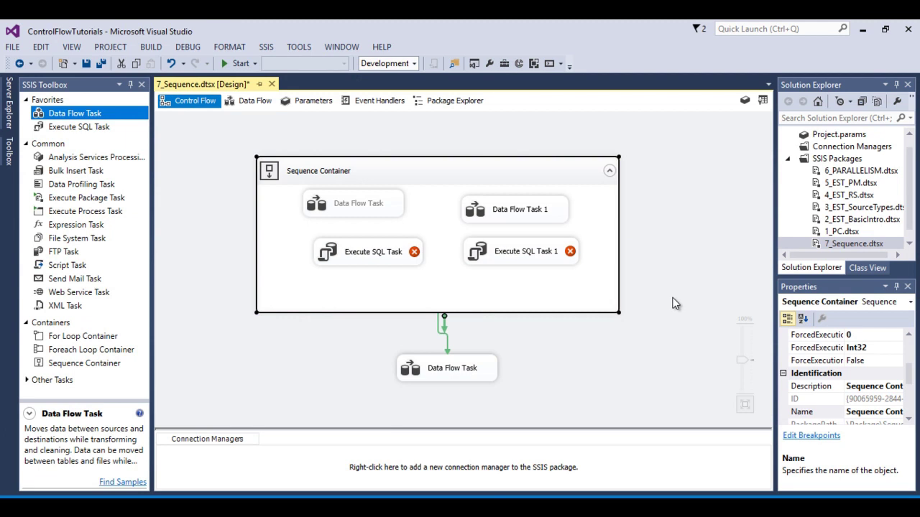
pyautogui.click(676, 303)
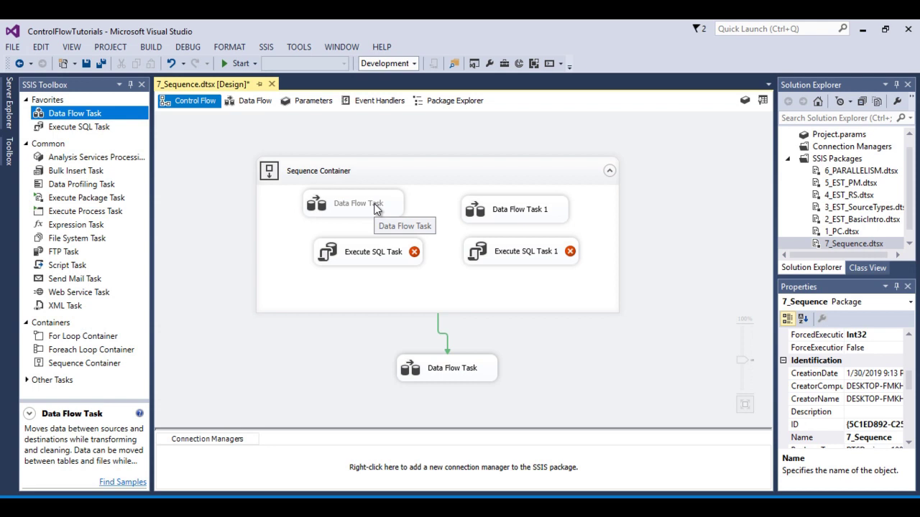
pyautogui.click(445, 188)
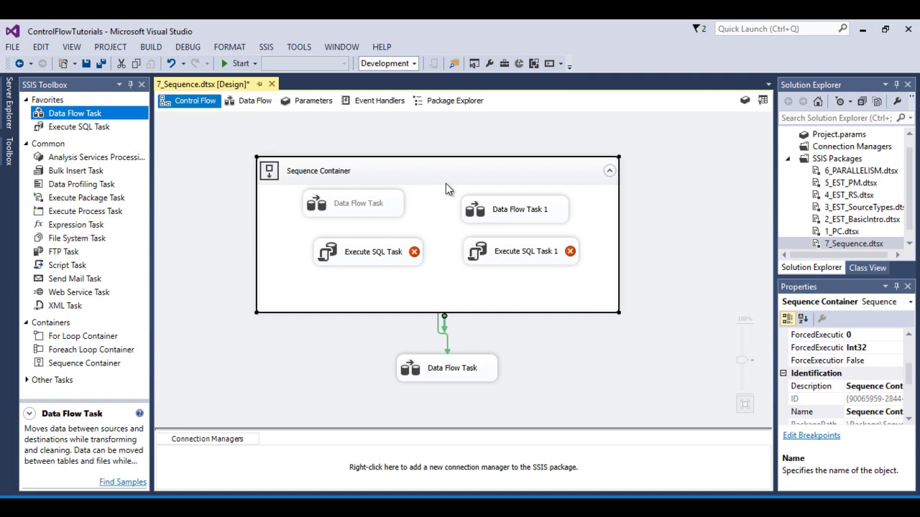
pyautogui.click(366, 171)
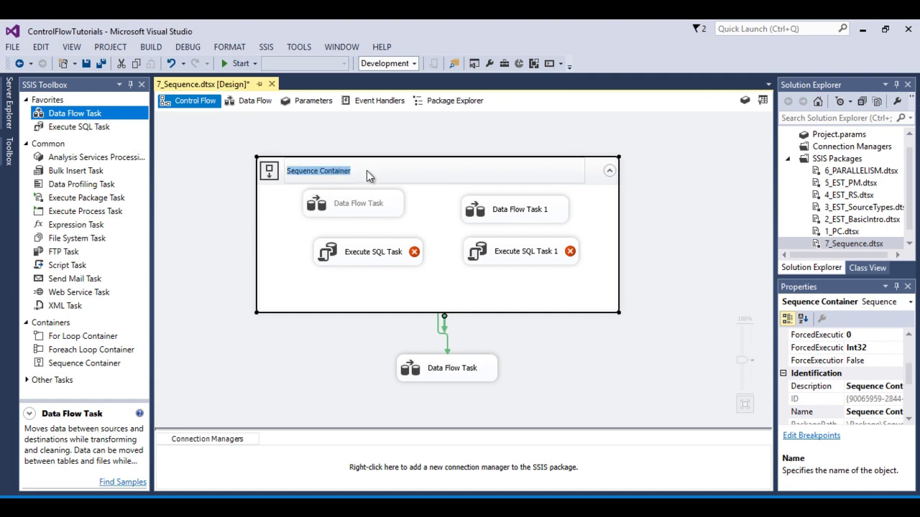
pyautogui.click(271, 198)
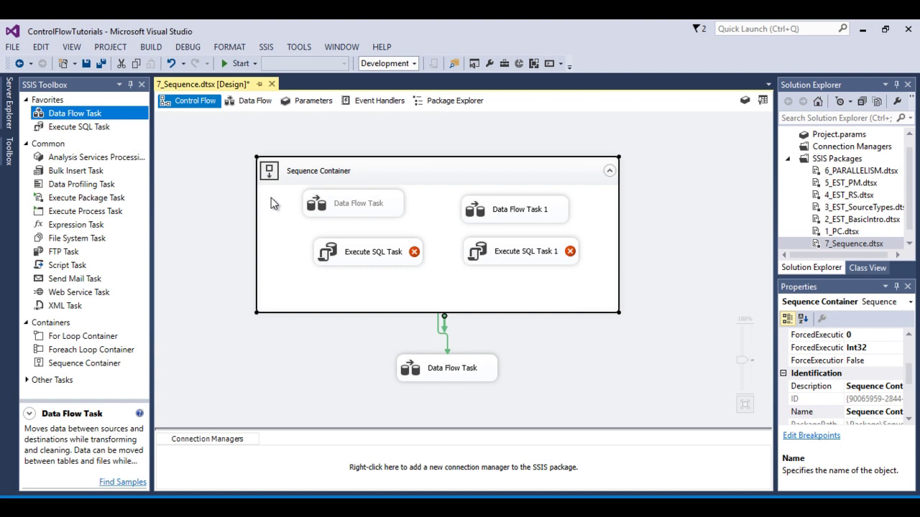